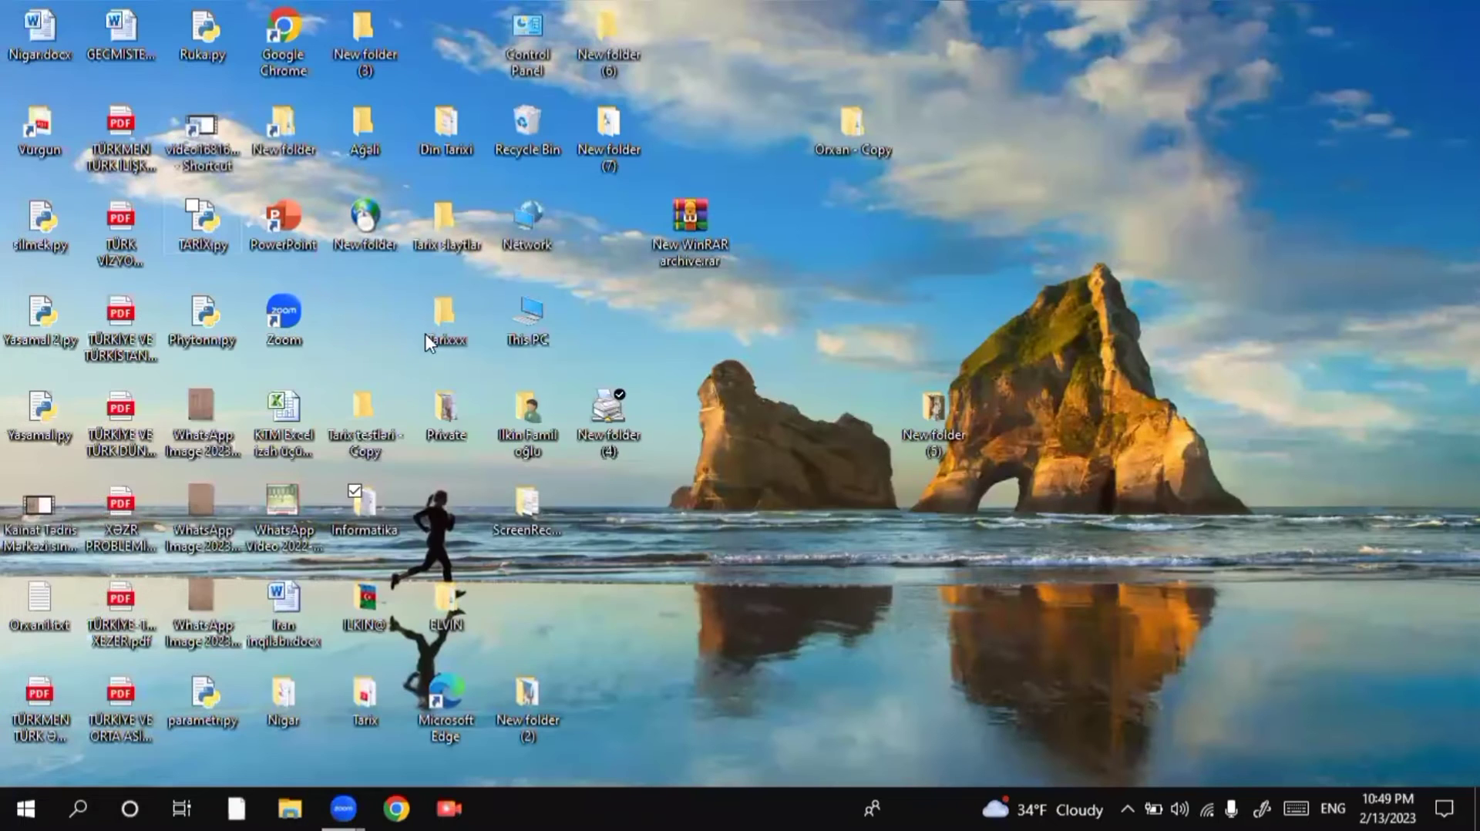
# Open the İnformatika folder on the desktop and rename its Testlər subfolder as ba
pyautogui.doubleClick(388, 468)
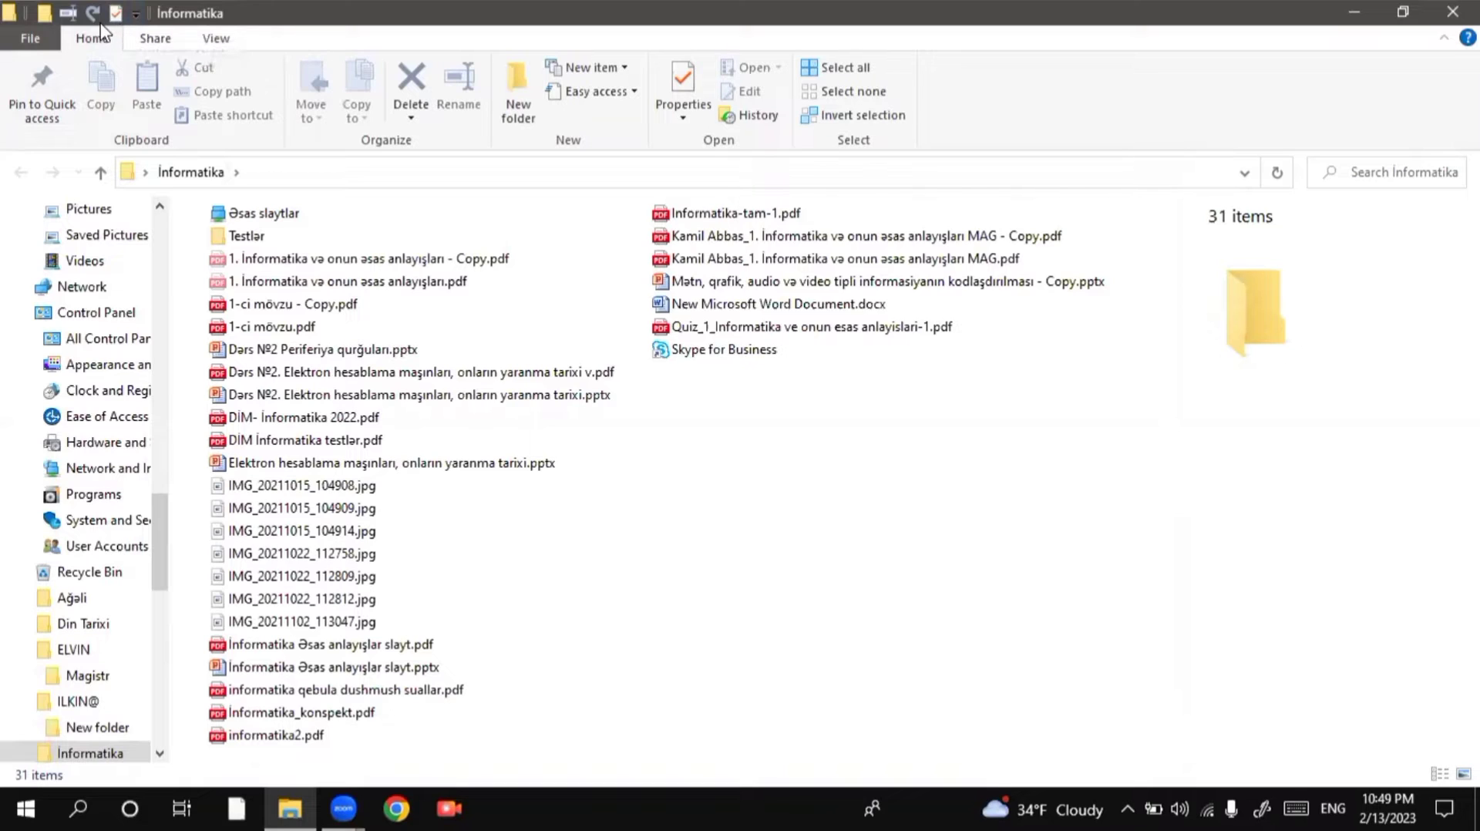
pyautogui.click(275, 237)
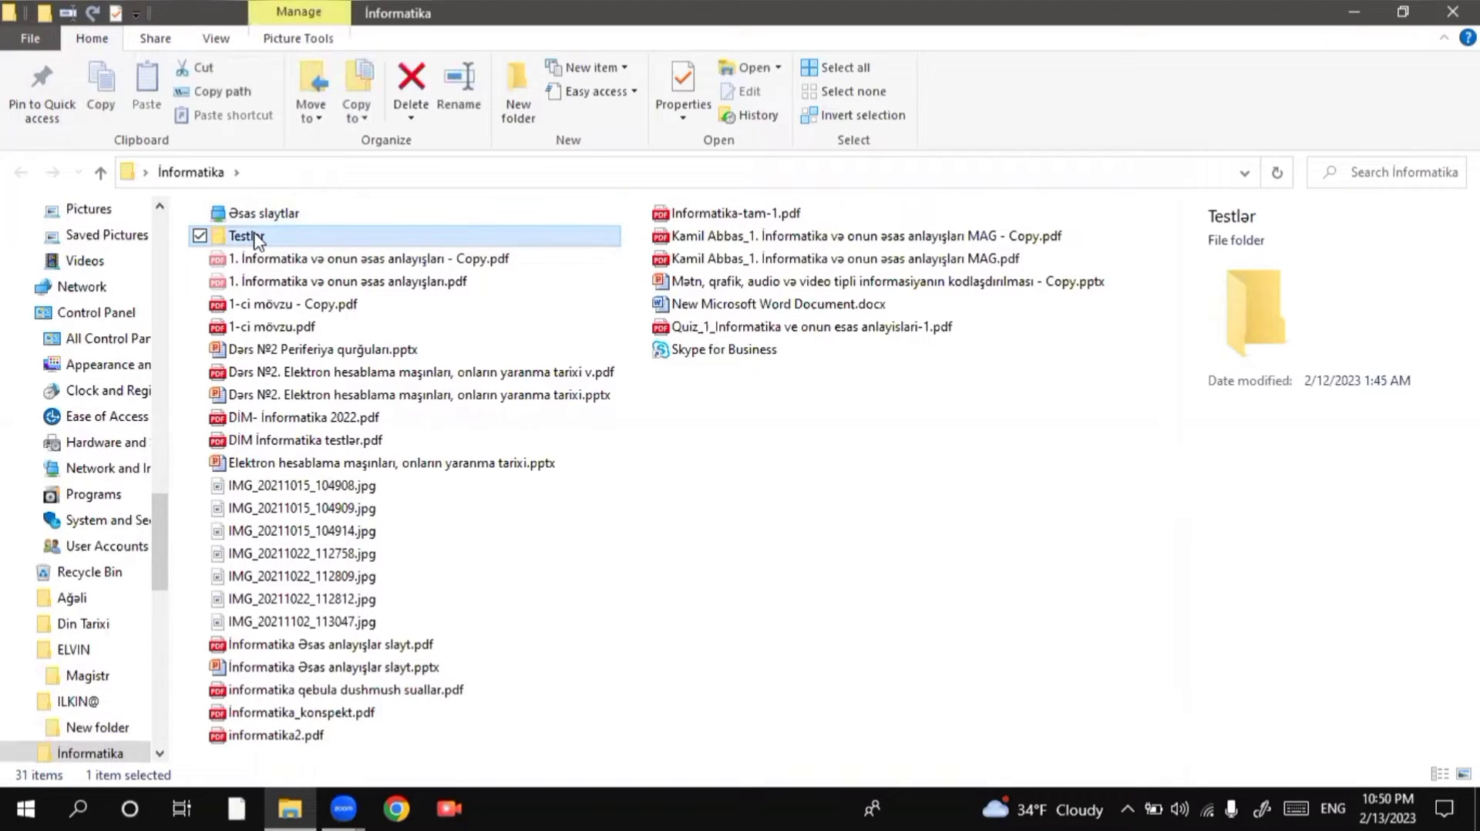
pyautogui.click(68, 16)
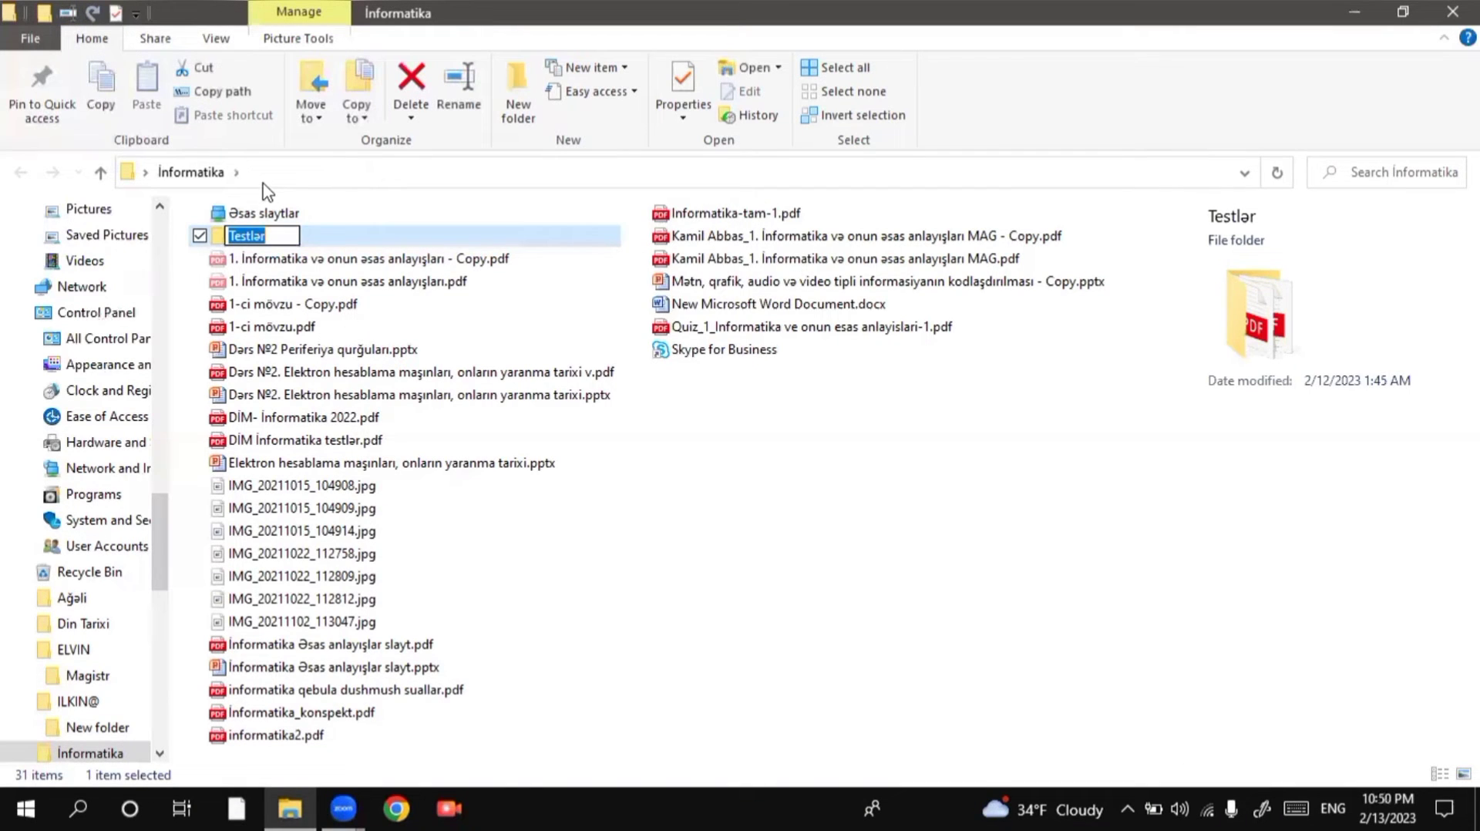
pyautogui.write('ba')
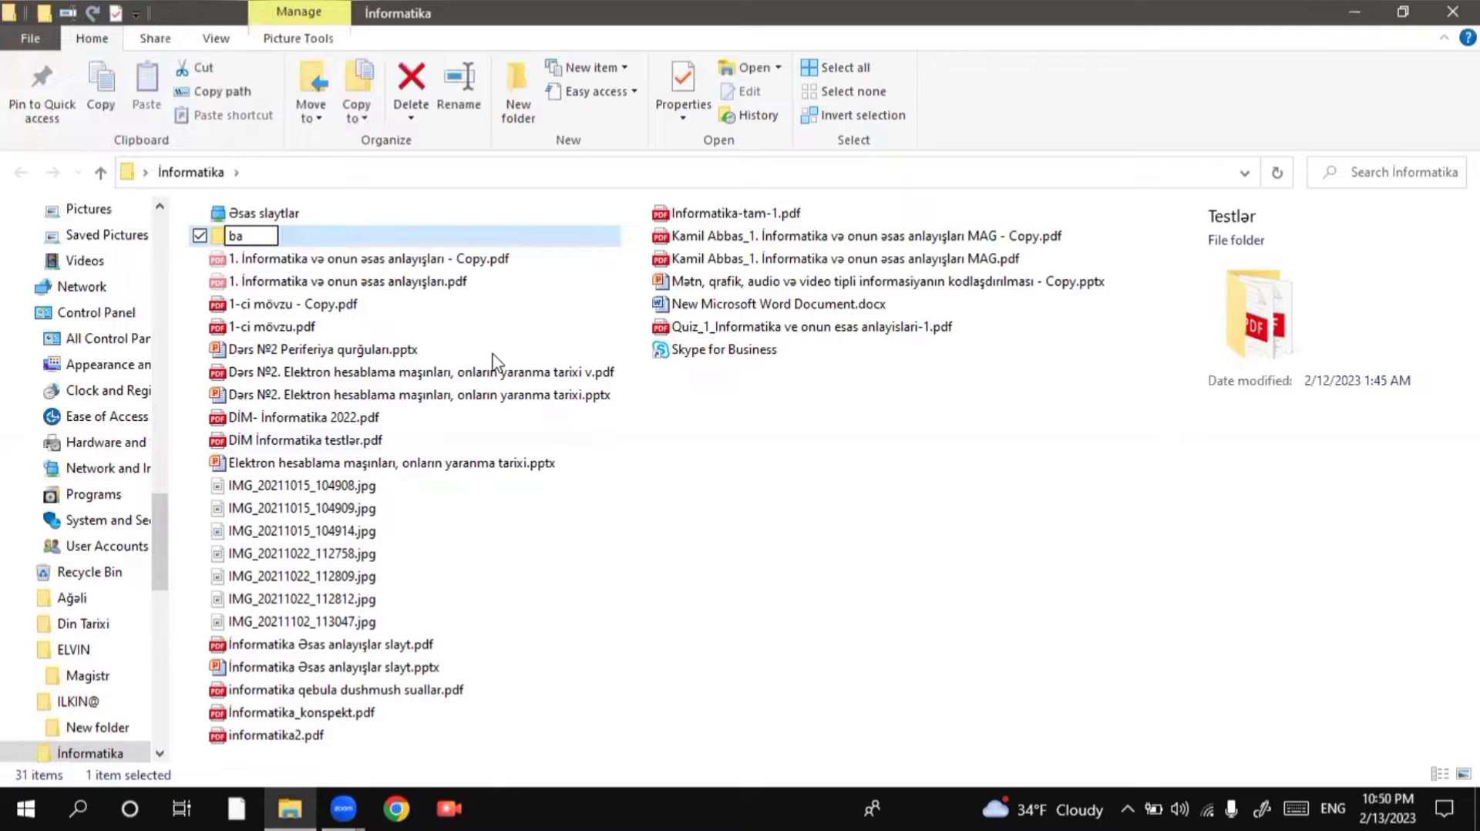
pyautogui.press('Return')
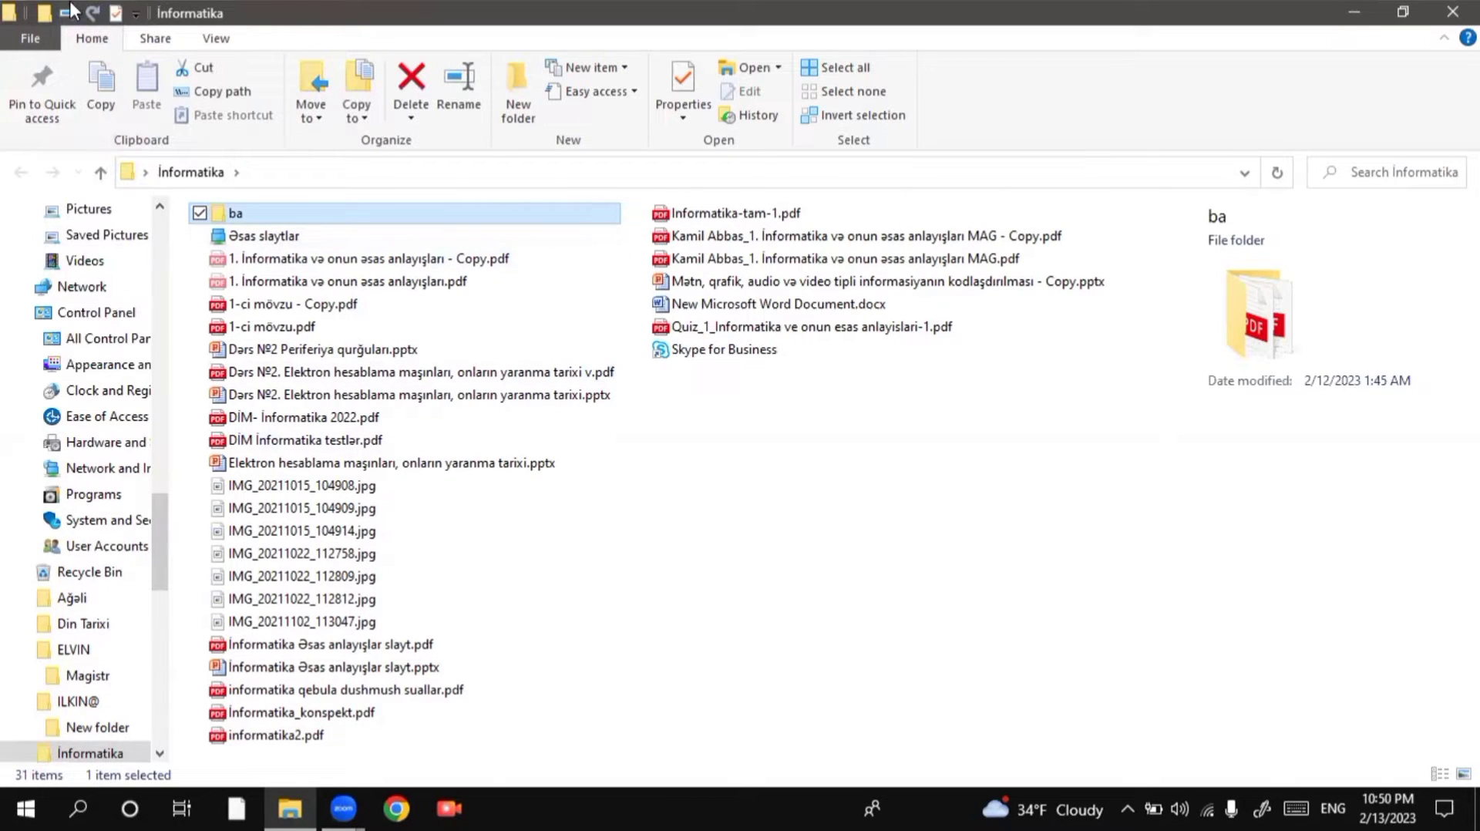
# Customize the Quick Access Toolbar by adding Undo and removing Redo and Properties
pyautogui.click(135, 16)
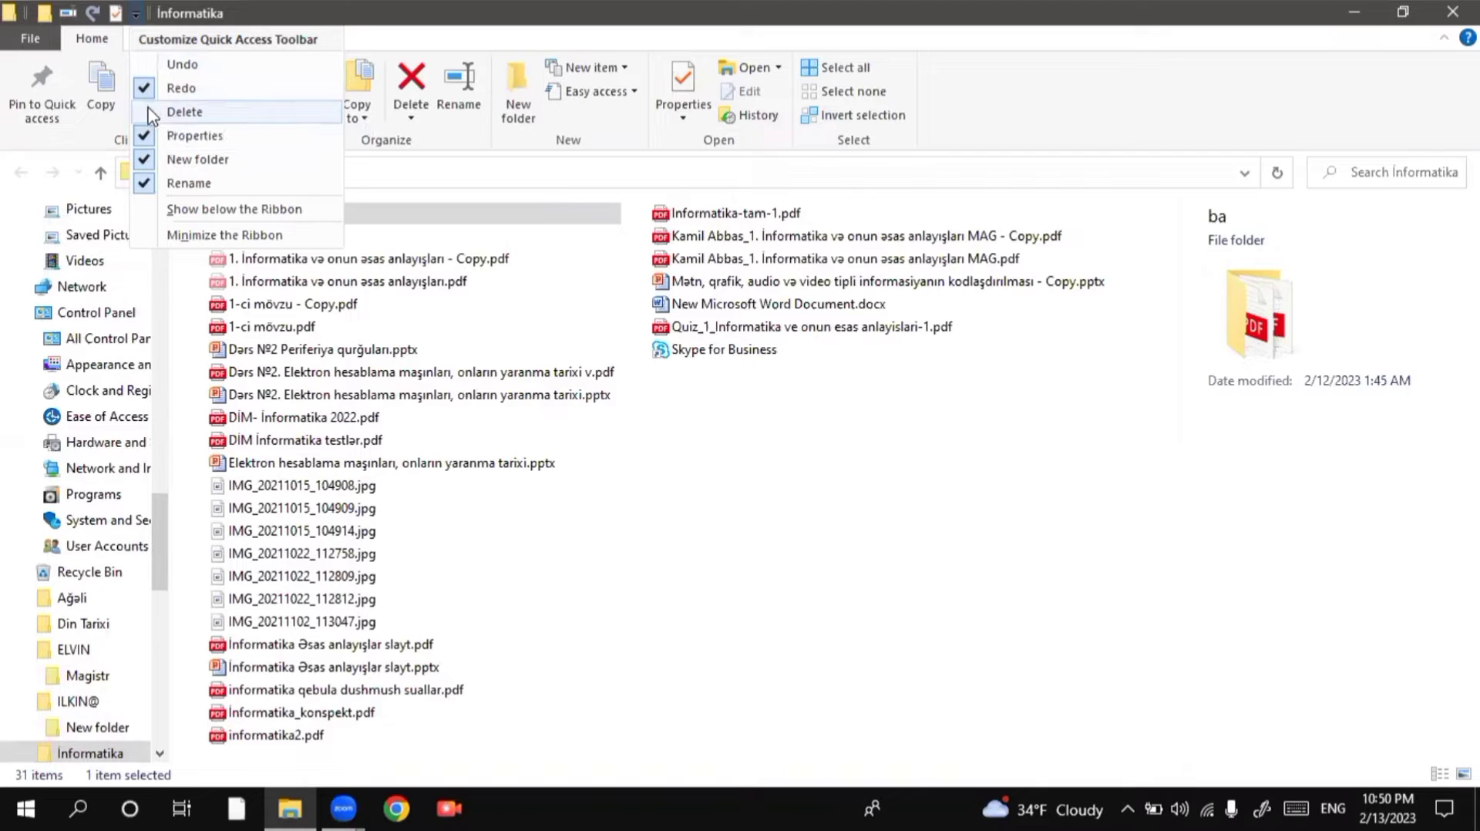
pyautogui.click(171, 68)
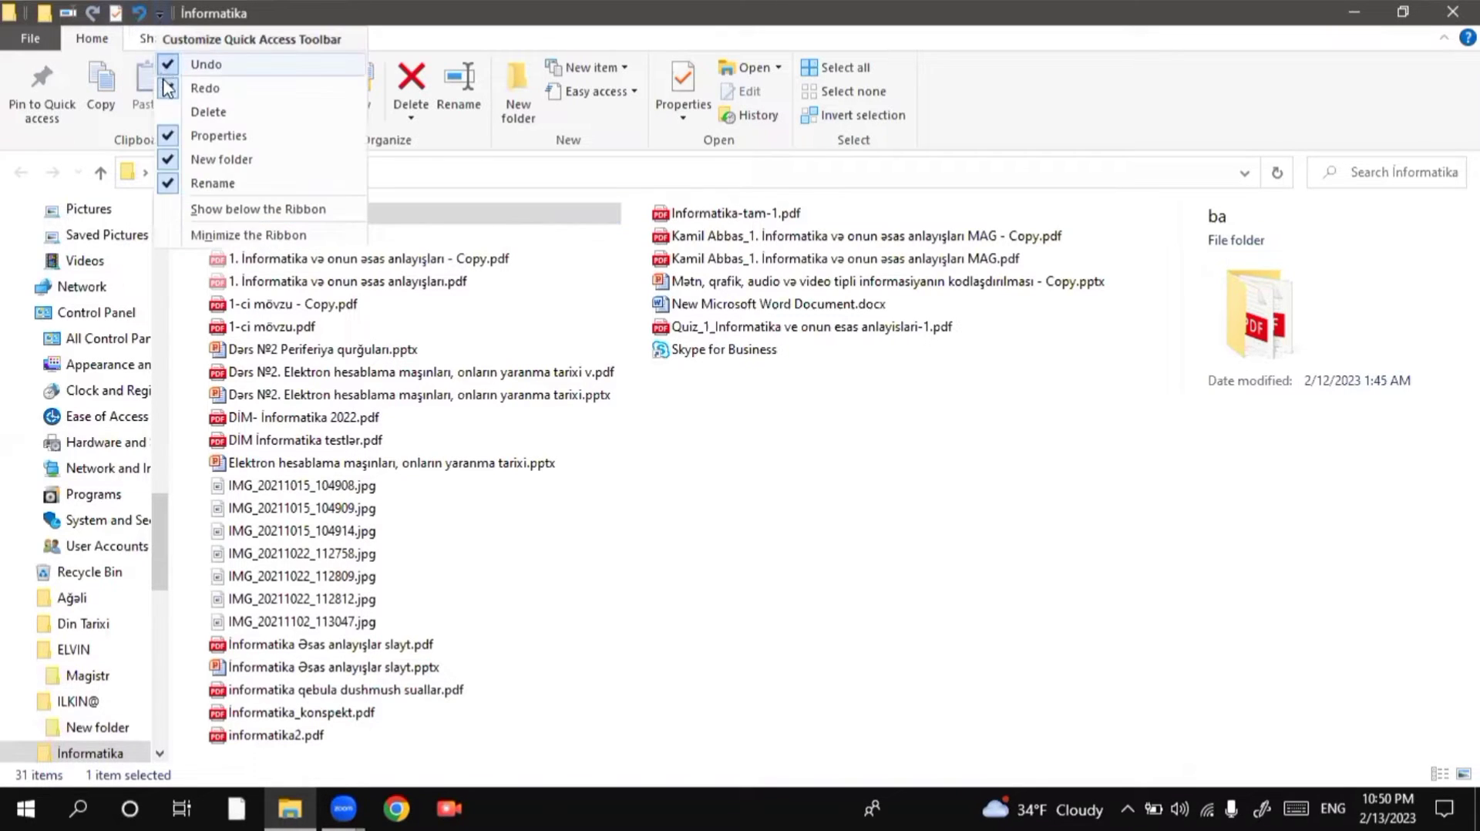
pyautogui.click(168, 88)
pyautogui.click(135, 21)
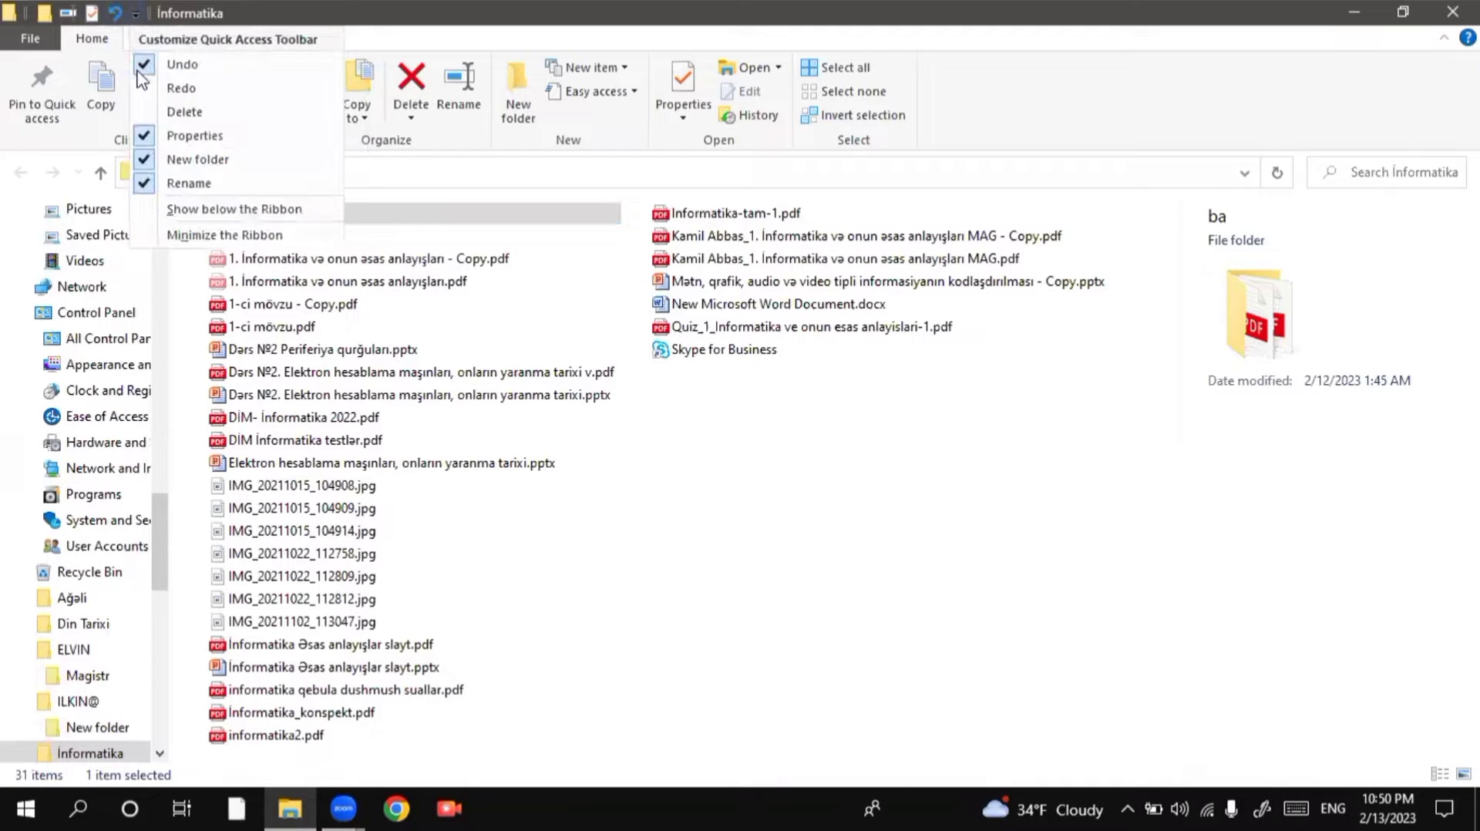
pyautogui.click(168, 133)
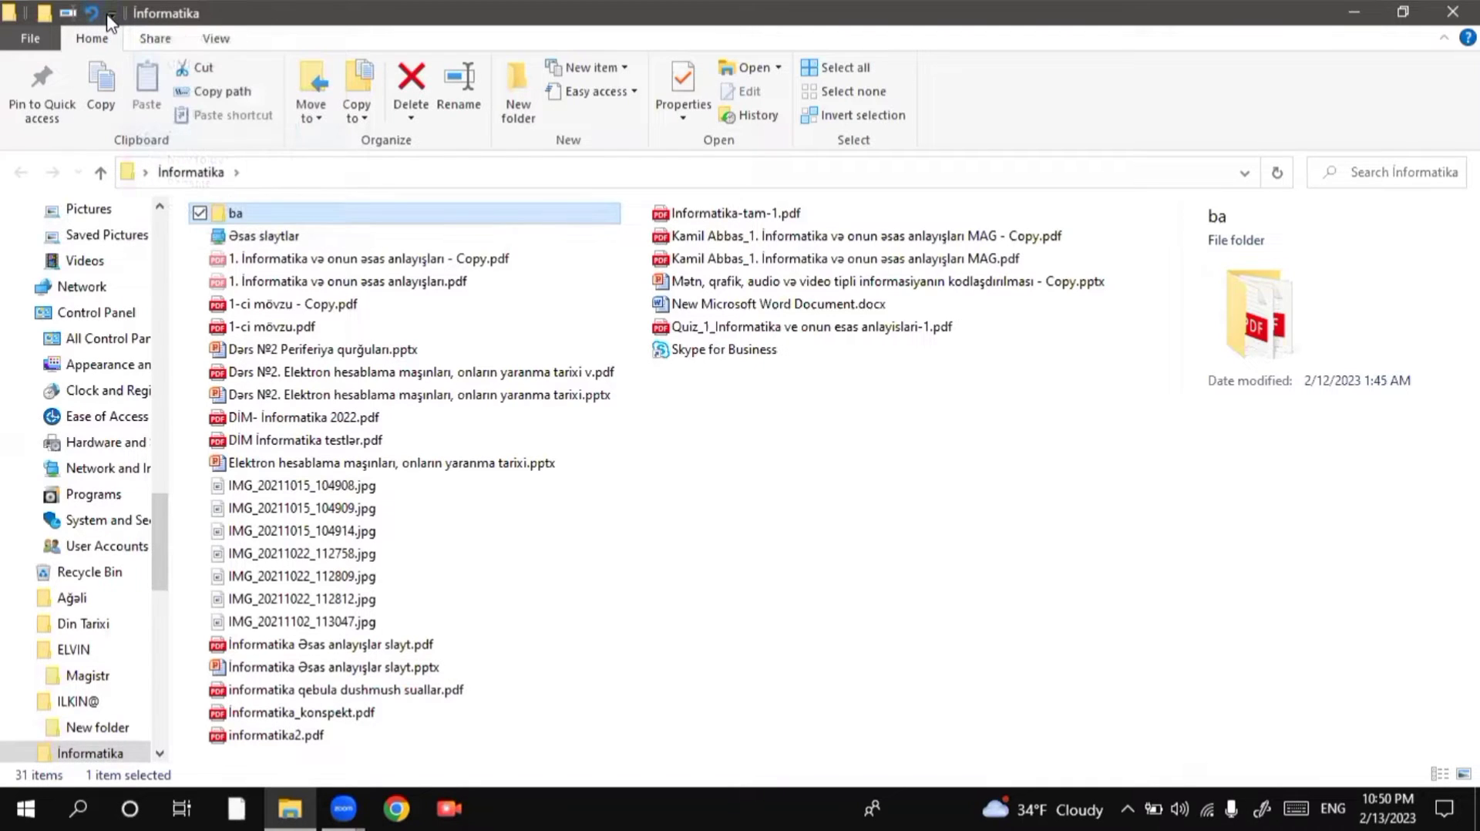
pyautogui.click(110, 14)
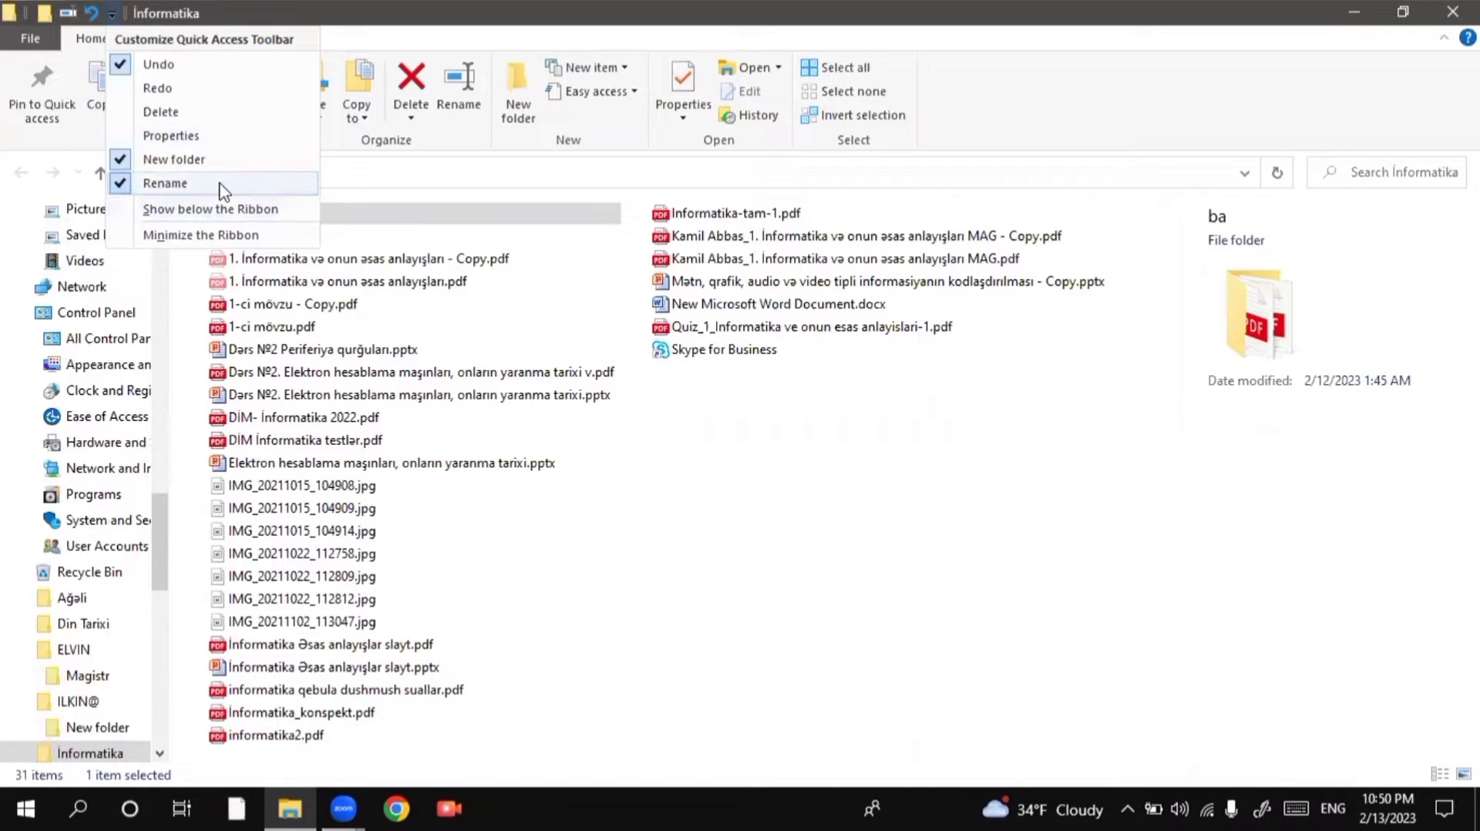
pyautogui.press('Escape')
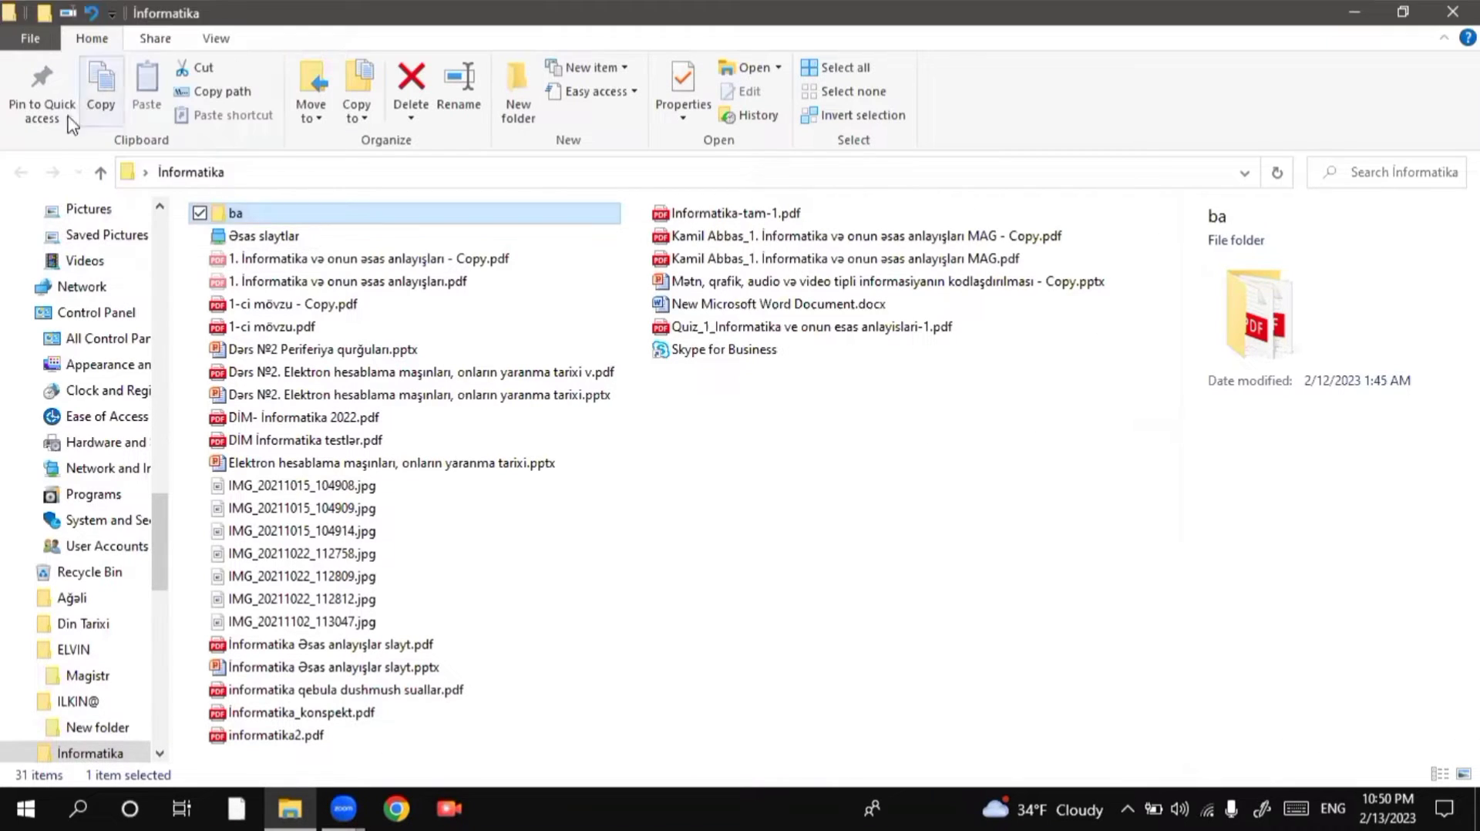
# Place the Quick Access Toolbar below the ribbon, and return it above the ribbon
pyautogui.click(113, 15)
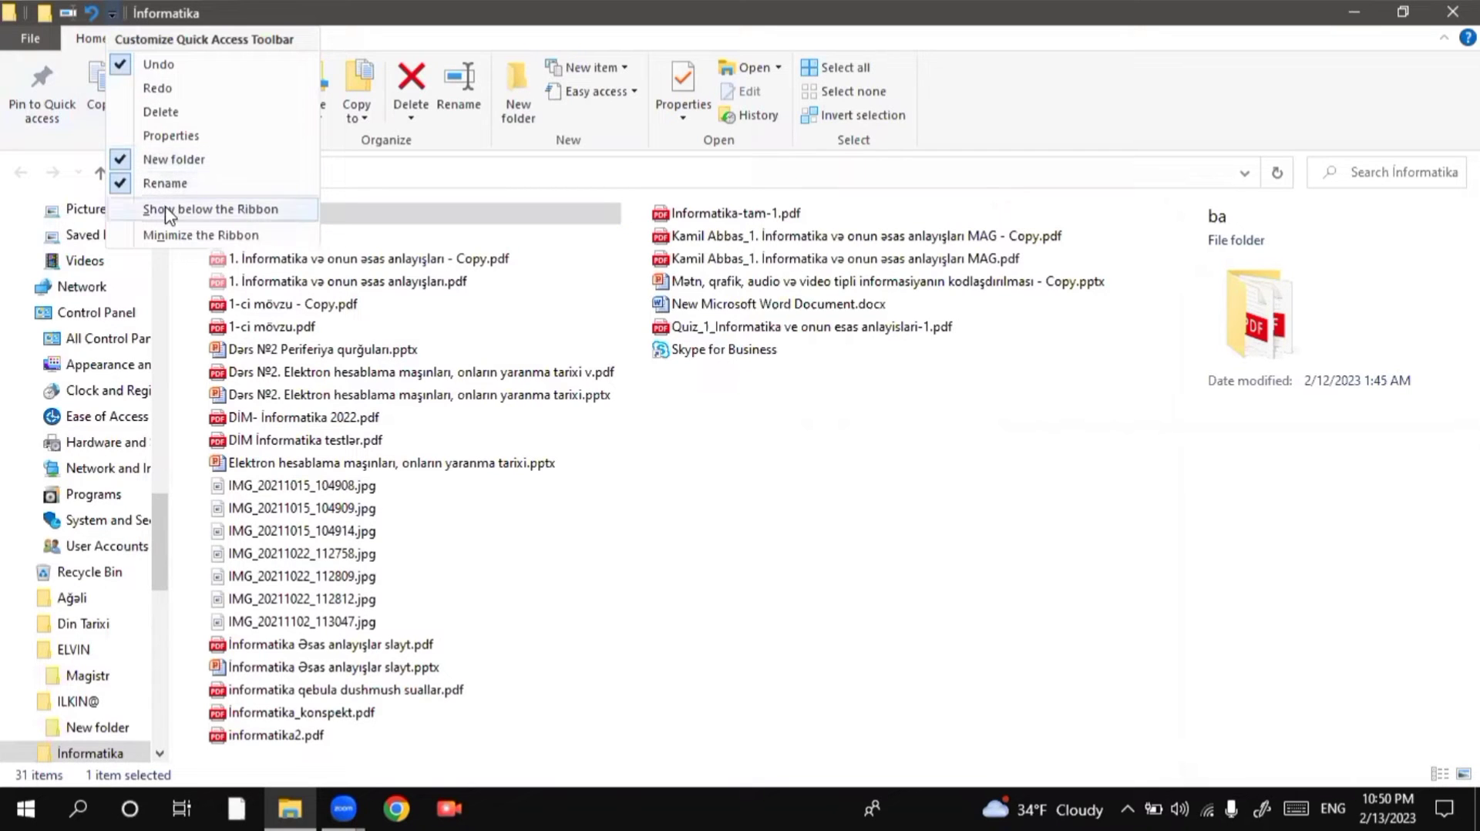
pyautogui.click(185, 209)
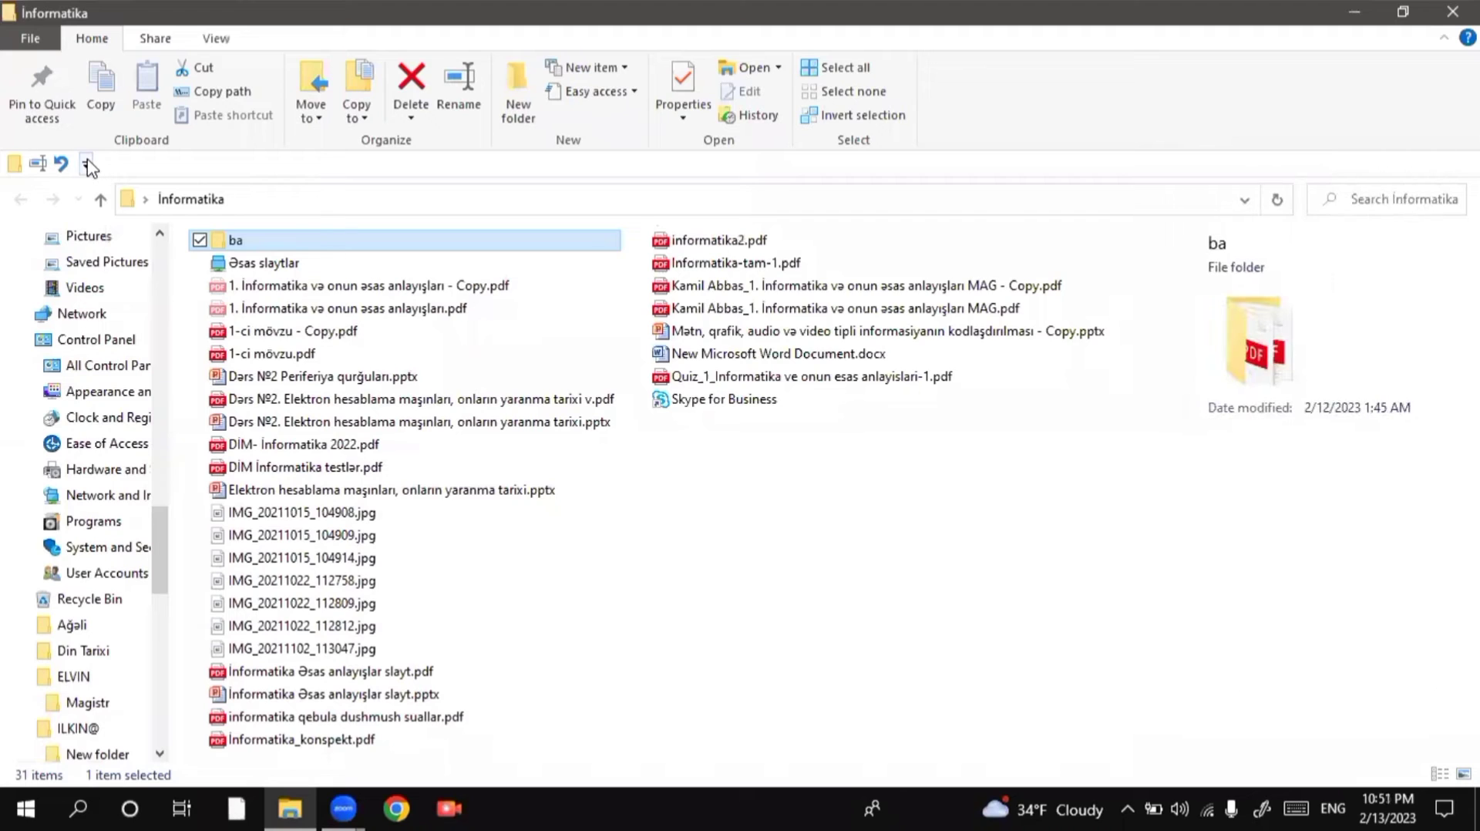
pyautogui.click(85, 165)
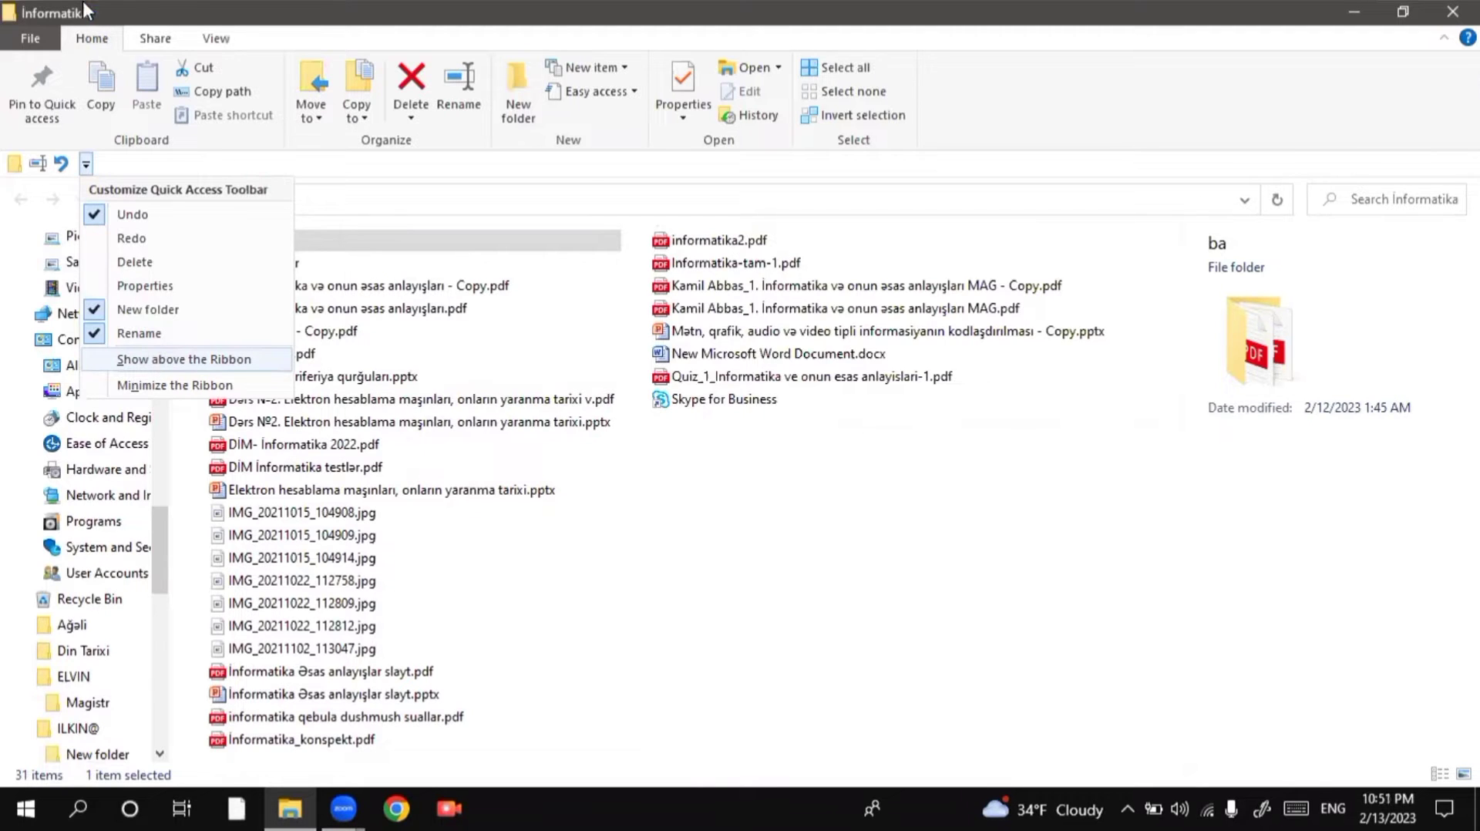
pyautogui.press('Return')
# Minimize the ribbon through the Quick Access Toolbar options, and restore it the same way
pyautogui.click(113, 16)
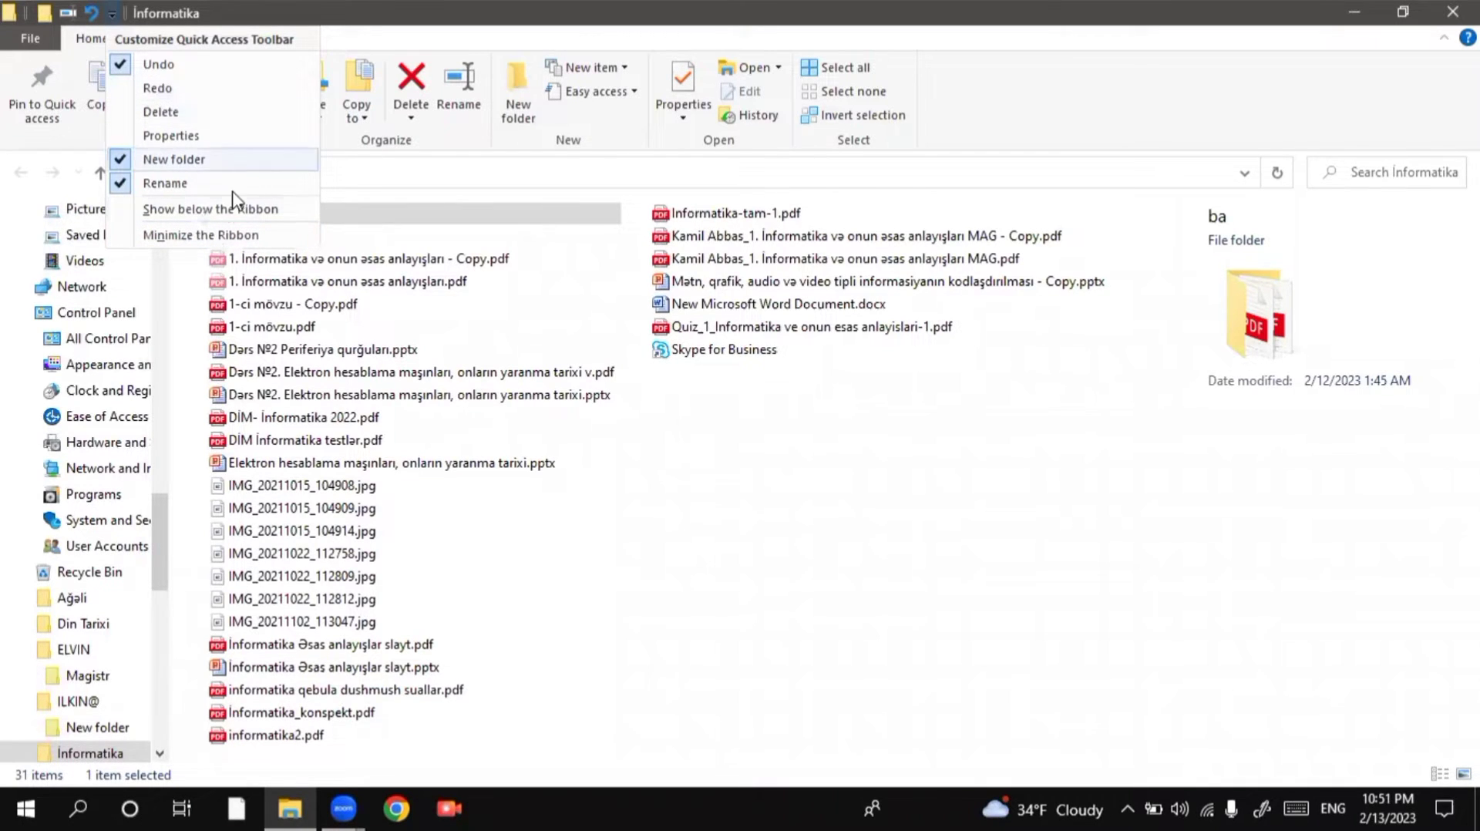
pyautogui.click(218, 235)
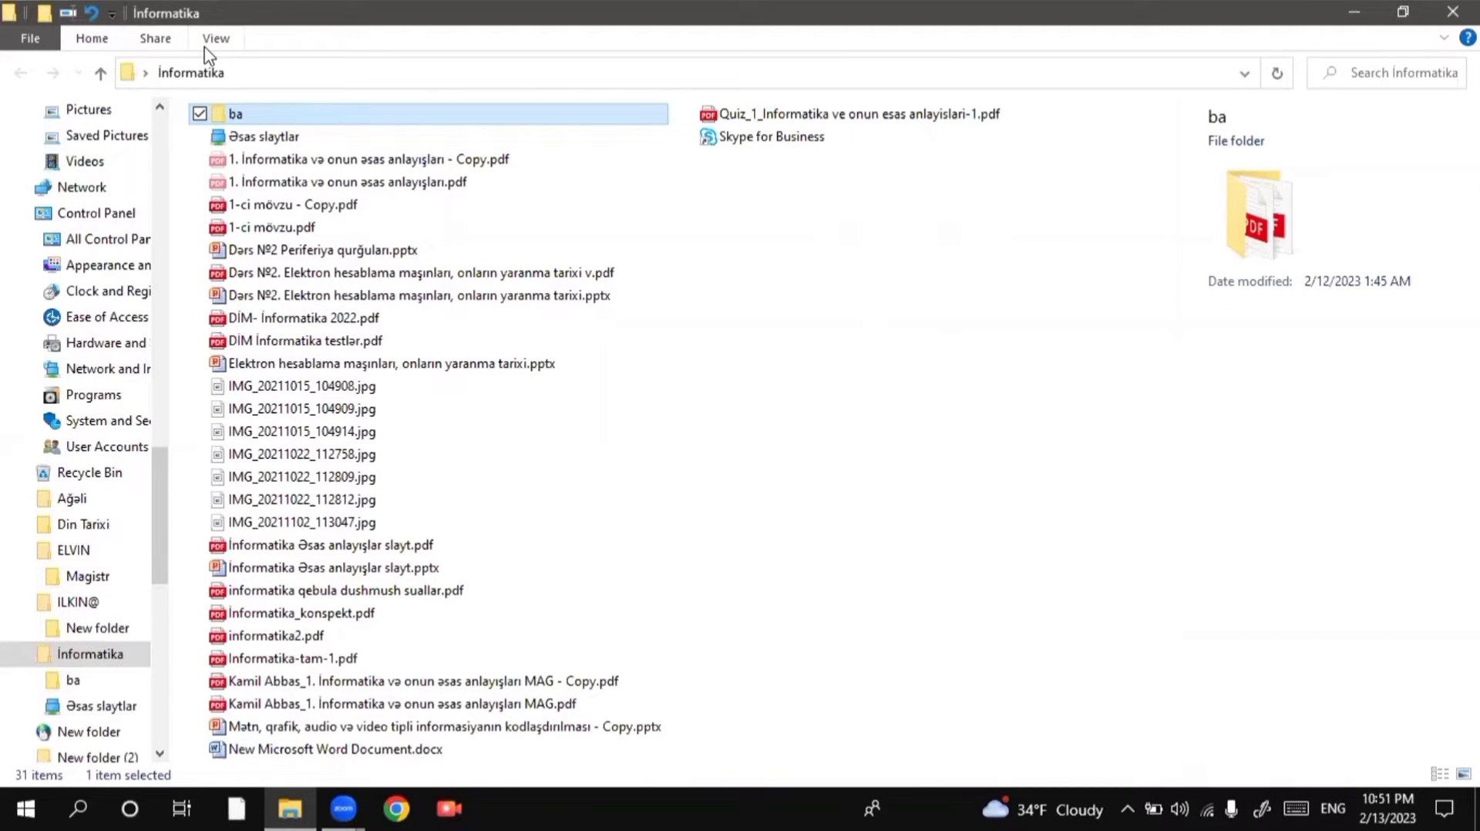
pyautogui.click(113, 13)
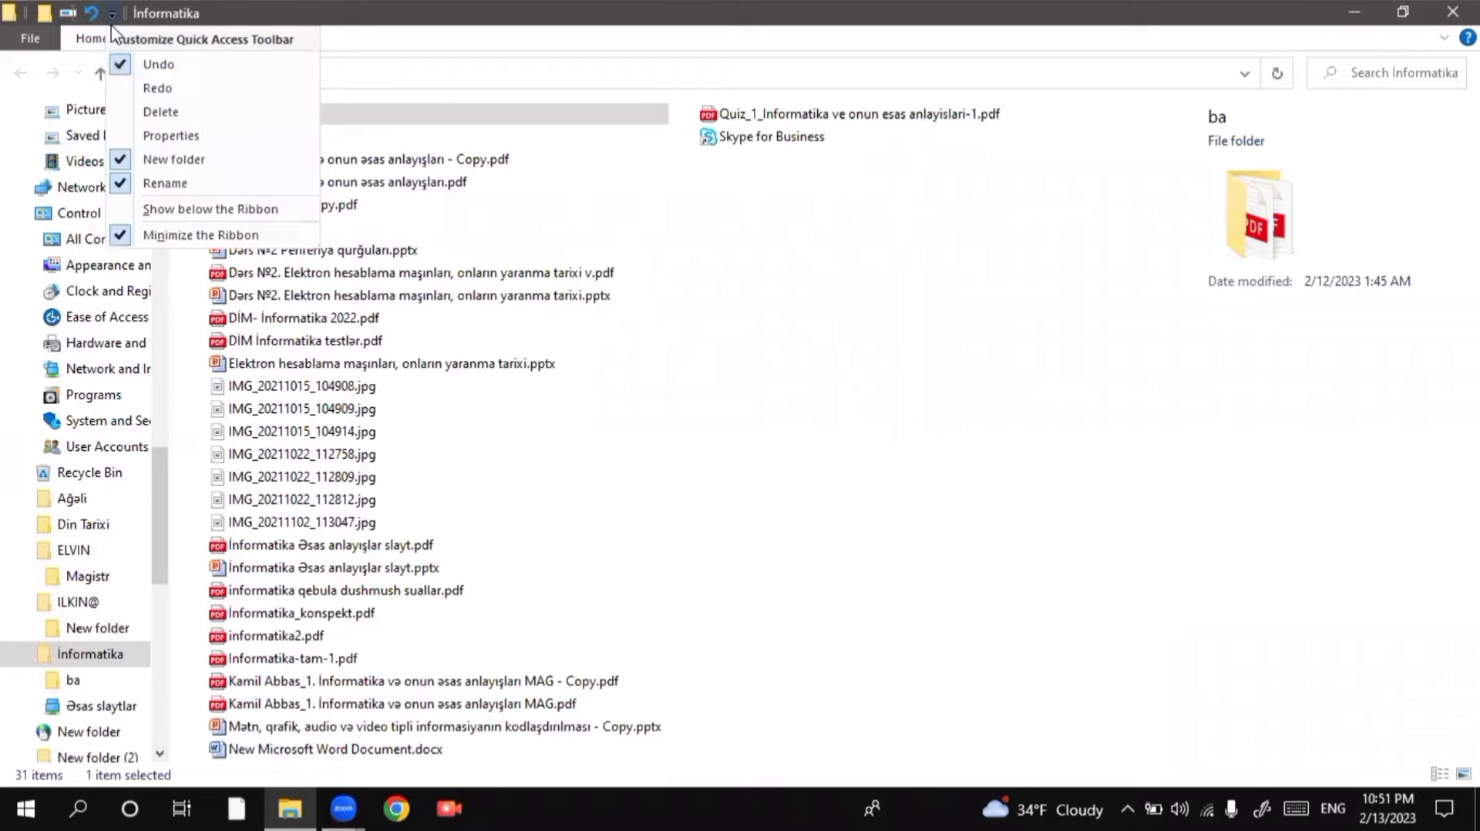
pyautogui.click(124, 235)
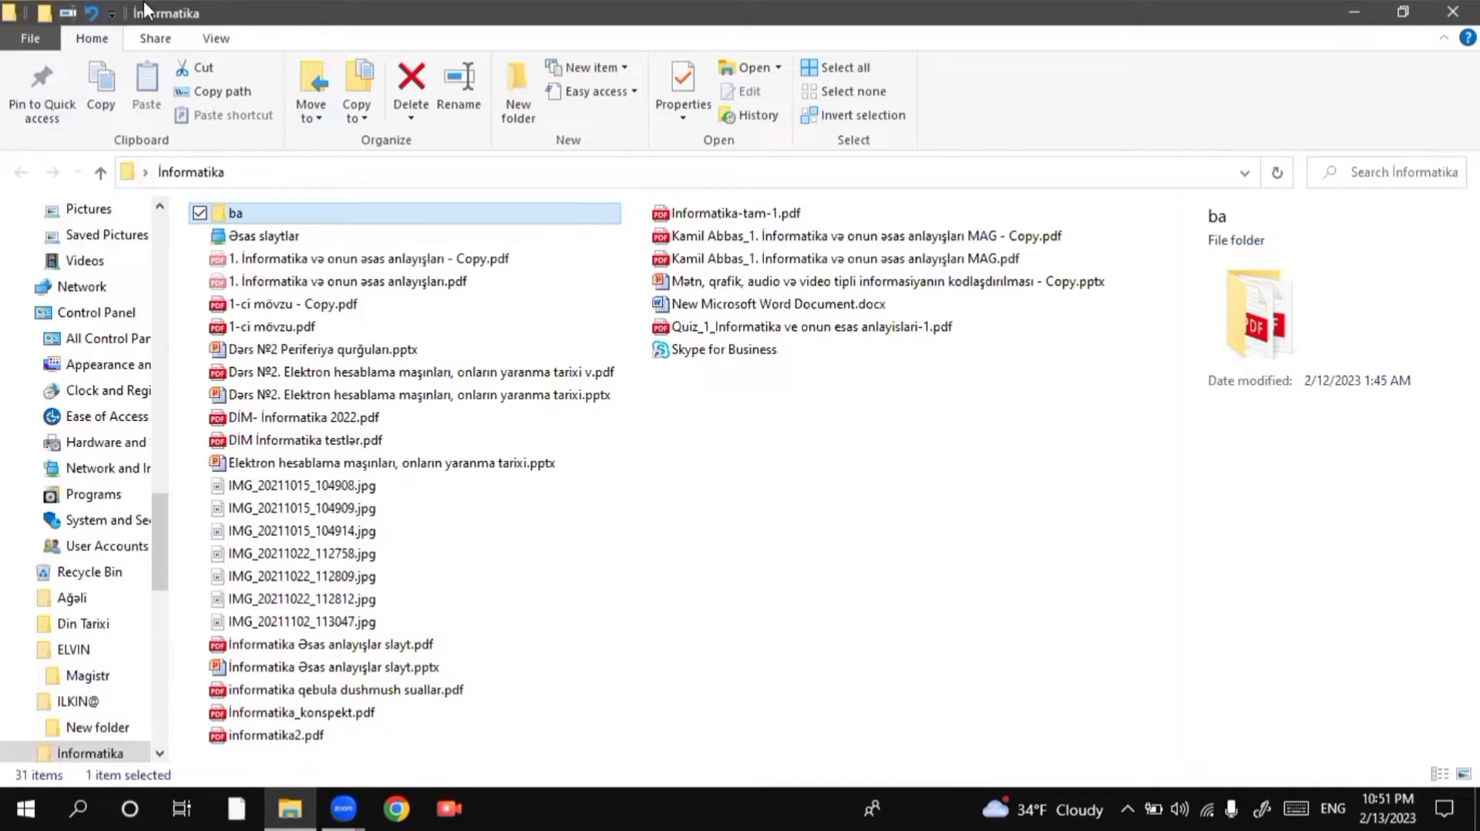
# View the contents of the Əsas slaytlar subfolder and go back to the İnformatika folder
pyautogui.doubleClick(250, 239)
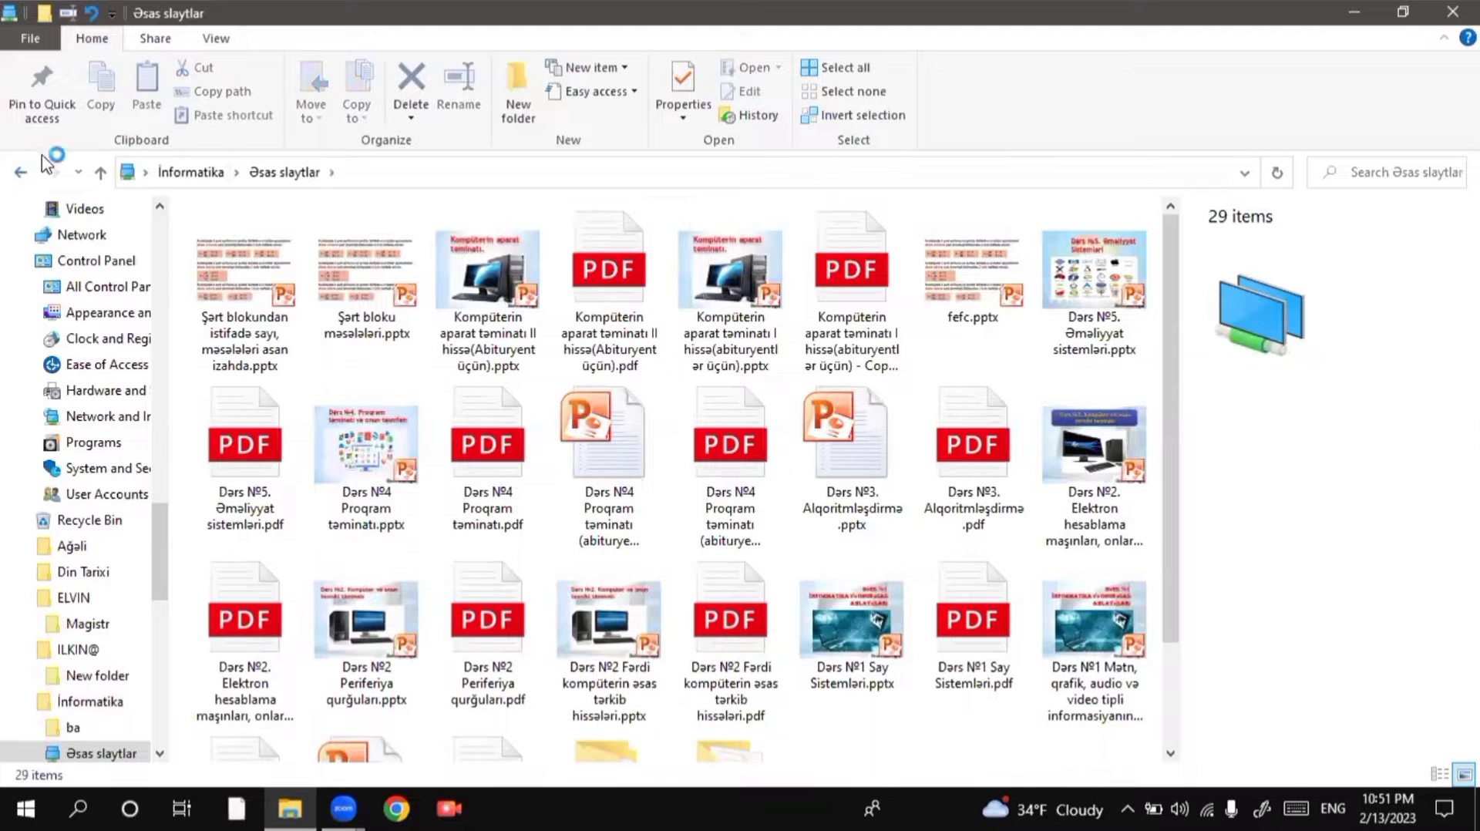
pyautogui.click(21, 171)
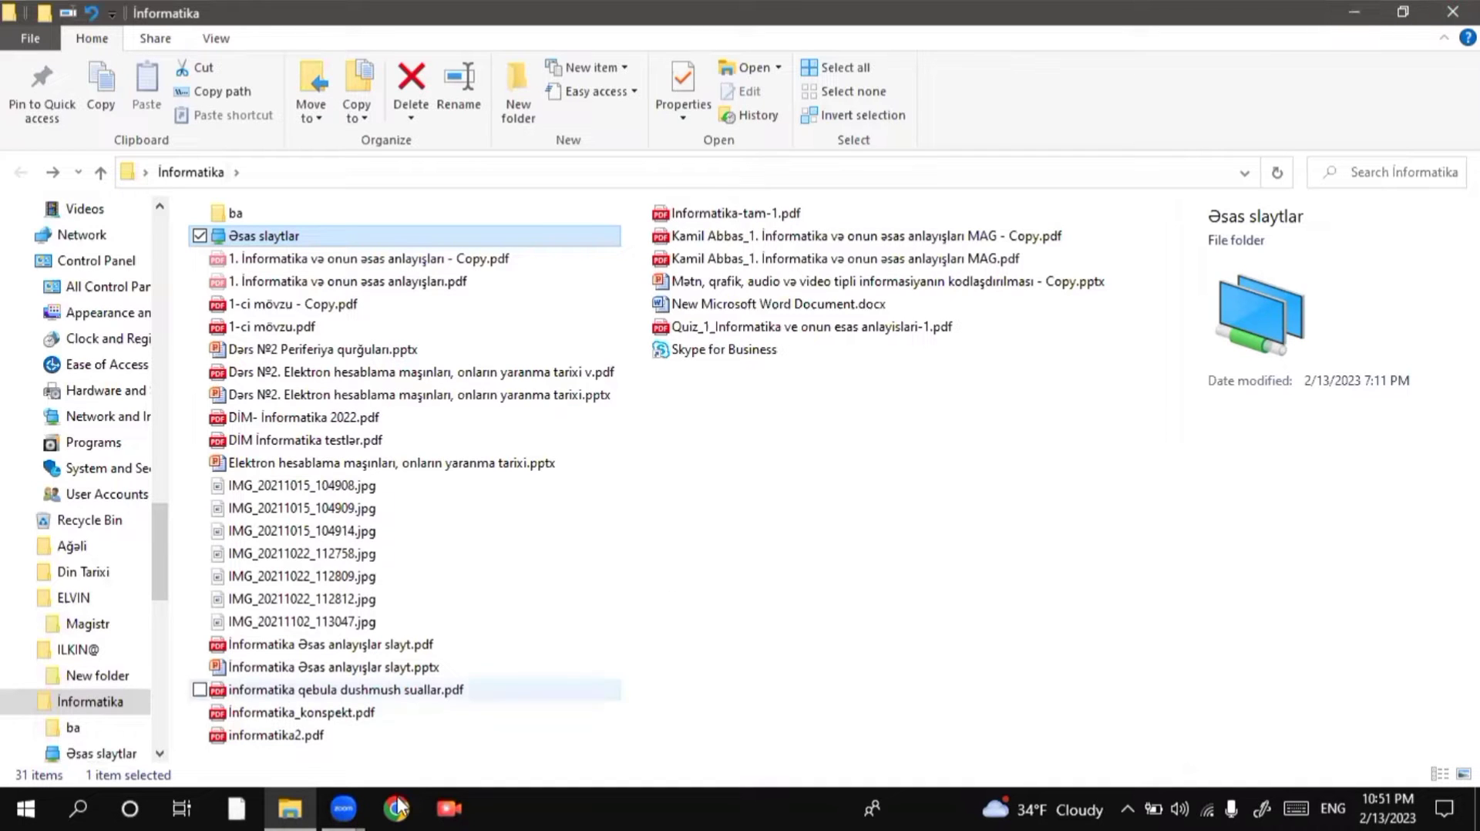
# Minimize and reopen the folder window, switch it to its smaller size and back to maximized, and close it
pyautogui.click(1352, 11)
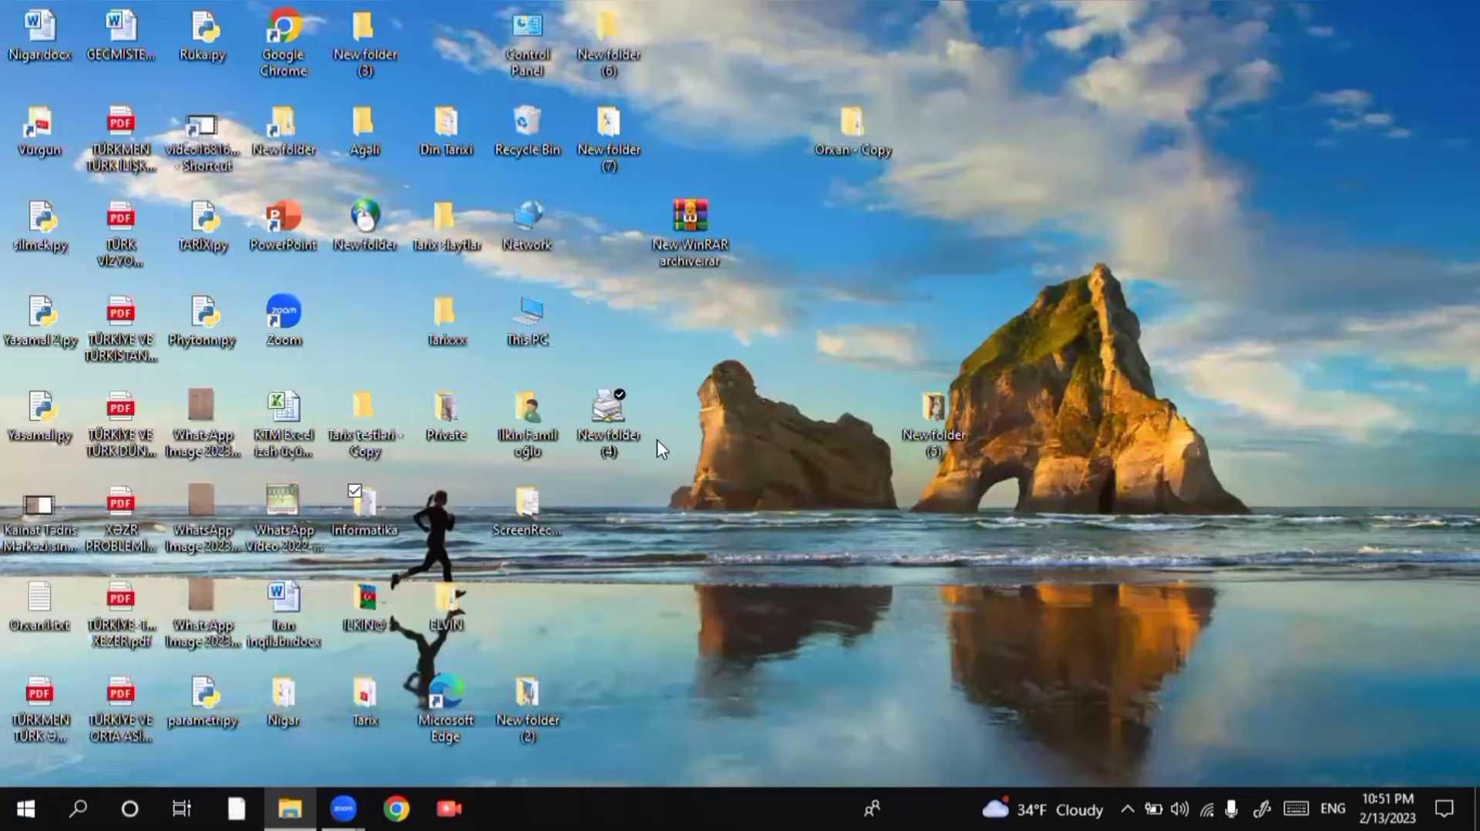
pyautogui.click(287, 805)
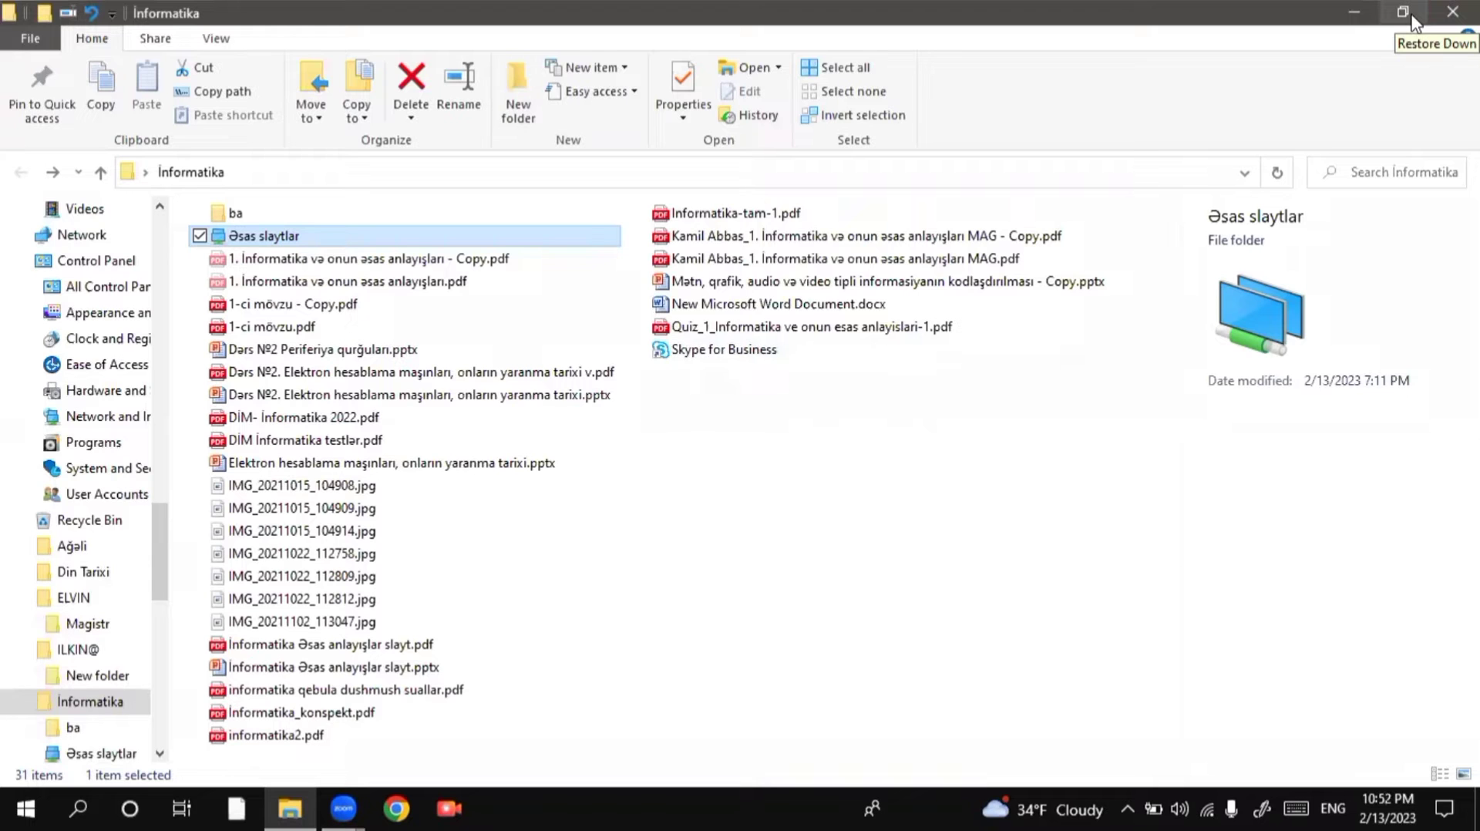
pyautogui.click(1412, 15)
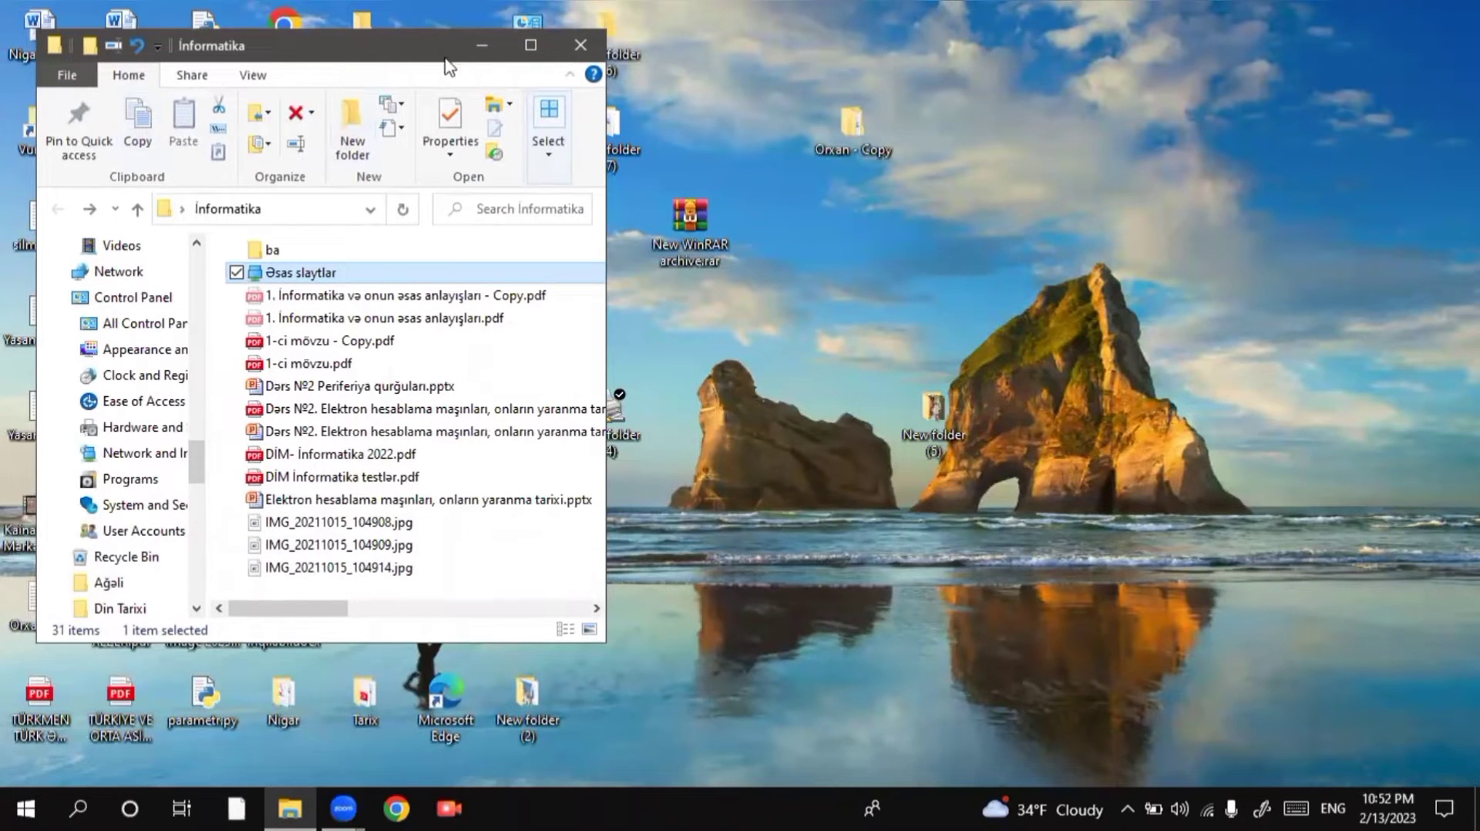
pyautogui.click(530, 46)
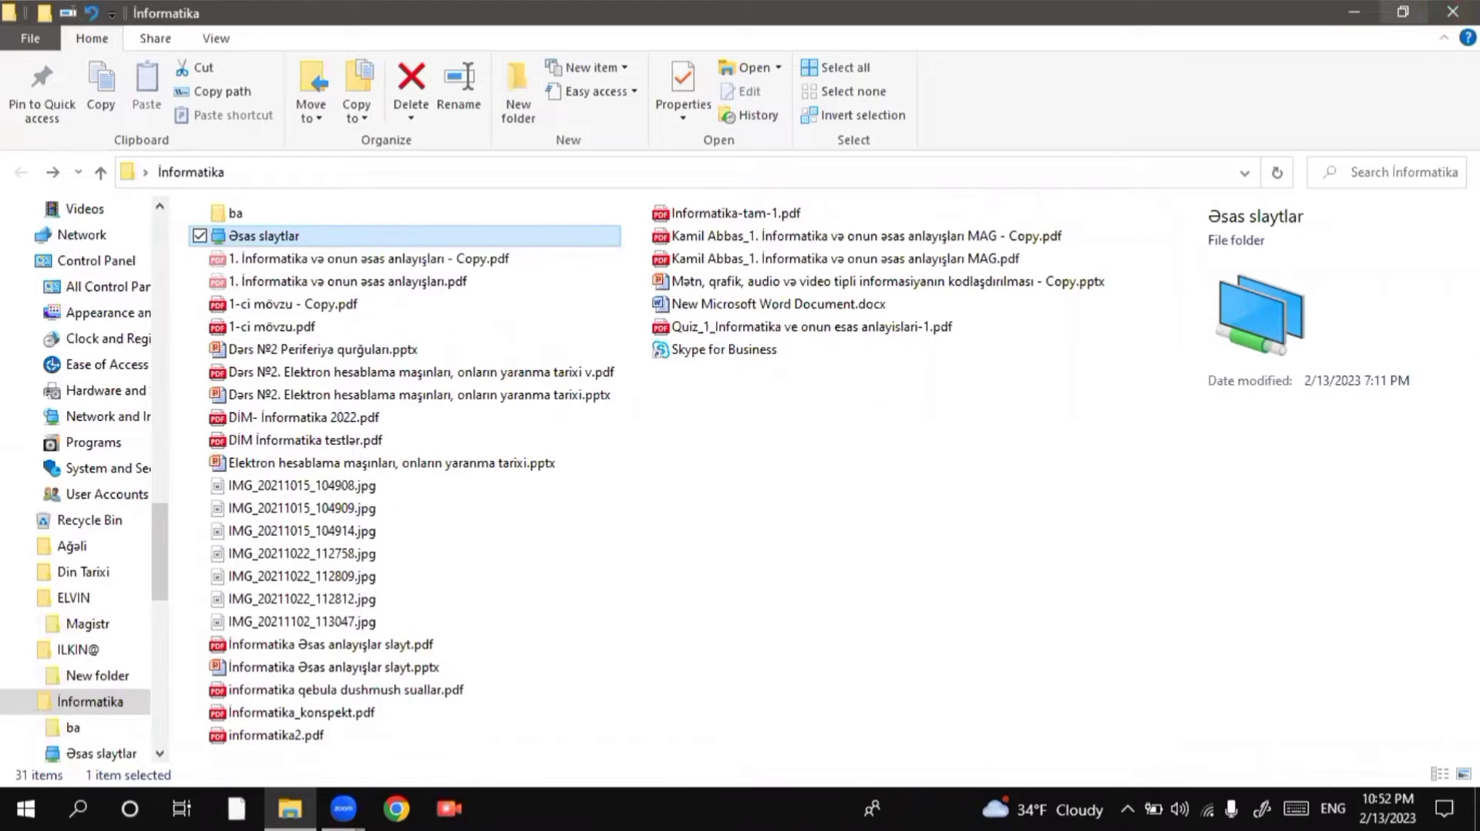
pyautogui.hotkey('alt', 'F4')
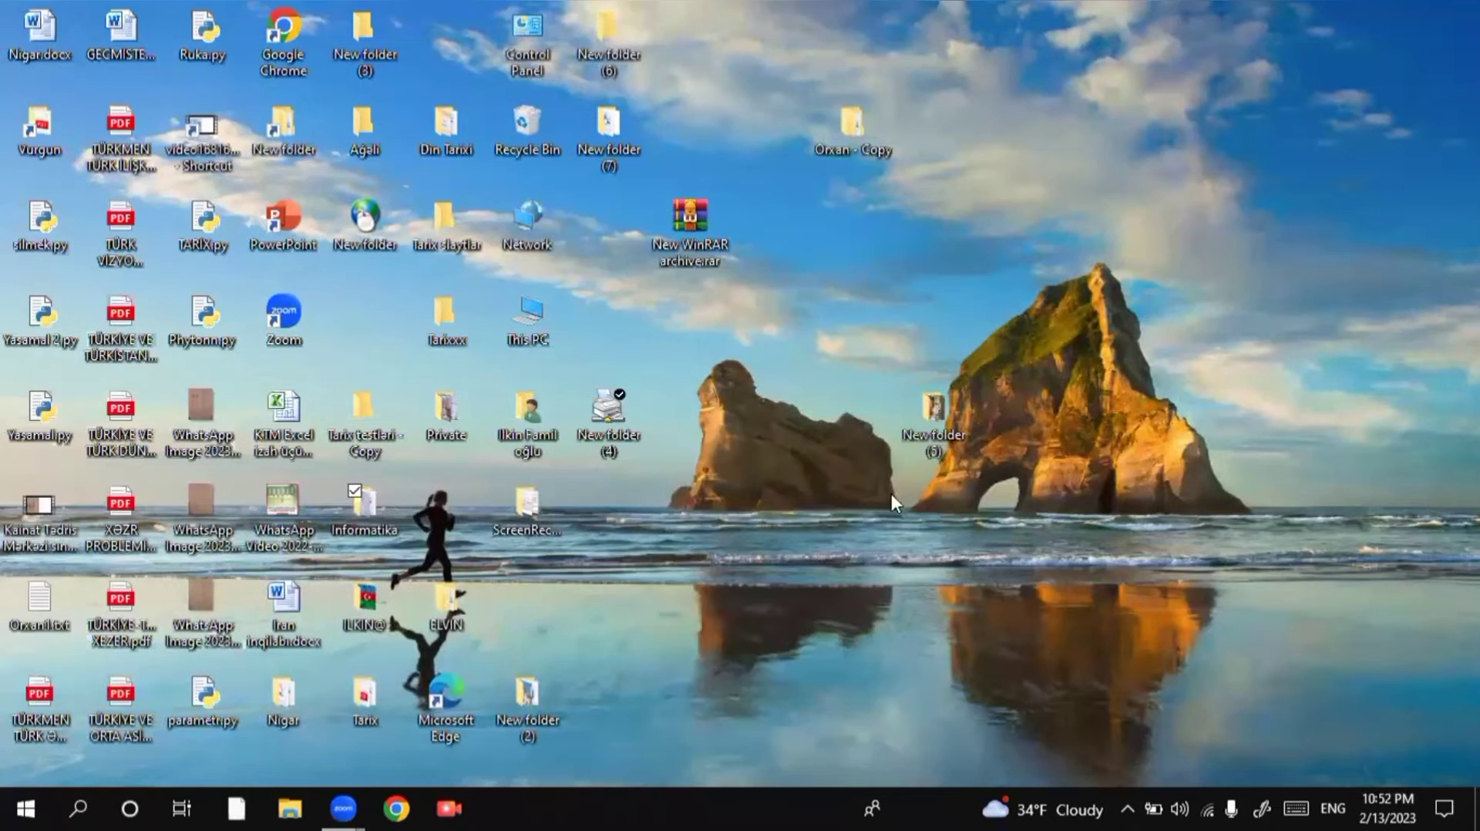
# Reopen the İnformatika folder from the desktop and look through the ribbon's sharing, view and home commands
pyautogui.doubleClick(380, 503)
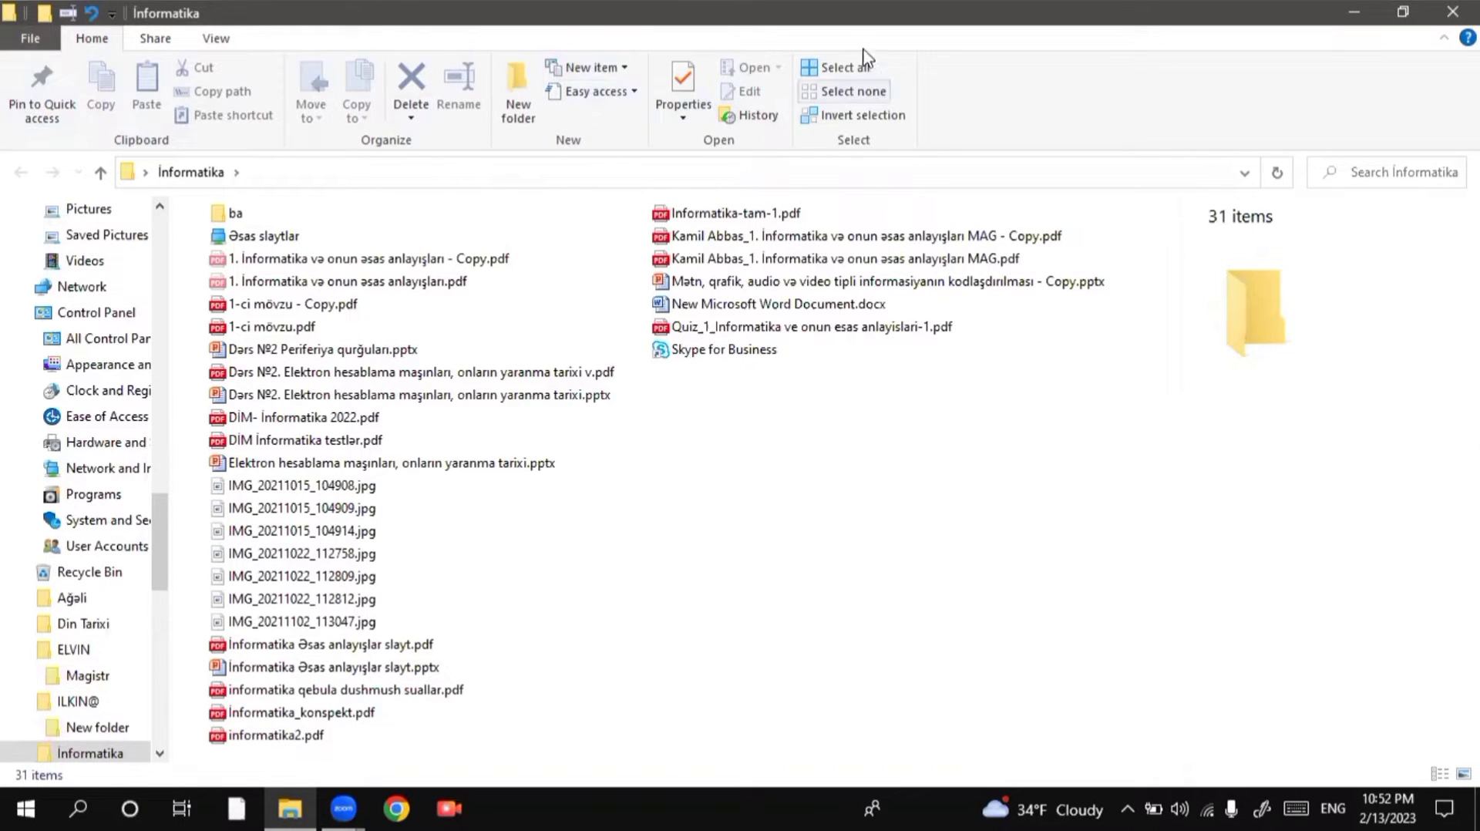
pyautogui.click(149, 40)
pyautogui.click(220, 38)
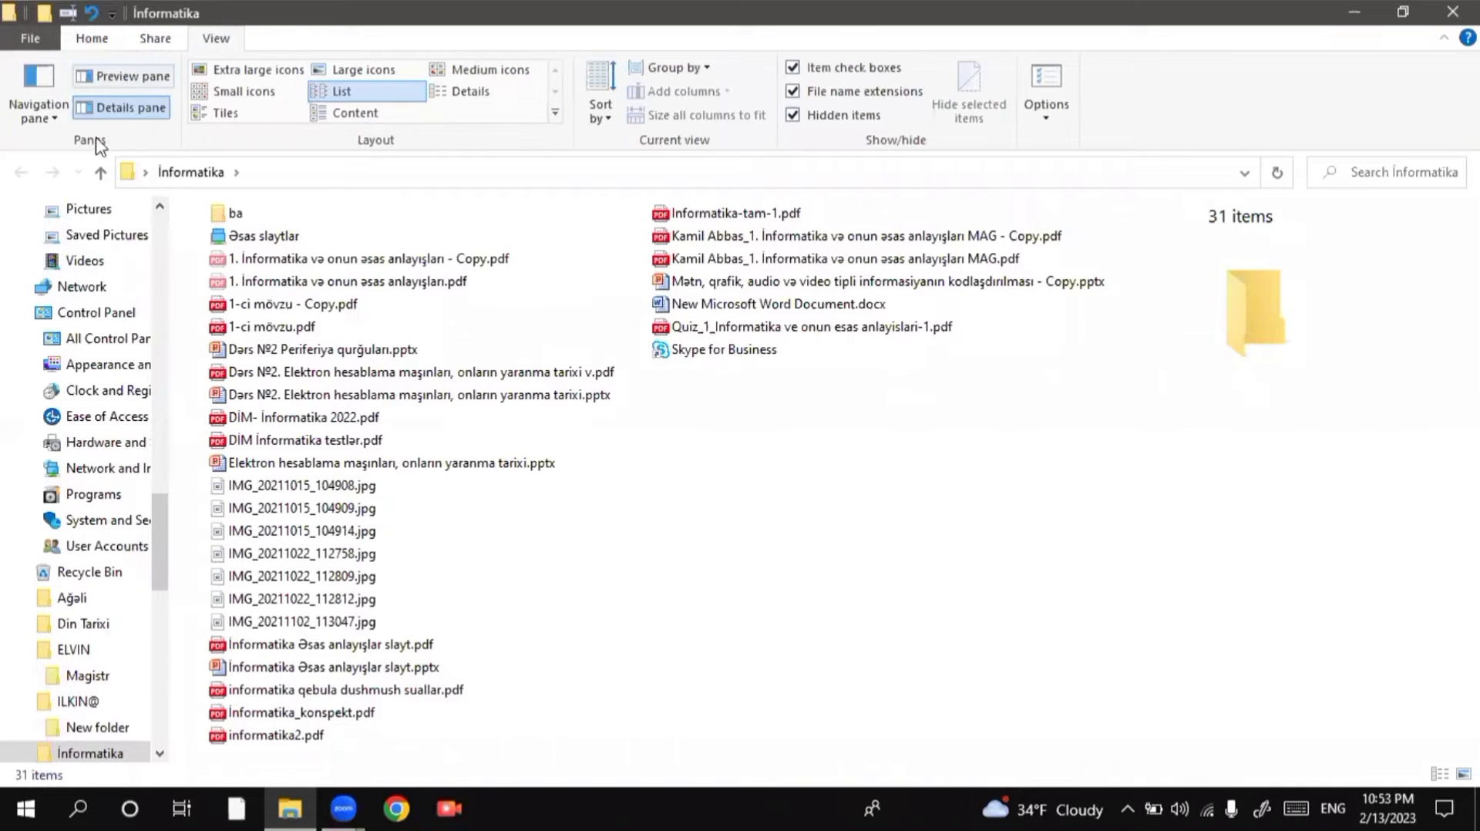
pyautogui.click(92, 40)
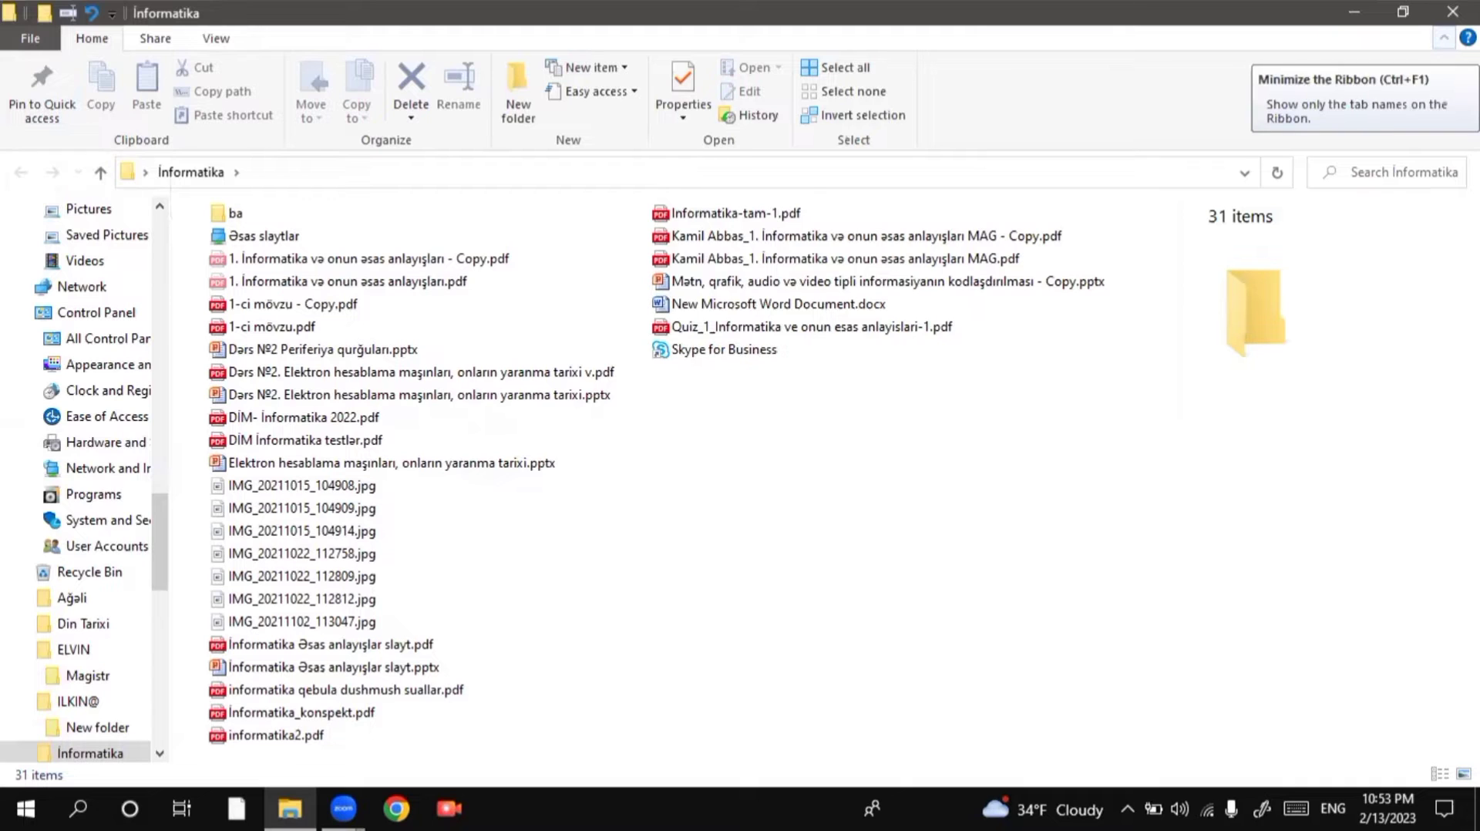
# Collapse and expand the ribbon twice, using different methods each time
pyautogui.click(1444, 38)
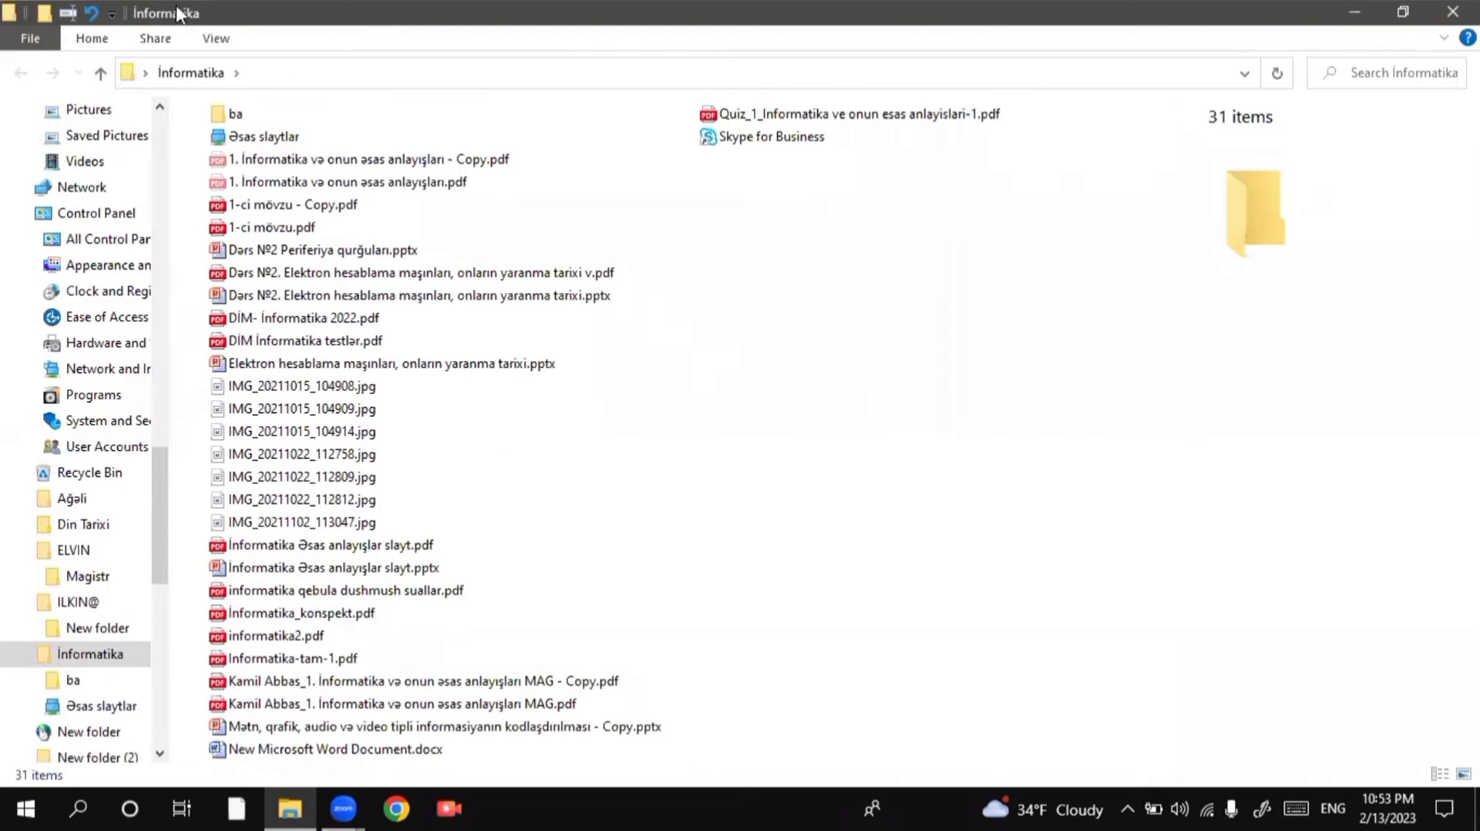
pyautogui.click(112, 15)
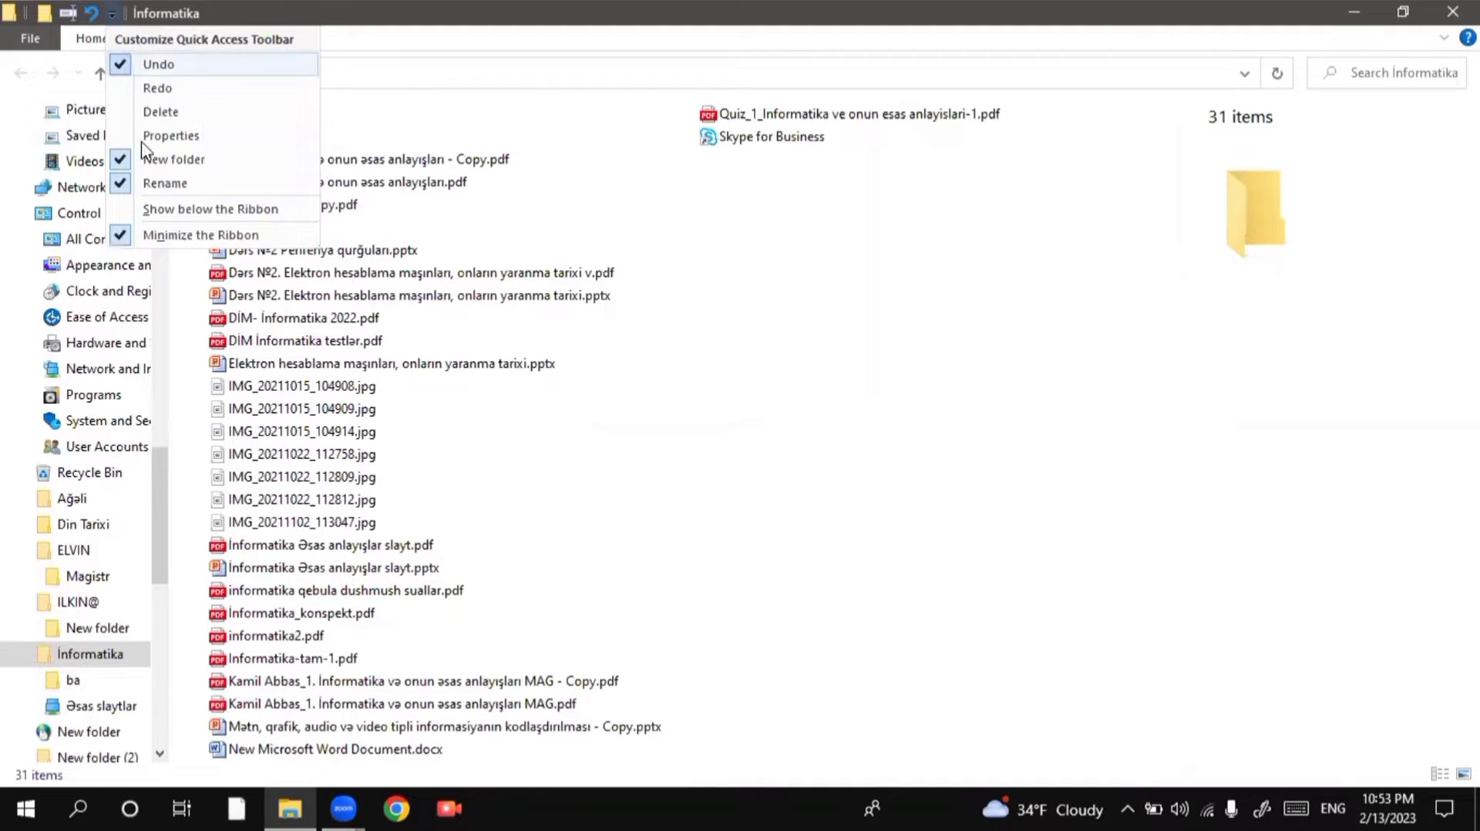
pyautogui.click(123, 241)
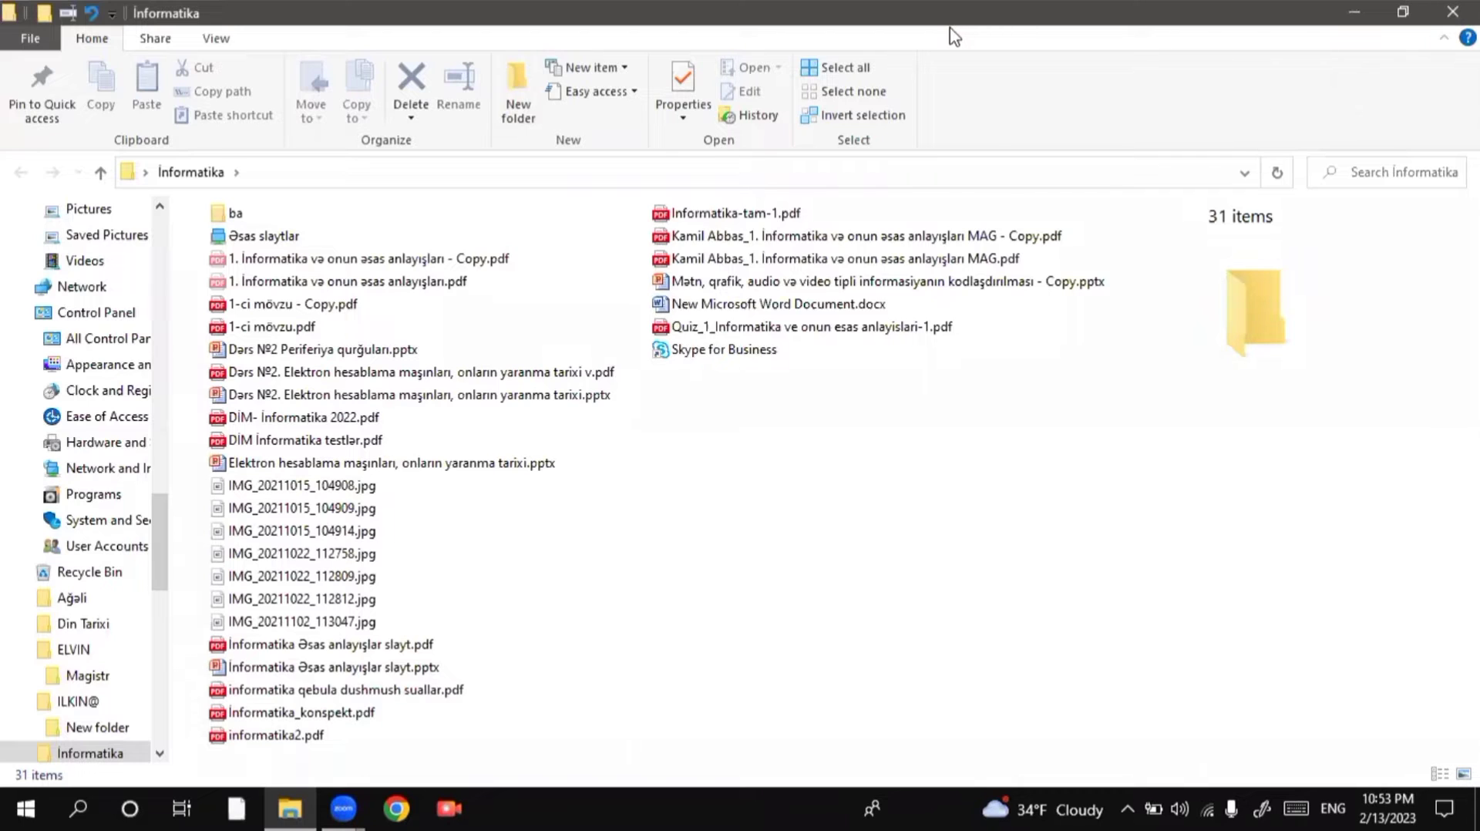
pyautogui.hotkey('ctrl', 'F1')
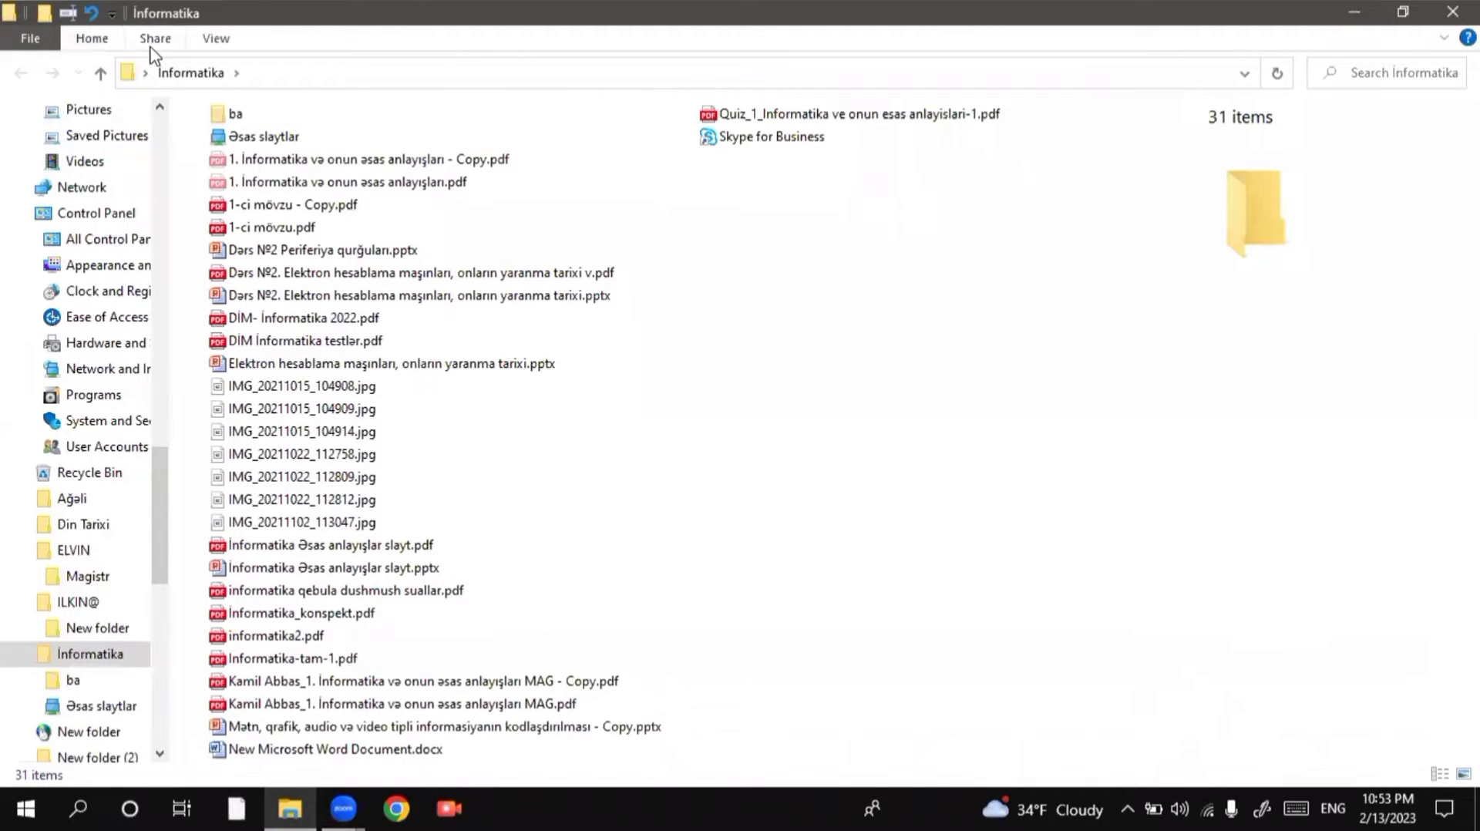
pyautogui.doubleClick(90, 47)
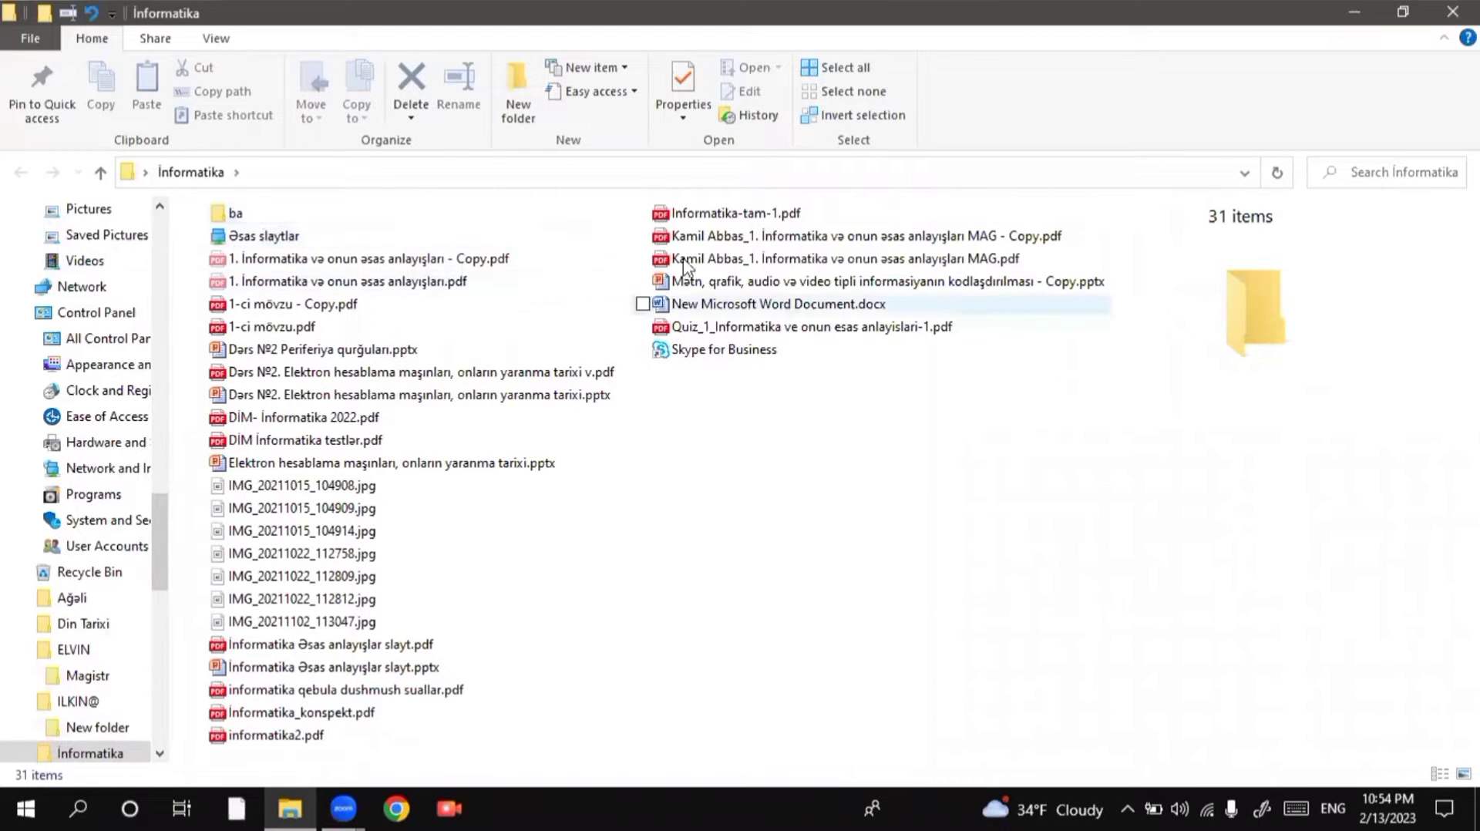
# Turn off the details pane and select the file 1-ci mövzu - Copy.pdf
pyautogui.click(211, 38)
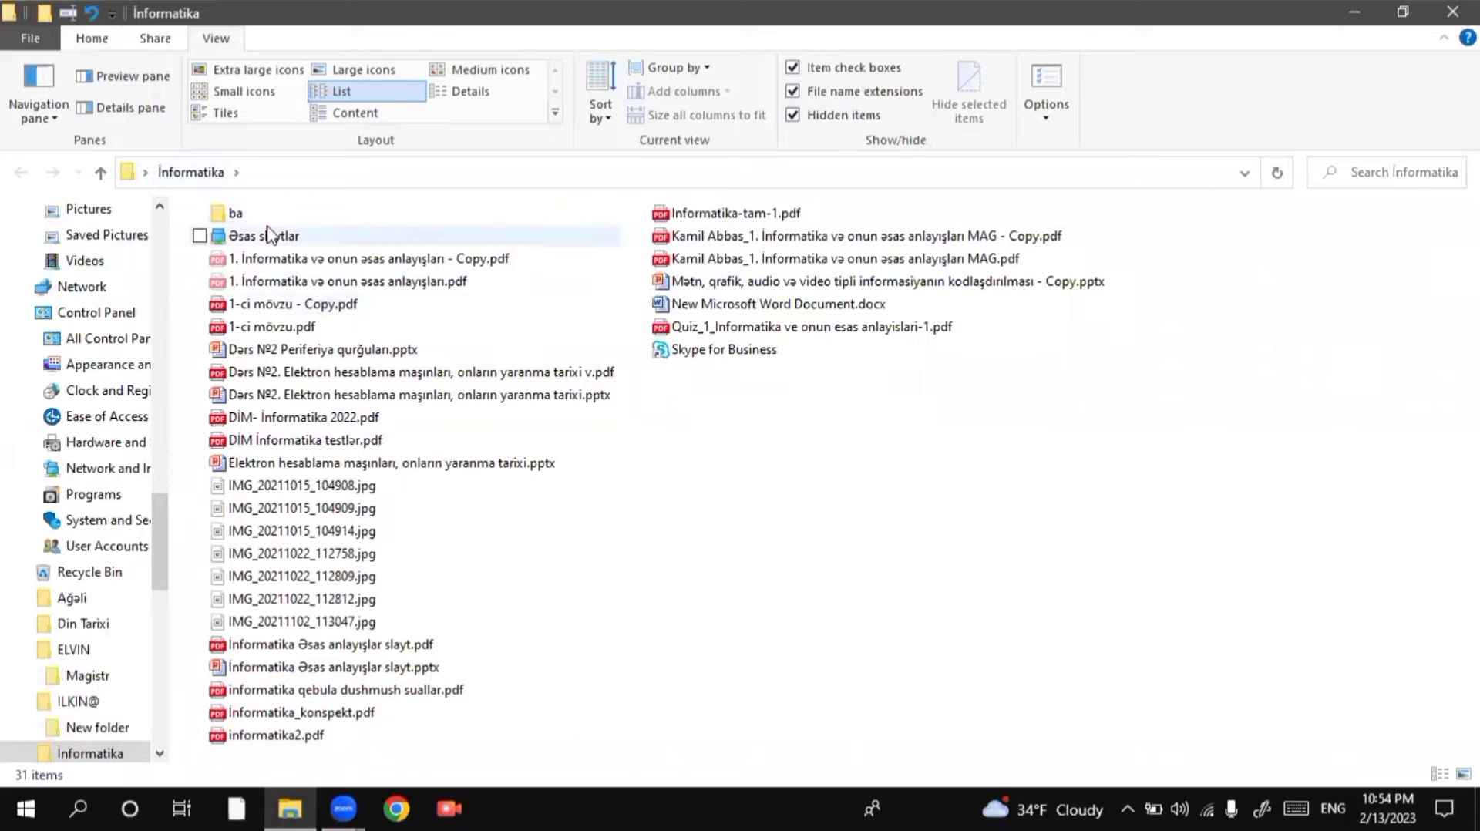
pyautogui.click(293, 304)
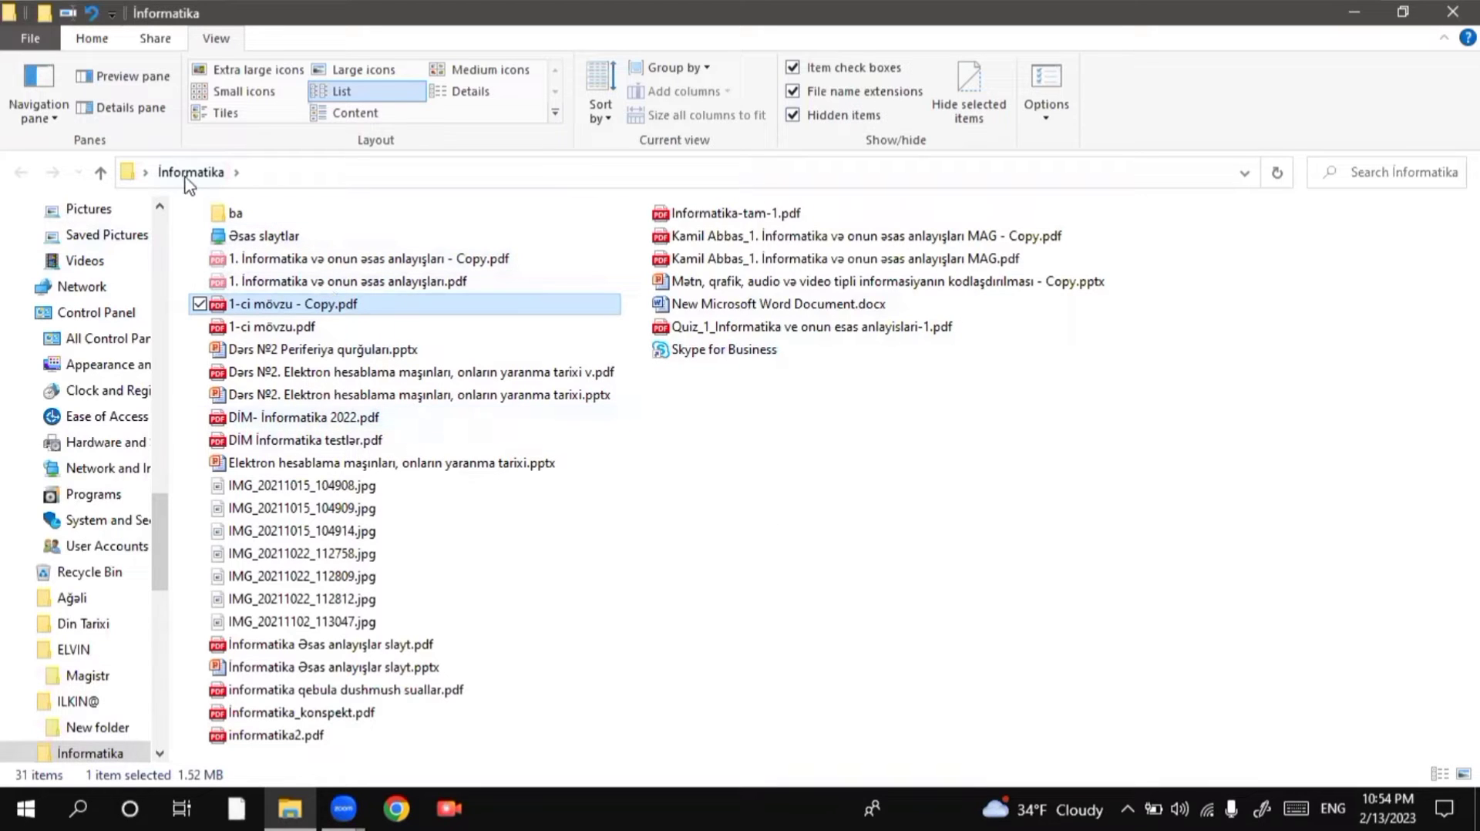
# Open the Əsas slaytlar folder, return to İnformatika and slightly narrow the navigation pane
pyautogui.click(337, 237)
pyautogui.doubleClick(338, 237)
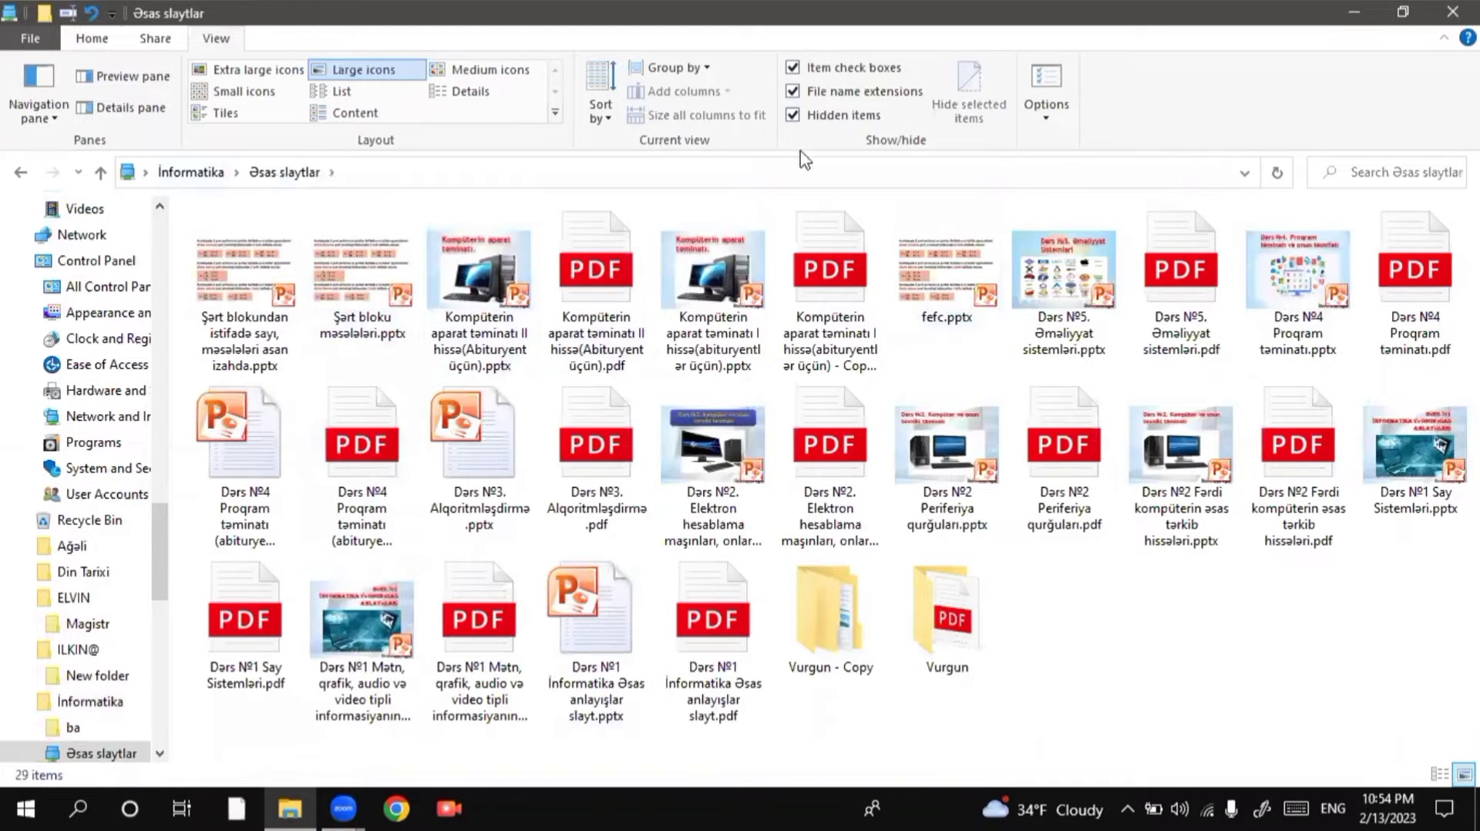
pyautogui.click(21, 173)
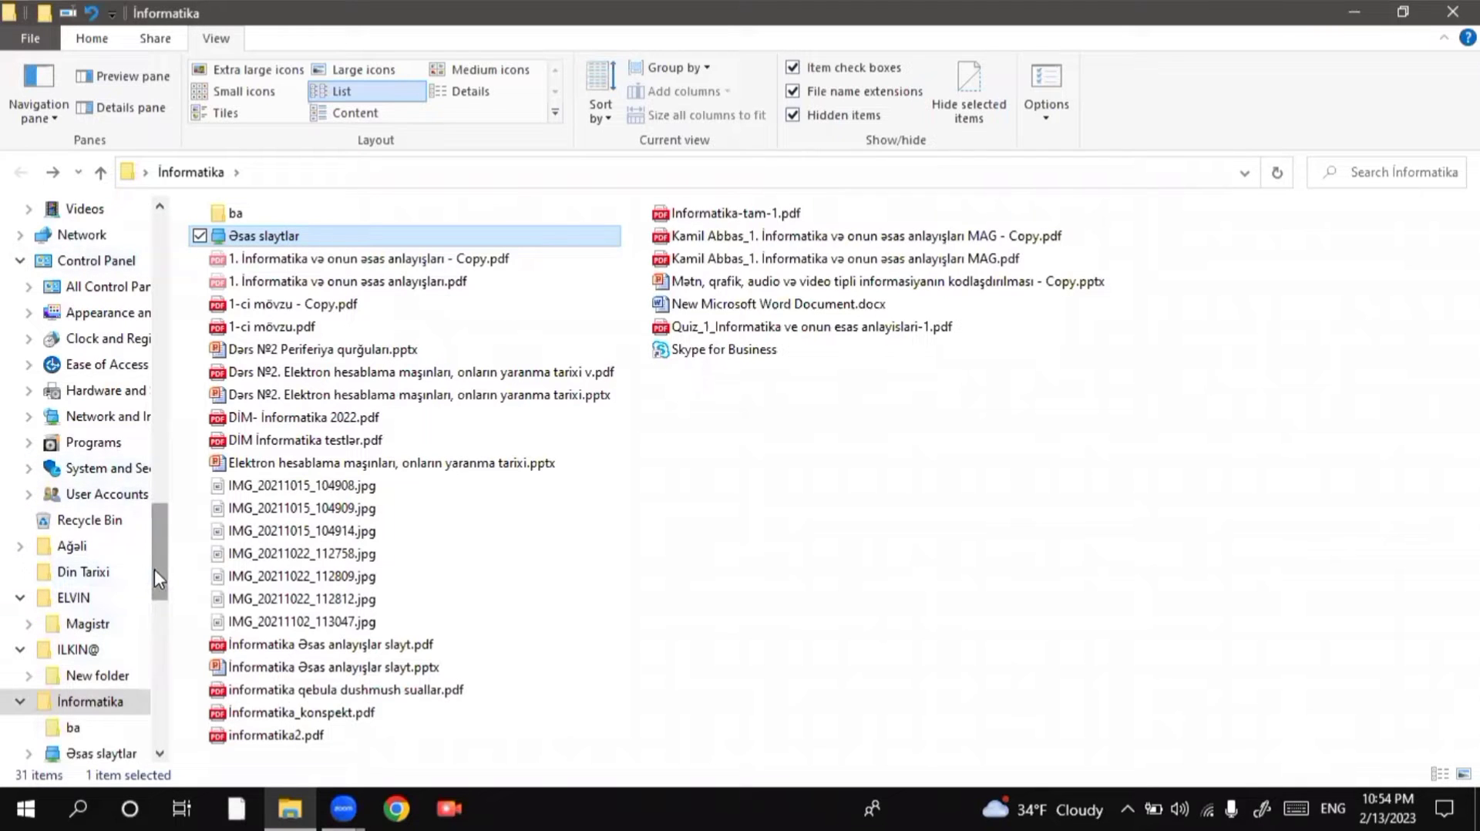
pyautogui.moveTo(154, 568)
pyautogui.mouseDown()
pyautogui.moveTo(154, 262)
pyautogui.moveTo(178, 600)
pyautogui.moveTo(162, 620)
pyautogui.moveTo(160, 715)
pyautogui.moveTo(143, 553)
pyautogui.mouseUp()
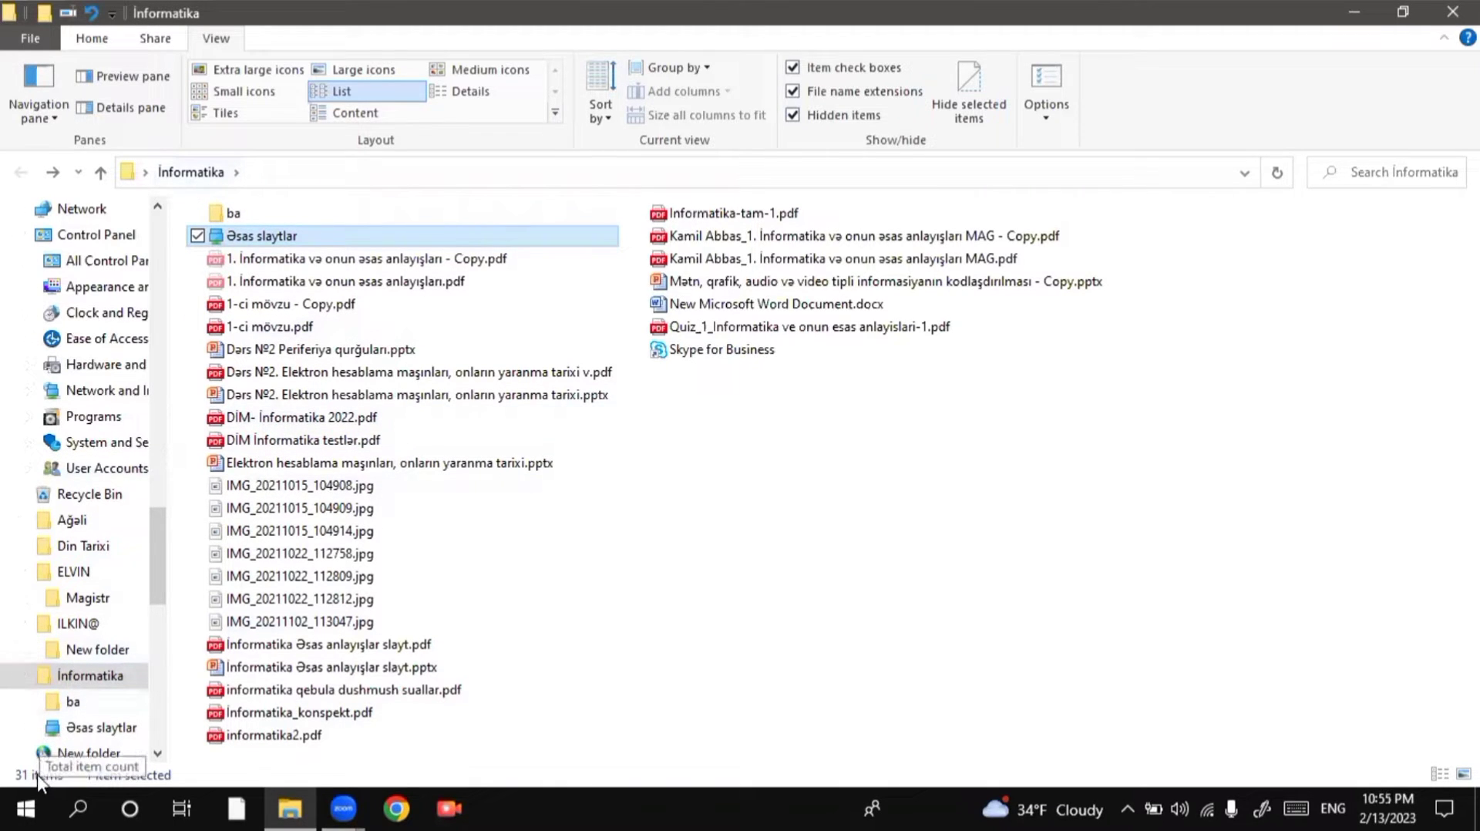
# Select 1-ci mövzu - Copy.pdf and switch the folder layout to details, large icons, and back to details
pyautogui.click(280, 214)
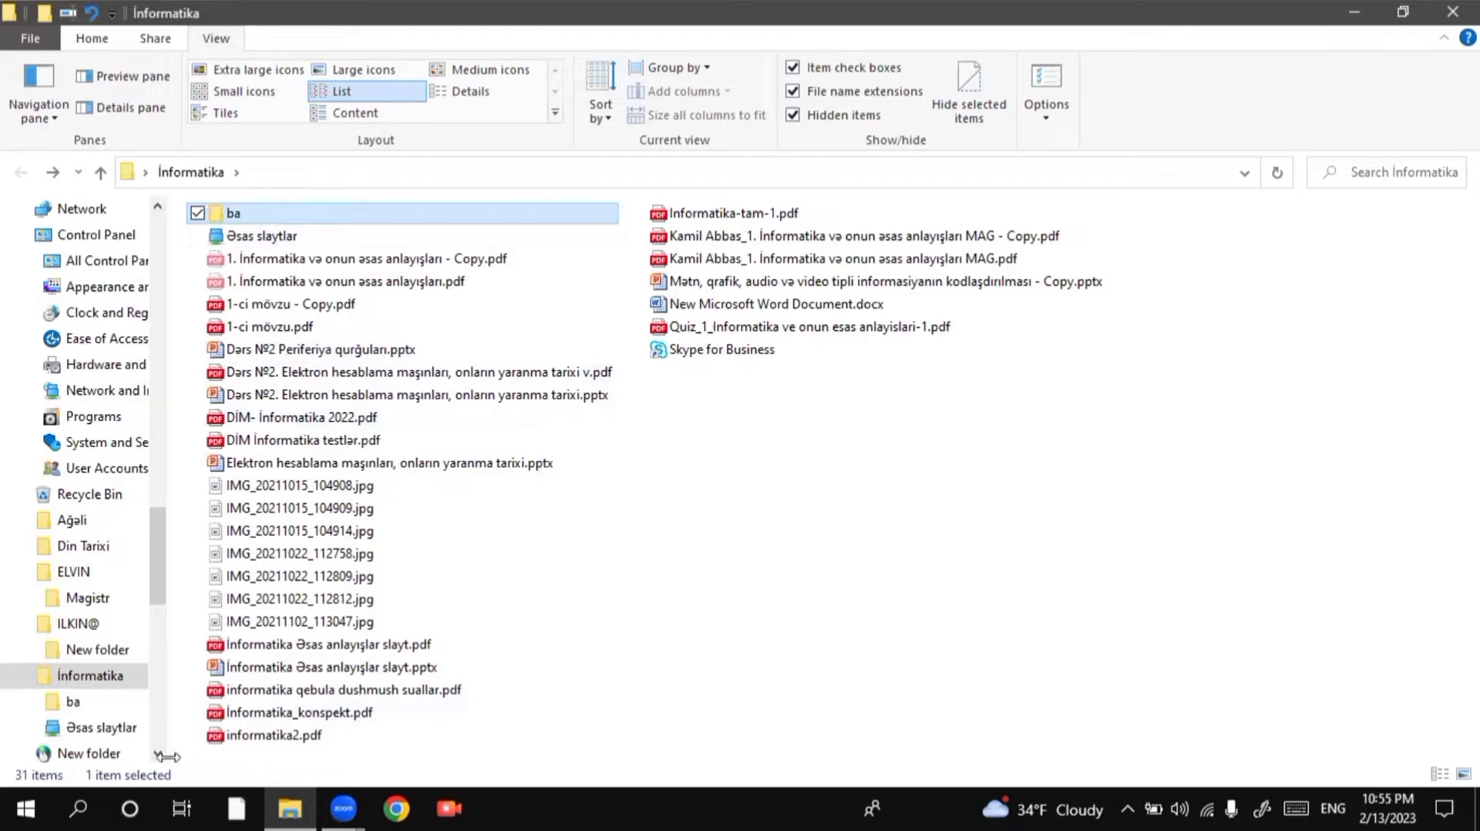
pyautogui.click(297, 307)
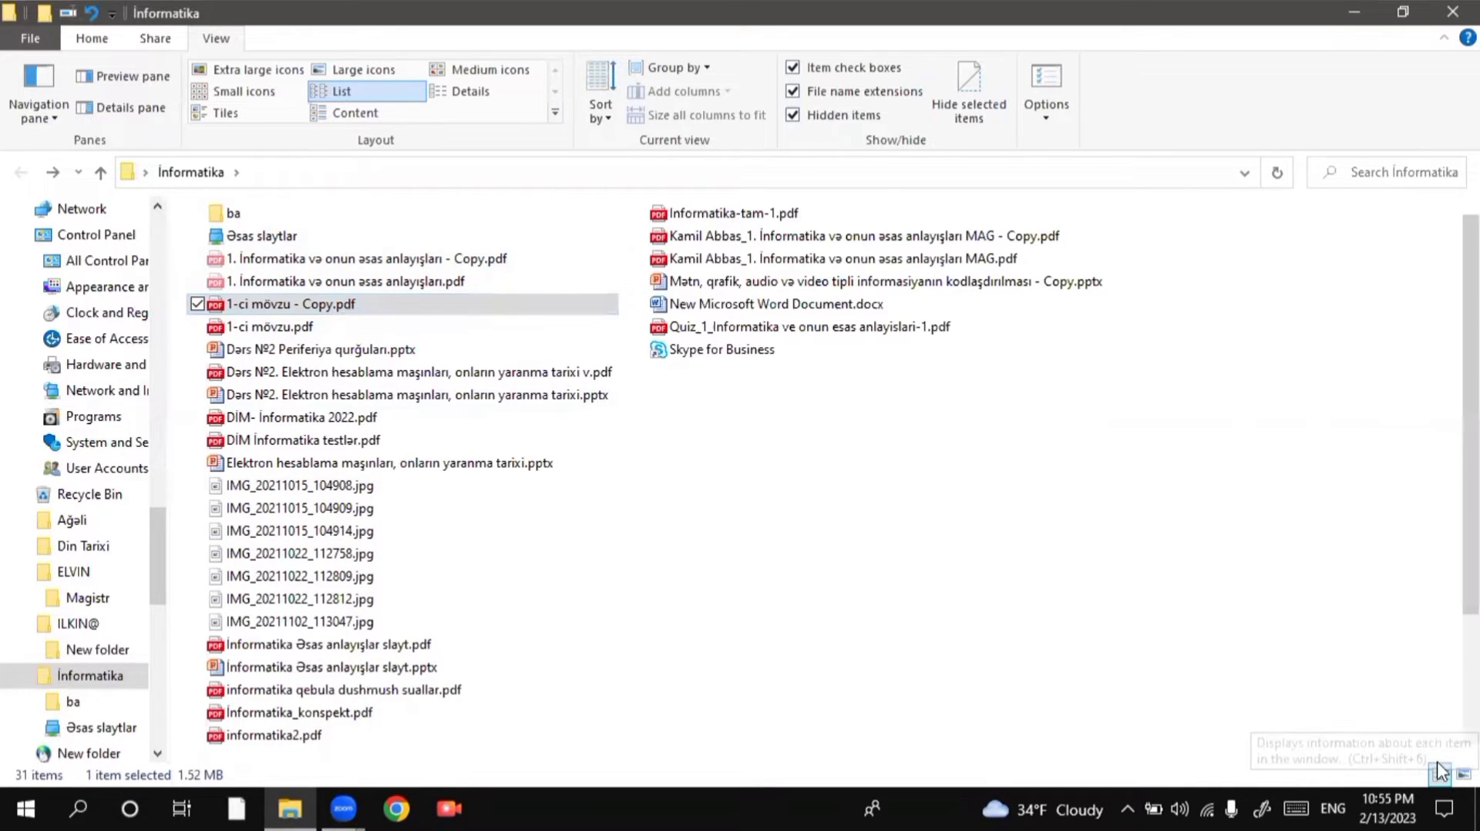
pyautogui.click(1439, 774)
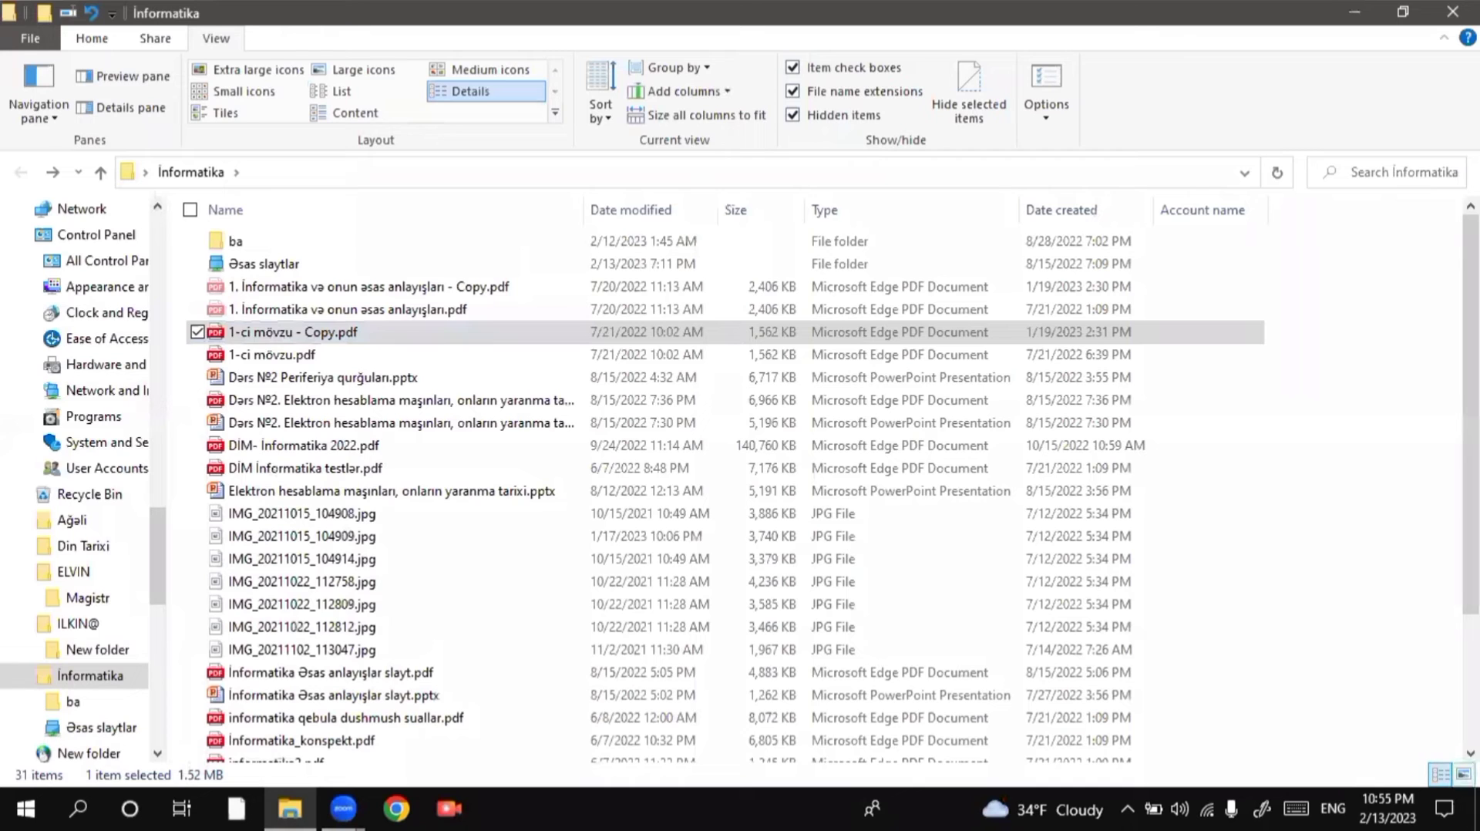
pyautogui.click(1463, 774)
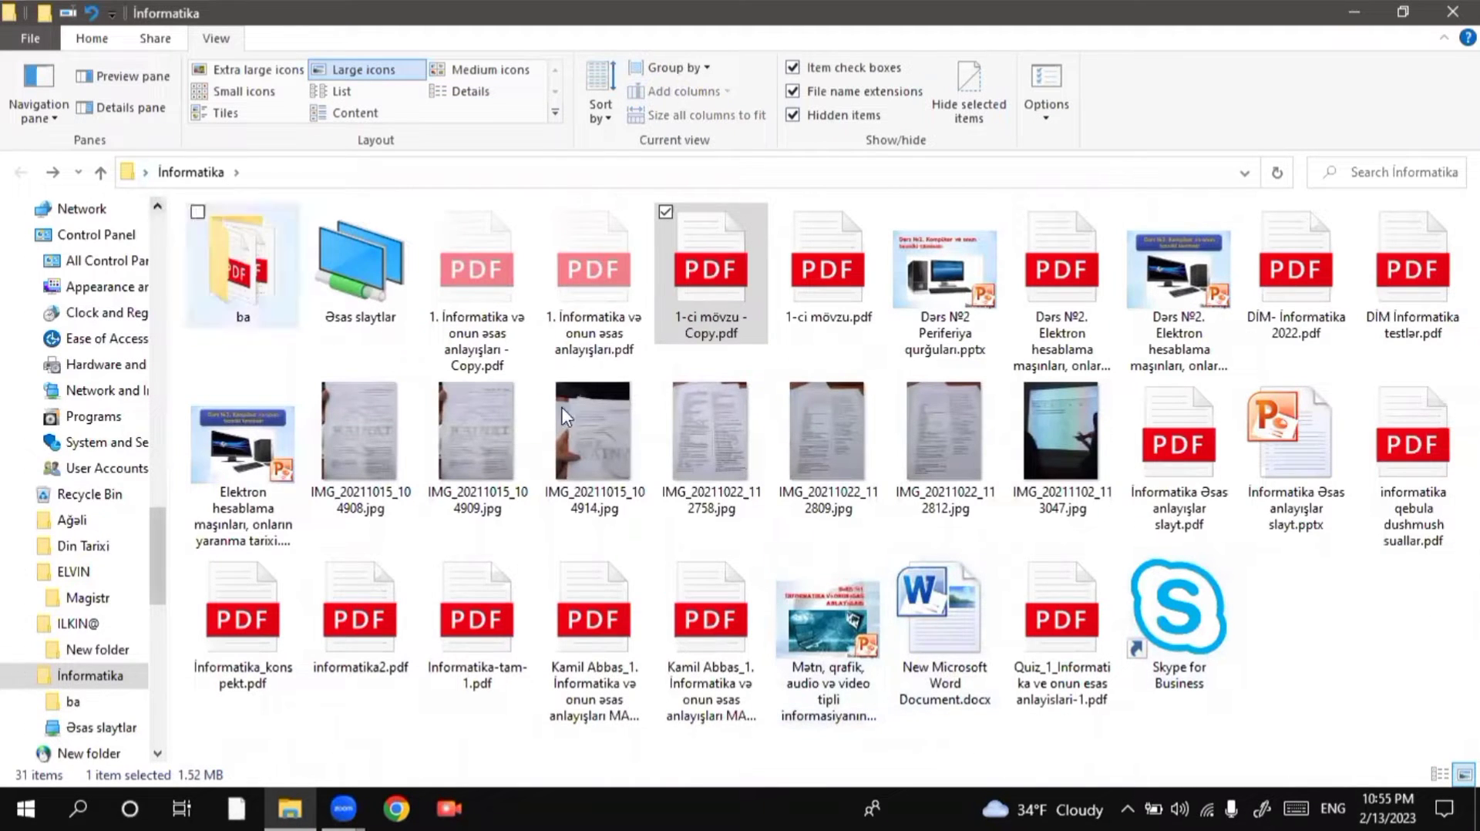
pyautogui.click(466, 91)
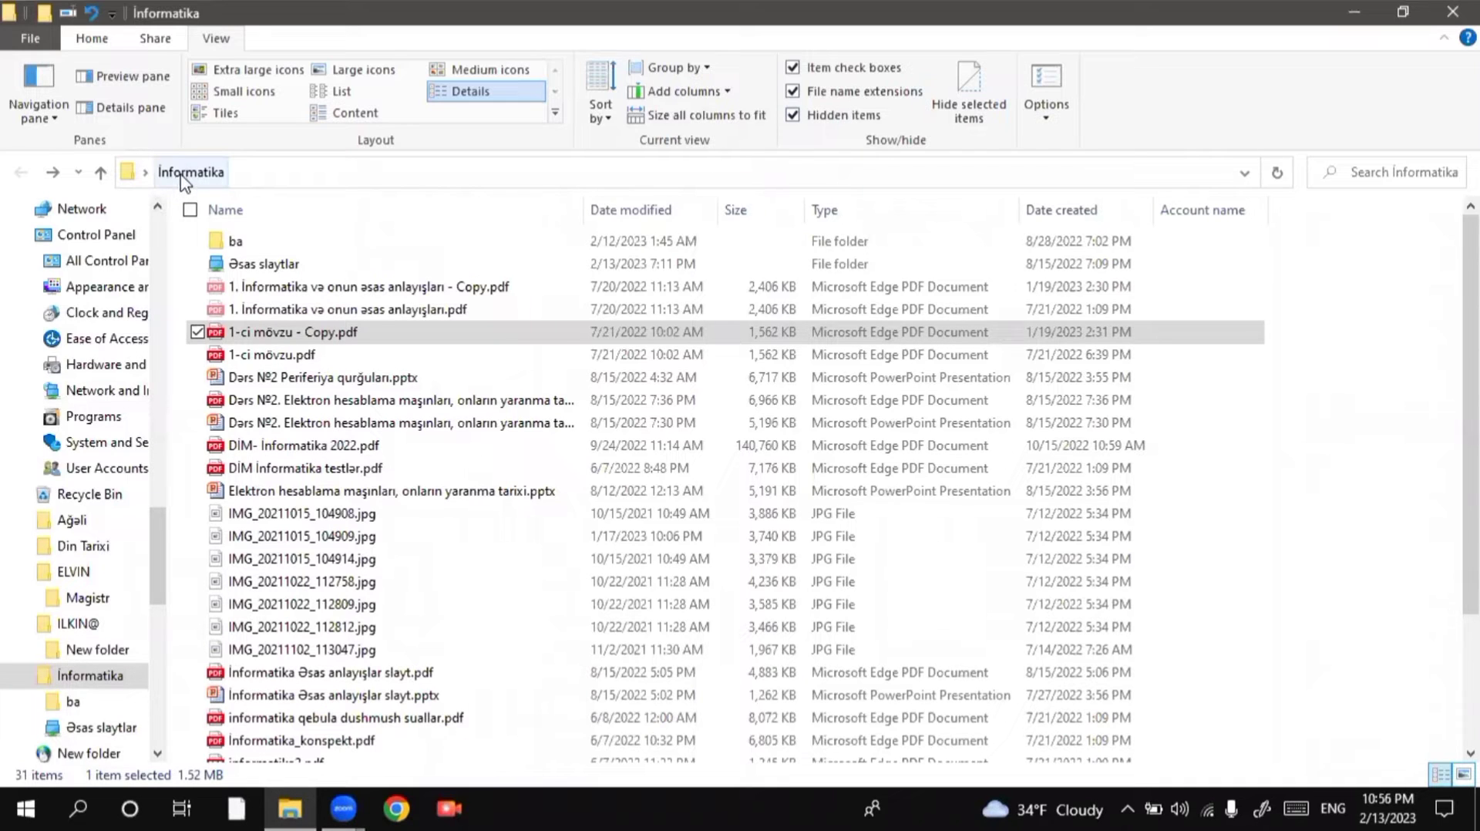
# Open the nested folders Əsas slaytlar, Vurgun and Bak, and list İnformatika's subfolders from the address path
pyautogui.doubleClick(290, 268)
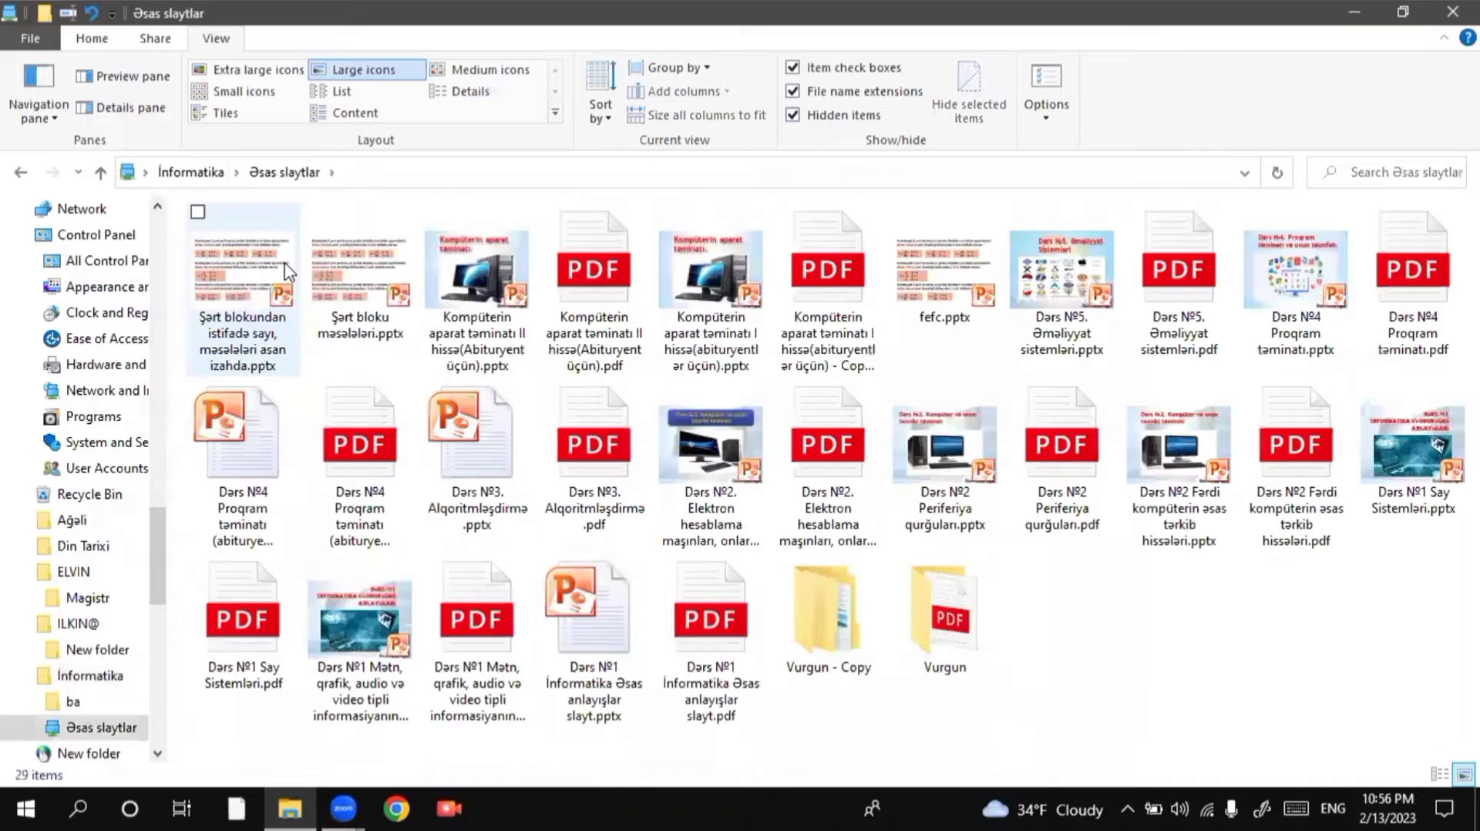
pyautogui.click(926, 591)
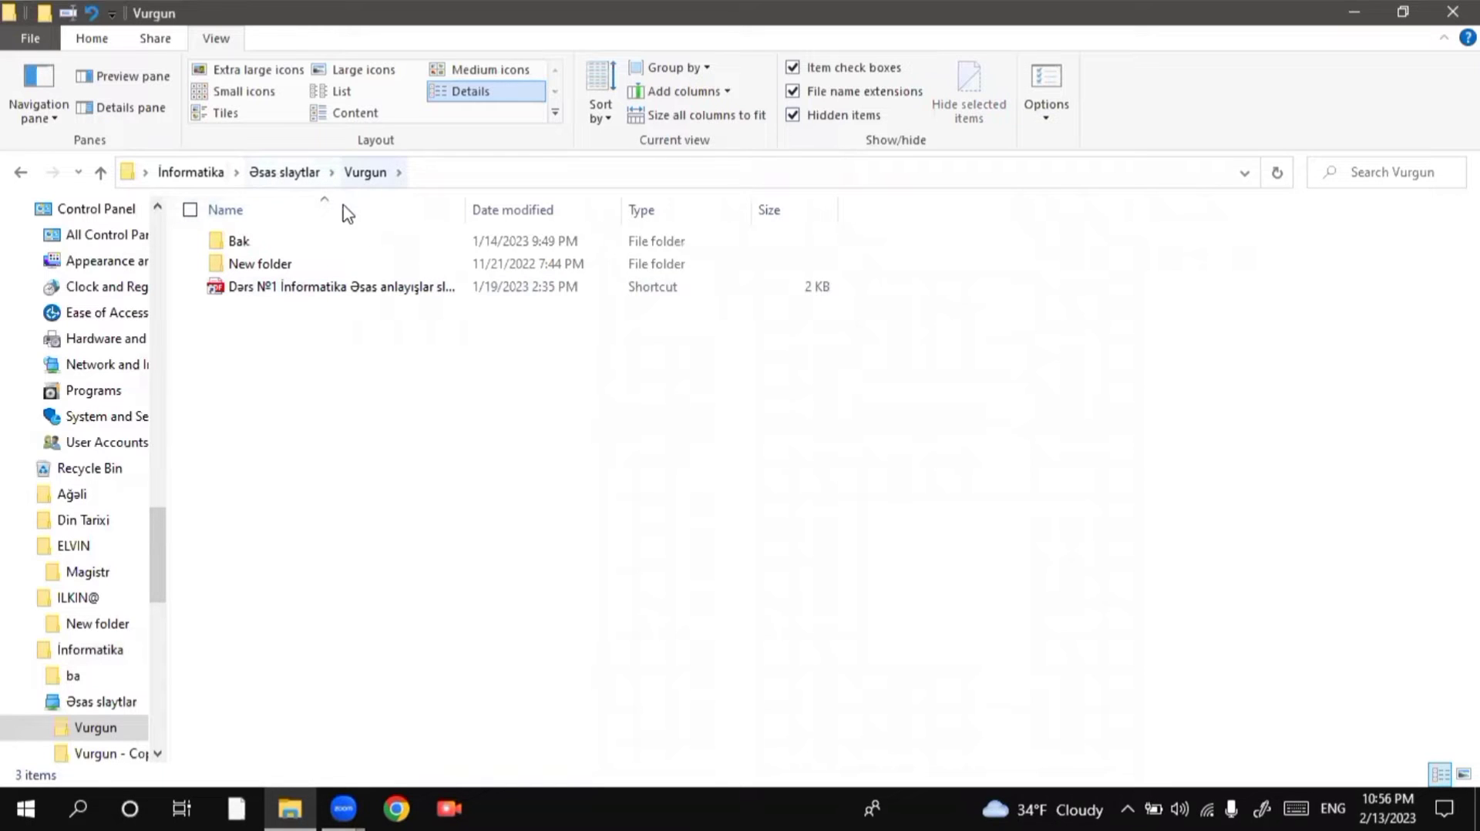
pyautogui.doubleClick(318, 246)
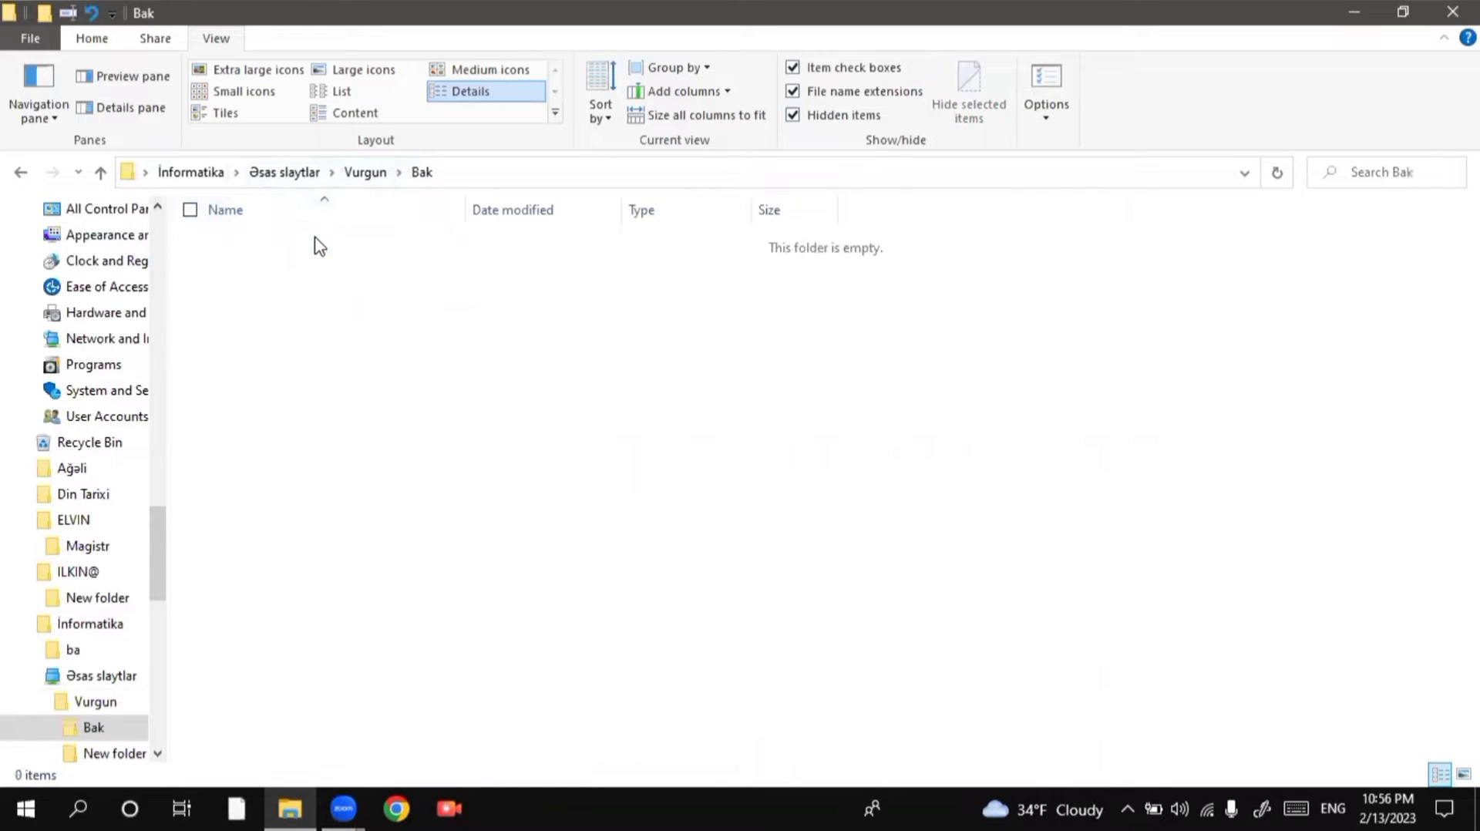
pyautogui.click(237, 174)
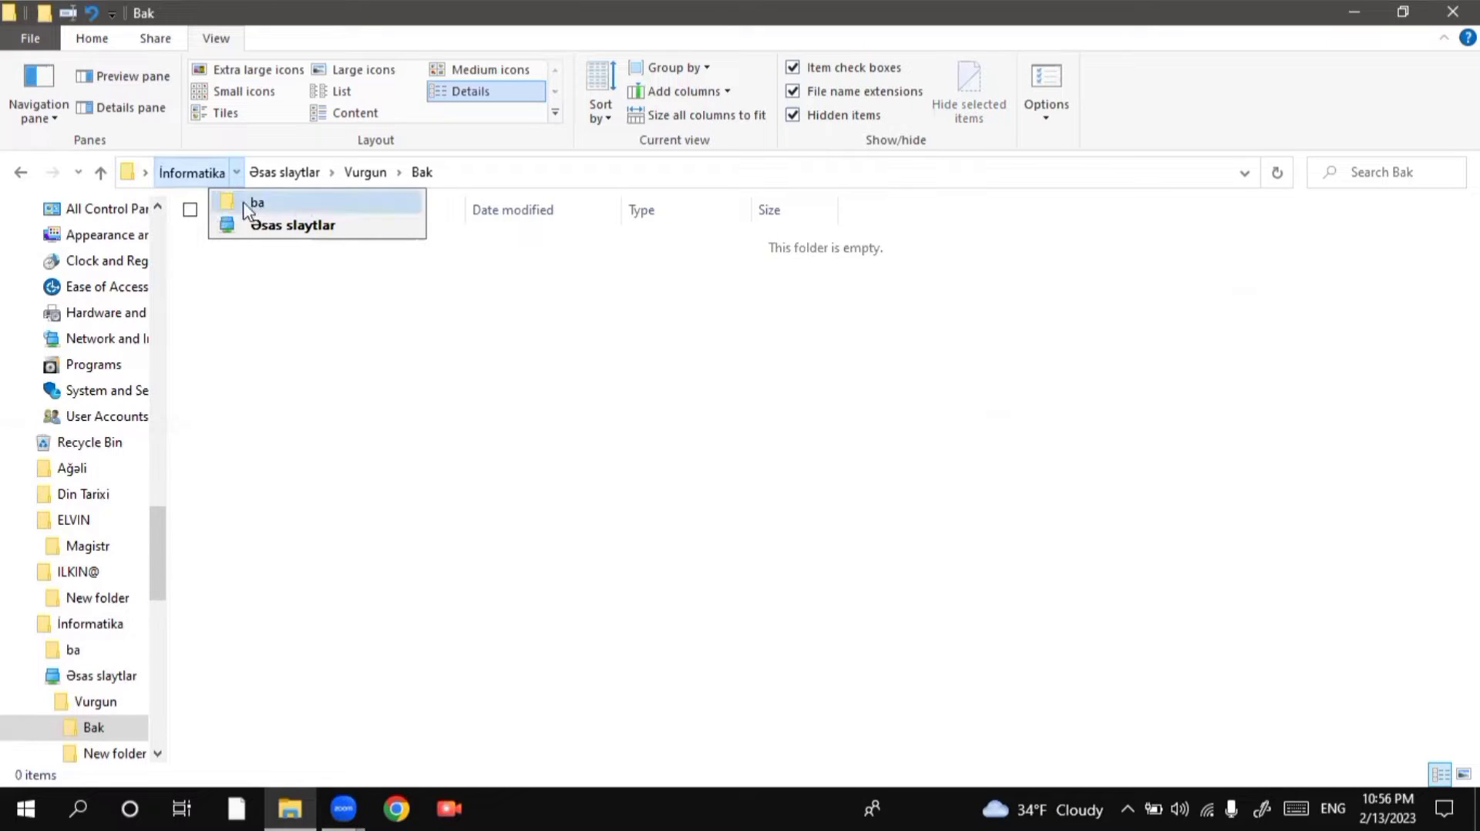
pyautogui.click(146, 175)
# Go back one folder at a time from Bak to İnformatika
pyautogui.click(26, 175)
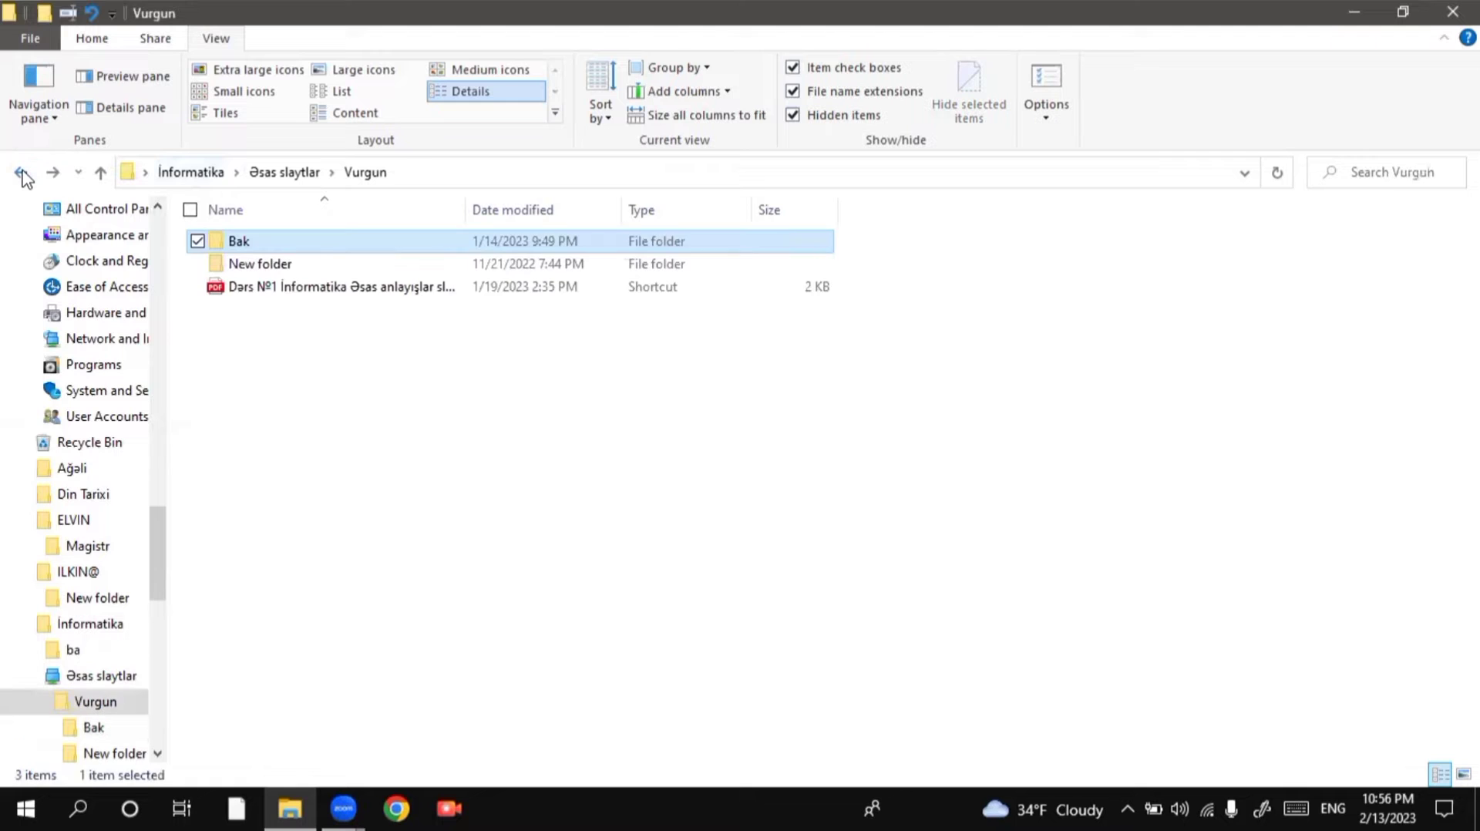
pyautogui.click(26, 176)
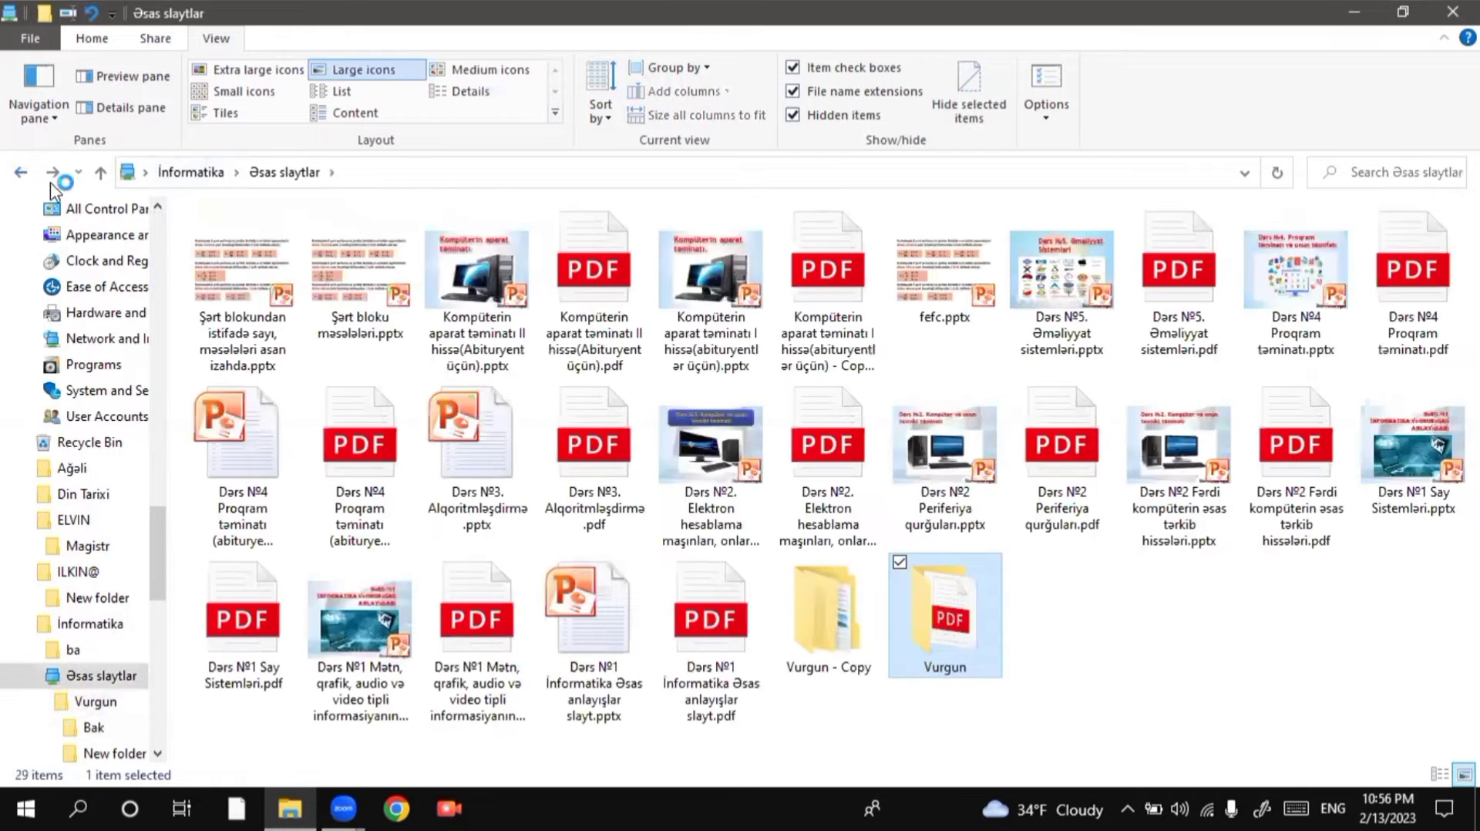
pyautogui.click(25, 176)
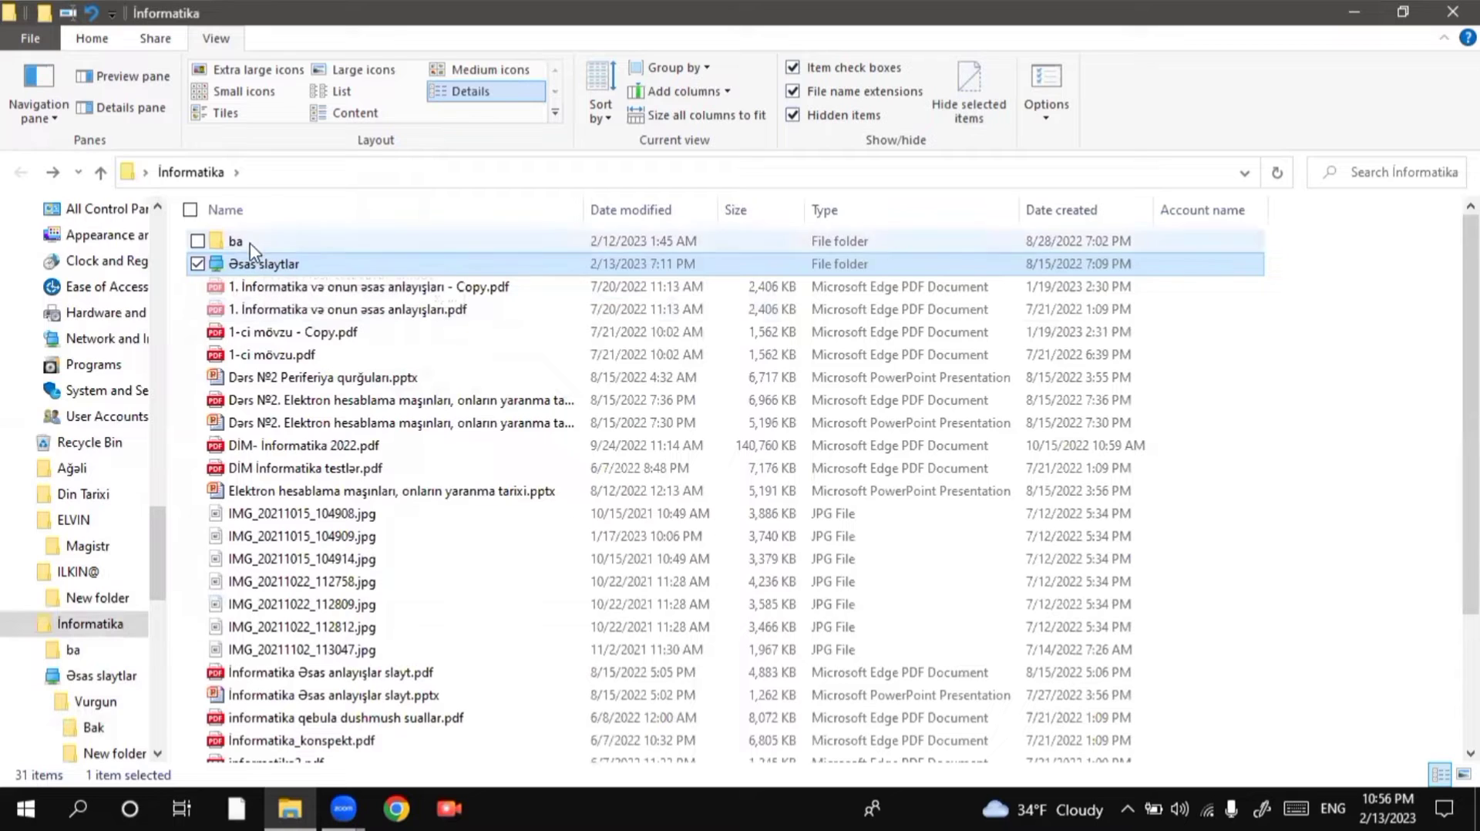
# Rename the ba folder to Bakı, changing the input language to Azerbaijani for the last letter
pyautogui.click(235, 241)
pyautogui.click(235, 241)
pyautogui.write('Ba')
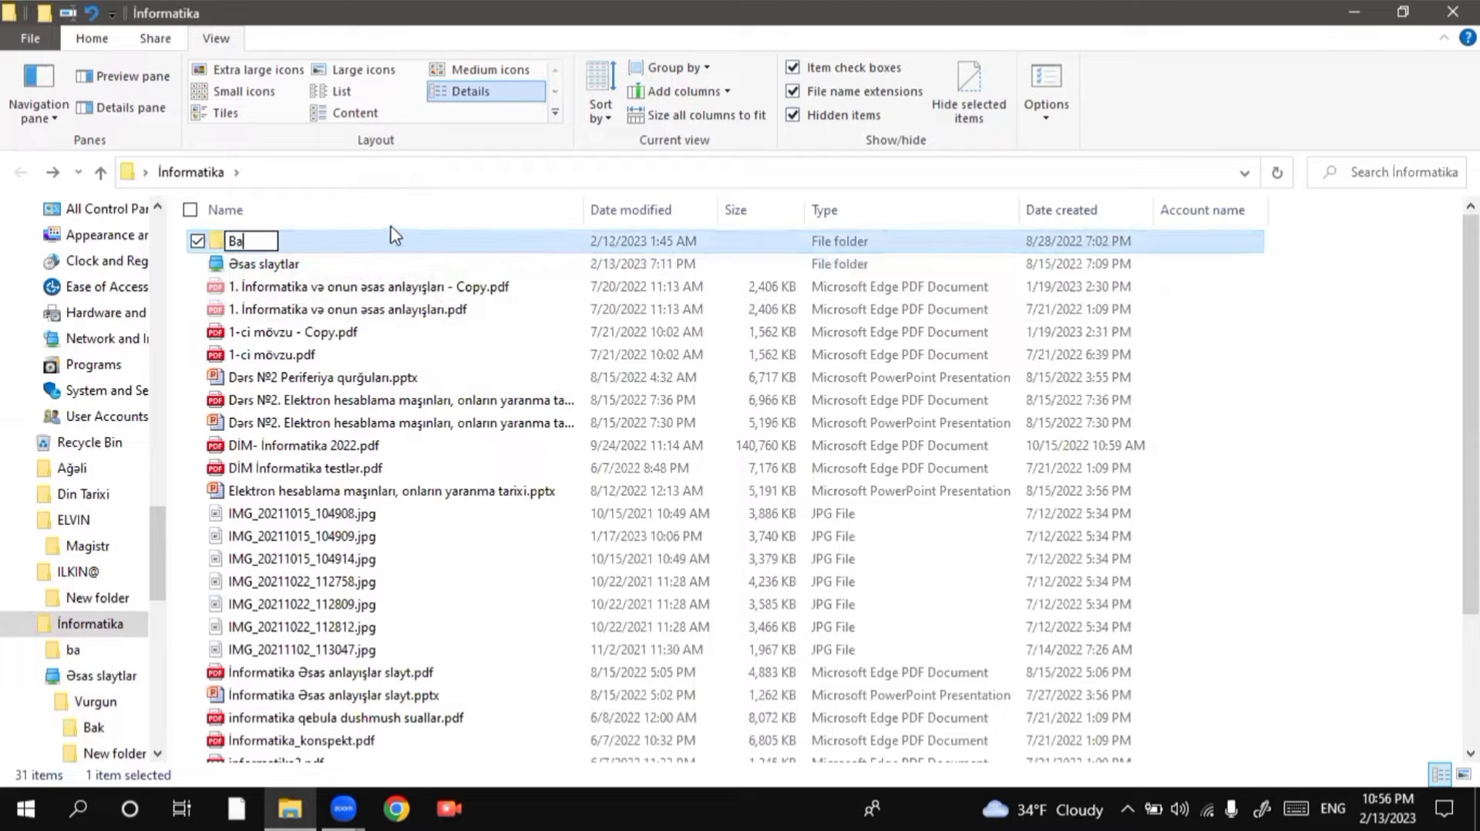
pyautogui.write('k')
pyautogui.hotkey('alt', 'shift')
pyautogui.write('ı')
pyautogui.click(436, 309)
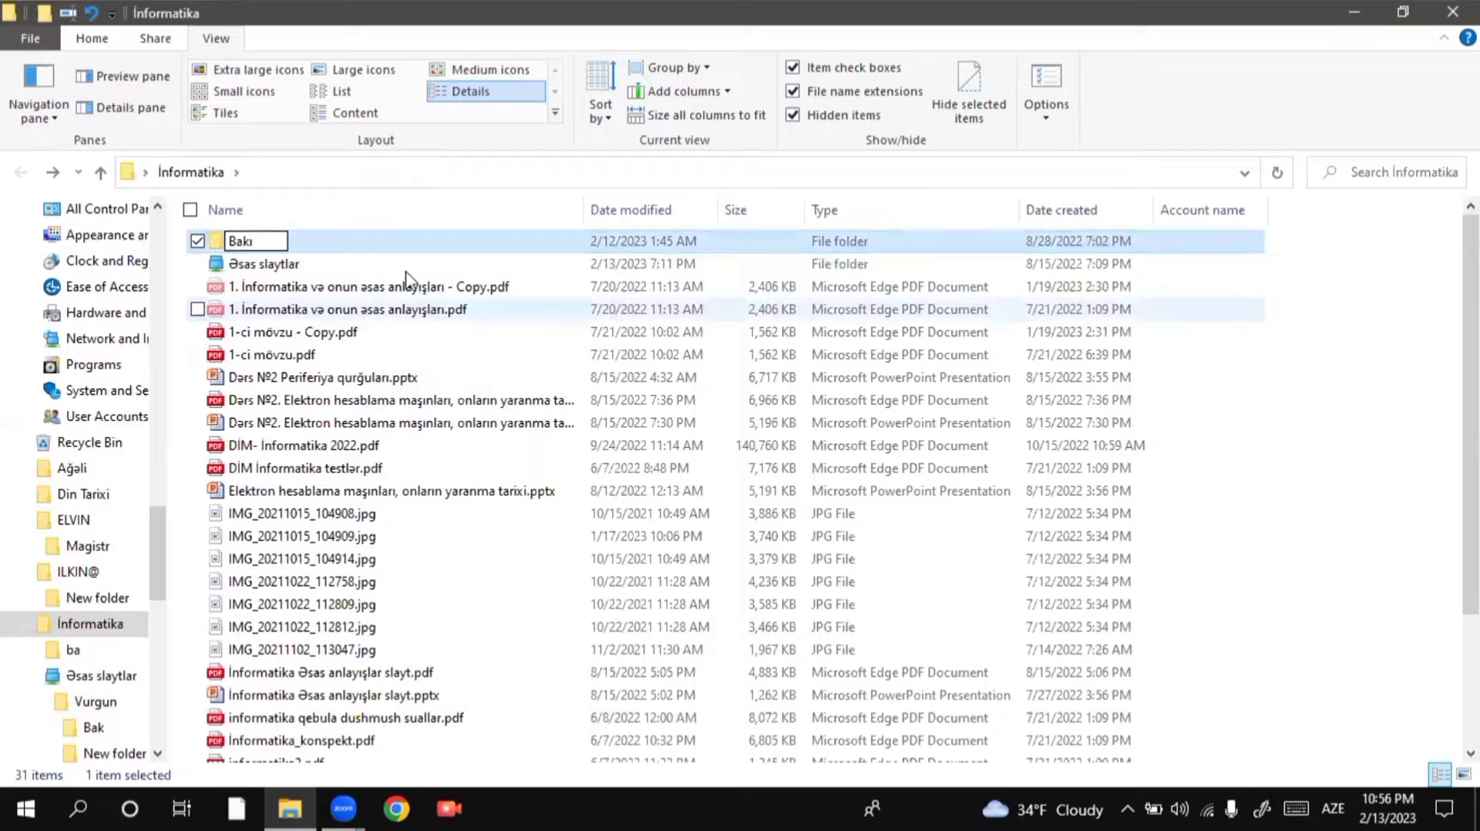
# List İnformatika's subfolders from the address path and close the list without choosing one
pyautogui.click(237, 172)
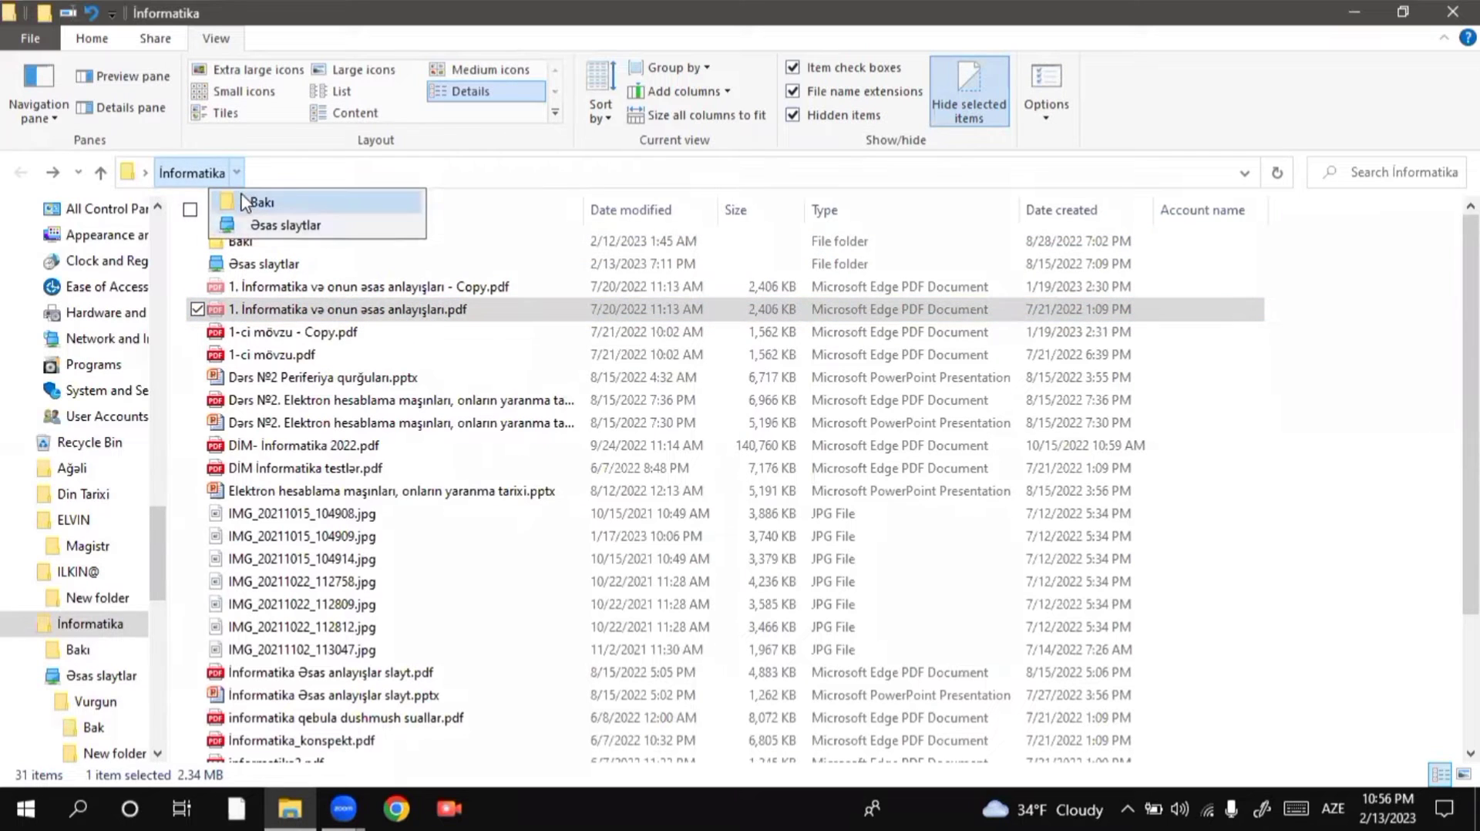
pyautogui.click(7, 197)
pyautogui.click(145, 172)
pyautogui.click(324, 171)
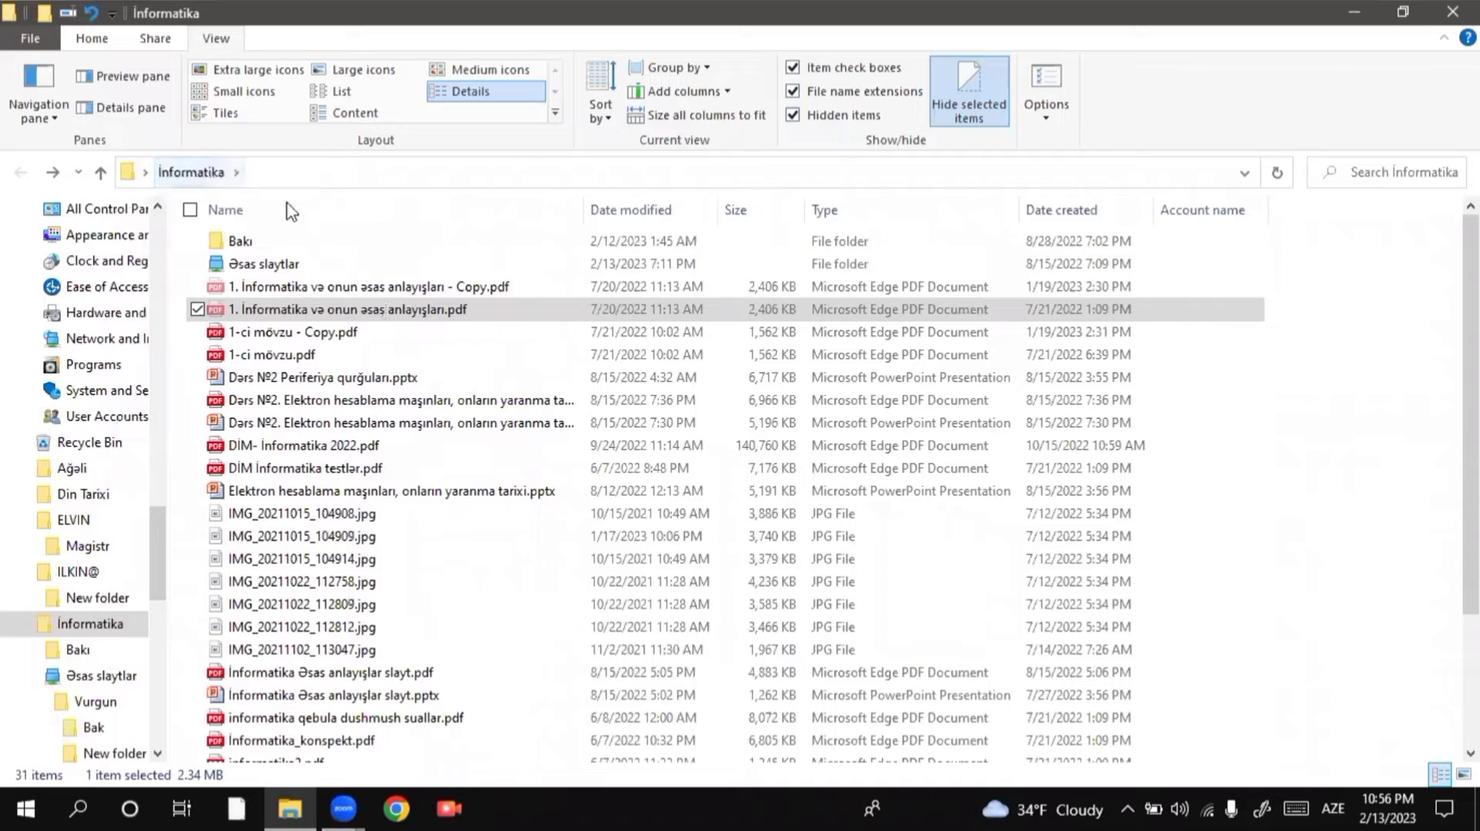
# Open Əsas slaytlar, return to its parent folder İnformatika, and go forward to Əsas slaytlar again
pyautogui.doubleClick(306, 266)
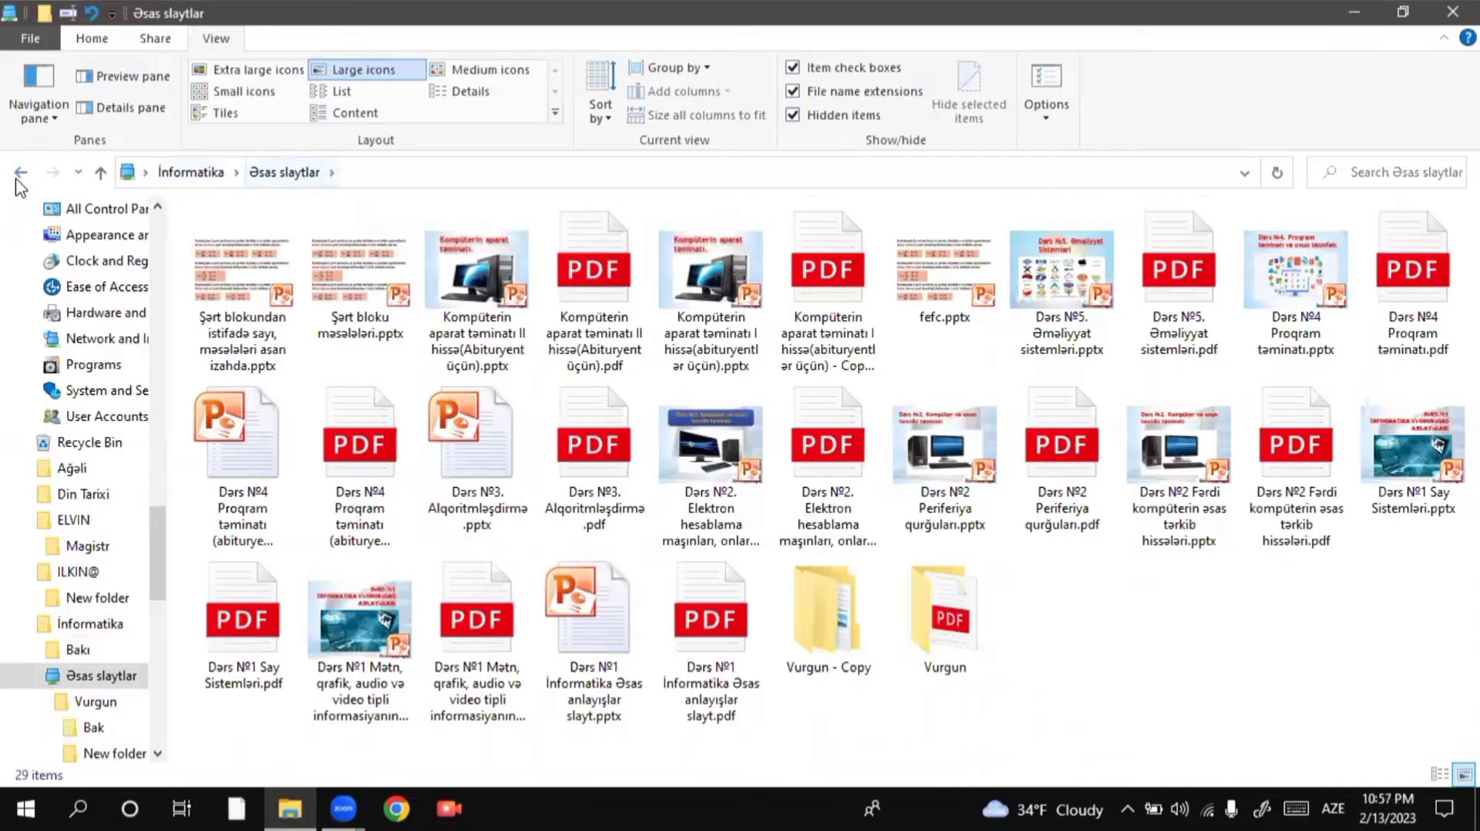
pyautogui.click(202, 173)
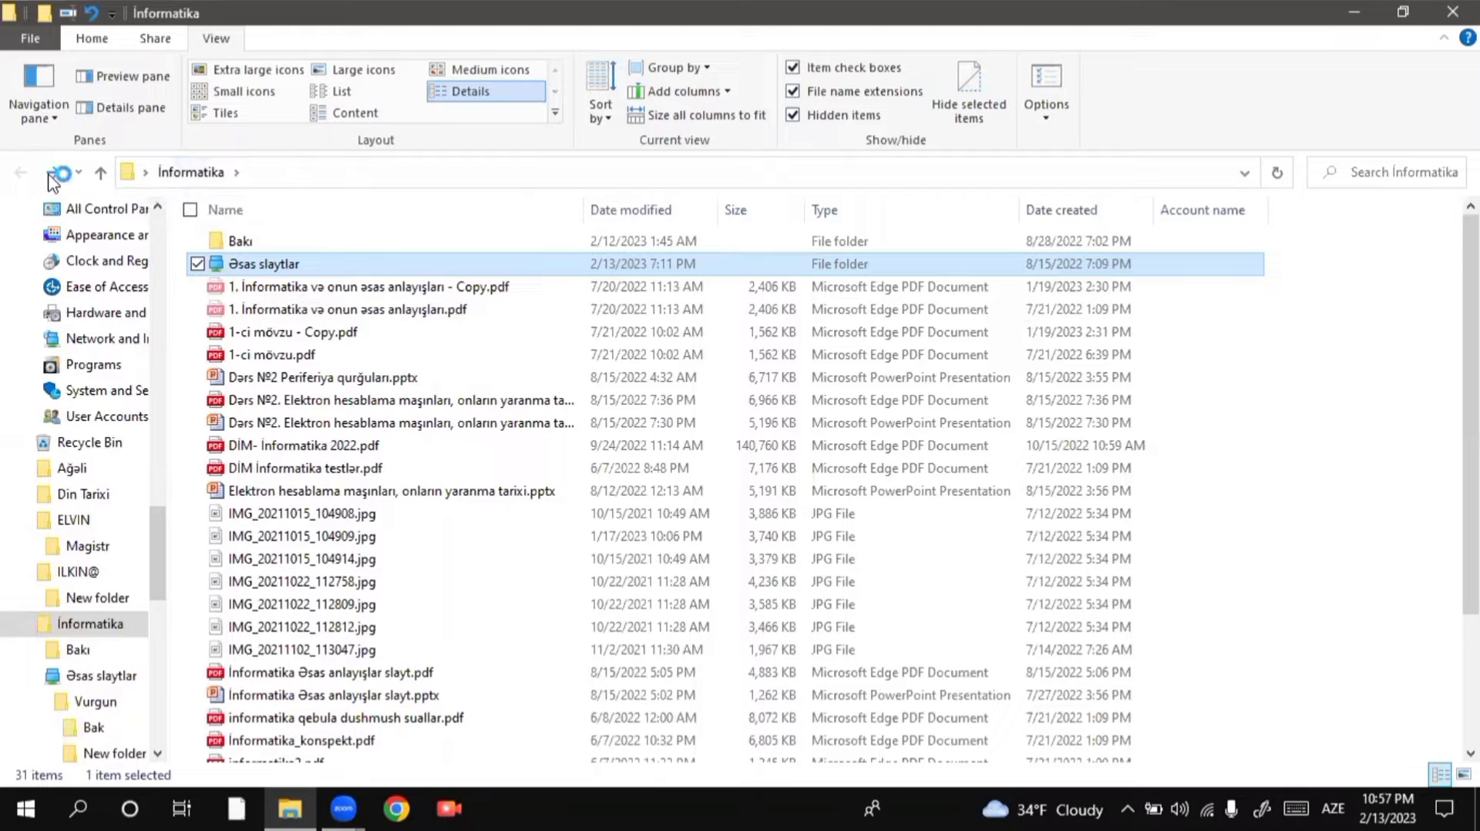
pyautogui.click(51, 176)
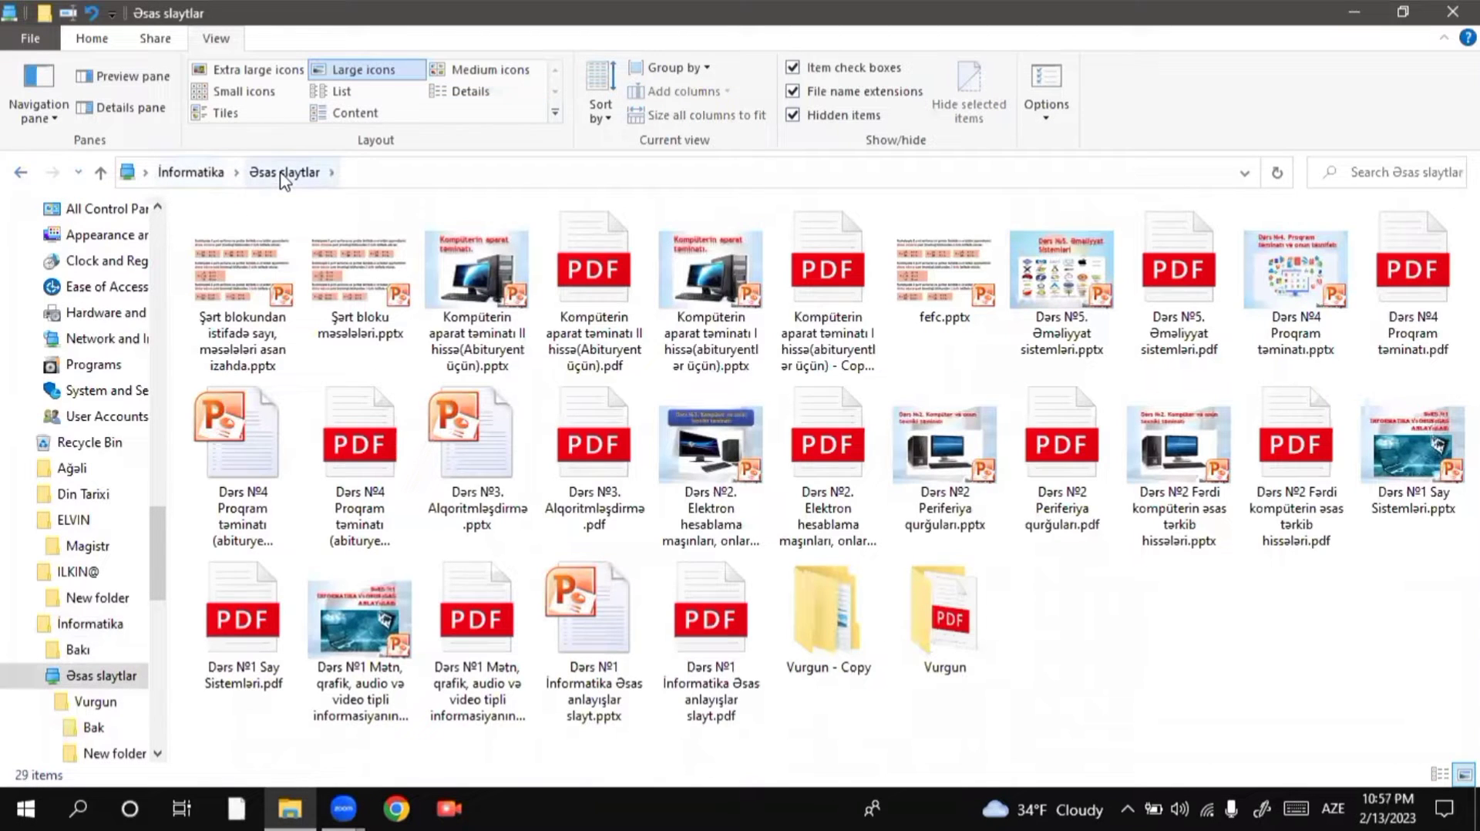
# Open the Bak; subfolder inside Vurgun - Copy, and go back through each folder to İnformatika
pyautogui.doubleClick(823, 576)
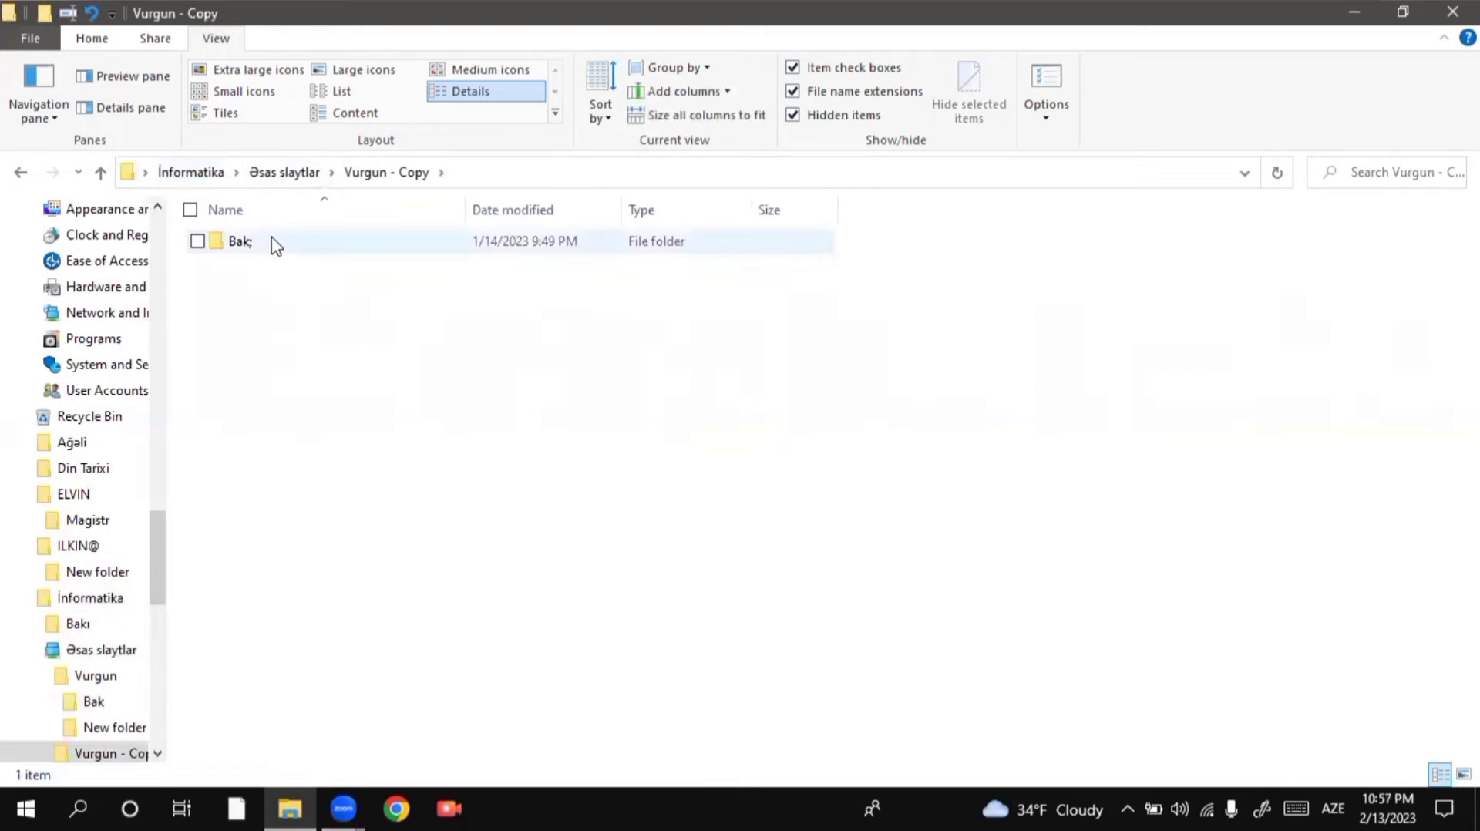
pyautogui.doubleClick(267, 241)
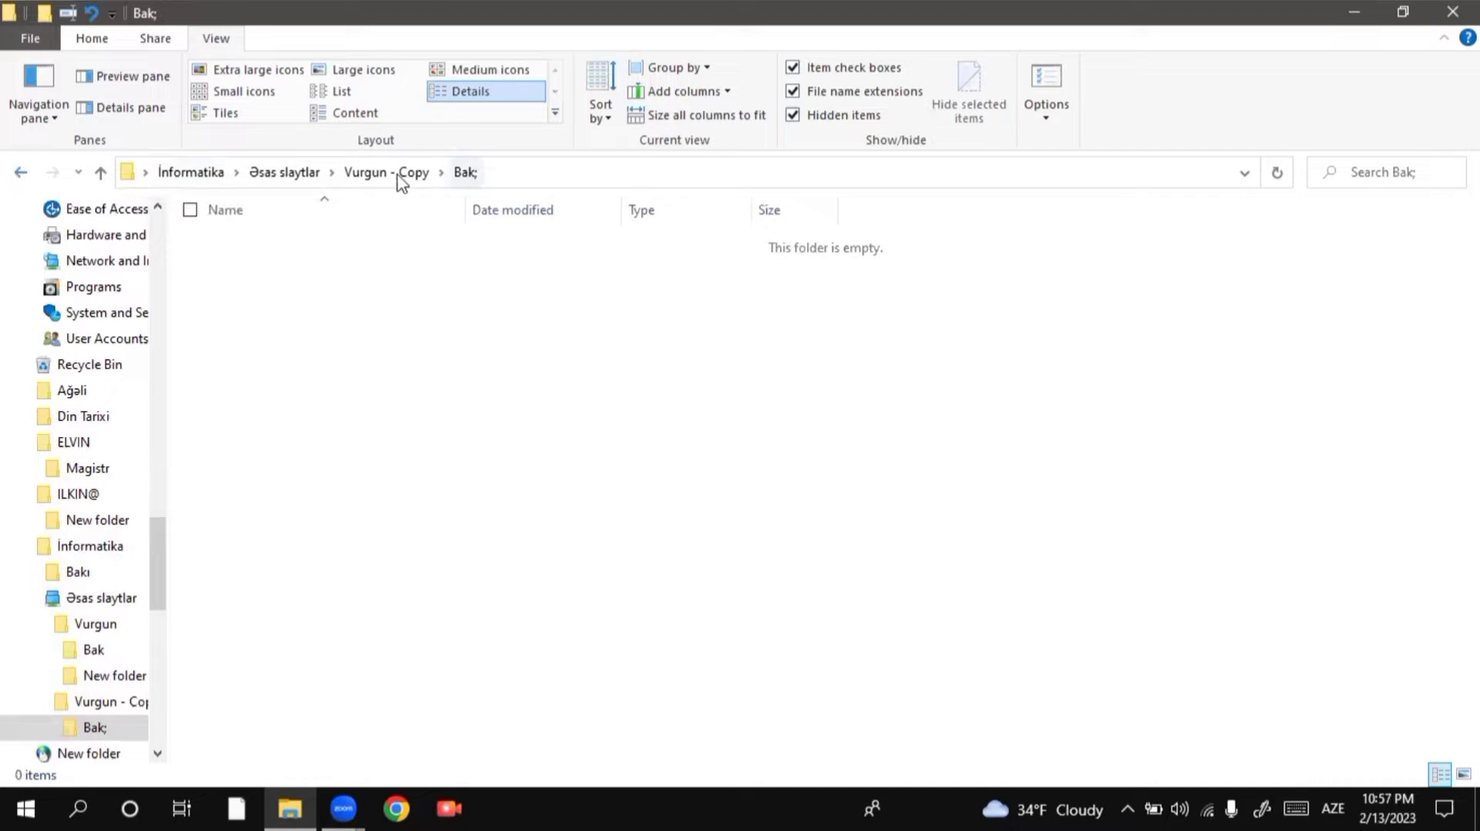
pyautogui.click(13, 177)
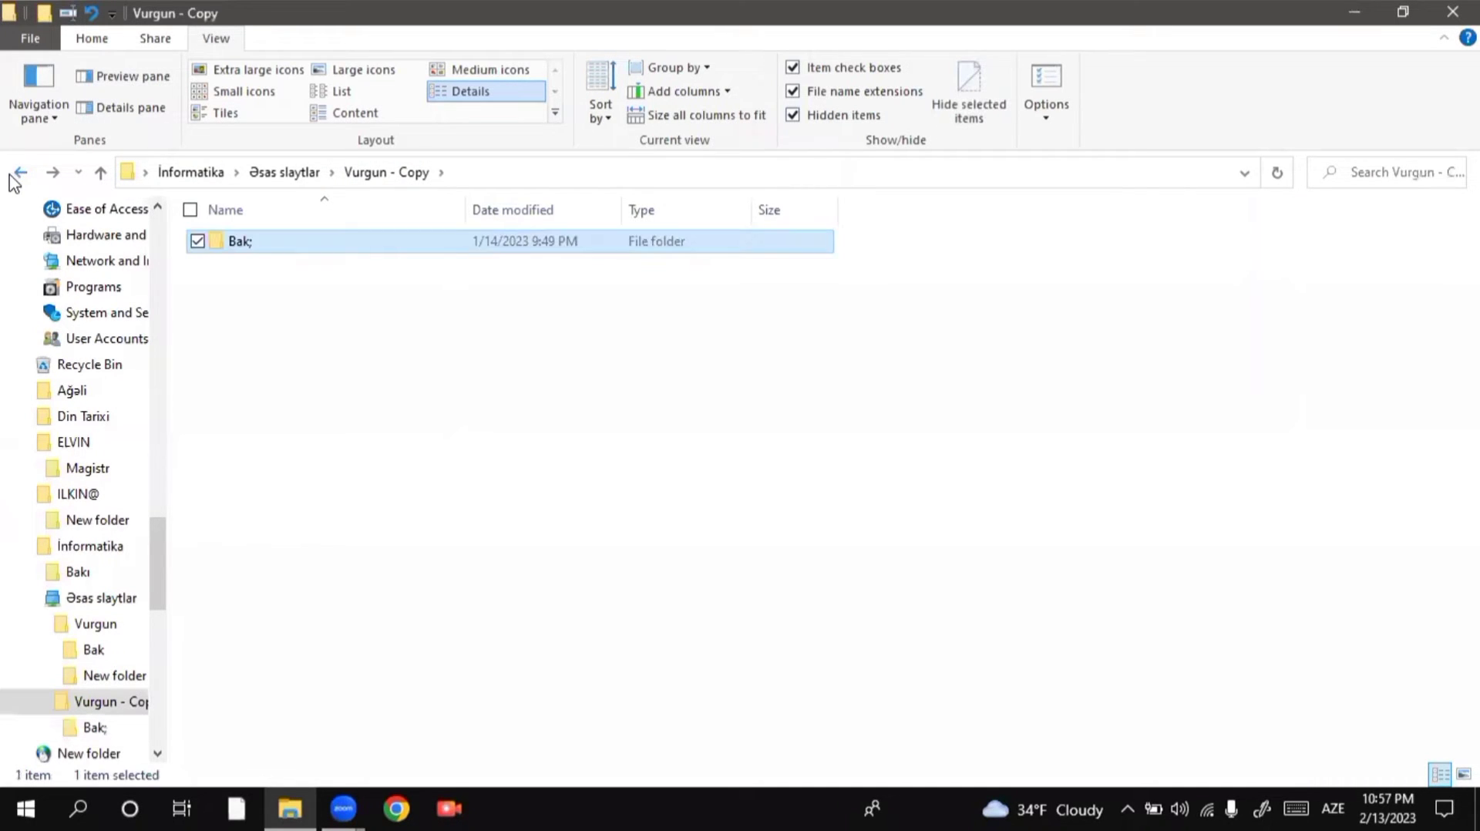
pyautogui.click(12, 177)
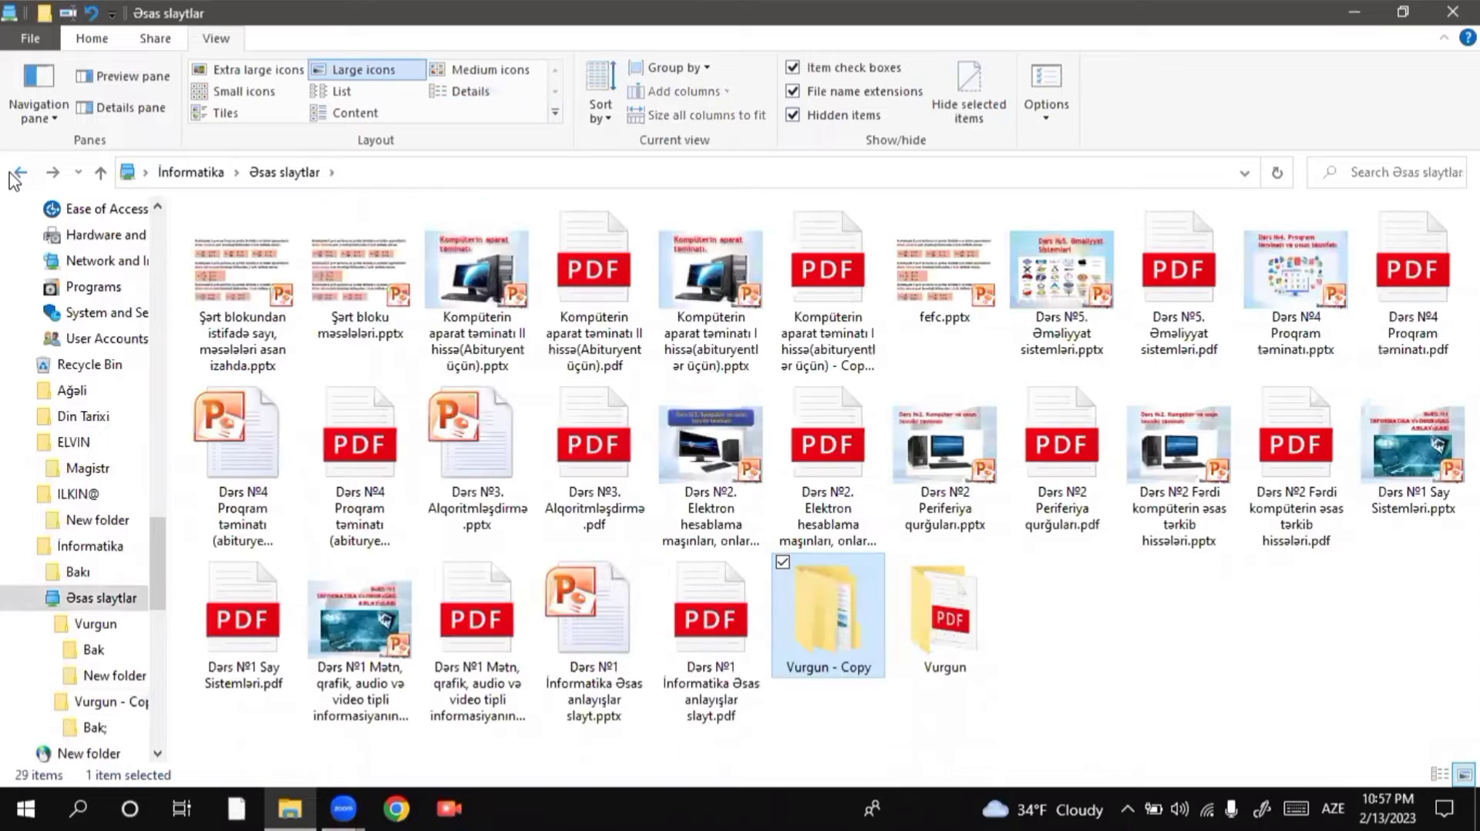
pyautogui.click(12, 177)
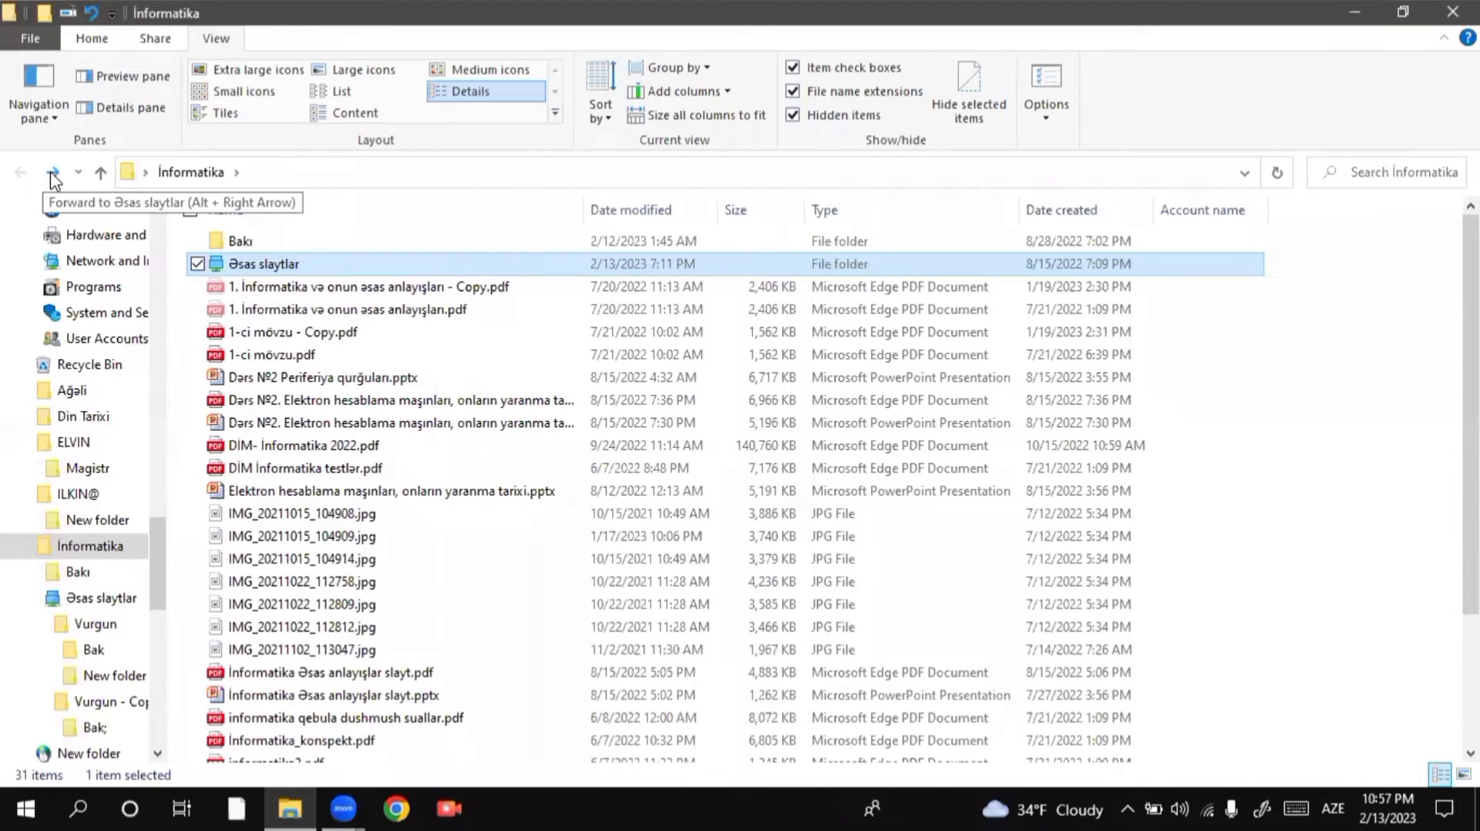
# Go forward through the visited folders from İnformatika to Bak;
pyautogui.click(54, 174)
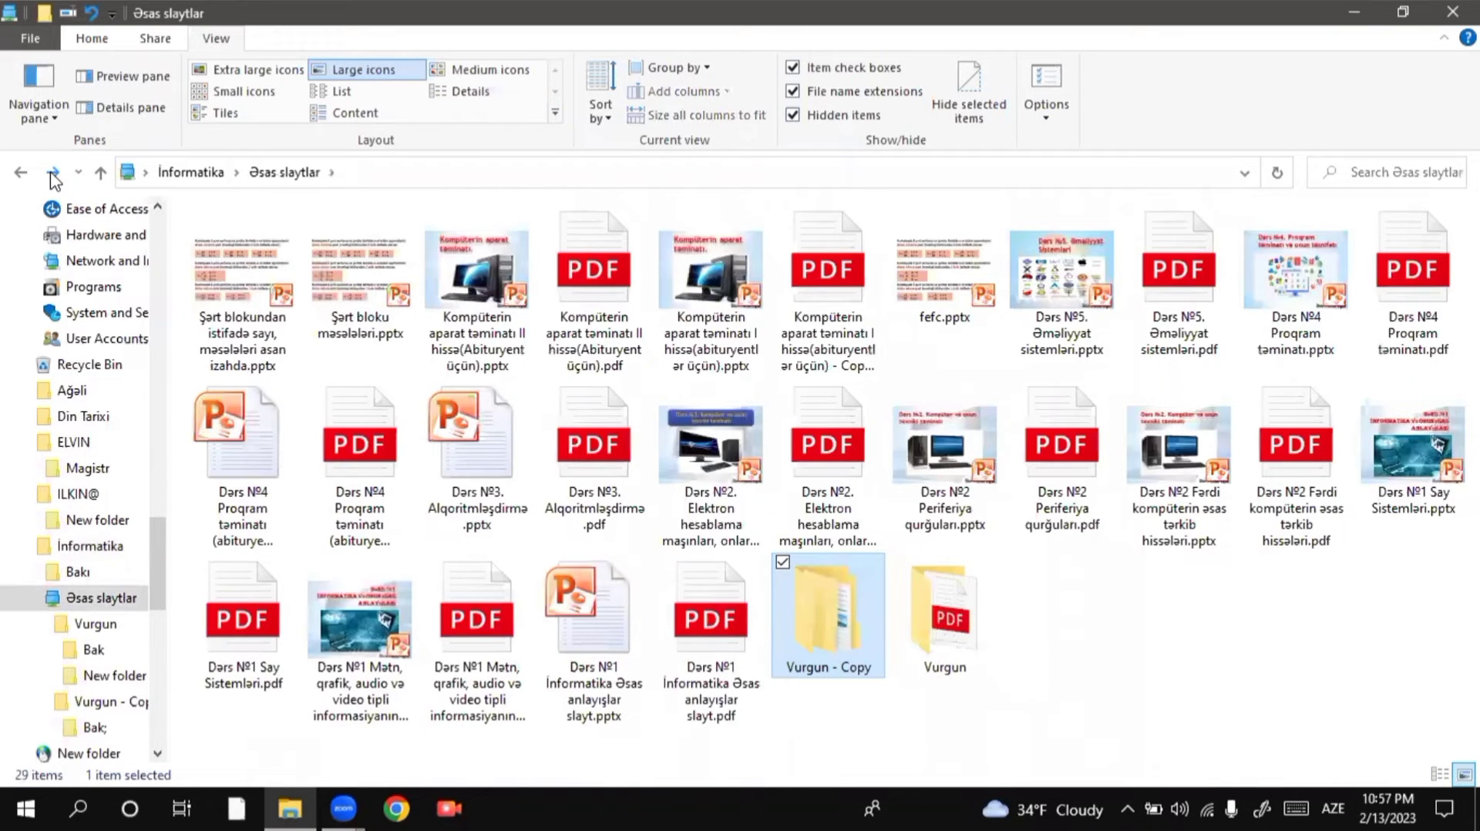
pyautogui.click(54, 174)
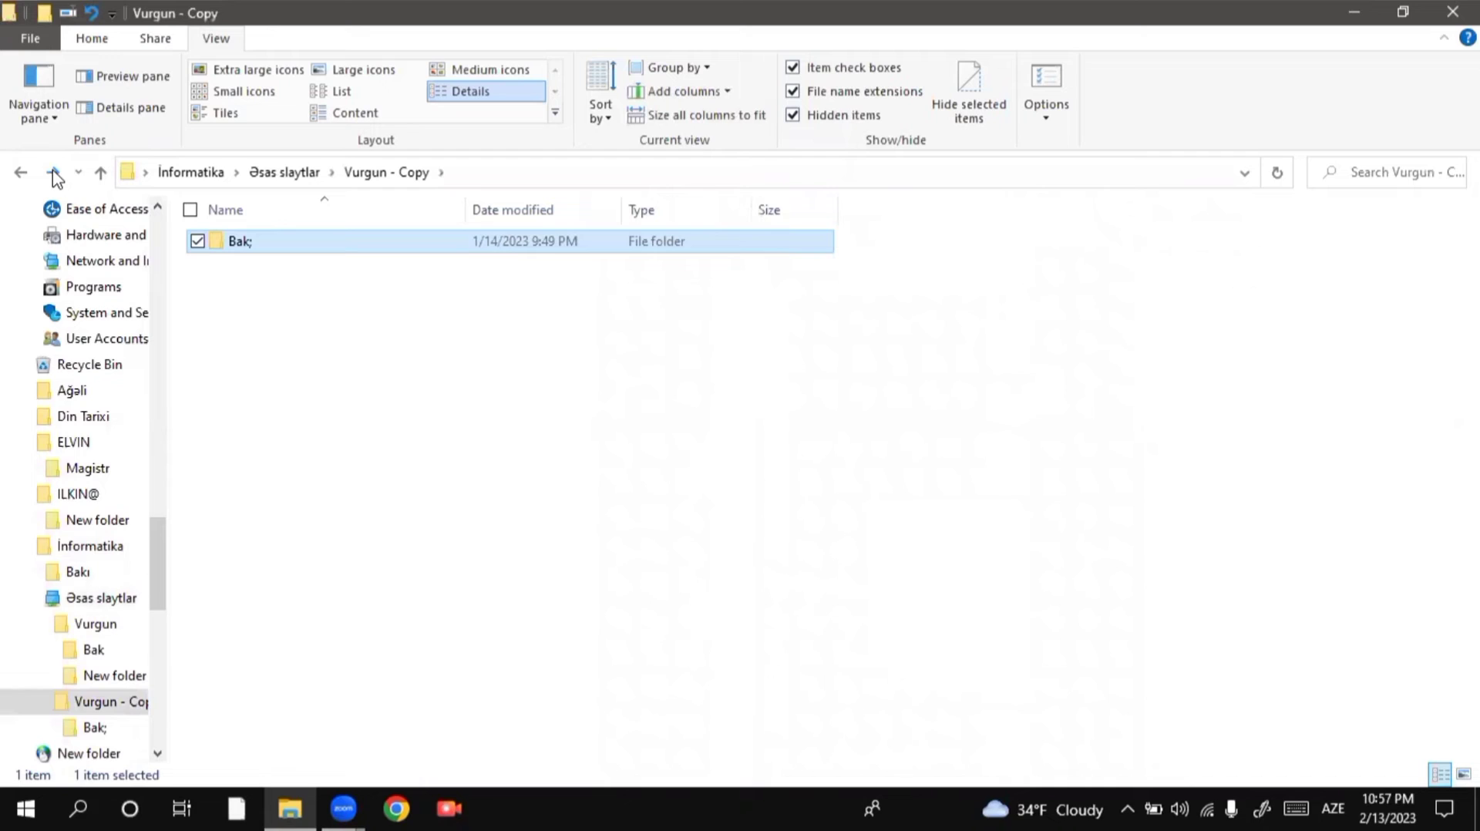
pyautogui.click(54, 174)
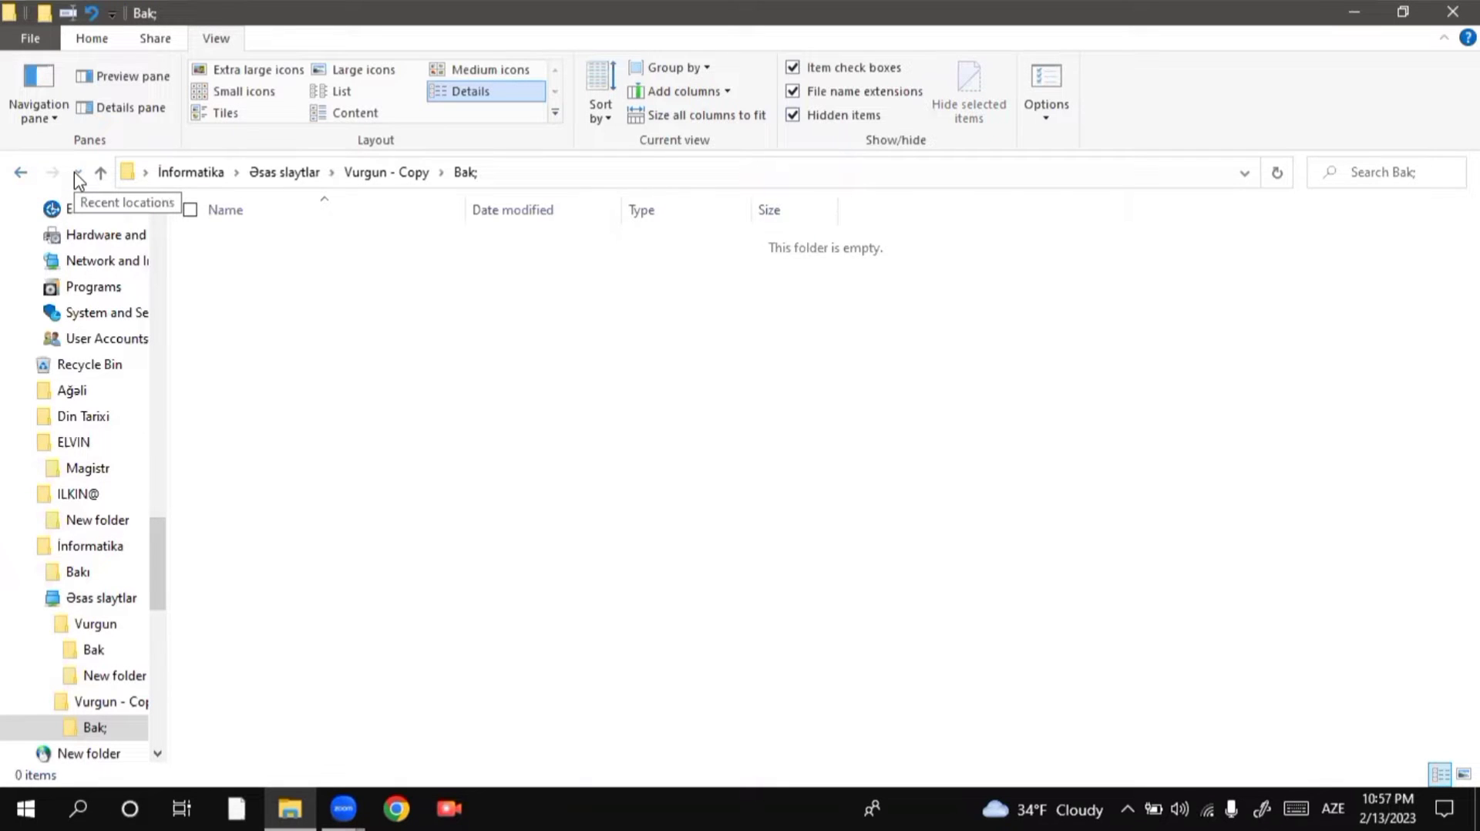
# Jump to Əsas slaytlar from the recent locations and go forward again to Bak;
pyautogui.click(76, 172)
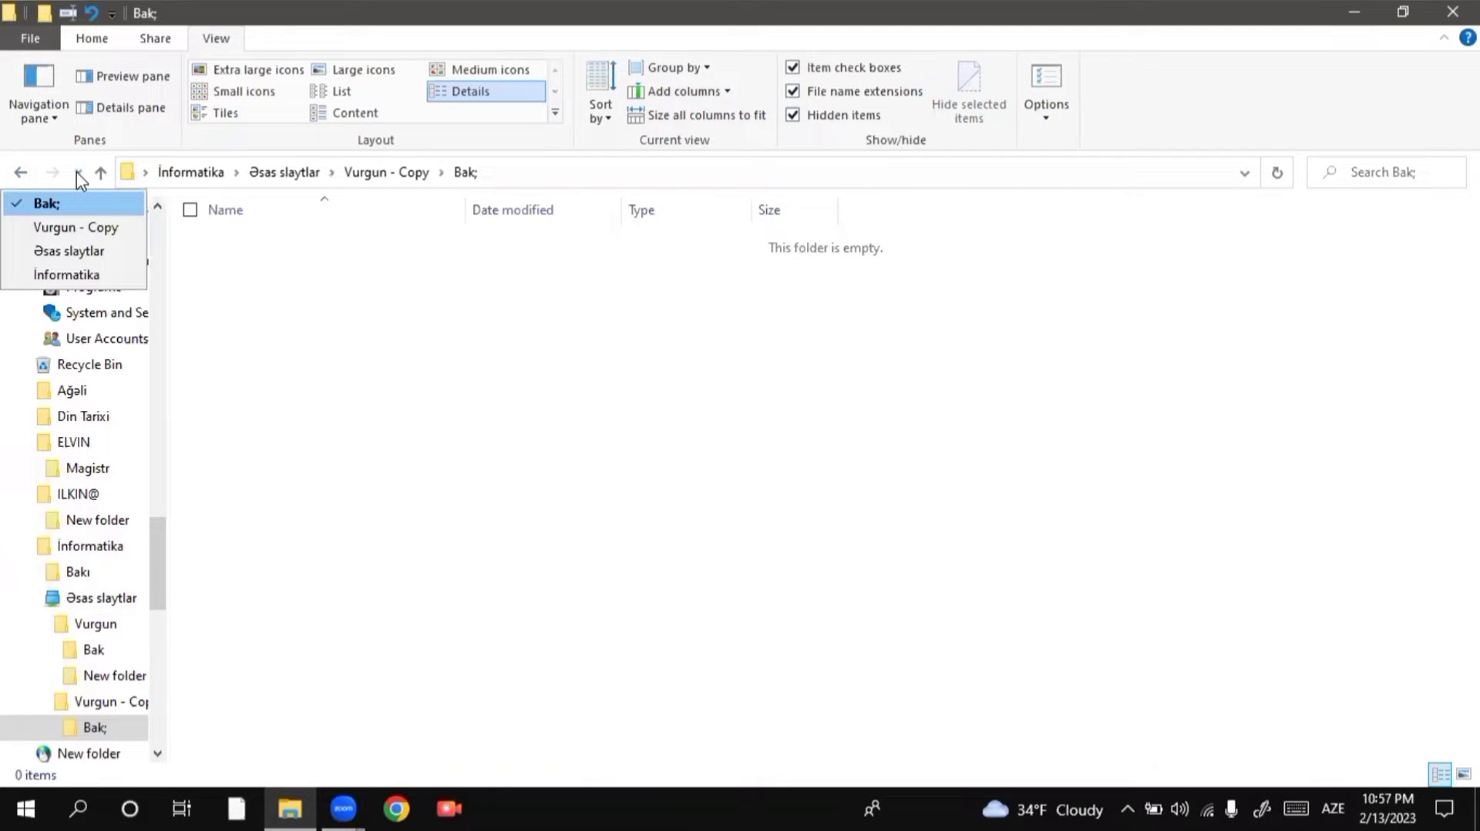
pyautogui.click(53, 252)
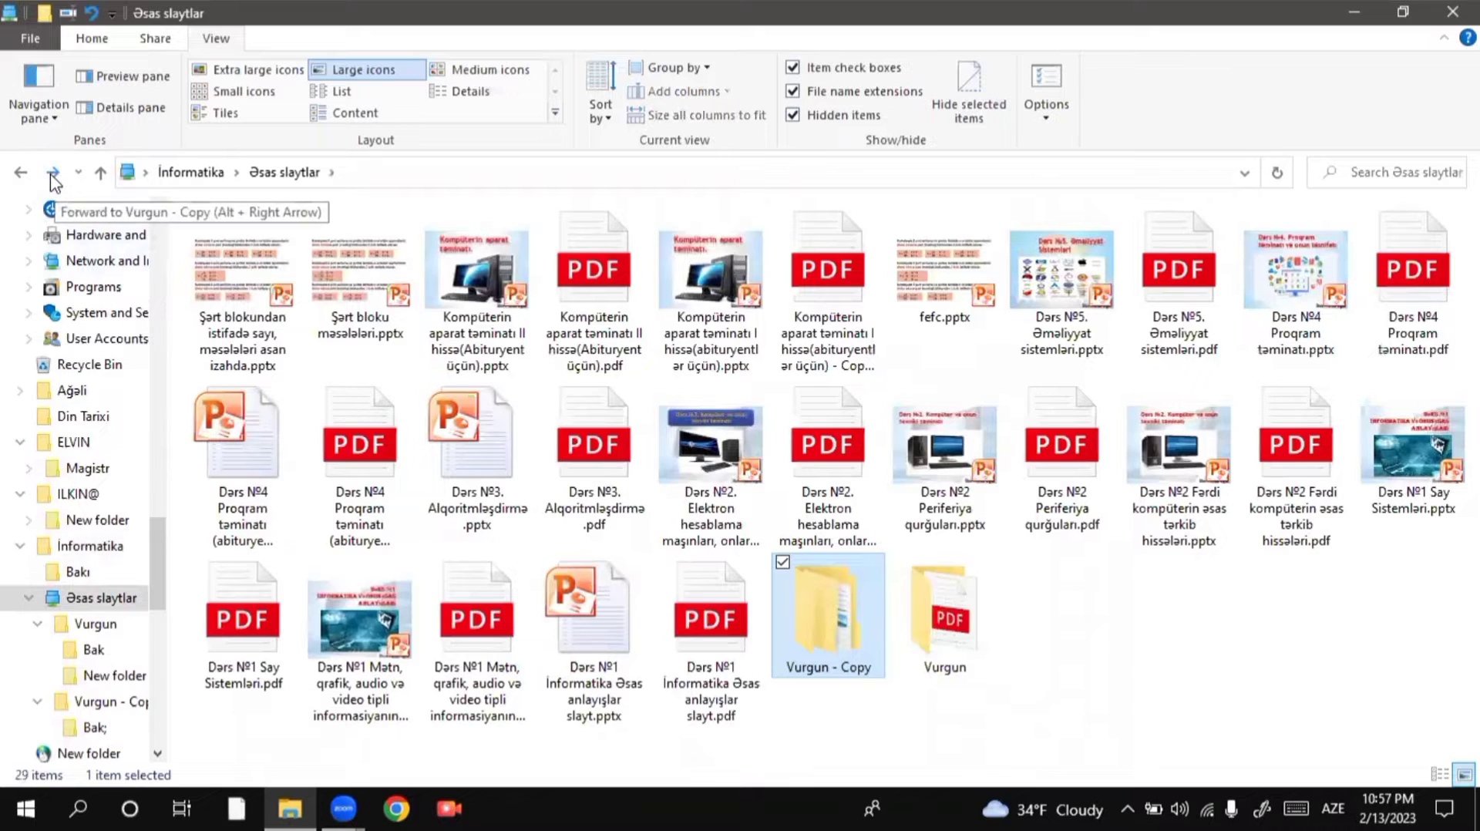
pyautogui.click(54, 174)
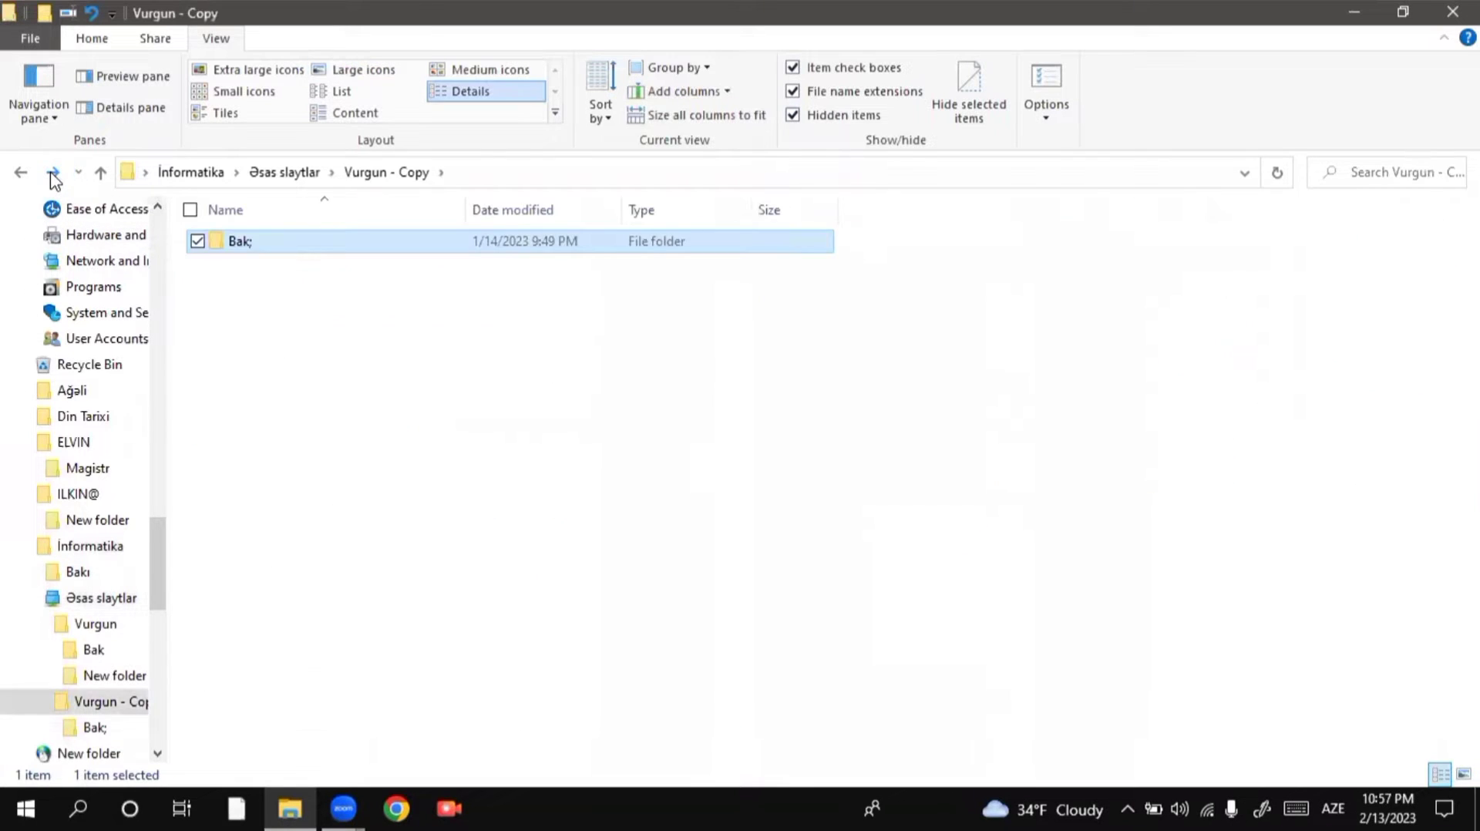
pyautogui.click(54, 175)
# Jump from Bak; directly to the İnformatika folder using the recent locations
pyautogui.click(78, 174)
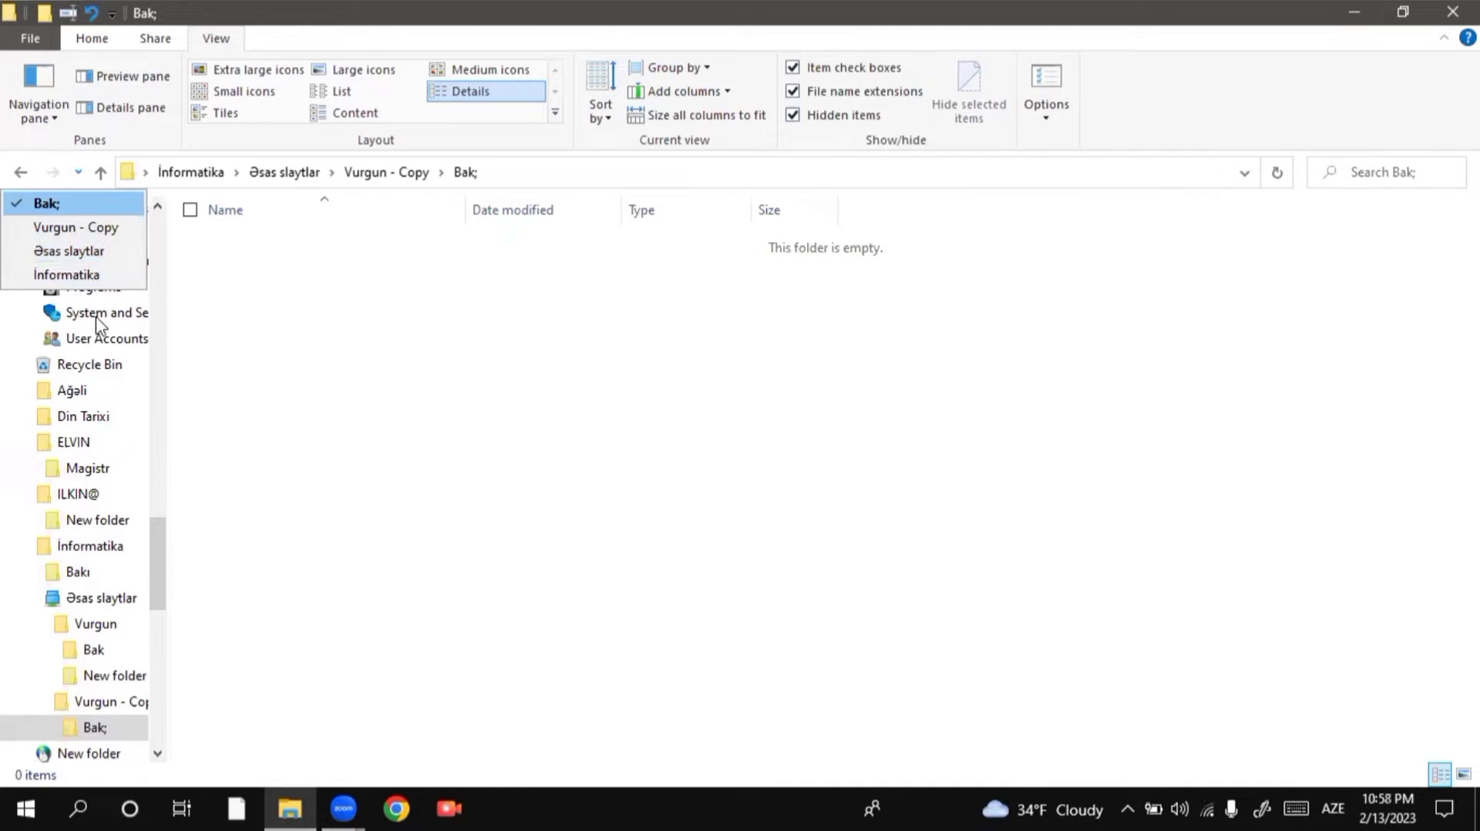
pyautogui.click(77, 276)
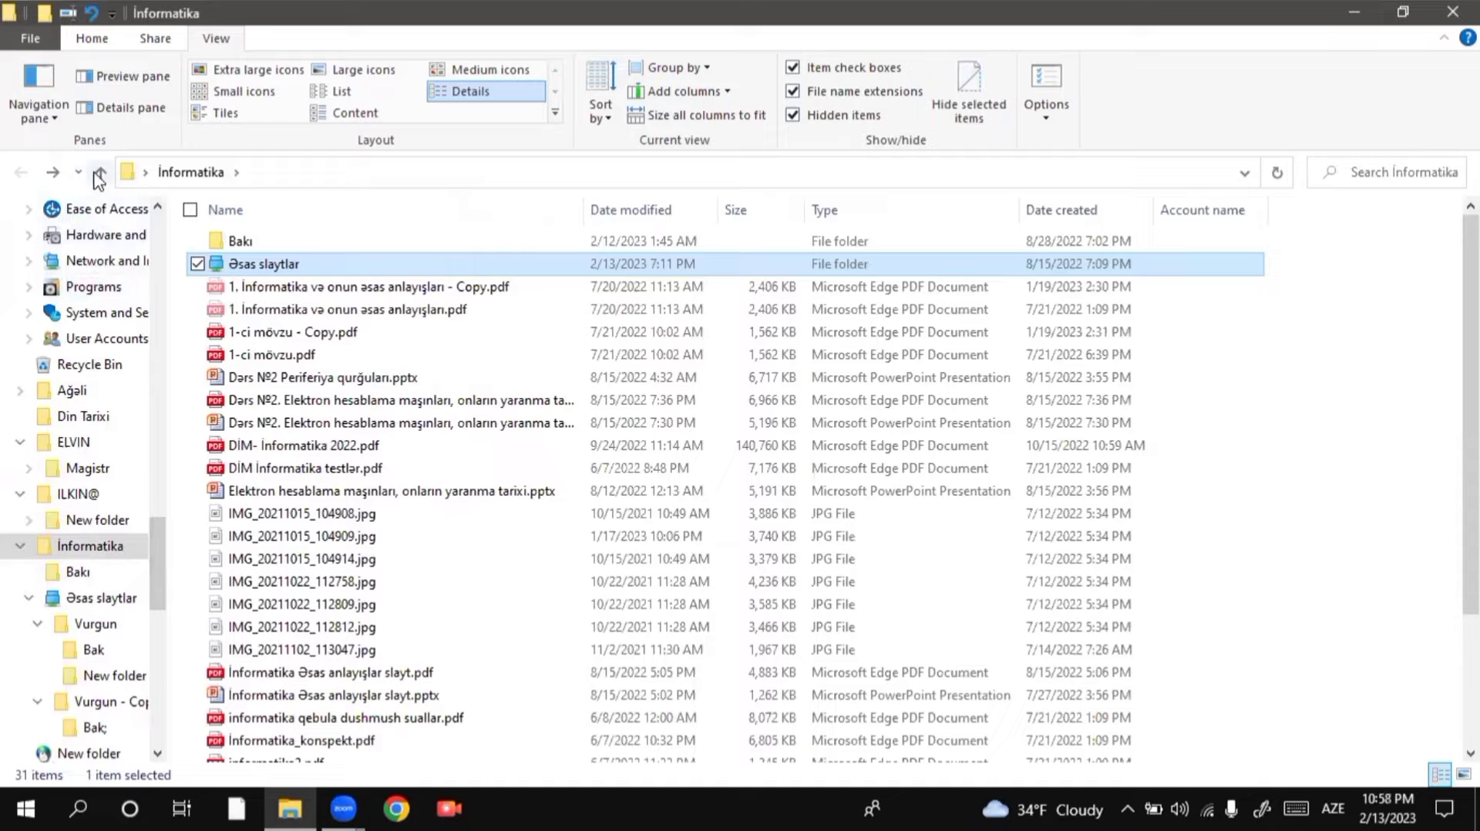
# Go forward from İnformatika to the Bak; folder, and move up through its parent folders to Əsas slaytlar
pyautogui.click(53, 173)
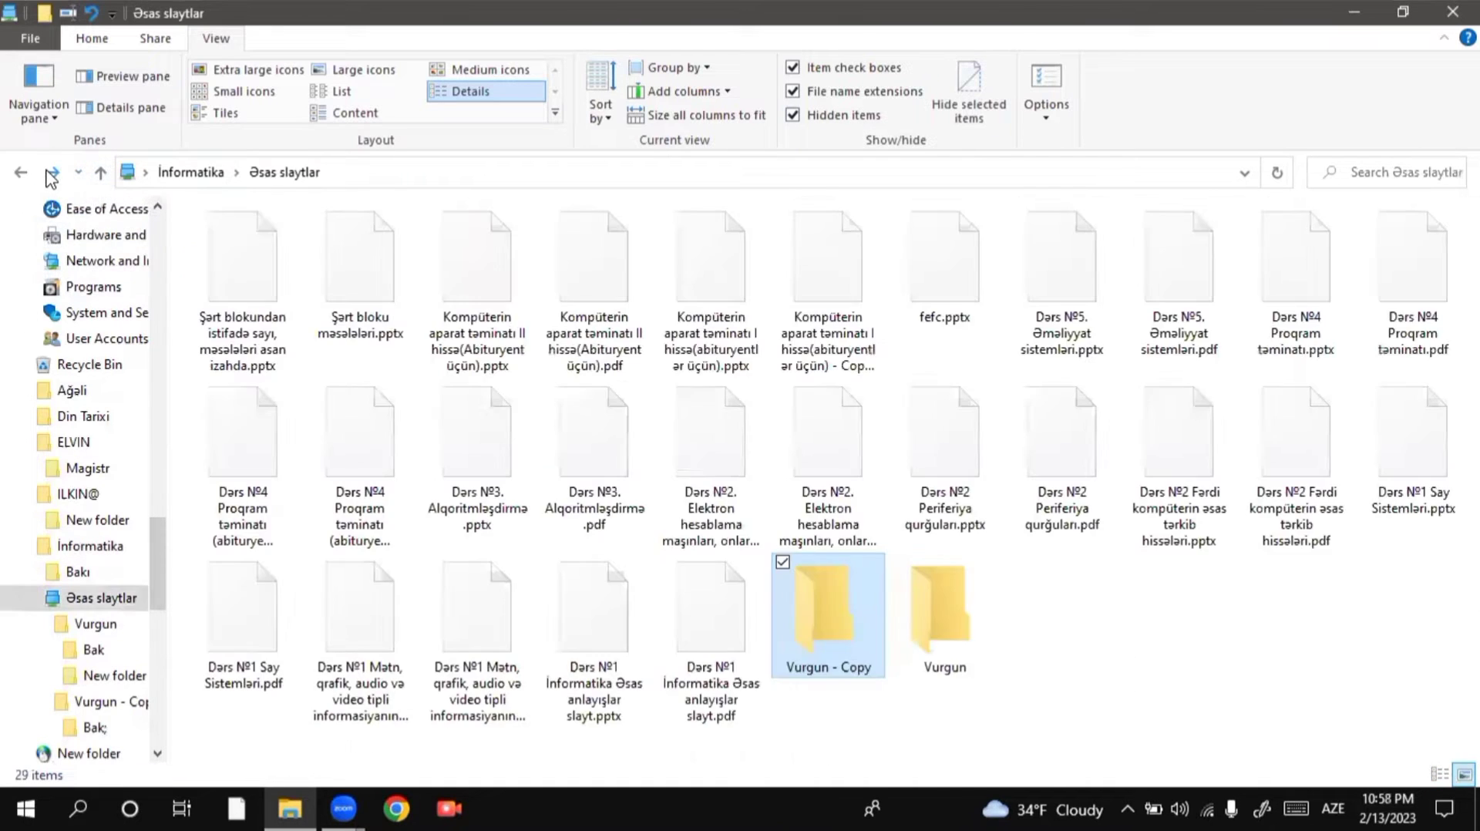
pyautogui.click(53, 173)
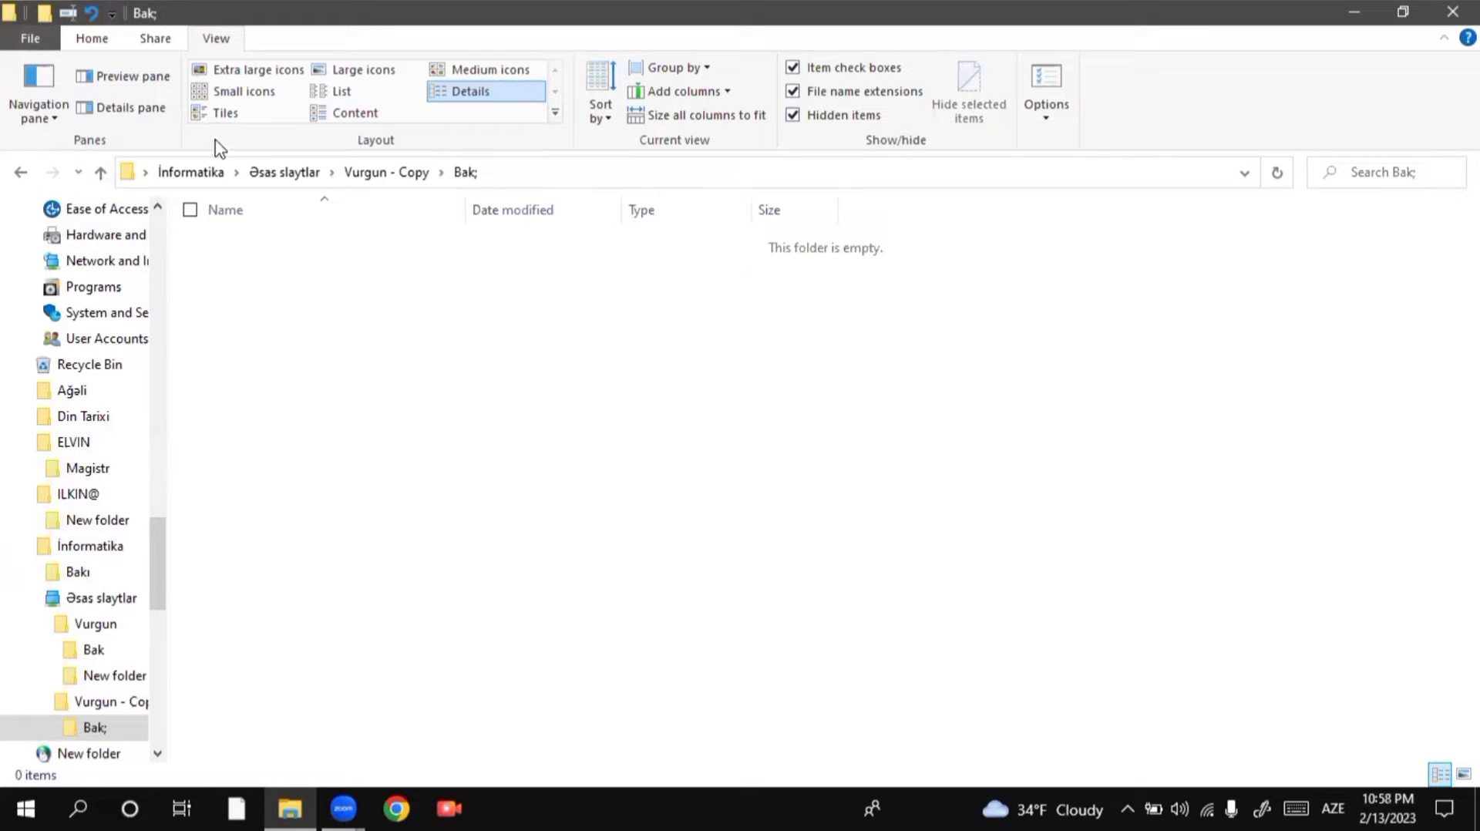
pyautogui.click(347, 99)
pyautogui.click(99, 172)
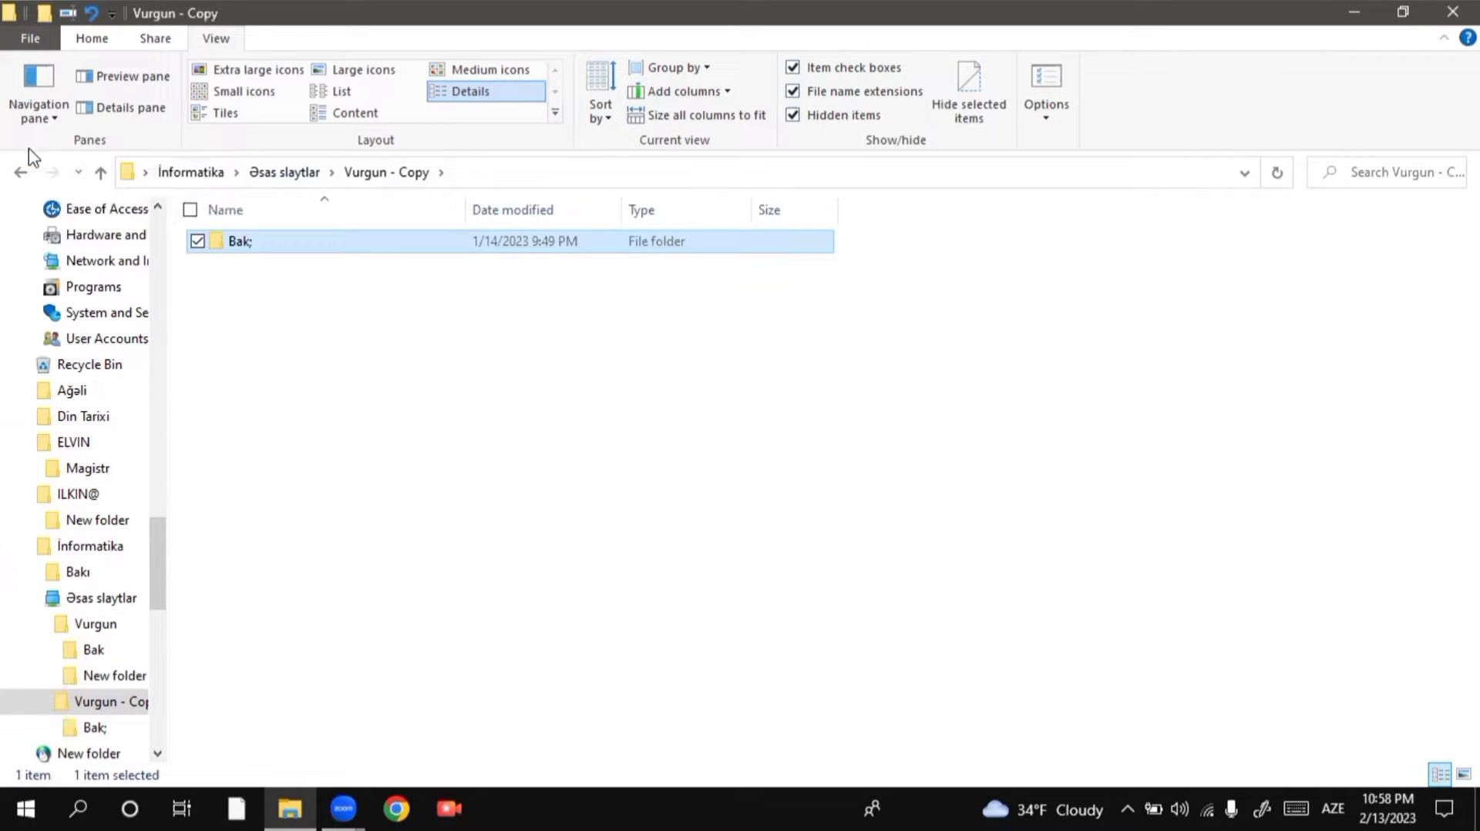
pyautogui.click(101, 174)
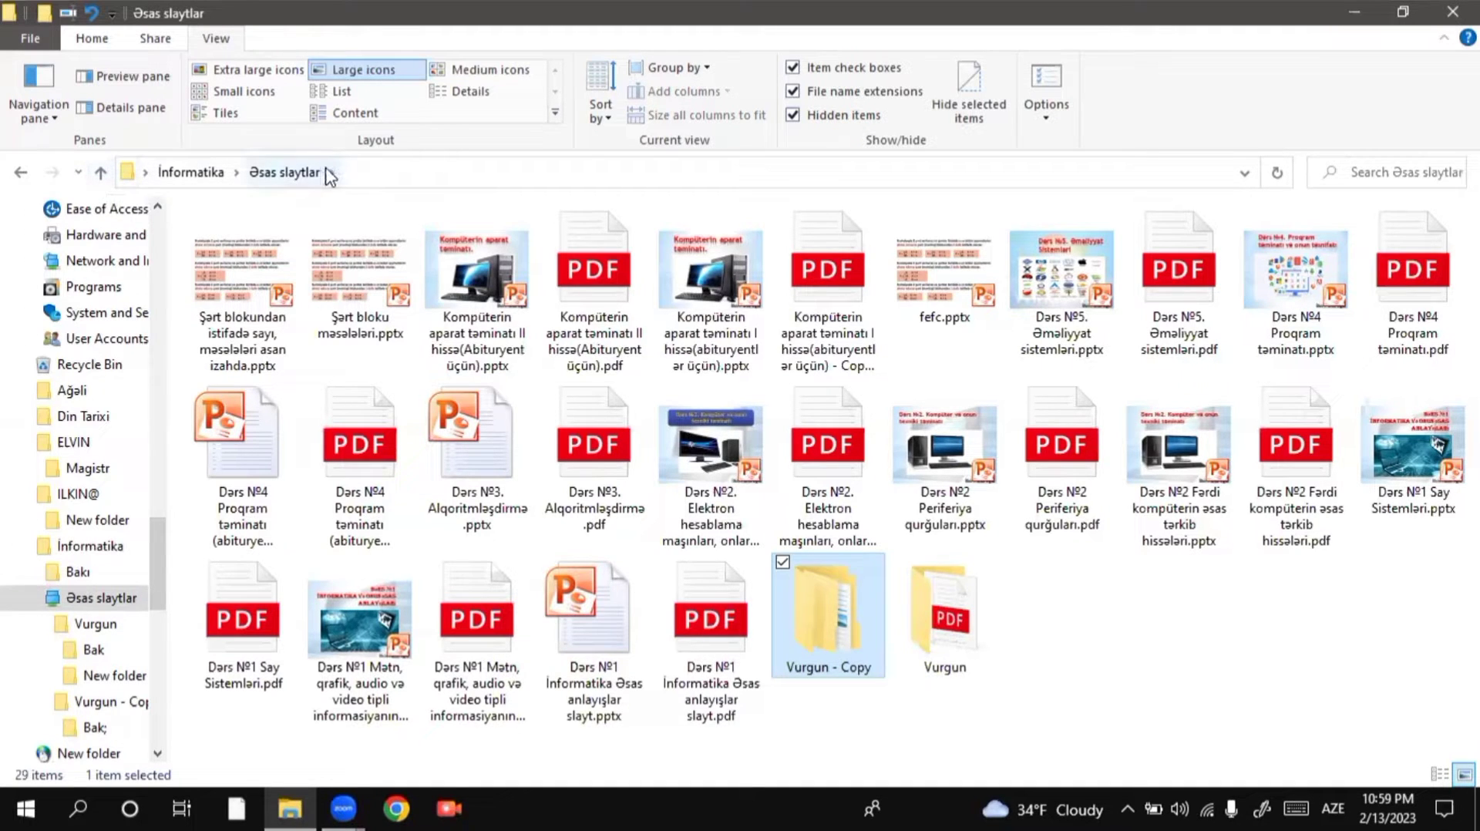
# Open Vurgun - Copy again and jump straight to its ancestor folder İnformatika through the address path
pyautogui.press('Return')
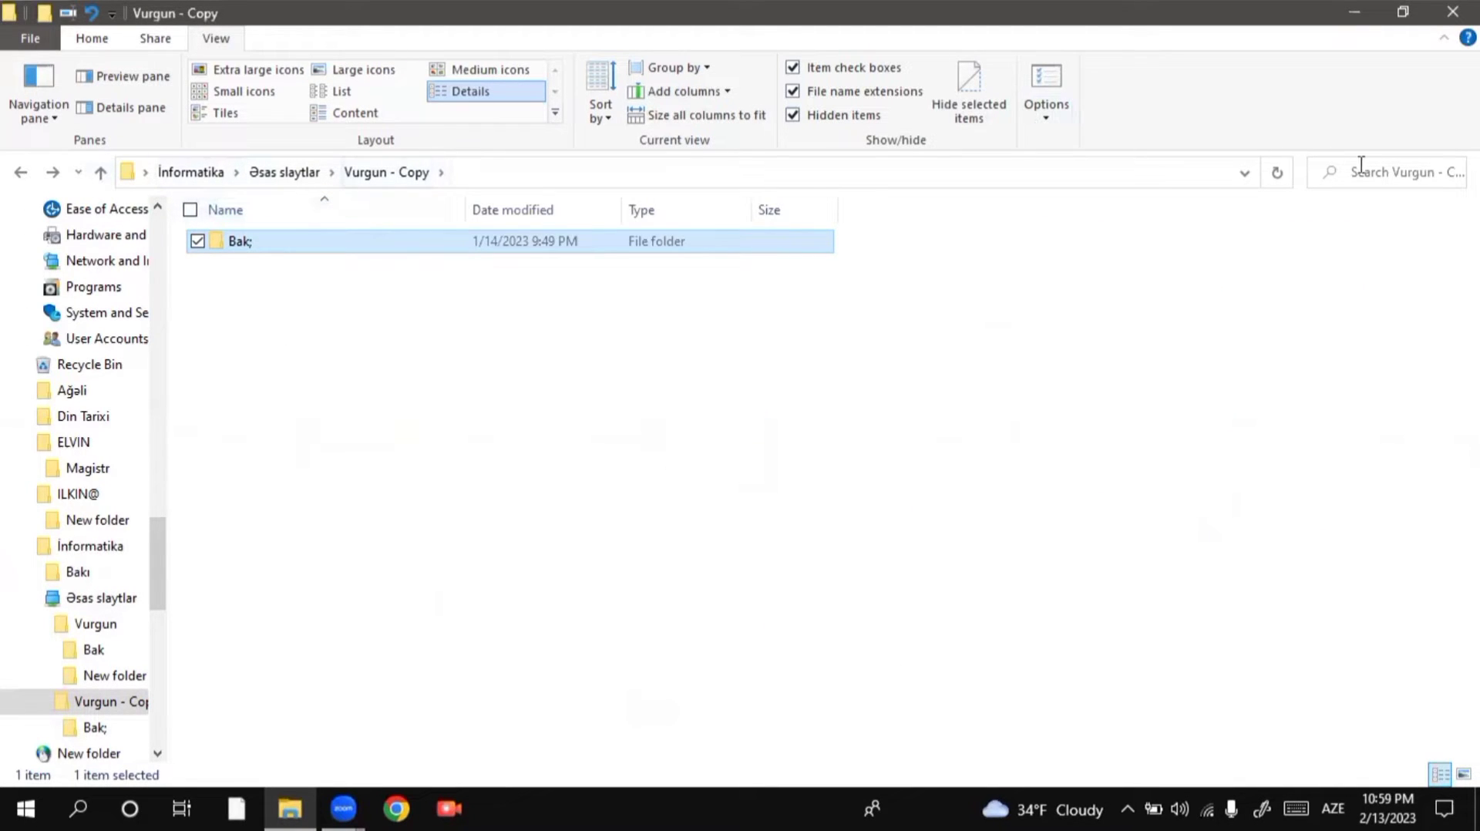
pyautogui.click(192, 173)
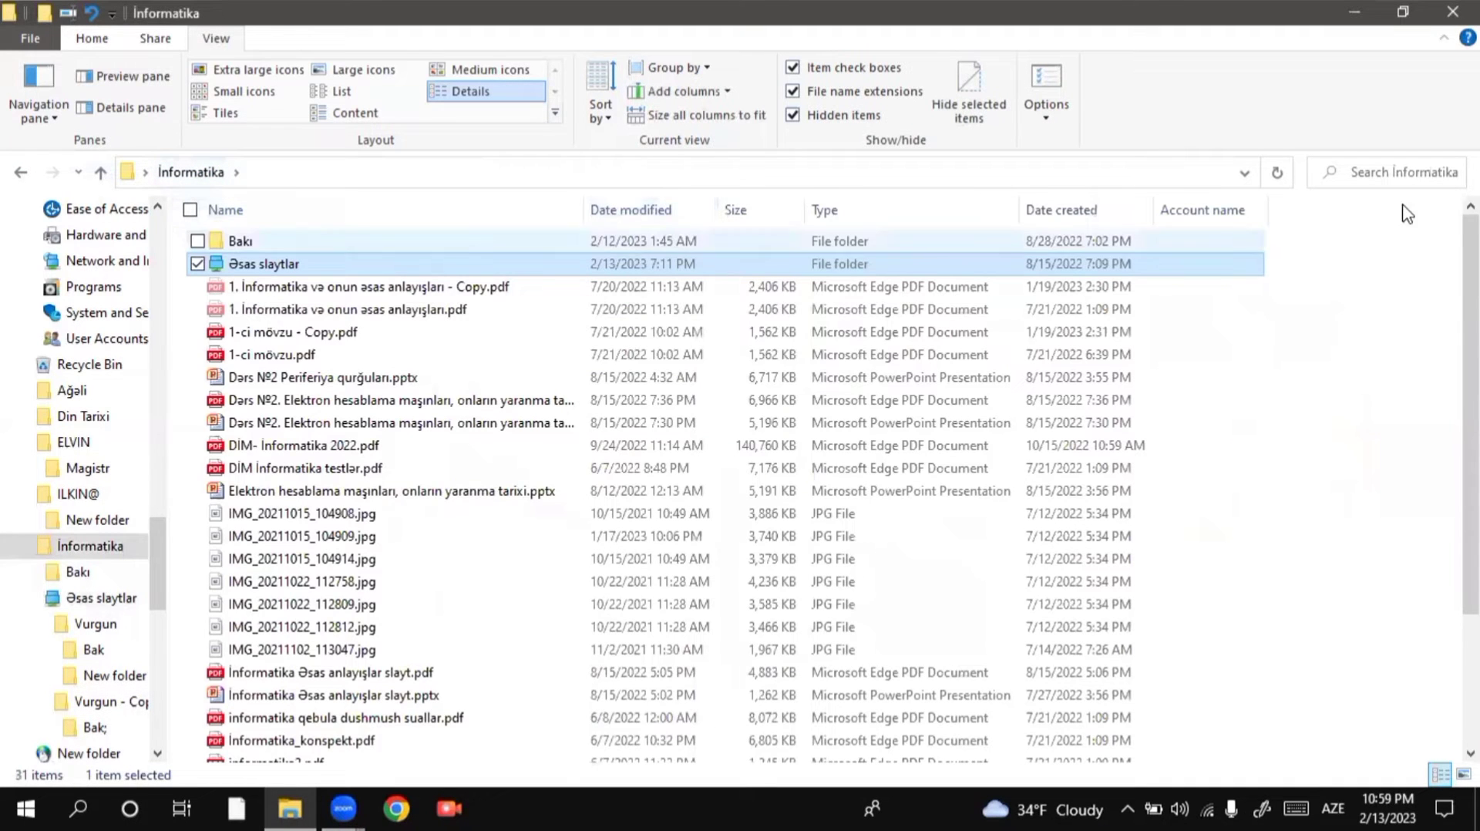
# Search İnformatika for "Əsas", and open the Əsas slaytlar folder from the file list and go back
pyautogui.click(1380, 174)
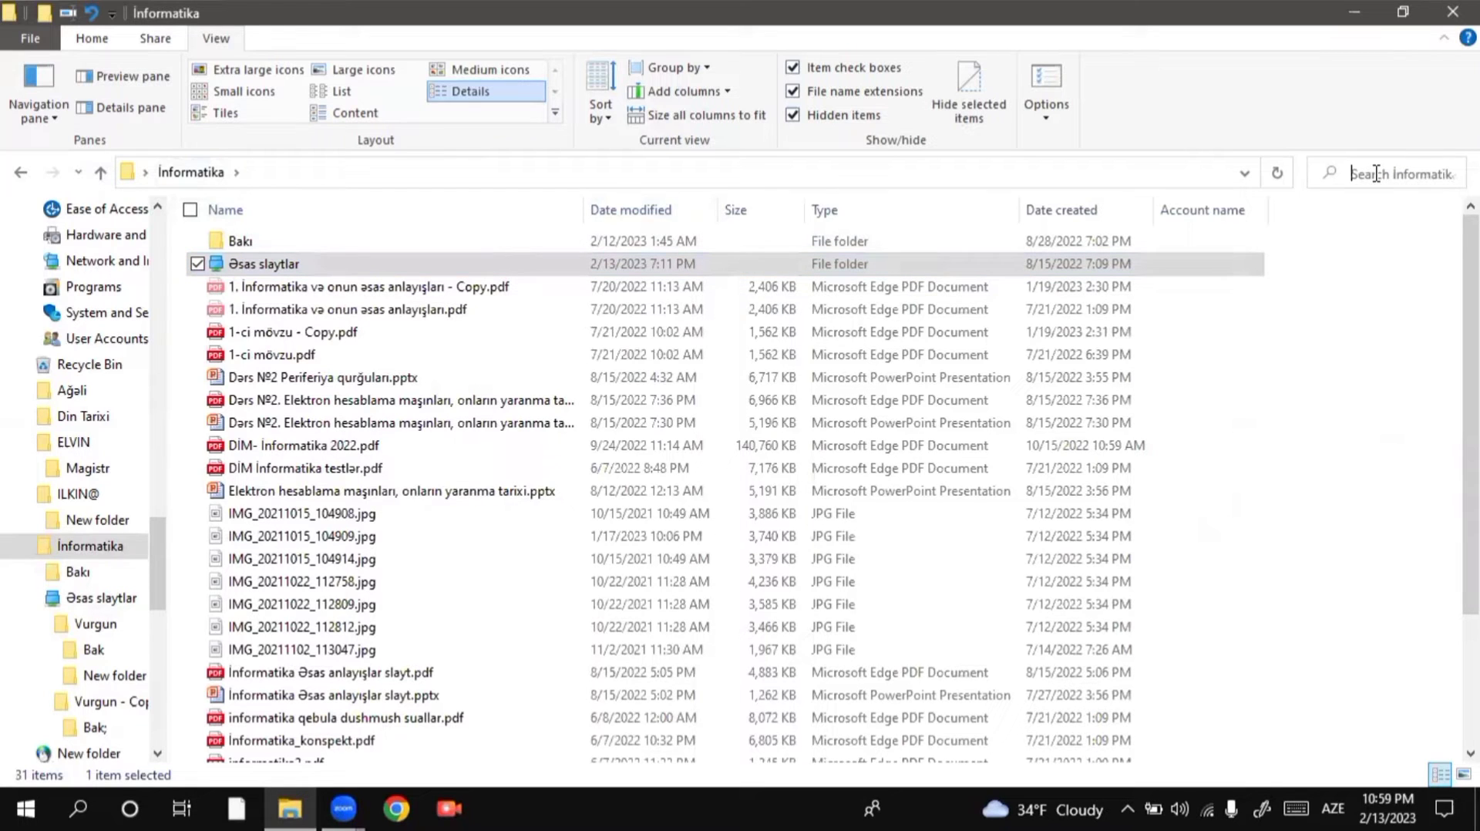
pyautogui.click(1376, 173)
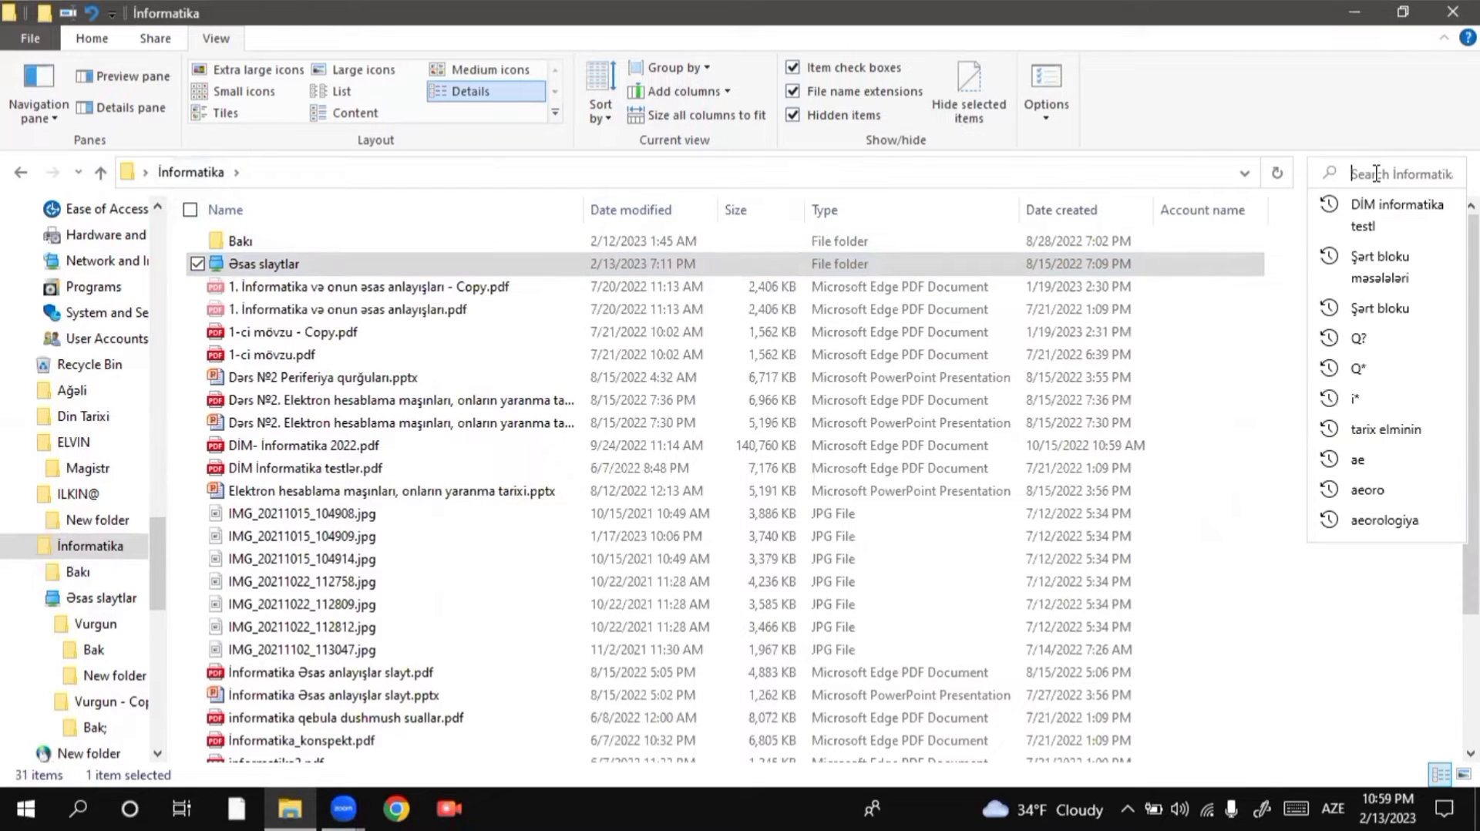
pyautogui.write('ə')
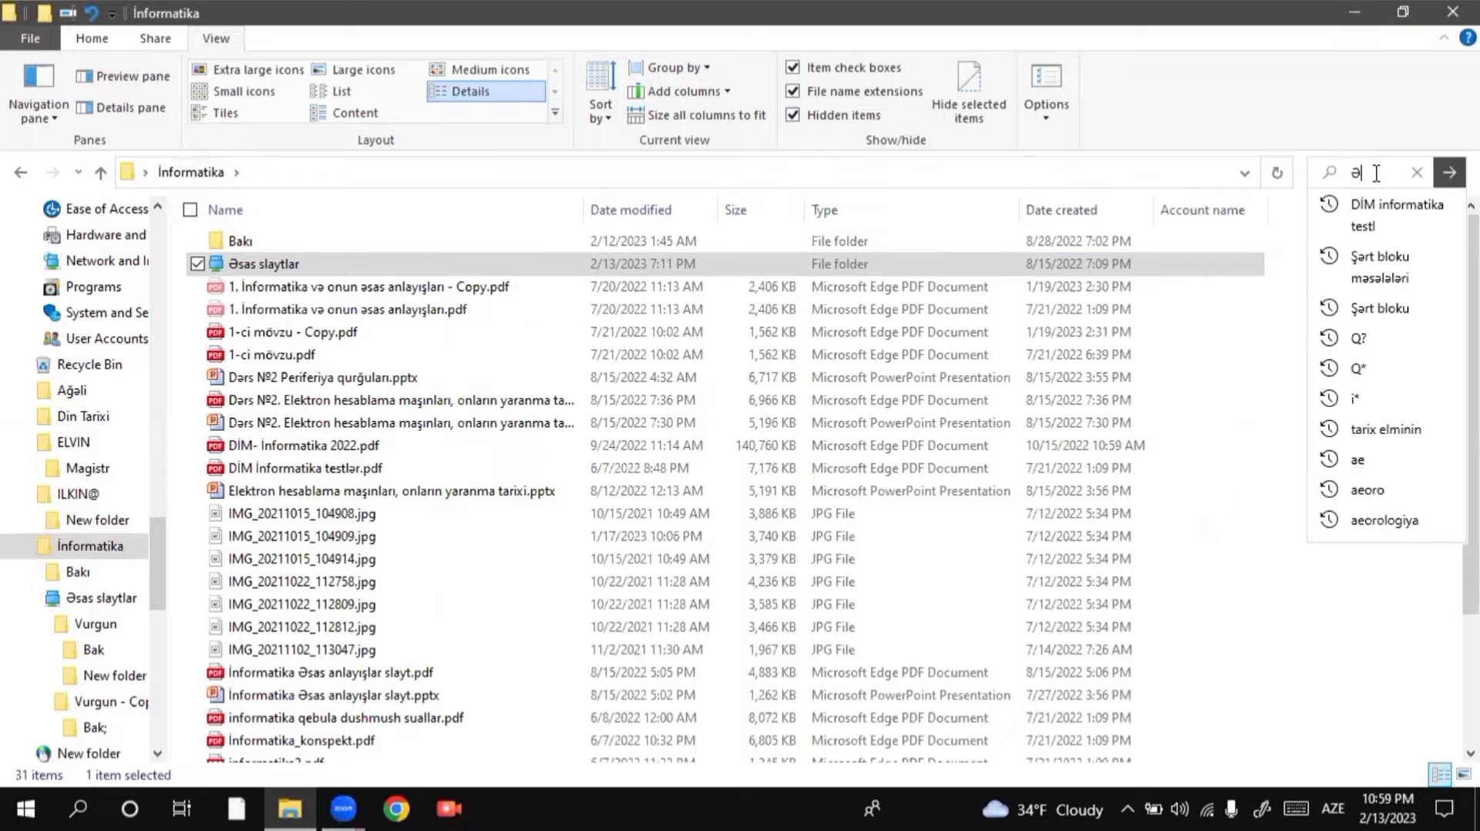
pyautogui.write('sas')
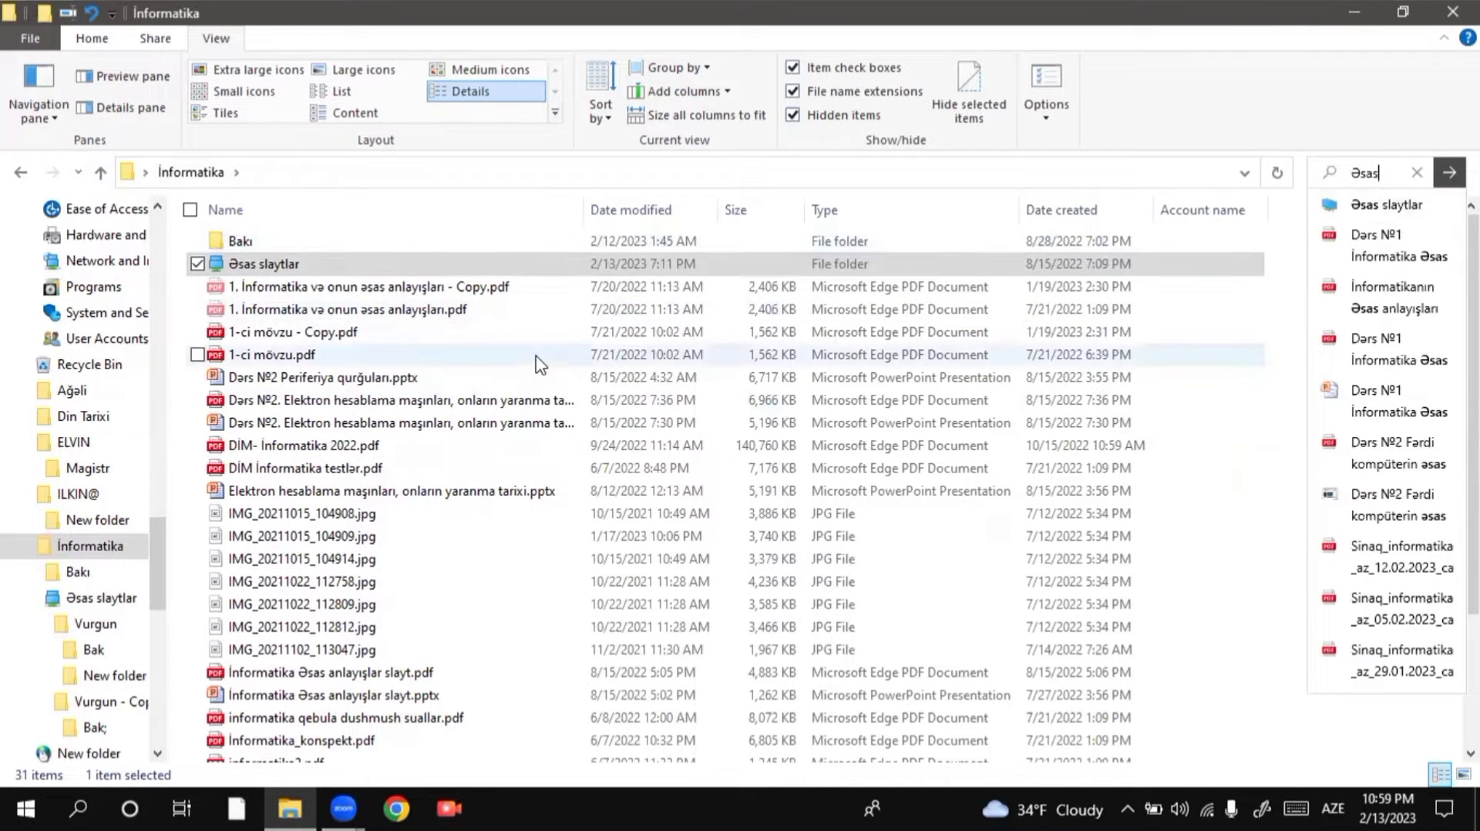
pyautogui.doubleClick(483, 266)
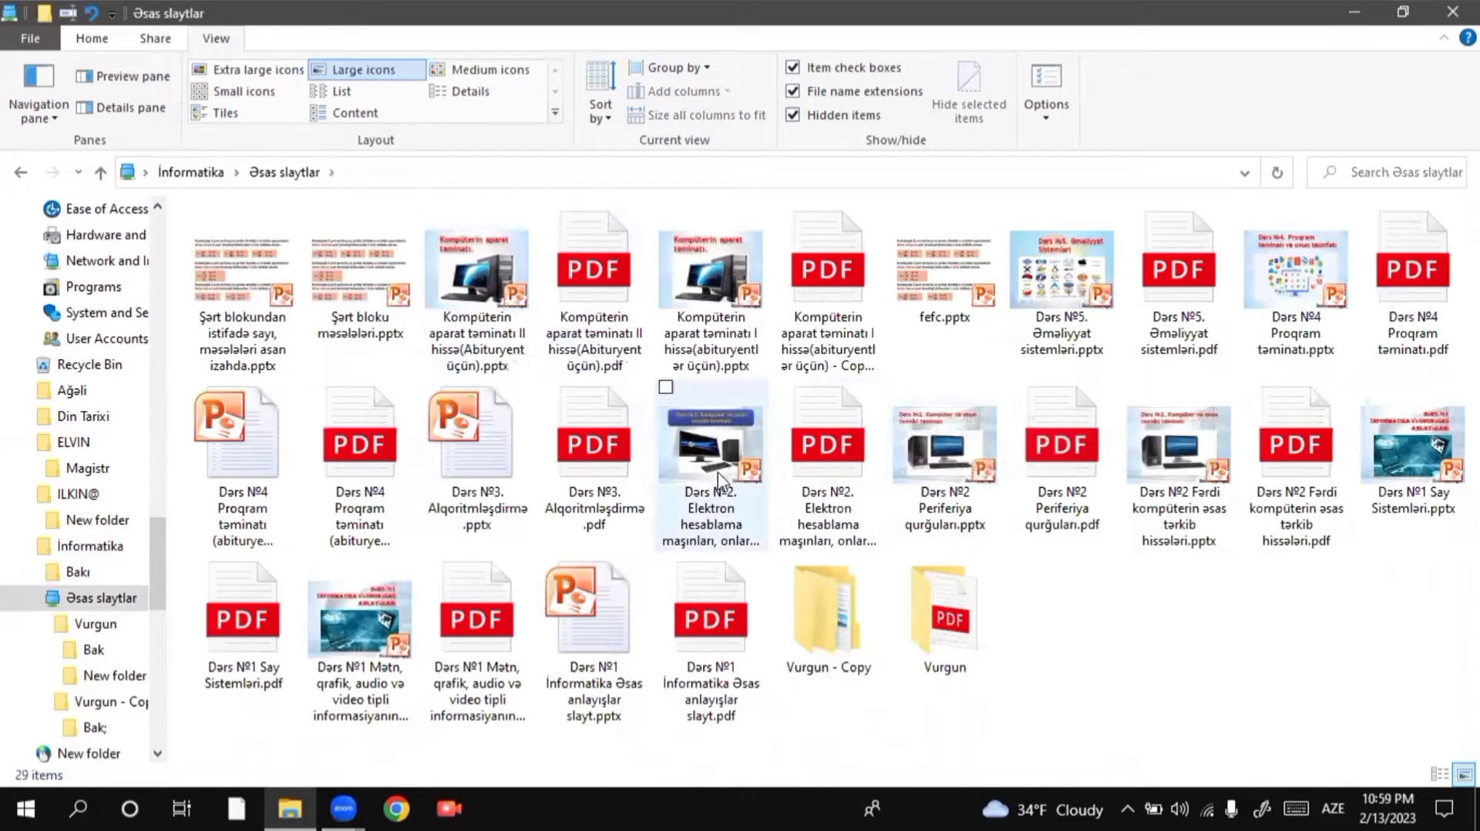
pyautogui.click(20, 174)
# Search İnformatika for "dərs", and look inside the Əsas slaytlar folder before returning to İnformatika
pyautogui.click(1327, 179)
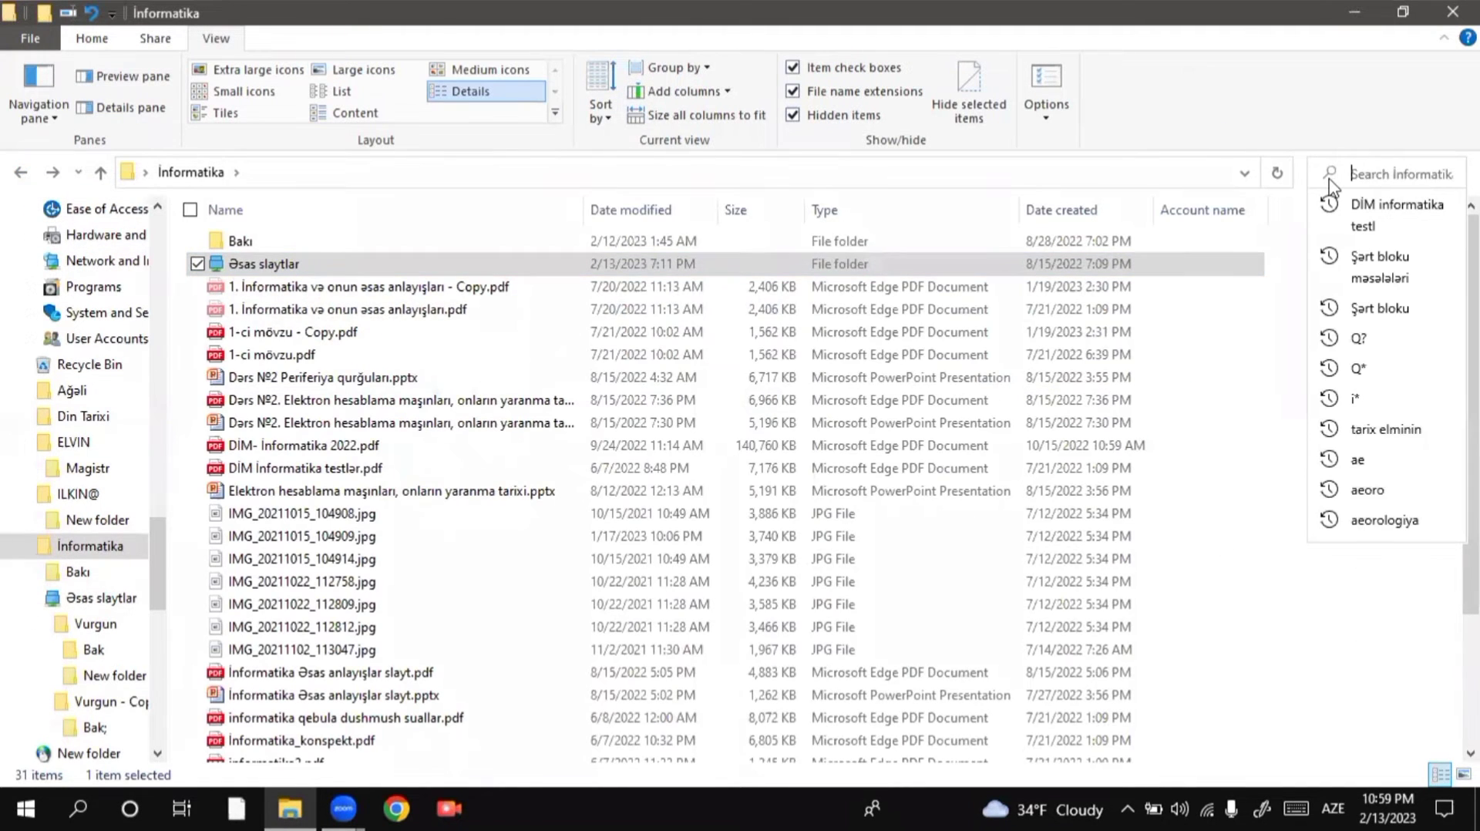
pyautogui.write('dərs')
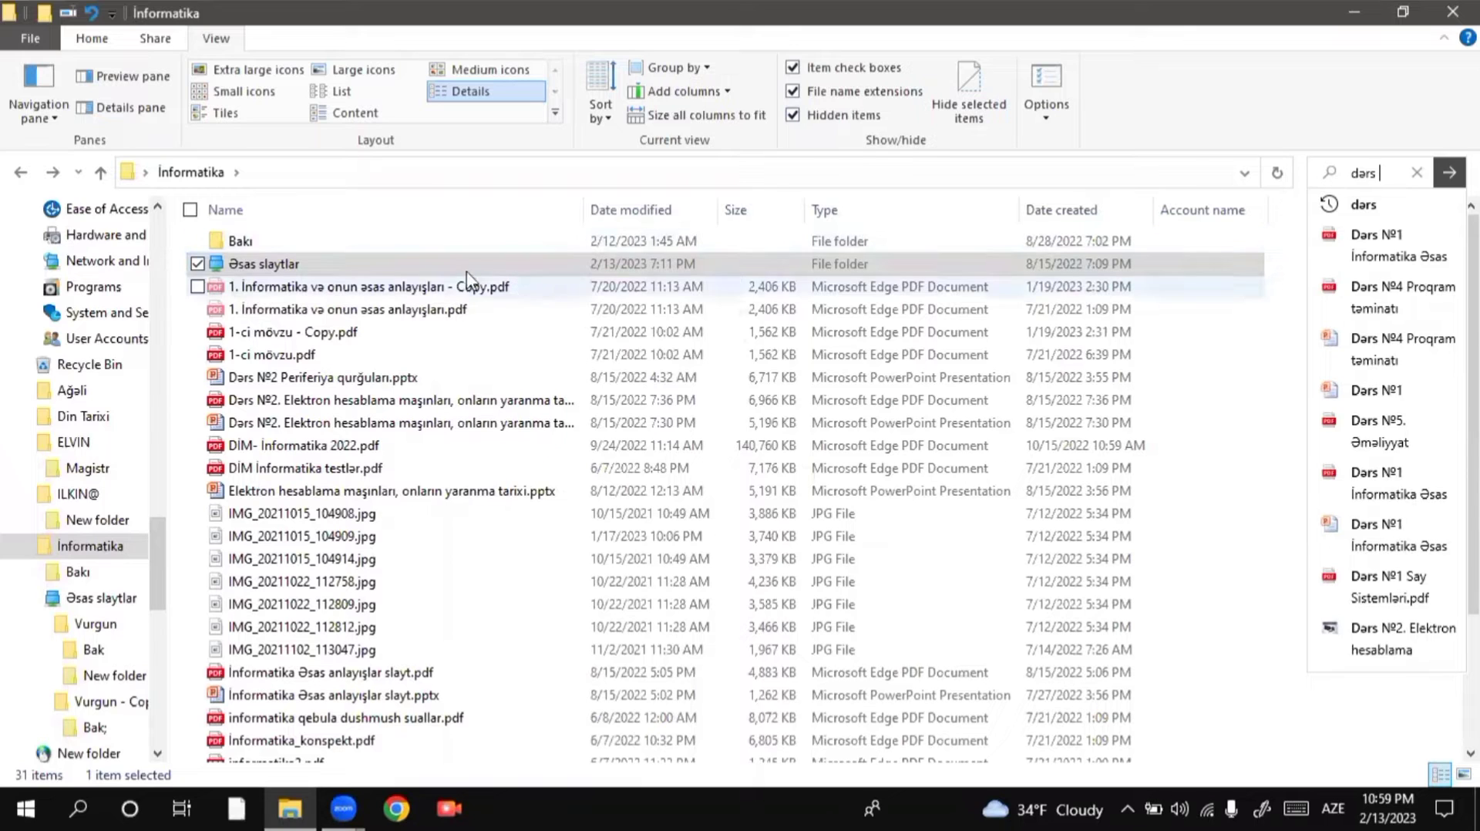
pyautogui.click(429, 268)
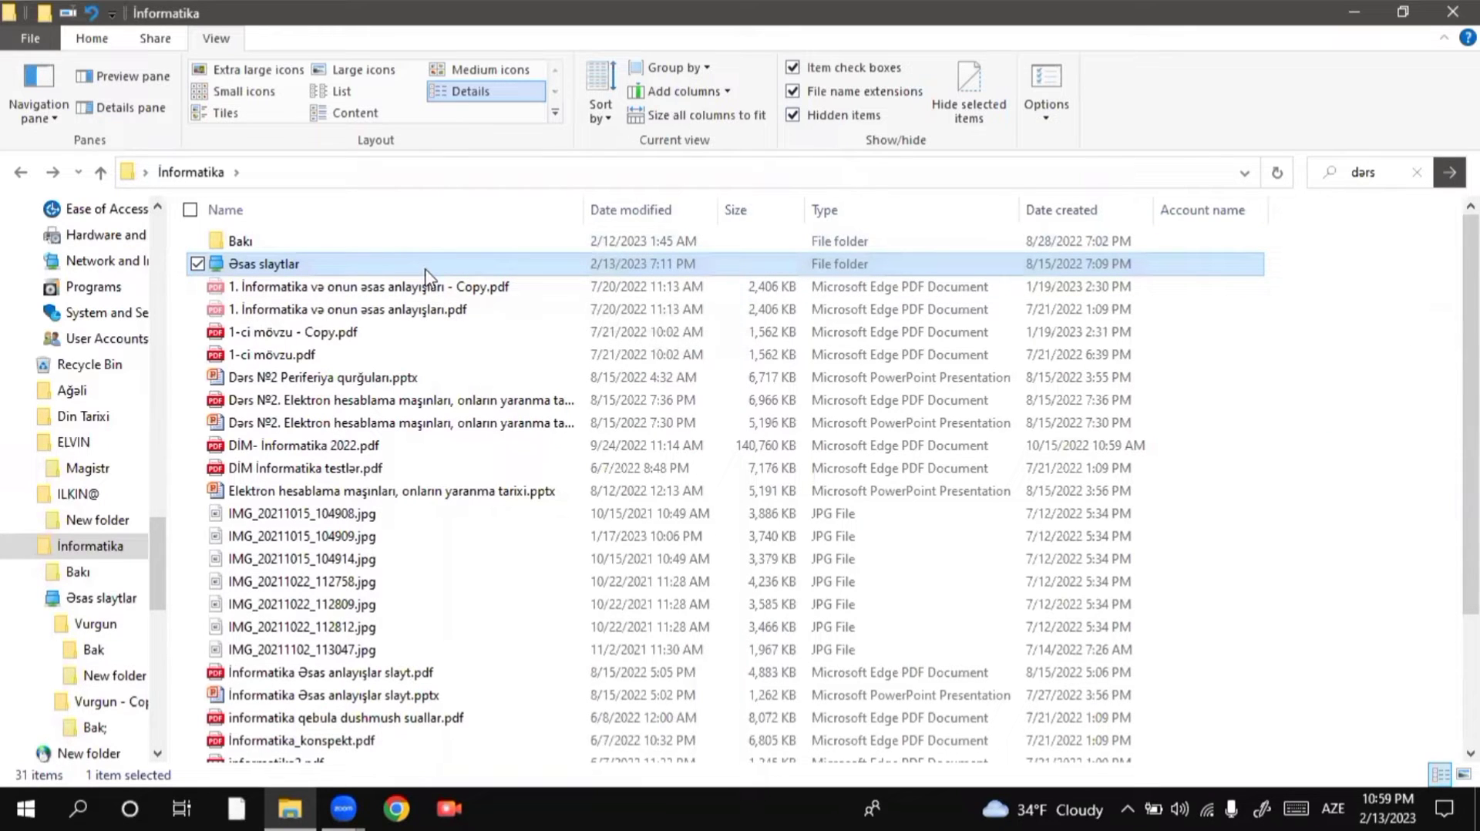
pyautogui.doubleClick(390, 262)
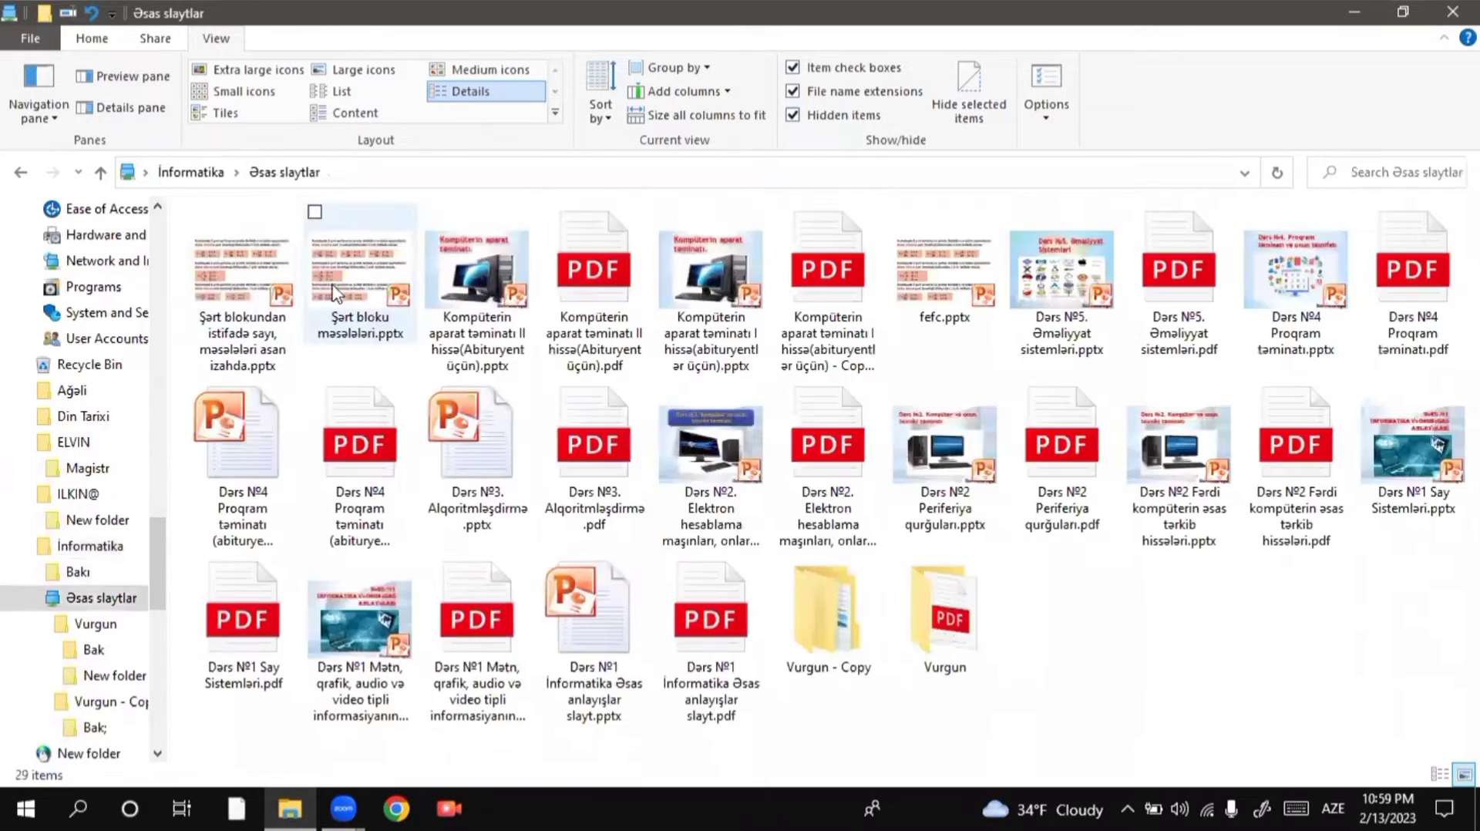
pyautogui.click(20, 173)
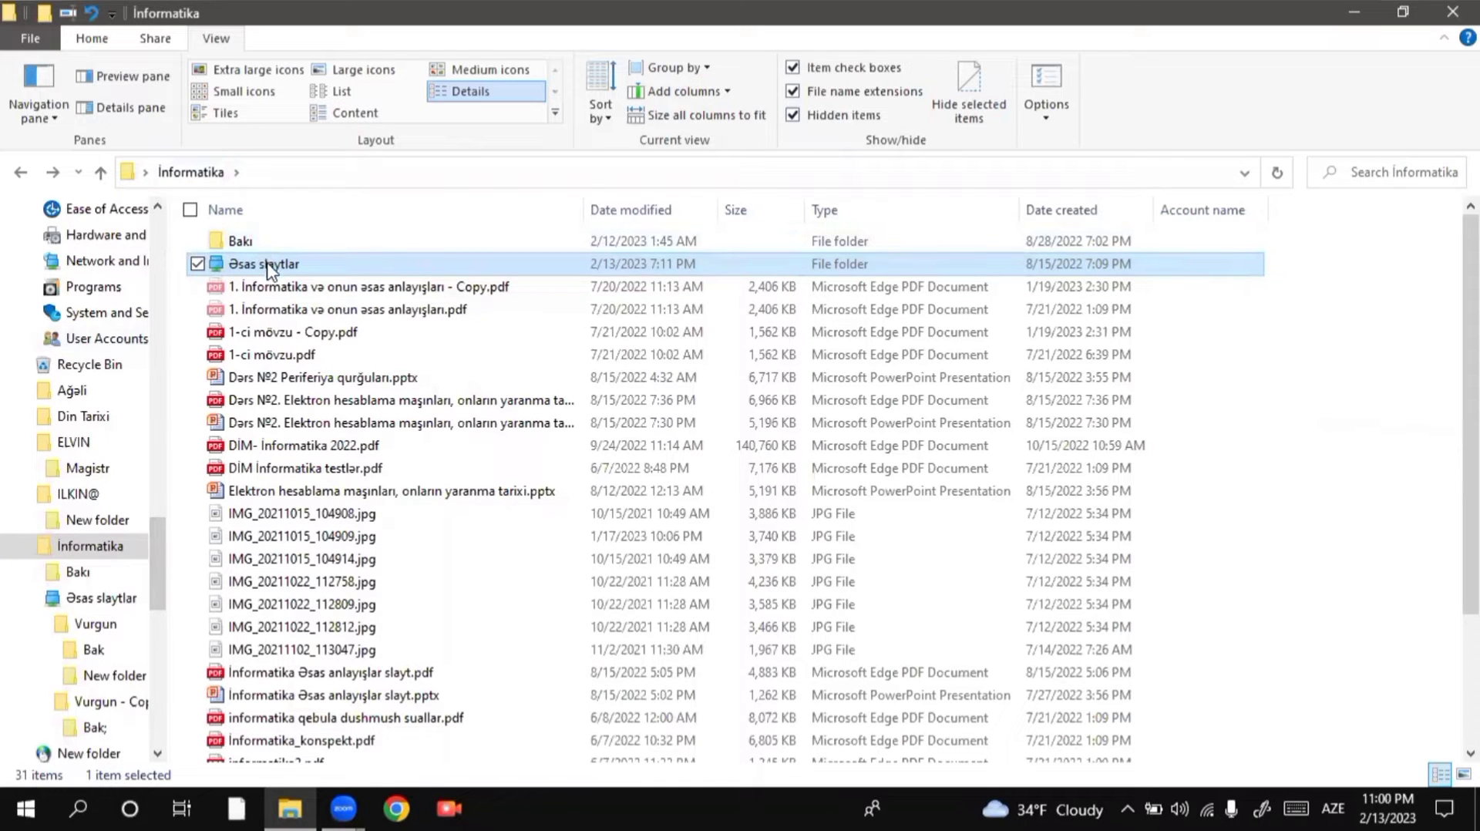
# Search İnformatika for "vur", and open the Vurgun folder inside Əsas slaytlar and go back to İnformatika
pyautogui.moveTo(268, 270)
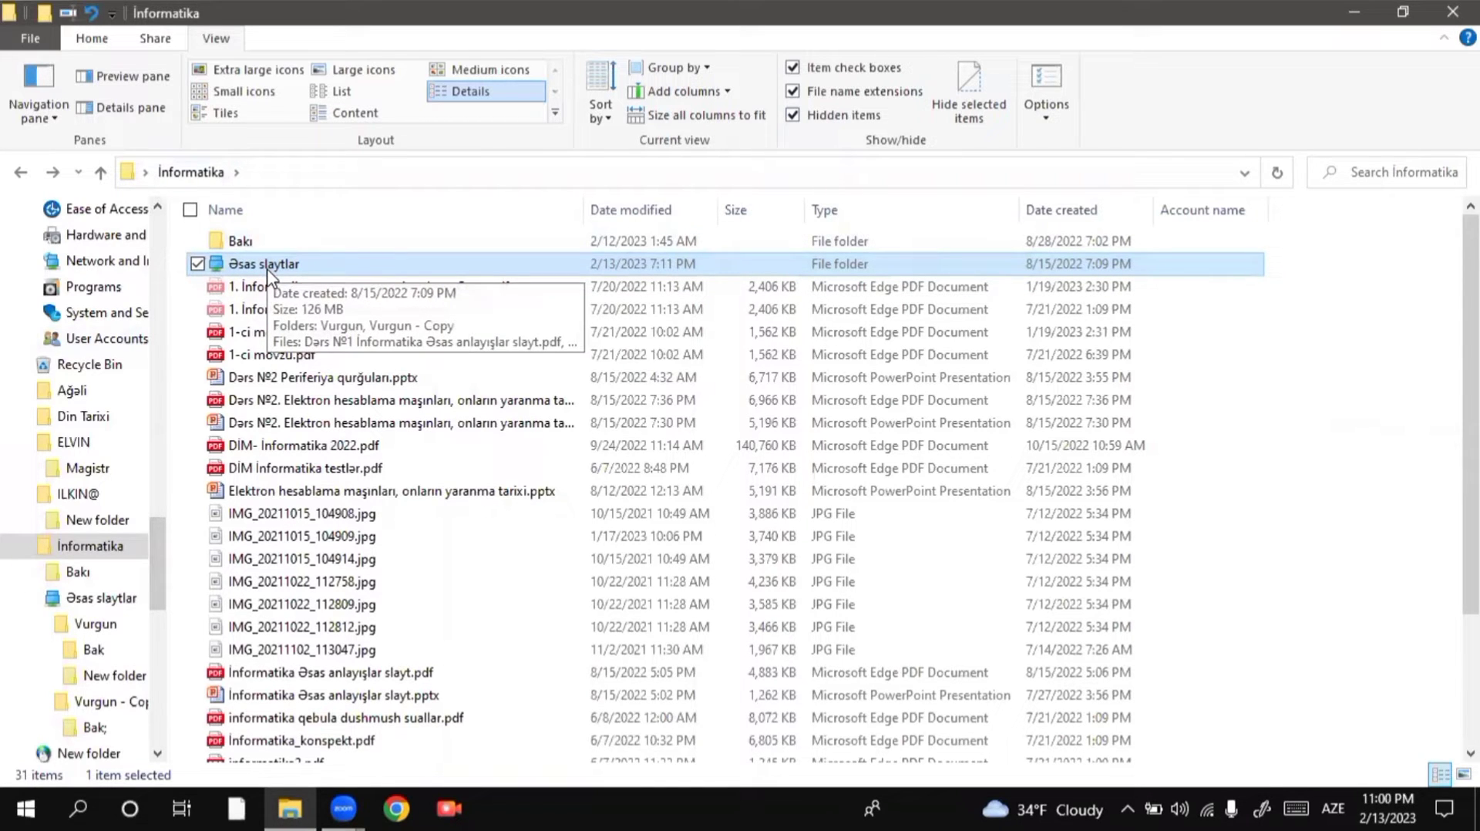
pyautogui.click(1391, 175)
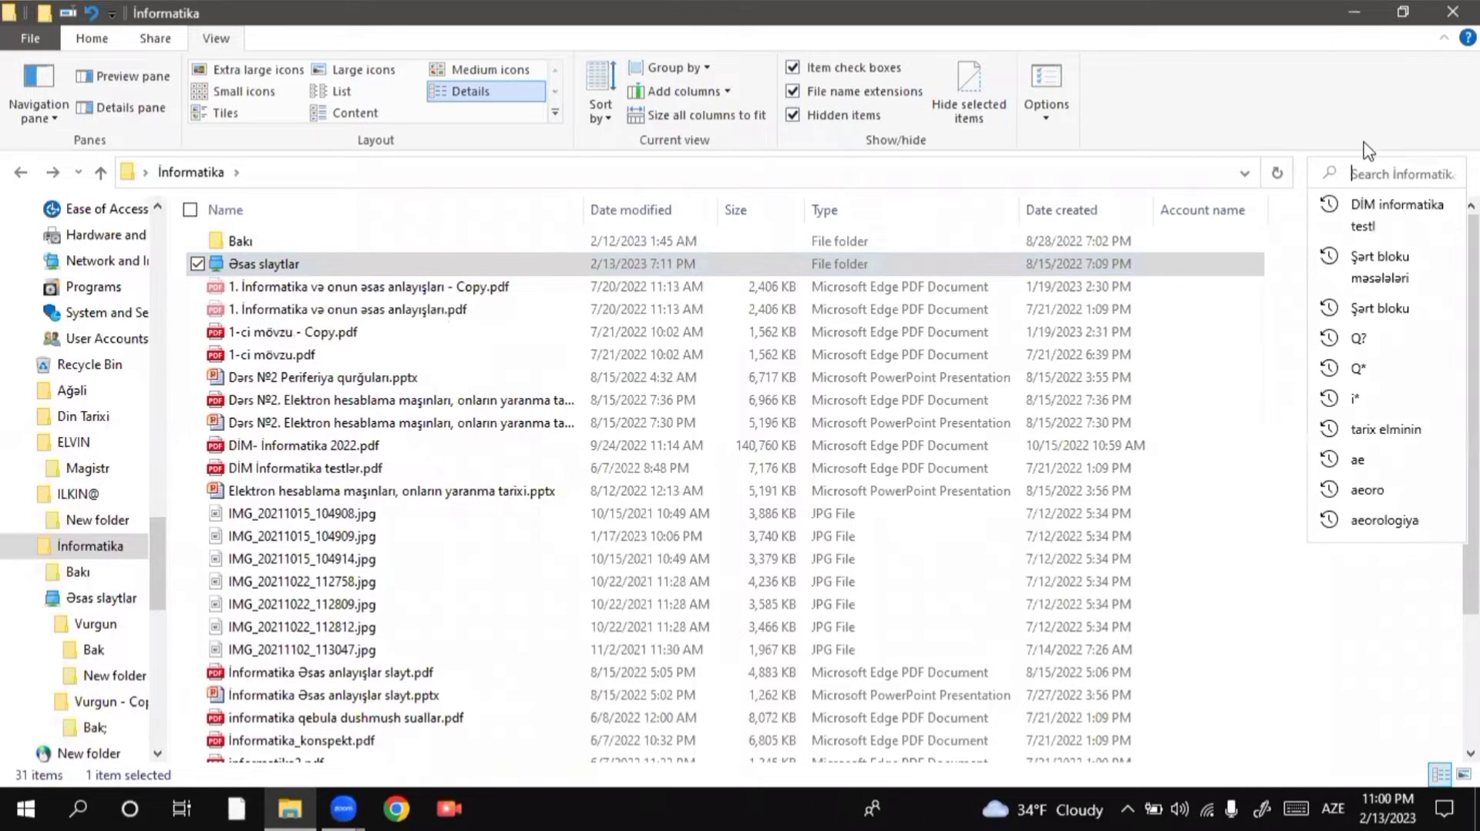
pyautogui.write('vur')
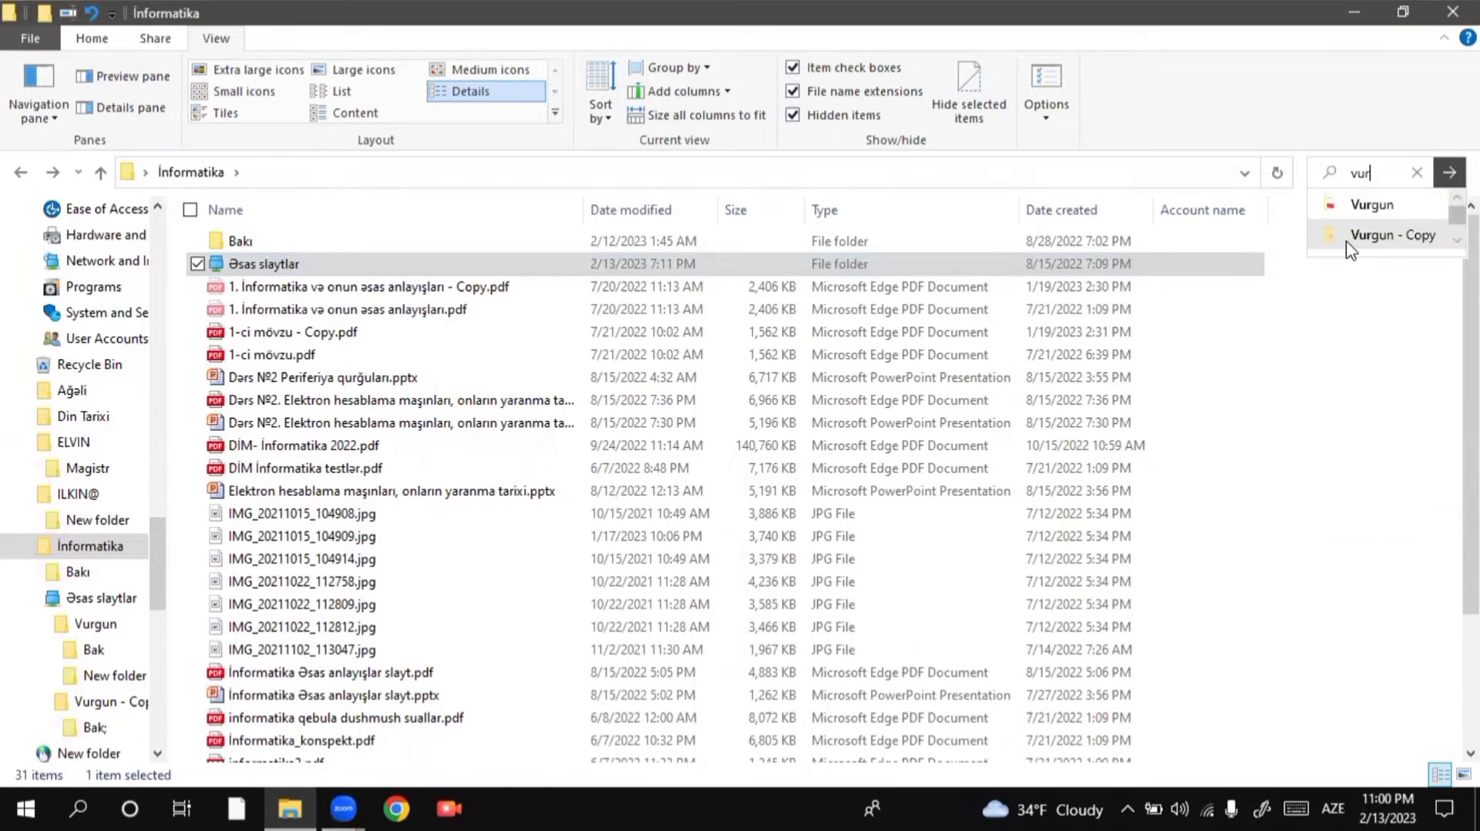
pyautogui.doubleClick(353, 265)
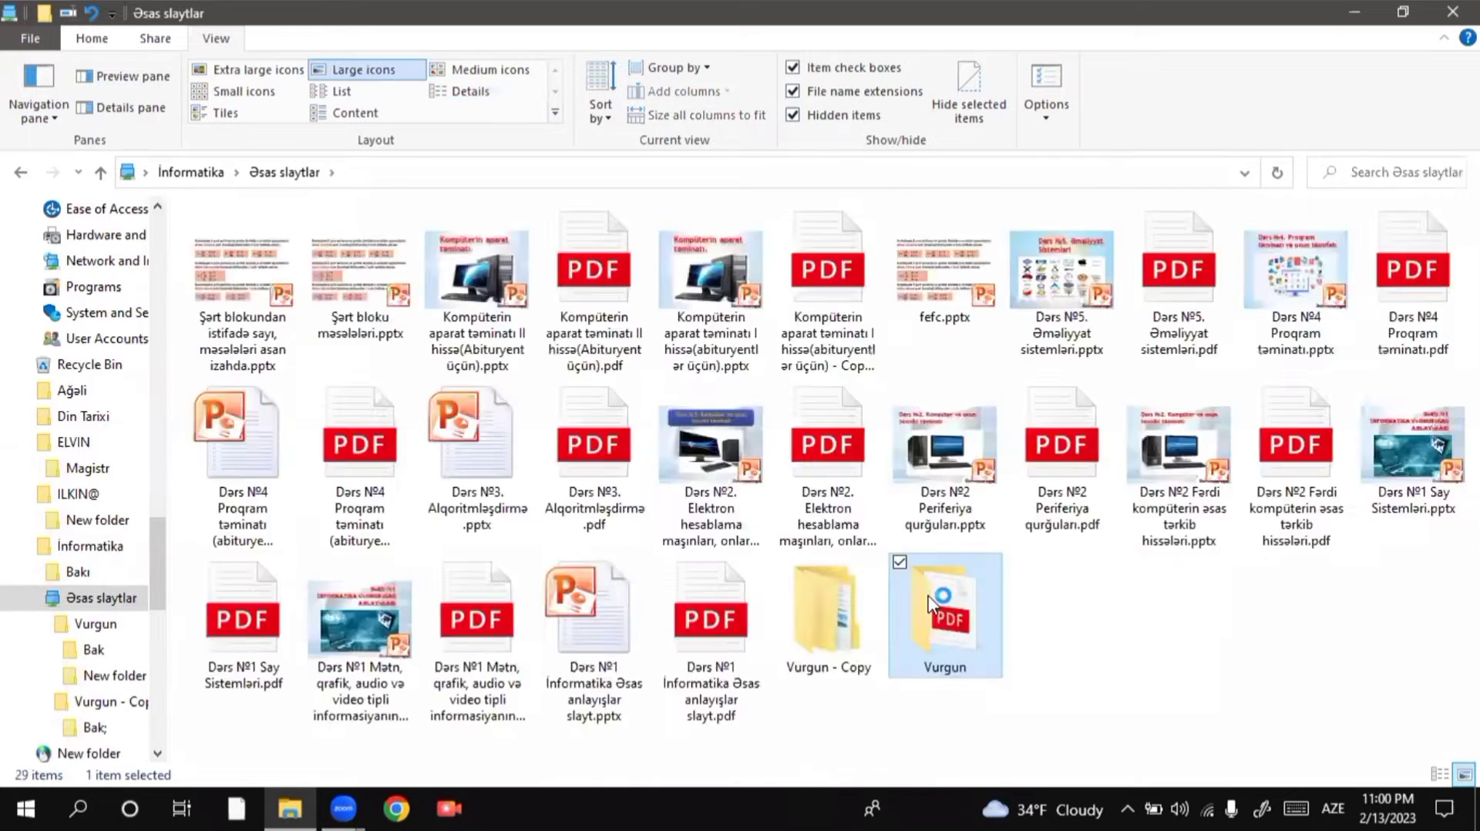
pyautogui.press('Return')
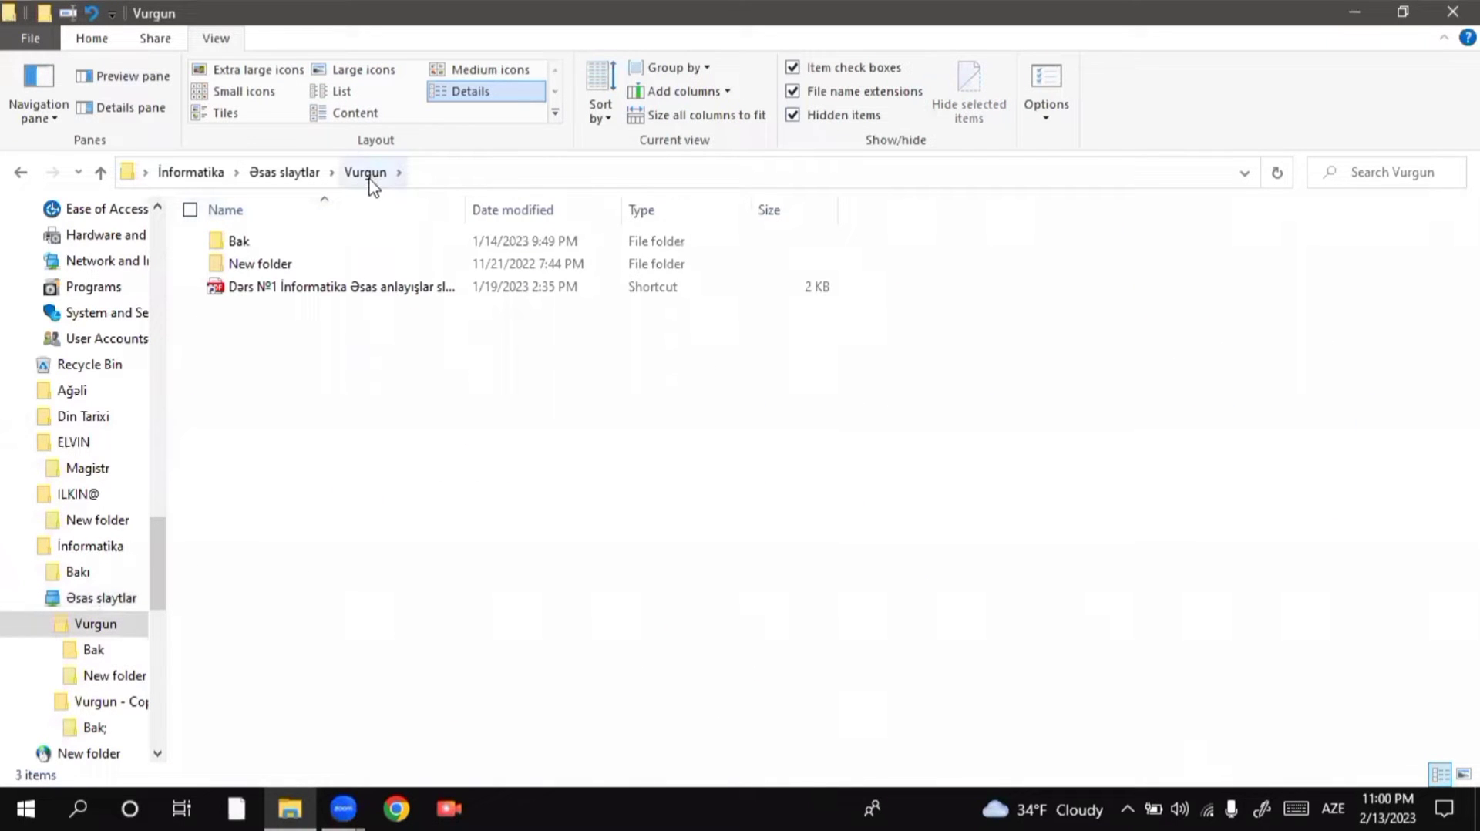
pyautogui.click(18, 171)
pyautogui.click(26, 174)
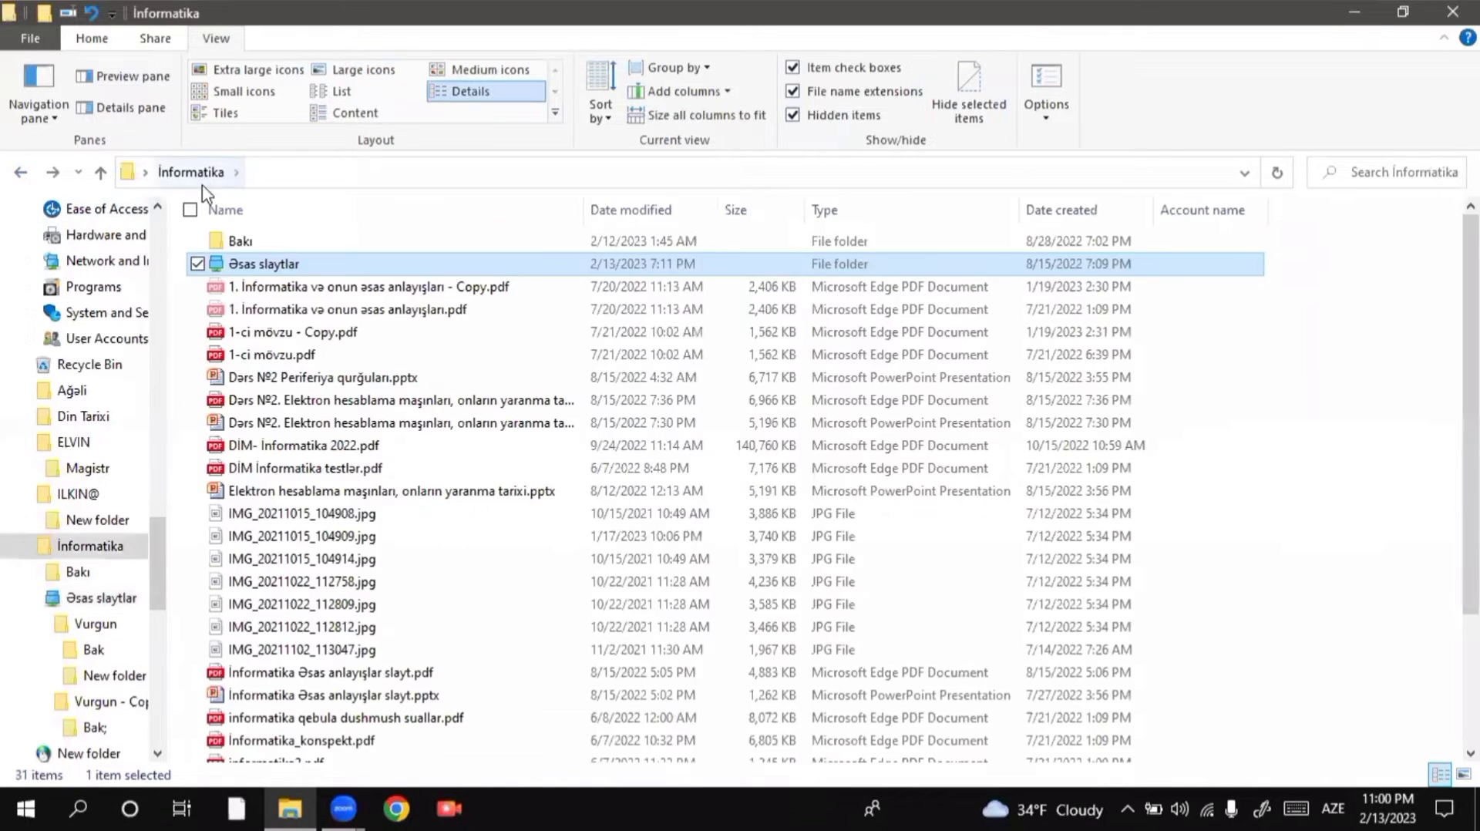
# Open Əsas slaytlar and look through the Home, Share and View commands of the ribbon
pyautogui.doubleClick(322, 266)
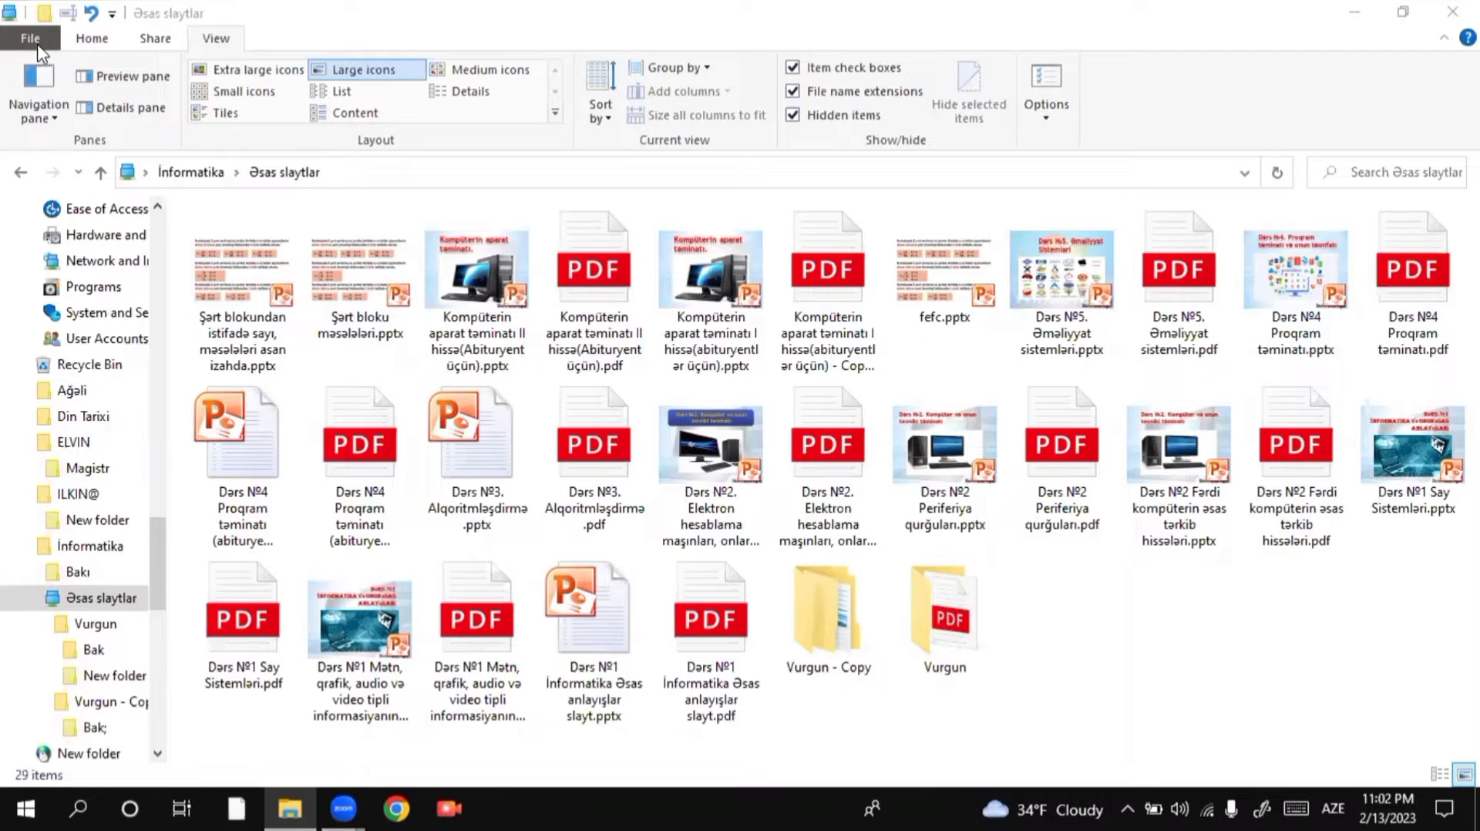
pyautogui.click(89, 44)
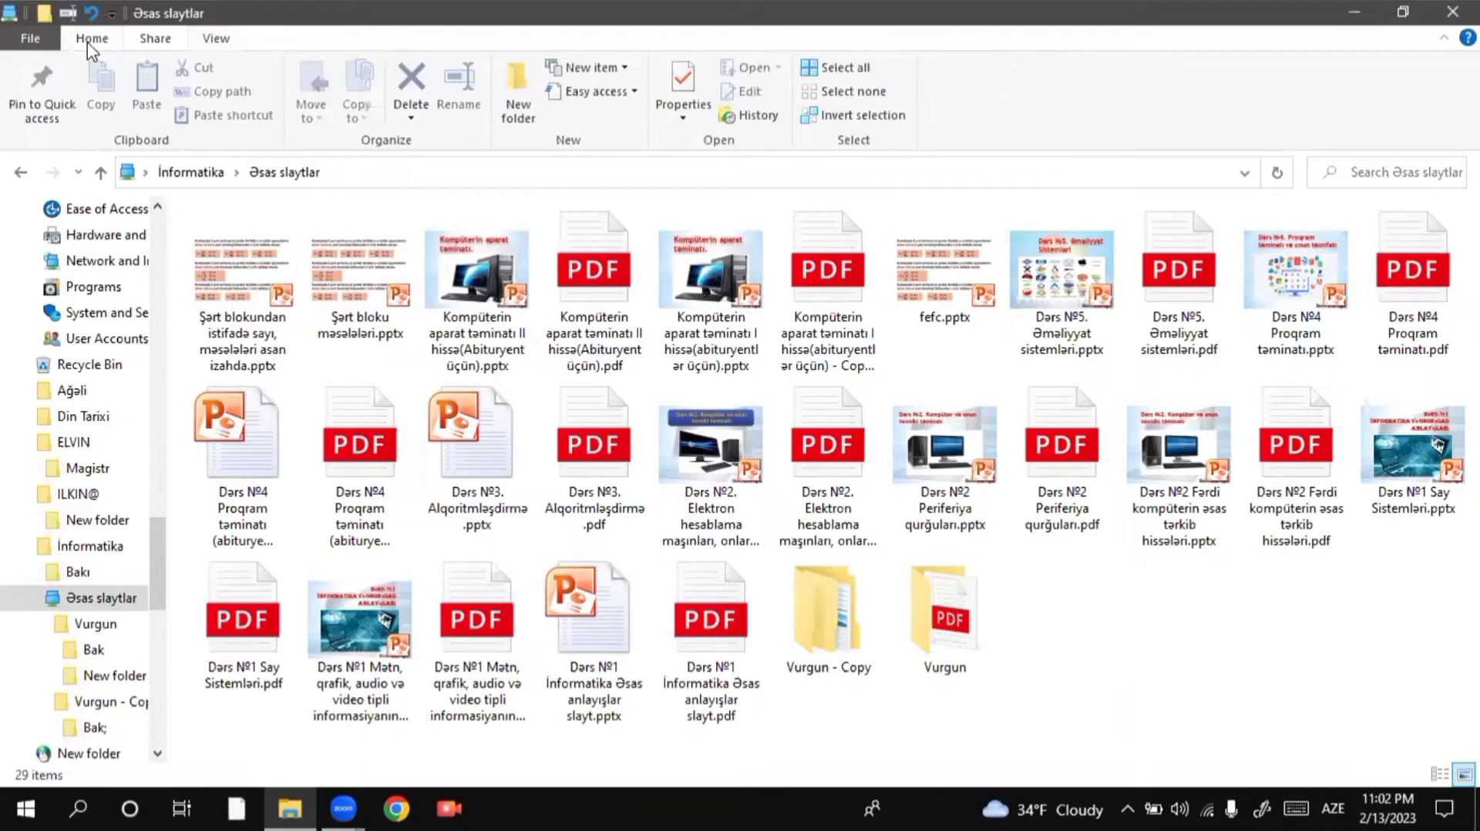
pyautogui.click(157, 40)
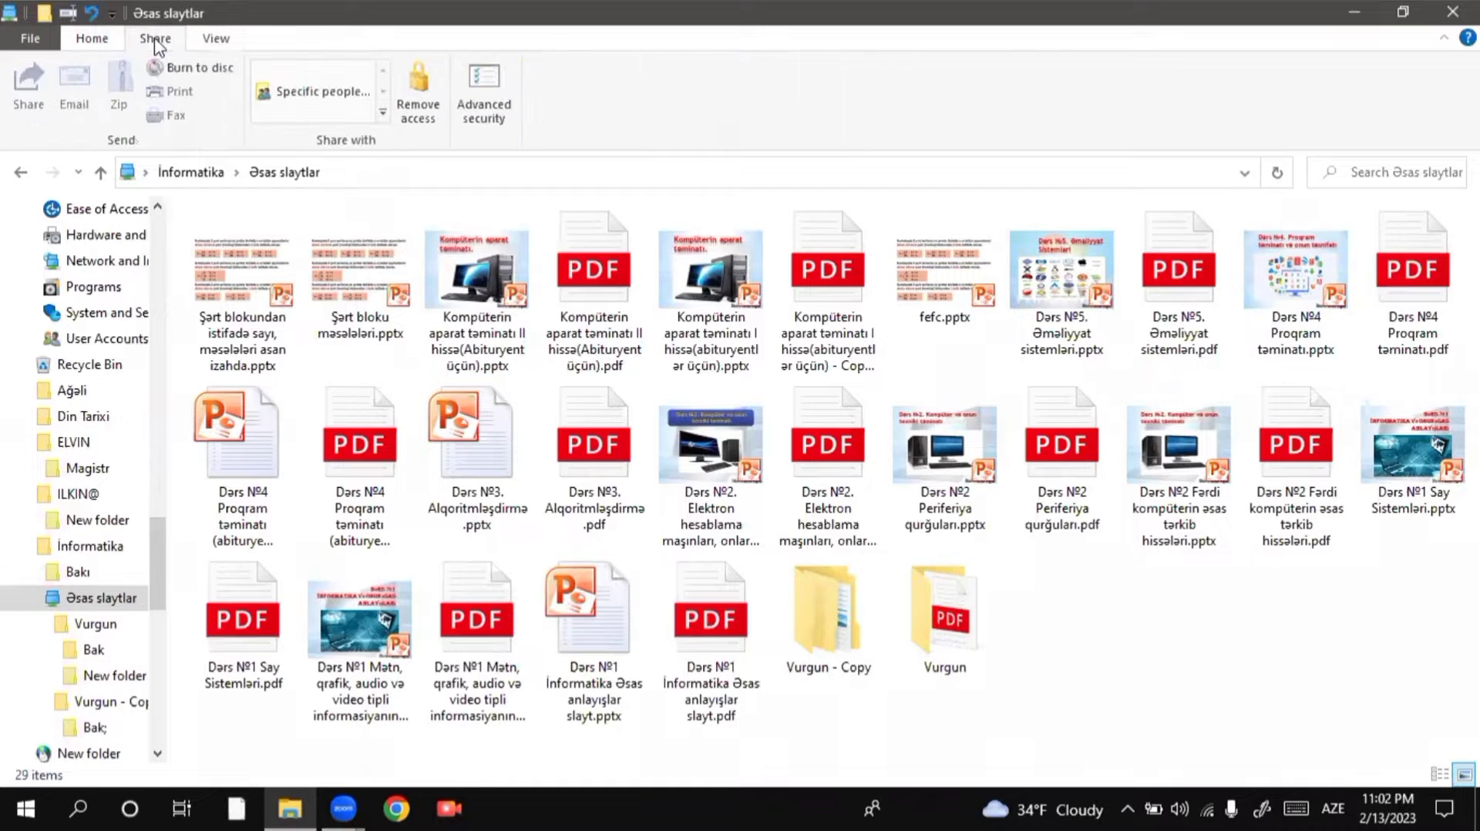
pyautogui.click(219, 43)
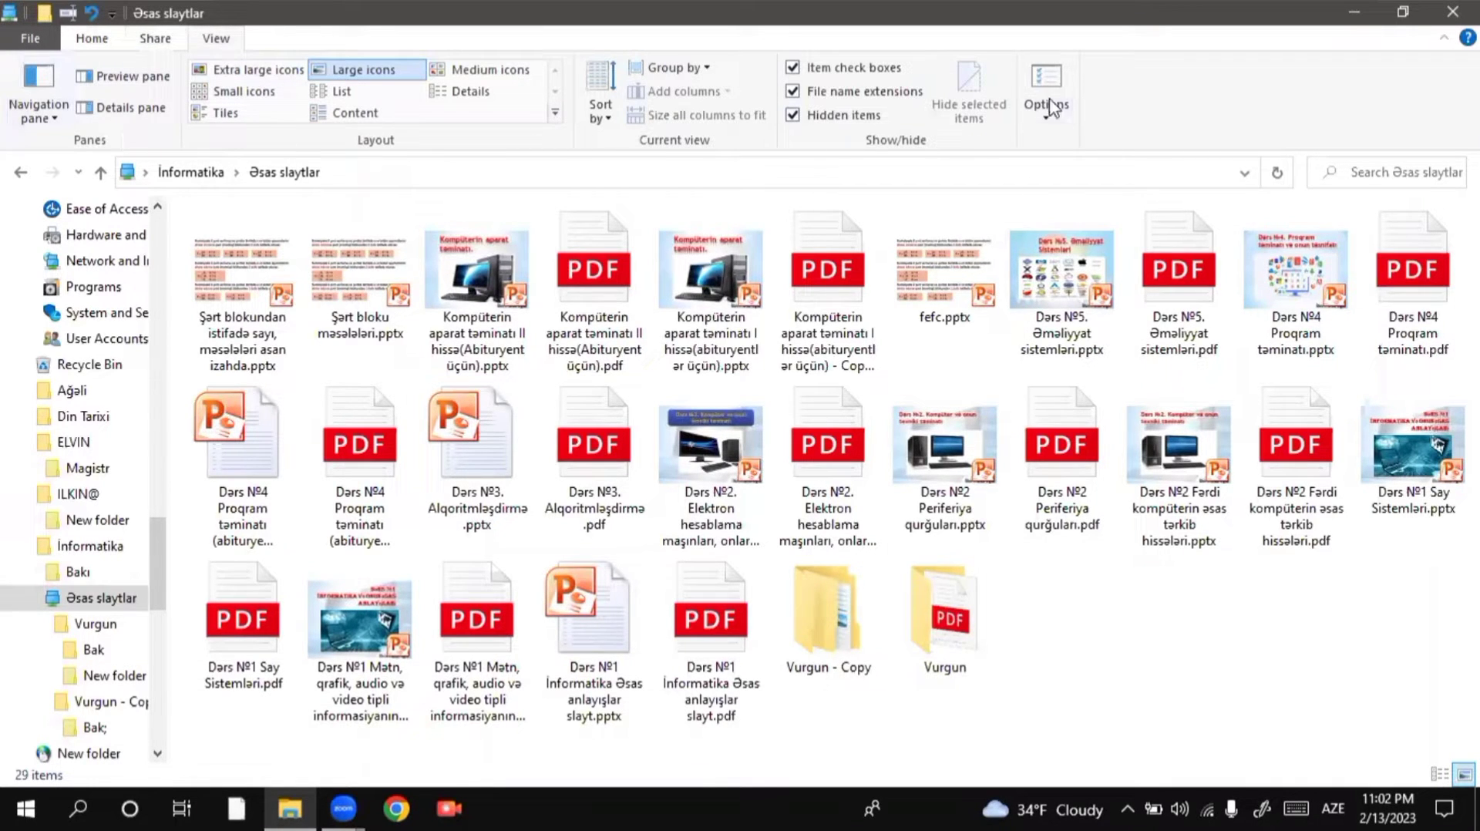
# Open the Əsas slaytlar folder in a new window and close that window
pyautogui.click(29, 41)
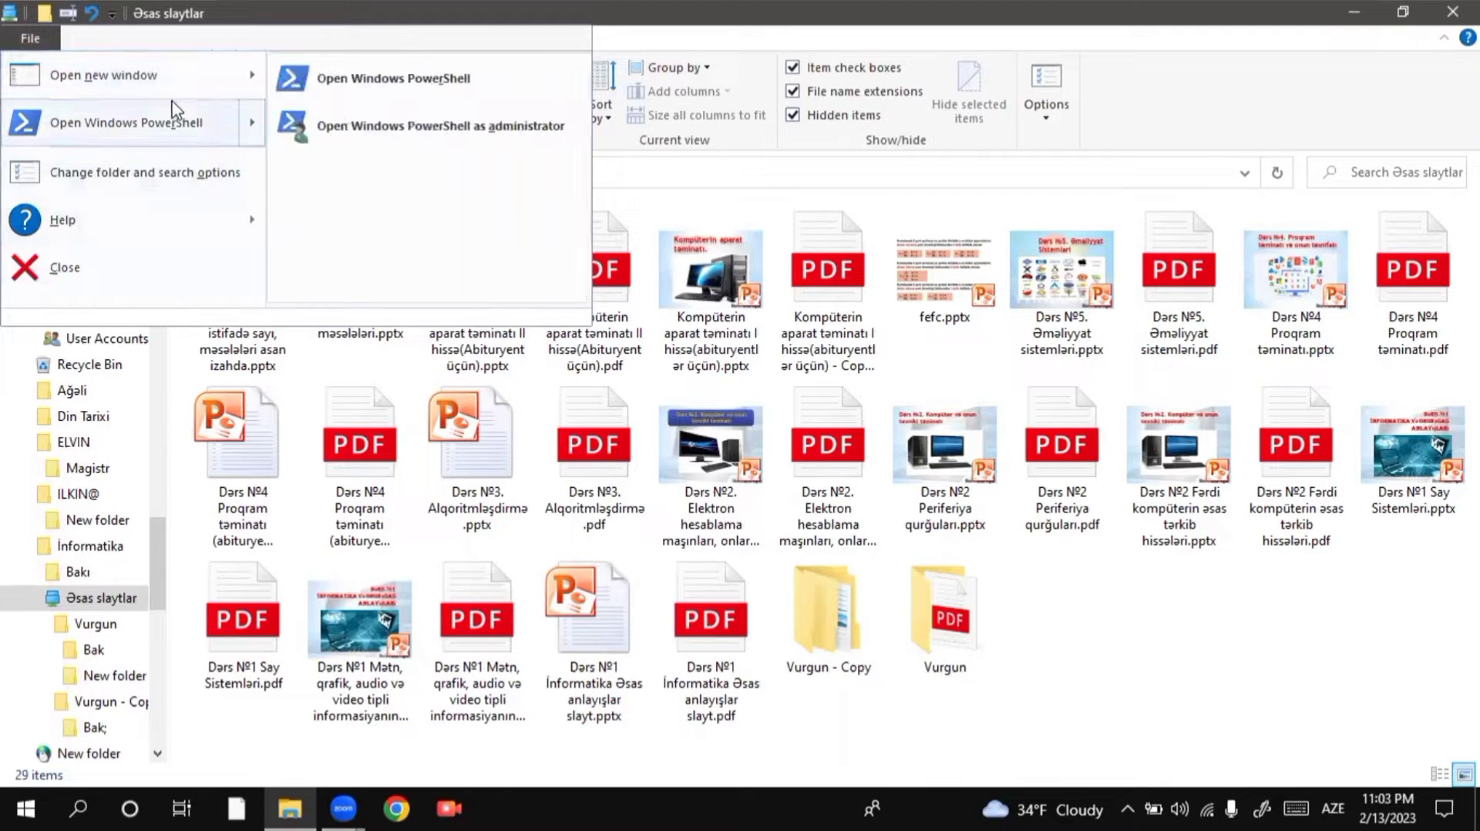
pyautogui.moveTo(172, 99)
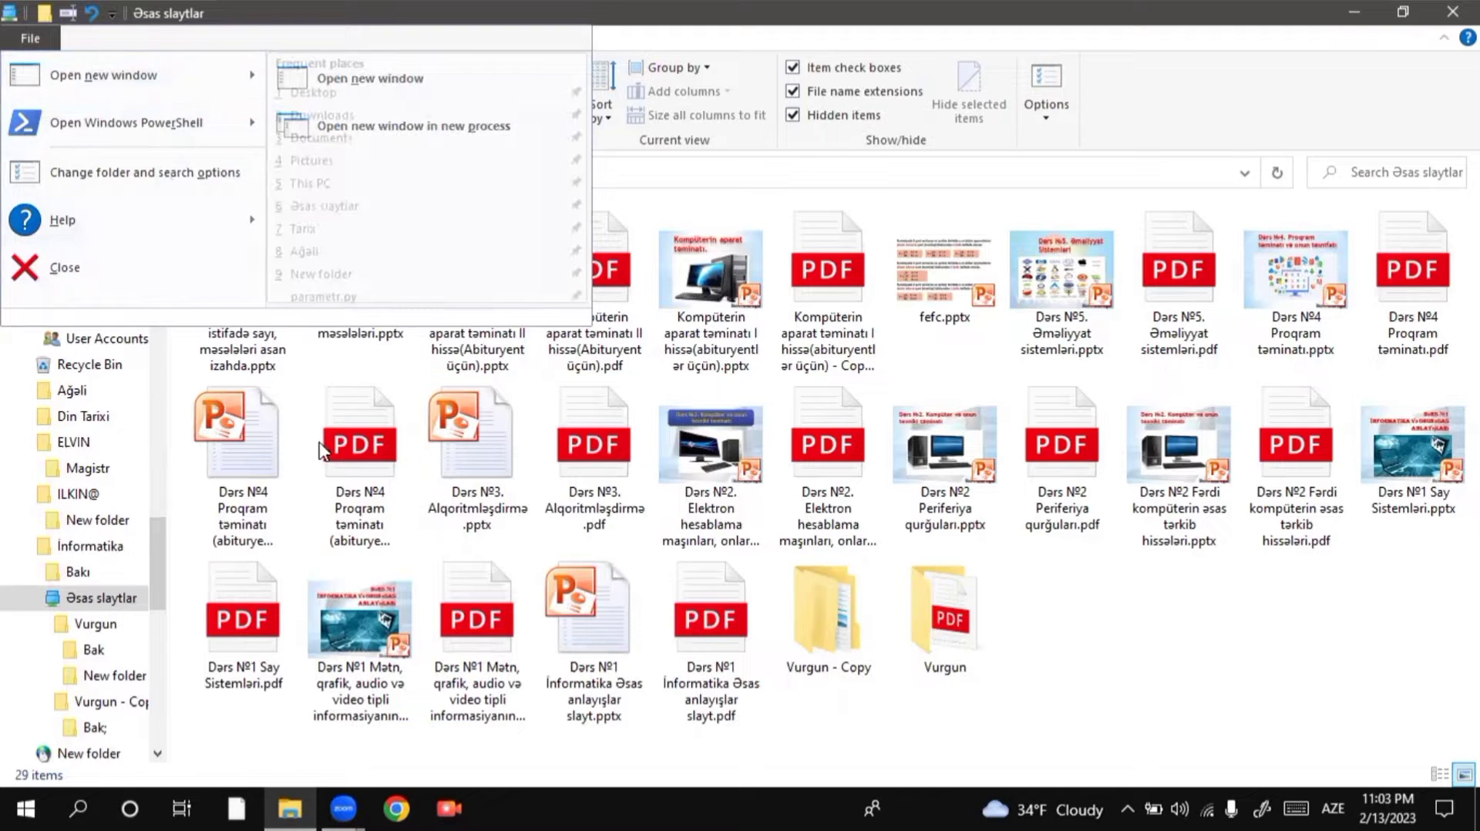
pyautogui.click(210, 83)
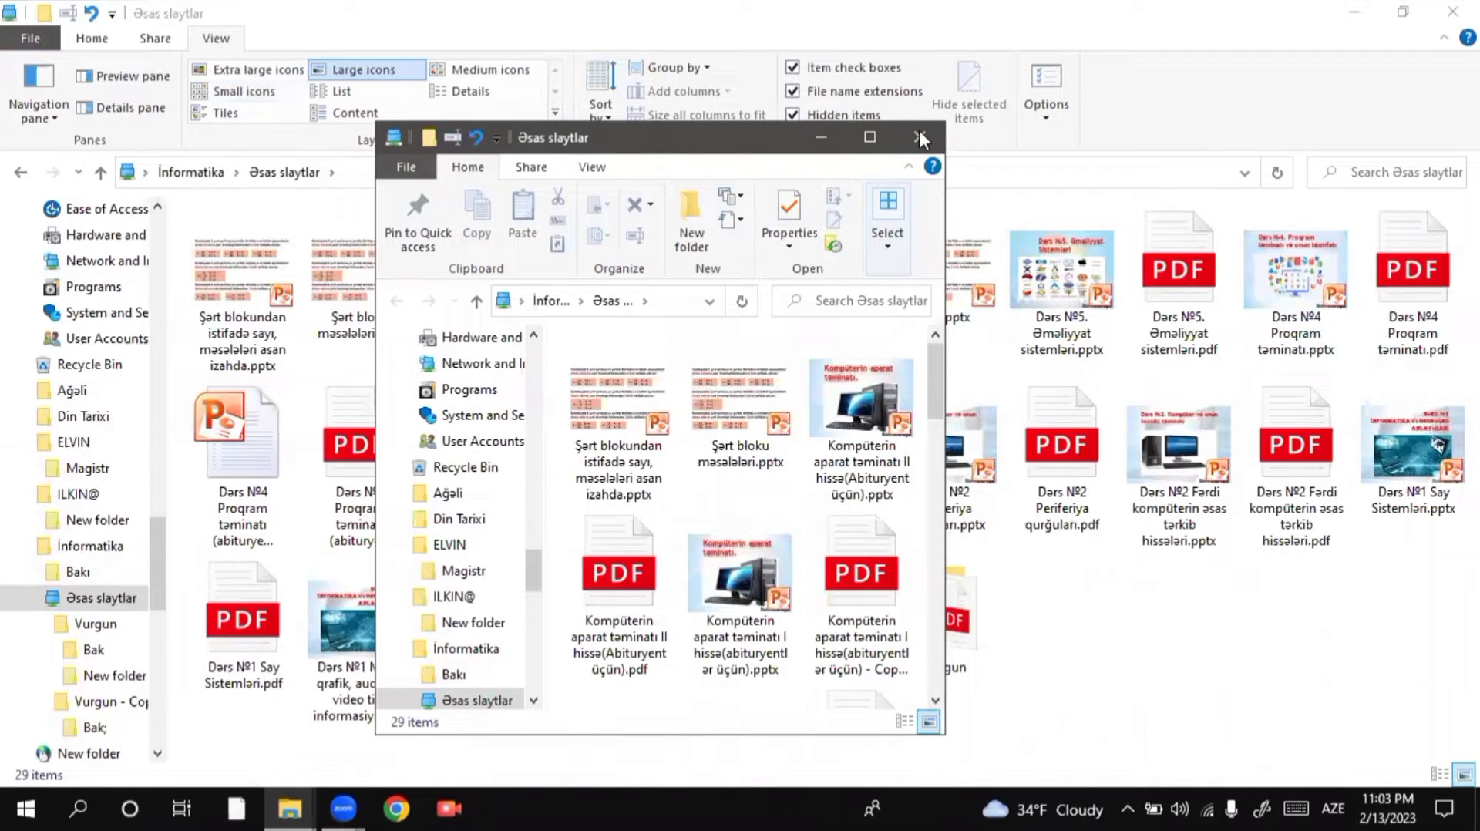
pyautogui.click(919, 137)
# Open the Folder Options dialog and move it to the middle of the screen
pyautogui.click(30, 37)
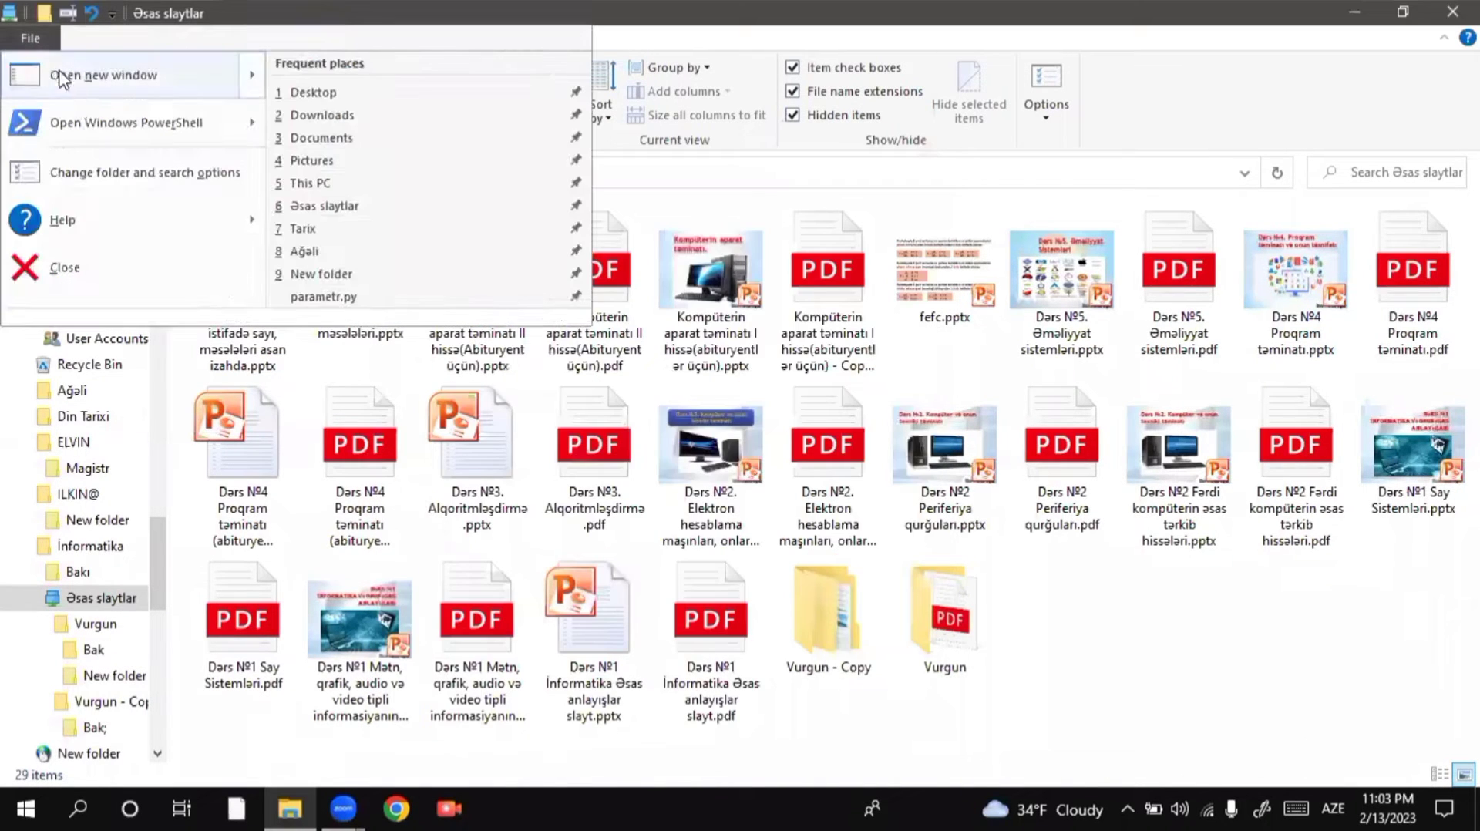
pyautogui.moveTo(94, 121)
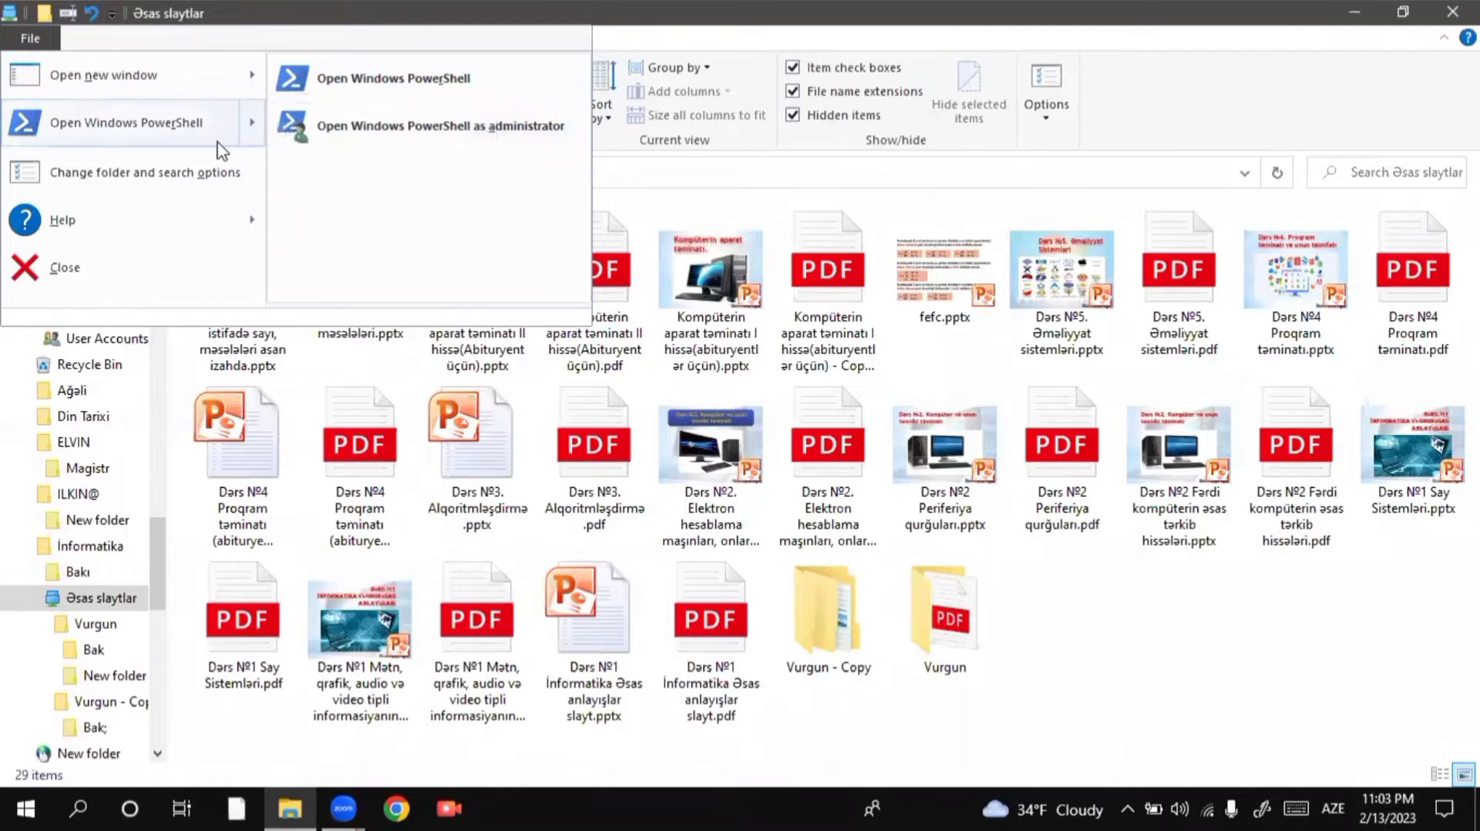
pyautogui.click(218, 174)
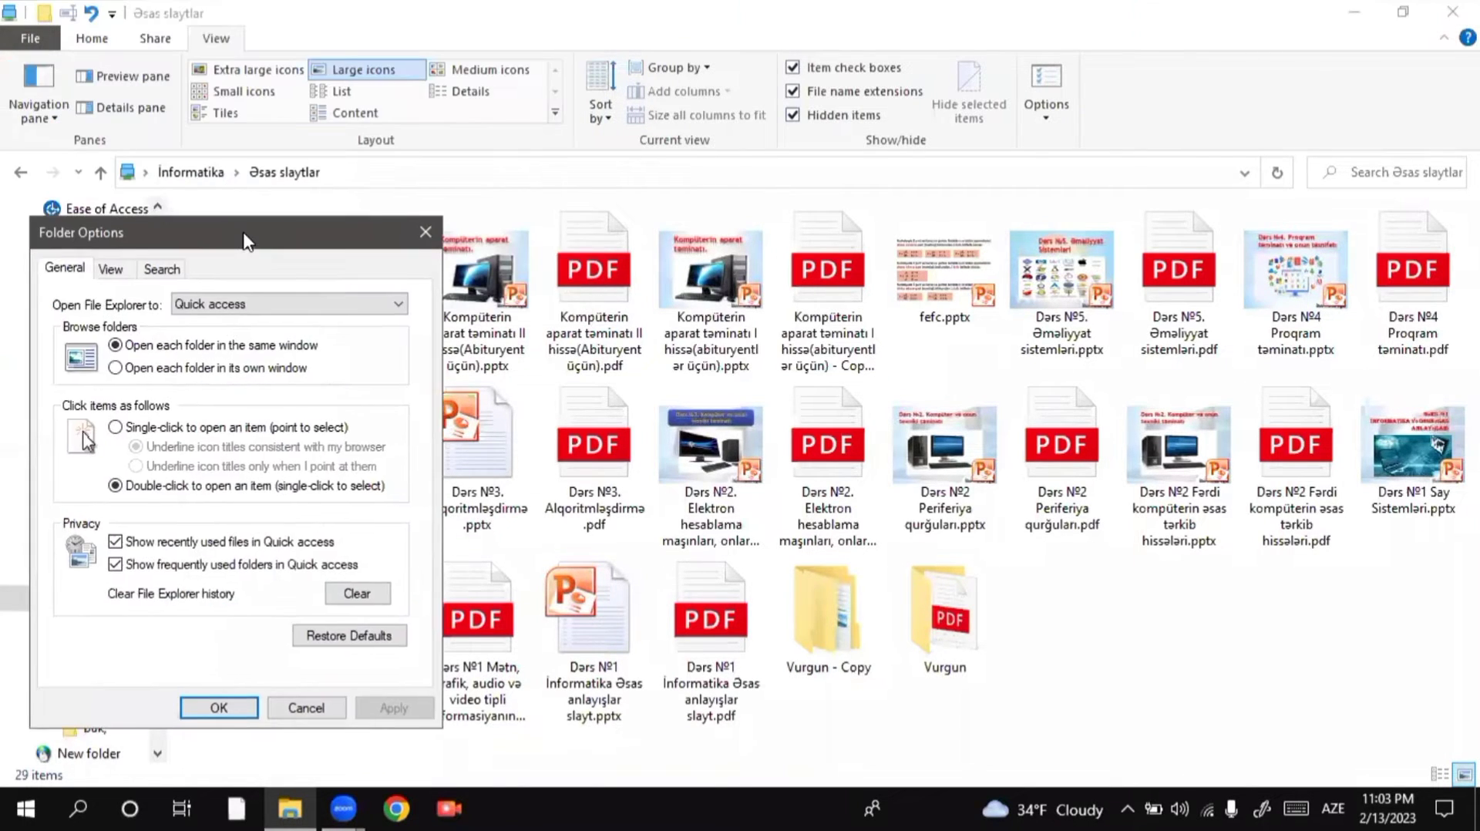
pyautogui.moveTo(234, 236); pyautogui.dragTo(453, 217)
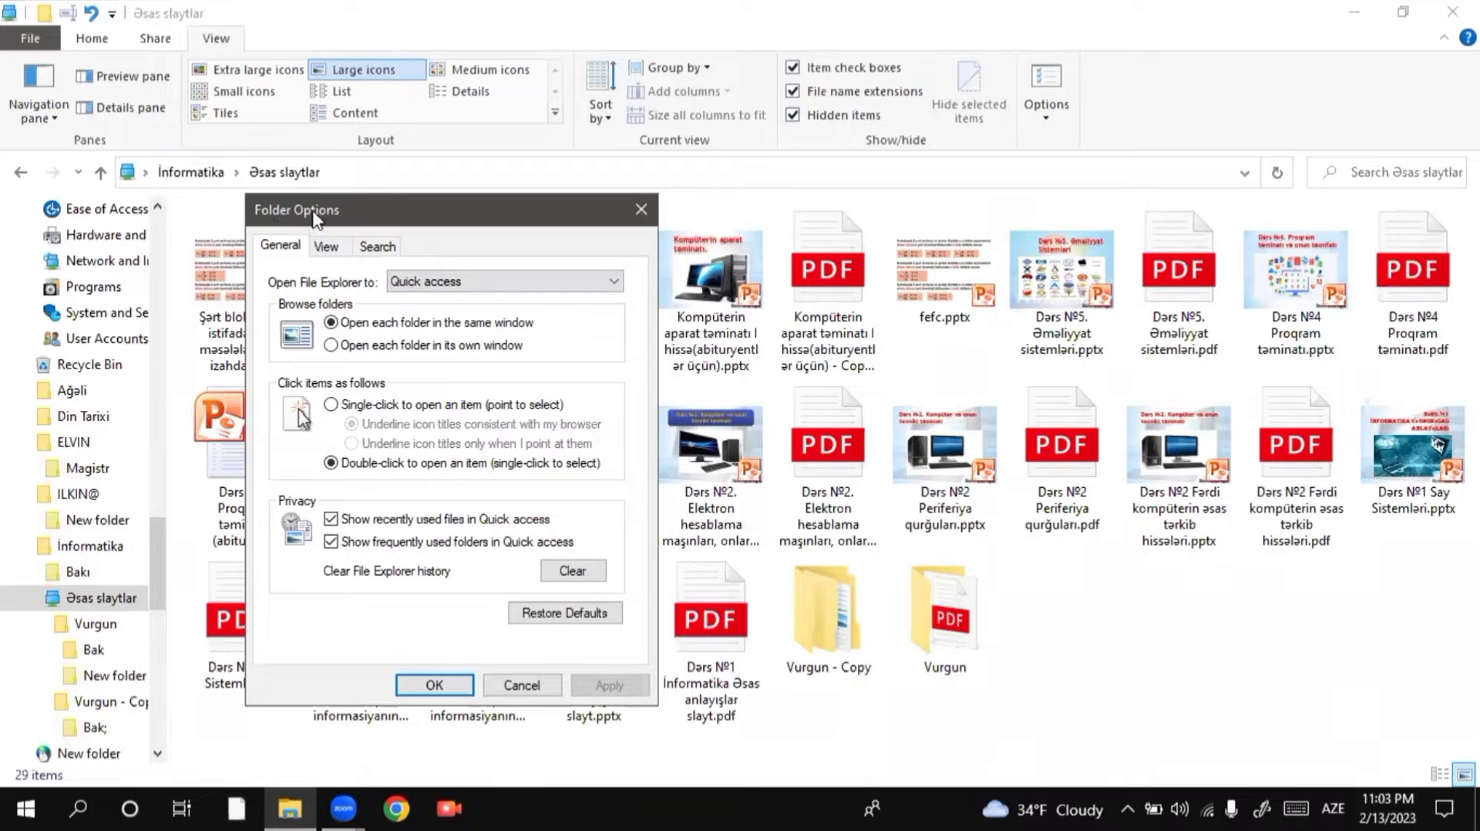
pyautogui.moveTo(314, 220); pyautogui.dragTo(401, 191)
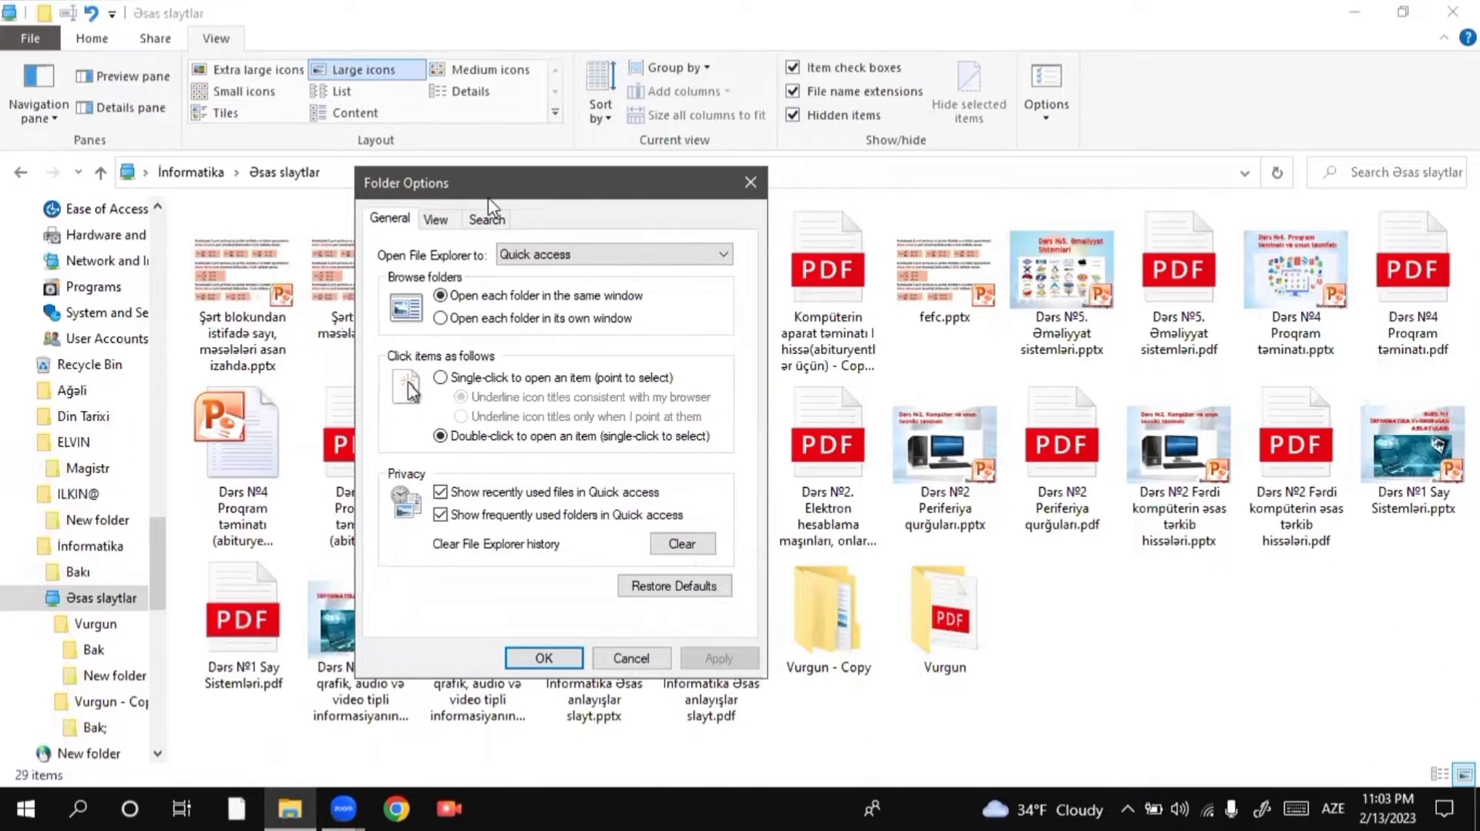
pyautogui.moveTo(674, 182); pyautogui.dragTo(859, 160)
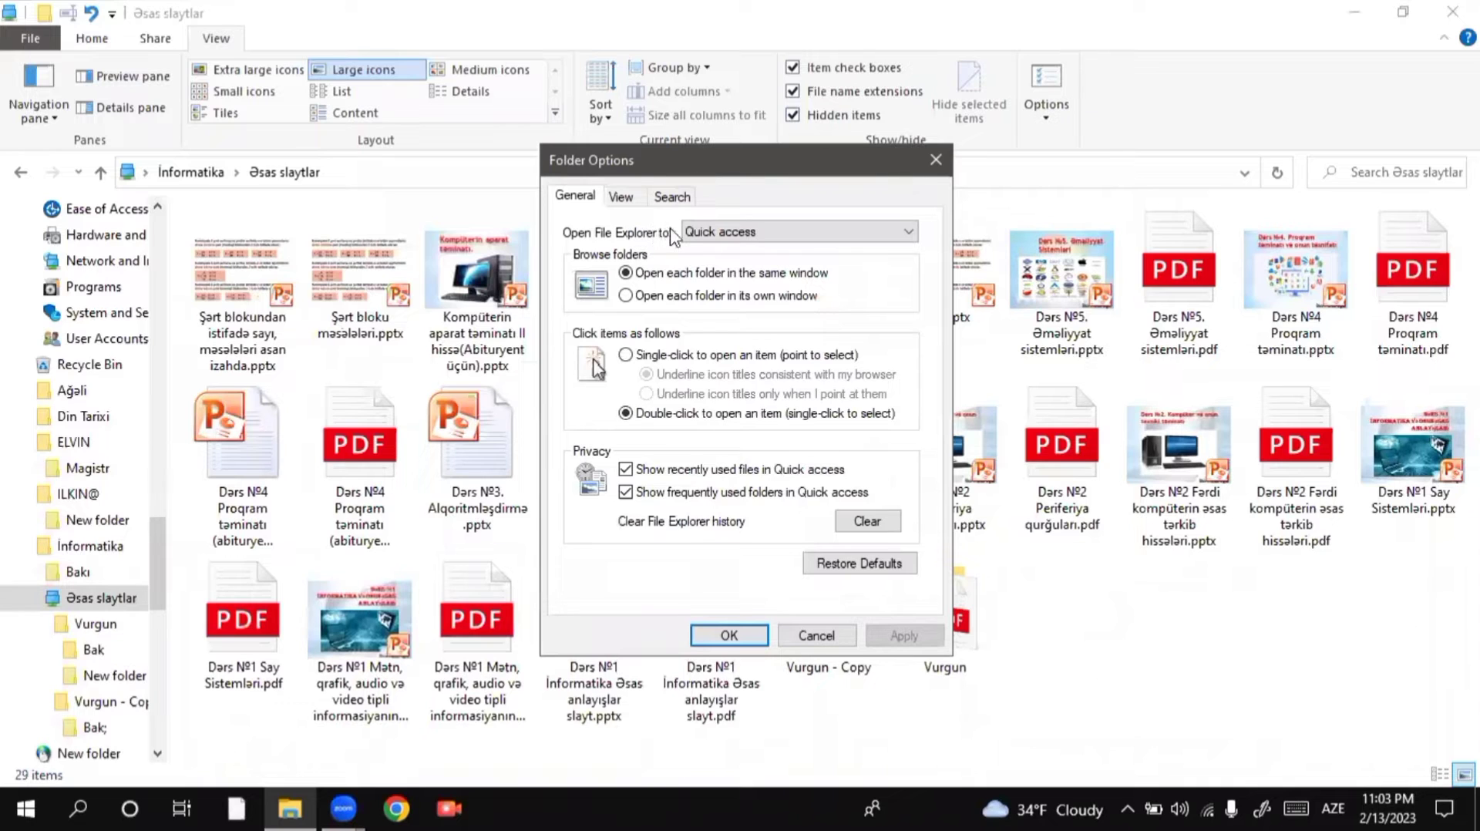
# Move the Folder Options dialog aside, accept it without changing any settings, and return to the desktop
pyautogui.moveTo(746, 172); pyautogui.dragTo(797, 167)
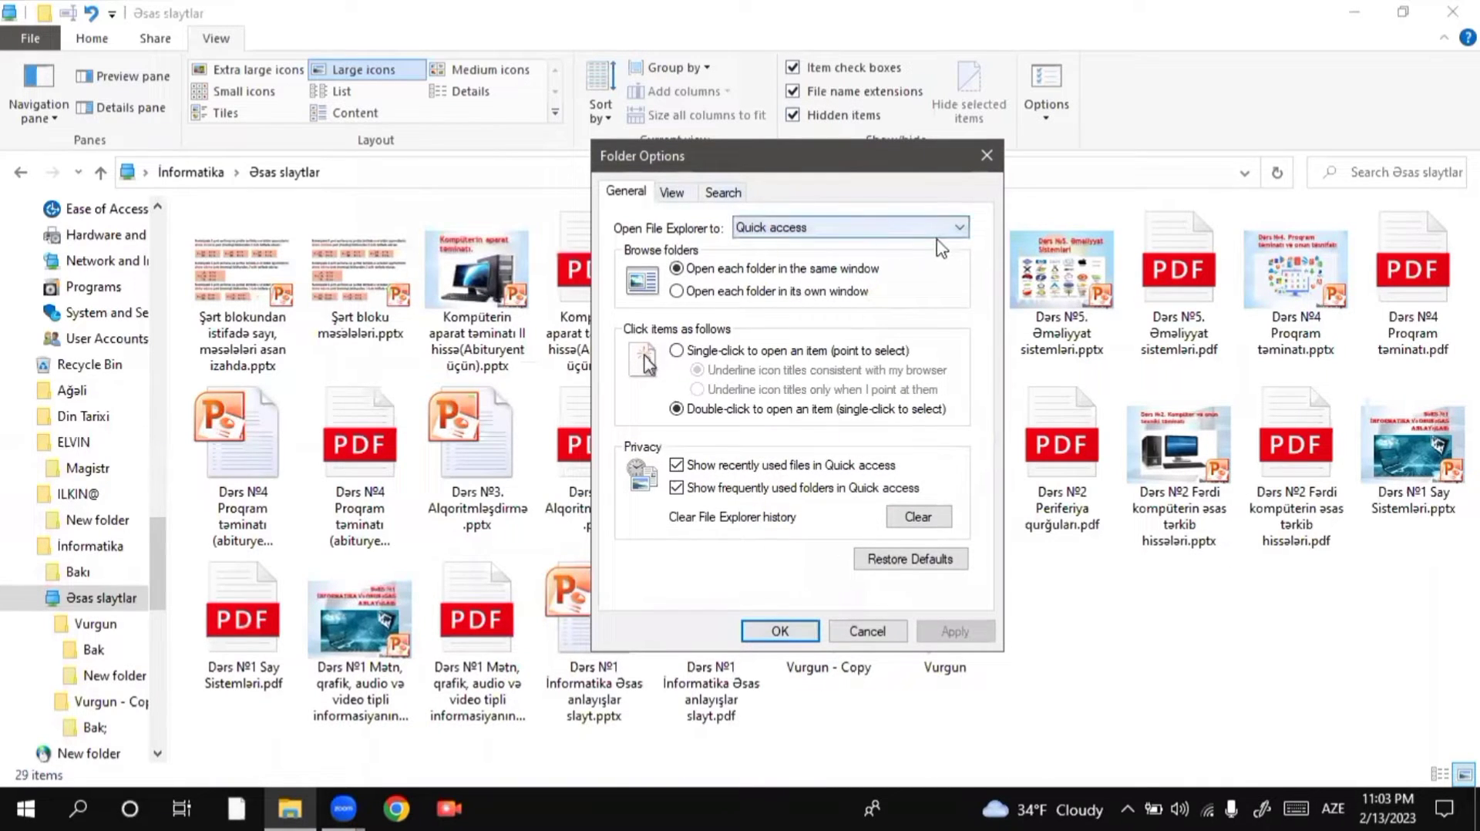
pyautogui.click(798, 628)
pyautogui.press('super+d')
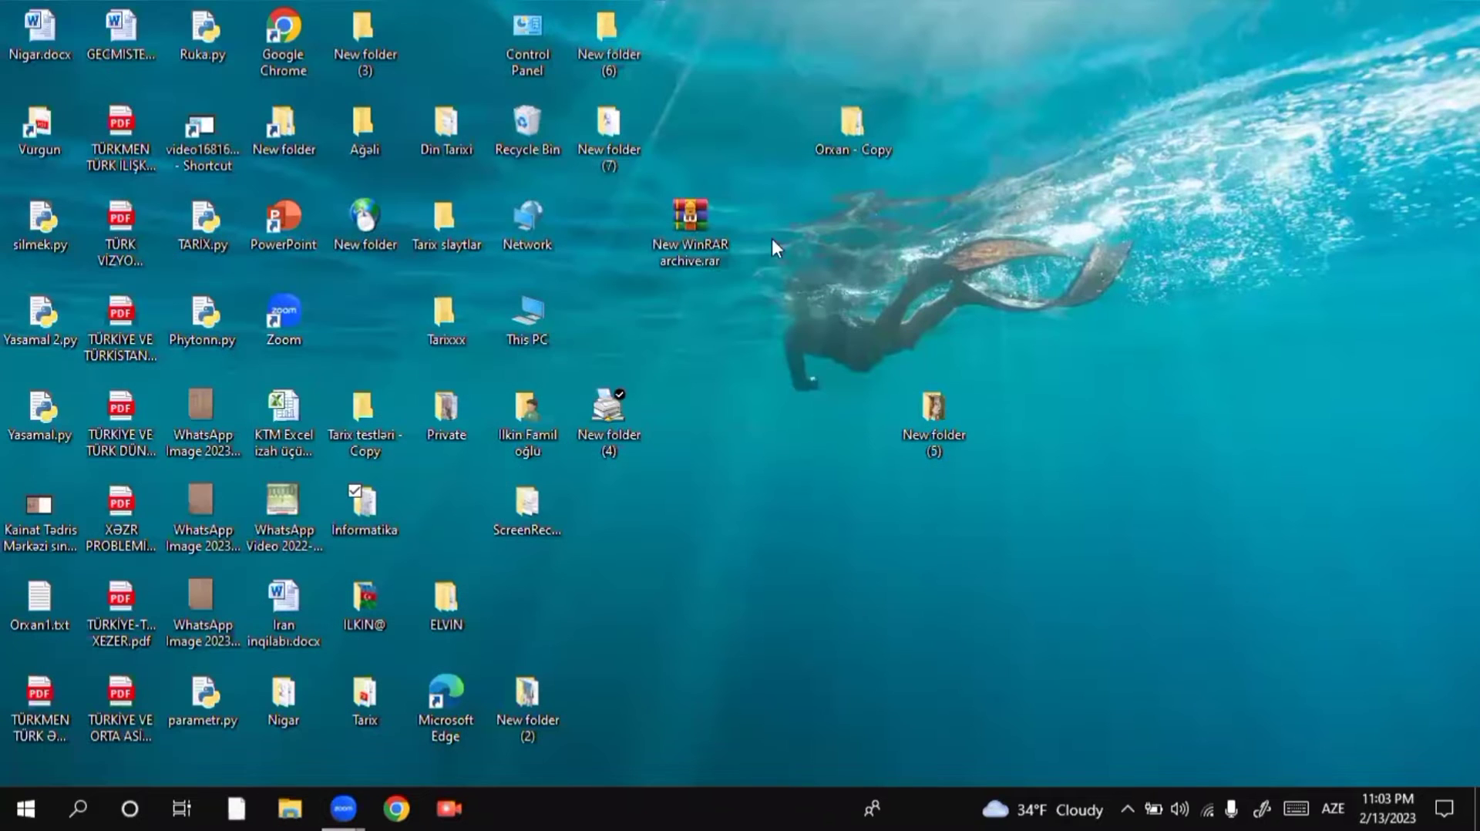
# Open the İnformatika folder from the desktop, look over its navigation pane, and return to the desktop
pyautogui.doubleClick(396, 487)
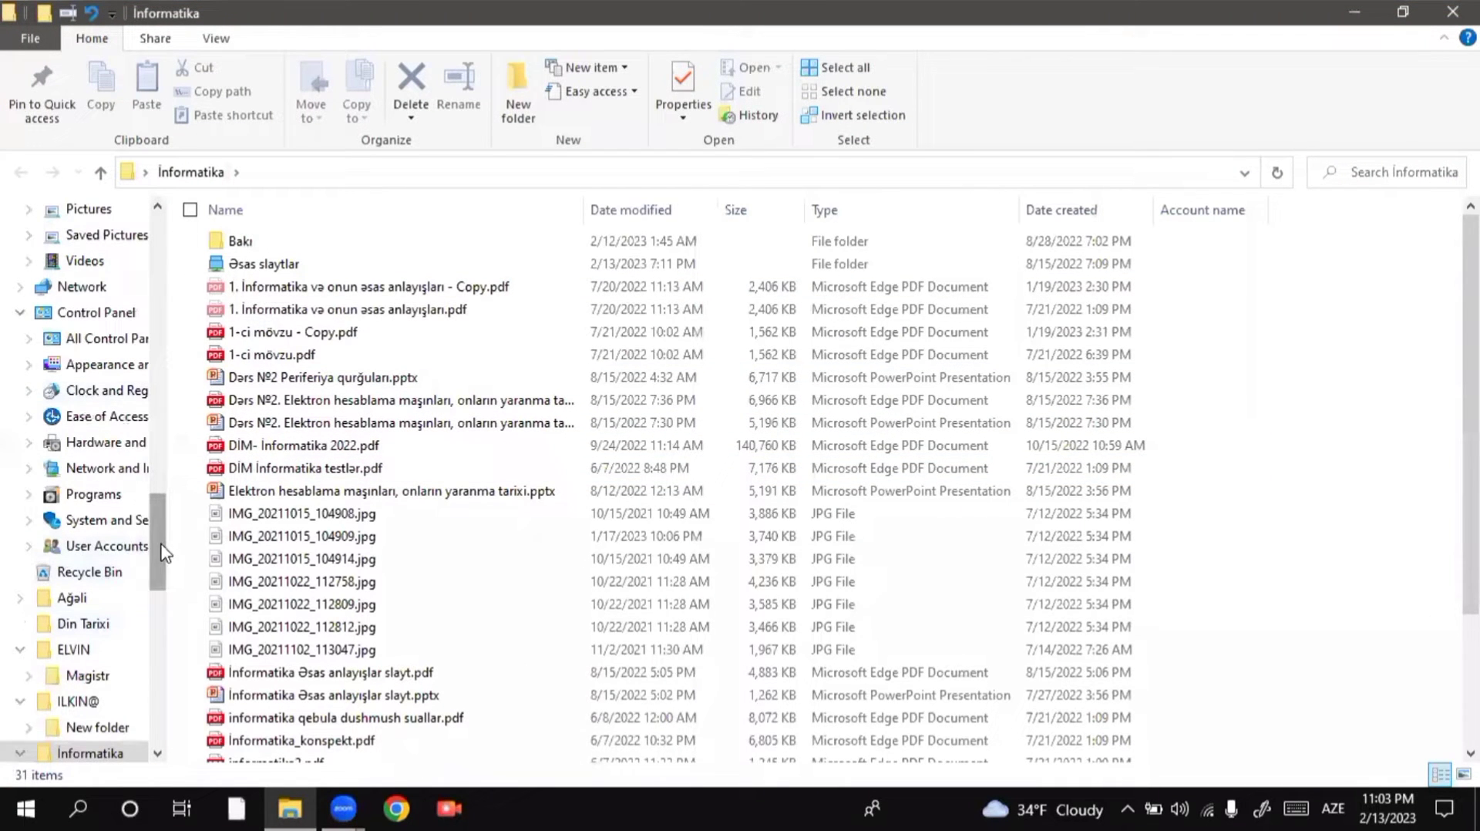
pyautogui.scroll(10, 164, 552)
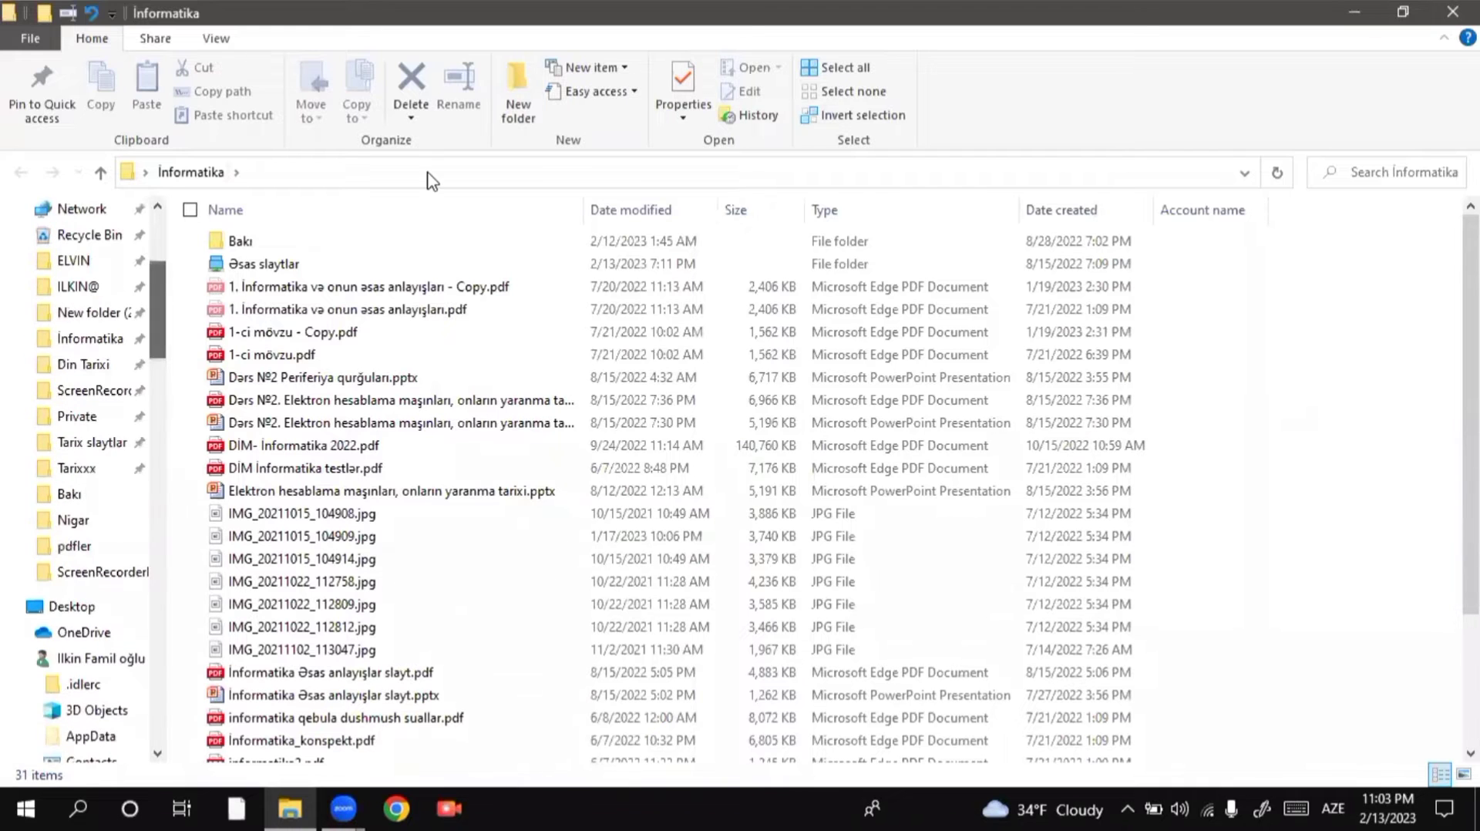
pyautogui.press('super+d')
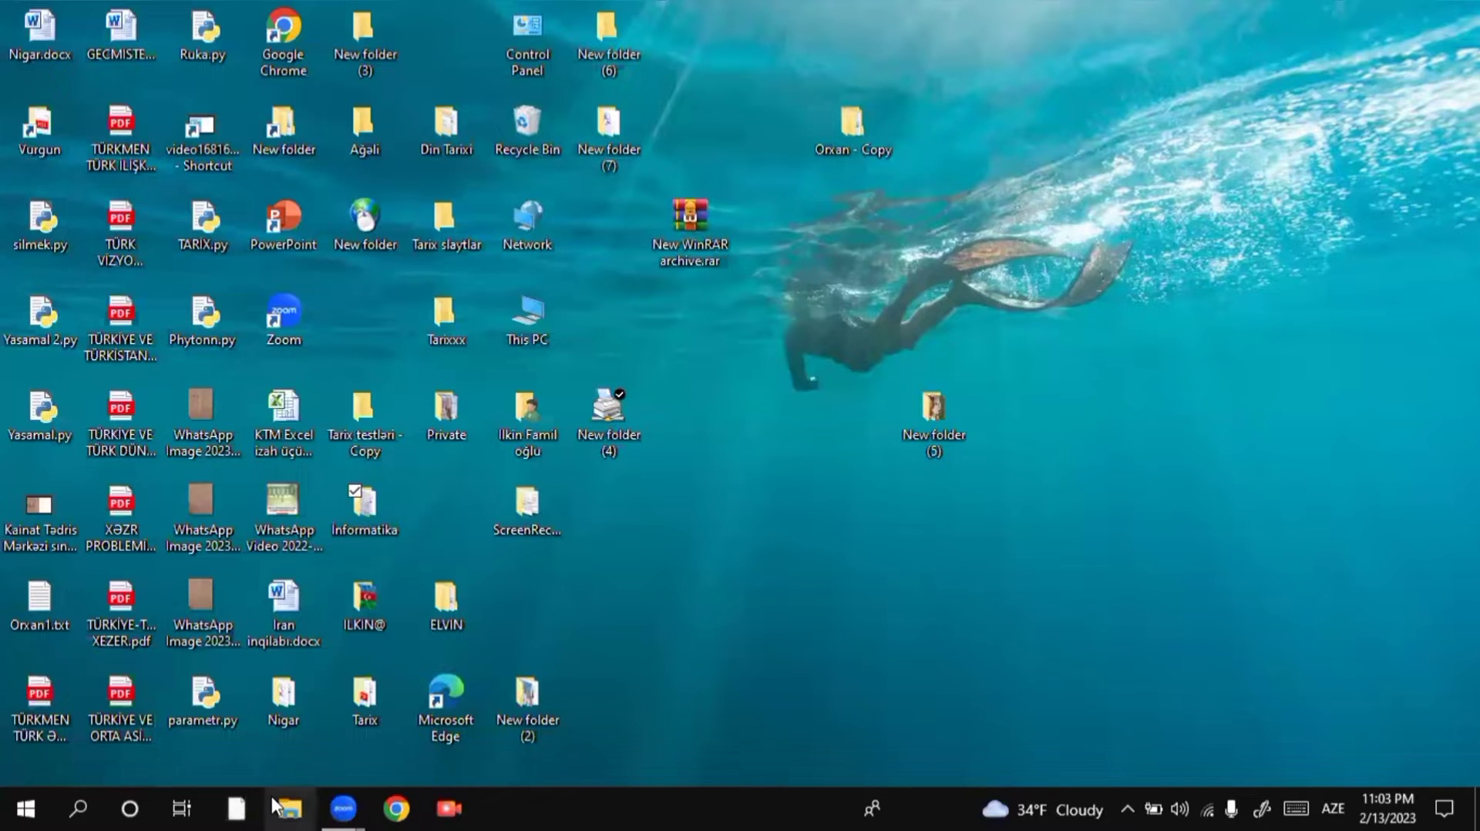
# Open a File Explorer window and navigate from Quick access through the user's Desktop folder to İnformatika
pyautogui.click(289, 807)
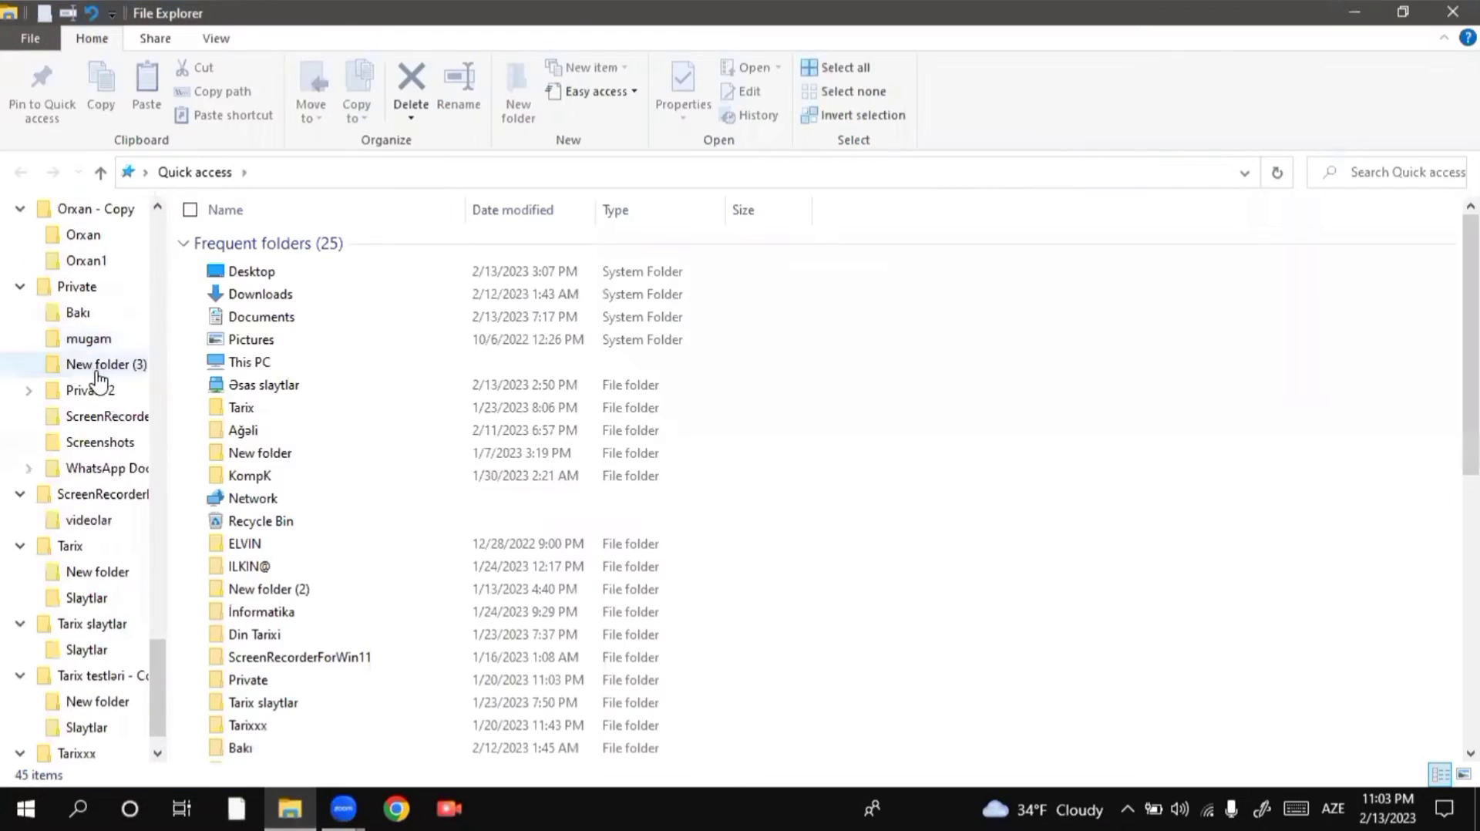
pyautogui.moveTo(157, 667); pyautogui.dragTo(150, 173)
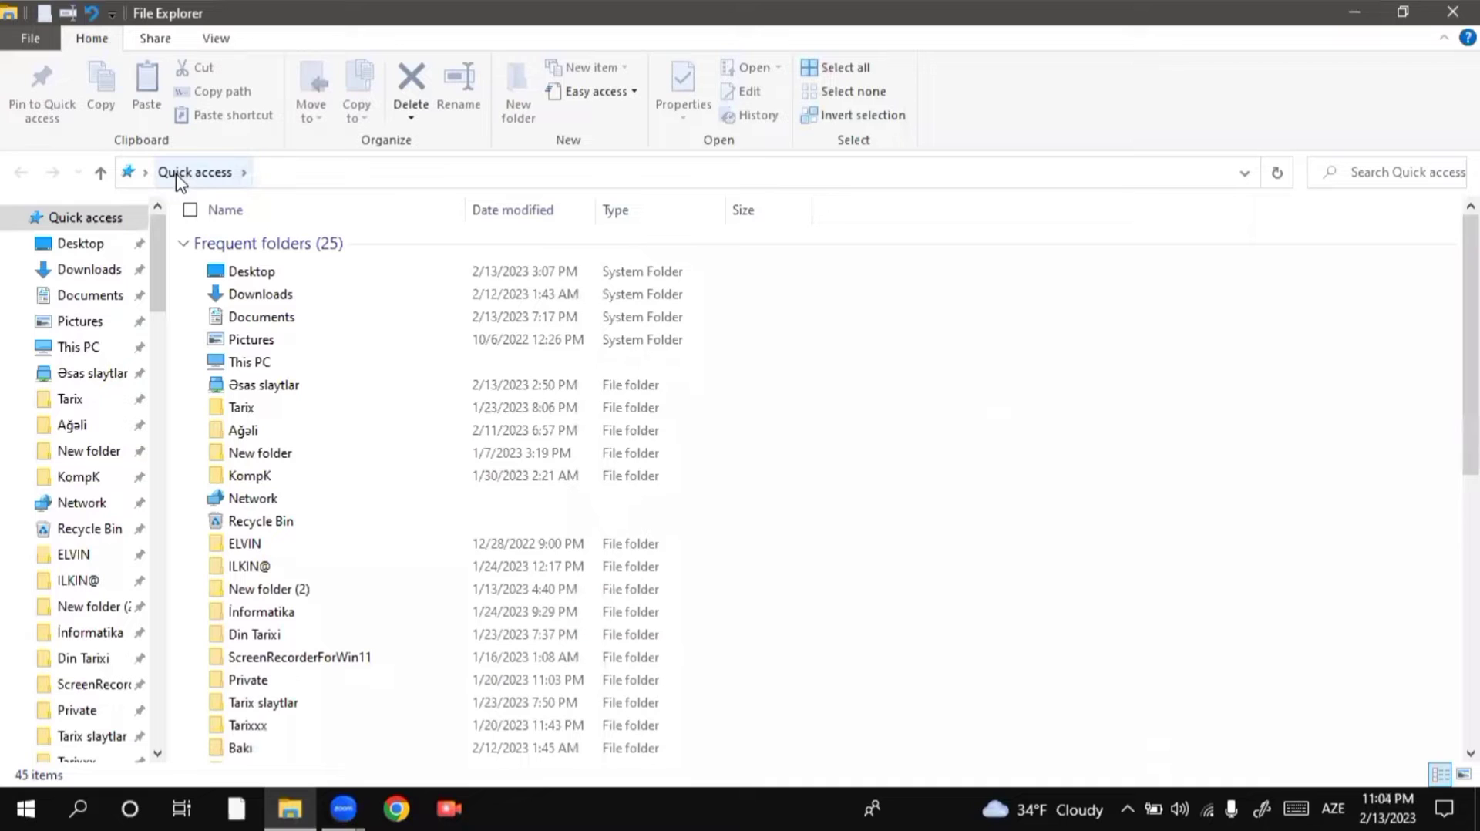
pyautogui.click(89, 242)
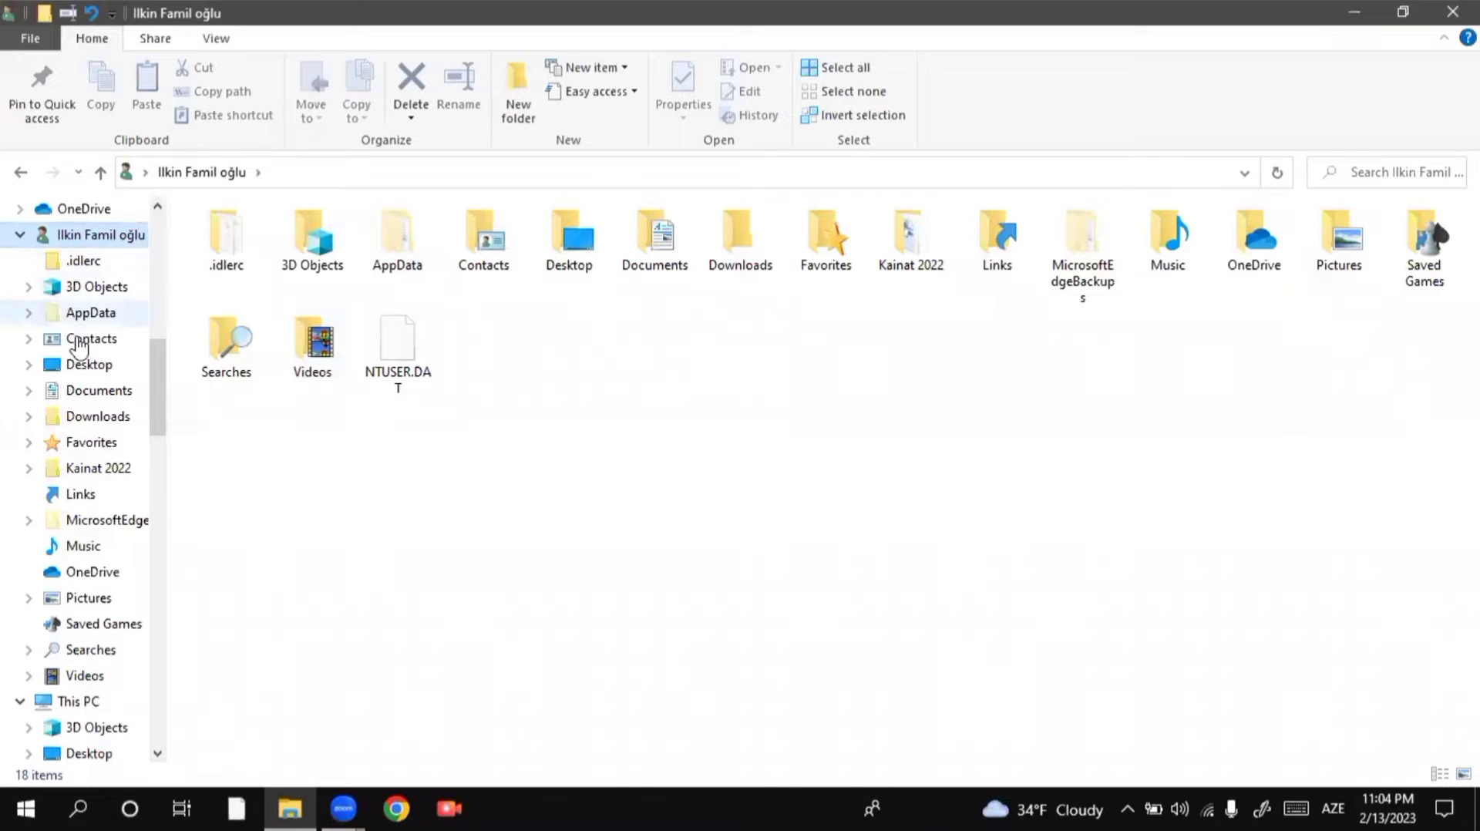
pyautogui.click(80, 365)
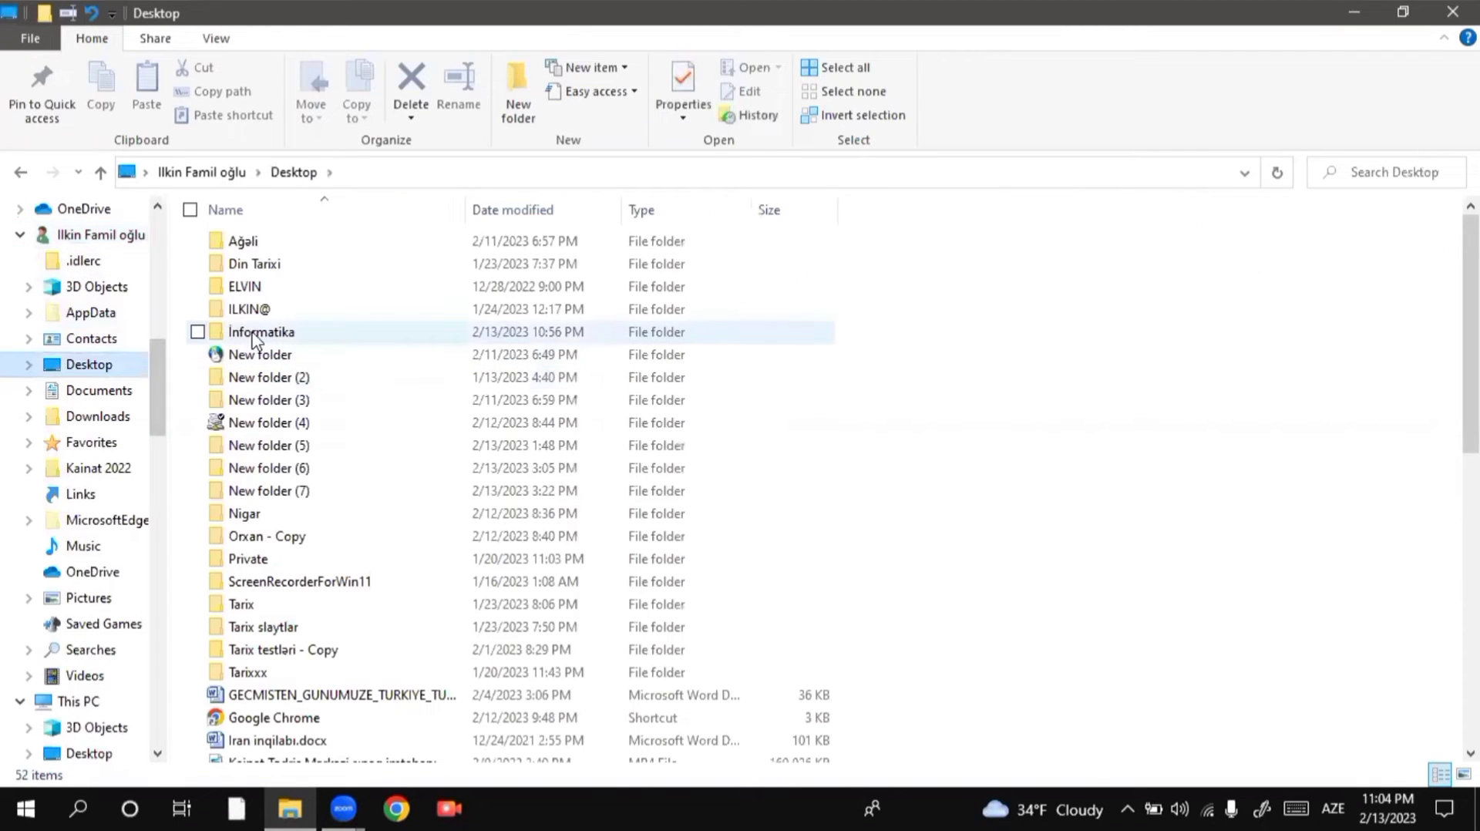
pyautogui.doubleClick(254, 333)
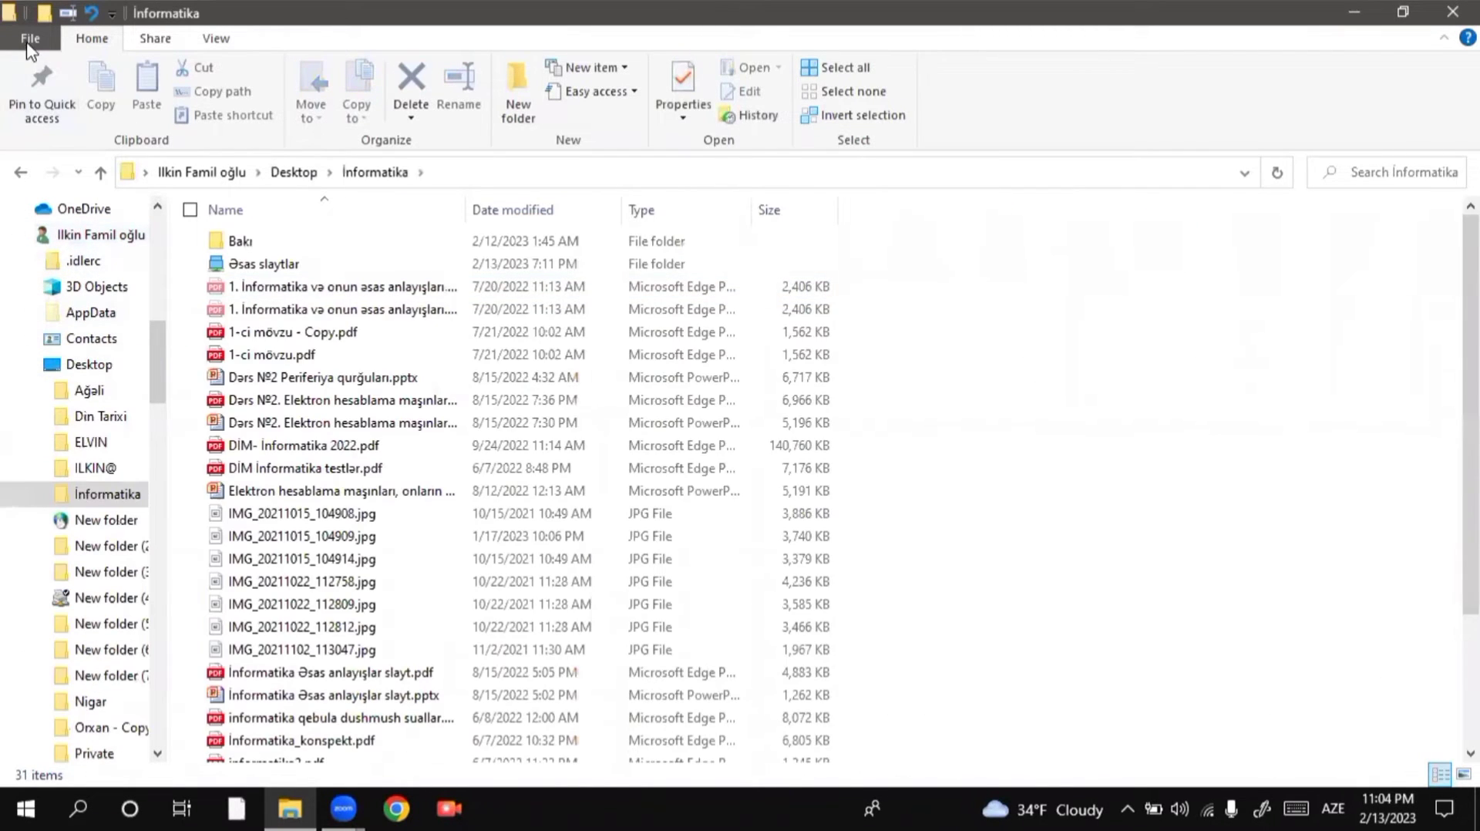
# Set the Folder Options so that File Explorer opens to This PC, and close the İnformatika window
pyautogui.click(29, 44)
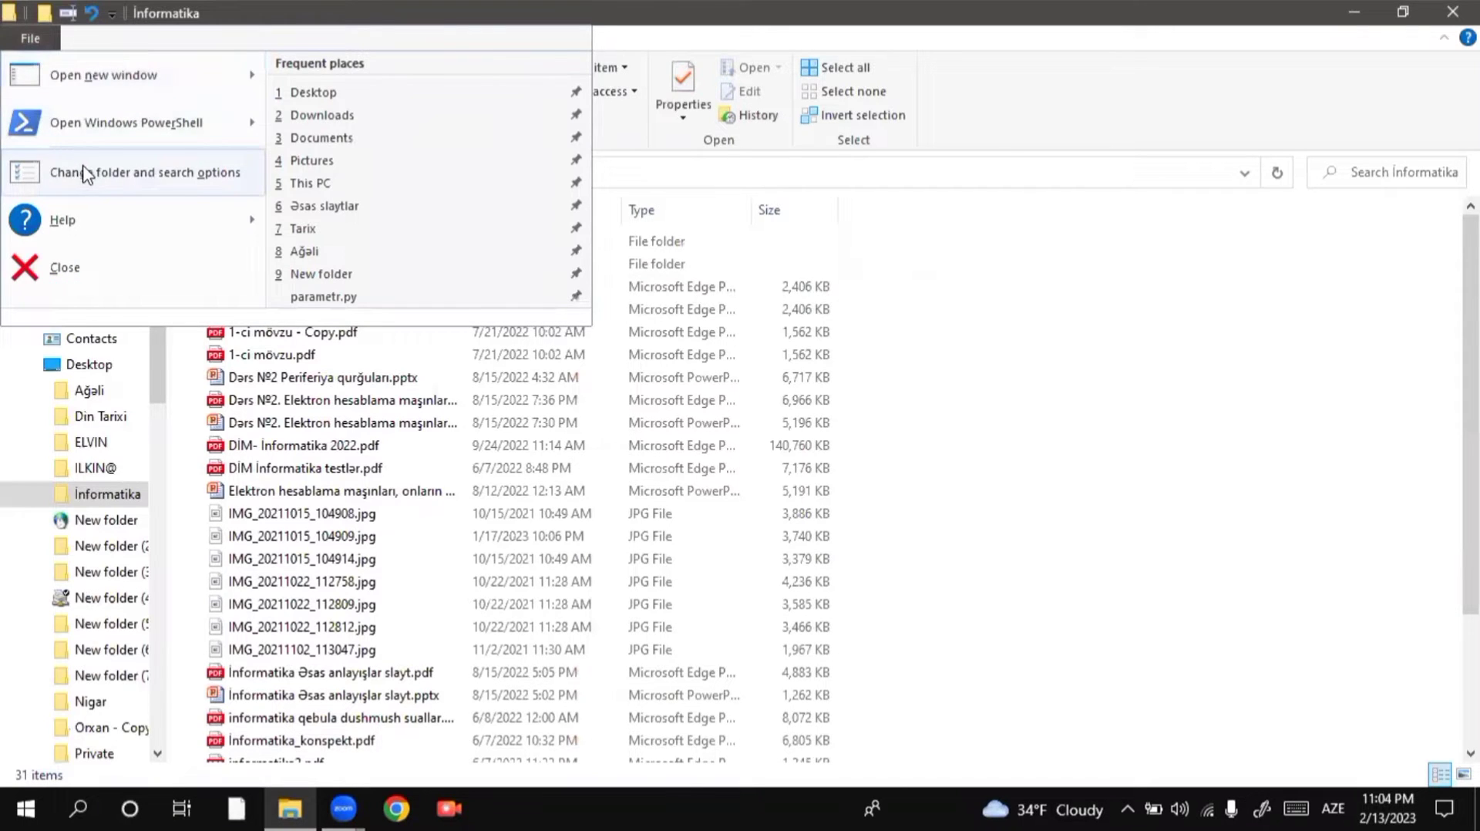
pyautogui.click(87, 173)
pyautogui.click(371, 302)
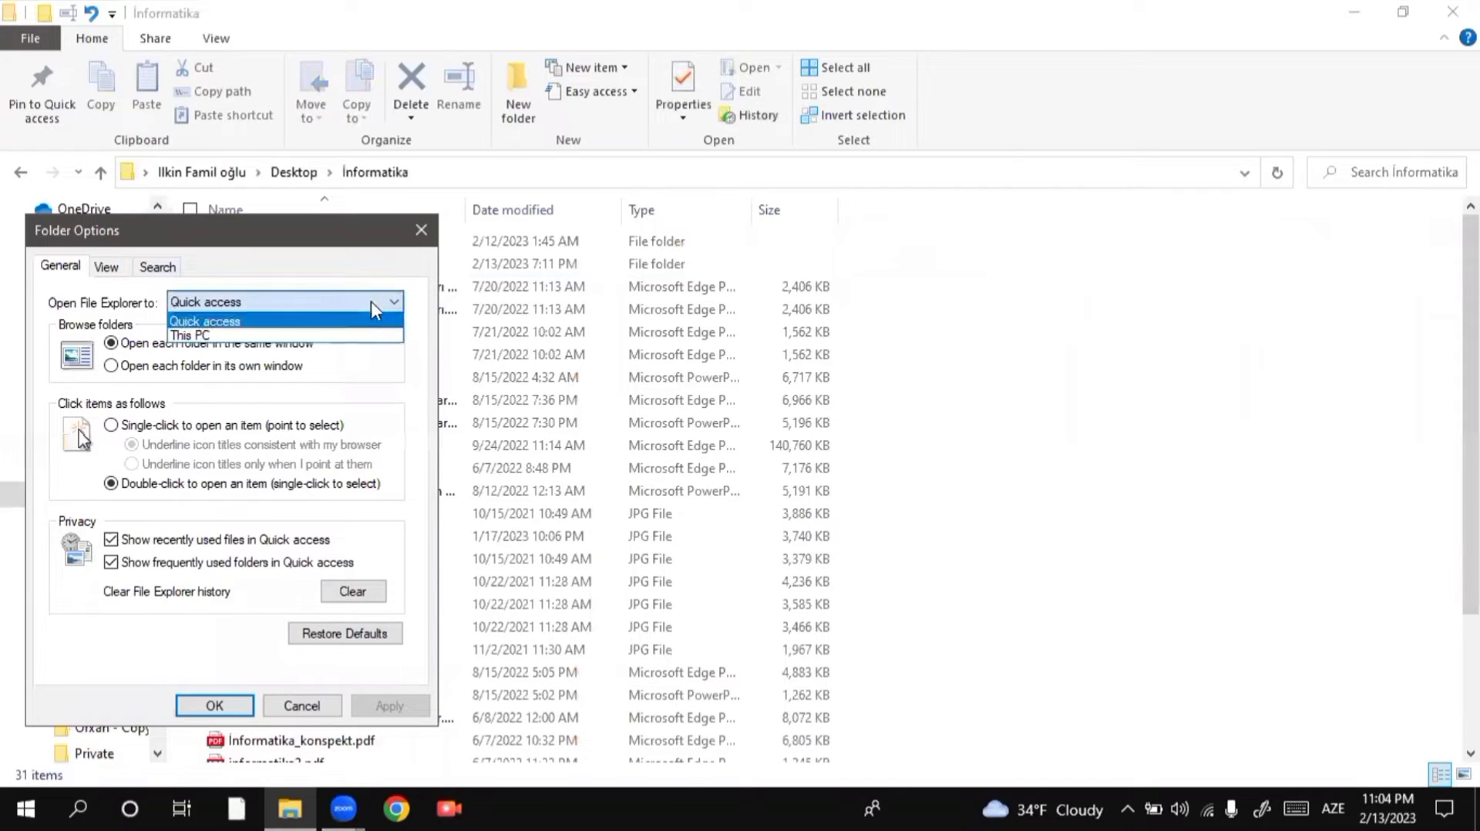
pyautogui.click(181, 336)
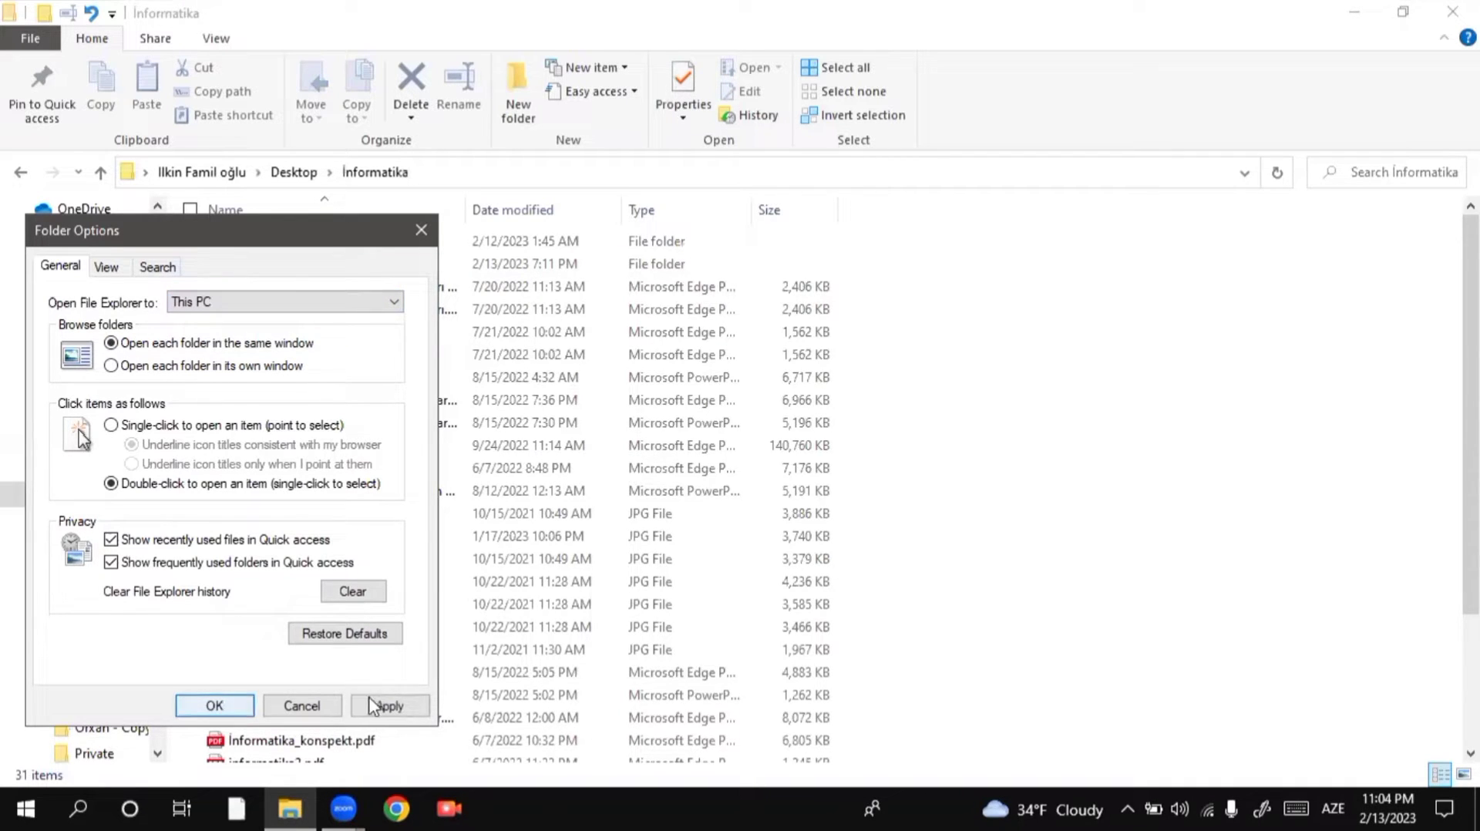
pyautogui.click(214, 705)
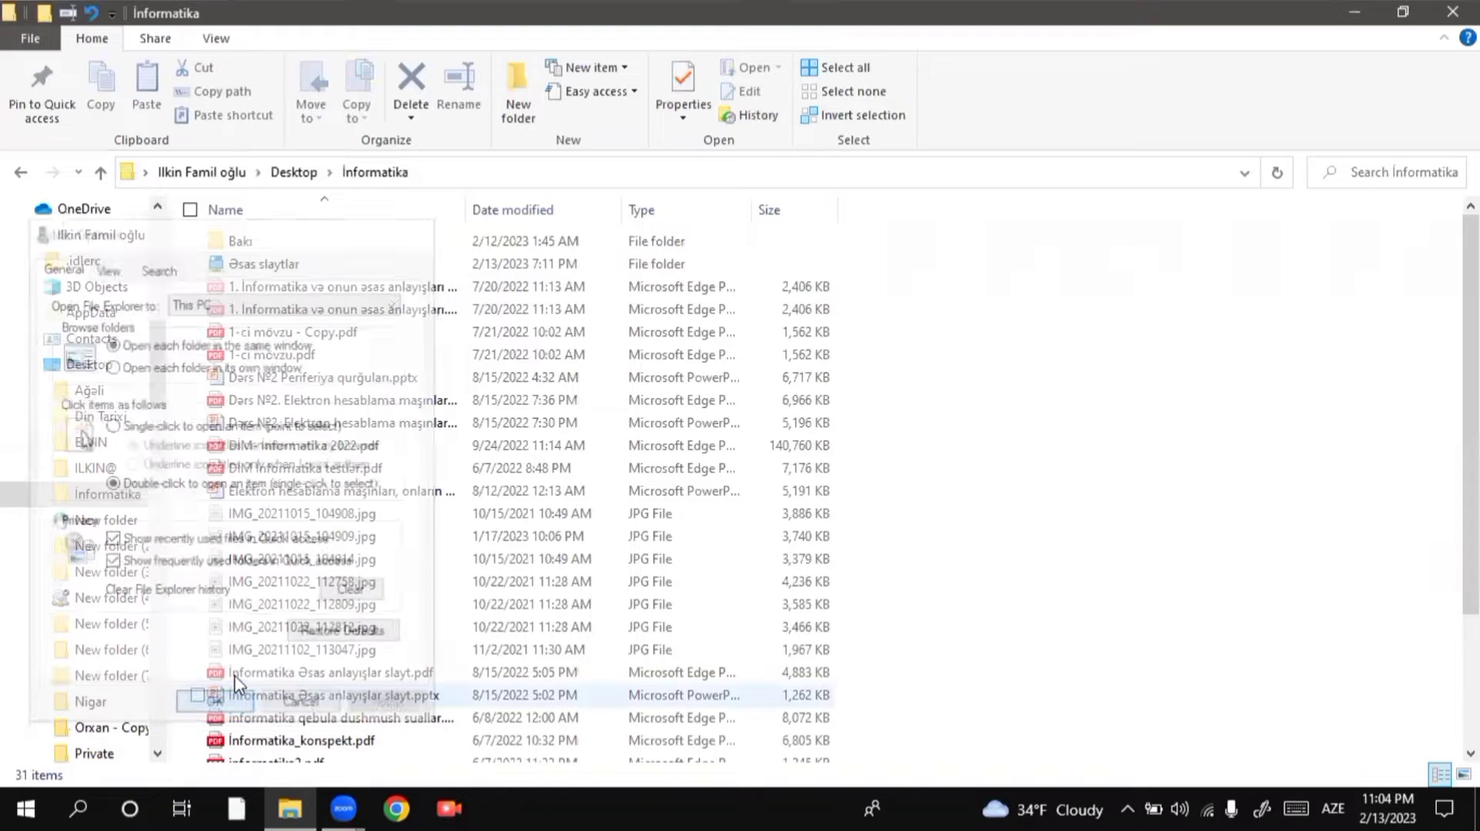
pyautogui.click(1433, 10)
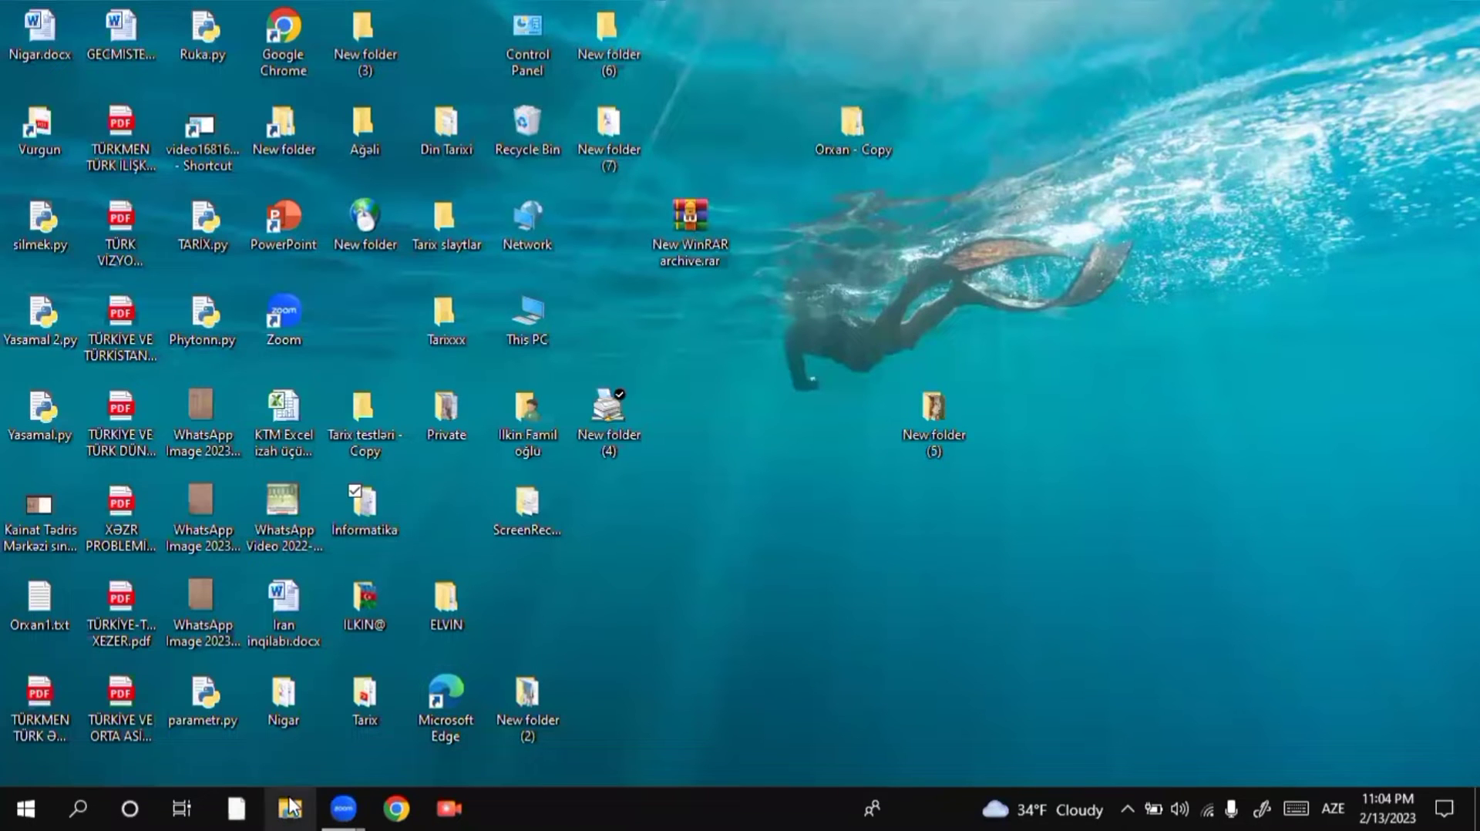
# Open a new File Explorer window to check its start location, review the general Folder Options, and return to the desktop
pyautogui.press('super+e')
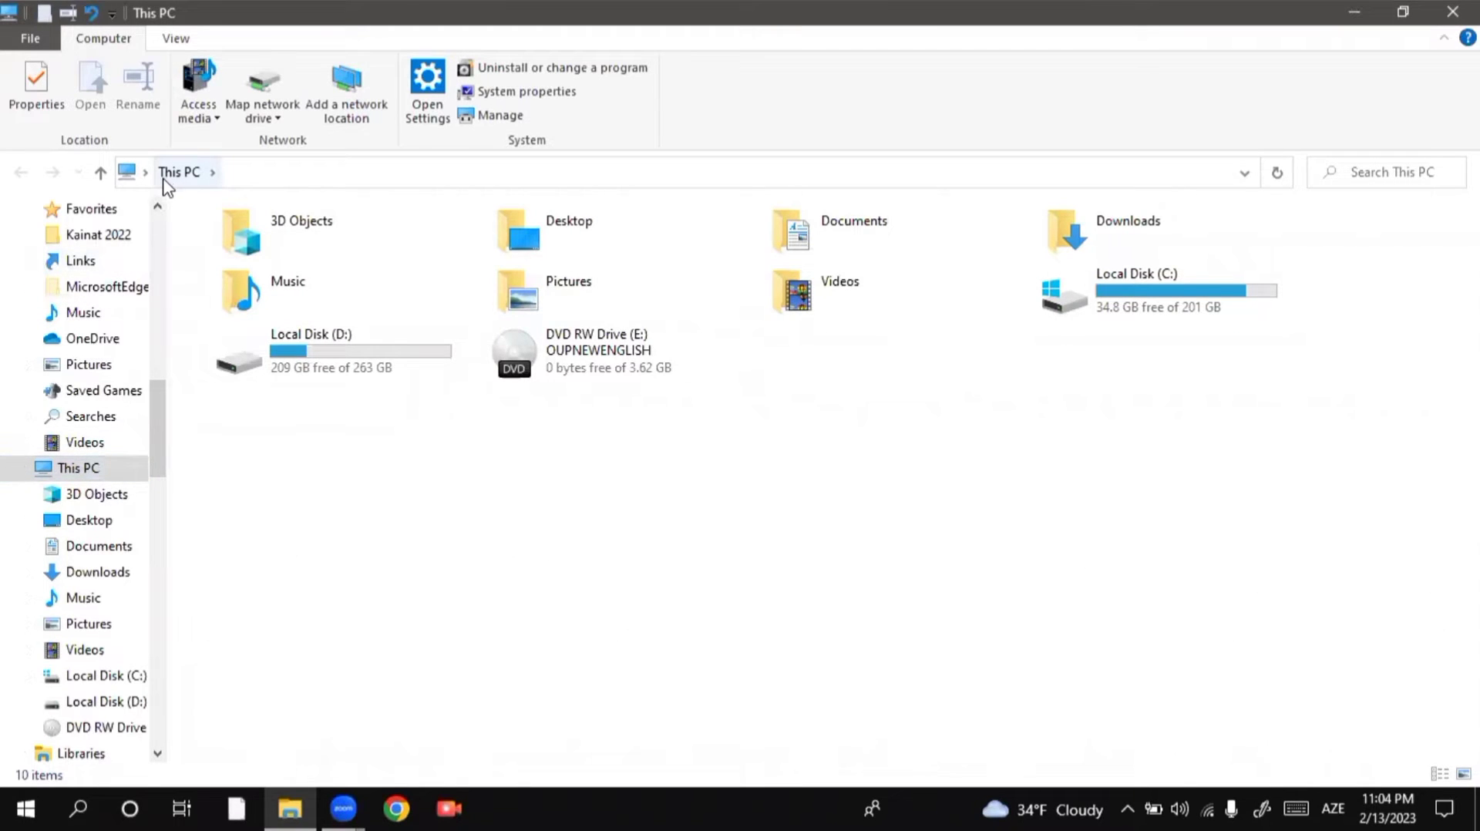
pyautogui.click(30, 45)
pyautogui.click(68, 174)
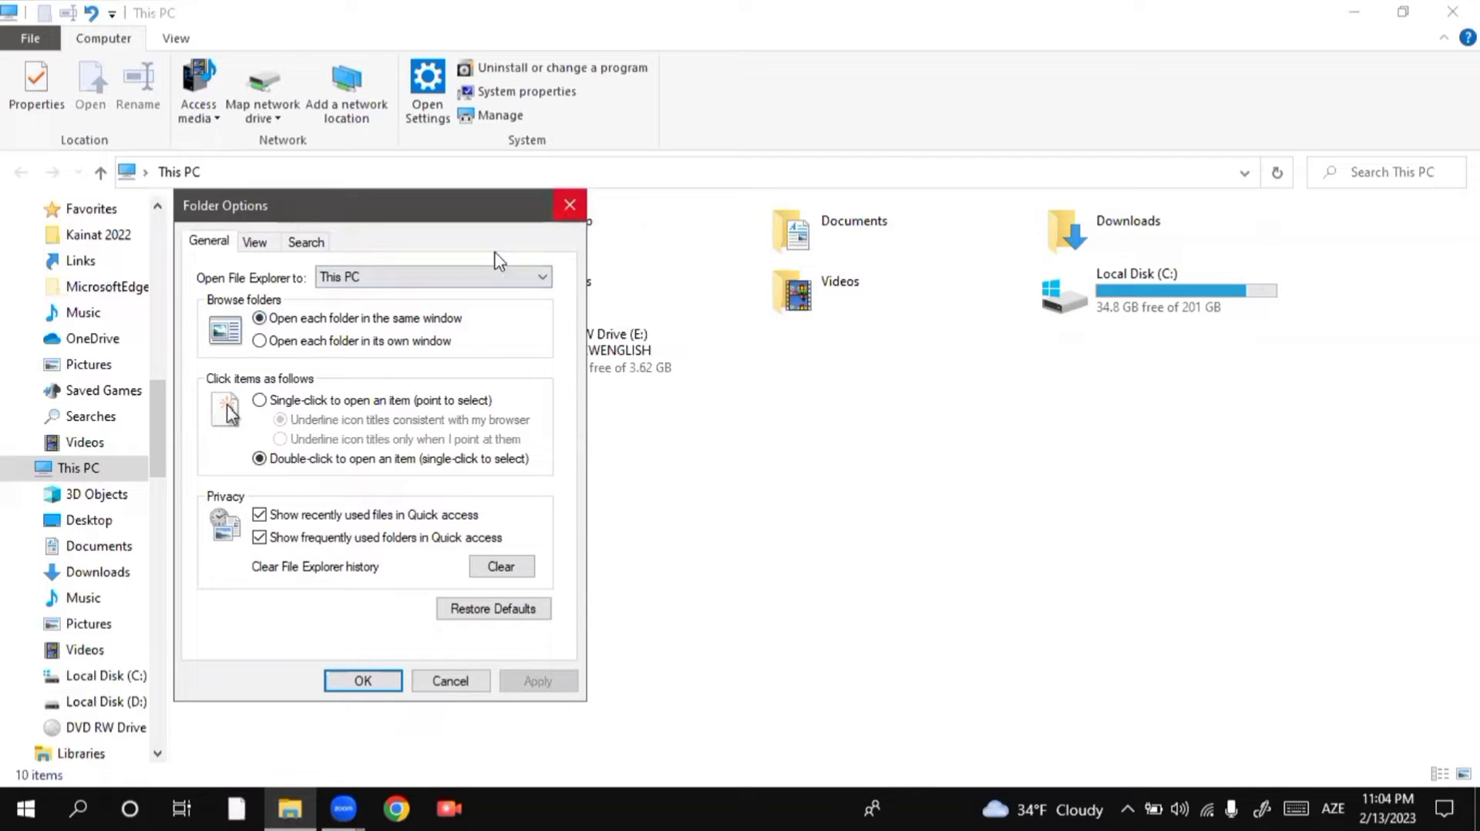
pyautogui.click(569, 204)
pyautogui.press('super+d')
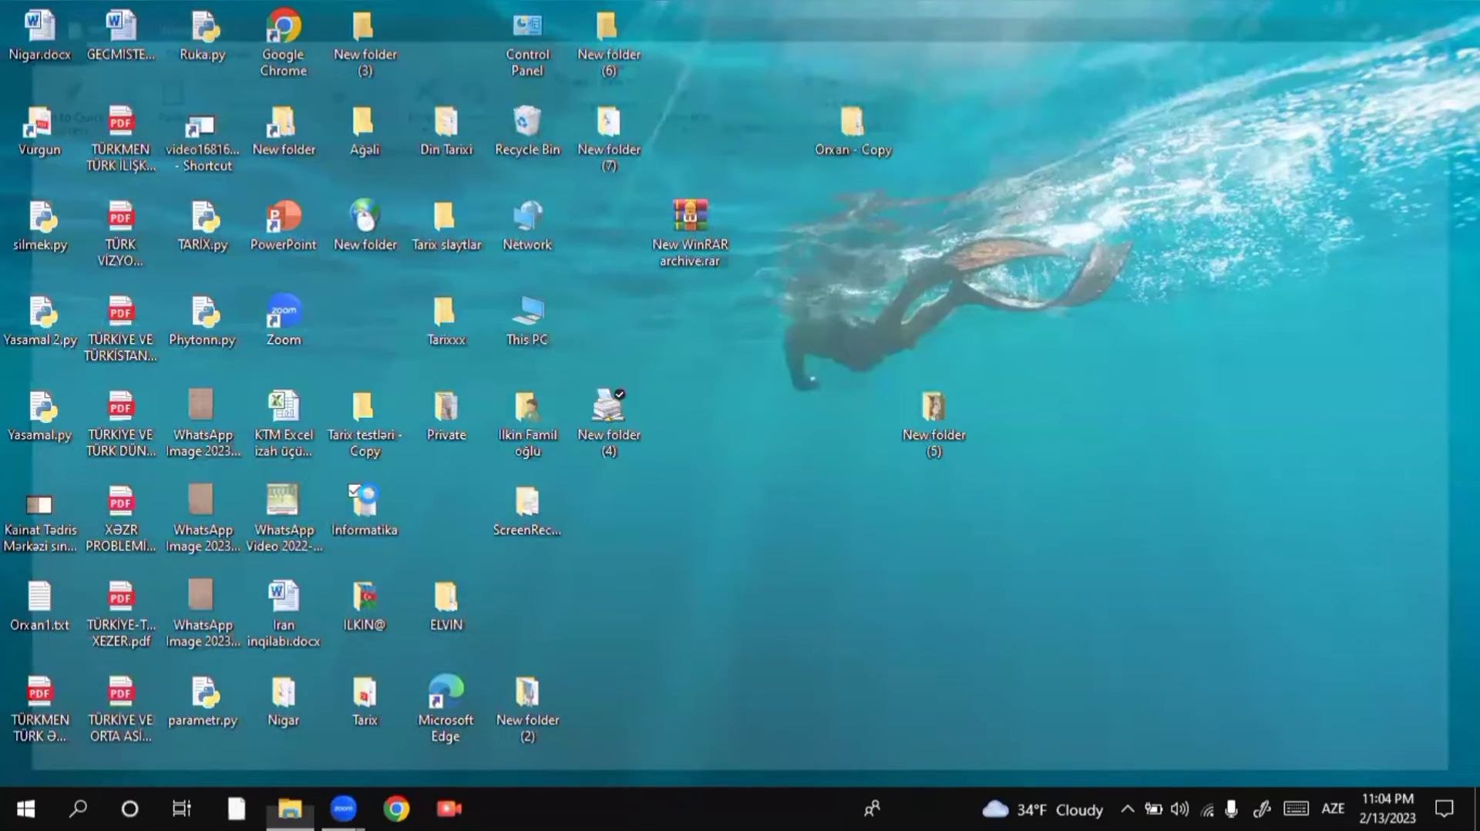
# Open İnformatika, Əsas slaytlar and Vurgun - Copy in turn, and check how many folder windows are open
pyautogui.doubleClick(367, 510)
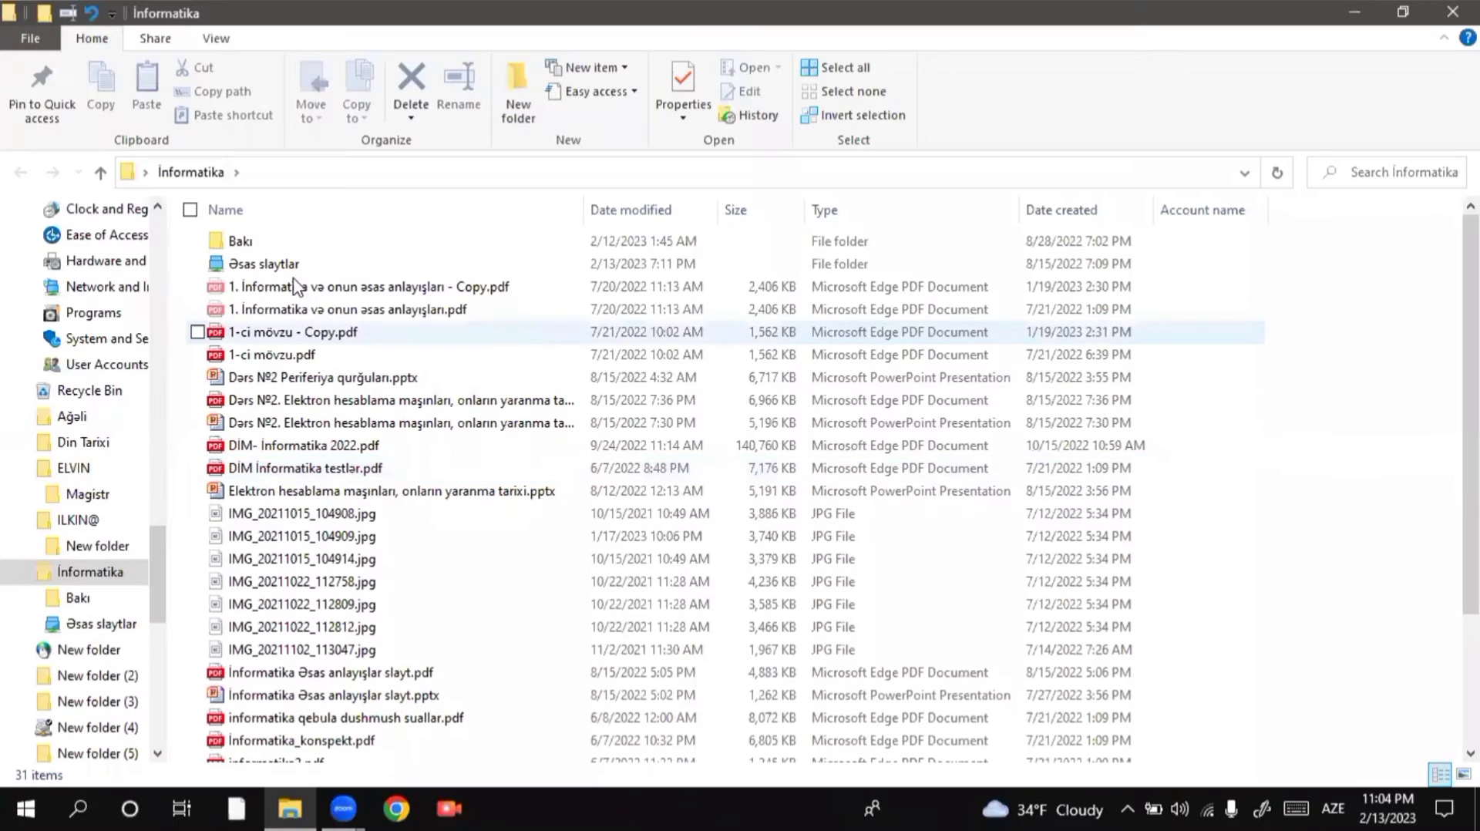
pyautogui.click(288, 267)
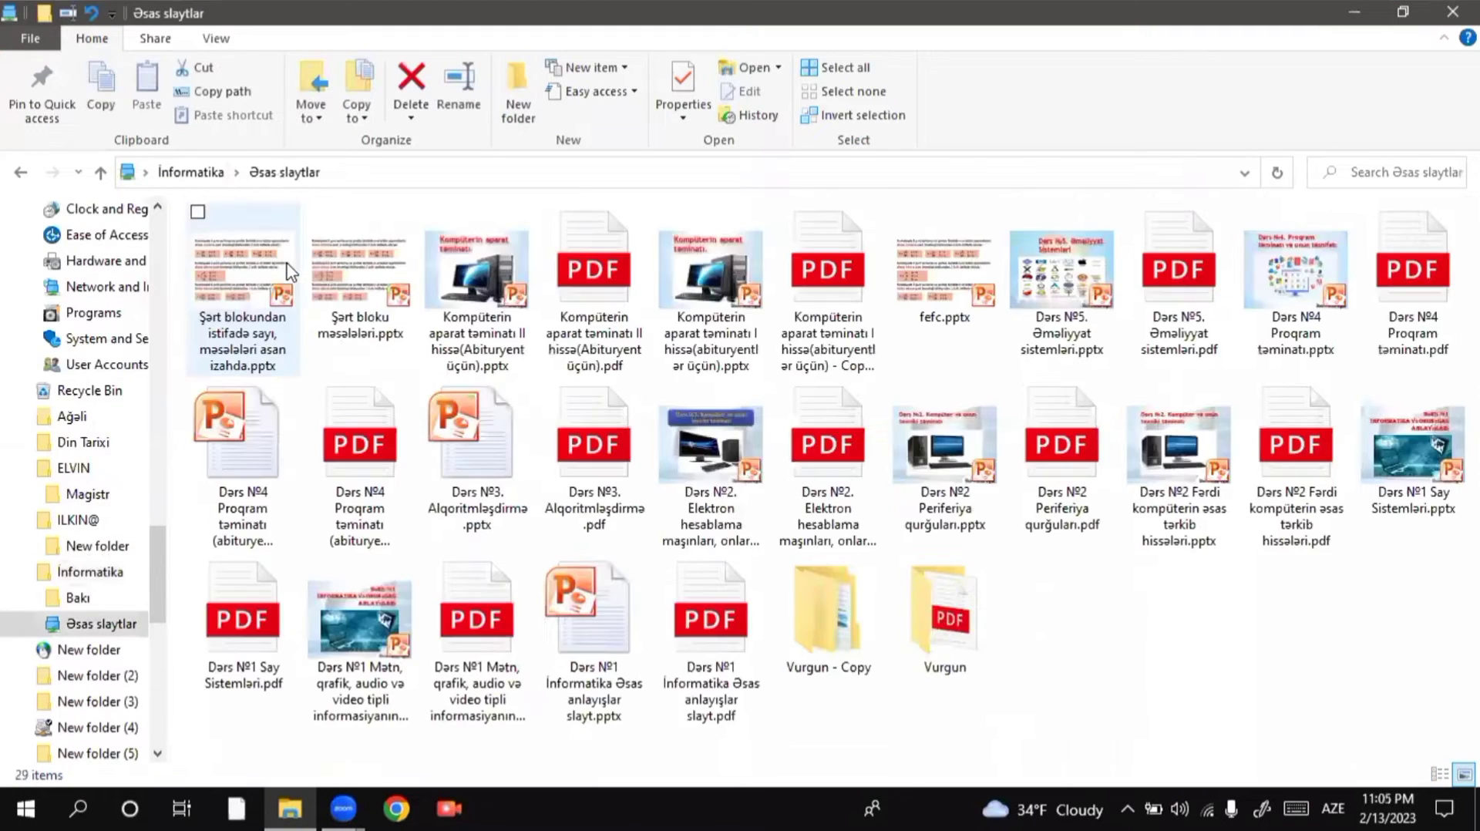
pyautogui.doubleClick(830, 638)
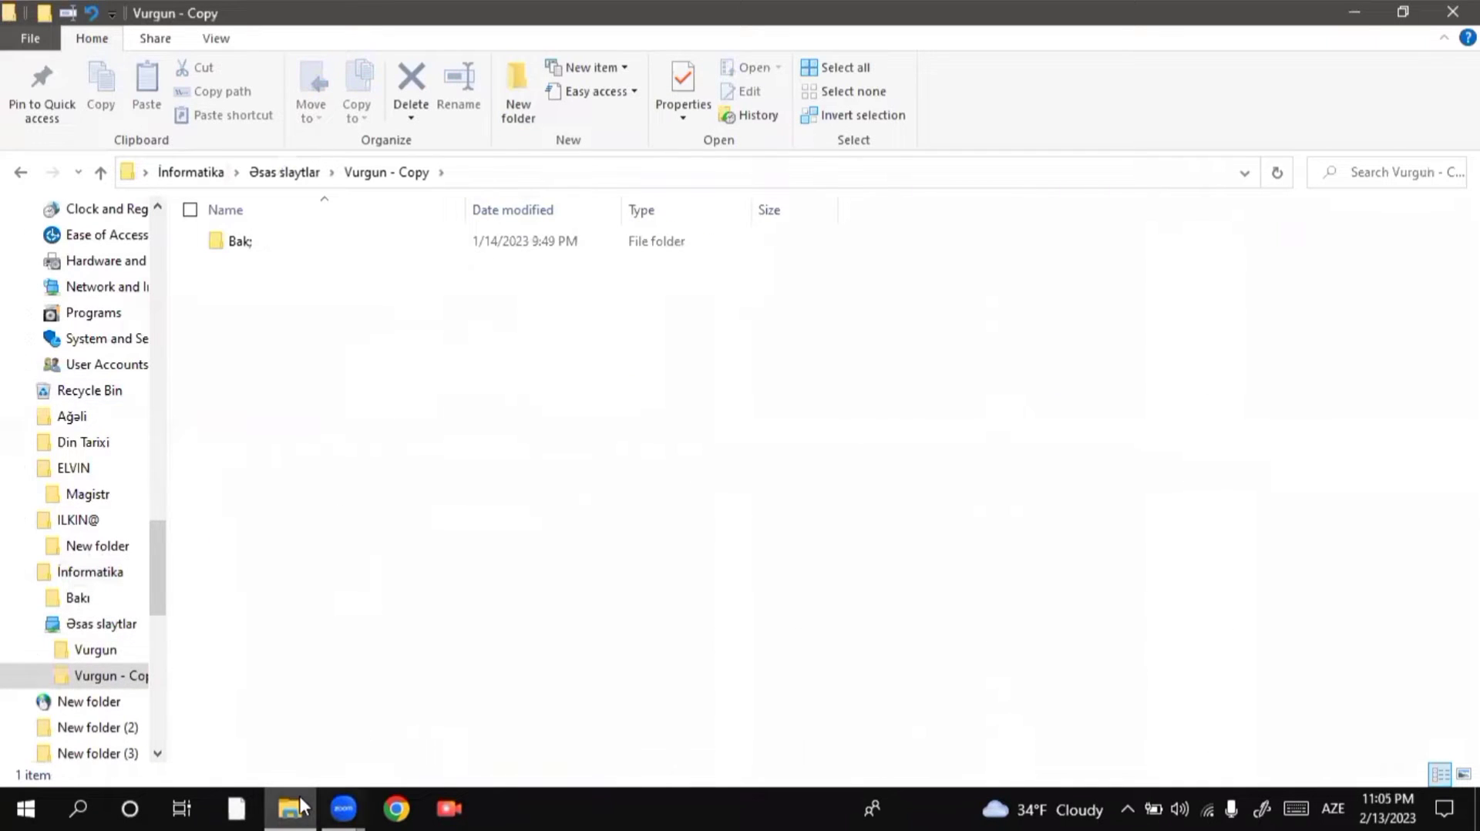
pyautogui.moveTo(298, 797)
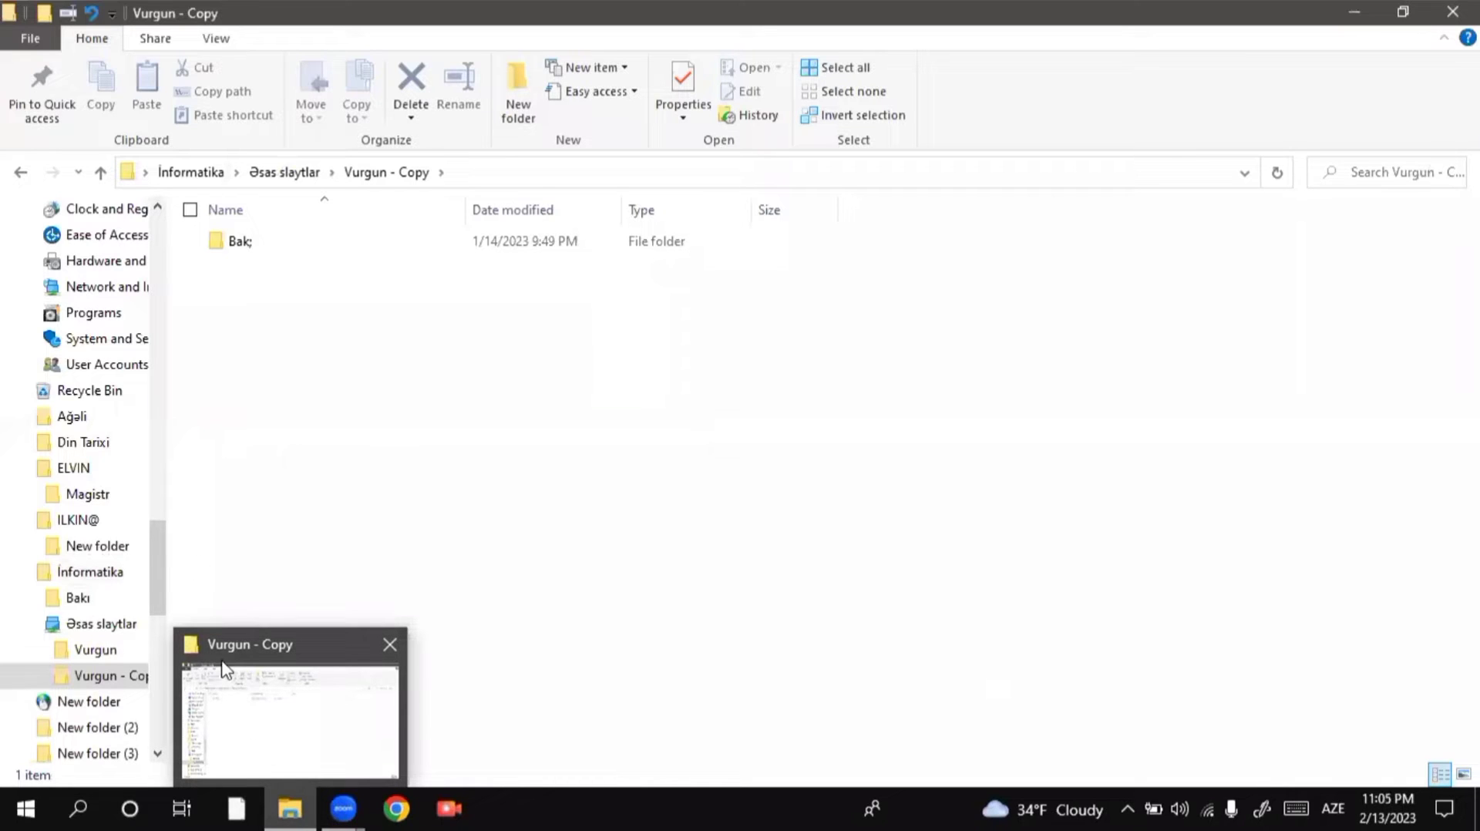
# Set the Folder Options to open each folder in its own window, and close the Vurgun - Copy window
pyautogui.click(43, 43)
pyautogui.click(105, 172)
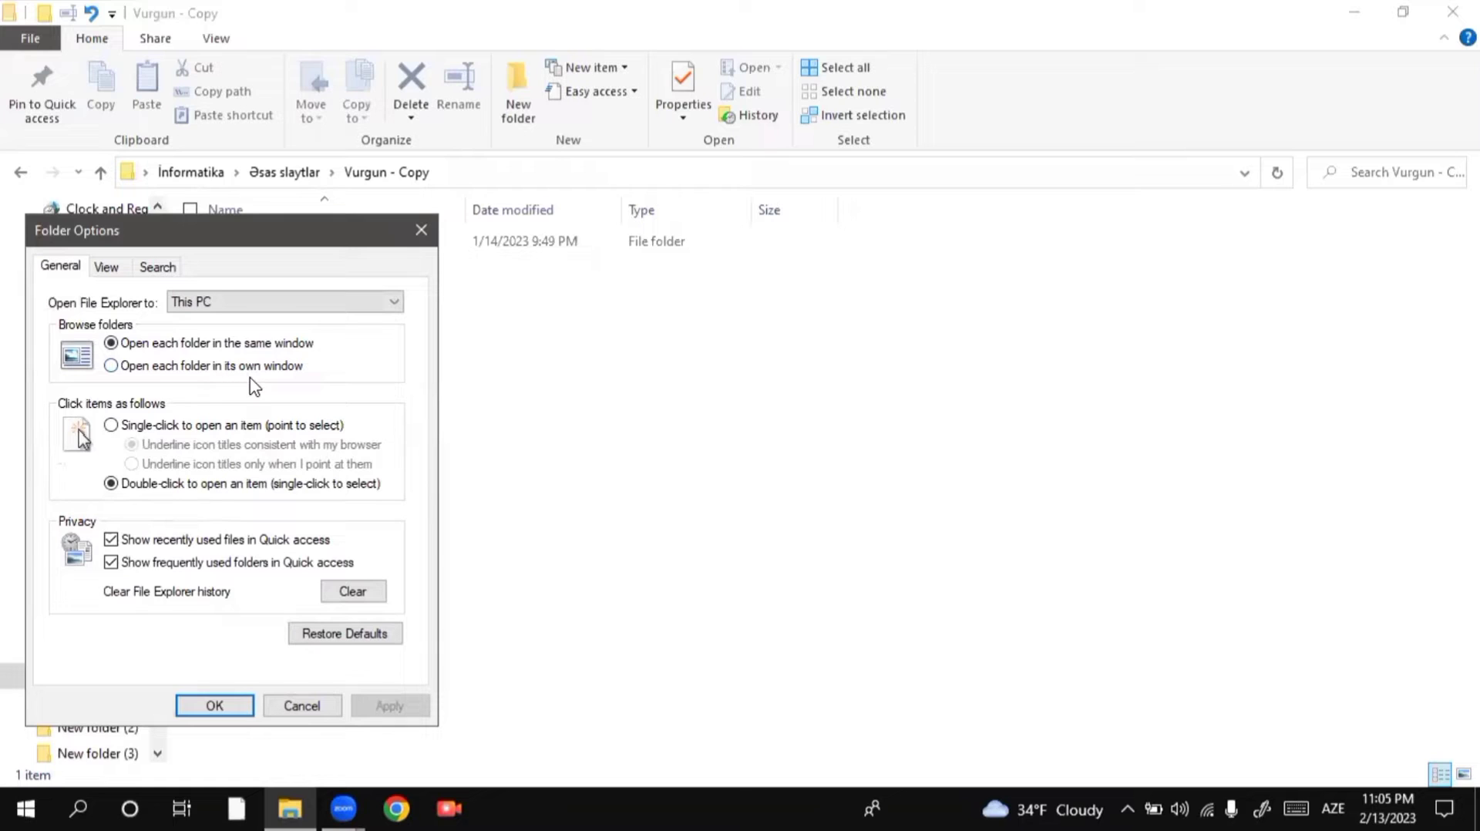
pyautogui.click(122, 367)
pyautogui.click(113, 344)
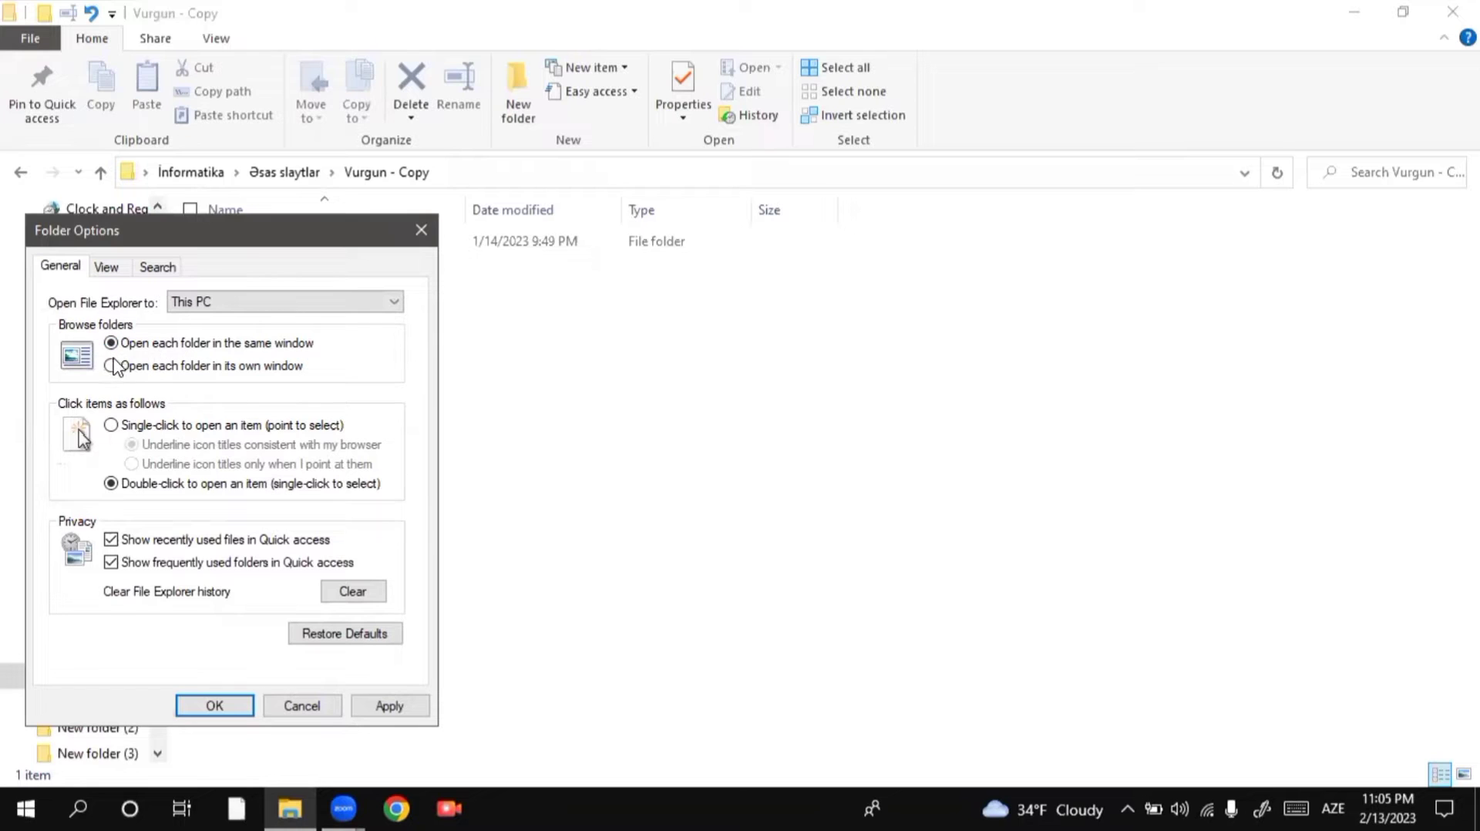
pyautogui.click(112, 367)
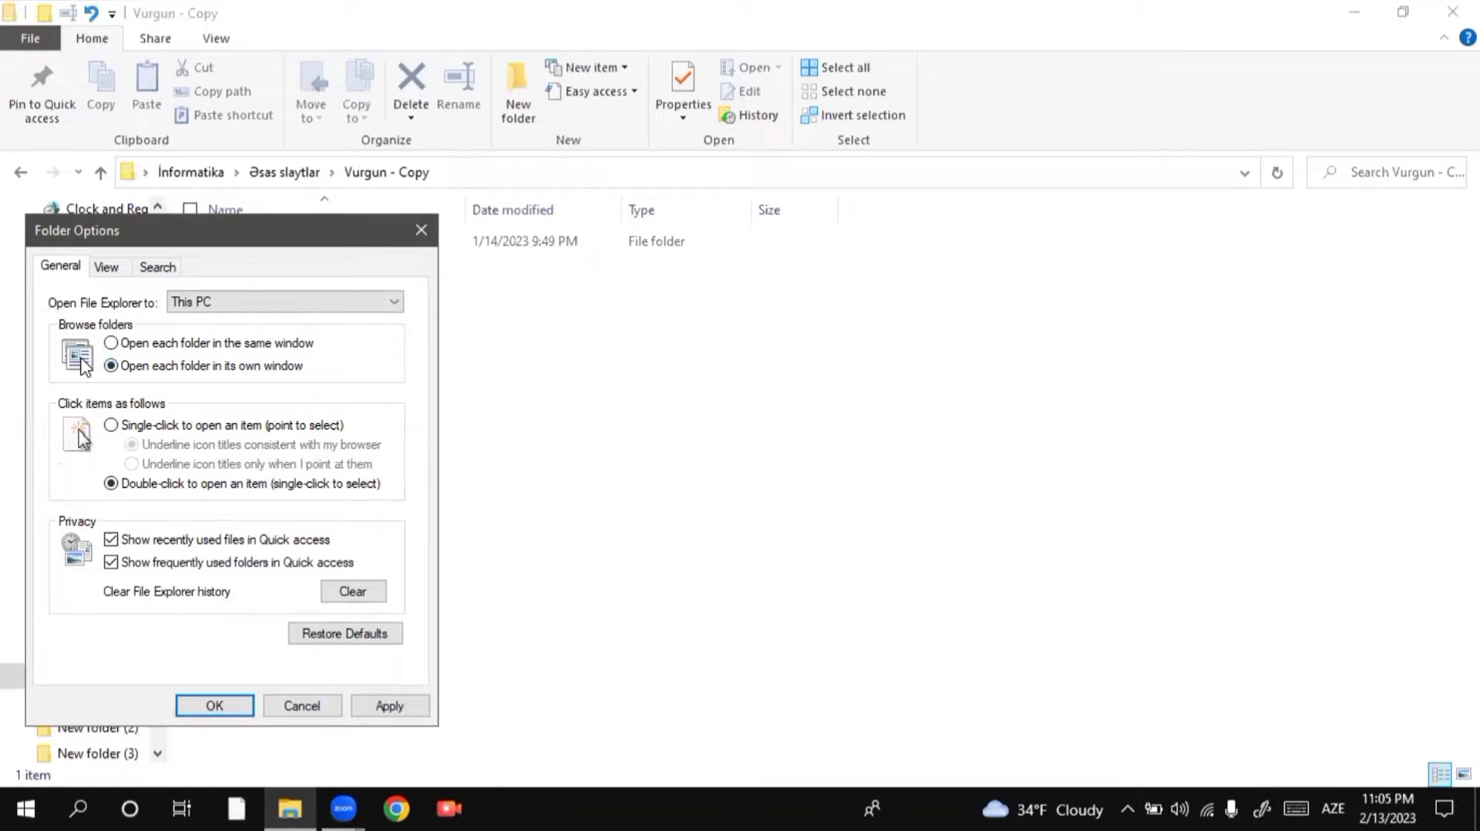
pyautogui.click(385, 705)
pyautogui.click(243, 698)
pyautogui.click(1452, 13)
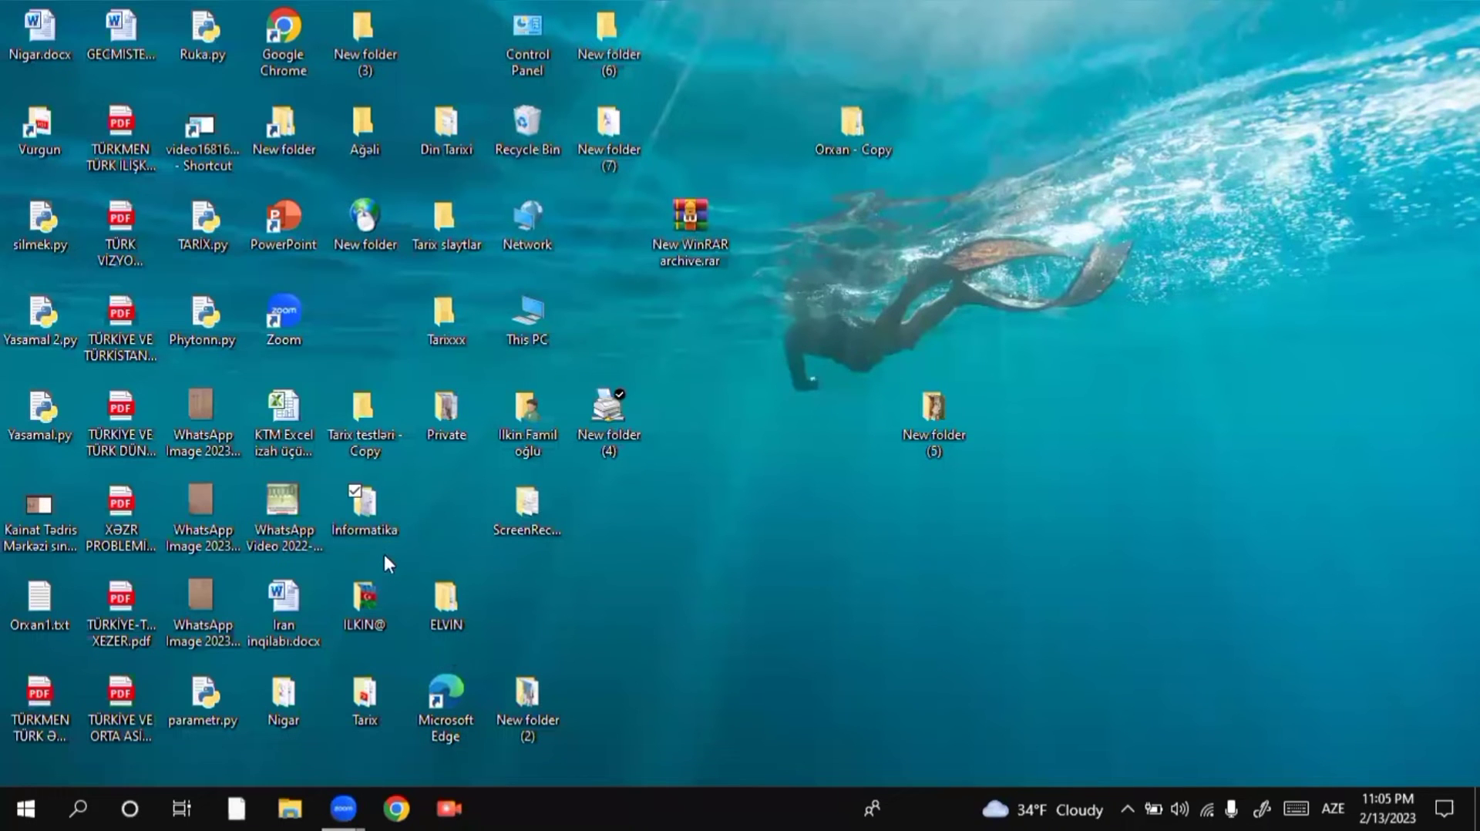
# Open İnformatika from the desktop, then its Əsas slaytlar subfolder and Vurgun - Copy, each in a separate window
pyautogui.doubleClick(367, 517)
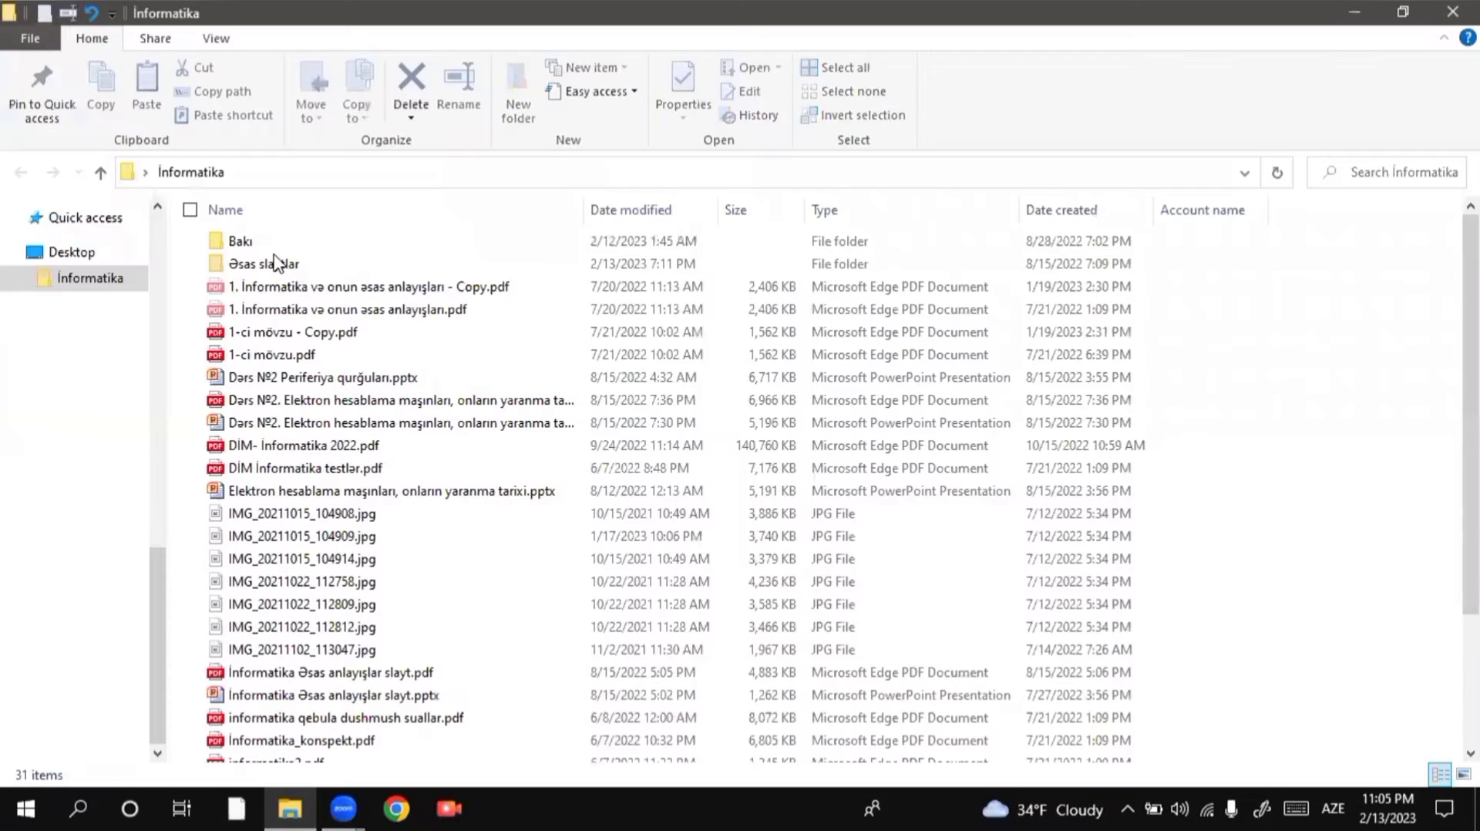
pyautogui.click(275, 264)
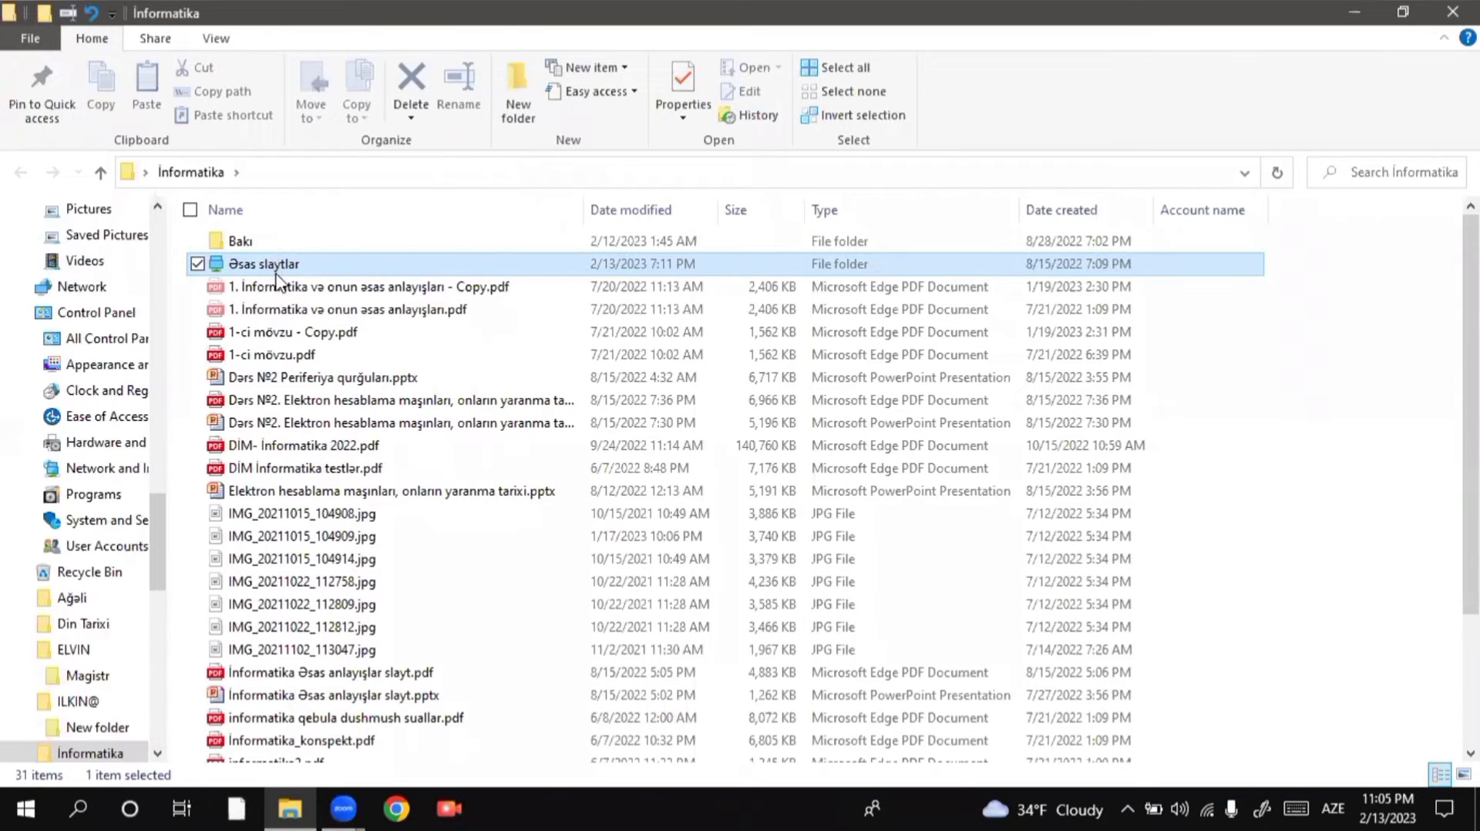
pyautogui.doubleClick(276, 270)
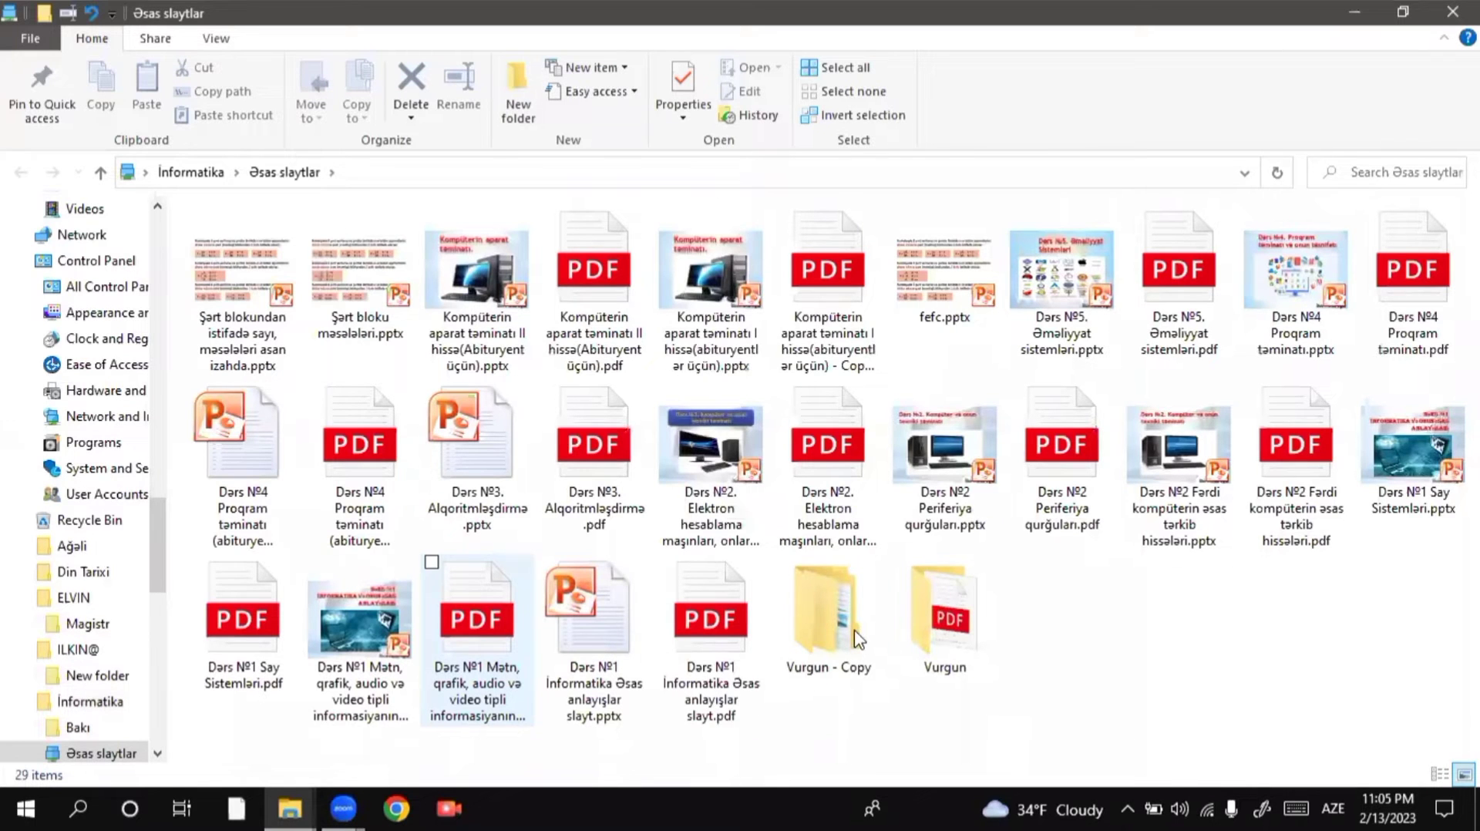
pyautogui.doubleClick(858, 638)
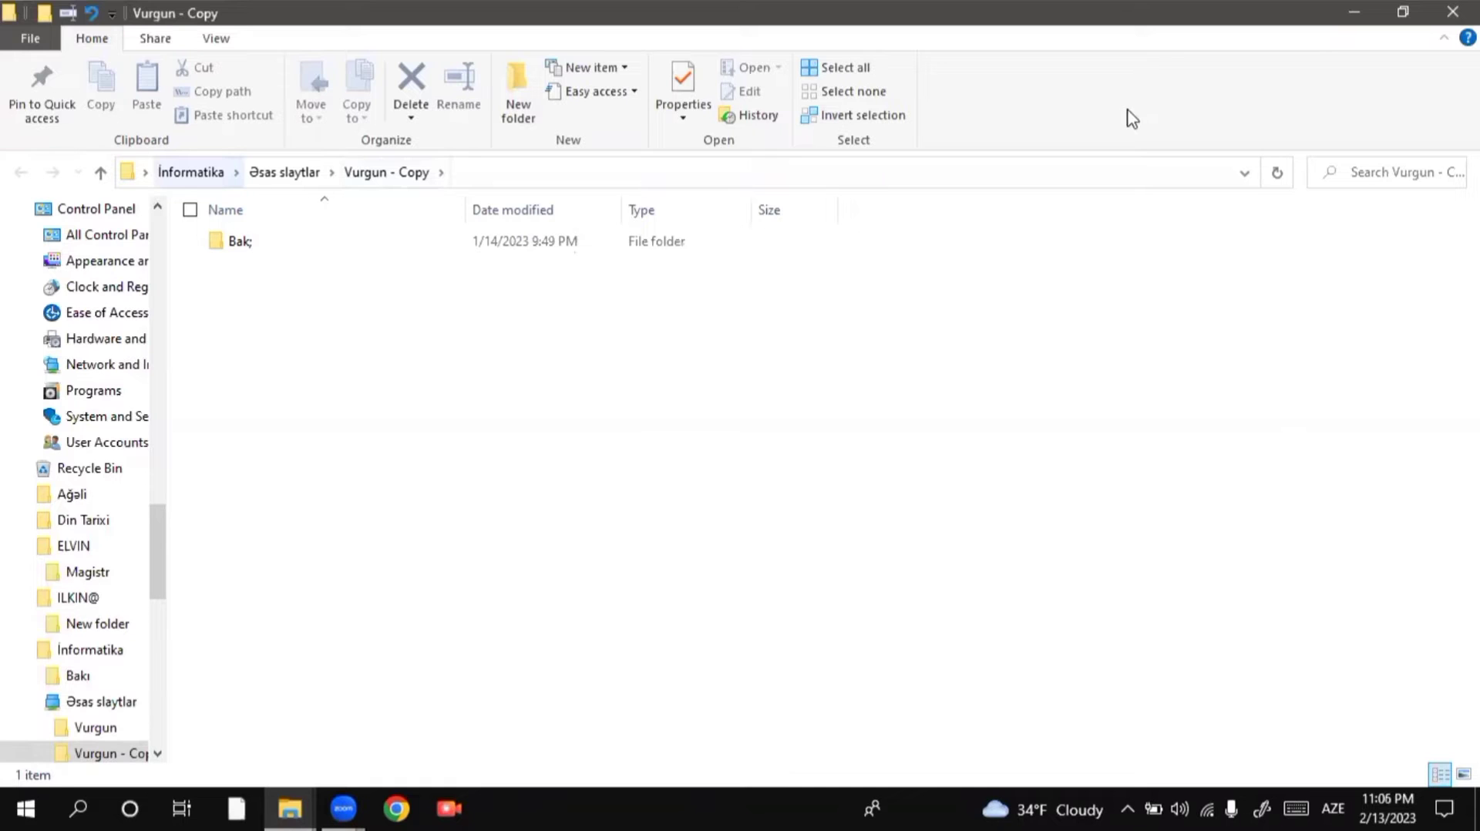
# Return to the Əsas slaytlar folder, open its Folder Options, and move the dialog to the middle of the screen
pyautogui.hotkey('alt', 'Up')
pyautogui.click(33, 46)
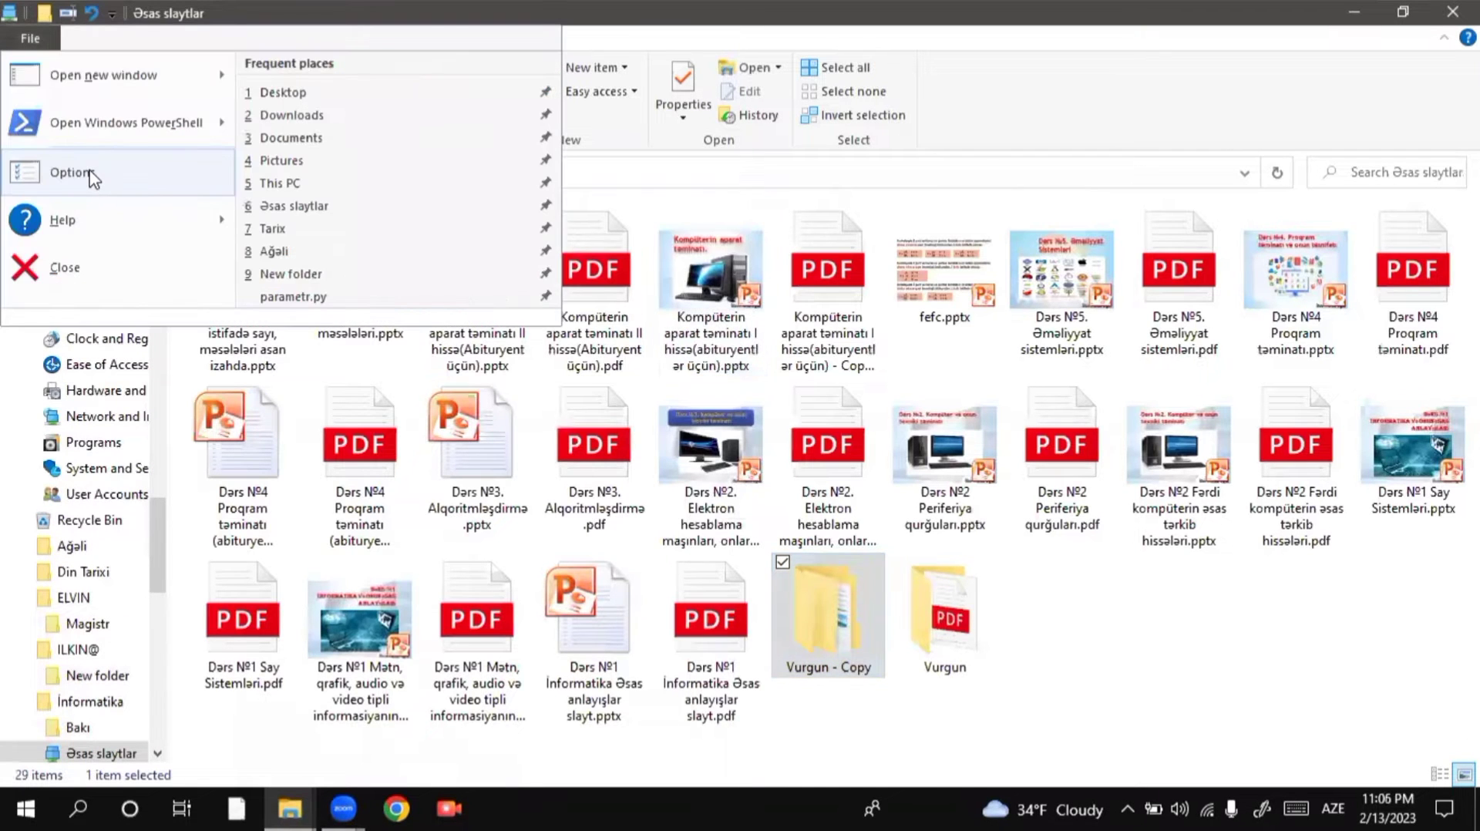
pyautogui.click(92, 174)
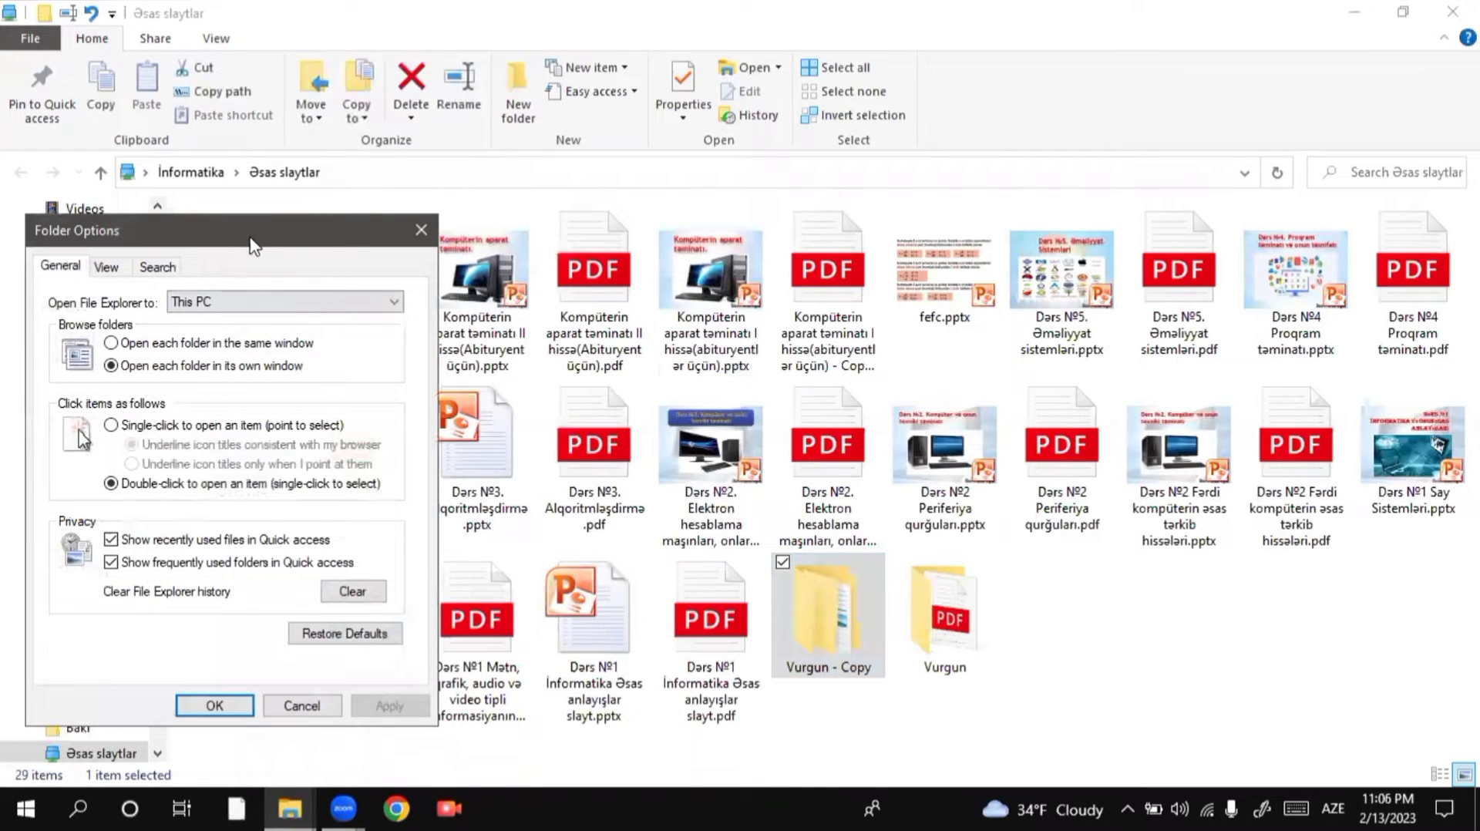
pyautogui.moveTo(254, 248); pyautogui.dragTo(828, 164)
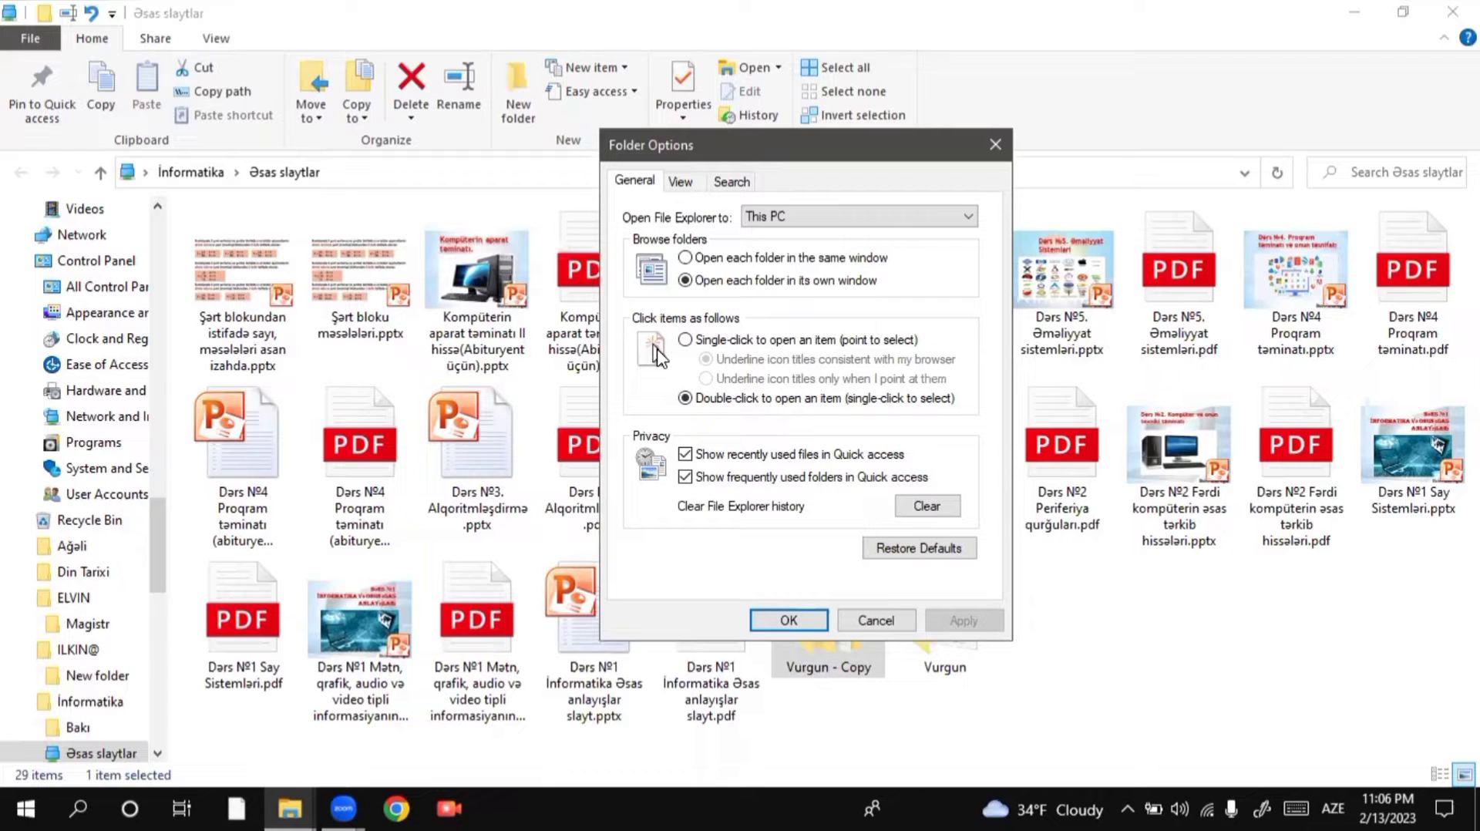
# Close the Folder Options and open the PDF Kompüterin aparat təminatı II hissə (Abituryent üçün) in the Əsas slaytlar folder
pyautogui.click(994, 144)
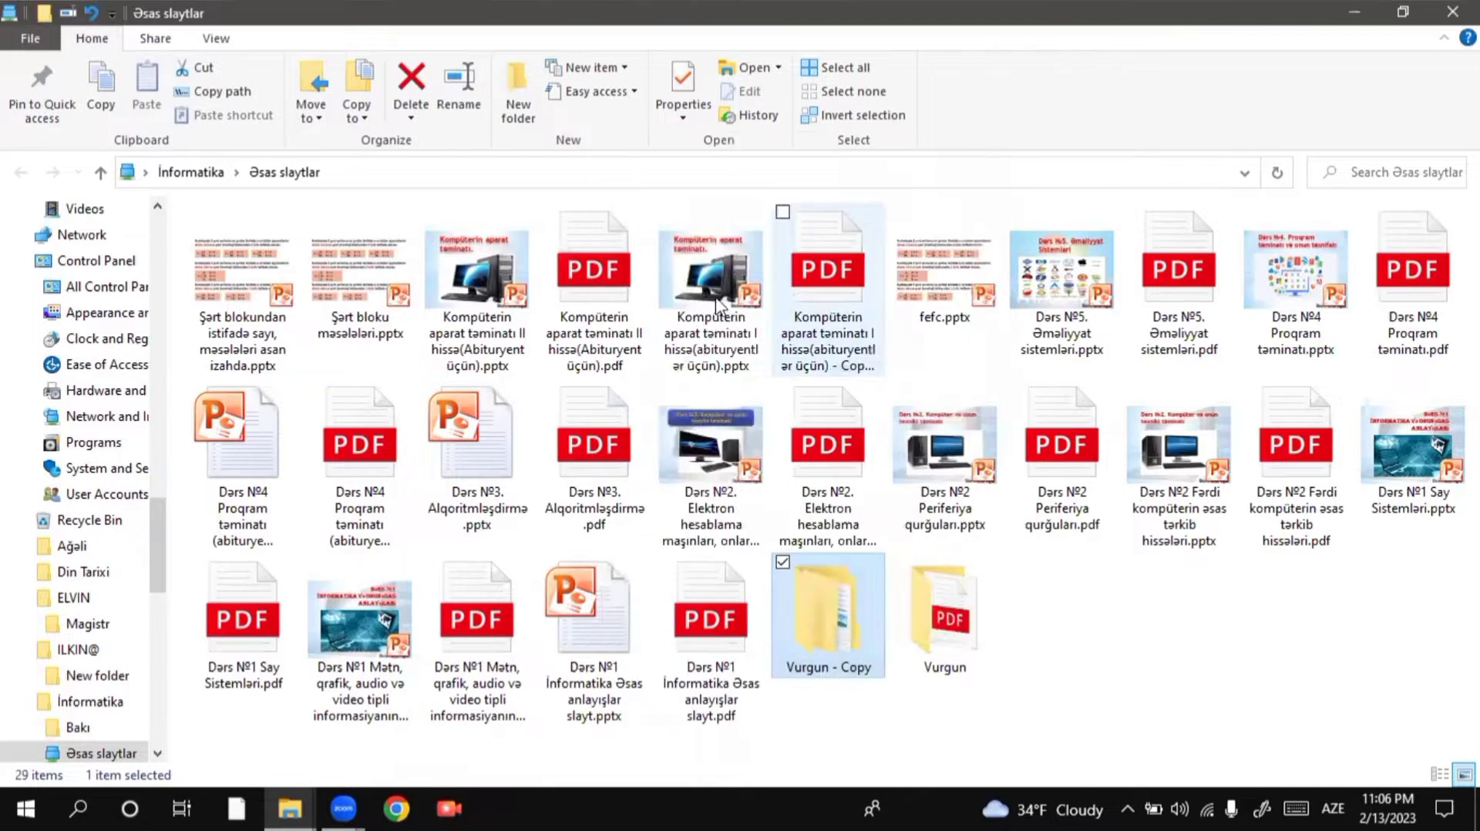
pyautogui.click(619, 303)
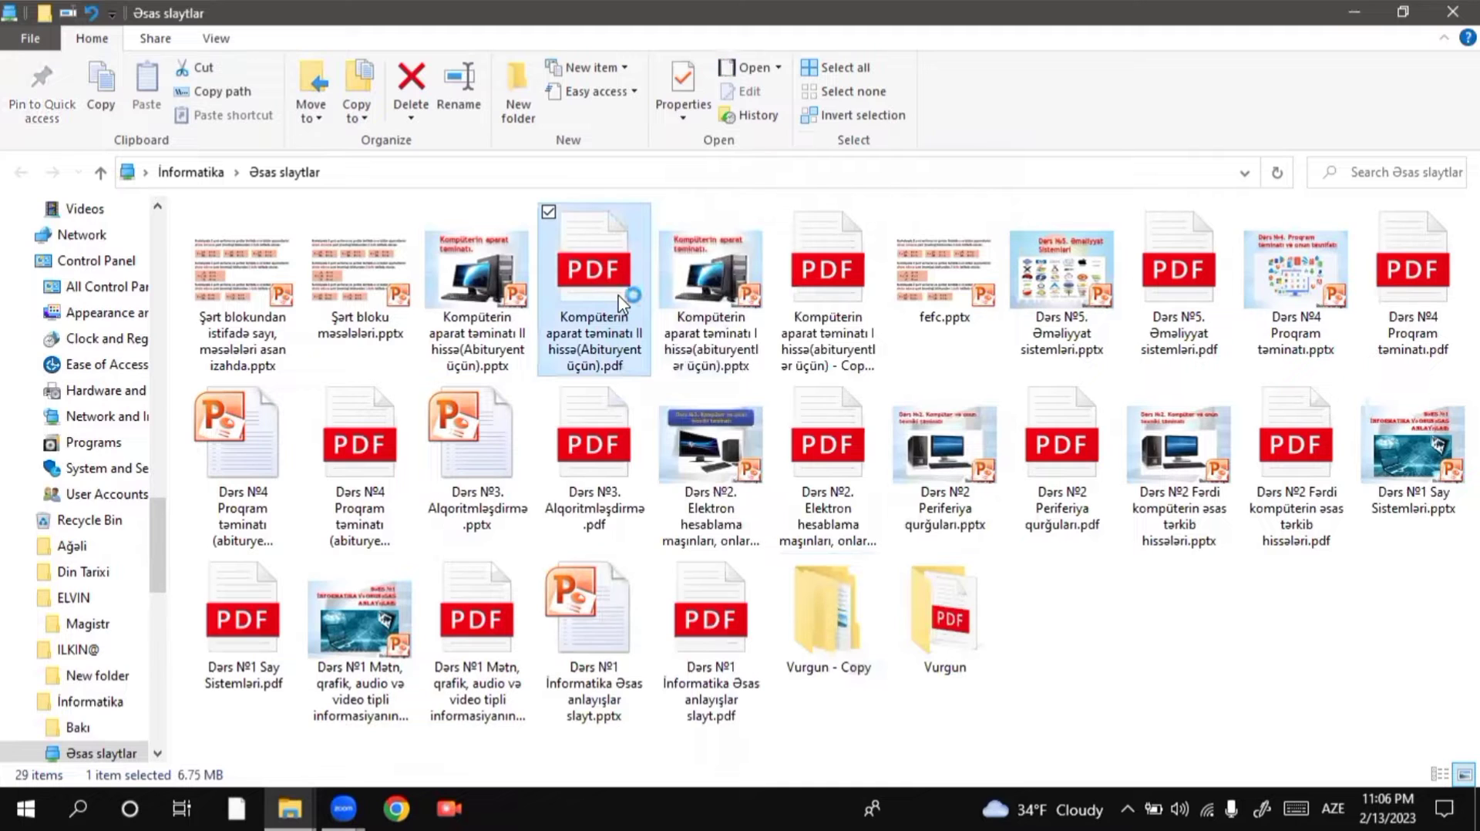
# Set the Folder Options to open items with a single click, with icon titles underlined consistent with the browser
pyautogui.click(34, 40)
pyautogui.click(100, 167)
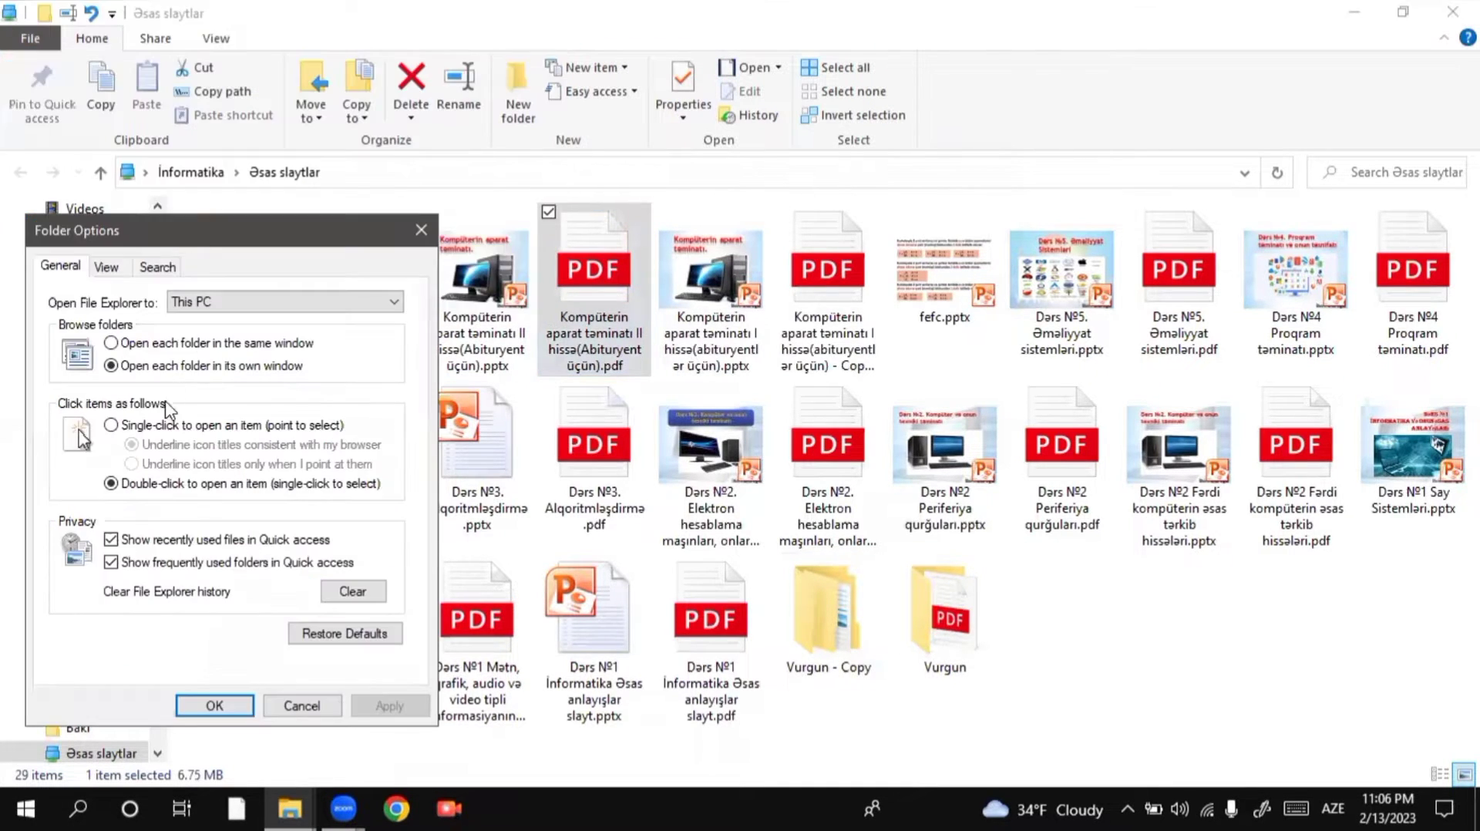
pyautogui.click(121, 426)
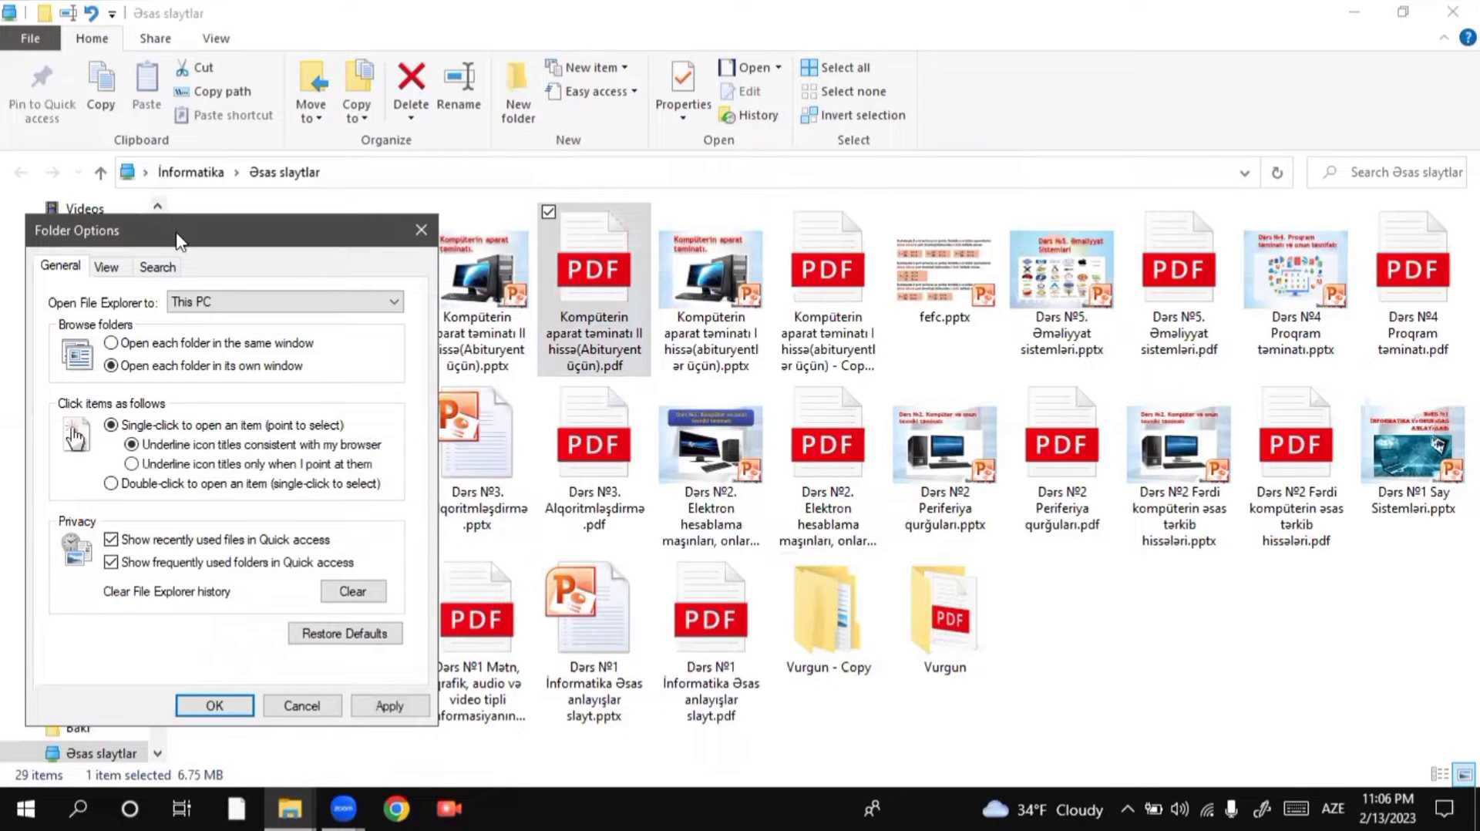
pyautogui.moveTo(175, 231); pyautogui.dragTo(444, 192)
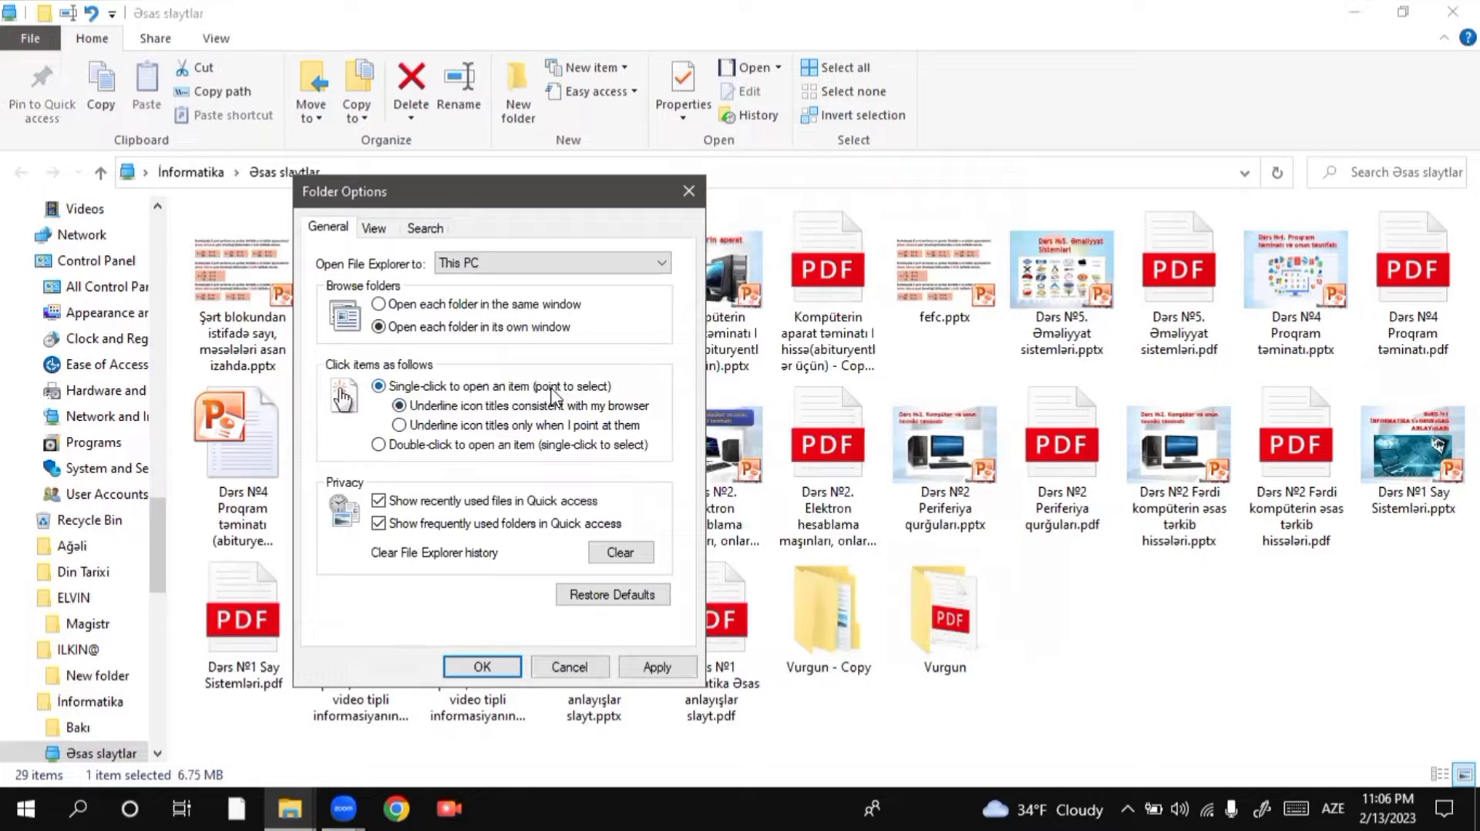
pyautogui.click(656, 667)
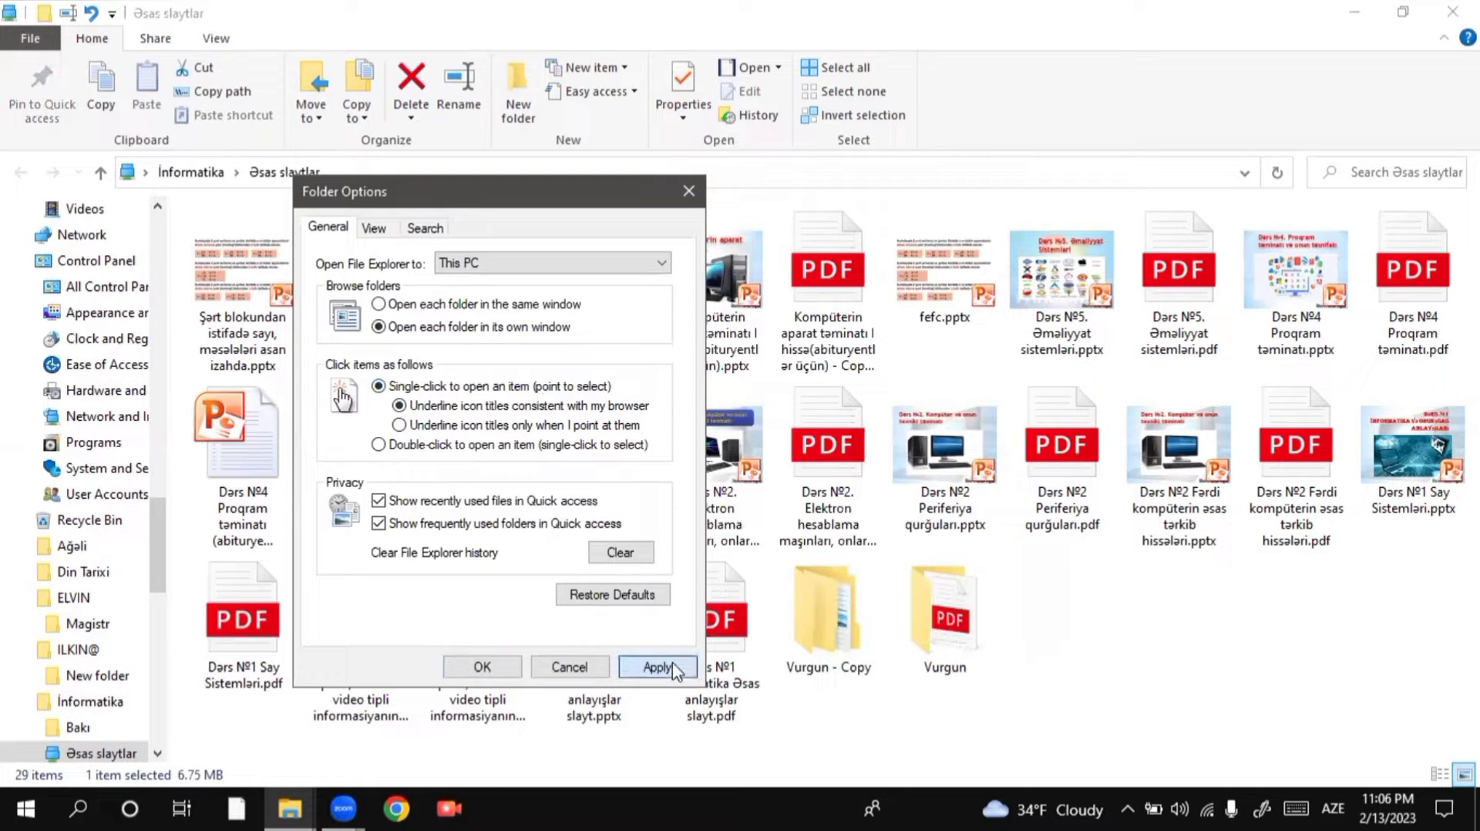
pyautogui.click(491, 668)
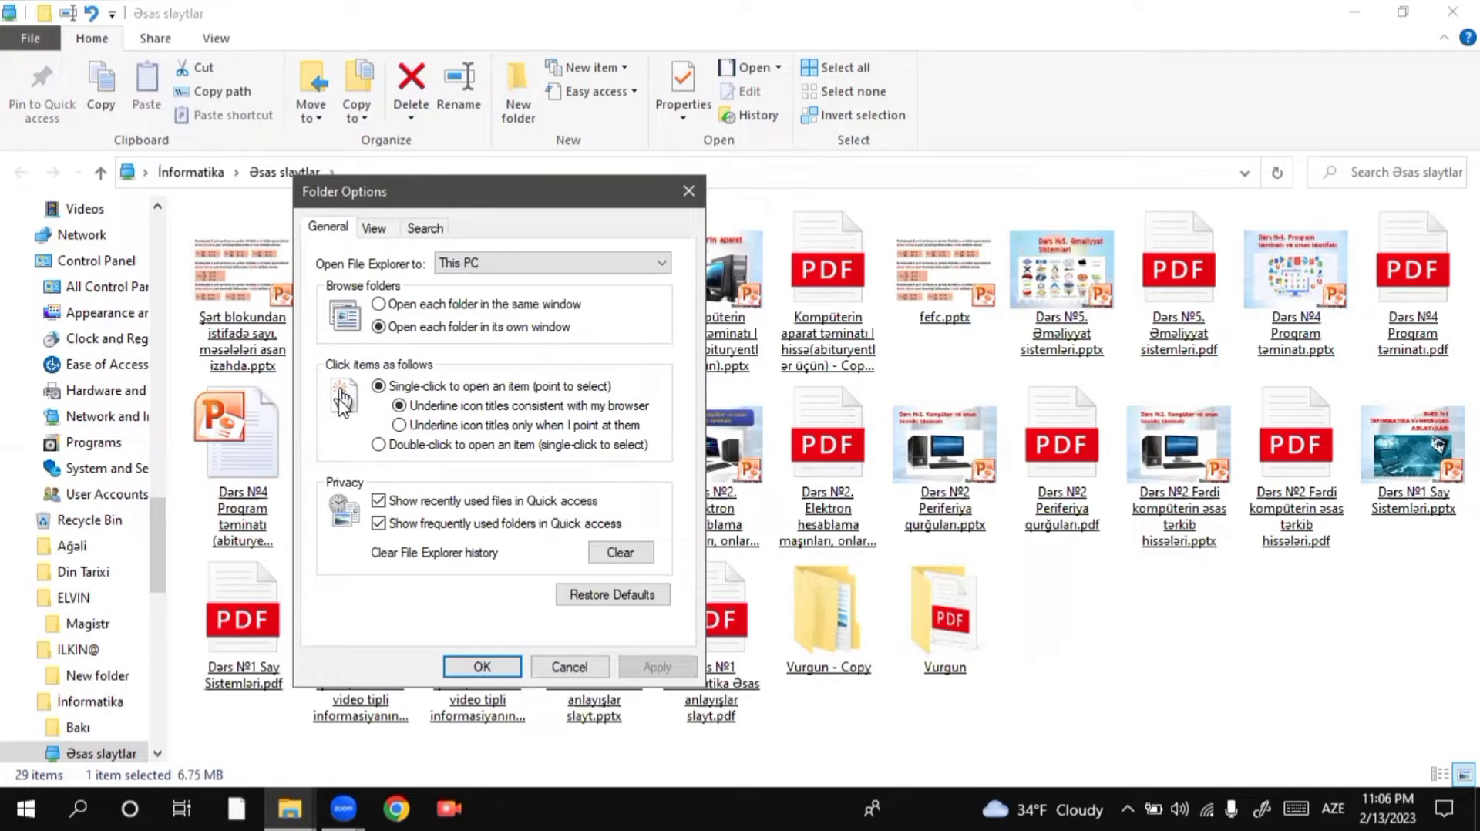
pyautogui.click(482, 667)
# Close the Əsas slaytlar and İnformatika folder windows and the Microsoft Edge window showing the PDF
pyautogui.click(1452, 11)
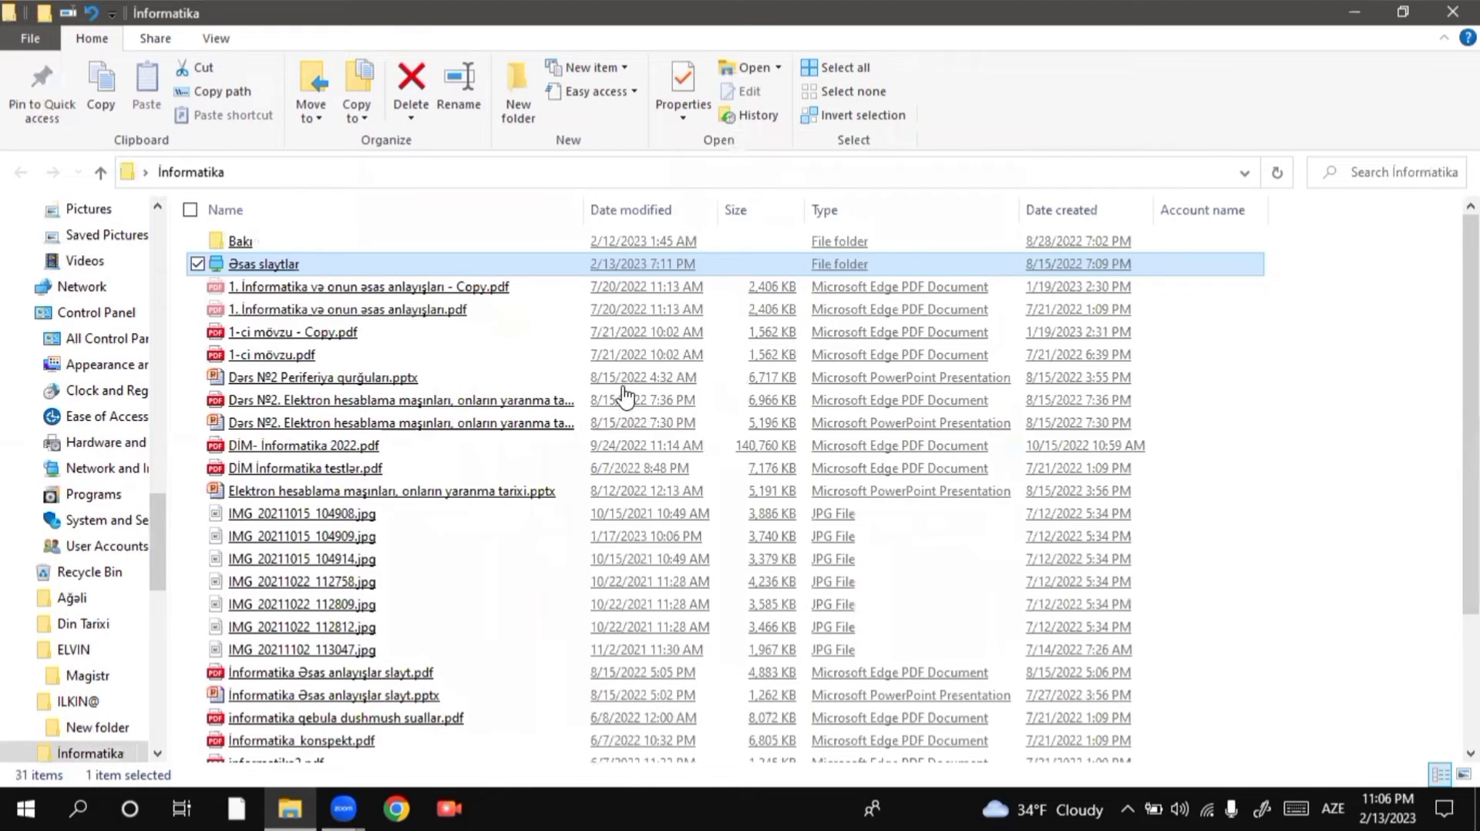
pyautogui.hotkey('alt', 'F4')
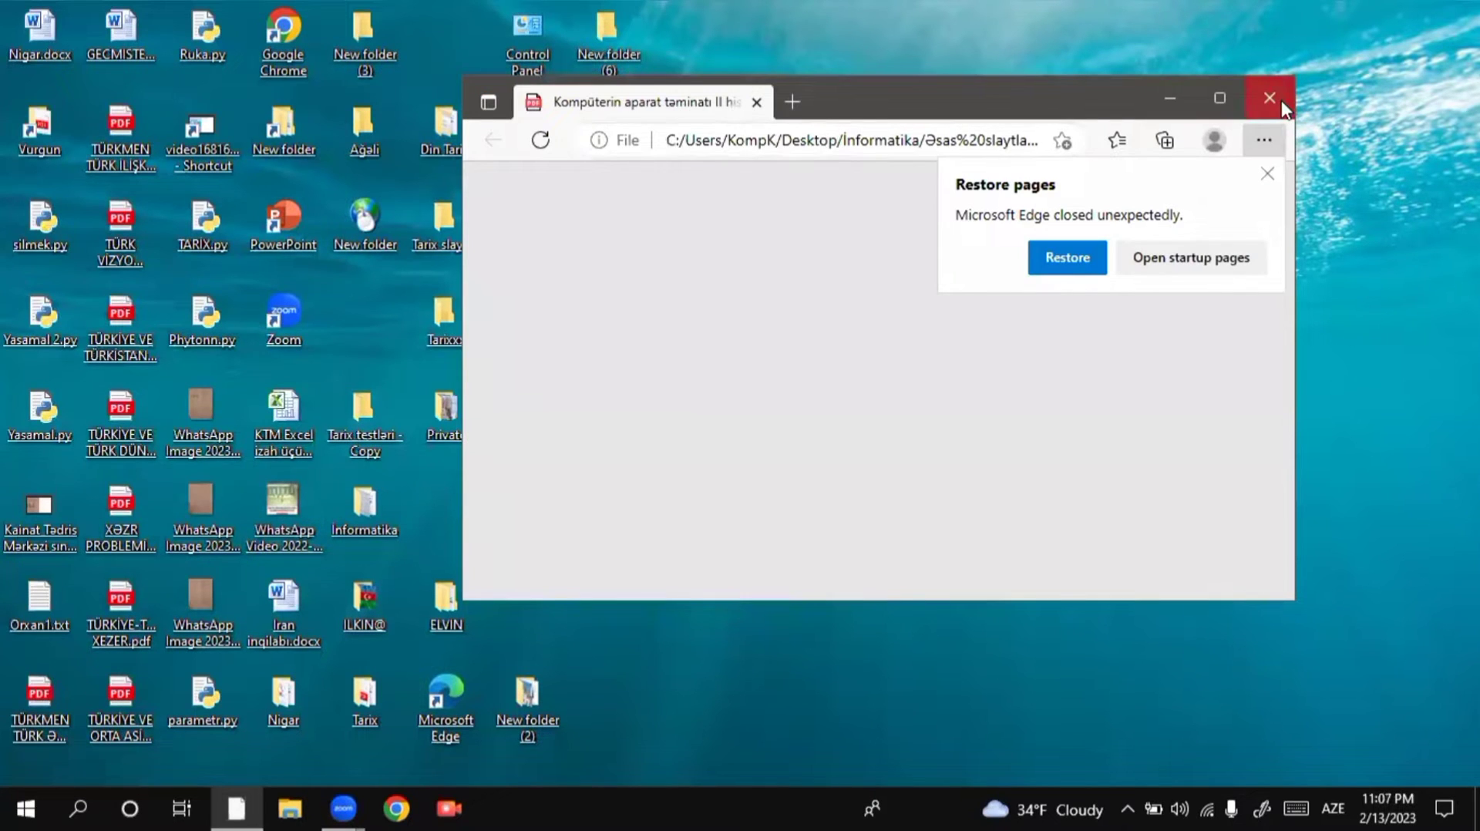
pyautogui.click(1269, 98)
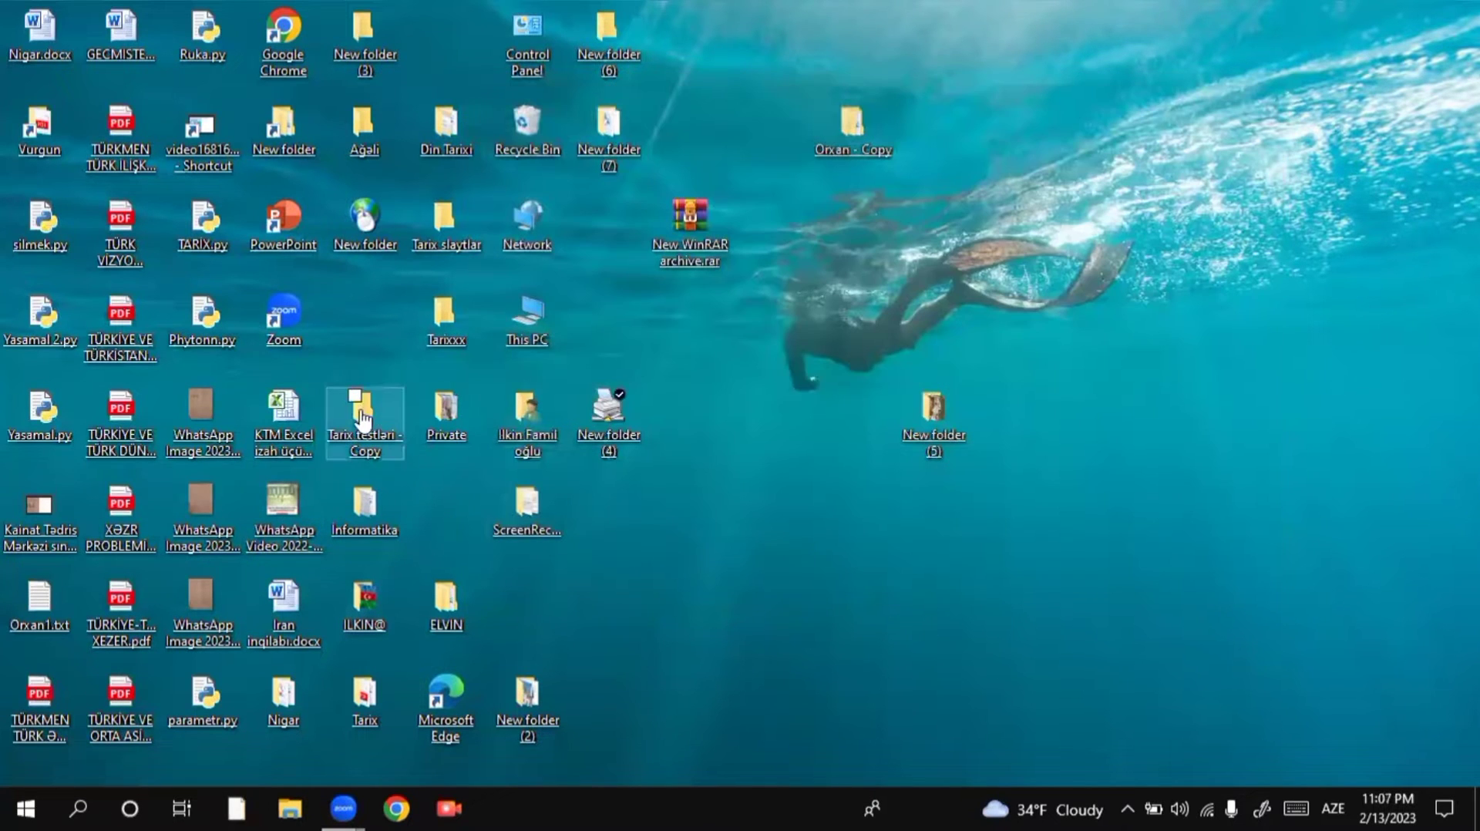
# Open İnformatika from the desktop, and its Bakı subfolder in a separate window
pyautogui.click(377, 530)
pyautogui.doubleClick(376, 531)
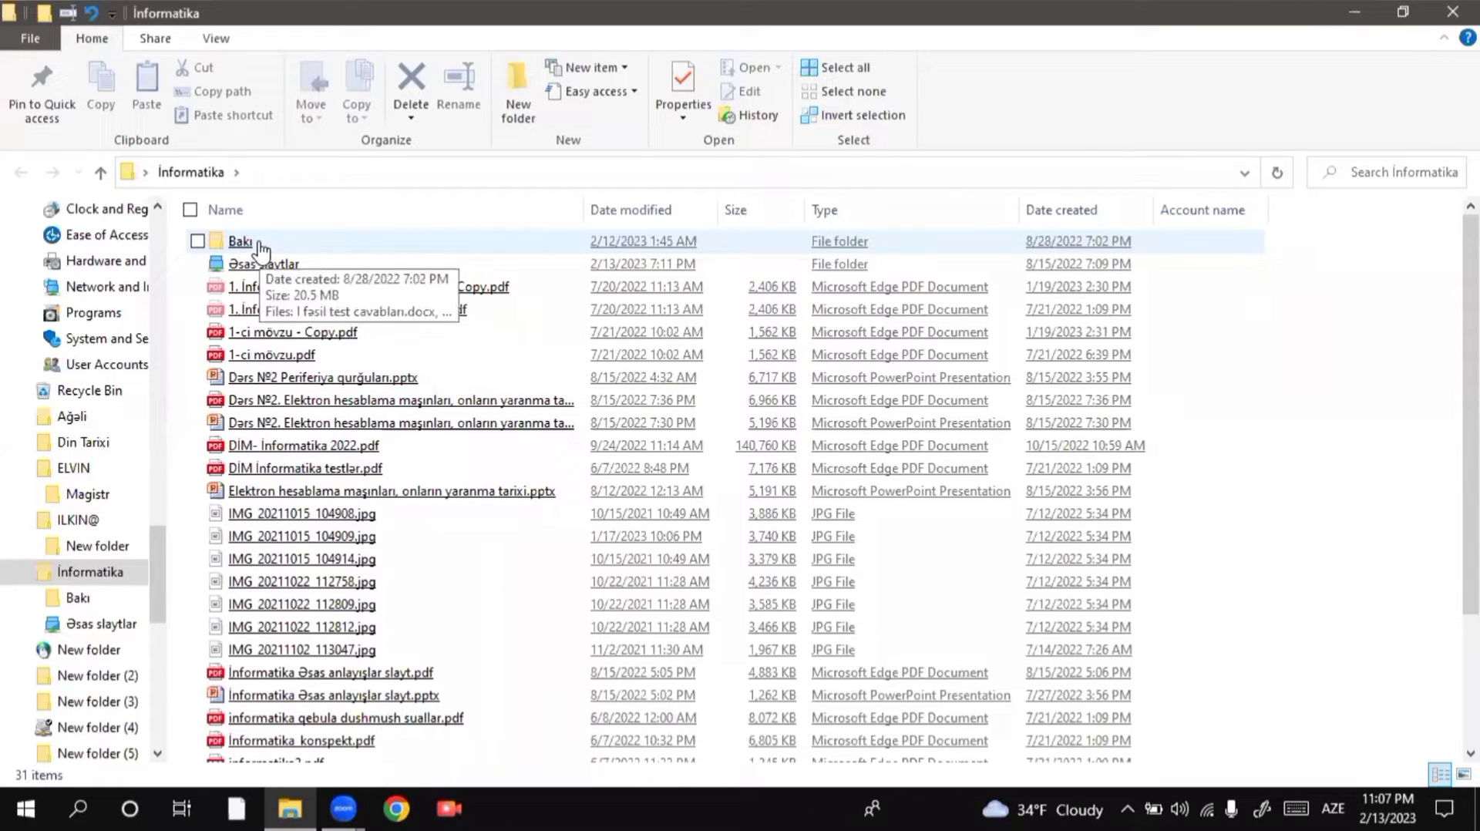
pyautogui.doubleClick(260, 243)
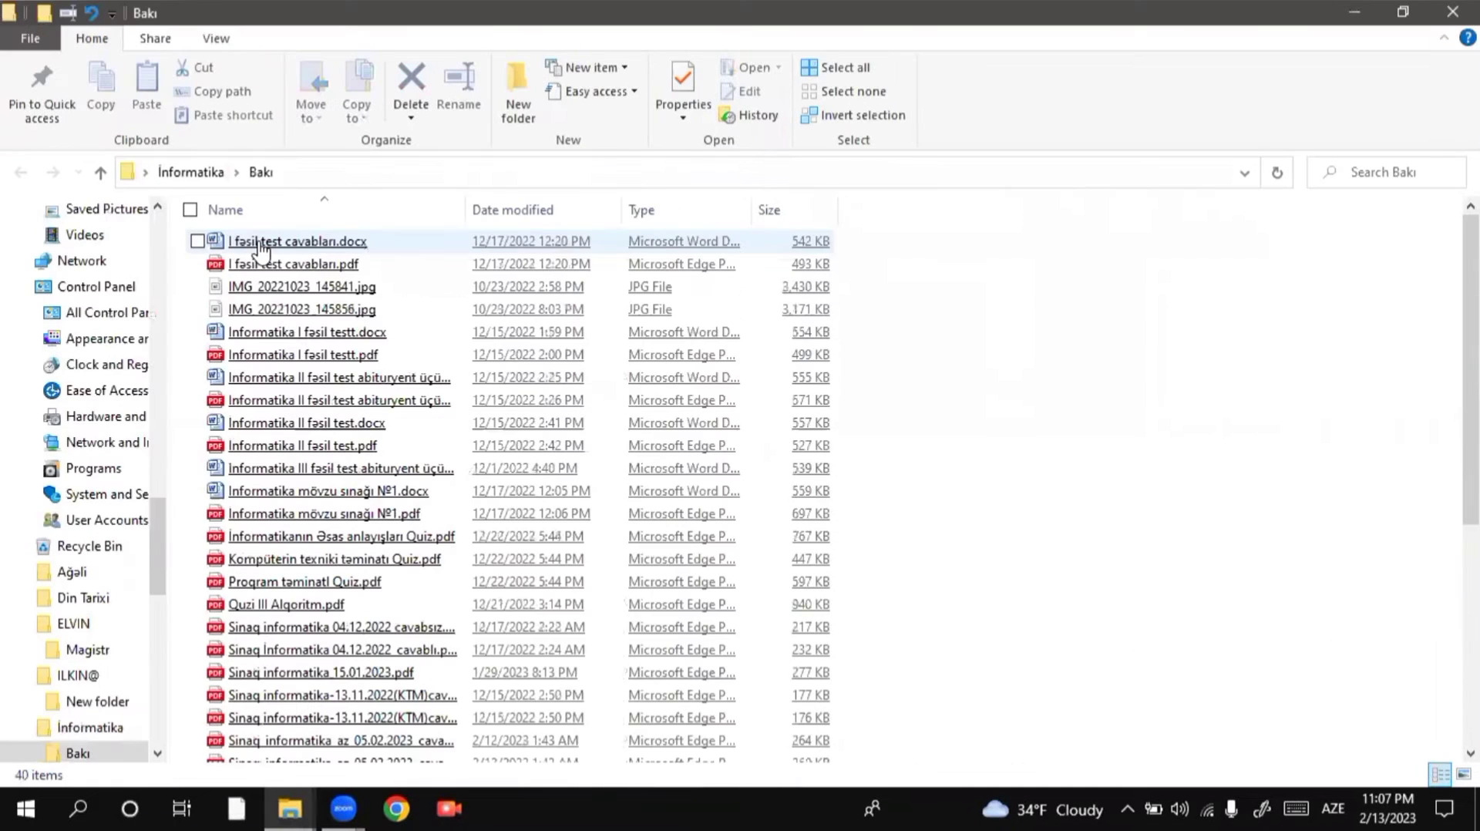
# Change the single-click setting in Folder Options to underline icon titles only when they are pointed at, and apply it
pyautogui.click(13, 32)
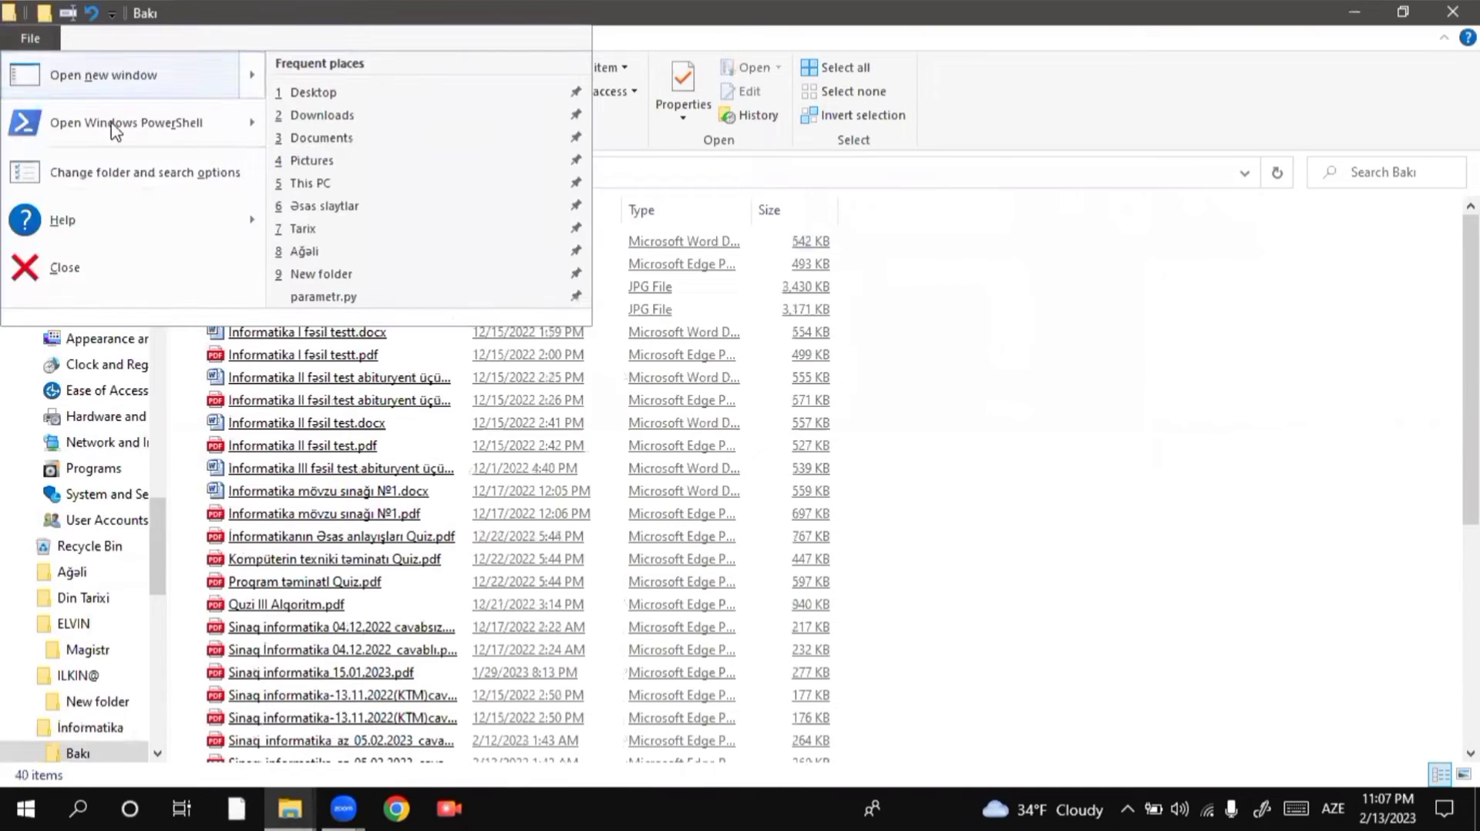
pyautogui.click(149, 172)
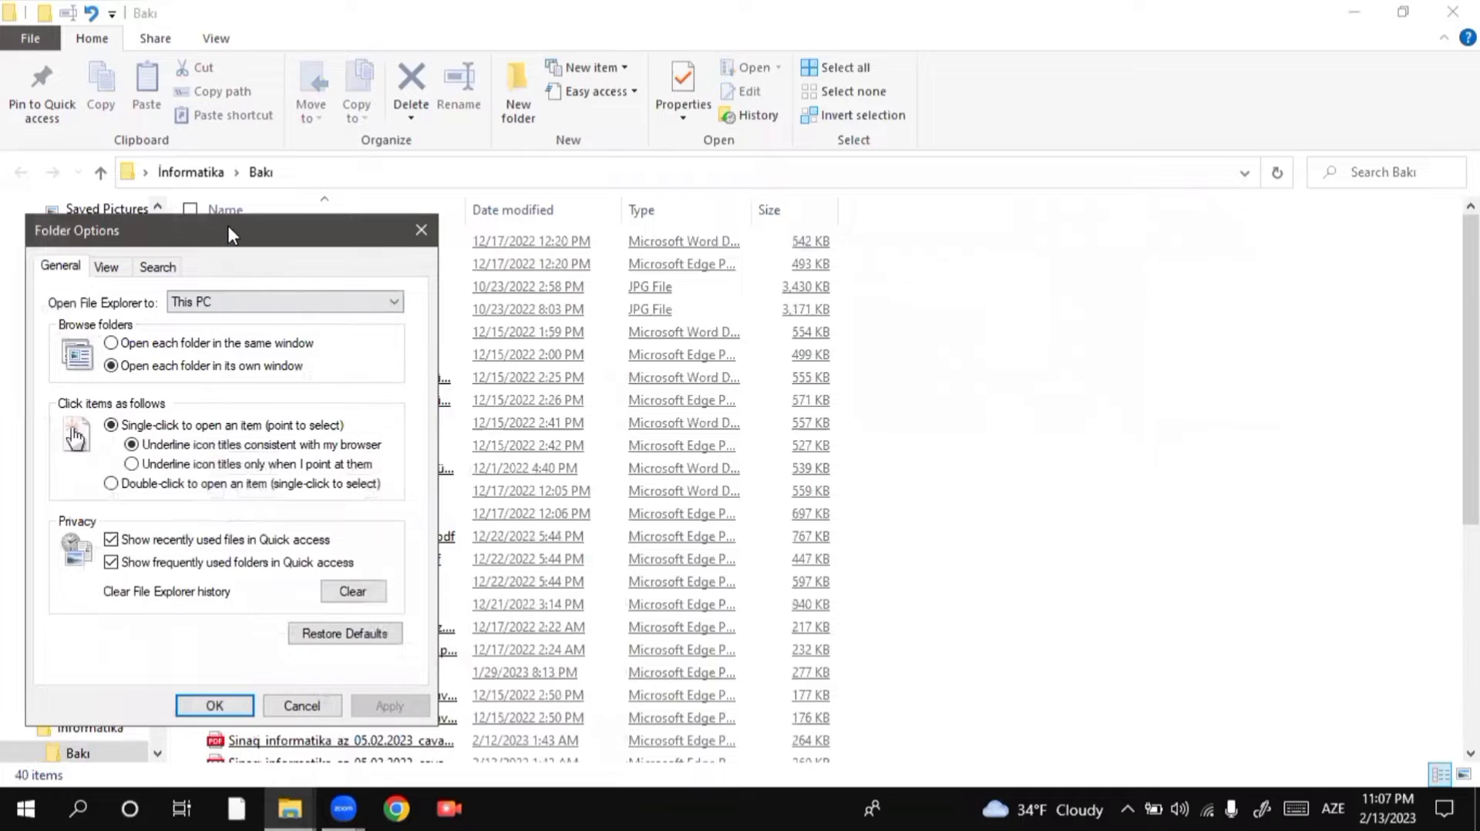
pyautogui.moveTo(228, 225); pyautogui.dragTo(350, 193)
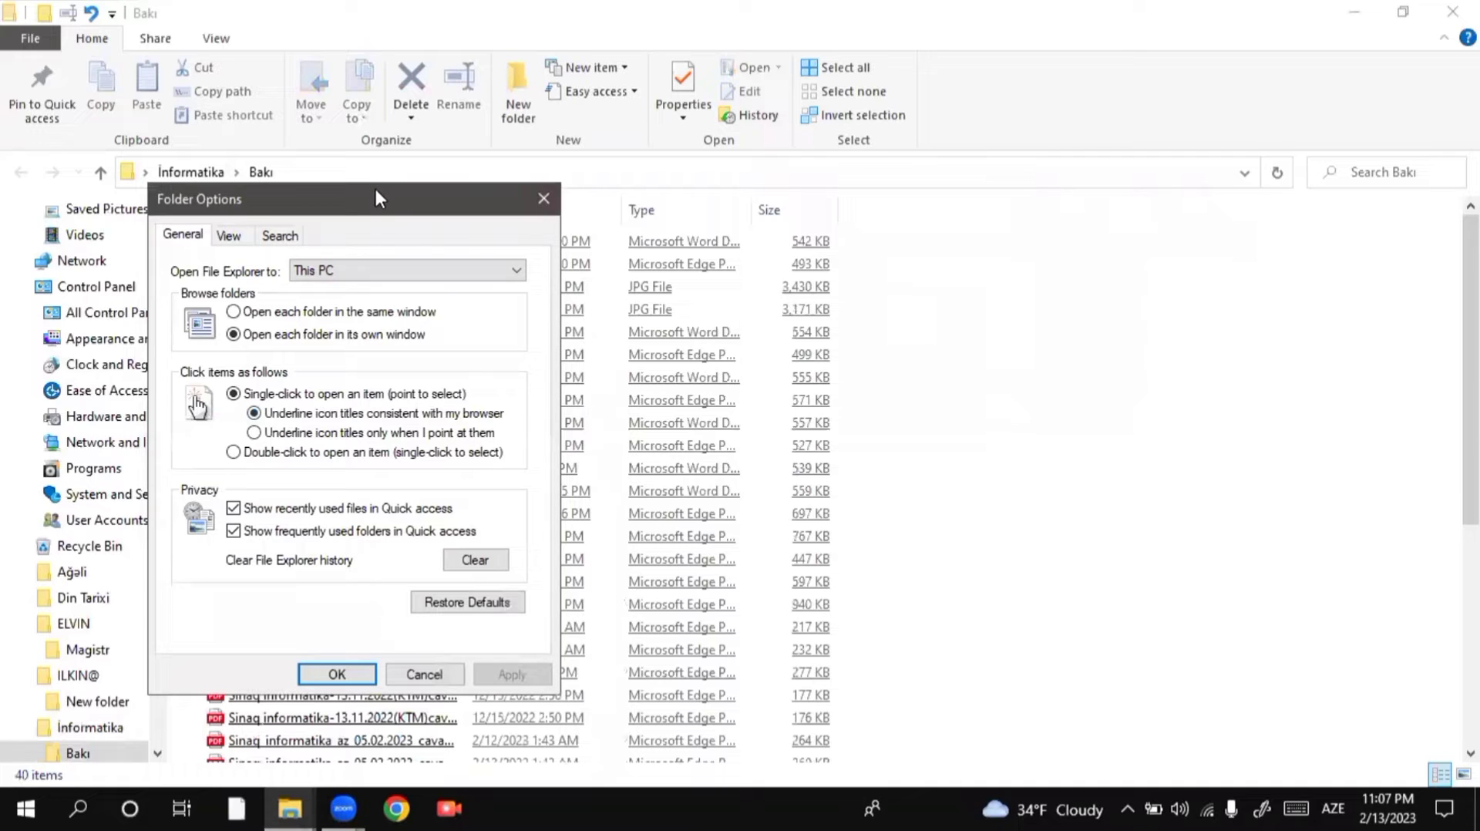
pyautogui.moveTo(373, 187); pyautogui.dragTo(877, 191)
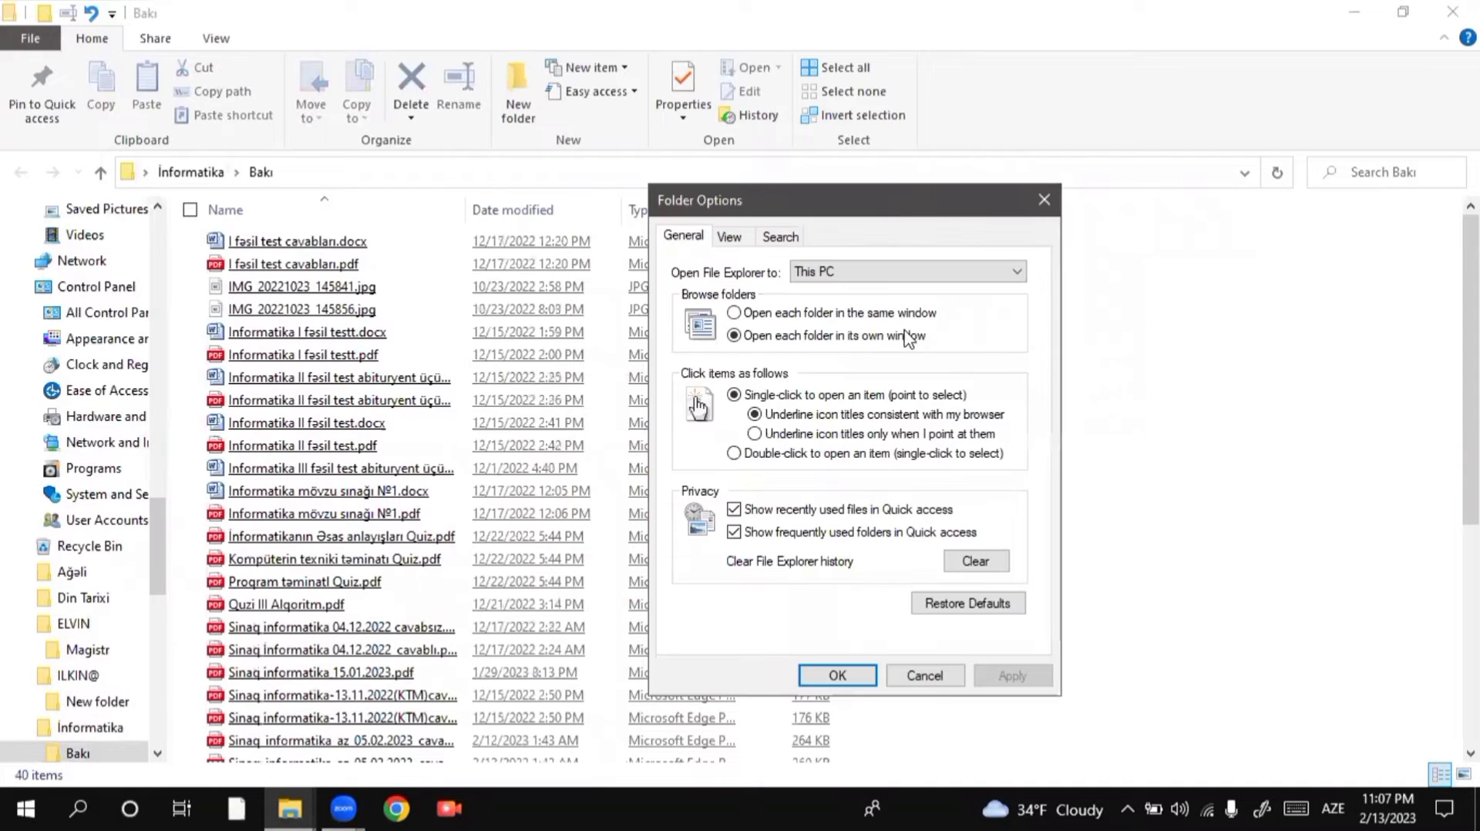
pyautogui.click(771, 435)
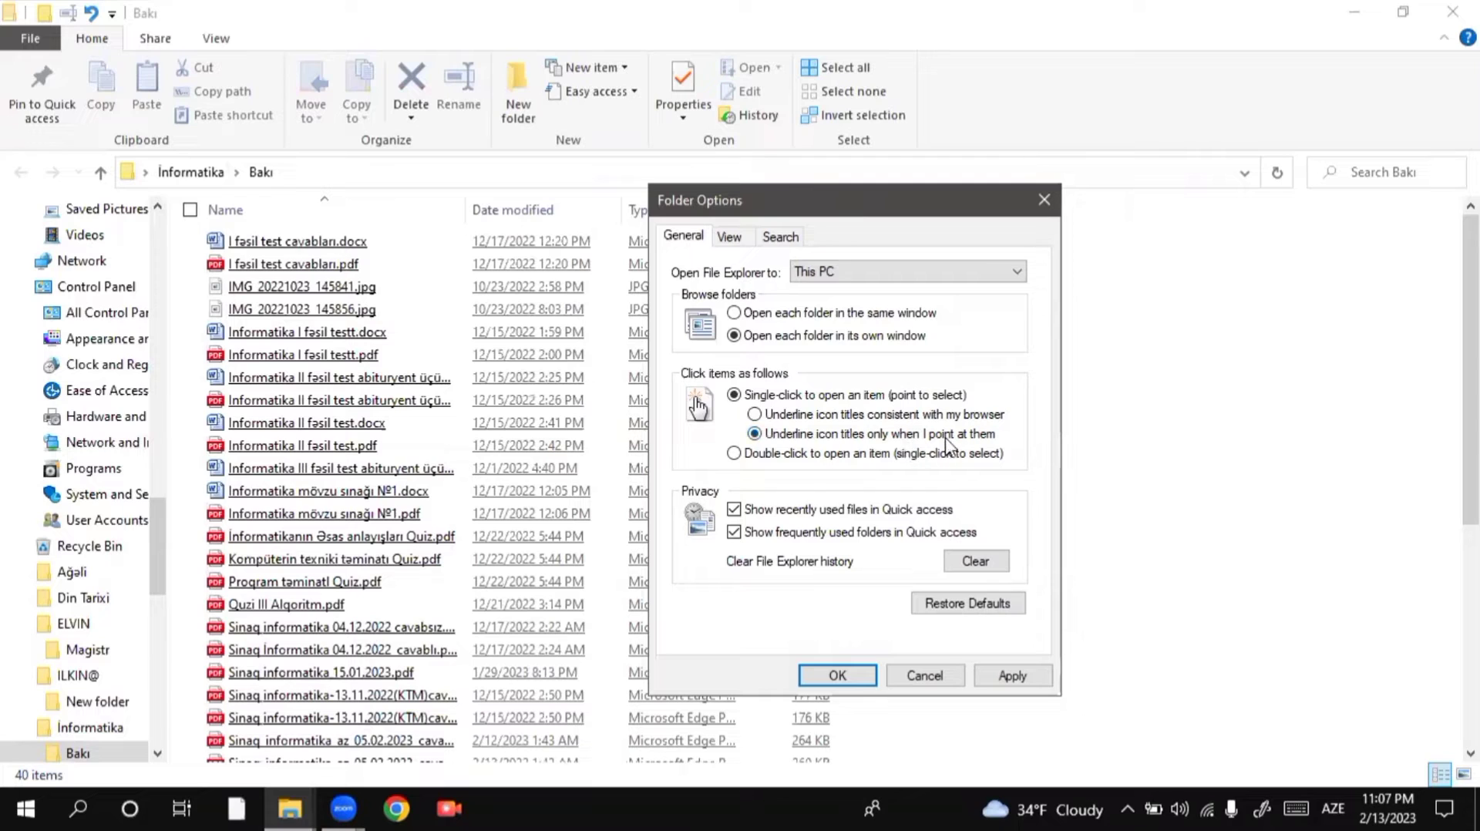
pyautogui.click(1010, 676)
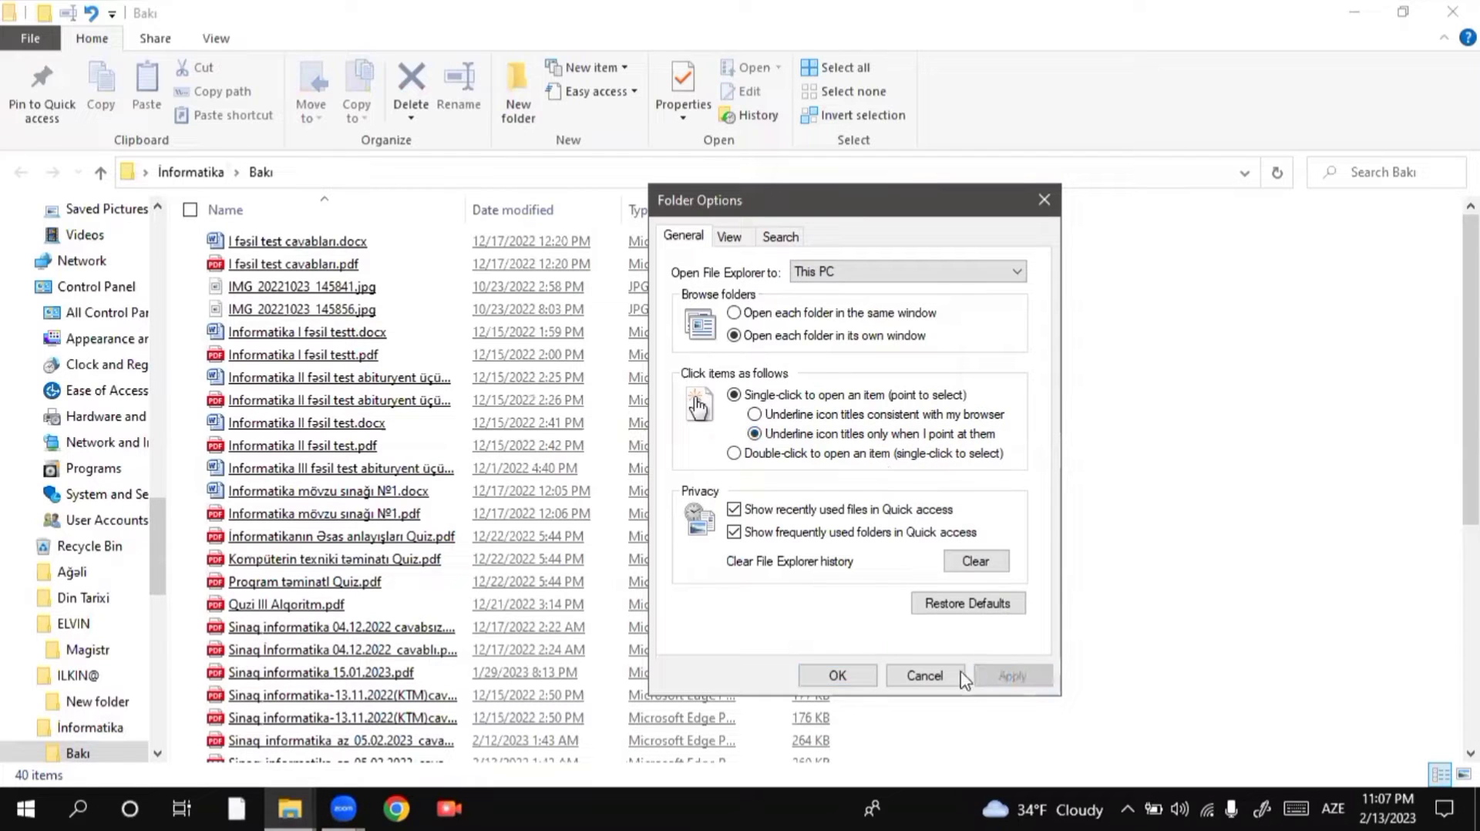
pyautogui.click(871, 680)
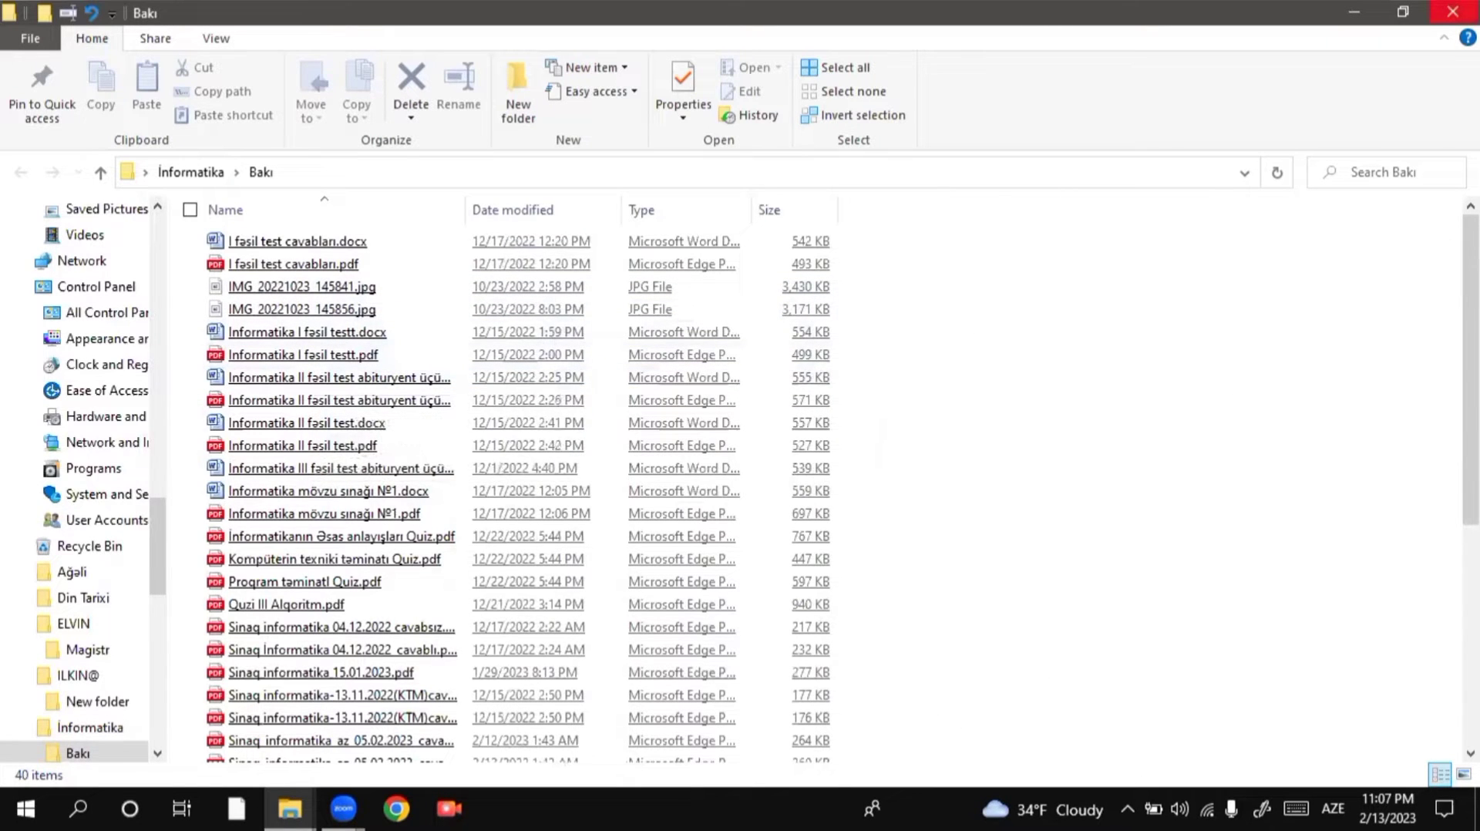
# Close the open folder windows and reopen İnformatika from the desktop
pyautogui.hotkey('alt', 'Up')
pyautogui.click(1452, 11)
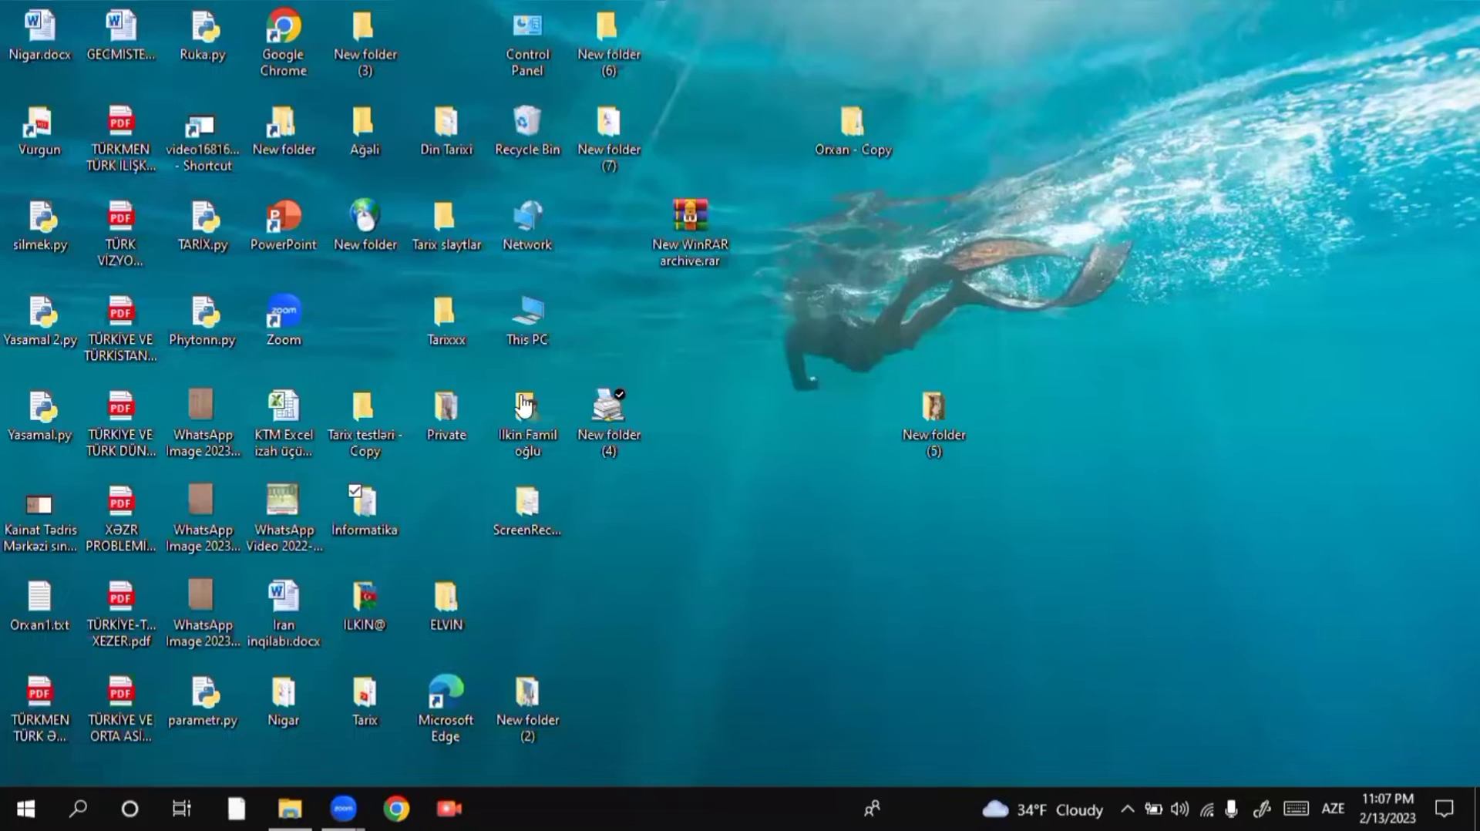
pyautogui.doubleClick(383, 527)
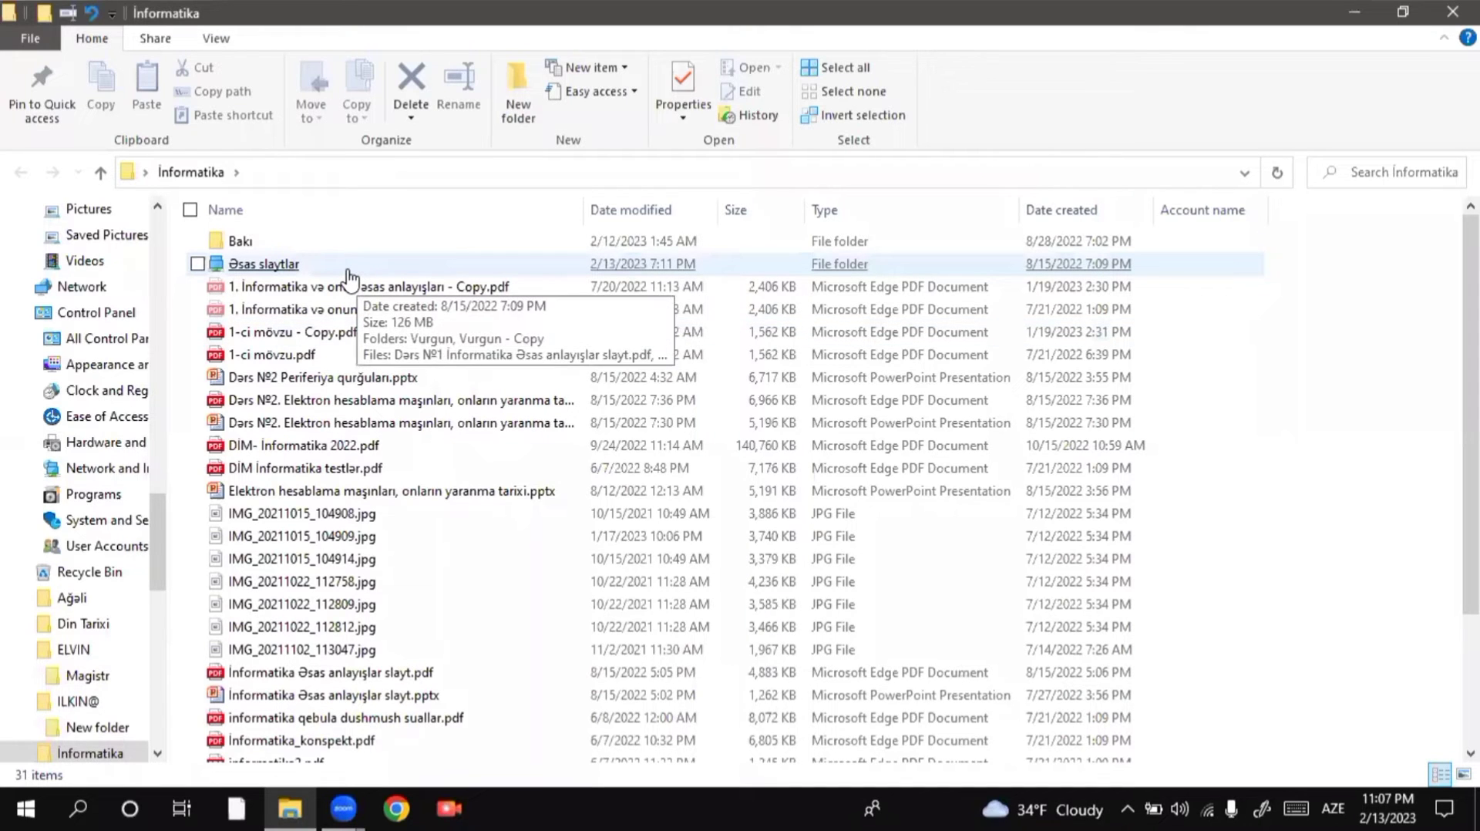
# Review the general Folder Options from the İnformatika window, and return to the desktop
pyautogui.click(17, 43)
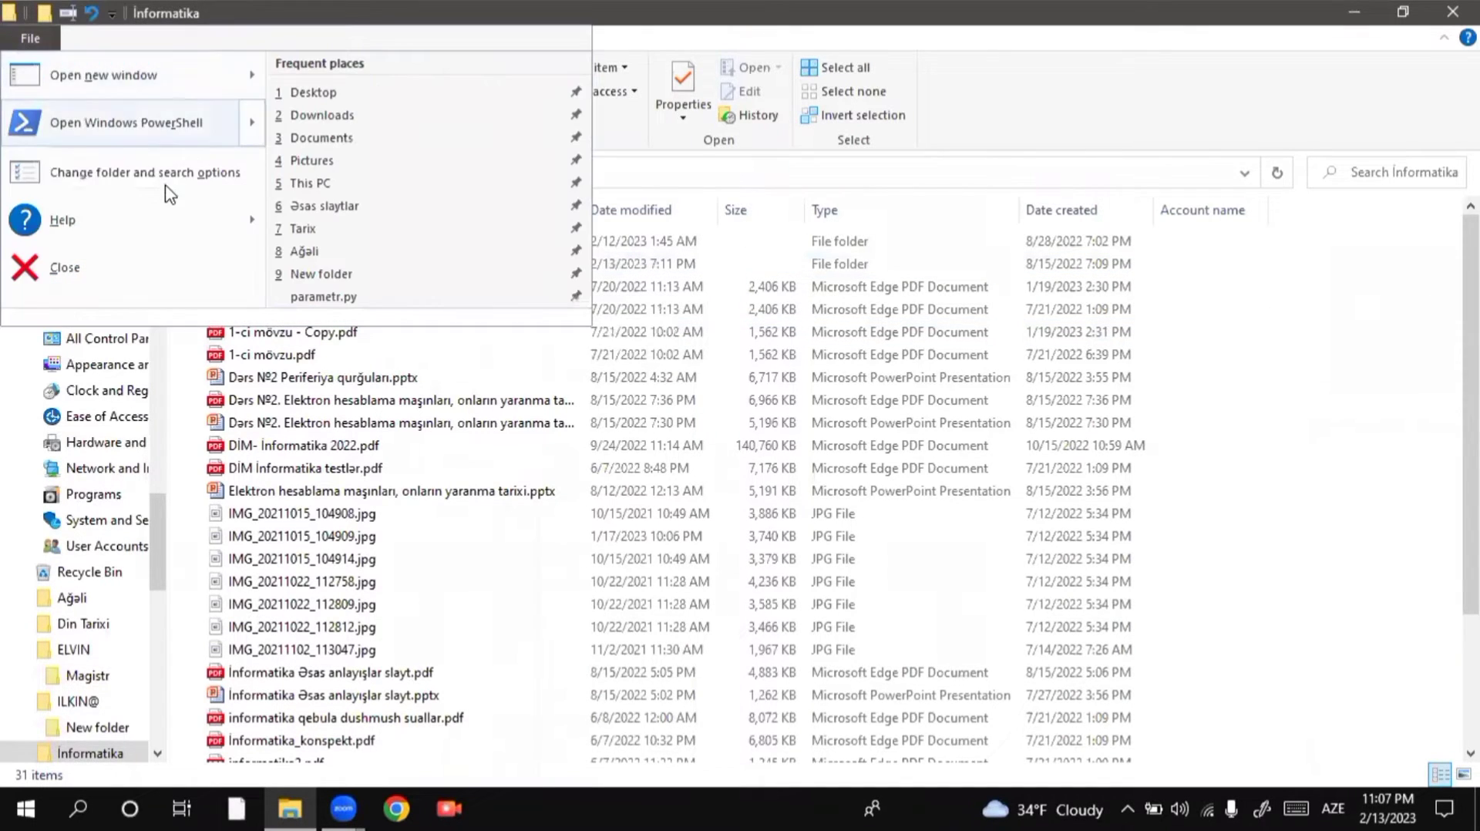
pyautogui.click(165, 185)
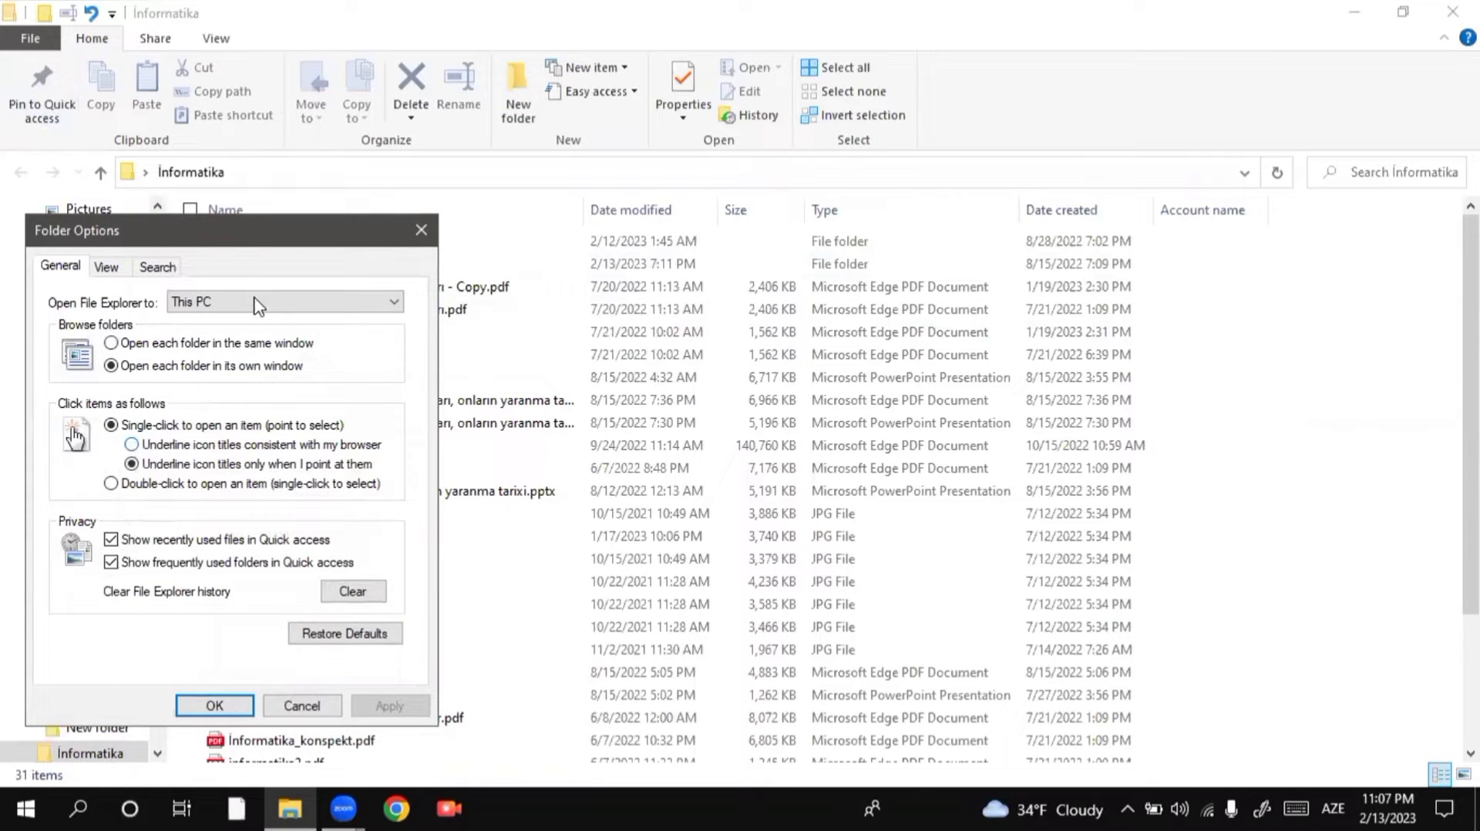
pyautogui.moveTo(224, 228); pyautogui.dragTo(465, 159)
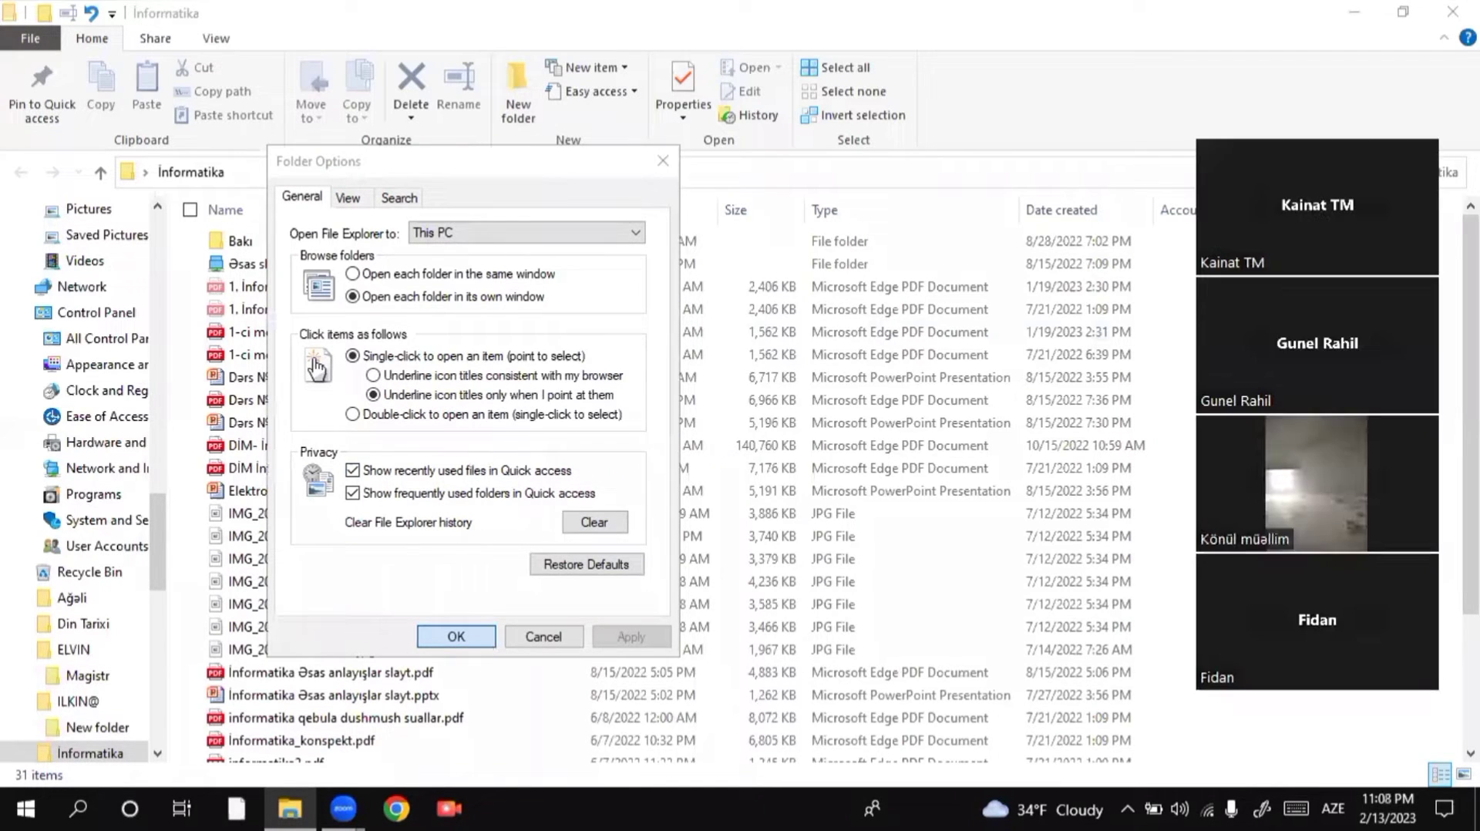
pyautogui.press('super+d')
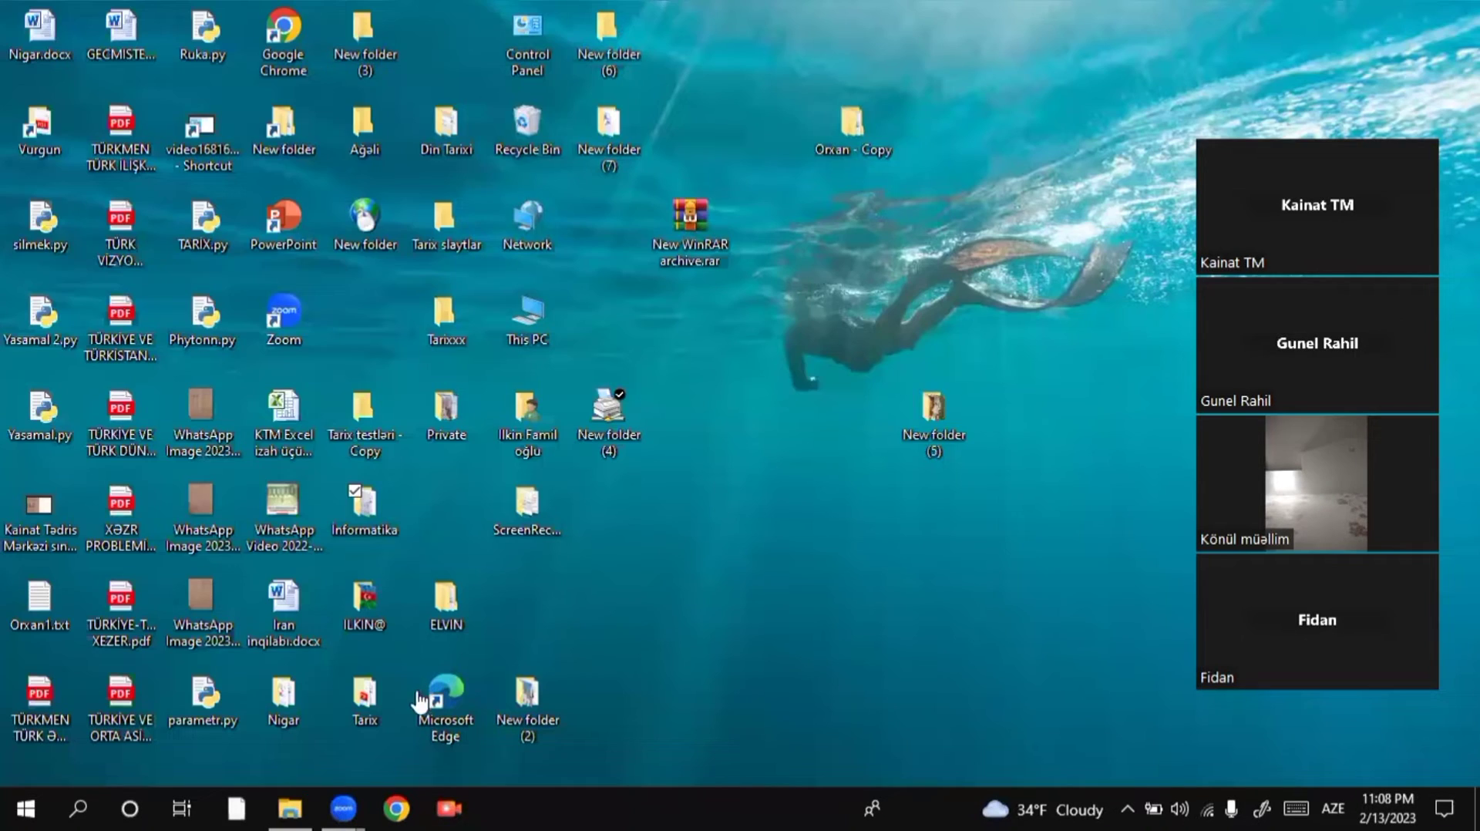
# Open File Explorer at This PC, review the privacy settings in its Folder Options, and close the dialog
pyautogui.click(302, 805)
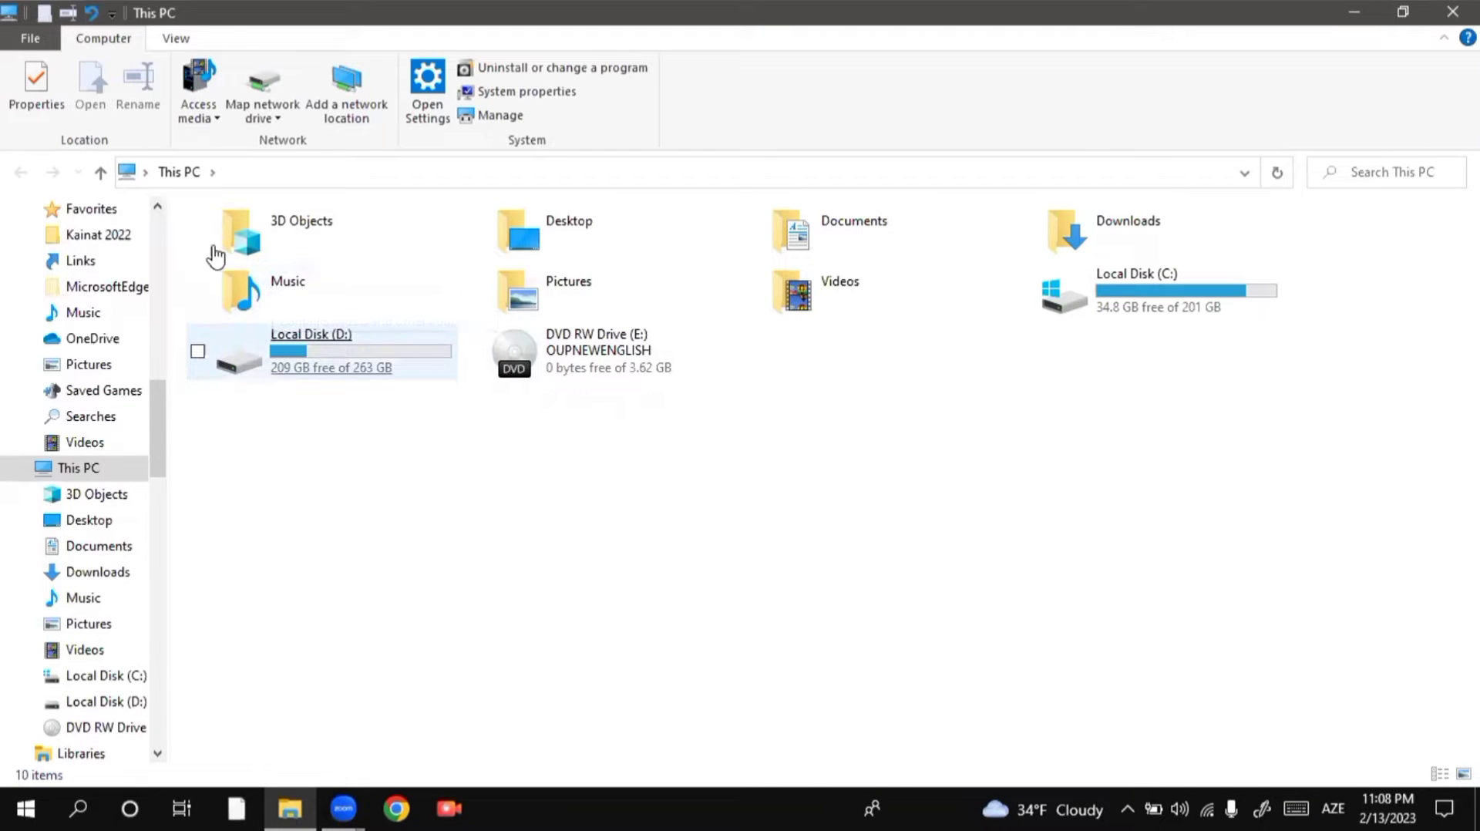
pyautogui.click(31, 38)
pyautogui.click(77, 174)
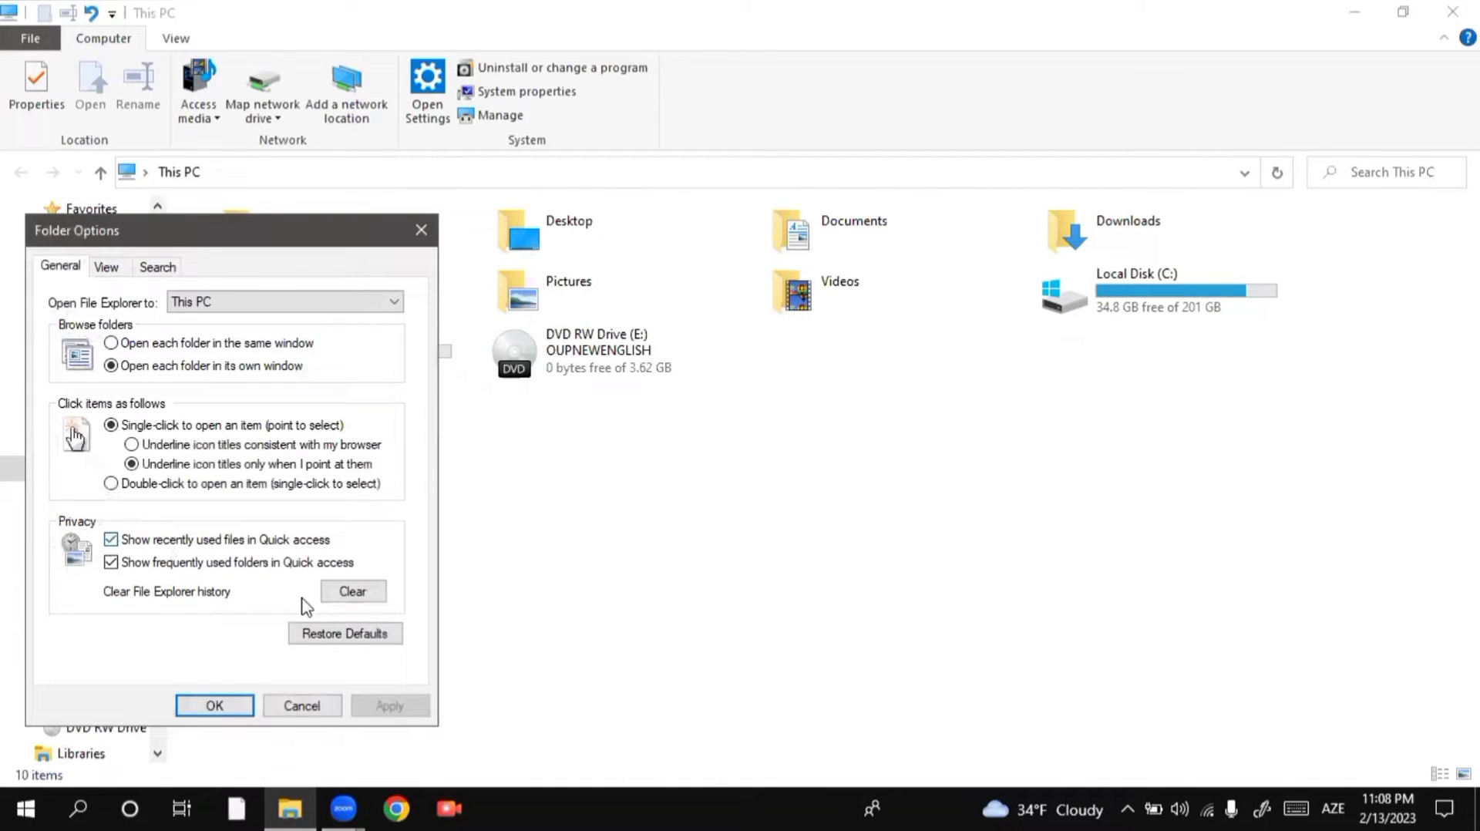
pyautogui.click(219, 705)
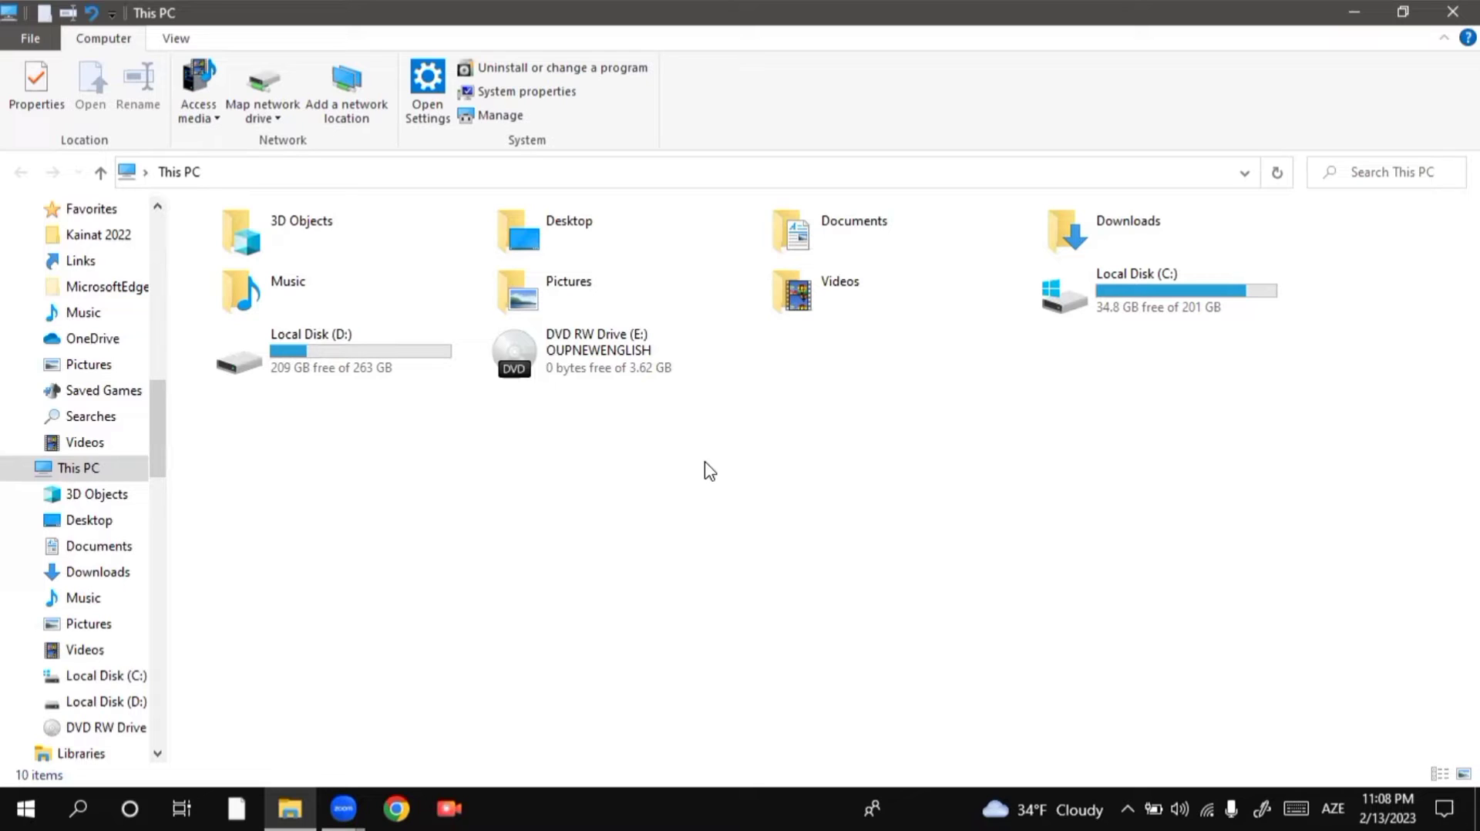
# Set File Explorer to open to Quick access in the Folder Options and apply the change
pyautogui.click(34, 36)
pyautogui.click(238, 171)
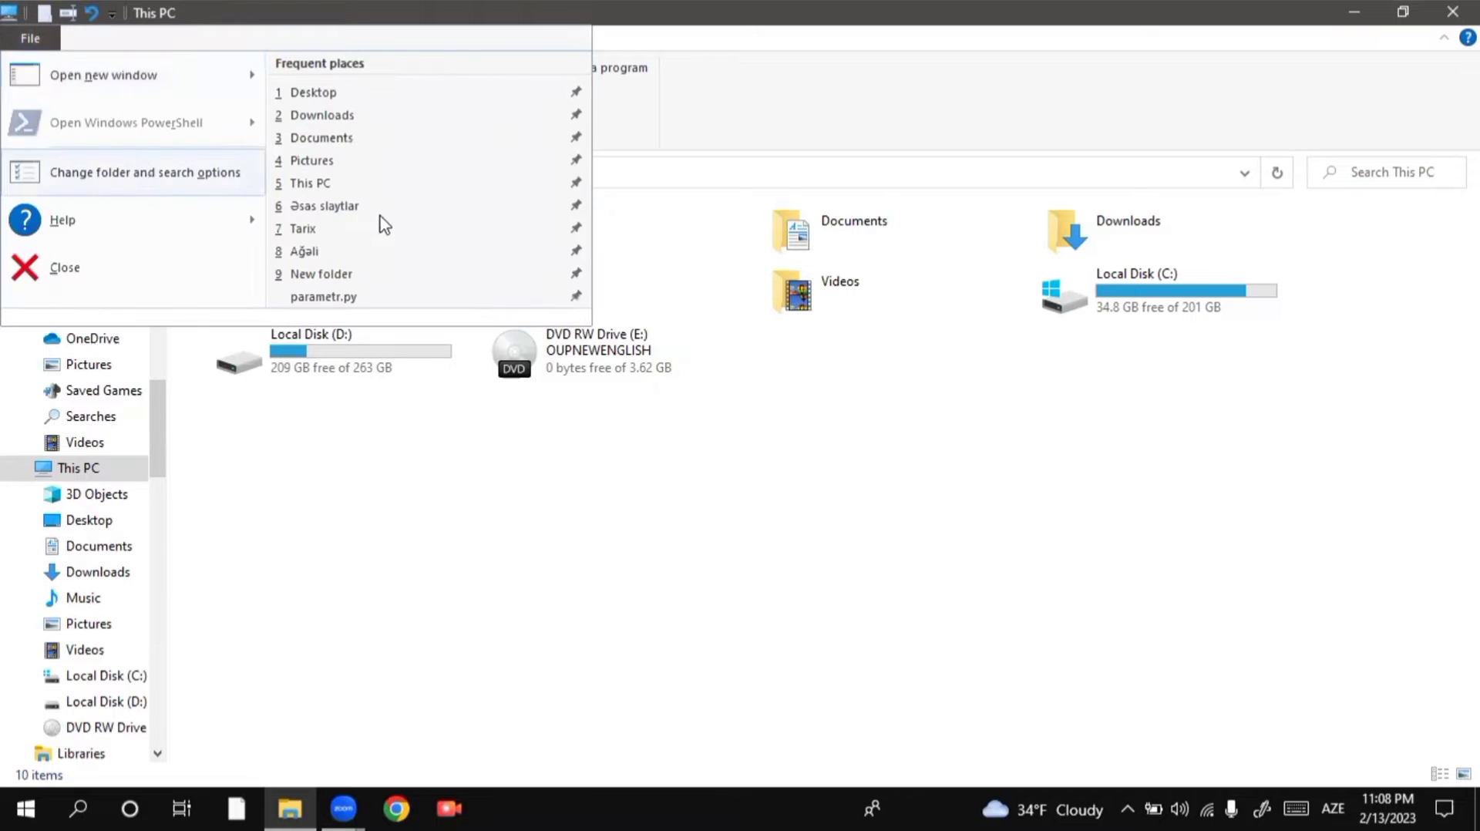
pyautogui.click(395, 305)
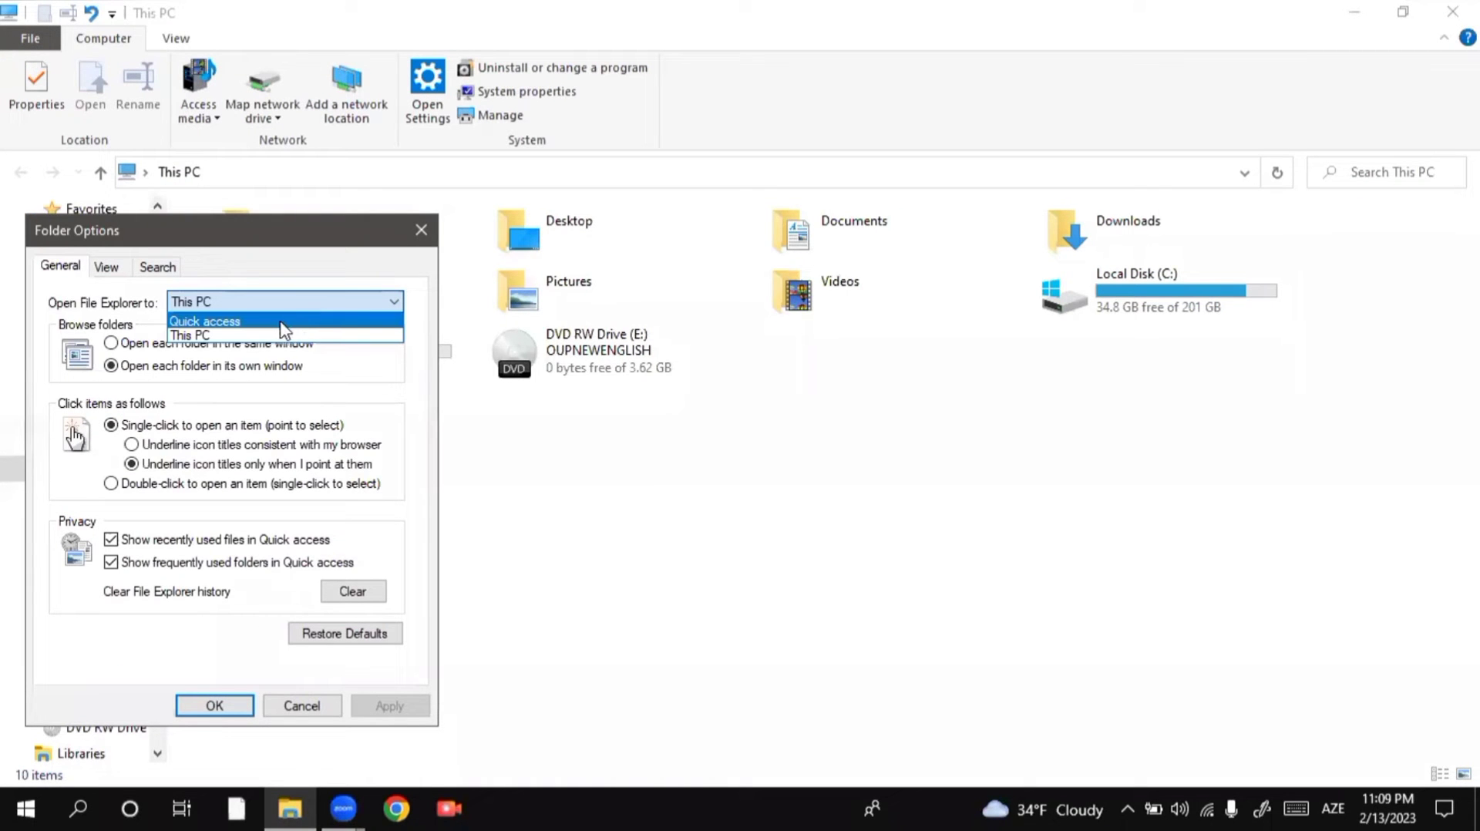
pyautogui.click(270, 325)
pyautogui.click(391, 705)
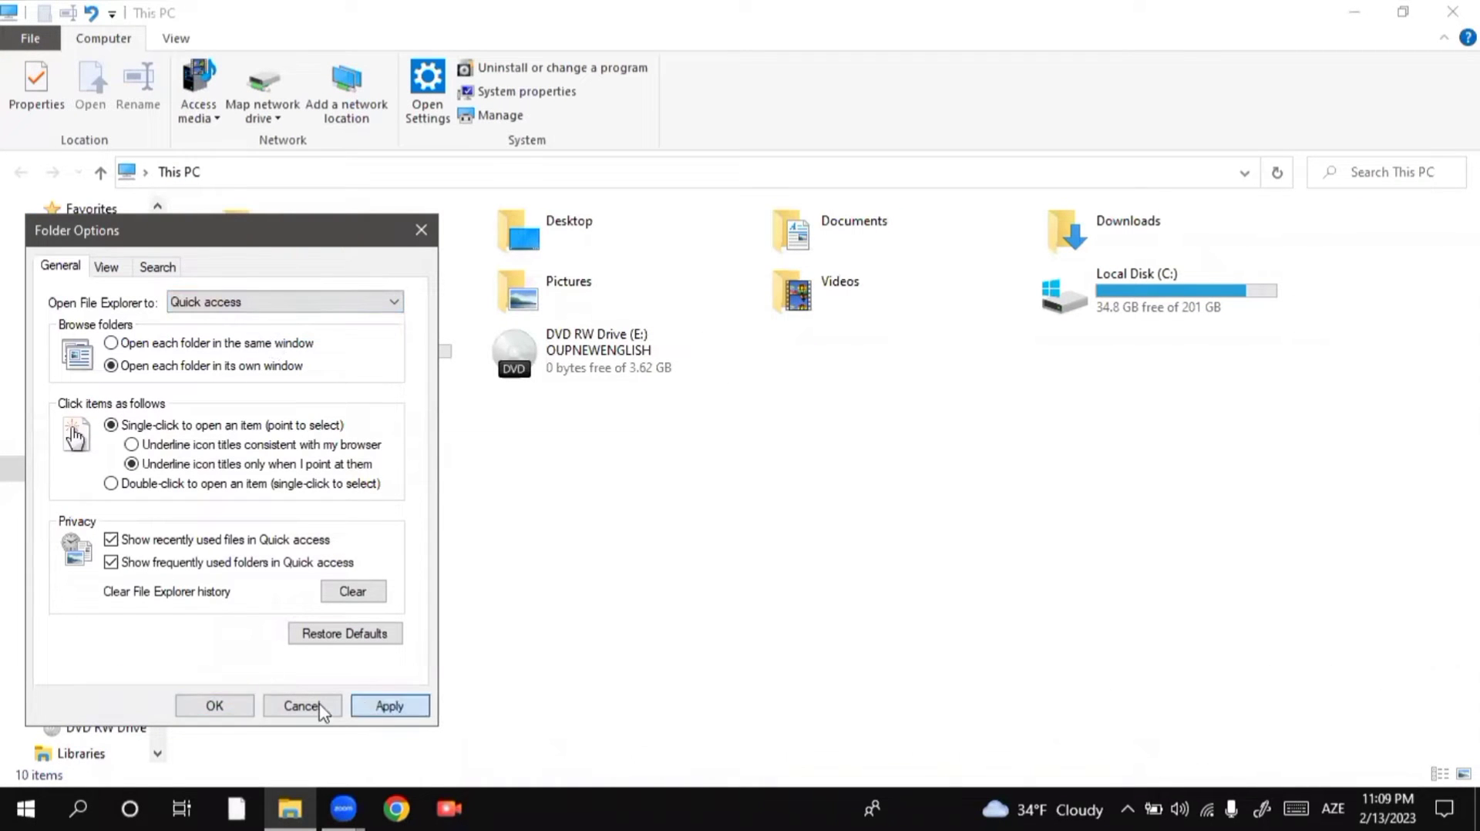
pyautogui.click(216, 705)
# Leave the This PC window, open File Explorer again, and look through the folders and recent files in Quick access
pyautogui.click(1354, 12)
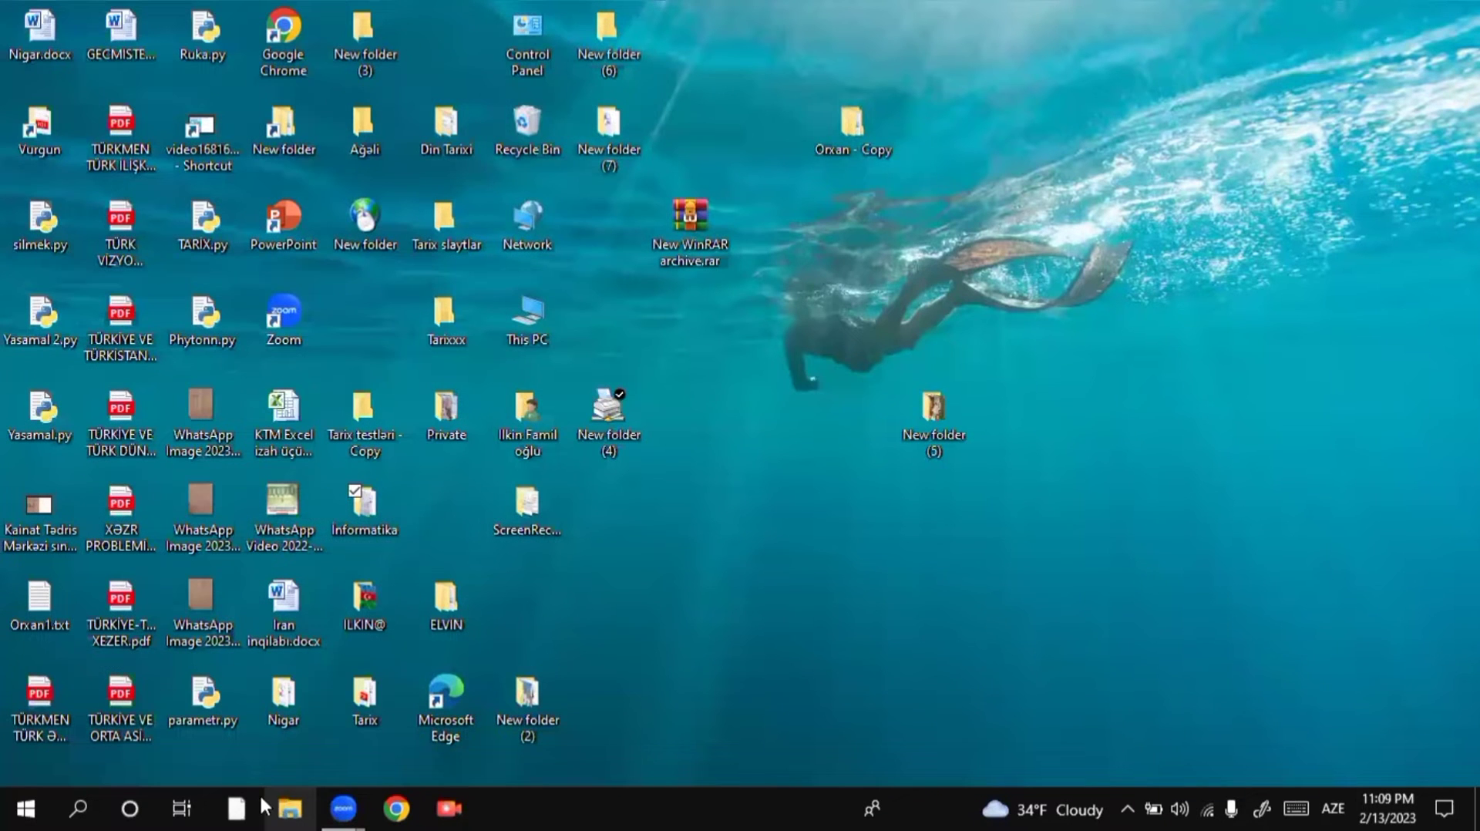
pyautogui.click(290, 806)
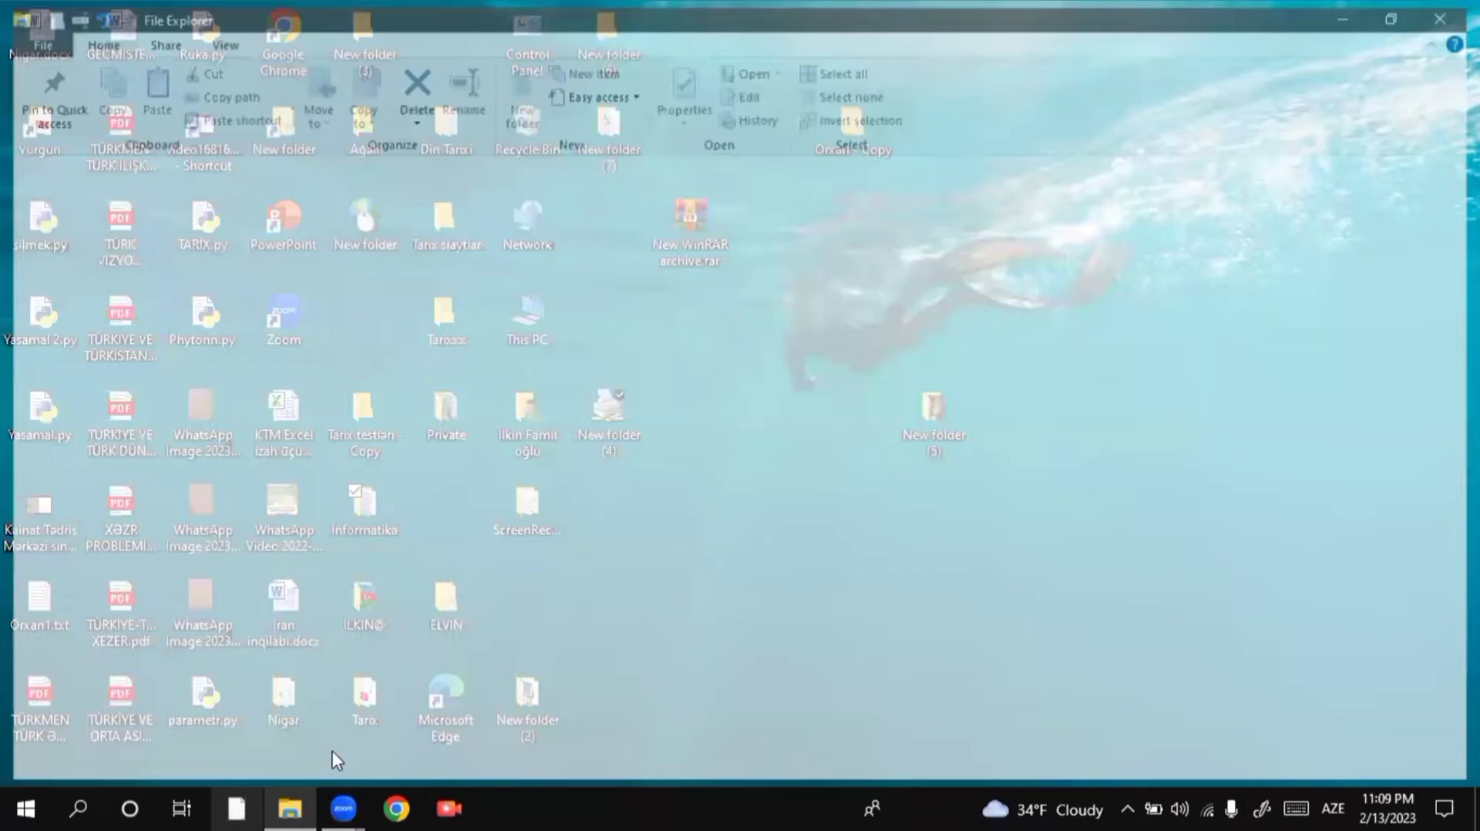
pyautogui.moveTo(339, 801)
pyautogui.scroll(-3, 304, 293)
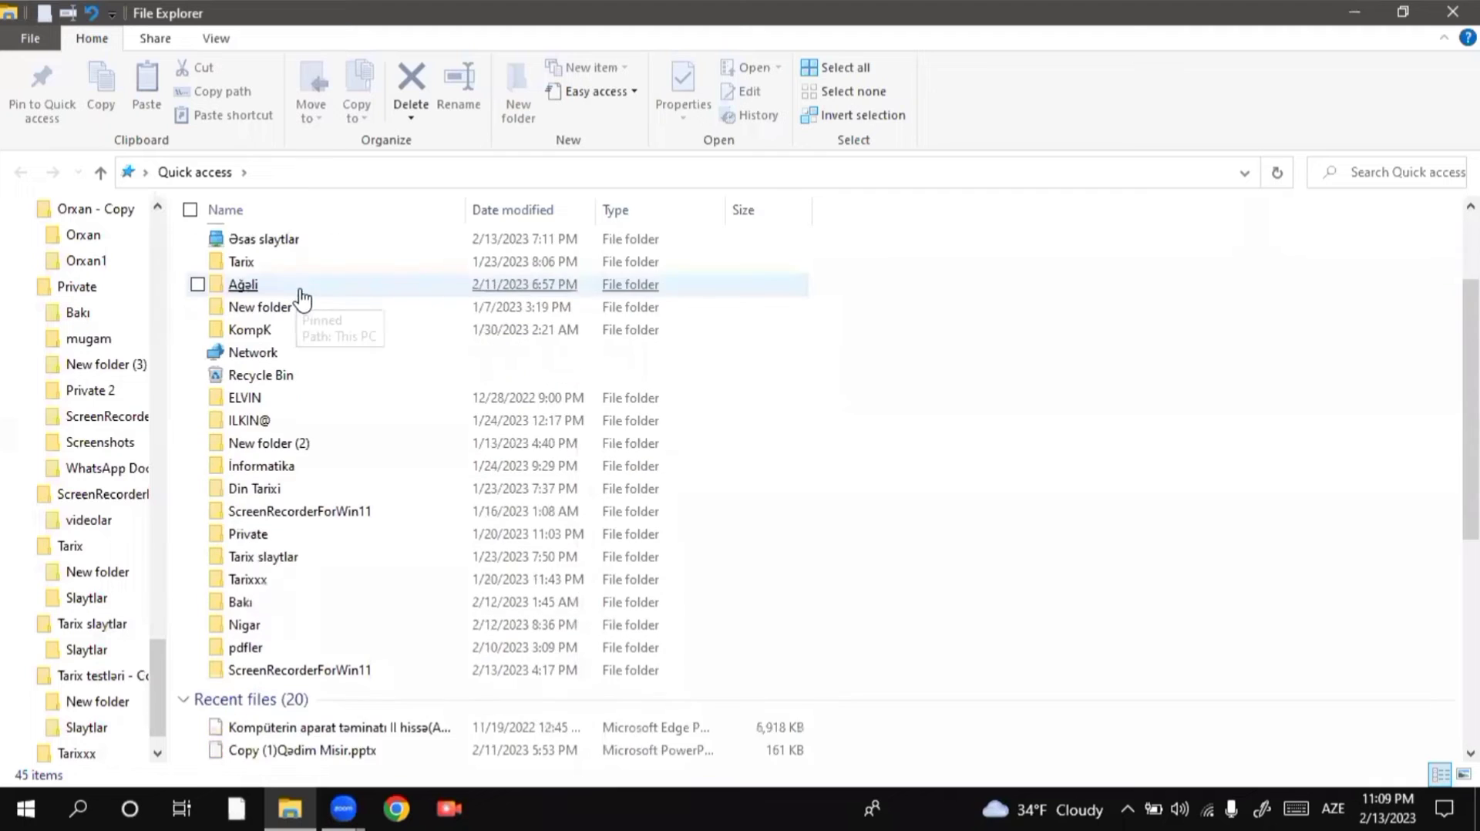
pyautogui.scroll(-3, 306, 309)
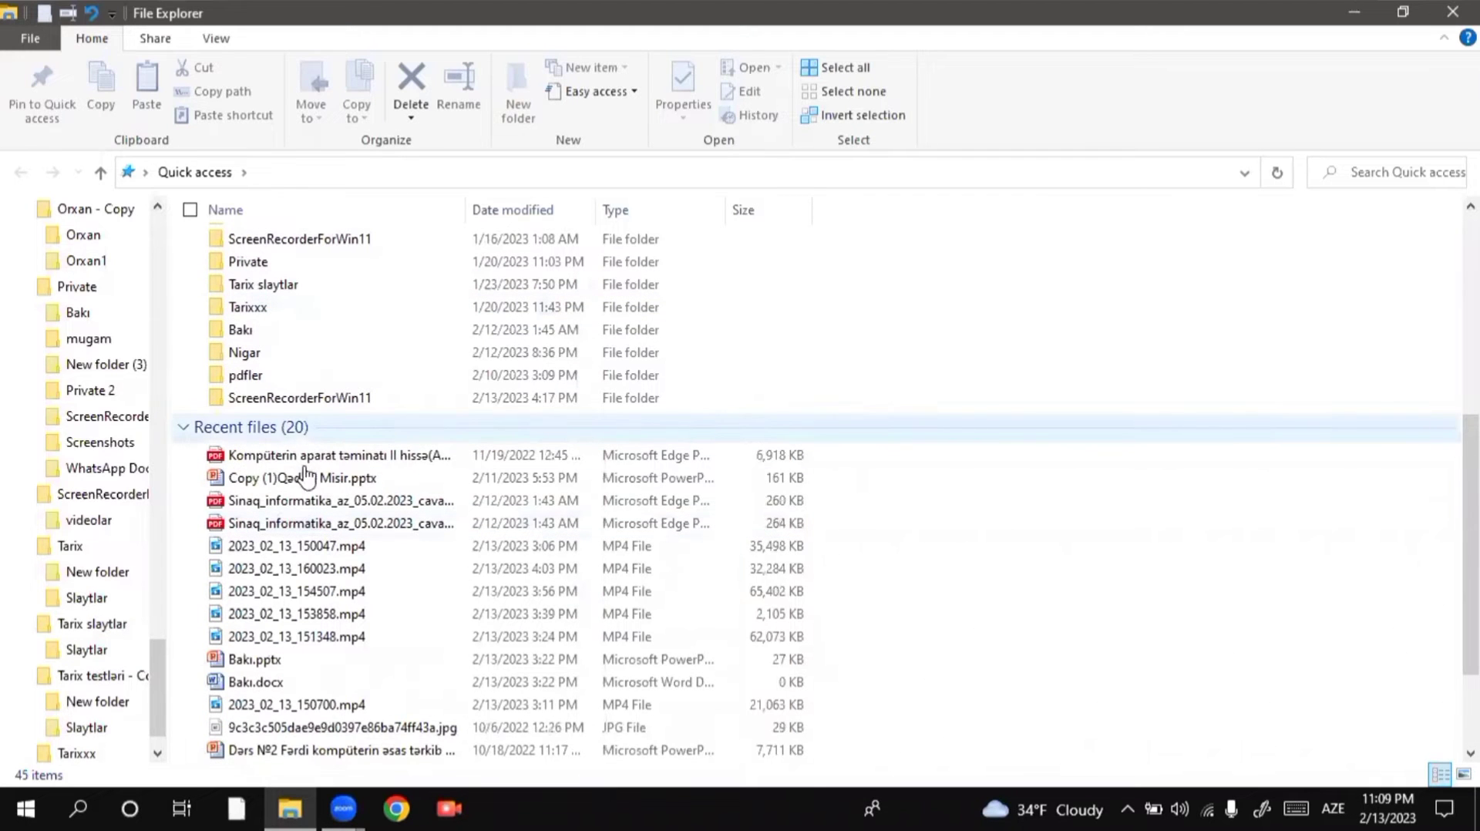
# Compare the privacy settings in Folder Options with the Quick access lists, and close the dialog
pyautogui.click(27, 45)
pyautogui.click(125, 173)
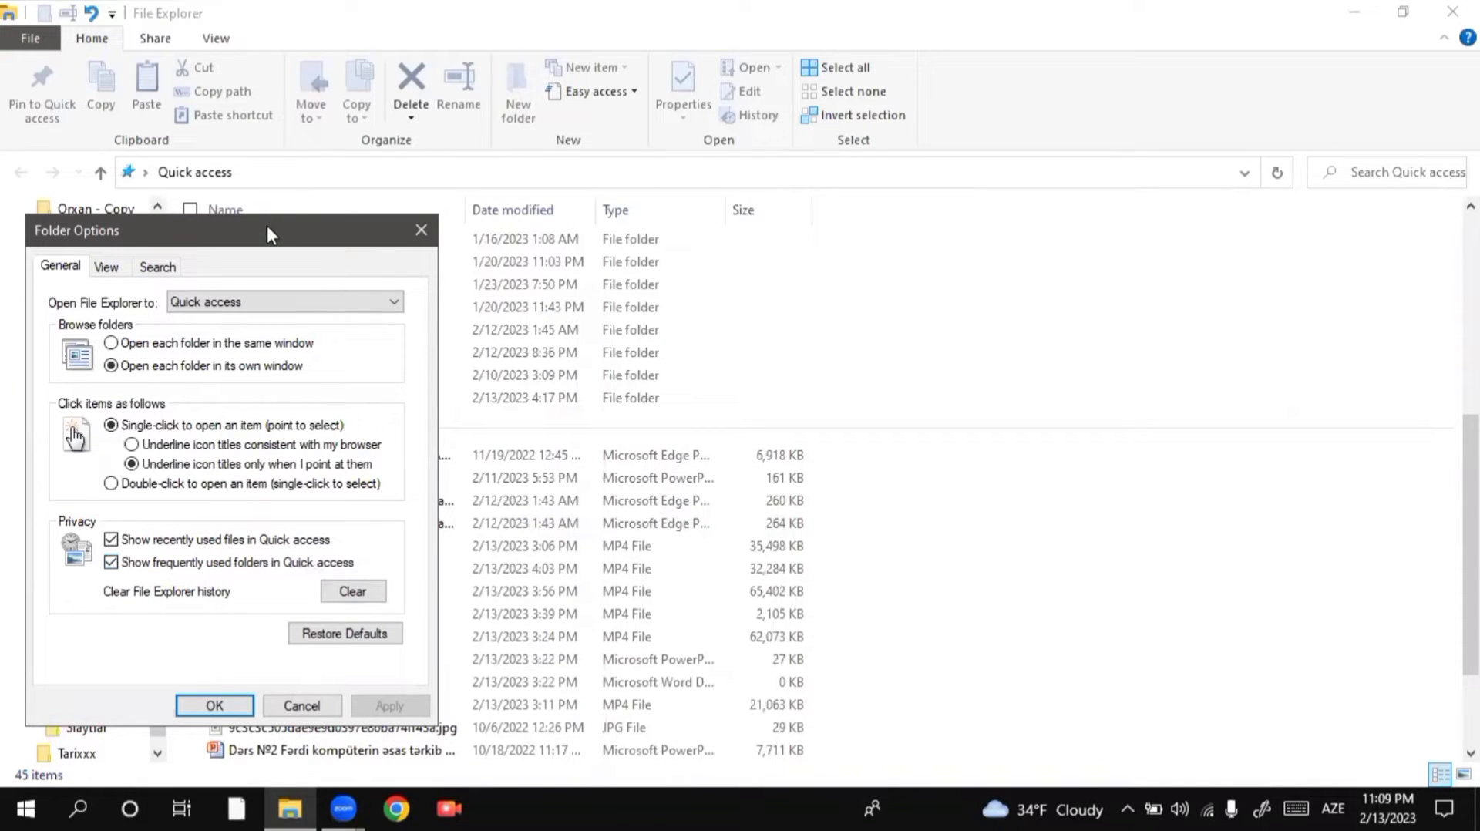
pyautogui.moveTo(266, 225); pyautogui.dragTo(902, 215)
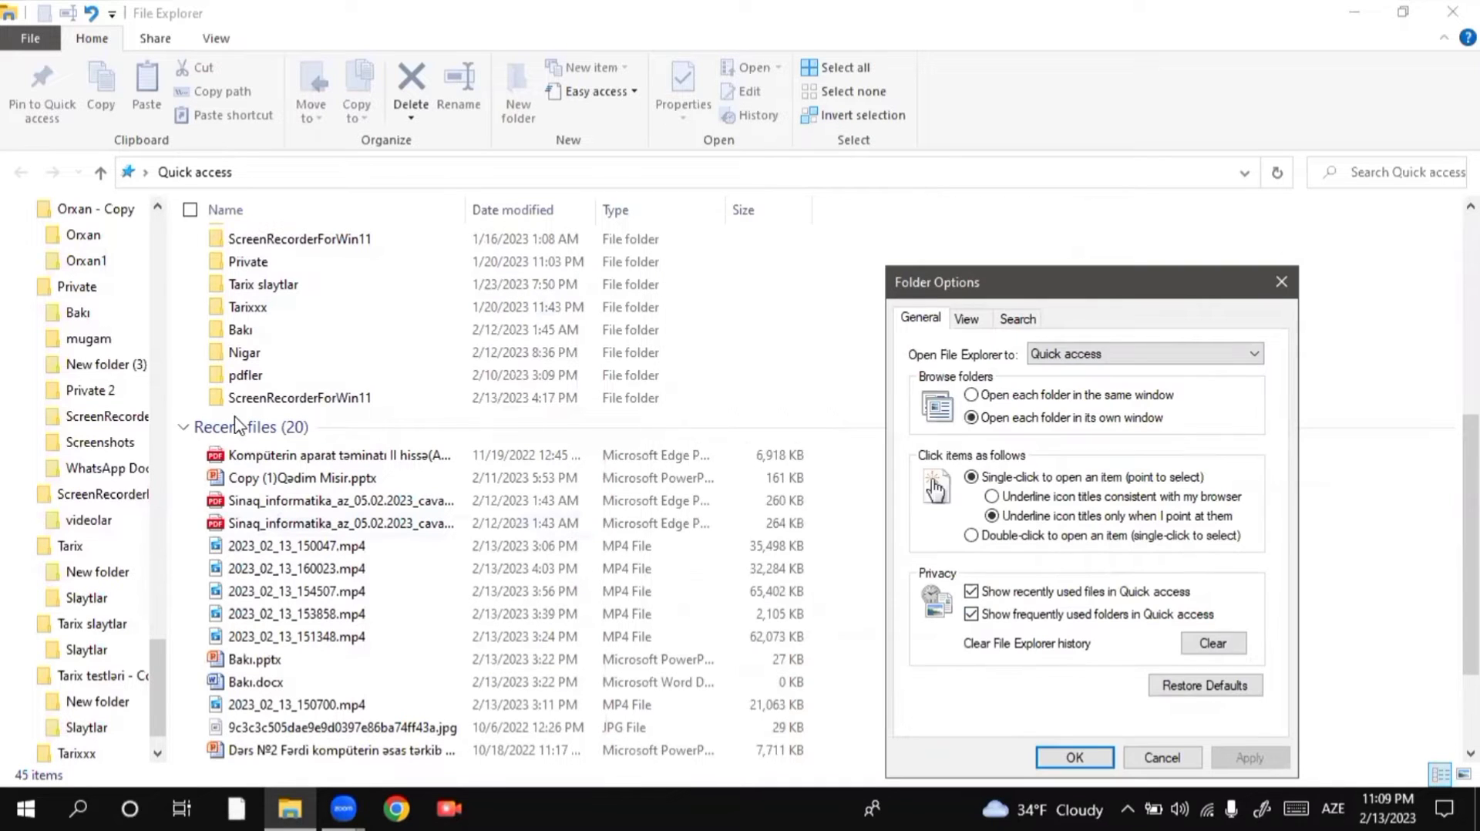
pyautogui.click(1282, 285)
pyautogui.scroll(6, 284, 528)
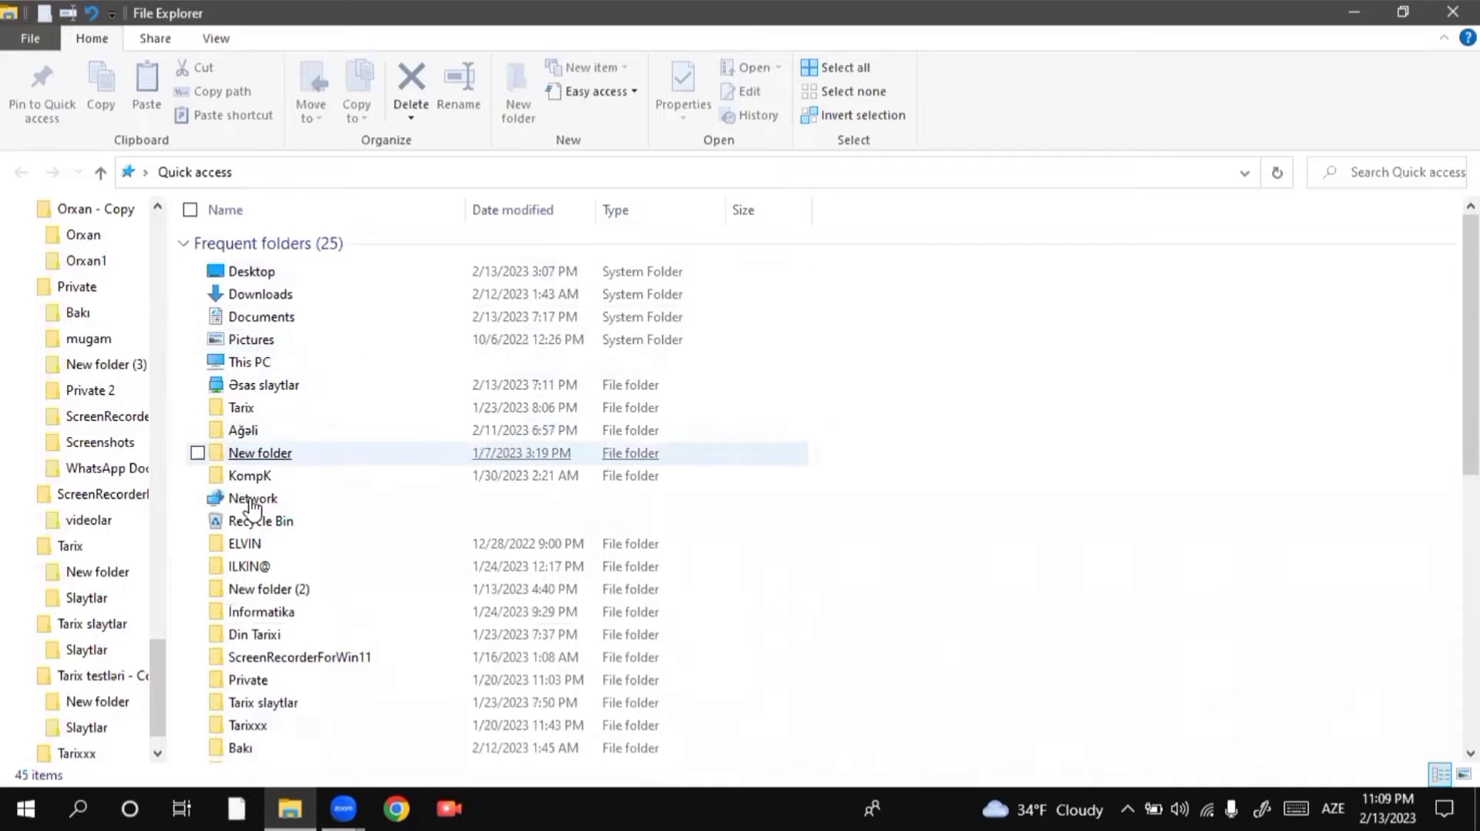
# Turn off showing recently used files and frequently used folders in Quick access in Folder Options, and apply the change
pyautogui.click(31, 39)
pyautogui.press('Escape')
pyautogui.click(23, 42)
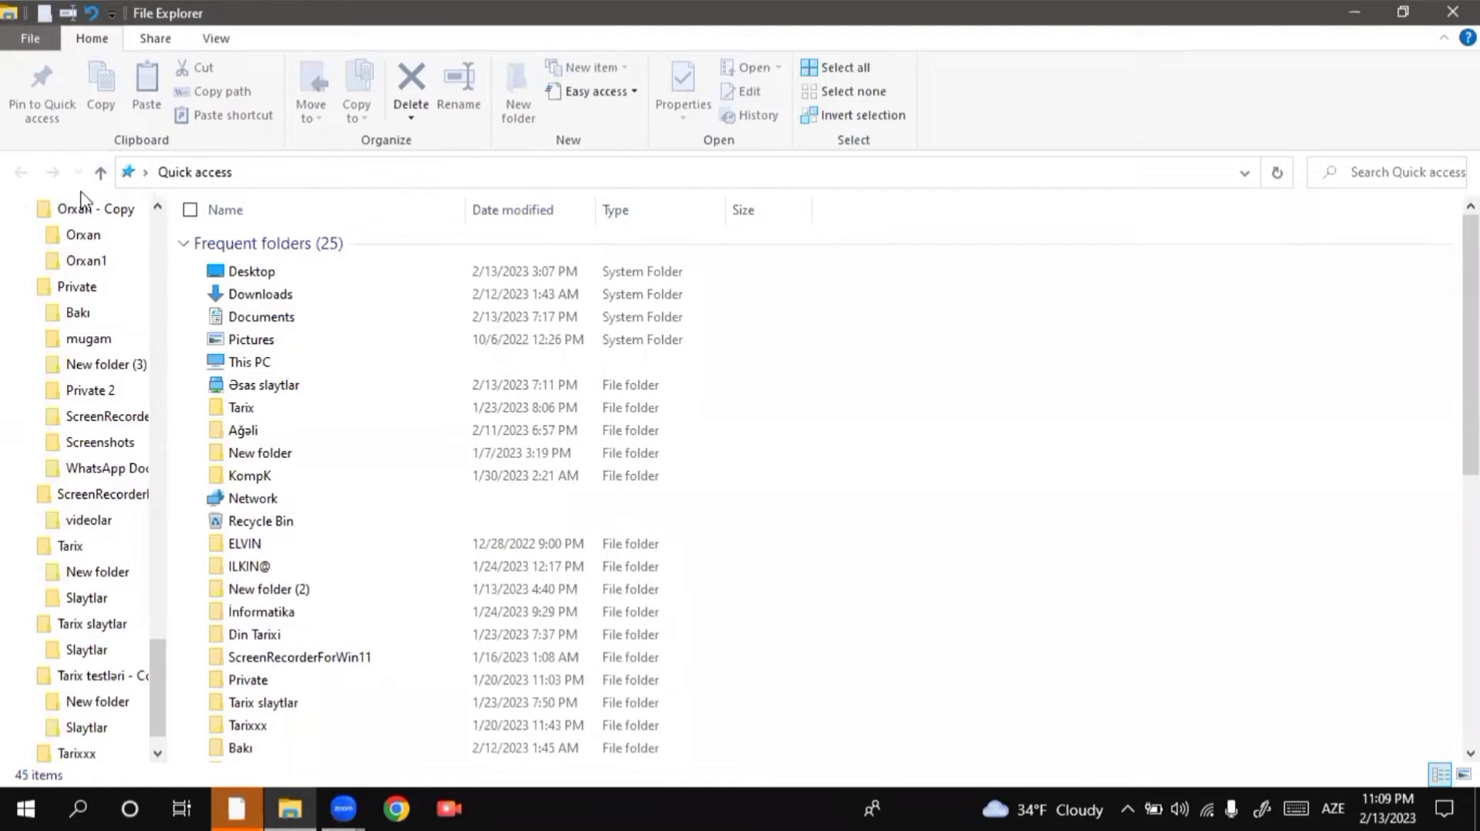
pyautogui.click(30, 39)
pyautogui.click(116, 169)
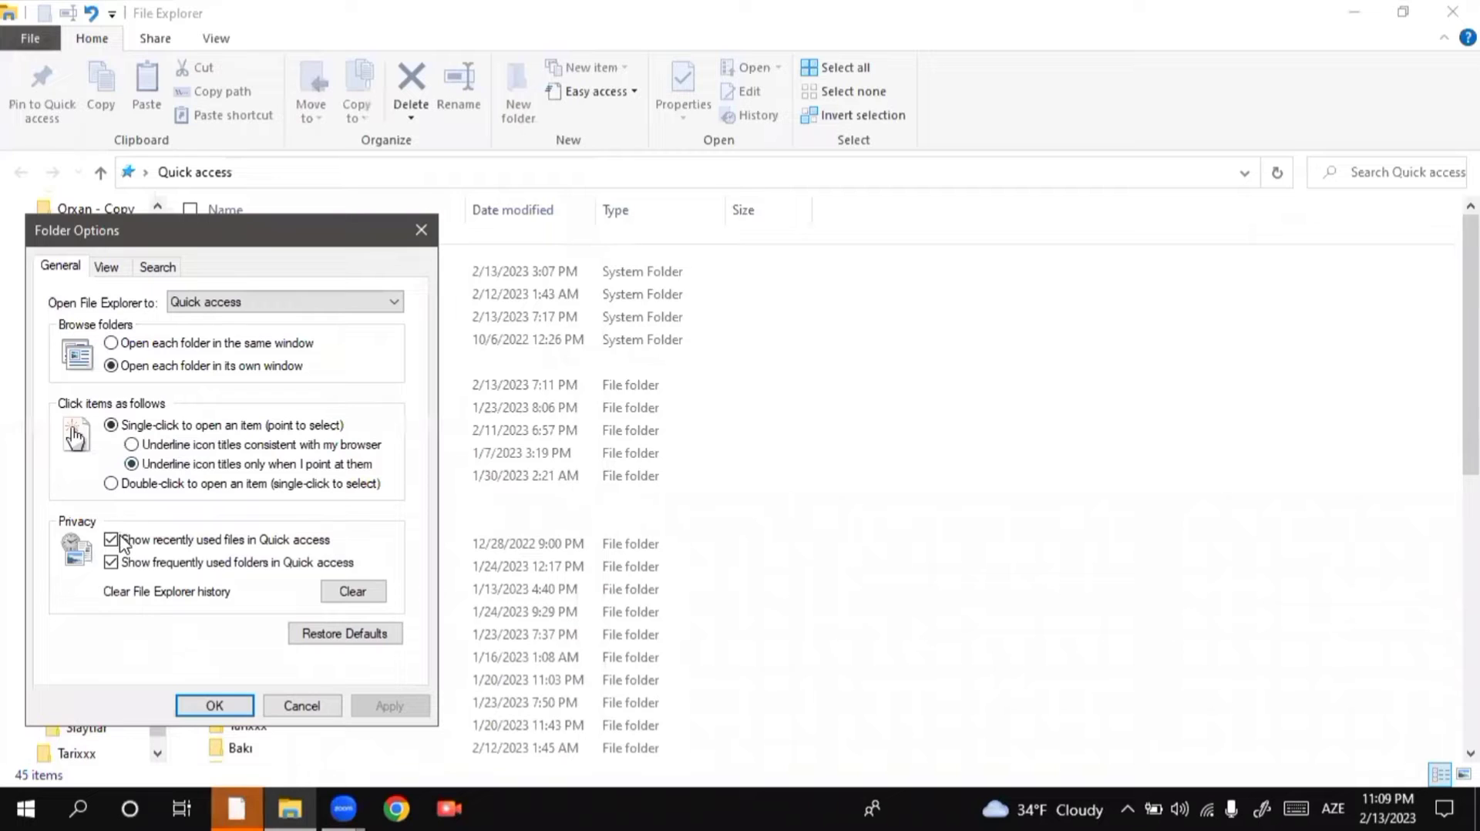
pyautogui.click(122, 541)
pyautogui.click(113, 562)
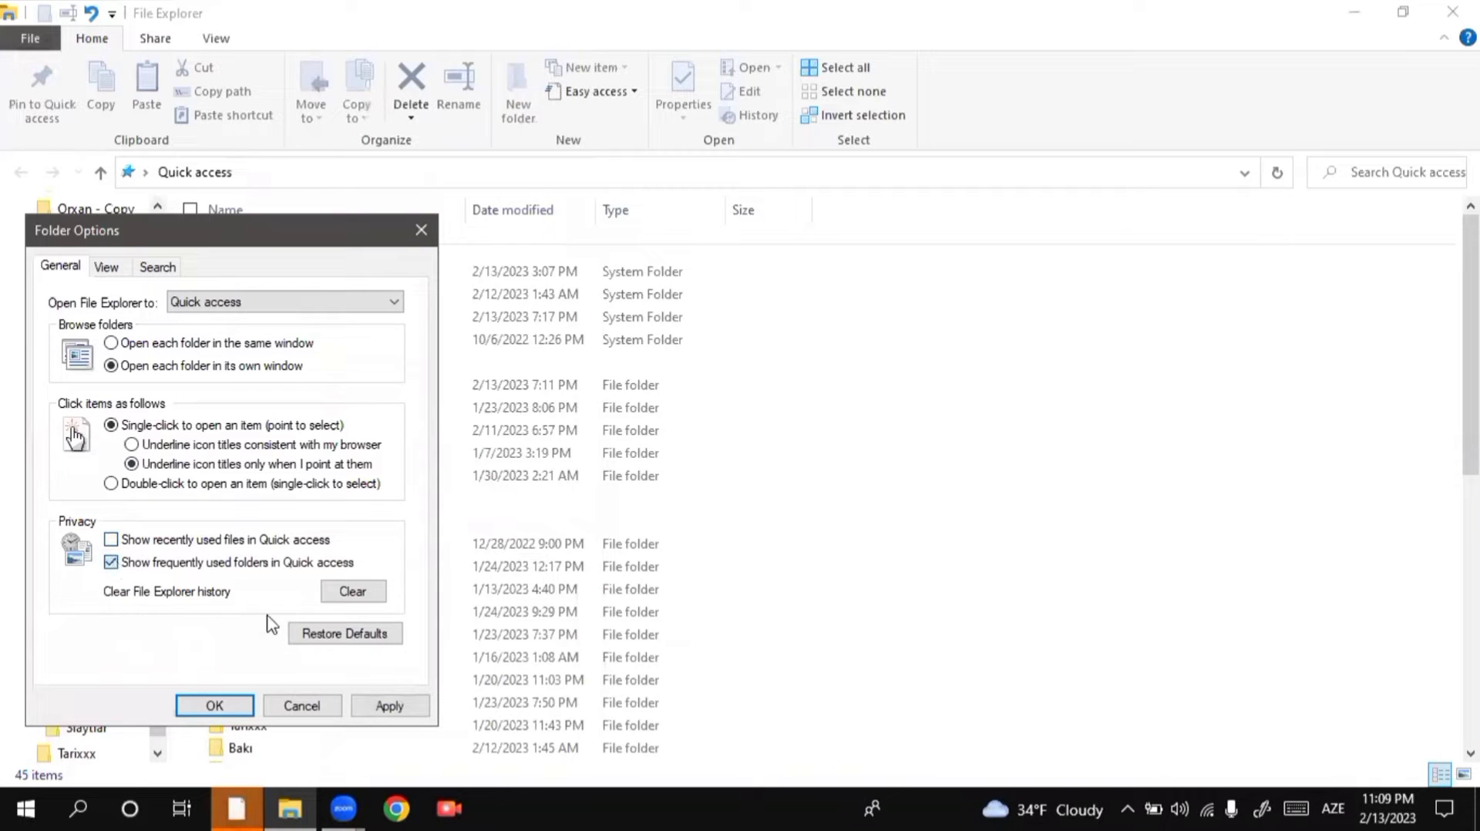
pyautogui.click(391, 707)
pyautogui.click(213, 704)
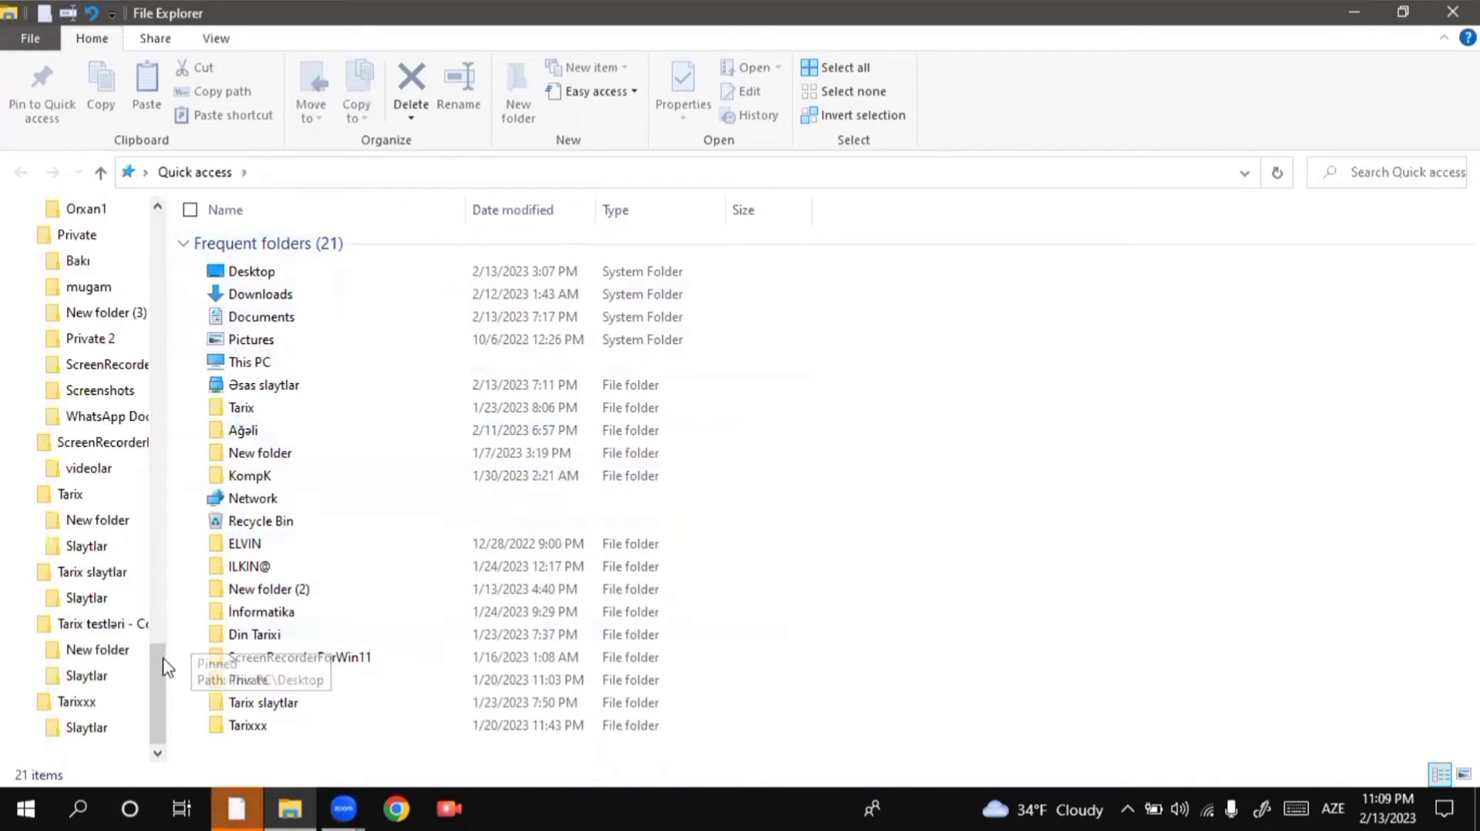
# Reopen Folder Options from Quick access and clear the File Explorer history
pyautogui.moveTo(167, 668); pyautogui.dragTo(115, 320)
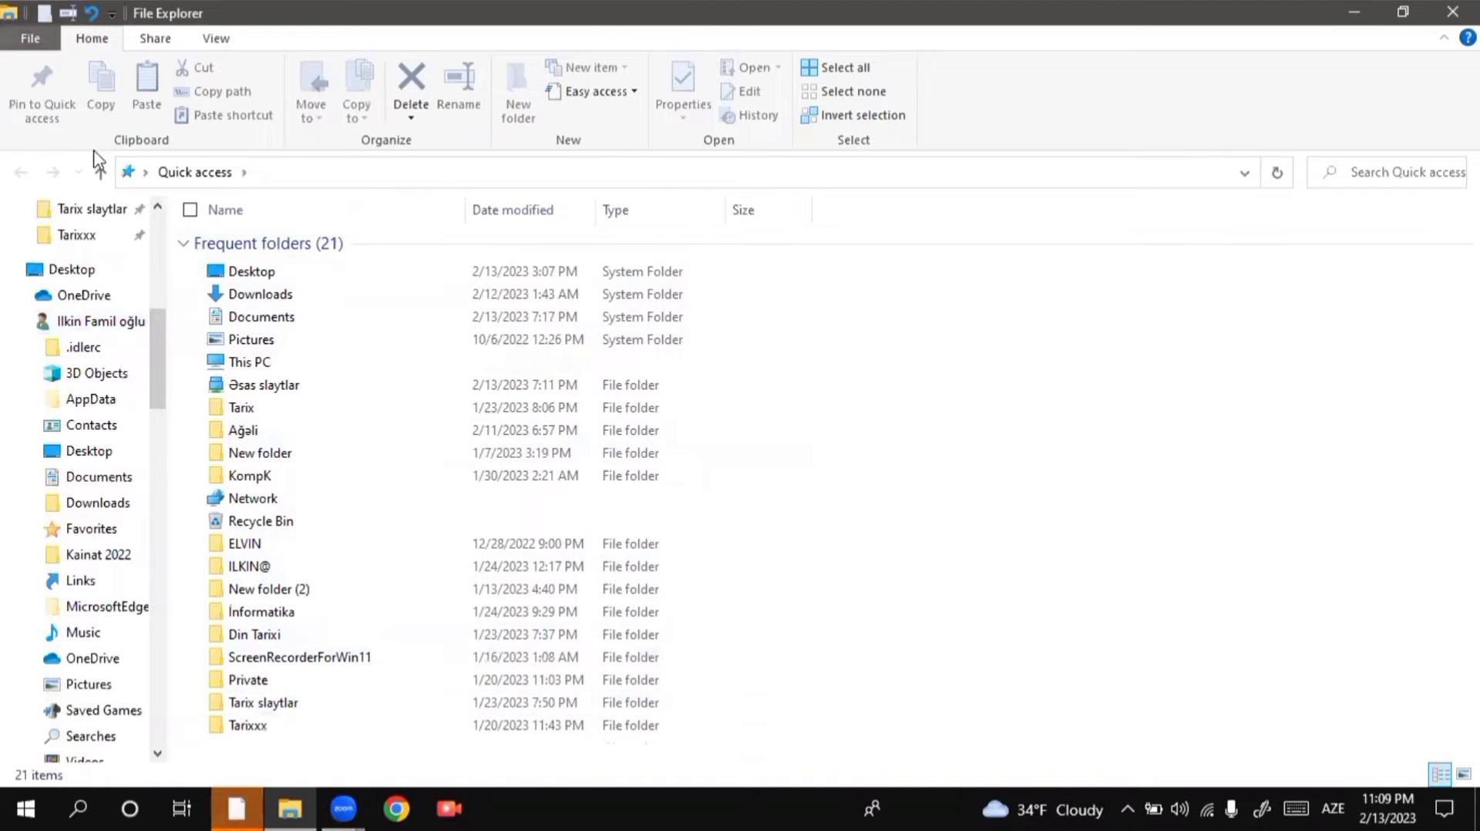
pyautogui.hotkey('alt', 'f')
pyautogui.click(121, 191)
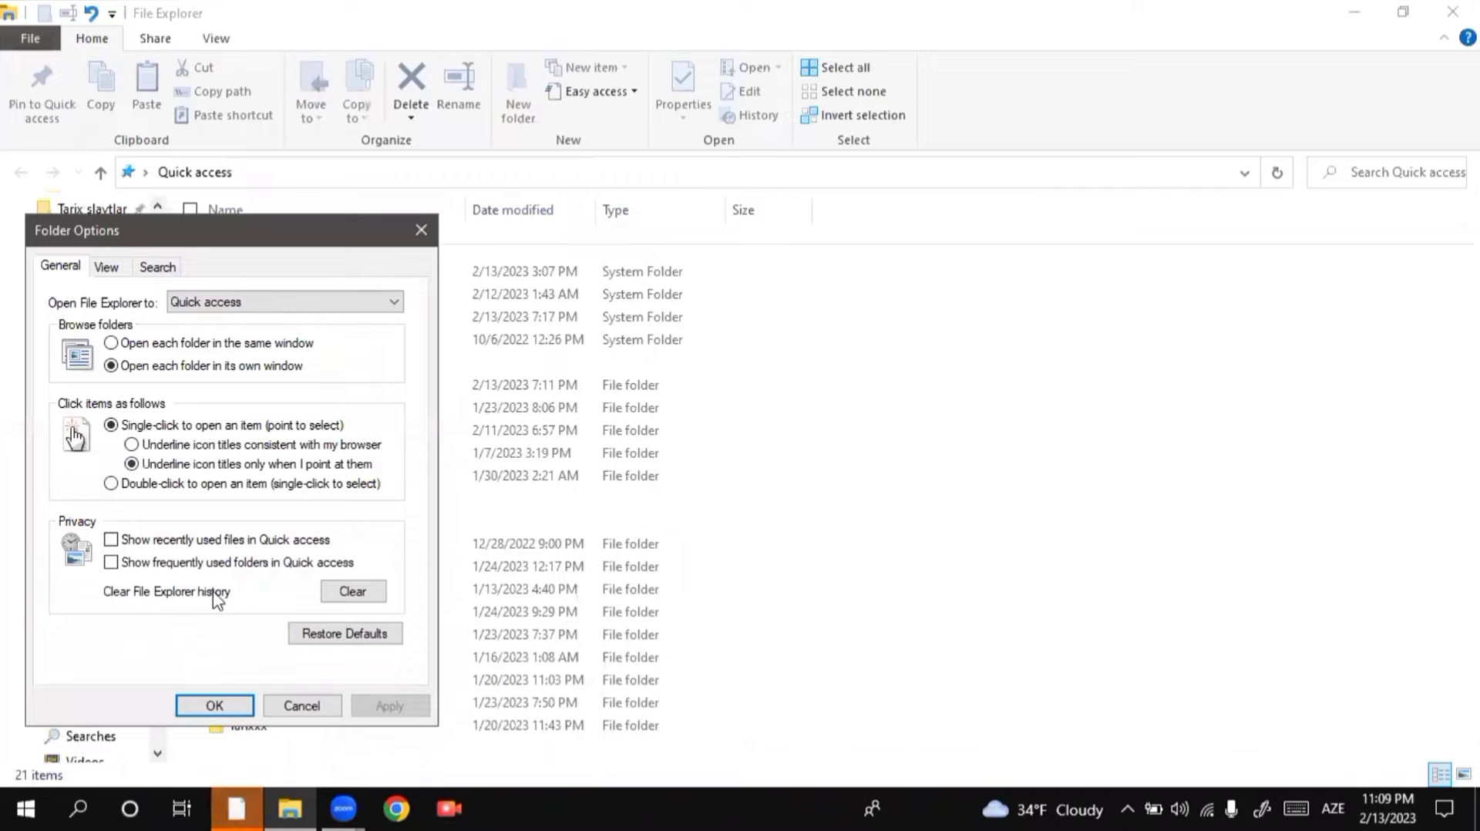
pyautogui.click(340, 598)
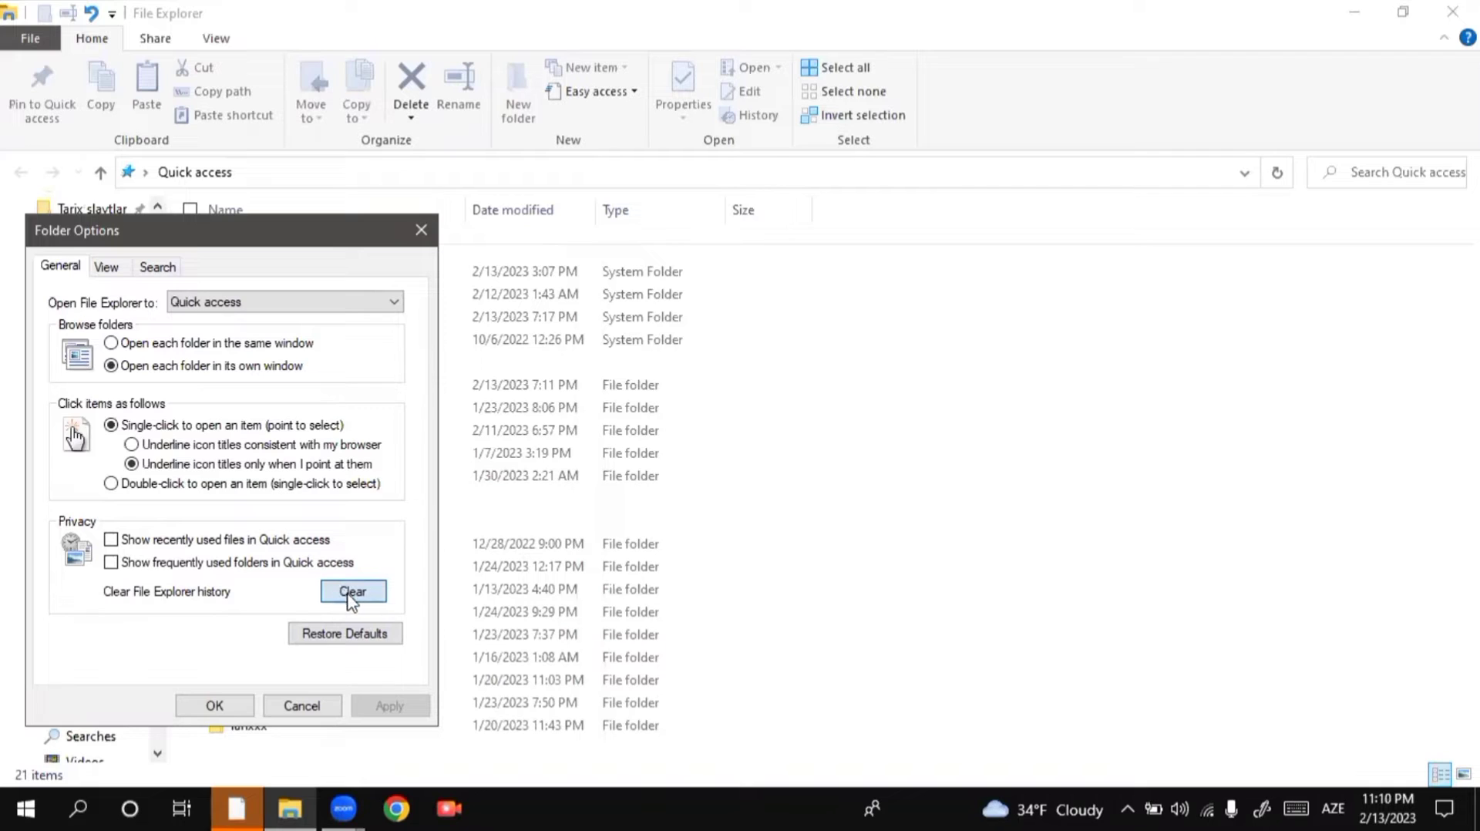
pyautogui.click(353, 591)
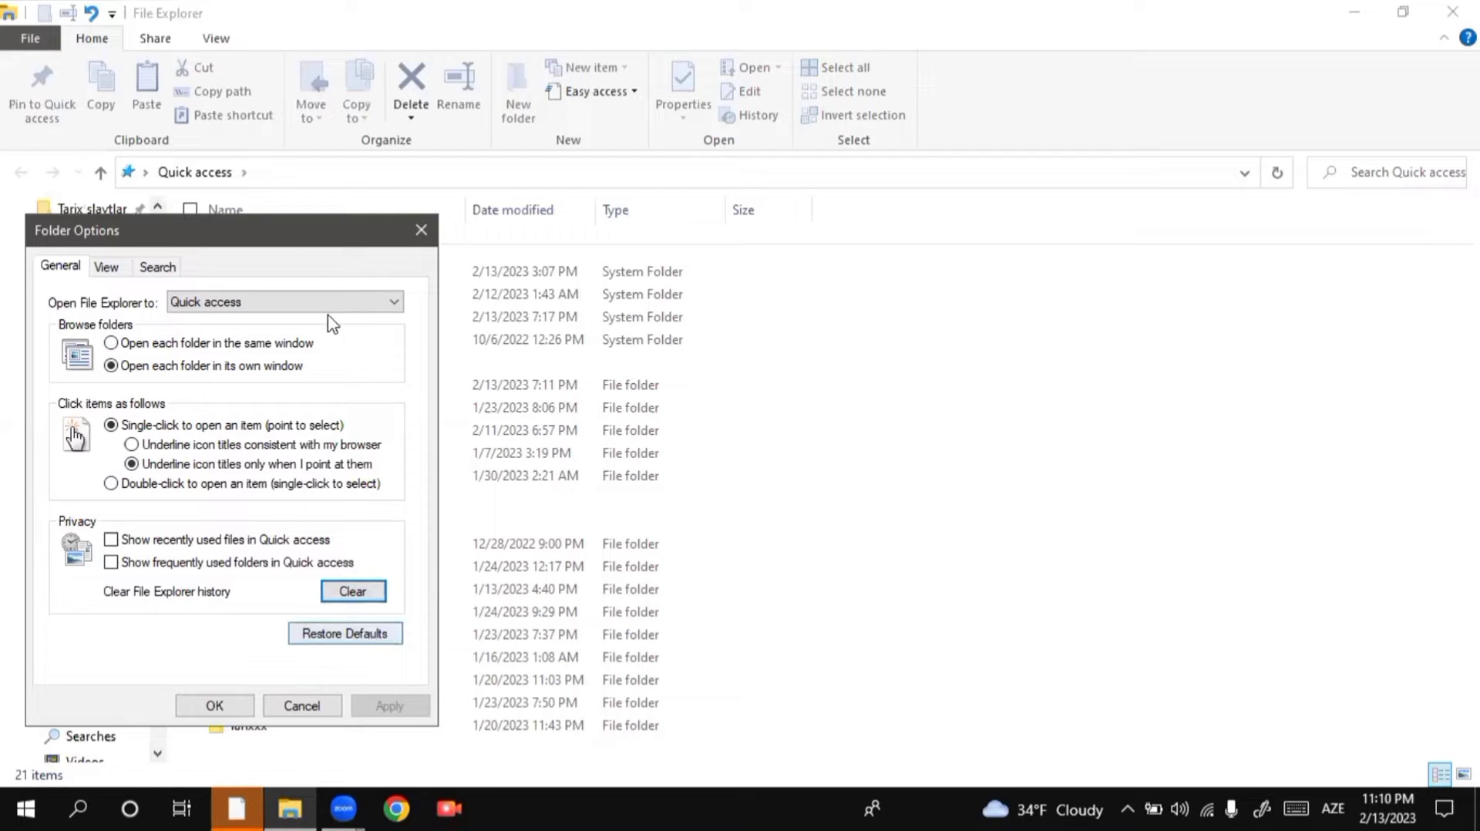
# Restore and apply the default general settings in Folder Options, and close the File Explorer window
pyautogui.moveTo(288, 225); pyautogui.dragTo(521, 198)
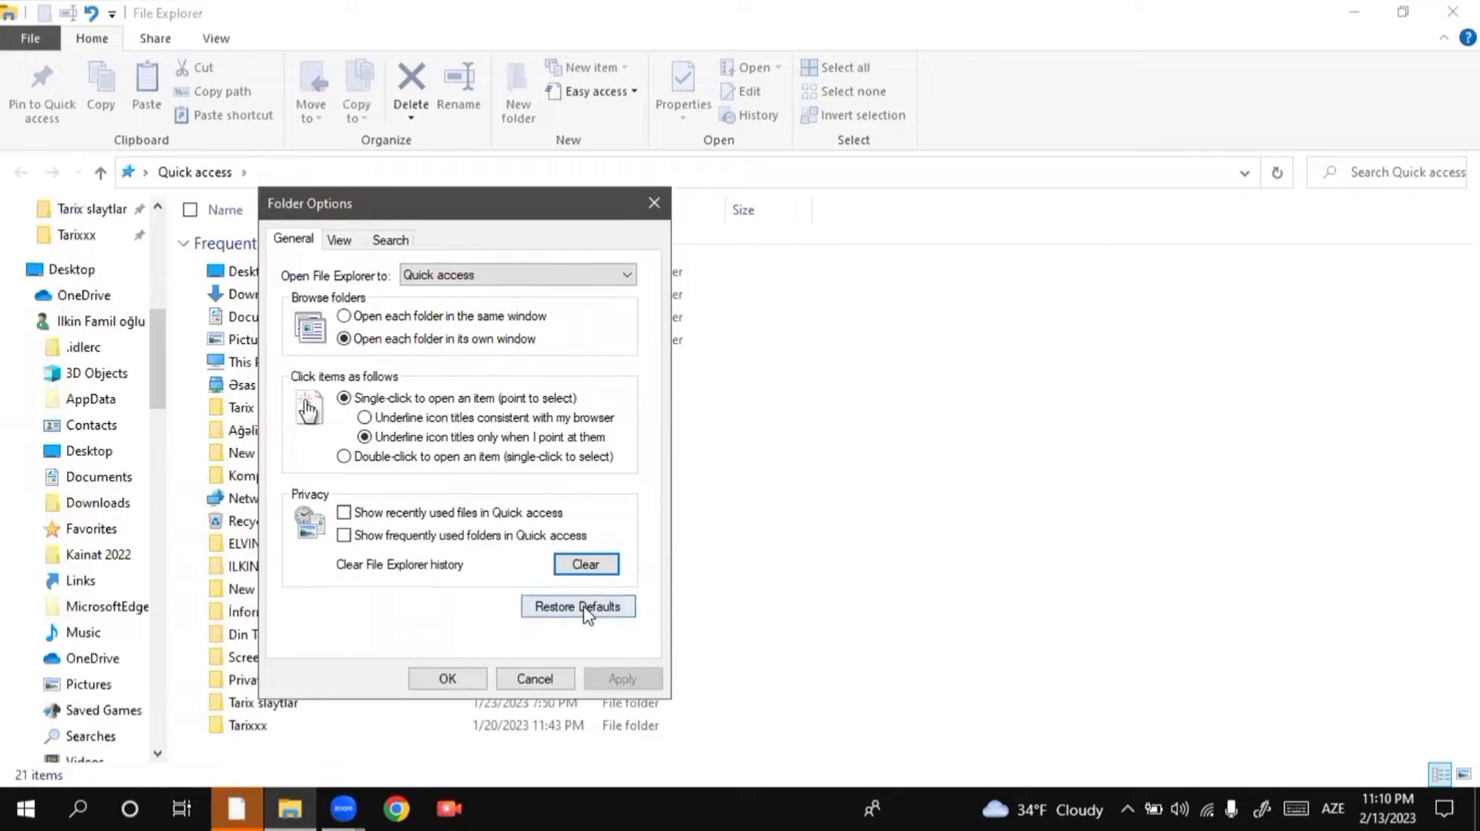
pyautogui.click(588, 606)
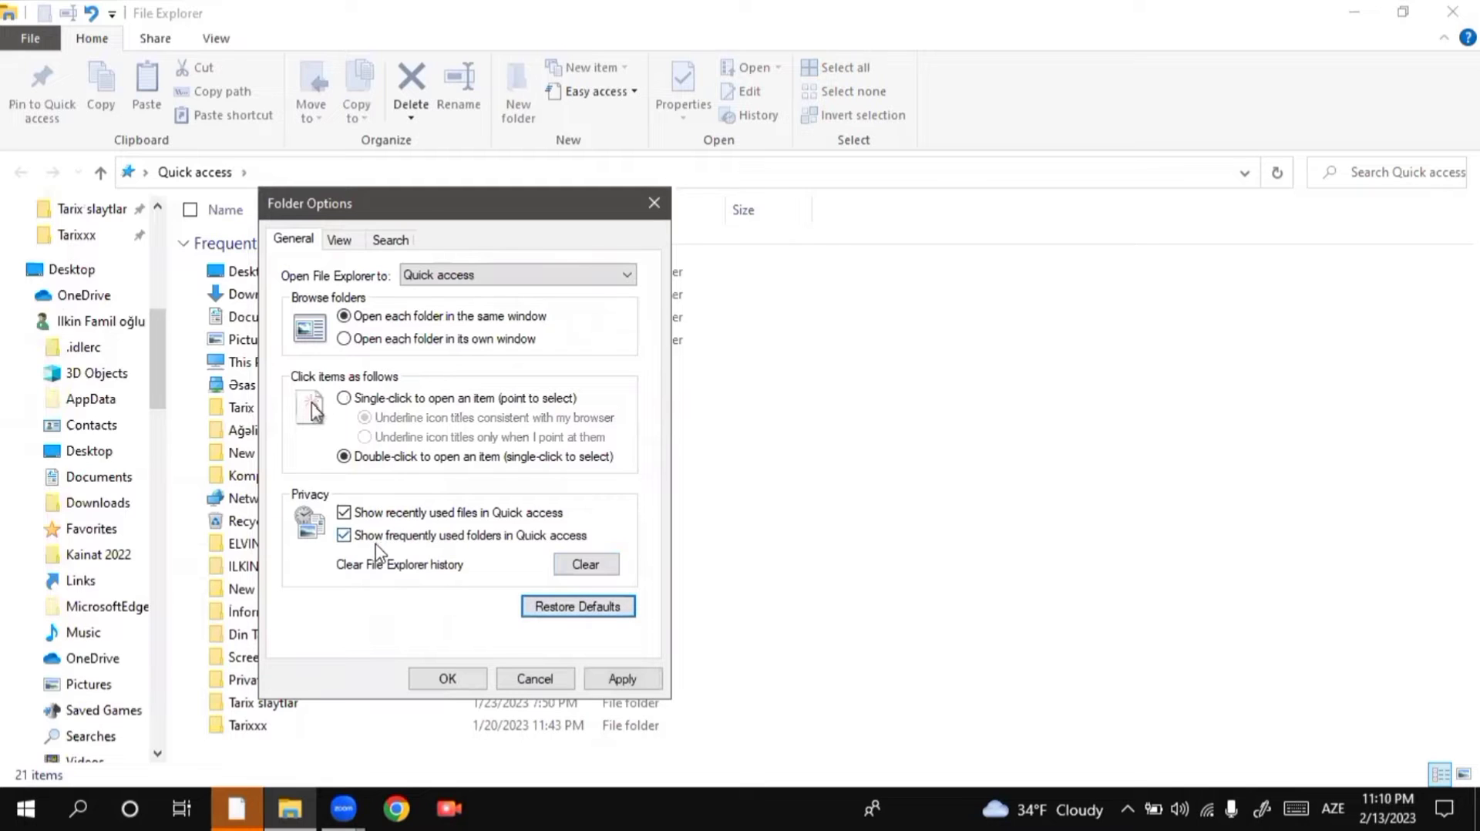
pyautogui.click(622, 678)
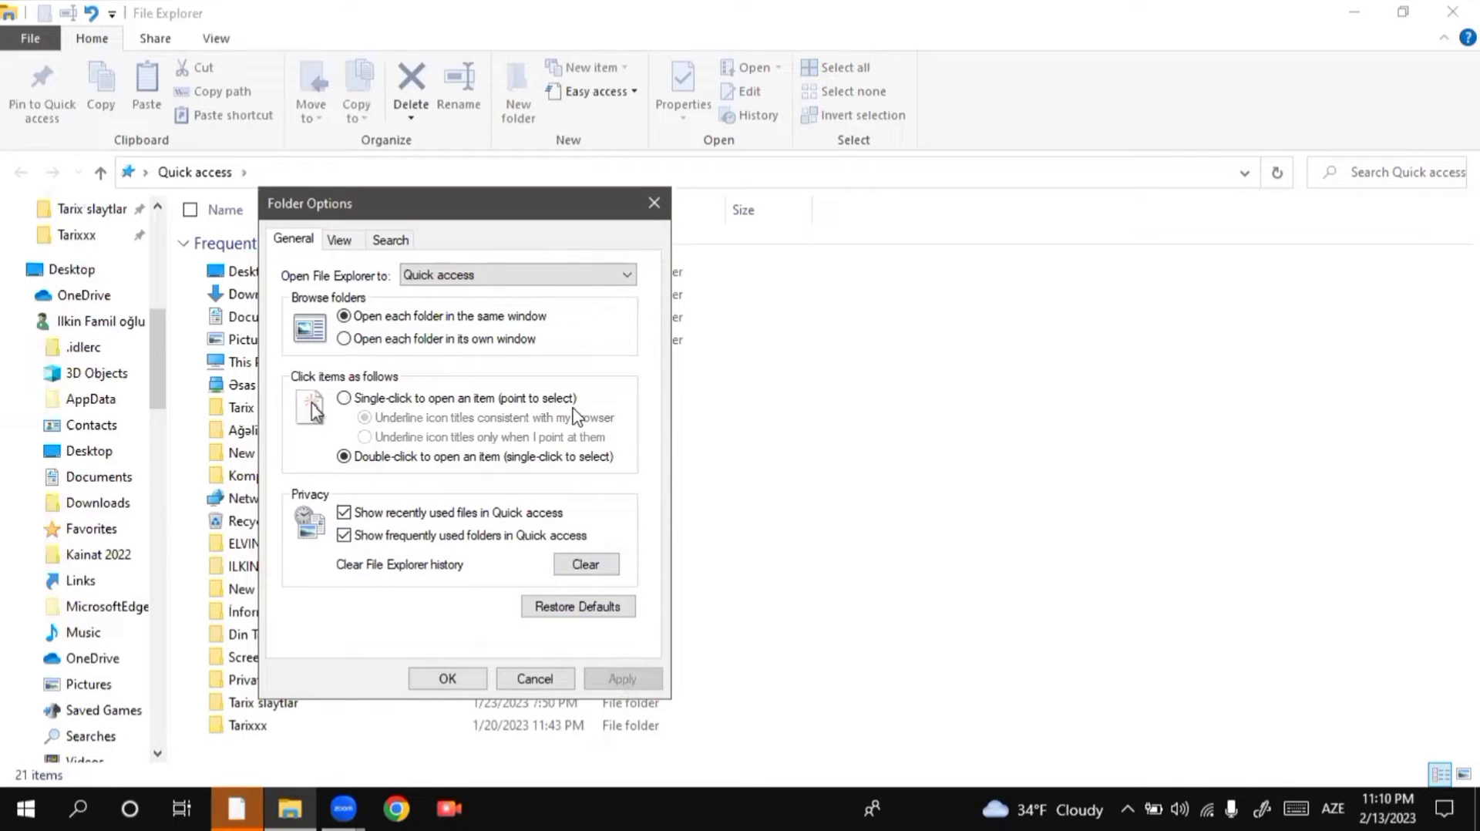
pyautogui.click(464, 678)
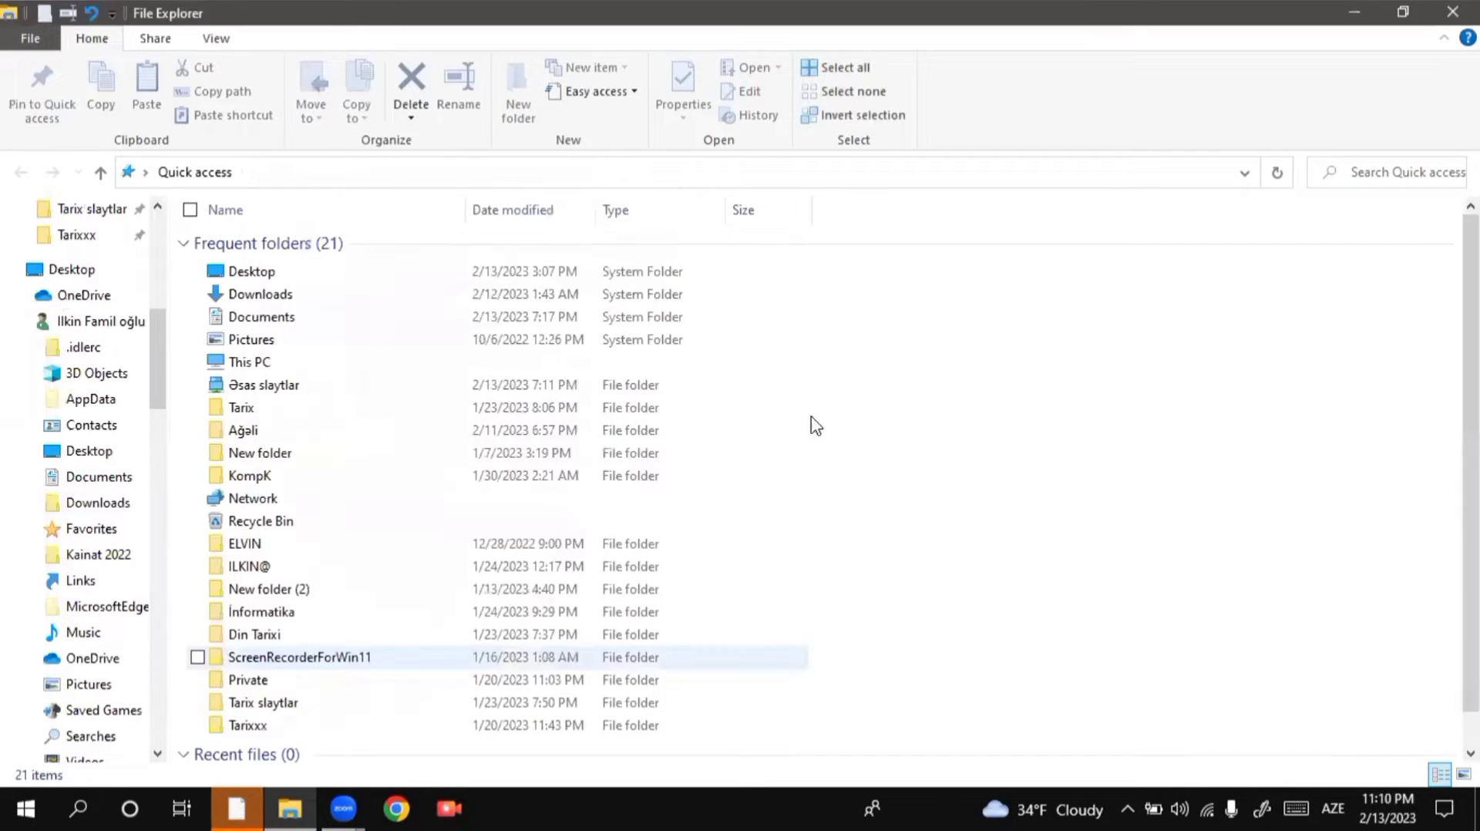
pyautogui.click(1452, 12)
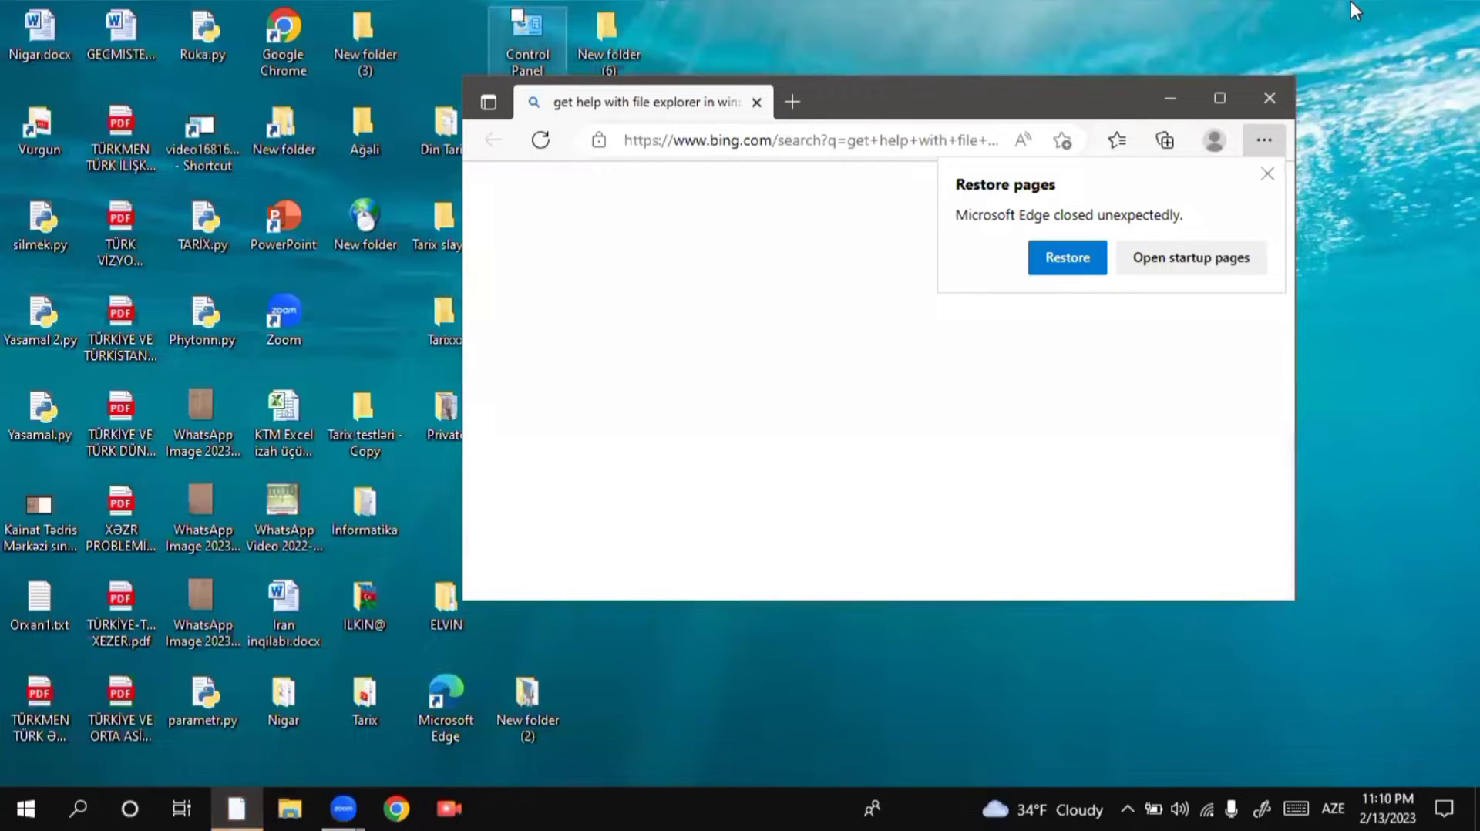
# Review the advanced view settings in Folder Options from the İnformatika folder, and return to the desktop
pyautogui.press('super+d')
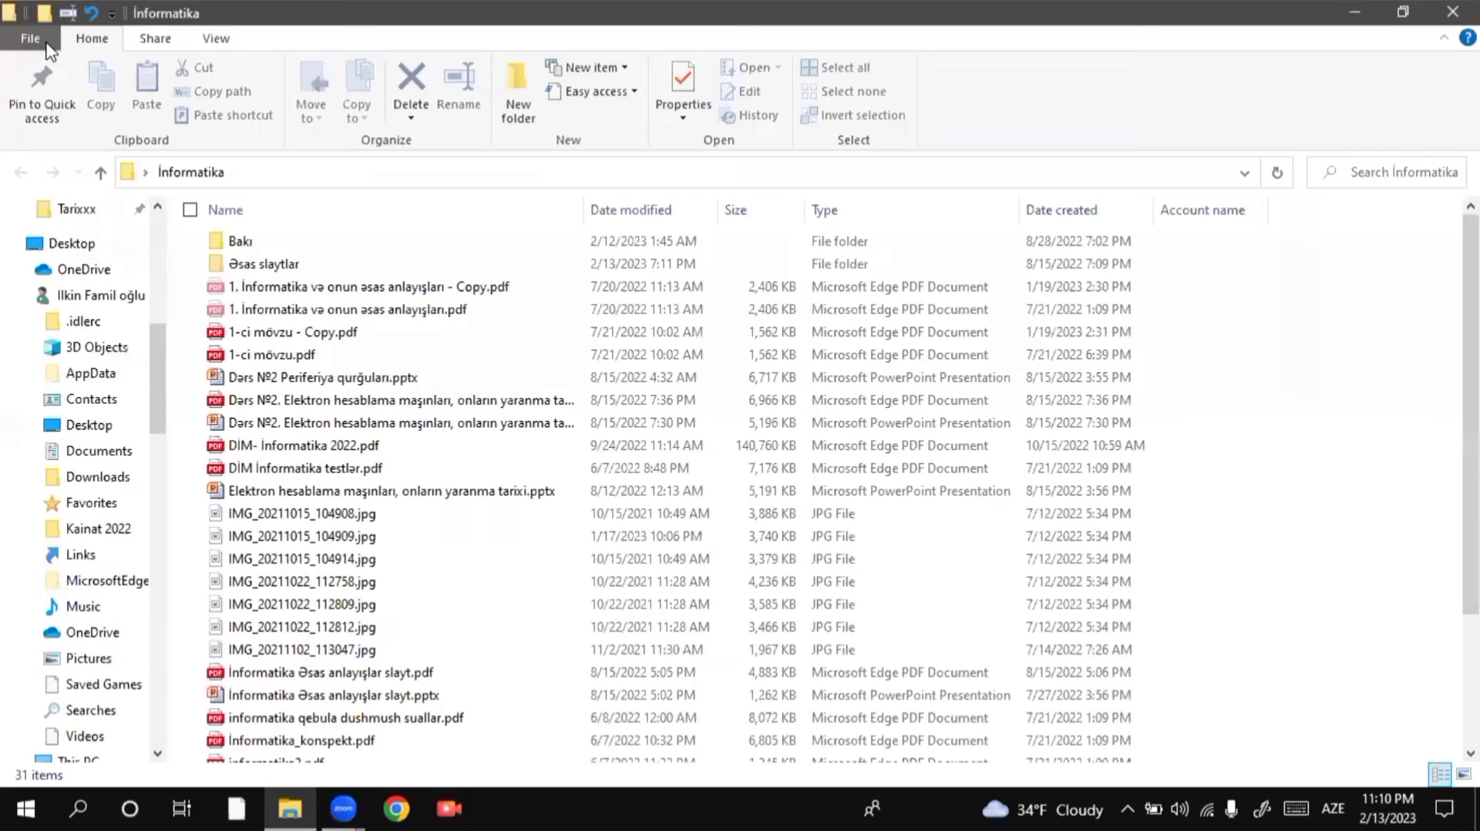
pyautogui.click(30, 38)
pyautogui.click(224, 173)
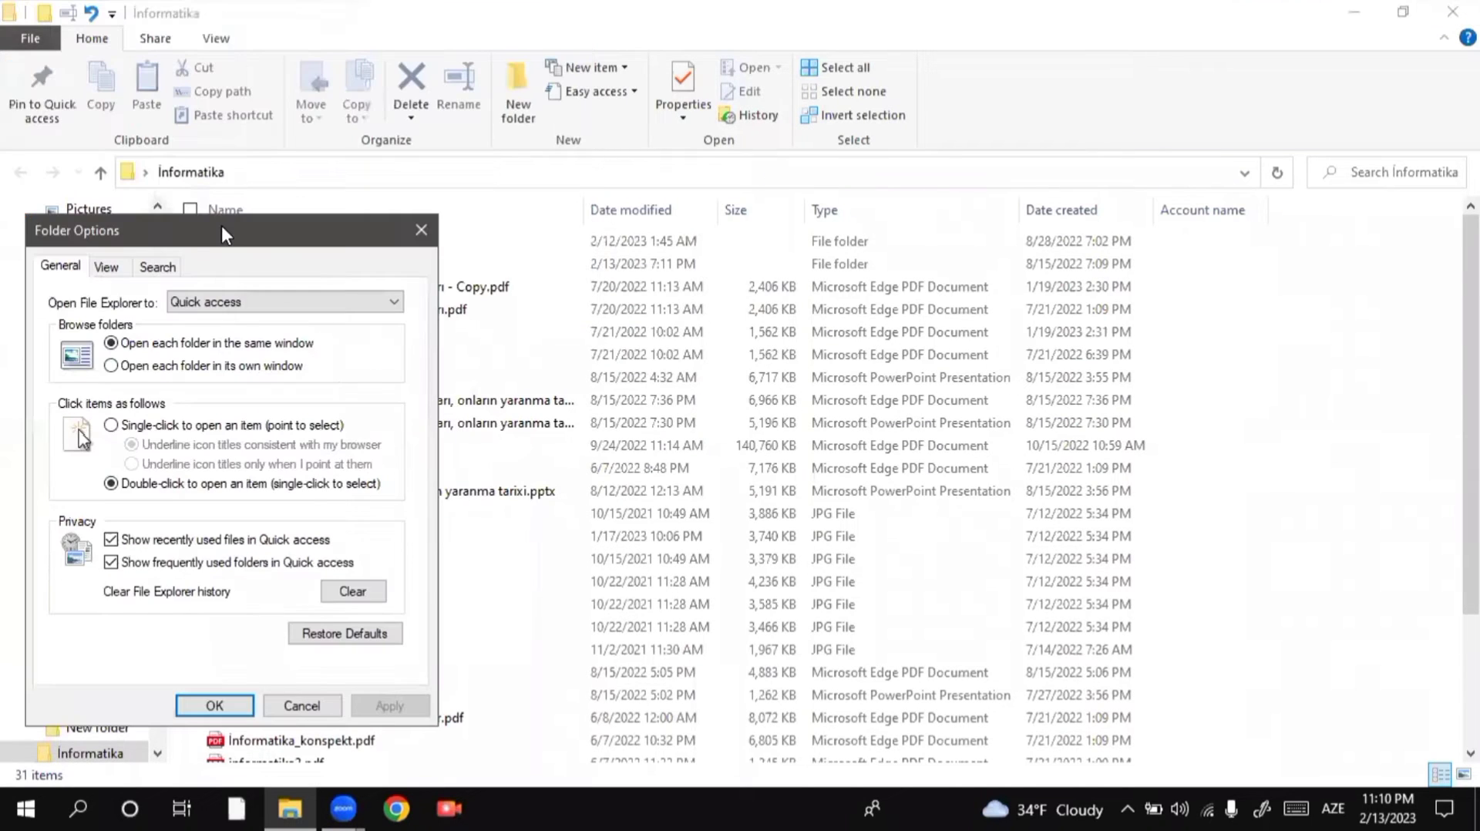
pyautogui.moveTo(220, 232); pyautogui.dragTo(439, 116)
pyautogui.click(315, 151)
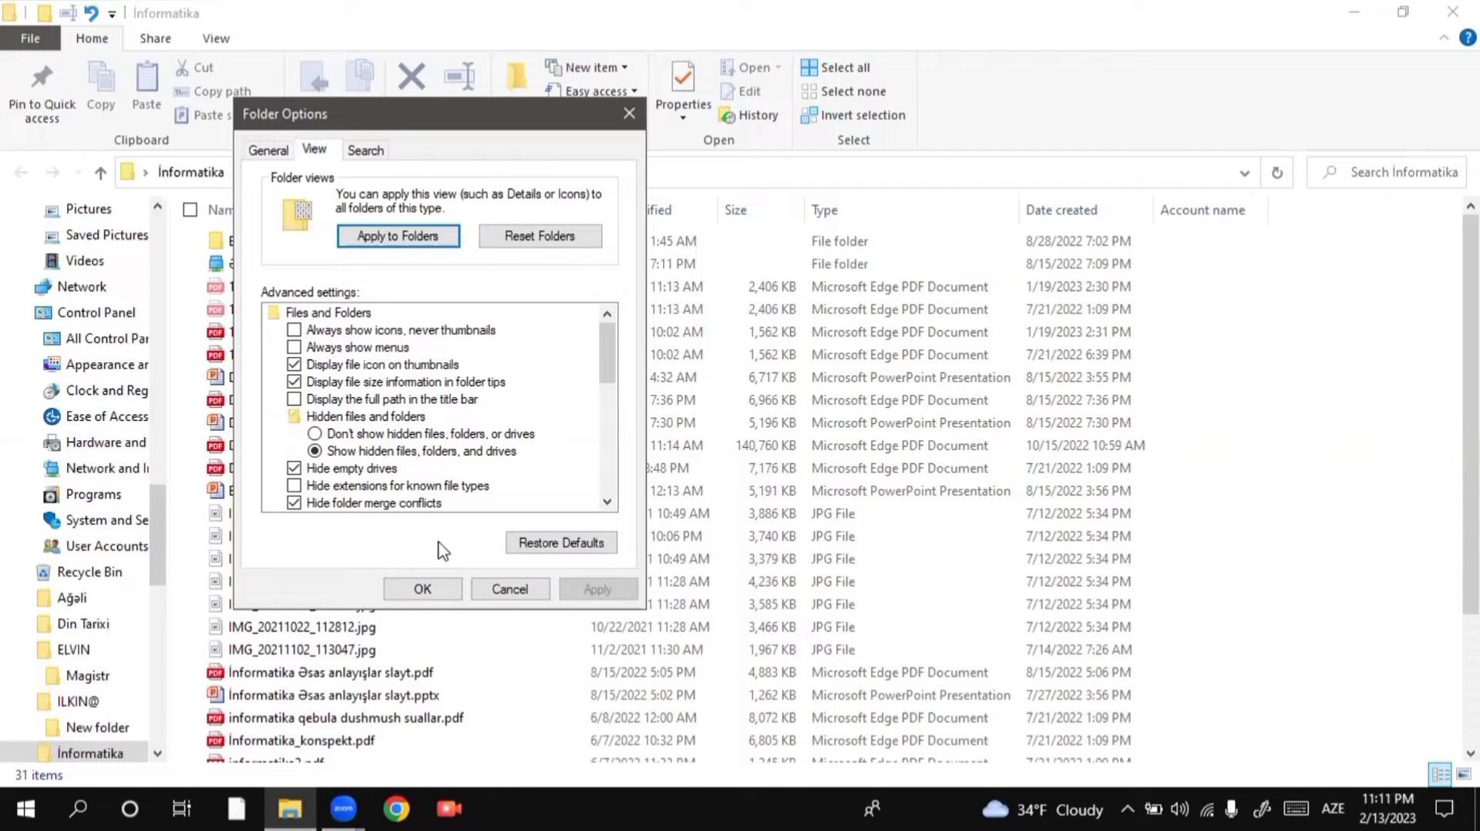
pyautogui.click(423, 589)
pyautogui.press('super+d')
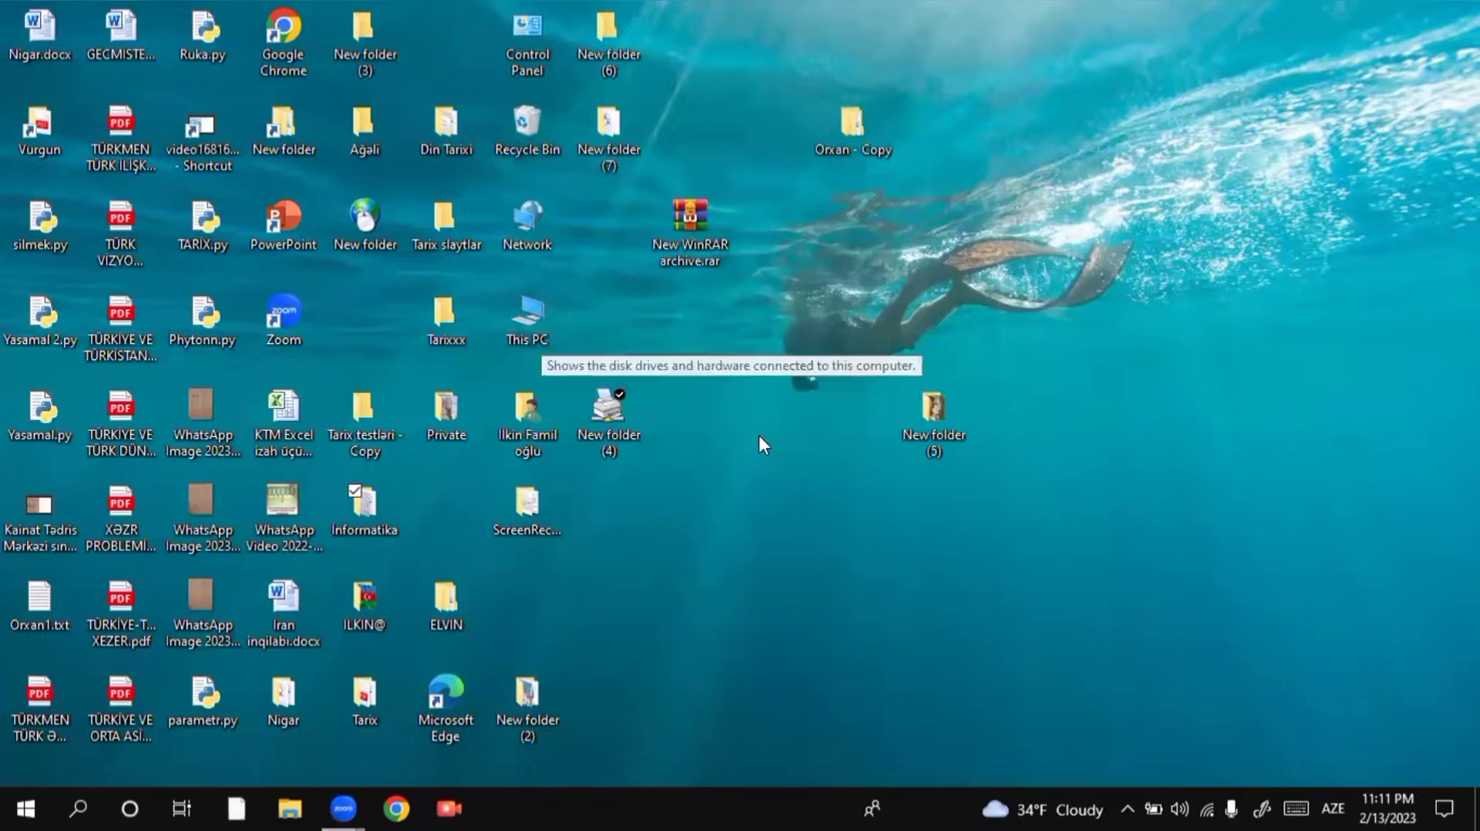
# Give New folder (4) on the desktop the Hidden attribute in its properties
pyautogui.click(605, 416)
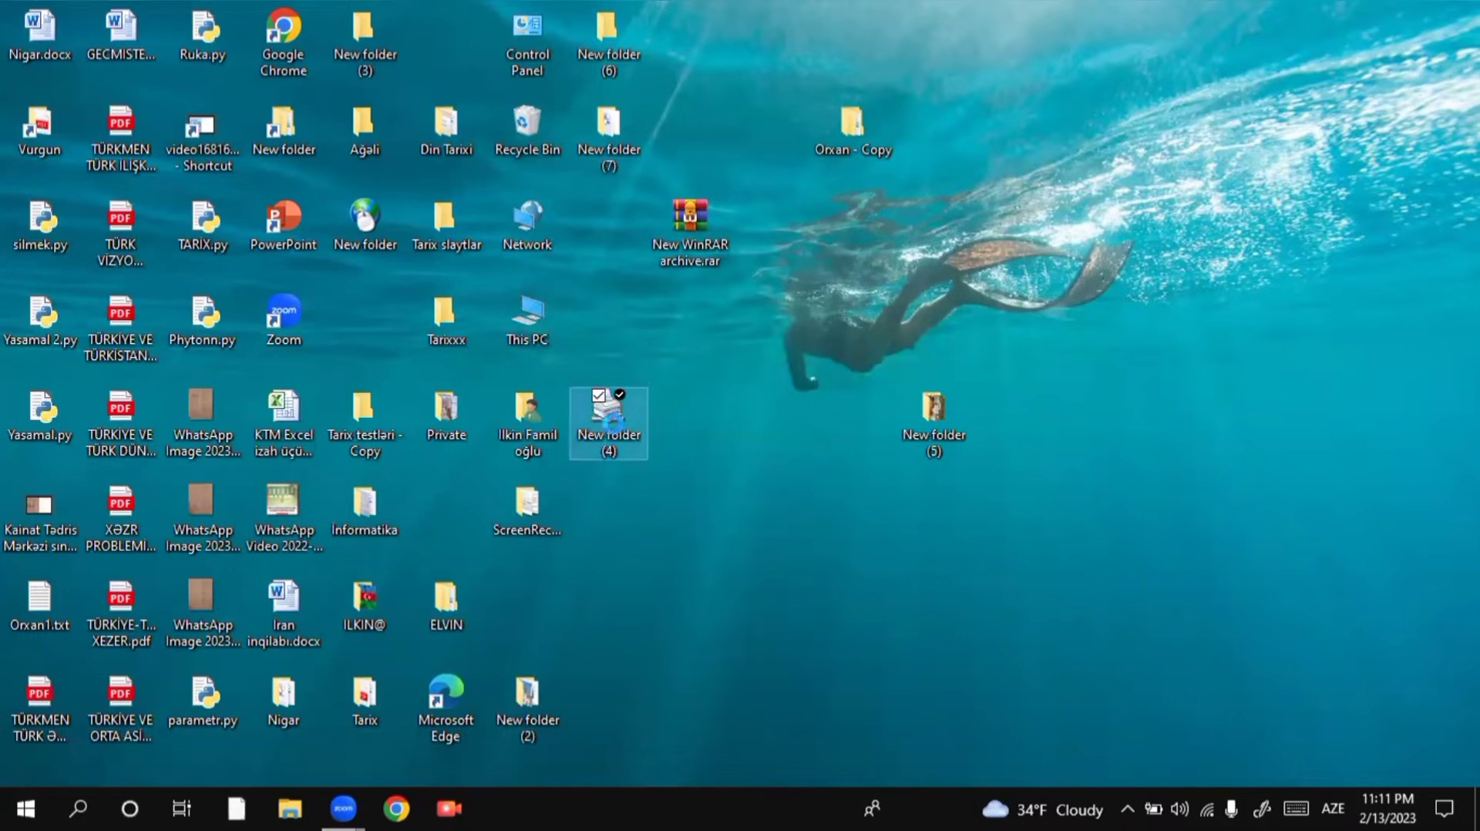
pyautogui.rightClick(616, 432)
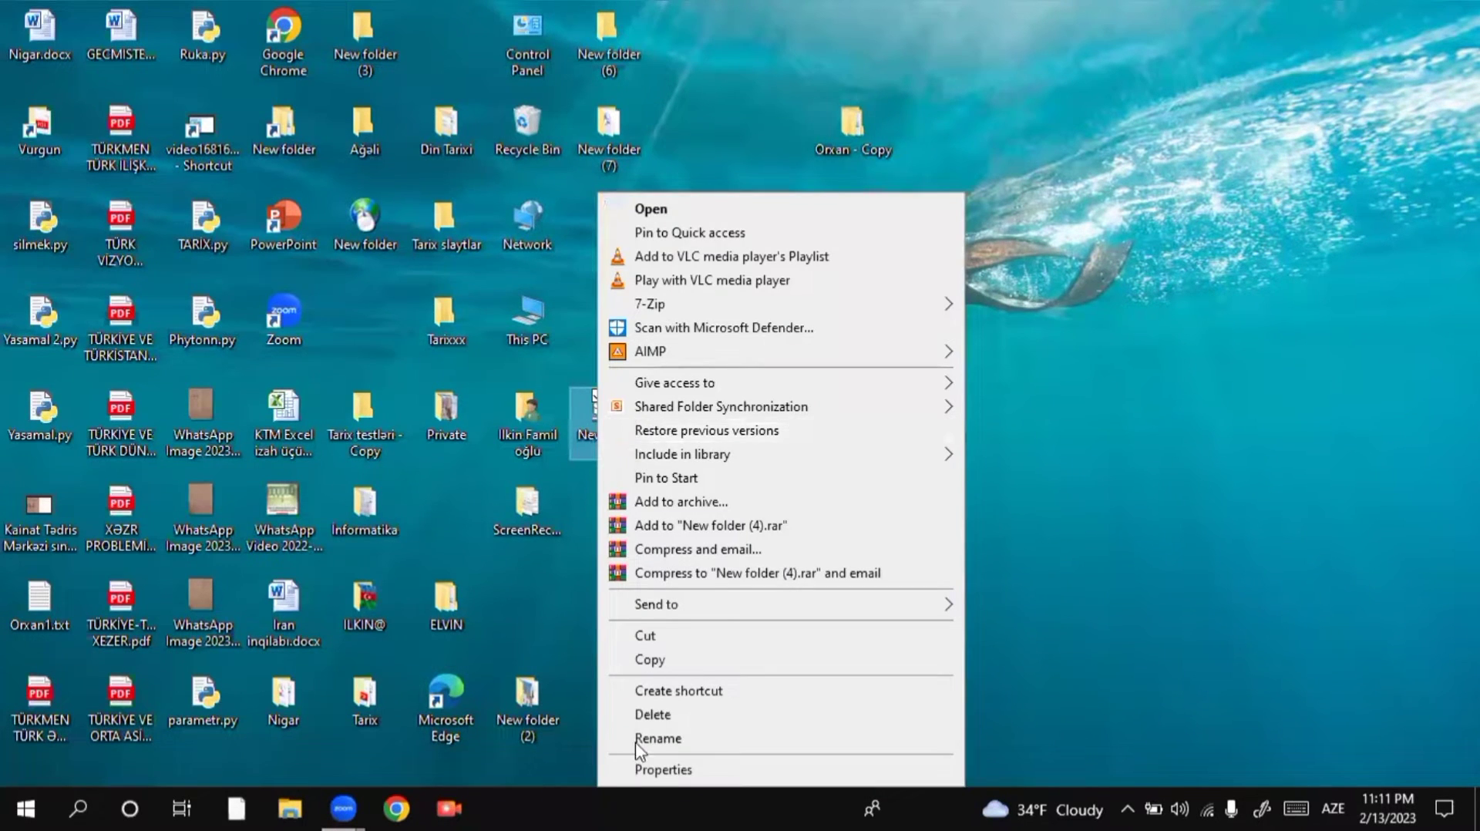
pyautogui.click(645, 771)
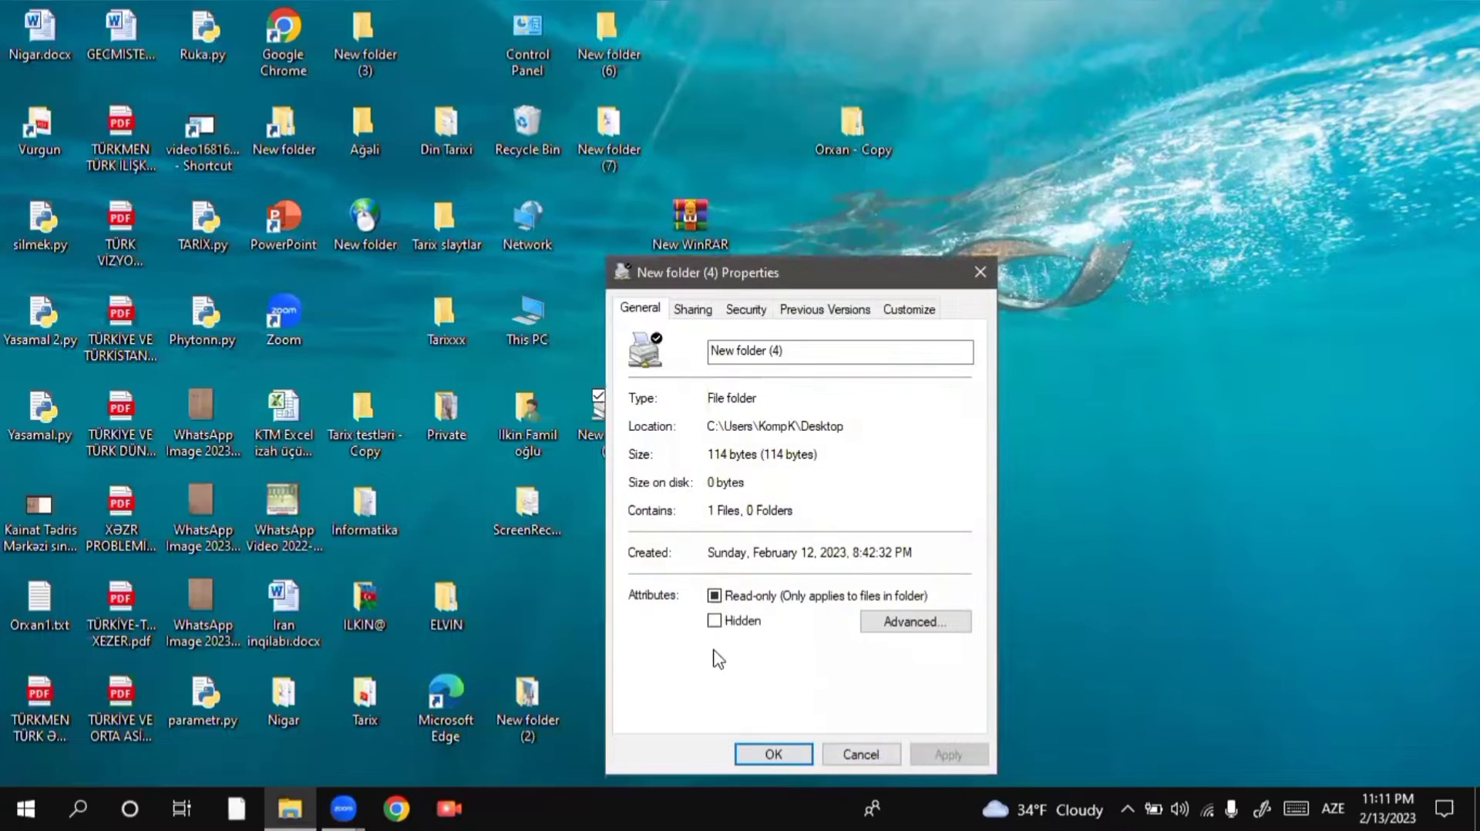
pyautogui.click(755, 621)
pyautogui.click(763, 752)
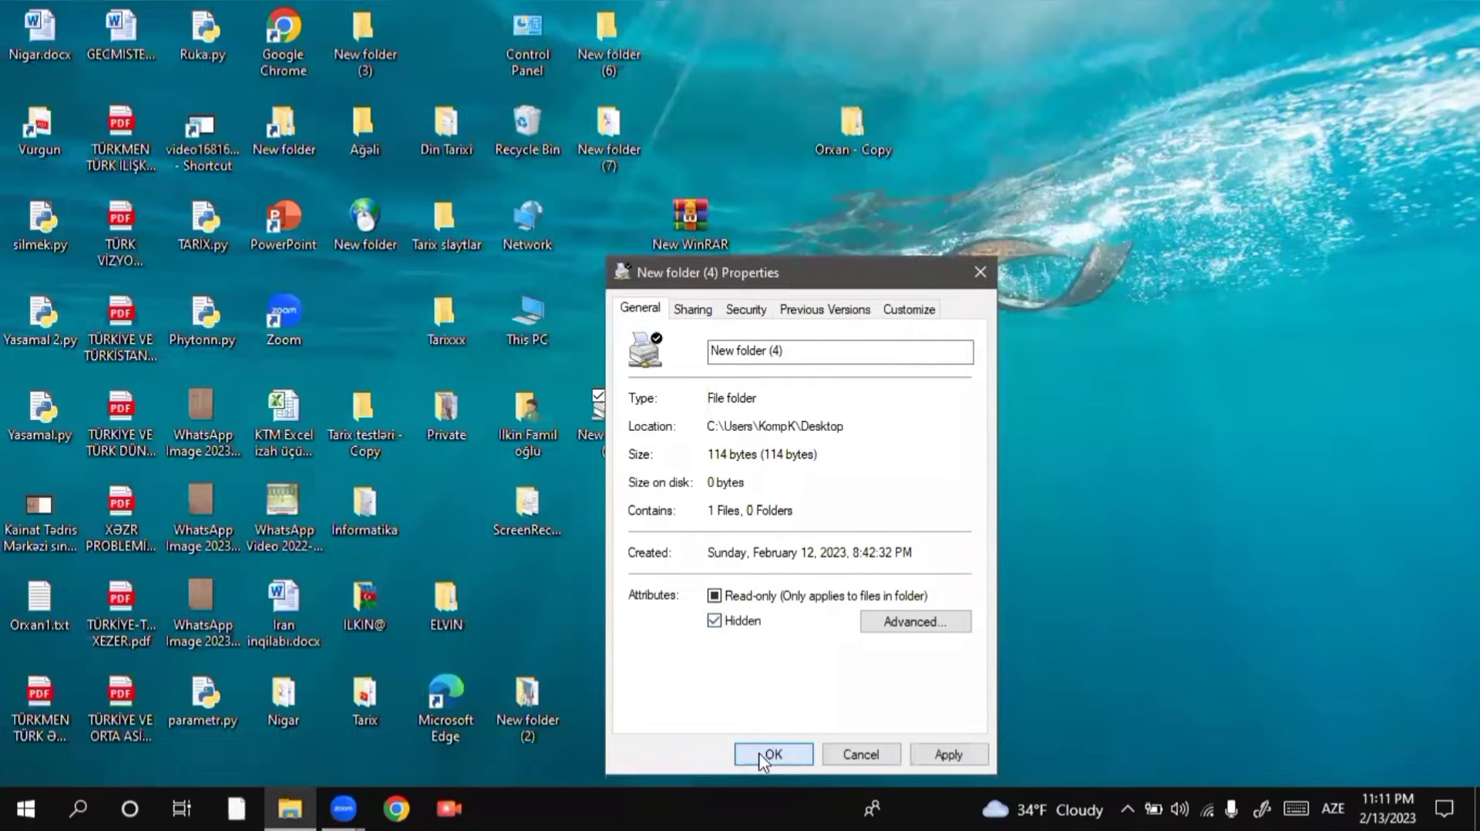
pyautogui.click(929, 547)
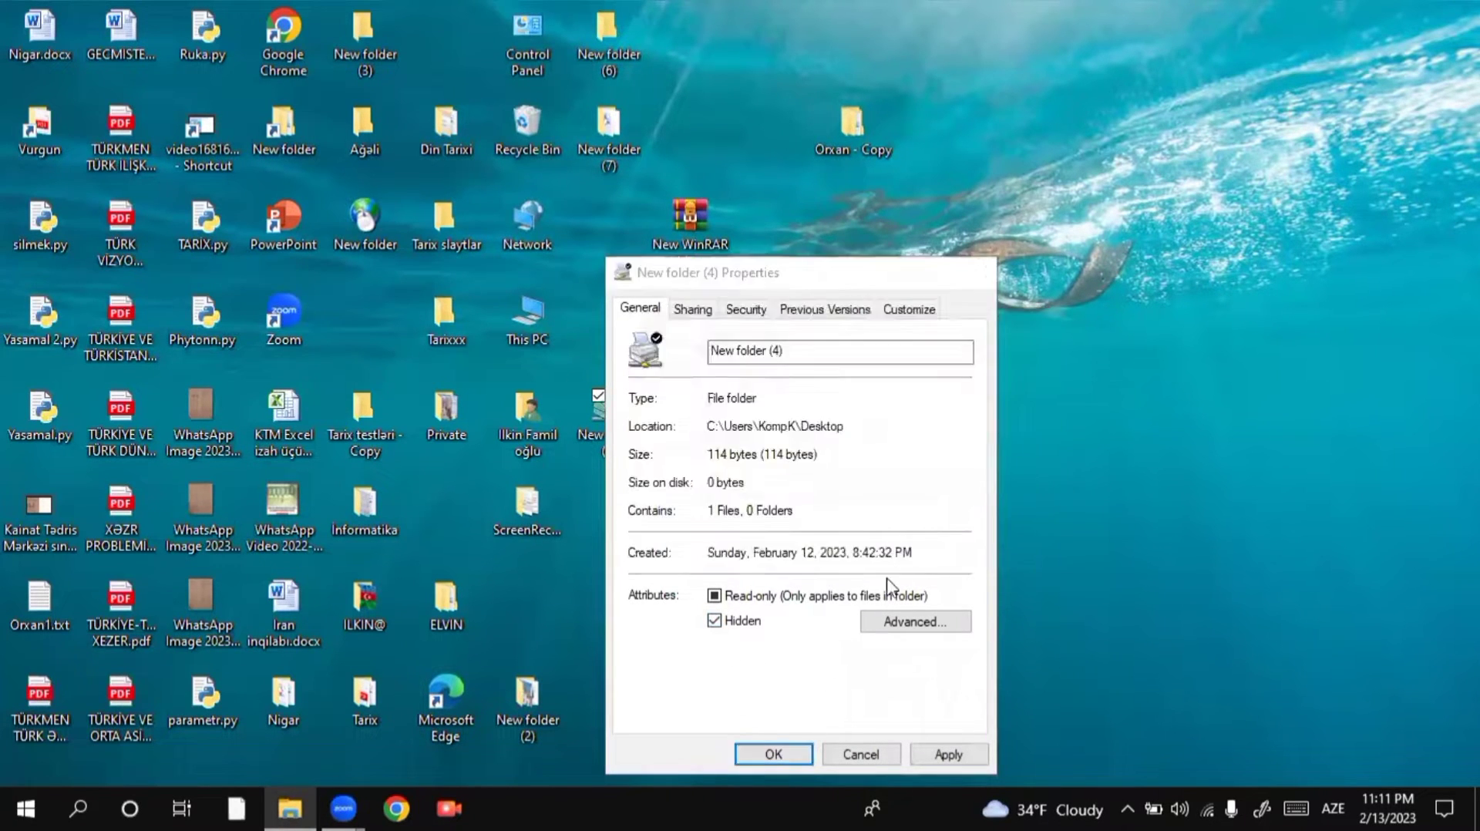
# Move the hidden New folder (4) beside New WinRAR archive.rar on the desktop
pyautogui.moveTo(603, 419); pyautogui.dragTo(757, 240)
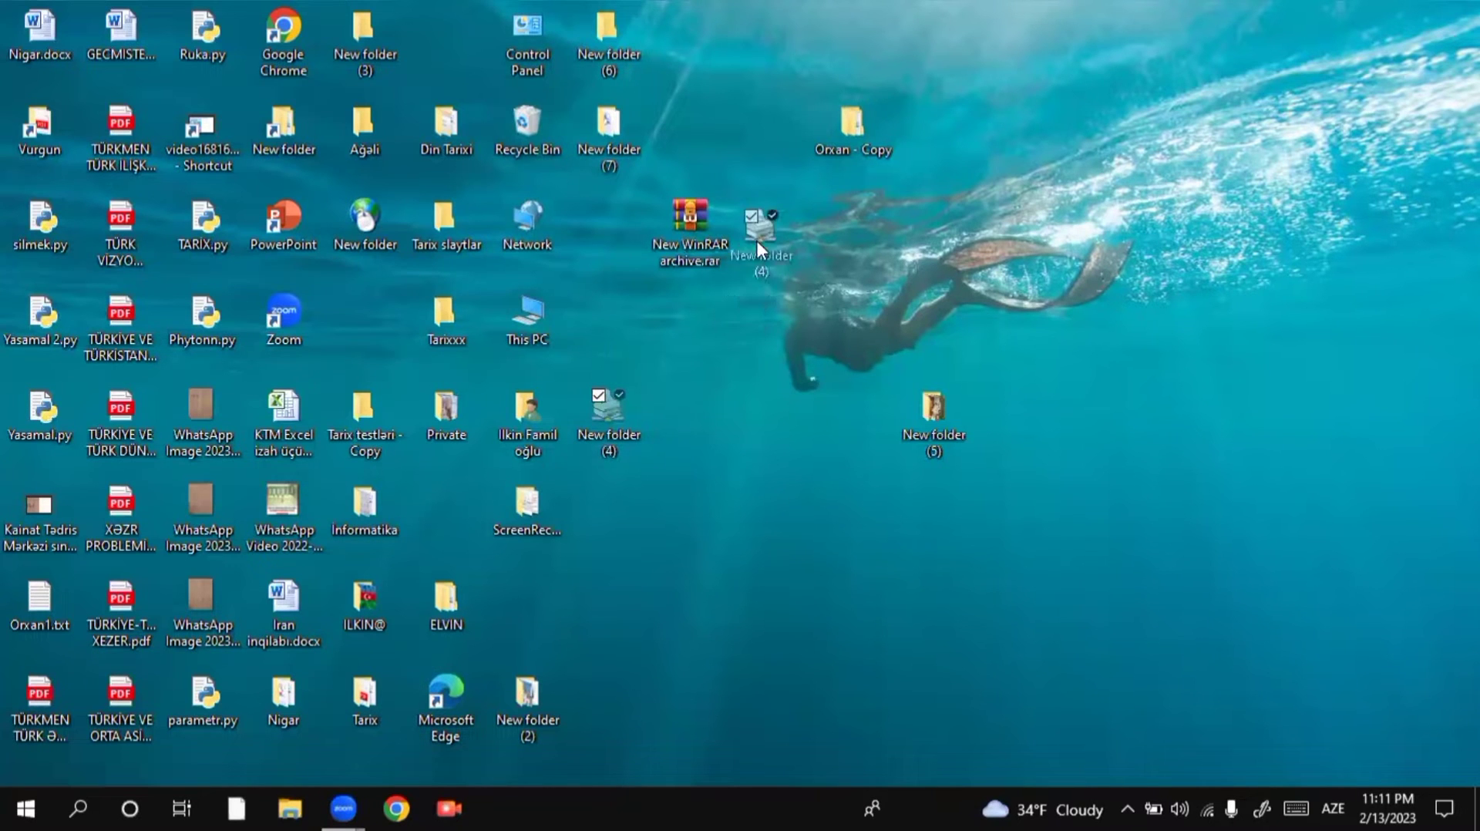
pyautogui.rightClick(804, 300)
pyautogui.click(831, 361)
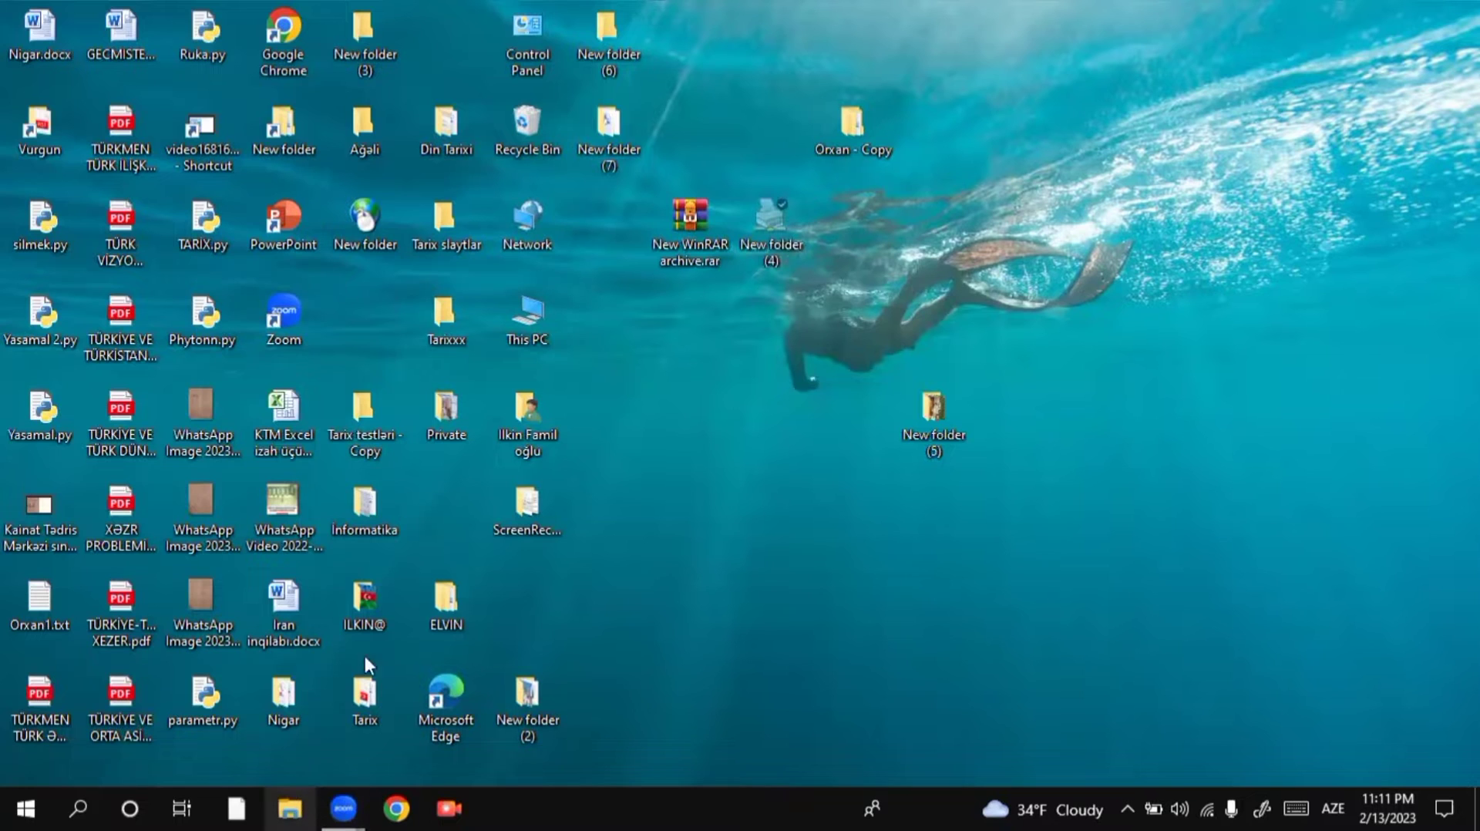
# From the İnformatika folder, set Folder Options to not show hidden files, folders, or drives, apply it, and return to the desktop
pyautogui.doubleClick(372, 513)
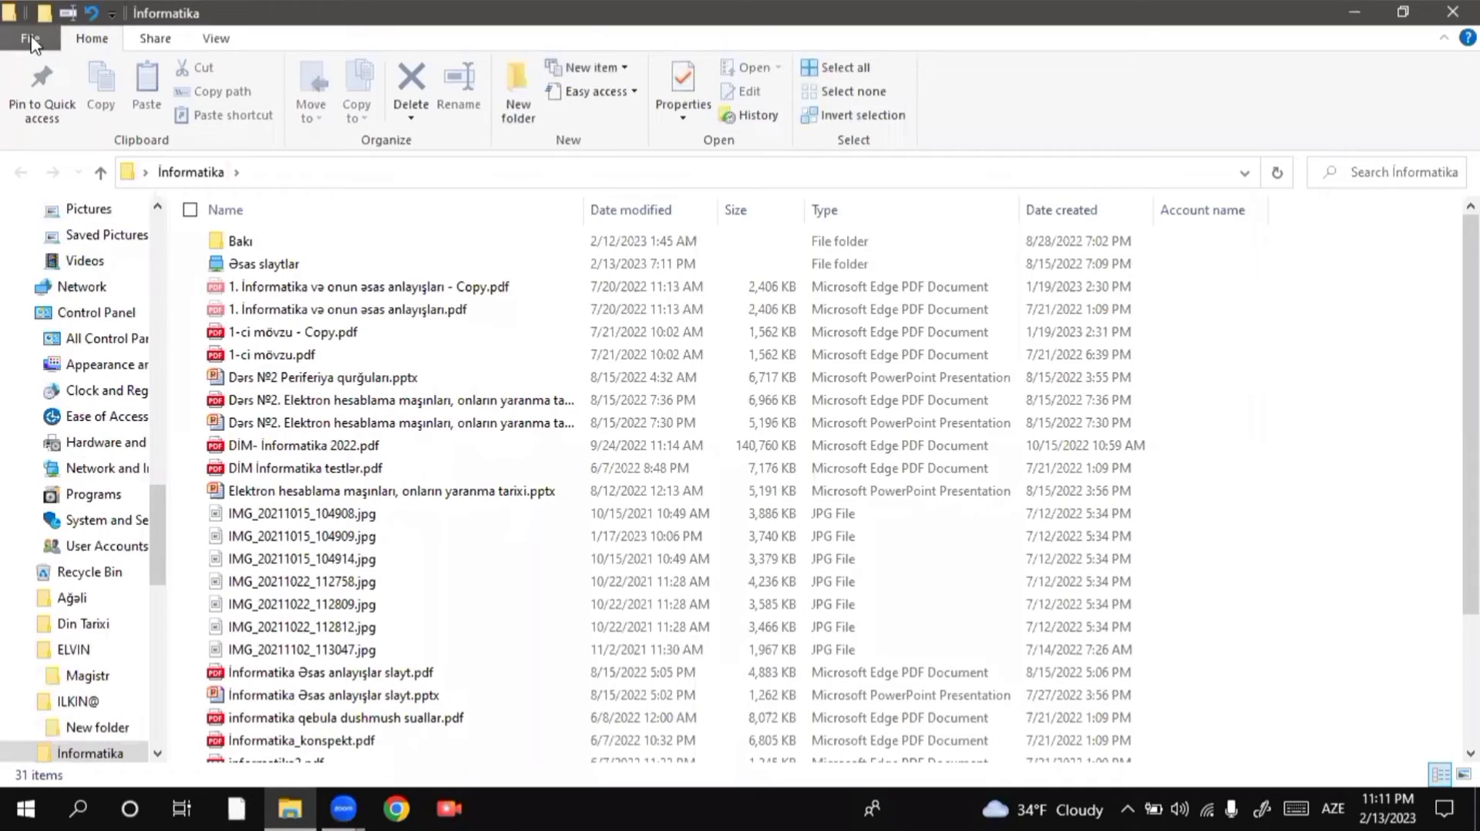
pyautogui.click(31, 40)
pyautogui.click(98, 171)
pyautogui.click(108, 266)
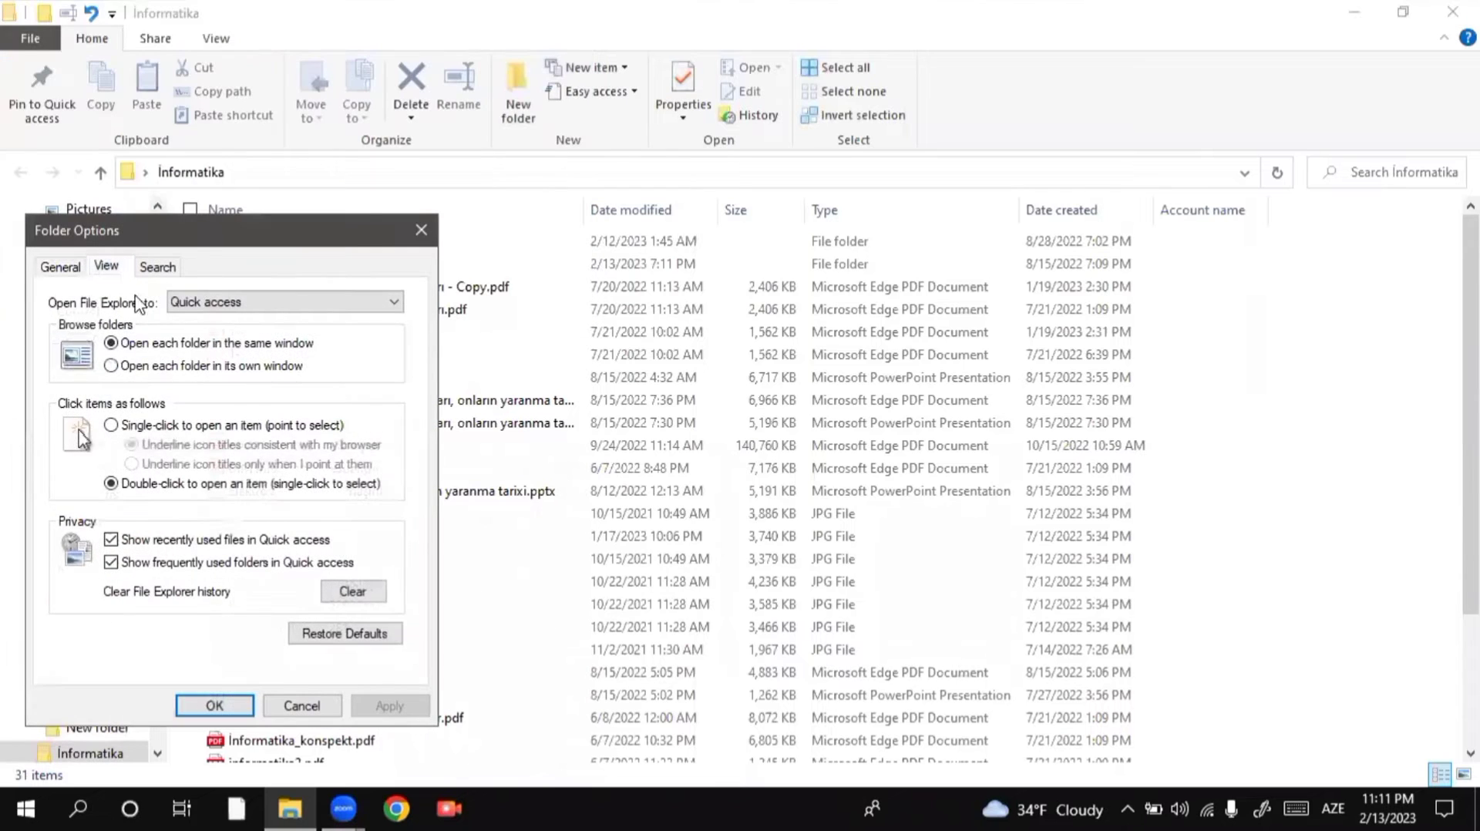
pyautogui.click(113, 551)
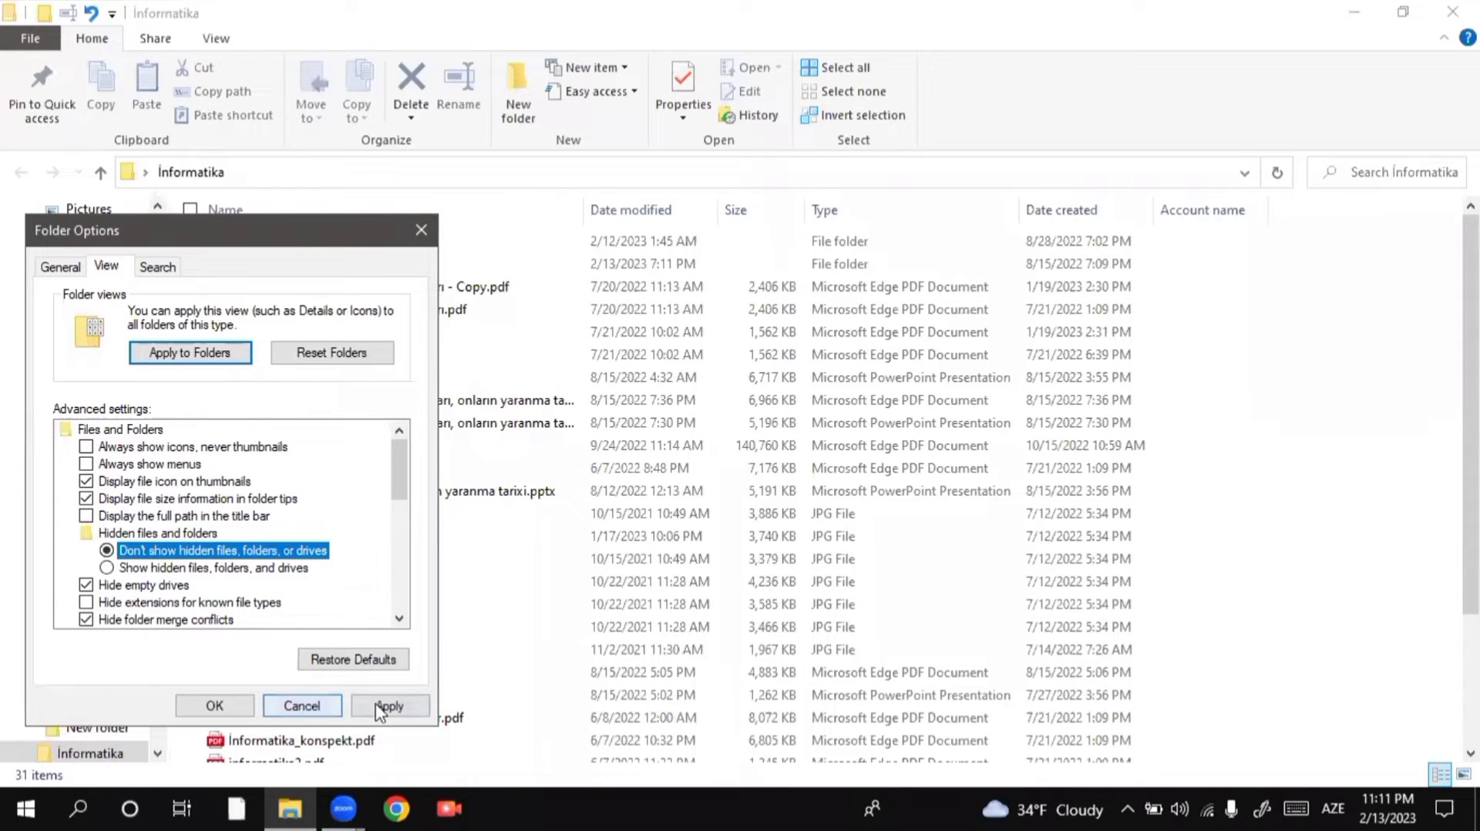
pyautogui.click(377, 711)
pyautogui.click(237, 703)
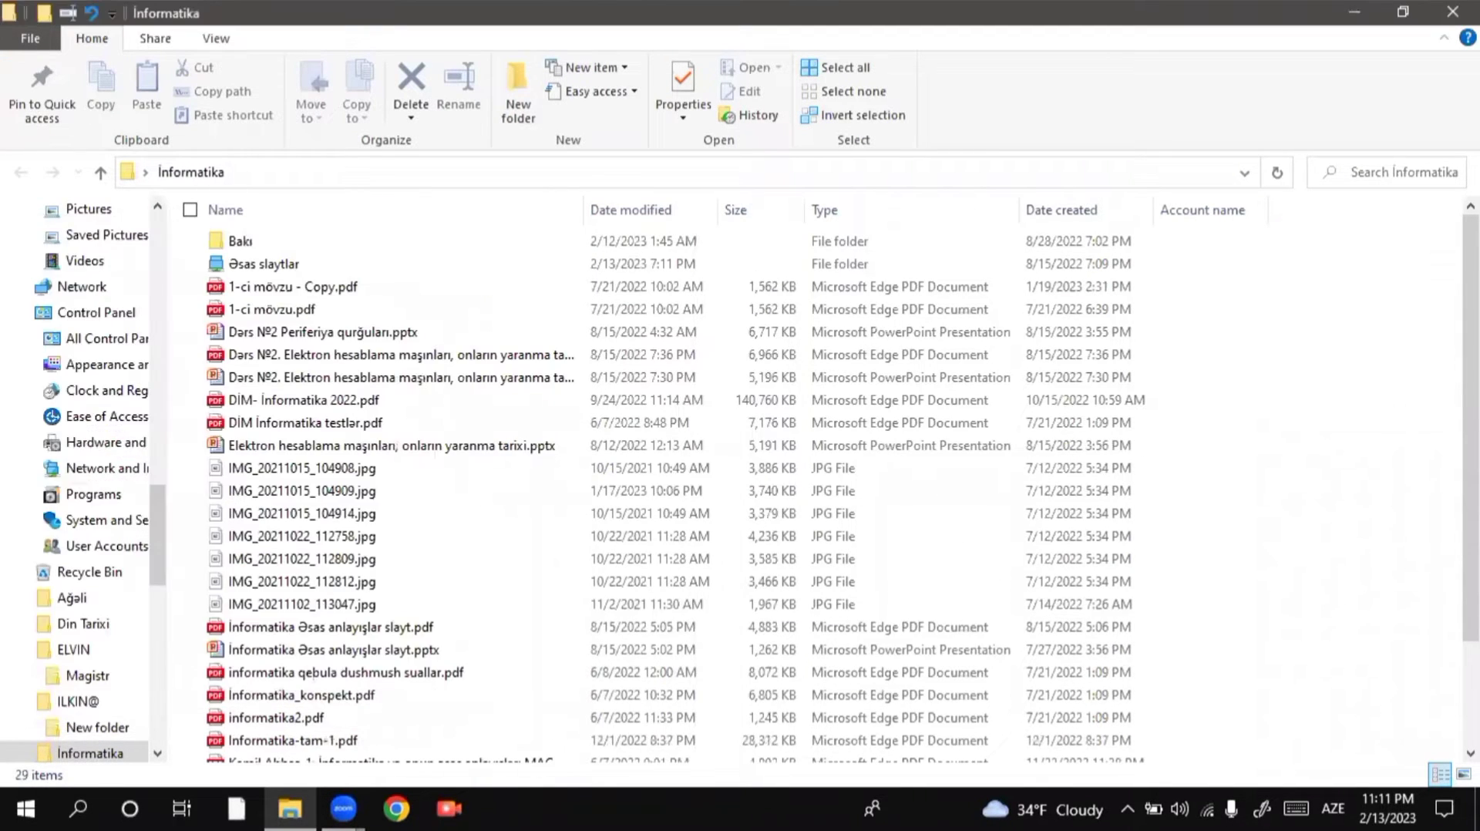
pyautogui.press('super+d')
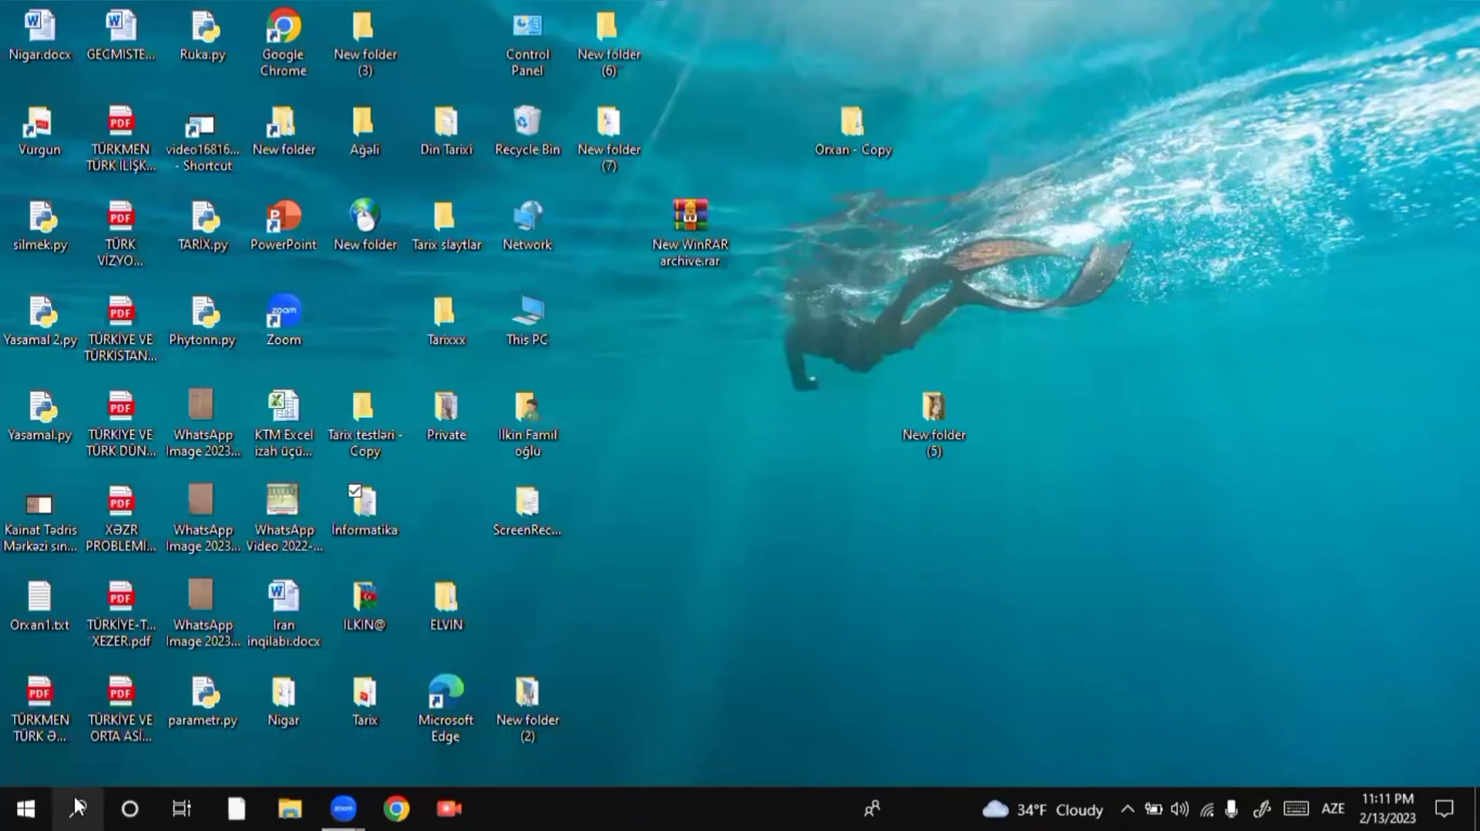
# Open File Explorer at Quick access and look at the options for opening a new window
pyautogui.click(290, 808)
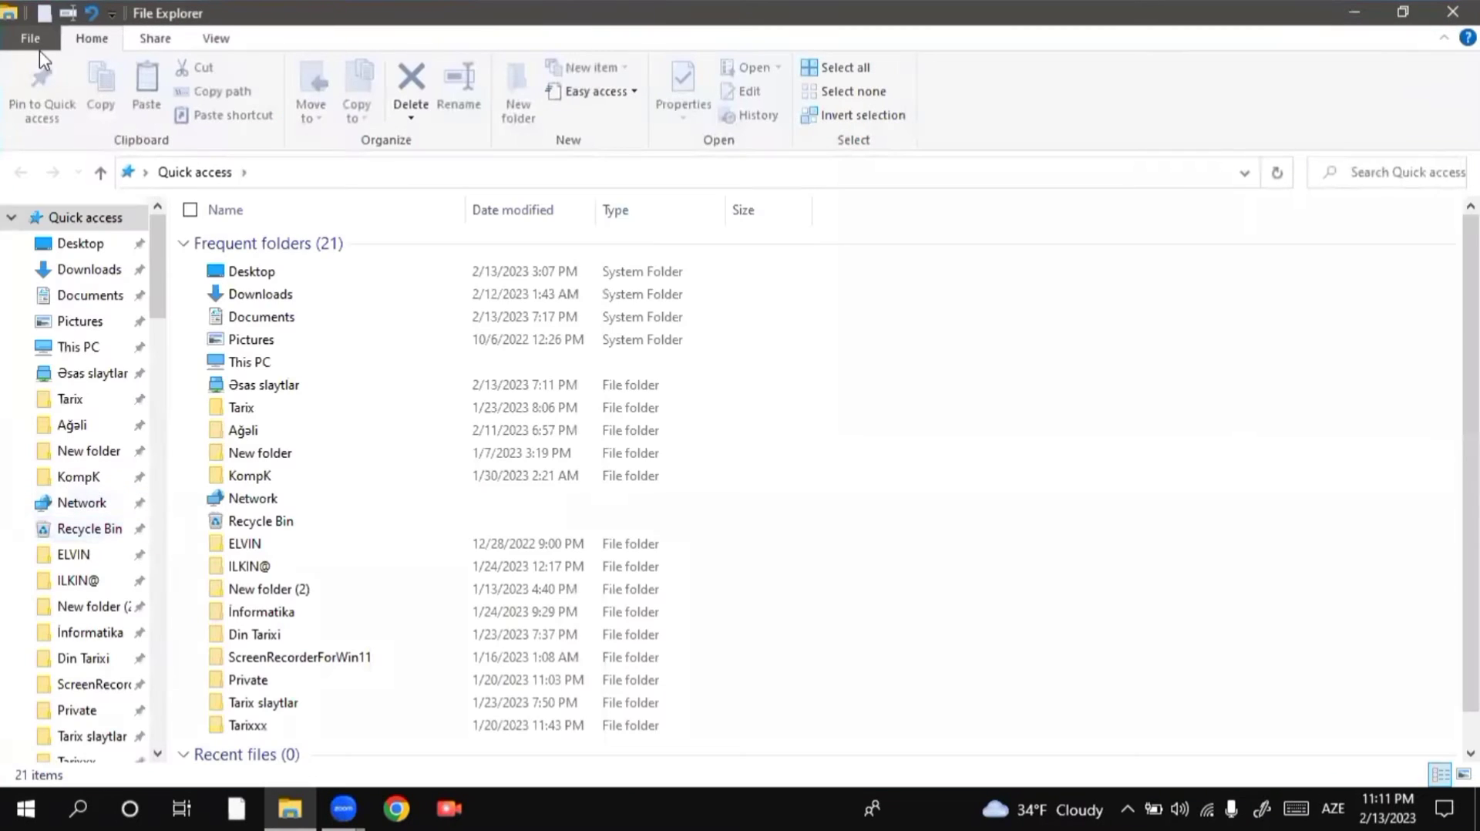
pyautogui.click(31, 38)
pyautogui.moveTo(67, 92)
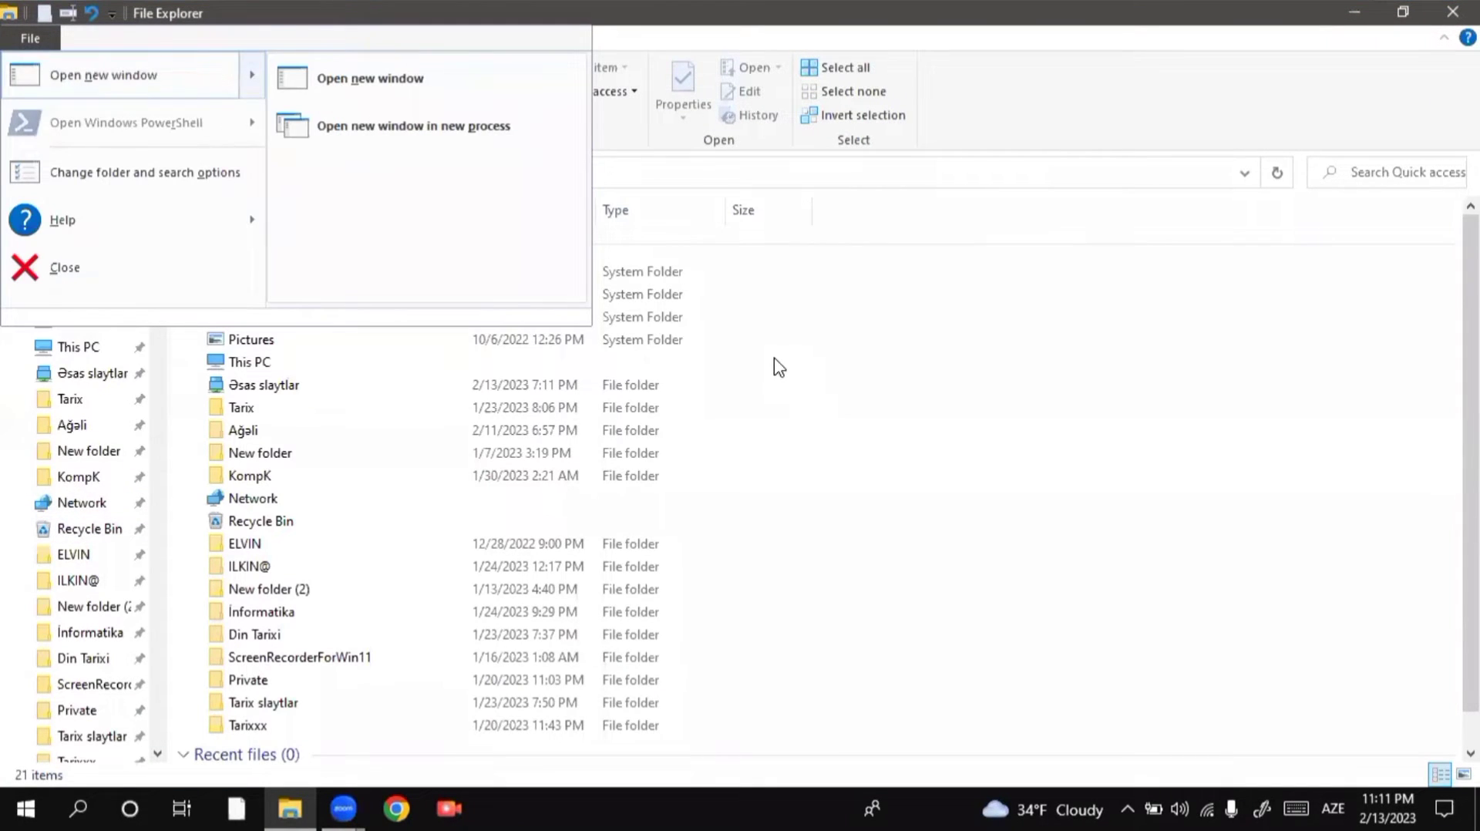
pyautogui.click(548, 131)
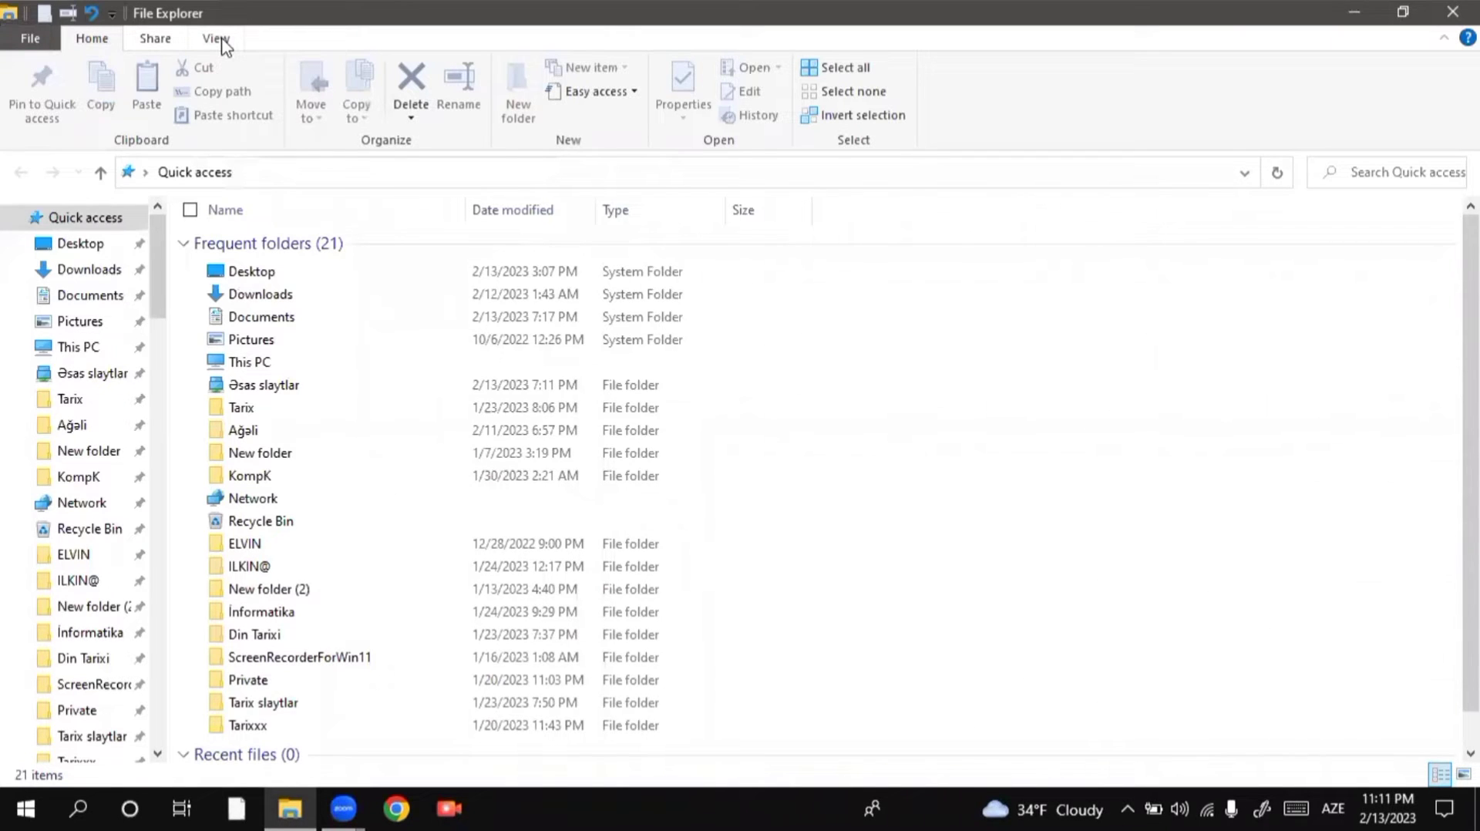
# Turn on the display of hidden items from Quick access and minimize the window to return to the desktop
pyautogui.click(217, 40)
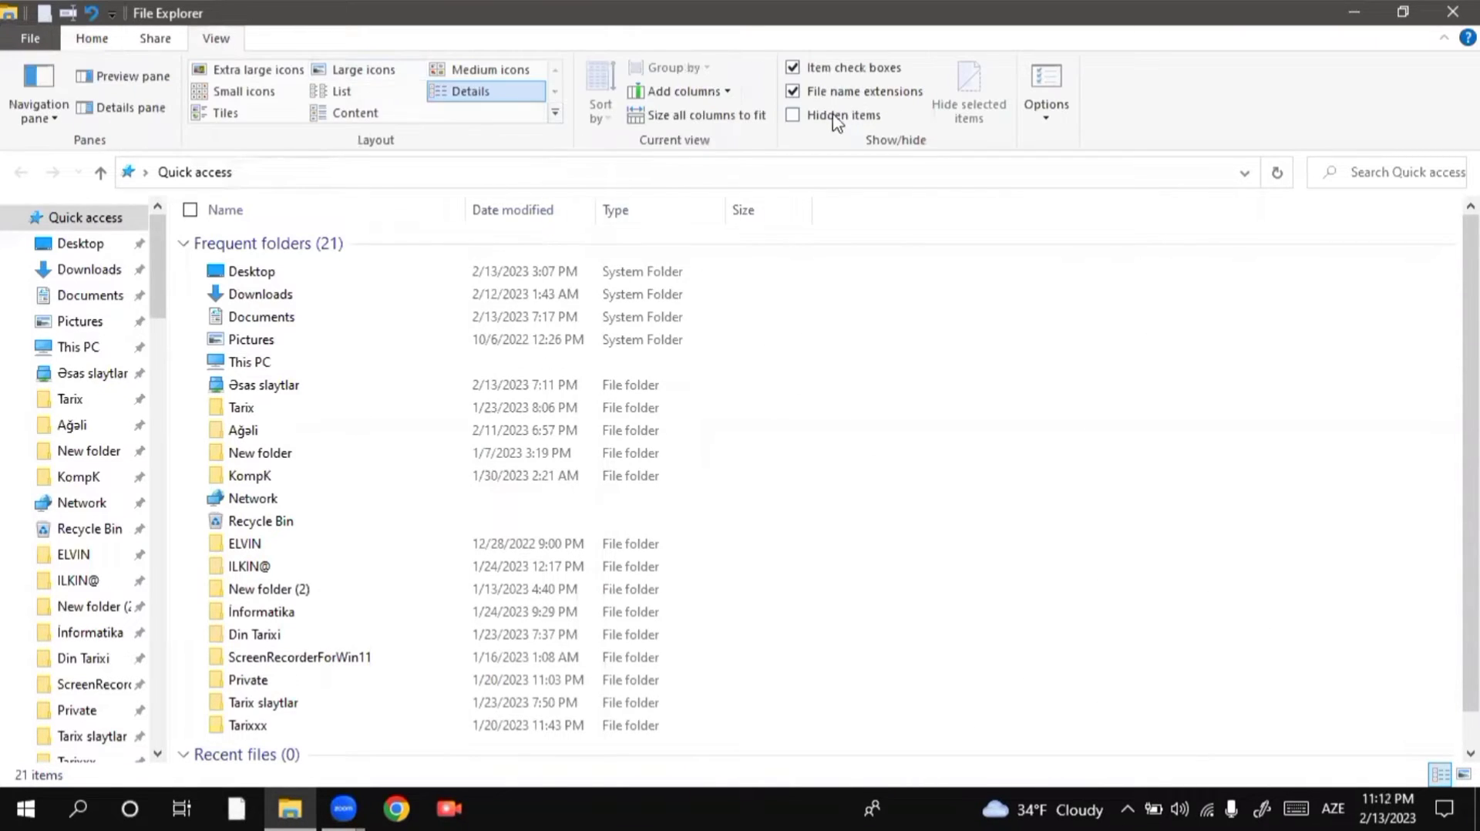
pyautogui.click(805, 116)
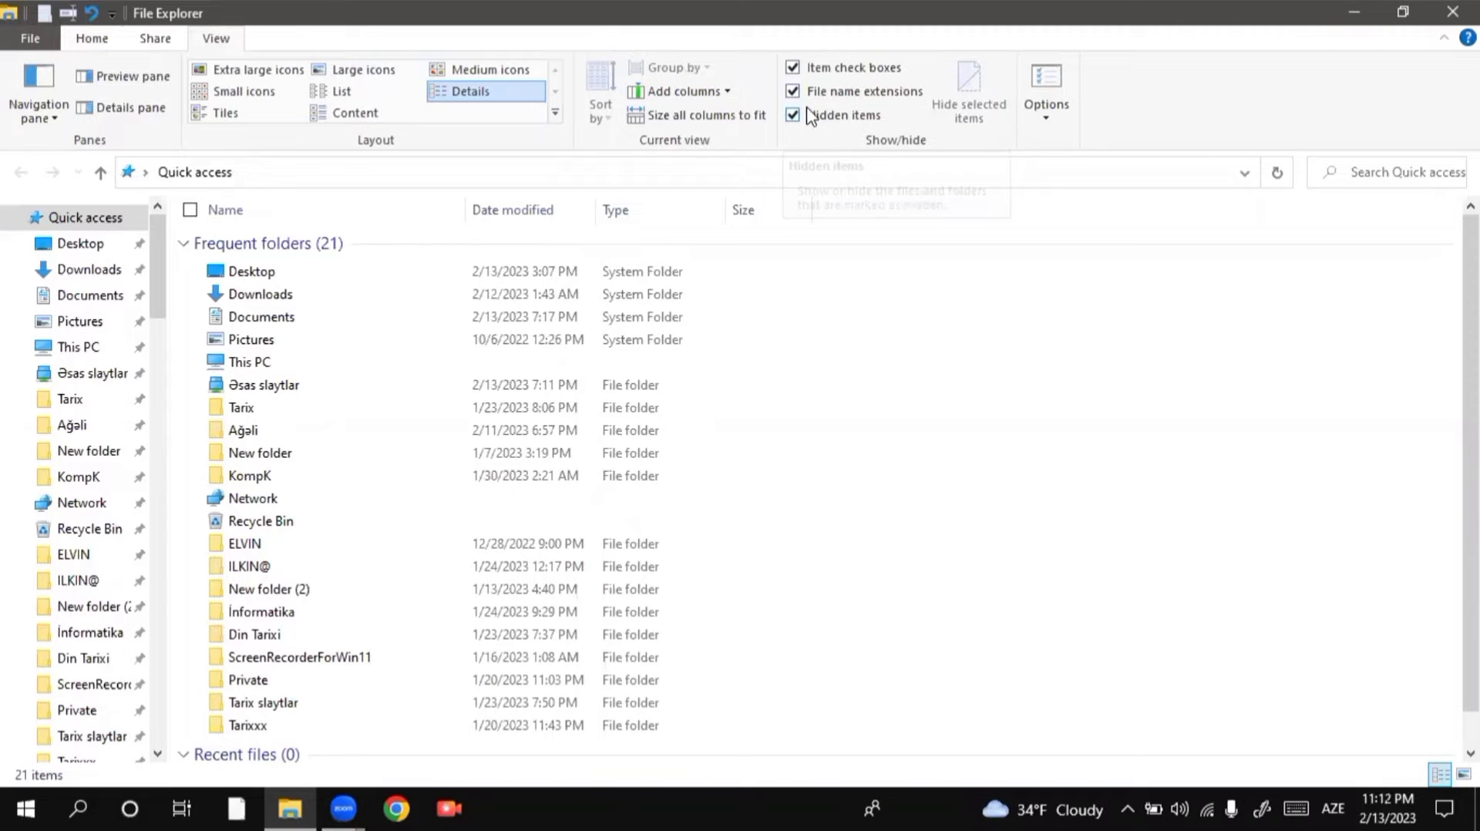
pyautogui.click(1363, 6)
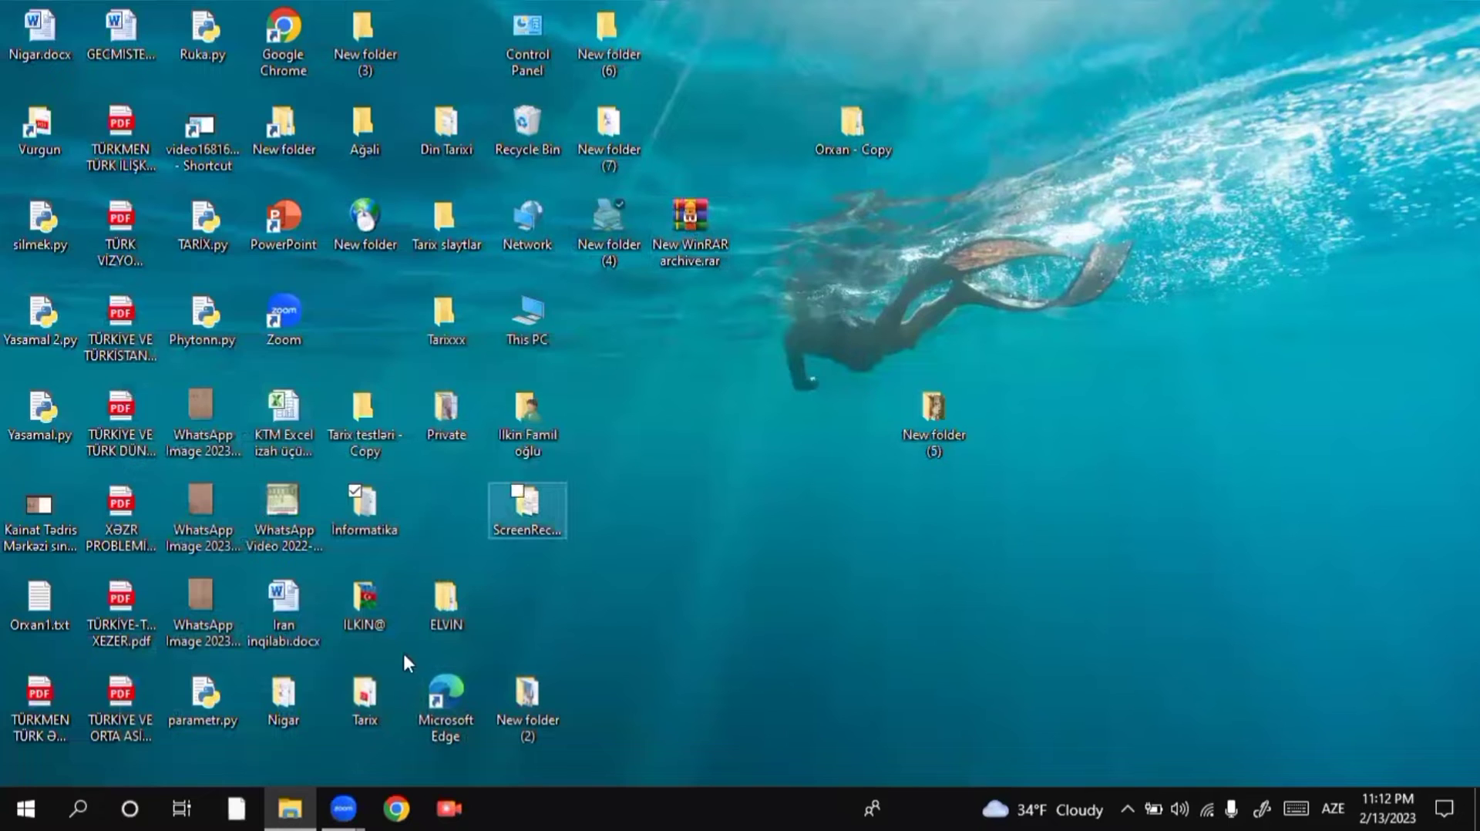
# From the İnformatika folder, set Folder Options to hide extensions for known file types, apply it, and close the dialog
pyautogui.doubleClick(357, 511)
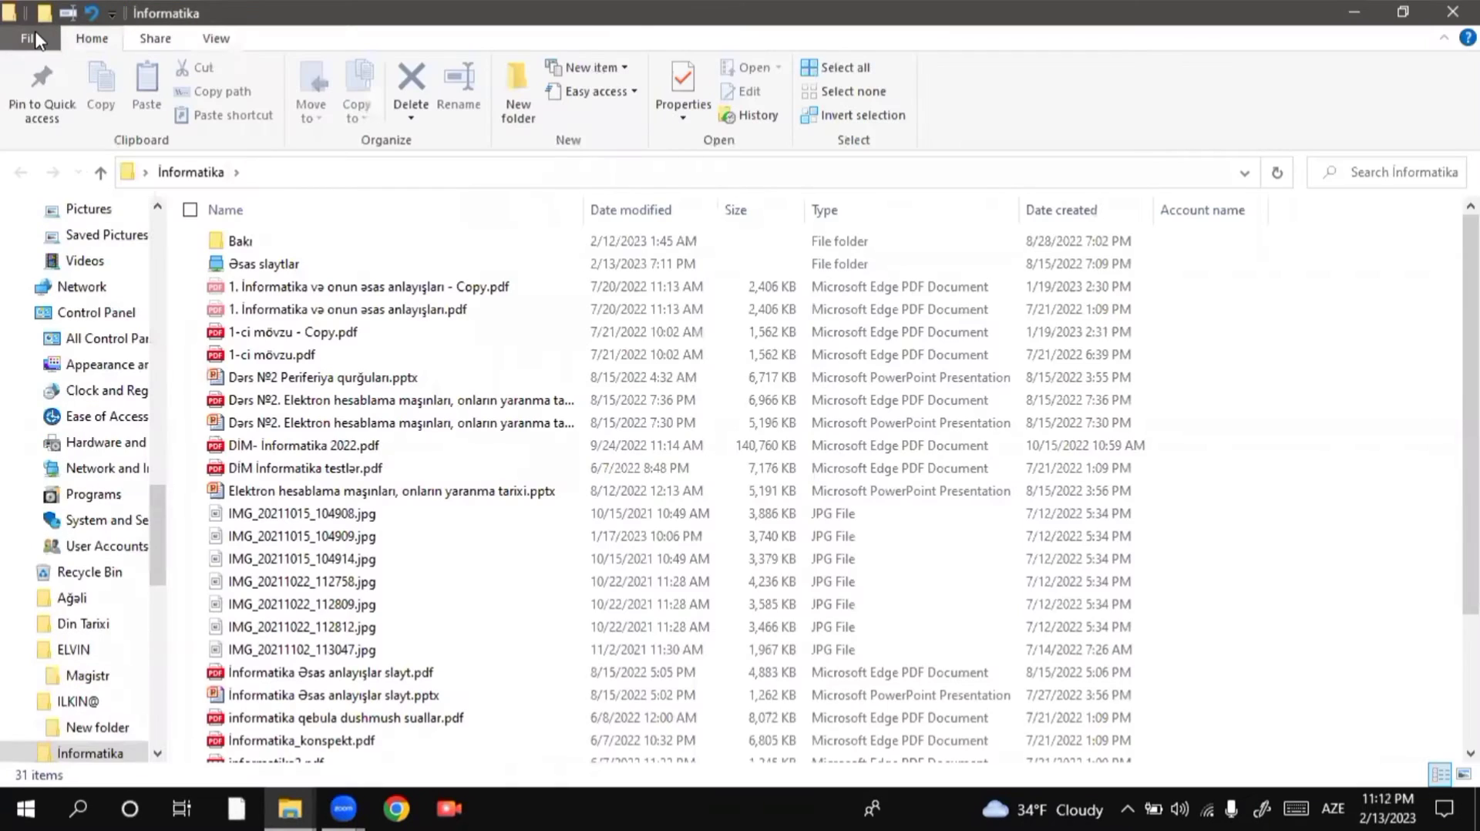
pyautogui.click(35, 33)
pyautogui.click(145, 182)
pyautogui.click(118, 266)
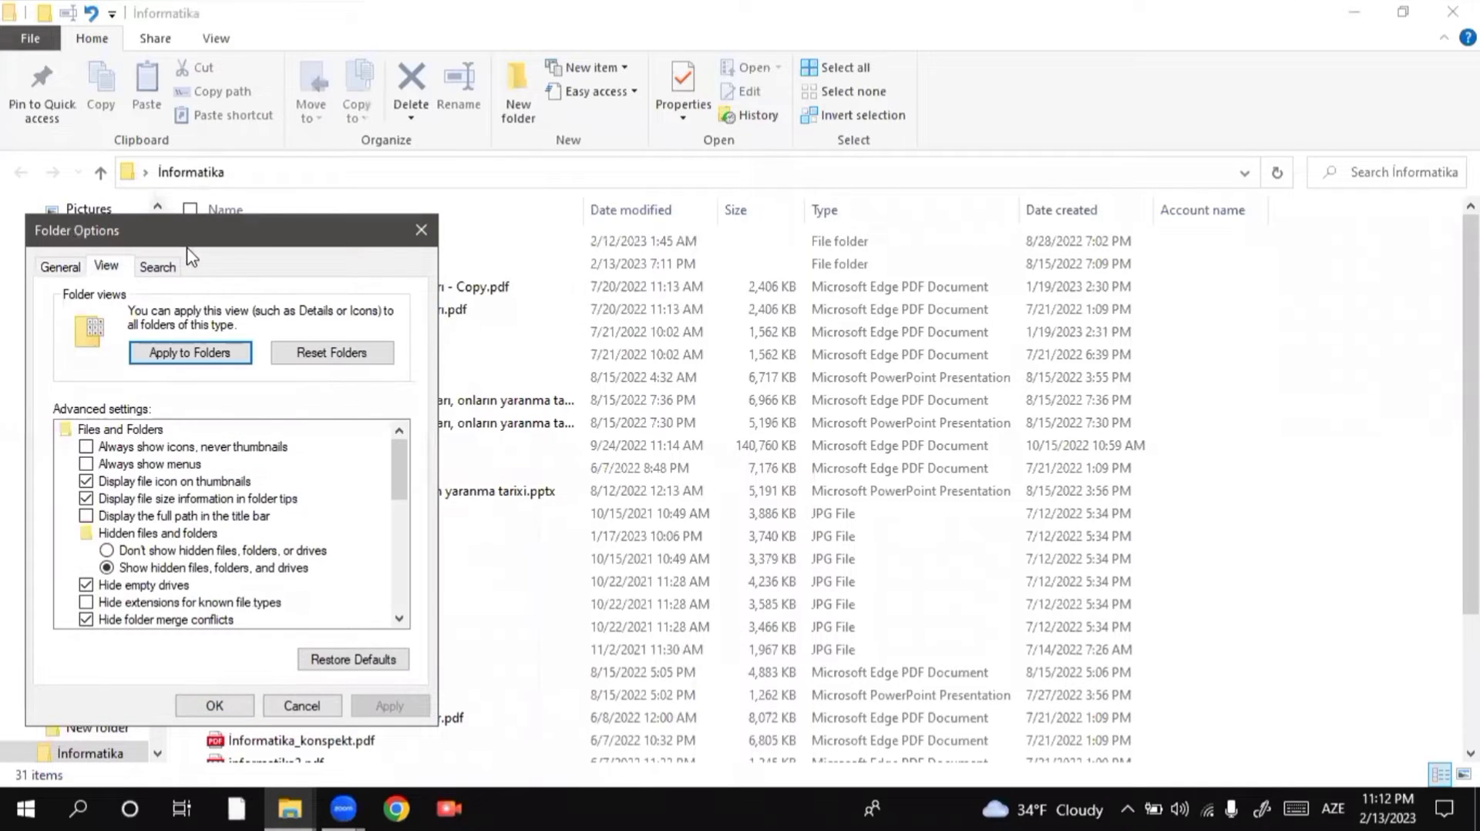
pyautogui.moveTo(271, 242); pyautogui.dragTo(315, 174)
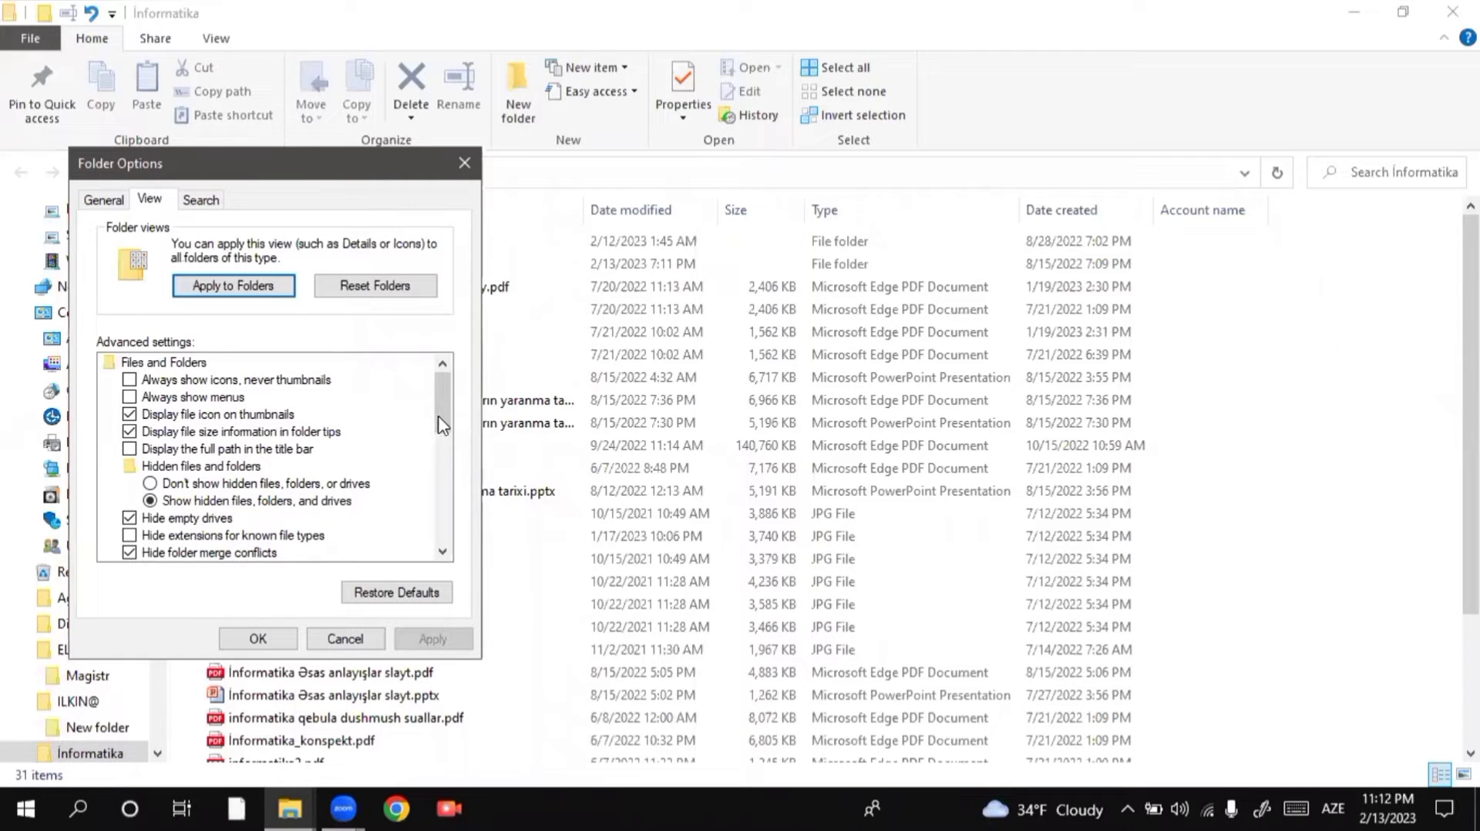
pyautogui.moveTo(441, 420); pyautogui.dragTo(441, 441)
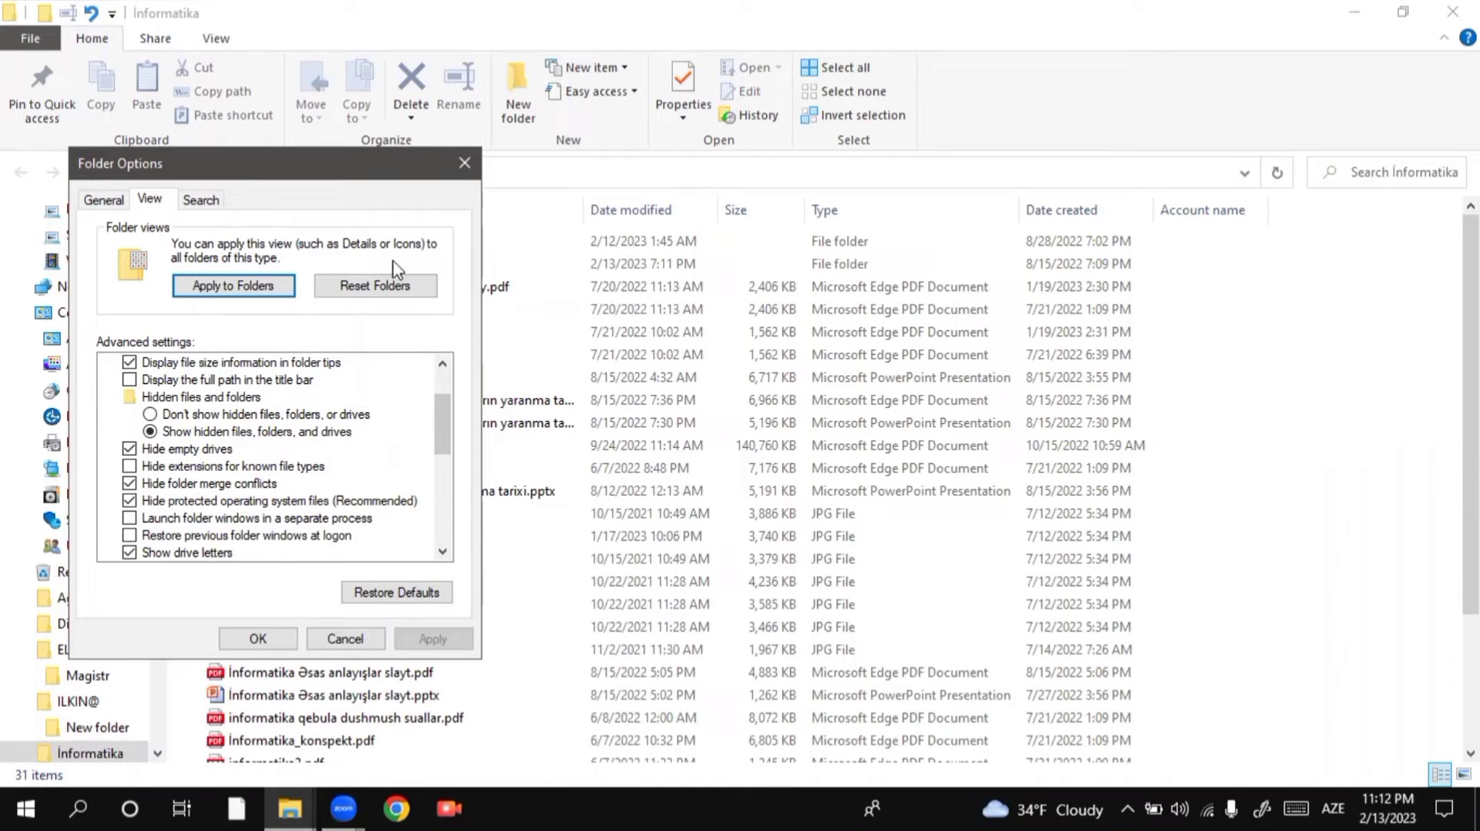
pyautogui.moveTo(334, 159); pyautogui.dragTo(846, 27)
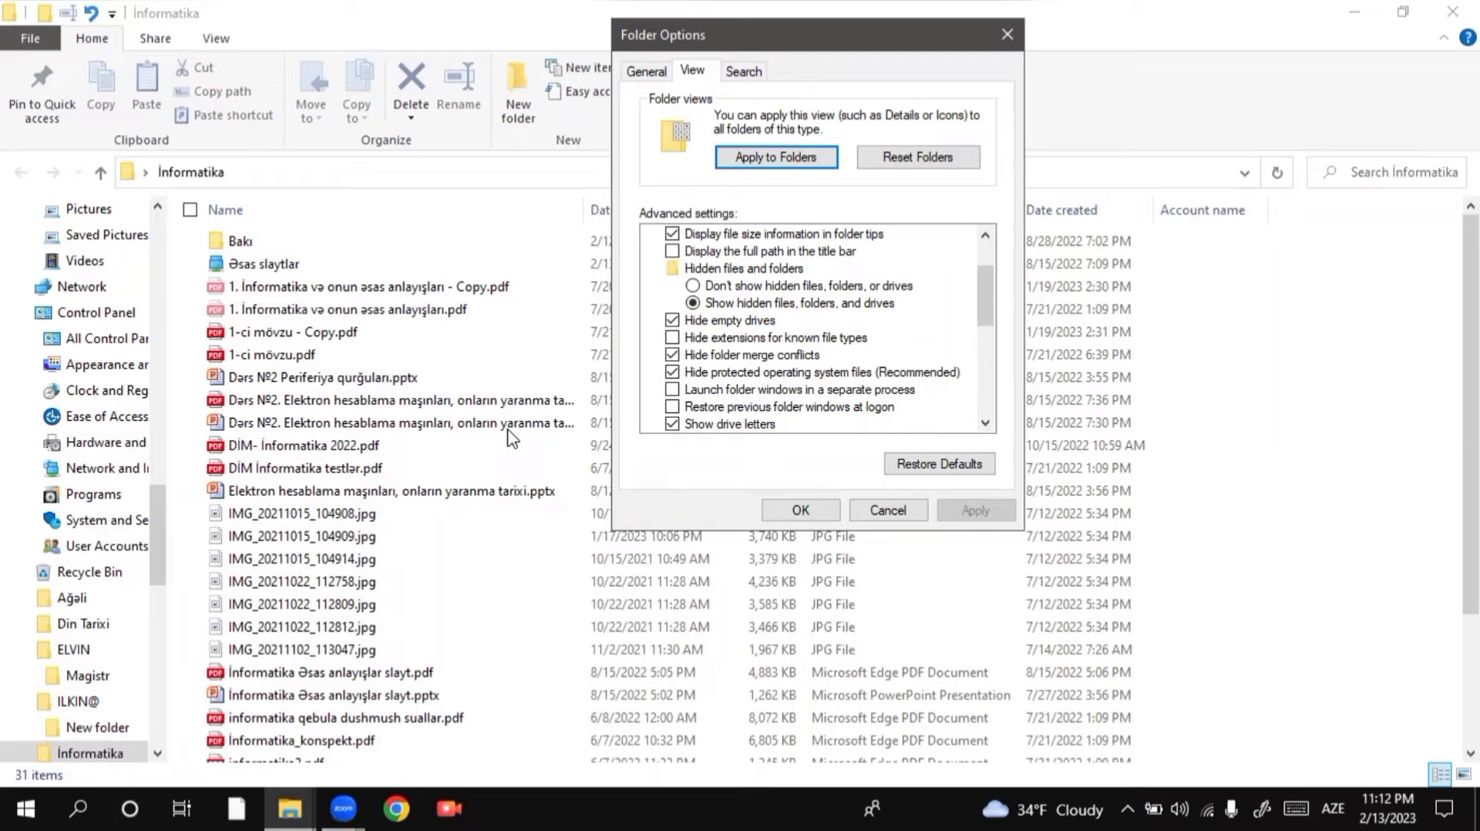
pyautogui.click(672, 337)
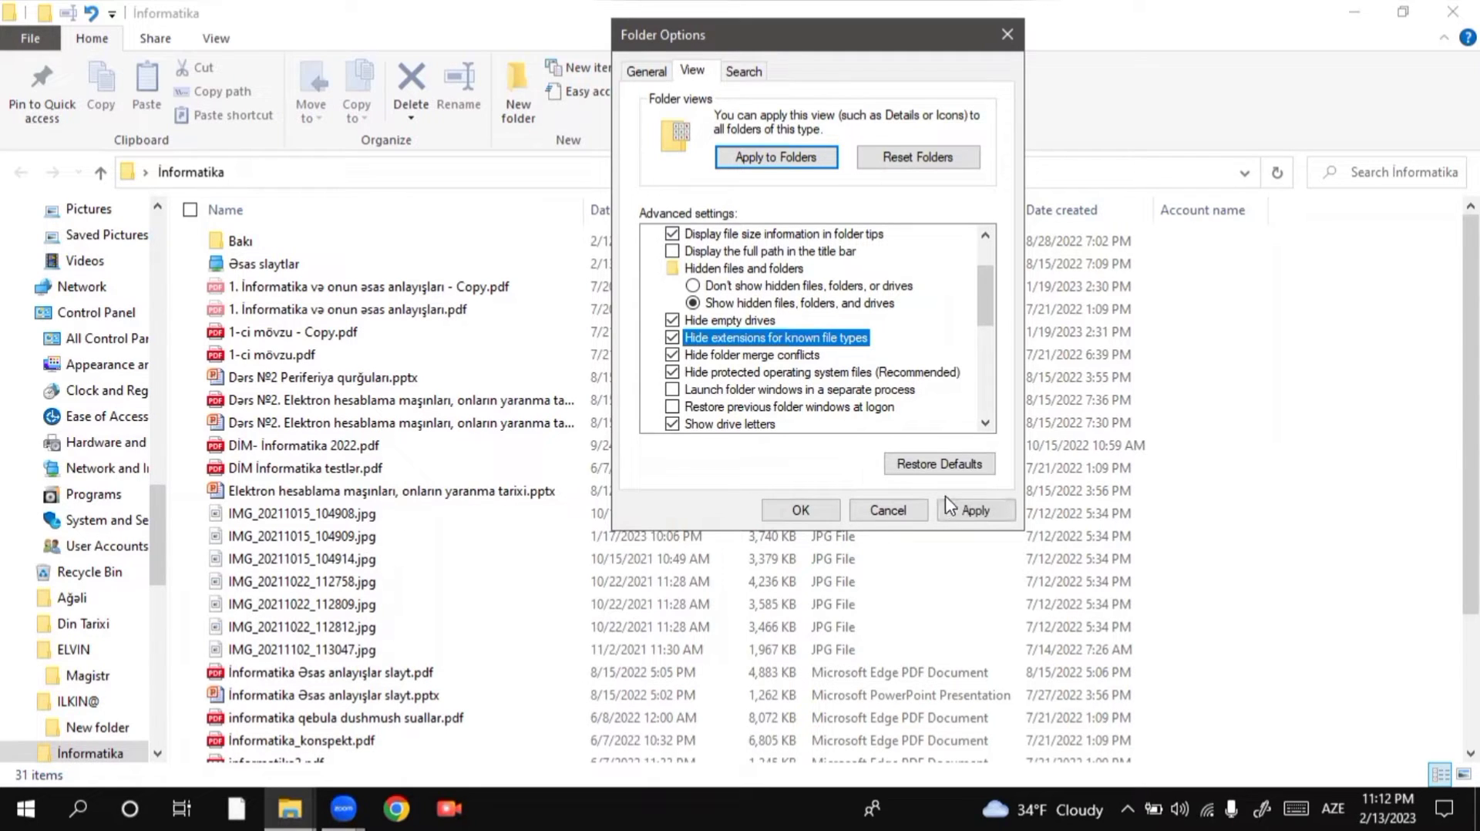
pyautogui.click(973, 510)
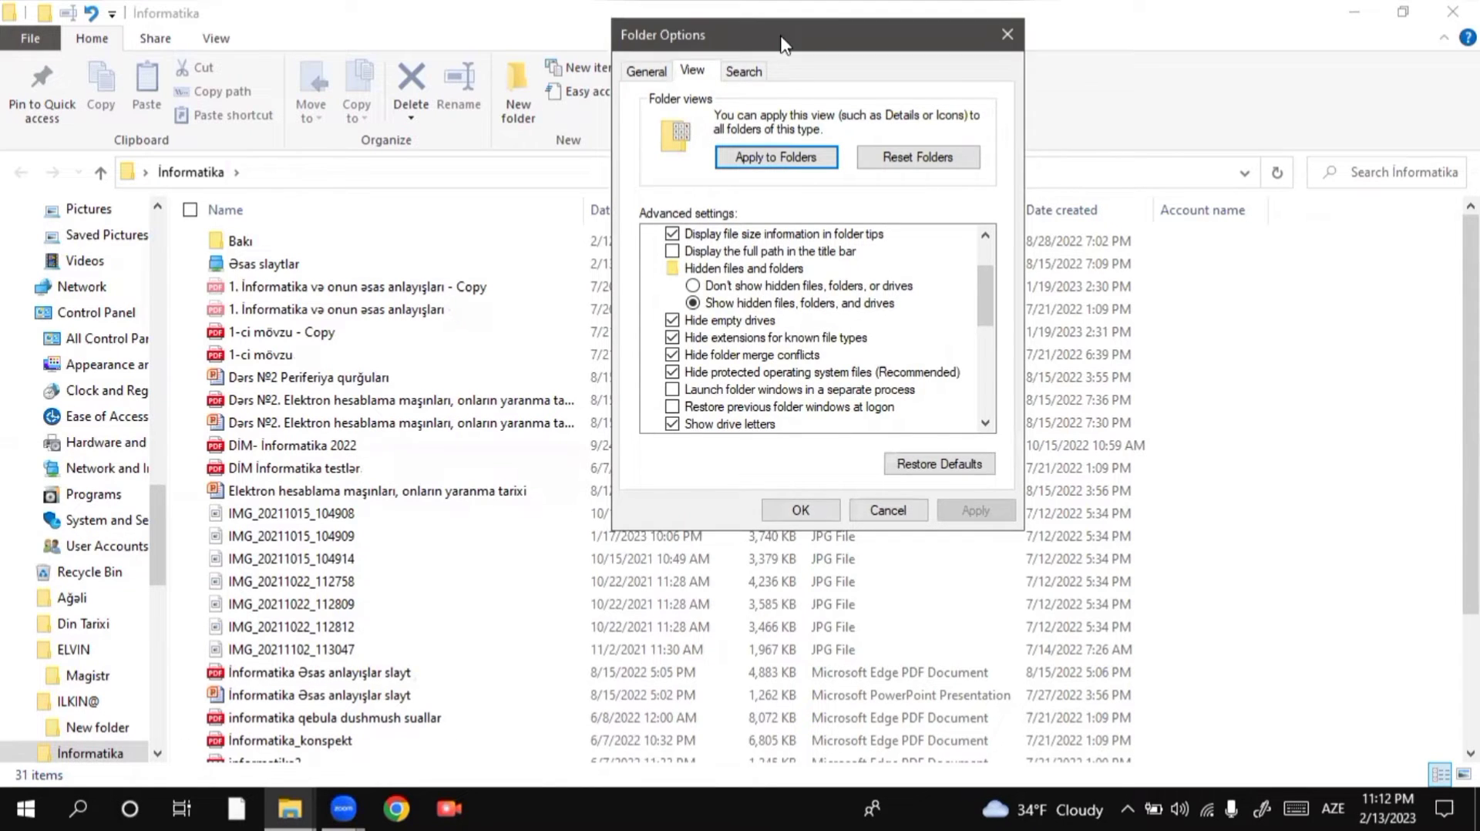
pyautogui.moveTo(779, 23); pyautogui.dragTo(929, 164)
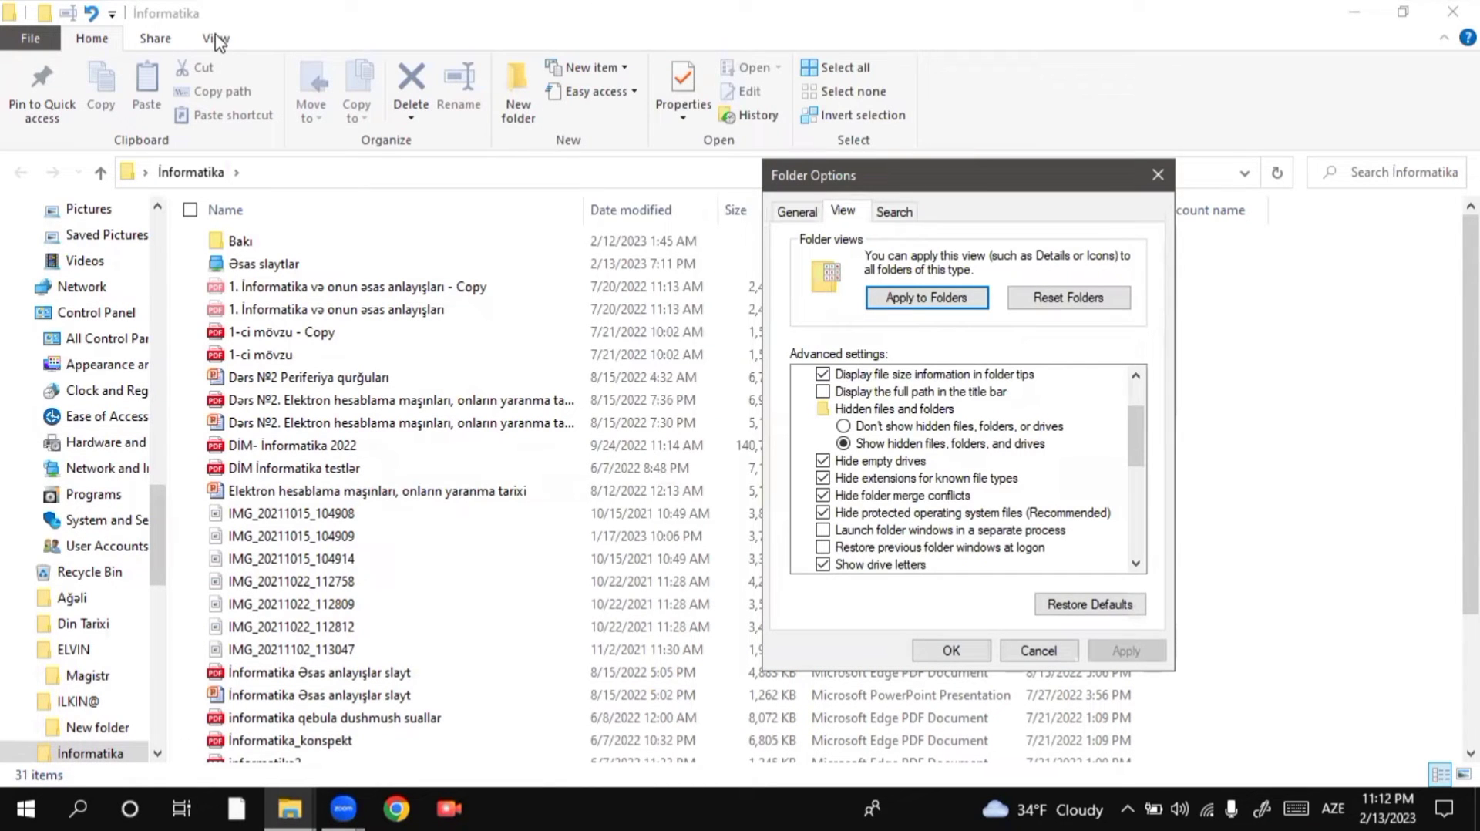
pyautogui.click(1157, 175)
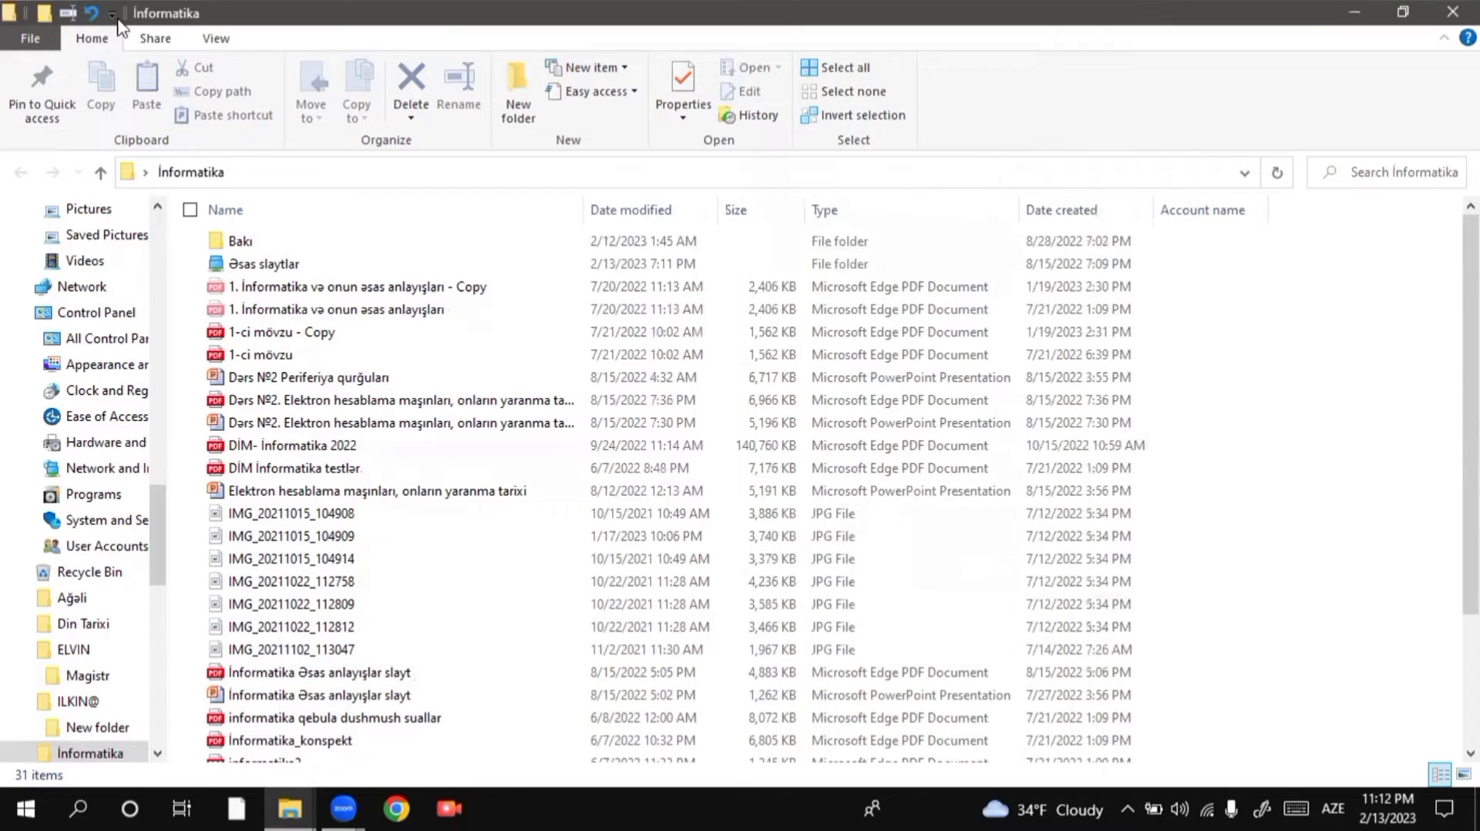
# Turn file name extensions back on for the files in the İnformatika folder
pyautogui.click(214, 38)
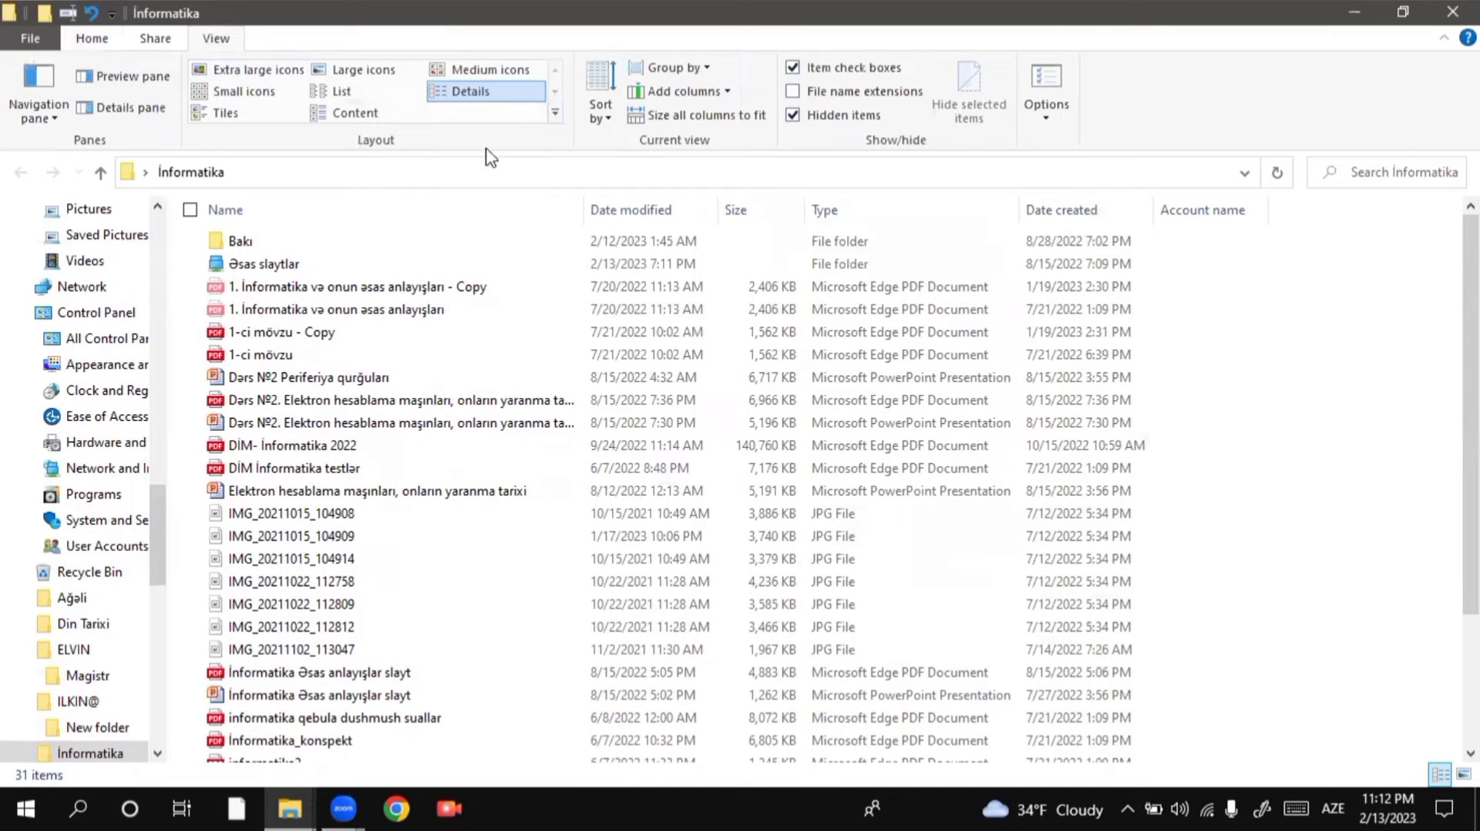
pyautogui.click(797, 95)
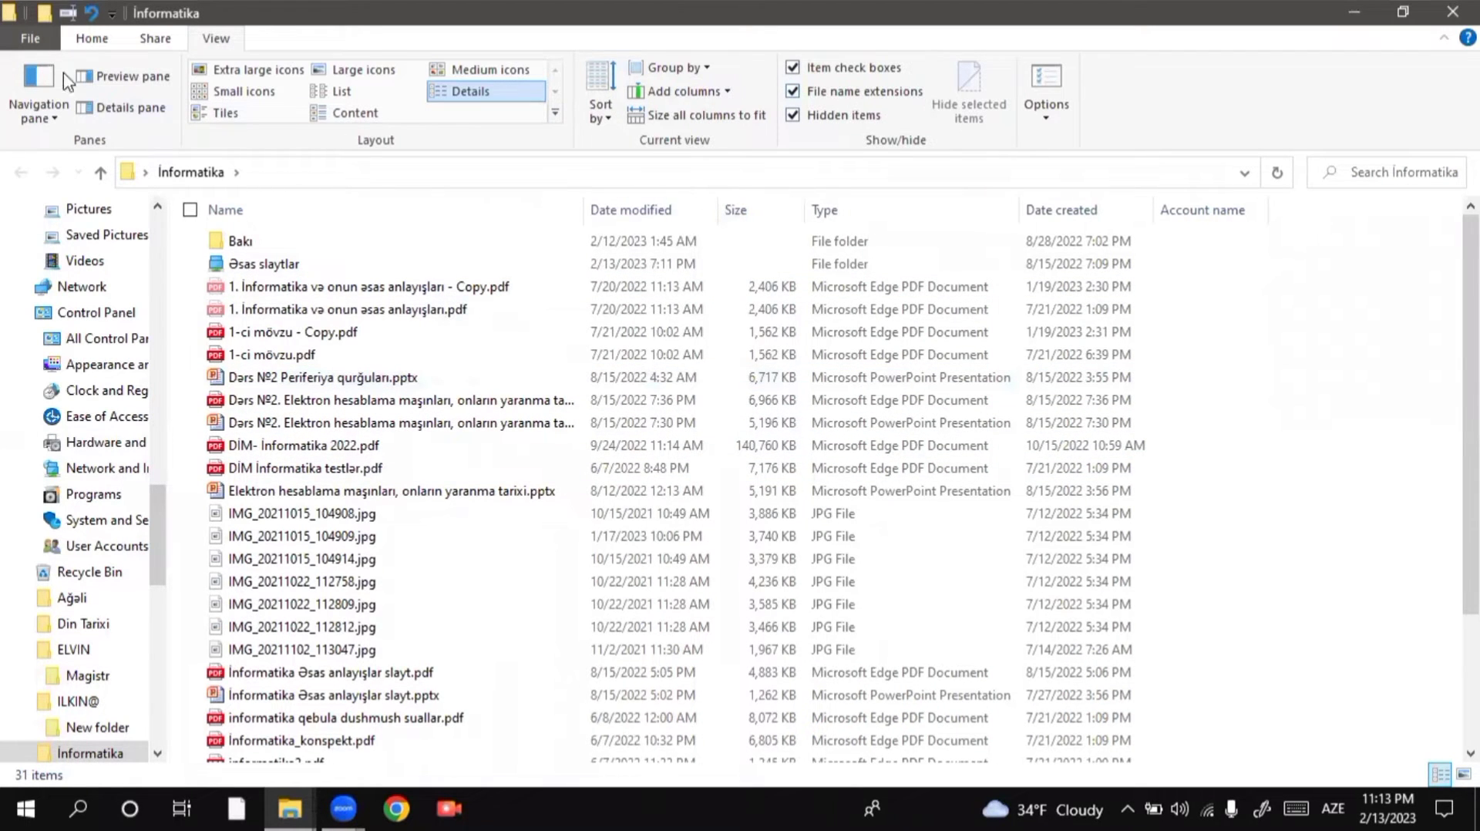
# Set Folder Options to stop hiding protected operating system files, accept the warning, apply it, and return to the desktop
pyautogui.click(27, 40)
pyautogui.click(116, 177)
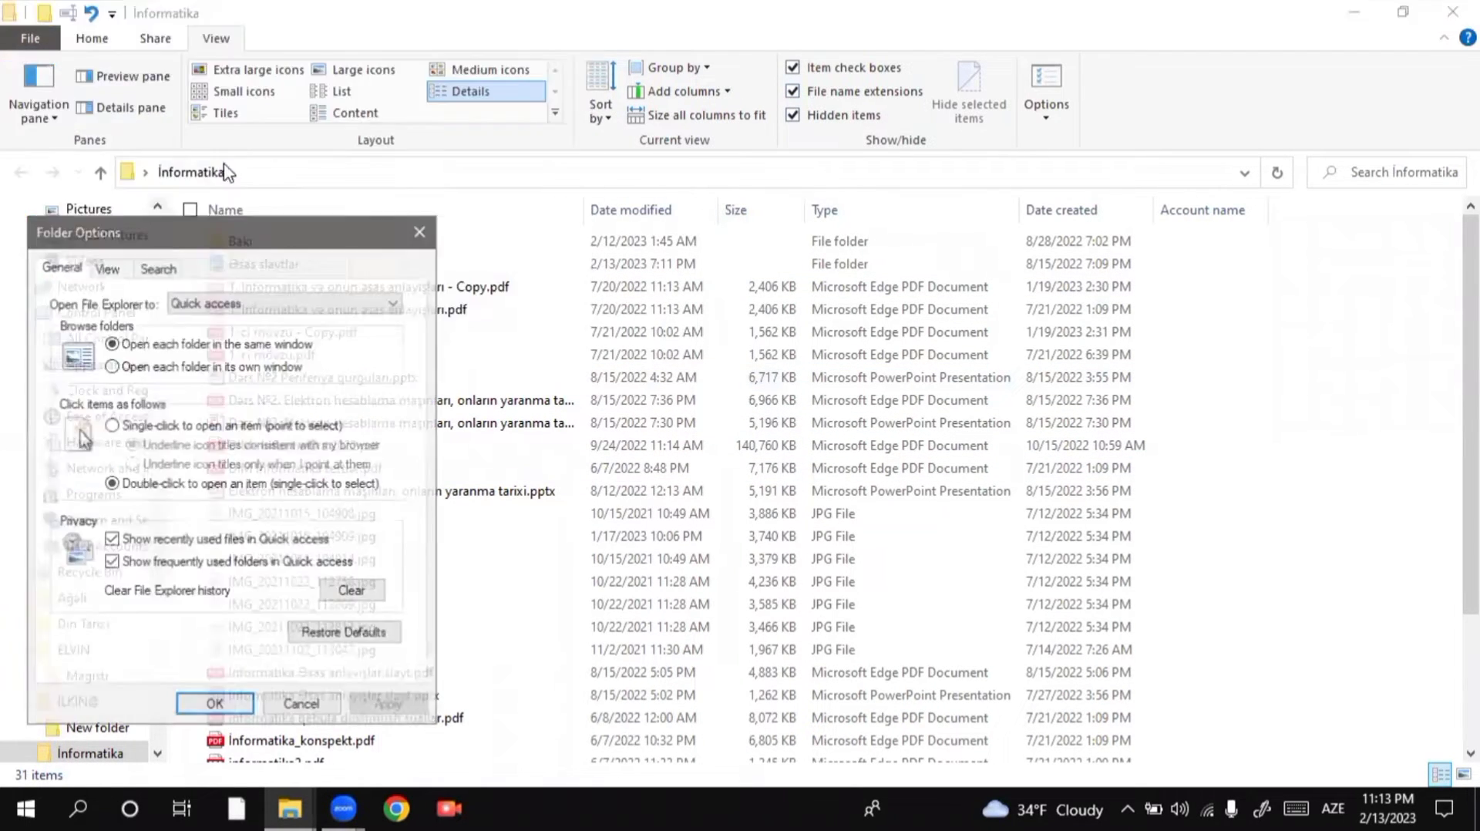
pyautogui.click(106, 266)
pyautogui.moveTo(258, 228); pyautogui.dragTo(470, 149)
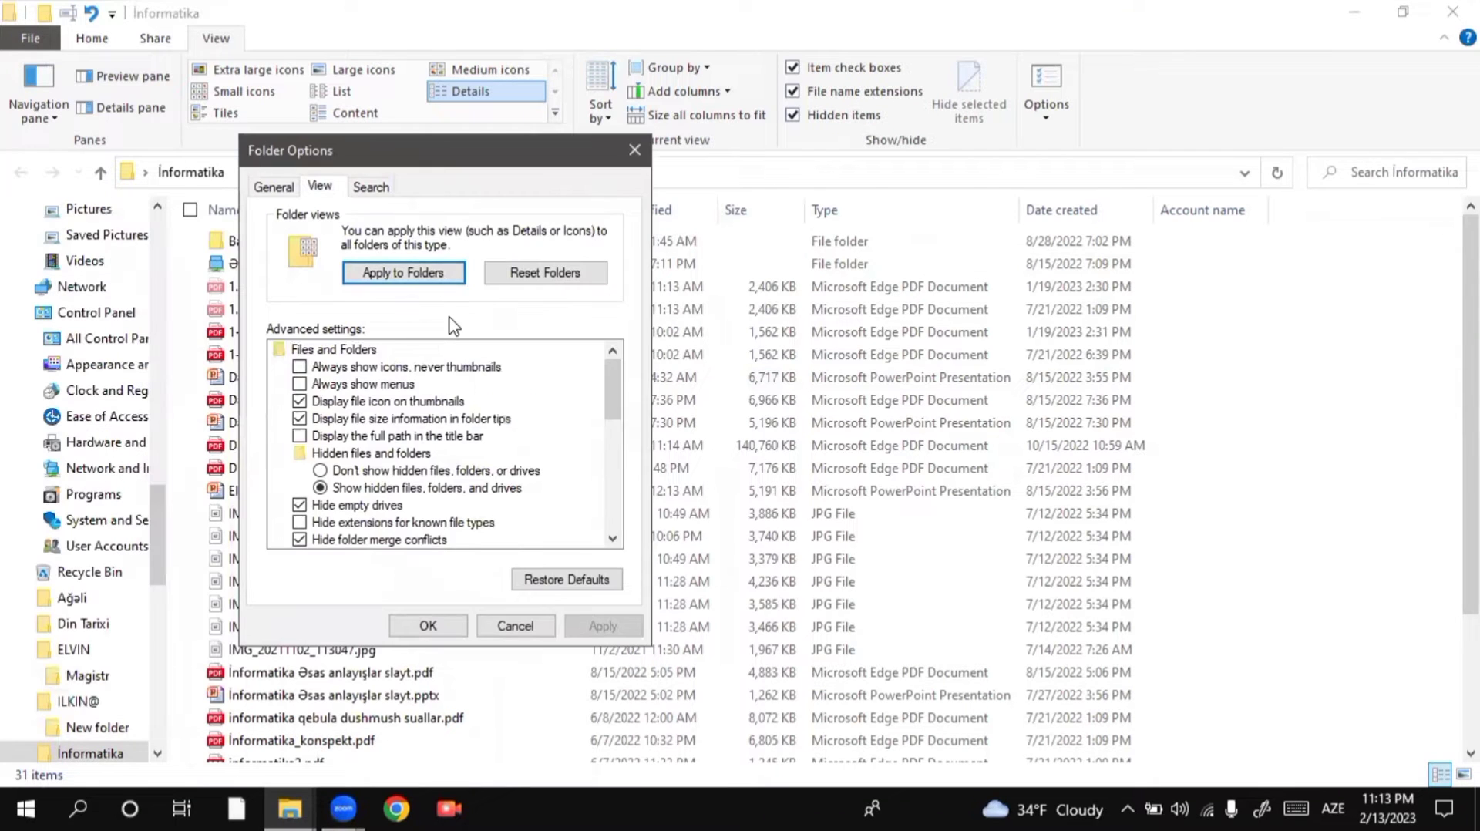
pyautogui.scroll(-2, 439, 432)
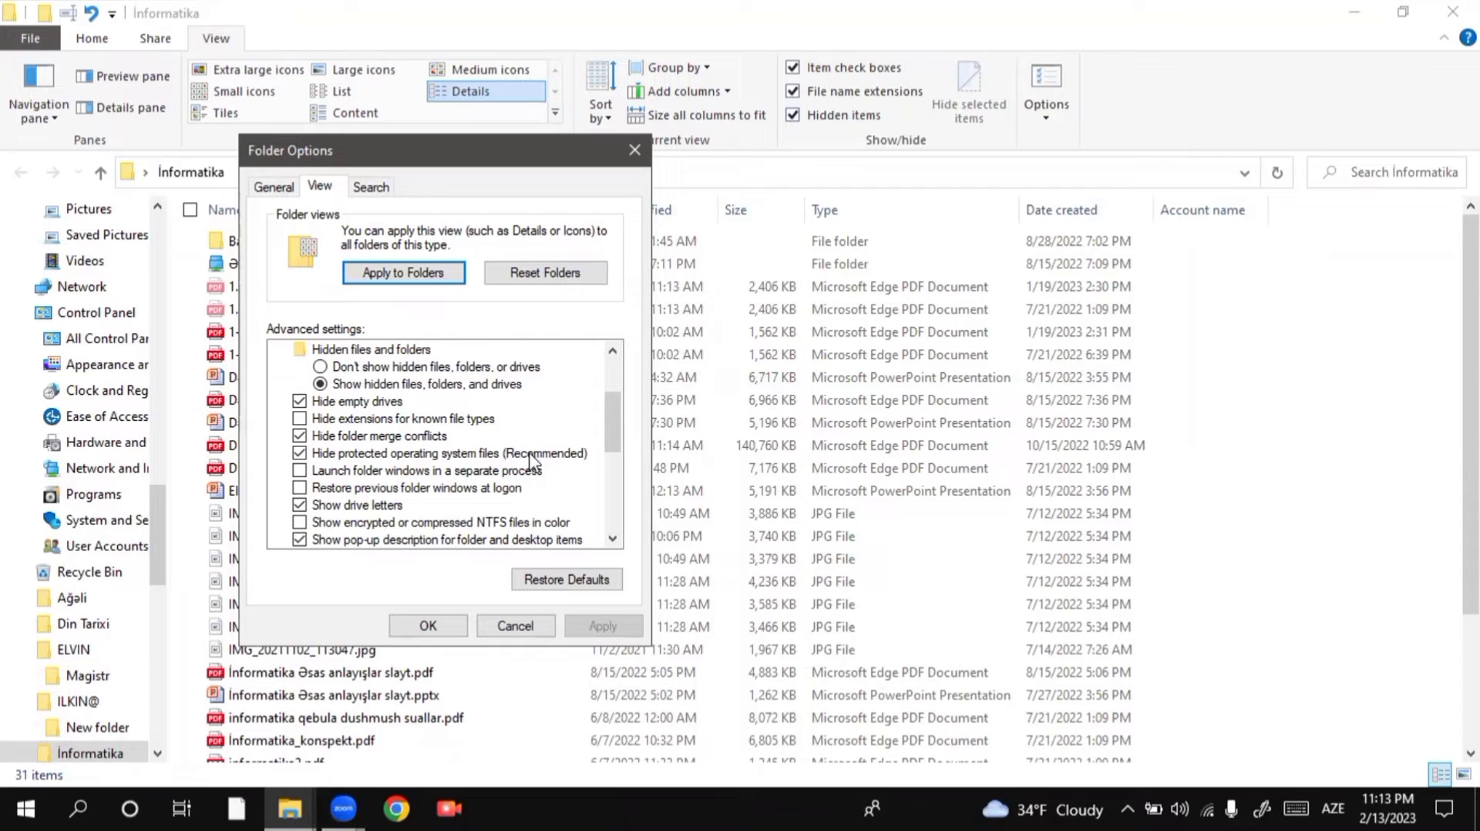
pyautogui.click(300, 453)
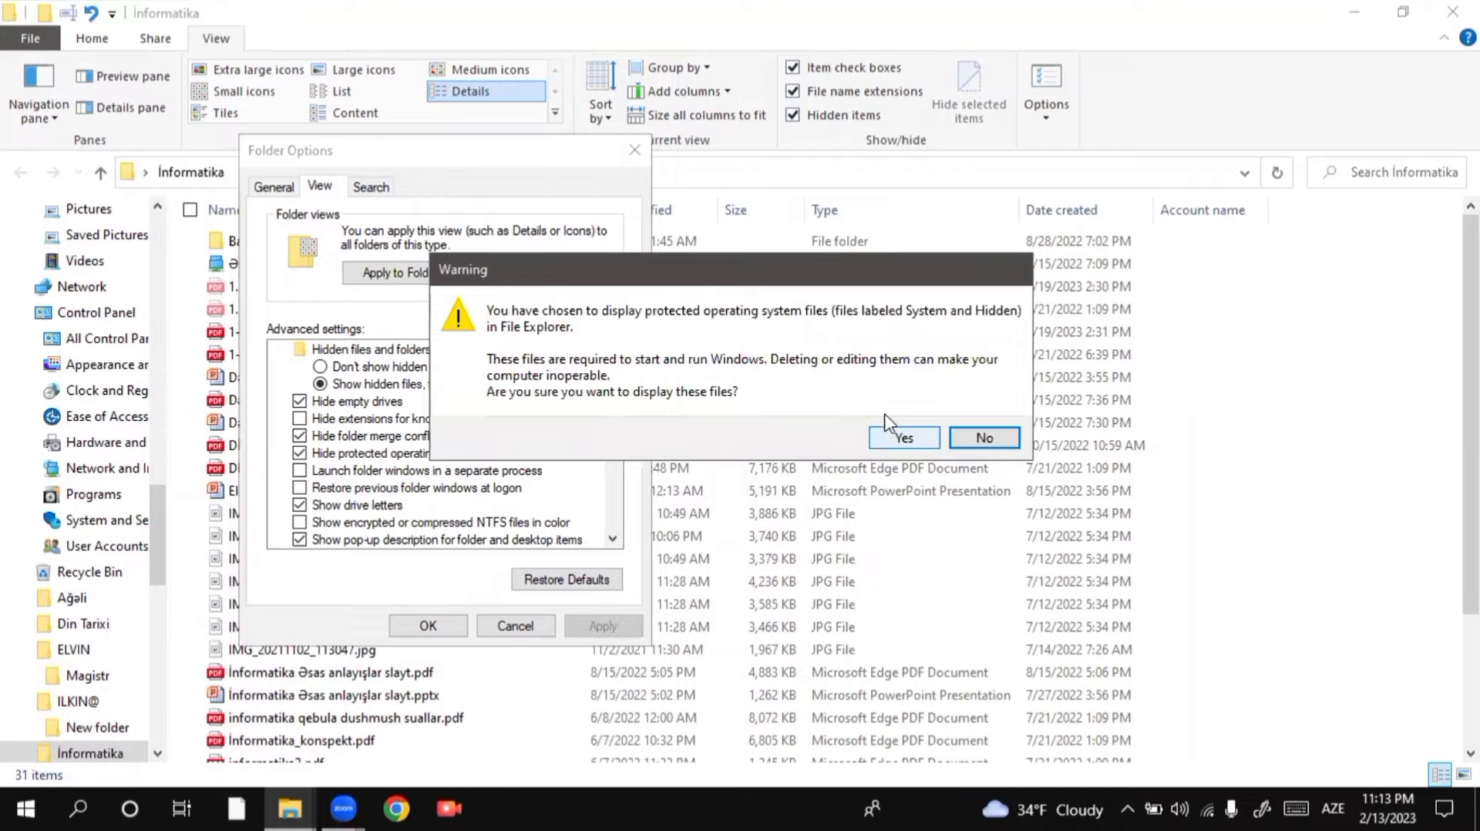
pyautogui.moveTo(709, 269); pyautogui.dragTo(539, 188)
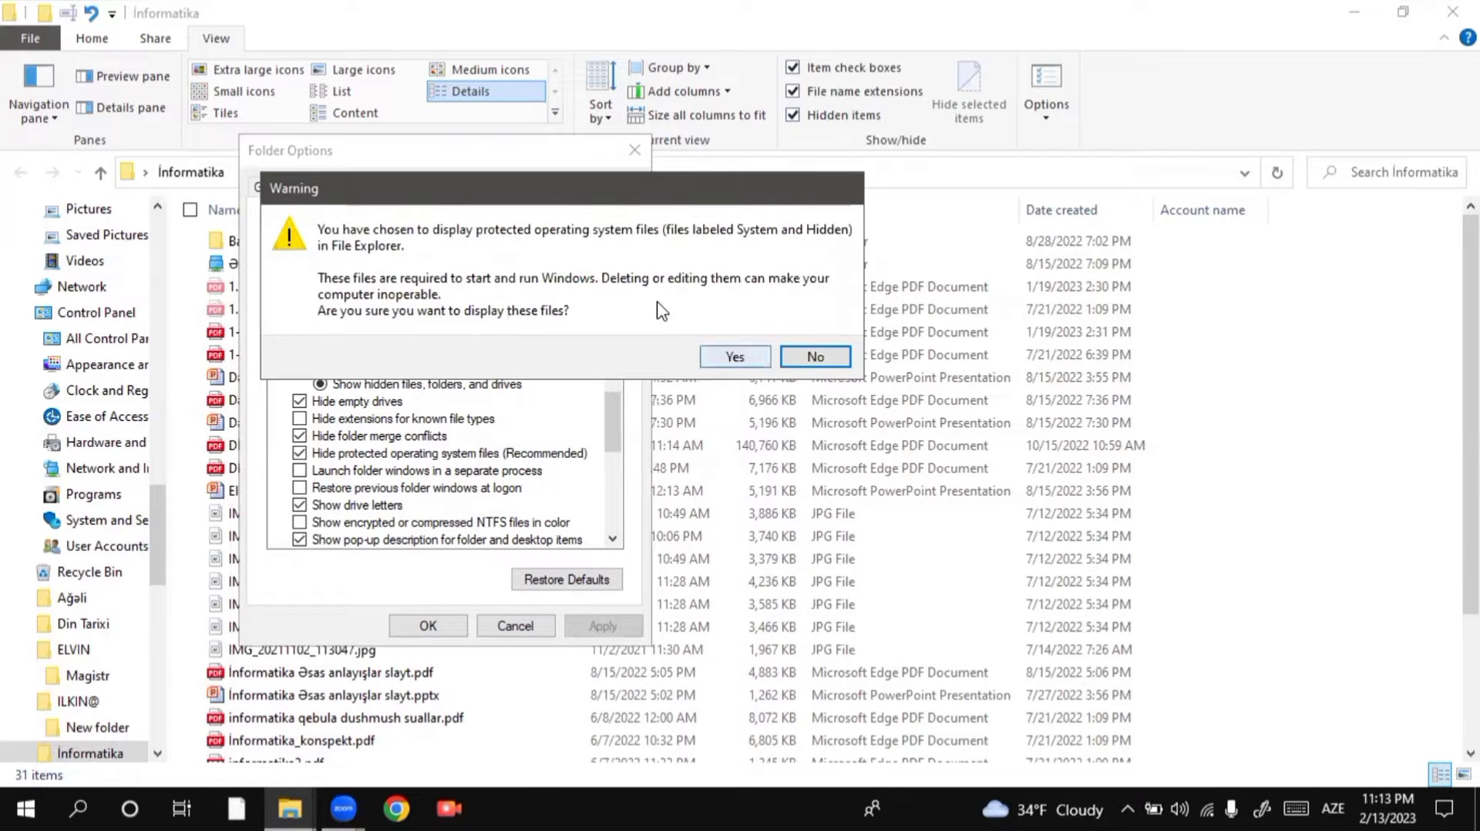
pyautogui.click(734, 356)
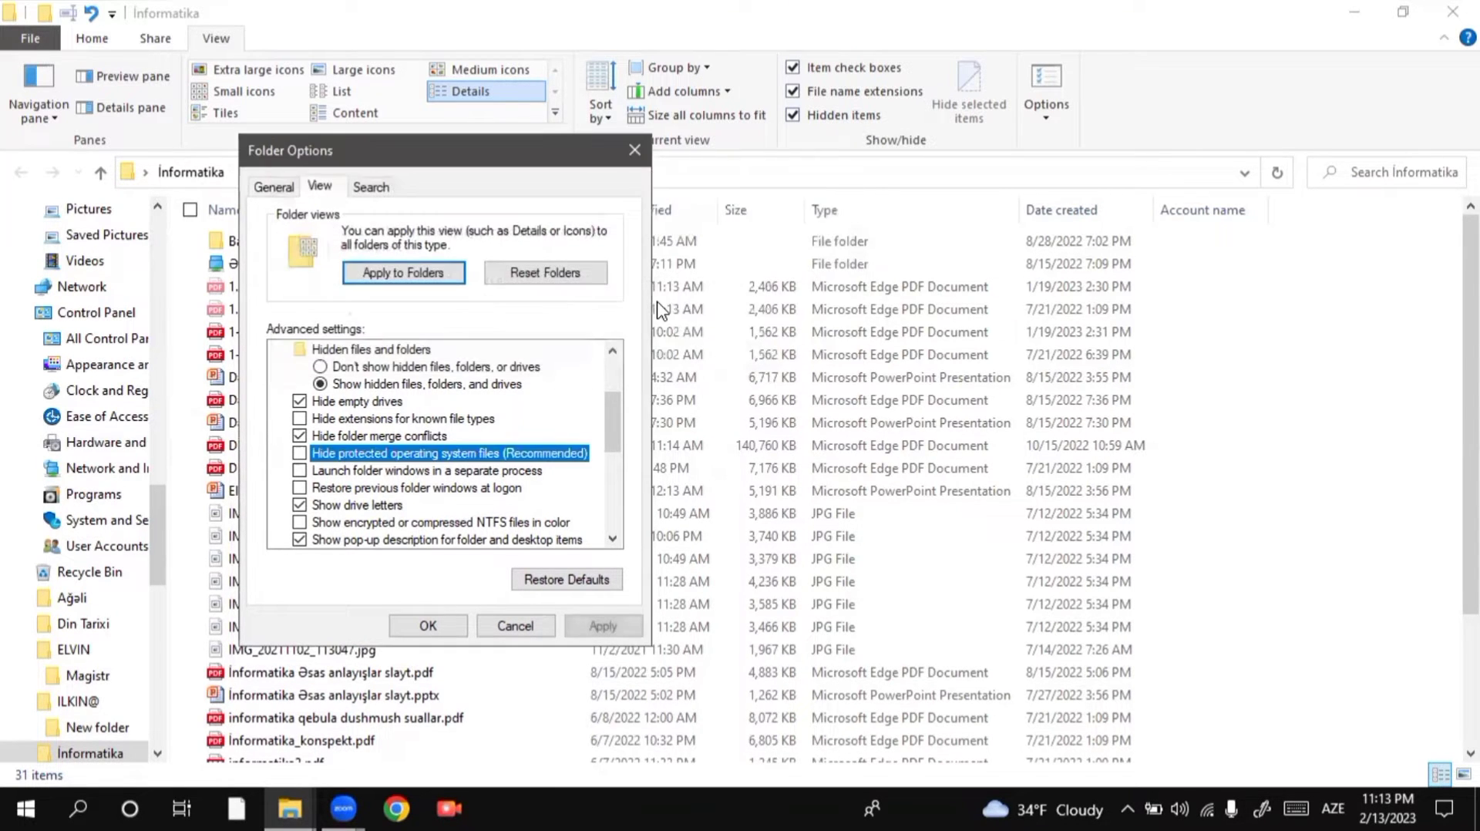
pyautogui.click(603, 625)
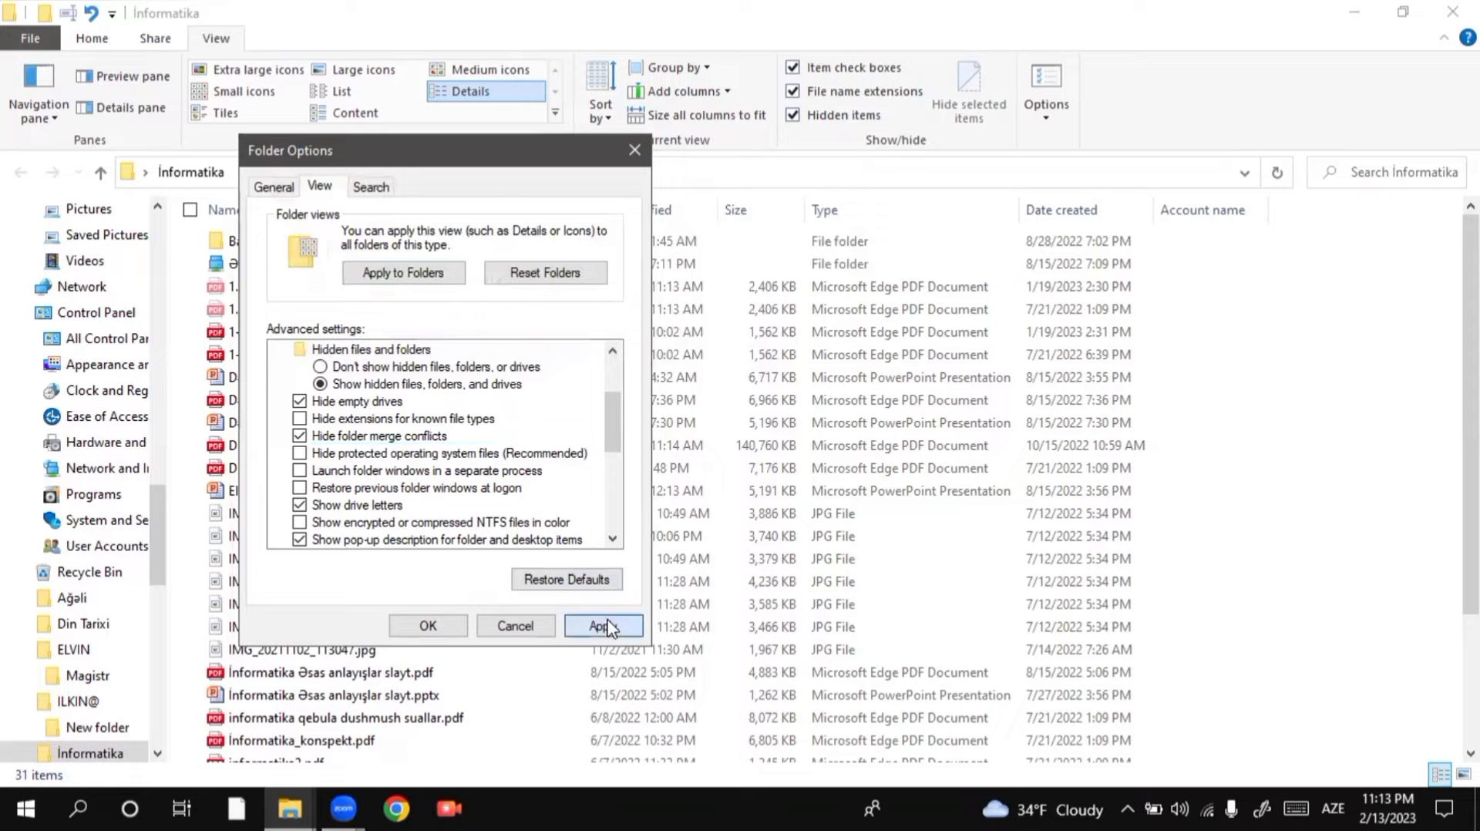
pyautogui.click(451, 625)
pyautogui.press('super+d')
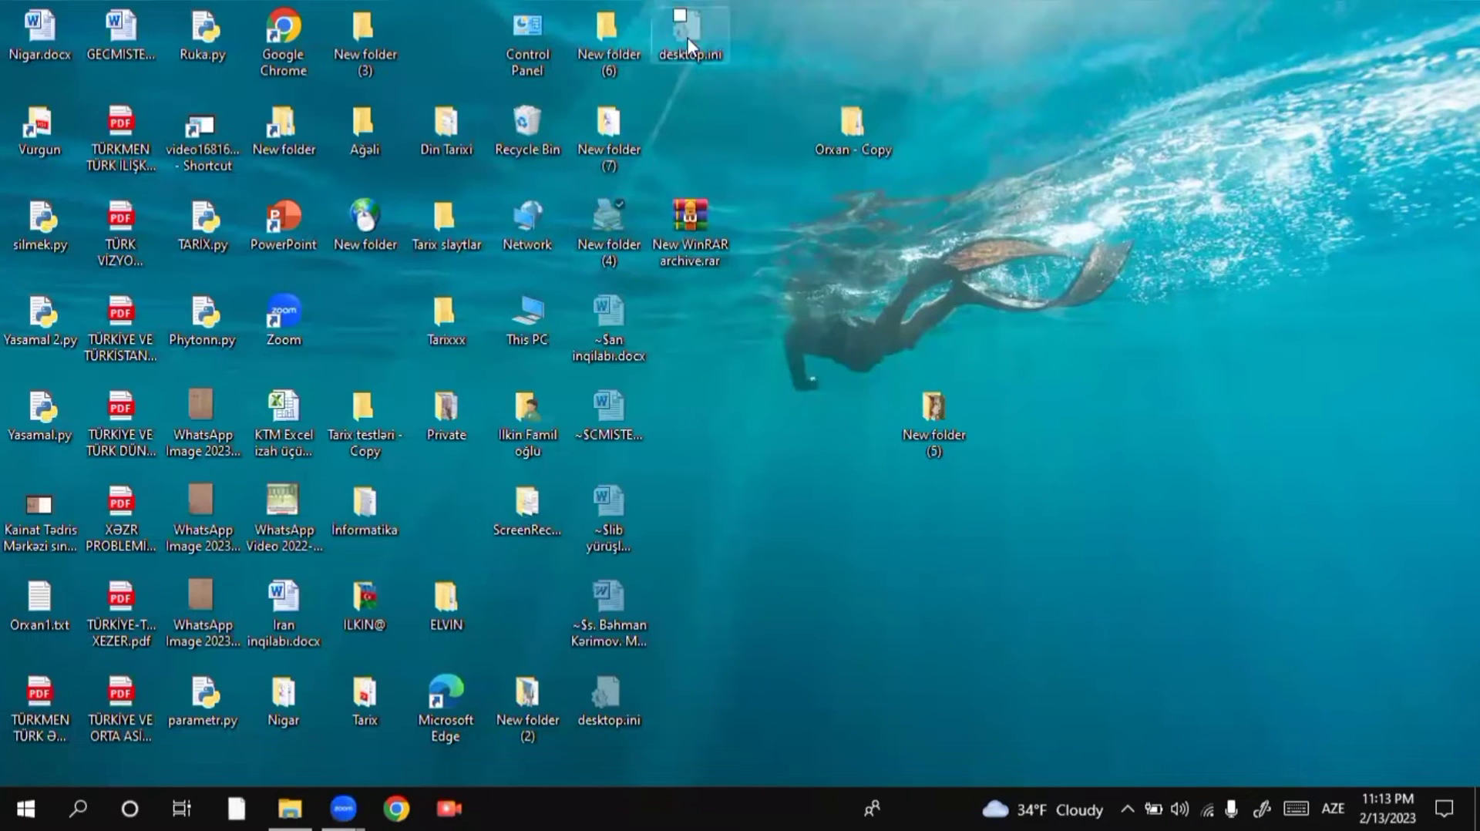
# Move the uppermost desktop.ini file beside New WinRAR archive.rar on the desktop and check the other desktop.ini file's details
pyautogui.moveTo(688, 55)
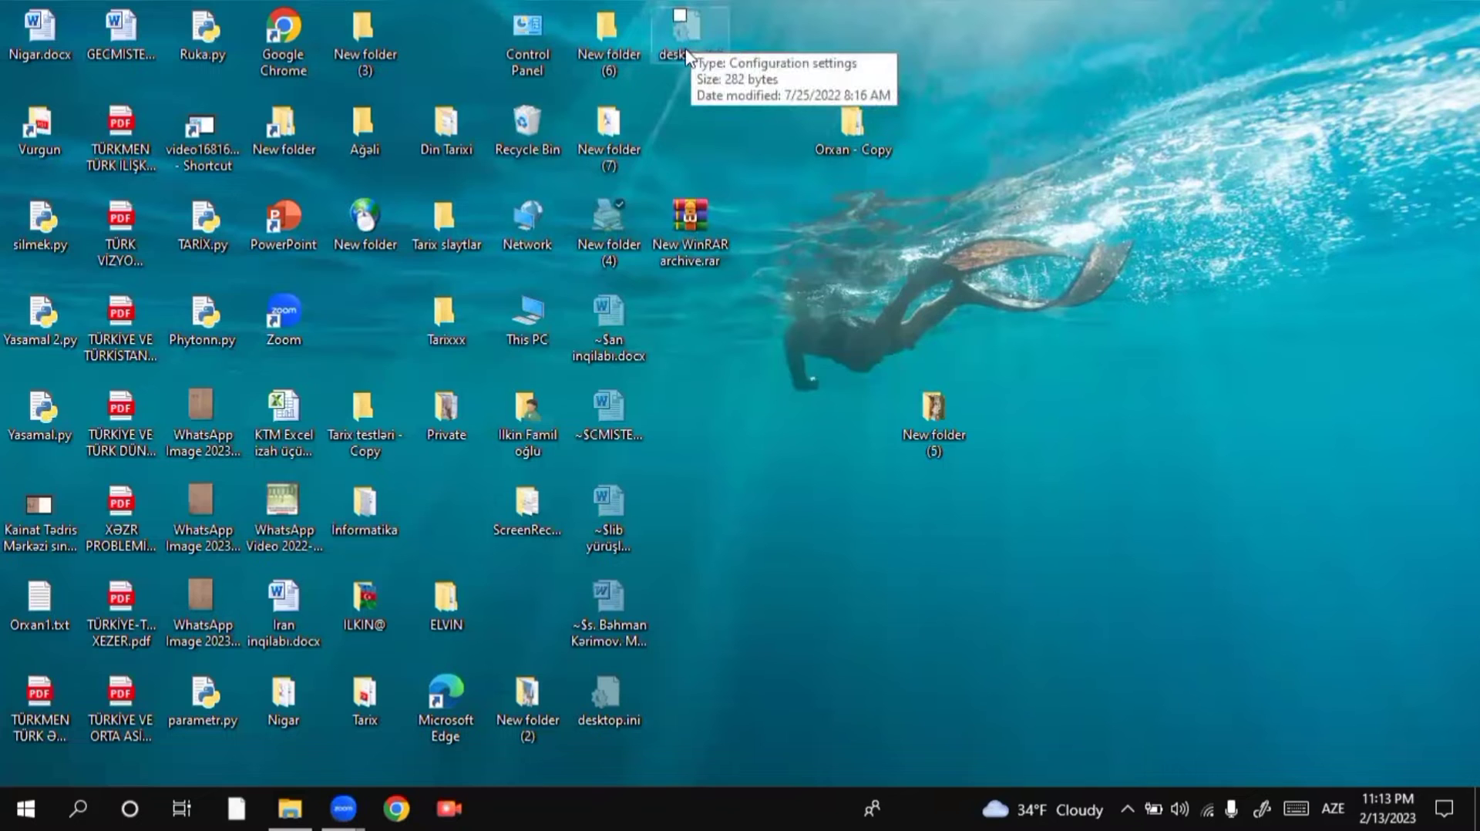
pyautogui.rightClick(796, 21)
pyautogui.click(844, 87)
pyautogui.moveTo(688, 50); pyautogui.dragTo(803, 290)
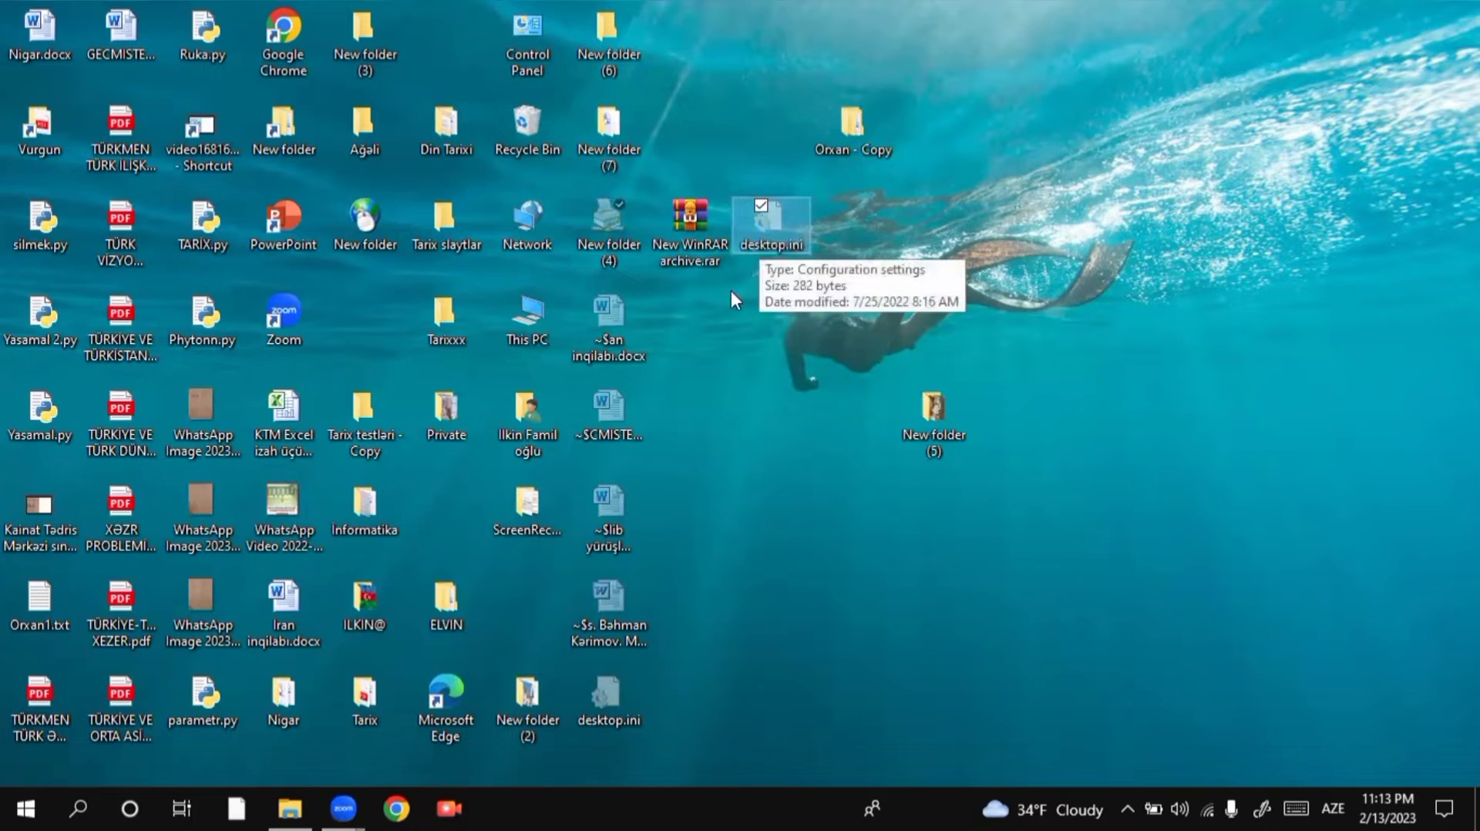
pyautogui.moveTo(605, 705)
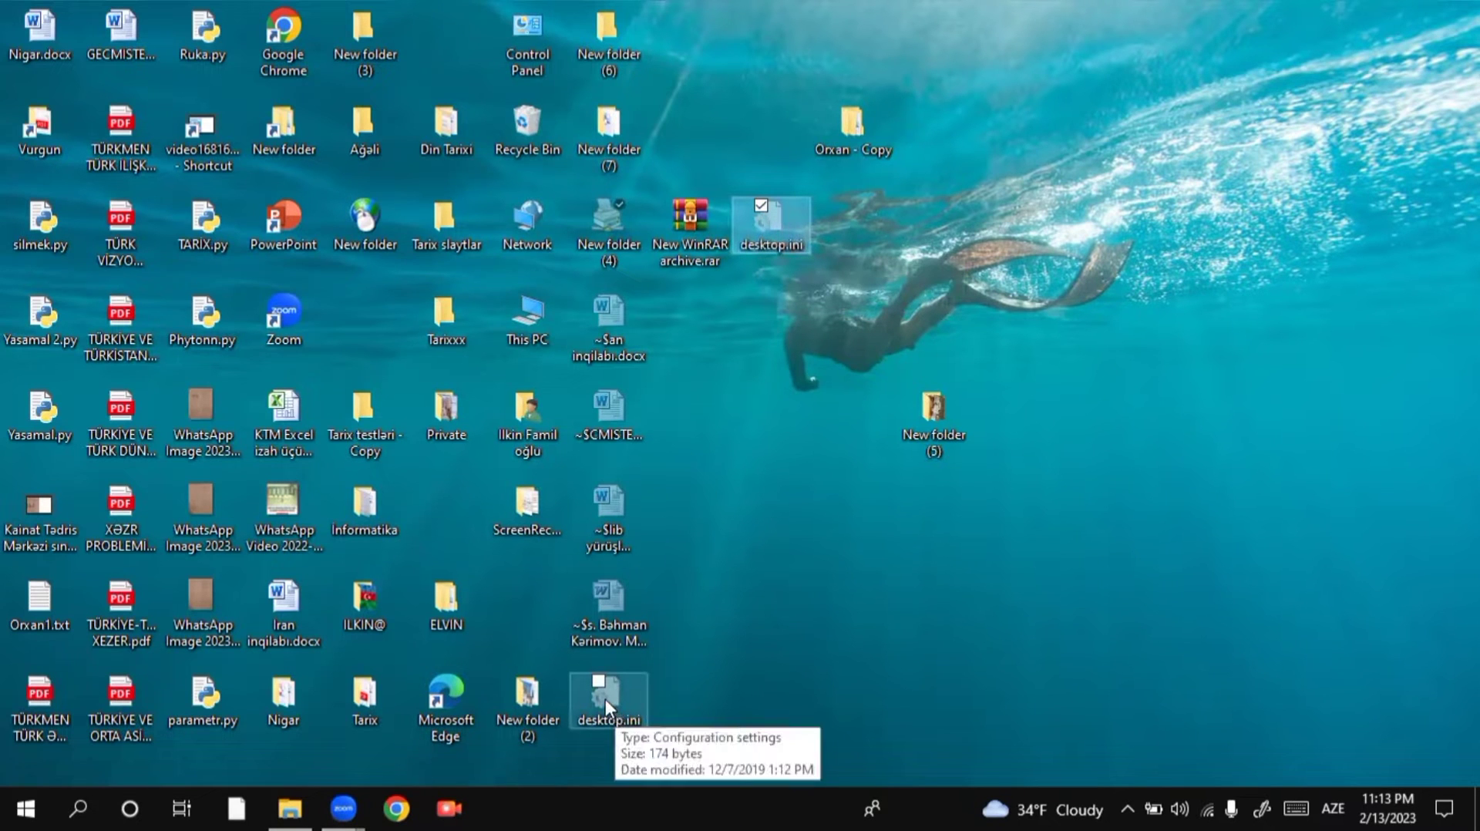
# From Quick access, set Folder Options to hide protected operating system files again and apply it
pyautogui.click(290, 808)
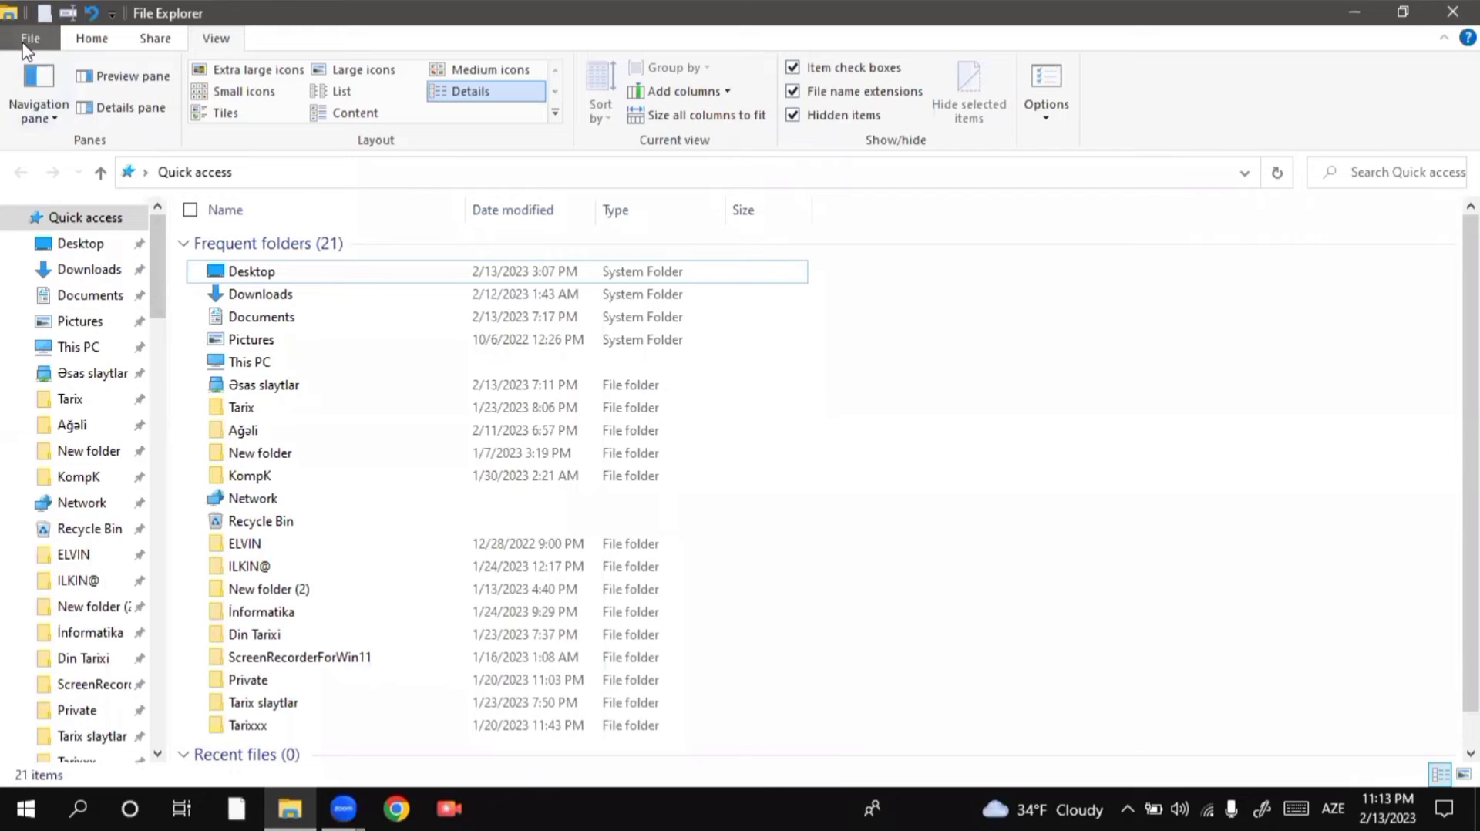
pyautogui.click(30, 40)
pyautogui.click(93, 185)
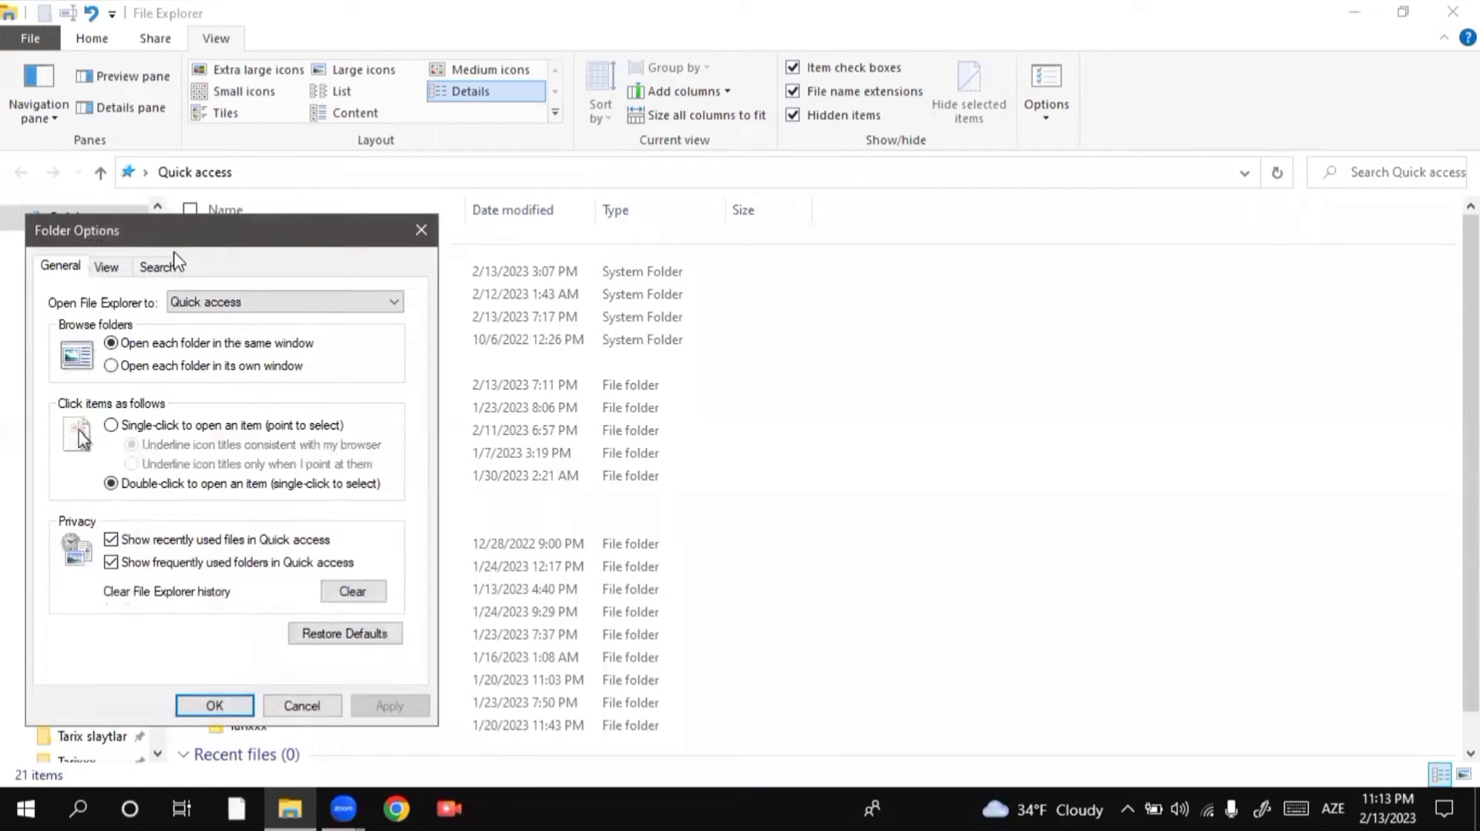
pyautogui.click(115, 267)
pyautogui.scroll(-2, 400, 485)
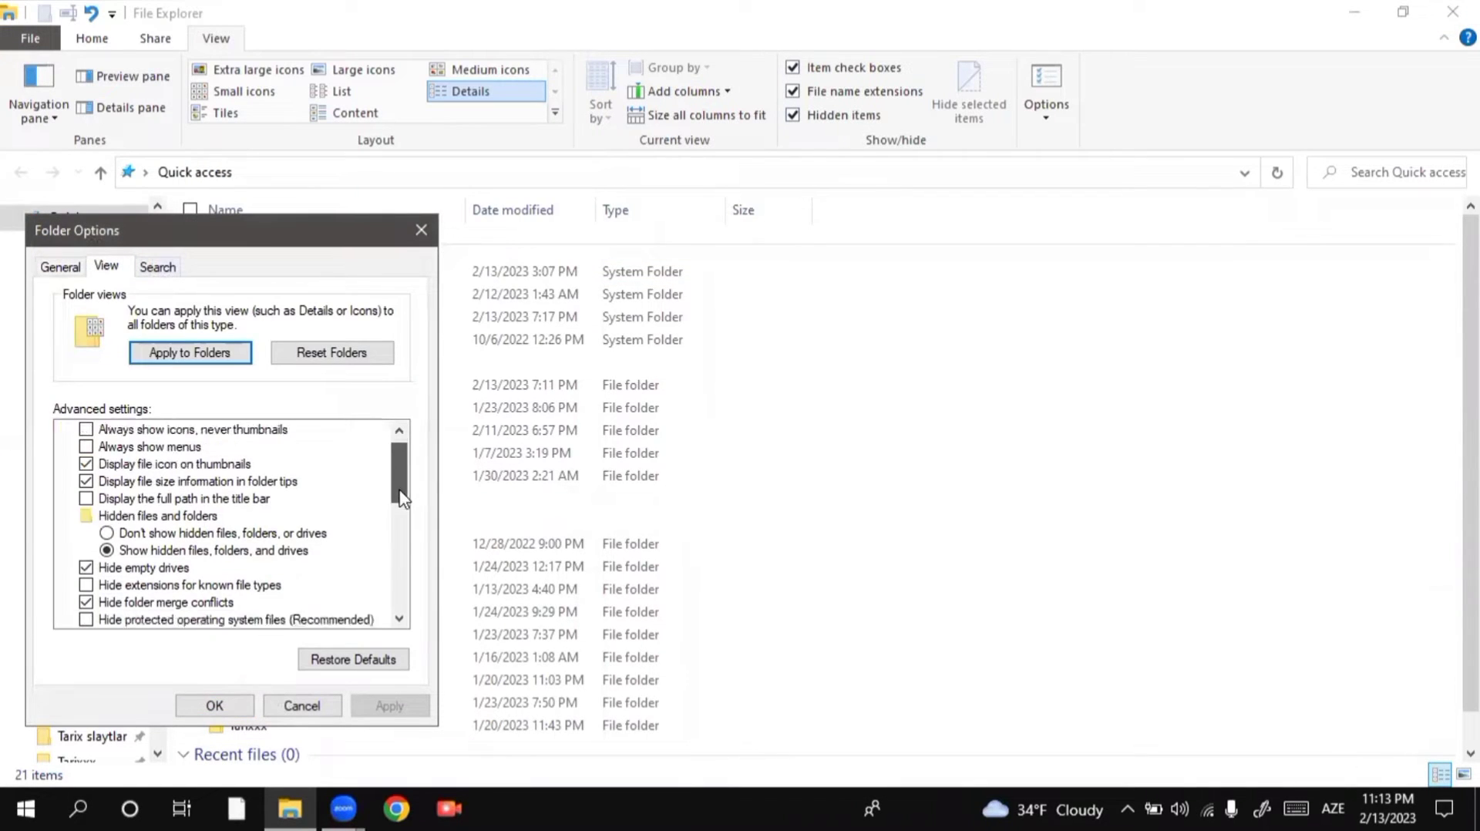
pyautogui.click(86, 550)
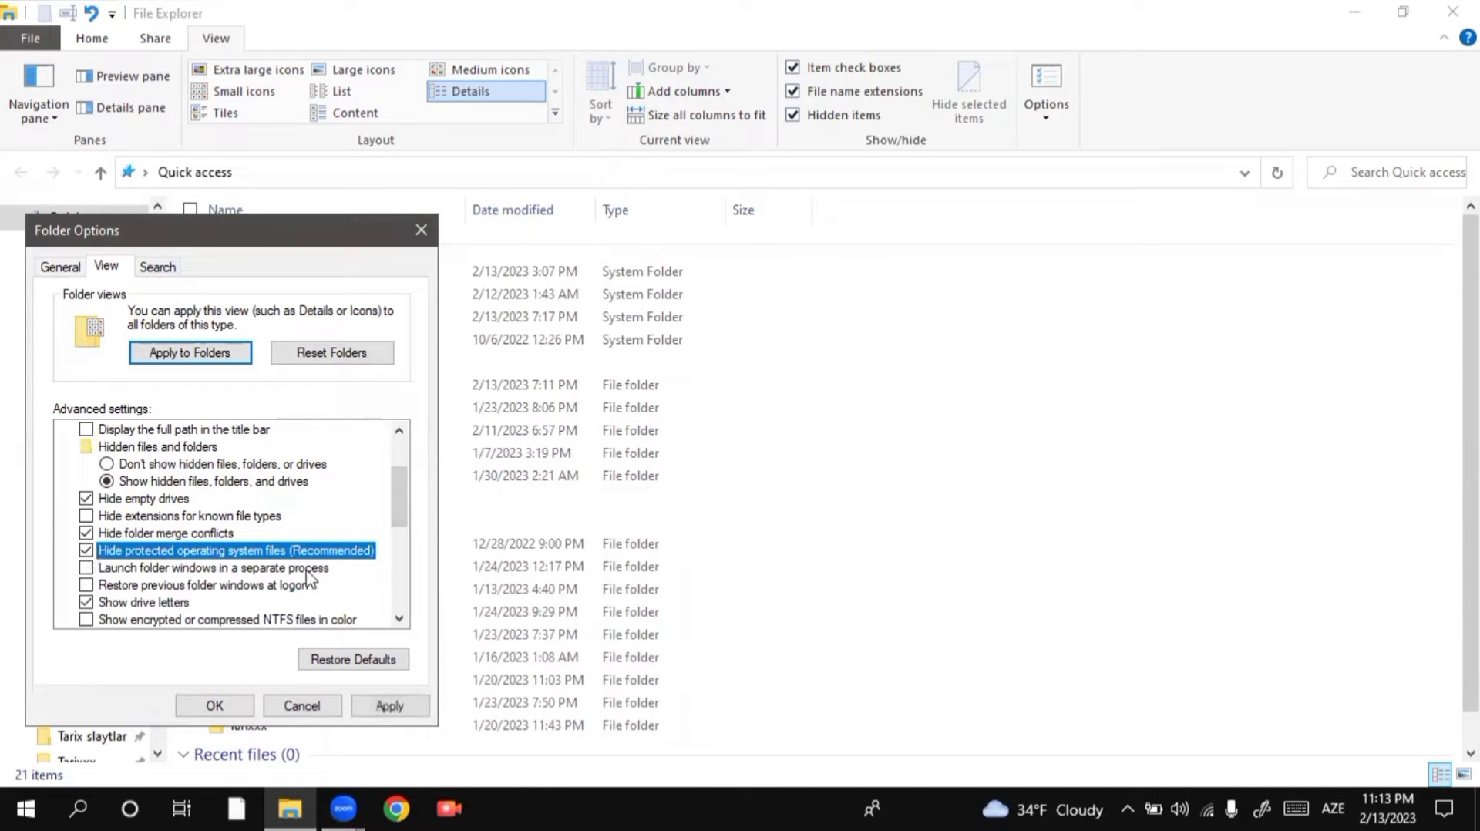
pyautogui.click(370, 703)
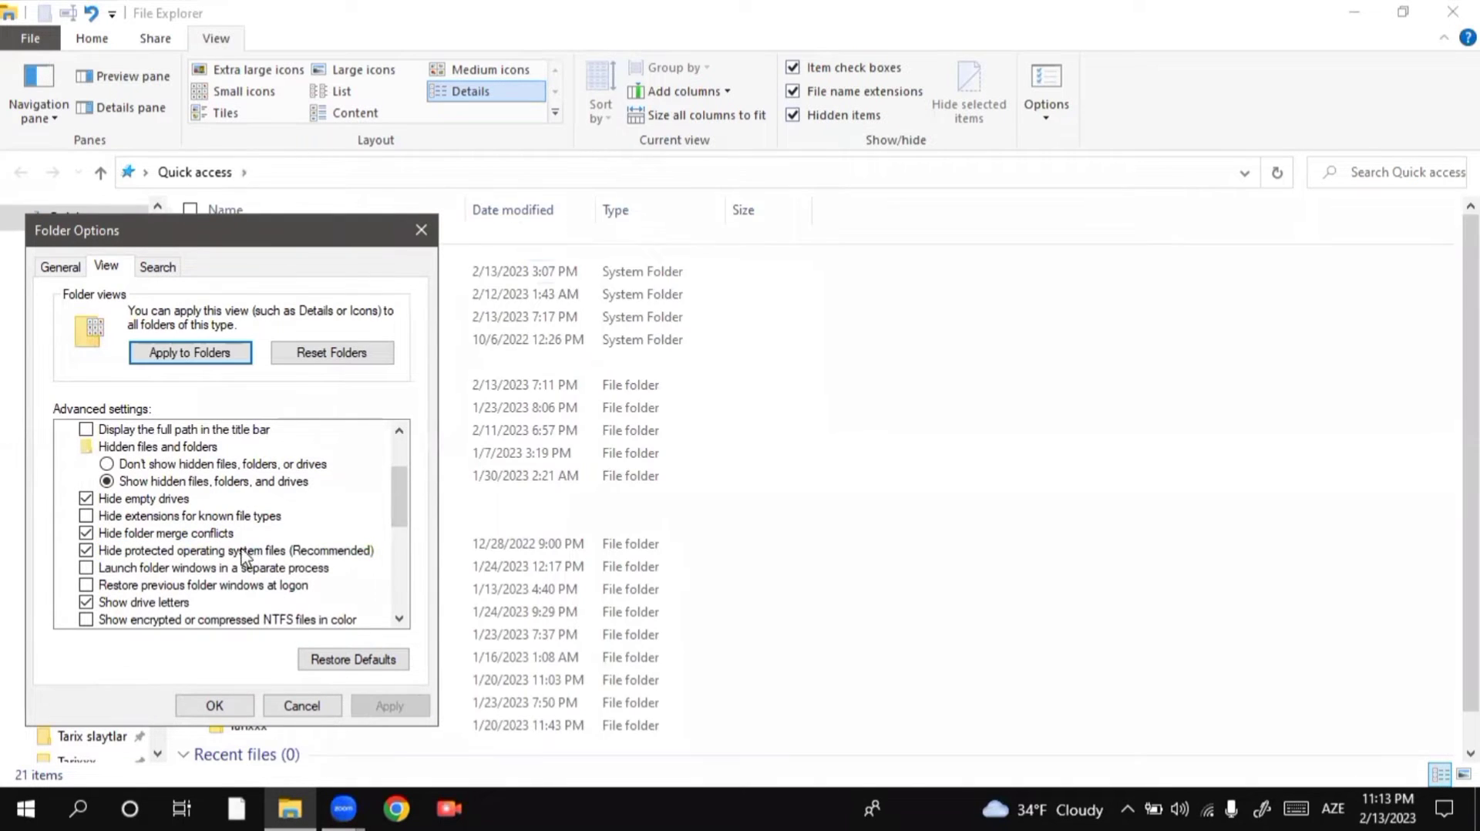
# Switch the Show status bar option off and back on in the advanced settings, applying each change
pyautogui.scroll(-2, 193, 574)
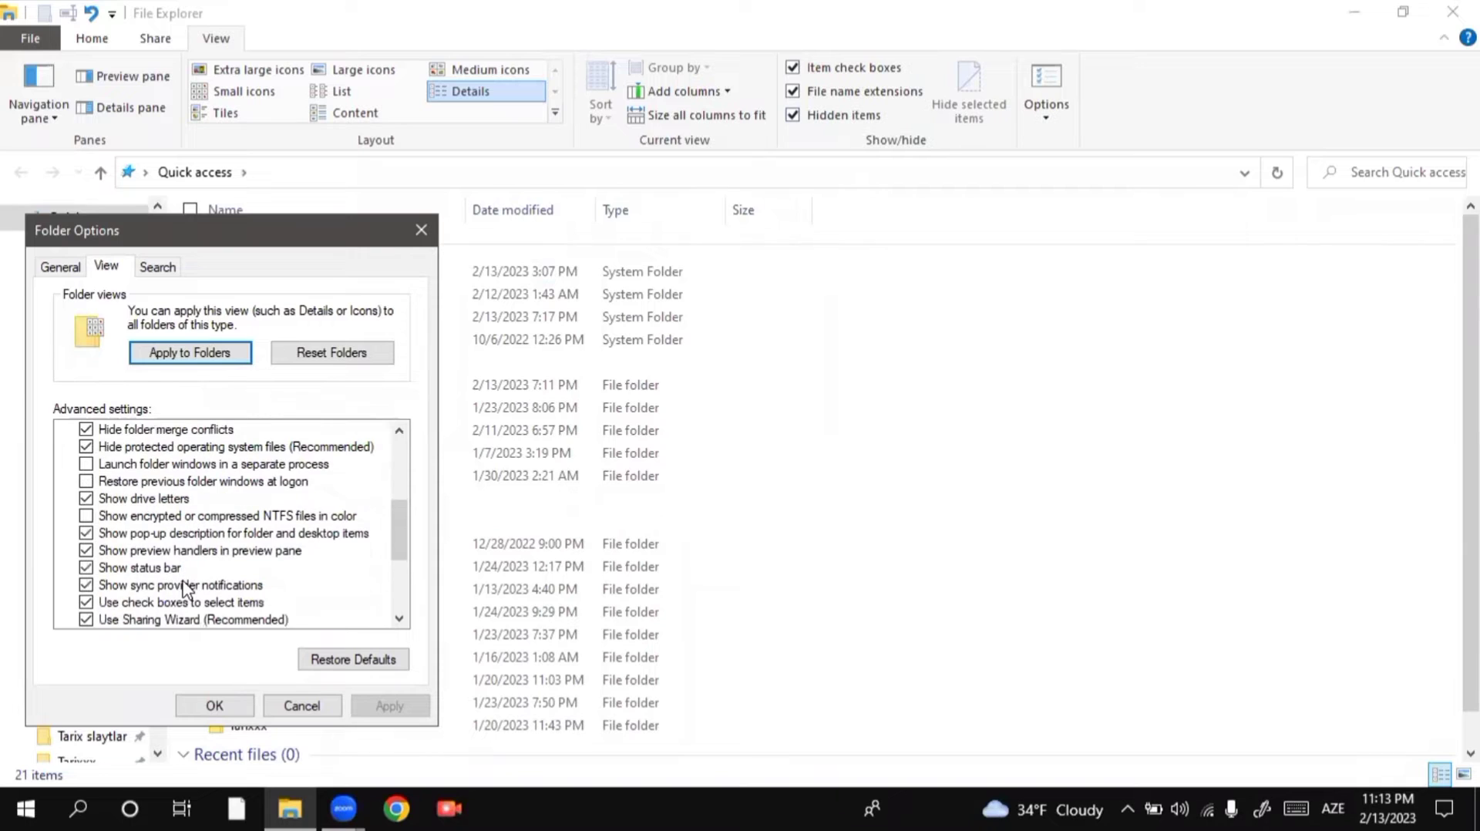
pyautogui.click(87, 568)
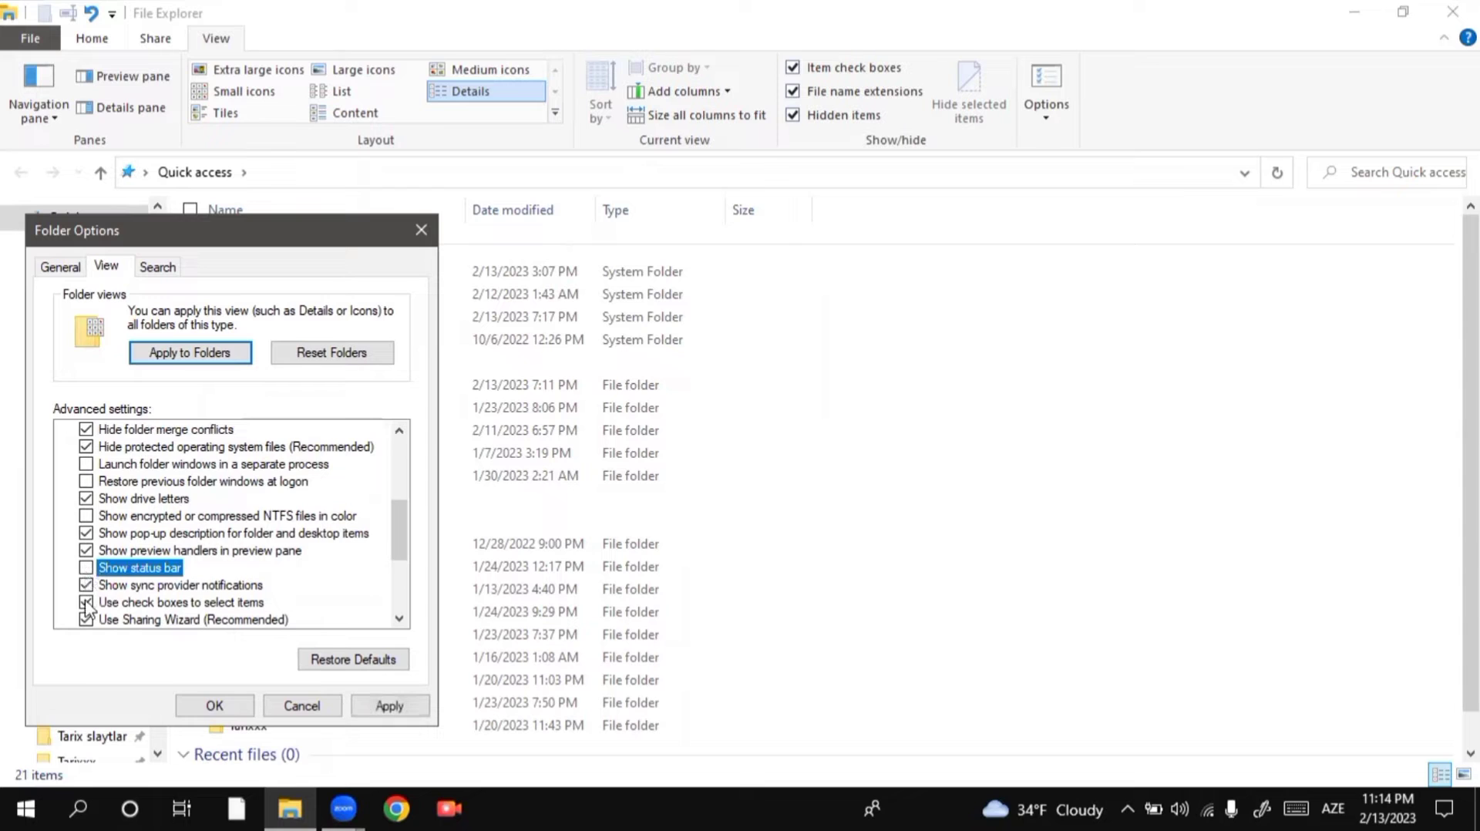
pyautogui.click(388, 706)
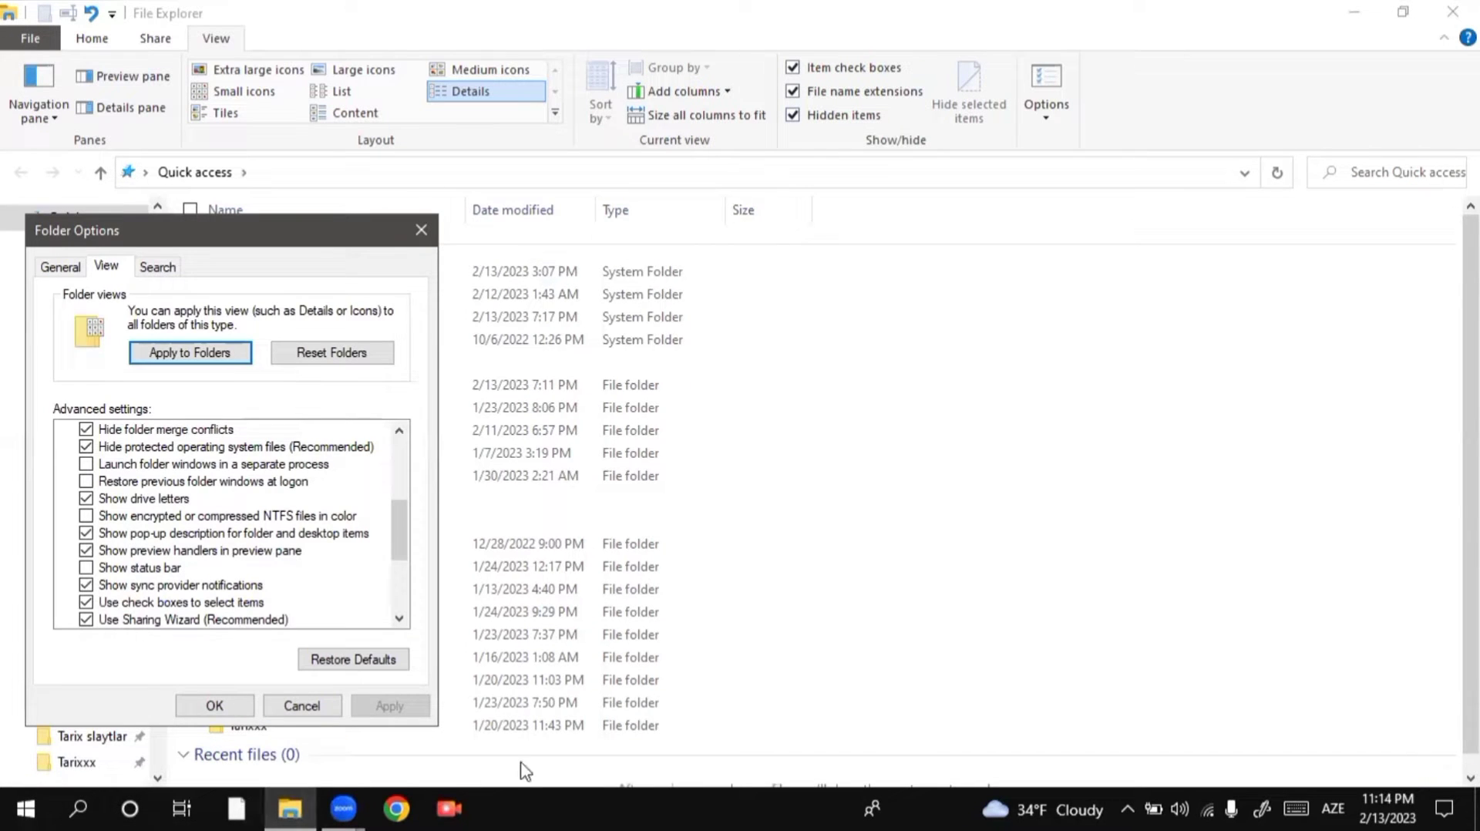
pyautogui.click(86, 568)
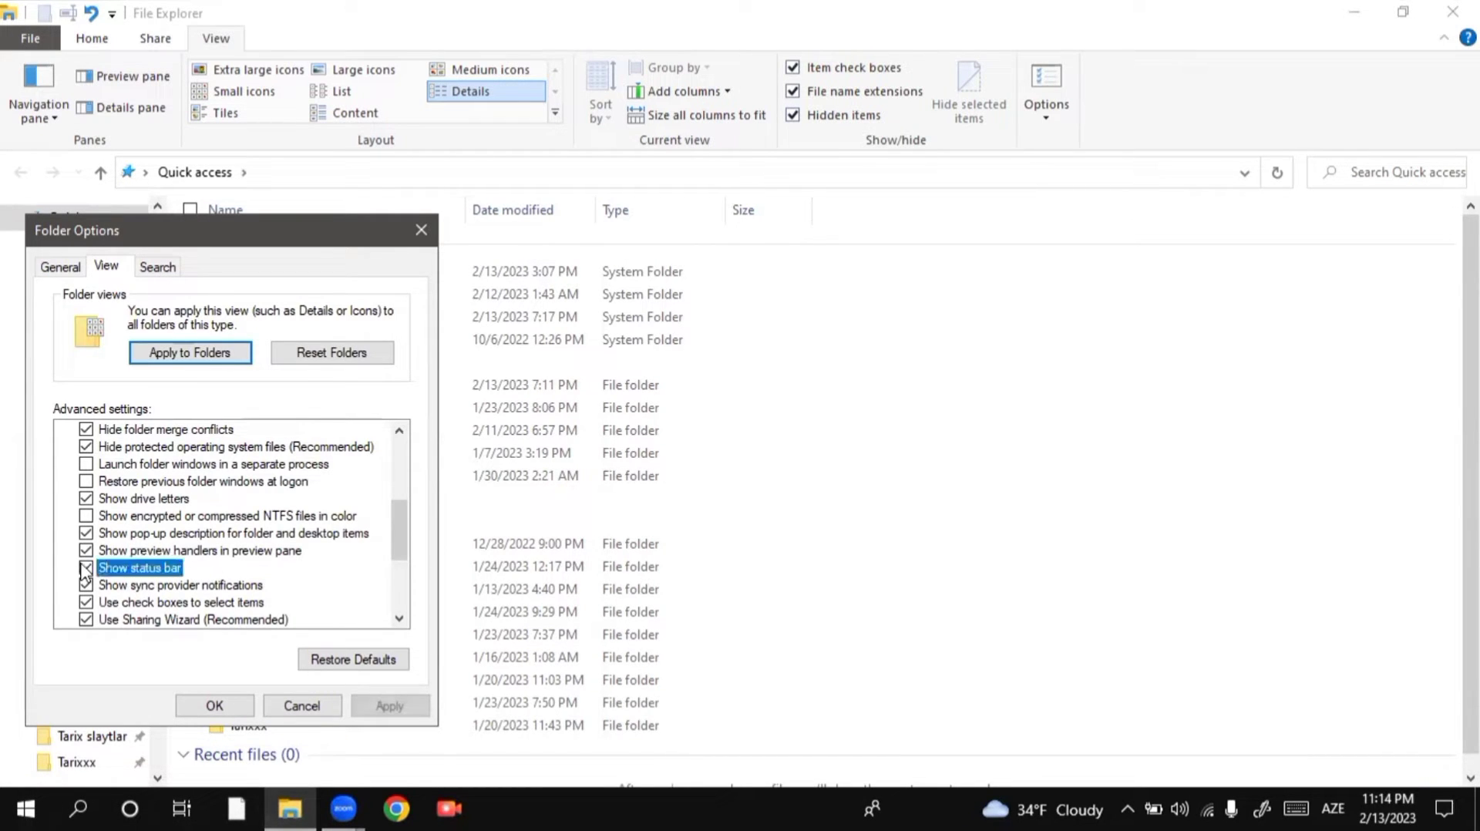
pyautogui.click(398, 710)
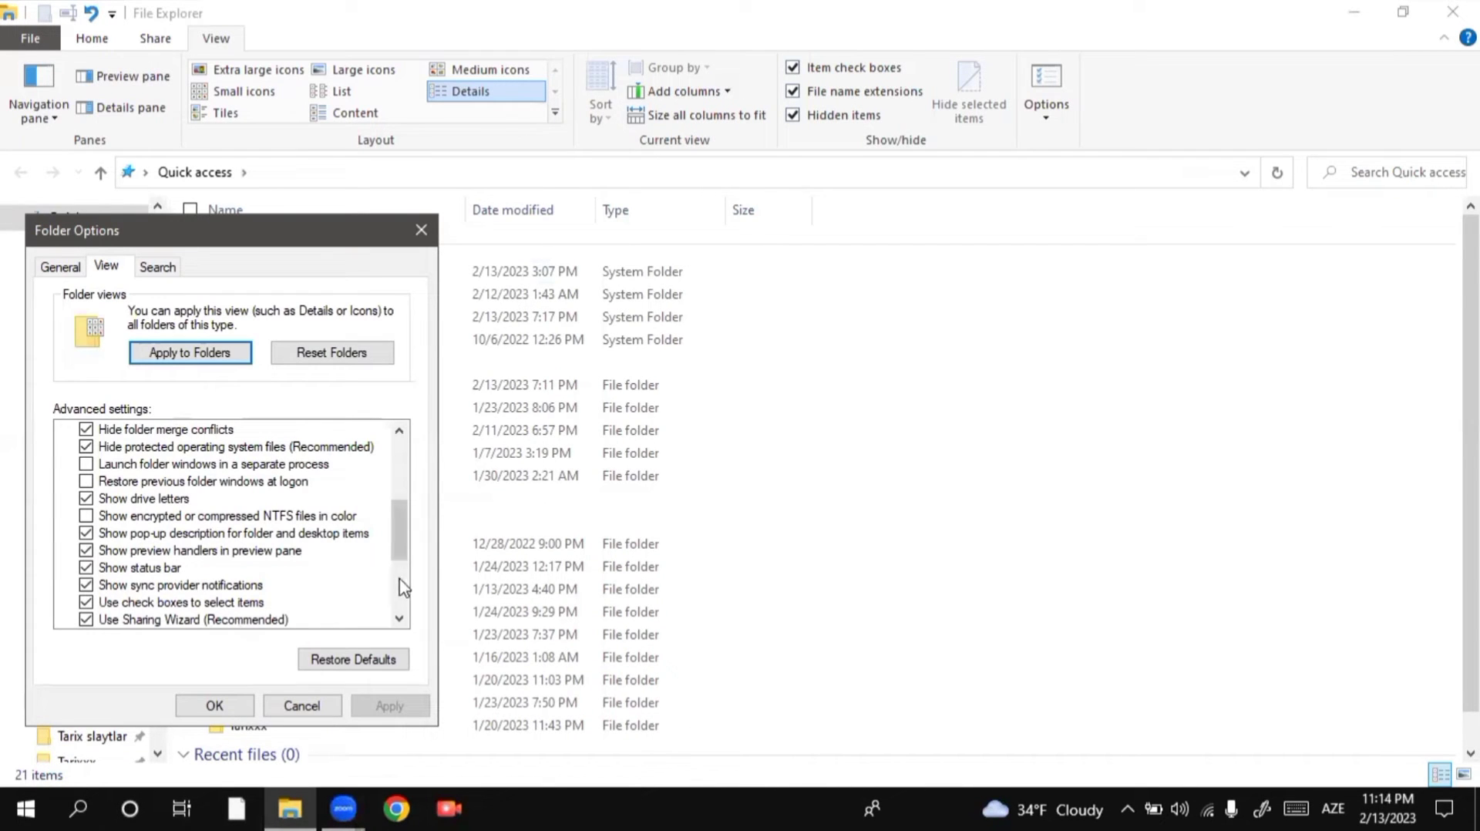
# Review the navigation pane options in Folder Options, close the dialog, and open the İnformatika folder from the desktop
pyautogui.moveTo(400, 541); pyautogui.dragTo(391, 587)
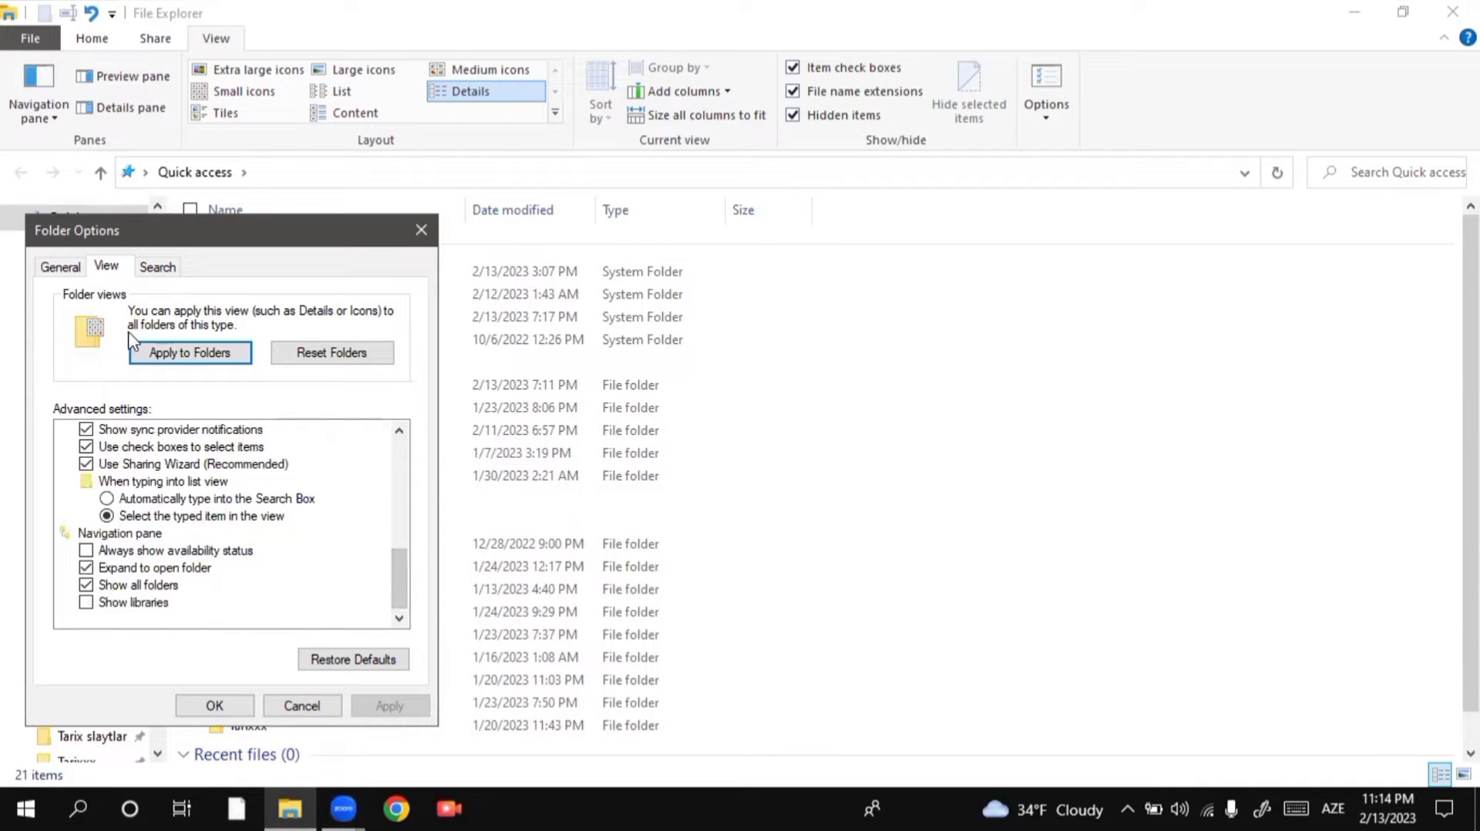
pyautogui.moveTo(147, 230); pyautogui.dragTo(517, 235)
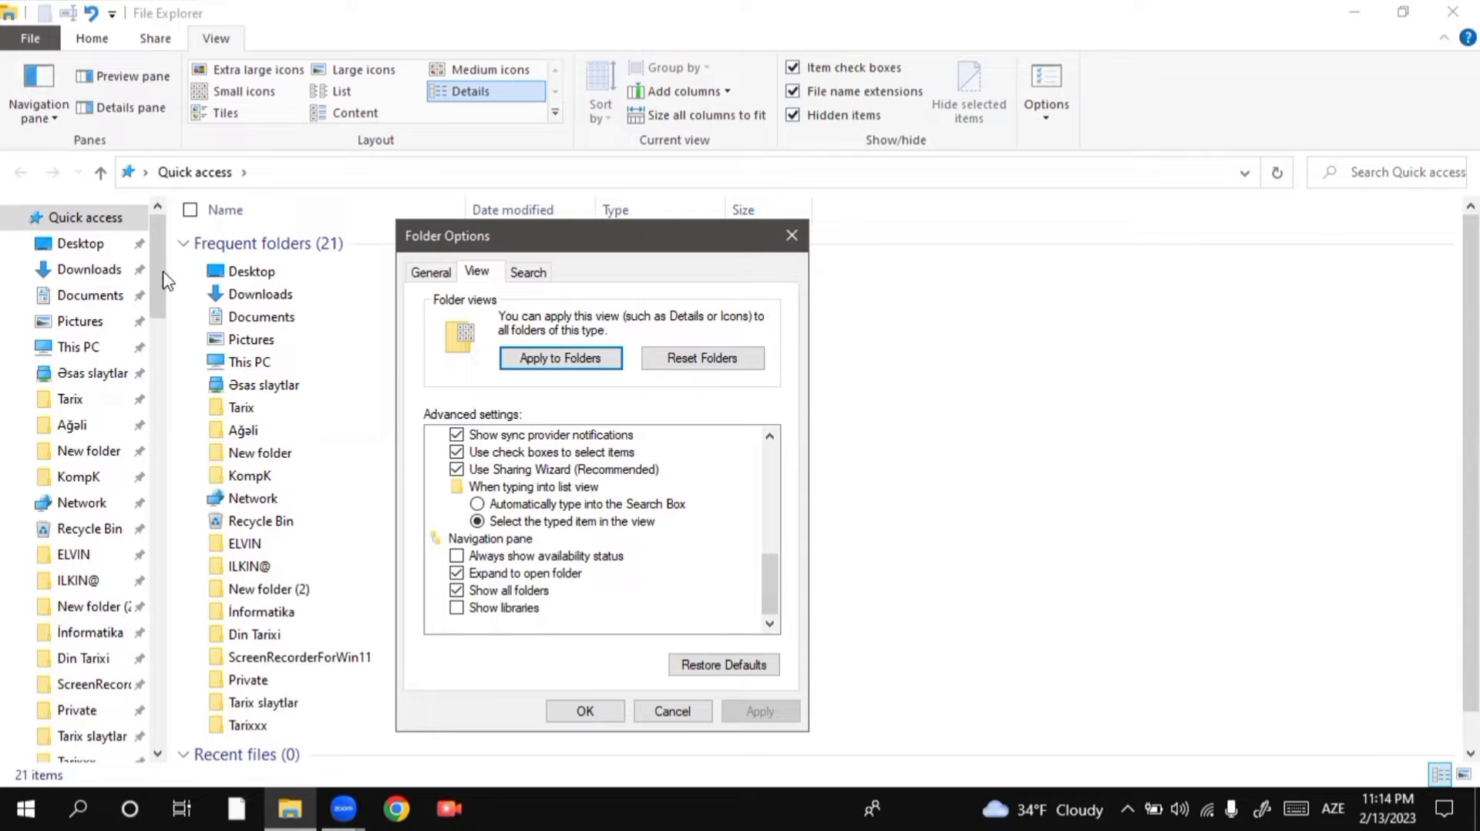
pyautogui.click(792, 236)
pyautogui.press('super+d')
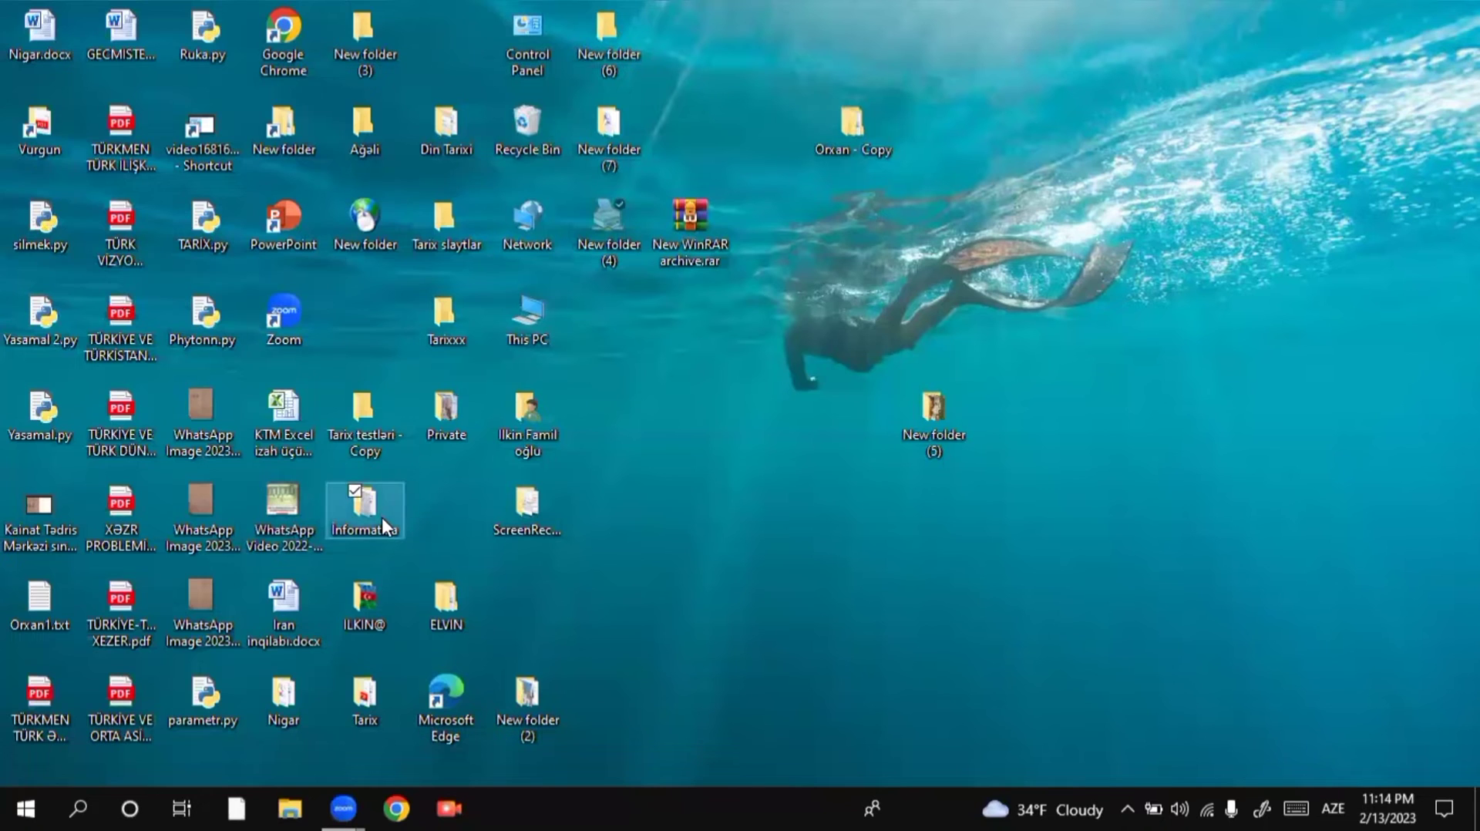
pyautogui.doubleClick(359, 501)
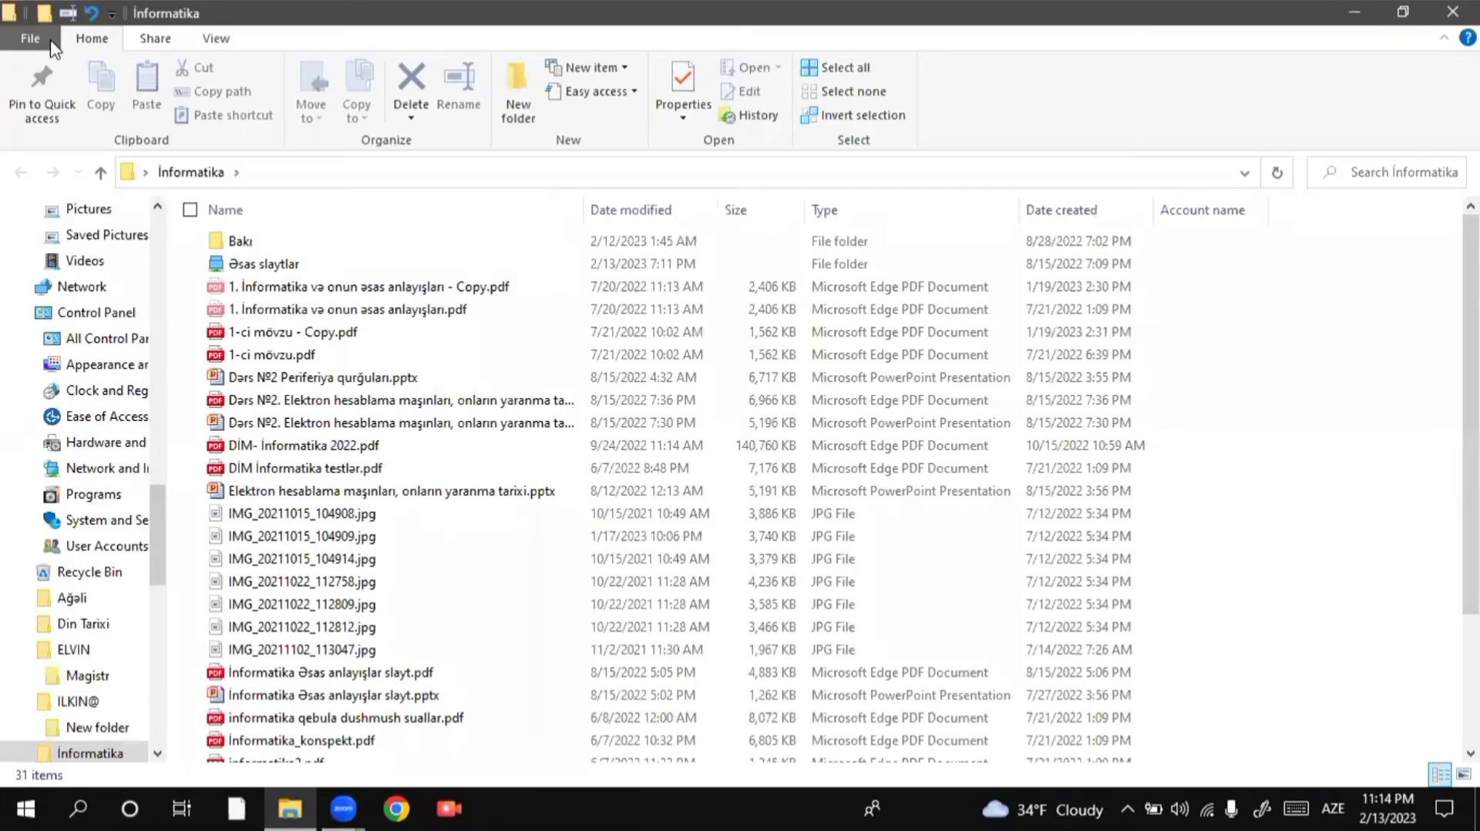
# From the İnformatika folder, review the navigation pane options in Folder Options and check the expanded folder tree
pyautogui.click(31, 39)
pyautogui.click(133, 182)
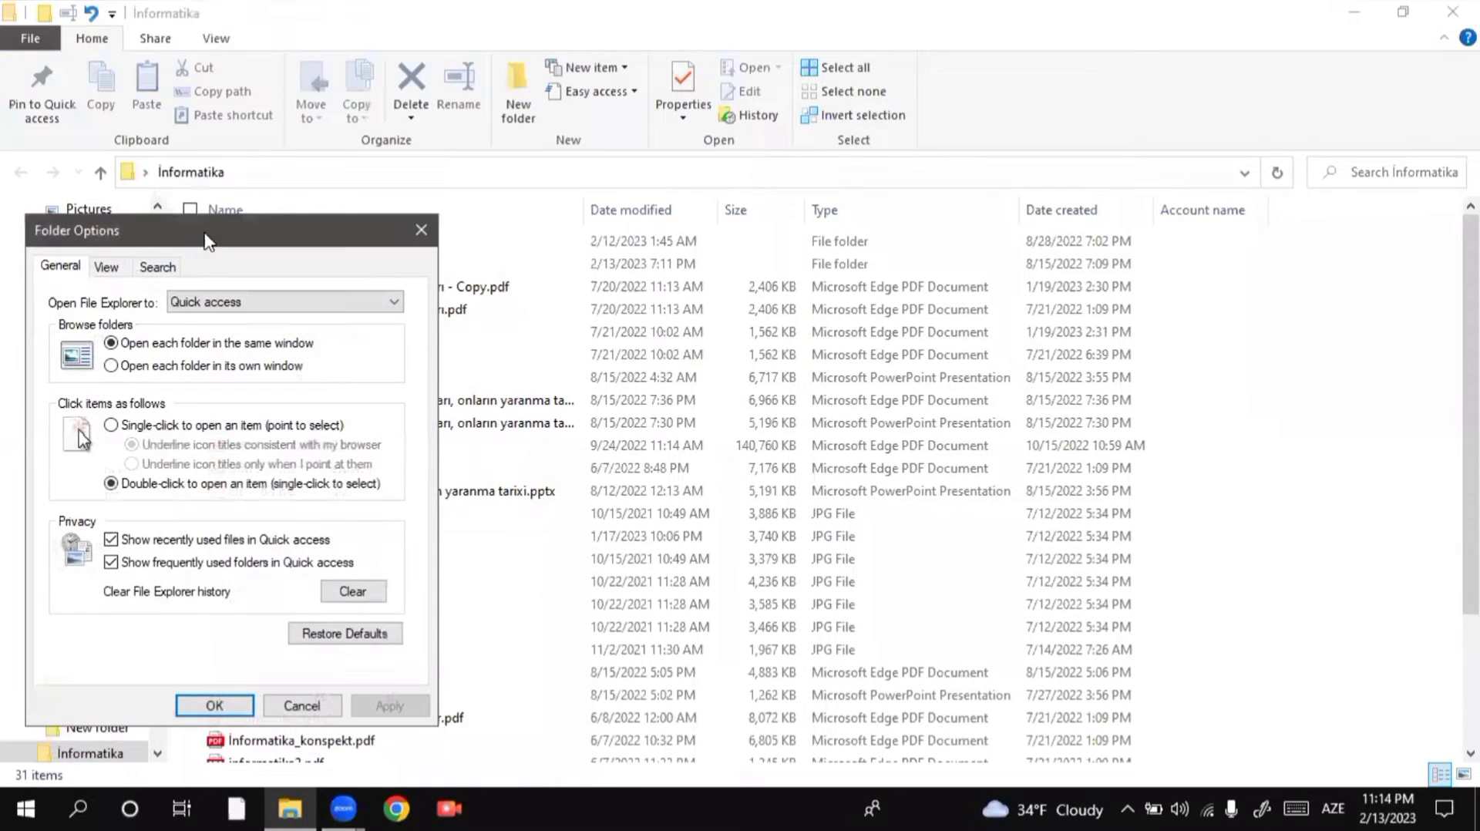
pyautogui.click(108, 260)
pyautogui.moveTo(182, 220); pyautogui.dragTo(788, 14)
pyautogui.scroll(-10, 744, 324)
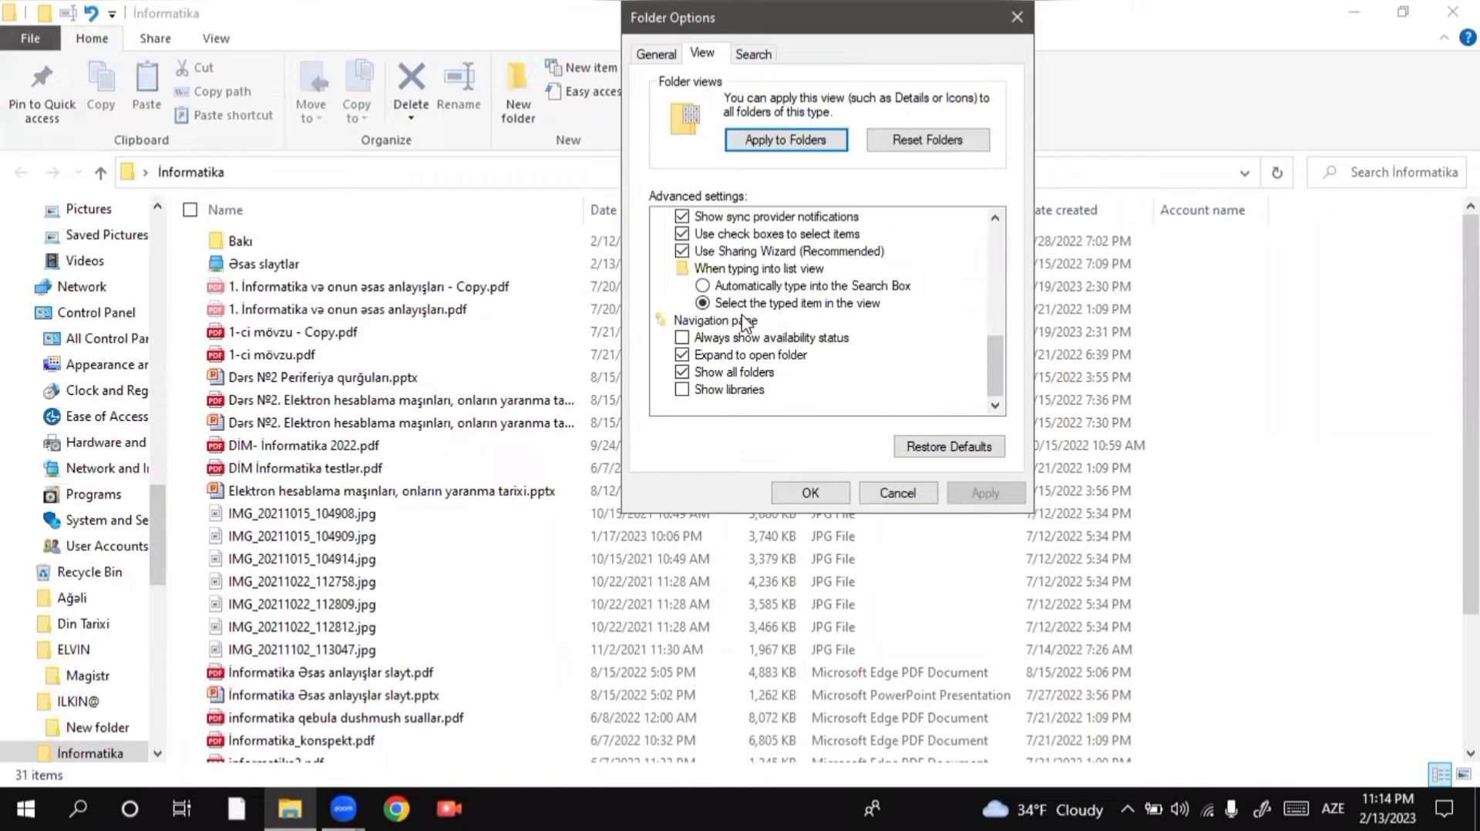
pyautogui.click(154, 558)
pyautogui.click(1017, 17)
pyautogui.scroll(-3, 154, 574)
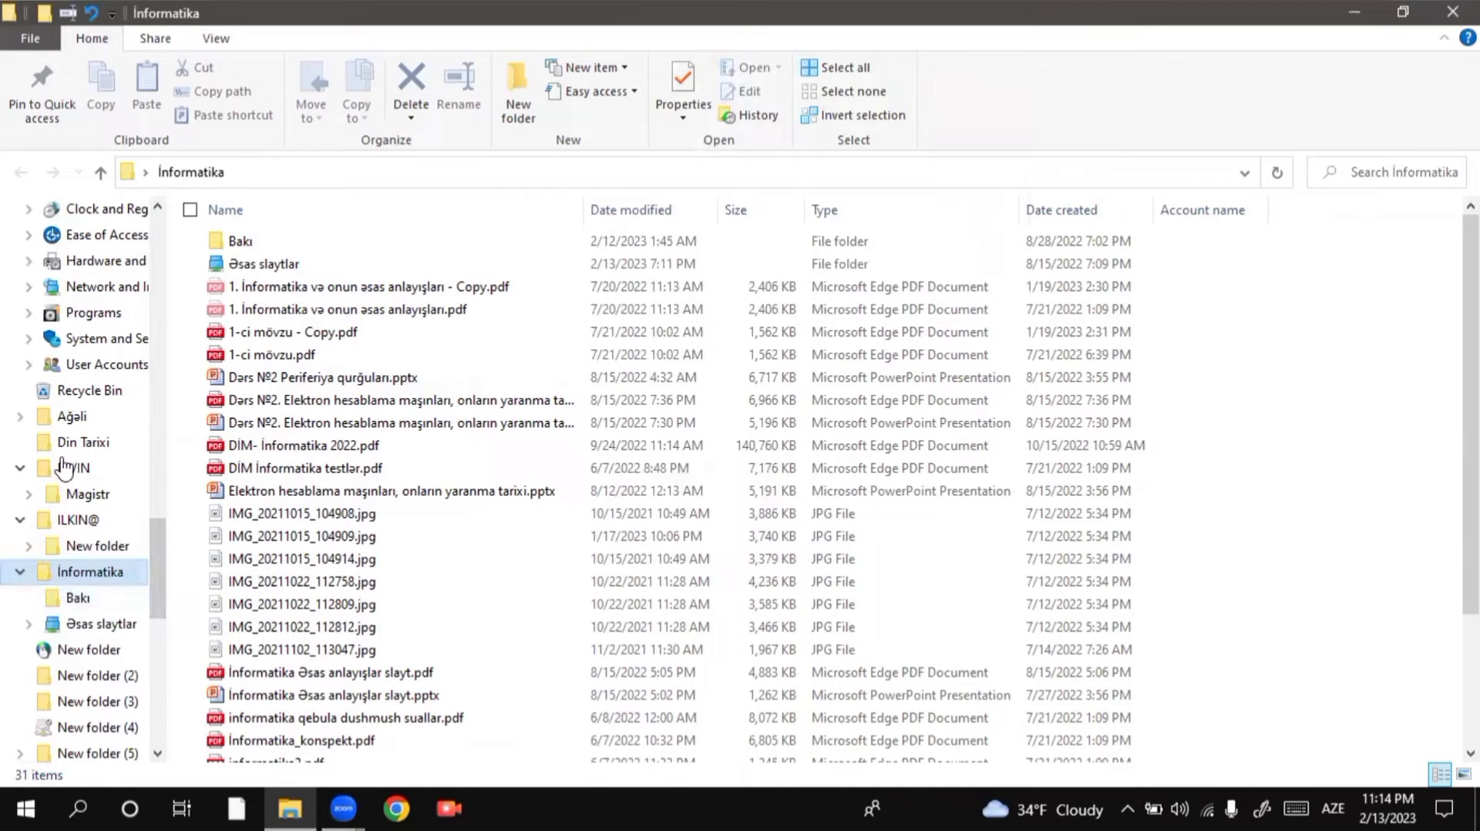
# Disable Expand to open folder in the advanced settings of Folder Options, apply it, and close the dialog
pyautogui.click(30, 39)
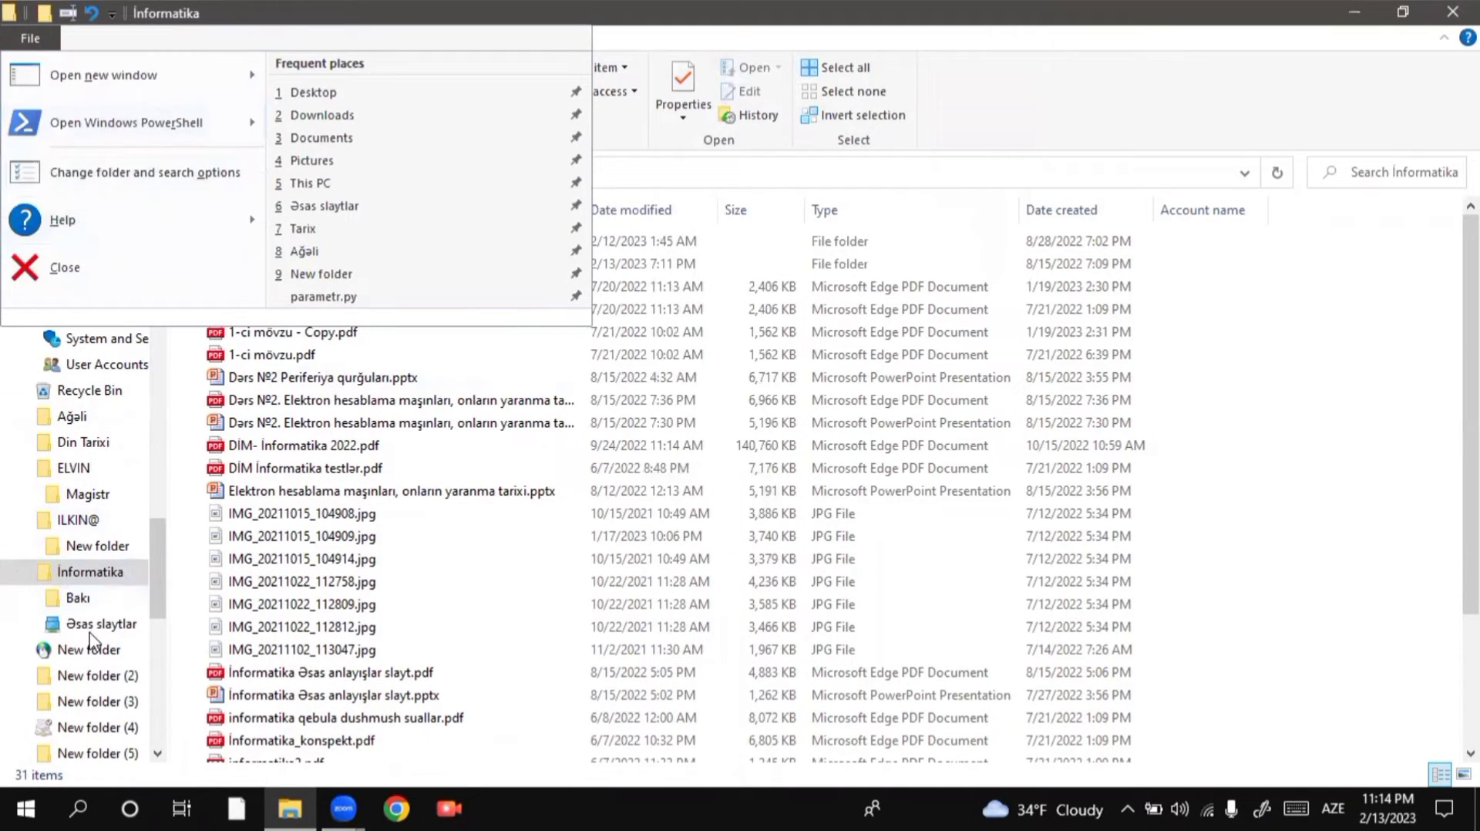
pyautogui.click(92, 171)
pyautogui.click(115, 267)
pyautogui.moveTo(176, 237); pyautogui.dragTo(561, 137)
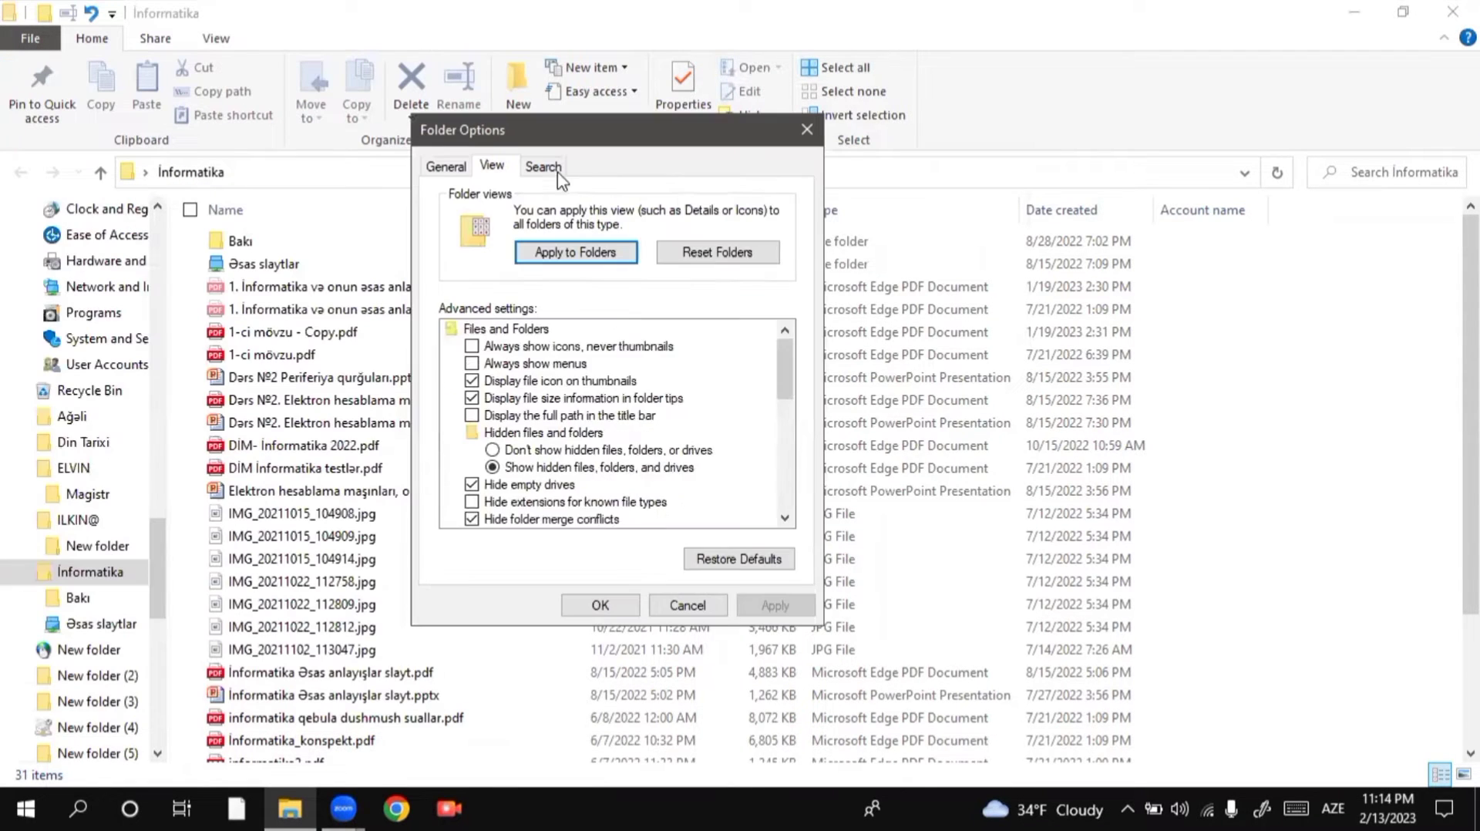
pyautogui.scroll(-10, 640, 324)
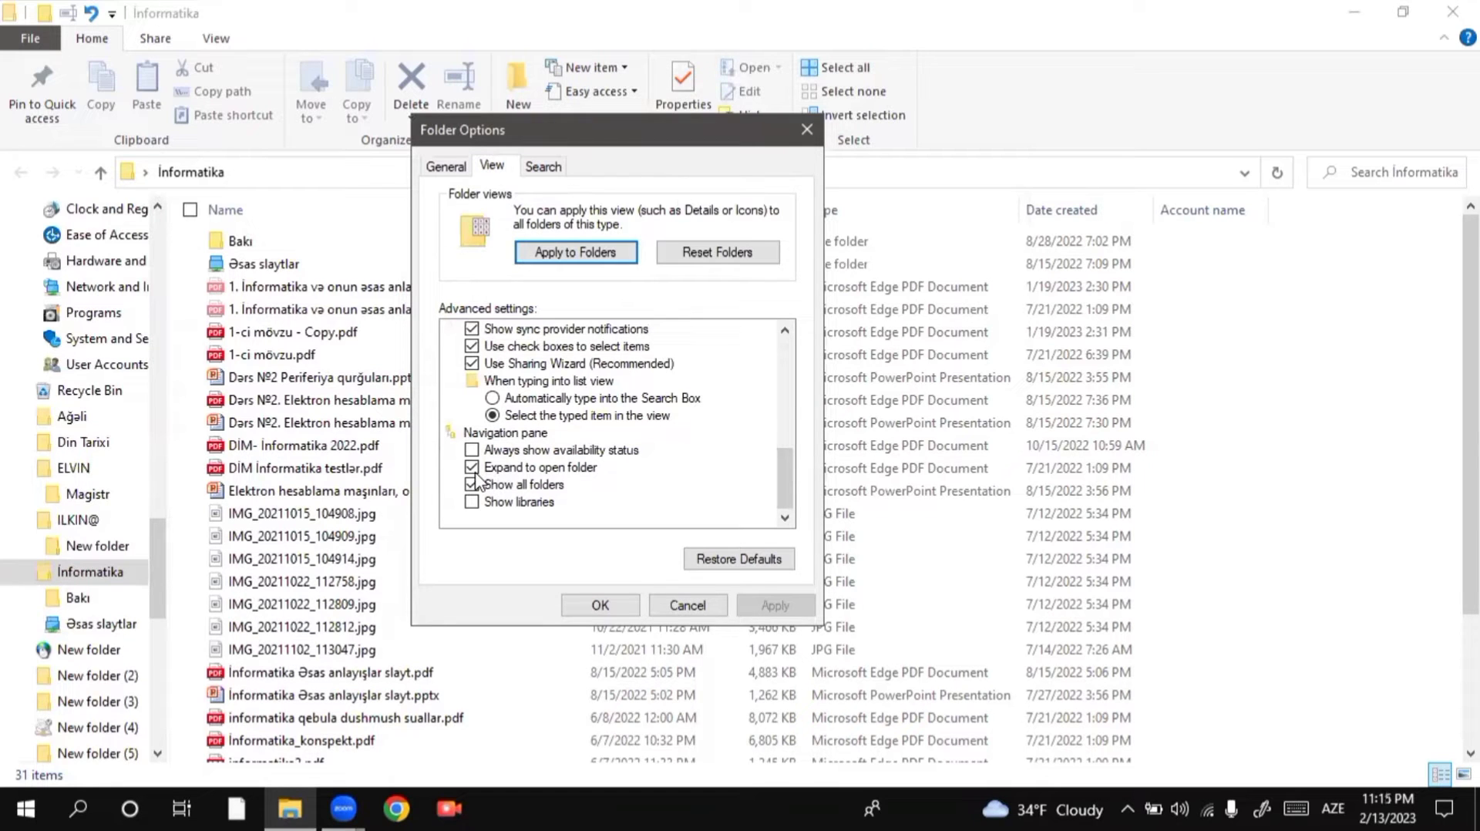
pyautogui.click(471, 469)
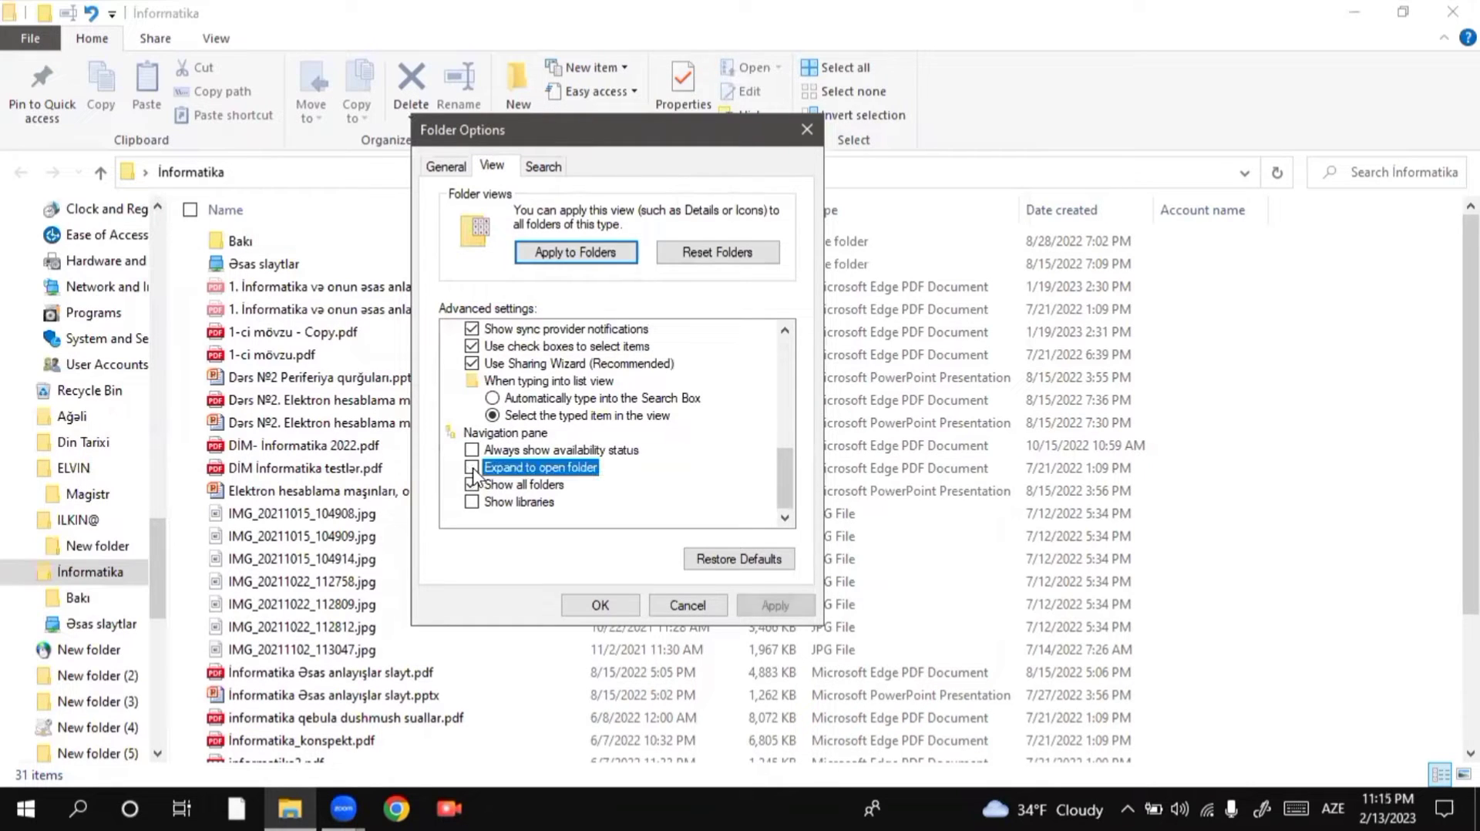
pyautogui.click(774, 606)
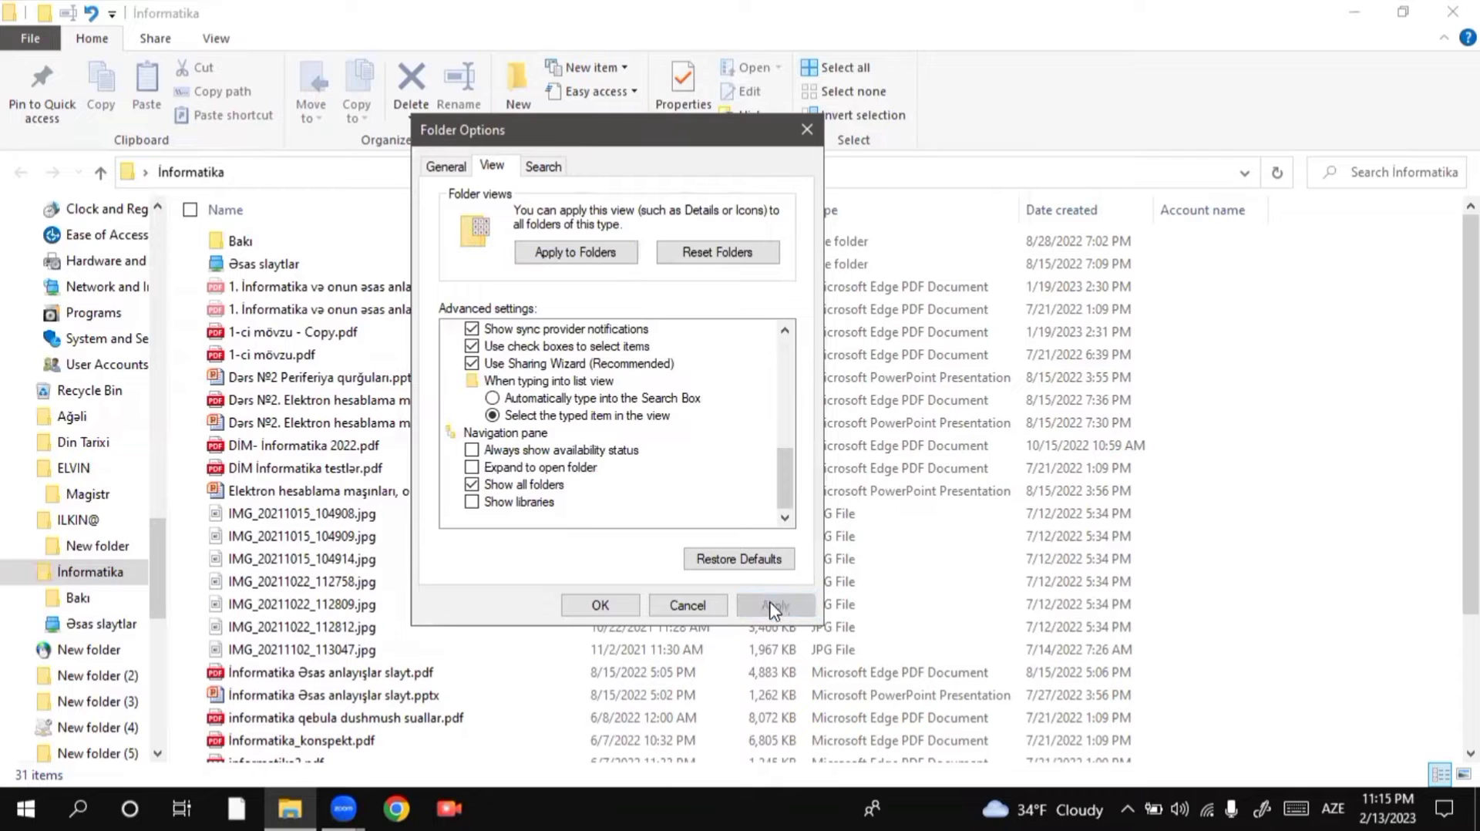
pyautogui.click(600, 606)
# Reopen İnformatika from the desktop and check its entry in the folder tree by expanding and collapsing it
pyautogui.press('super+d')
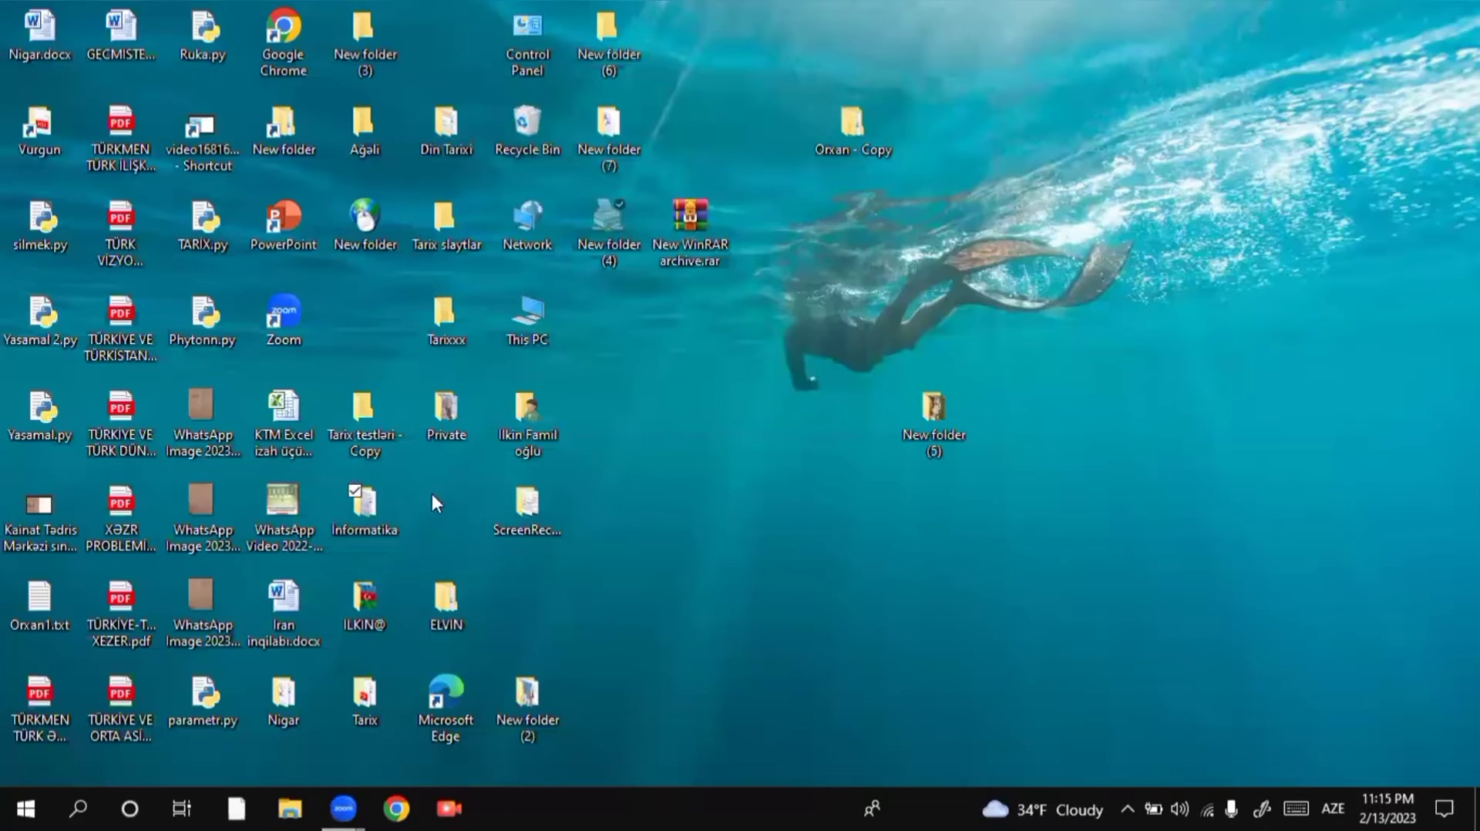
pyautogui.click(349, 519)
pyautogui.press('Return')
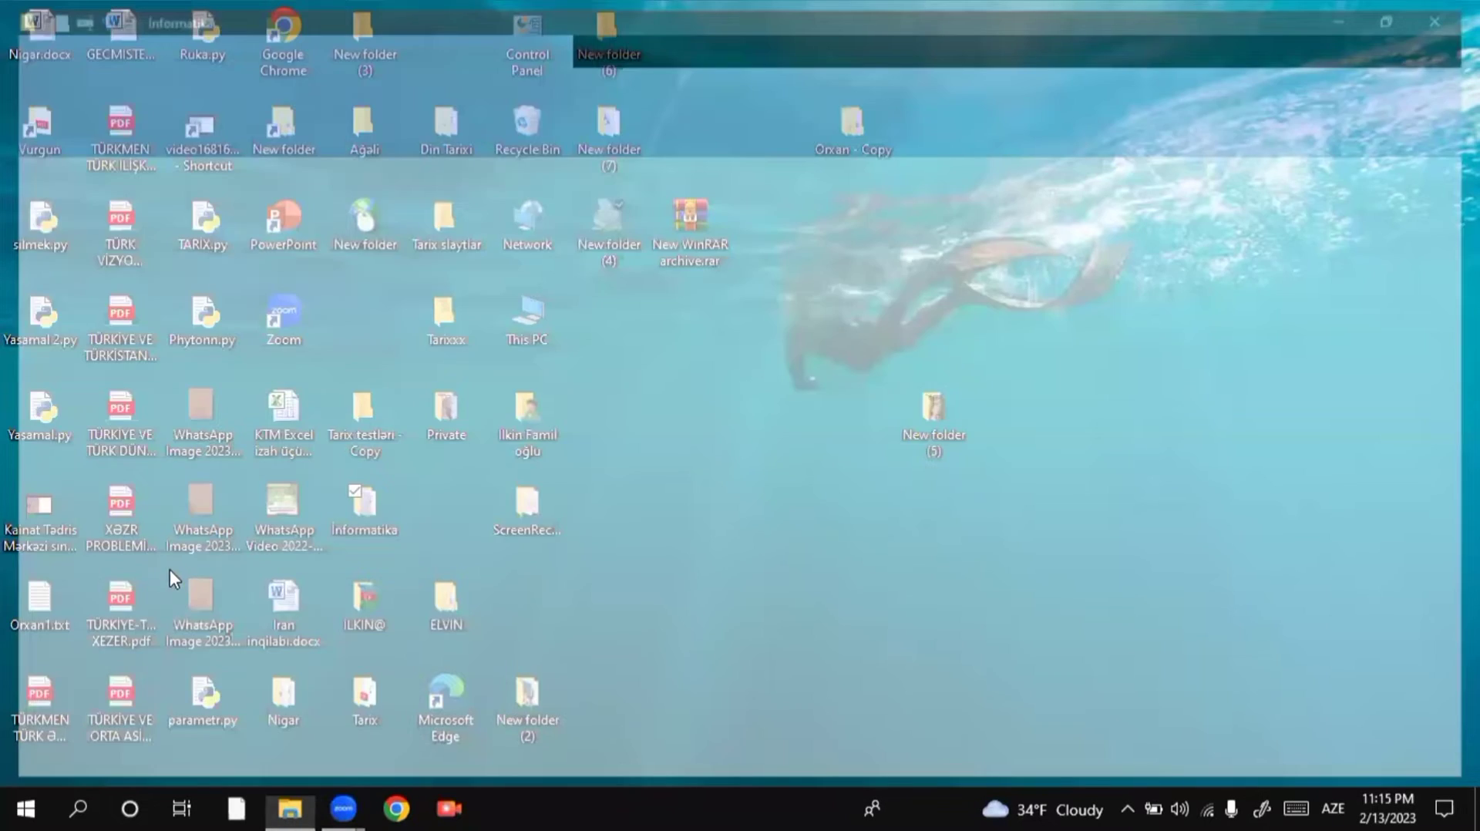
pyautogui.scroll(-1, 117, 610)
pyautogui.scroll(6, 117, 610)
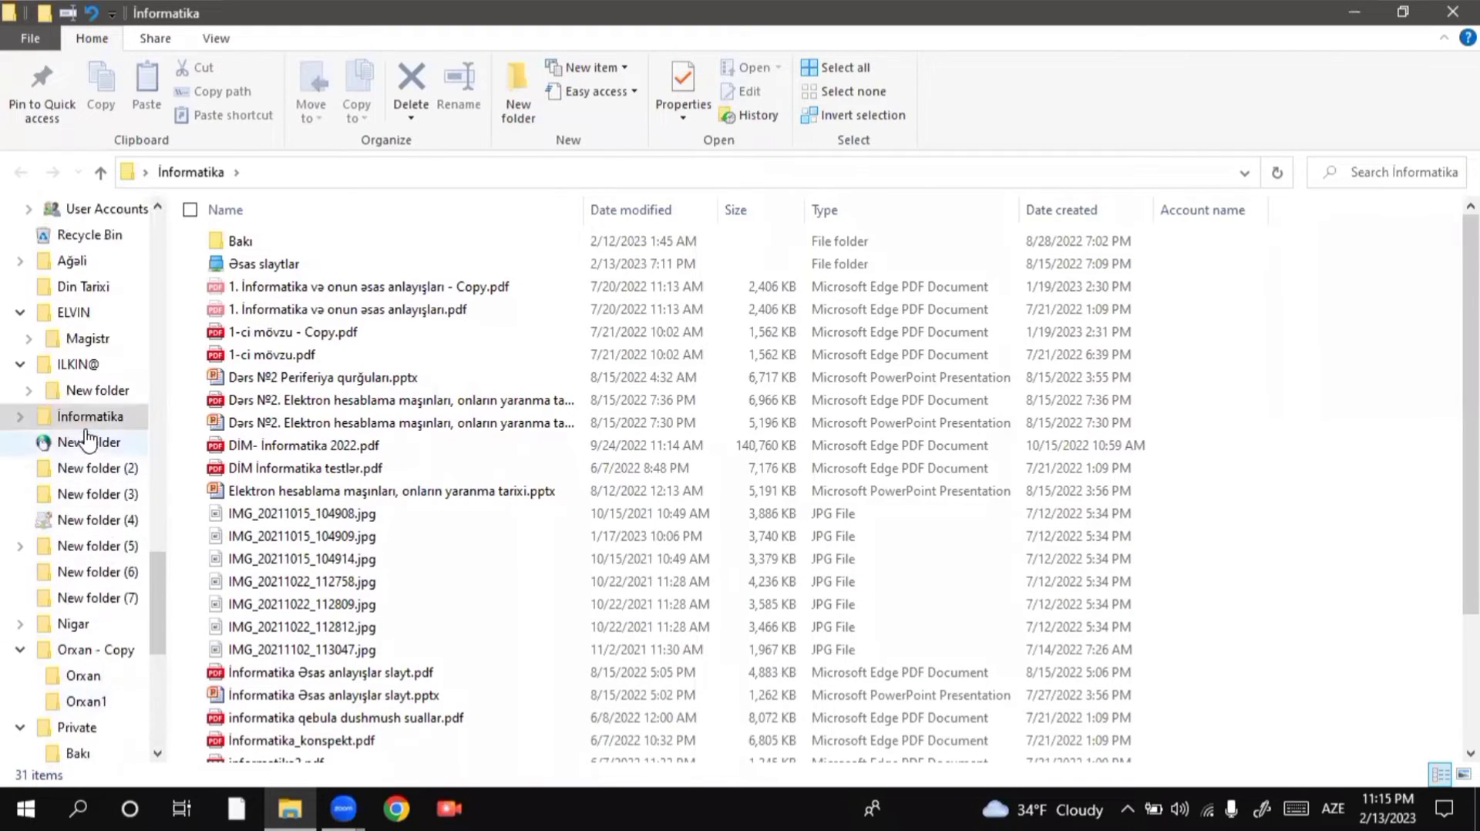
pyautogui.click(20, 419)
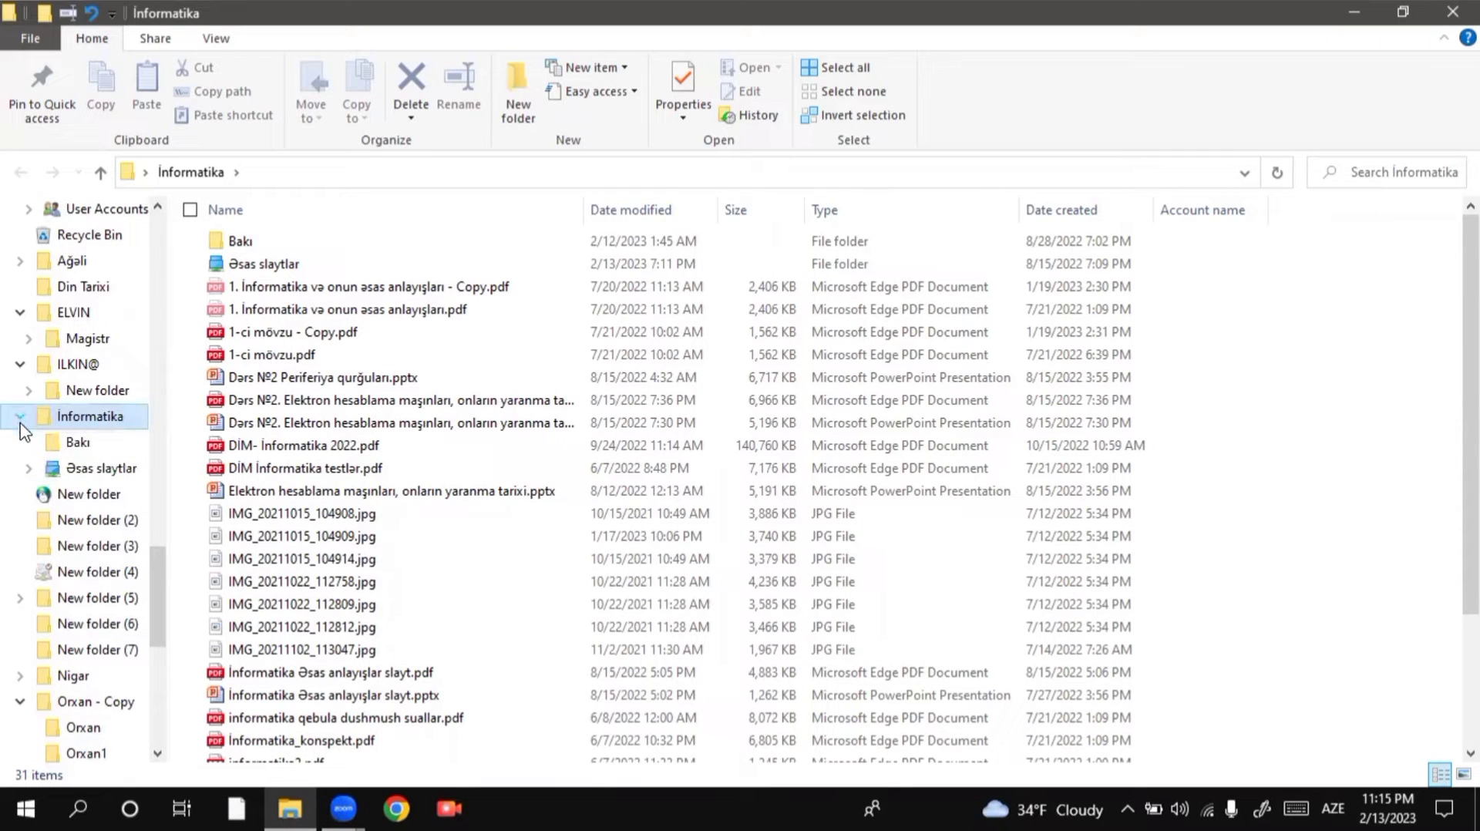
pyautogui.click(20, 419)
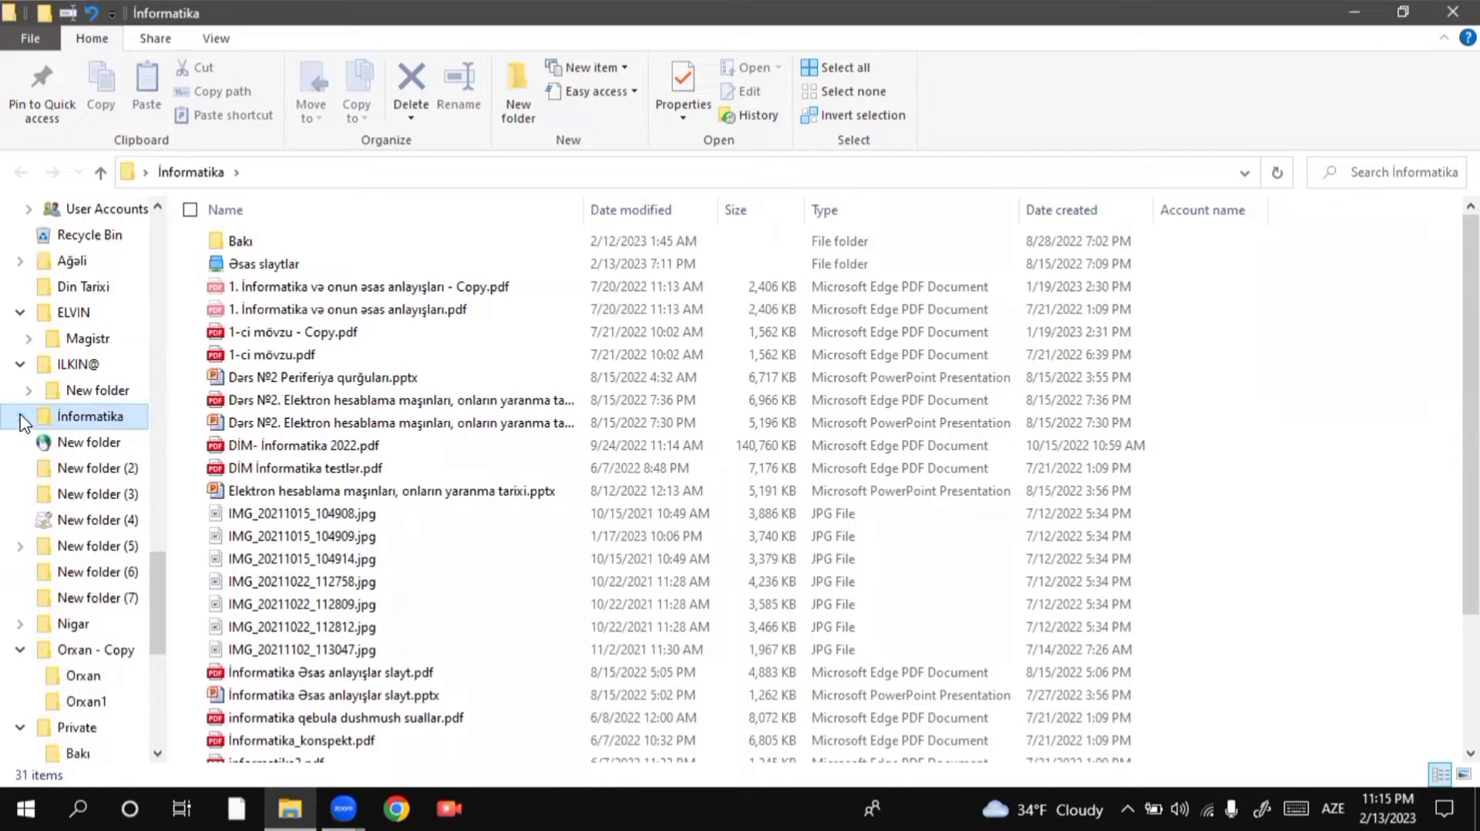
pyautogui.click(20, 420)
# Disable Show all folders in the advanced settings of Folder Options, apply it, and close the dialog
pyautogui.click(44, 31)
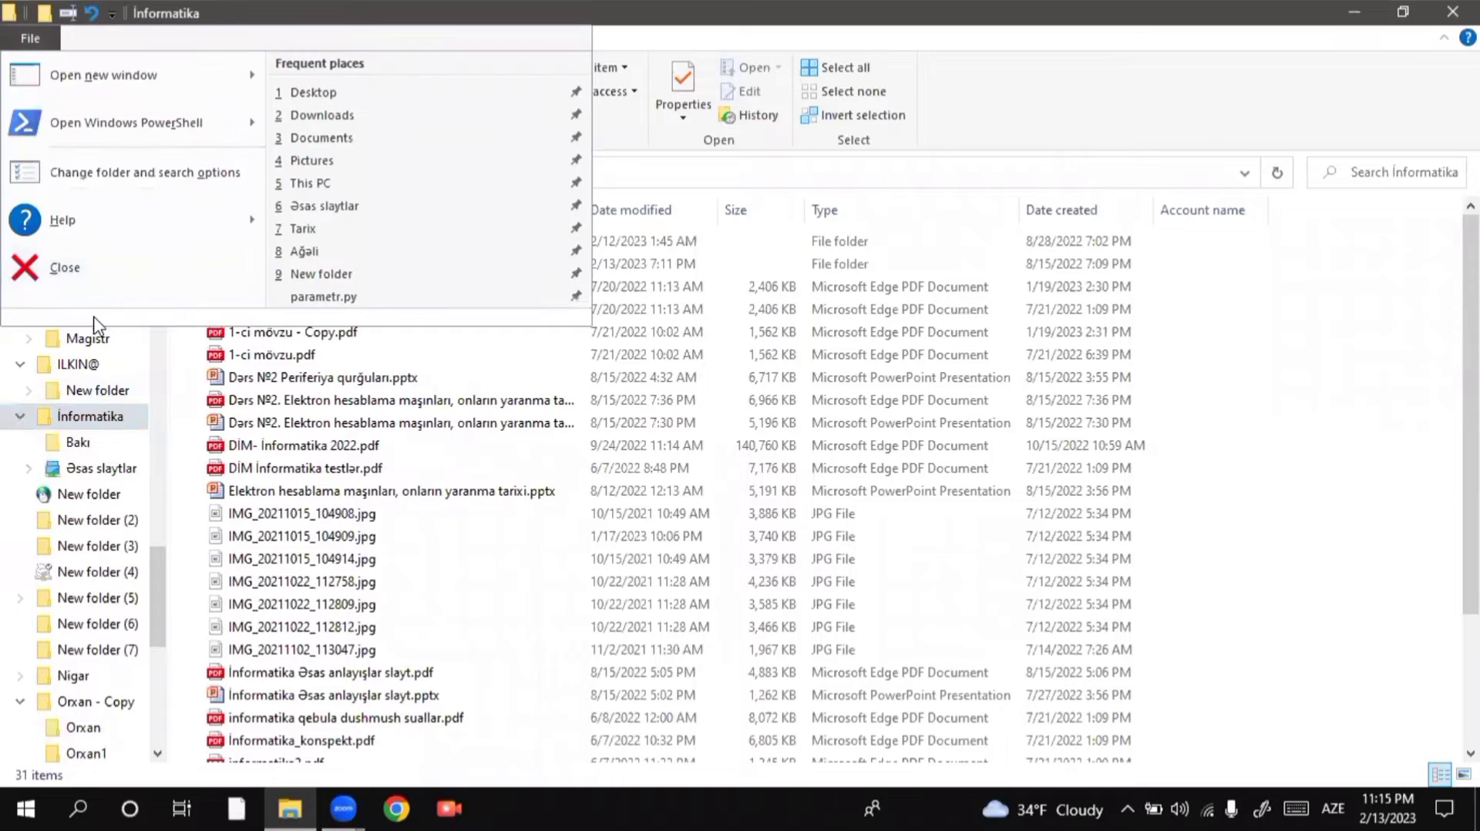
pyautogui.click(140, 176)
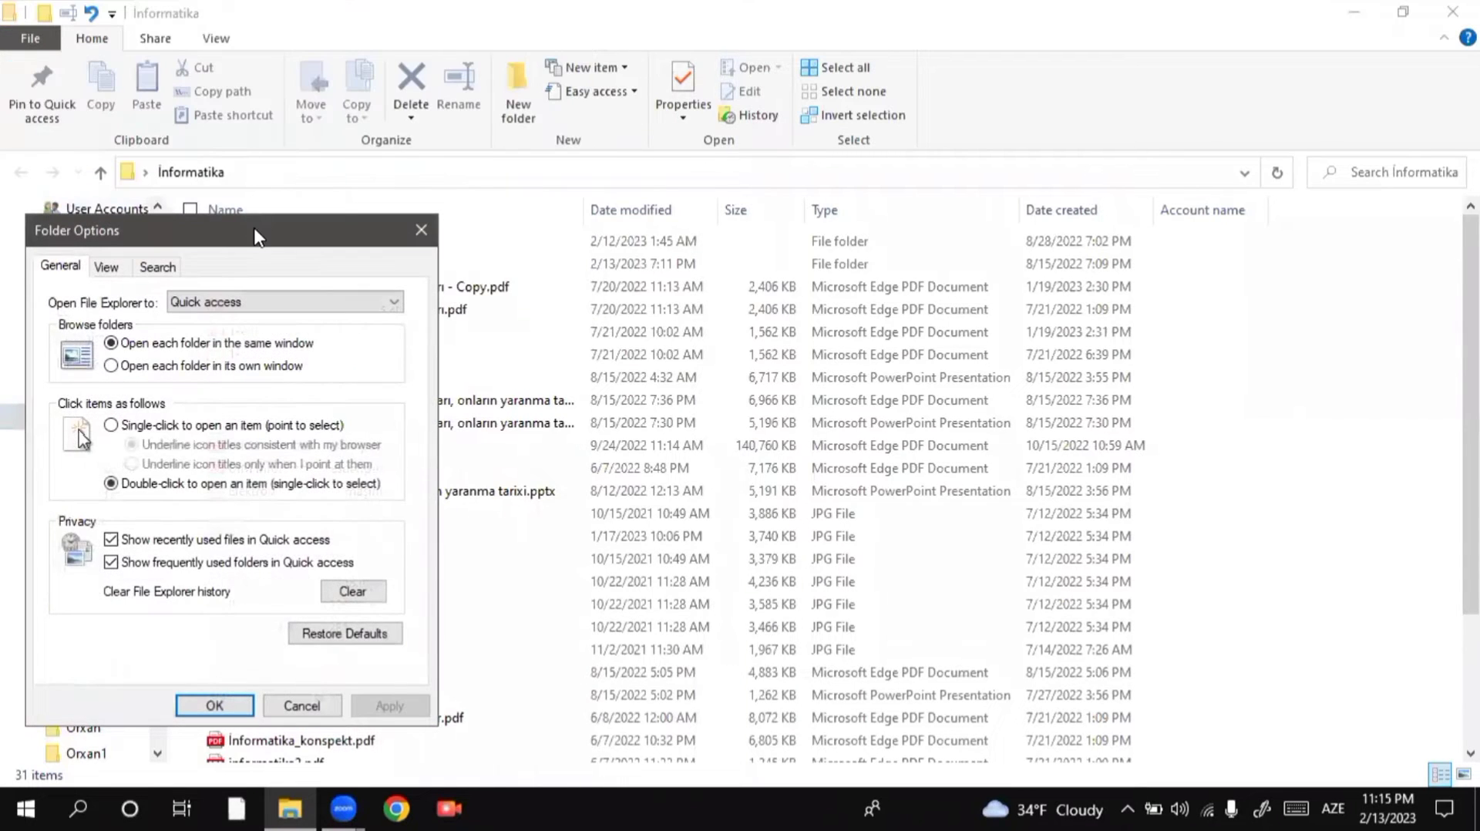
pyautogui.moveTo(253, 228); pyautogui.dragTo(847, 95)
pyautogui.click(701, 132)
pyautogui.moveTo(755, 106); pyautogui.dragTo(640, 34)
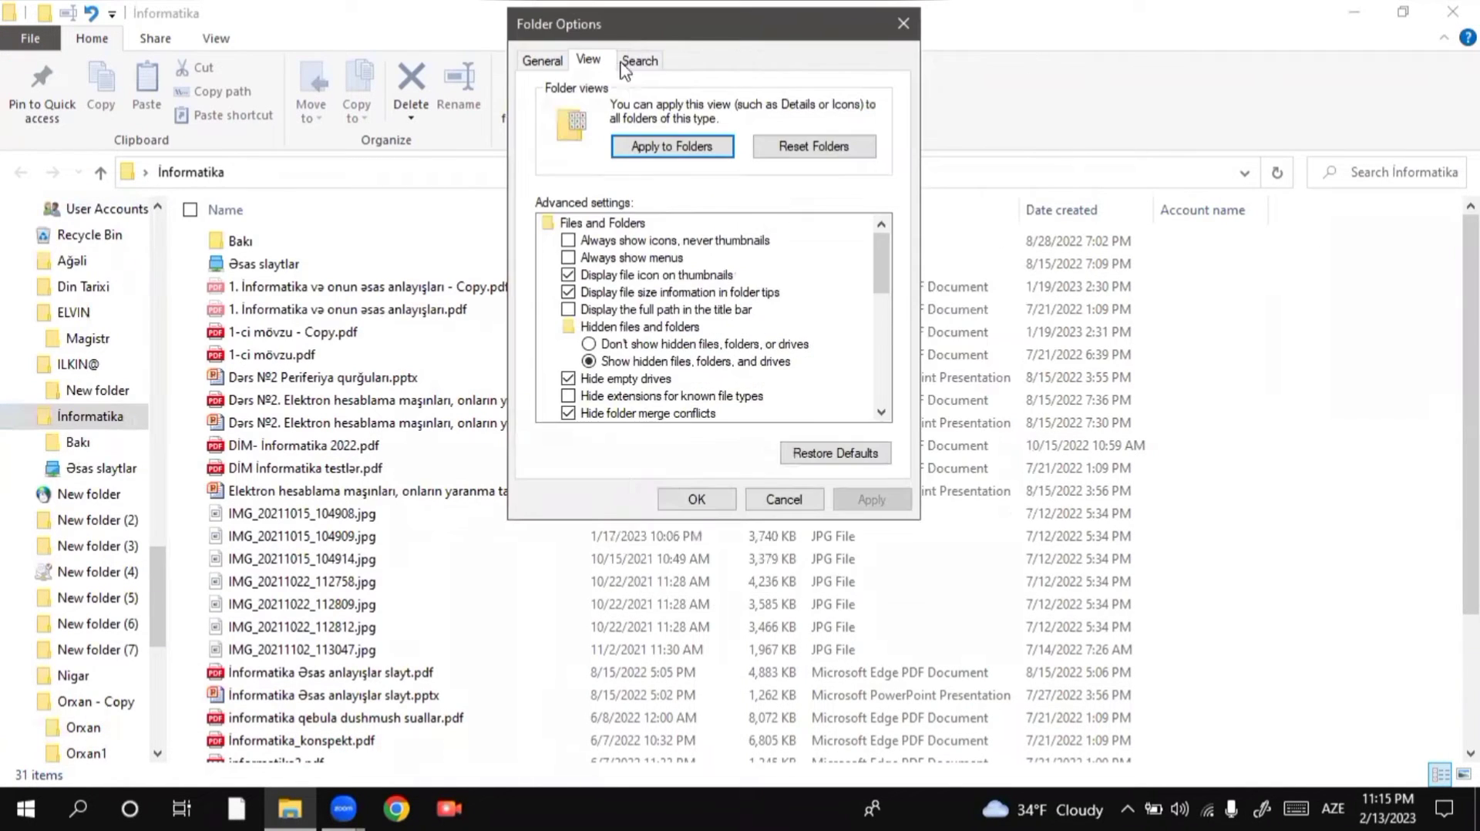
pyautogui.scroll(-10, 600, 302)
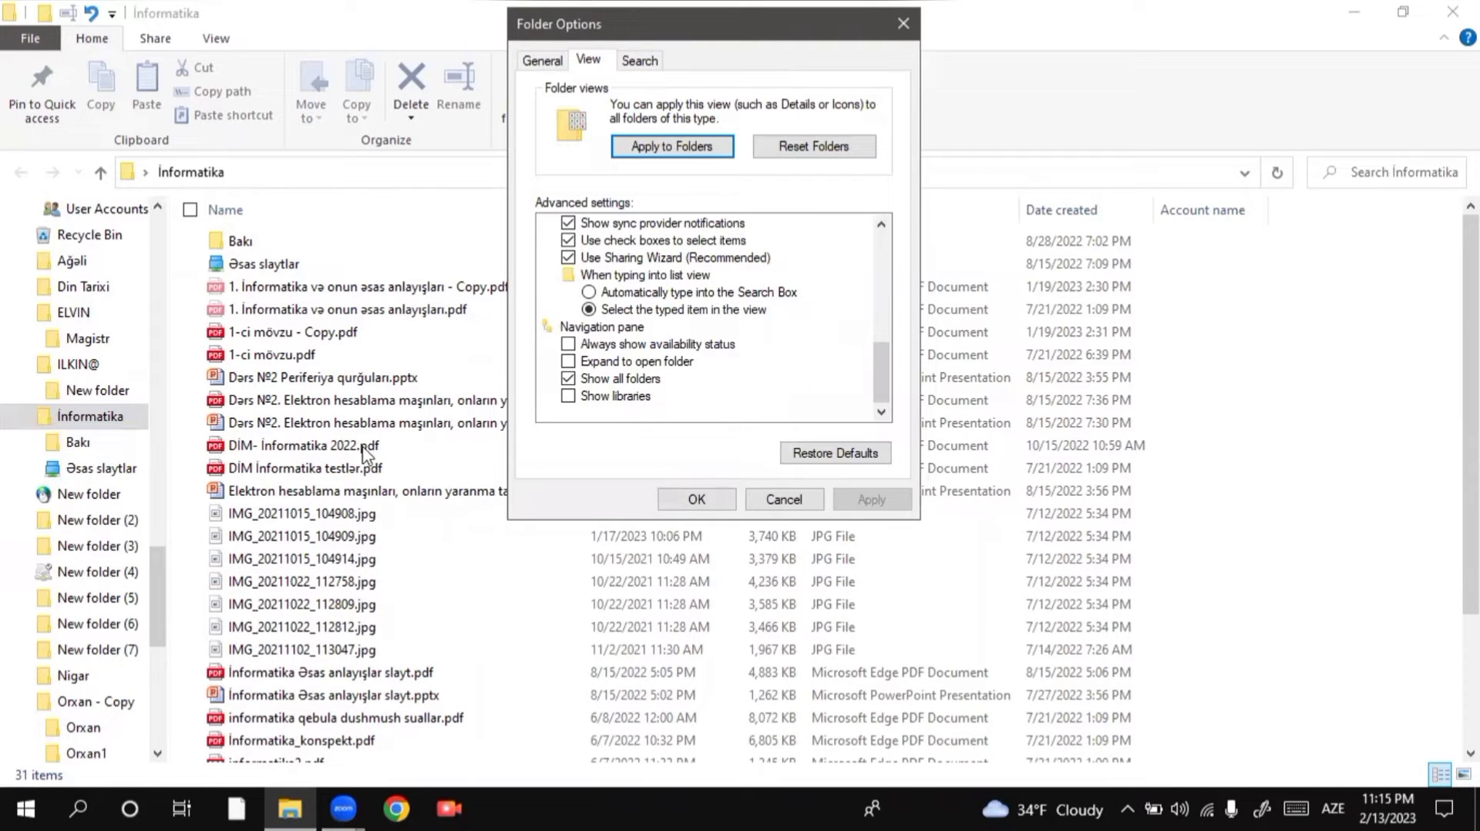
pyautogui.press('space')
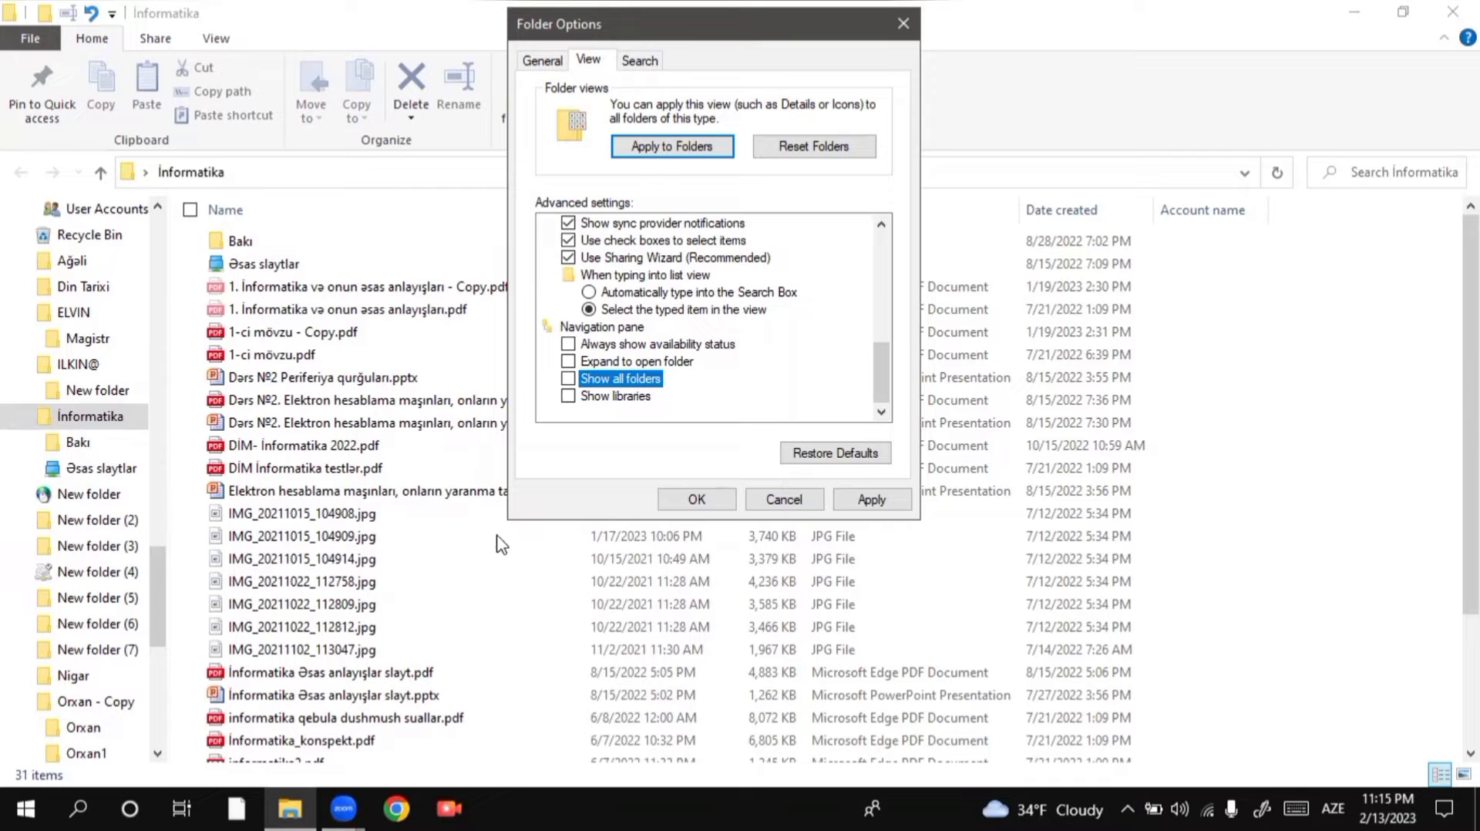
pyautogui.click(869, 497)
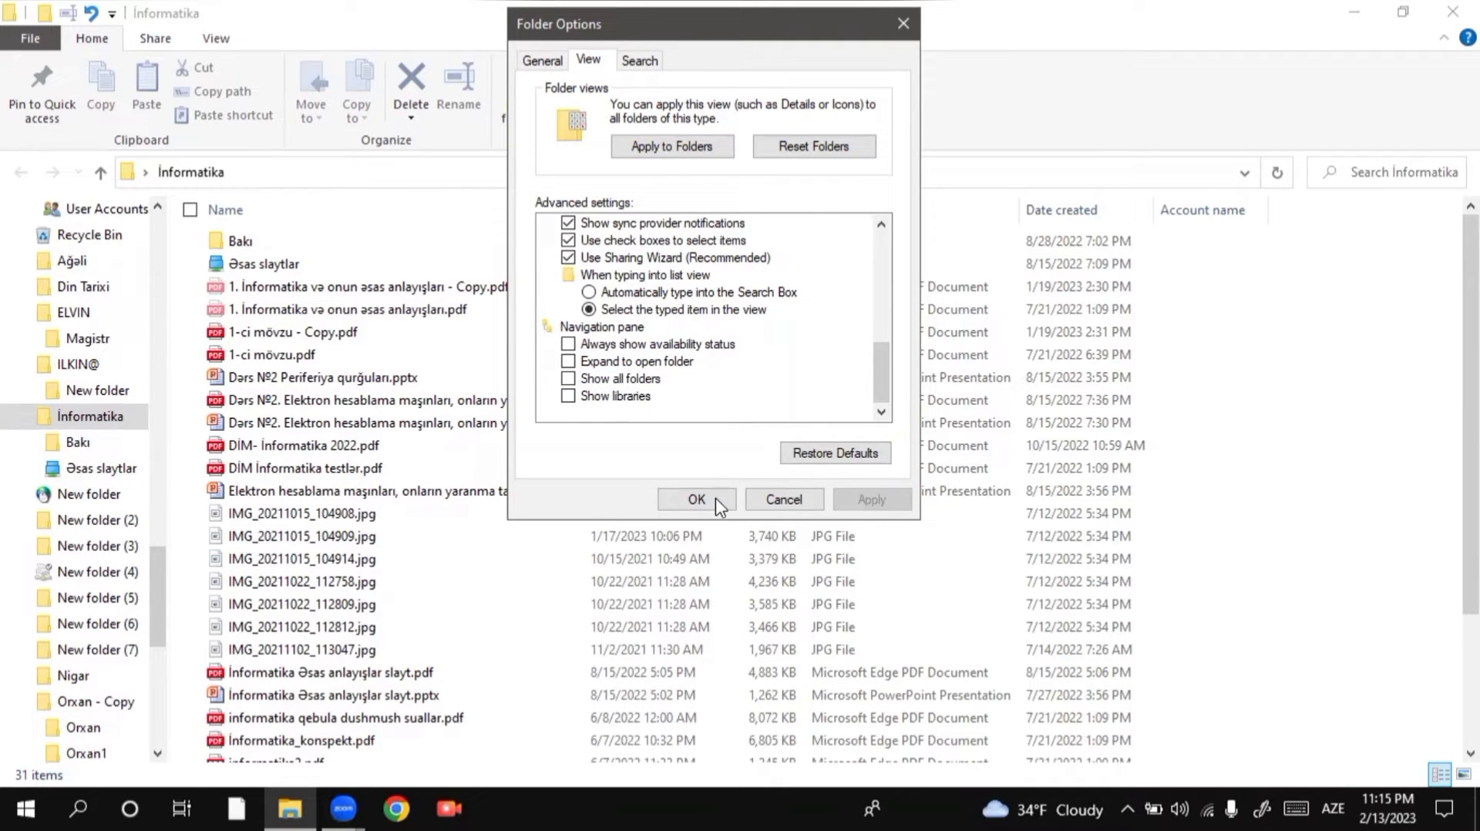
pyautogui.click(715, 498)
# Examine which locations the navigation pane lists and compare them with the navigation pane options in Folder Options
pyautogui.moveTo(148, 409)
pyautogui.mouseDown()
pyautogui.moveTo(154, 601)
pyautogui.moveTo(154, 432)
pyautogui.mouseUp()
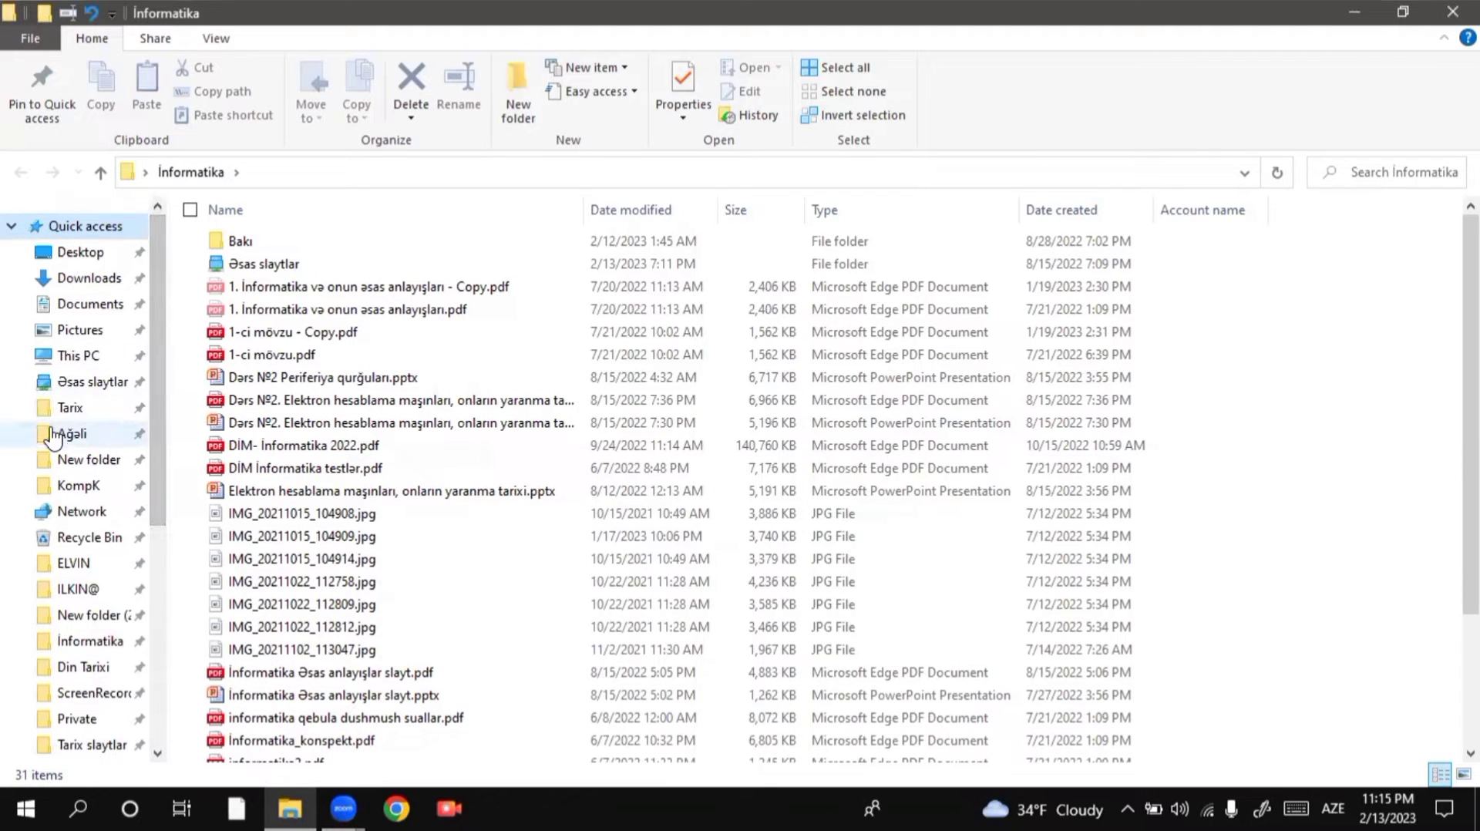
pyautogui.scroll(-5, 62, 493)
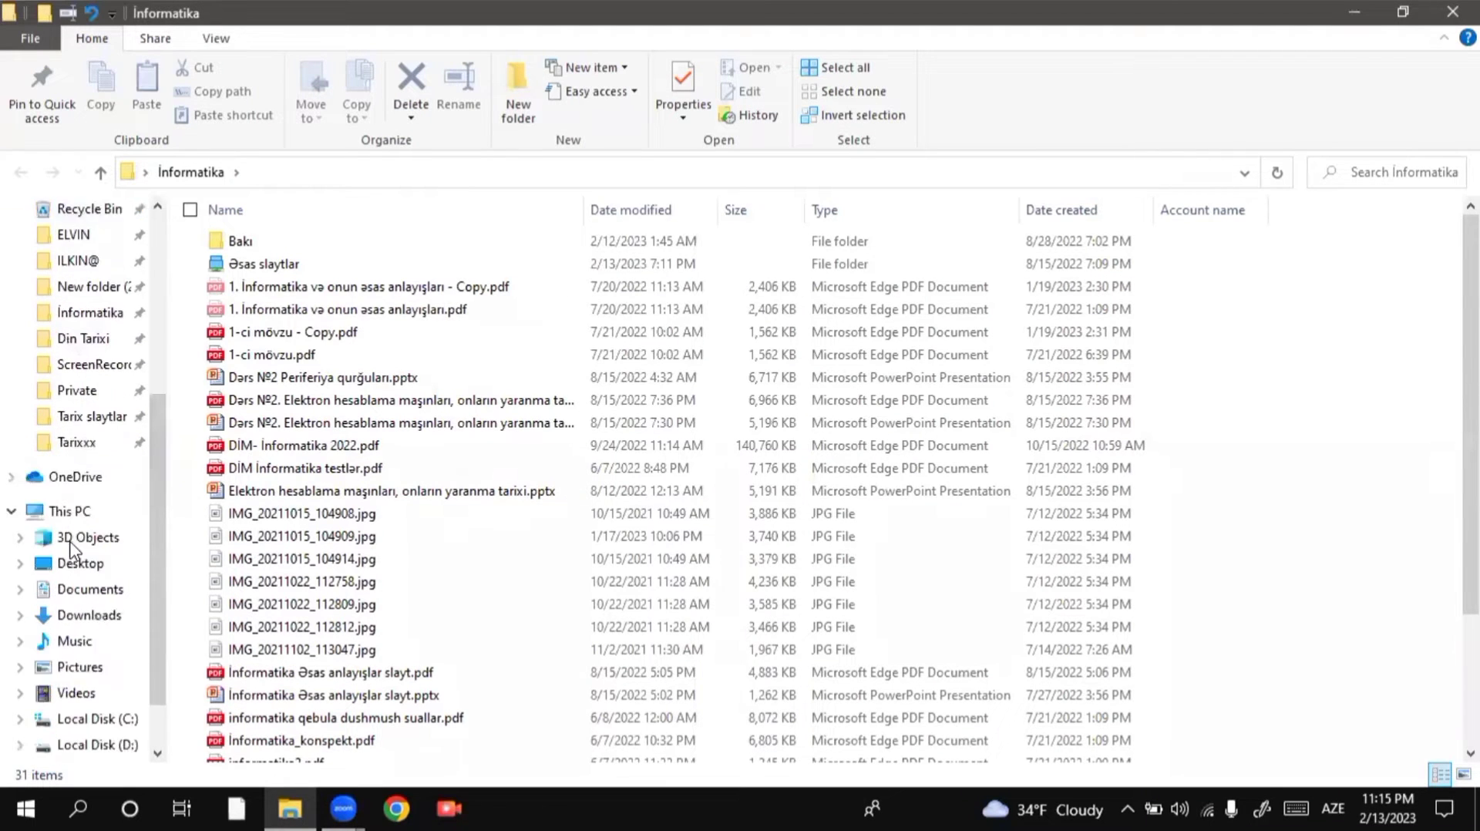
pyautogui.scroll(-1, 70, 547)
pyautogui.click(31, 38)
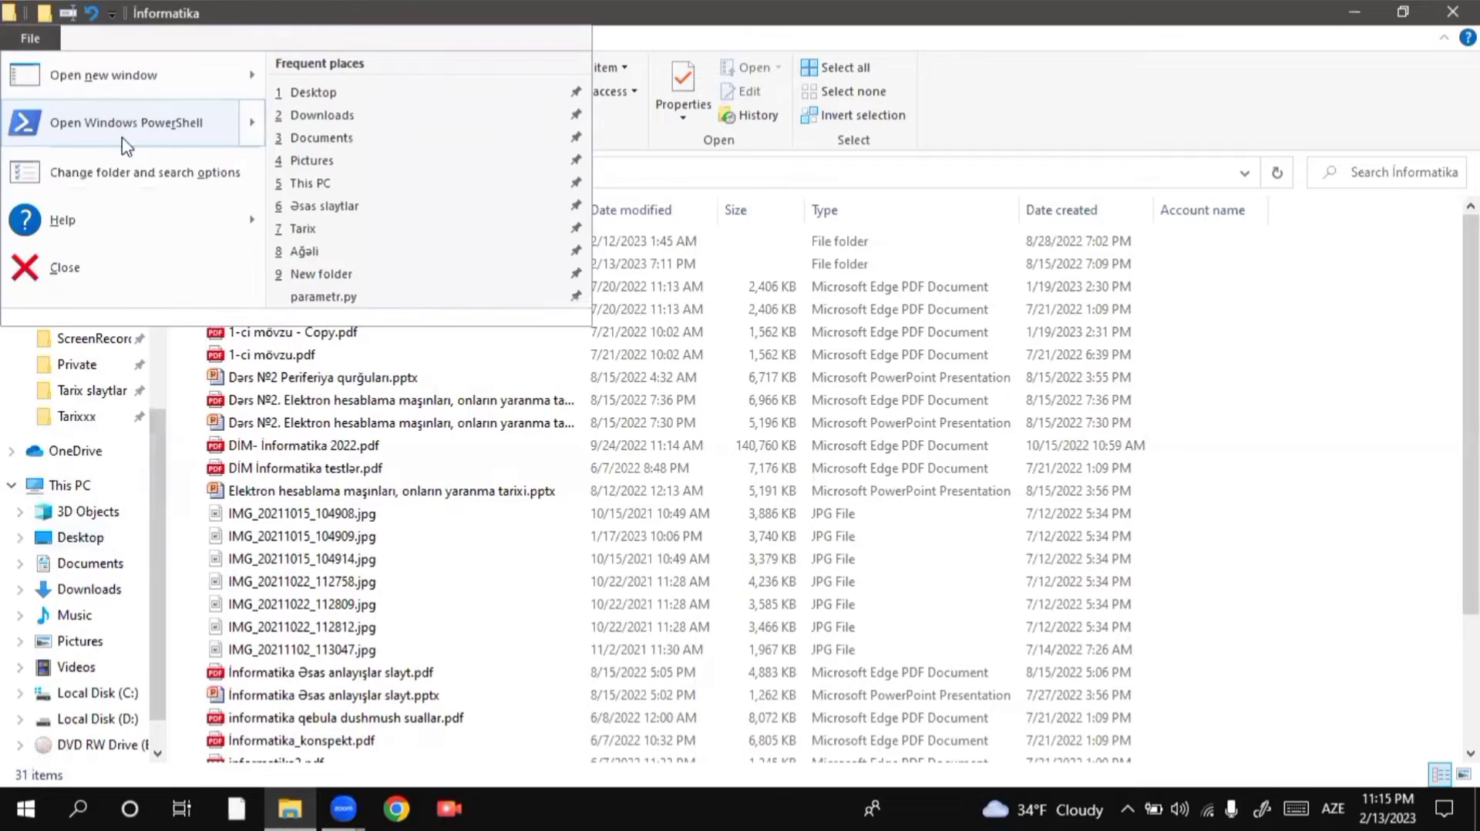
pyautogui.click(130, 178)
pyautogui.moveTo(255, 245); pyautogui.dragTo(674, 127)
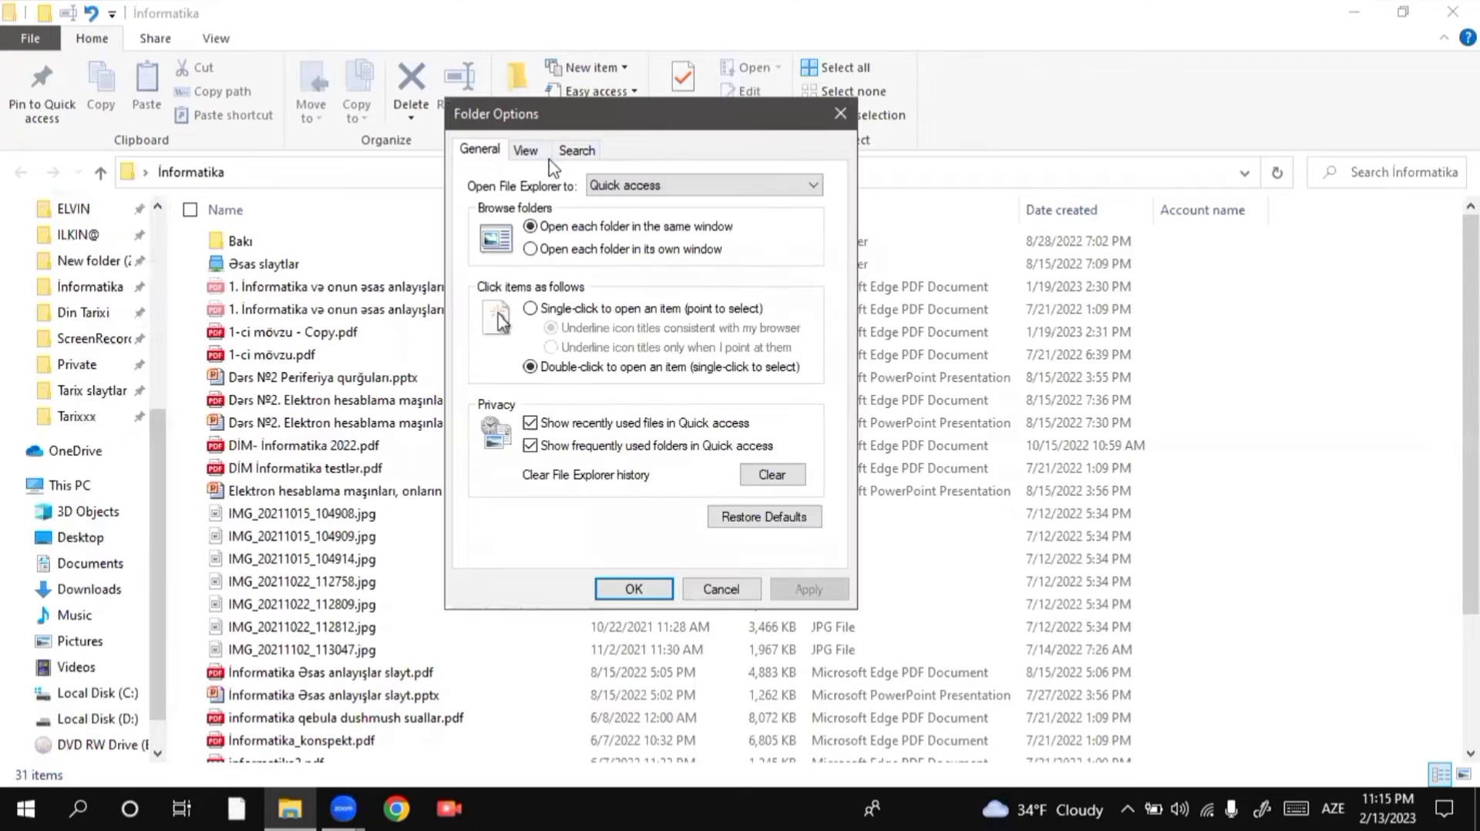
pyautogui.click(525, 150)
pyautogui.scroll(-5, 570, 317)
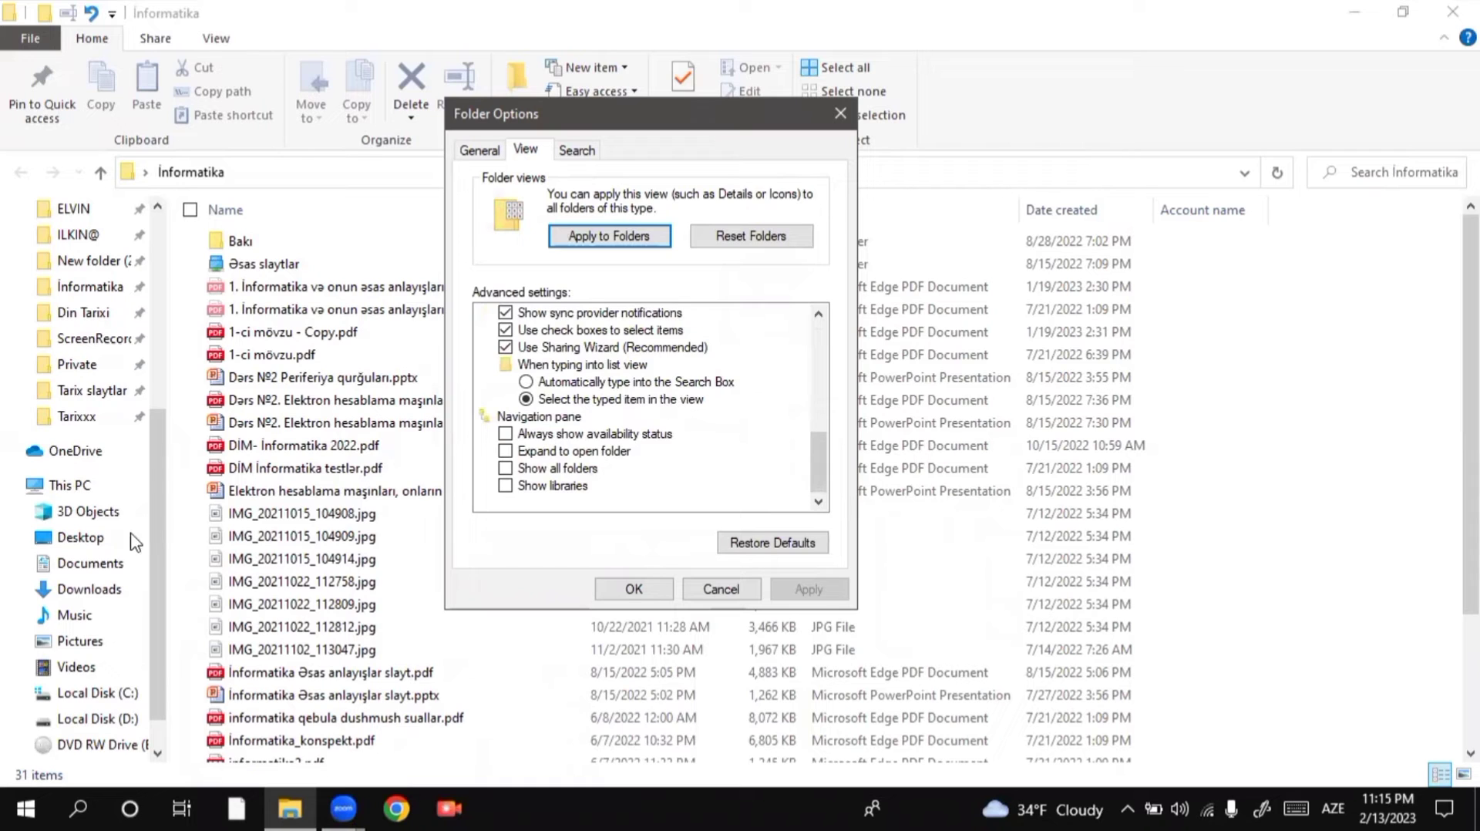
pyautogui.click(839, 115)
pyautogui.scroll(-1, 43, 431)
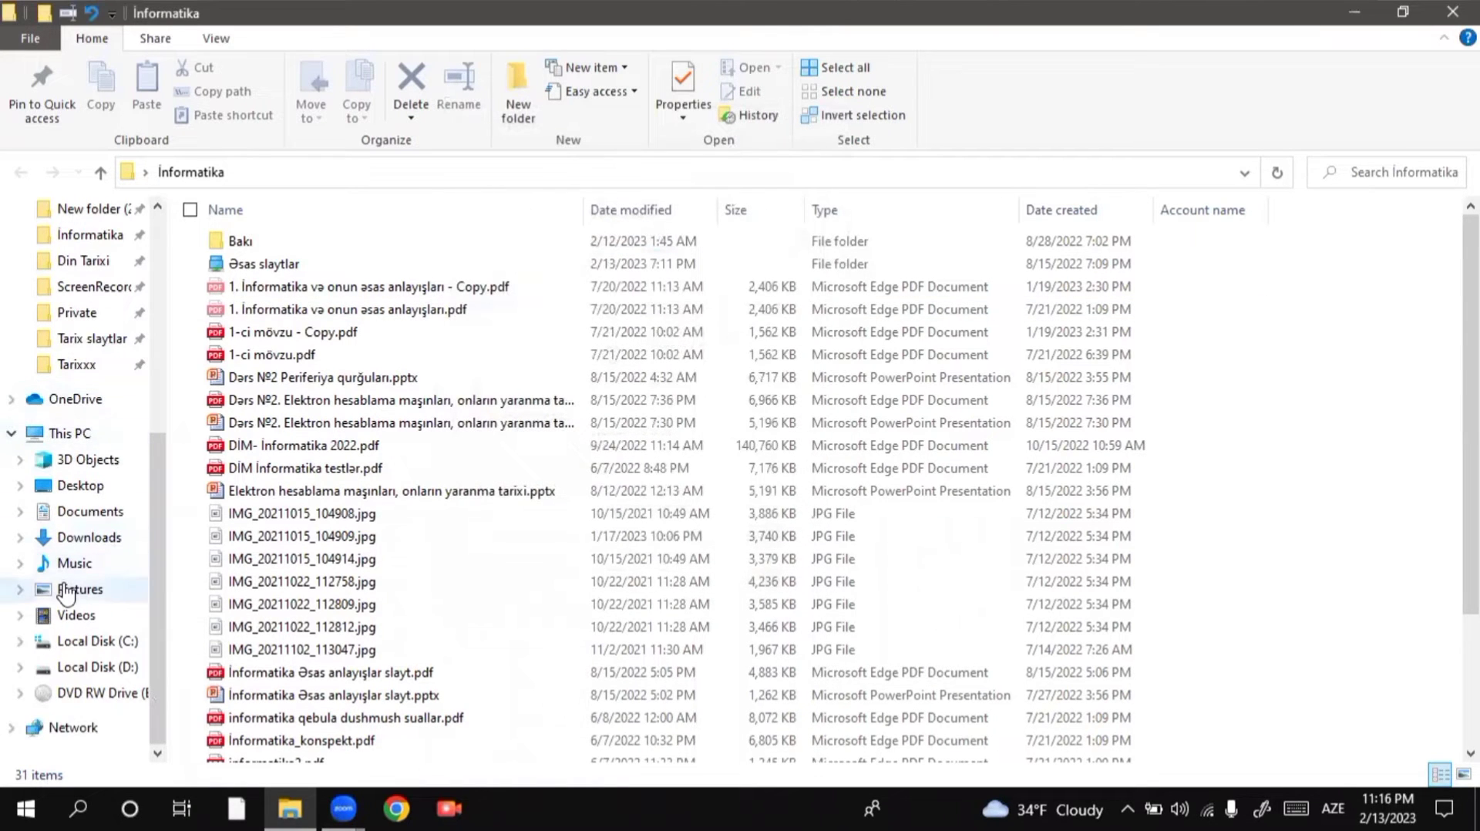
pyautogui.scroll(4, 67, 594)
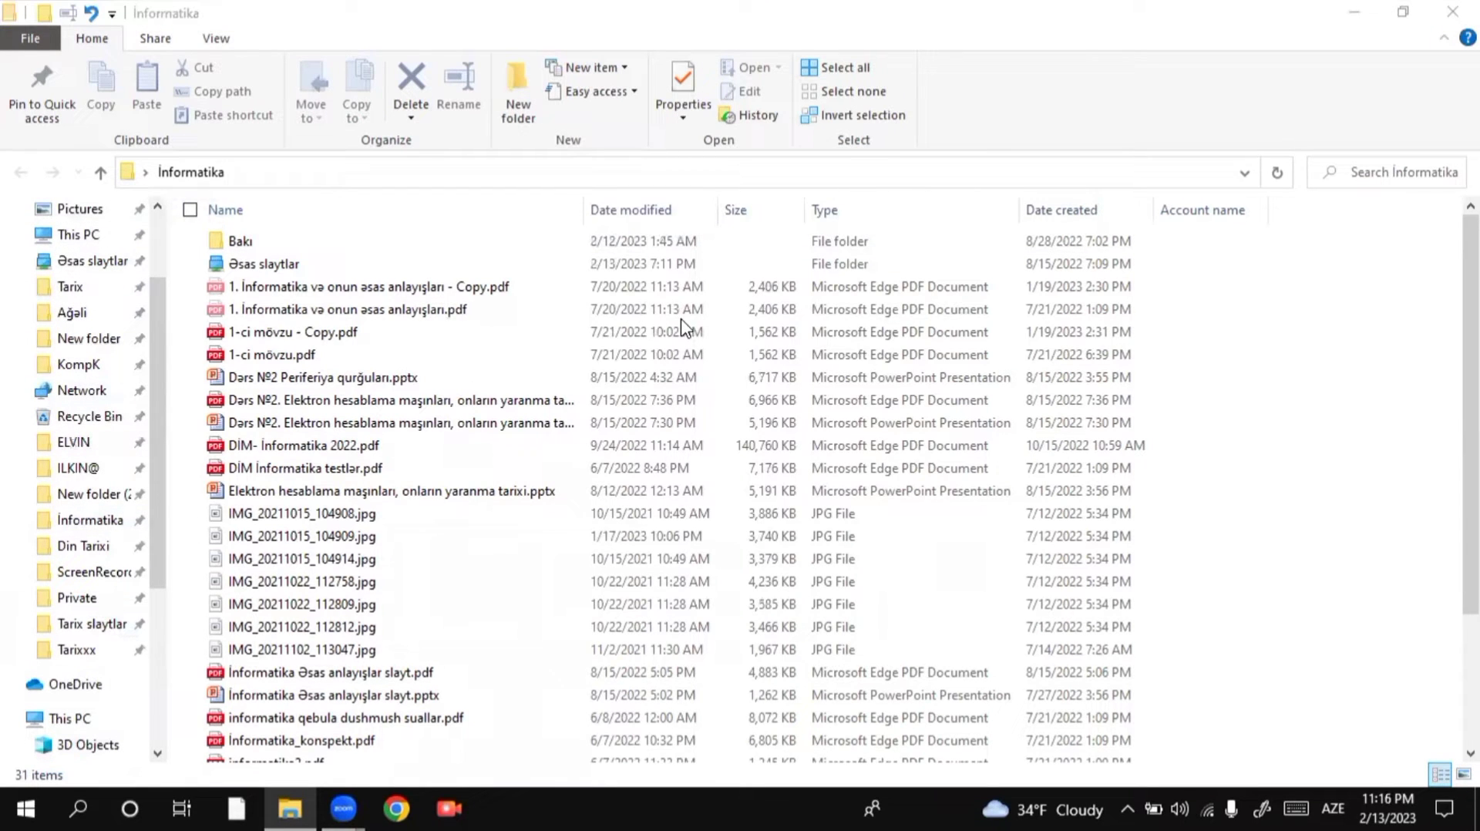
# Enable Expand to open folder and Show all folders in the advanced settings of Folder Options and apply the changes
pyautogui.click(37, 48)
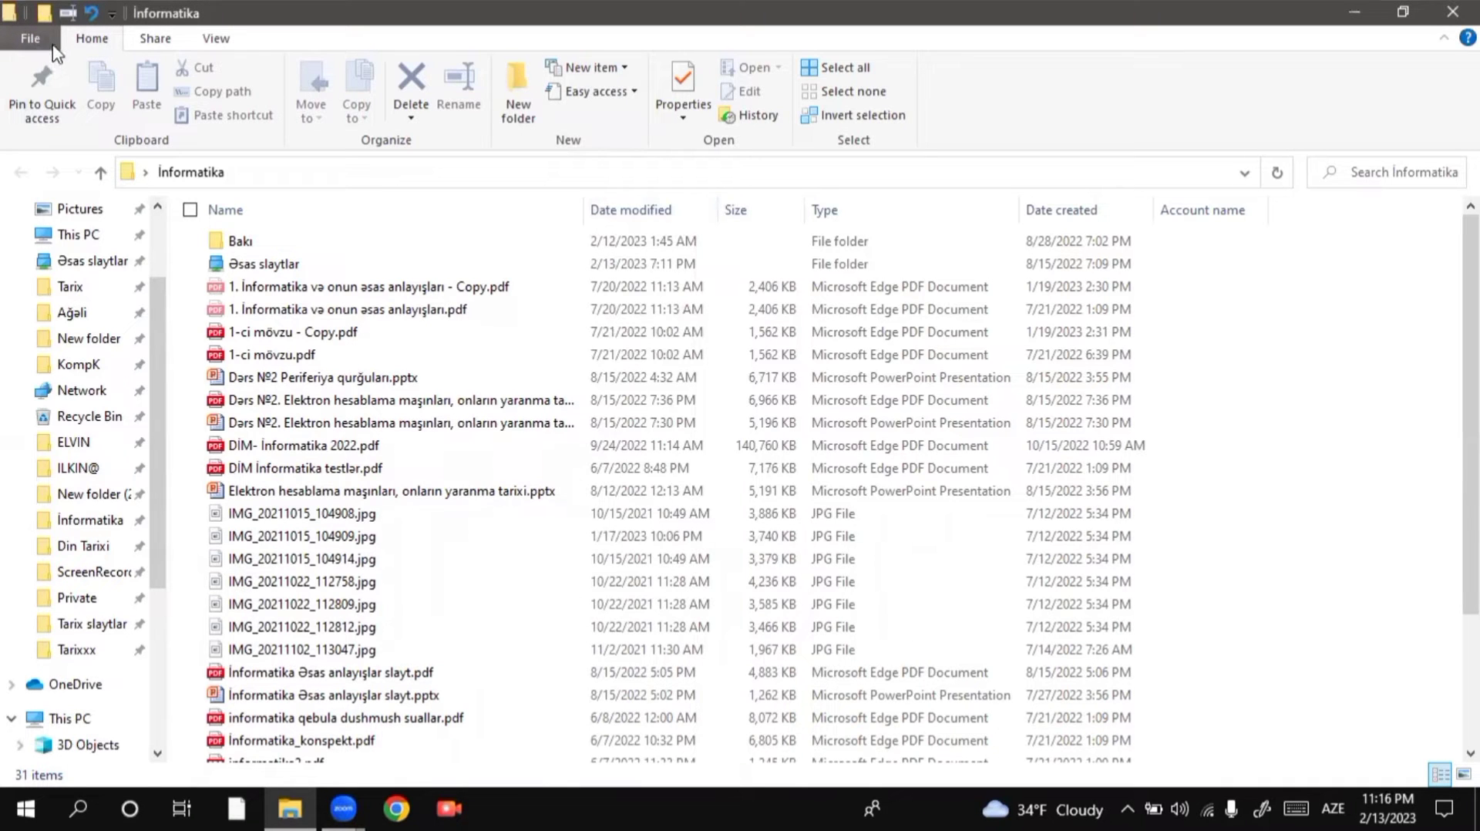
pyautogui.click(32, 40)
pyautogui.click(122, 162)
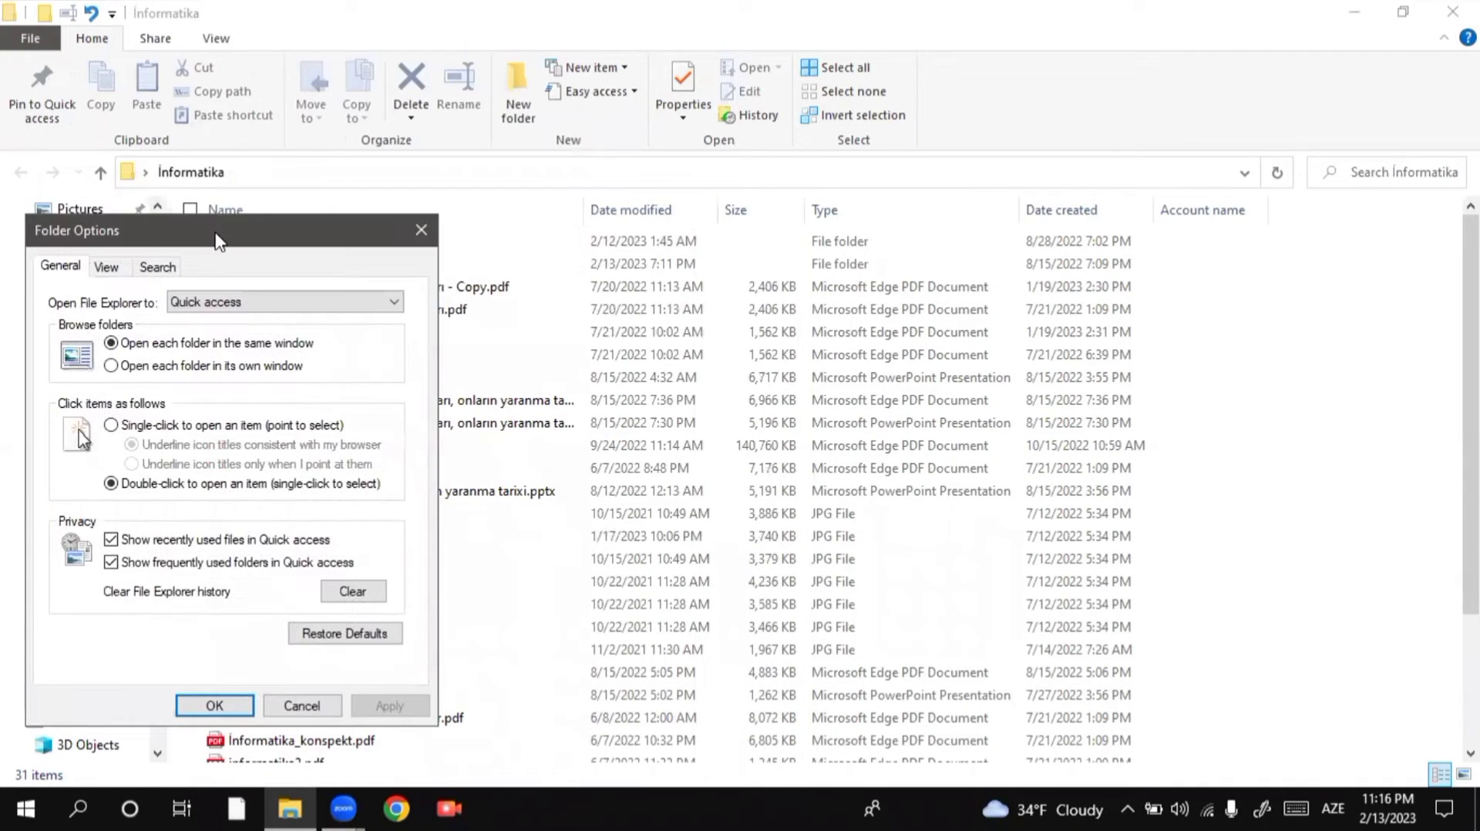
pyautogui.moveTo(208, 229); pyautogui.dragTo(869, 105)
pyautogui.click(767, 142)
pyautogui.moveTo(771, 105); pyautogui.dragTo(669, 34)
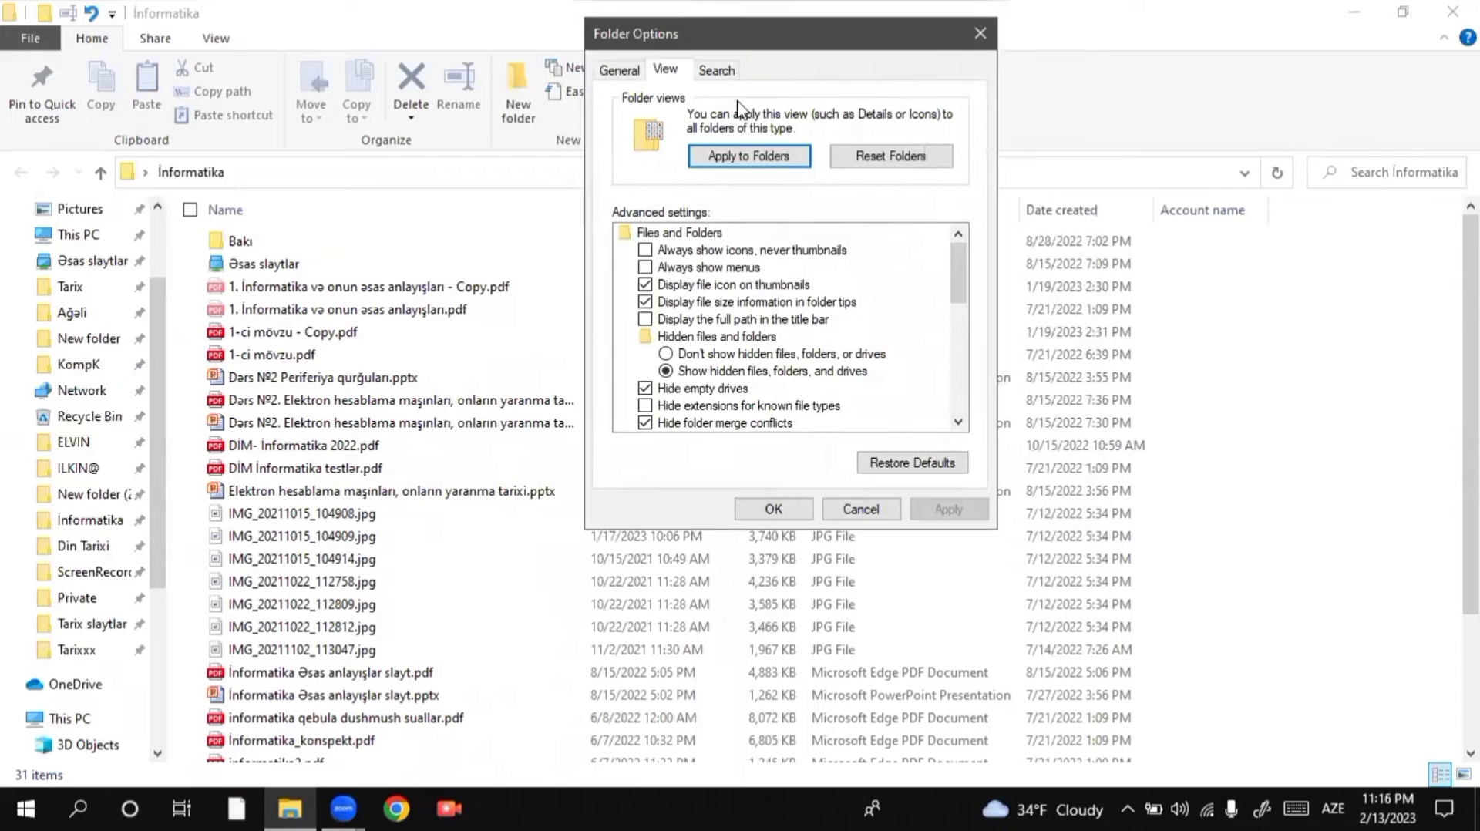
pyautogui.scroll(-7, 708, 324)
pyautogui.click(646, 370)
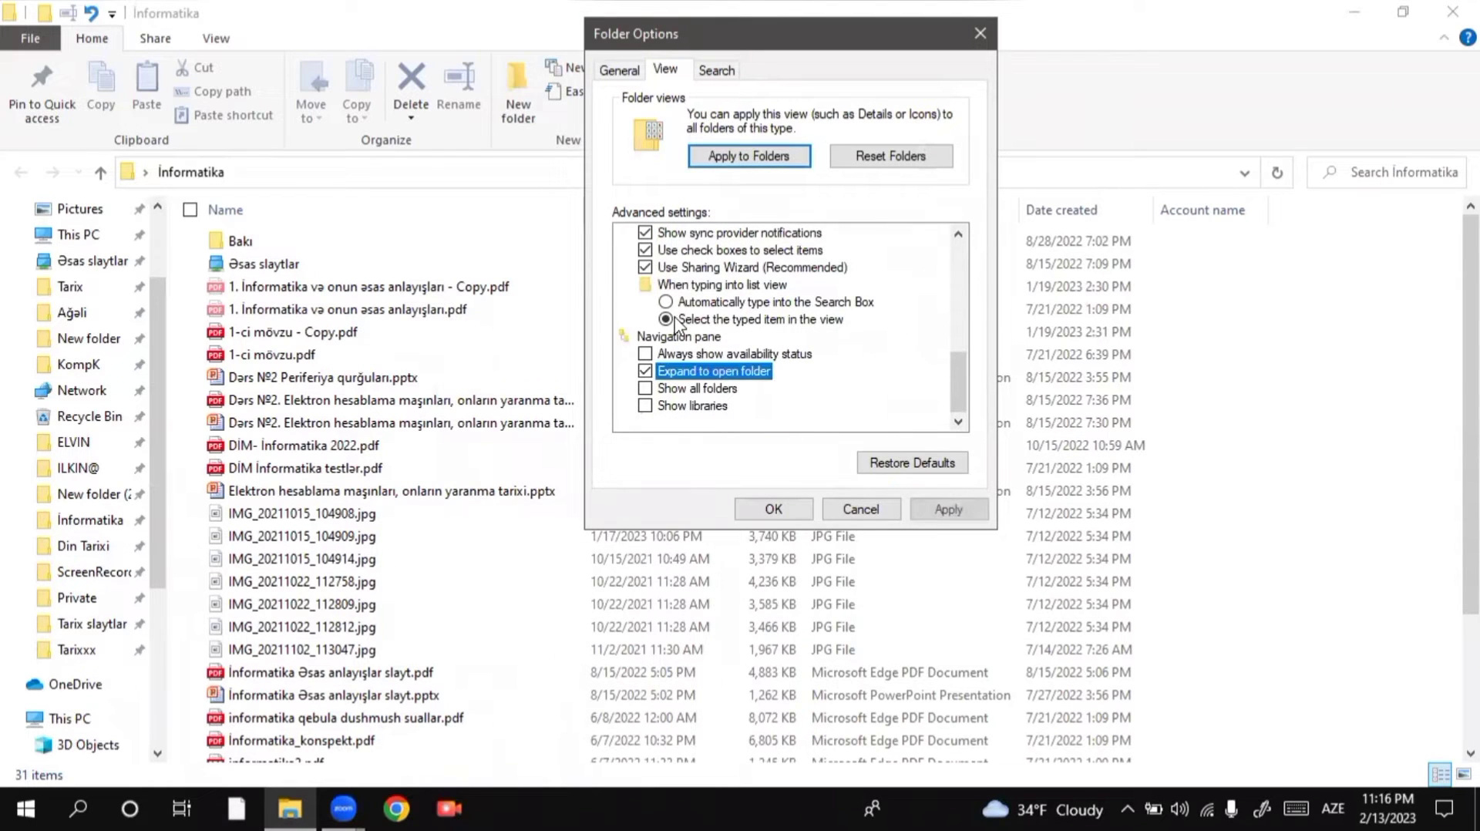
pyautogui.click(645, 387)
pyautogui.click(941, 512)
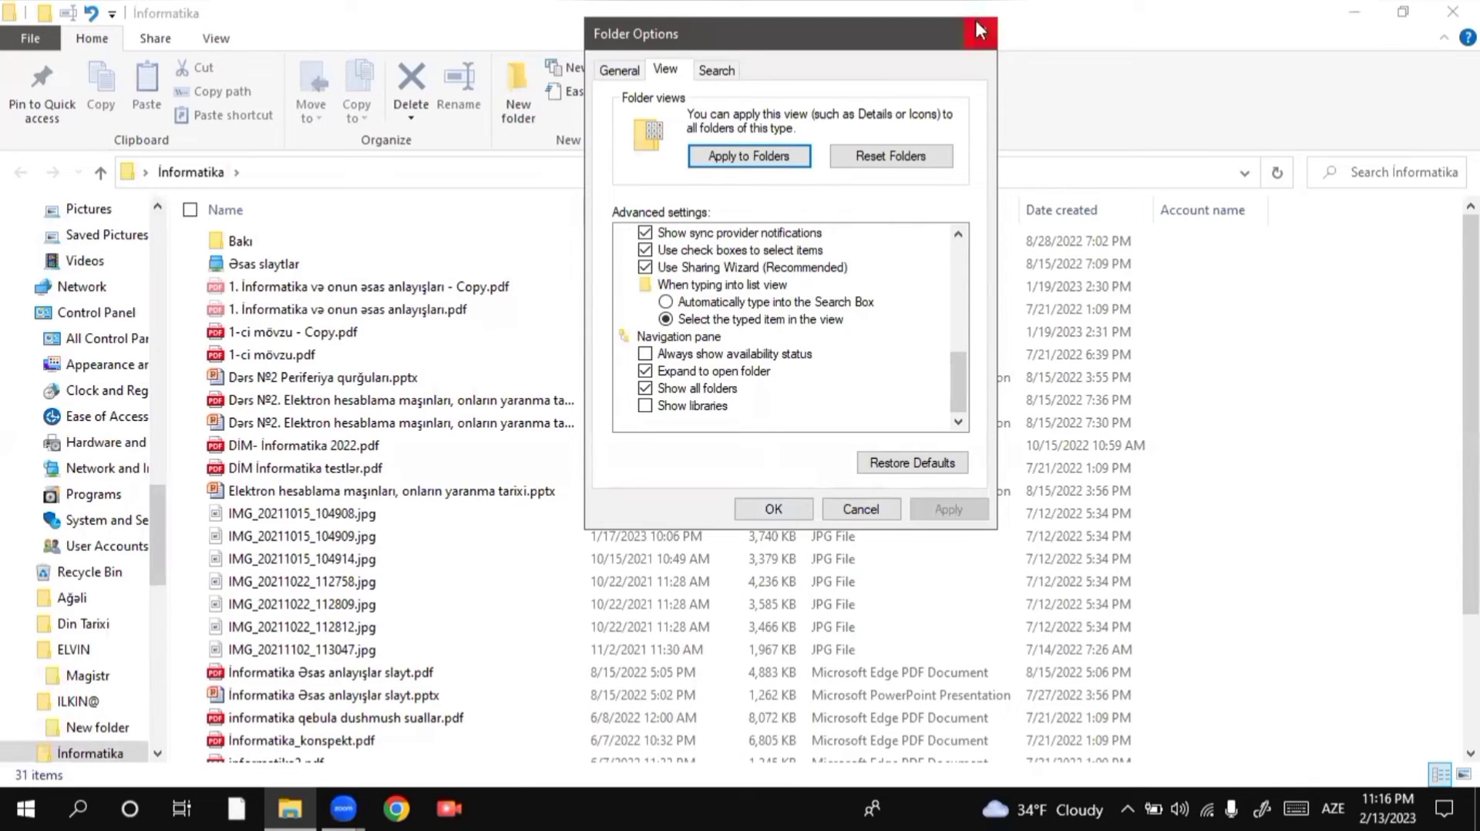
# Enable Show libraries in the advanced settings of Folder Options, apply it, and check the Libraries entry in the folder tree
pyautogui.click(690, 405)
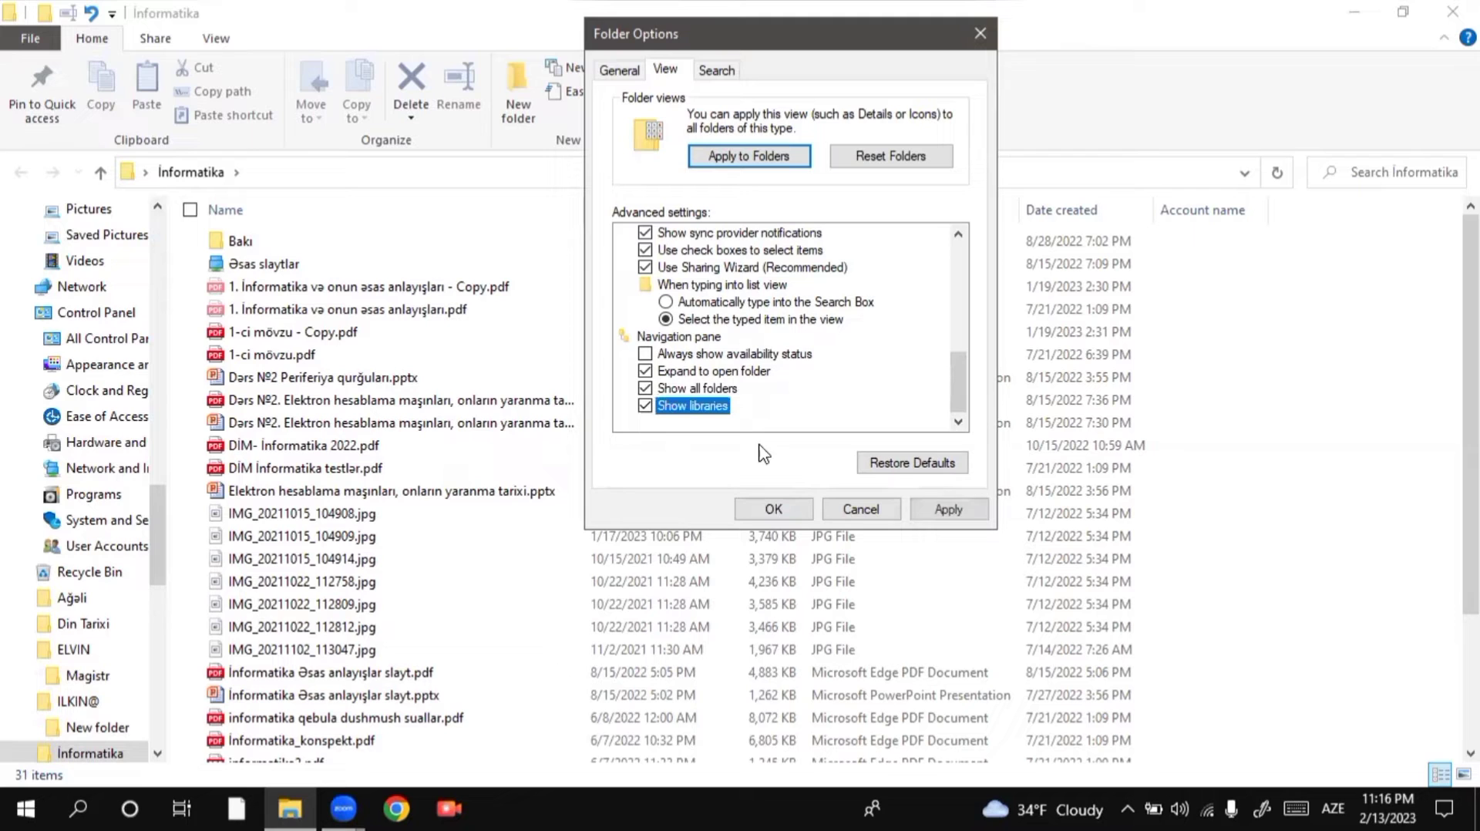
pyautogui.click(950, 510)
pyautogui.click(779, 509)
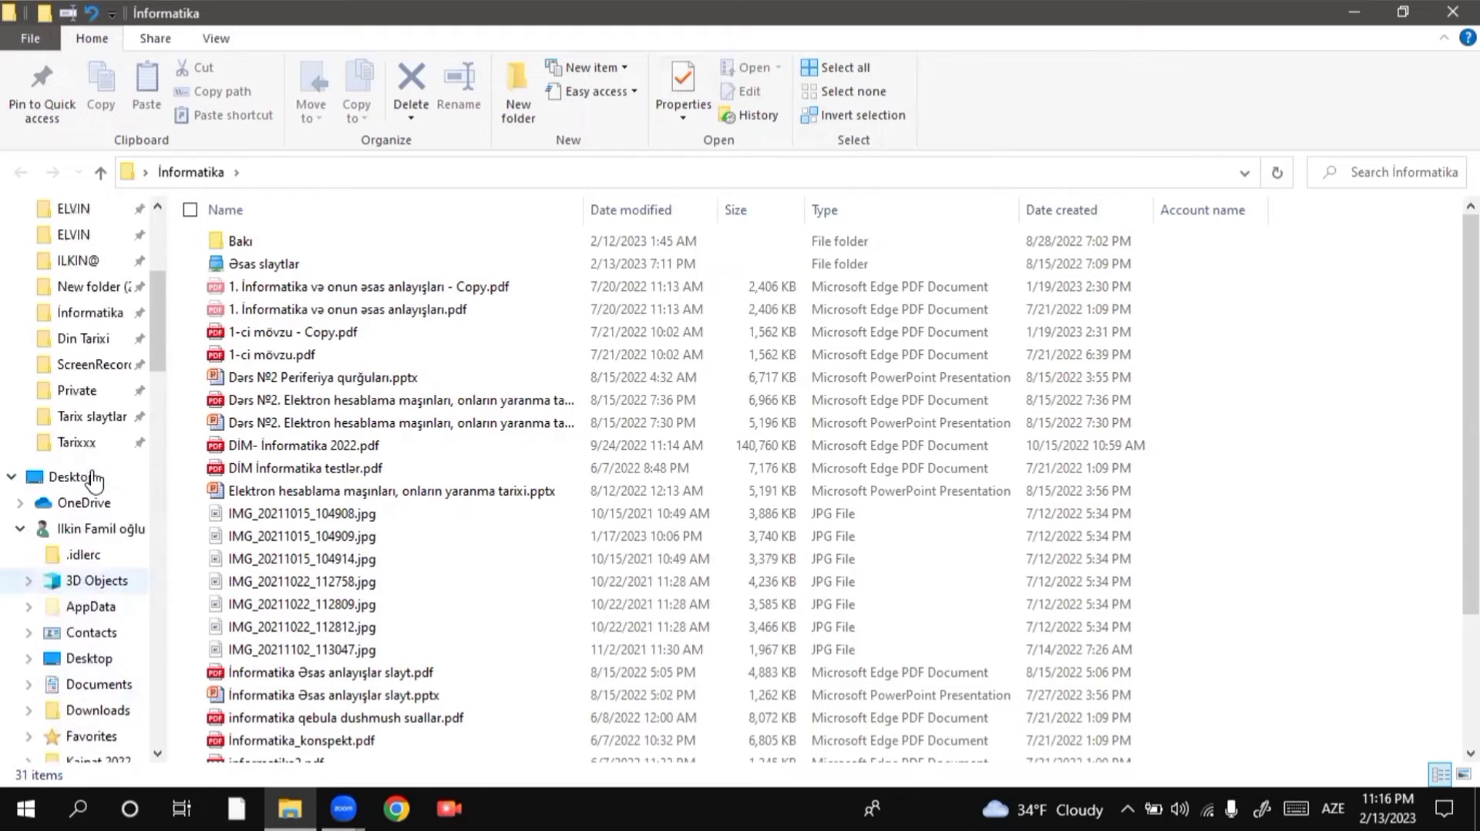
pyautogui.scroll(-8, 94, 476)
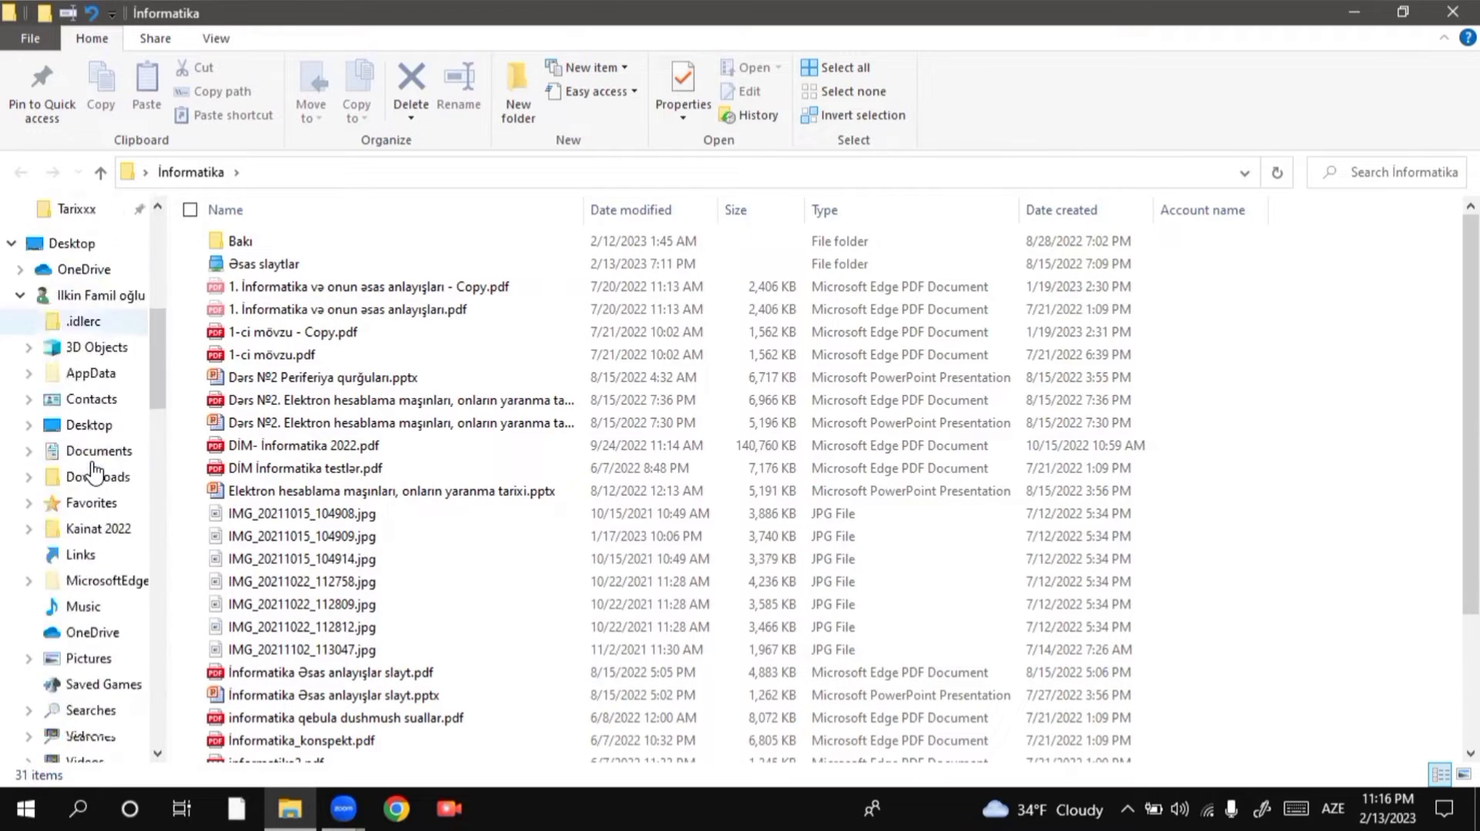
pyautogui.scroll(-3, 77, 586)
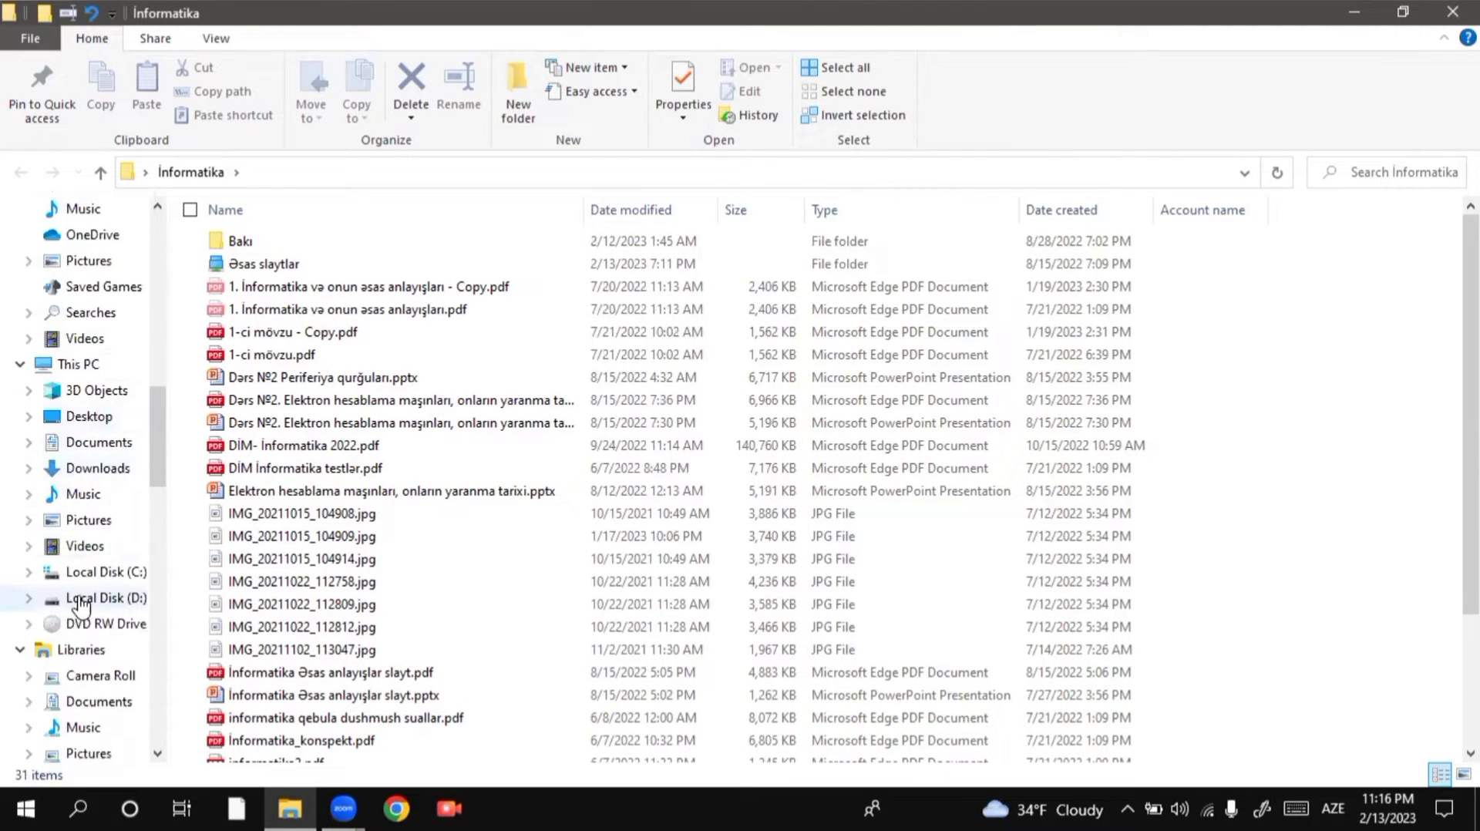
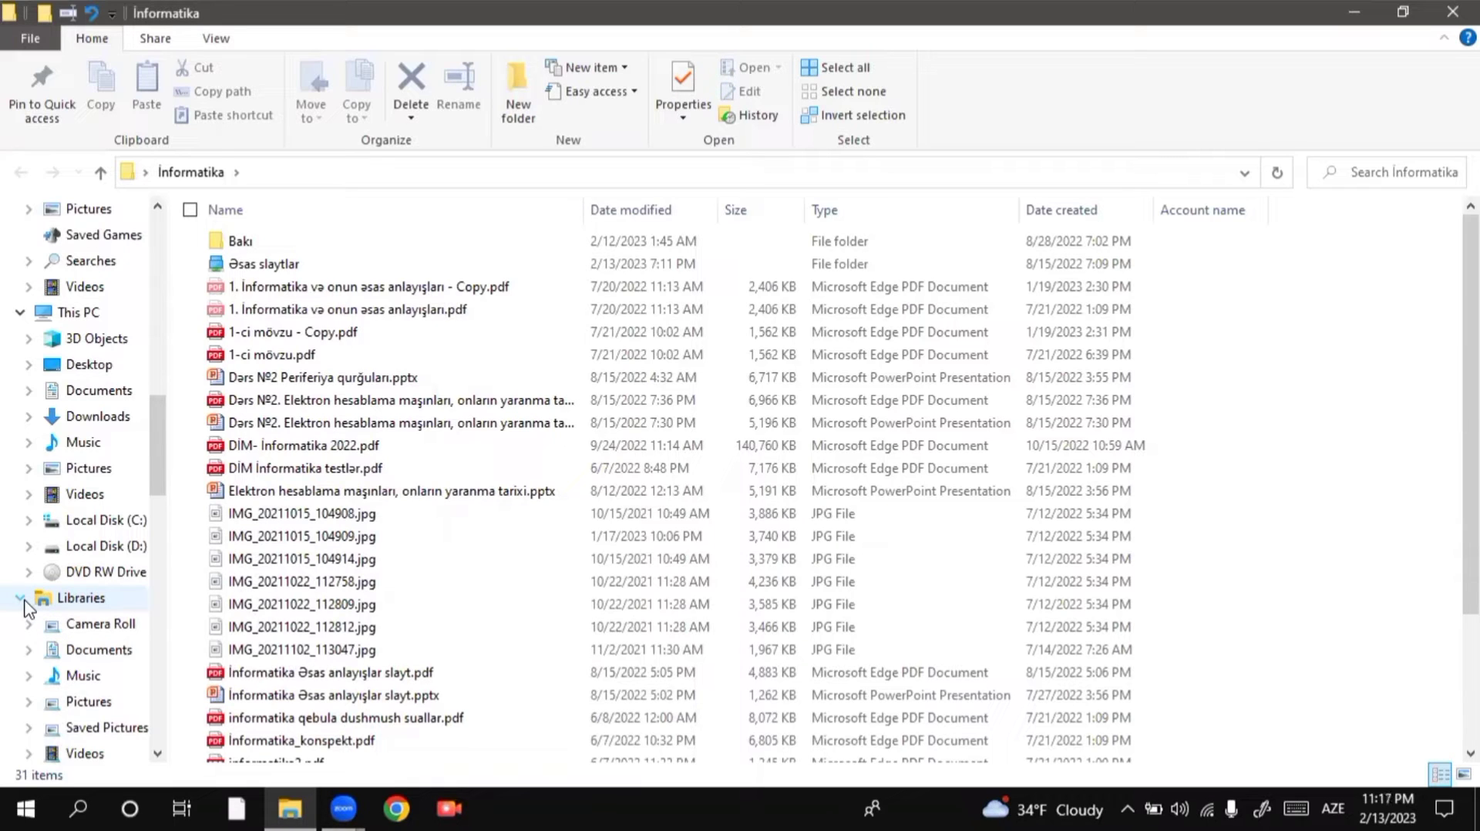
# Reopen Folder Options and restore the advanced view settings to their defaults, applying the change
pyautogui.click(34, 43)
pyautogui.click(106, 189)
pyautogui.moveTo(198, 238); pyautogui.dragTo(464, 181)
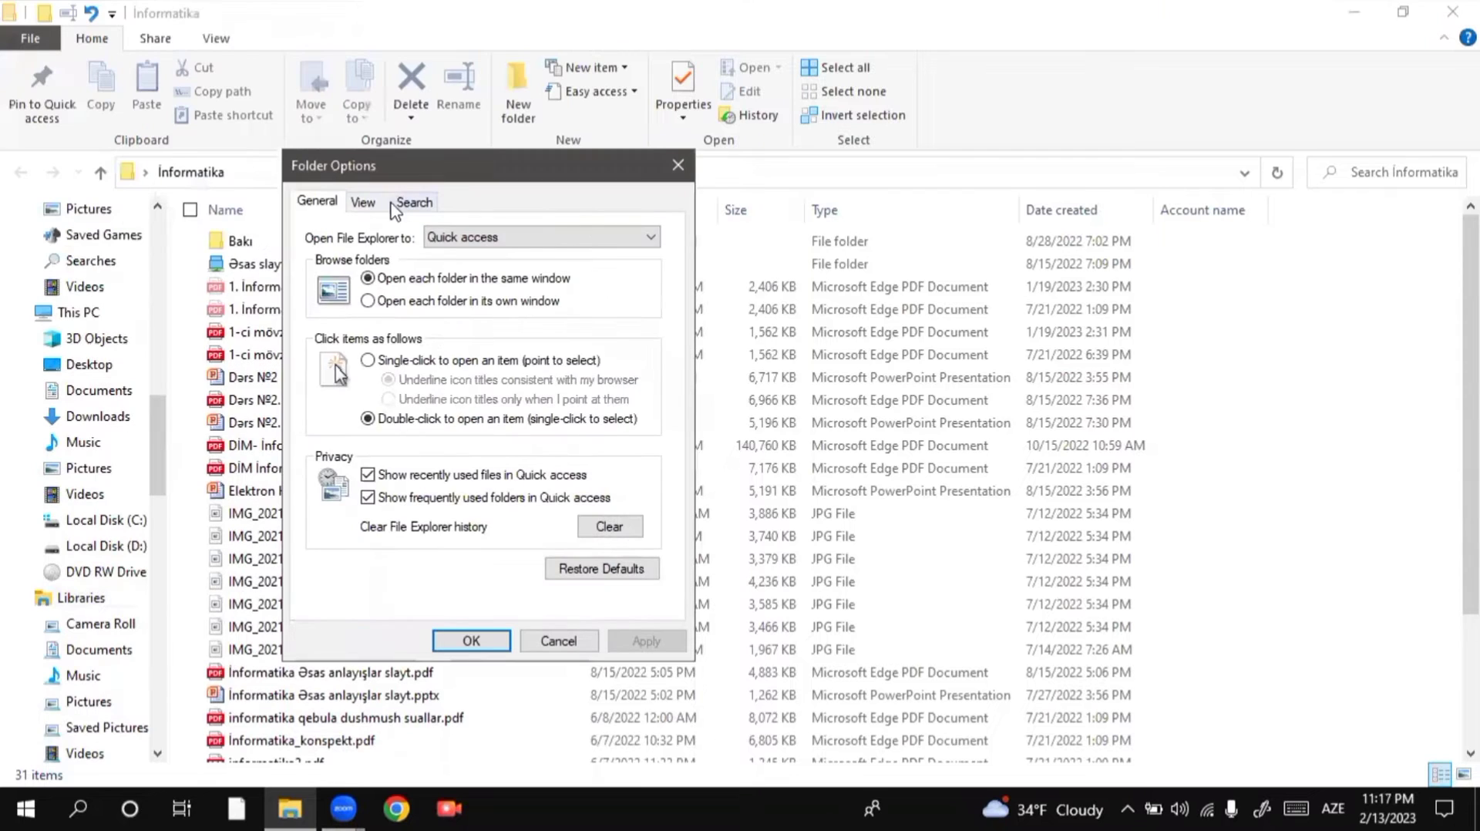
pyautogui.click(363, 201)
pyautogui.scroll(-10, 497, 489)
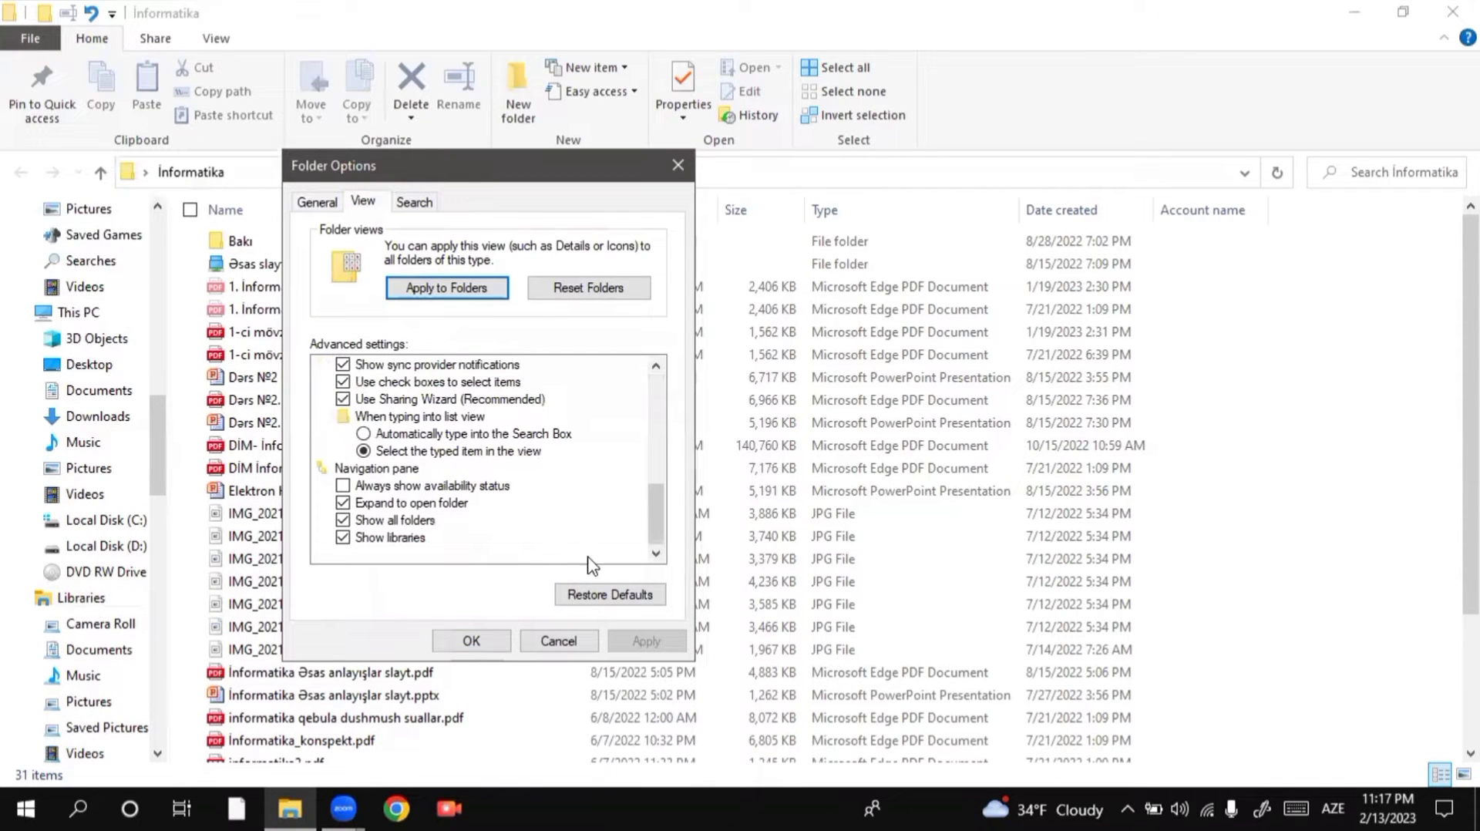
pyautogui.click(617, 594)
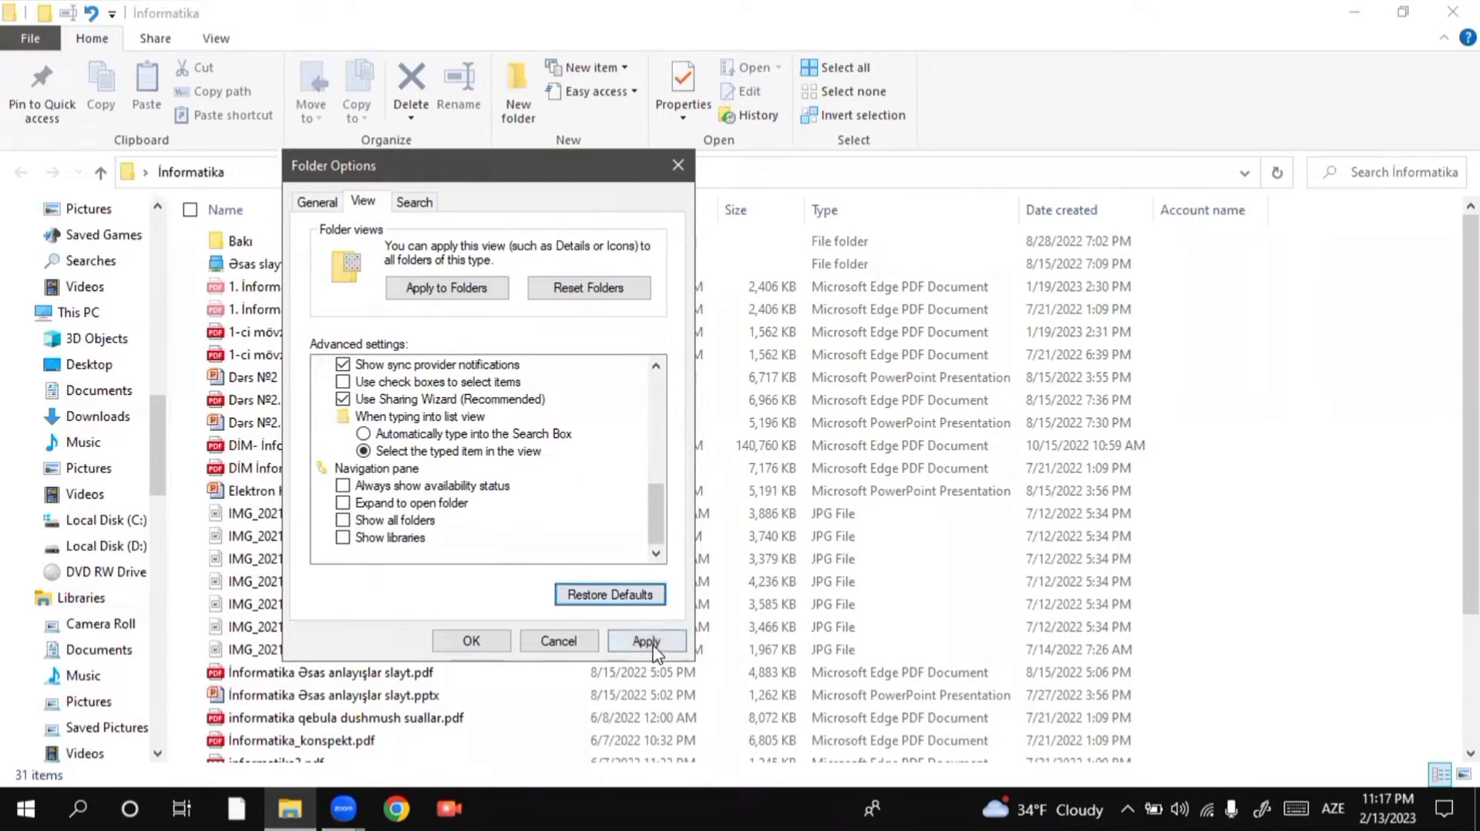
pyautogui.click(649, 640)
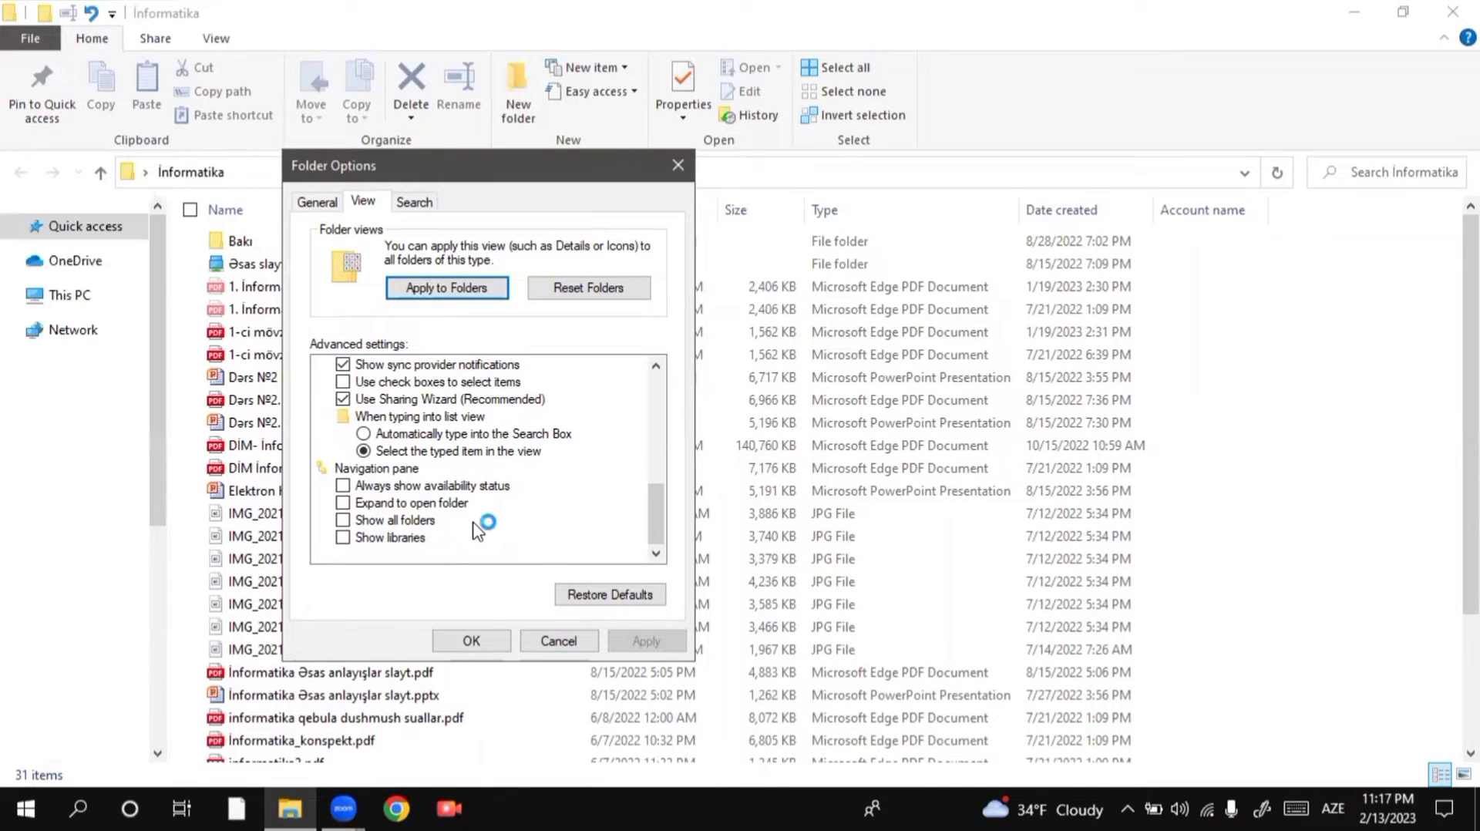
# Enable Expand to open folder and Show all folders again, apply the changes, and close Folder Options
pyautogui.click(380, 503)
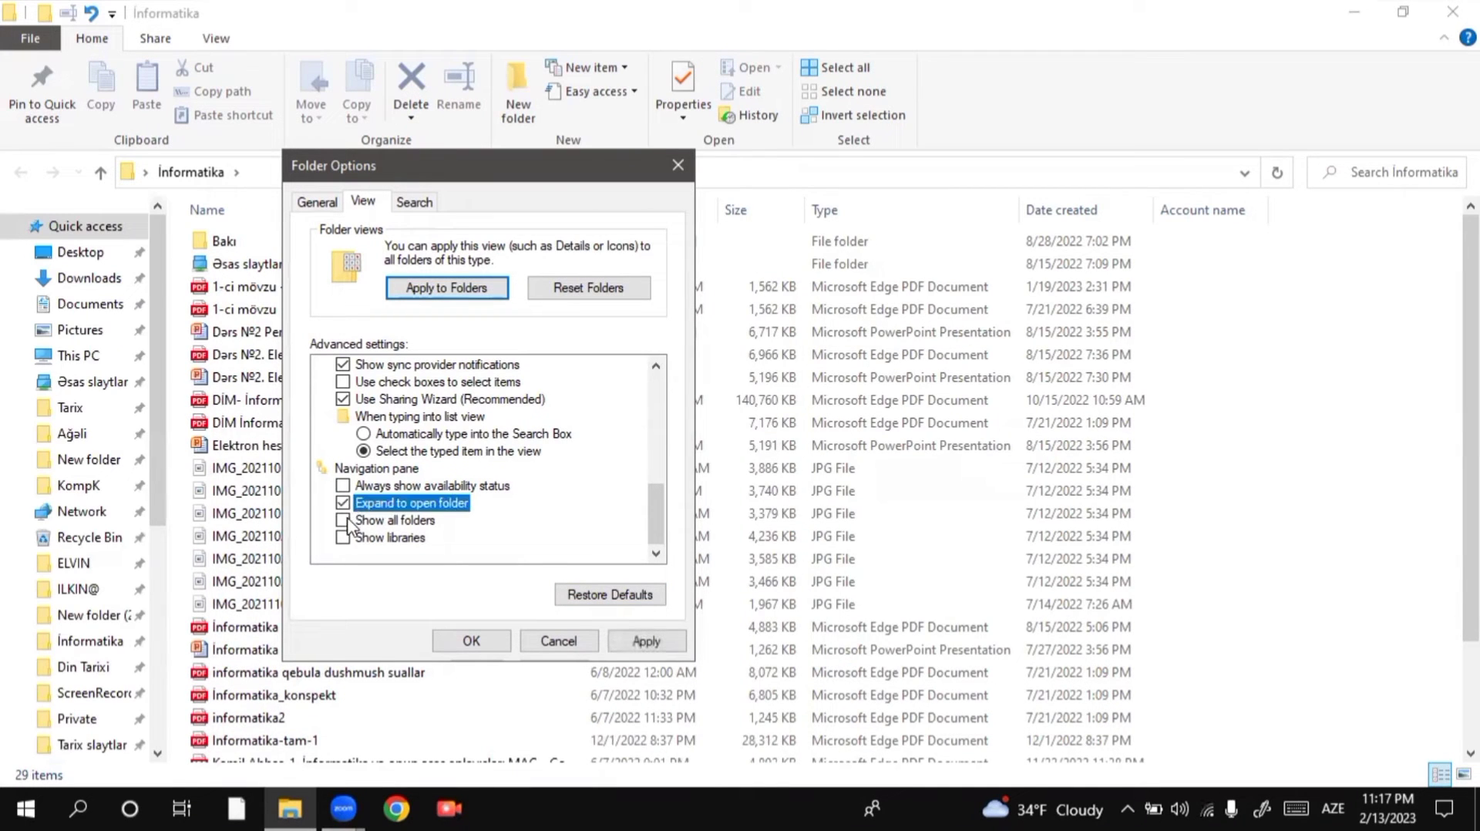
pyautogui.click(346, 522)
pyautogui.click(635, 640)
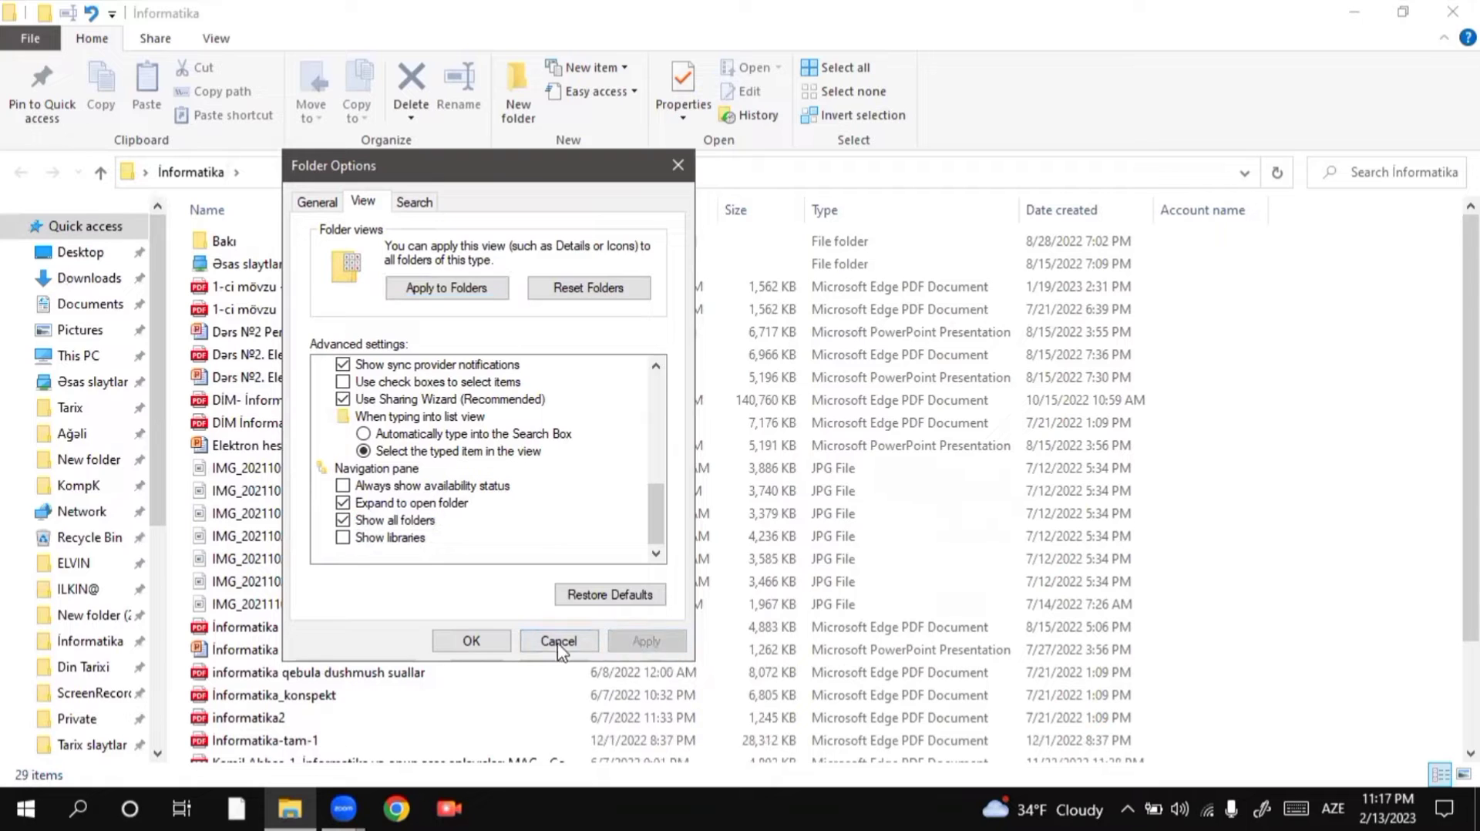
pyautogui.click(497, 642)
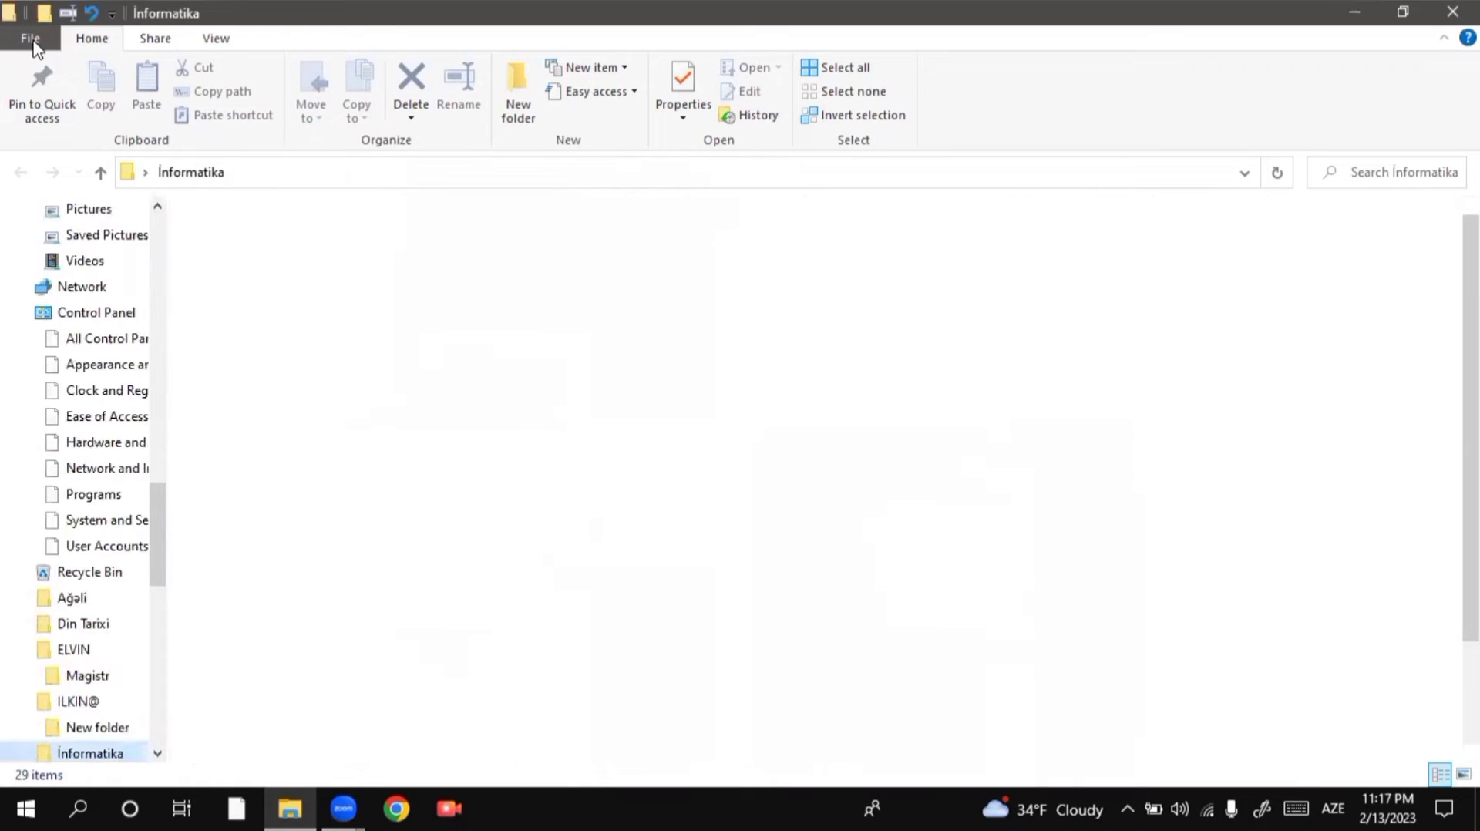
# Examine the search settings in Folder Options and close the dialog without changing them
pyautogui.click(29, 38)
pyautogui.click(90, 177)
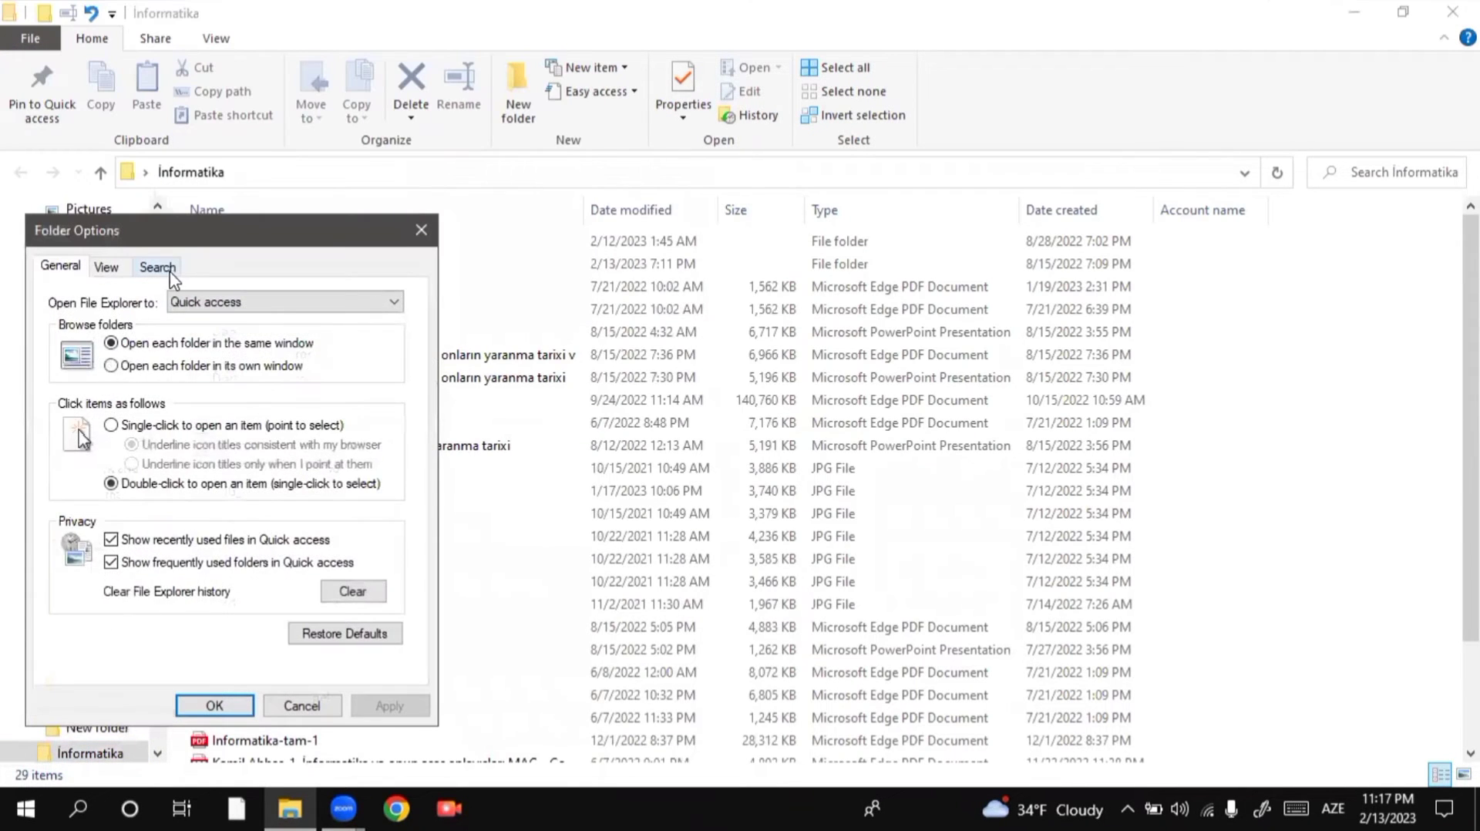
pyautogui.click(157, 265)
pyautogui.moveTo(262, 239); pyautogui.dragTo(628, 174)
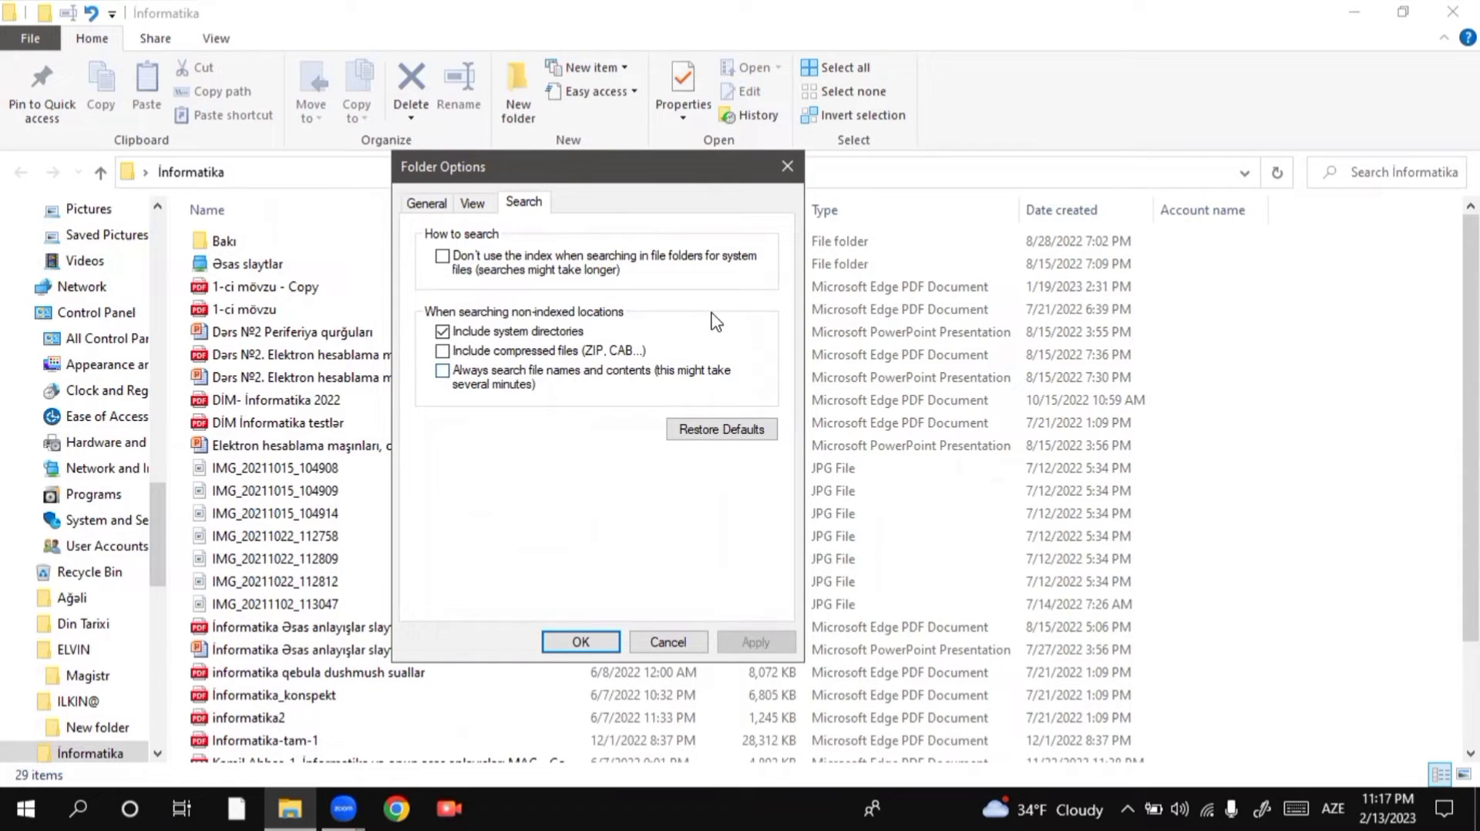
pyautogui.click(787, 167)
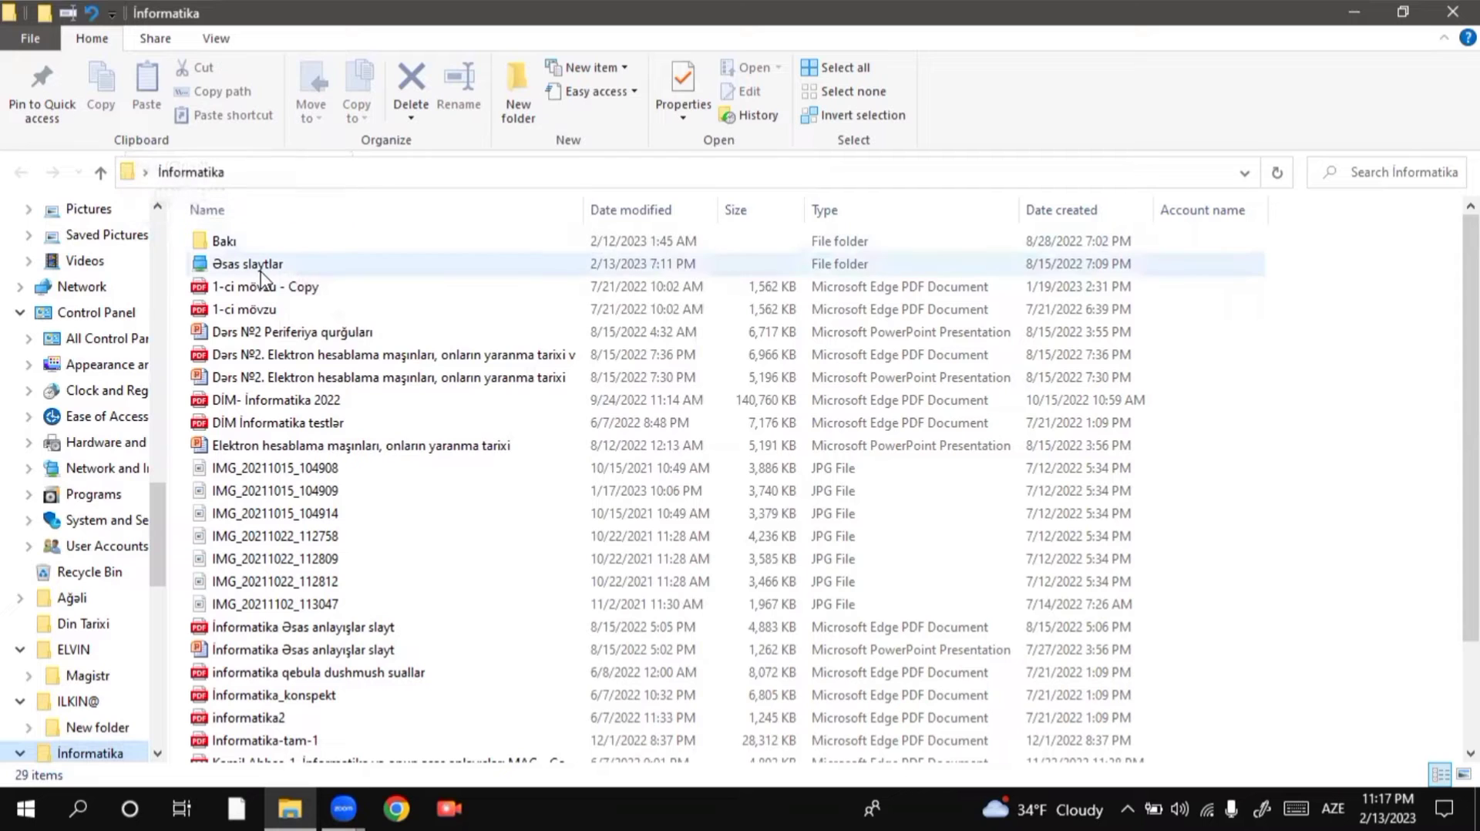
# Select the Bakı folder and the 1-ci mövzu file in turn to compare whether each can be pinned to Quick access
pyautogui.moveTo(262, 264)
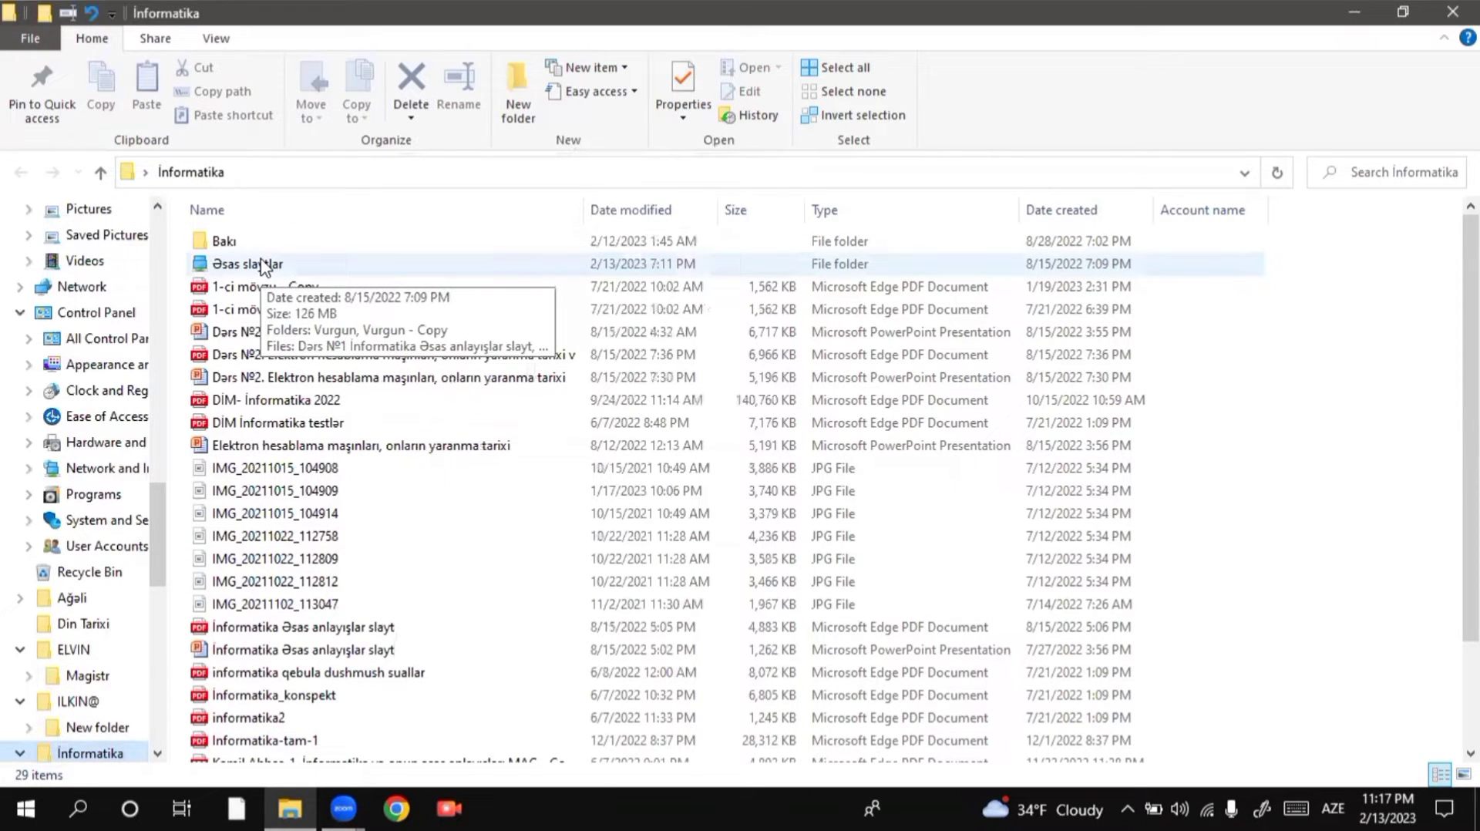
pyautogui.click(245, 241)
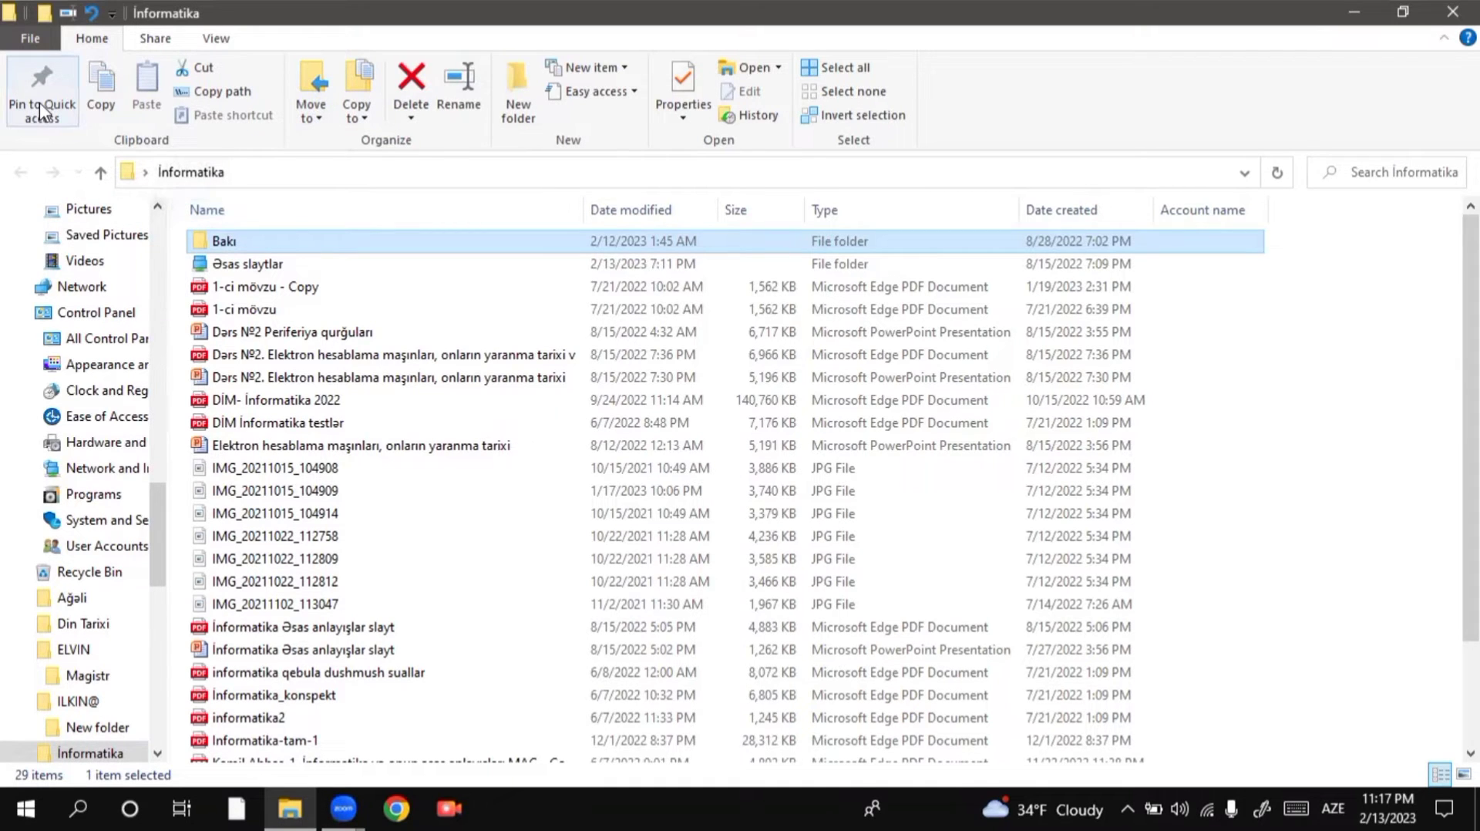
pyautogui.press('Down')
pyautogui.press('Down')
pyautogui.press('Down')
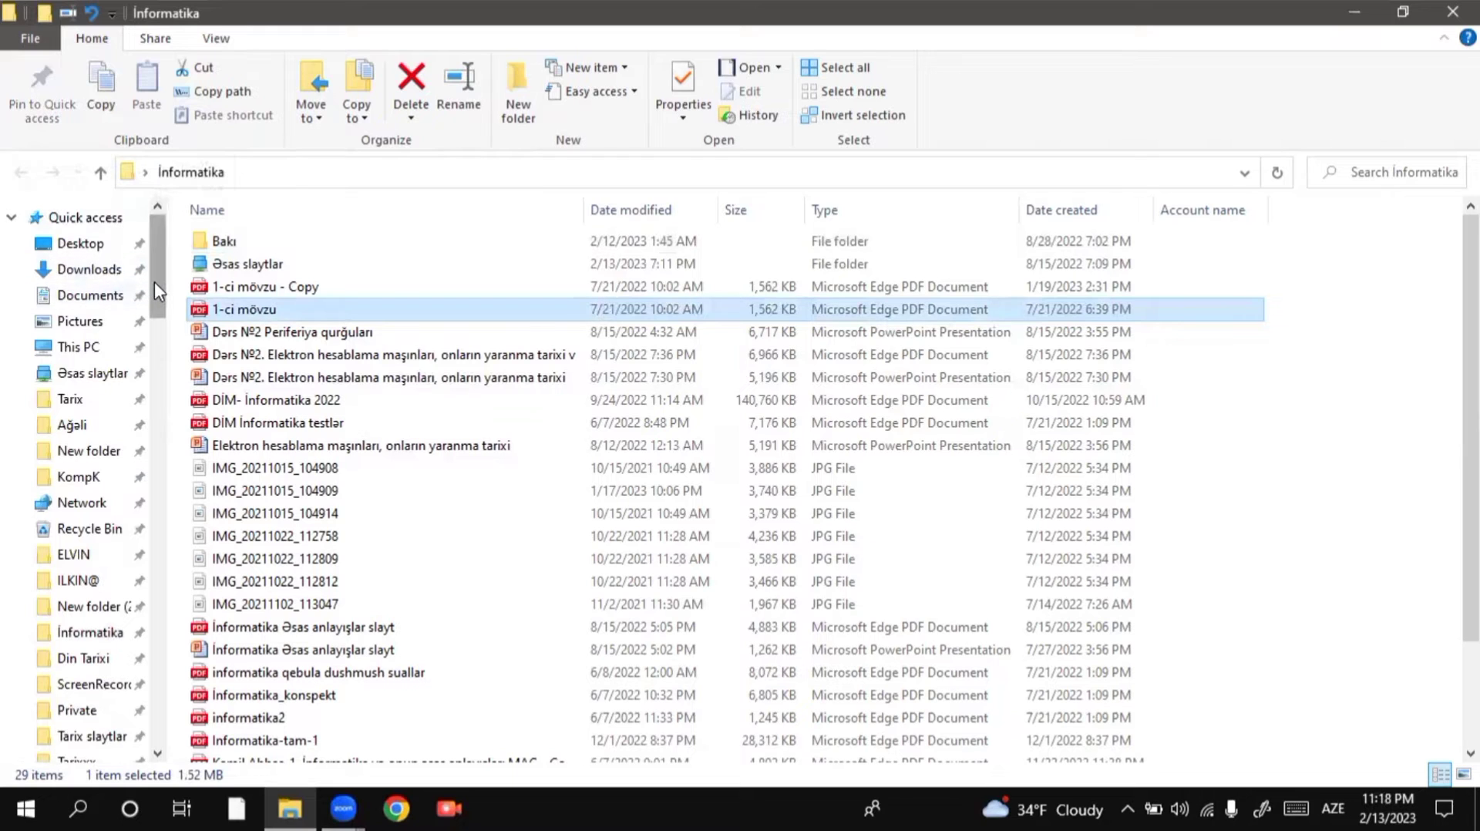
# Pin the Bakı folder to Quick access and unpin it again
pyautogui.scroll(-3, 106, 299)
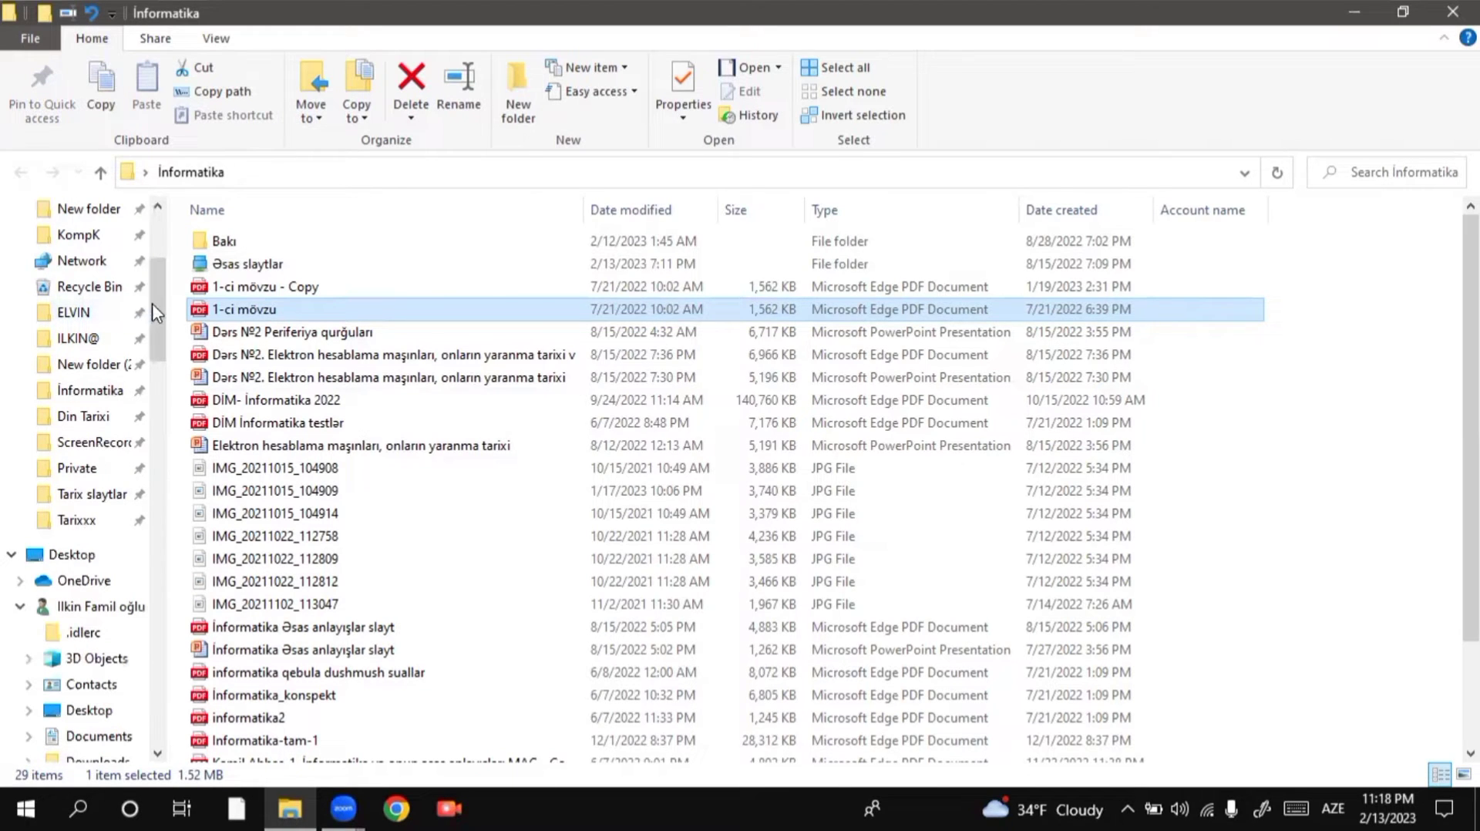
pyautogui.click(234, 246)
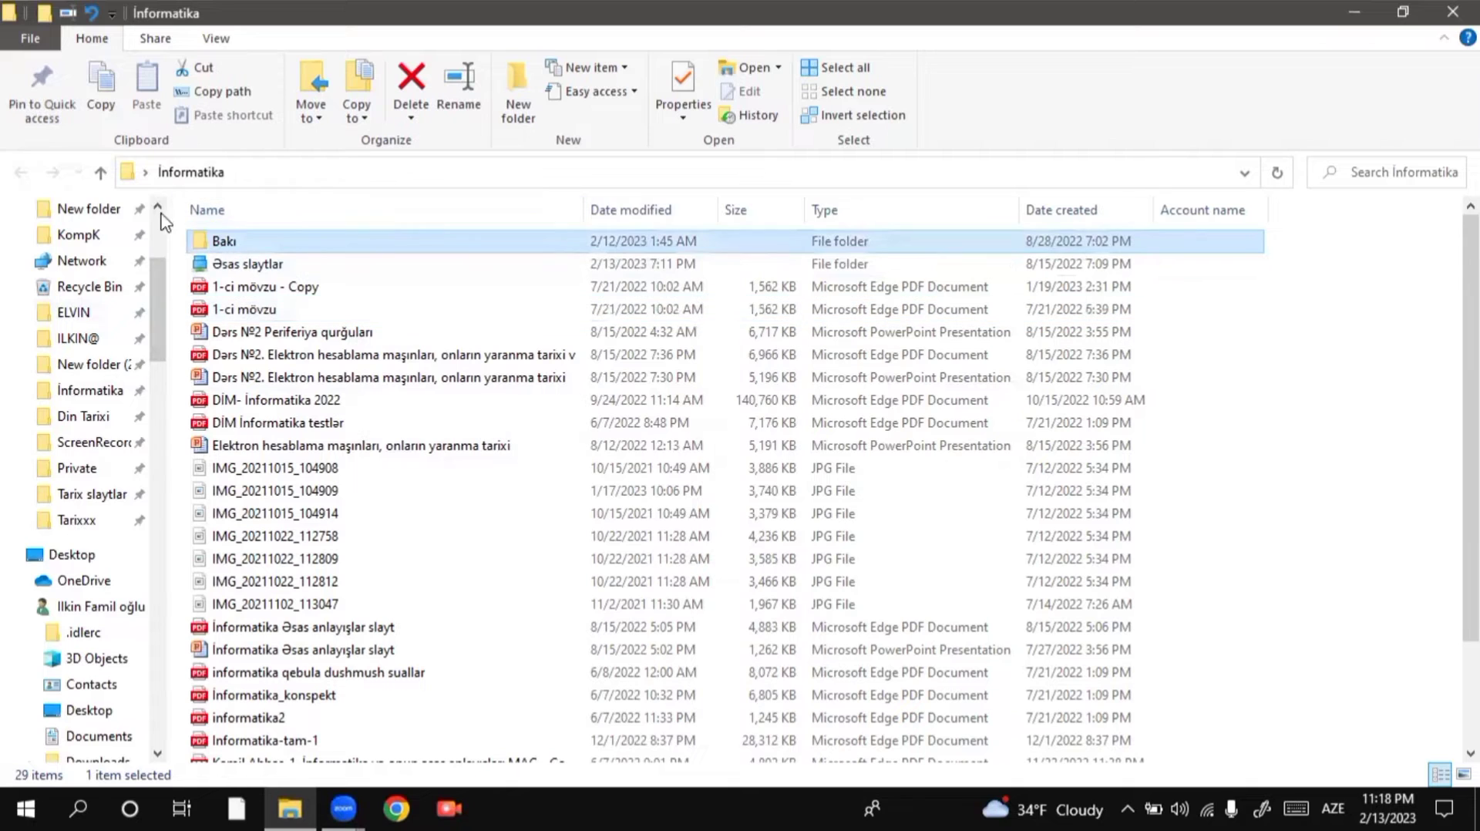
pyautogui.click(44, 98)
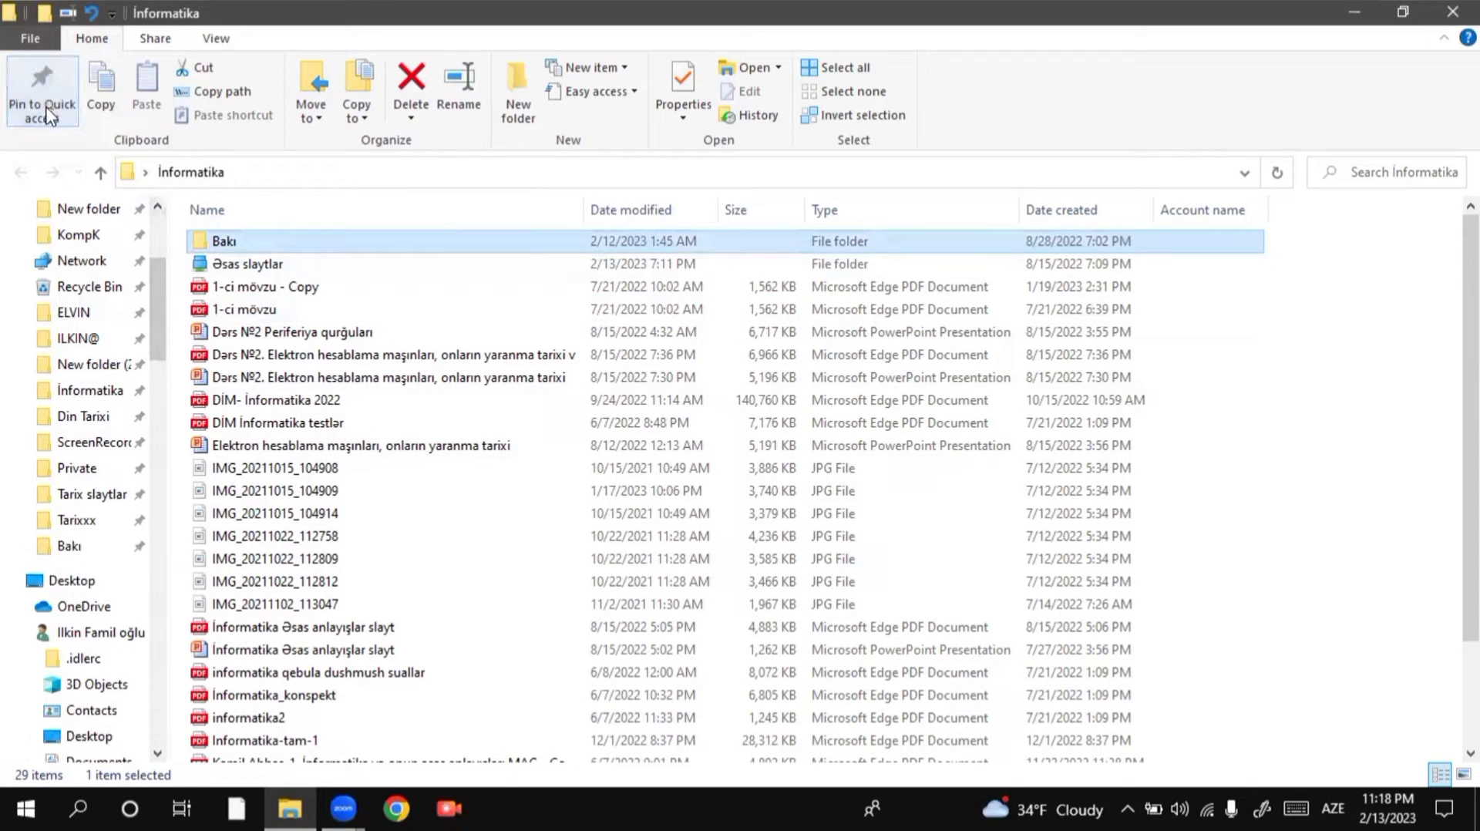
pyautogui.rightClick(82, 549)
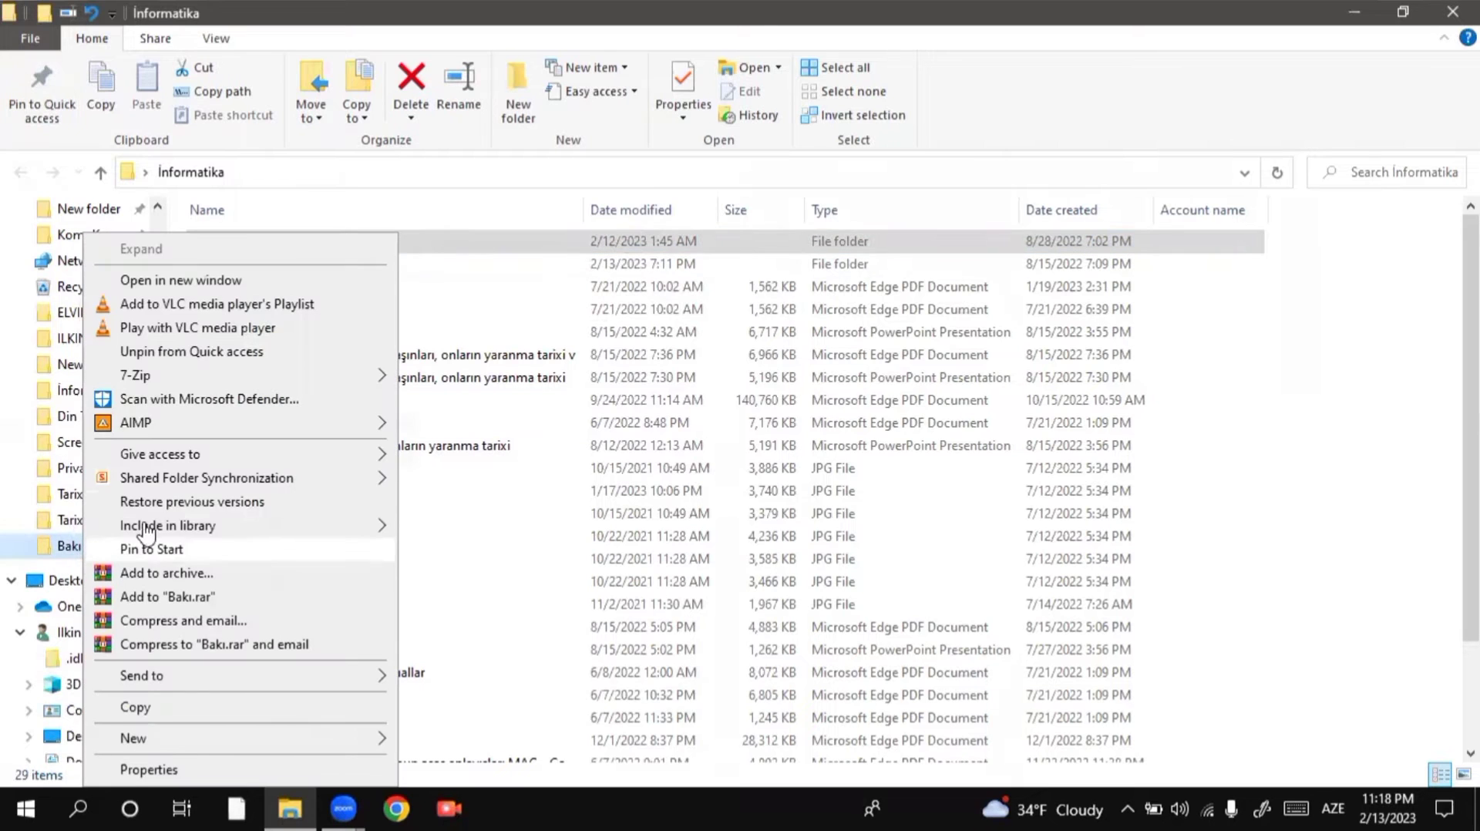
pyautogui.click(162, 353)
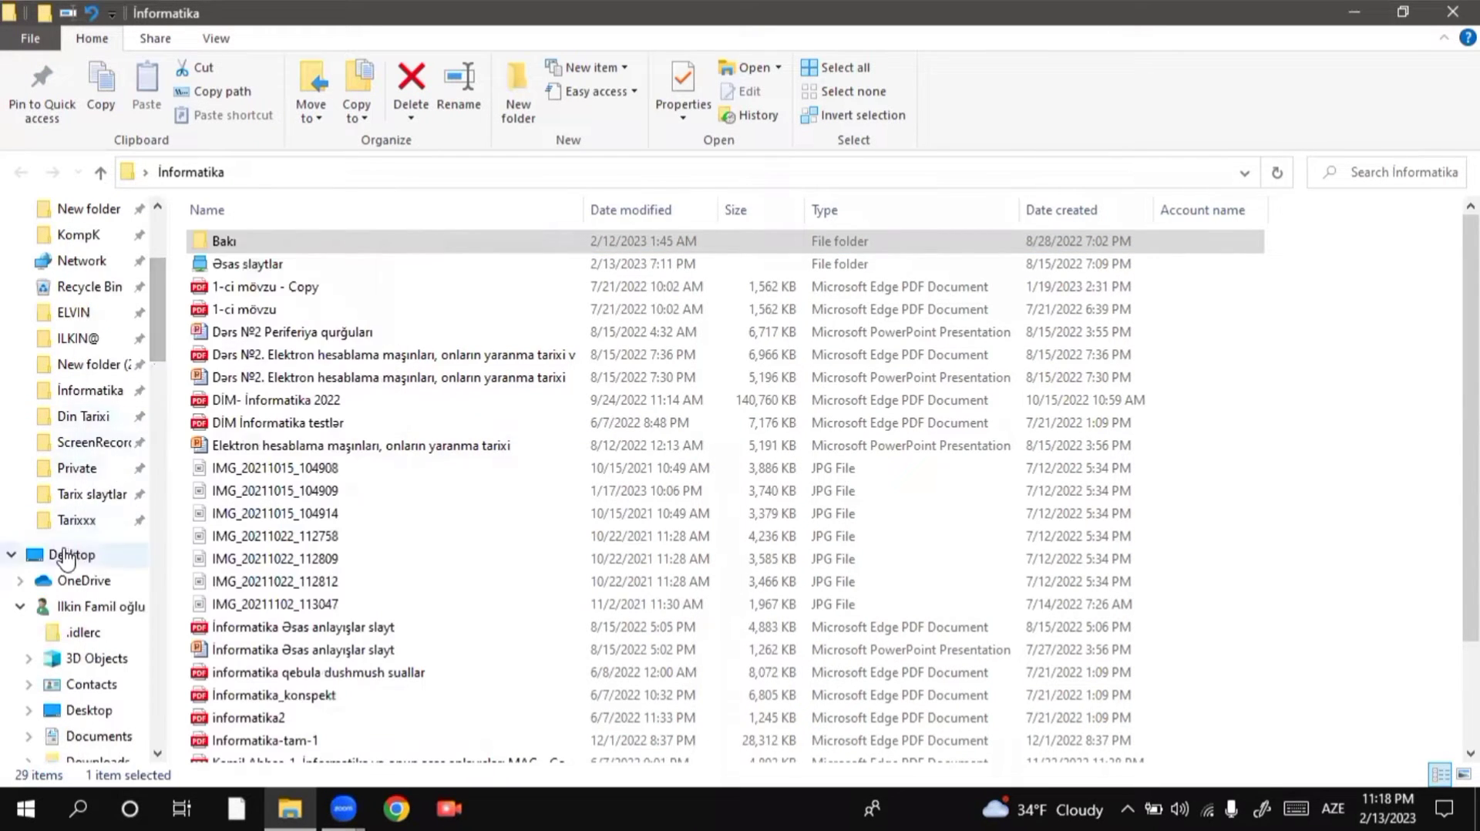
pyautogui.scroll(3, 149, 262)
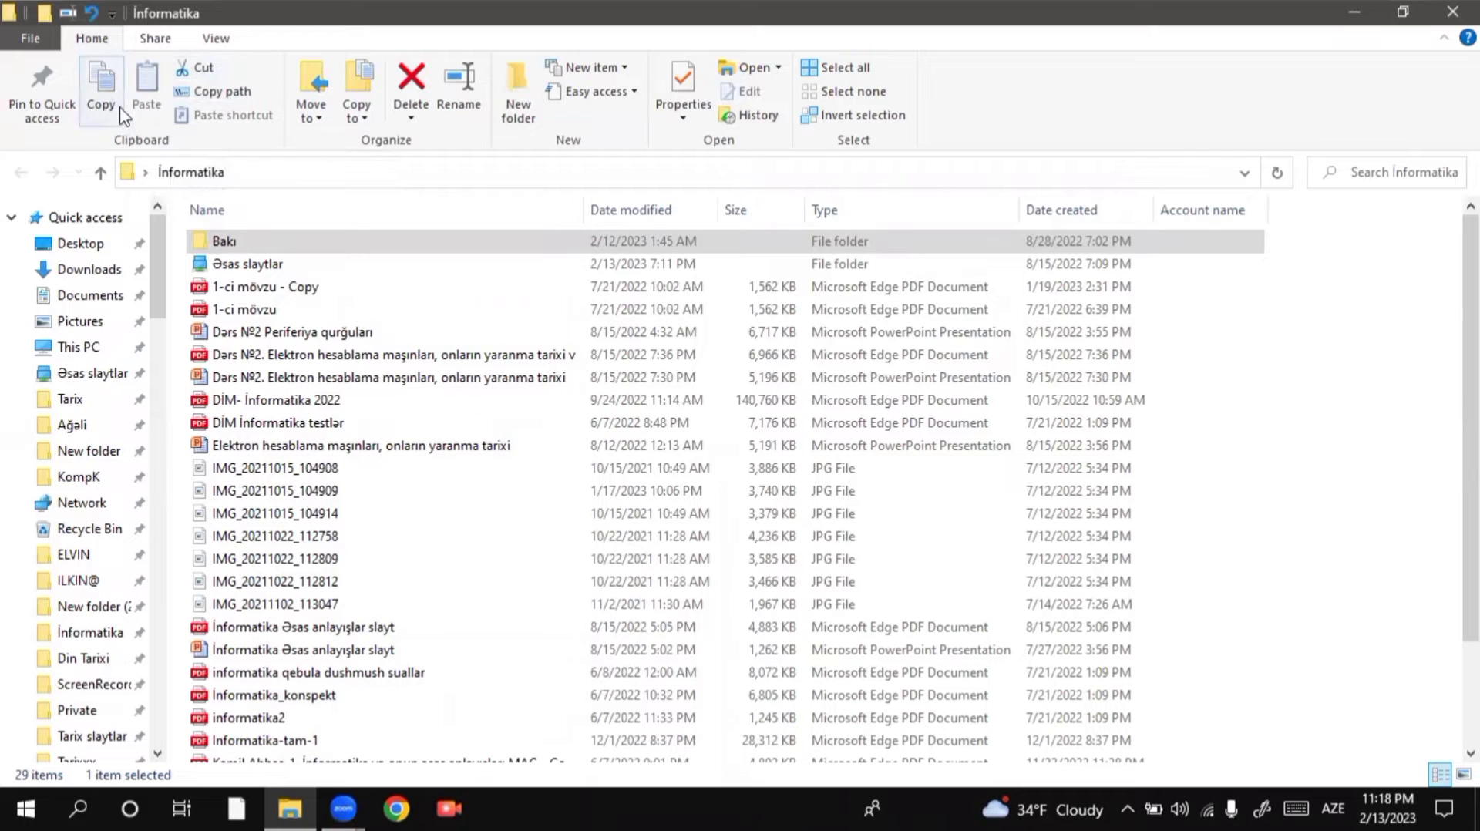
# Copy the Bakı folder and paste a duplicate of it into the same İnformatika folder
pyautogui.click(95, 77)
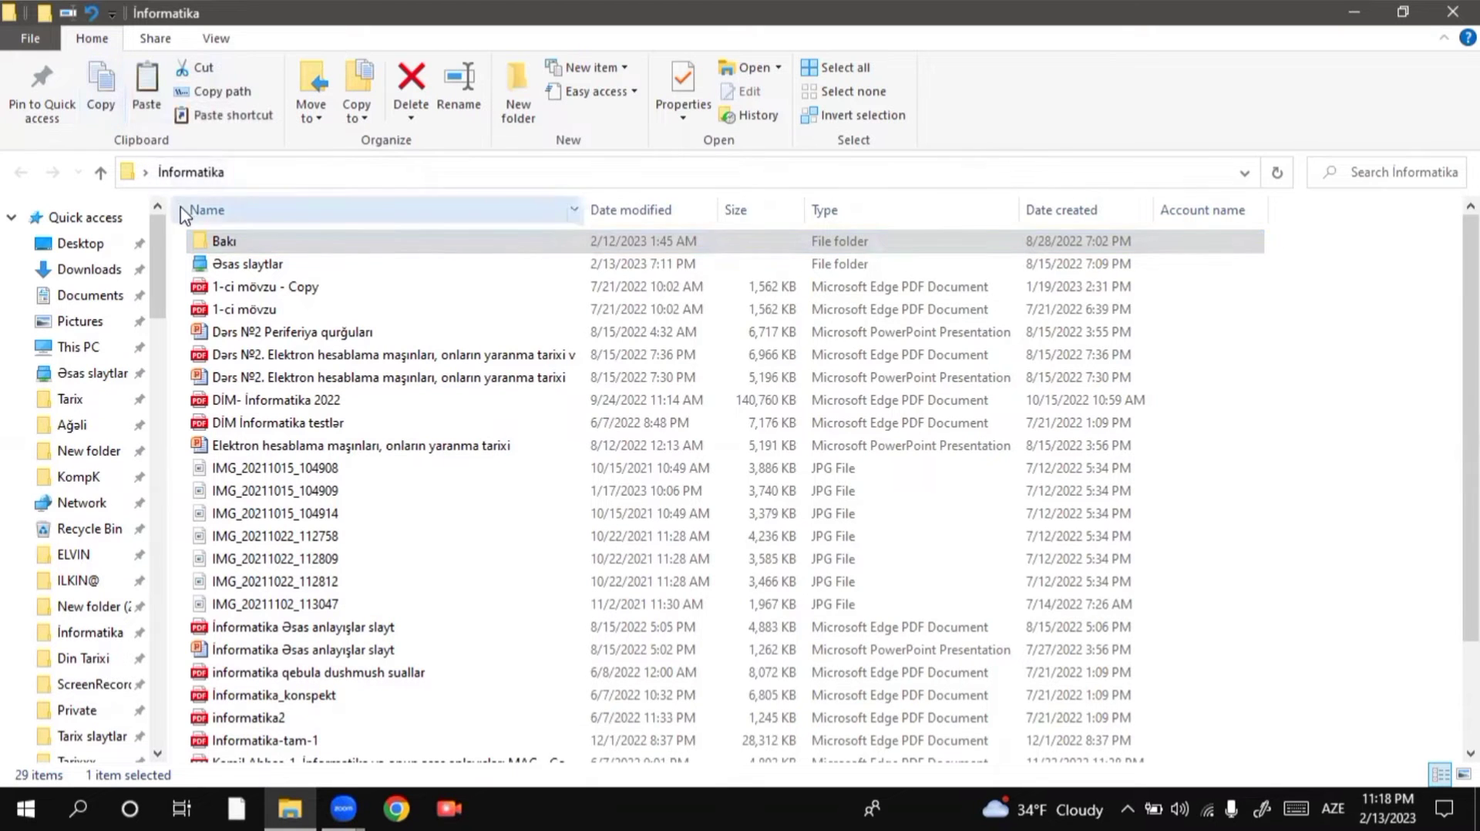
pyautogui.hotkey('ctrl', 'v')
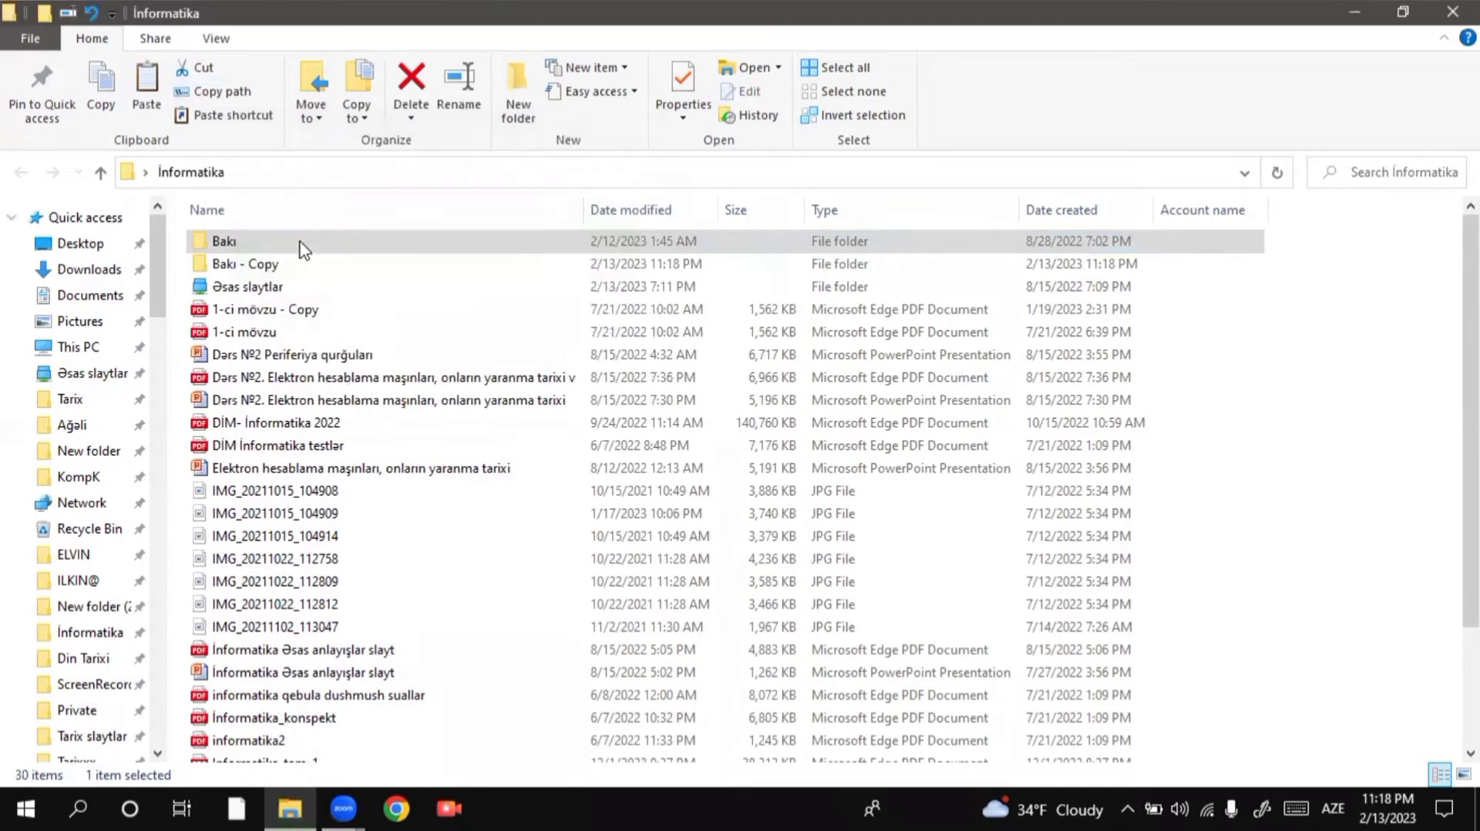
# Delete the duplicate folder Bakı - Copy from İnformatika
pyautogui.click(270, 264)
pyautogui.press('F2')
pyautogui.press('BackSpace')
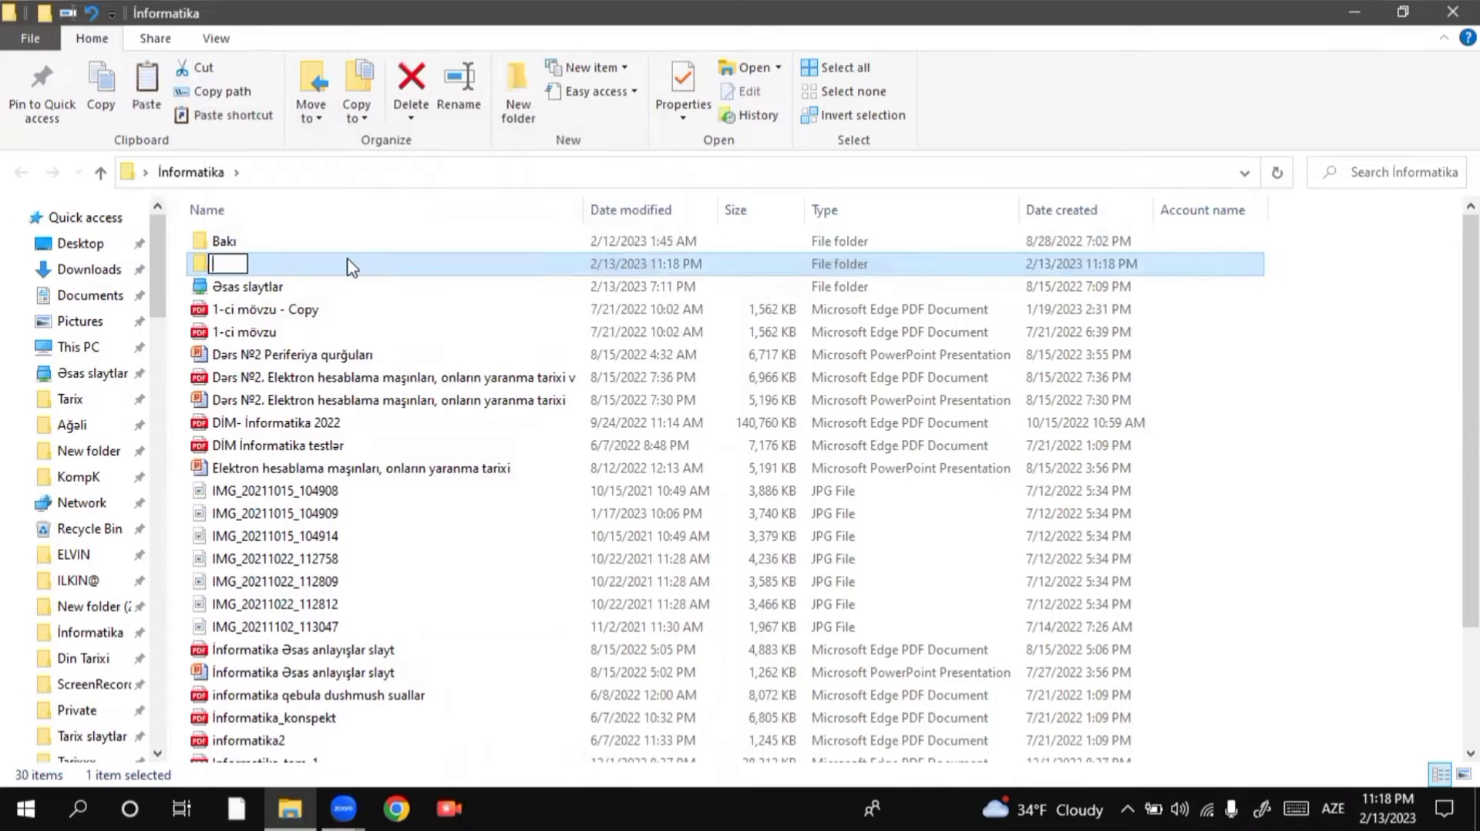
pyautogui.press('Escape')
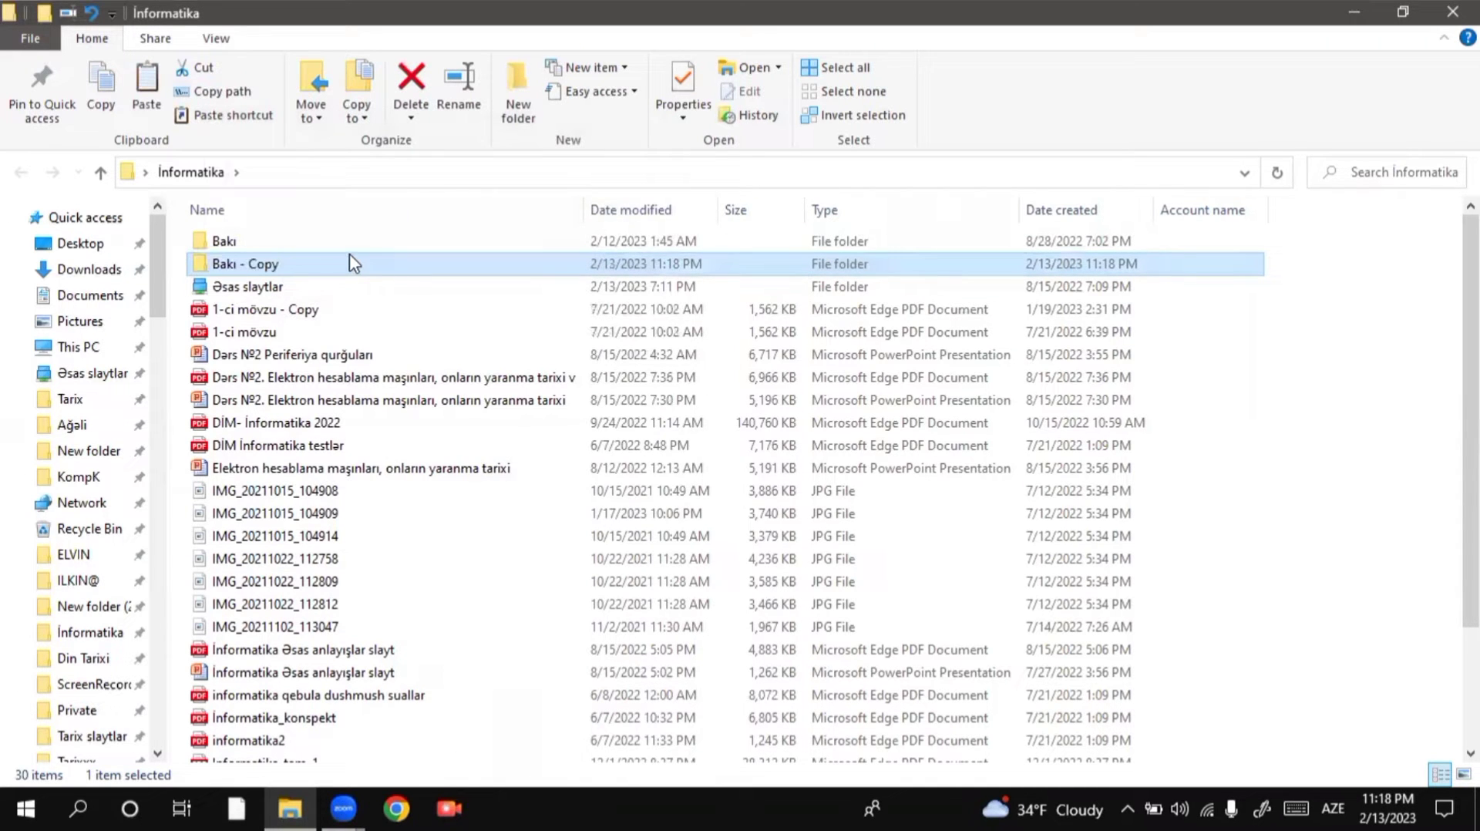
pyautogui.press('Delete')
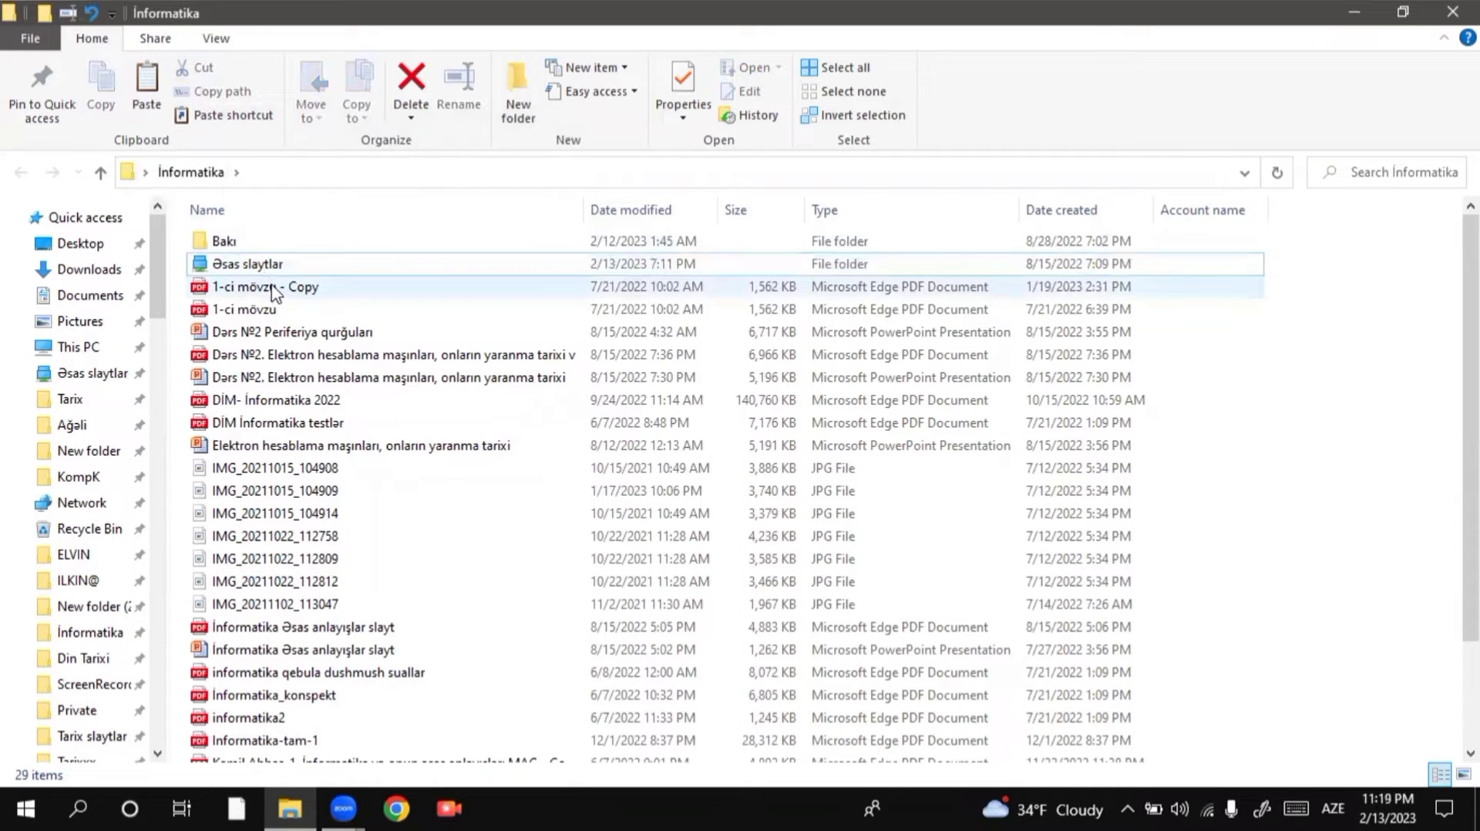
# Open the Bakı folder and create a new folder named jüdh in it
pyautogui.doubleClick(267, 246)
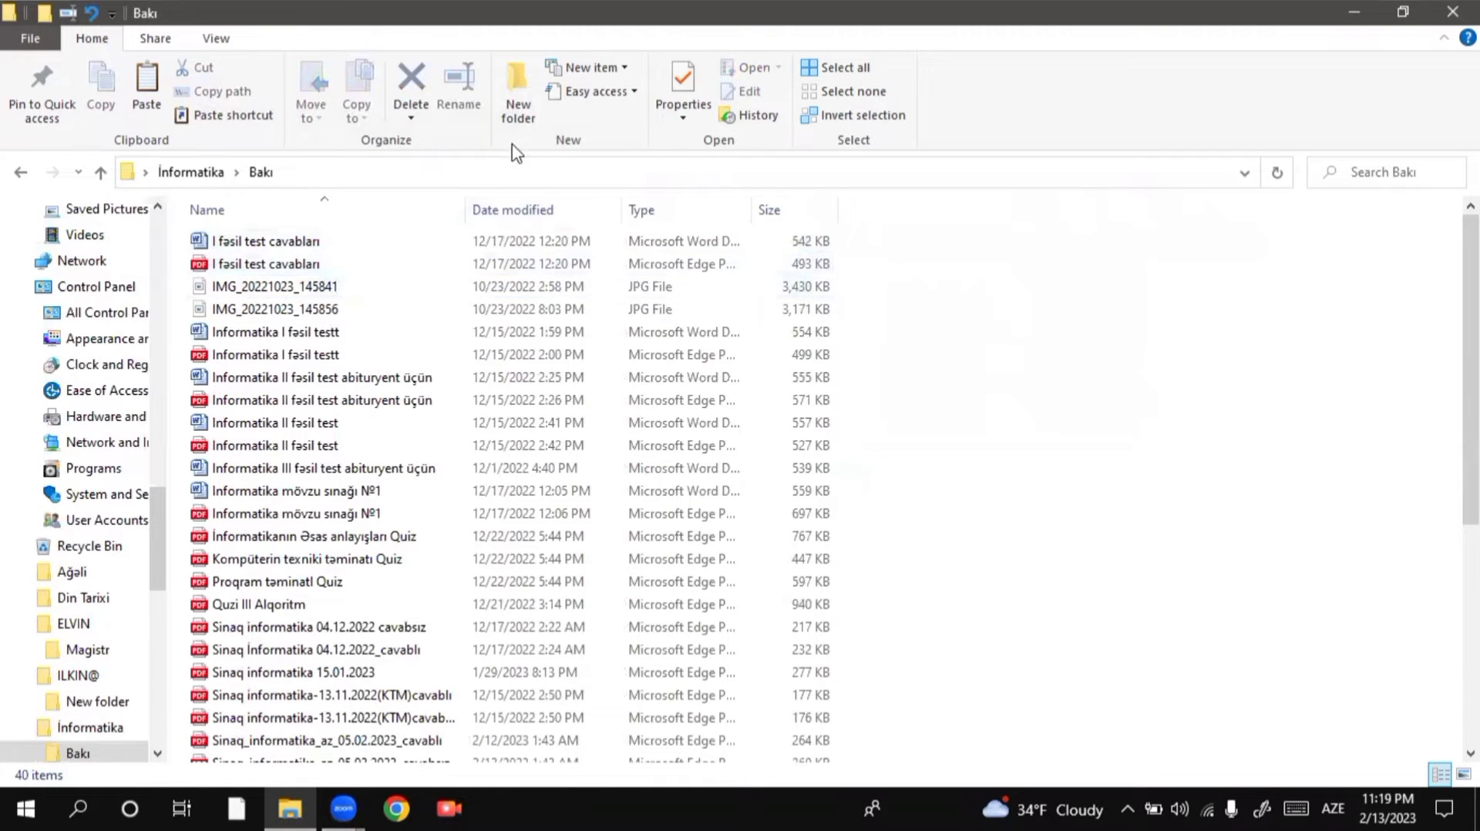
pyautogui.click(521, 76)
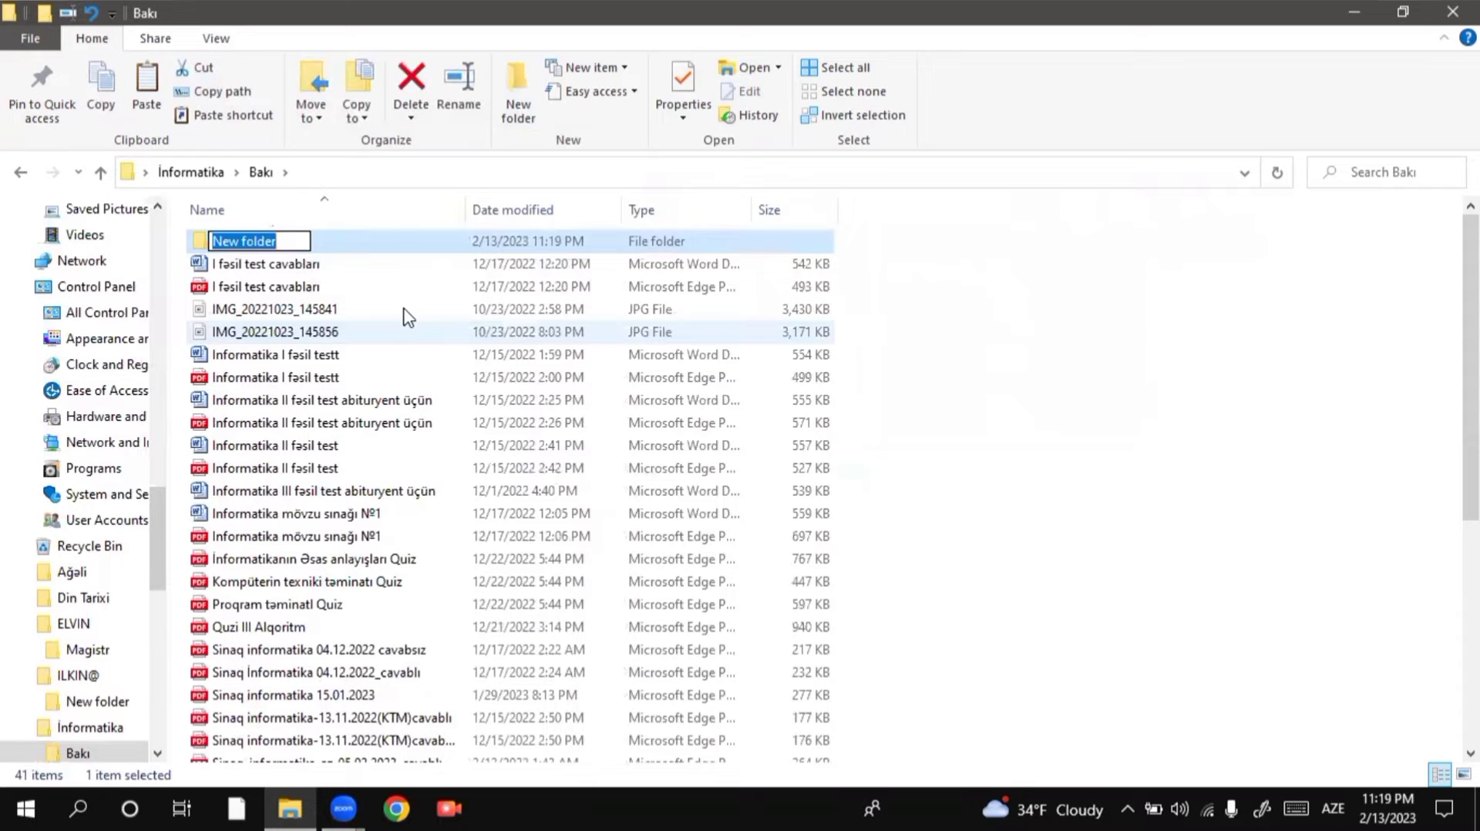
pyautogui.write('jüdh')
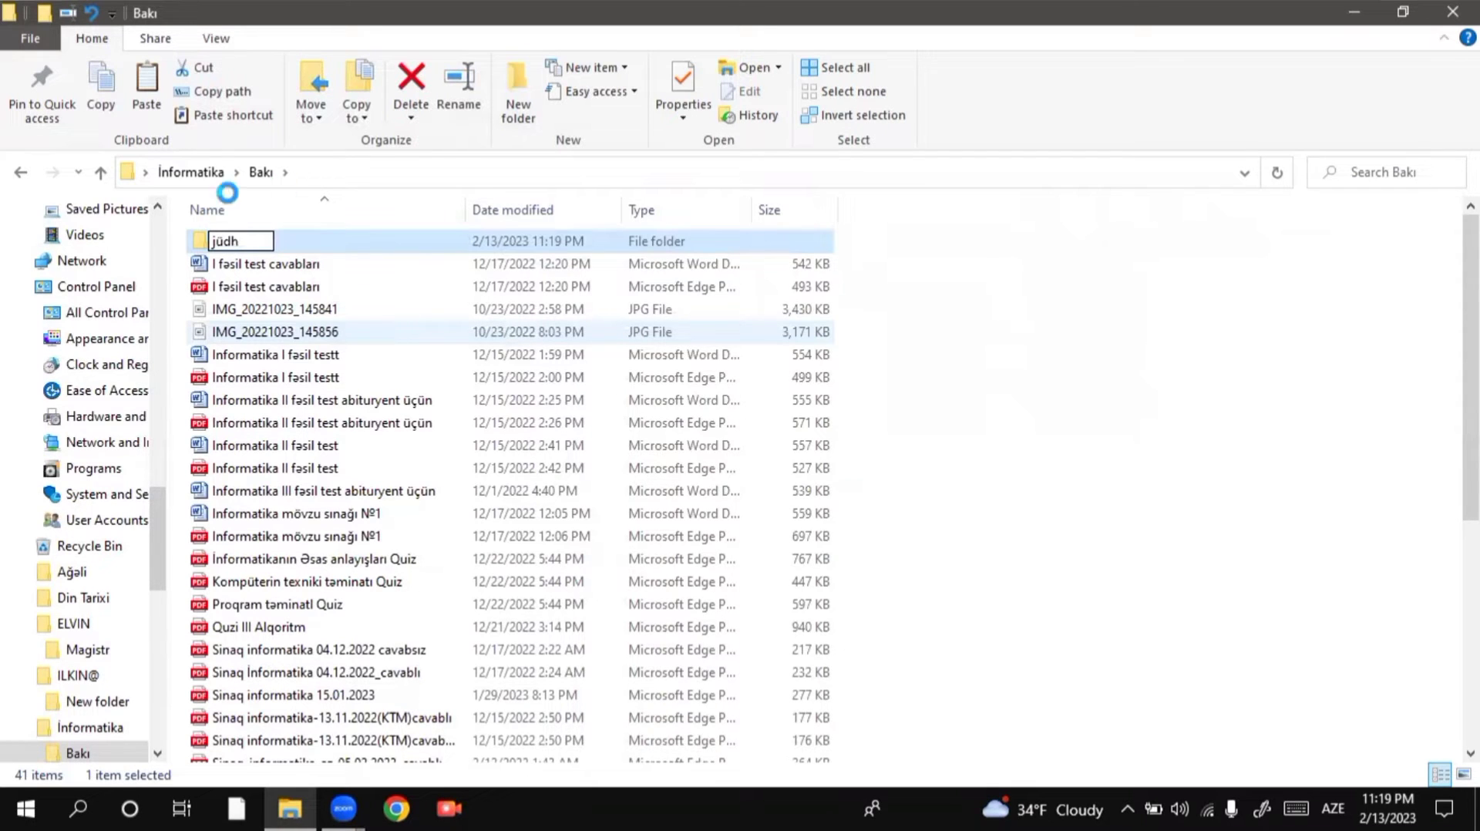
pyautogui.hotkey('ctrl', 'a')
# Cut the jüdh folder from Bakı, paste it into İnformatika, and reopen Bakı to check the move
pyautogui.click(214, 69)
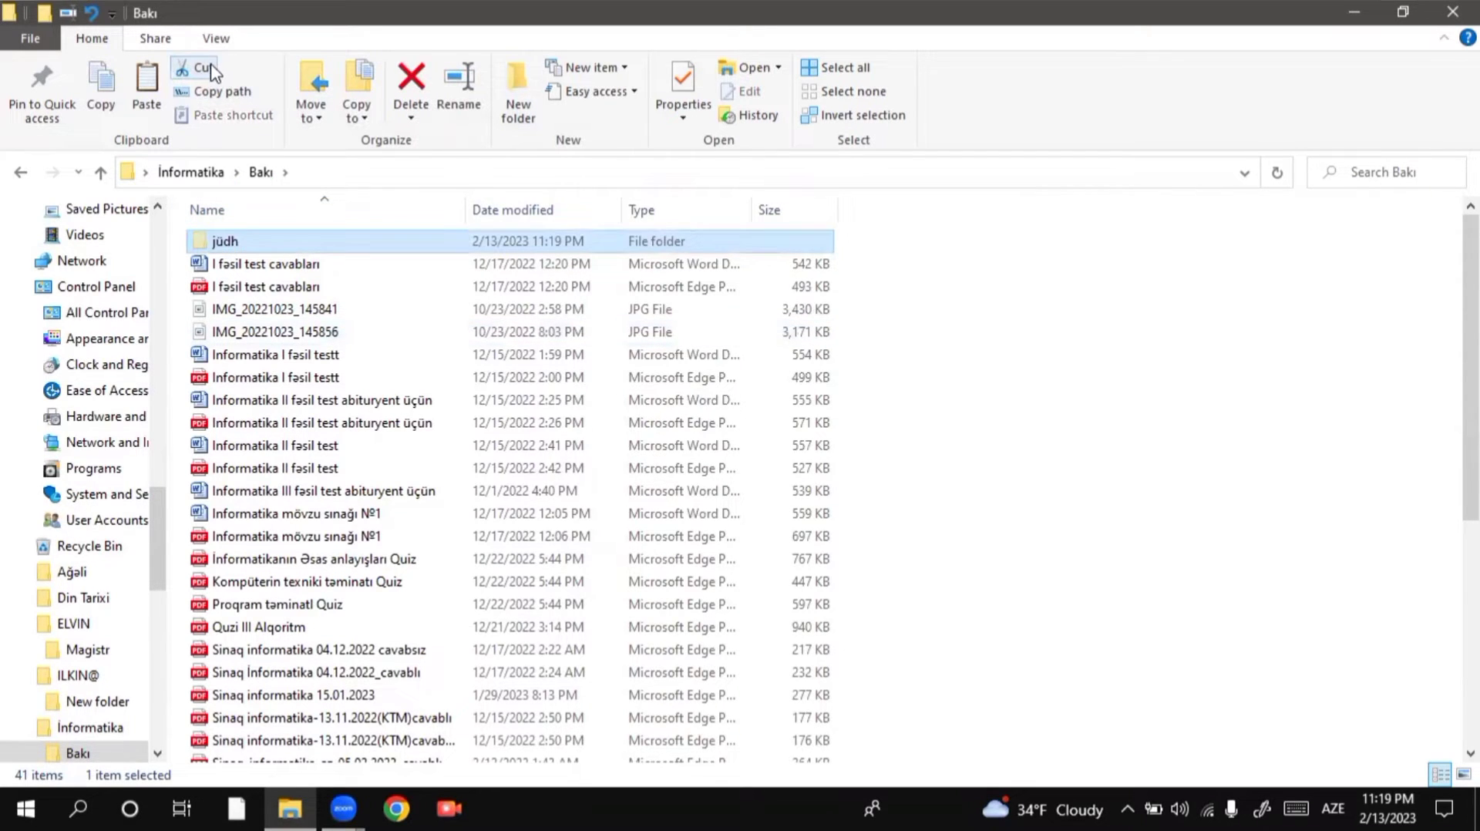
pyautogui.click(188, 172)
pyautogui.click(147, 93)
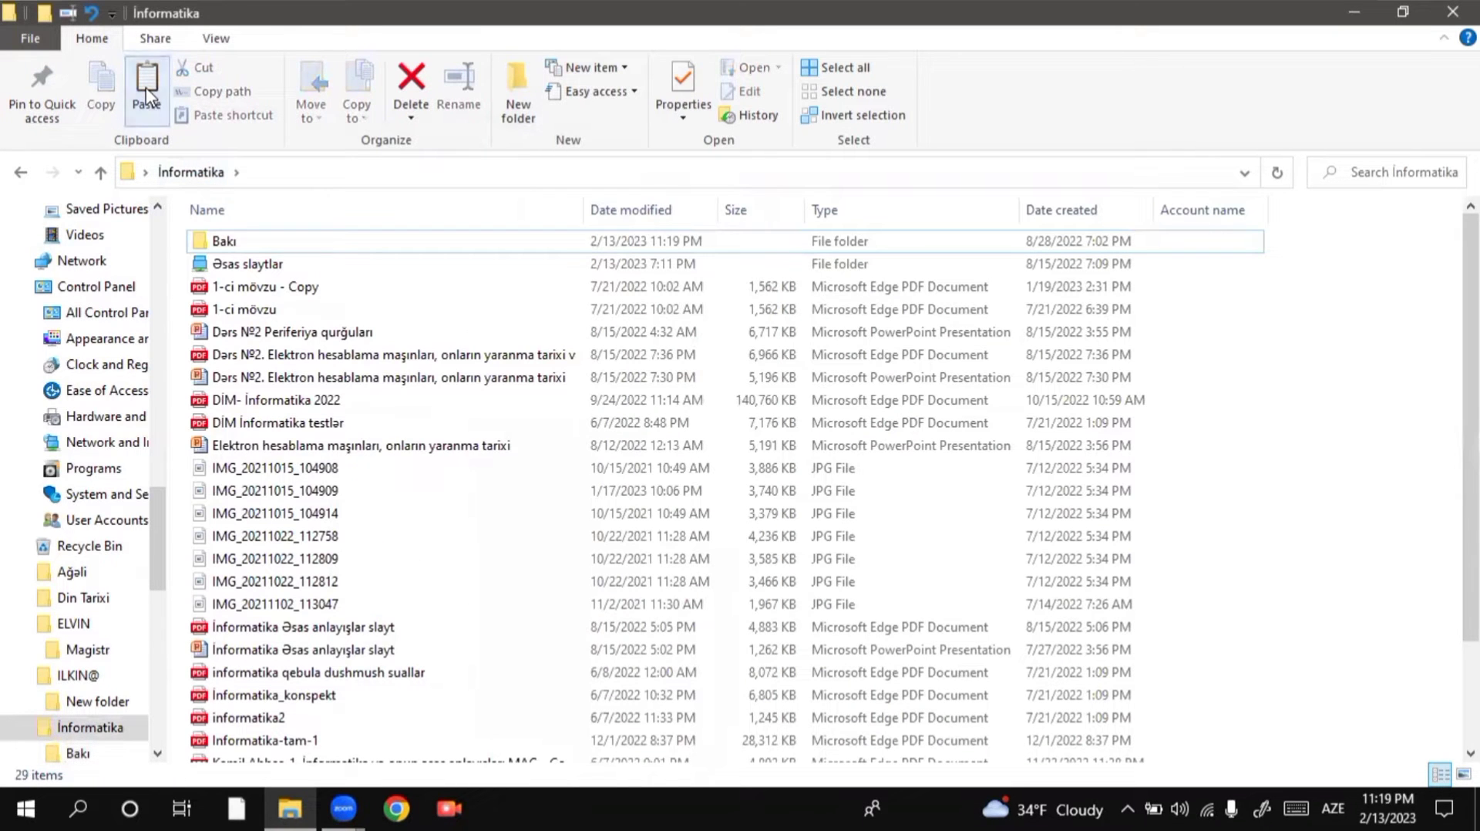
pyautogui.doubleClick(256, 241)
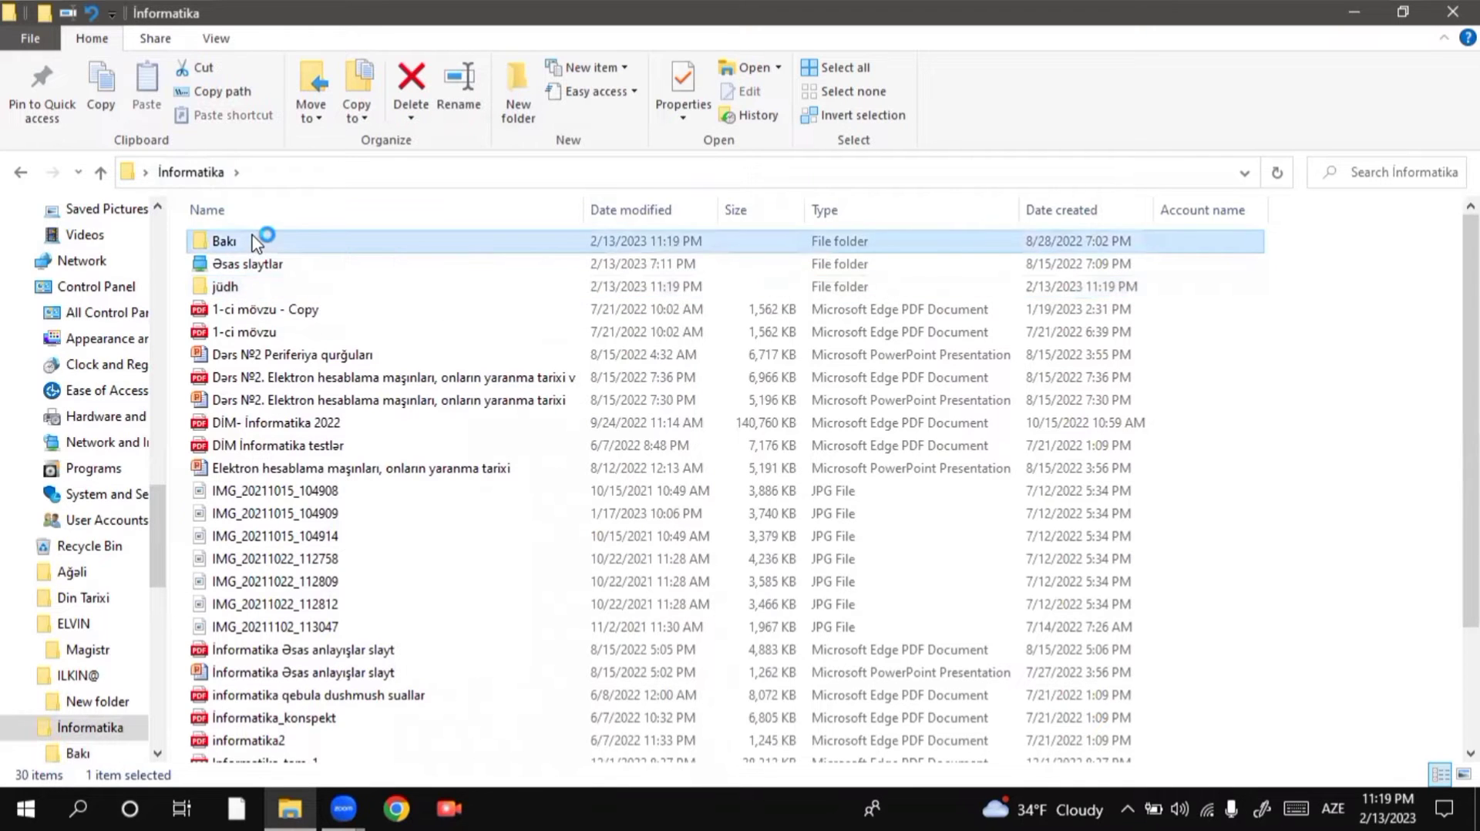
# Look through the contents of the Bakı folder and return to İnformatika
pyautogui.scroll(-5, 300, 345)
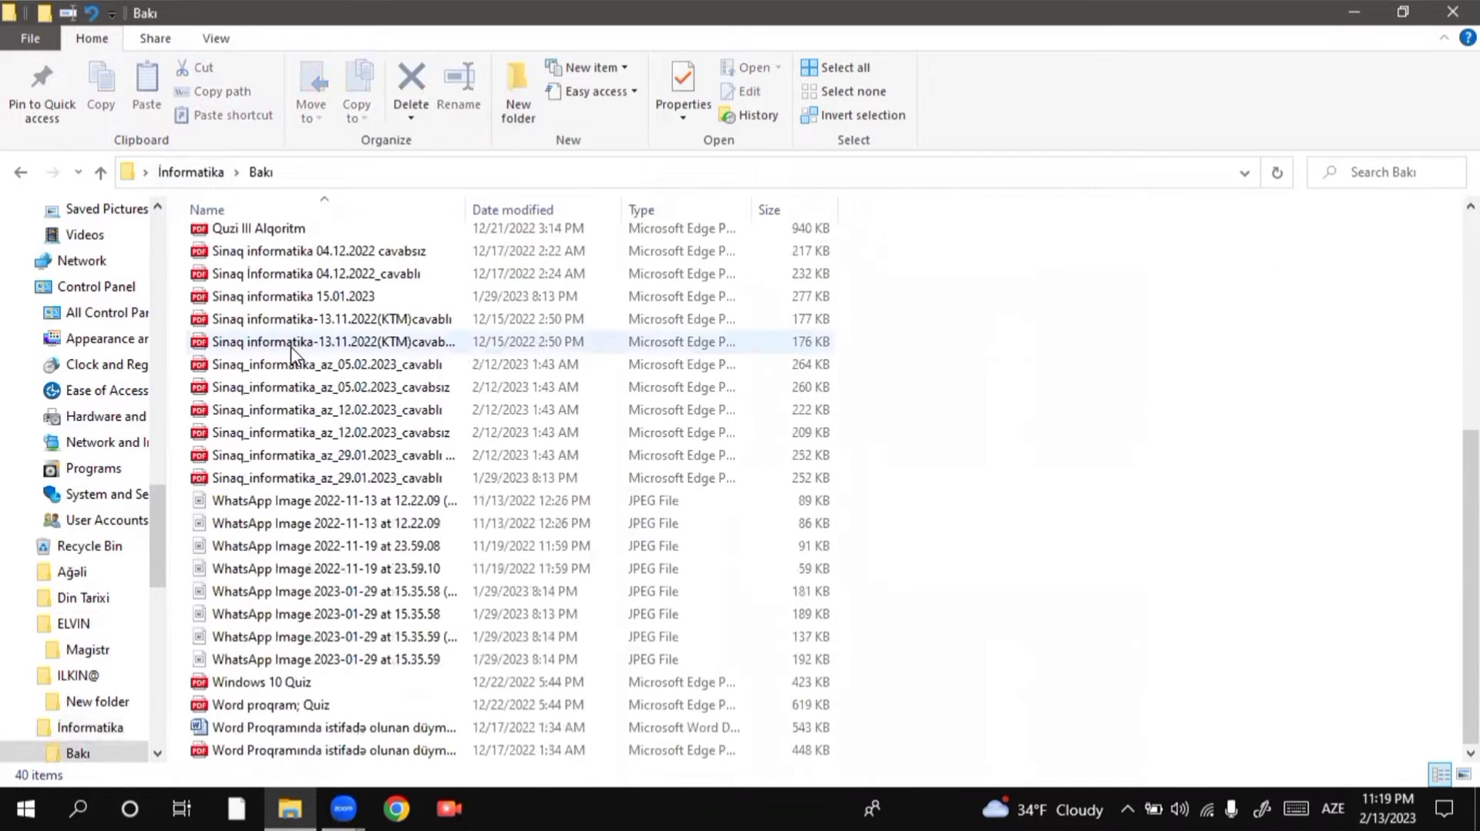
pyautogui.scroll(5, 289, 345)
pyautogui.click(21, 173)
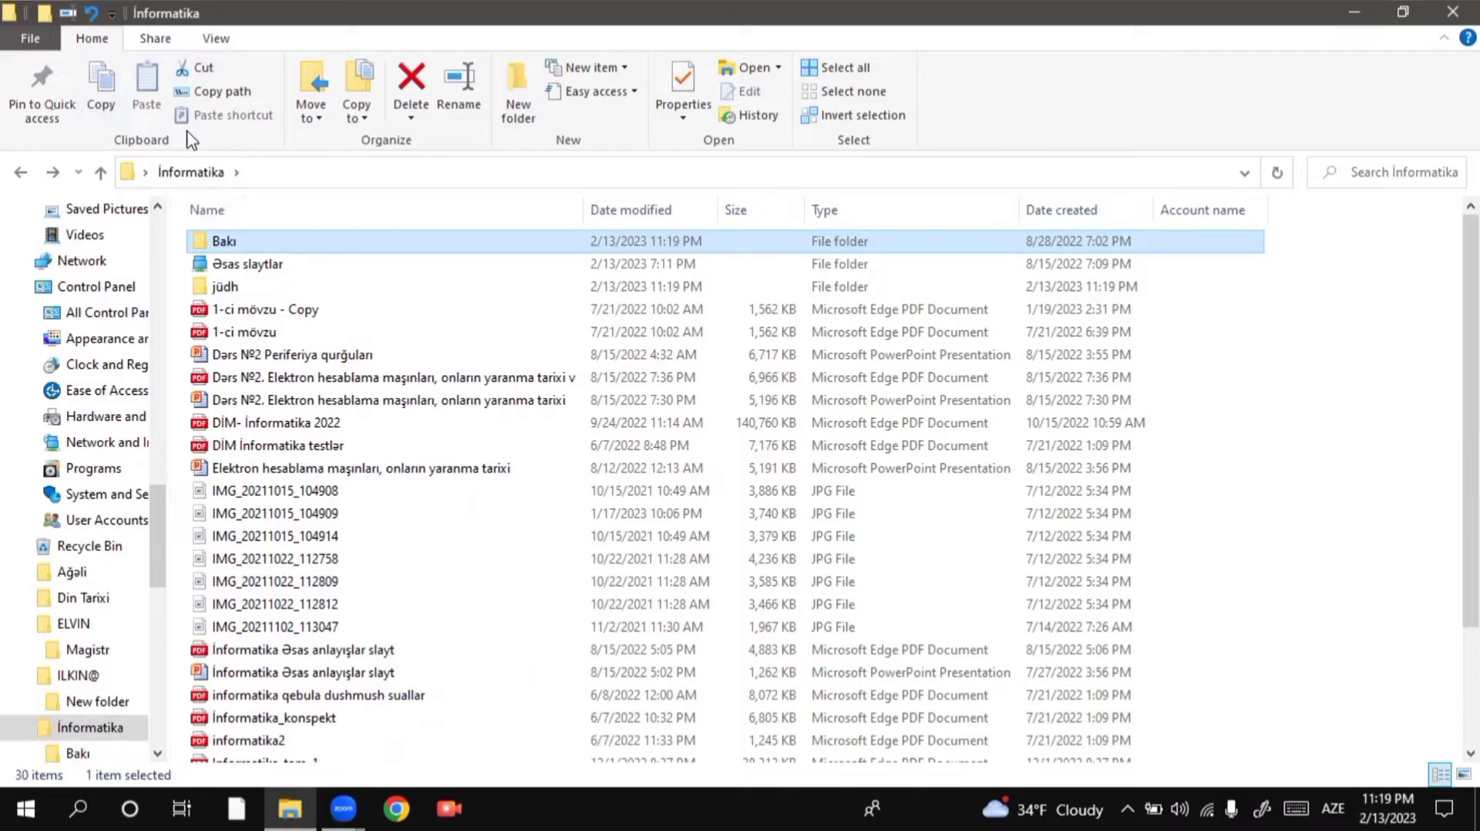
# Display the available Move to and Copy to destinations for the Bakı folder without choosing one
pyautogui.click(318, 115)
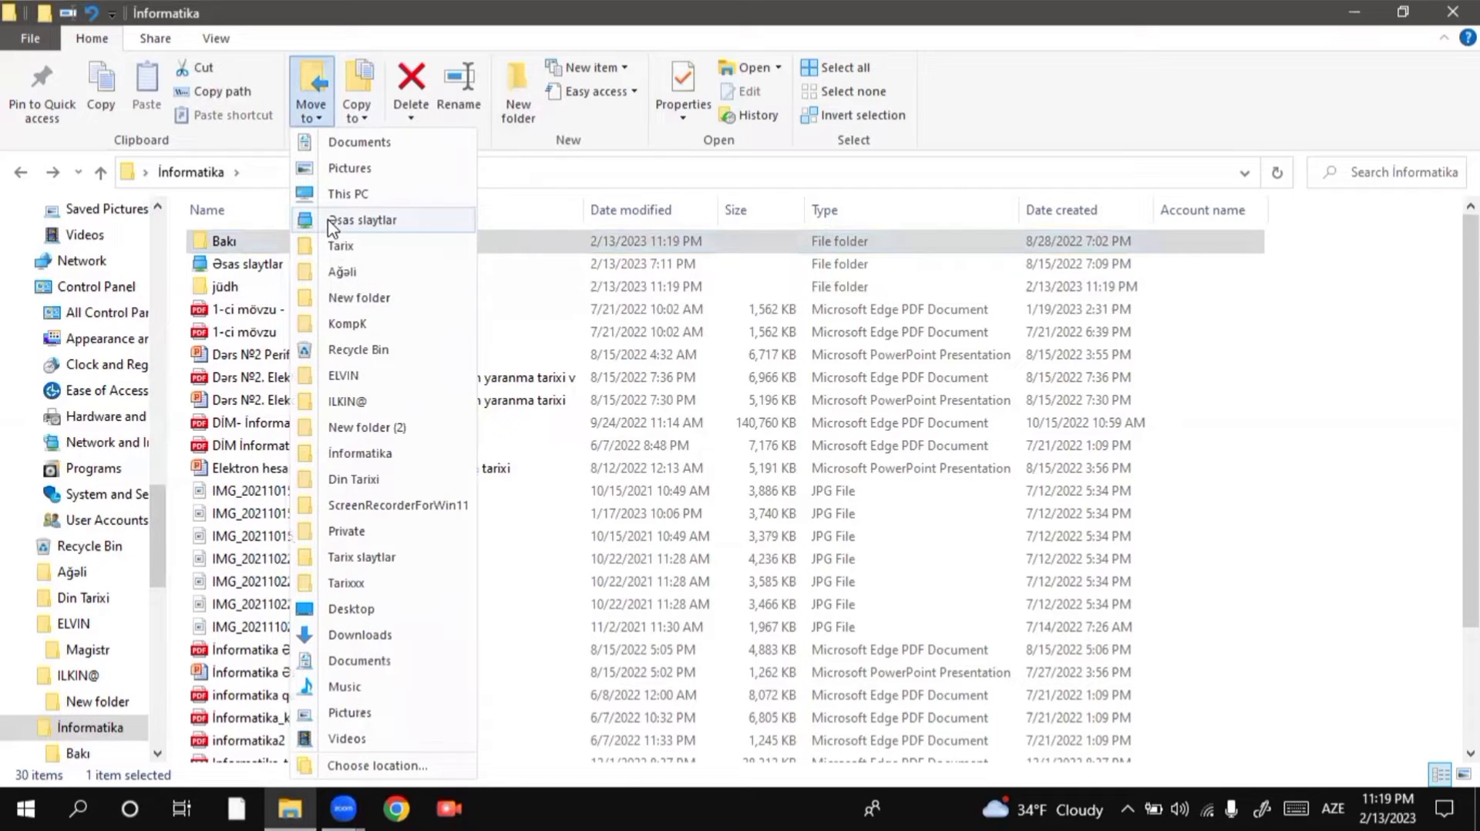
pyautogui.click(351, 108)
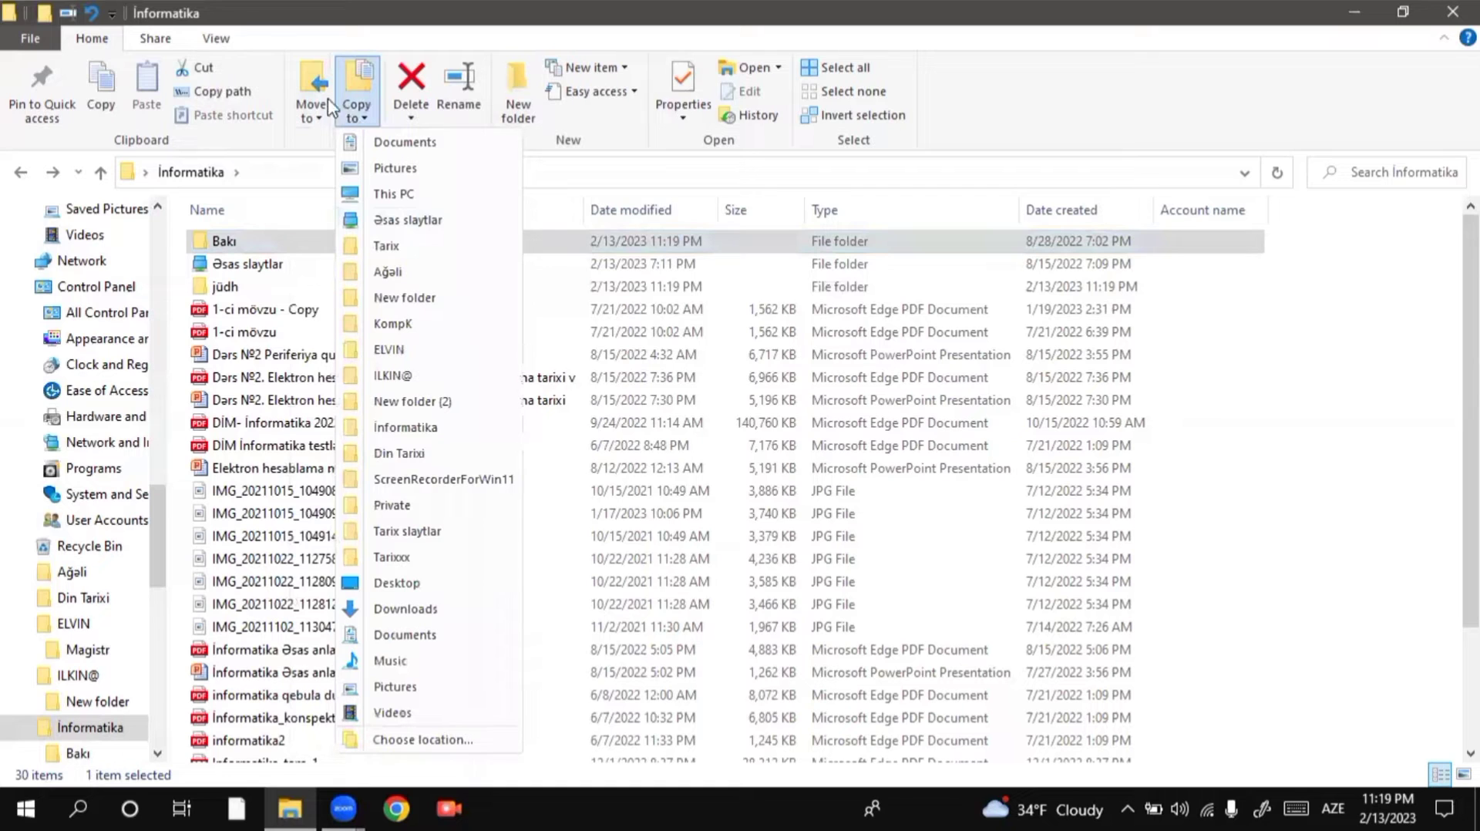
pyautogui.click(331, 46)
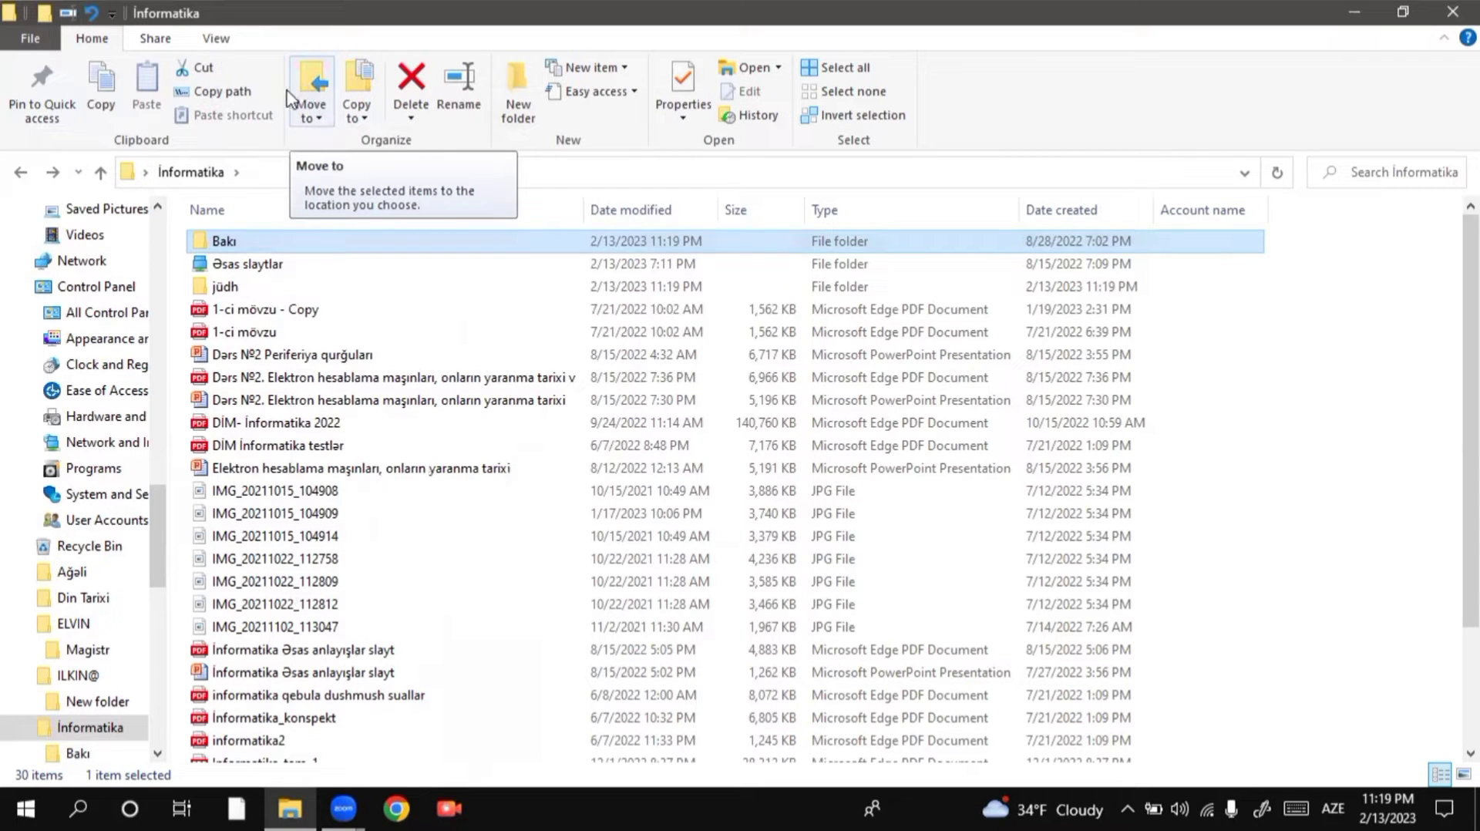
# Copy the path of the Bakı folder and paste it into a new Notepad document
pyautogui.click(208, 92)
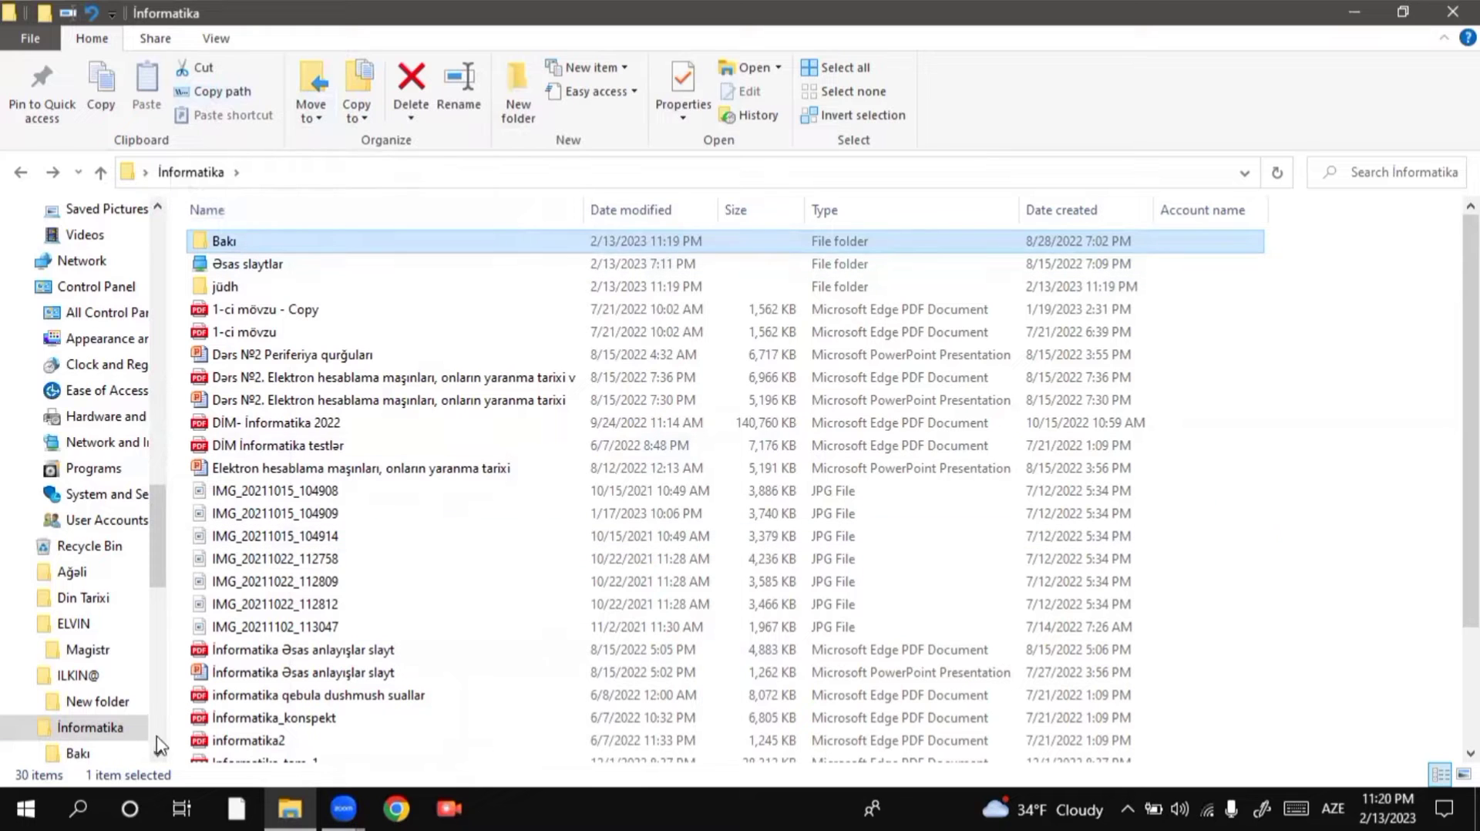
pyautogui.click(17, 807)
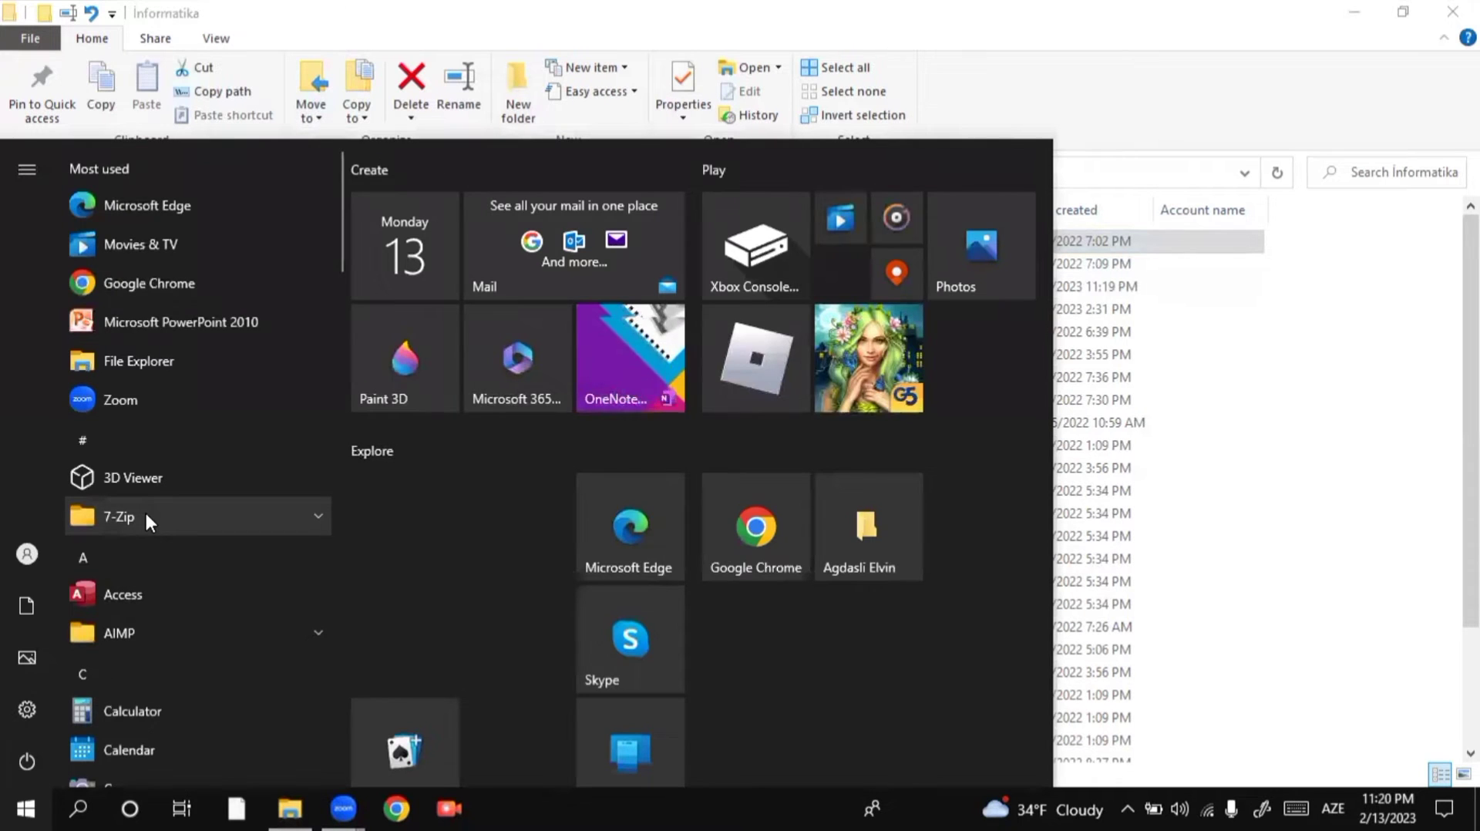
pyautogui.write('not')
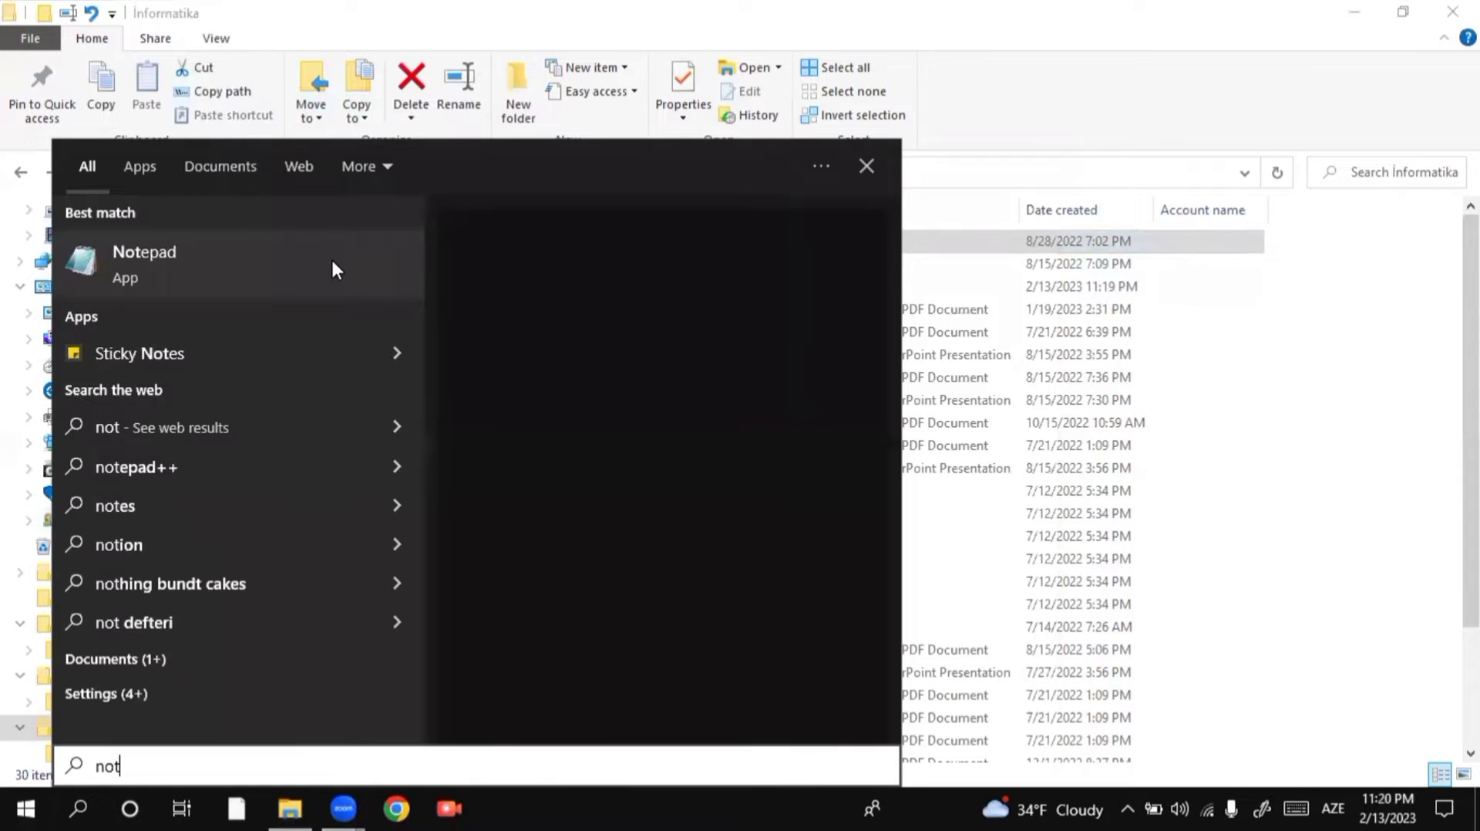
pyautogui.click(408, 240)
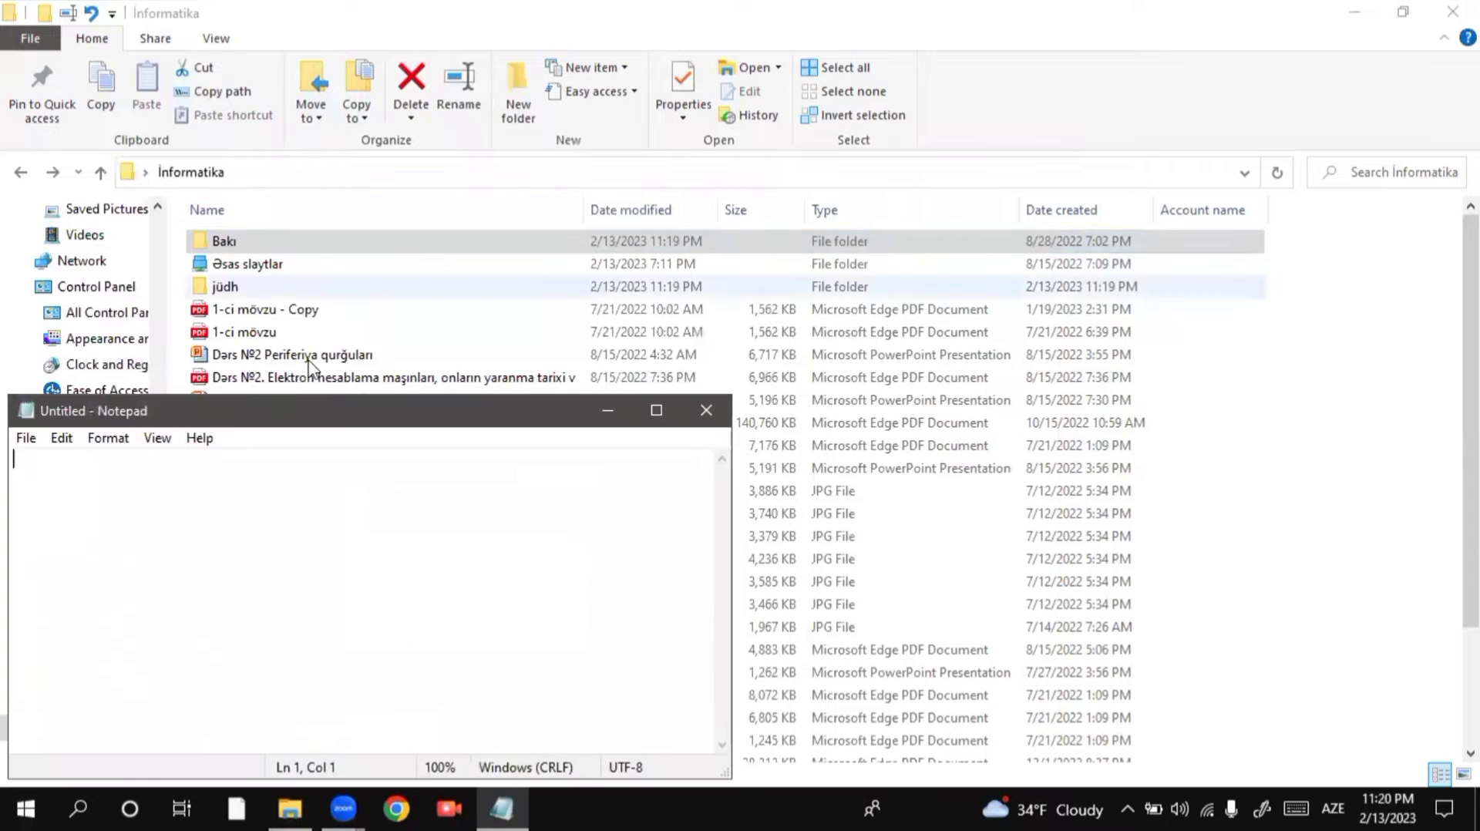
pyautogui.moveTo(347, 422); pyautogui.dragTo(565, 385)
pyautogui.hotkey('ctrl', 'v')
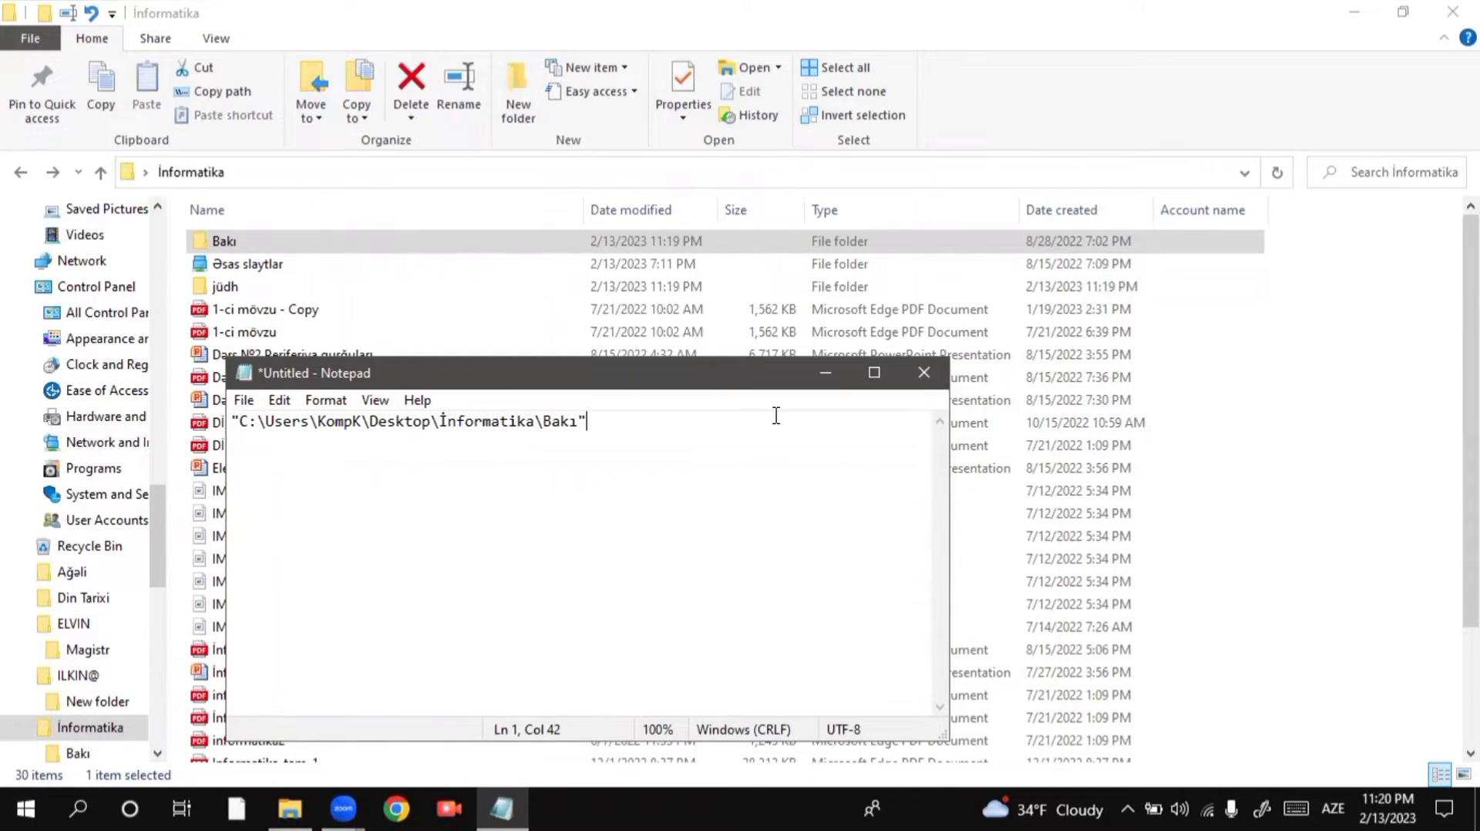
pyautogui.moveTo(611, 373); pyautogui.dragTo(578, 293)
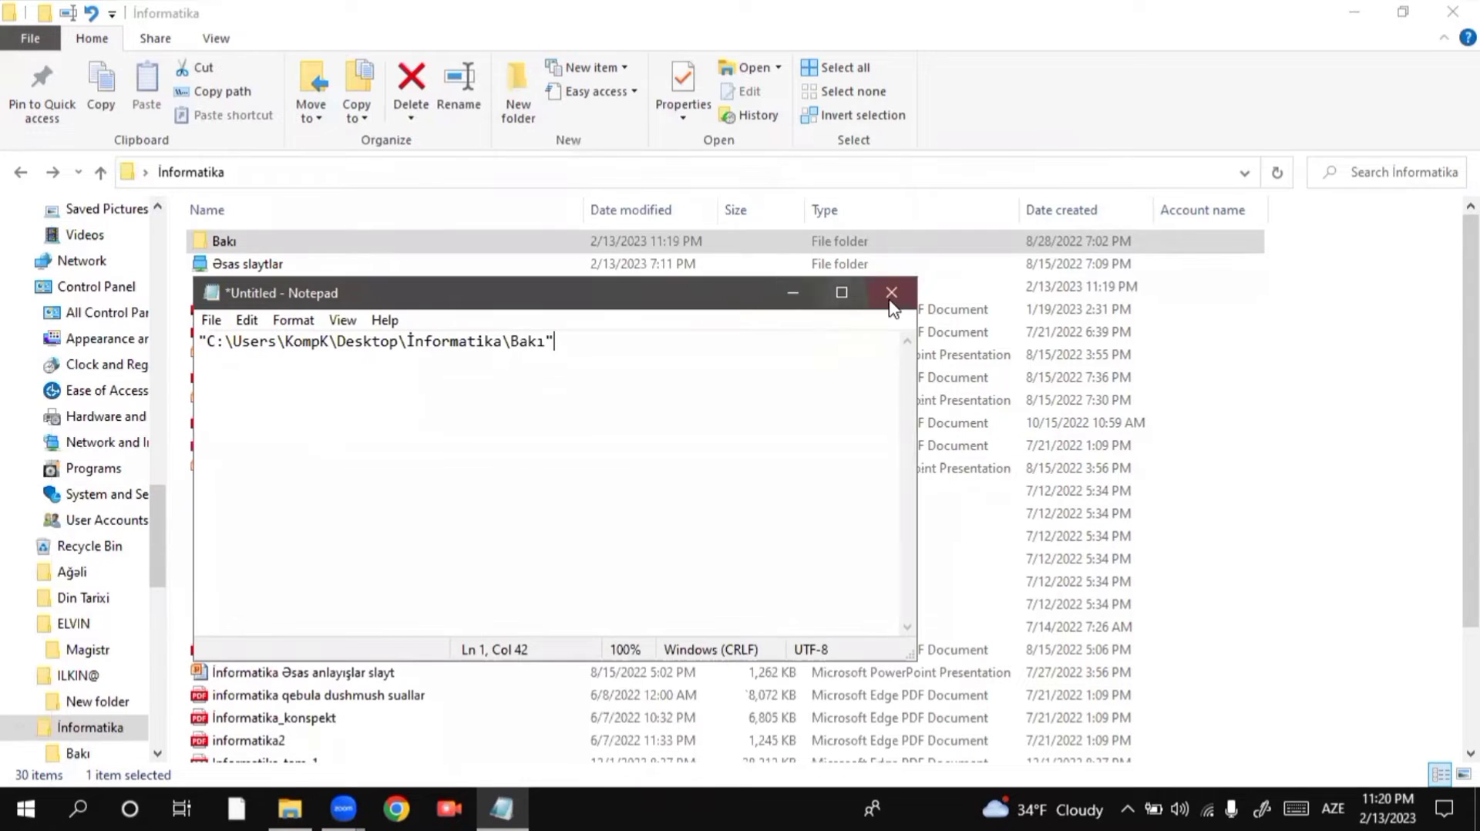
# Close the untitled Notepad document without saving it
pyautogui.click(890, 293)
pyautogui.press('Tab')
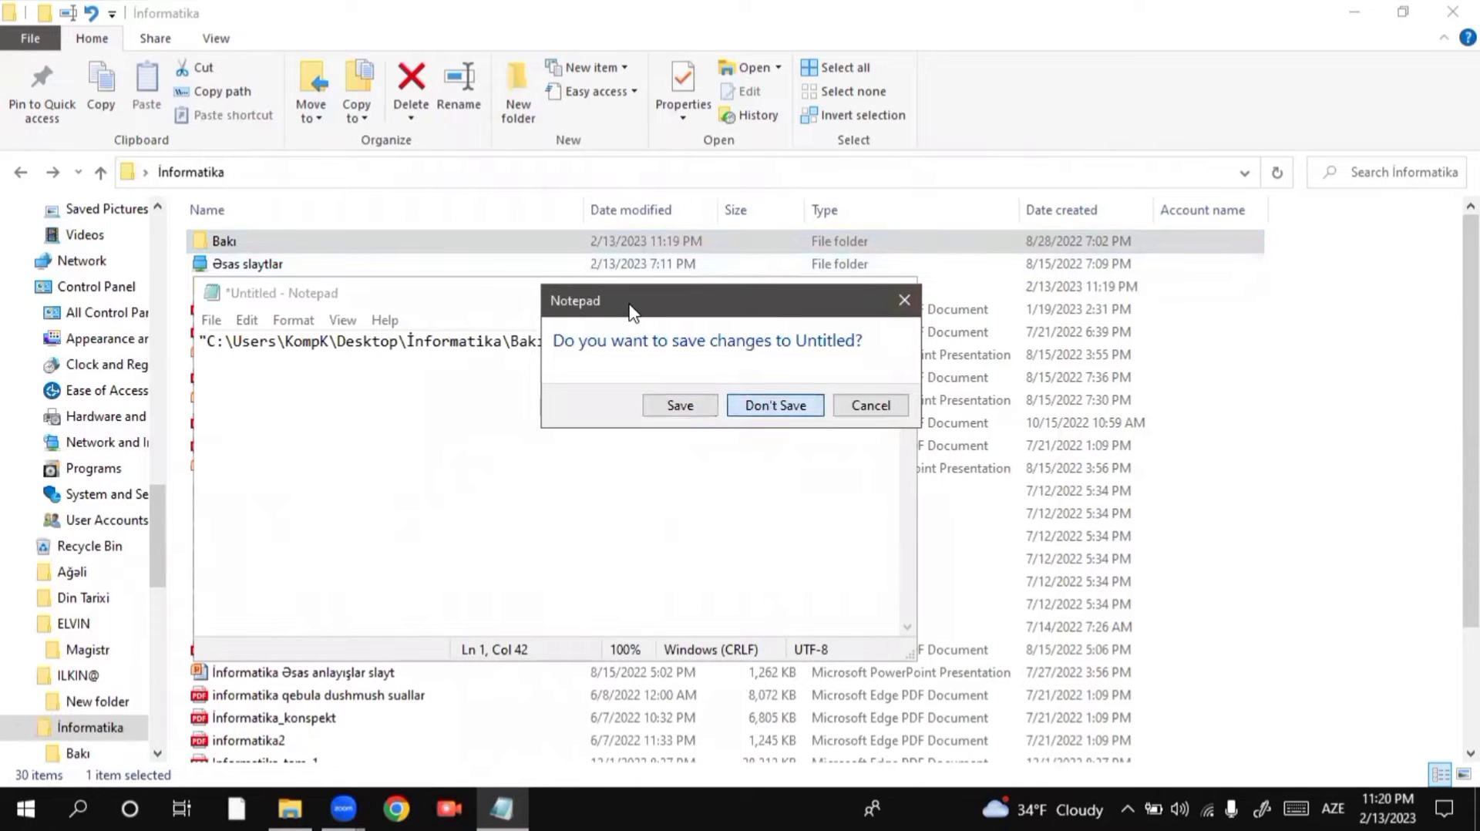
pyautogui.press('Return')
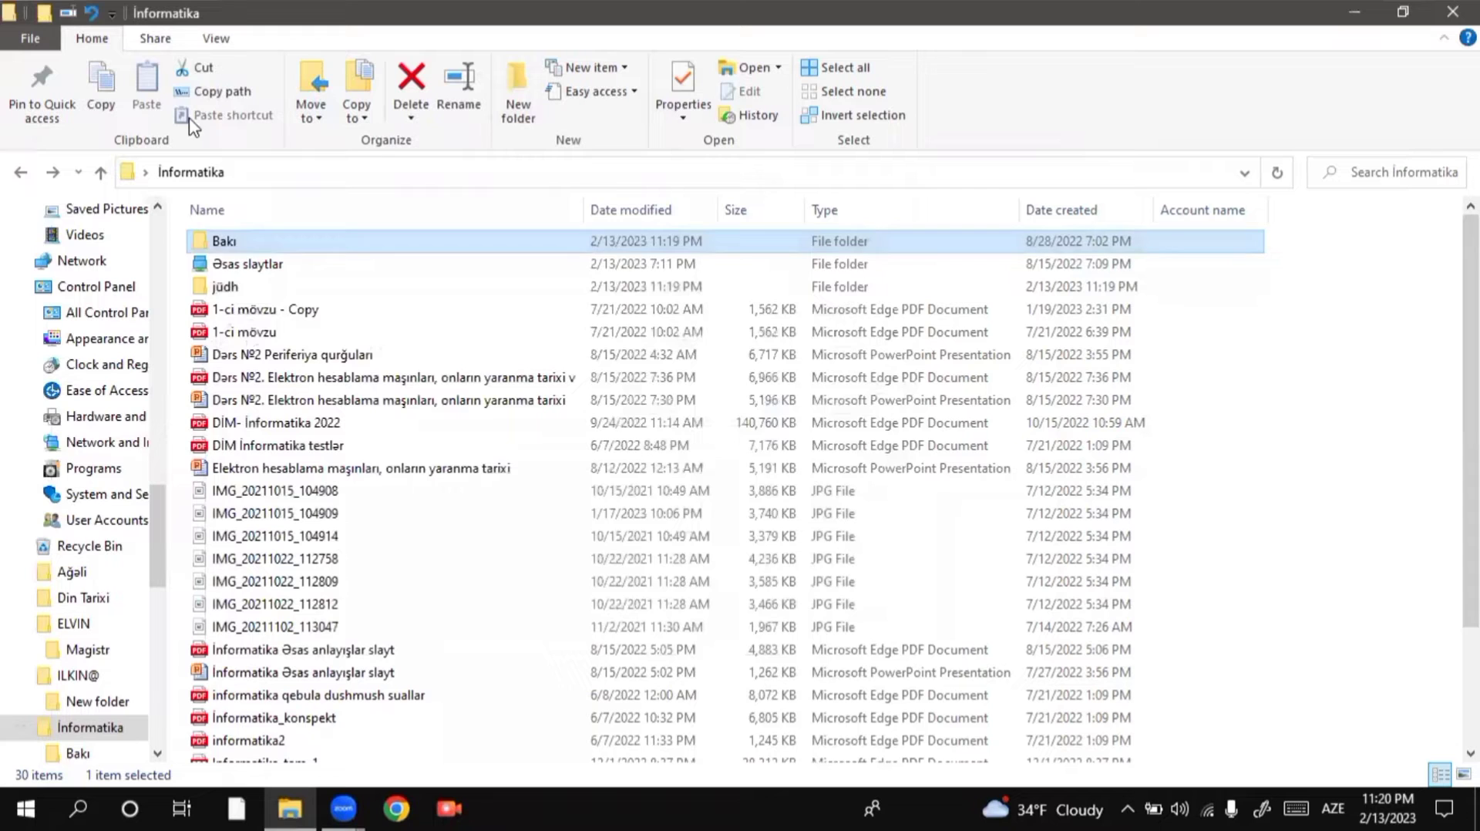
# Paste a shortcut to the Əsas slaytlar folder into İnformatika and delete that shortcut
pyautogui.click(280, 264)
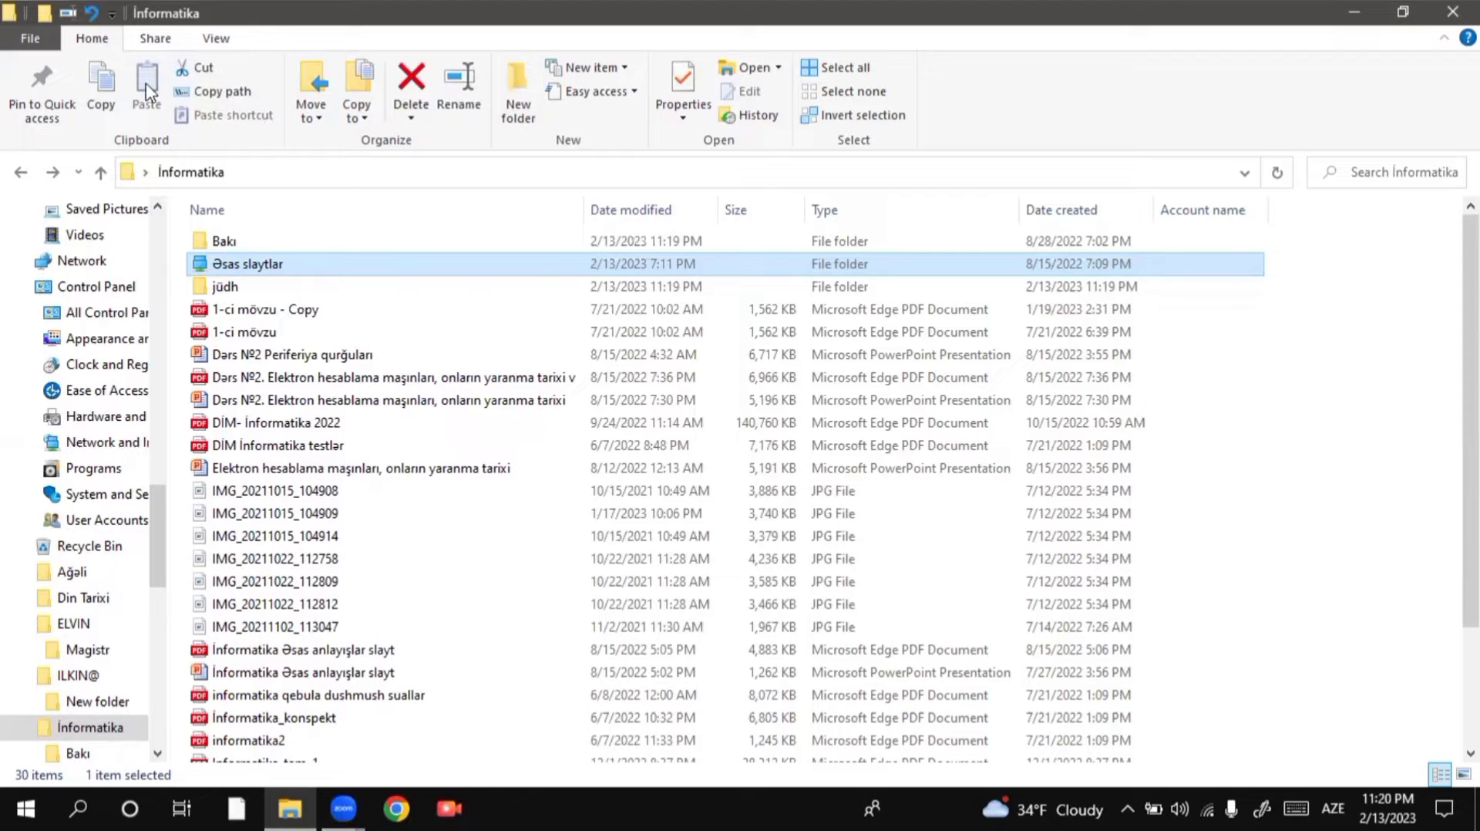
pyautogui.click(103, 97)
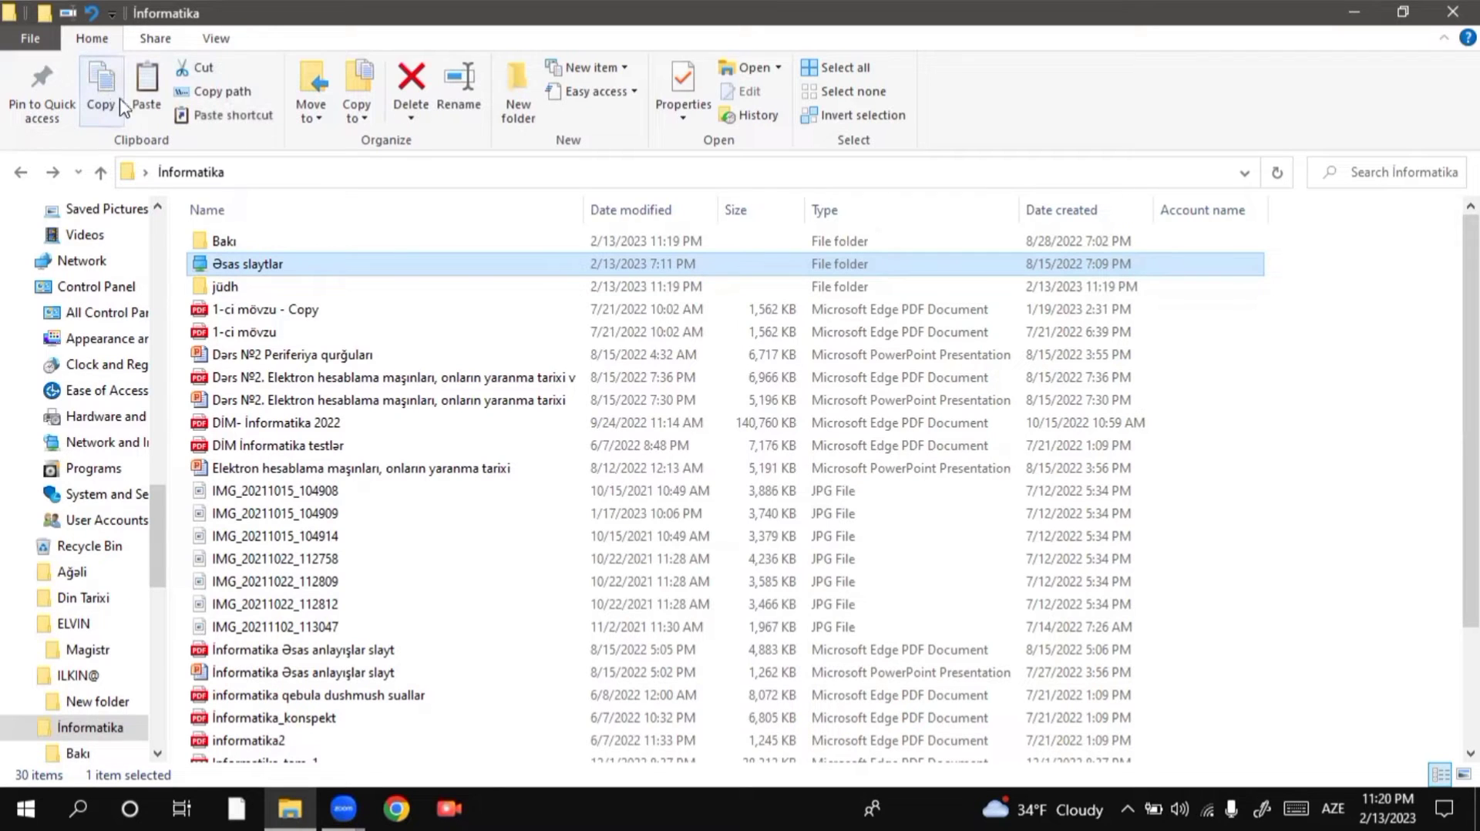
pyautogui.click(221, 117)
pyautogui.scroll(3, 274, 362)
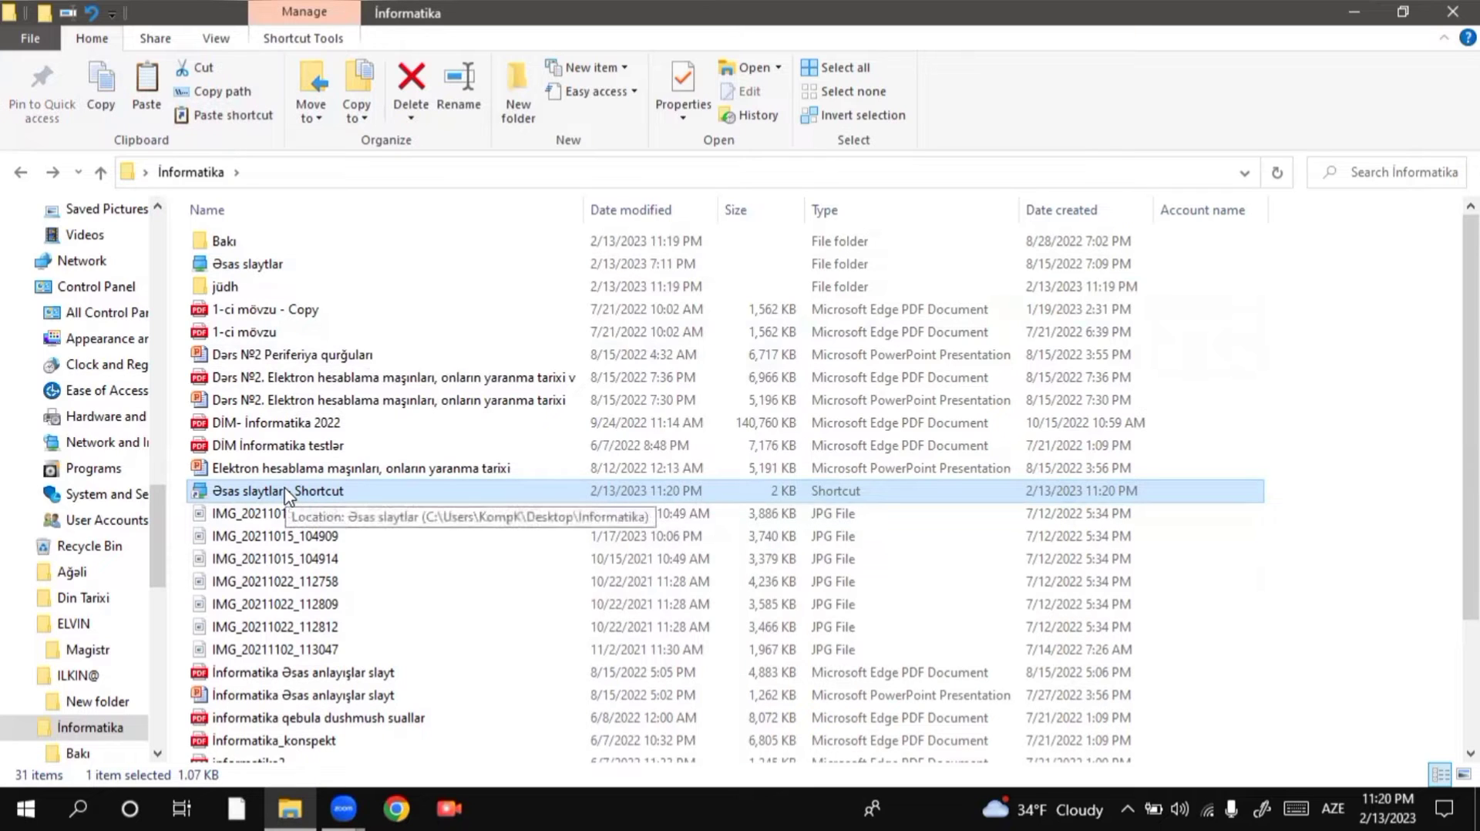
pyautogui.press('Delete')
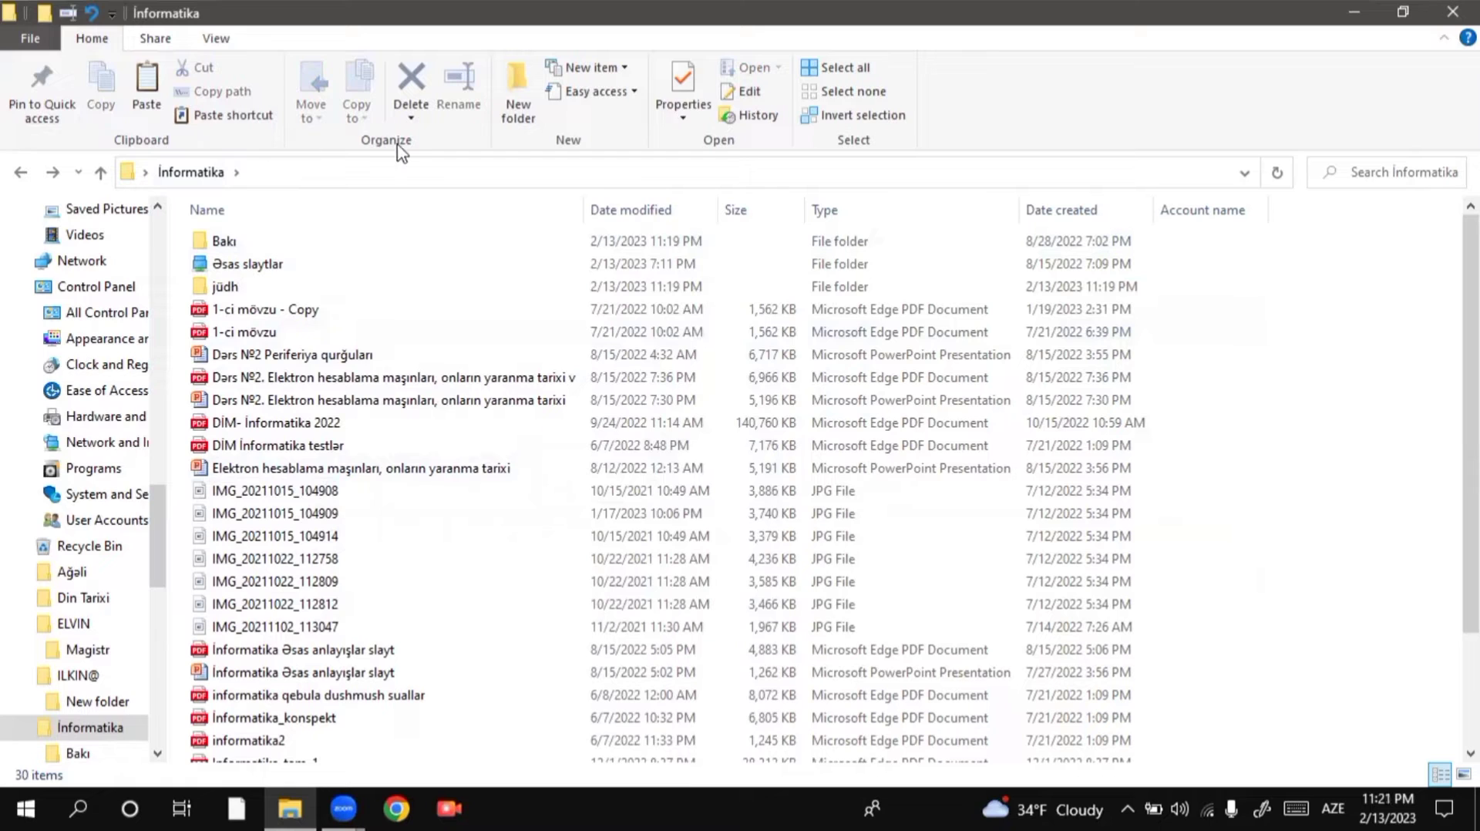
# Delete the jüdh folder from İnformatika and undo the deletion
pyautogui.click(328, 262)
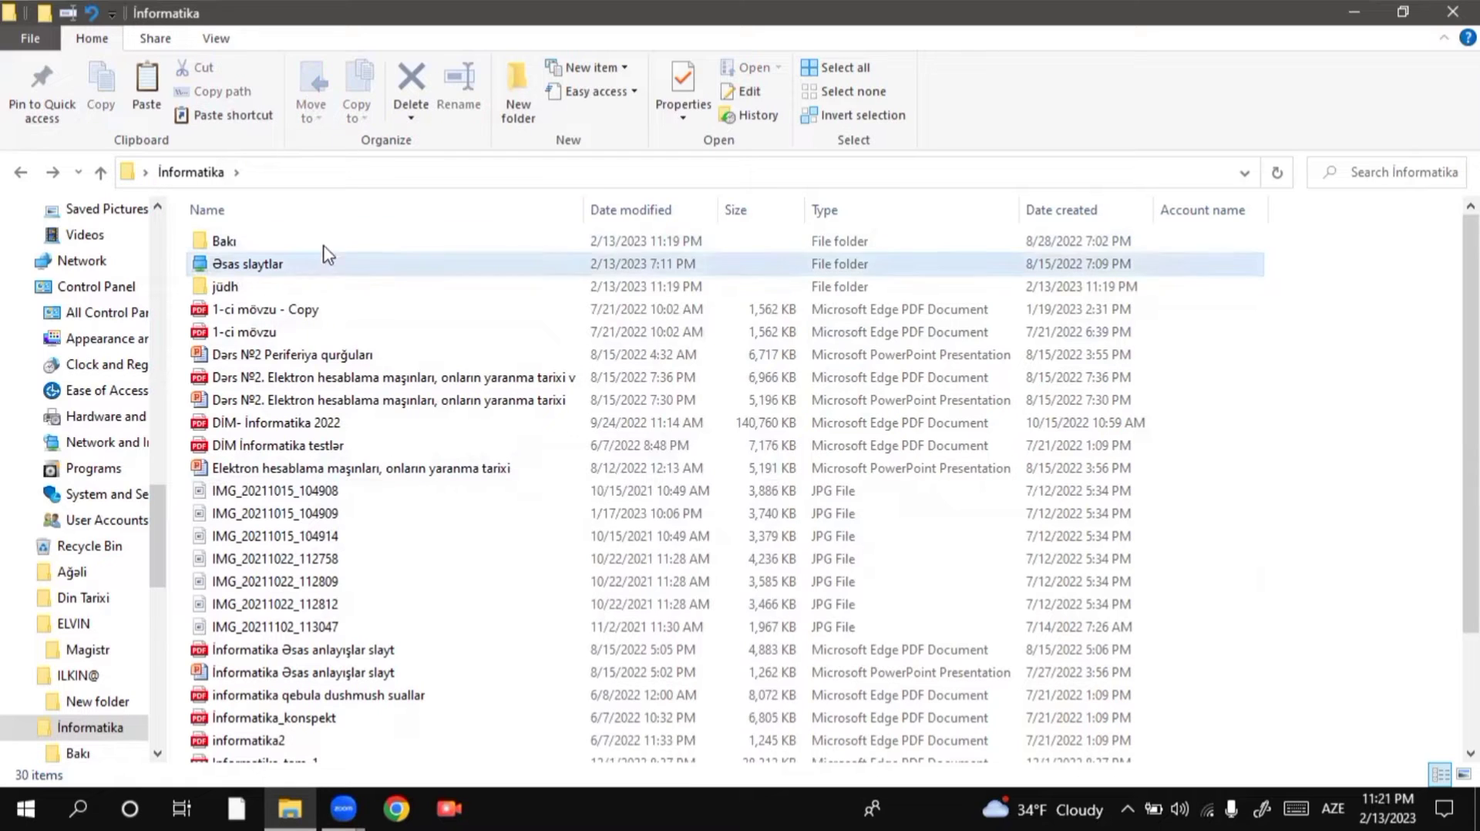
pyautogui.click(328, 262)
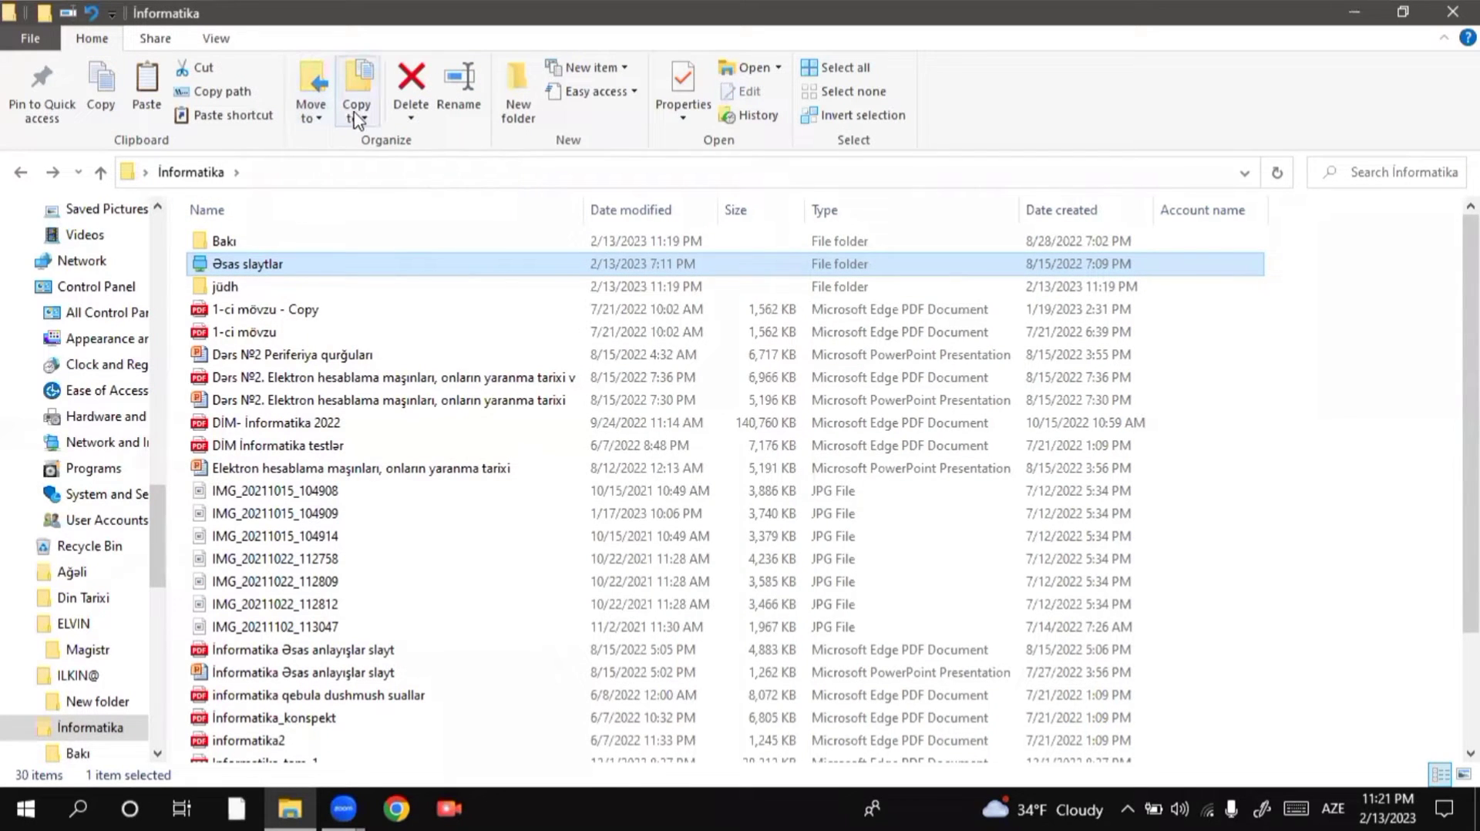
pyautogui.click(266, 286)
pyautogui.click(411, 85)
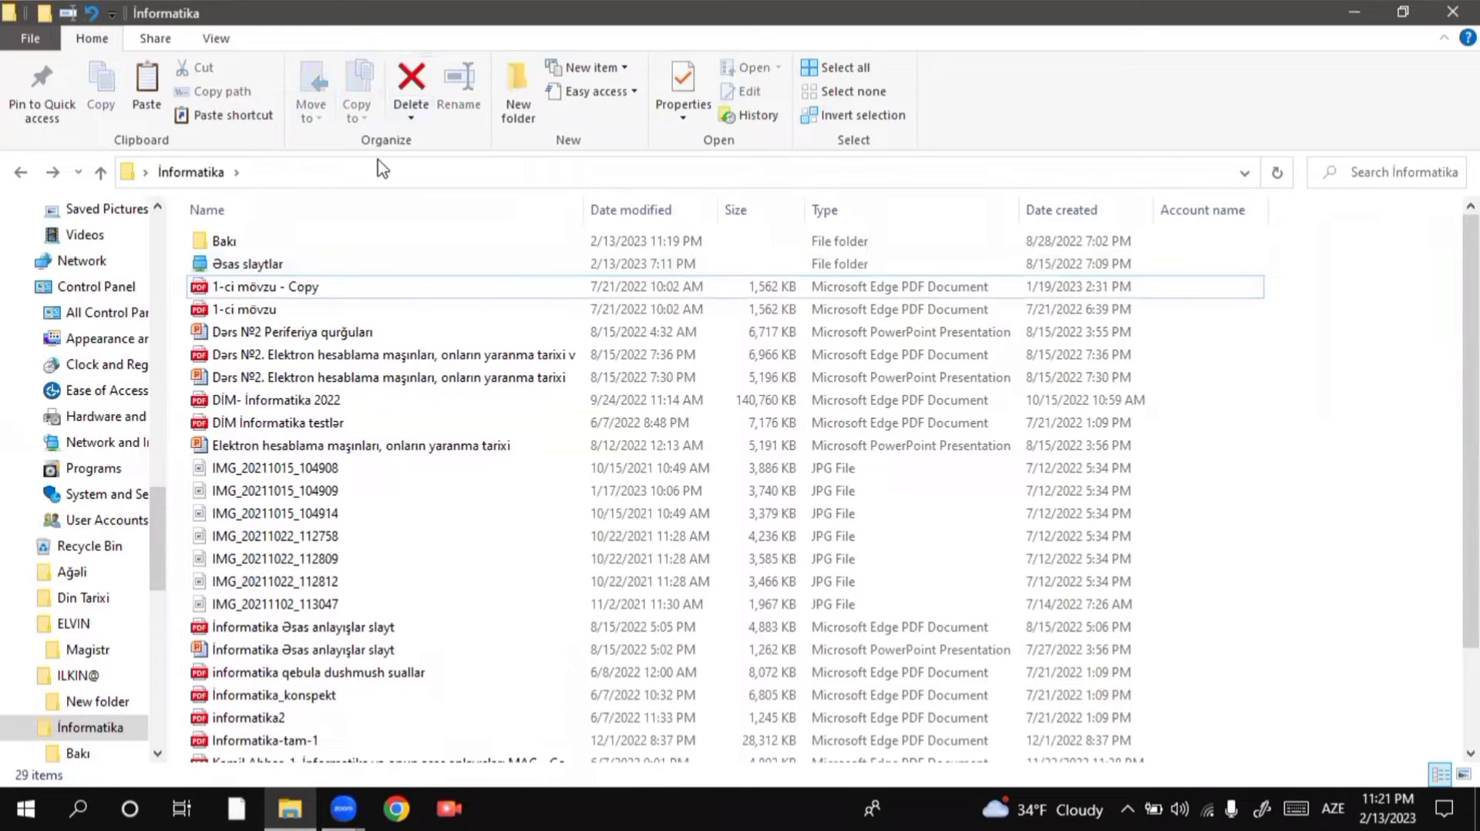
pyautogui.hotkey('ctrl', 'z')
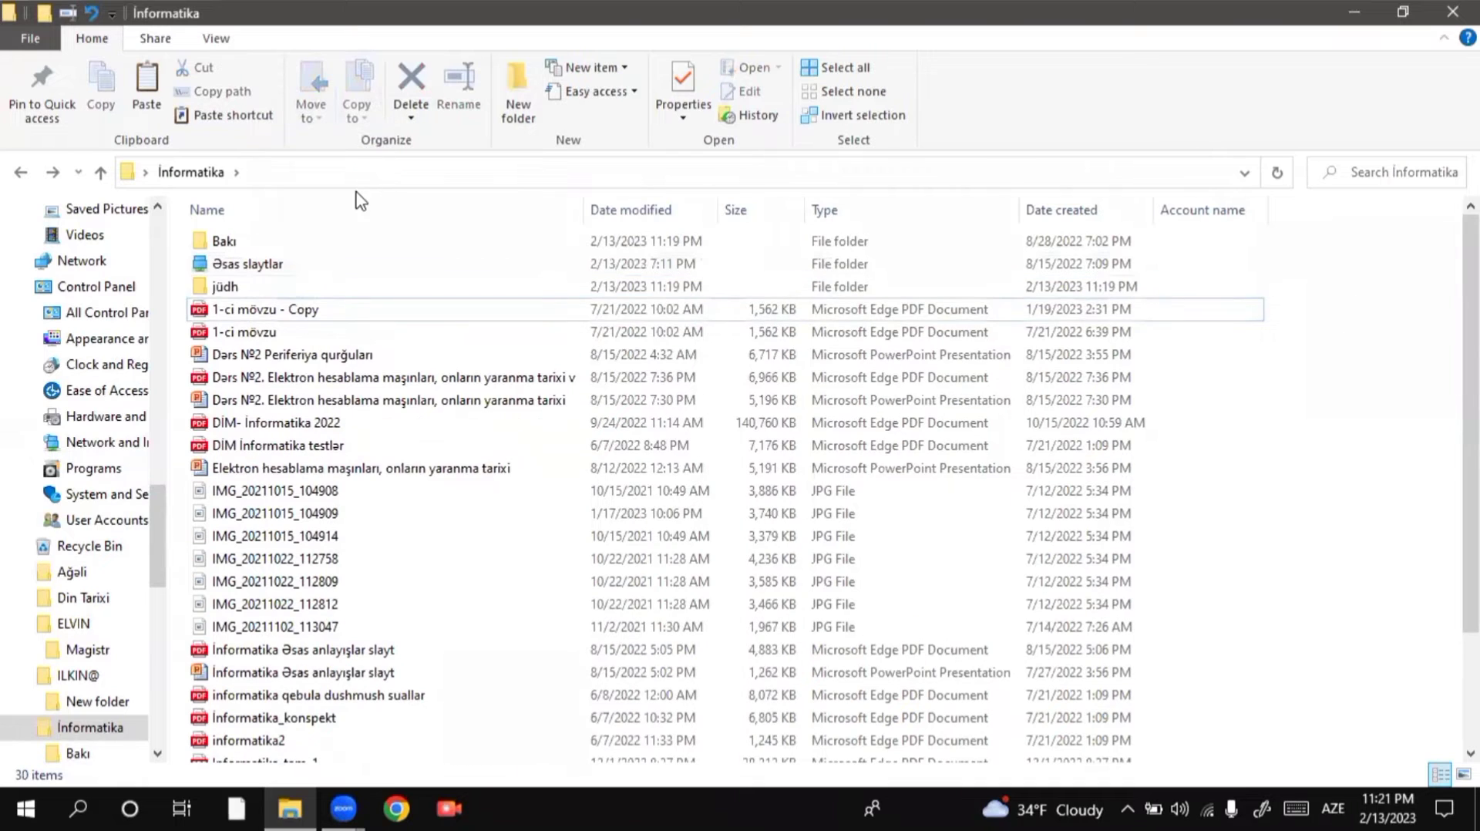
# With the jüdh folder selected, enable the Show recycle confirmation option for deletions and check that it is on
pyautogui.click(305, 288)
pyautogui.click(411, 117)
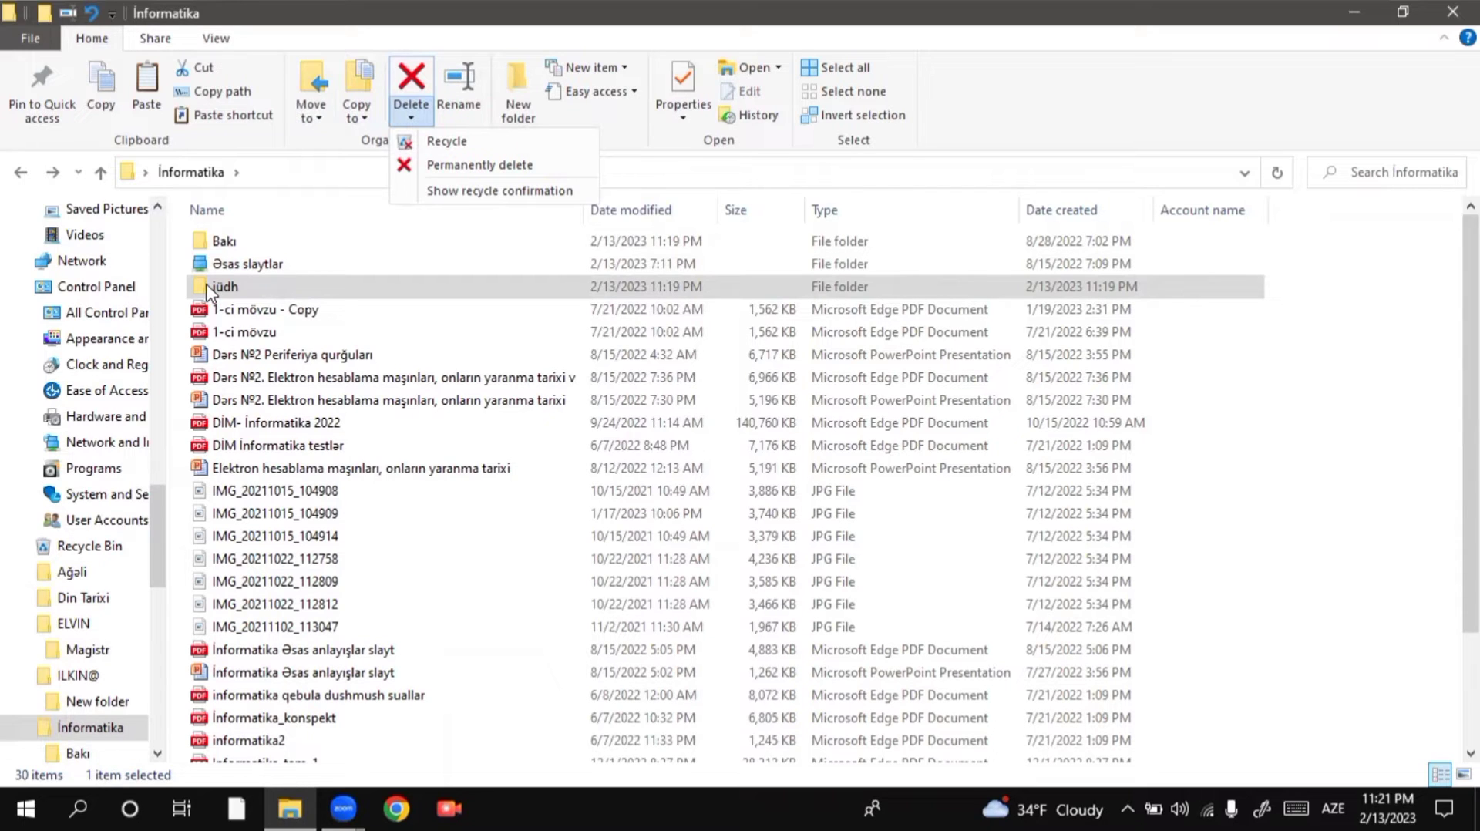
pyautogui.click(416, 192)
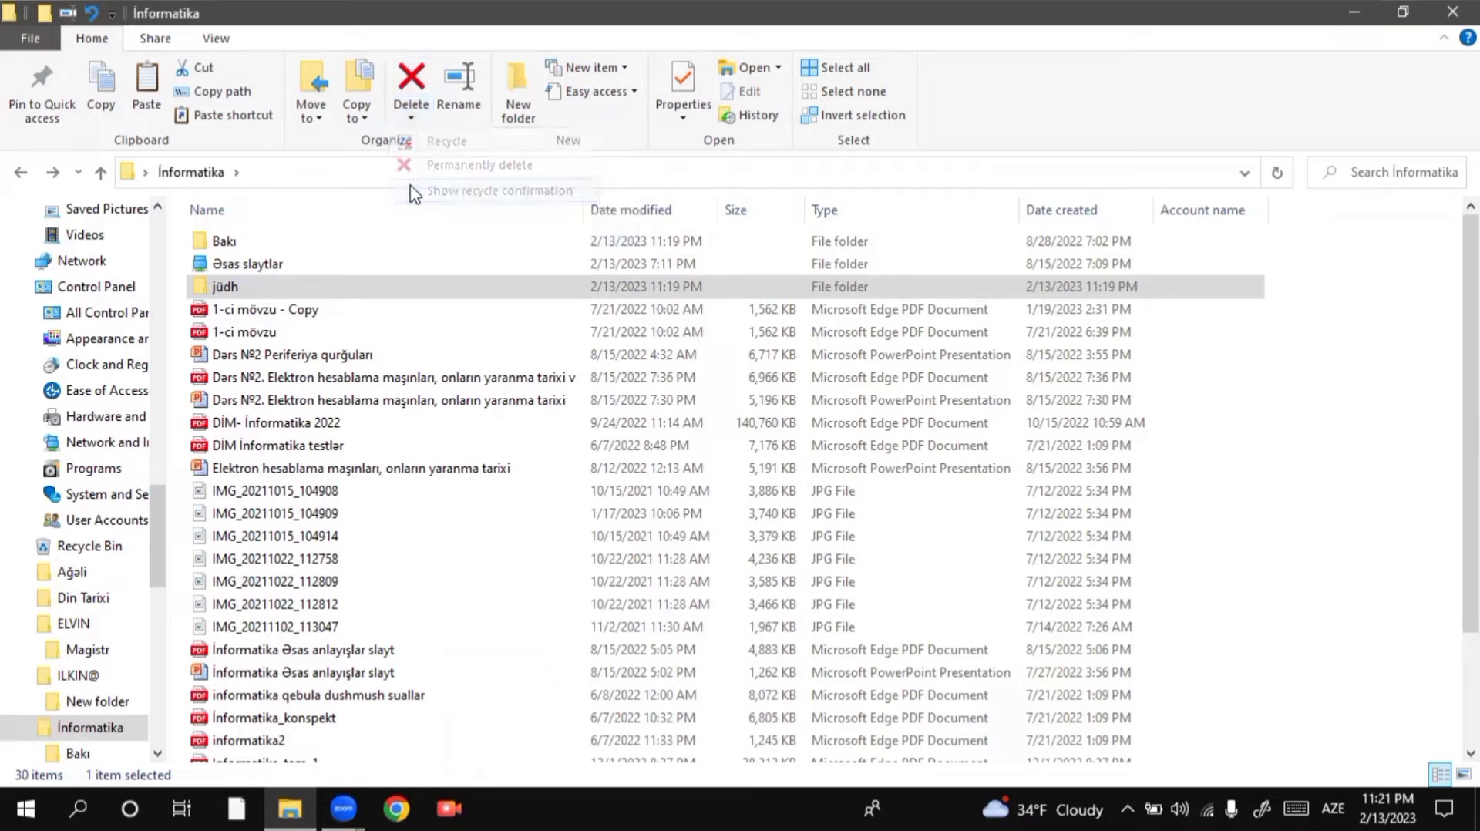
pyautogui.click(410, 117)
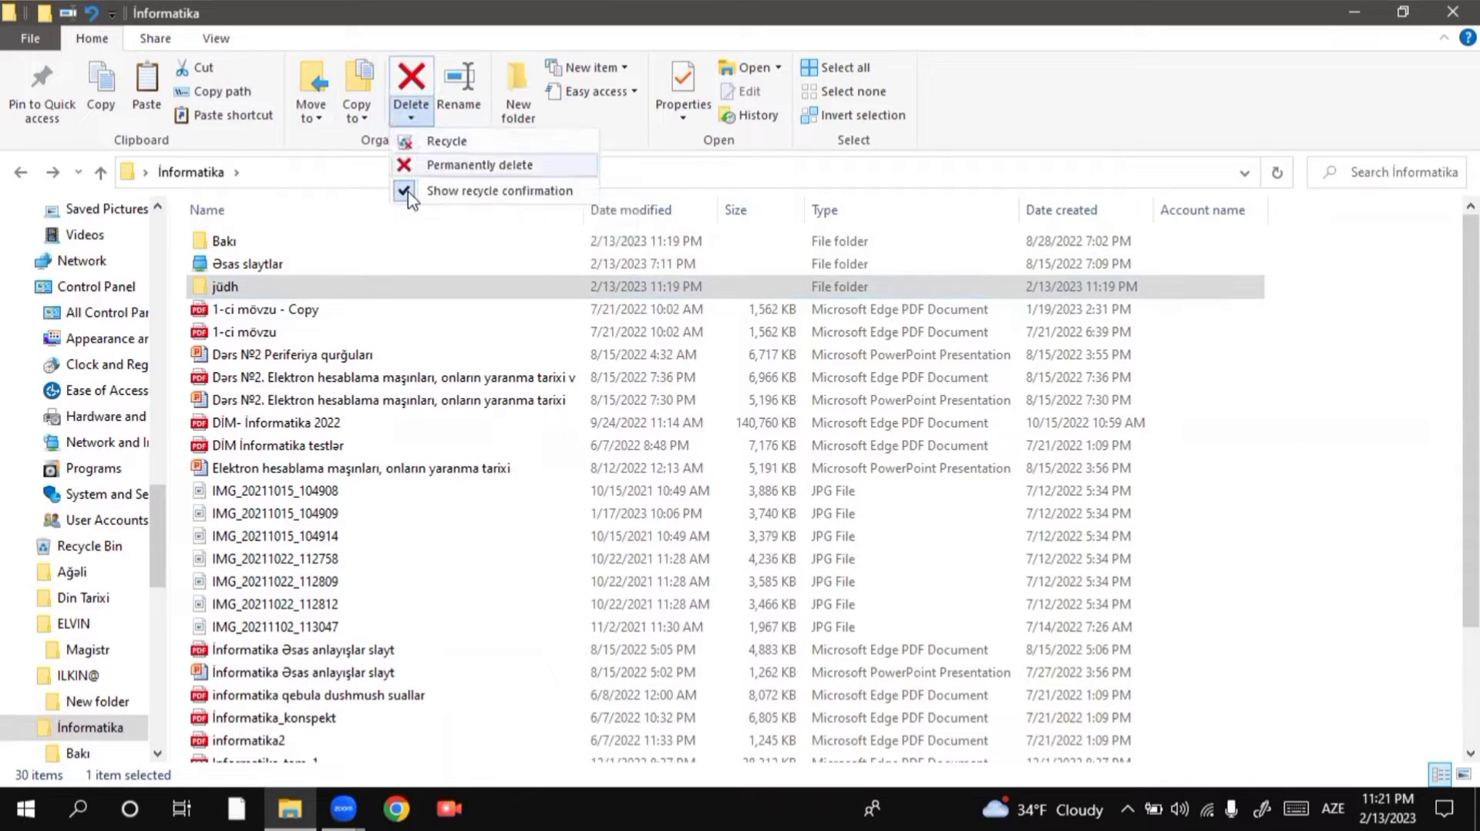
# Move the jüdh folder to the Recycle Bin, confirm the deletion, and undo it
pyautogui.click(336, 210)
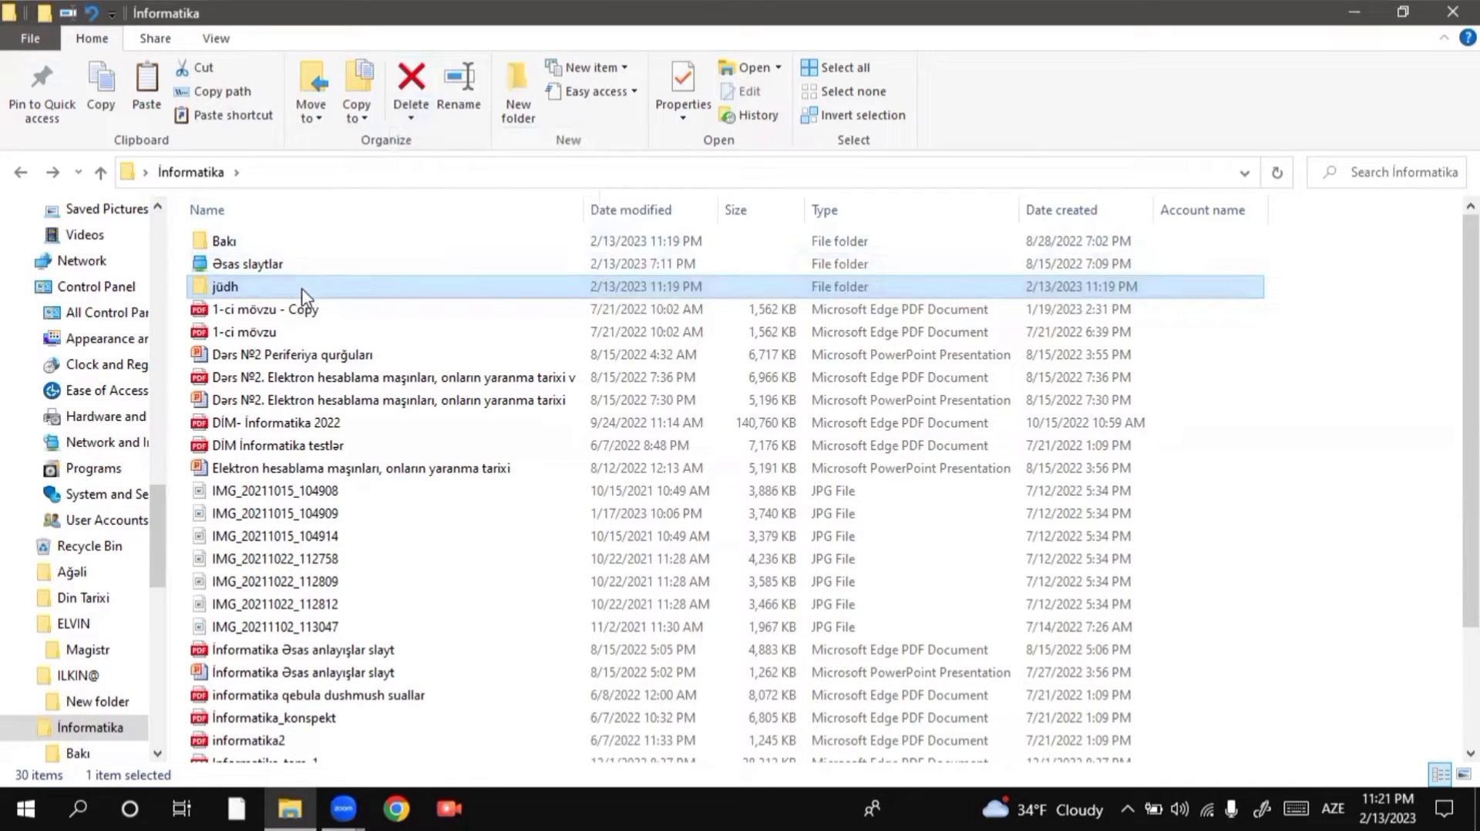
pyautogui.press('Delete')
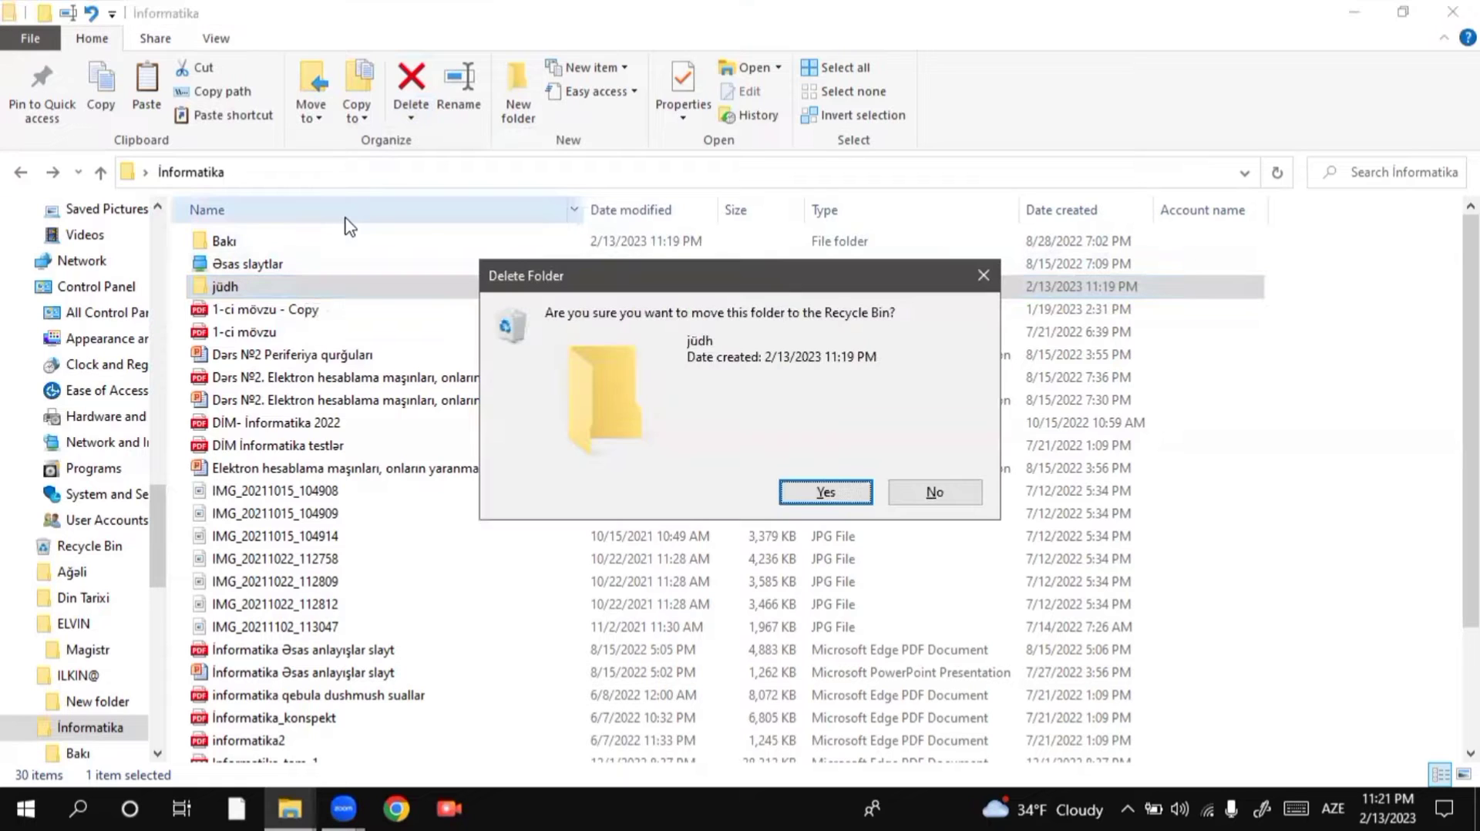
pyautogui.moveTo(678, 262); pyautogui.dragTo(578, 161)
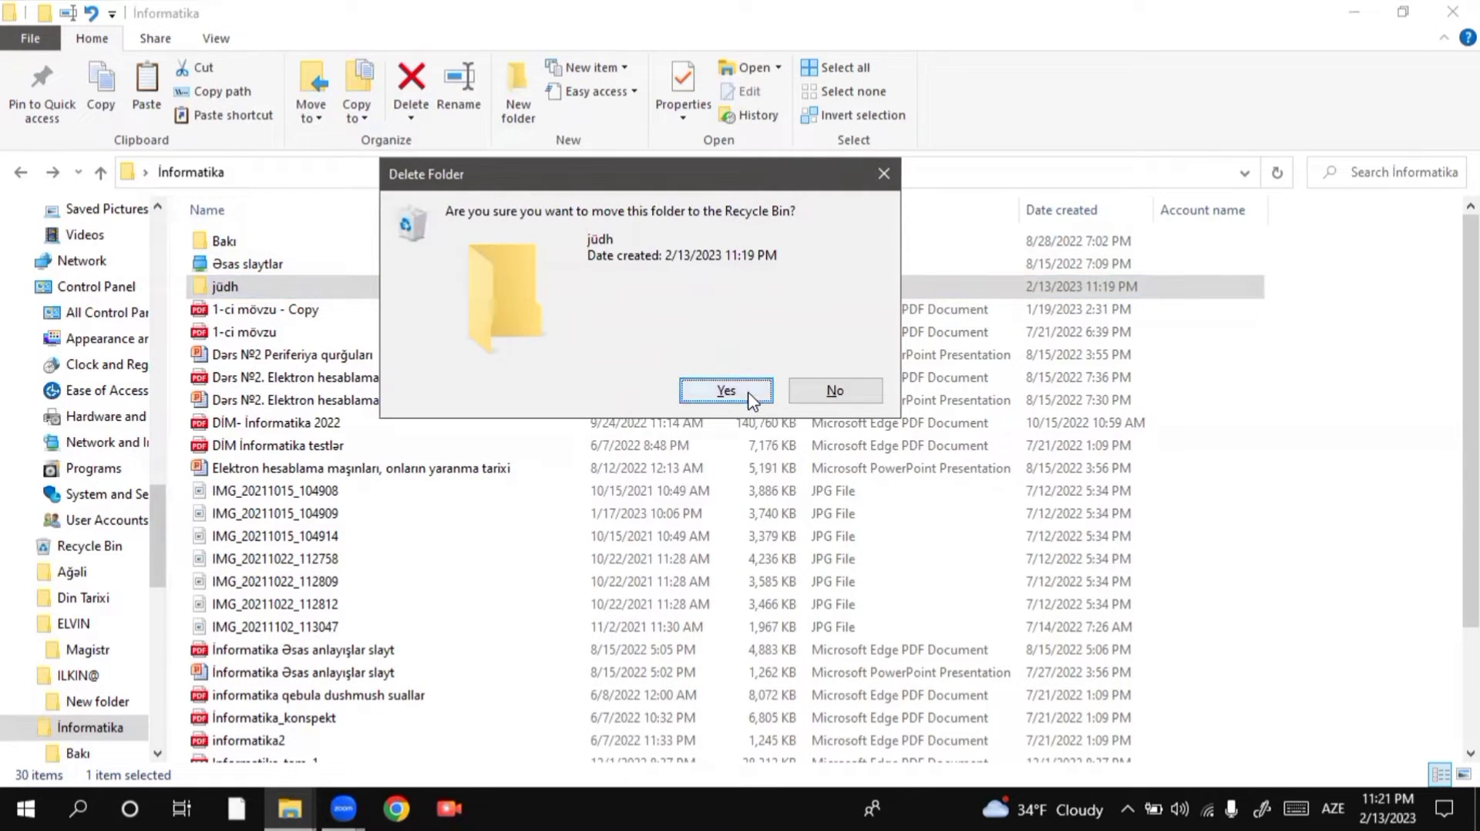
pyautogui.click(726, 391)
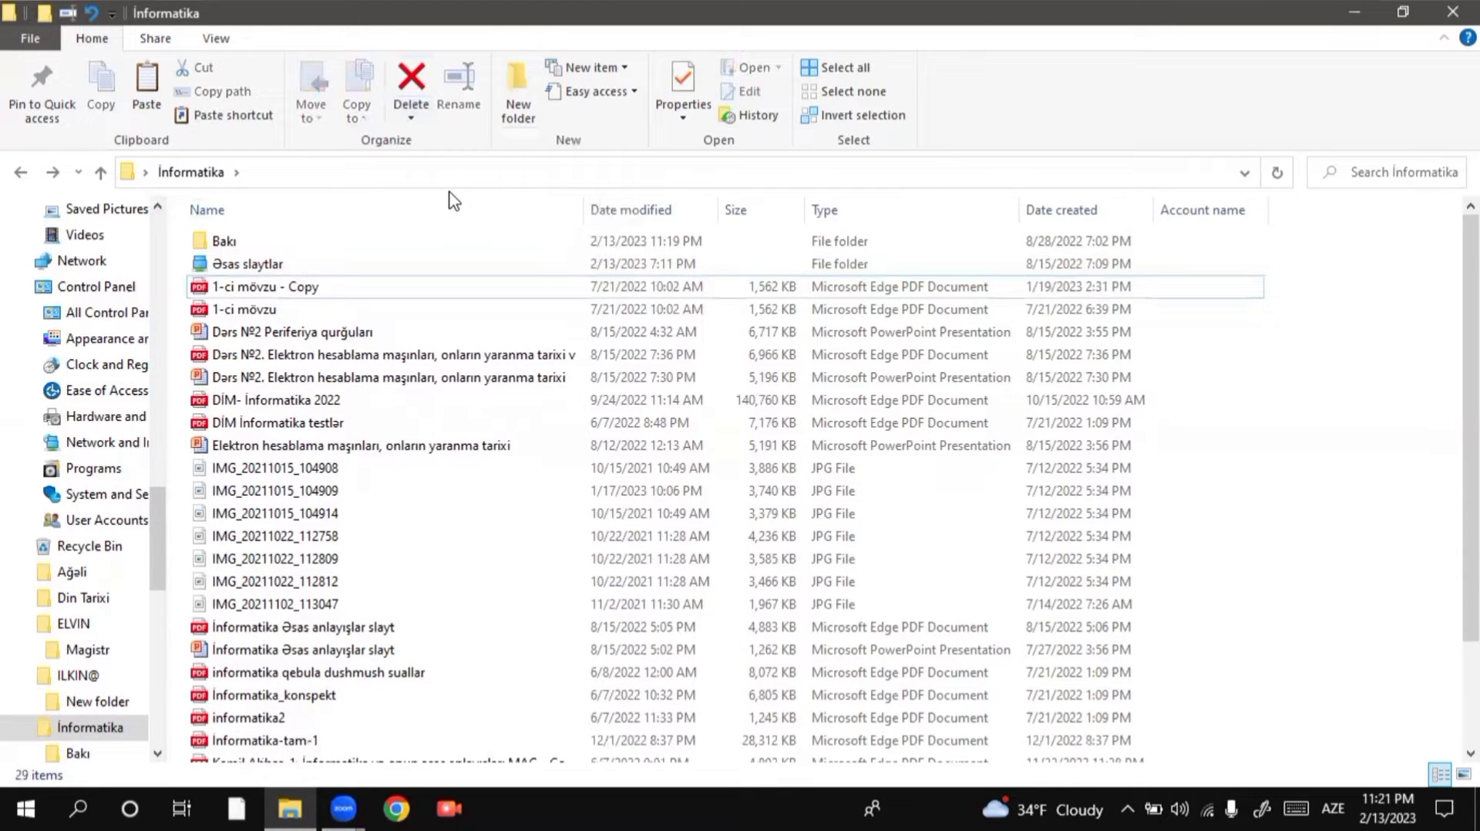
pyautogui.hotkey('ctrl', 'z')
# Select the jüdh folder and review the deletion options available for it
pyautogui.click(410, 120)
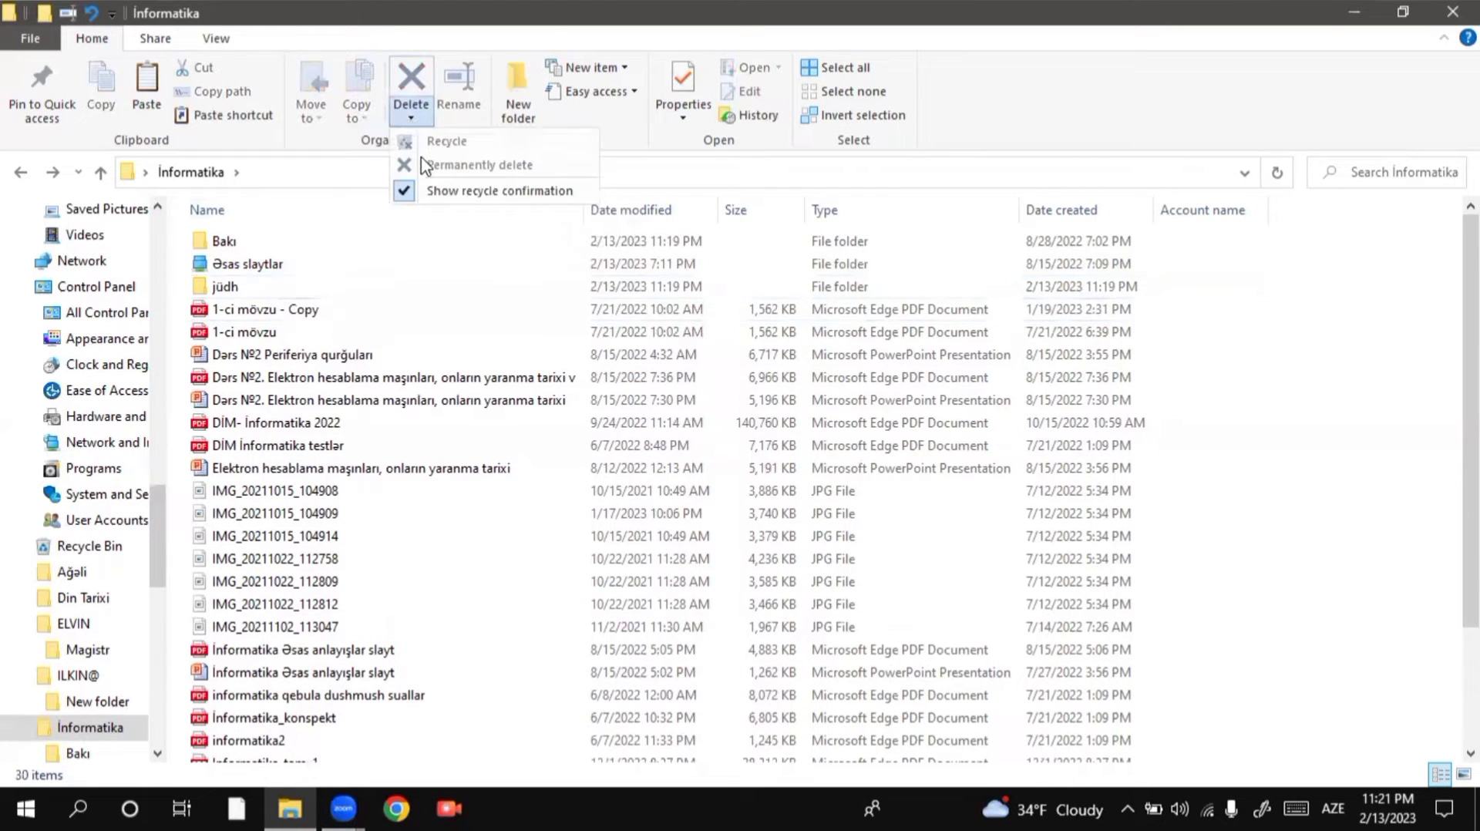
pyautogui.click(331, 287)
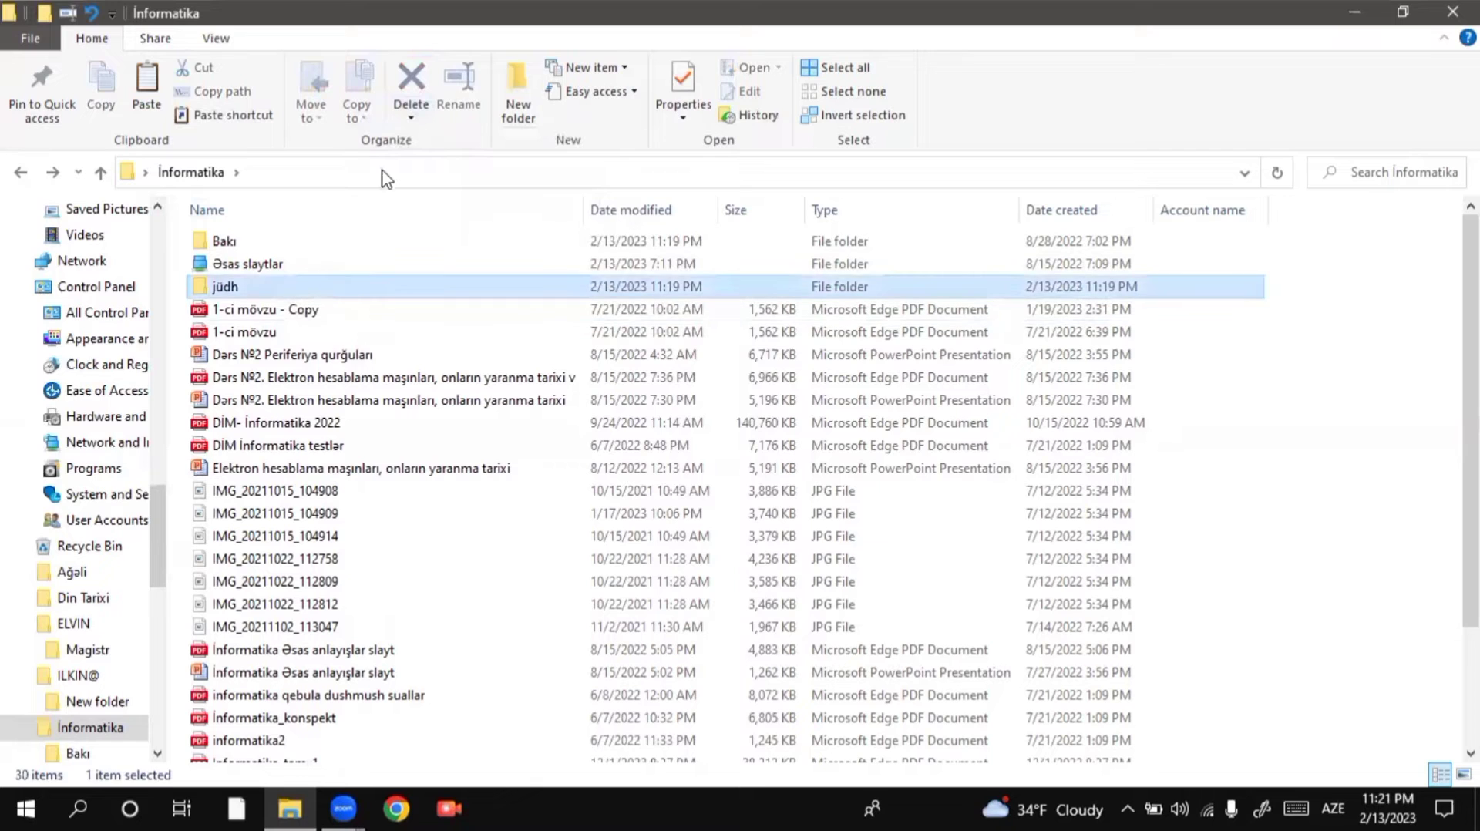
pyautogui.click(411, 116)
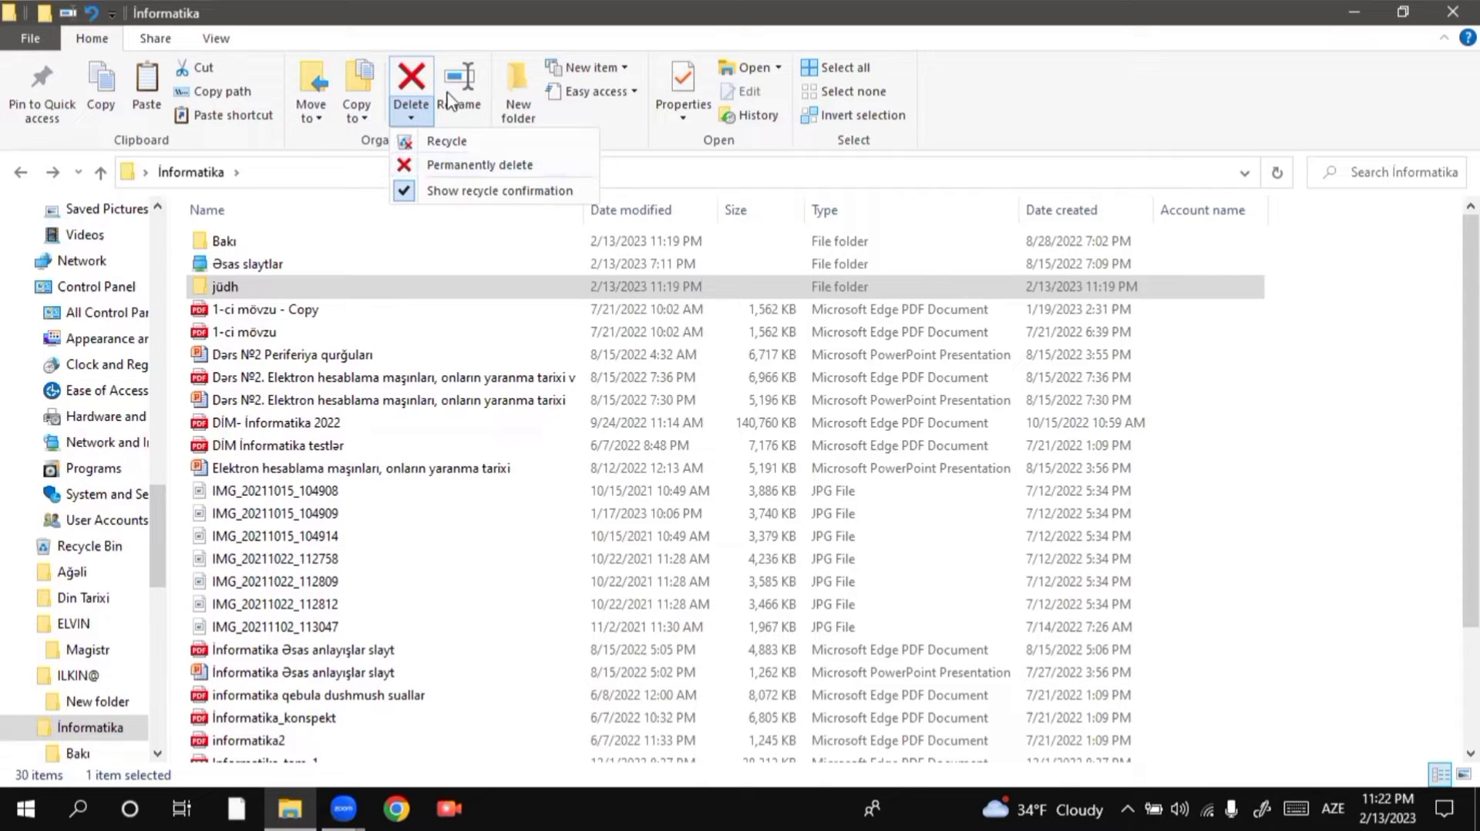
pyautogui.click(319, 261)
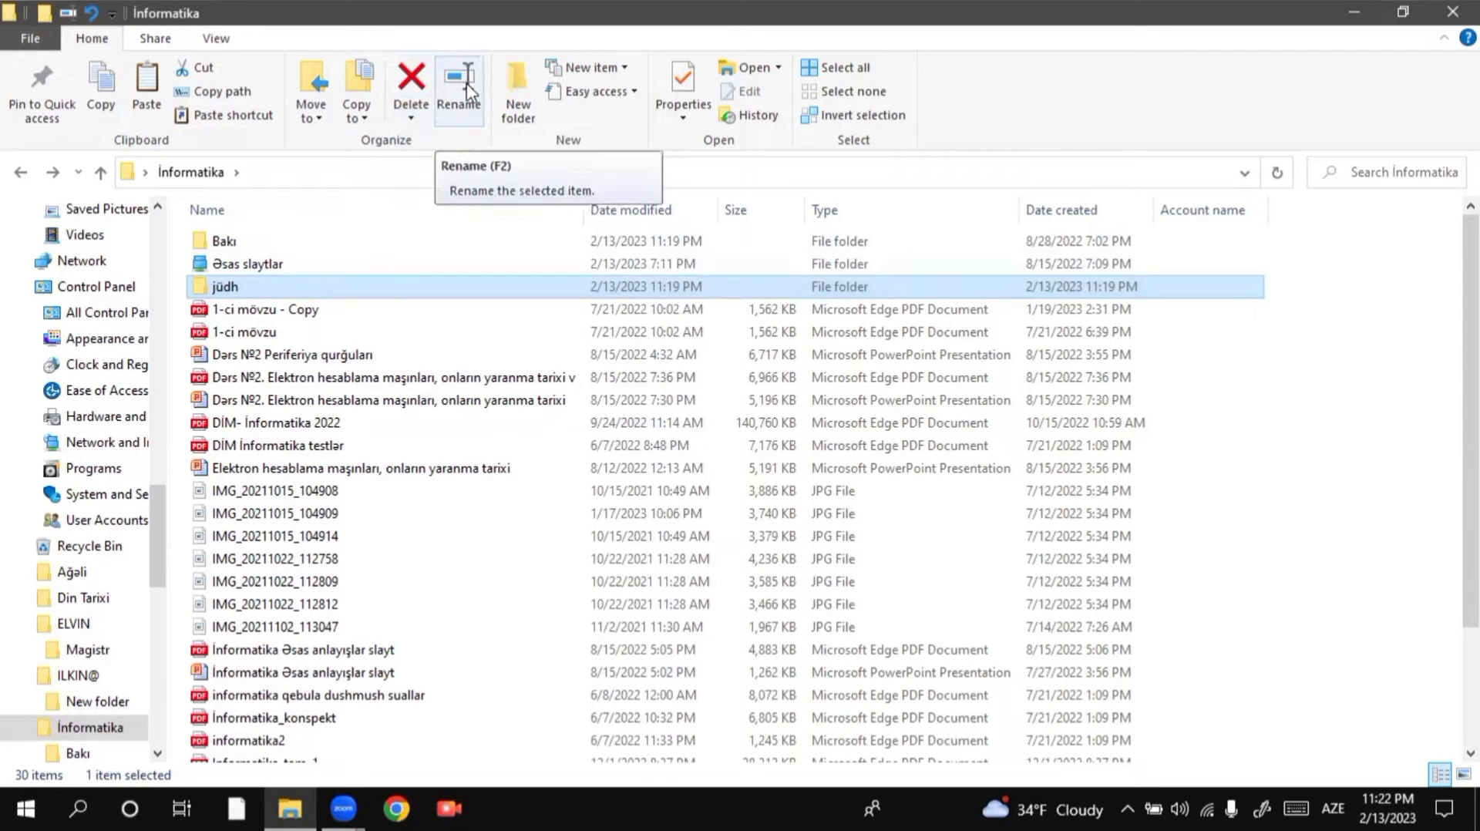
# Try to rename the jüdh folder using a forward slash in the name
pyautogui.press('F2')
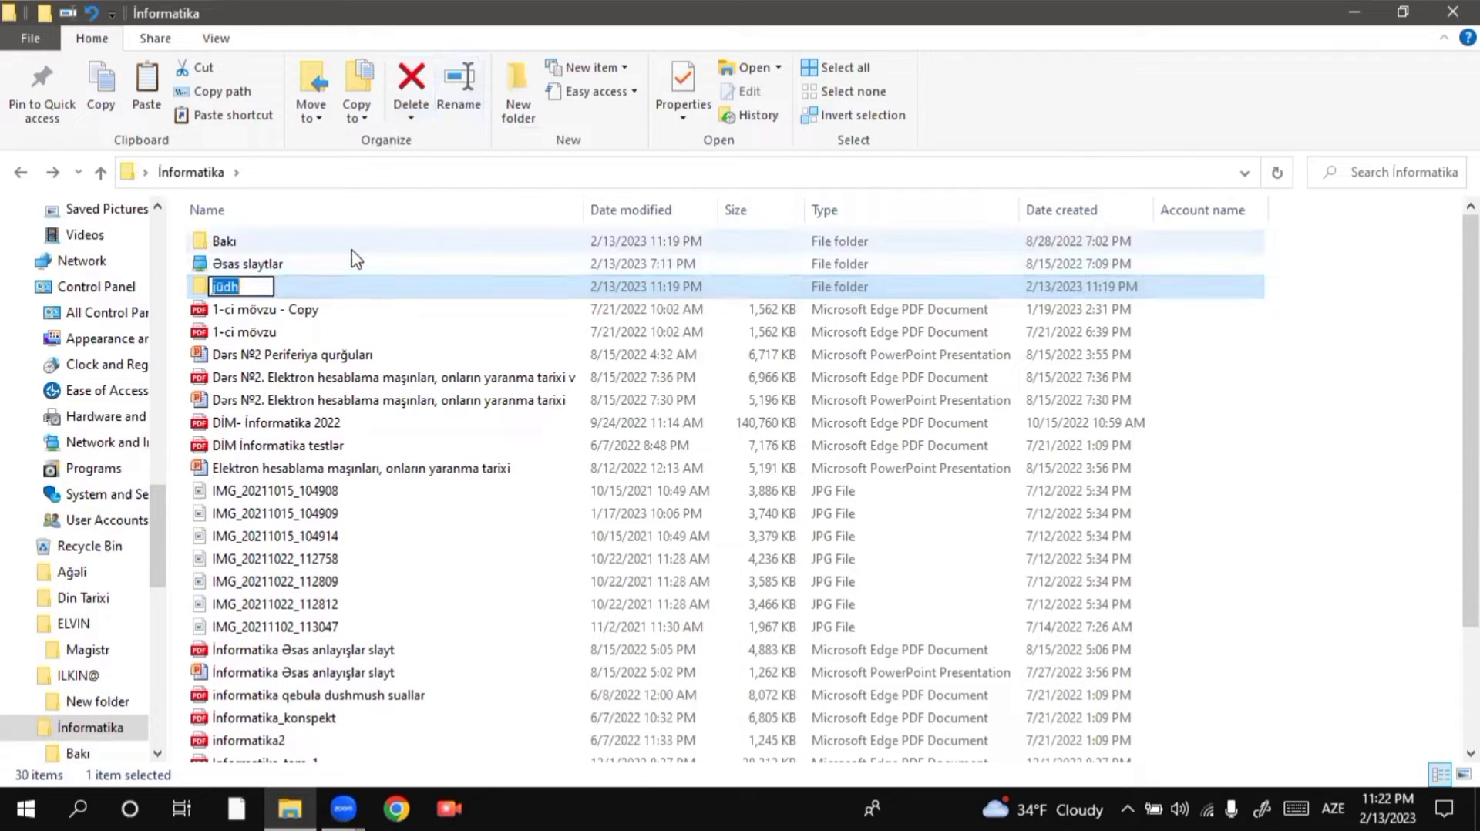
pyautogui.write('rfr')
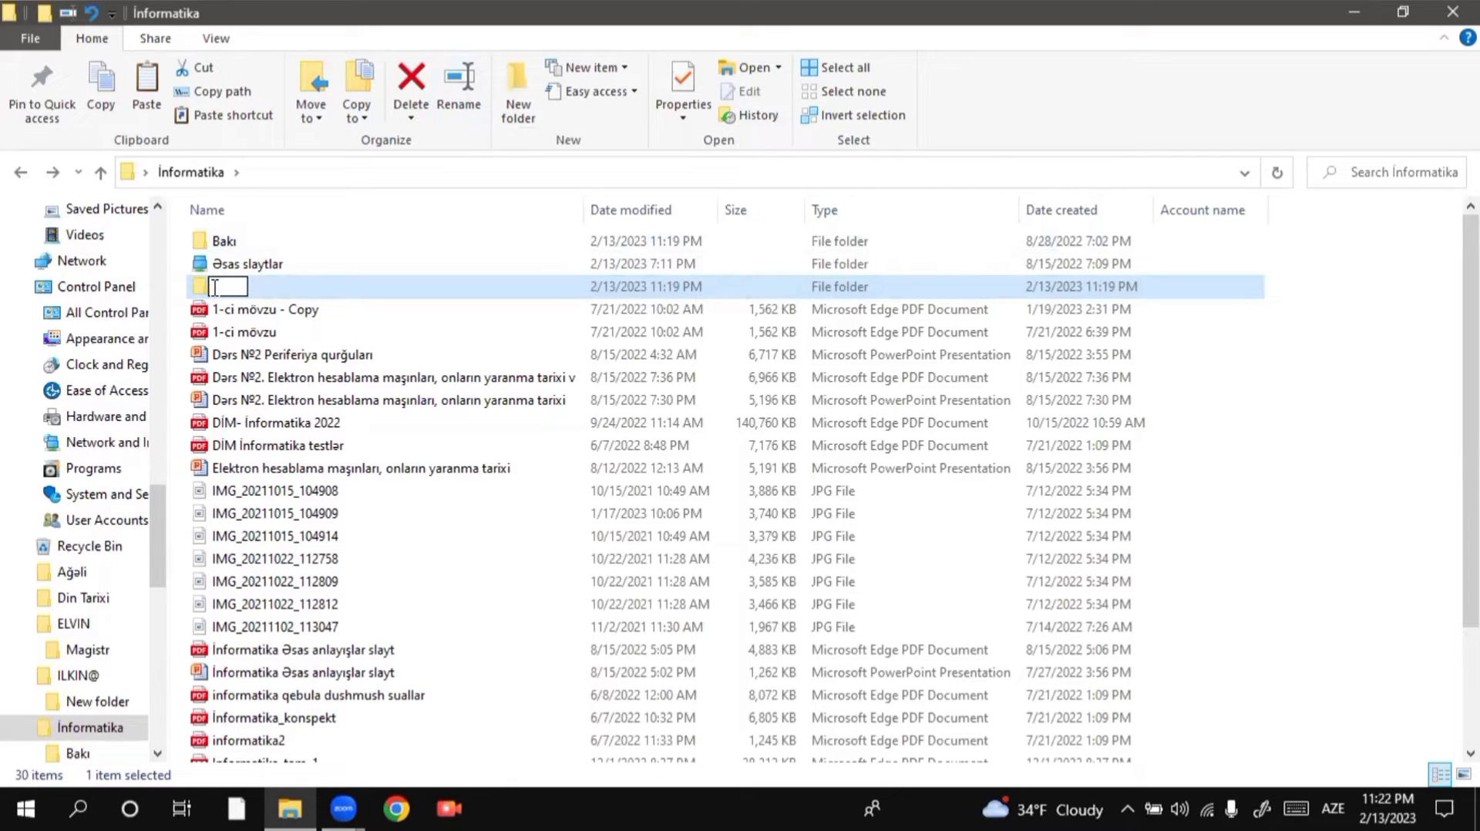
pyautogui.write('/')
pyautogui.click(466, 246)
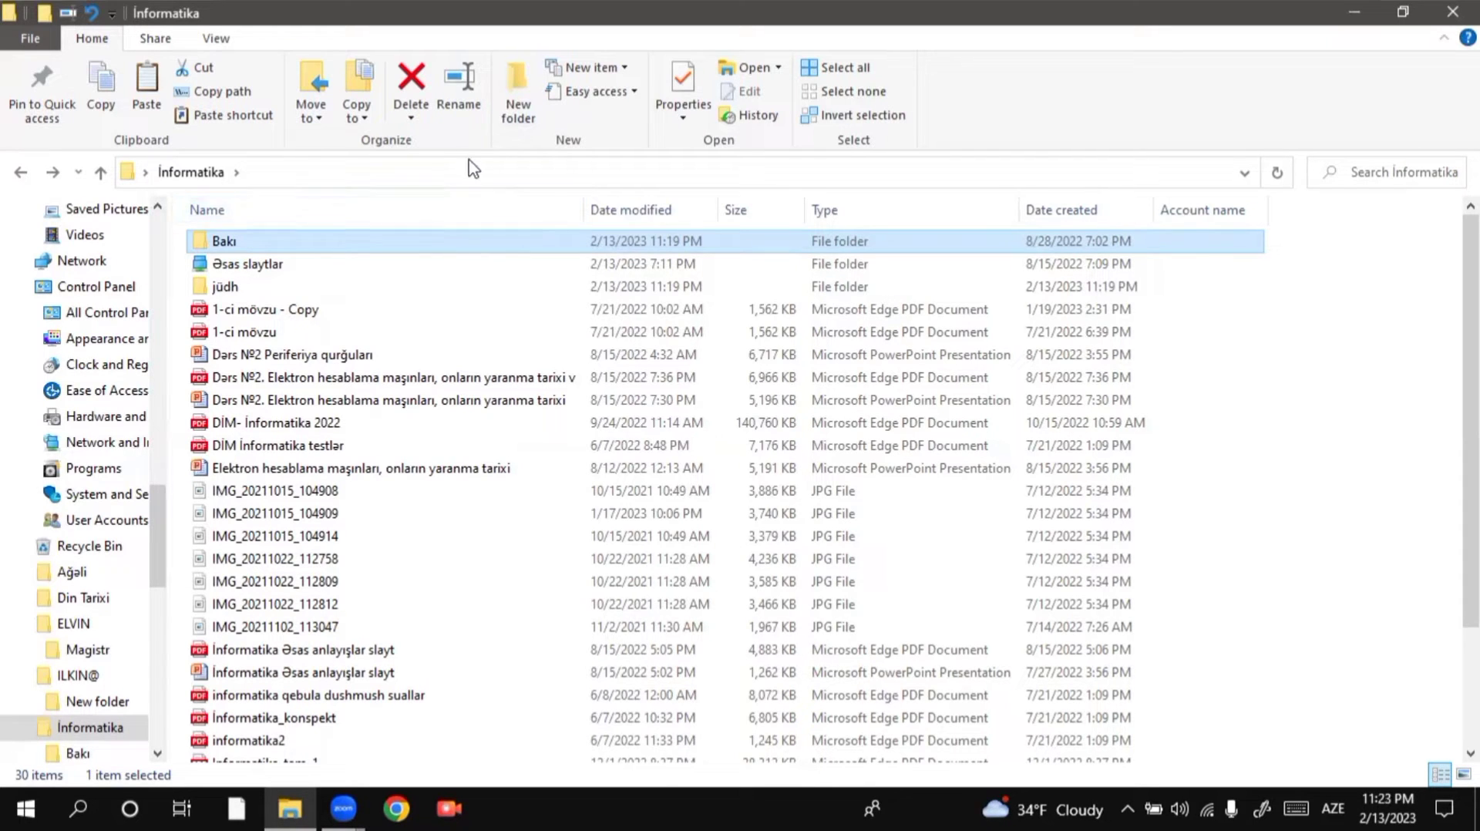
# Review the item types that can be created in the İnformatika folder and check the desktop's equivalent creation options
pyautogui.click(625, 68)
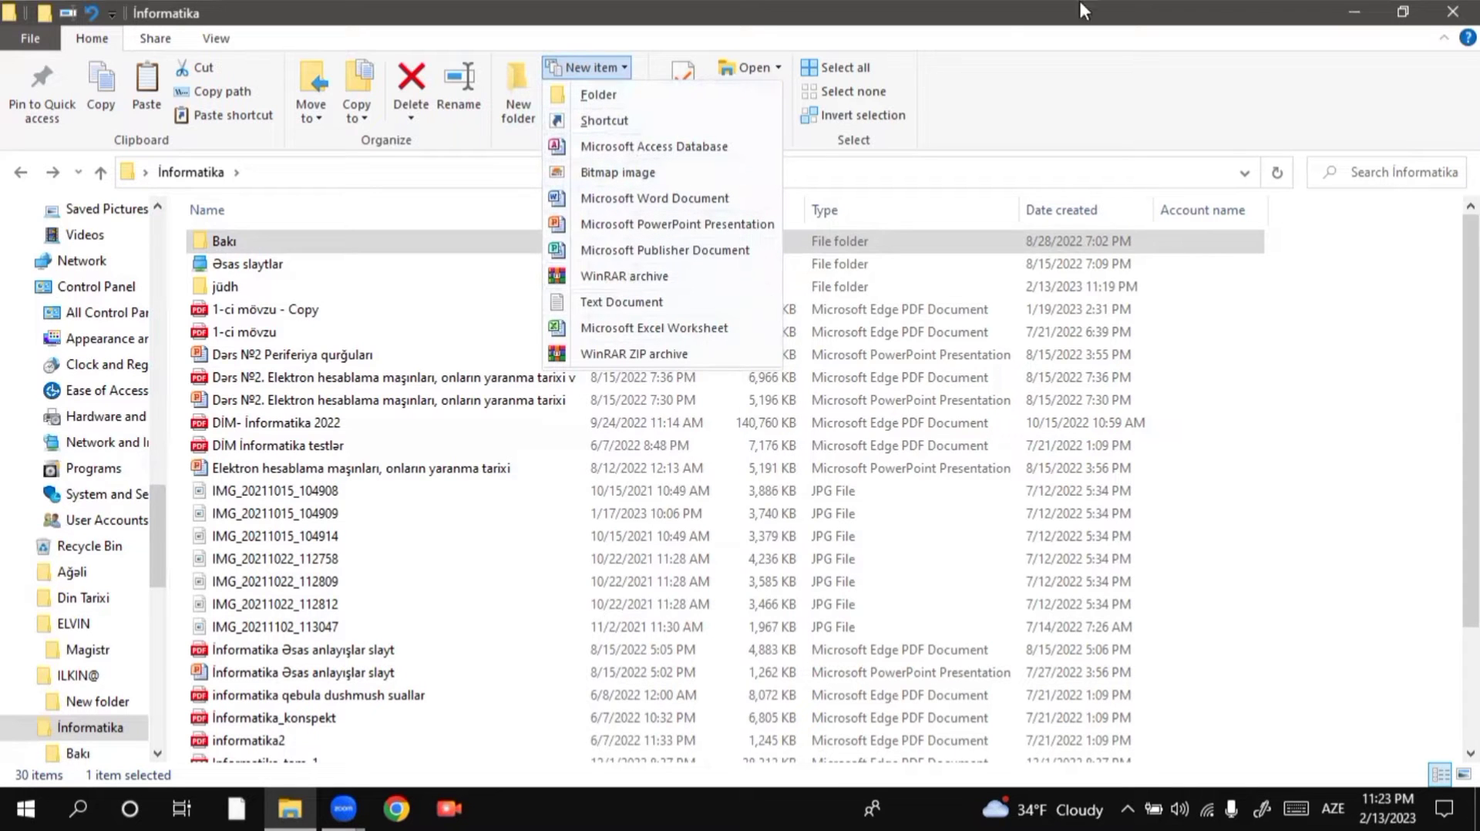
pyautogui.click(1354, 9)
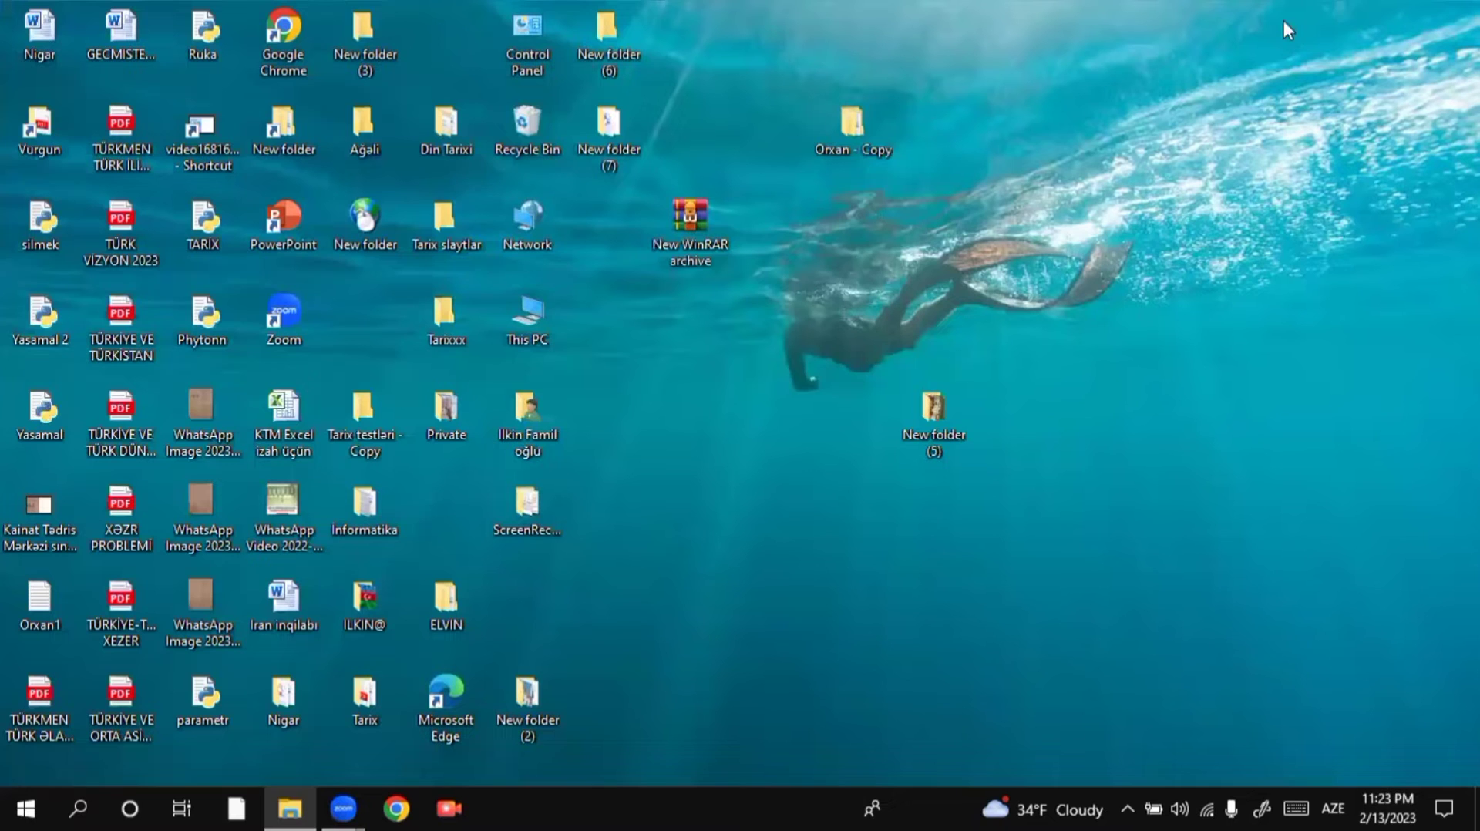
pyautogui.rightClick(1091, 61)
pyautogui.moveTo(1177, 304)
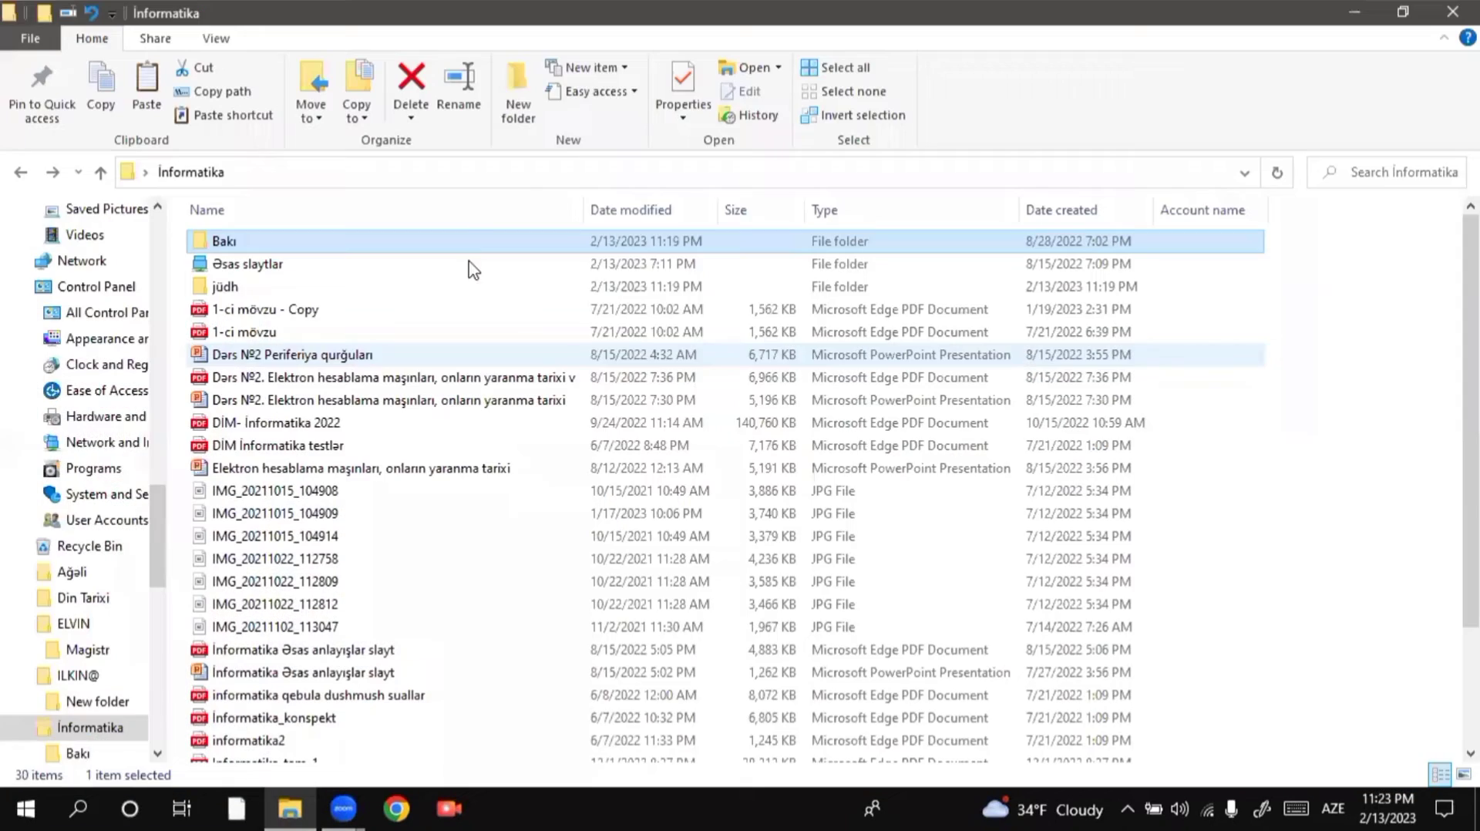
pyautogui.click(290, 808)
pyautogui.click(626, 69)
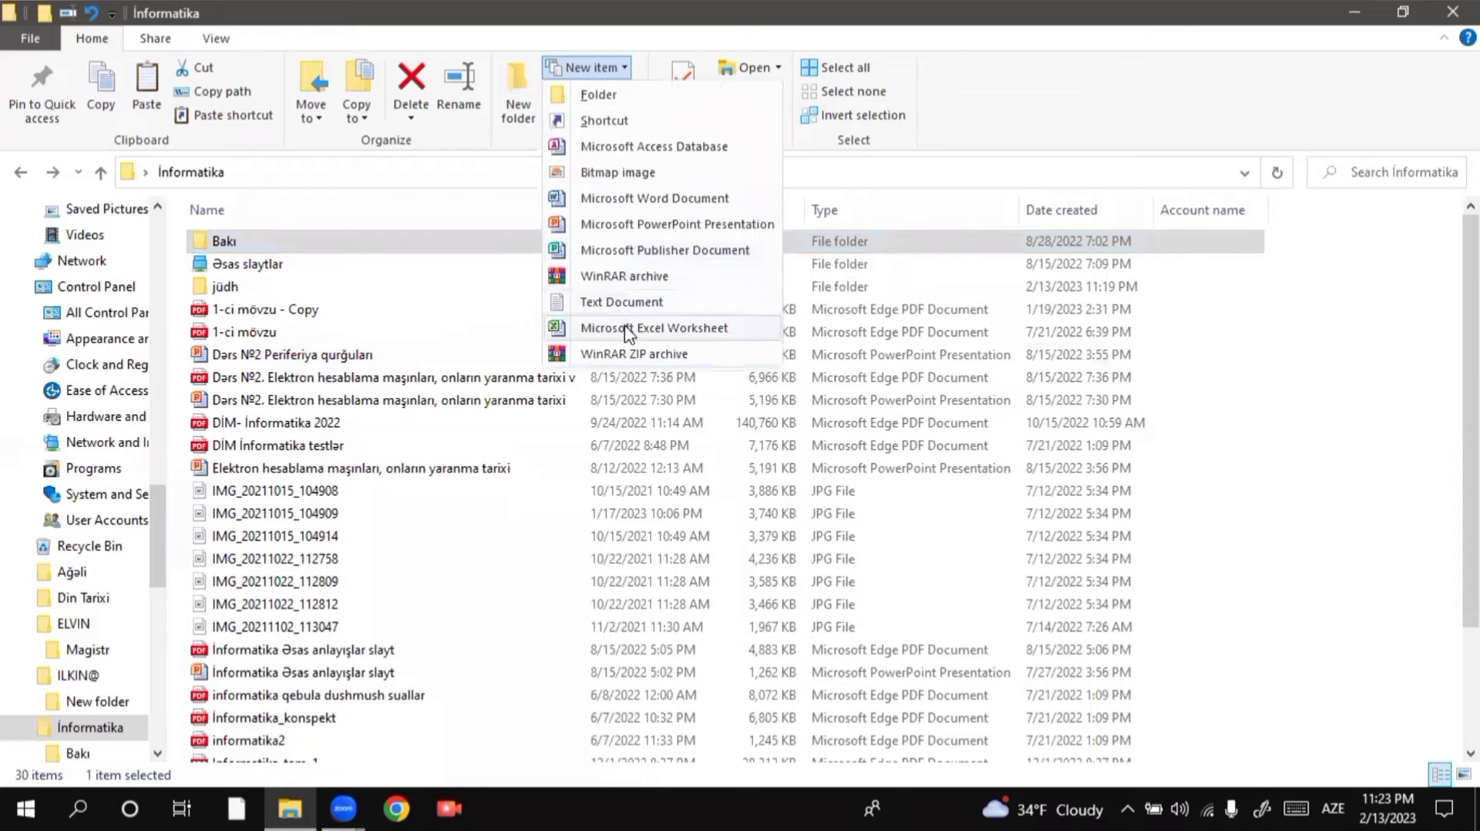
pyautogui.press('Escape')
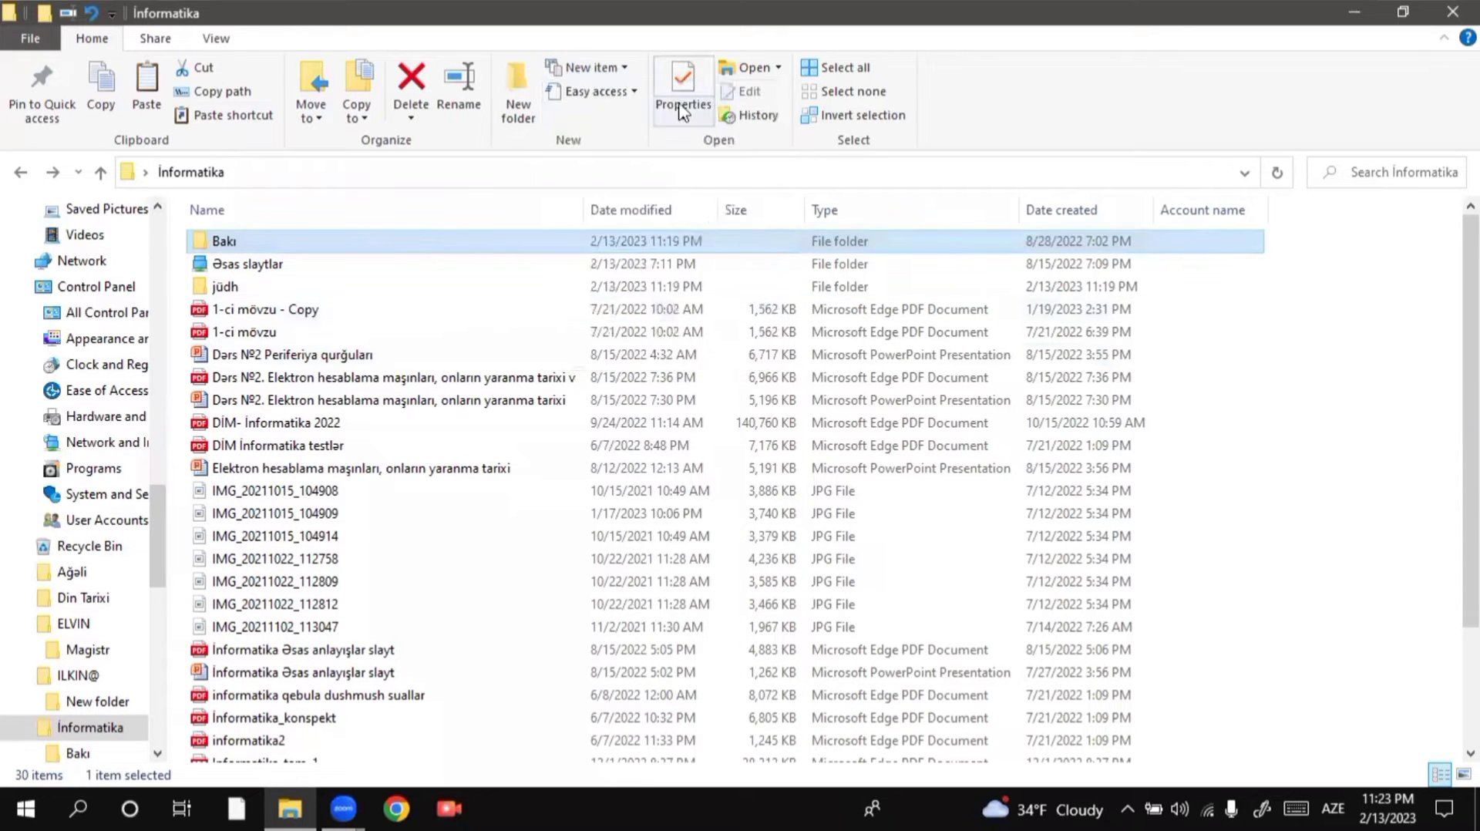
# Review the easy access options for the Bakı folder, such as library inclusion and drive mapping
pyautogui.click(607, 96)
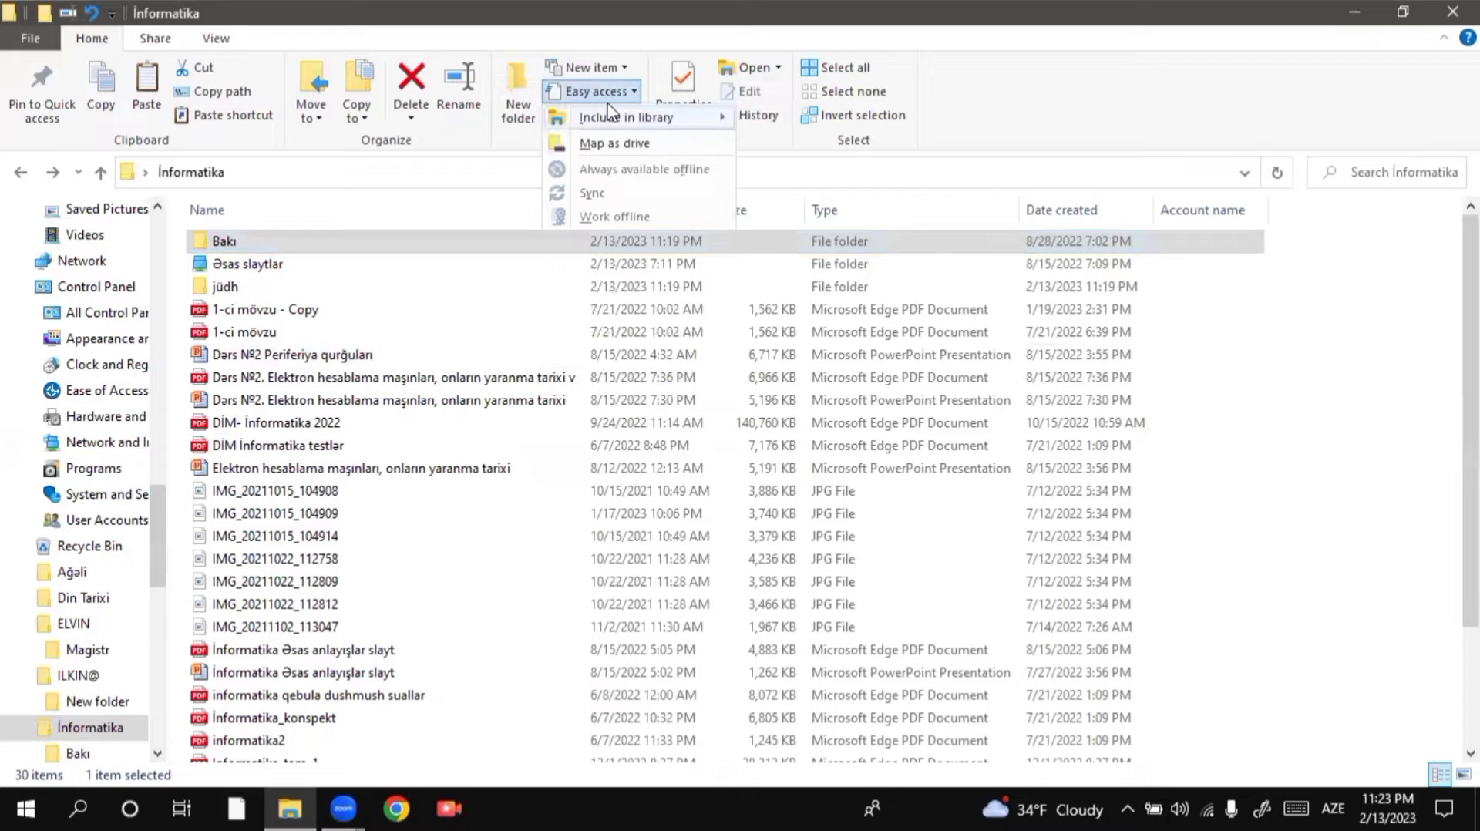
pyautogui.moveTo(613, 120)
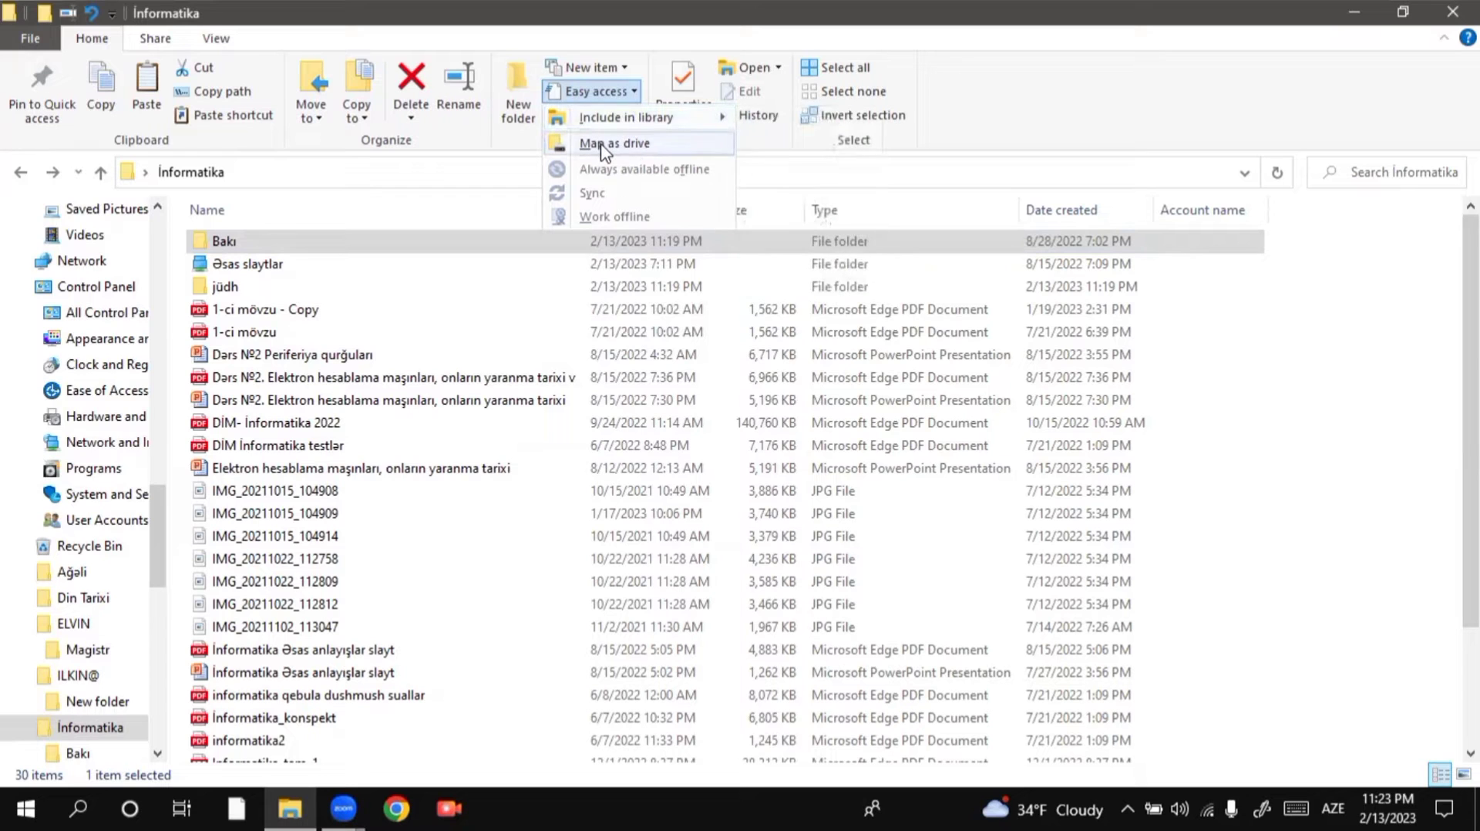
pyautogui.click(1297, 499)
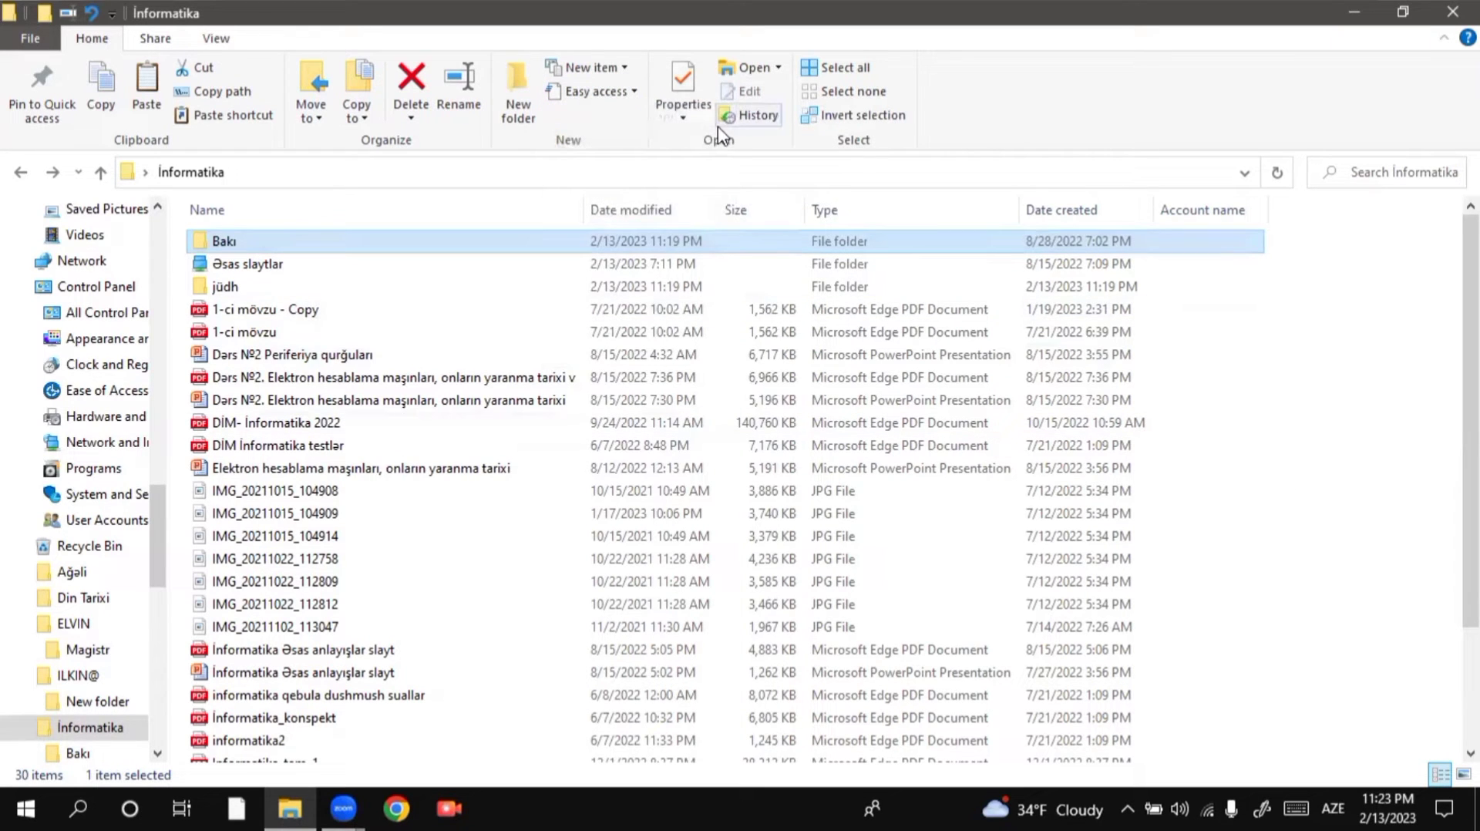
# Open the properties of the Bakı folder and move the dialog clear of the folder's name in the file list
pyautogui.click(681, 86)
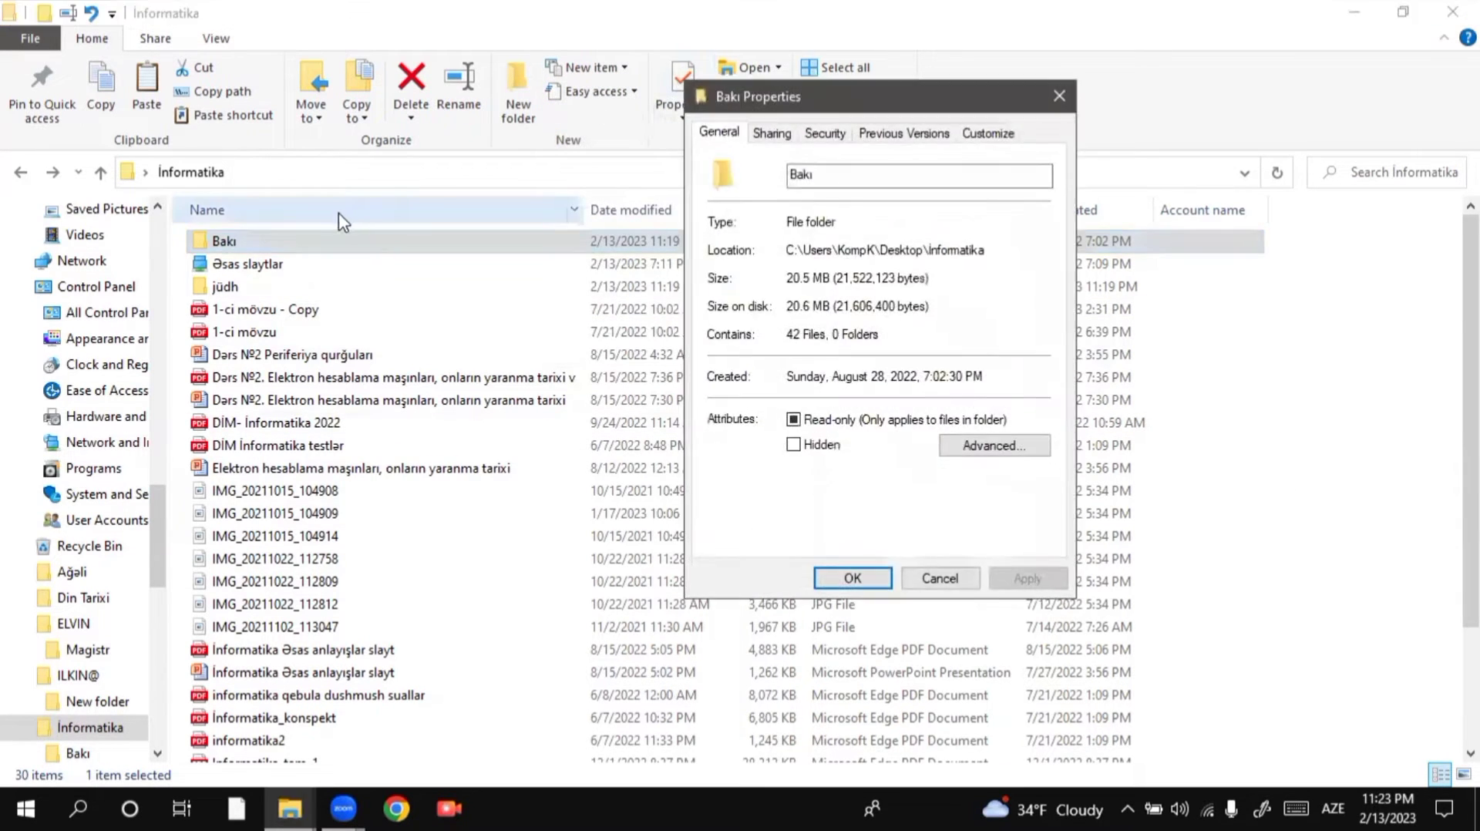
pyautogui.click(1049, 98)
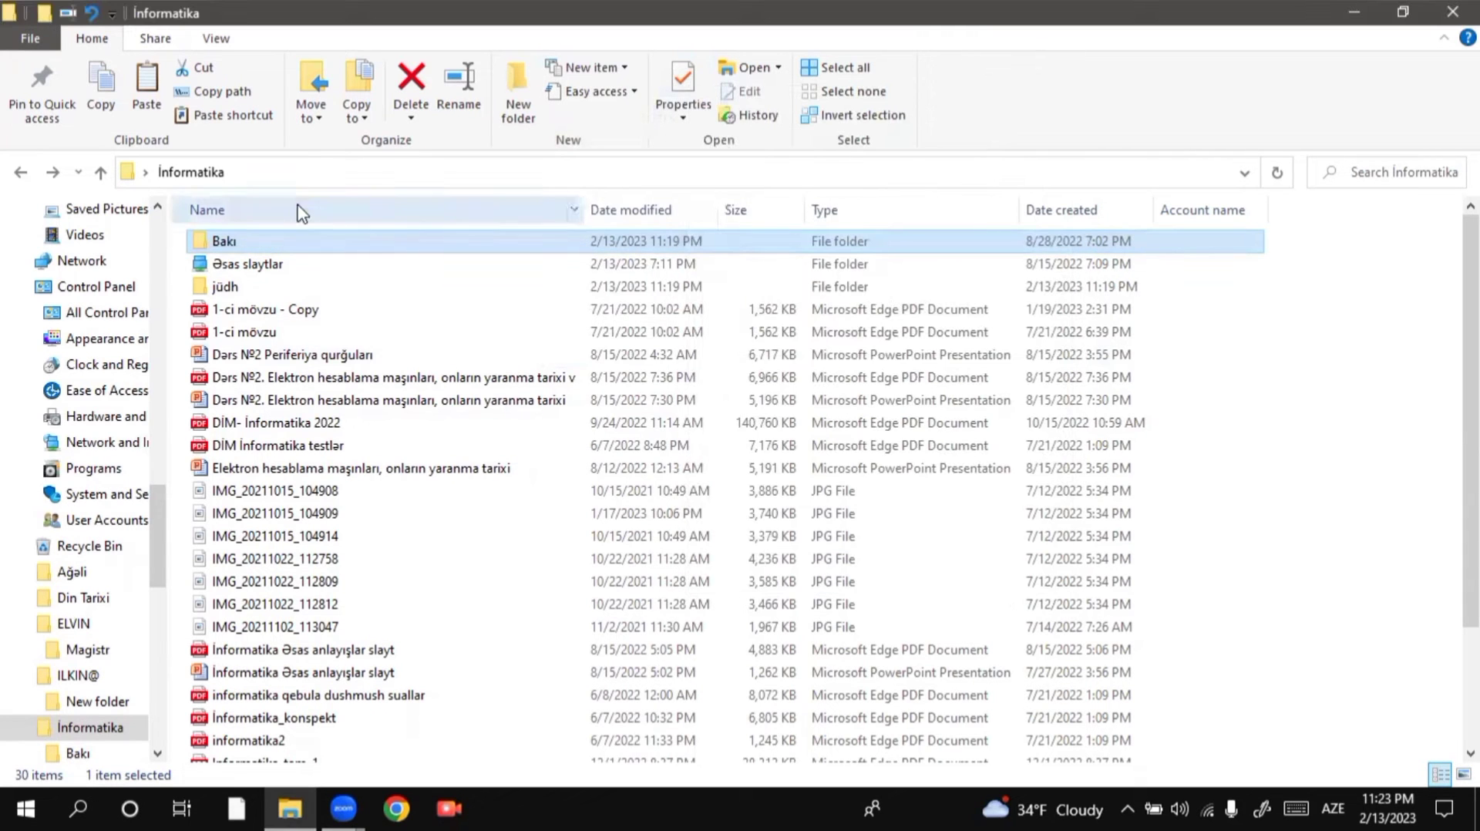
pyautogui.rightClick(244, 248)
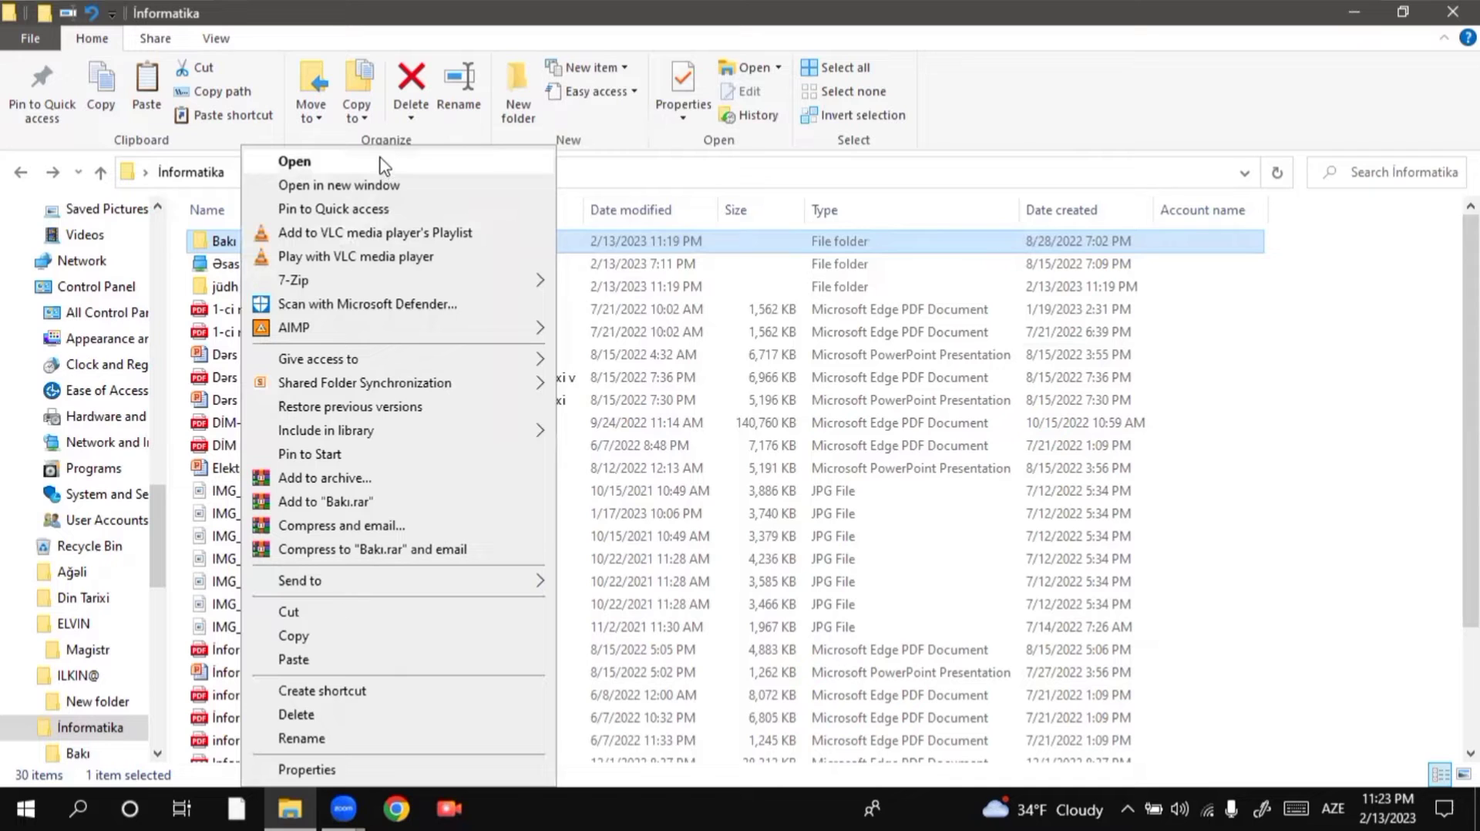
pyautogui.click(331, 767)
pyautogui.moveTo(429, 248); pyautogui.dragTo(622, 78)
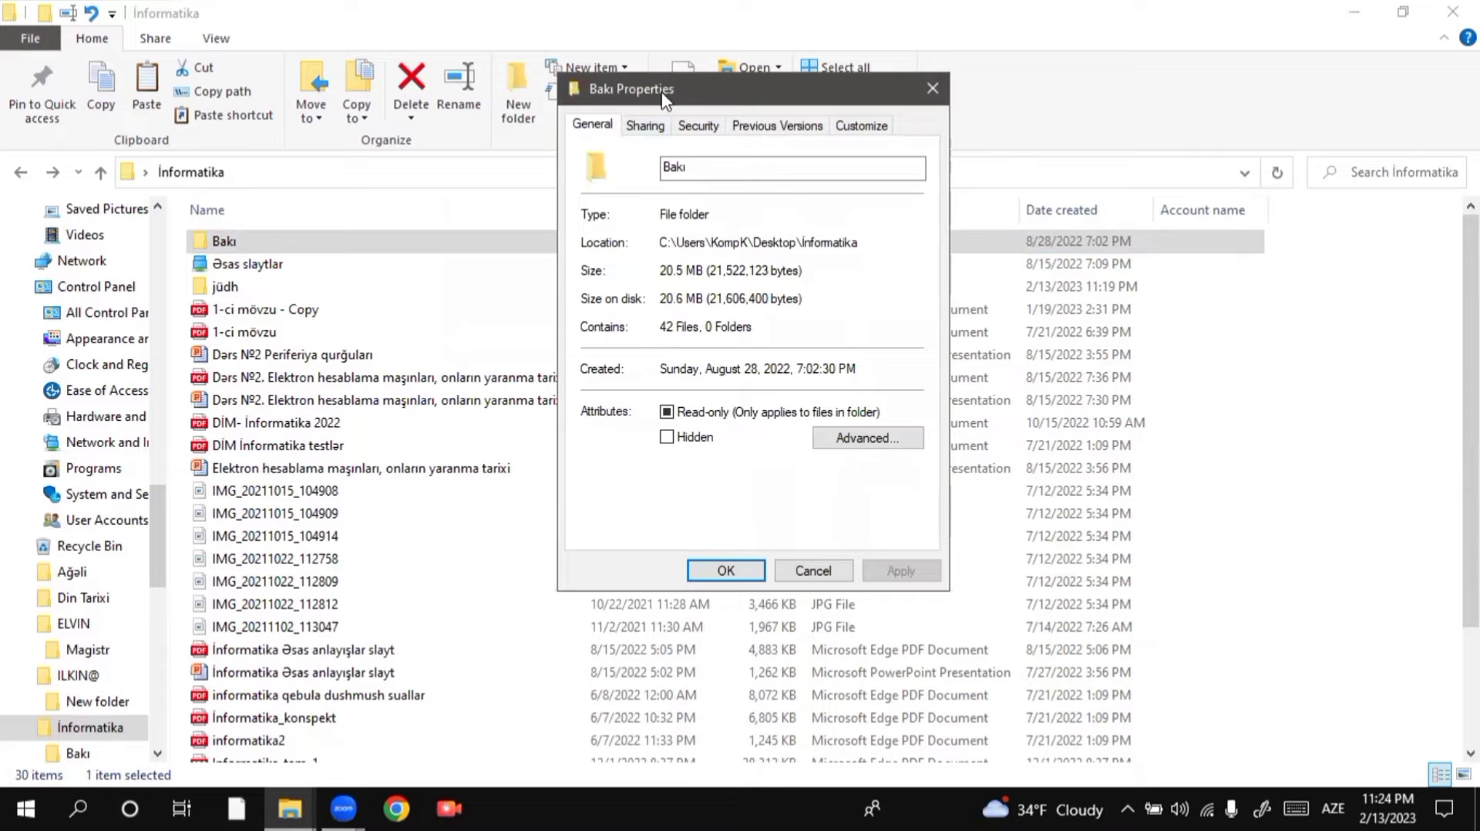
pyautogui.moveTo(704, 98); pyautogui.dragTo(781, 92)
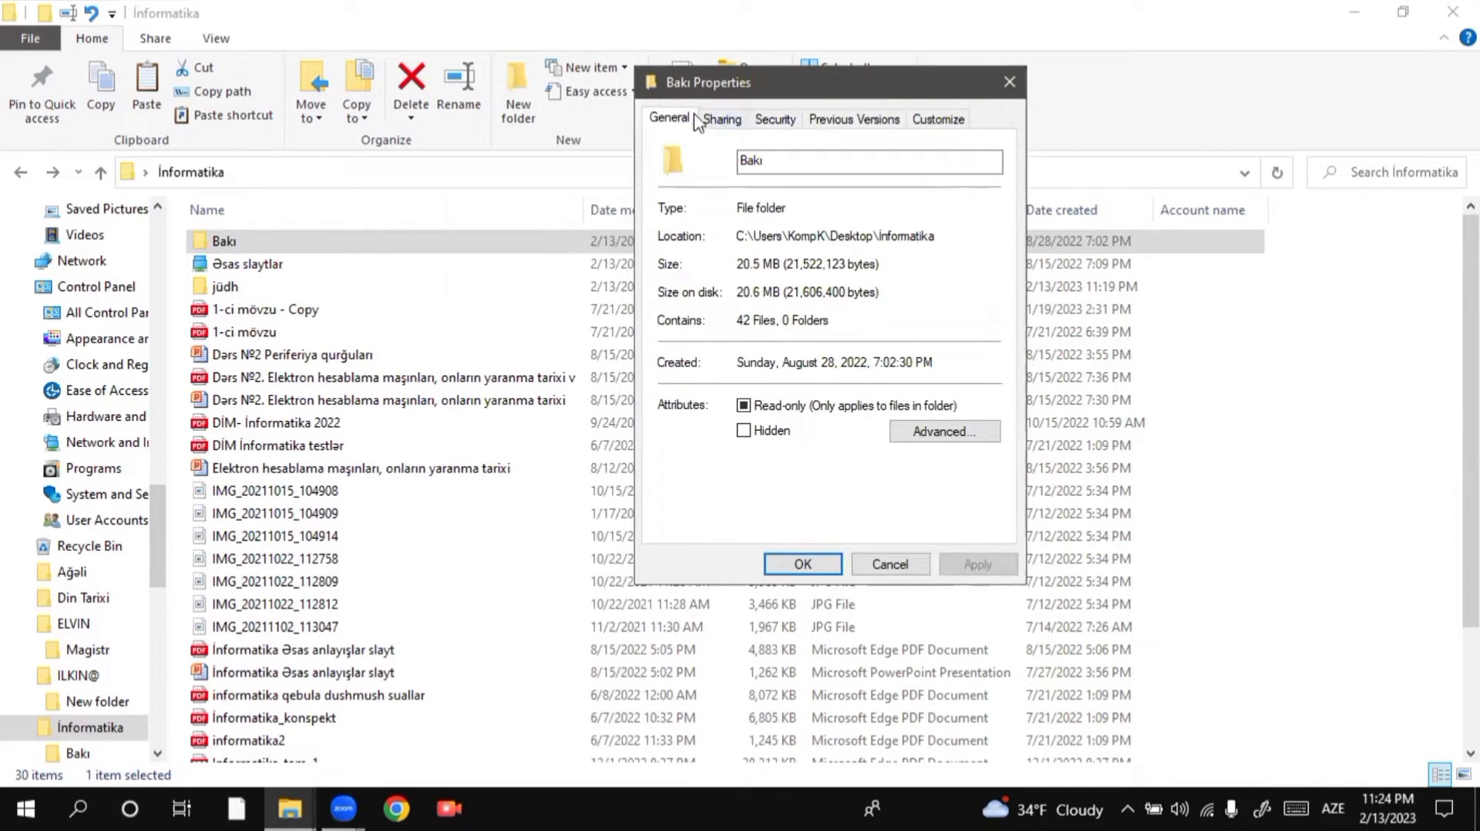
# Look through the Bakı folder's sharing, security, previous versions and customization properties, and return to the general ones
pyautogui.click(721, 120)
pyautogui.click(780, 121)
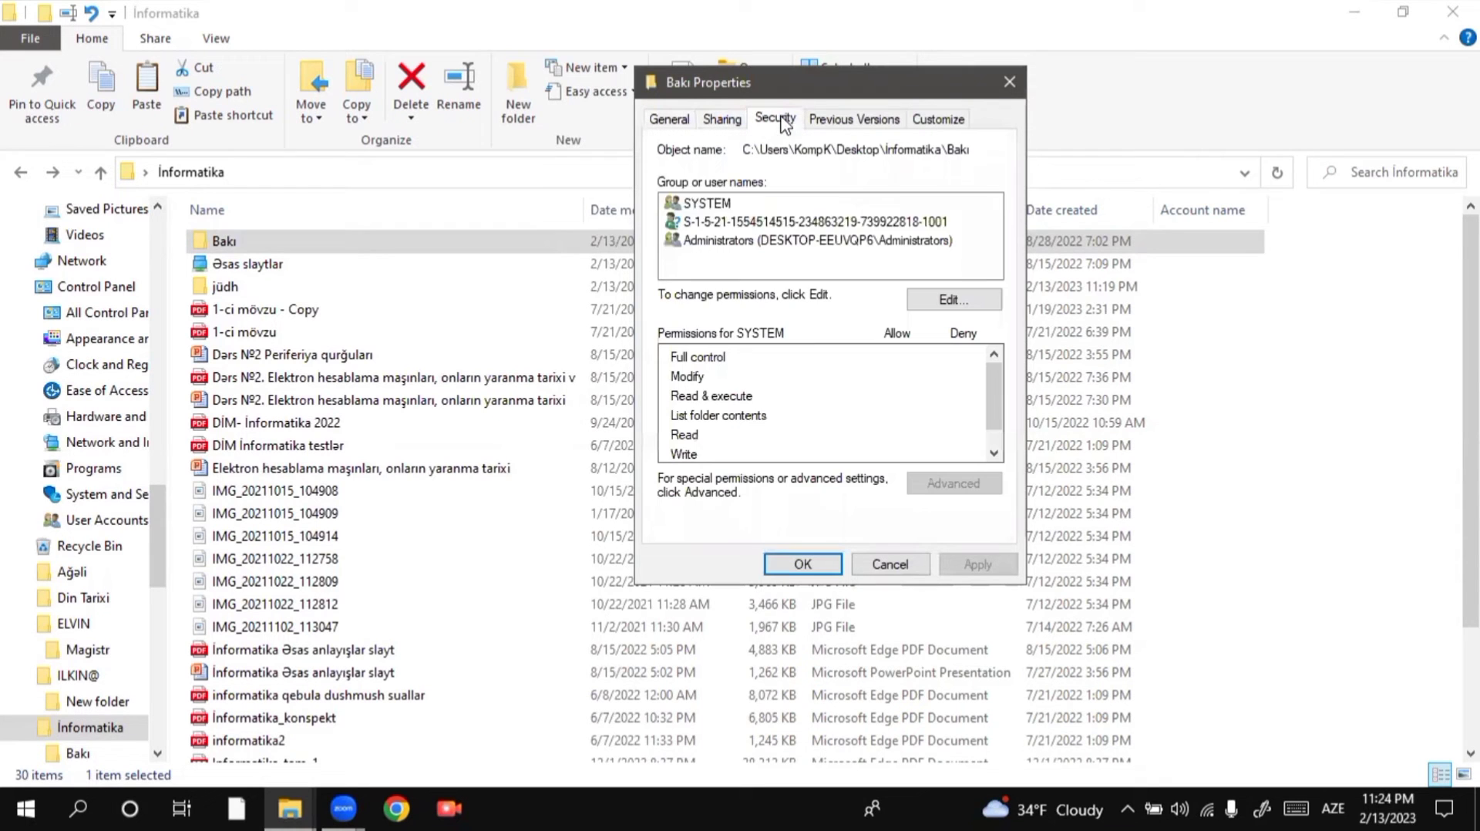
pyautogui.click(854, 120)
pyautogui.click(938, 119)
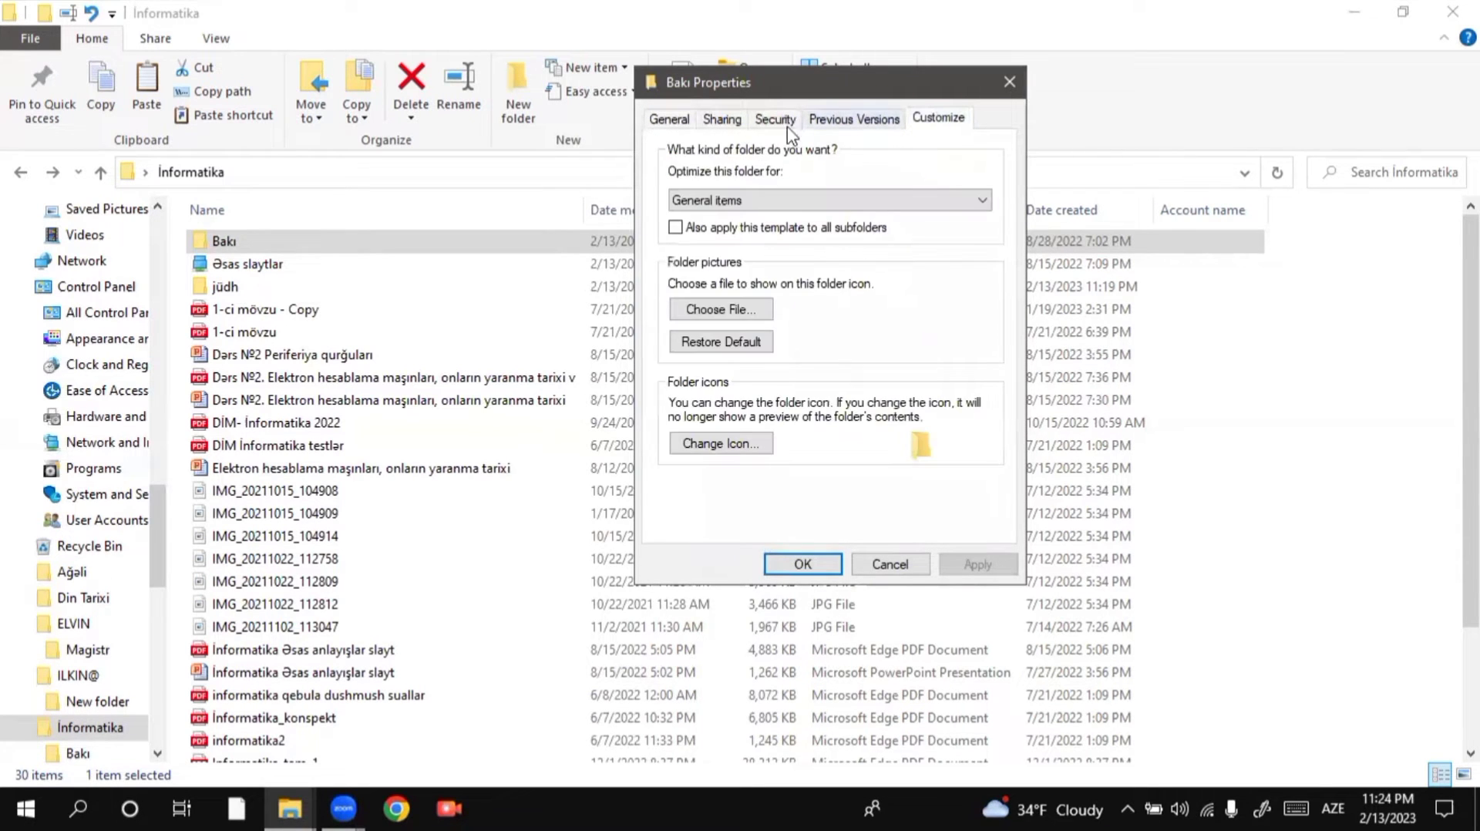
pyautogui.click(670, 121)
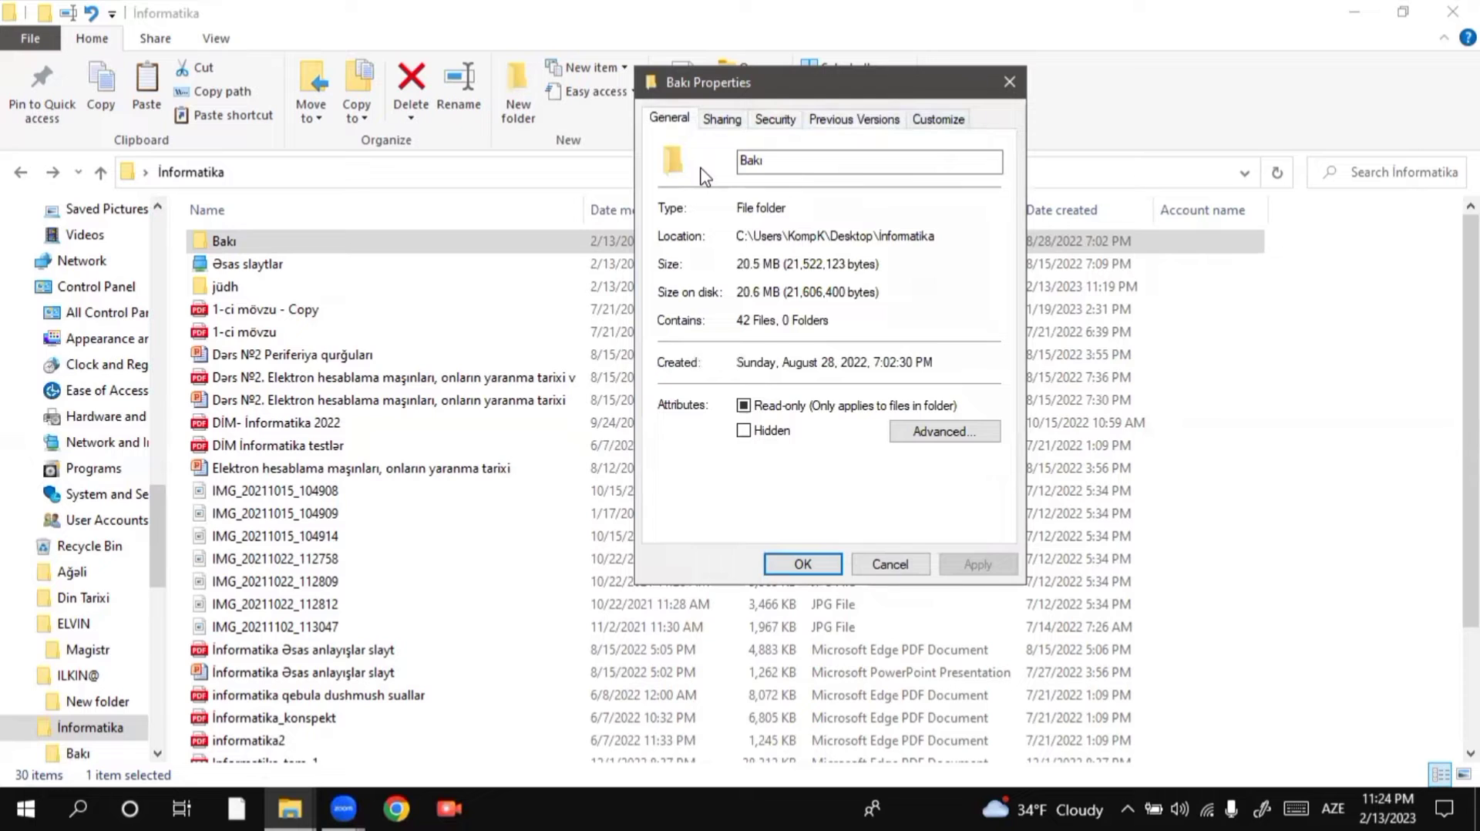
# Replace the Bakı folder's name with Gəncə in its general properties
pyautogui.doubleClick(774, 156)
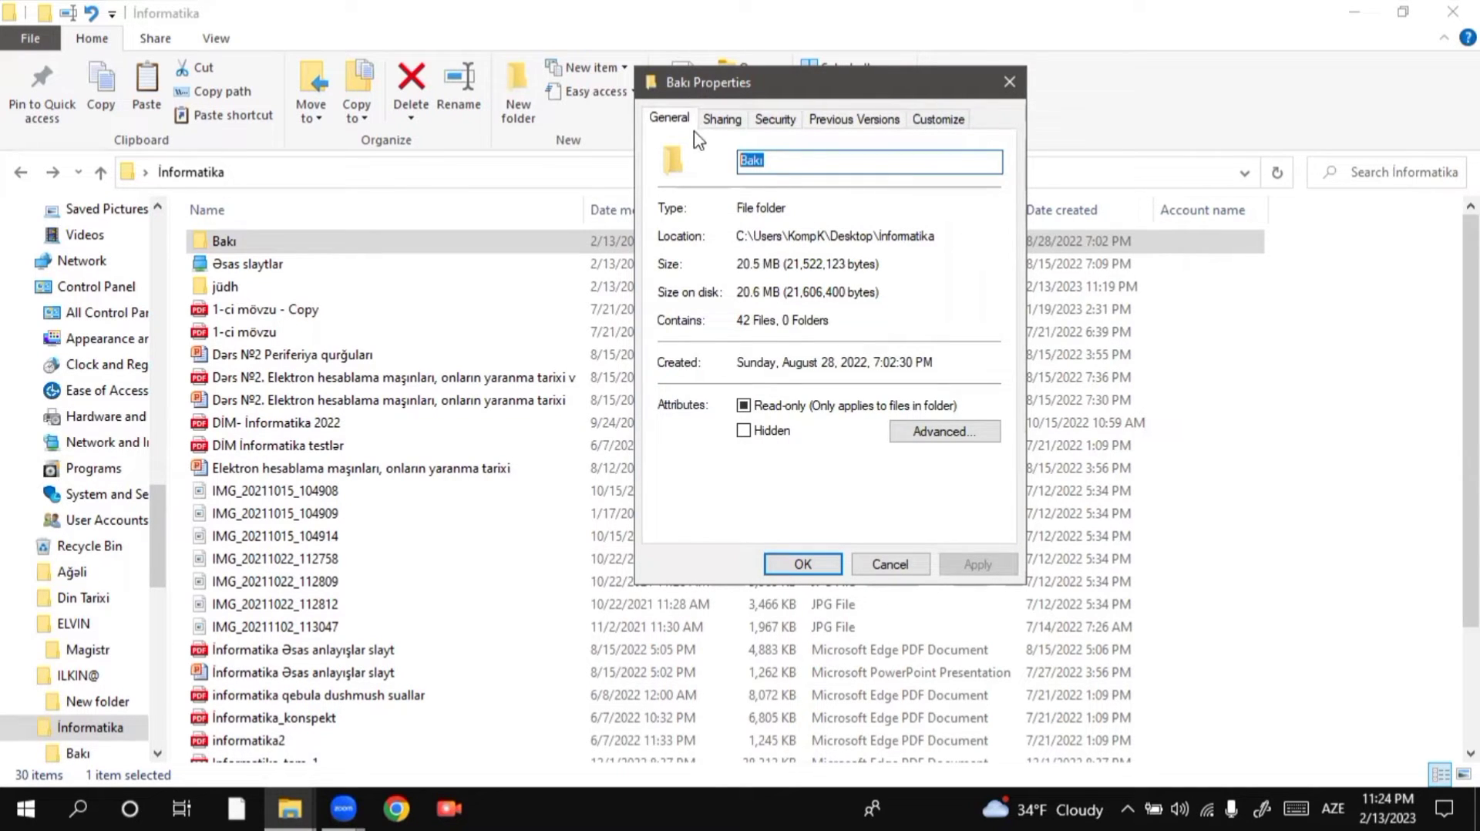
pyautogui.press('BackSpace')
pyautogui.write('Gəncə')
pyautogui.moveTo(714, 42); pyautogui.dragTo(715, 42)
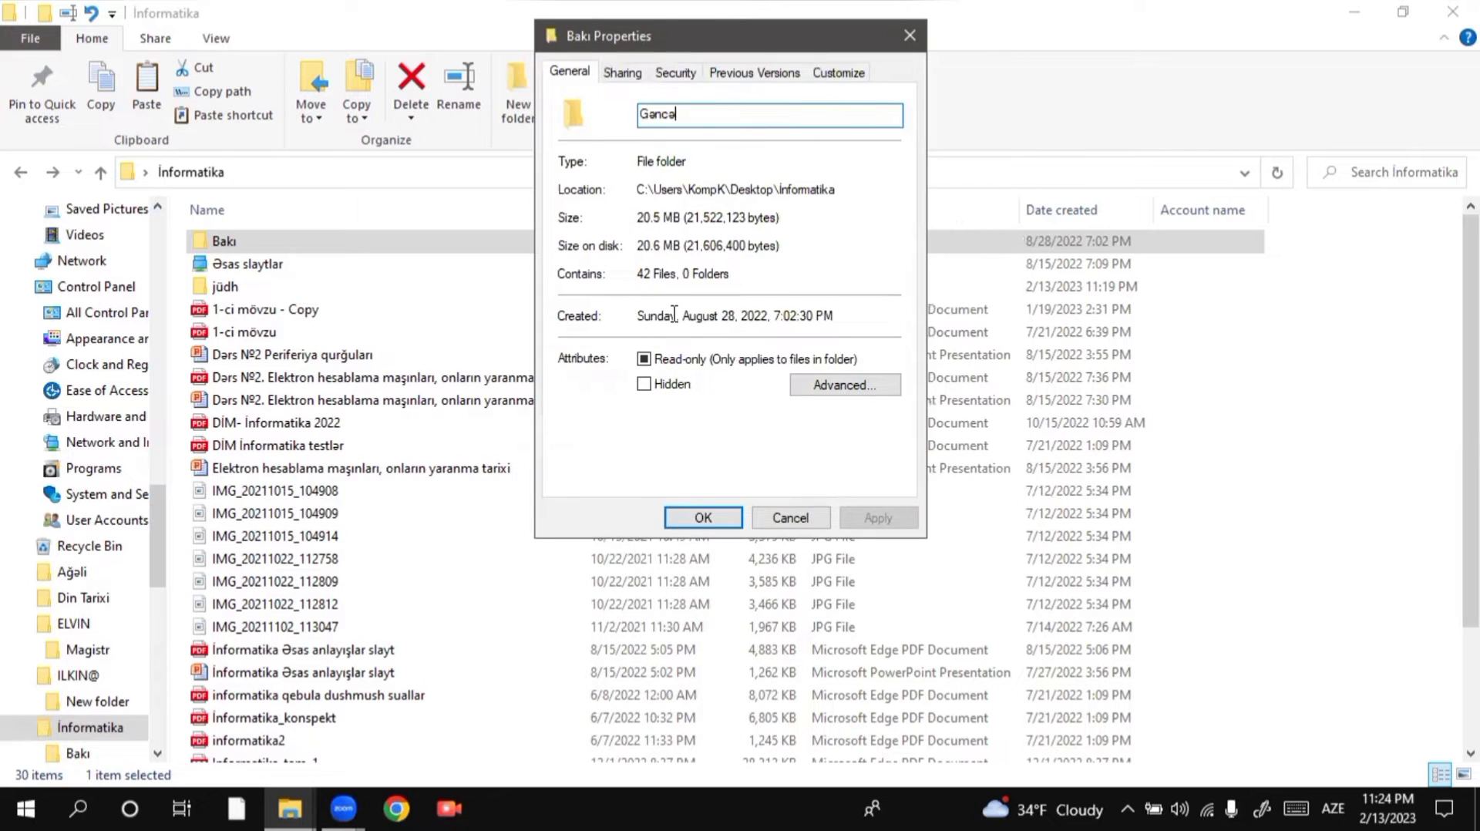
# Examine the folder's network sharing, user permissions, previous versions and customization settings in turn
pyautogui.click(624, 74)
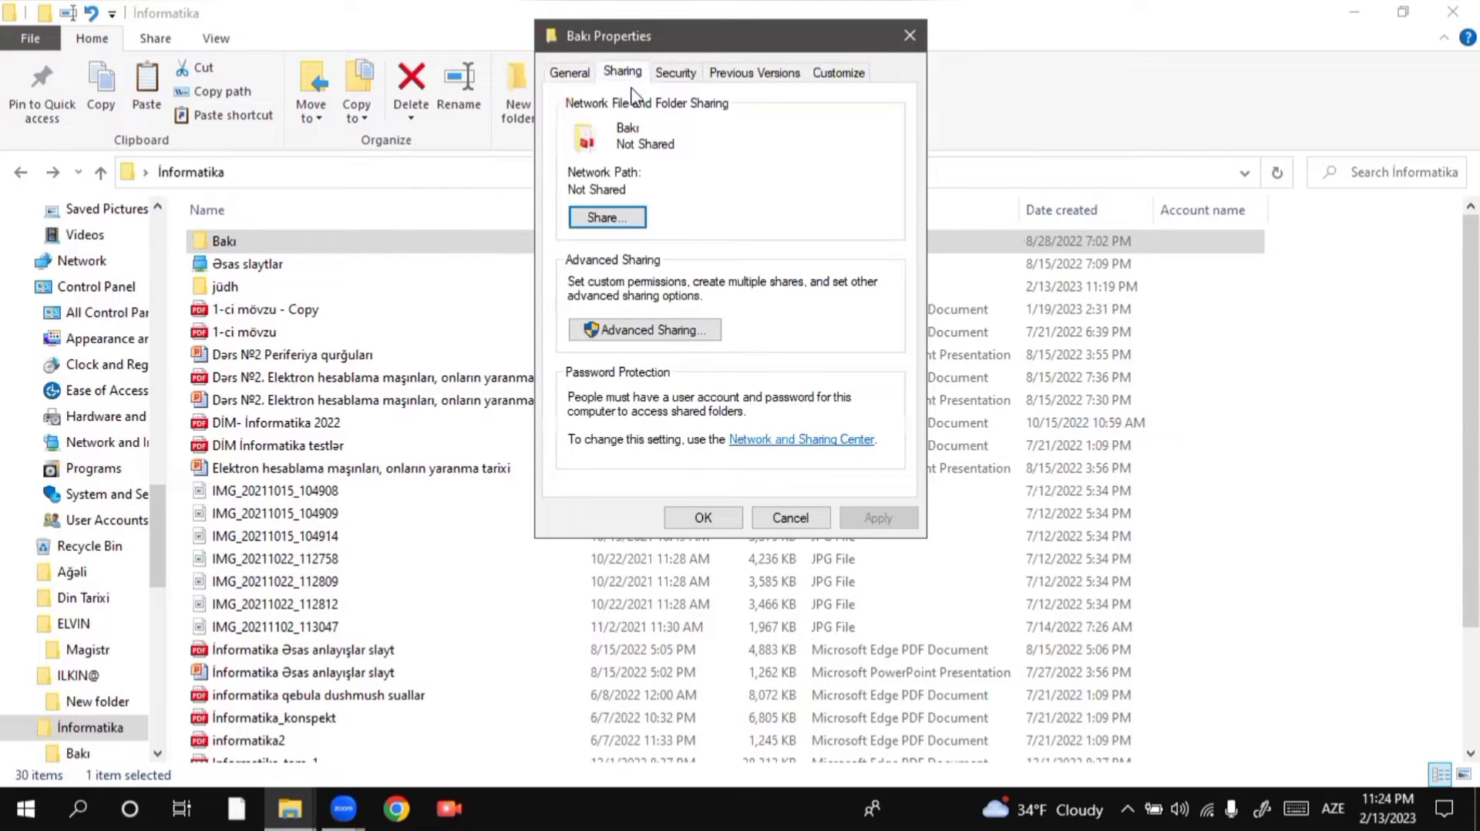
pyautogui.click(675, 71)
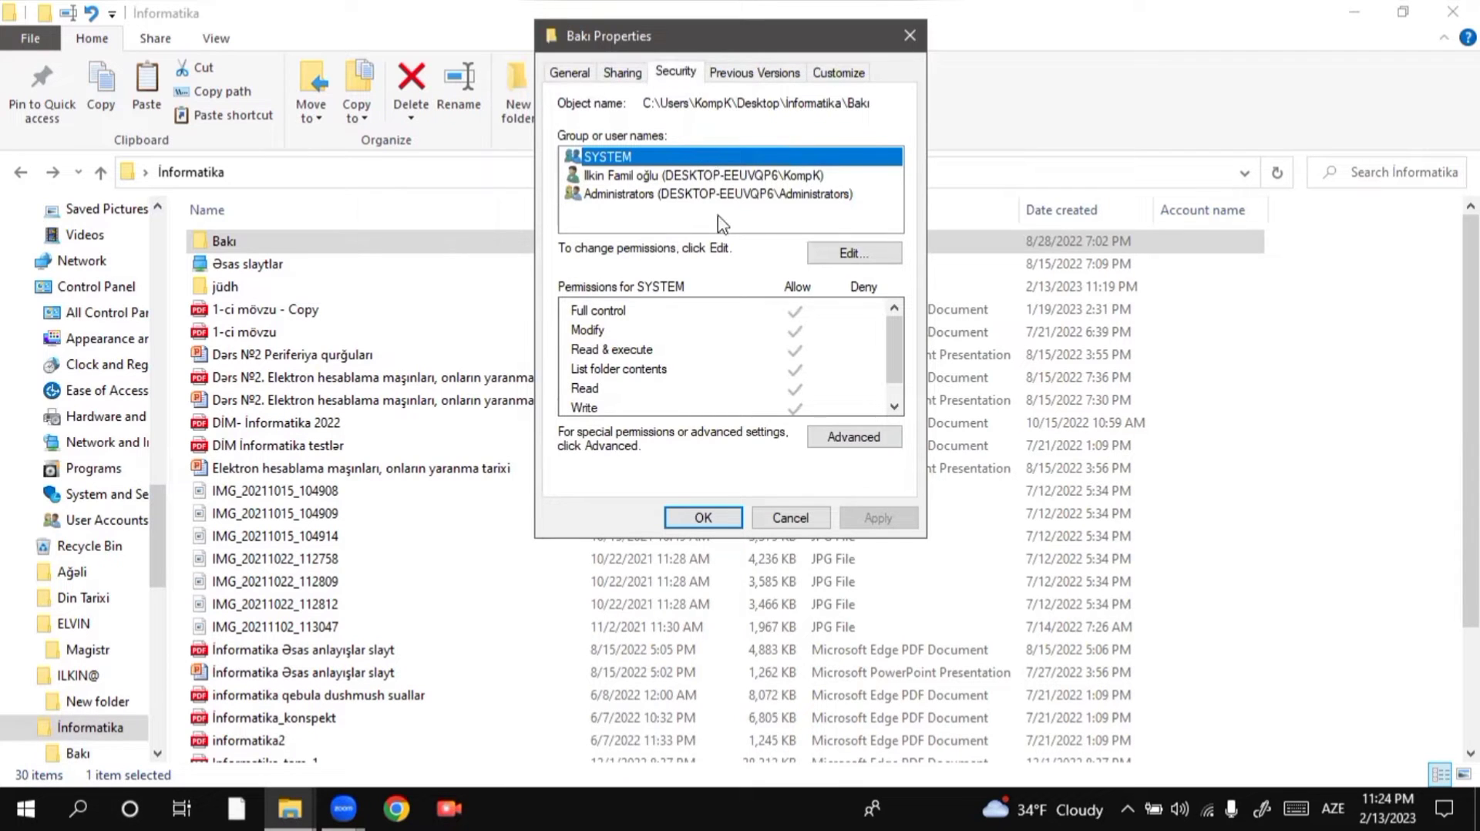
pyautogui.click(751, 74)
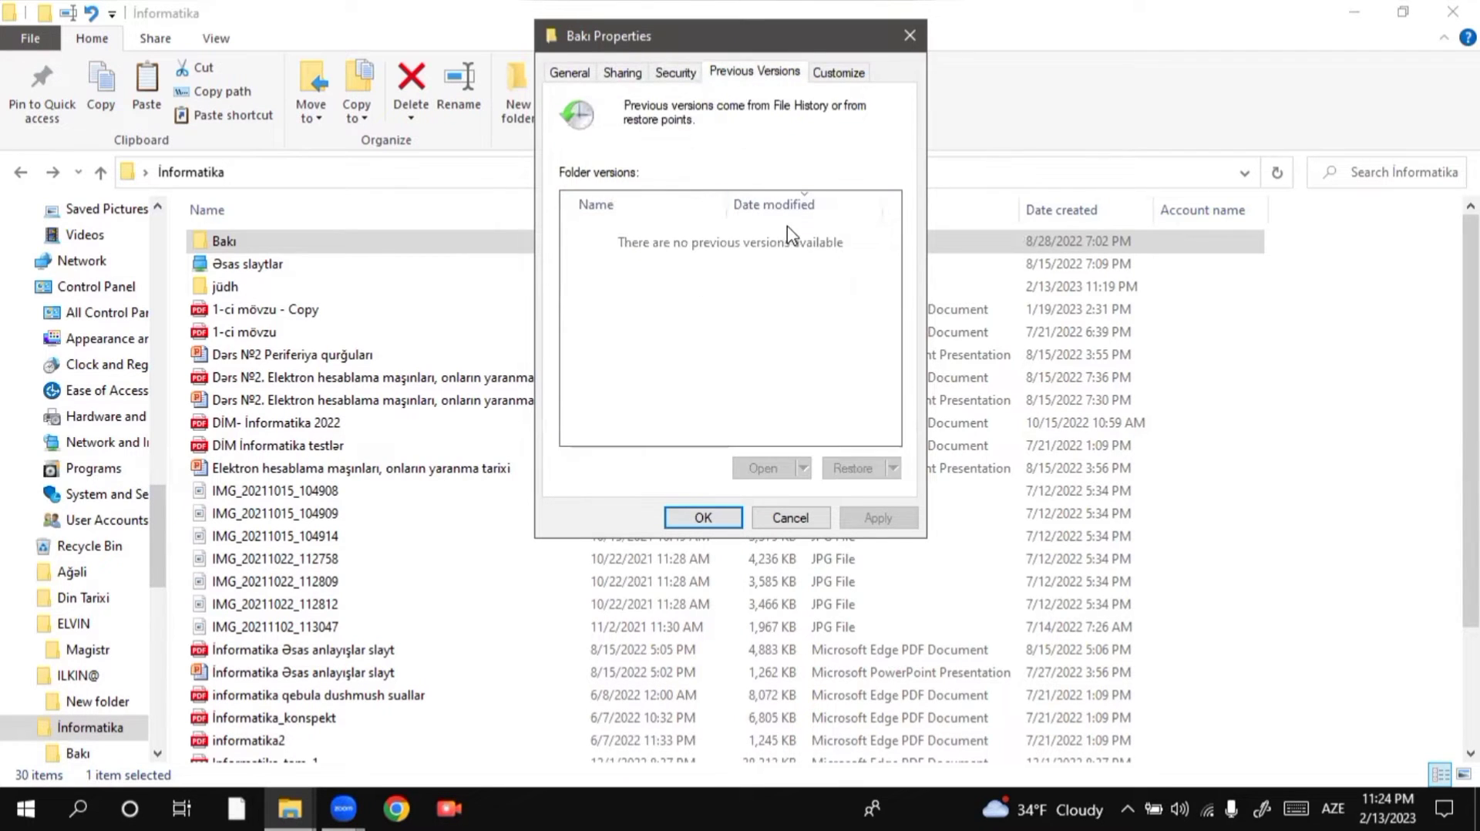
pyautogui.click(847, 77)
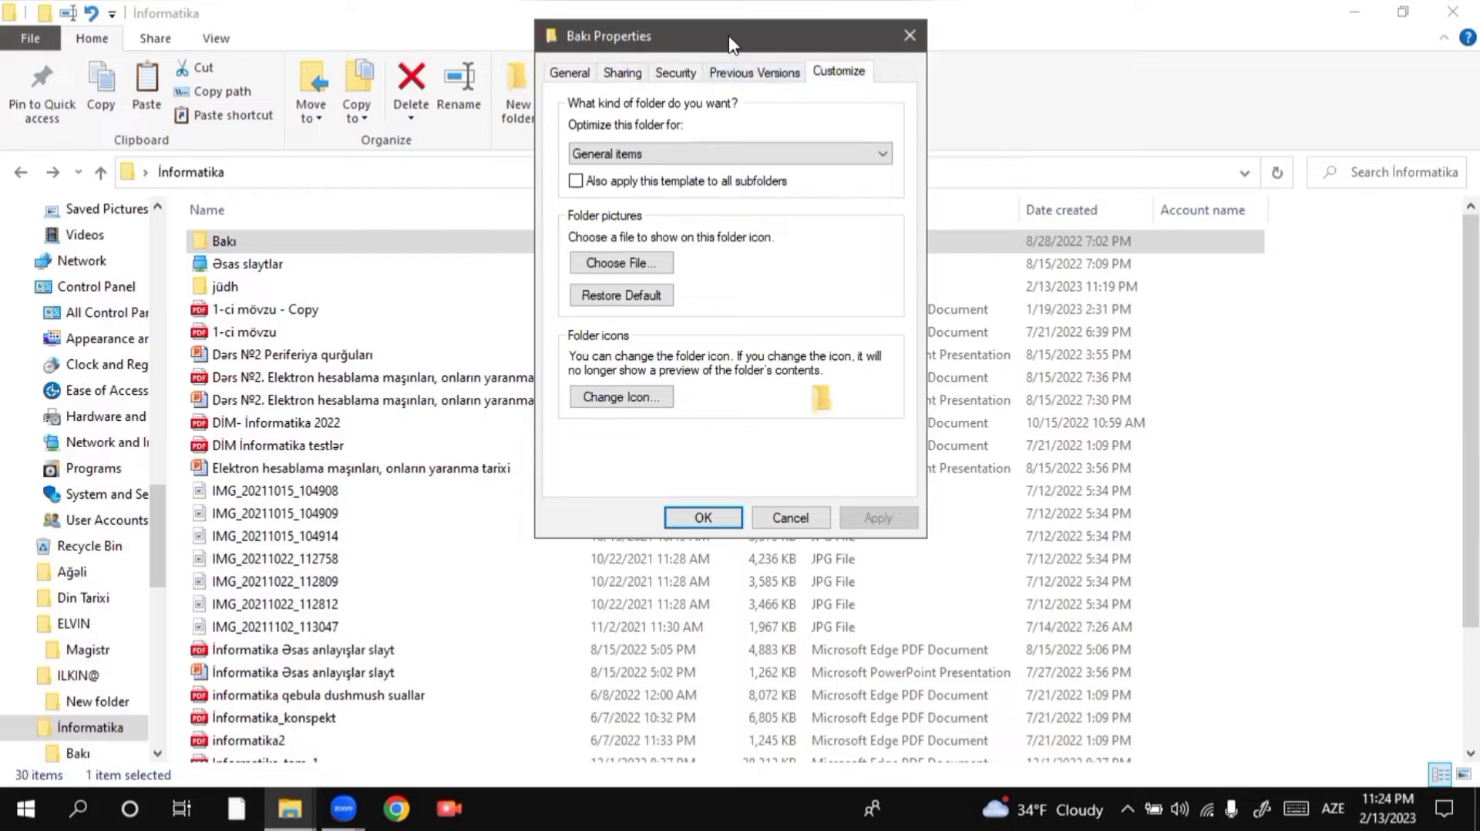
# Change the folder's icon to the memory chip from SHELL32.dll and apply the property changes
pyautogui.moveTo(730, 45); pyautogui.dragTo(629, 26)
pyautogui.hotkey('shift', 'Tab')
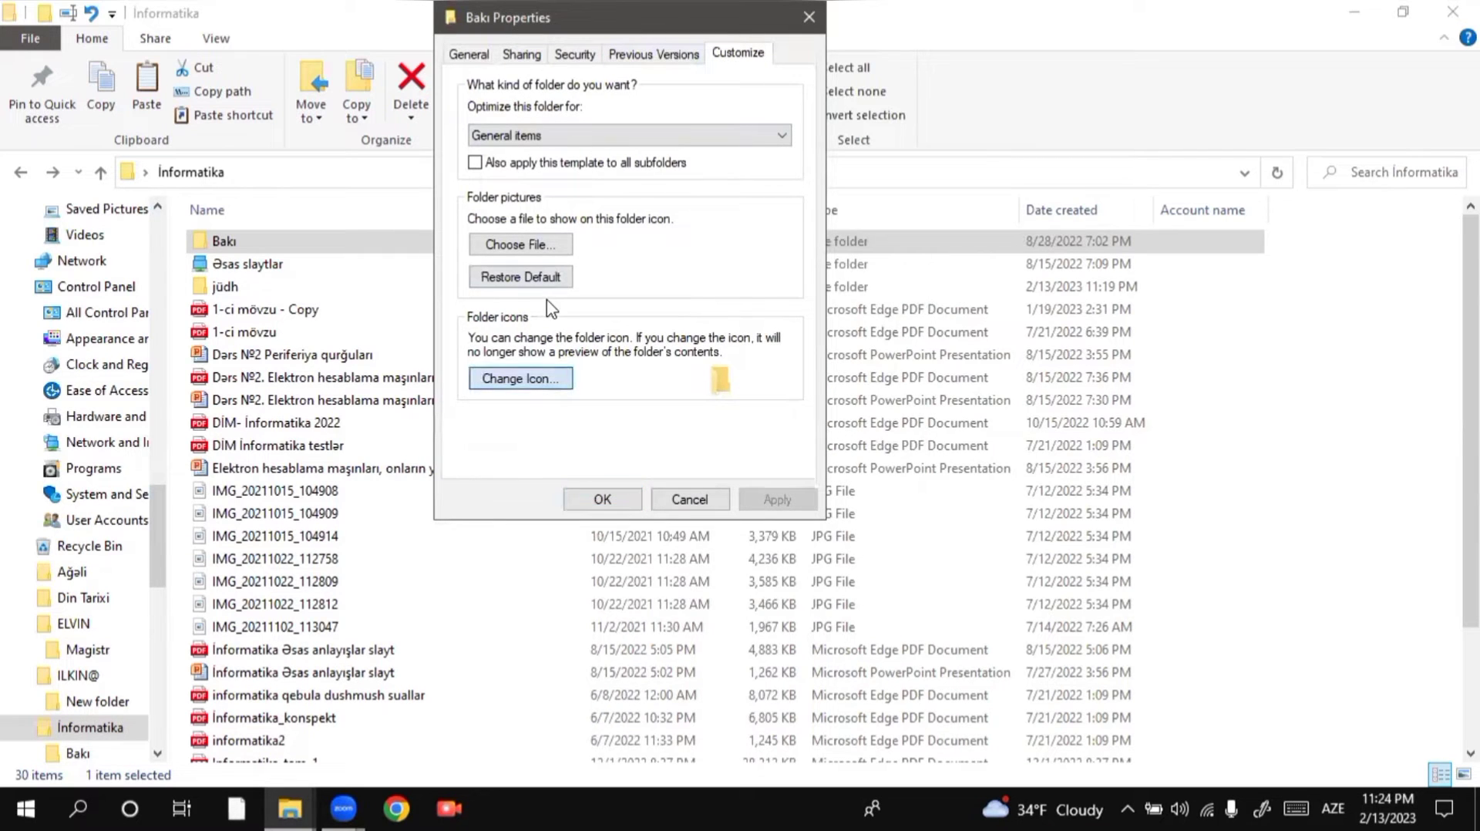
pyautogui.press('Return')
pyautogui.click(656, 248)
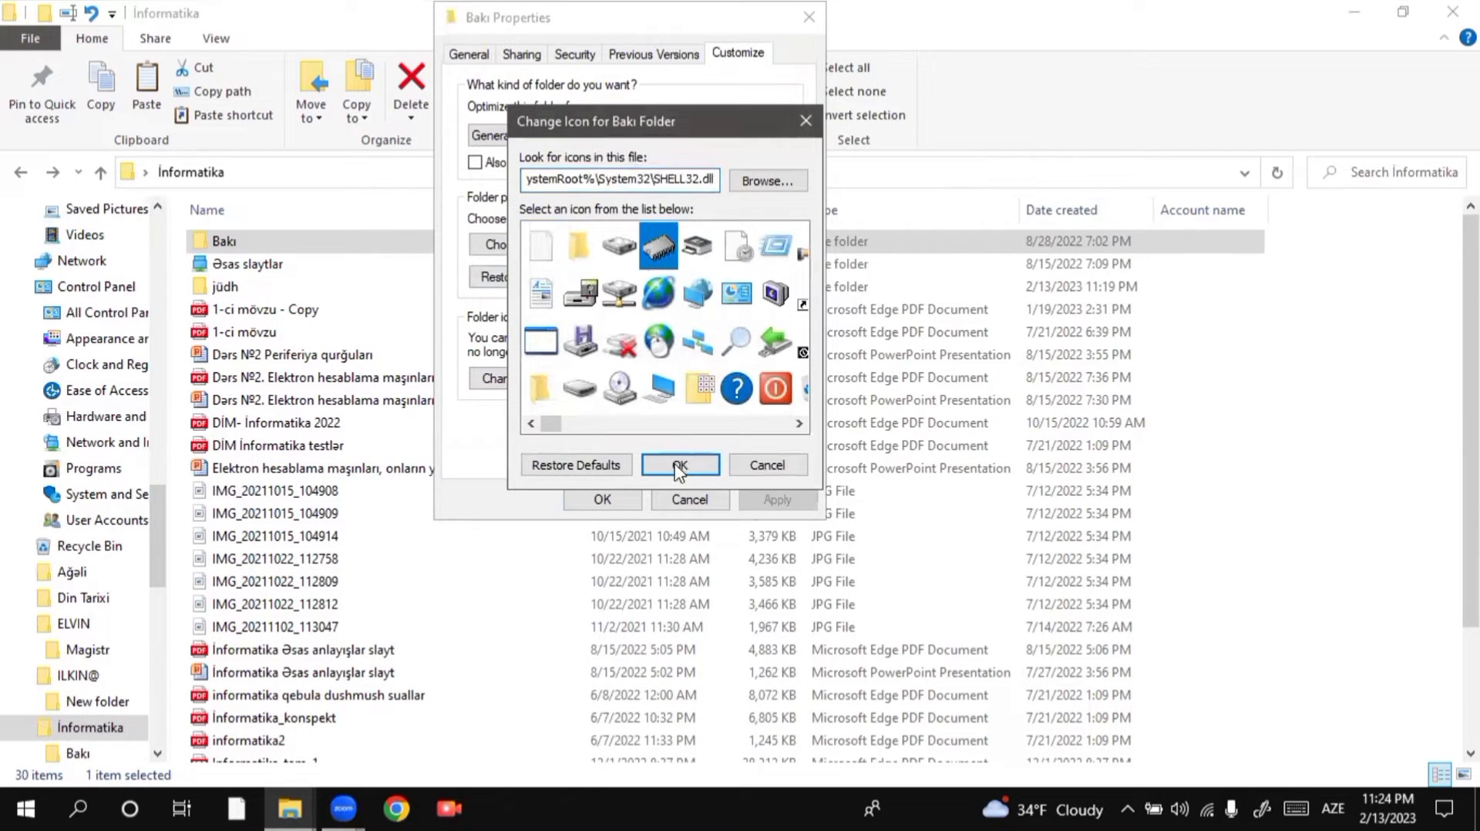
pyautogui.click(680, 465)
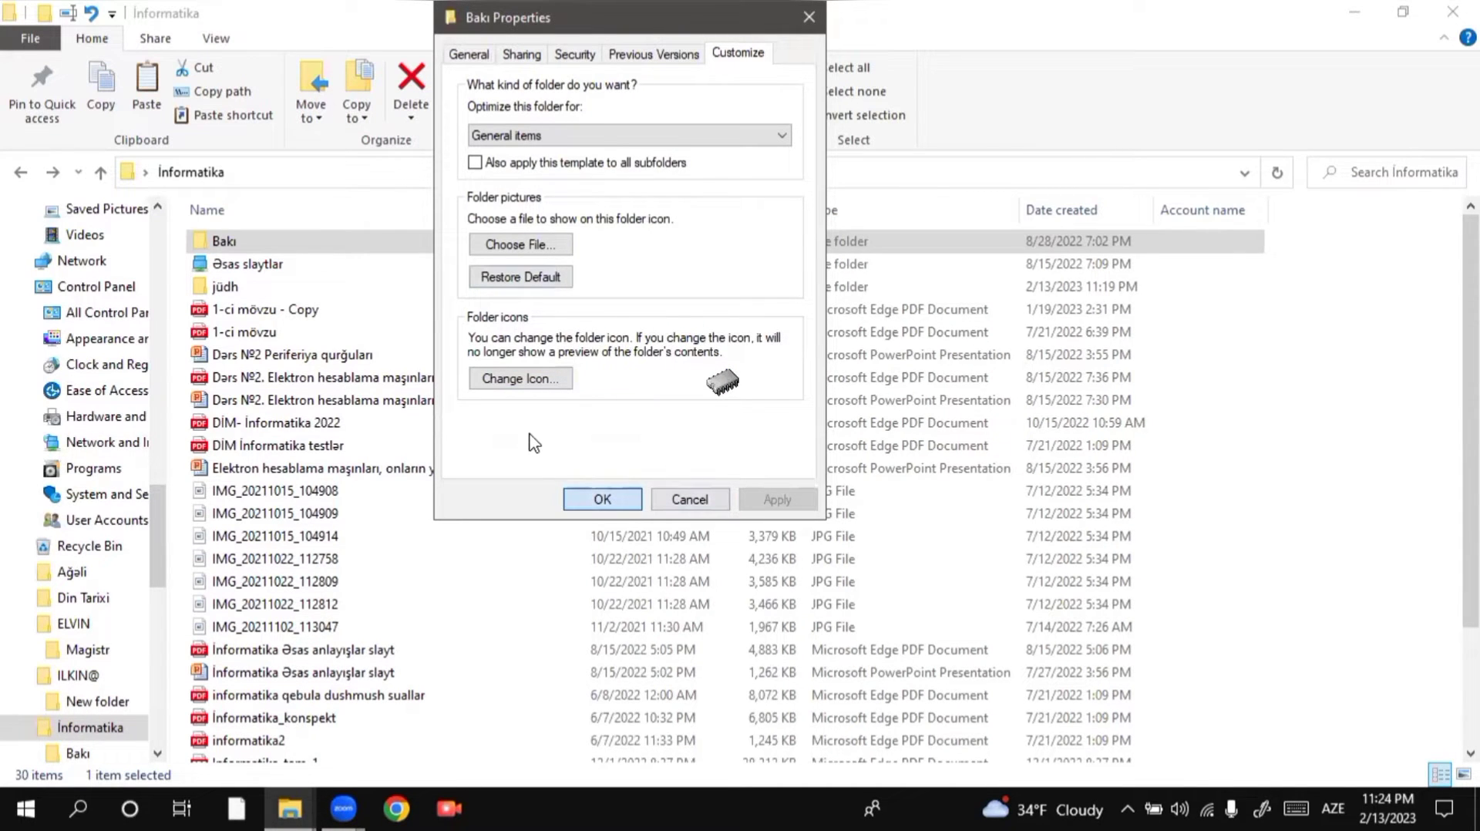
pyautogui.press('Return')
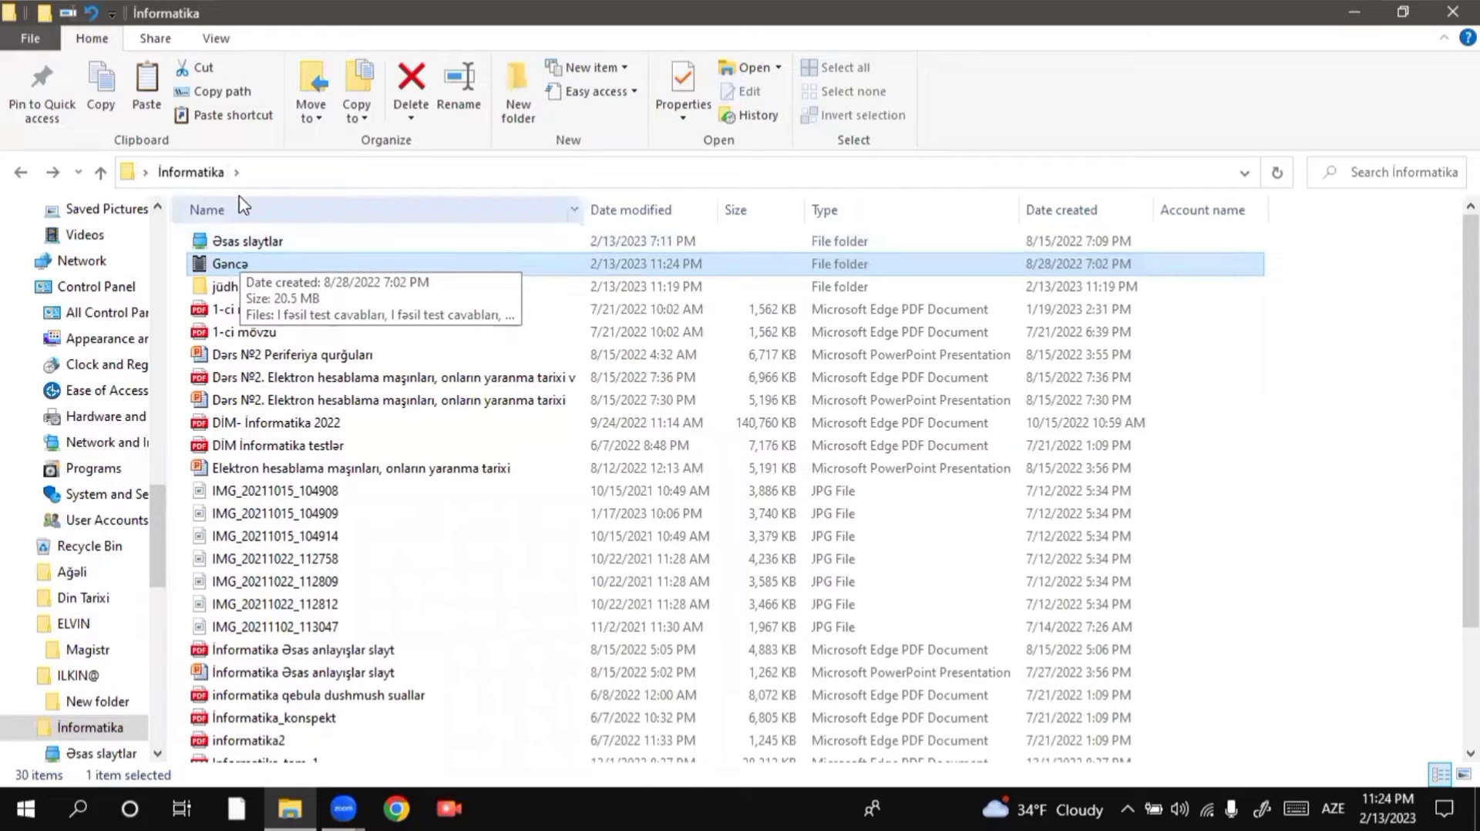
# View the property commands available for the Gəncə folder and close the list
pyautogui.click(685, 115)
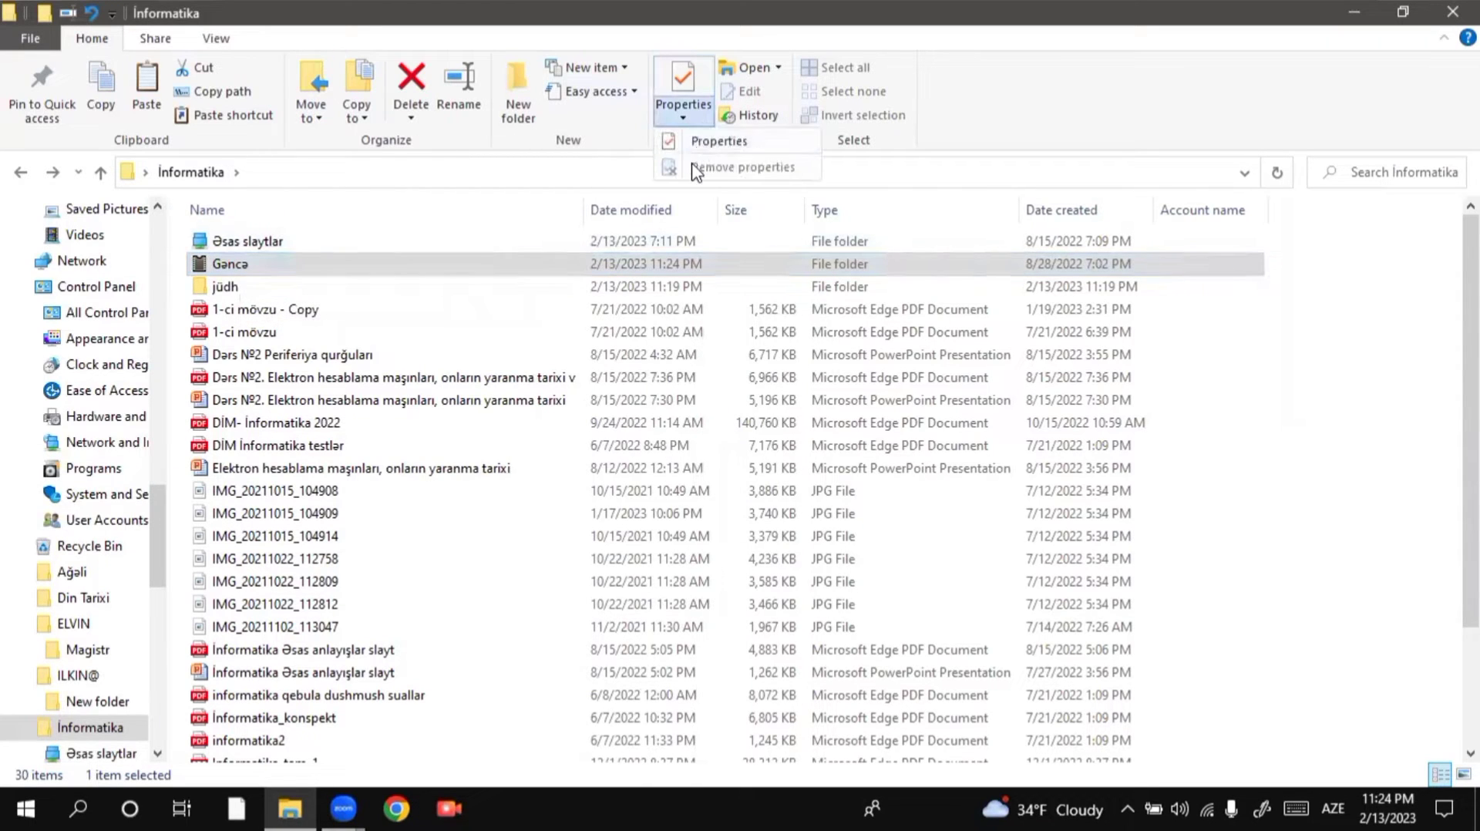
pyautogui.click(331, 263)
pyautogui.click(674, 114)
pyautogui.click(1415, 427)
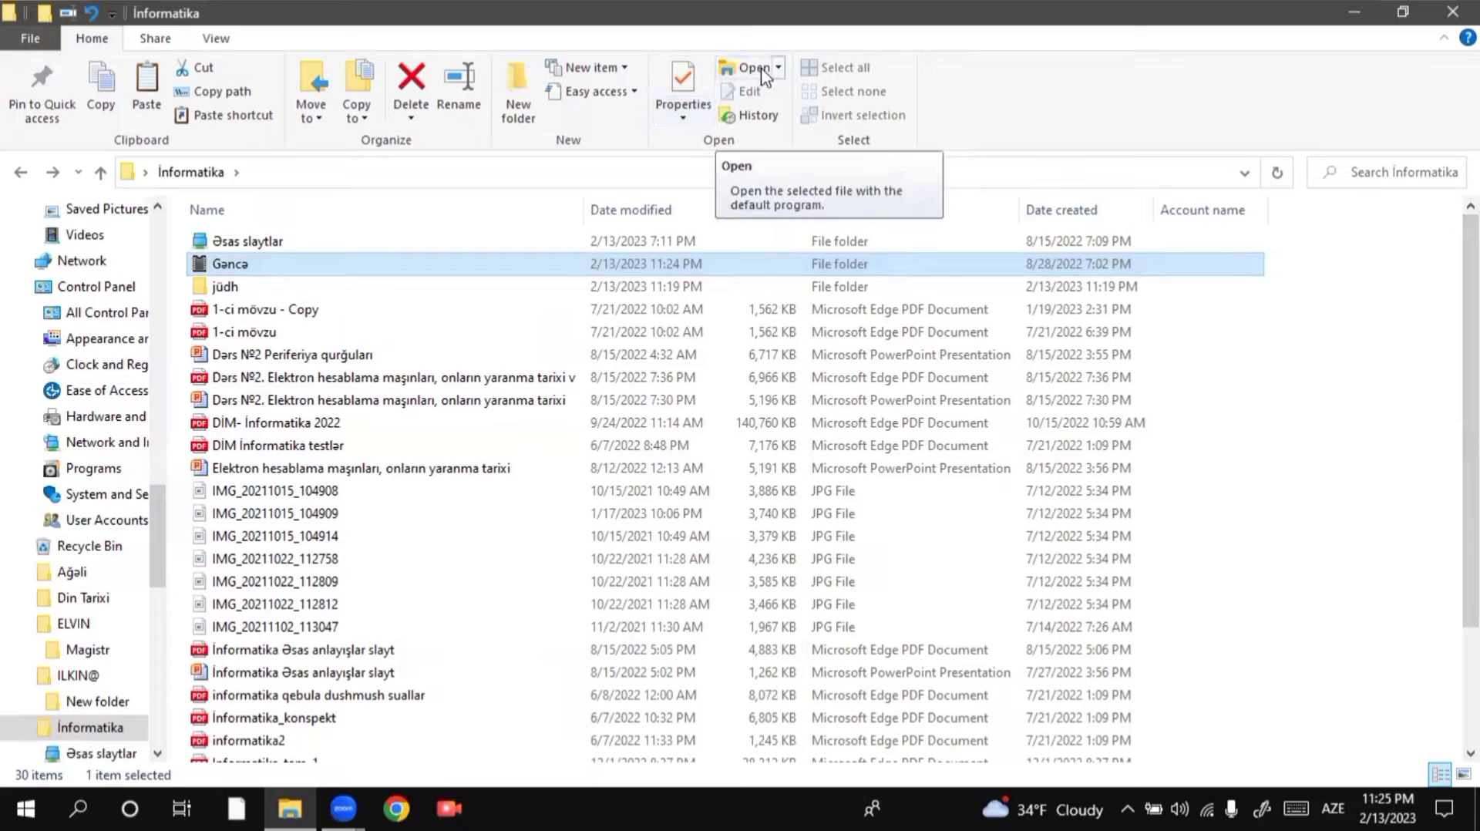
# Check the opening options for the Gəncə folder and the programs offered for opening the PDF 1-ci mövzu - Copy
pyautogui.click(777, 70)
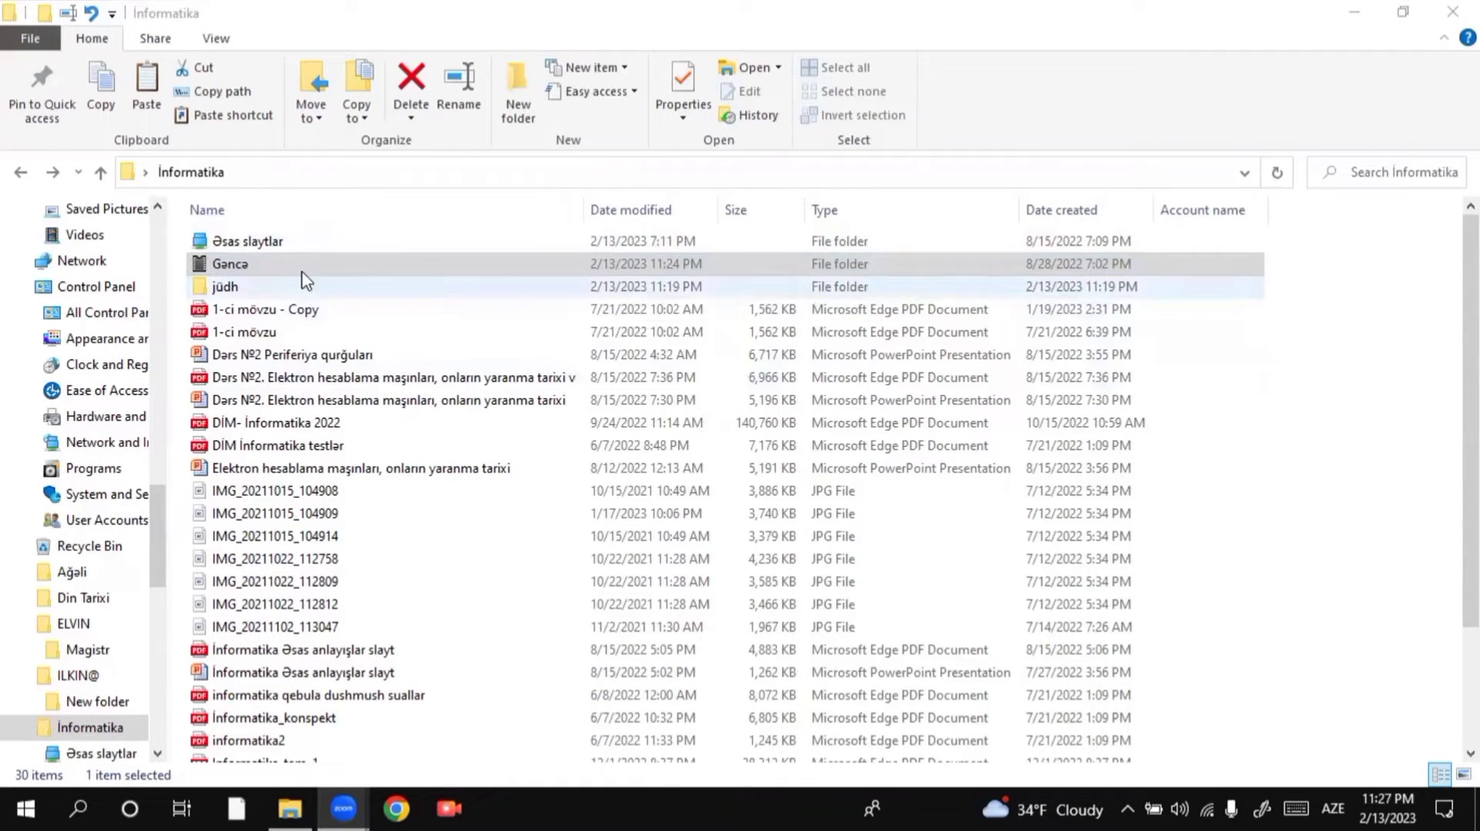
pyautogui.click(296, 311)
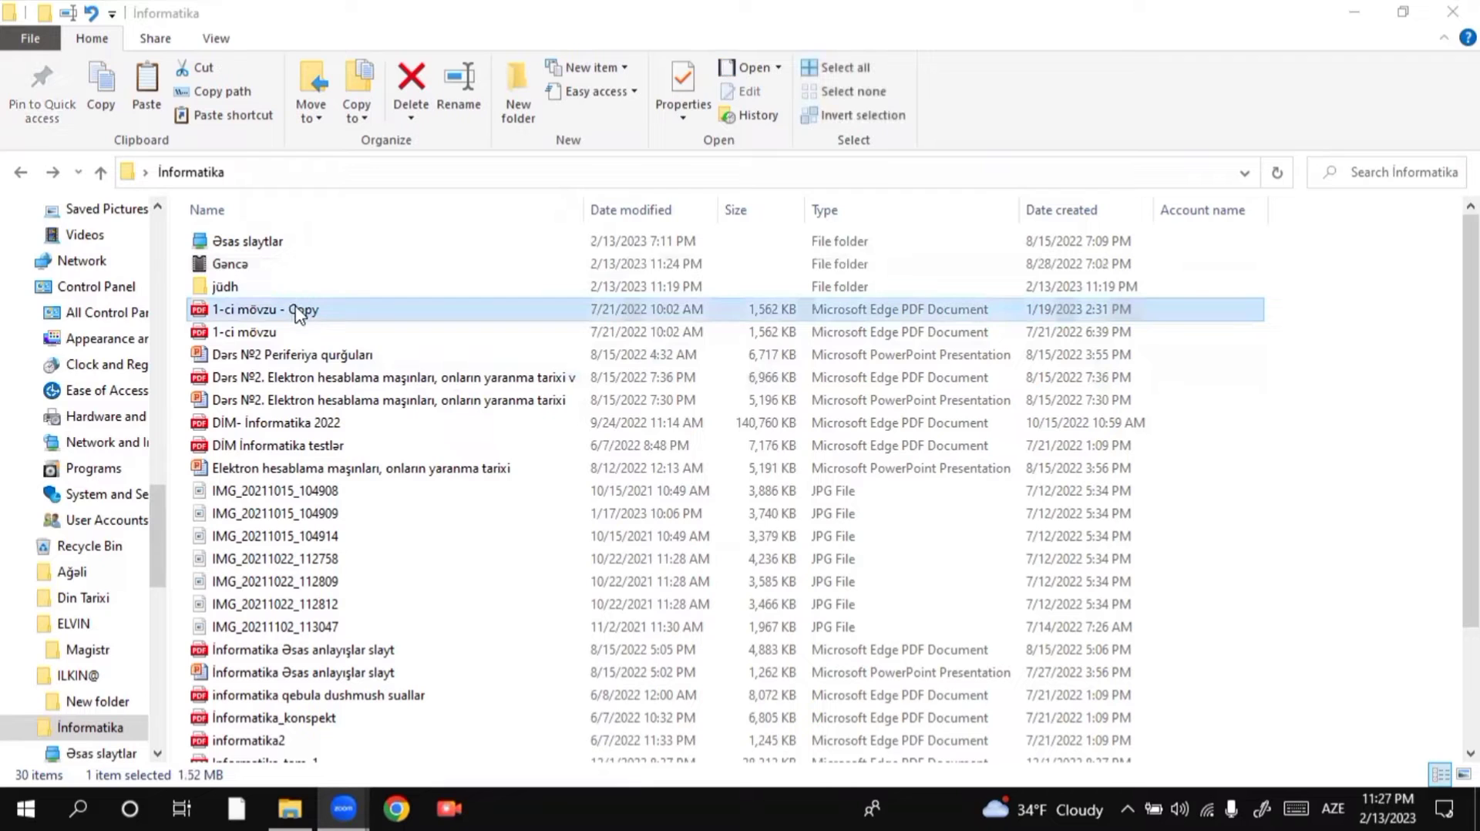
pyautogui.click(778, 68)
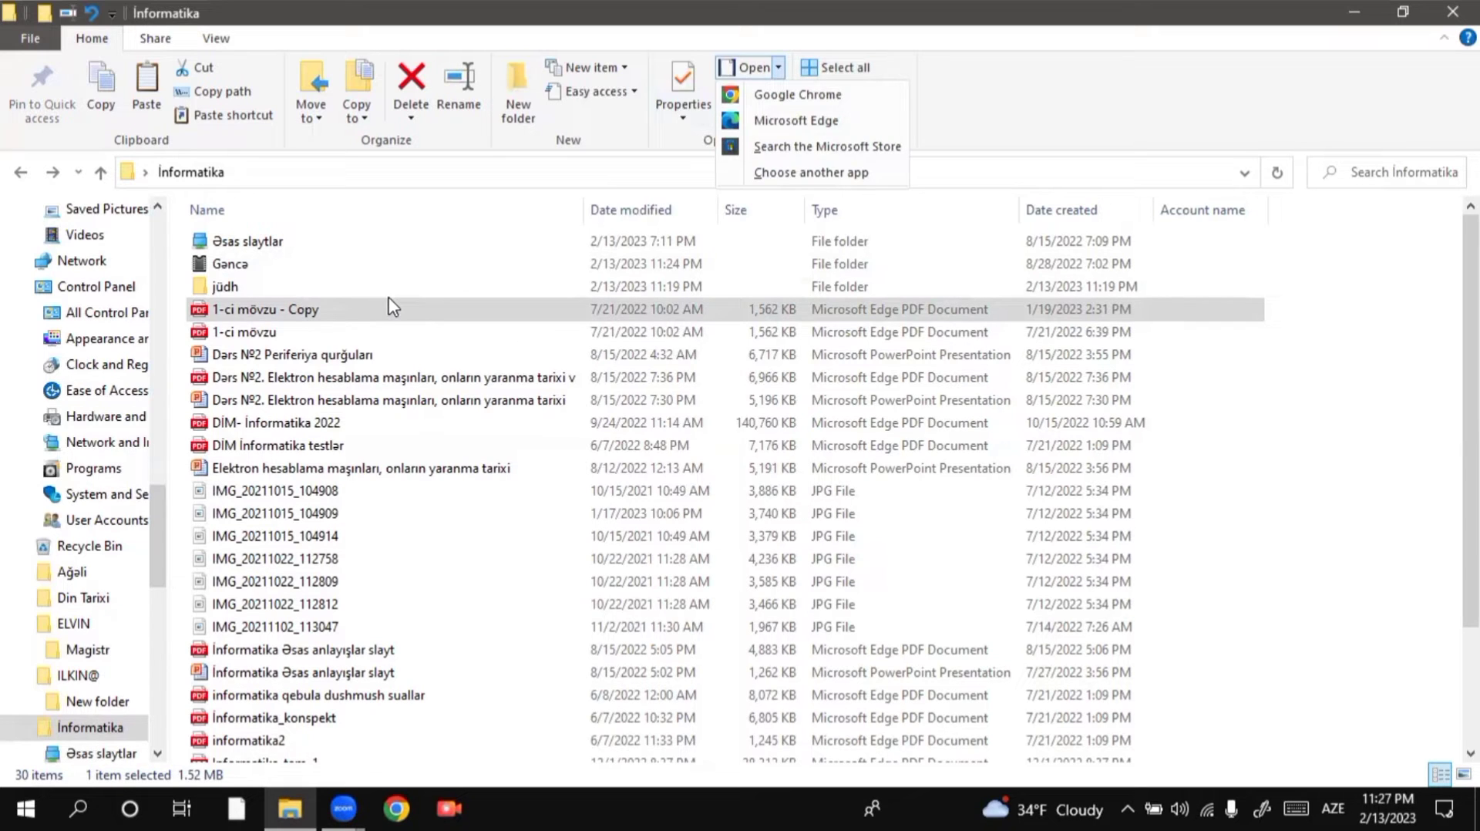
pyautogui.click(941, 112)
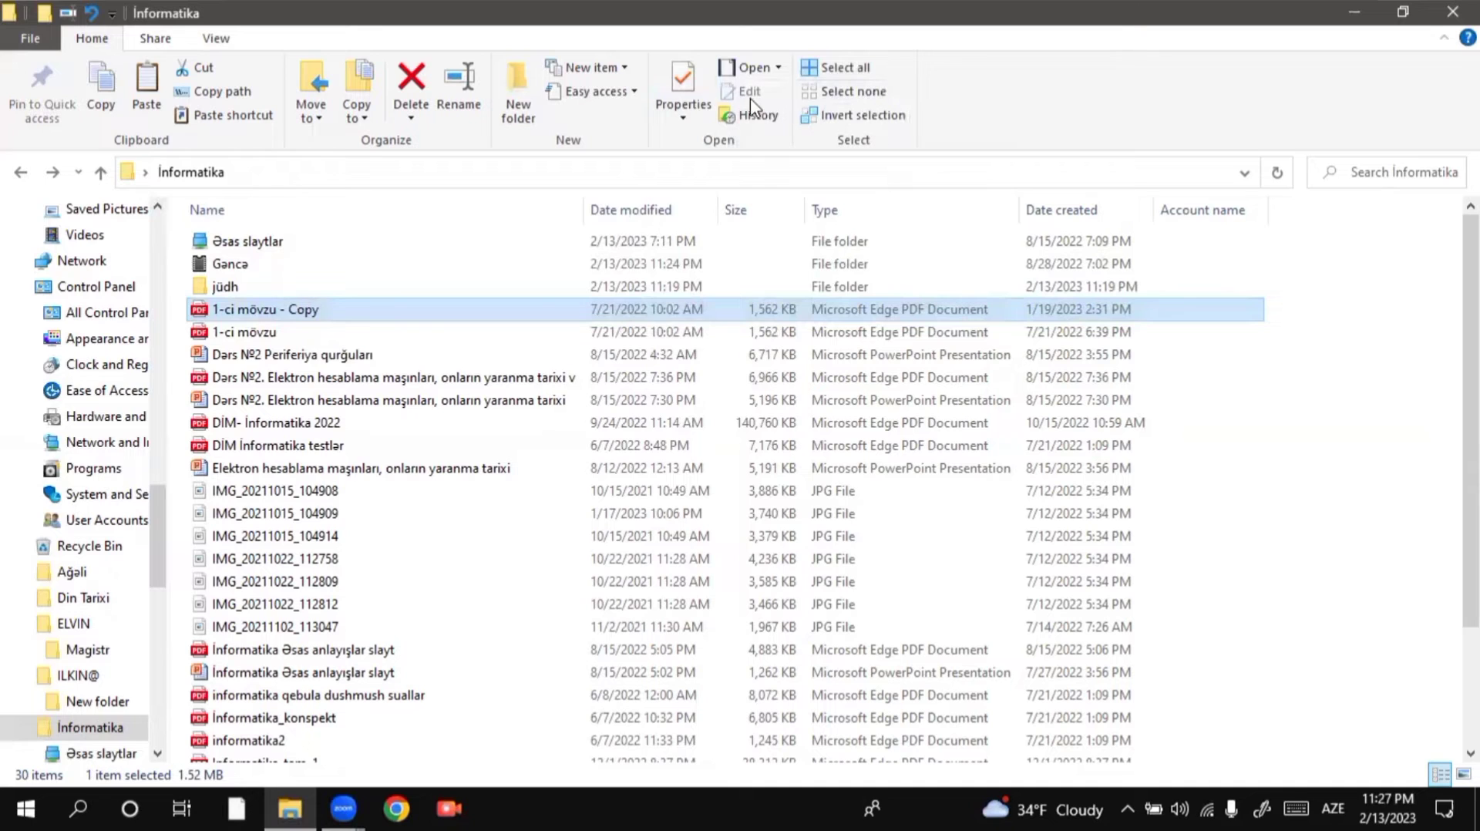
# Compare the edit and history commands for the jüdh folder, PDFs and presentations, and view the history of Dərs №2 Periferiya qurğuları
pyautogui.click(324, 286)
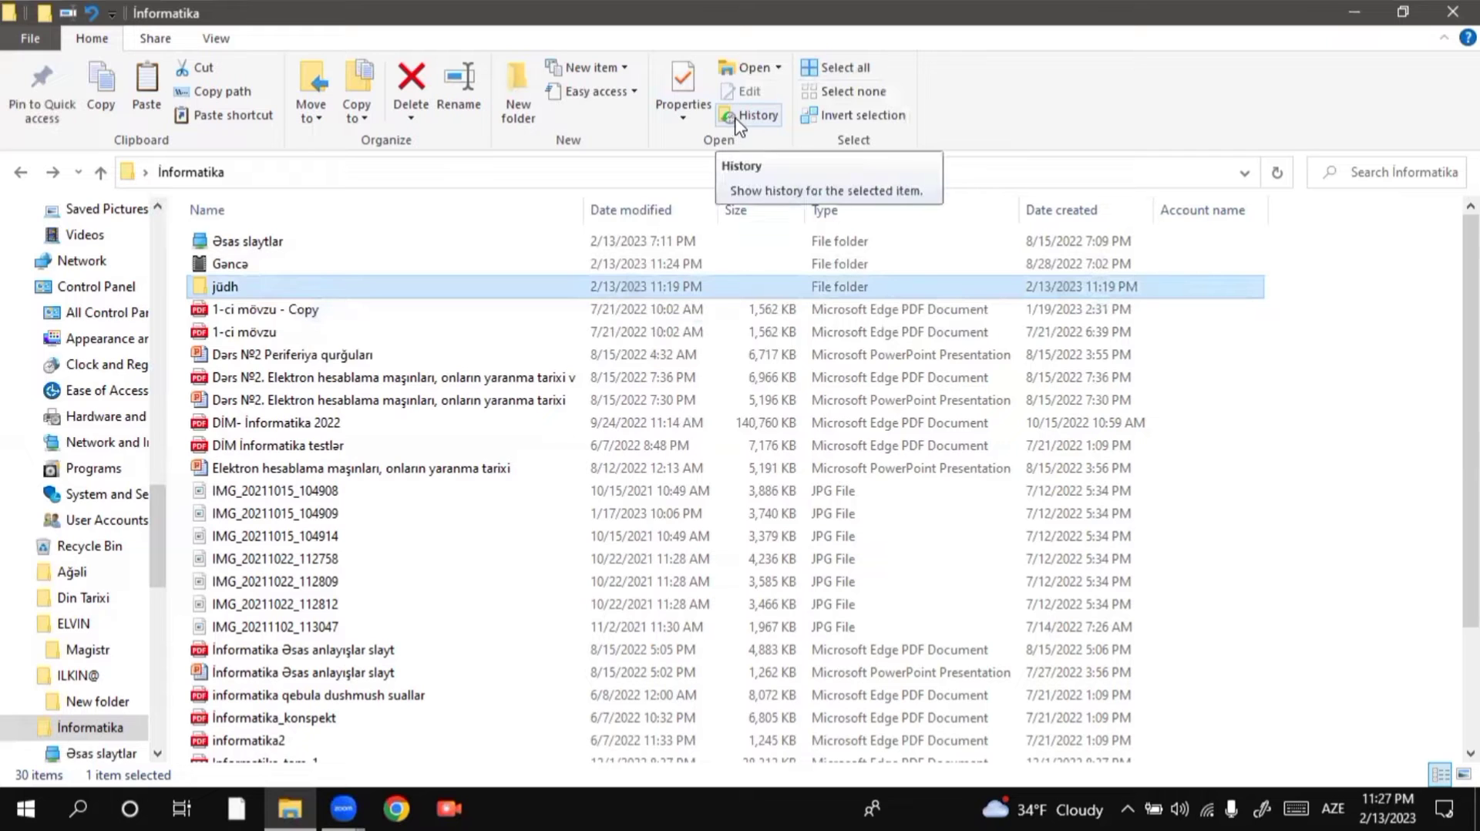
pyautogui.click(287, 400)
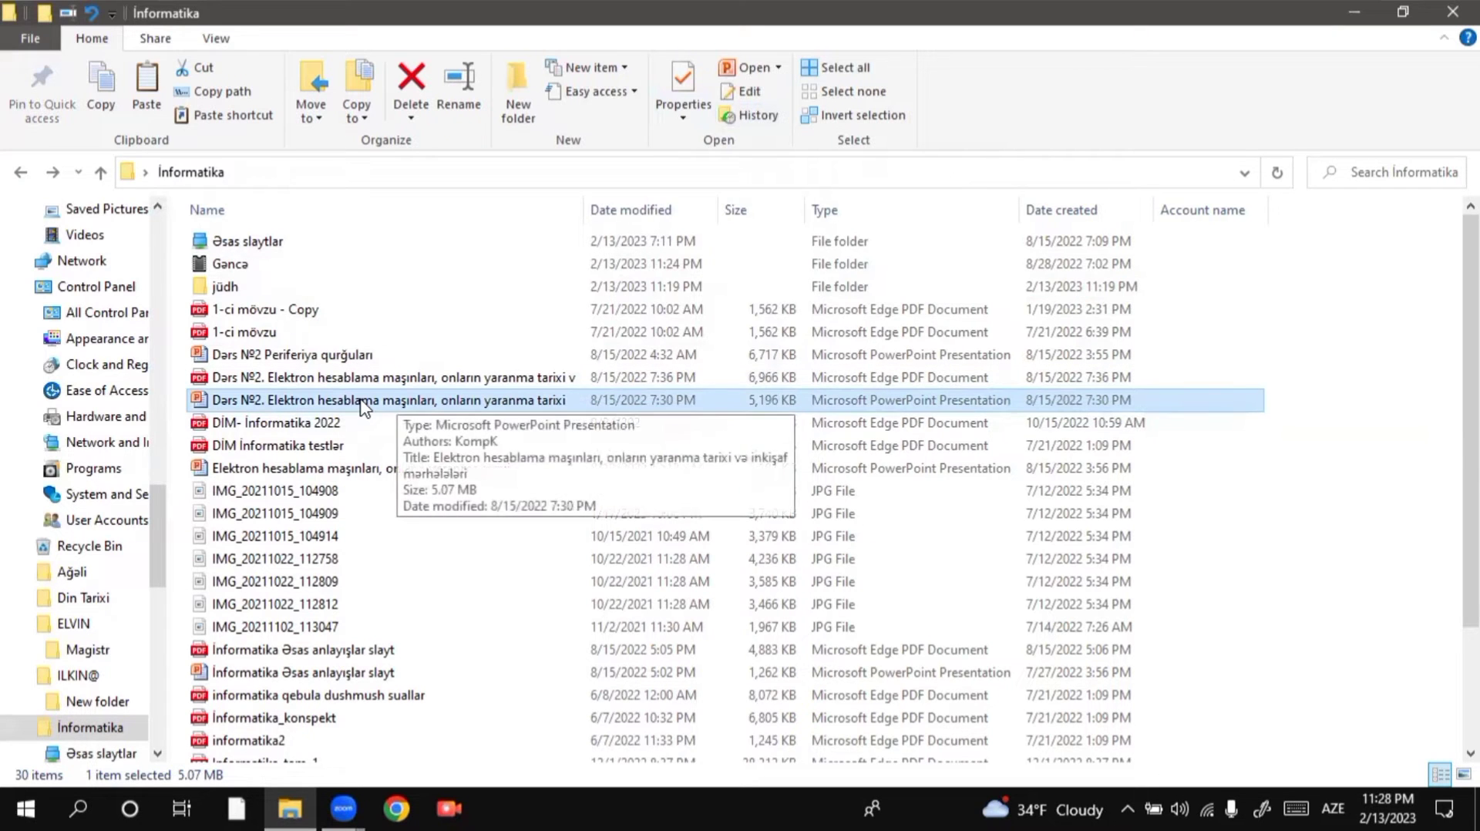
pyautogui.click(255, 379)
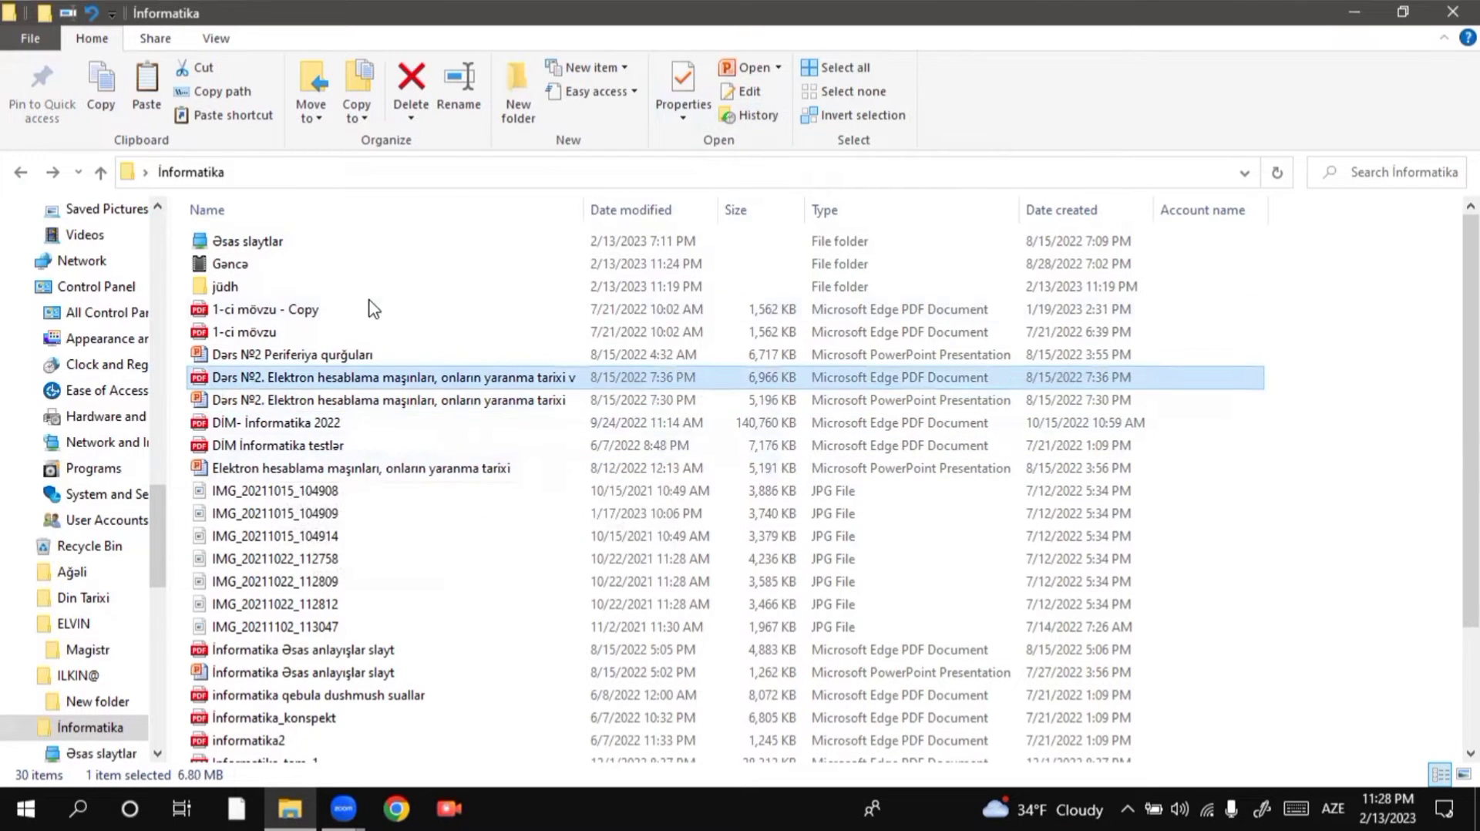
pyautogui.click(307, 357)
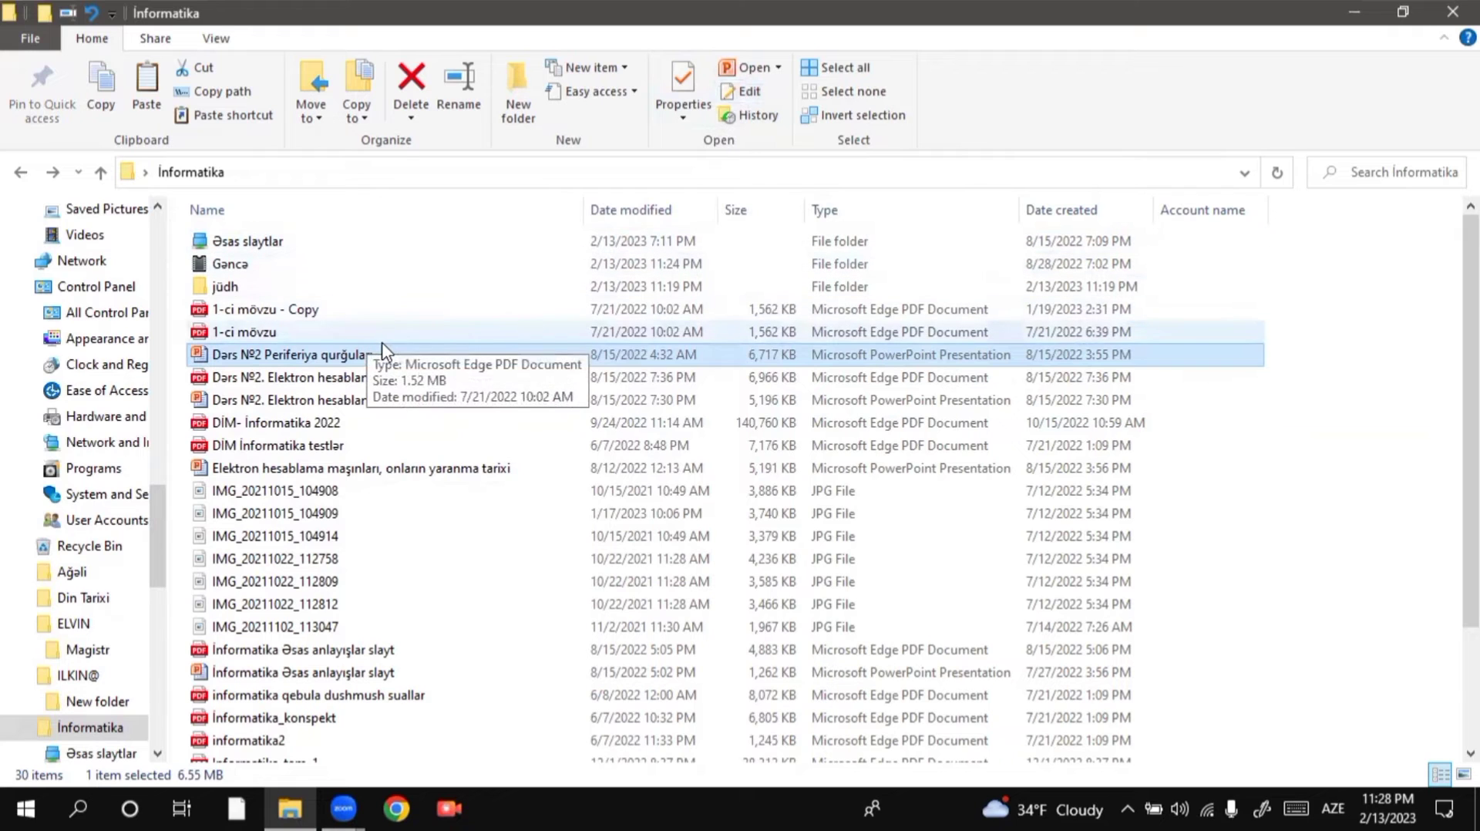
pyautogui.click(754, 116)
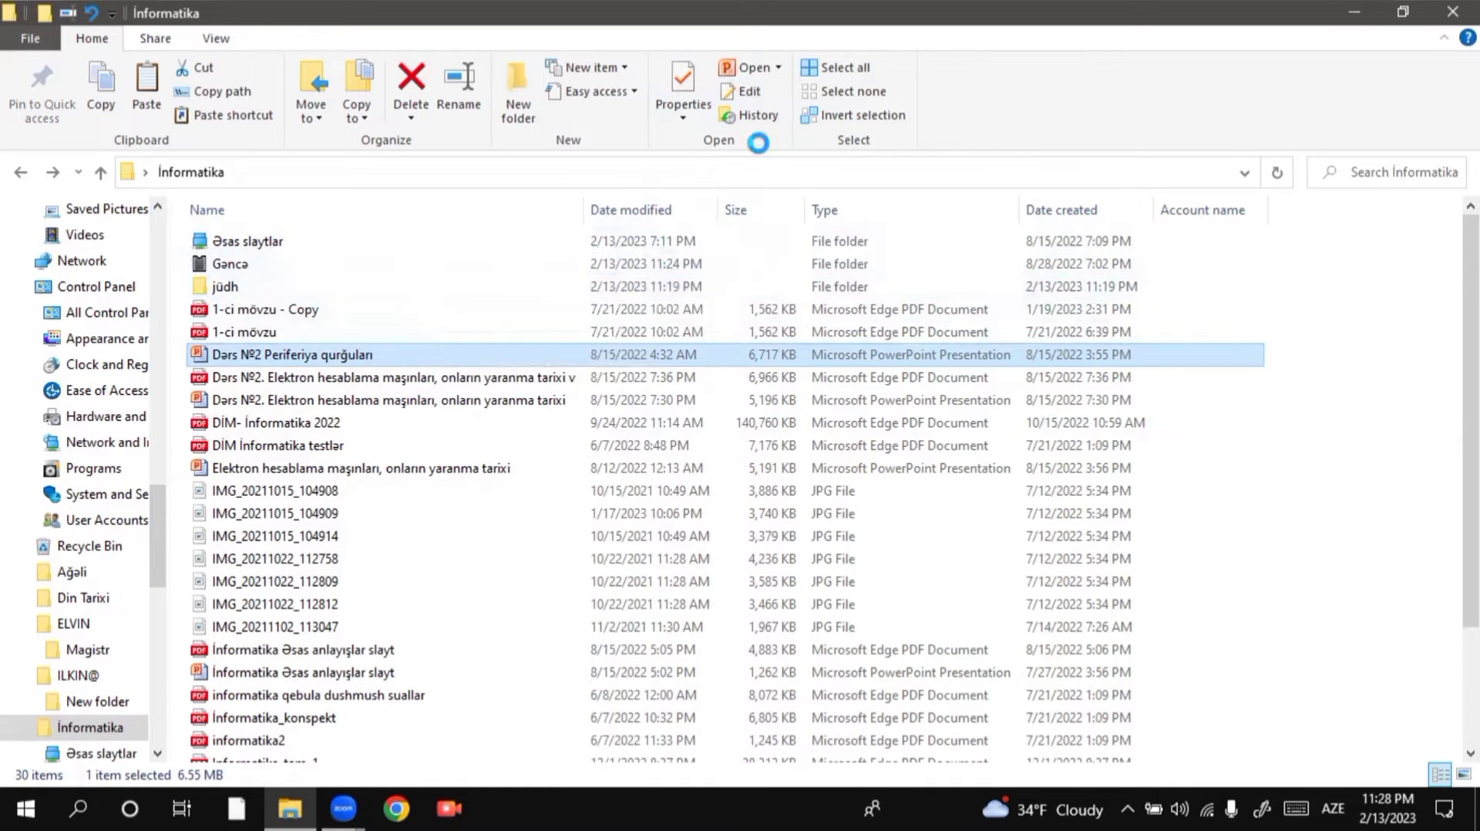
pyautogui.click(1200, 128)
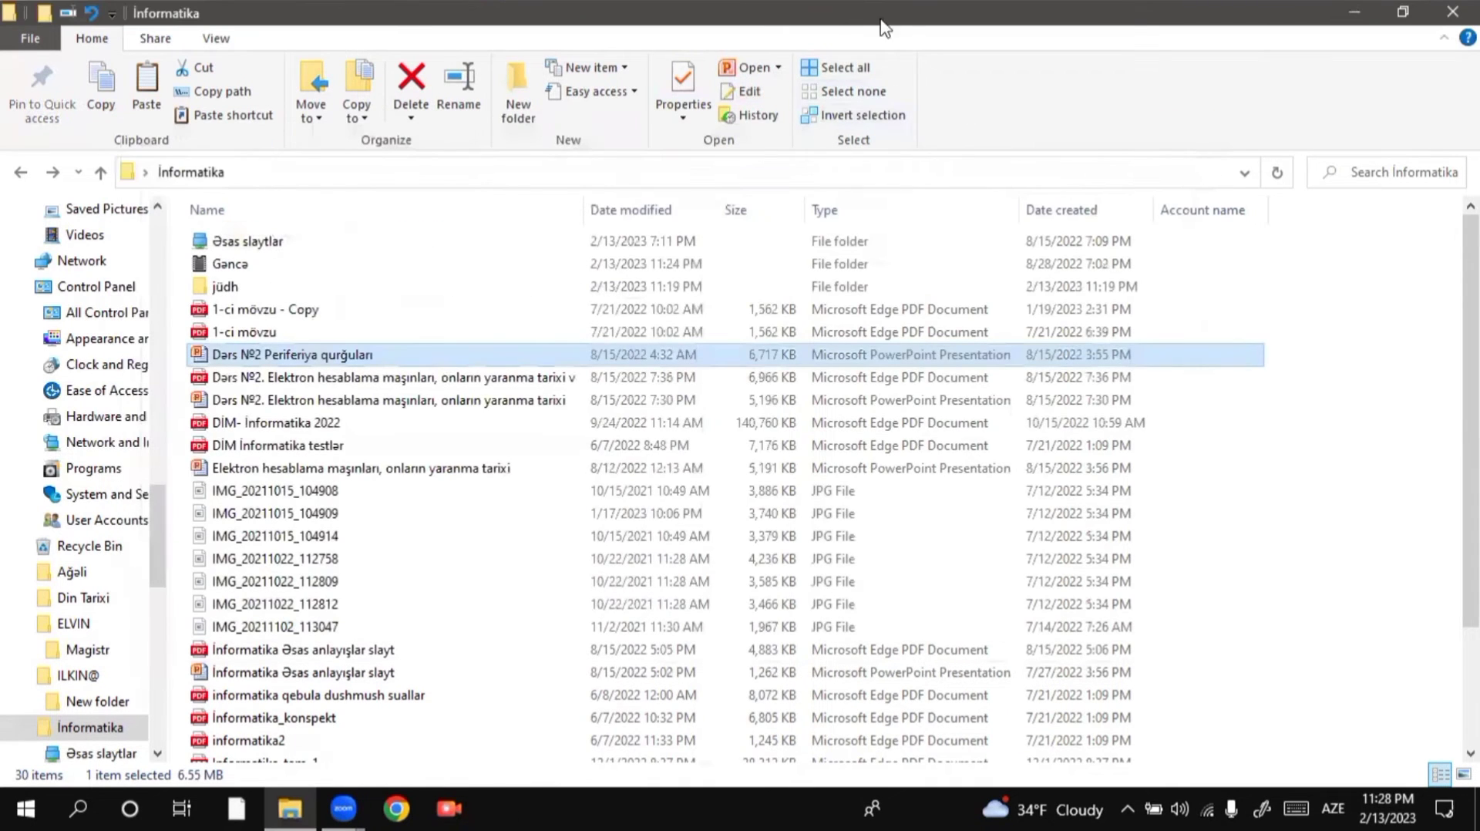
# Select all items in the İnformatika folder, then clear the selection and check the whole list
pyautogui.click(861, 76)
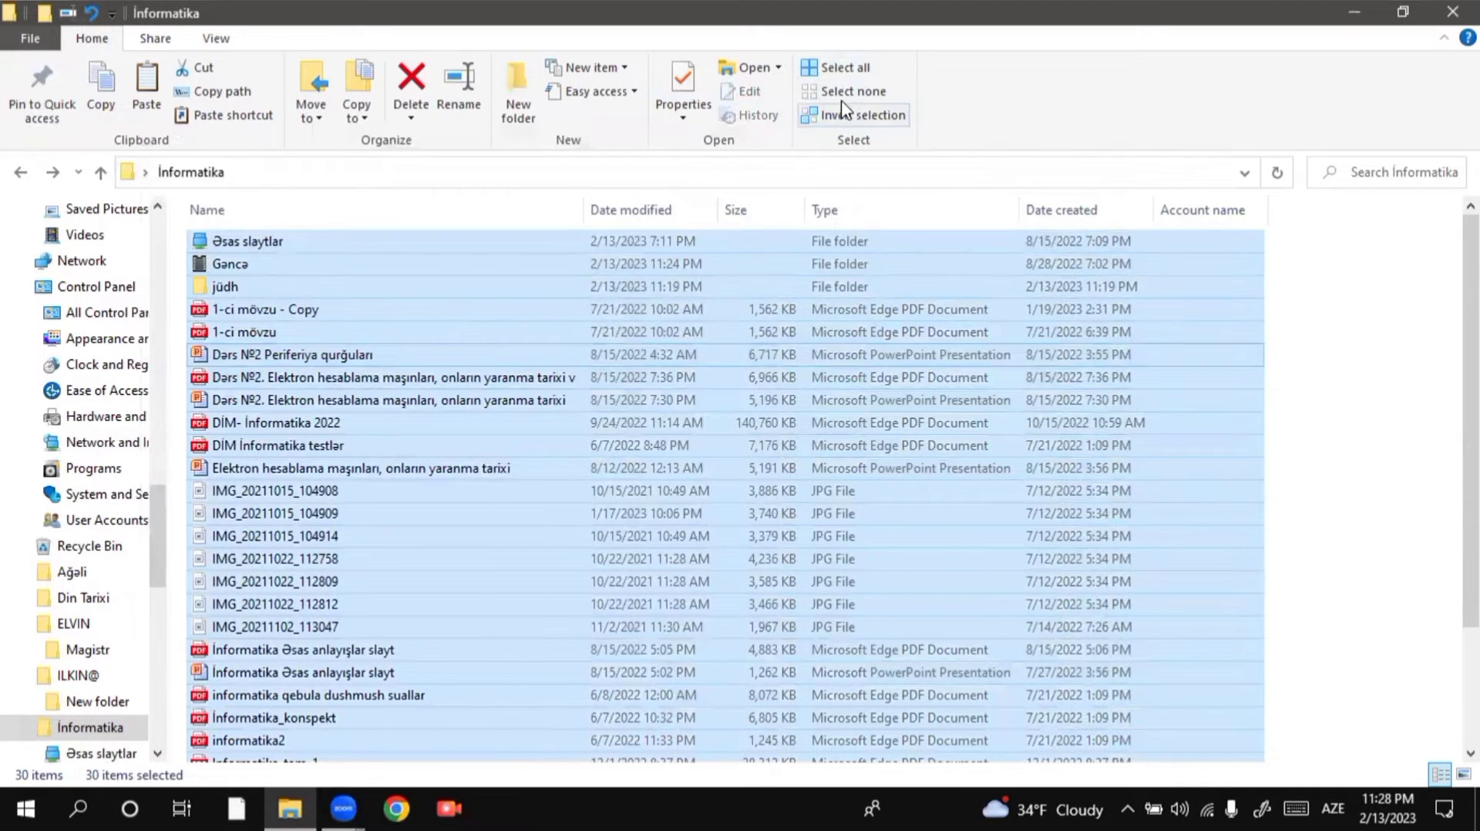
pyautogui.click(816, 91)
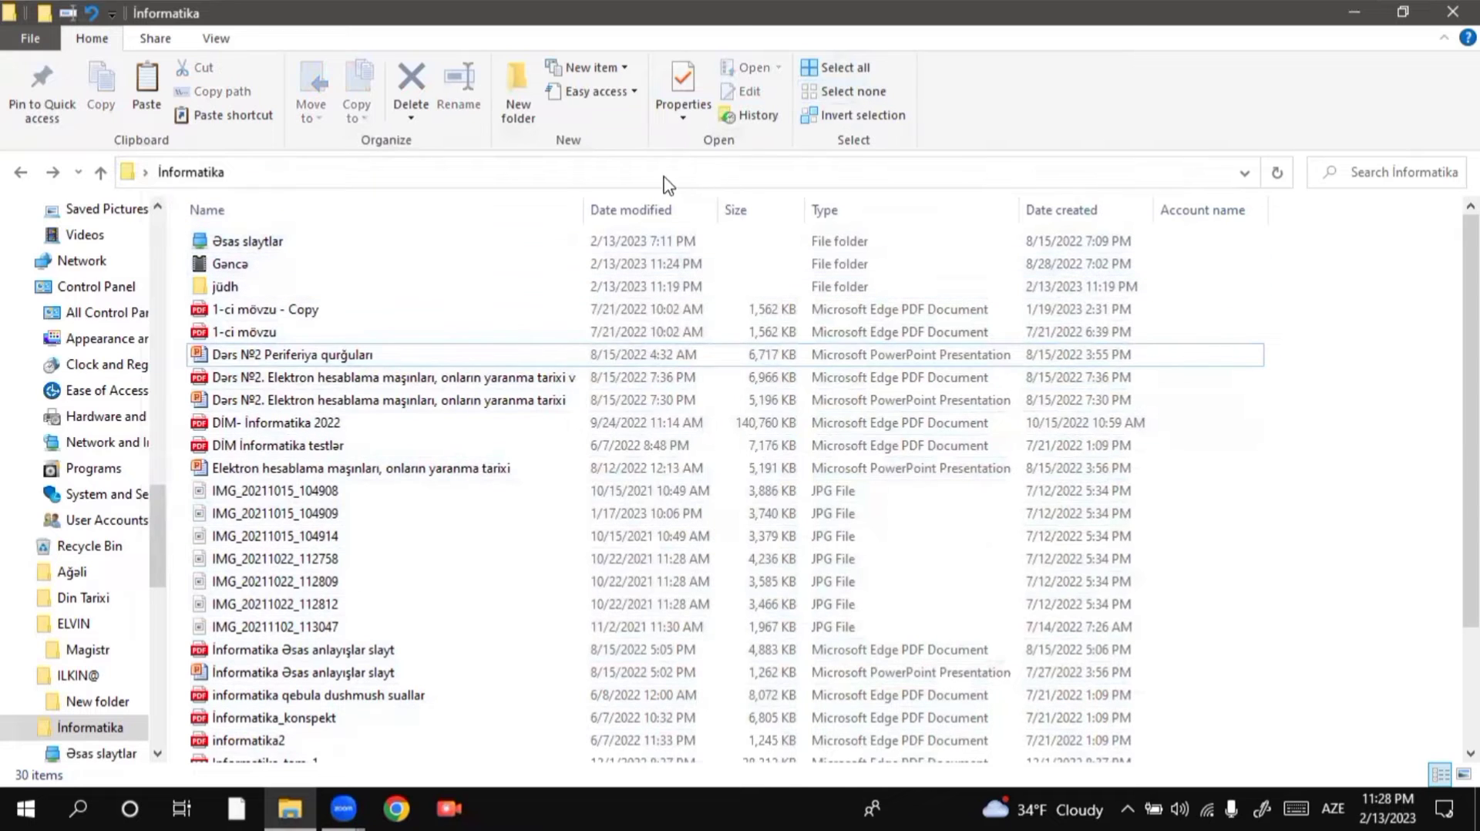
pyautogui.scroll(-2, 566, 262)
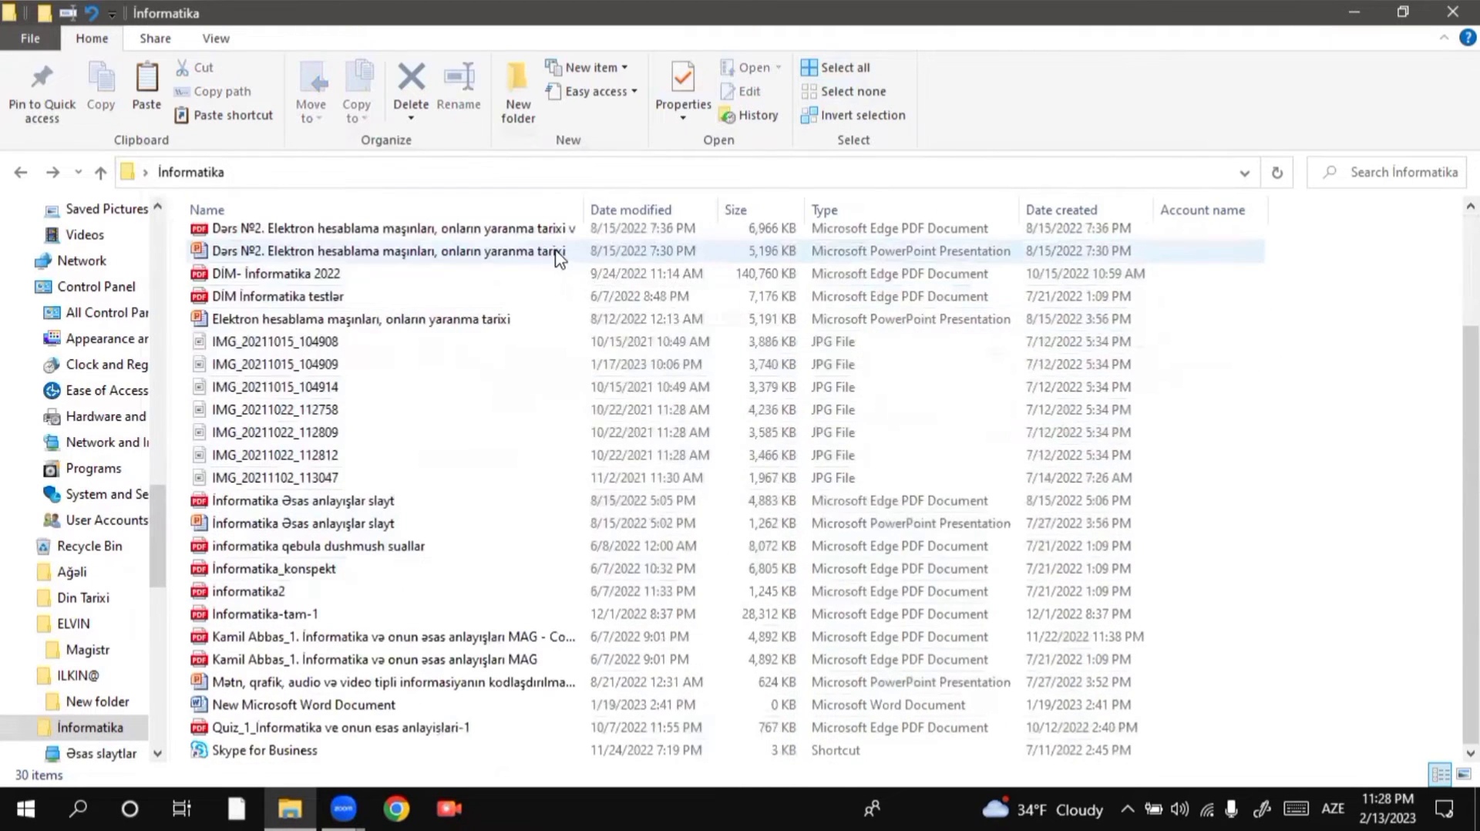
pyautogui.scroll(2, 532, 266)
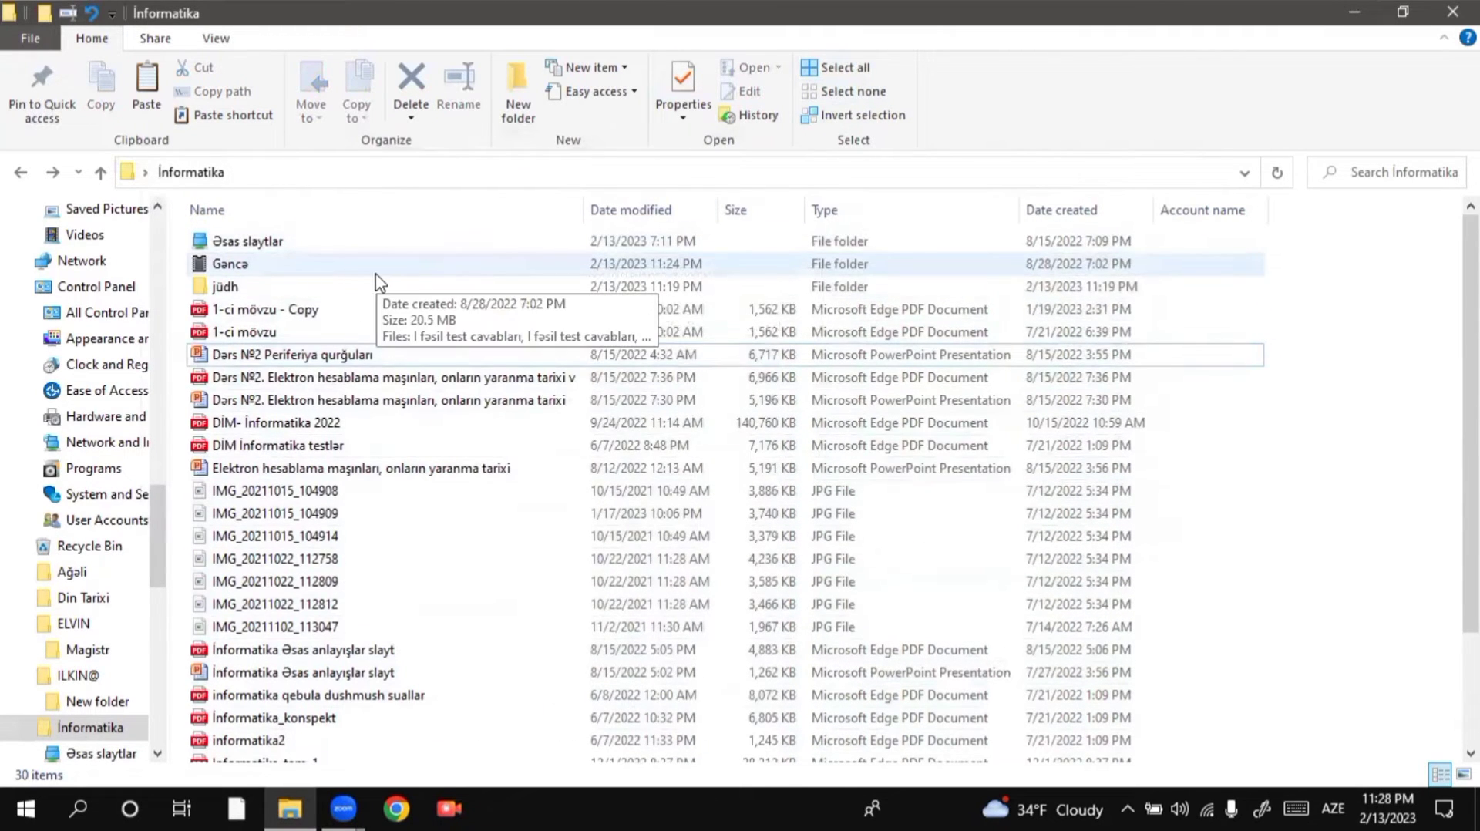
pyautogui.scroll(-2, 339, 293)
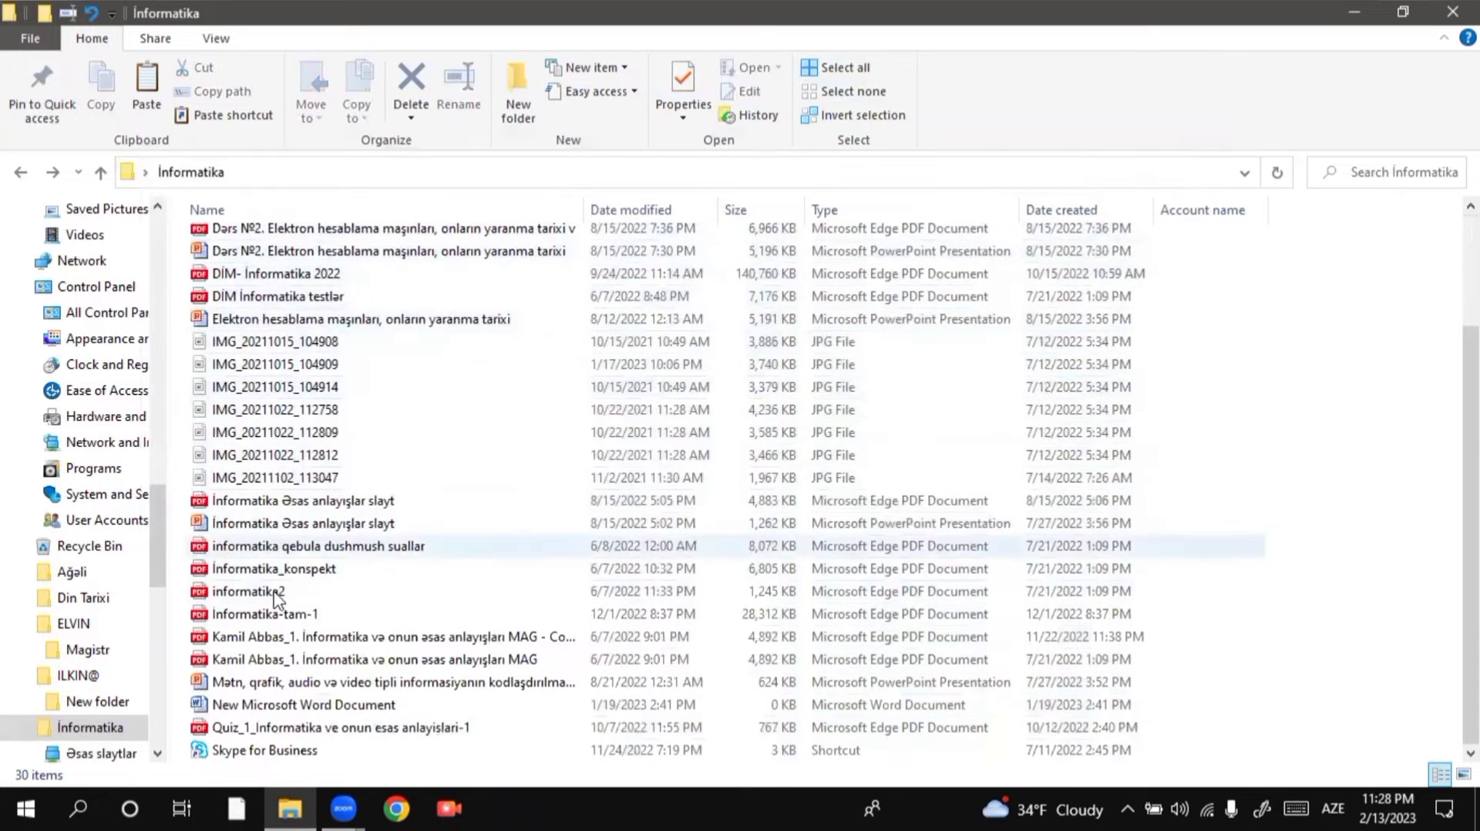
pyautogui.scroll(2, 289, 462)
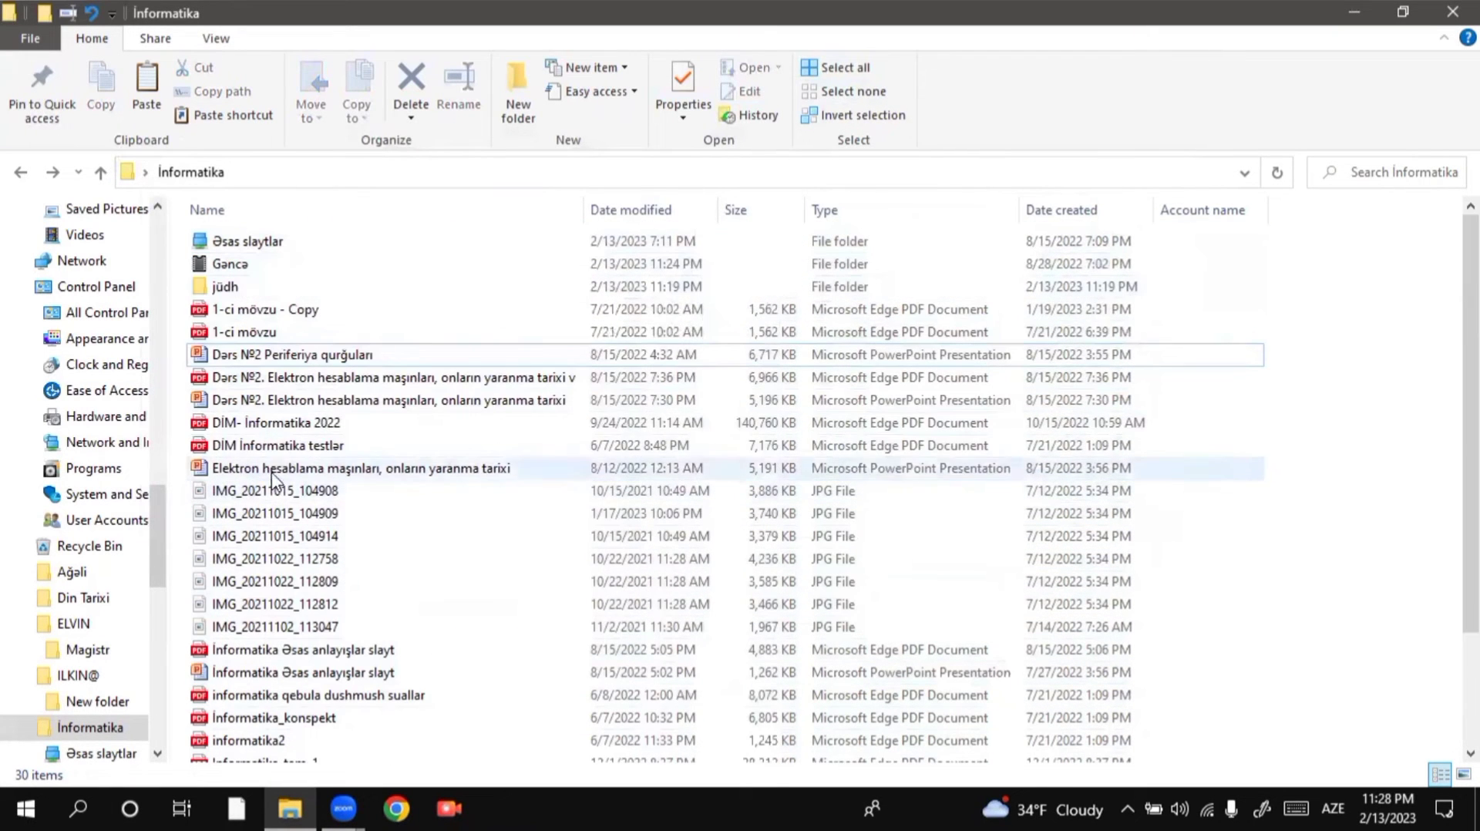
# Select the Gəncə folder together with DİM- İnformatika 2022 and invert the selection
pyautogui.click(283, 266)
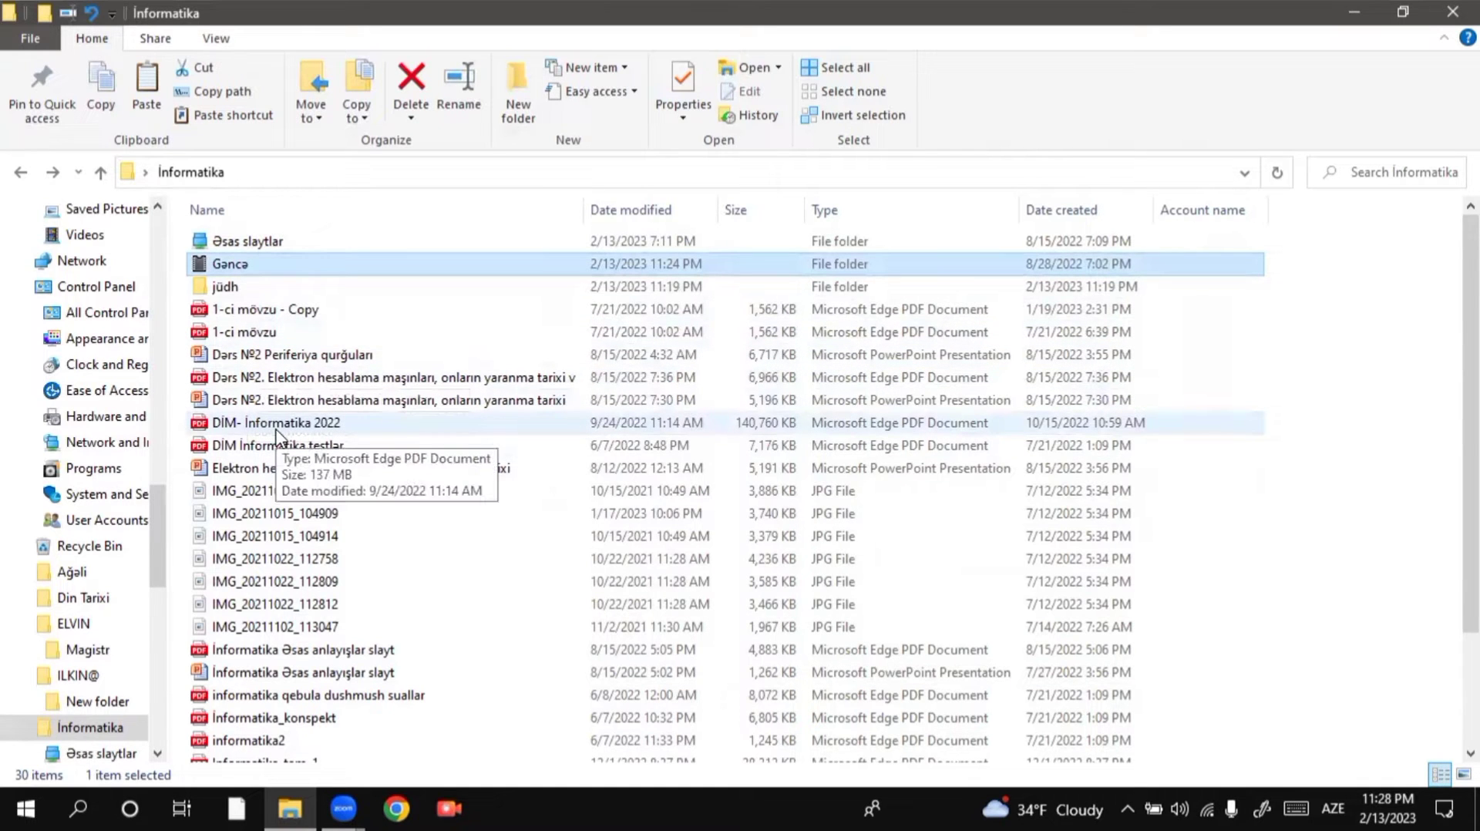
pyautogui.keyDown('ctrl'); pyautogui.click(277, 427); pyautogui.keyUp('ctrl')
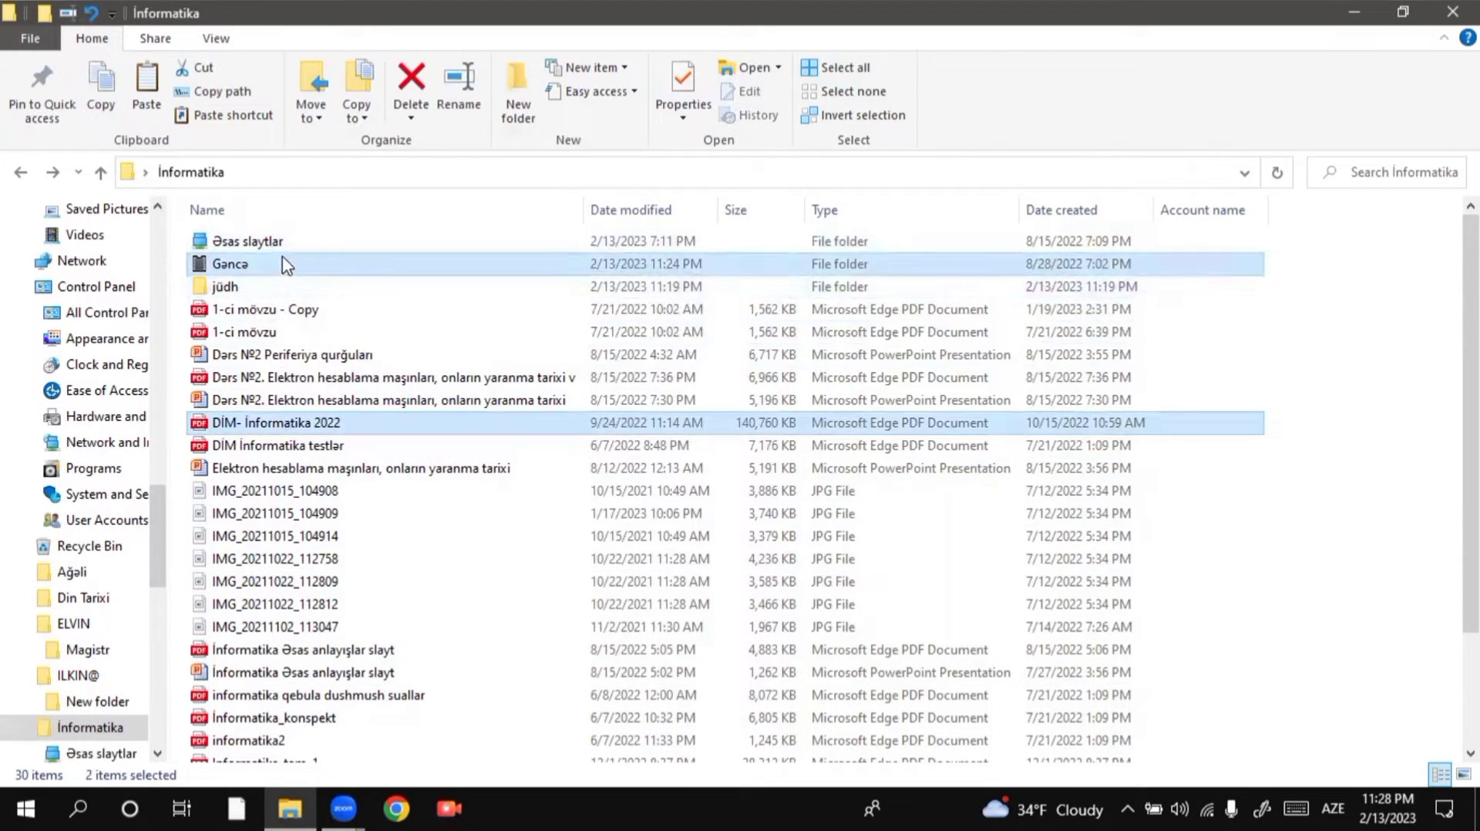
pyautogui.click(836, 115)
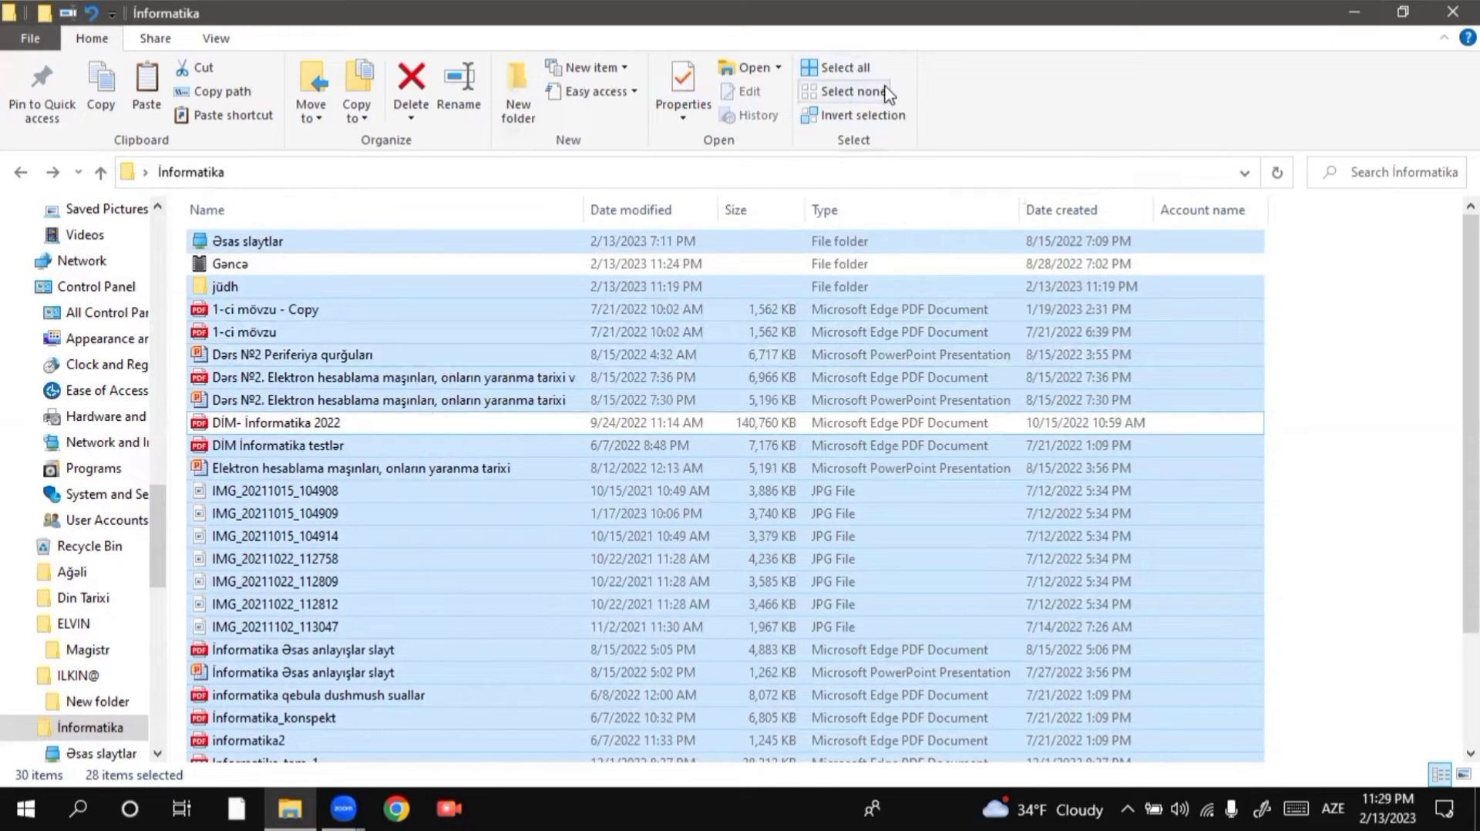
# Show the sharing commands and compare which are available for the jüdh folder, a PDF and a presentation
pyautogui.click(155, 37)
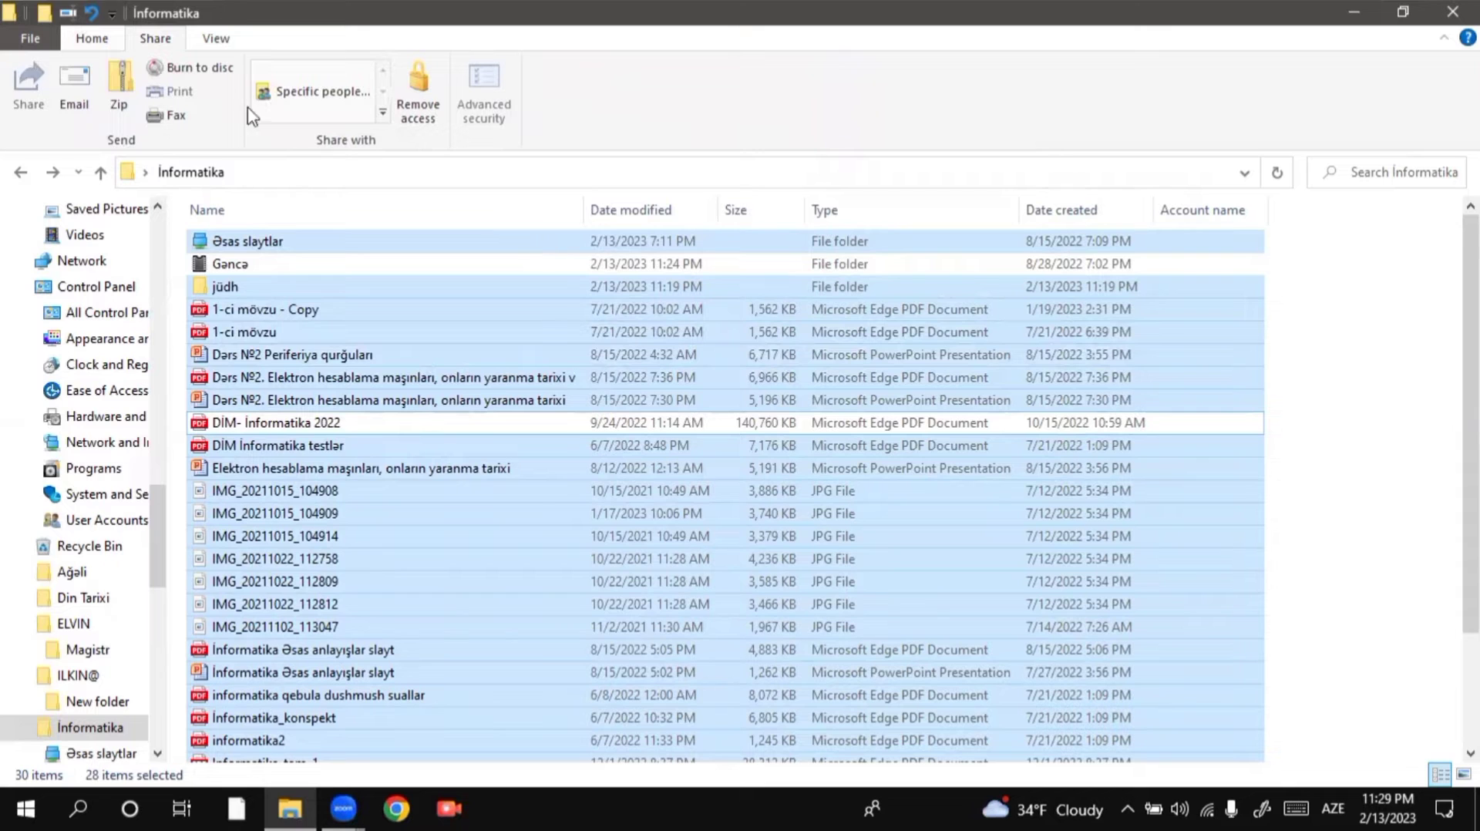
pyautogui.click(322, 292)
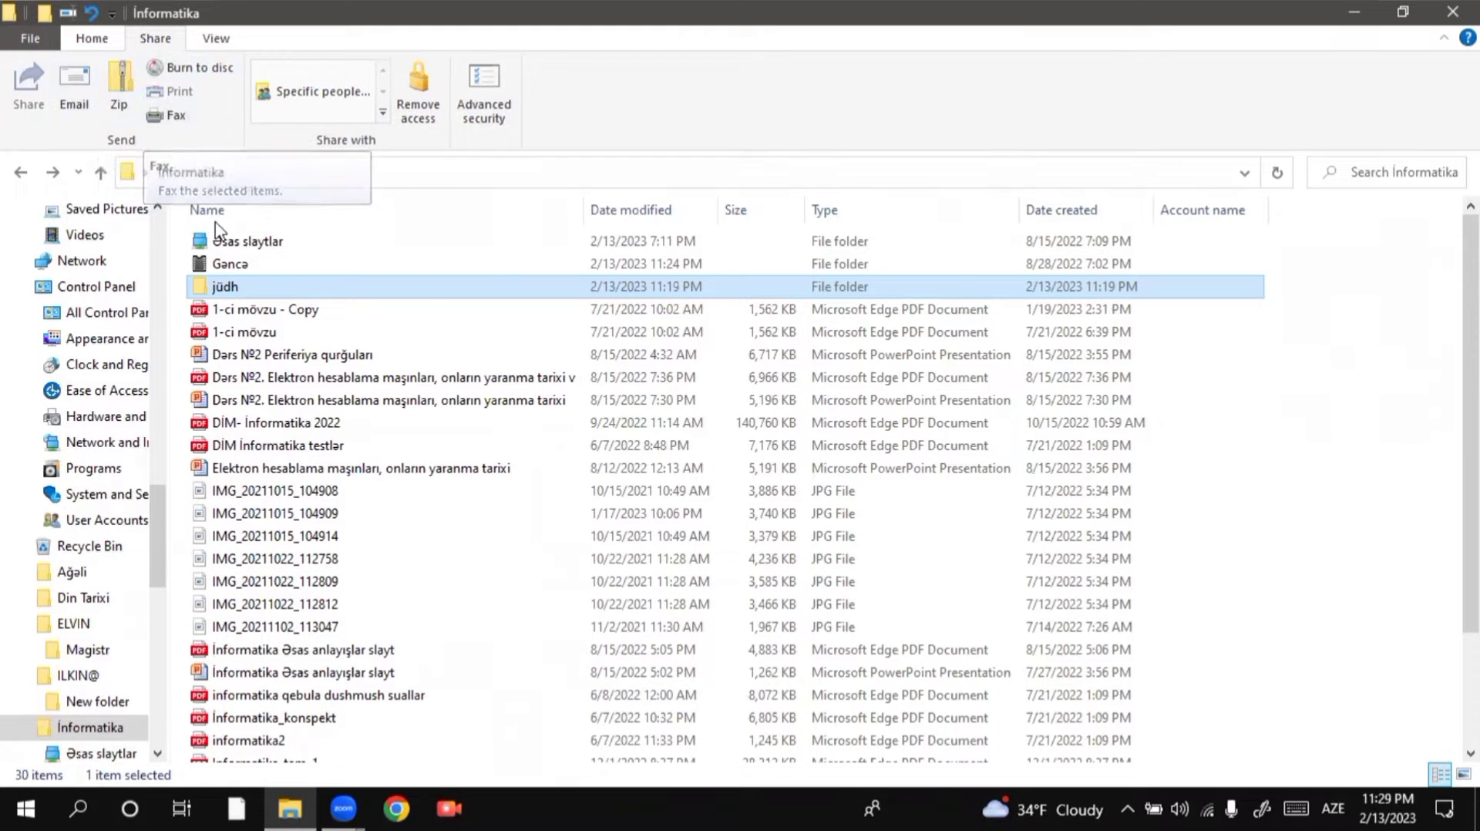
pyautogui.click(239, 309)
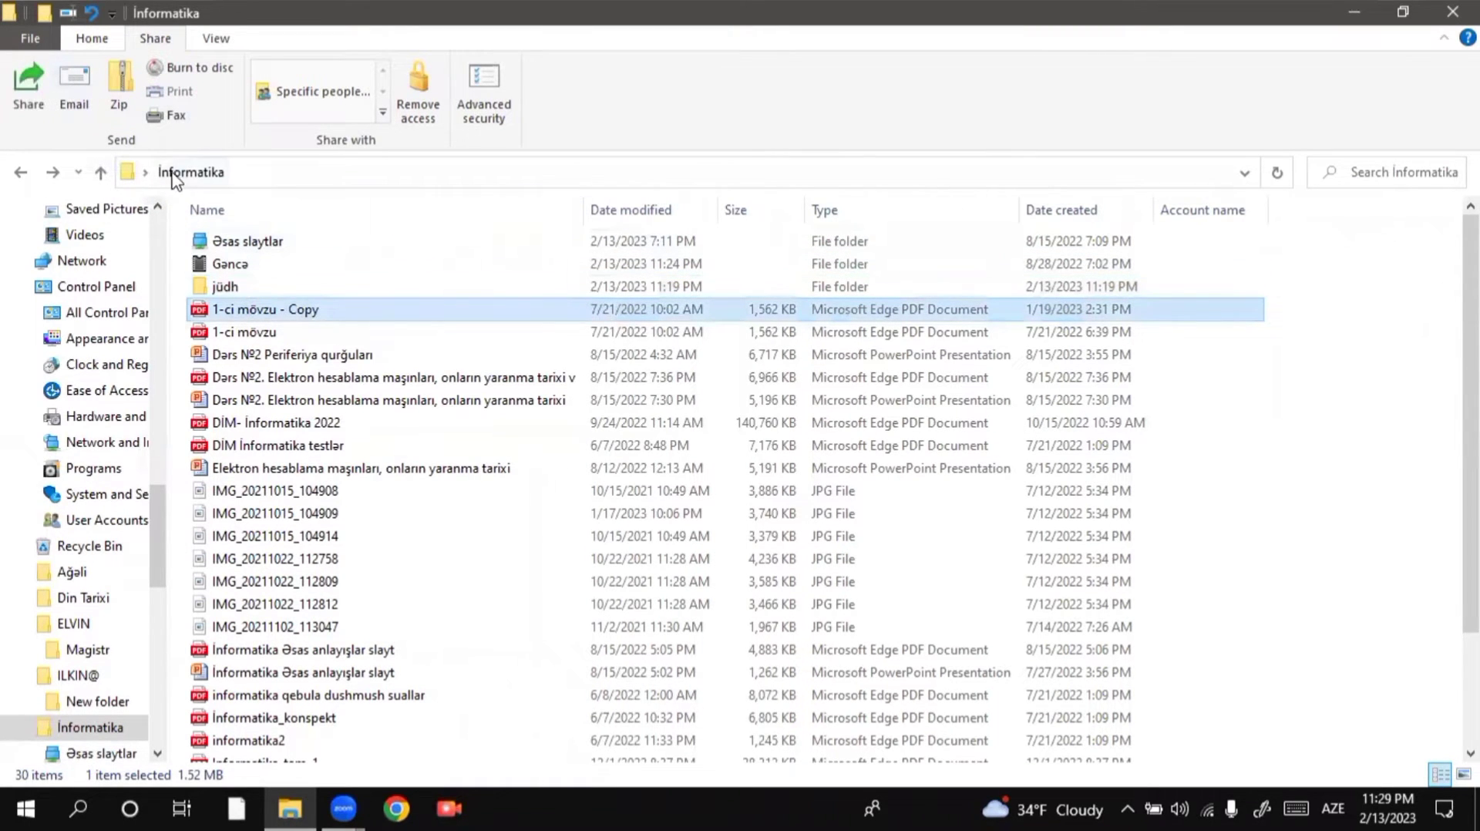
pyautogui.click(243, 400)
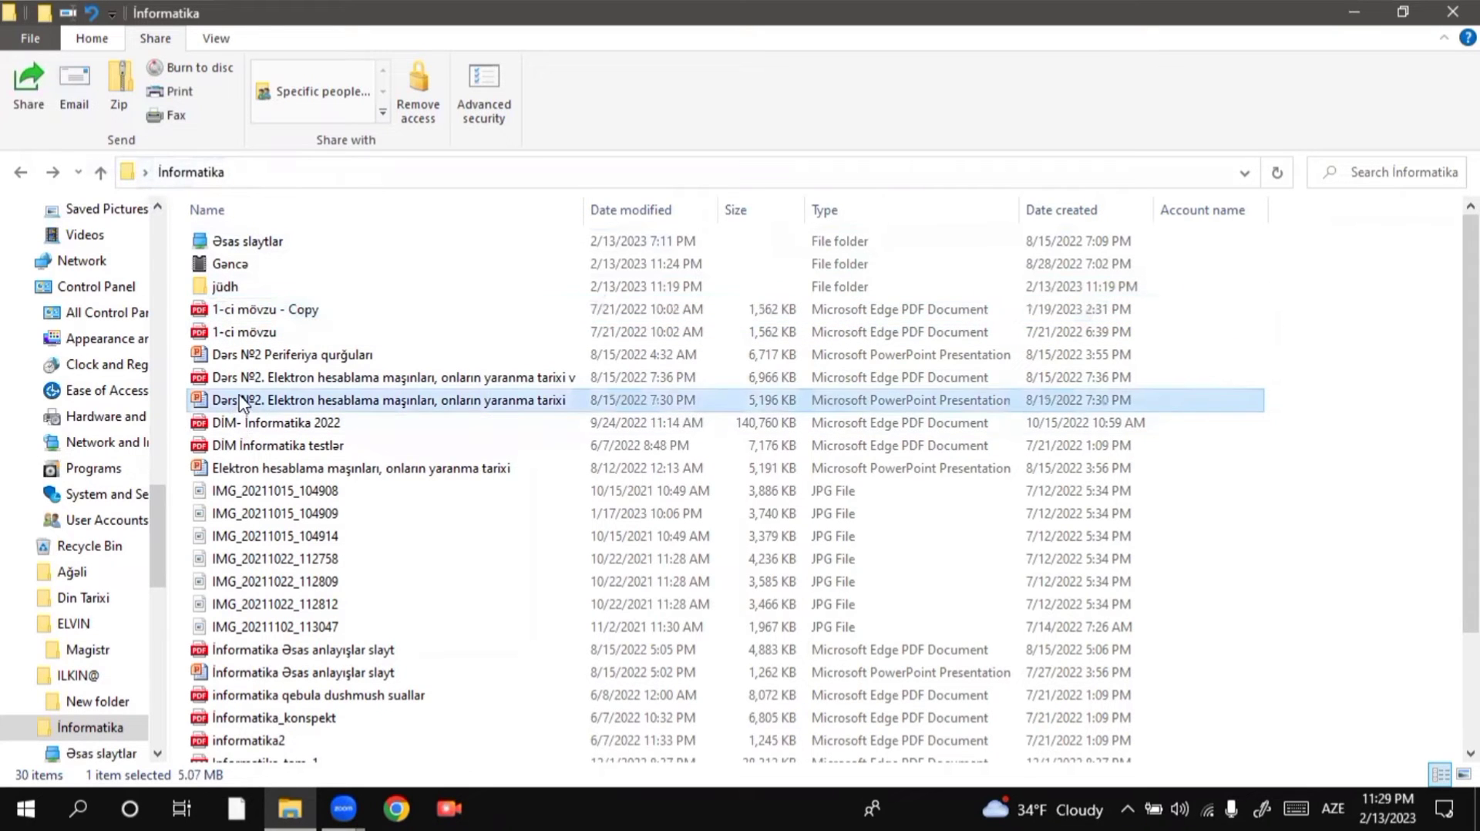
pyautogui.click(229, 291)
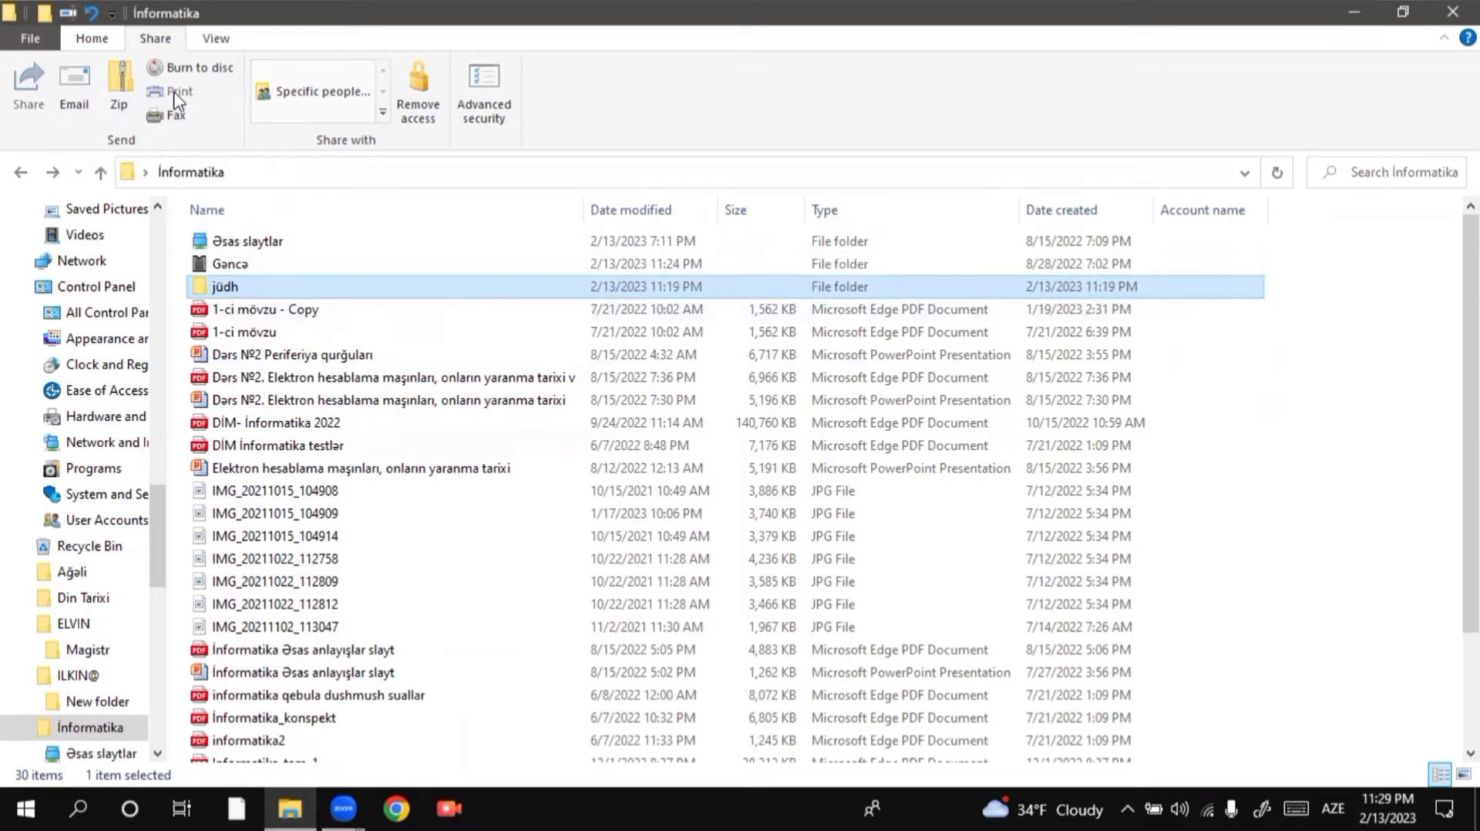
# Look inside the jüdh and Gəncə folders, return to İnformatika, and select the presentation Dərs №2 Periferiya qurğuları
pyautogui.doubleClick(278, 291)
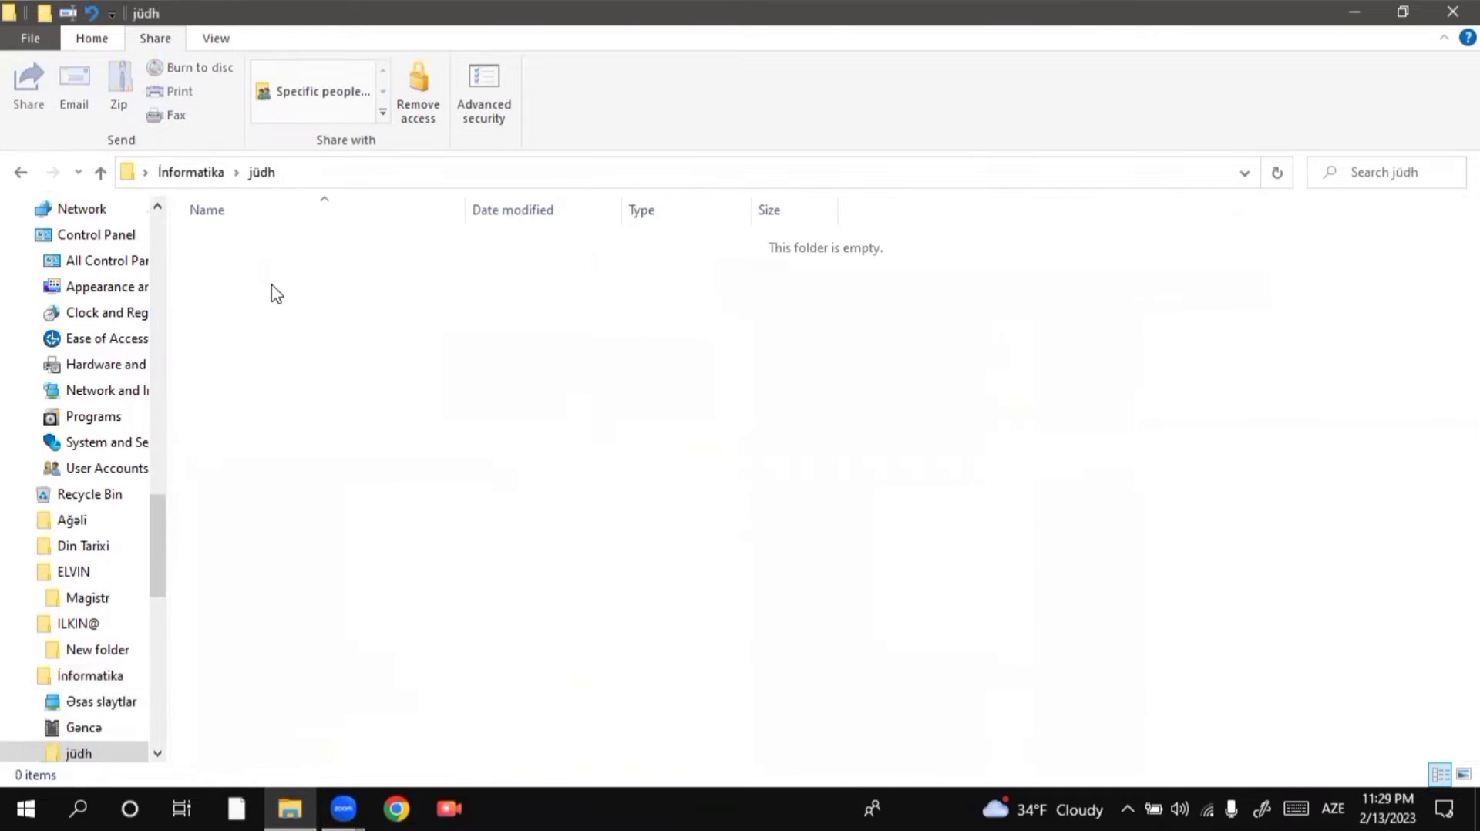
pyautogui.click(21, 174)
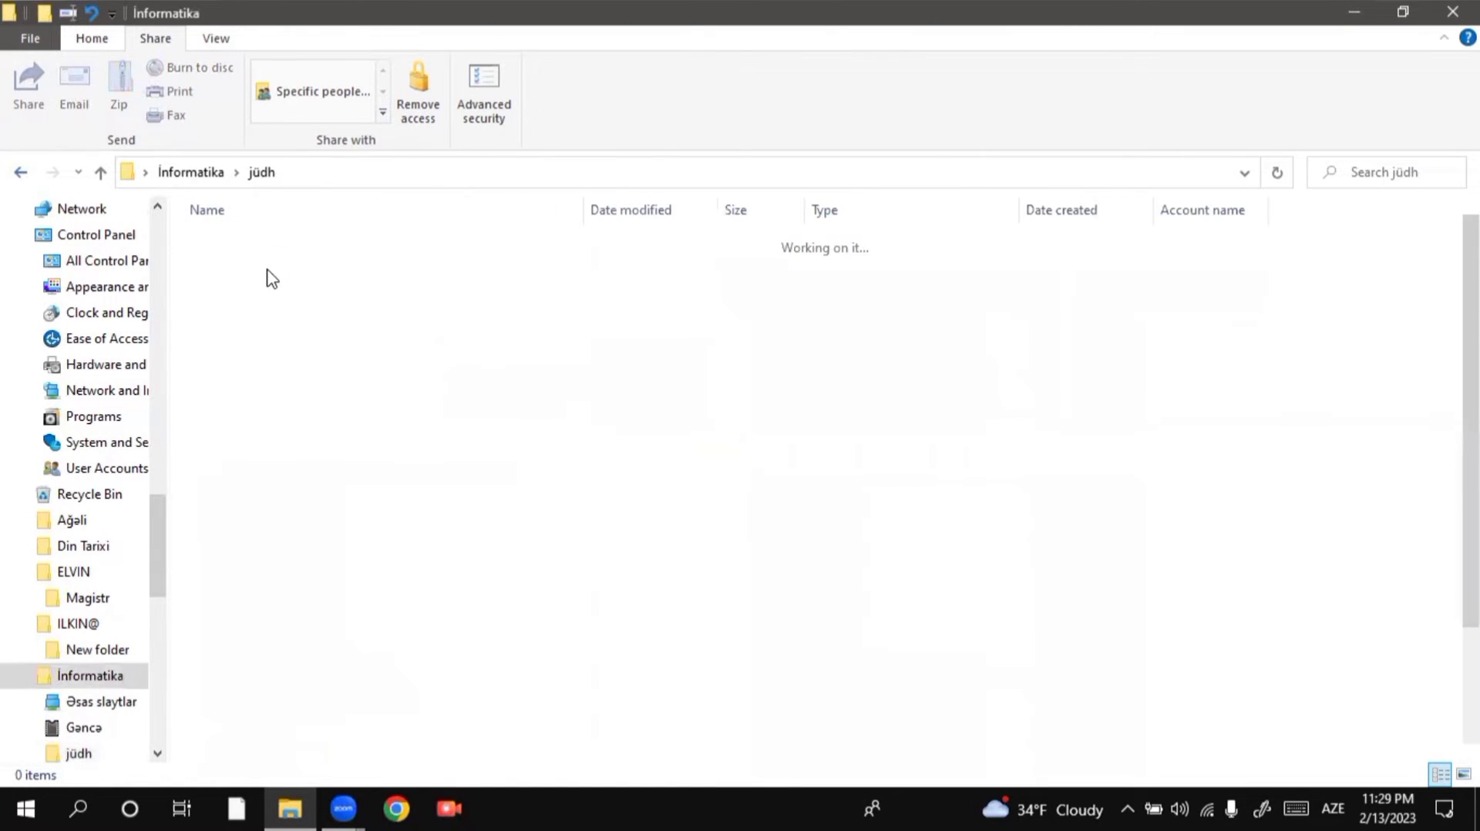
pyautogui.click(269, 276)
pyautogui.doubleClick(262, 264)
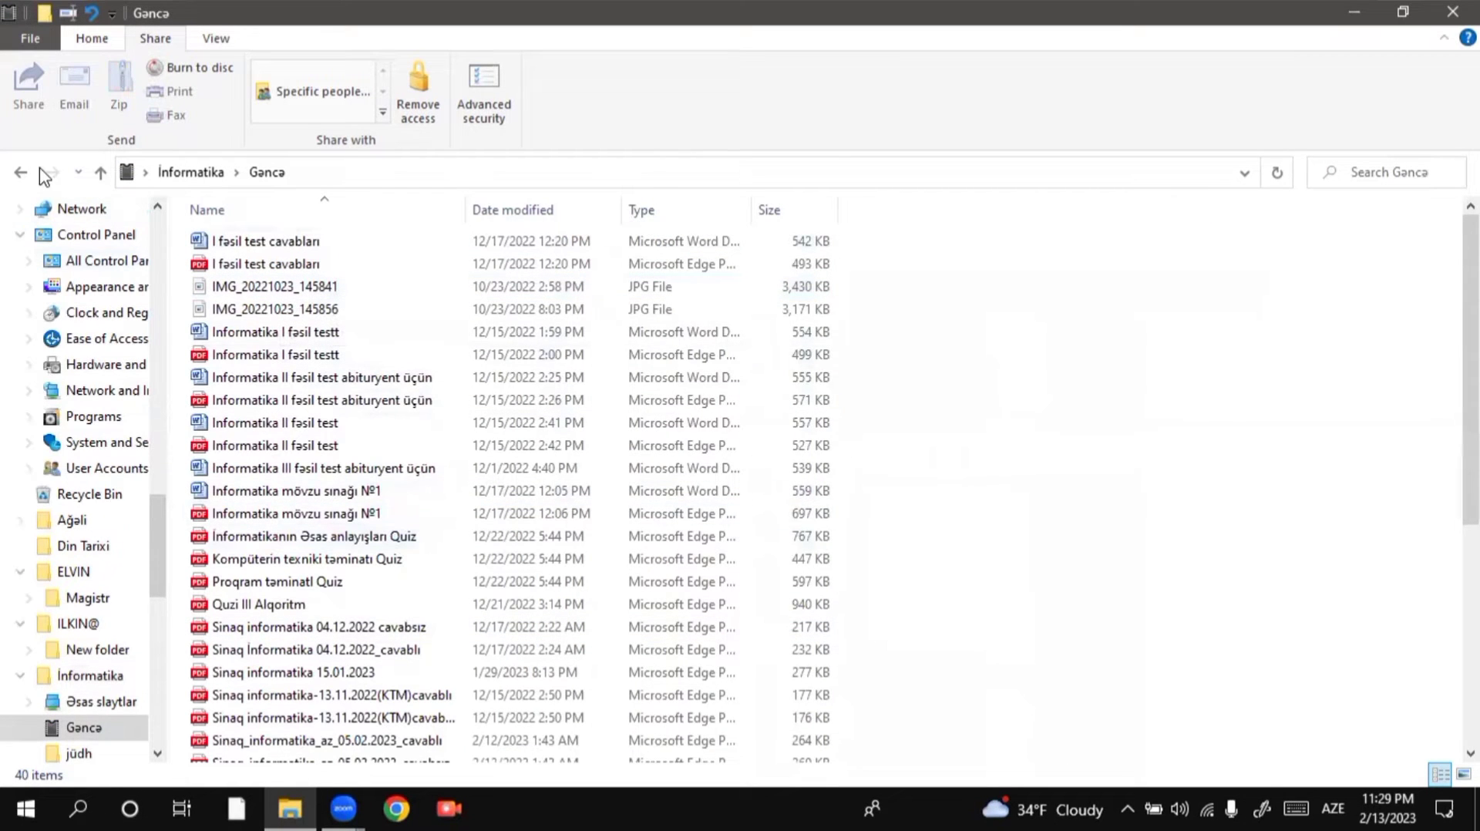
pyautogui.click(101, 170)
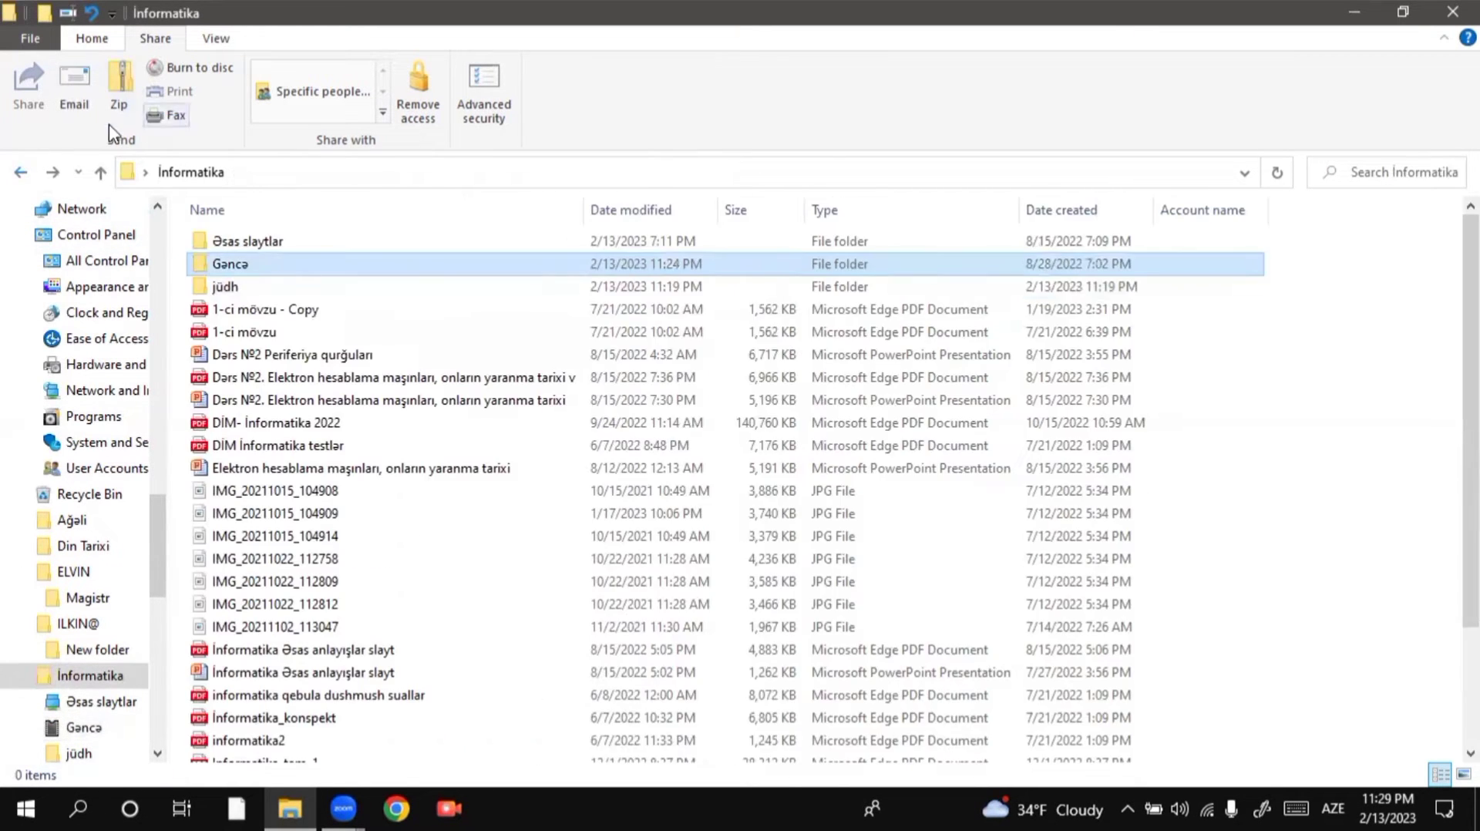
pyautogui.click(245, 360)
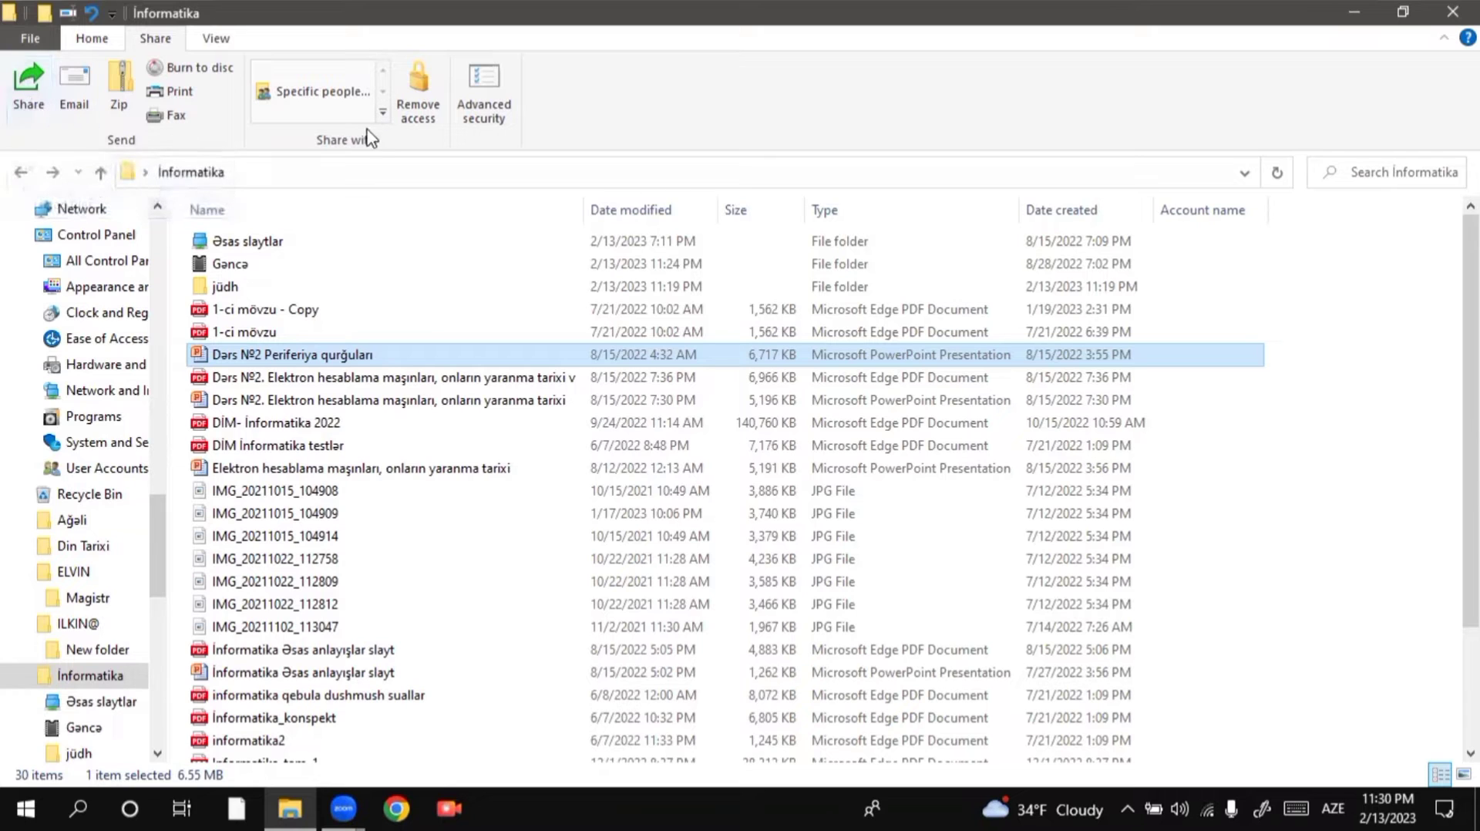
# Look at the network access choices for removing access and the advanced security settings of the selected presentation, leaving both unchanged
pyautogui.click(418, 108)
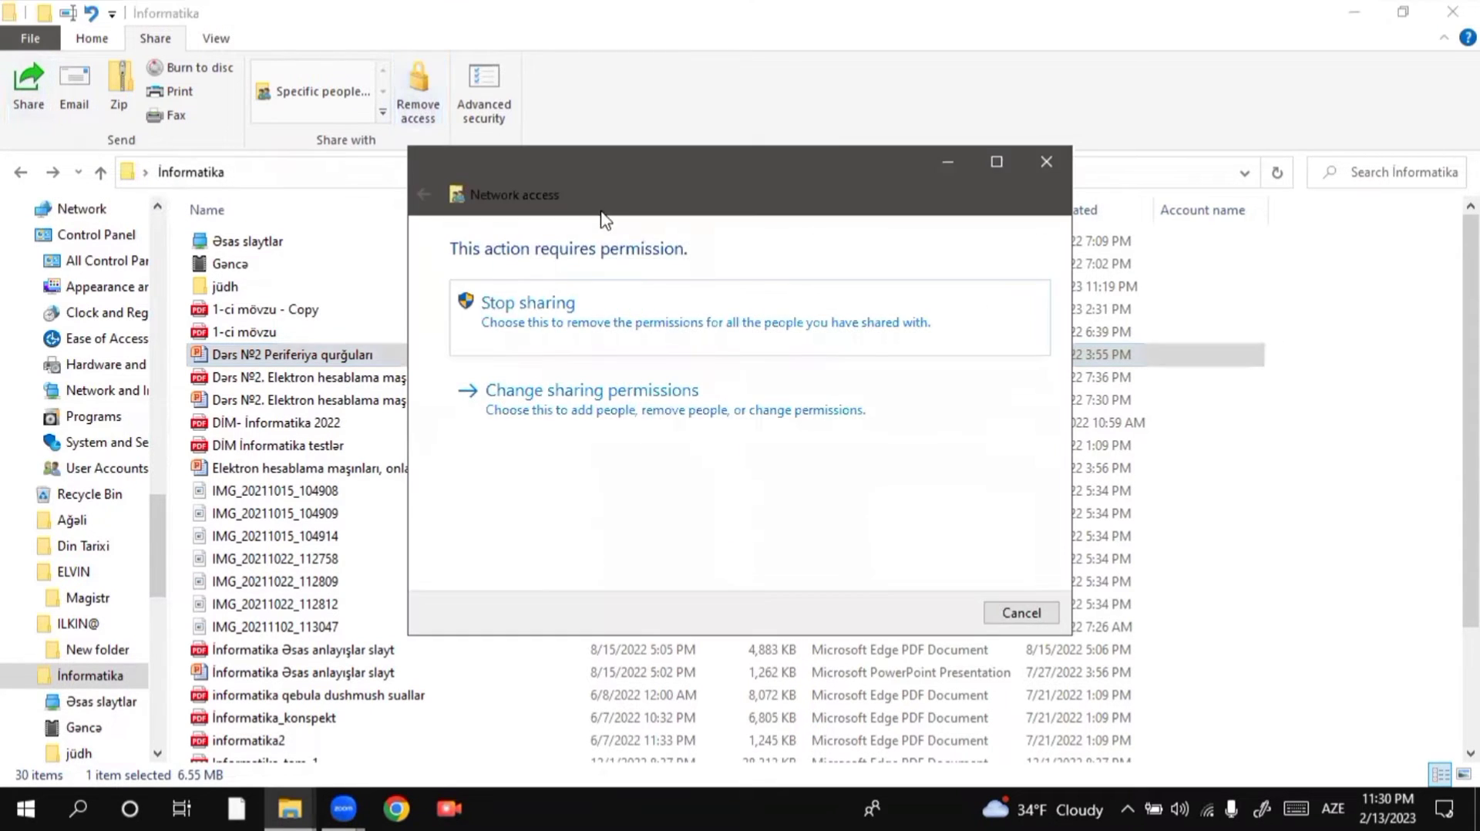
pyautogui.click(1049, 162)
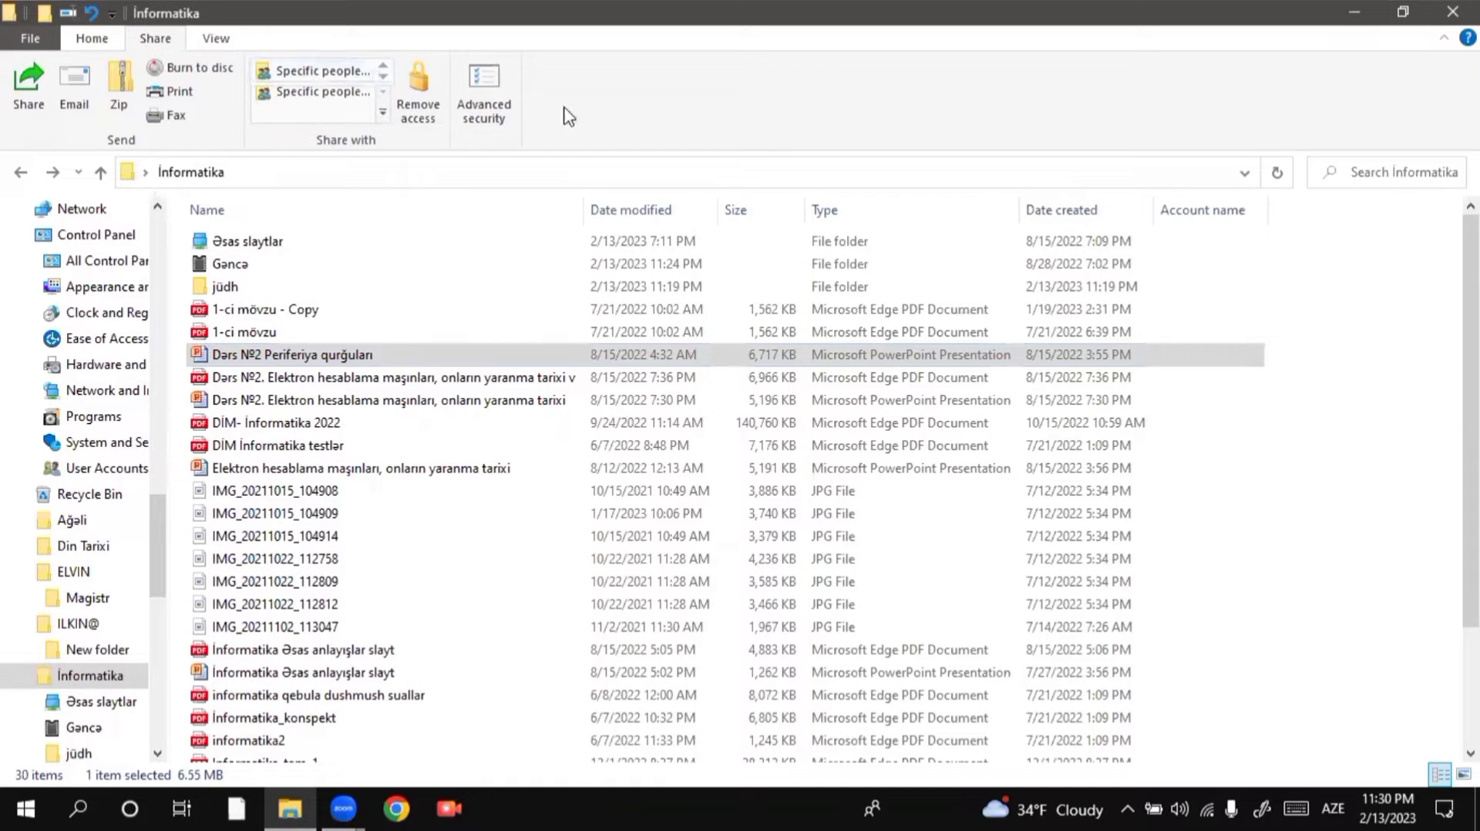
pyautogui.click(494, 106)
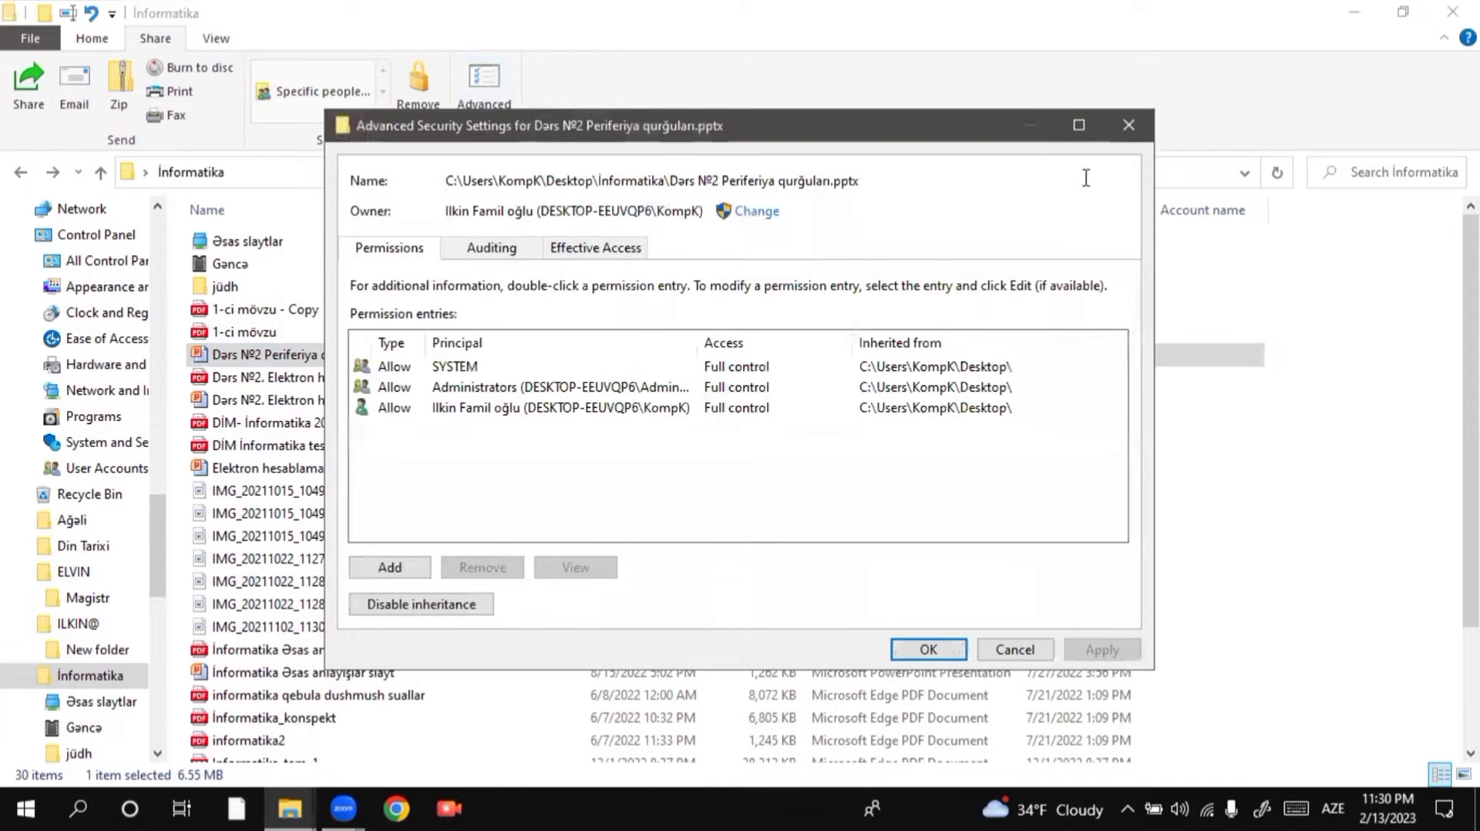
pyautogui.click(1128, 125)
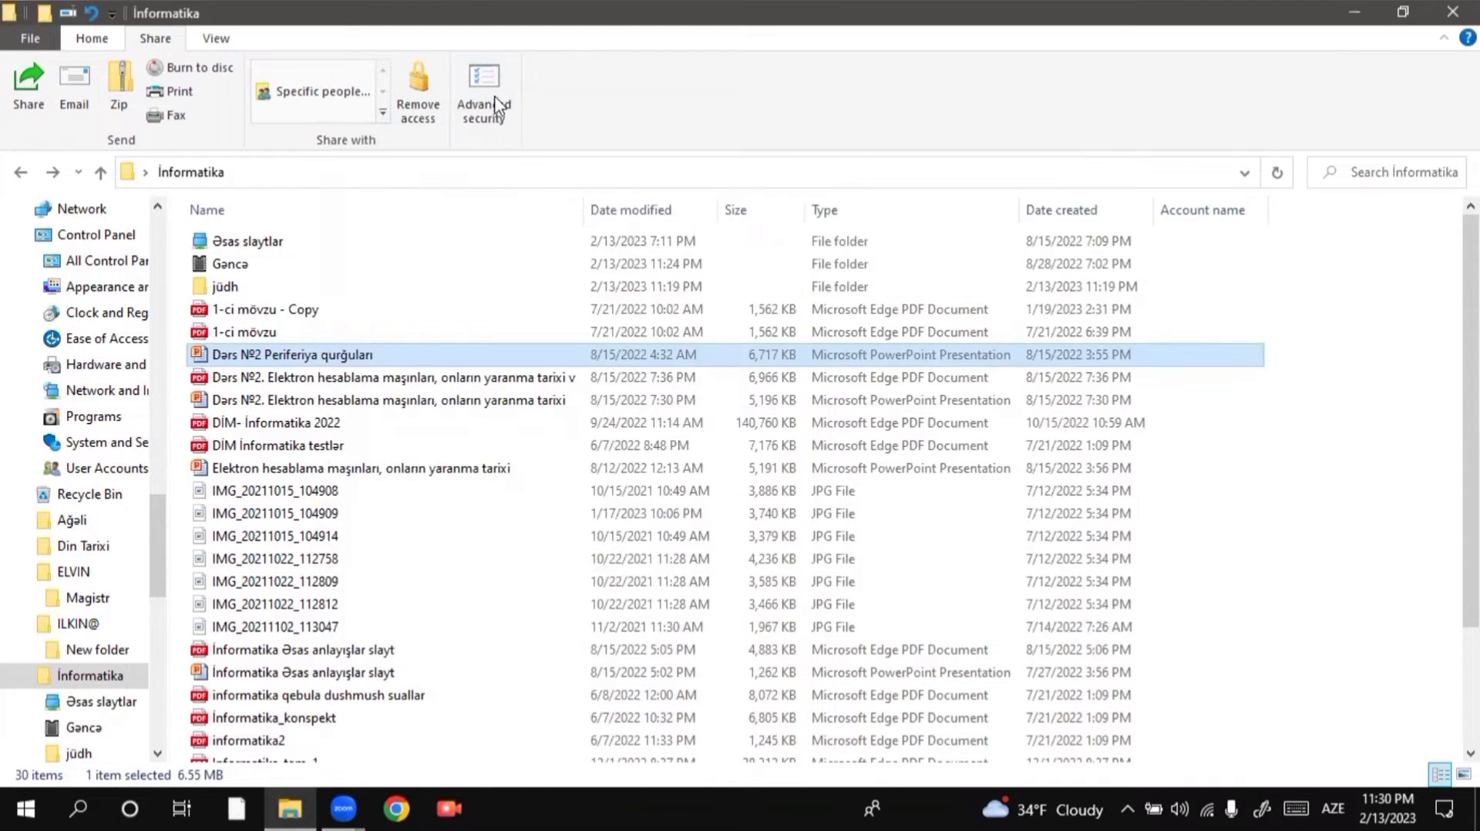
# Hide the navigation pane, show it again, and look over its folder tree and display options
pyautogui.click(220, 40)
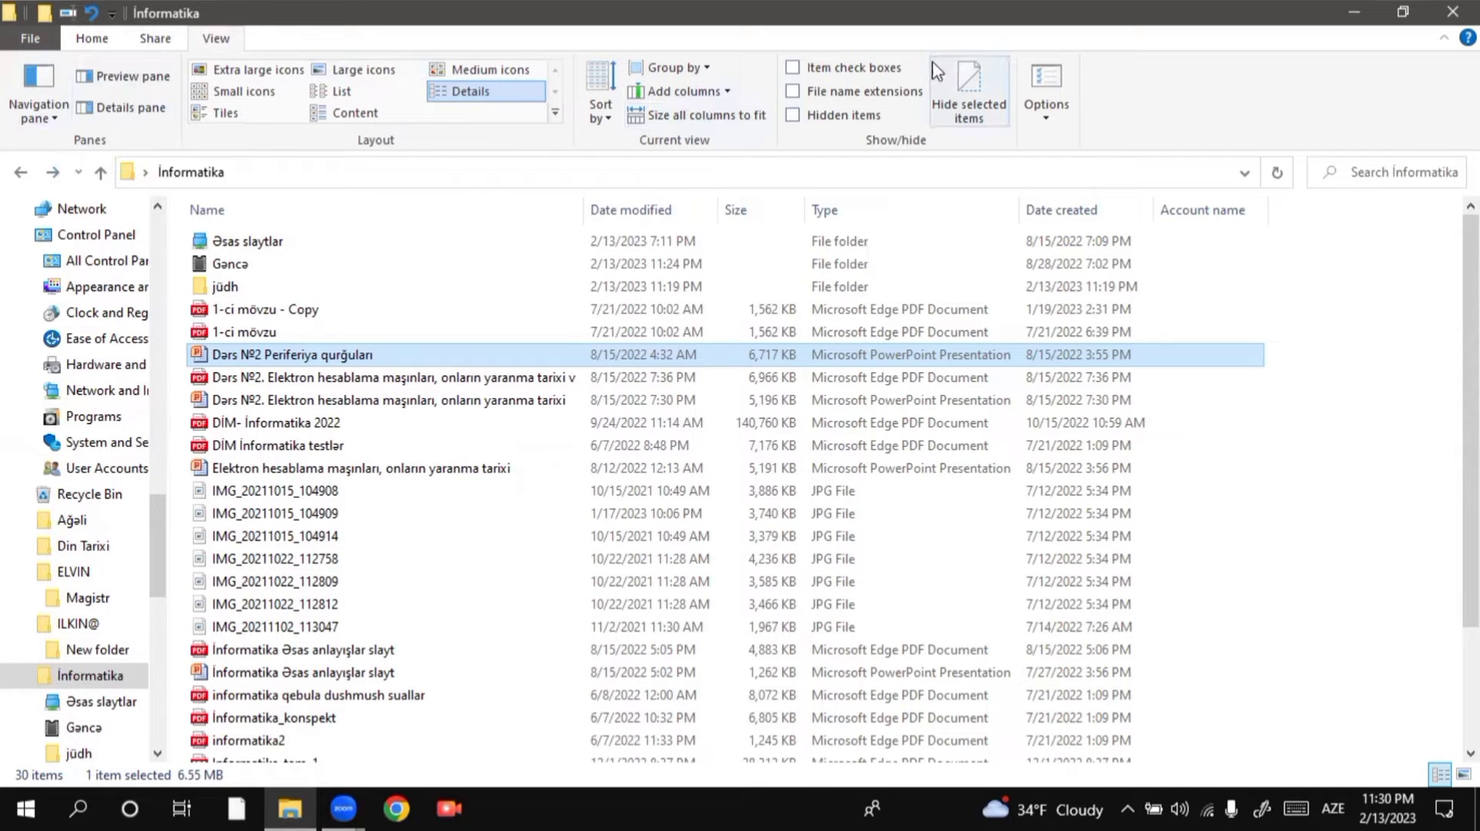
pyautogui.click(25, 99)
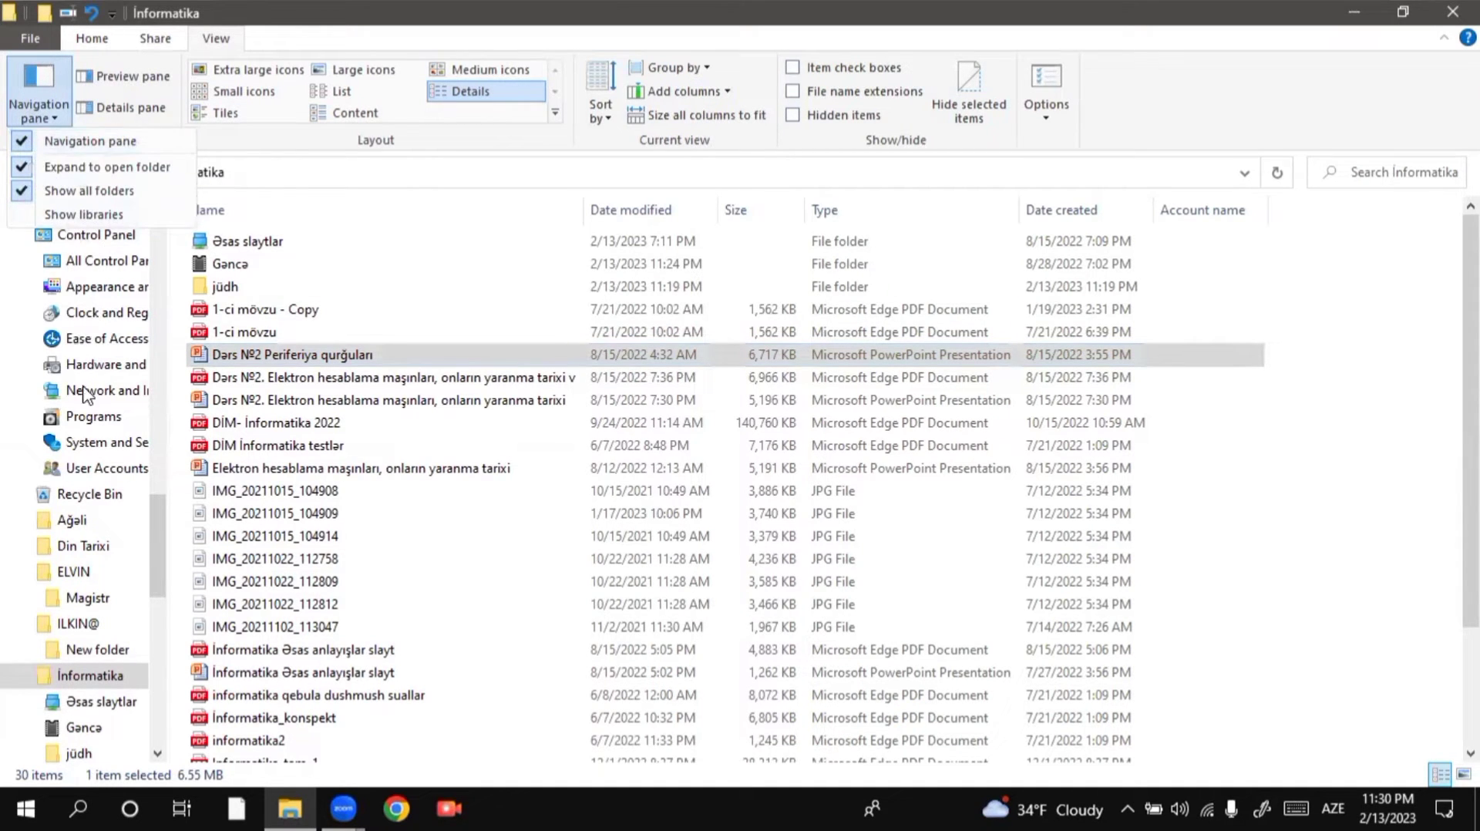
pyautogui.click(19, 147)
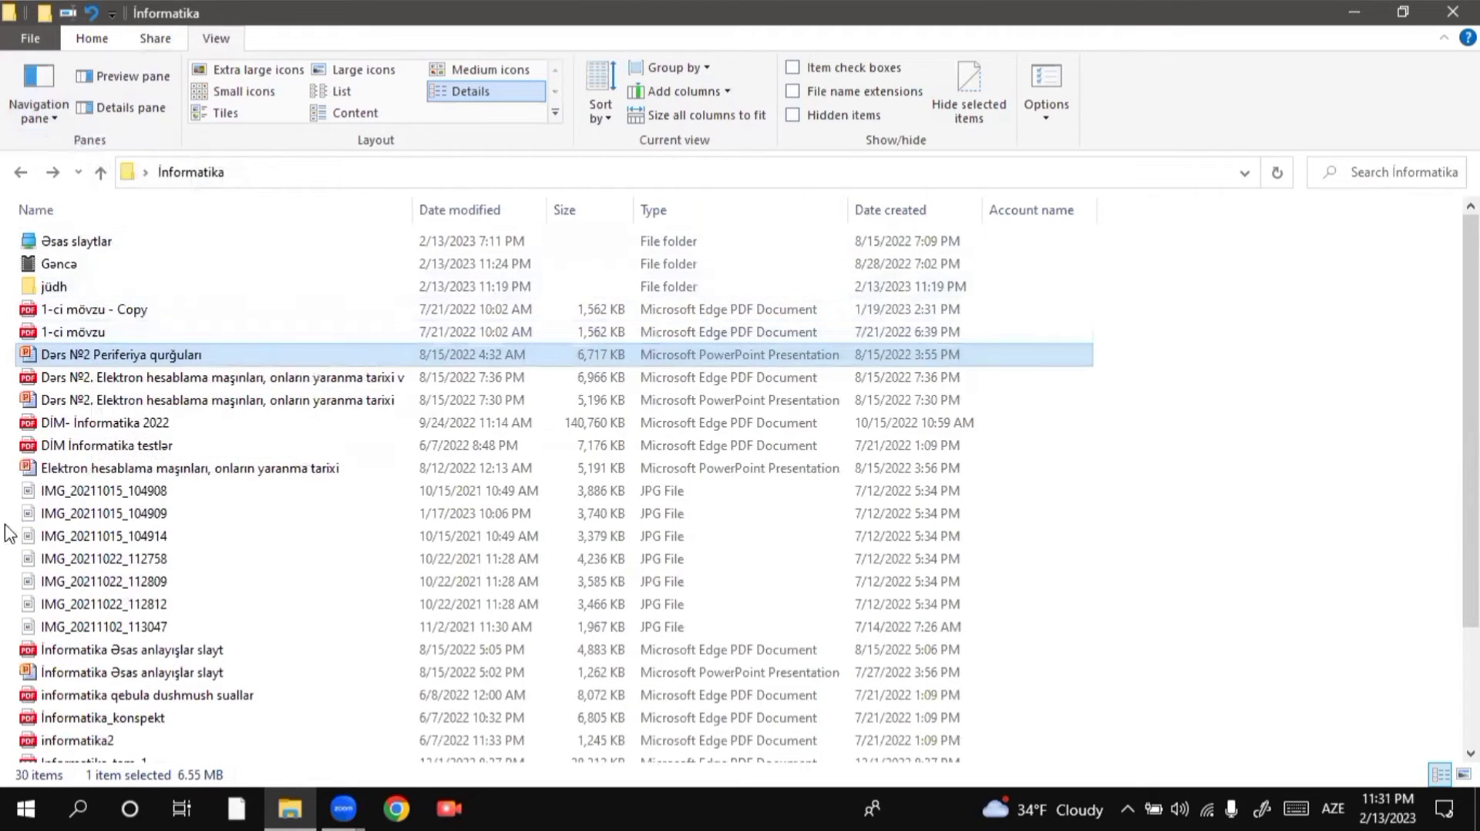
pyautogui.click(39, 112)
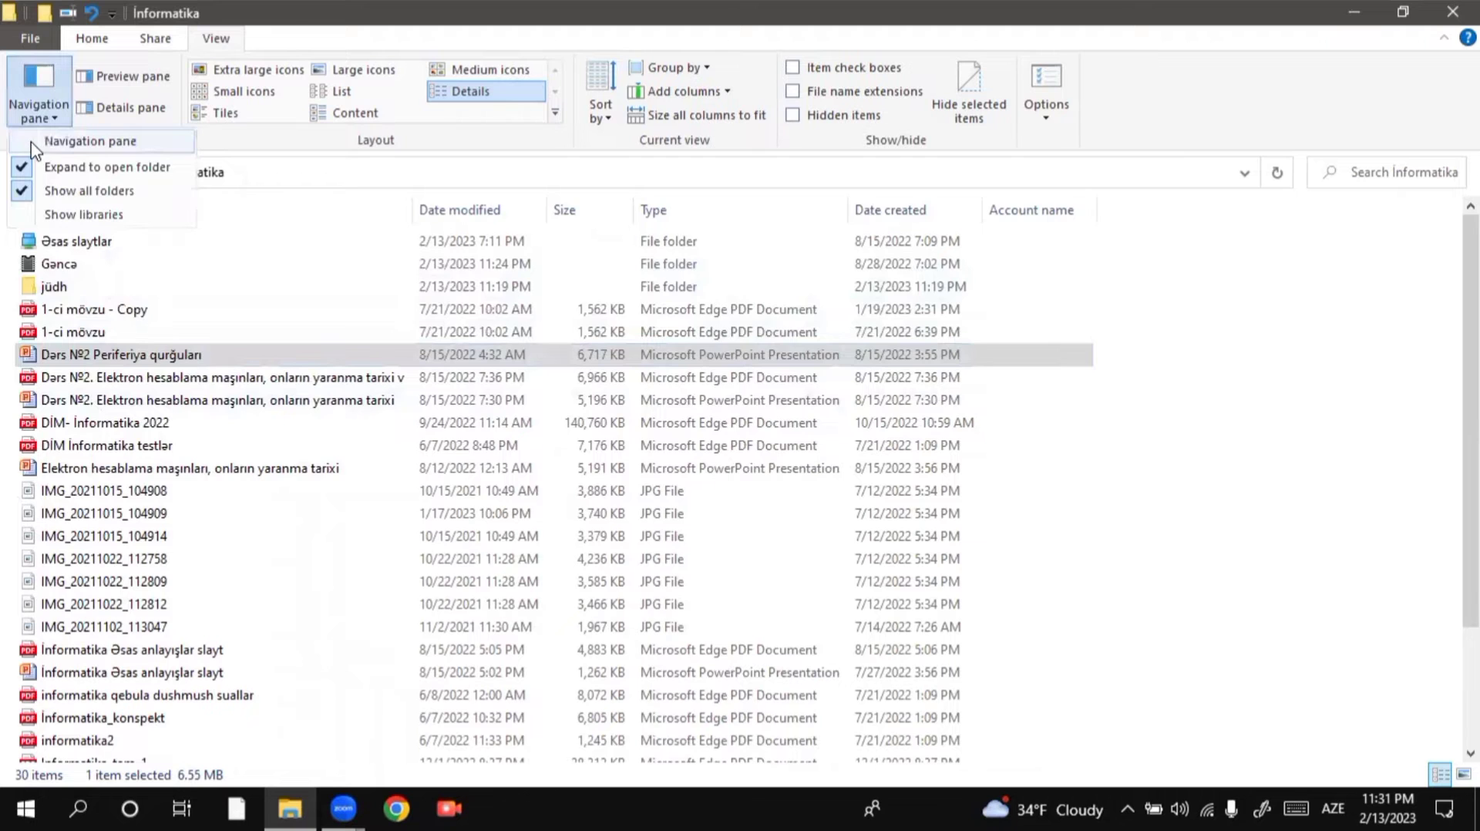
pyautogui.click(32, 145)
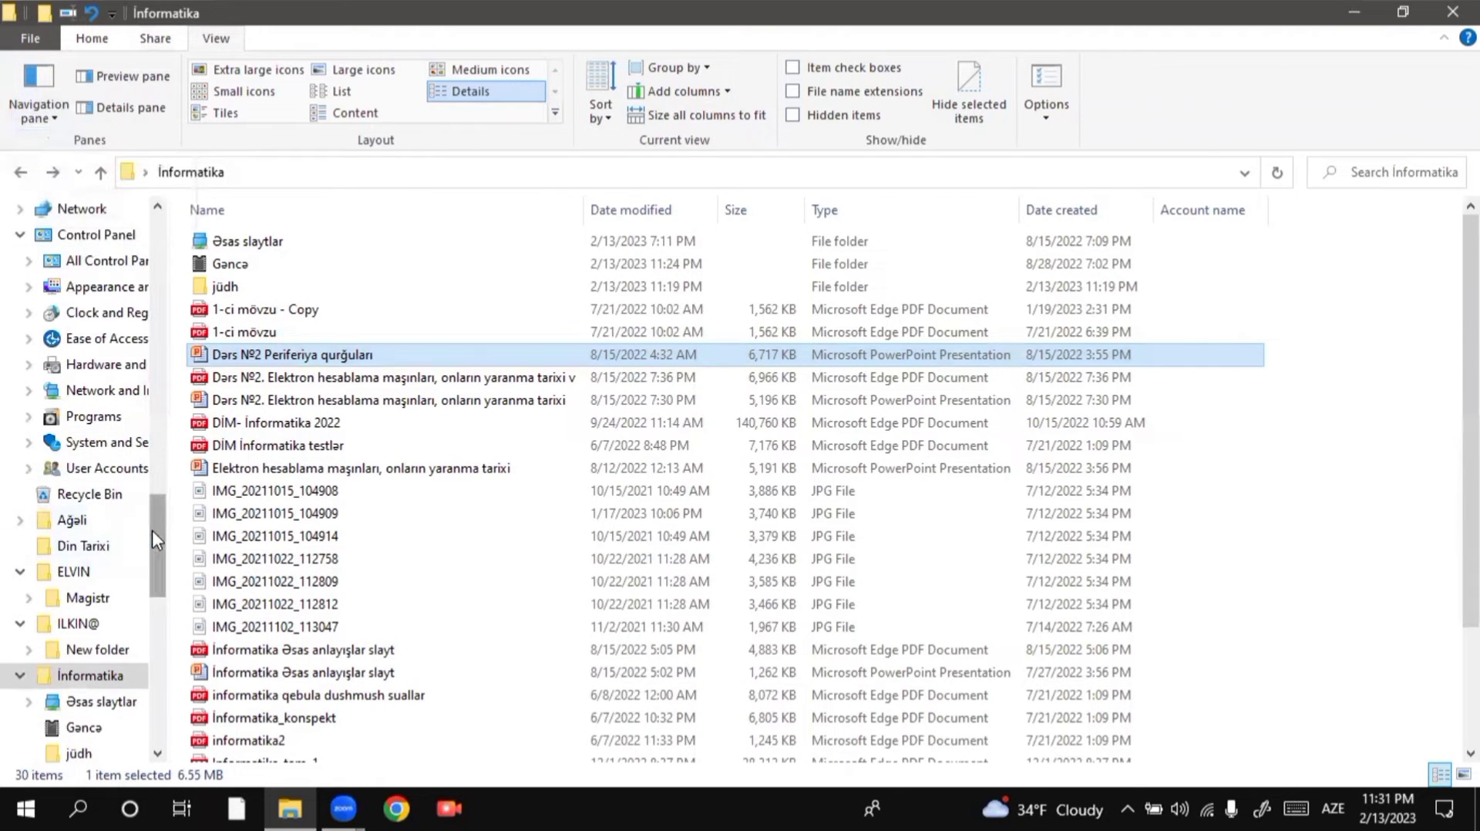
pyautogui.moveTo(151, 530); pyautogui.dragTo(123, 637)
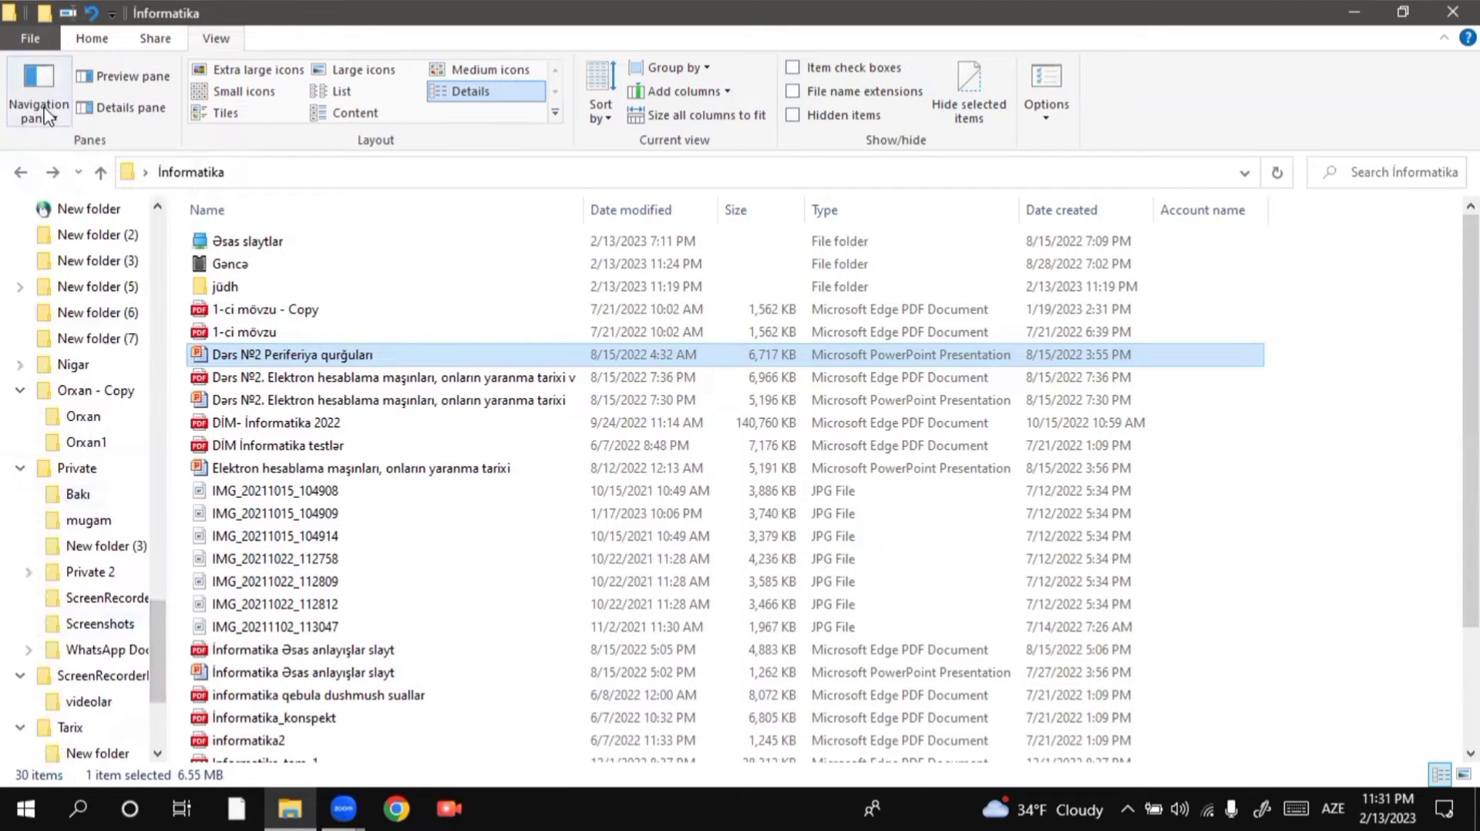
pyautogui.click(45, 112)
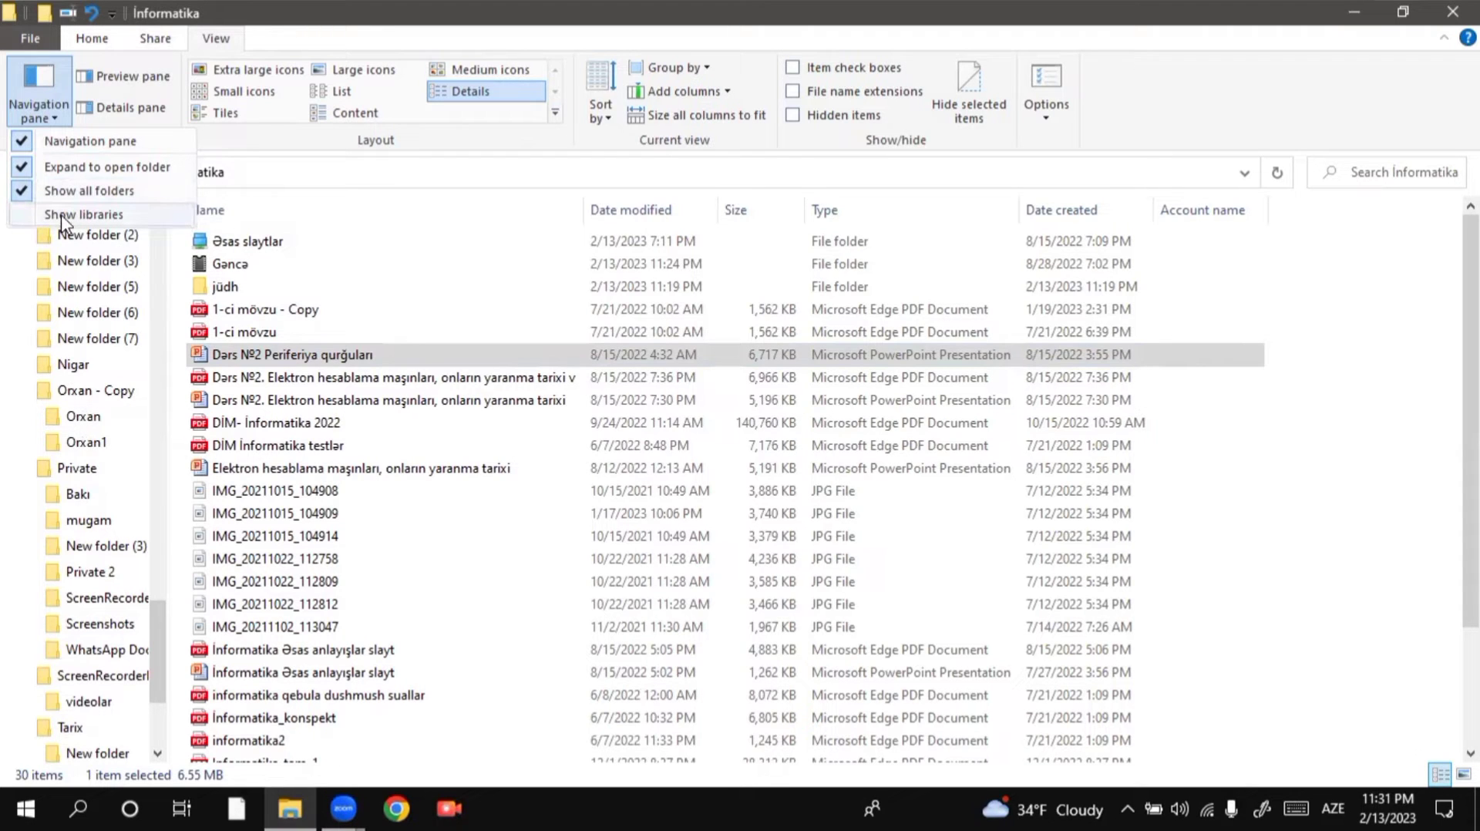
# Turn on the preview pane, check the Gəncə folder and 1-ci mövzu - Copy, and browse the slides of Dərs №2 Periferiya qurğuları
pyautogui.click(129, 80)
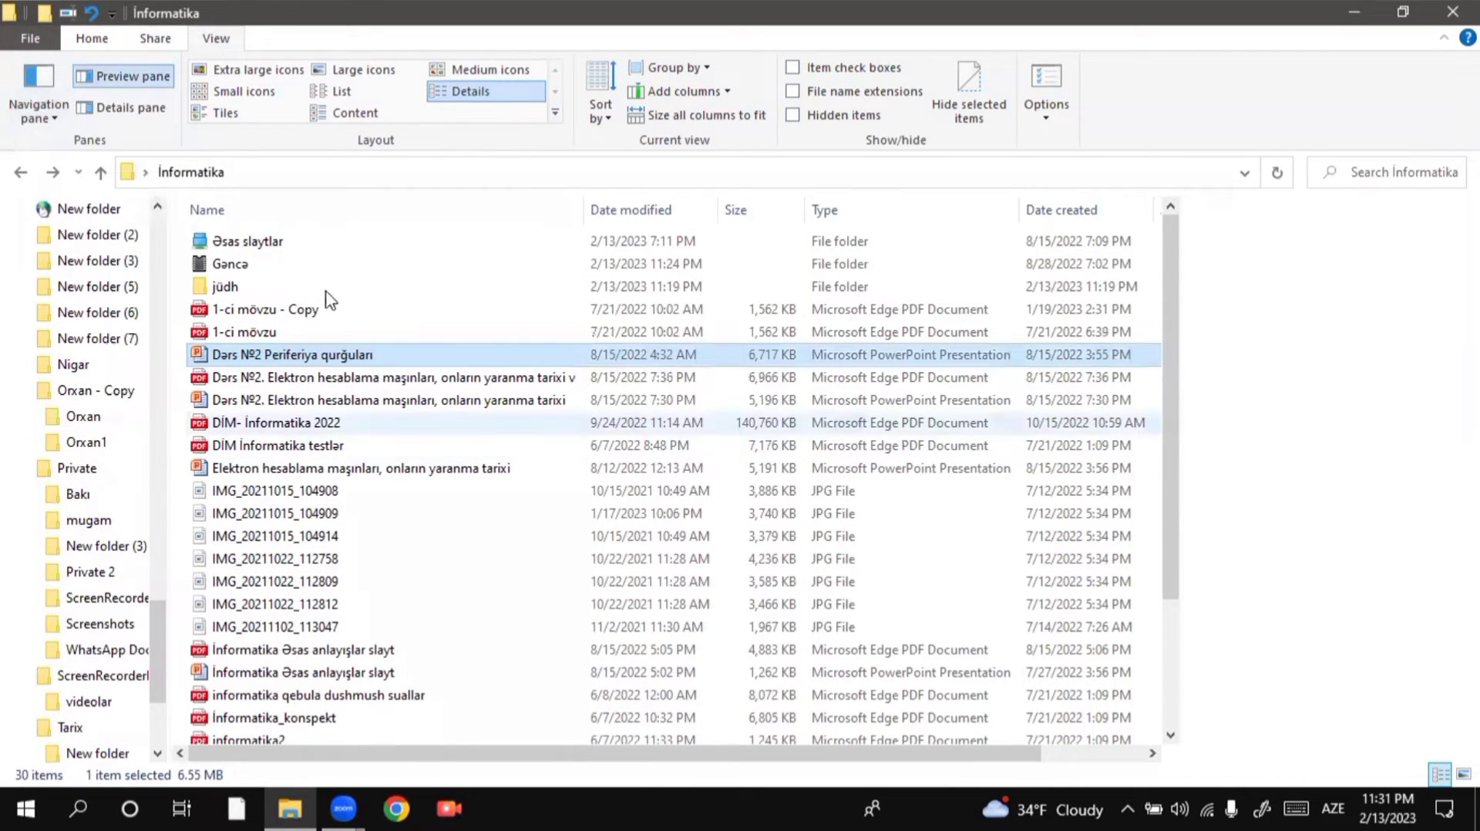
pyautogui.click(282, 270)
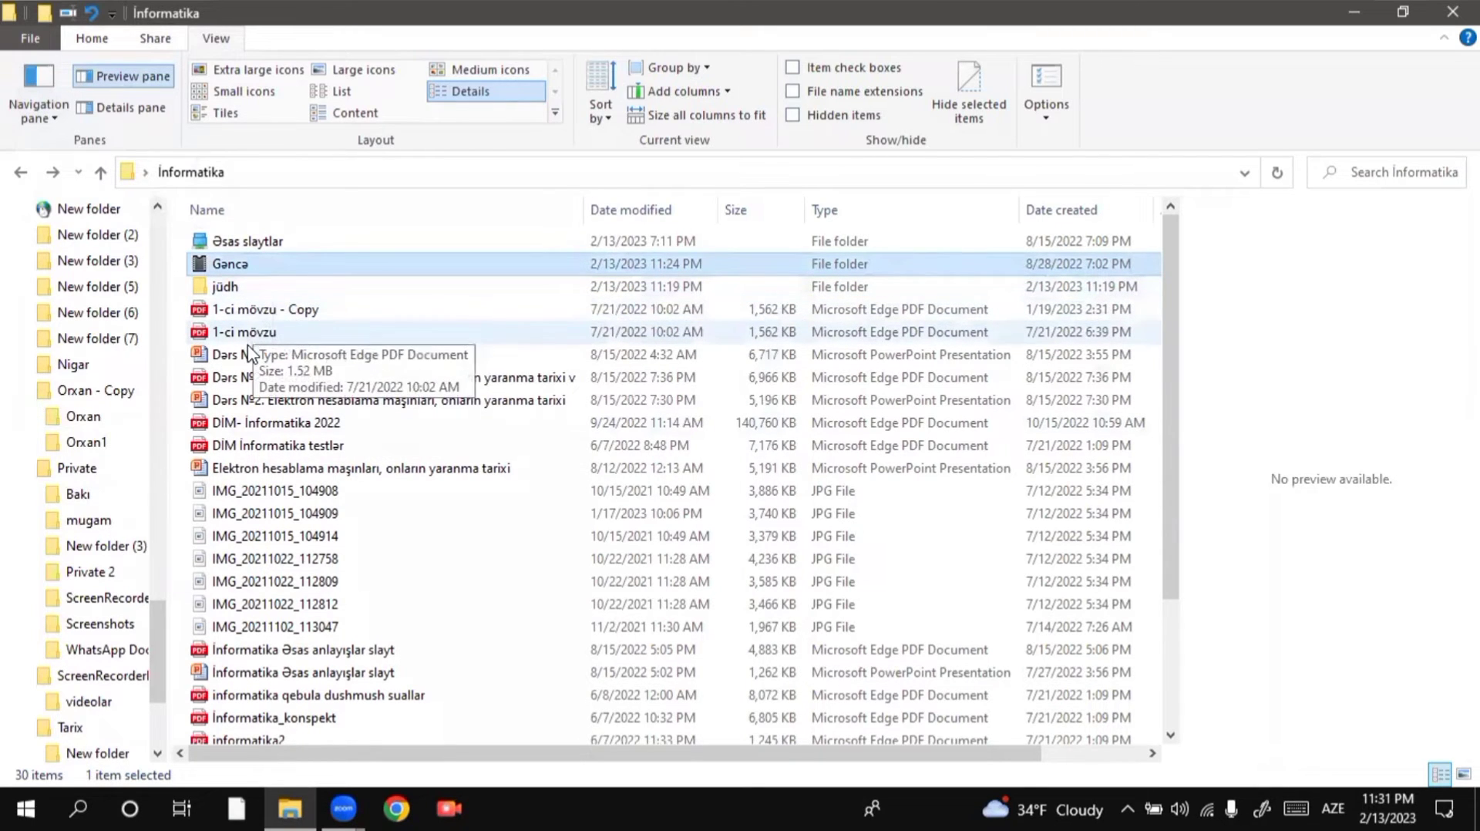
pyautogui.click(236, 312)
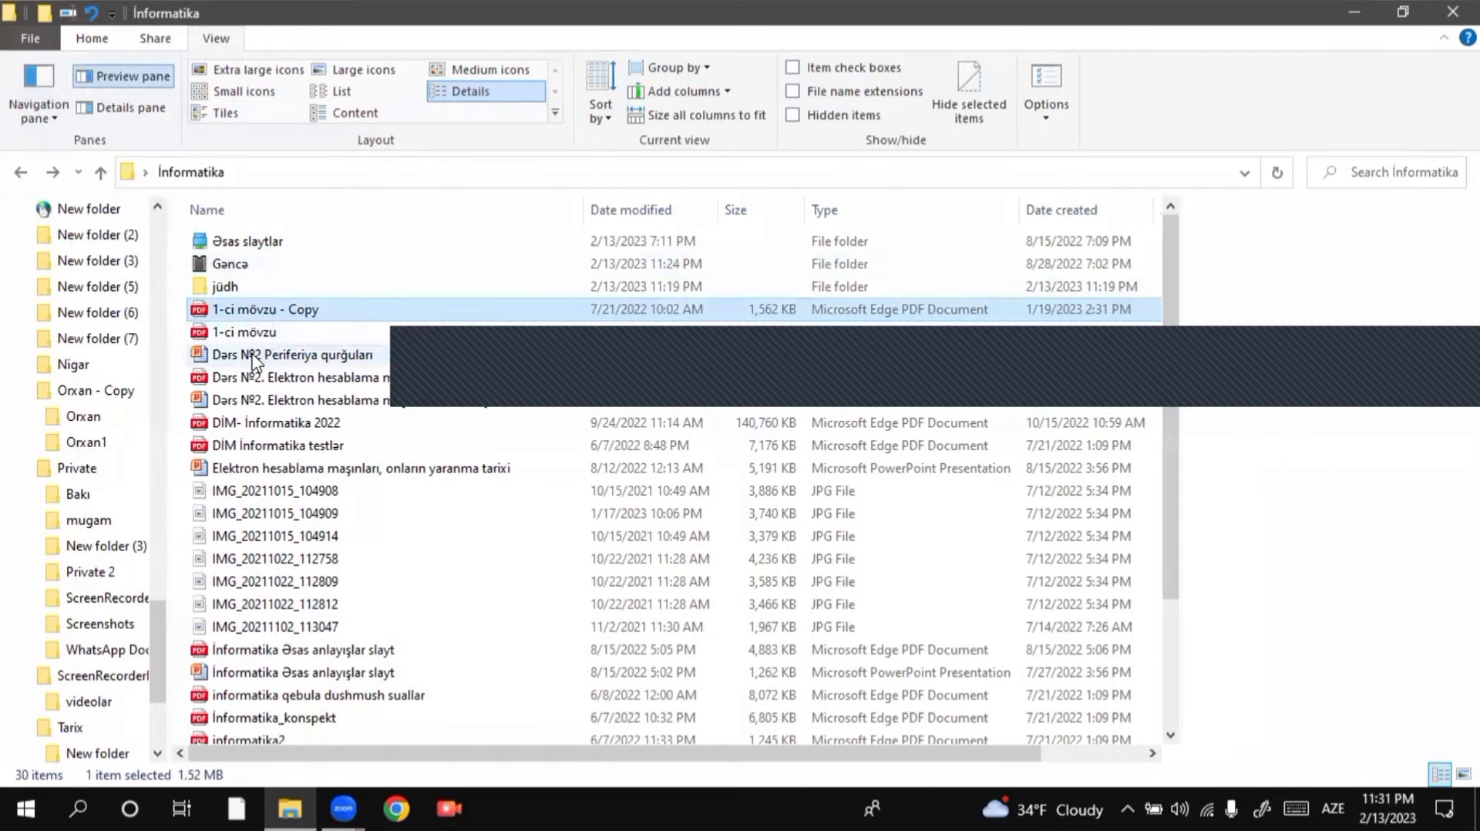
pyautogui.click(254, 356)
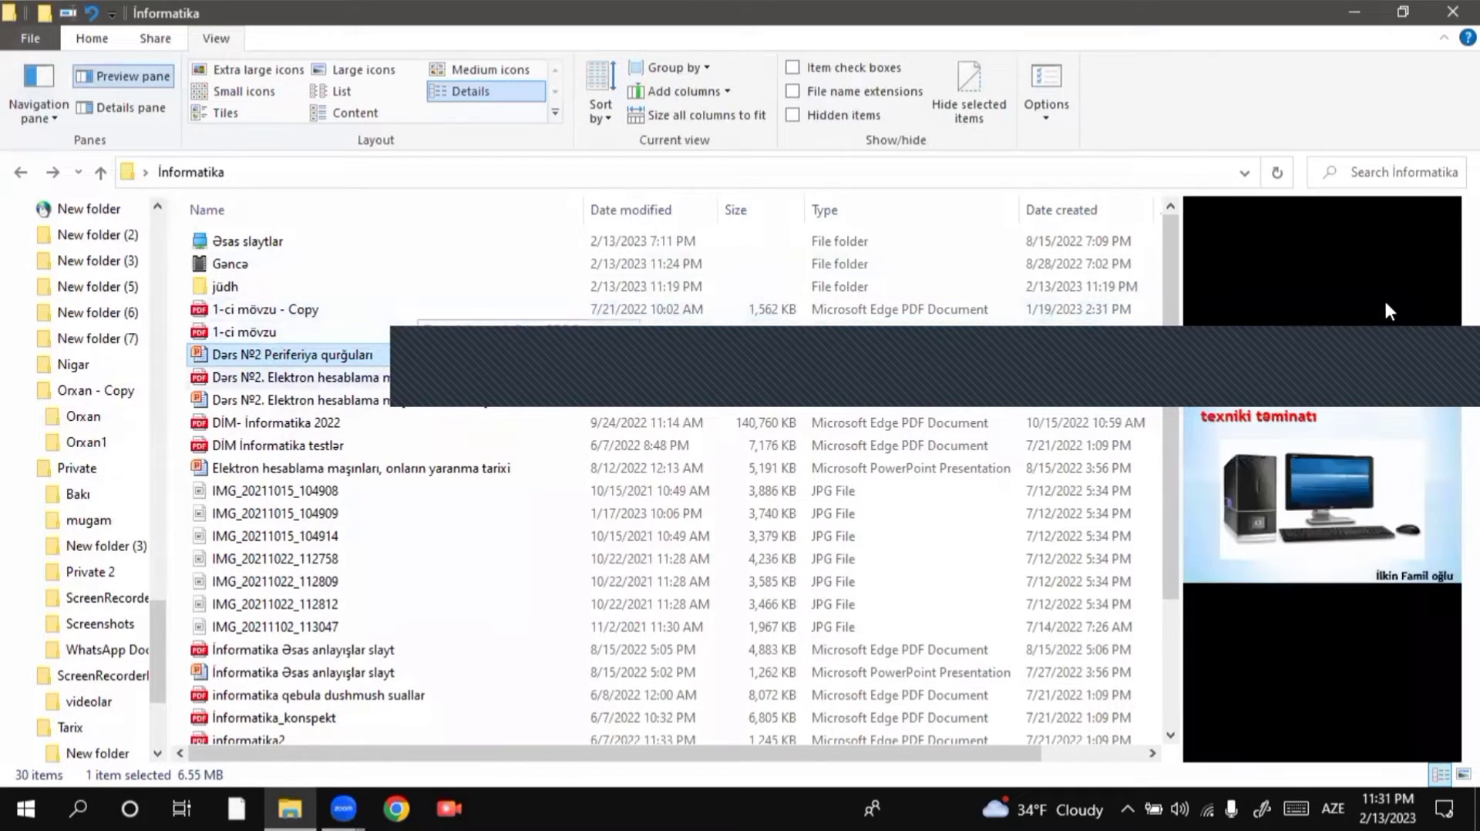
pyautogui.scroll(-3, 1298, 382)
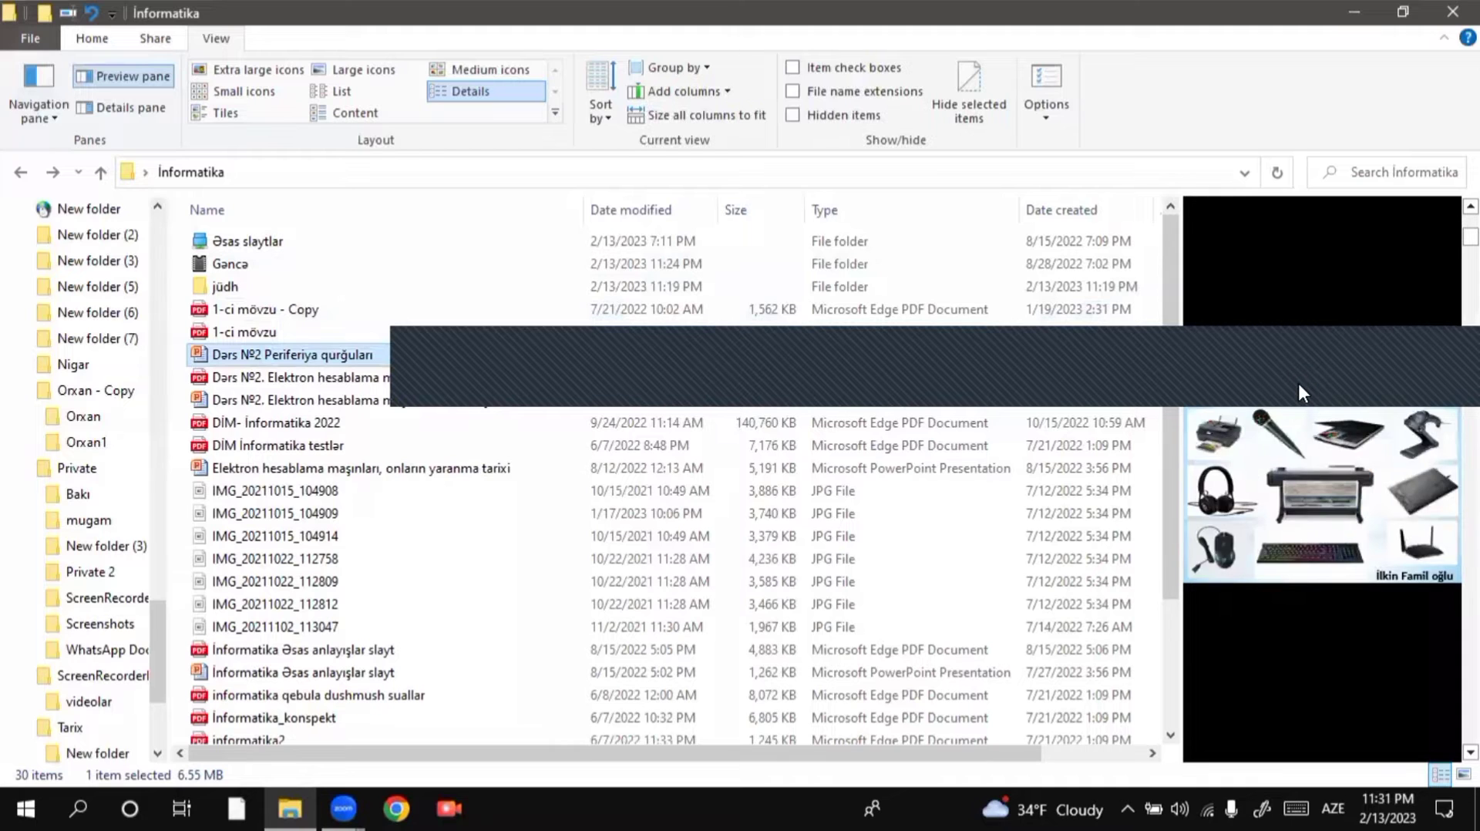
pyautogui.scroll(-4, 1298, 376)
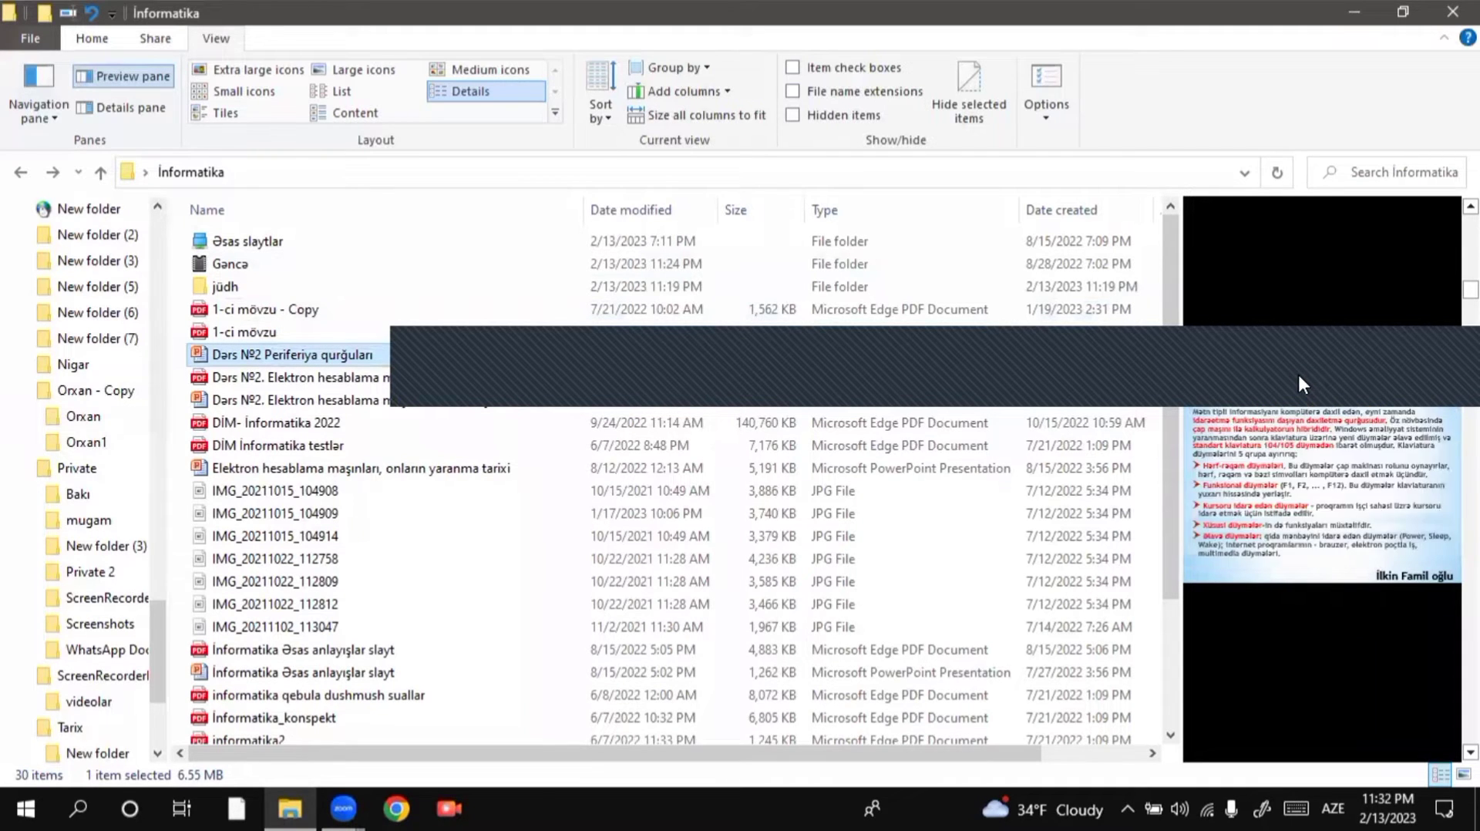
pyautogui.scroll(-3, 1303, 356)
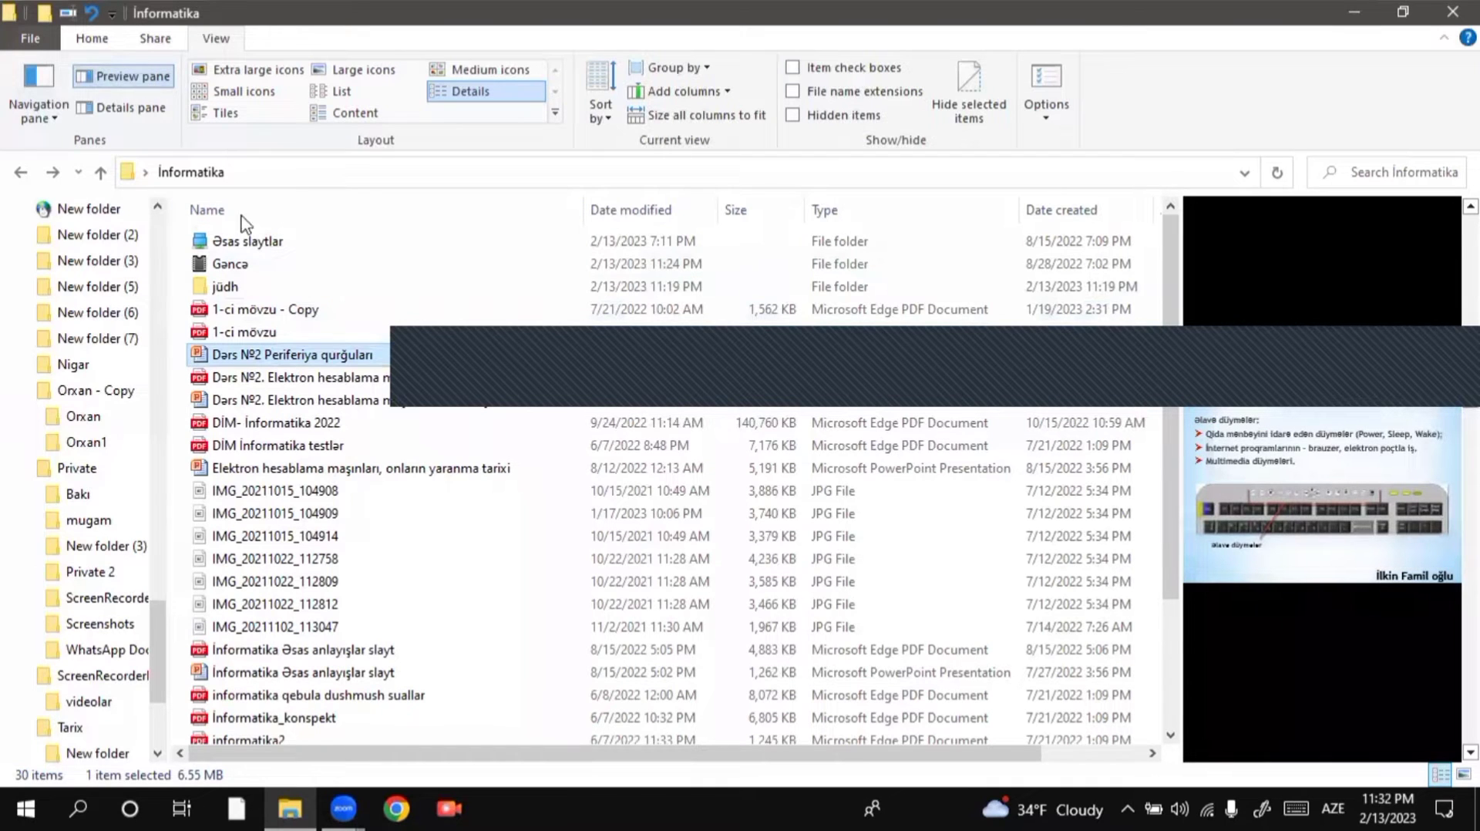
# Preview the Elektron hesablama maşınları presentation, the photo IMG_20211015_104908 and the jüdh folder
pyautogui.click(266, 467)
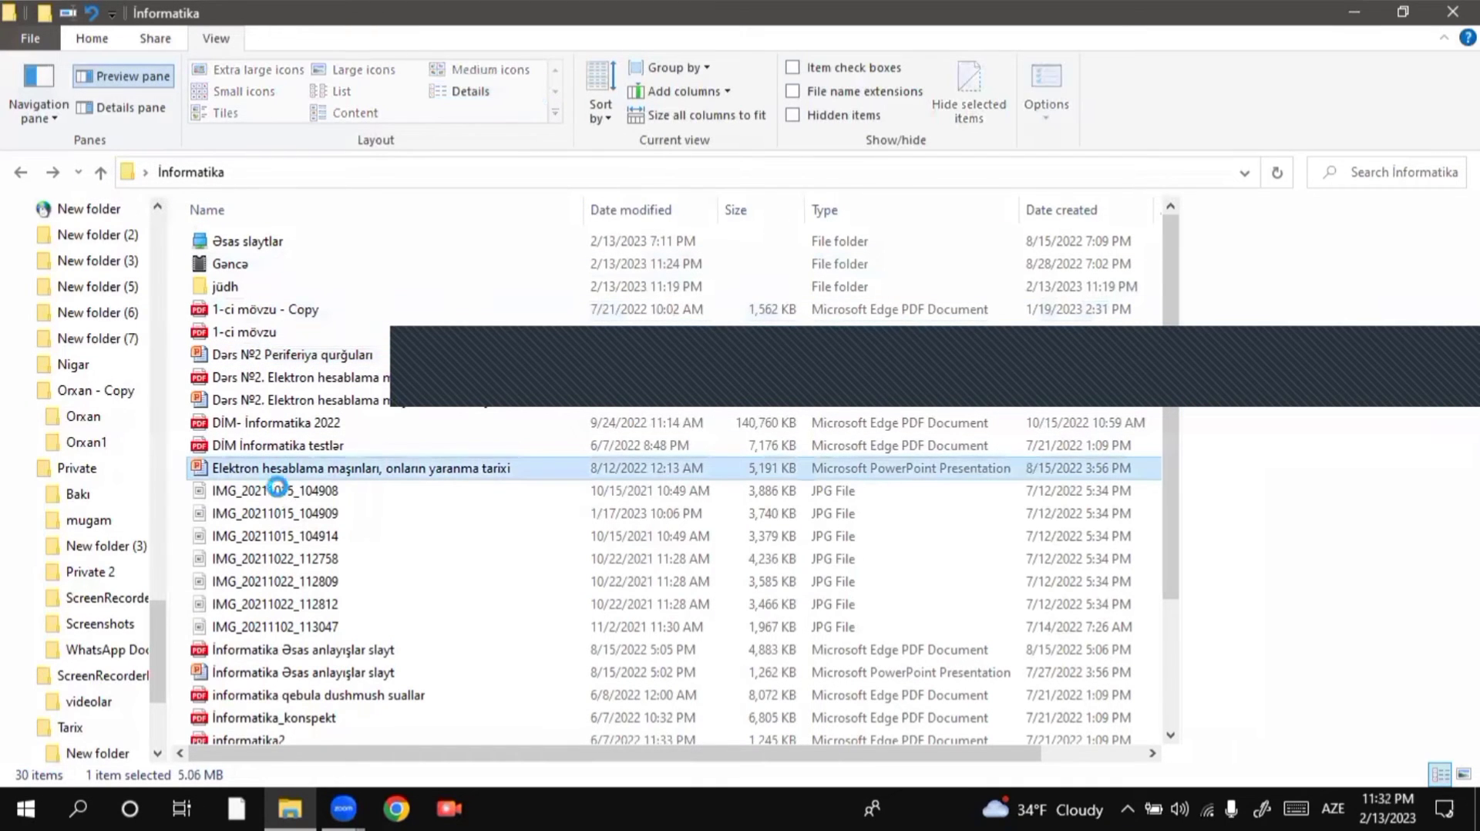
pyautogui.click(280, 492)
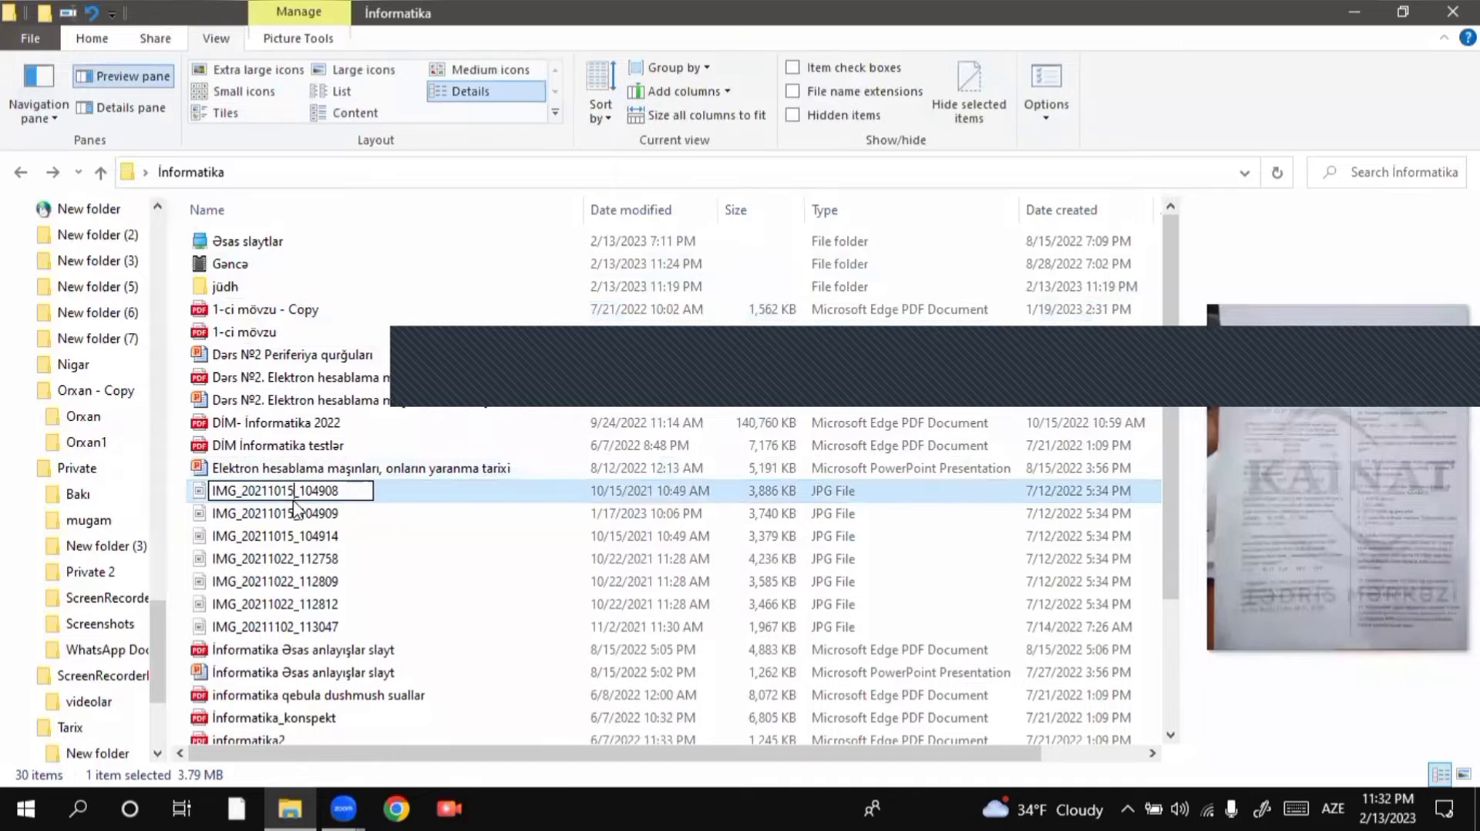
pyautogui.click(294, 512)
pyautogui.click(256, 287)
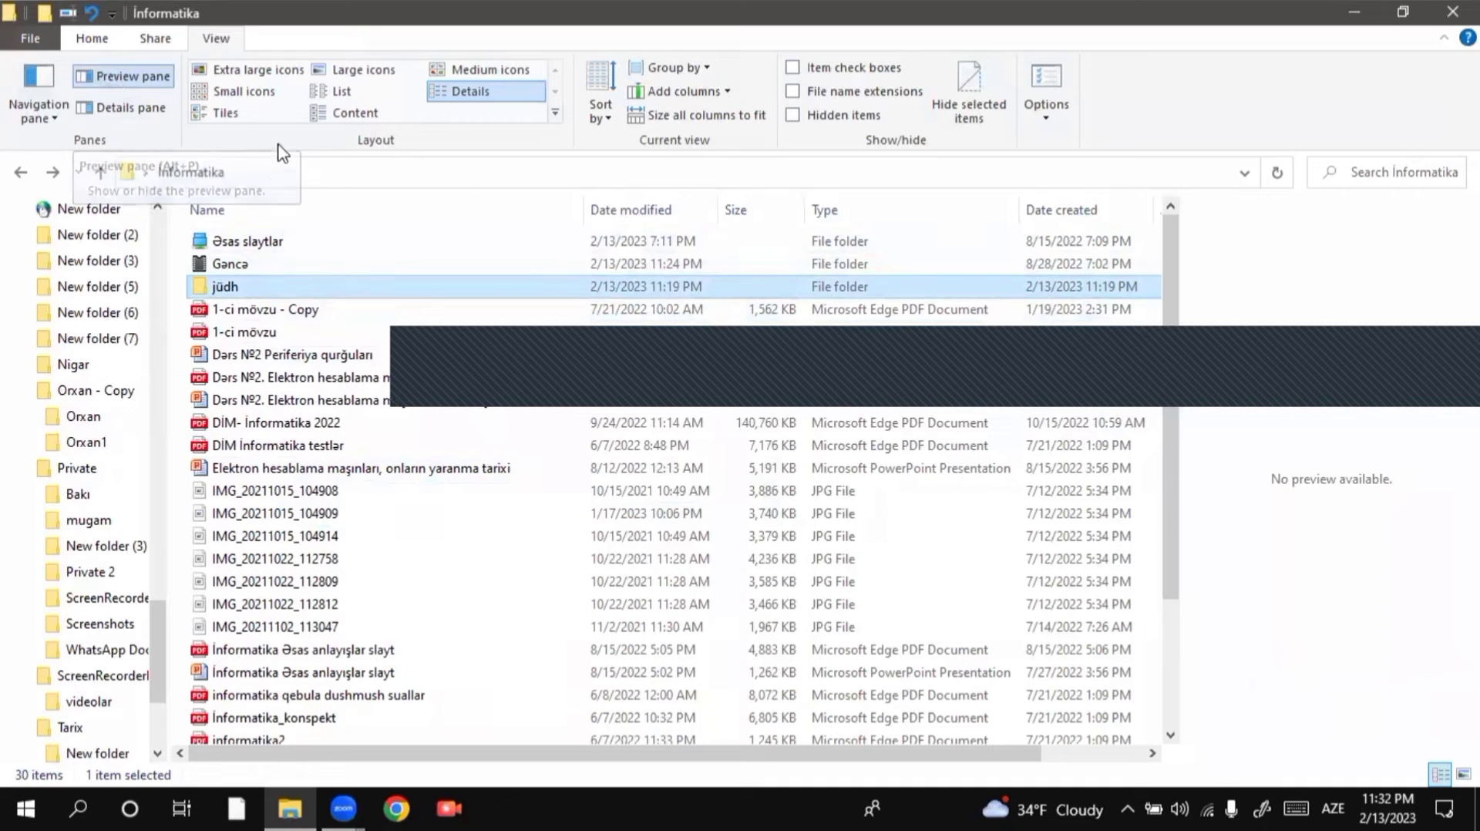
# Switch to the details pane and inspect the details of Dərs №2 Periferiya qurğuları, IMG_20211015_104914 and the PDF 1-ci mövzu
pyautogui.click(133, 109)
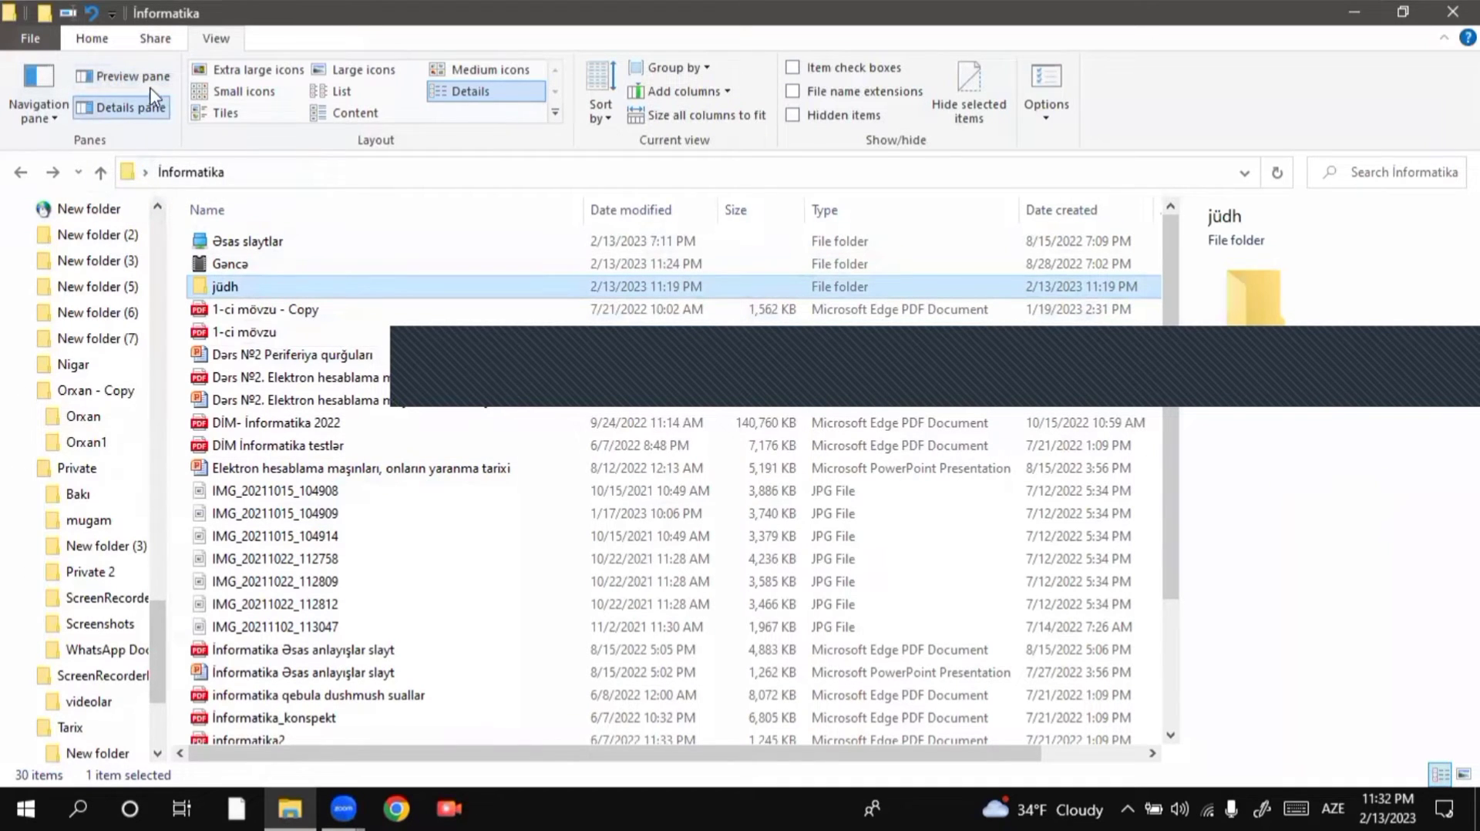
pyautogui.click(406, 71)
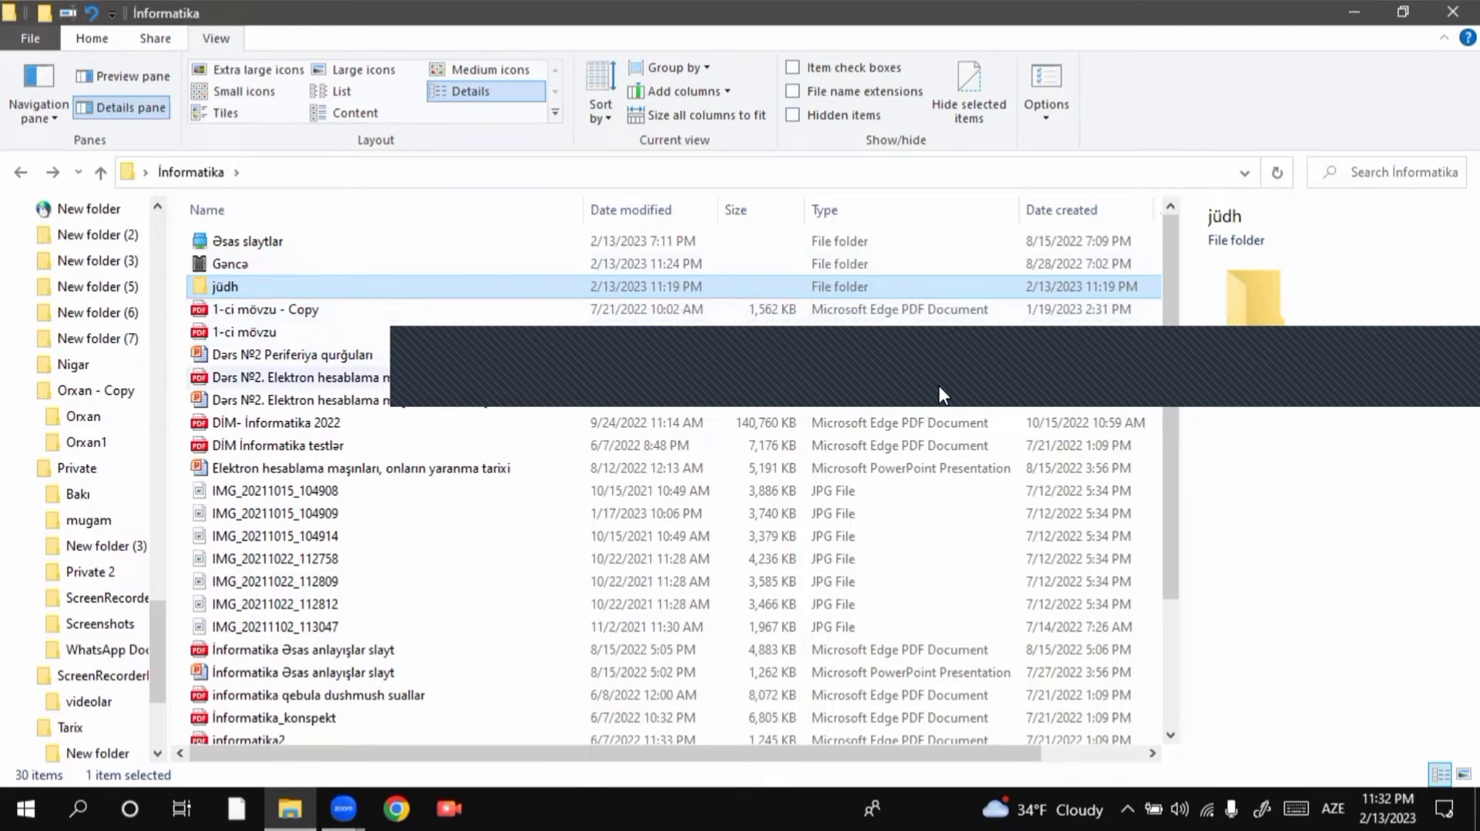
pyautogui.click(248, 355)
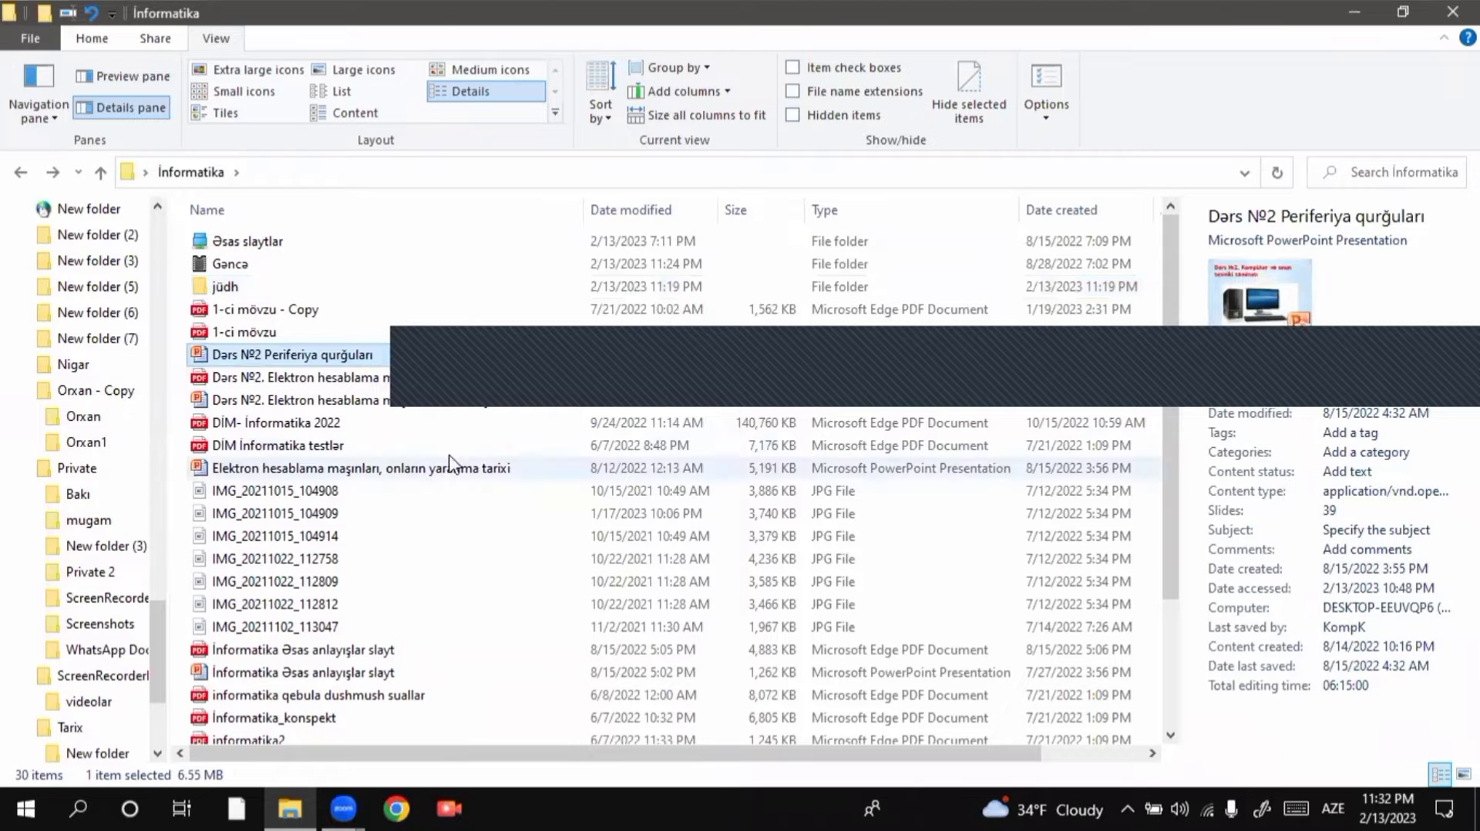
pyautogui.click(256, 331)
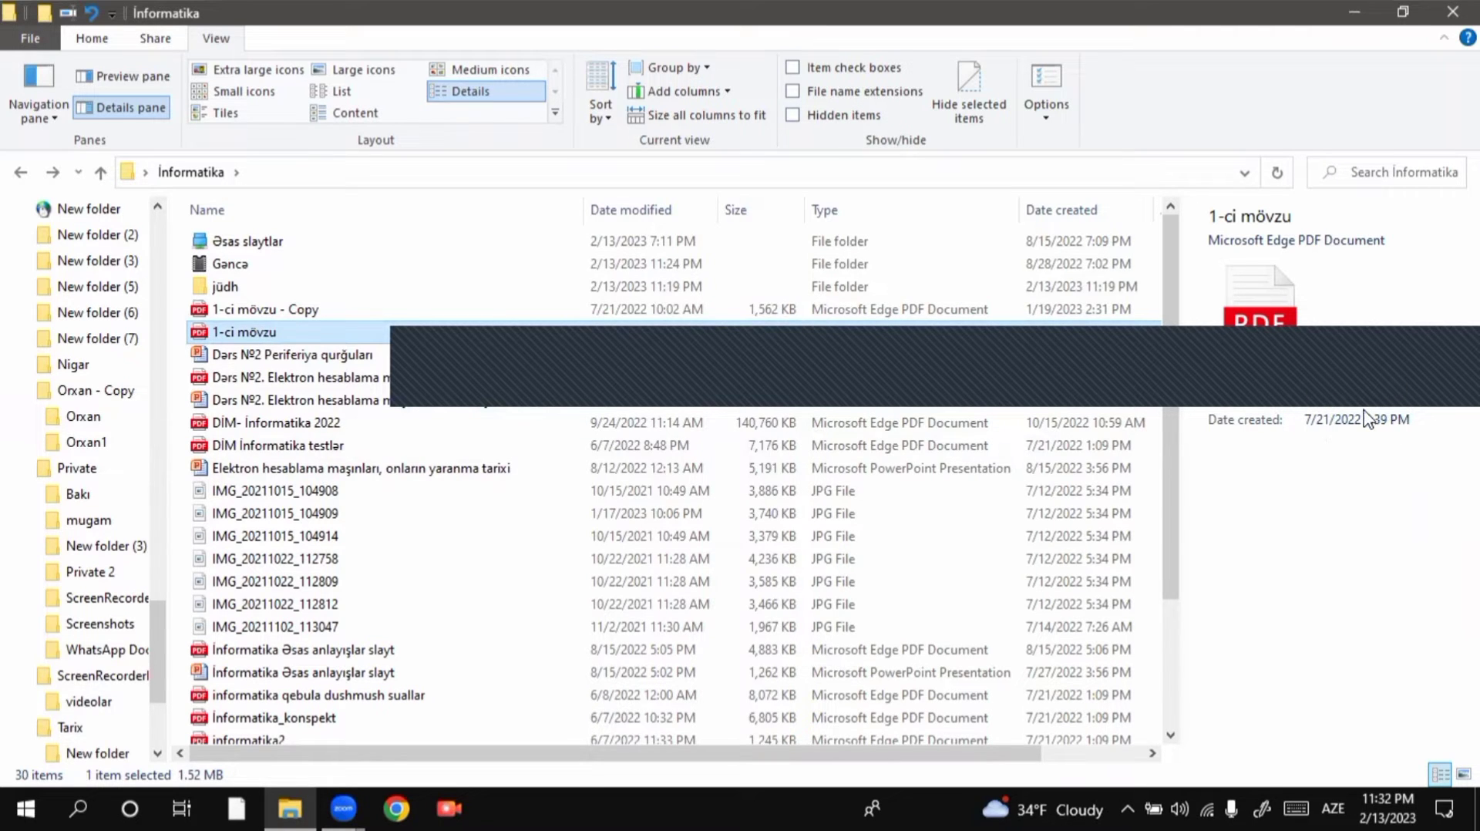
pyautogui.click(794, 533)
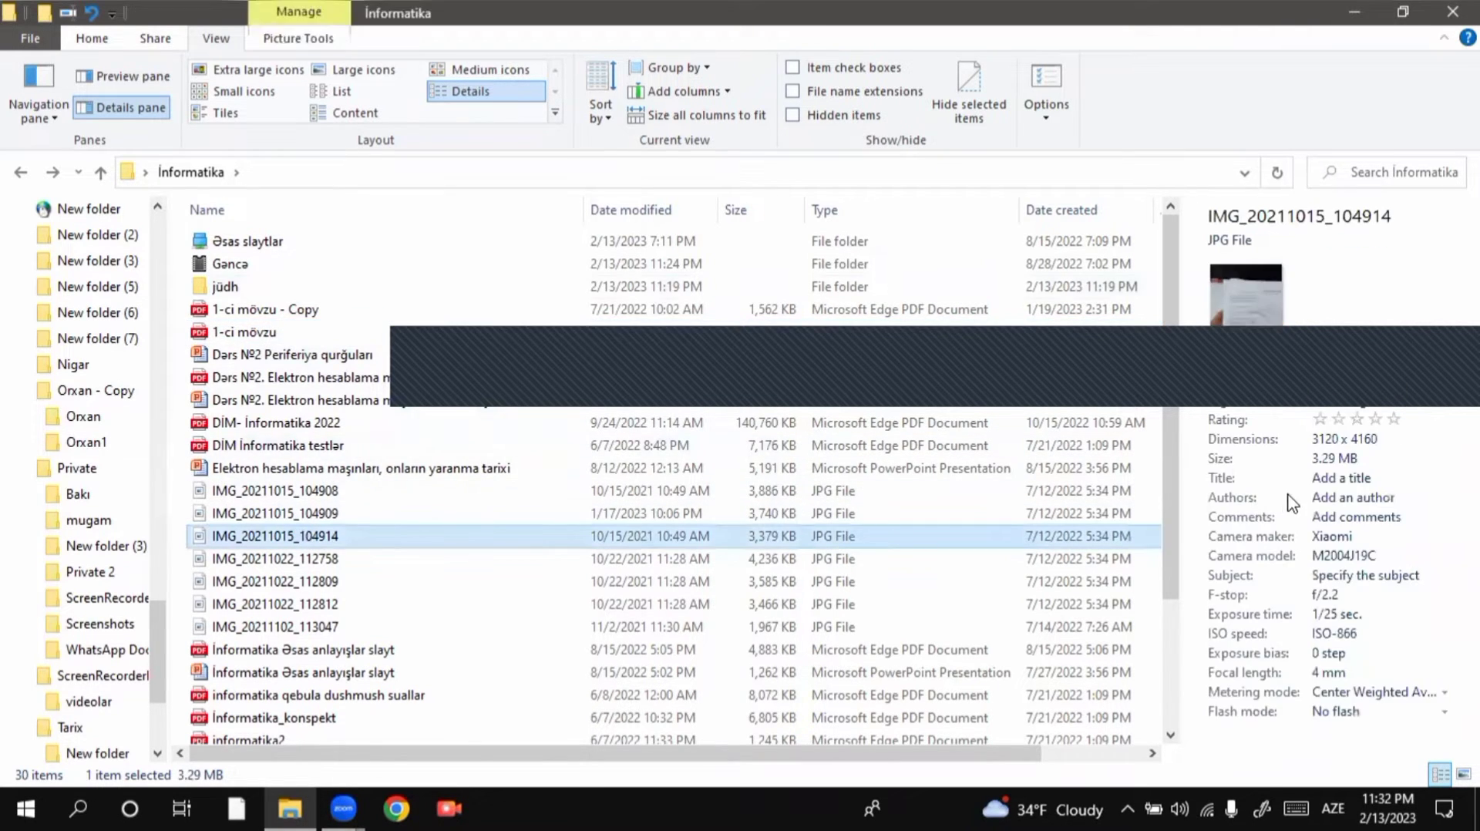
pyautogui.click(315, 339)
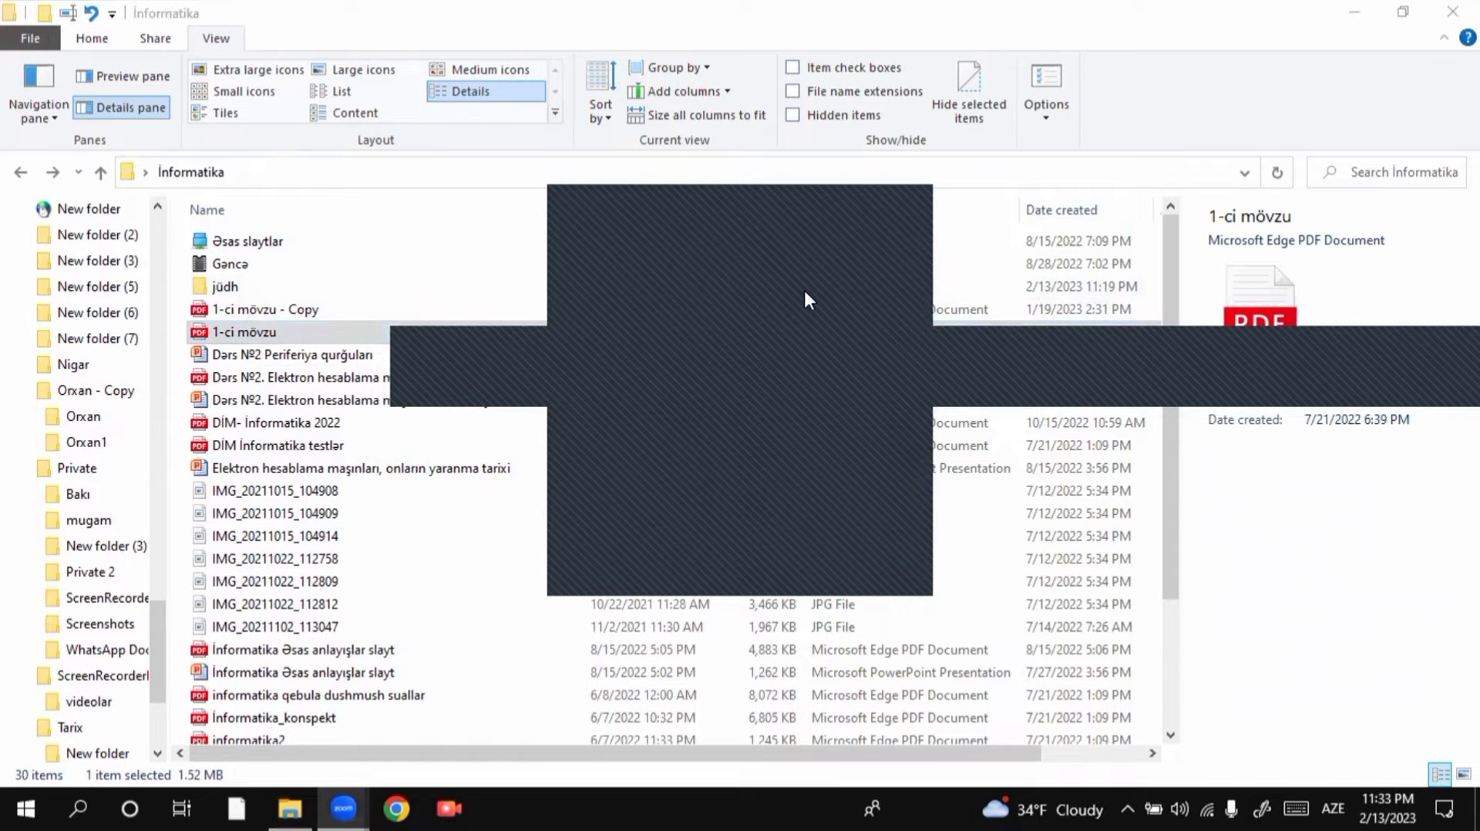
pyautogui.click(905, 203)
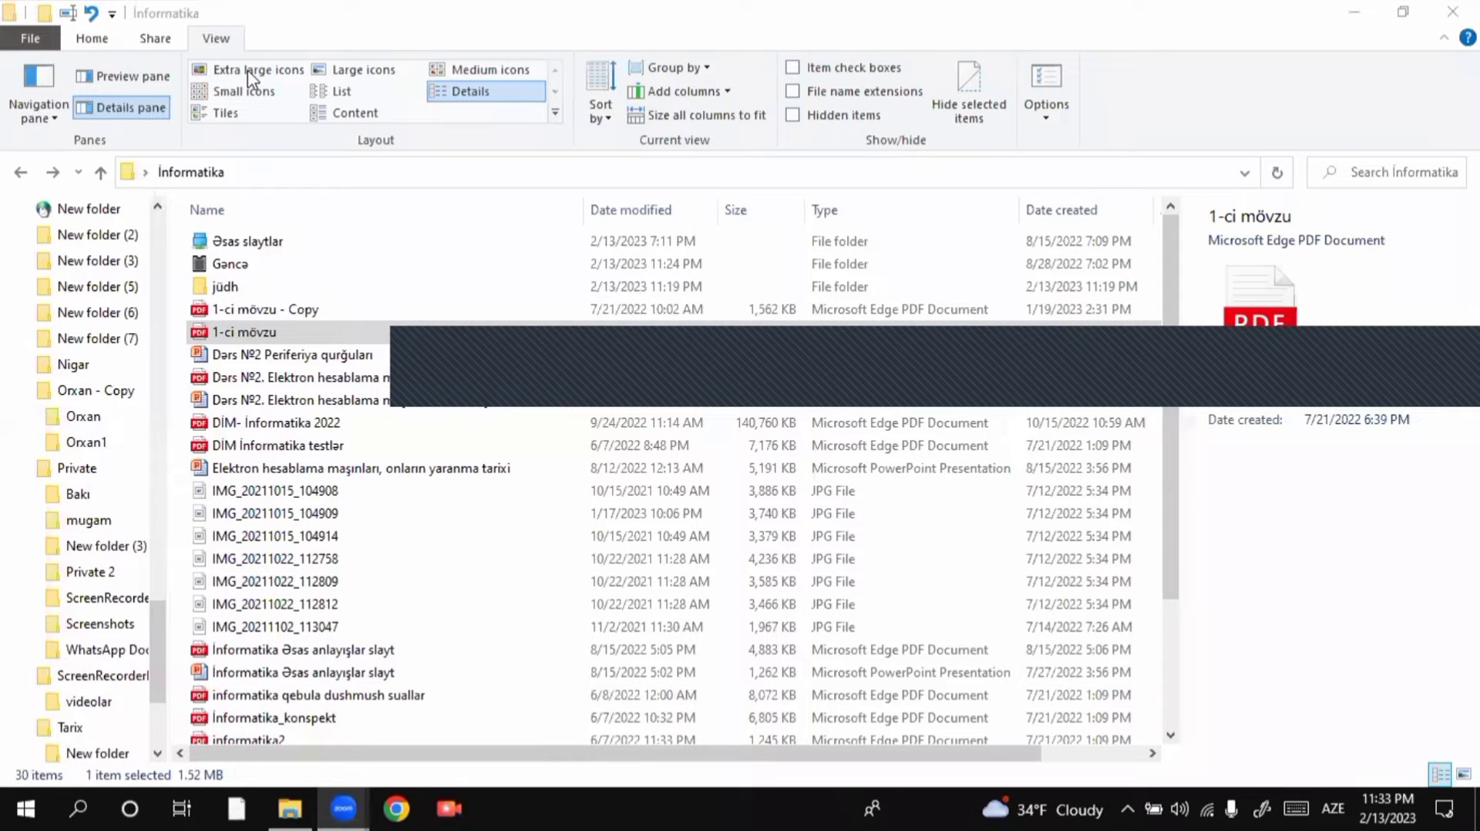
# Try the Large icons, Small icons, Details and Content layouts on the İnformatika folder
pyautogui.click(343, 70)
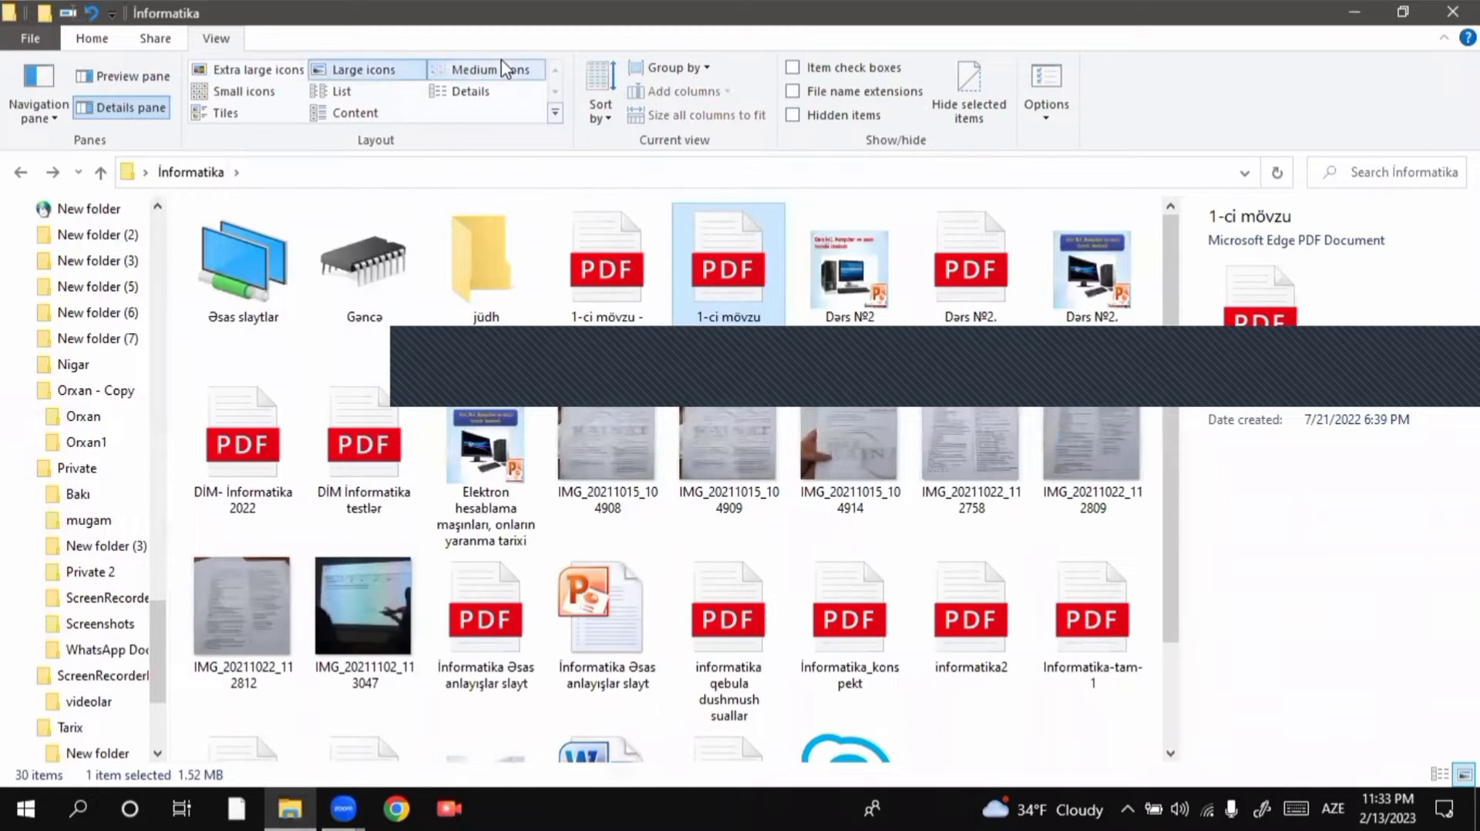
pyautogui.click(254, 91)
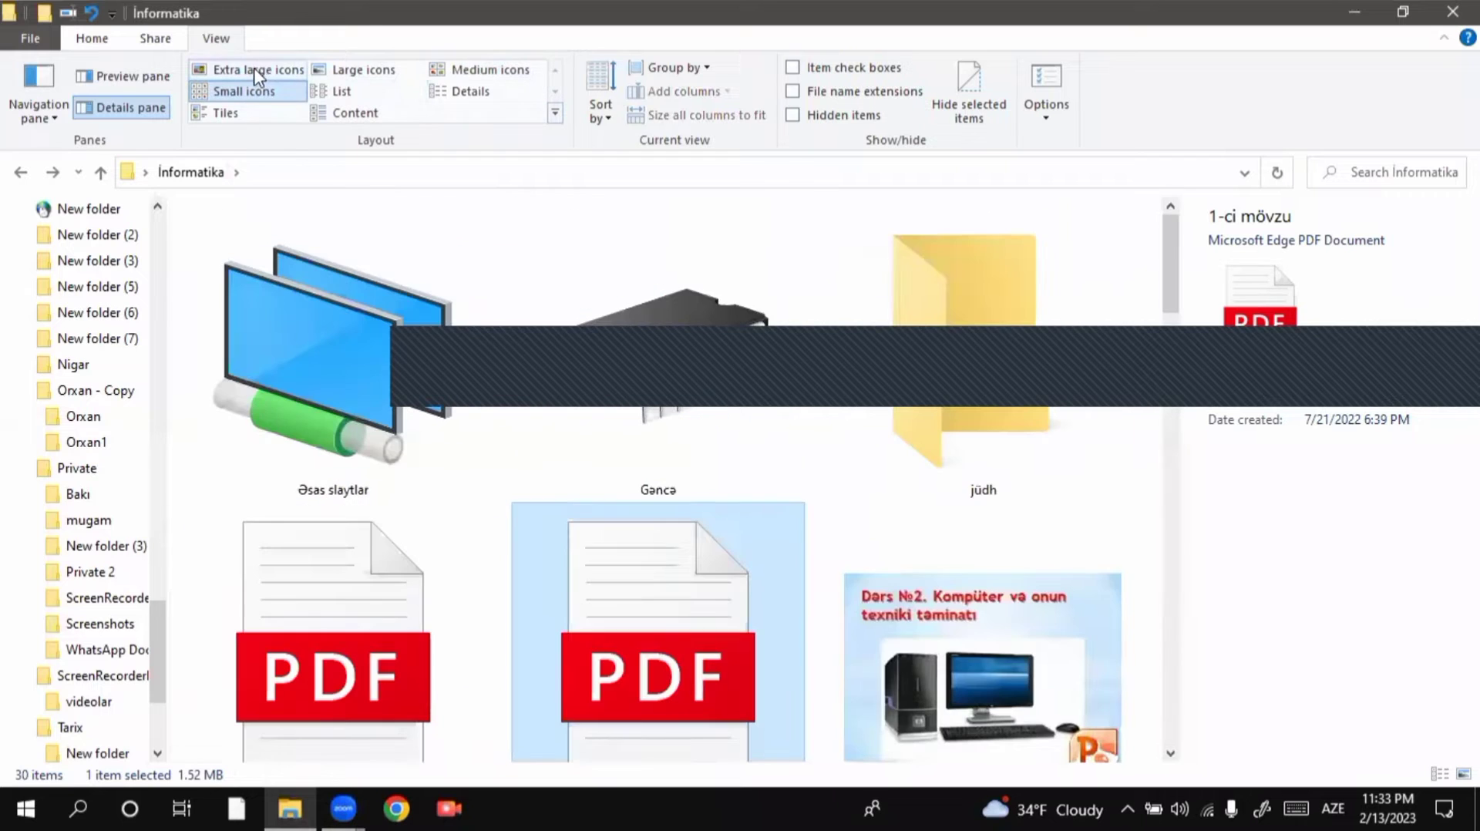
pyautogui.click(469, 91)
pyautogui.click(355, 112)
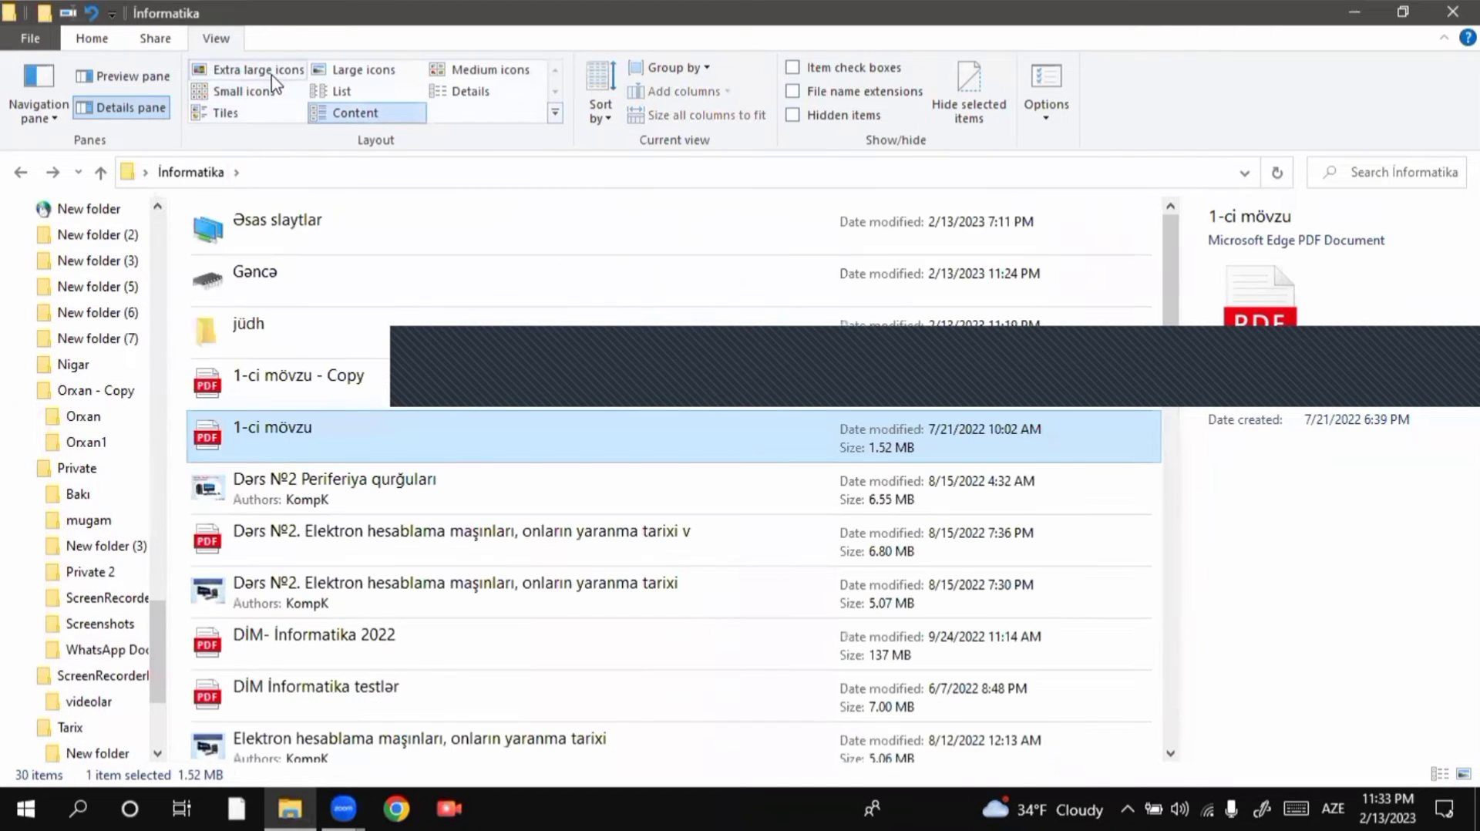
# Compare the Extra large, Large, Medium and Small icons layouts, and leave the folder in Medium icons
pyautogui.click(239, 69)
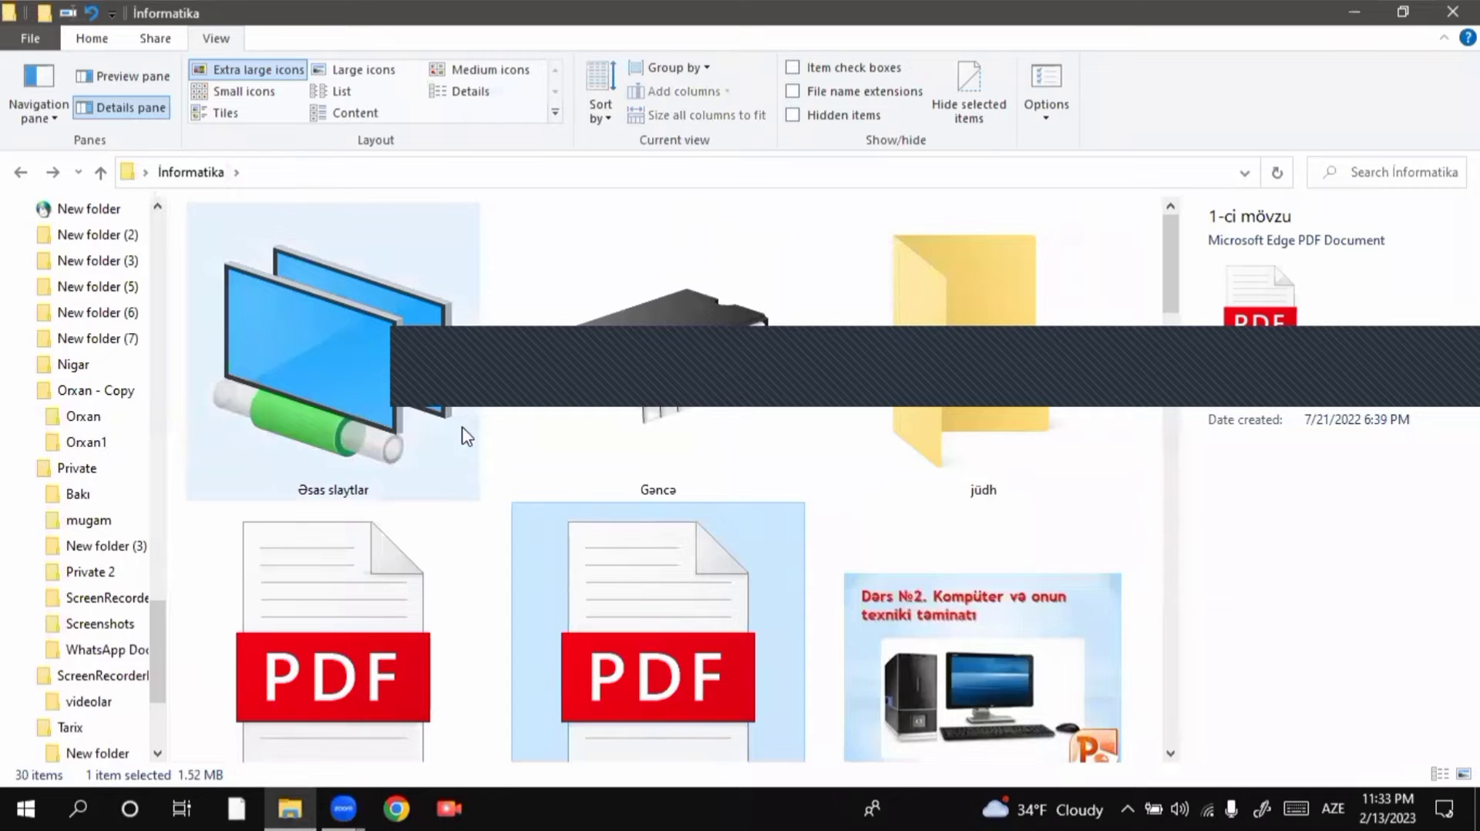
pyautogui.click(354, 73)
pyautogui.click(470, 72)
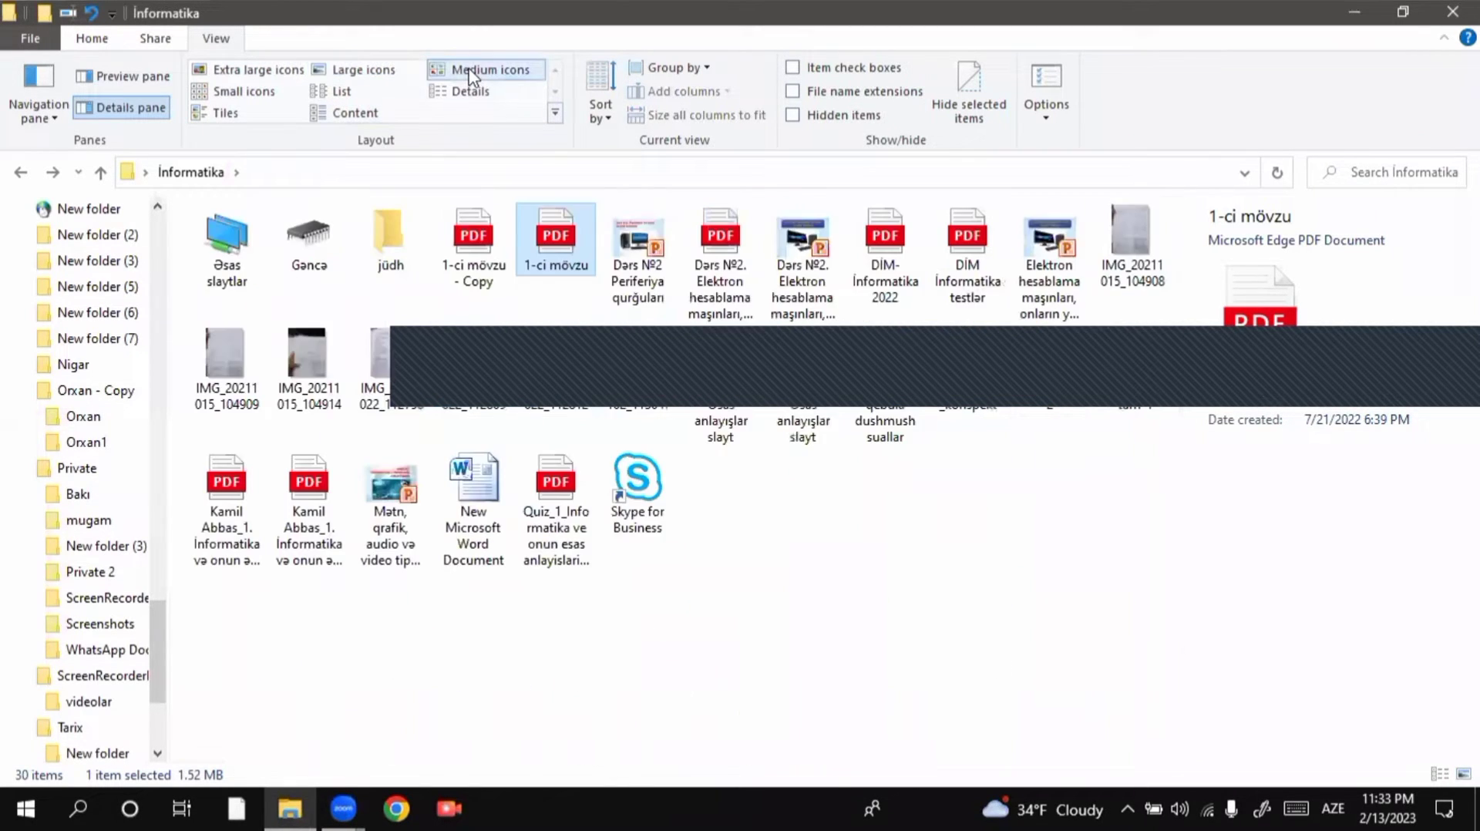
pyautogui.click(239, 90)
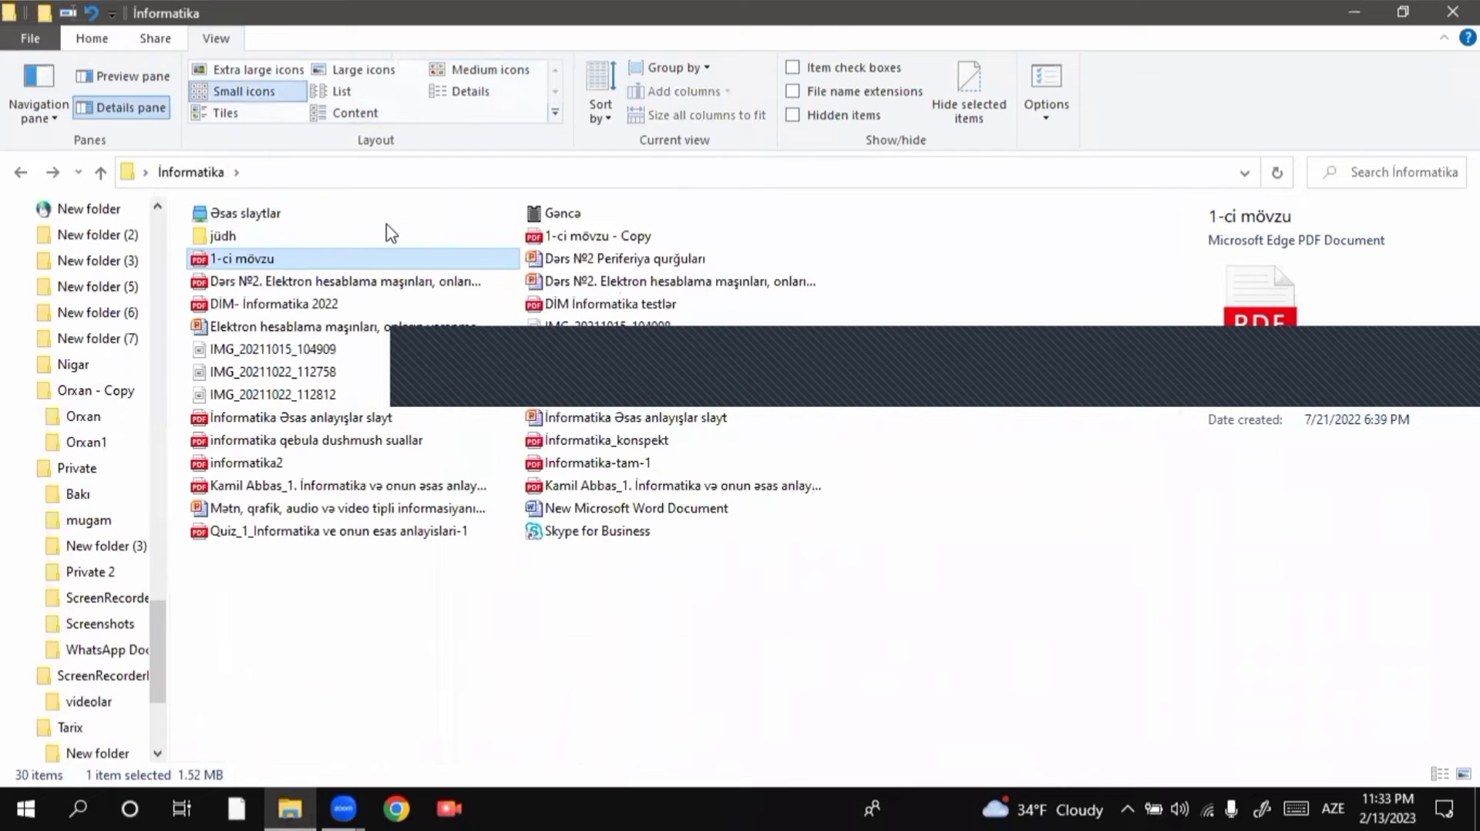
pyautogui.click(461, 72)
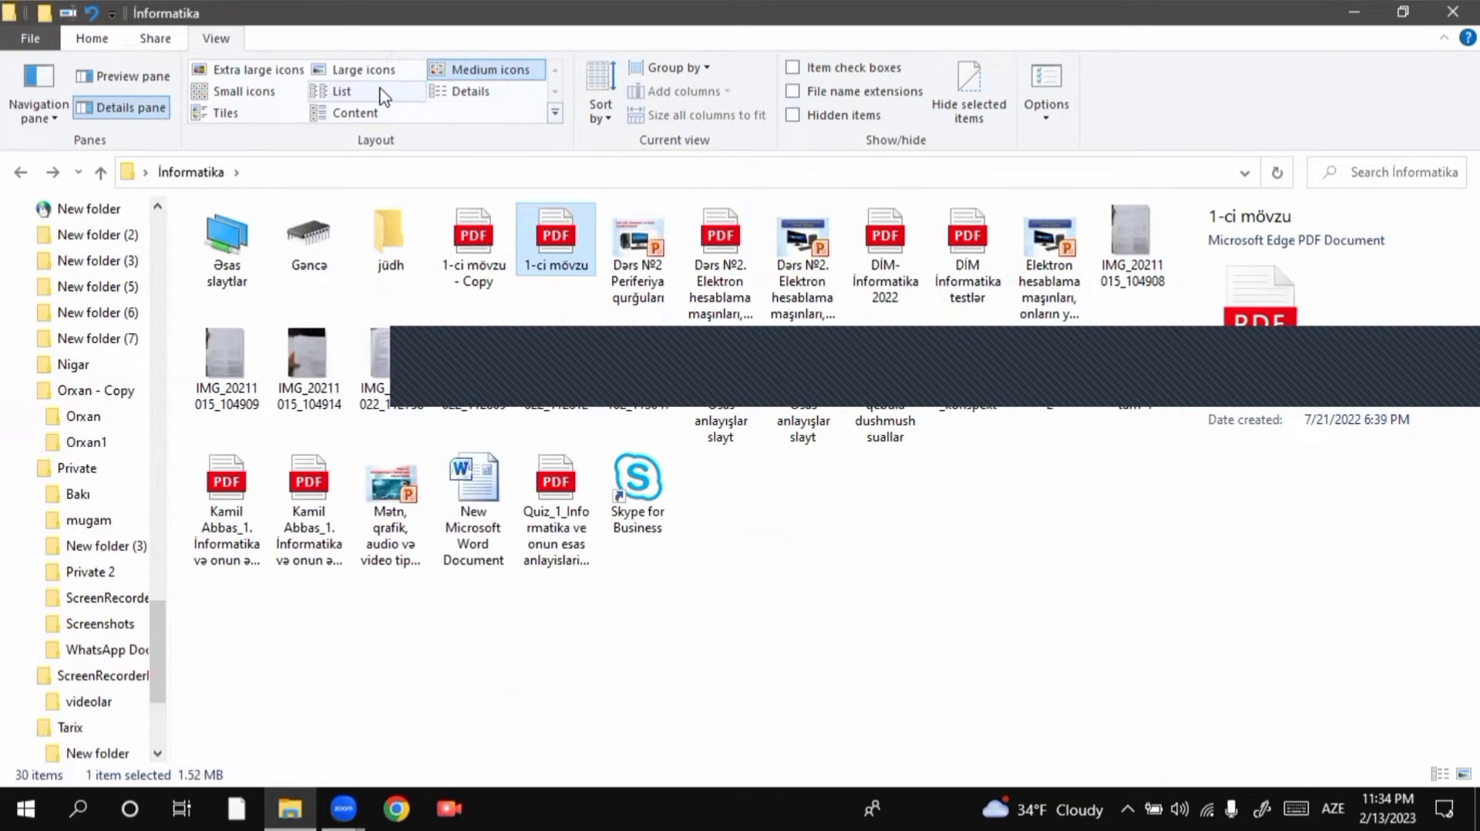
# Compare the List and Small icons layouts on the İnformatika folder, leaving it in Small icons
pyautogui.click(356, 94)
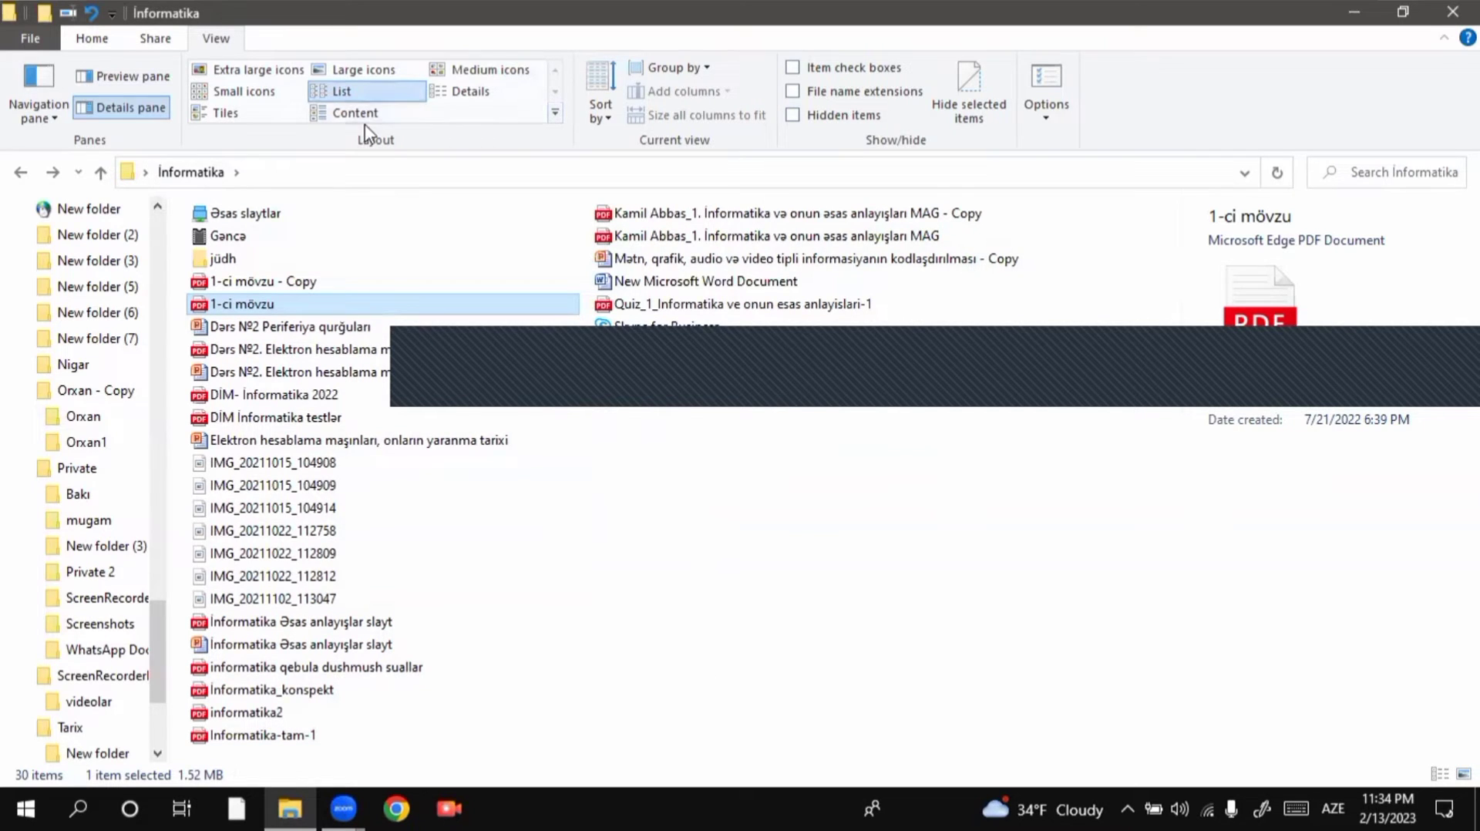
pyautogui.click(245, 94)
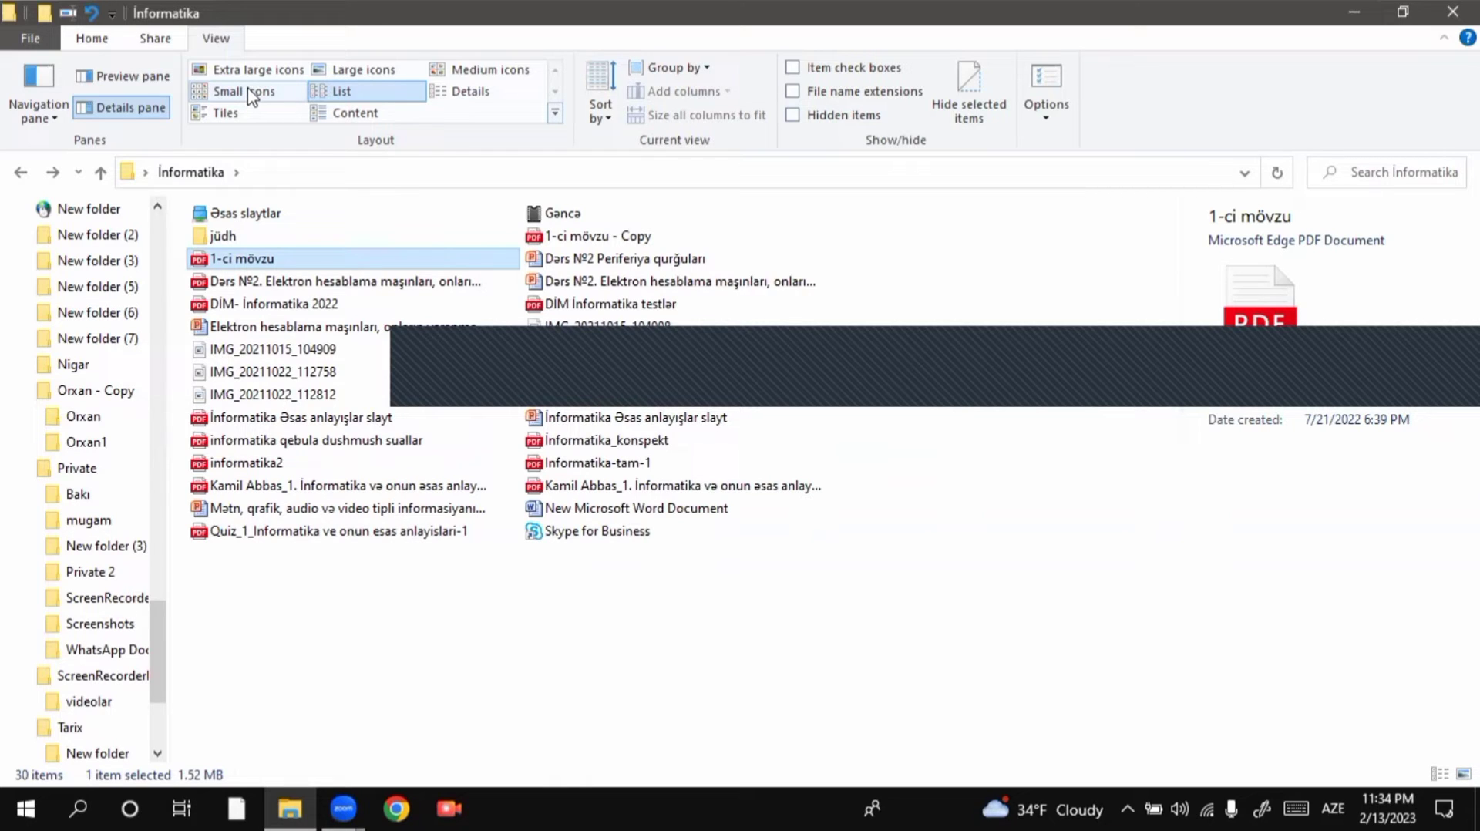
pyautogui.click(251, 97)
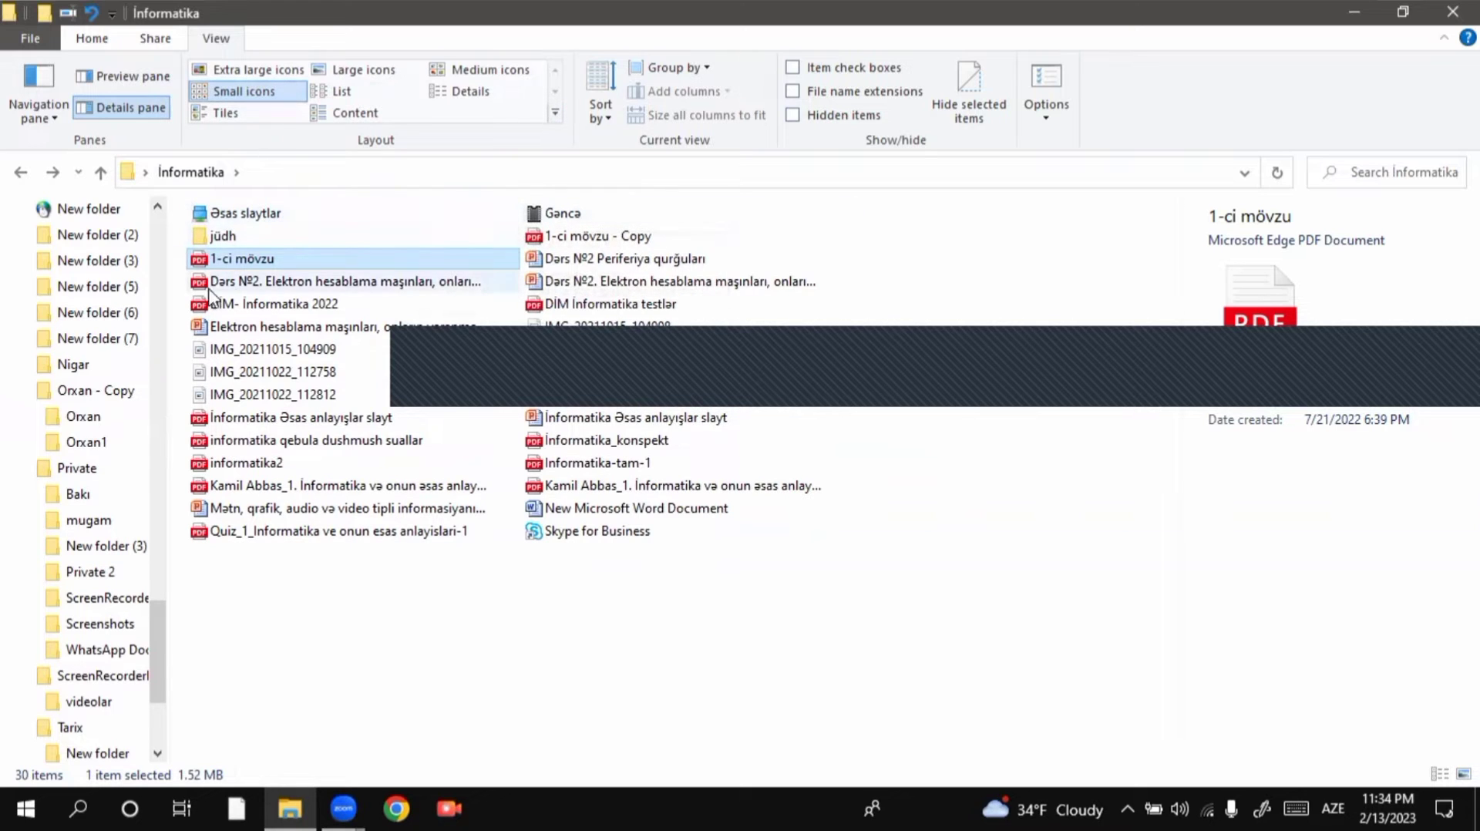
# Delete the jüdh folder from the İnformatika folder
pyautogui.click(330, 239)
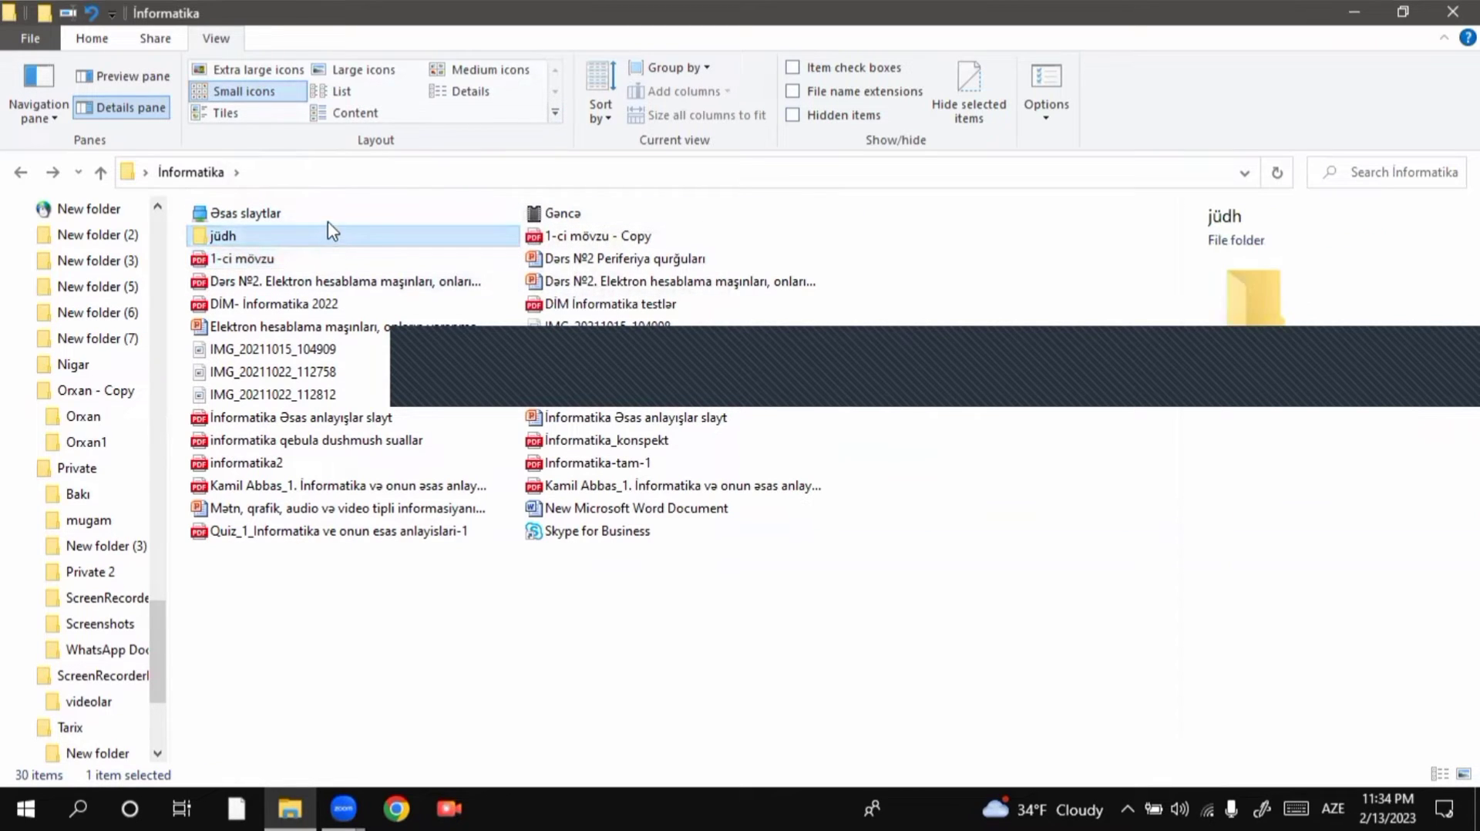
pyautogui.press('Delete')
pyautogui.click(804, 494)
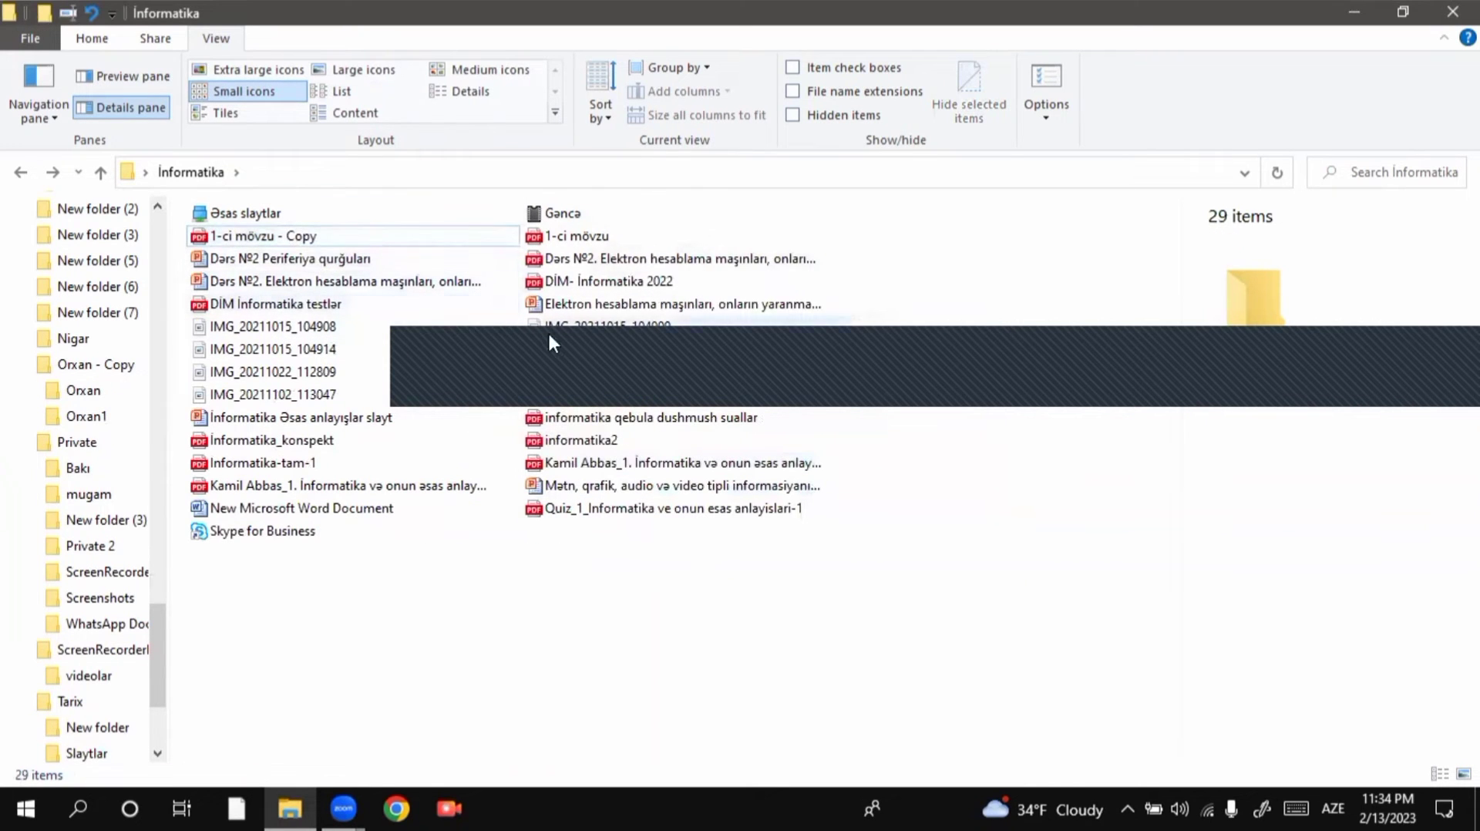
# Select the Skype for Business shortcut and compare its position in the Small icons and List layouts, ending in List
pyautogui.click(251, 534)
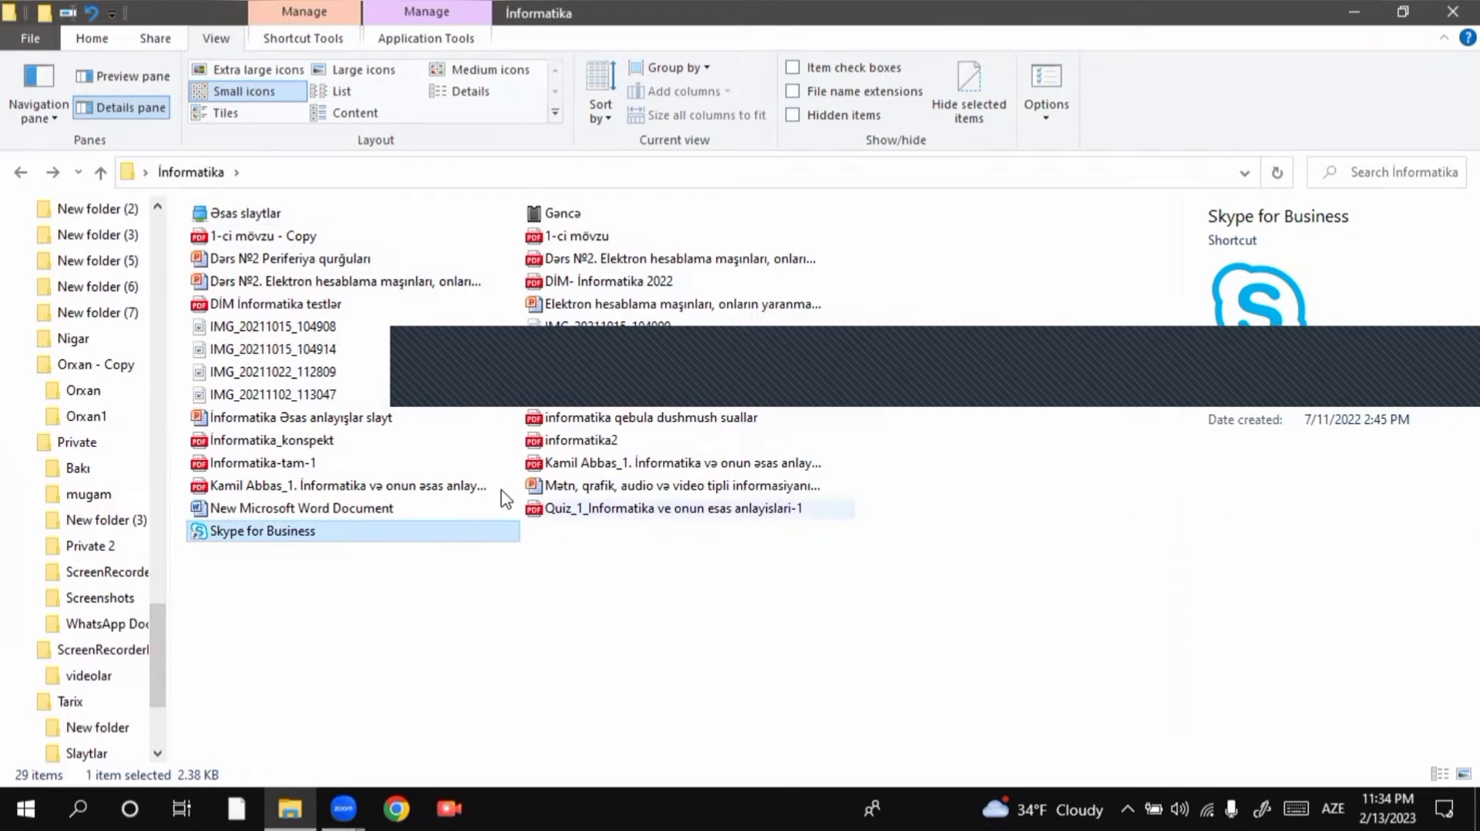
pyautogui.click(339, 94)
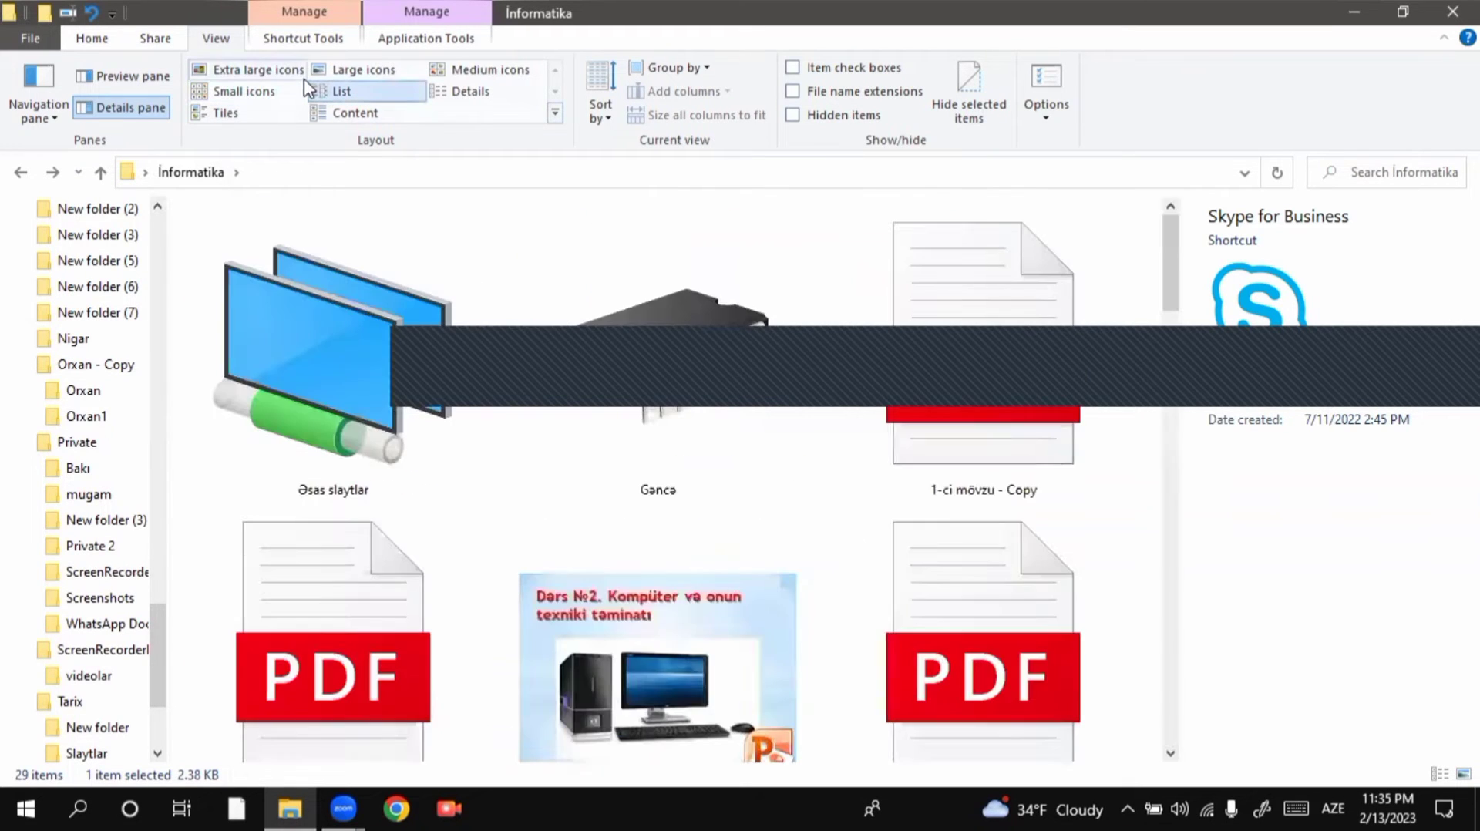
pyautogui.click(297, 91)
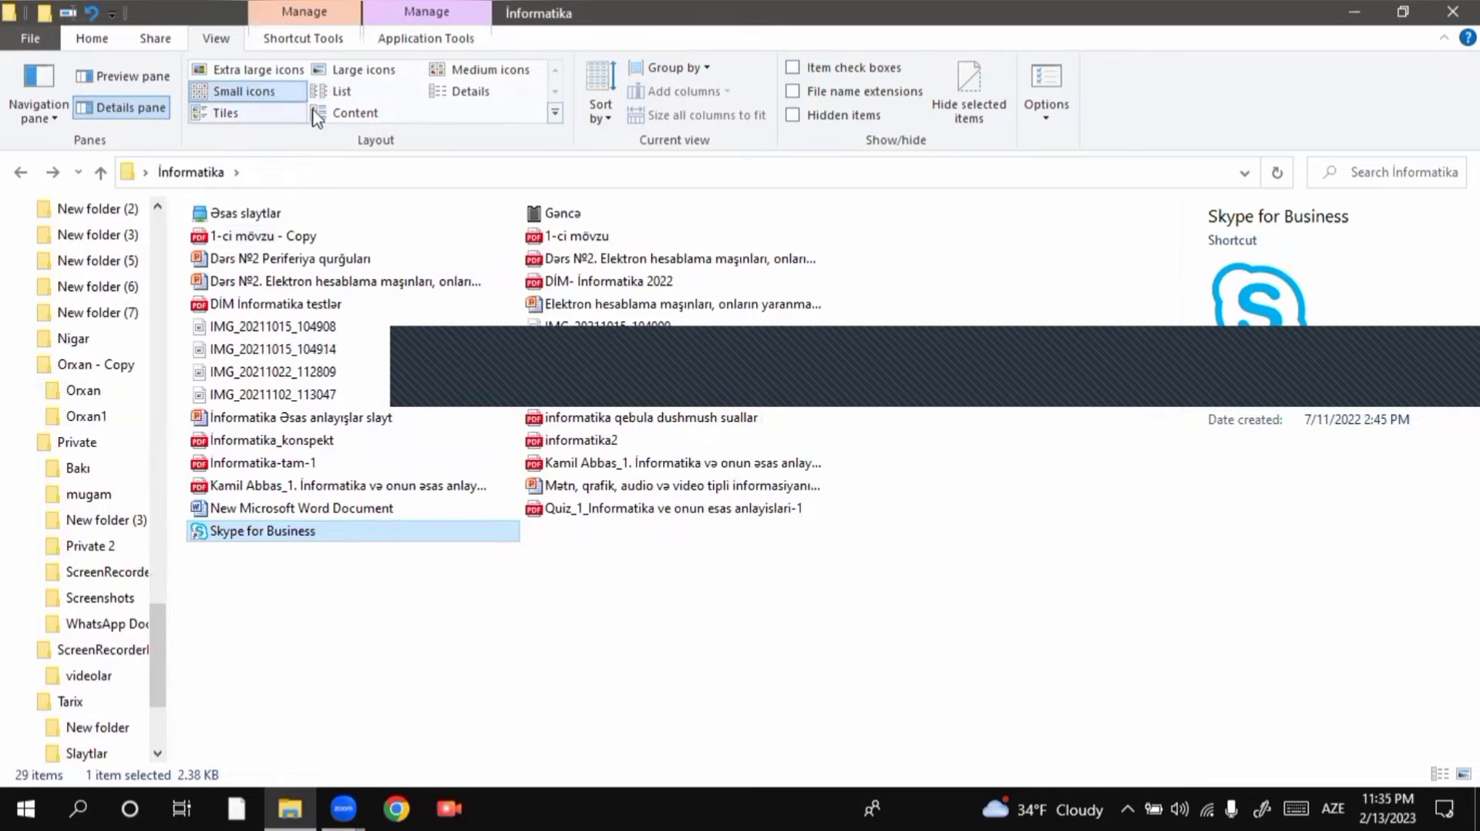
pyautogui.click(337, 92)
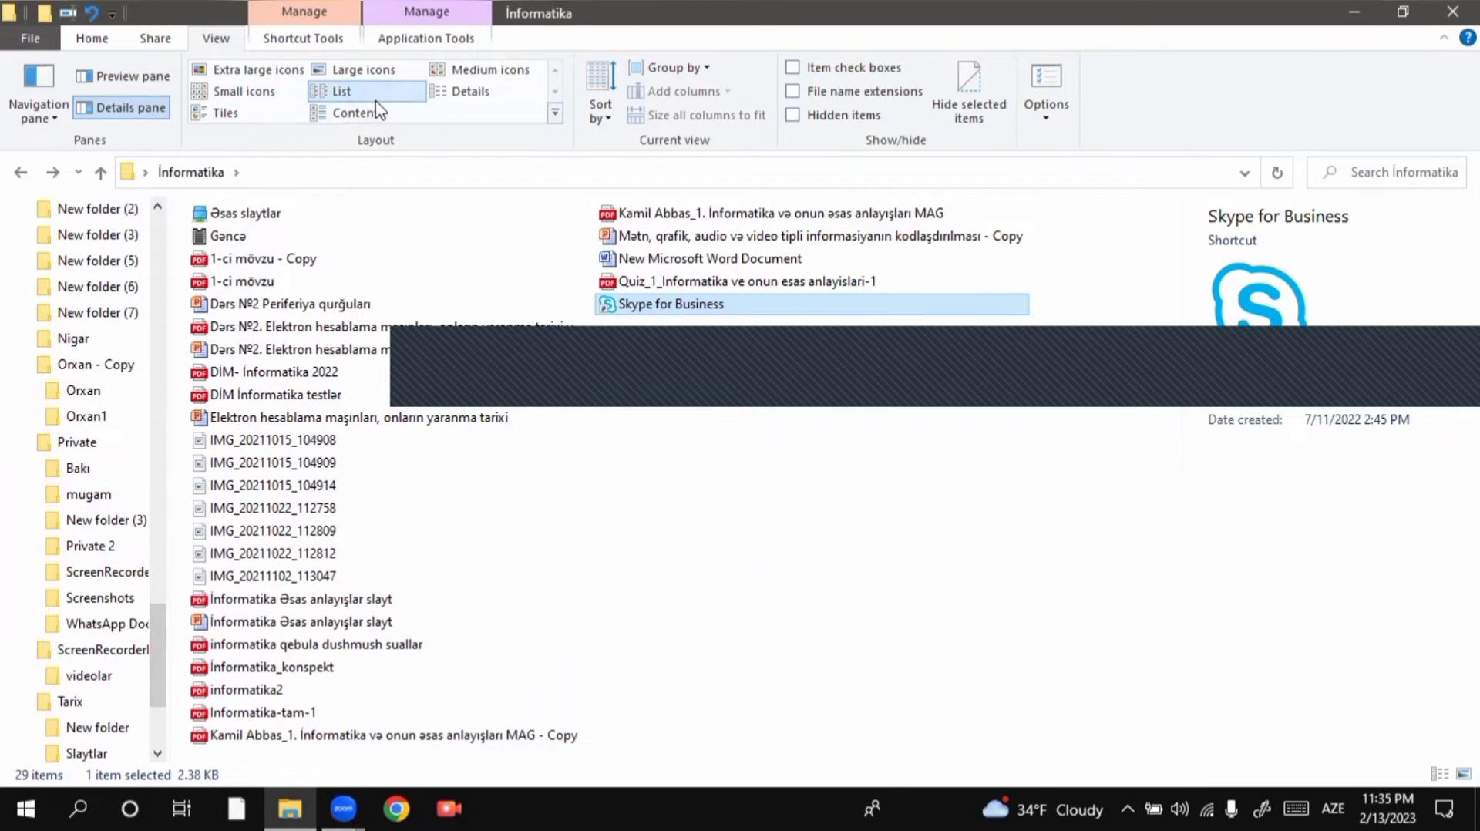
# Switch the folder to the Details layout and remove the Date created and Account name columns
pyautogui.click(471, 91)
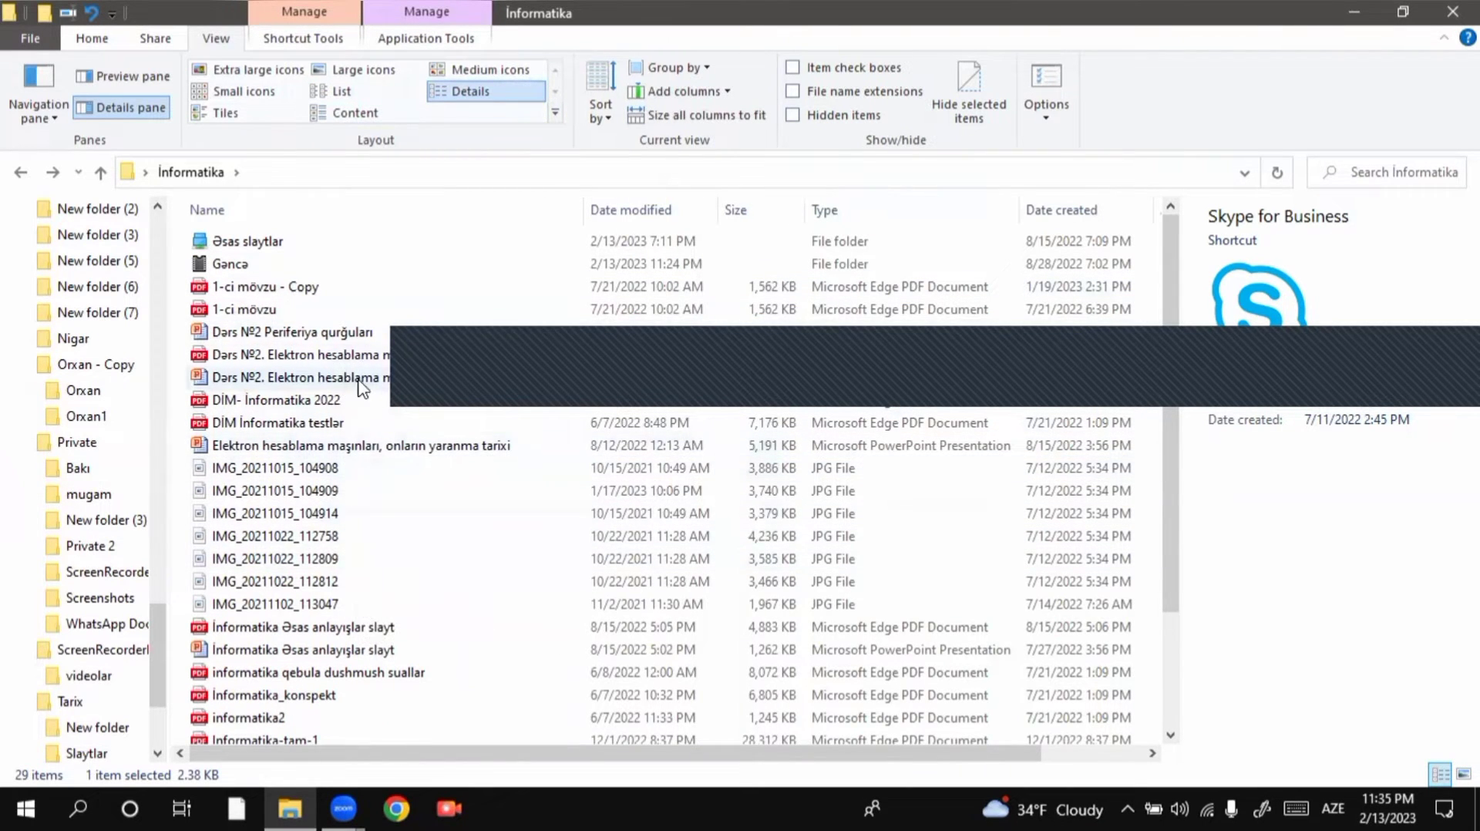
pyautogui.click(713, 91)
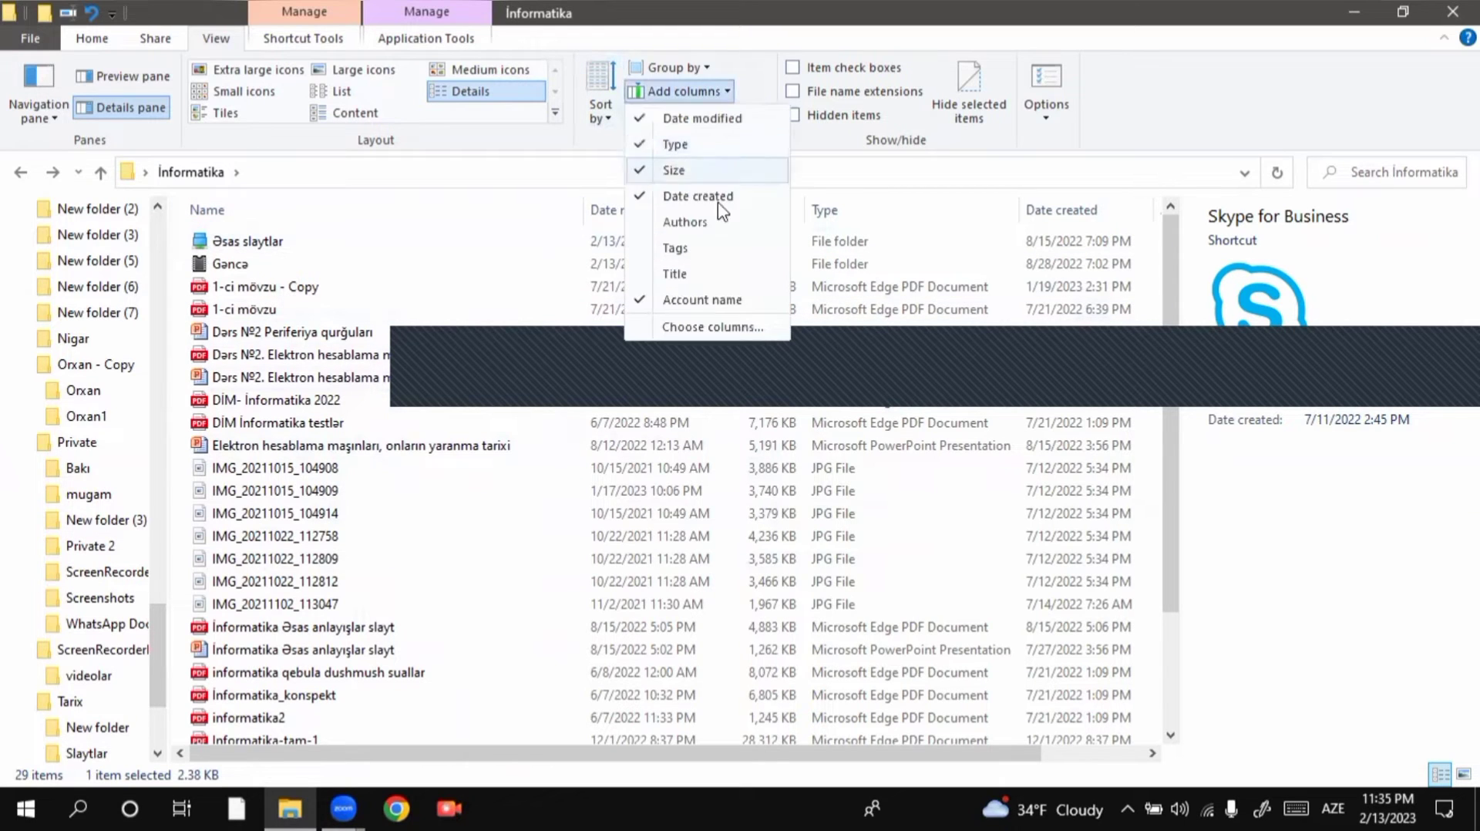
pyautogui.click(638, 196)
pyautogui.click(724, 97)
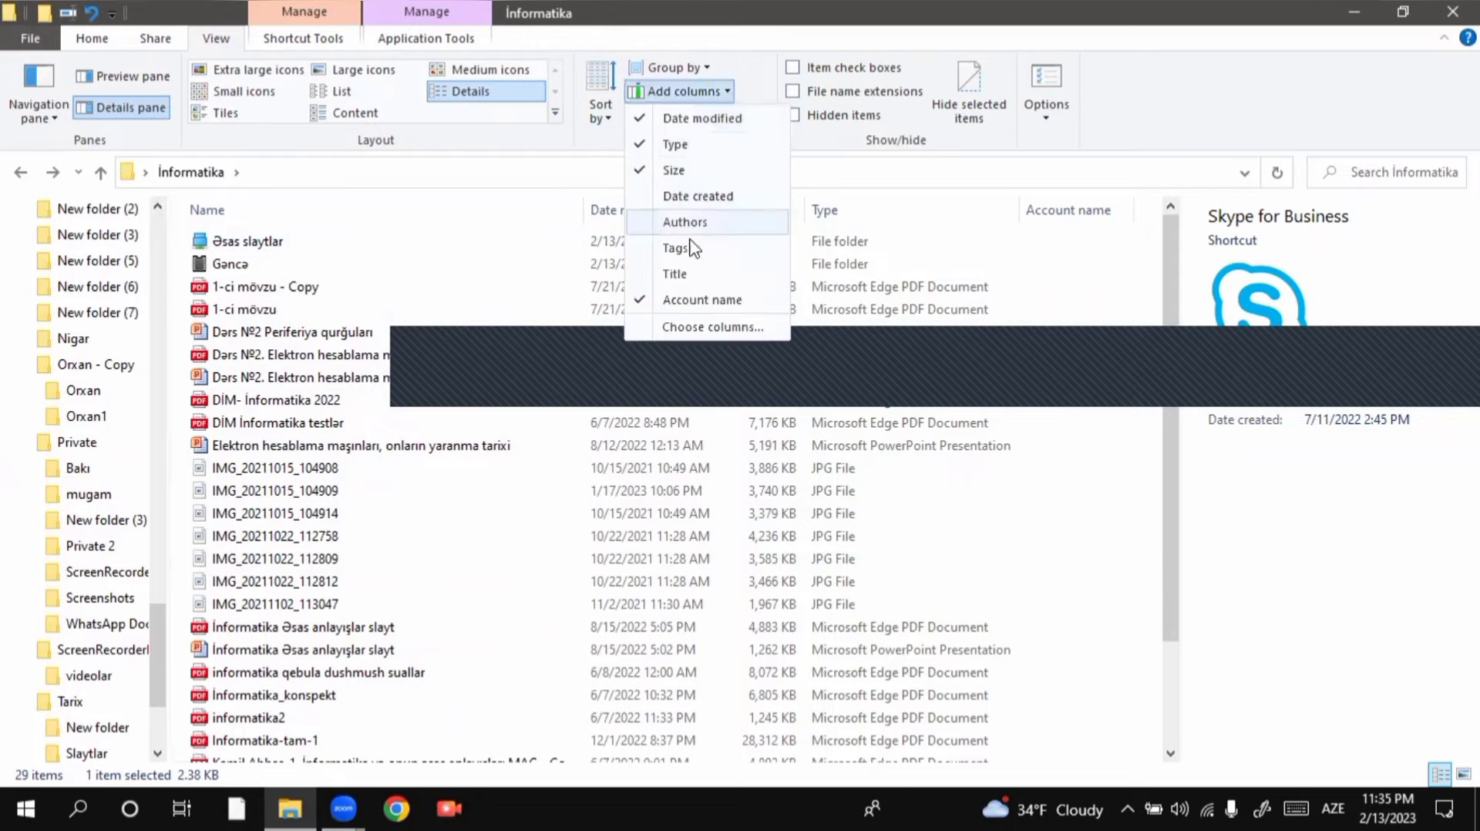
pyautogui.click(657, 300)
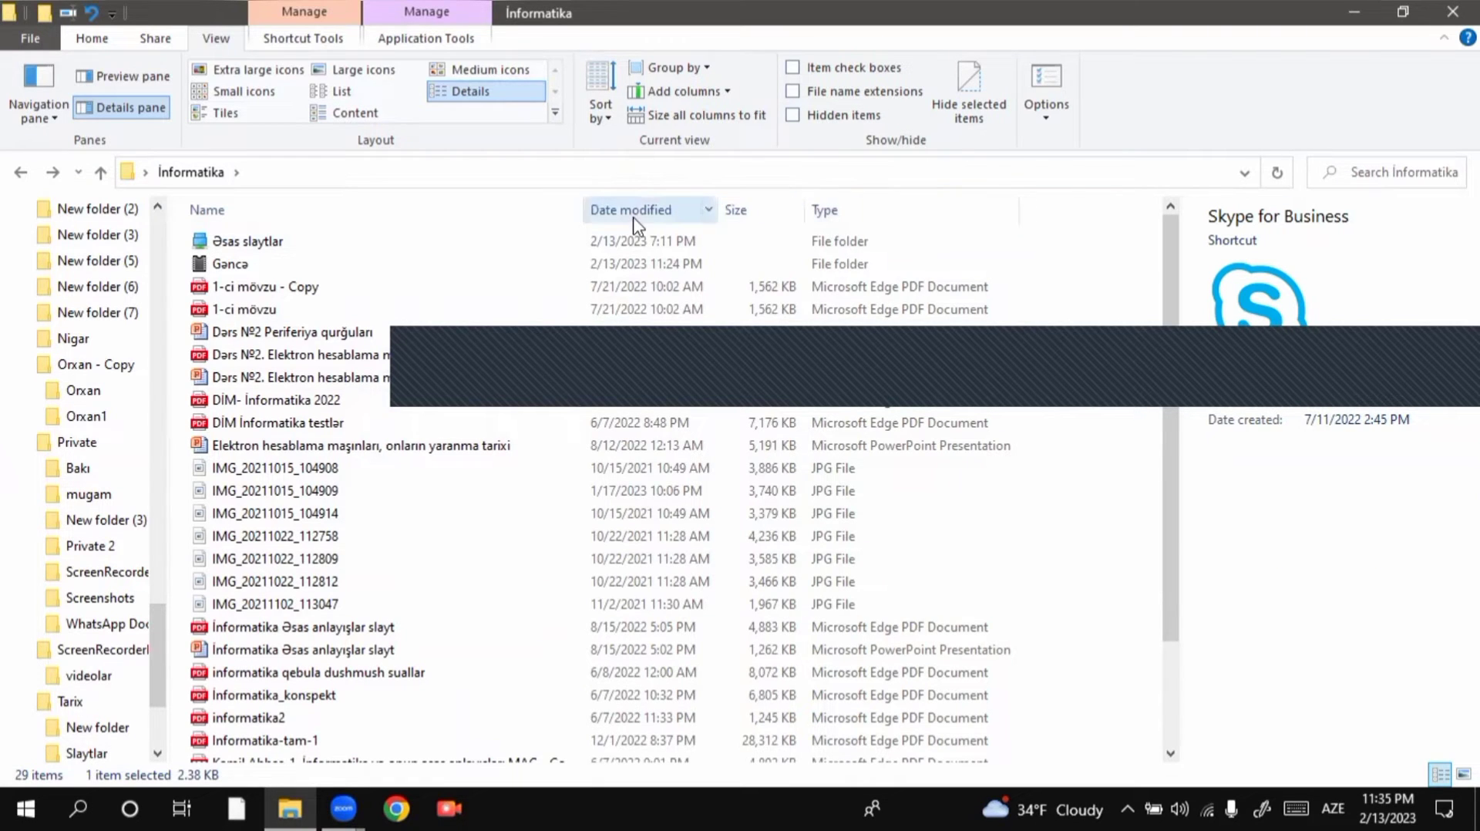
# Look through the detailed file list and select the PDF 1-ci mövzu - Copy
pyautogui.scroll(-2, 399, 497)
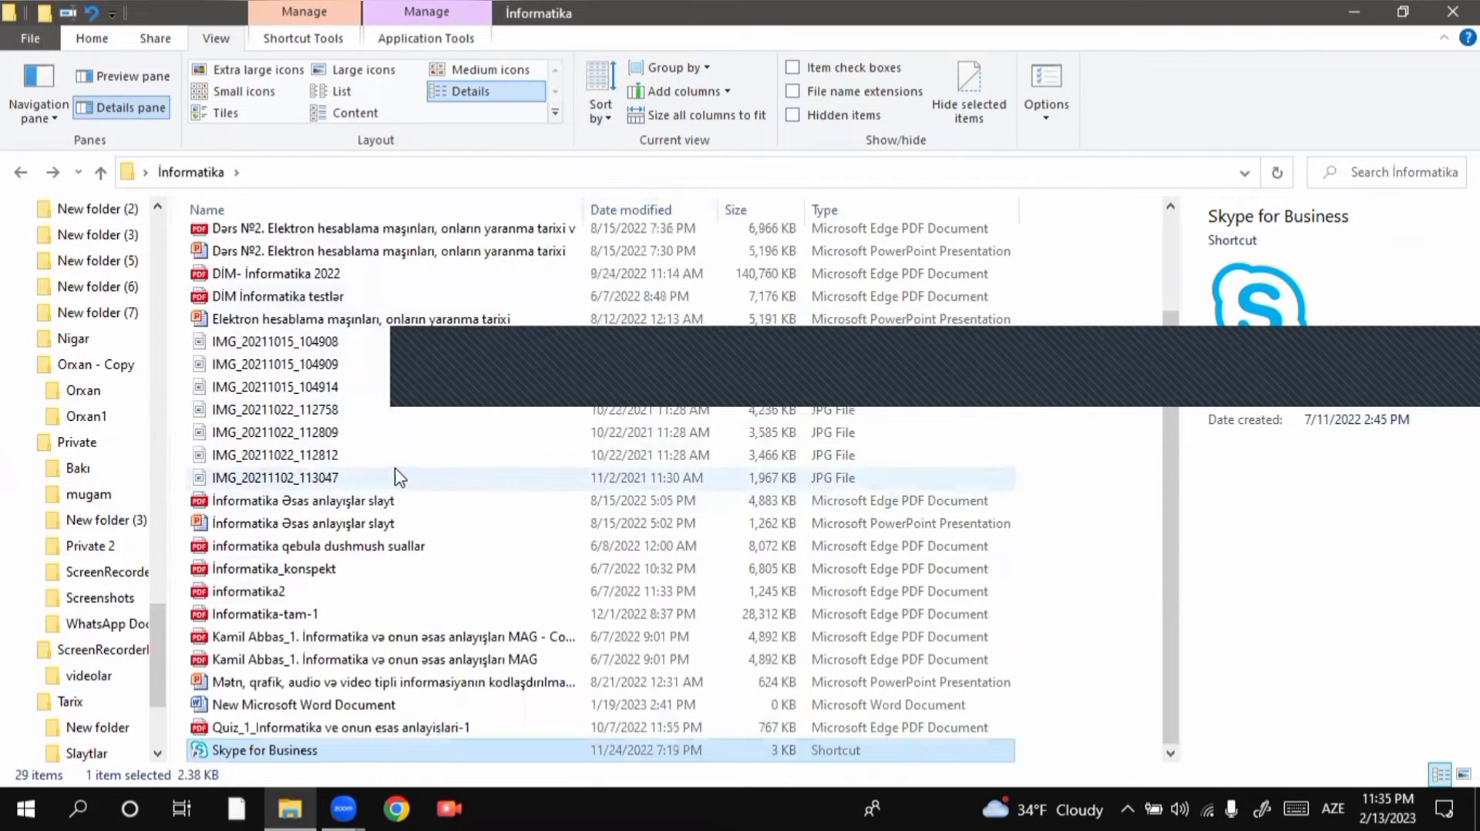
pyautogui.scroll(2, 397, 482)
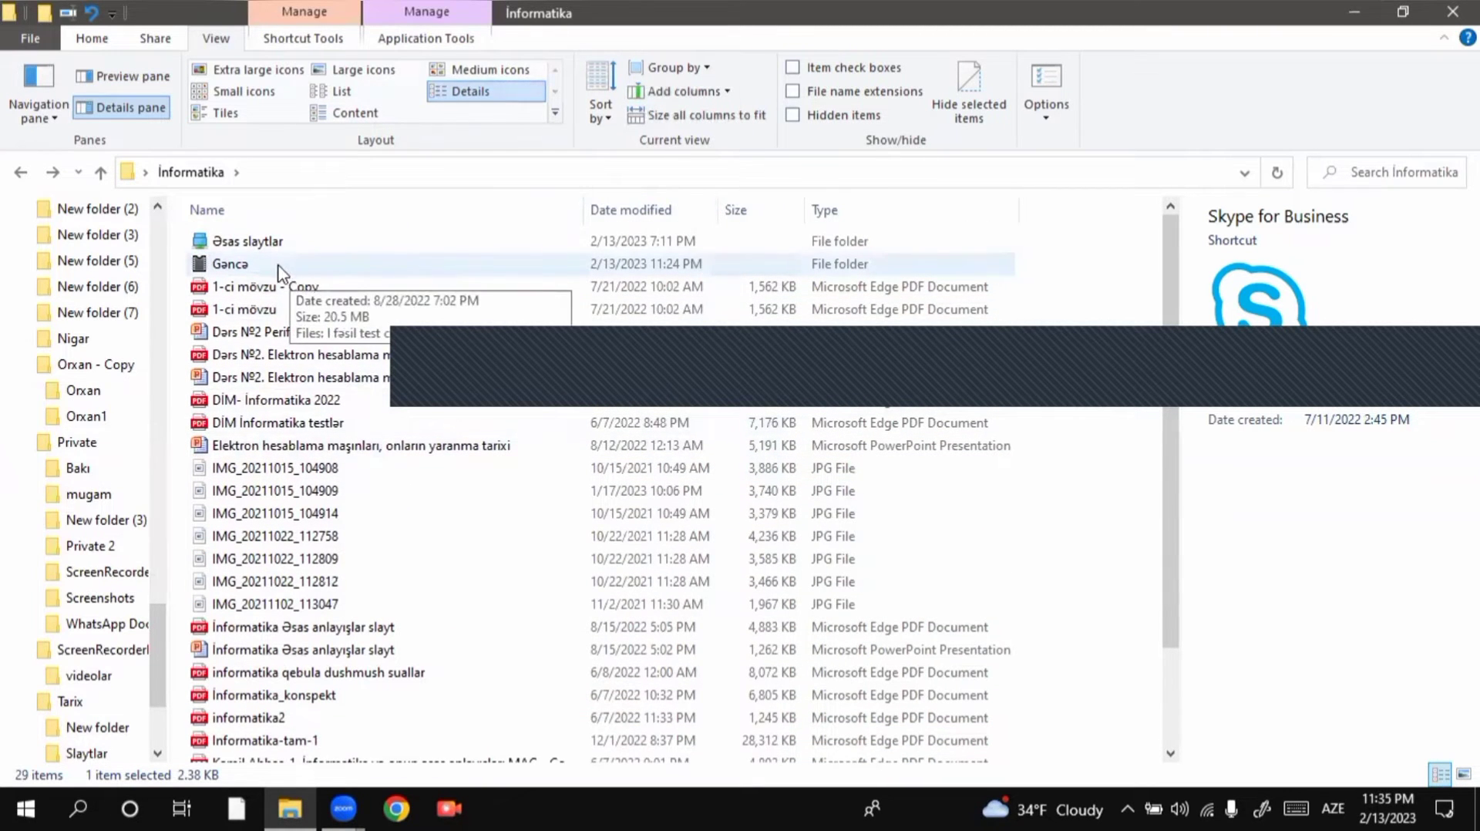
pyautogui.click(269, 292)
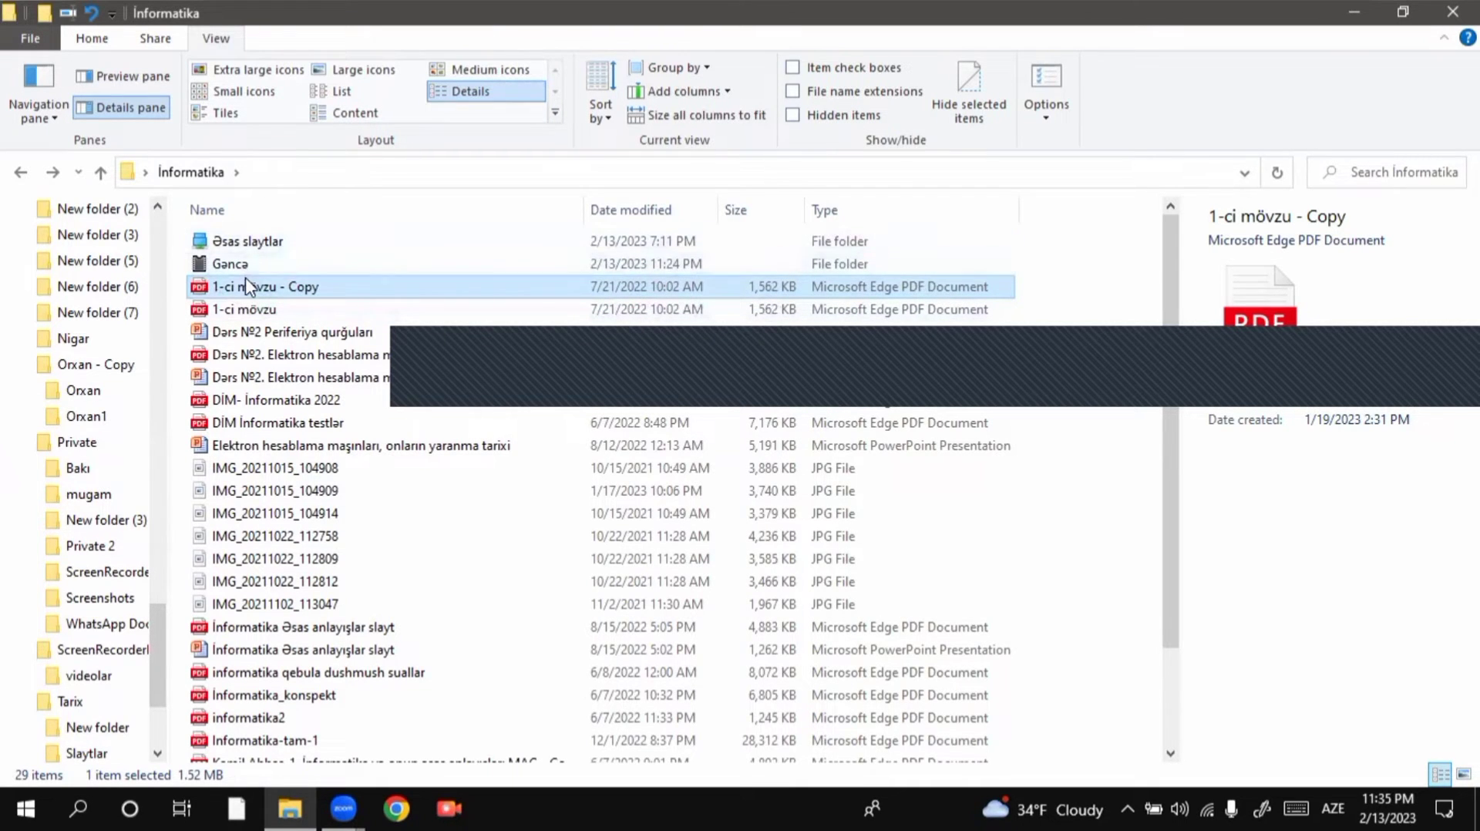
# Filter the files by the type Shortcut and by JPG File, clearing each filter again
pyautogui.click(796, 210)
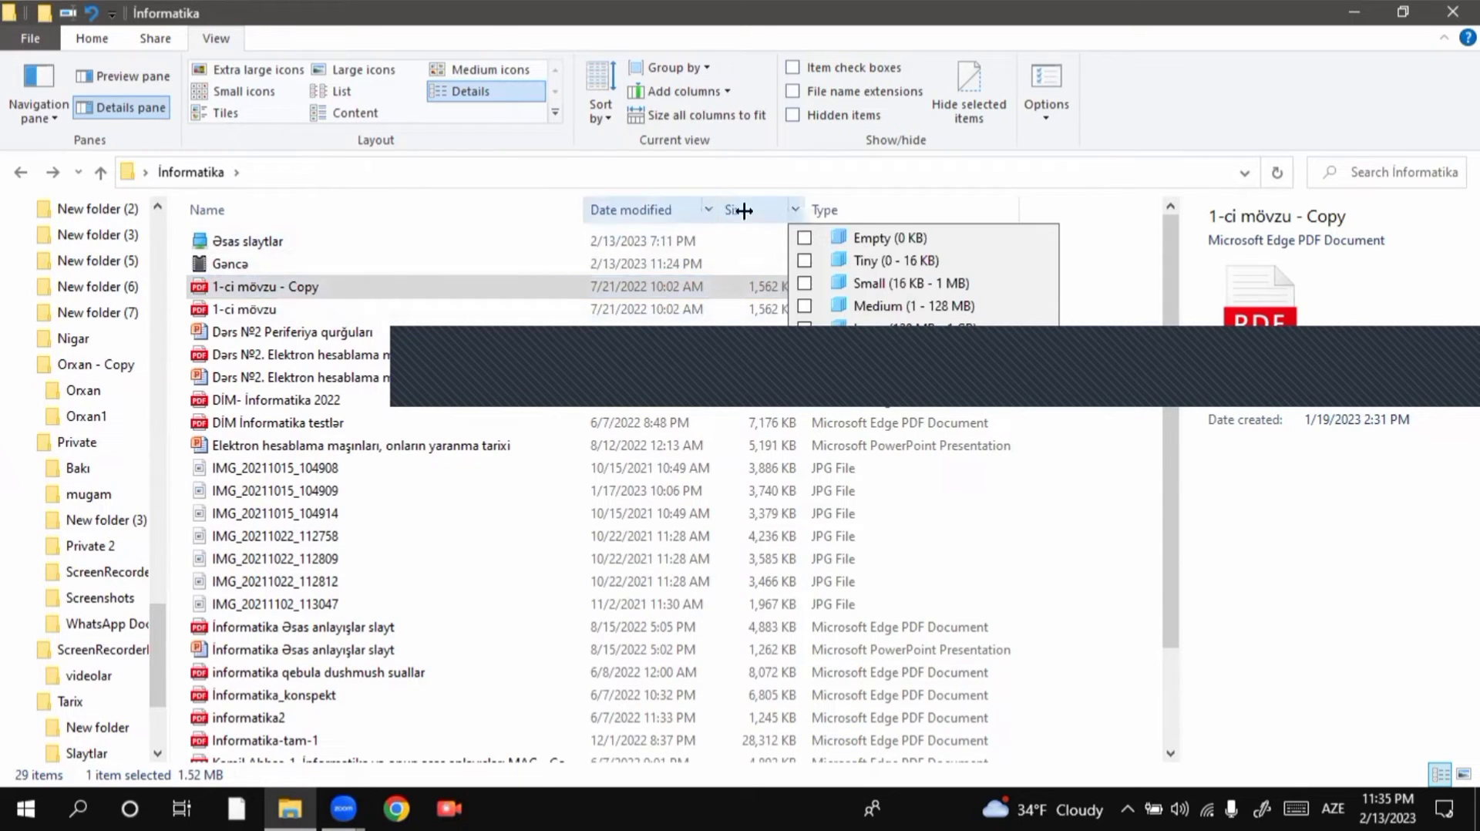
pyautogui.click(1011, 211)
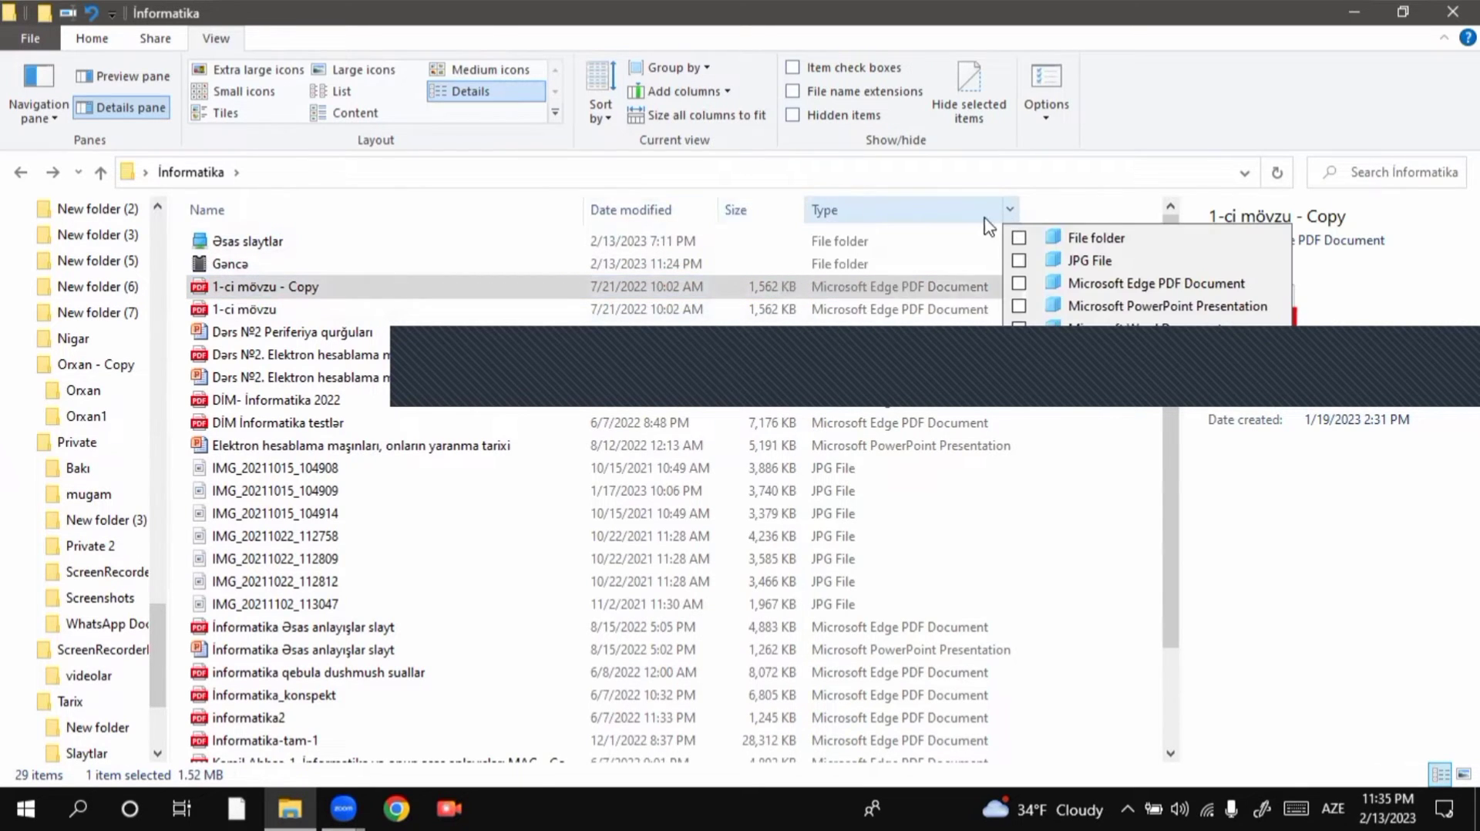
pyautogui.click(1014, 345)
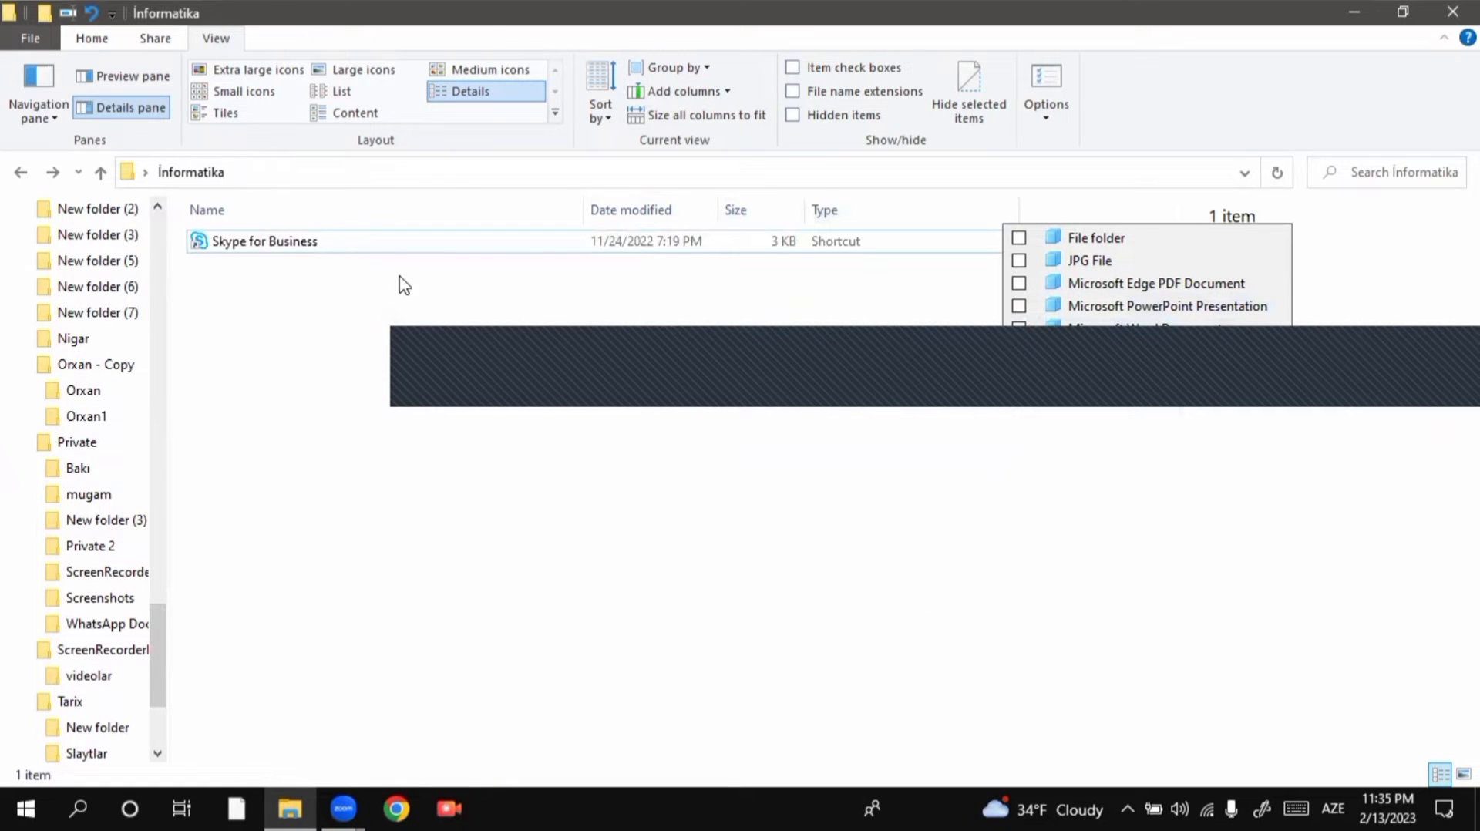
pyautogui.click(1016, 347)
pyautogui.click(1019, 260)
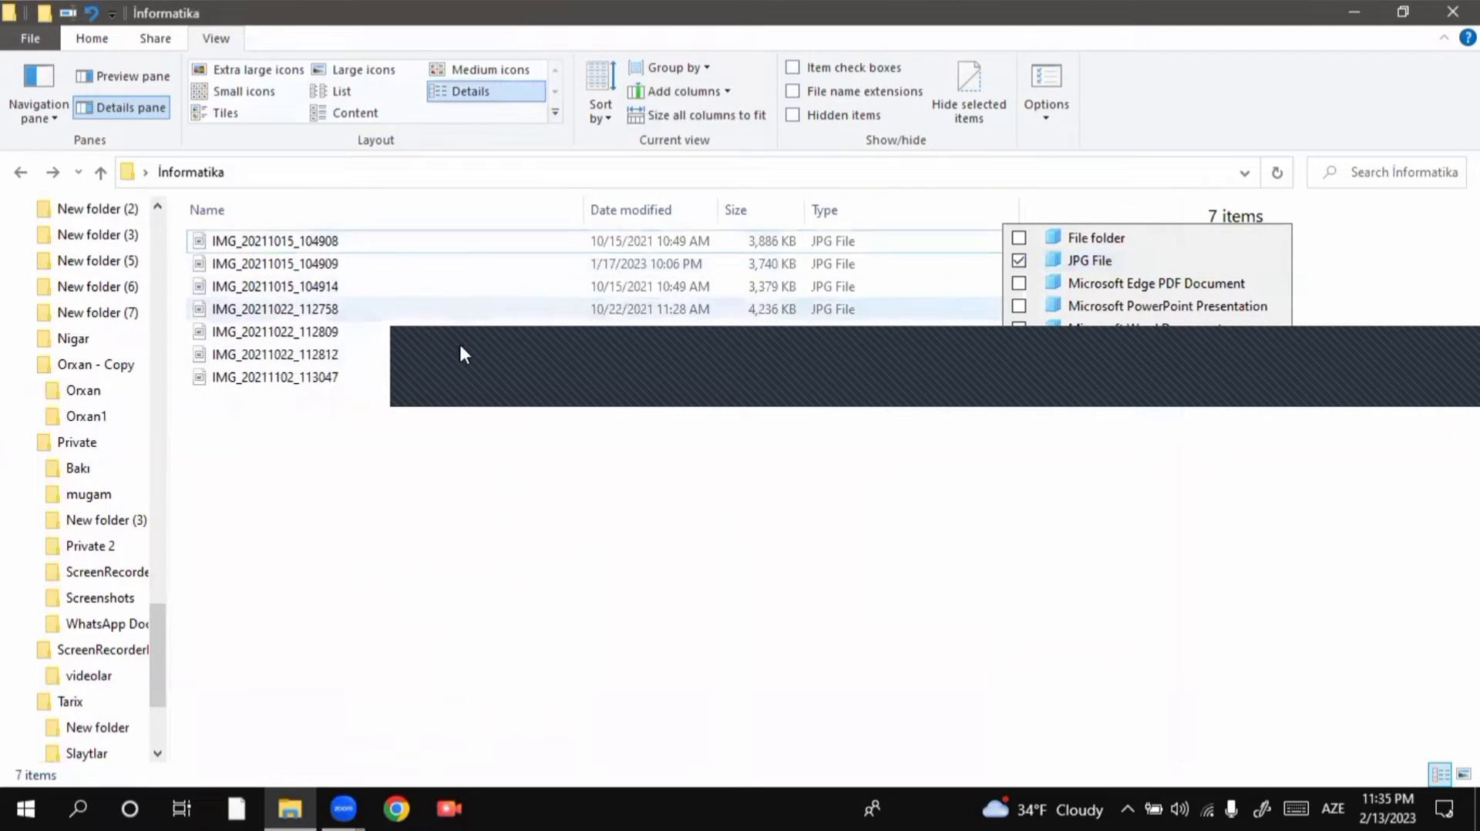
pyautogui.click(1019, 261)
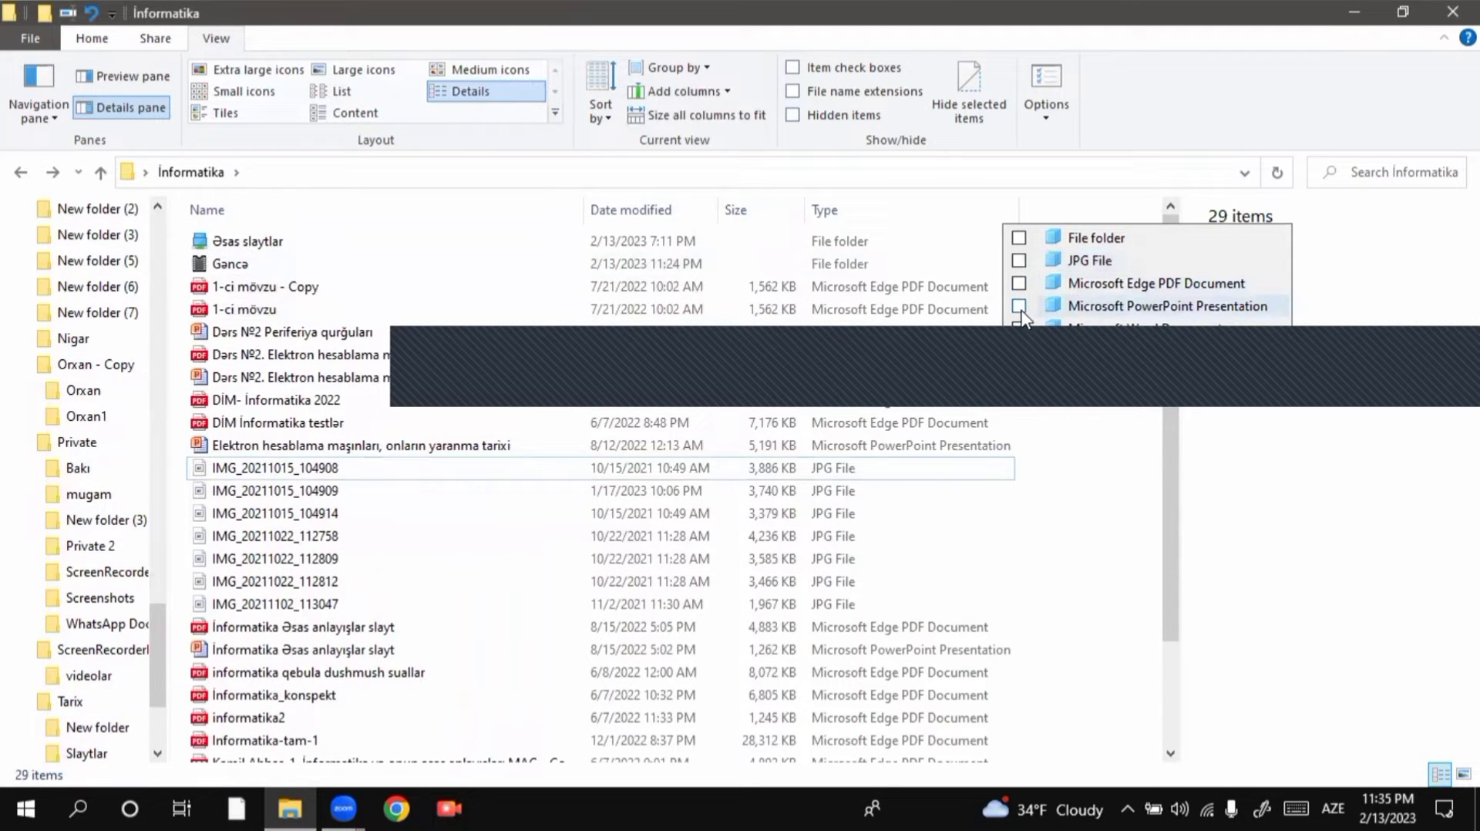
# Filter the folder to show only Microsoft Edge PDF Document files, and clear that type filter
pyautogui.click(1019, 283)
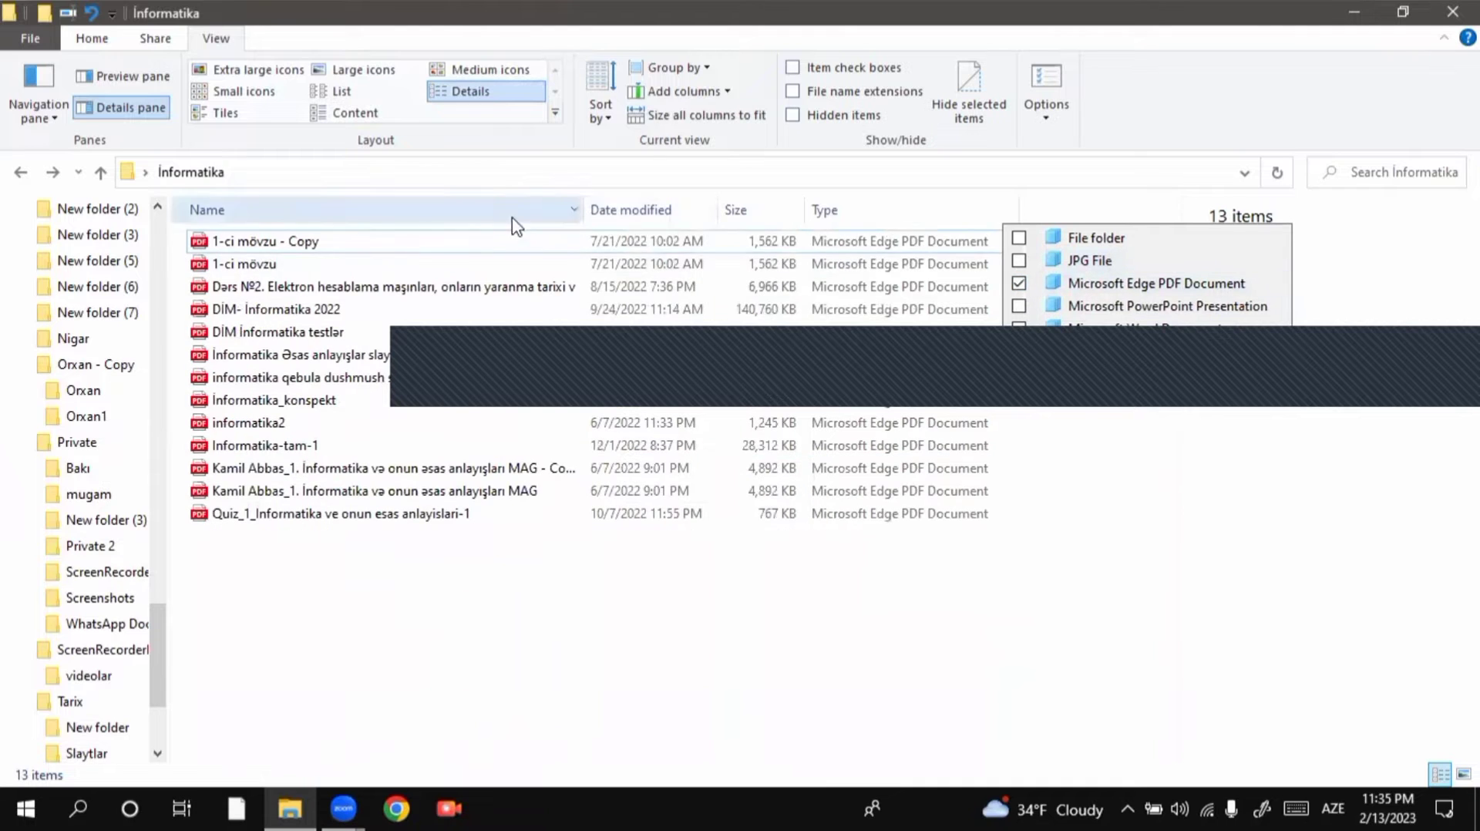
pyautogui.click(1009, 211)
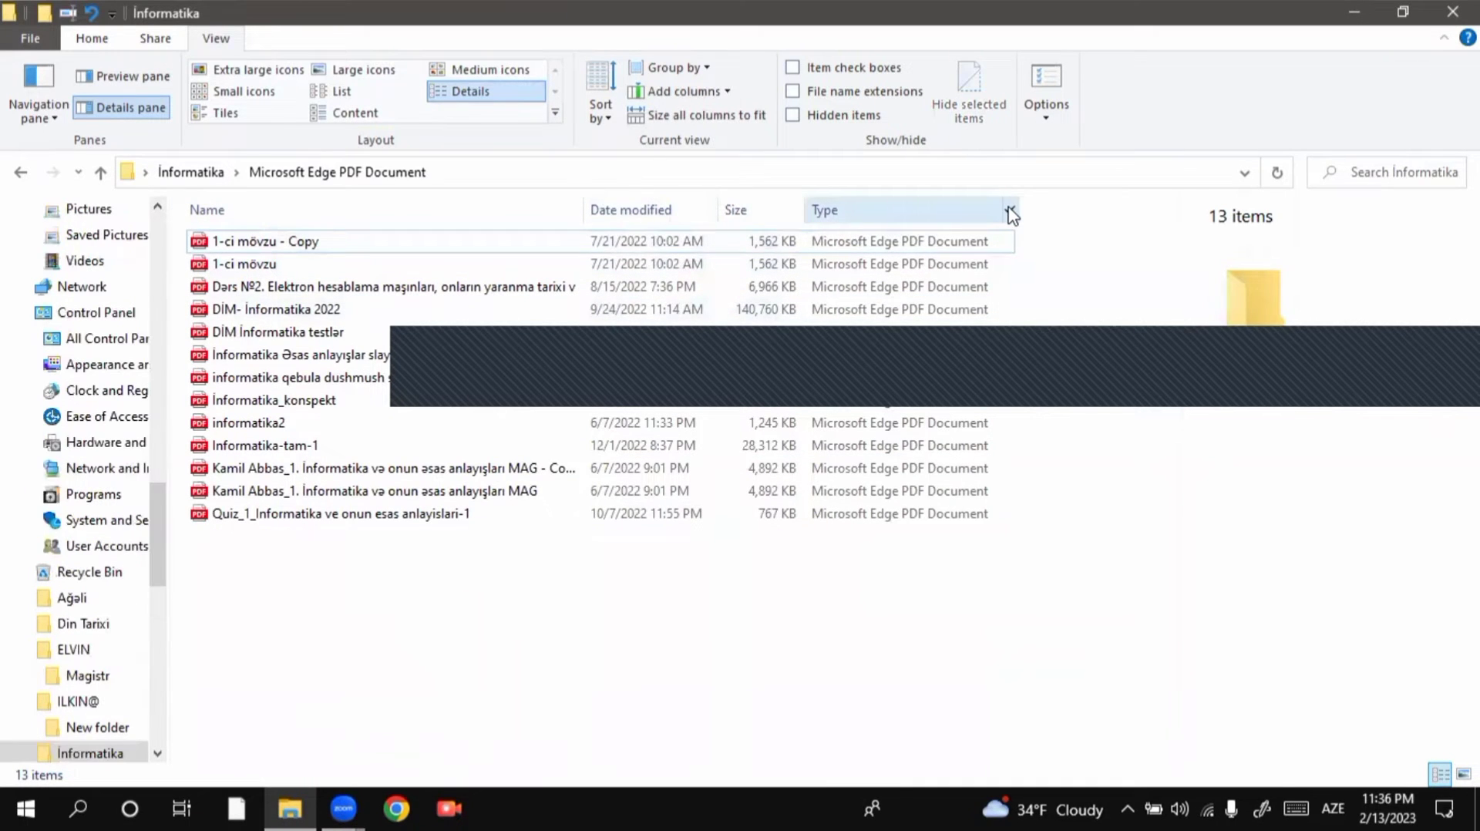
pyautogui.click(1011, 212)
pyautogui.click(1018, 283)
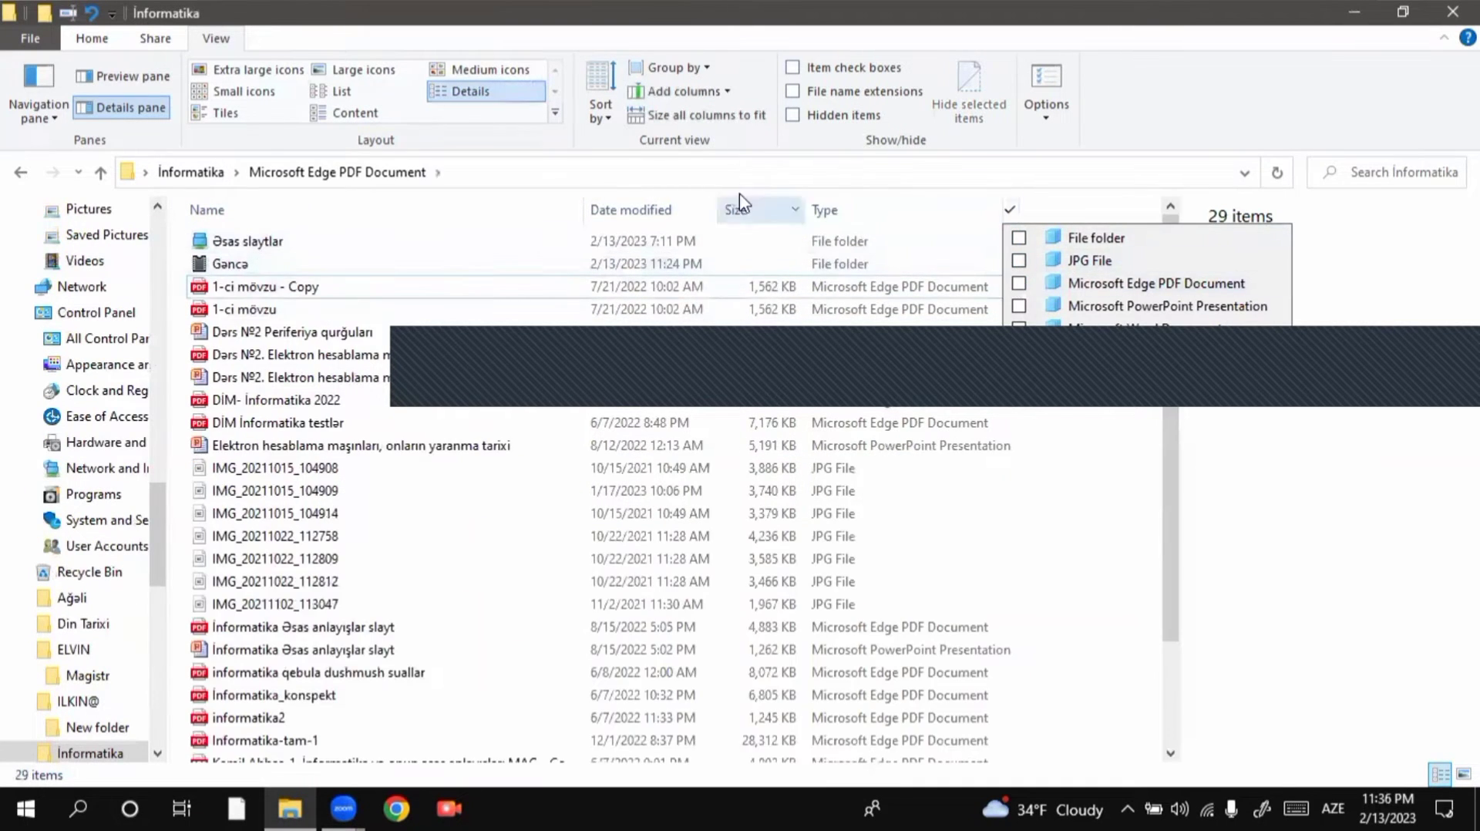
# Filter the files by the size range Medium (1 - 128 MB), and clear that filter
pyautogui.click(794, 212)
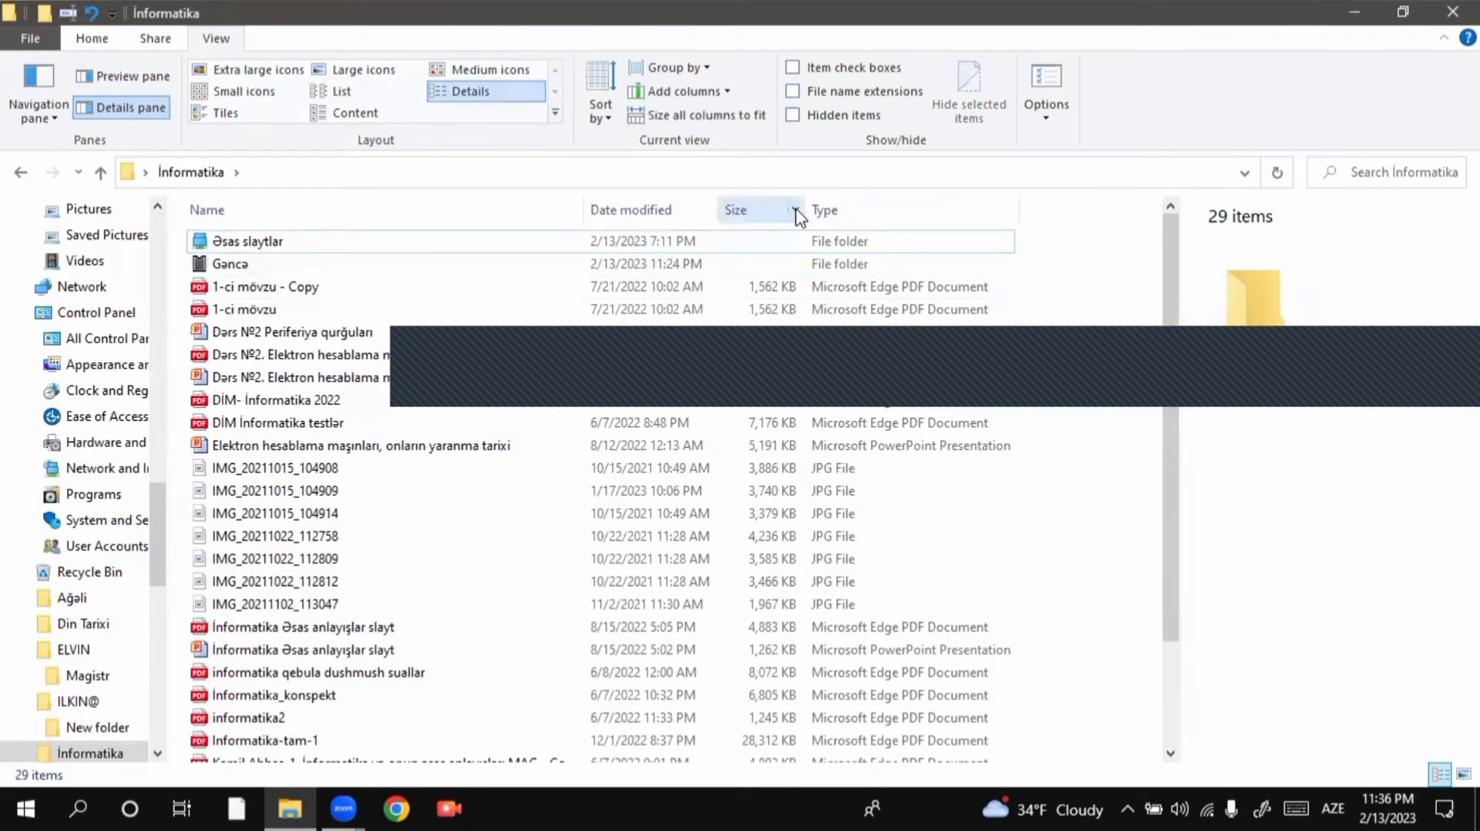
pyautogui.click(796, 210)
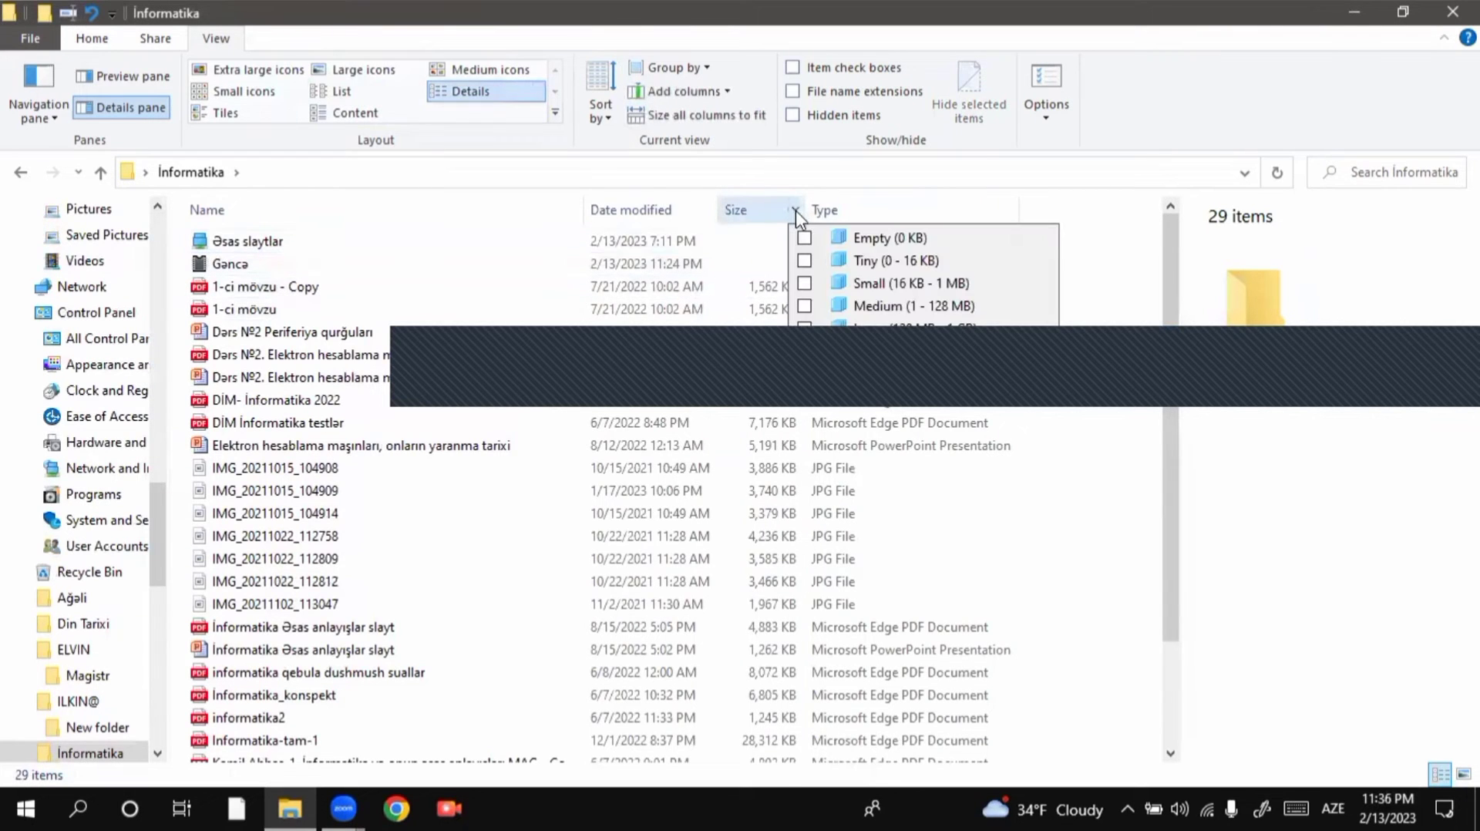
pyautogui.click(805, 307)
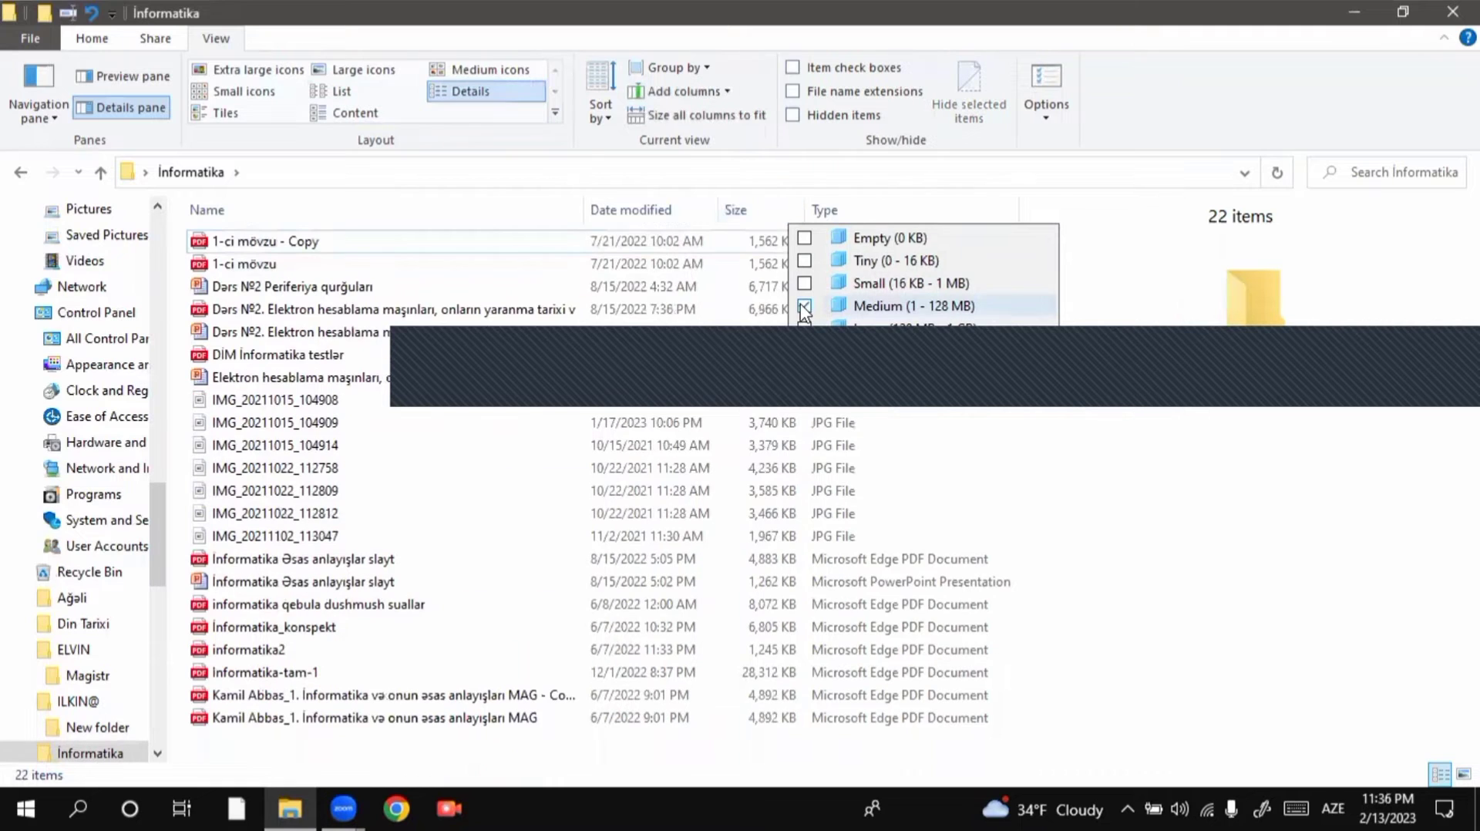
pyautogui.click(803, 306)
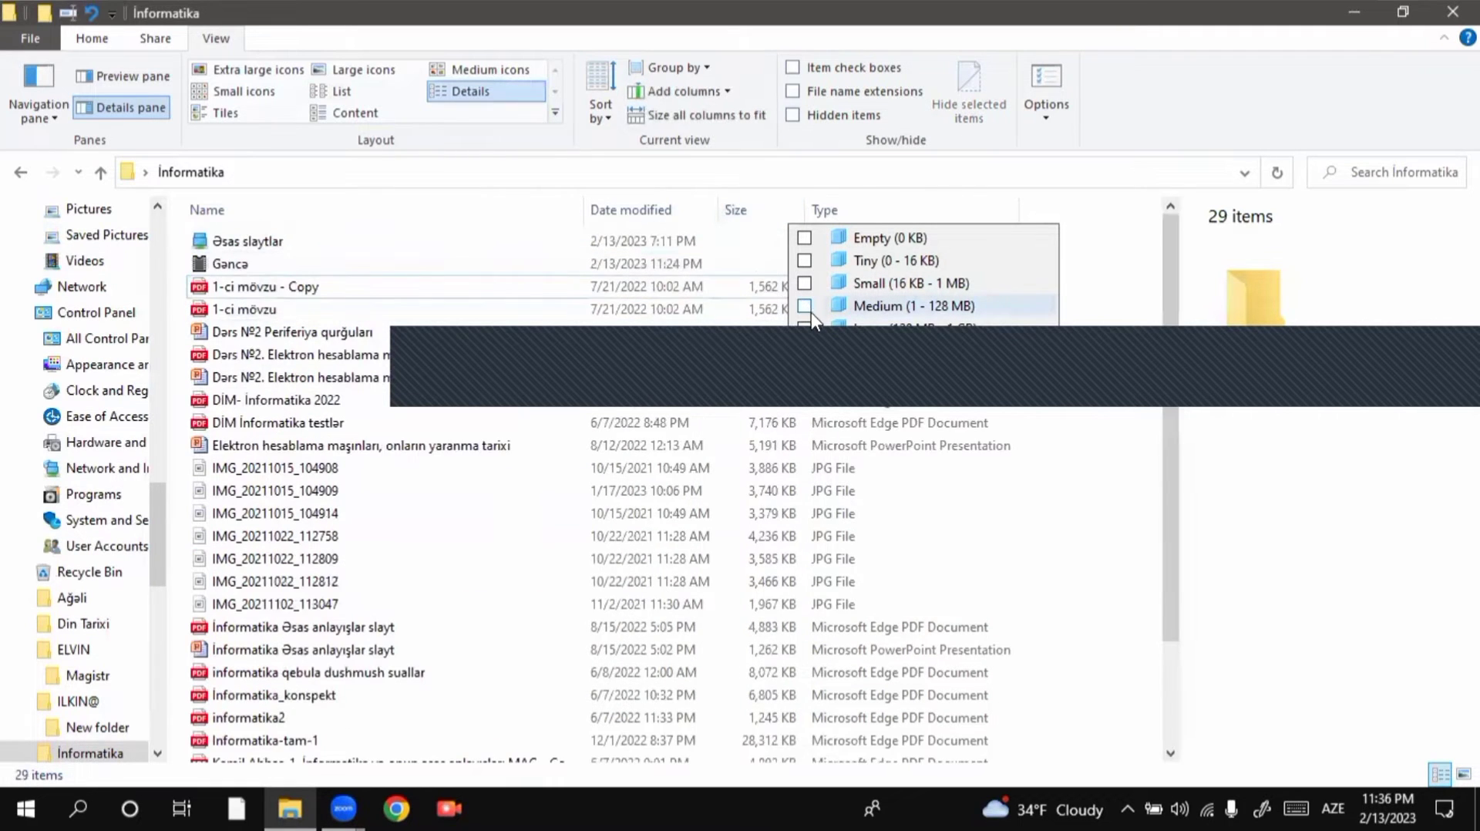
# Filter the files by the size range Large (128 MB - 1 GB), and remove the filter again
pyautogui.click(803, 322)
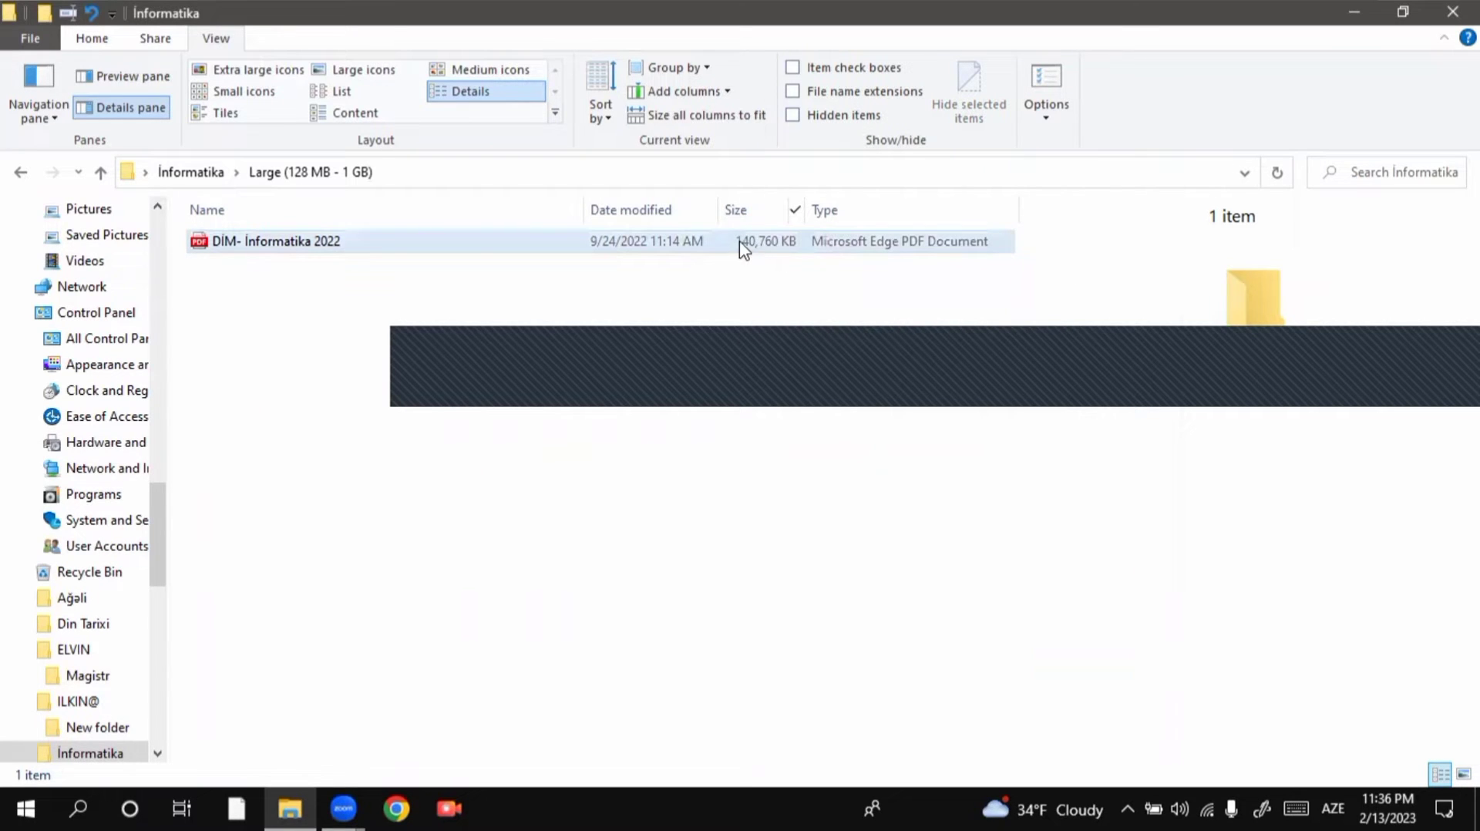
pyautogui.click(796, 211)
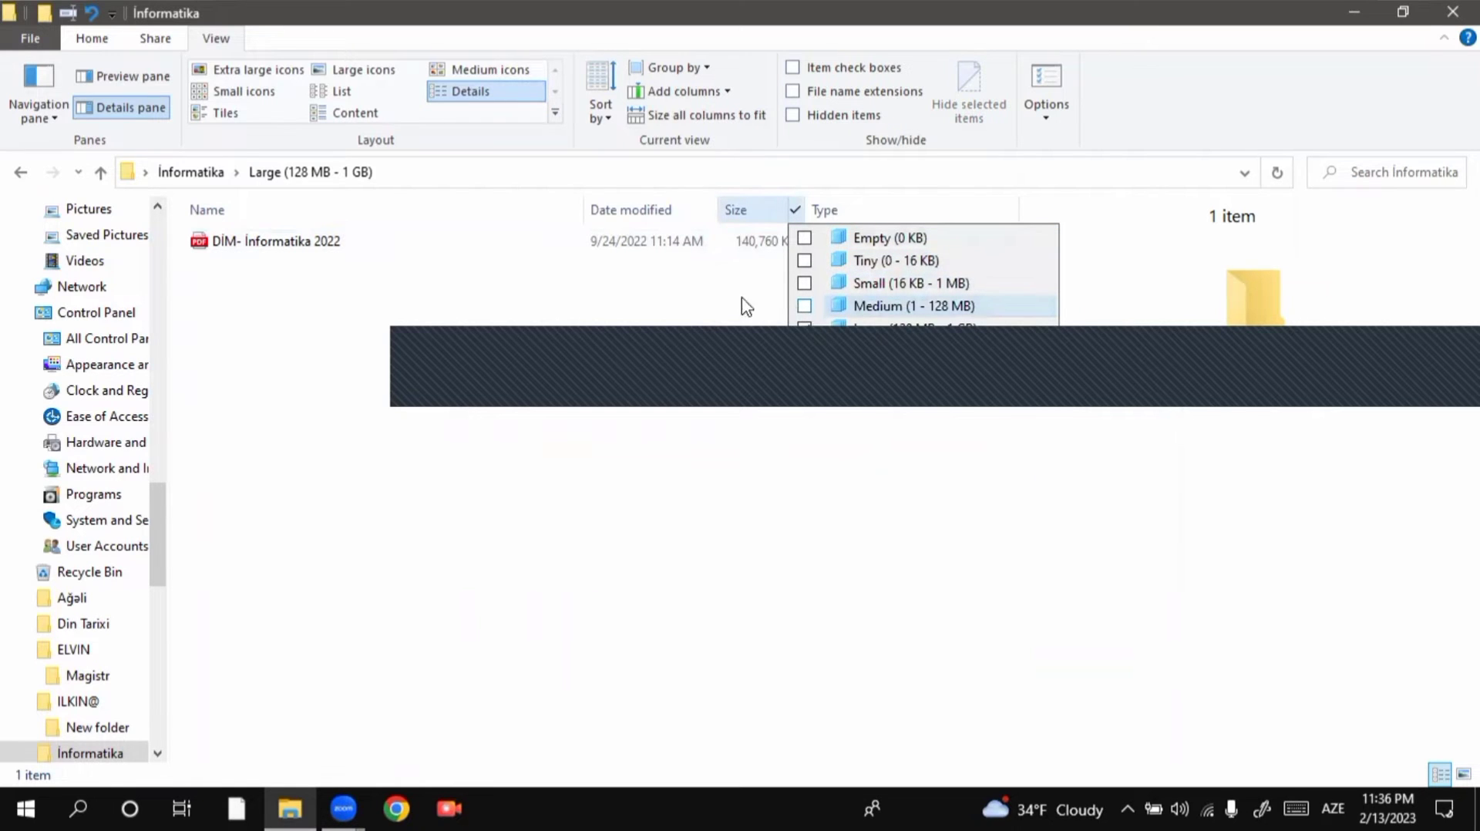
pyautogui.click(564, 317)
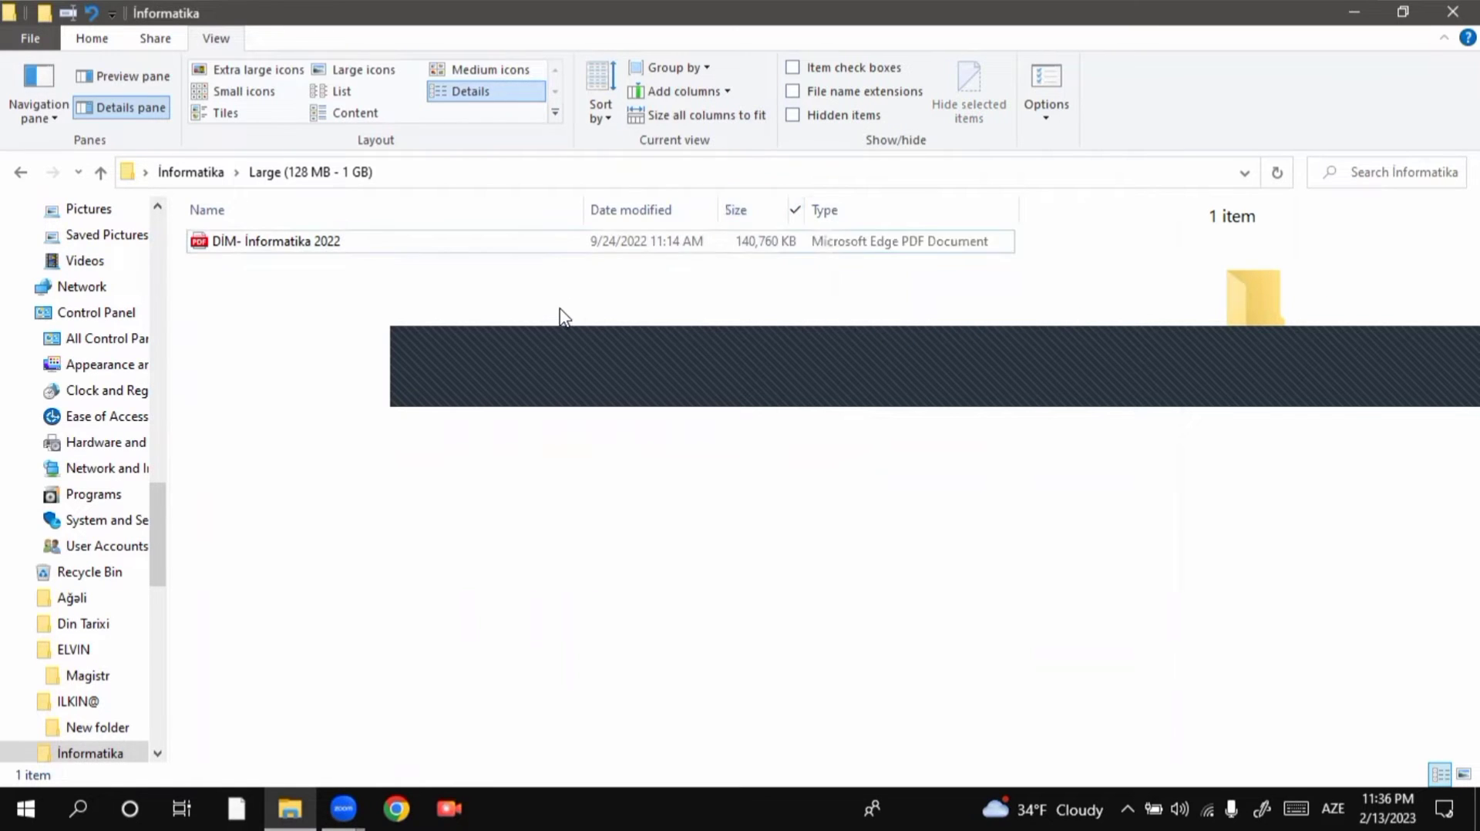
pyautogui.click(795, 209)
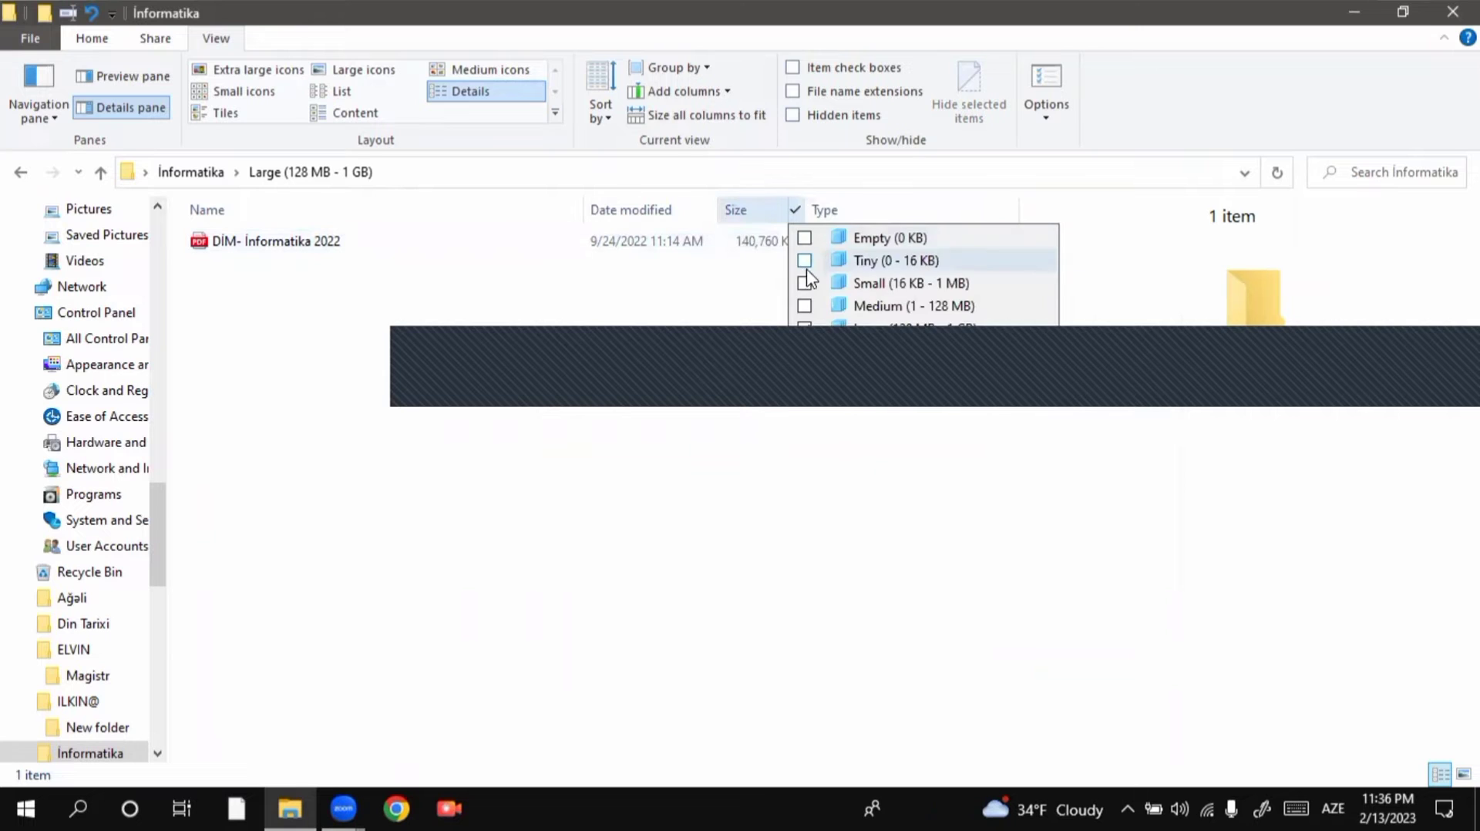
pyautogui.click(803, 327)
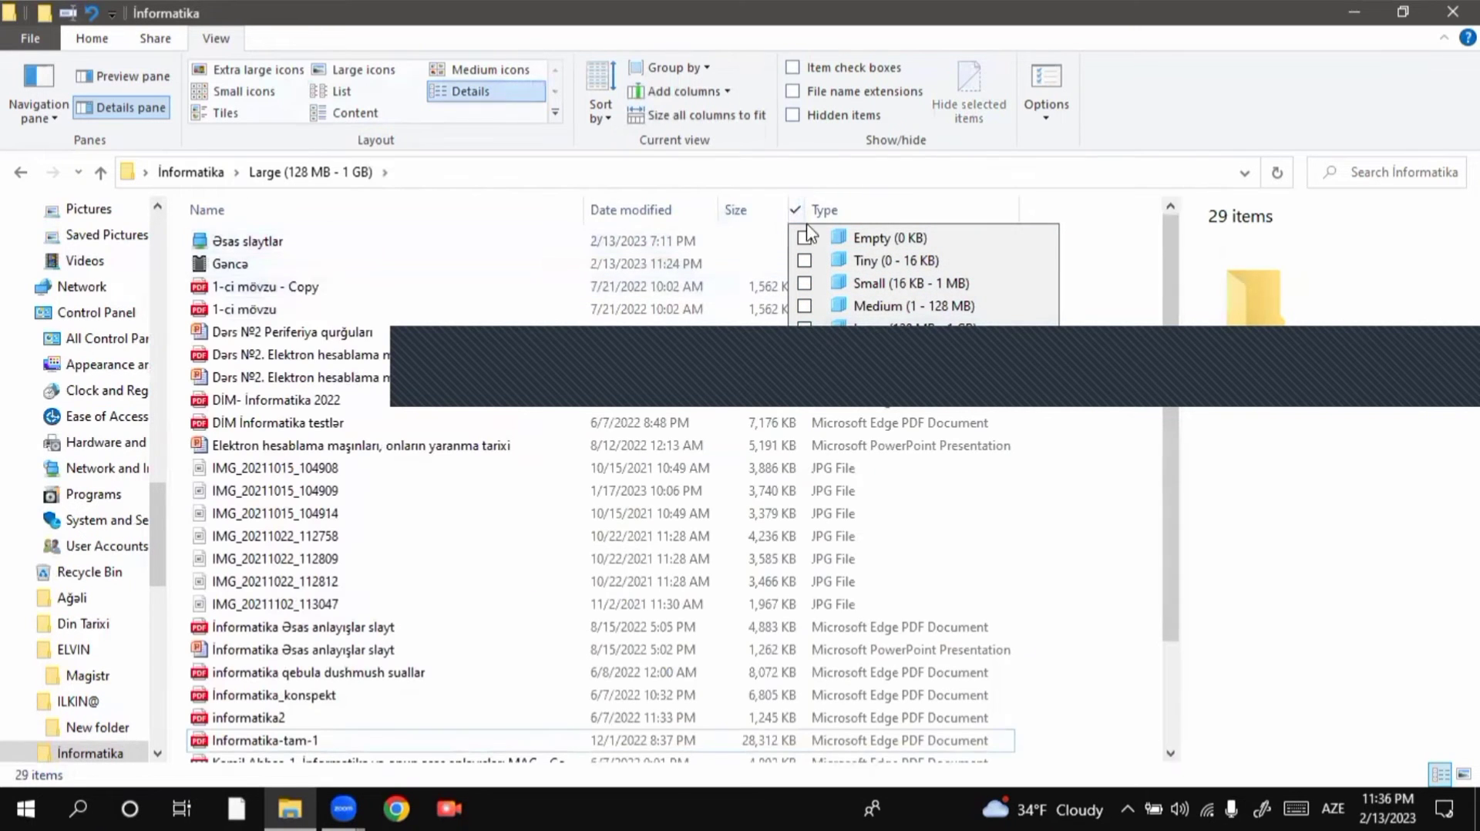
# Filter the Informatika folder to show only files of the type JPG File
pyautogui.click(1005, 217)
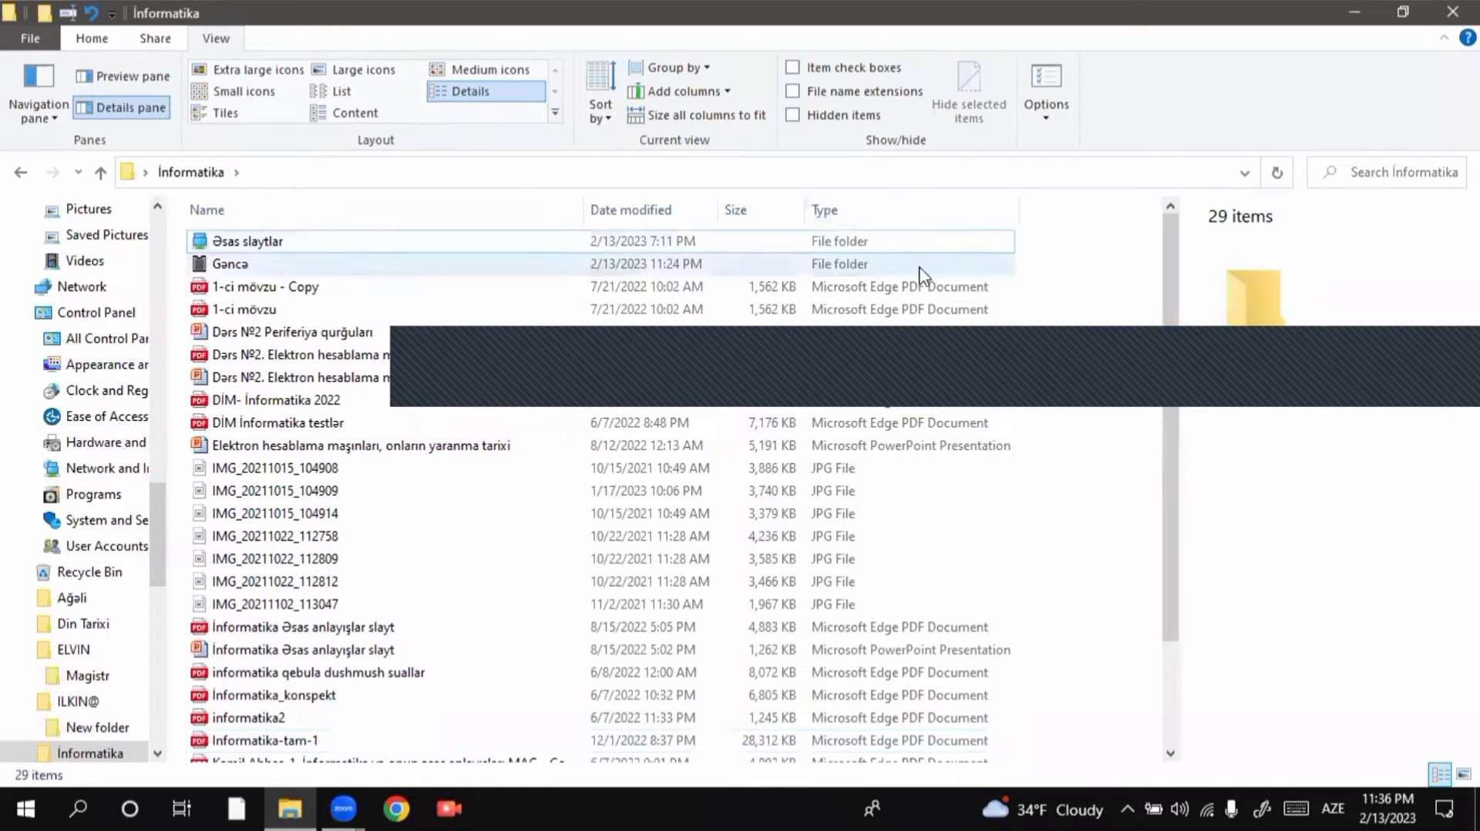
pyautogui.click(1006, 219)
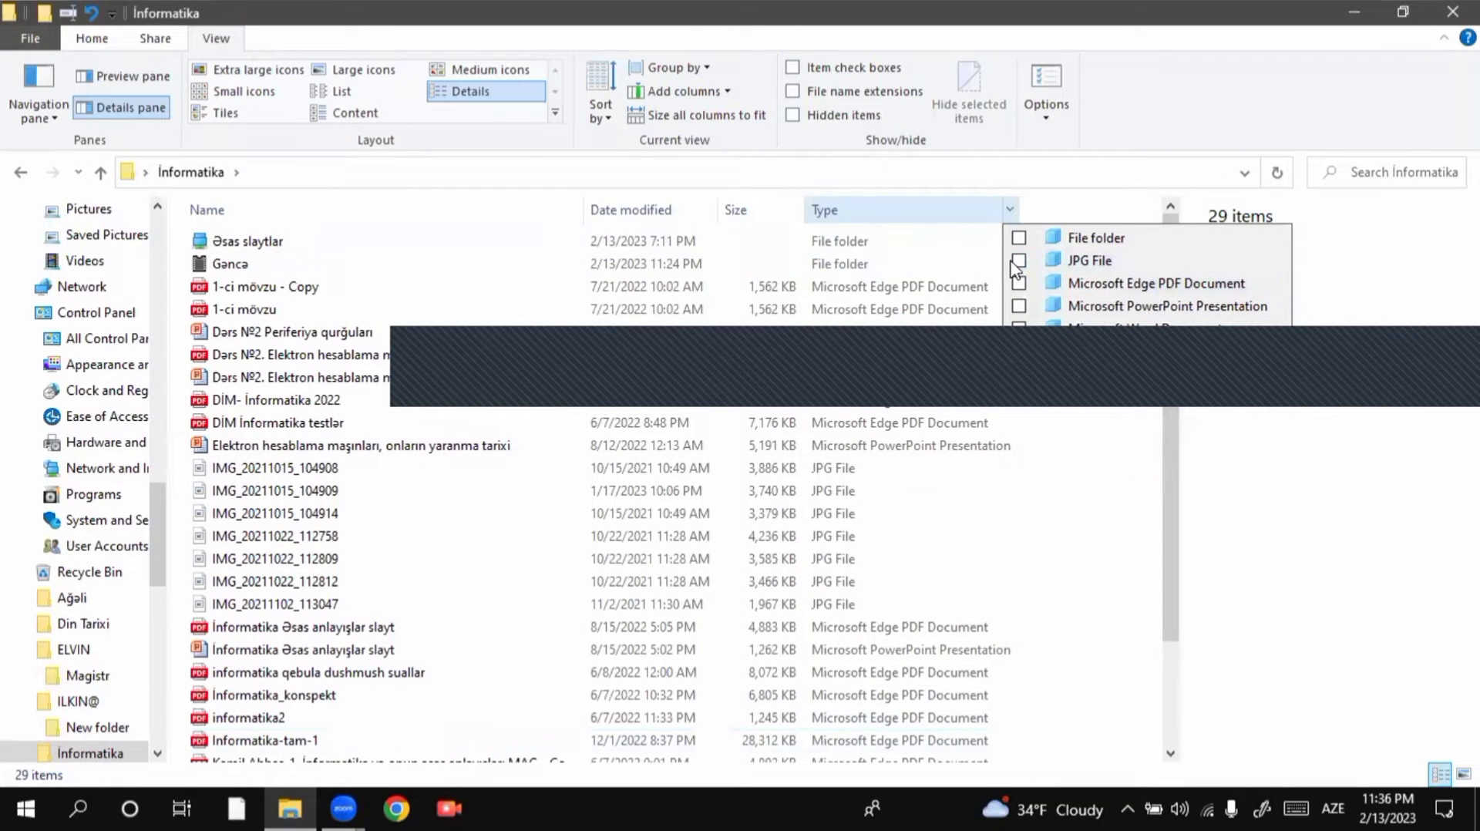
pyautogui.click(1016, 262)
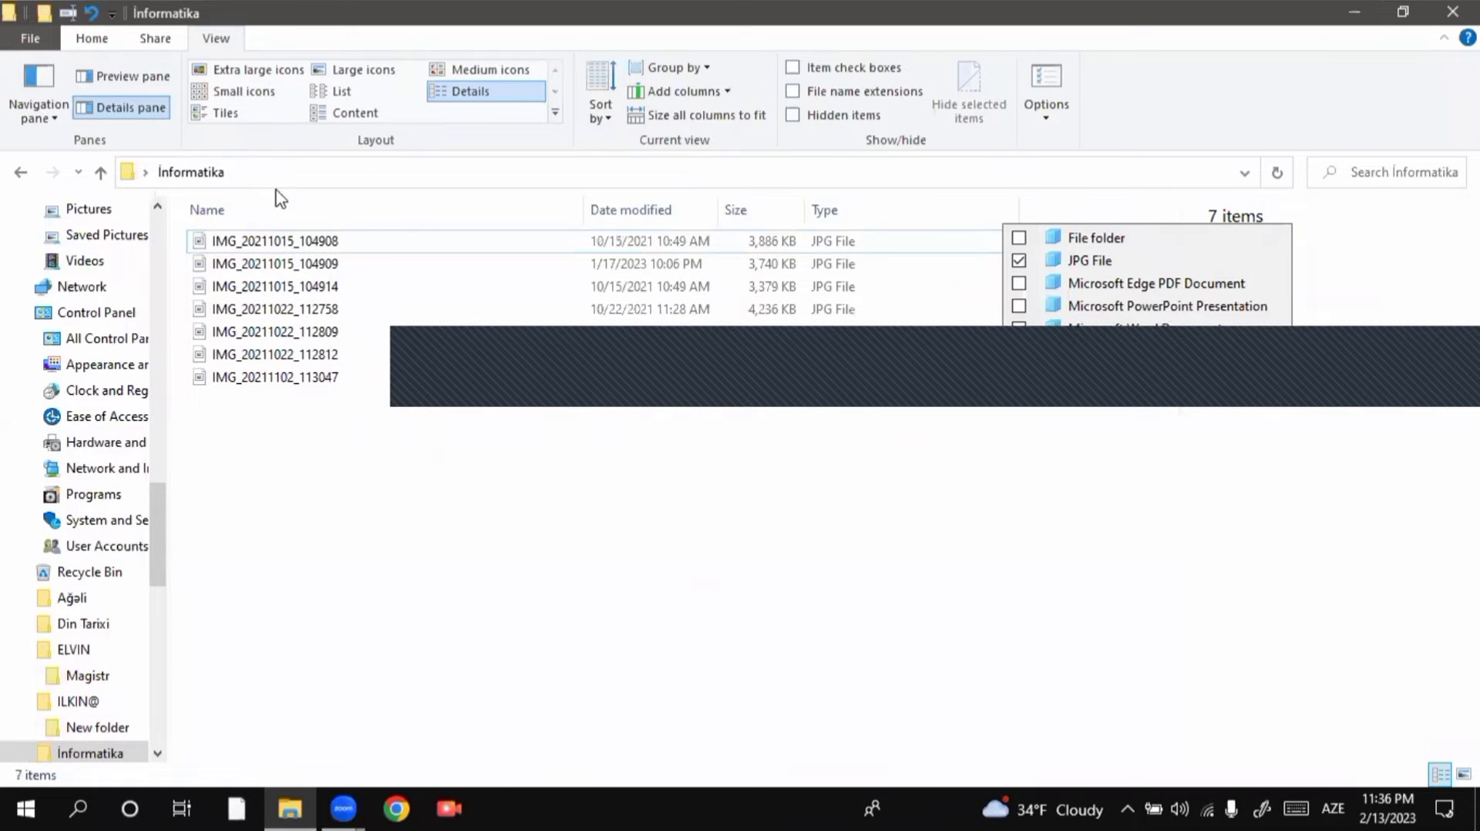
pyautogui.click(387, 100)
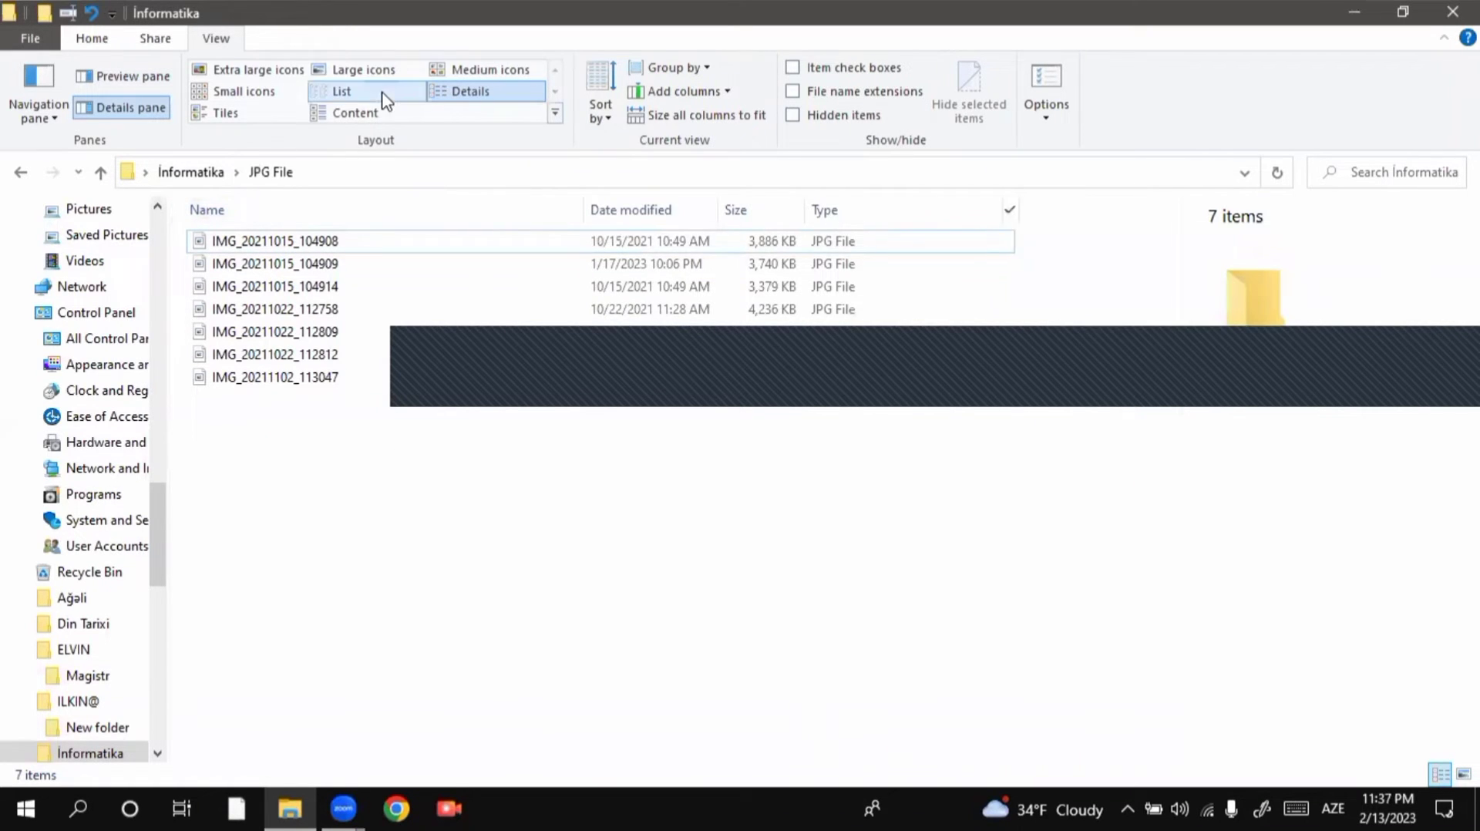
# Show the filtered images as Small icons, and return to the Details layout to clear the JPG File filter
pyautogui.click(274, 93)
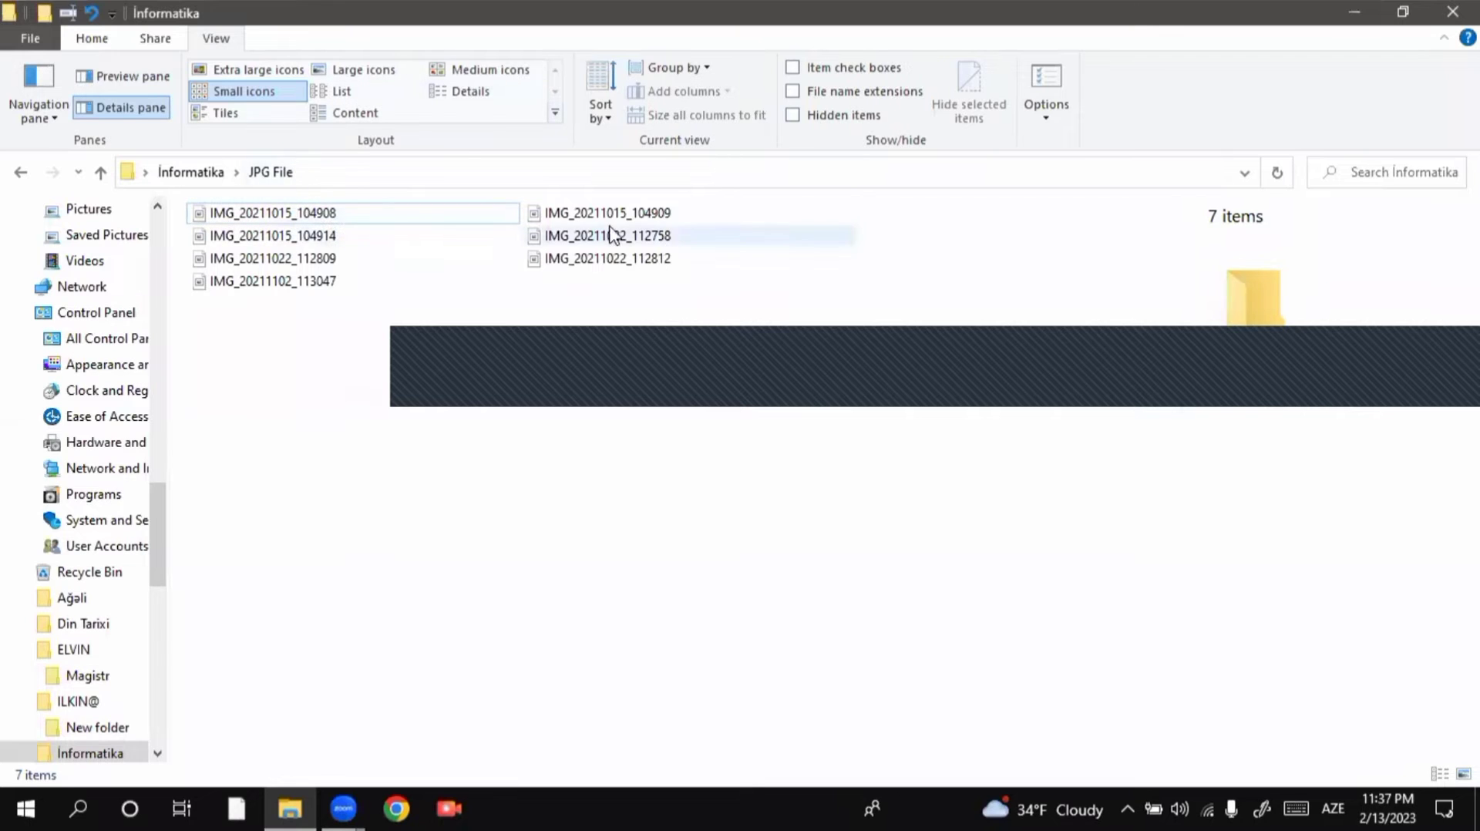
pyautogui.click(471, 92)
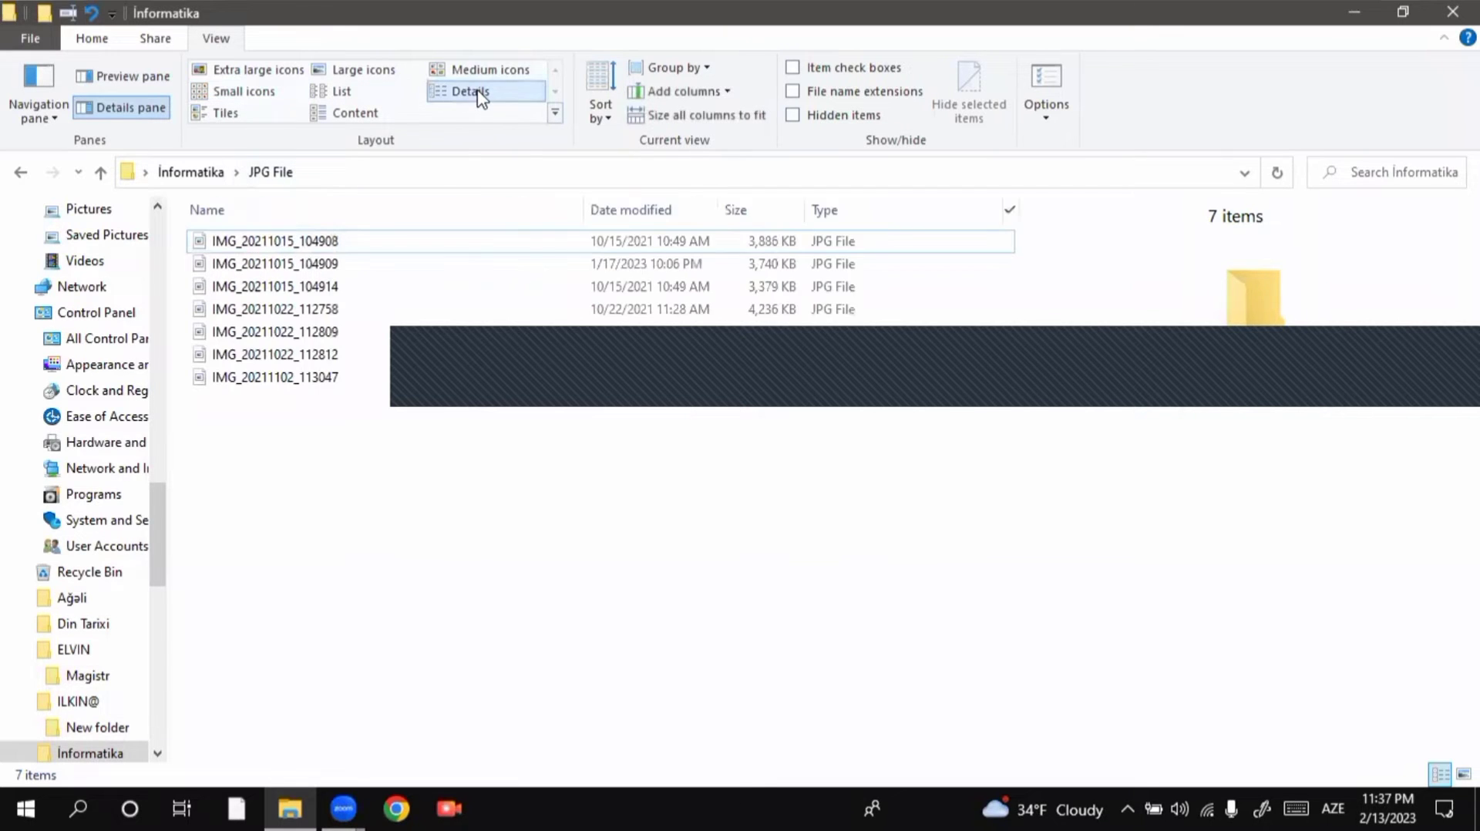
pyautogui.click(1009, 209)
pyautogui.click(1018, 261)
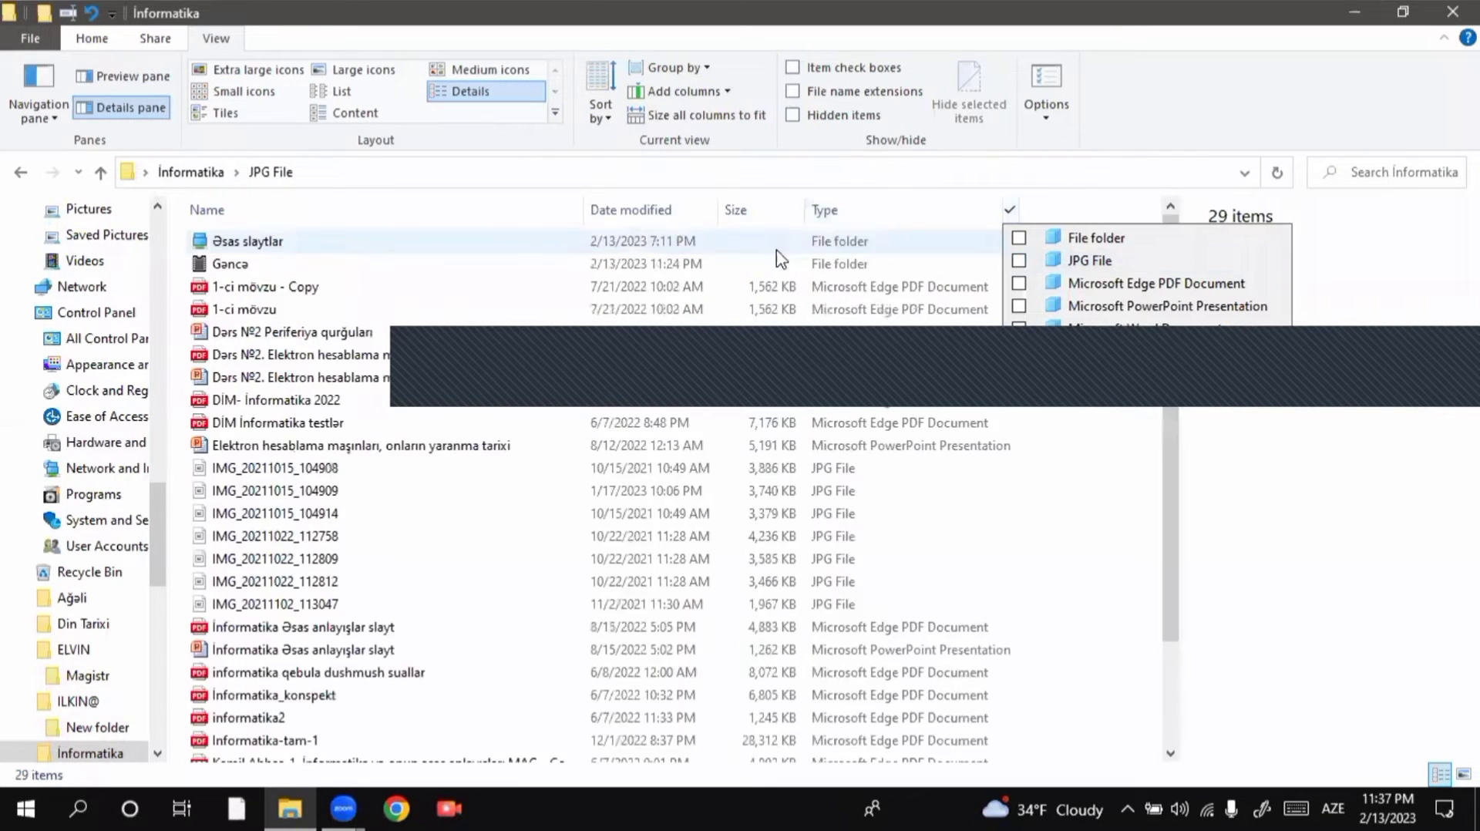
# Show the folder contents in the Tiles and List layouts, and return to the Details layout
pyautogui.click(242, 114)
pyautogui.click(243, 114)
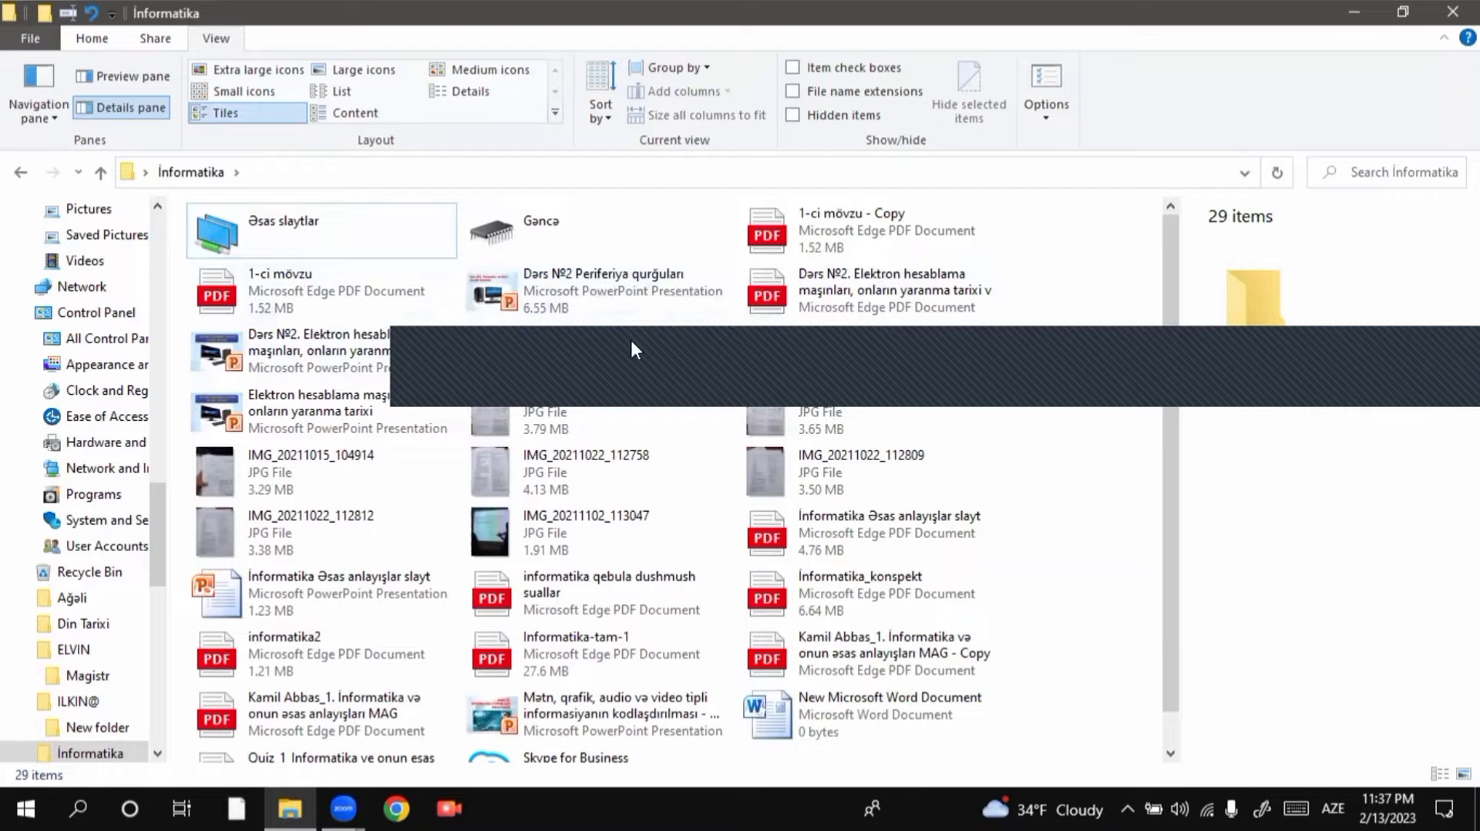
pyautogui.click(346, 98)
pyautogui.click(451, 95)
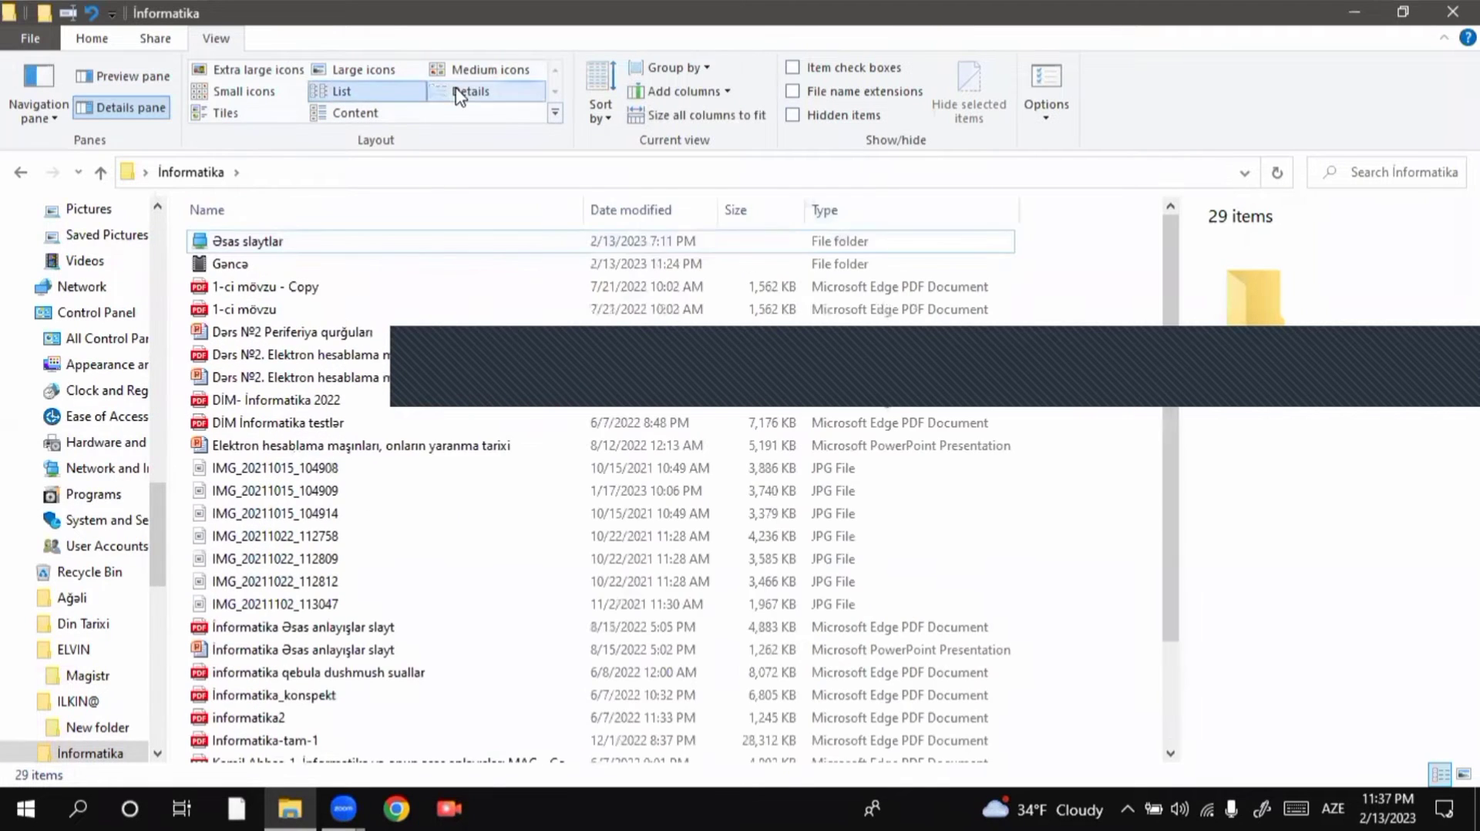
# Compare the folder's Content and Tiles layouts, and switch it back to the Details layout
pyautogui.click(368, 123)
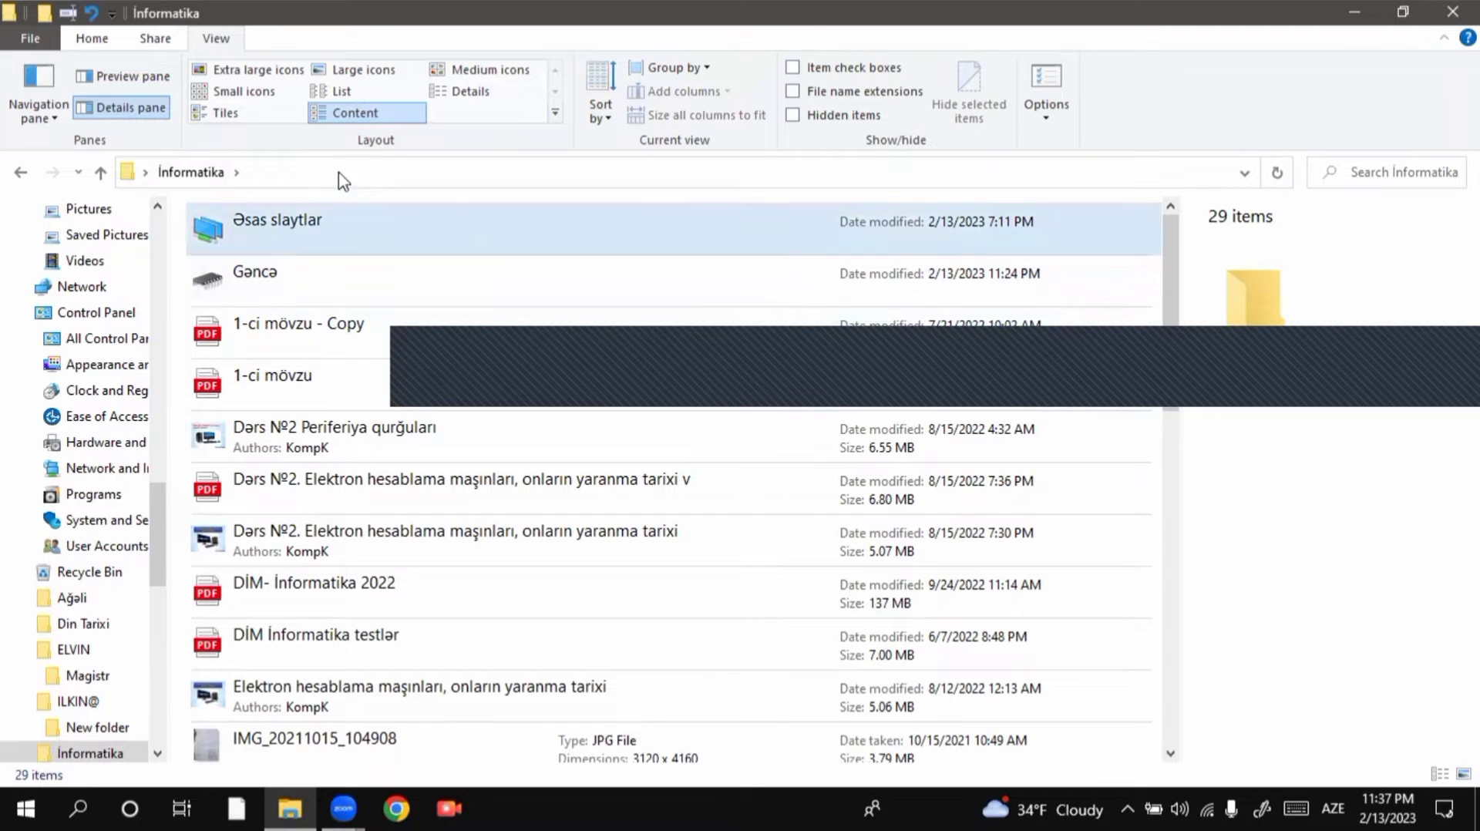
pyautogui.click(471, 92)
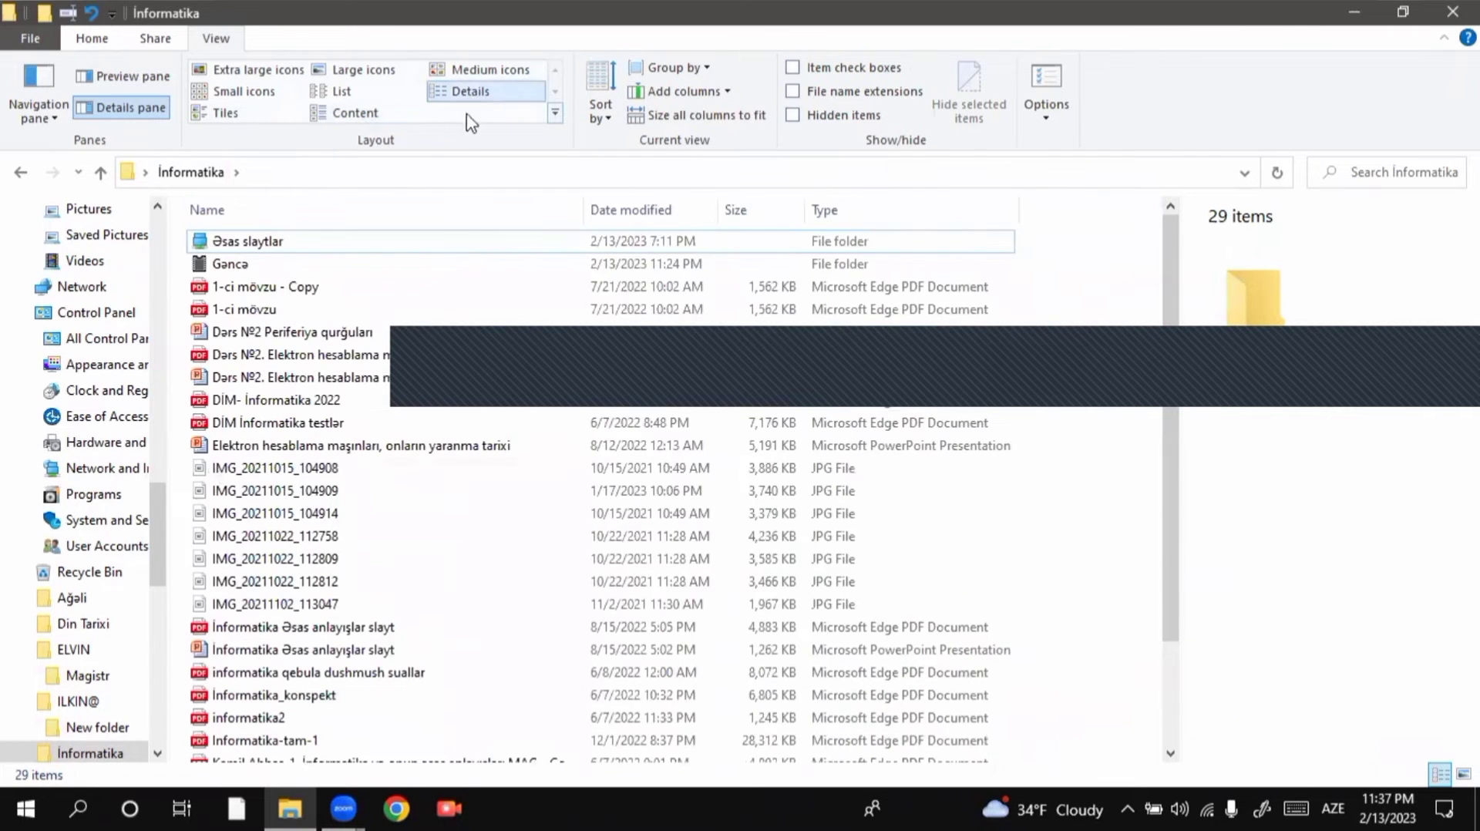
pyautogui.click(226, 113)
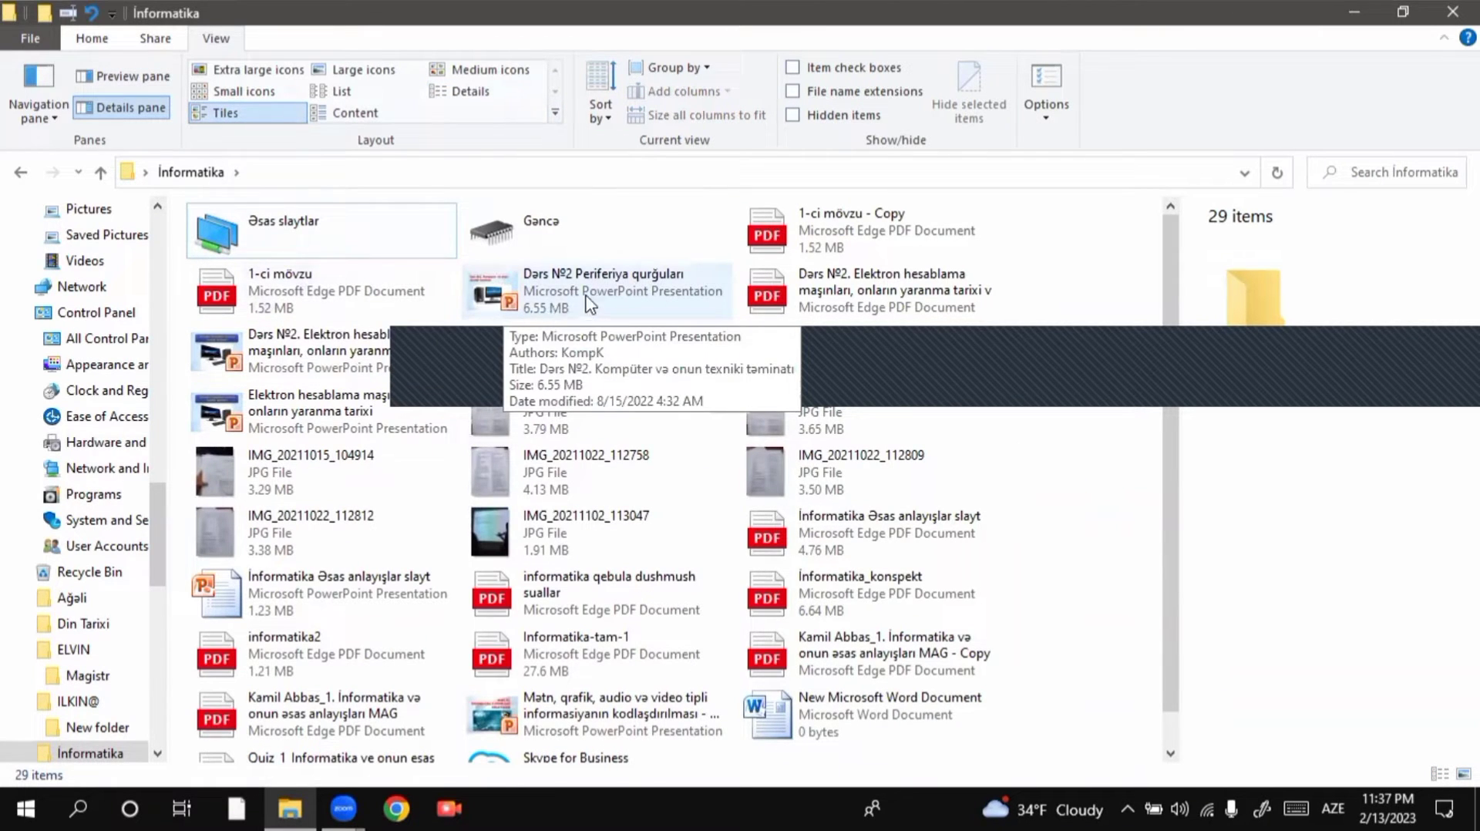
pyautogui.click(353, 112)
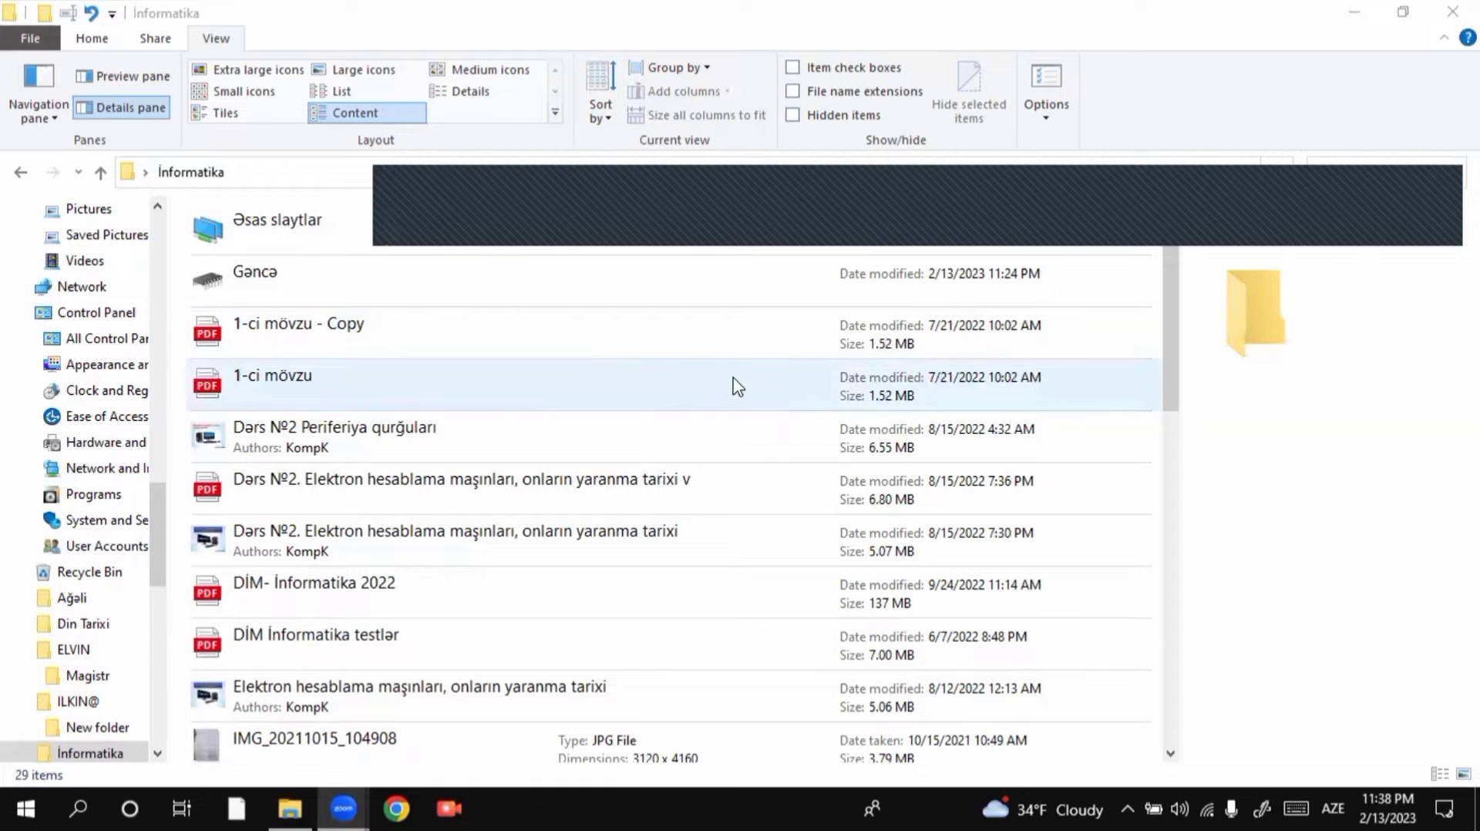
pyautogui.click(605, 115)
pyautogui.click(608, 113)
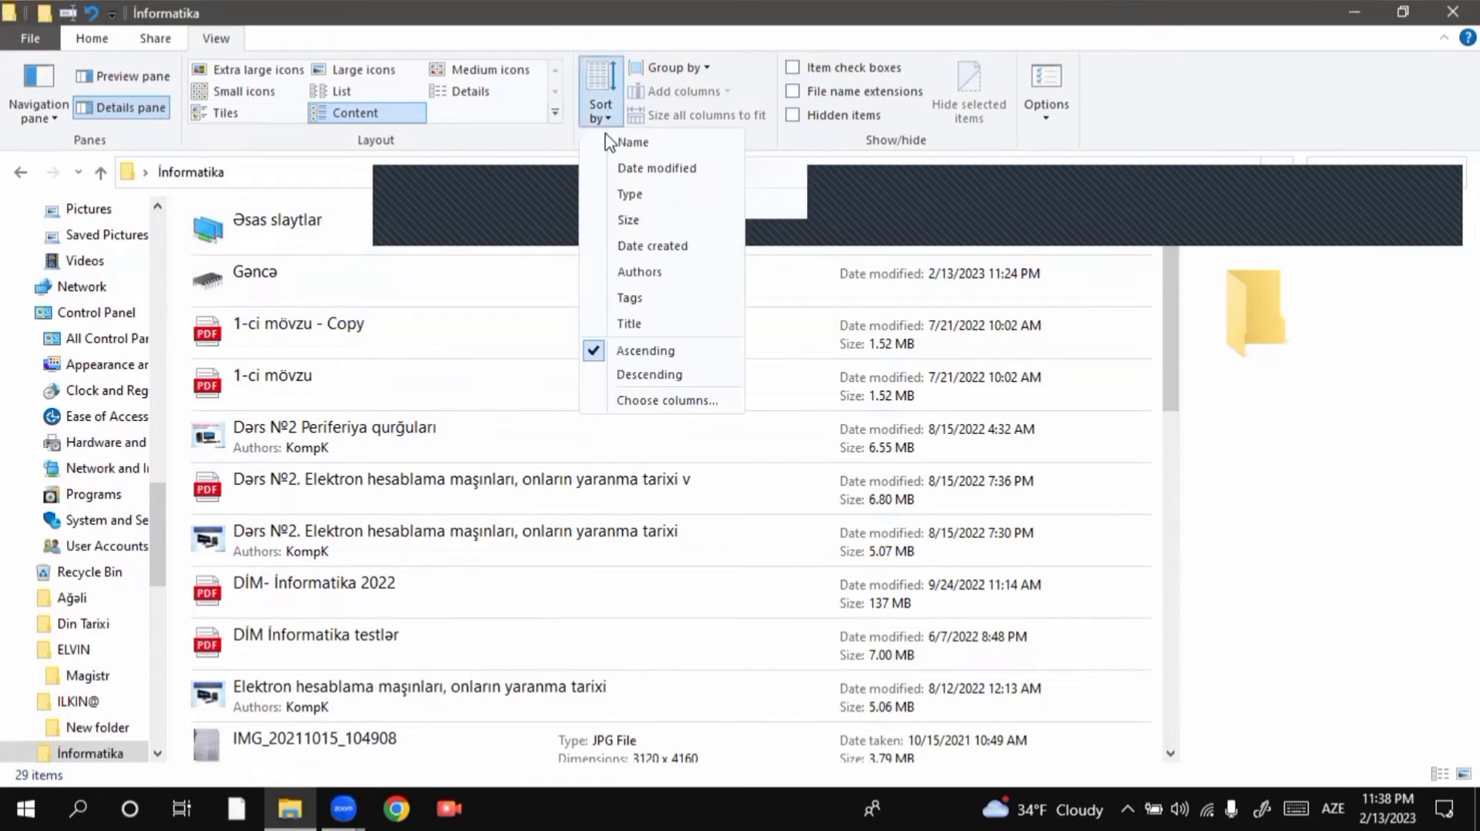
pyautogui.click(474, 91)
# Sort the folder contents by Name, and set that sort to descending order
pyautogui.click(607, 114)
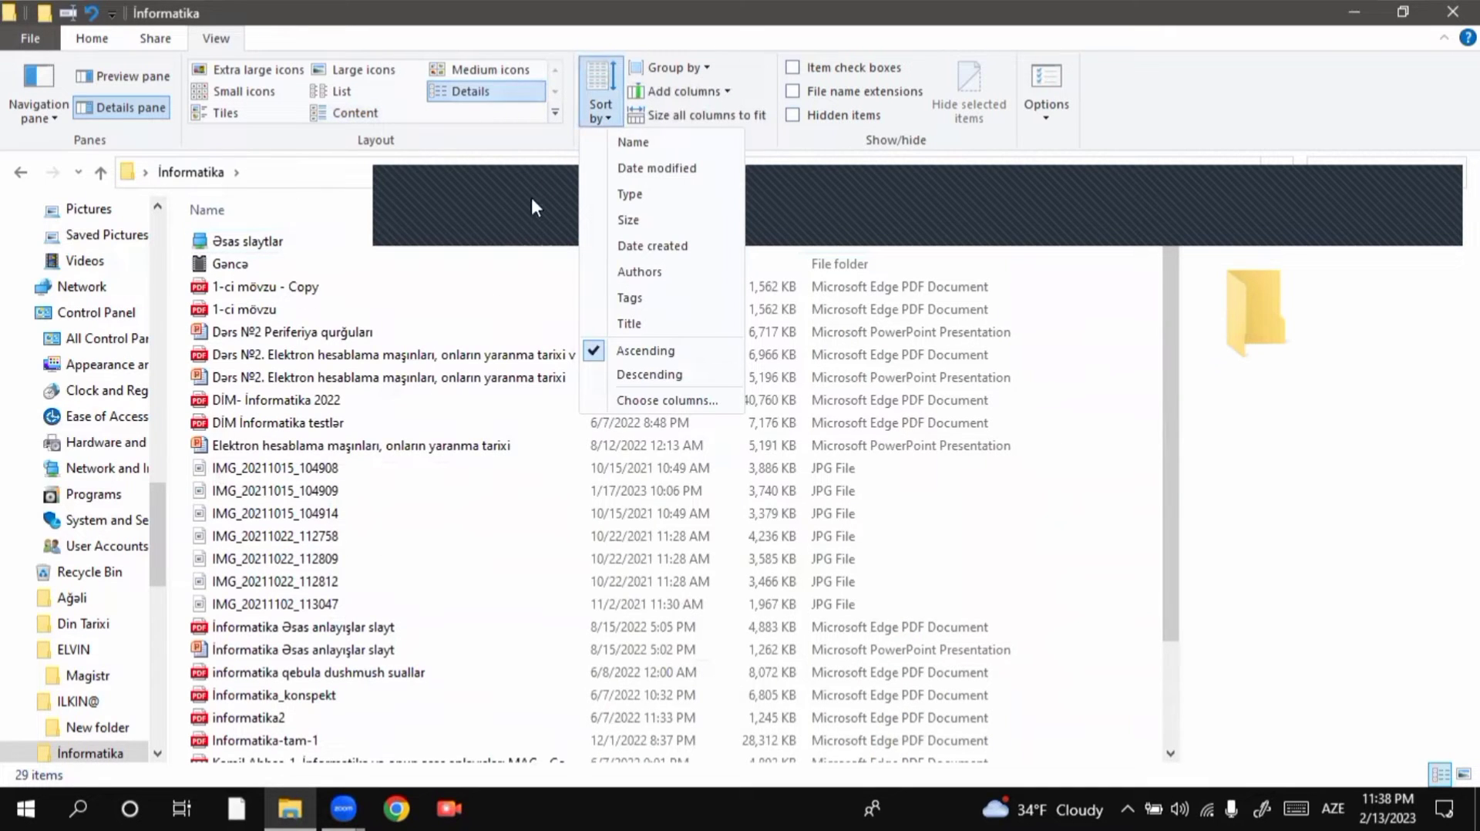
pyautogui.click(624, 142)
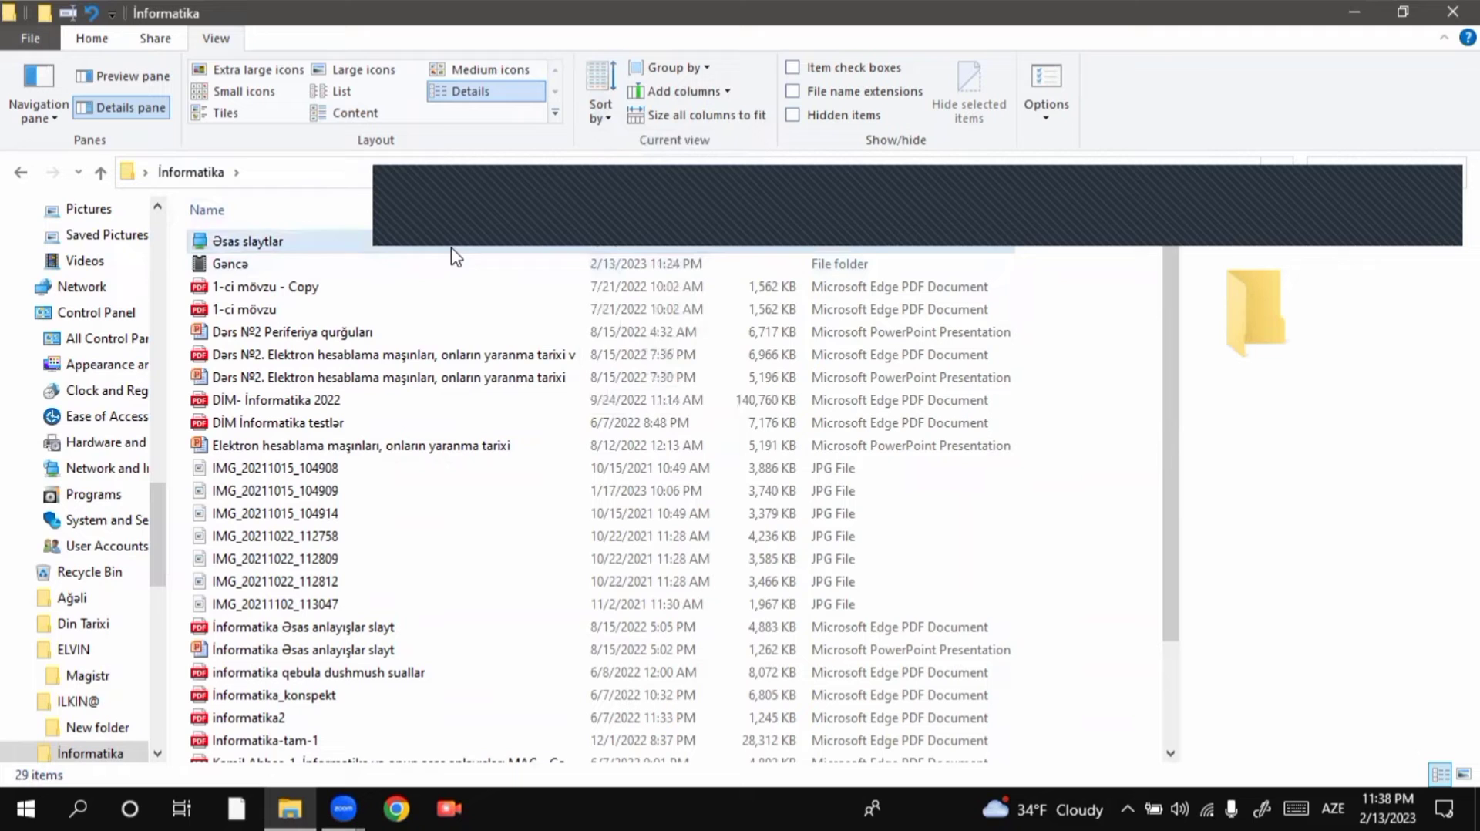
pyautogui.click(602, 110)
pyautogui.click(649, 374)
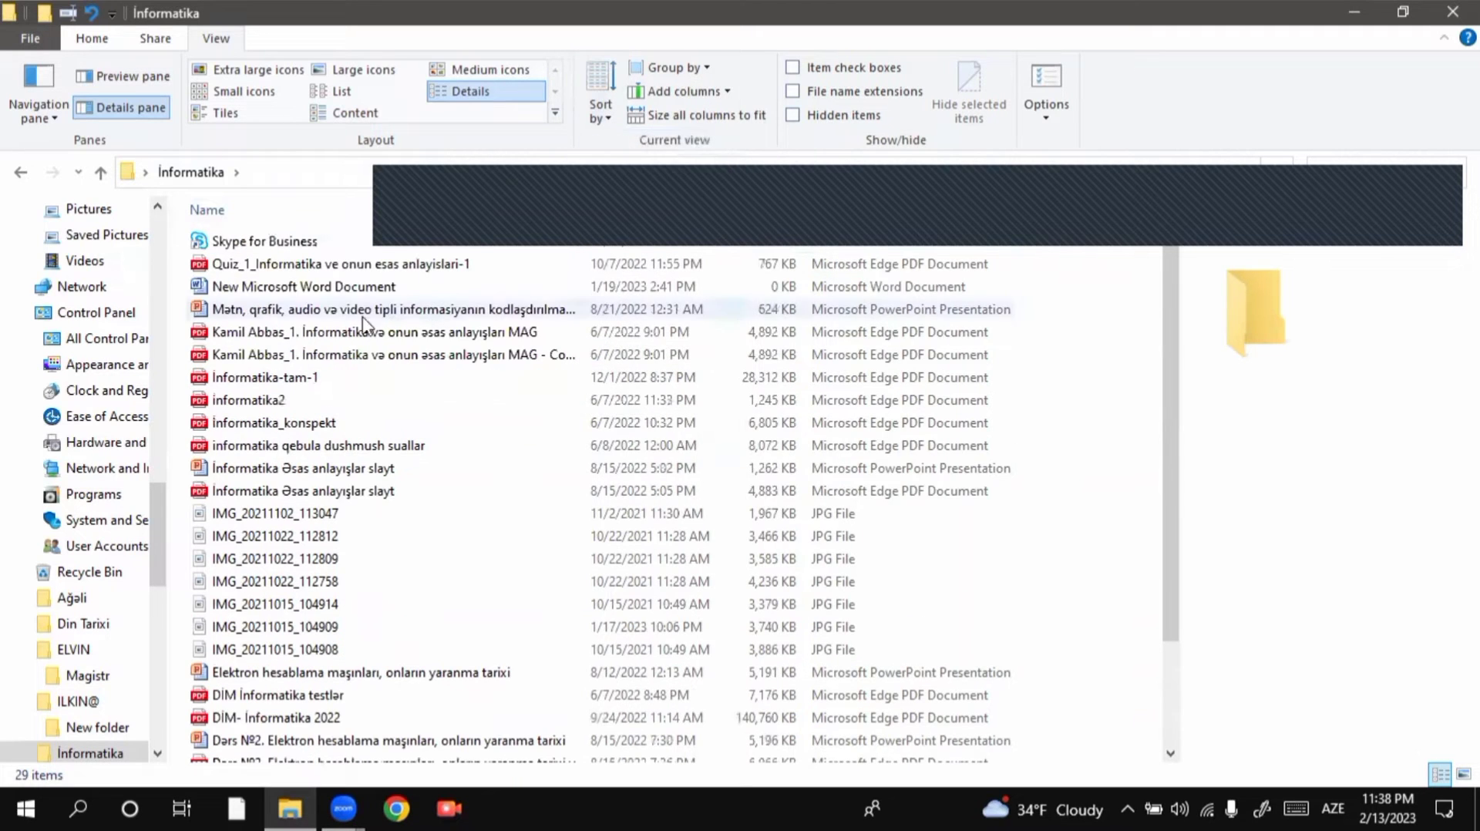
# Sort the folder contents by Date modified, and change the order to ascending
pyautogui.click(600, 108)
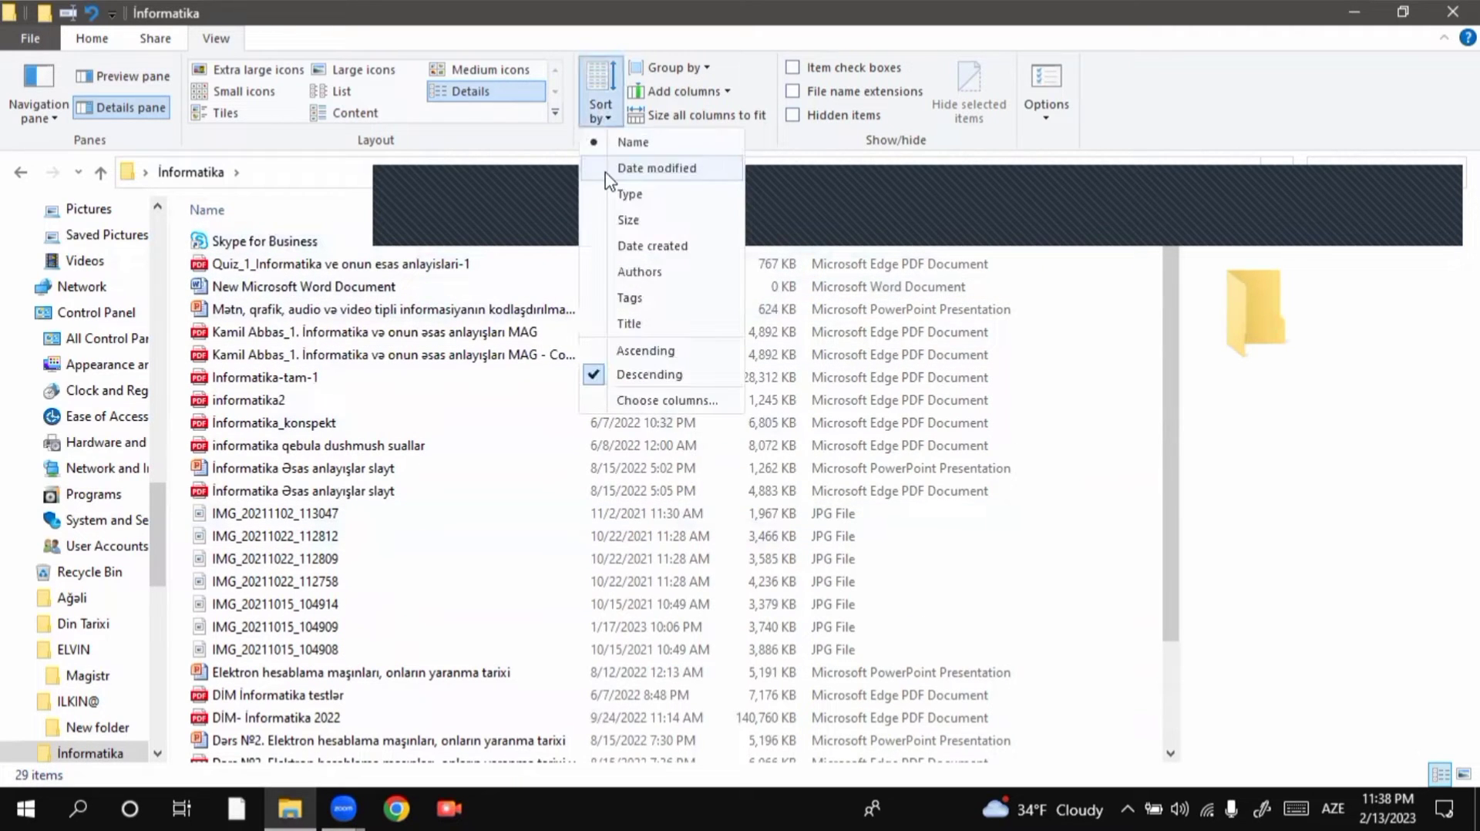
pyautogui.click(598, 169)
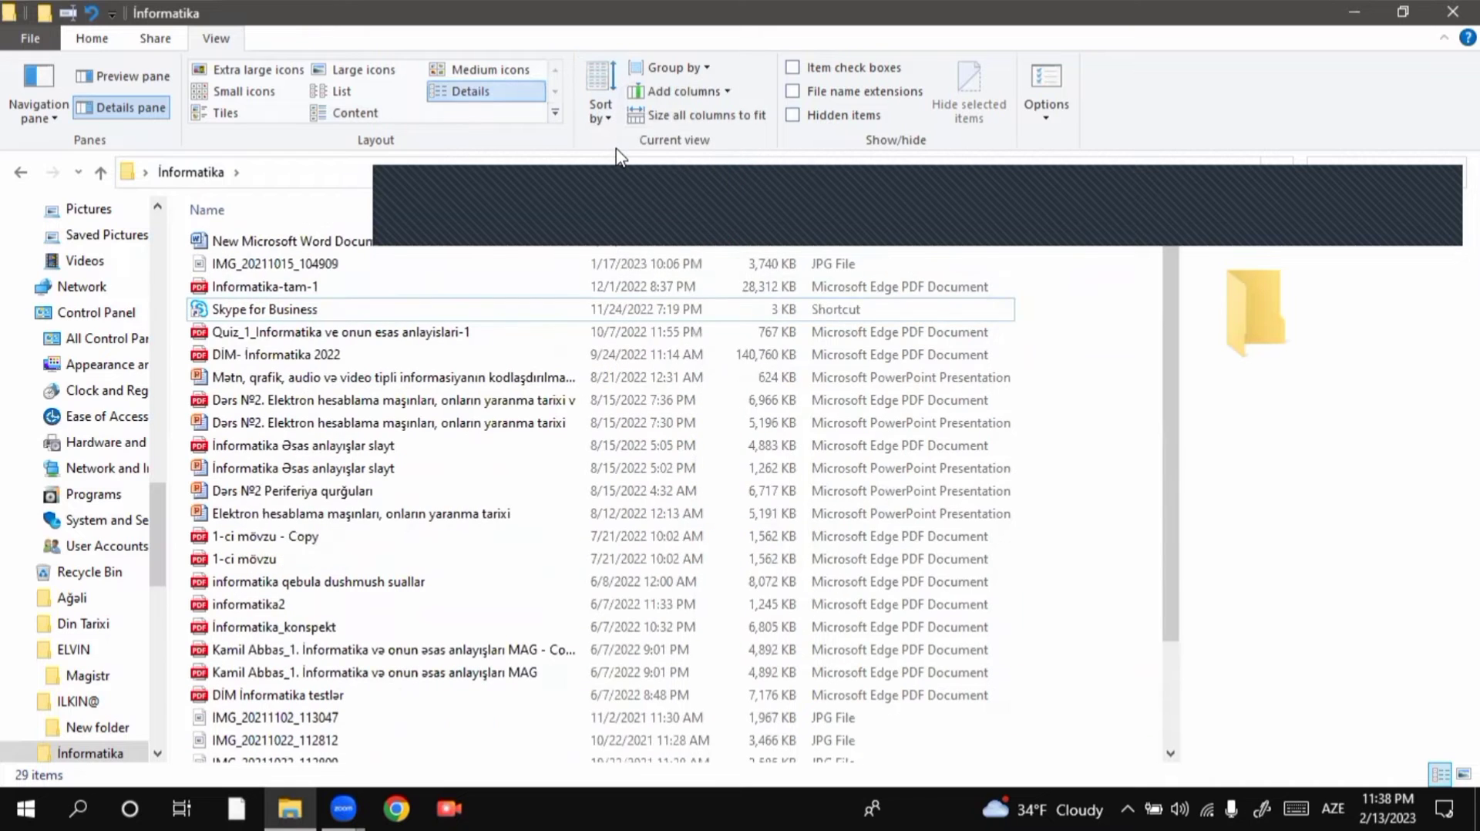
pyautogui.click(600, 109)
pyautogui.click(620, 345)
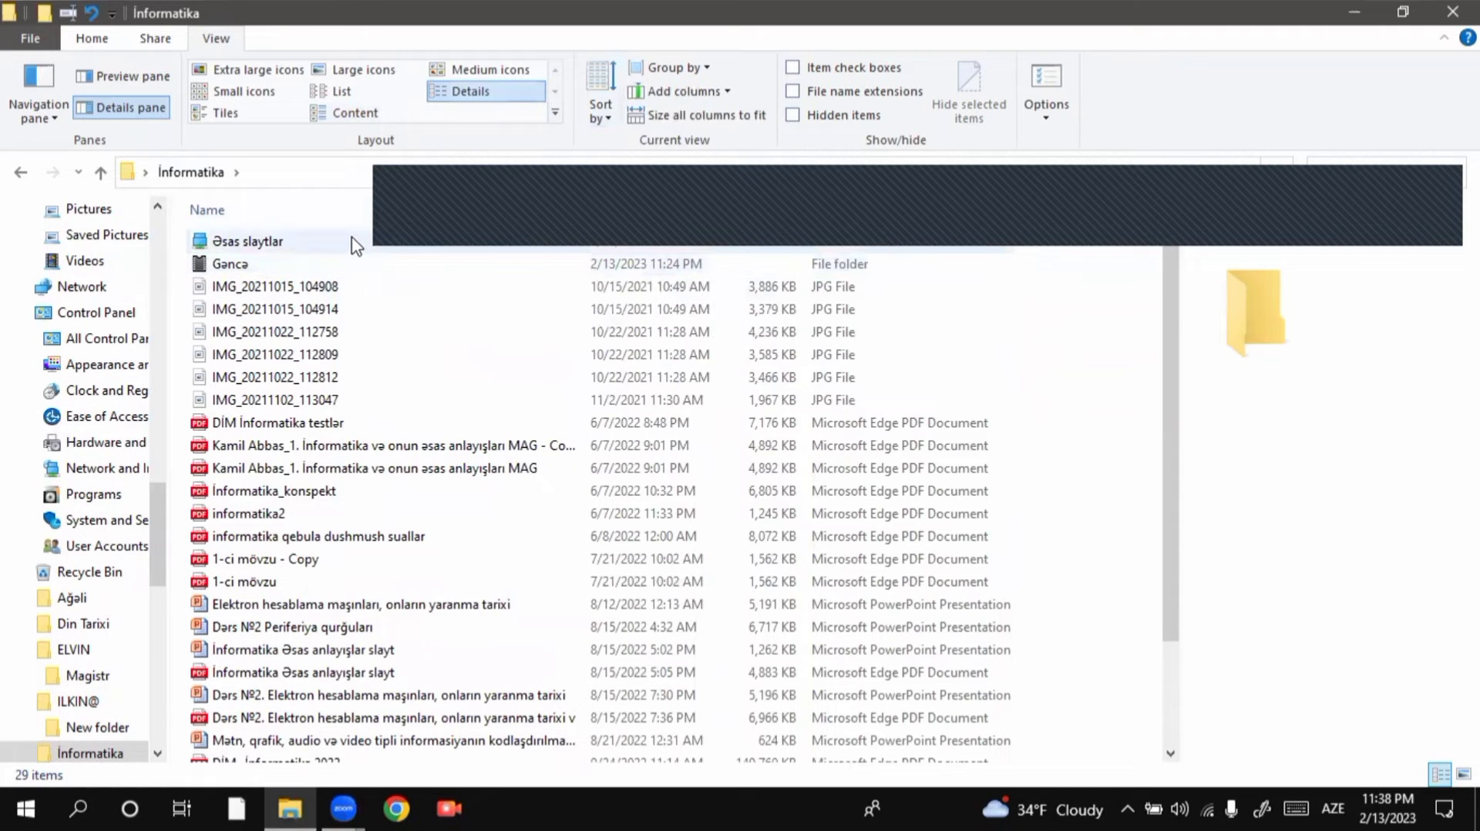
# Sort the folder contents by Type and look through the sorted list
pyautogui.click(600, 109)
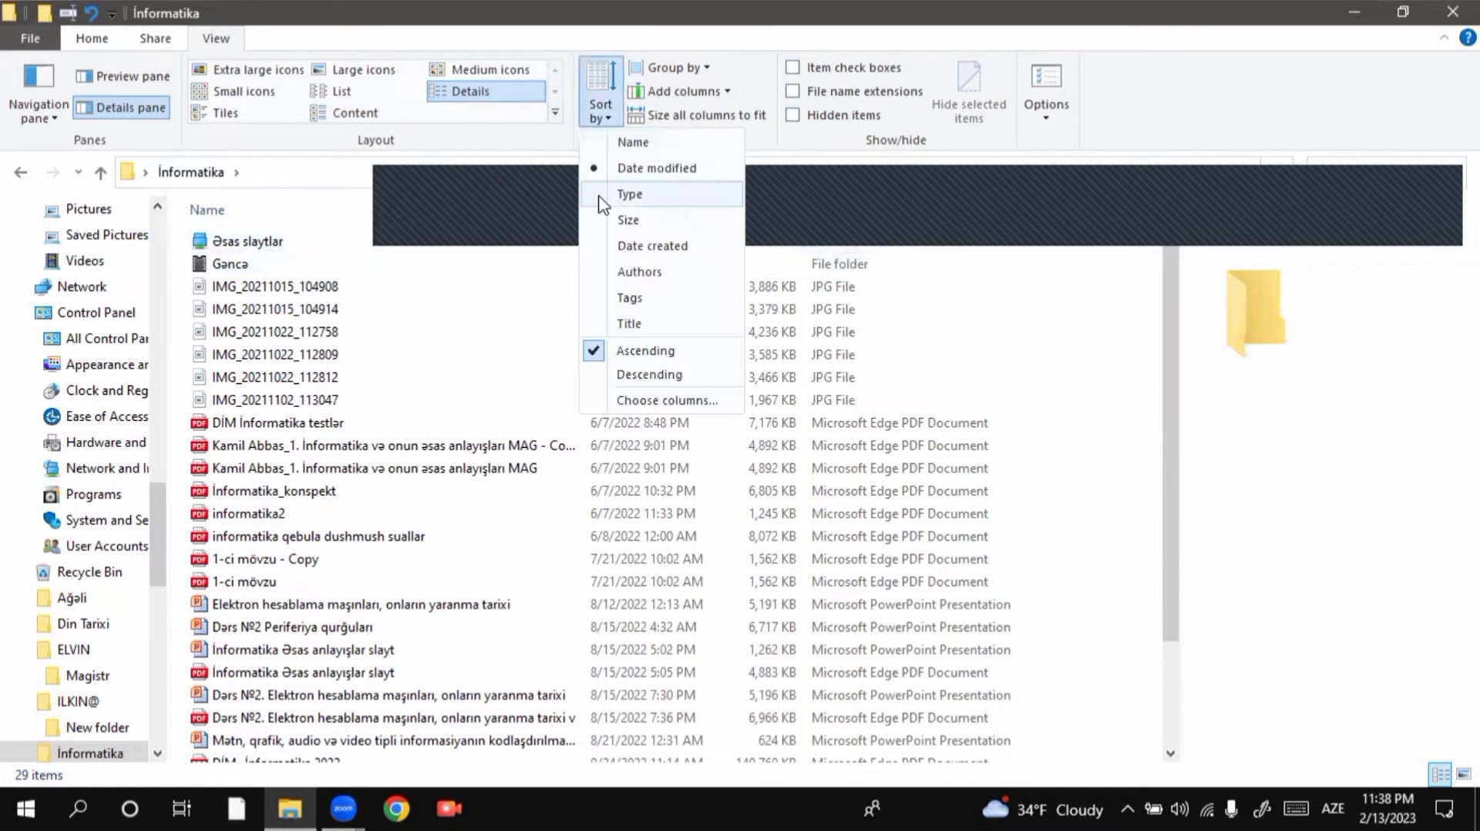
pyautogui.click(625, 195)
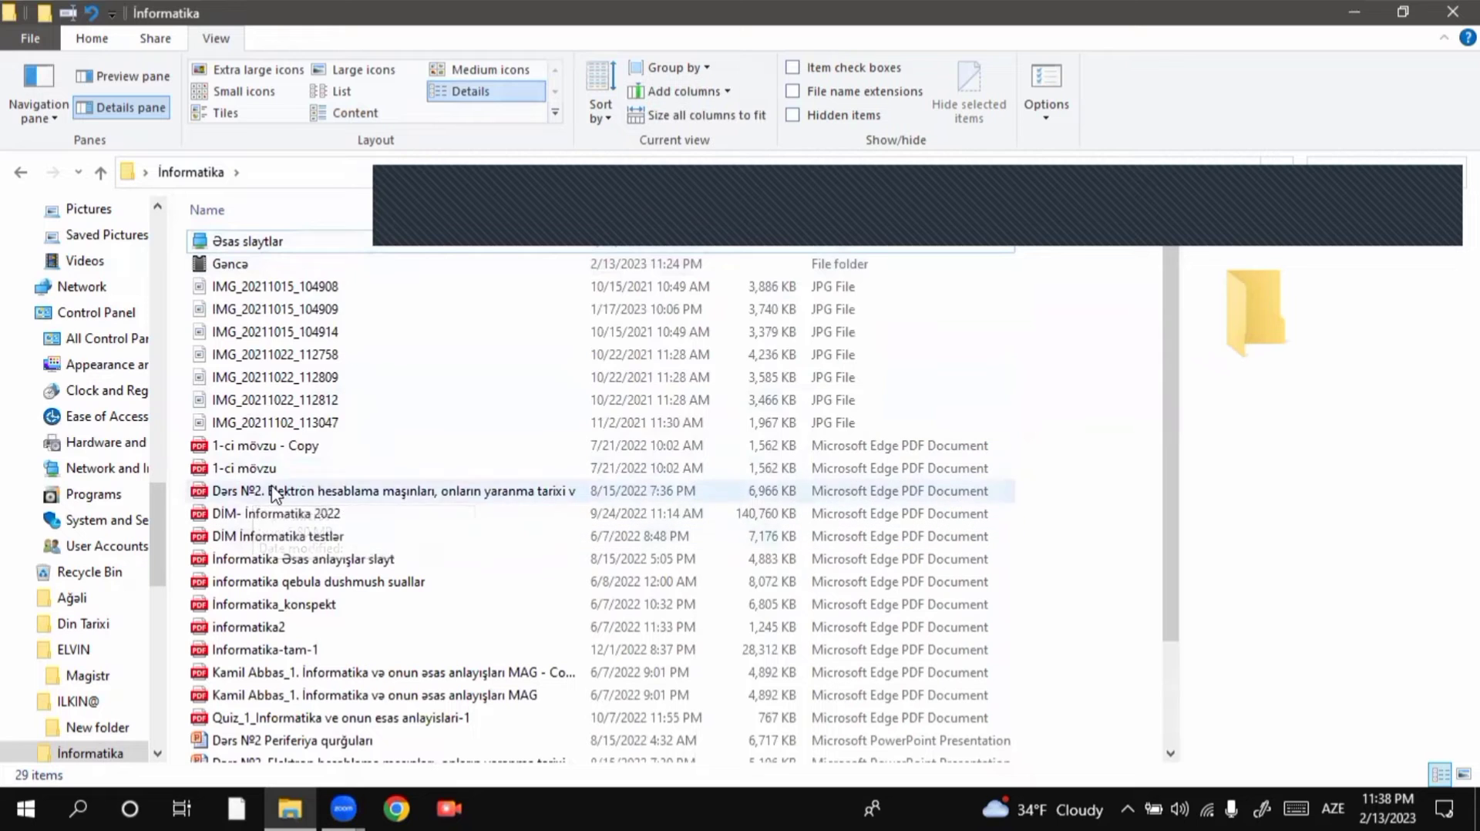
pyautogui.scroll(-1, 239, 440)
pyautogui.scroll(-1, 239, 462)
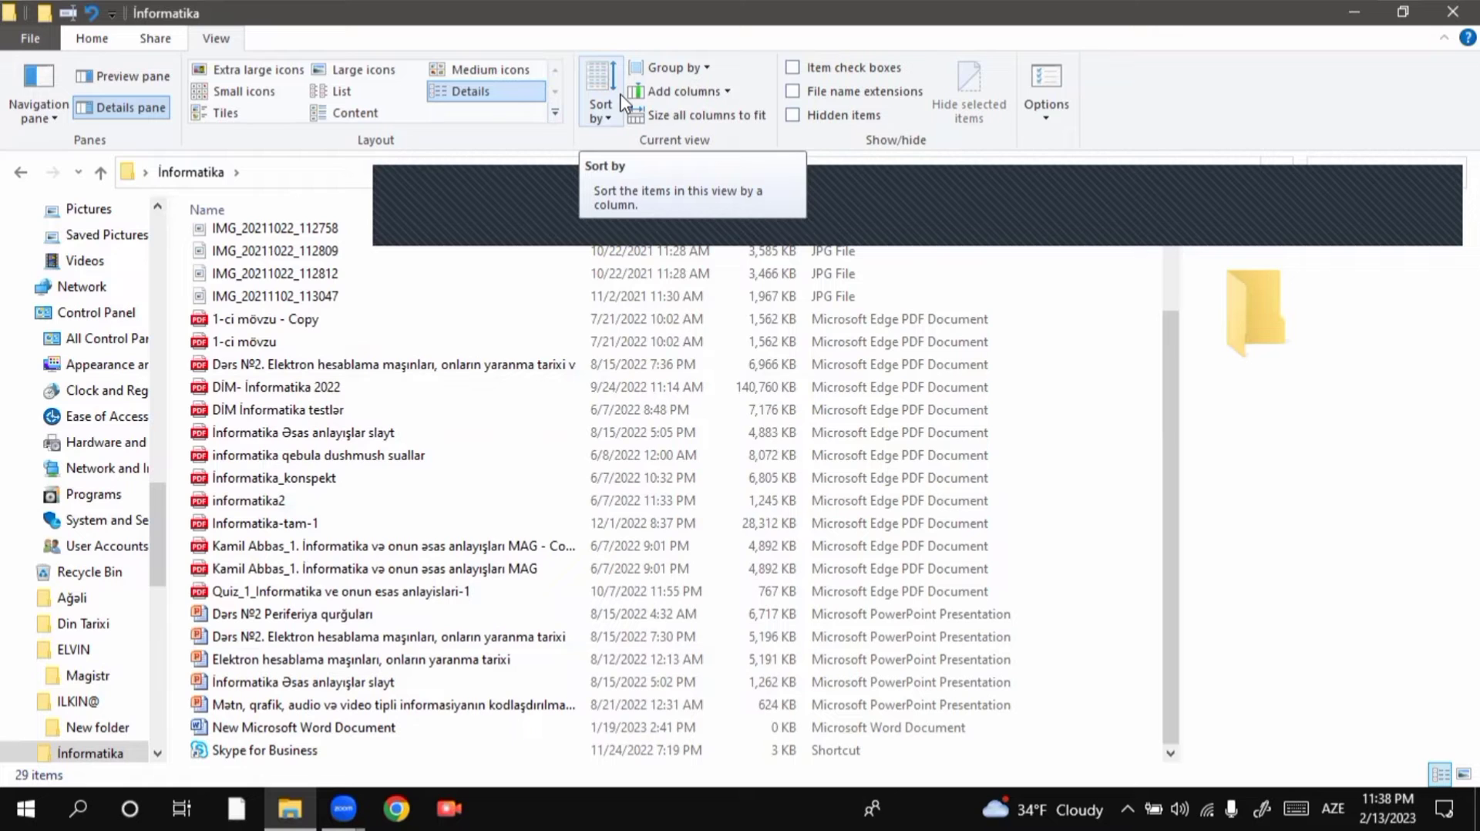
# Group the folder contents by Name, and collapse the A – H and I – P groups
pyautogui.click(676, 67)
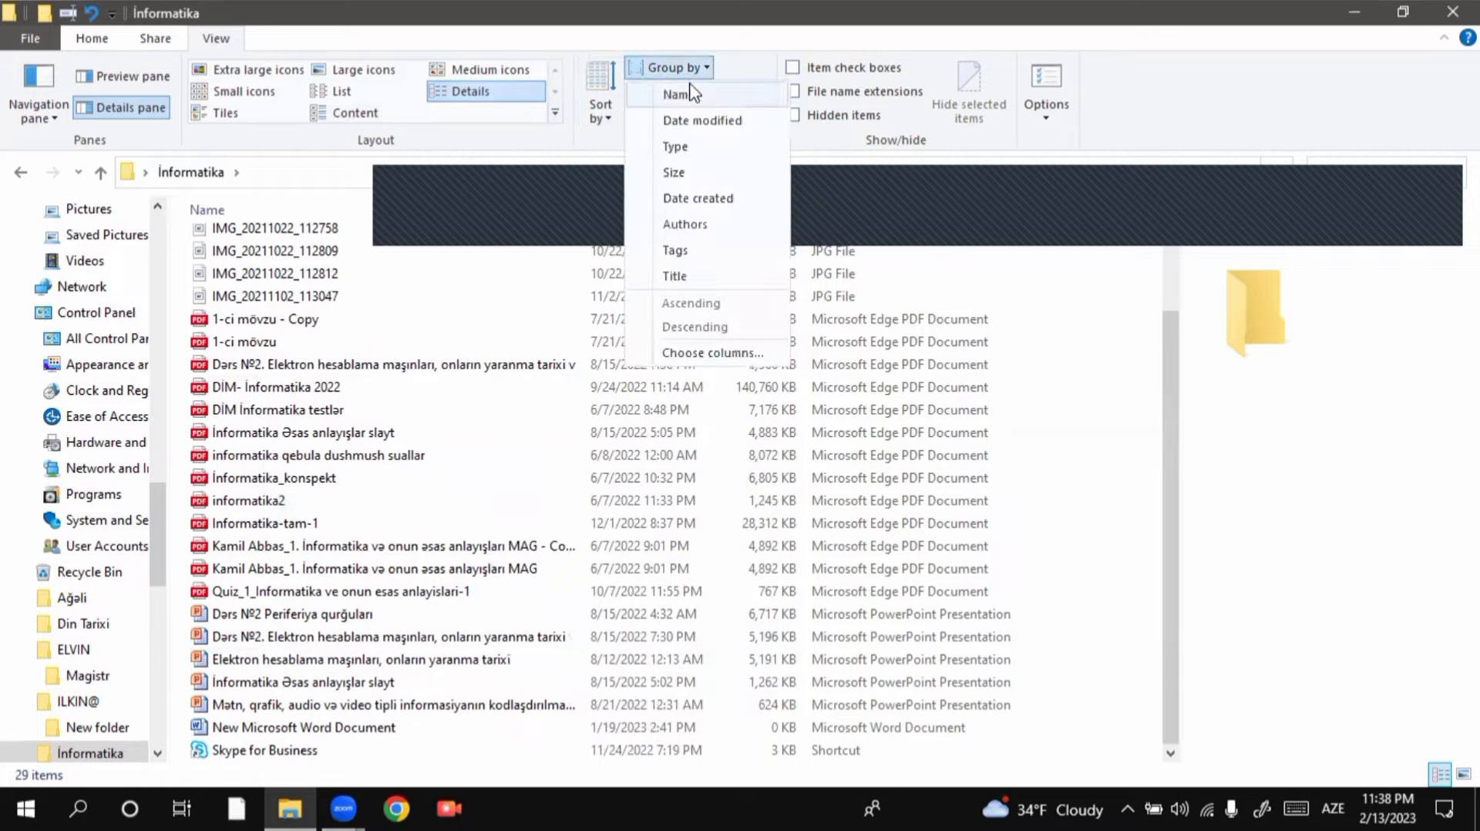
pyautogui.click(678, 94)
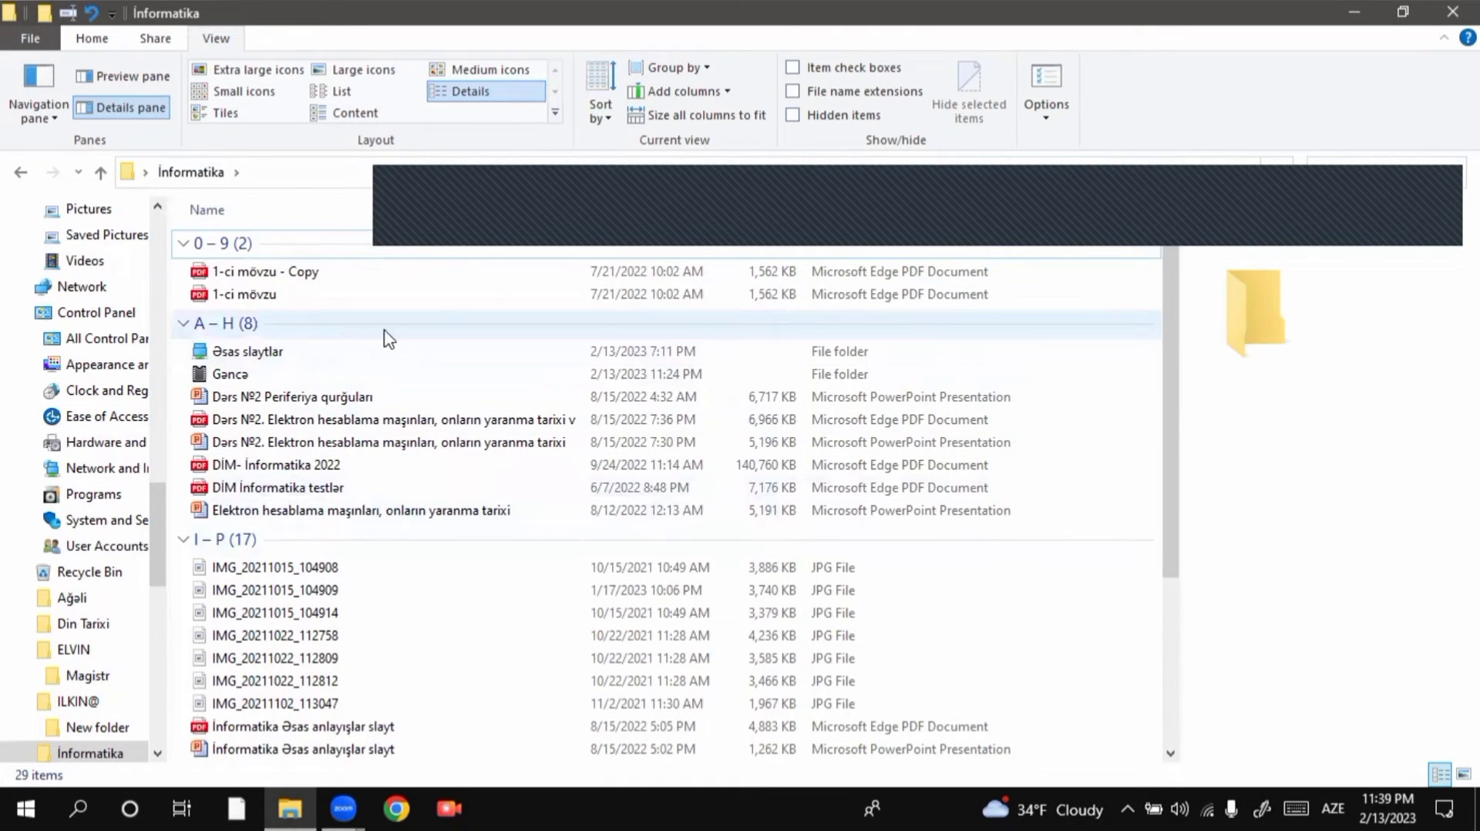
pyautogui.moveTo(309, 352); pyautogui.dragTo(353, 332)
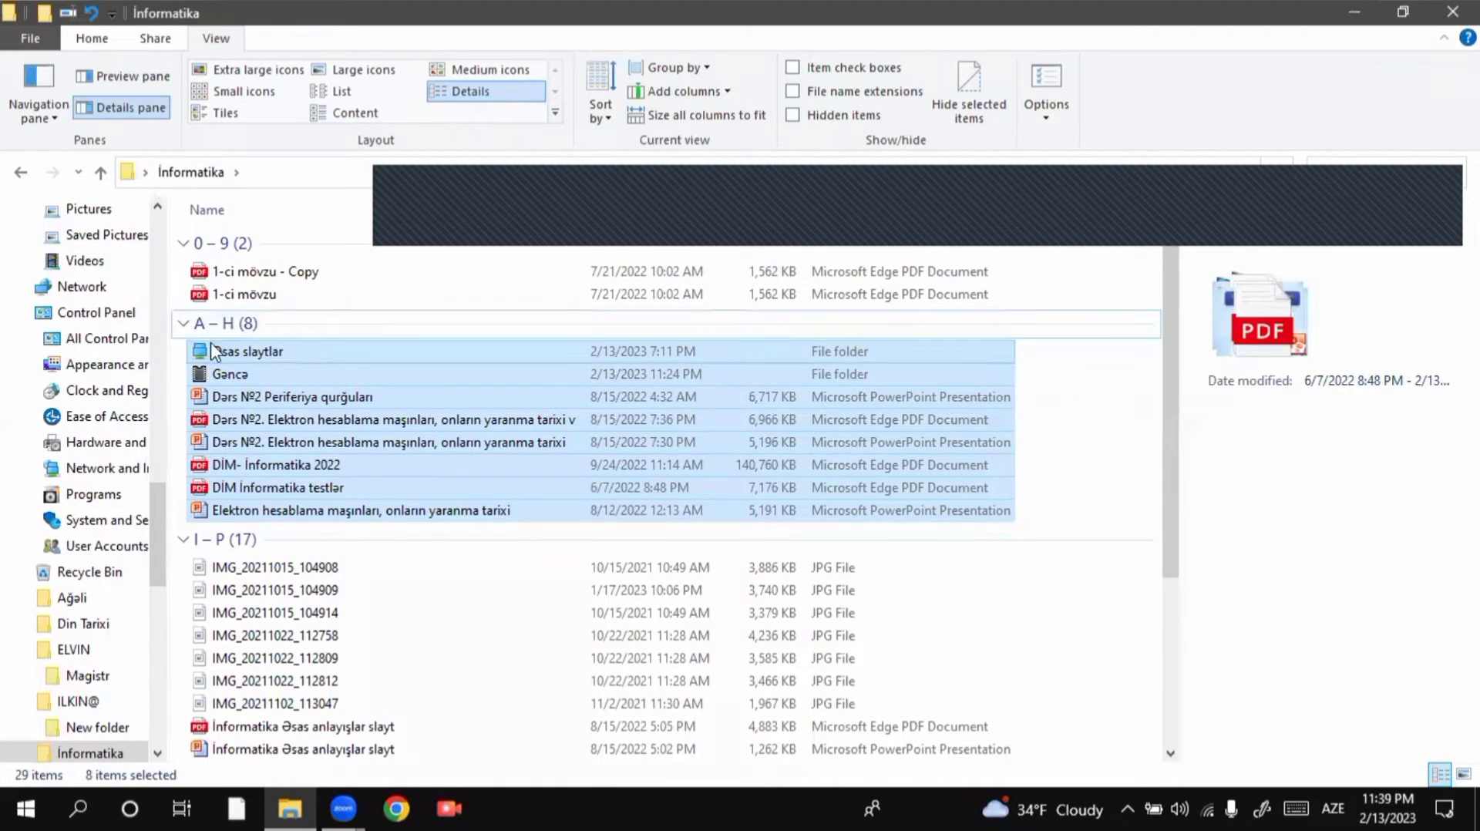
pyautogui.click(183, 325)
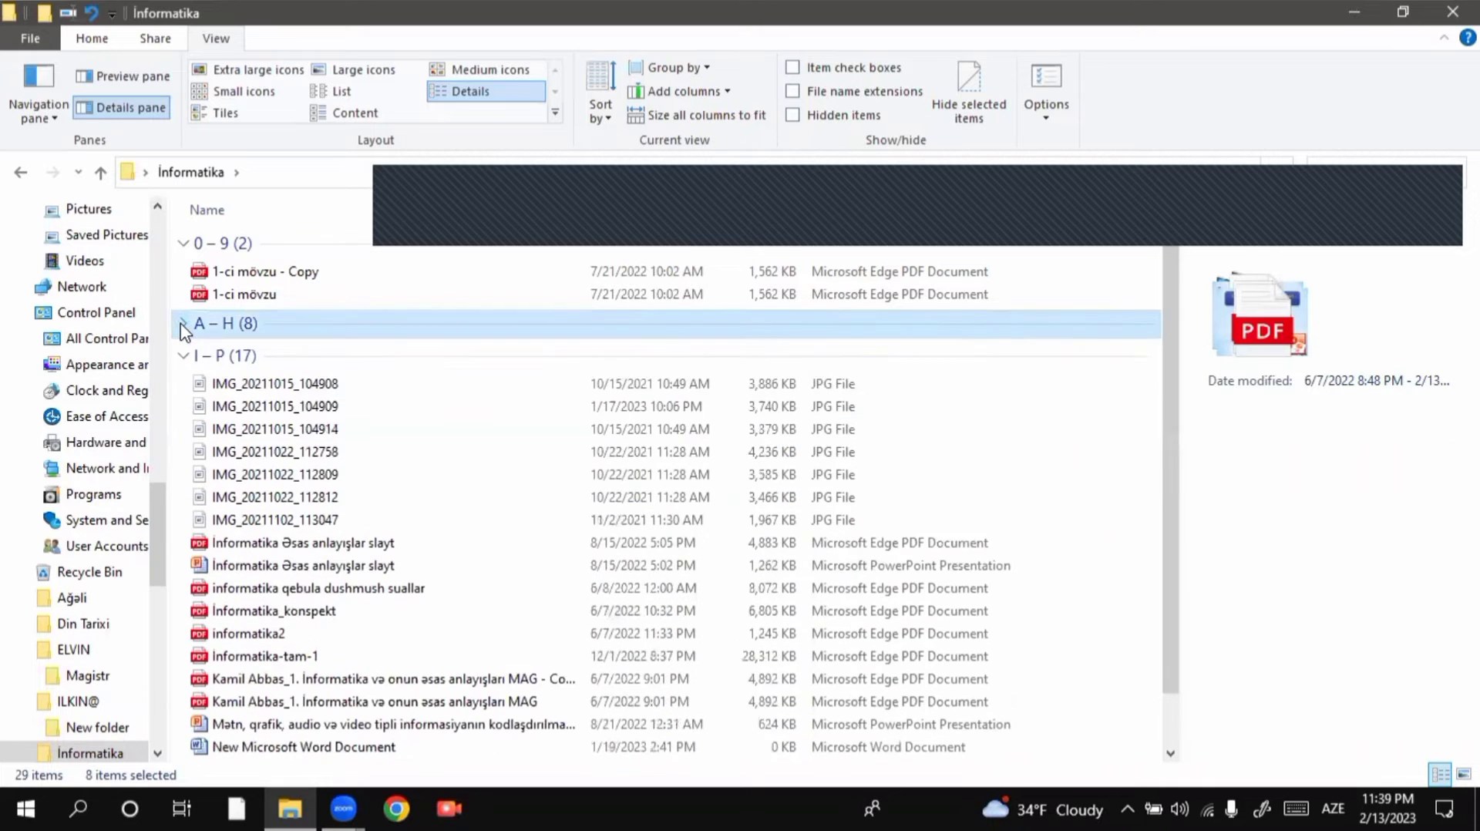
pyautogui.click(185, 355)
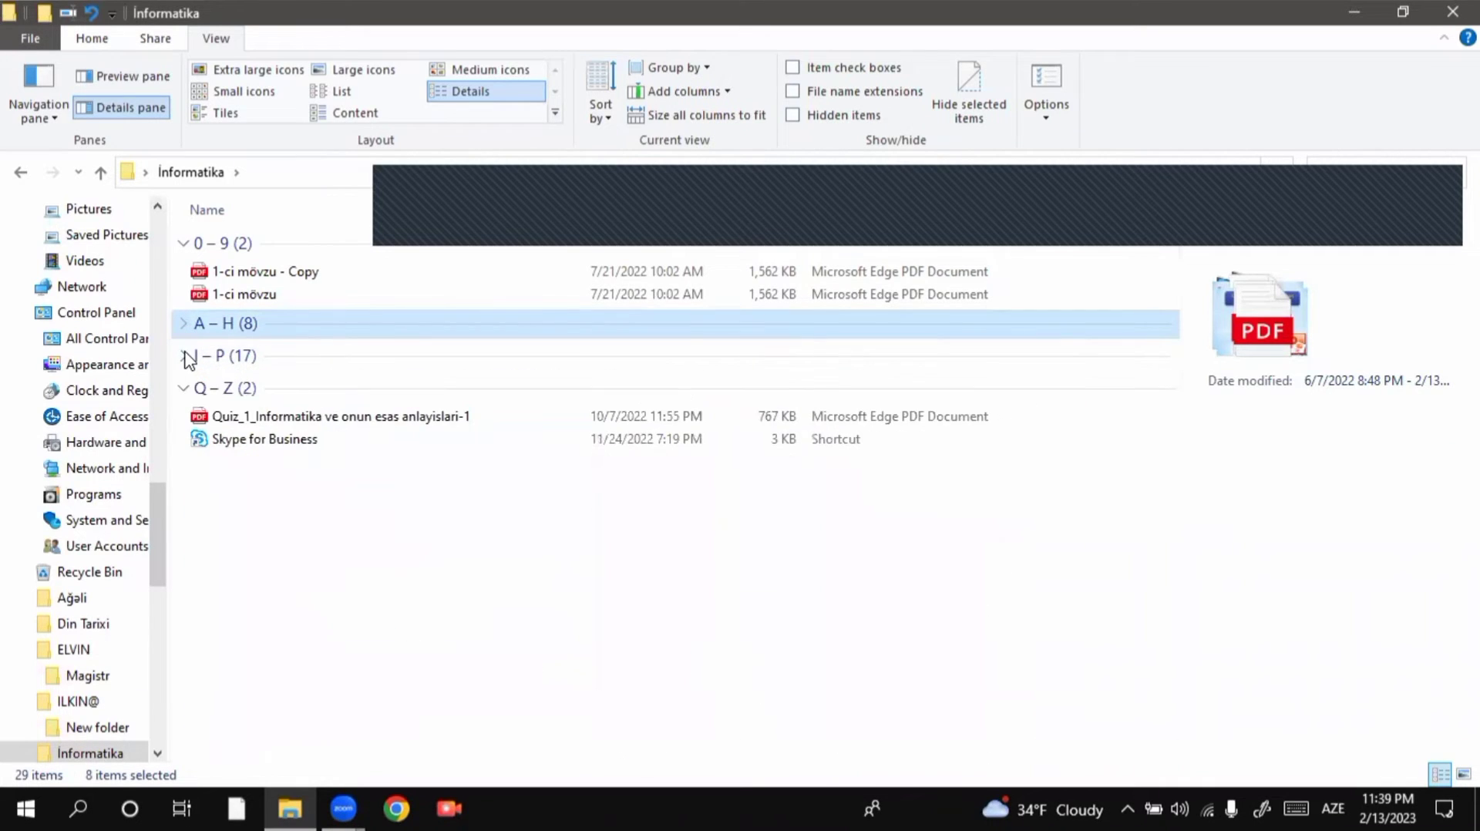
pyautogui.click(357, 534)
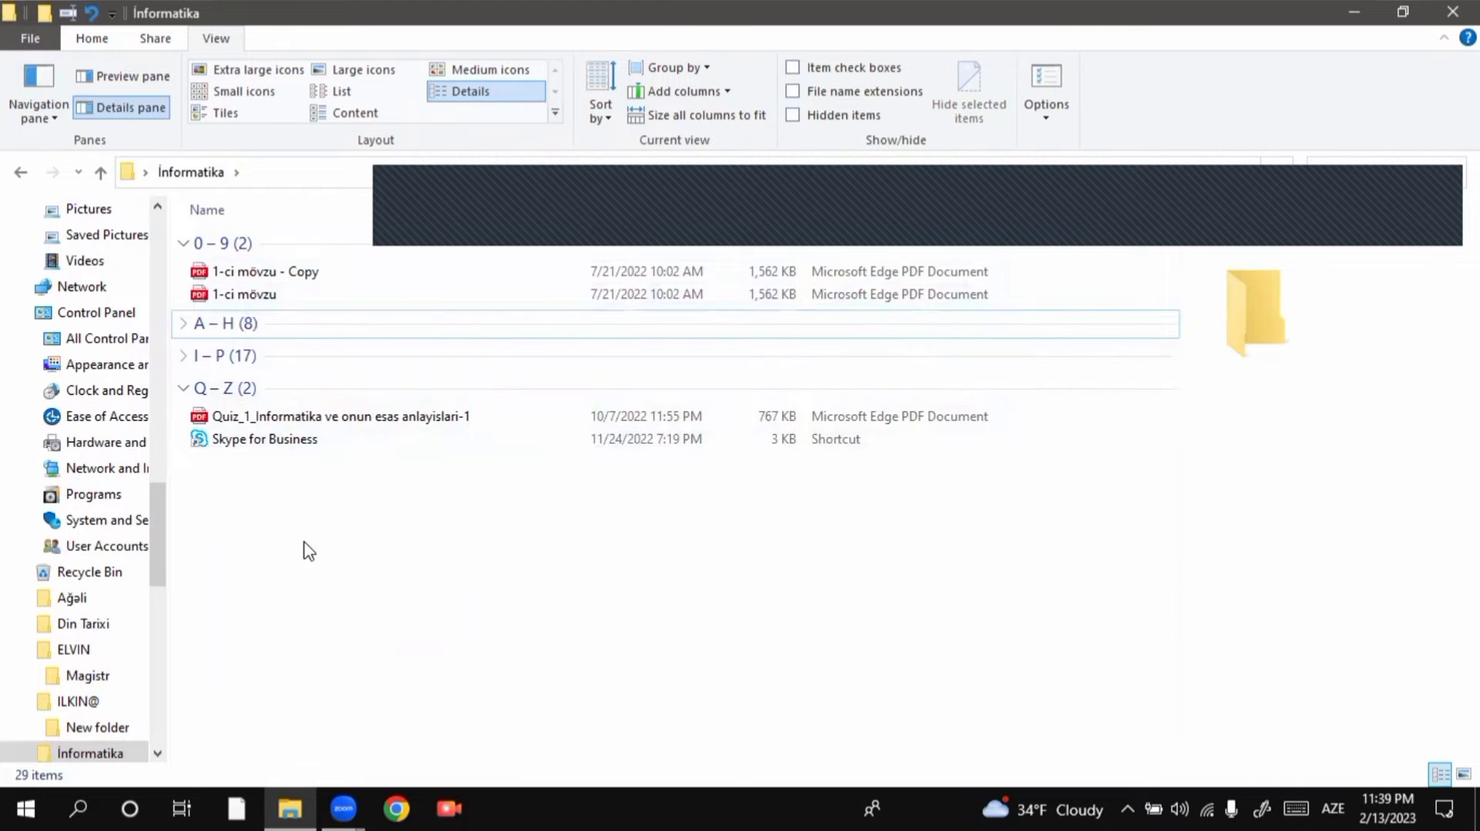
# Expand the A – H group with its items selected, and collapse that group again
pyautogui.rightClick(224, 703)
pyautogui.click(630, 604)
pyautogui.click(186, 324)
pyautogui.keyDown('shift'); pyautogui.click(331, 510); pyautogui.keyUp('shift')
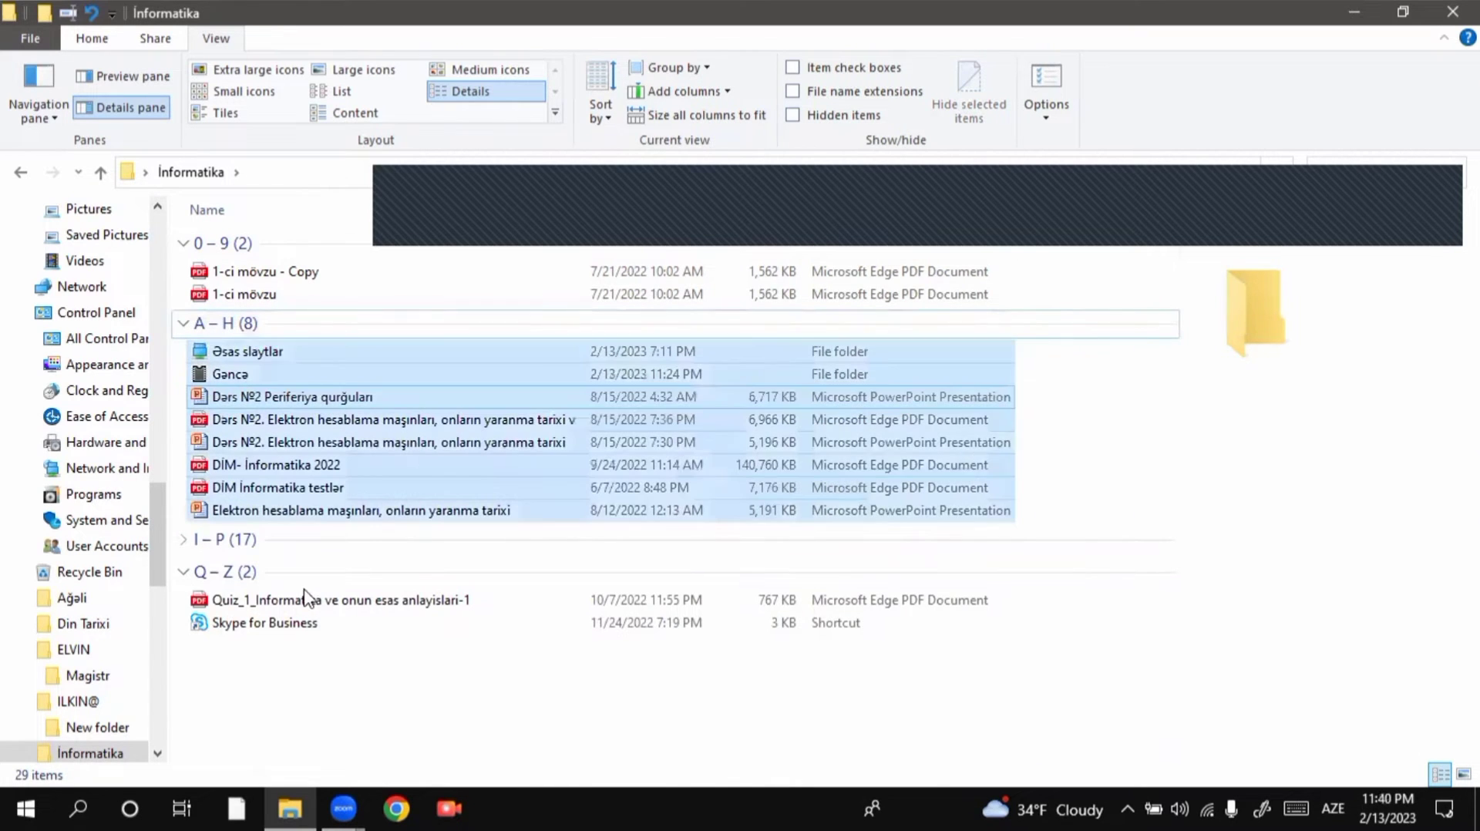
pyautogui.click(185, 330)
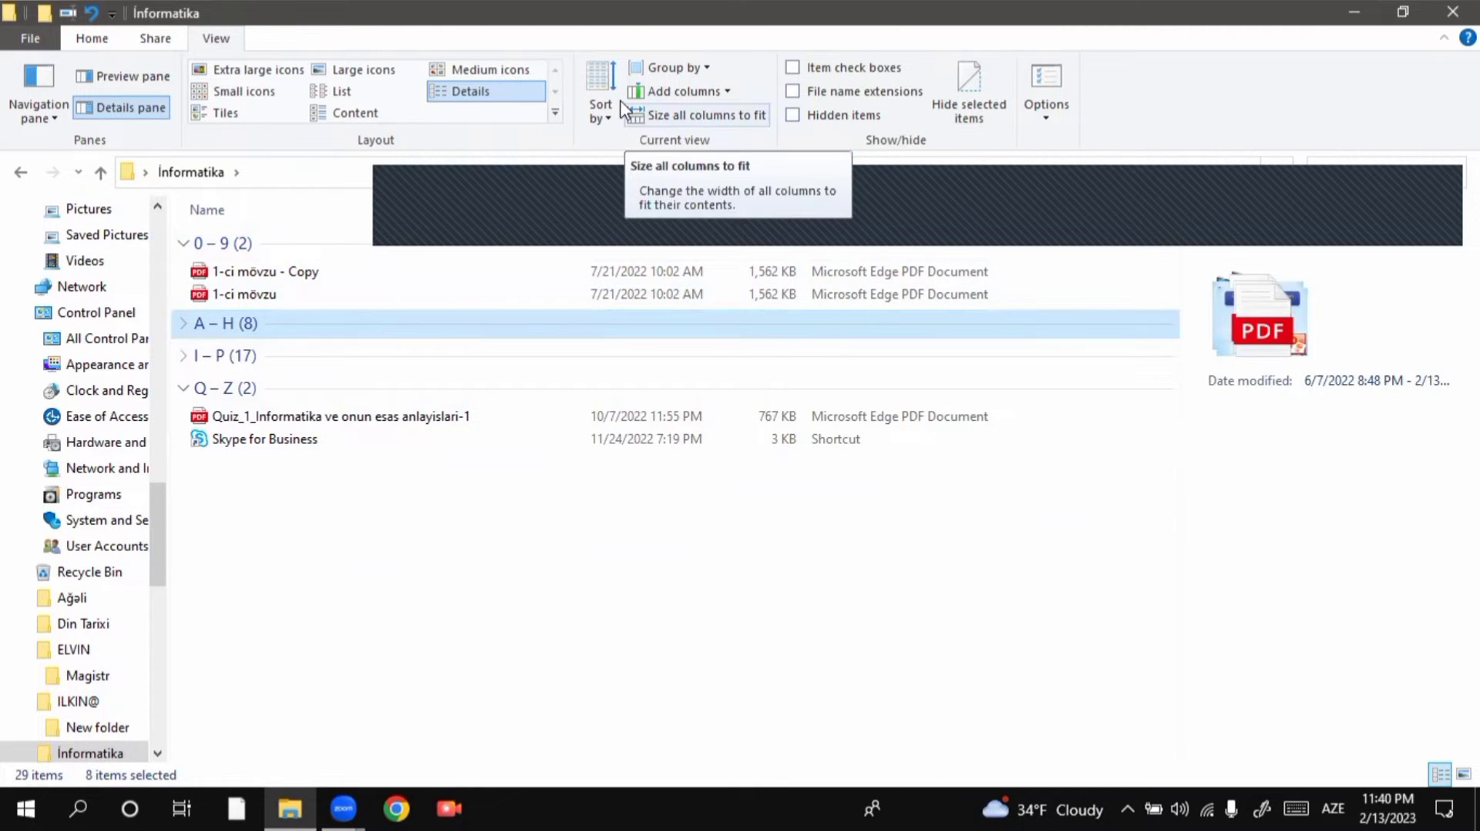
# Arrange the Name groups in descending order
pyautogui.click(683, 75)
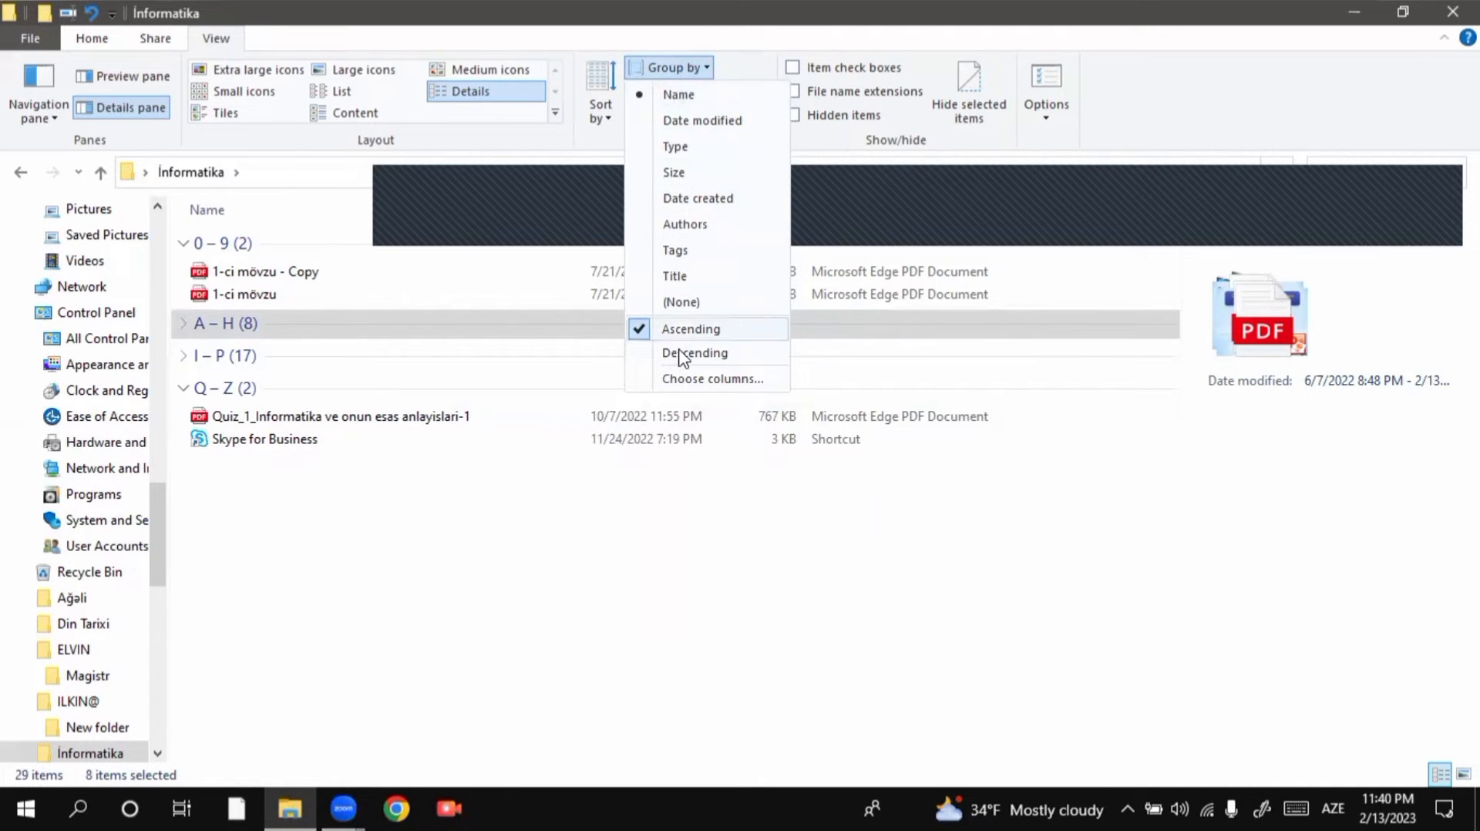
pyautogui.click(651, 354)
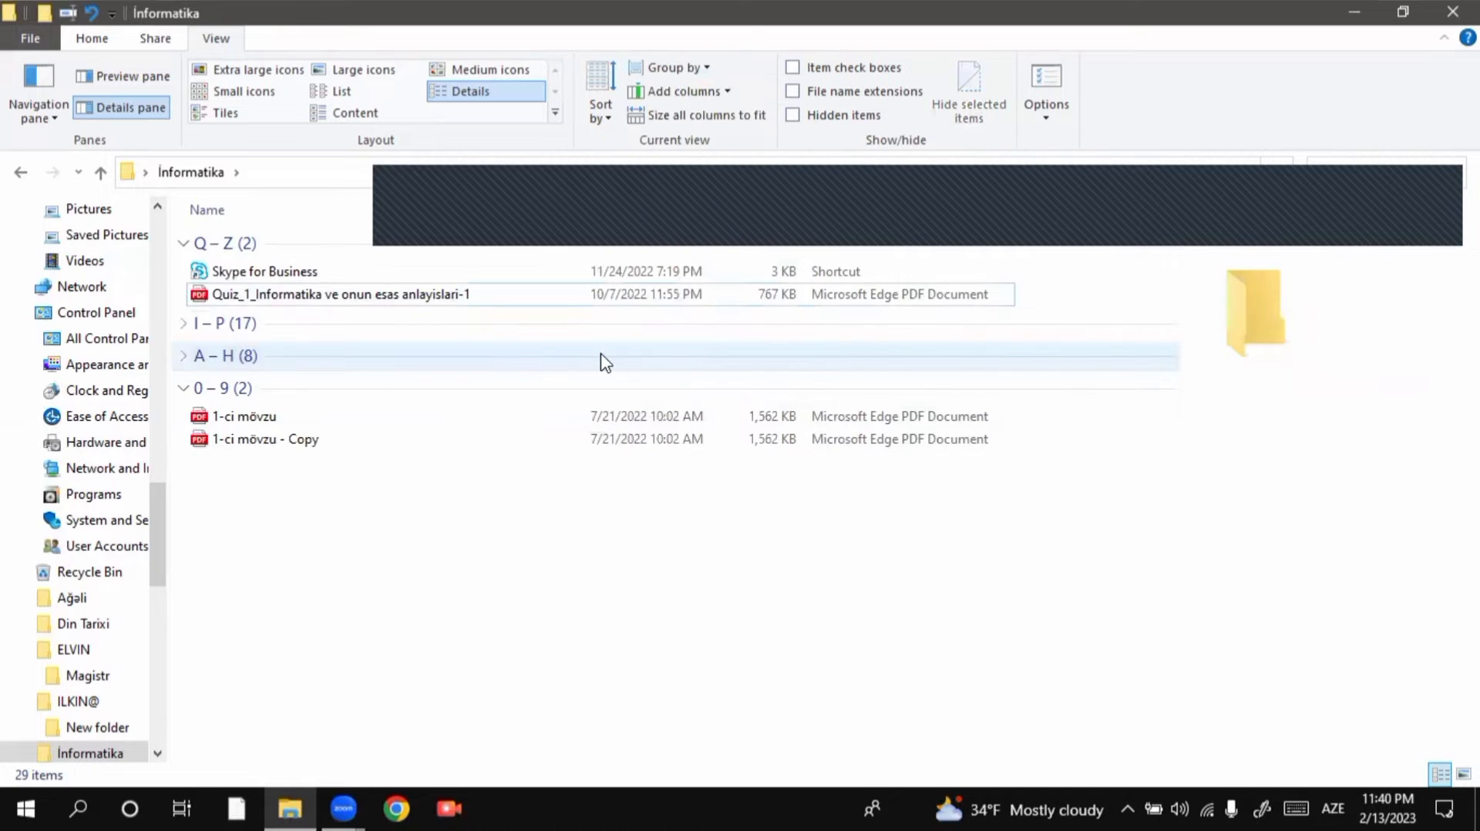
# Remove the grouping from the folder contents by setting it to (None)
pyautogui.click(720, 92)
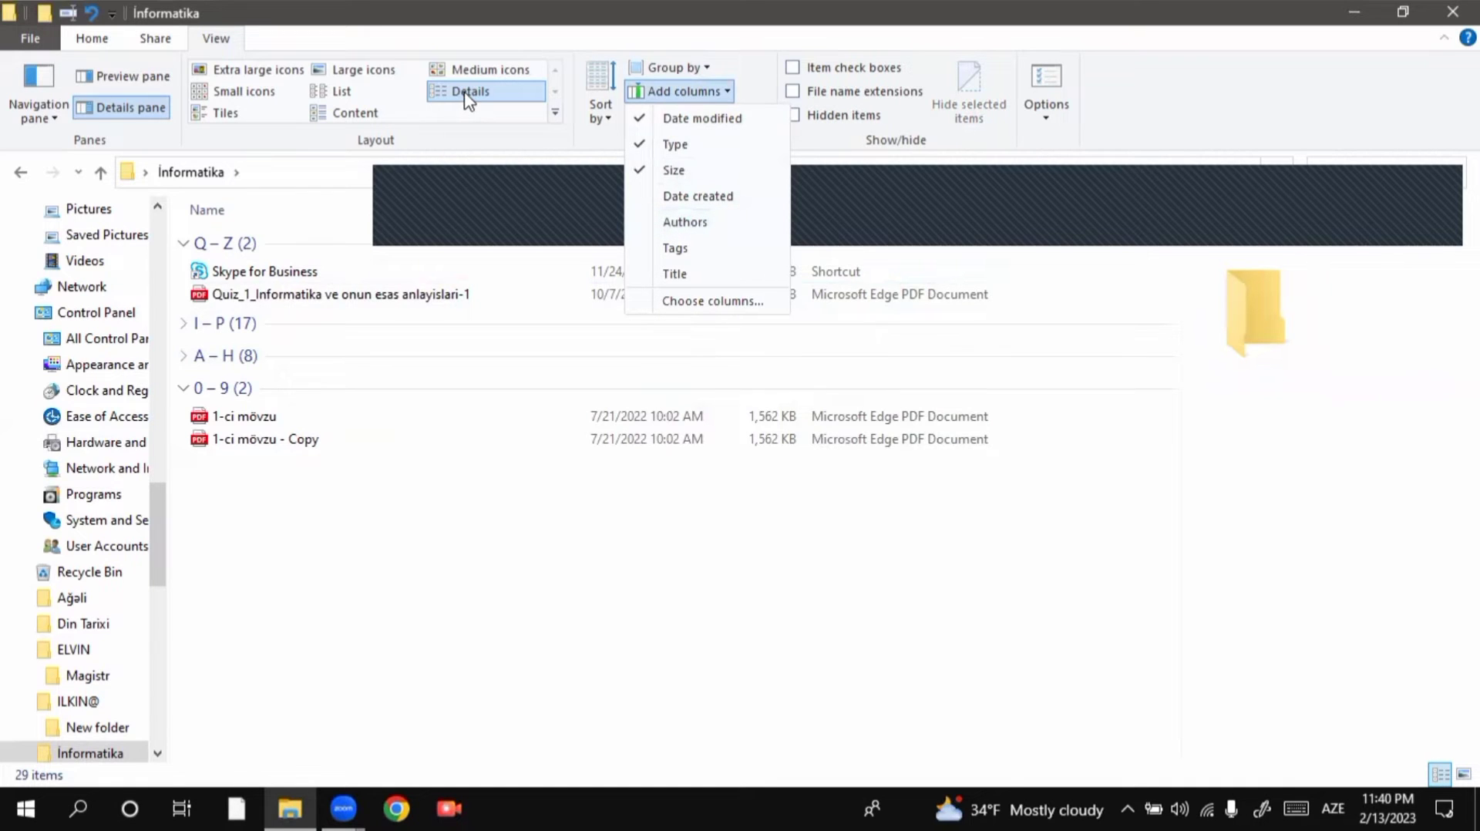
pyautogui.click(704, 67)
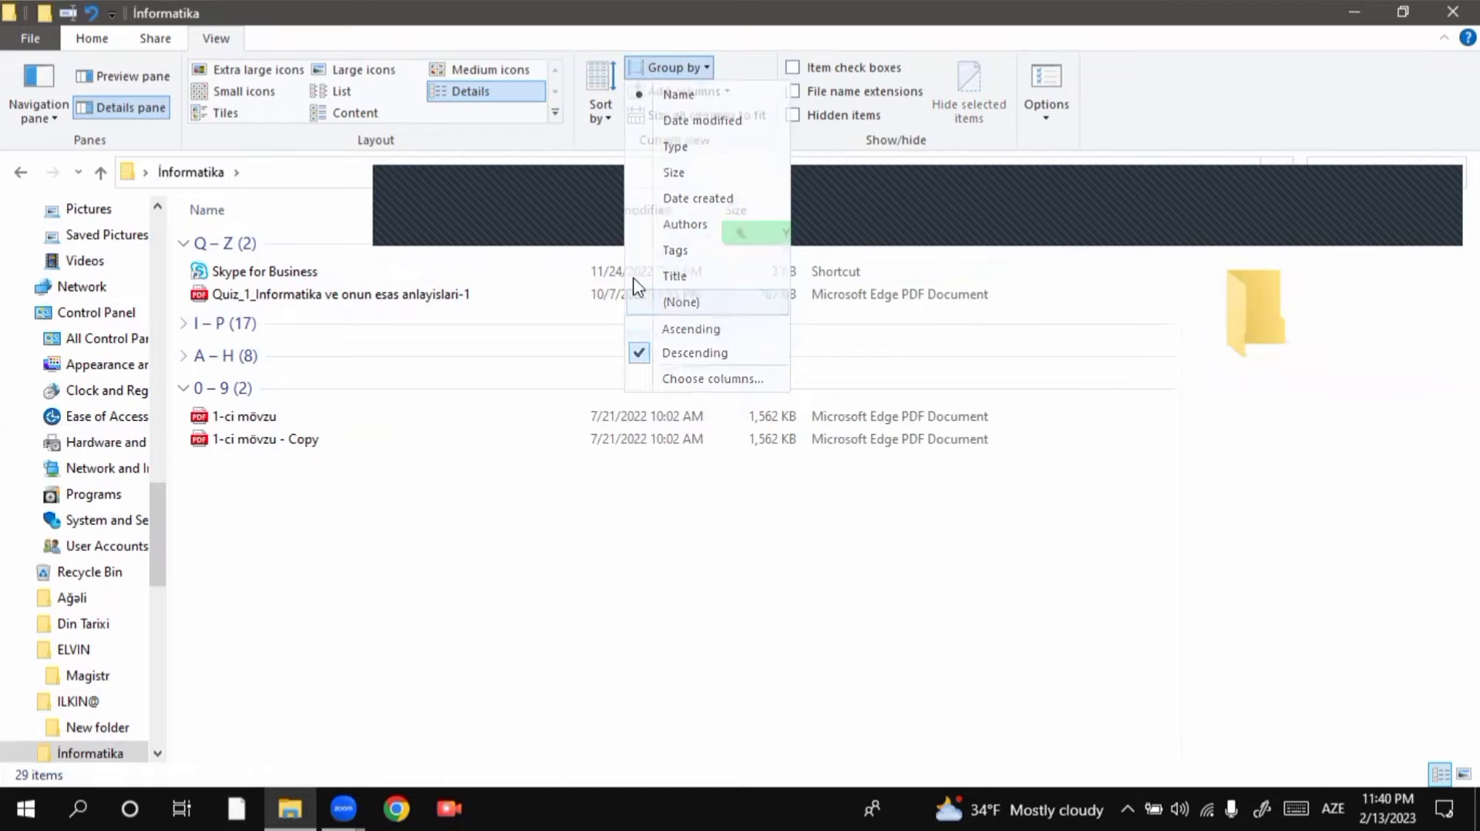
pyautogui.click(648, 301)
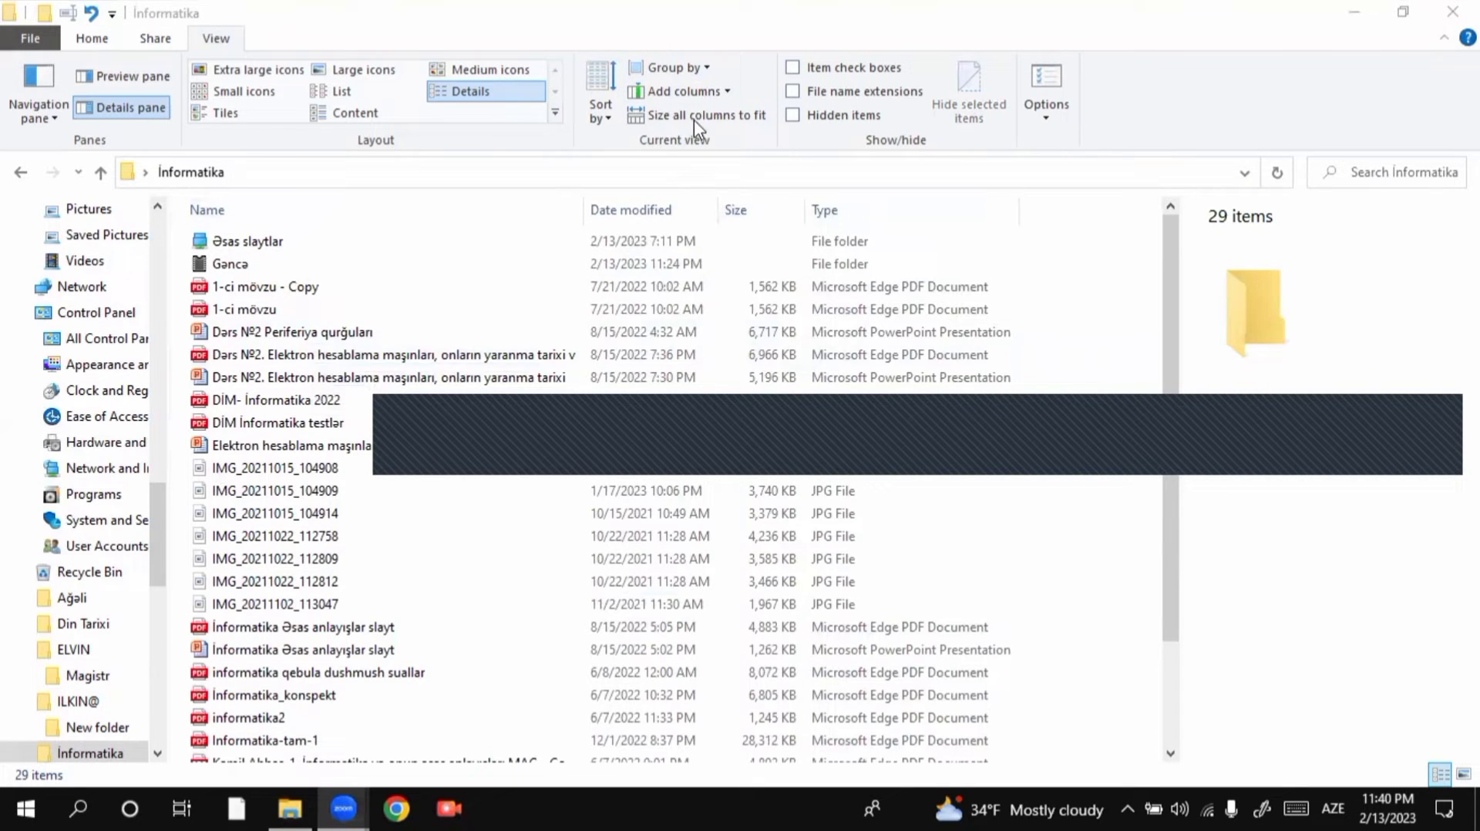
# Add the Authors and Date created columns to the folder's details view
pyautogui.click(725, 91)
pyautogui.click(688, 222)
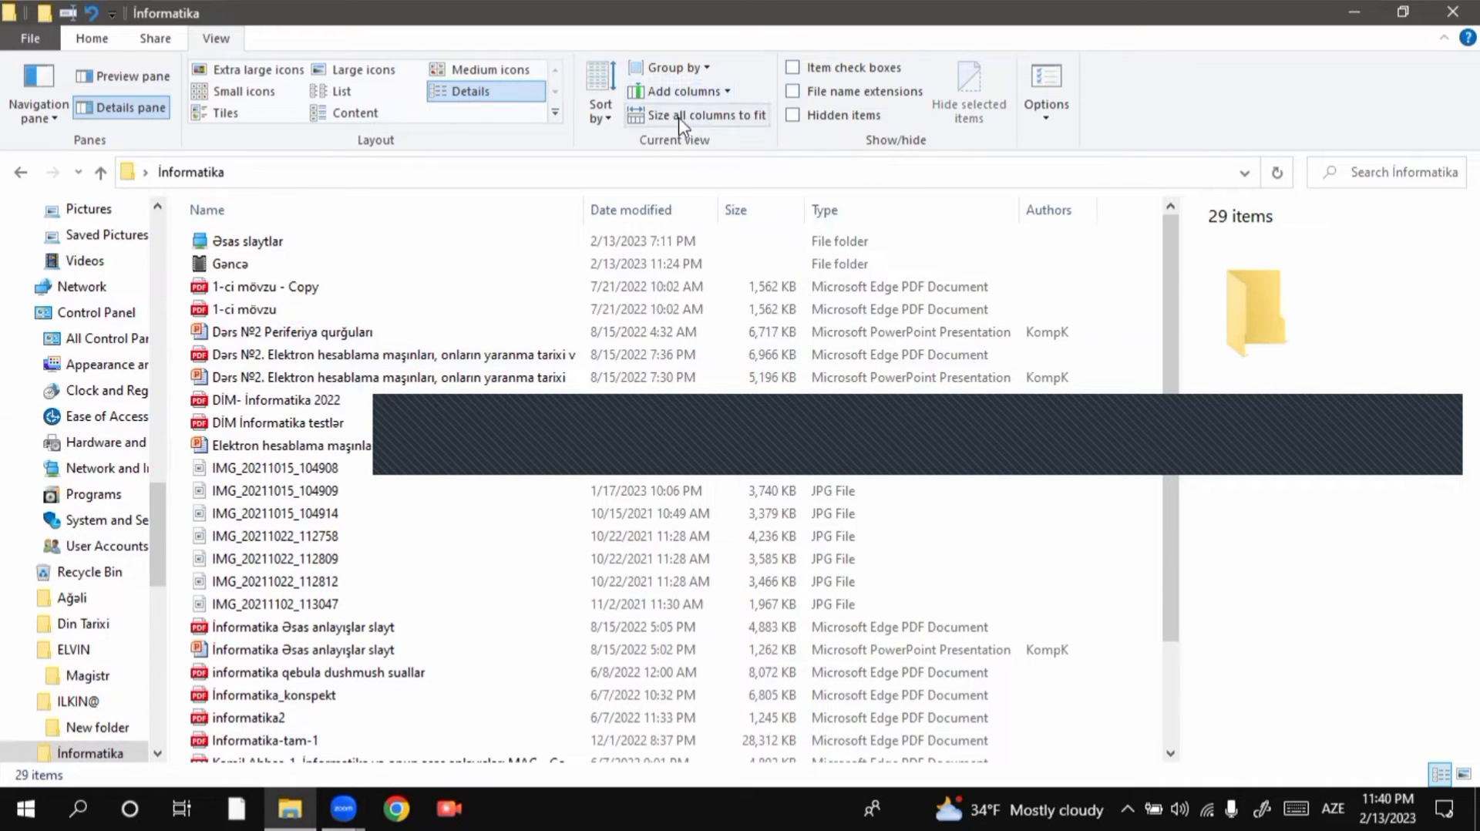
pyautogui.click(724, 91)
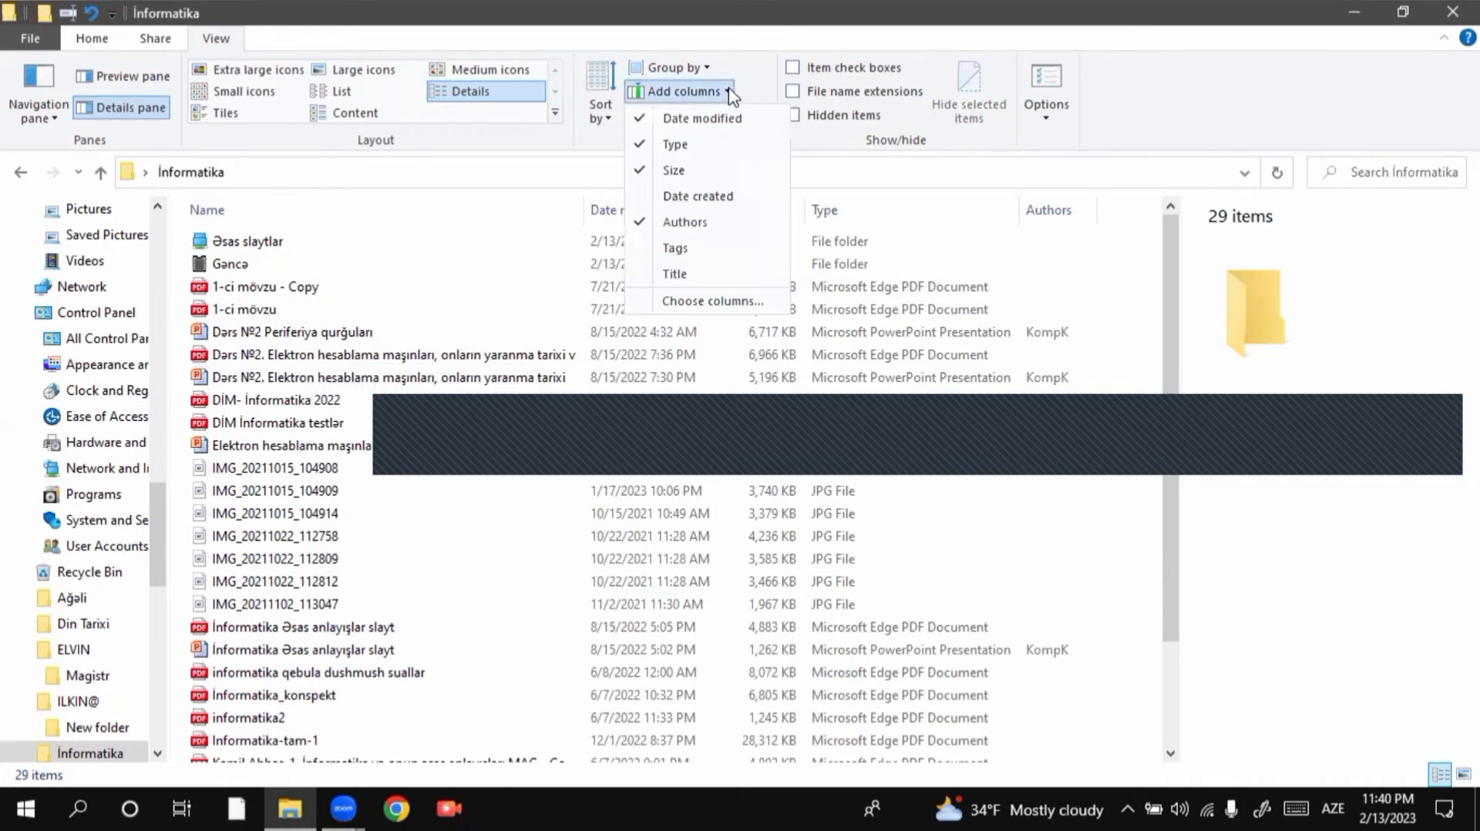
pyautogui.click(716, 195)
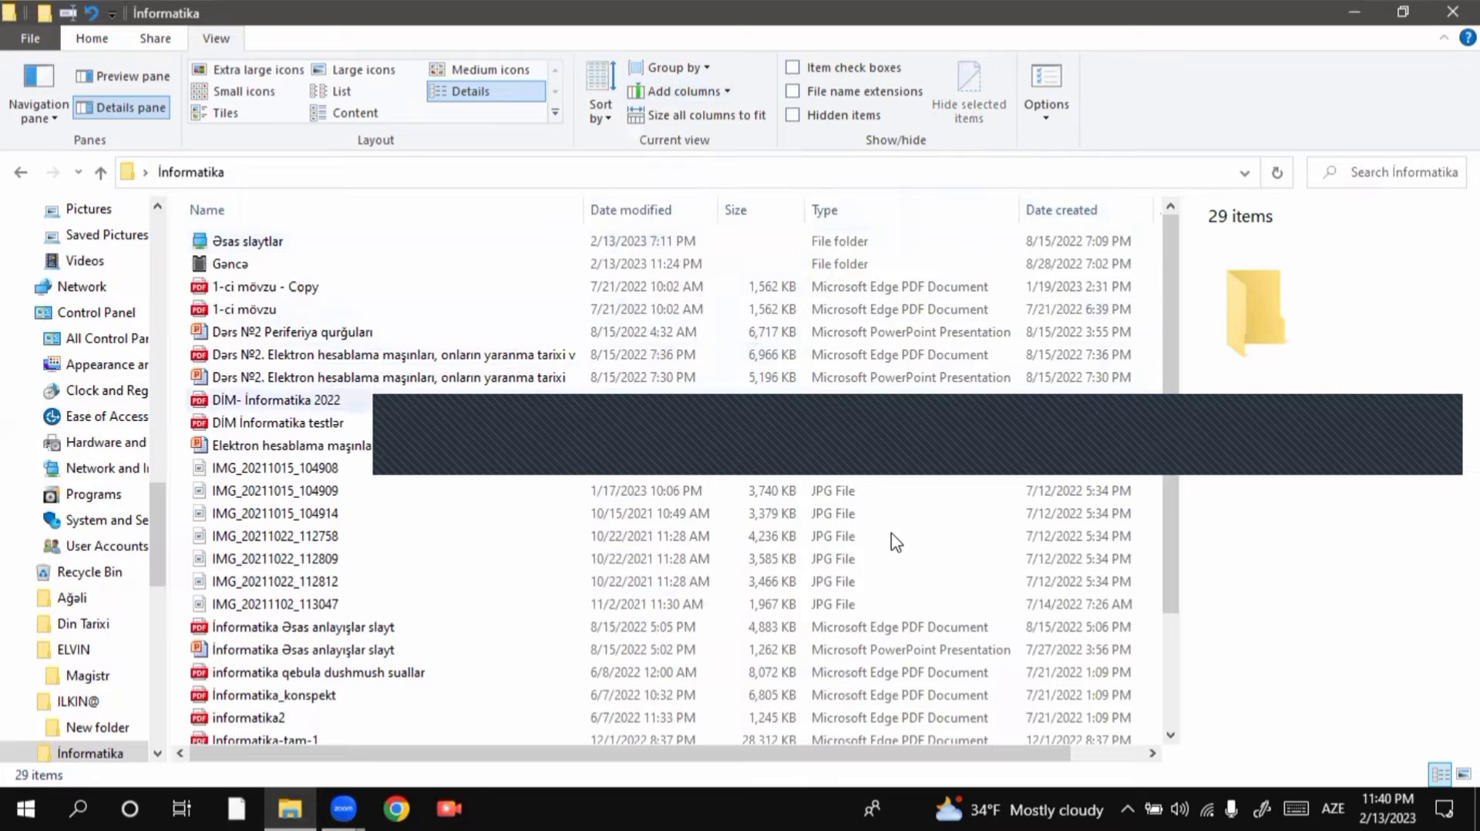
pyautogui.moveTo(672, 754); pyautogui.dragTo(781, 763)
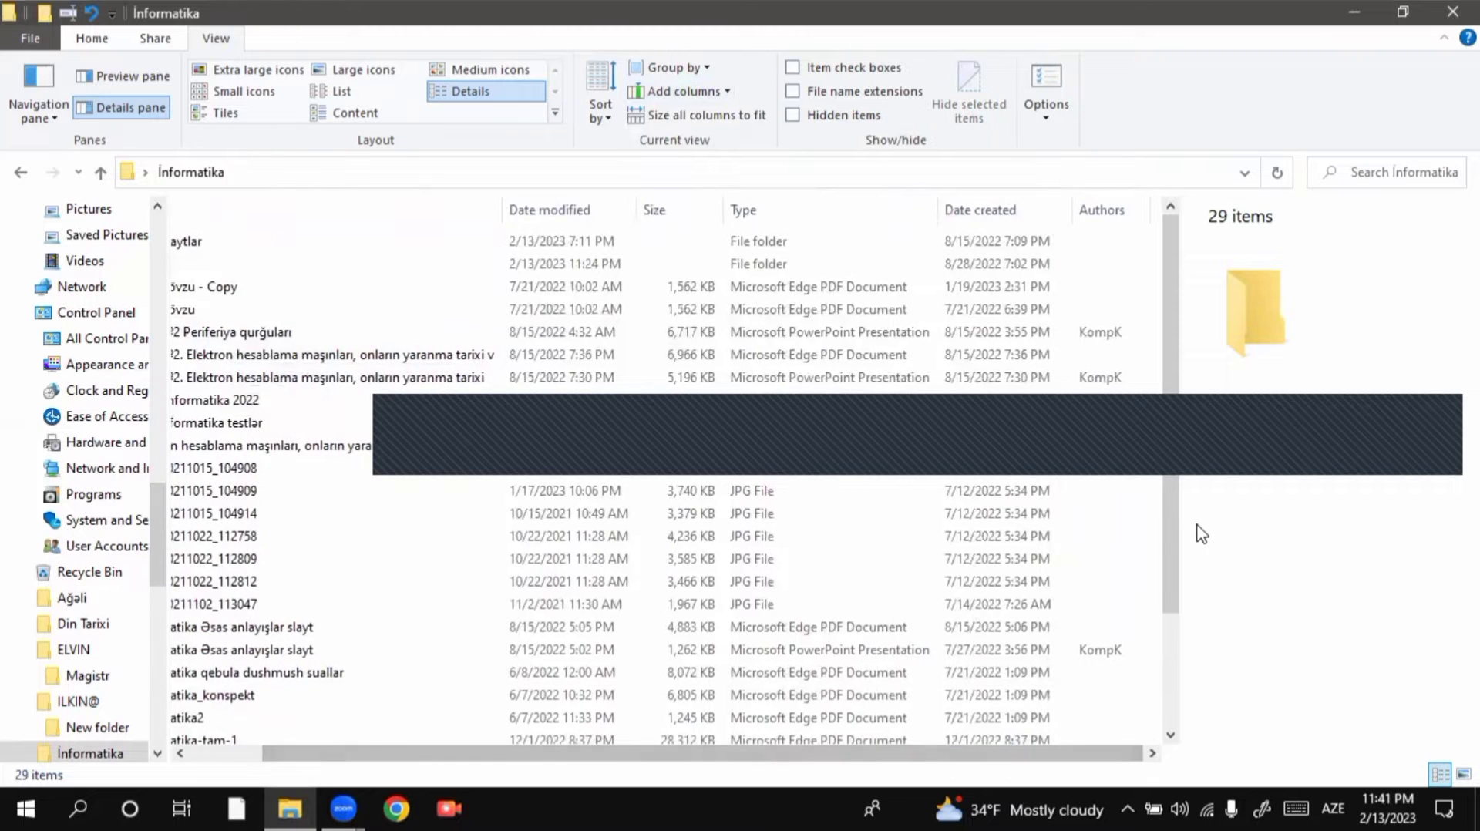
pyautogui.moveTo(1173, 520); pyautogui.dragTo(1125, 452)
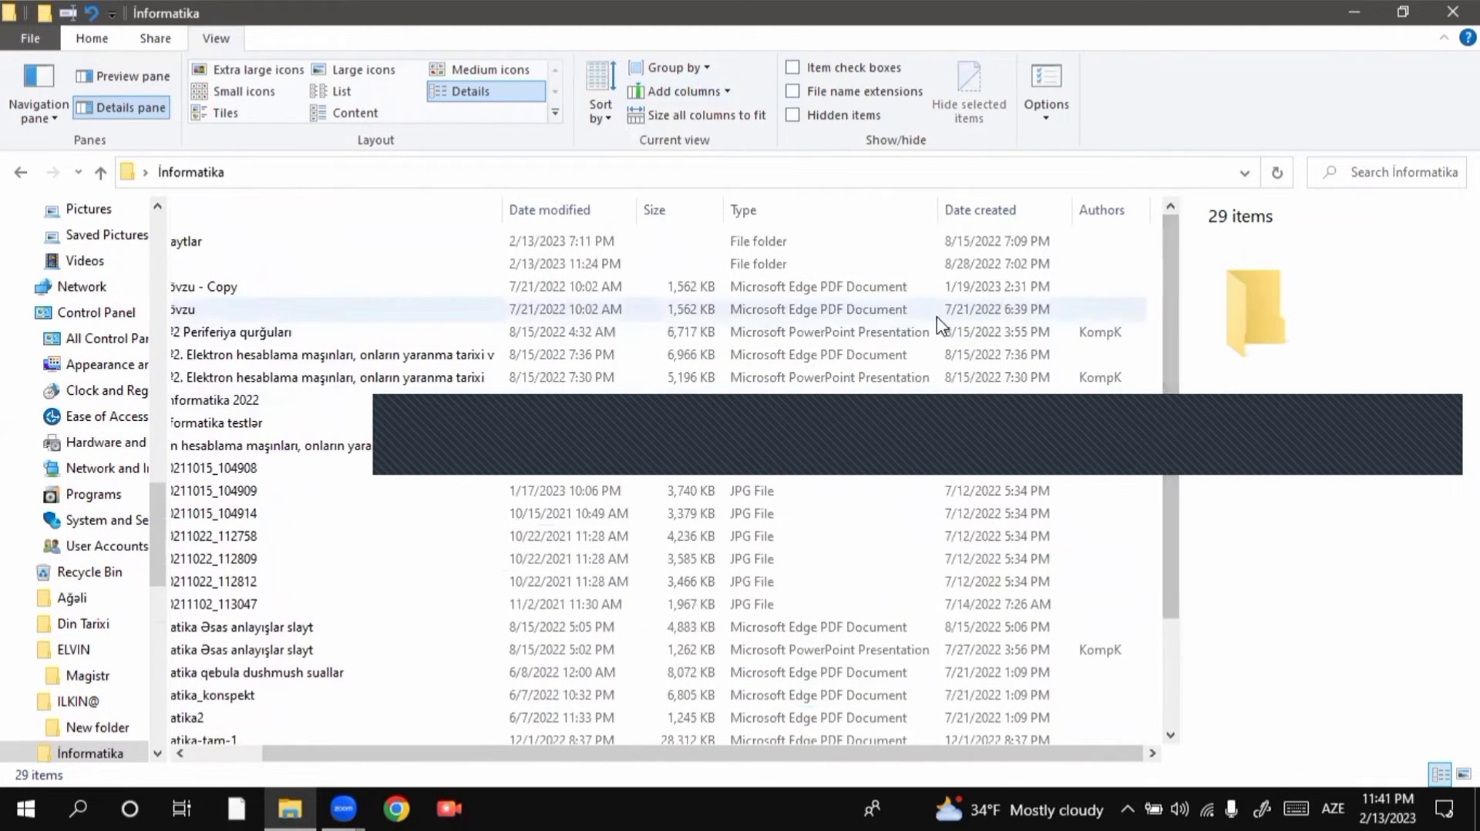
# Choose Other city from the full list of details to add it as a column, and view the column in the file list
pyautogui.click(722, 94)
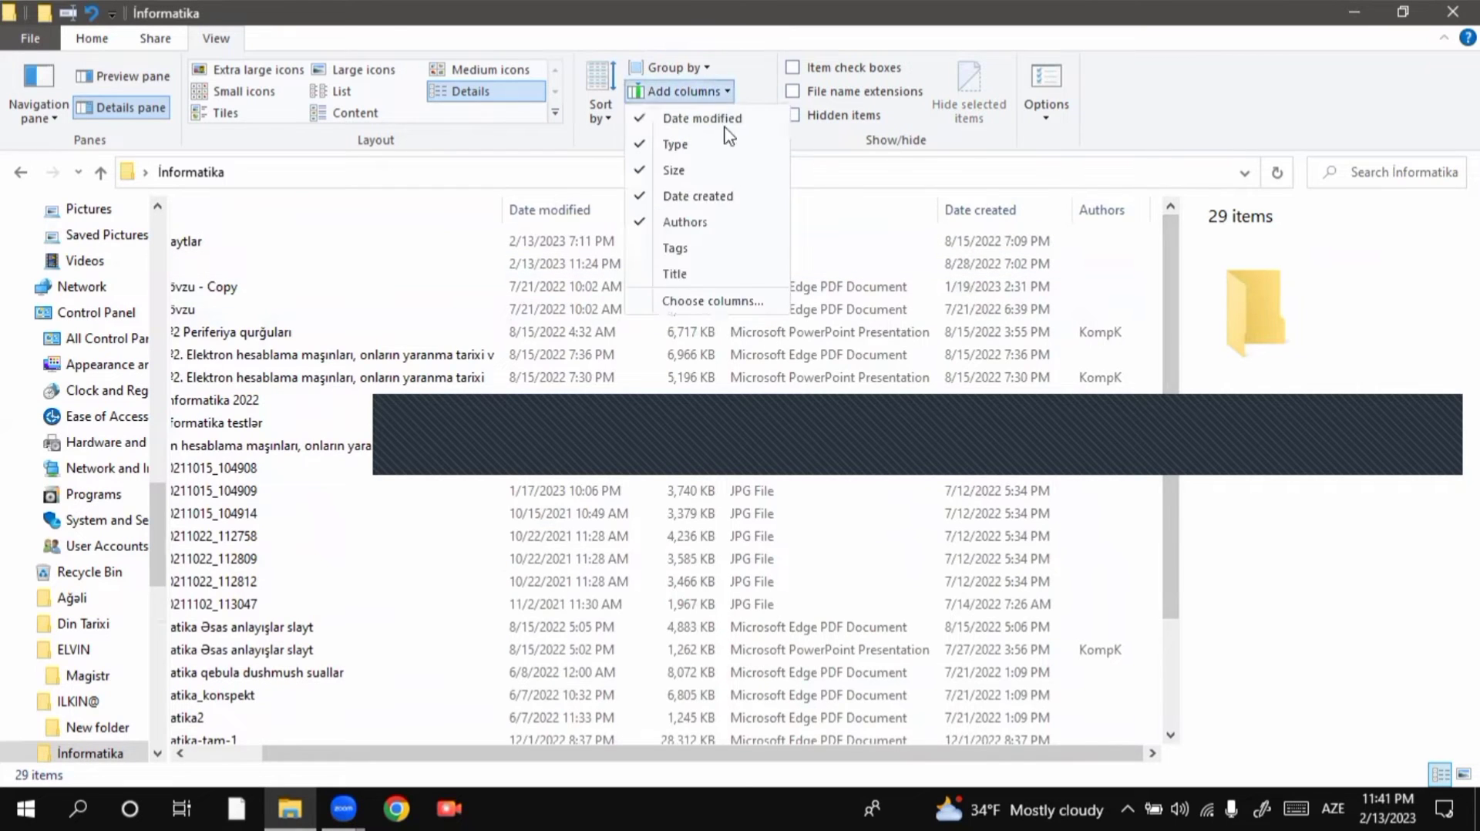
pyautogui.click(703, 302)
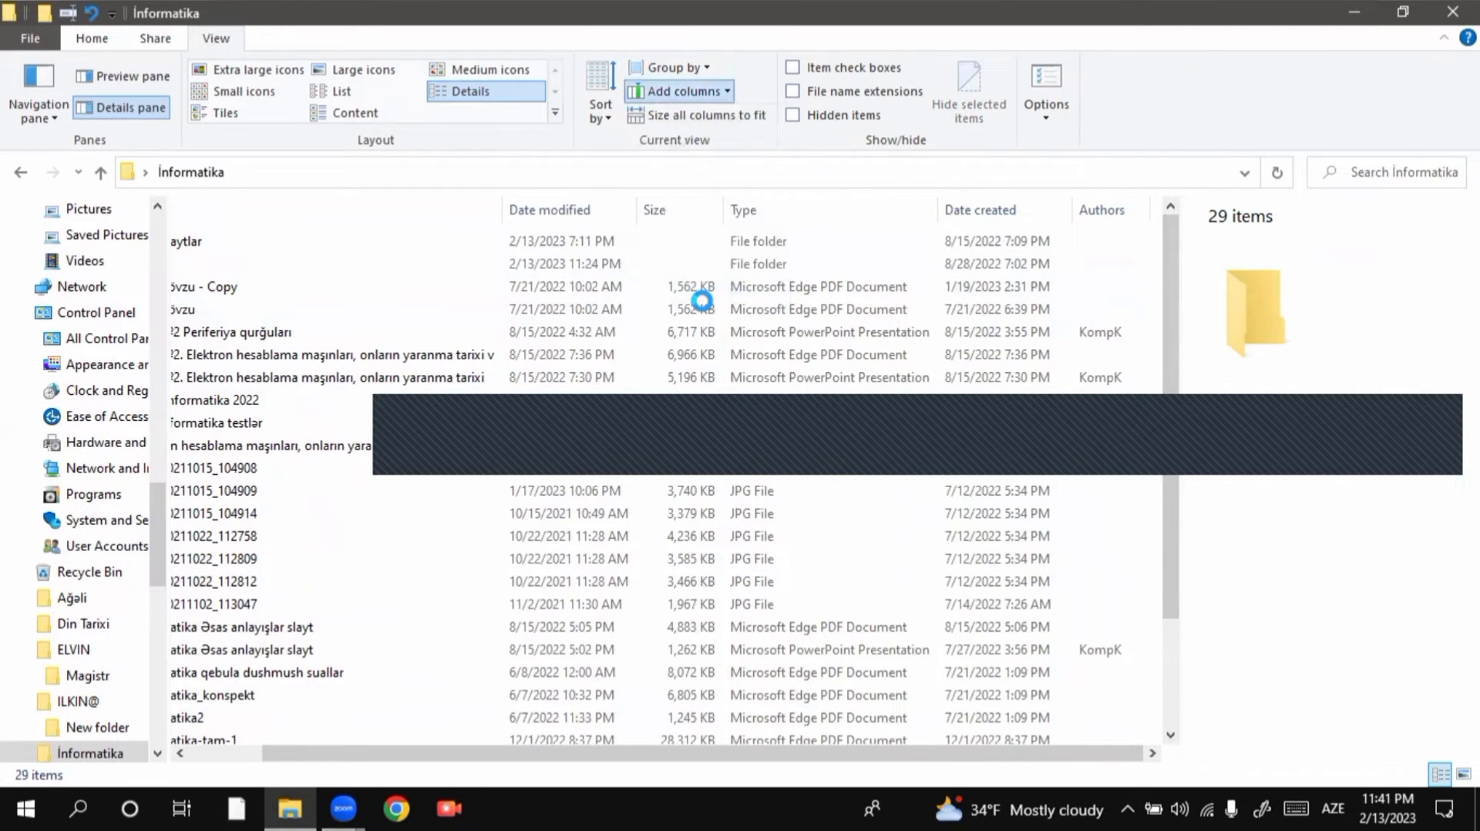
pyautogui.moveTo(711, 175); pyautogui.dragTo(151, 19)
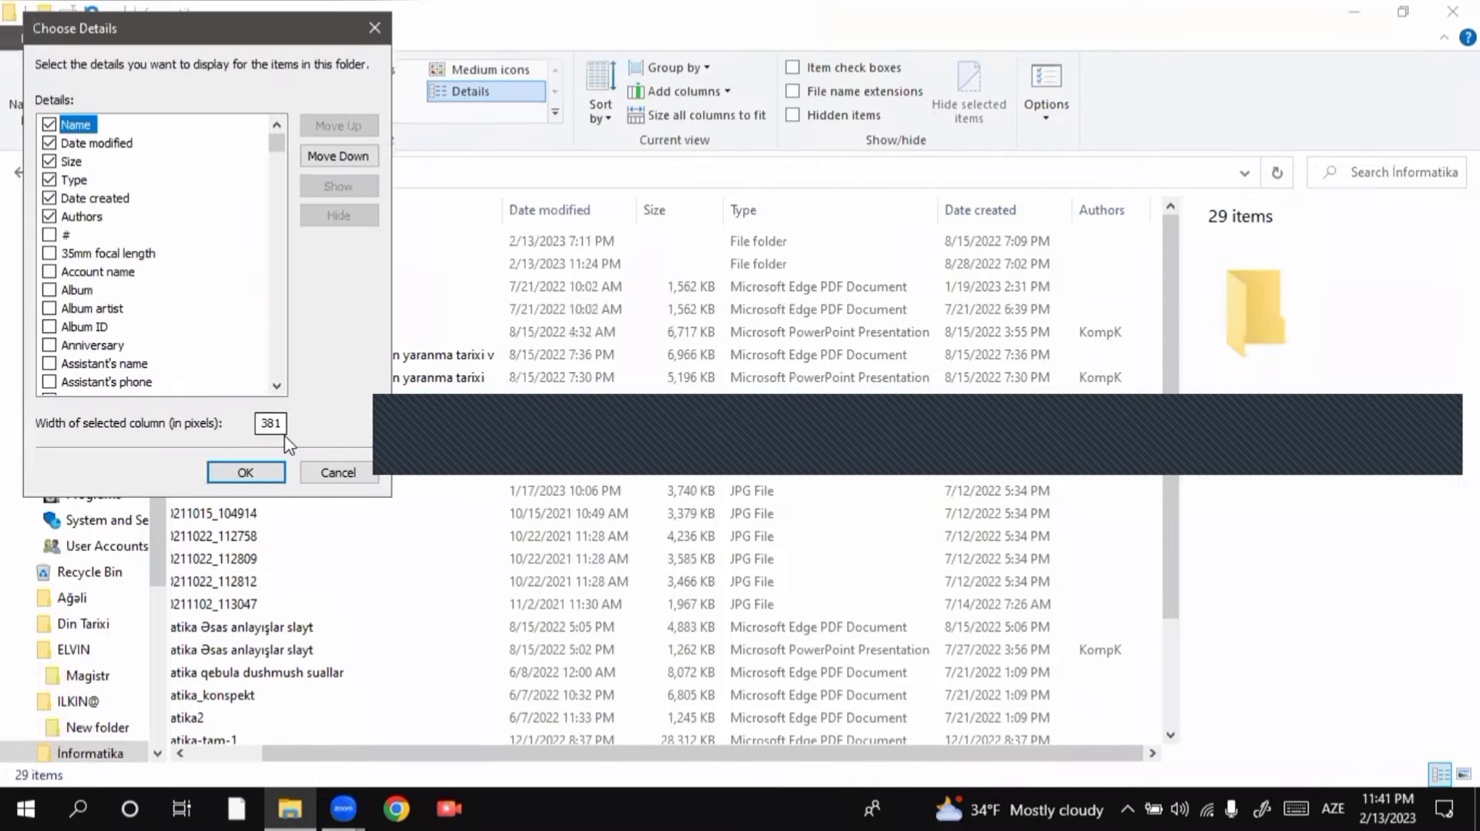
pyautogui.doubleClick(261, 424)
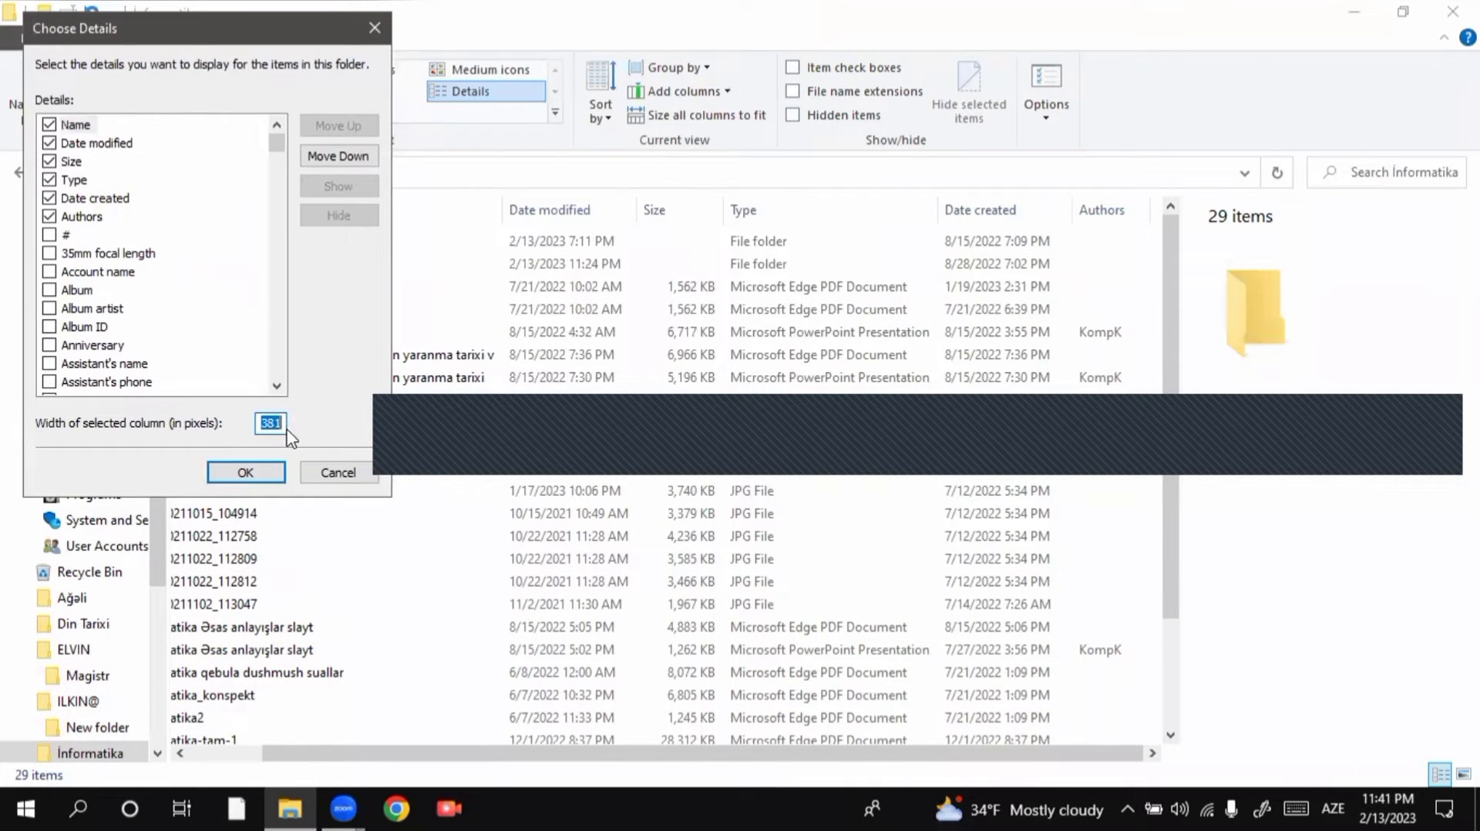
pyautogui.moveTo(271, 150); pyautogui.dragTo(276, 295)
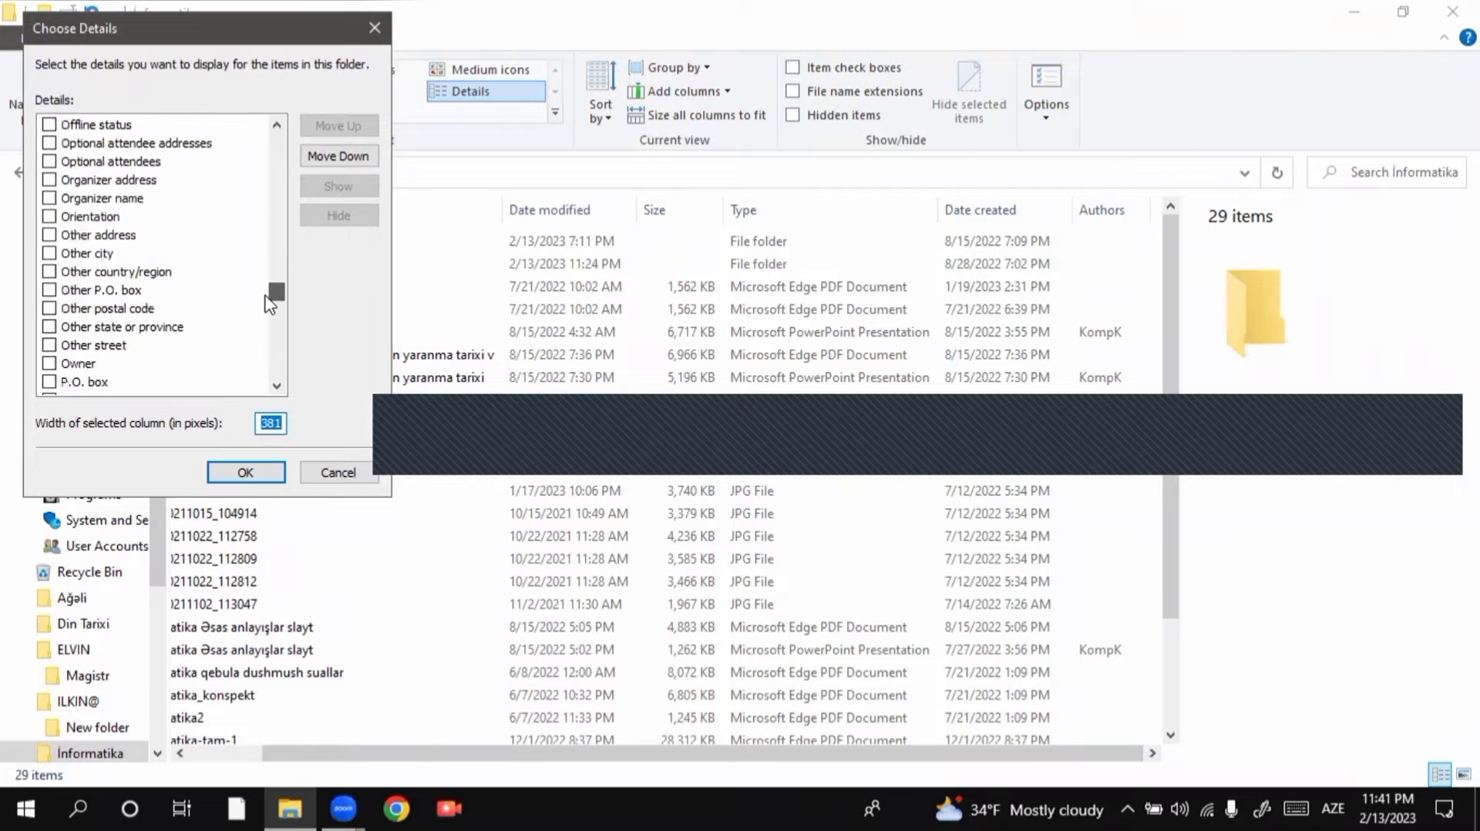
pyautogui.click(48, 256)
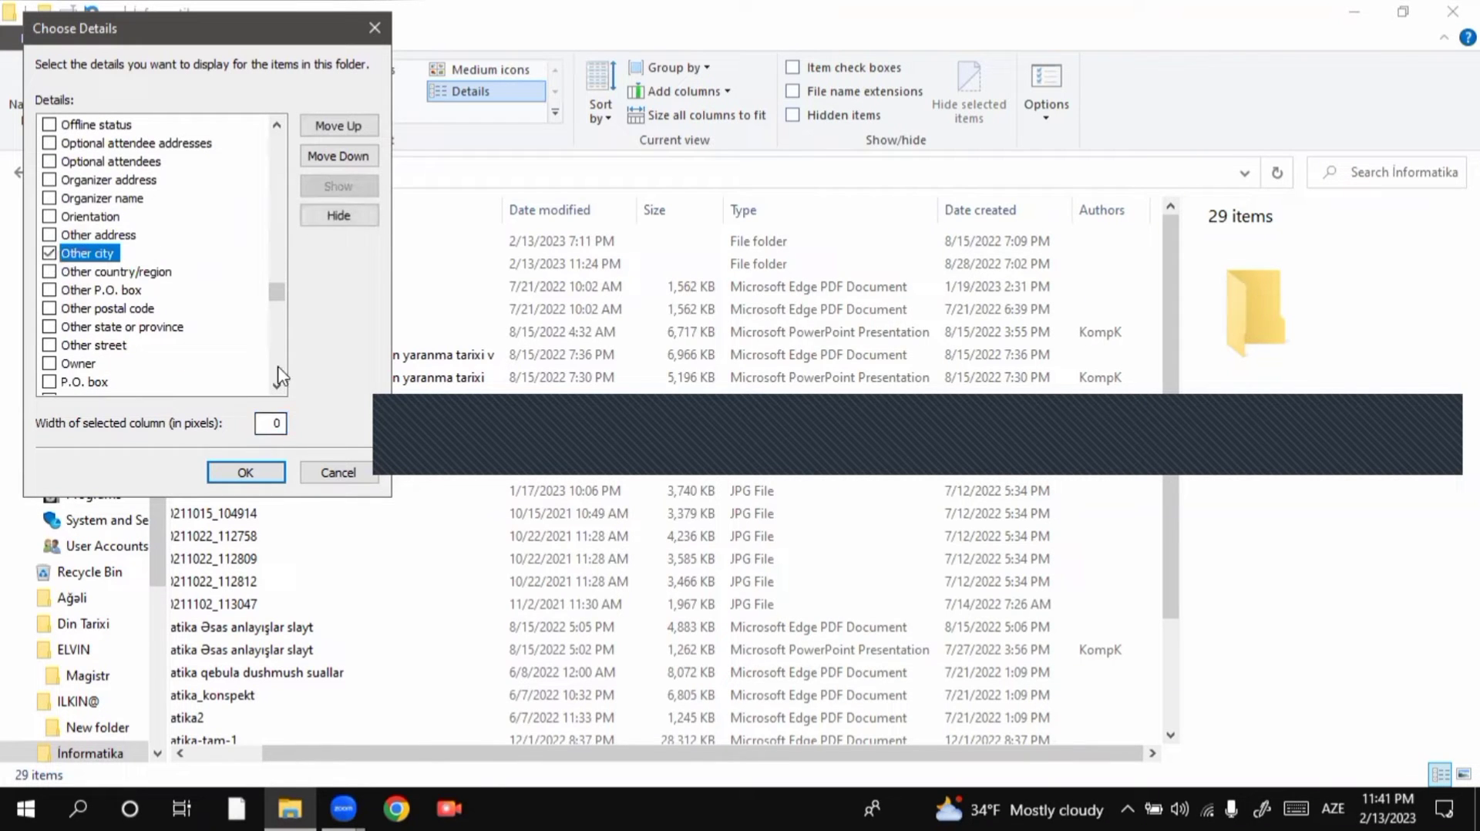
pyautogui.click(266, 468)
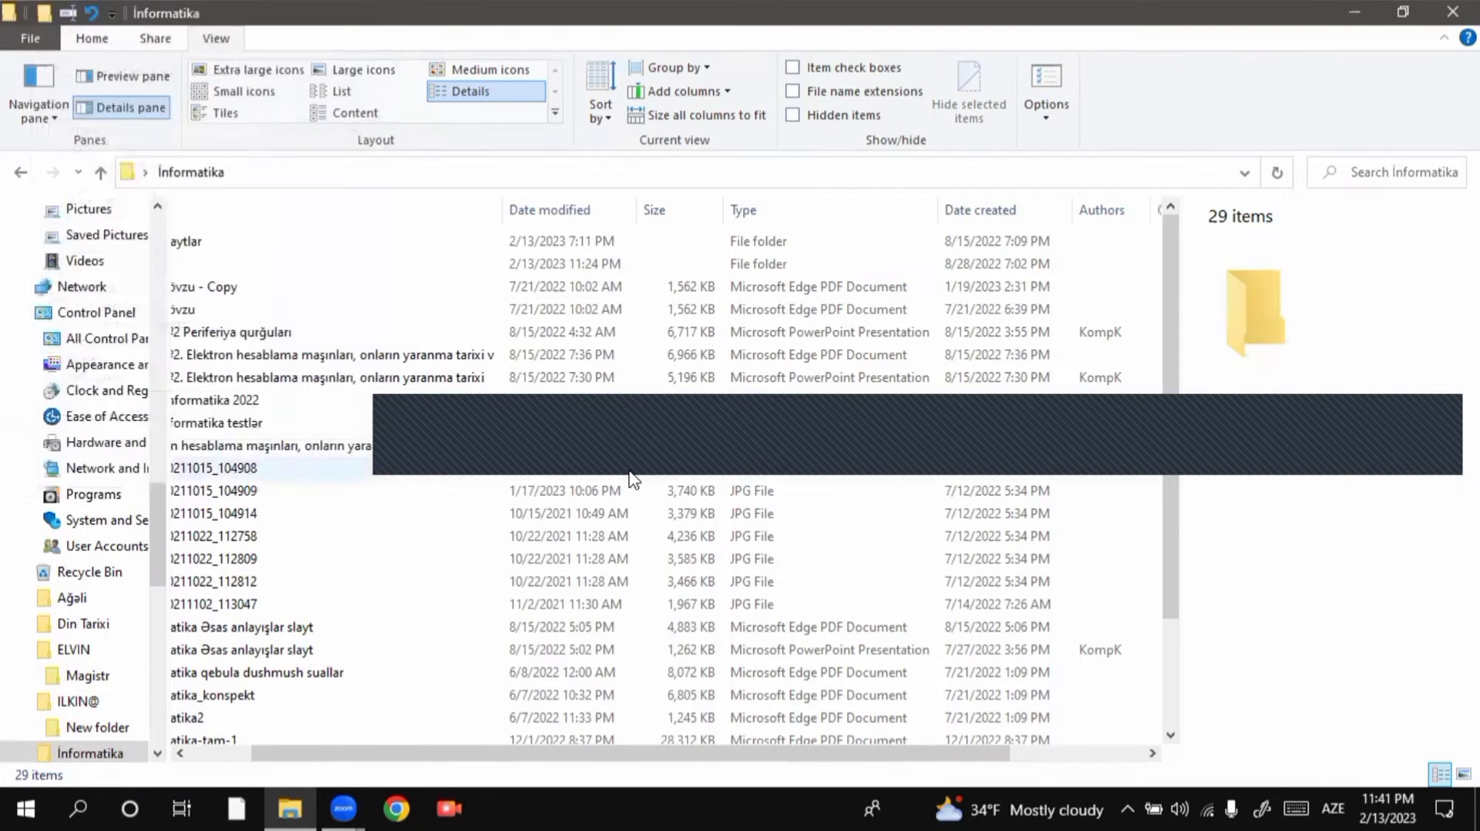
pyautogui.moveTo(871, 753); pyautogui.dragTo(1074, 718)
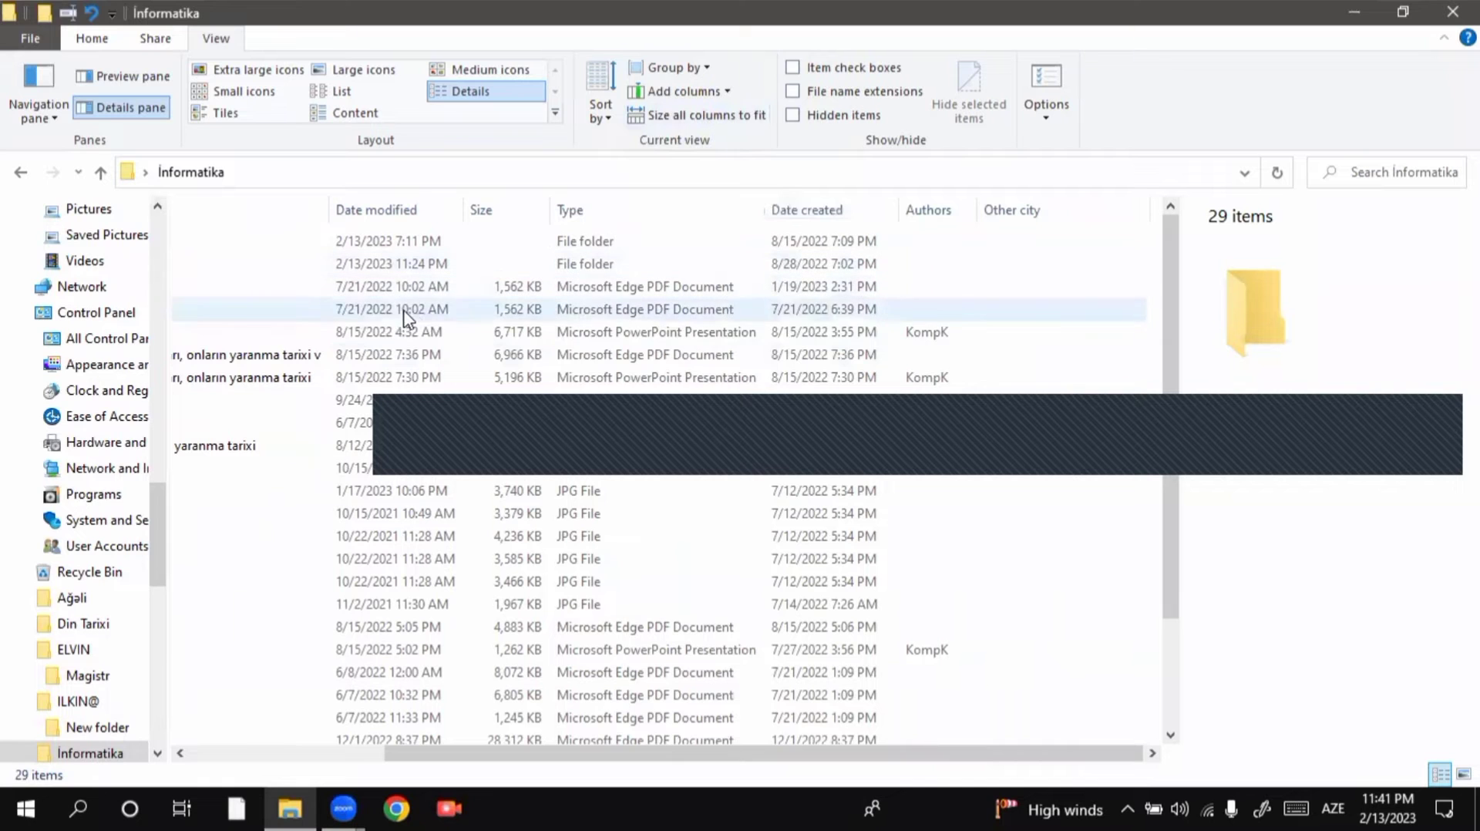
pyautogui.moveTo(624, 756); pyautogui.dragTo(430, 755)
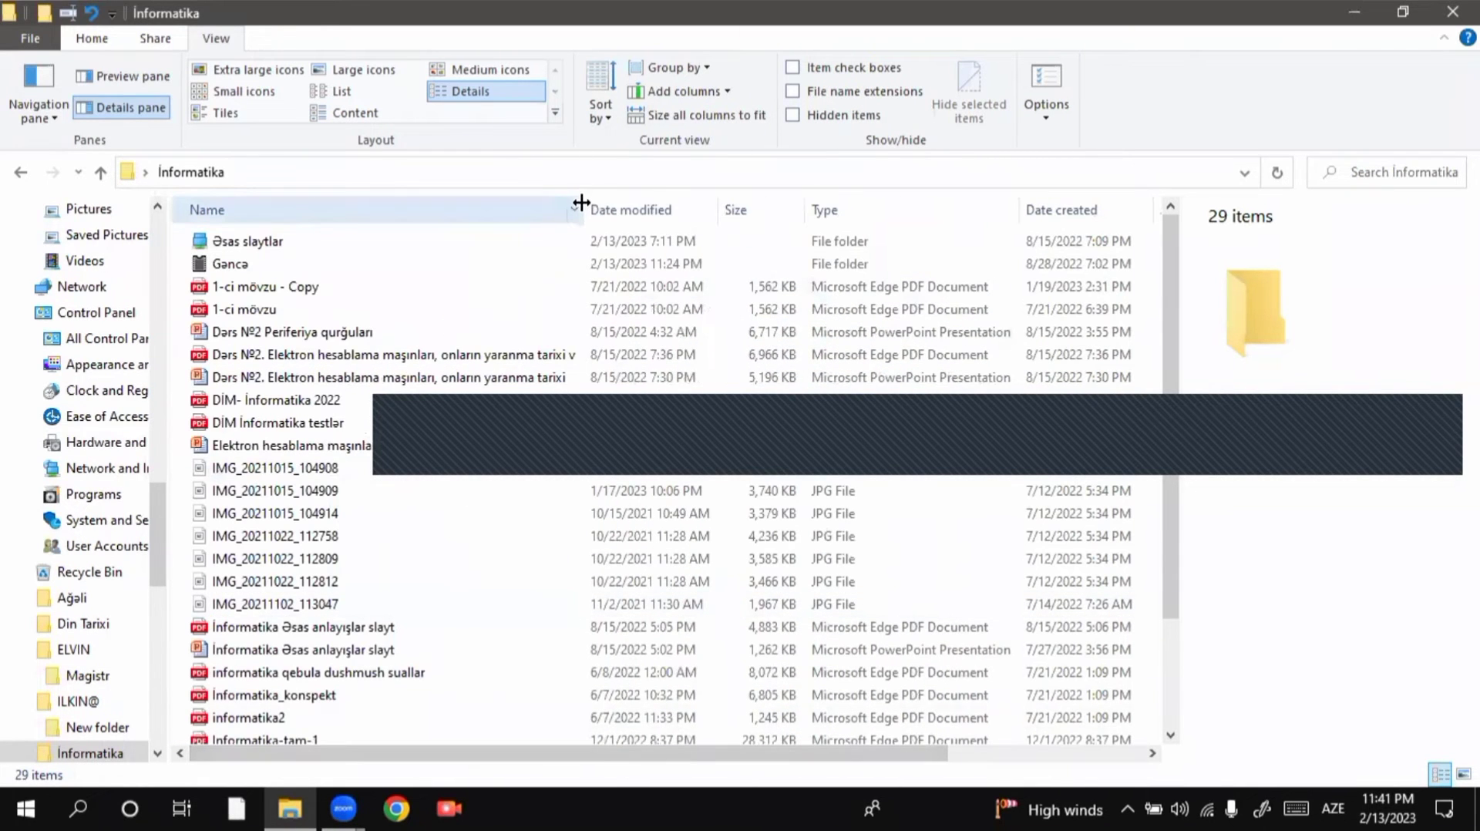
# Narrow the Name column until the file names are cut off, and size all columns to fit their contents
pyautogui.moveTo(581, 204); pyautogui.dragTo(340, 223)
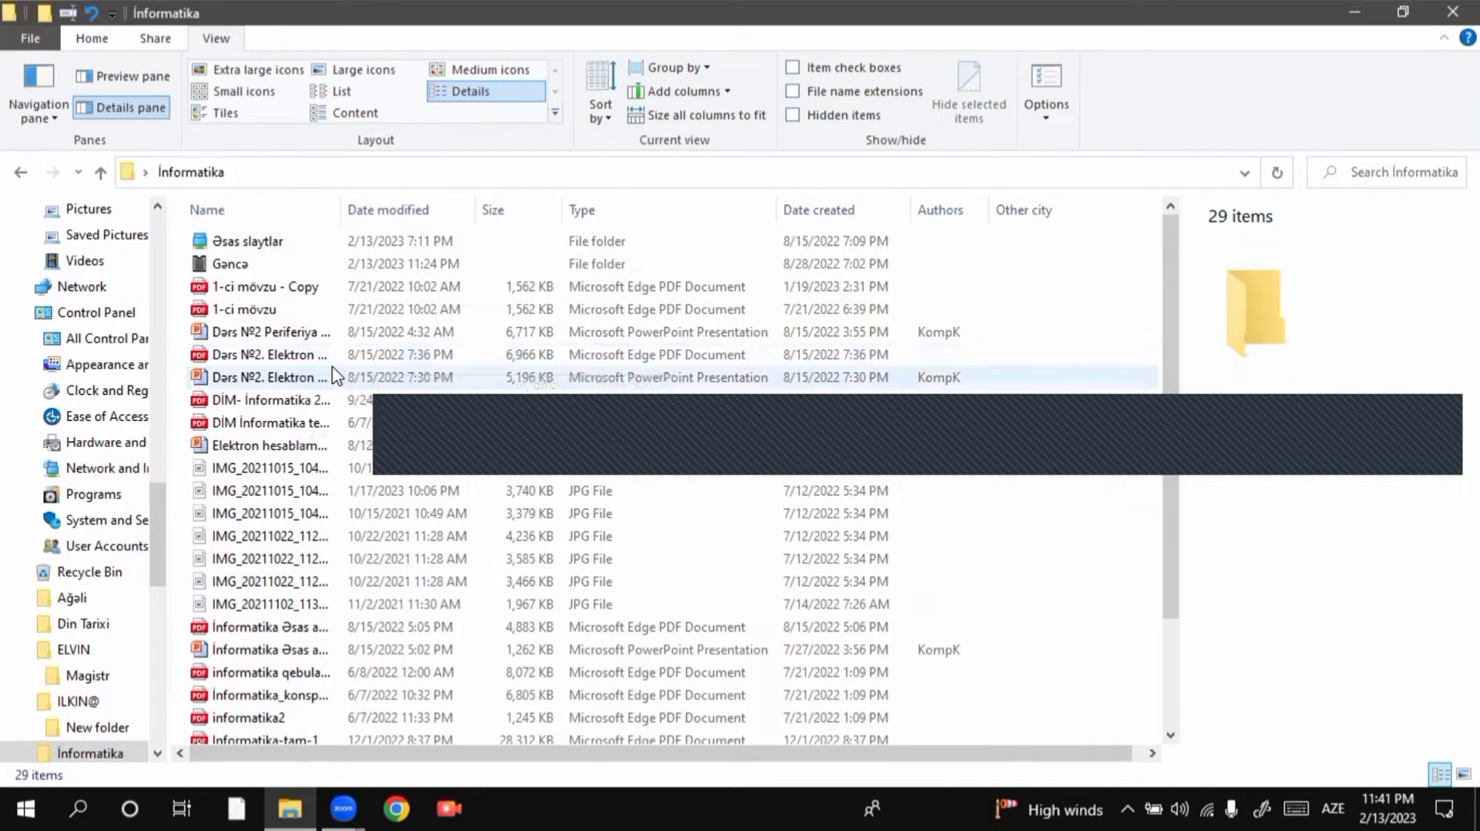
pyautogui.click(723, 122)
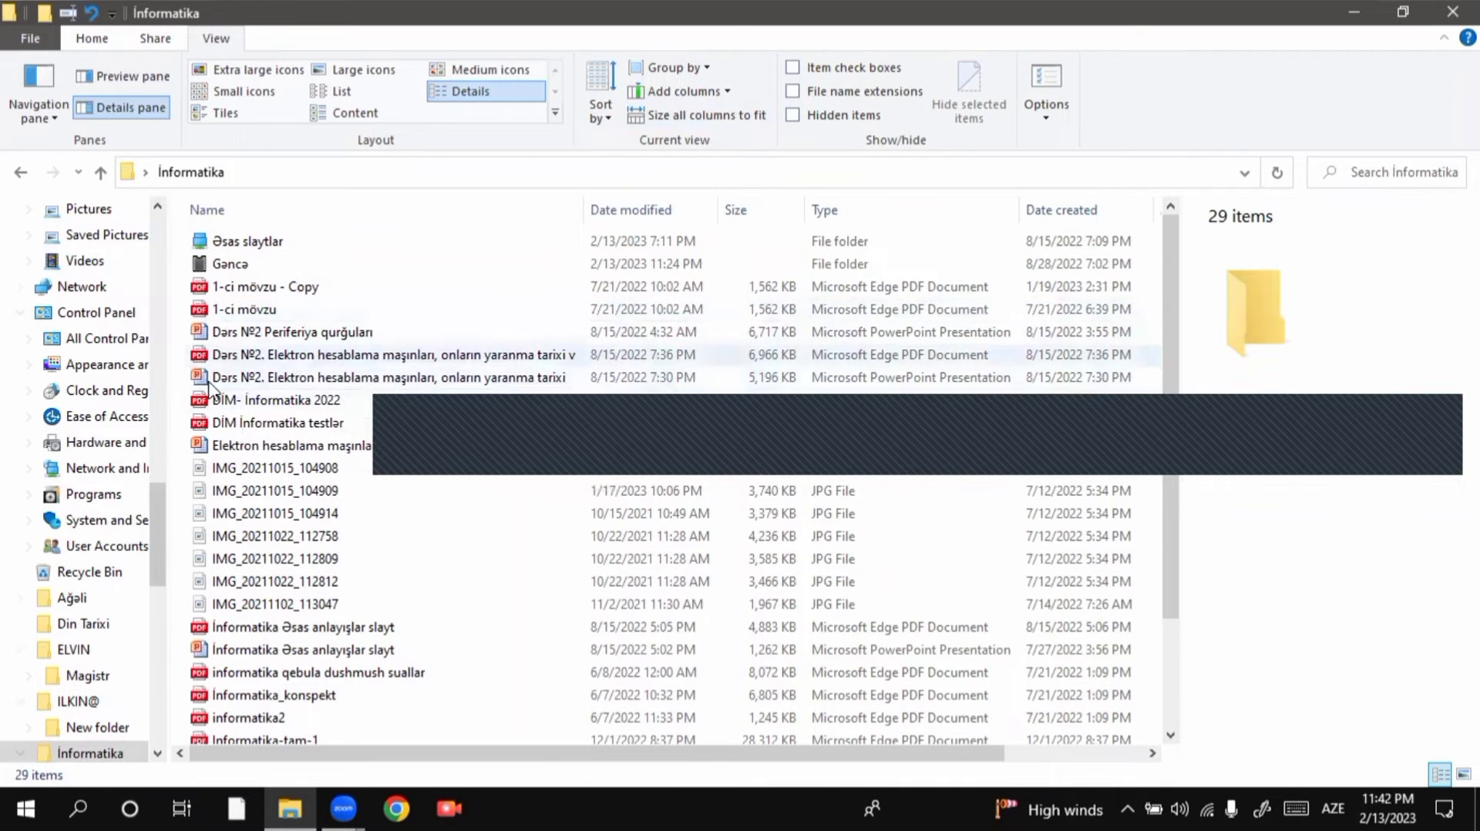
# Narrow the Name column again, auto-fit only that column to its contents, and trim its width slightly
pyautogui.moveTo(579, 208); pyautogui.dragTo(340, 204)
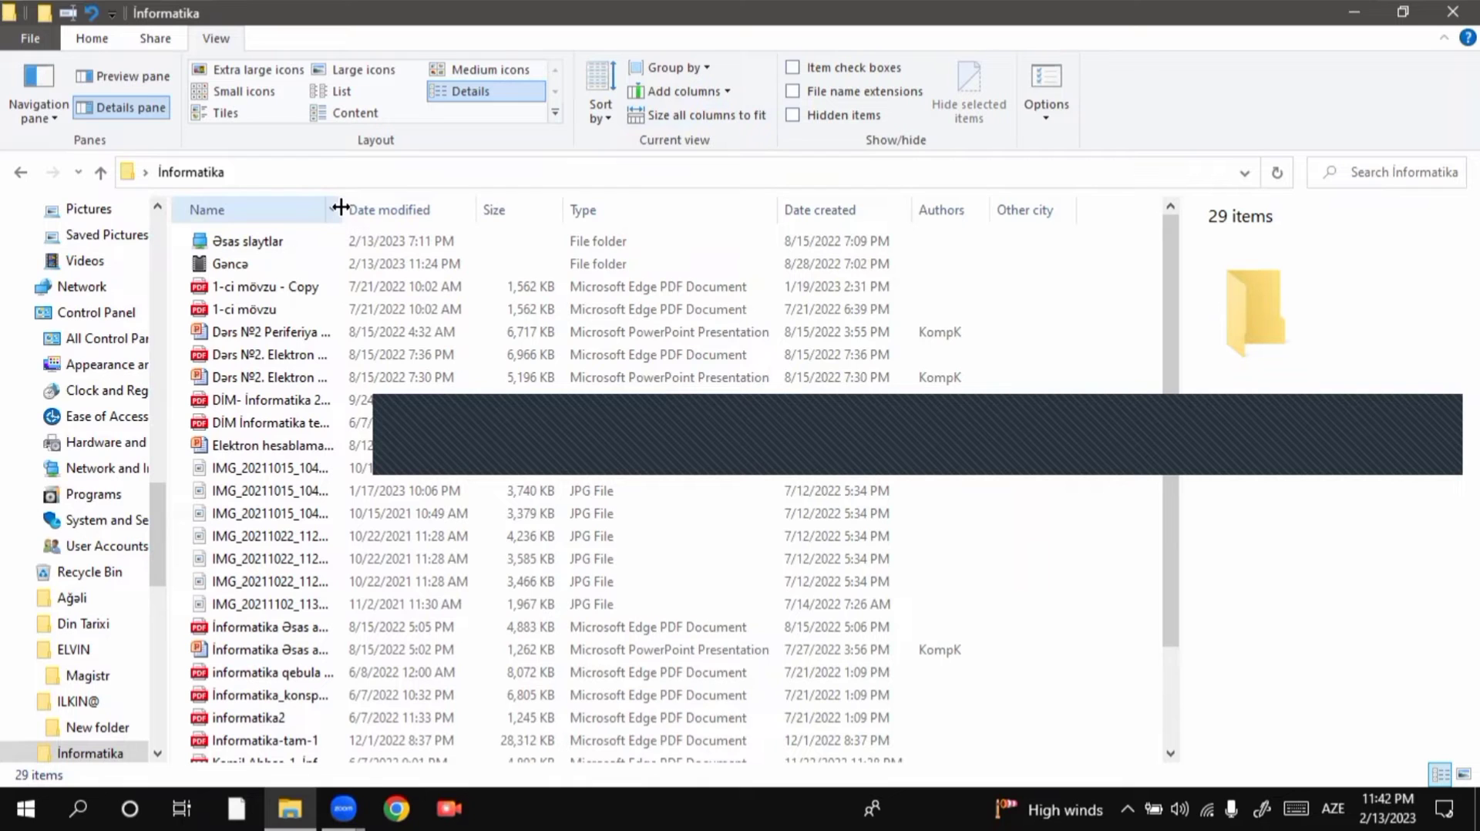
pyautogui.doubleClick(340, 208)
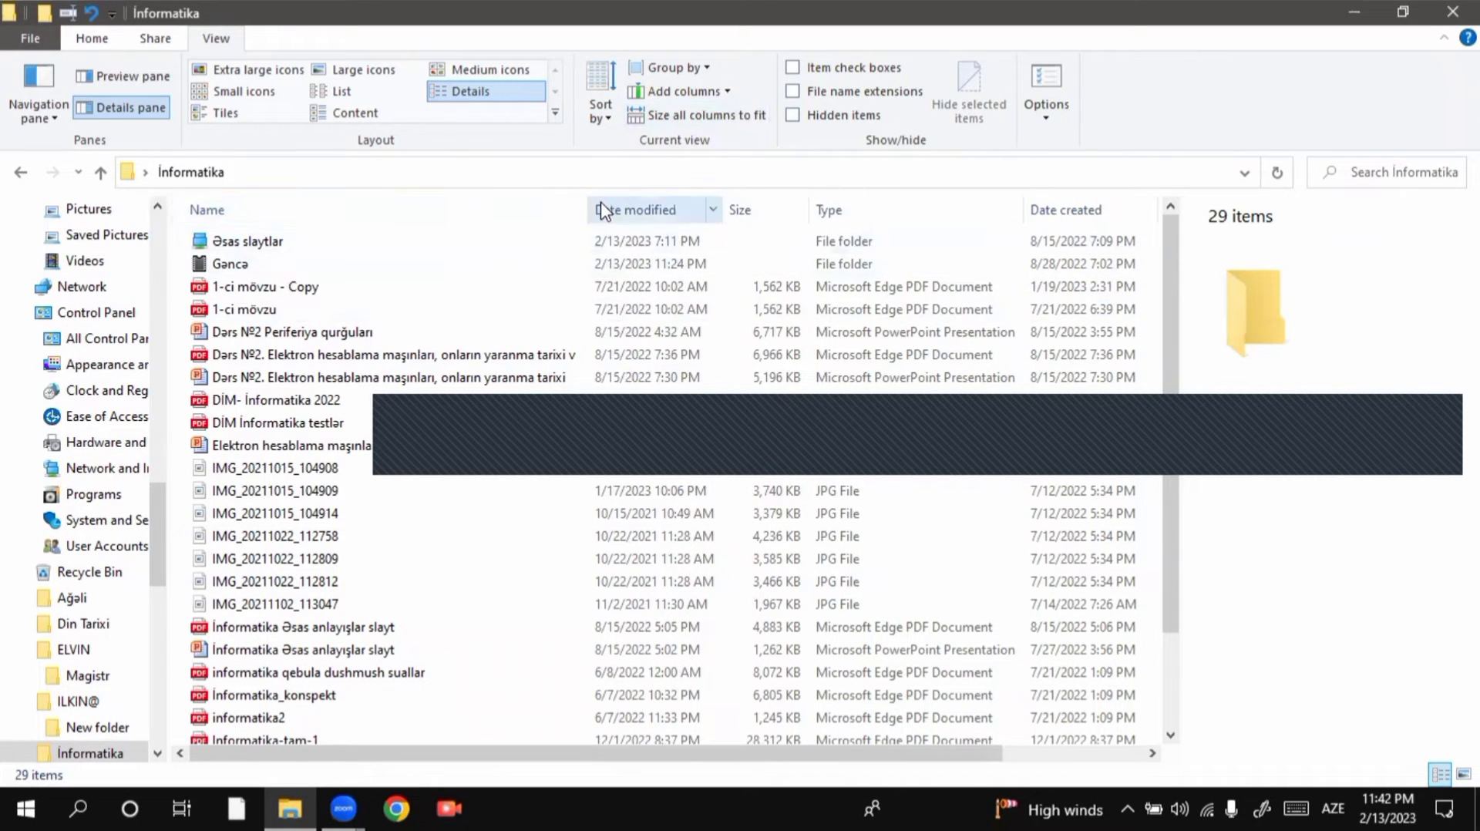
pyautogui.moveTo(587, 206); pyautogui.dragTo(583, 208)
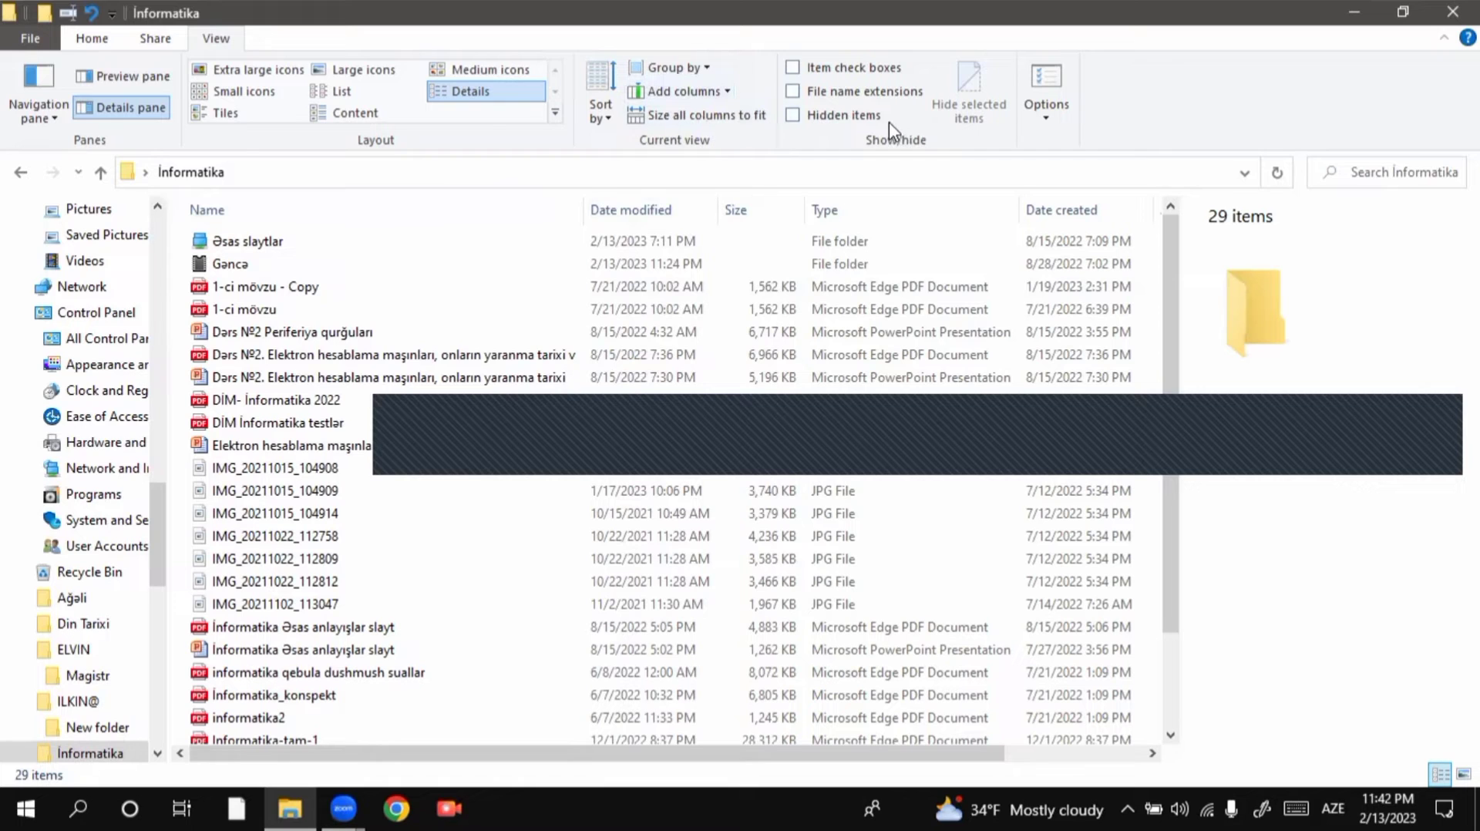
# Select the items Əsas slaytlar, 1-ci mövzu and DİM- İnformatika 2022 one at a time
pyautogui.click(282, 244)
pyautogui.click(270, 311)
pyautogui.click(269, 402)
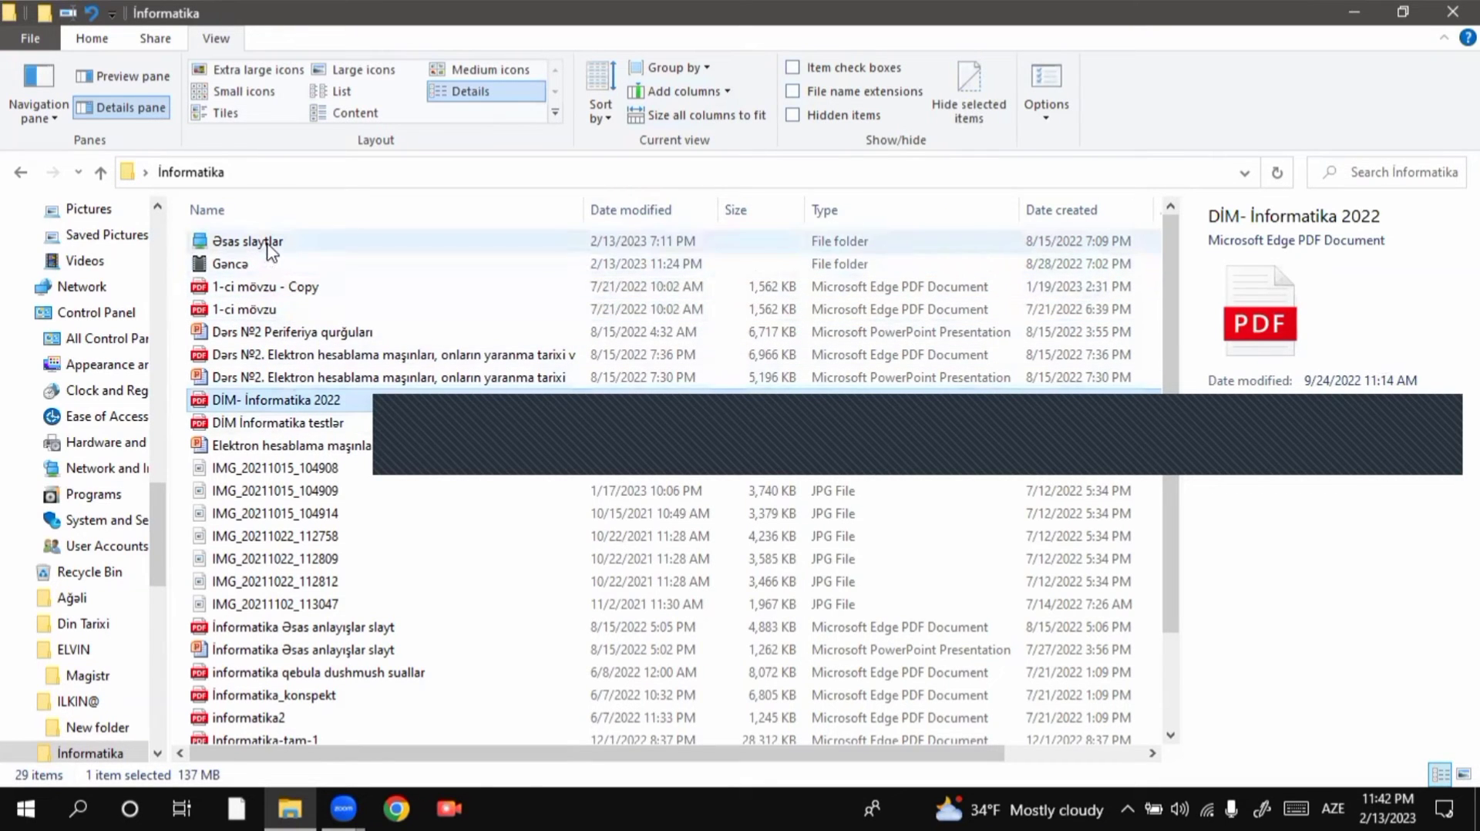
# Select several non-adjacent items together, starting with Əsas slaytlar and 1-ci mövzu, and reduce the selection to the Dərs №2. Elektron hesablama PowerPoint presentation
pyautogui.moveTo(271, 248)
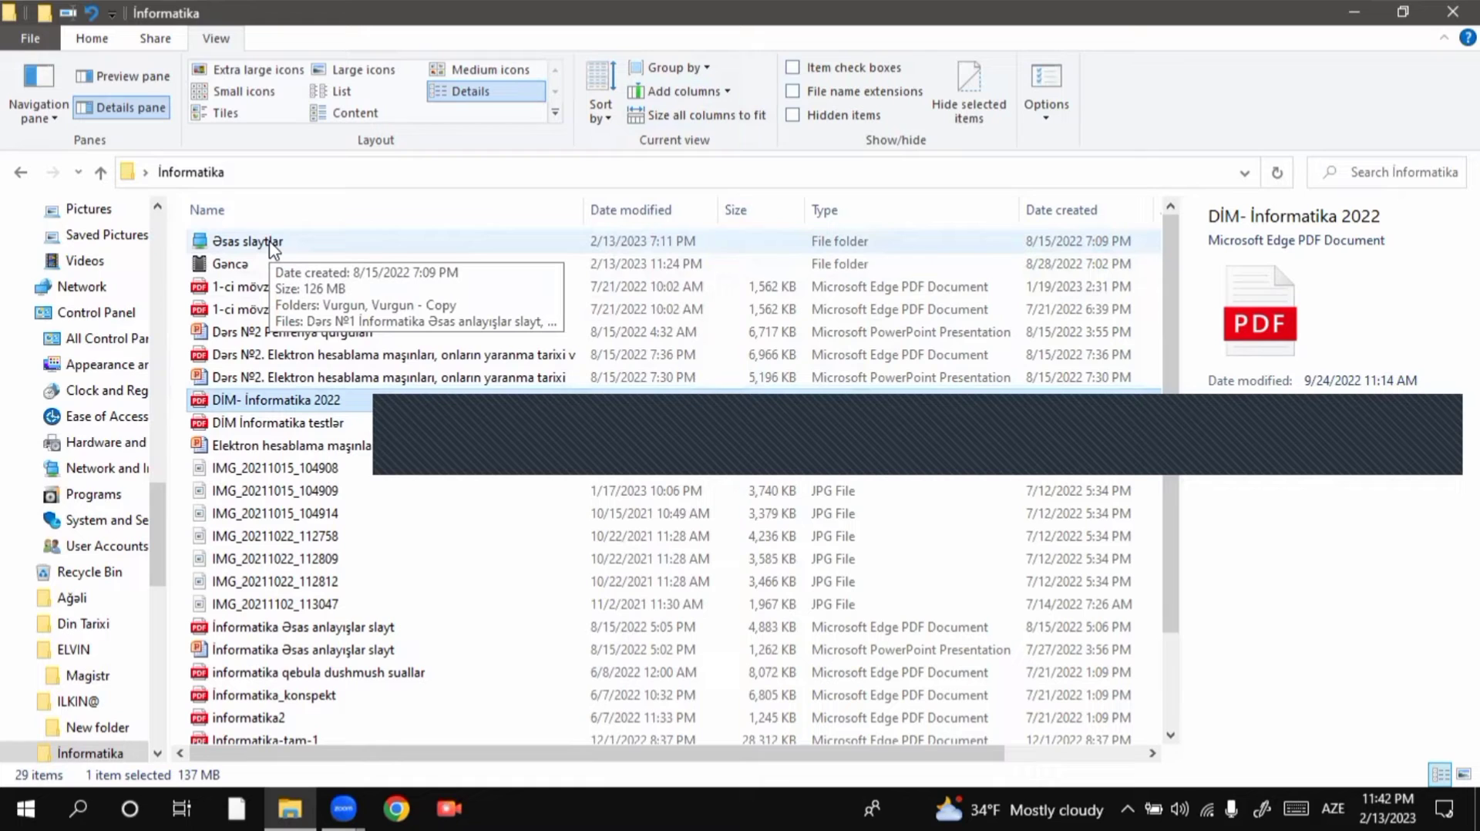
pyautogui.click(270, 243)
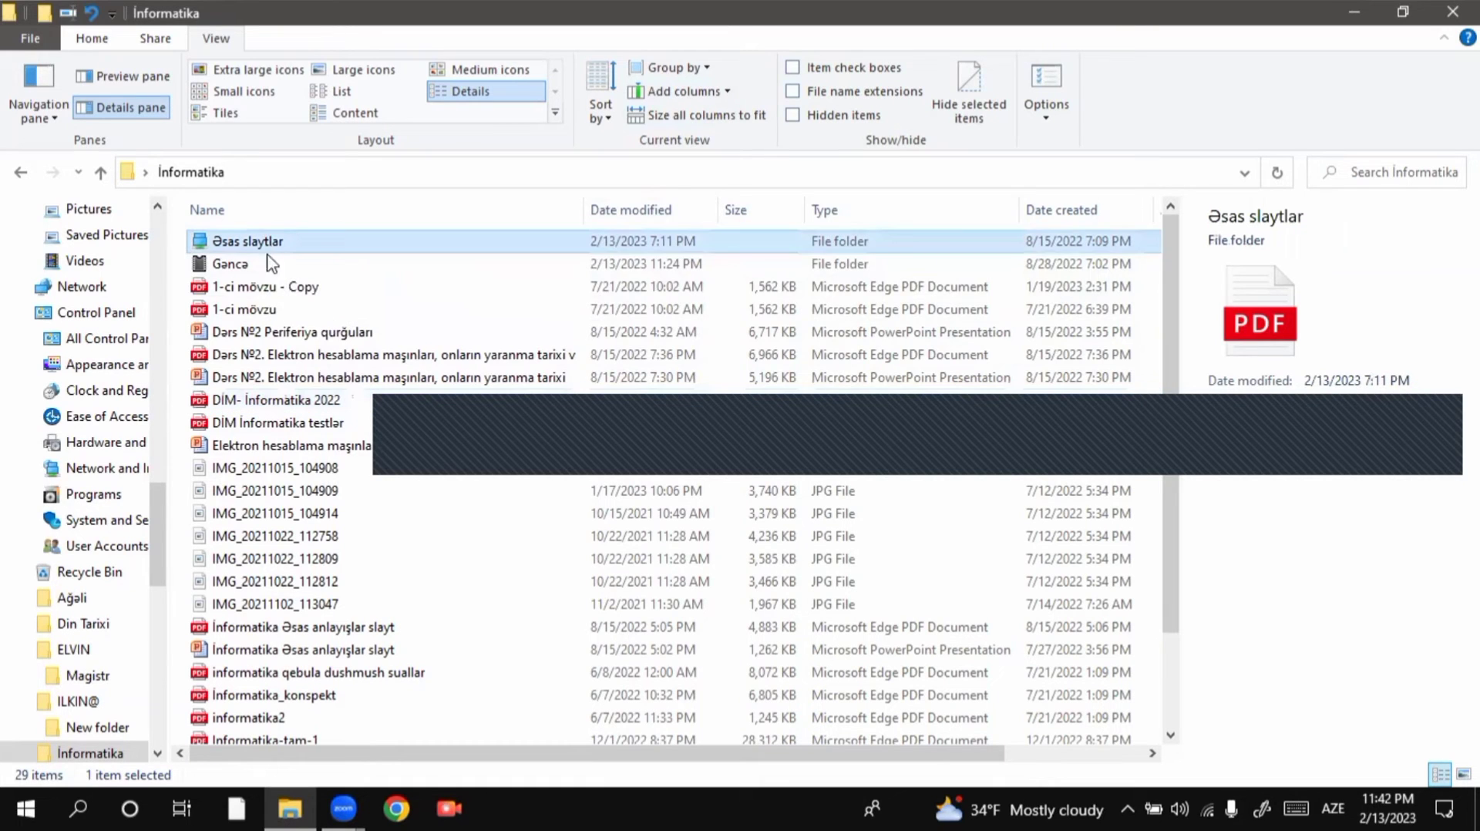
pyautogui.keyDown('ctrl'); pyautogui.click(282, 312); pyautogui.keyUp('ctrl')
pyautogui.keyDown('ctrl'); pyautogui.click(302, 445); pyautogui.keyUp('ctrl')
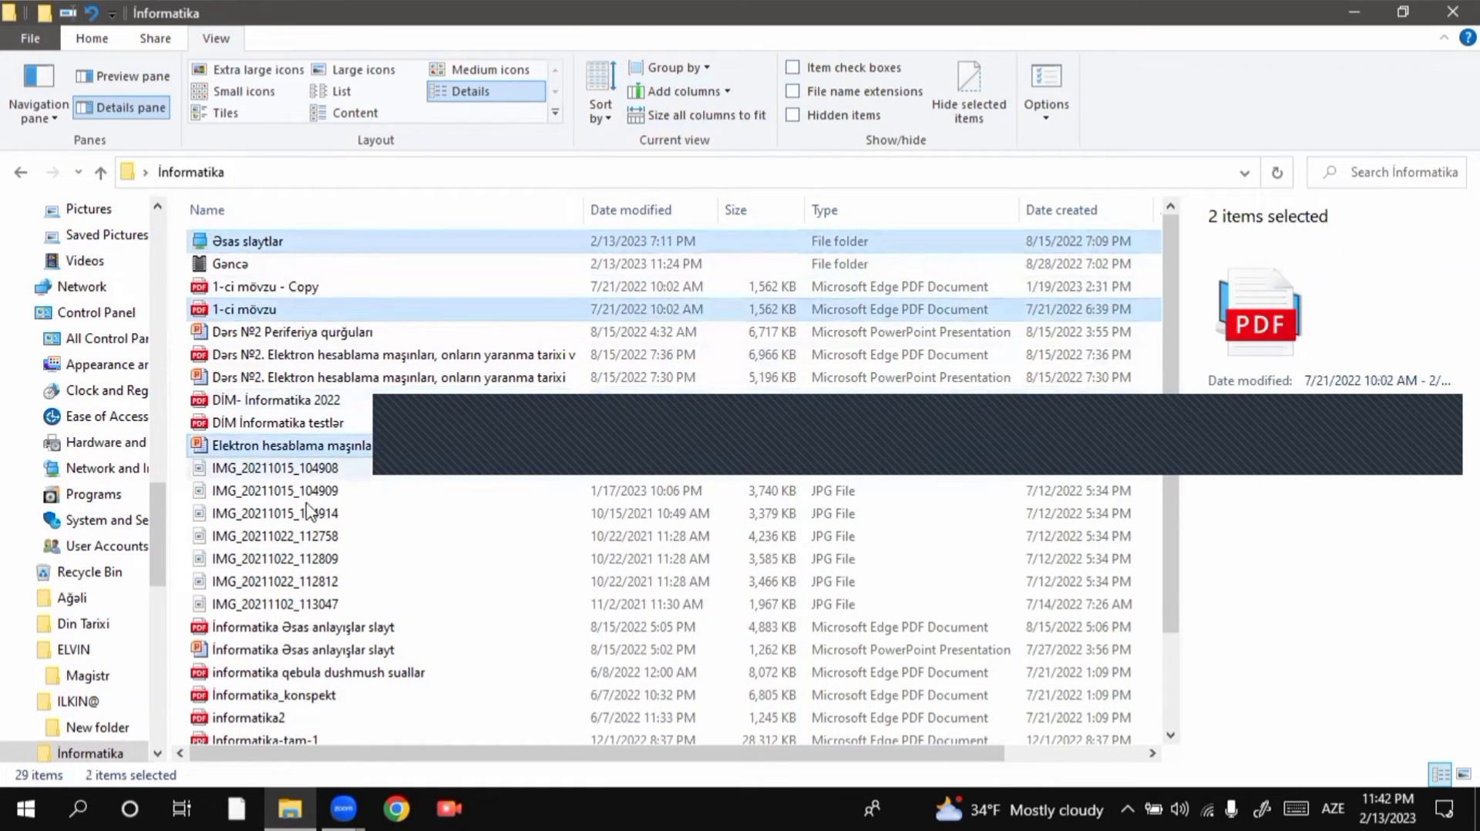
pyautogui.keyDown('ctrl'); pyautogui.click(305, 651); pyautogui.keyUp('ctrl')
pyautogui.keyDown('ctrl'); pyautogui.click(301, 558); pyautogui.keyUp('ctrl')
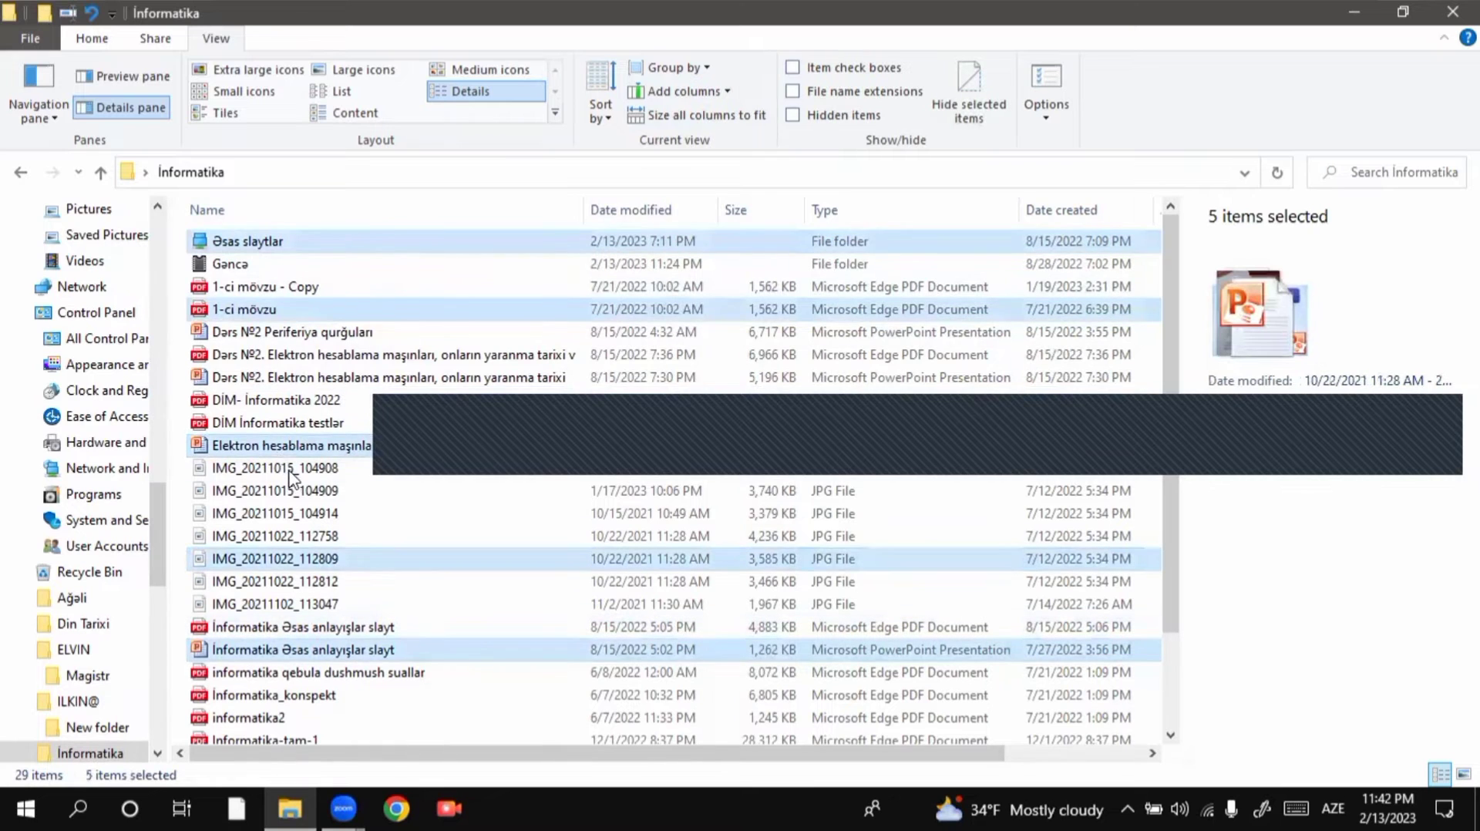
pyautogui.keyDown('ctrl'); pyautogui.click(291, 449); pyautogui.keyUp('ctrl')
pyautogui.keyDown('ctrl'); pyautogui.click(291, 468); pyautogui.keyUp('ctrl')
pyautogui.keyDown('ctrl'); pyautogui.click(301, 377); pyautogui.keyUp('ctrl')
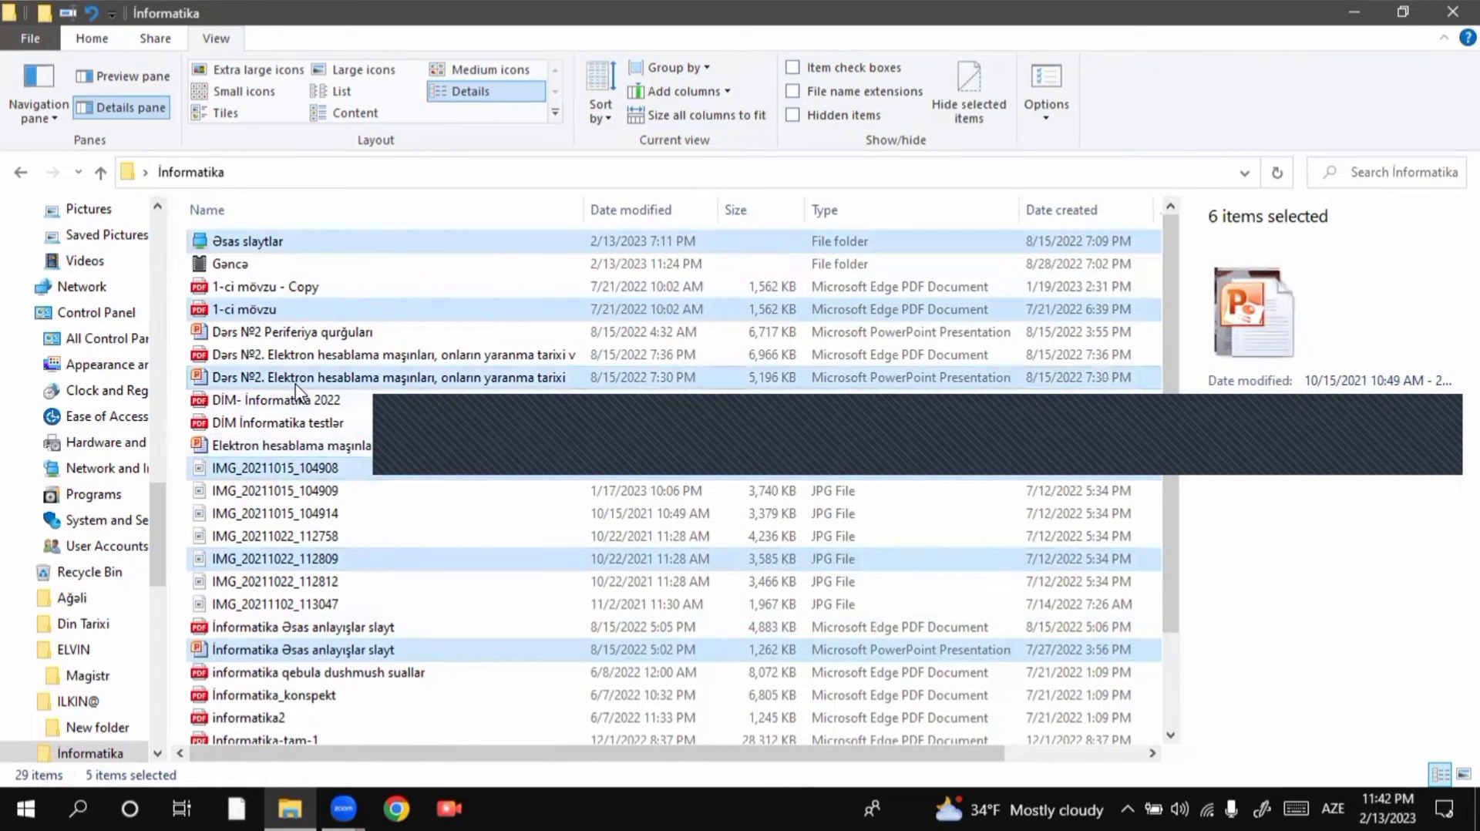
pyautogui.click(396, 382)
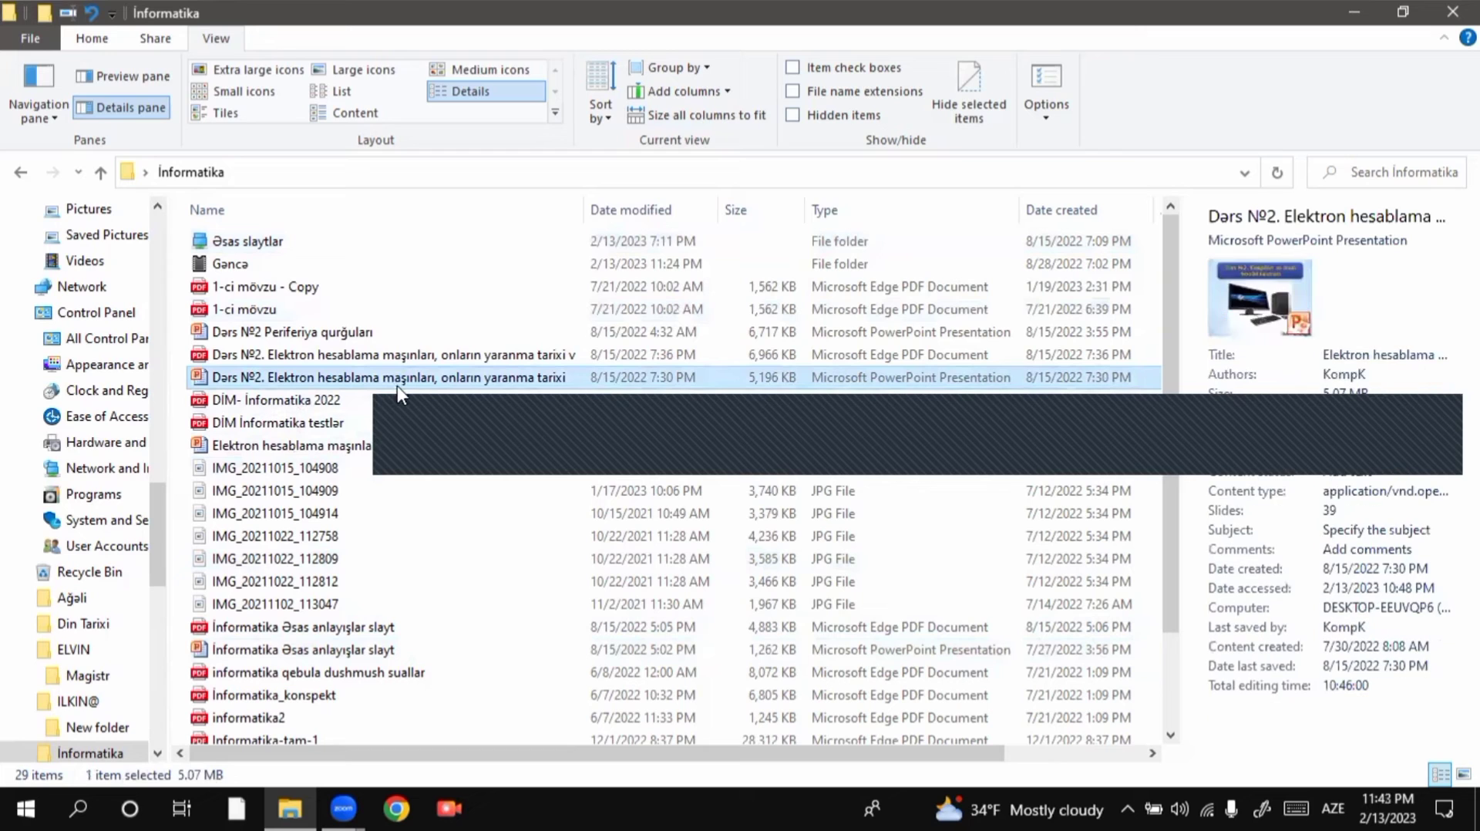
# Enable item check boxes and tick Əsas slaytlar, 1-ci mövzu, IMG_20211015_104914, IMG_20211022_112812, the Elektron hesablama presentation and DİM İnformatika testlər
pyautogui.click(794, 68)
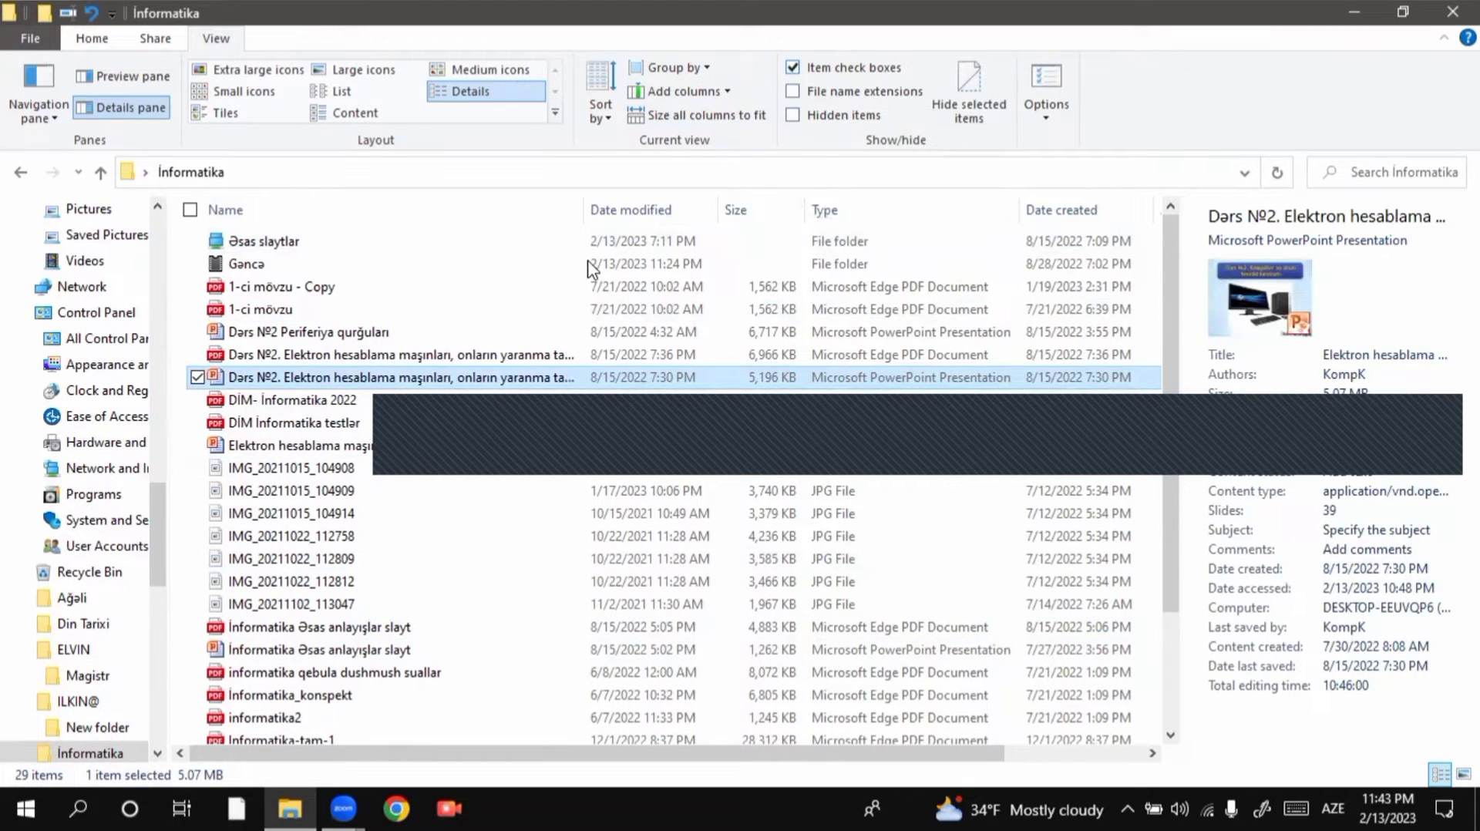
pyautogui.click(197, 242)
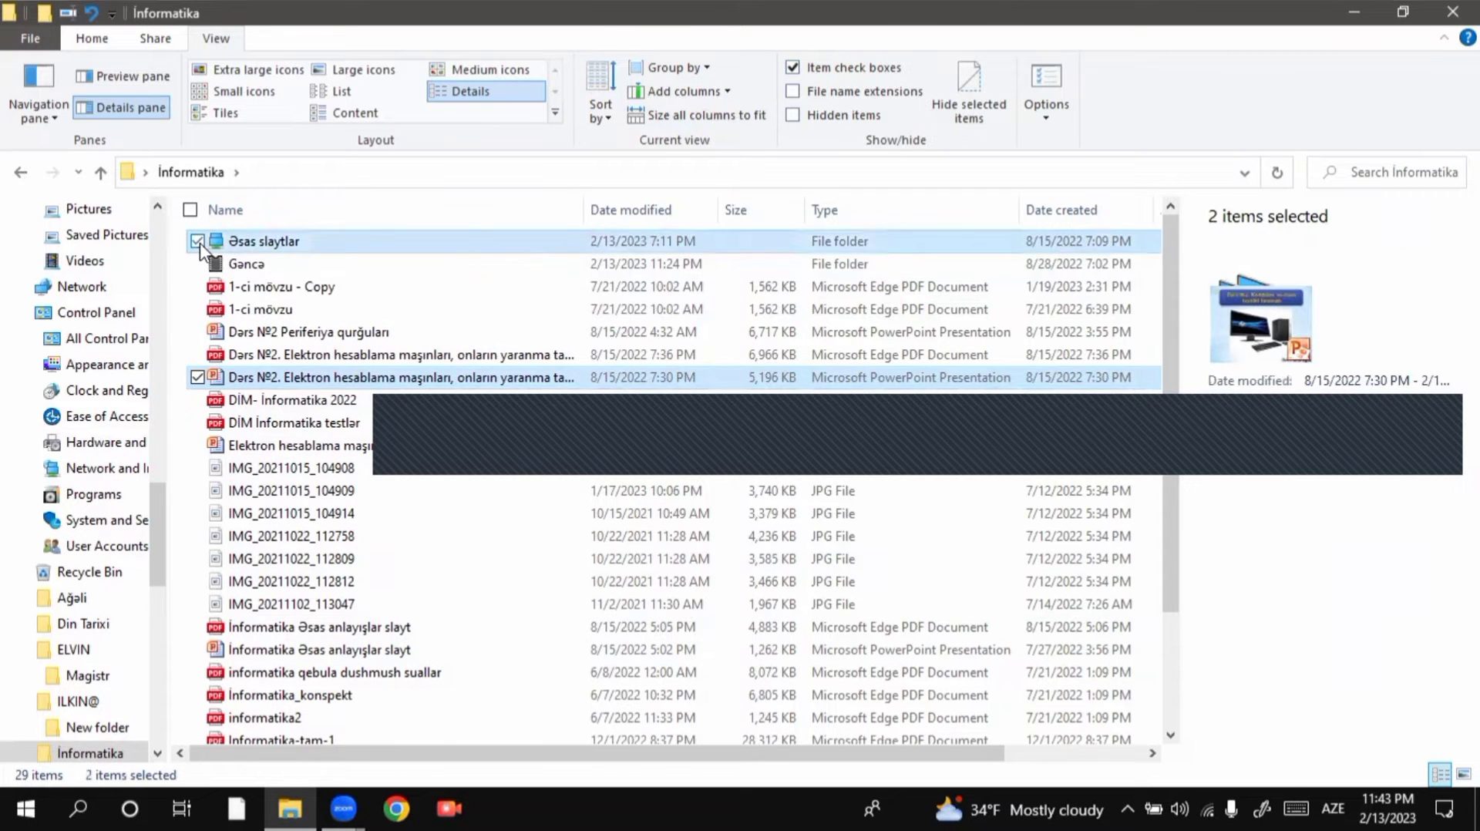
pyautogui.click(197, 309)
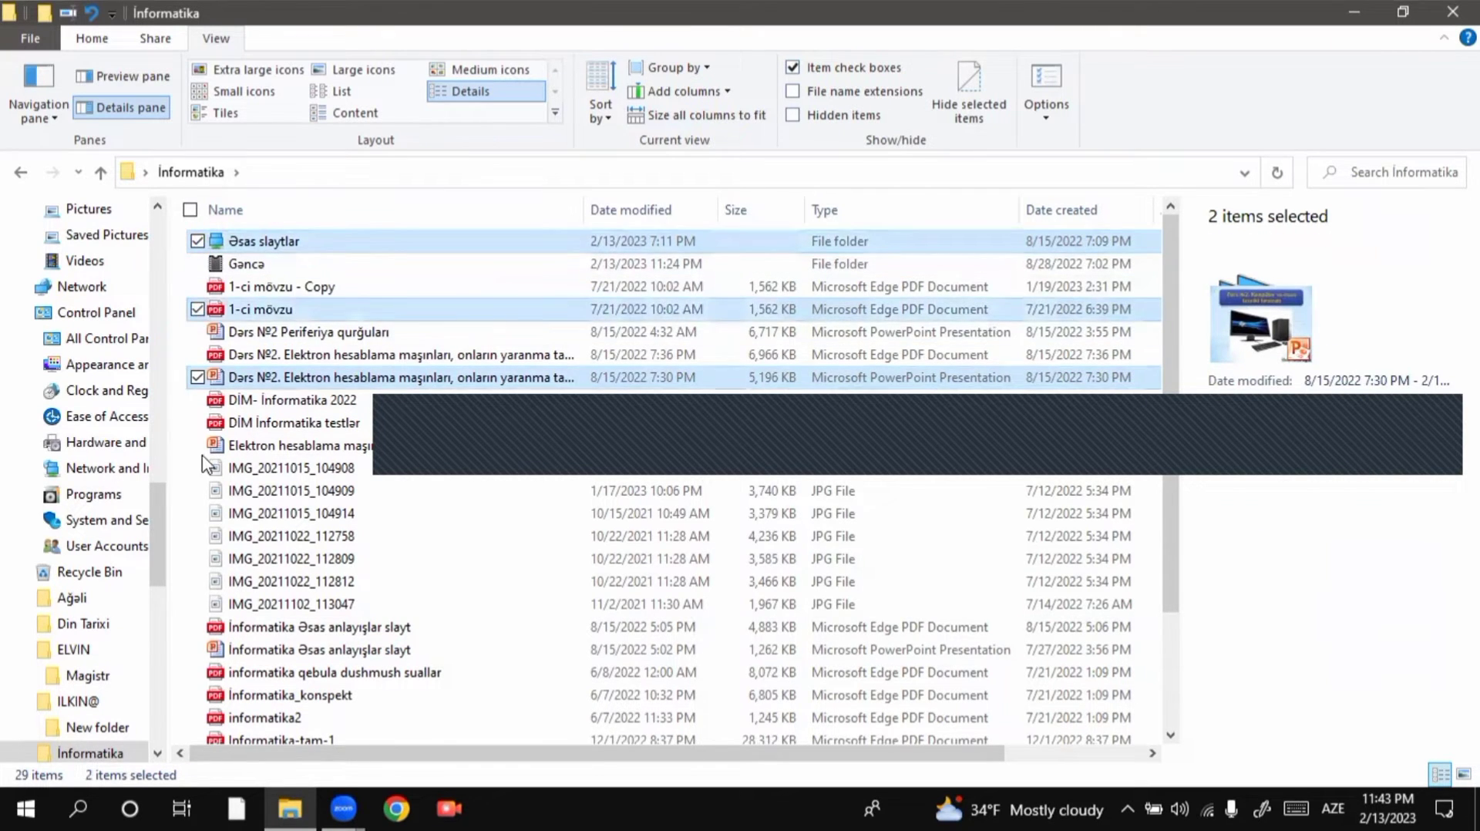
pyautogui.click(197, 513)
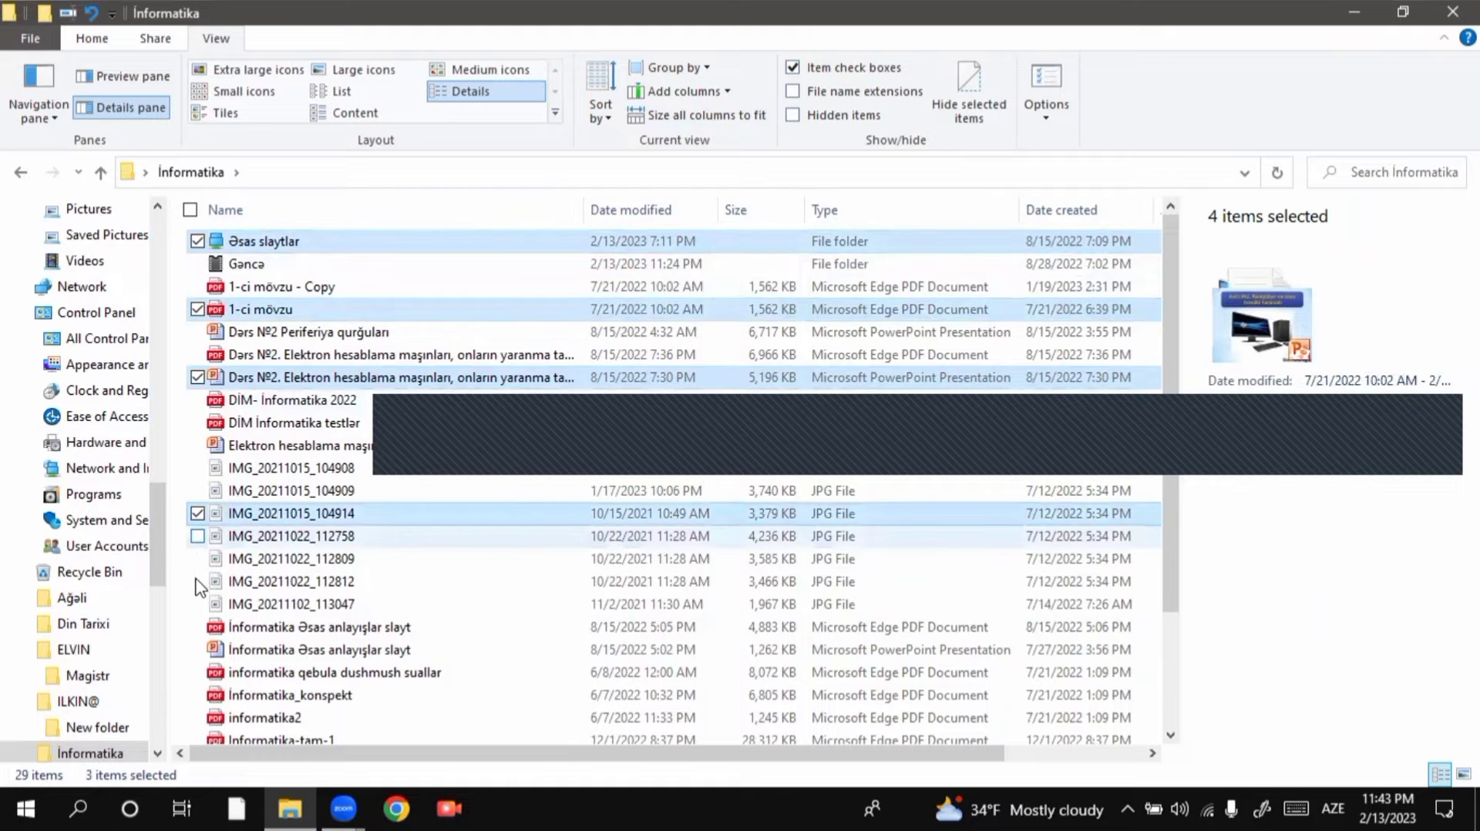
pyautogui.click(197, 582)
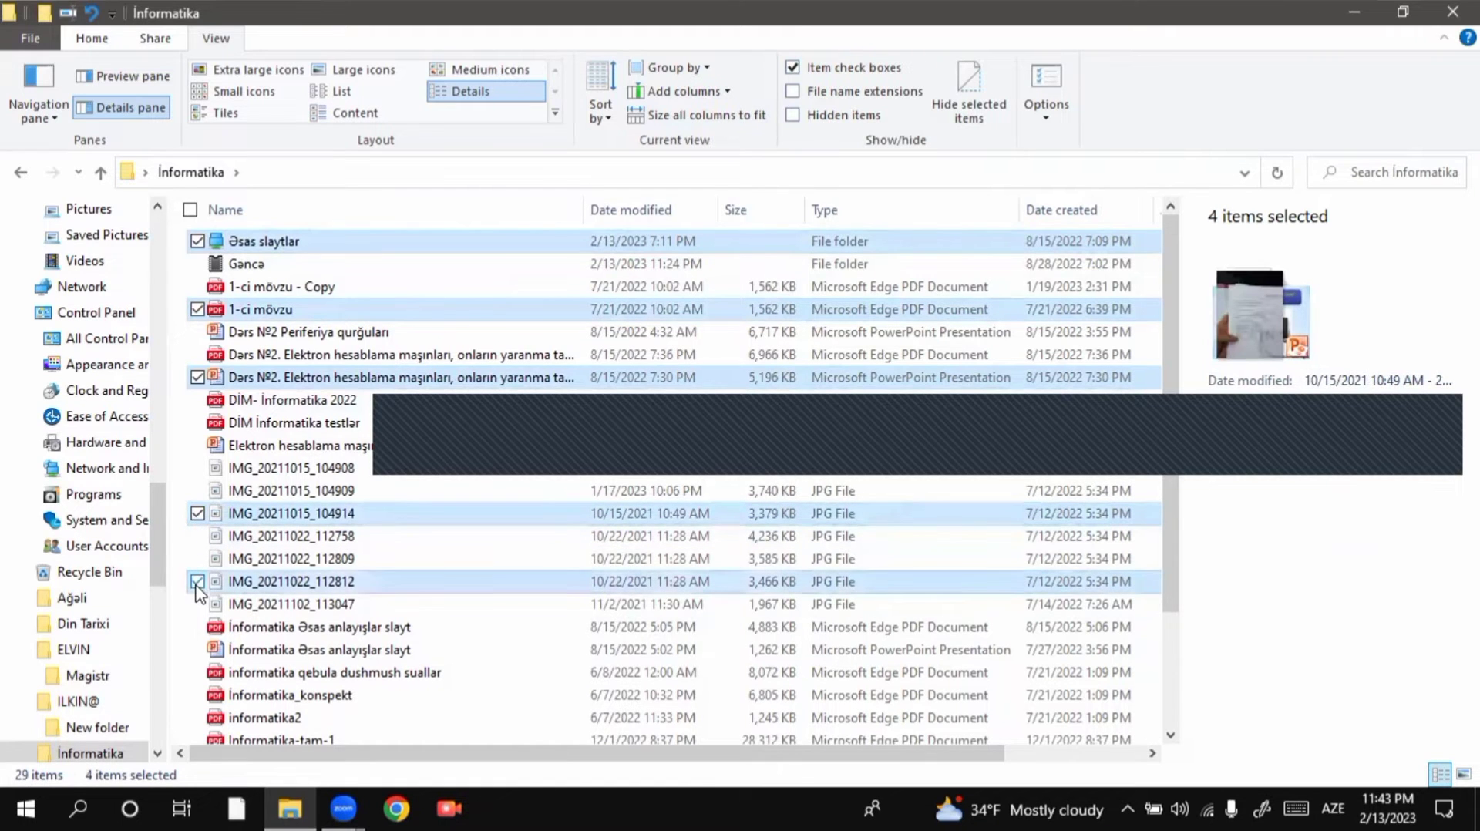
pyautogui.click(198, 446)
pyautogui.click(199, 423)
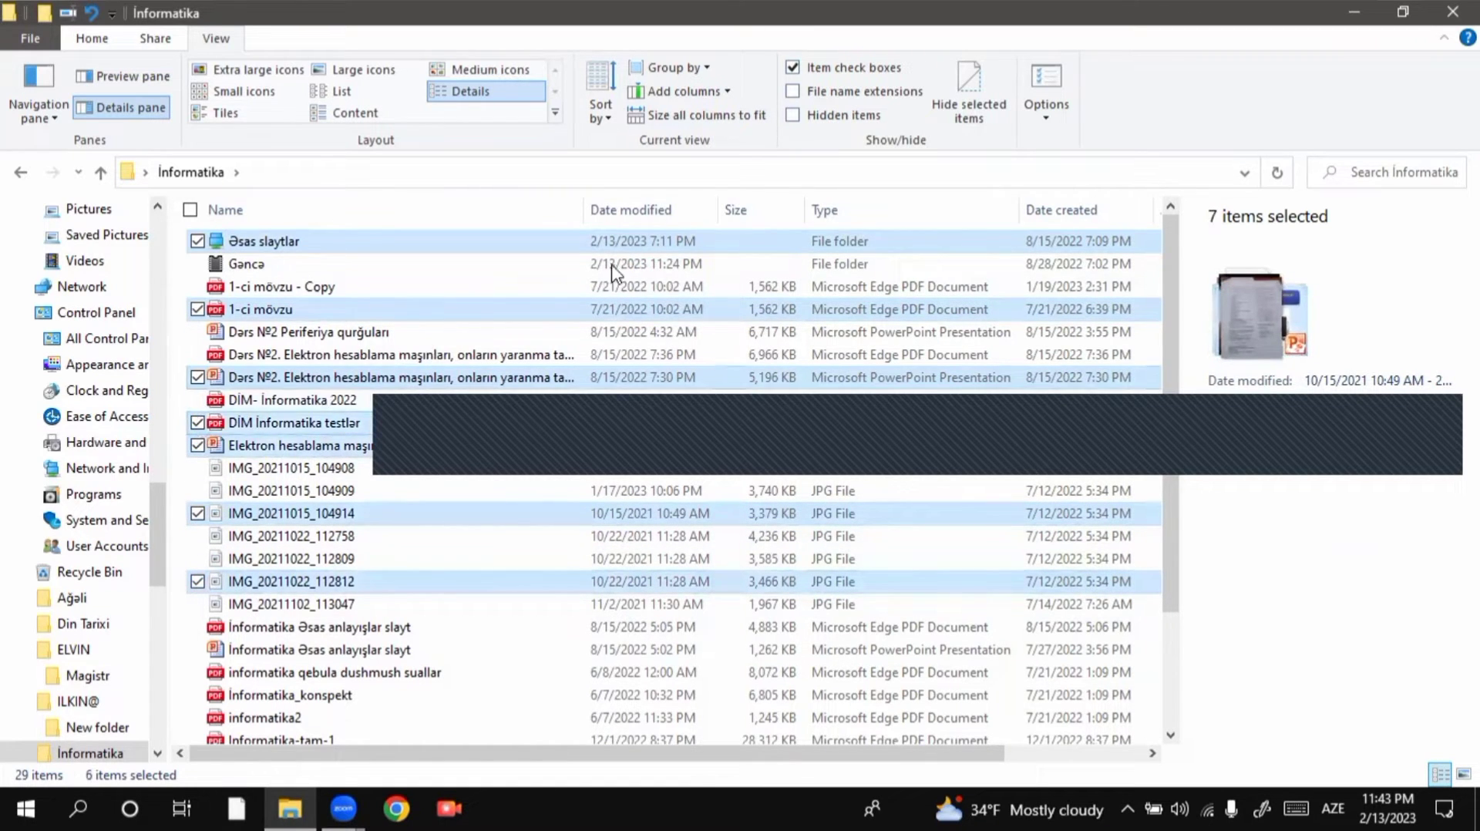
# Disable item check boxes, and turn file name extensions on and back off
pyautogui.click(793, 69)
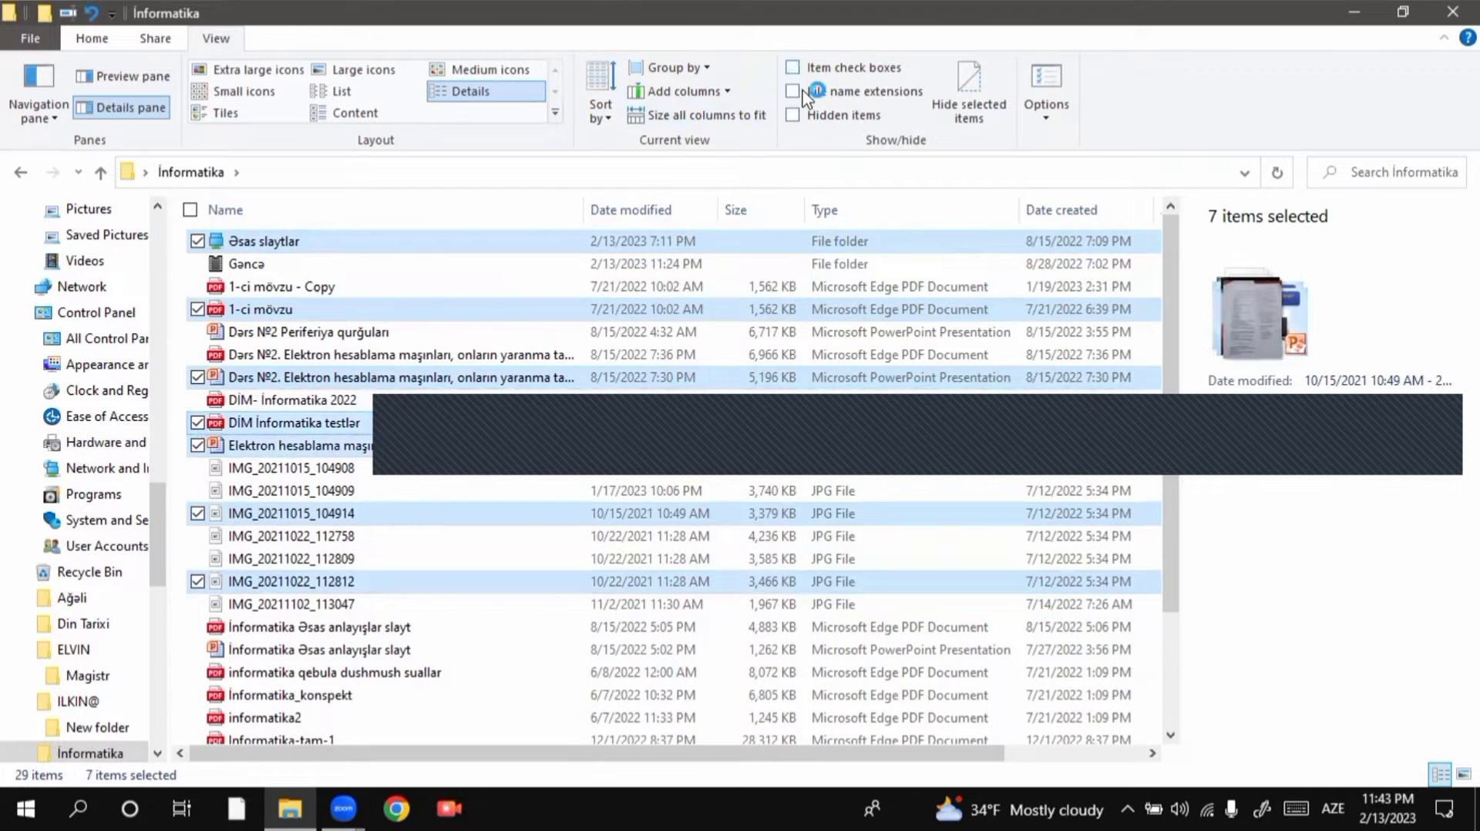
pyautogui.click(803, 93)
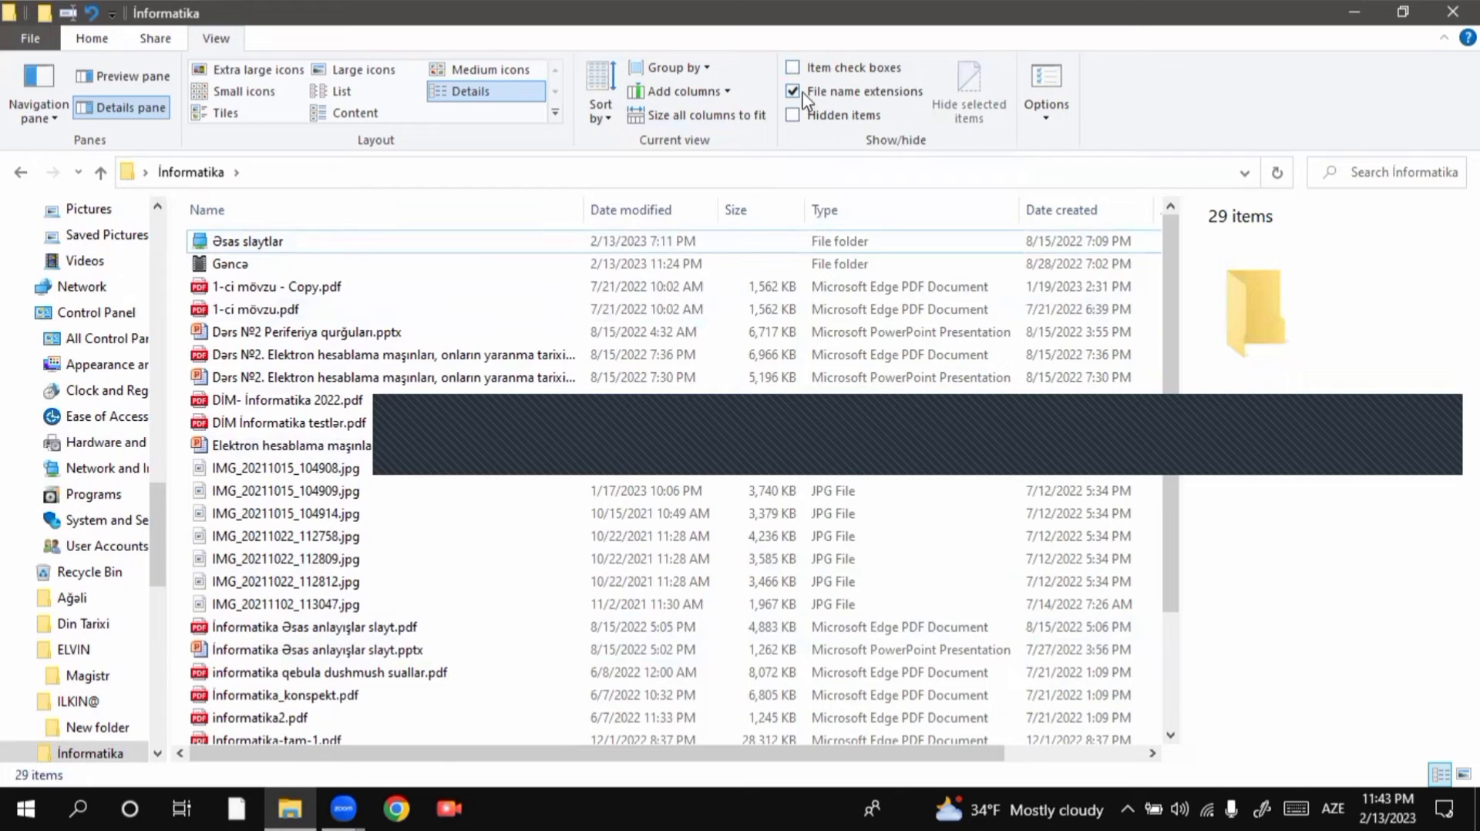
pyautogui.click(803, 93)
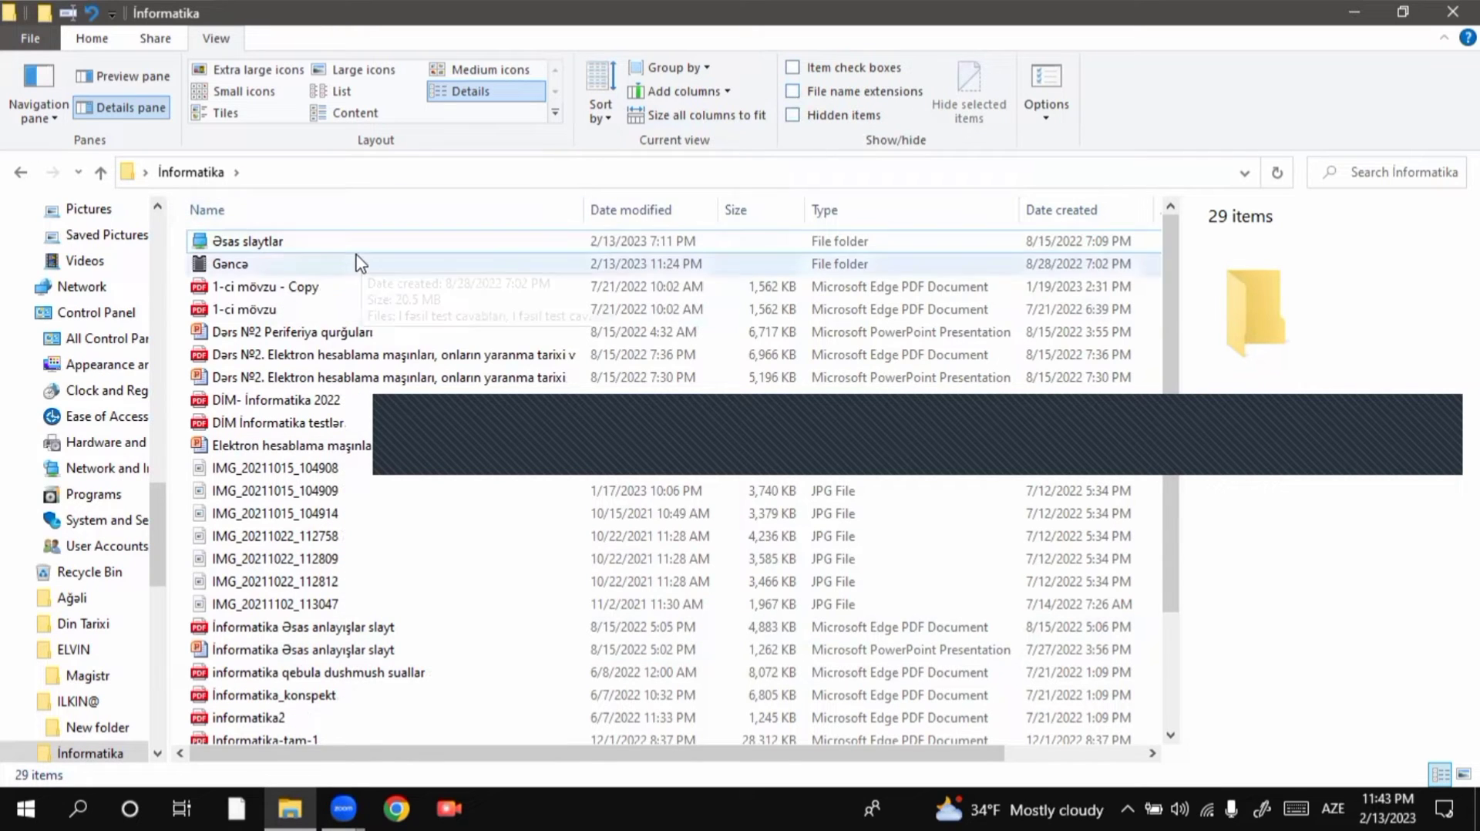
# Hide the Gəncə folder through its properties, applying the Hidden attribute to the folder, subfolders and files
pyautogui.rightClick(333, 264)
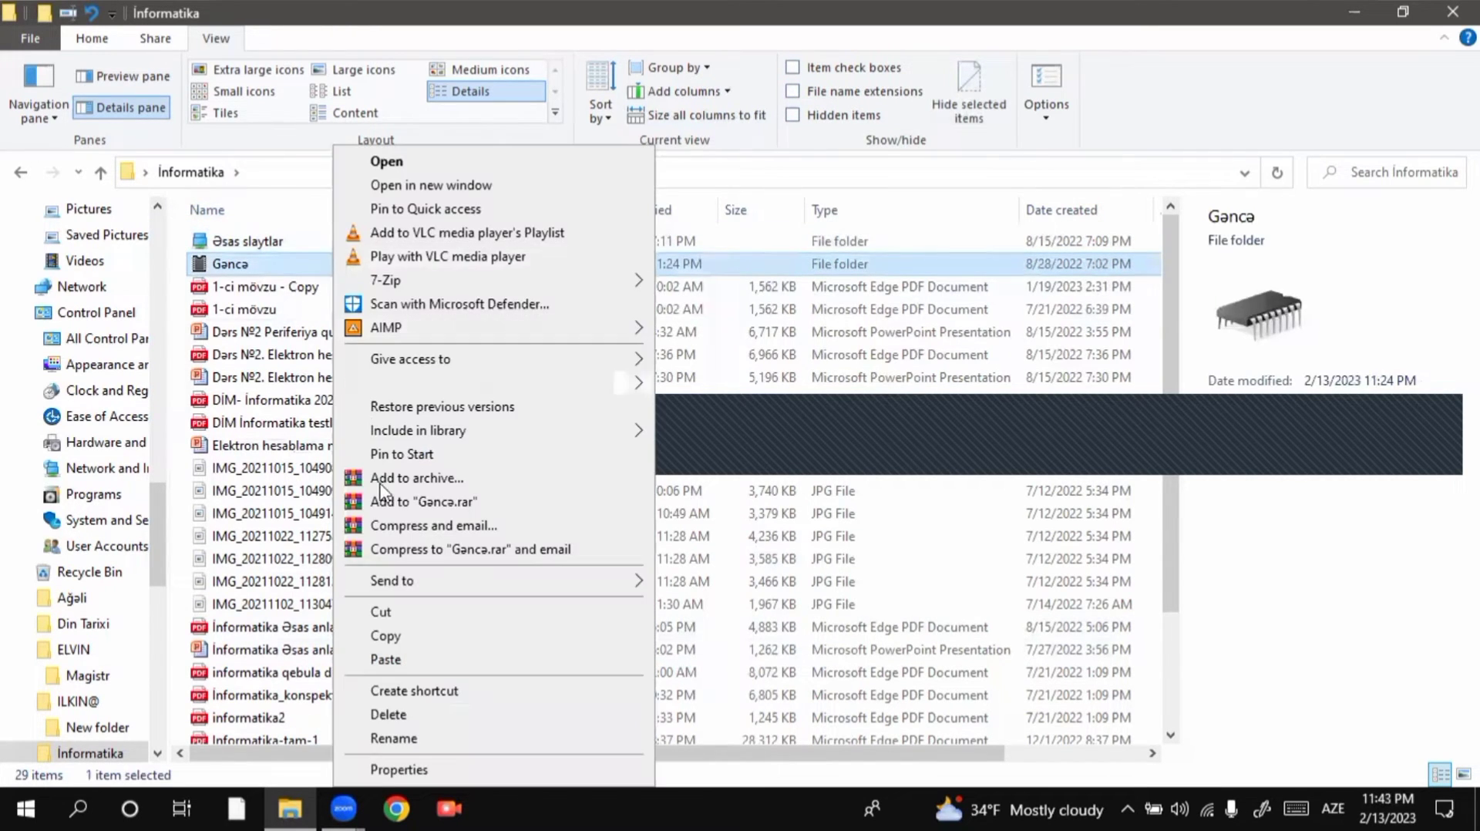
pyautogui.click(400, 770)
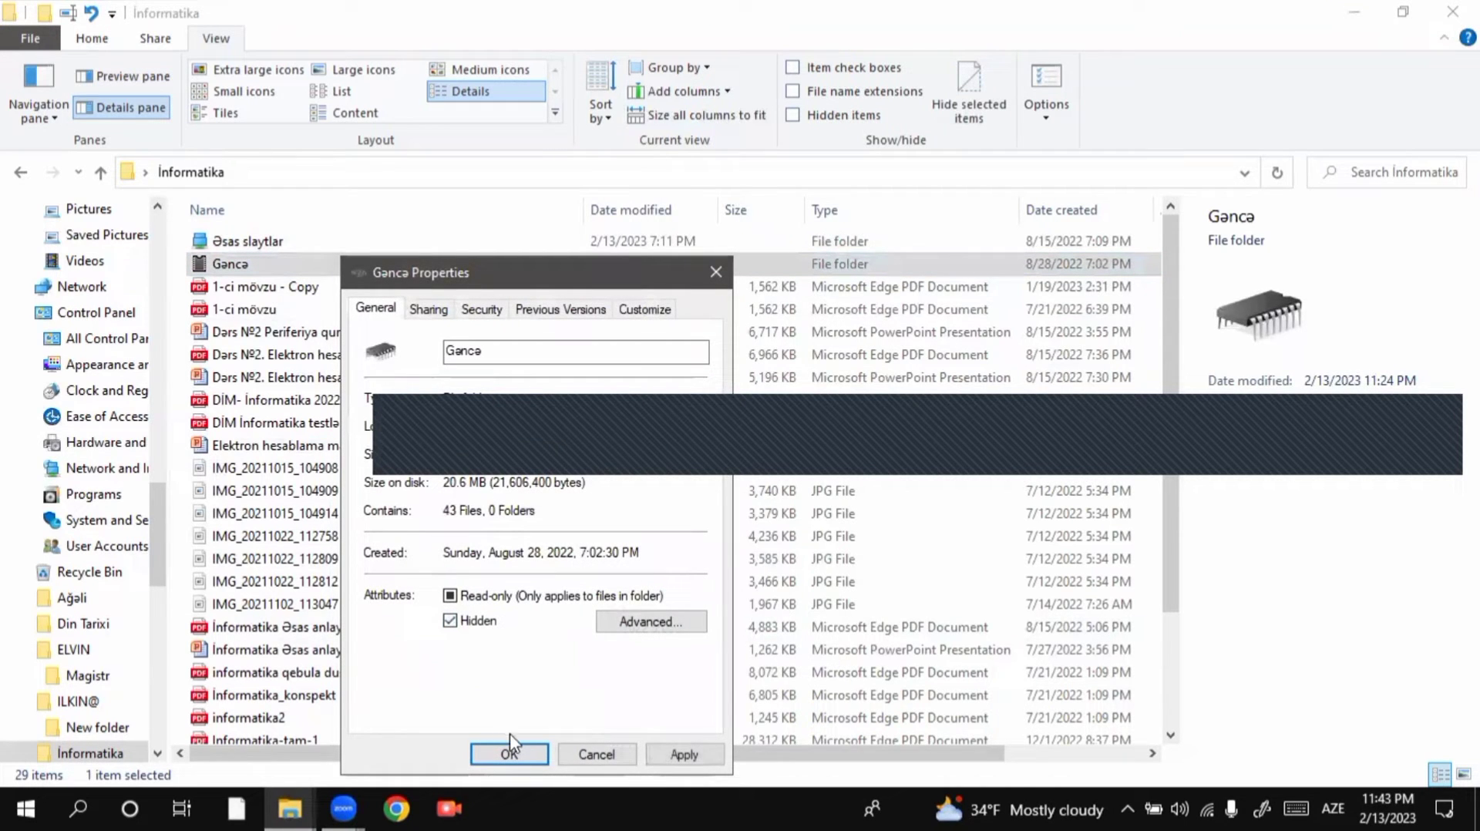
pyautogui.click(508, 753)
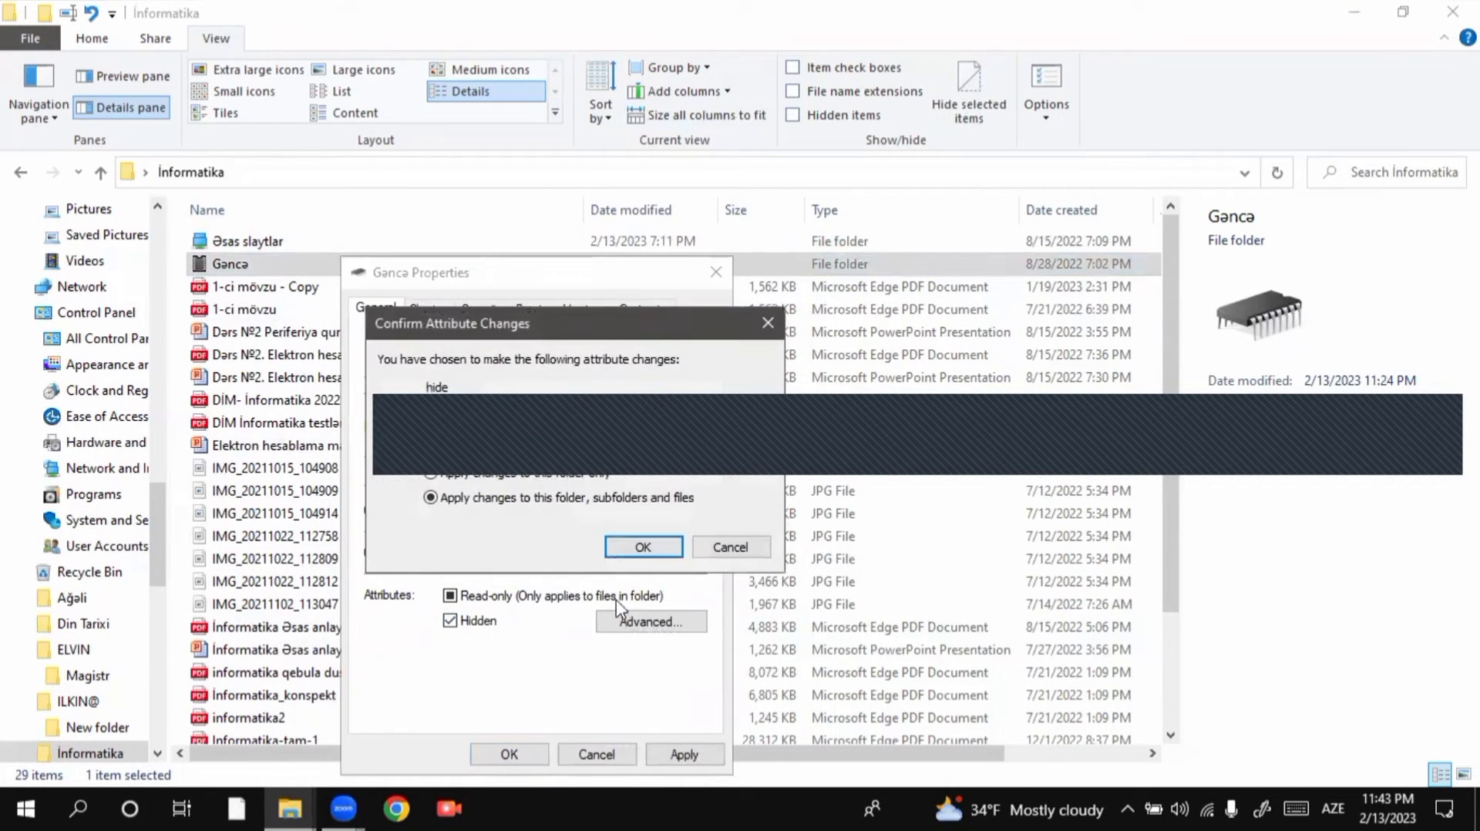
pyautogui.click(643, 546)
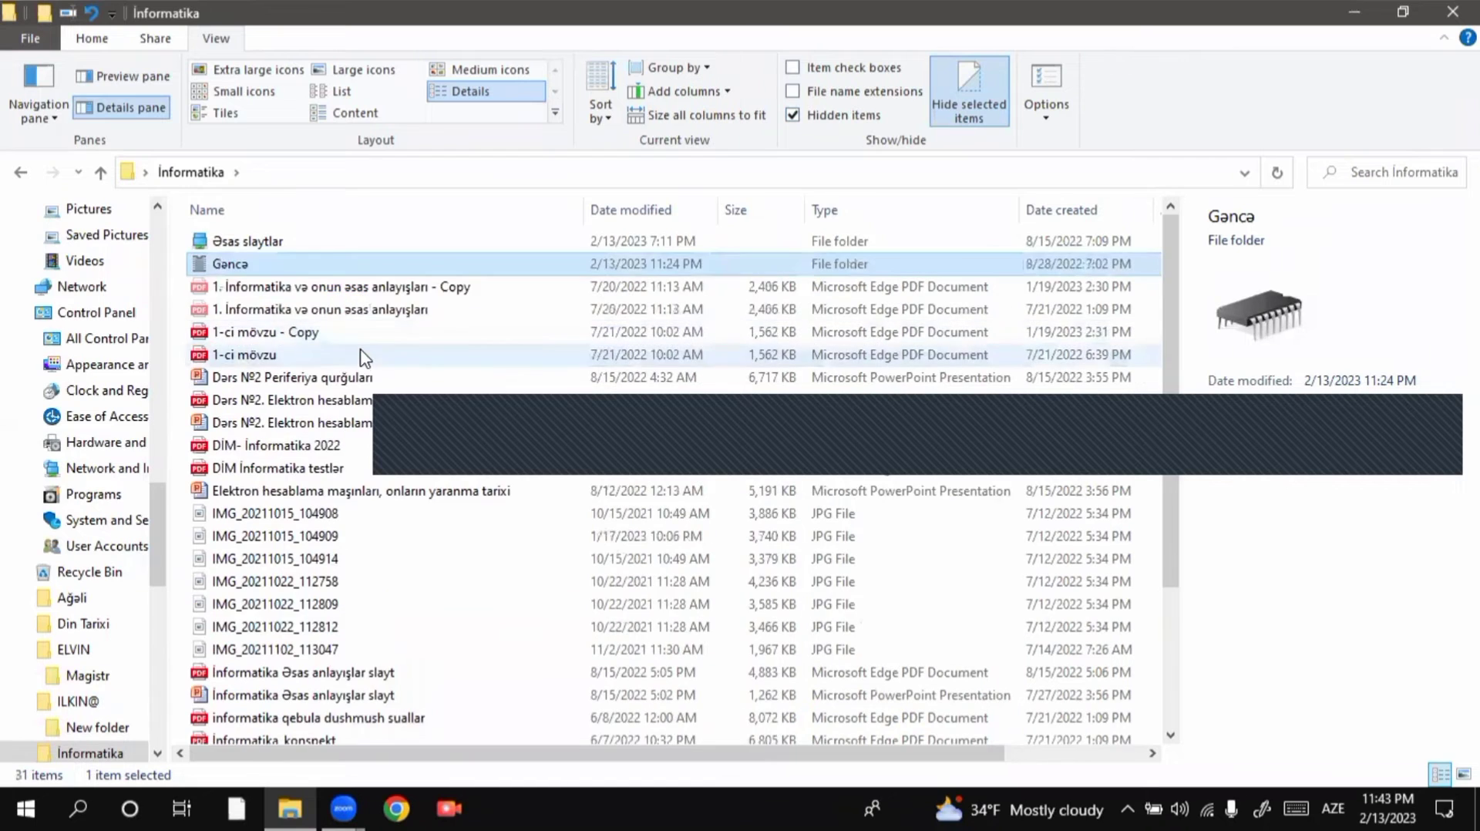
# Show hidden items in the İnformatika folder and remove the hidden state from the Gəncə folder
pyautogui.scroll(-3, 366, 362)
pyautogui.scroll(3, 365, 362)
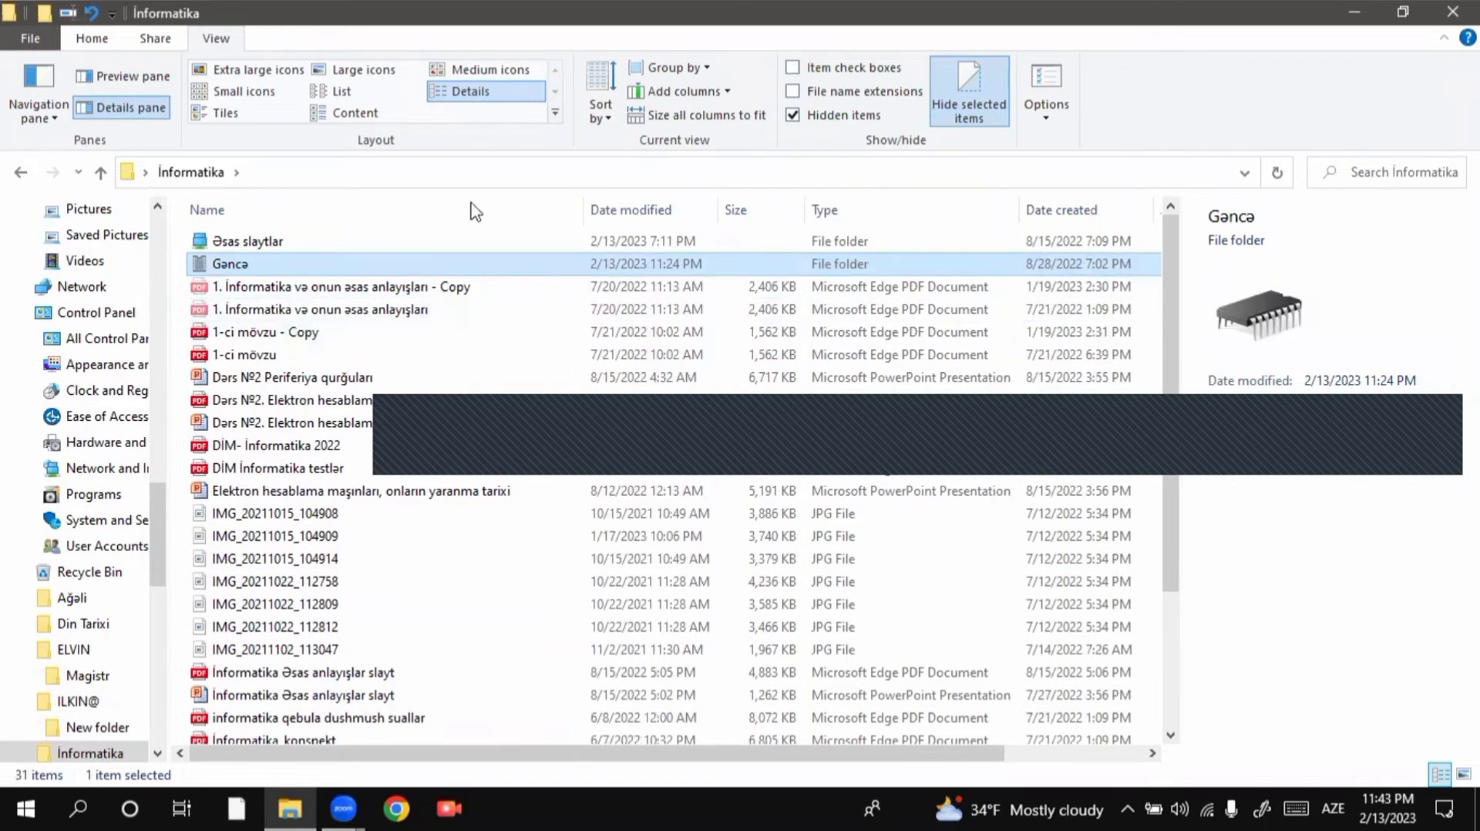
pyautogui.click(988, 83)
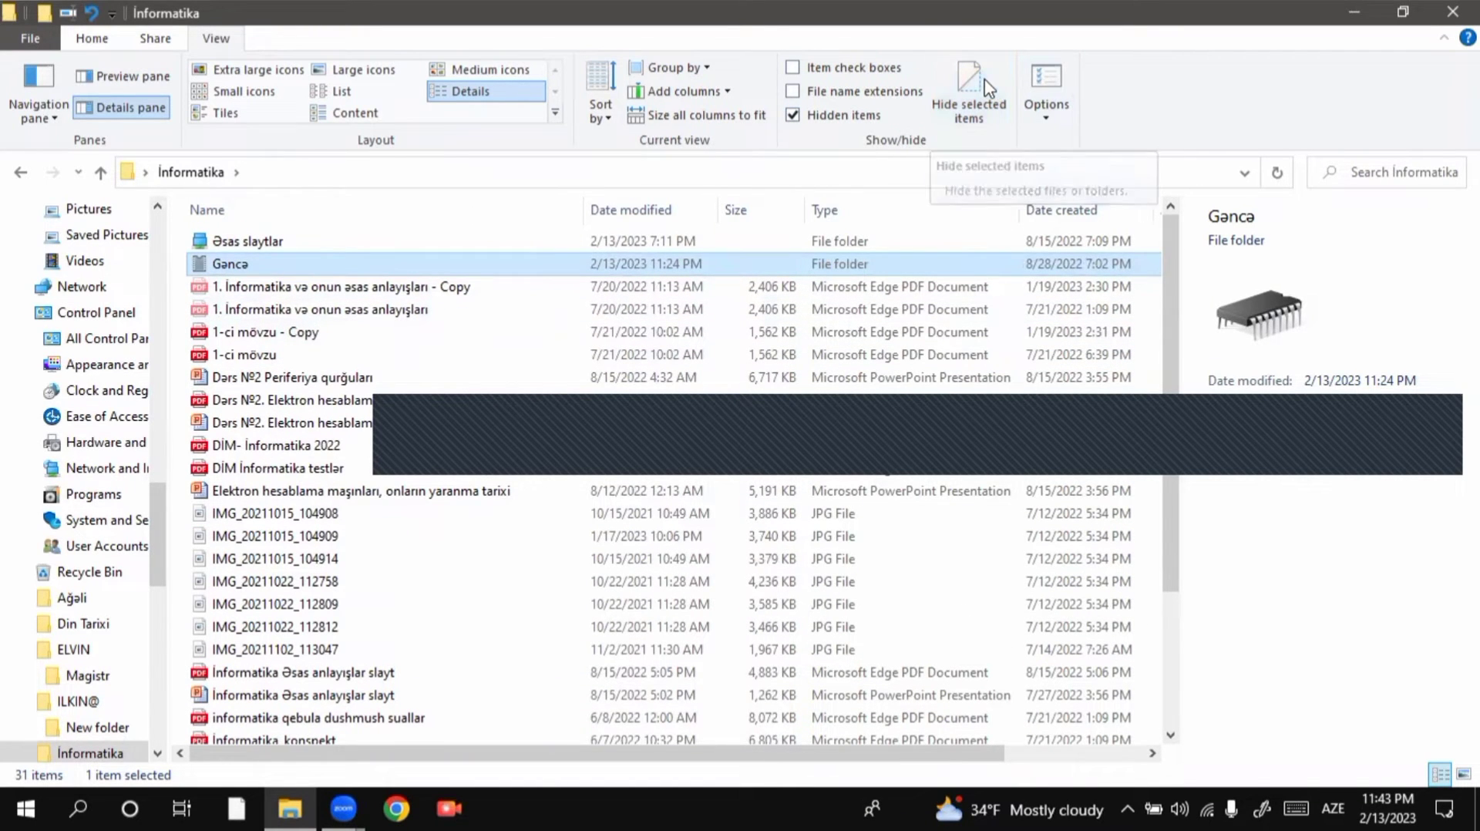
pyautogui.click(302, 250)
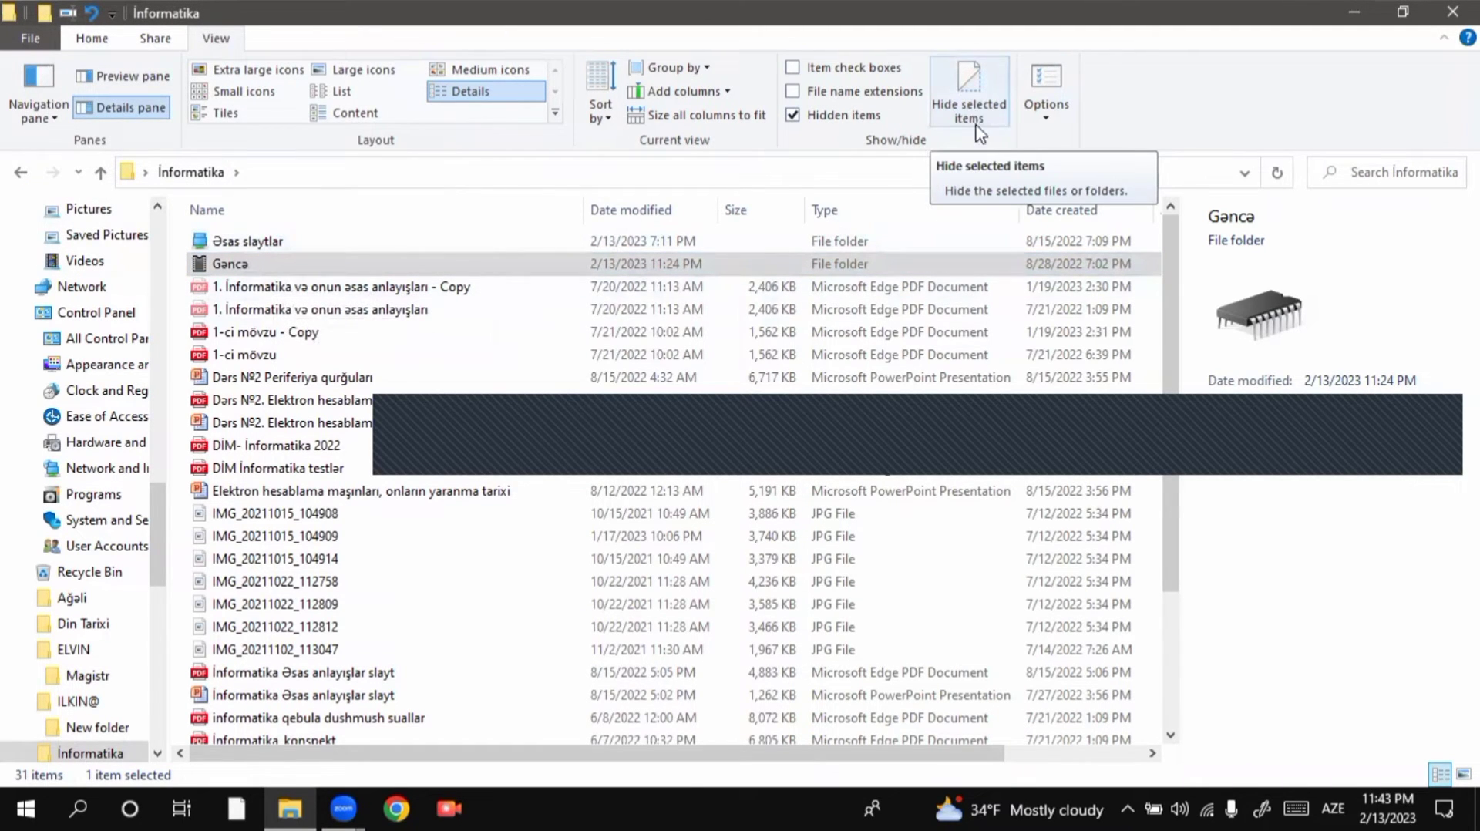
# Unhide the PDF 1. İnformatika və onun əsas anlayışları and its Copy version
pyautogui.click(443, 288)
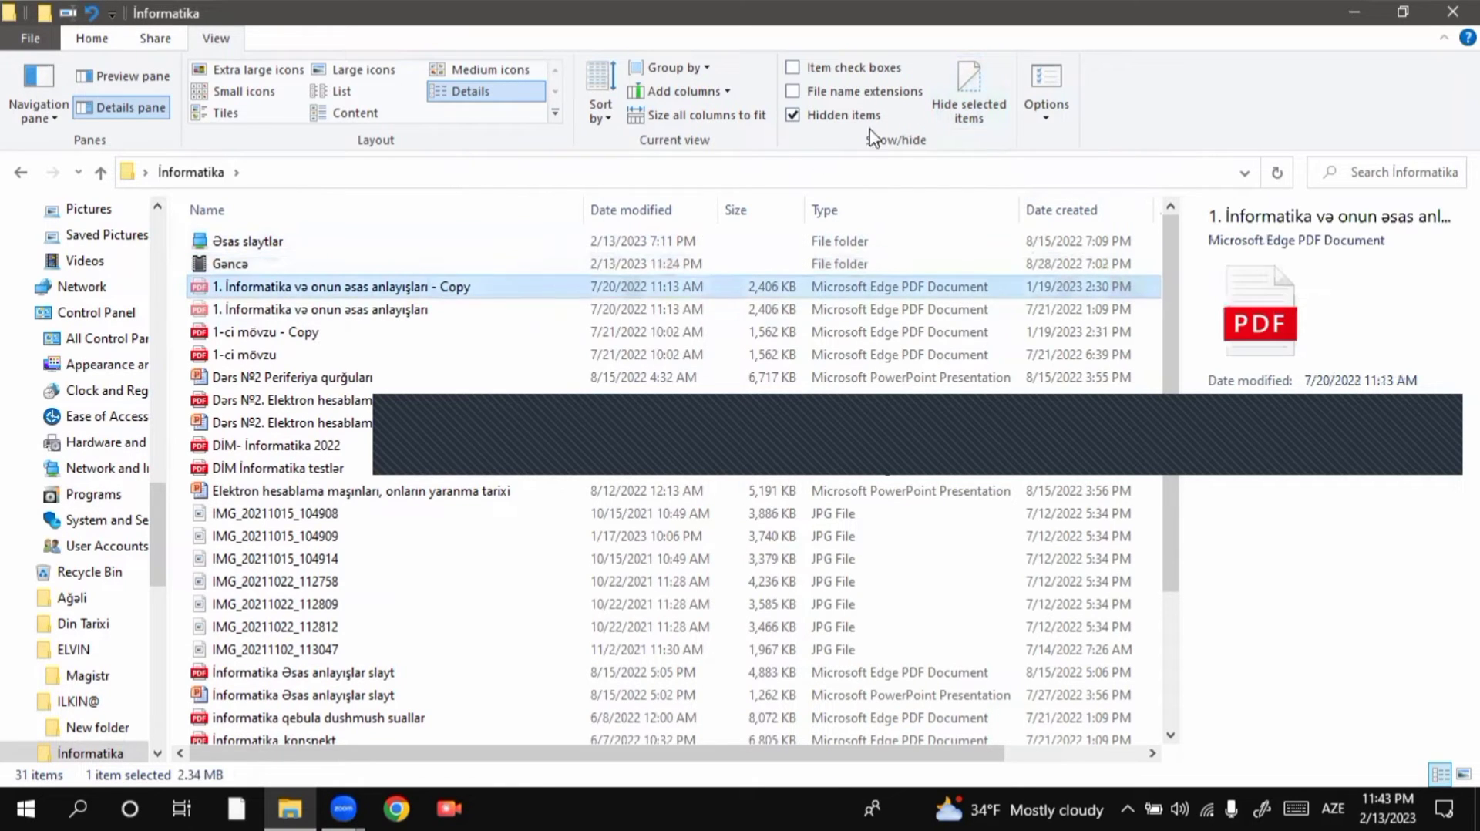
pyautogui.click(494, 310)
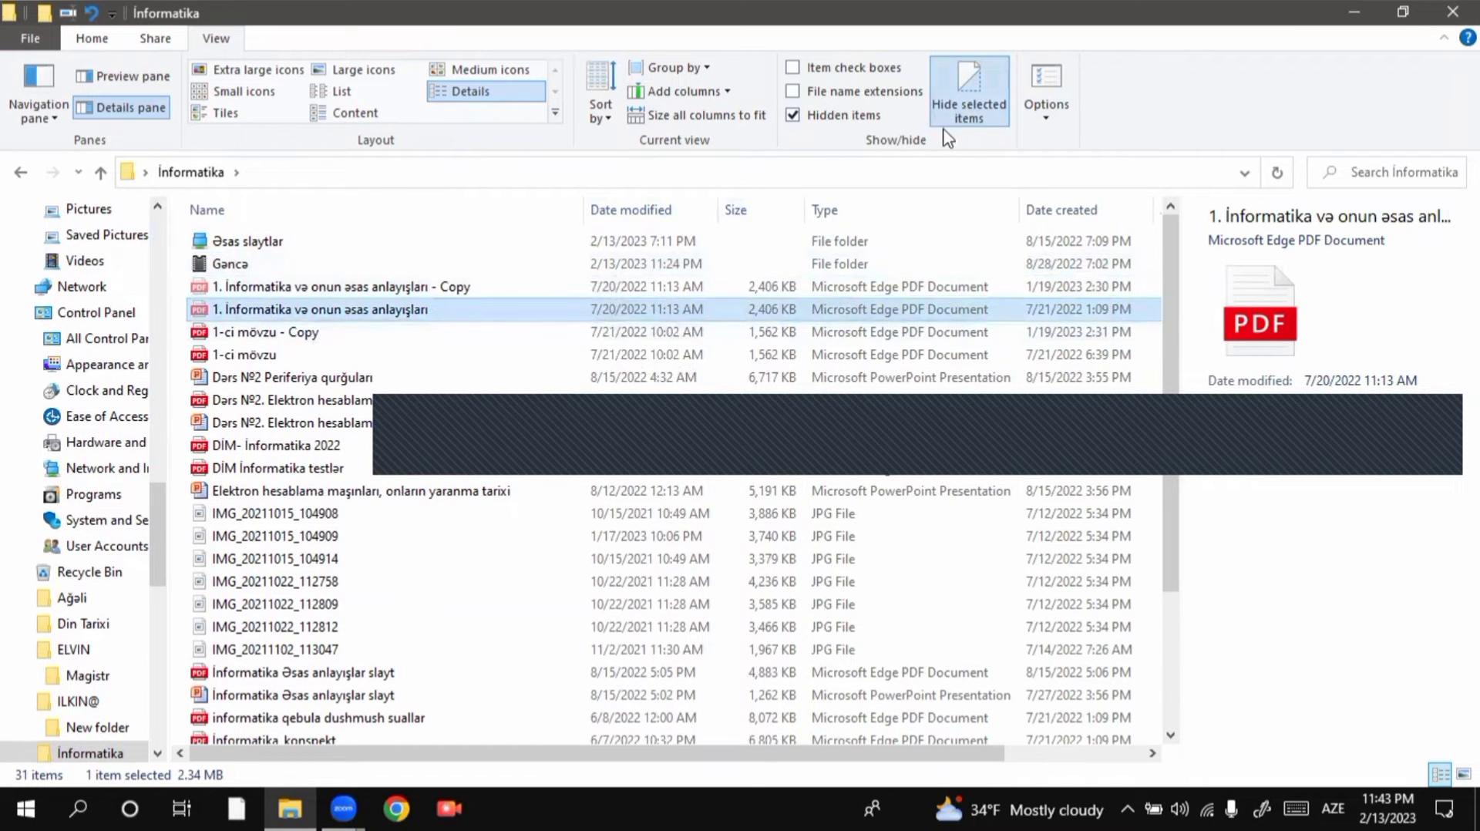
pyautogui.click(393, 288)
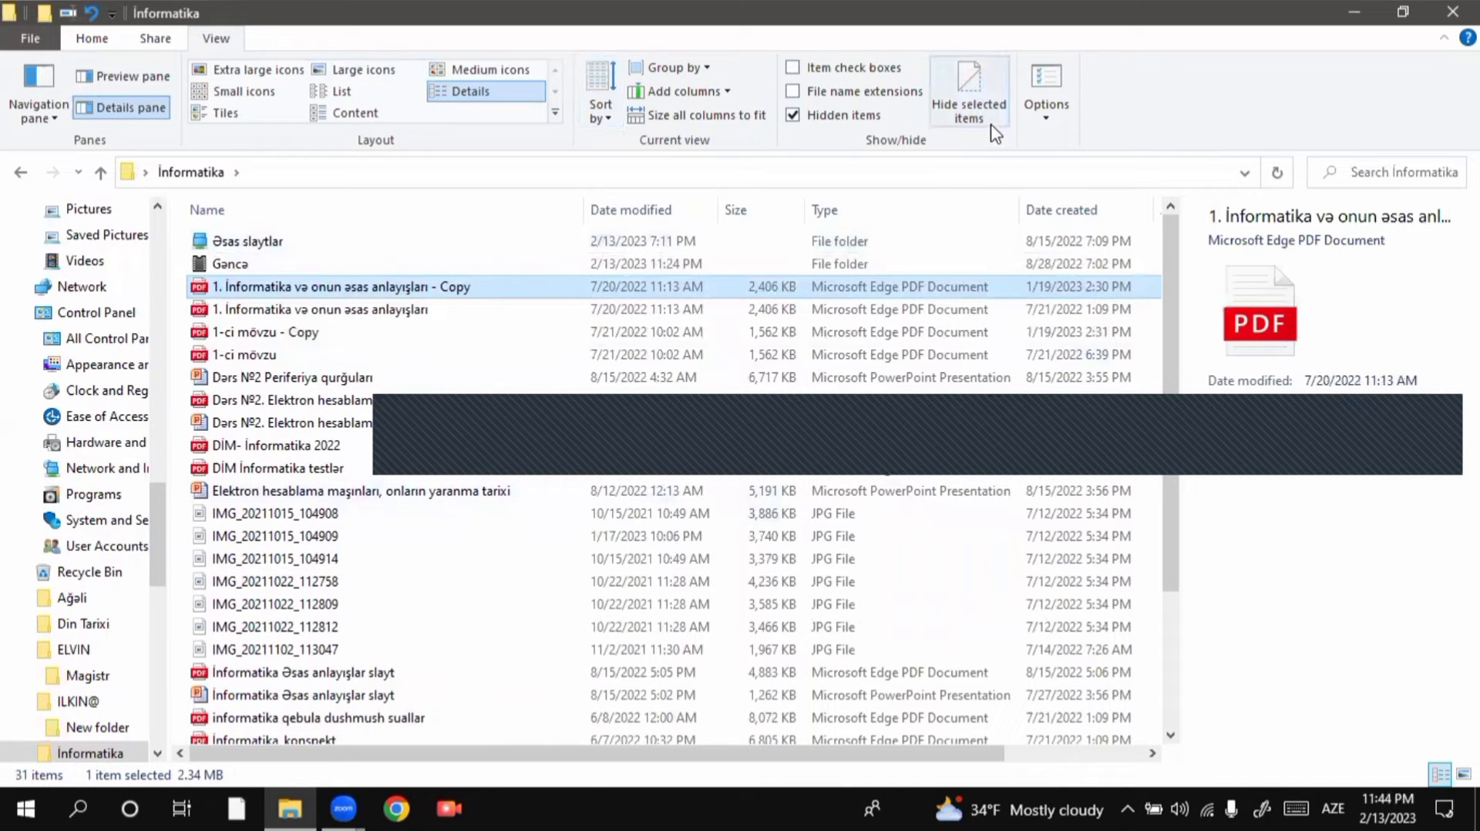
# View the general folder and search options, and close them without changes
pyautogui.click(1048, 112)
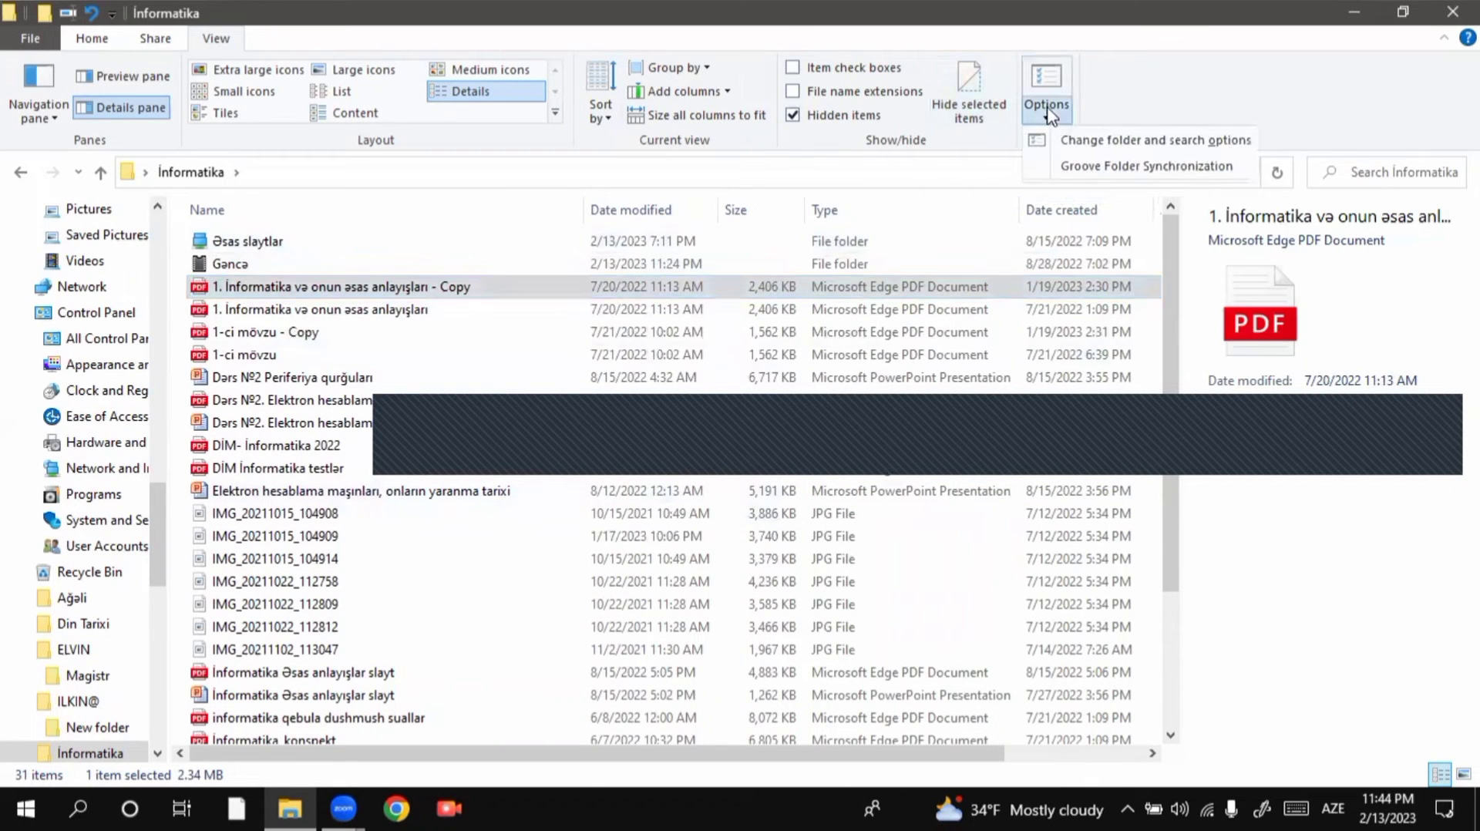
pyautogui.click(1140, 139)
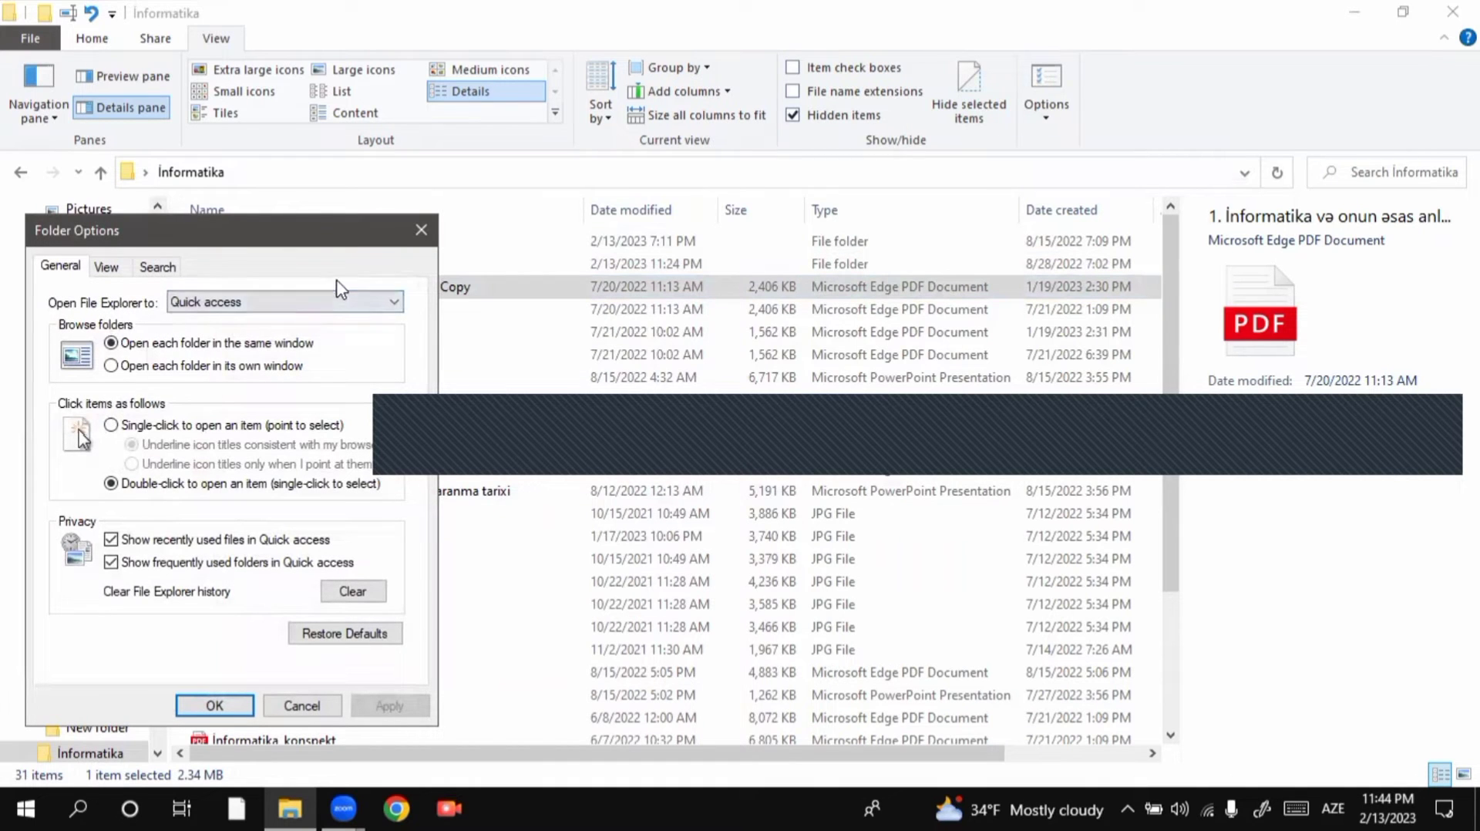
pyautogui.click(419, 231)
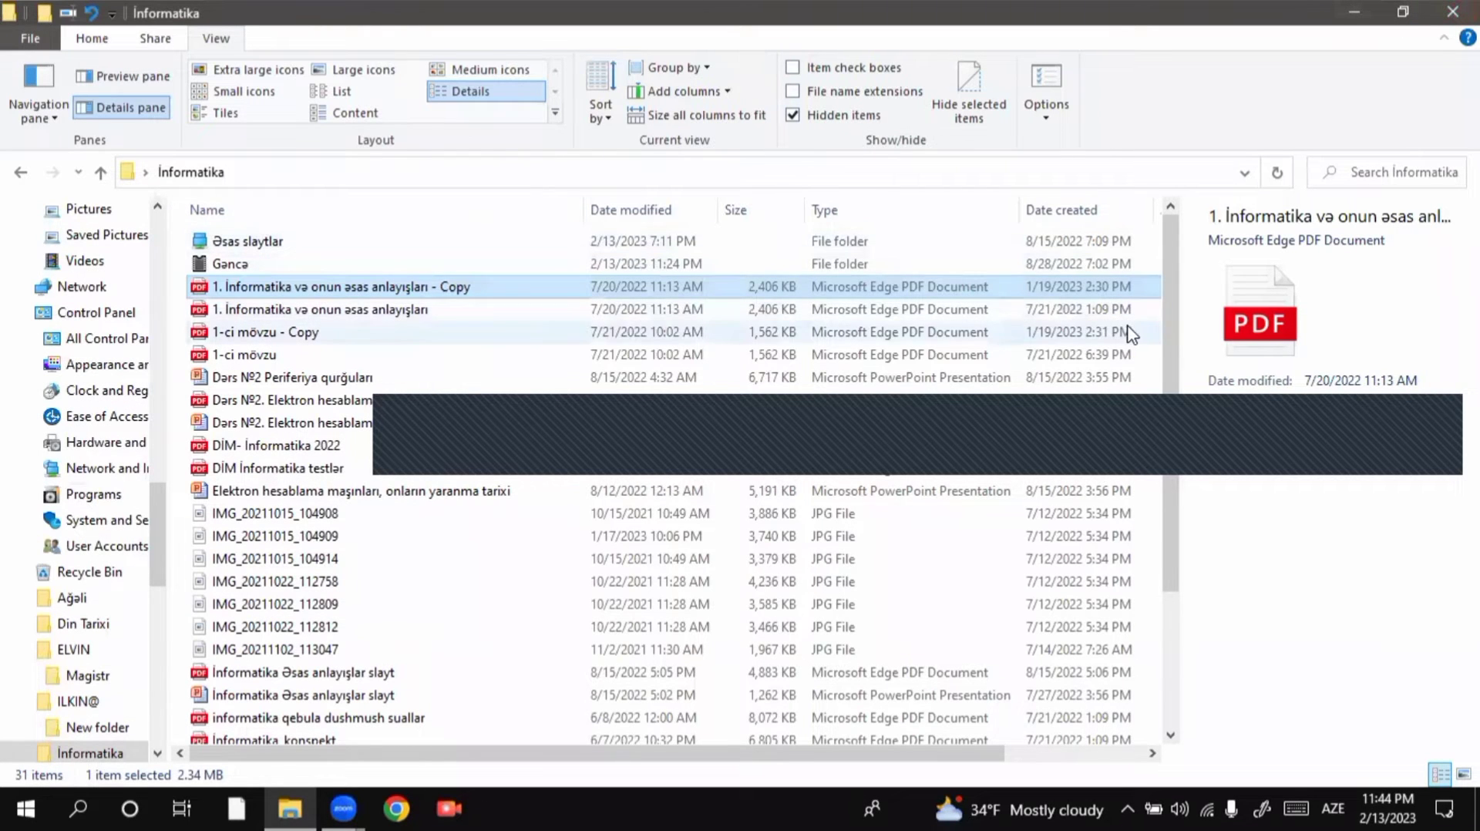
# Select the contiguous range of items from Əsas slaytlar through DİM İnformatika testlər
pyautogui.moveTo(1165, 331); pyautogui.dragTo(1187, 501)
pyautogui.scroll(3, 1159, 335)
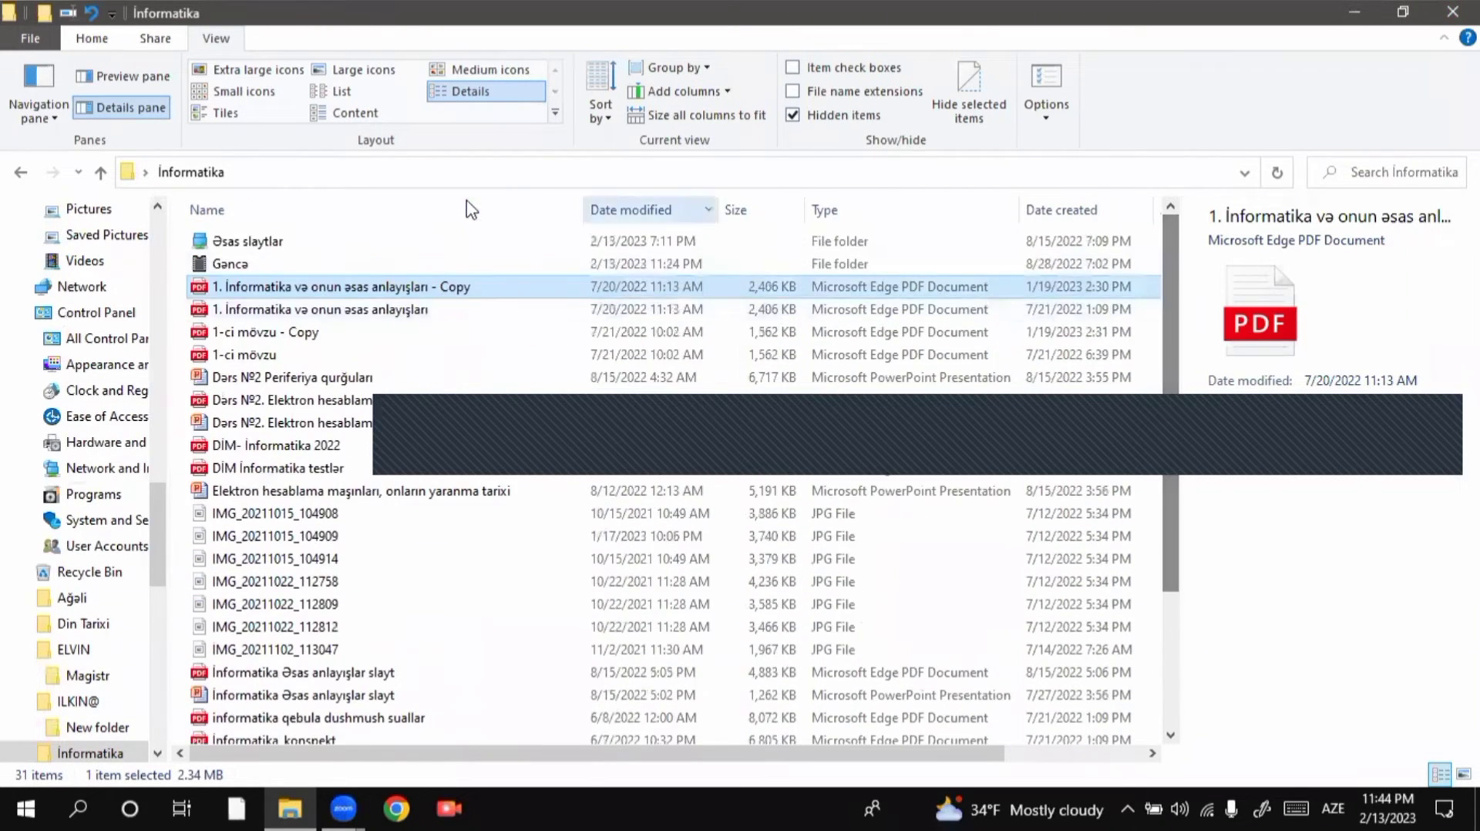
pyautogui.click(307, 248)
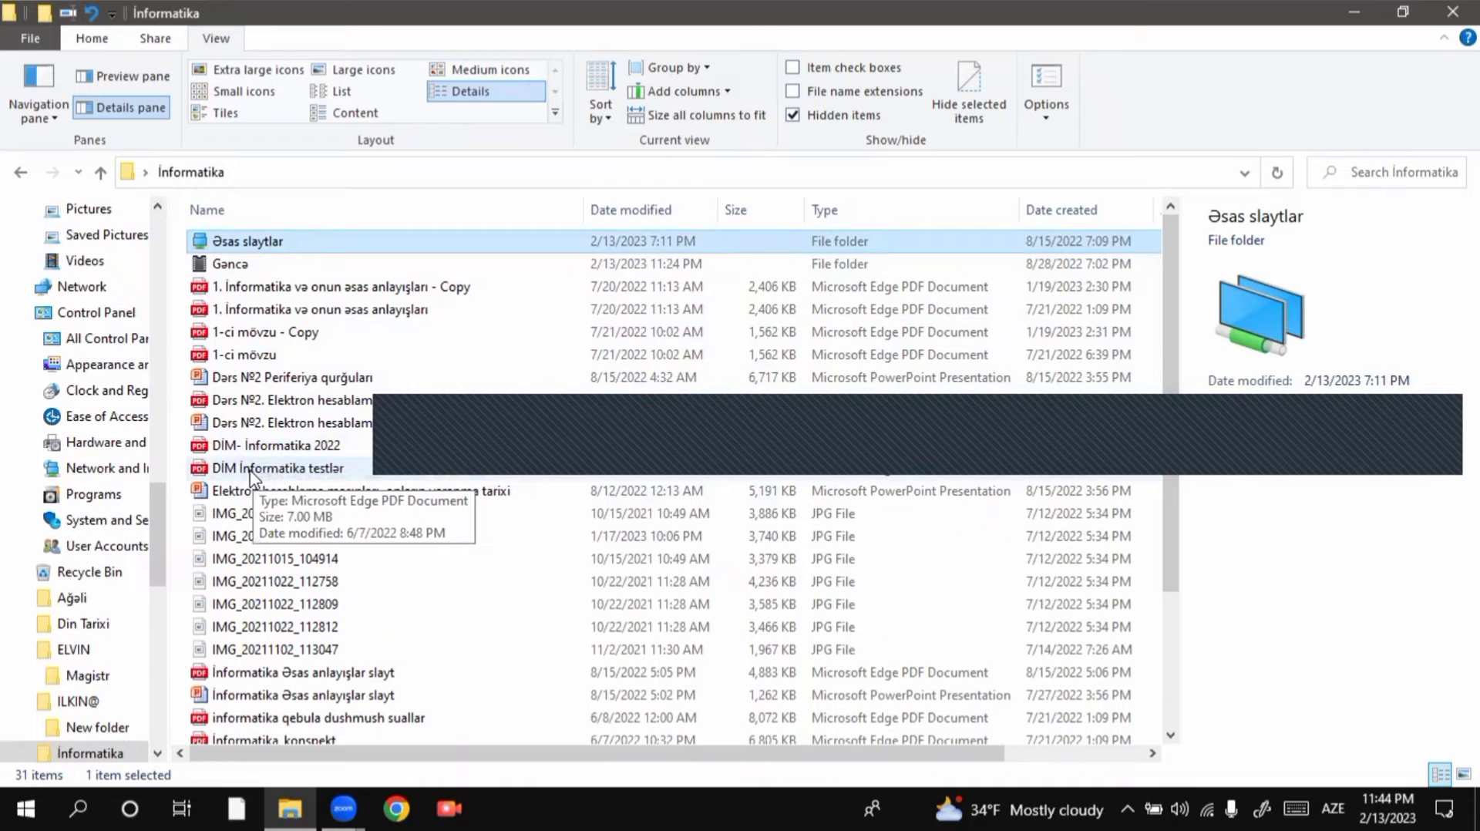
pyautogui.click(249, 263)
pyautogui.click(257, 242)
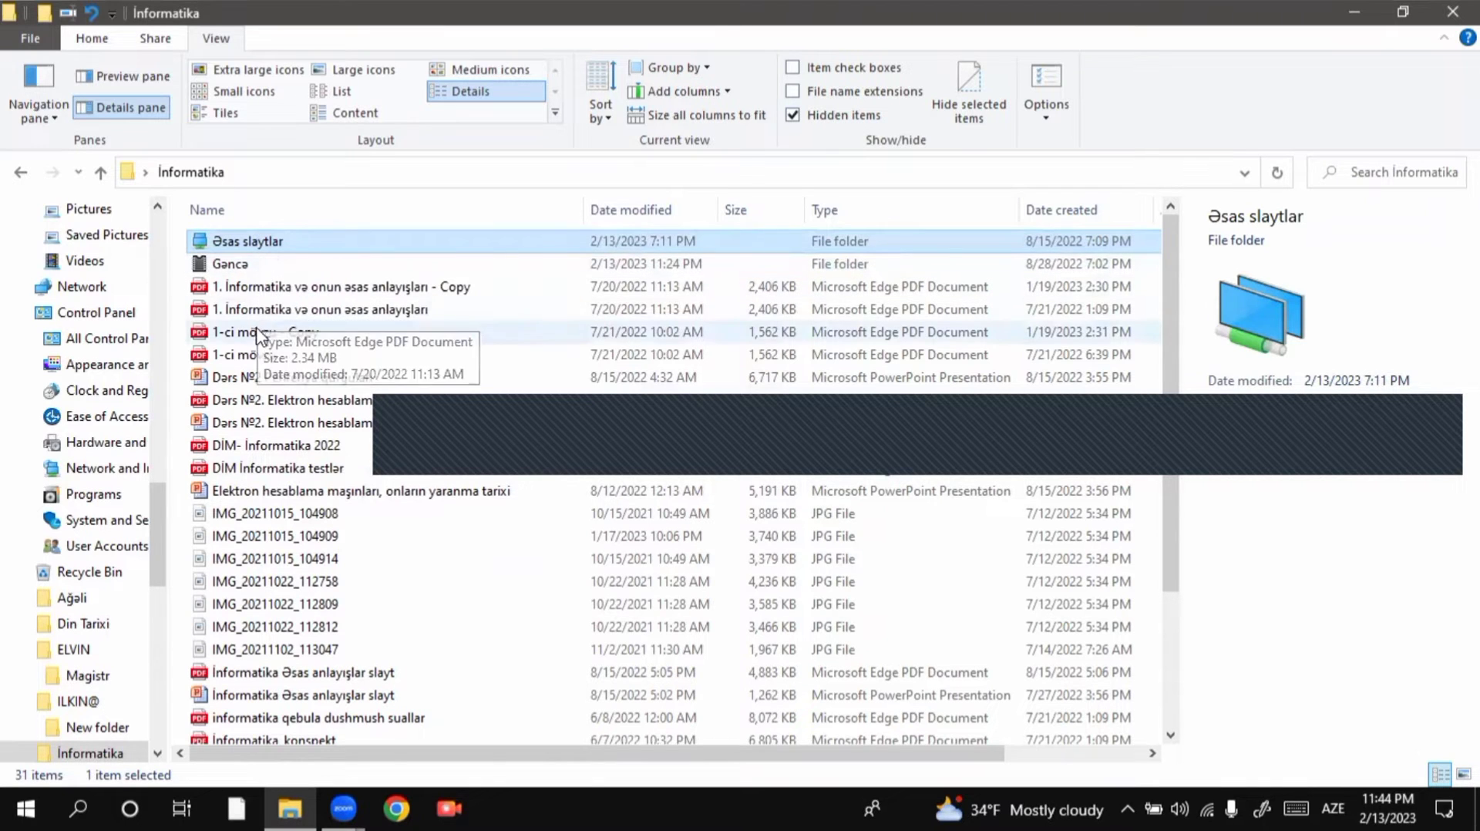
pyautogui.keyDown('shift'); pyautogui.click(259, 472); pyautogui.keyUp('shift')
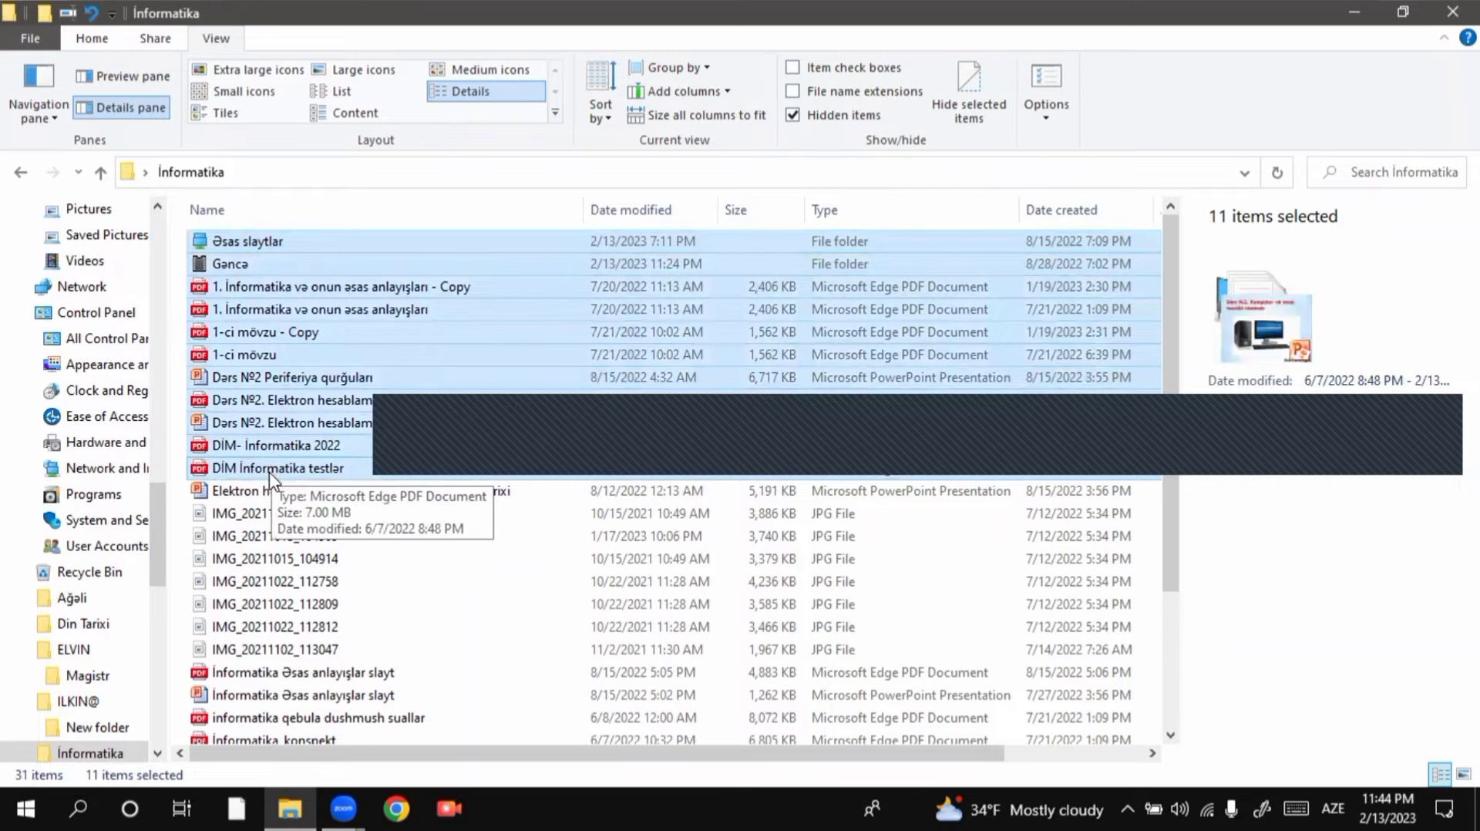
# Select 1. İnformatika və onun əsas anlayışları - Copy, DİM- İnformatika 2022, IMG_20211022_112812 and the İnformatika Əsas anlayışlar slayt PDF one at a time
pyautogui.click(327, 285)
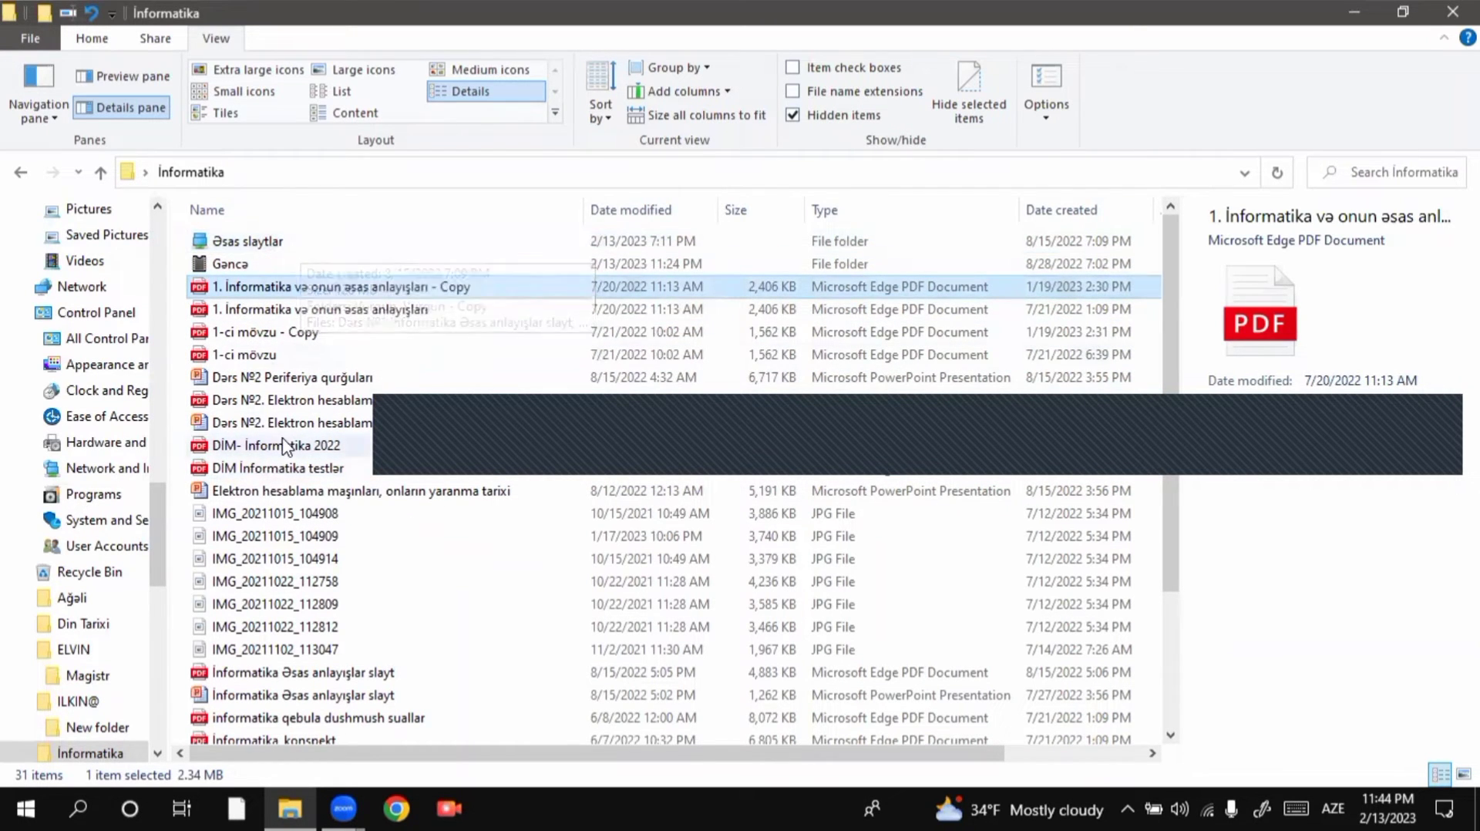
pyautogui.click(299, 446)
pyautogui.click(301, 626)
pyautogui.click(300, 674)
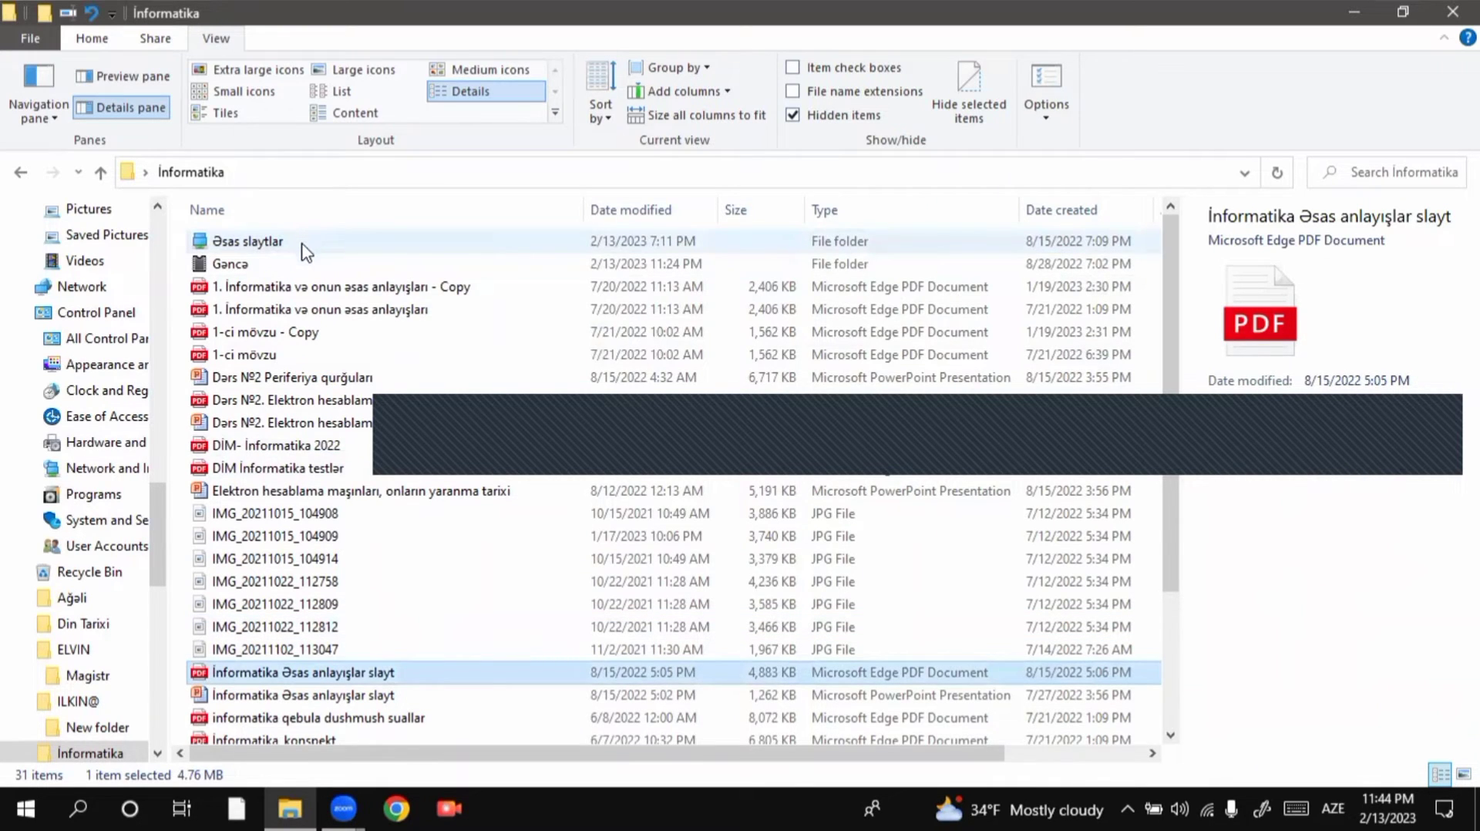
# Select eight non-adjacent items together, from Əsas slaytlar and 1-ci mövzu through IMG_20211015_104908, IMG_20211022_112758 and IMG_20211022_112812 to the İnformatika Əsas anlayışlar slayt presentation
pyautogui.click(303, 245)
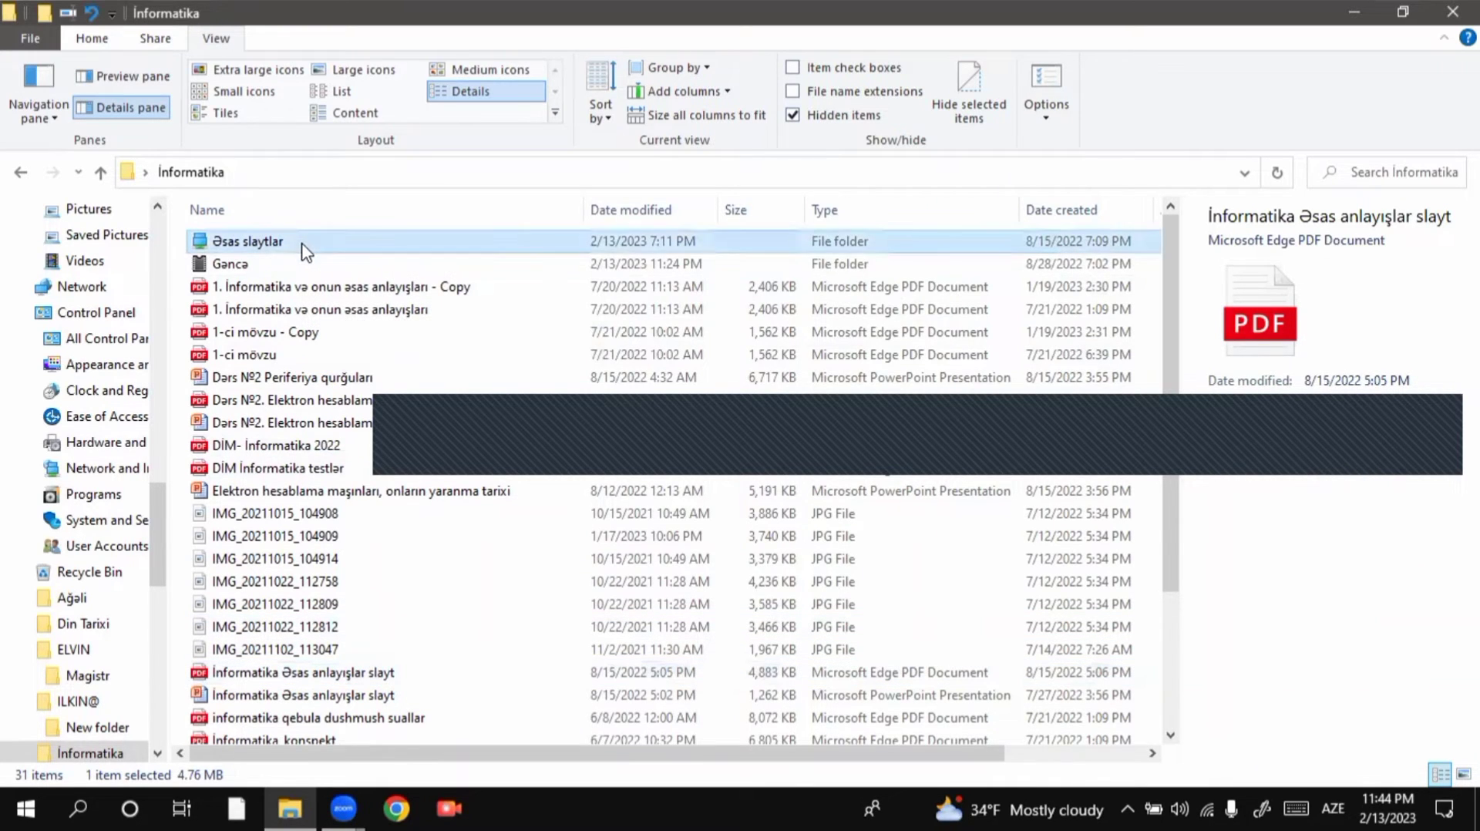
pyautogui.keyDown('ctrl'); pyautogui.click(279, 289); pyautogui.keyUp('ctrl')
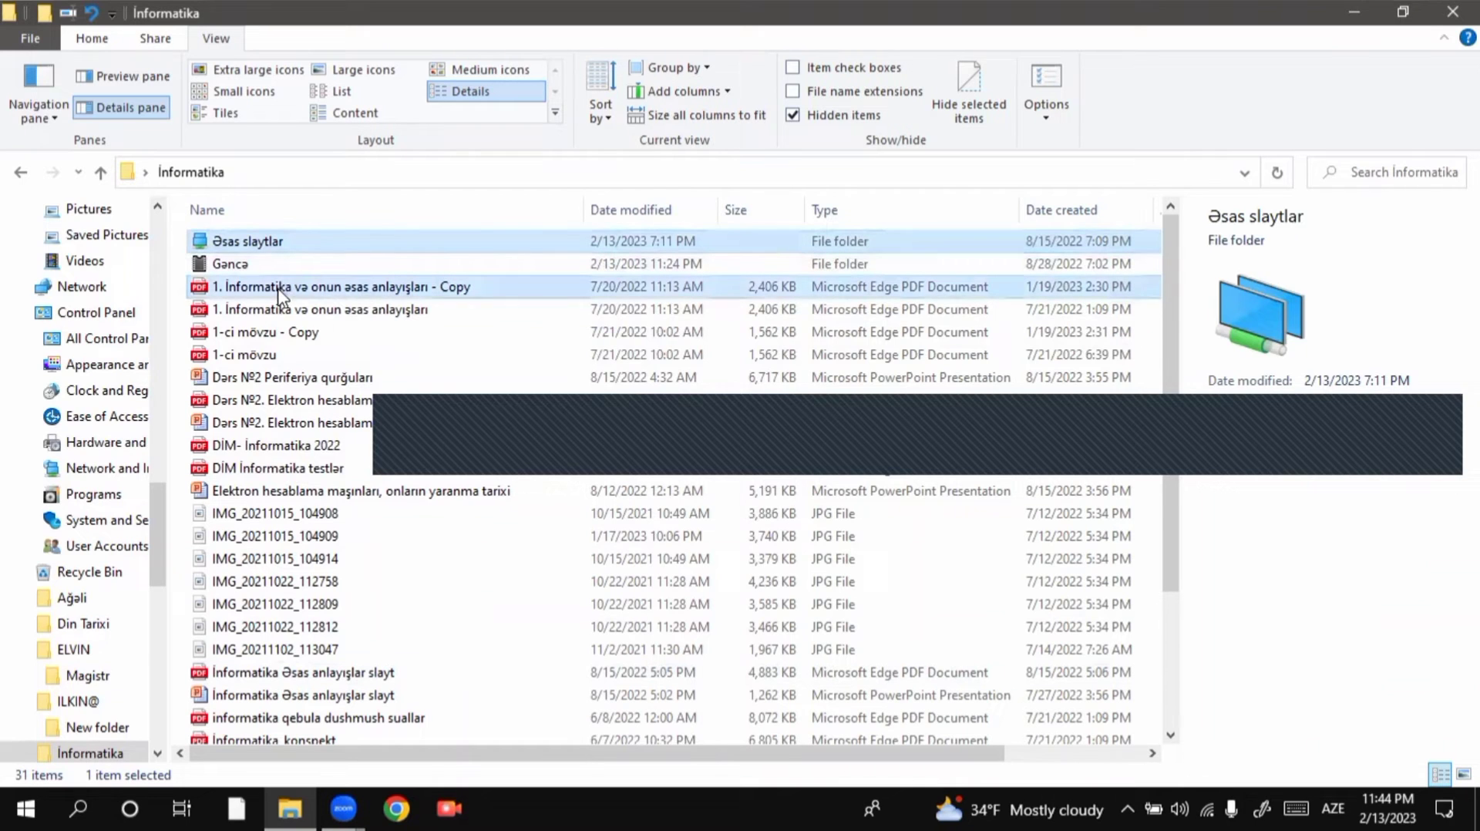
pyautogui.keyDown('ctrl'); pyautogui.click(280, 356); pyautogui.keyUp('ctrl')
pyautogui.keyDown('ctrl'); pyautogui.click(293, 514); pyautogui.keyUp('ctrl')
pyautogui.keyDown('ctrl'); pyautogui.click(315, 584); pyautogui.keyUp('ctrl')
pyautogui.keyDown('ctrl'); pyautogui.click(301, 694); pyautogui.keyUp('ctrl')
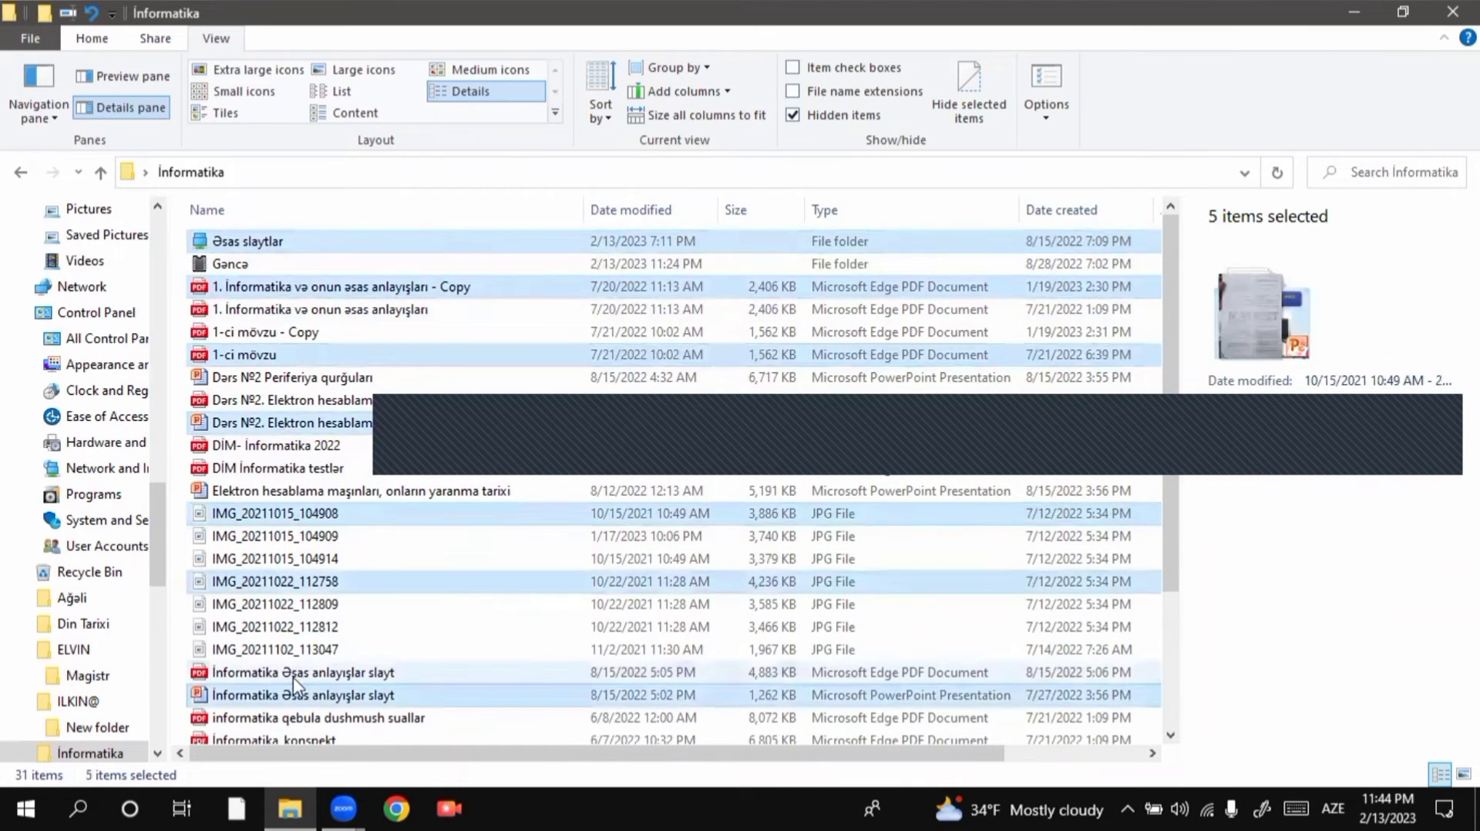
pyautogui.keyDown('ctrl'); pyautogui.click(299, 628); pyautogui.keyUp('ctrl')
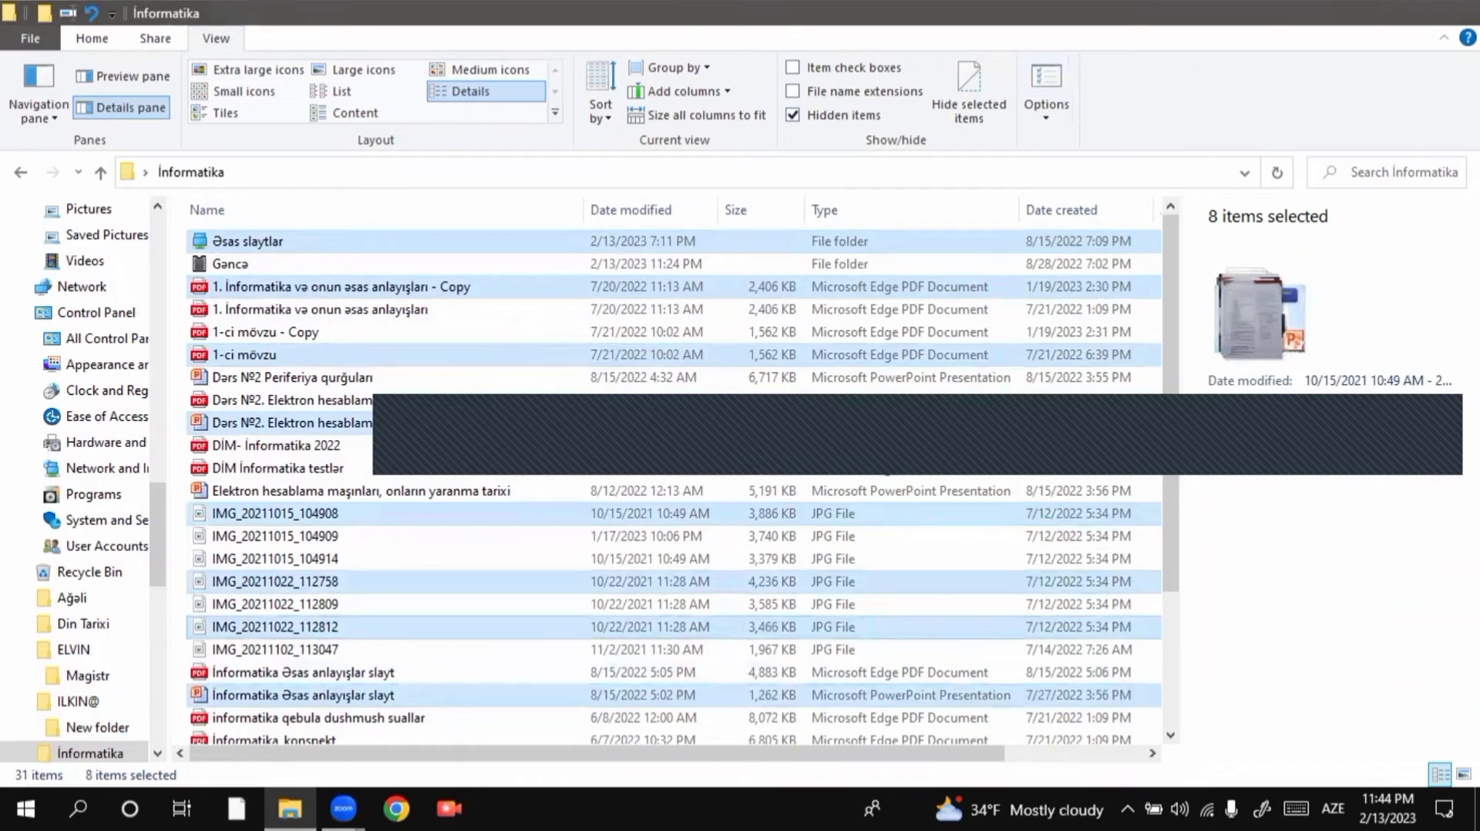
# Switch to the desktop and move New folder (5) directly below the New WinRAR archive
pyautogui.press('super+d')
pyautogui.rightClick(1164, 110)
pyautogui.click(1154, 126)
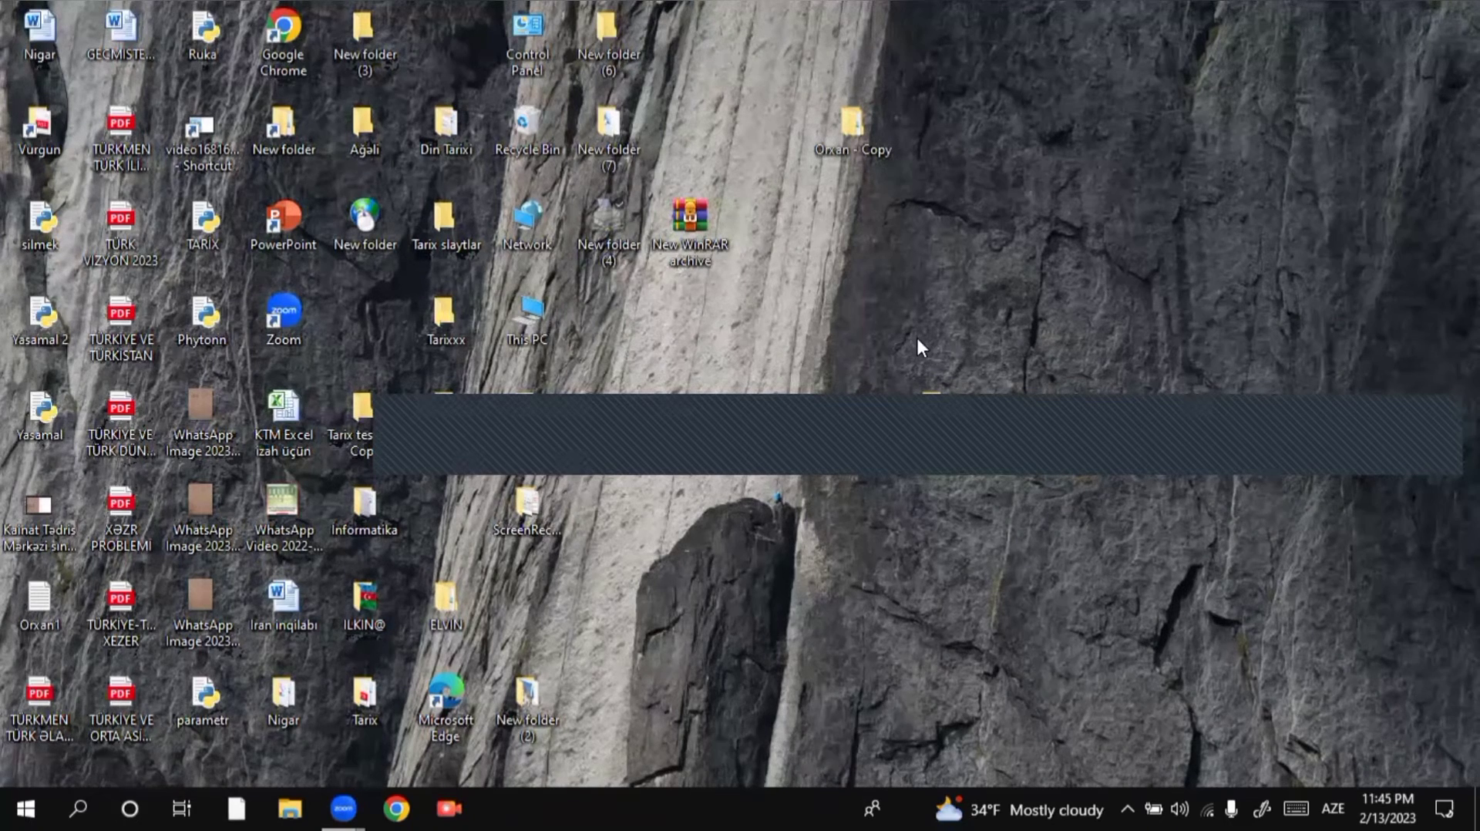
pyautogui.moveTo(947, 386); pyautogui.dragTo(724, 327)
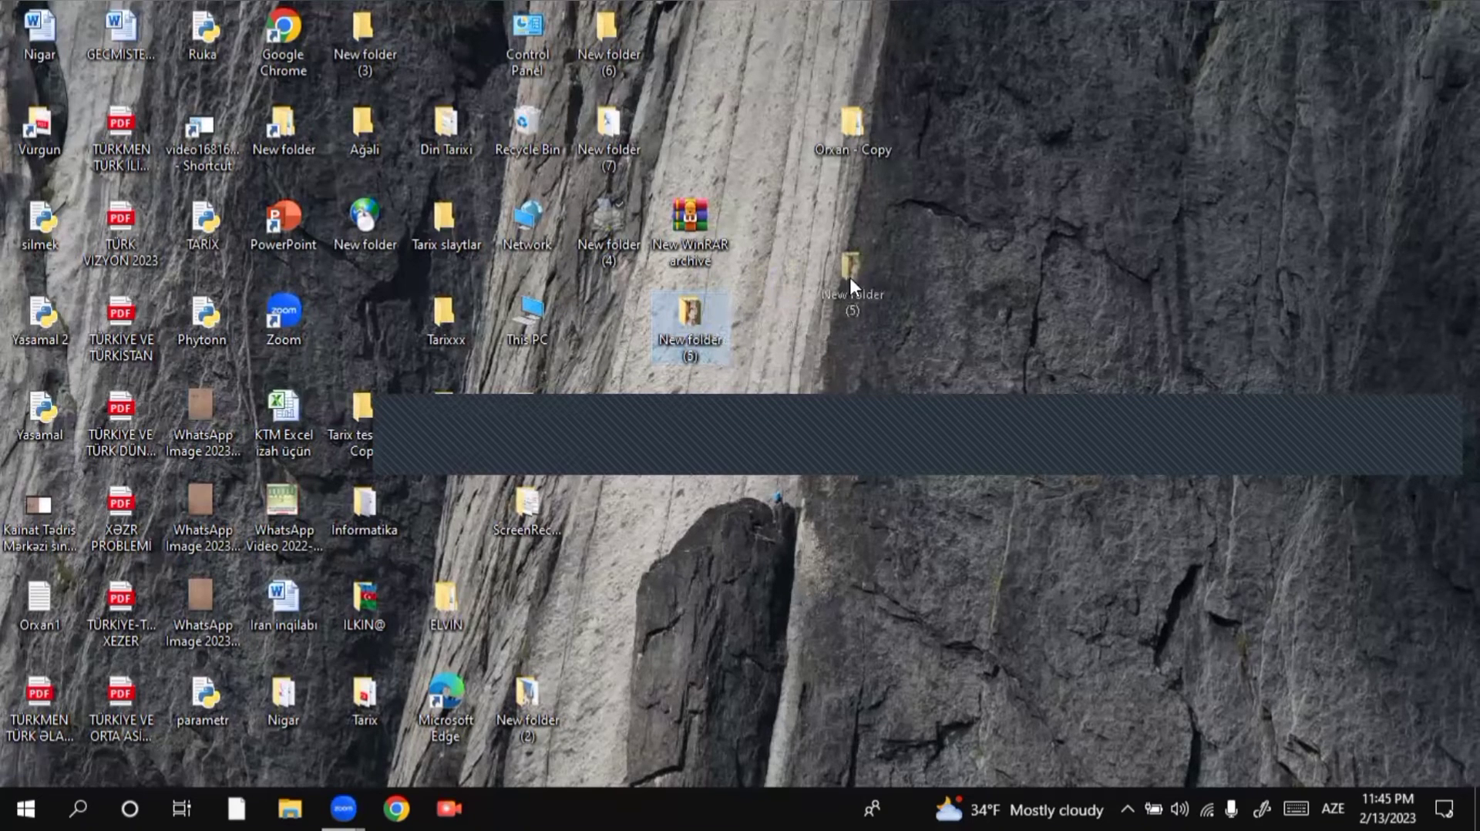
# Create two shortcuts to New folder (5) by dragging it to empty desktop areas
pyautogui.moveTo(871, 268); pyautogui.dragTo(996, 240)
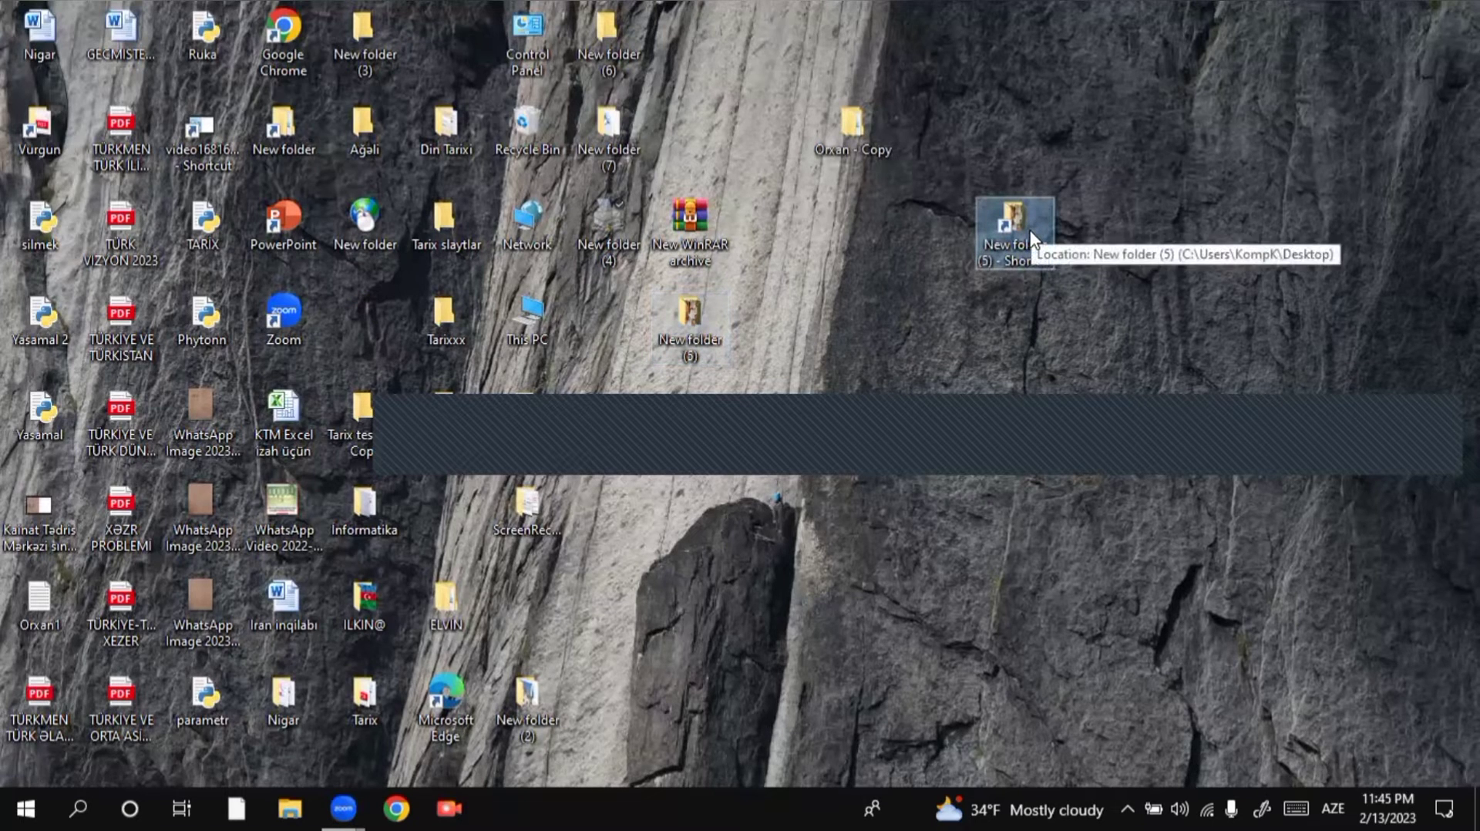
pyautogui.click(704, 330)
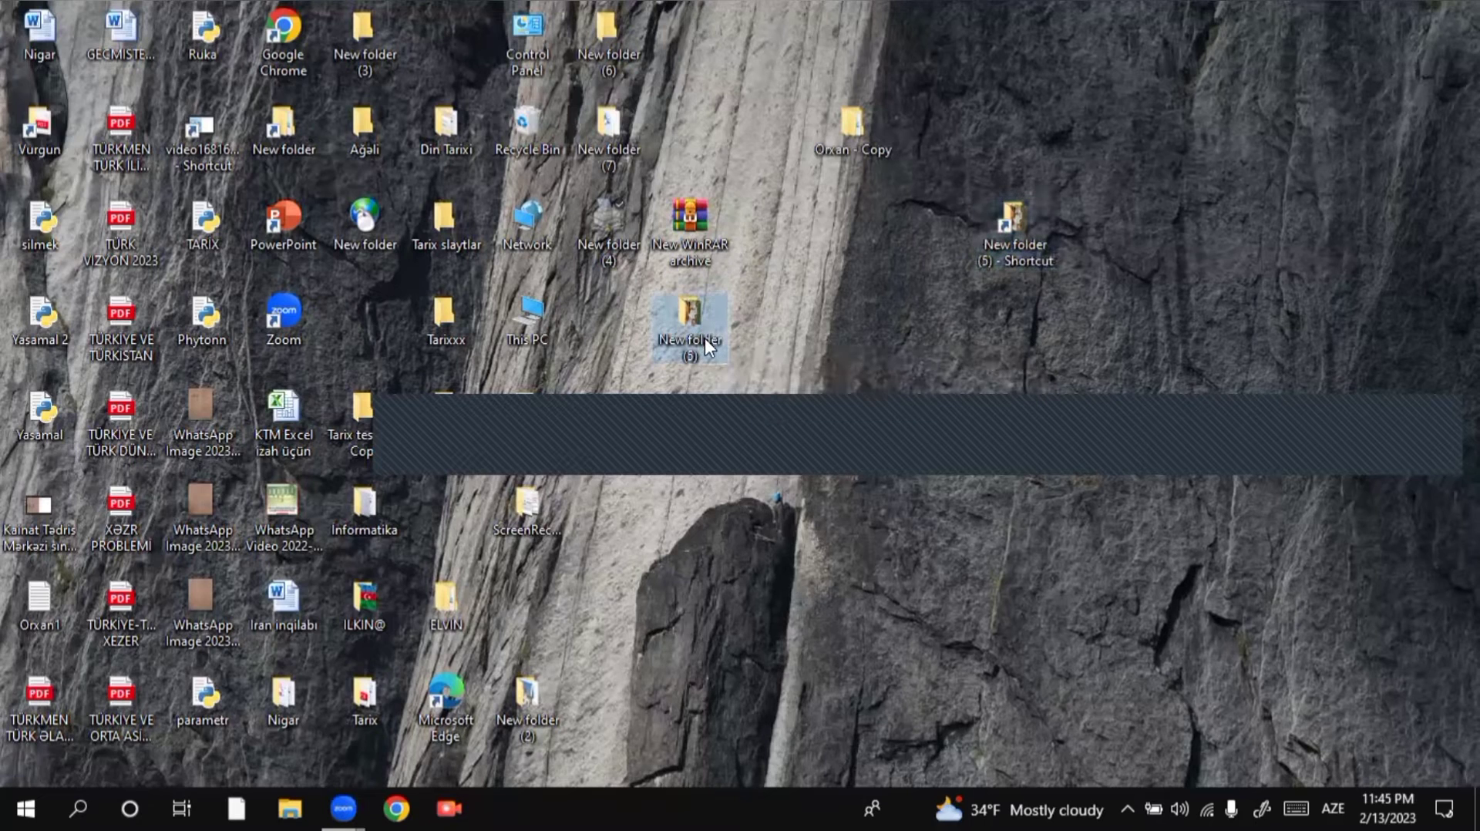
pyautogui.moveTo(698, 330); pyautogui.dragTo(1007, 360)
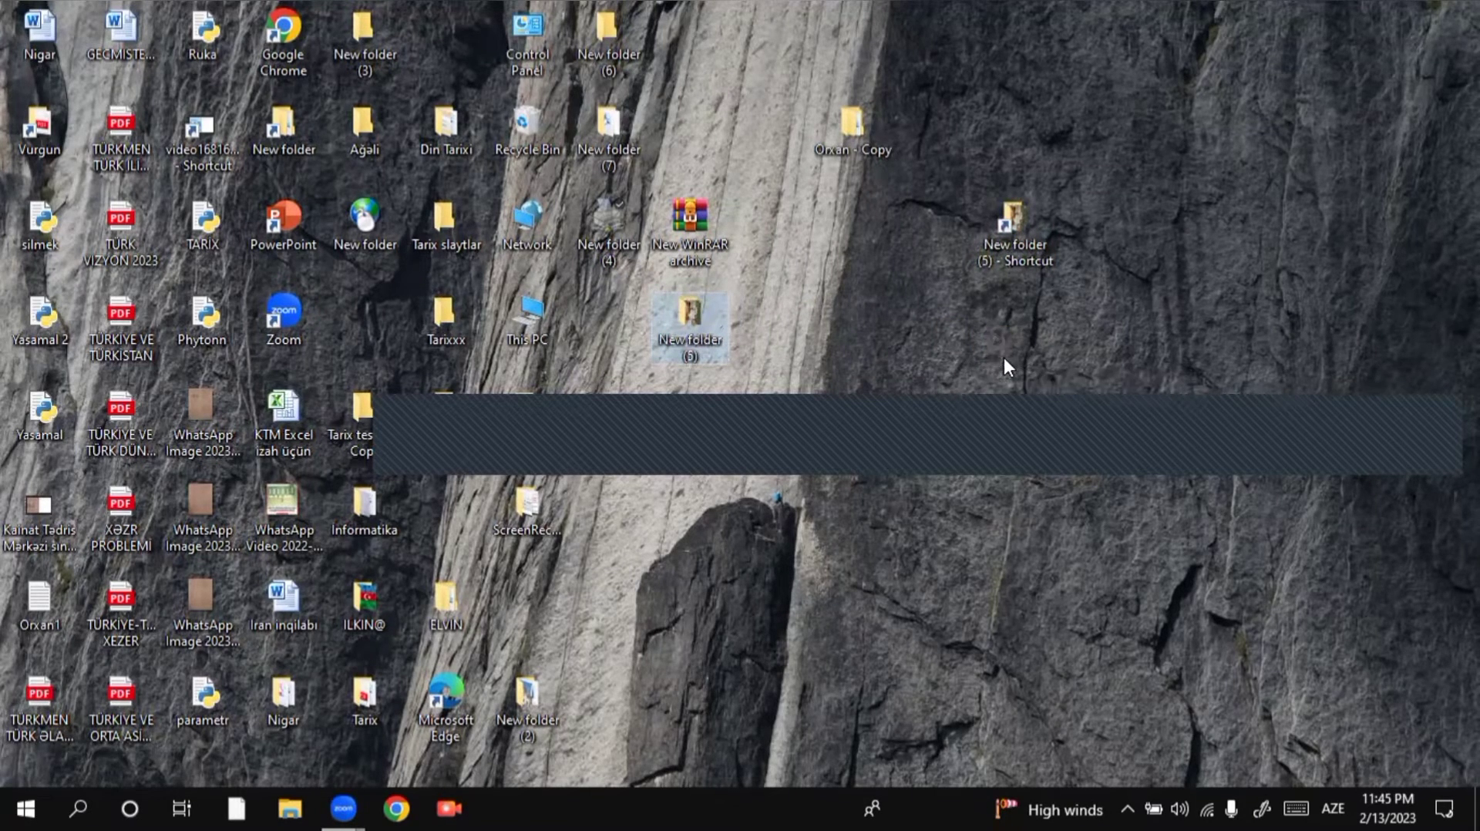
# Copy New folder (5) and paste it as a shortcut on an empty part of the desktop
pyautogui.rightClick(715, 319)
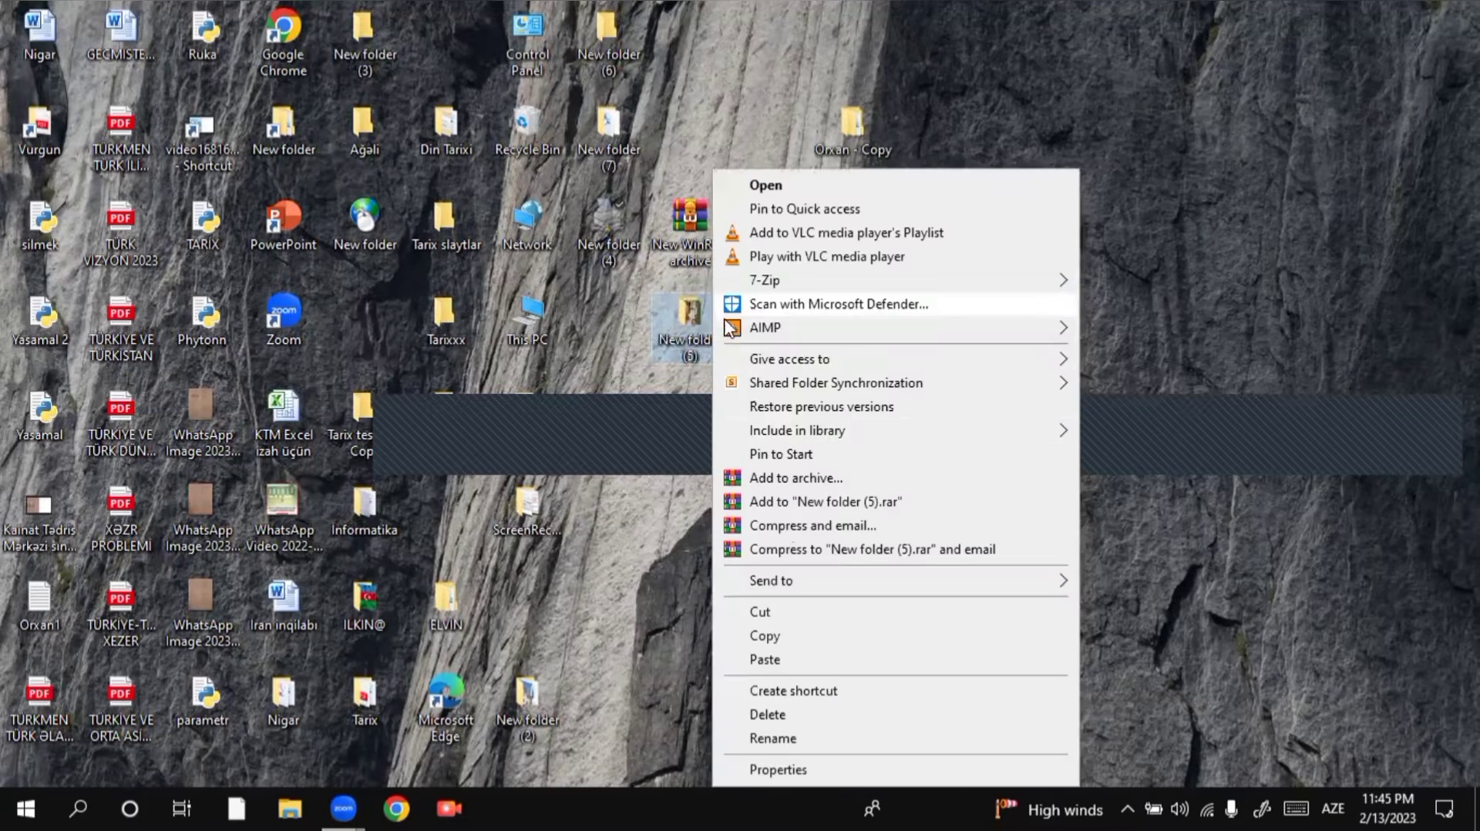
pyautogui.click(779, 634)
pyautogui.rightClick(1151, 255)
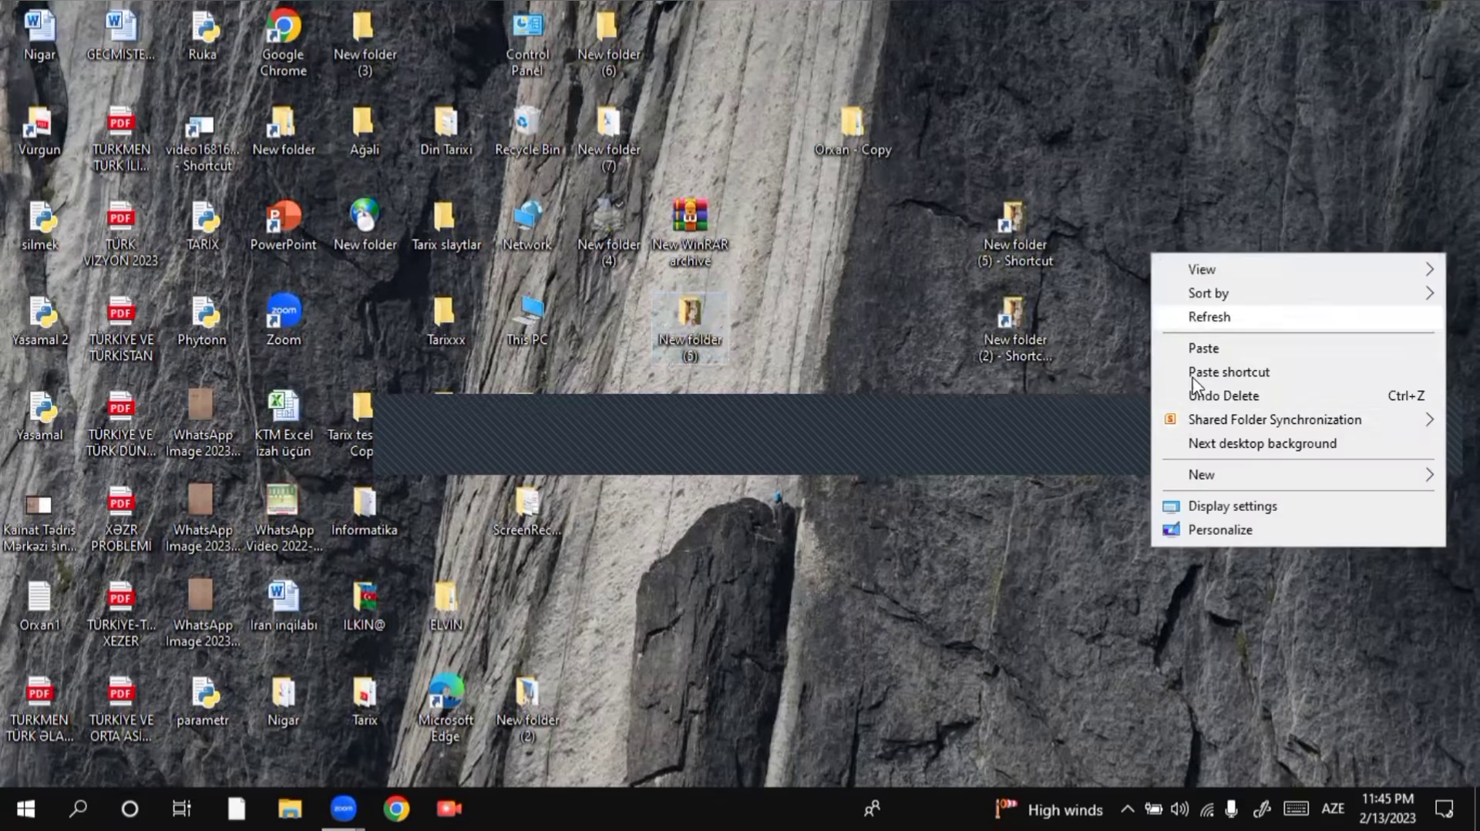
pyautogui.click(1213, 372)
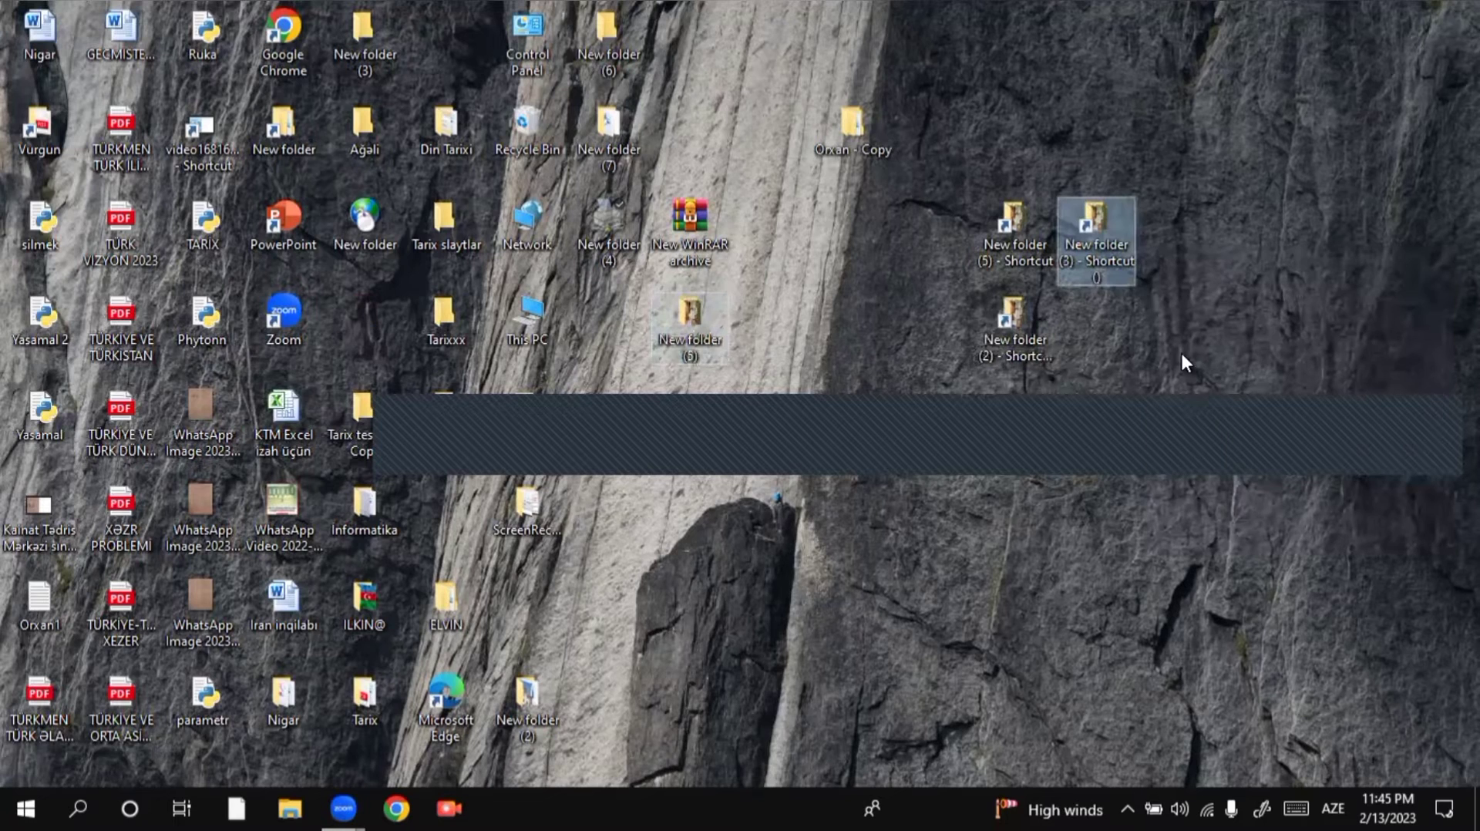
# Send New folder (5) to the desktop as a shortcut and place that shortcut directly below the New folder (3) shortcut
pyautogui.rightClick(690, 331)
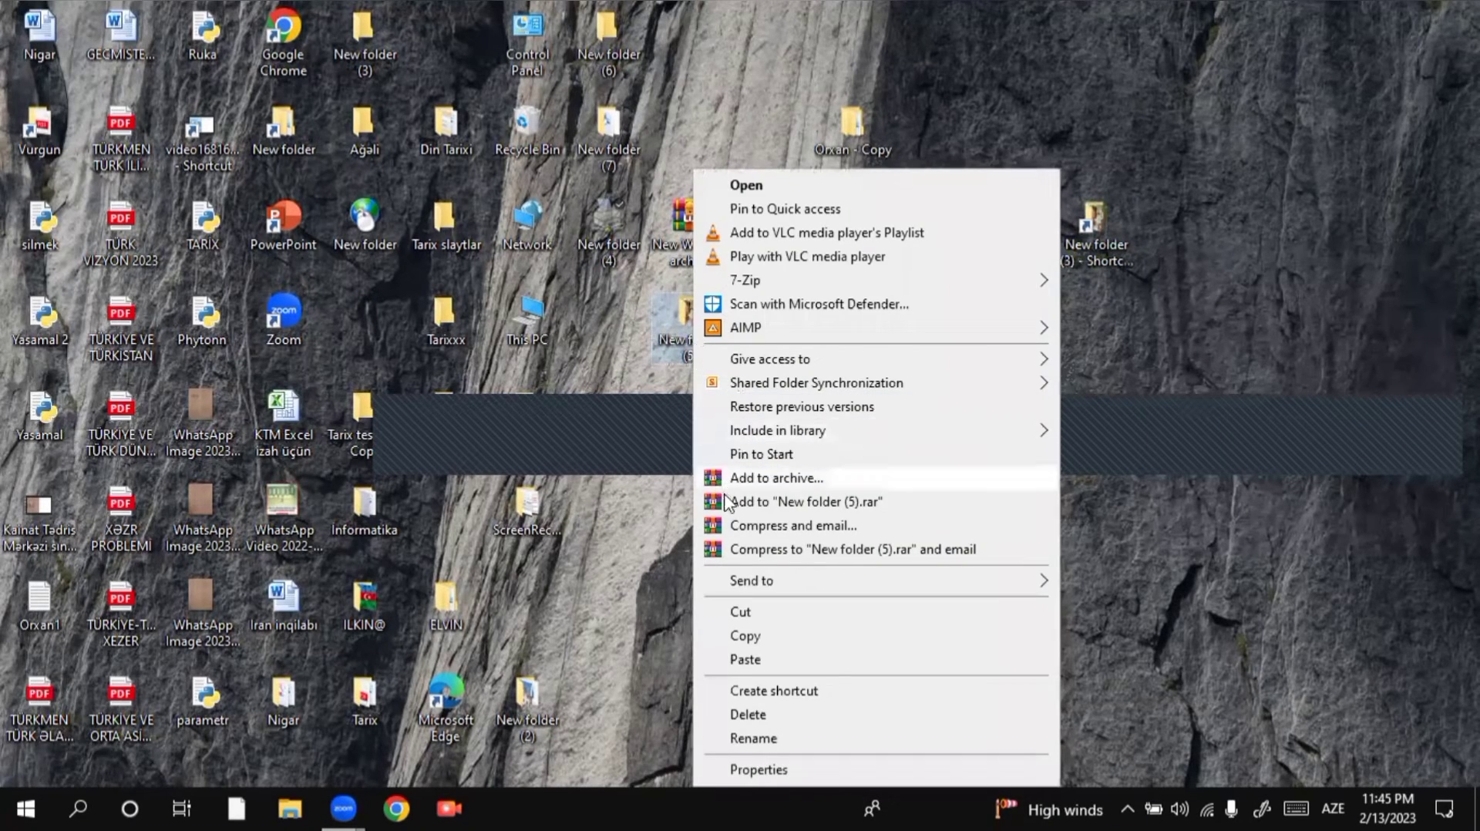
pyautogui.moveTo(786, 586)
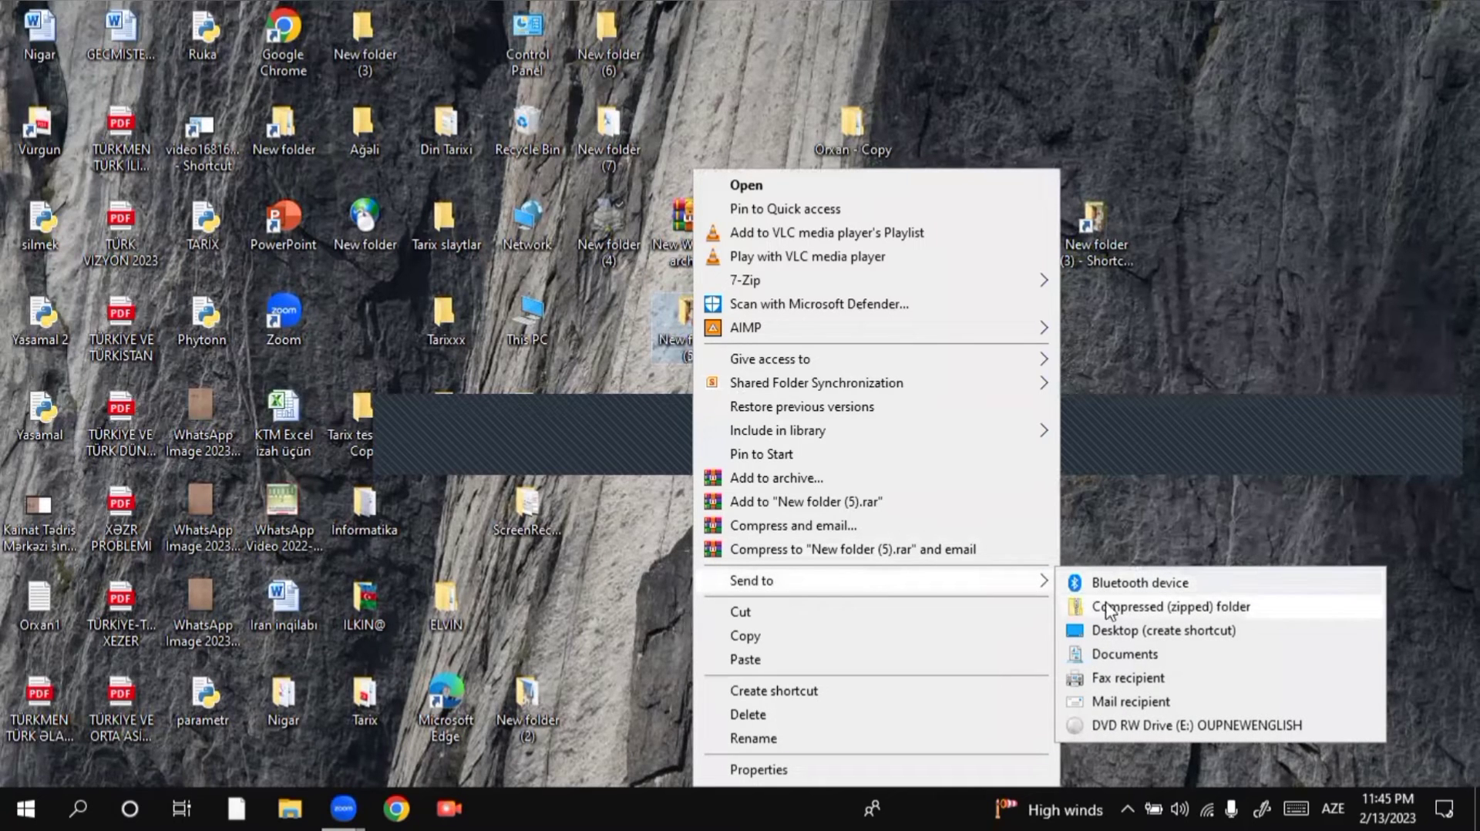
pyautogui.click(1115, 636)
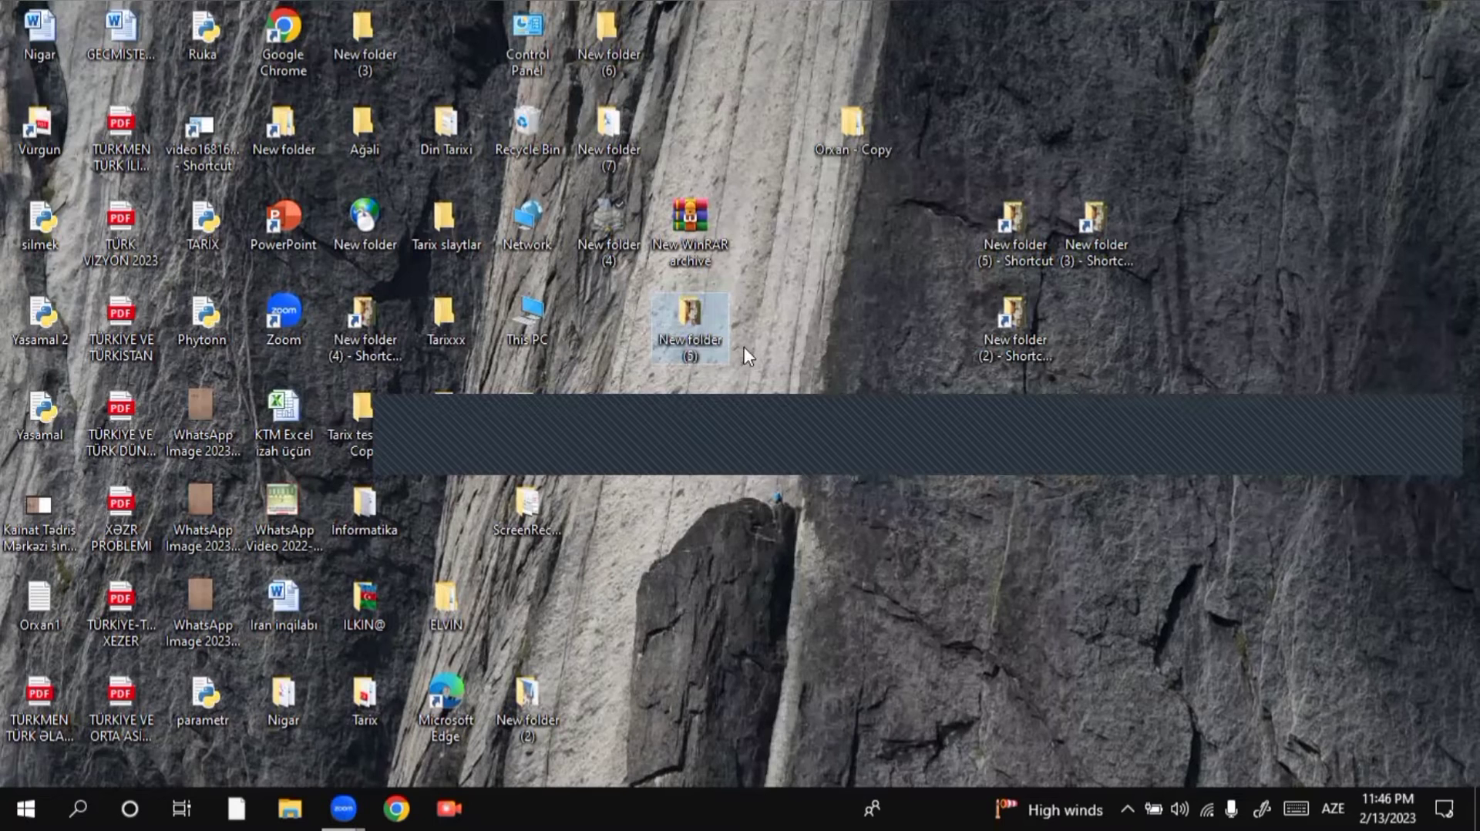
pyautogui.moveTo(386, 335); pyautogui.dragTo(1127, 327)
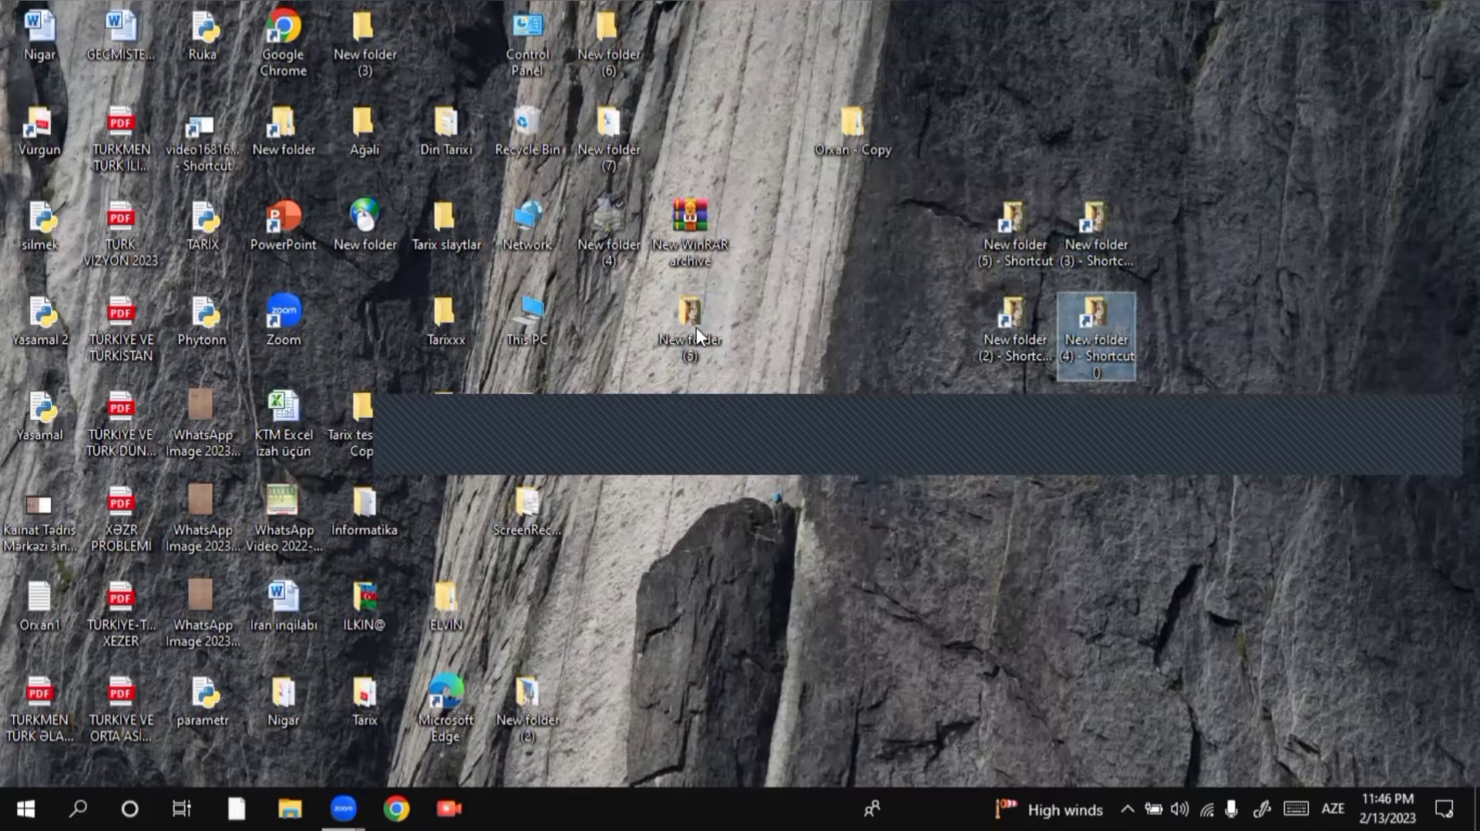
# Use Create shortcut on New folder (5), place the new shortcut apart beyond the New folder (3) shortcut, and refresh the desktop
pyautogui.moveTo(692, 338)
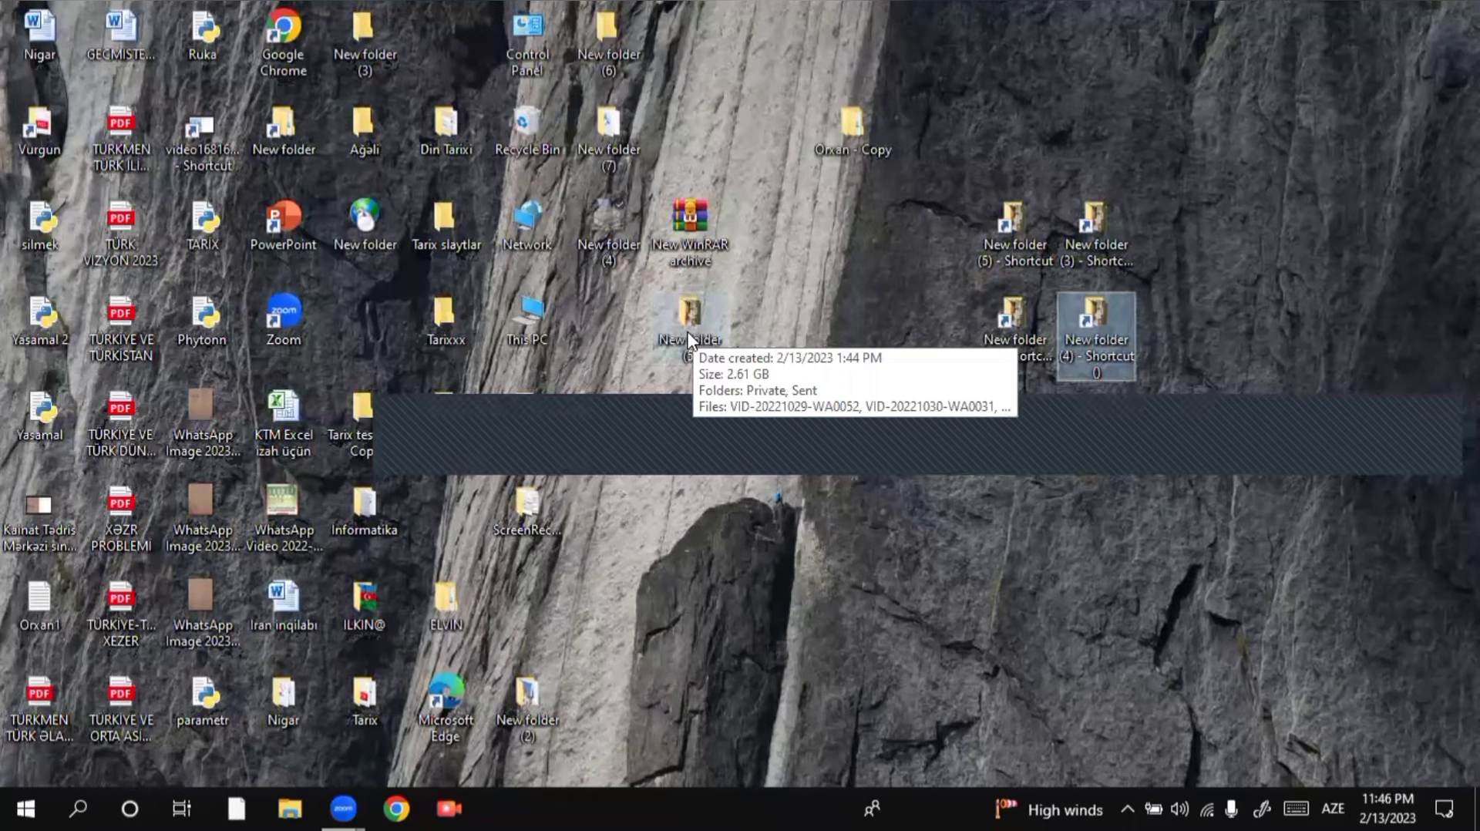
pyautogui.rightClick(694, 321)
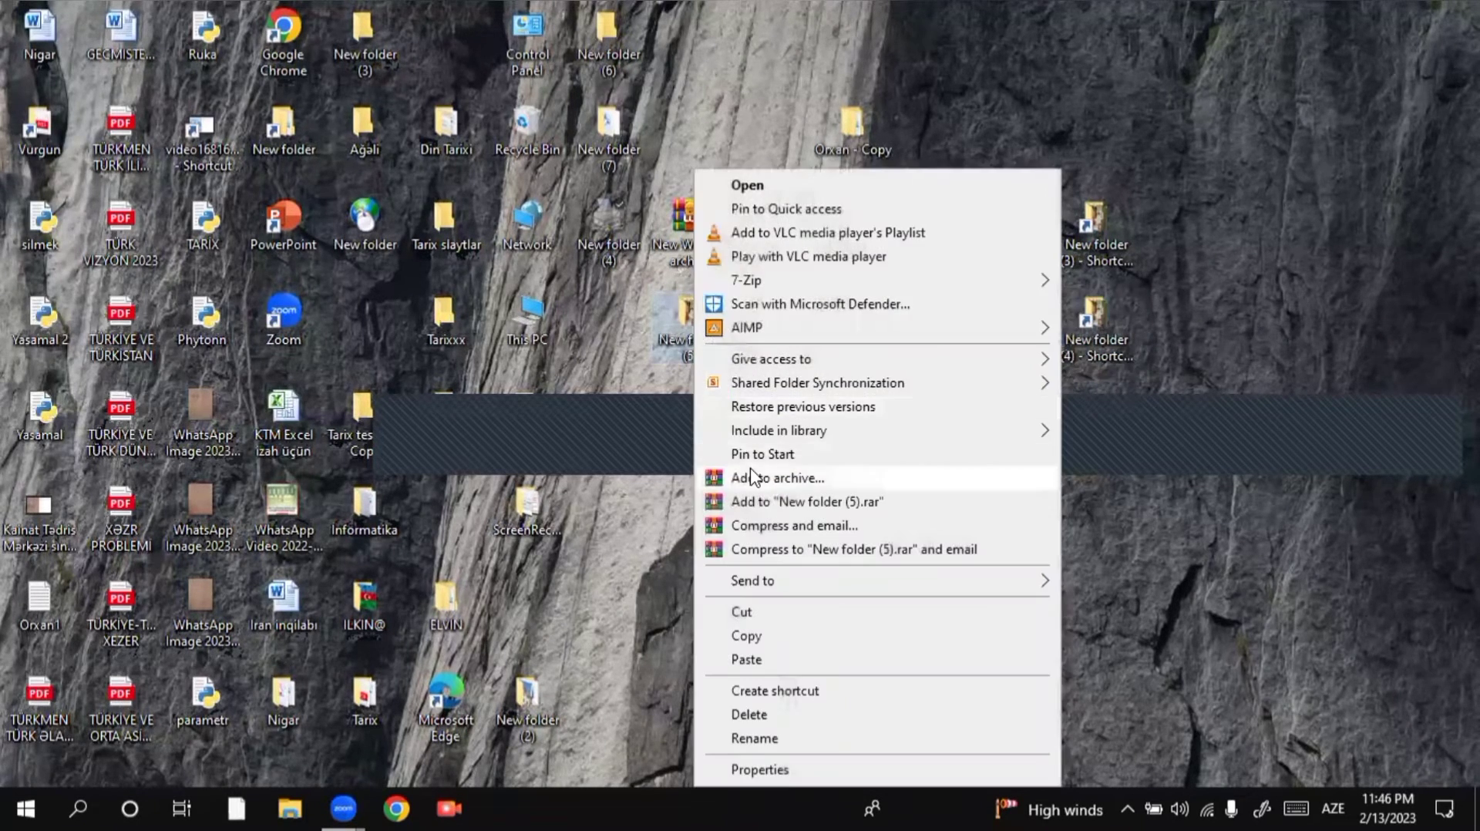
pyautogui.click(777, 691)
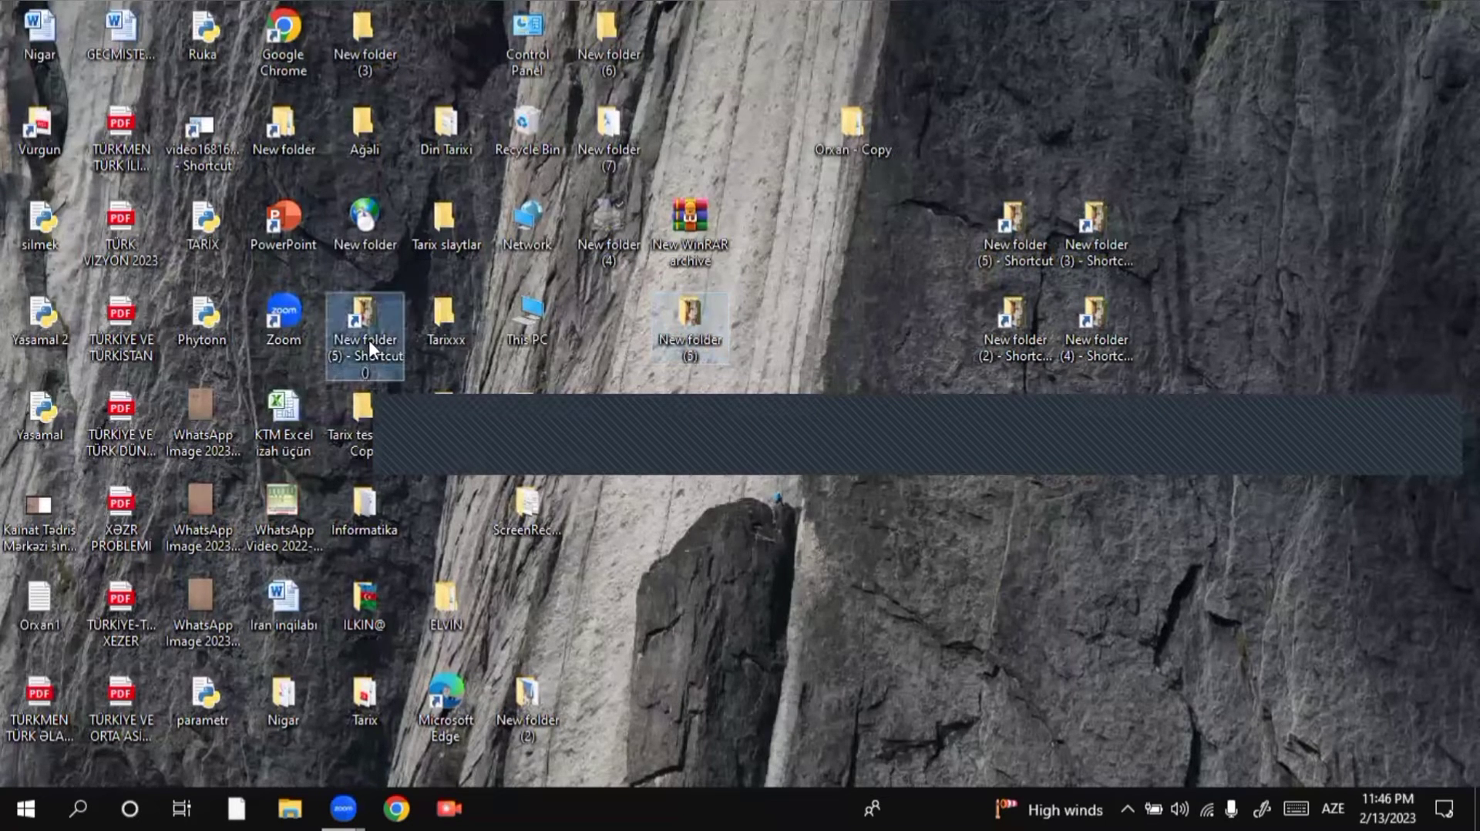
pyautogui.moveTo(370, 346); pyautogui.dragTo(1233, 230)
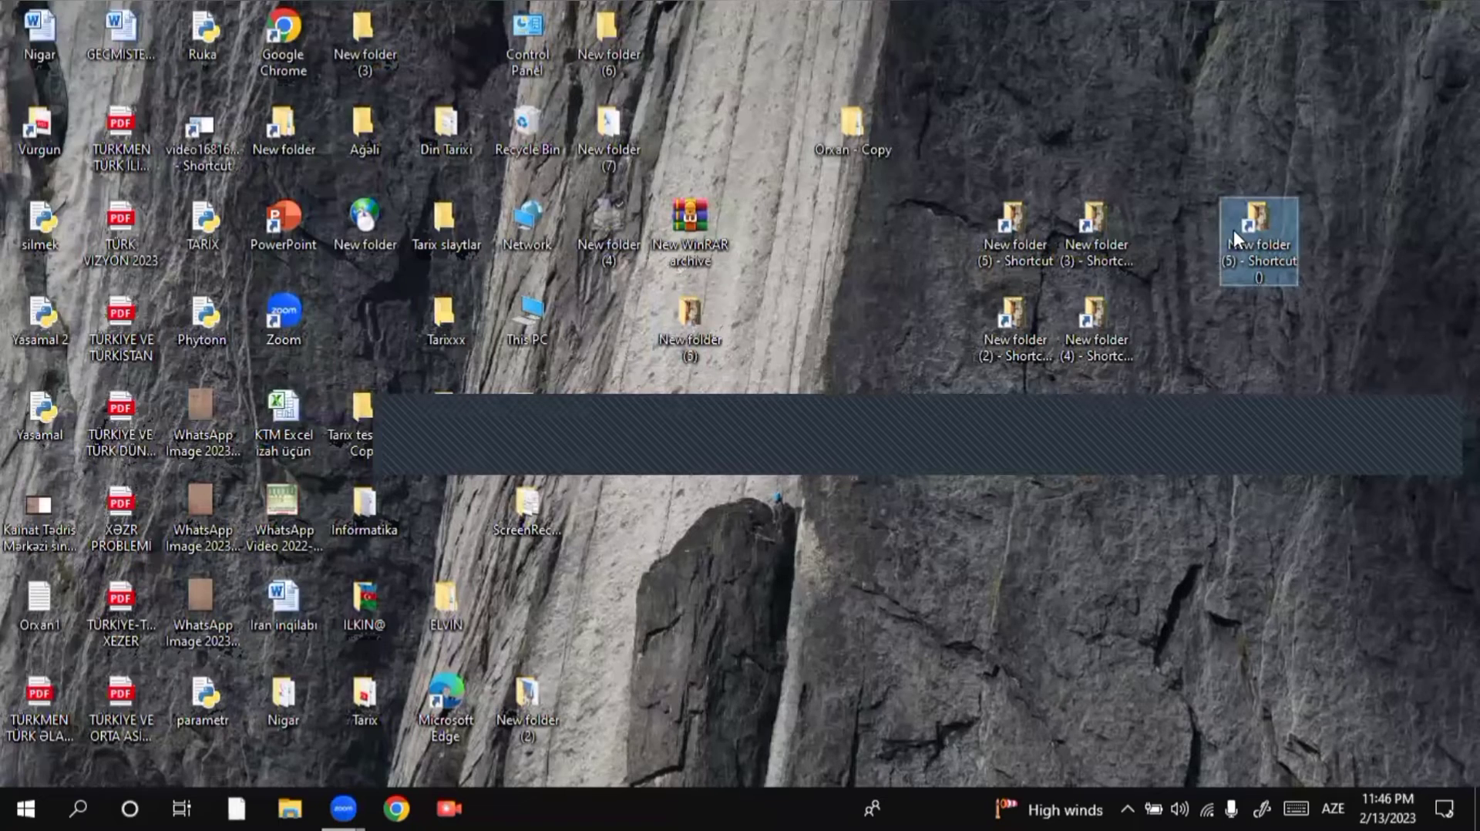
pyautogui.rightClick(1118, 77)
pyautogui.click(1148, 147)
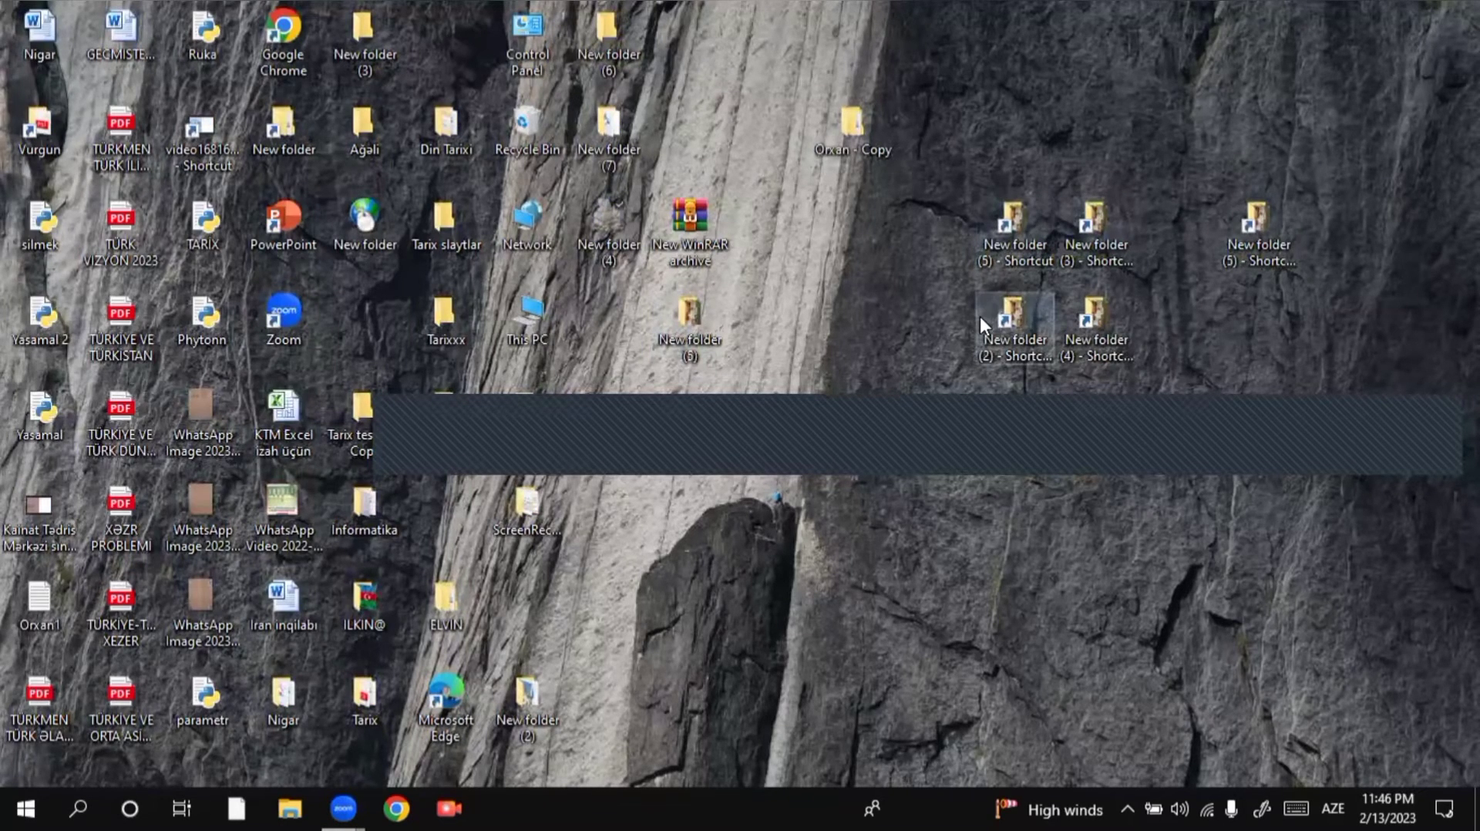
# Start a new shortcut on the desktop and browse to New folder (5) - Shortcut under Desktop as its target
pyautogui.rightClick(815, 263)
pyautogui.moveTo(887, 485)
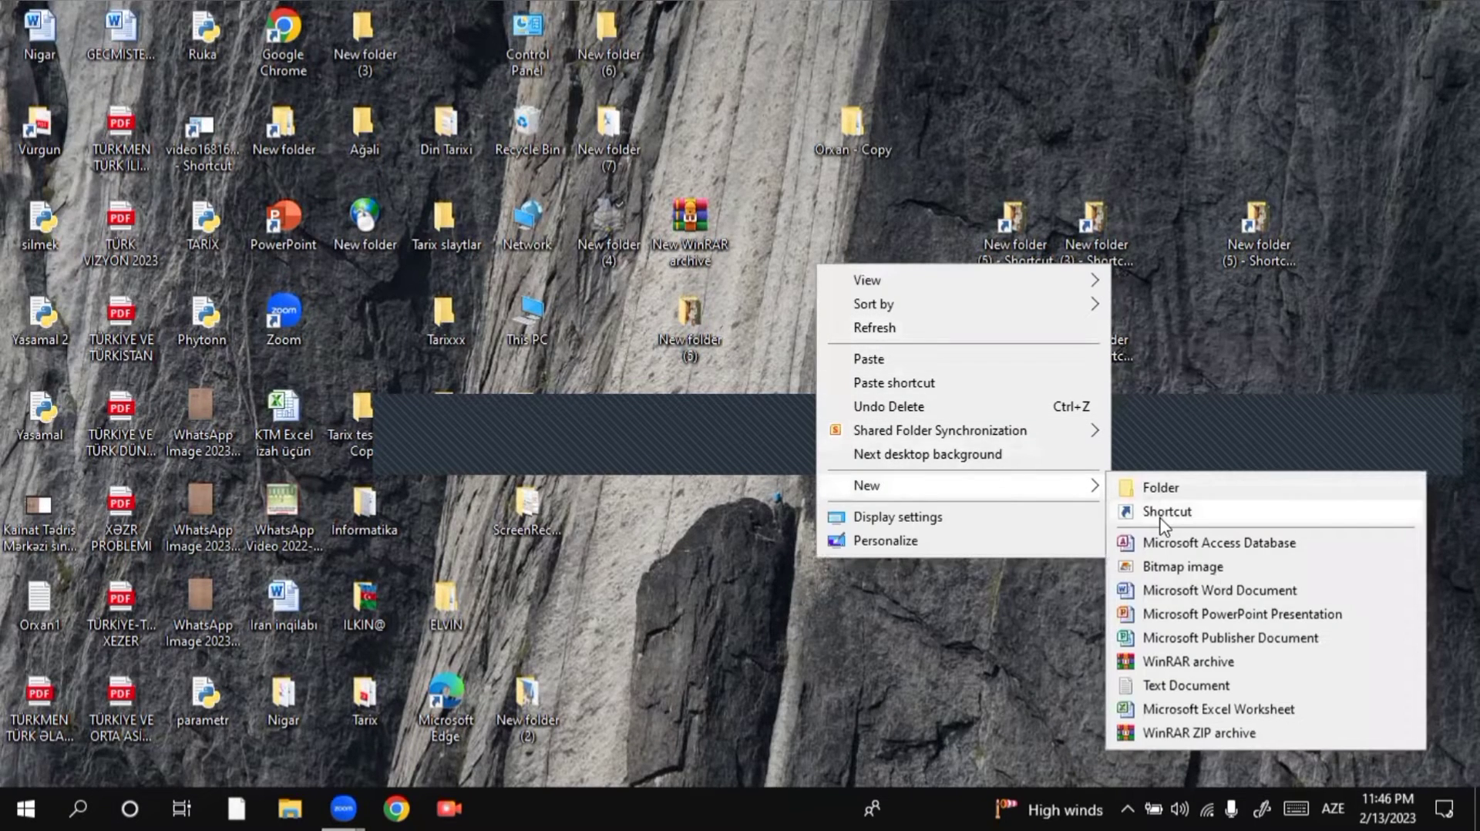
pyautogui.click(1161, 517)
pyautogui.click(953, 388)
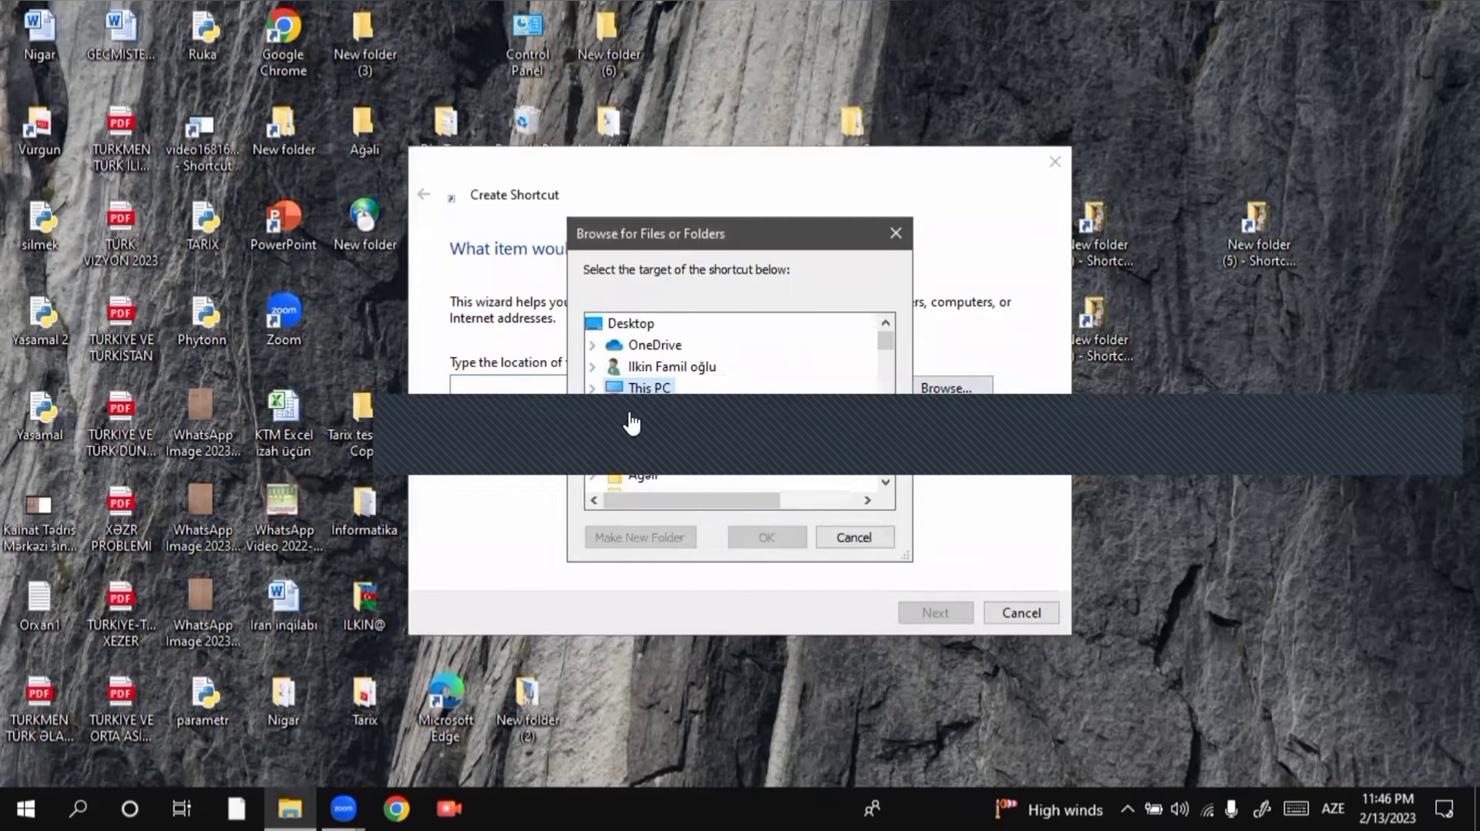
pyautogui.click(632, 325)
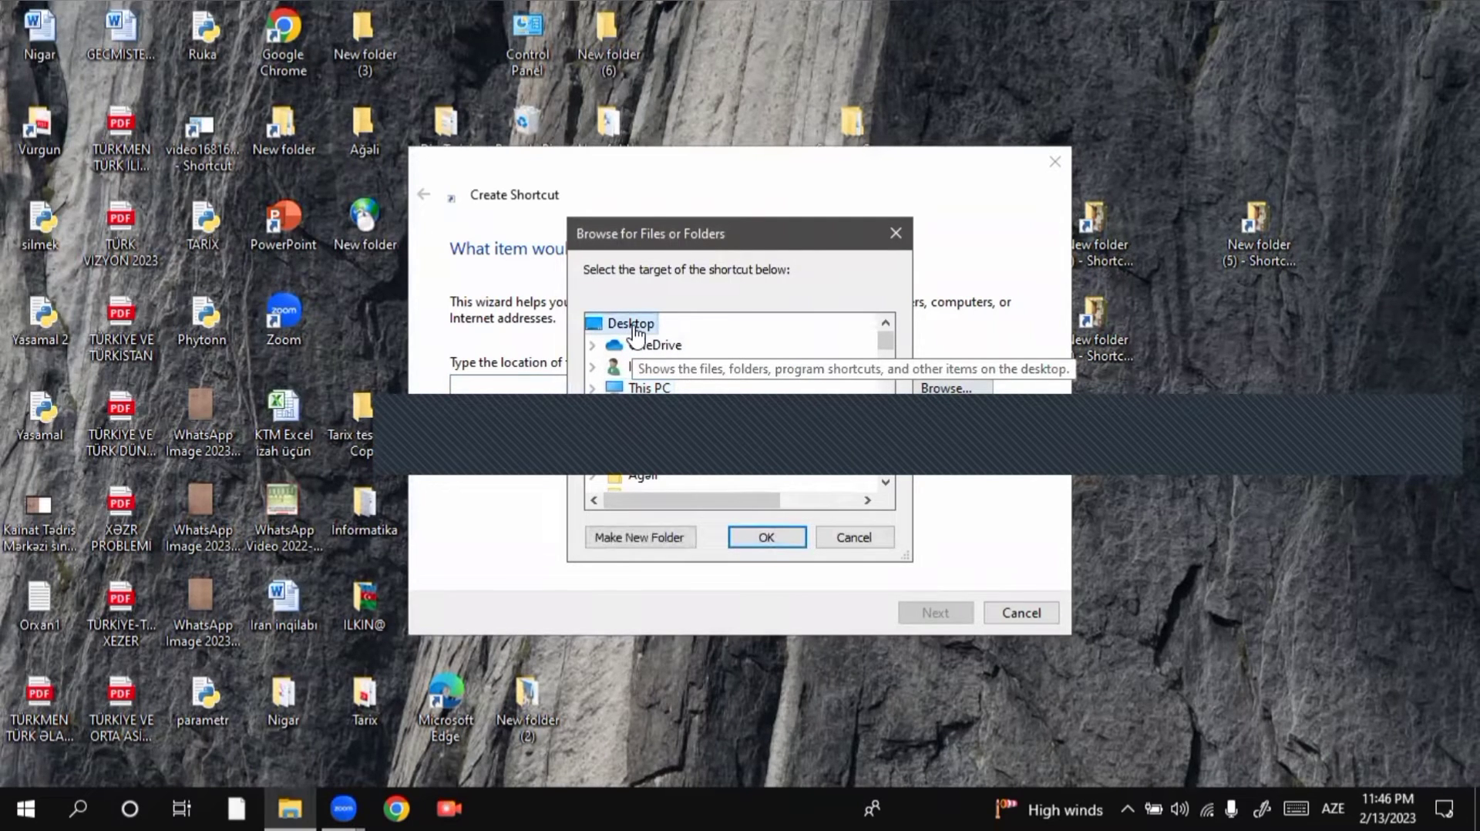
pyautogui.scroll(-3, 686, 423)
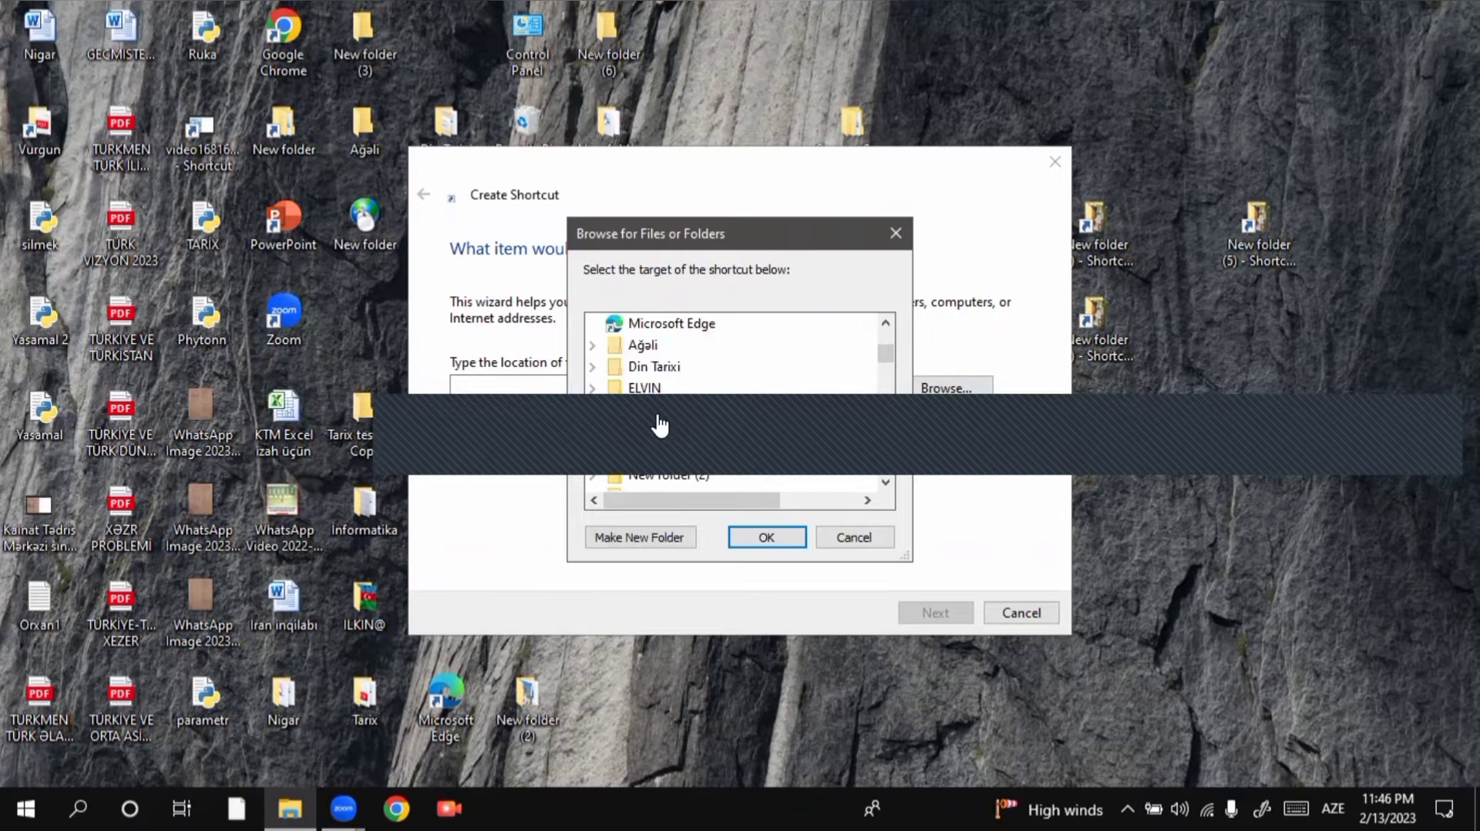
pyautogui.scroll(-10, 659, 424)
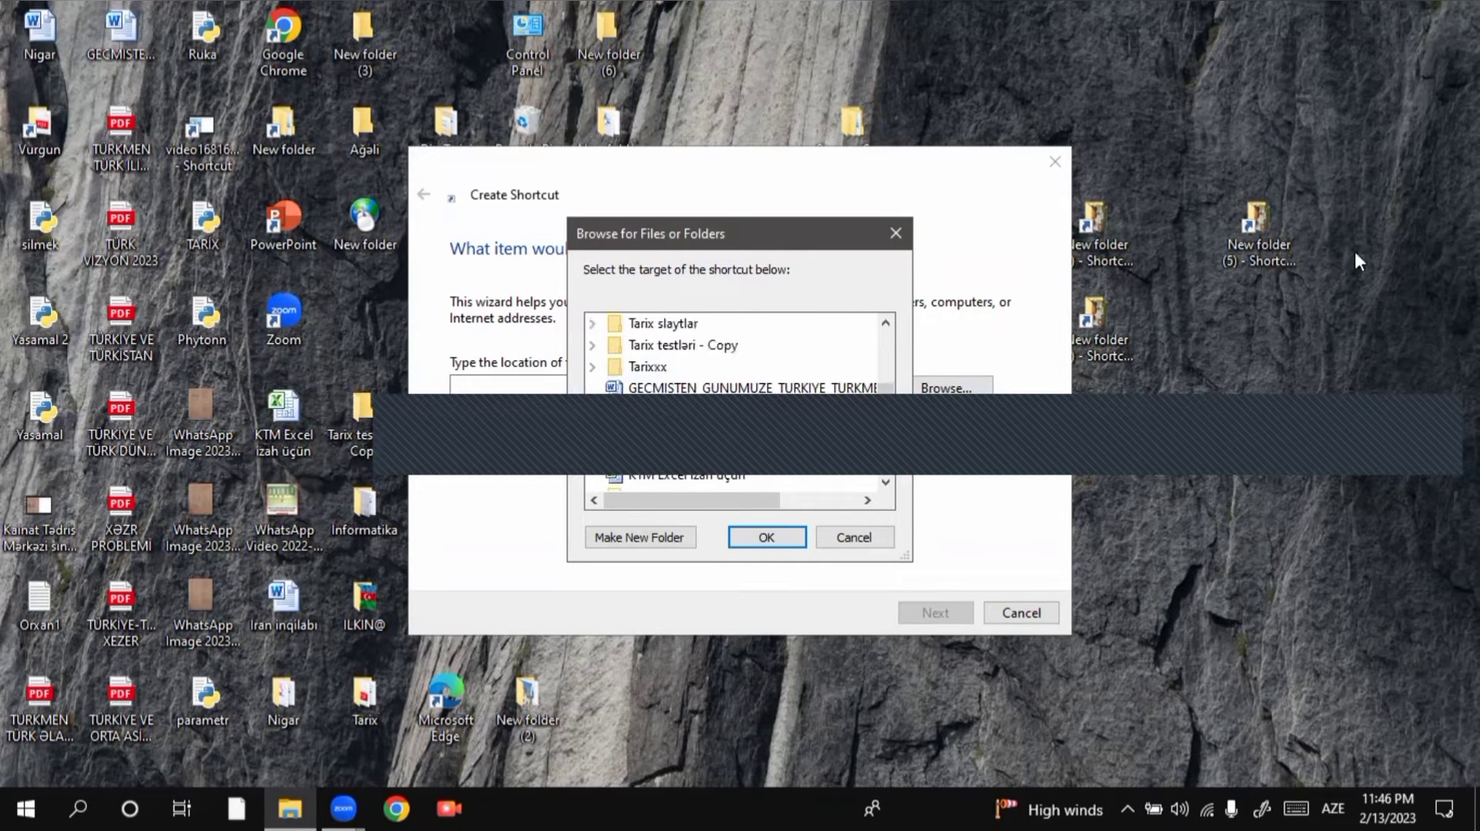
pyautogui.scroll(-4, 661, 389)
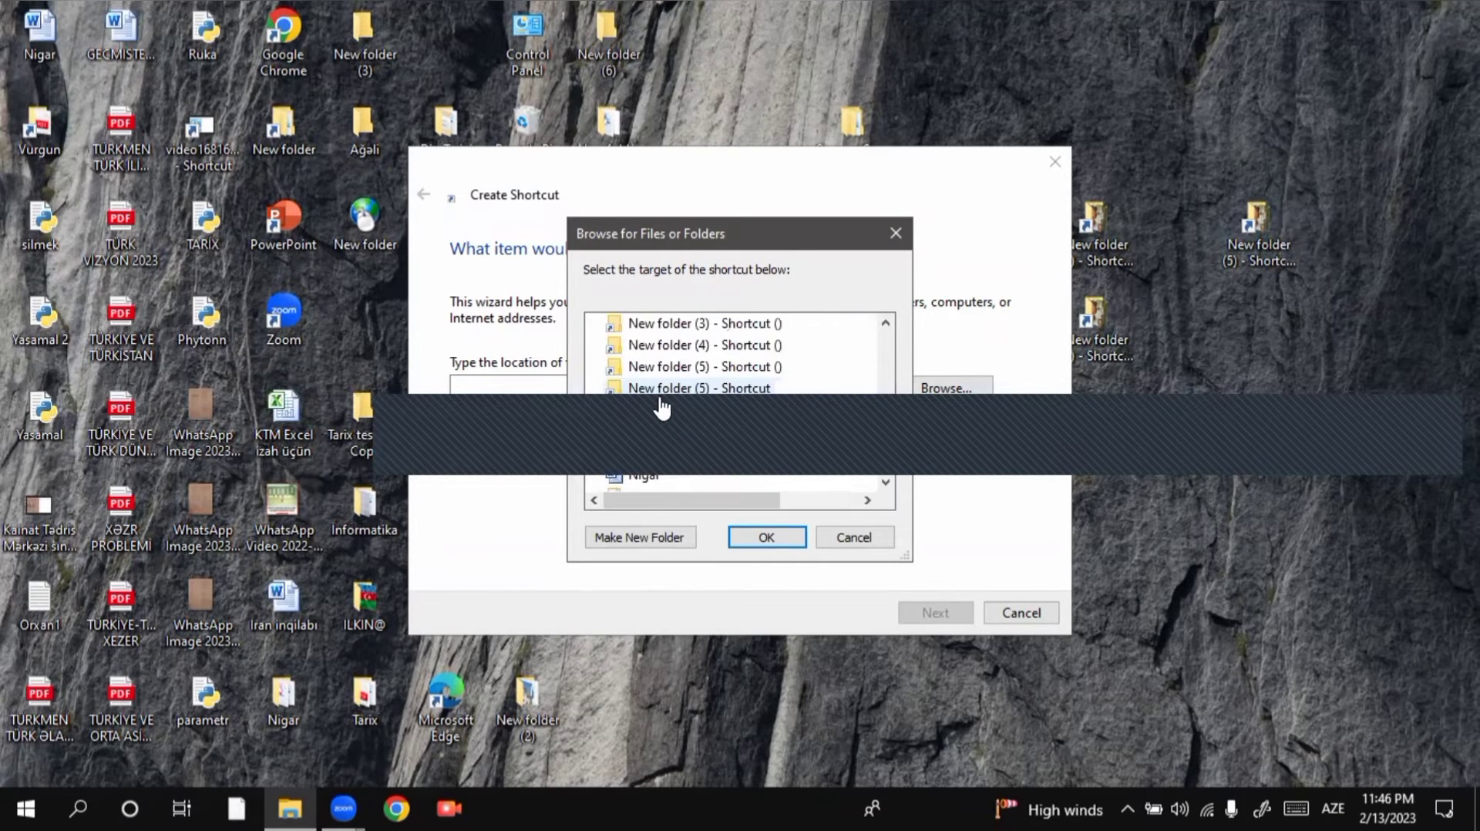
pyautogui.click(716, 387)
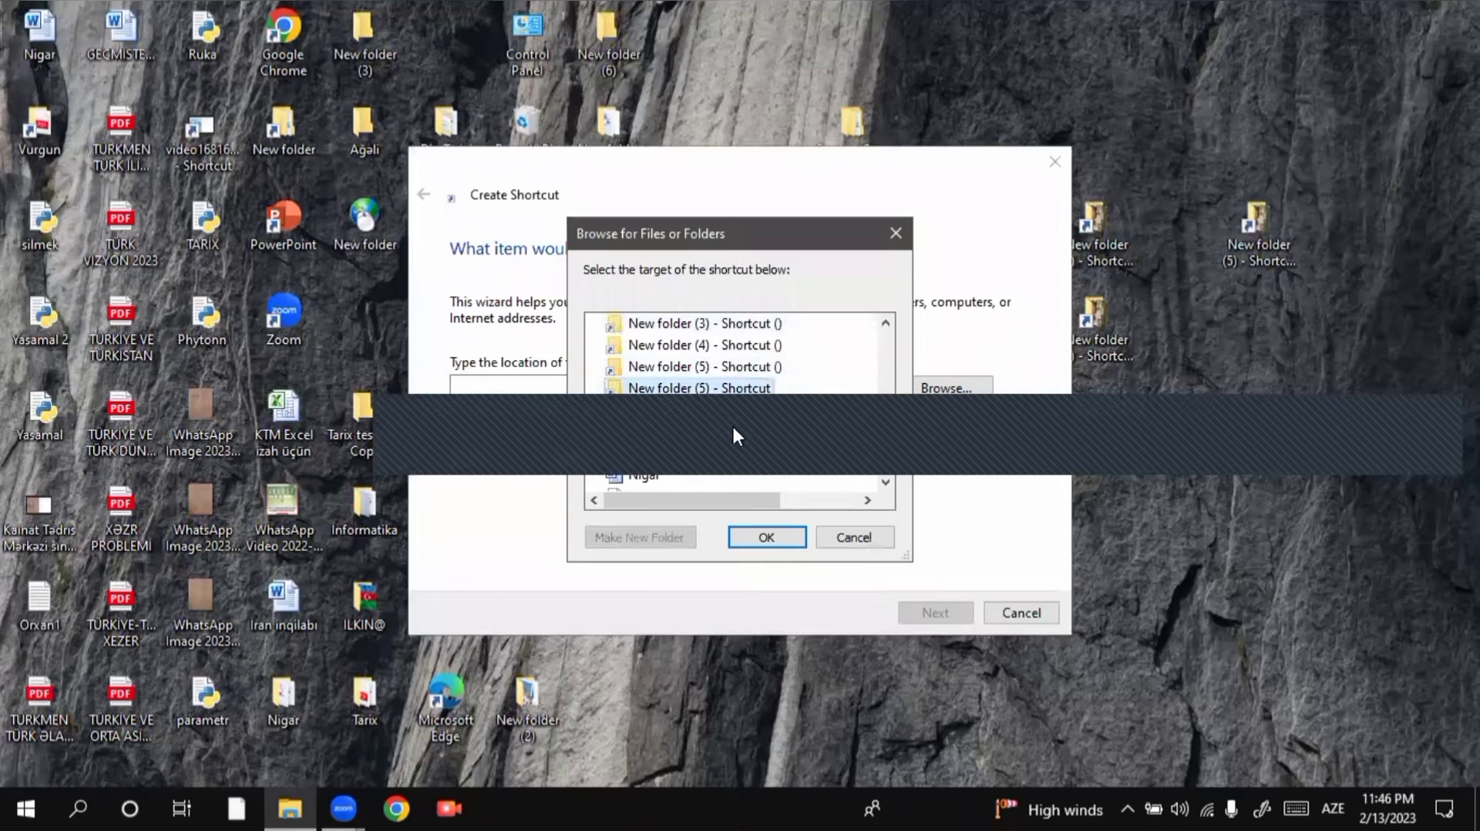
pyautogui.click(767, 537)
# Finish the shortcut with its suggested name and place it directly below the separate New folder (5) shortcut
pyautogui.click(942, 613)
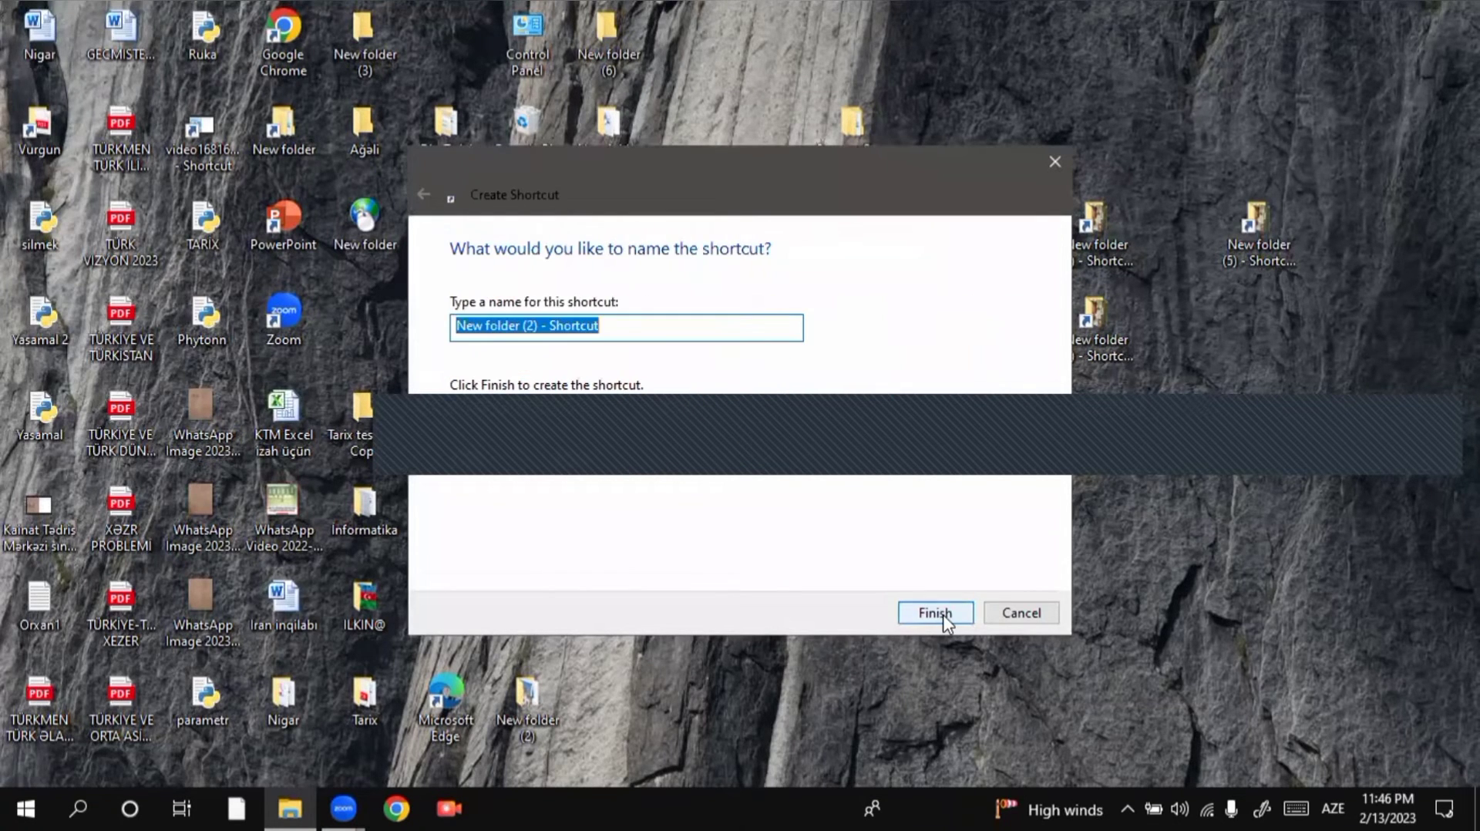
pyautogui.click(942, 614)
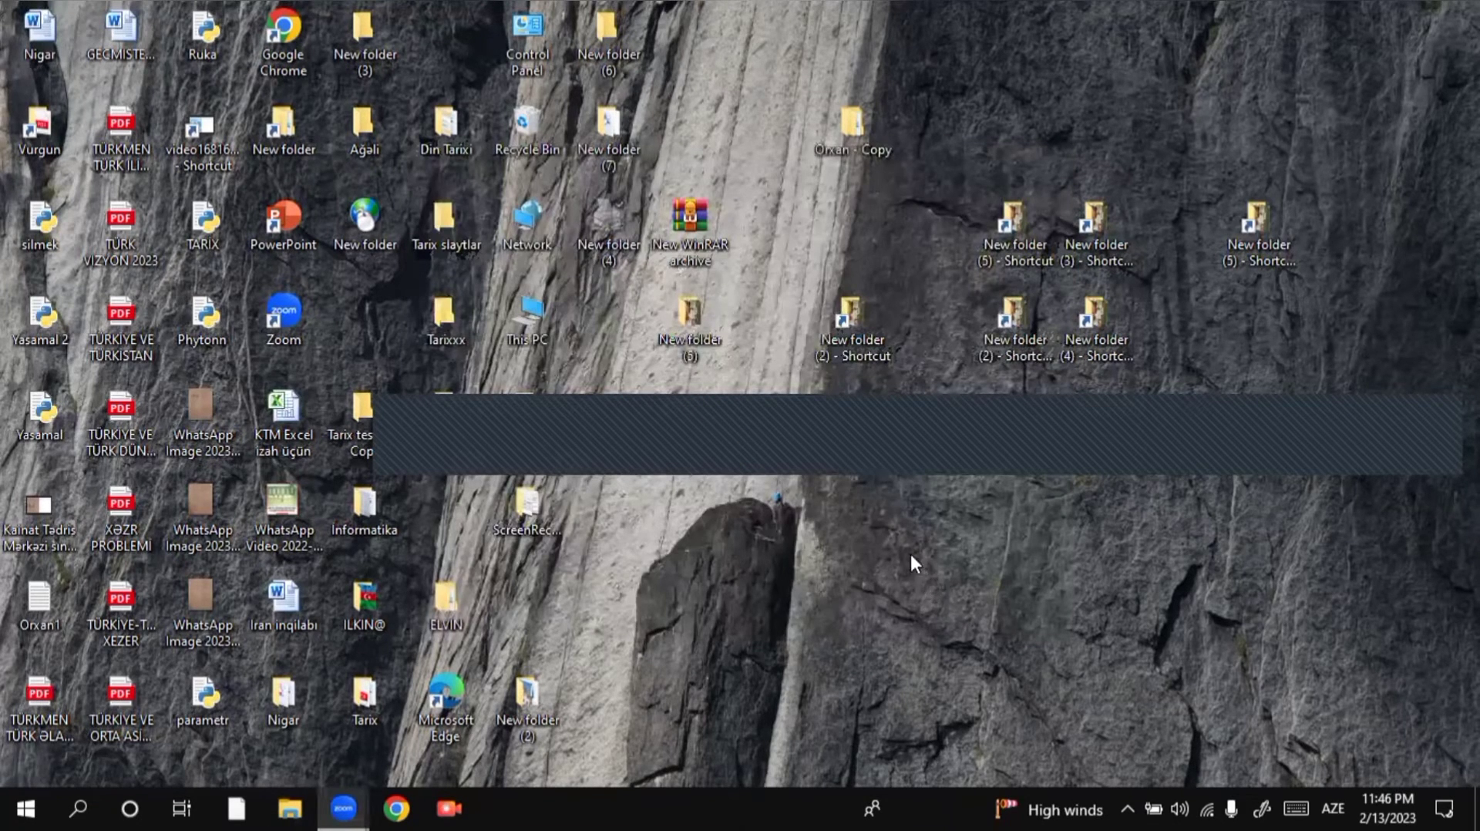
pyautogui.moveTo(850, 350); pyautogui.dragTo(1199, 315)
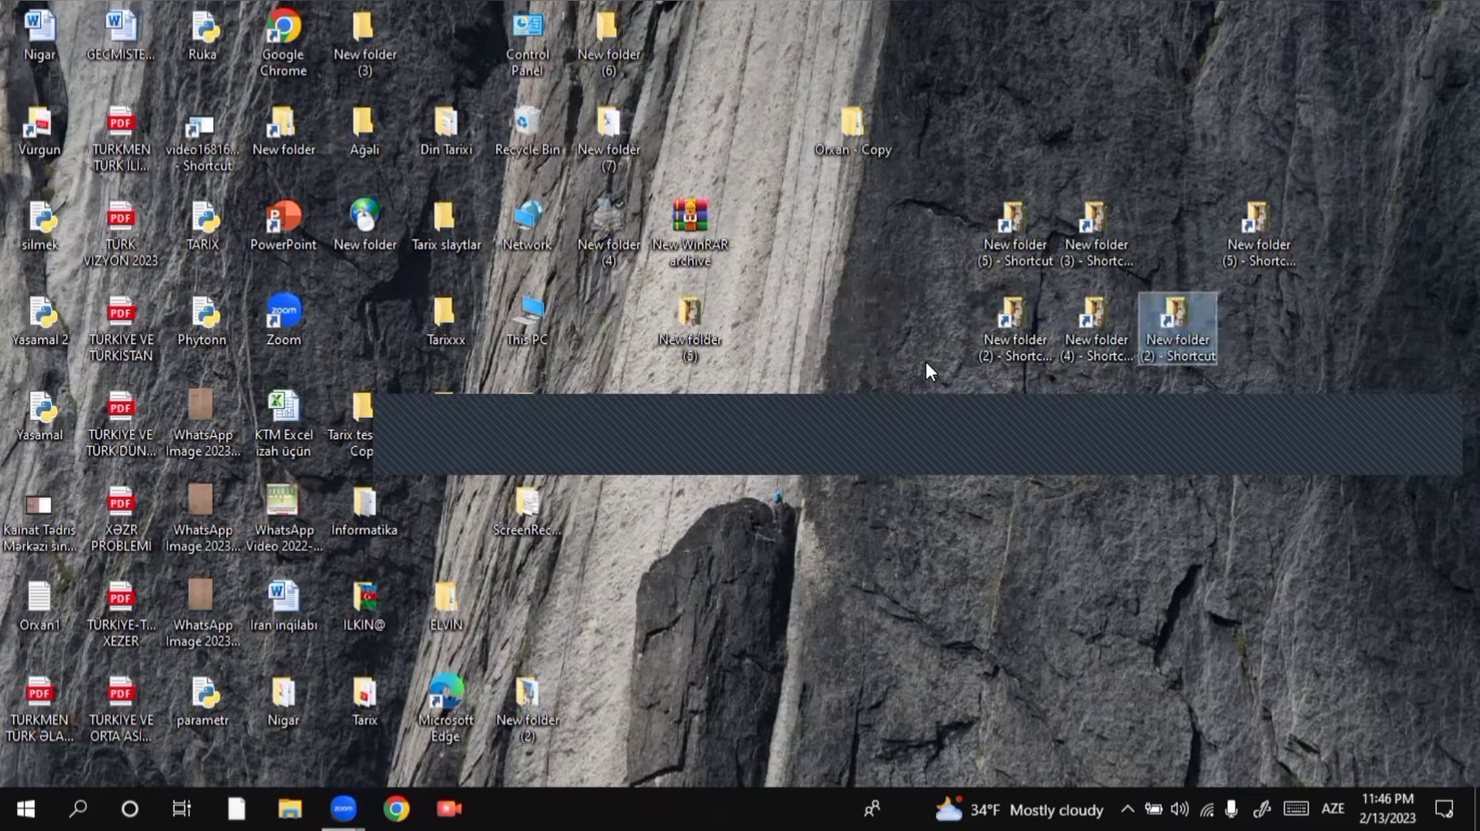
pyautogui.rightClick(868, 332)
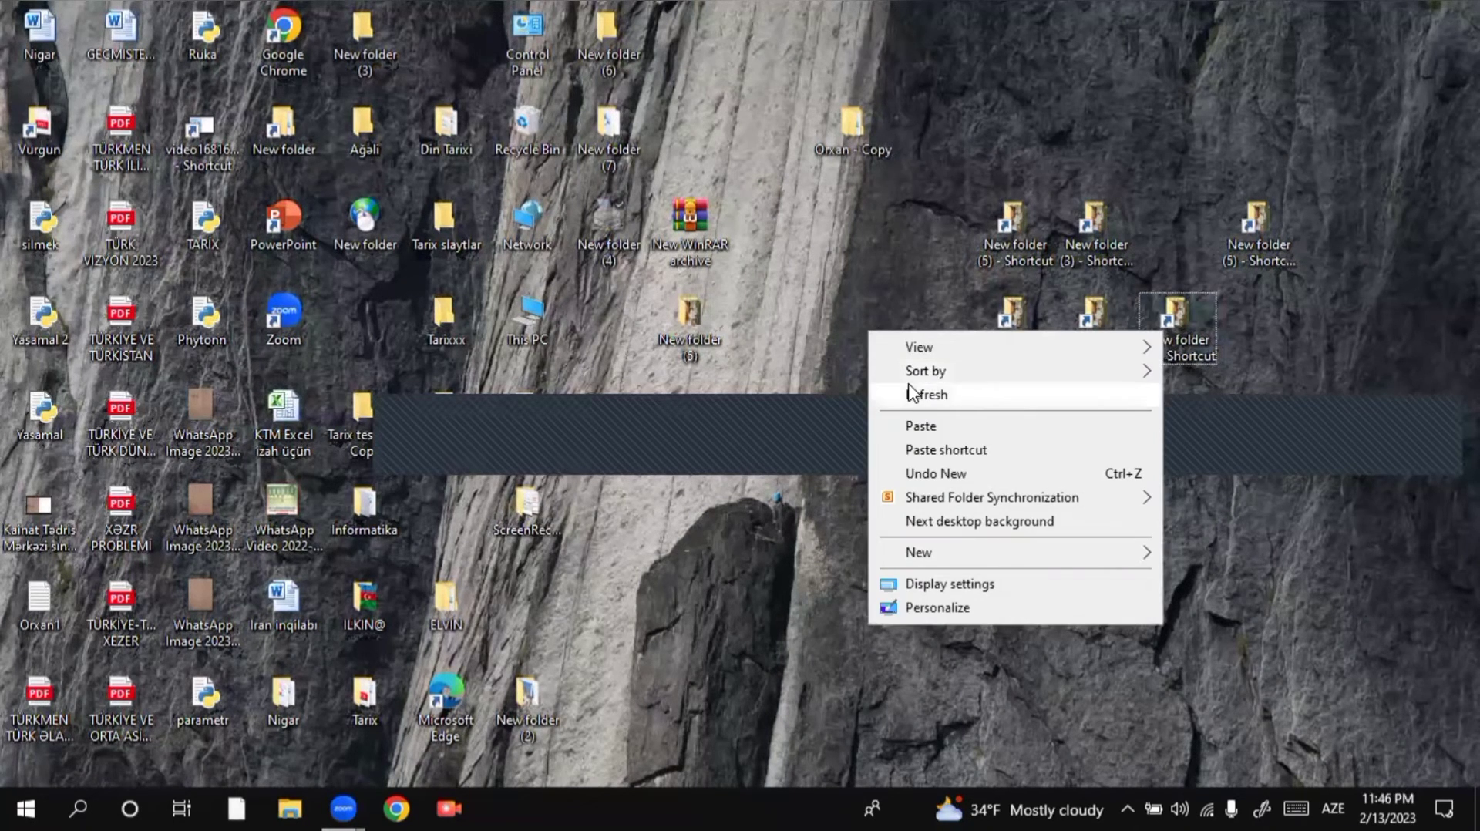
pyautogui.click(912, 392)
pyautogui.moveTo(1179, 330); pyautogui.dragTo(1244, 316)
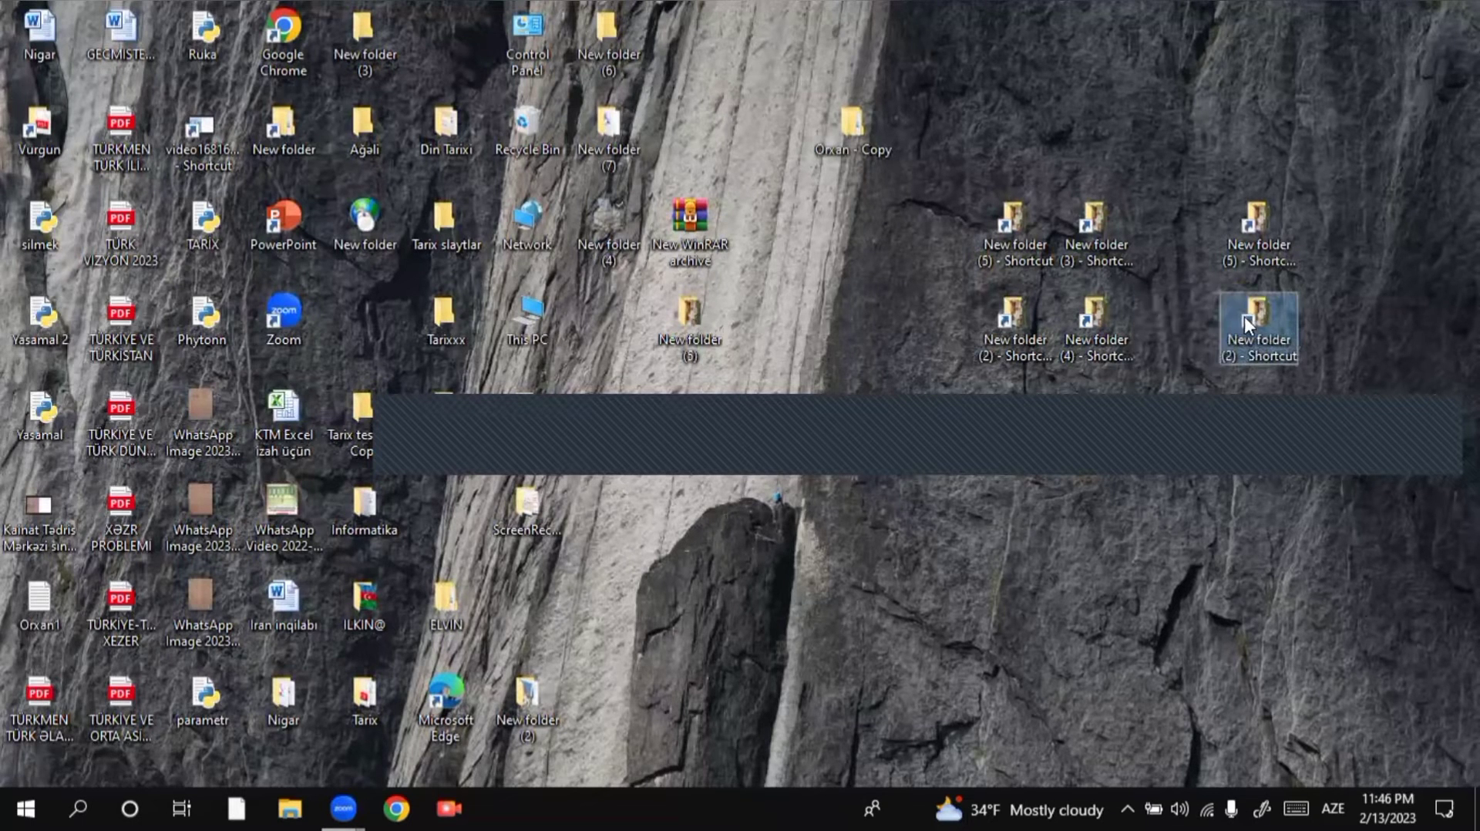
pyautogui.rightClick(700, 317)
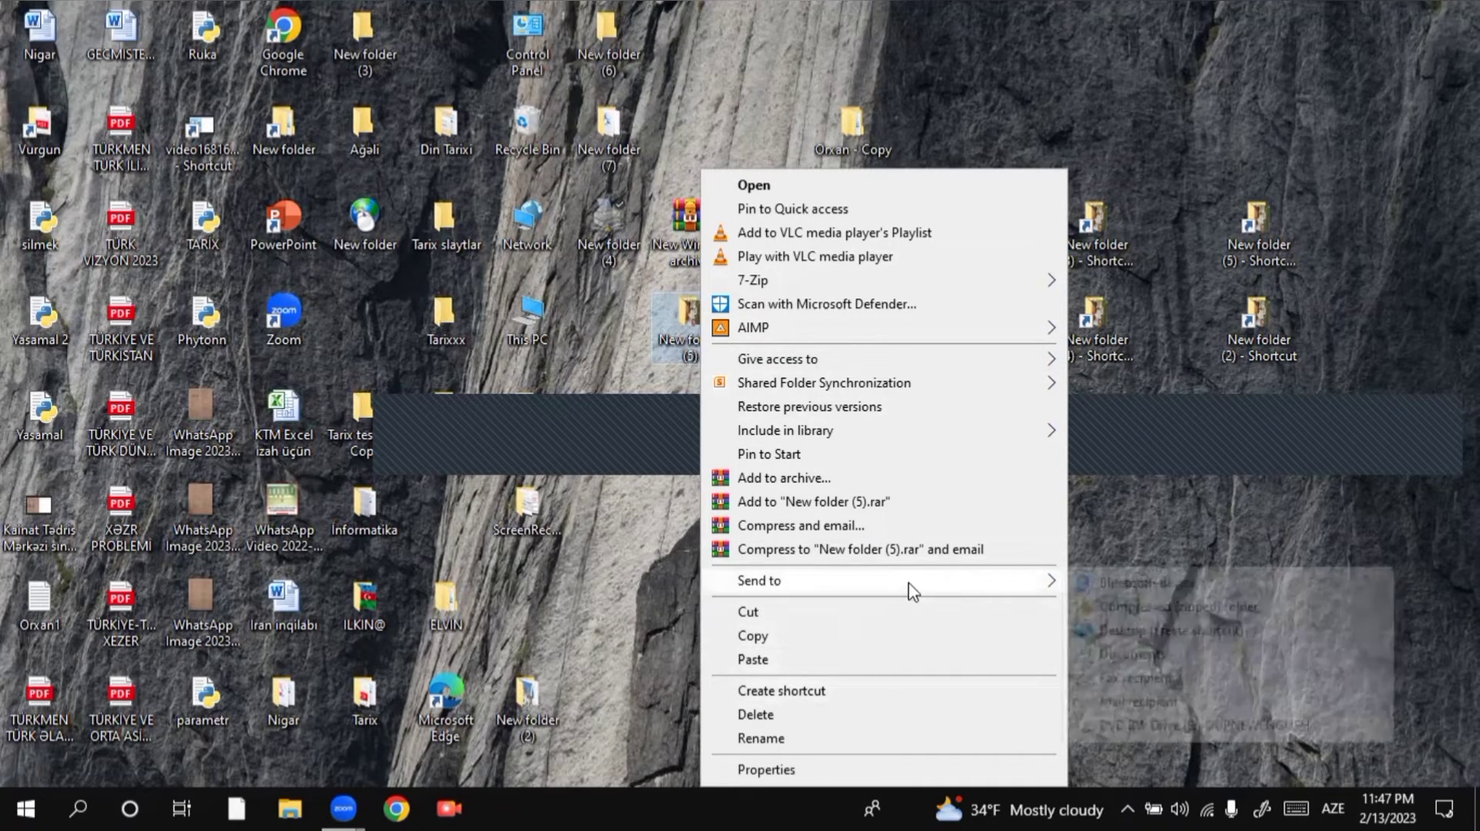
pyautogui.moveTo(910, 584)
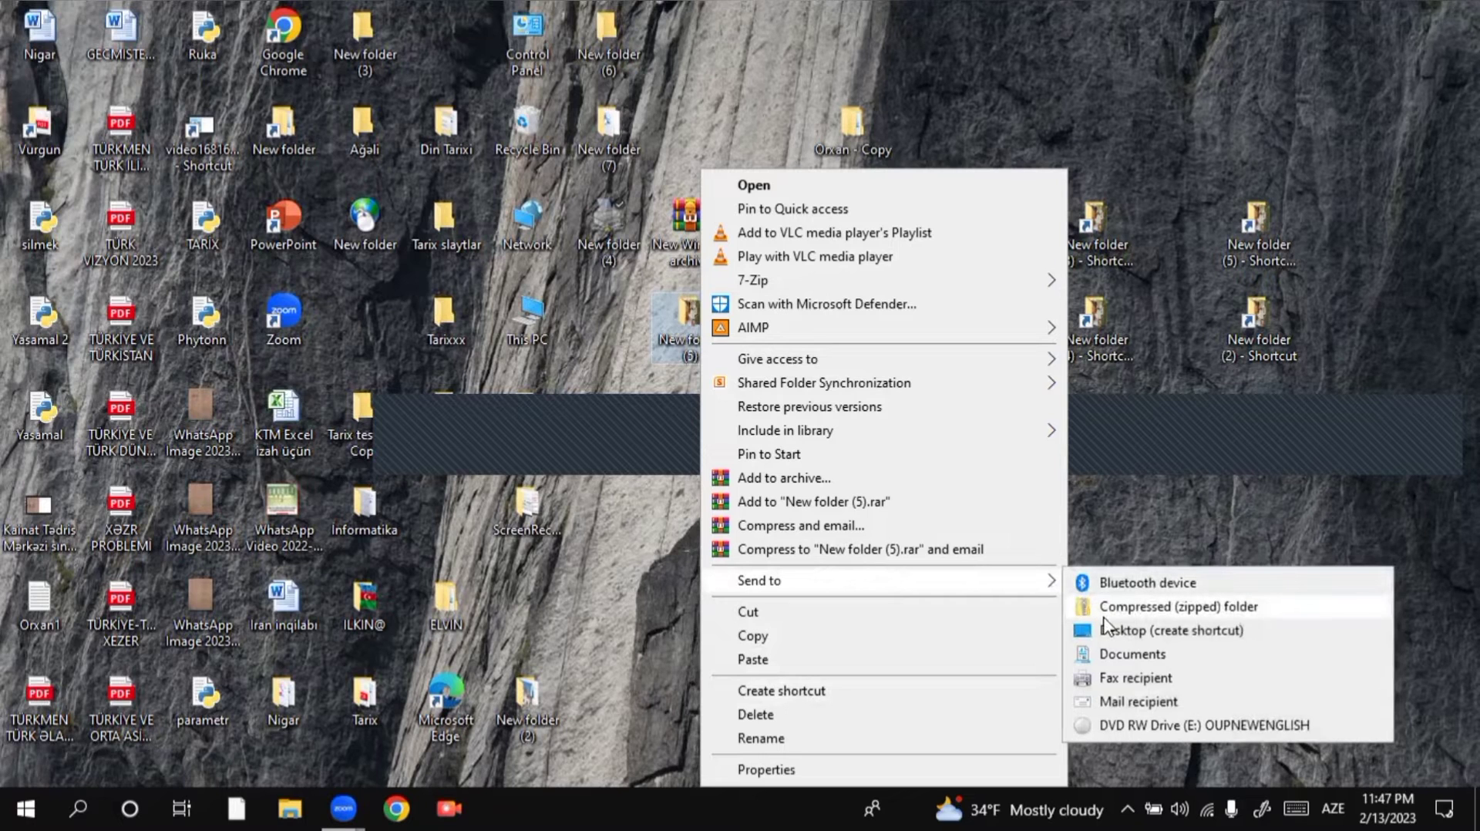
pyautogui.click(1110, 630)
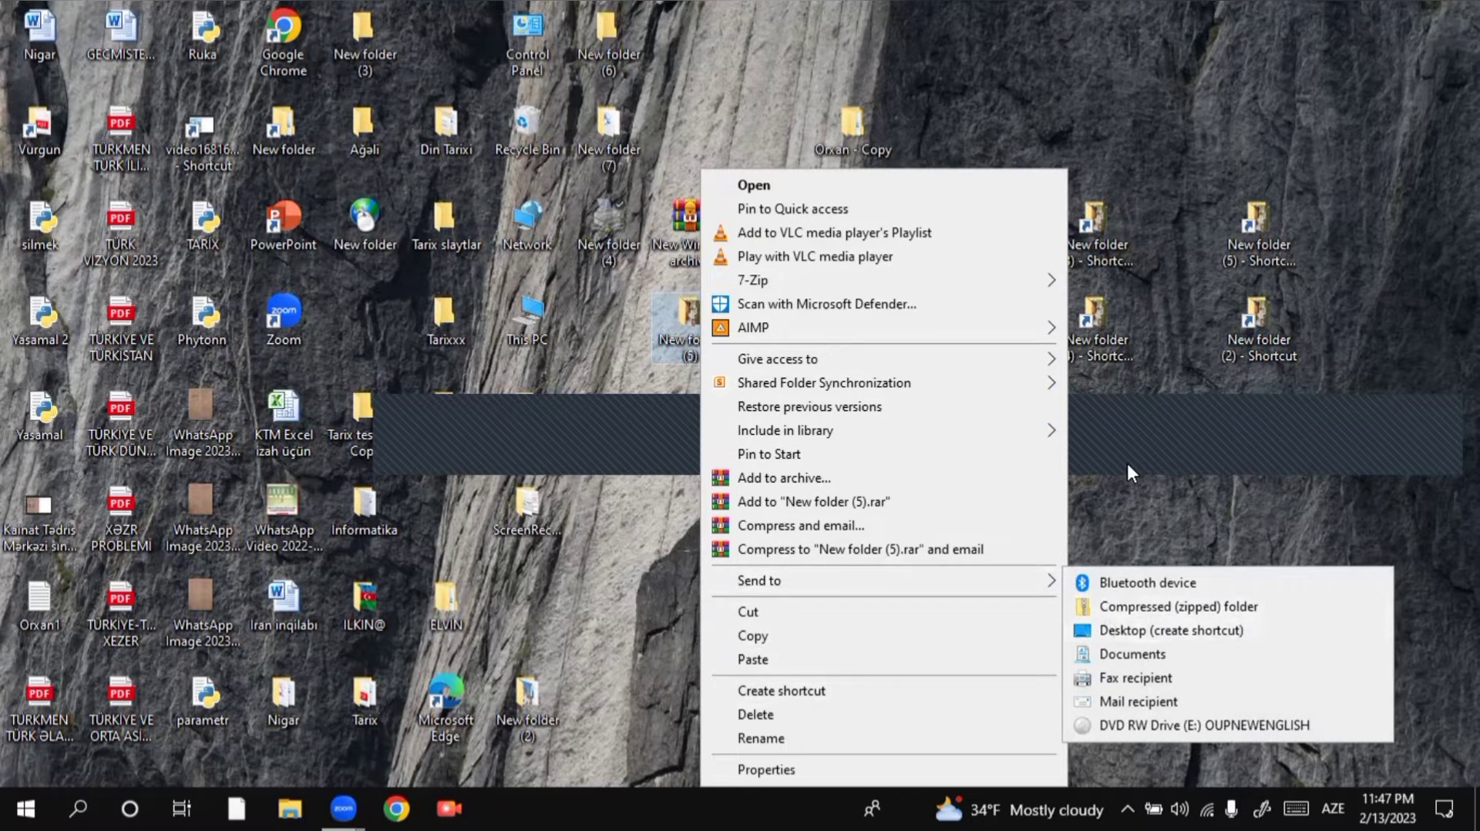
pyautogui.click(697, 337)
# Create two shortcuts to New folder (5) by dragging, one beside it and one below the New folder (2) shortcut, and refresh the desktop
pyautogui.moveTo(722, 351); pyautogui.dragTo(857, 358)
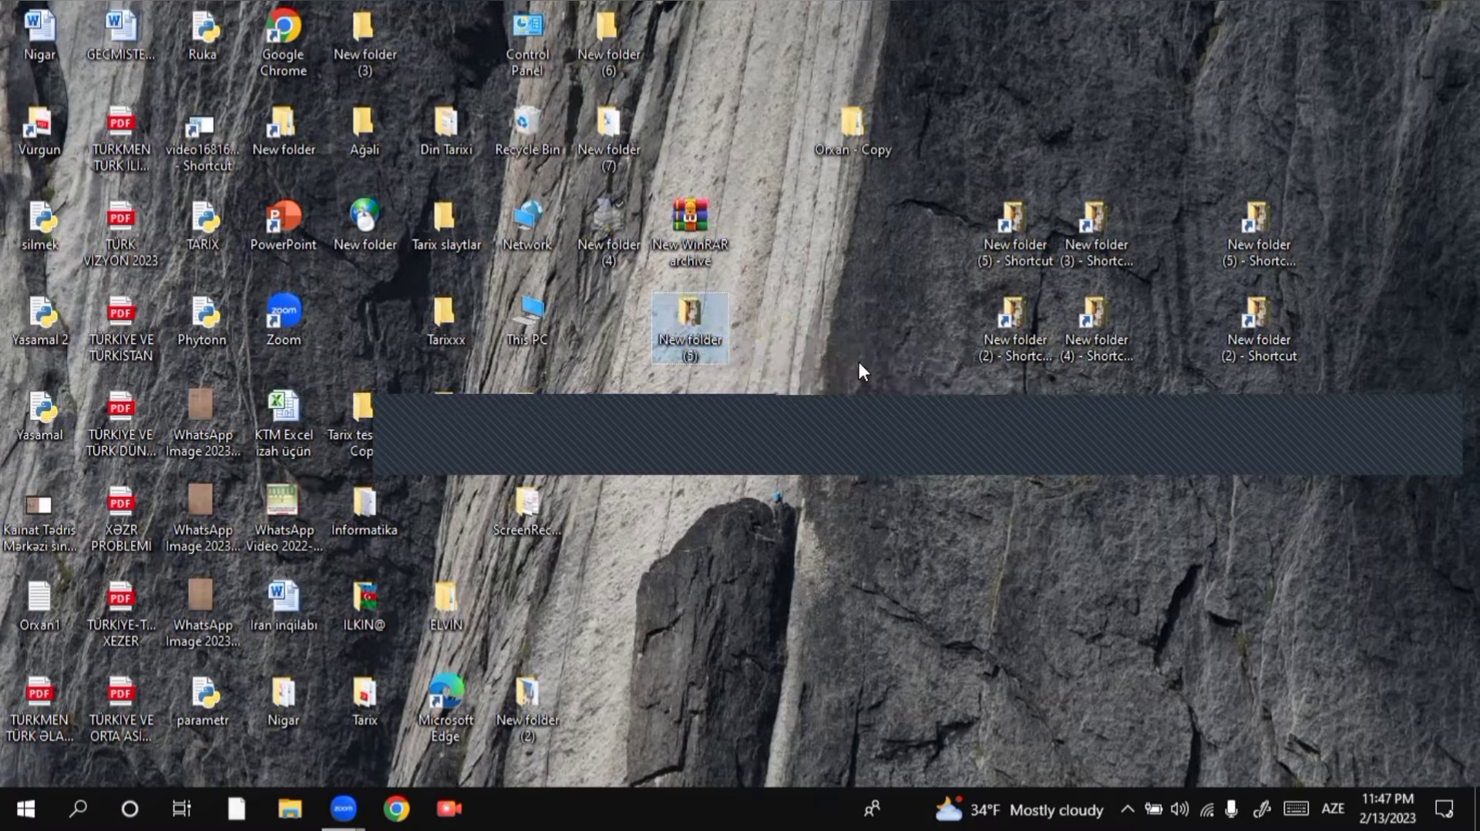
pyautogui.click(698, 331)
pyautogui.moveTo(698, 333); pyautogui.dragTo(1030, 395)
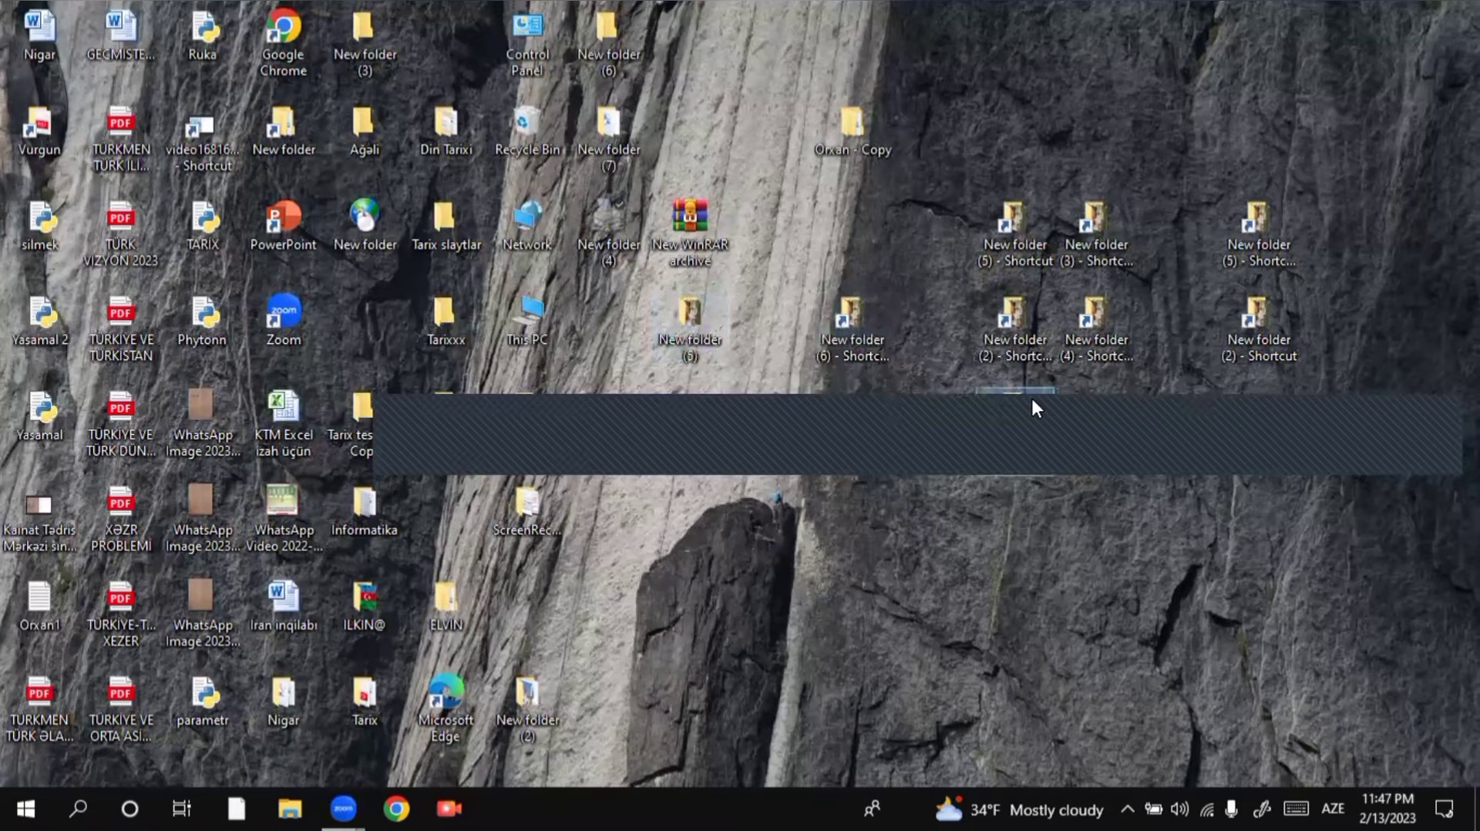
pyautogui.rightClick(1004, 3)
pyautogui.click(1088, 65)
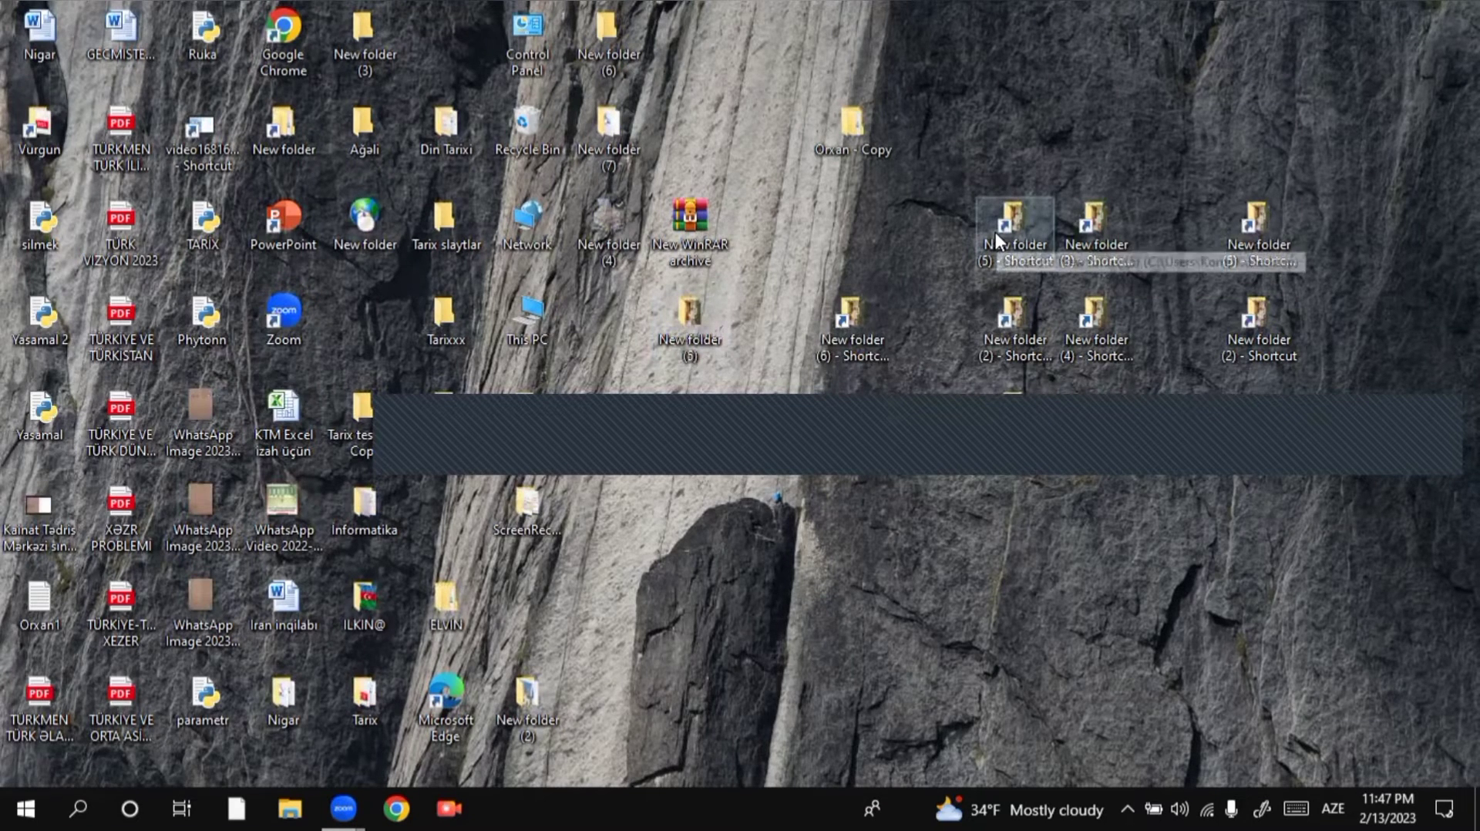
pyautogui.click(996, 230)
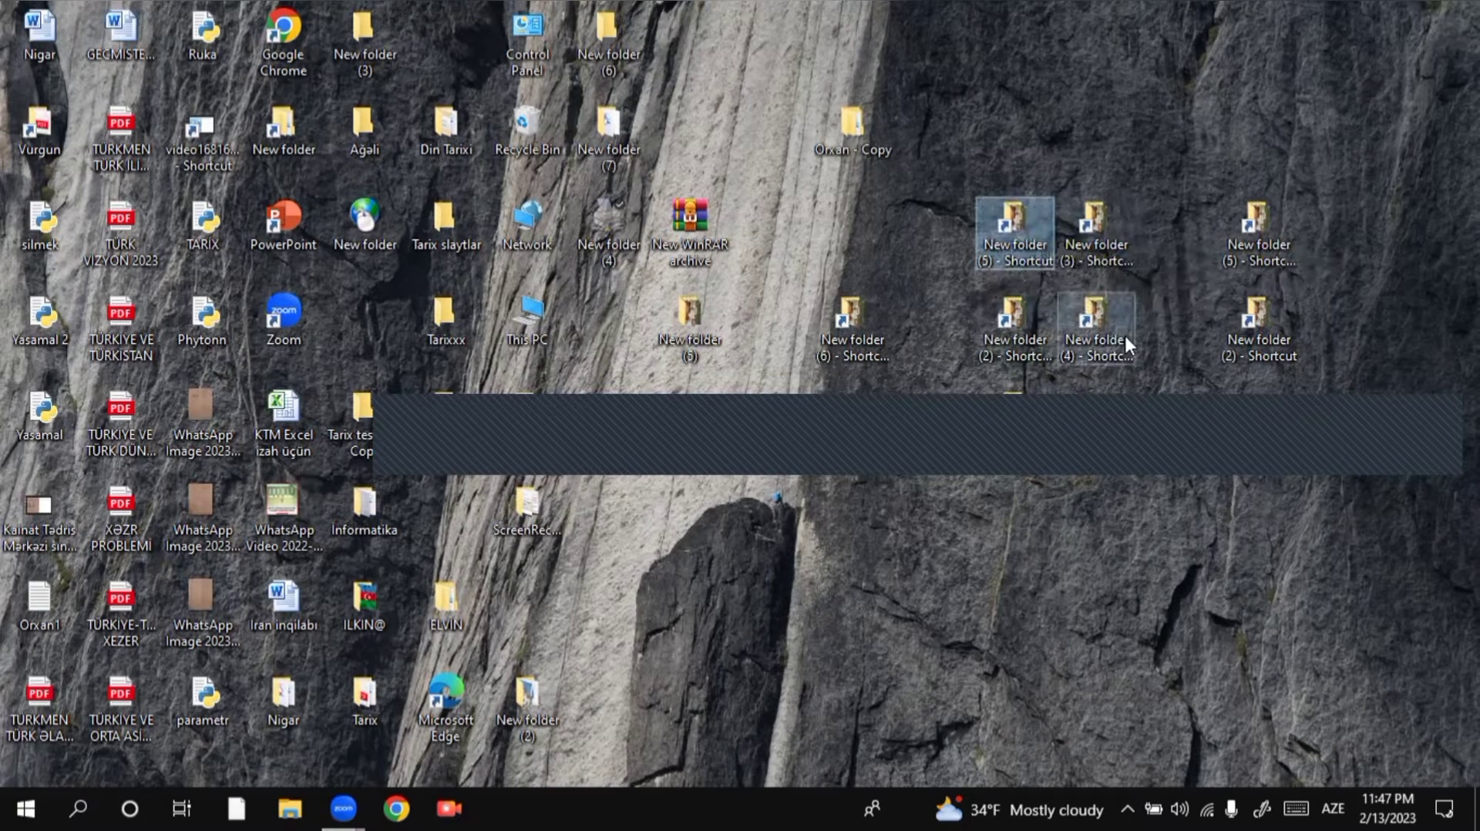
pyautogui.press('Delete')
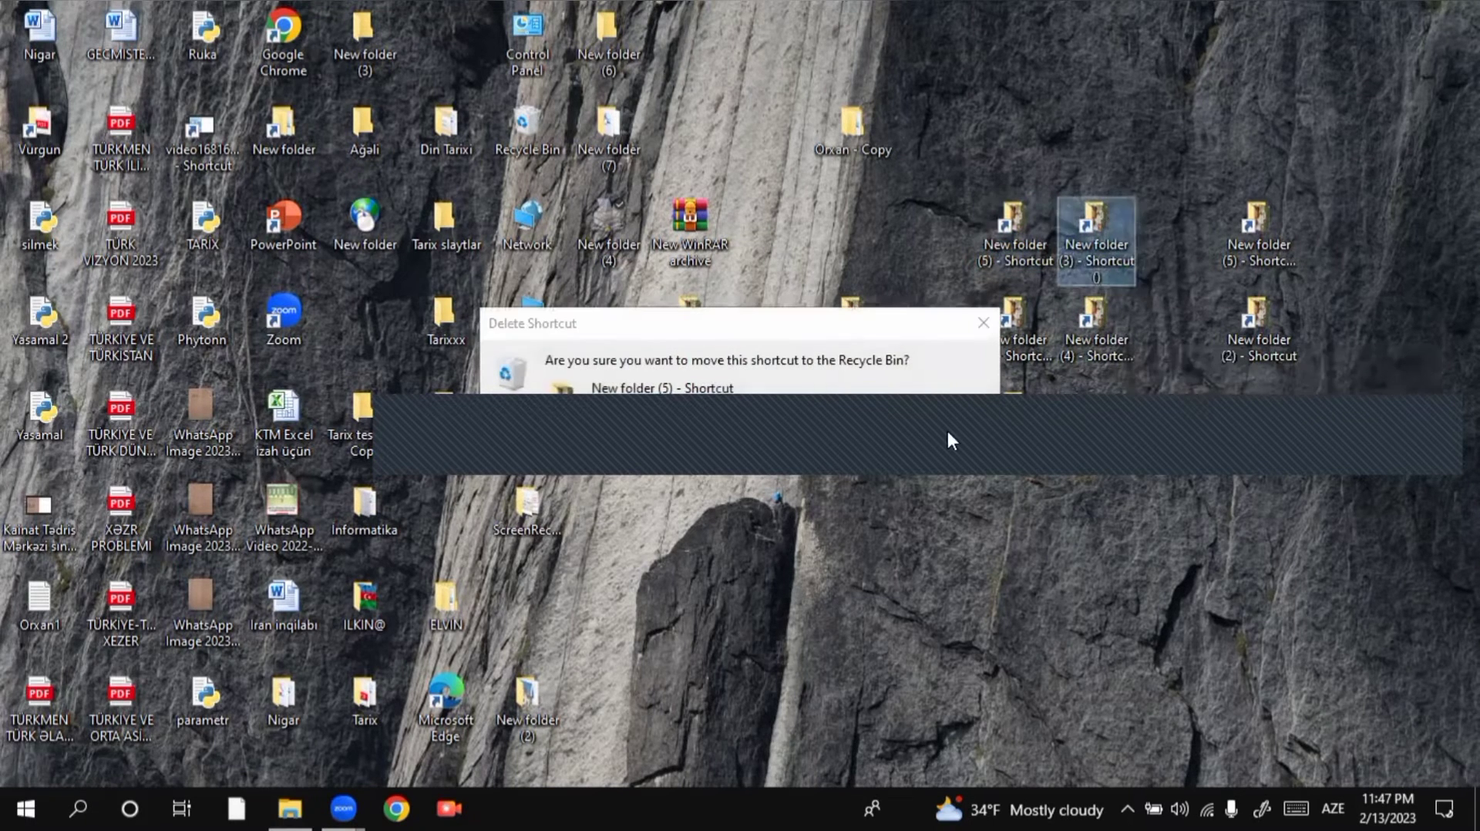
pyautogui.moveTo(968, 330); pyautogui.dragTo(971, 128)
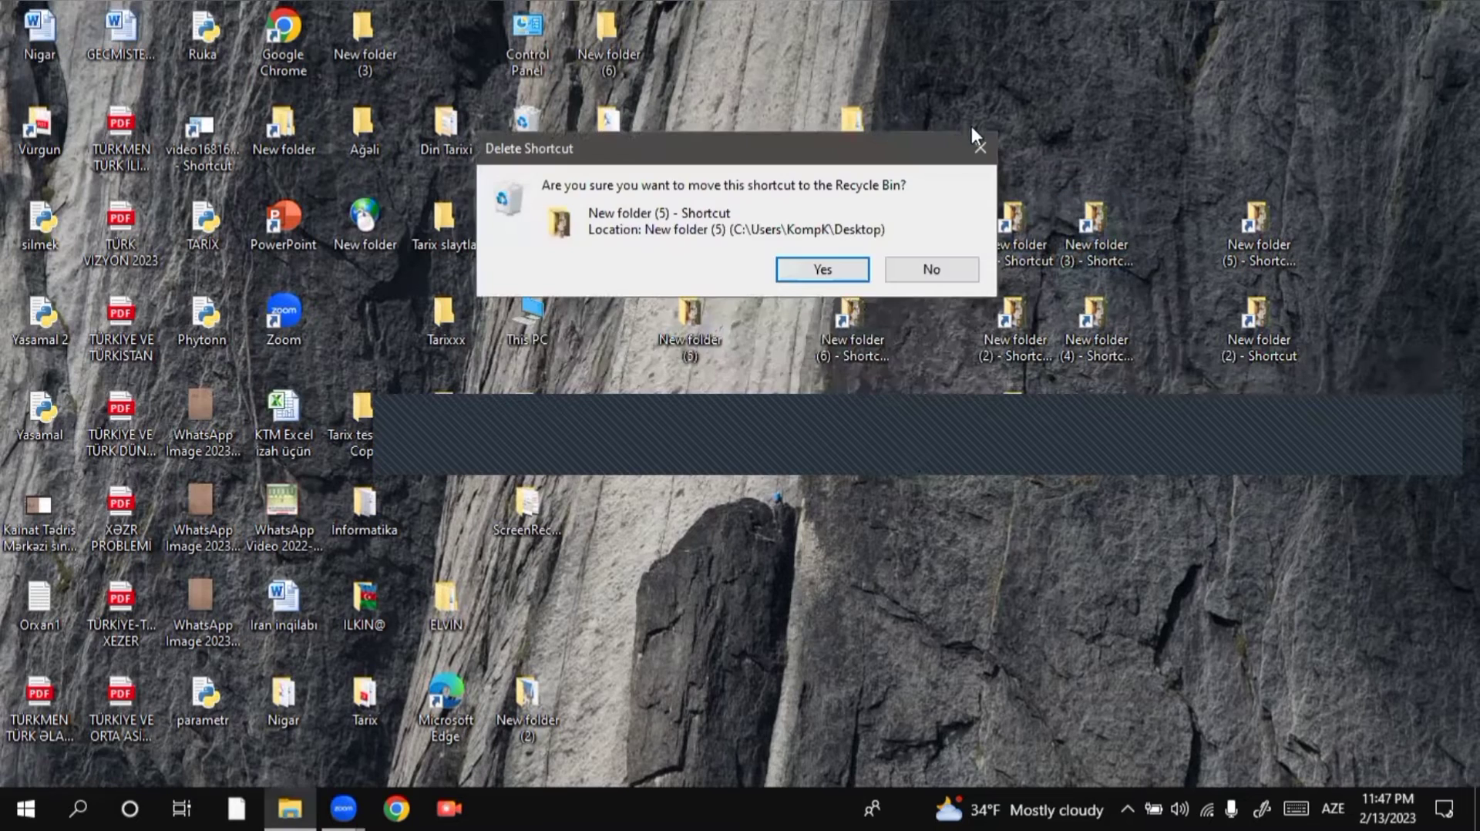
pyautogui.click(977, 148)
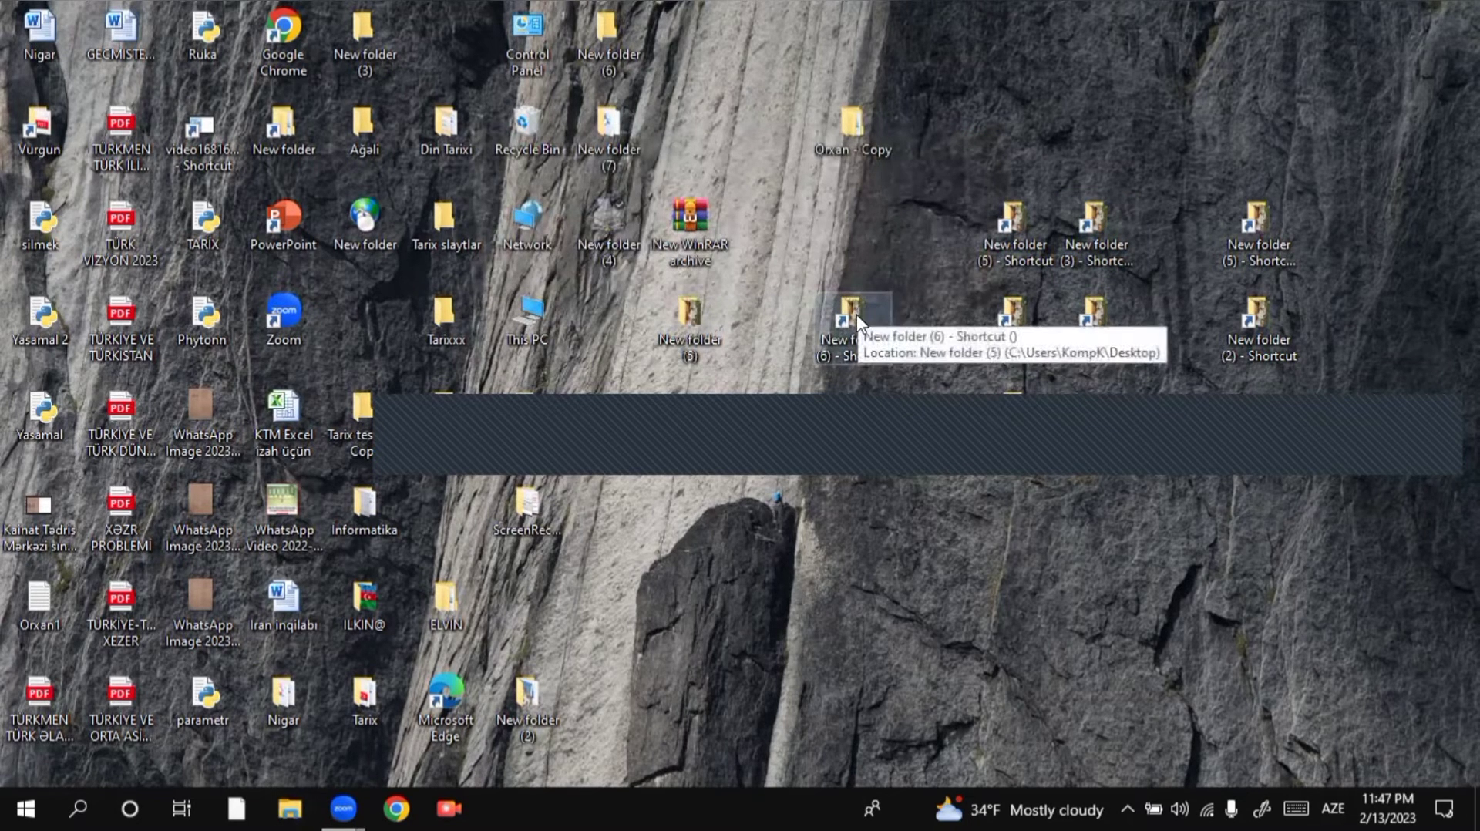
# Move the New folder (6) shortcut beside New folder (5) - Shortcut and delete it to the Recycle Bin
pyautogui.moveTo(857, 307); pyautogui.dragTo(899, 197)
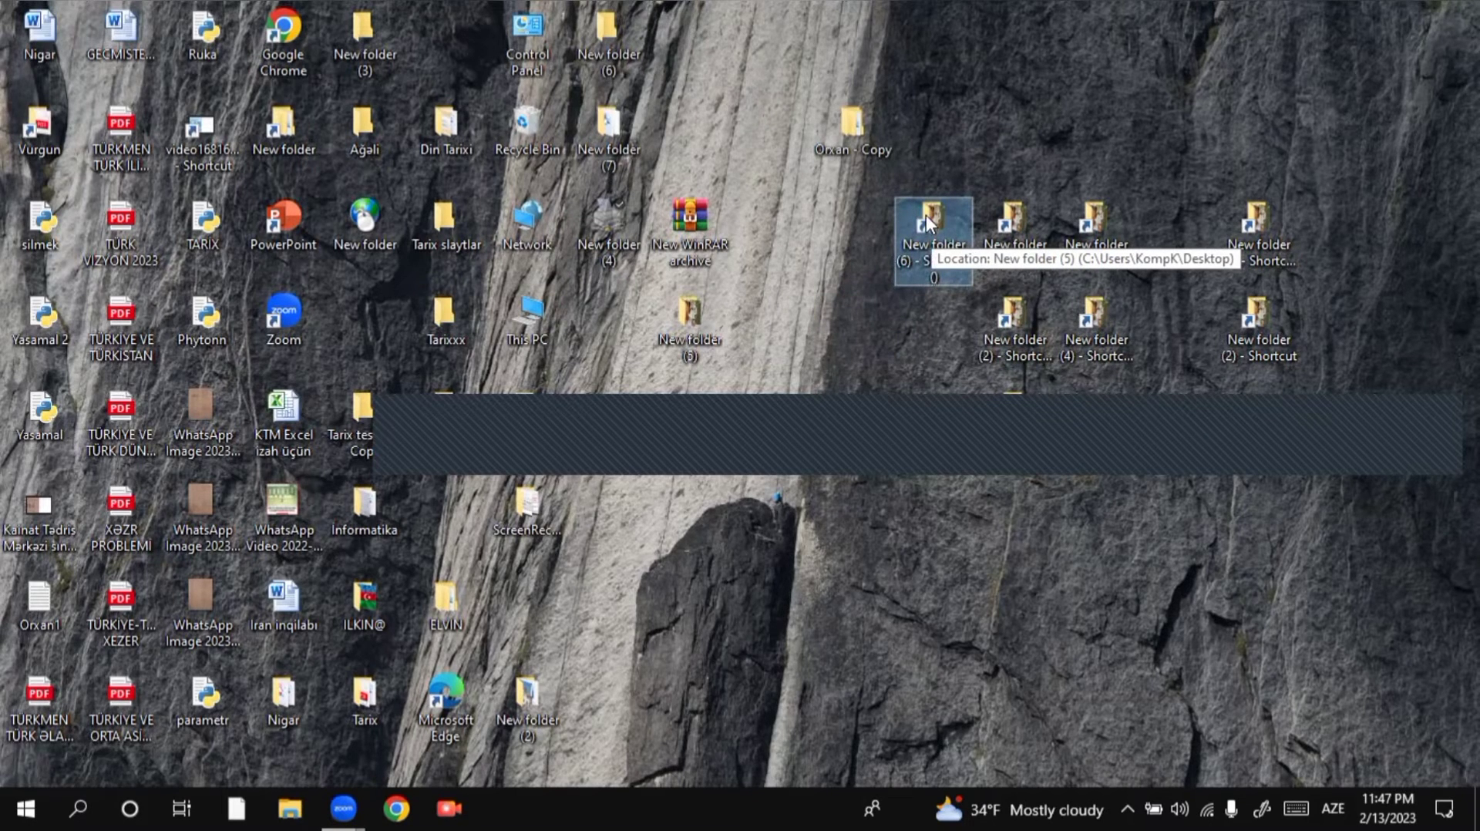
pyautogui.rightClick(928, 213)
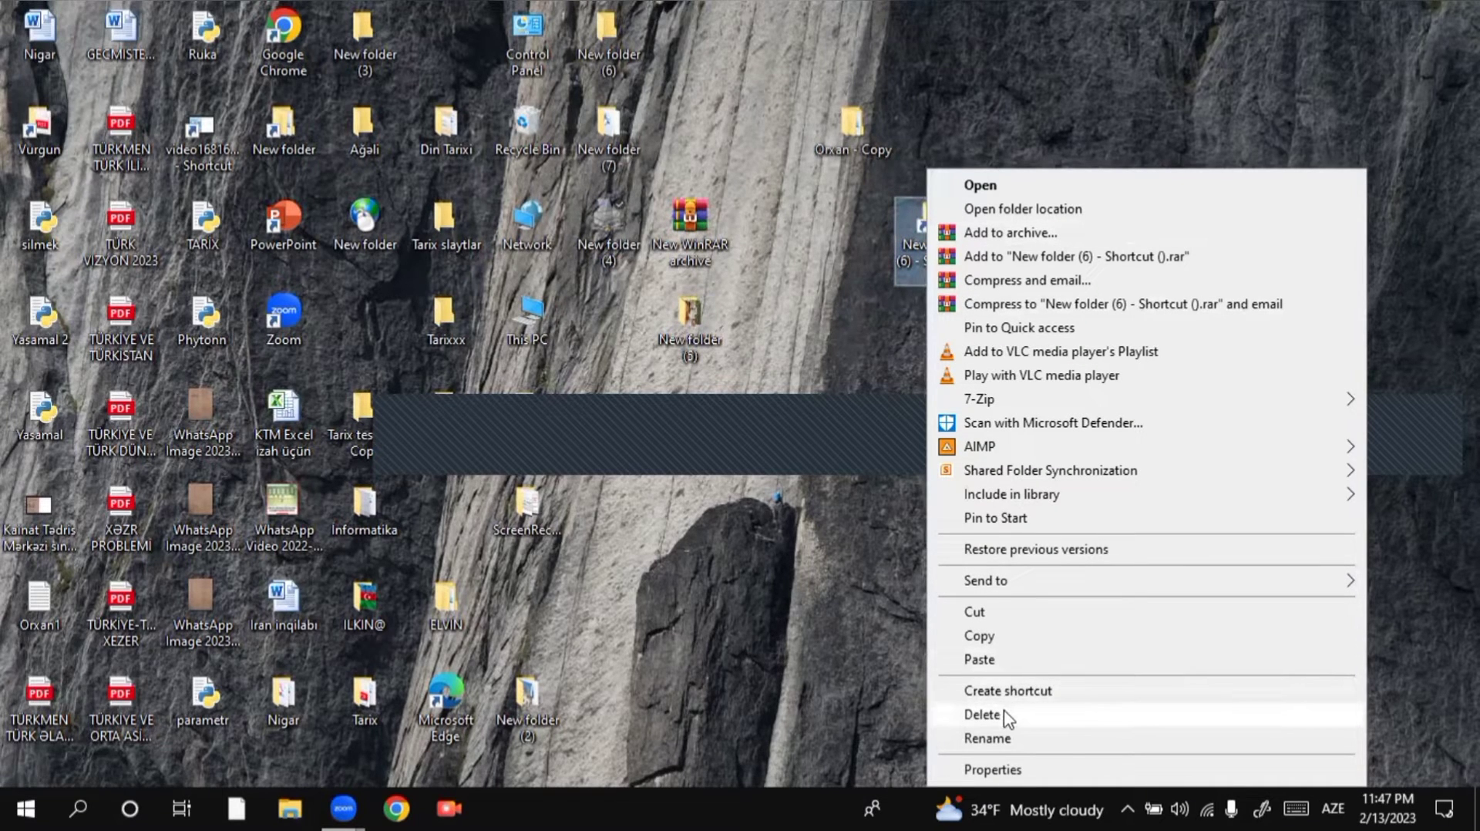
pyautogui.click(982, 714)
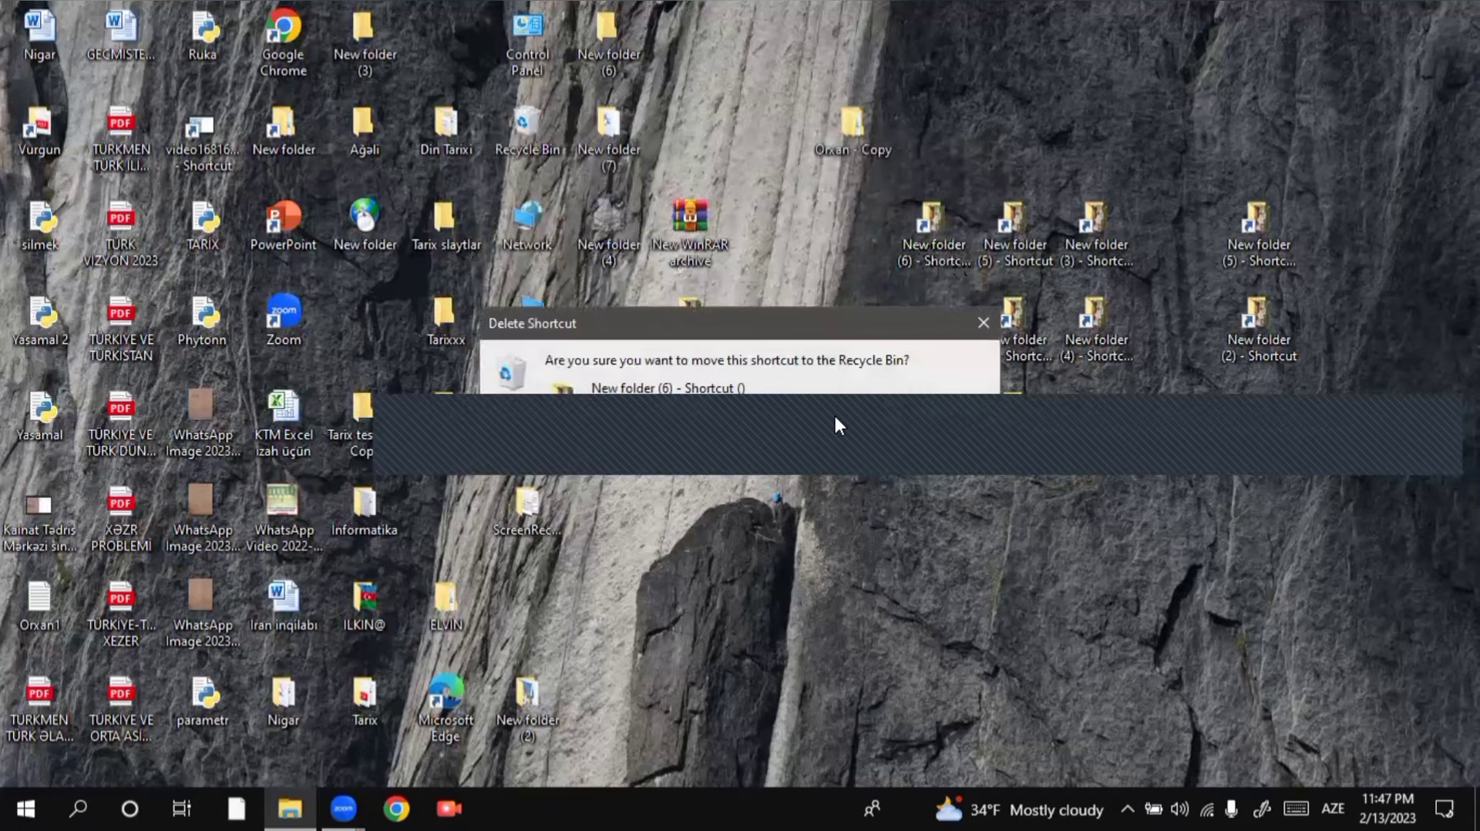
pyautogui.moveTo(802, 314); pyautogui.dragTo(830, 167)
pyautogui.click(871, 306)
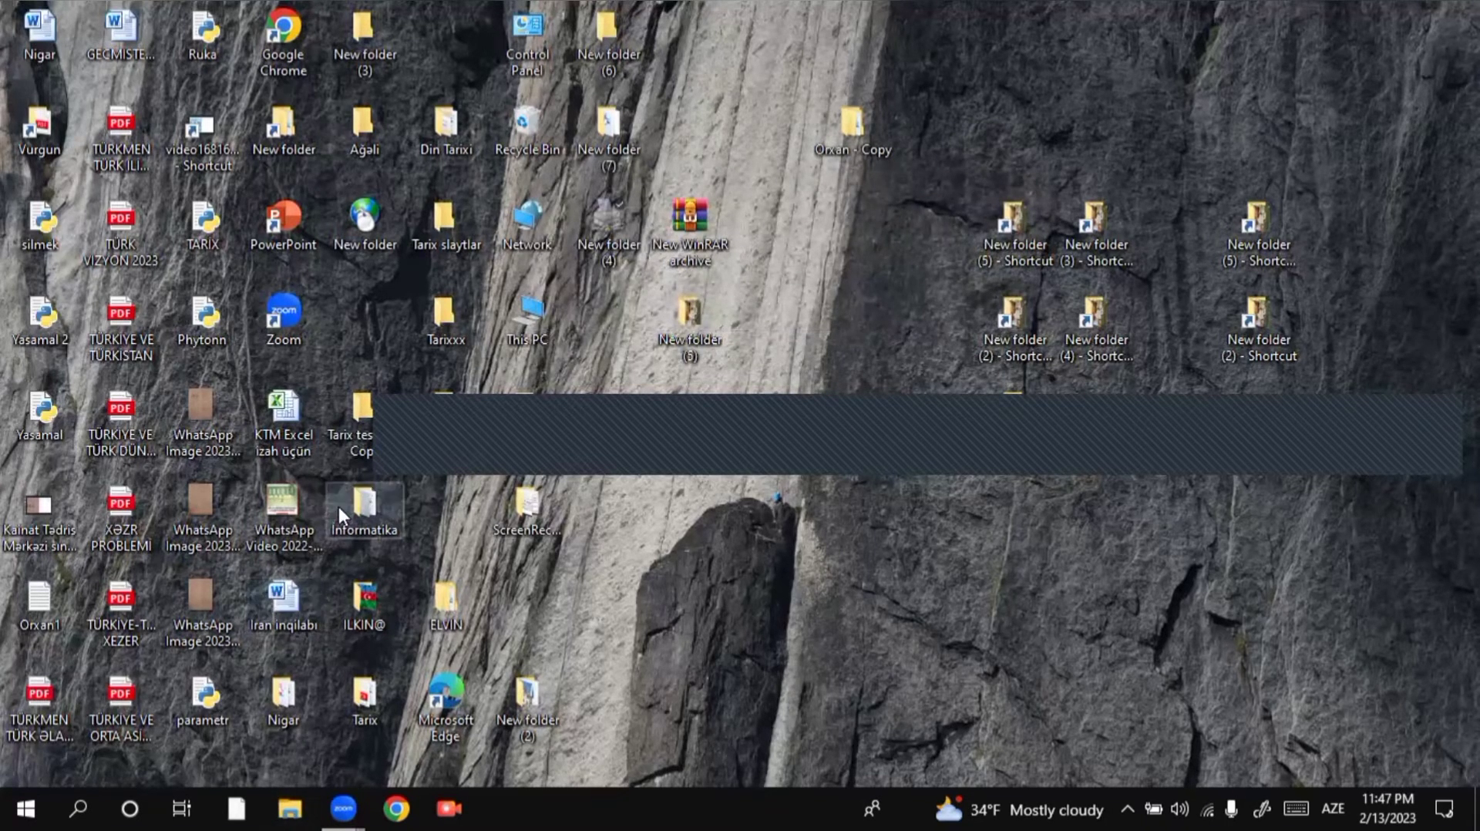
# Open File Explorer and turn off the recycle confirmation in its delete options
pyautogui.press('super+e')
pyautogui.click(410, 117)
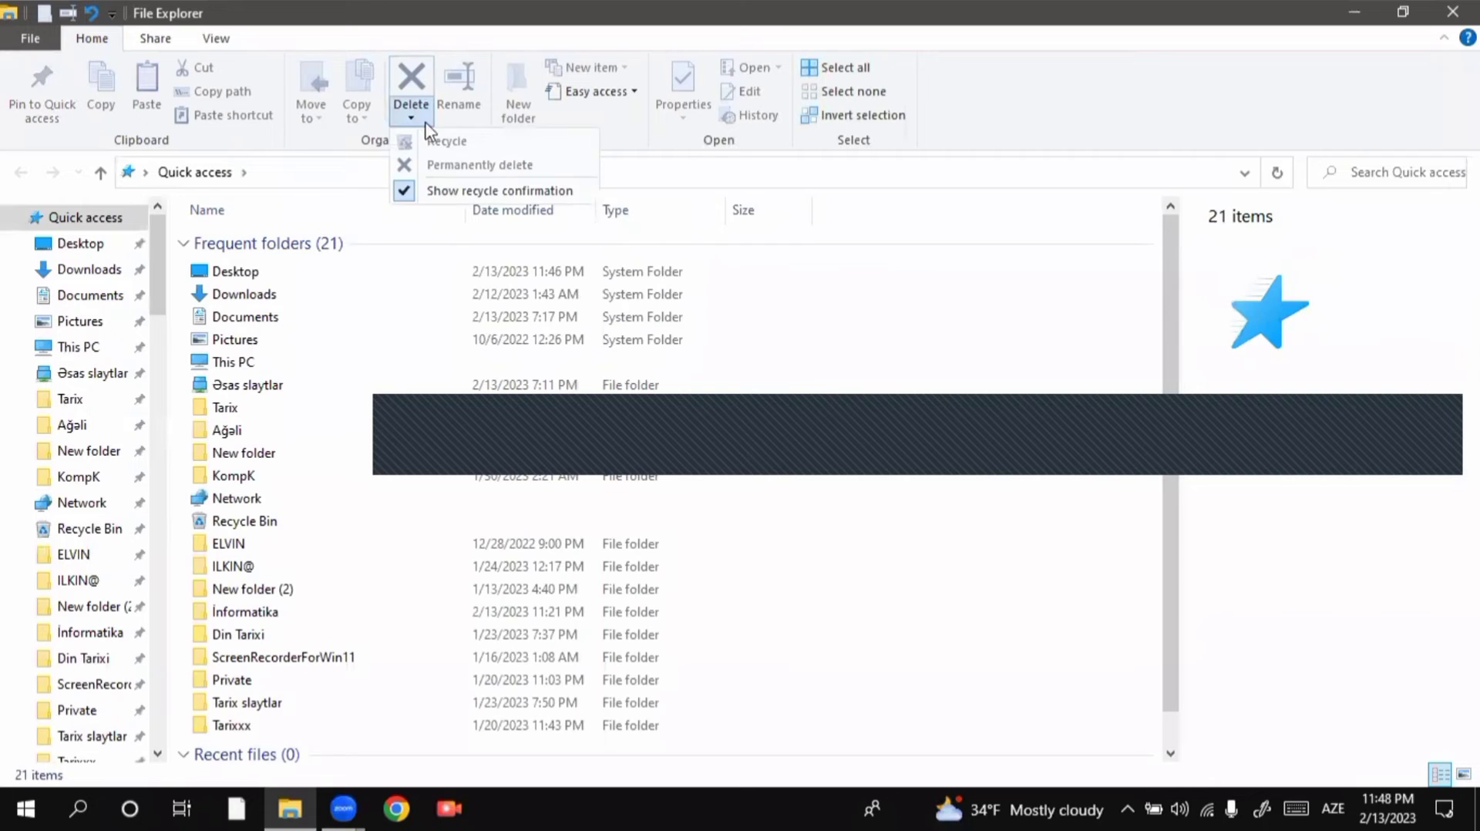
pyautogui.click(428, 191)
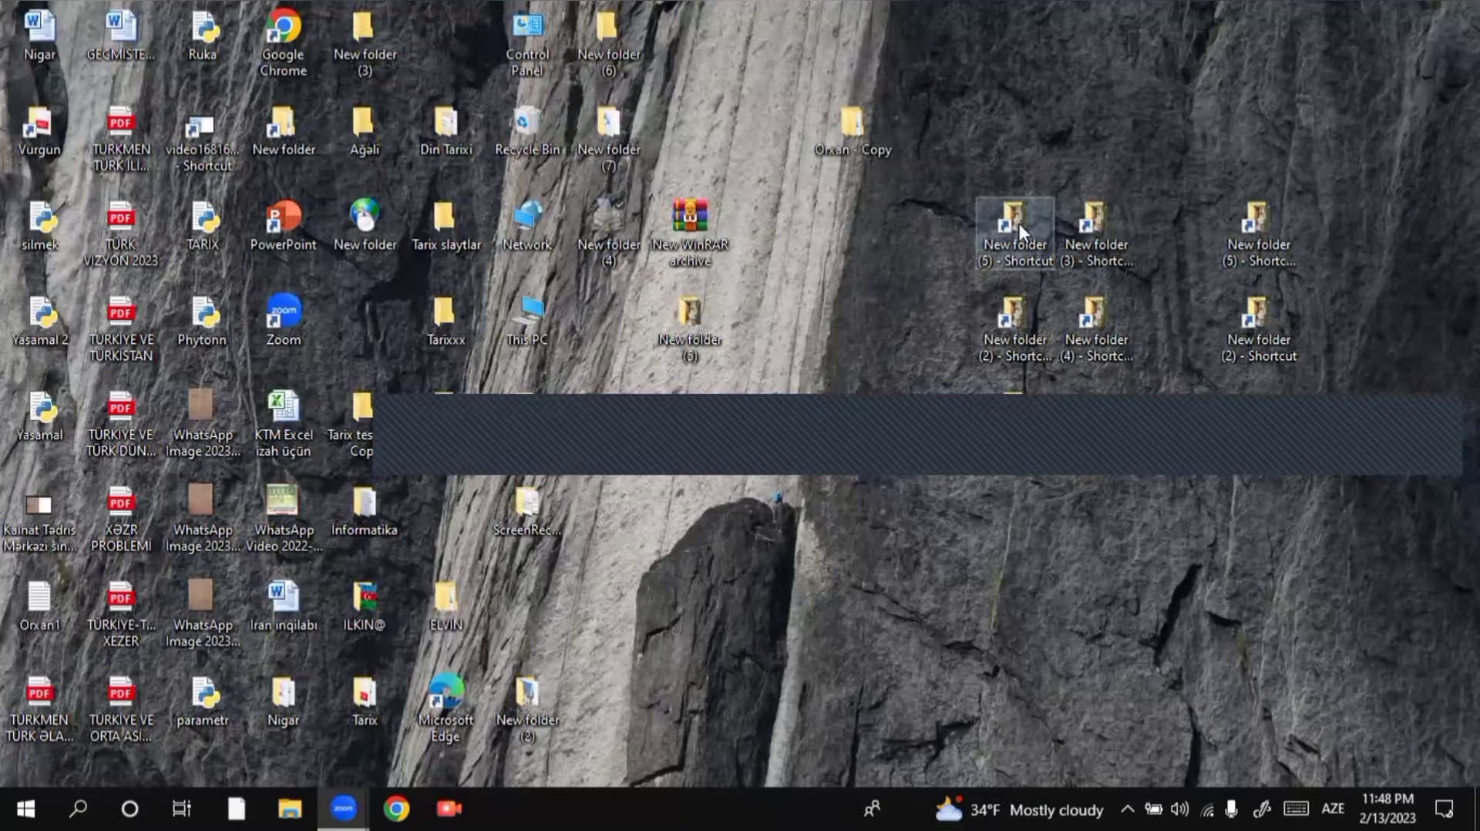
# Delete New folder (5) - Shortcut and the New folder (2) and New folder (7) shortcuts beneath it to the Recycle Bin
pyautogui.click(1019, 224)
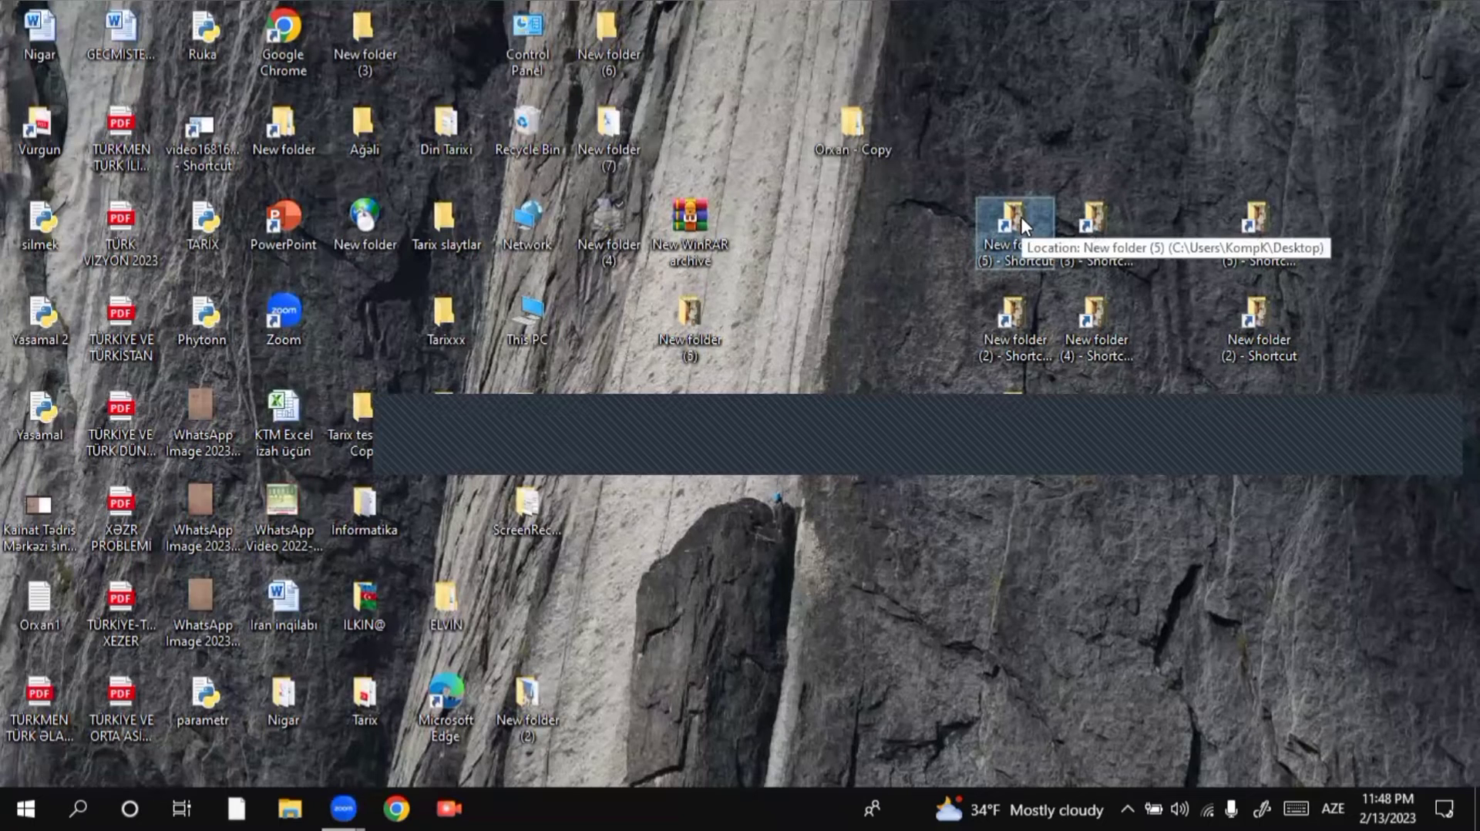
pyautogui.press('Delete')
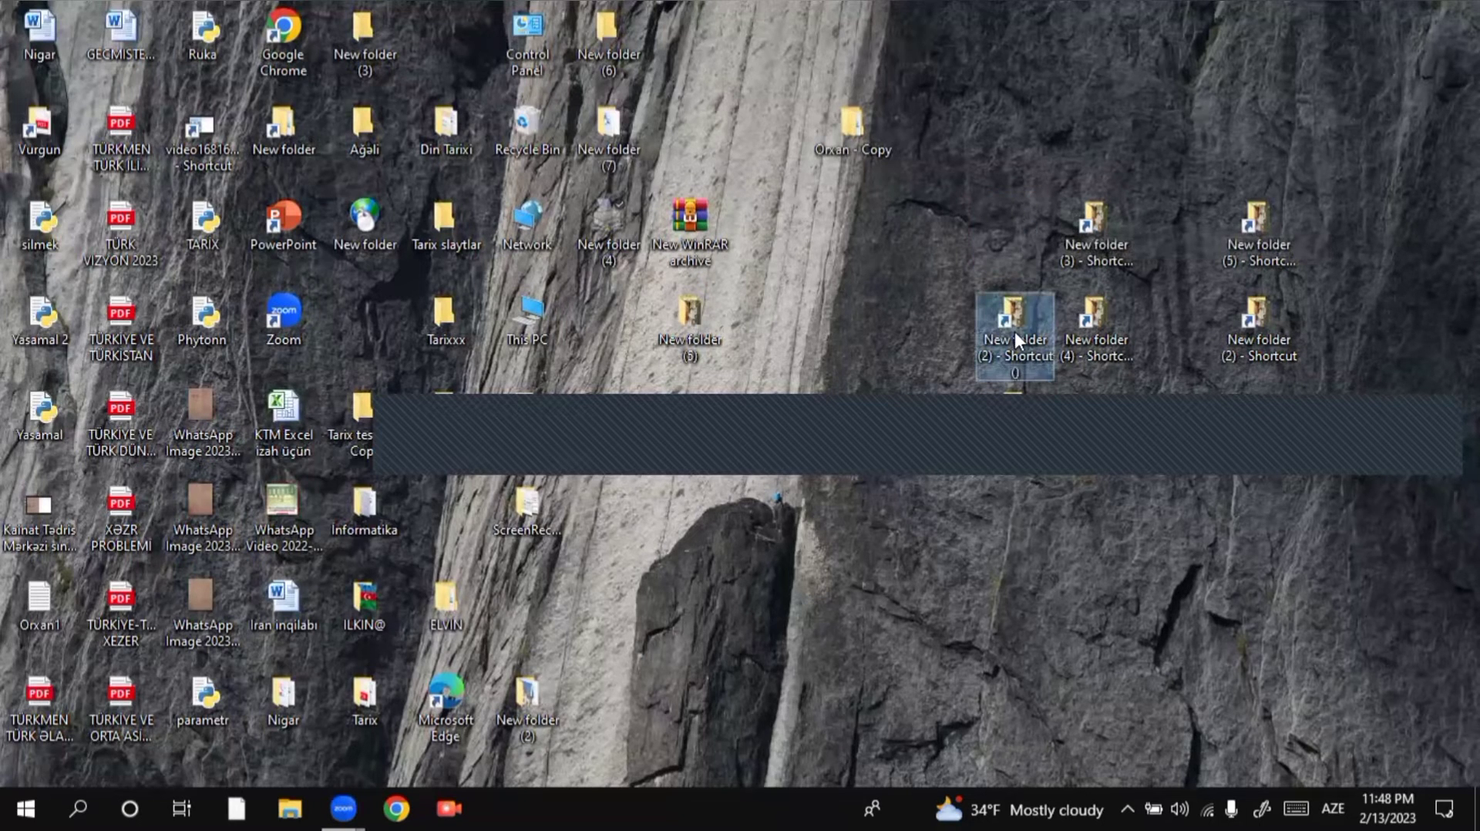
pyautogui.press('Delete')
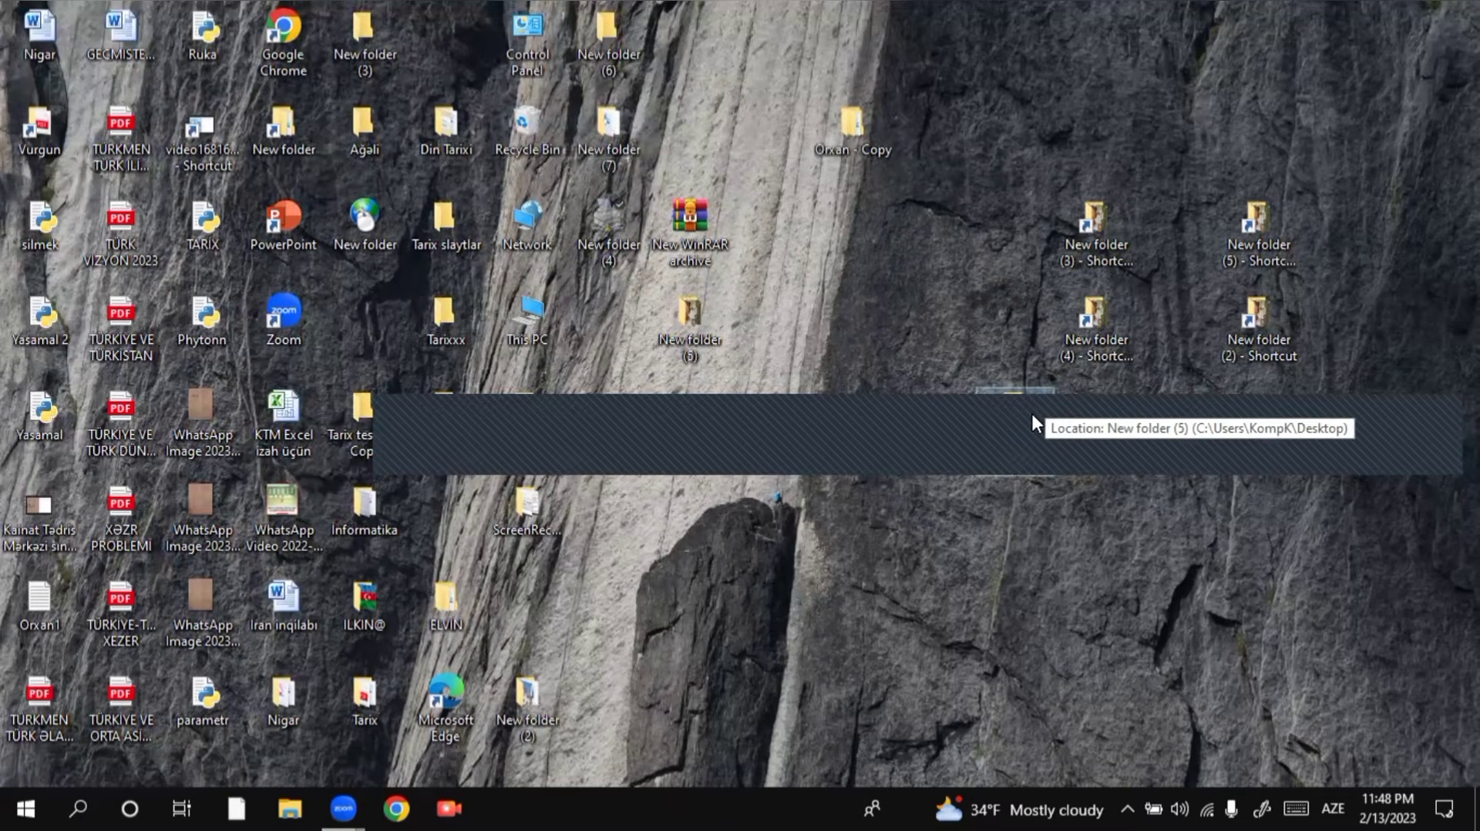
pyautogui.moveTo(1033, 410); pyautogui.dragTo(538, 121)
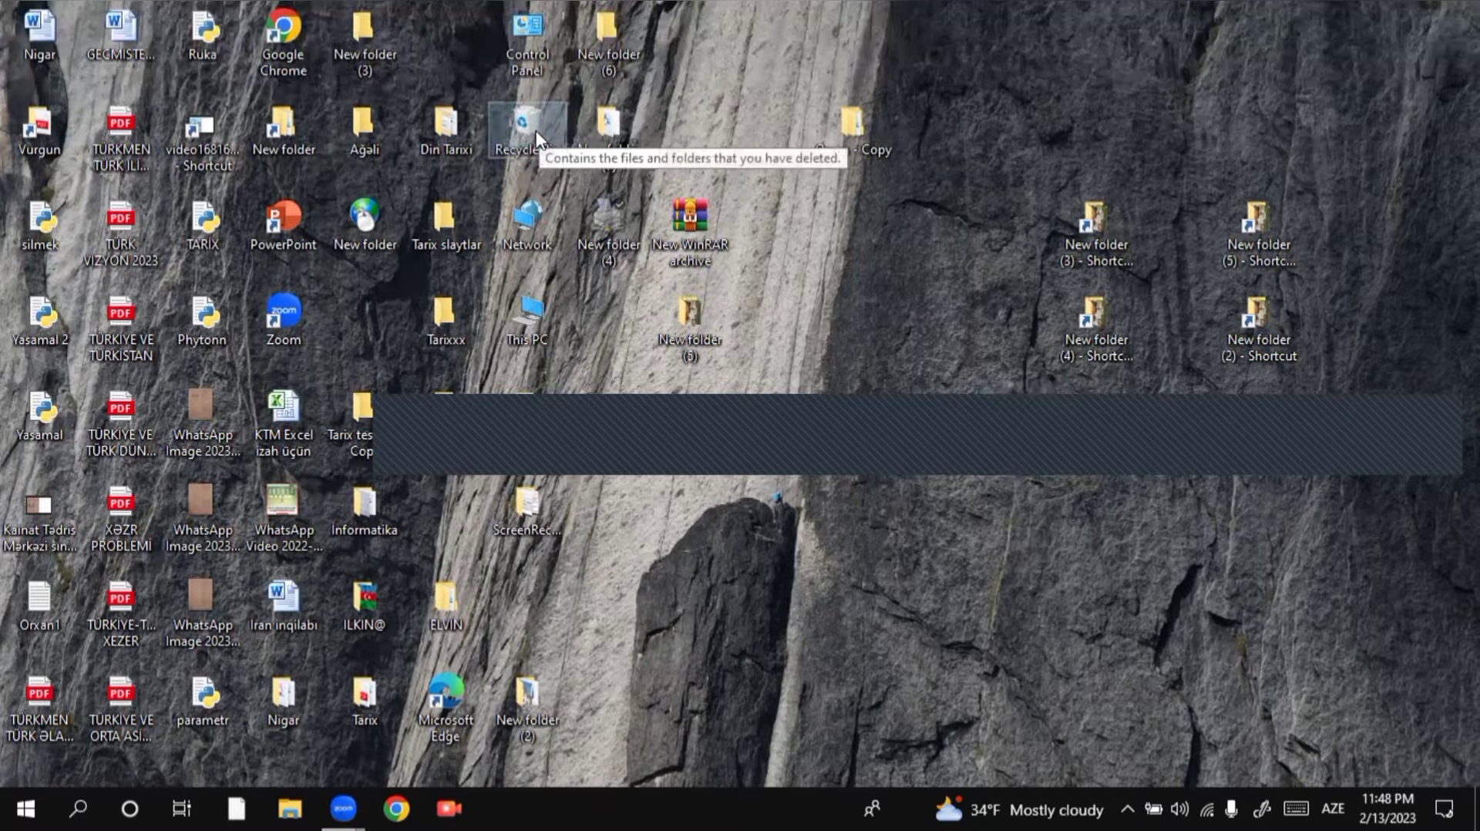
# Cut the New folder (4) shortcut from the desktop, move it into the Recycle Bin, and return to the desktop
pyautogui.click(1099, 312)
pyautogui.rightClick(1099, 312)
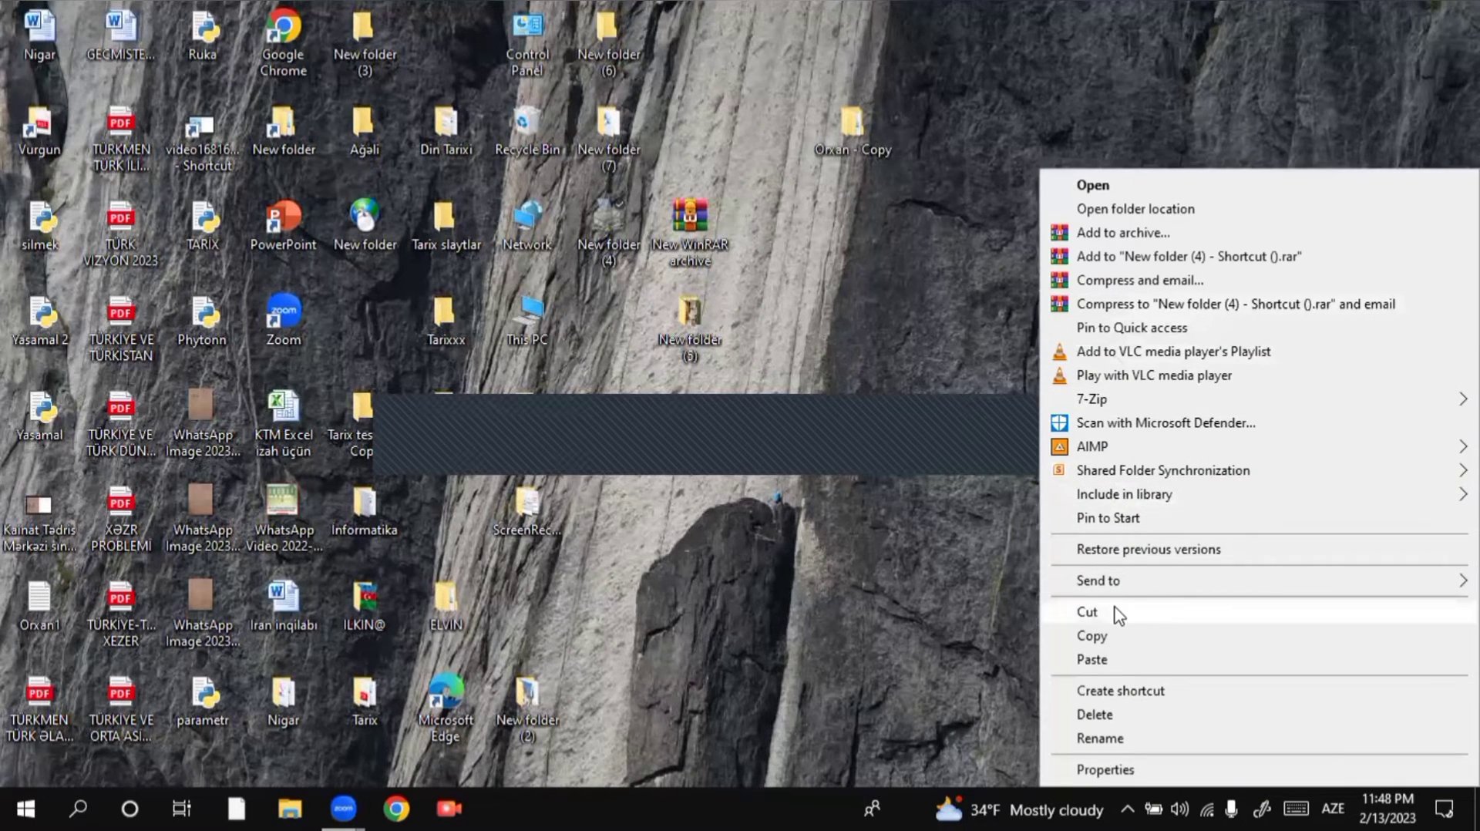
pyautogui.click(1088, 612)
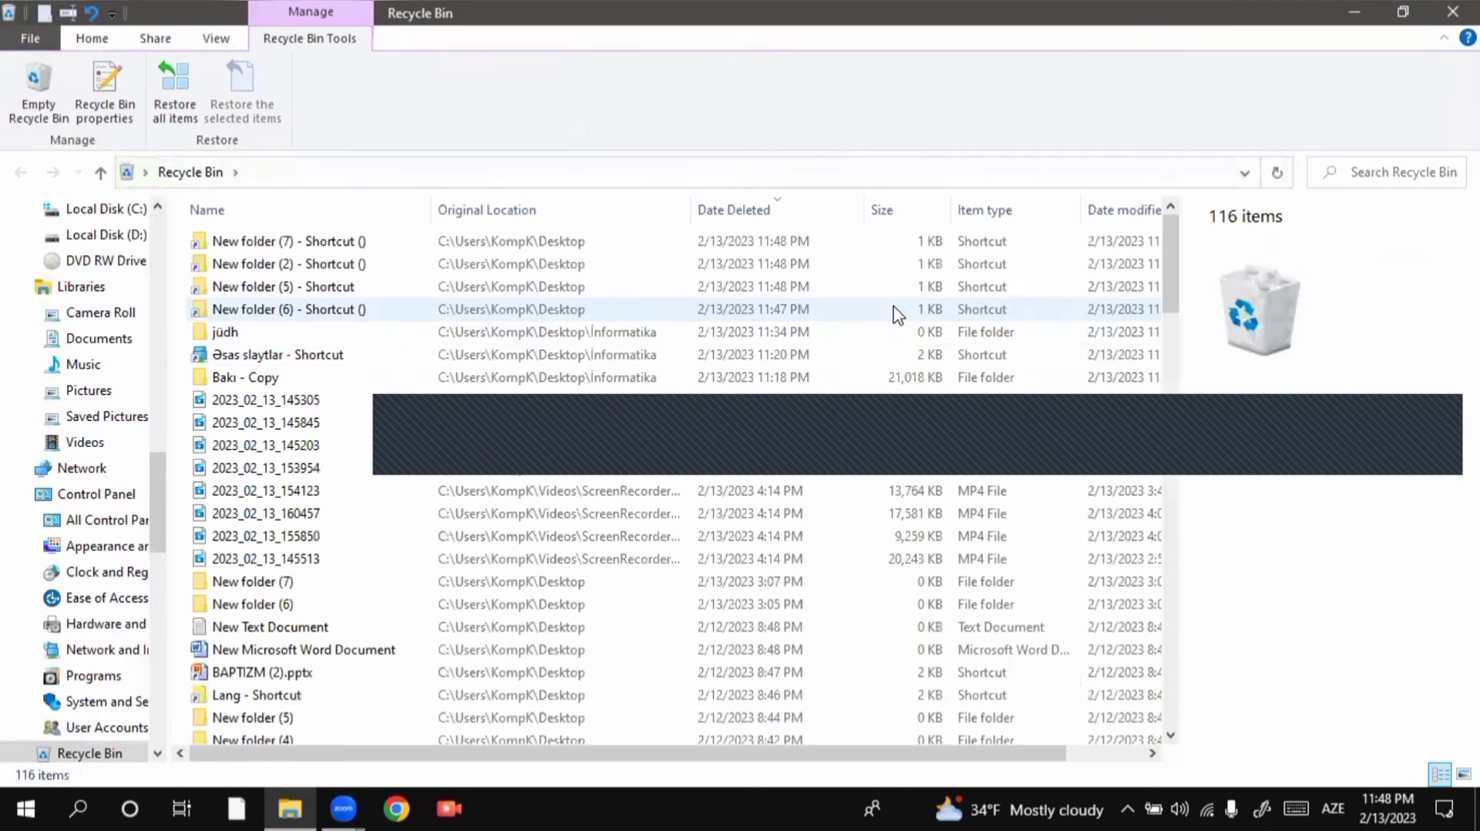
pyautogui.click(1452, 12)
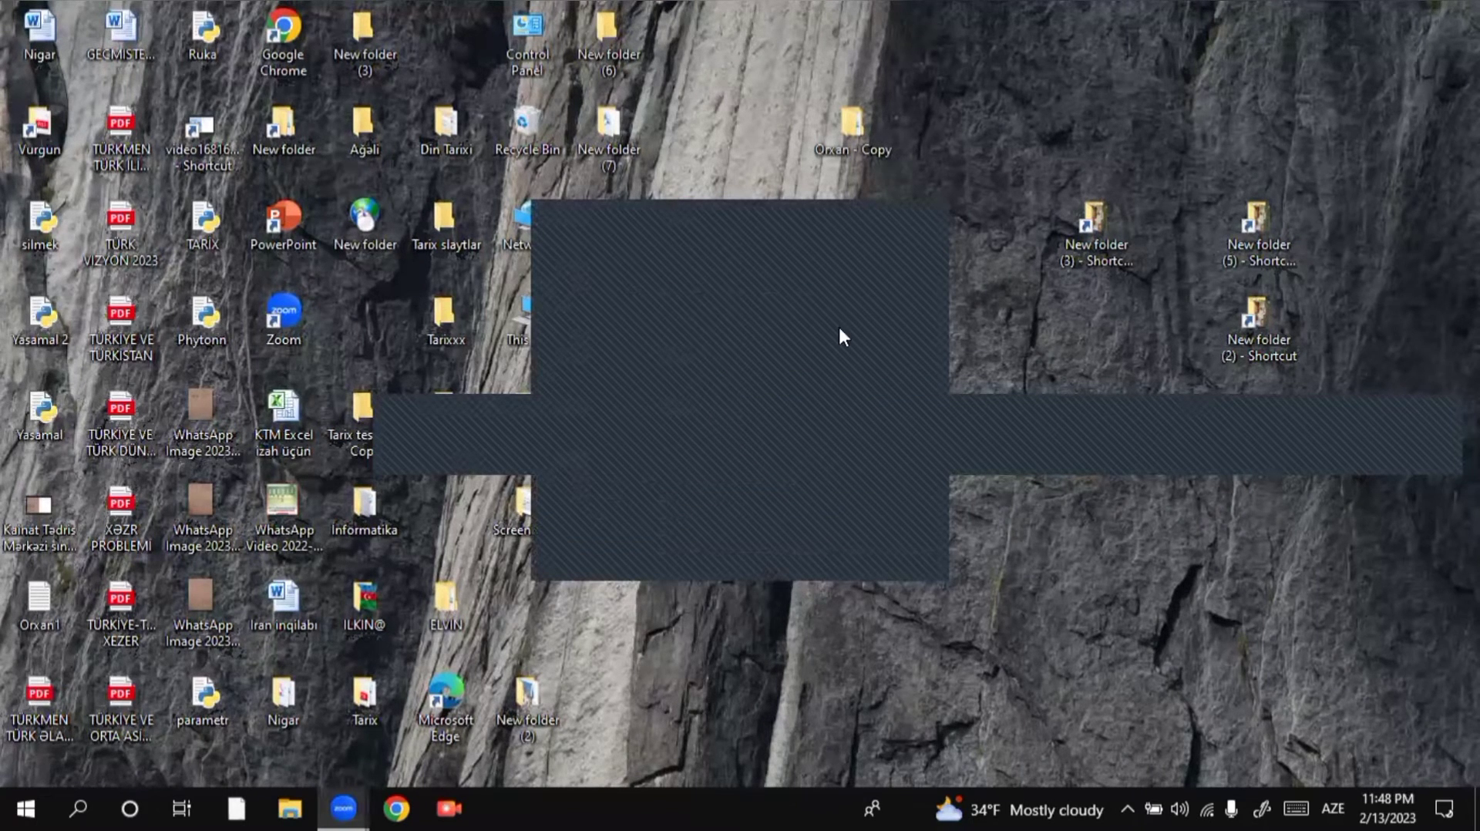
pyautogui.click(926, 218)
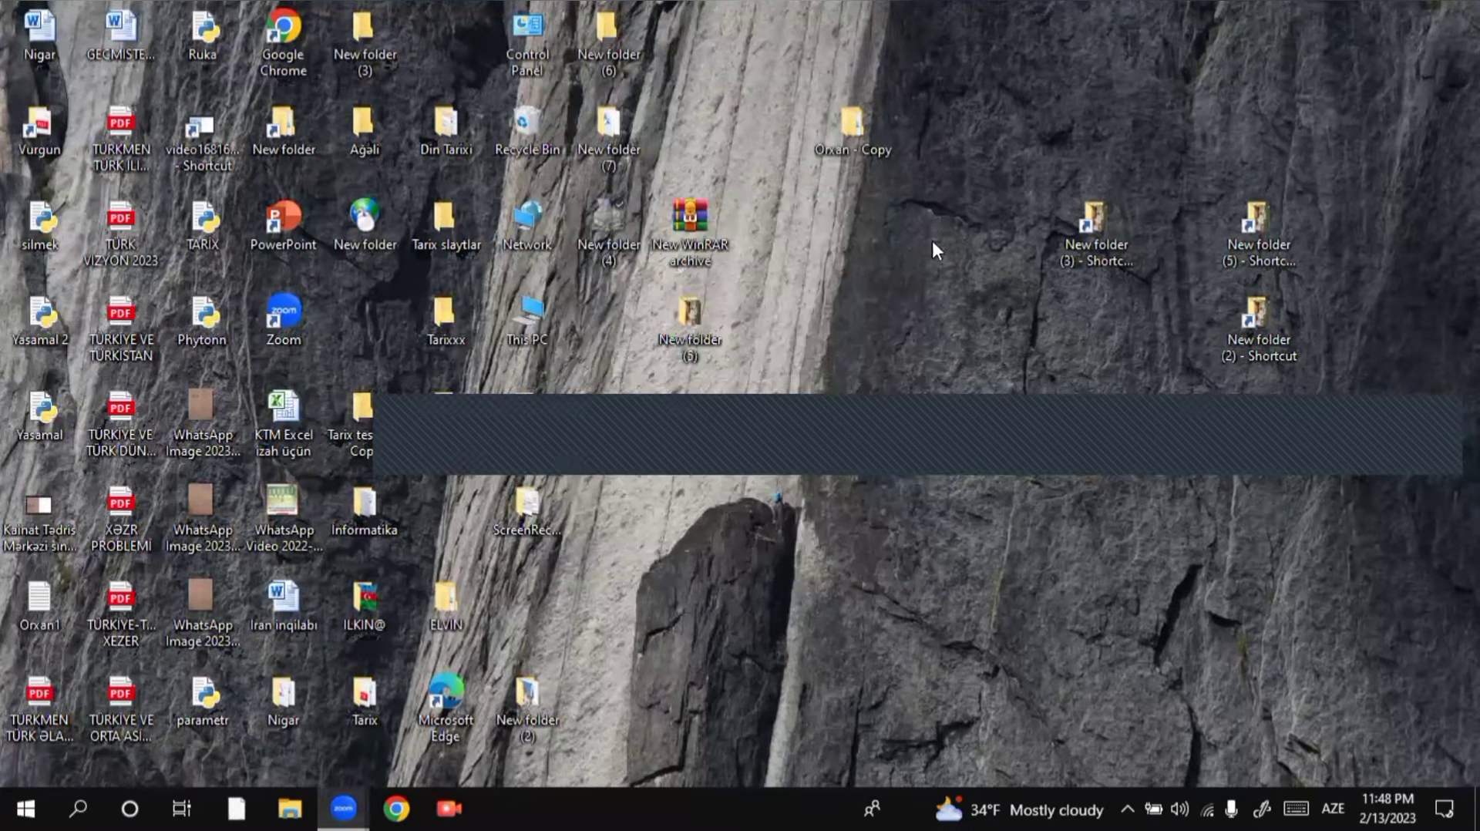
pyautogui.rightClick(1033, 49)
pyautogui.click(1070, 92)
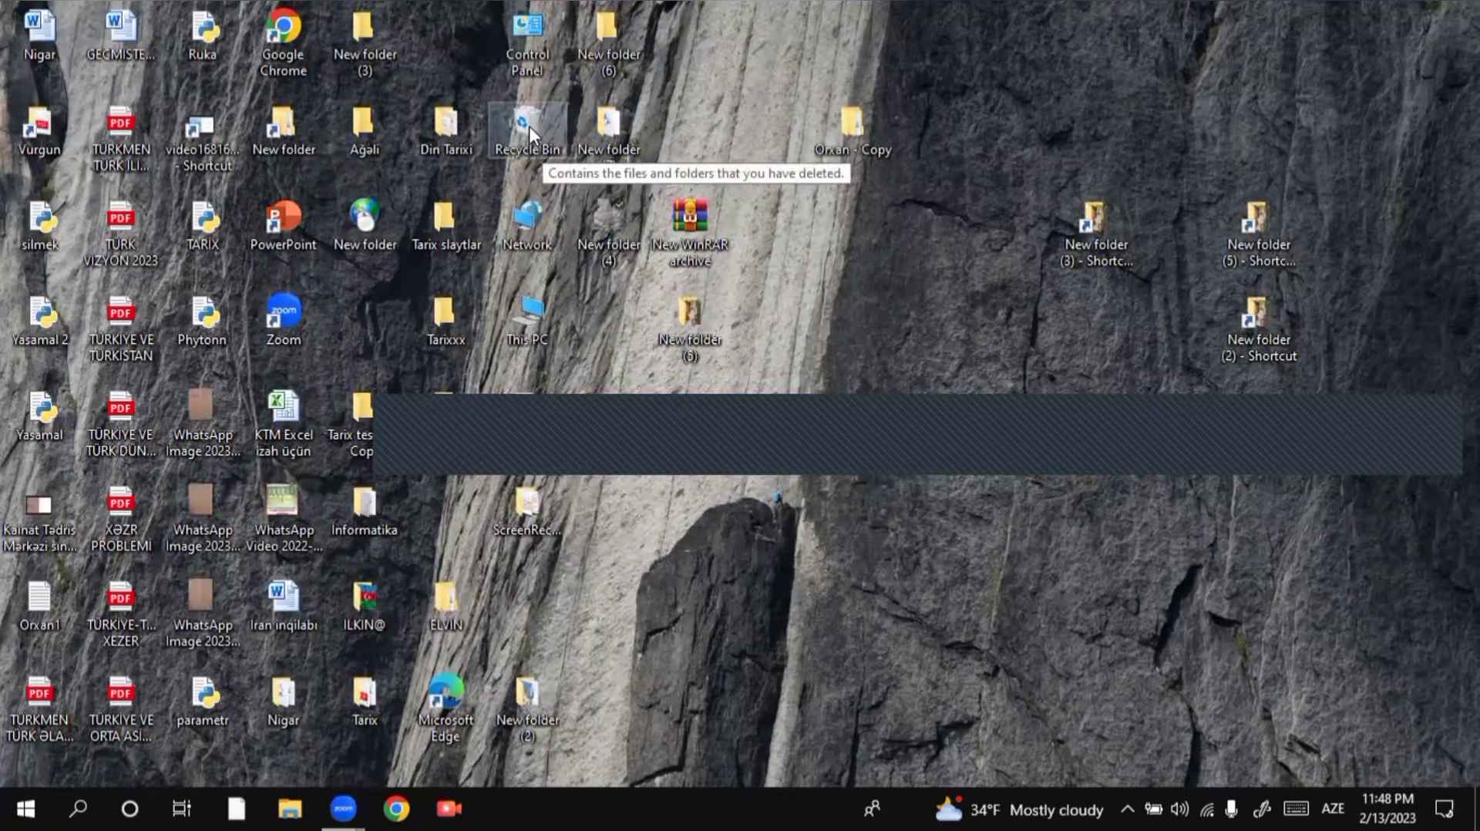
# Check the Recycle Bin for the deleted New folder (4) shortcut and return to the desktop
pyautogui.click(529, 126)
pyautogui.doubleClick(543, 136)
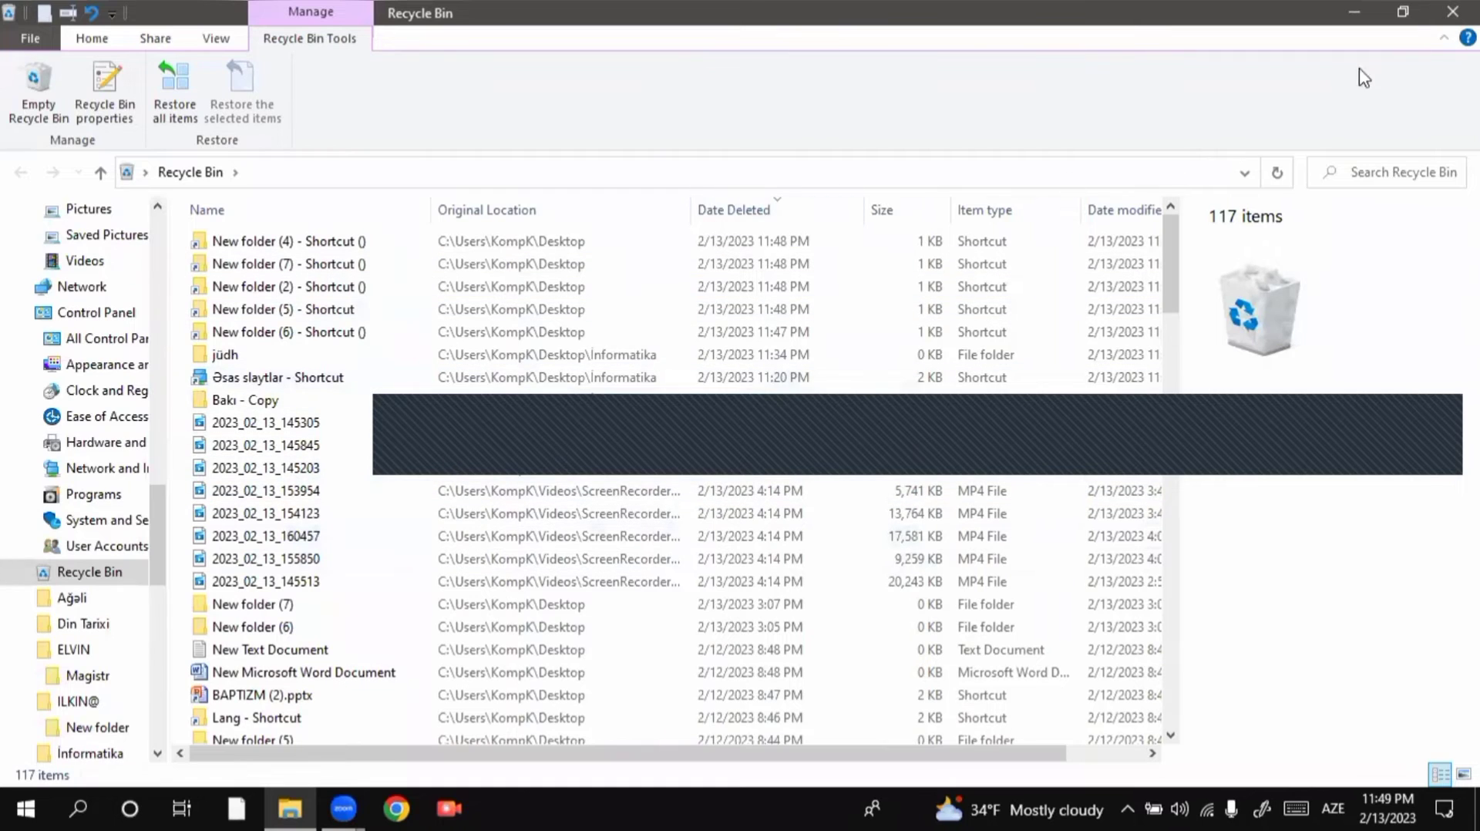
pyautogui.press('super+d')
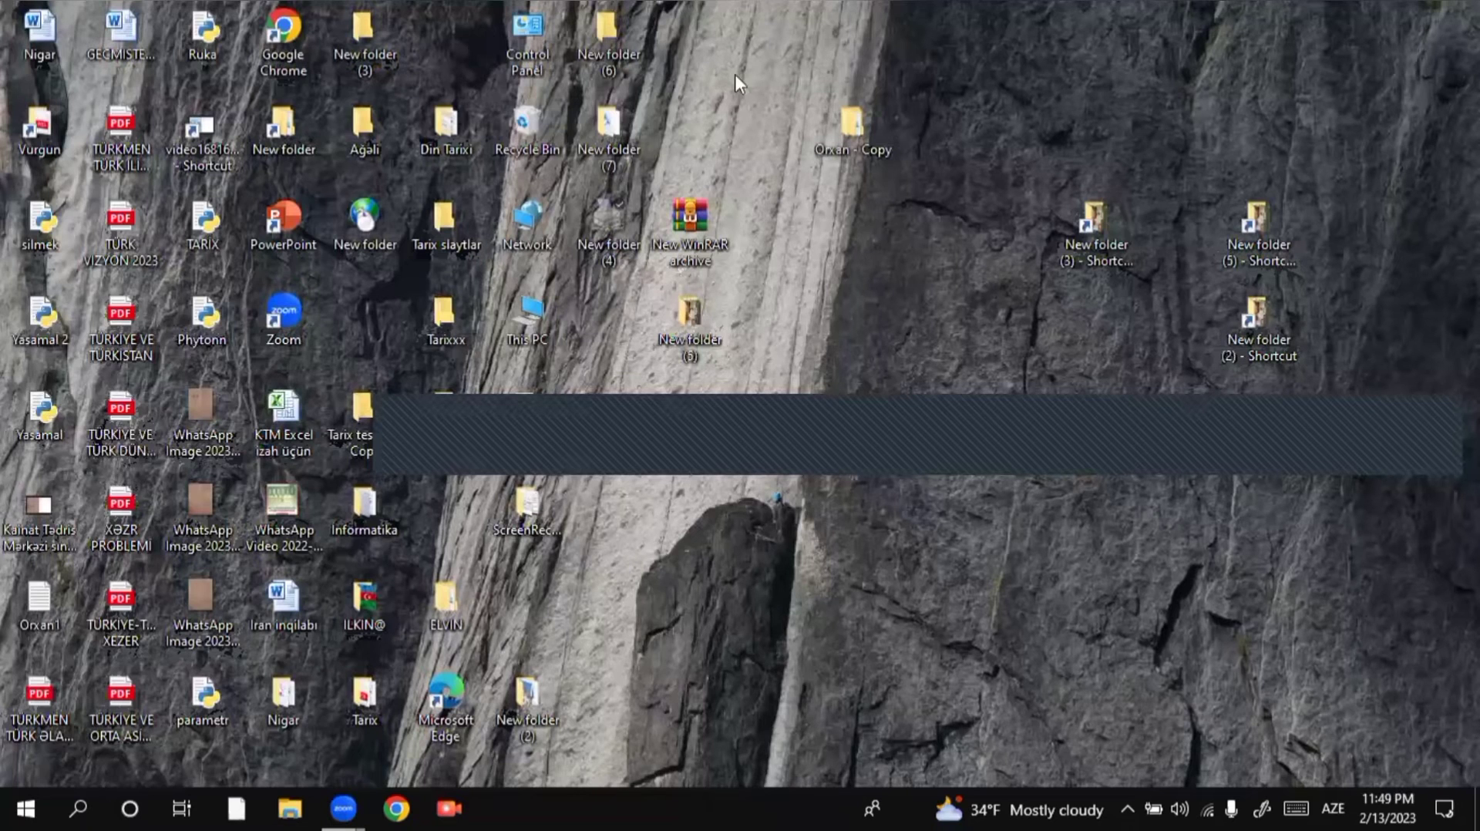
# Open the Recycle Bin, select all of its items, and review the commands offered for them
pyautogui.rightClick(529, 133)
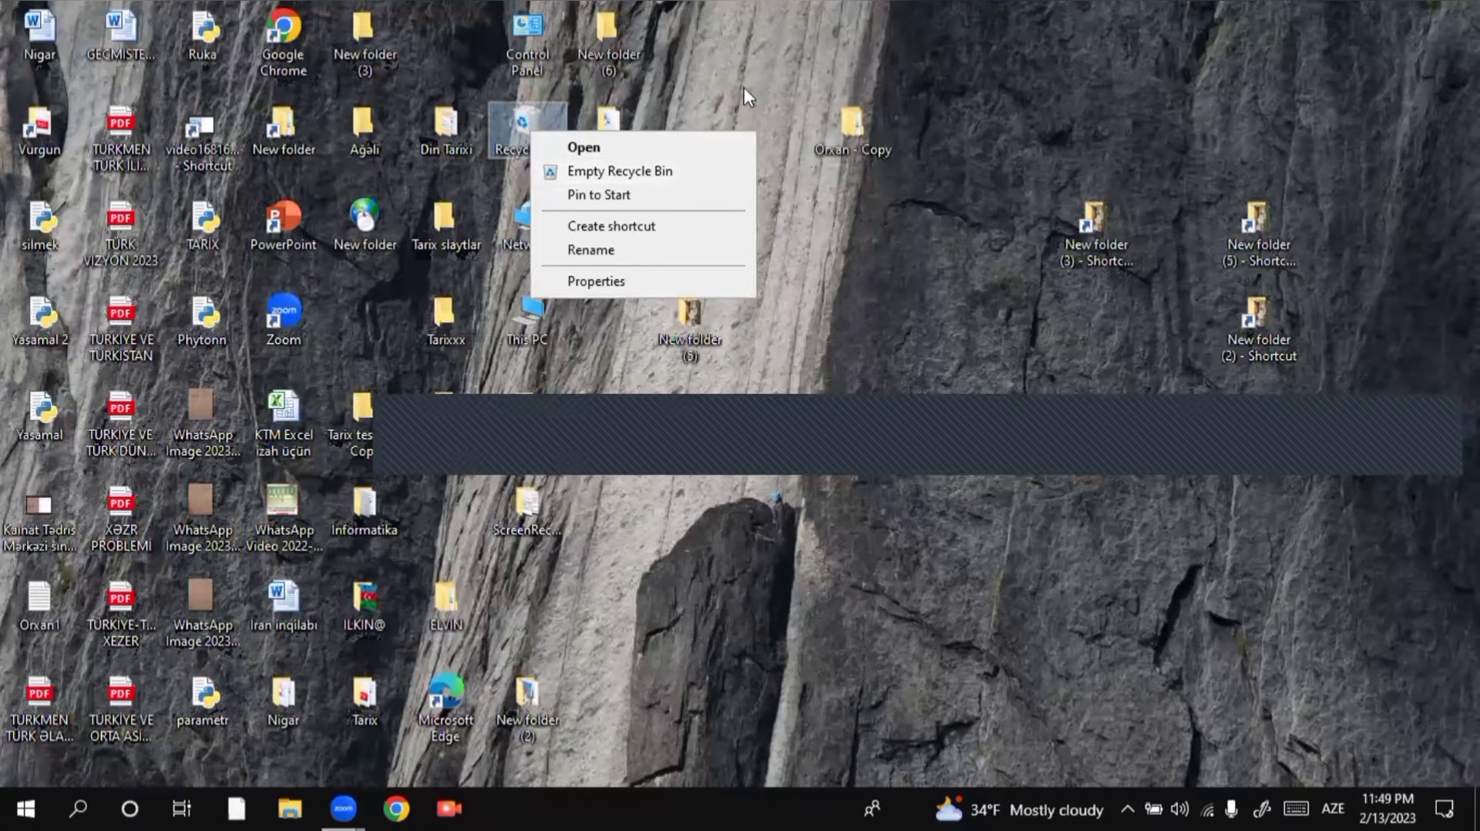
pyautogui.click(542, 136)
pyautogui.doubleClick(540, 132)
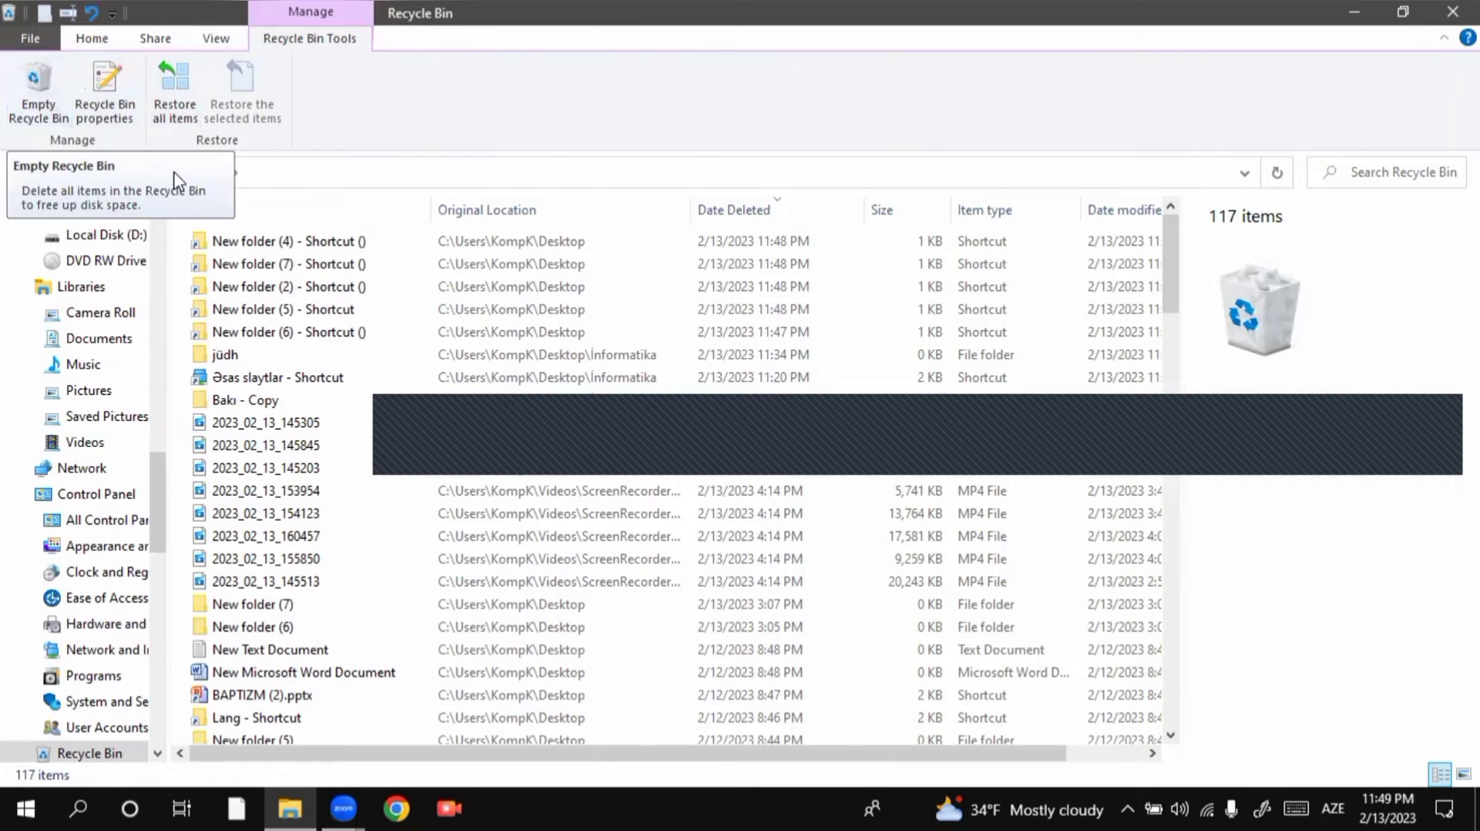
pyautogui.click(299, 272)
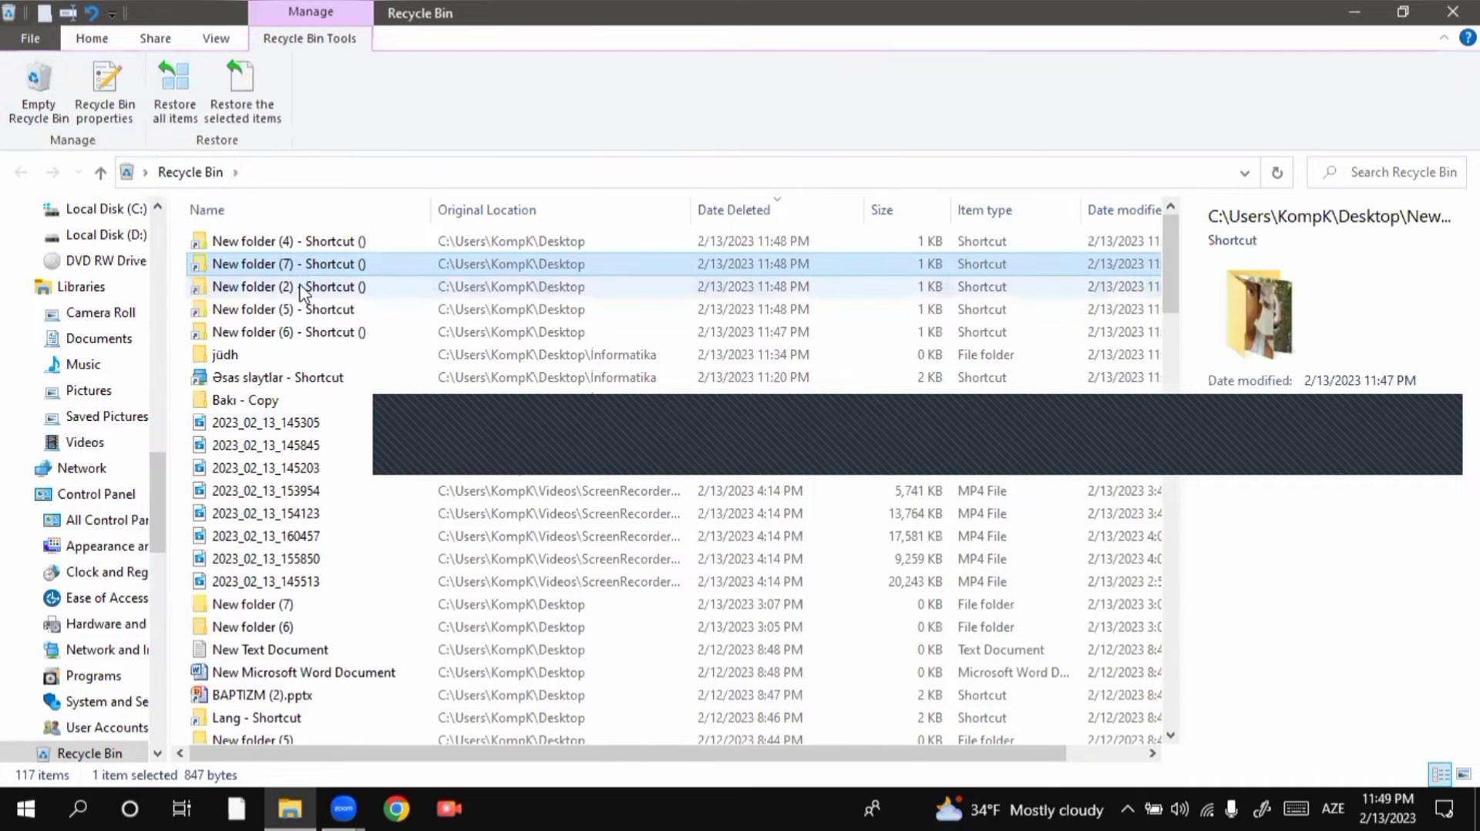
pyautogui.hotkey('ctrl', 'a')
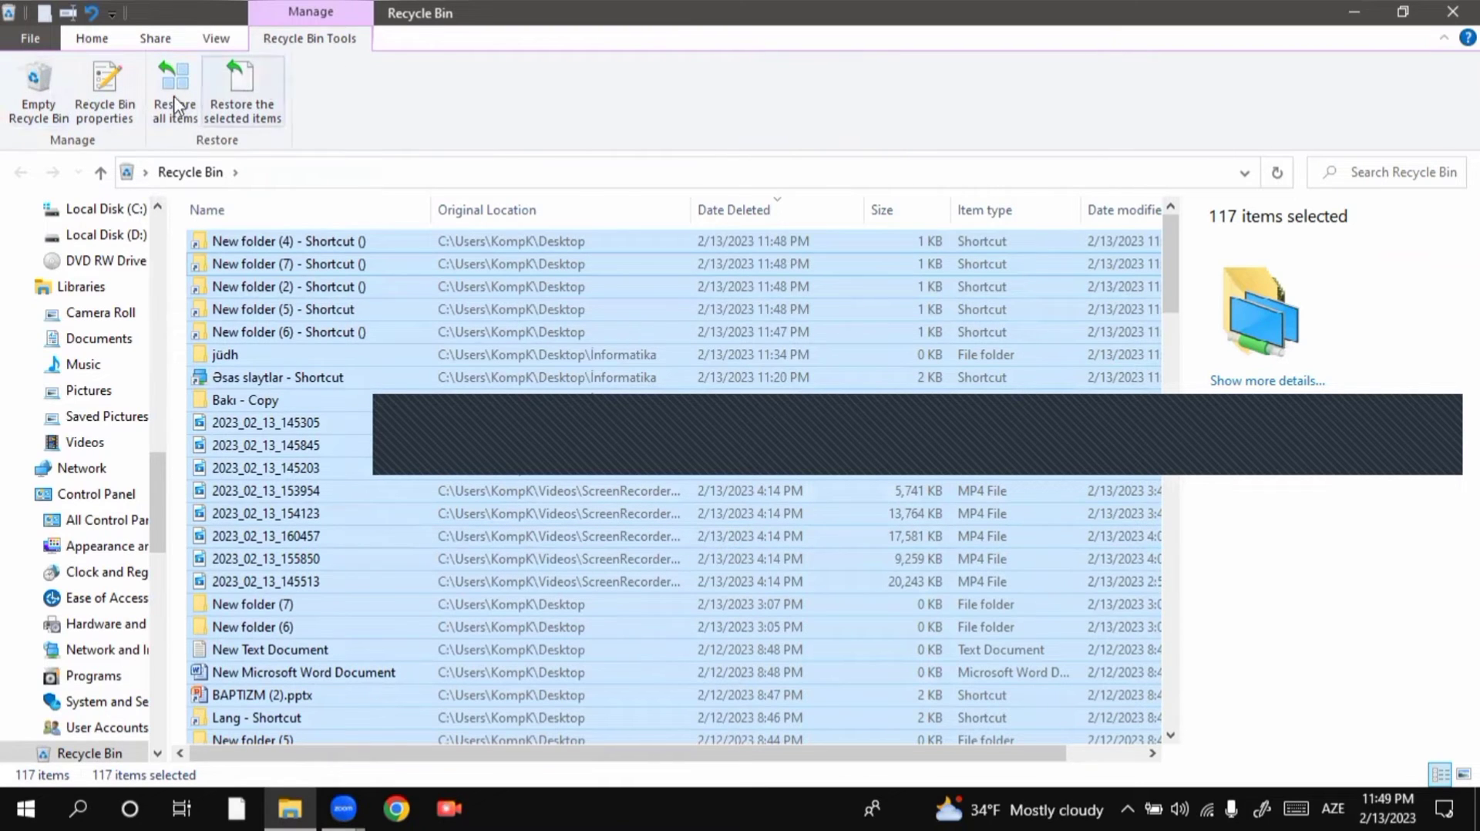
pyautogui.rightClick(263, 245)
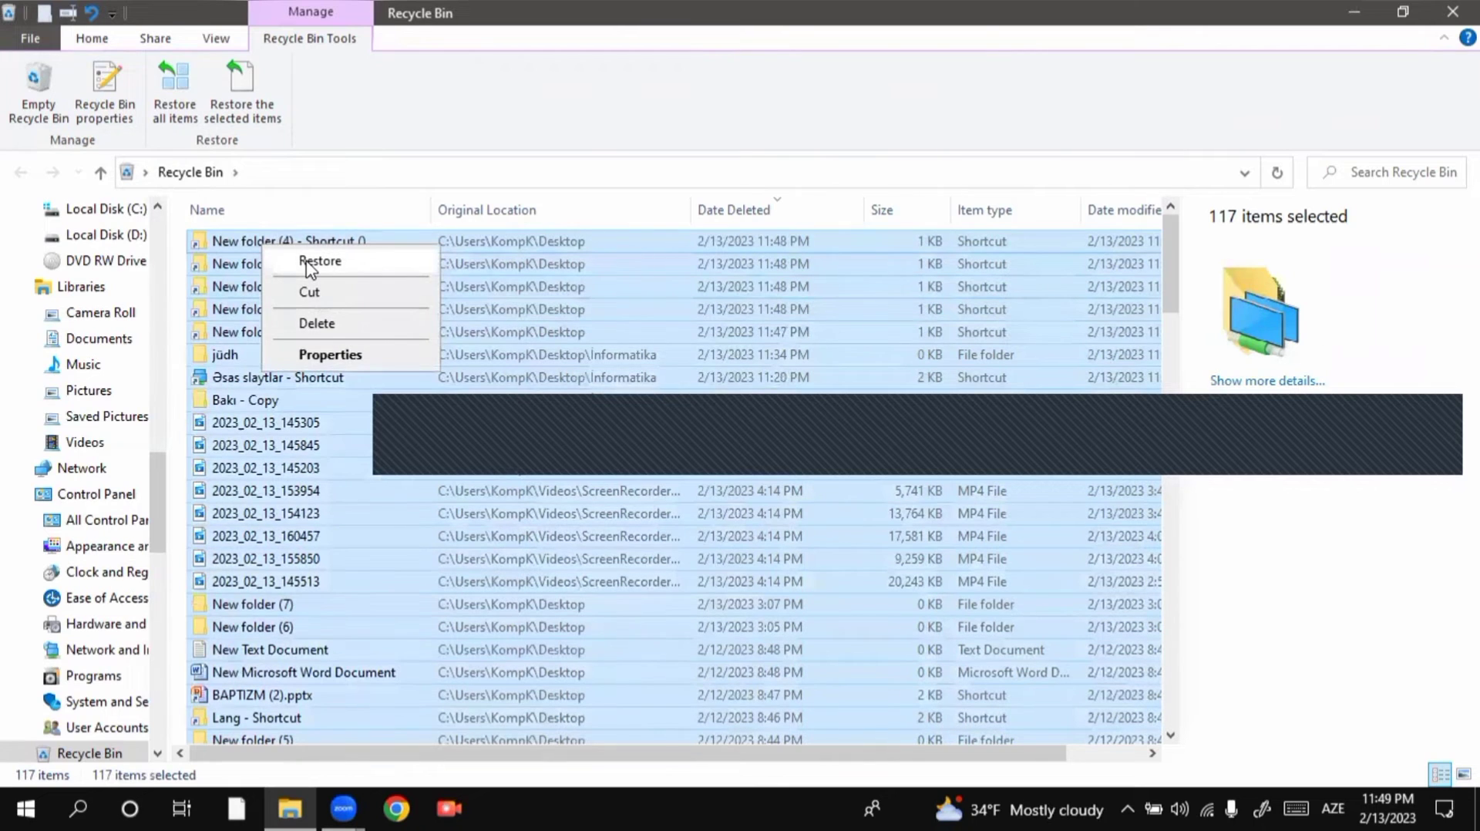
pyautogui.click(327, 356)
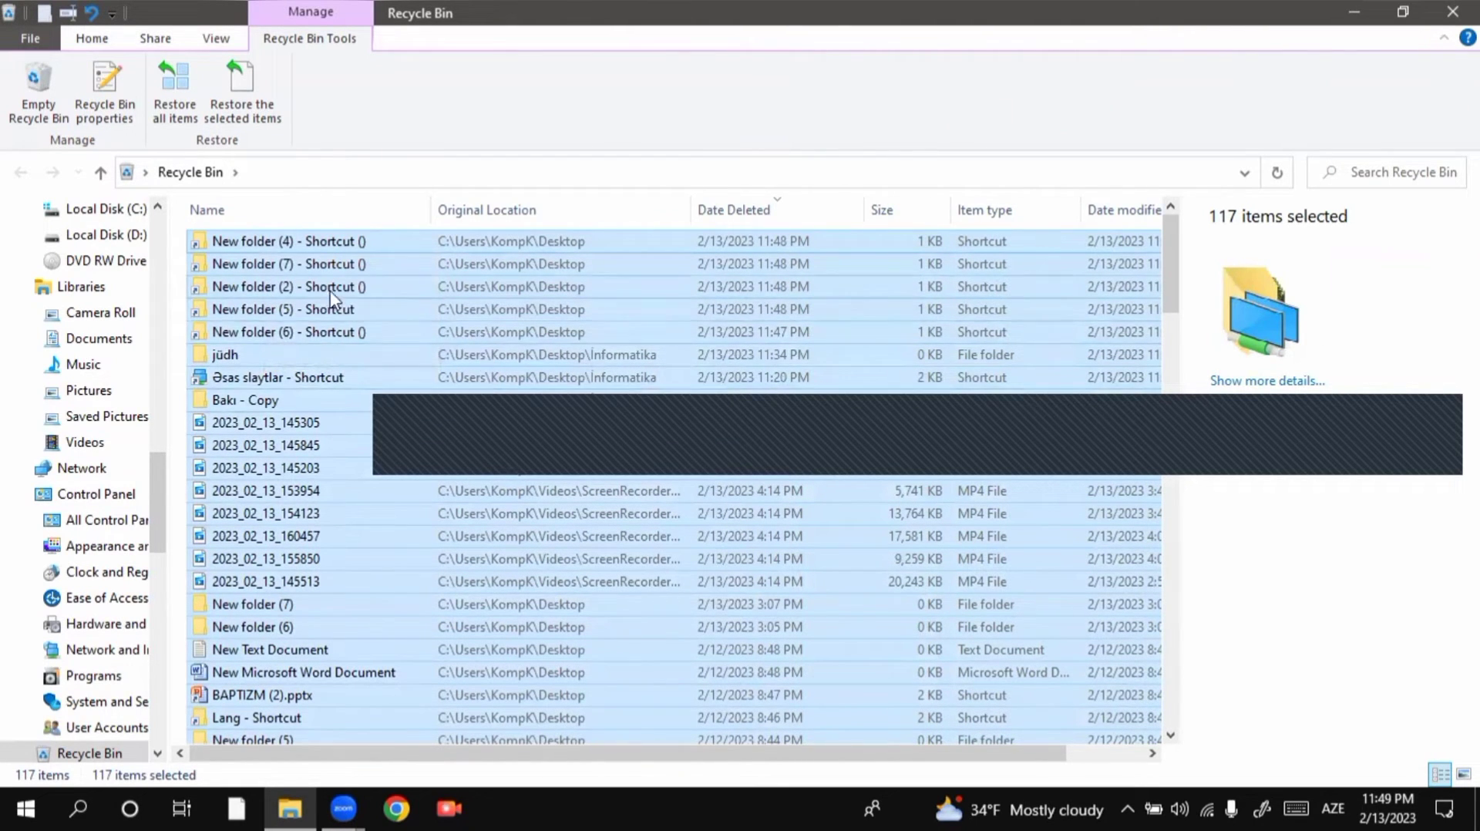
pyautogui.rightClick(328, 271)
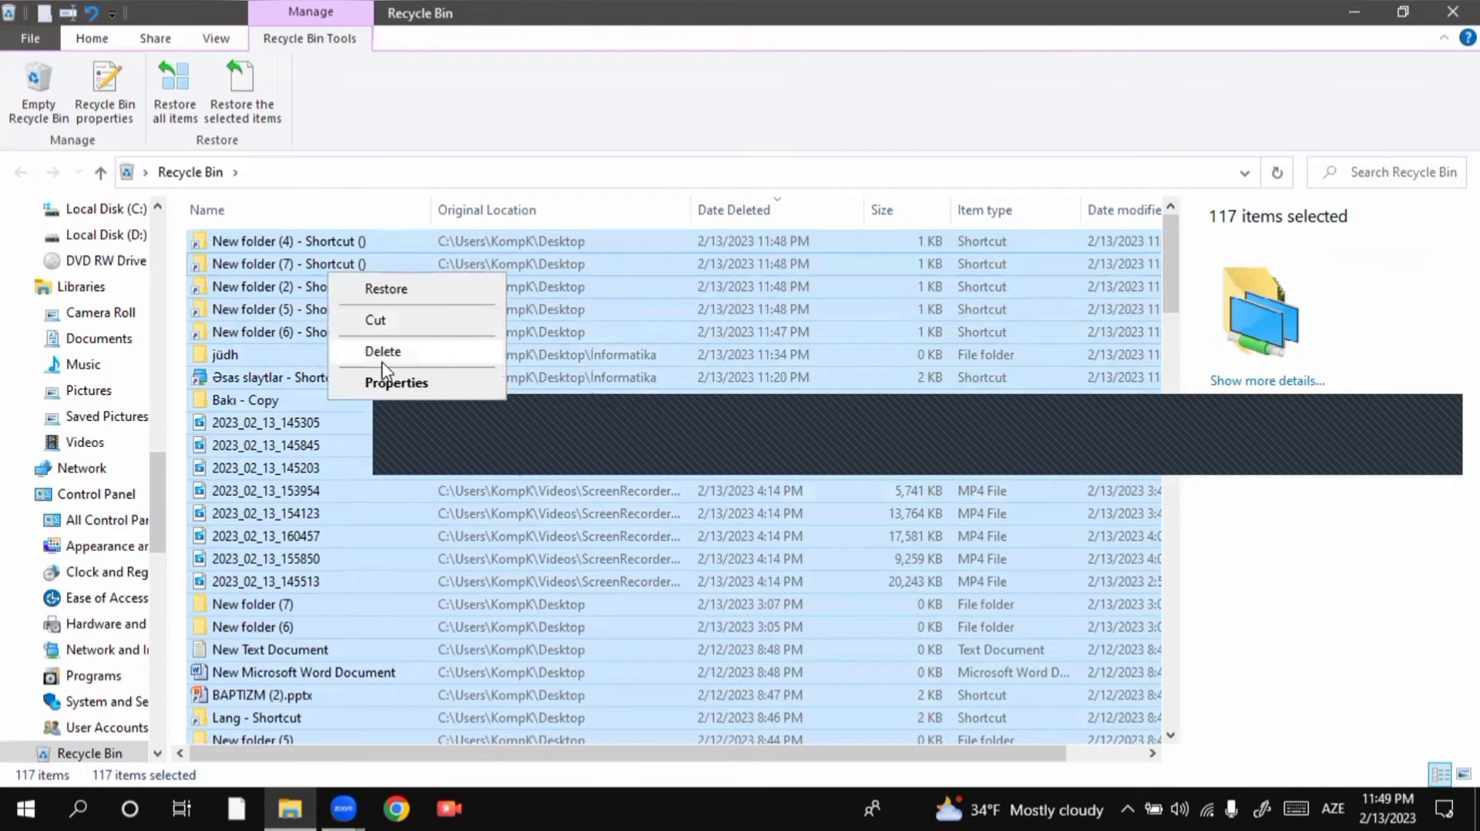
# View the properties of the deleted New folder (5) - Shortcut in the Recycle Bin and close them
pyautogui.click(331, 310)
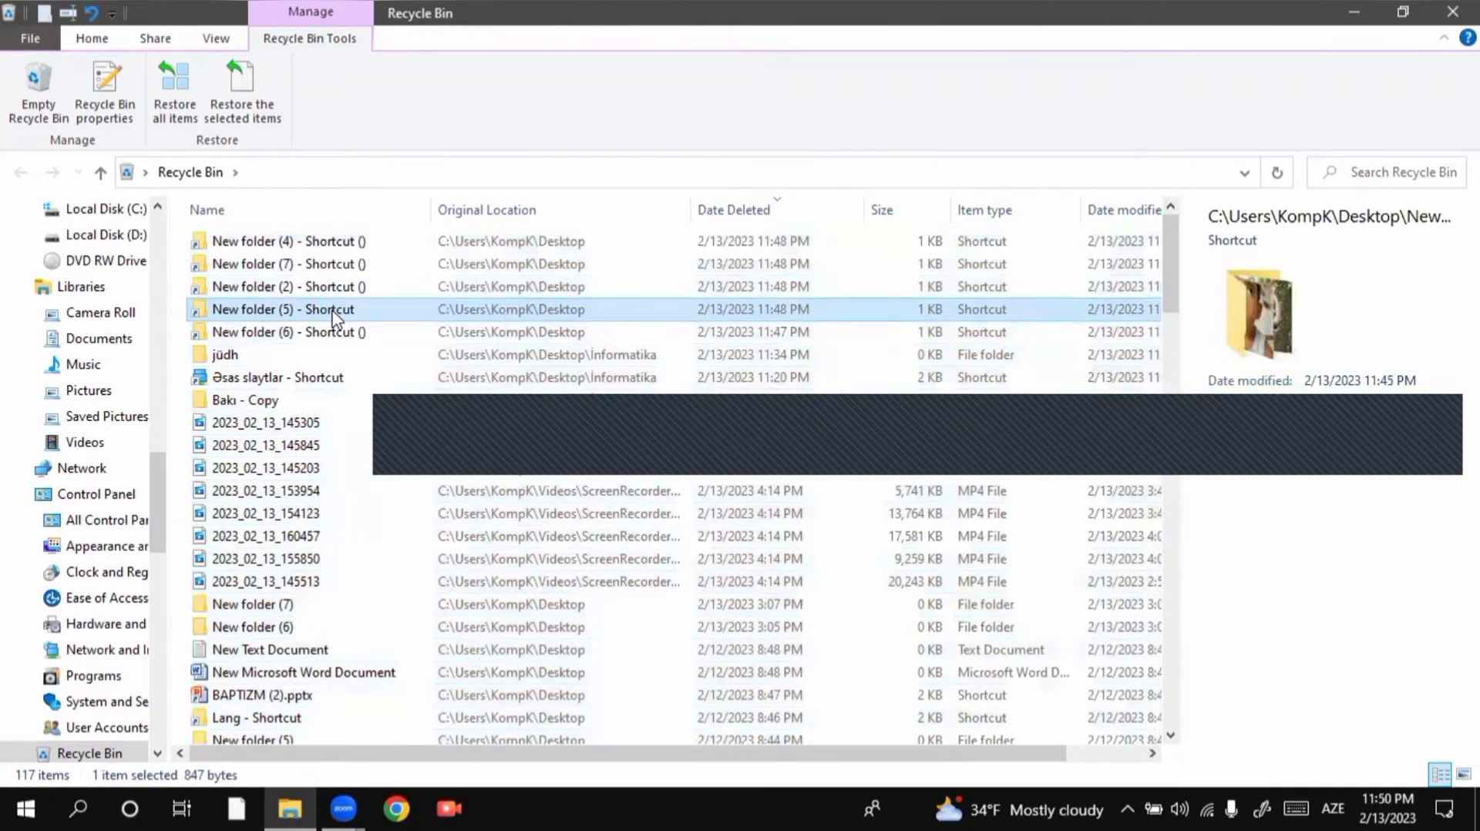
pyautogui.rightClick(346, 324)
pyautogui.click(370, 420)
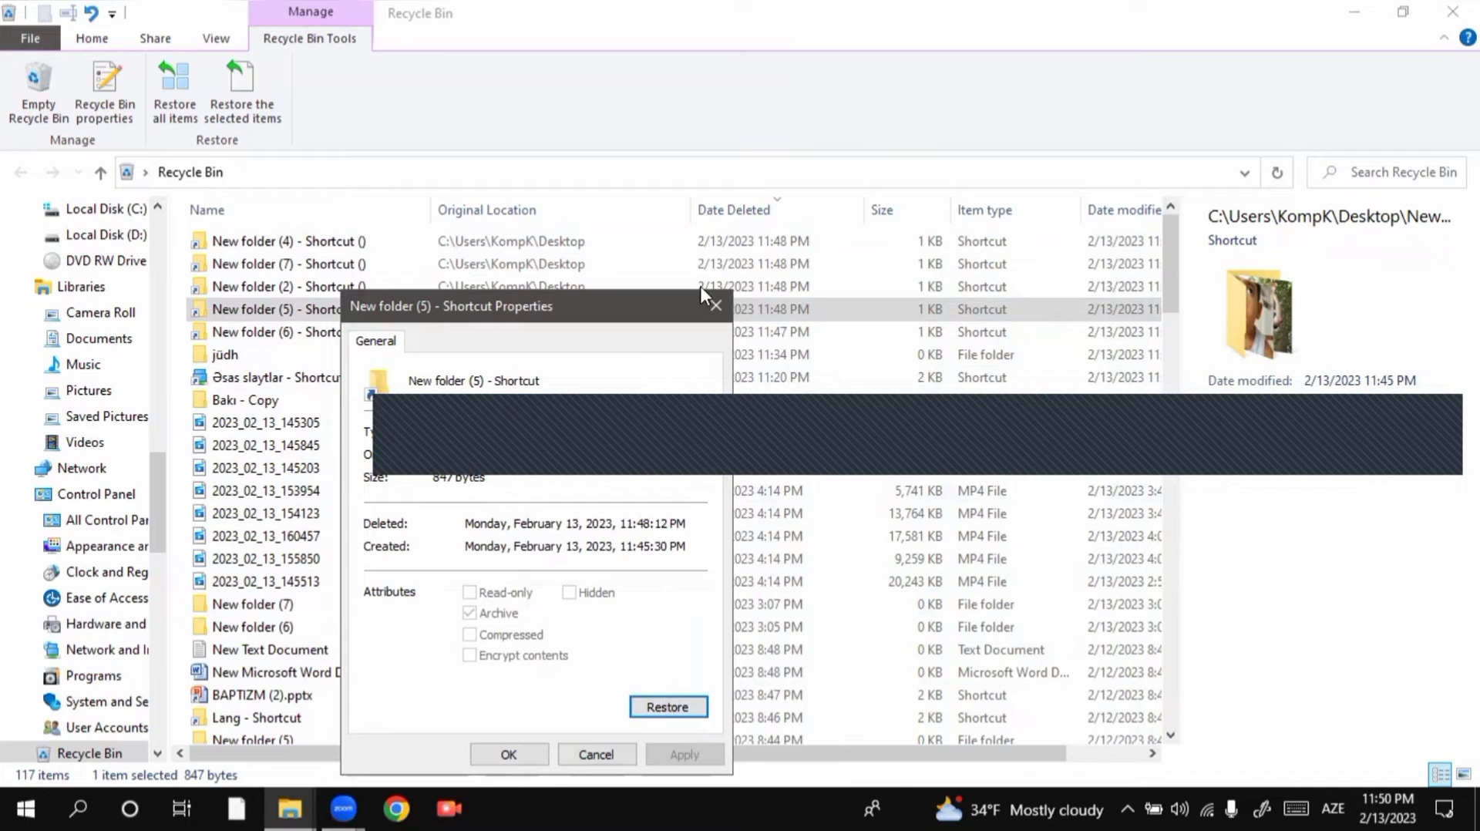
pyautogui.click(713, 305)
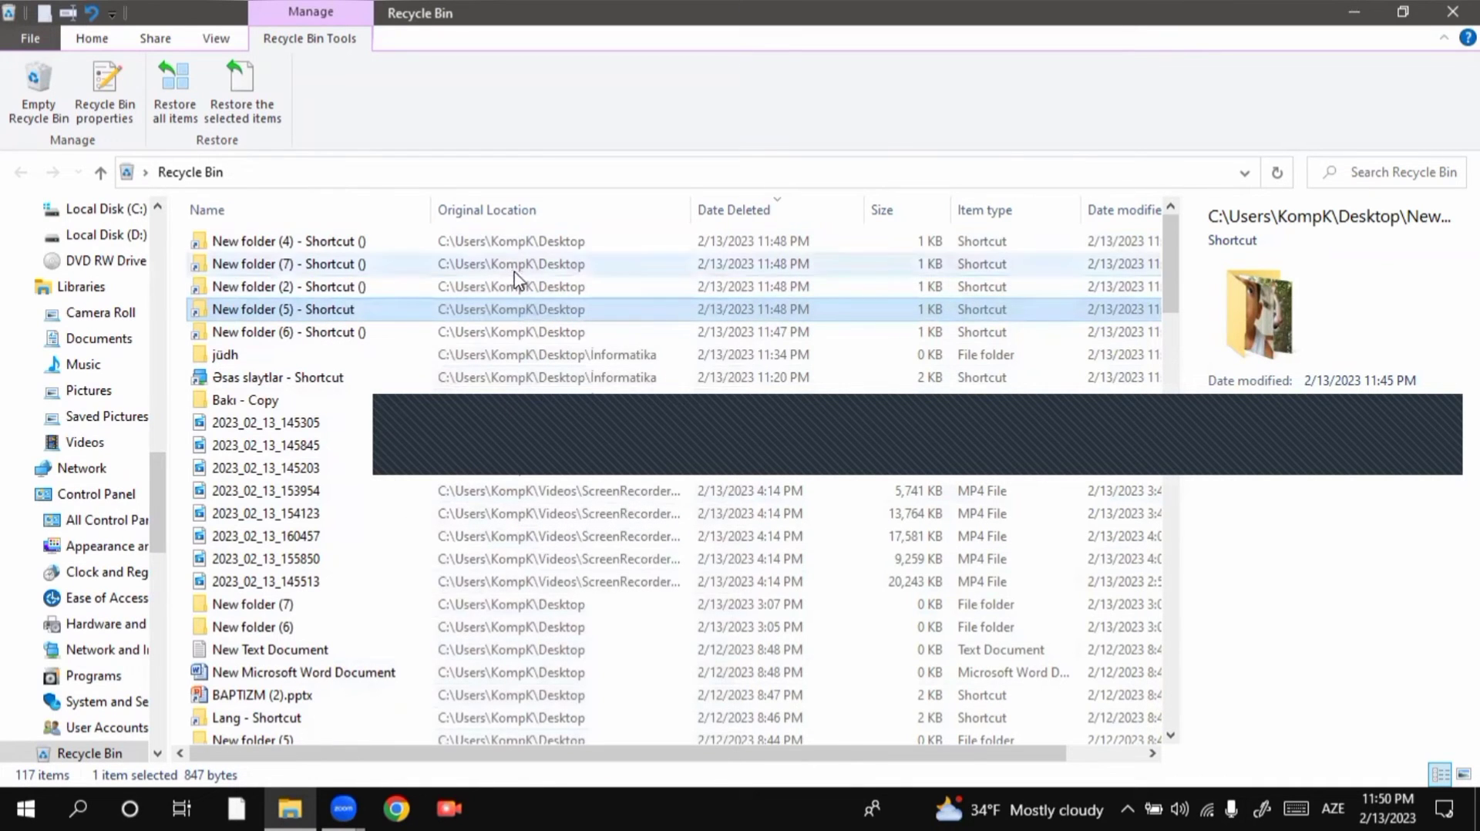
# Request permanent deletion of all Recycle Bin items, cancel the request, and return to the desktop
pyautogui.click(327, 265)
pyautogui.hotkey('ctrl', 'a')
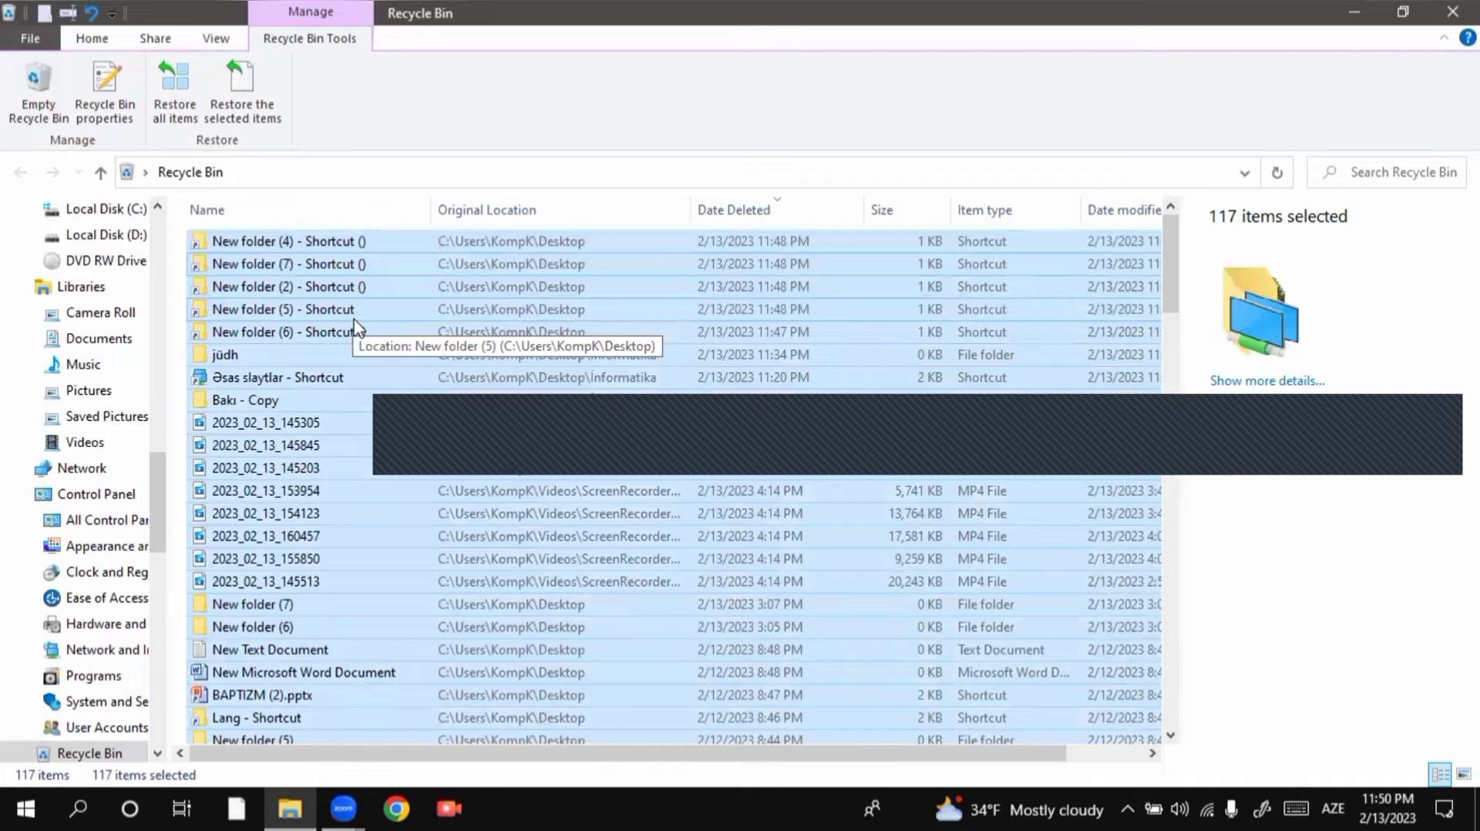
pyautogui.press('Delete')
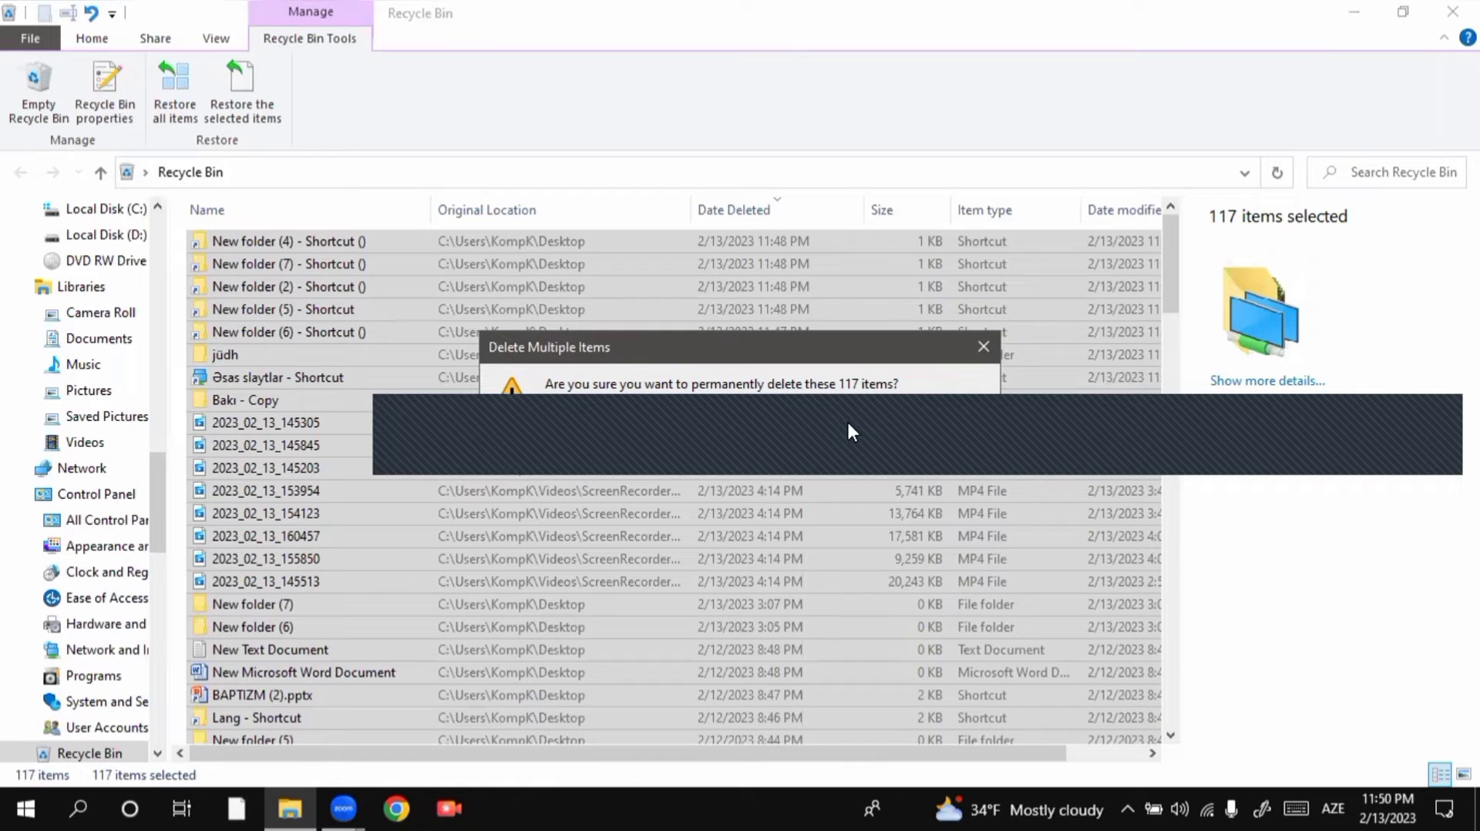
pyautogui.click(898, 419)
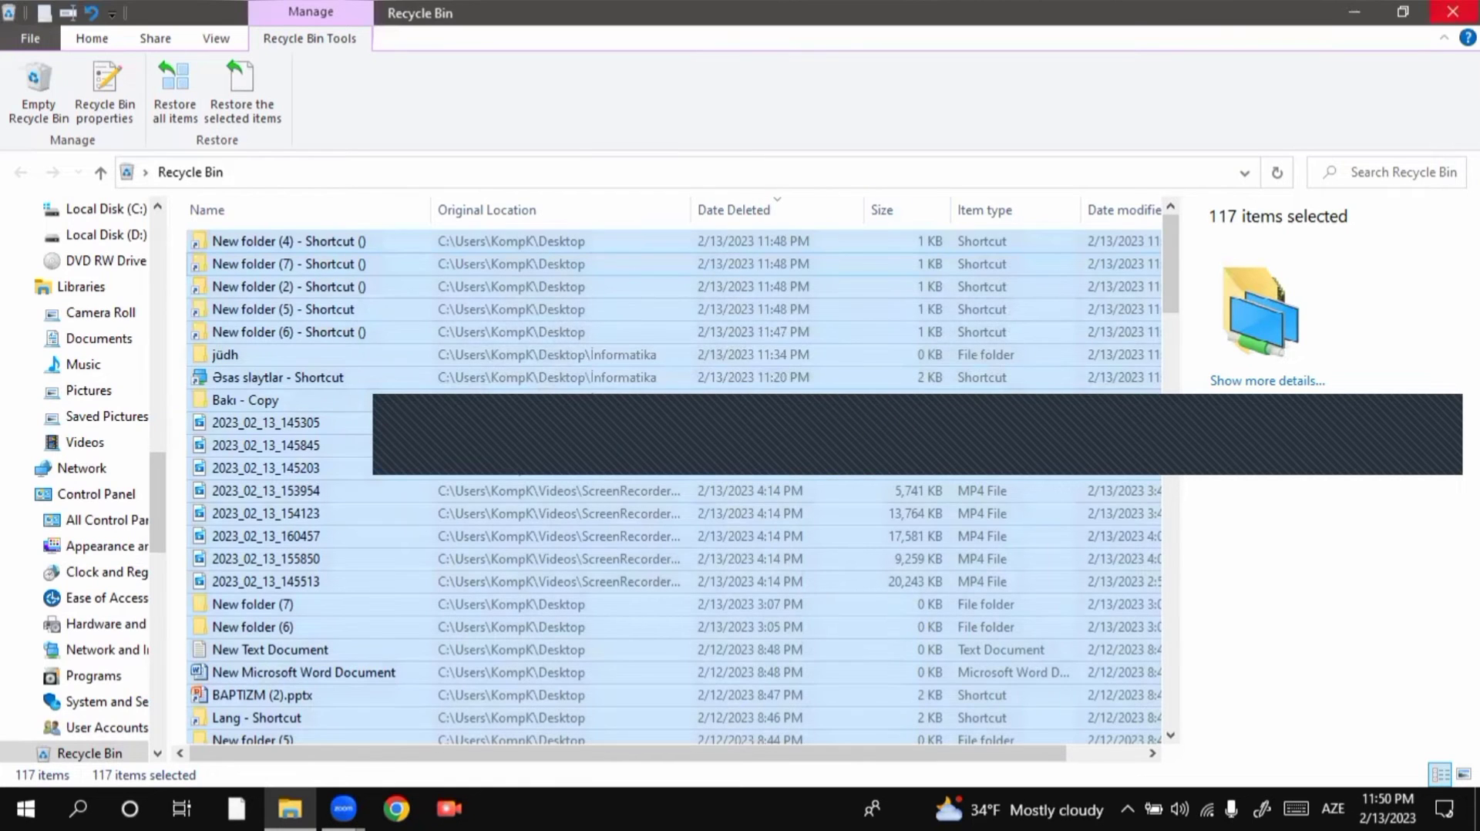
pyautogui.click(1354, 11)
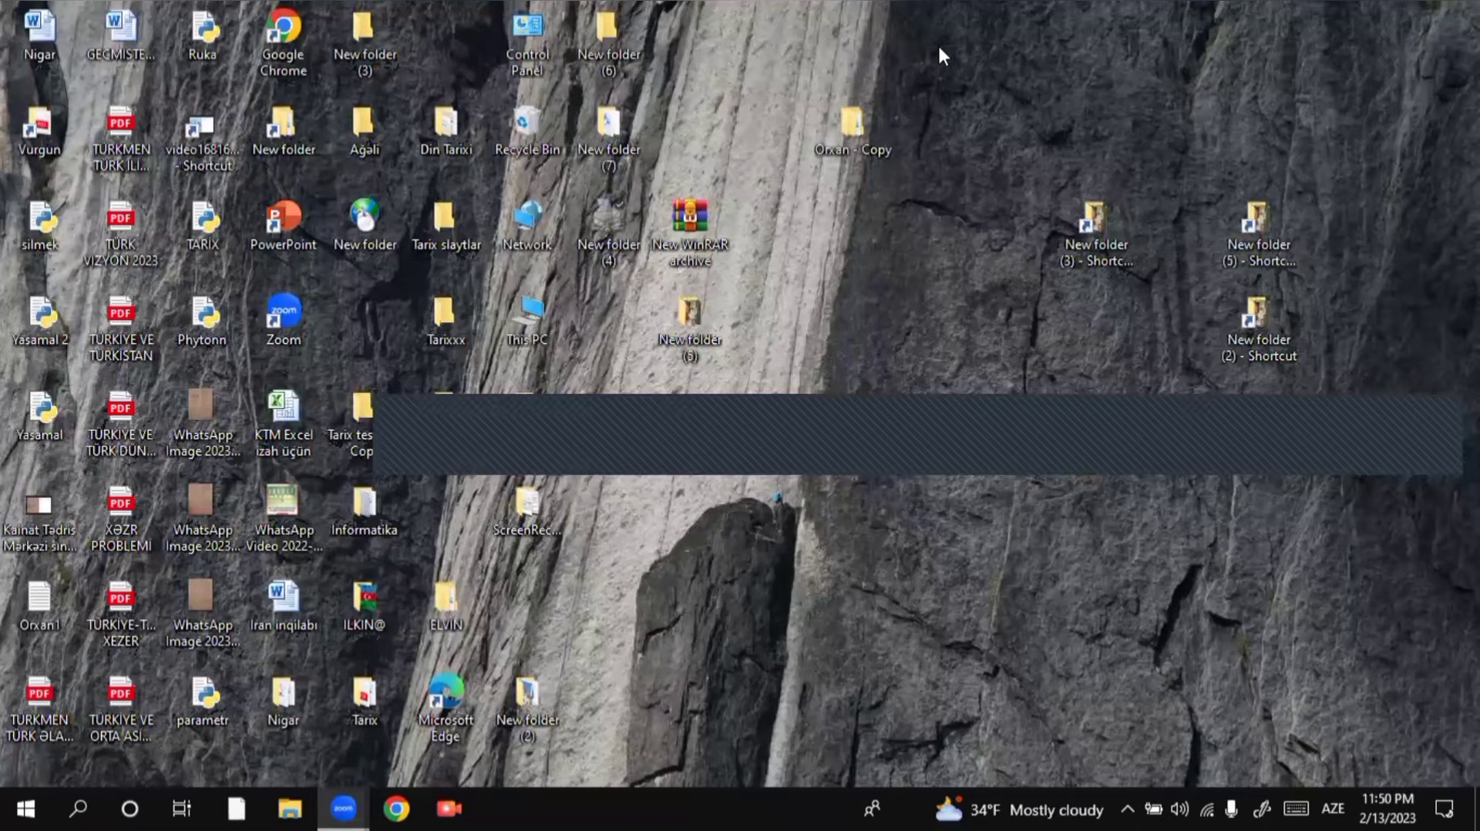
# Reopen the Recycle Bin, select all of its items without deleting them, and close the window
pyautogui.click(525, 126)
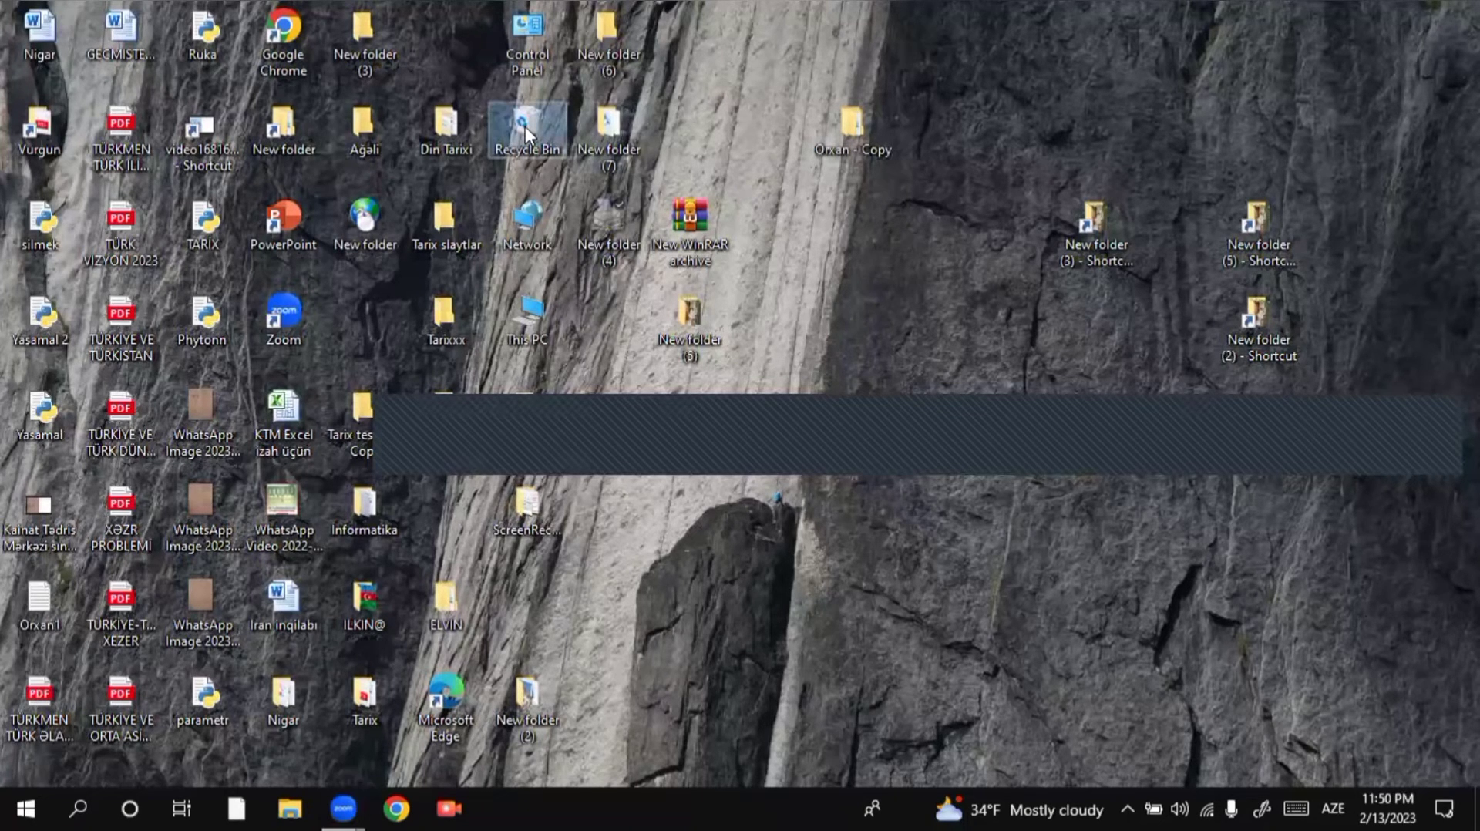
pyautogui.doubleClick(523, 131)
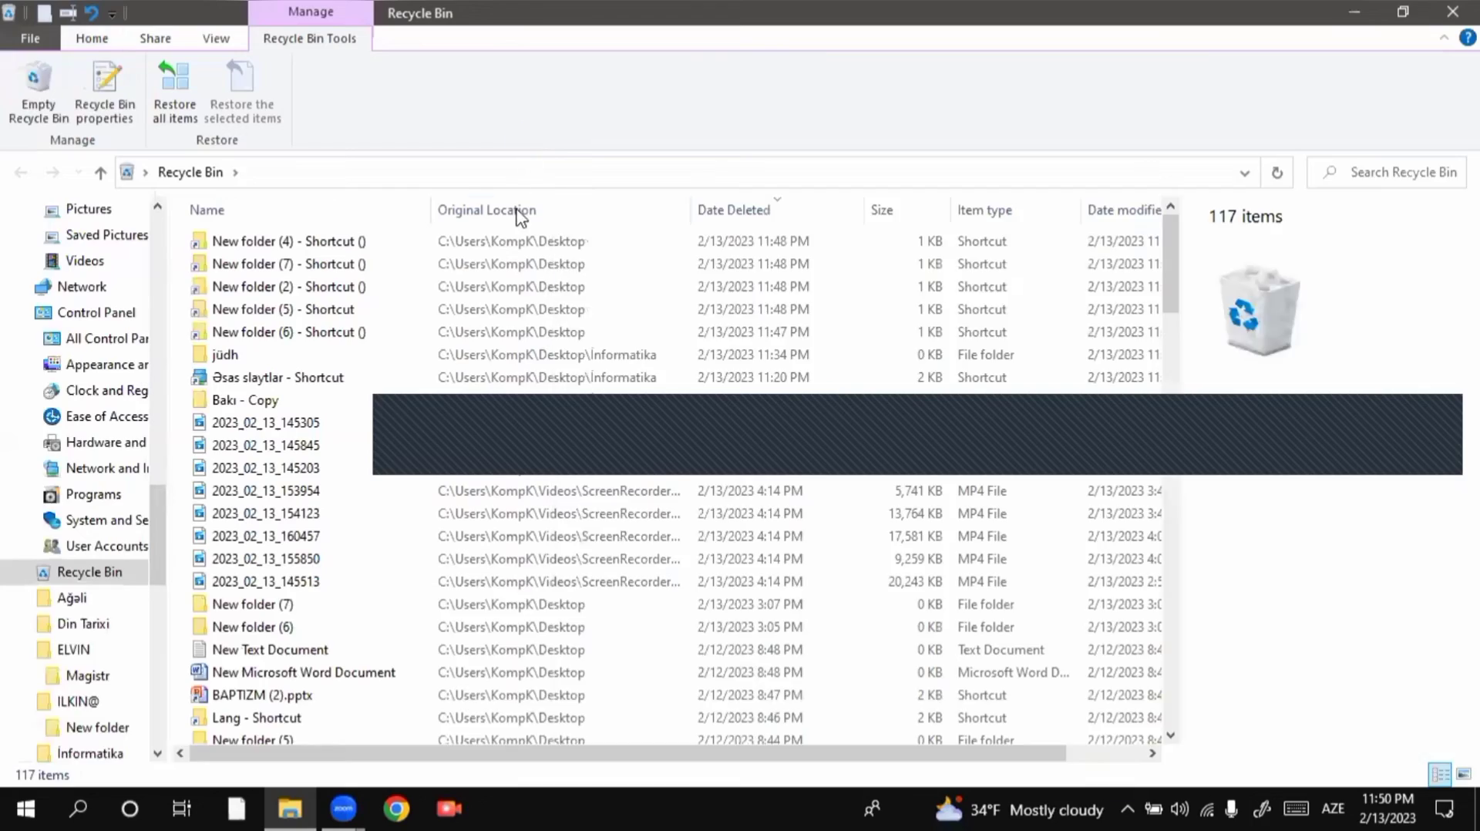
pyautogui.click(491, 267)
pyautogui.hotkey('ctrl', 'a')
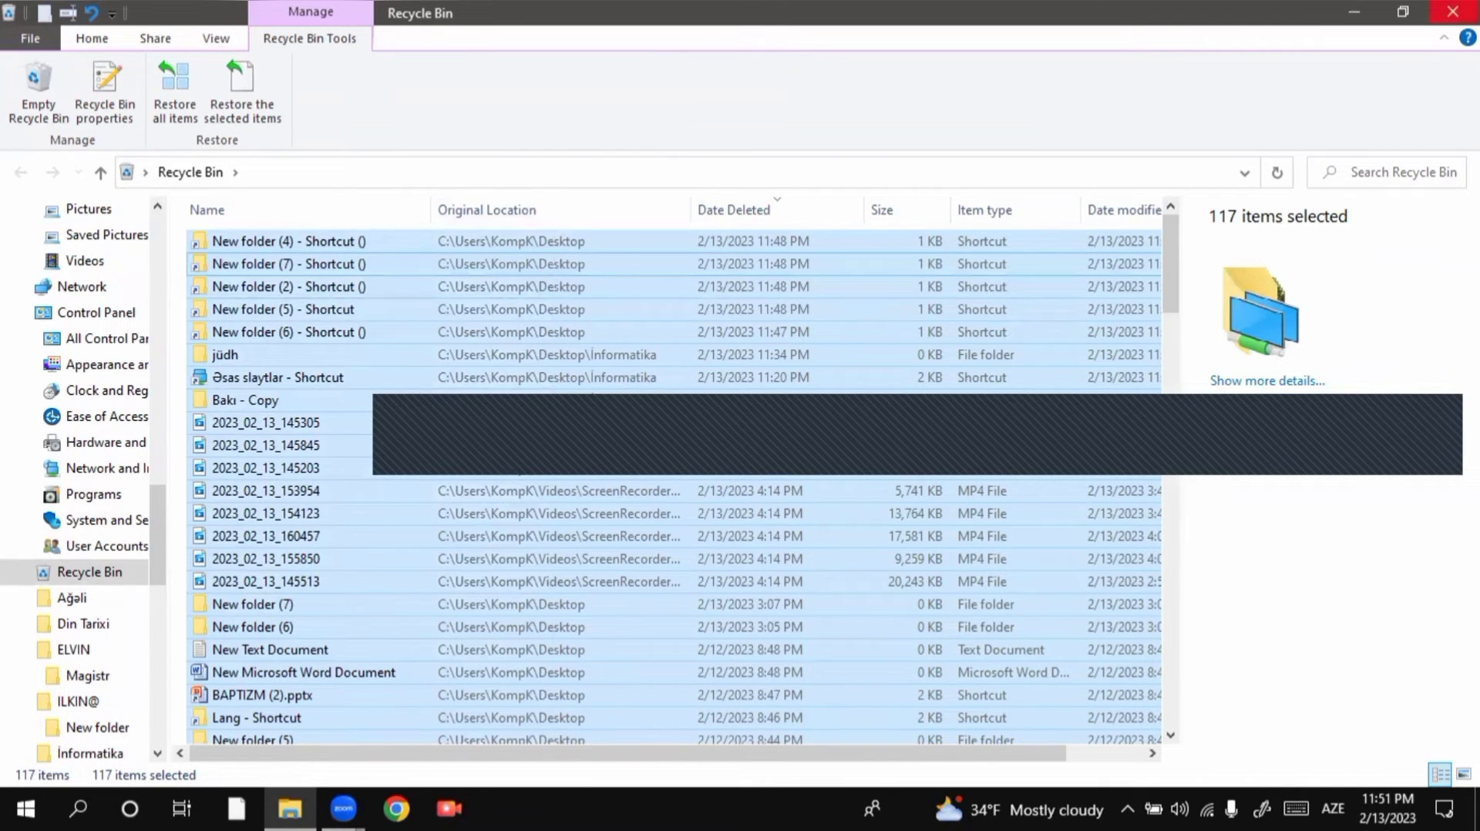
pyautogui.click(1452, 11)
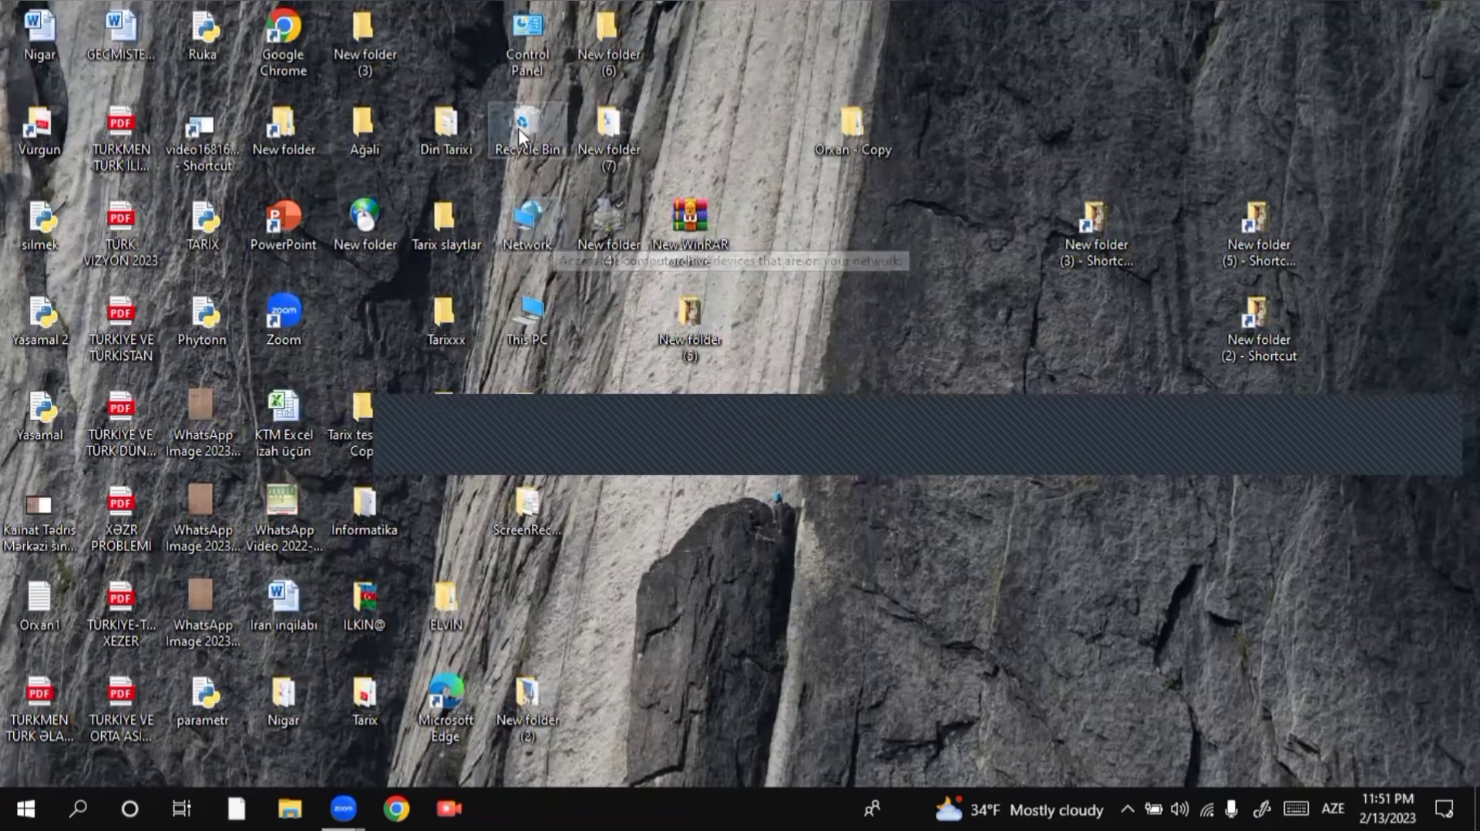
# Review the commands offered for the desktop folder ending in "- Copy", and view File Explorer's Quick access list before closing it
pyautogui.rightClick(859, 126)
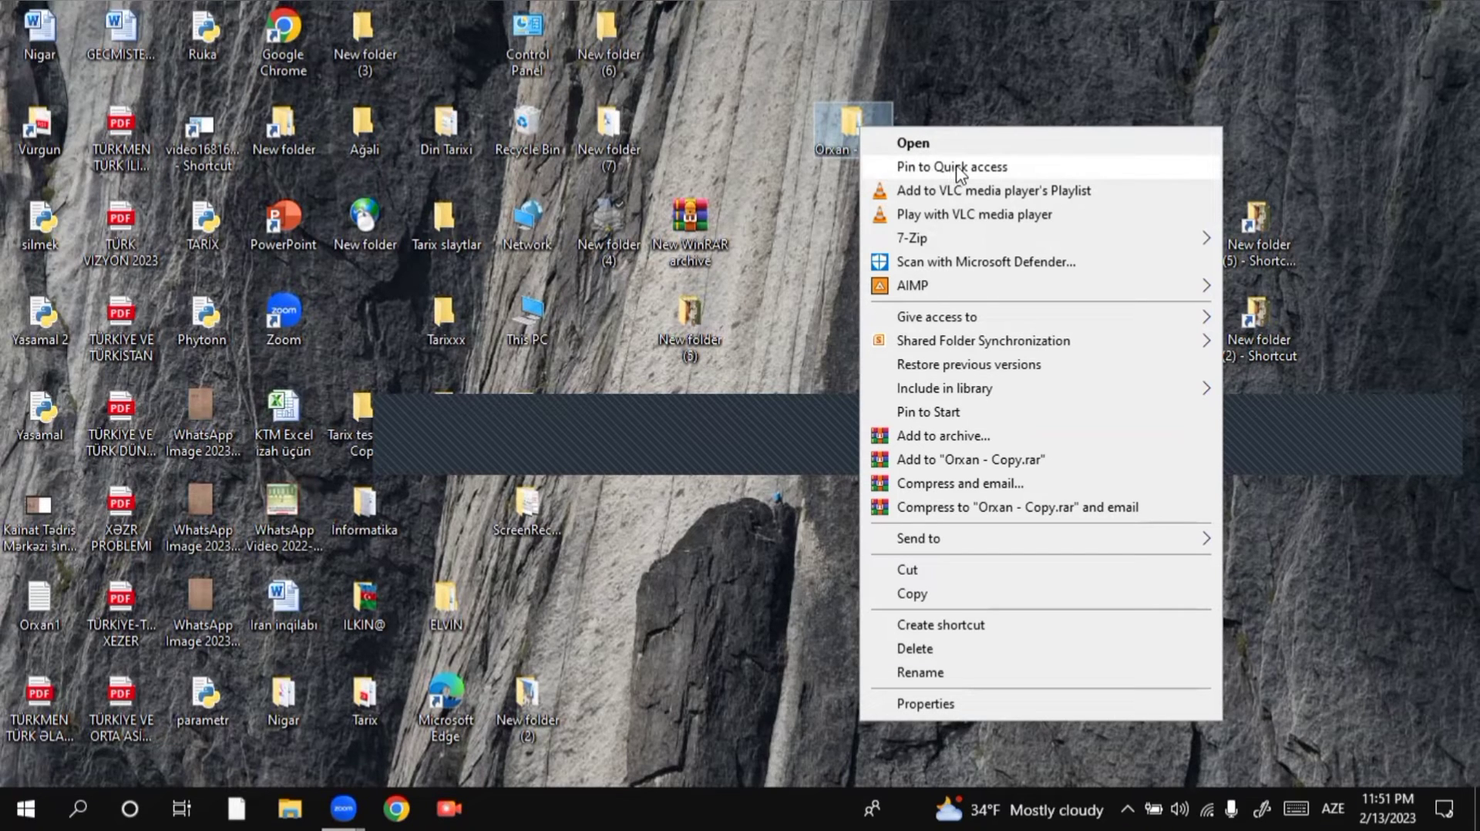
pyautogui.click(301, 806)
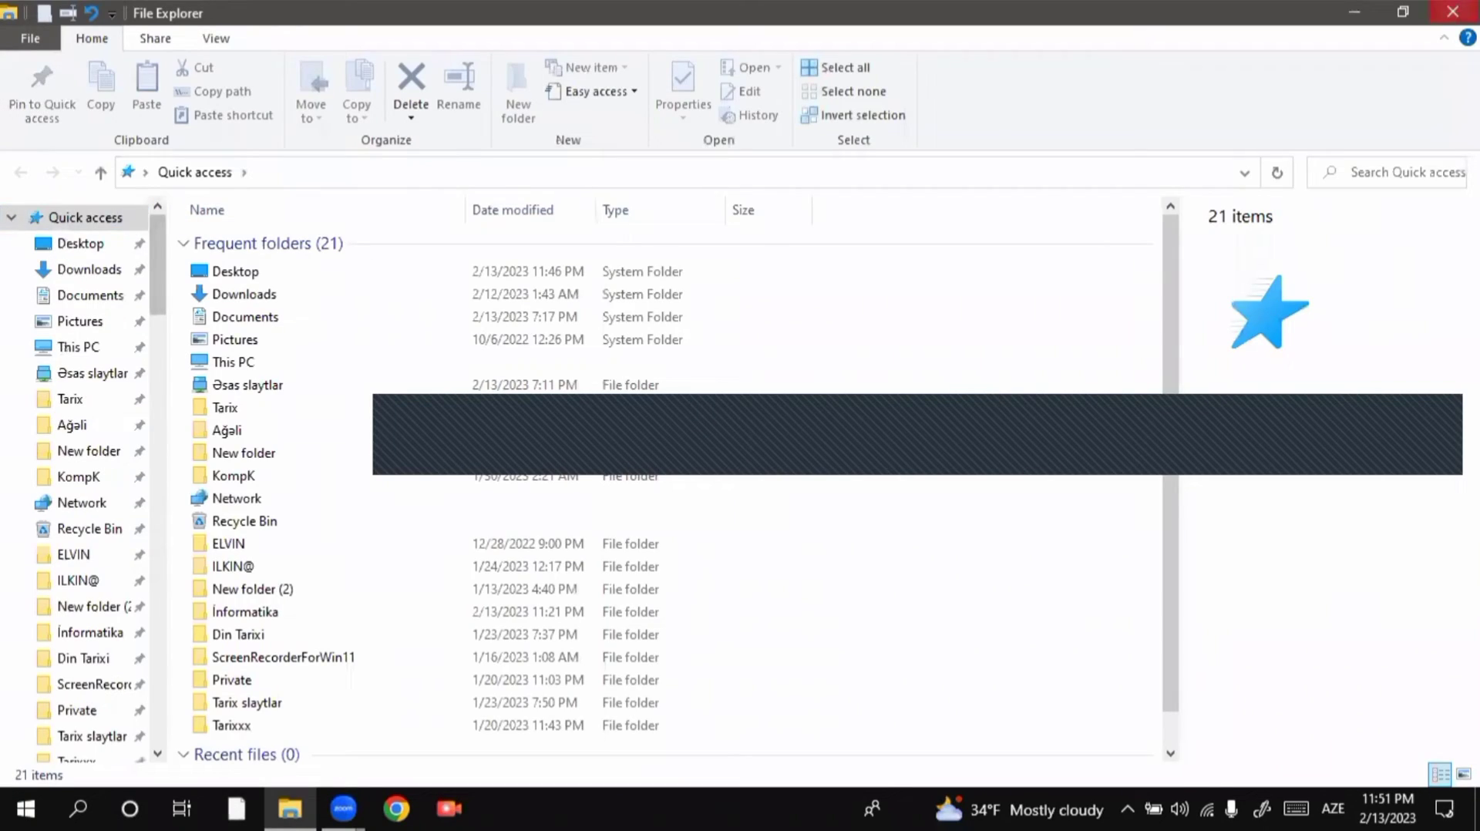
pyautogui.hotkey('alt', 'F4')
# Examine the remaining commands for the folder copy, including Include in library and Send to, and view its properties
pyautogui.rightClick(868, 123)
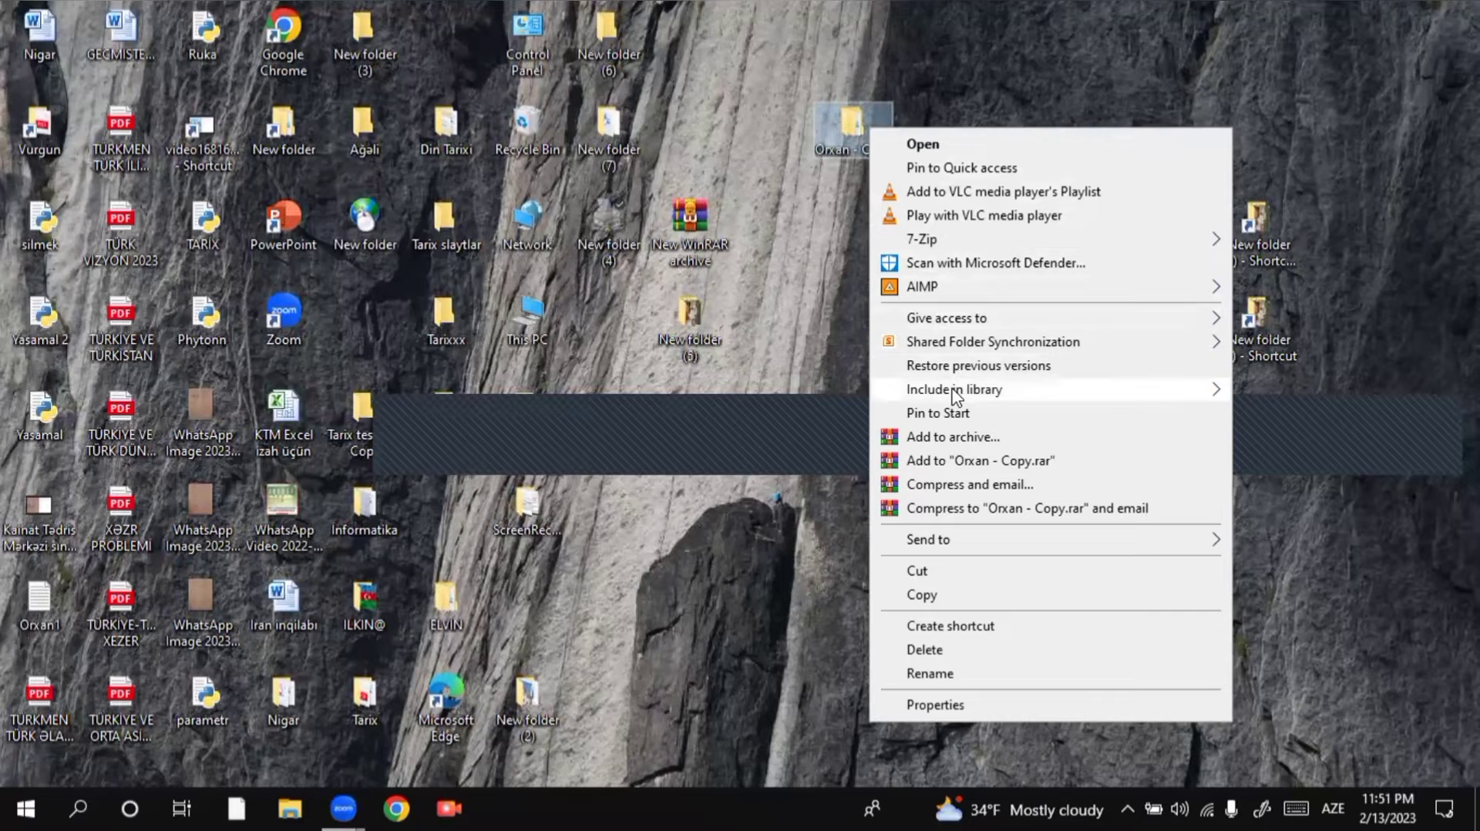
pyautogui.moveTo(956, 395)
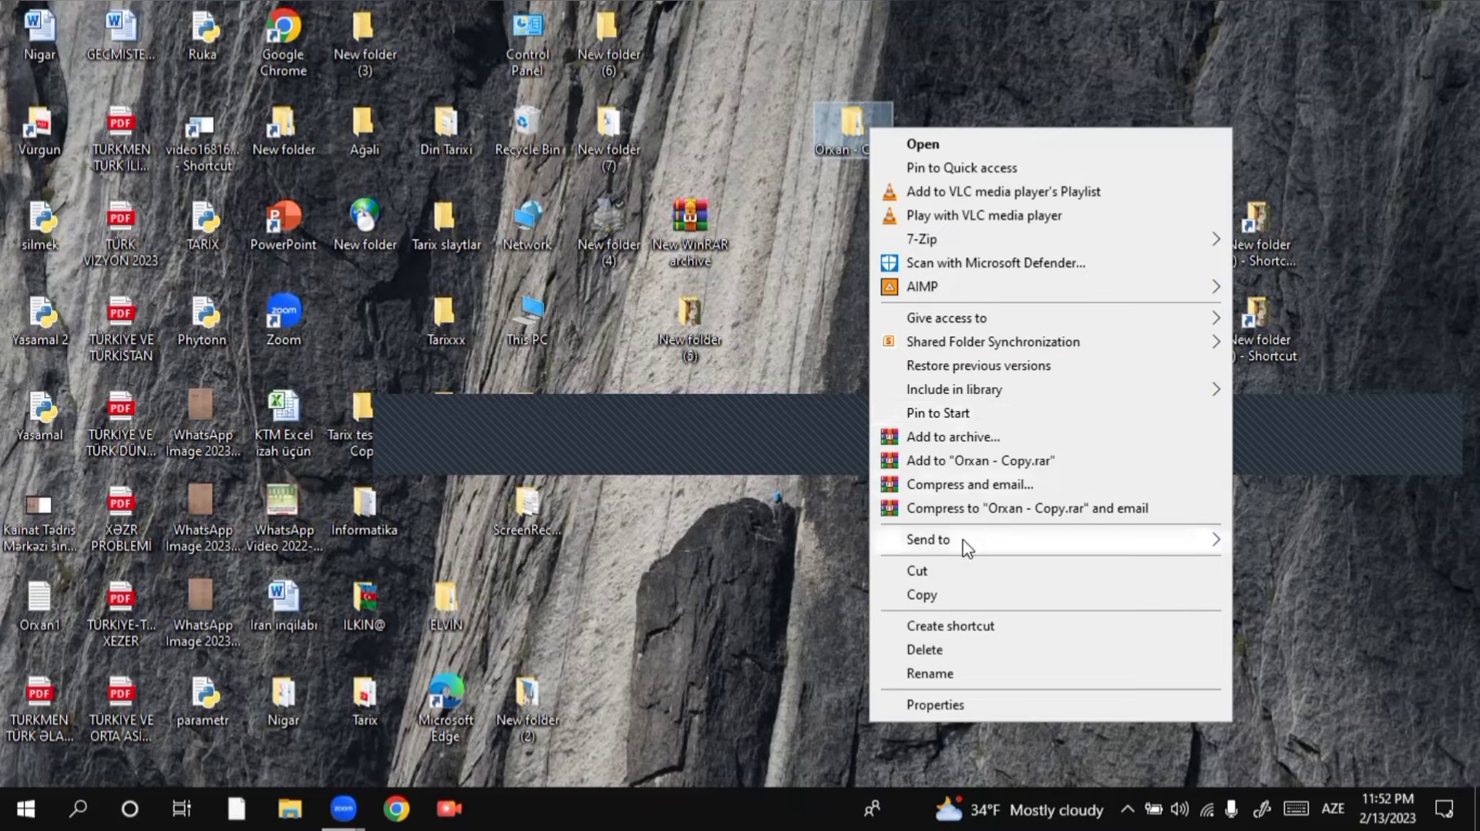
pyautogui.moveTo(965, 546)
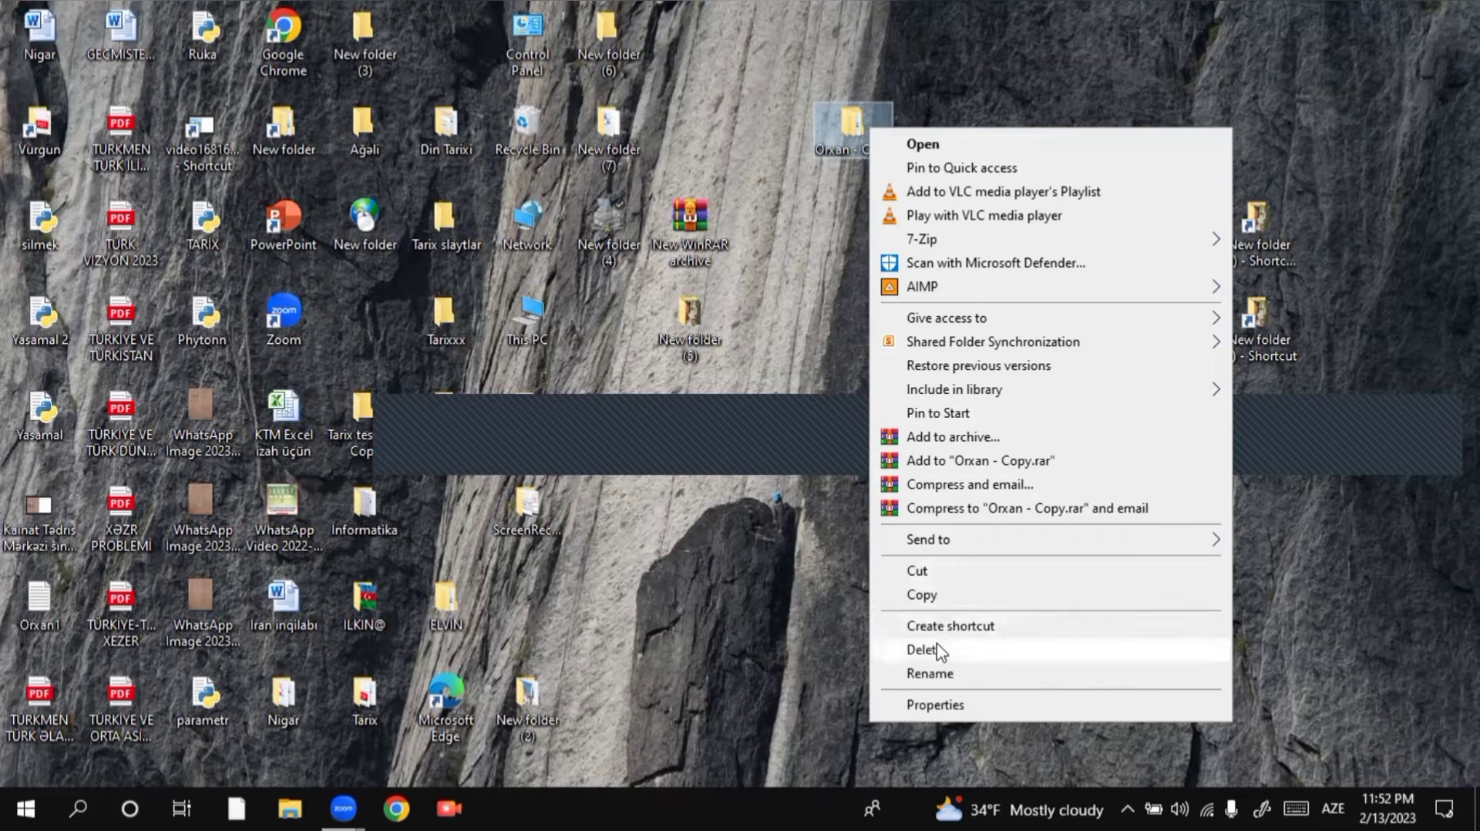
pyautogui.click(952, 706)
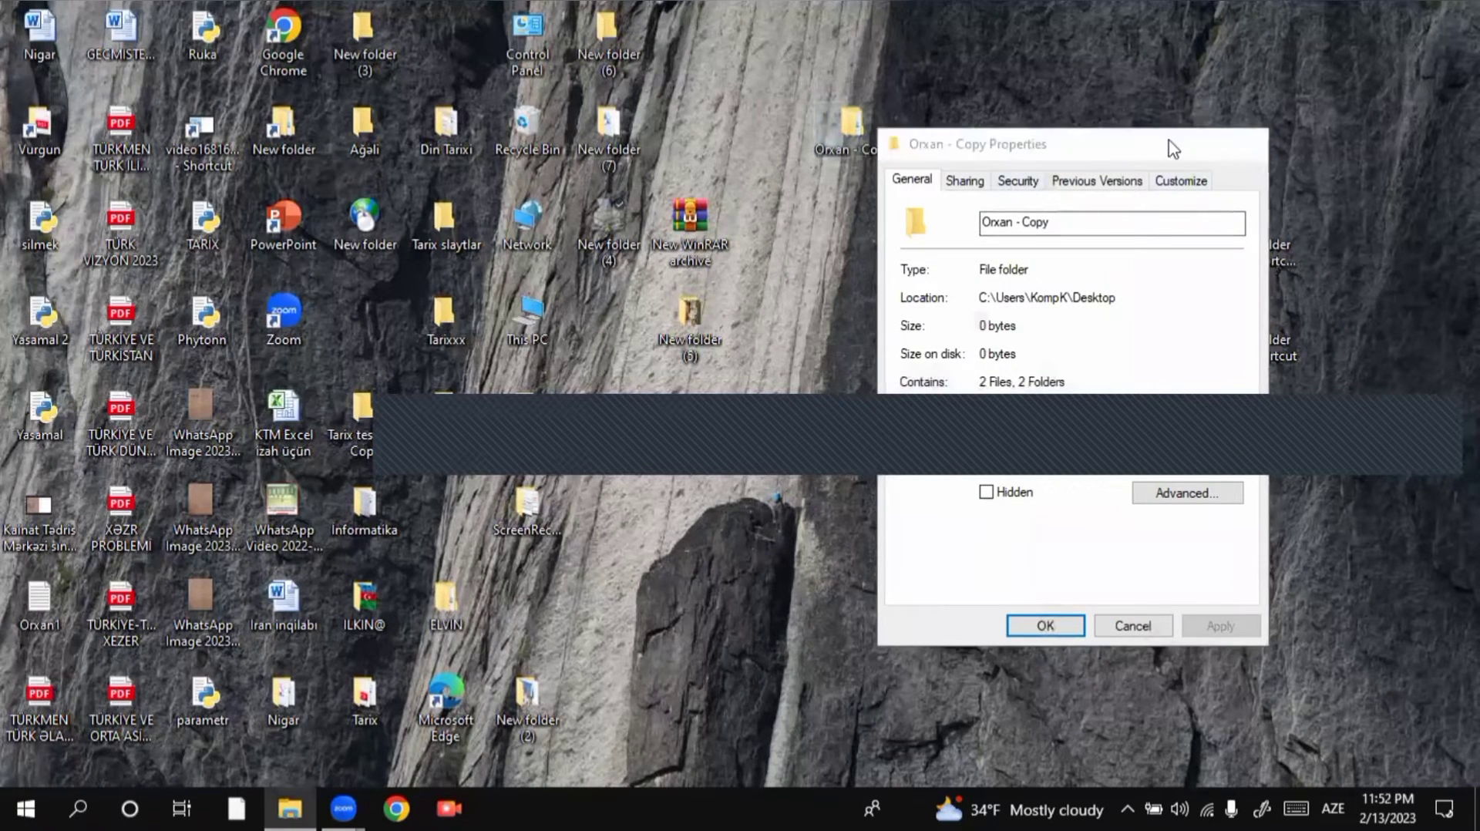
pyautogui.press('Escape')
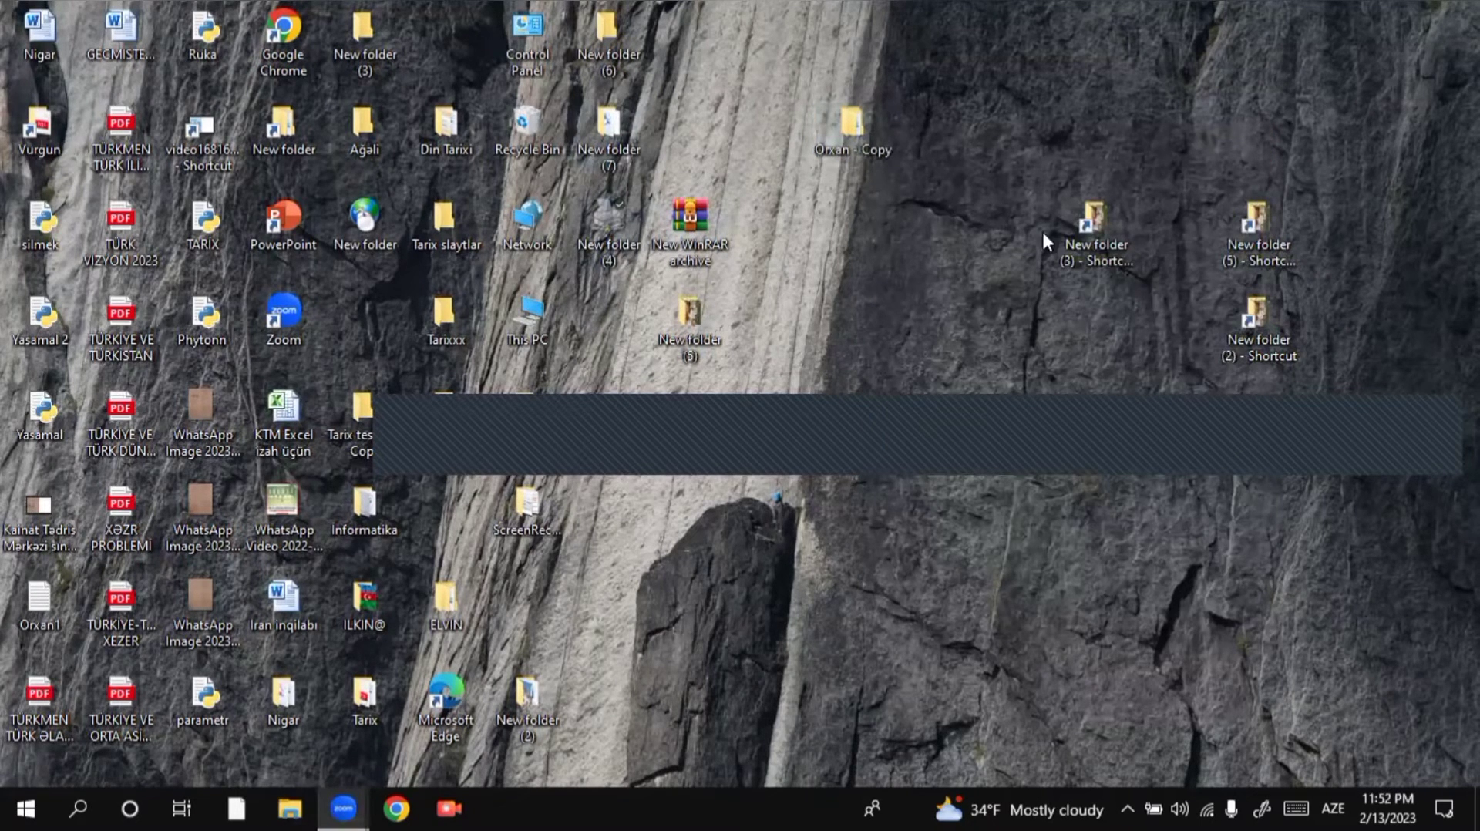
# Move the TÜRKİYE VE TÜRKİSTAN PDF and the video shortcut next to the folder copy, and review the shortcut's commands
pyautogui.moveTo(128, 318); pyautogui.dragTo(869, 228)
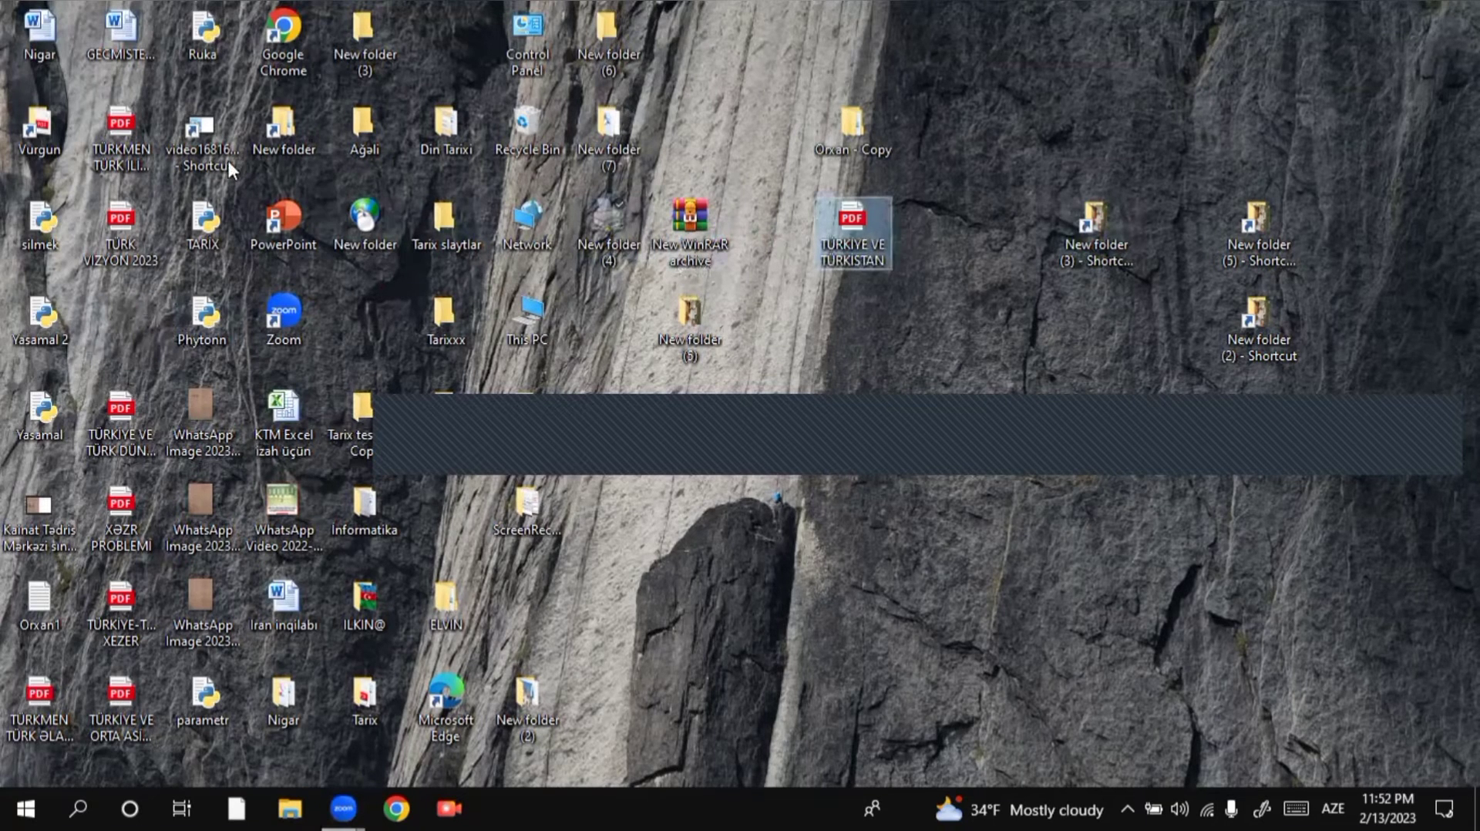
pyautogui.moveTo(228, 160); pyautogui.dragTo(852, 39)
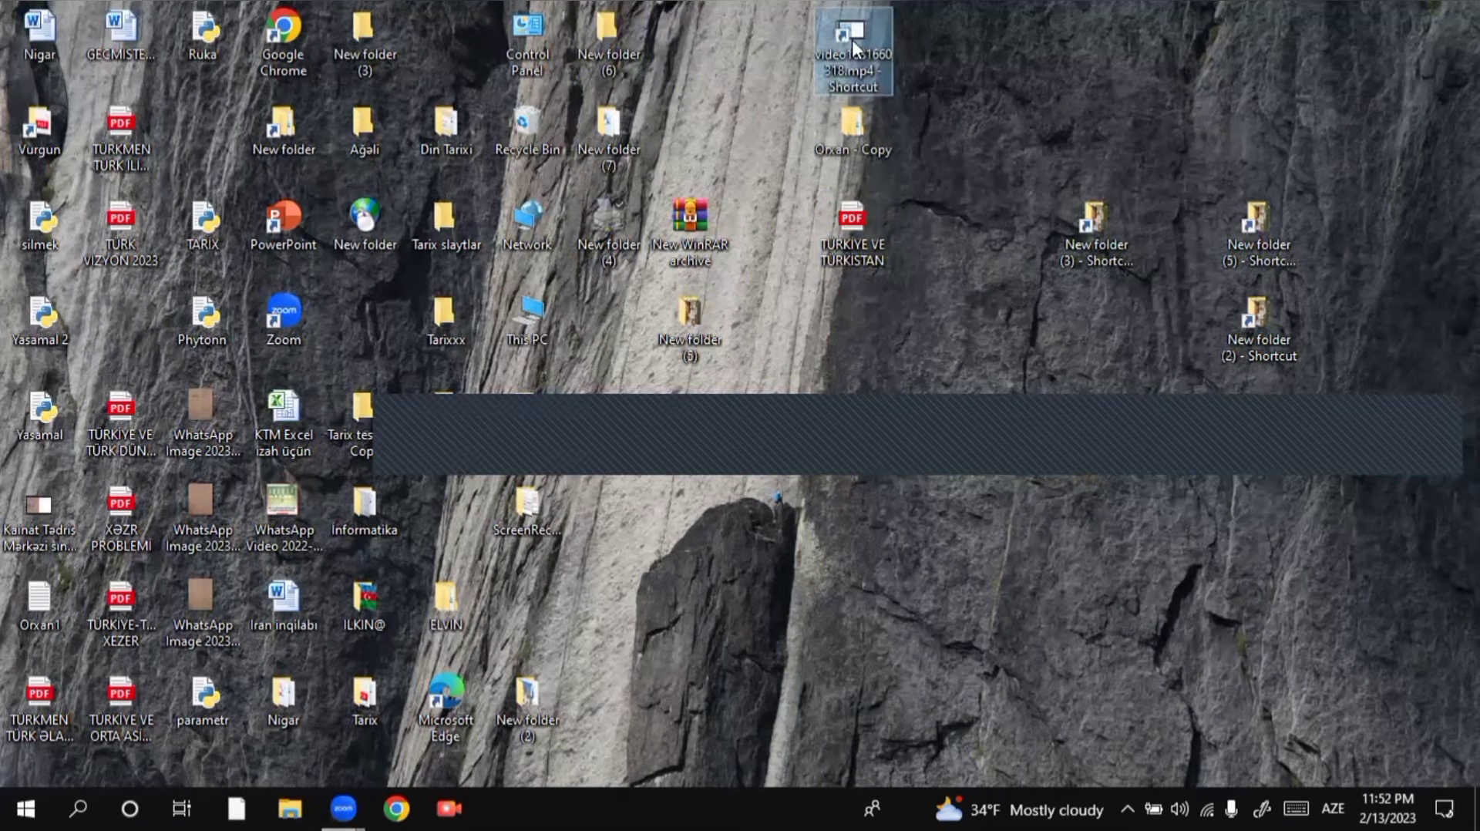
pyautogui.doubleClick(852, 39)
pyautogui.hotkey('shift', 'F10')
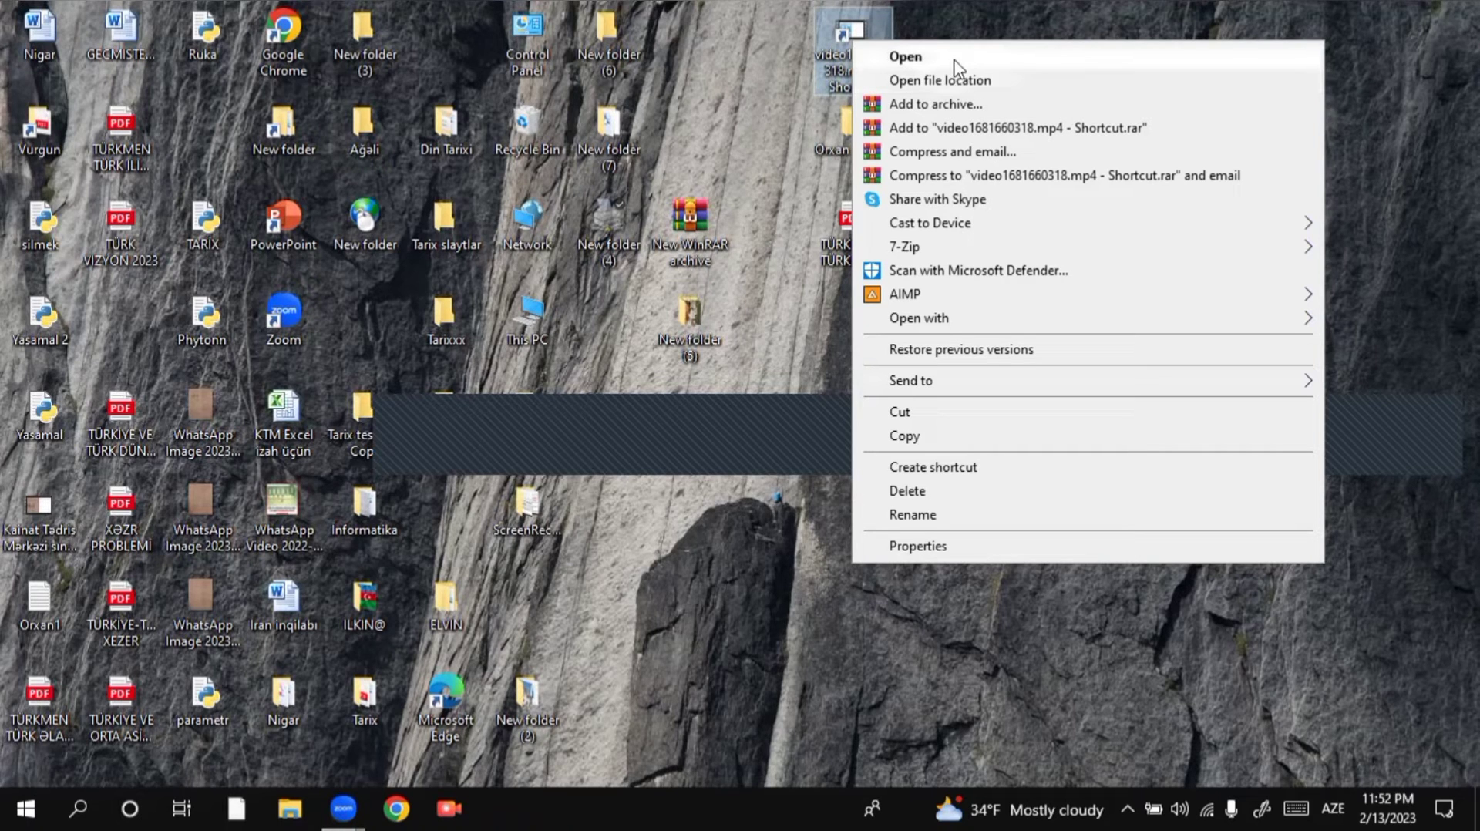
pyautogui.click(714, 79)
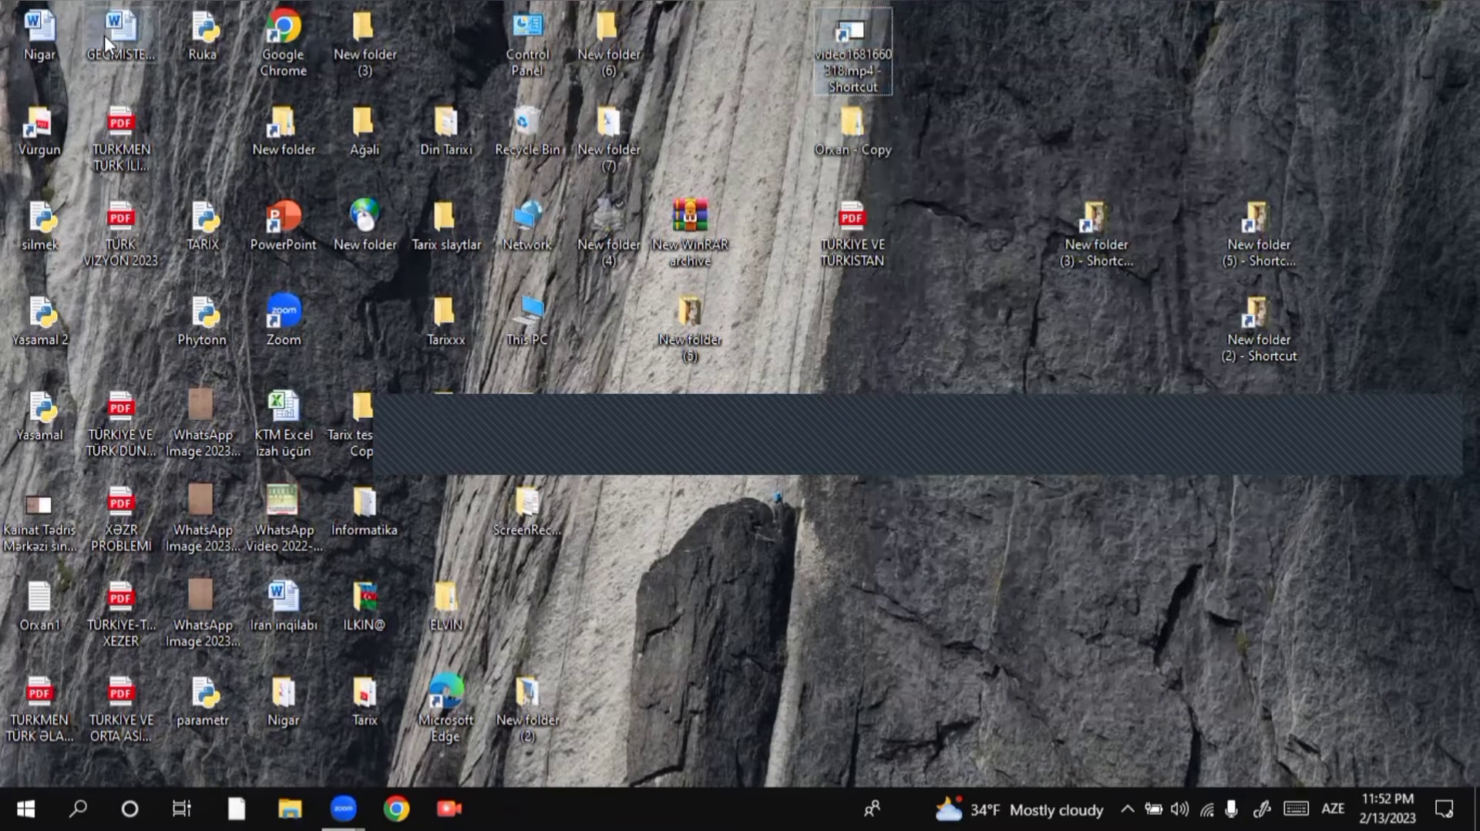
# Move the GECMISTEN_GUNUMUZE_TURKIYE_TURKMENISTAN Word document to an empty desktop area and choose Microsoft Word to open it
pyautogui.click(126, 29)
pyautogui.moveTo(125, 29); pyautogui.dragTo(1002, 127)
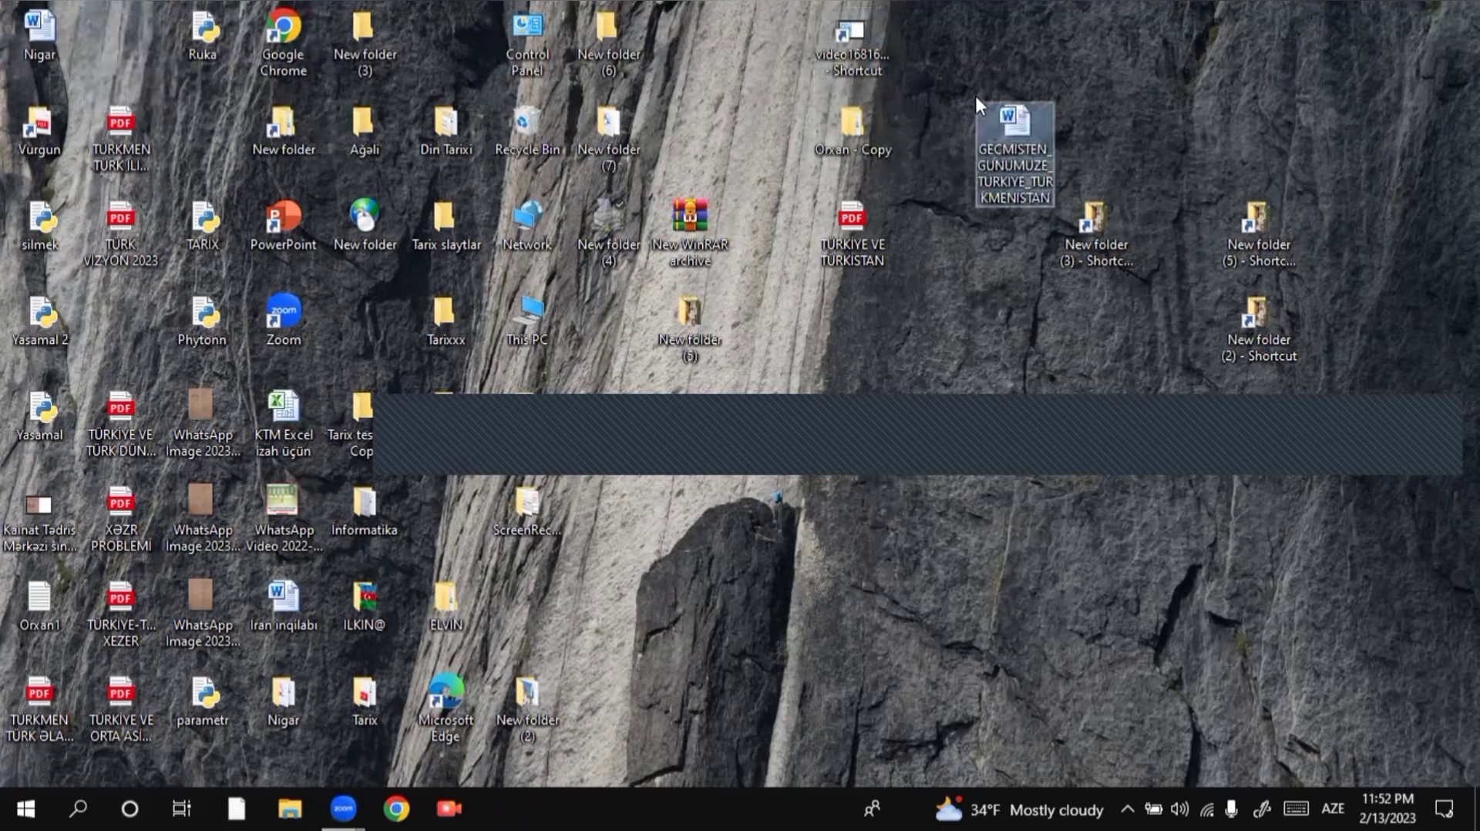
pyautogui.rightClick(1004, 130)
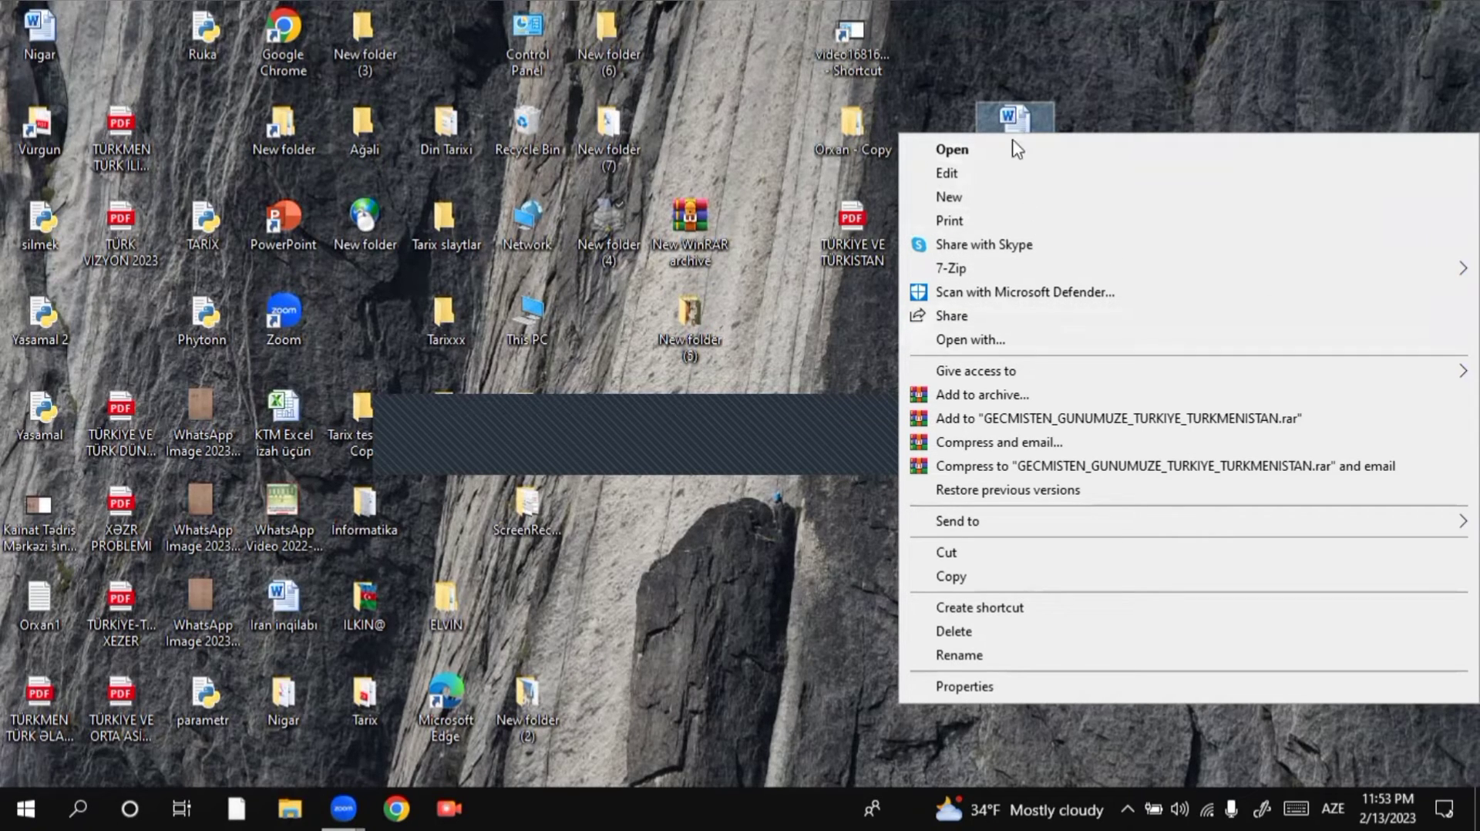
pyautogui.click(1012, 337)
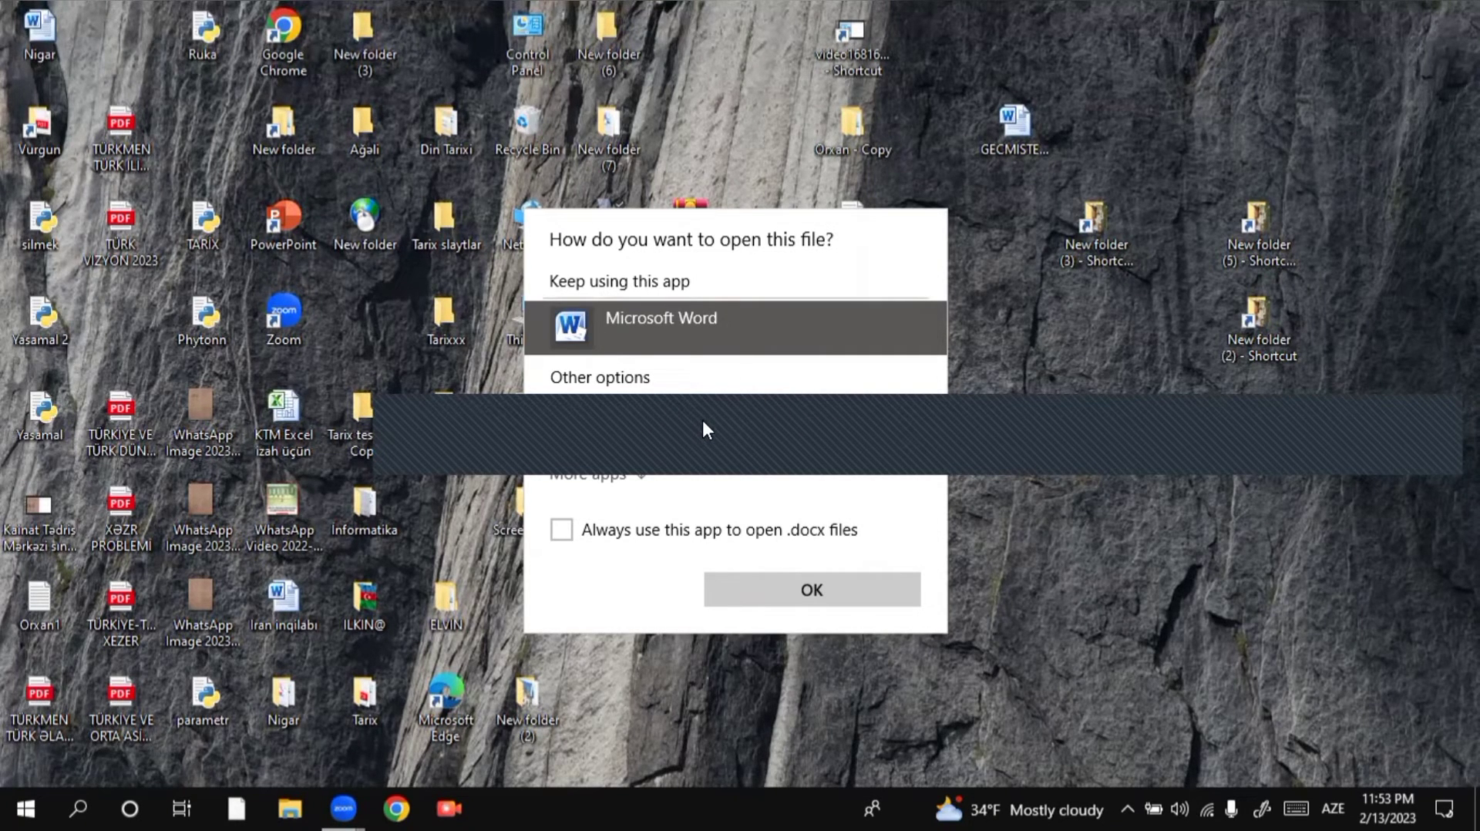
pyautogui.click(853, 591)
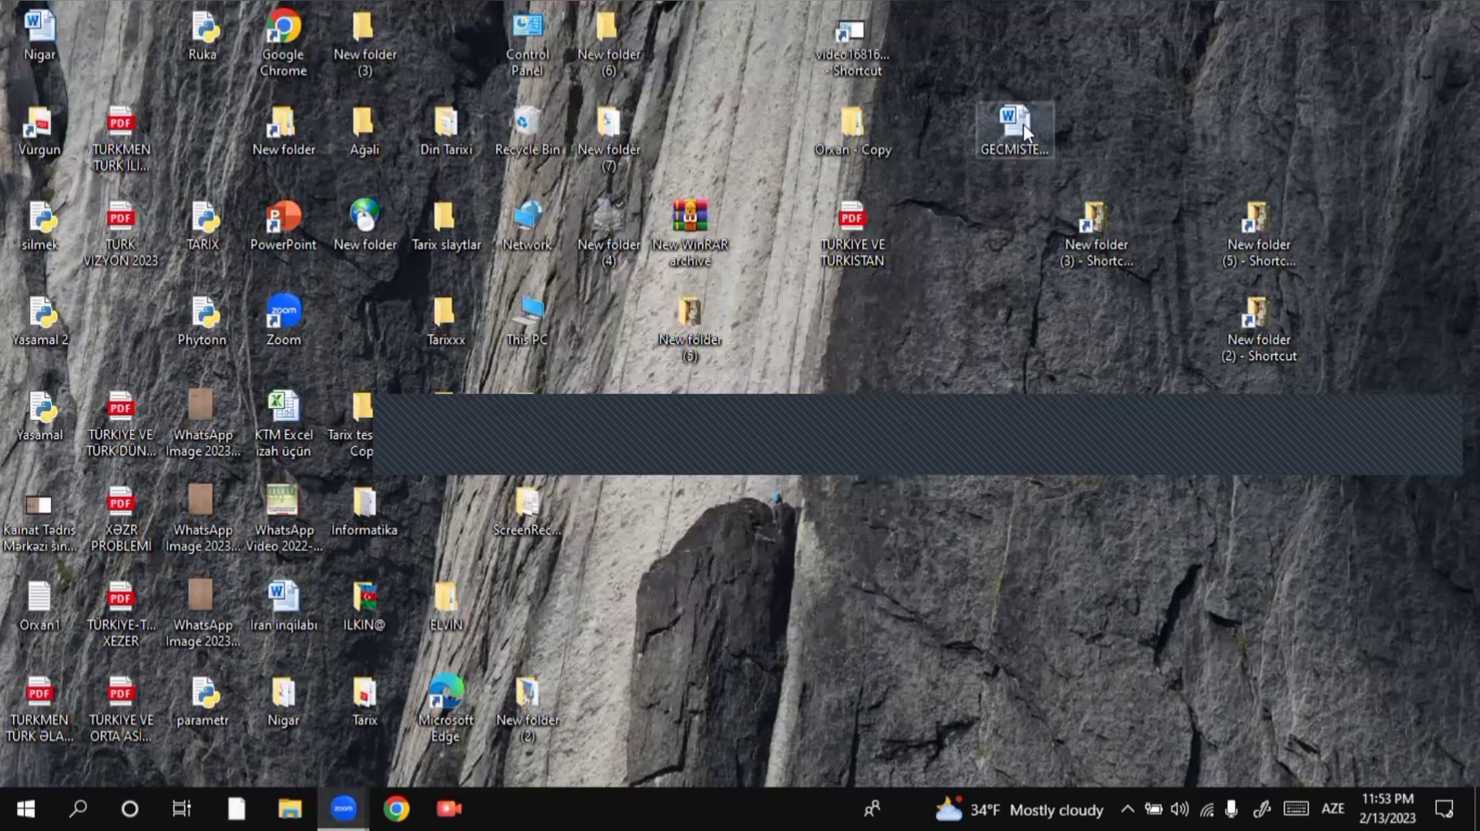
# Compress the moved Word document into GECMISTEN_GUNUMUZE_TURKIYE_TURKMENISTAN.rar and place the archive beside the document
pyautogui.rightClick(1019, 132)
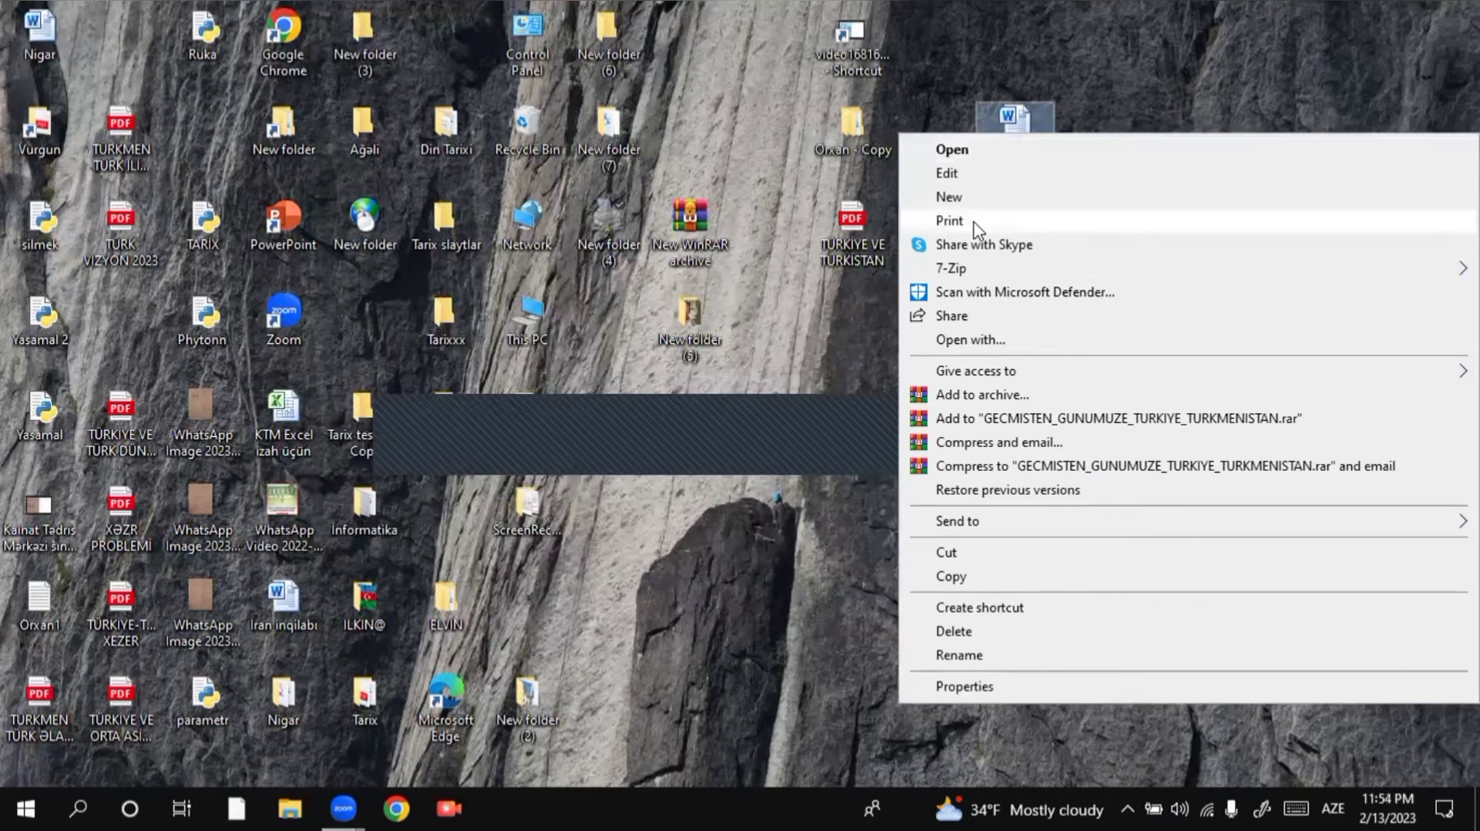
pyautogui.click(1115, 93)
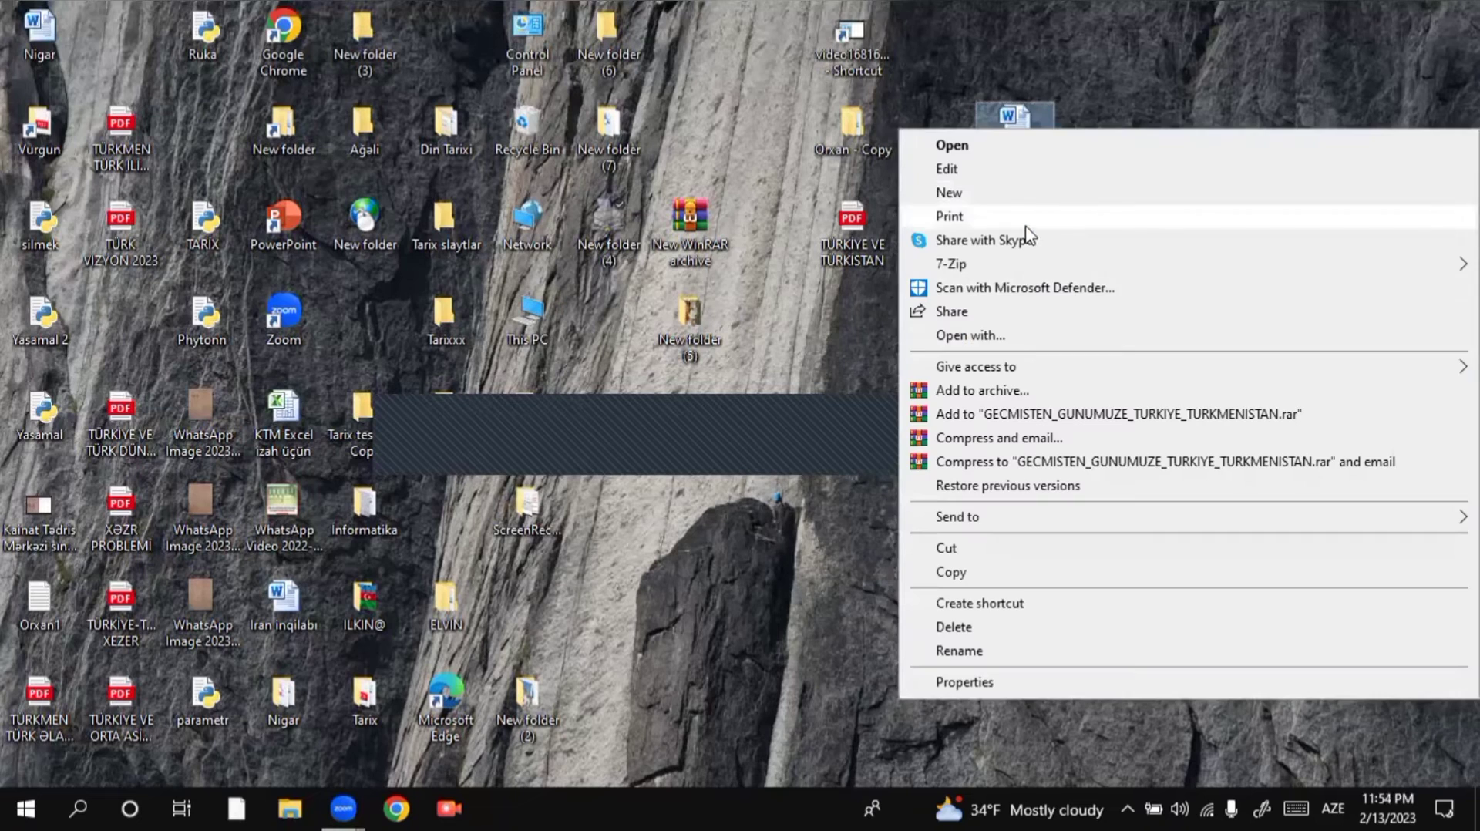
pyautogui.rightClick(1019, 128)
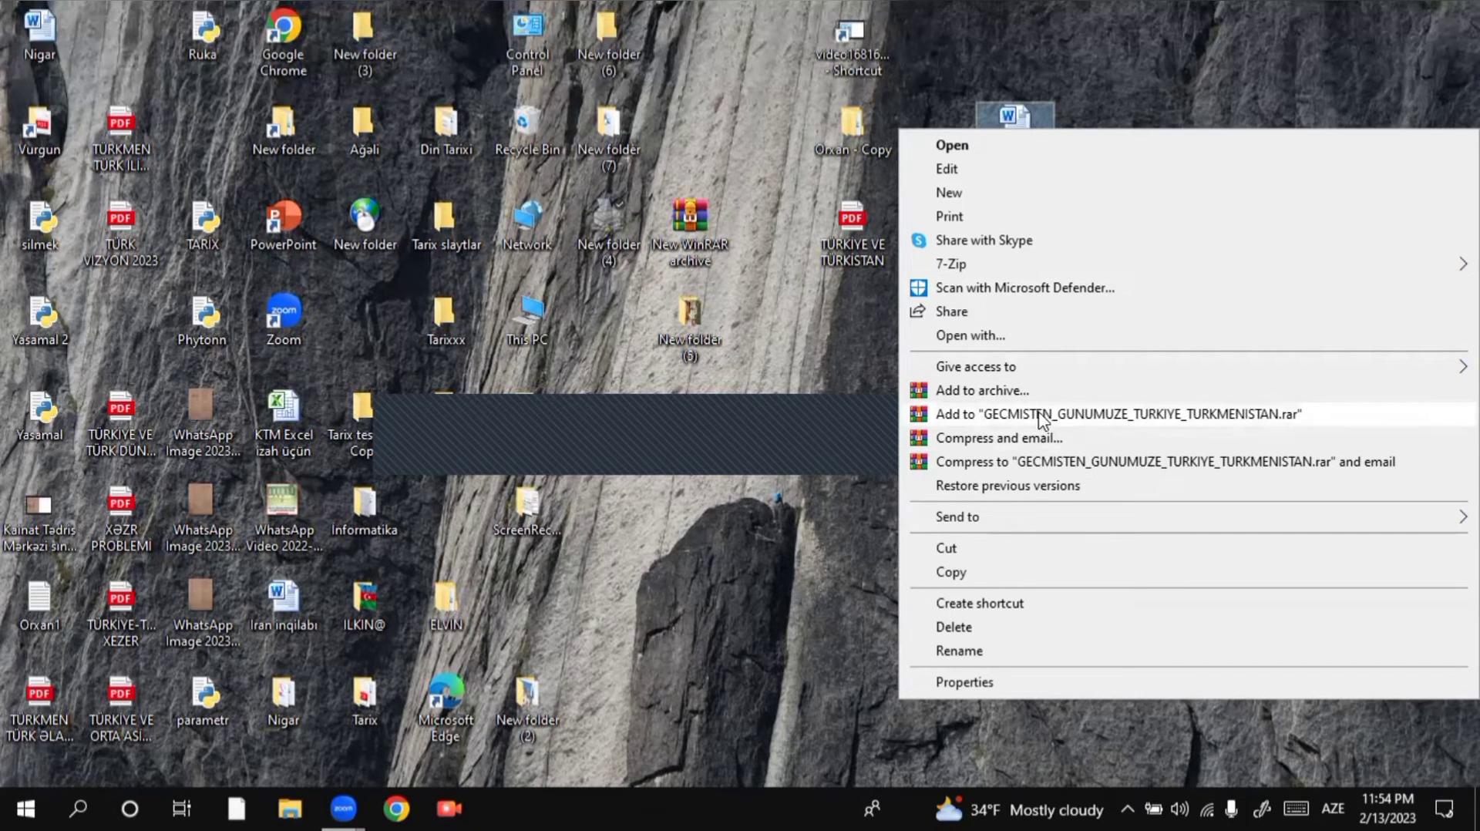
pyautogui.click(1107, 423)
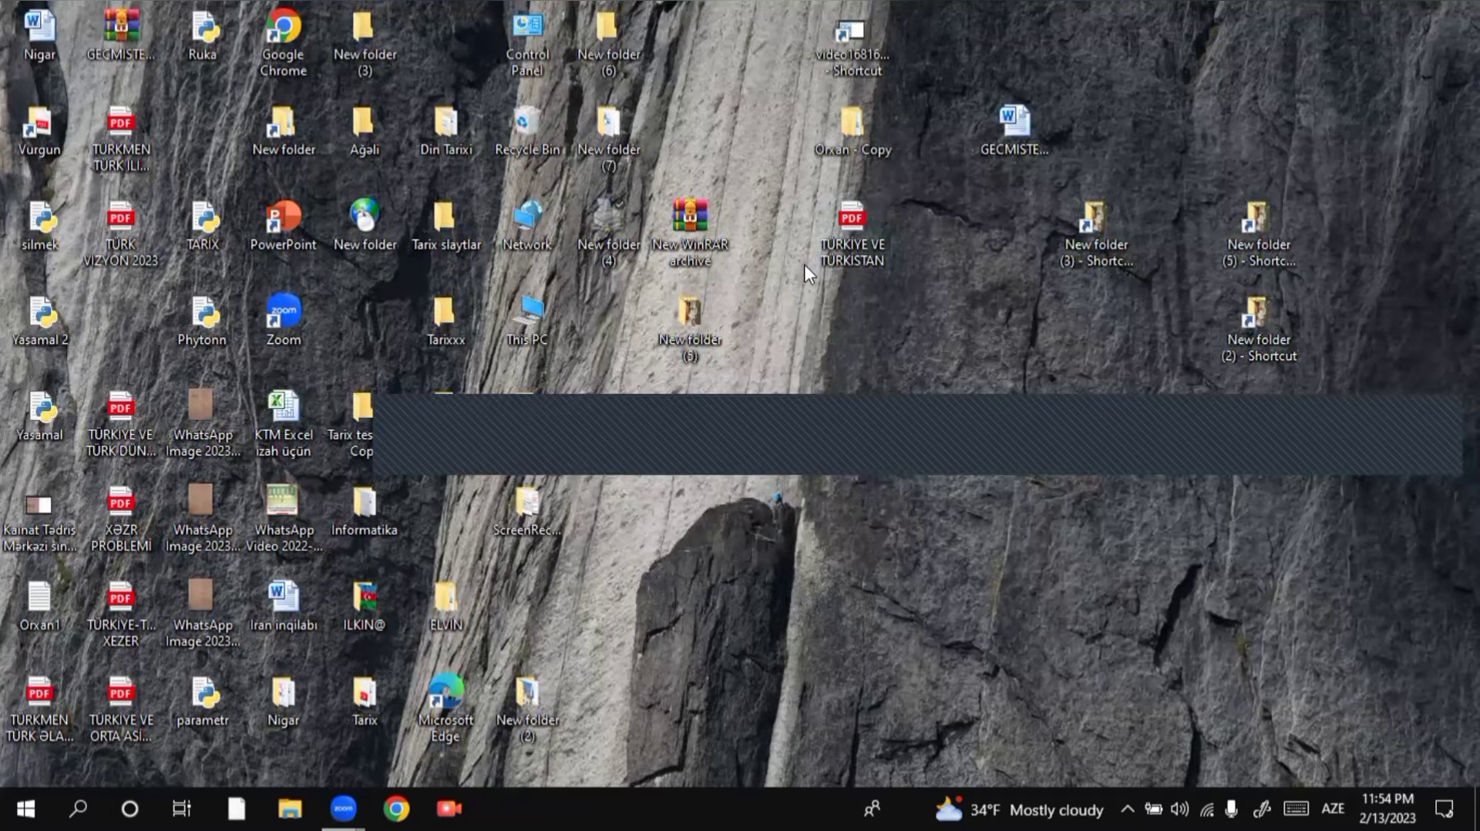
pyautogui.moveTo(201, 85); pyautogui.dragTo(1117, 141)
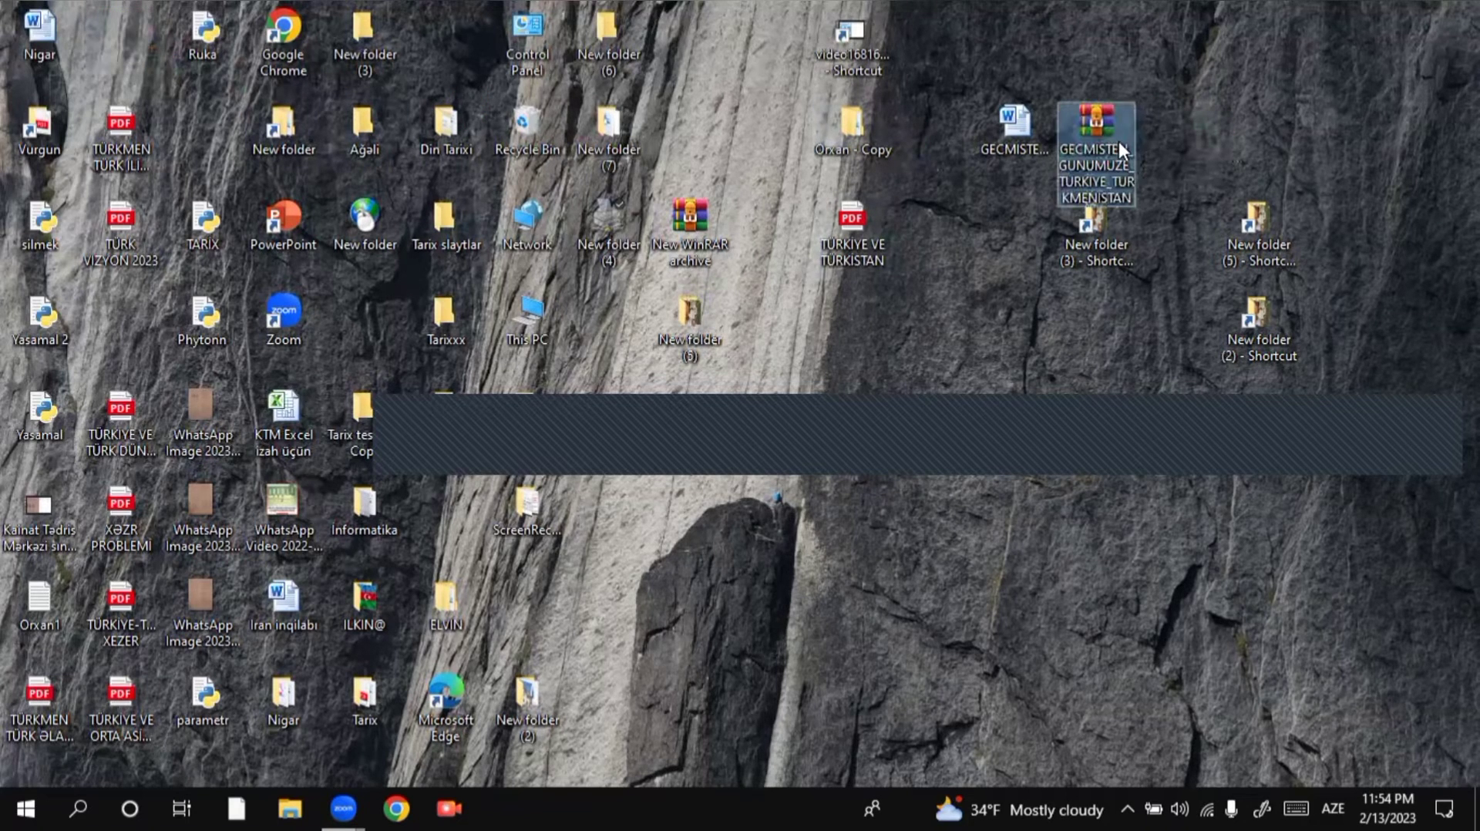
# Open the custom archive settings for the Word document and examine the archive name choices
pyautogui.click(994, 120)
pyautogui.rightClick(1014, 124)
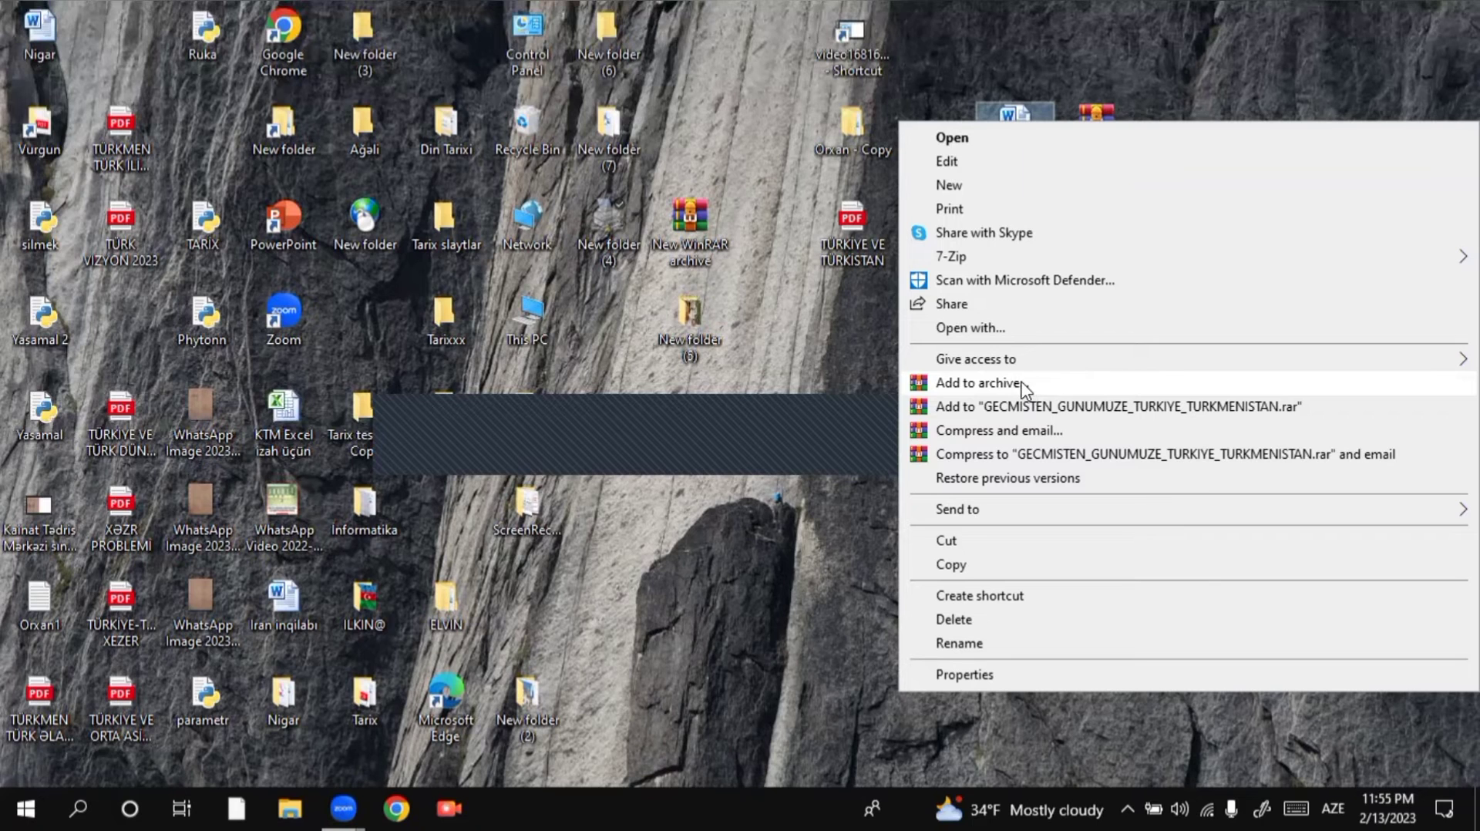
pyautogui.click(1022, 385)
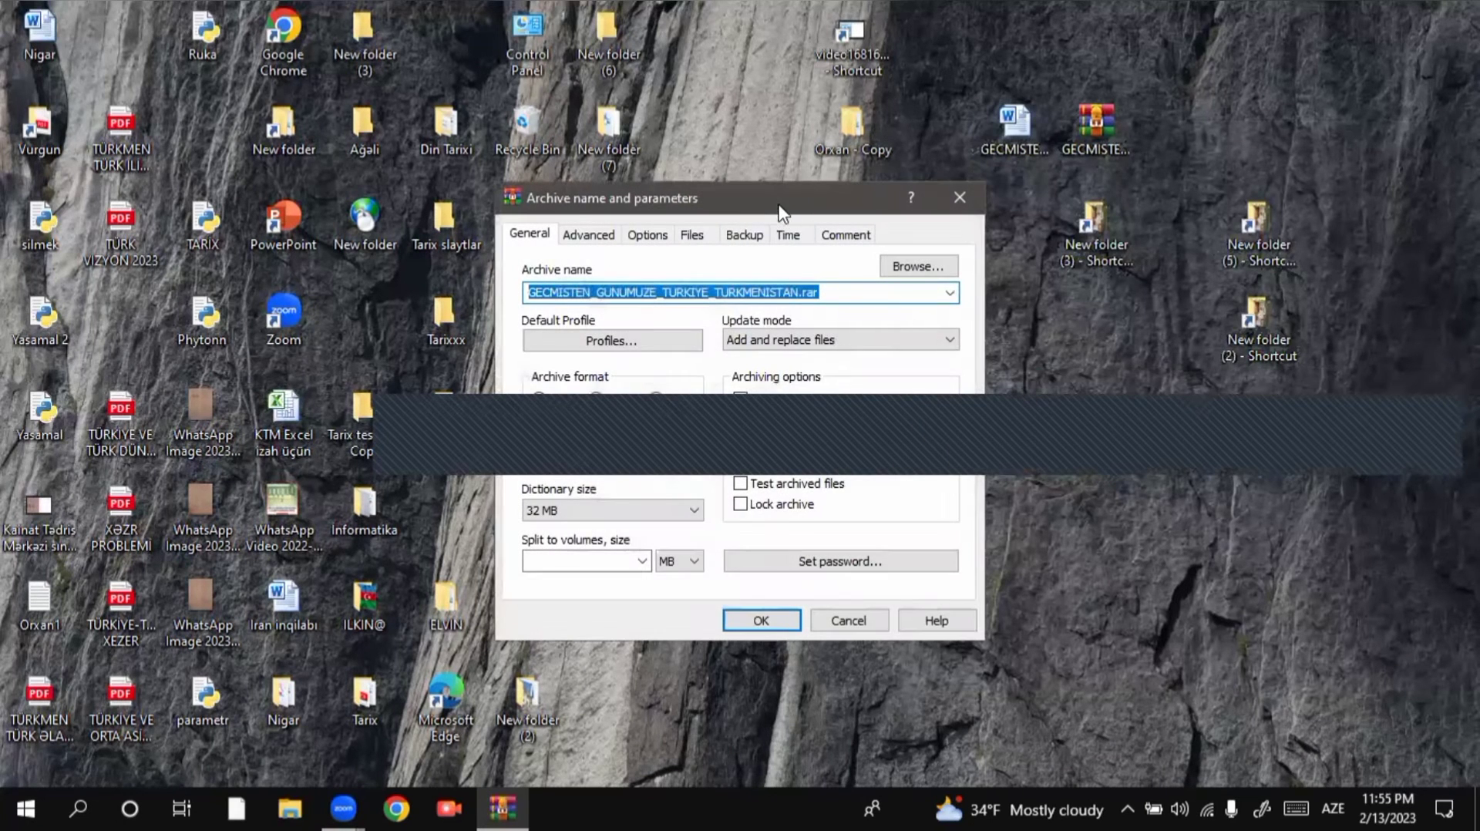
pyautogui.moveTo(785, 208); pyautogui.dragTo(723, 60)
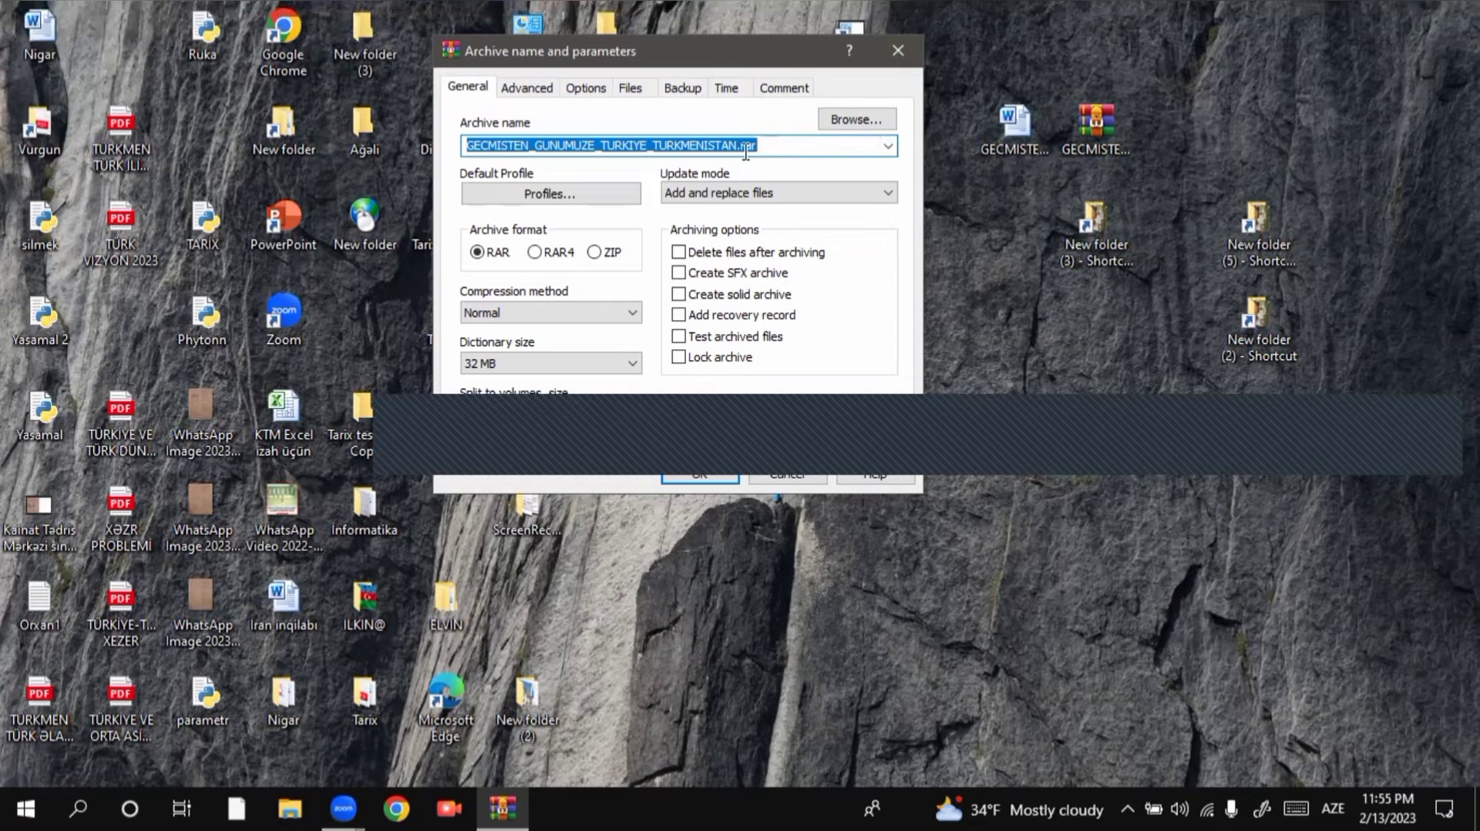
pyautogui.click(888, 147)
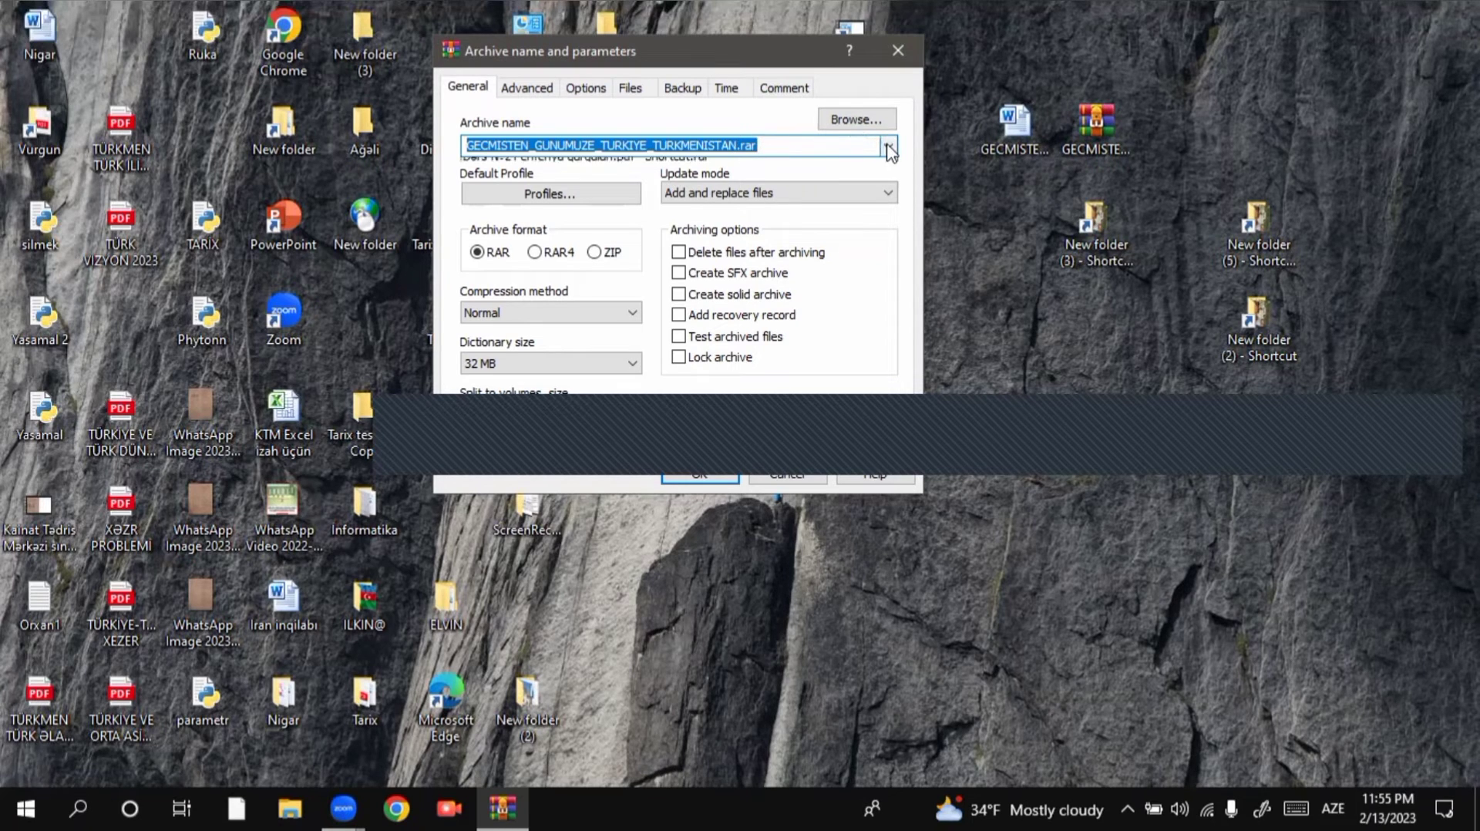
pyautogui.click(955, 231)
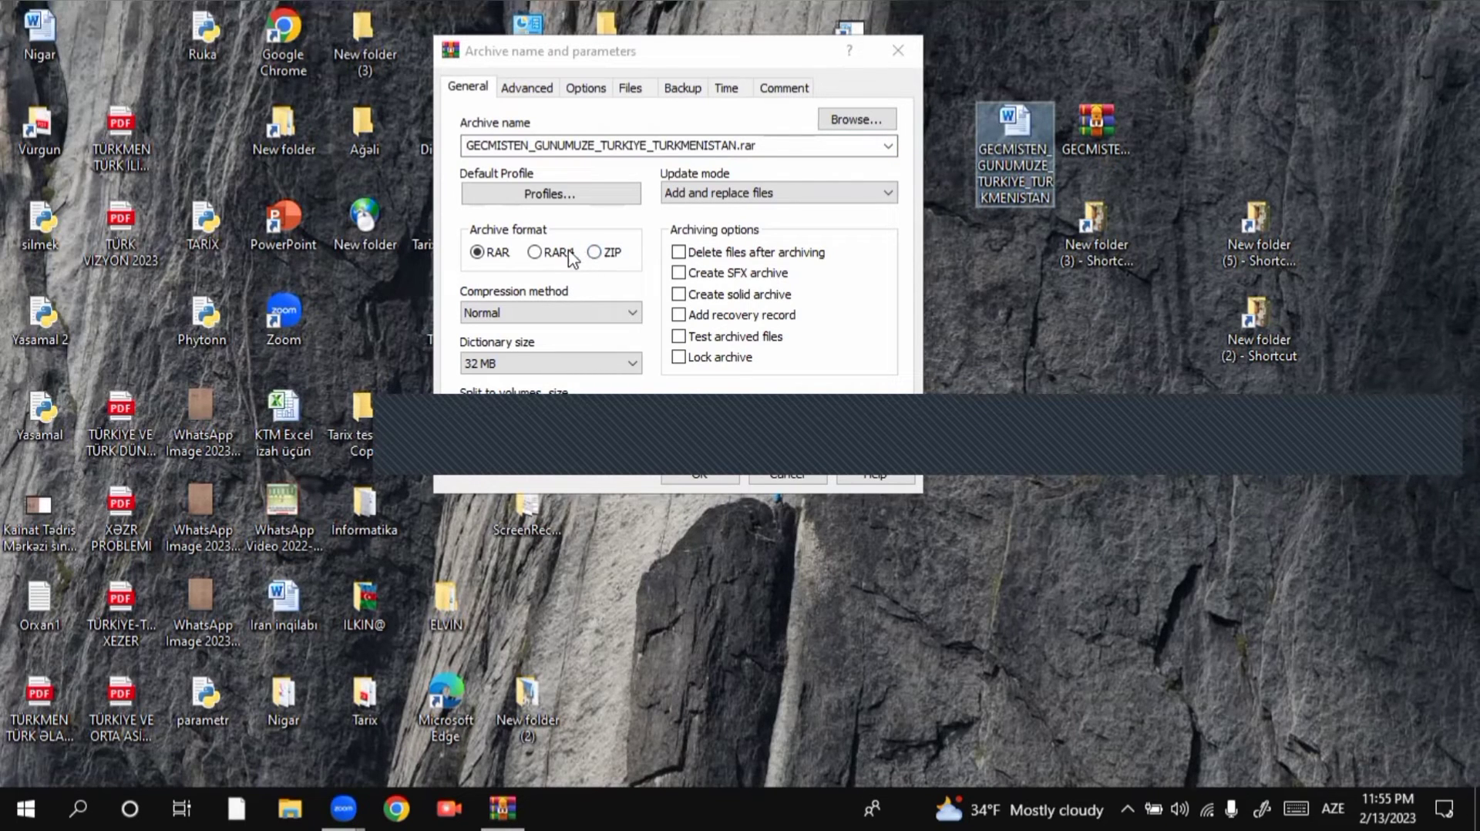
# Examine the available compression methods and split volume sizes, keeping the Normal compression method
pyautogui.click(631, 312)
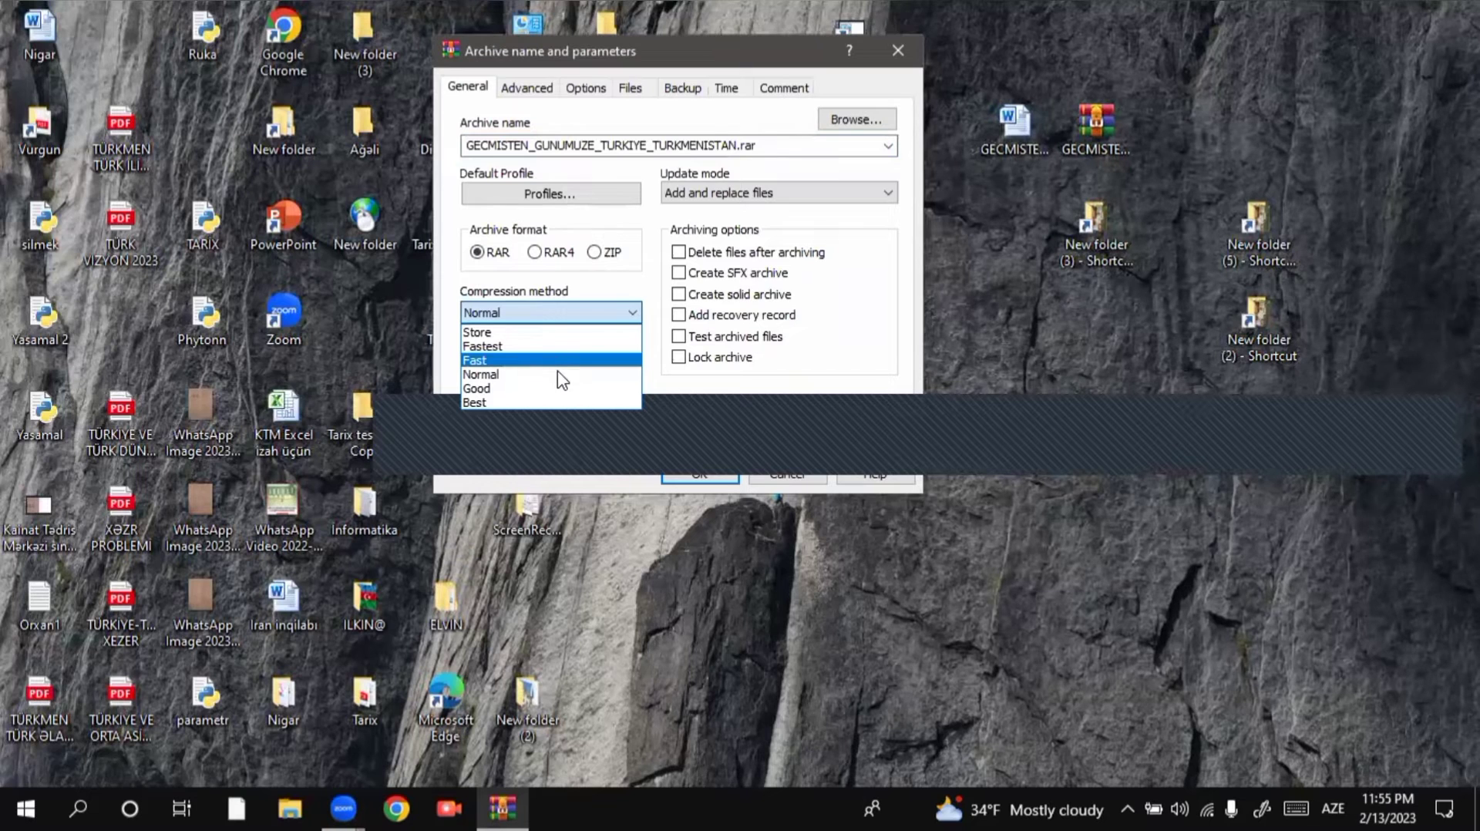
pyautogui.click(561, 374)
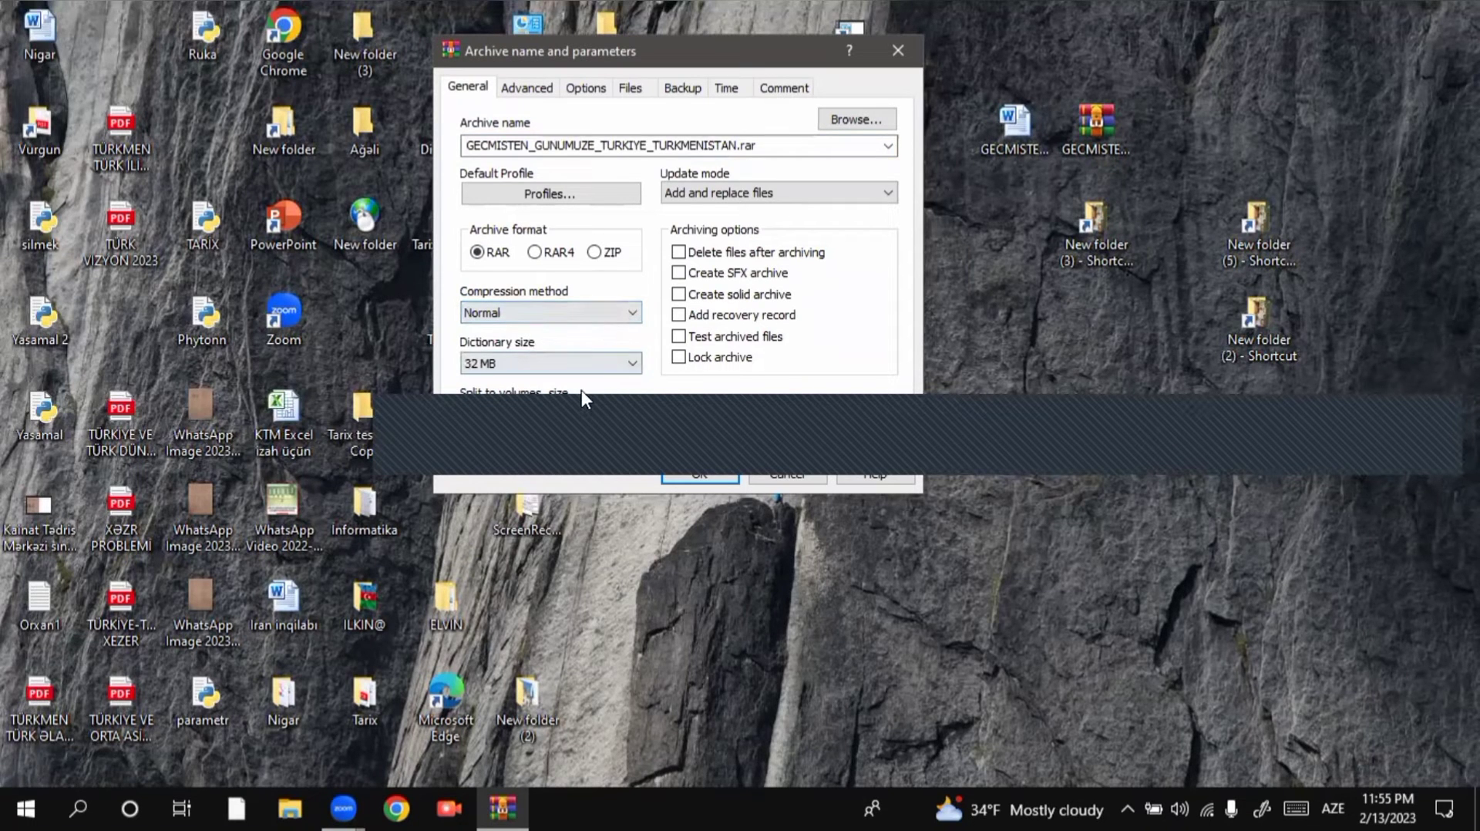
pyautogui.click(581, 418)
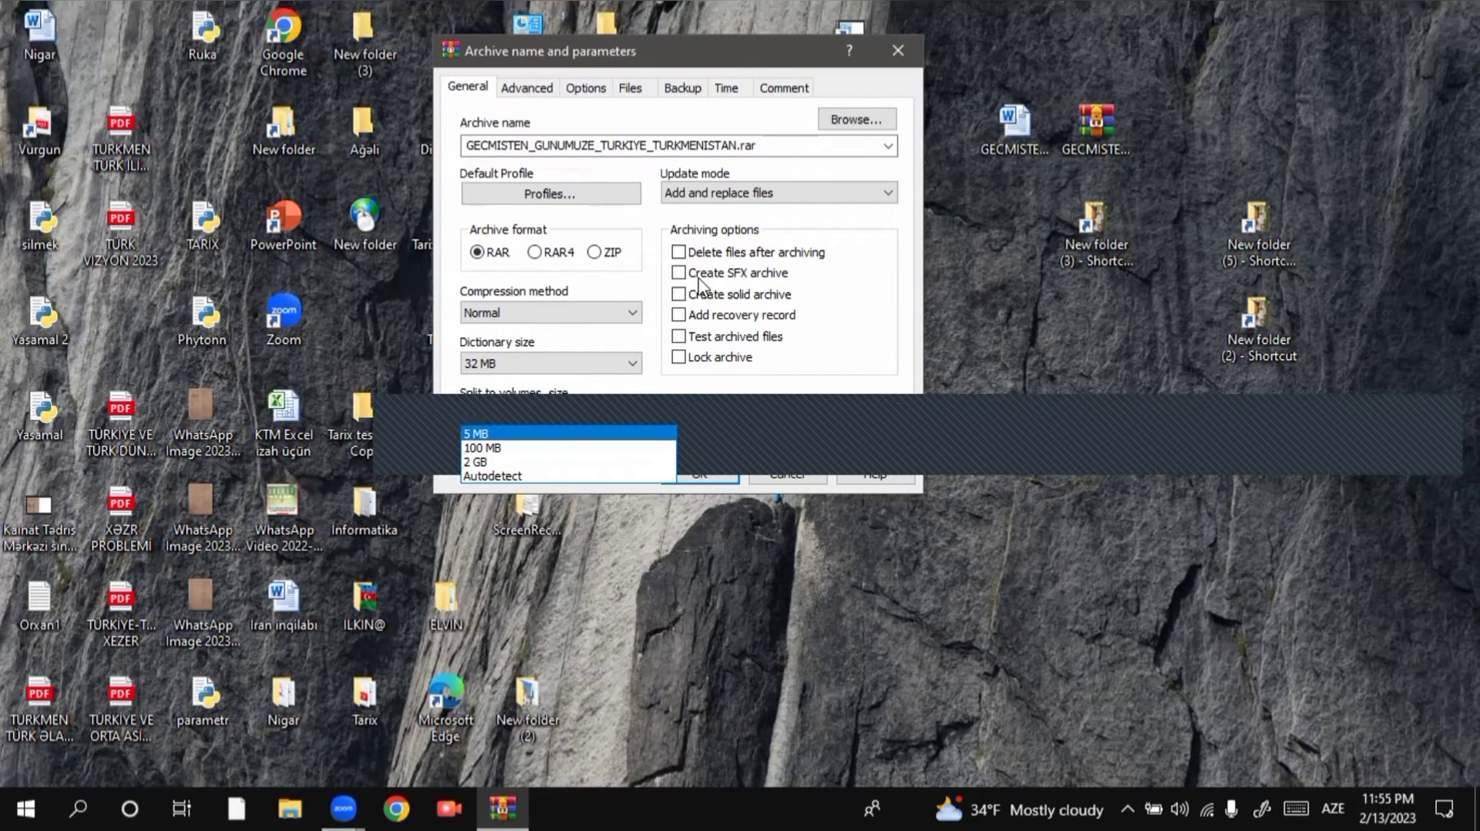
pyautogui.click(724, 282)
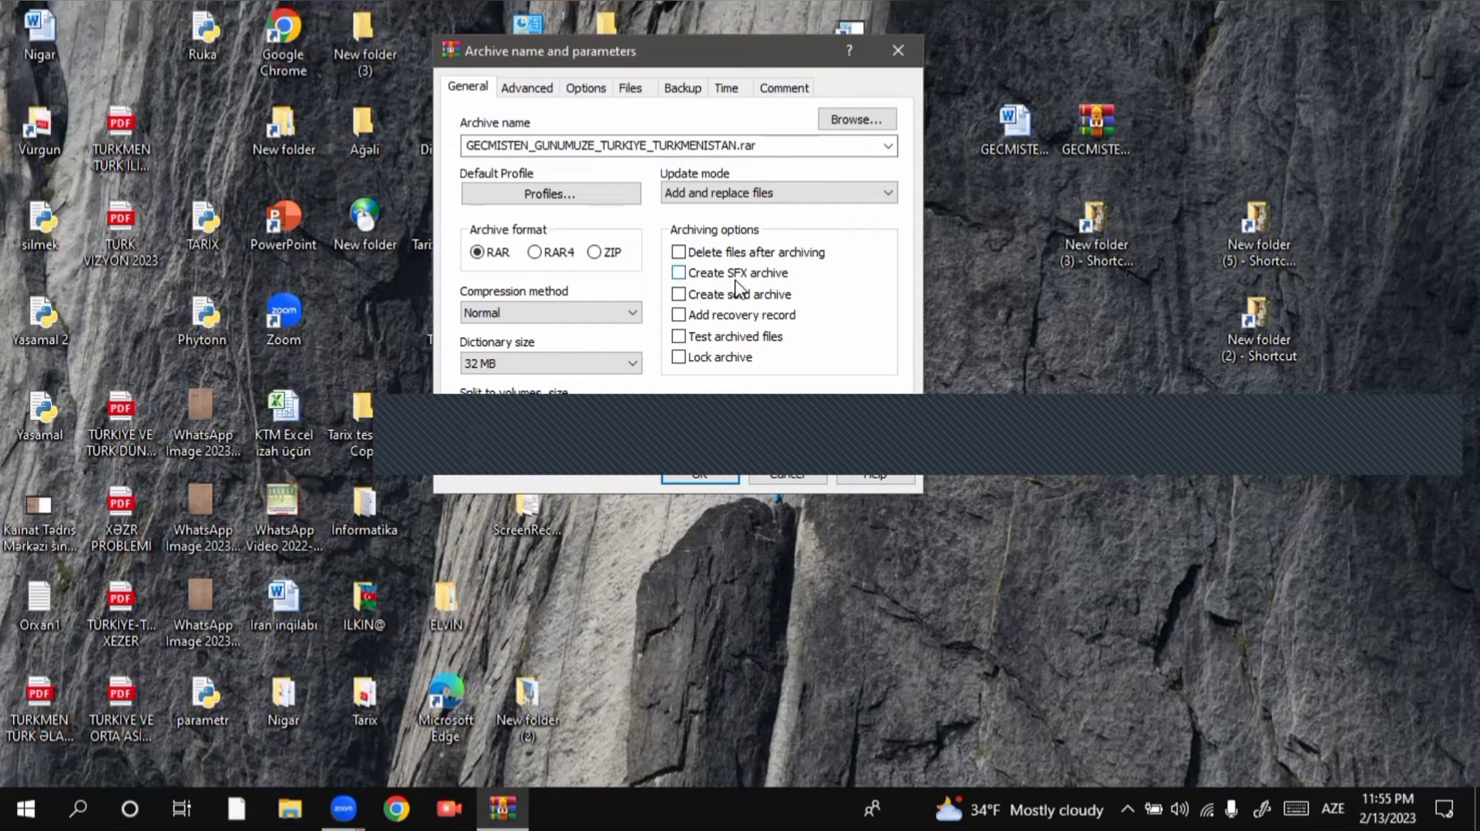
# Try the Create SFX archive option for the Word document, and close the archive settings without creating an archive
pyautogui.click(679, 274)
pyautogui.click(680, 274)
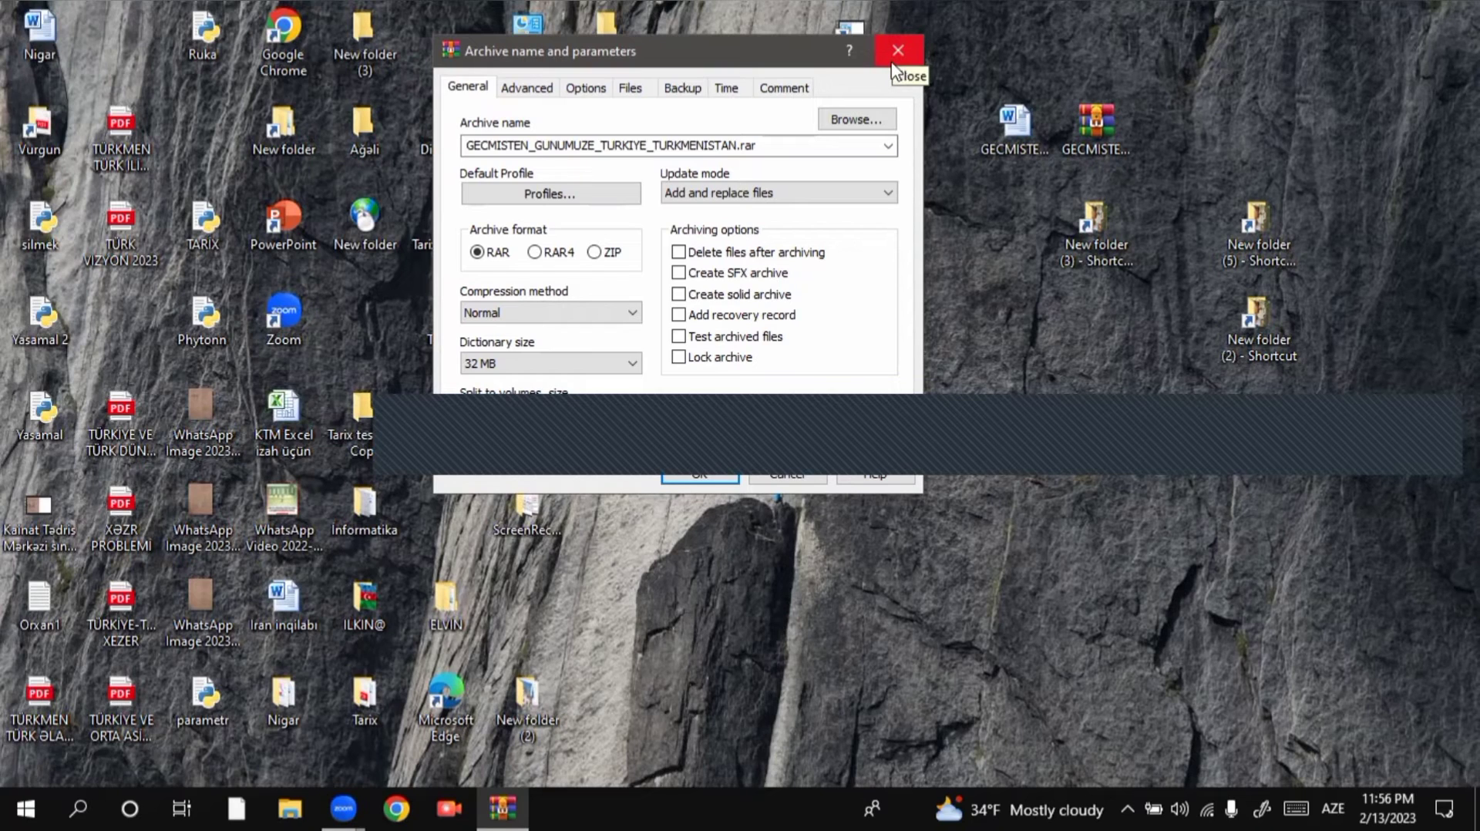
pyautogui.doubleClick(760, 151)
pyautogui.click(750, 147)
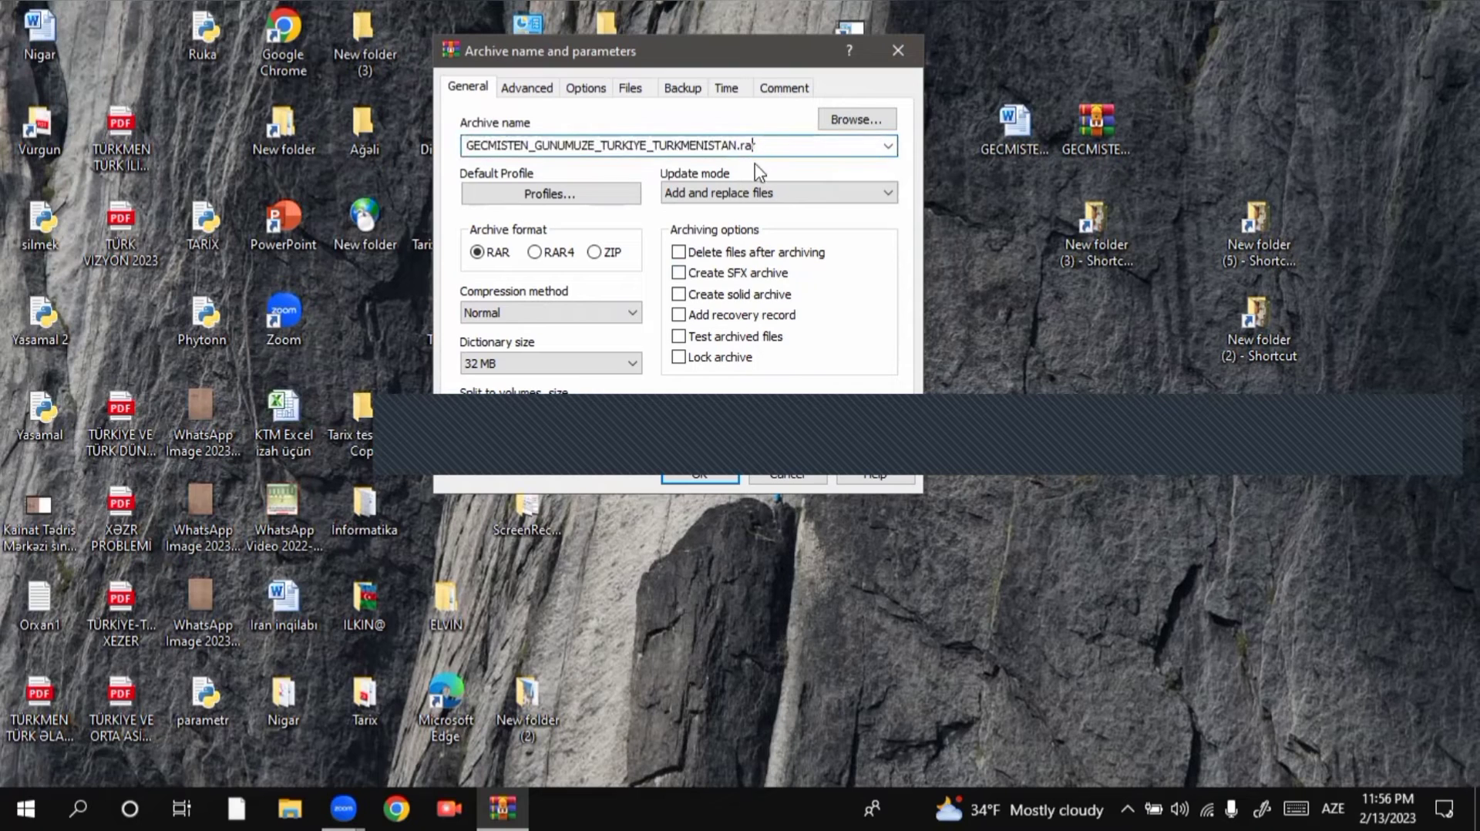
pyautogui.click(678, 275)
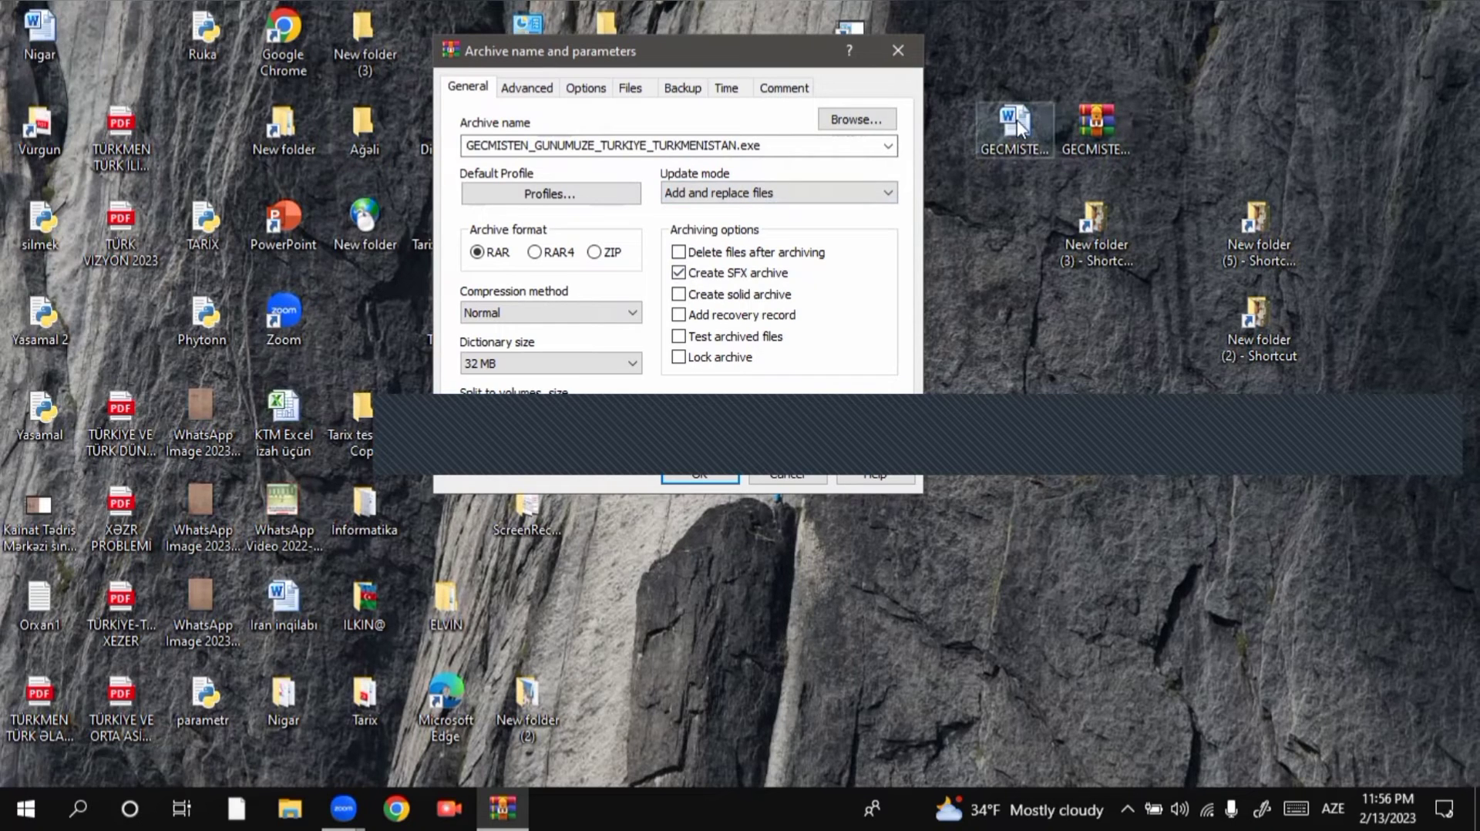
pyautogui.click(897, 50)
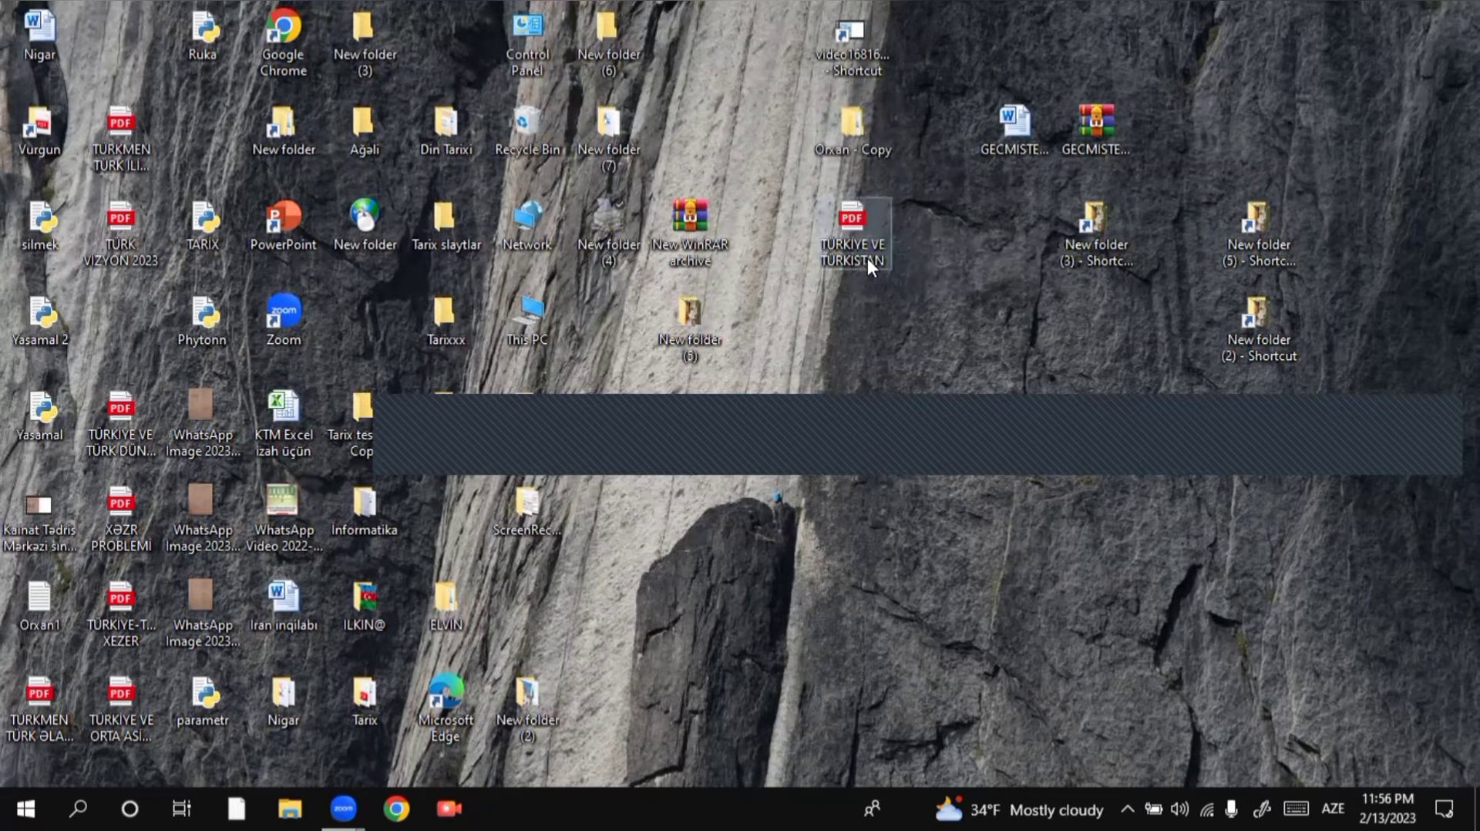
# Open the name of the desktop folder ending in "- Copy" for editing
pyautogui.click(854, 243)
pyautogui.click(845, 137)
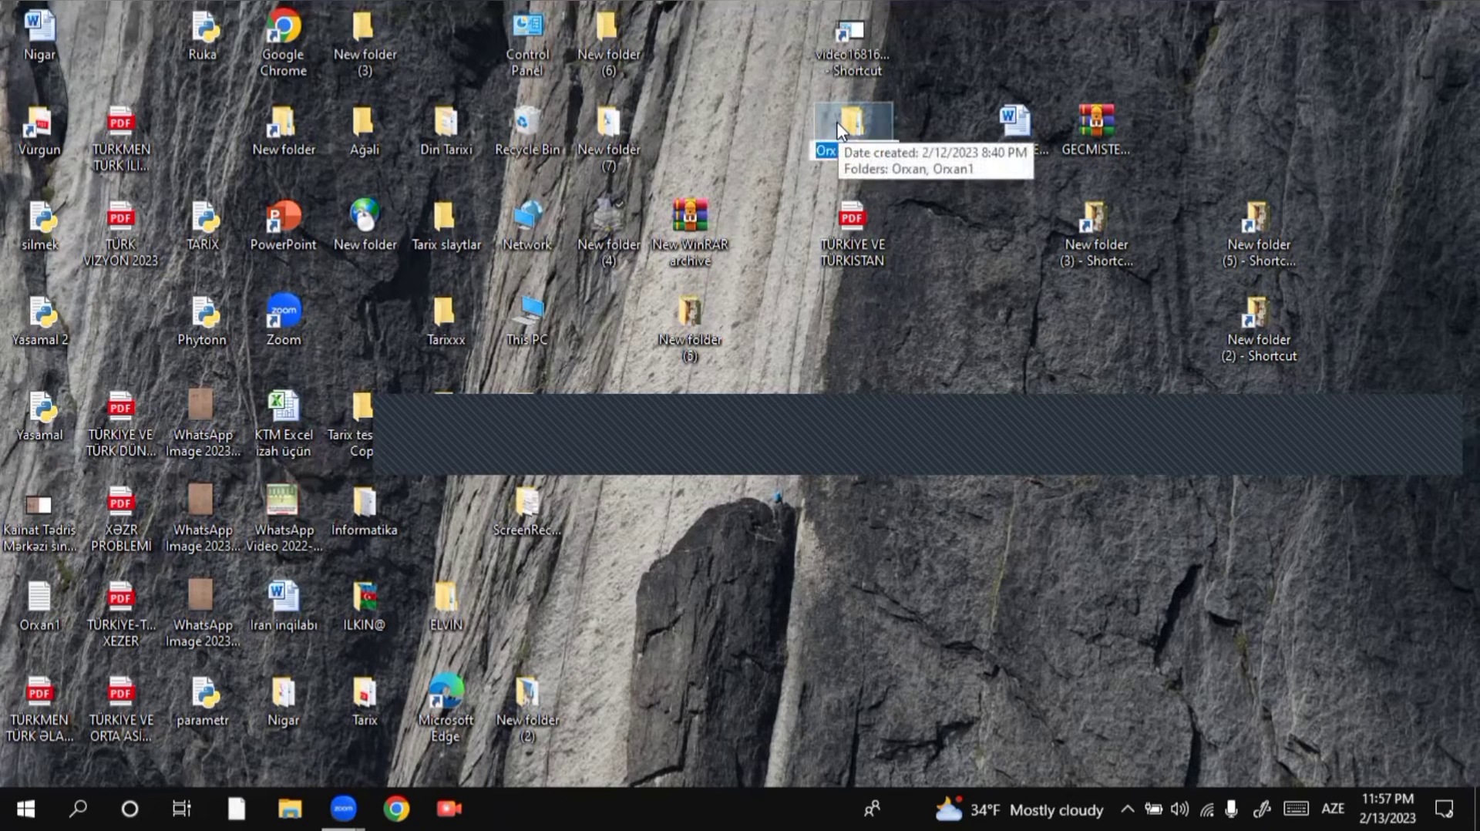
pyautogui.press('F2')
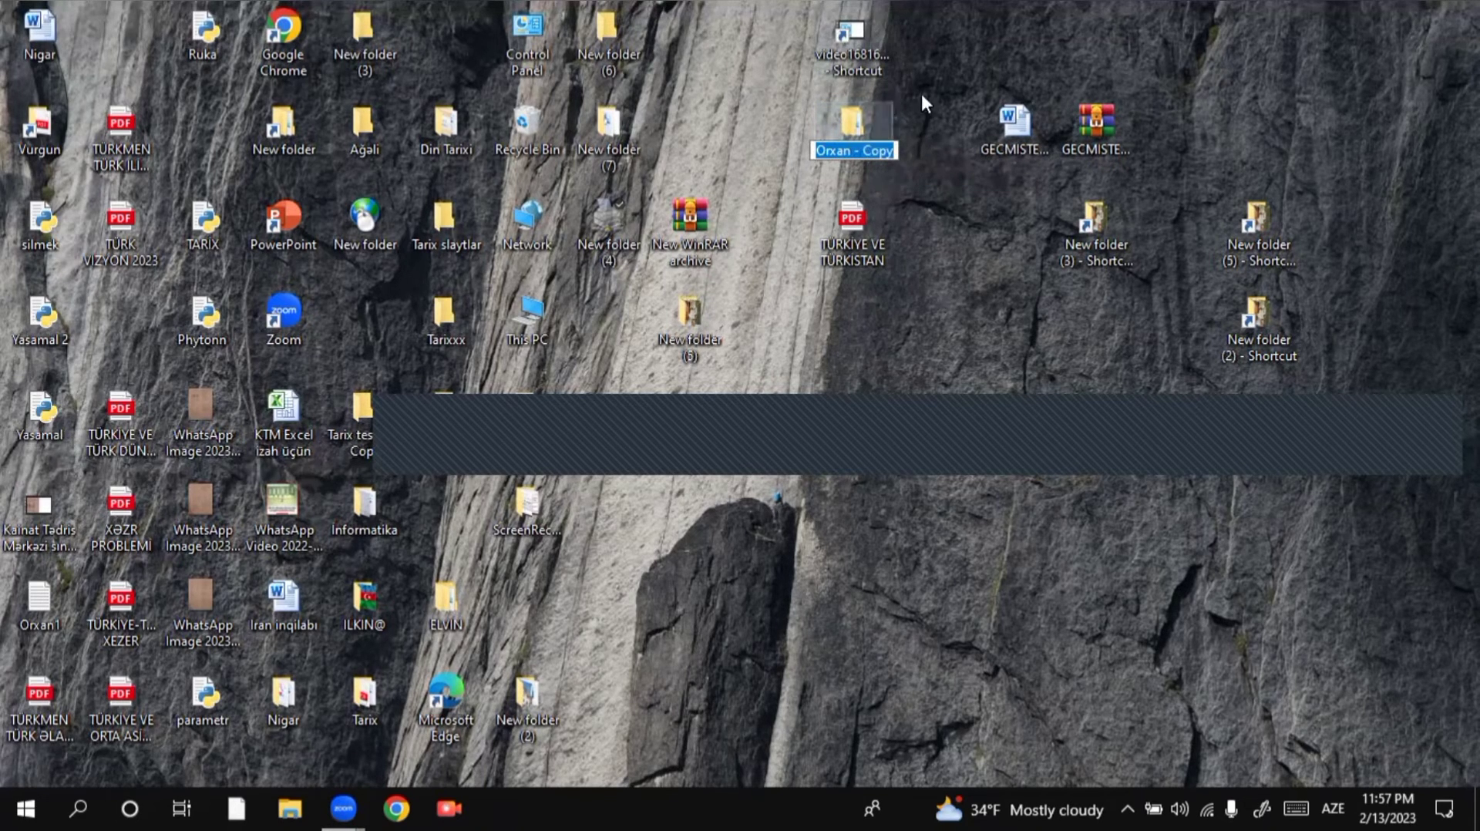
pyautogui.click(849, 128)
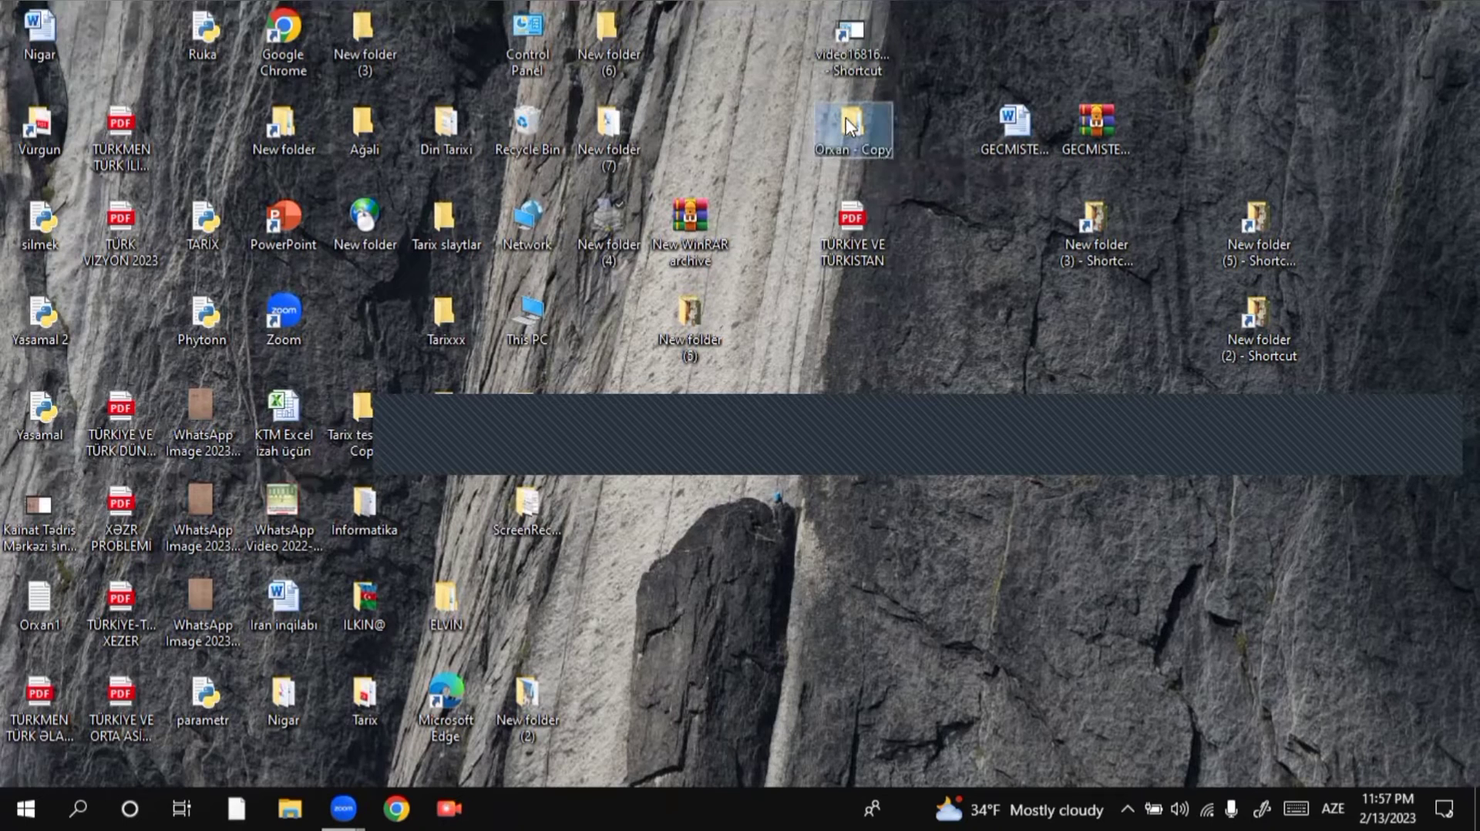
pyautogui.rightClick(846, 122)
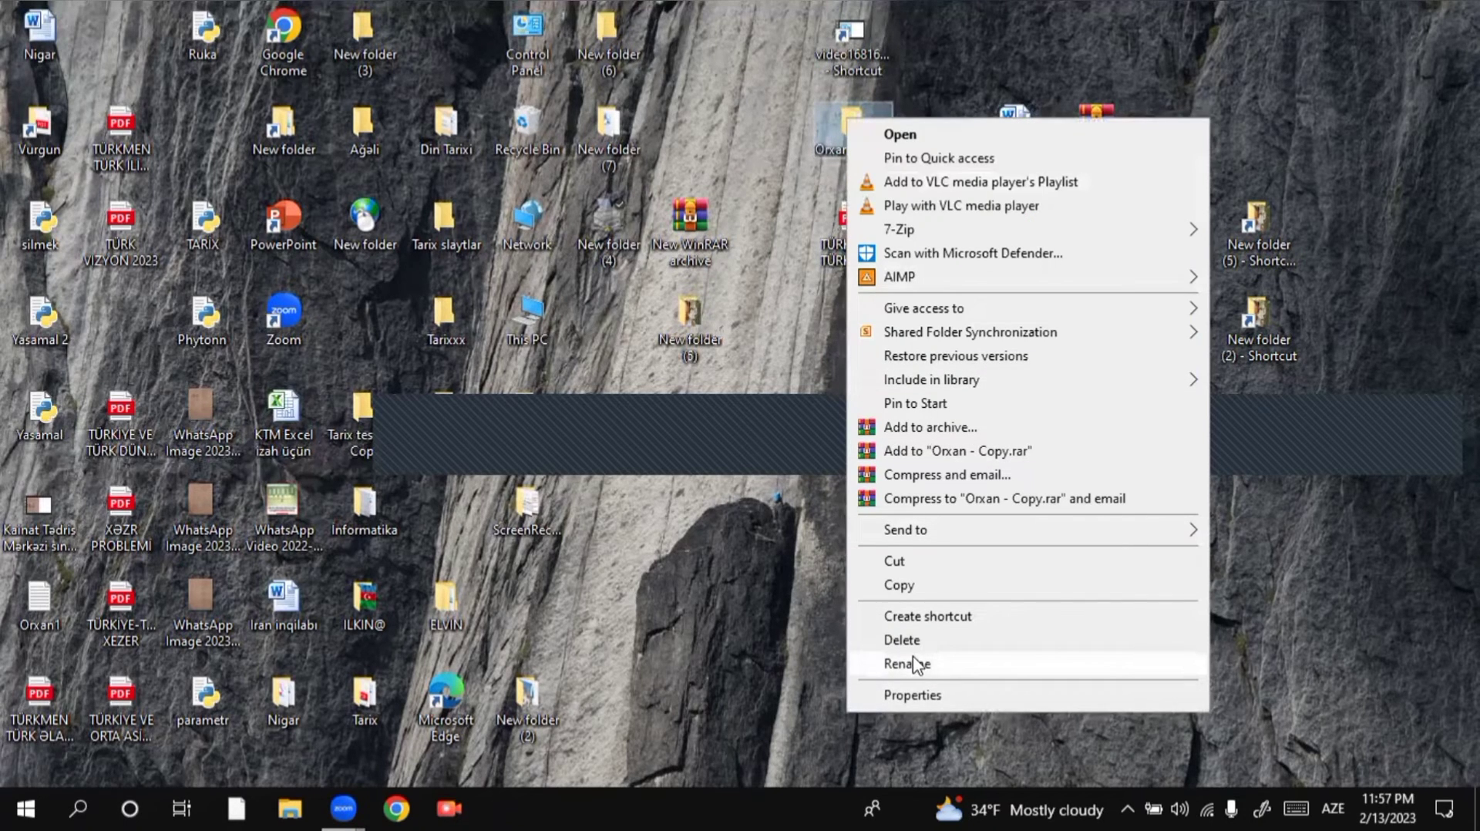
pyautogui.click(859, 126)
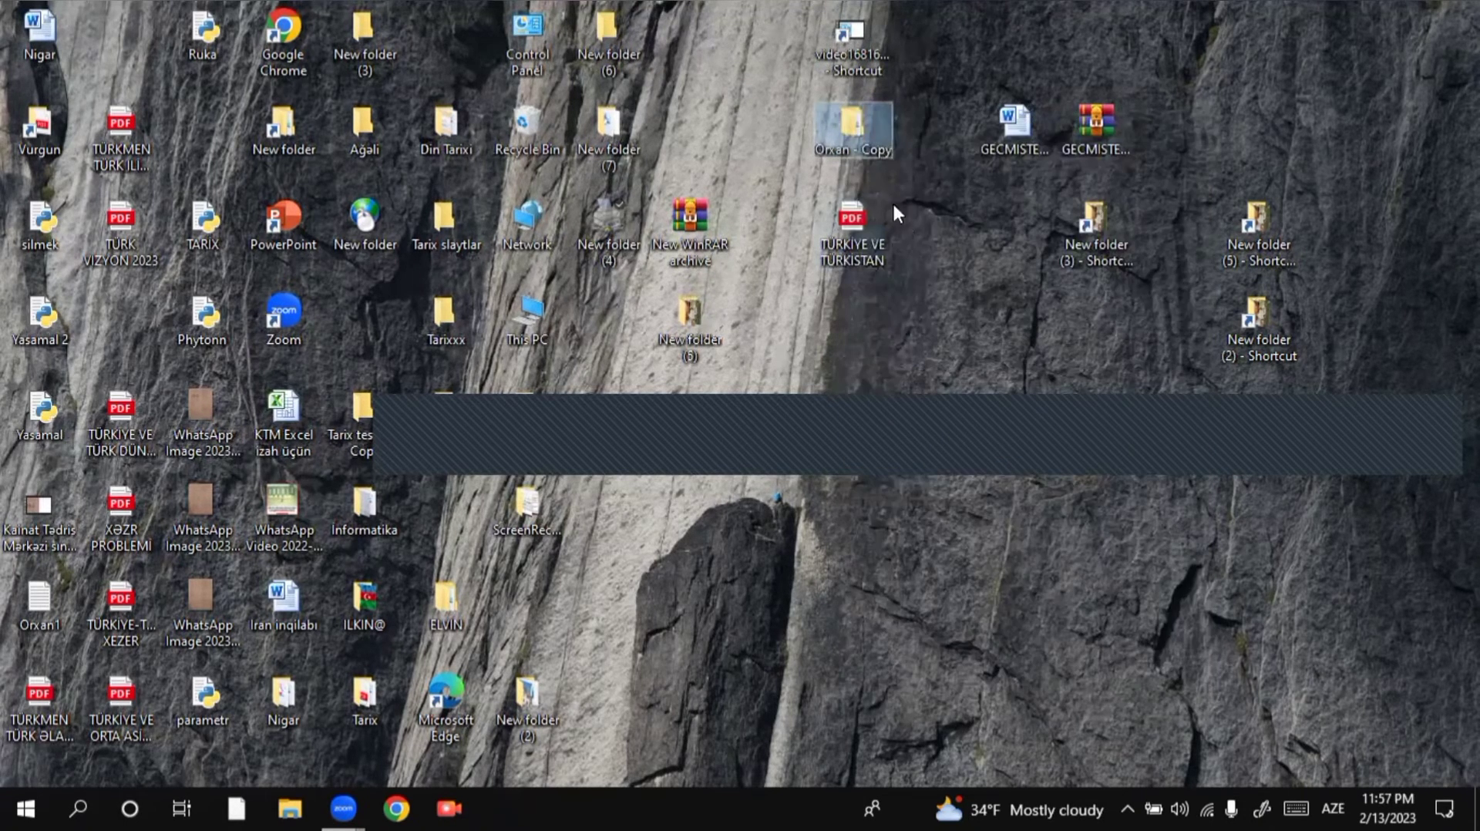
pyautogui.click(865, 141)
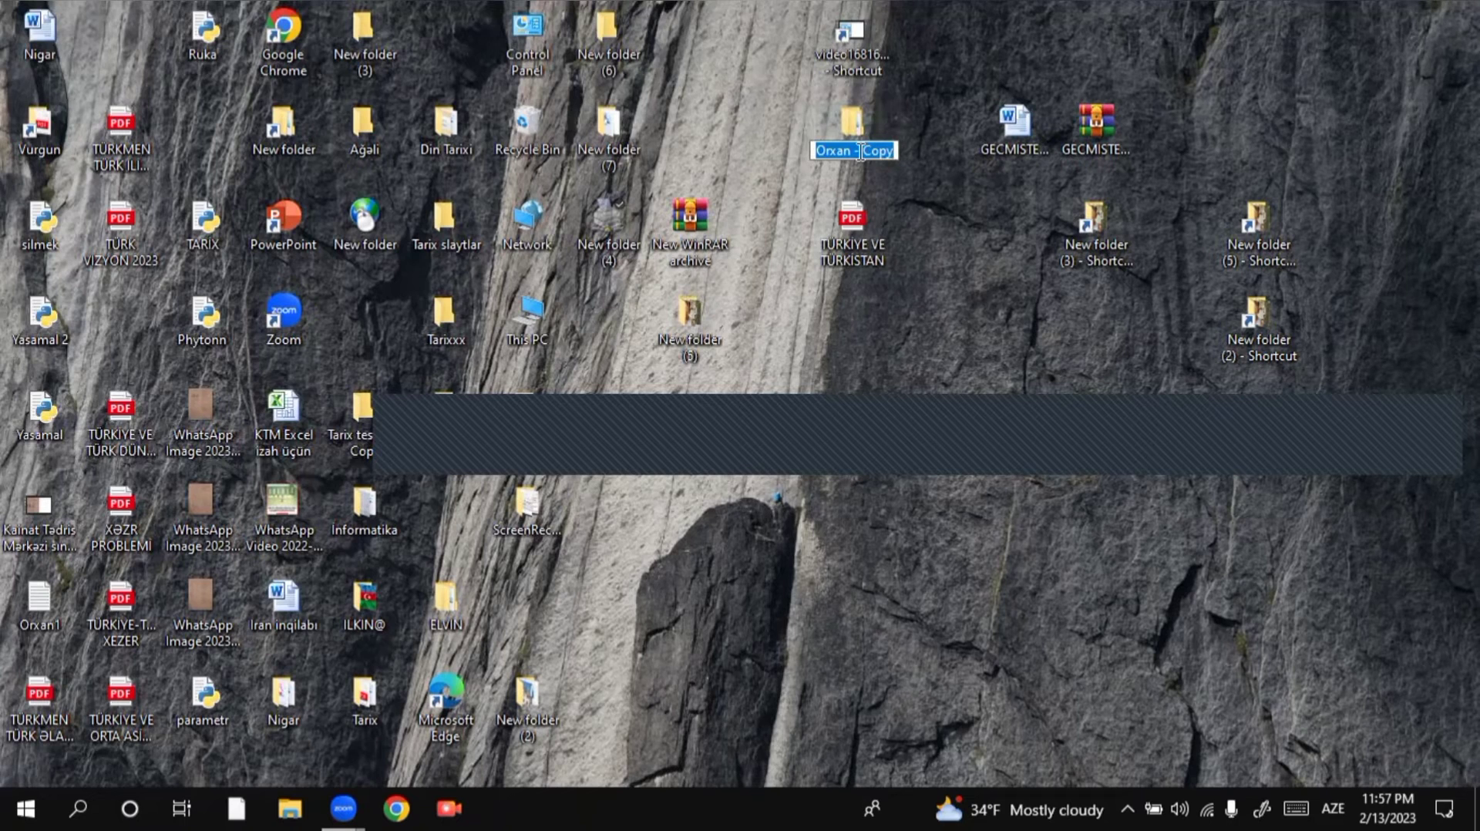
pyautogui.click(897, 165)
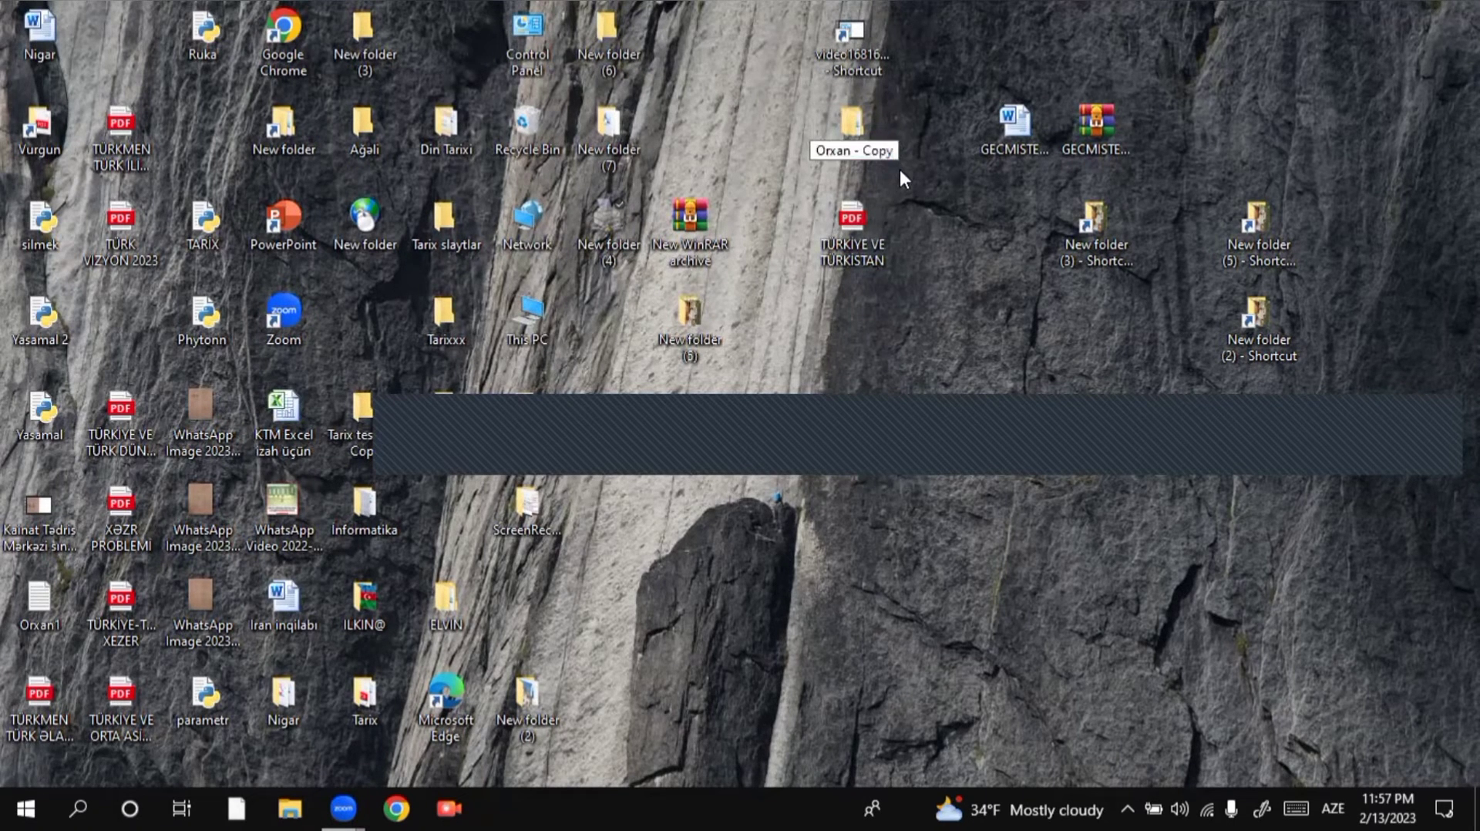
# Rename the copied folder on the desktop to "orx" through its properties
pyautogui.rightClick(856, 117)
pyautogui.click(940, 708)
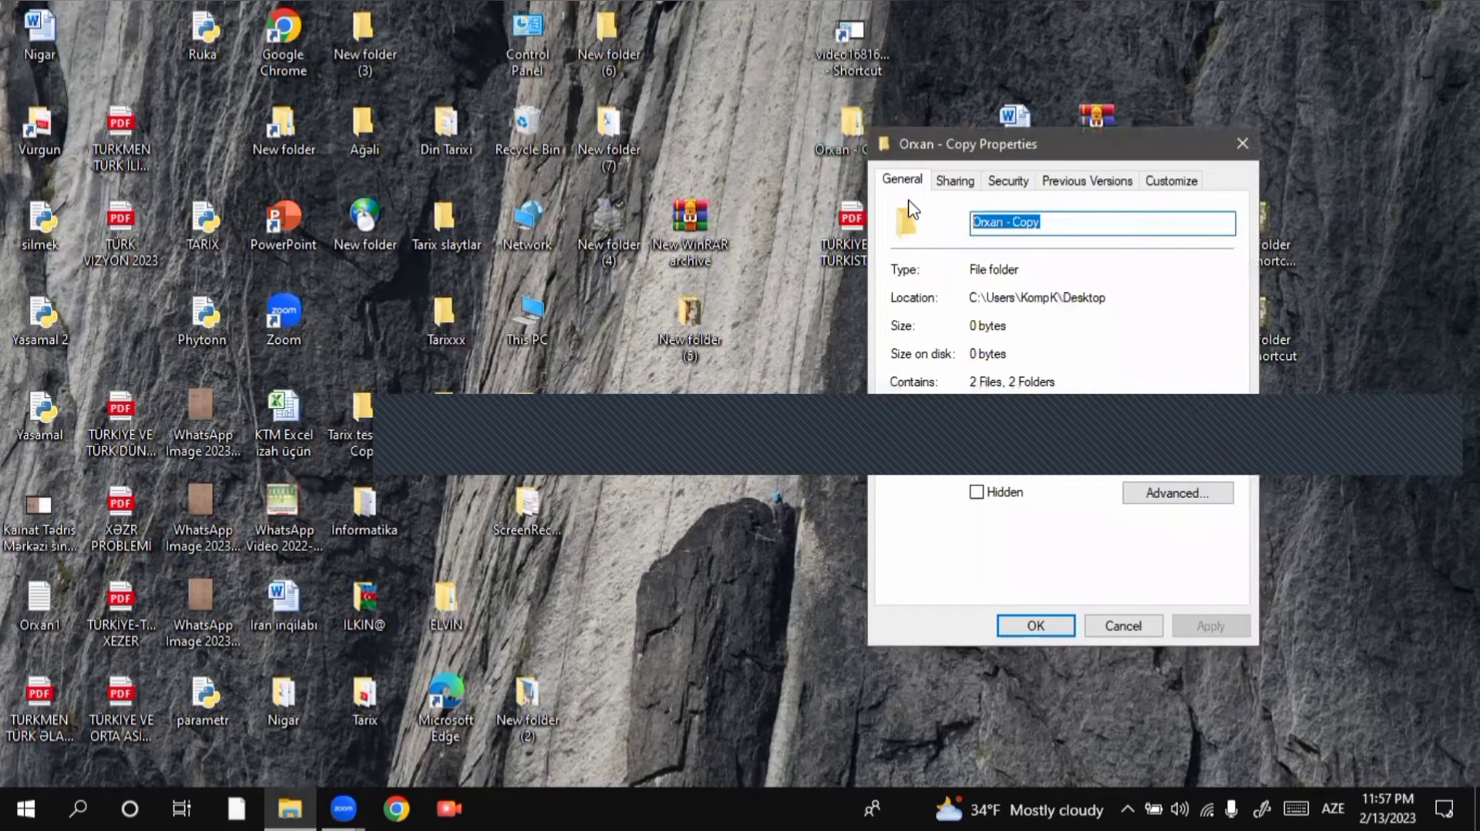
pyautogui.write('huiü')
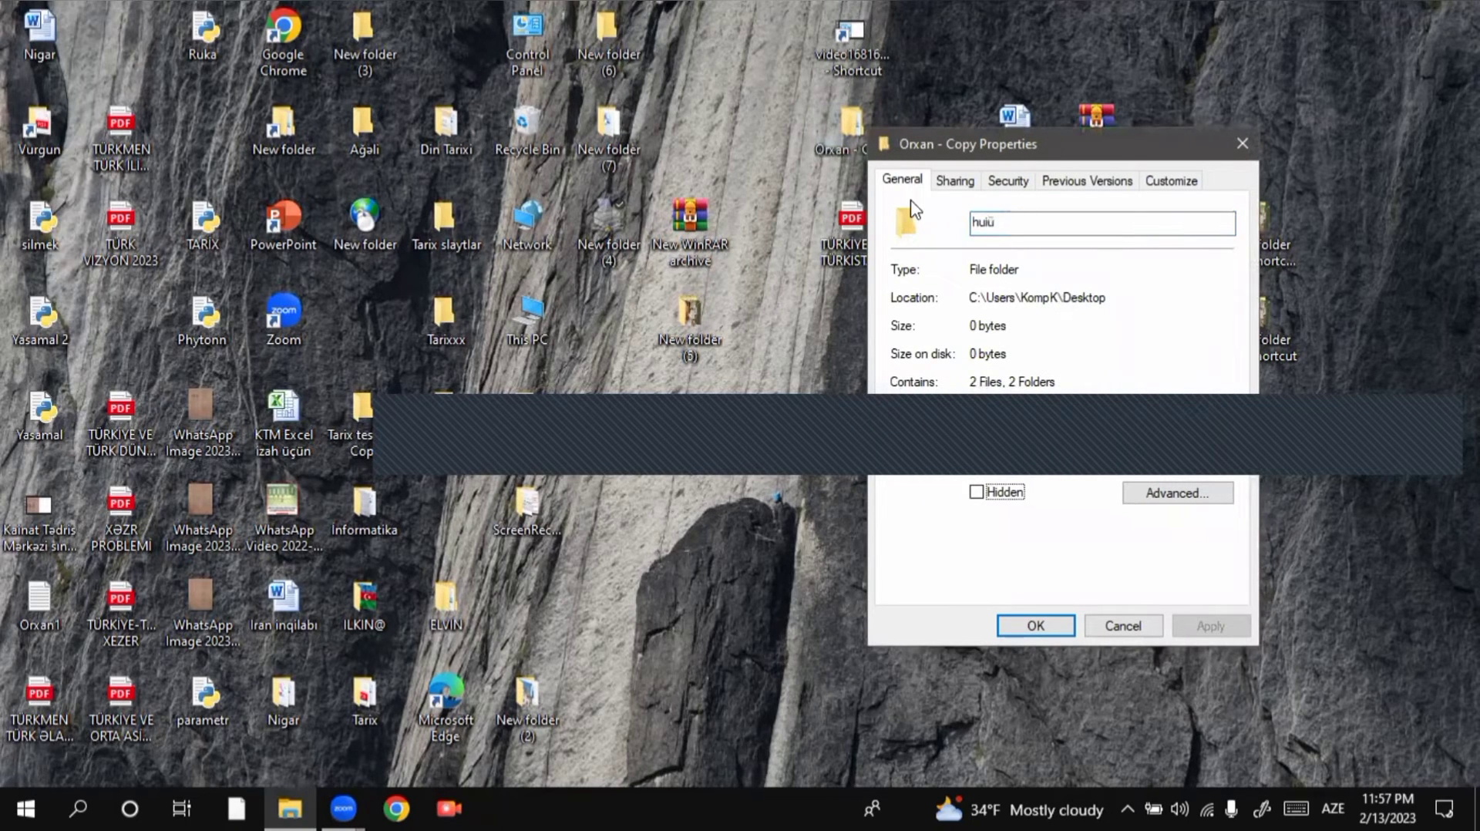
pyautogui.click(1011, 221)
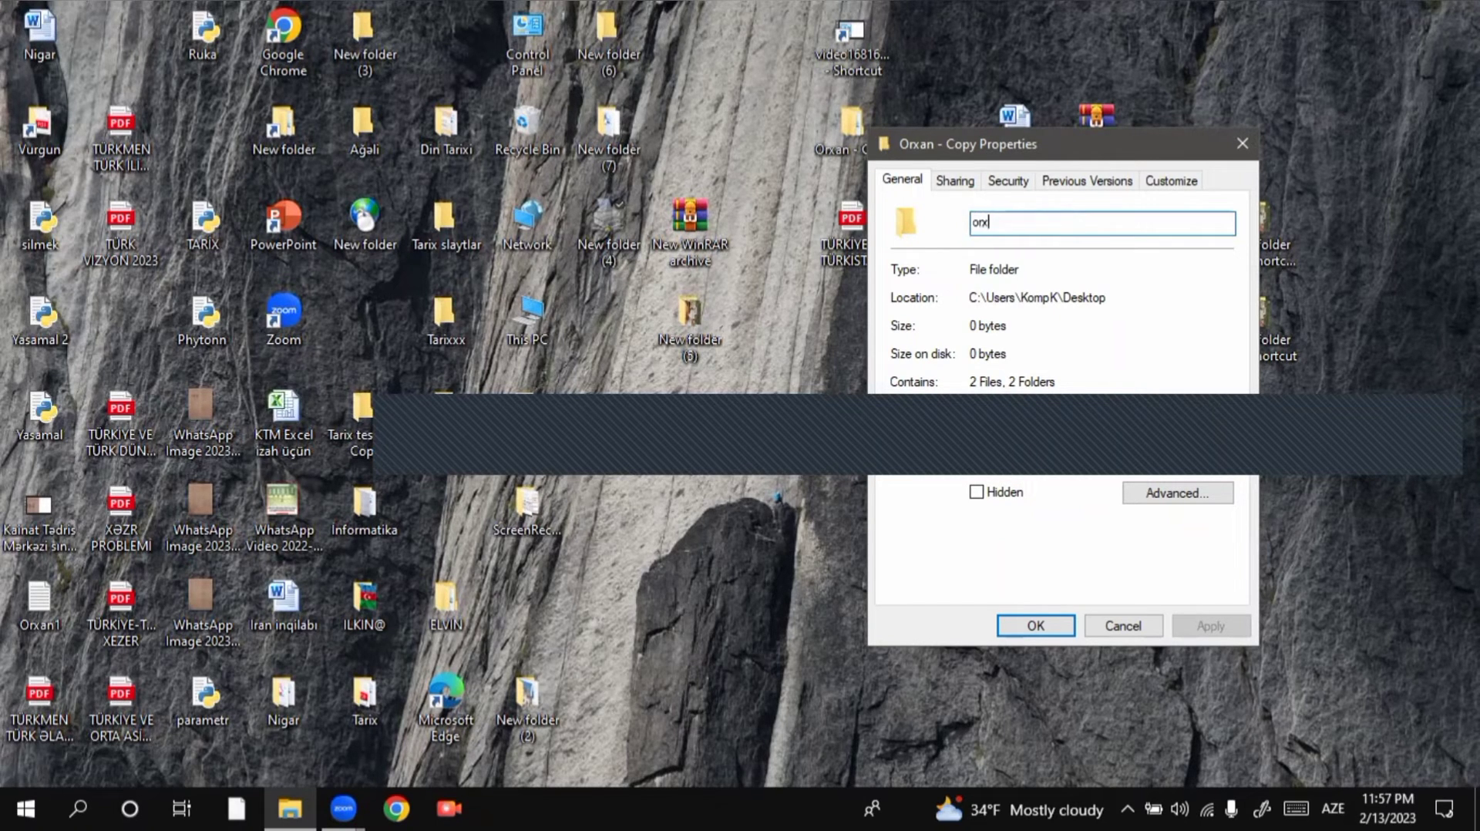
pyautogui.press('Return')
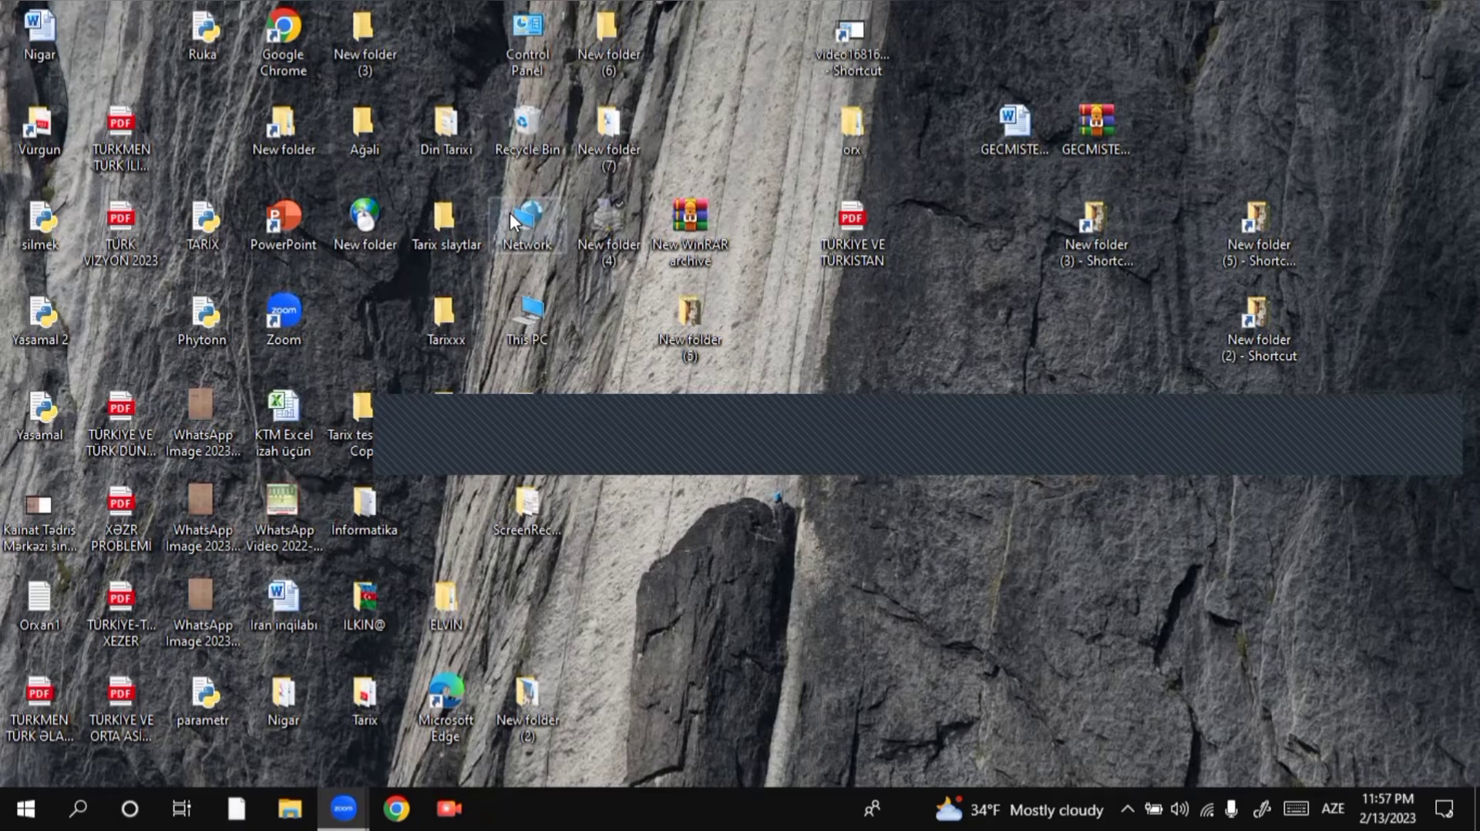
# Refresh the desktop and turn on automatic arrangement of its icons
pyautogui.rightClick(746, 95)
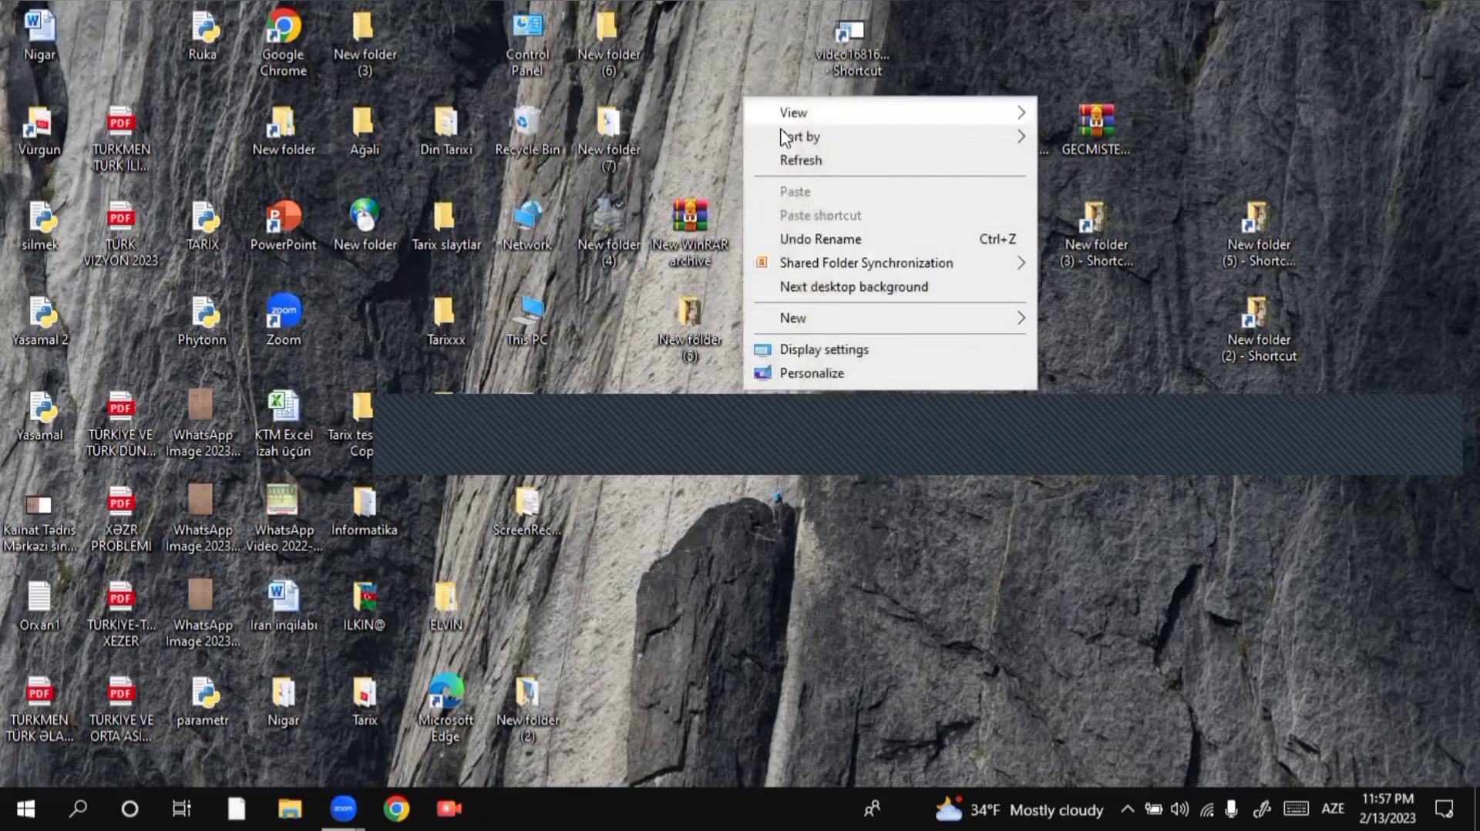
pyautogui.click(806, 159)
pyautogui.rightClick(933, 259)
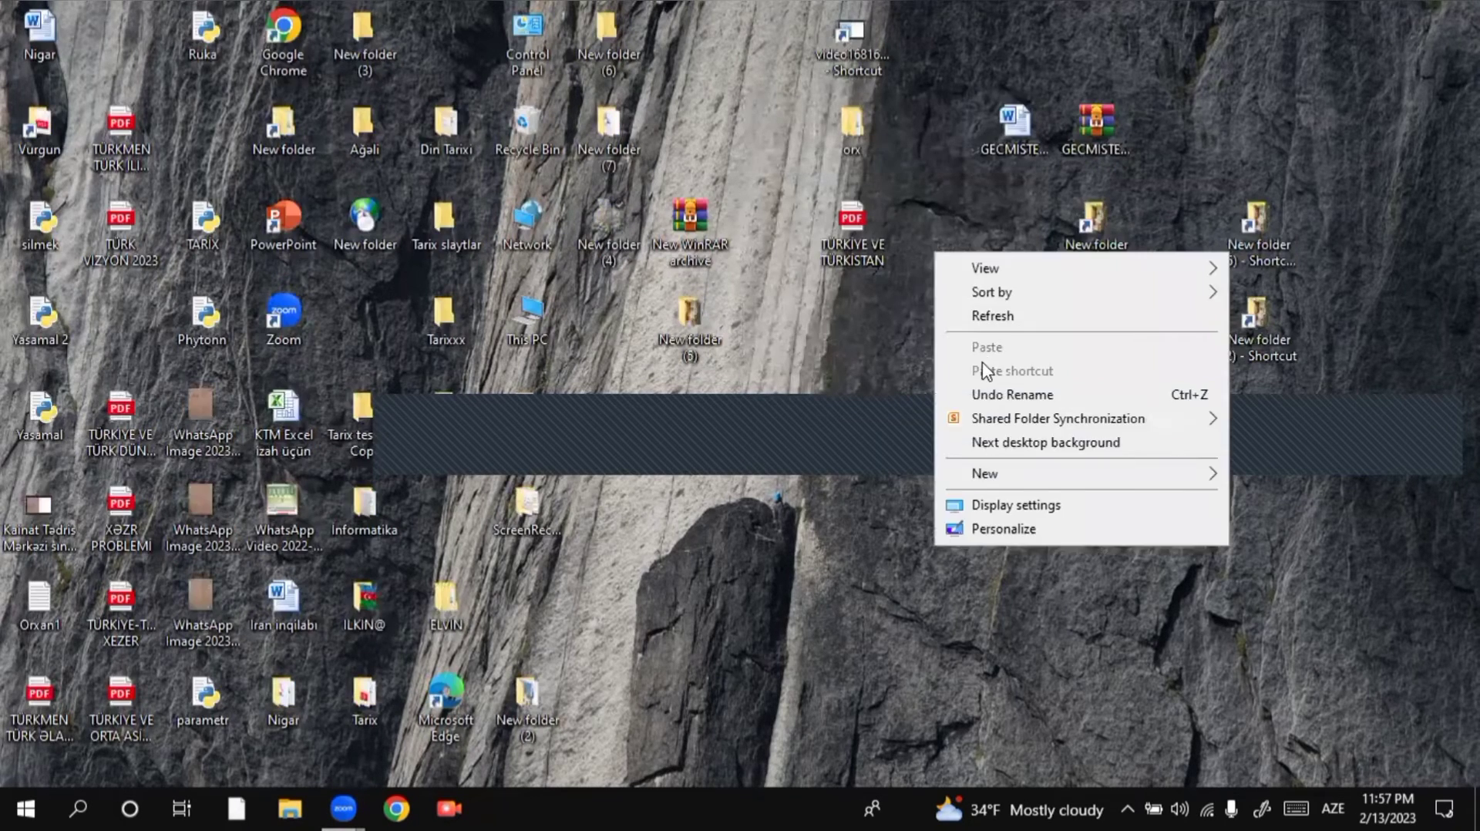
pyautogui.moveTo(986, 268)
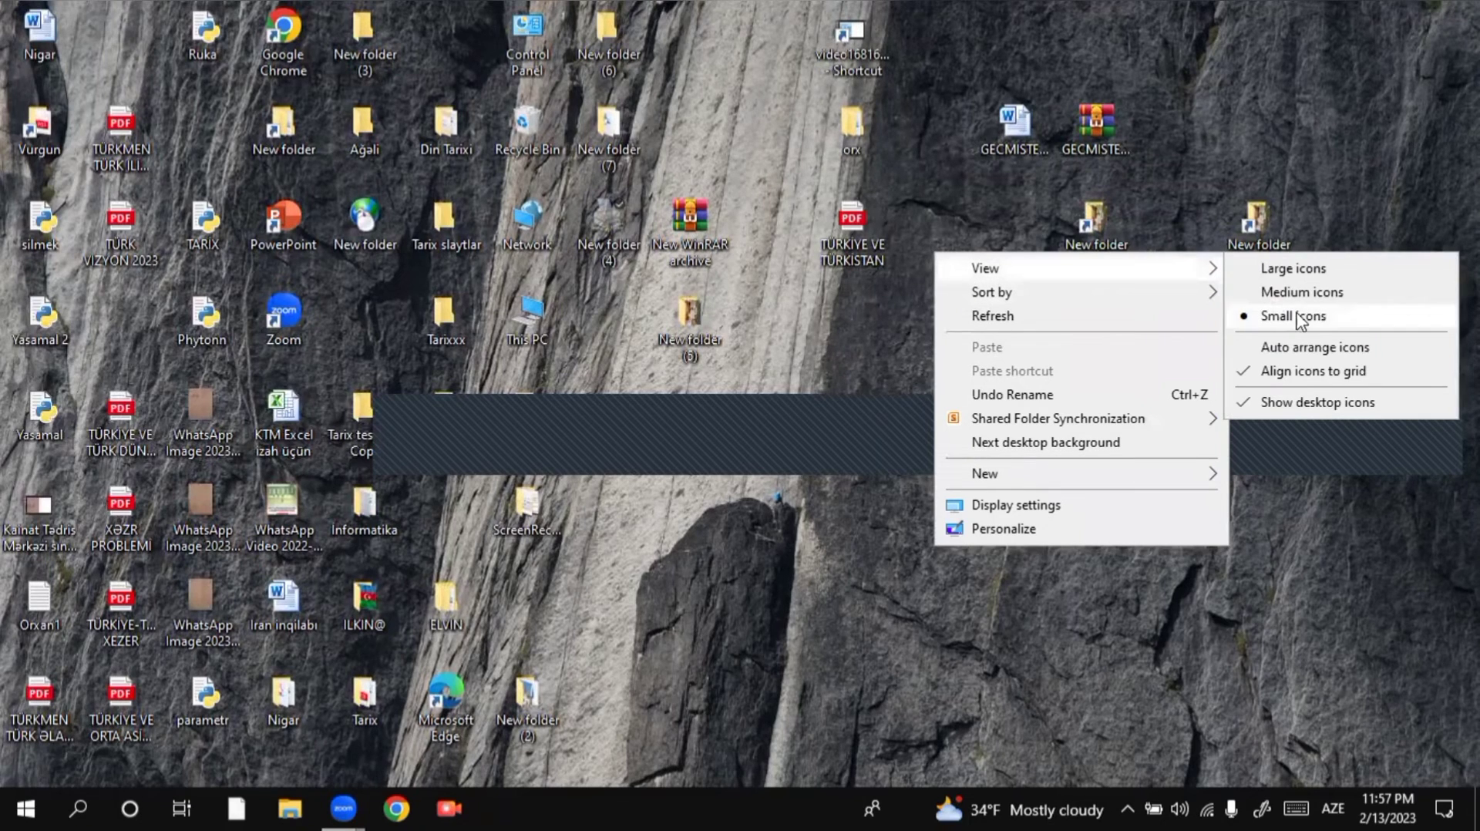
pyautogui.click(1265, 349)
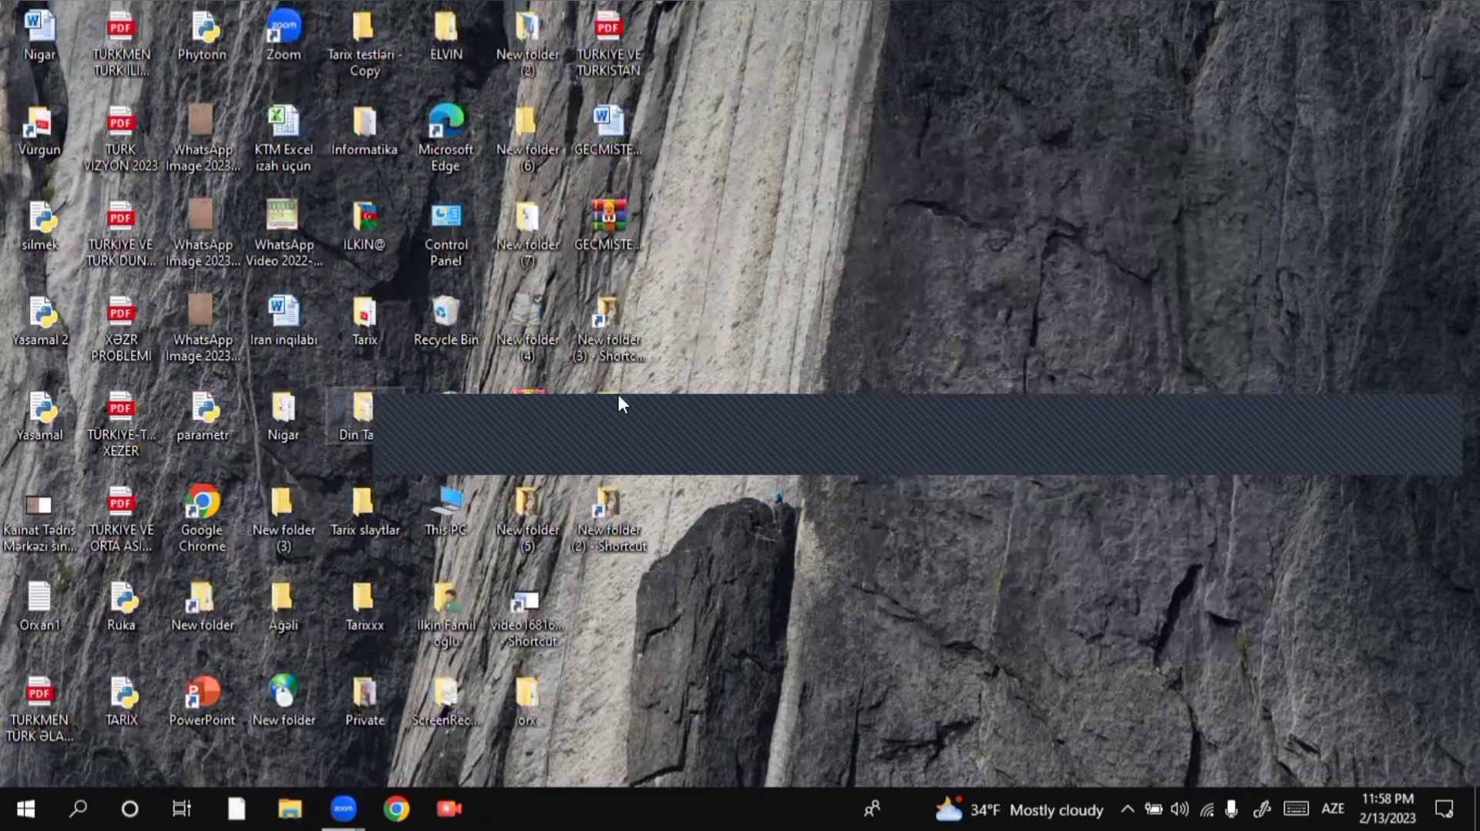
# Sort the desktop icons by name
pyautogui.rightClick(816, 173)
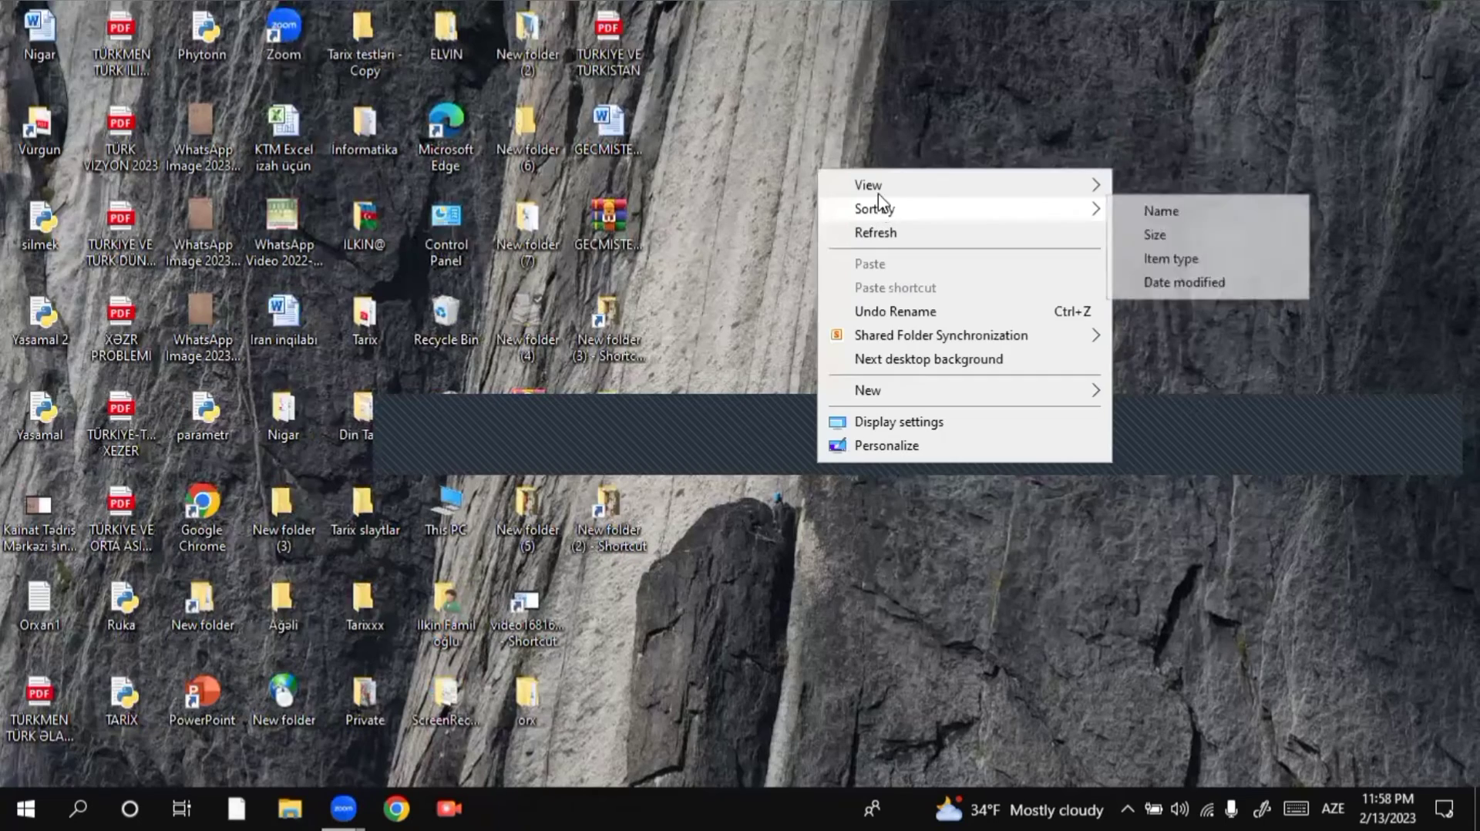
pyautogui.moveTo(886, 216)
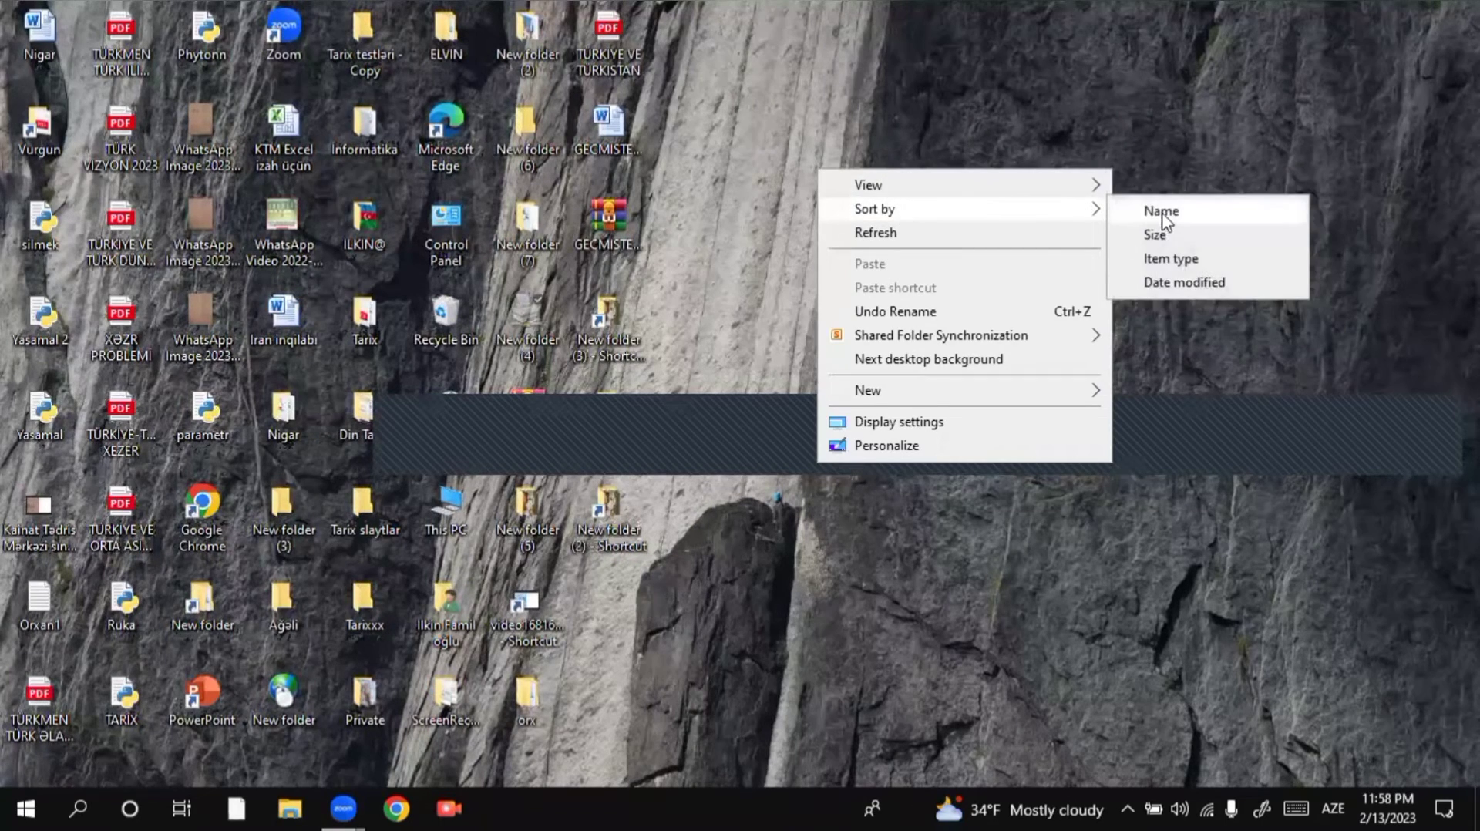
pyautogui.click(1160, 232)
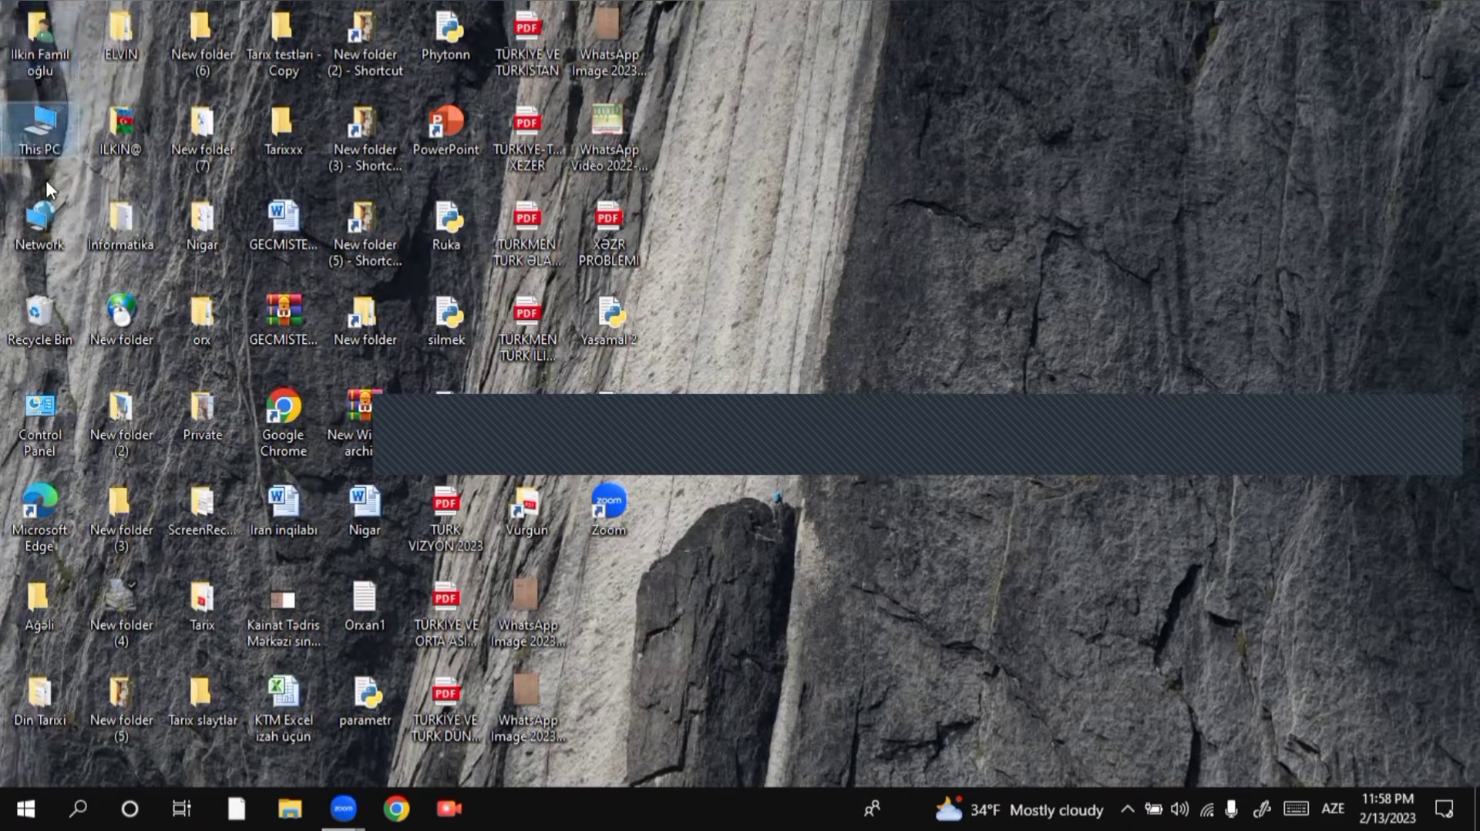
pyautogui.click(40, 424)
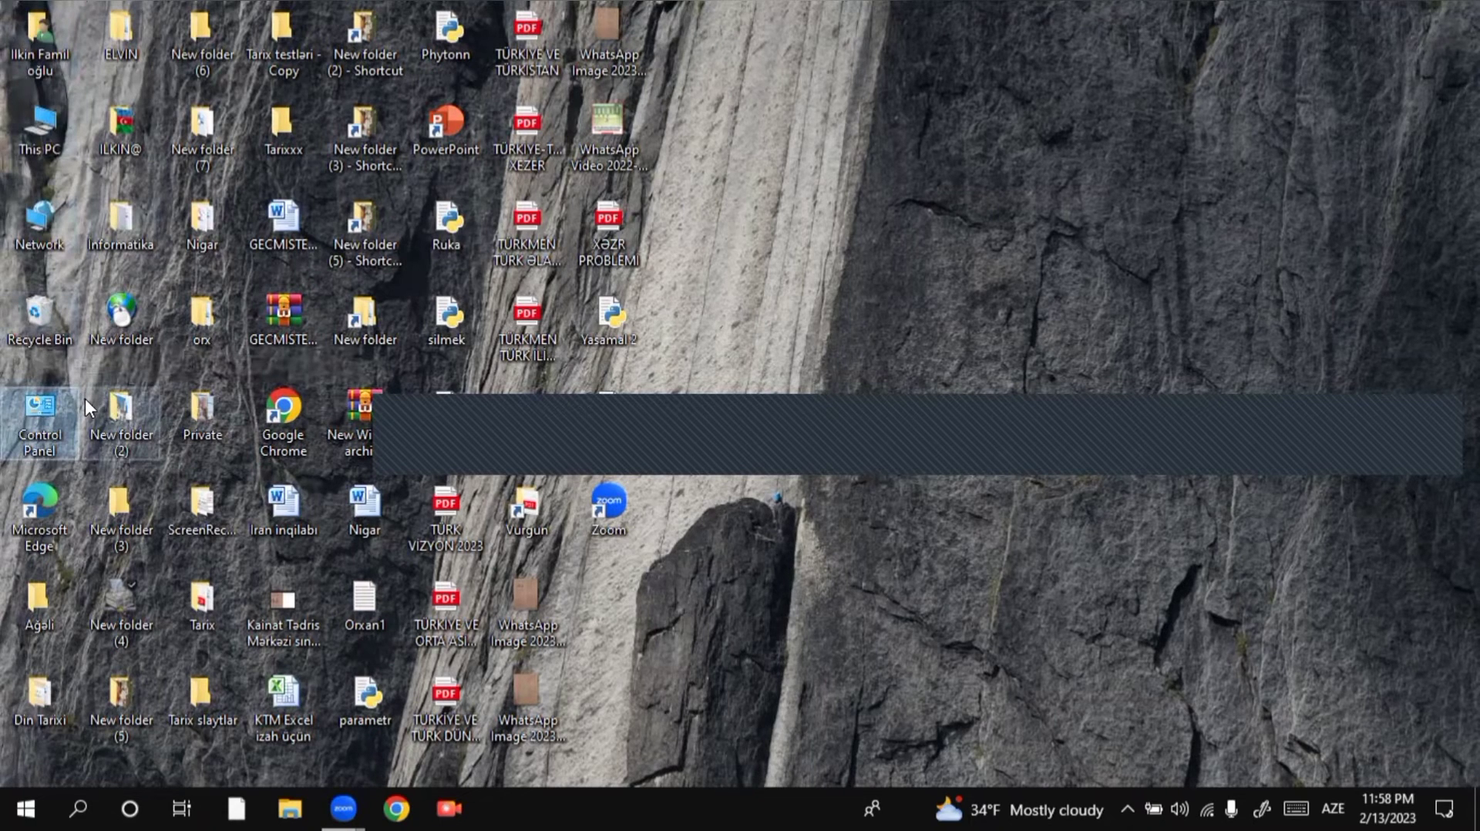
pyautogui.click(53, 317)
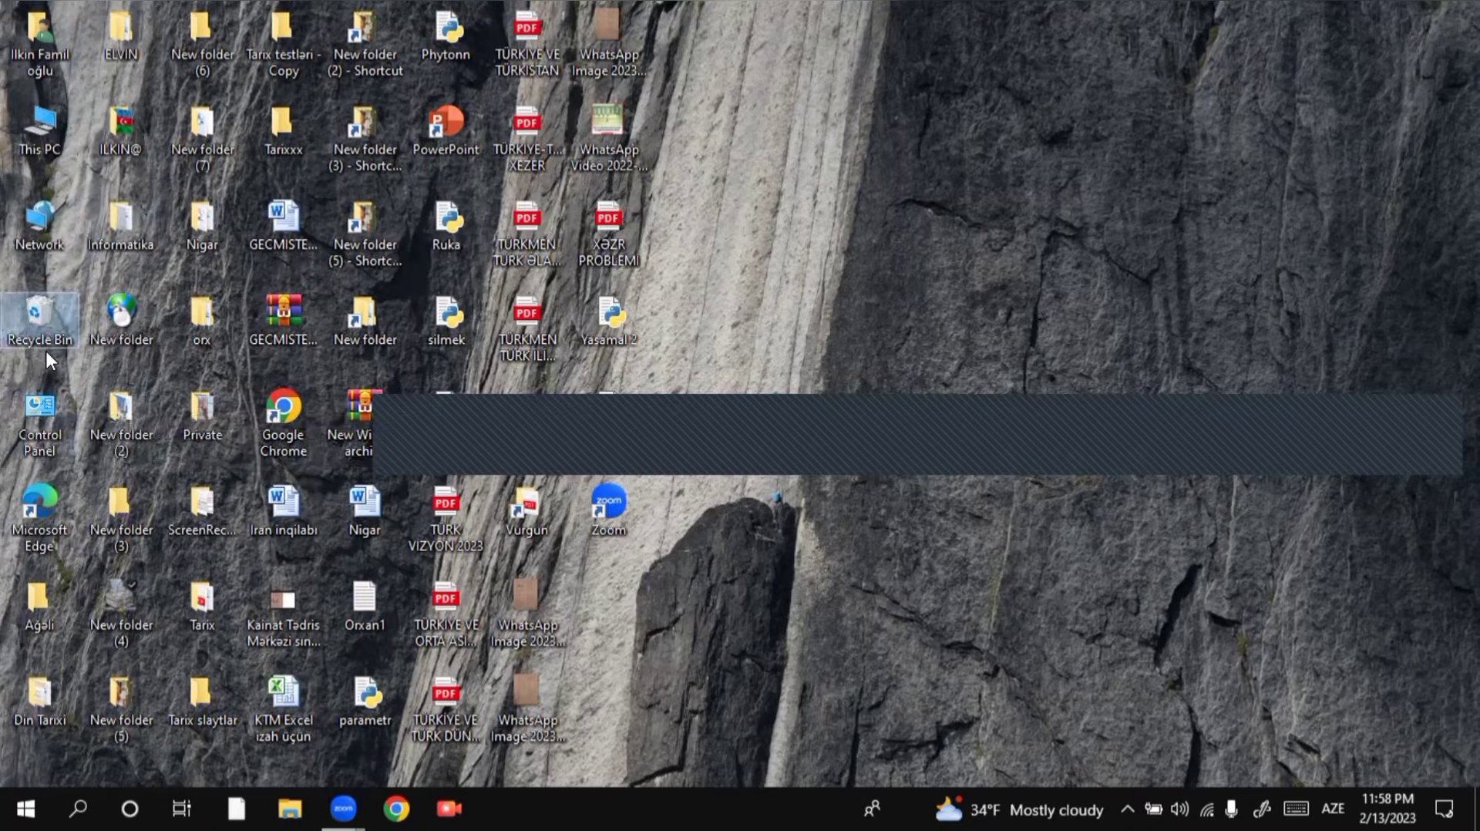
pyautogui.click(59, 426)
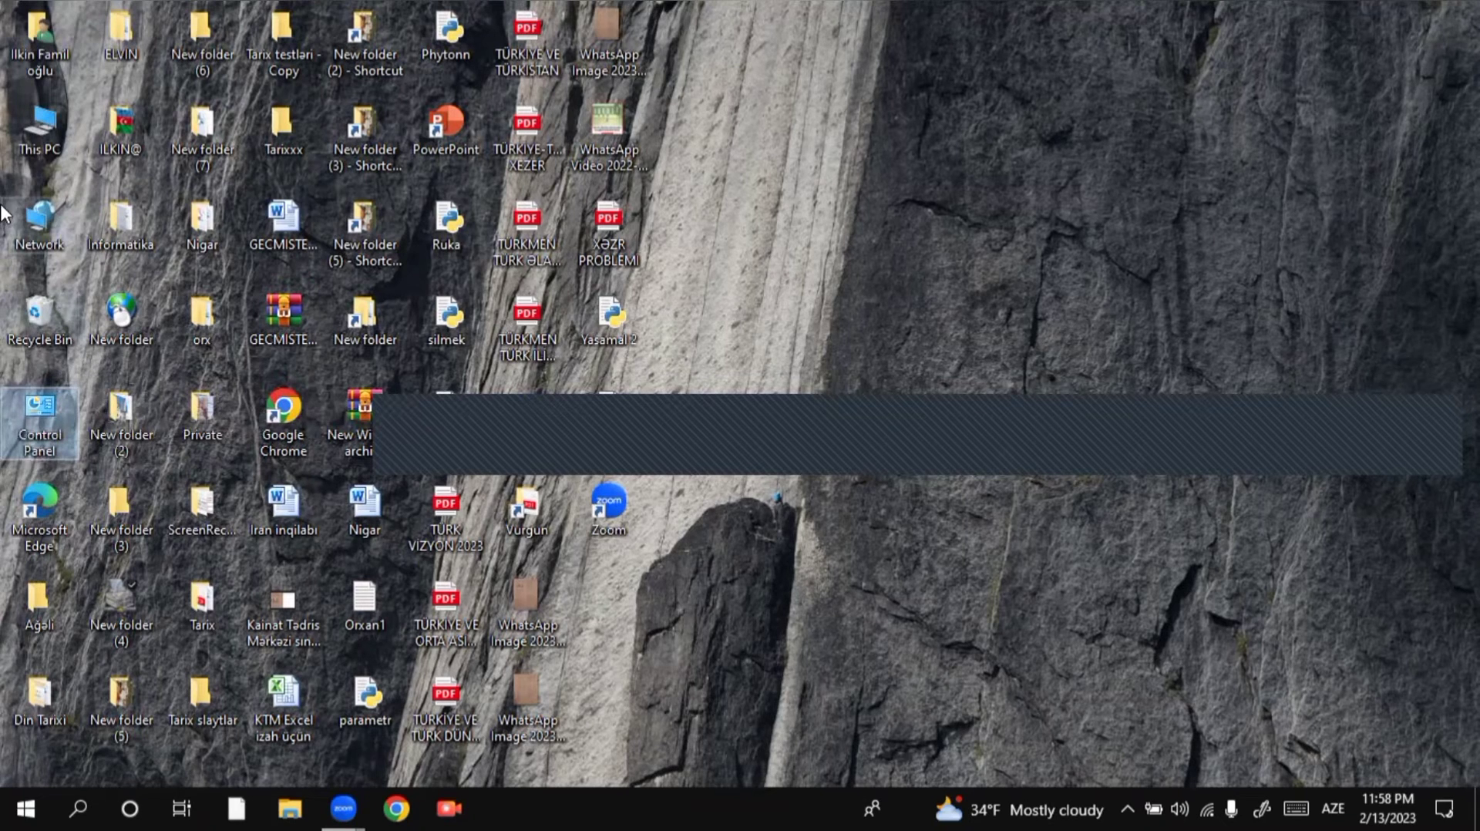
# Open the personal user folder from the desktop to view its contents, and close it again
pyautogui.rightClick(37, 31)
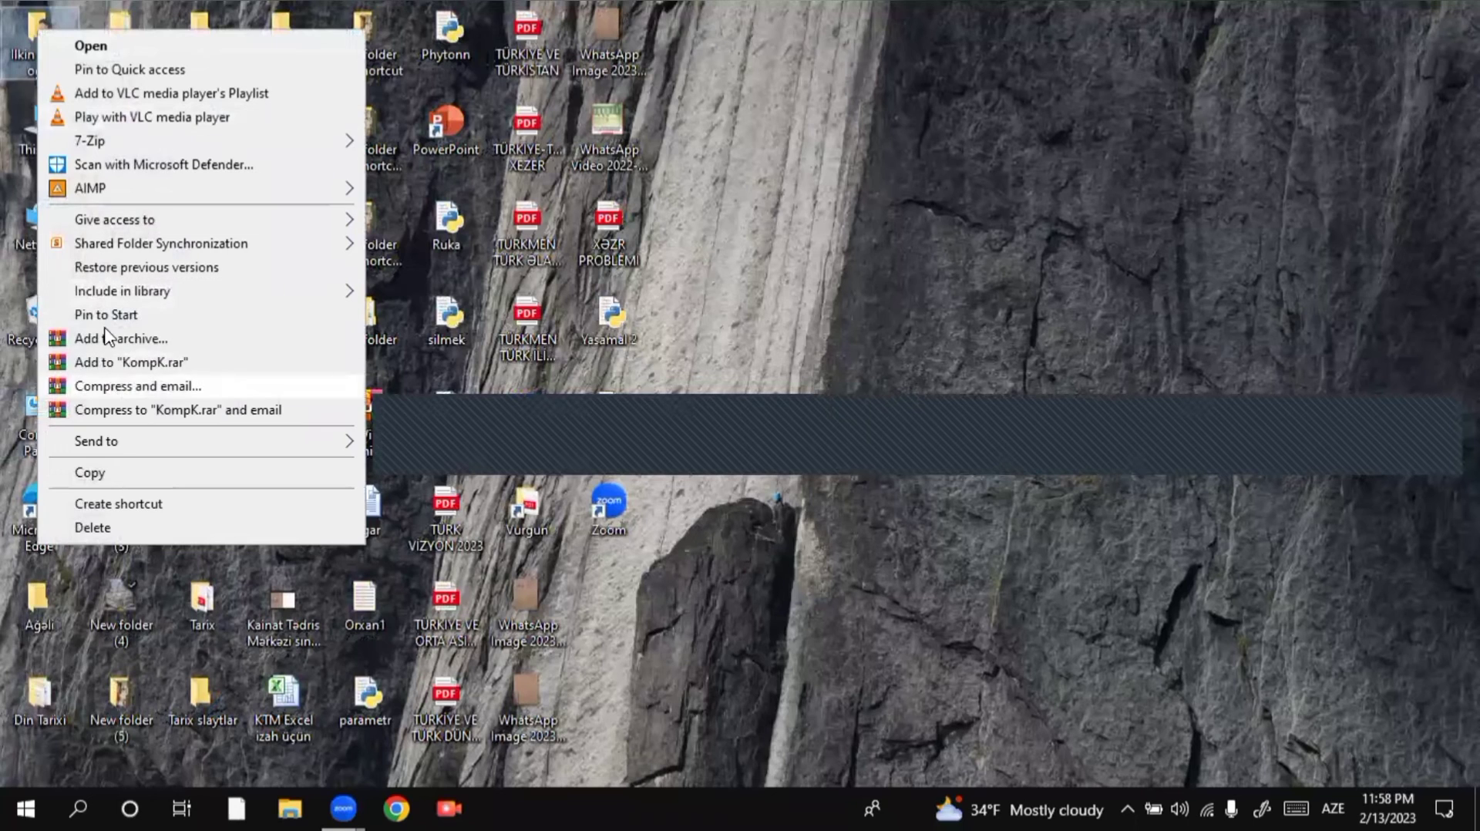
pyautogui.click(69, 48)
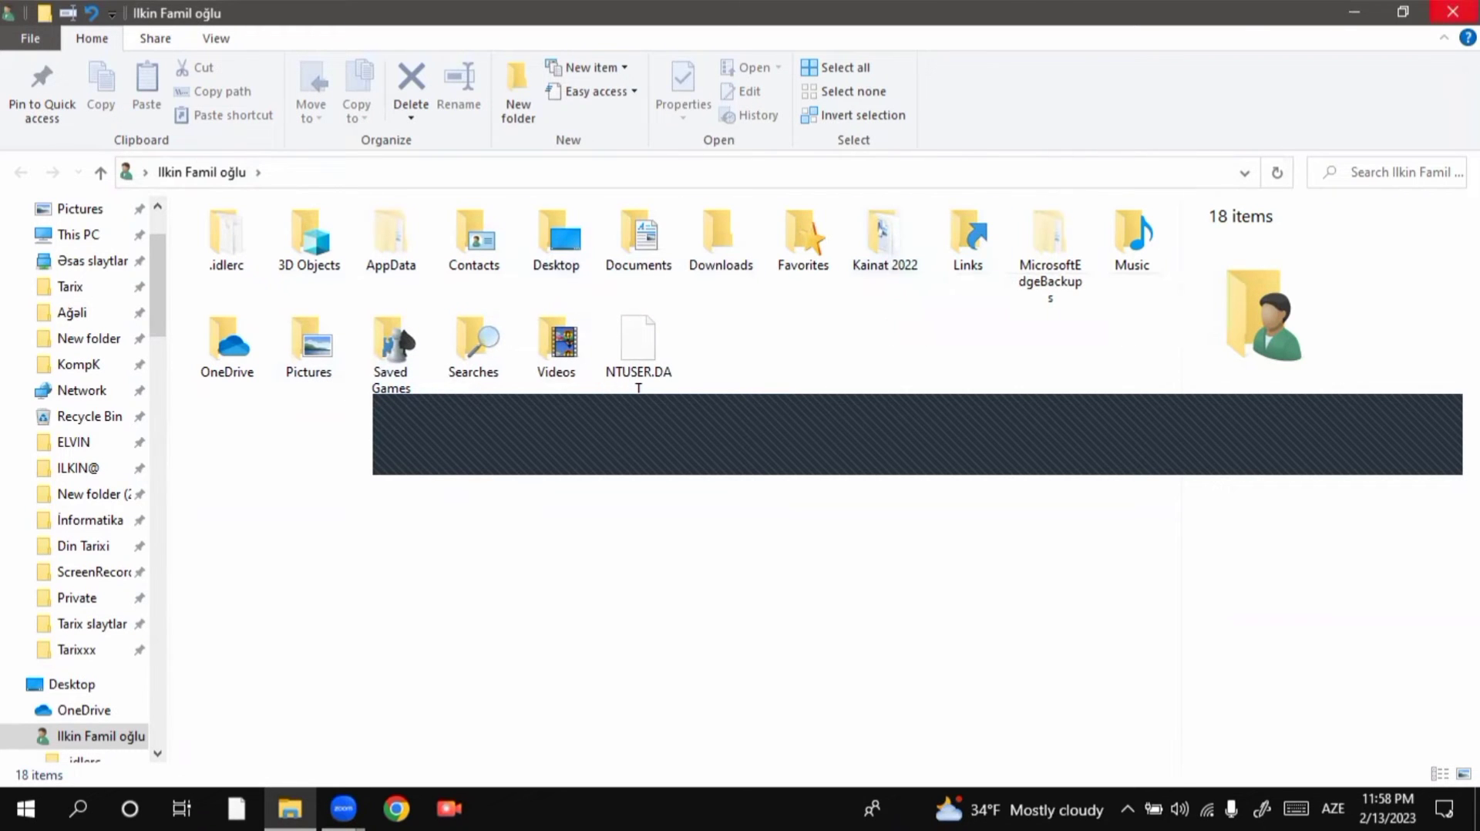
pyautogui.click(1452, 11)
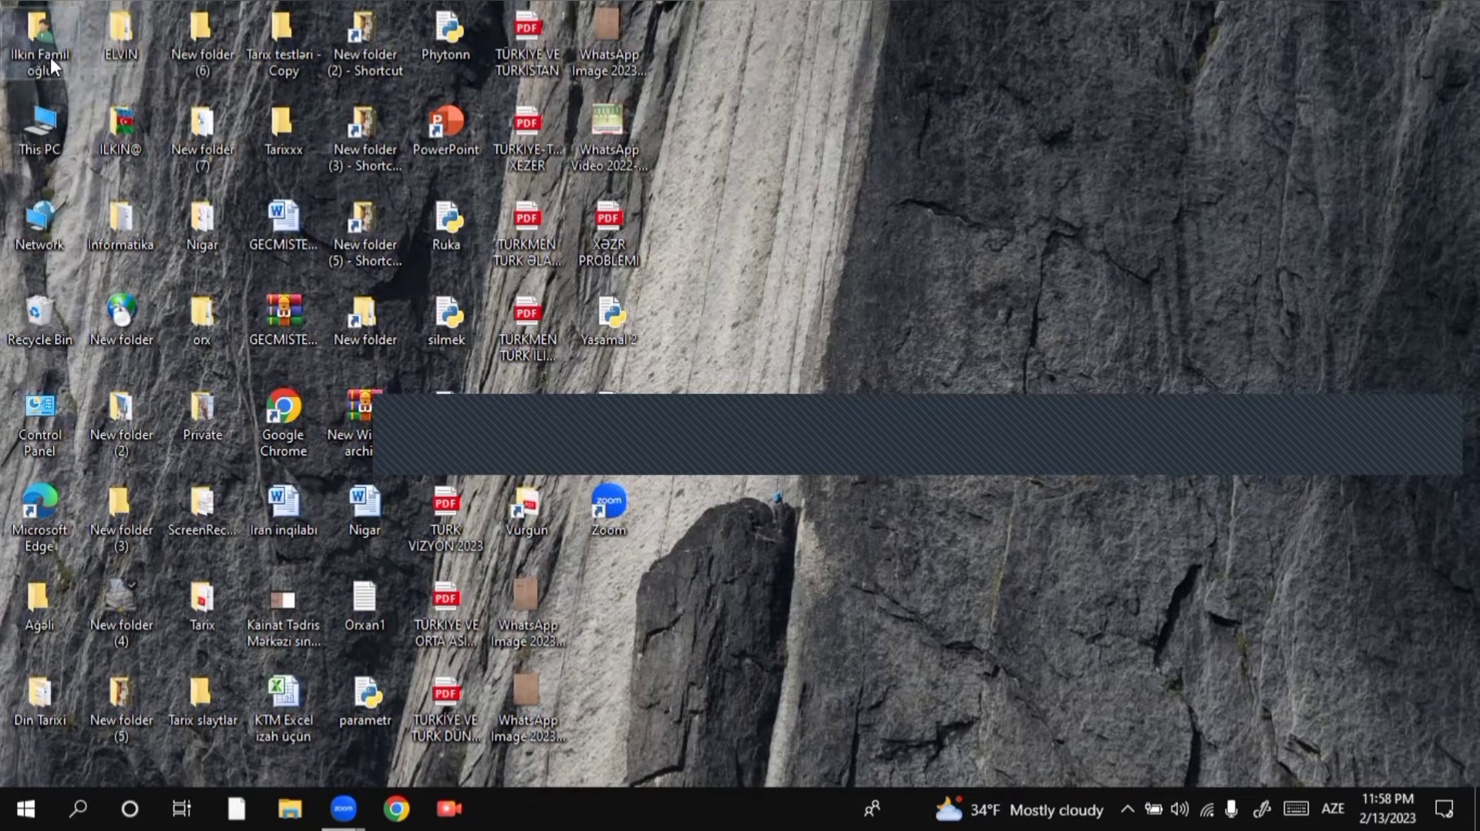
# Open This PC from the desktop to view its folders and drives
pyautogui.rightClick(44, 124)
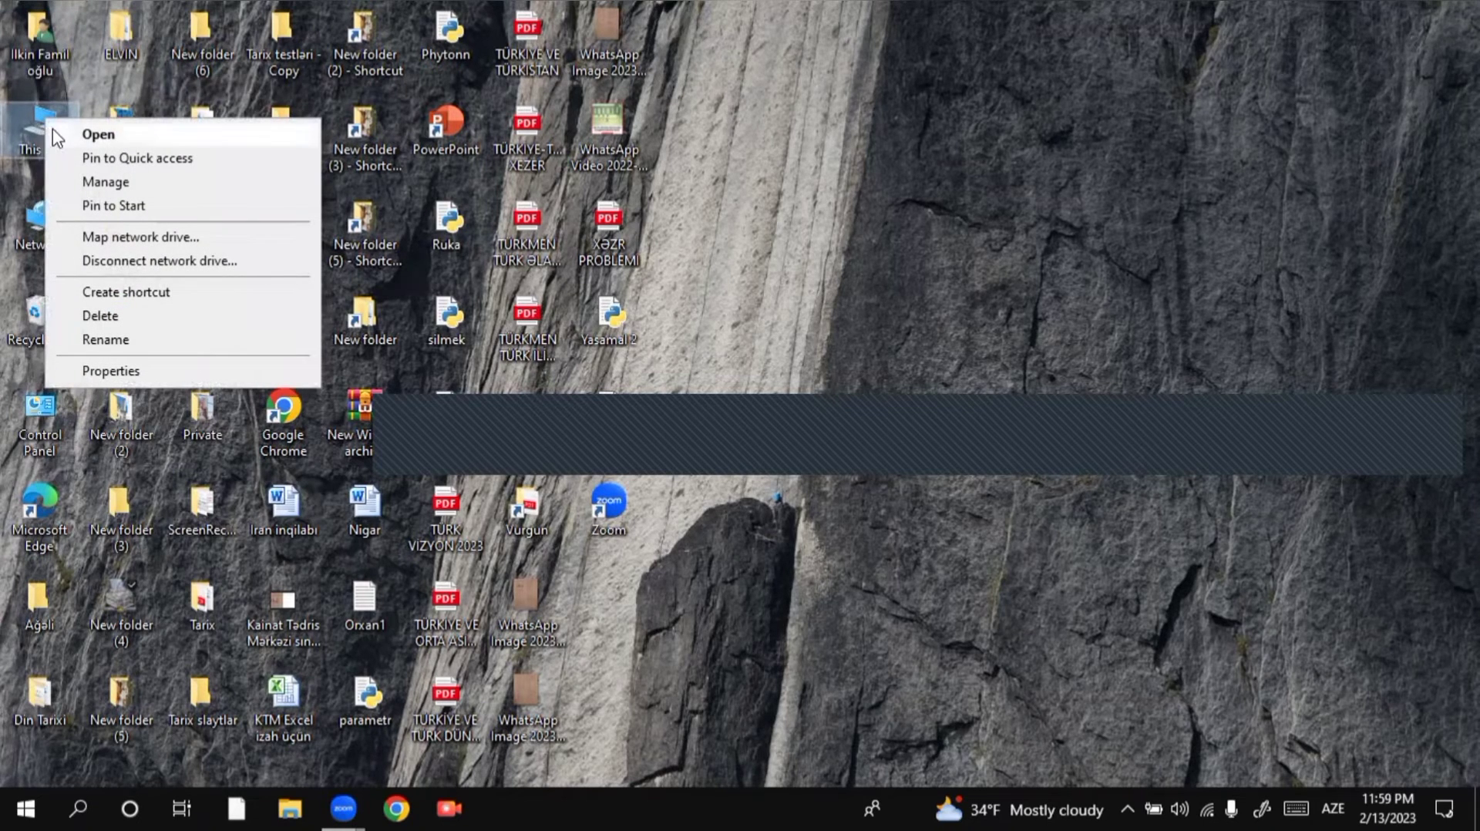
pyautogui.click(78, 135)
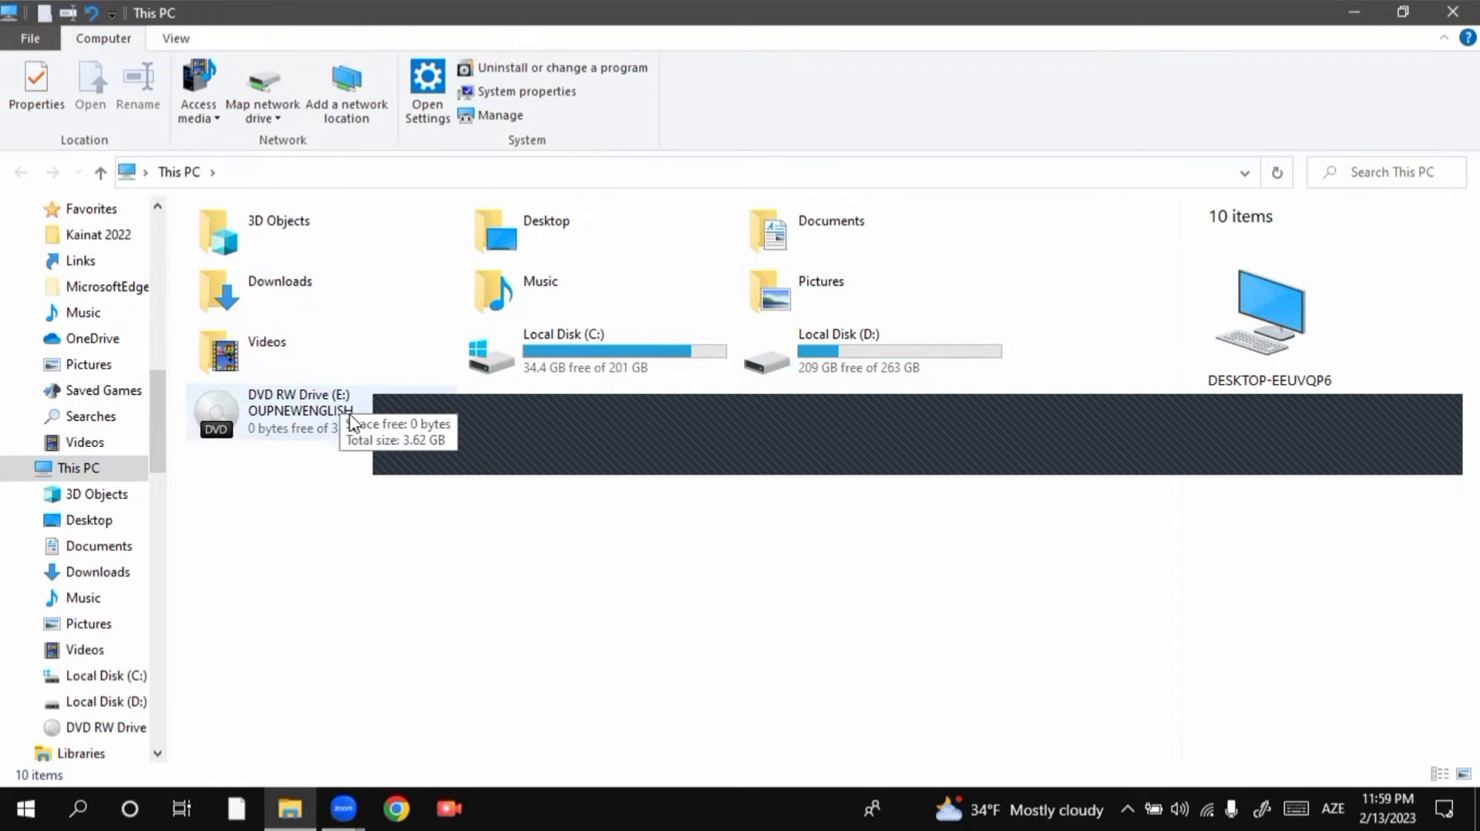
# Shrink the This PC window, copy the WhatsApp image exposed on the desktop, and maximize the window again
pyautogui.click(1403, 12)
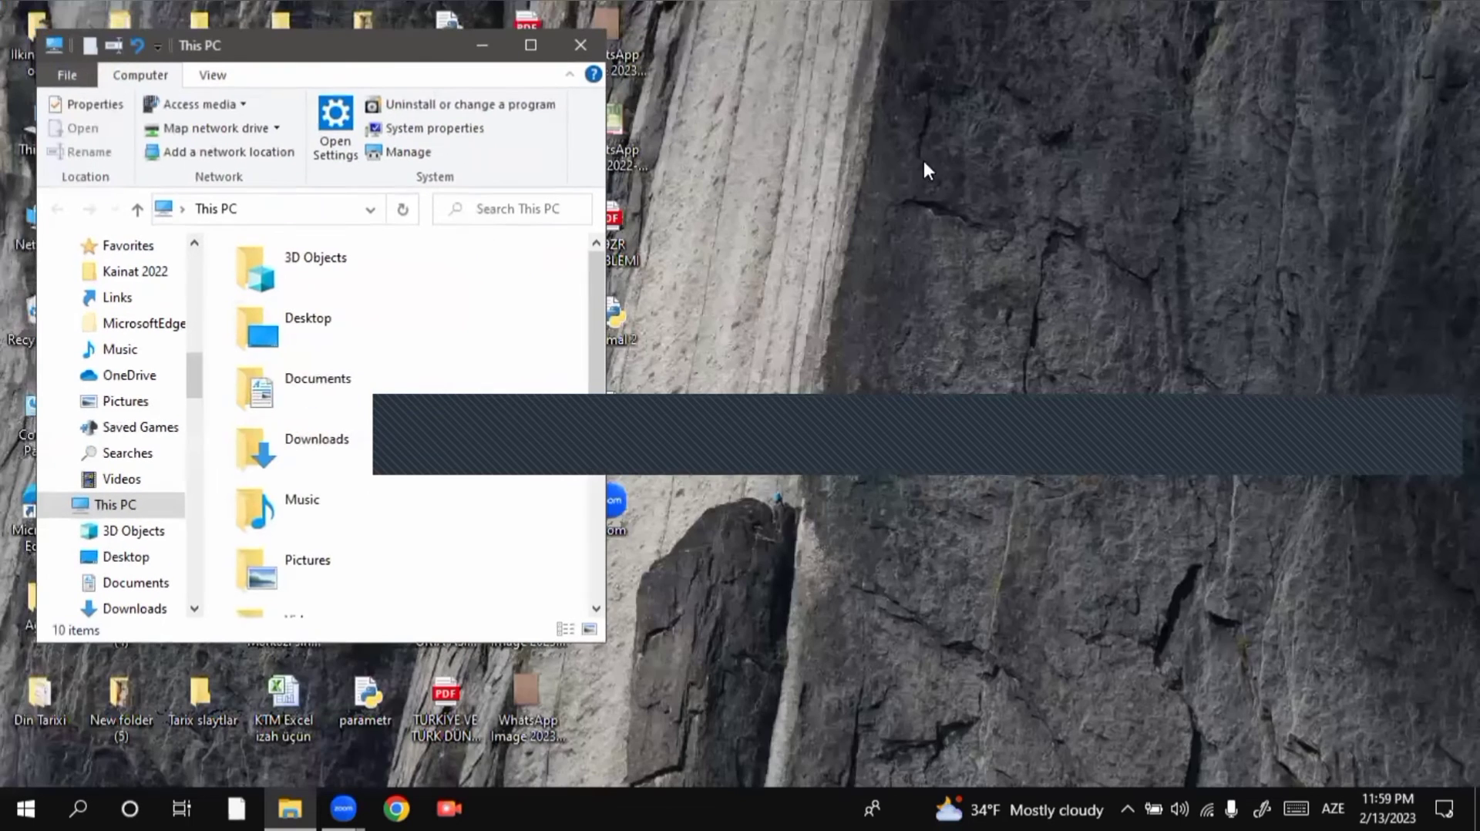
pyautogui.moveTo(618, 16); pyautogui.dragTo(691, 107)
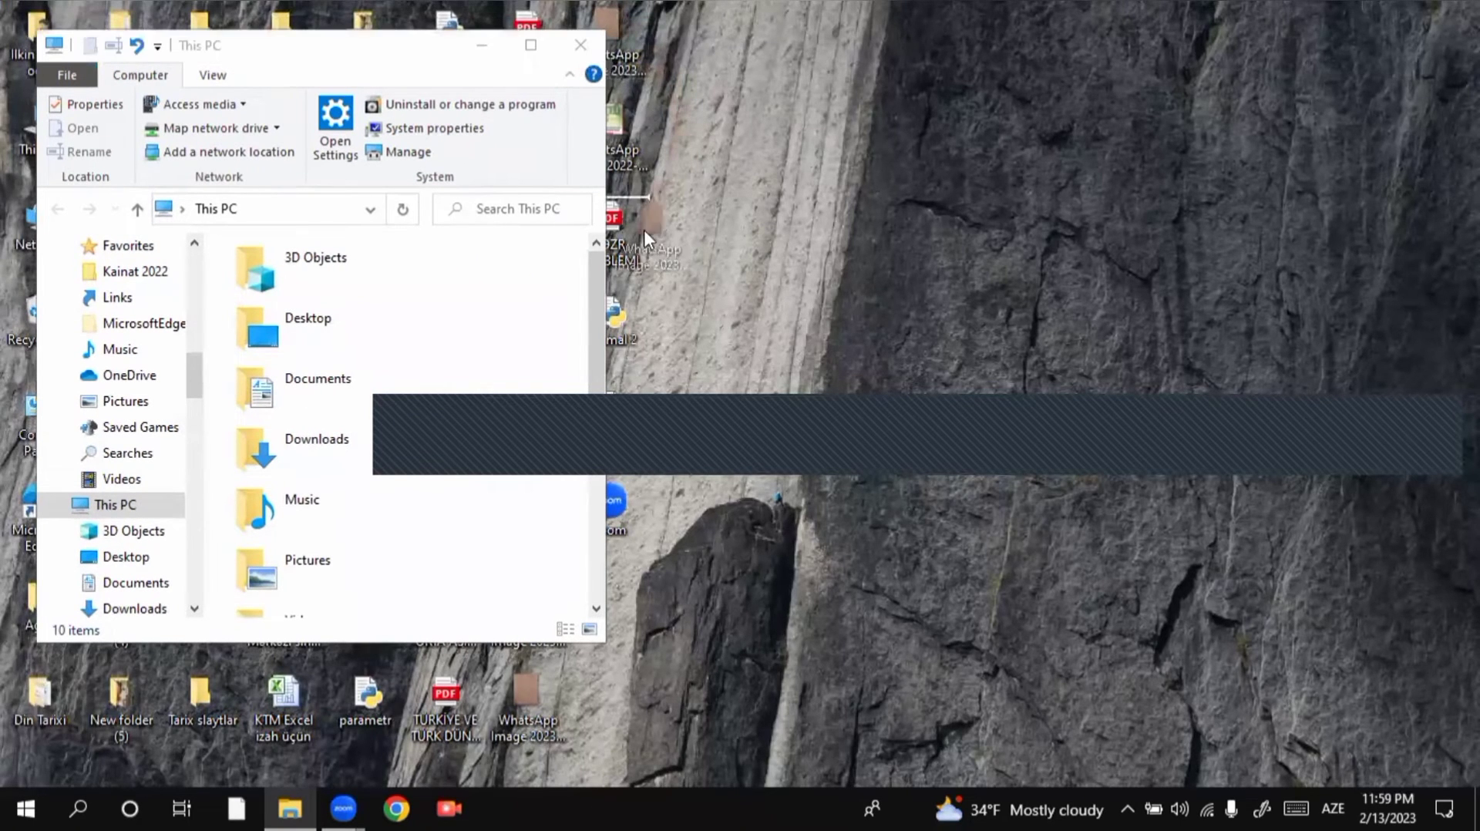
pyautogui.moveTo(644, 230); pyautogui.dragTo(508, 587)
pyautogui.click(626, 17)
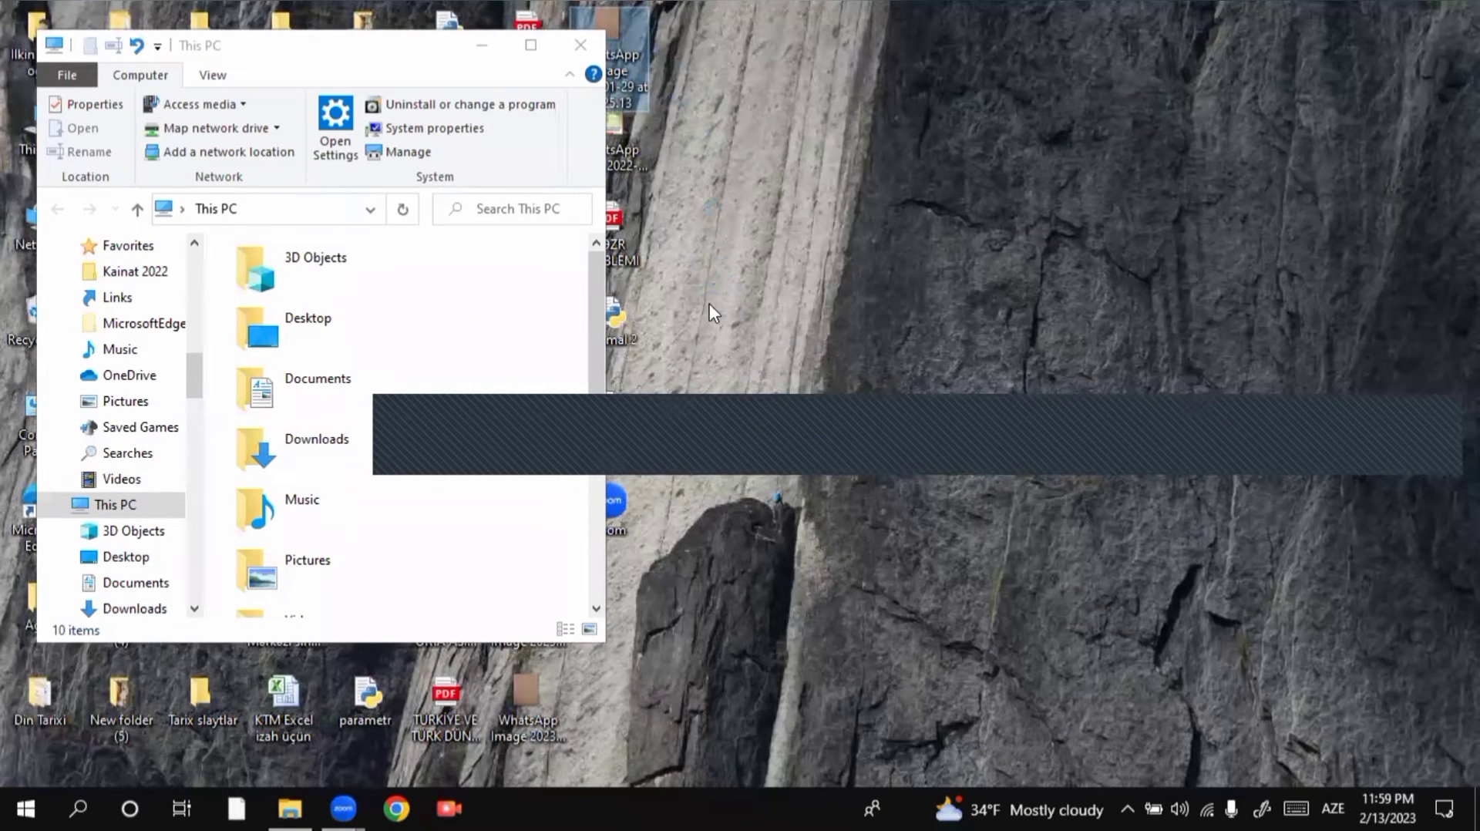
pyautogui.hotkey('shift', 'F10')
pyautogui.click(734, 553)
pyautogui.click(525, 55)
# Check whether the copied image can be pasted directly in This PC
pyautogui.rightClick(446, 467)
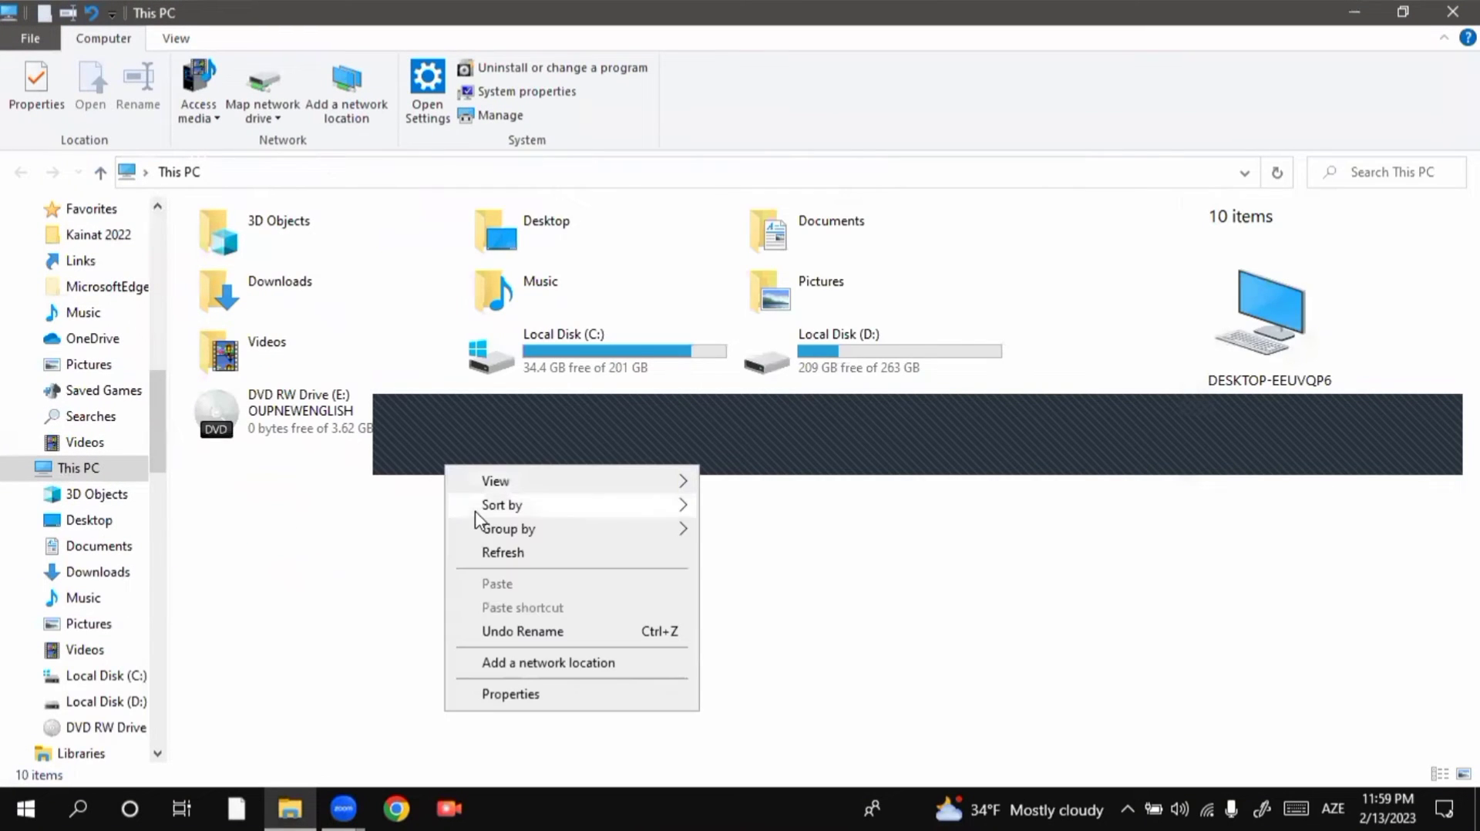
pyautogui.rightClick(389, 487)
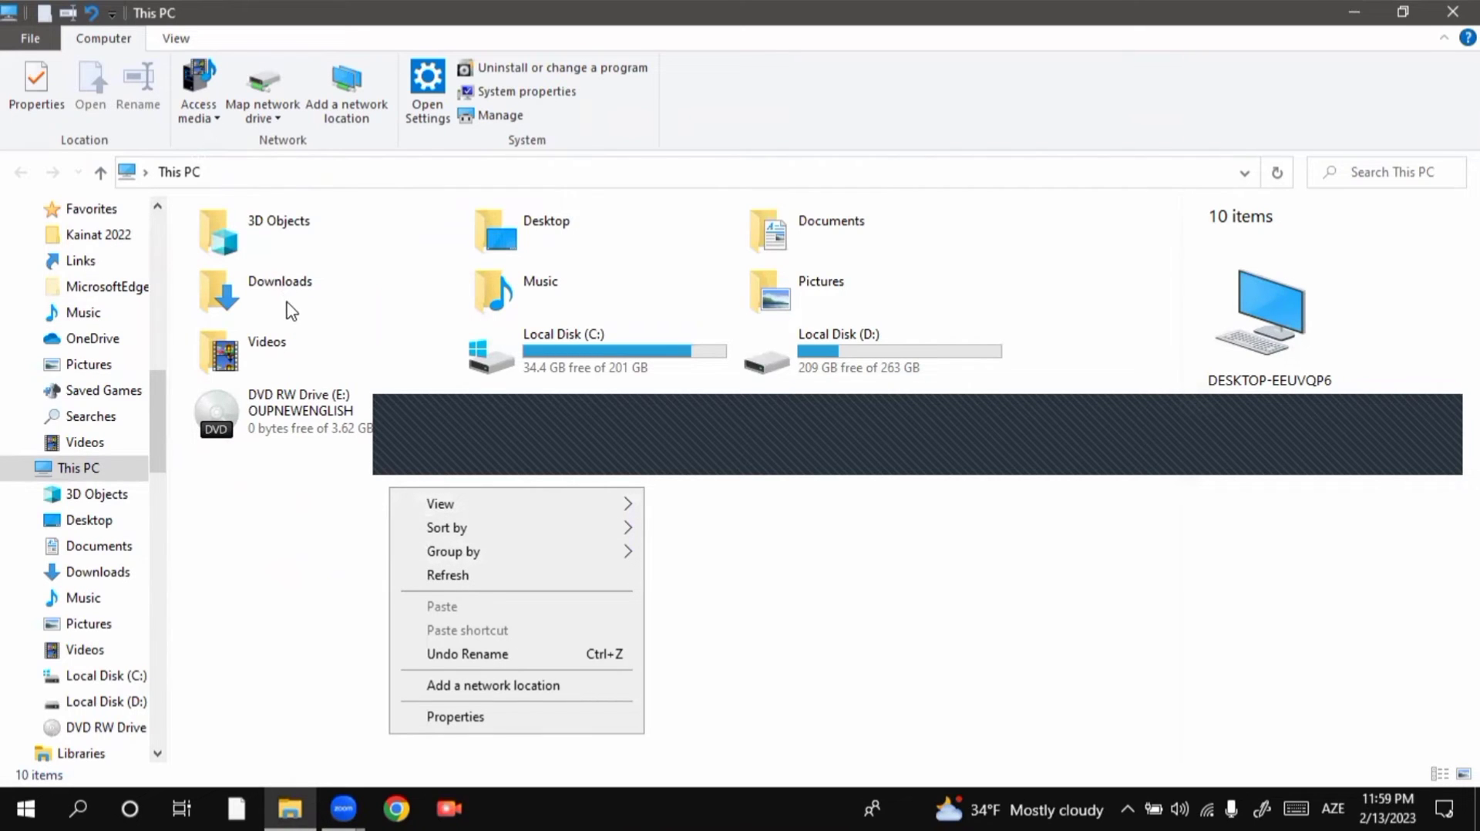
# Try to paste the copied image into the root of Local Disk (C:), decline the administrator request, and return to This PC
pyautogui.click(565, 376)
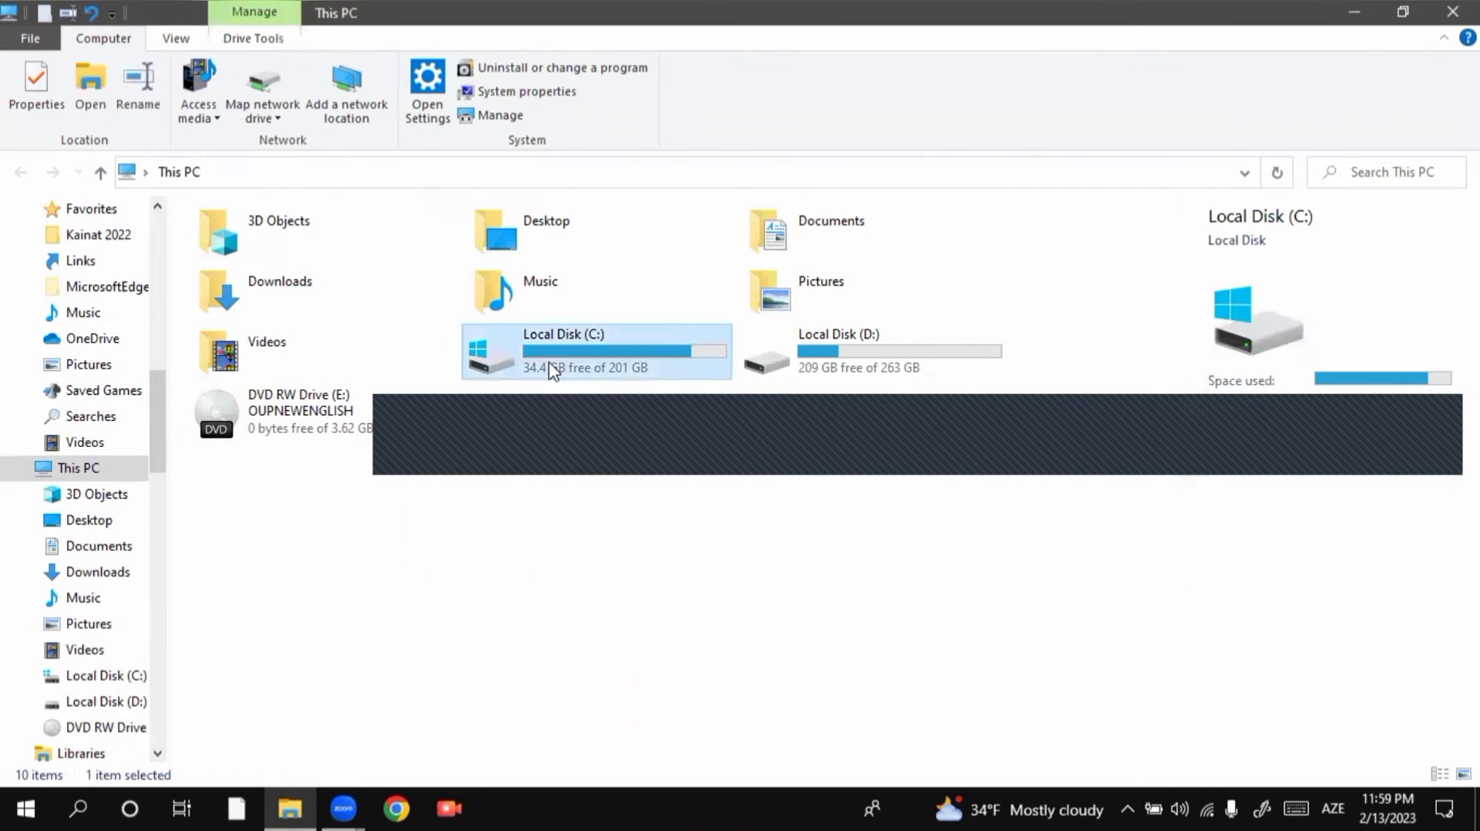
pyautogui.doubleClick(505, 367)
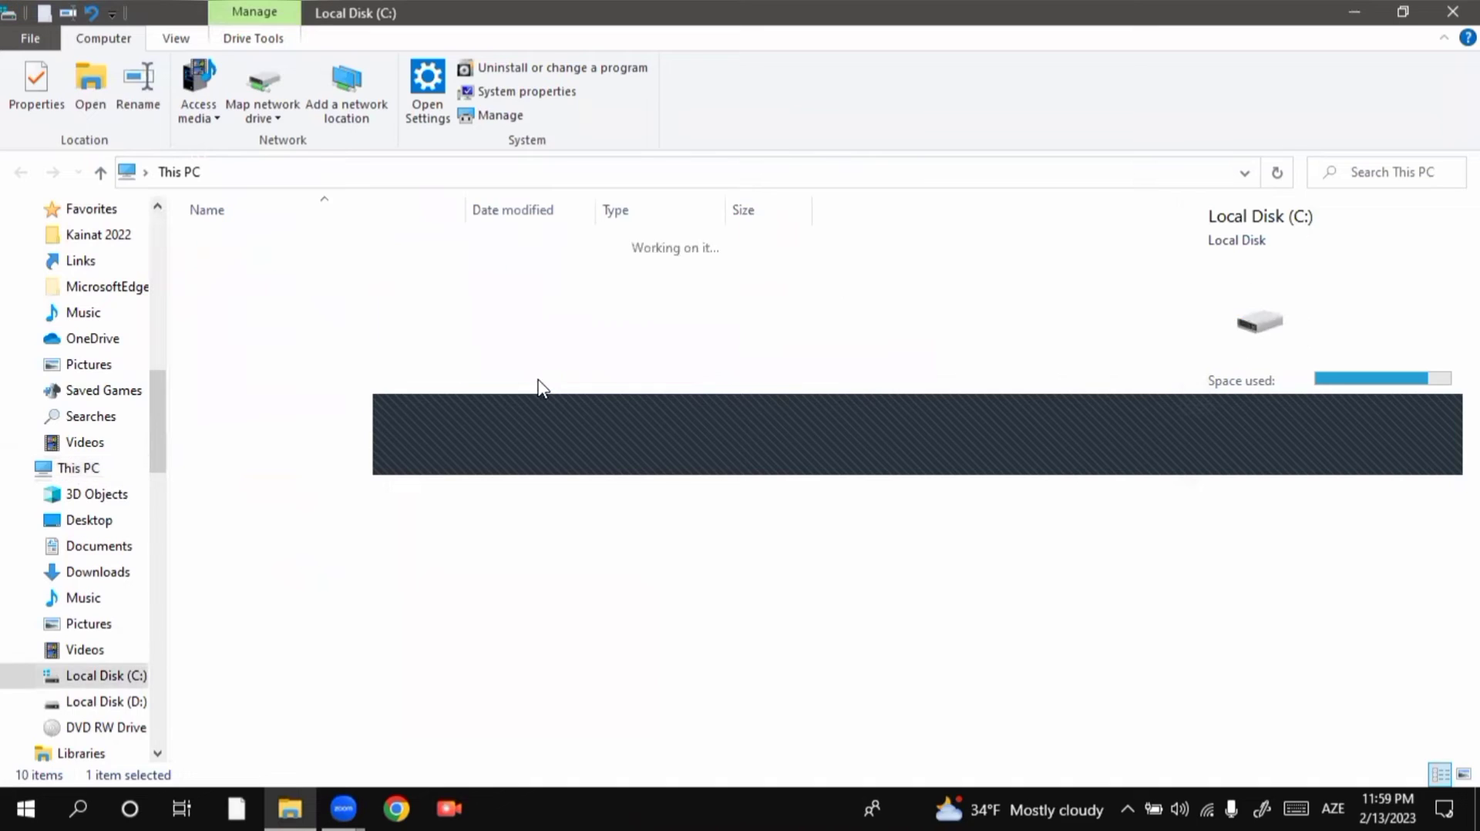
pyautogui.rightClick(468, 527)
pyautogui.click(524, 341)
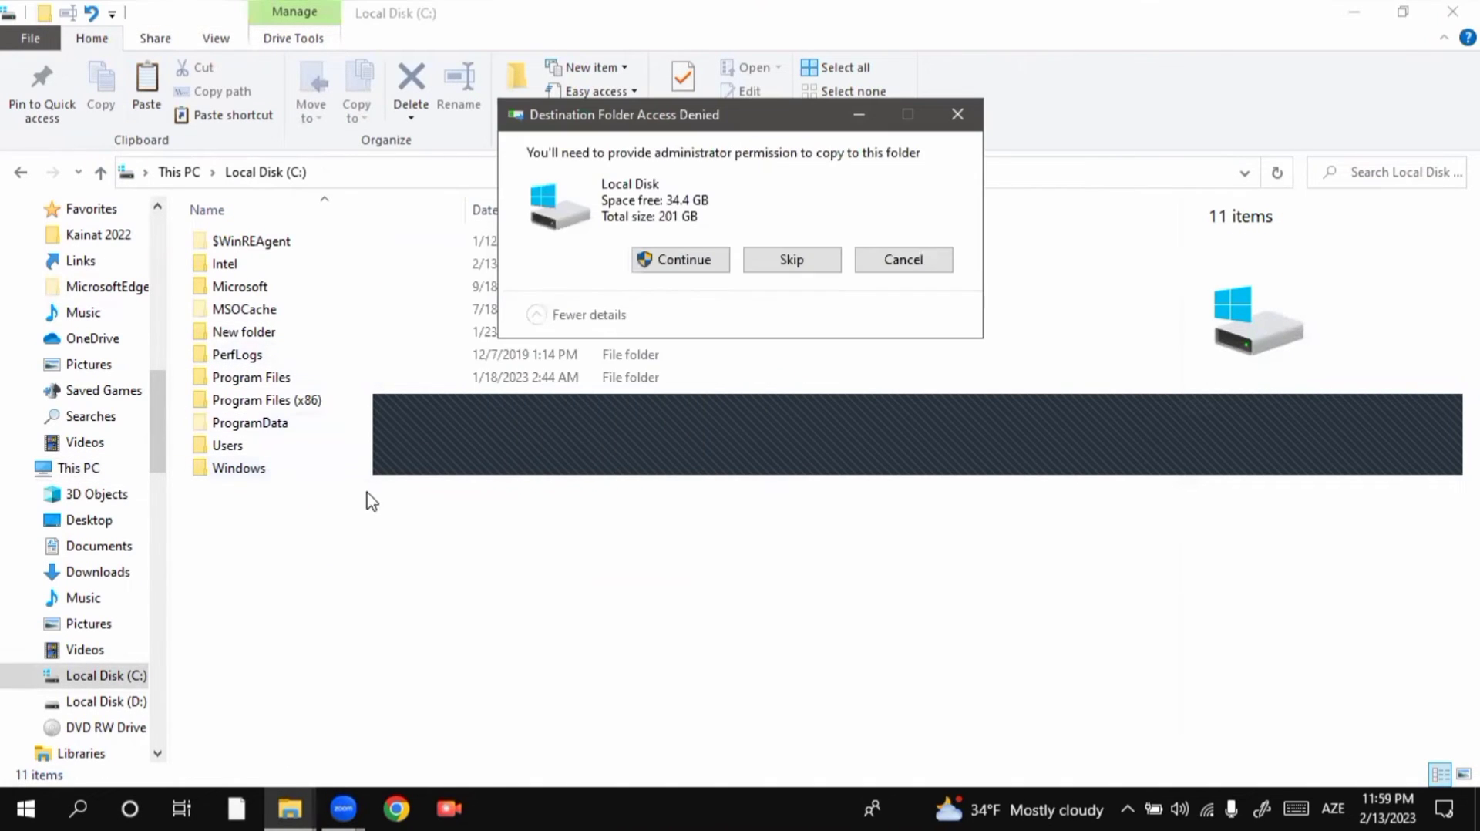
pyautogui.click(903, 260)
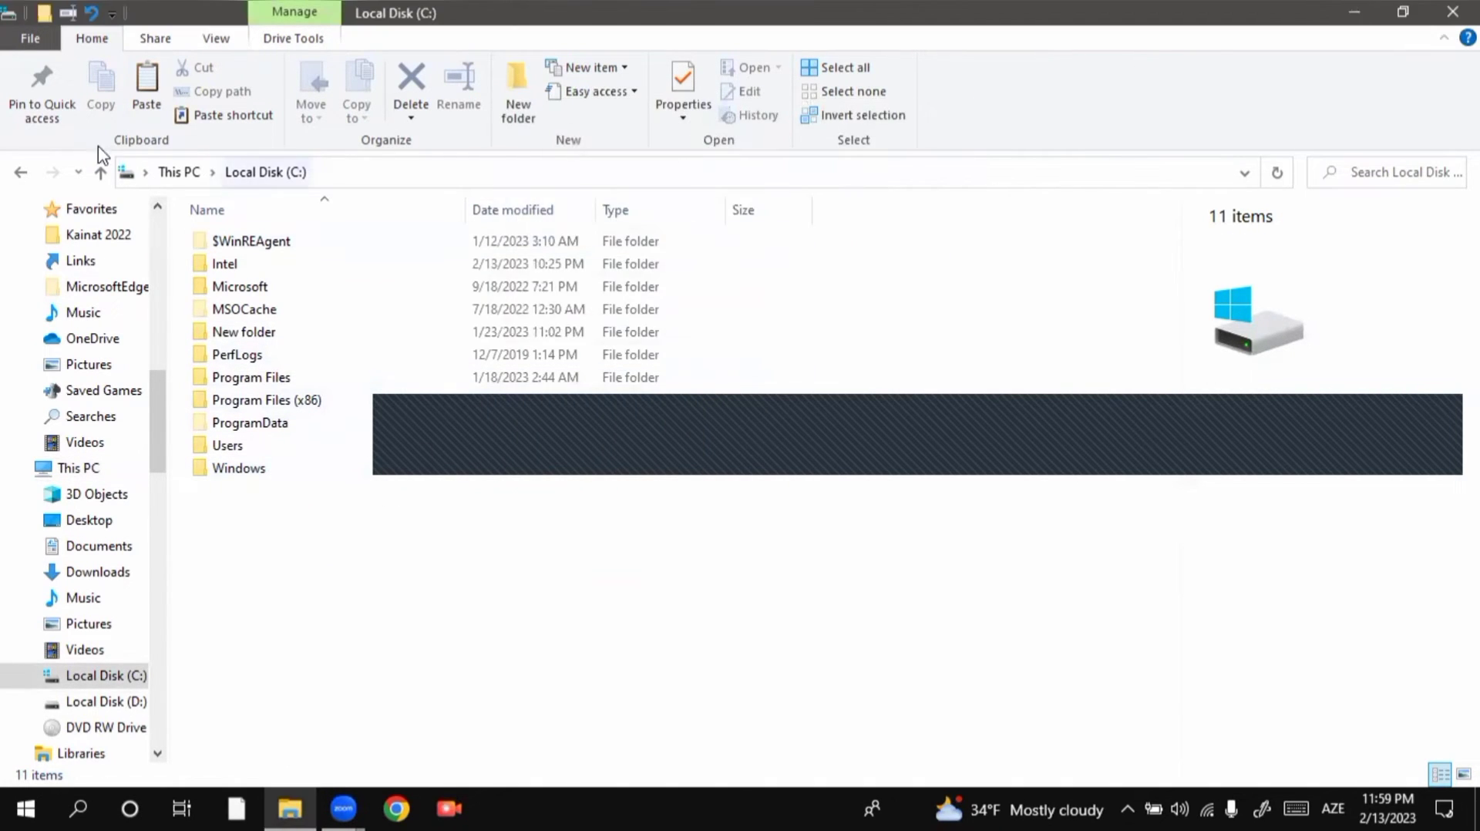
pyautogui.click(21, 172)
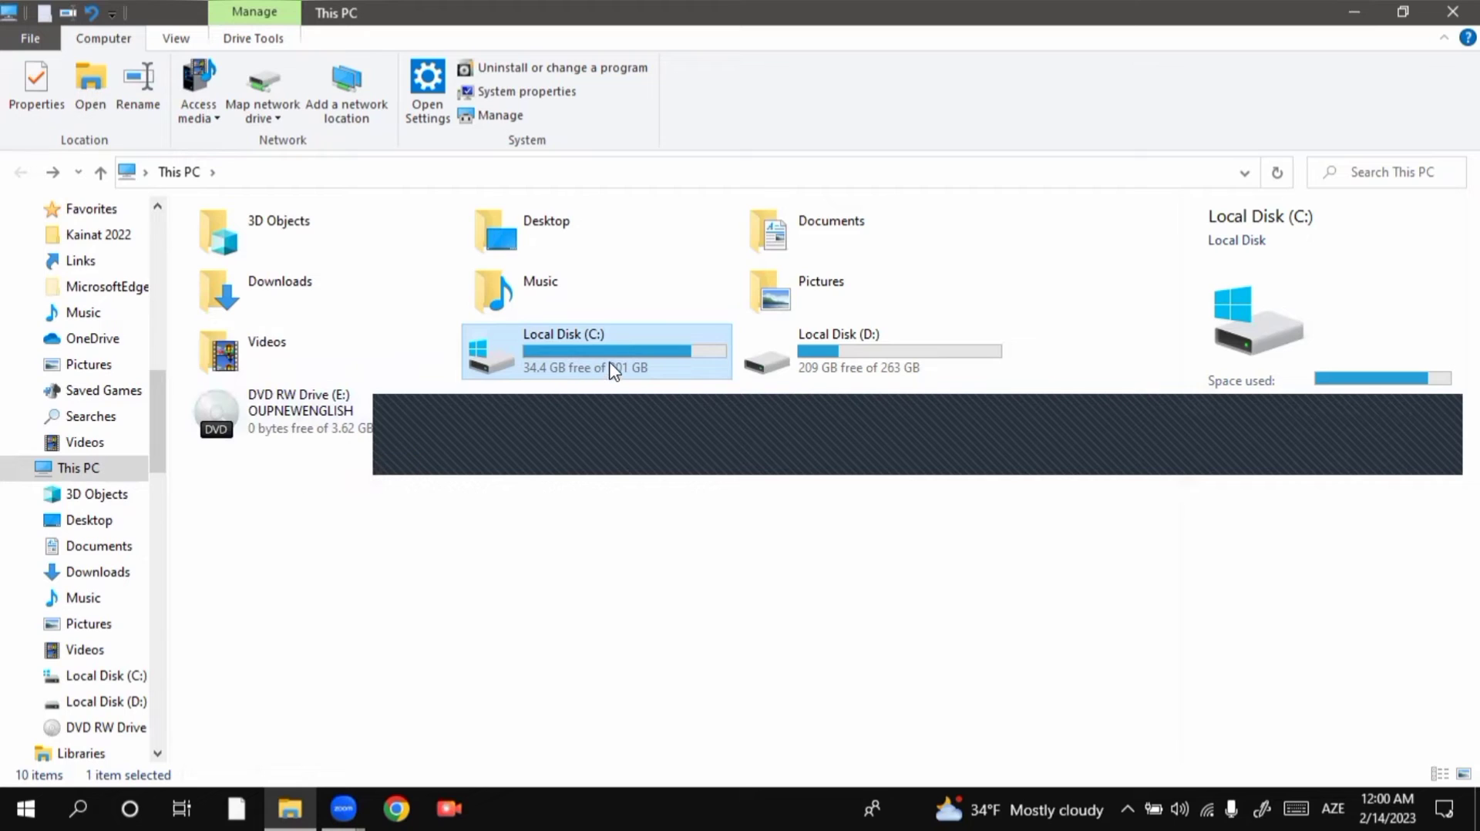
# Return to the desktop and open Computer Management for This PC in a maximized window
pyautogui.click(755, 349)
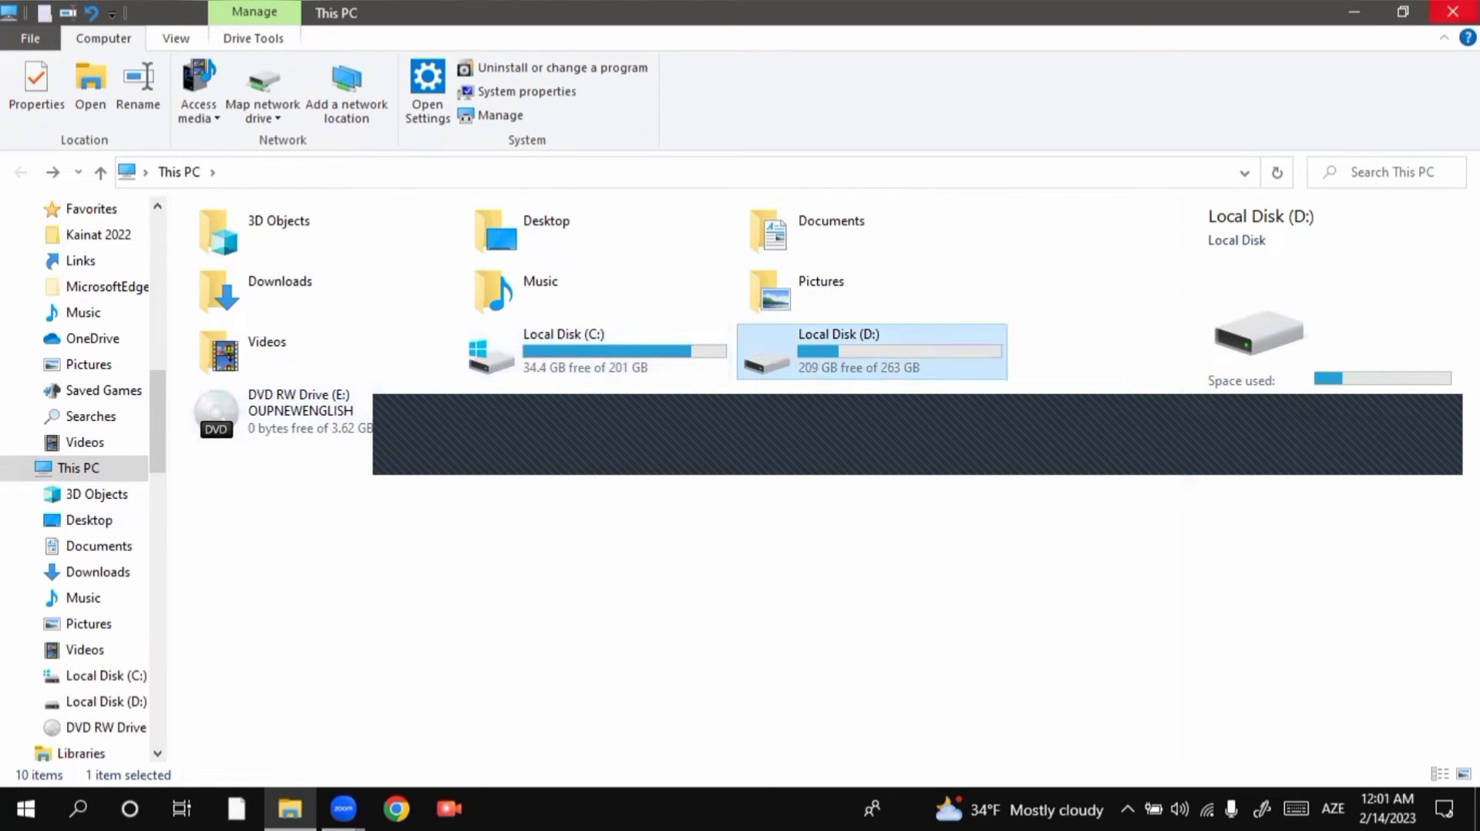
pyautogui.press('super+d')
pyautogui.rightClick(40, 128)
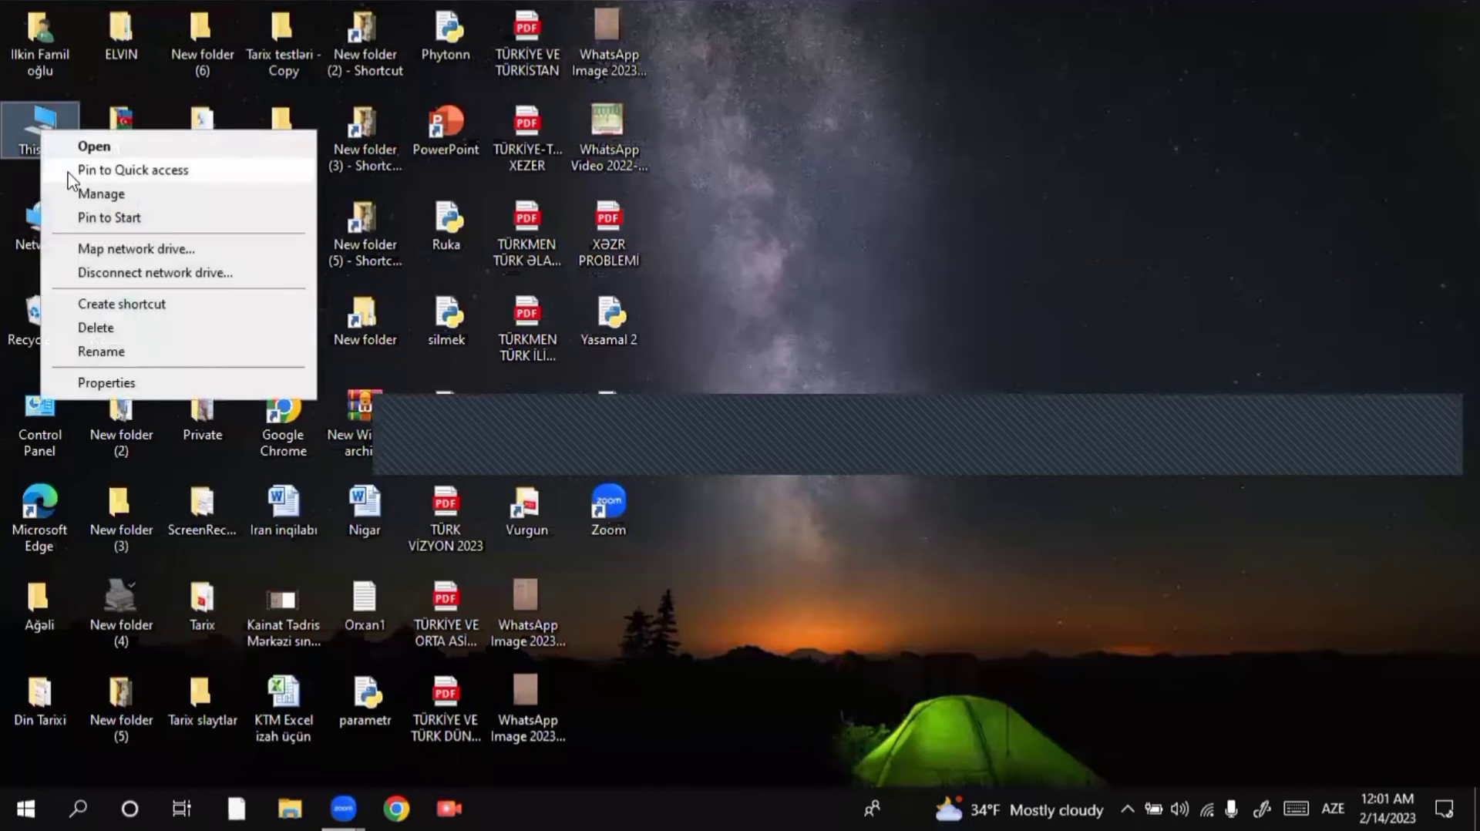
pyautogui.click(128, 193)
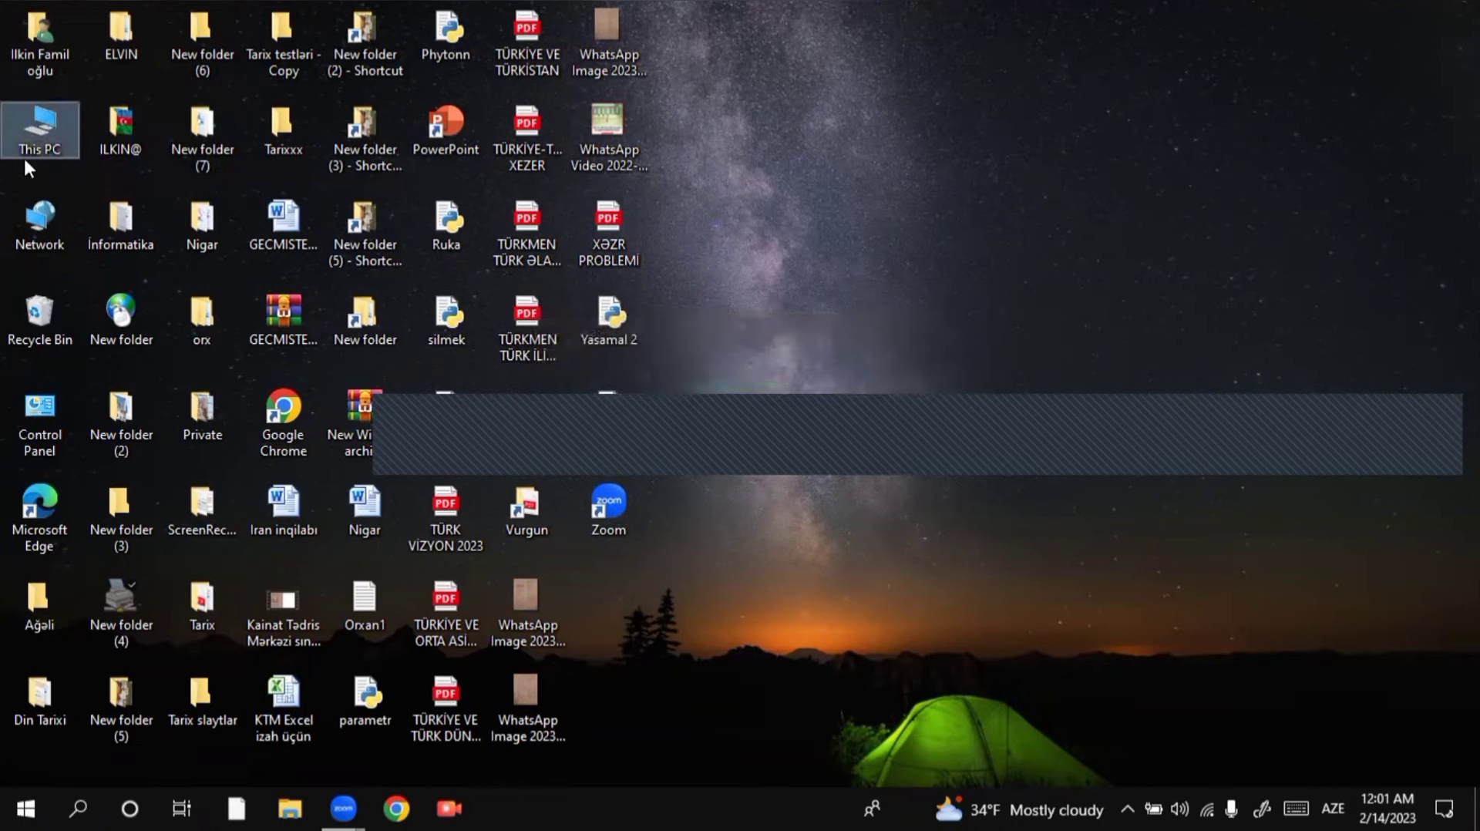
pyautogui.rightClick(18, 120)
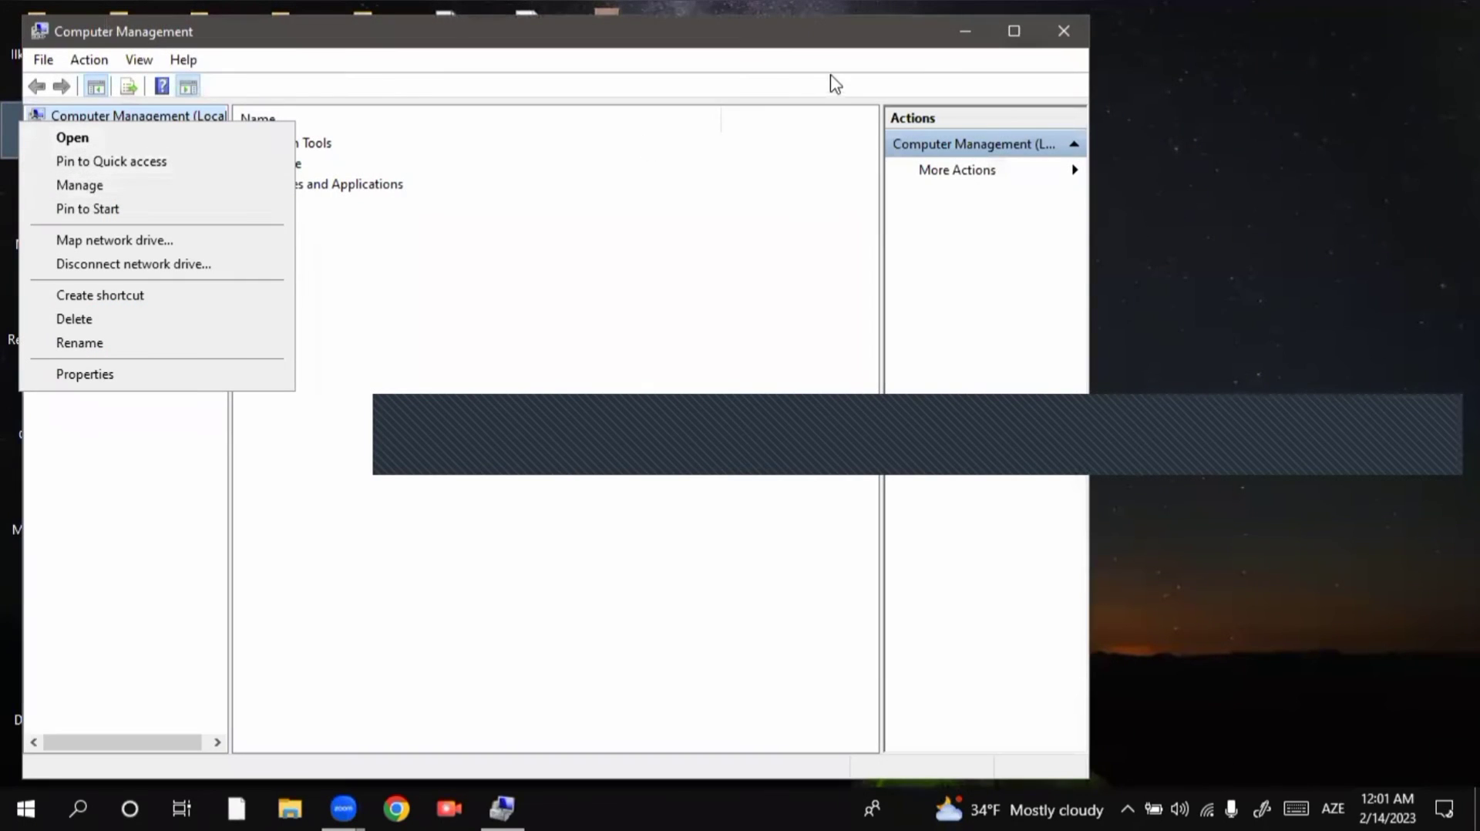
pyautogui.doubleClick(956, 39)
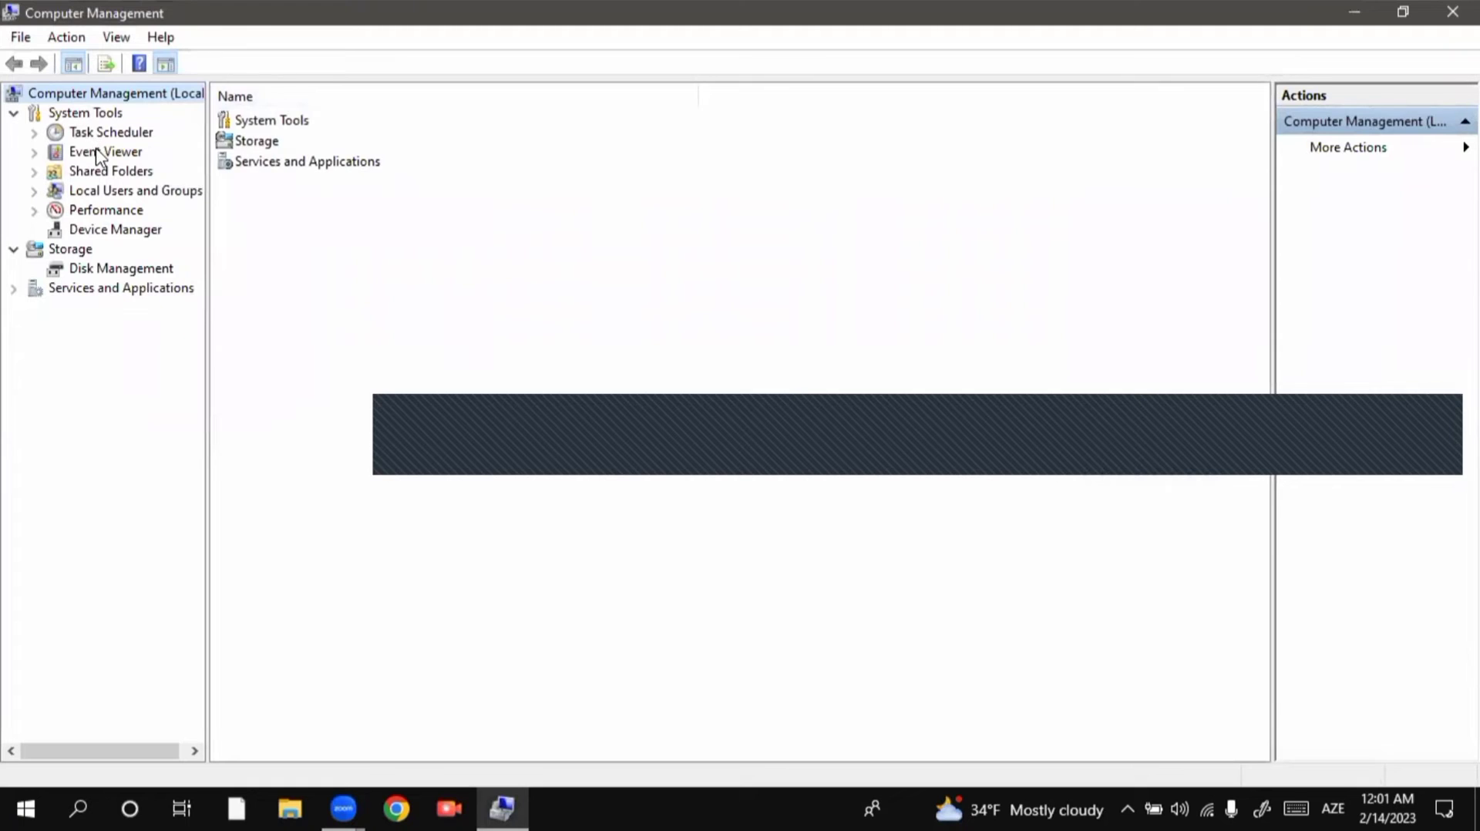
# View Event Viewer, Task Scheduler and Performance in Computer Management and minimize the window
pyautogui.doubleClick(101, 151)
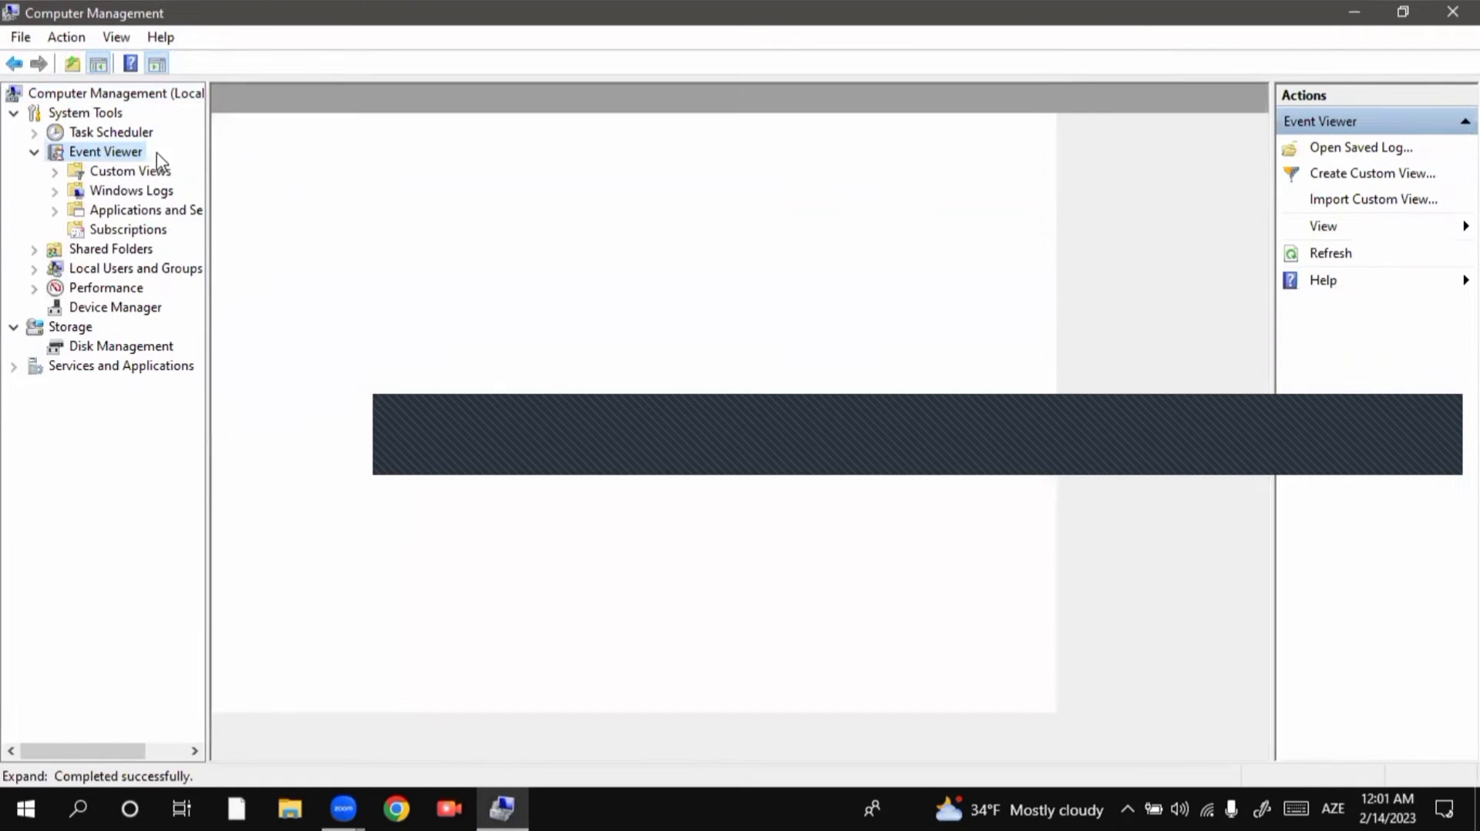
pyautogui.click(137, 132)
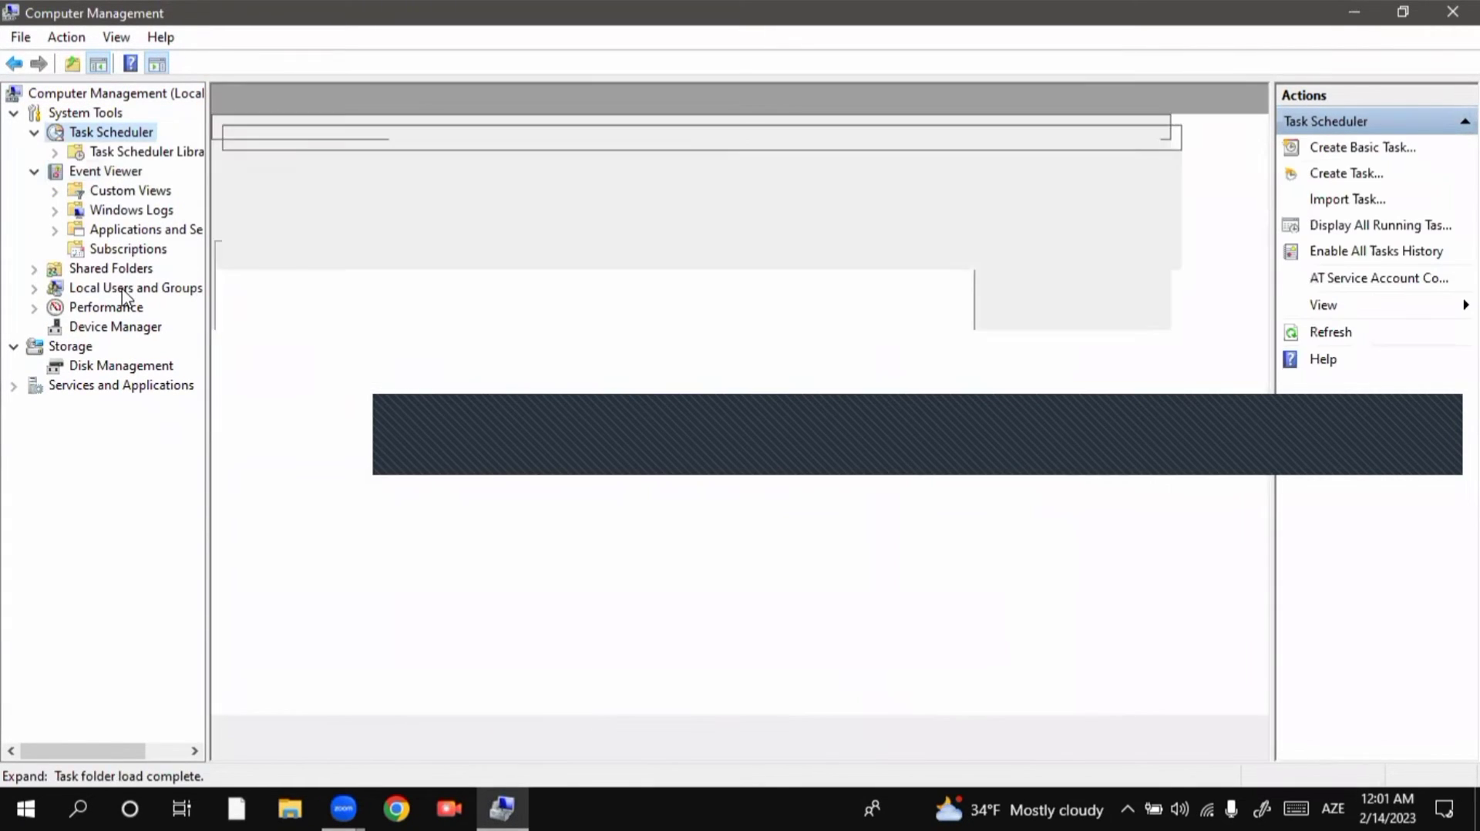
pyautogui.click(108, 307)
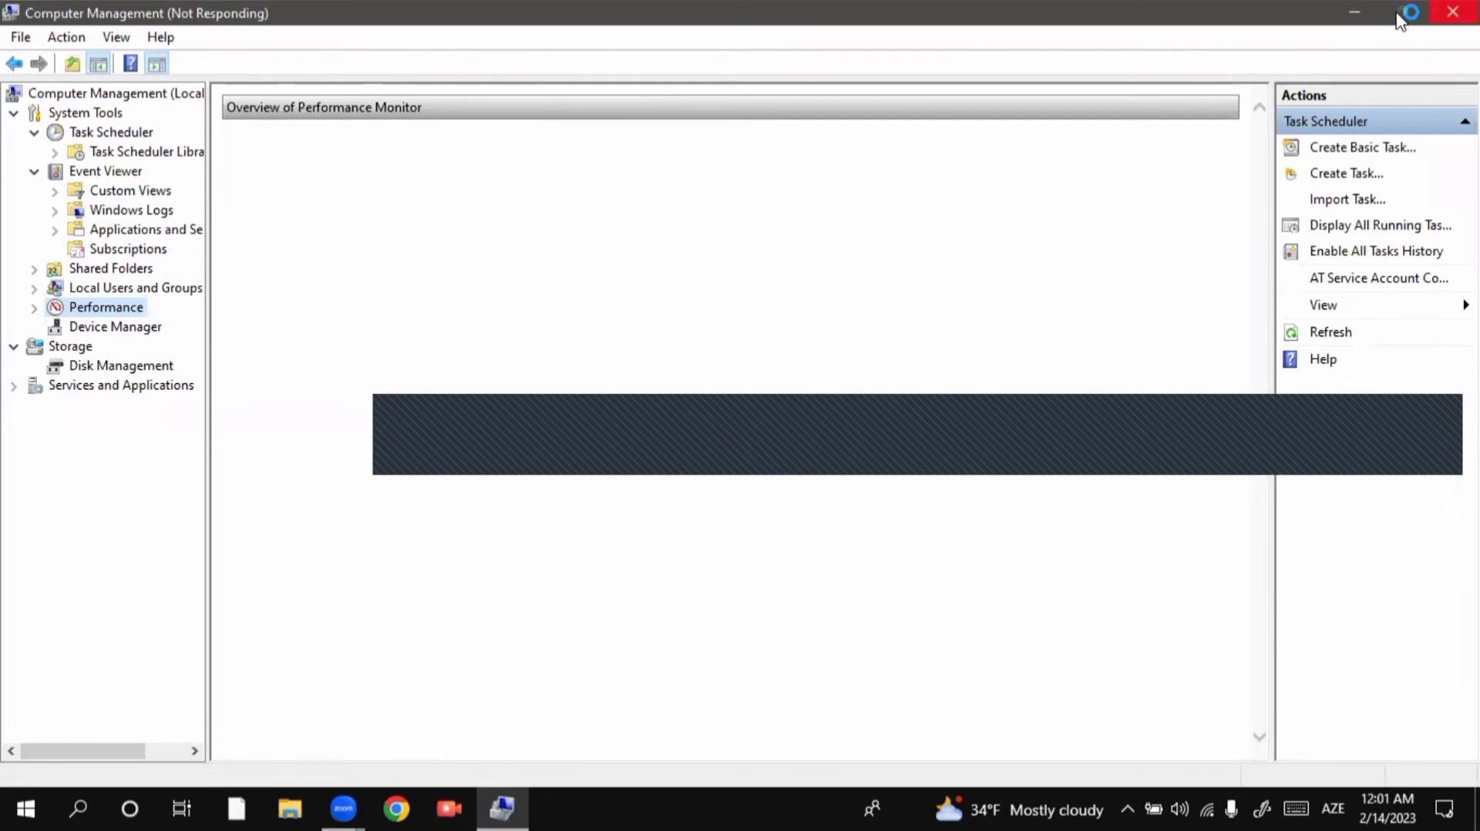
pyautogui.click(1356, 12)
# Refresh the desktop twice
pyautogui.rightClick(1089, 12)
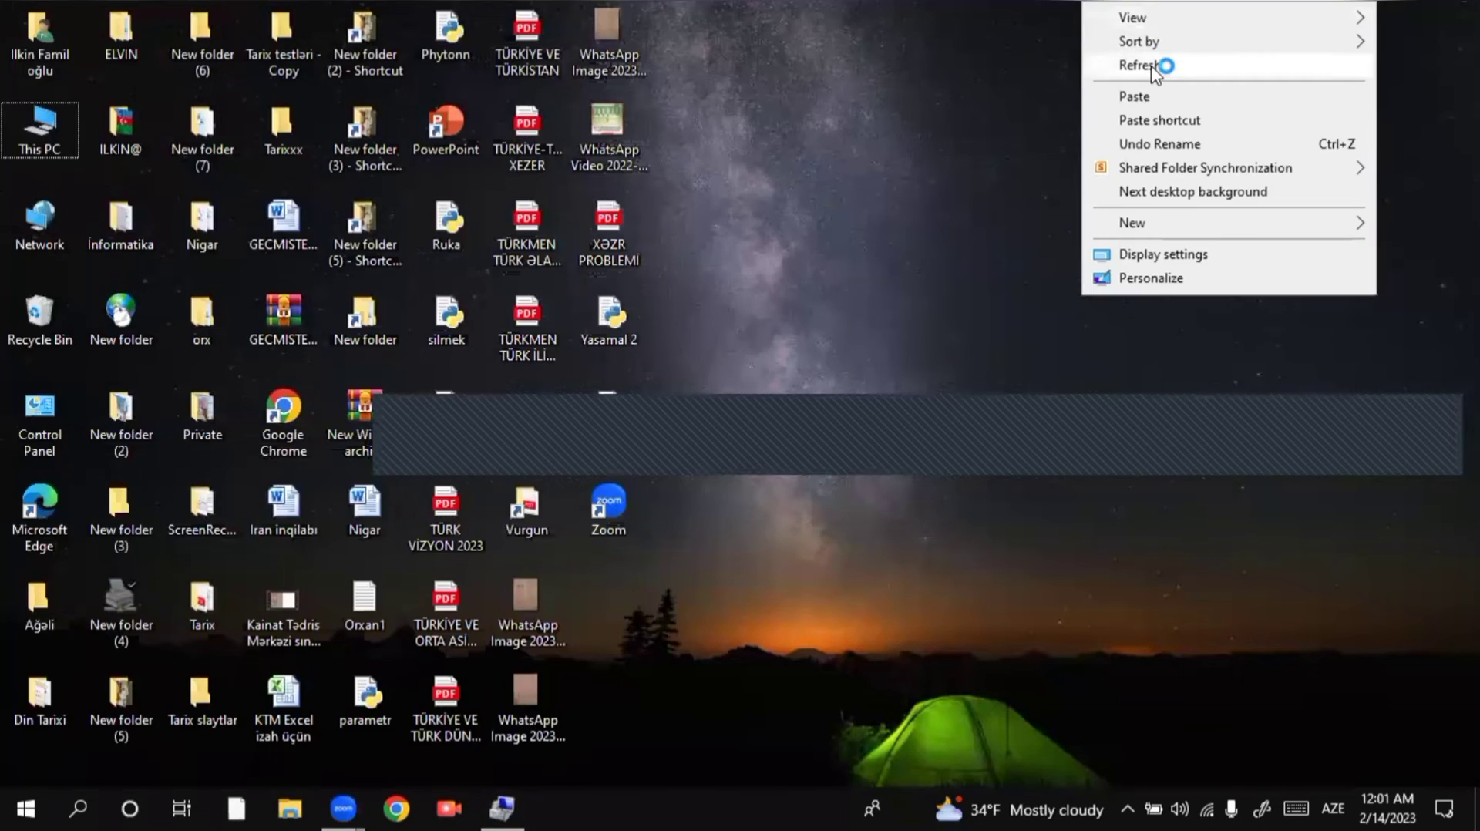
pyautogui.click(1163, 63)
pyautogui.rightClick(882, 40)
pyautogui.click(940, 106)
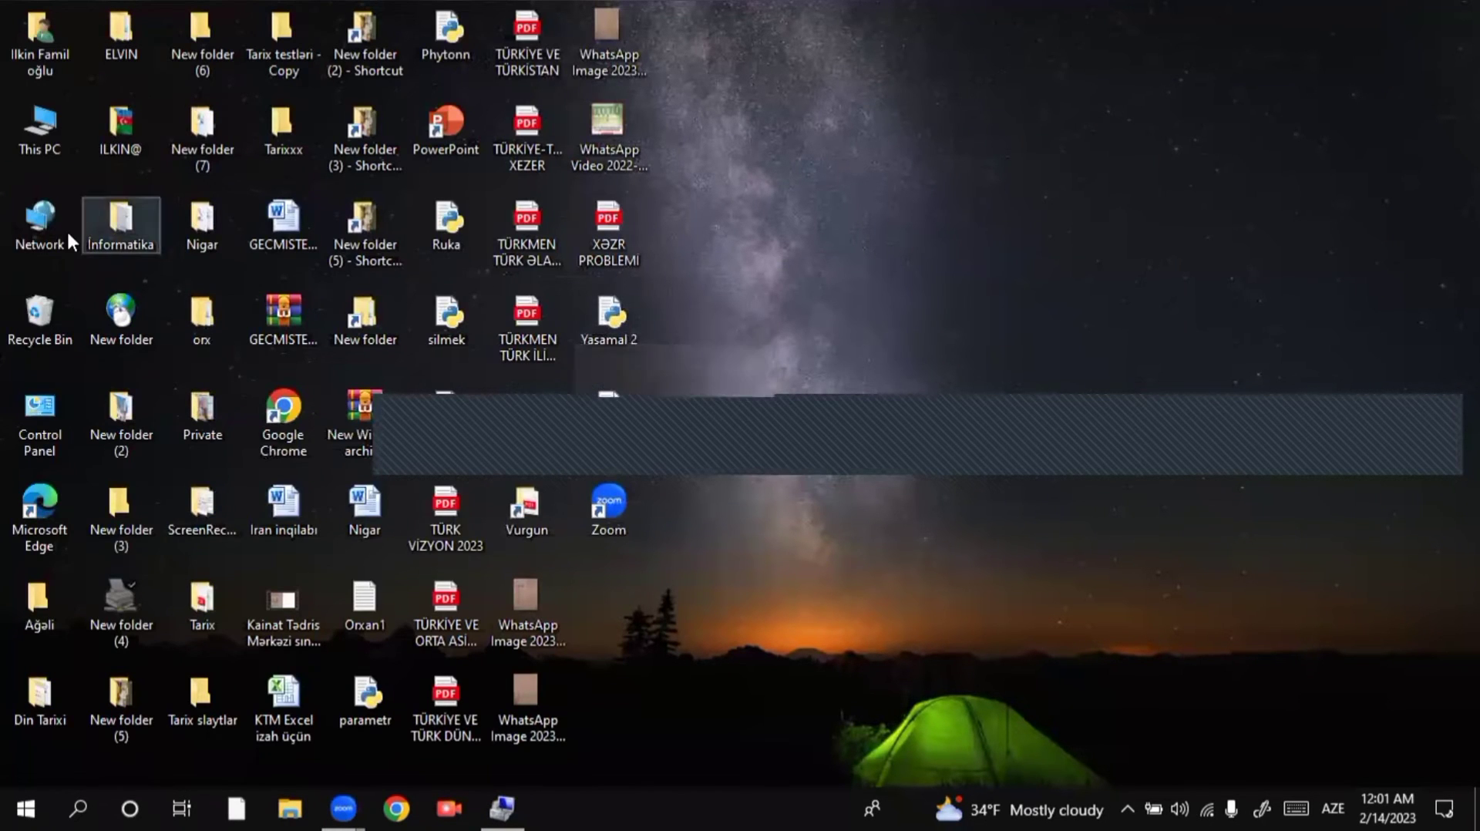
# Show the Map Network Drive dialog for This PC and close it without mapping a drive
pyautogui.rightClick(48, 140)
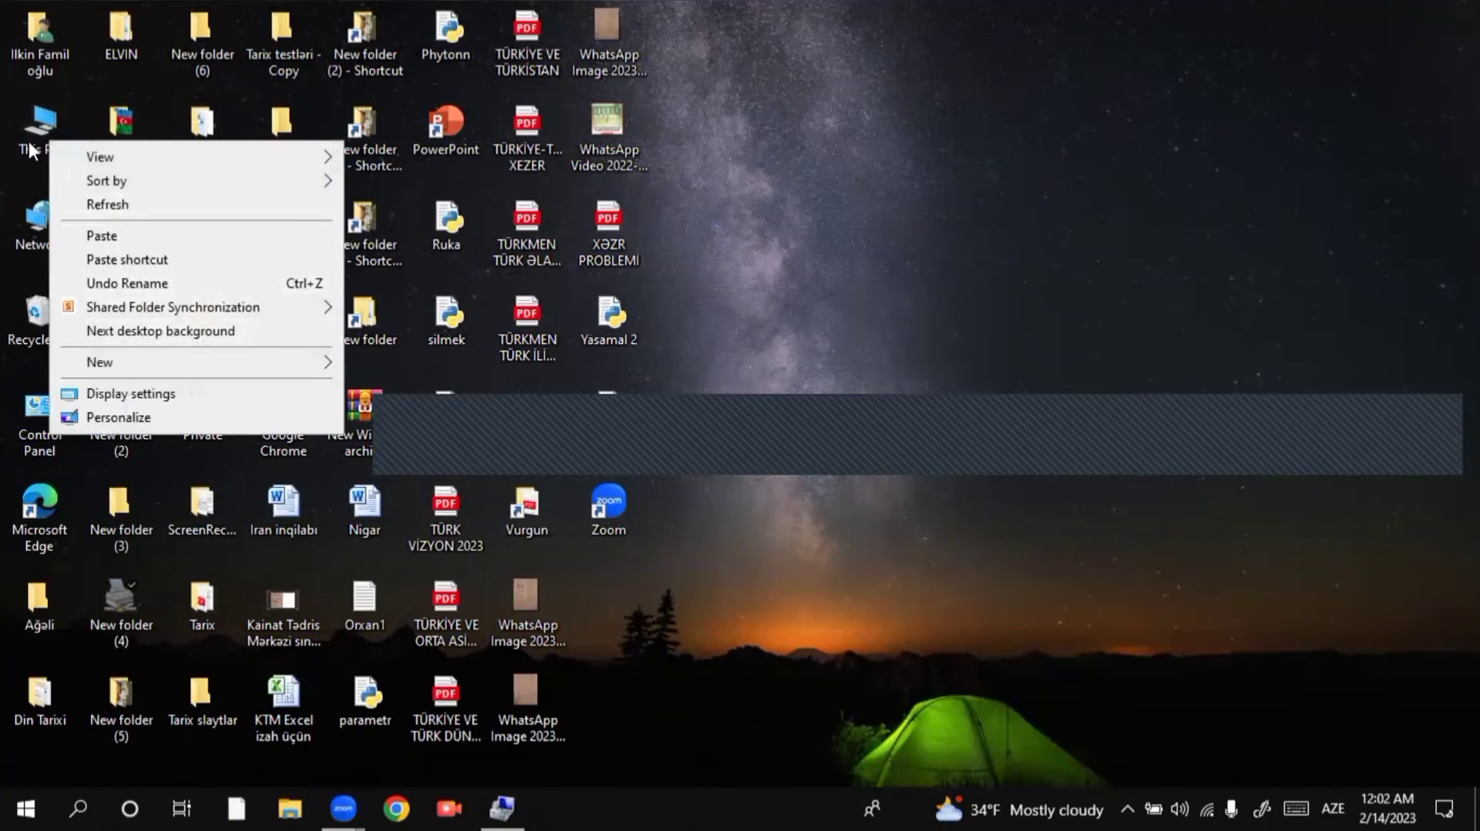
pyautogui.click(31, 119)
pyautogui.rightClick(31, 118)
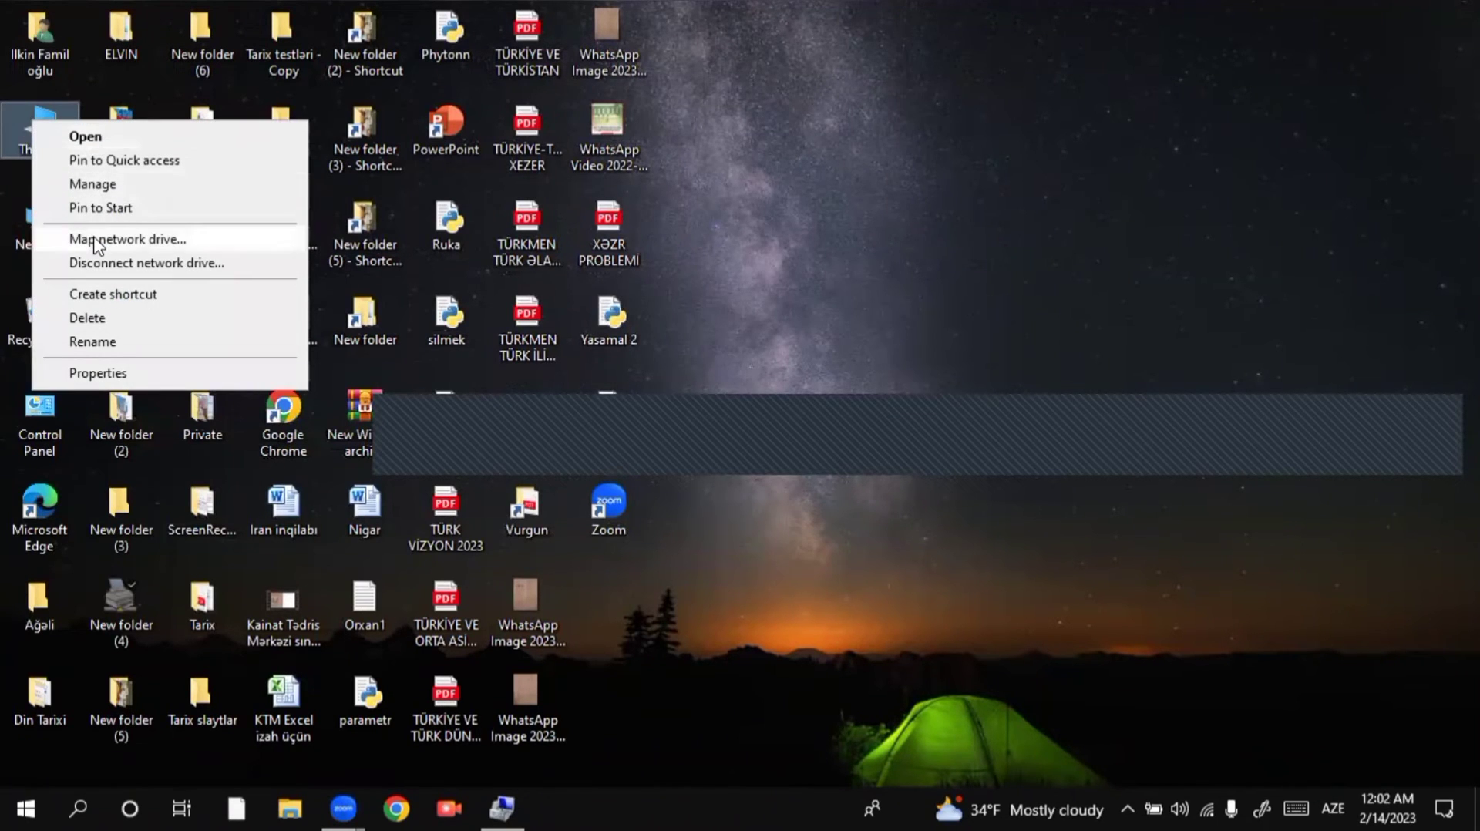
pyautogui.click(95, 241)
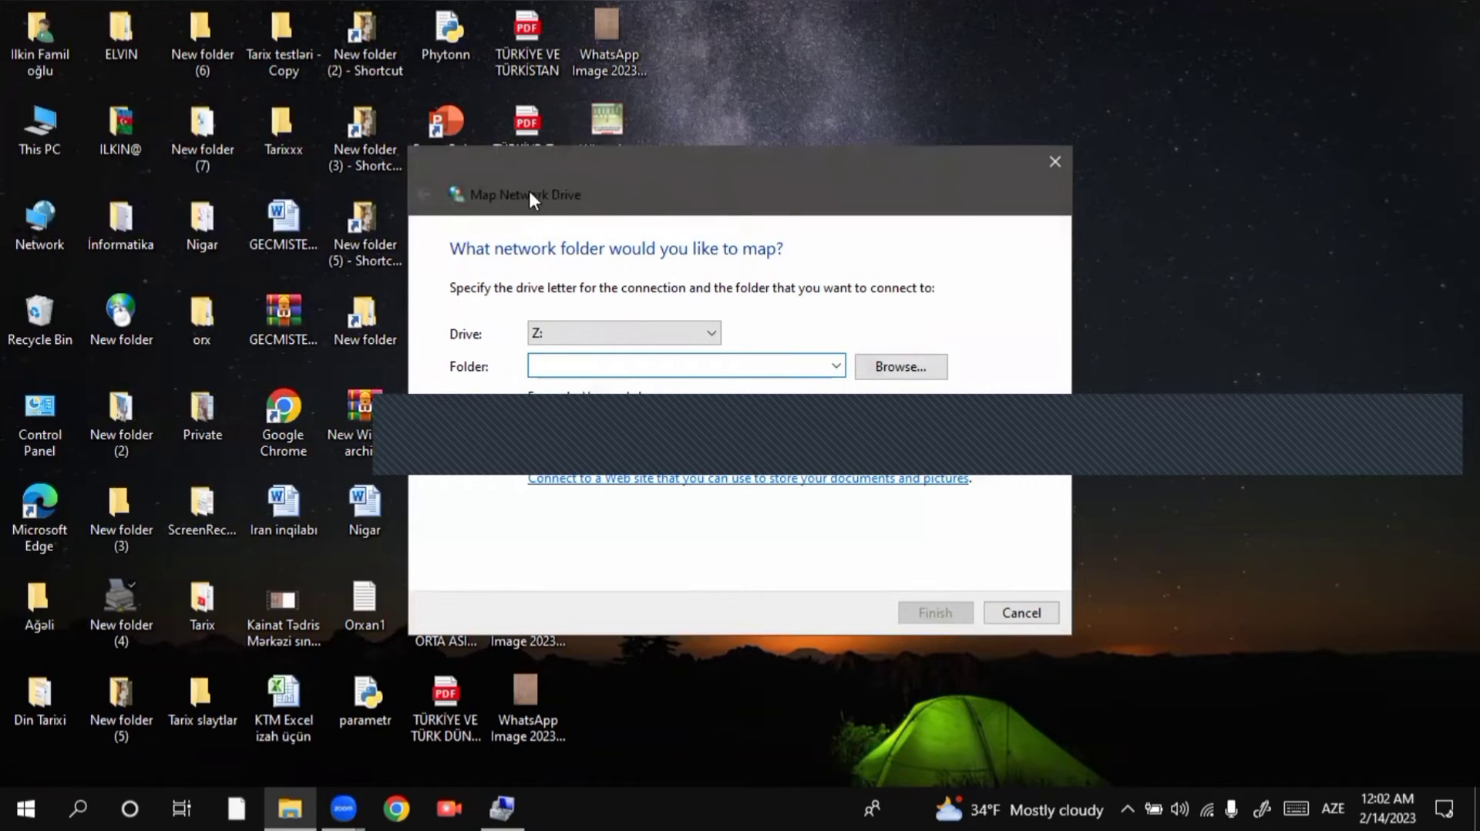
pyautogui.click(1058, 156)
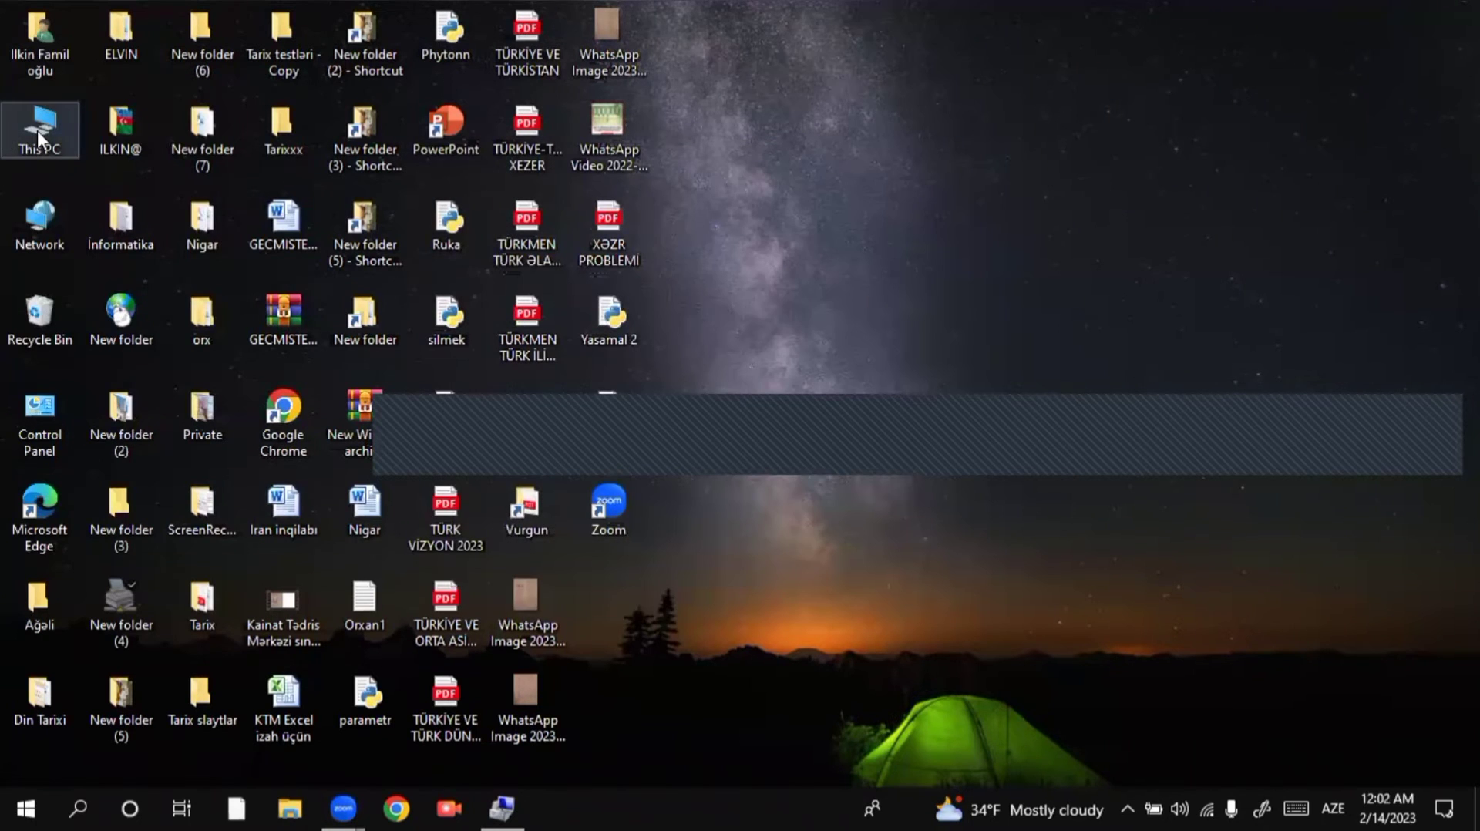
# View the Disconnect Network Drives dialog and the properties of This PC, leaving both without changes
pyautogui.rightClick(37, 131)
pyautogui.click(118, 277)
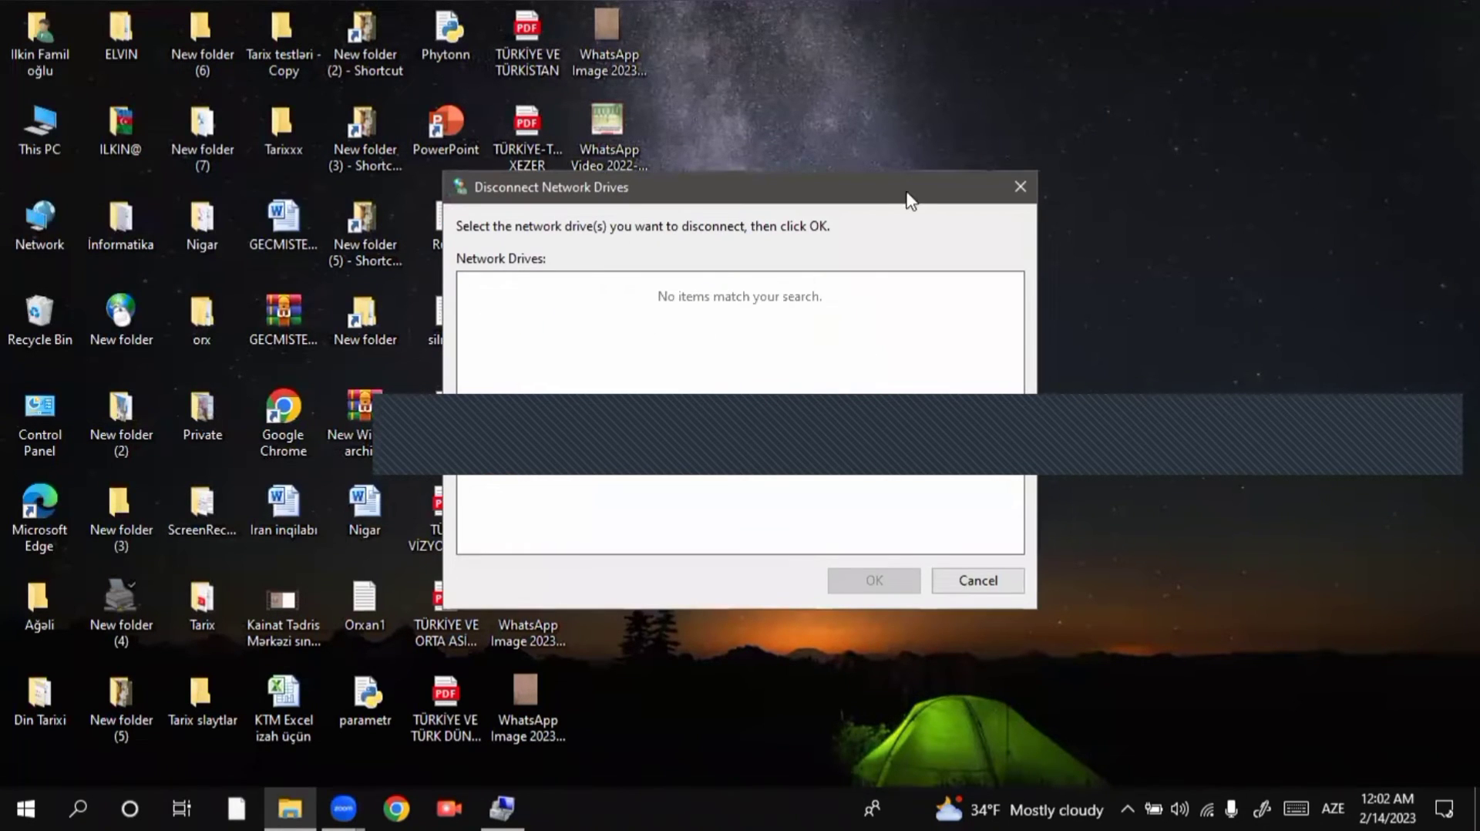
pyautogui.click(1019, 187)
pyautogui.rightClick(29, 131)
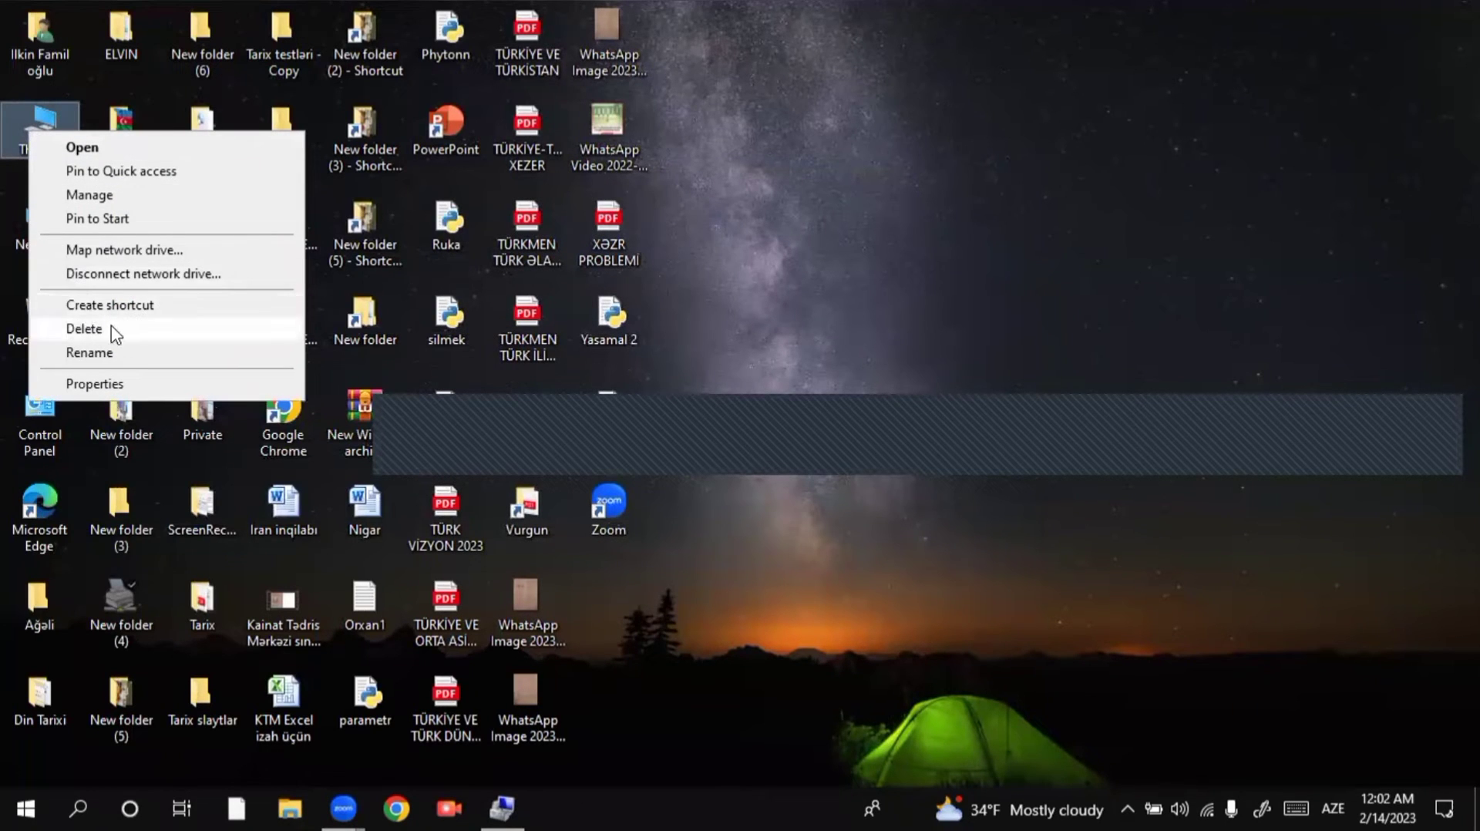
pyautogui.click(108, 383)
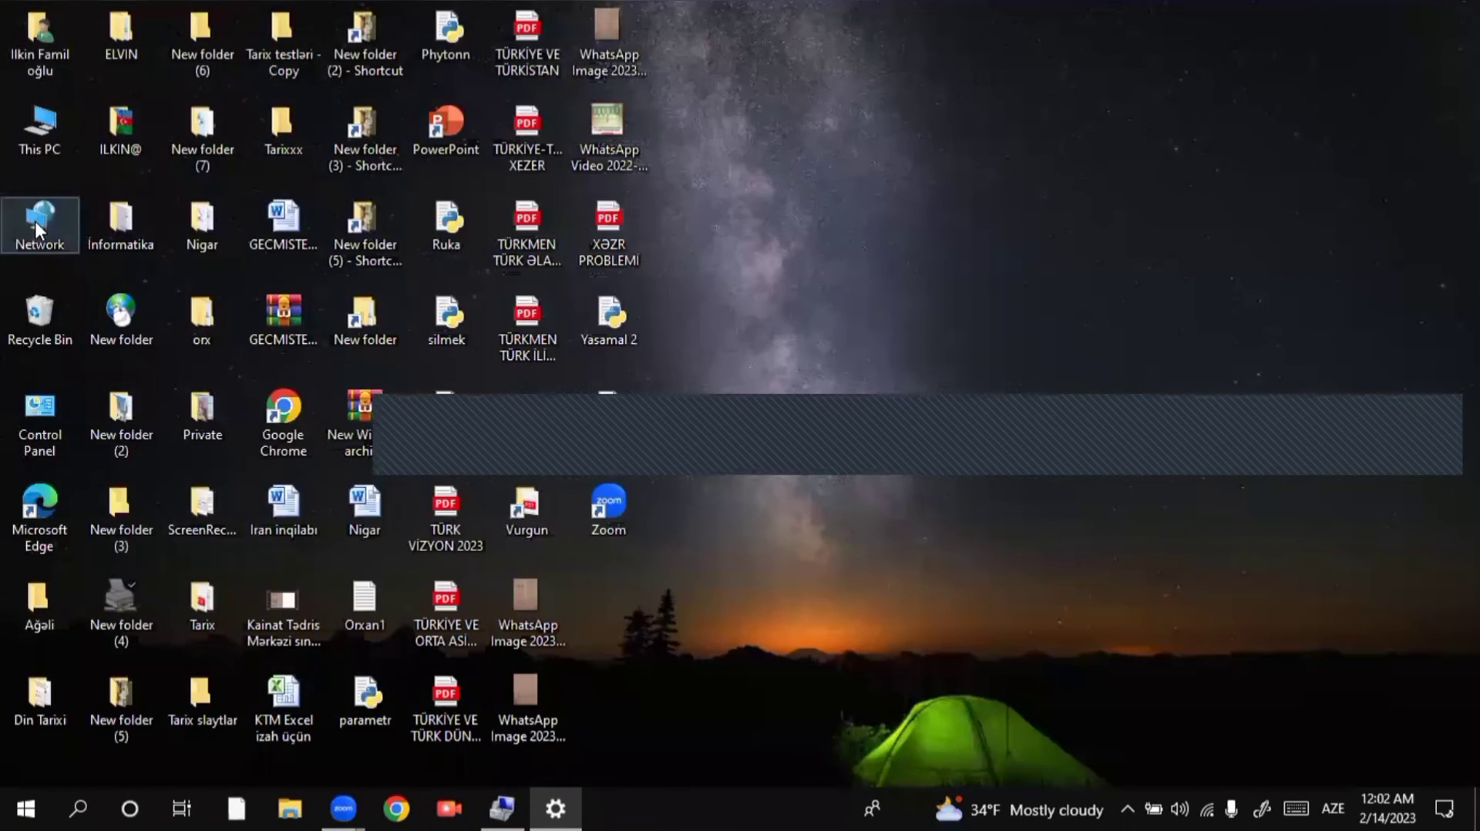
# Review the actions available for the Network desktop icon and refresh the desktop
pyautogui.rightClick(35, 219)
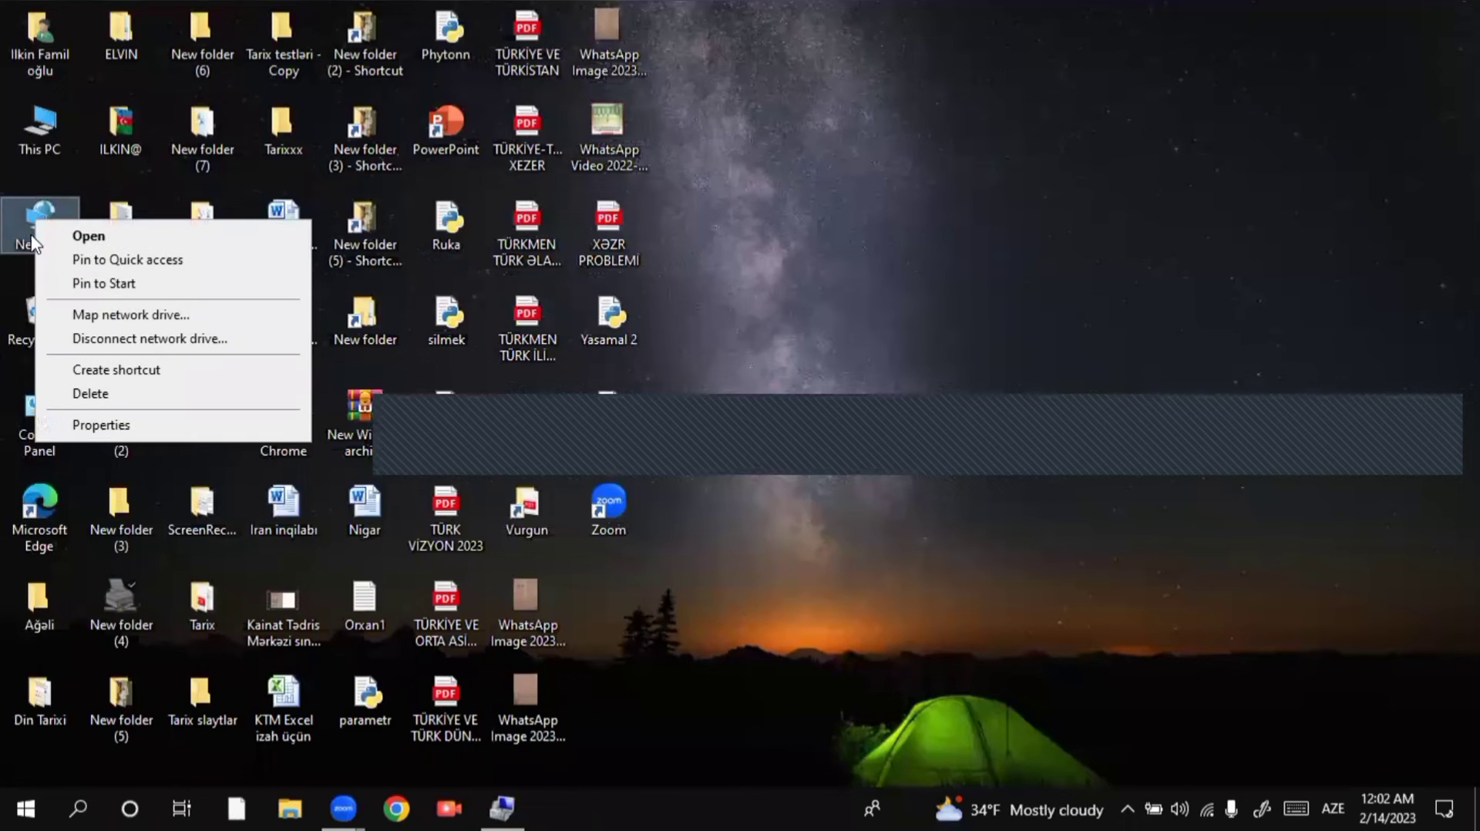
pyautogui.rightClick(54, 208)
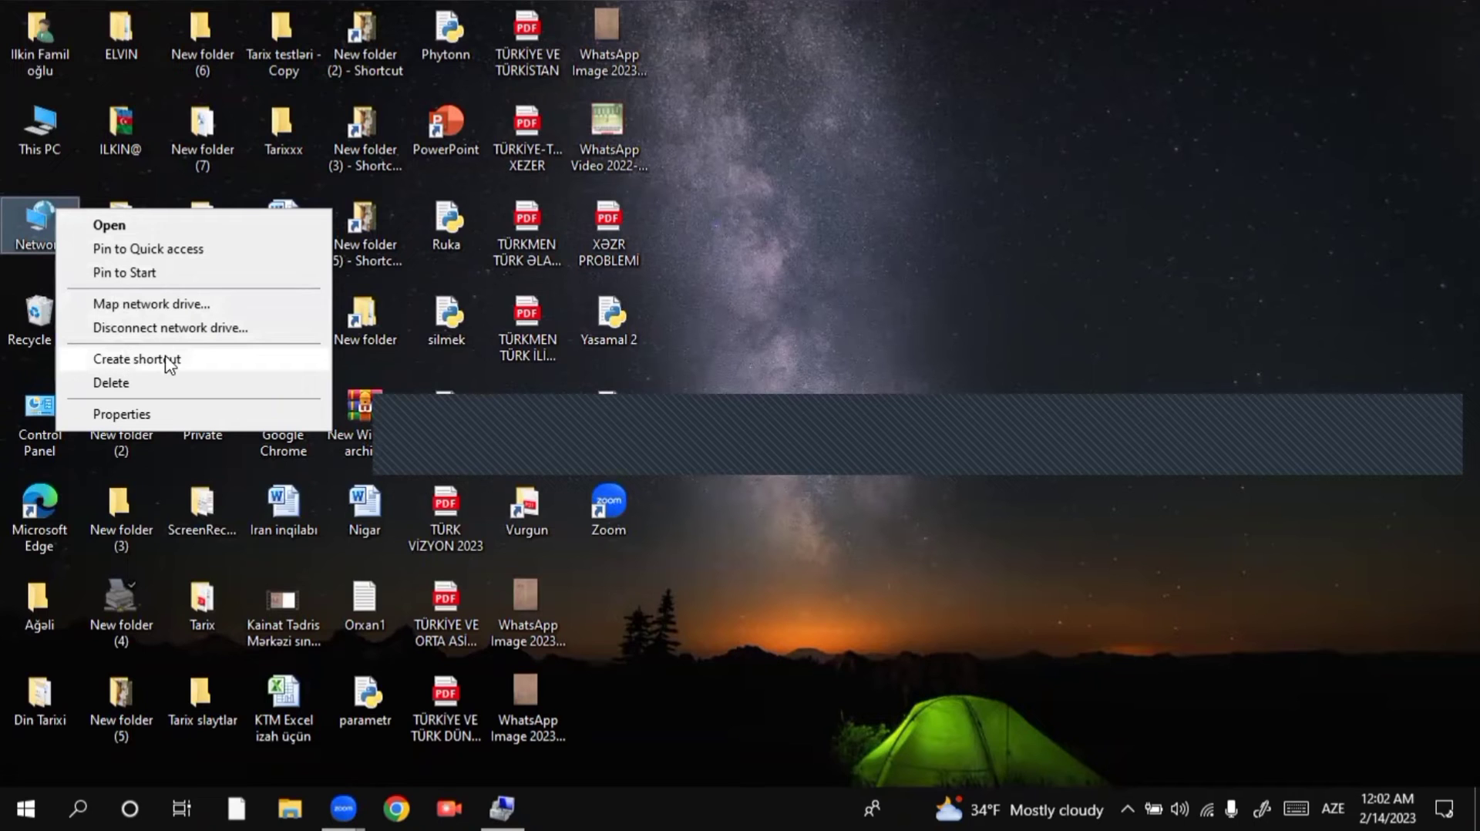
pyautogui.rightClick(864, 47)
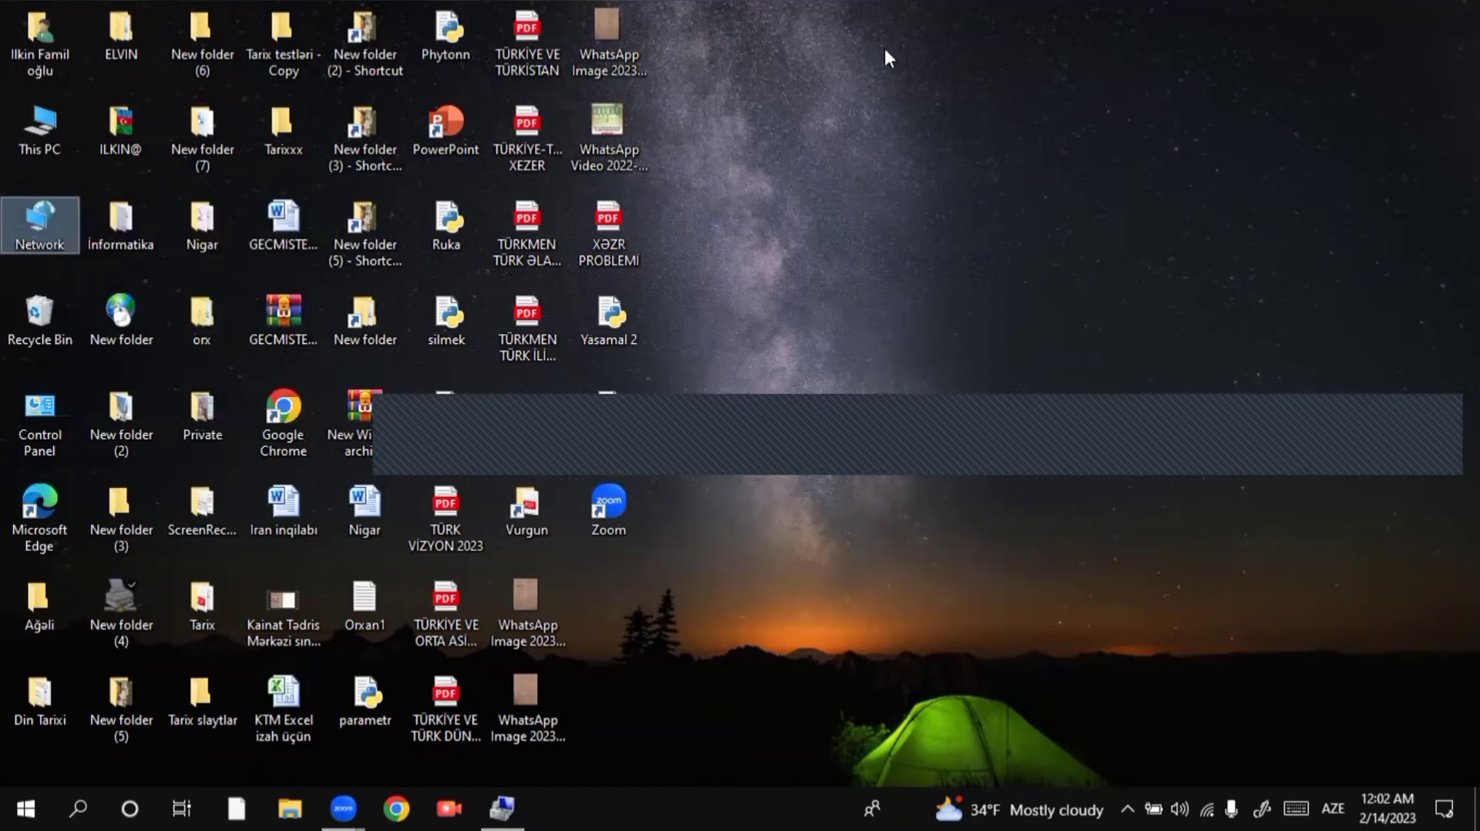
pyautogui.click(922, 109)
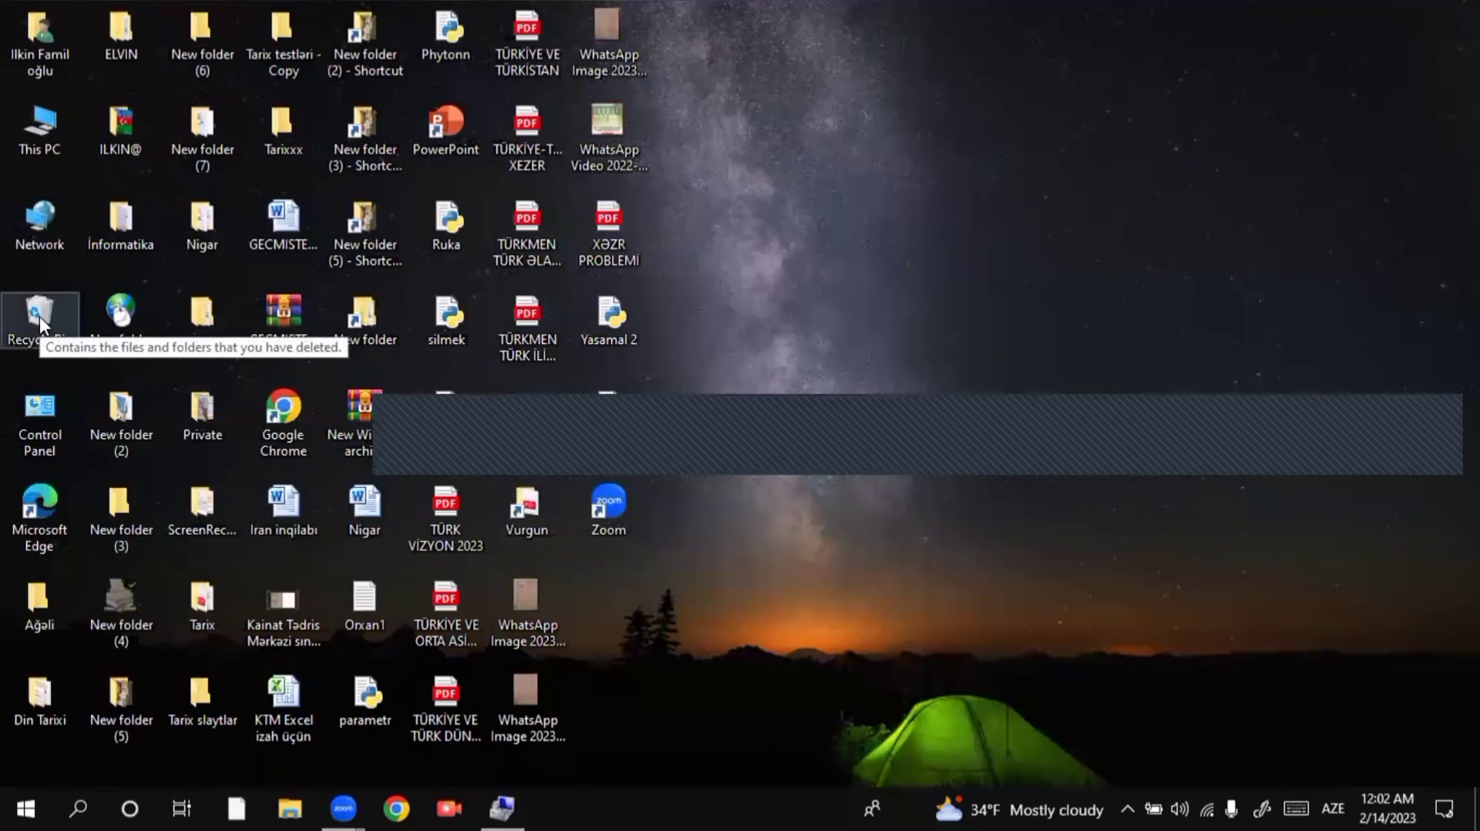
# Open Control Panel, show its items as Large icons and Small icons, and restore the Category view
pyautogui.doubleClick(43, 411)
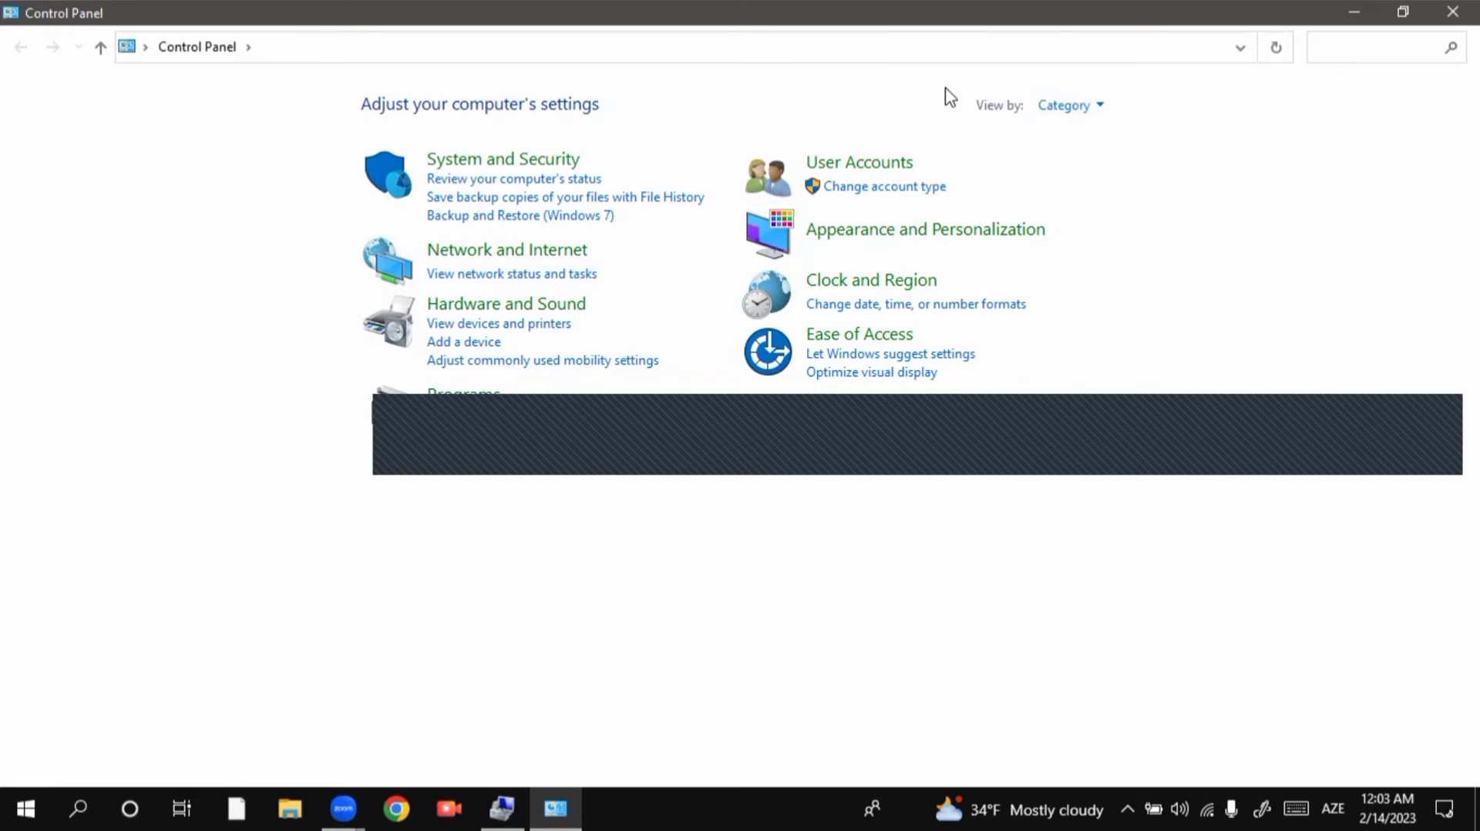
pyautogui.click(1094, 105)
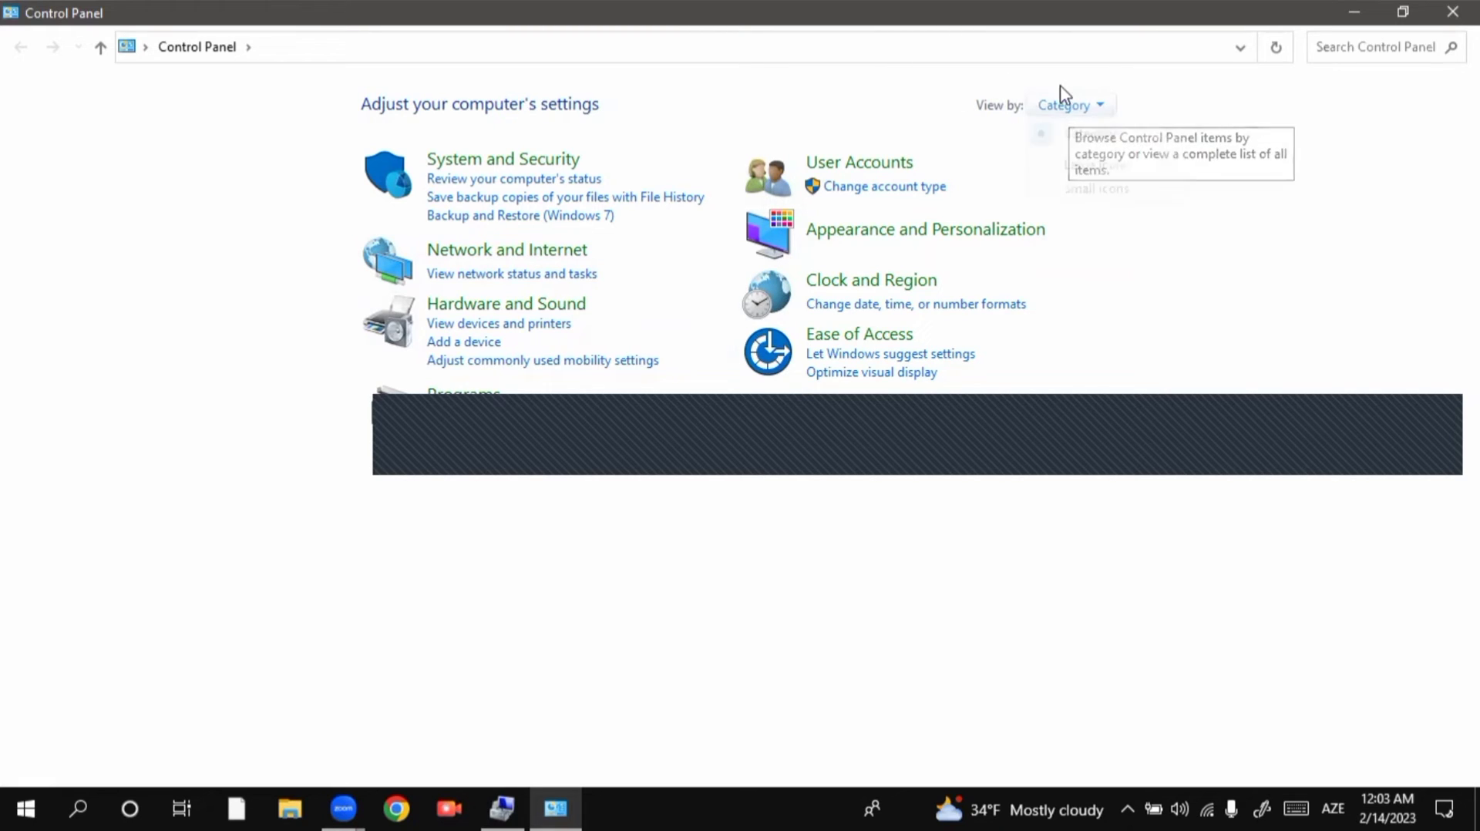
pyautogui.click(1066, 133)
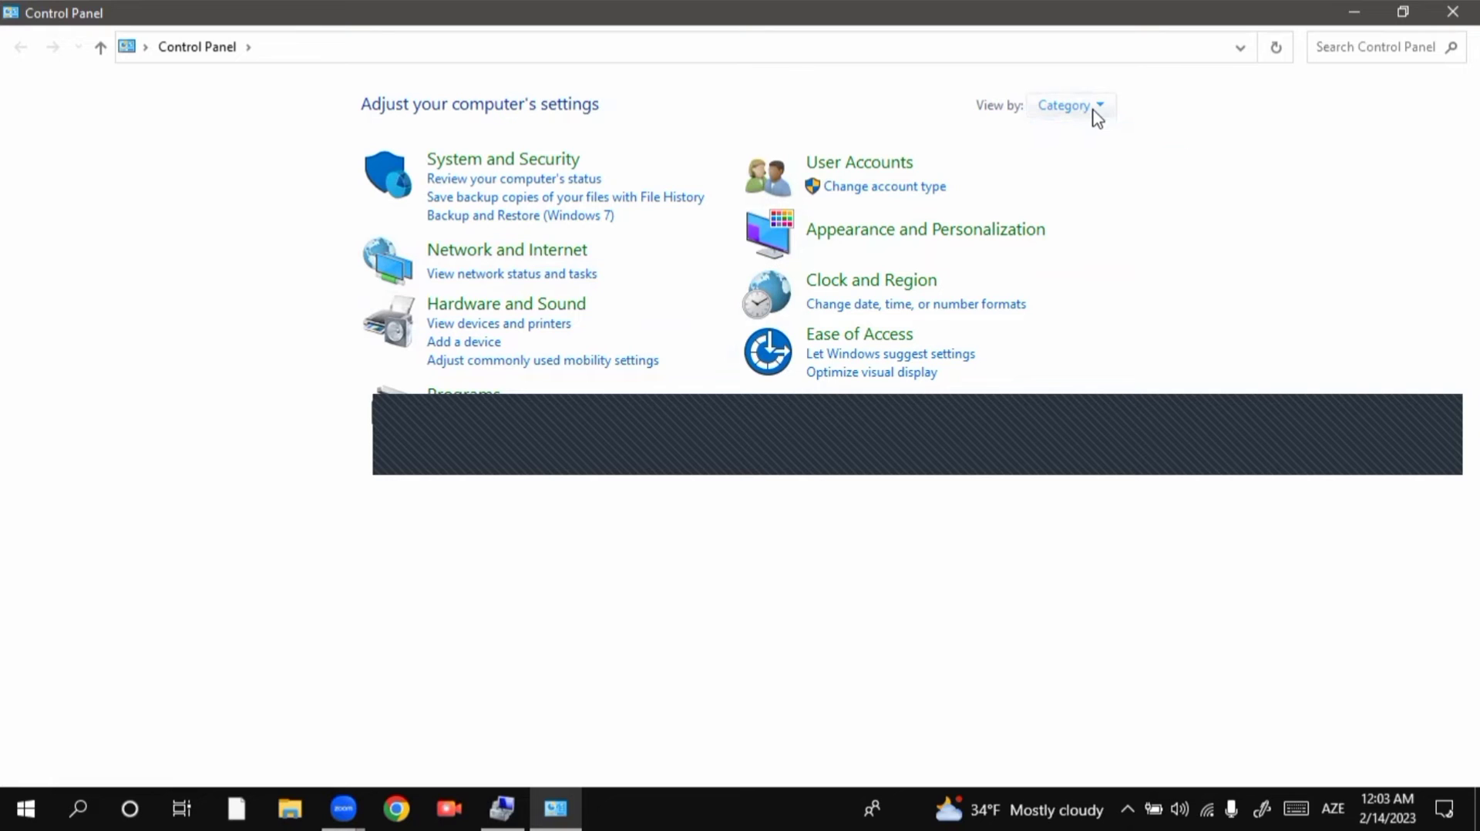
pyautogui.click(1093, 111)
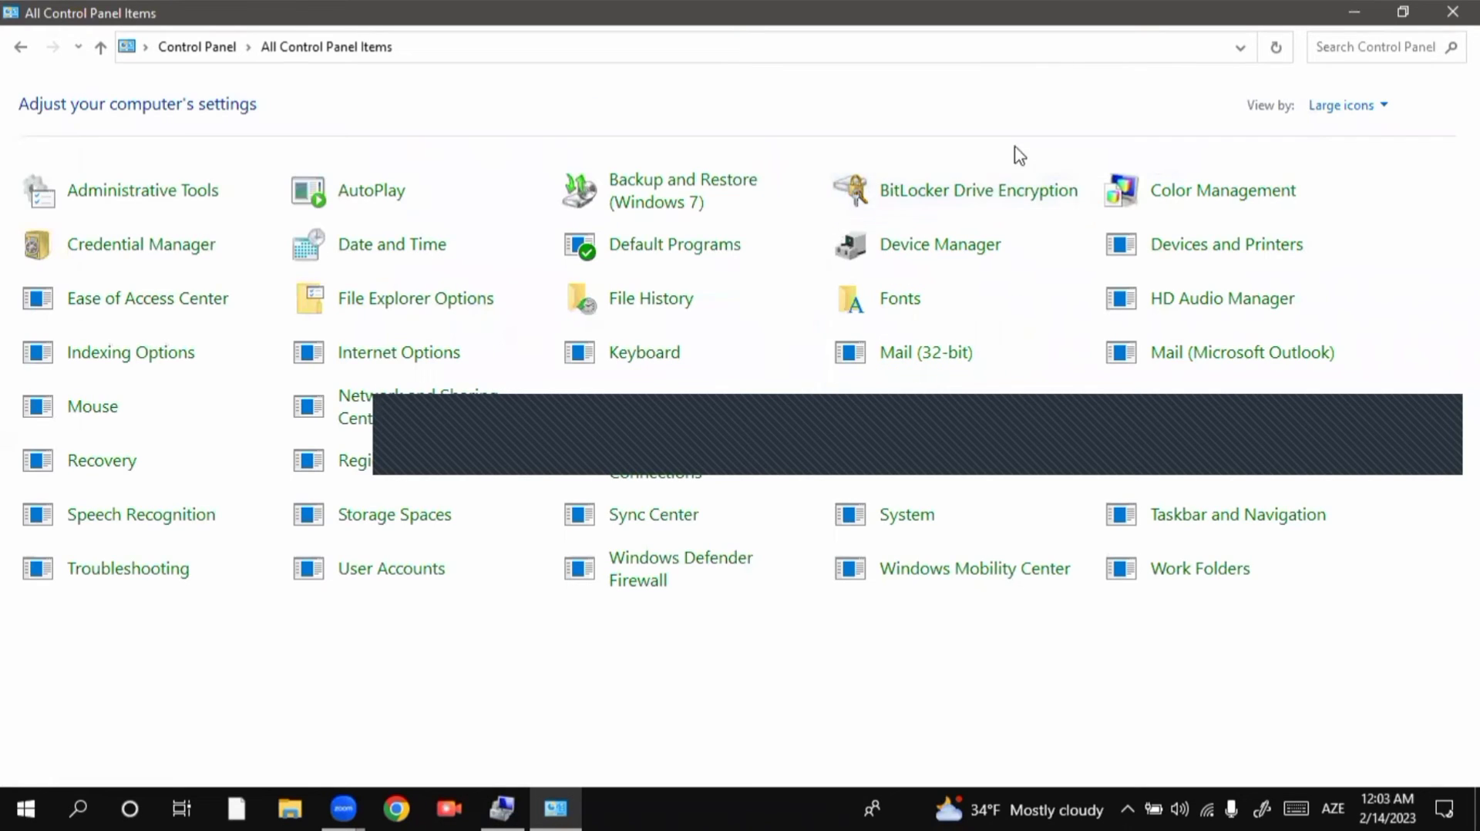
pyautogui.click(1382, 107)
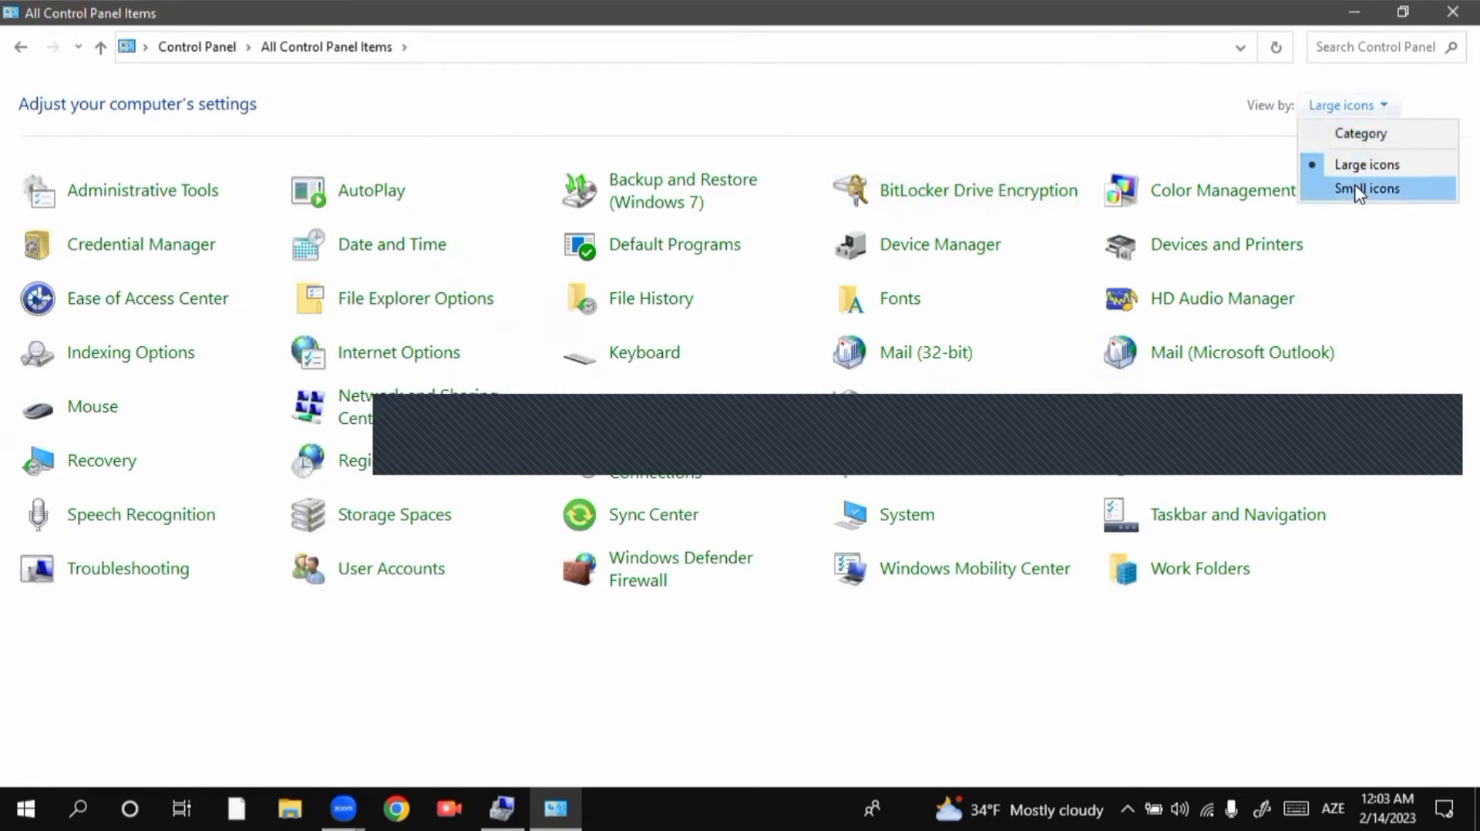
pyautogui.click(1357, 188)
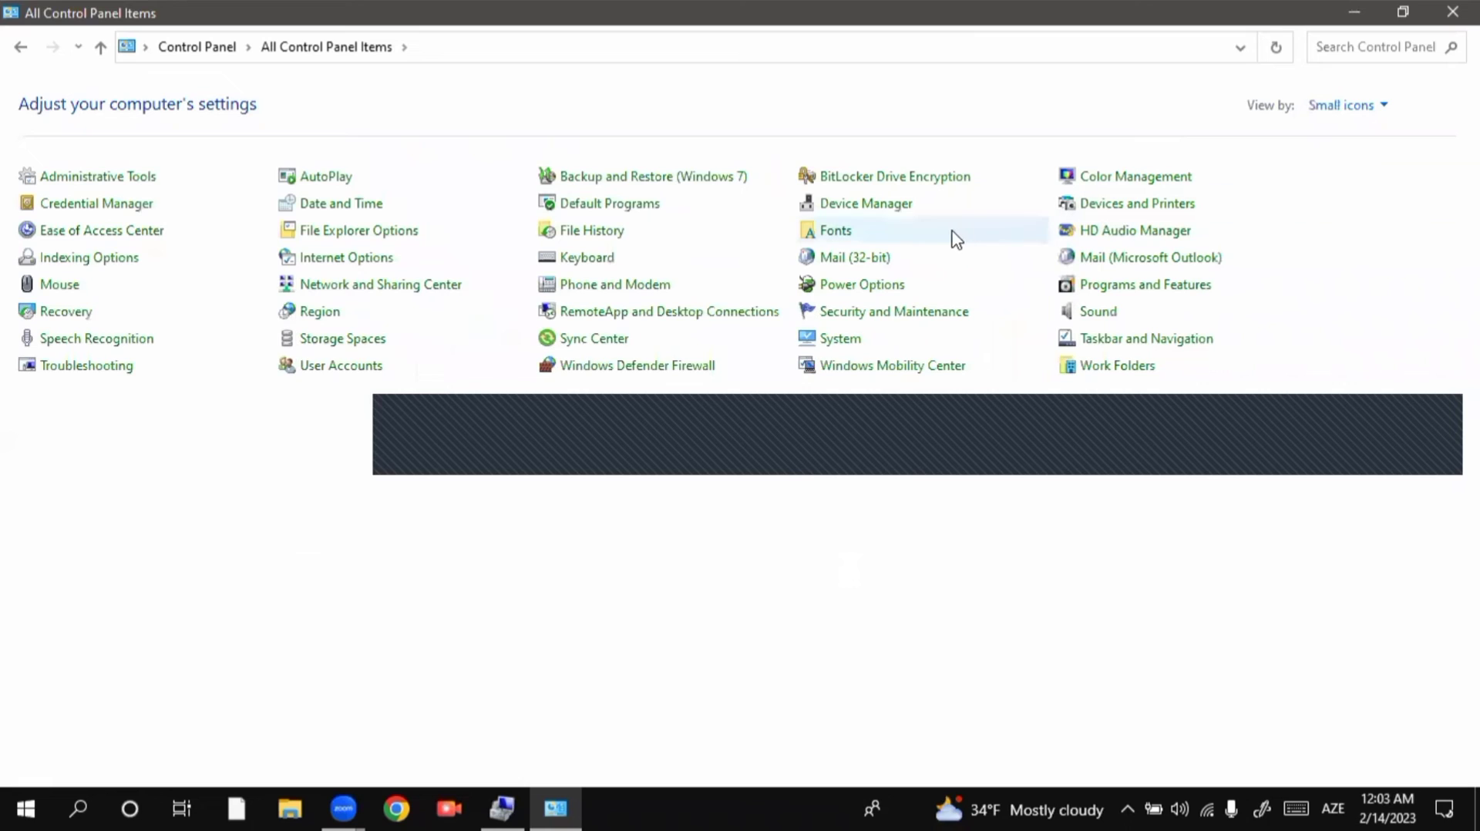
pyautogui.click(1384, 108)
pyautogui.click(1351, 133)
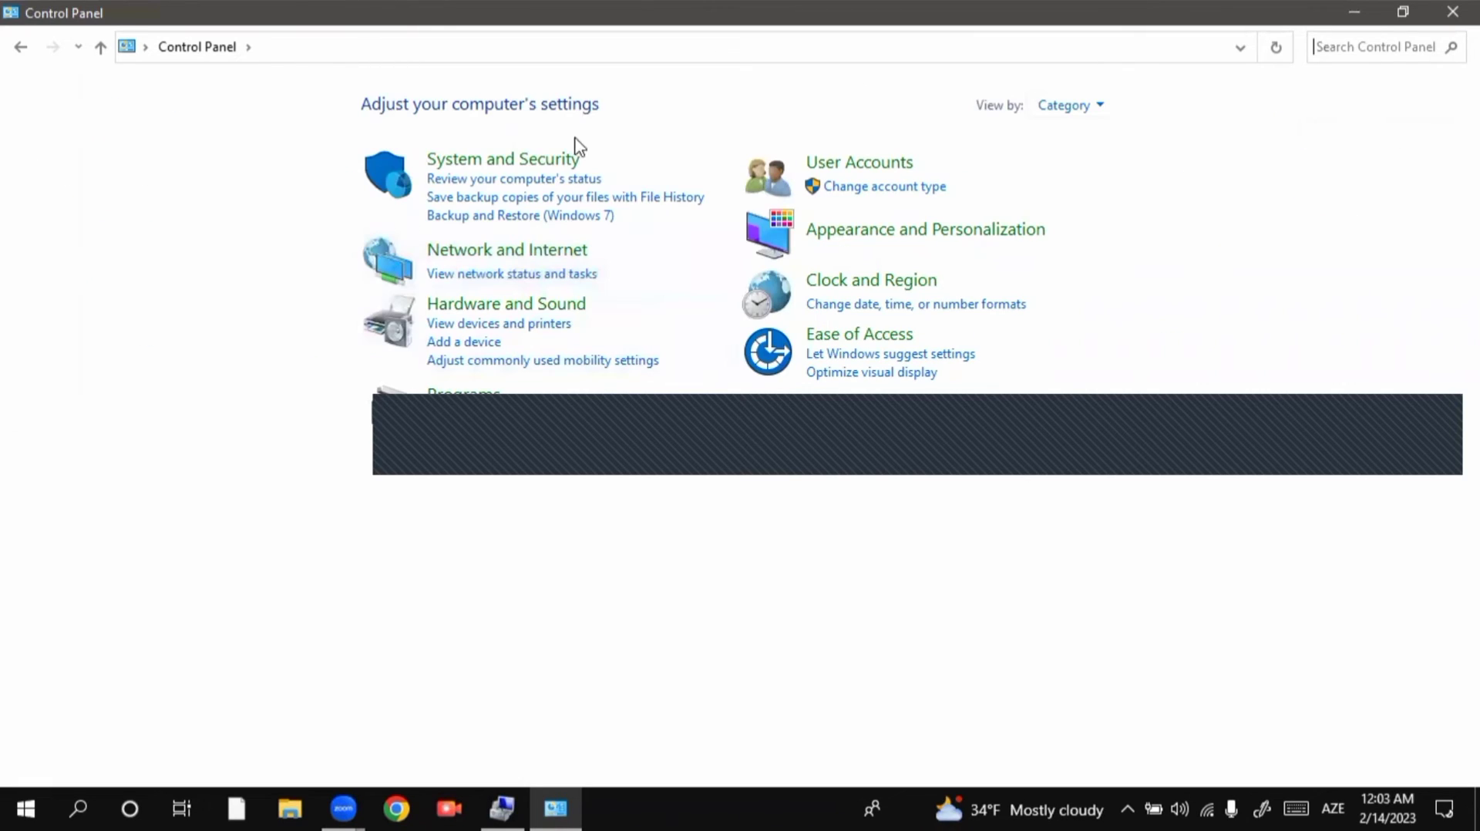
# Turn off Windows Defender Firewall for both private and public networks under System and Security
pyautogui.click(474, 161)
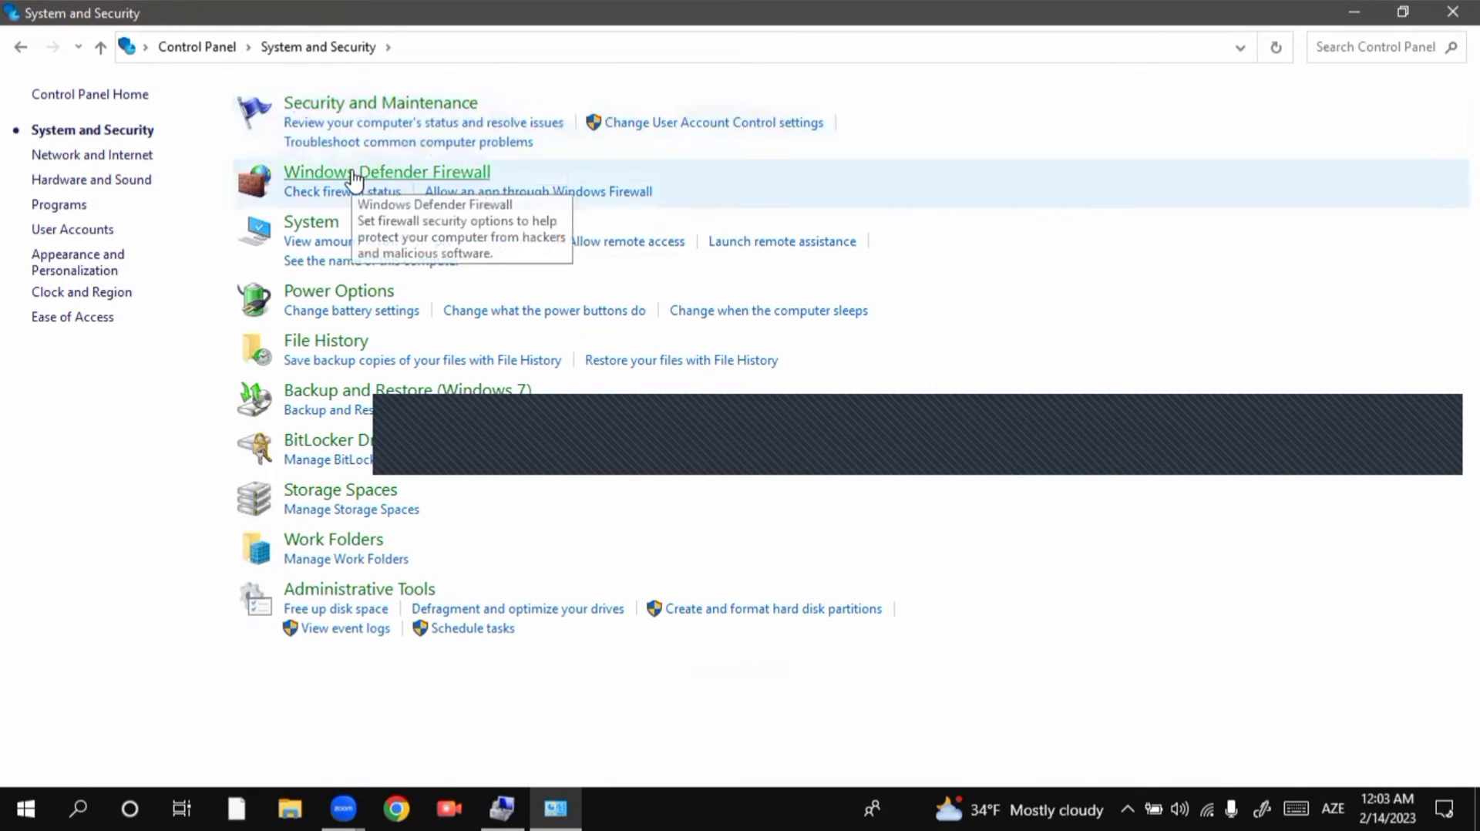
pyautogui.click(461, 175)
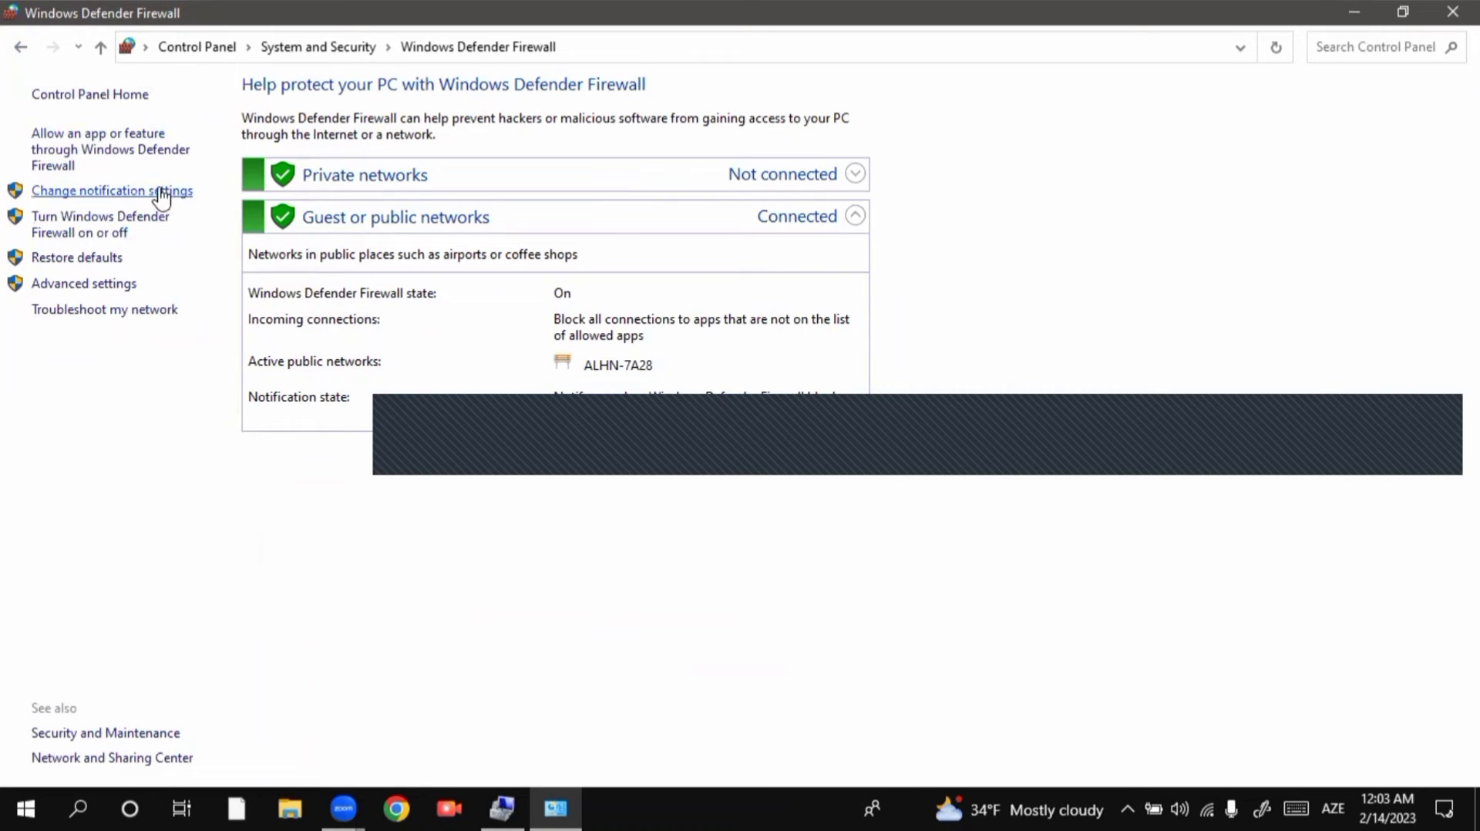
pyautogui.click(128, 193)
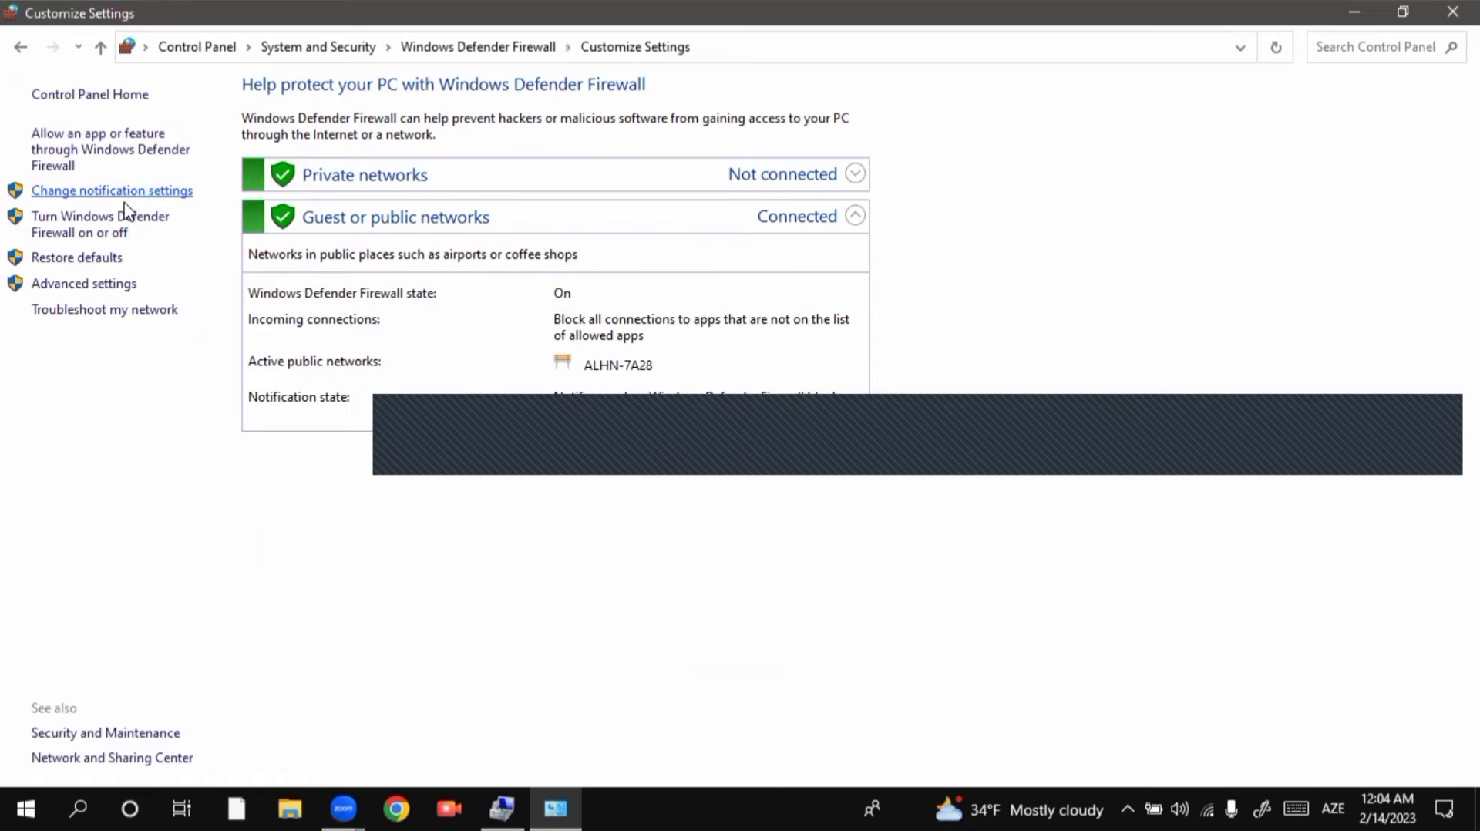
pyautogui.click(498, 249)
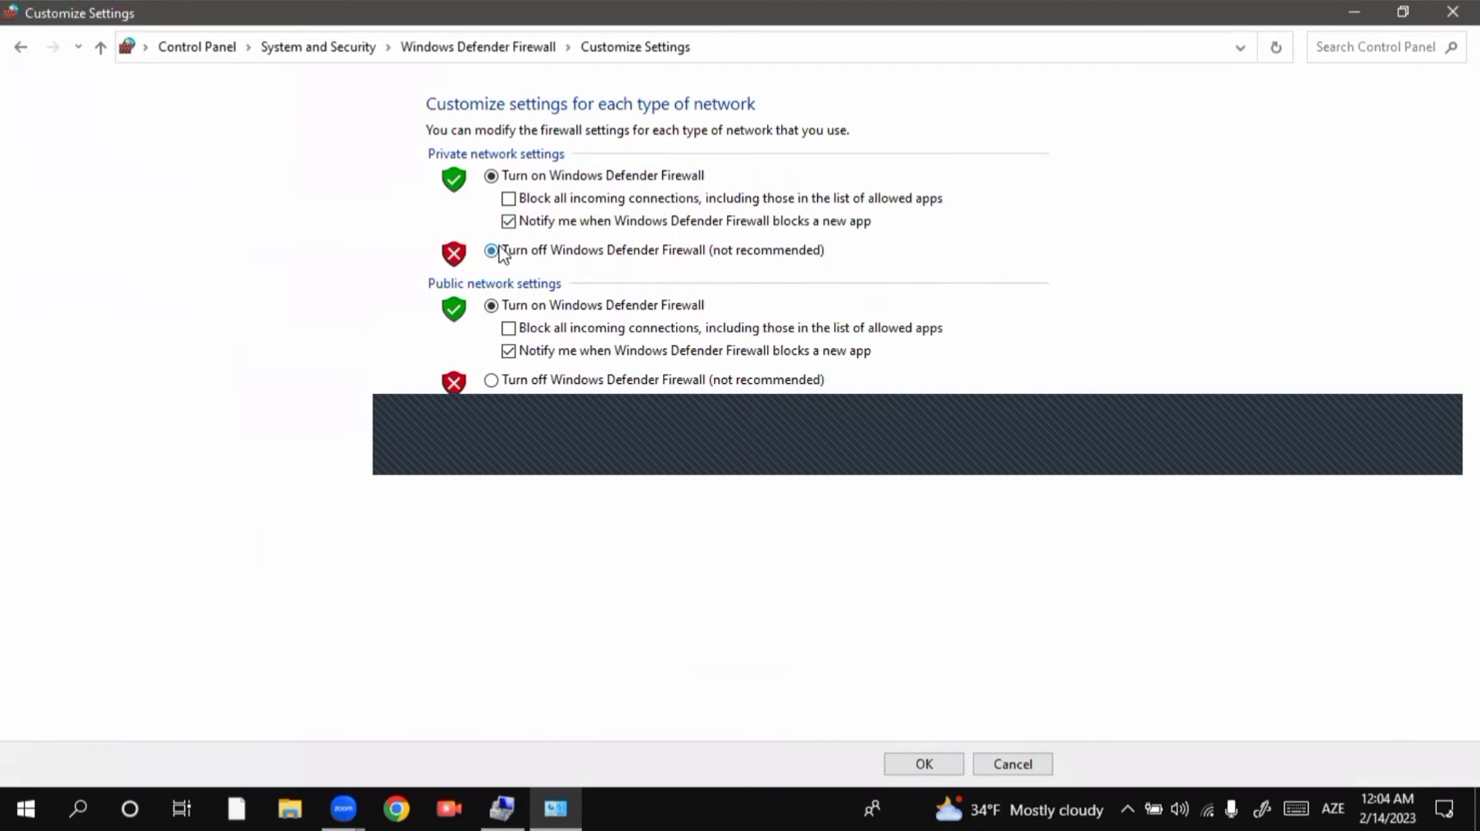
pyautogui.click(492, 381)
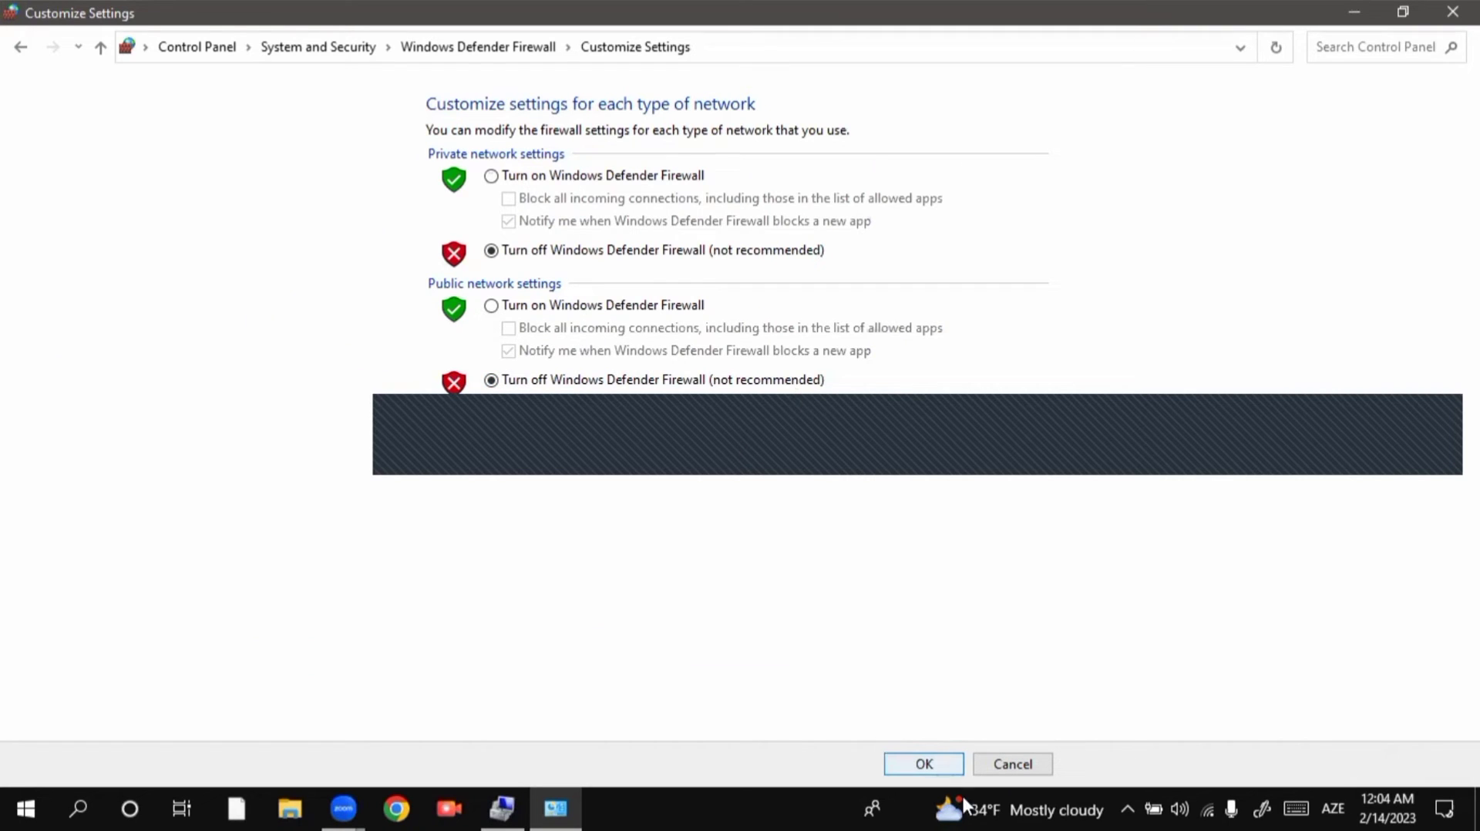
pyautogui.click(933, 764)
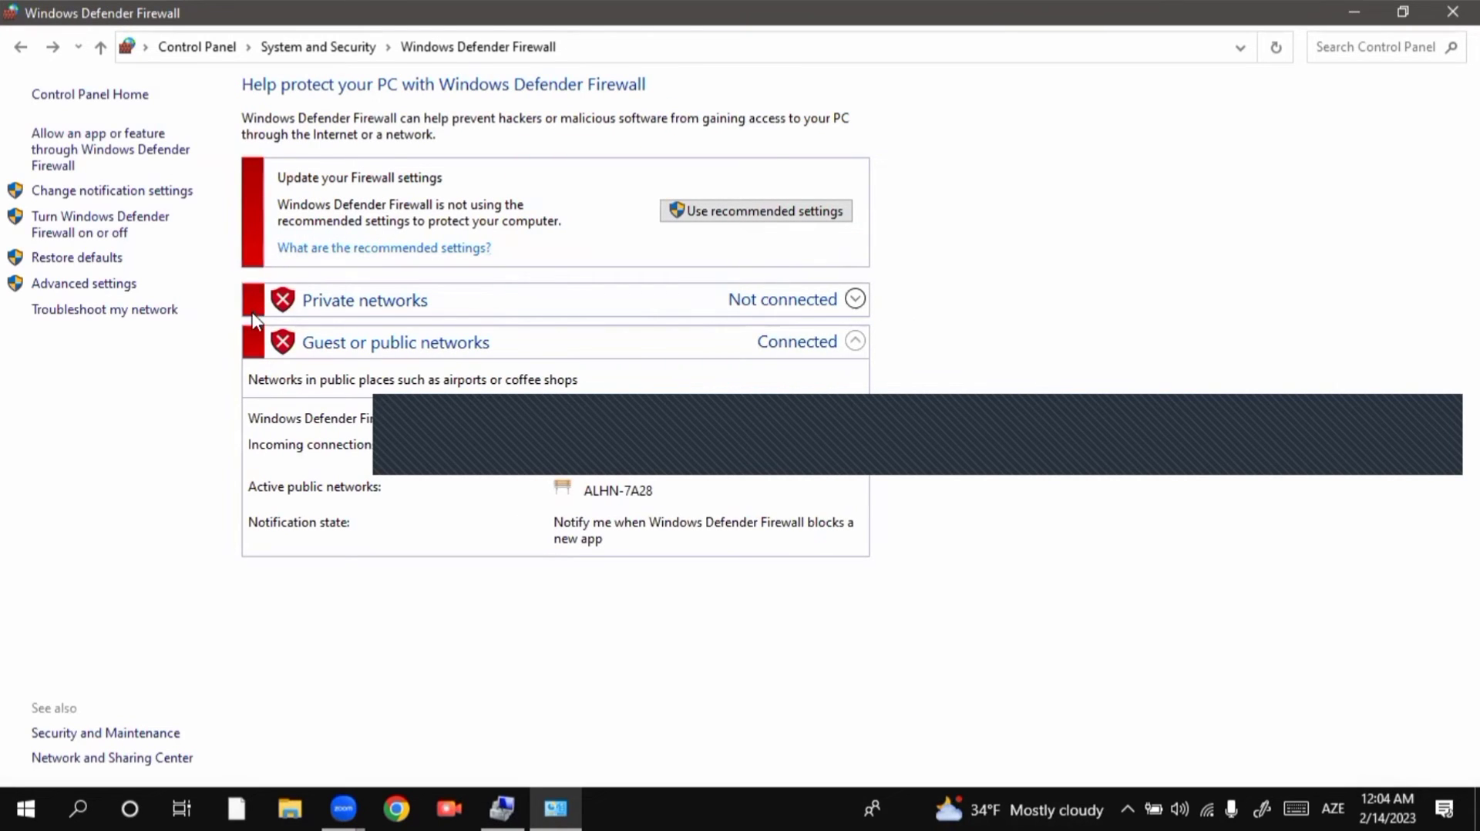
# Turn on Windows Defender Firewall for both private and public networks and return to System and Security
pyautogui.click(131, 194)
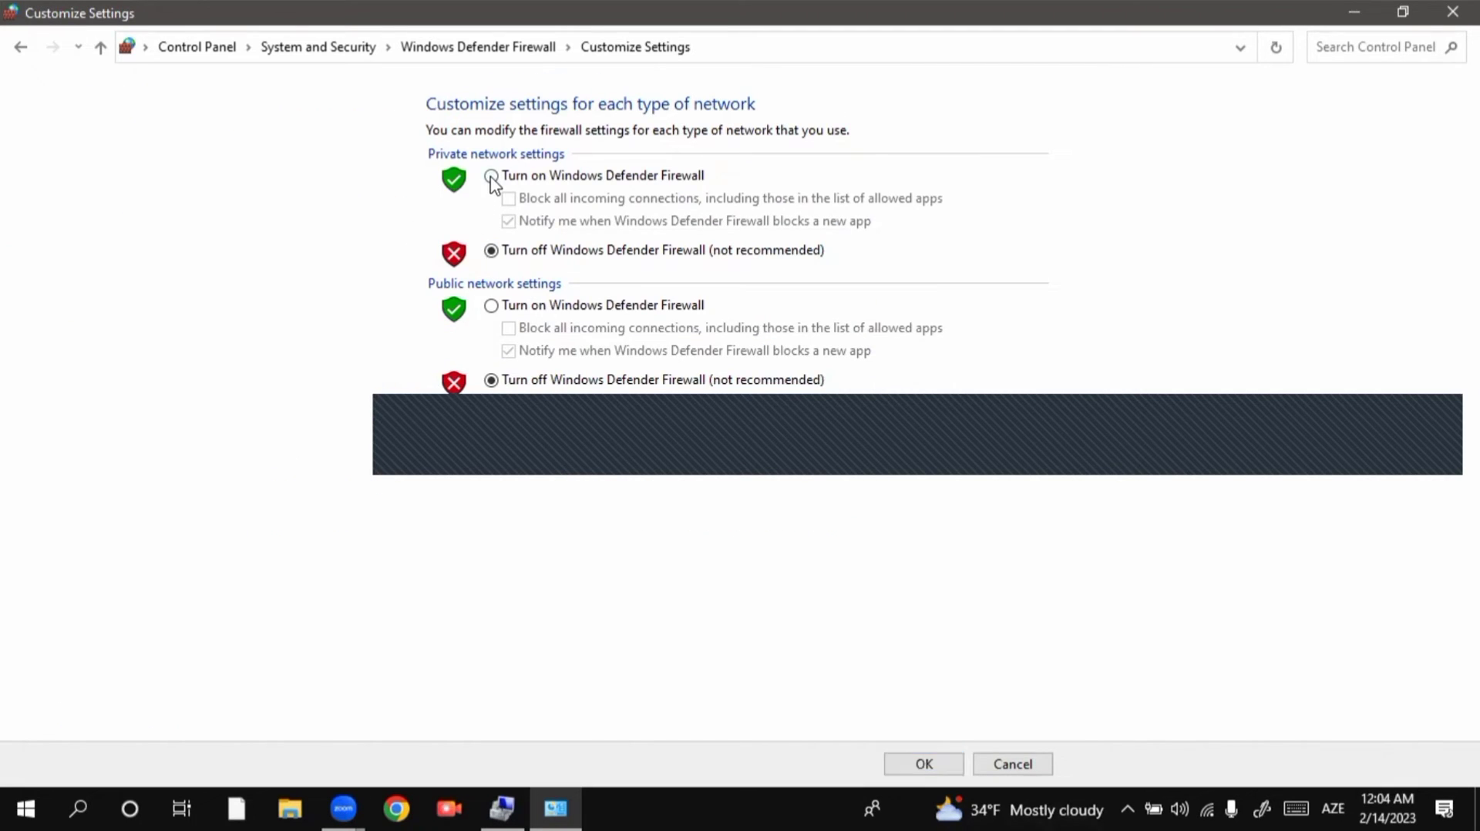
pyautogui.click(491, 176)
pyautogui.click(491, 305)
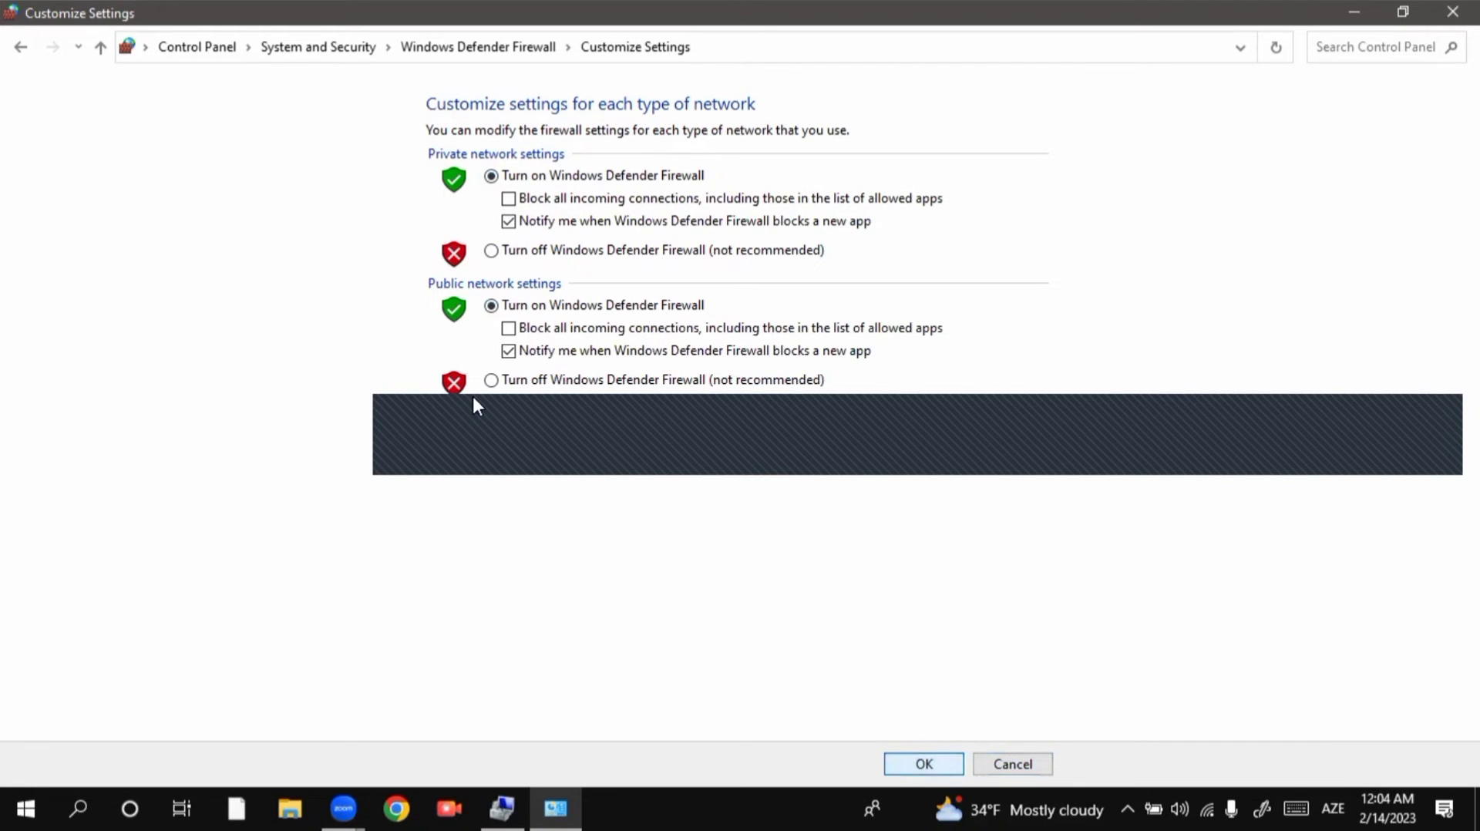
pyautogui.press('Return')
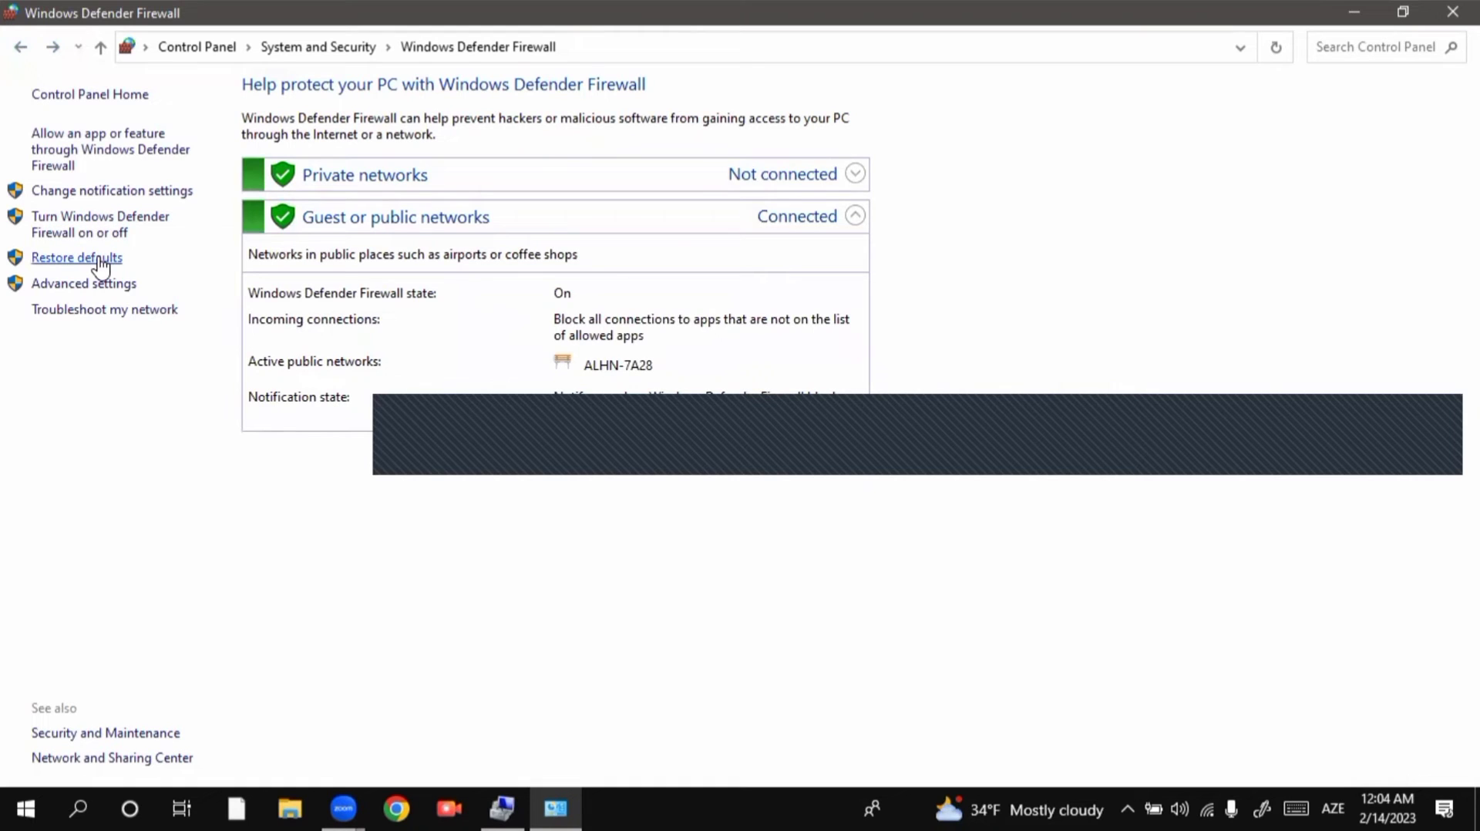
pyautogui.click(21, 47)
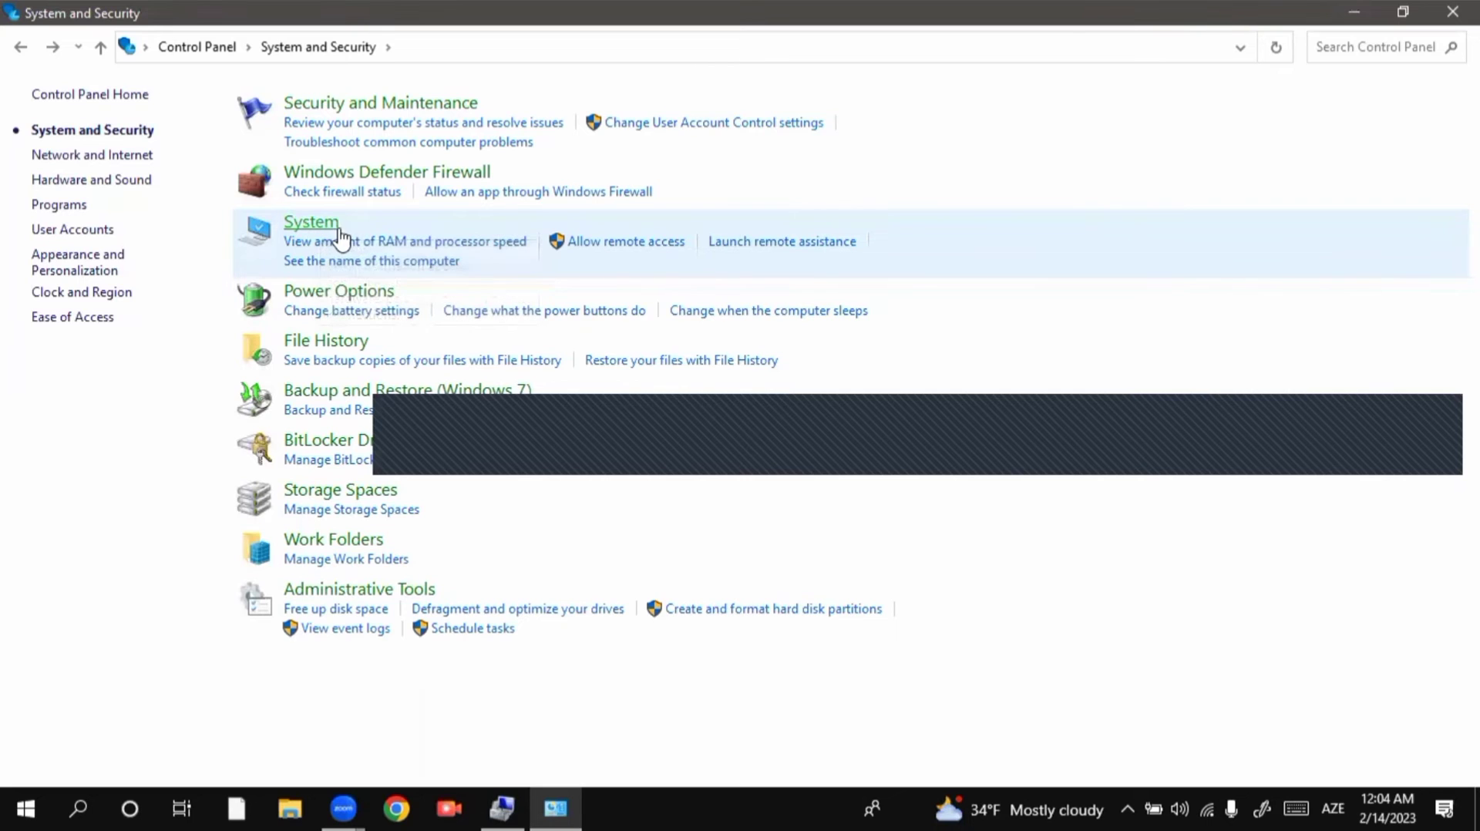
# View the computer's RAM and processor speed, highlighting the processor frequency, installed RAM and usable RAM, and close Settings
pyautogui.click(330, 242)
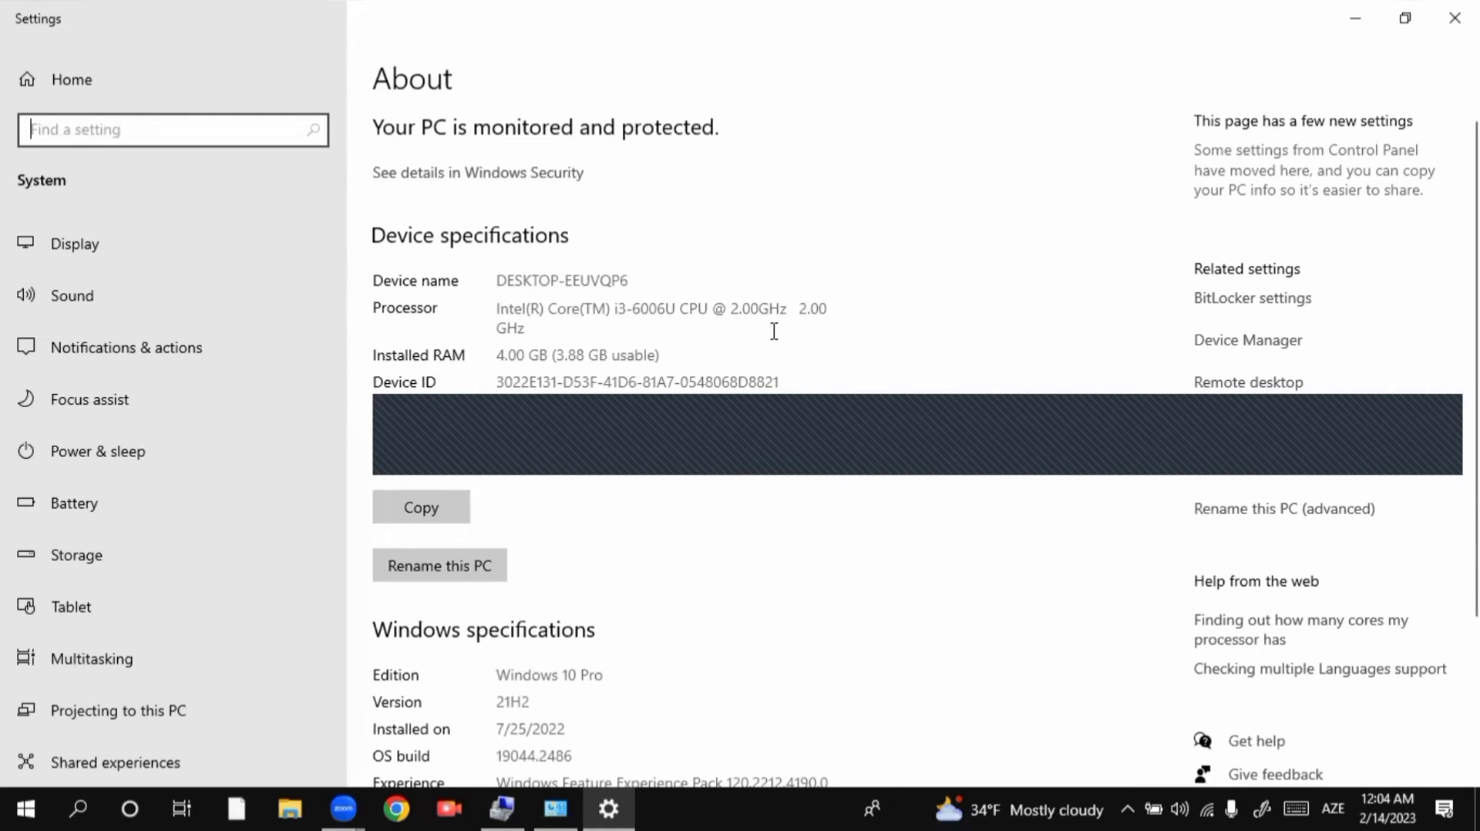
pyautogui.moveTo(734, 308); pyautogui.dragTo(778, 310)
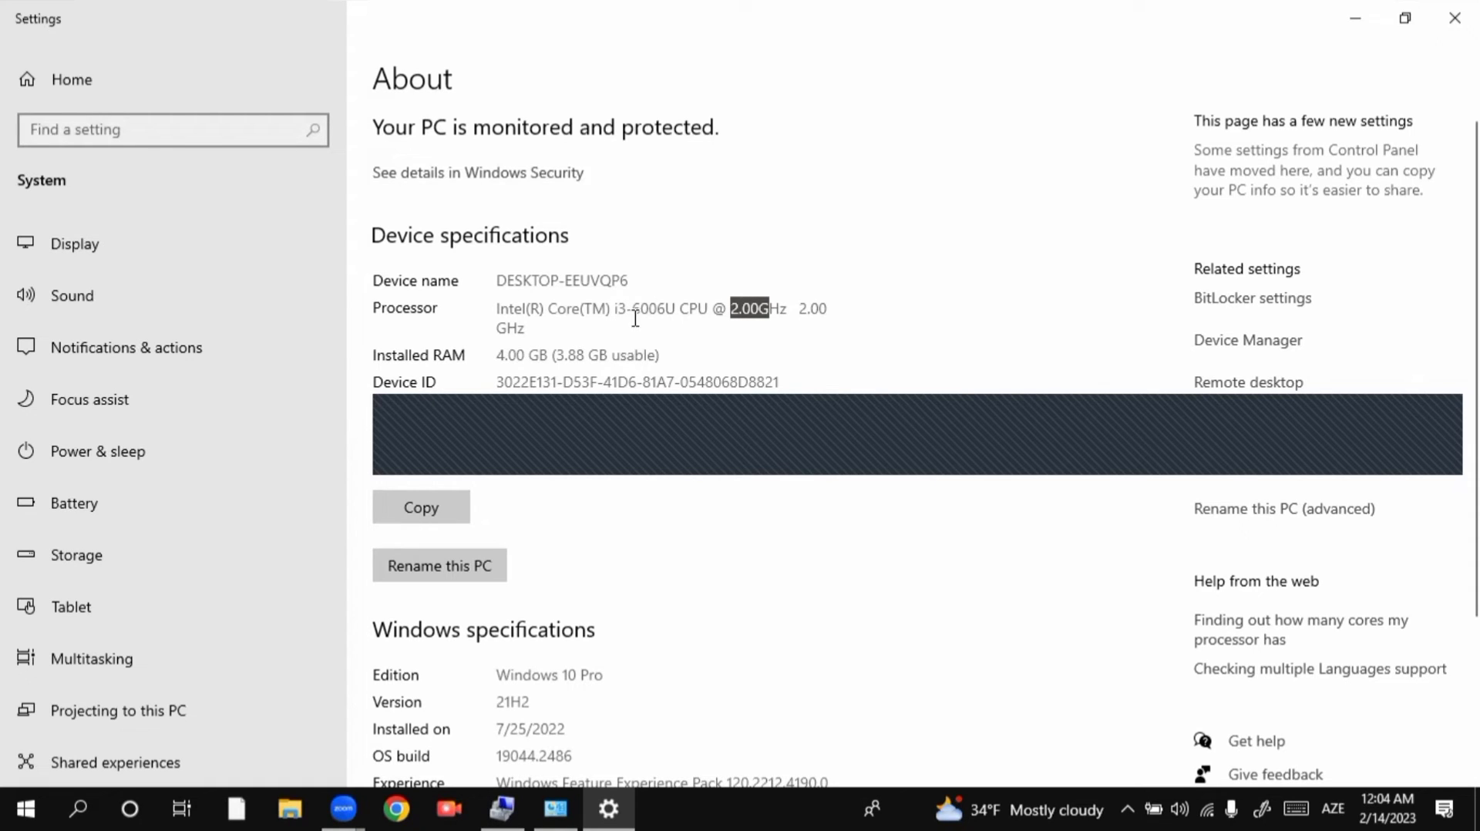
pyautogui.moveTo(500, 356); pyautogui.dragTo(536, 360)
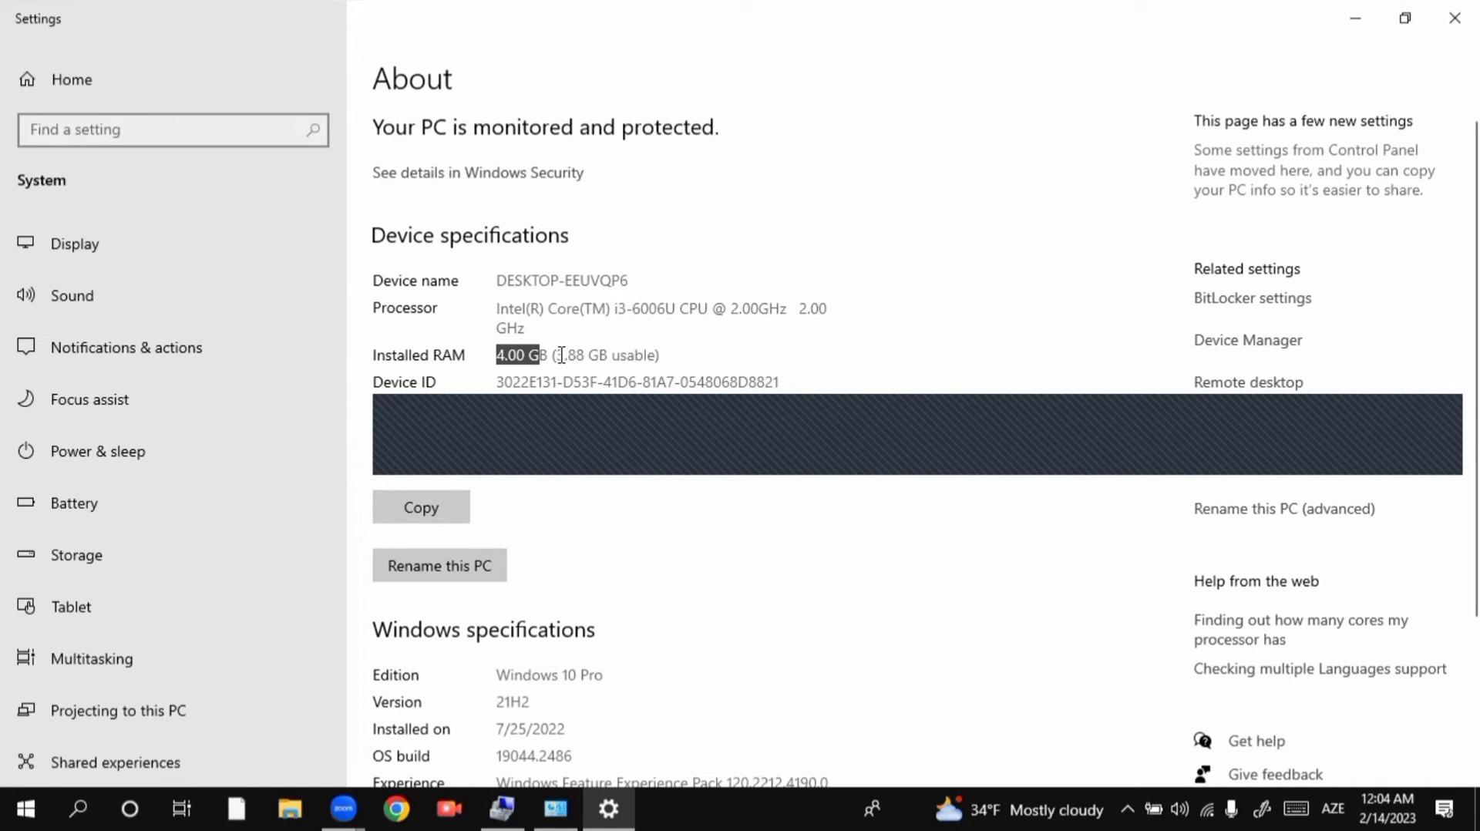
pyautogui.moveTo(558, 355); pyautogui.dragTo(642, 363)
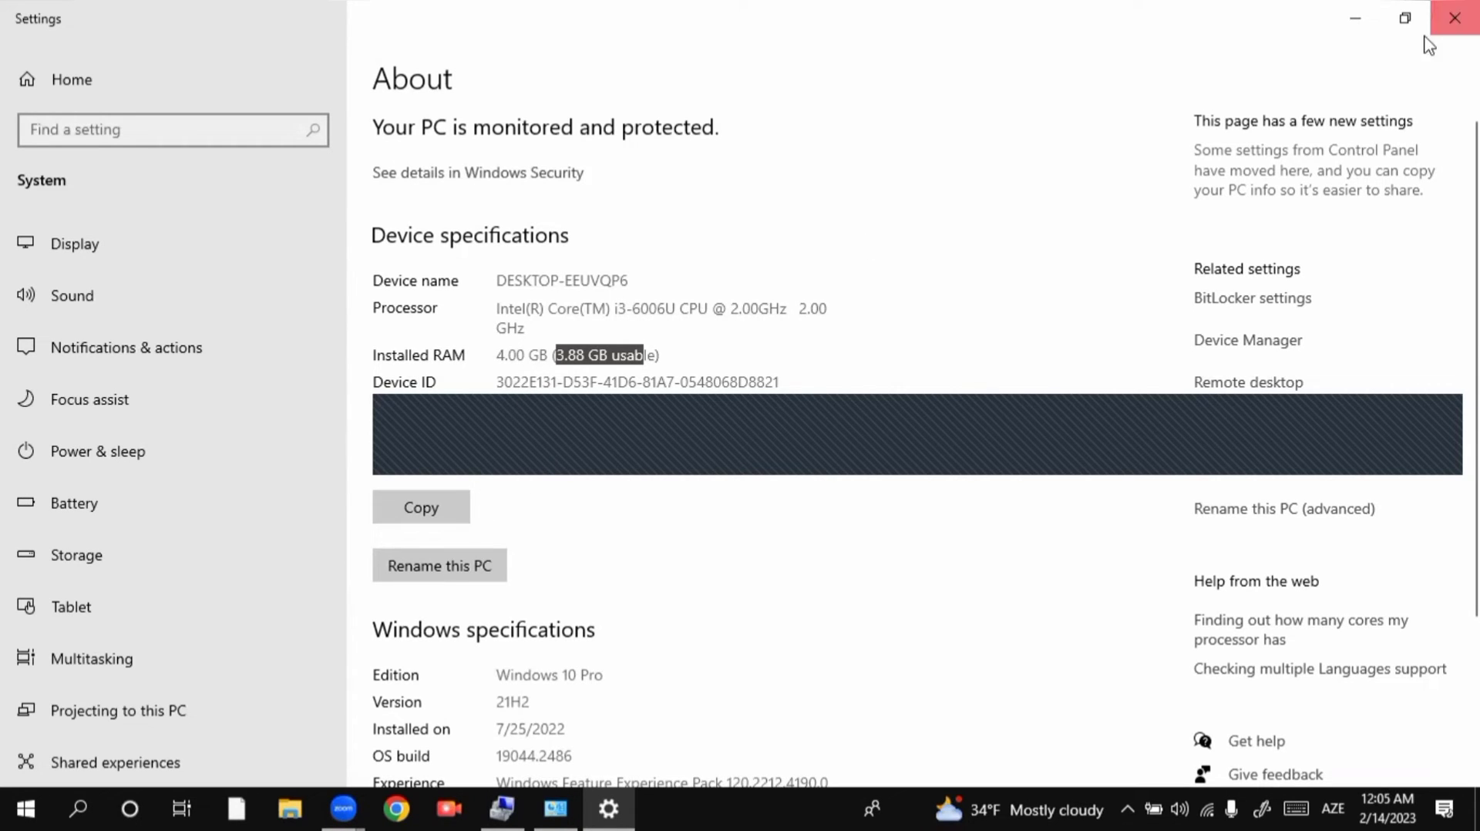
pyautogui.click(1454, 17)
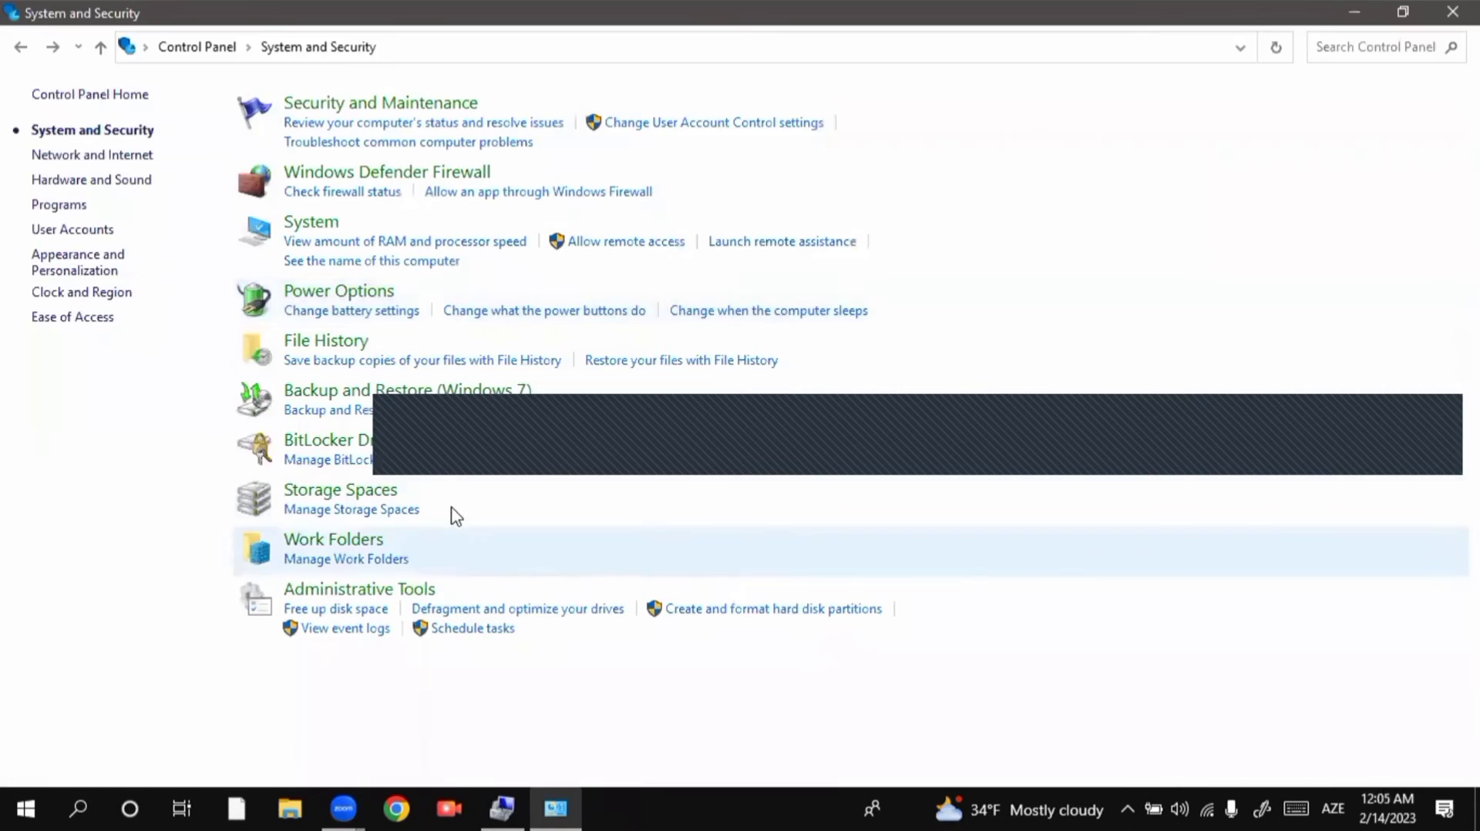
# View the Power Options and Backup and Restore (Windows 7) pages and return to the Control Panel home
pyautogui.click(321, 299)
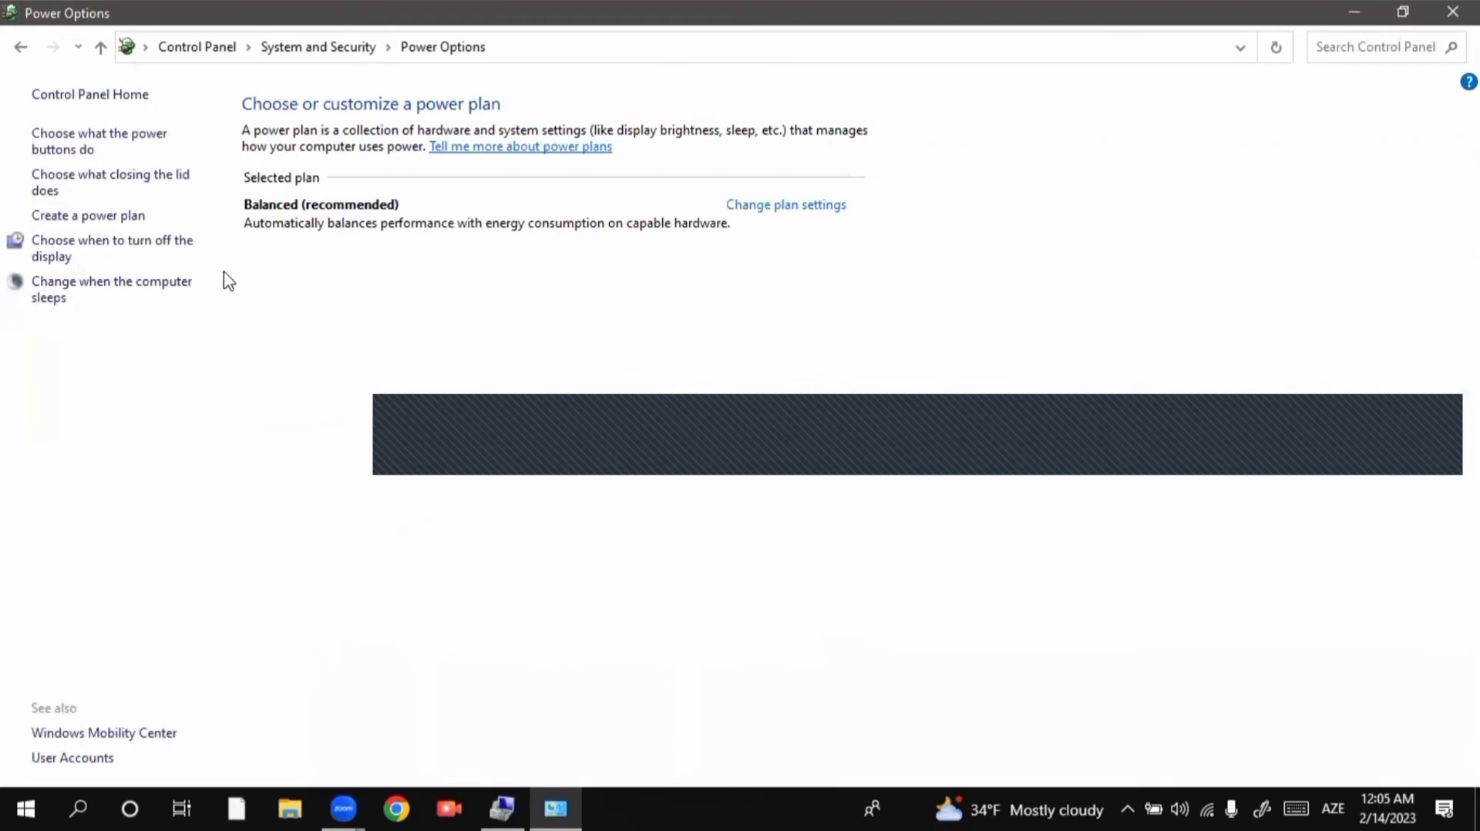
pyautogui.click(20, 47)
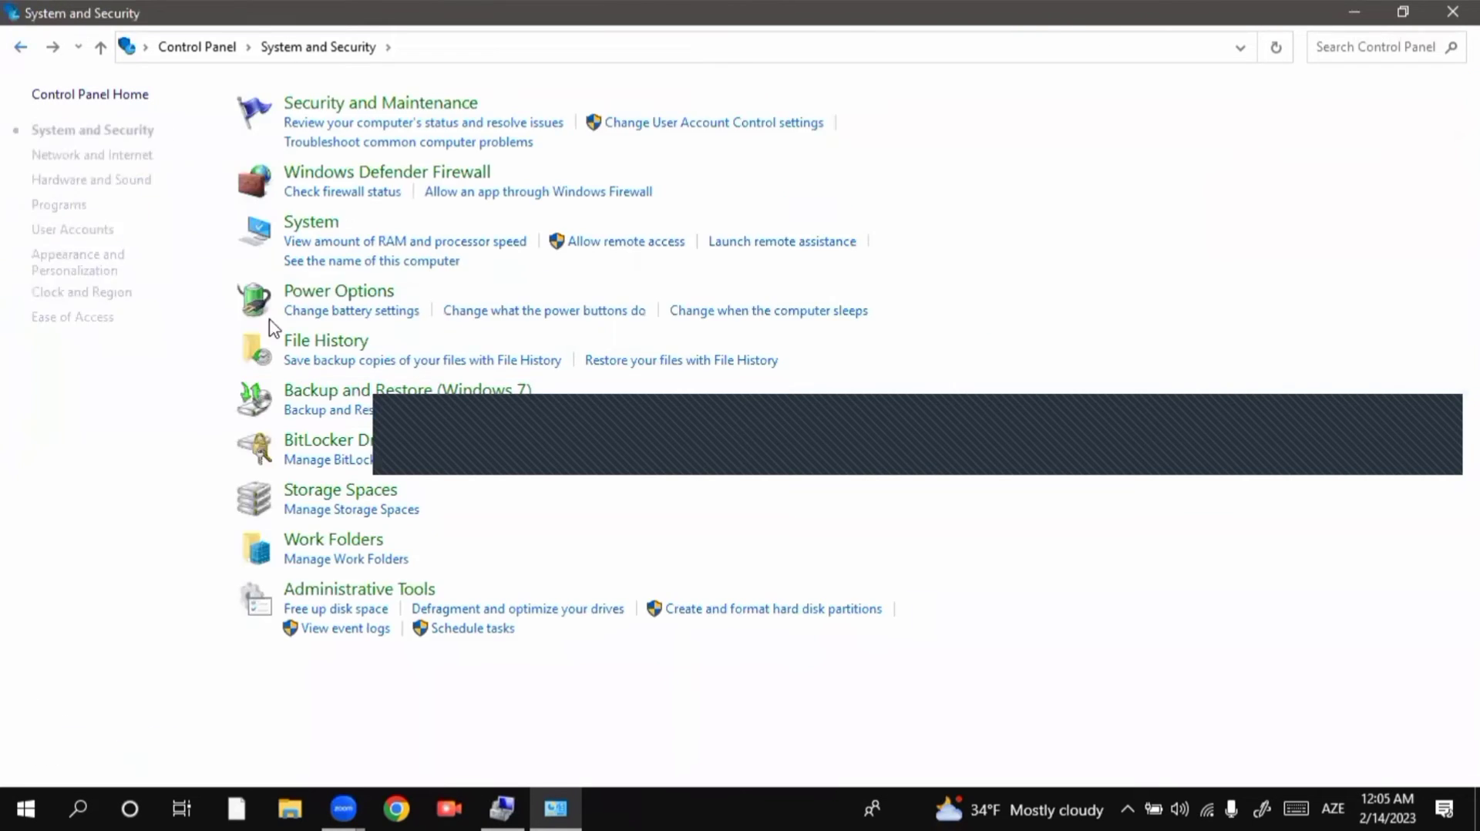
pyautogui.click(333, 399)
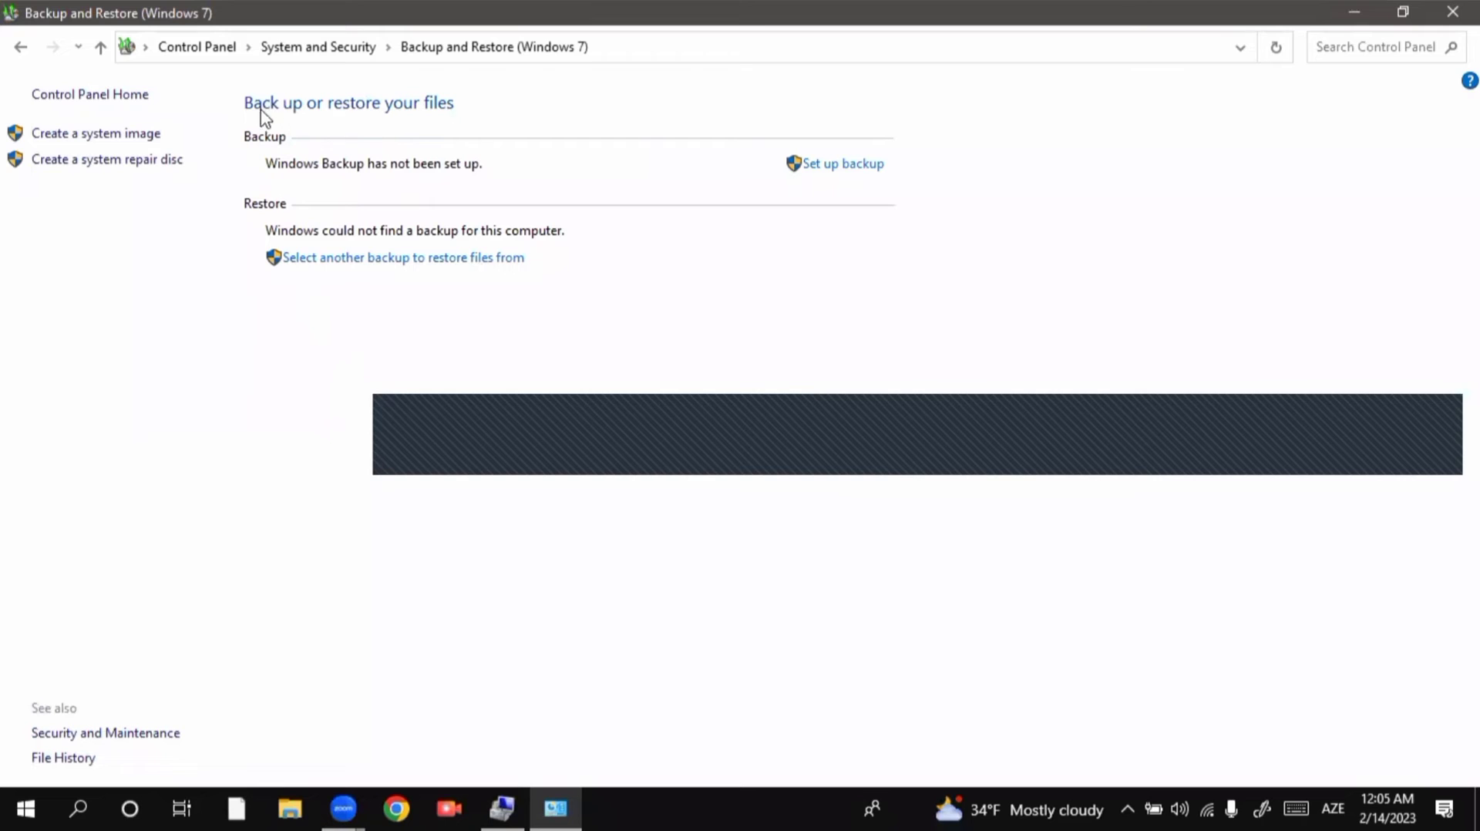
pyautogui.click(22, 49)
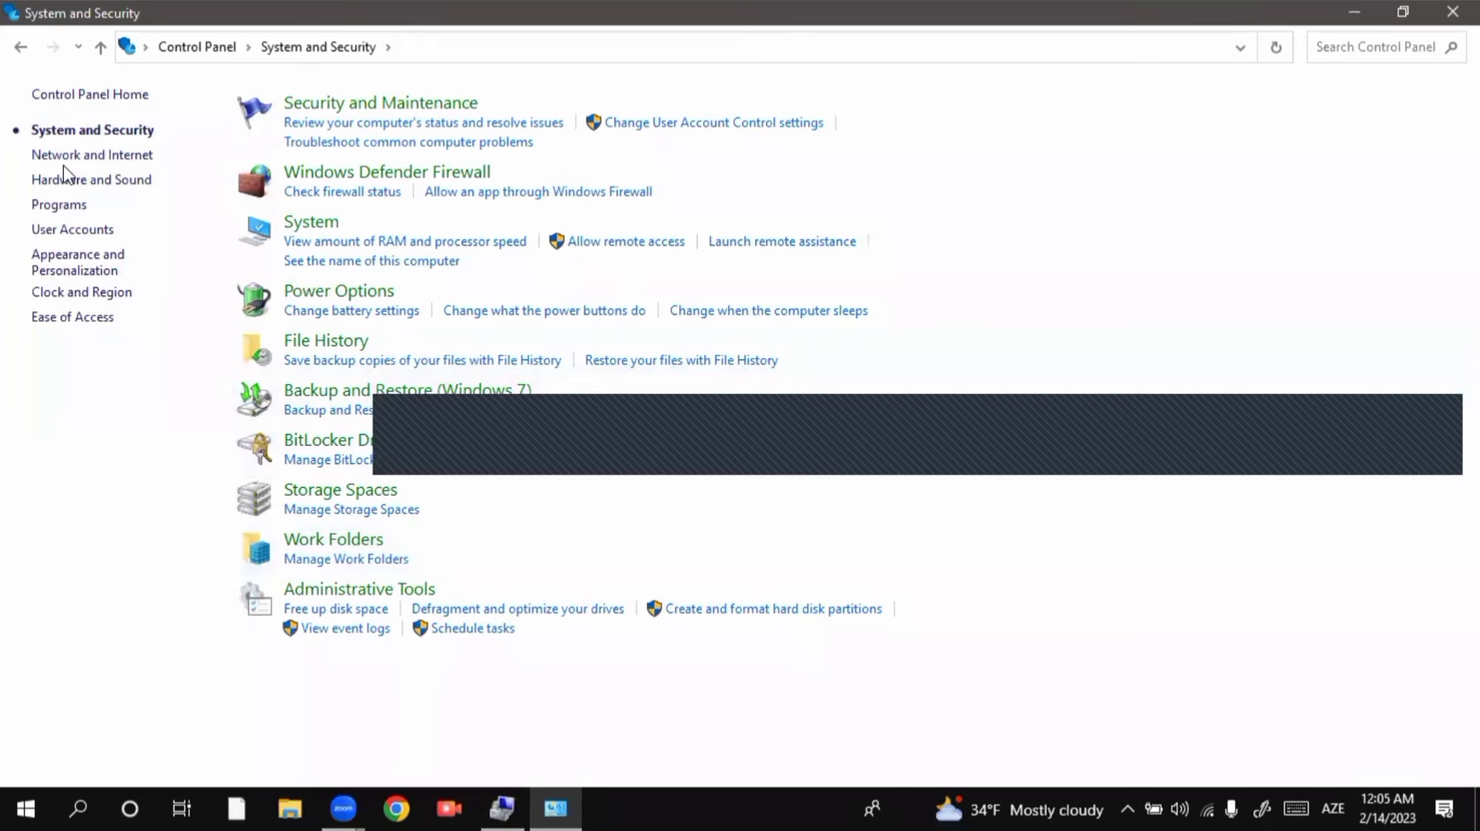
pyautogui.click(19, 52)
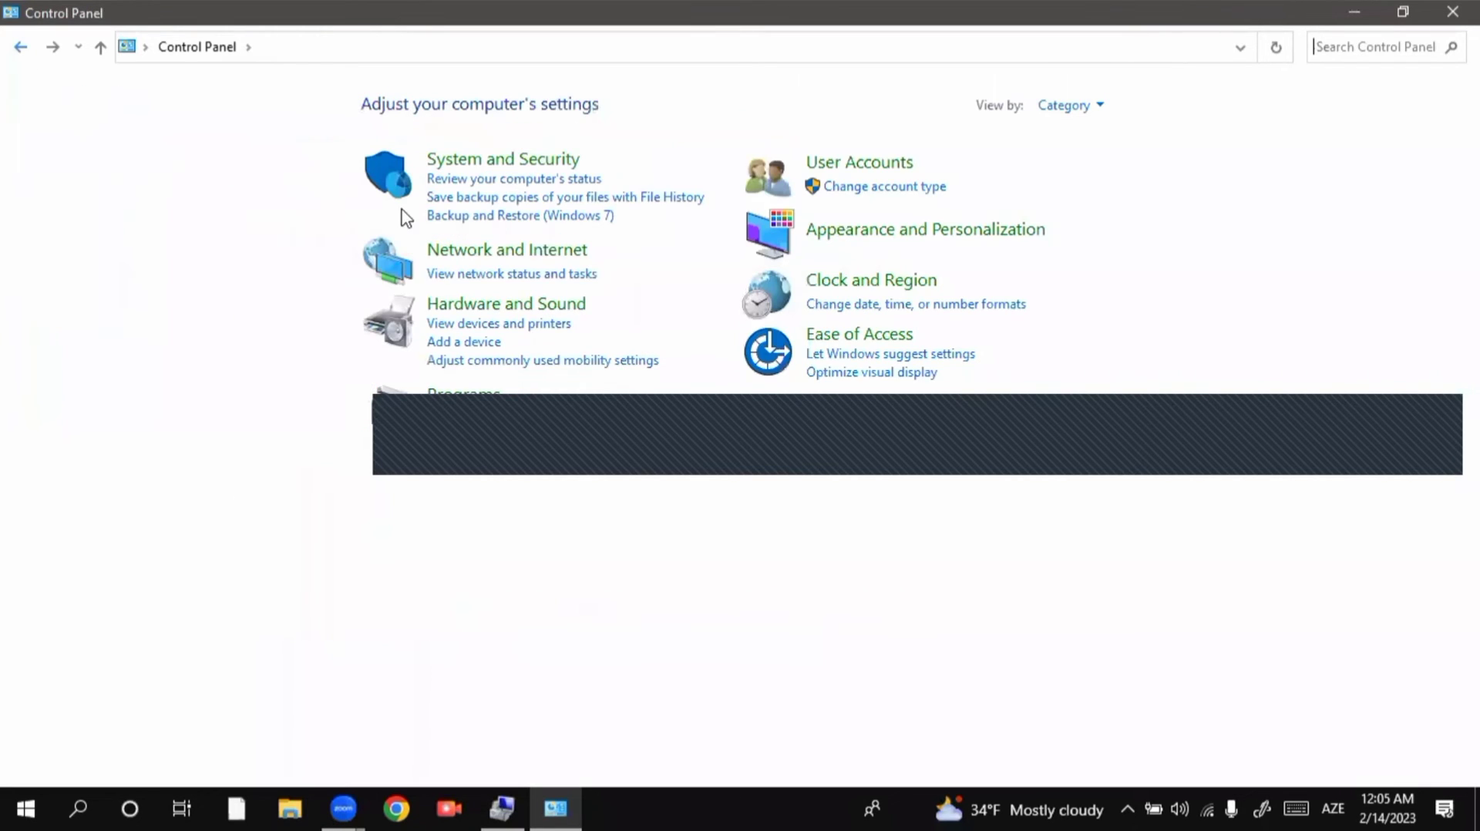
# View the Network and Sharing Center and its advanced sharing settings, returning to the Control Panel home without changes
pyautogui.click(499, 251)
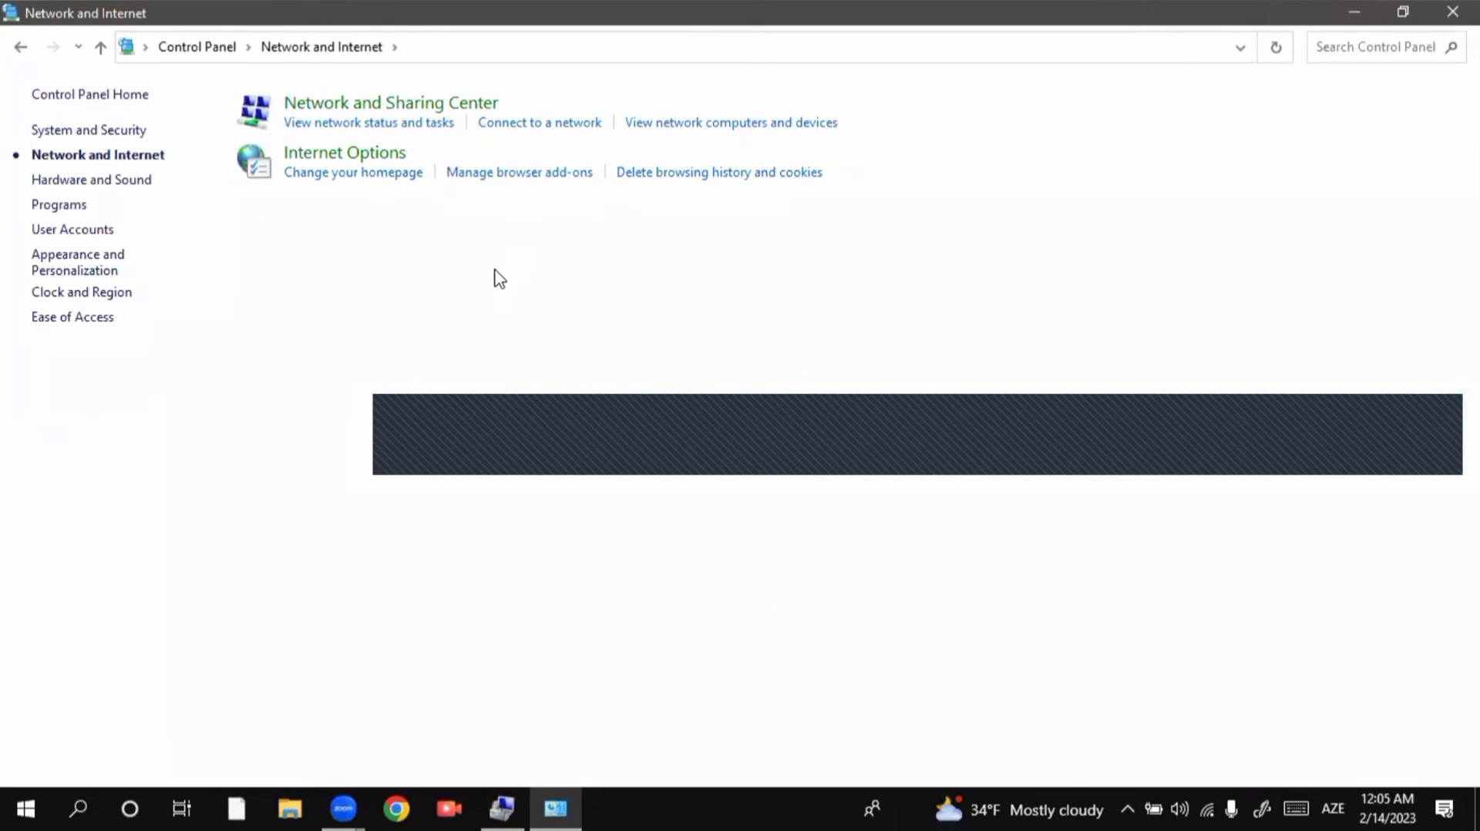
pyautogui.click(337, 108)
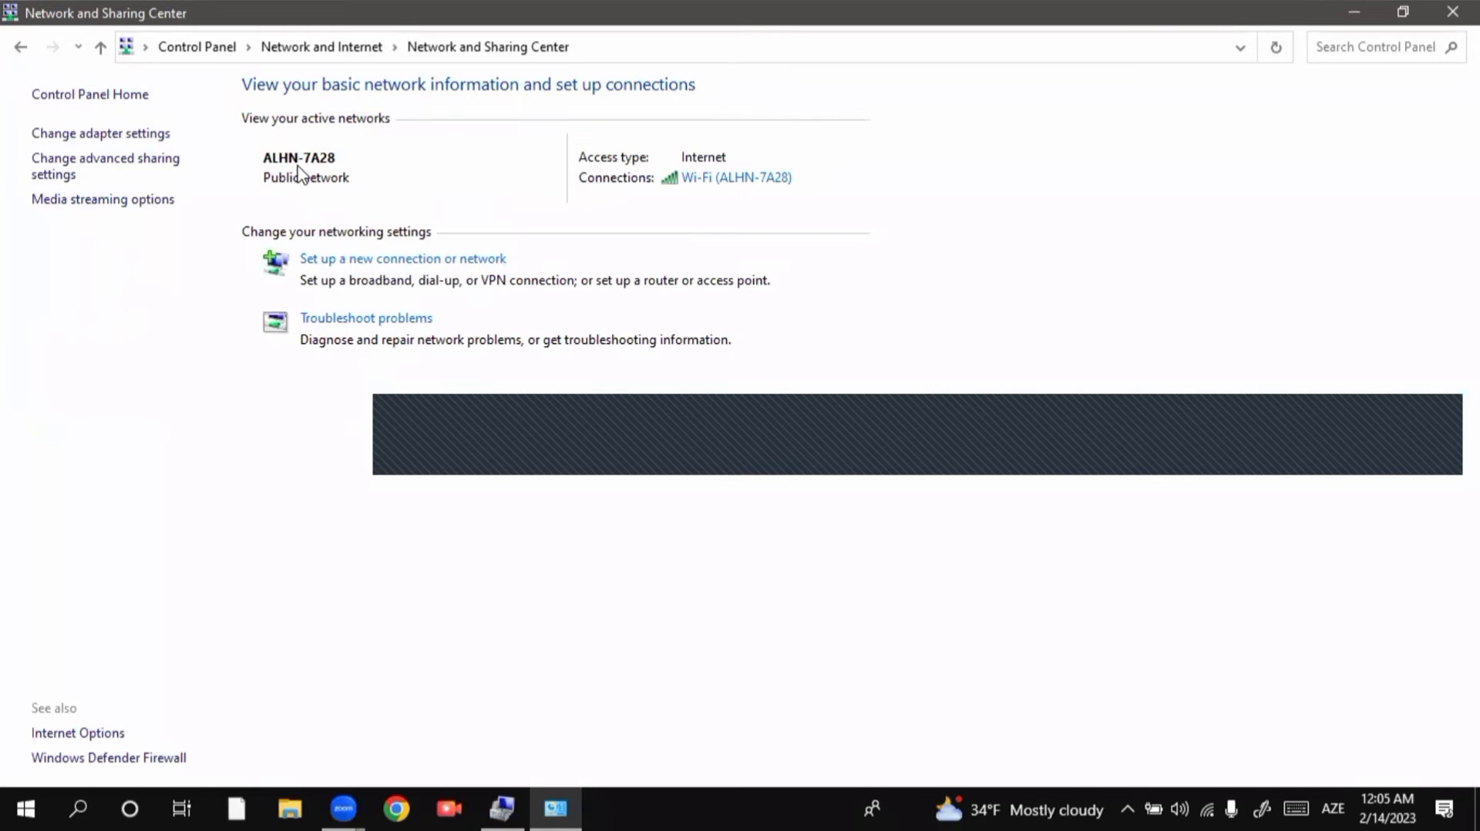
pyautogui.click(109, 164)
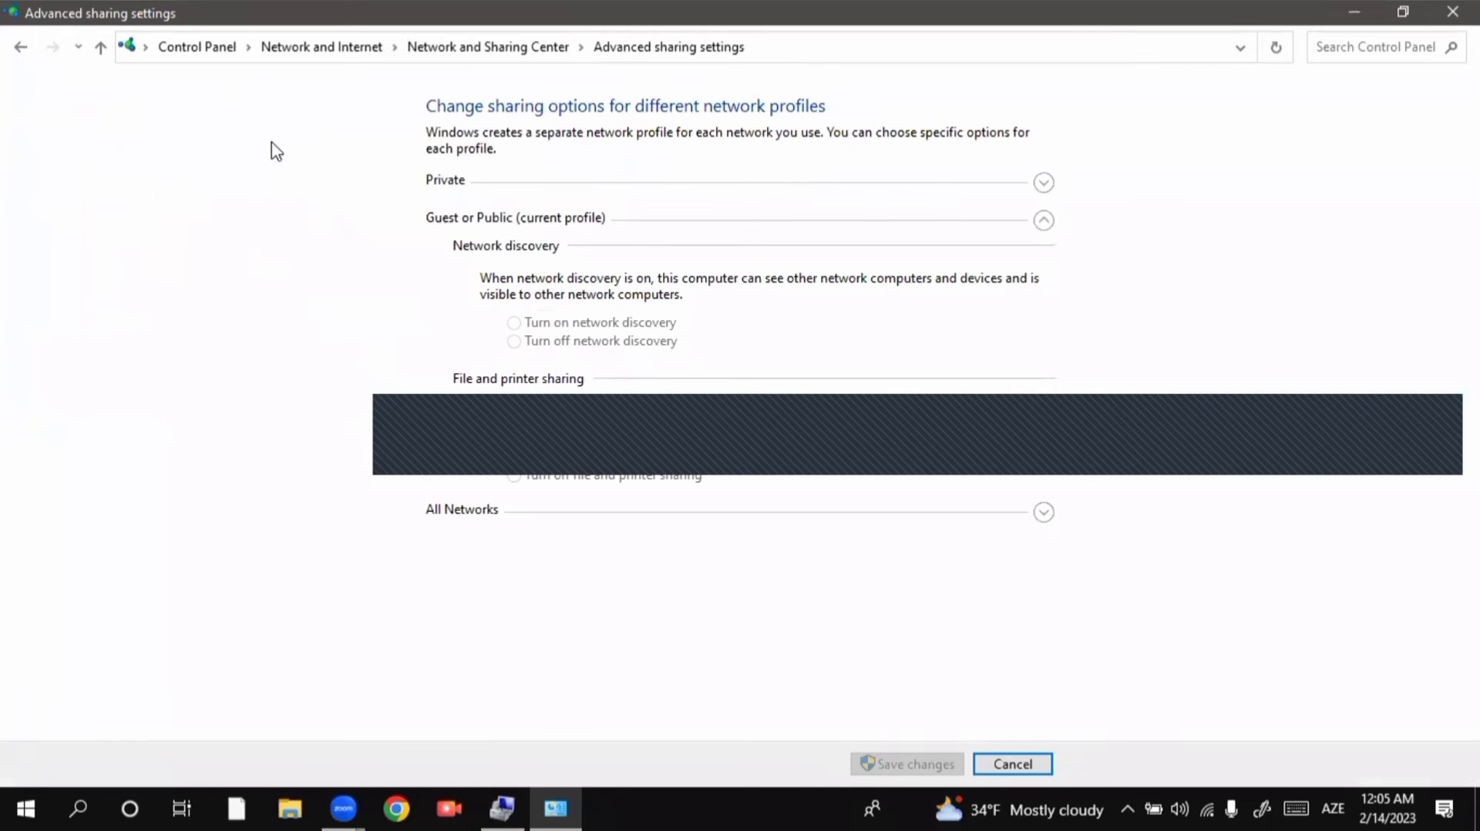
pyautogui.click(20, 48)
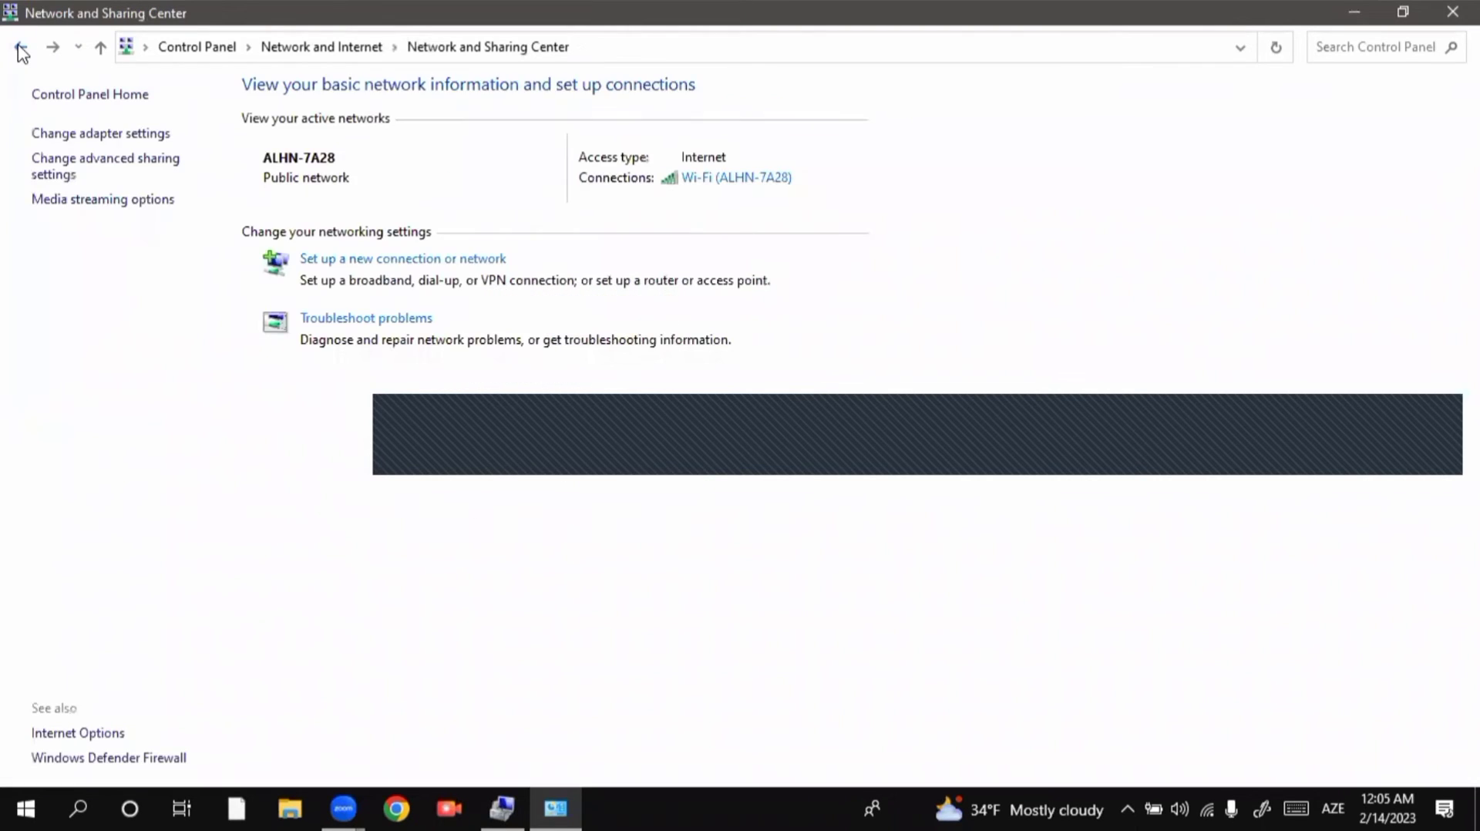
pyautogui.click(20, 48)
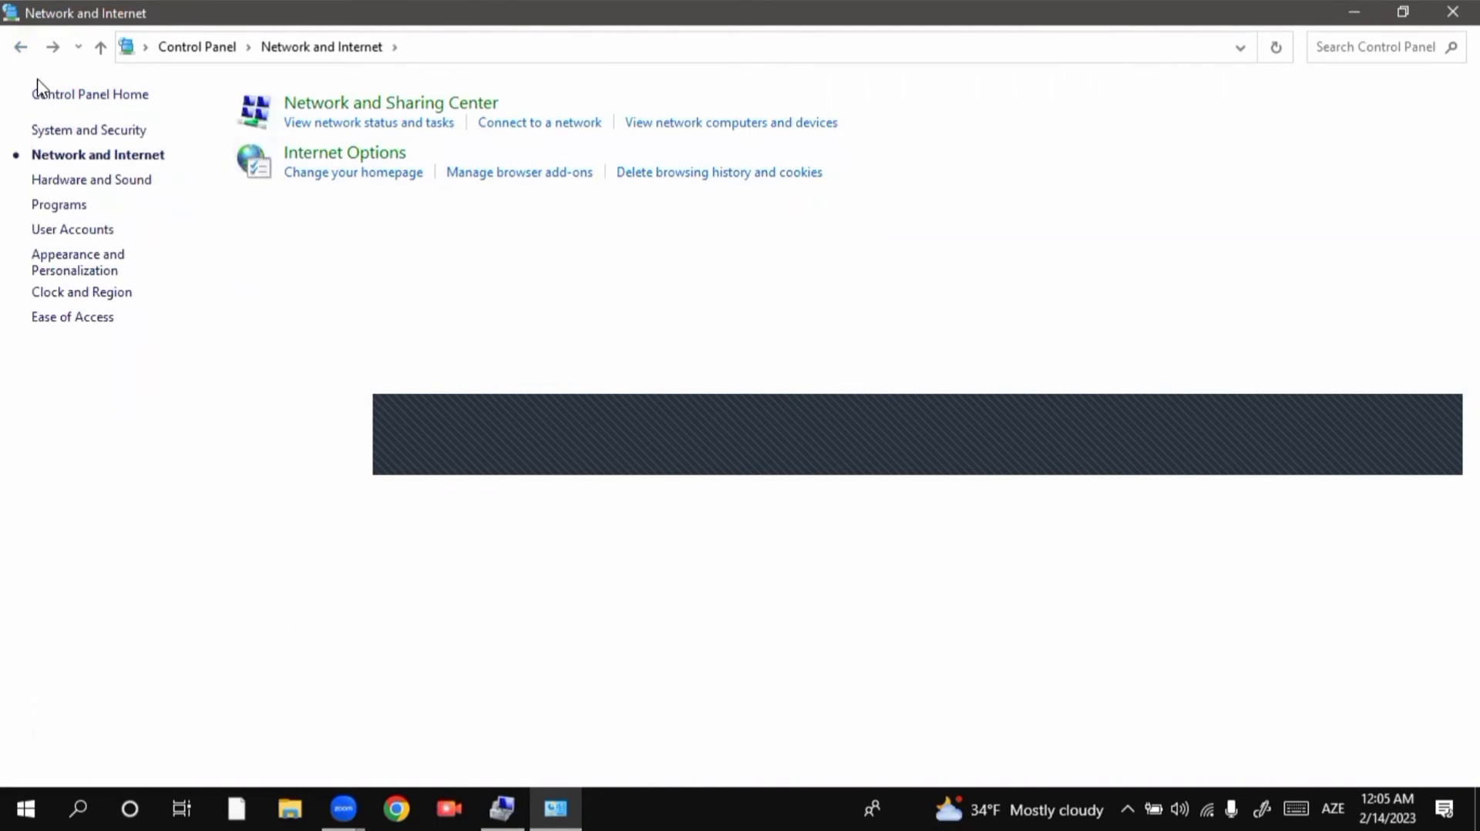
pyautogui.click(20, 48)
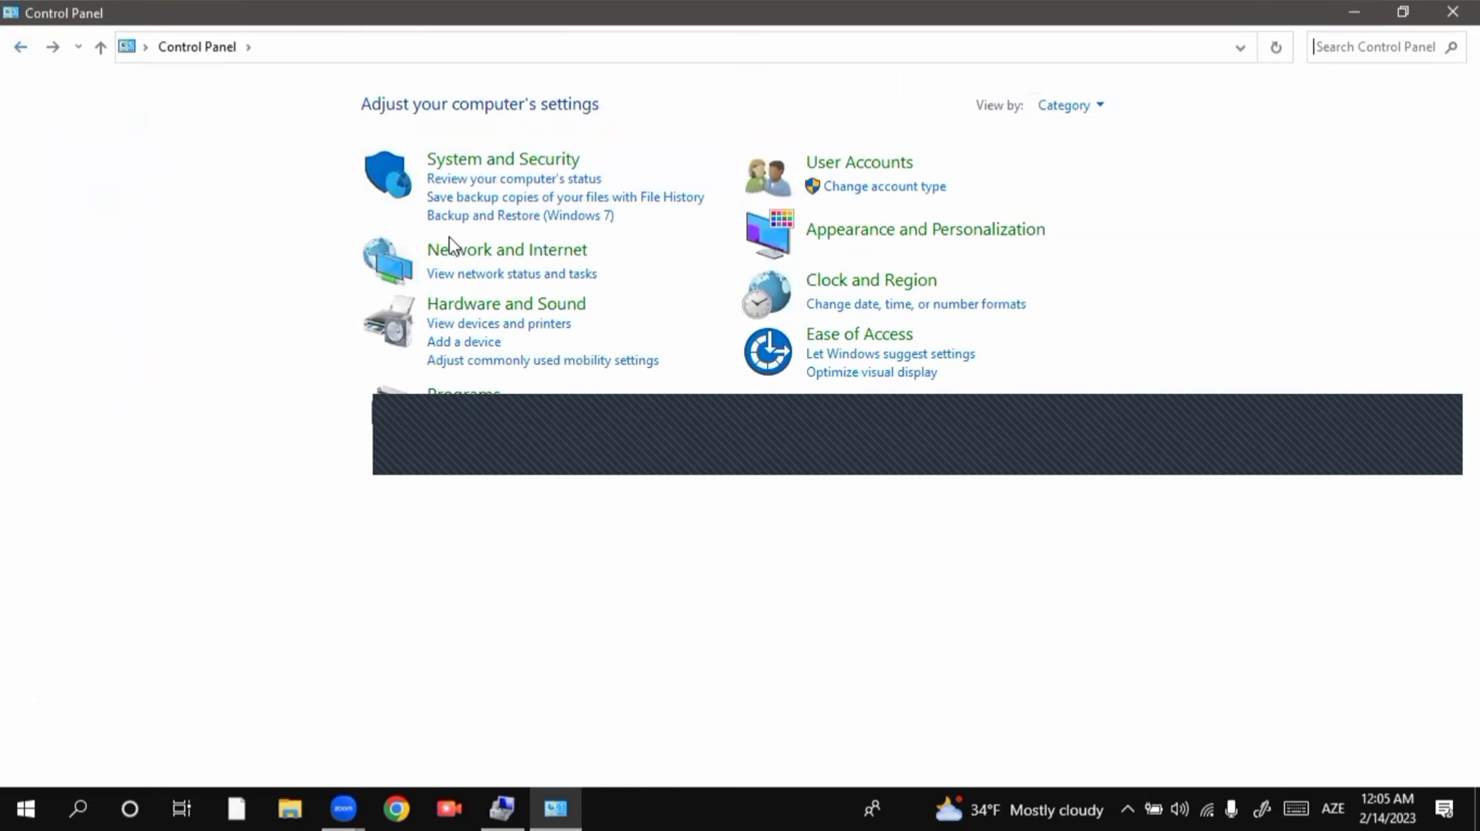
# Under Hardware and Sound, view Devices and Printers and the Add a device window, closing it without adding anything
pyautogui.click(491, 307)
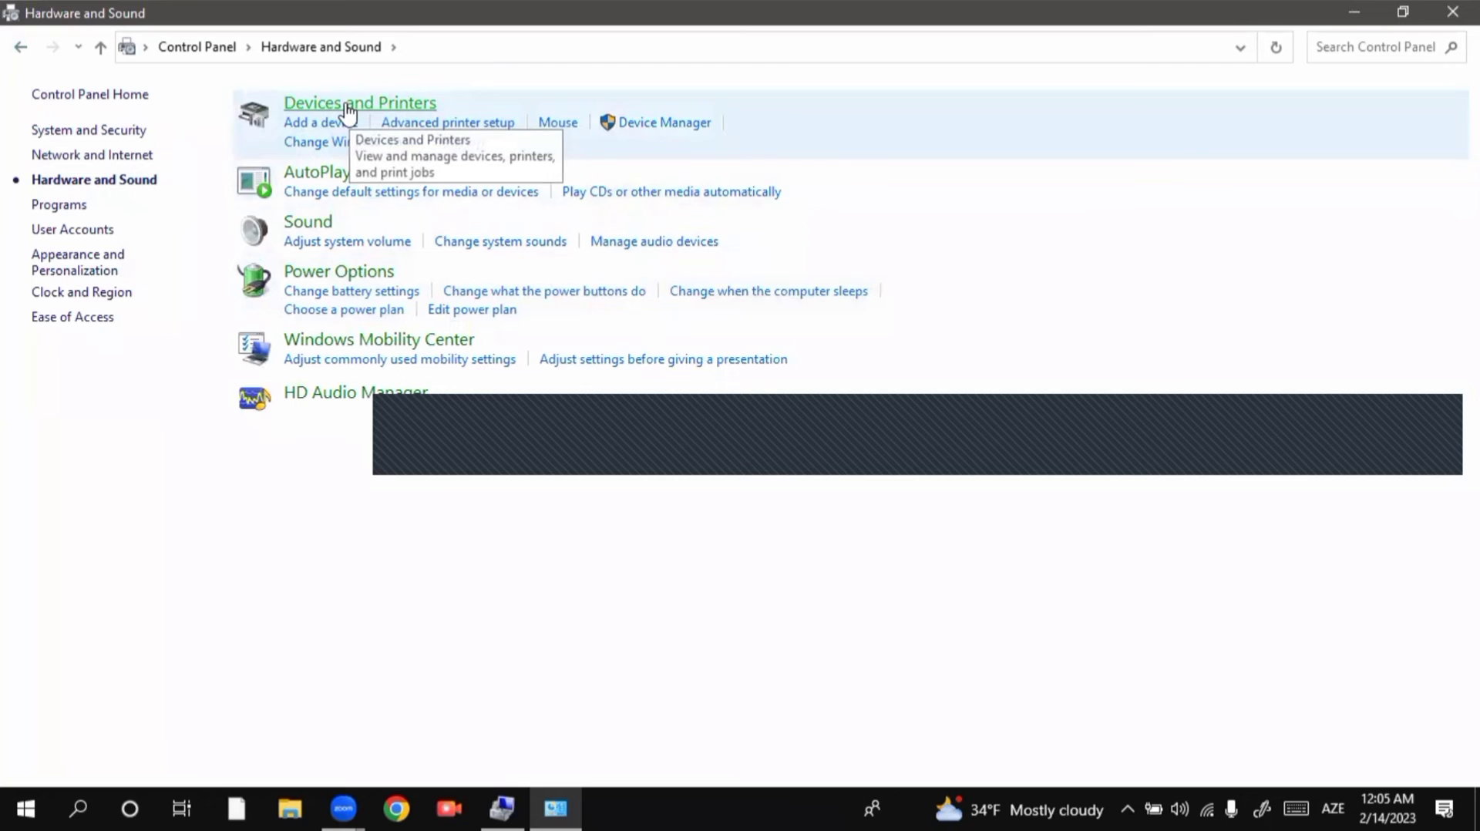
pyautogui.click(347, 108)
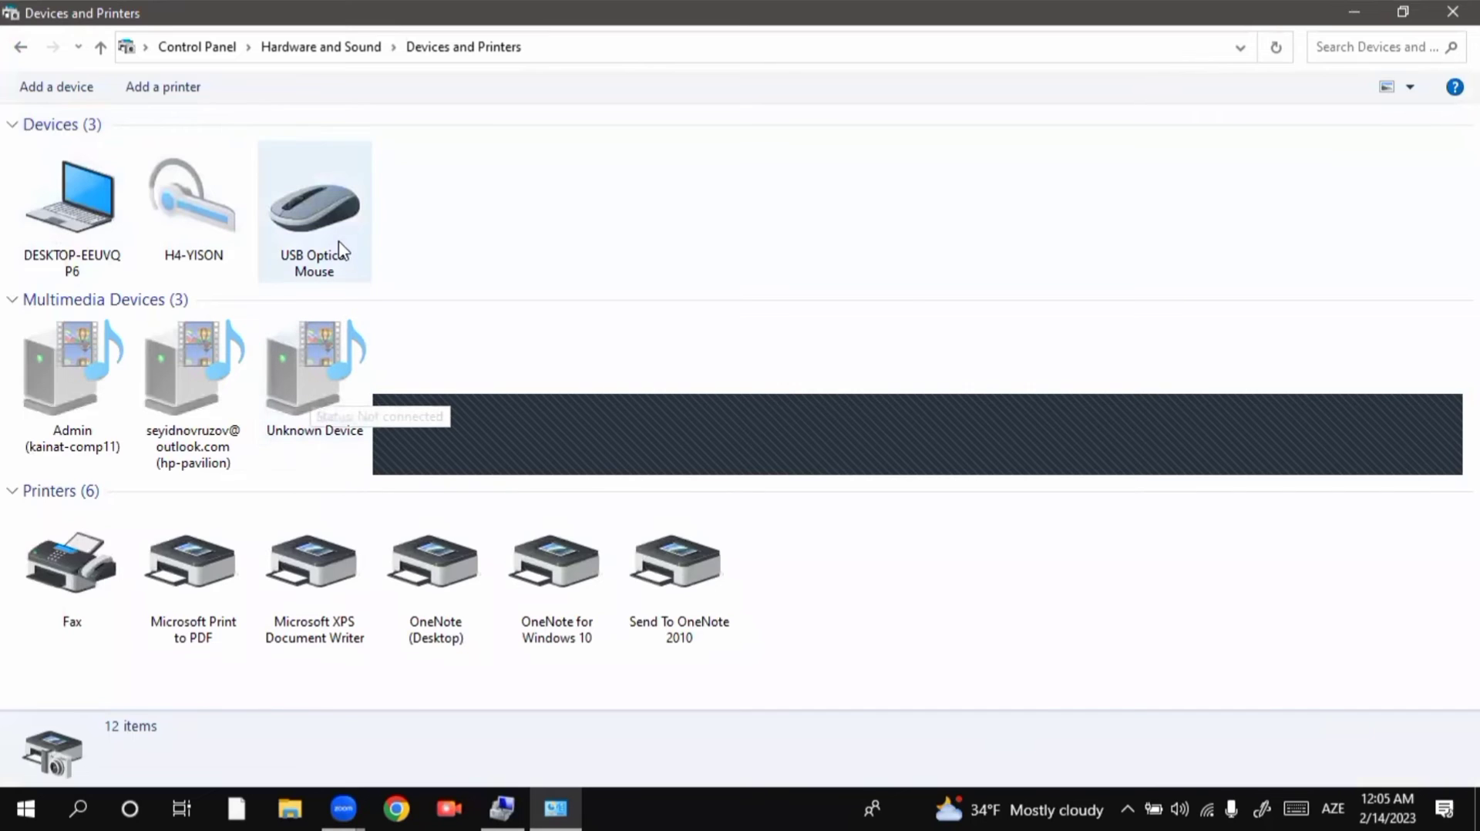
pyautogui.click(20, 47)
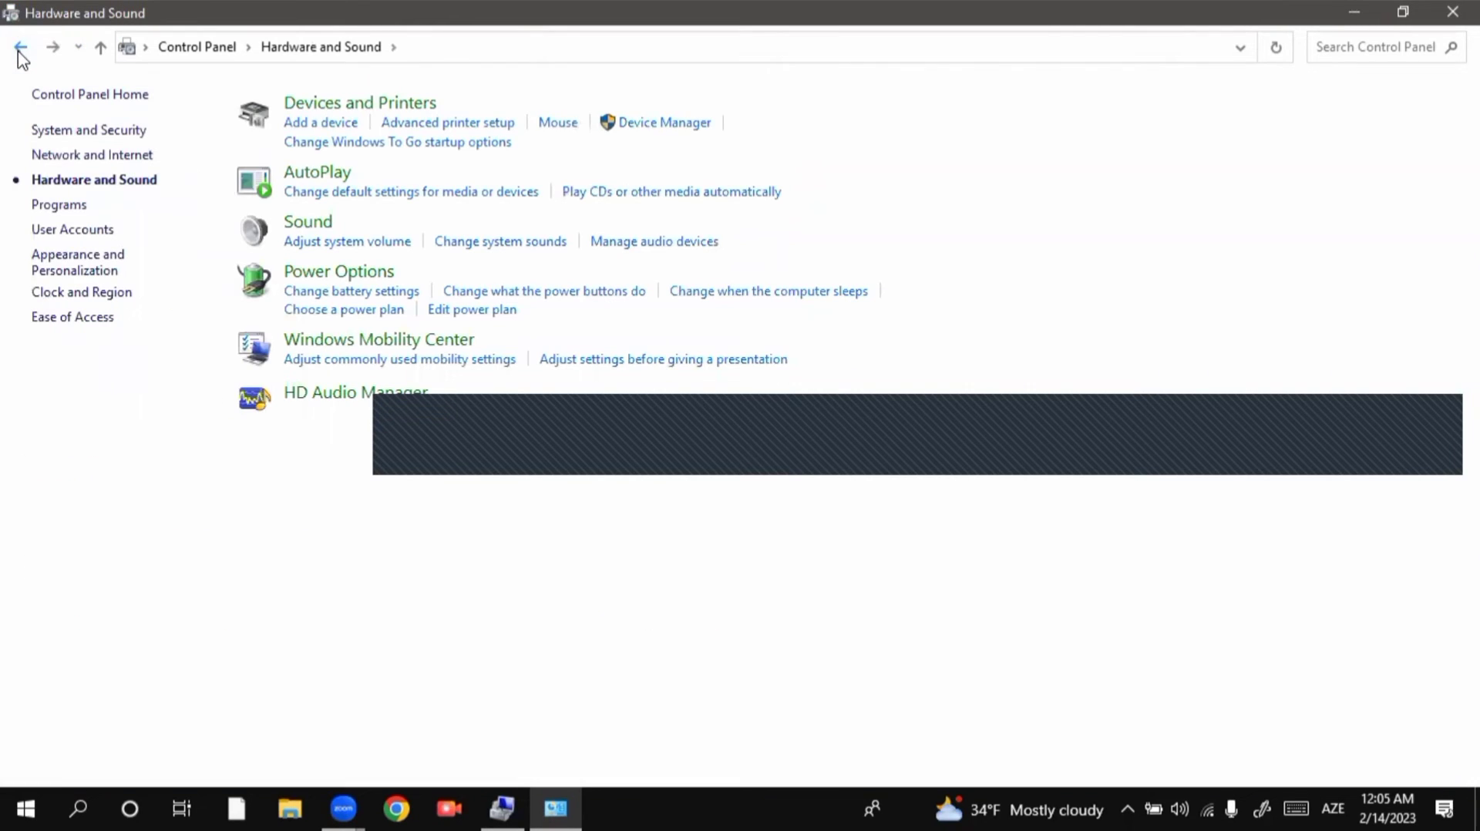
pyautogui.click(340, 125)
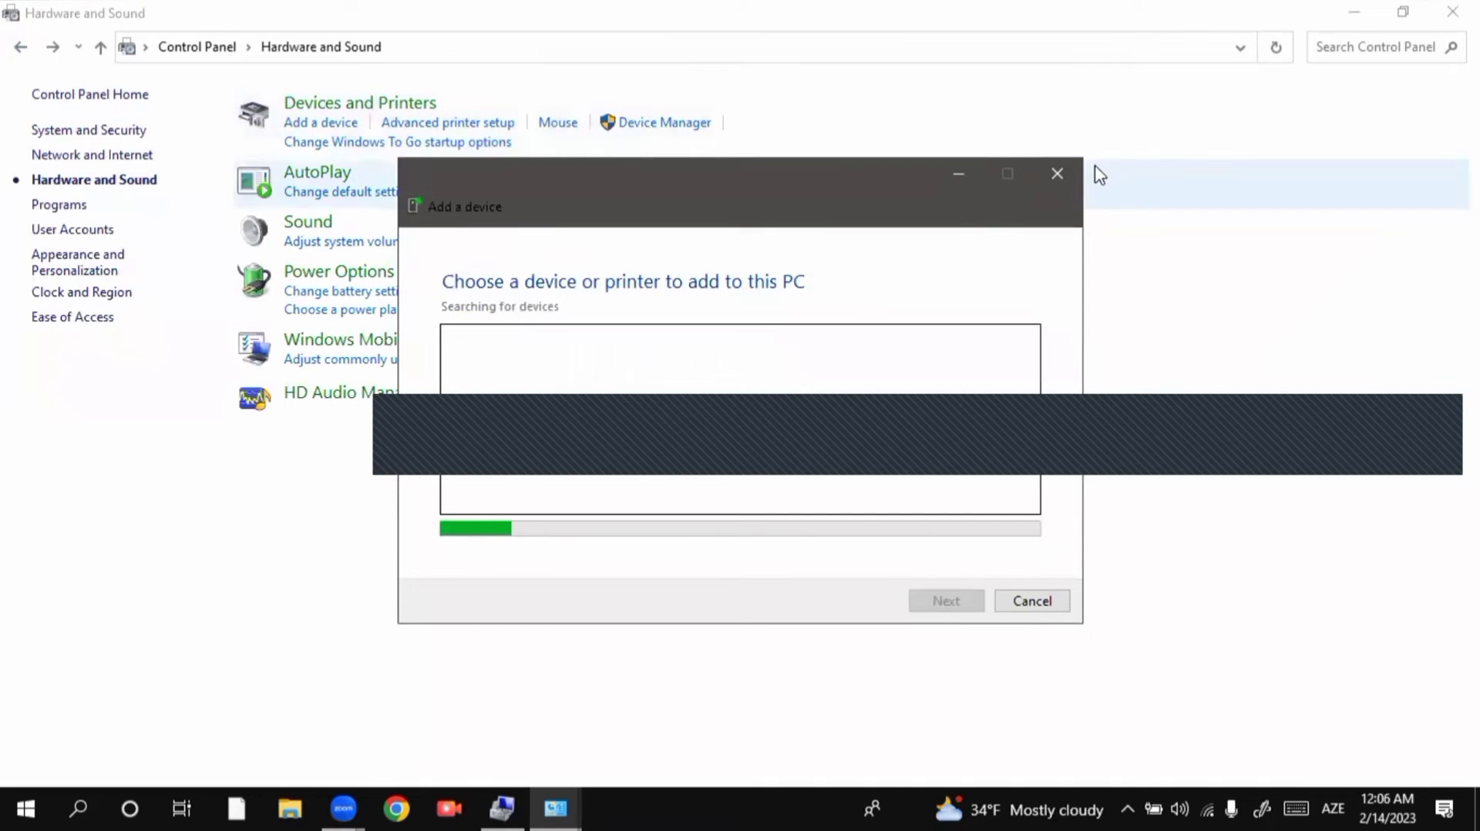
pyautogui.click(1056, 174)
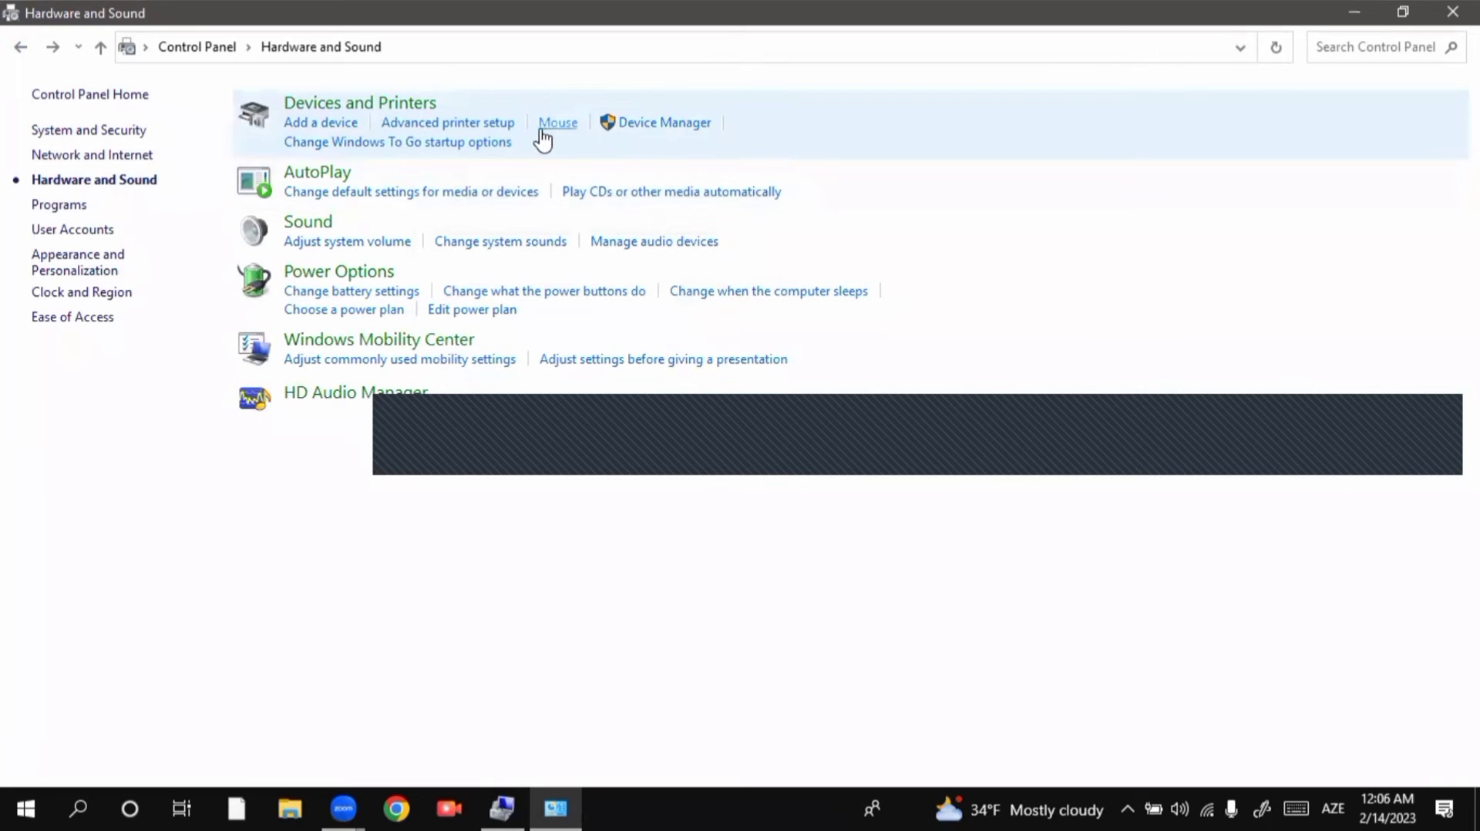
# Review the Pointers and Pointer Options settings in Mouse Properties and close the dialog without changes
pyautogui.click(572, 130)
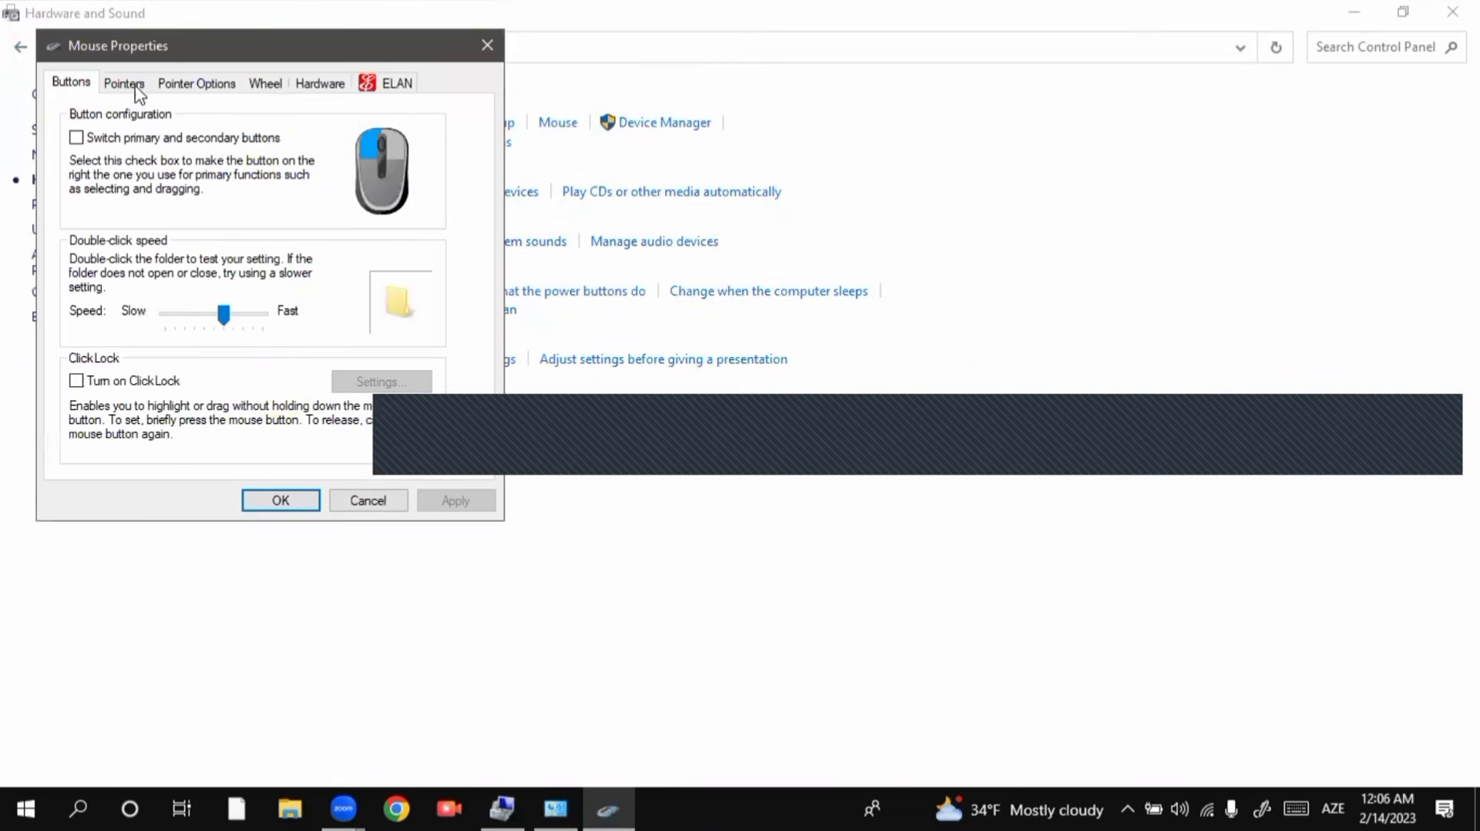
pyautogui.click(137, 85)
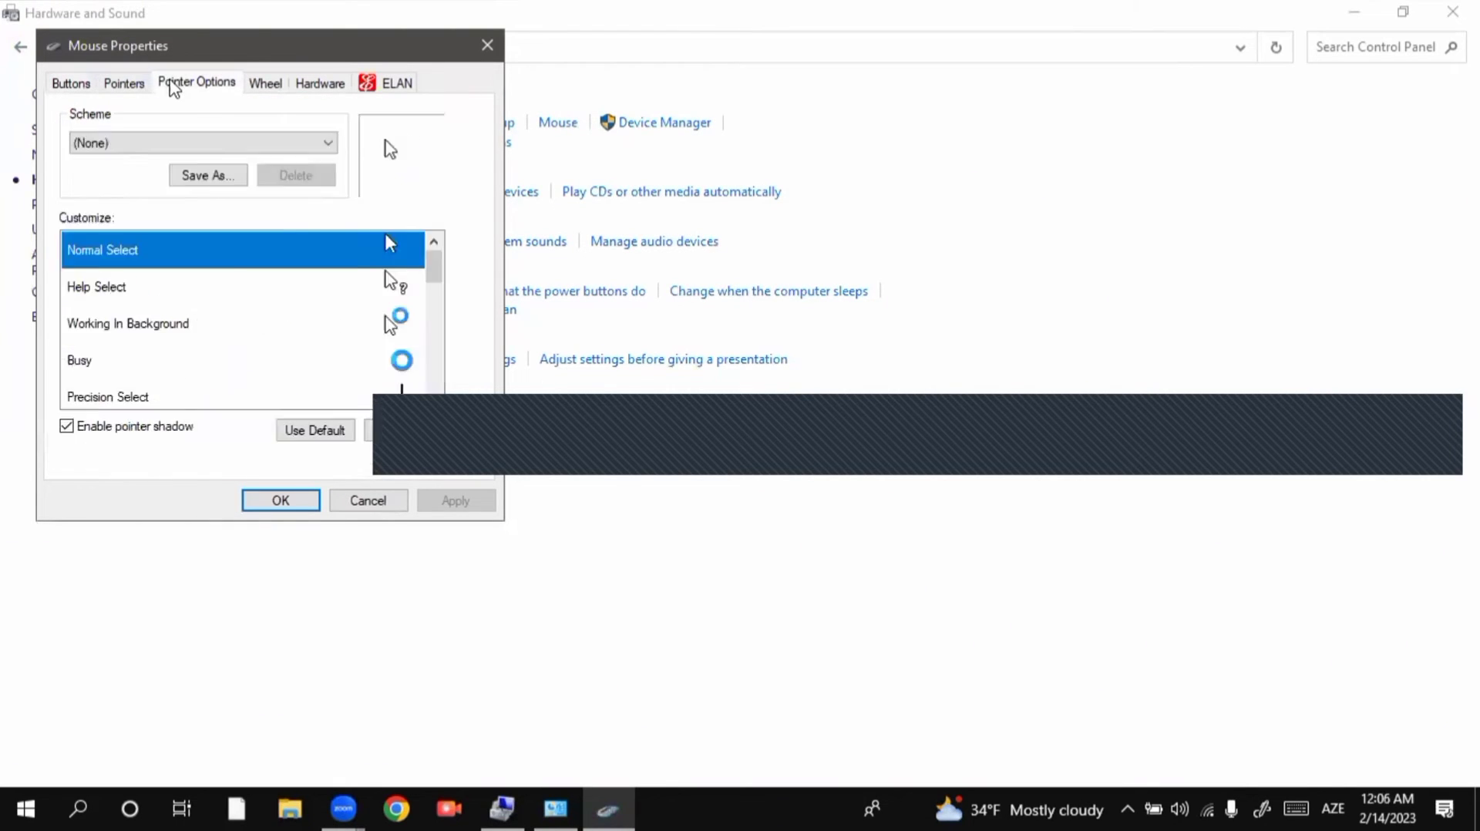
pyautogui.click(173, 86)
pyautogui.click(142, 90)
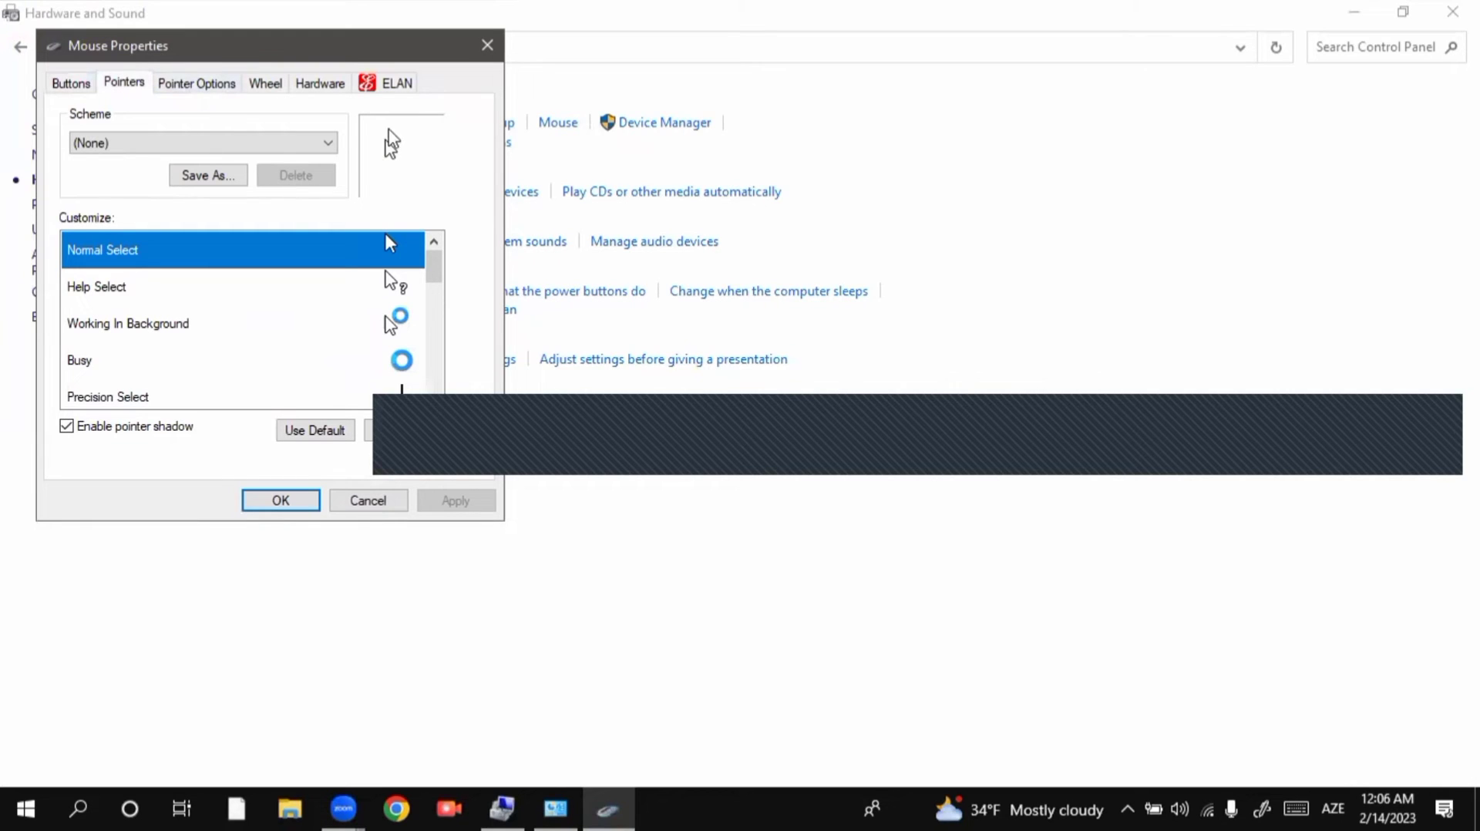
pyautogui.click(489, 48)
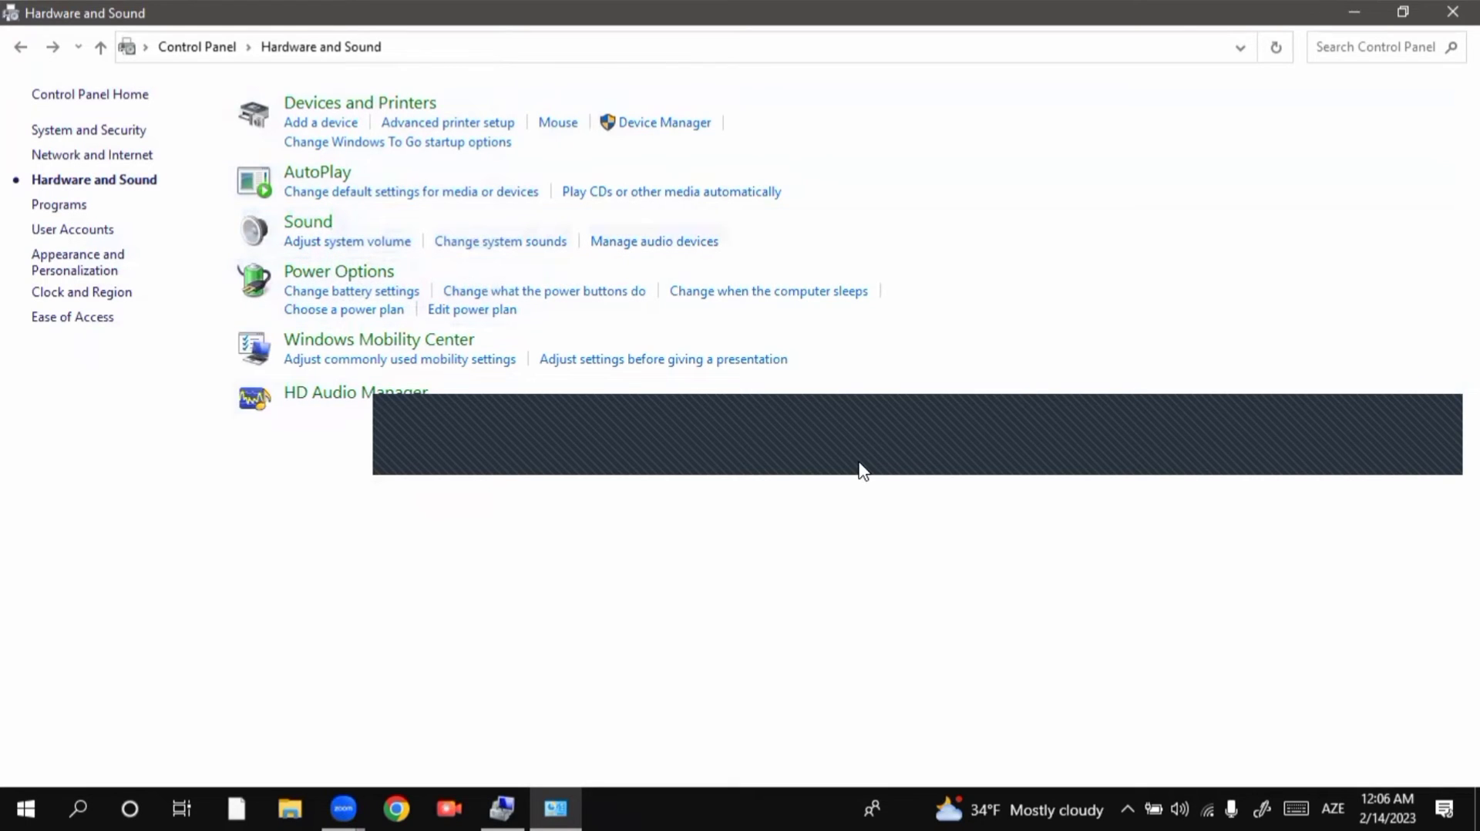
# Review the recording devices, sound scheme and playback devices in the Sound dialog
pyautogui.click(321, 222)
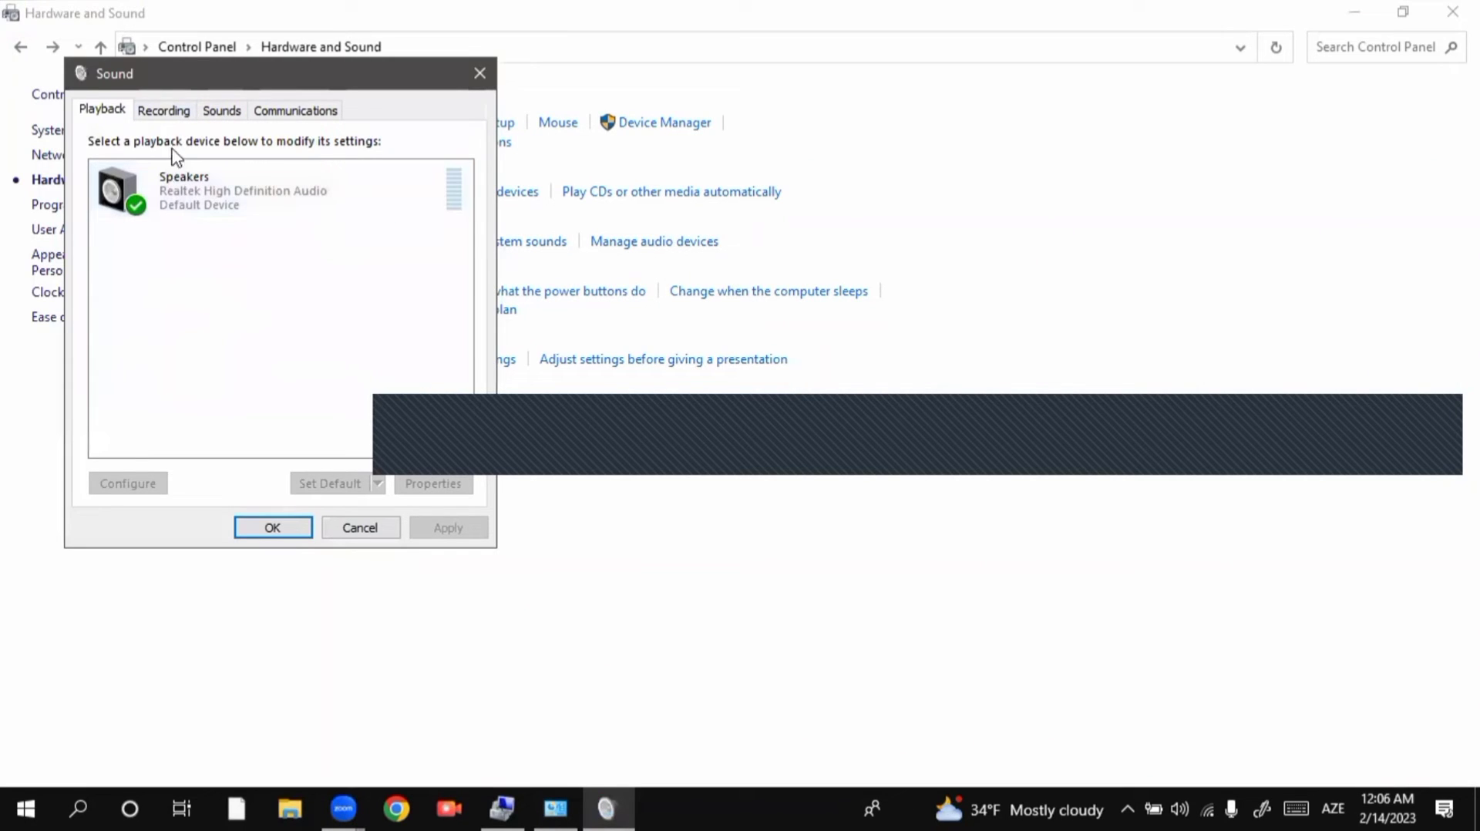
pyautogui.click(161, 115)
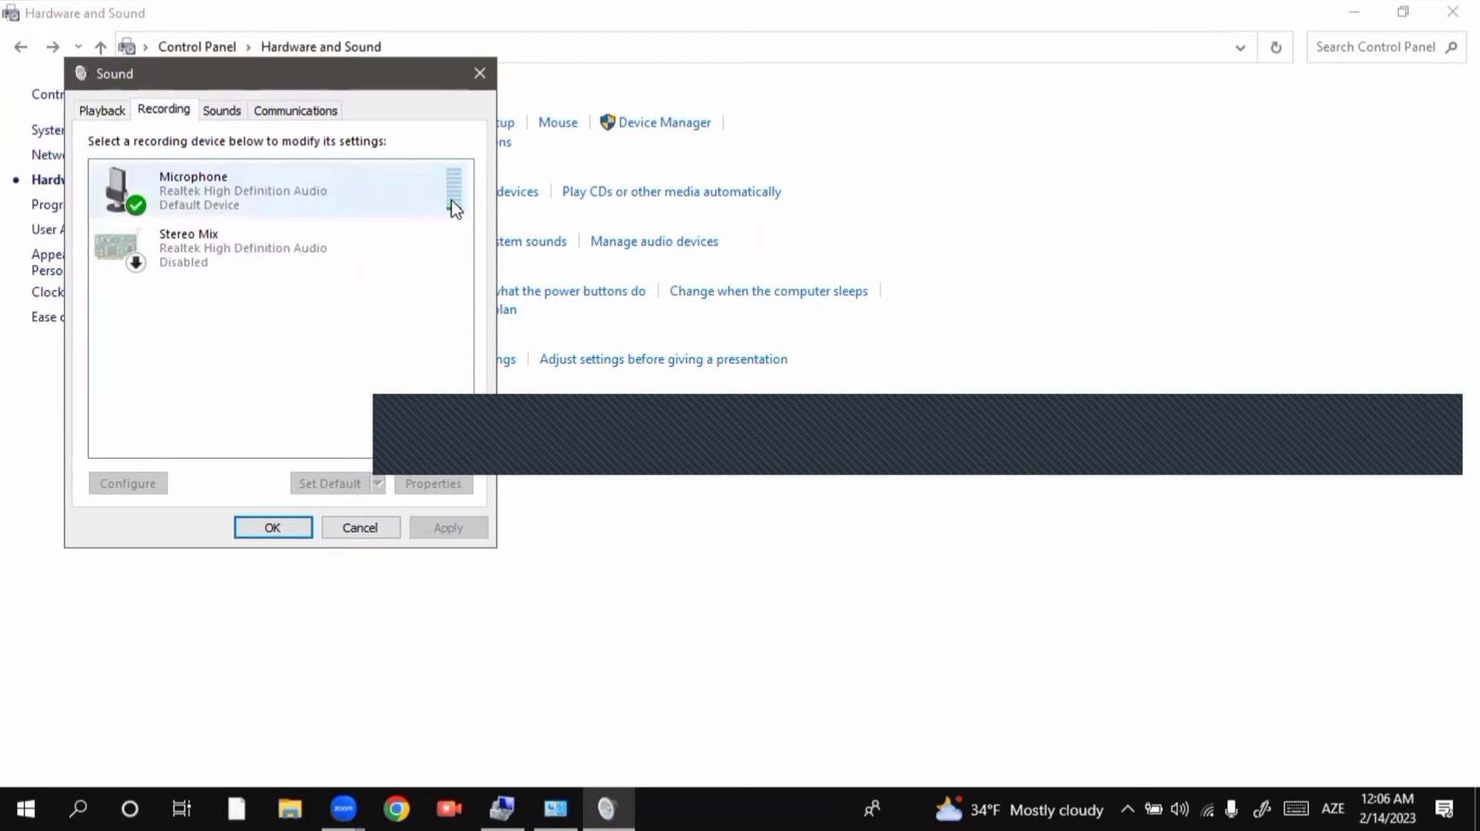
pyautogui.click(230, 112)
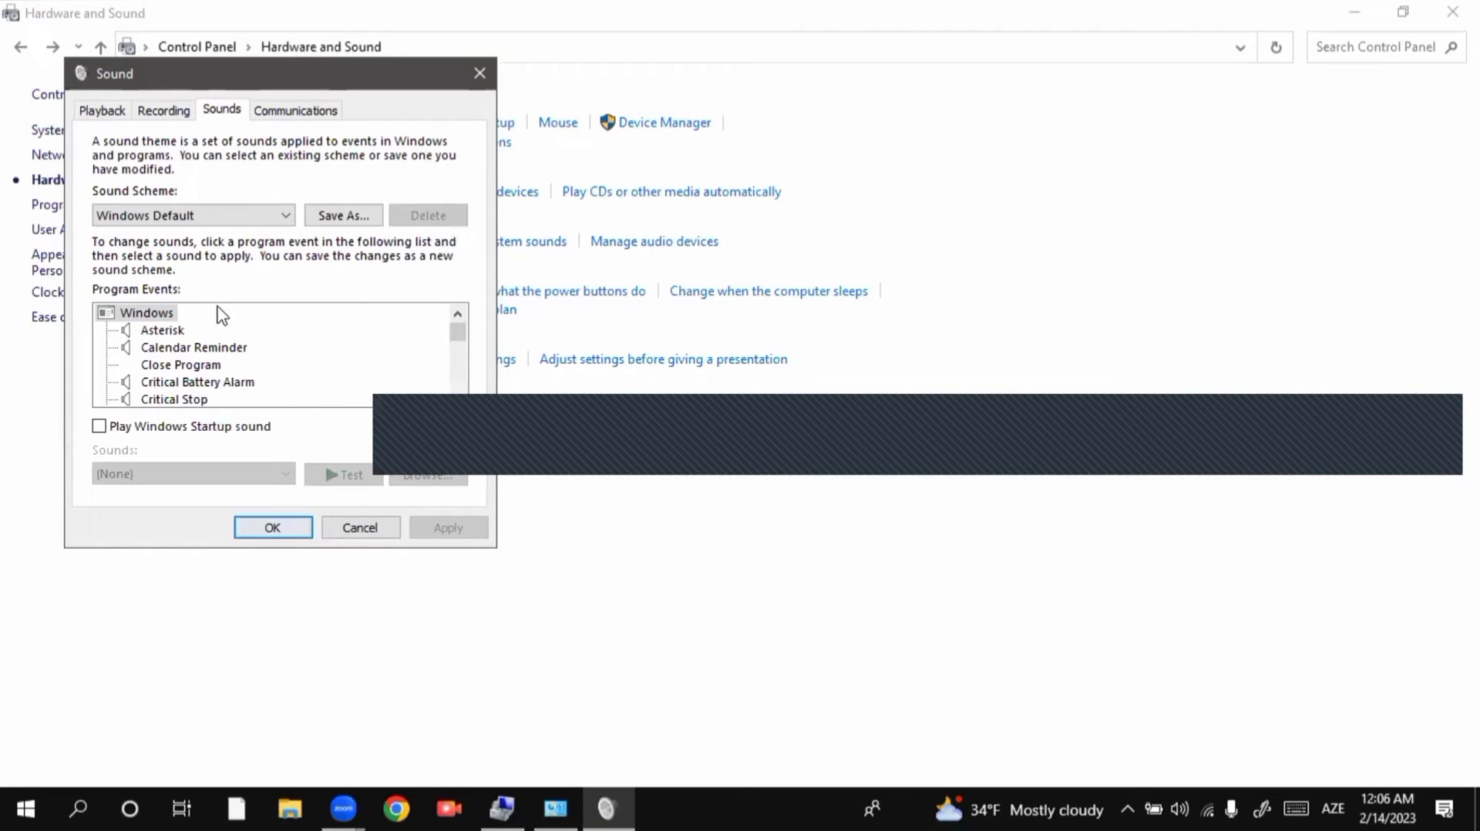
pyautogui.click(109, 108)
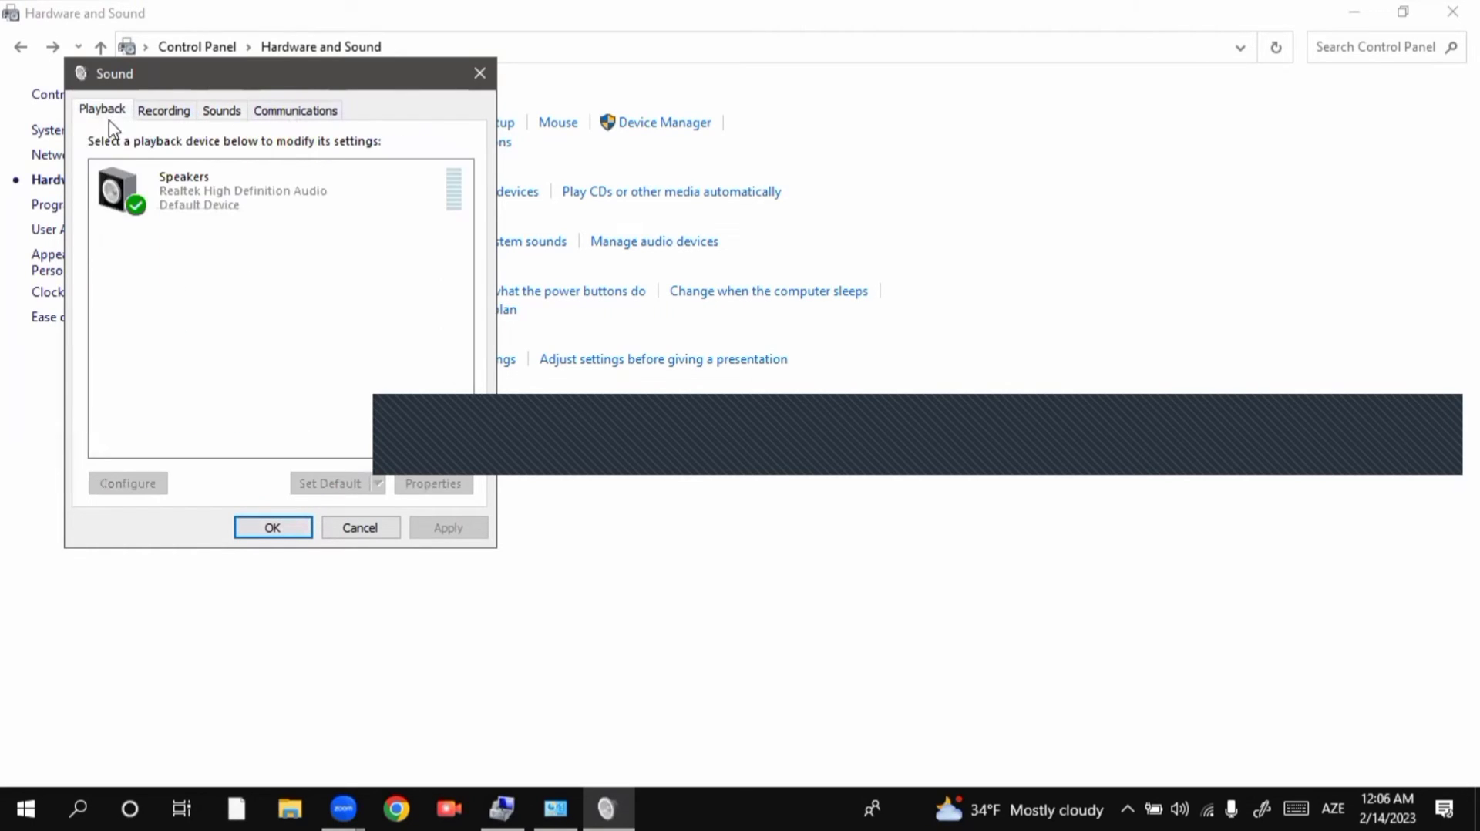
# Review the General, Custom and Levels settings in the Speakers properties and close them without changes
pyautogui.doubleClick(200, 204)
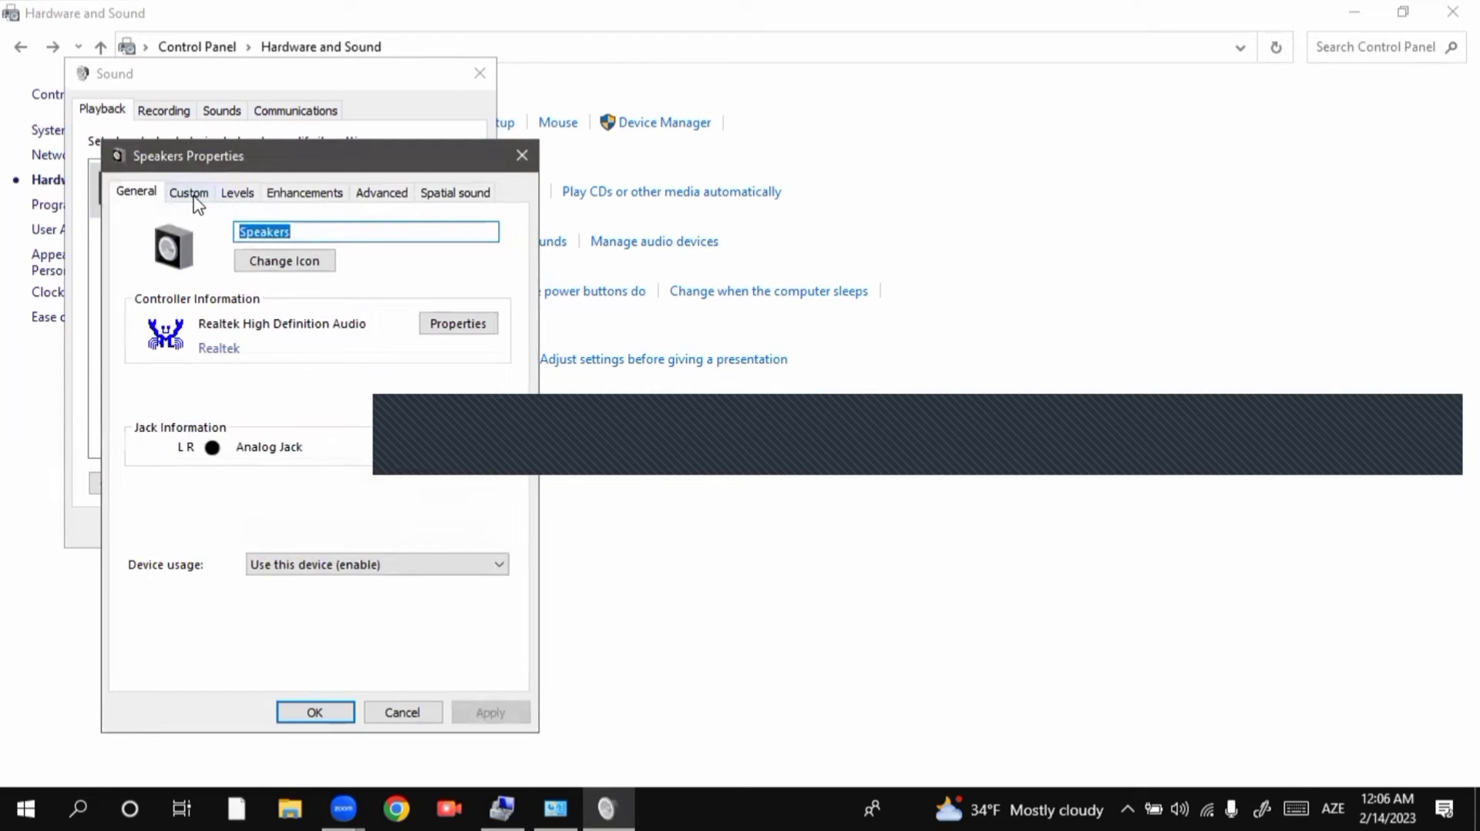
pyautogui.click(194, 199)
pyautogui.click(226, 195)
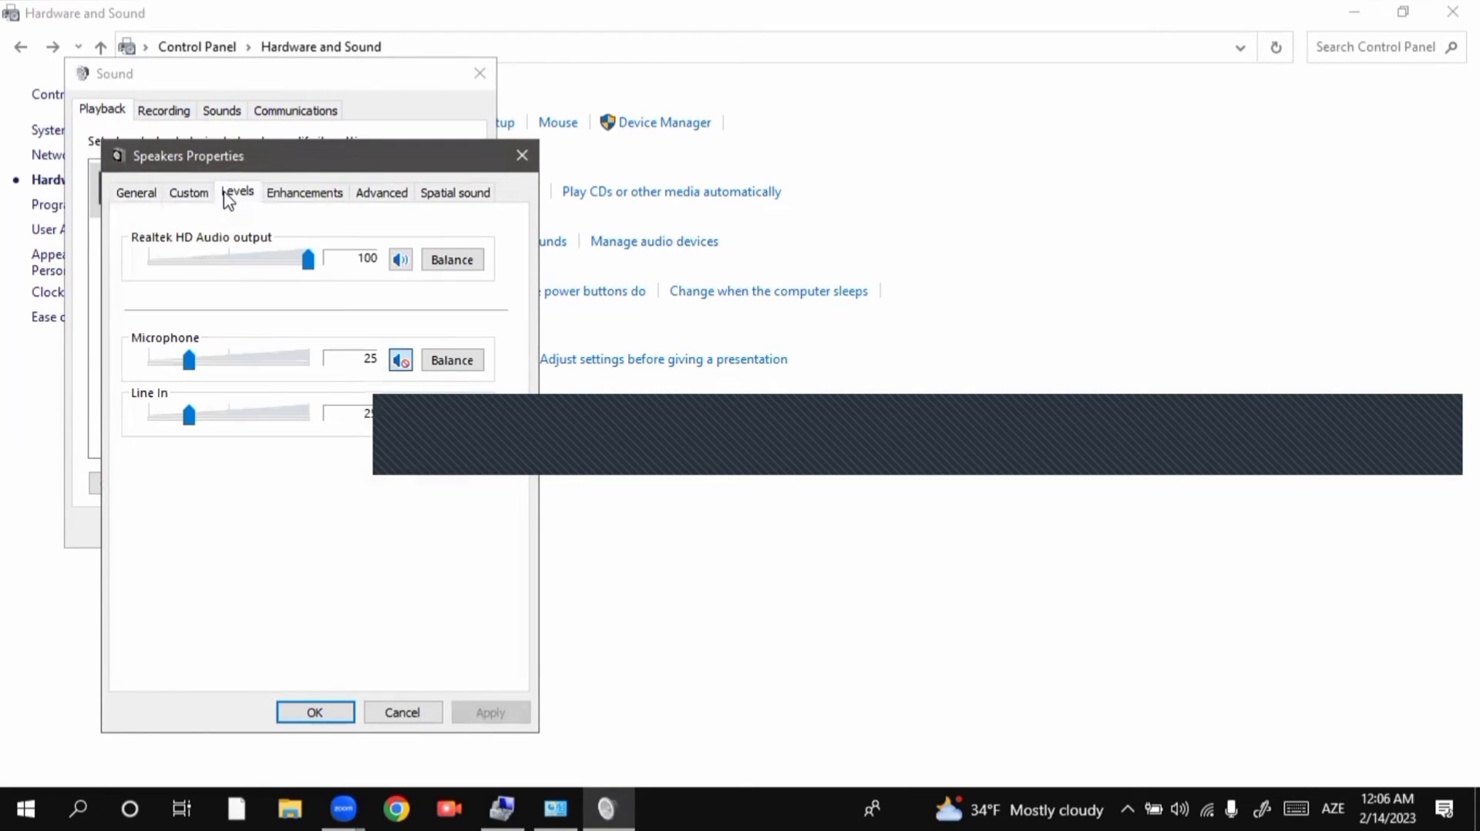
pyautogui.click(151, 194)
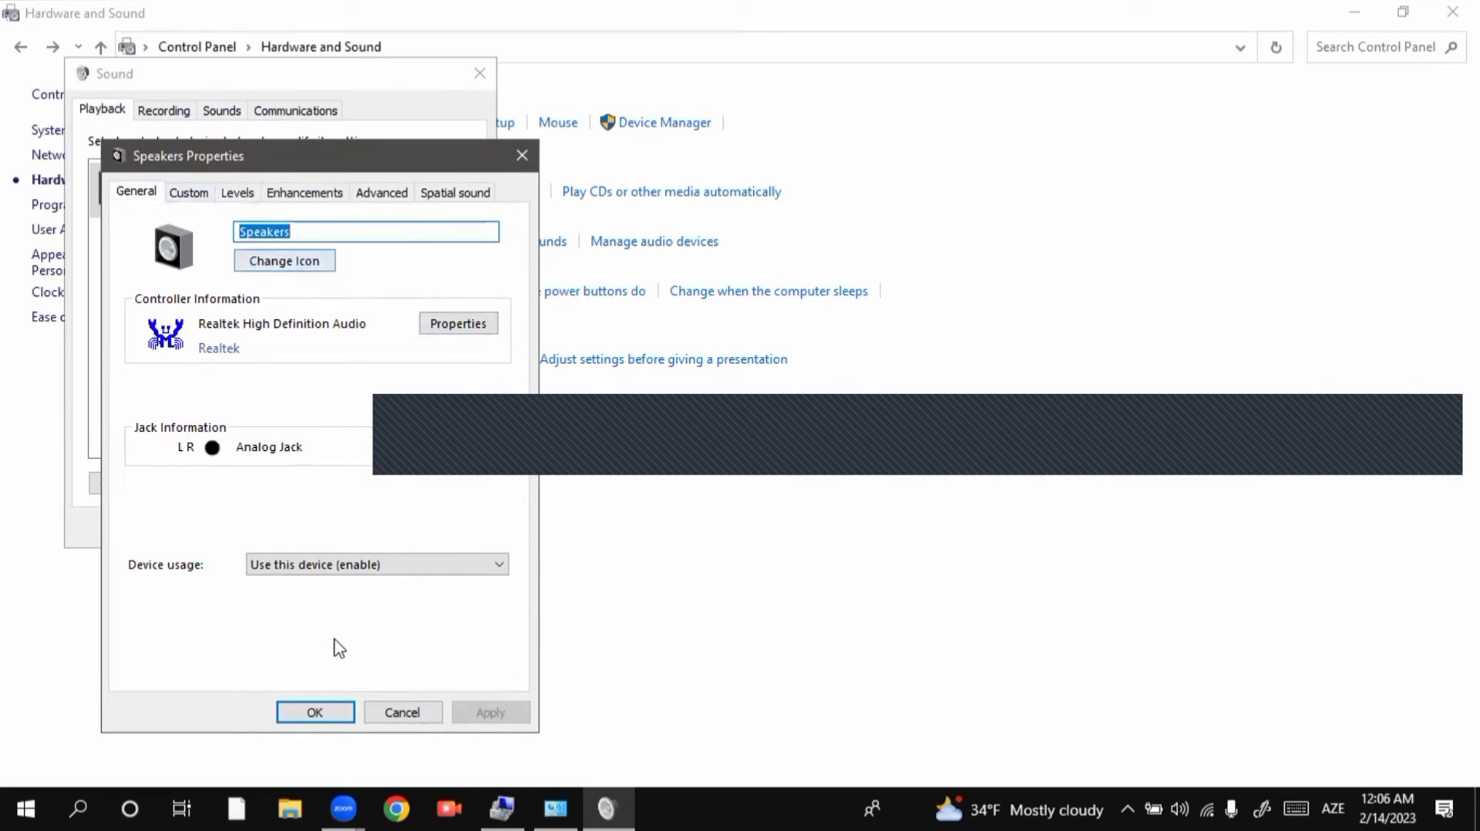
pyautogui.click(322, 714)
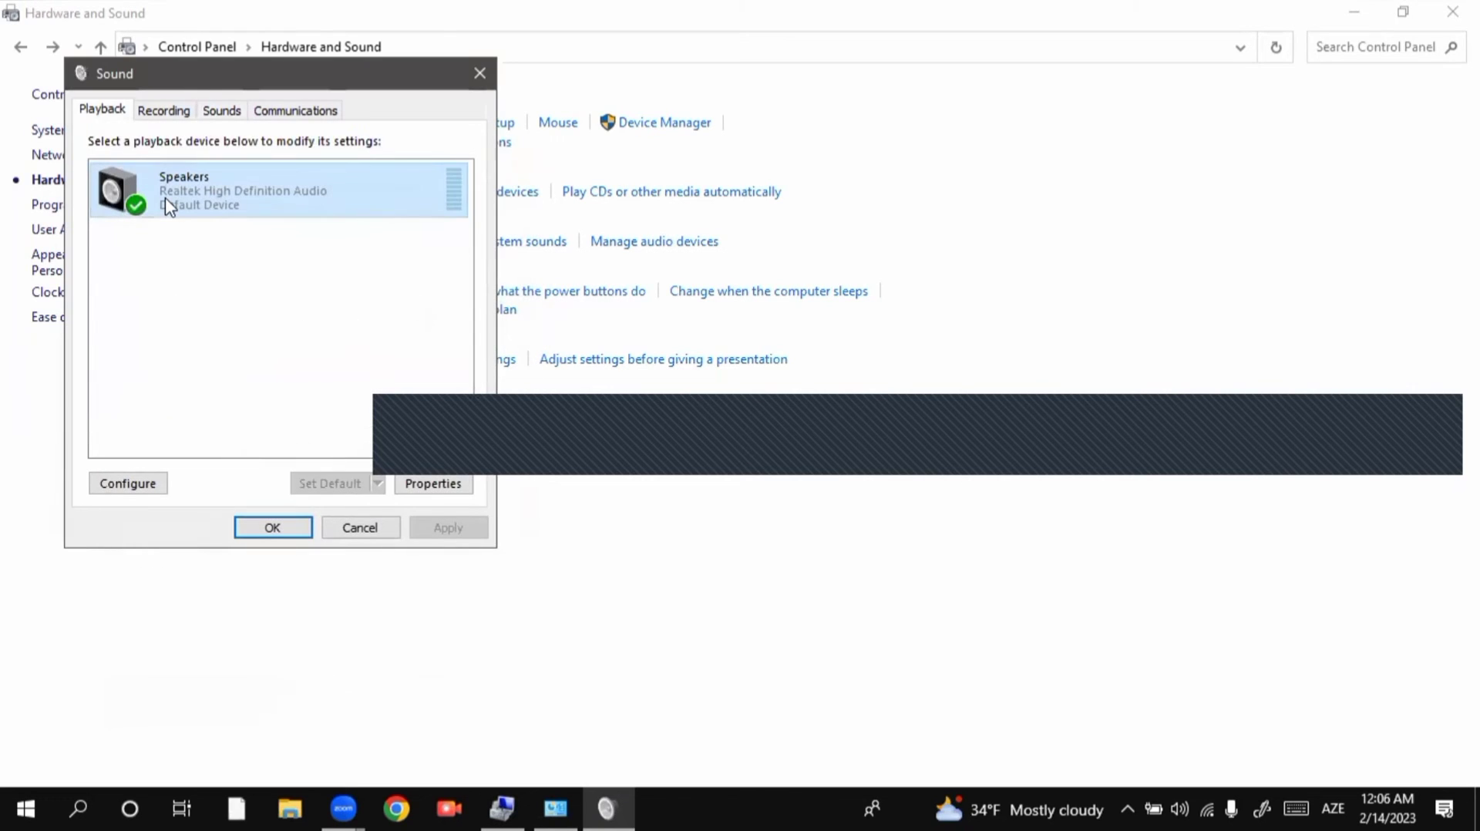
# View the Speakers' icon choices and device usage options, closing the properties and the Sound dialog without changes
pyautogui.doubleClick(165, 198)
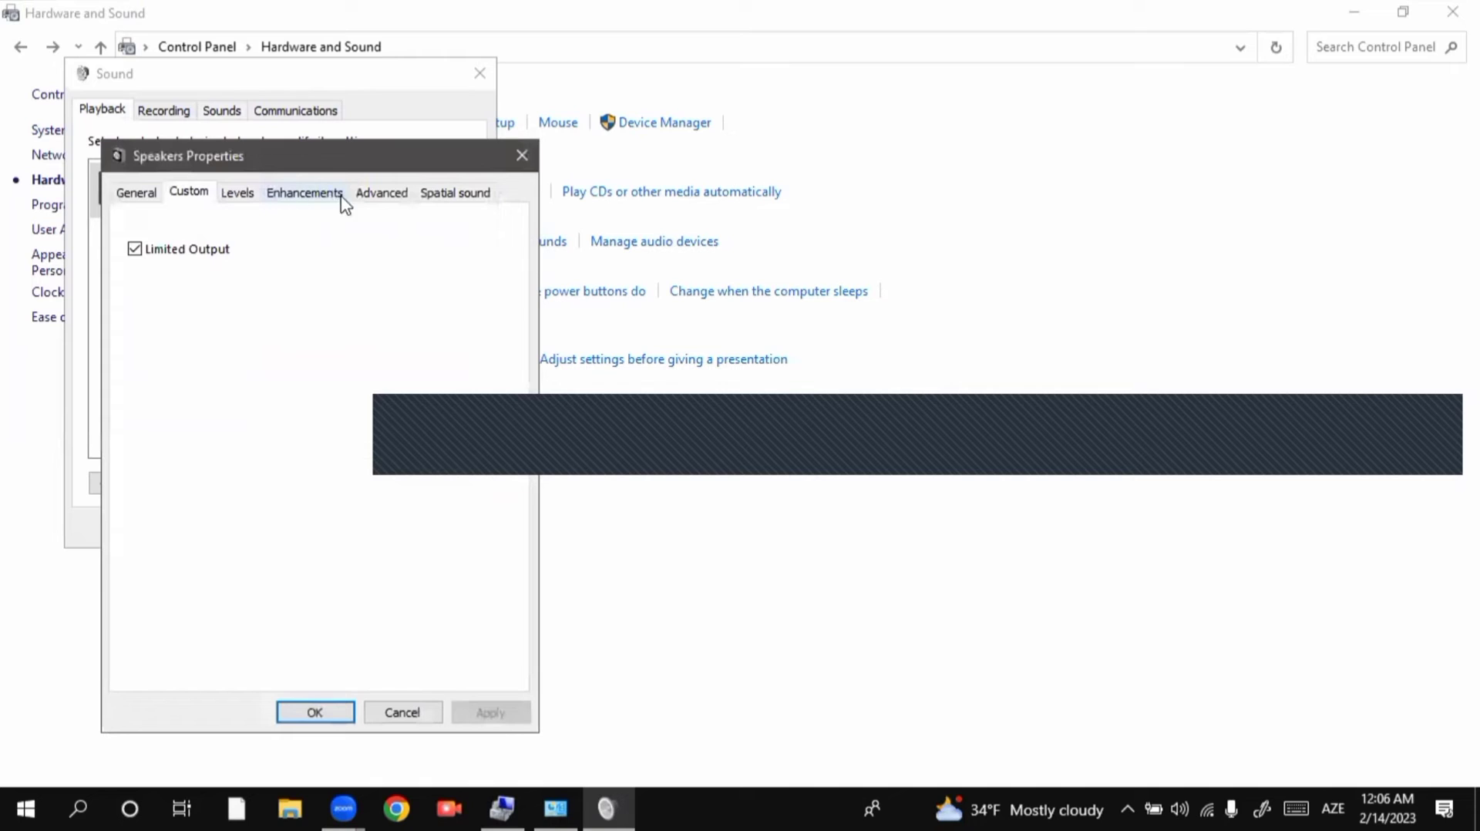
pyautogui.click(137, 197)
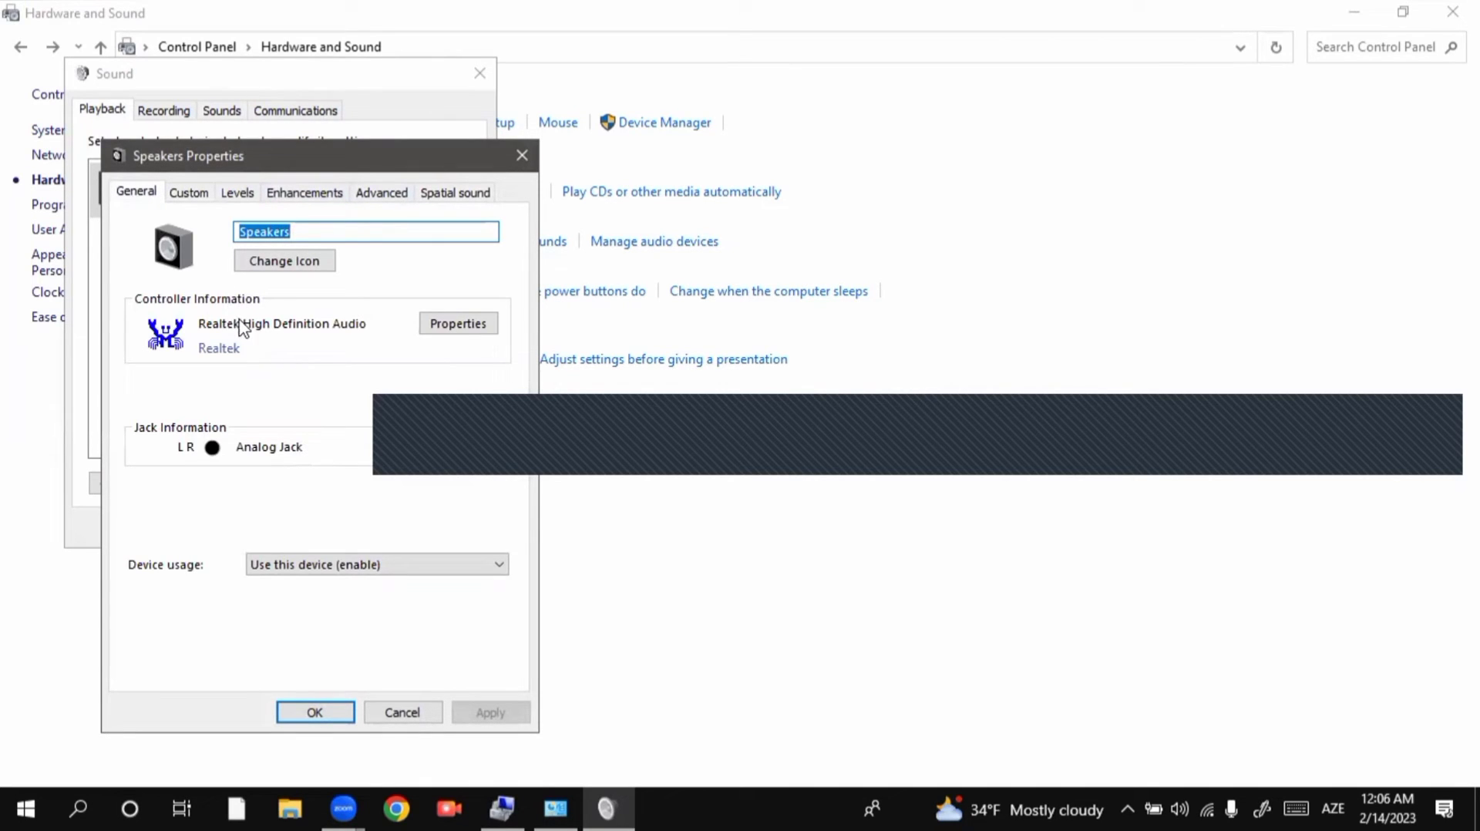
pyautogui.click(302, 258)
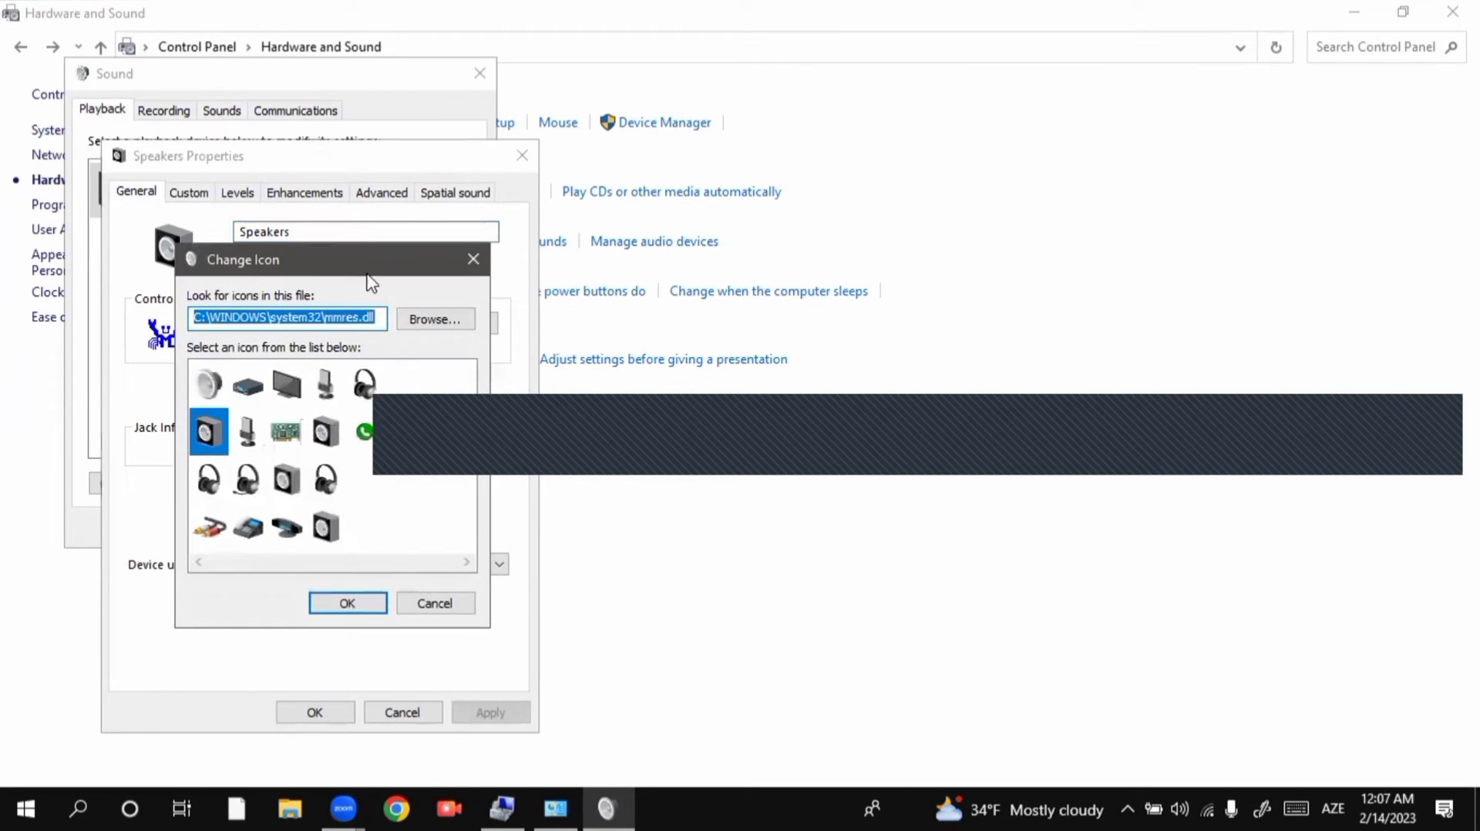
pyautogui.click(364, 386)
pyautogui.click(472, 260)
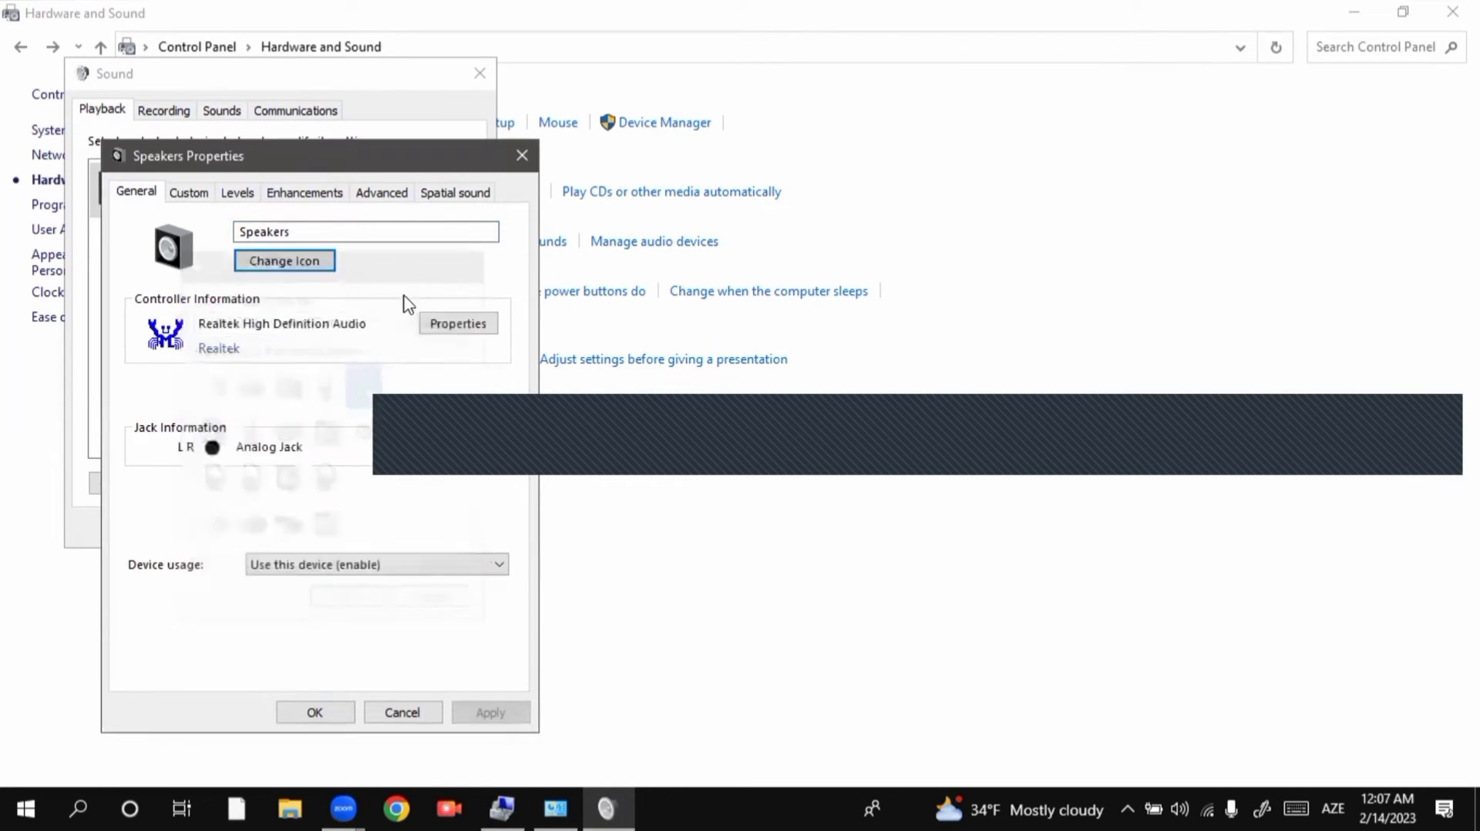
pyautogui.click(353, 565)
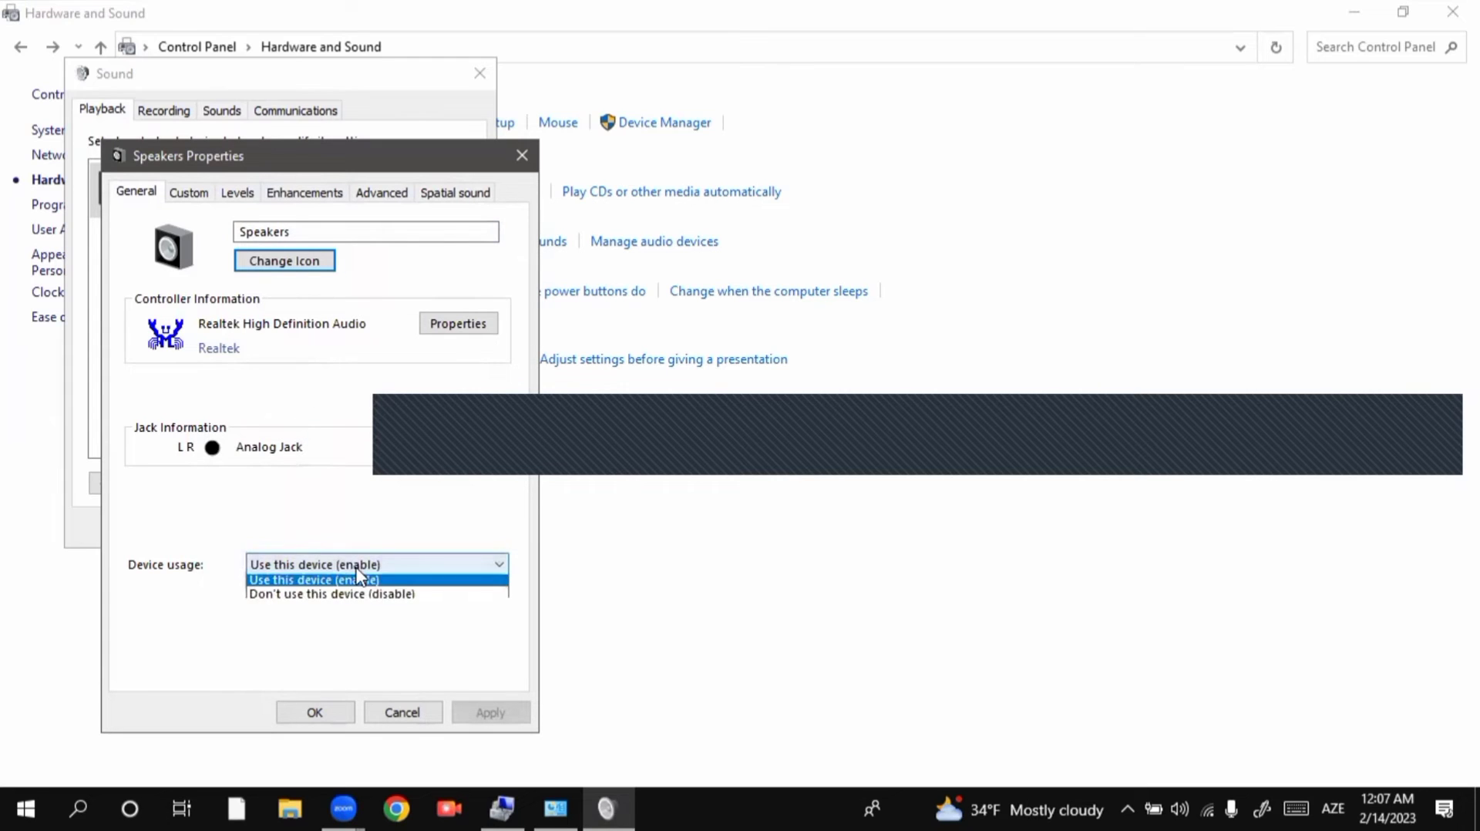
pyautogui.click(520, 154)
pyautogui.click(520, 154)
pyautogui.click(480, 73)
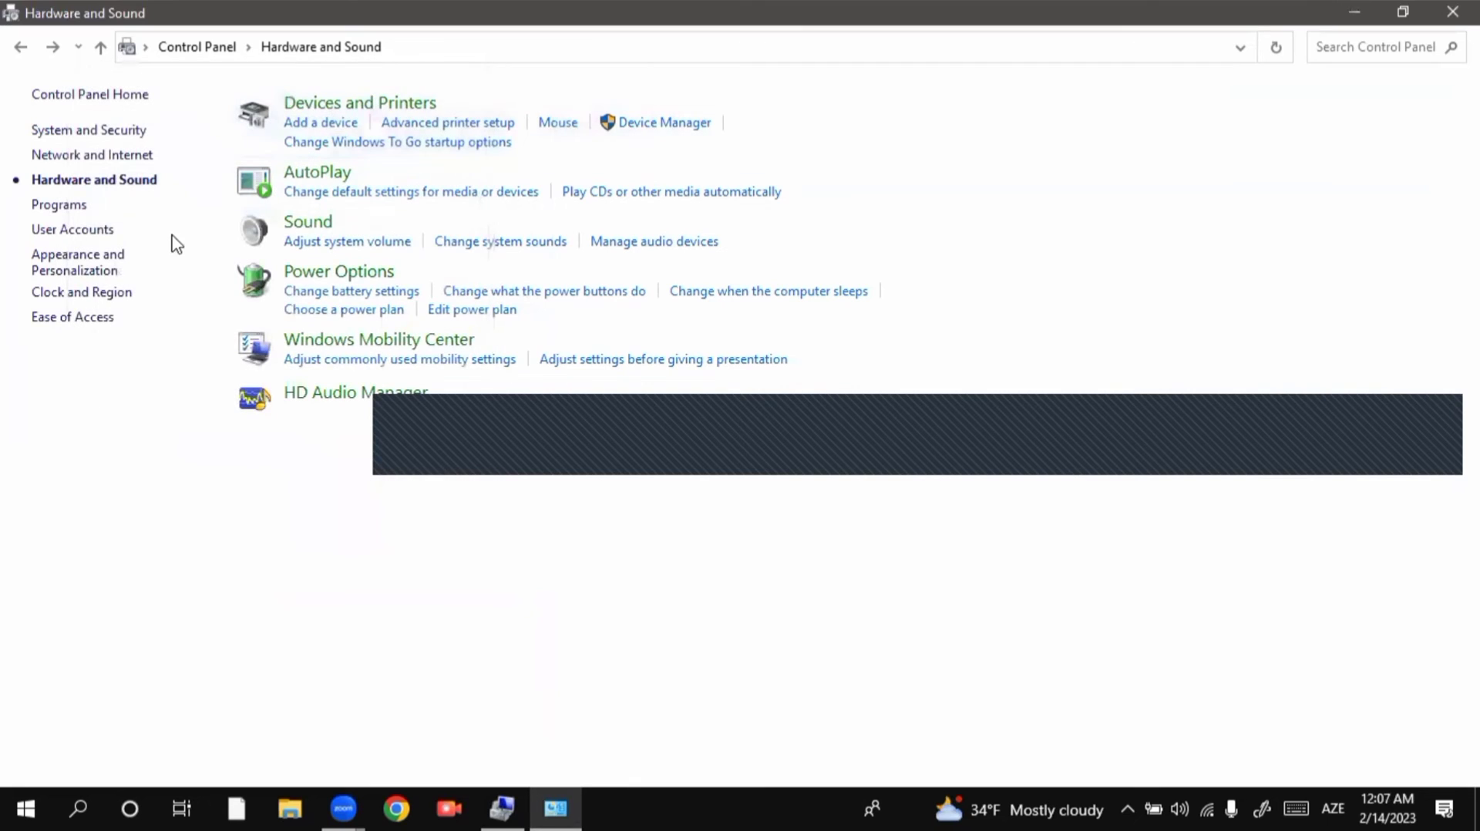
# Open the Programs category and view the installed programs list in Programs and Features
pyautogui.click(58, 205)
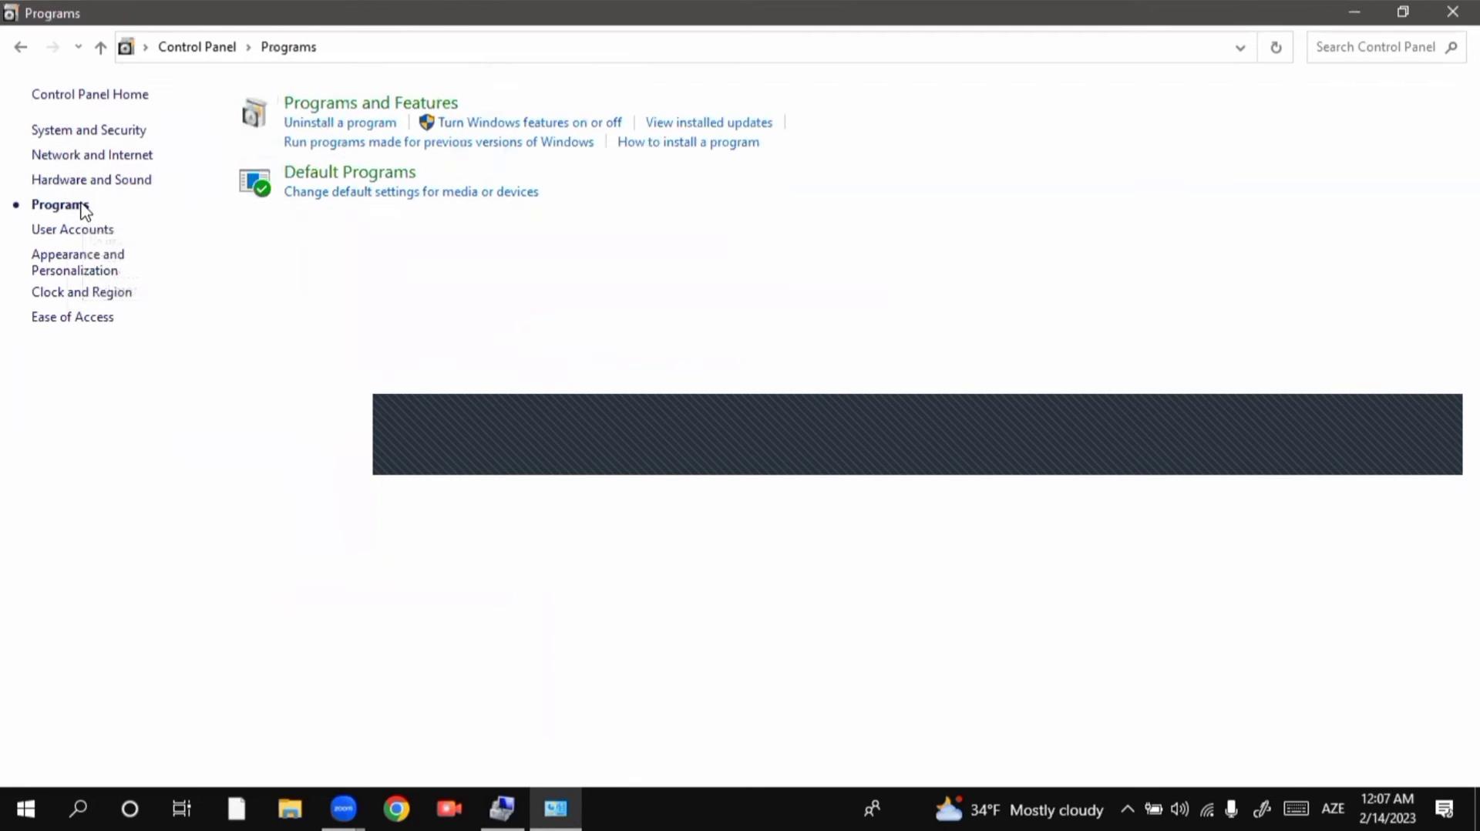
pyautogui.click(19, 48)
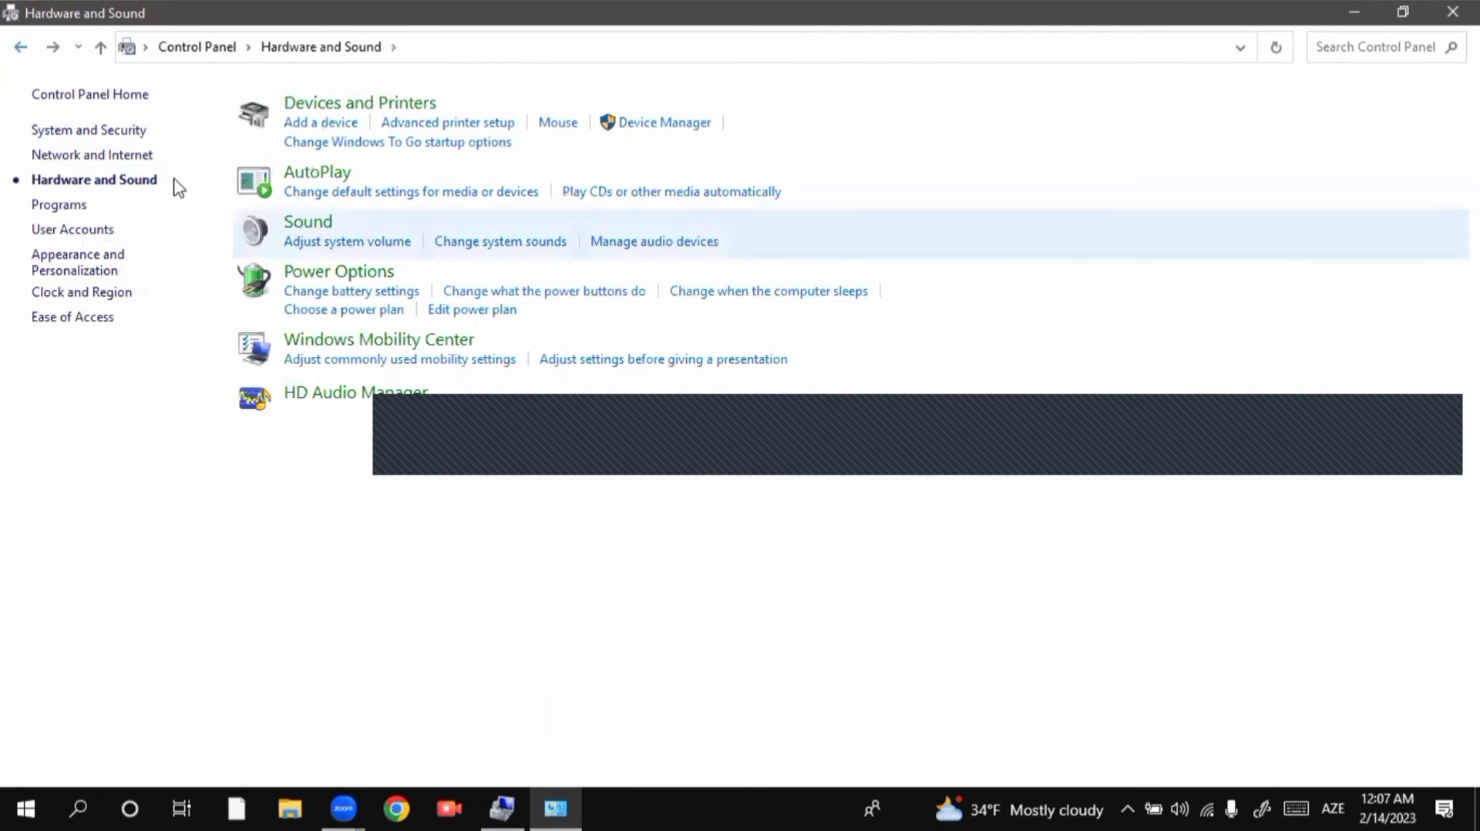
pyautogui.click(19, 48)
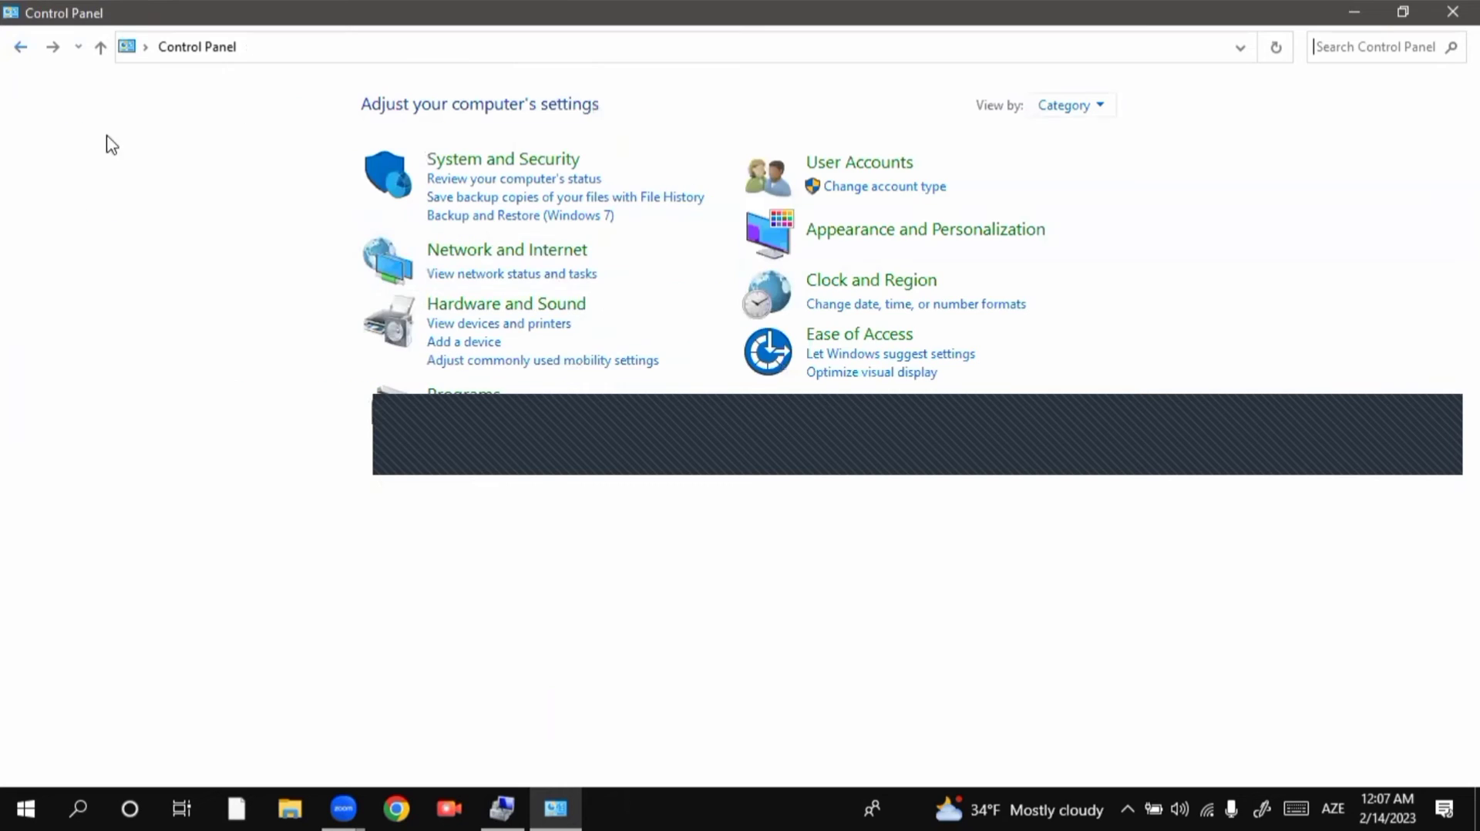
pyautogui.click(477, 393)
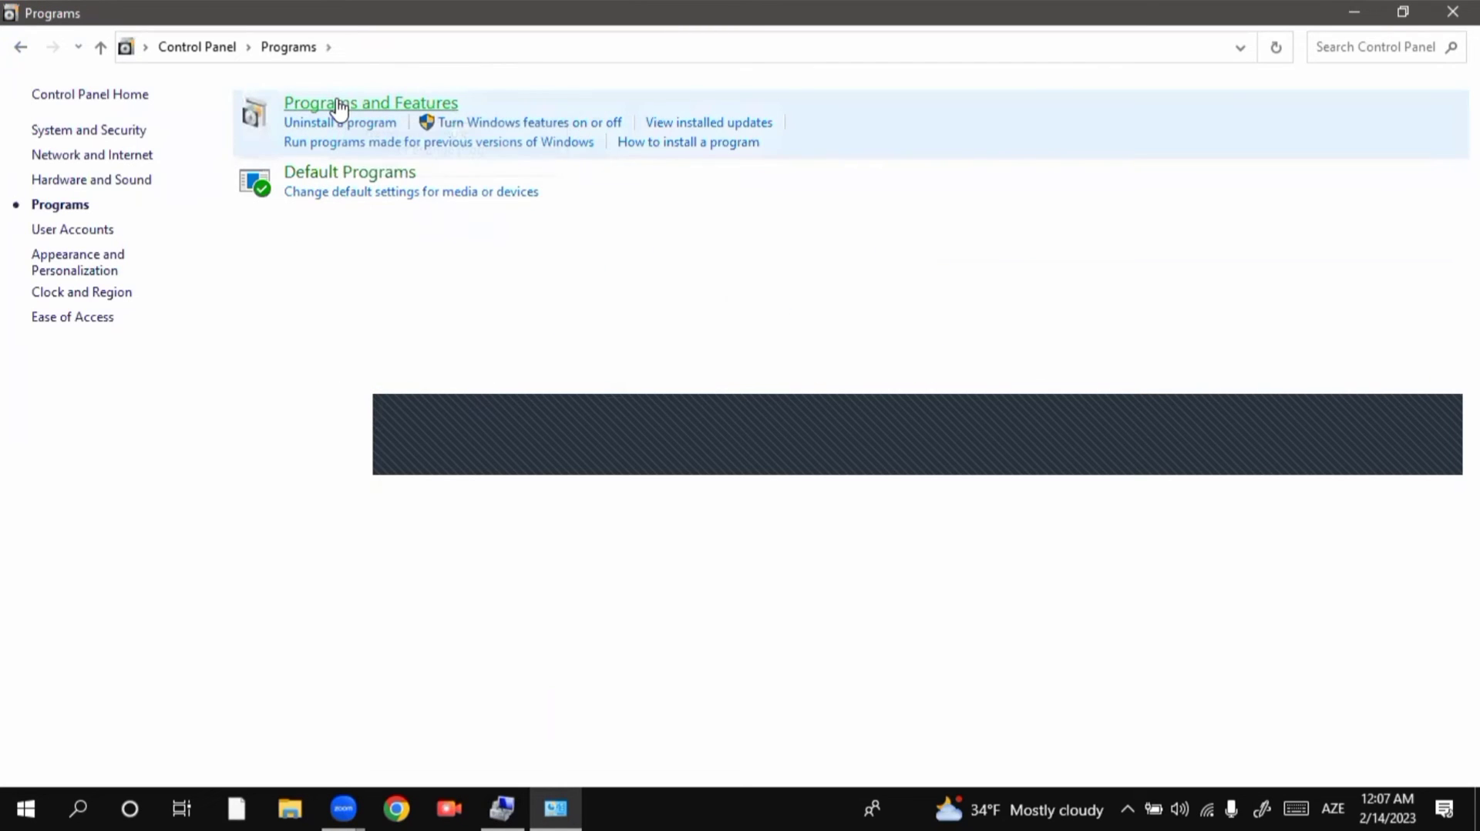
pyautogui.click(339, 105)
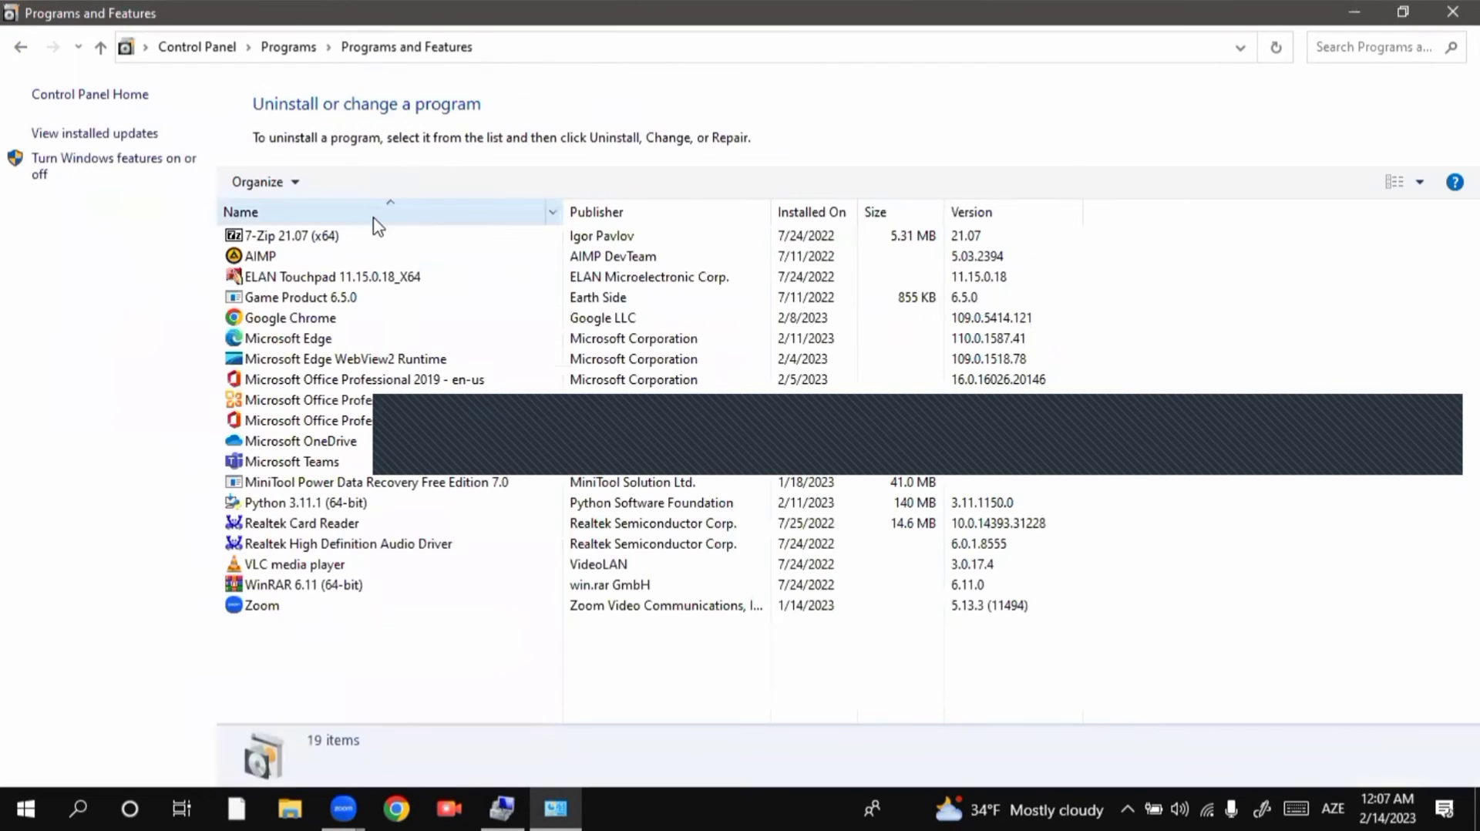
pyautogui.click(19, 49)
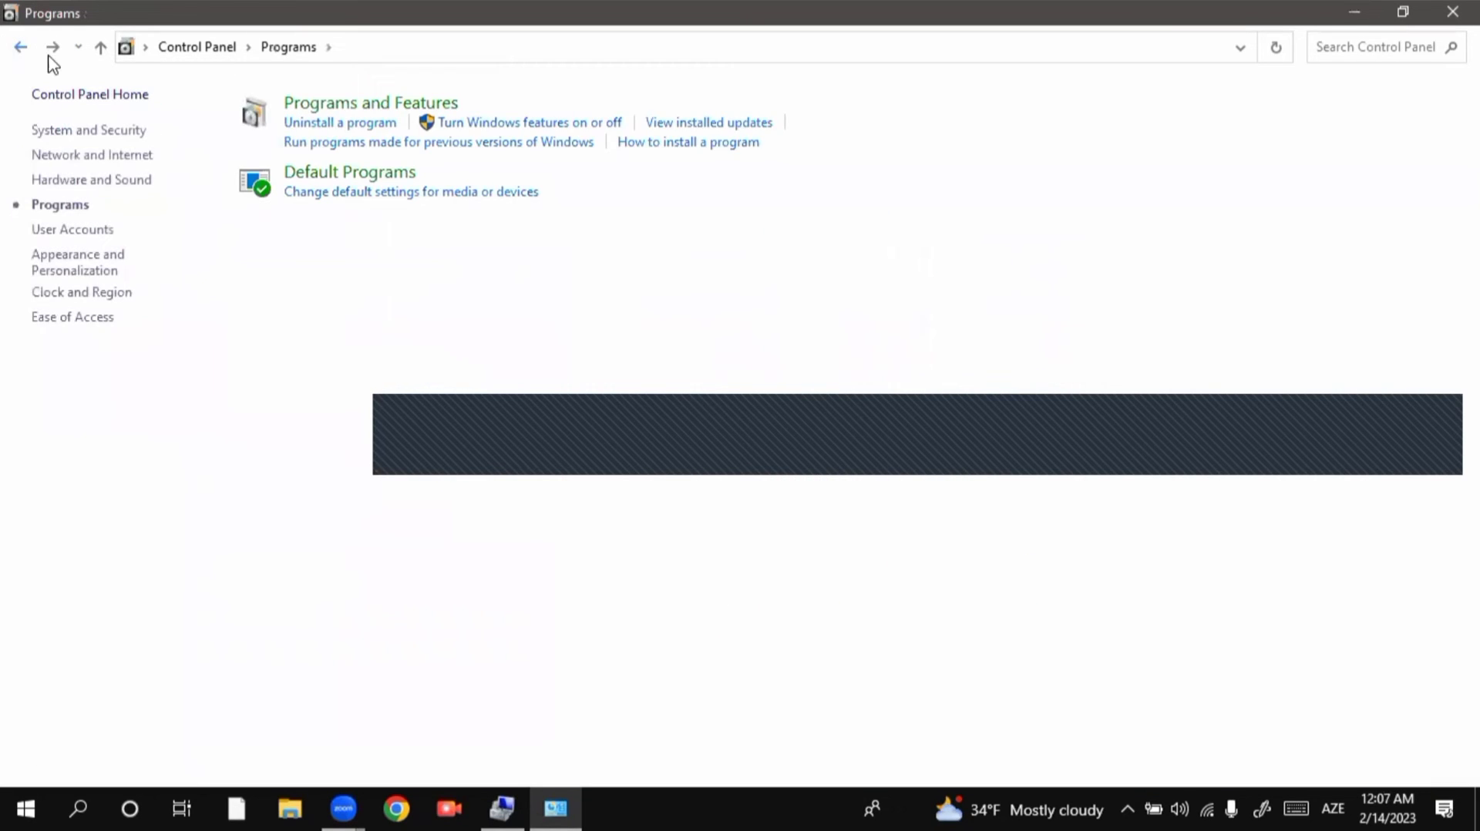
# View the uninstall option for ELAN Touchpad 11.15.0.18_X64 without using it, and look at the Default Programs page
pyautogui.click(333, 114)
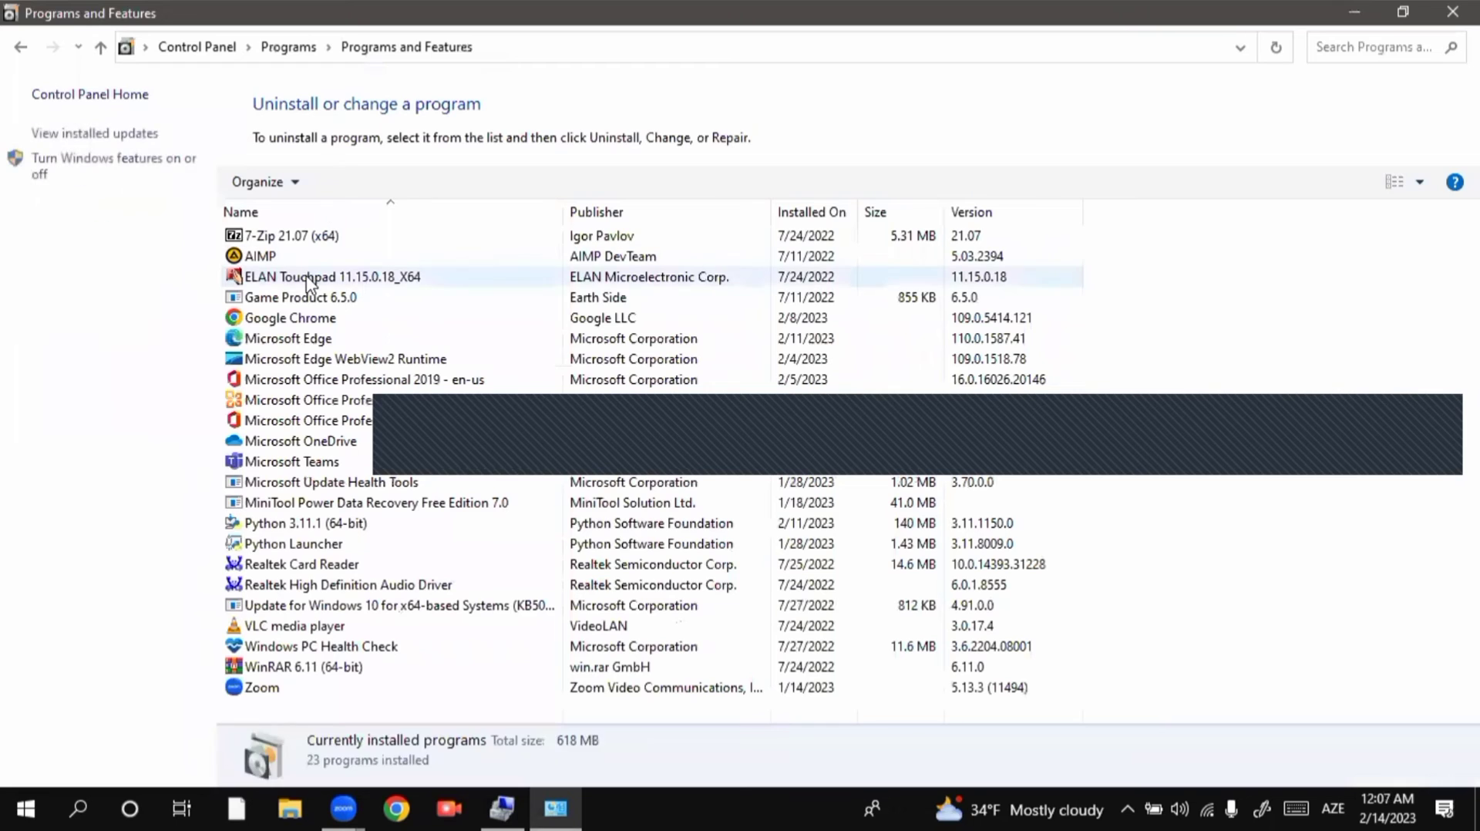
pyautogui.rightClick(307, 278)
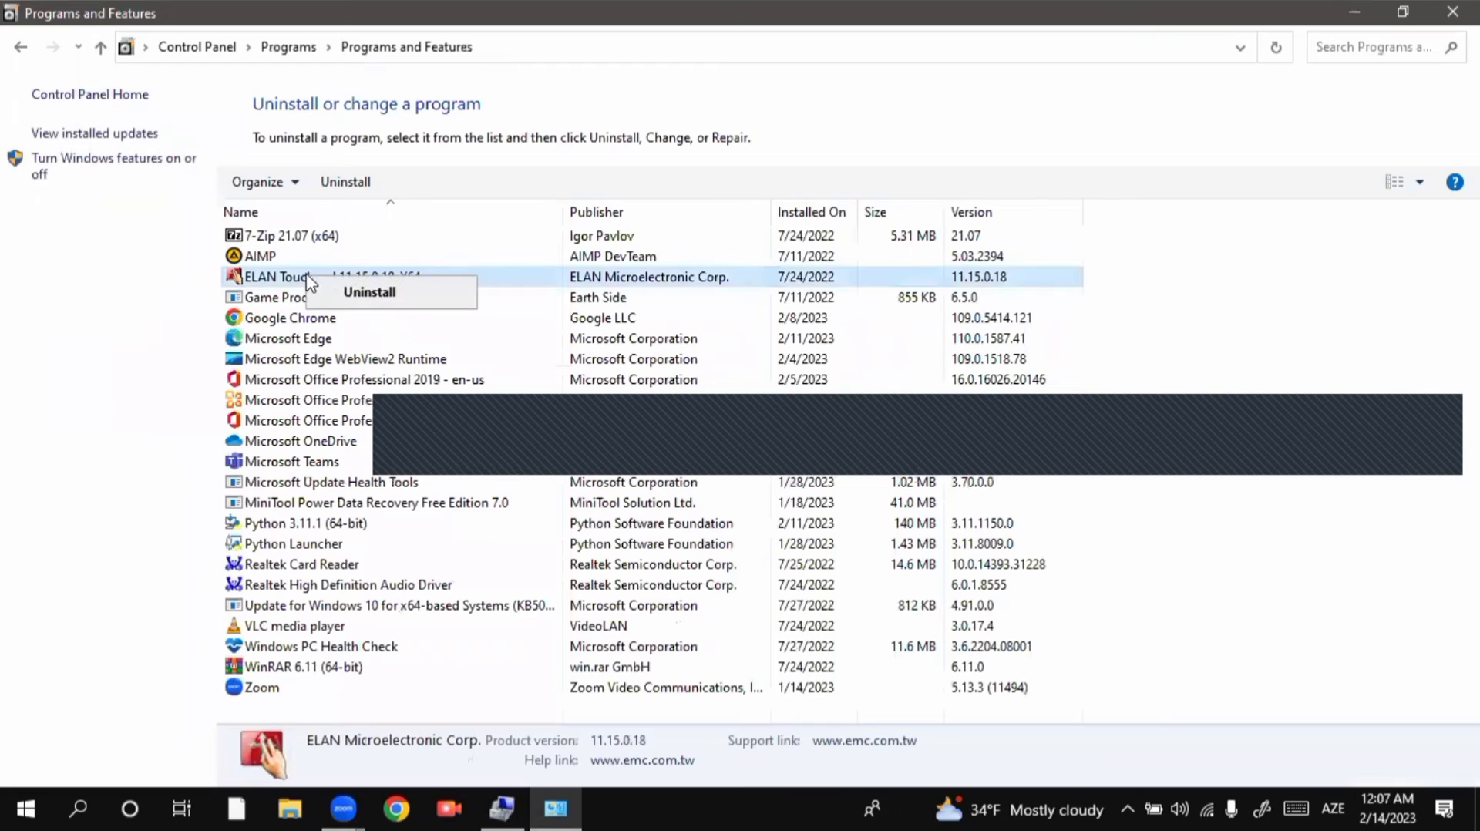
pyautogui.click(25, 48)
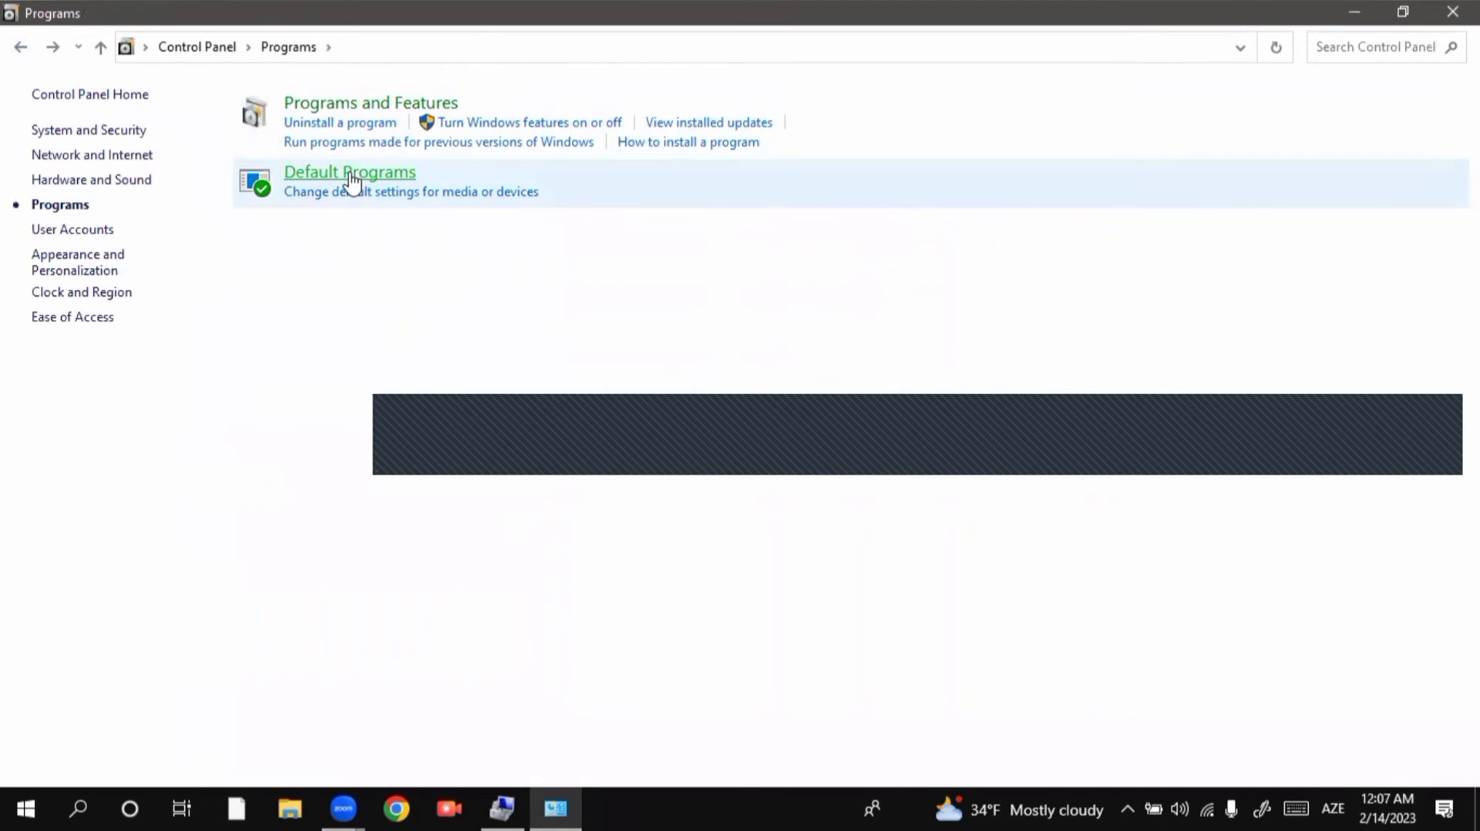
pyautogui.click(351, 177)
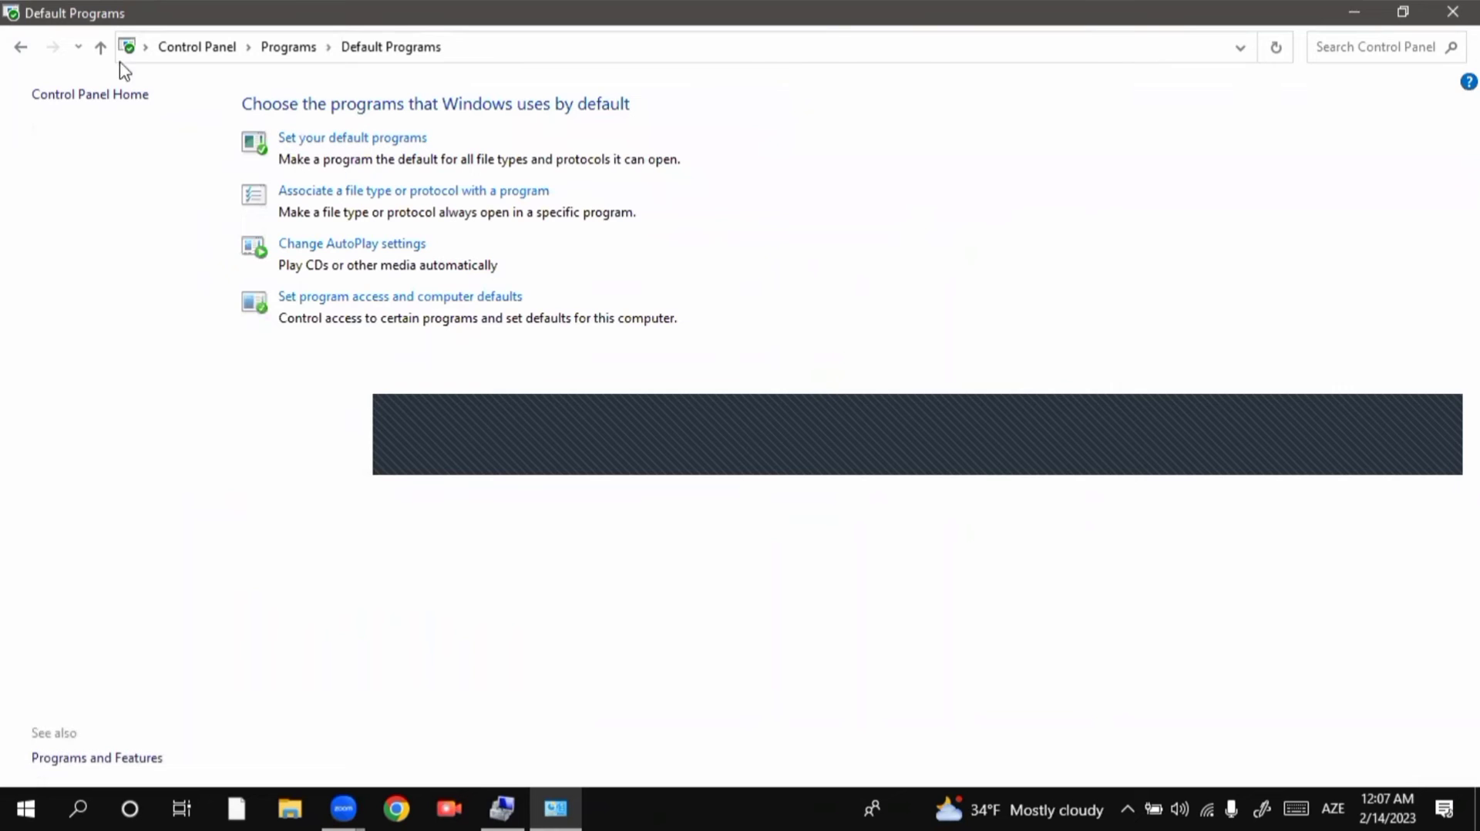
pyautogui.click(21, 48)
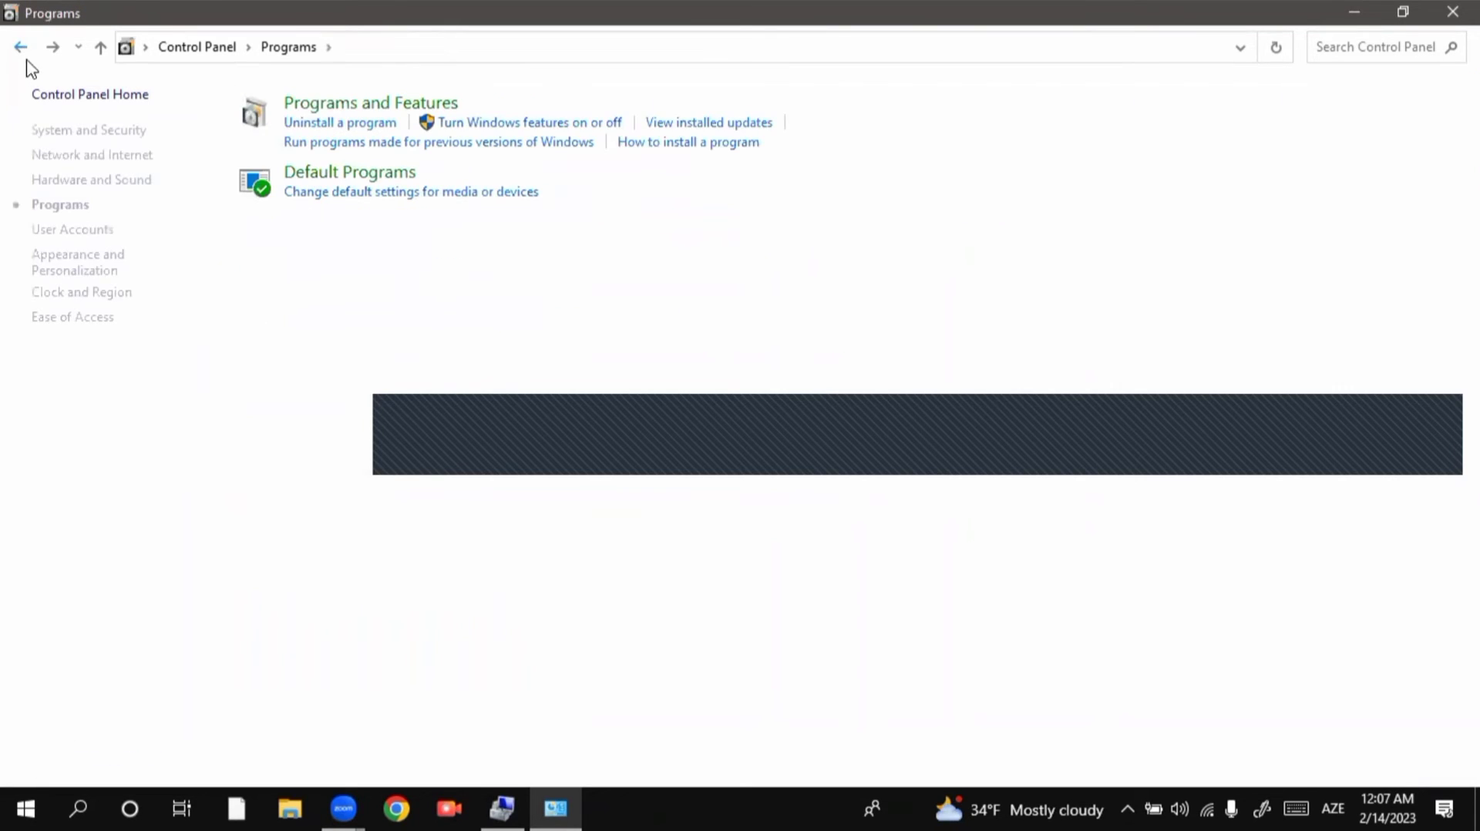
# Review the User Accounts settings and the account name change page, returning to the Control Panel home without changes
pyautogui.click(77, 229)
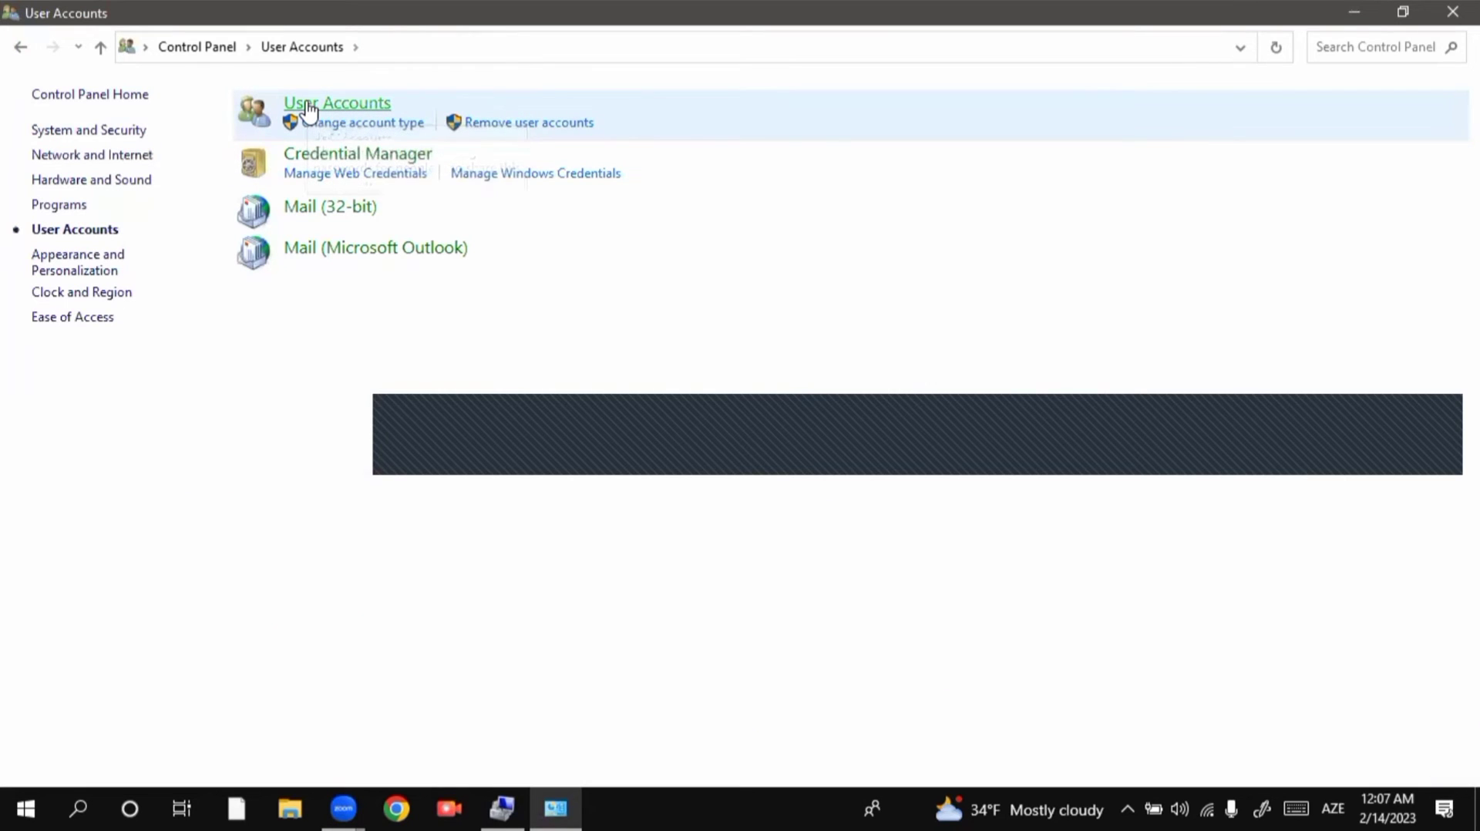
pyautogui.click(393, 108)
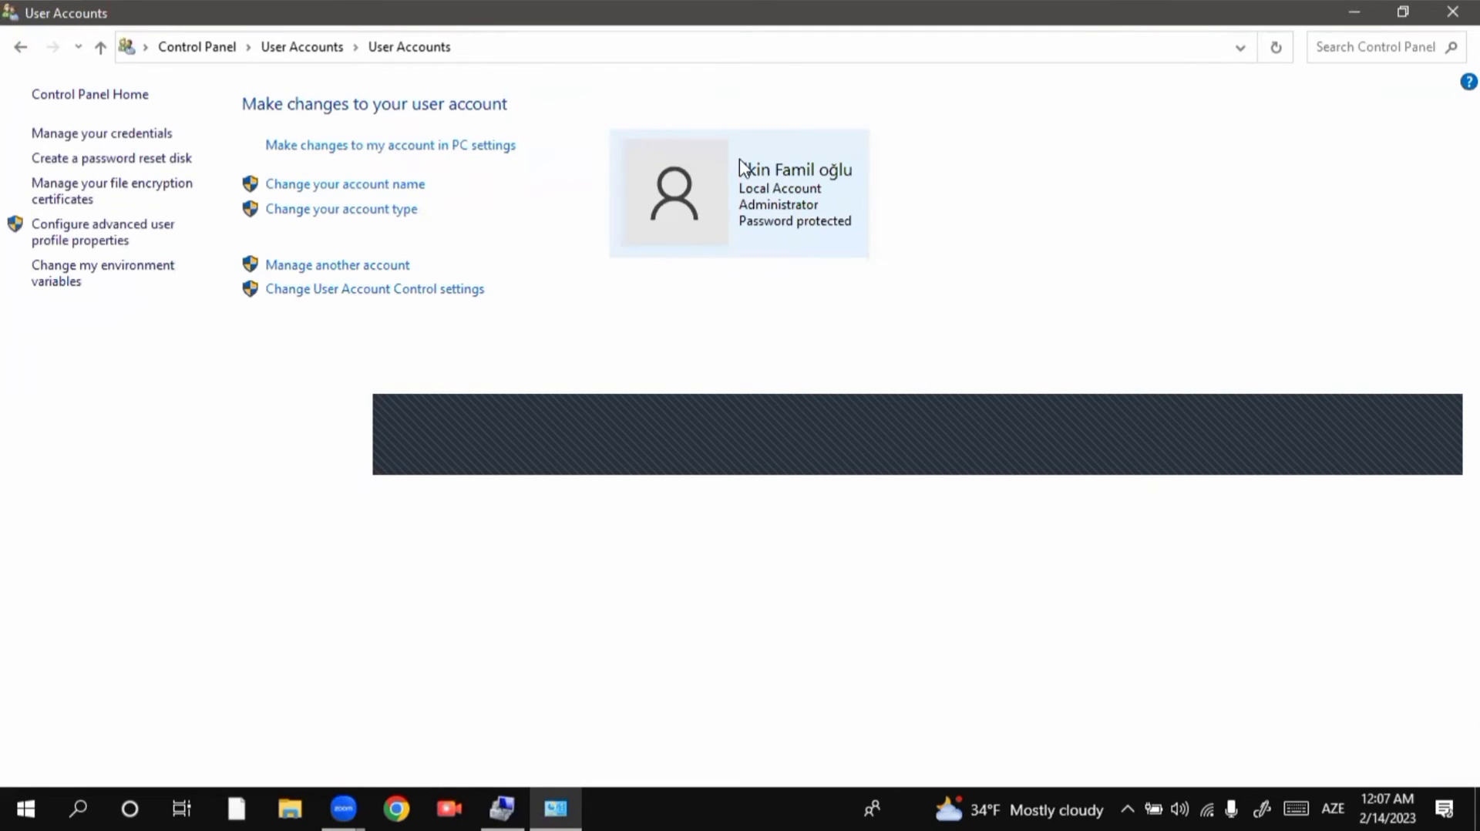
pyautogui.click(403, 187)
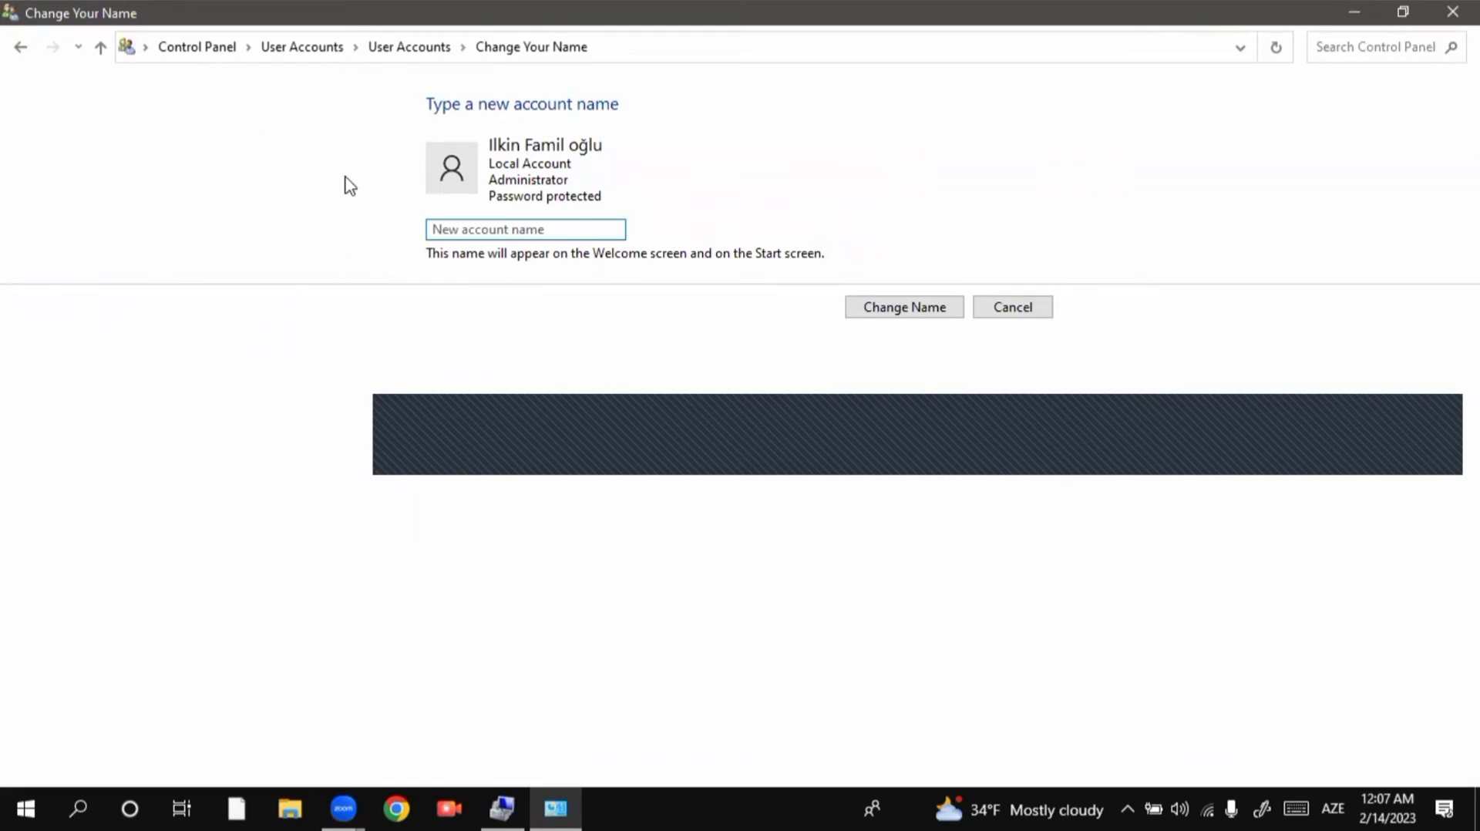
pyautogui.click(19, 48)
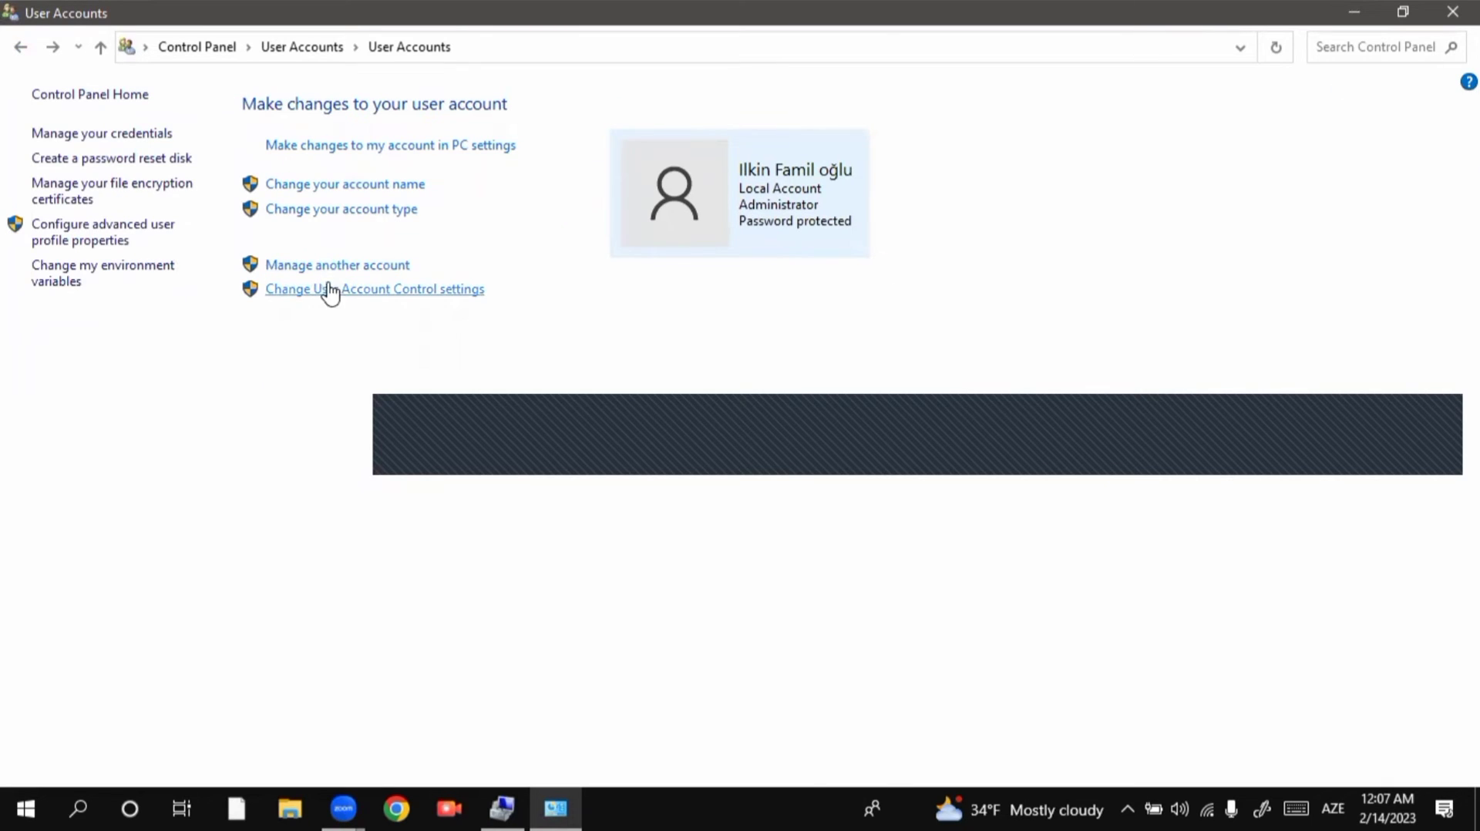
pyautogui.click(19, 49)
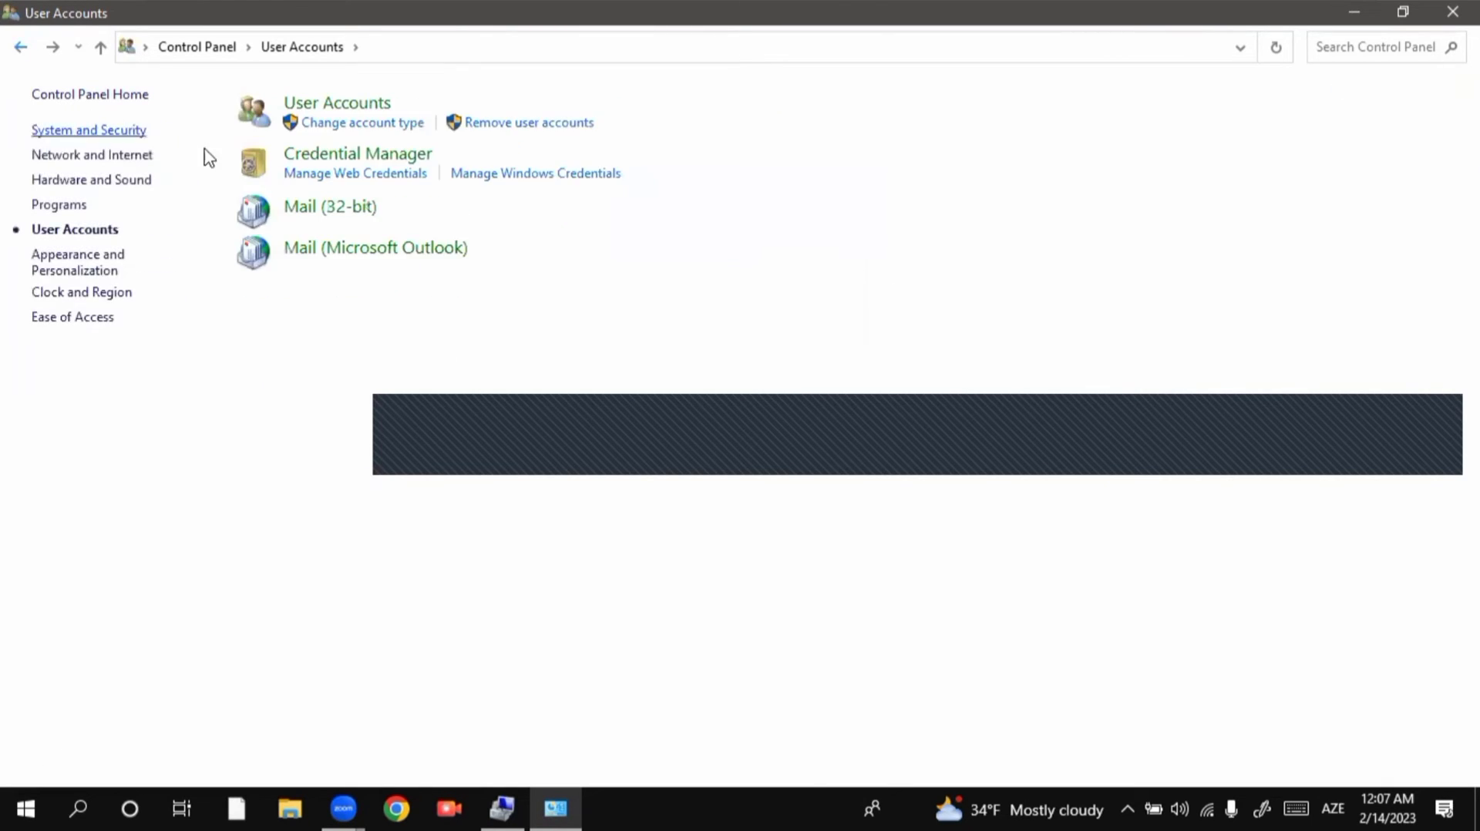
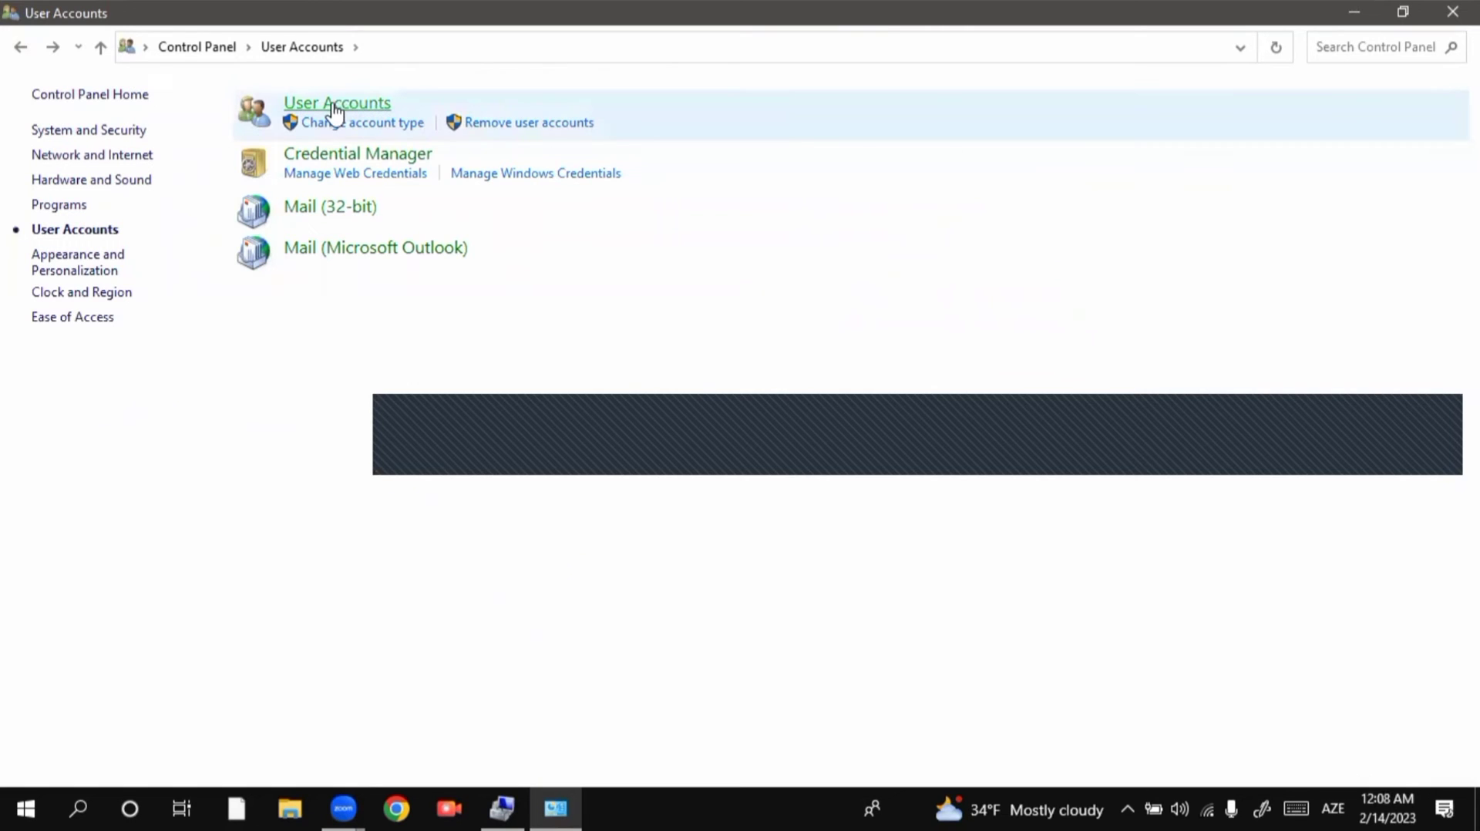
pyautogui.click(21, 47)
pyautogui.click(23, 48)
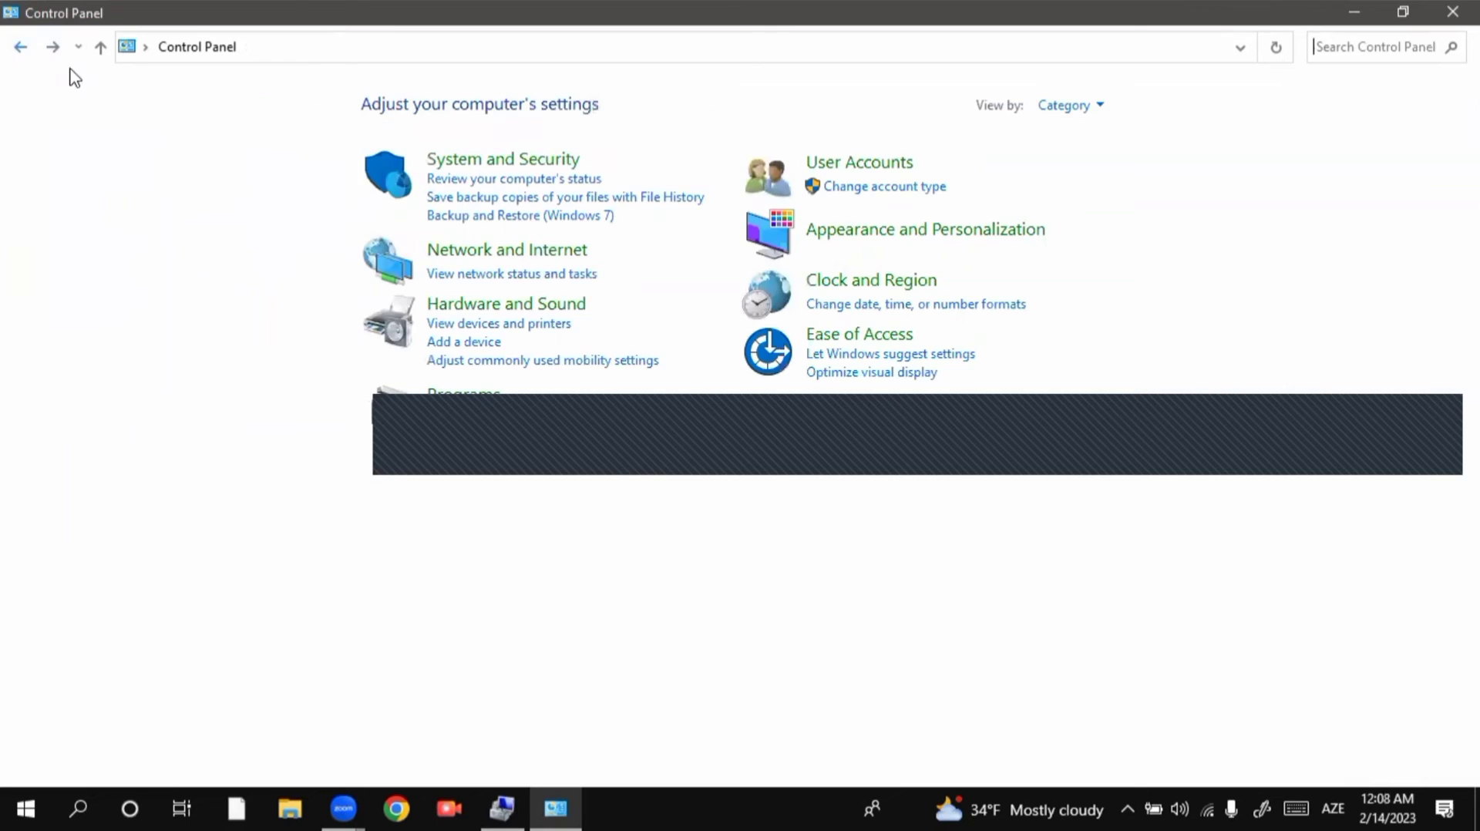
# Under Appearance and Personalization, view the Taskbar settings and the Ease of Access Center
pyautogui.click(899, 231)
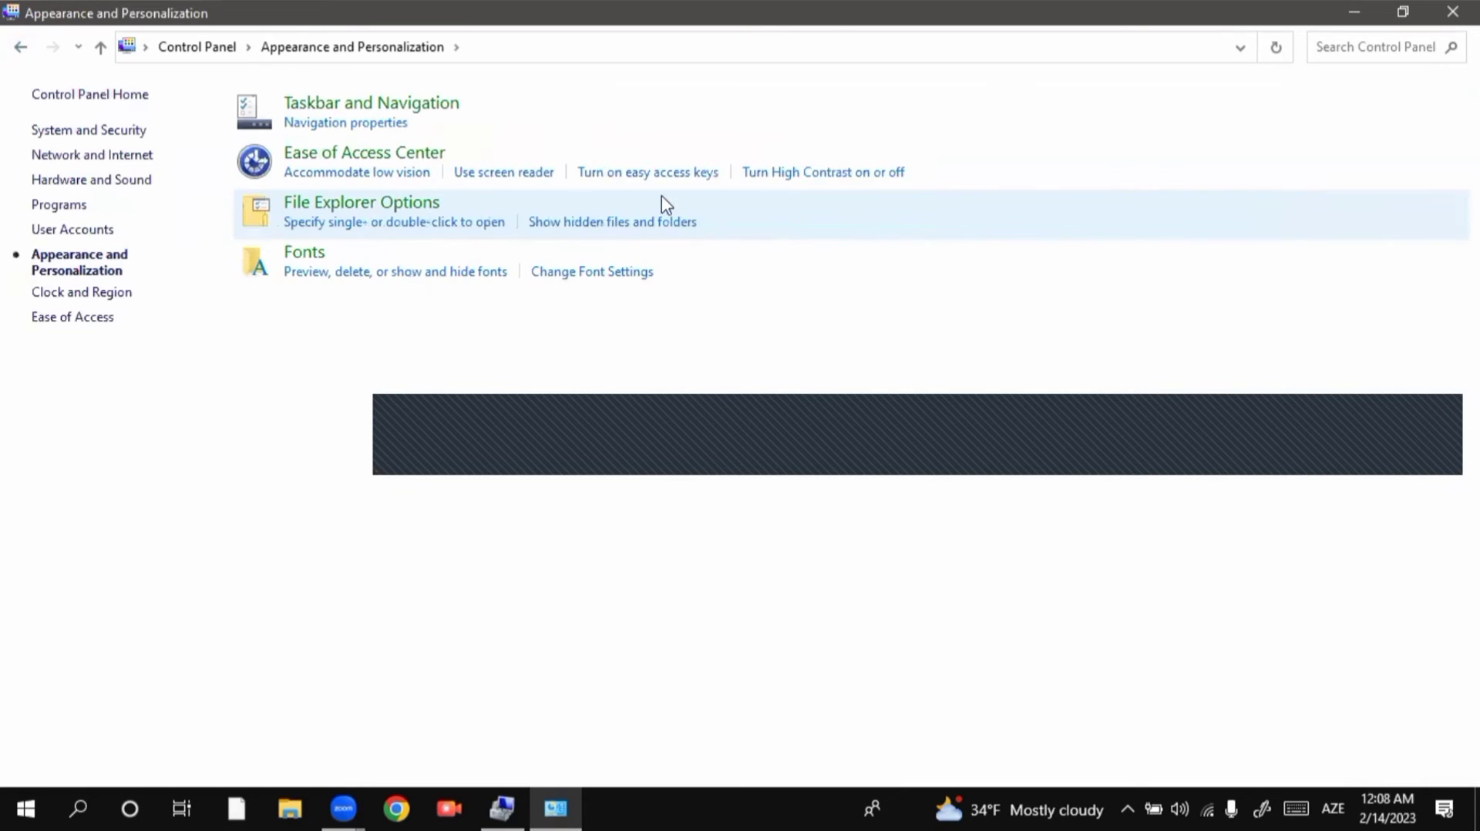
pyautogui.click(363, 121)
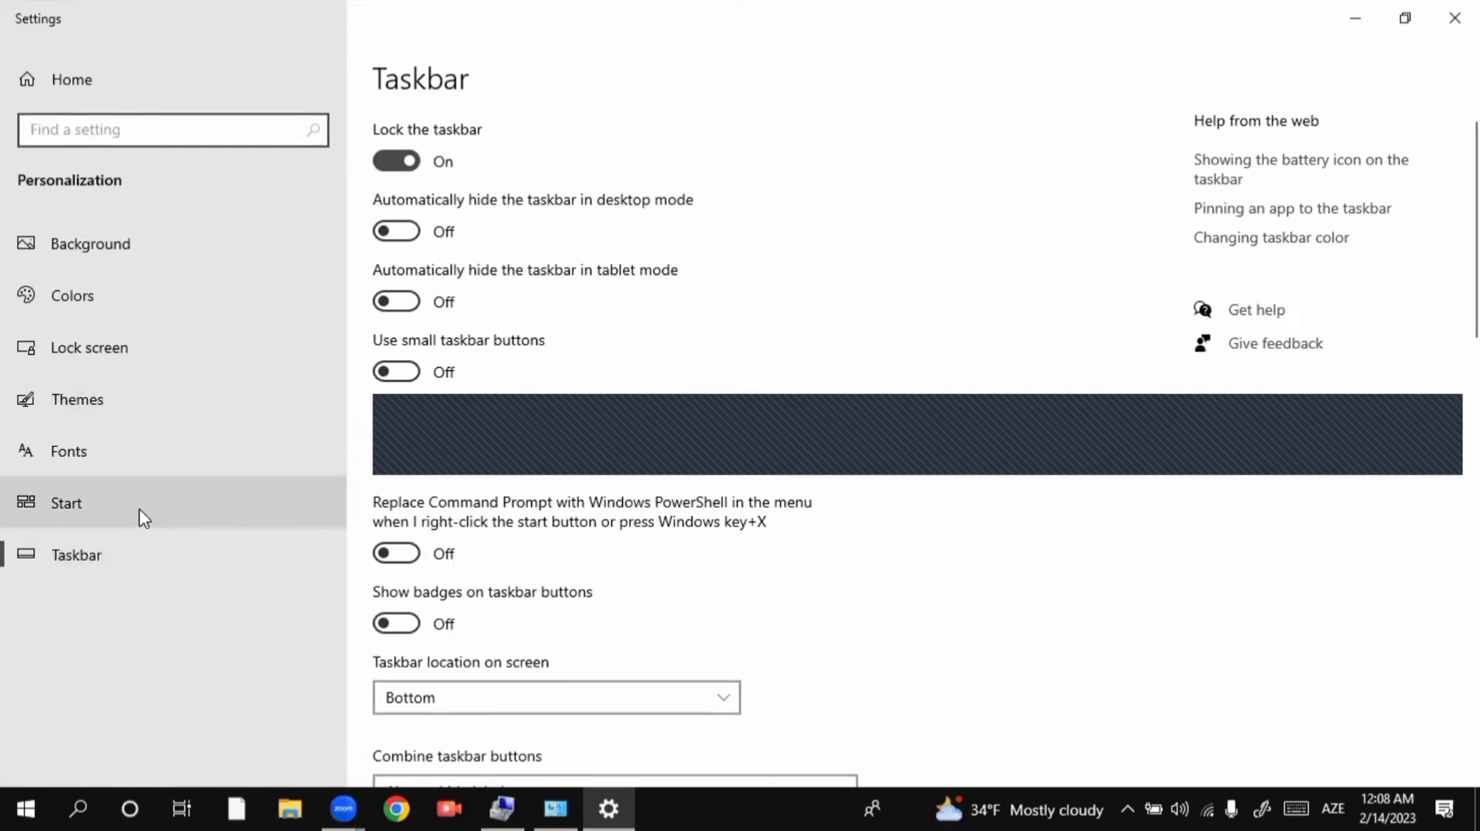
pyautogui.click(1454, 18)
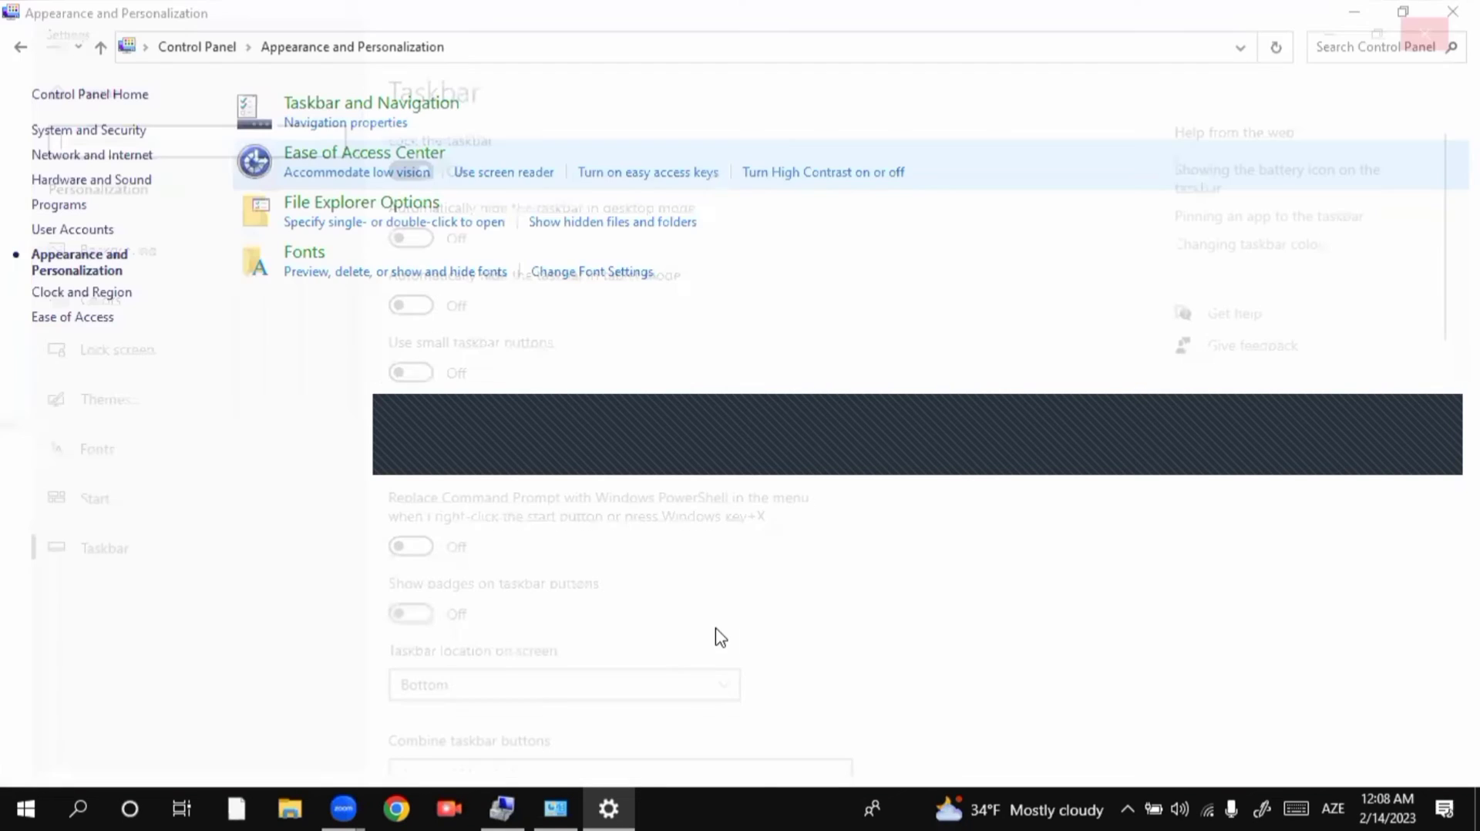
pyautogui.click(367, 158)
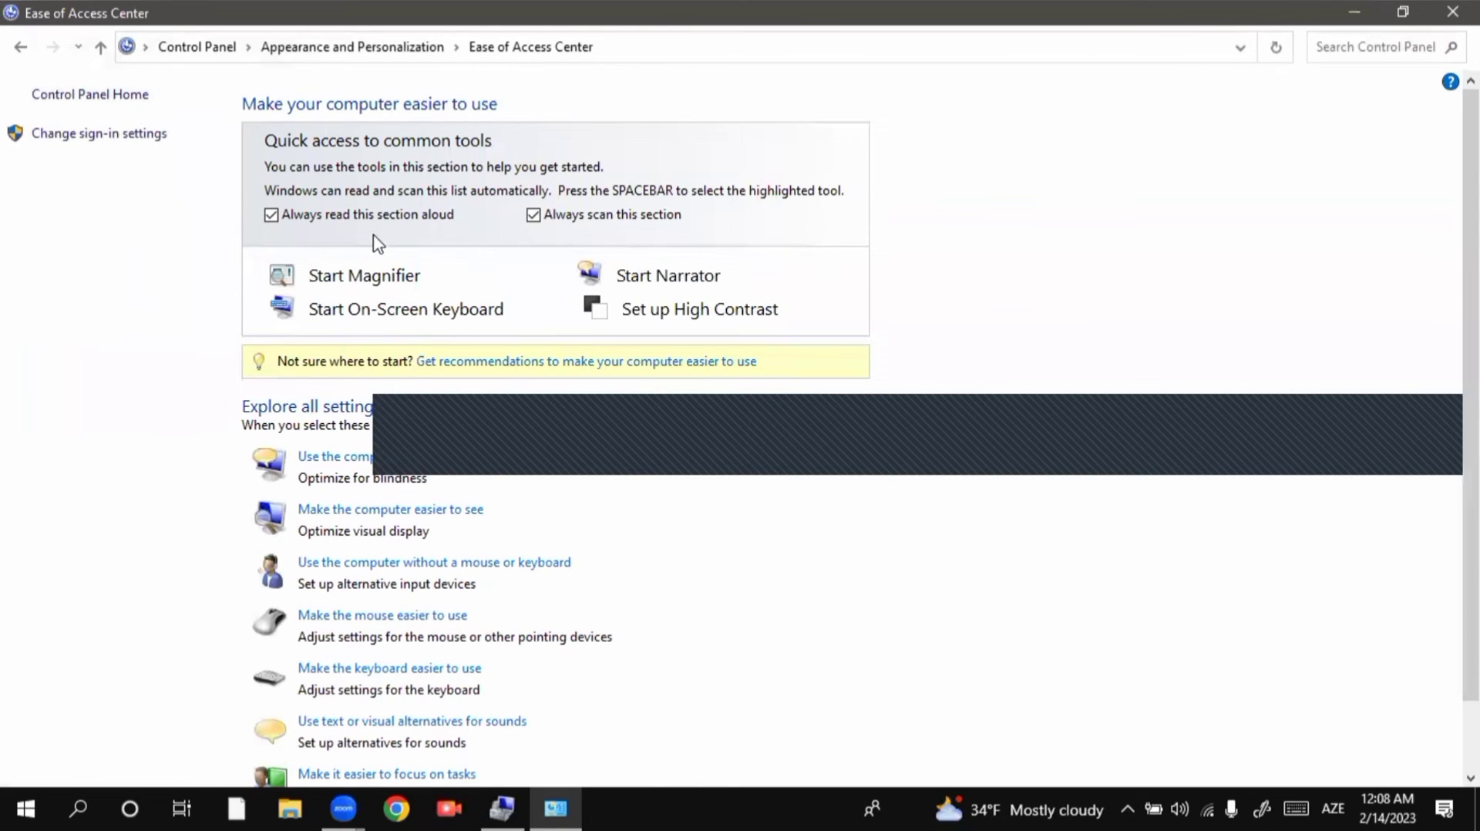
# Close the Control Panel window and reopen Control Panel from the desktop
pyautogui.hotkey('alt', 'F4')
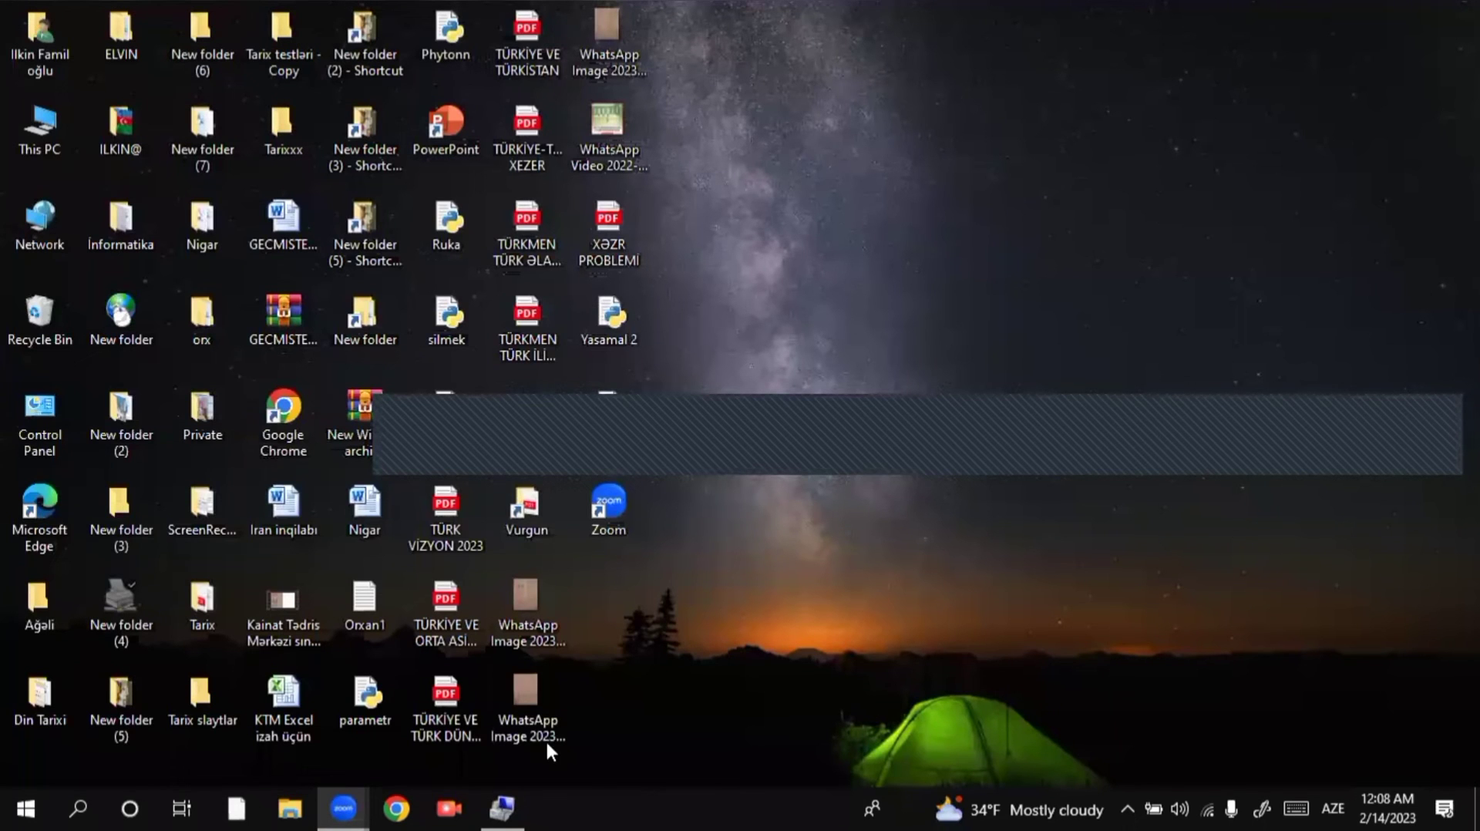
pyautogui.click(59, 403)
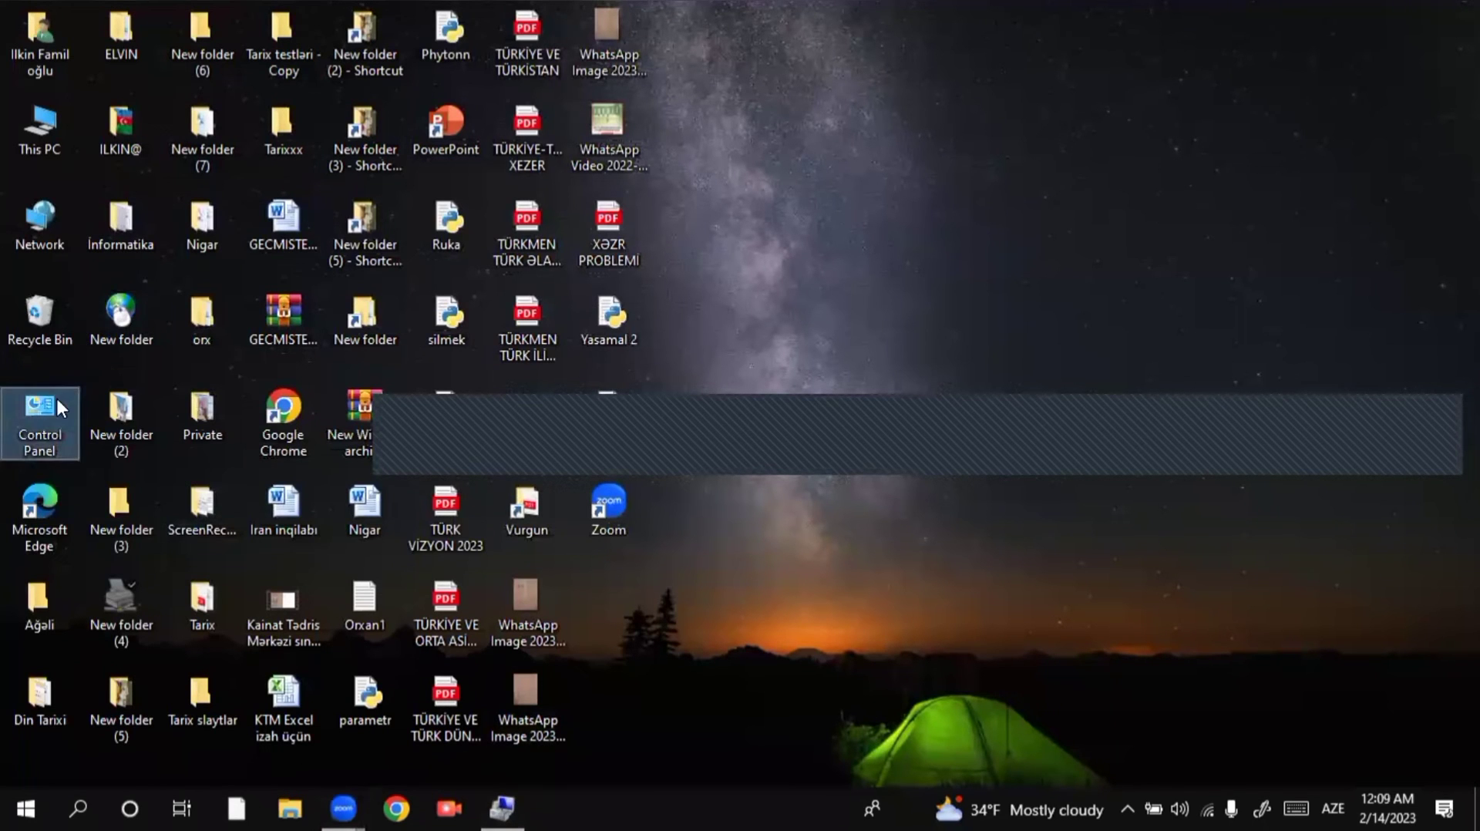
pyautogui.doubleClick(59, 404)
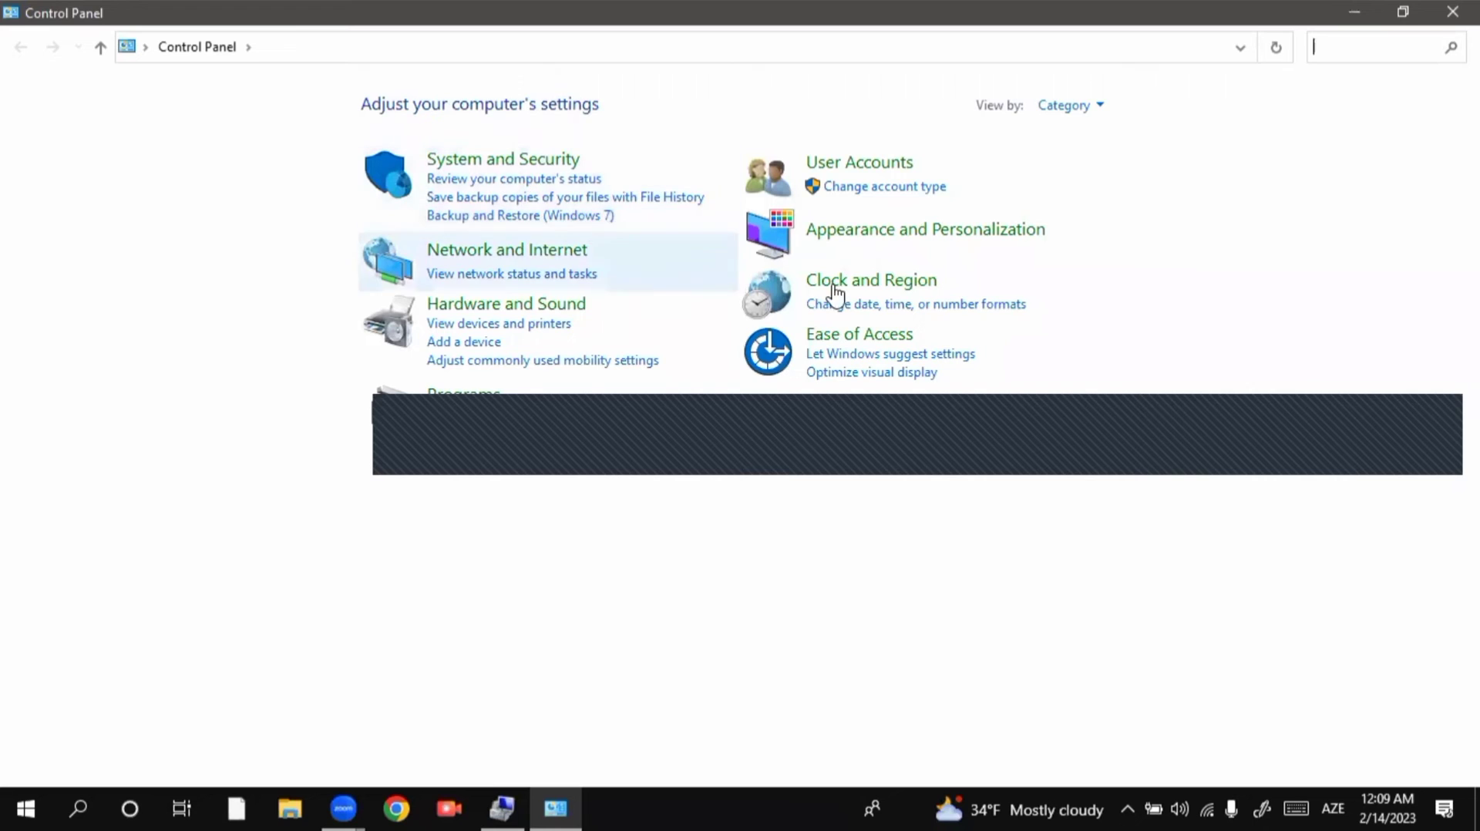
# Under Appearance and Personalization, look at the General and View settings of File Explorer Options and close them without changes
pyautogui.click(867, 231)
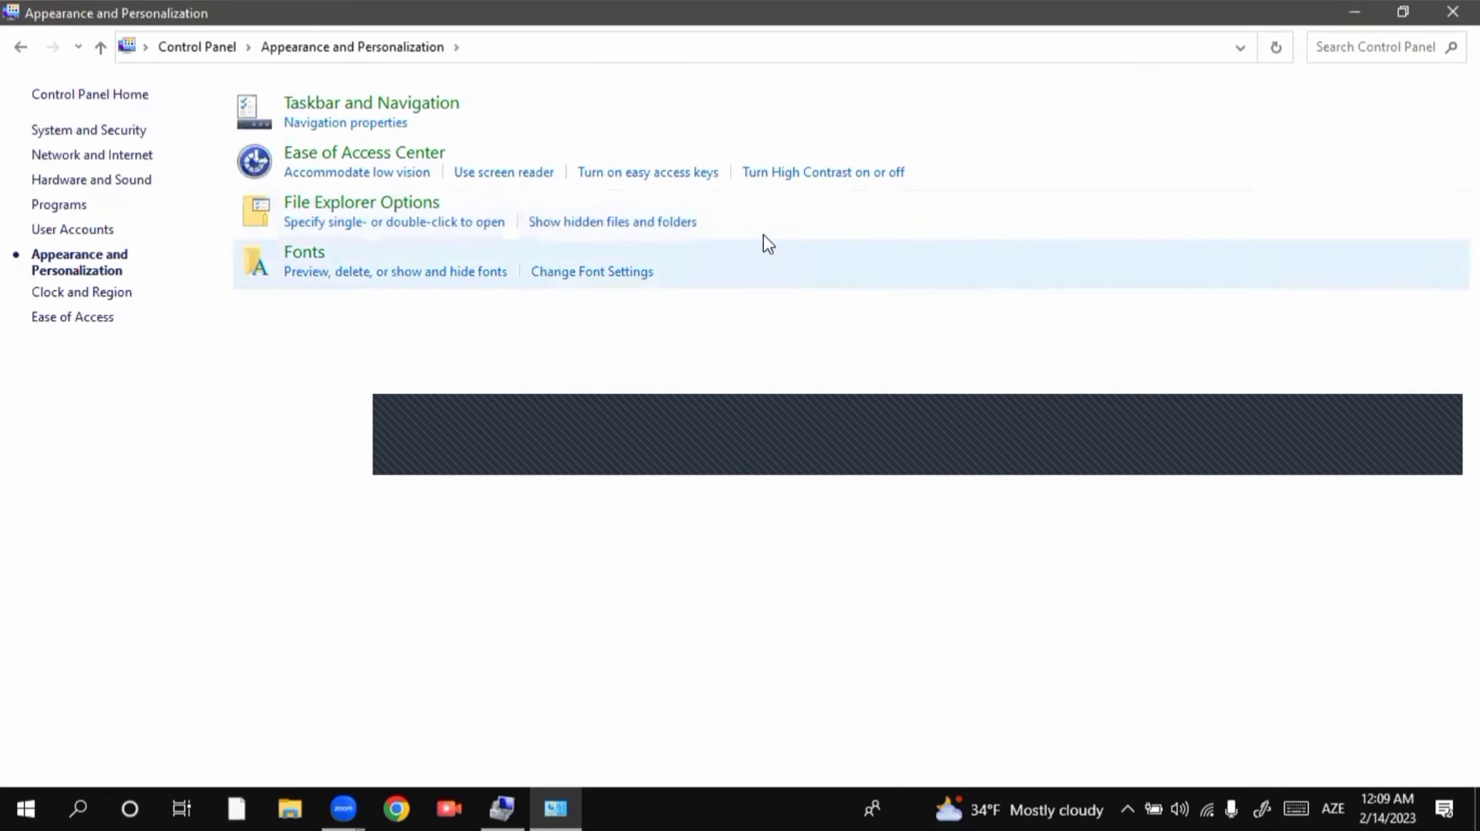
pyautogui.click(372, 204)
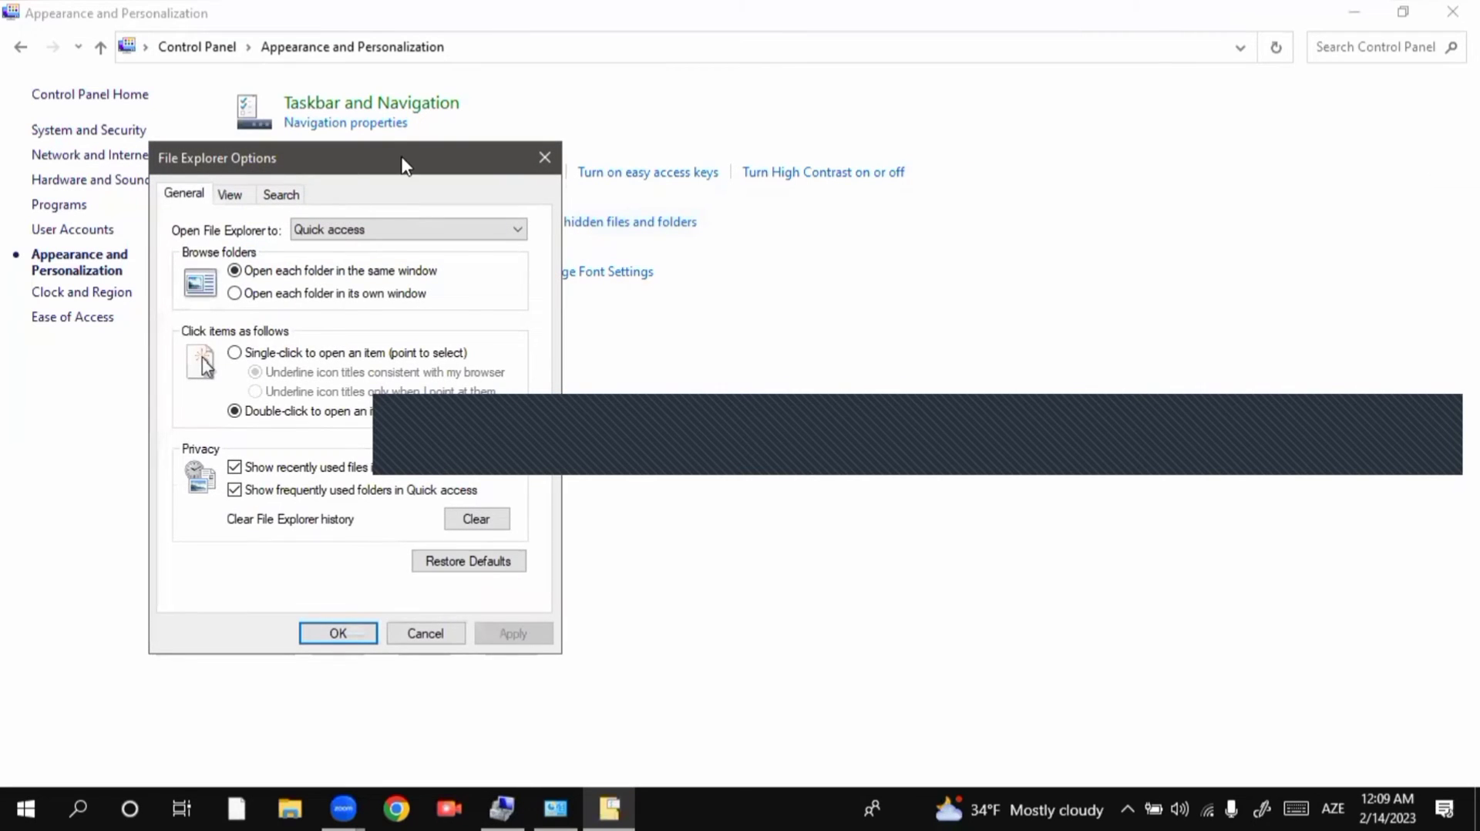
pyautogui.moveTo(403, 164); pyautogui.dragTo(675, 125)
pyautogui.click(474, 150)
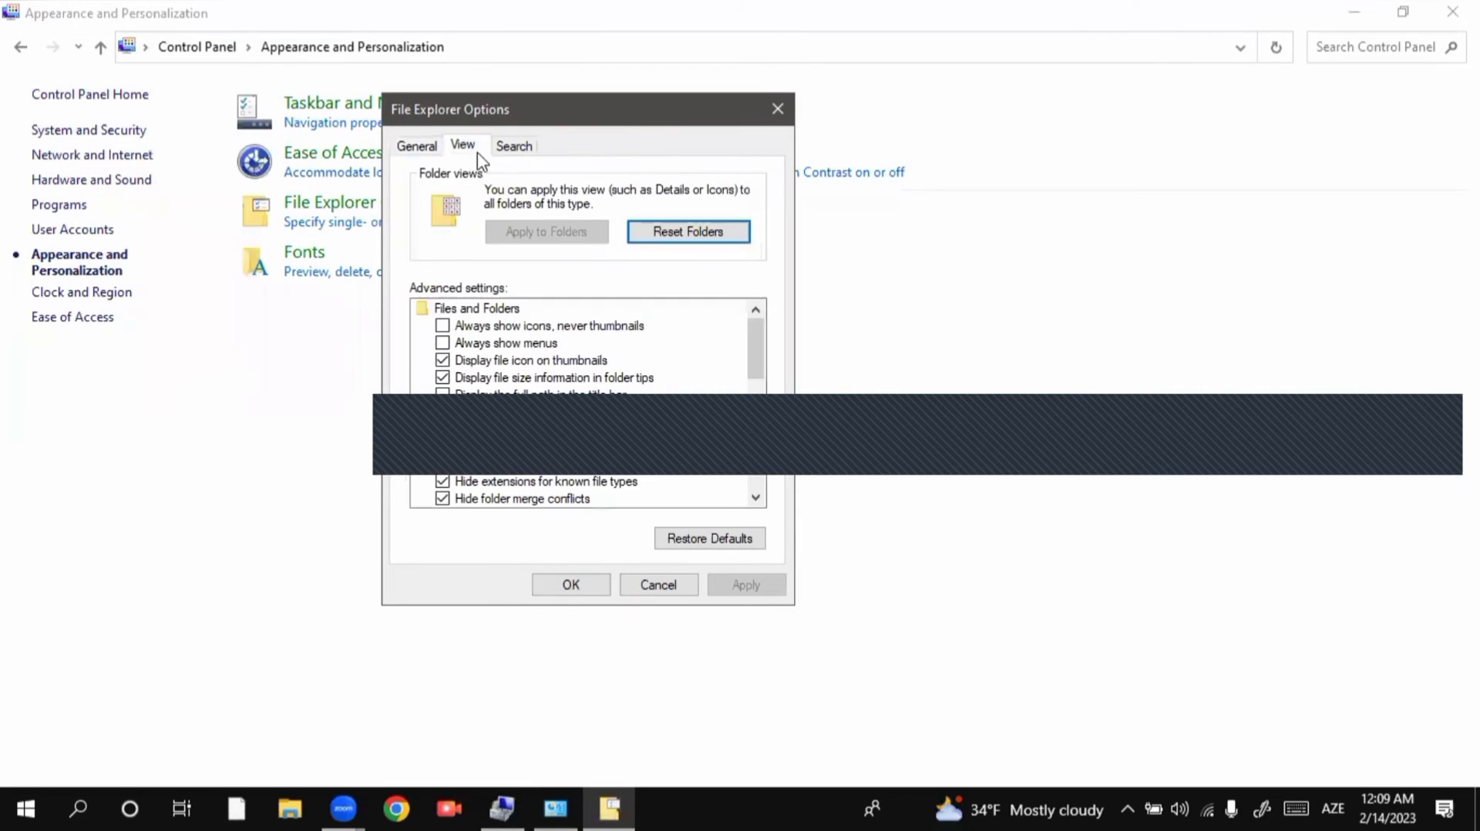
pyautogui.click(779, 112)
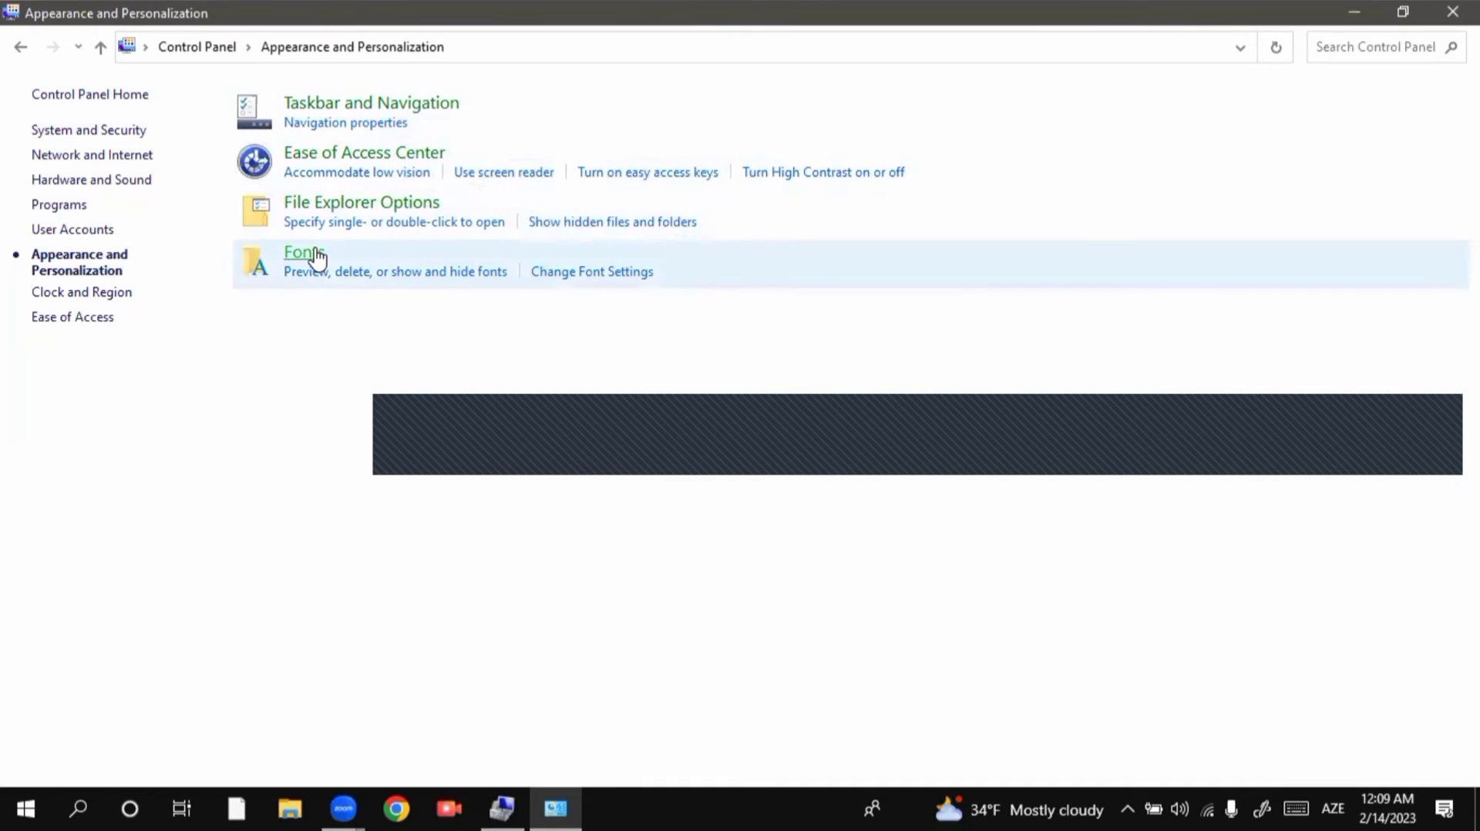
# Look at the Fonts page and the Clock and Region category in Control Panel
pyautogui.click(314, 253)
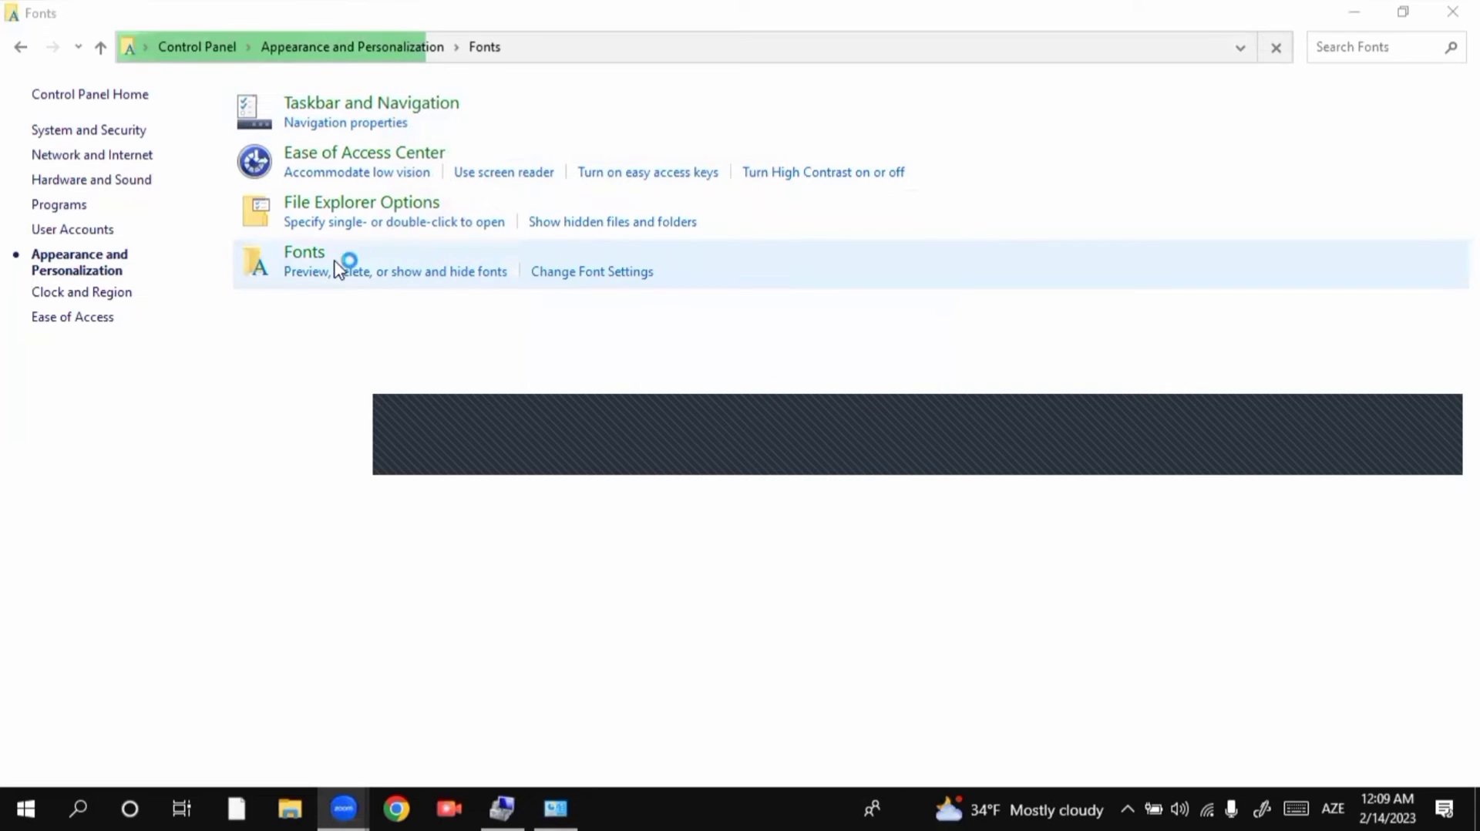
pyautogui.click(110, 266)
pyautogui.click(105, 291)
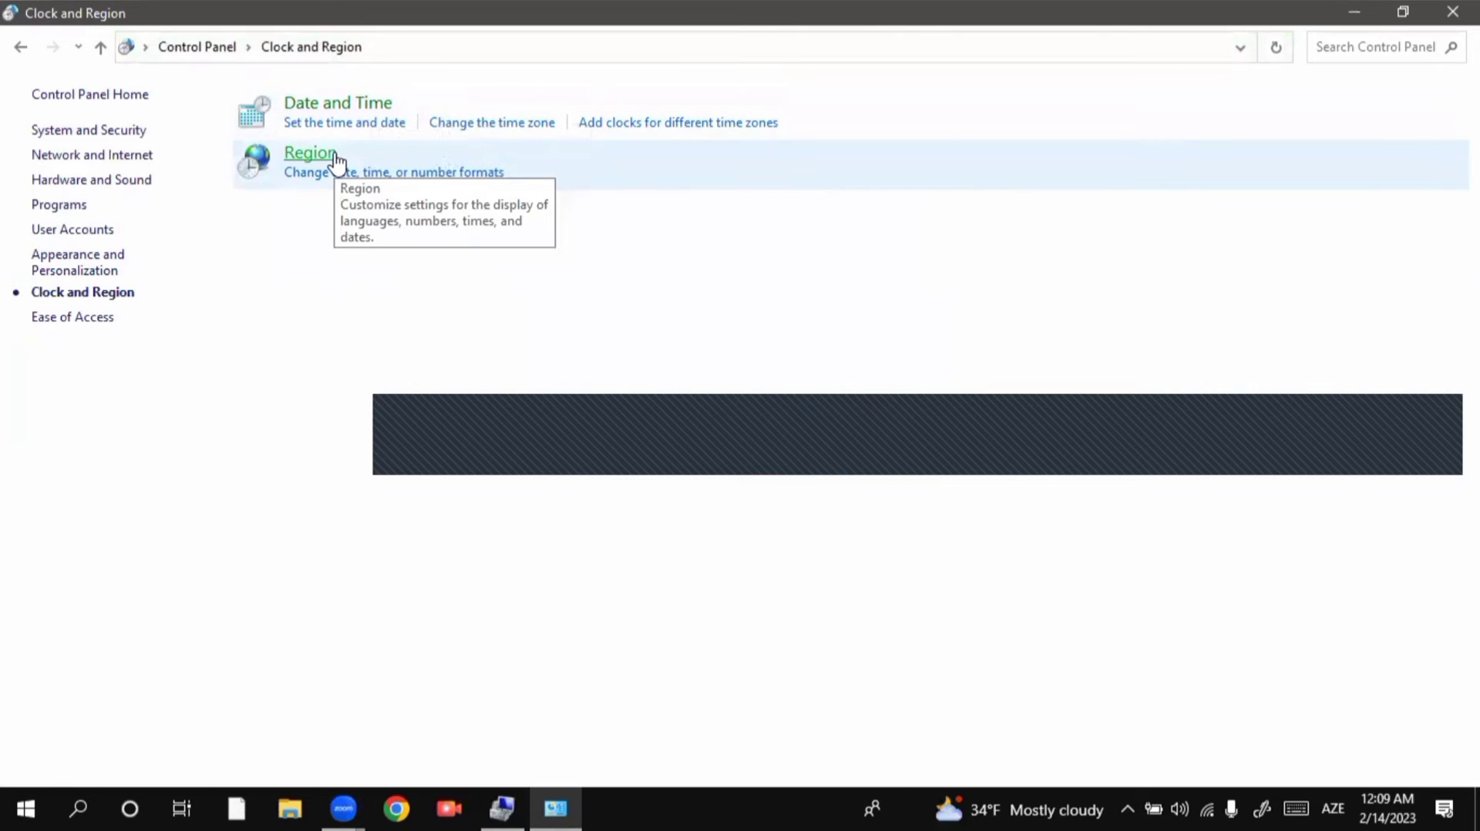
# View the Ease of Access category and its Ease of Access Center, and return to Clock and Region
pyautogui.click(97, 318)
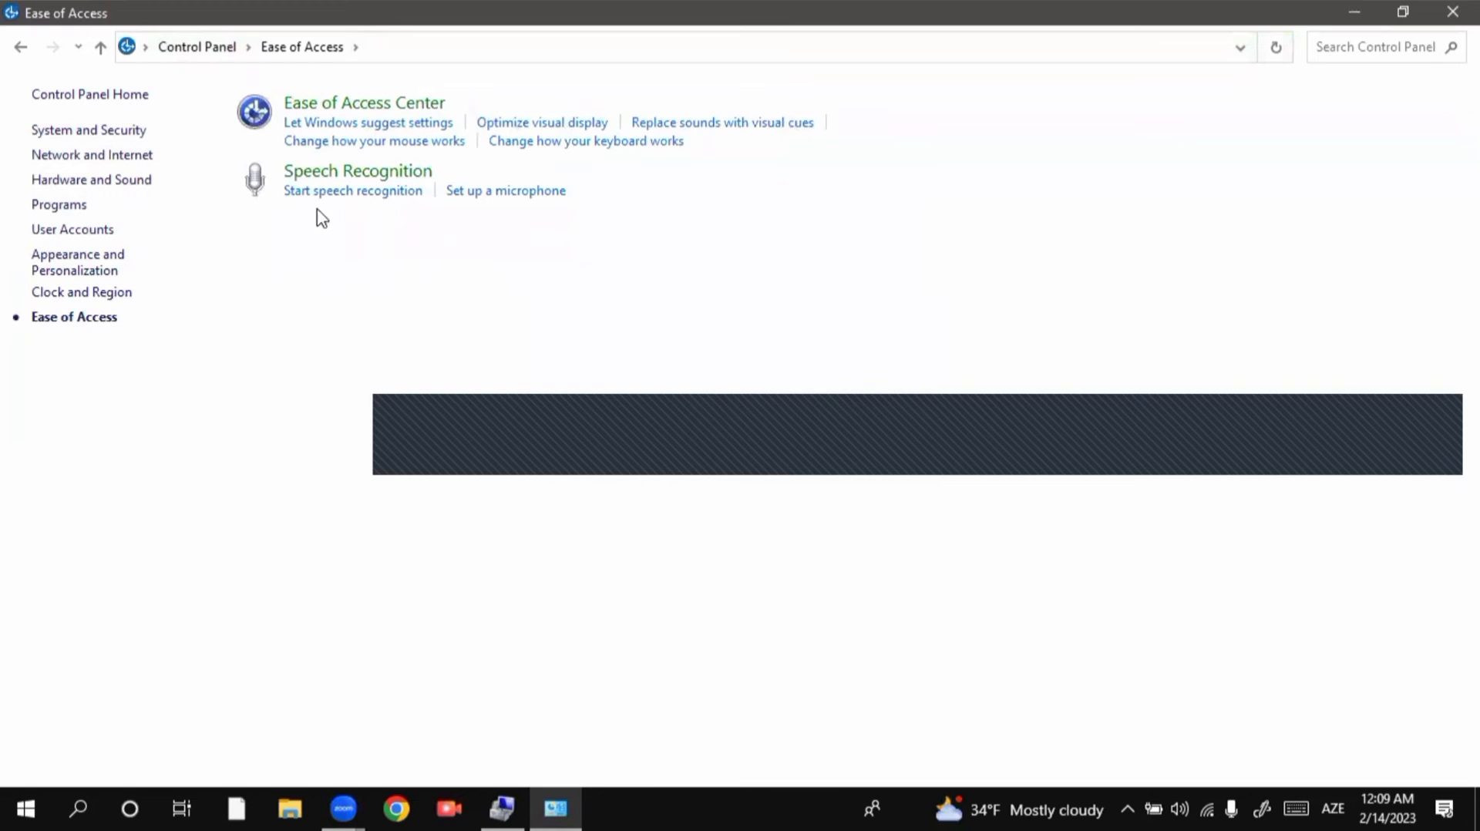
pyautogui.click(329, 106)
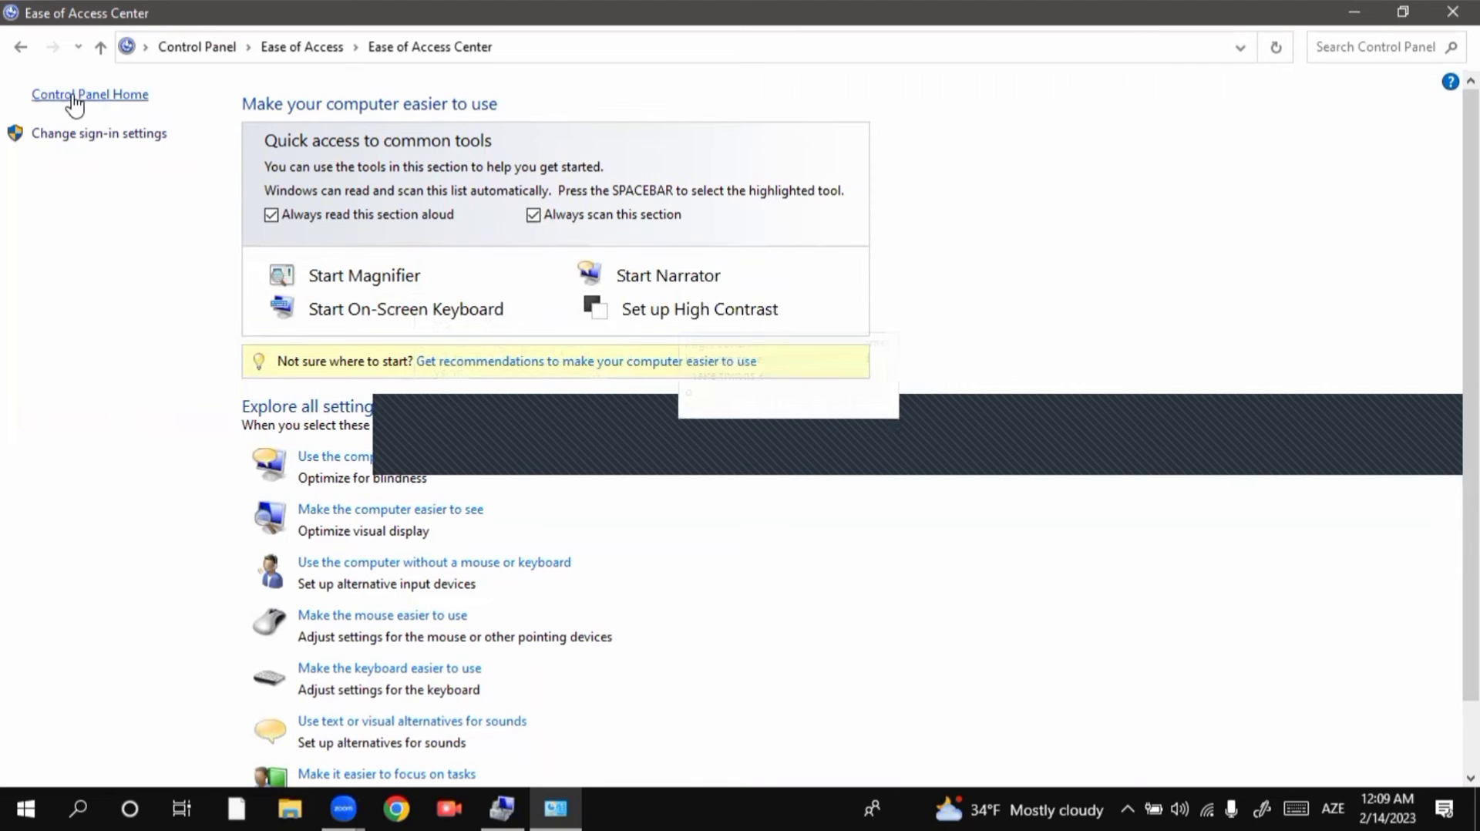
pyautogui.click(21, 47)
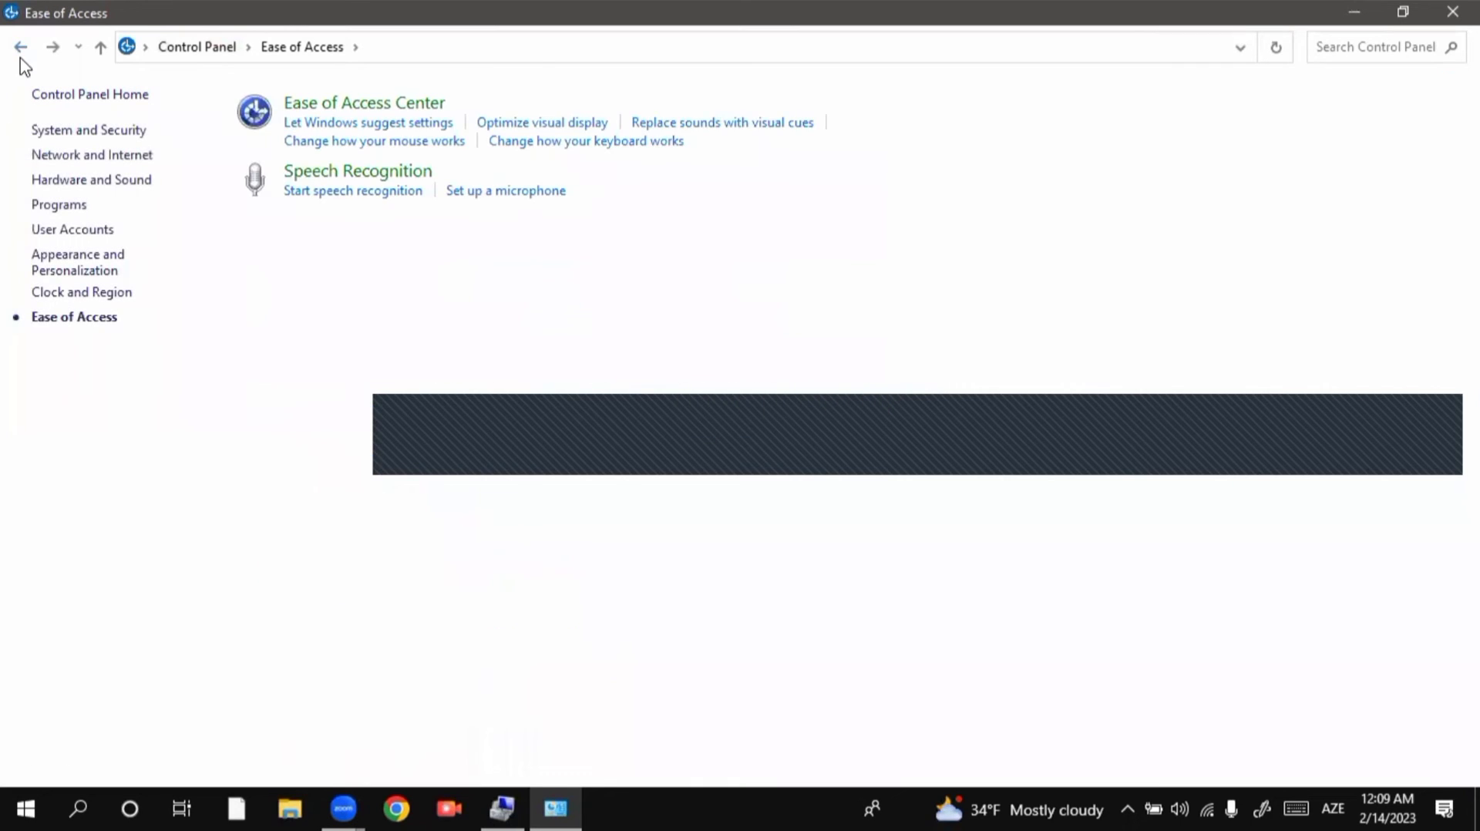
pyautogui.click(21, 56)
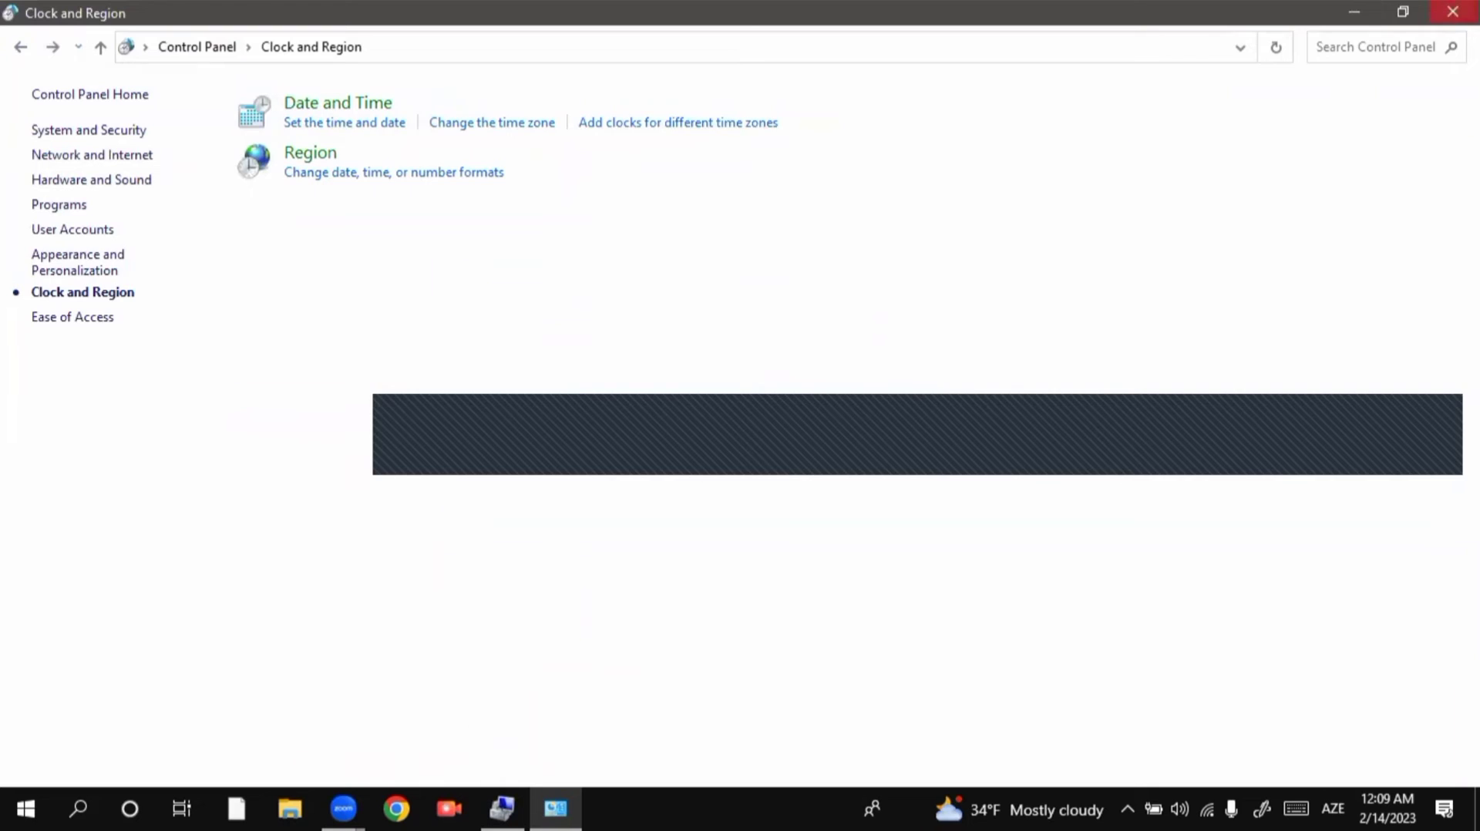
# Close the Control Panel window and refresh the desktop twice
pyautogui.hotkey('alt', 'F4')
pyautogui.rightClick(989, 48)
pyautogui.click(1070, 115)
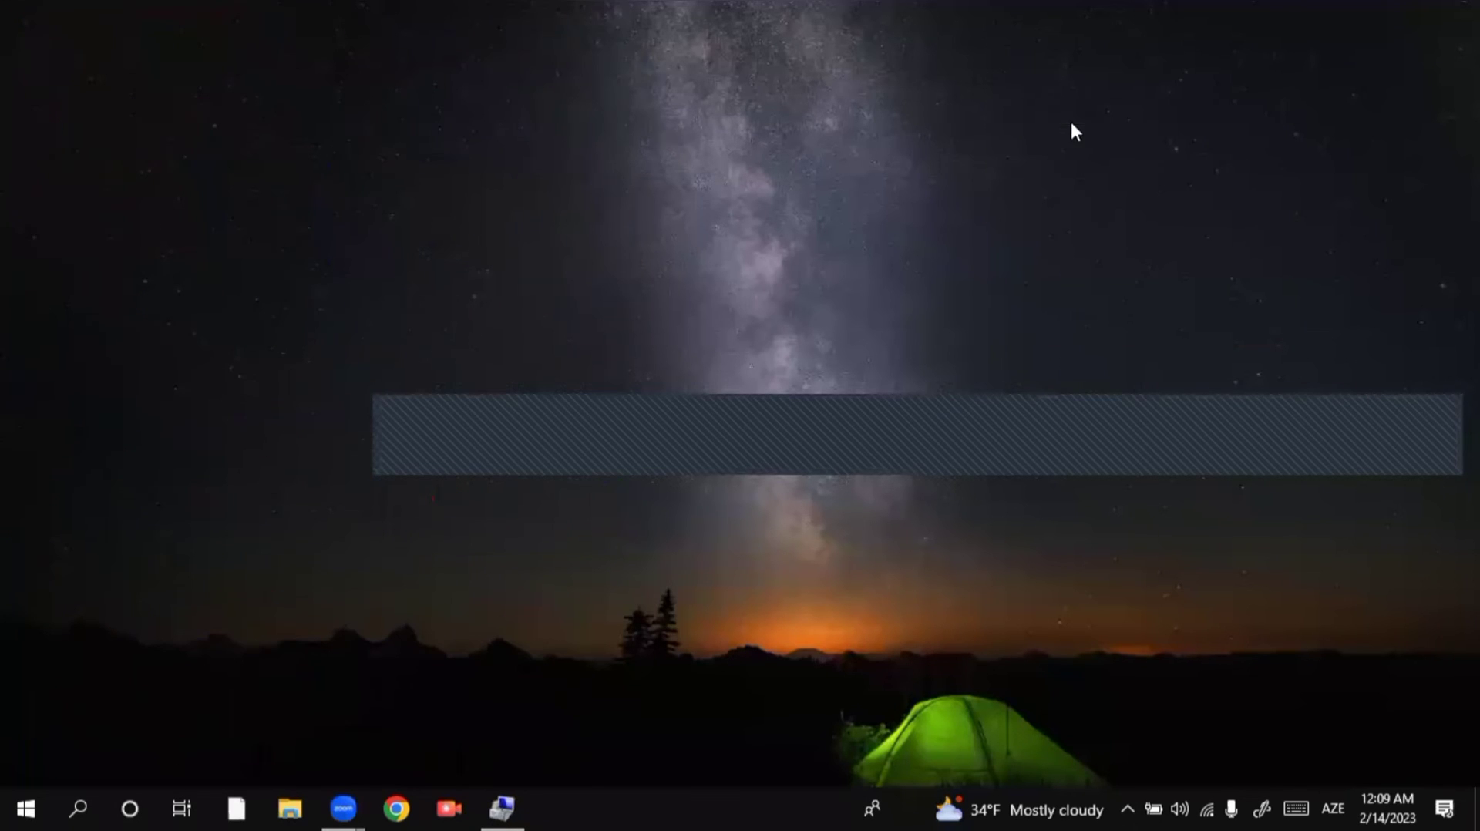
pyautogui.rightClick(806, 55)
pyautogui.click(830, 116)
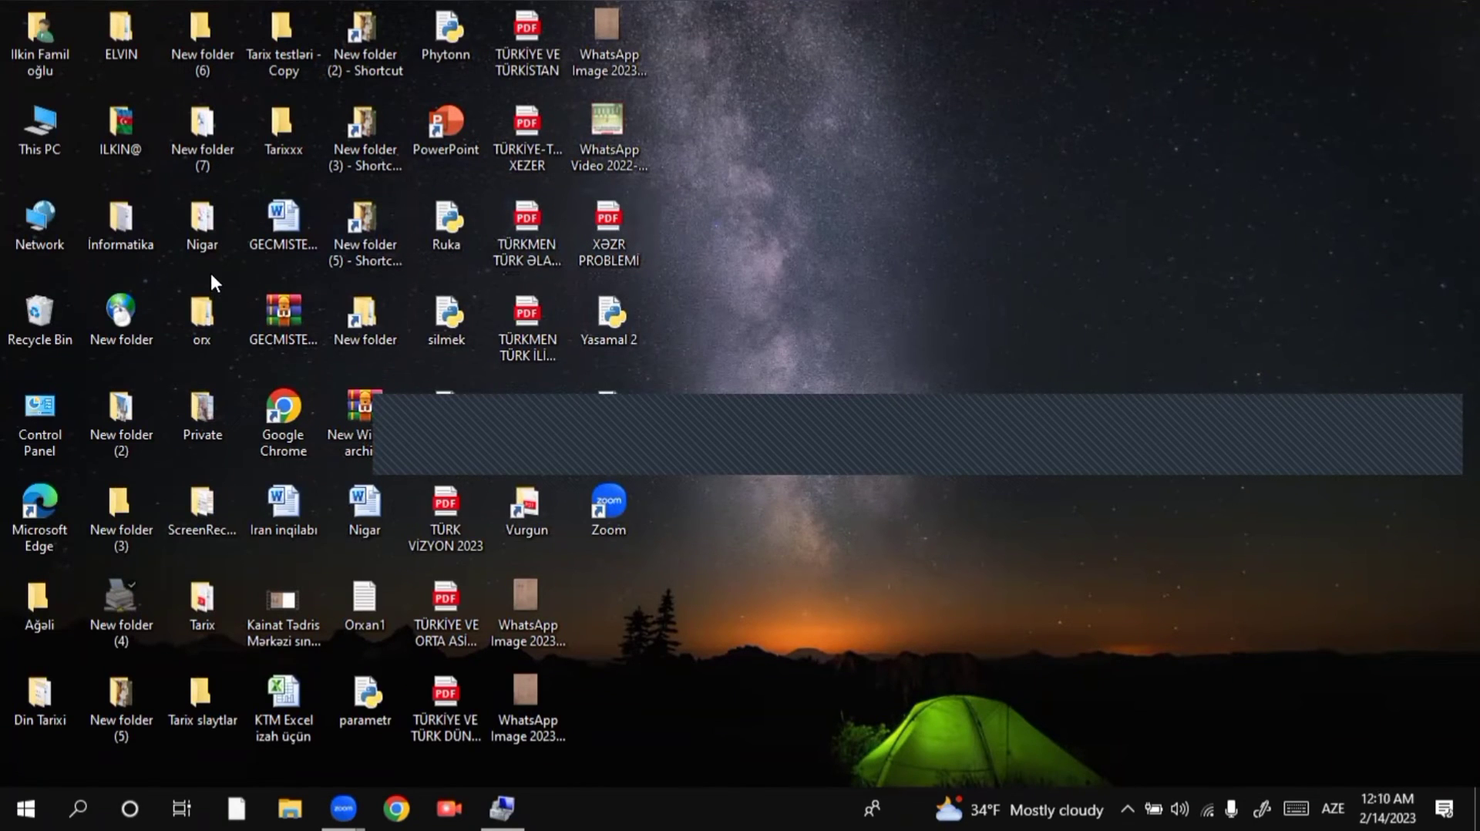
# Copy the İnformatika folder, paste it onto the desktop and cancel the transfer
pyautogui.click(131, 215)
pyautogui.rightClick(131, 216)
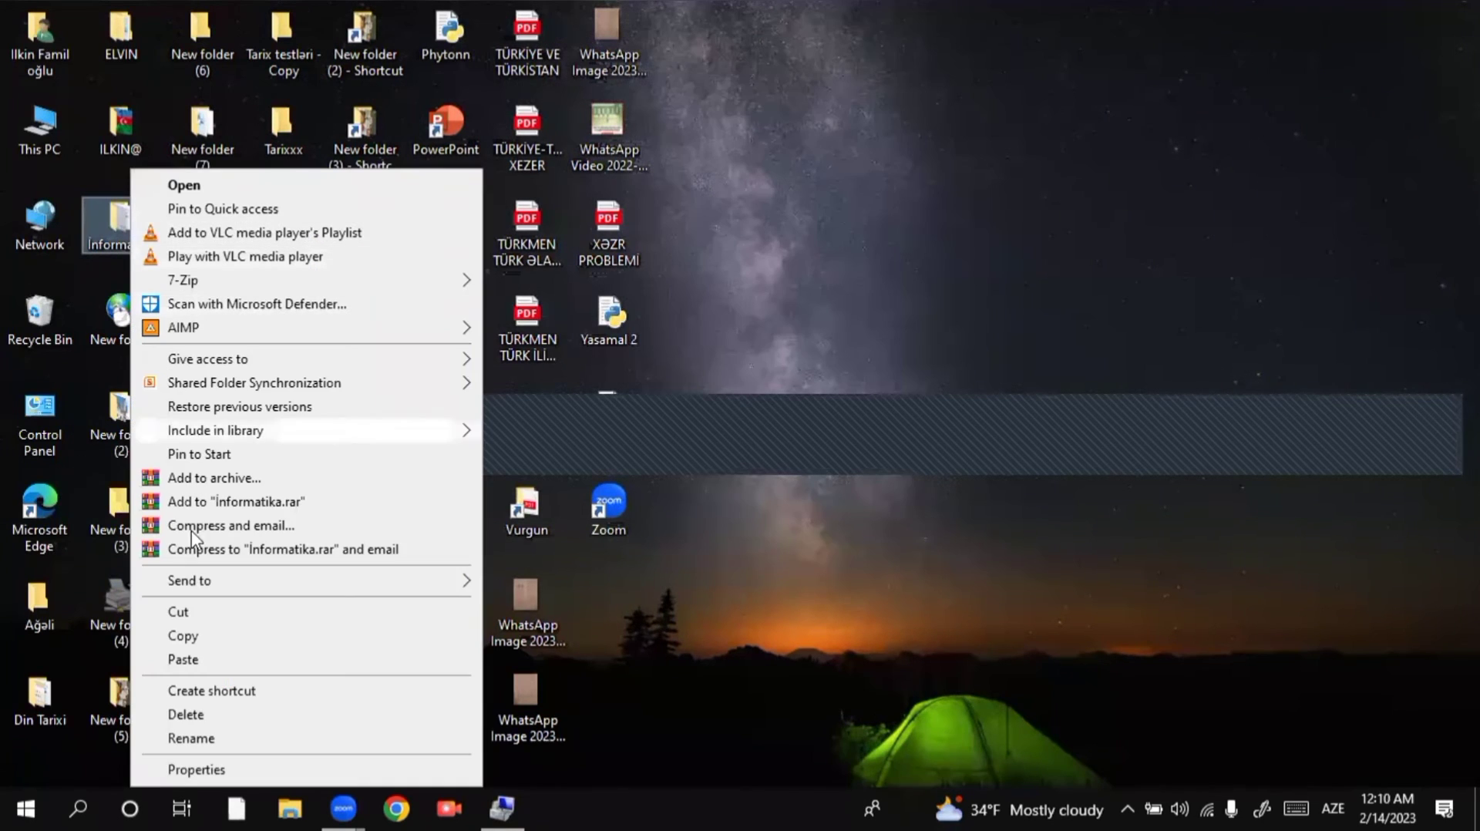
pyautogui.click(183, 635)
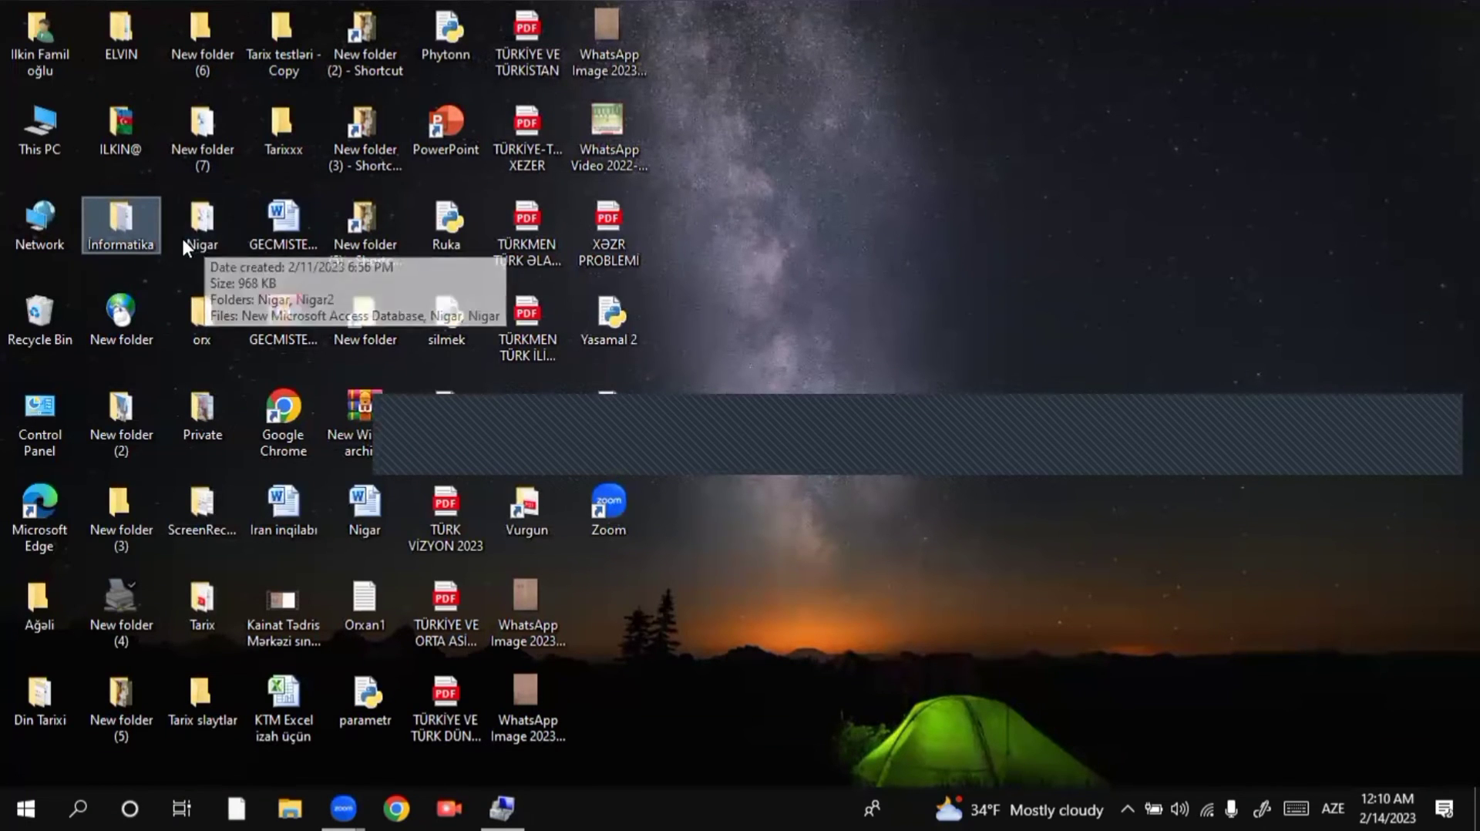
pyautogui.rightClick(738, 108)
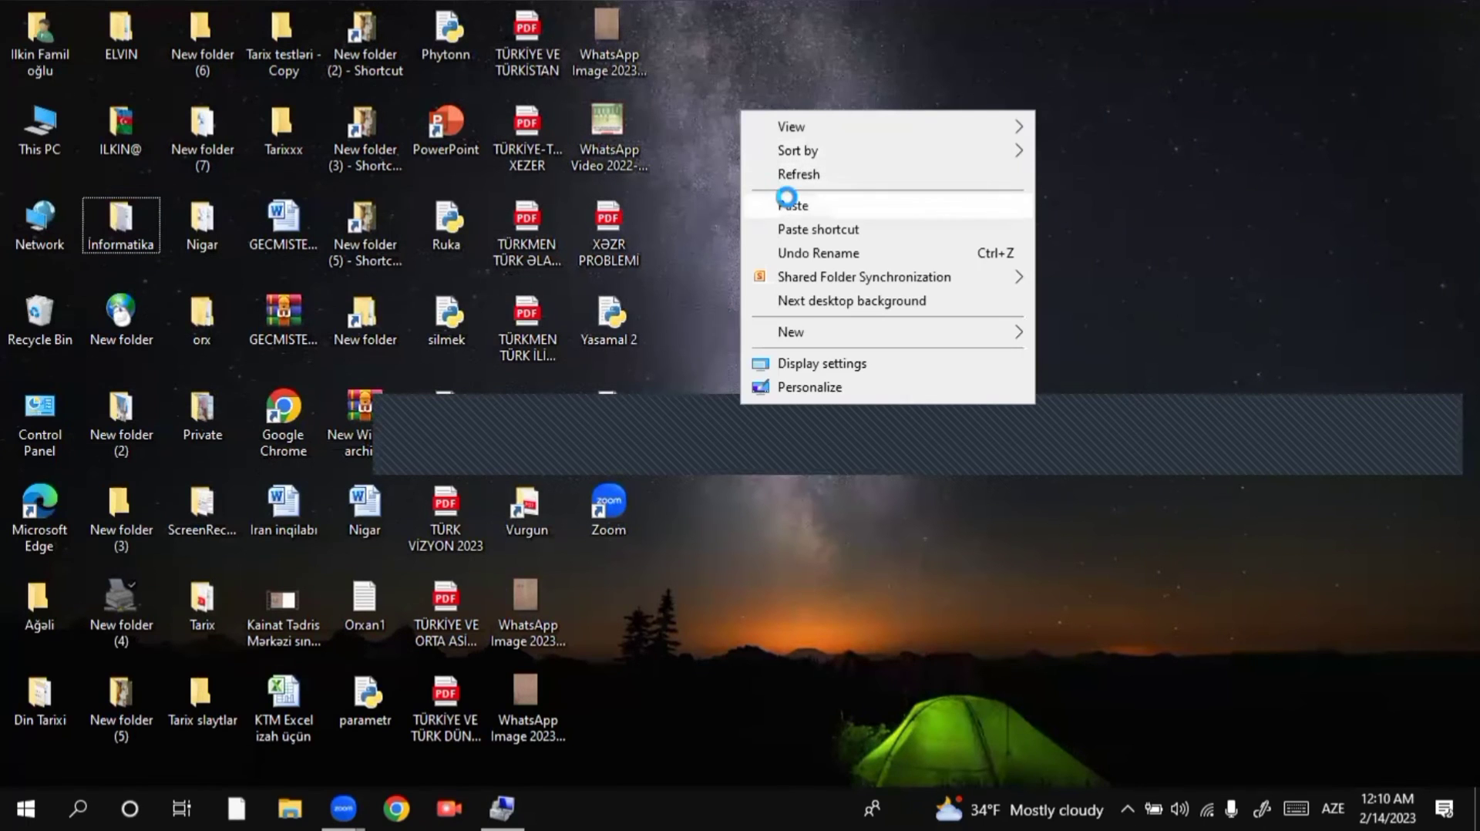
pyautogui.click(792, 205)
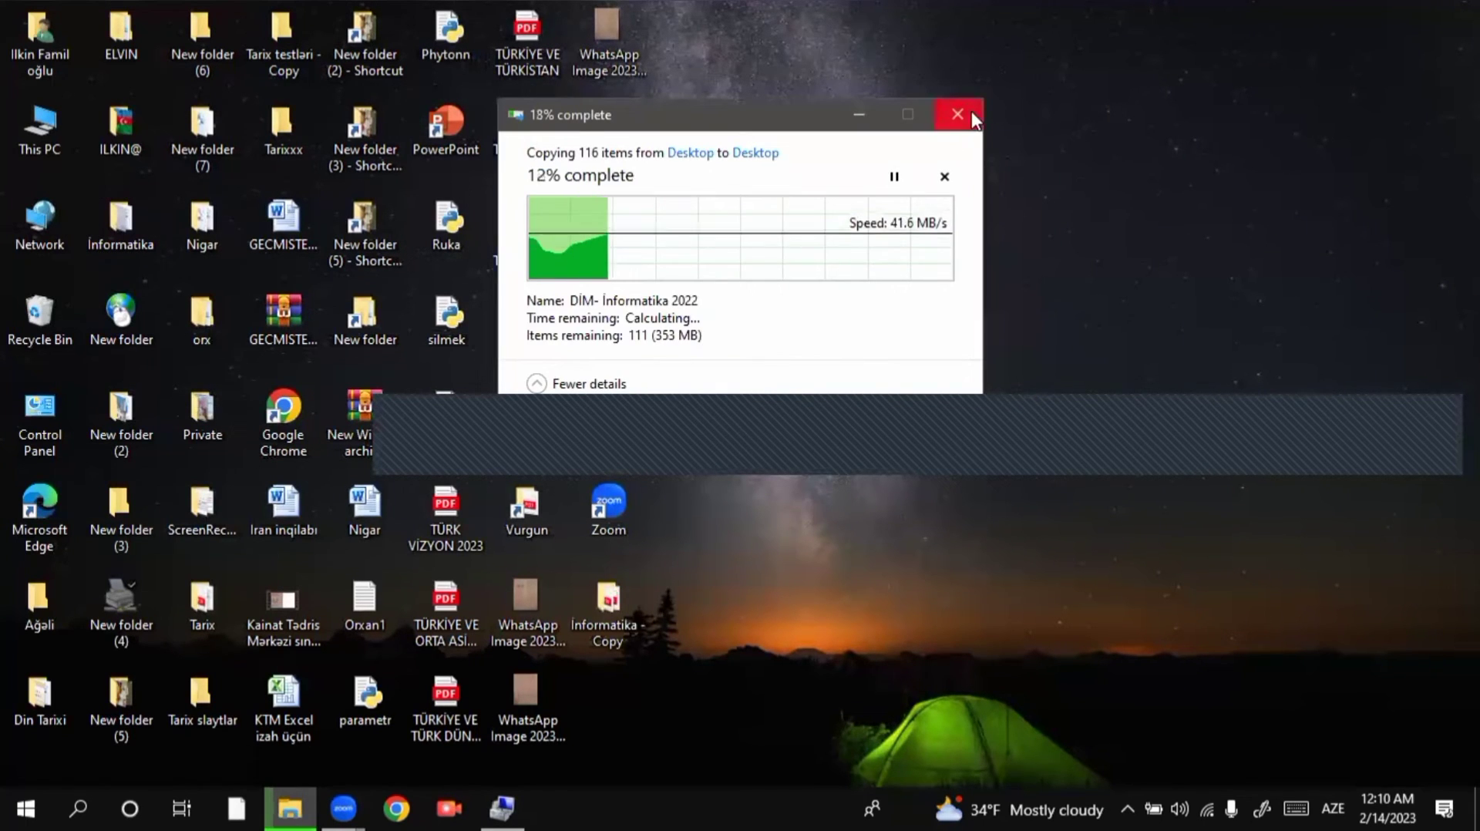
pyautogui.click(957, 114)
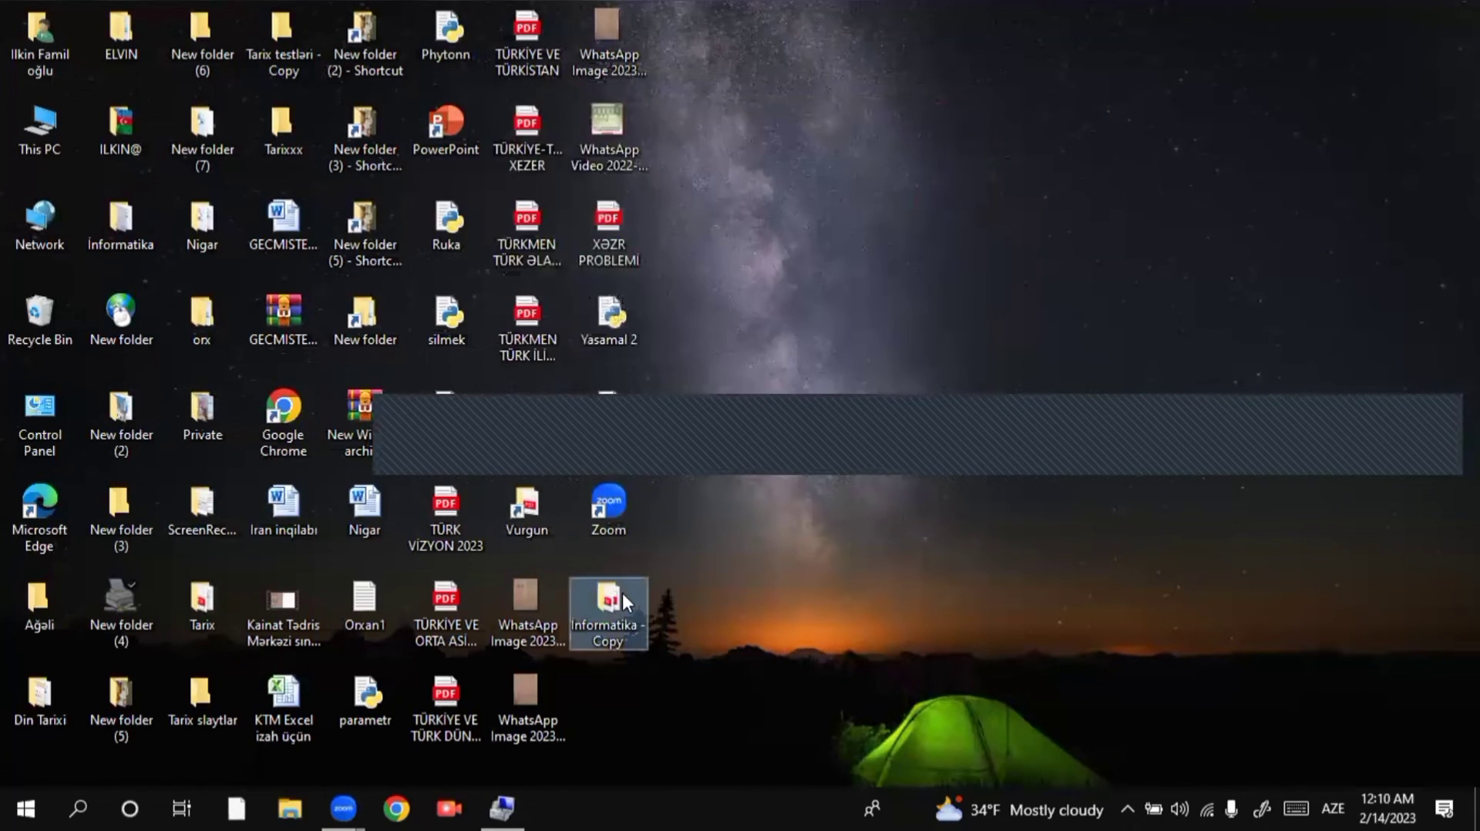
# Copy and paste the İnformatika folder onto the desktop again, stop the transfer and delete the partial copy
pyautogui.click(138, 233)
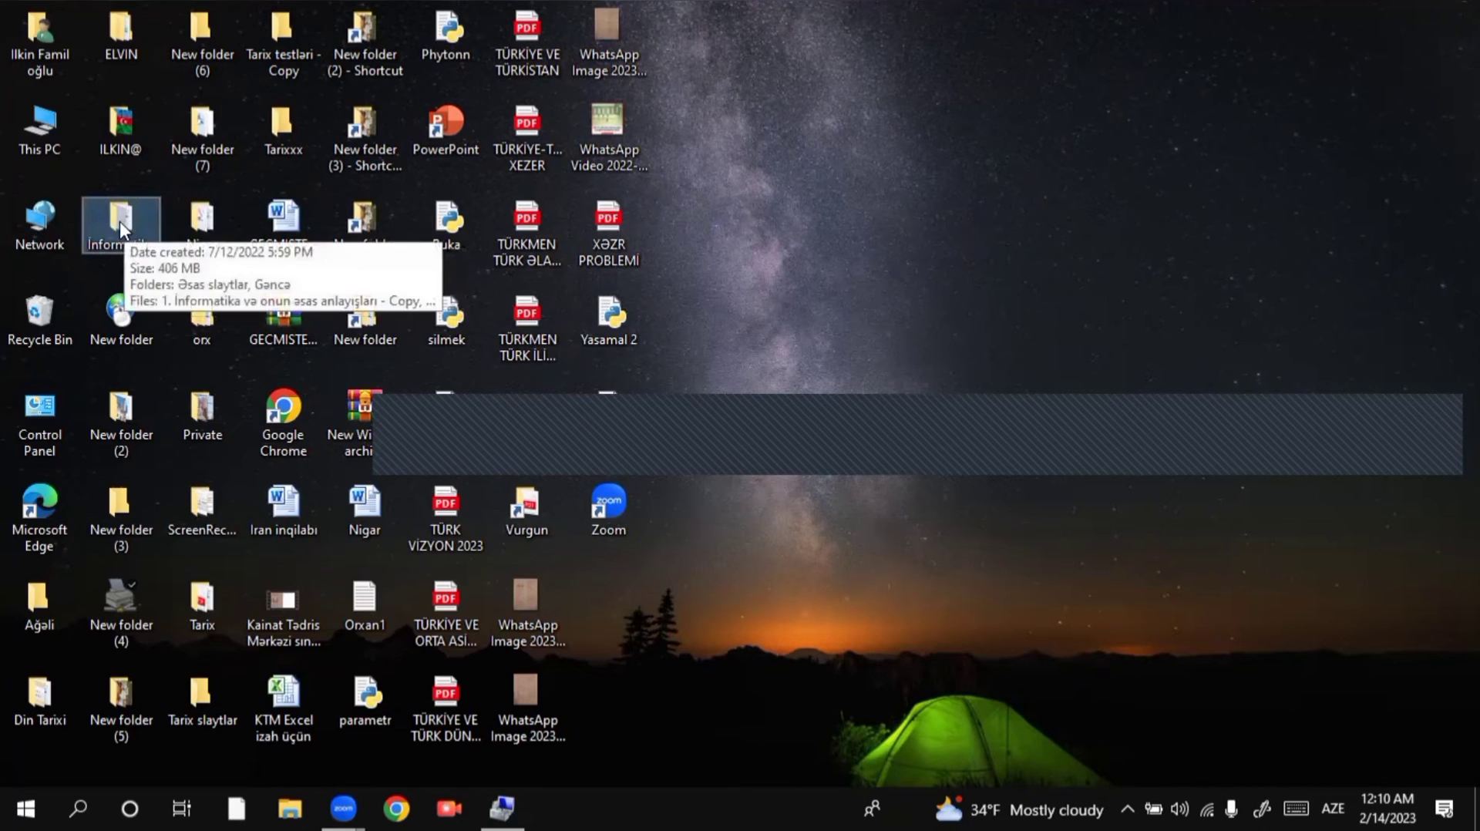
pyautogui.click(686, 315)
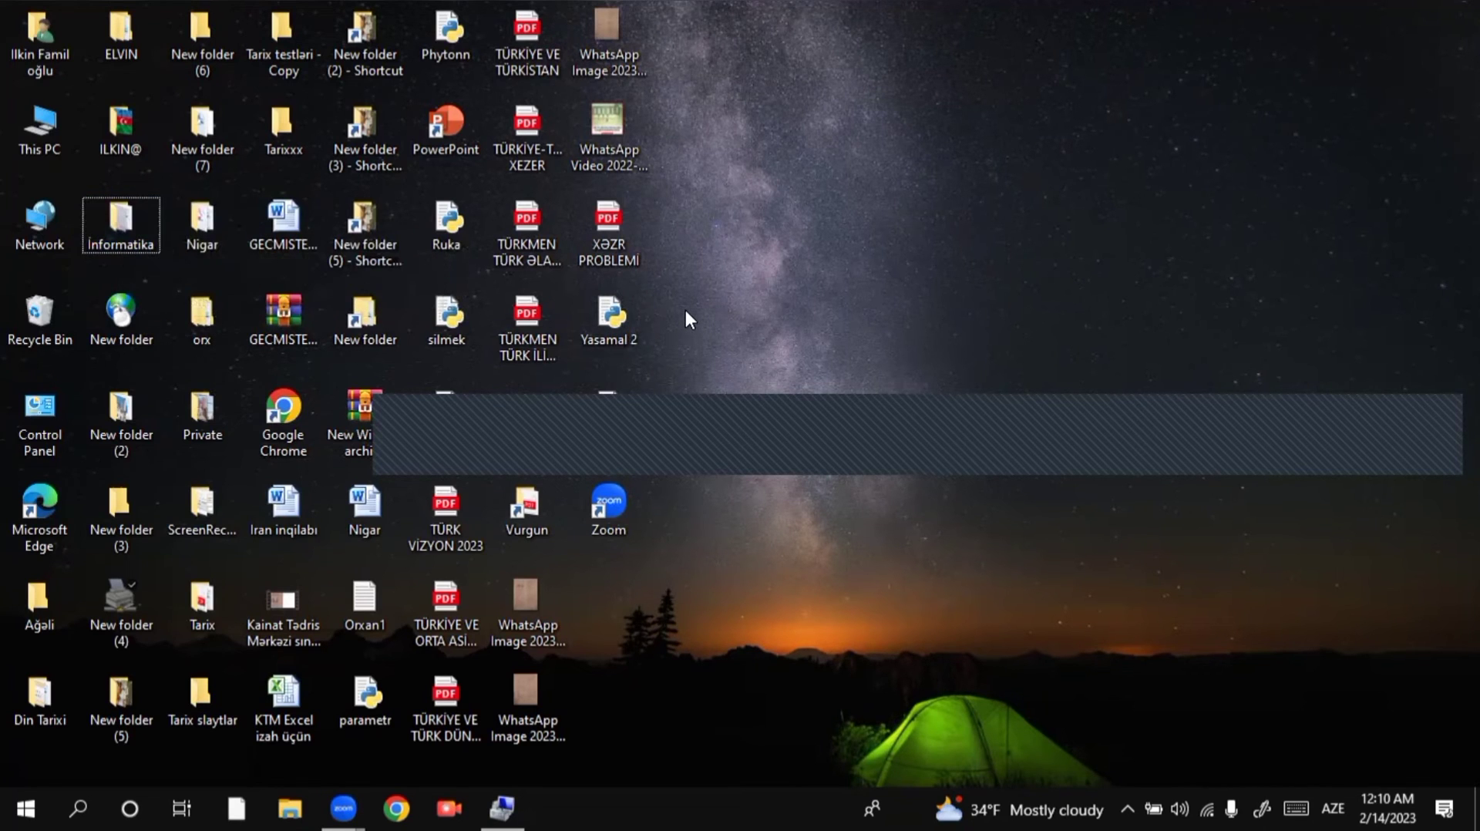
pyautogui.hotkey('ctrl', 'v')
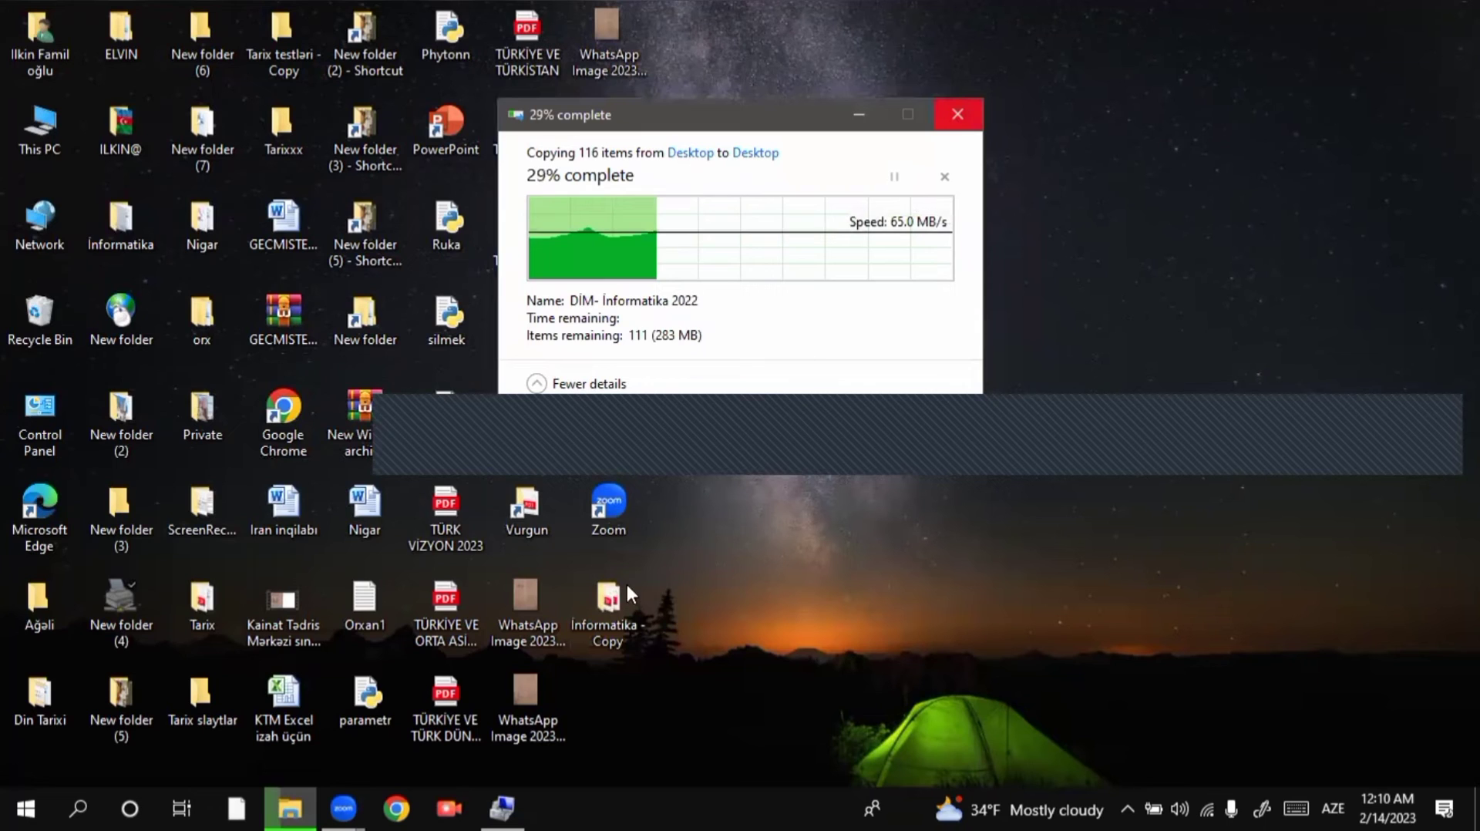
pyautogui.press('Delete')
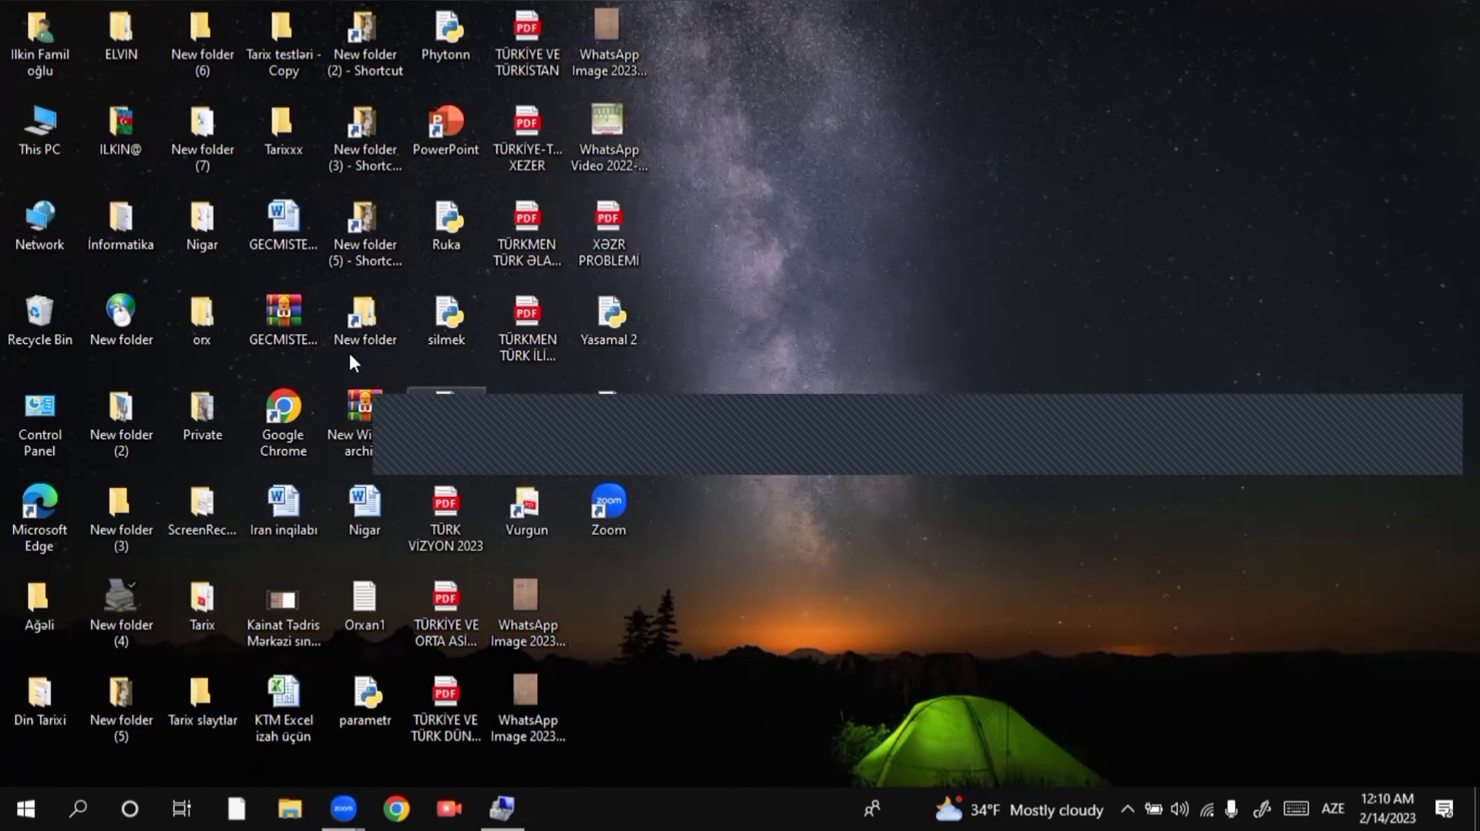
# Duplicate the İnformatika folder directly onto empty desktop space twice, cancelling each transfer and deleting the leftover copy
pyautogui.click(132, 230)
pyautogui.moveTo(132, 251); pyautogui.dragTo(901, 306)
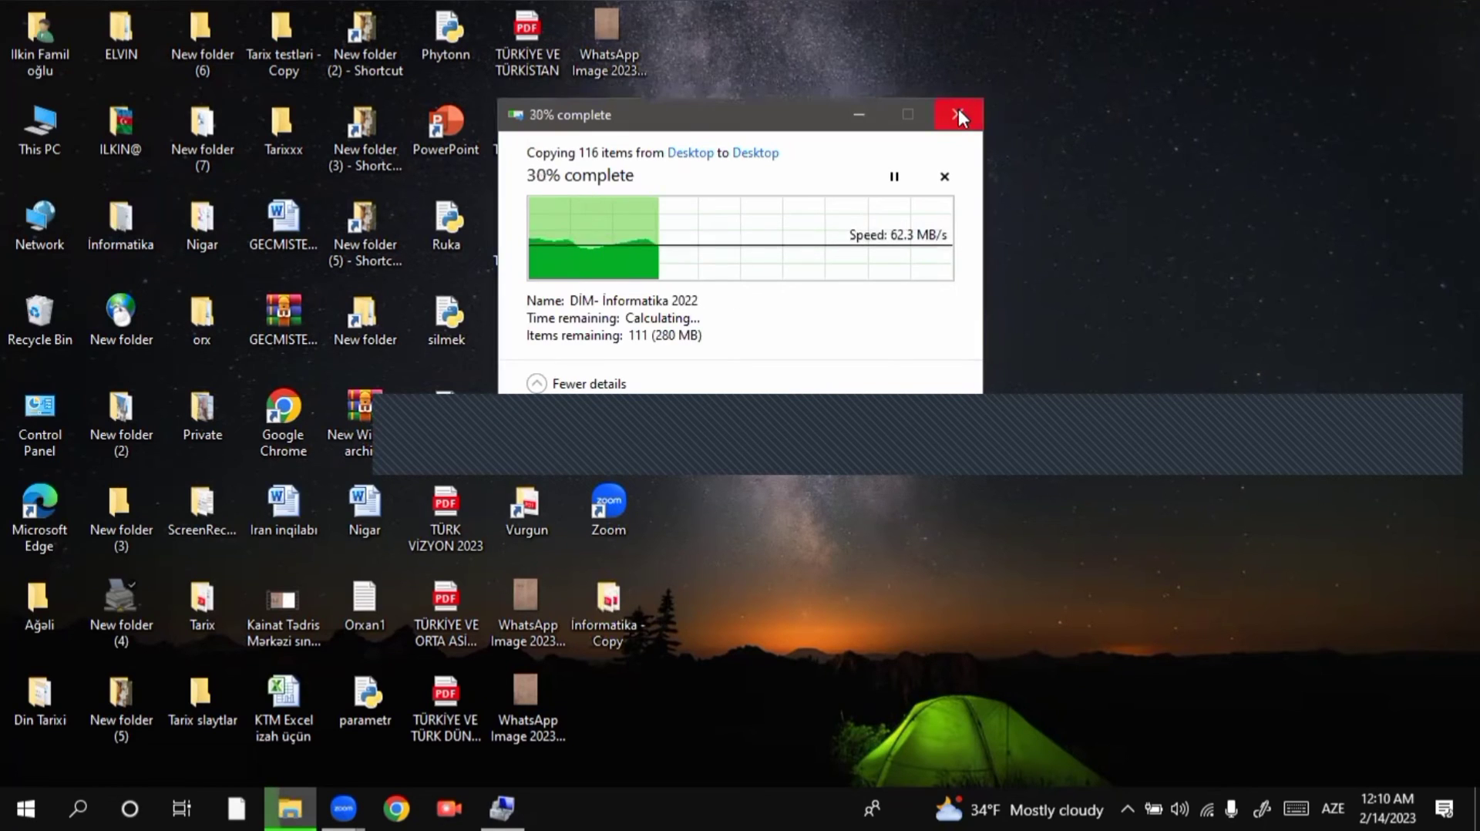
pyautogui.click(958, 113)
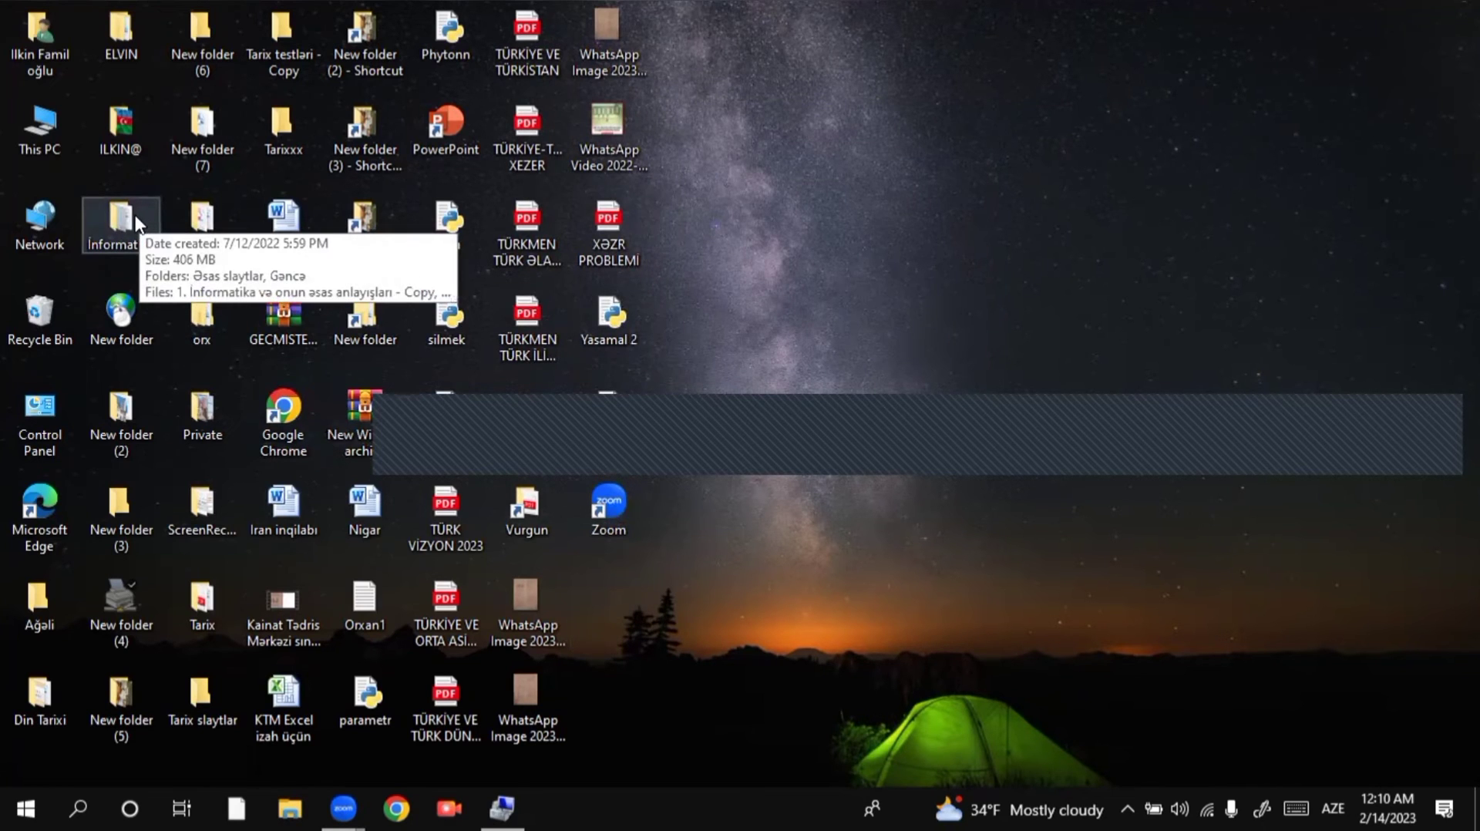
pyautogui.moveTo(136, 222); pyautogui.dragTo(790, 268)
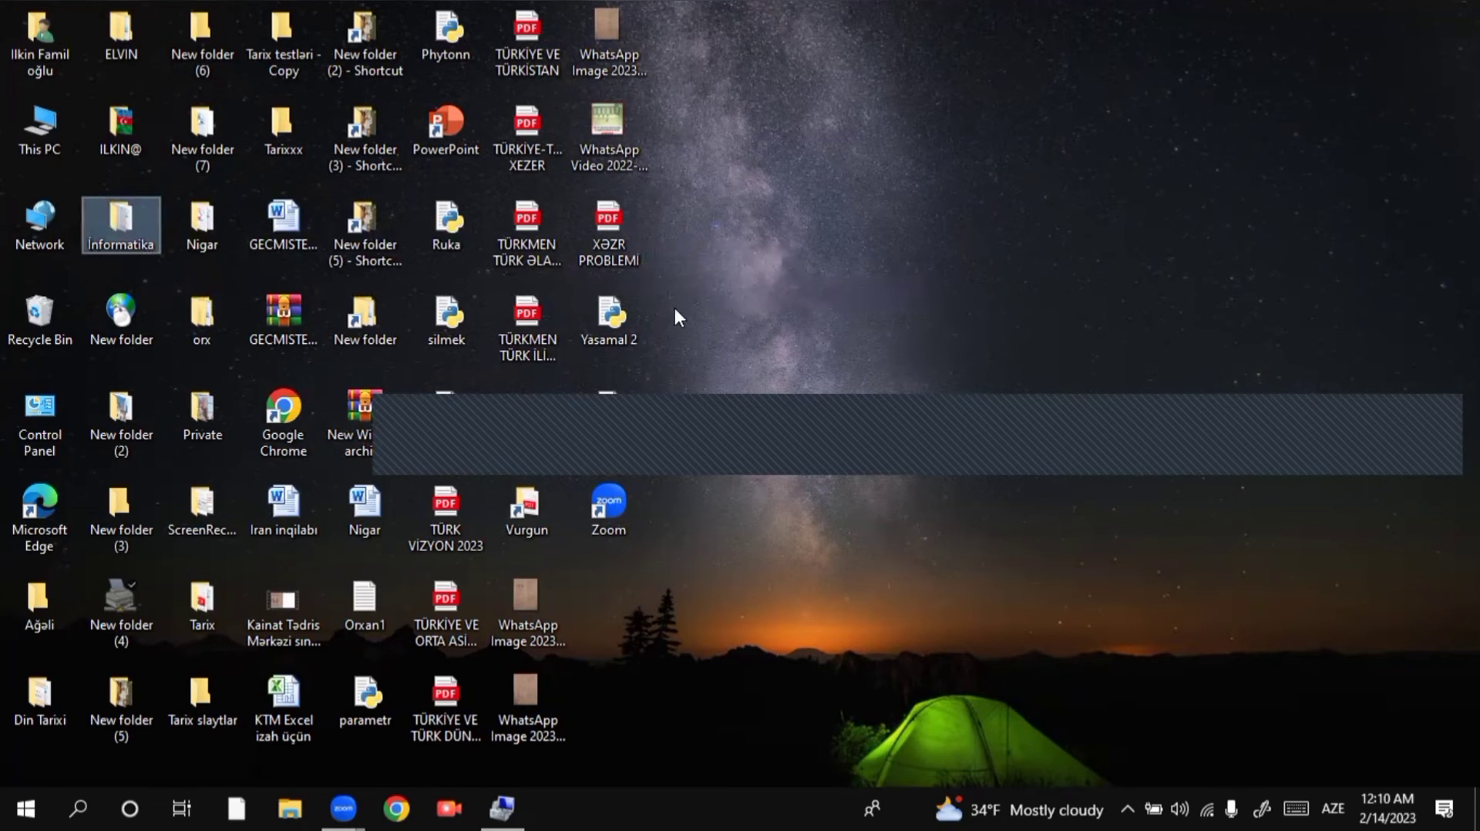
pyautogui.click(959, 113)
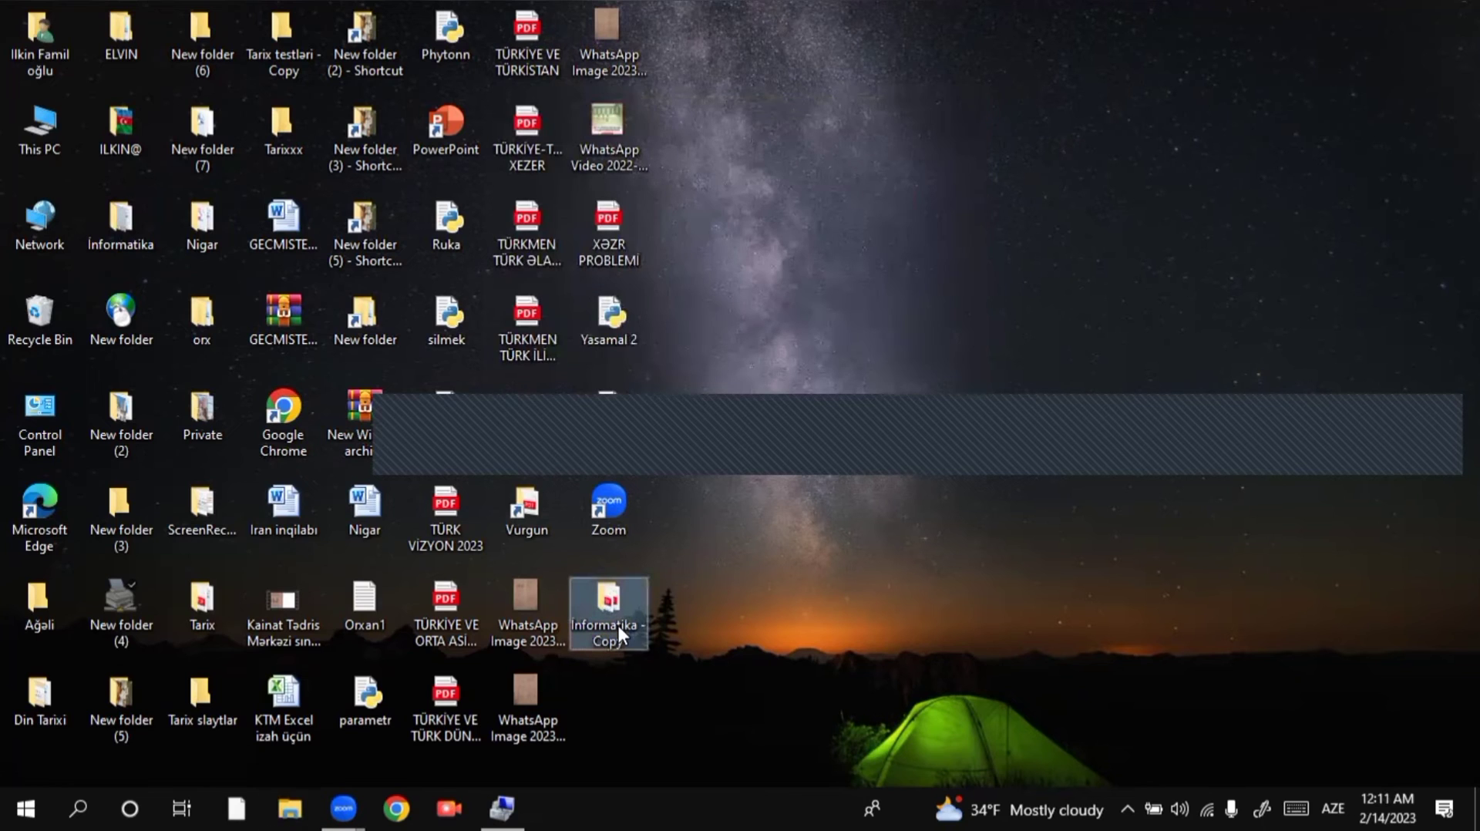
pyautogui.press('Delete')
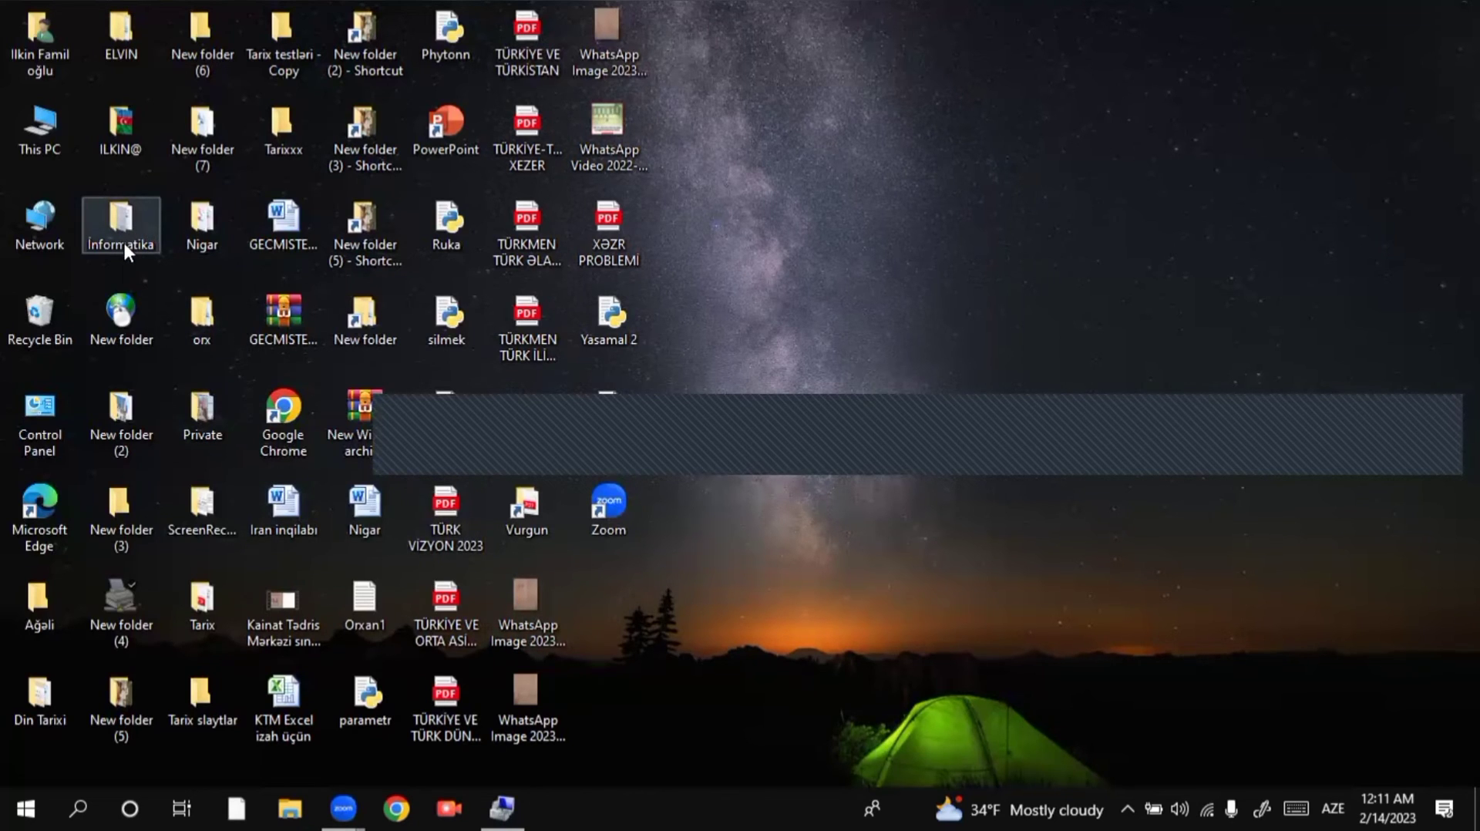
# Move the İnformatika folder icon to the spot between XƏZR PROBLEMİ and Yasamal 2 on the desktop, and deselect it
pyautogui.moveTo(123, 238)
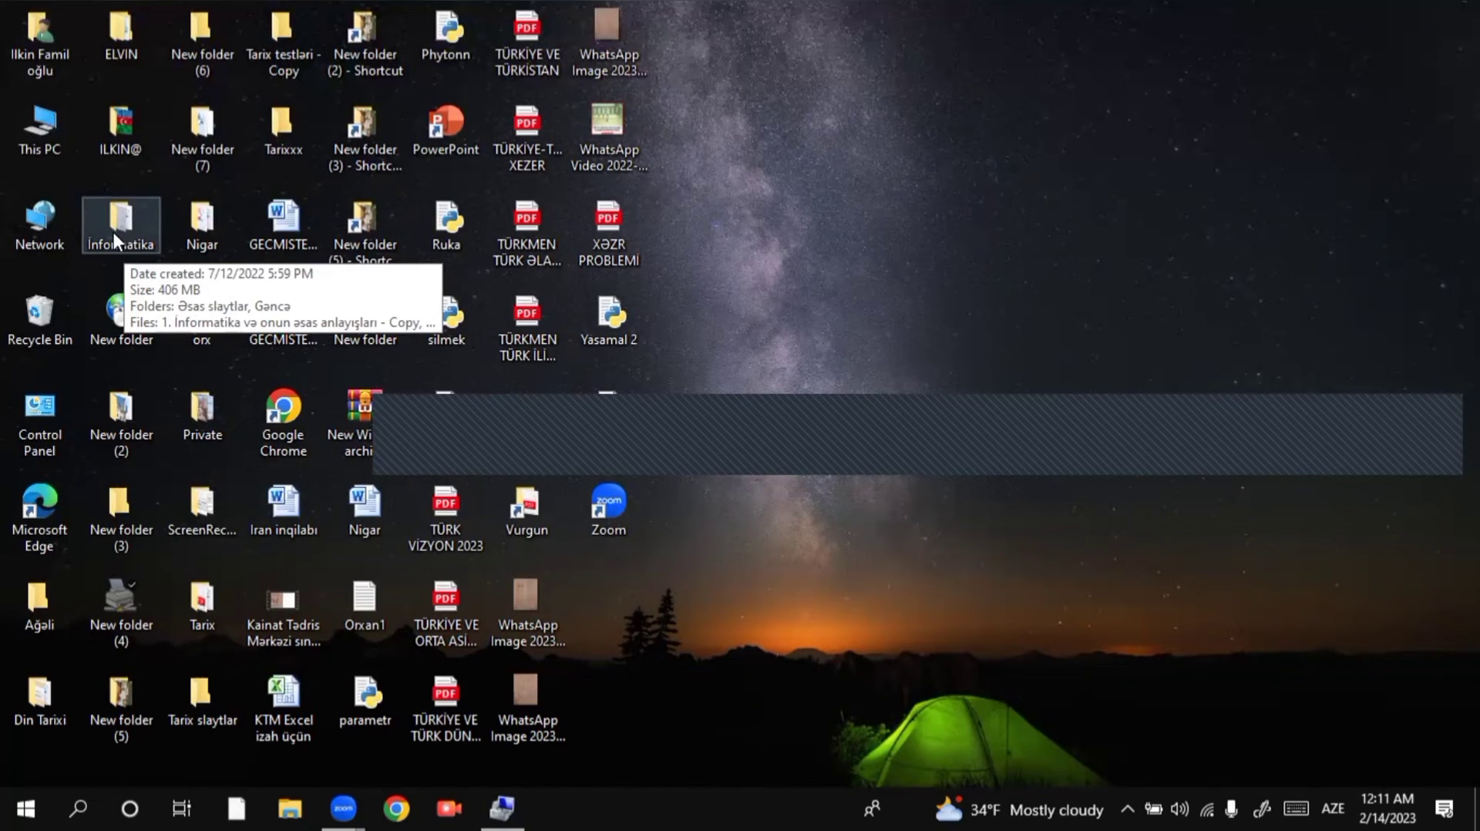
pyautogui.moveTo(131, 243); pyautogui.dragTo(686, 287)
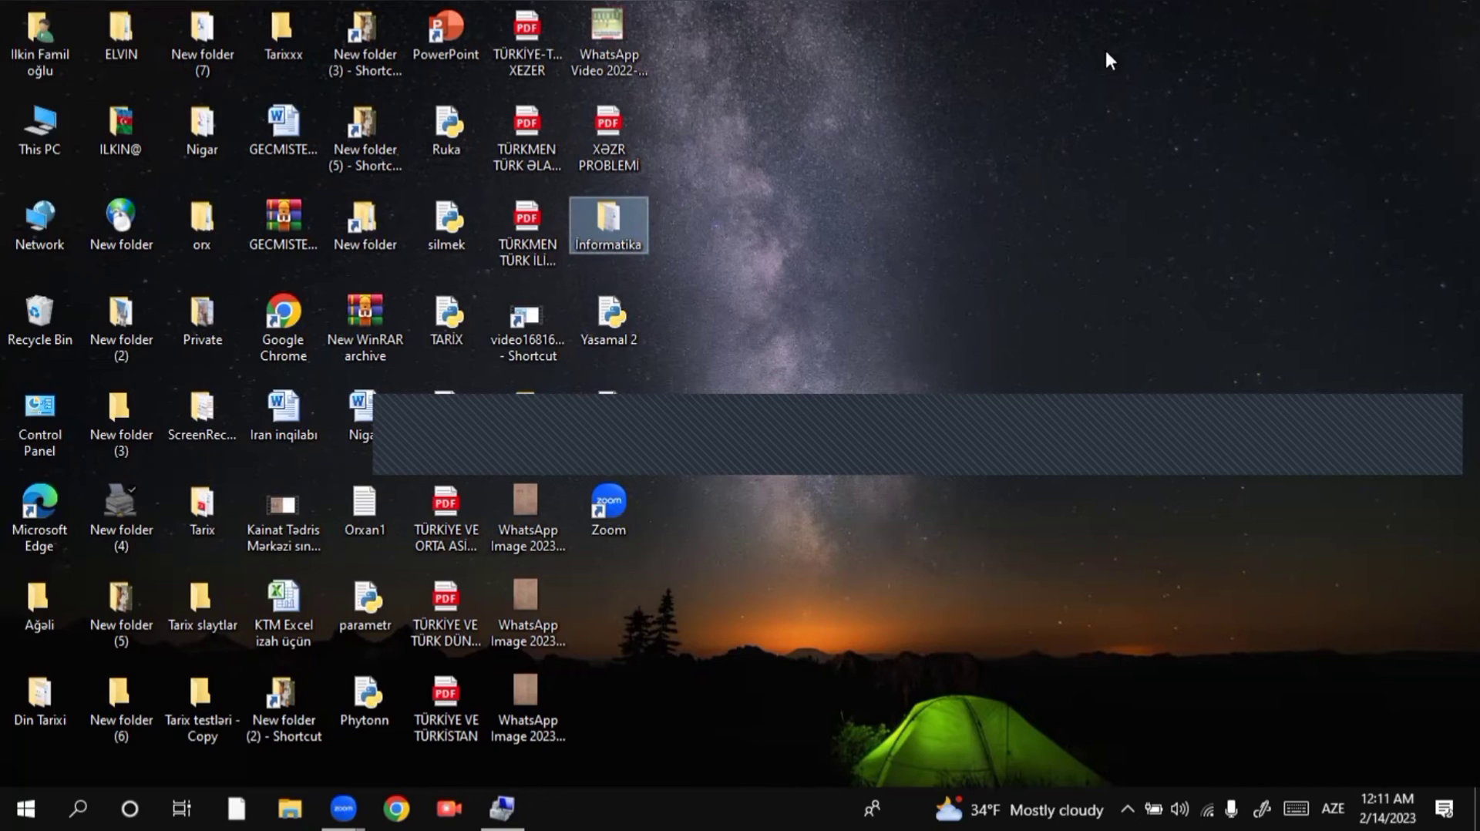
pyautogui.click(1108, 110)
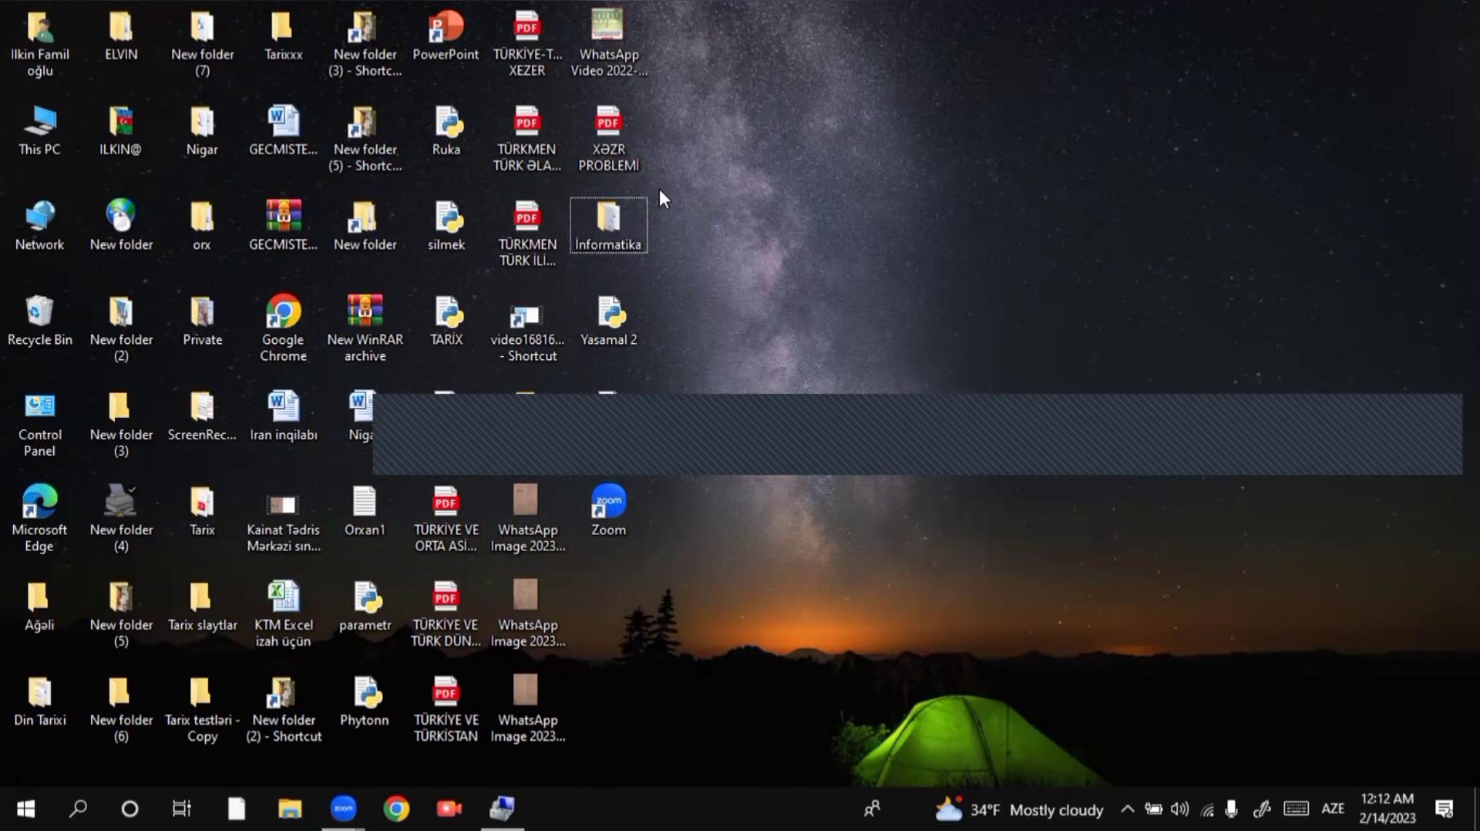
# Refresh the desktop several times, dismissing the window that pops up in between
pyautogui.rightClick(738, 115)
pyautogui.click(783, 182)
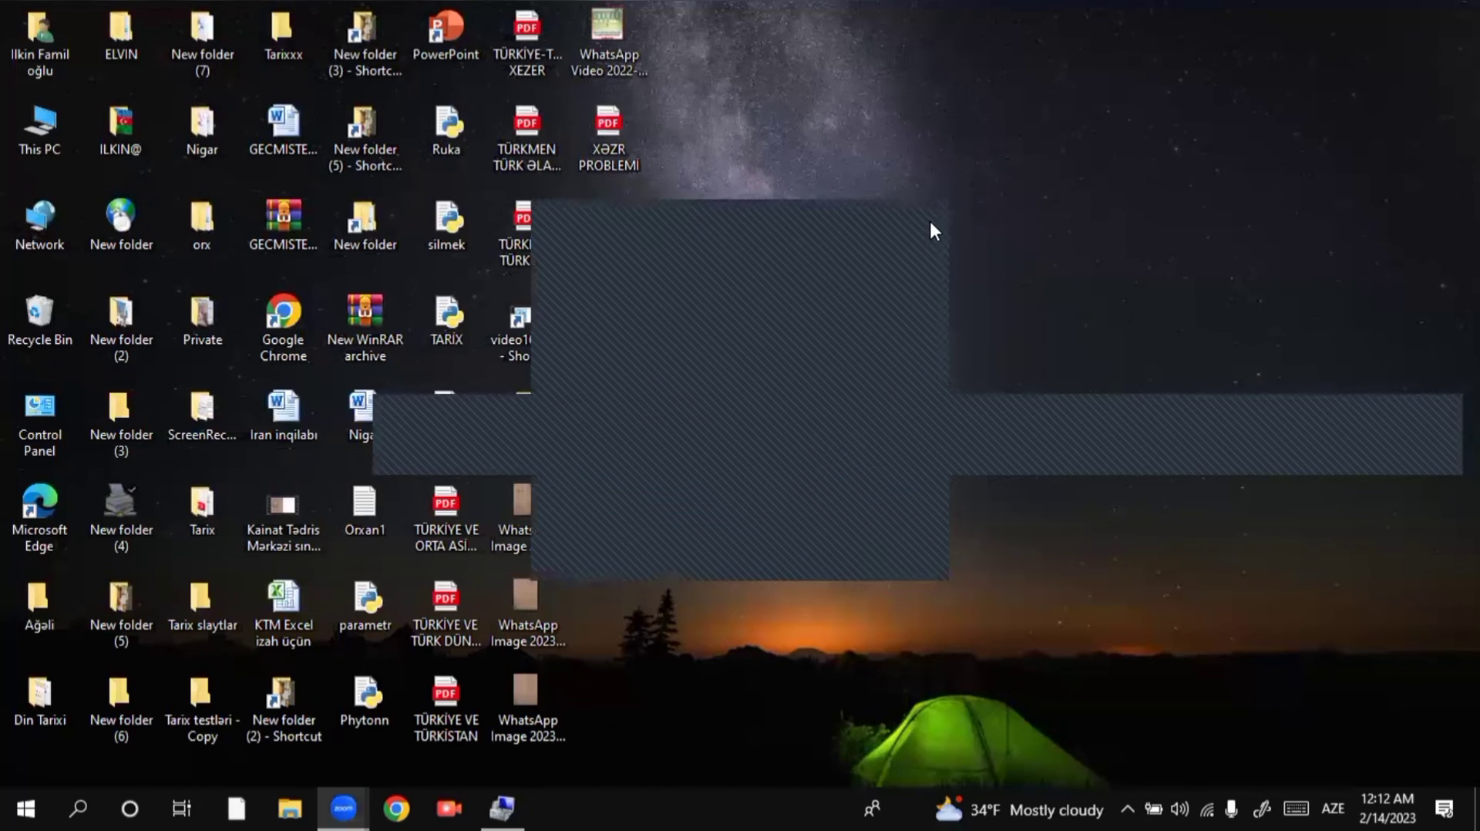
pyautogui.click(931, 225)
pyautogui.rightClick(772, 67)
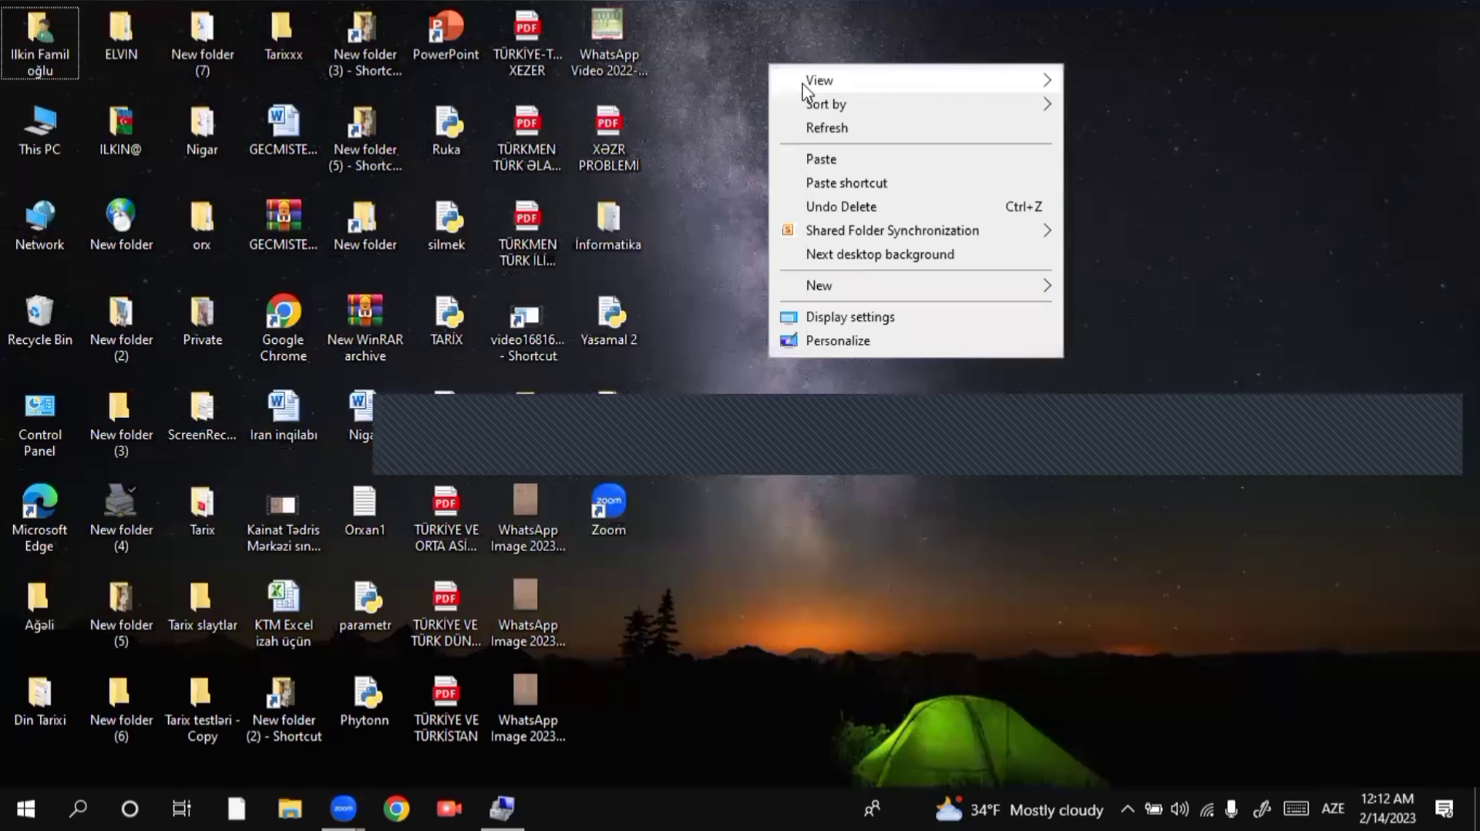
pyautogui.click(822, 129)
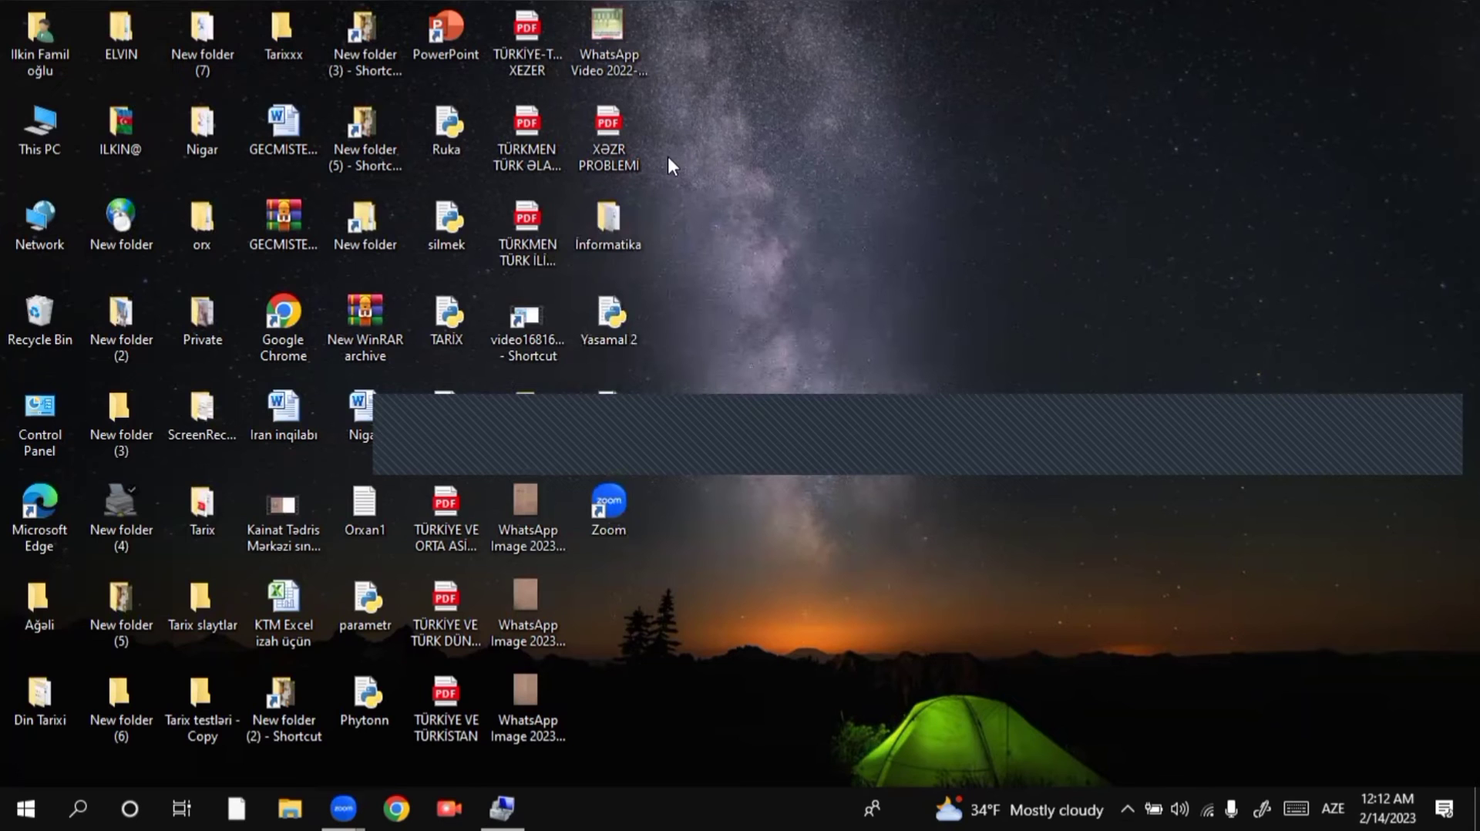
pyautogui.rightClick(664, 128)
pyautogui.click(859, 197)
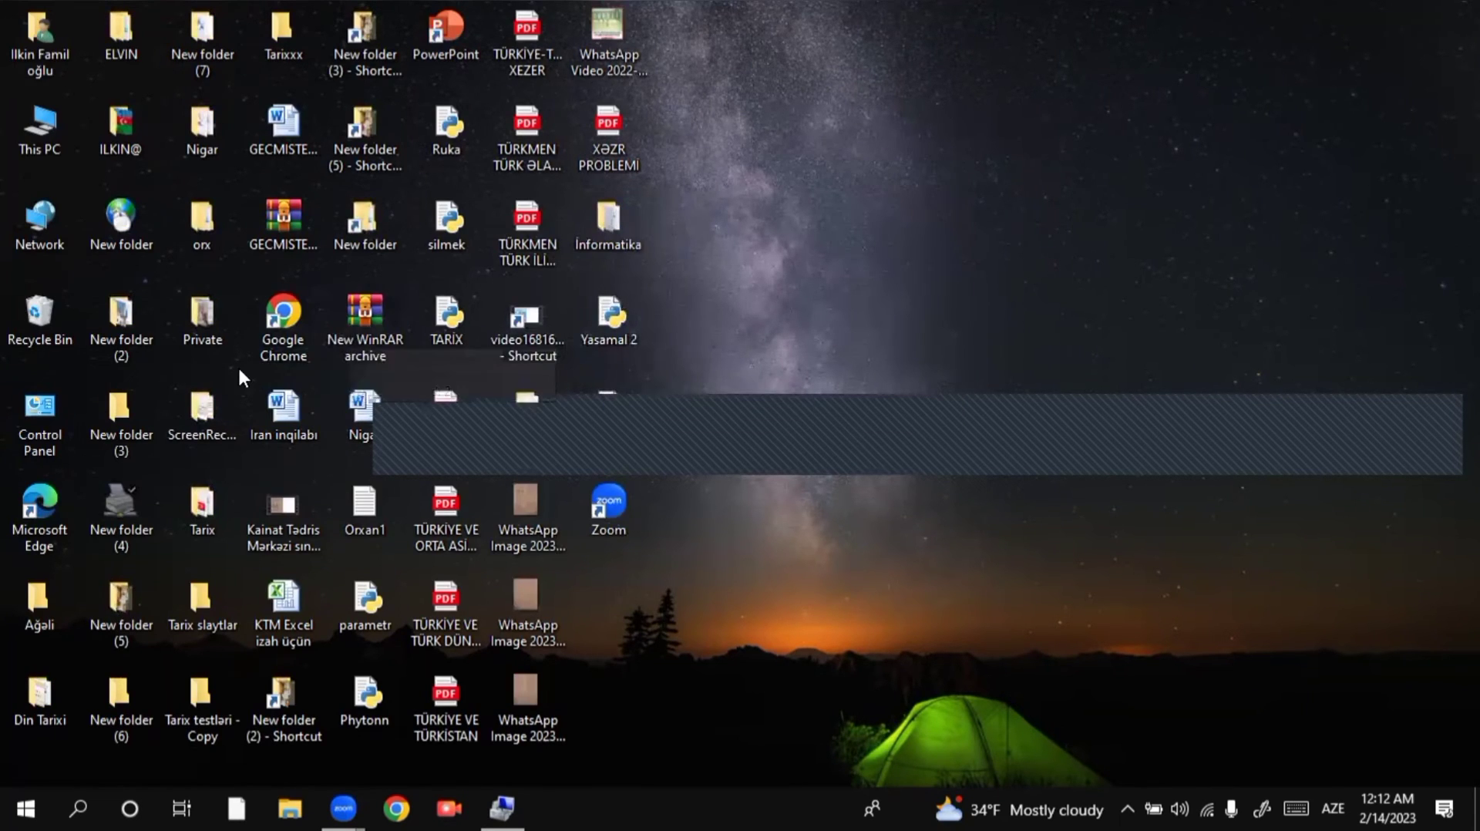
# Open the ScreenRecorderForWin11 folder and close it again, and refresh the desktop twice
pyautogui.doubleClick(213, 399)
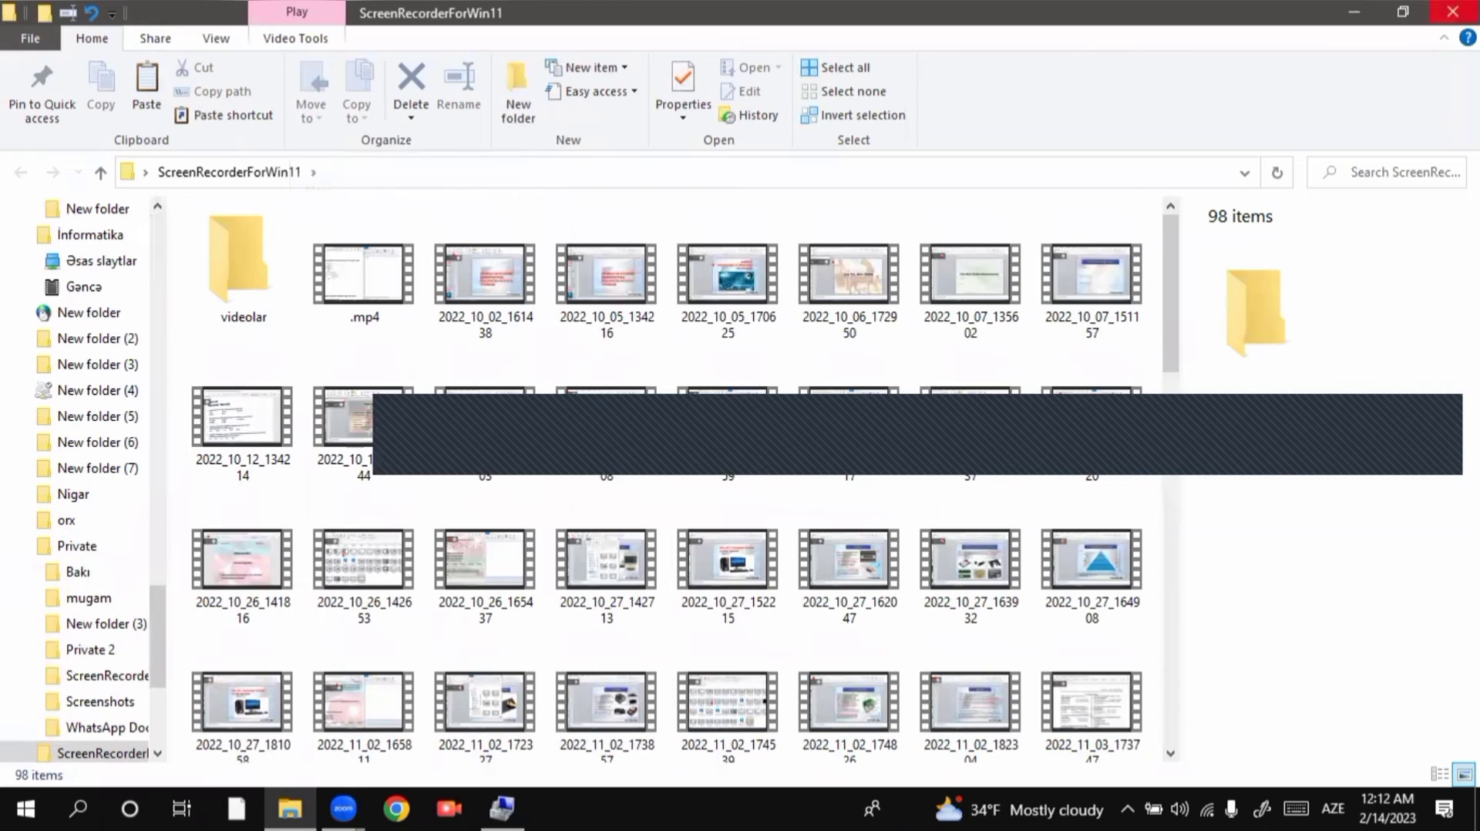
pyautogui.click(1452, 12)
pyautogui.rightClick(796, 71)
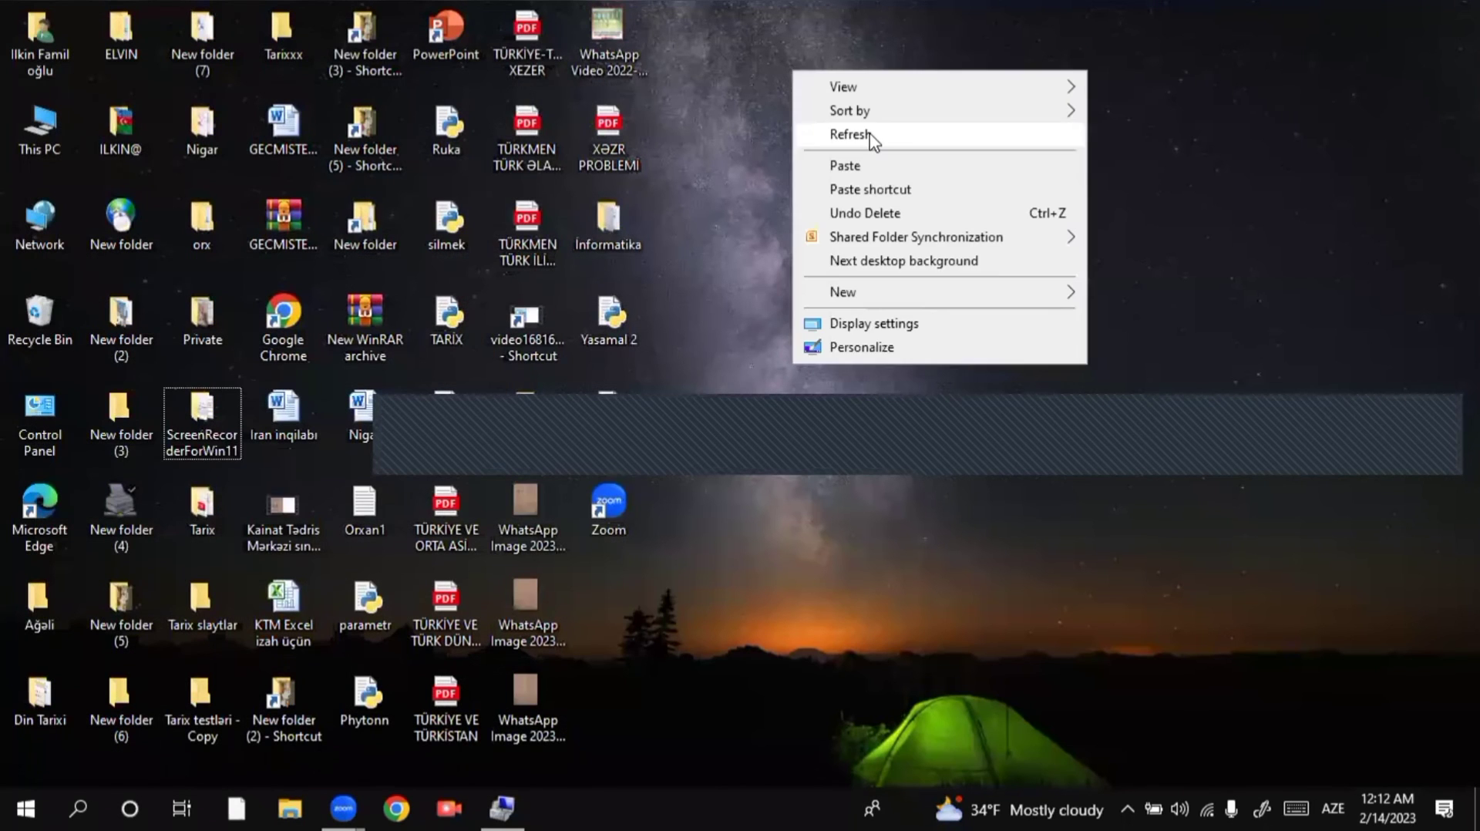
pyautogui.click(863, 132)
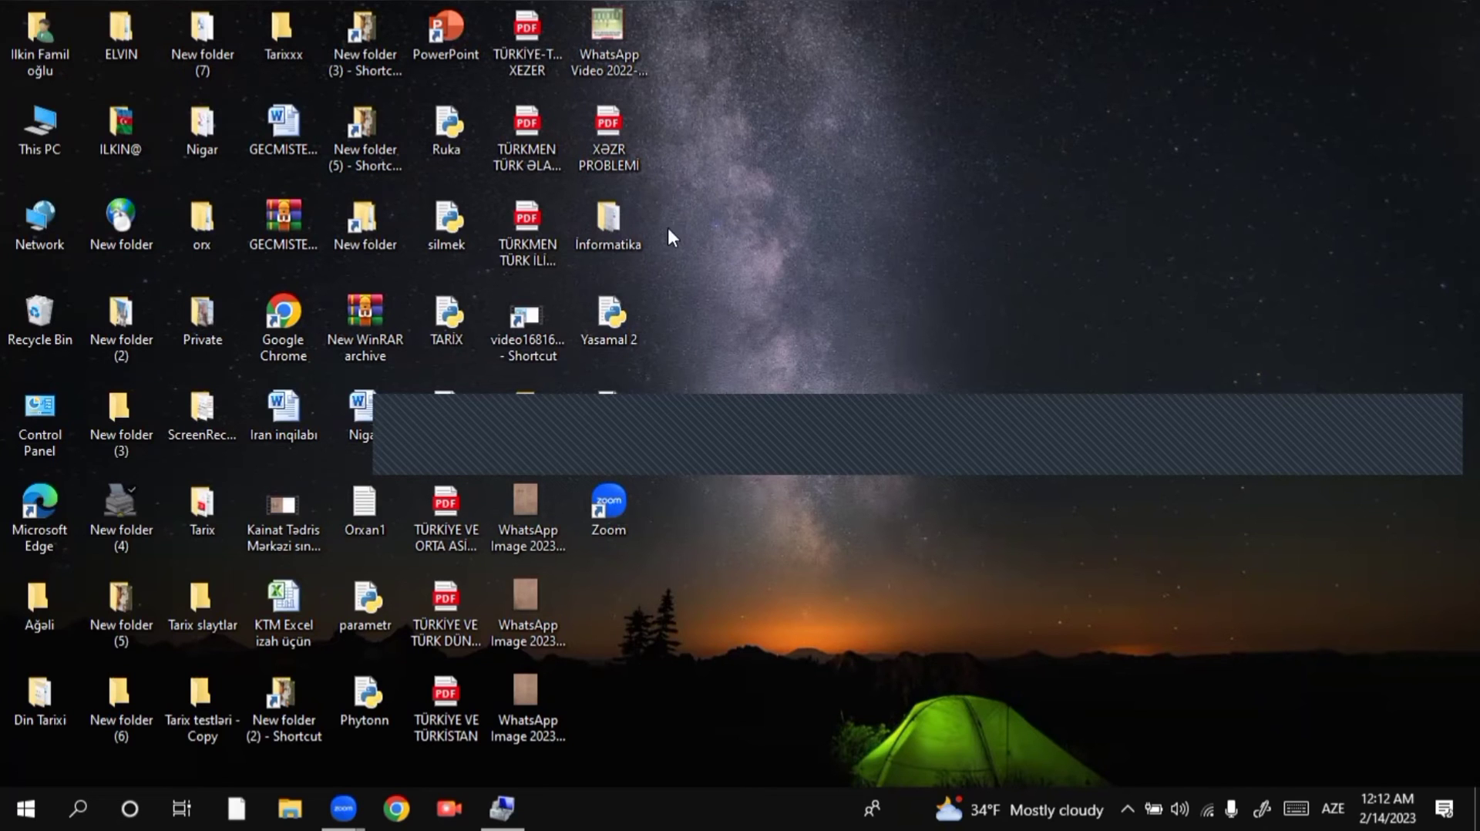
pyautogui.rightClick(726, 58)
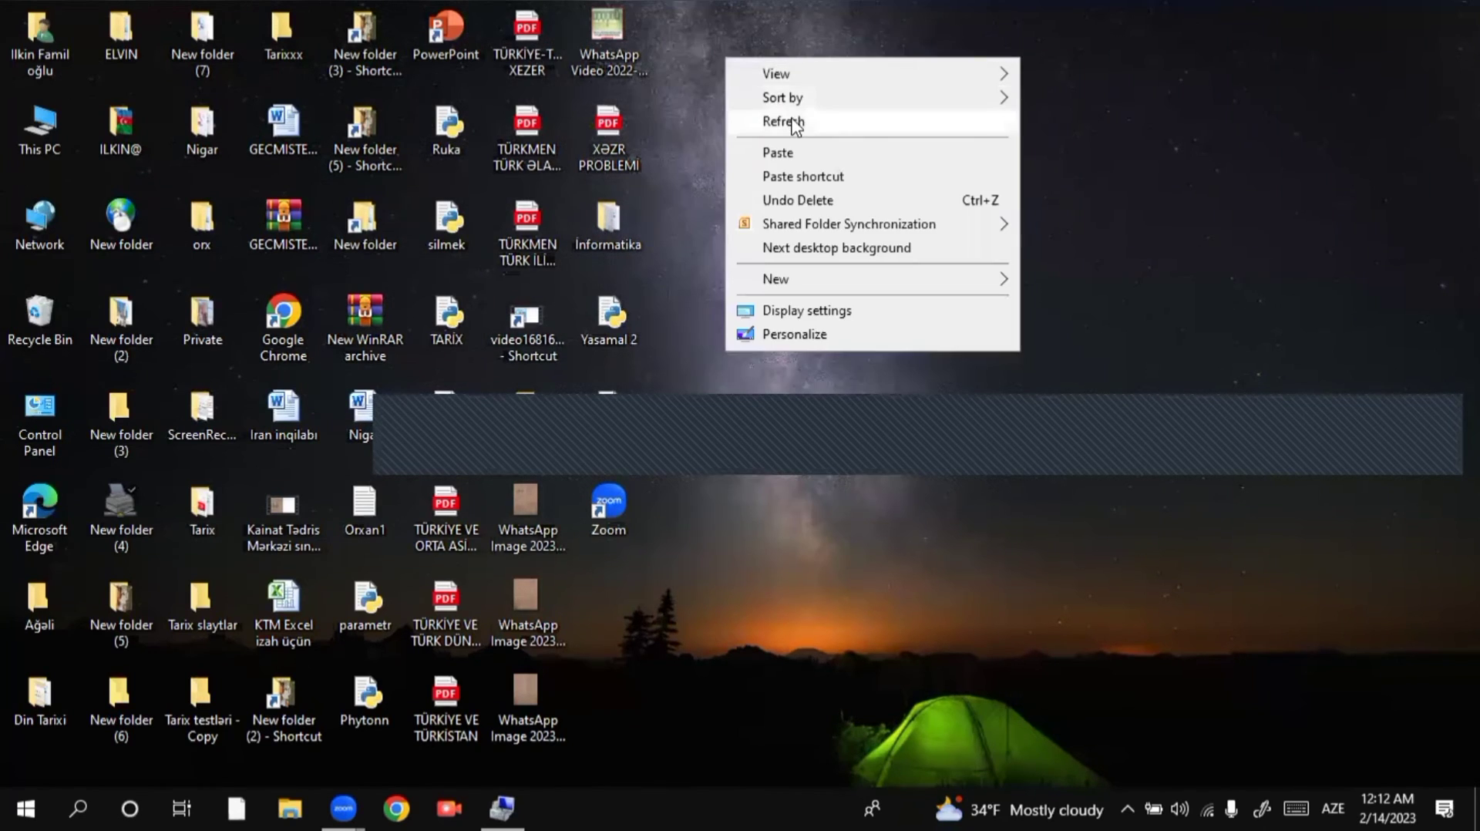
pyautogui.click(794, 123)
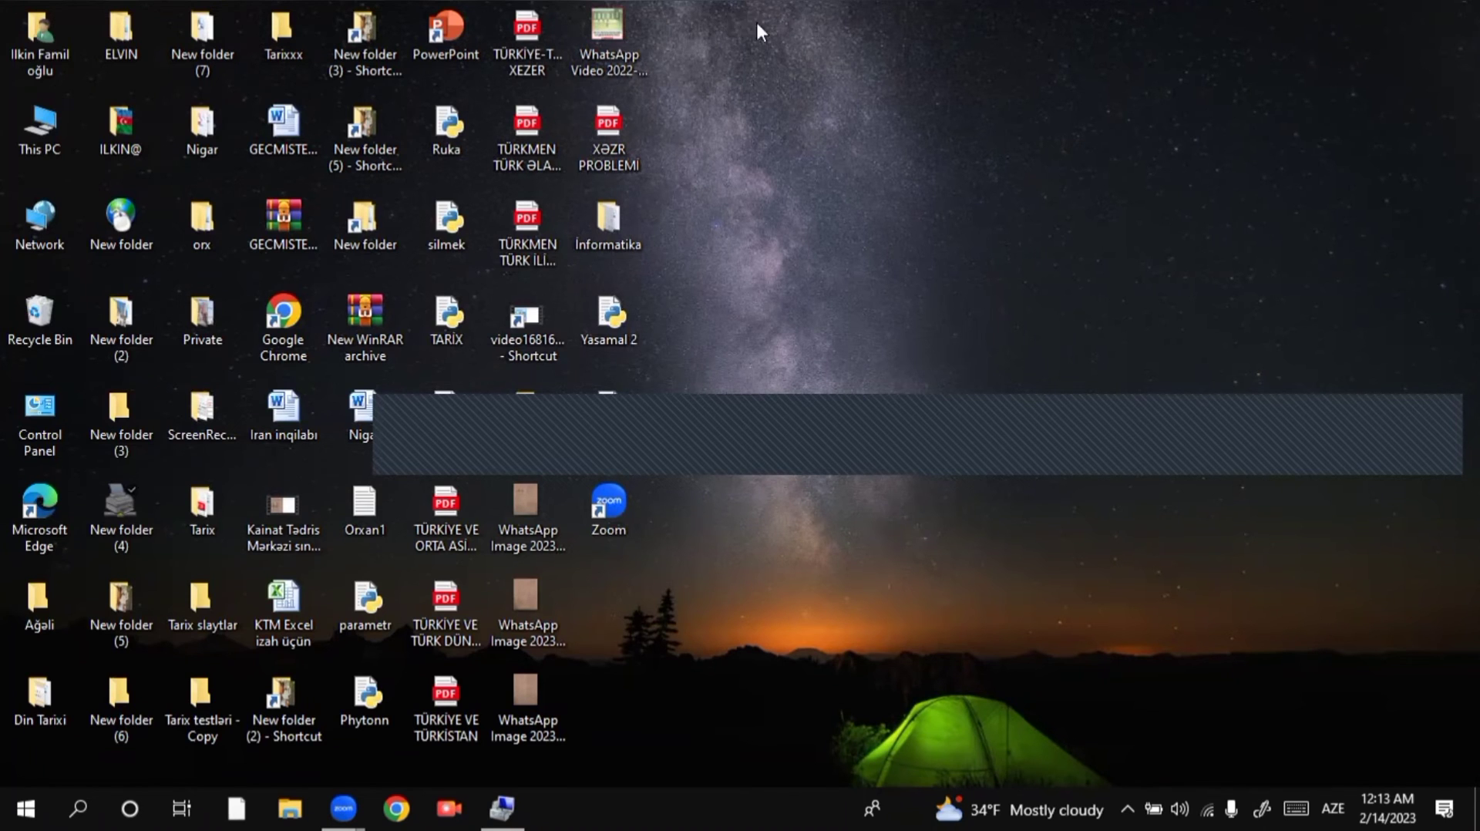
# Hide all the desktop icons and show them again
pyautogui.rightClick(727, 10)
pyautogui.press('v')
pyautogui.press('d')
pyautogui.rightClick(727, 101)
pyautogui.press('v')
pyautogui.press('d')
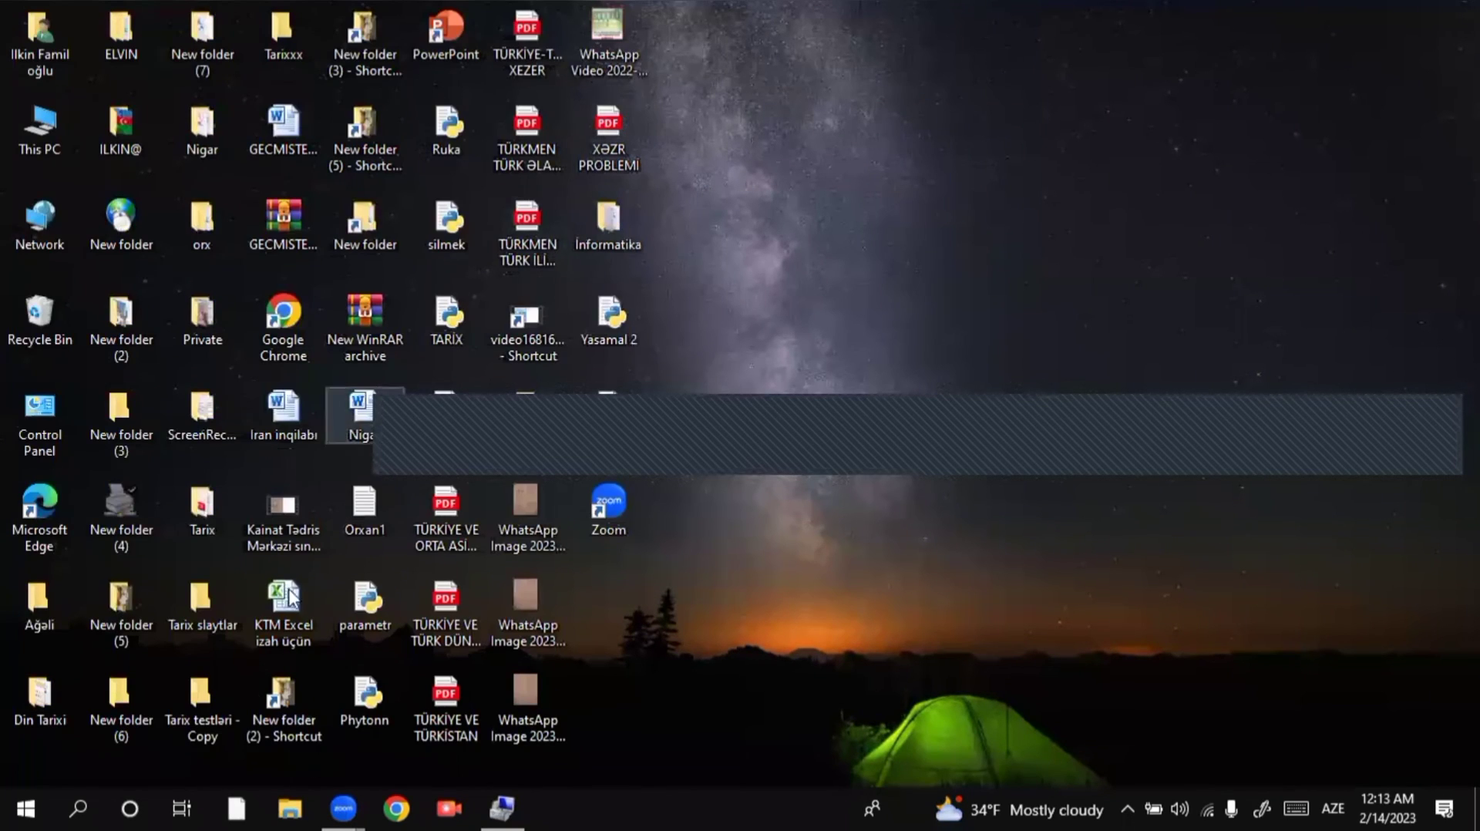
# Browse the list of installed apps, search for Paint and open it
pyautogui.click(4, 801)
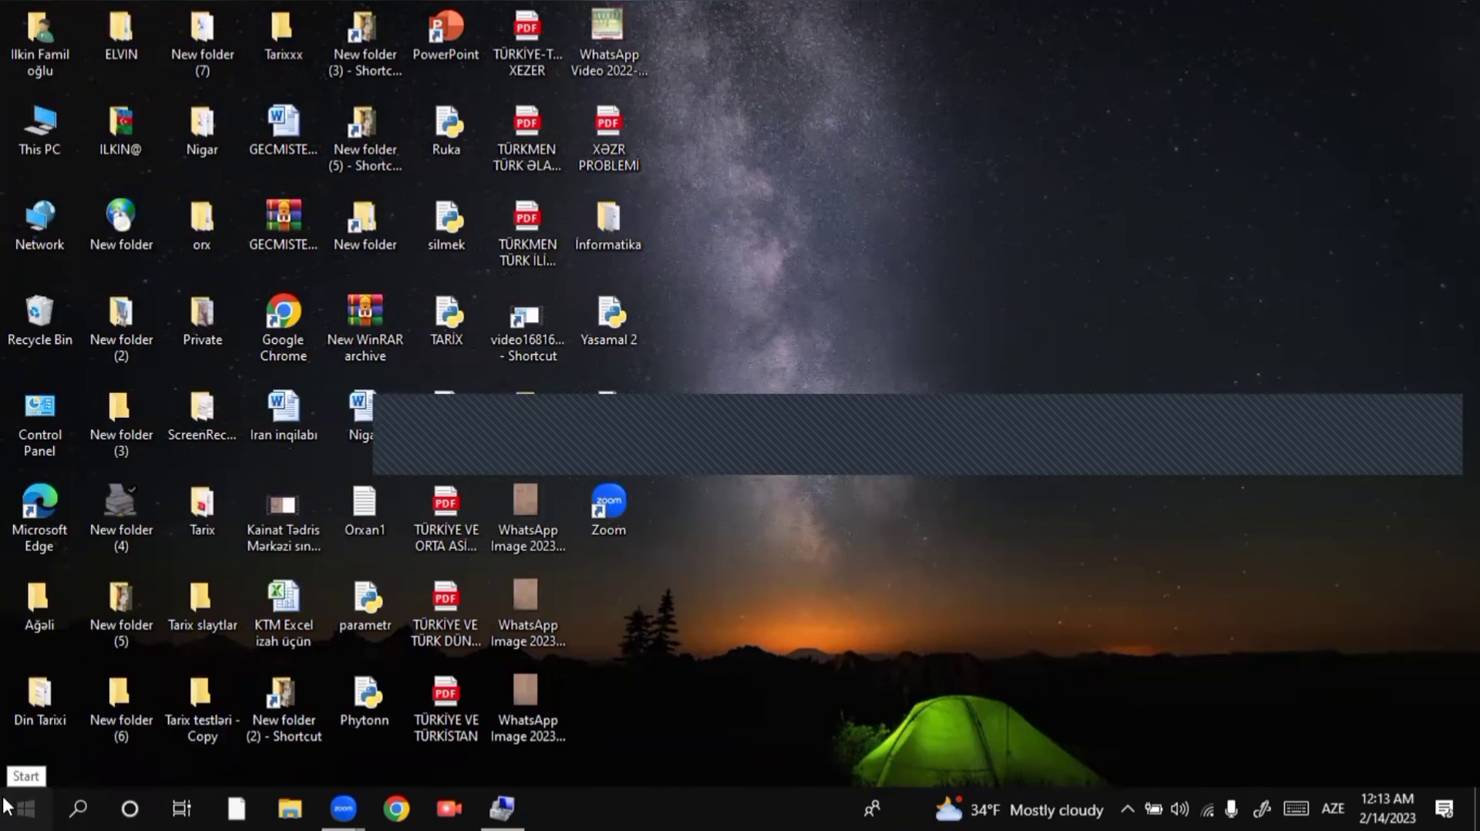
pyautogui.scroll(-3, 155, 436)
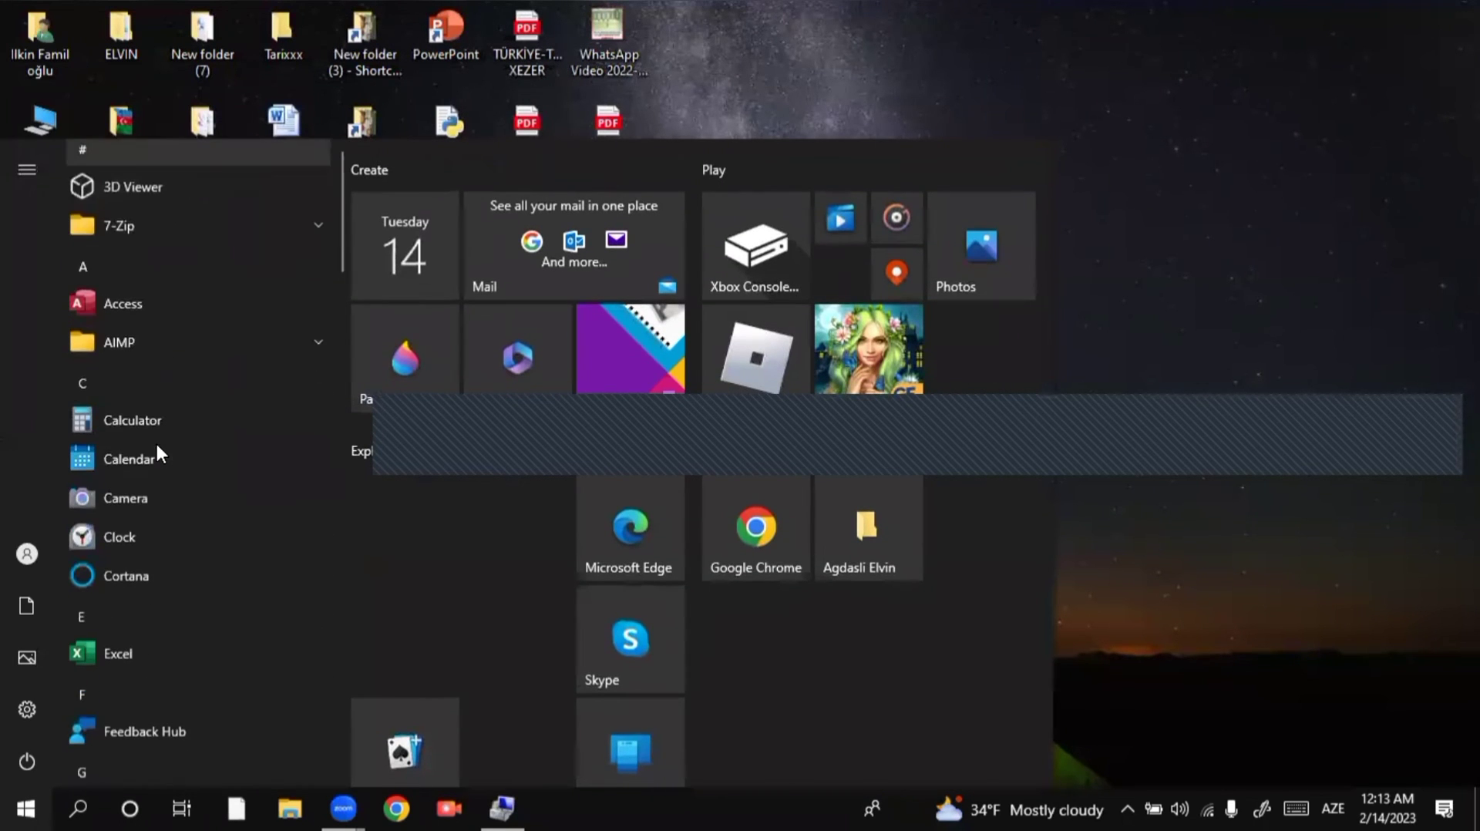
pyautogui.scroll(-8, 149, 443)
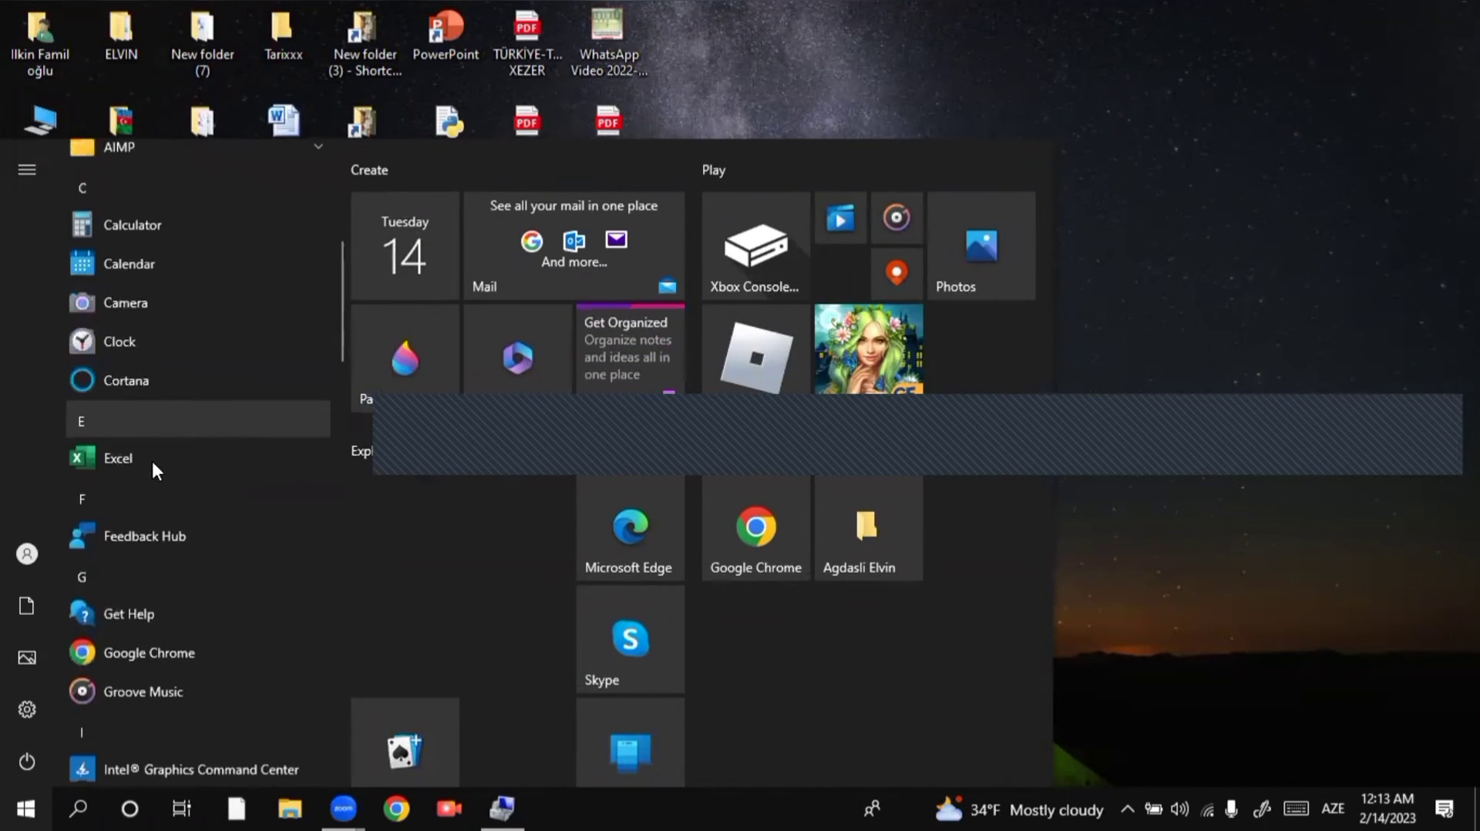
pyautogui.scroll(-12, 146, 463)
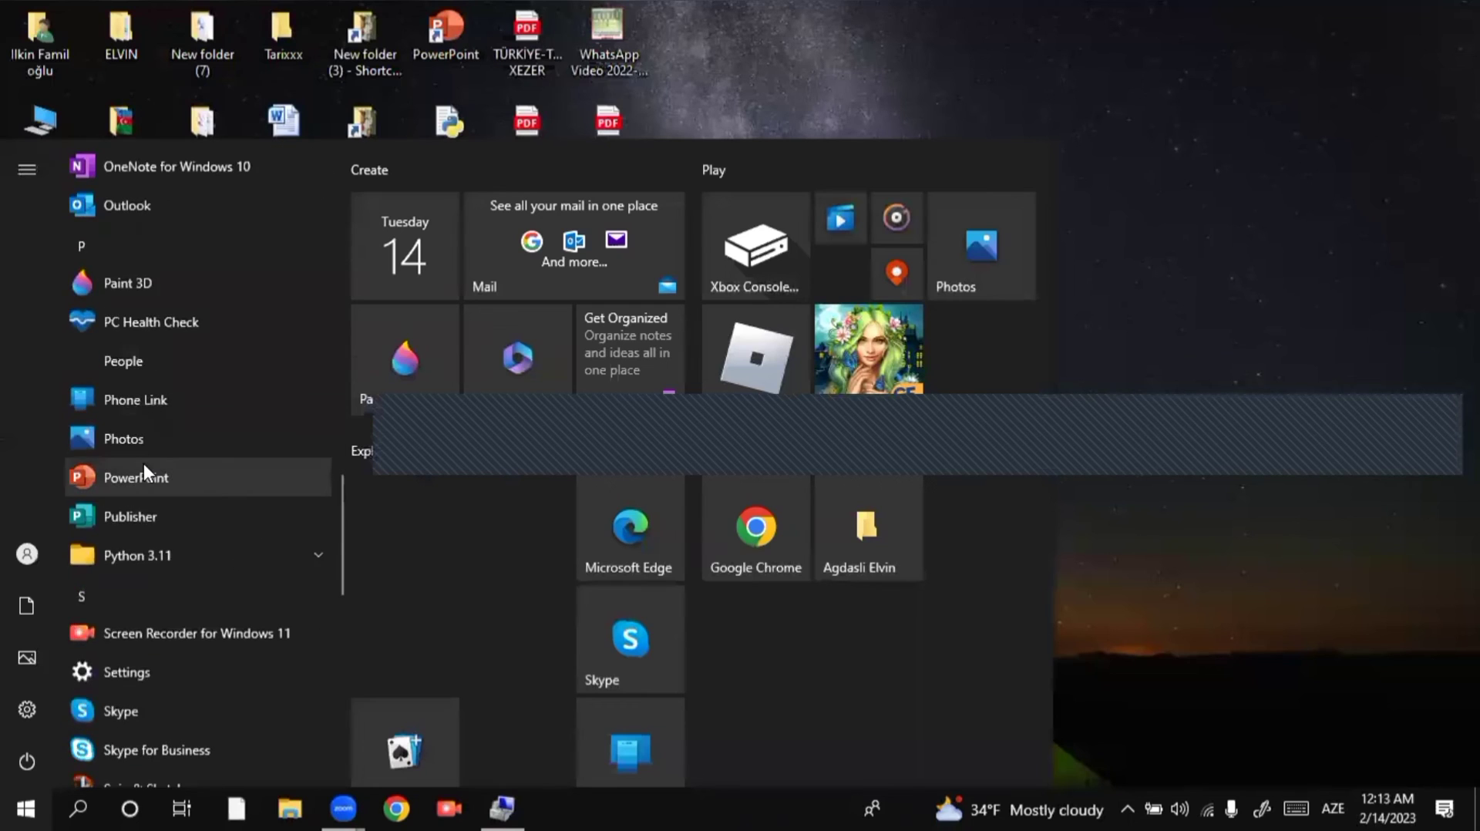
pyautogui.scroll(-2, 145, 483)
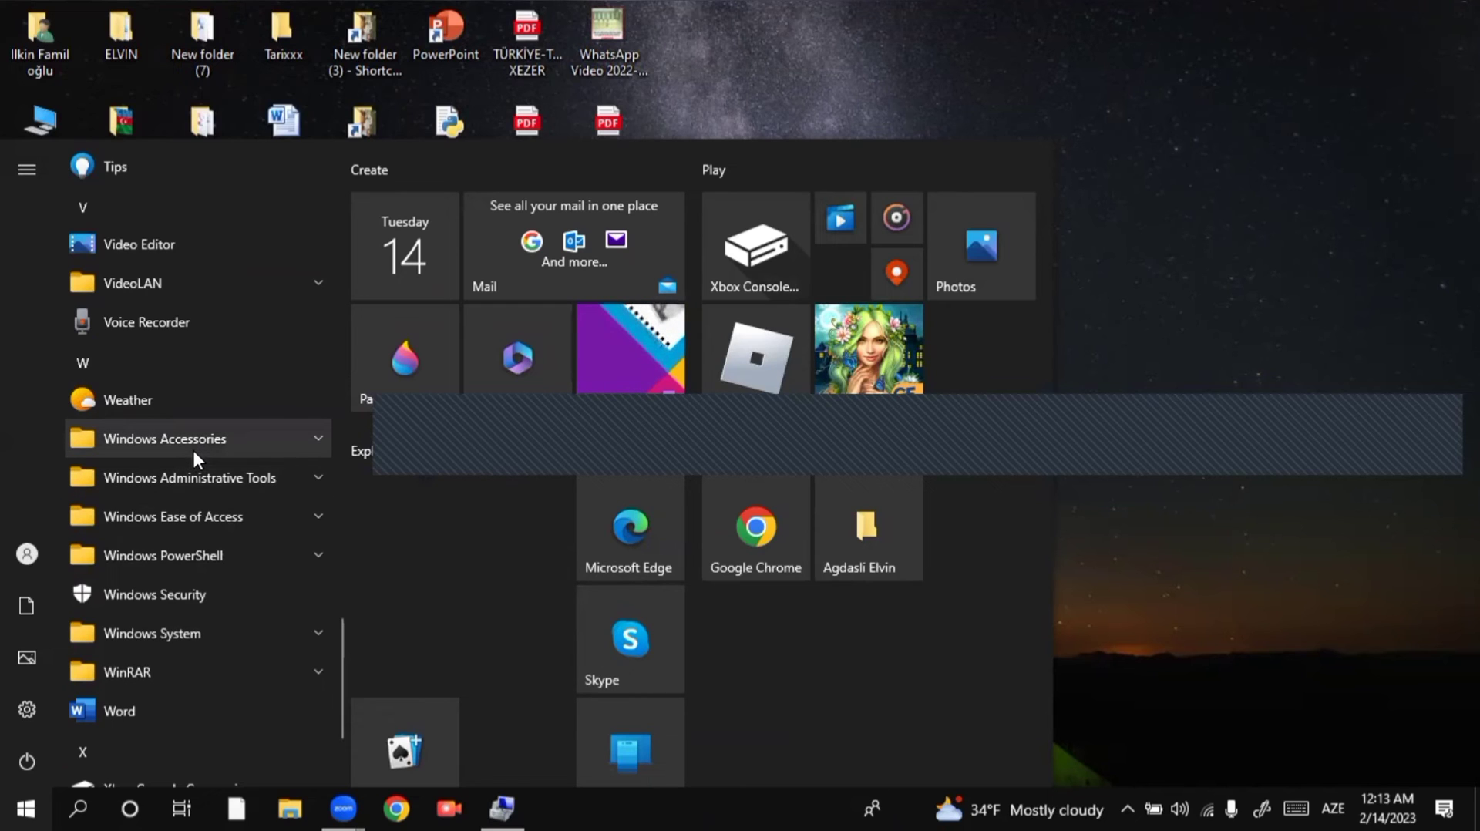
pyautogui.write('paint')
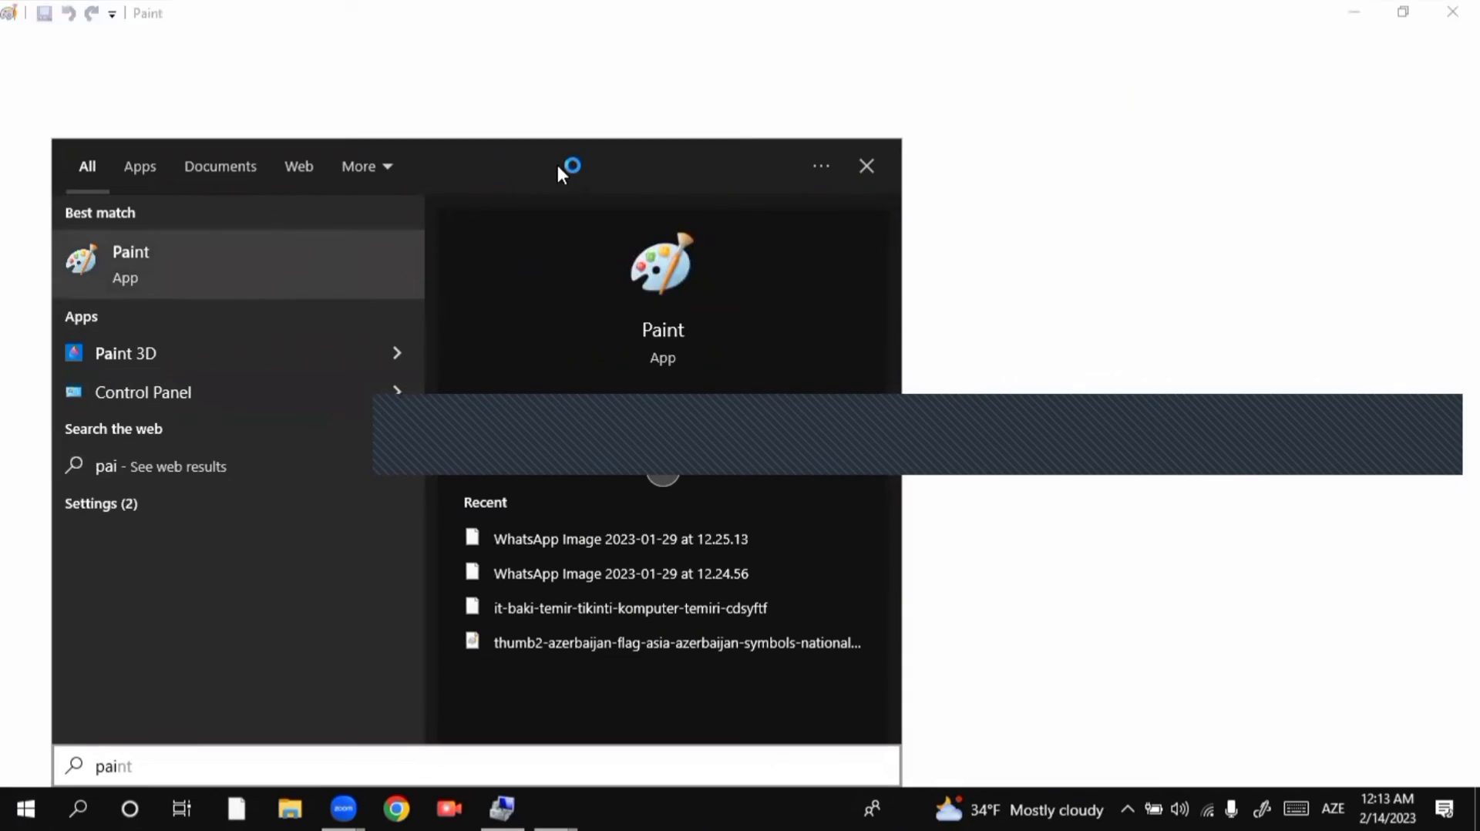
pyautogui.click(868, 164)
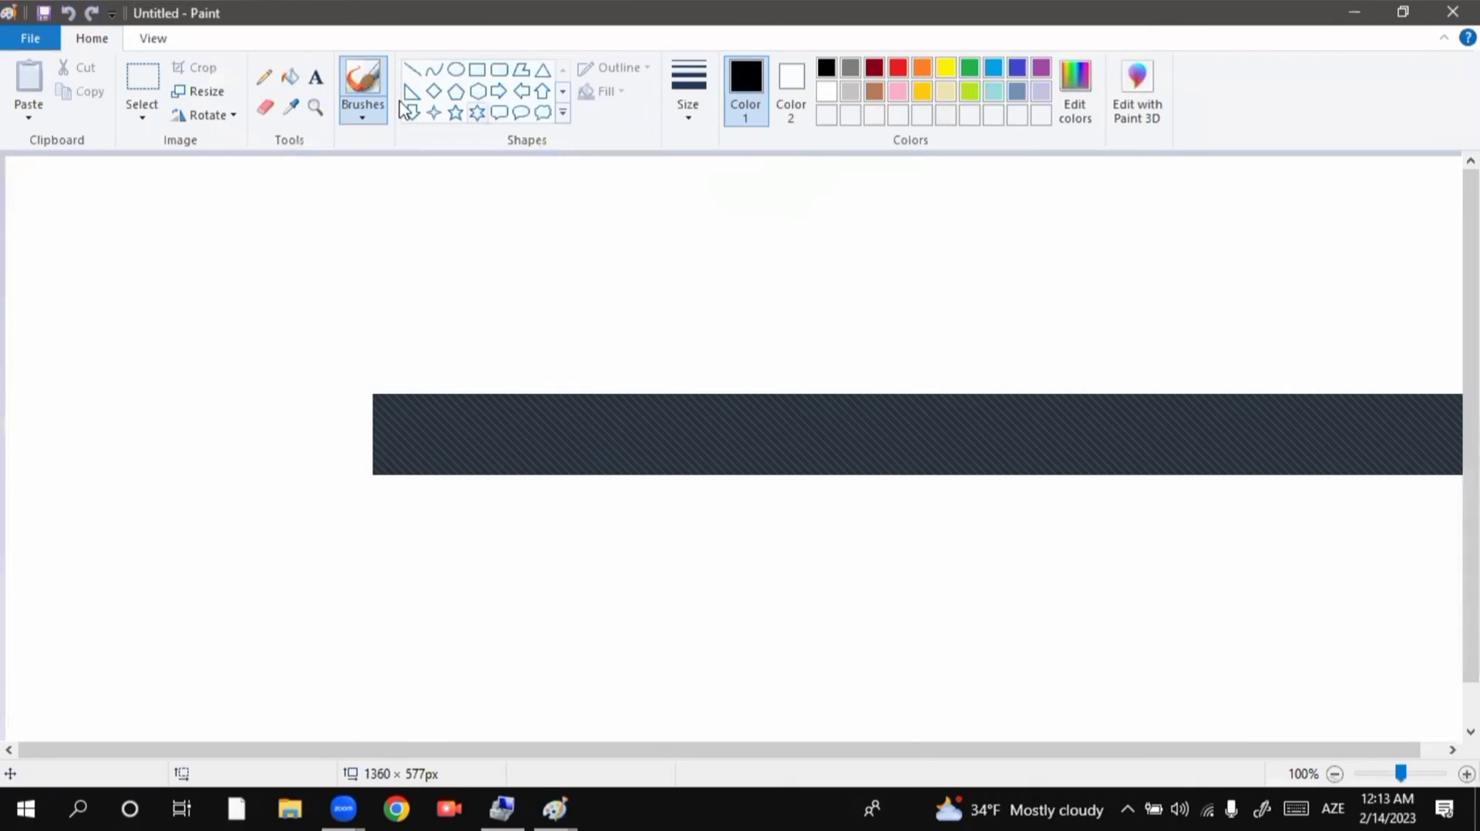
# Handwrite "Sticky Notes" near the top of the blank canvas with the black Pencil at the third line thickness
pyautogui.click(264, 76)
pyautogui.click(702, 122)
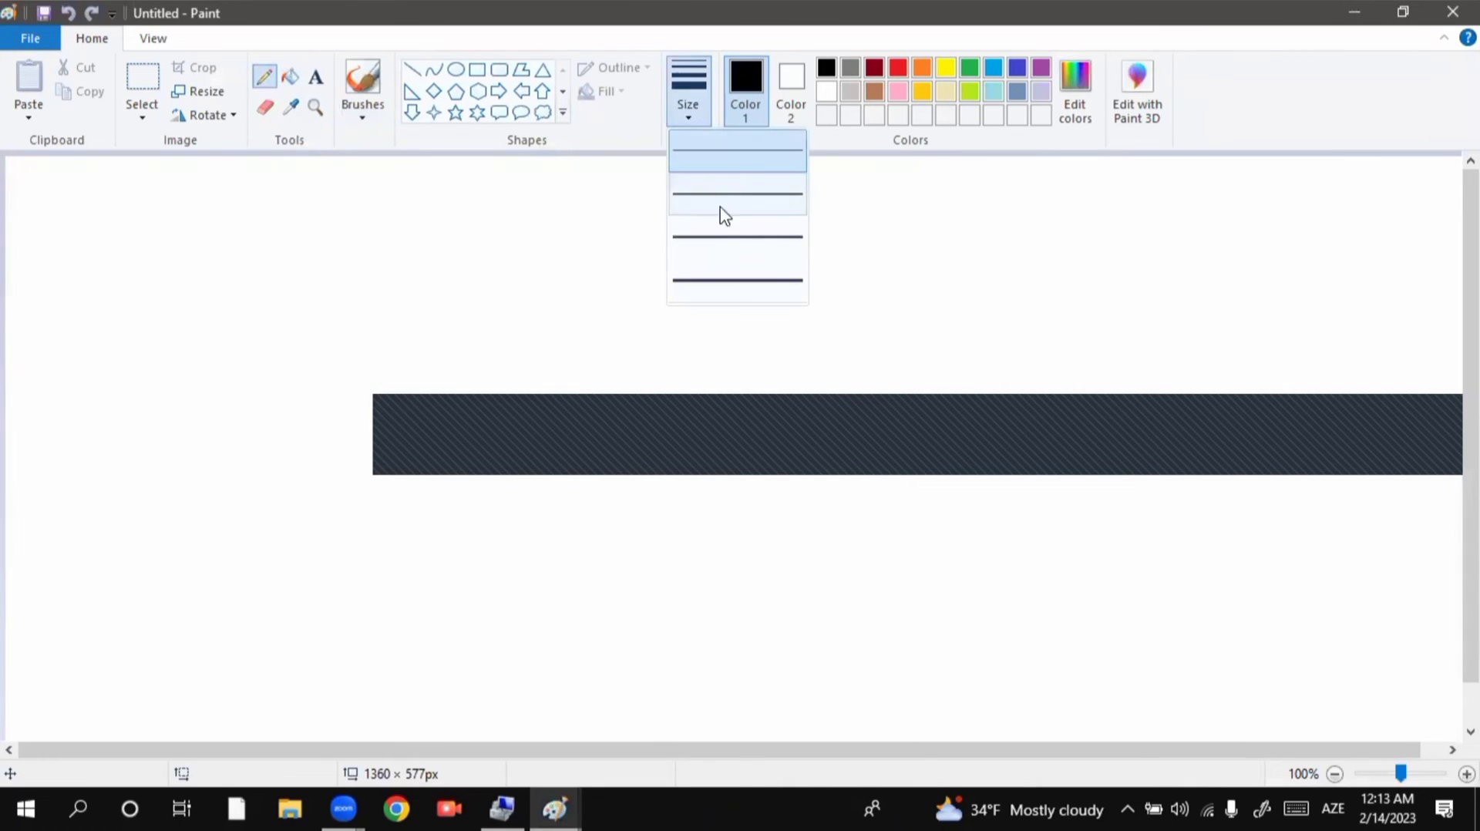
pyautogui.click(733, 228)
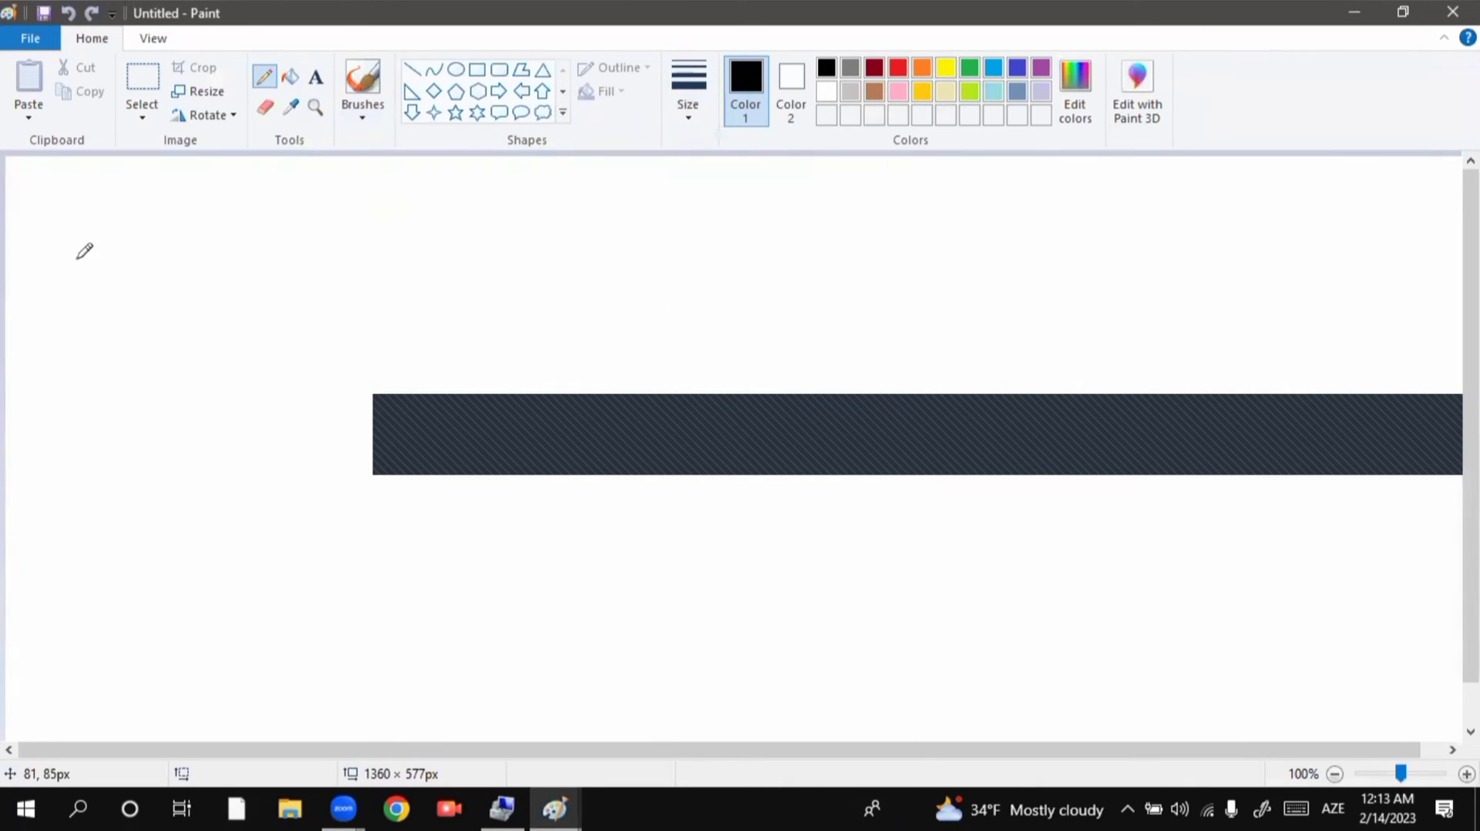
pyautogui.moveTo(68, 271)
pyautogui.mouseDown()
pyautogui.moveTo(100, 221)
pyautogui.moveTo(137, 223)
pyautogui.moveTo(182, 303)
pyautogui.mouseUp()
pyautogui.moveTo(177, 235)
pyautogui.mouseDown()
pyautogui.moveTo(165, 244)
pyautogui.moveTo(224, 277)
pyautogui.moveTo(256, 256)
pyautogui.moveTo(309, 253)
pyautogui.moveTo(325, 291)
pyautogui.moveTo(469, 241)
pyautogui.moveTo(509, 280)
pyautogui.moveTo(512, 241)
pyautogui.moveTo(586, 307)
pyautogui.mouseUp()
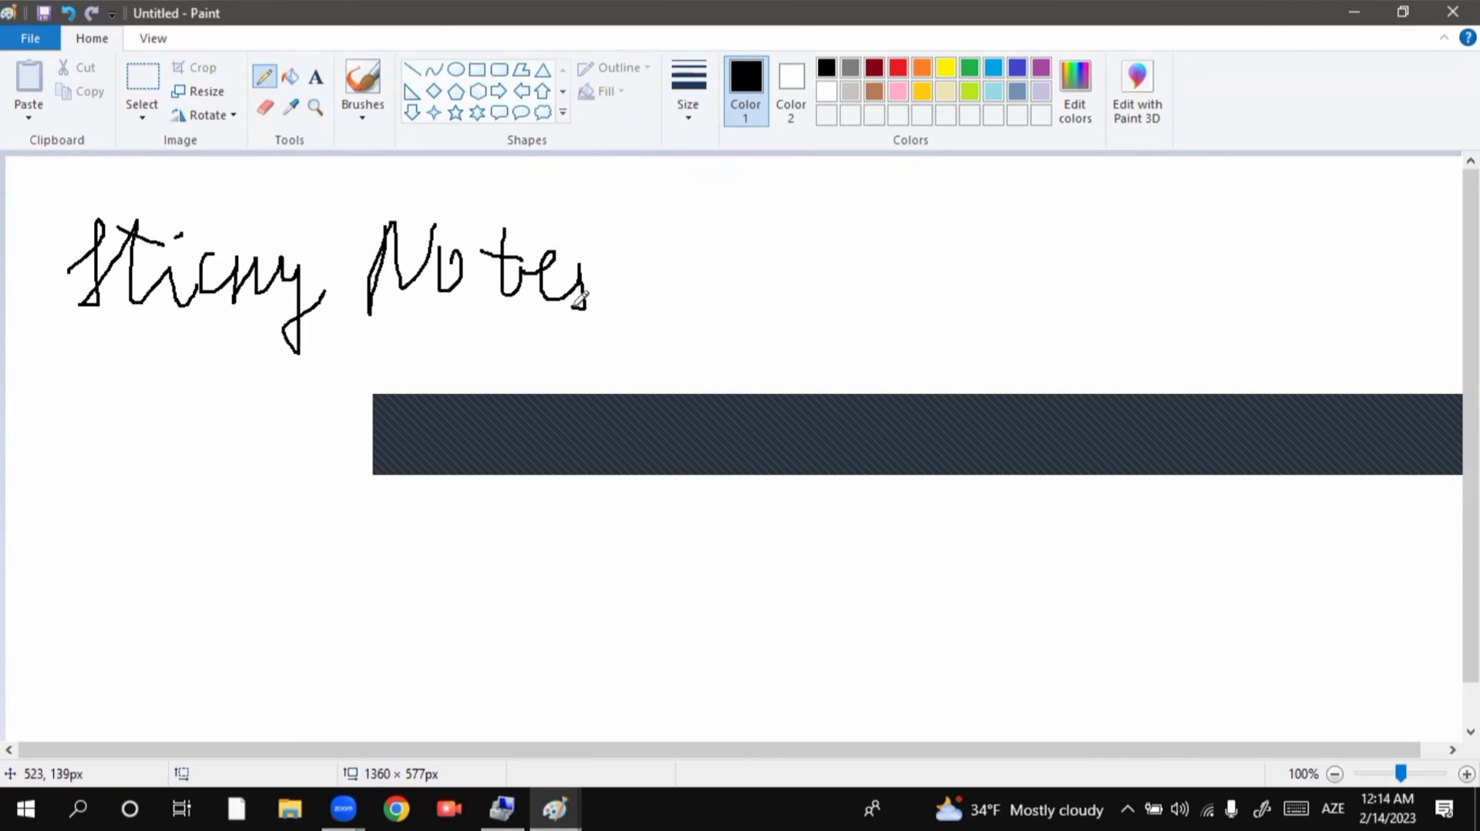
# Search for Sticky Notes and launch it, and minimize the Paint windows to uncover the desktop
pyautogui.click(26, 808)
pyautogui.write('stic')
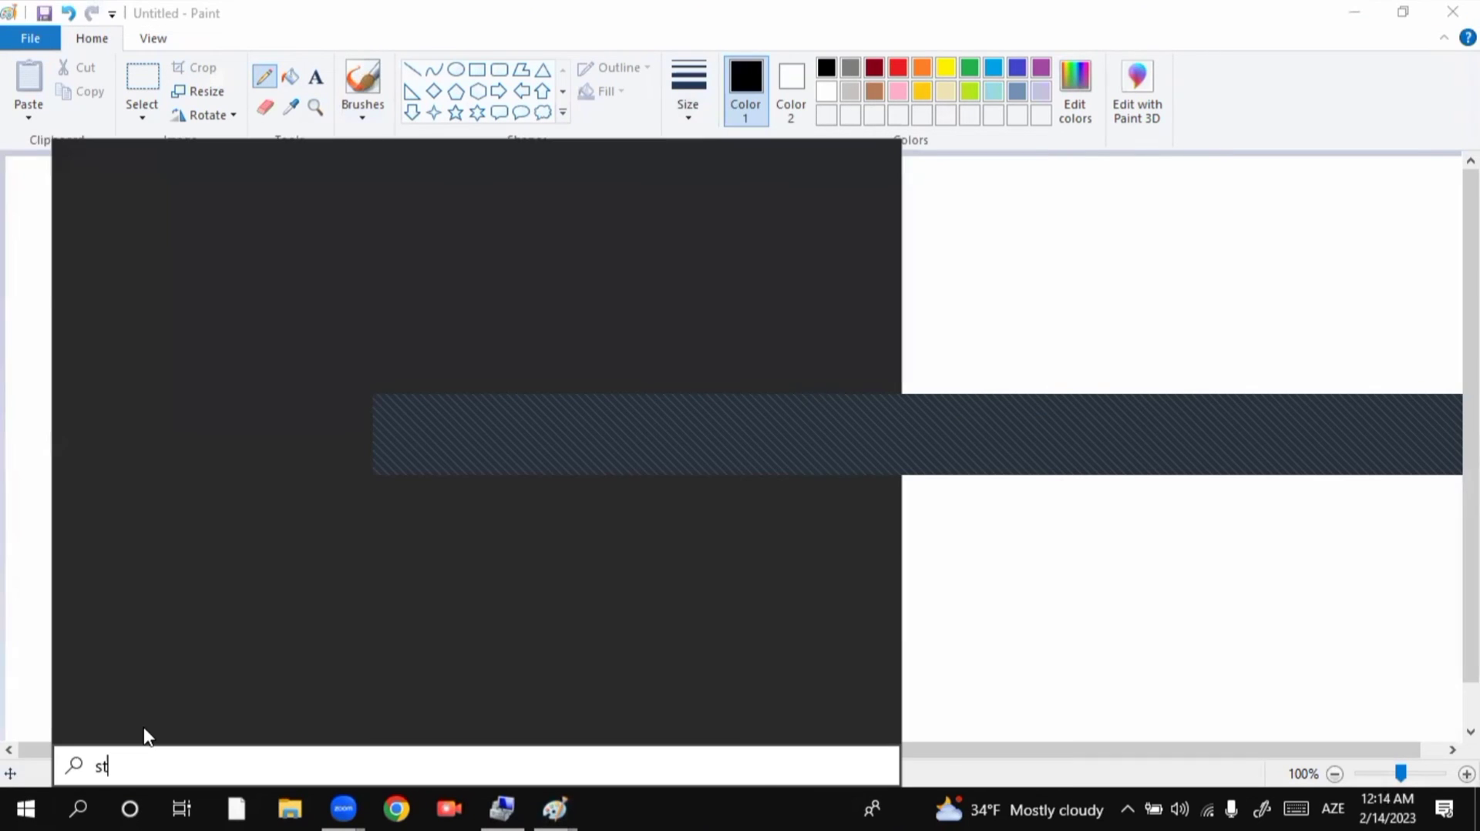
pyautogui.click(236, 265)
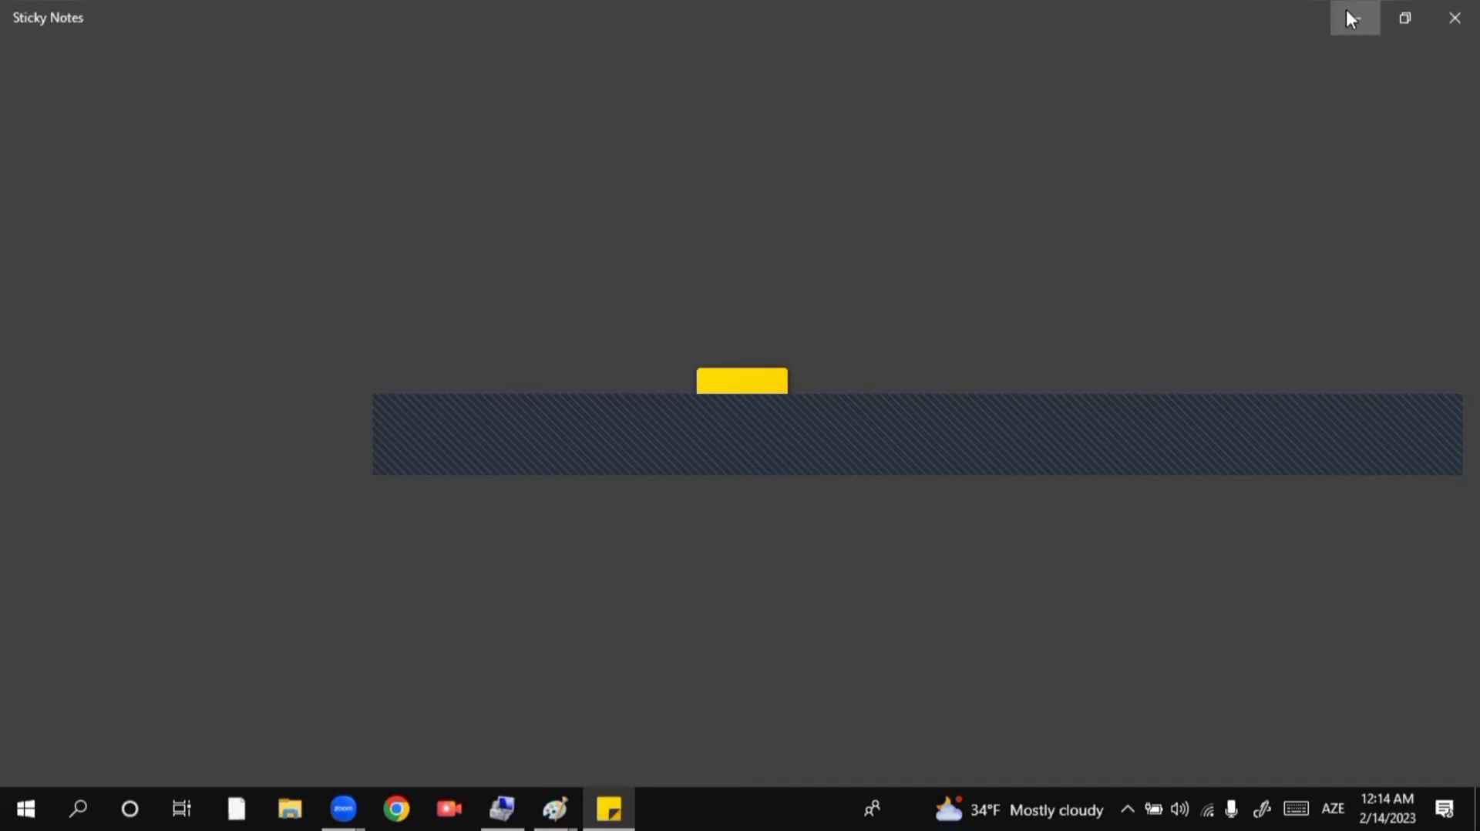
pyautogui.click(1353, 10)
pyautogui.click(1356, 13)
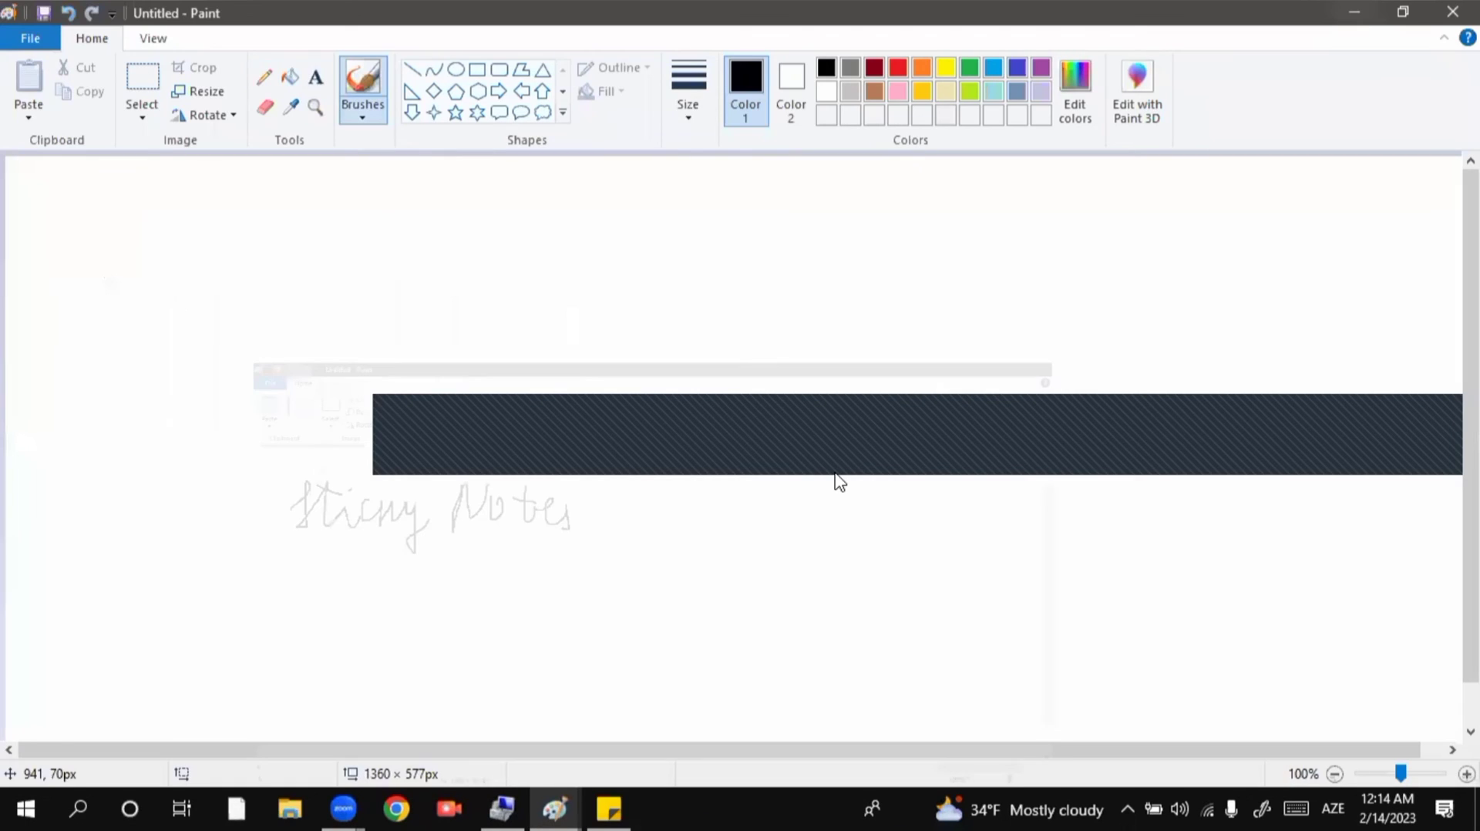
pyautogui.click(630, 795)
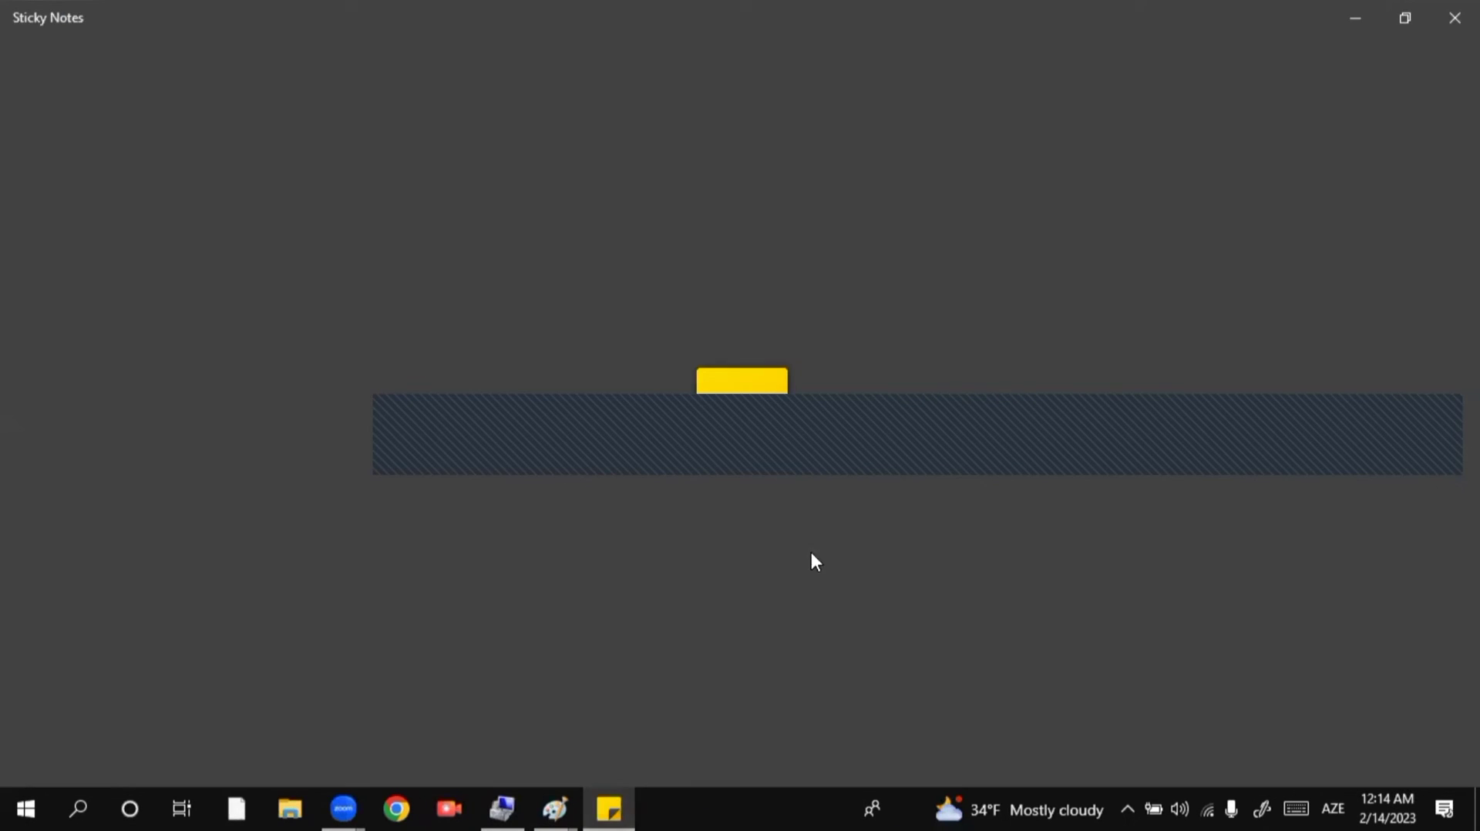
pyautogui.click(1343, 11)
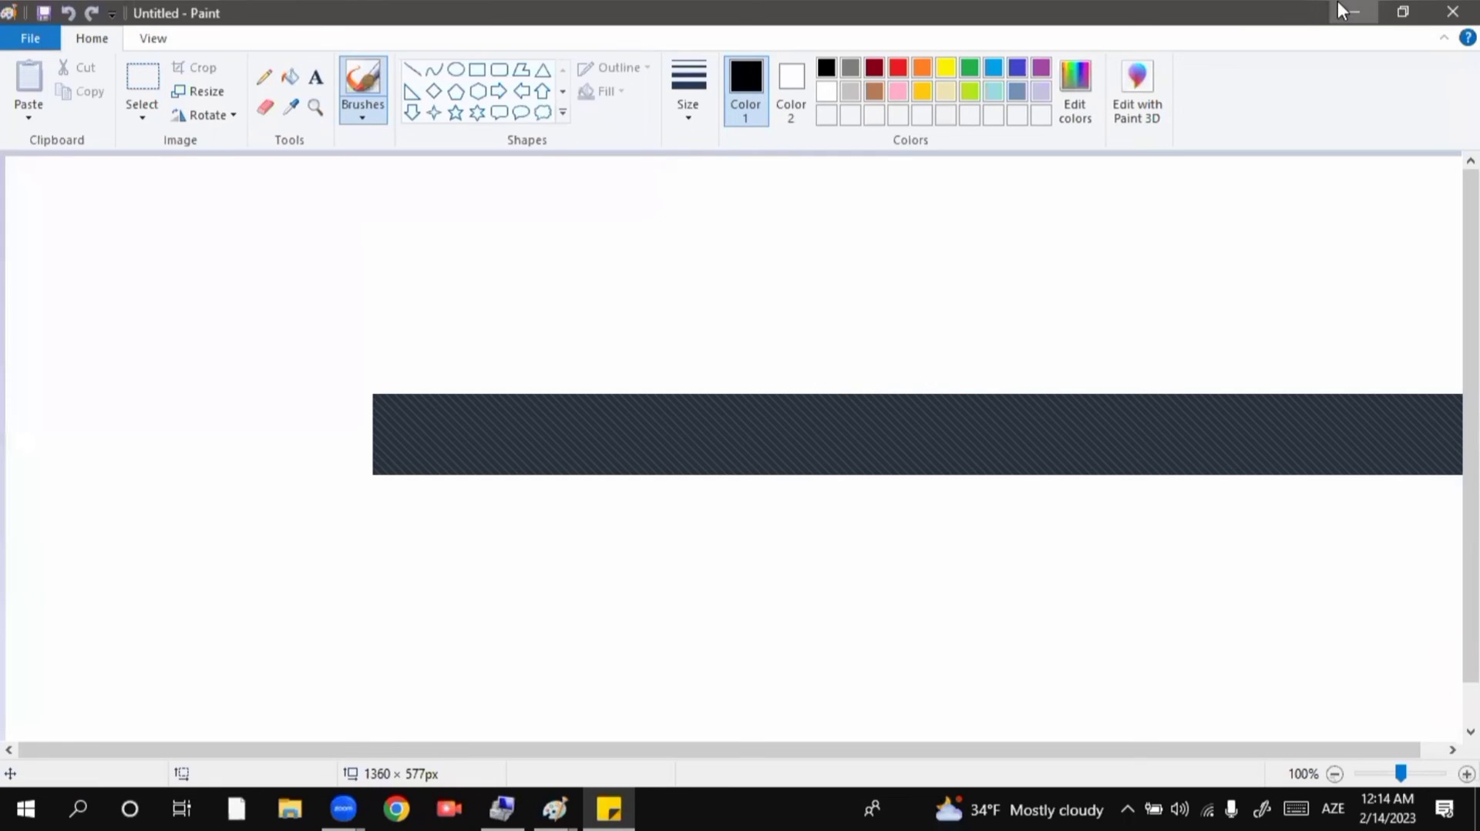
pyautogui.click(1338, 3)
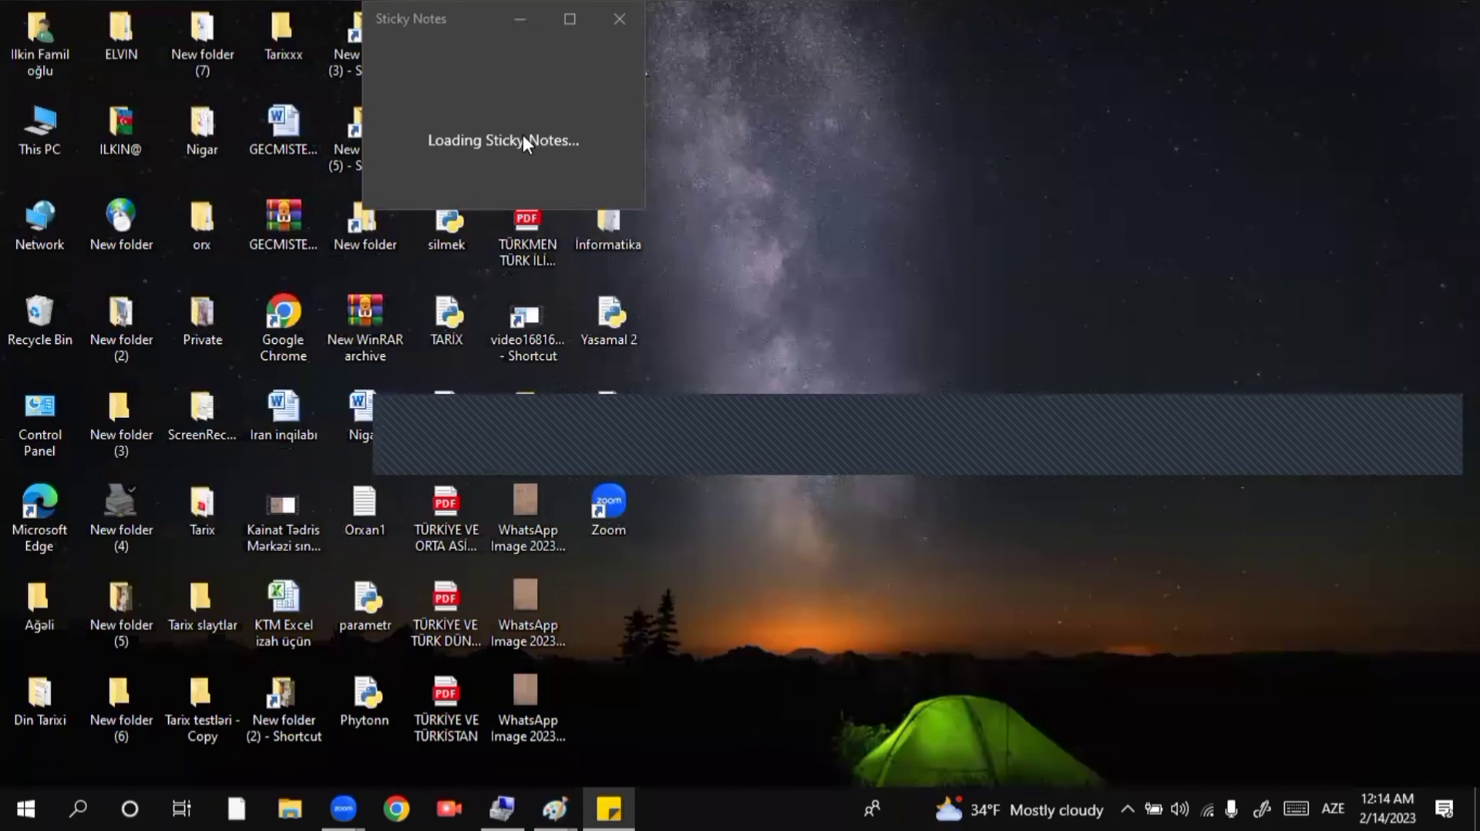
# Close the Sticky Notes loading window and the notes list, keeping only the yellow note open
pyautogui.click(572, 11)
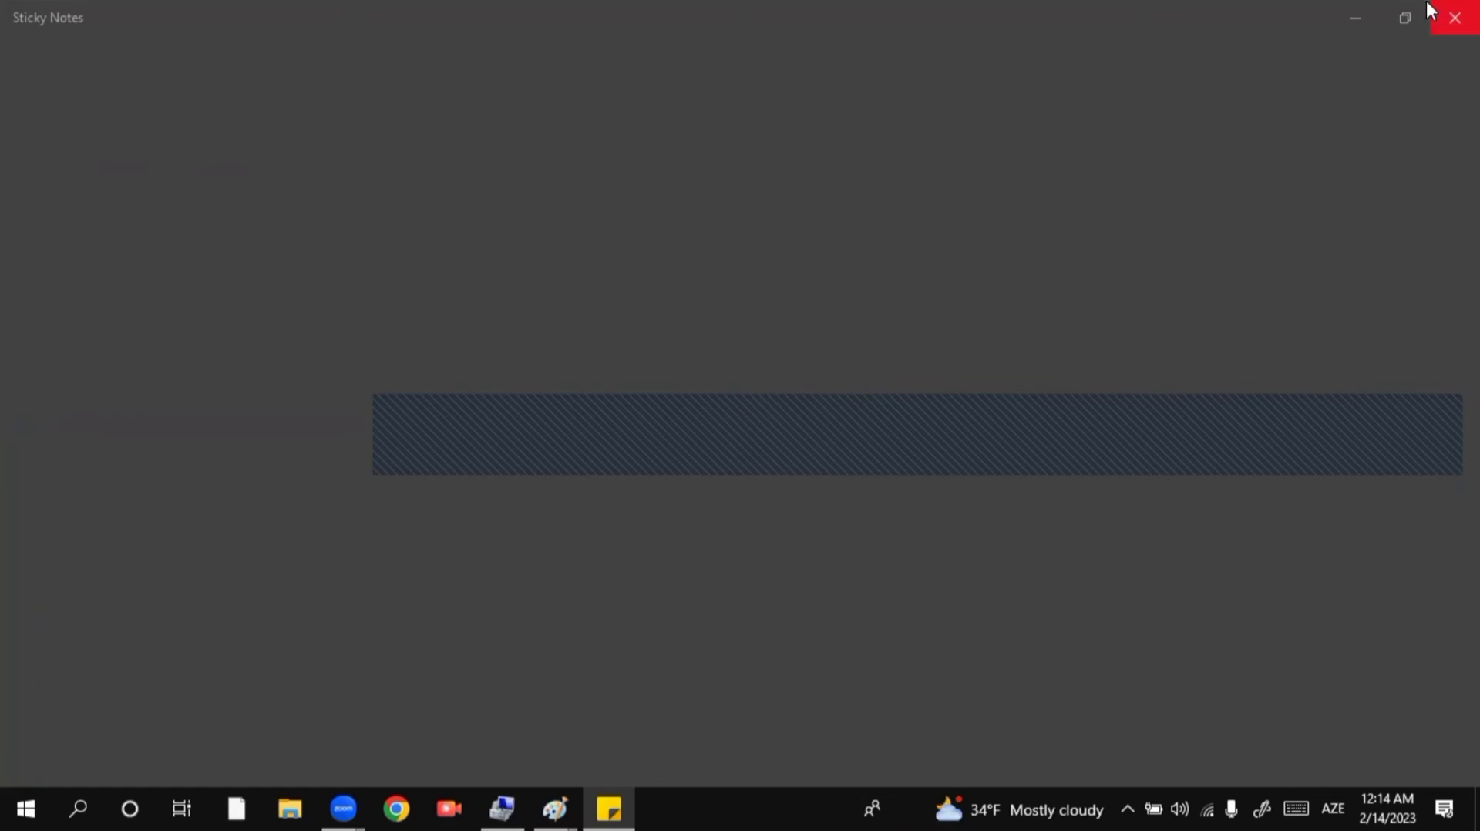
pyautogui.click(1405, 17)
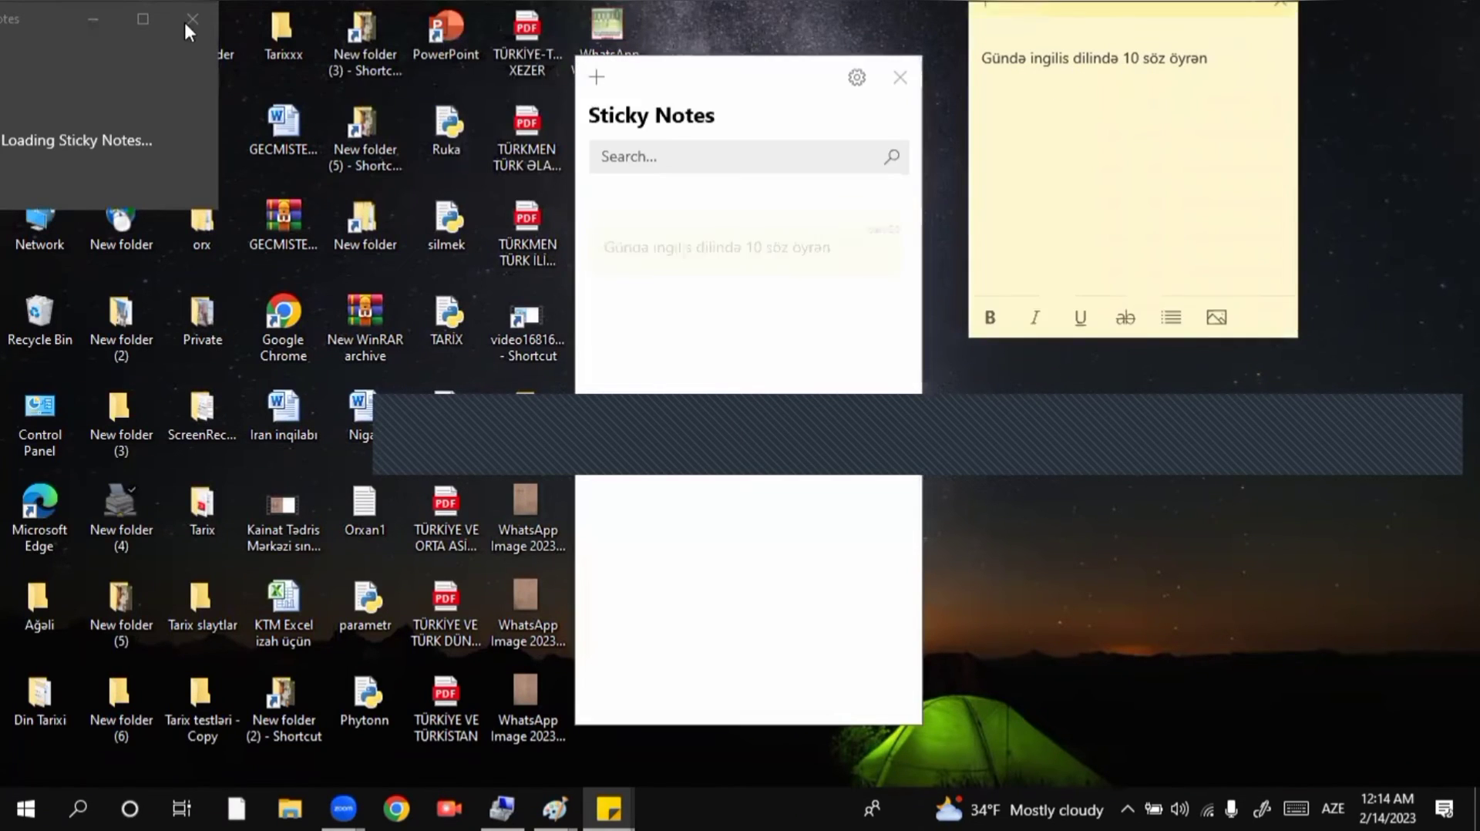
pyautogui.click(193, 19)
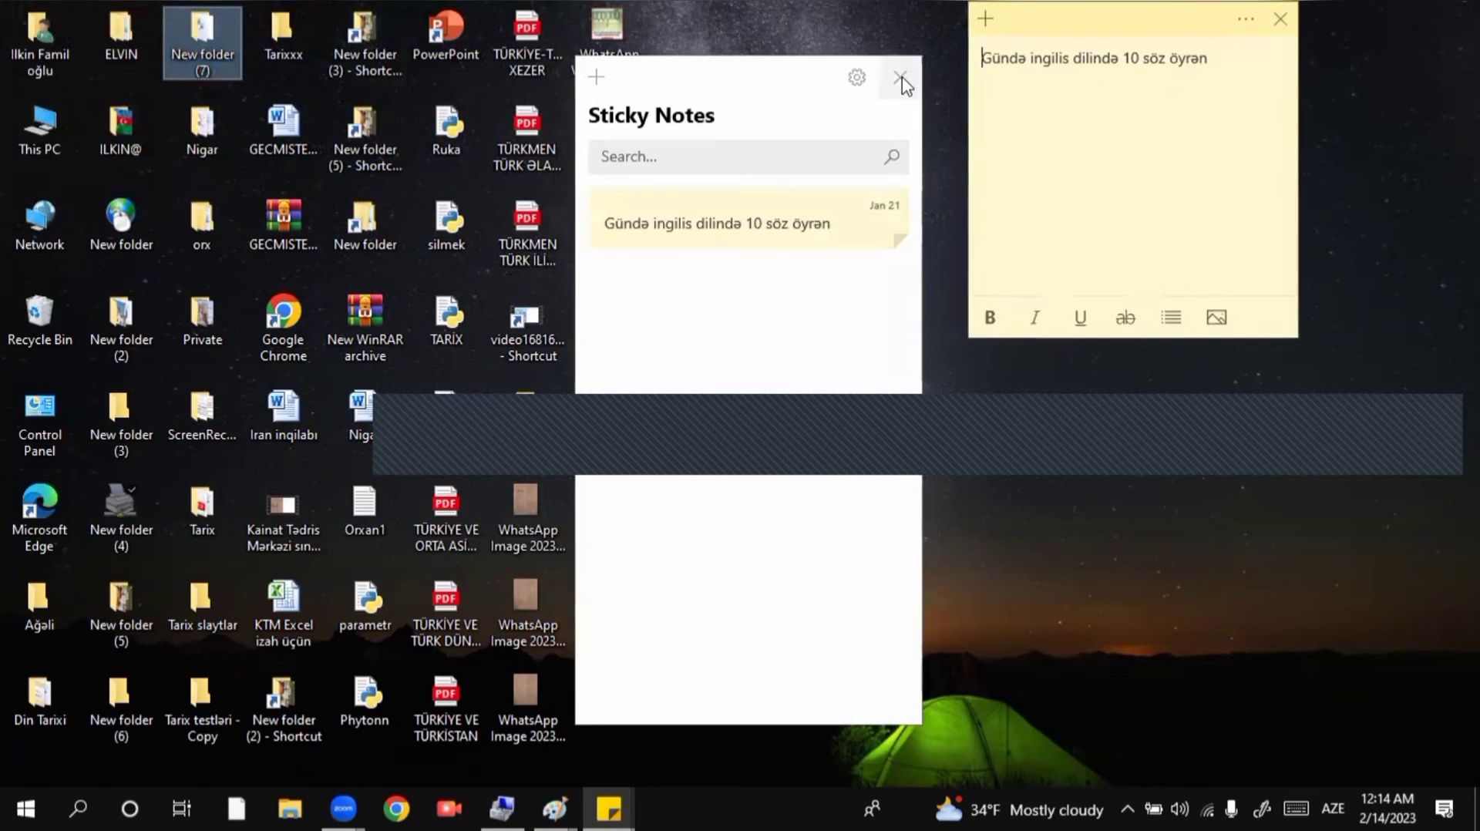
pyautogui.click(900, 77)
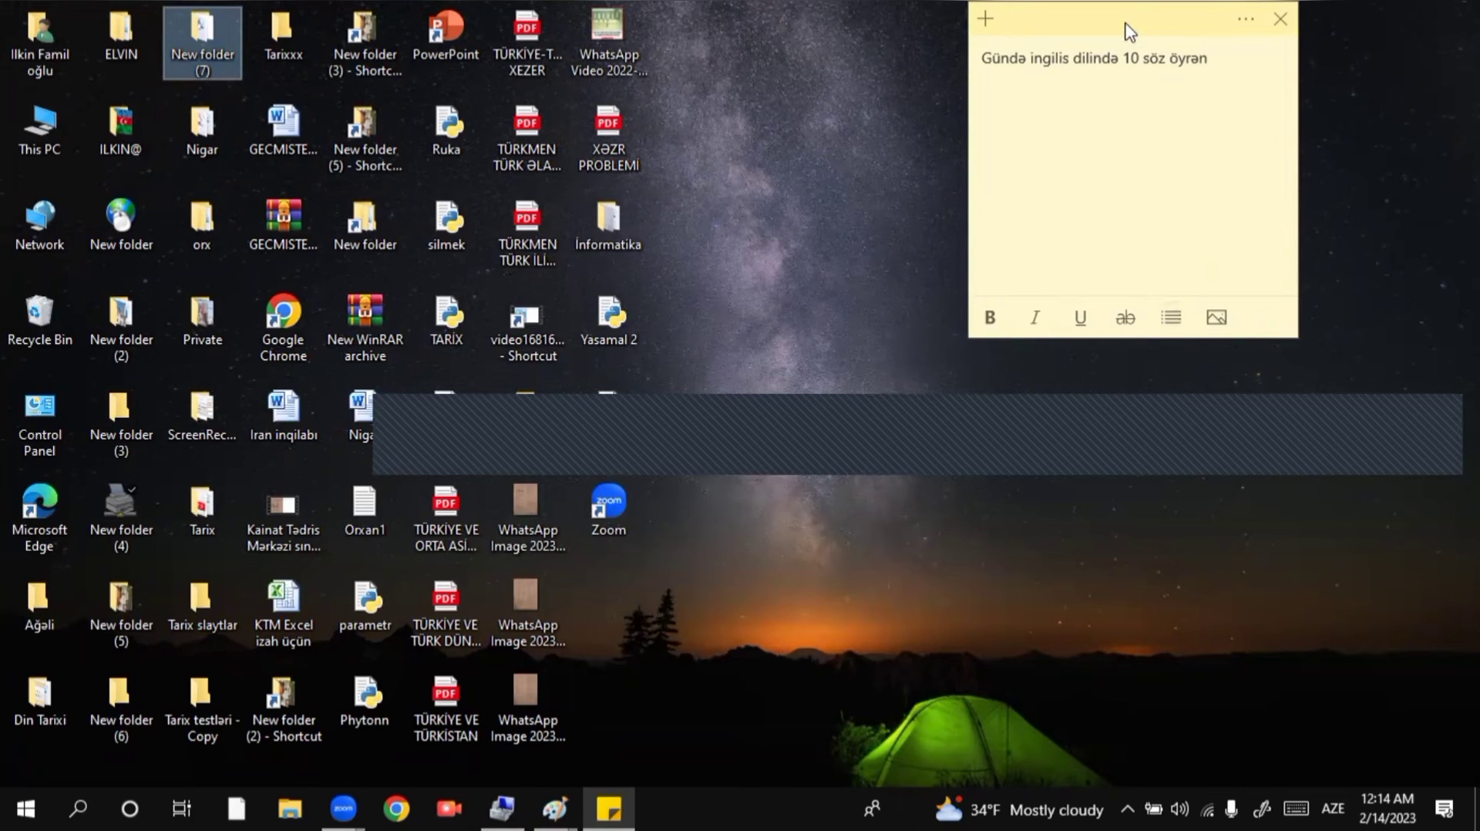
# Move the yellow note to the desktop's upper-right corner and refresh the desktop
pyautogui.moveTo(1129, 32); pyautogui.dragTo(1251, 30)
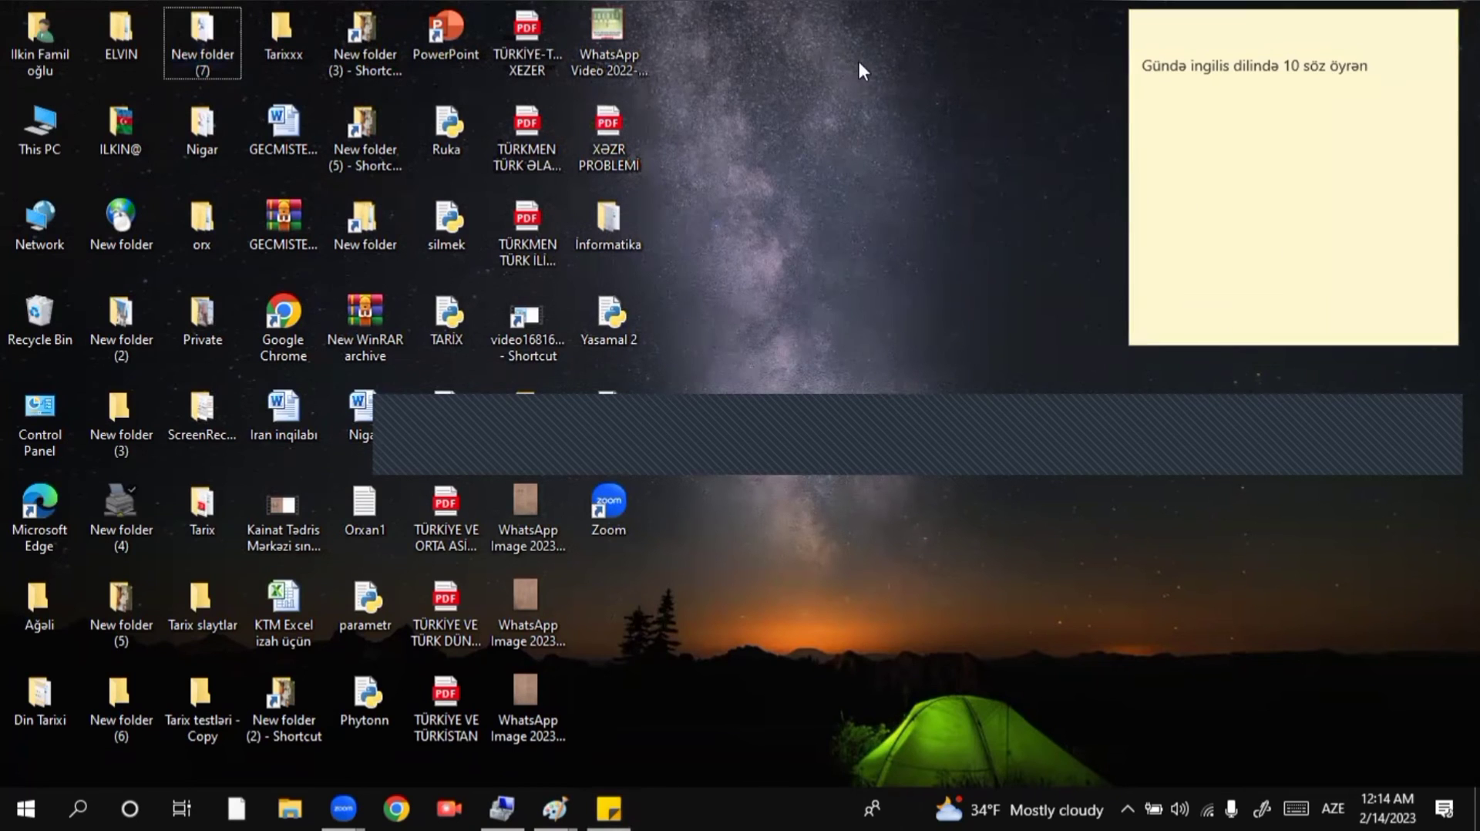
pyautogui.rightClick(825, 51)
pyautogui.click(882, 109)
# Return to the Paint drawing with the handwriting, write "Calculator" beneath "Sticky Notes" with the Pencil, and minimize it
pyautogui.moveTo(555, 796)
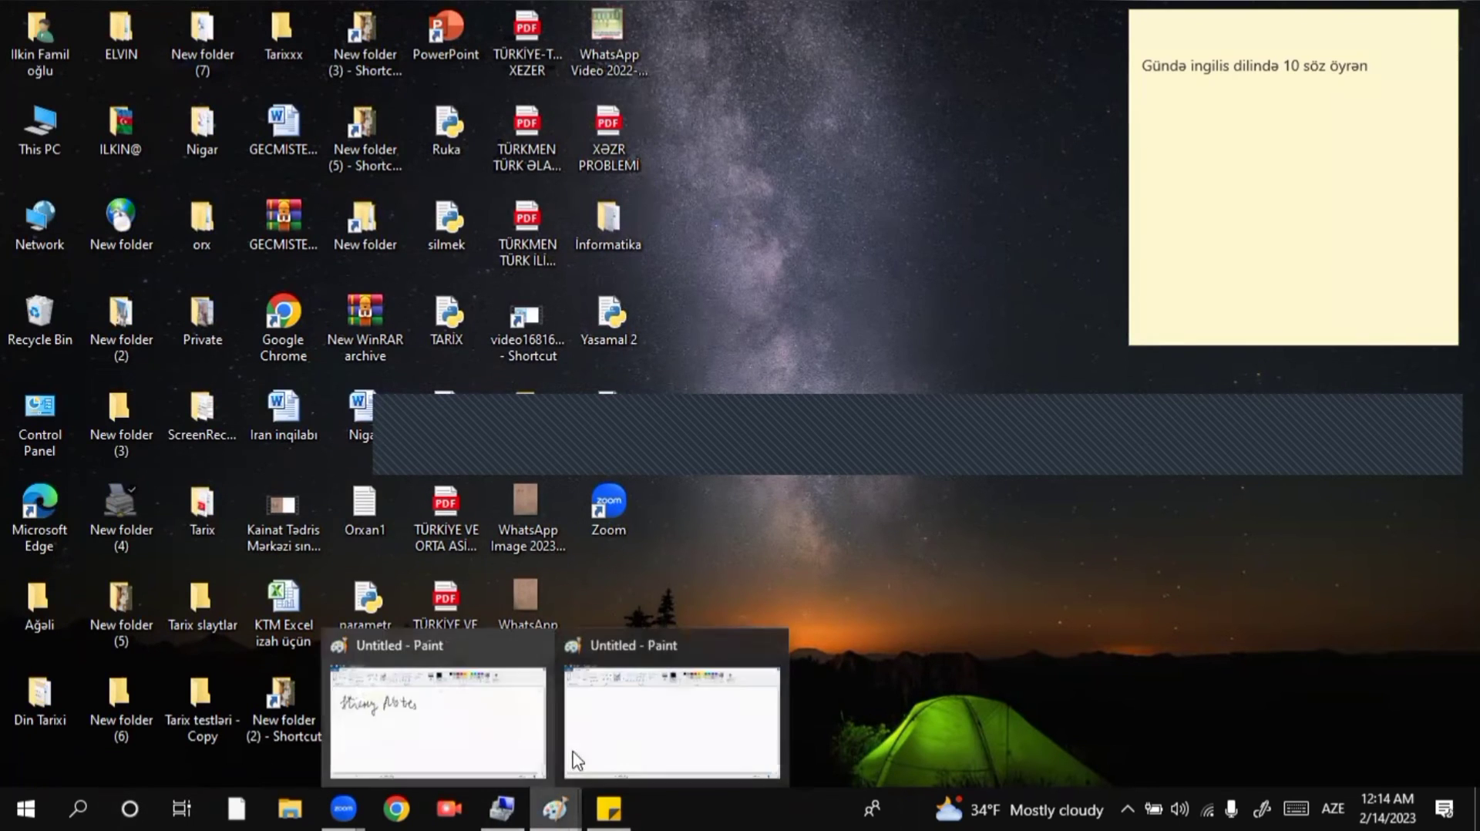
pyautogui.click(486, 725)
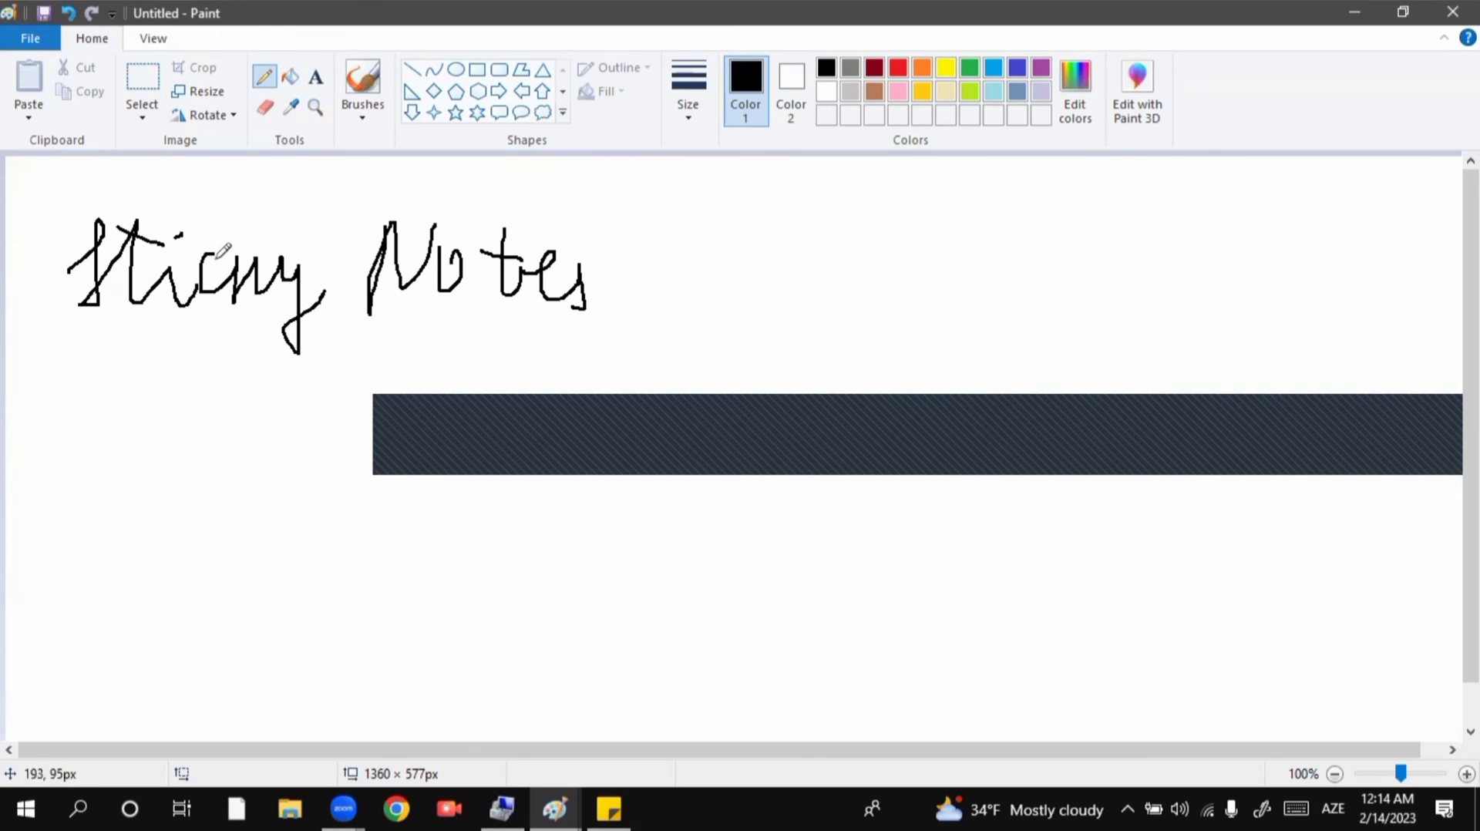
pyautogui.moveTo(94, 341)
pyautogui.mouseDown()
pyautogui.moveTo(116, 393)
pyautogui.moveTo(154, 389)
pyautogui.moveTo(196, 350)
pyautogui.moveTo(262, 393)
pyautogui.moveTo(318, 360)
pyautogui.moveTo(330, 378)
pyautogui.moveTo(352, 347)
pyautogui.moveTo(362, 356)
pyautogui.mouseUp()
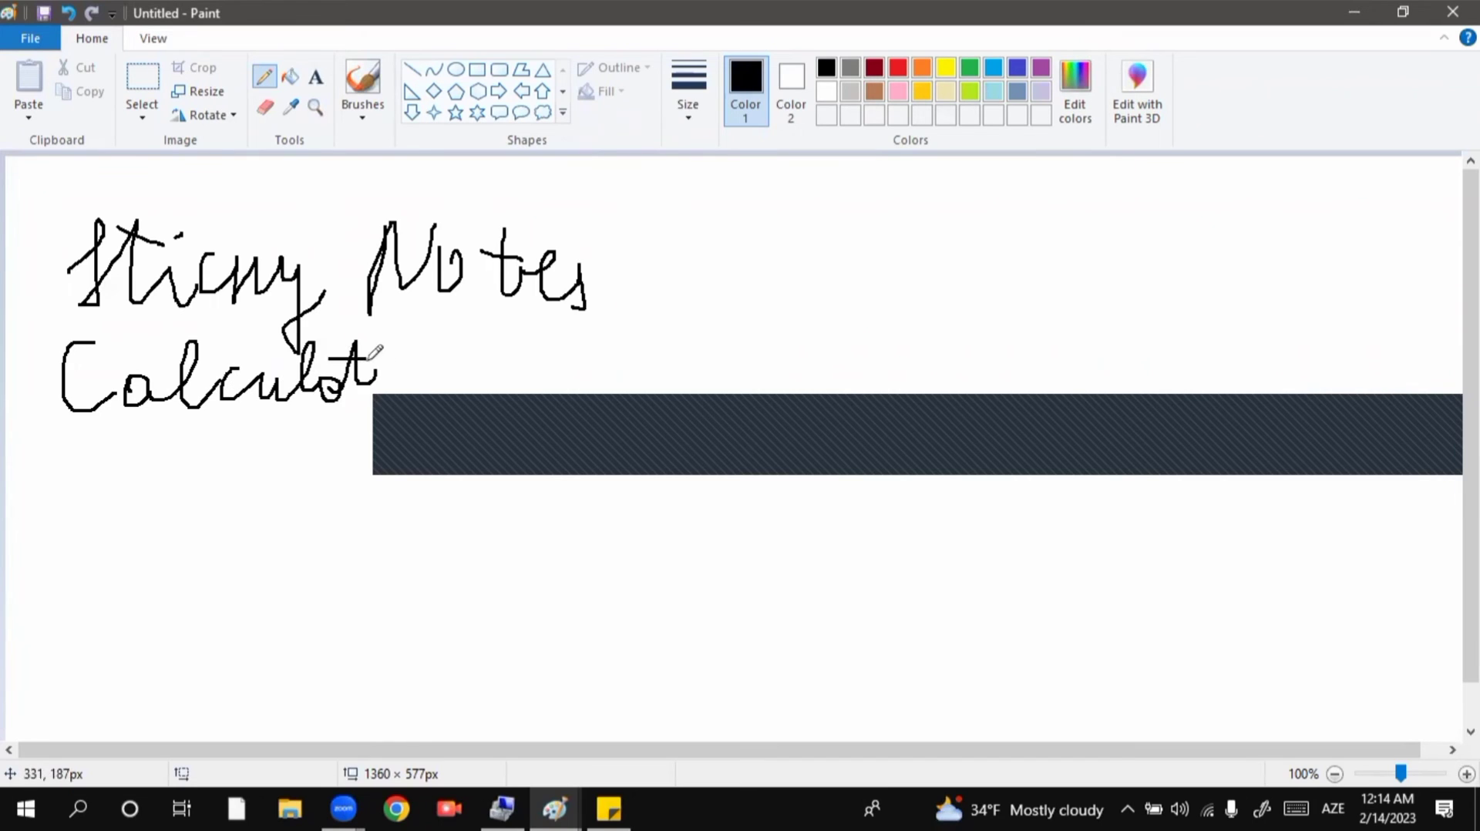
pyautogui.click(410, 391)
pyautogui.click(1350, 11)
# Open Character Map from the Windows Accessories programs and move its window toward the middle of the desktop
pyautogui.click(5, 806)
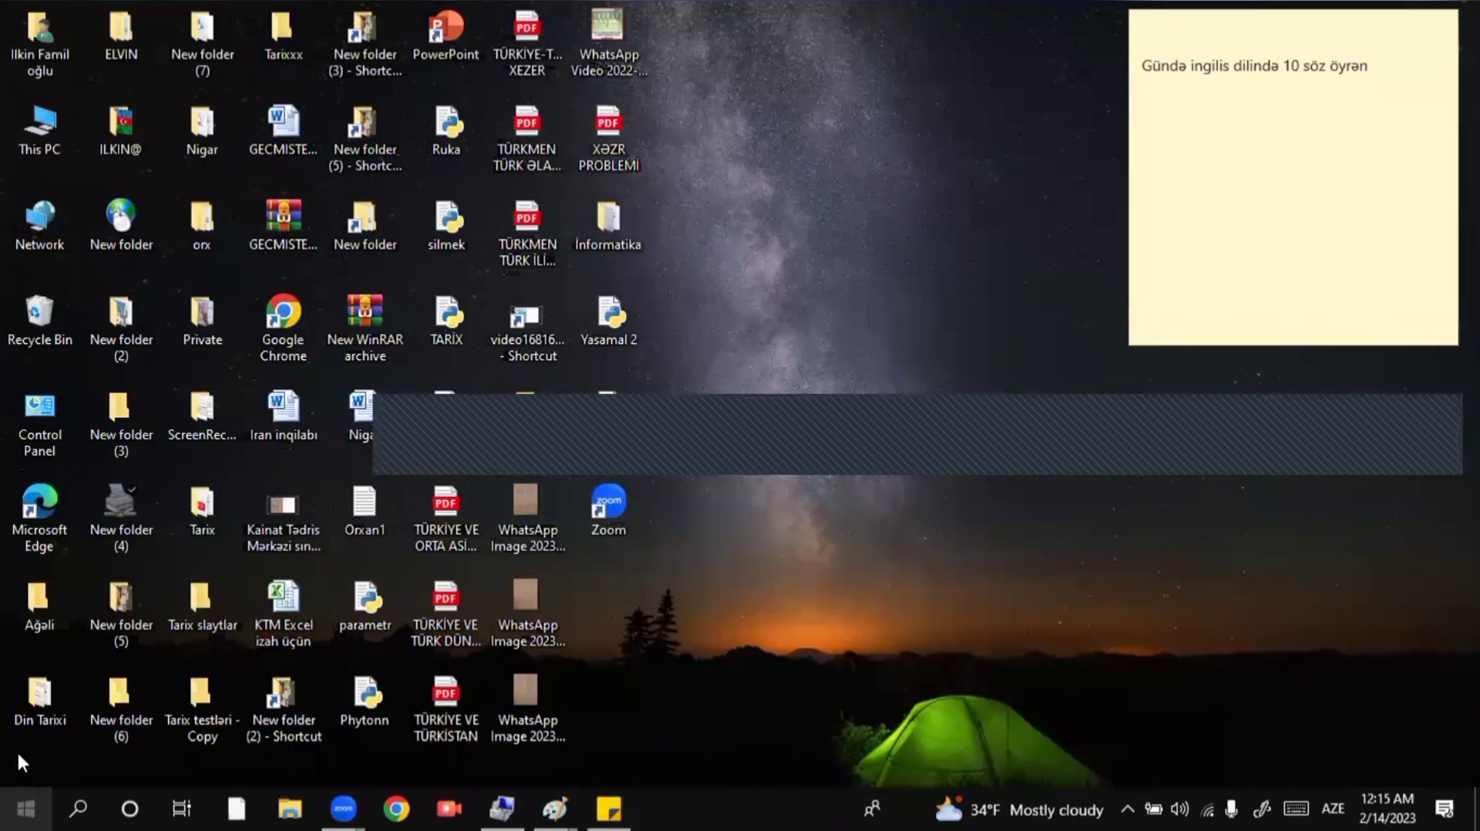
pyautogui.scroll(-10, 97, 531)
pyautogui.scroll(-10, 92, 497)
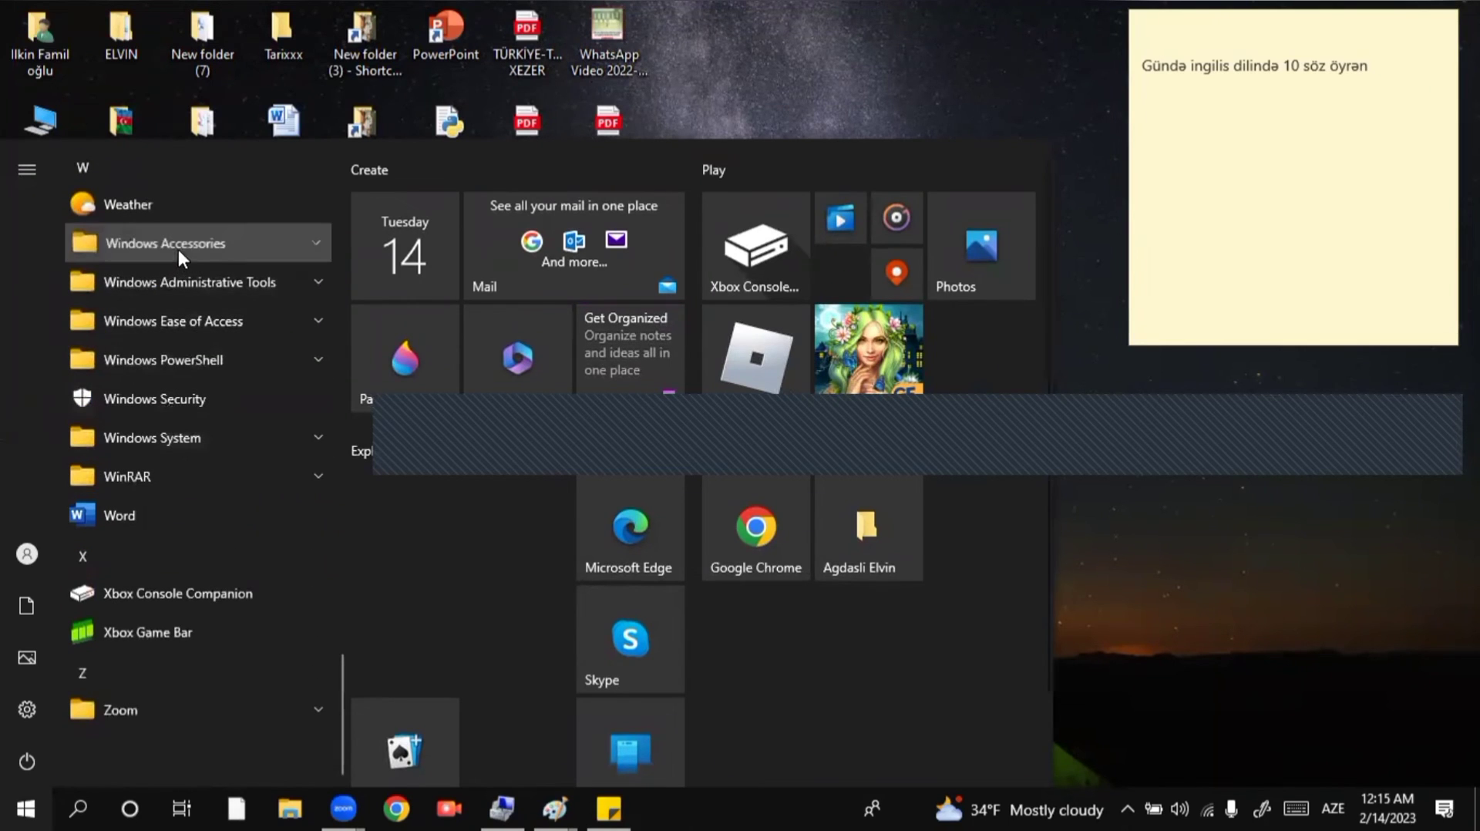
pyautogui.click(192, 248)
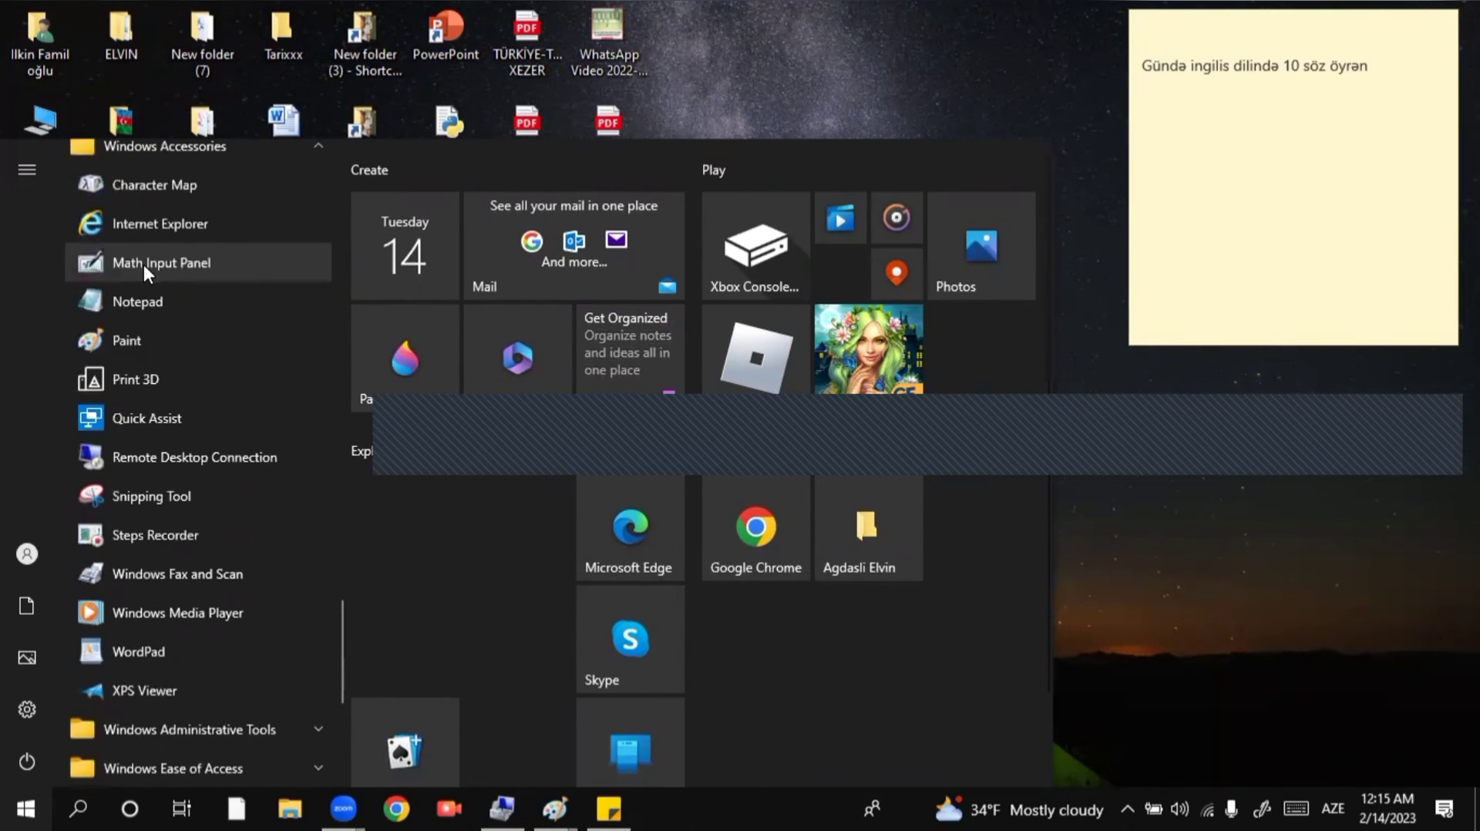
pyautogui.click(145, 192)
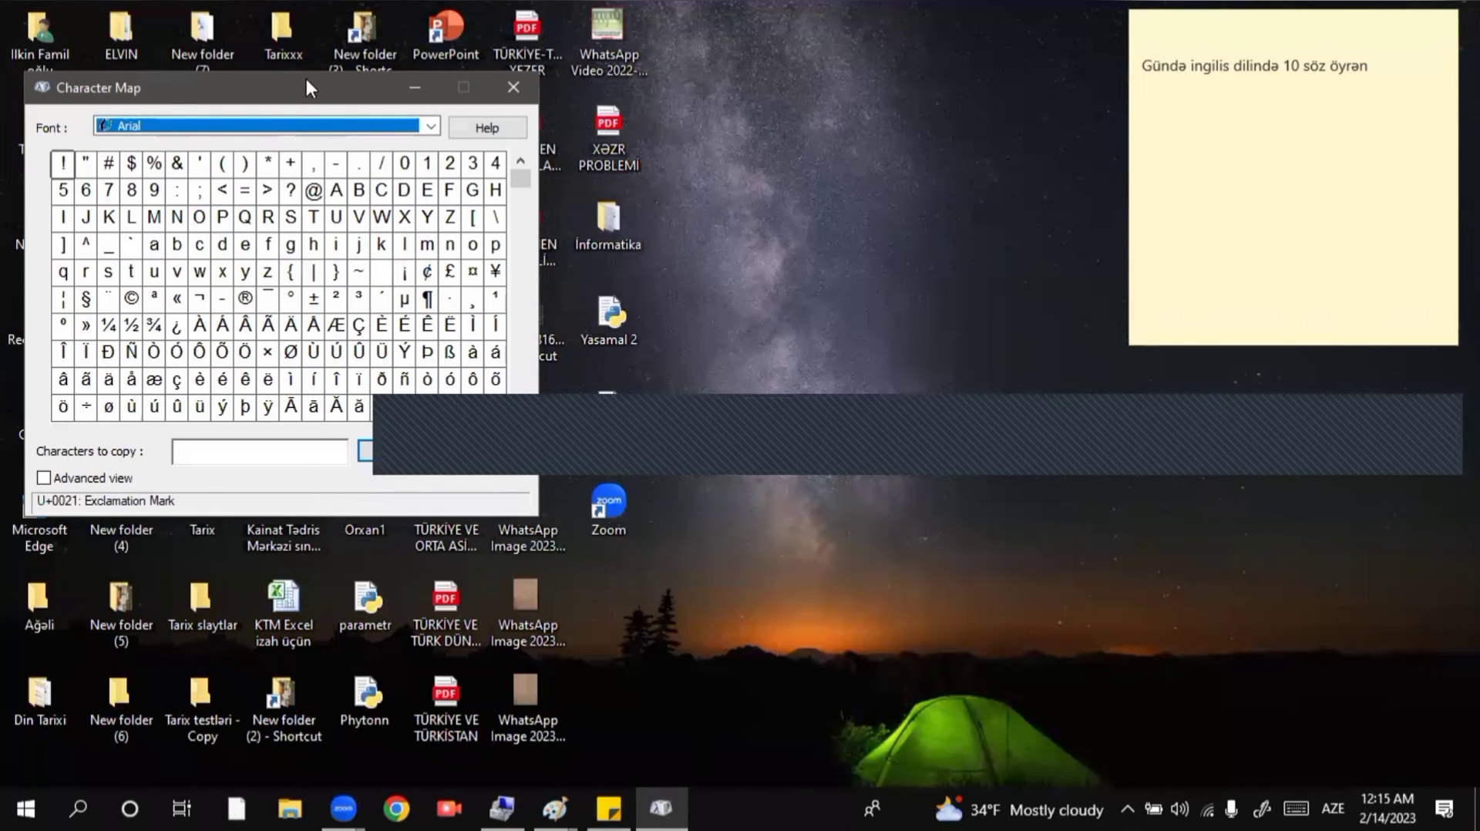
pyautogui.moveTo(307, 79); pyautogui.dragTo(469, 57)
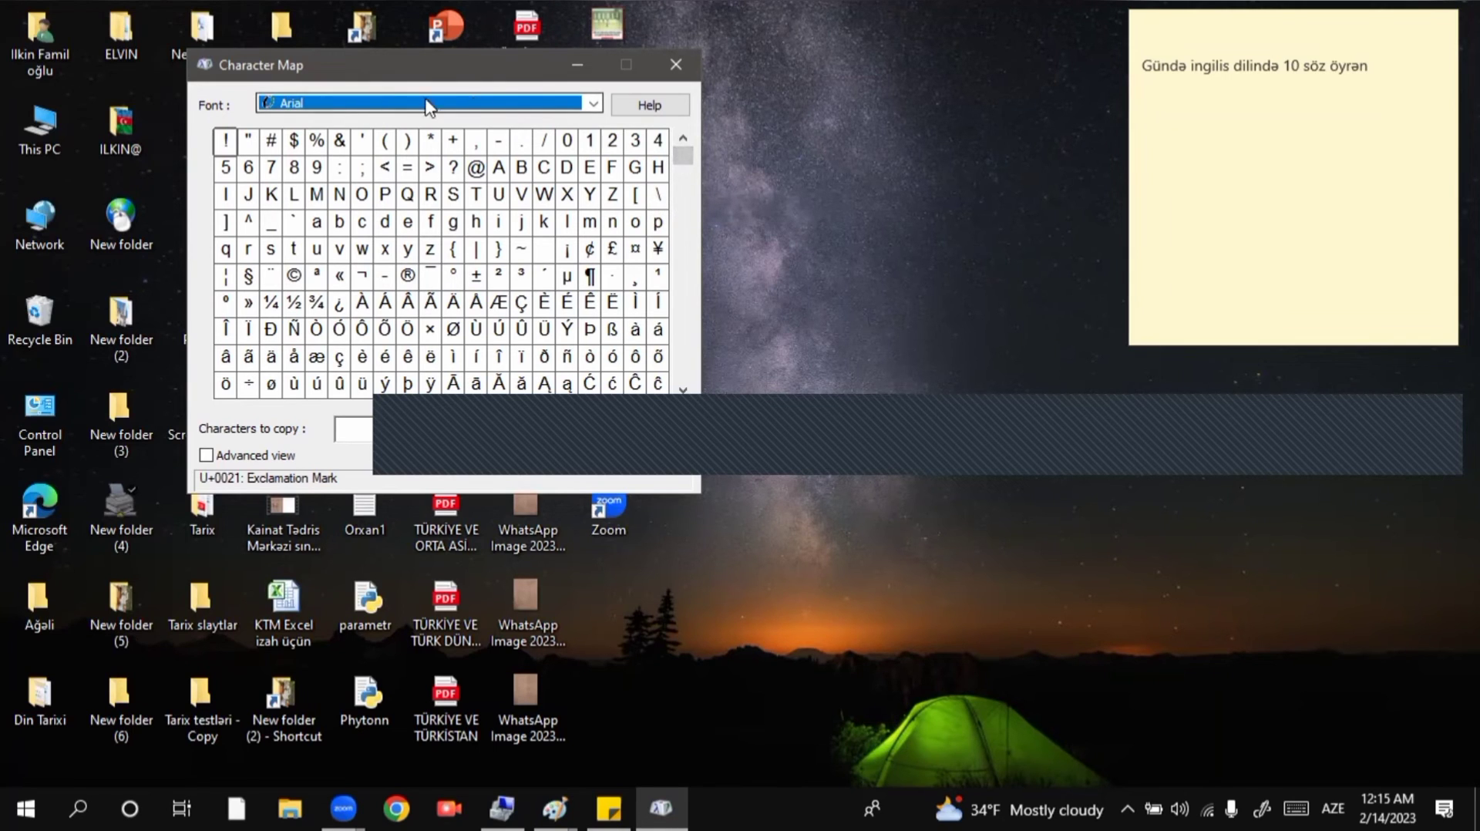
# Preview letter g in Arial, add the degree and pilcrow signs to the characters to copy, and close Character Map
pyautogui.click(457, 225)
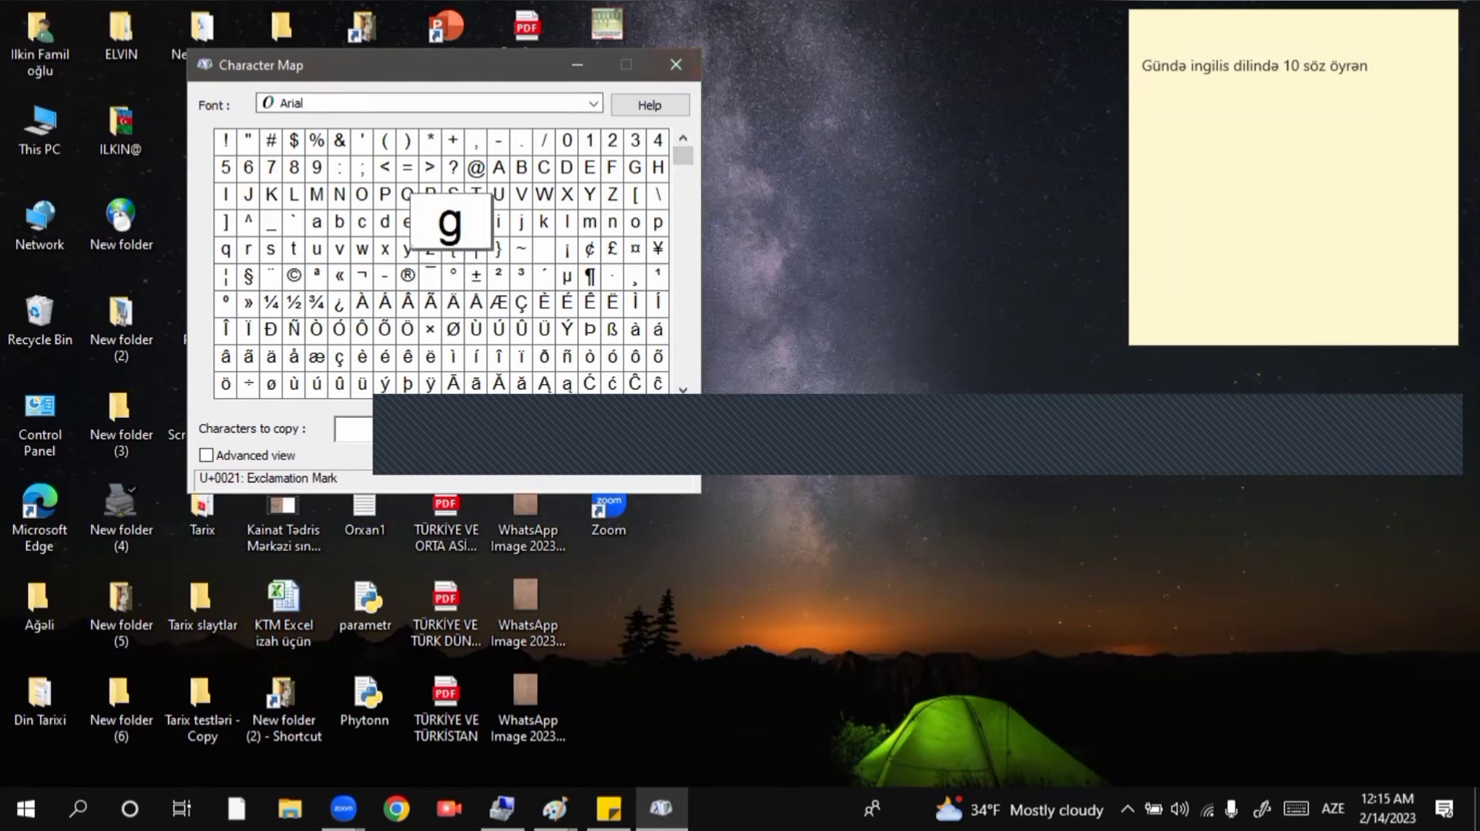
pyautogui.click(453, 275)
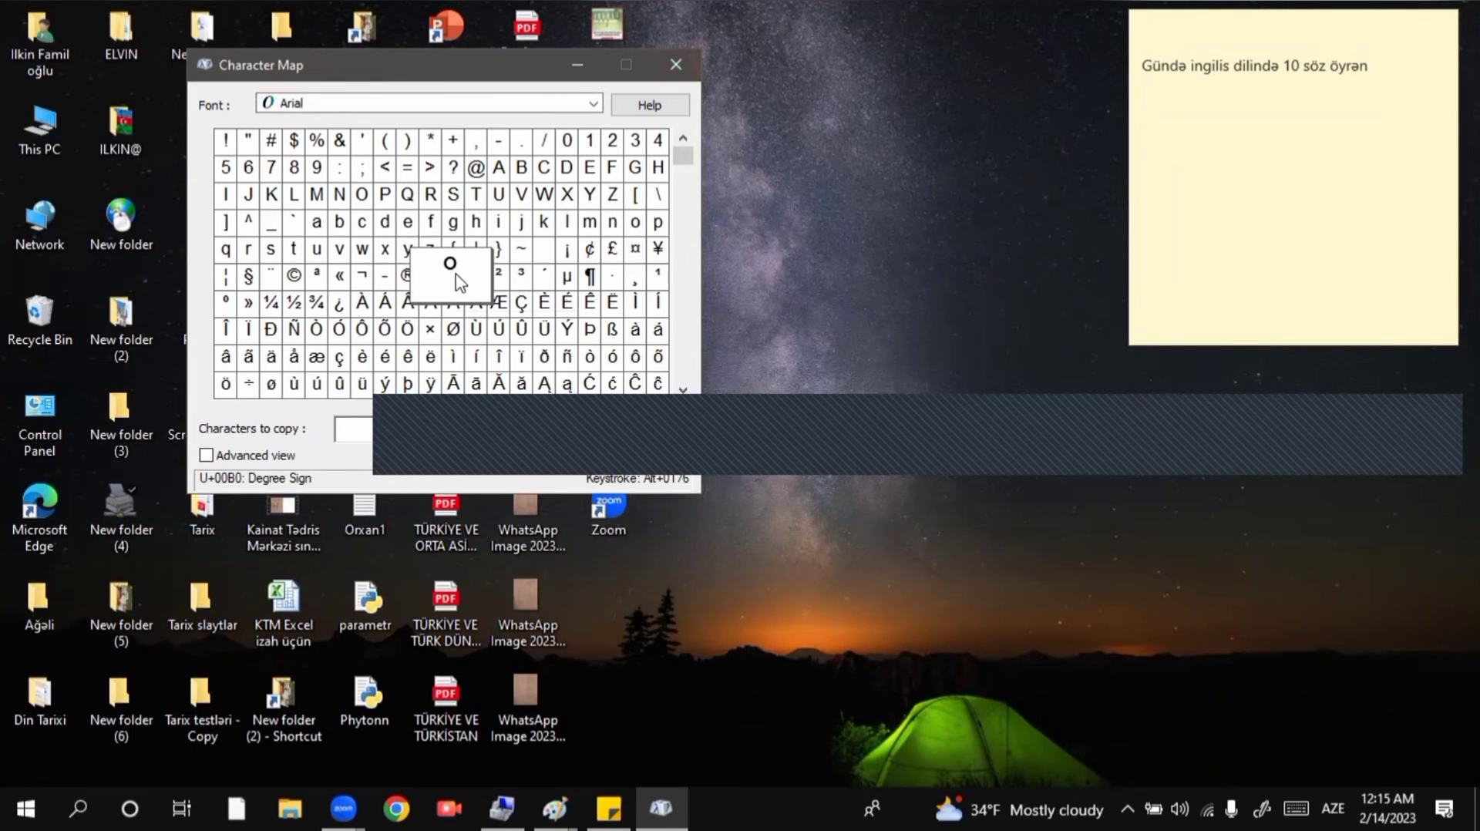
pyautogui.click(551, 425)
pyautogui.click(589, 275)
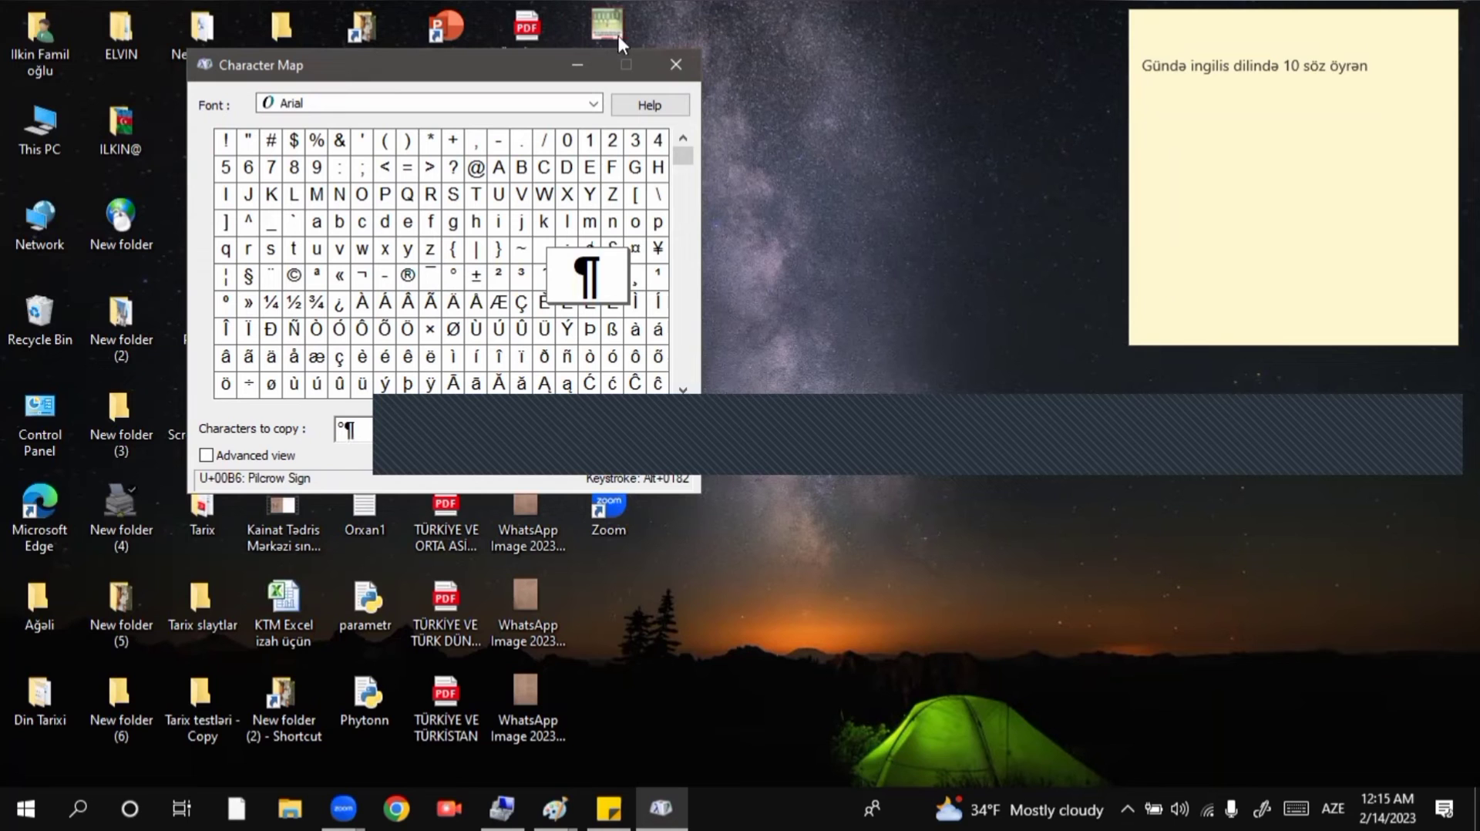
pyautogui.click(676, 65)
# Open Internet Explorer from the Windows Accessories programs and close its window
pyautogui.click(25, 808)
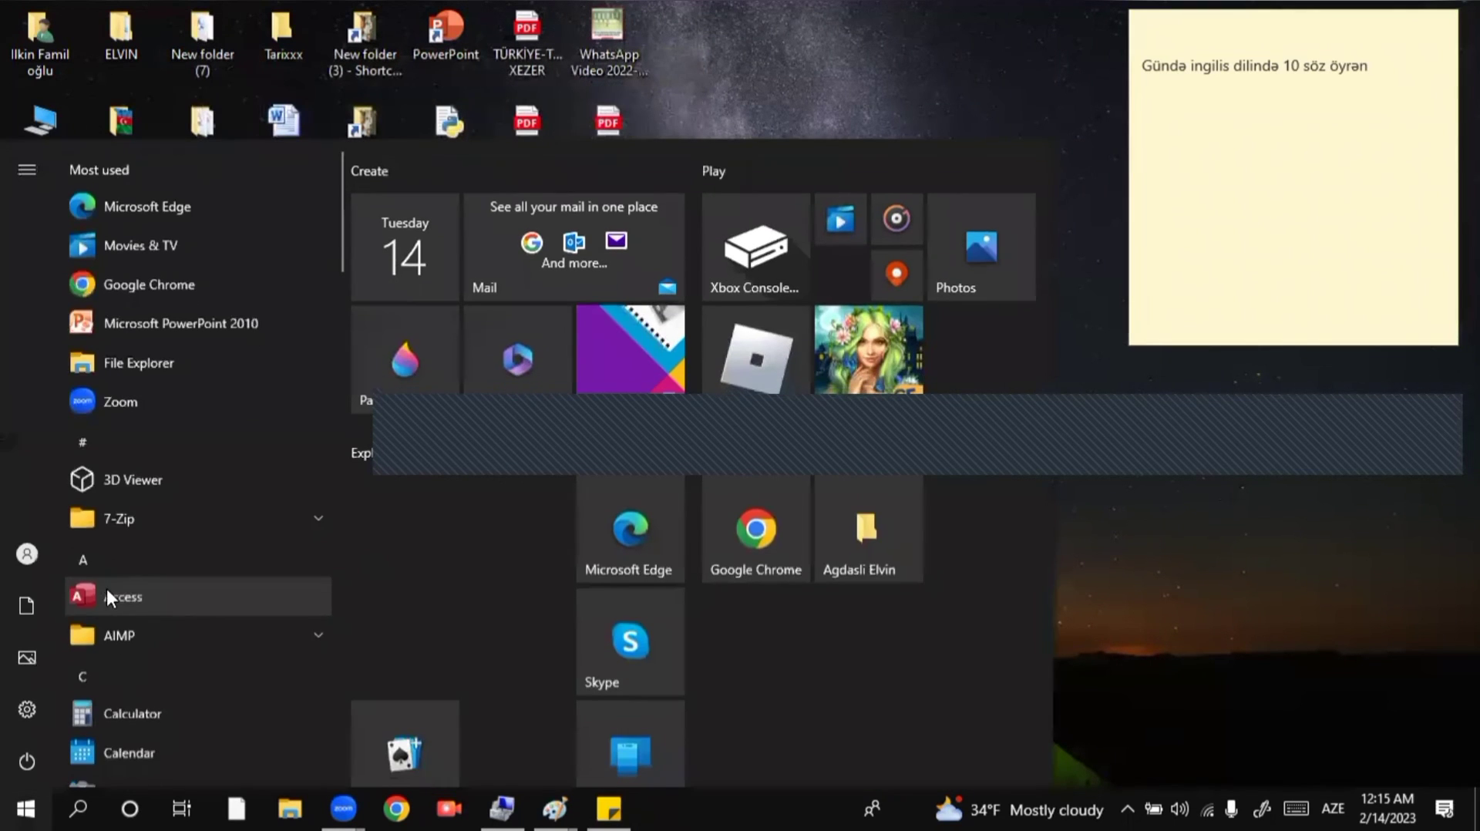
pyautogui.scroll(-10, 113, 581)
pyautogui.scroll(-10, 111, 574)
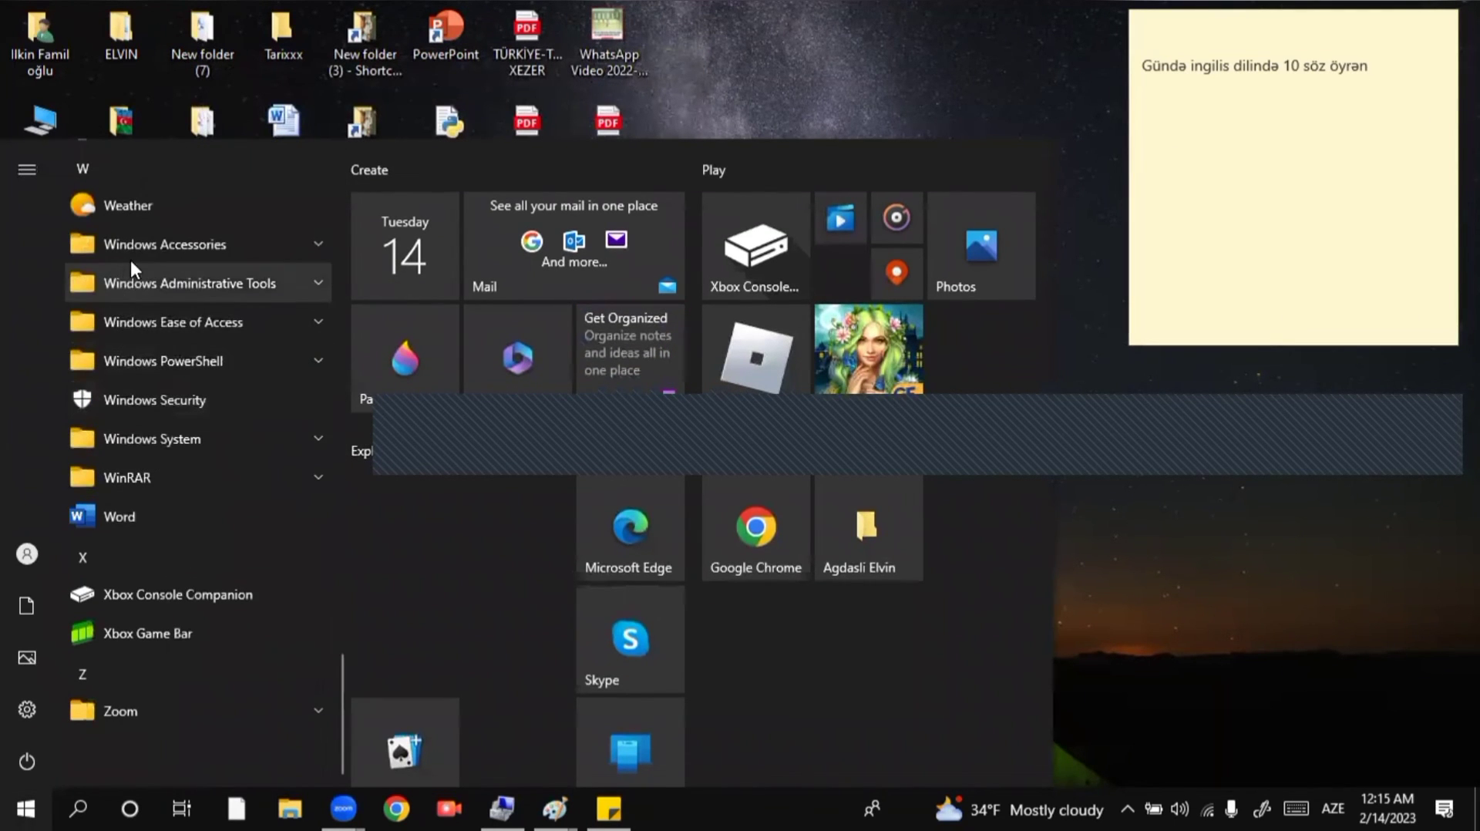
pyautogui.click(143, 249)
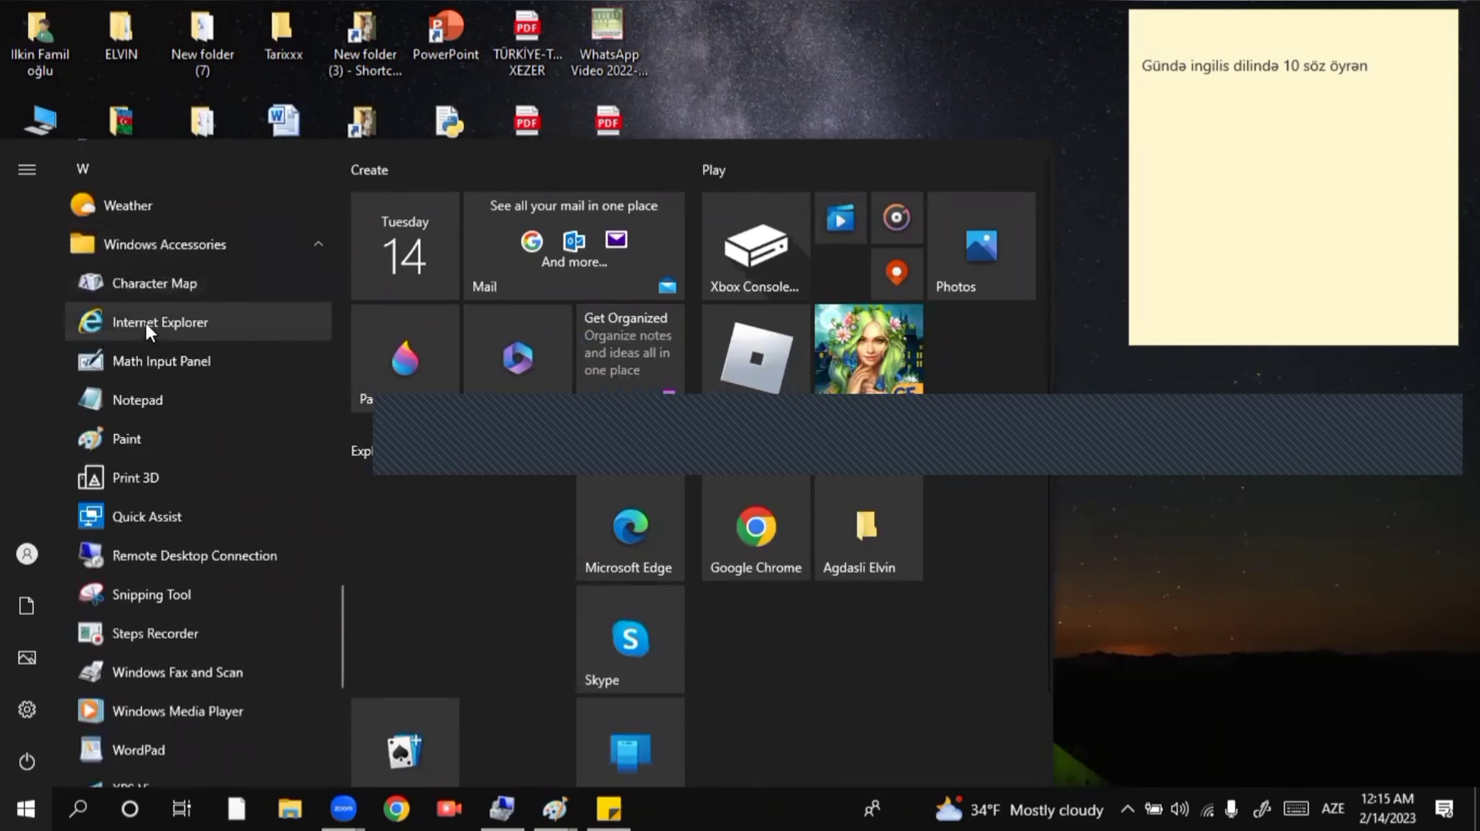
pyautogui.click(146, 322)
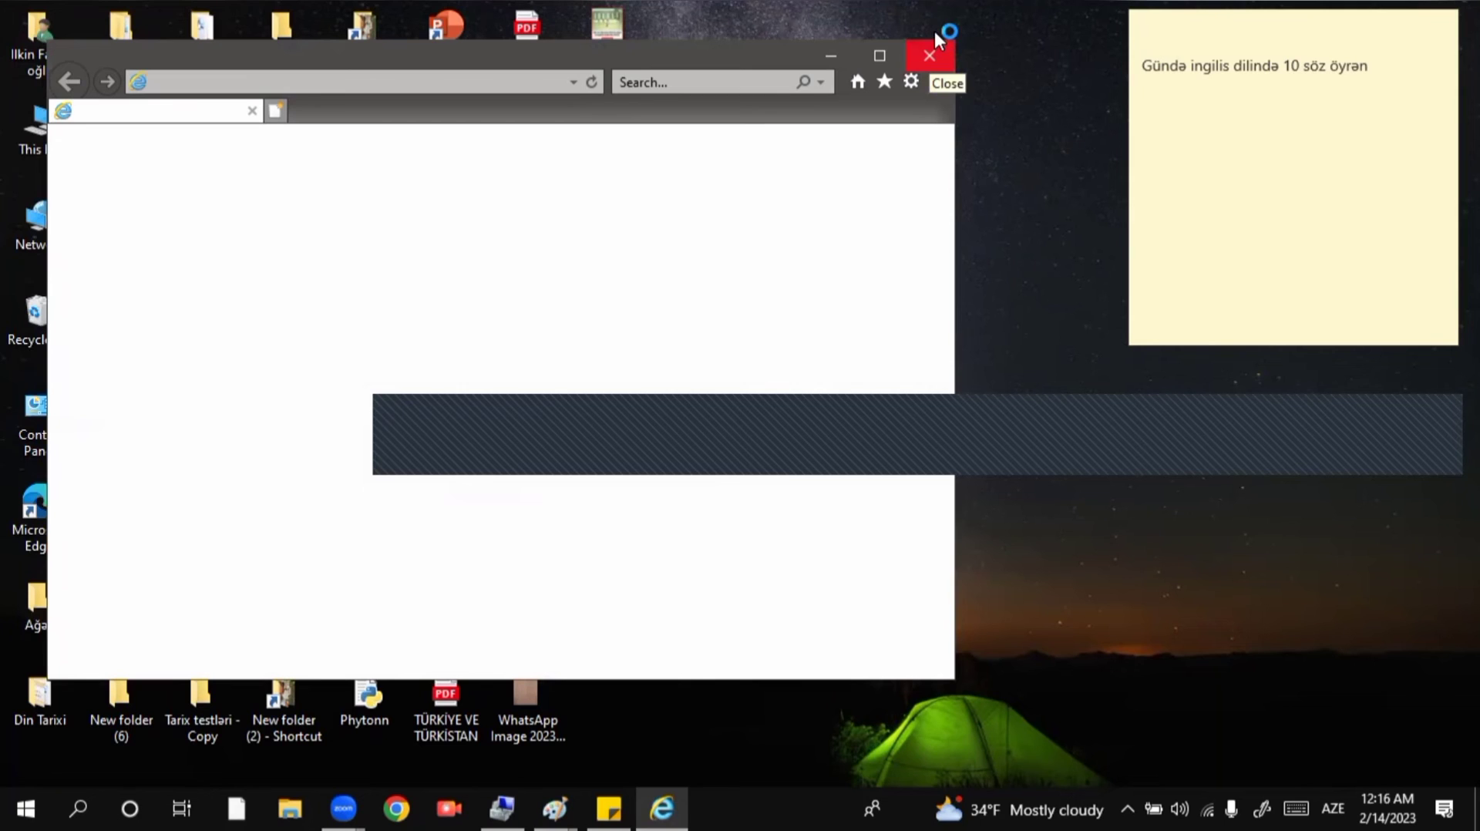
pyautogui.click(939, 34)
# Refresh the desktop and move the yellow note down from the desktop's upper-right corner
pyautogui.rightClick(948, 17)
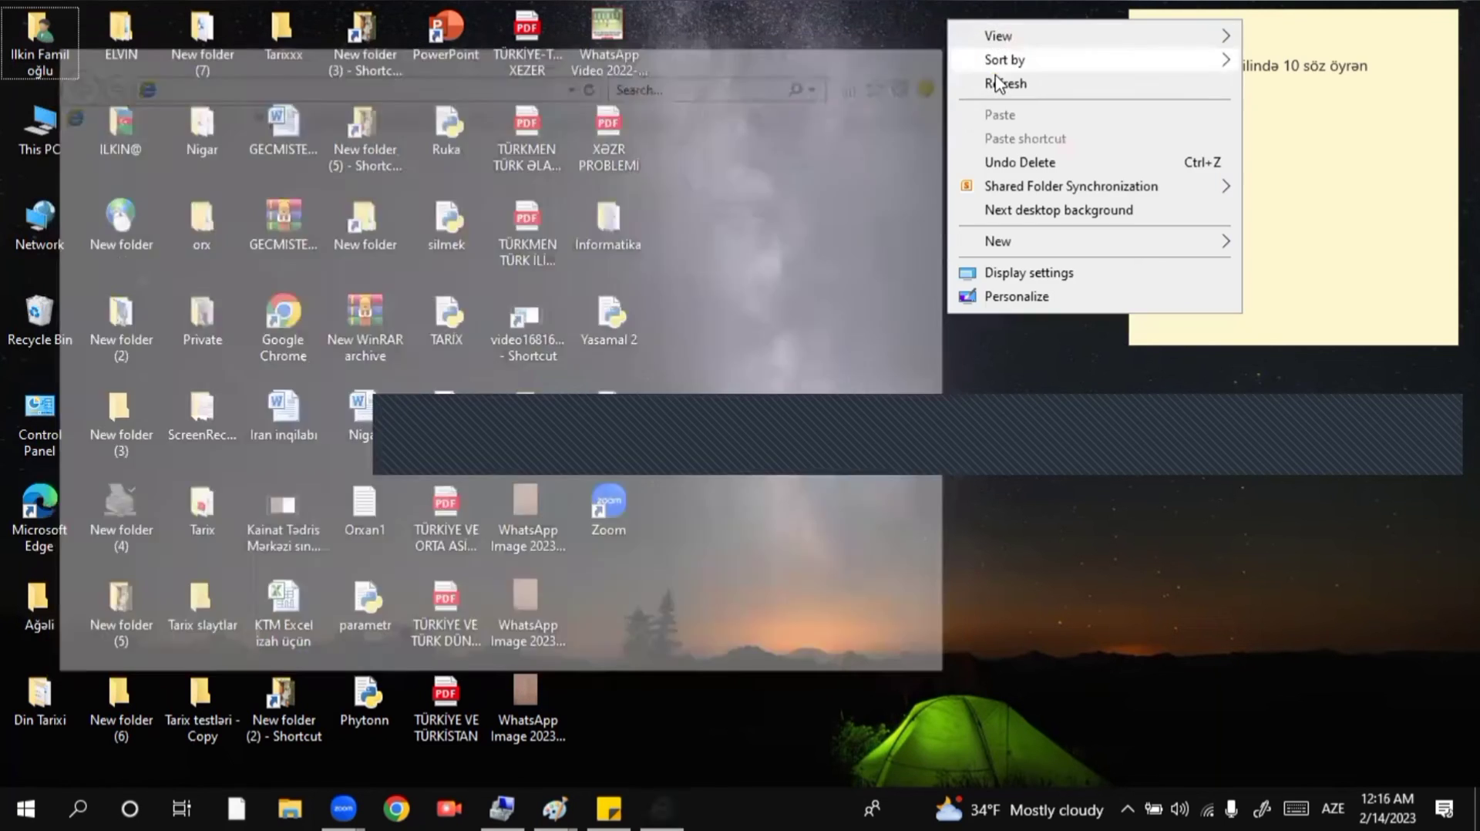
pyautogui.click(980, 81)
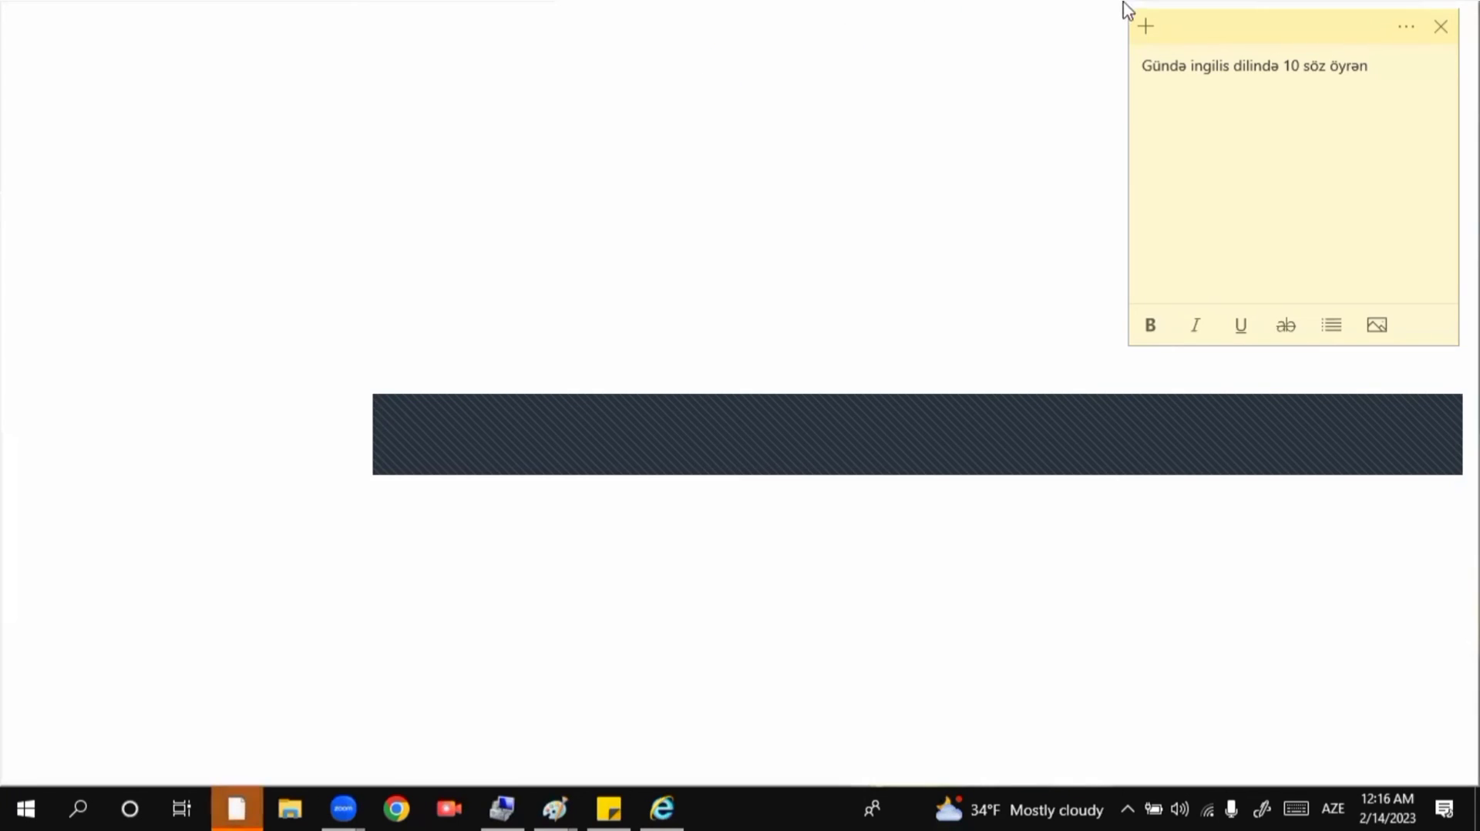
pyautogui.moveTo(1210, 29); pyautogui.dragTo(1187, 207)
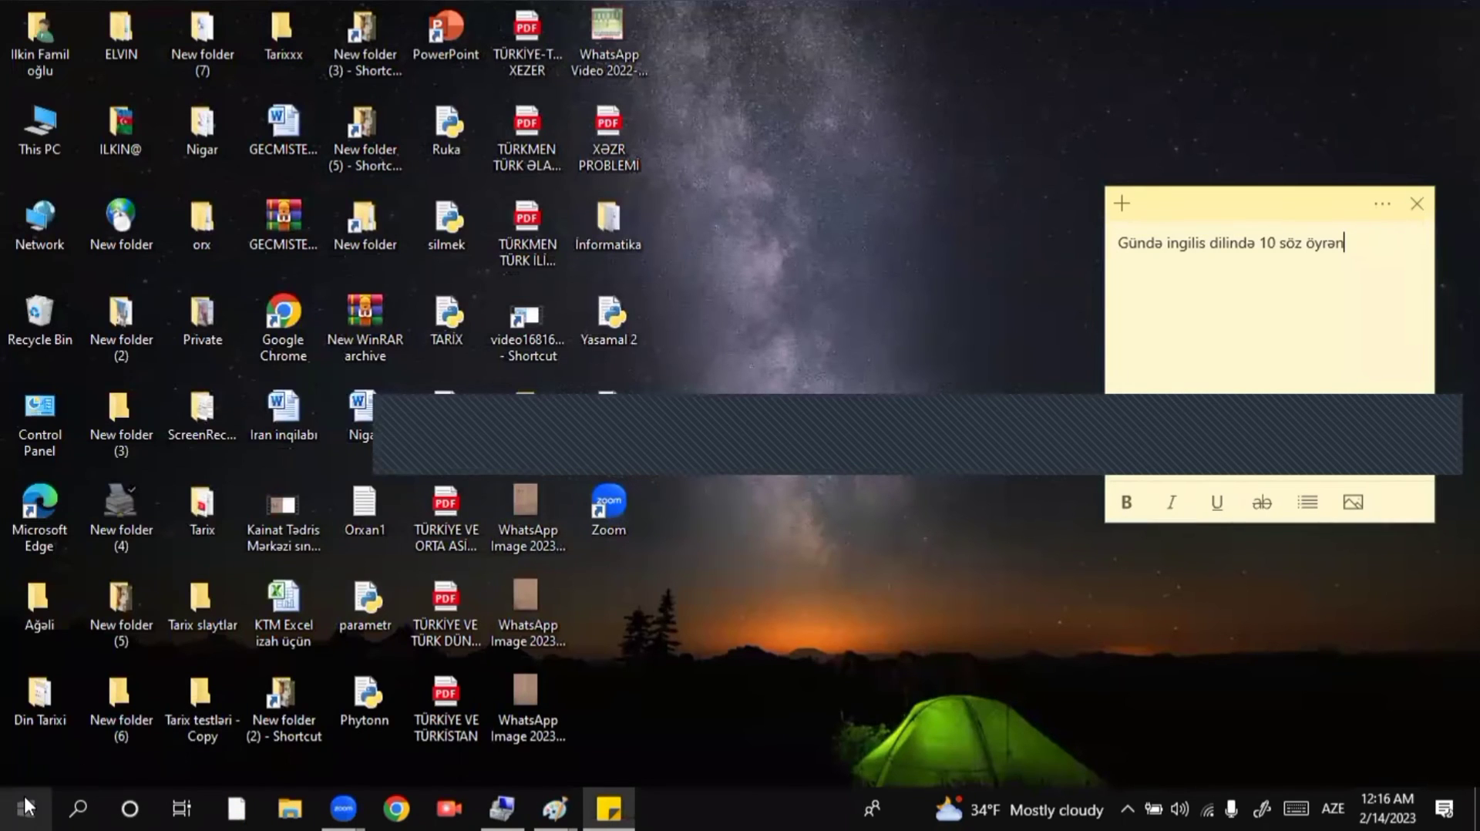
# Open Math Input Panel from the Windows Accessories programs
pyautogui.click(25, 805)
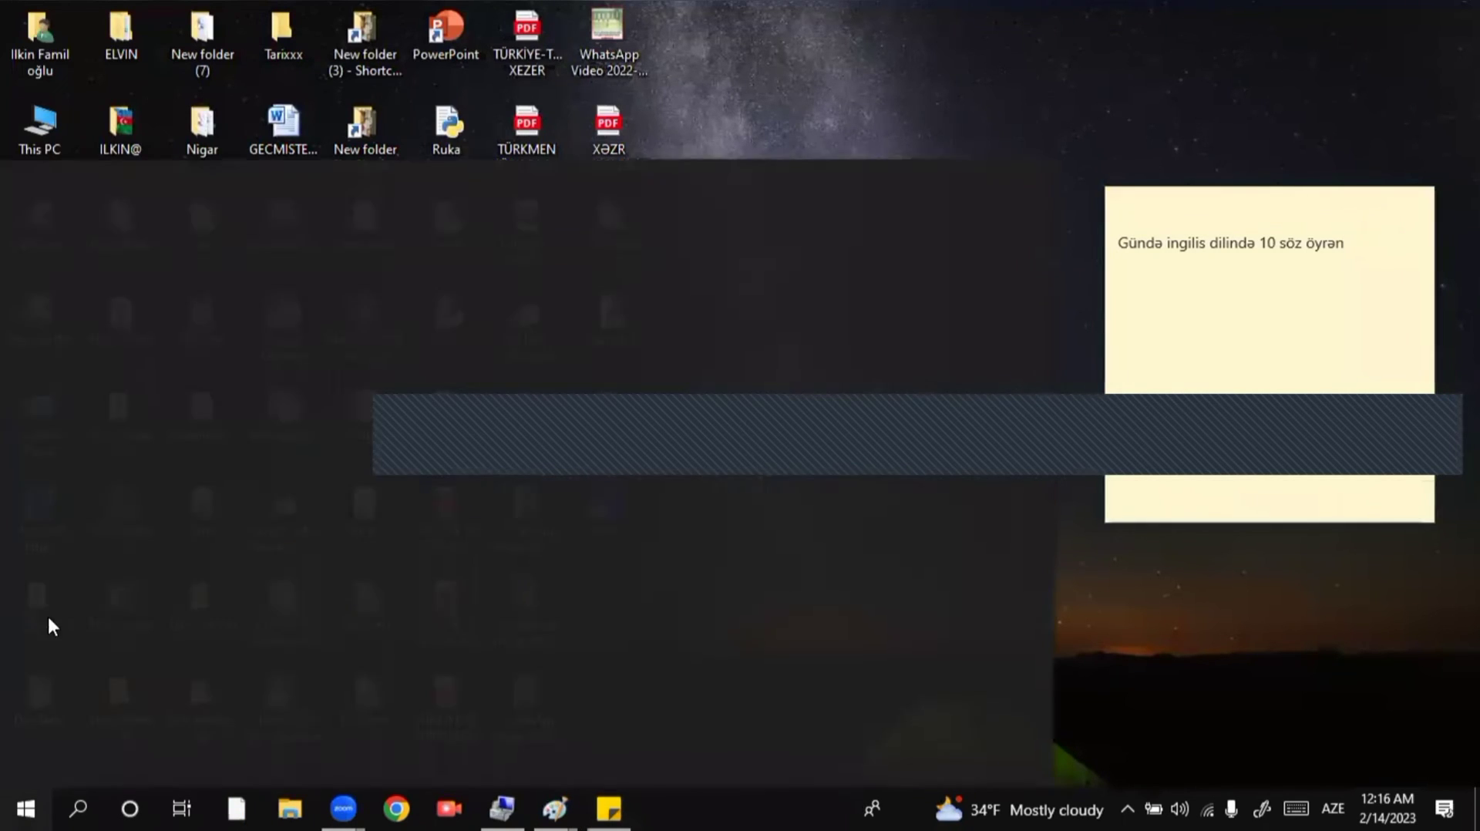
pyautogui.scroll(-10, 97, 567)
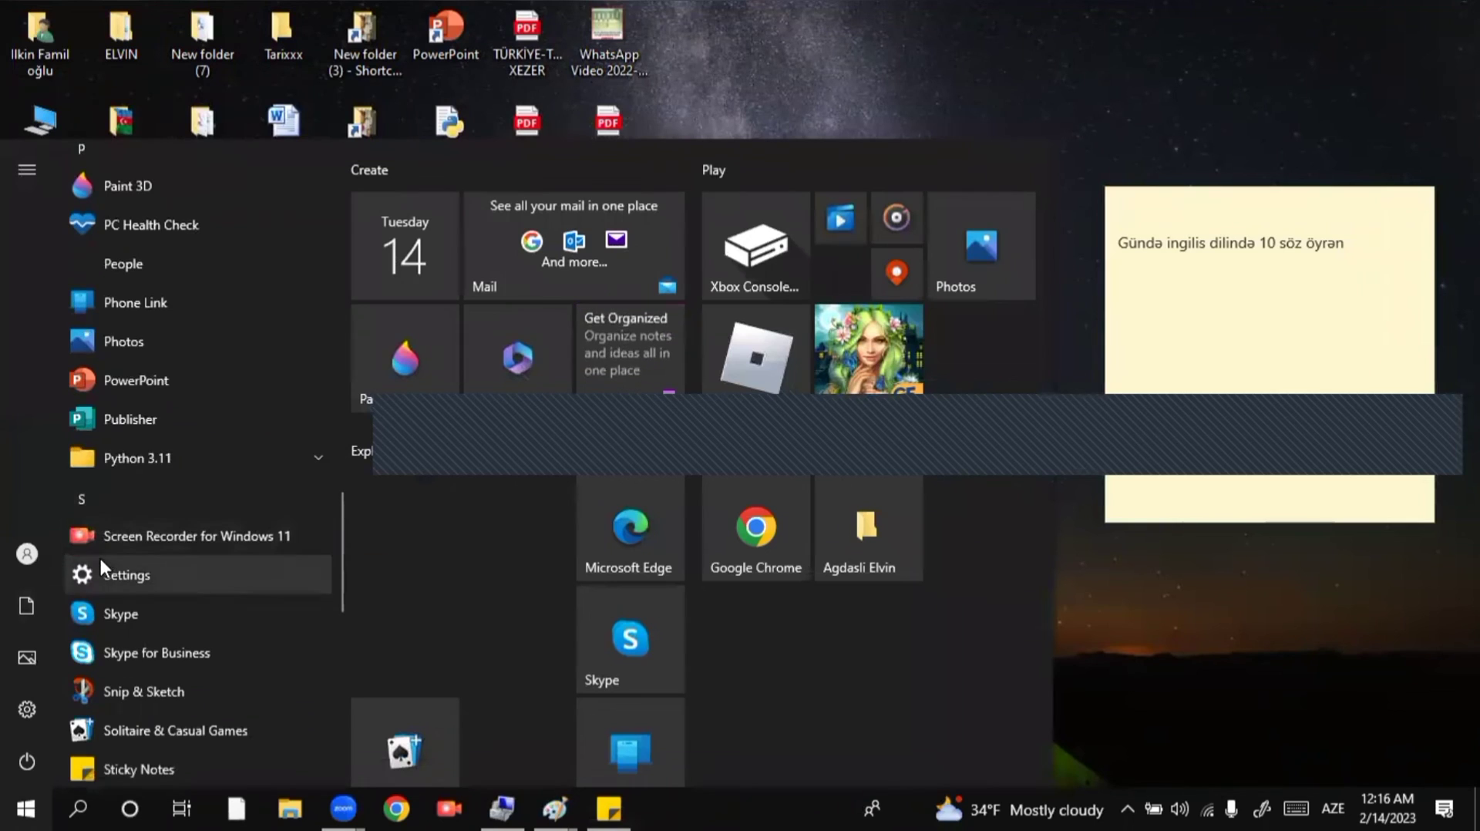
pyautogui.scroll(-8, 97, 540)
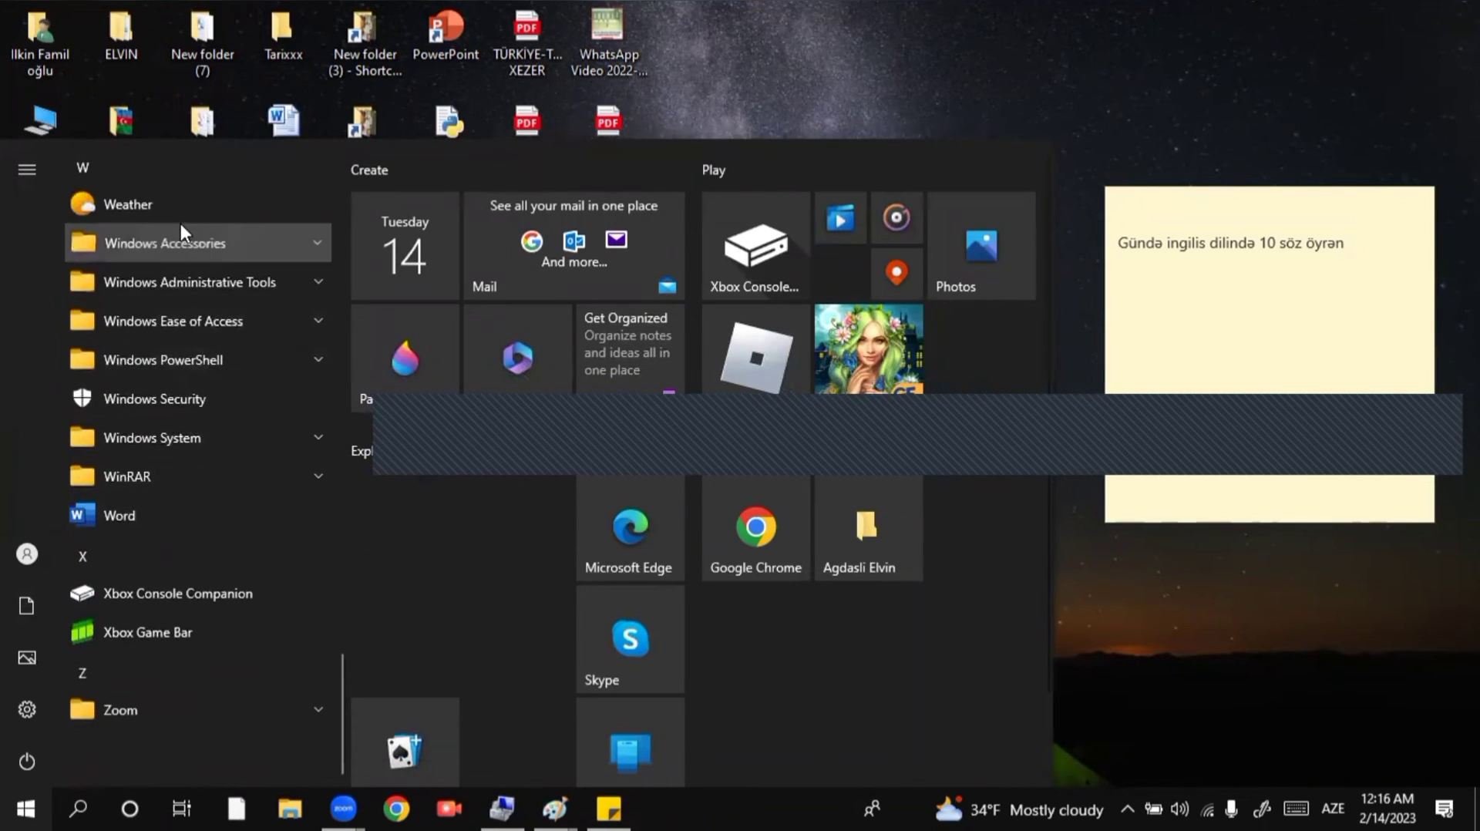
pyautogui.click(181, 233)
pyautogui.click(160, 359)
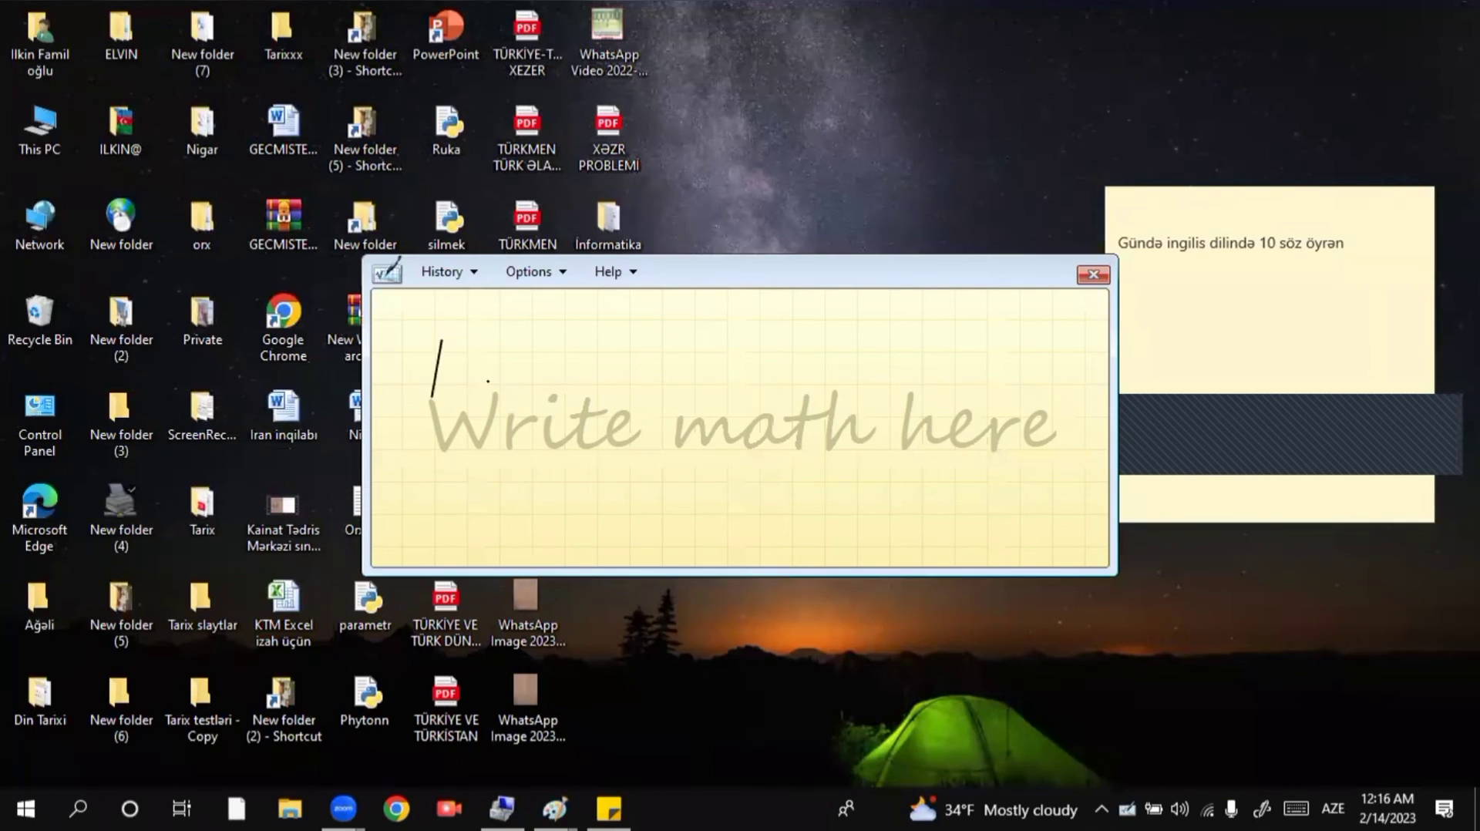
# Handwrite the expression 13 + 8 in the math writing area and close Math Input Panel
pyautogui.moveTo(509, 349); pyautogui.dragTo(497, 441)
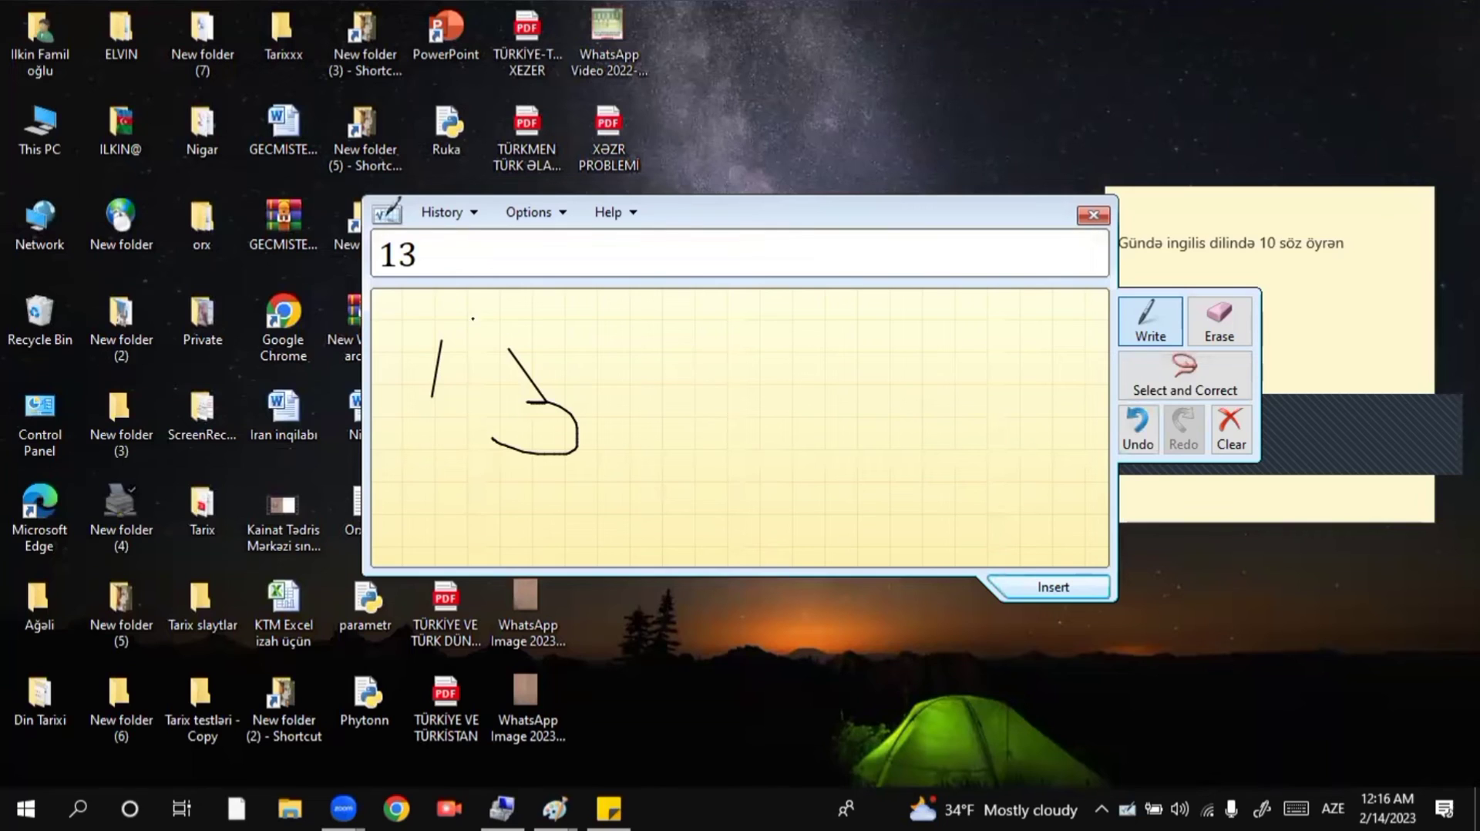
pyautogui.moveTo(586, 389)
pyautogui.mouseDown()
pyautogui.moveTo(690, 383)
pyautogui.moveTo(632, 470)
pyautogui.mouseUp()
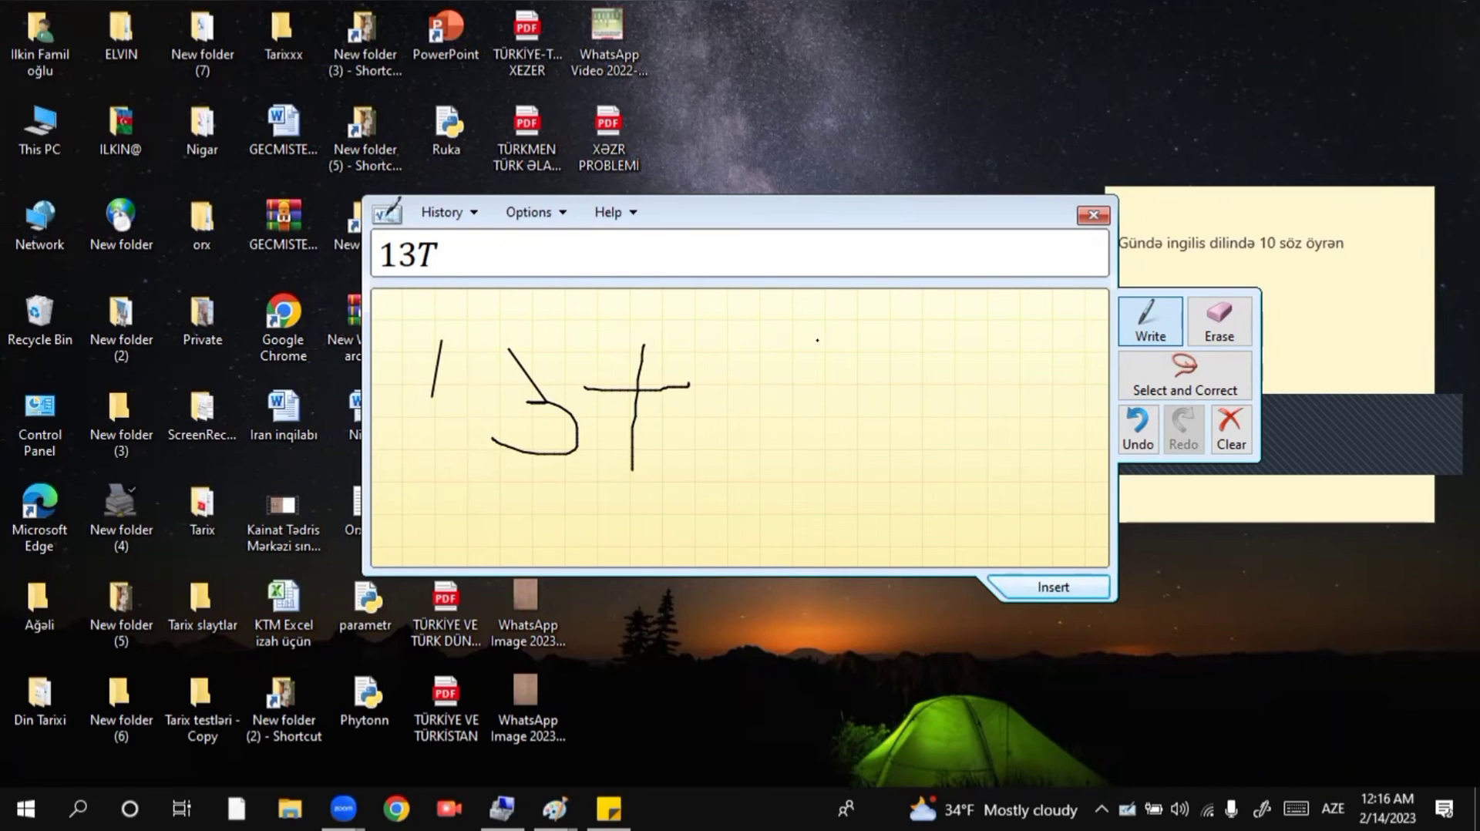
pyautogui.moveTo(840, 329); pyautogui.dragTo(734, 454)
pyautogui.moveTo(831, 324); pyautogui.dragTo(752, 449)
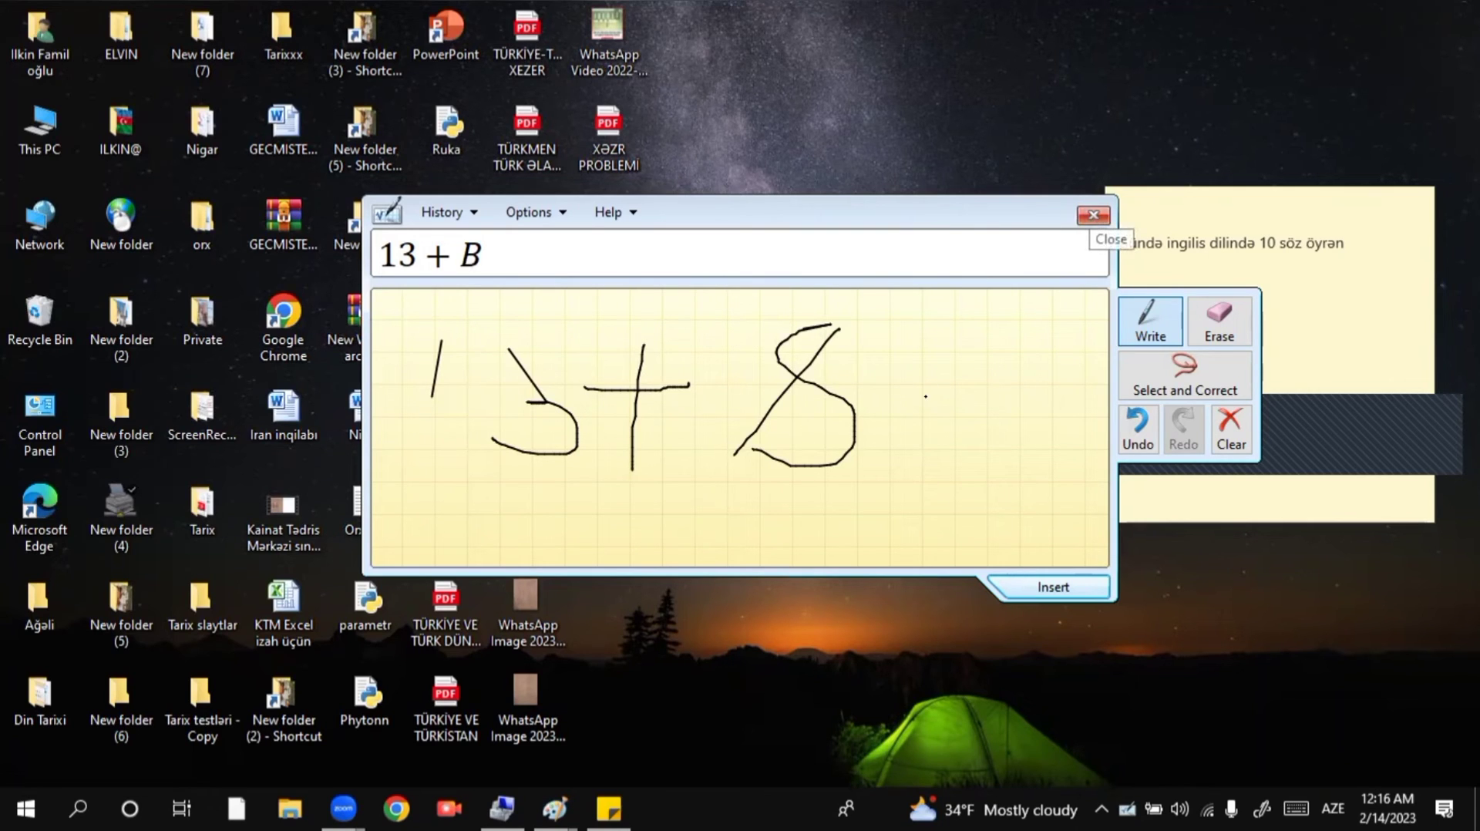
pyautogui.click(1091, 217)
# Open a blank Notepad document from the Windows Accessories programs
pyautogui.click(27, 808)
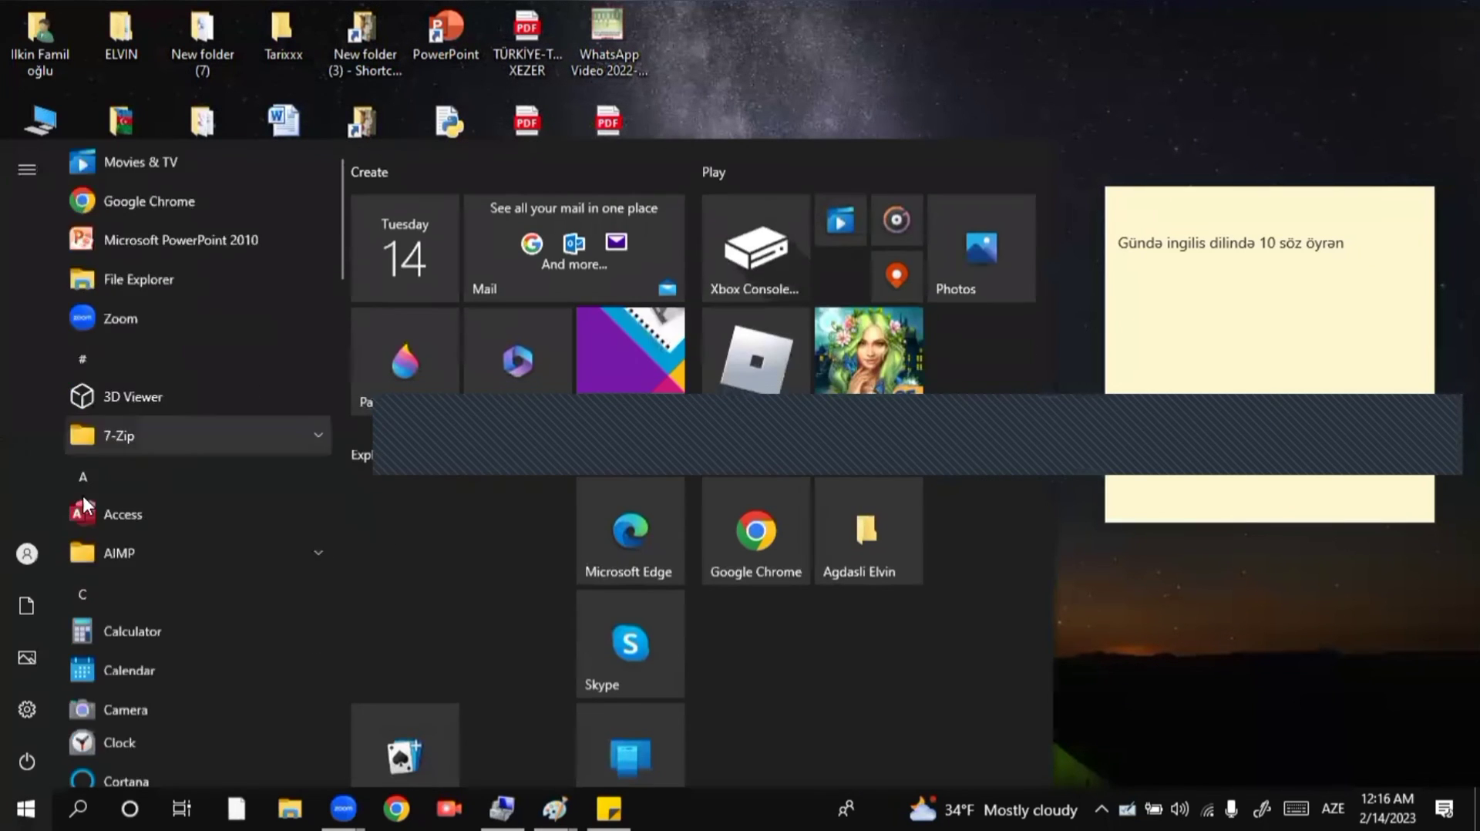
pyautogui.scroll(-10, 82, 485)
pyautogui.scroll(-15, 82, 472)
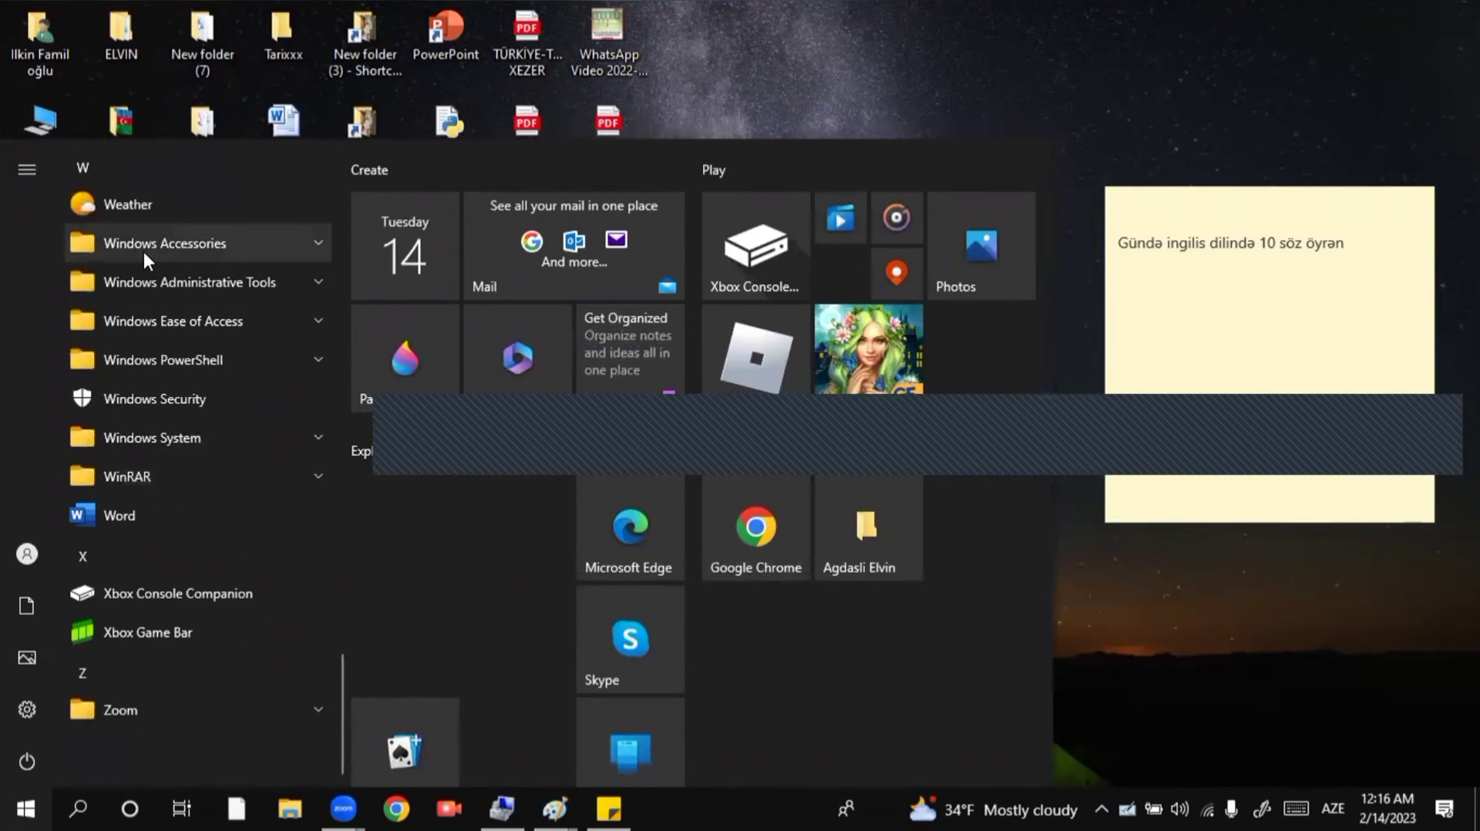
pyautogui.click(146, 254)
pyautogui.click(174, 401)
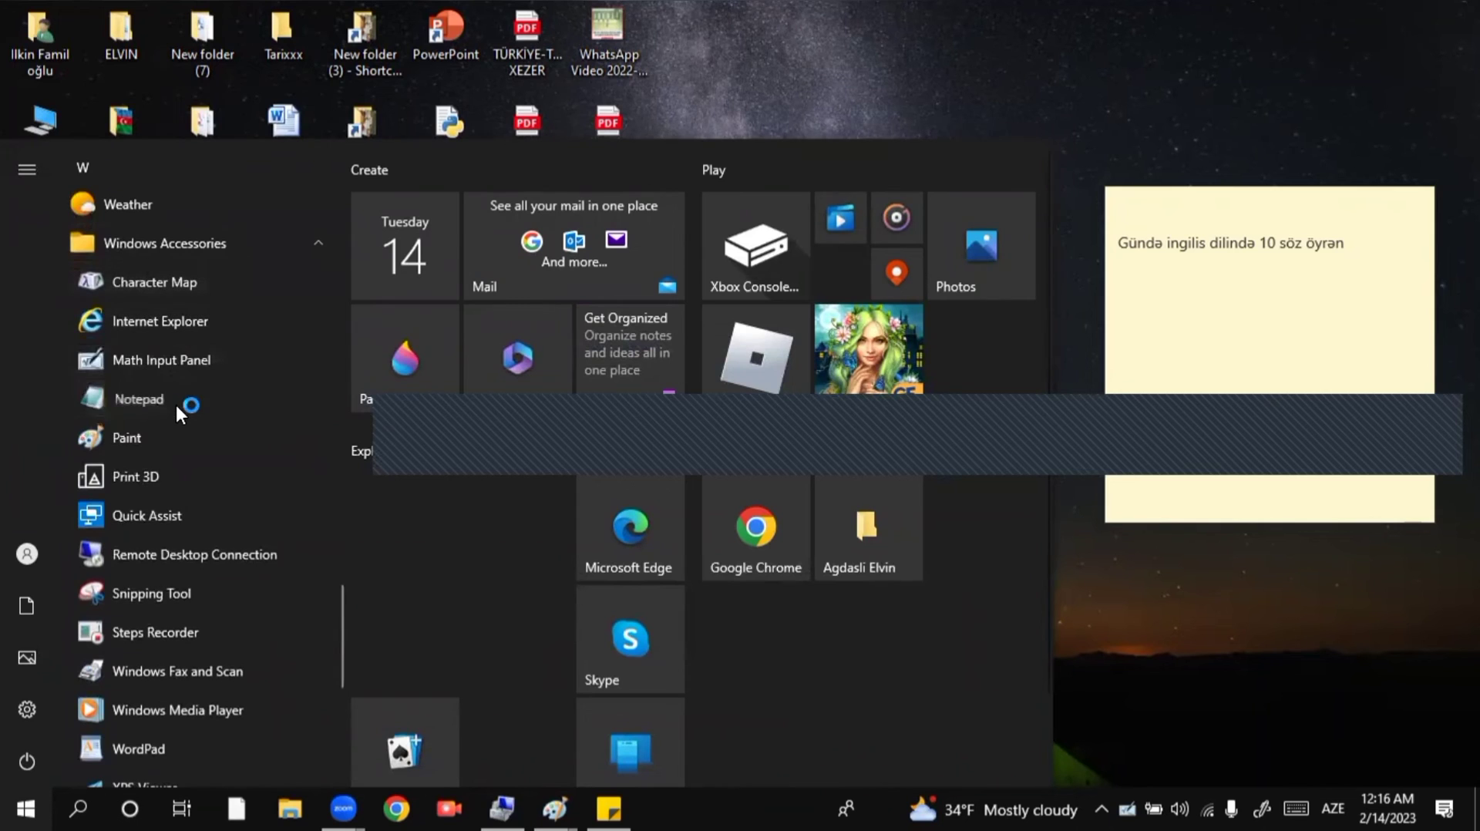
pyautogui.click(840, 296)
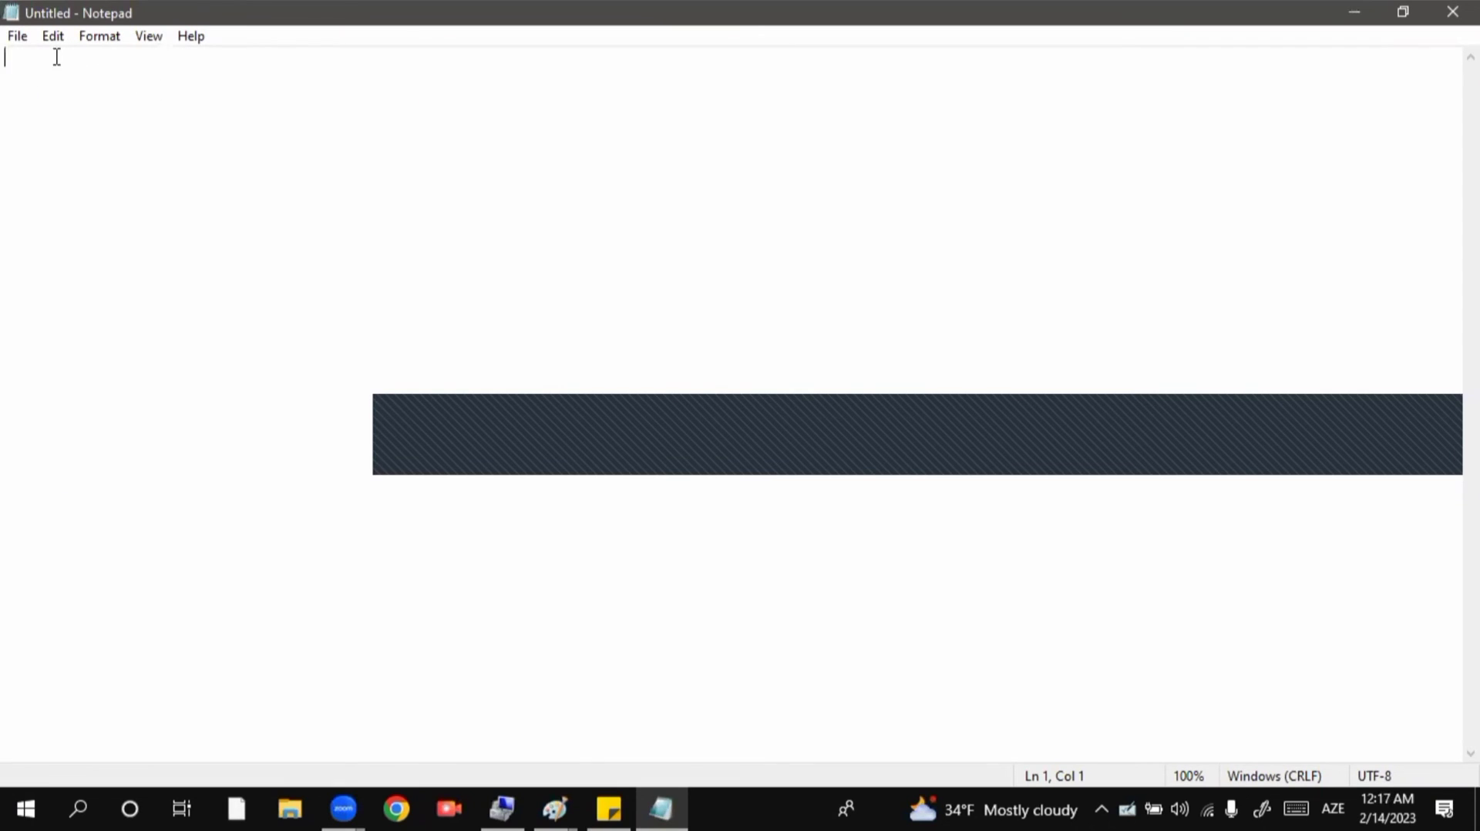
# Write "Bakı" in the Notepad document, select the word, and close Notepad without saving
pyautogui.write('Bakı')
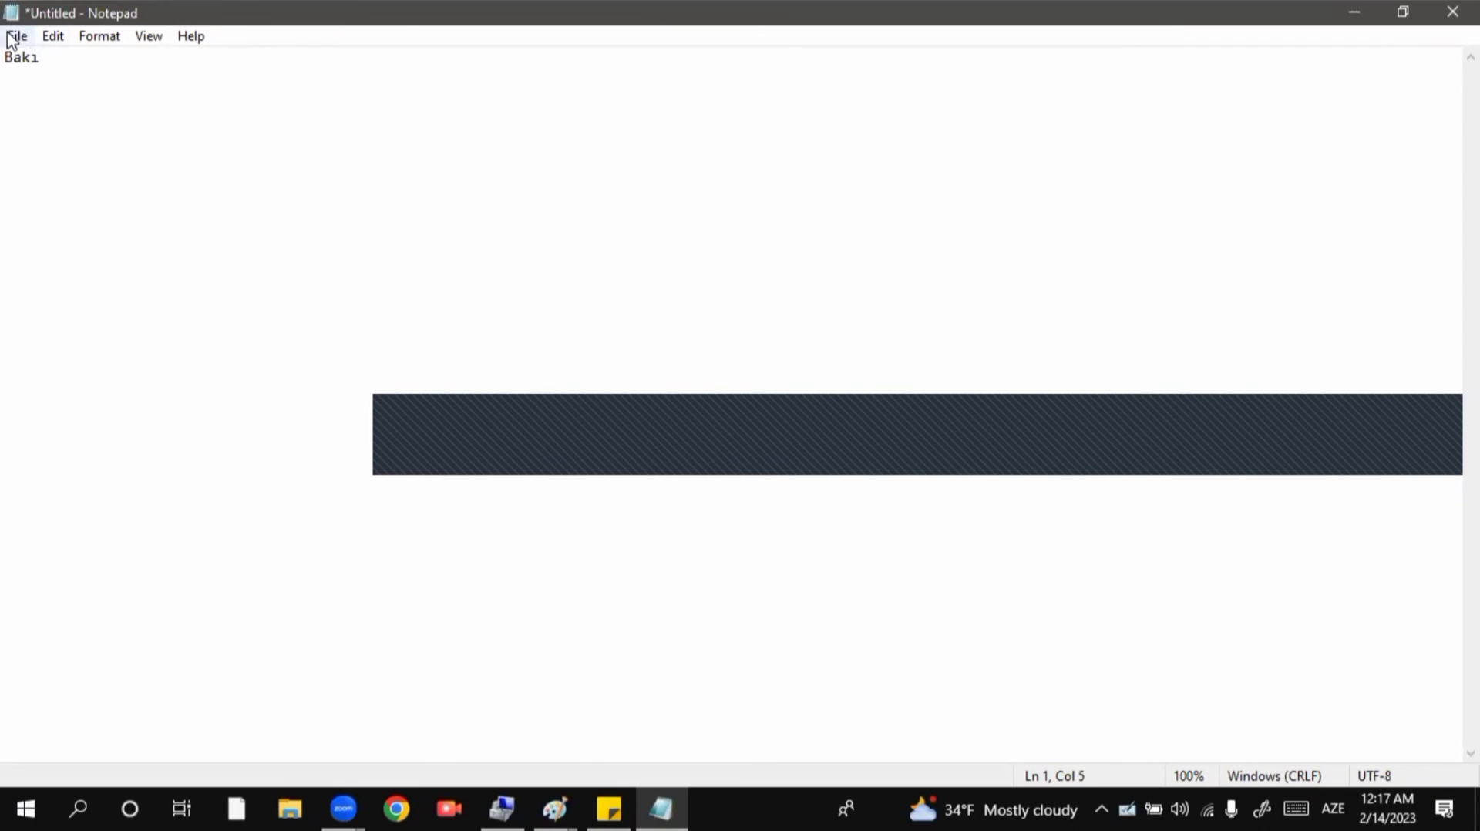
pyautogui.hotkey('shift', 'Home')
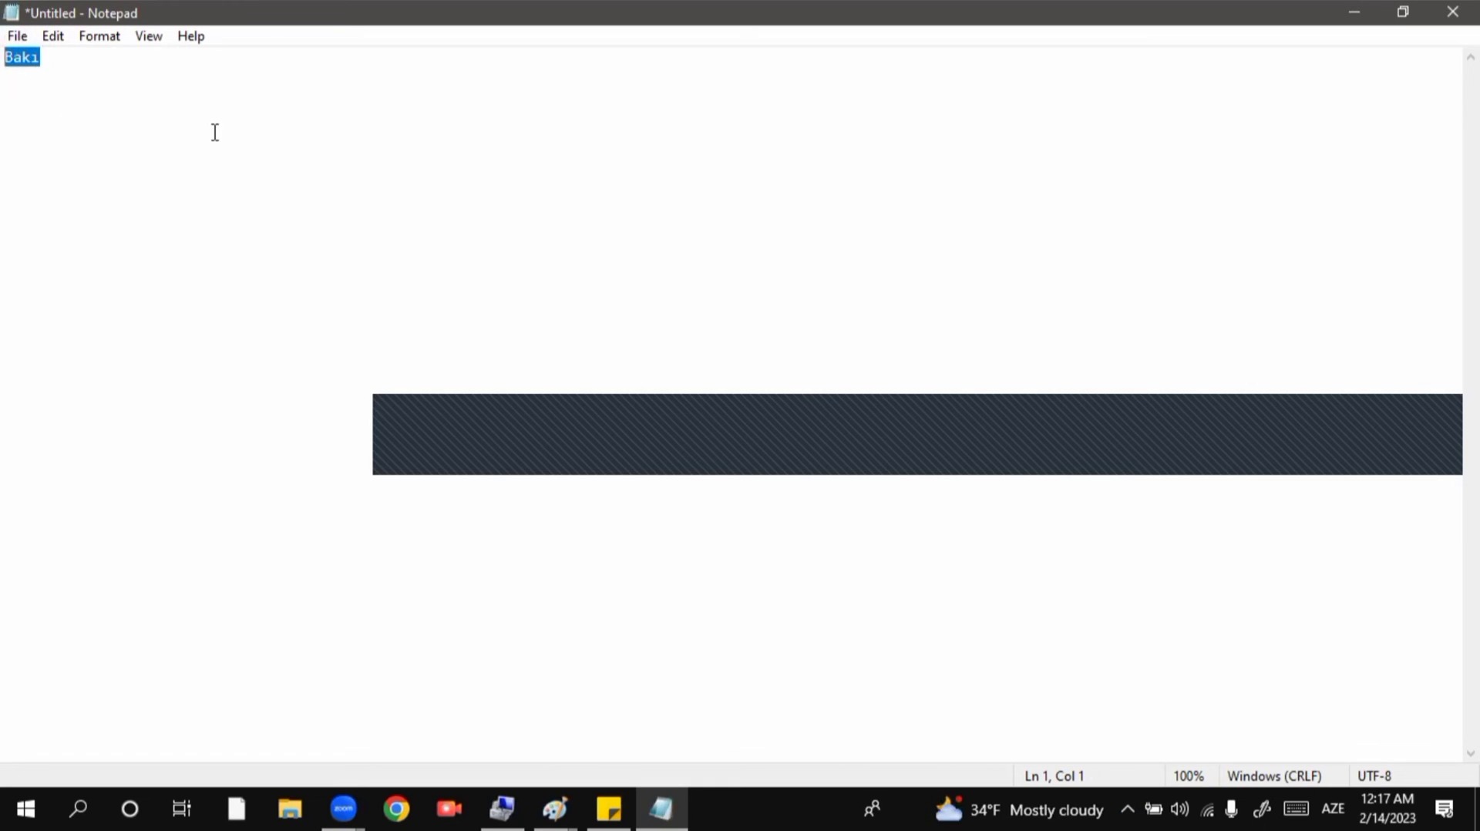
pyautogui.click(1453, 11)
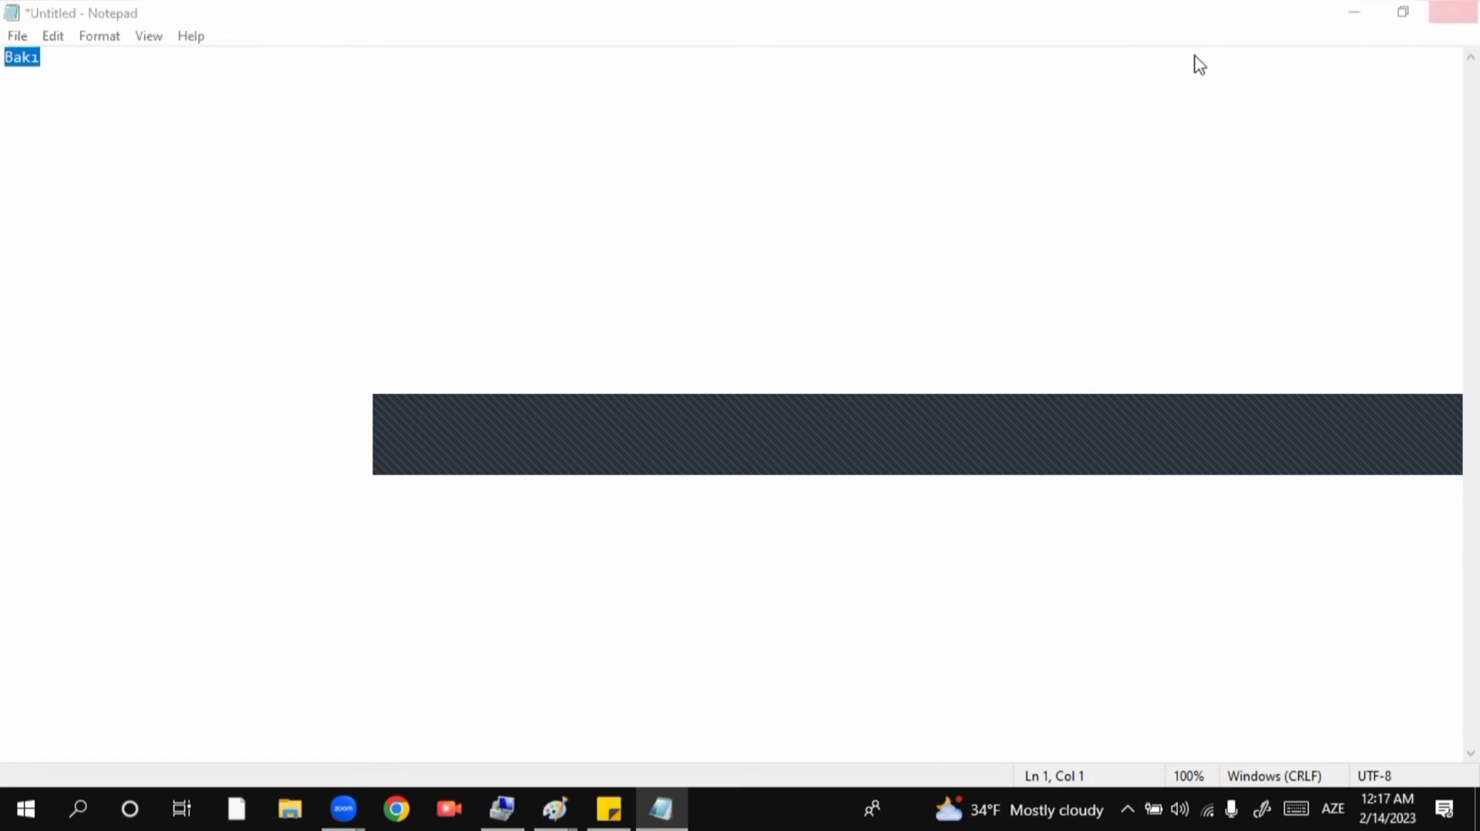
pyautogui.click(783, 404)
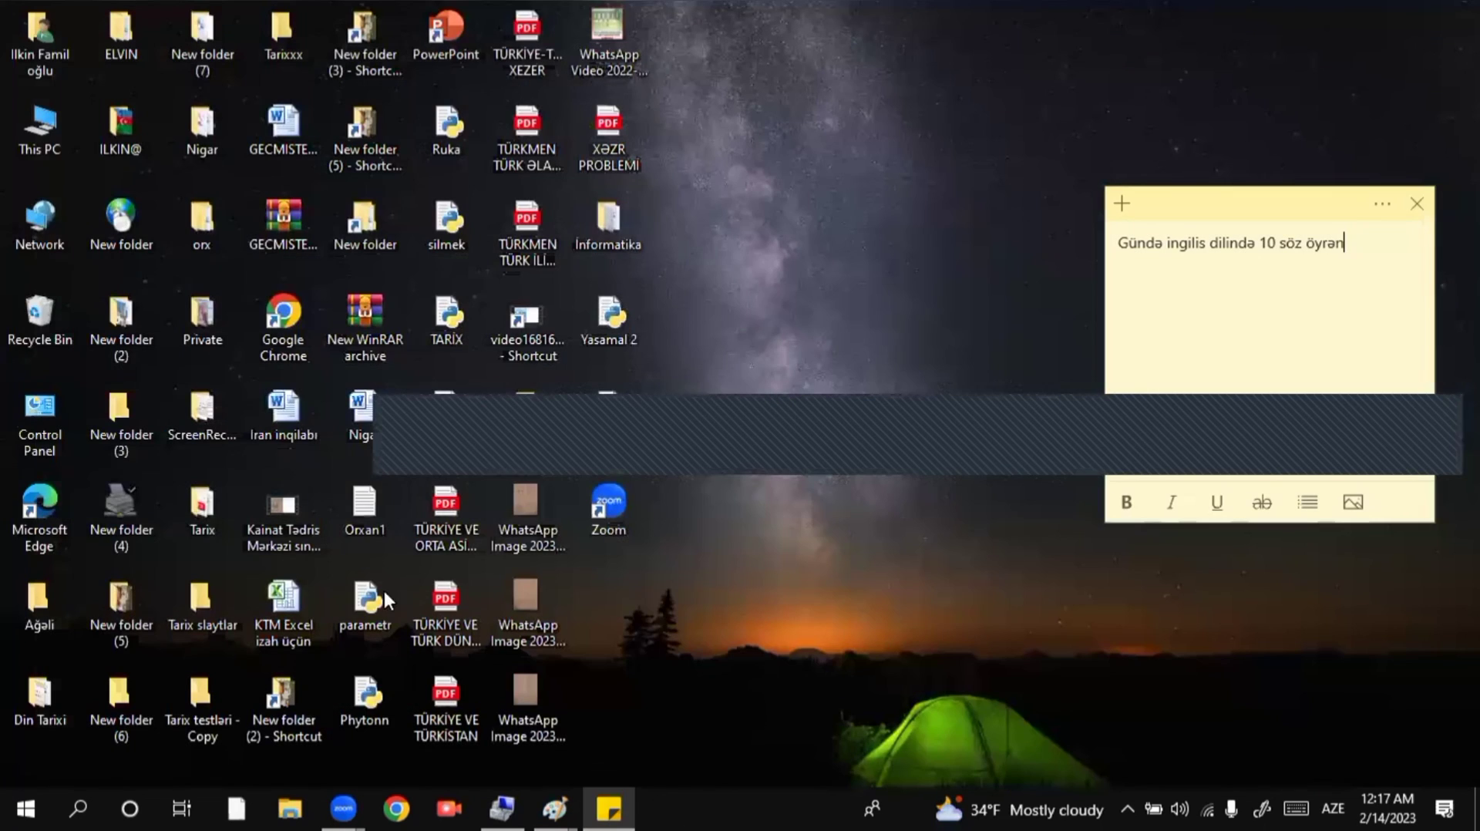
# Open a new blank Paint drawing from the Windows Accessories programs
pyautogui.click(4, 806)
pyautogui.scroll(-12, 109, 532)
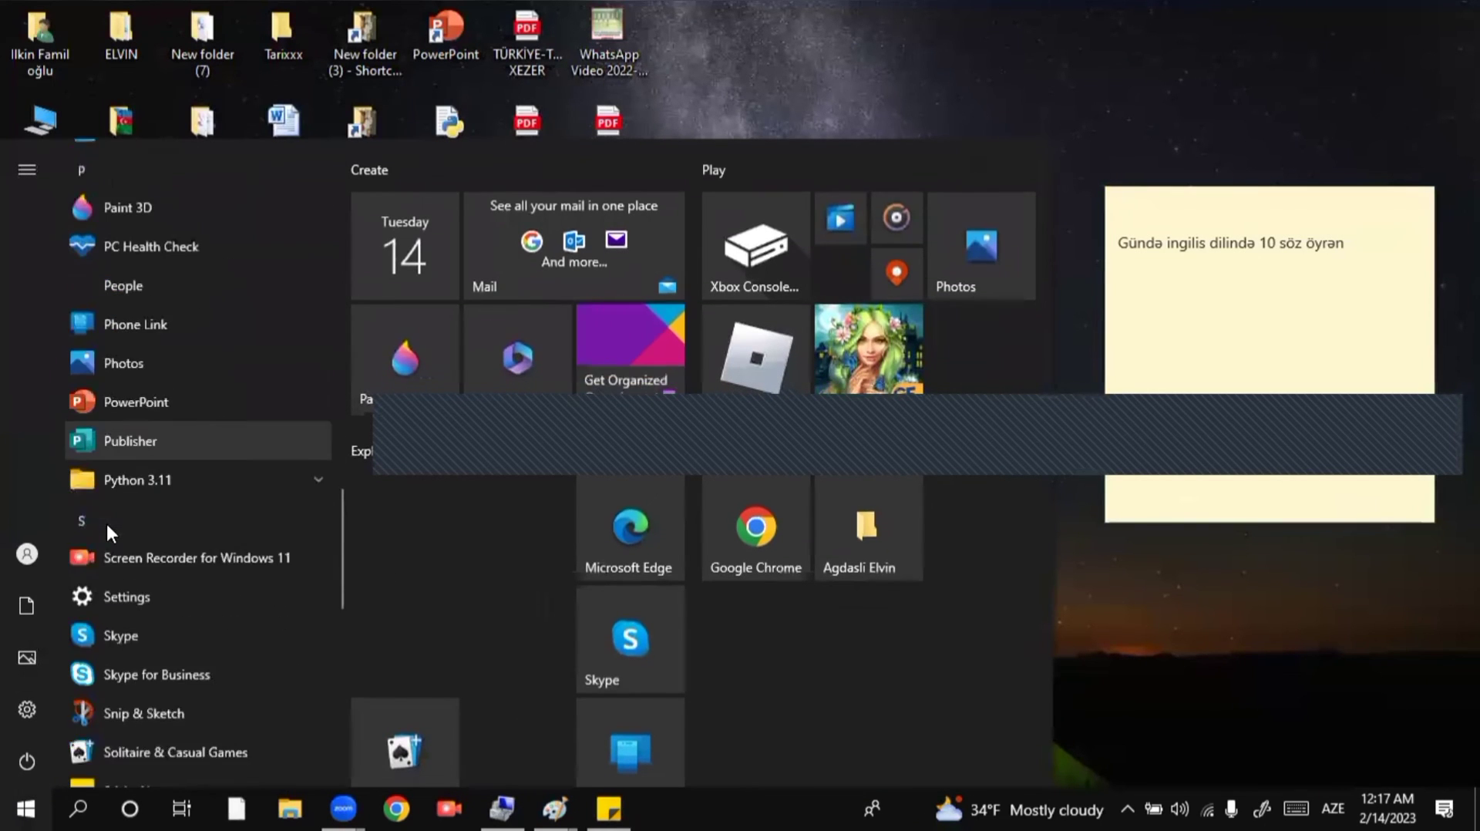
pyautogui.scroll(-10, 105, 521)
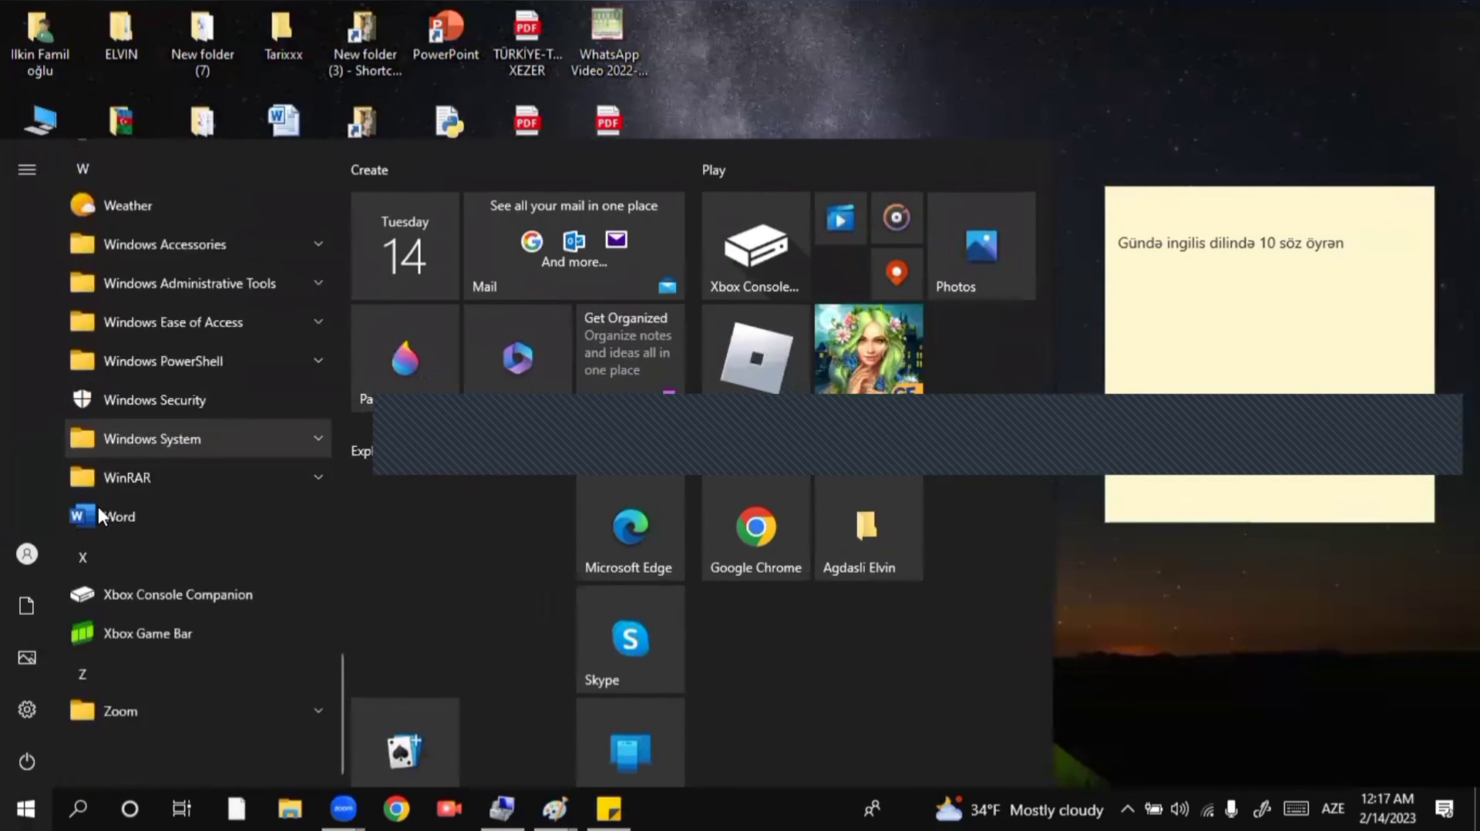
pyautogui.click(164, 241)
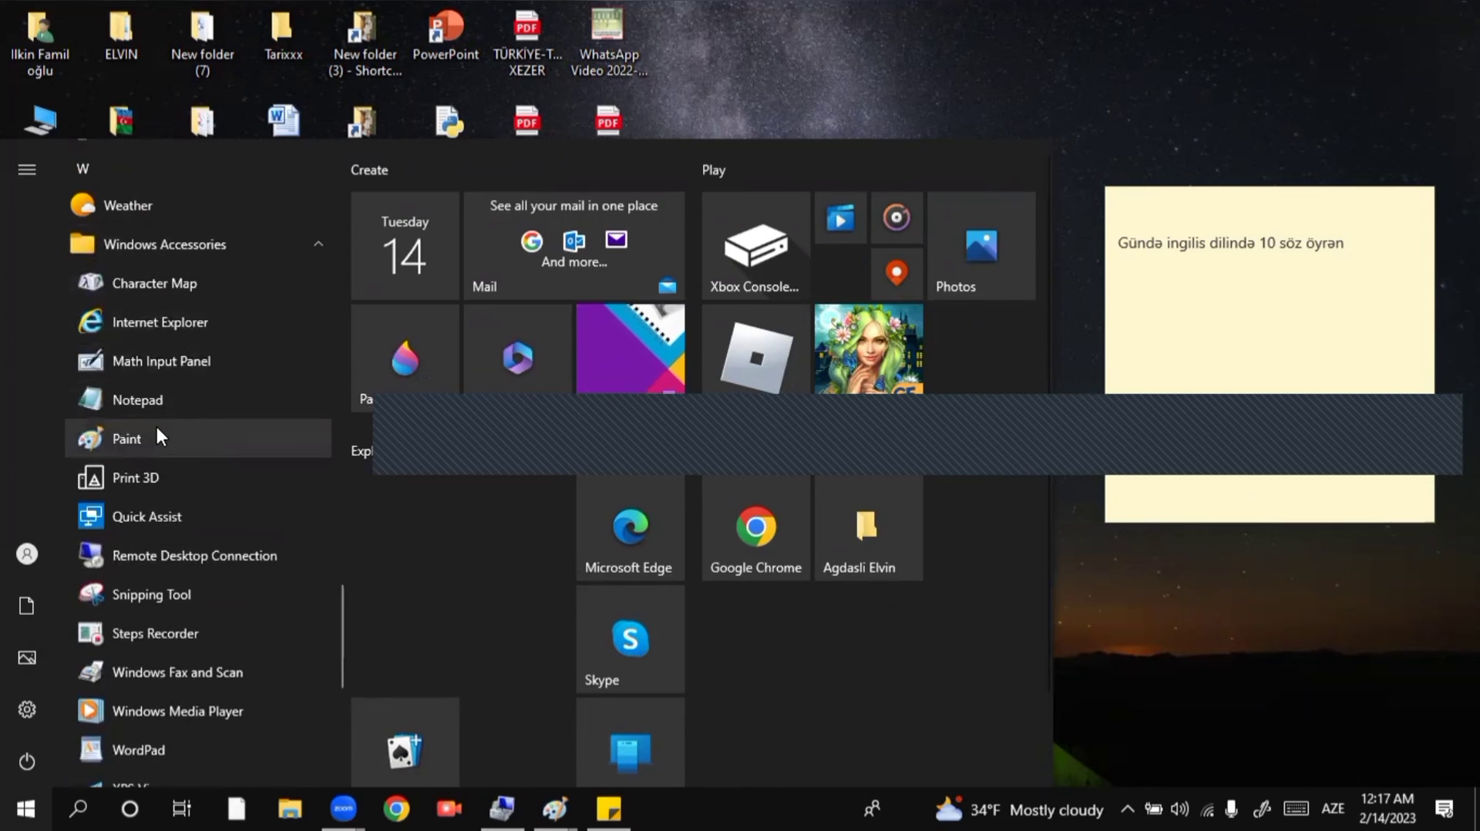
pyautogui.click(155, 426)
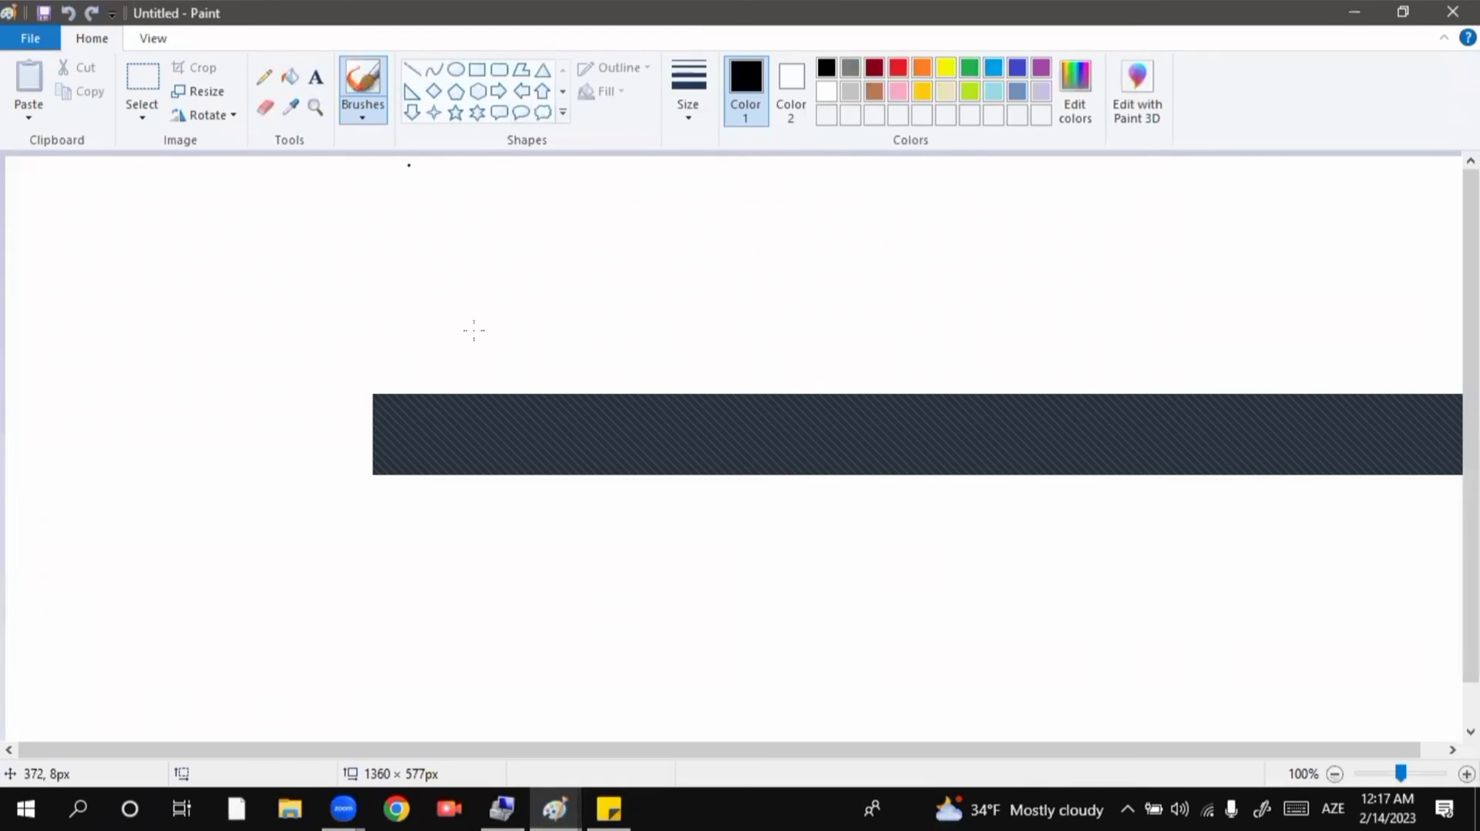
# Draw large black freehand loops across the canvas with the Brush tool and start closing the untitled drawing
pyautogui.moveTo(285, 242)
pyautogui.mouseDown()
pyautogui.moveTo(409, 330)
pyautogui.moveTo(455, 511)
pyautogui.moveTo(372, 438)
pyautogui.mouseUp()
pyautogui.moveTo(609, 349)
pyautogui.mouseDown()
pyautogui.moveTo(655, 467)
pyautogui.moveTo(1066, 379)
pyautogui.mouseUp()
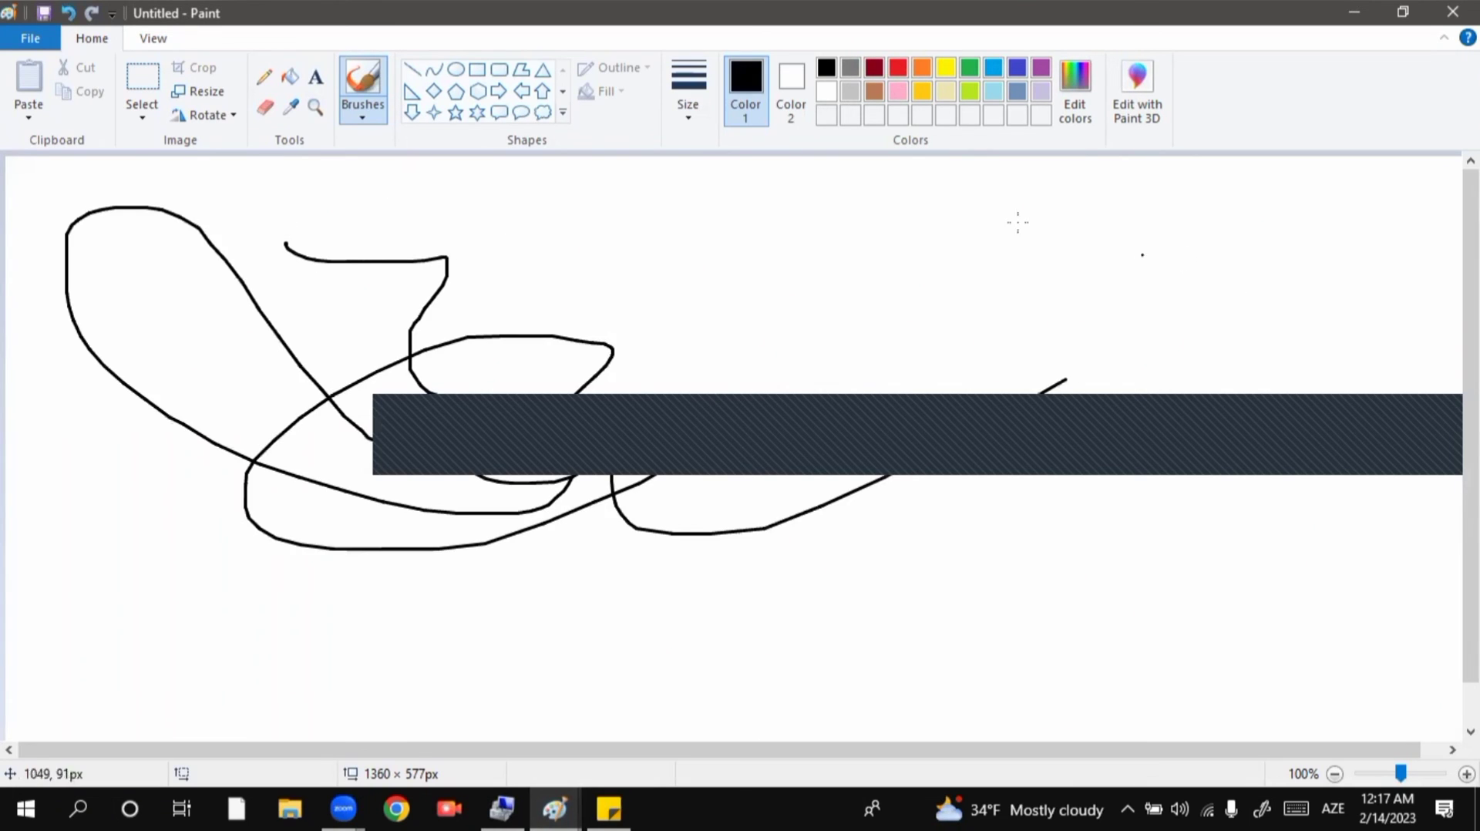
pyautogui.moveTo(1013, 230)
pyautogui.mouseDown()
pyautogui.moveTo(1024, 509)
pyautogui.moveTo(947, 478)
pyautogui.mouseUp()
pyautogui.hotkey('alt', 'F4')
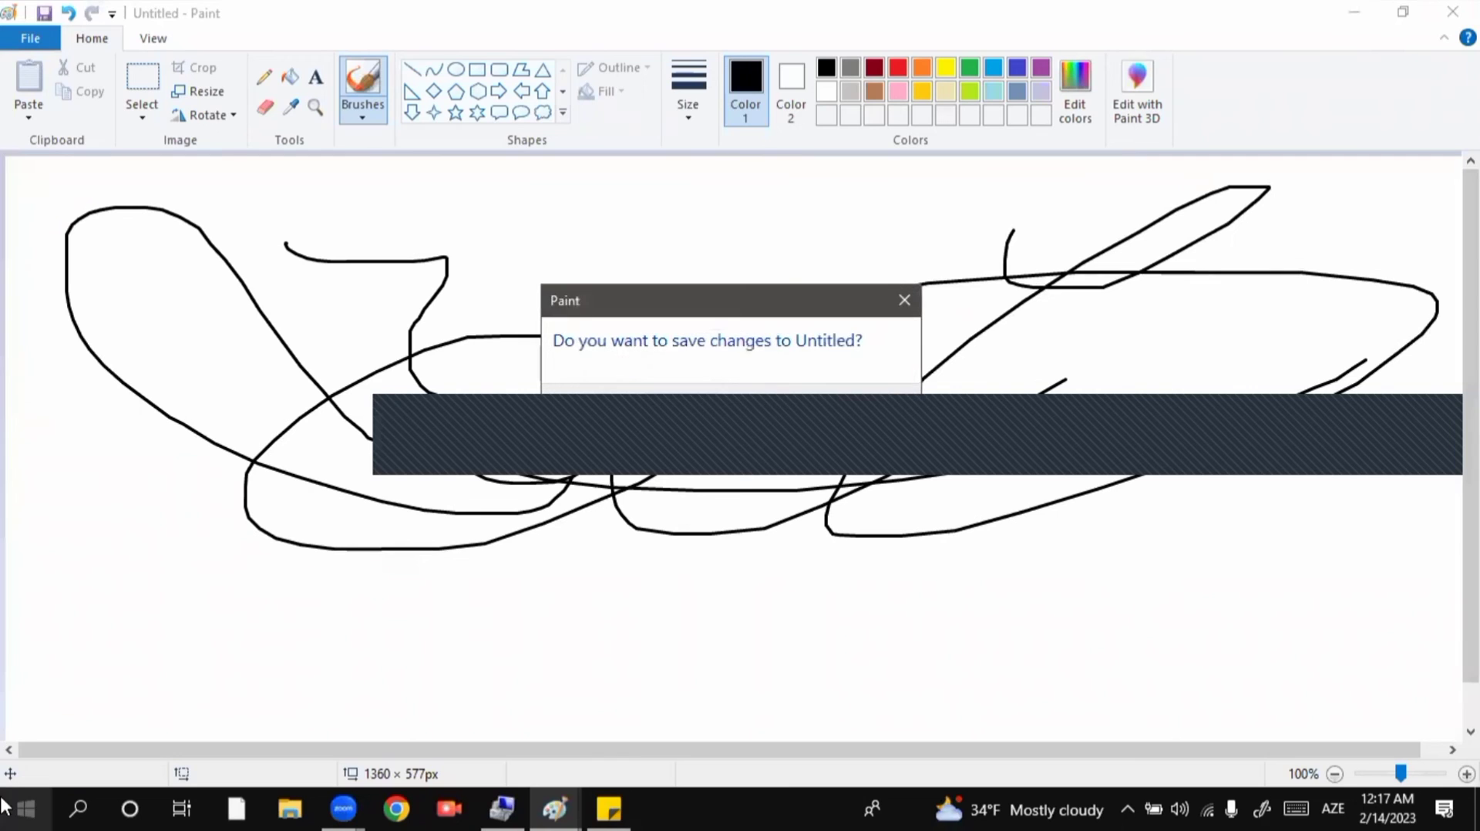
# Leave the Paint save prompt unanswered and open Print 3D from the Windows Accessories programs
pyautogui.press('super')
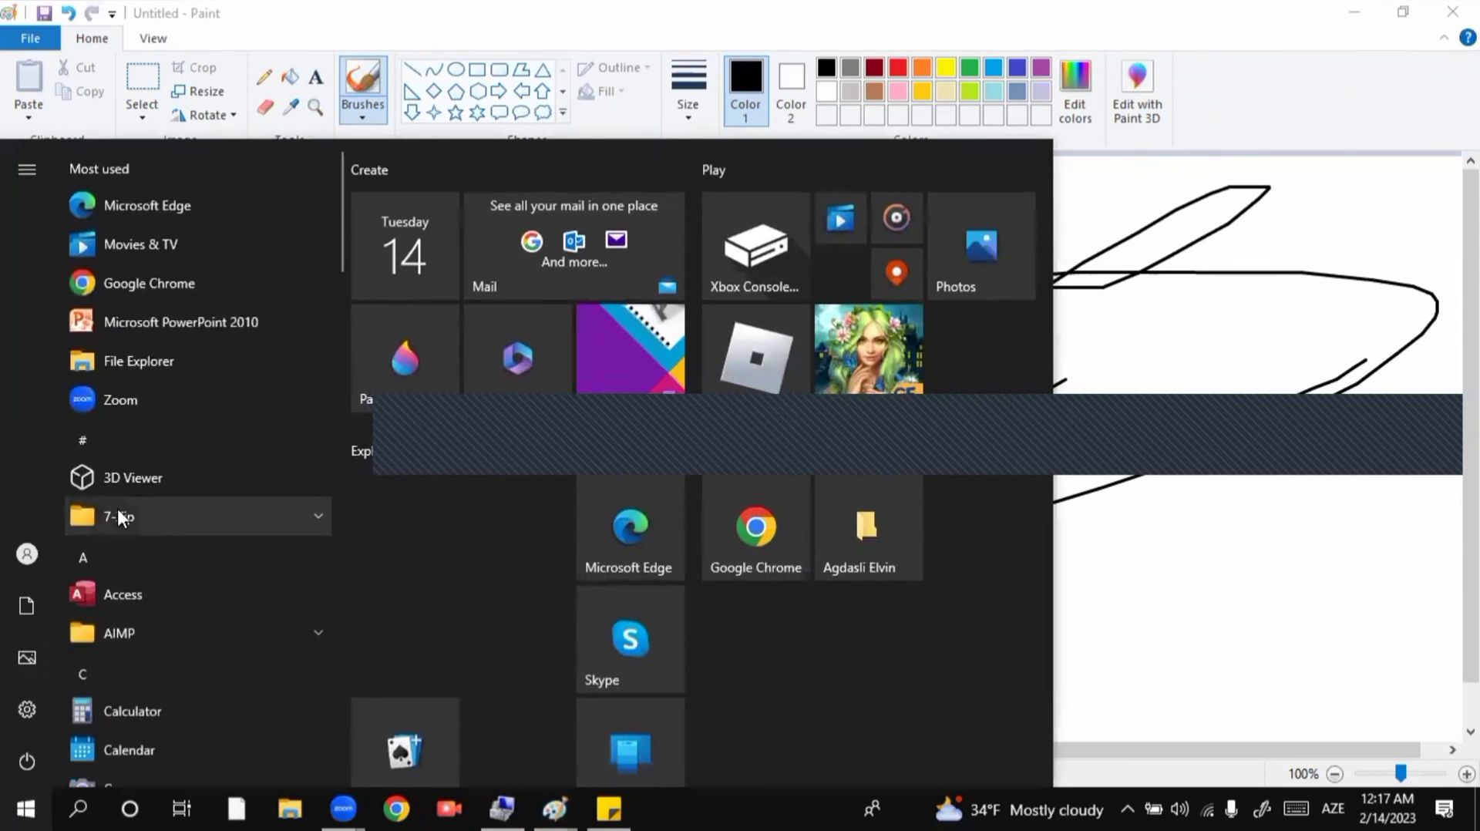
pyautogui.scroll(-15, 120, 512)
pyautogui.scroll(-8, 136, 363)
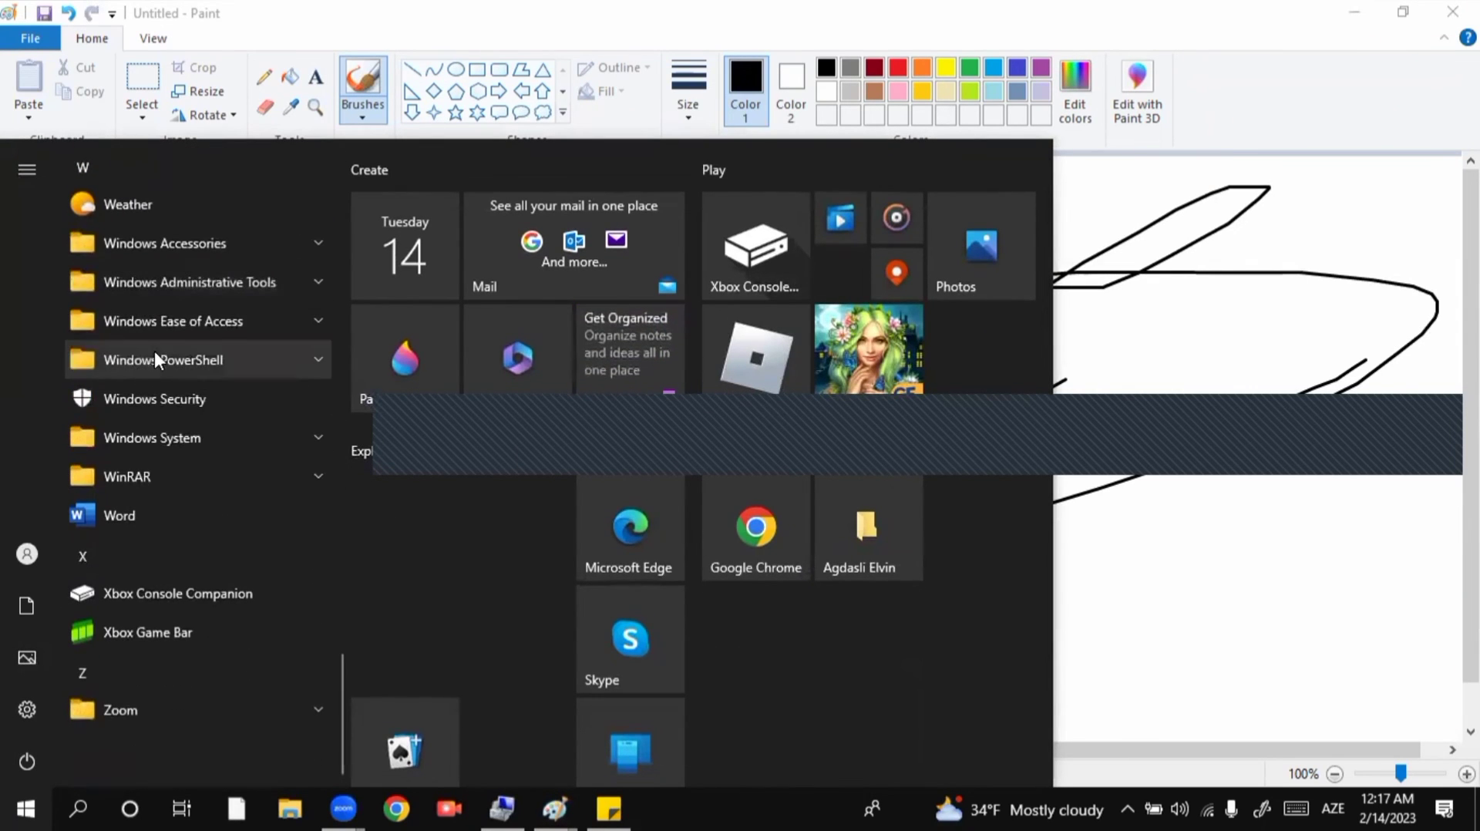
pyautogui.click(162, 246)
pyautogui.scroll(-2, 168, 364)
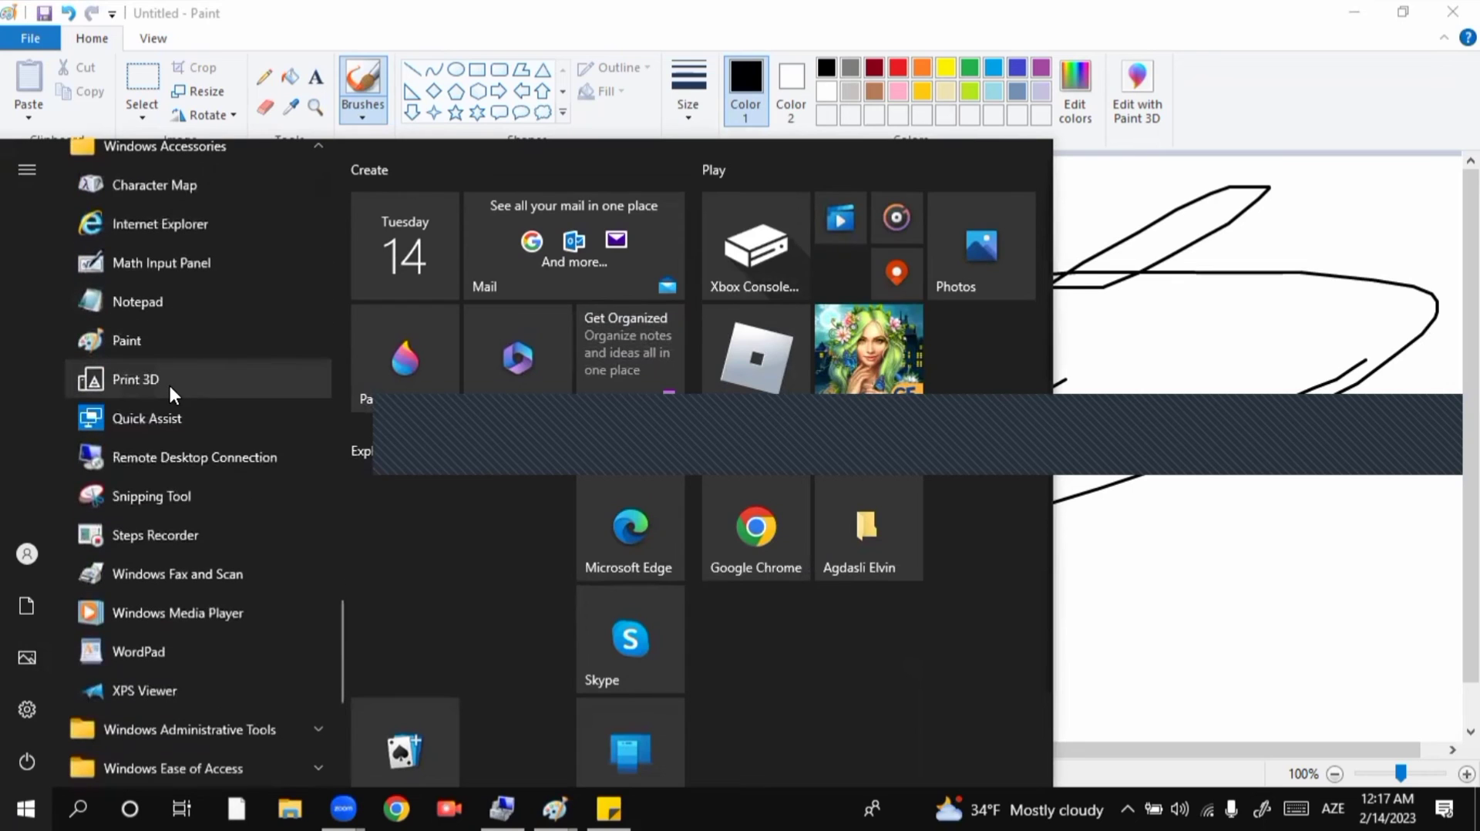
pyautogui.click(166, 380)
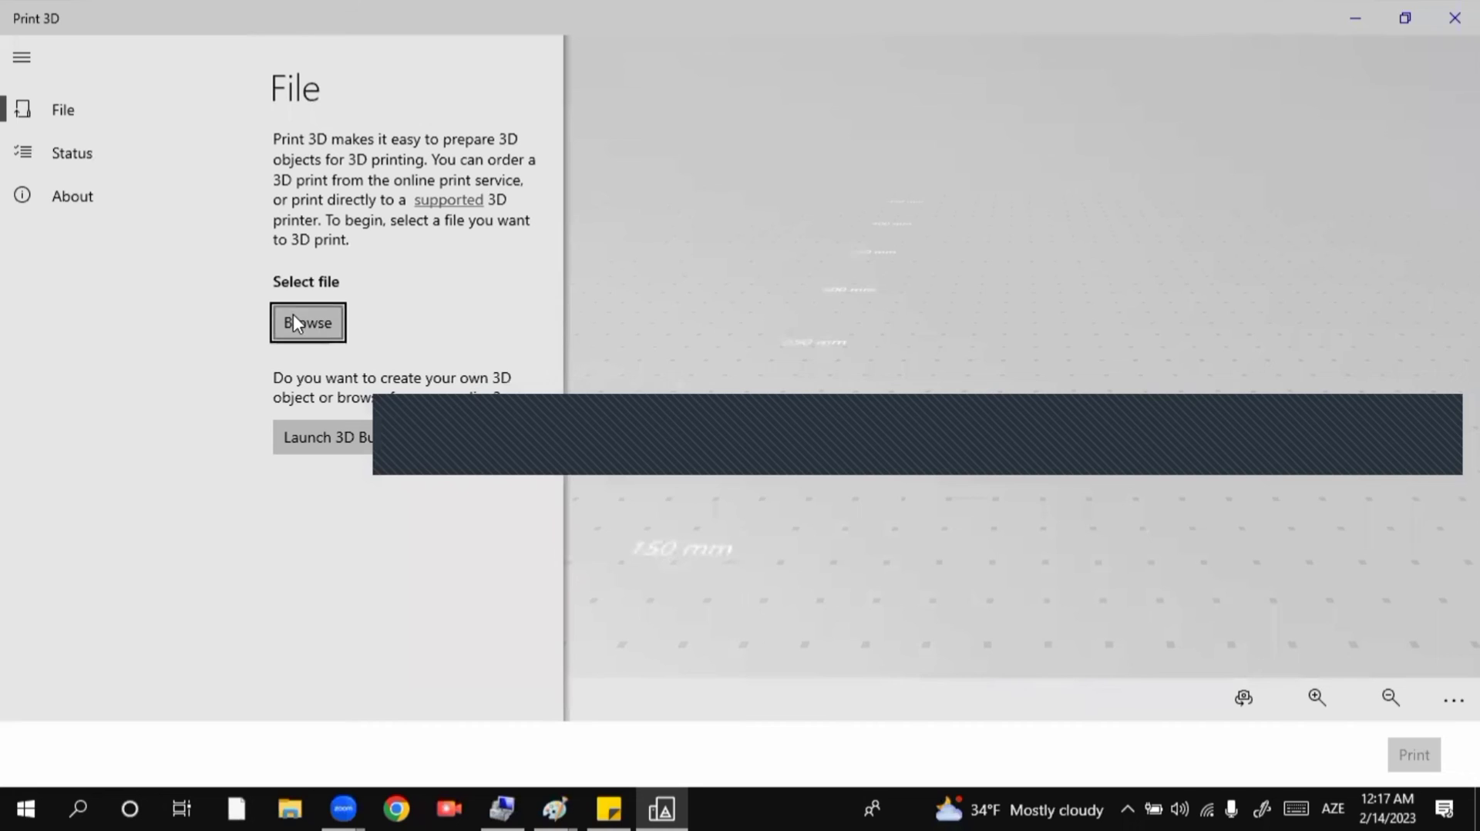
# Load the T-Rex model file into Print 3D
pyautogui.click(296, 322)
pyautogui.click(309, 322)
pyautogui.doubleClick(254, 216)
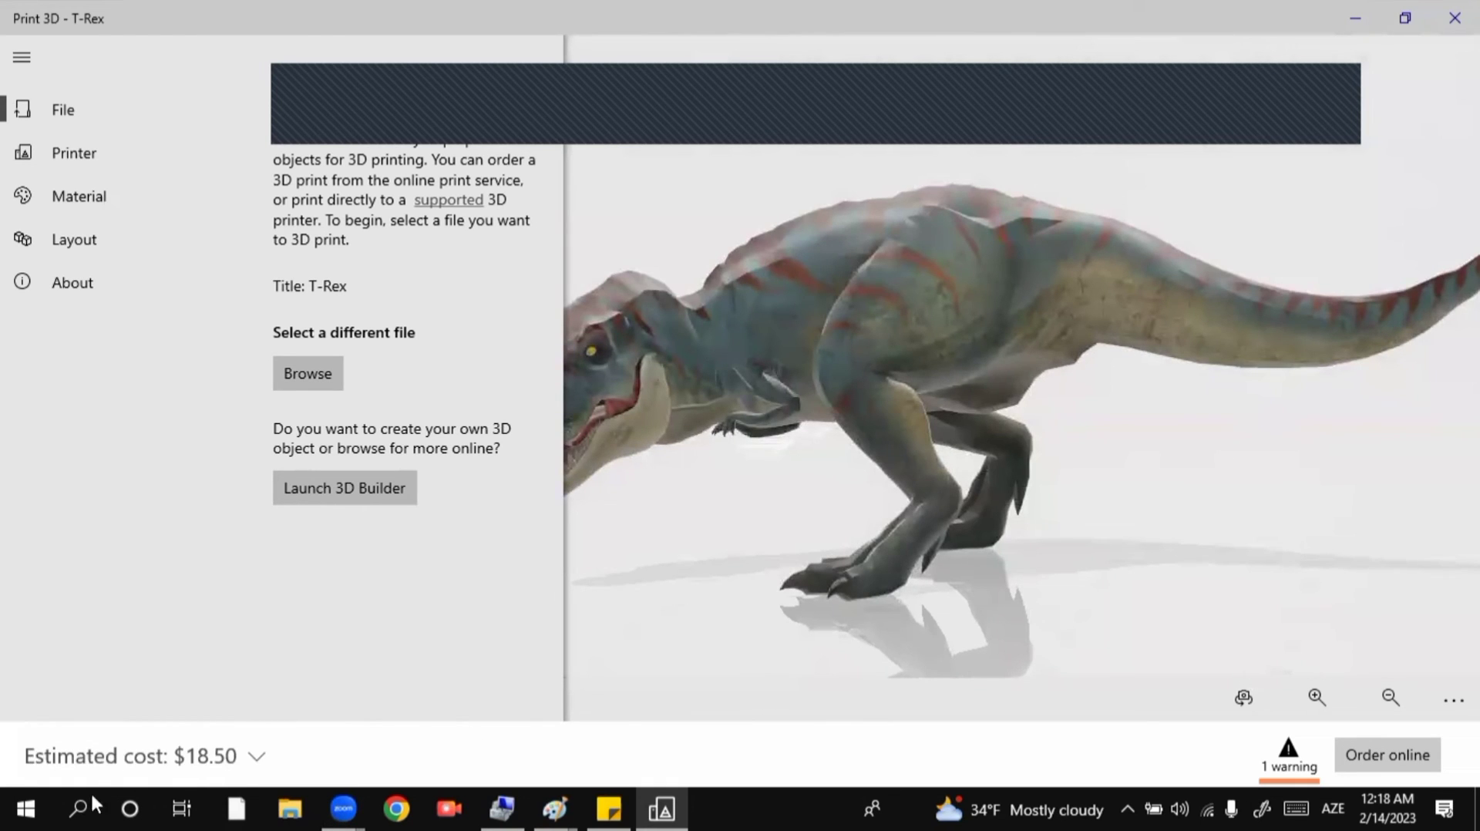
# Open Snipping Tool from the Windows Accessories programs
pyautogui.click(17, 802)
pyautogui.scroll(-5, 146, 533)
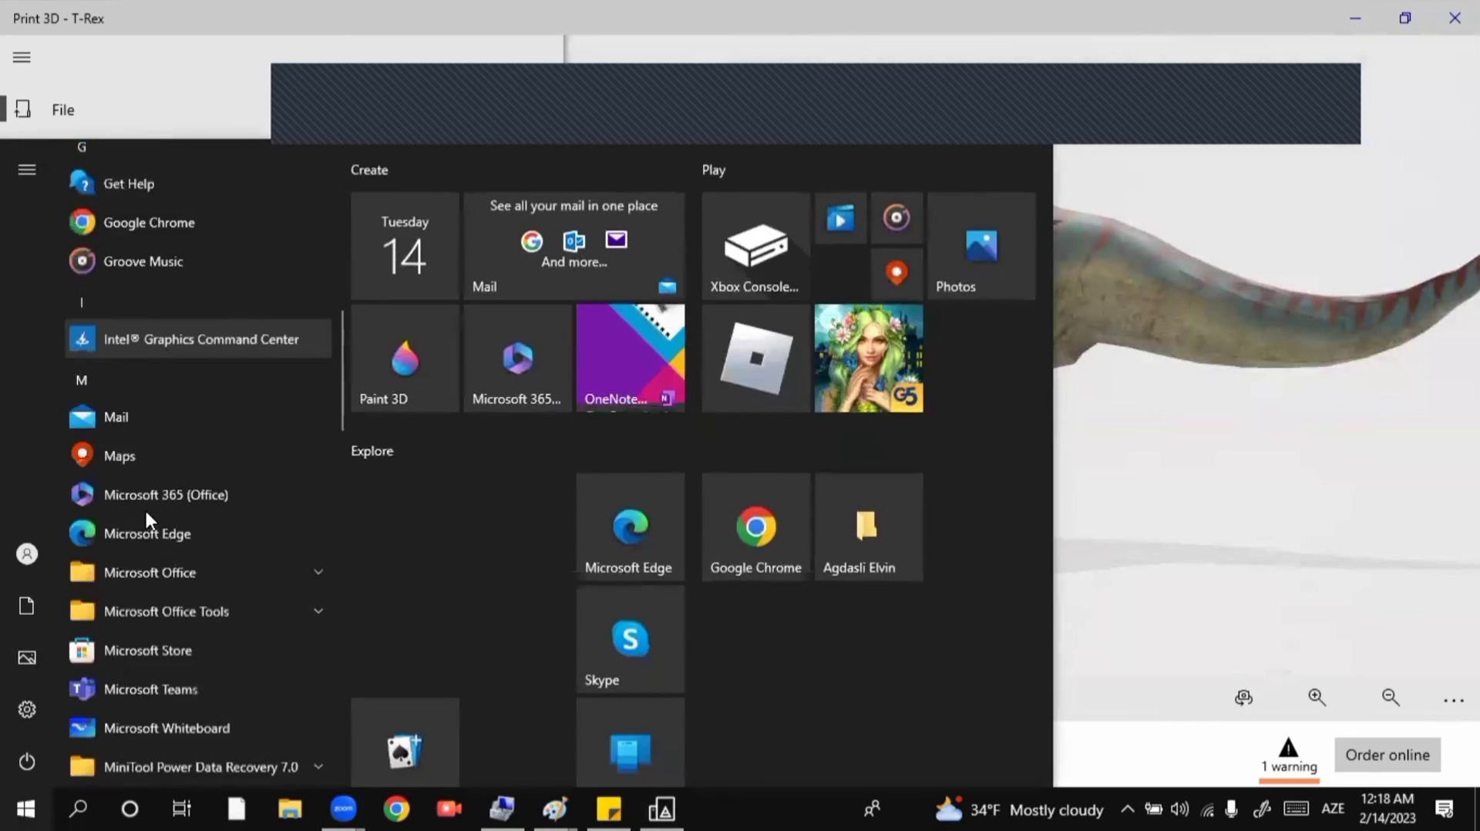
pyautogui.scroll(-10, 146, 518)
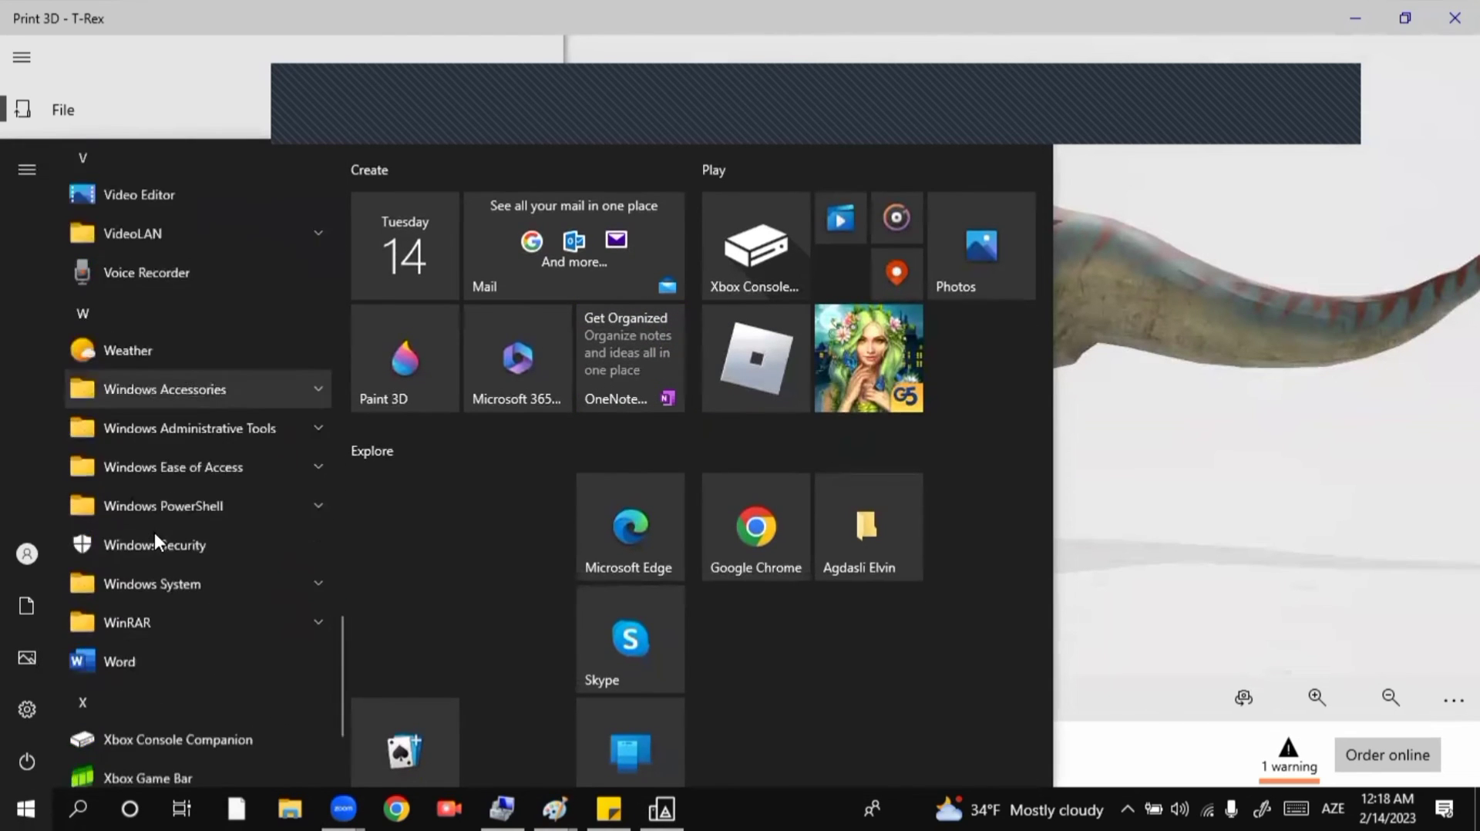
pyautogui.scroll(-3, 154, 534)
pyautogui.click(220, 244)
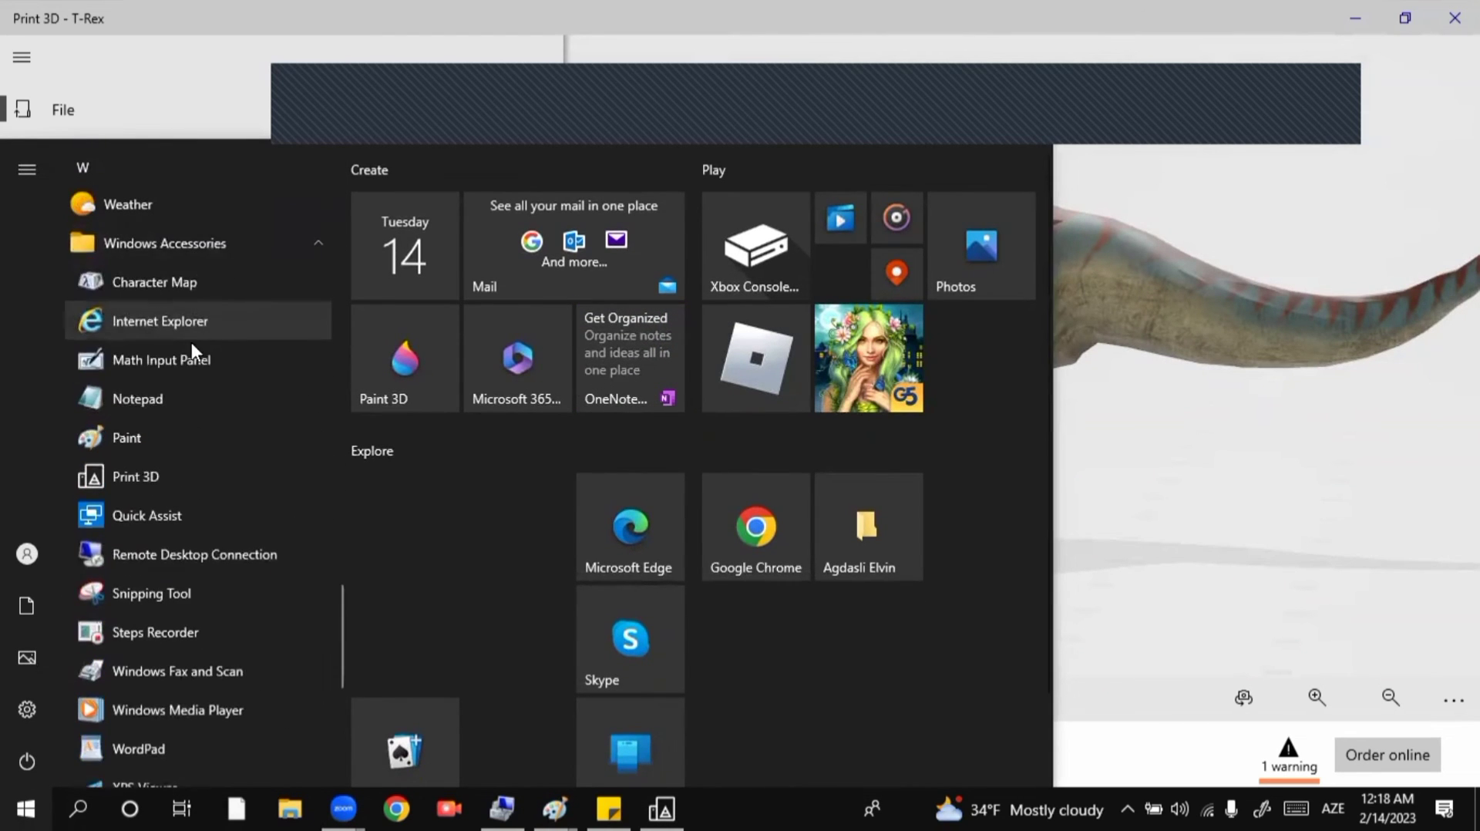
pyautogui.scroll(-1, 182, 472)
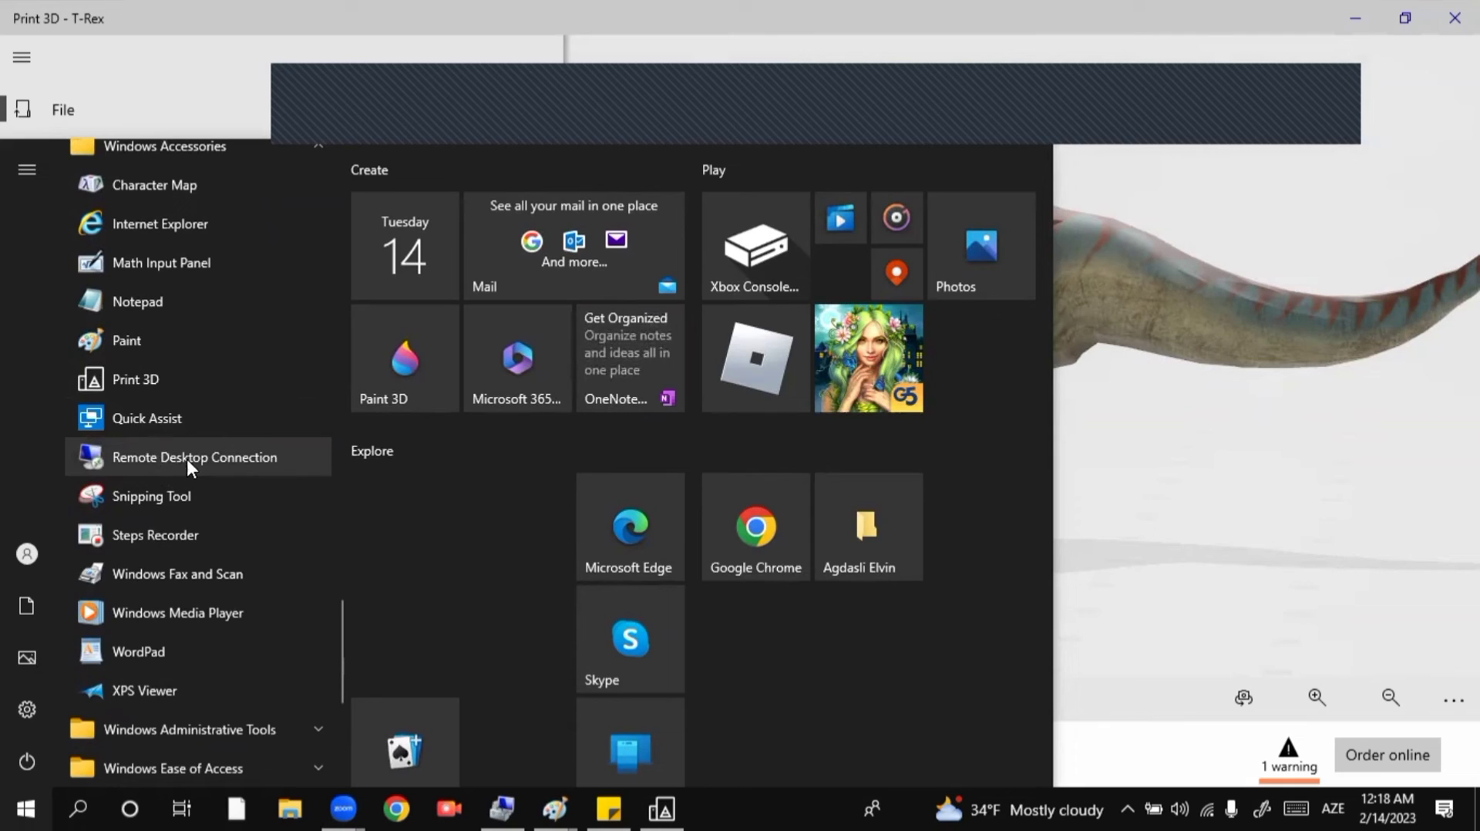
pyautogui.click(194, 495)
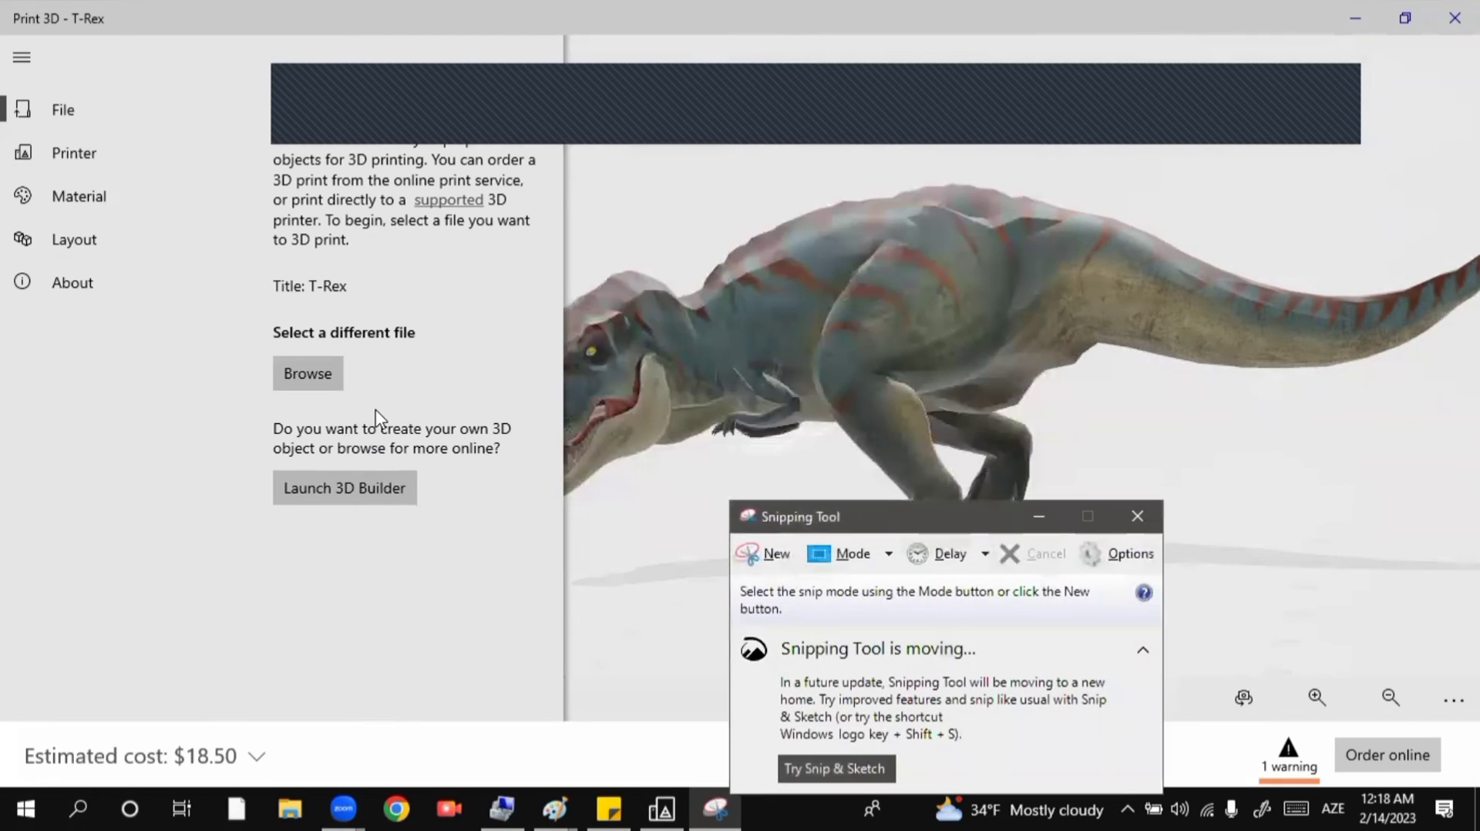
pyautogui.click(767, 553)
pyautogui.moveTo(496, 278)
pyautogui.mouseDown()
pyautogui.moveTo(608, 231)
pyautogui.moveTo(783, 105)
pyautogui.moveTo(1136, 82)
pyautogui.moveTo(461, 219)
pyautogui.moveTo(488, 258)
pyautogui.mouseUp()
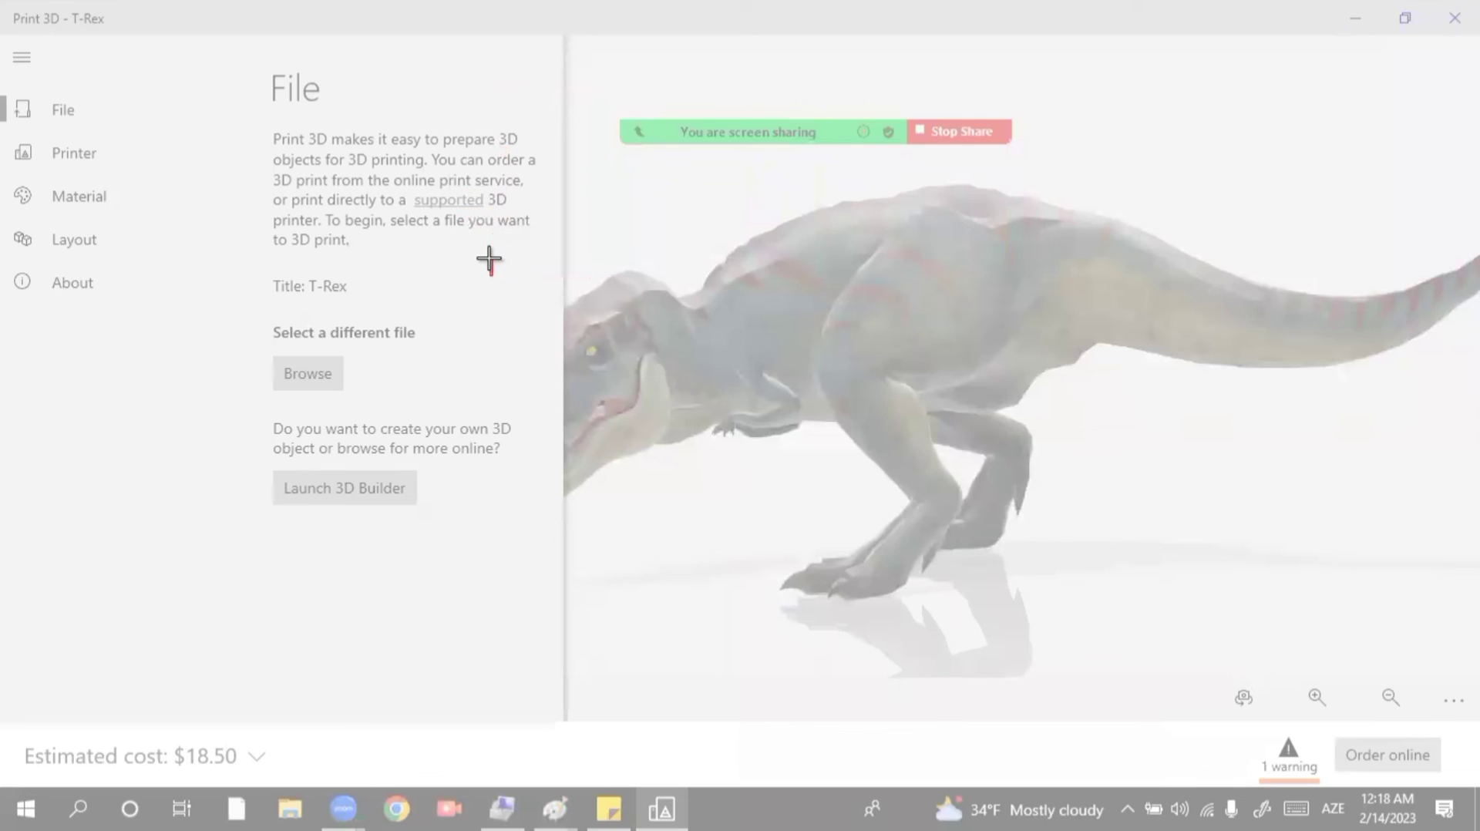
pyautogui.press('Escape')
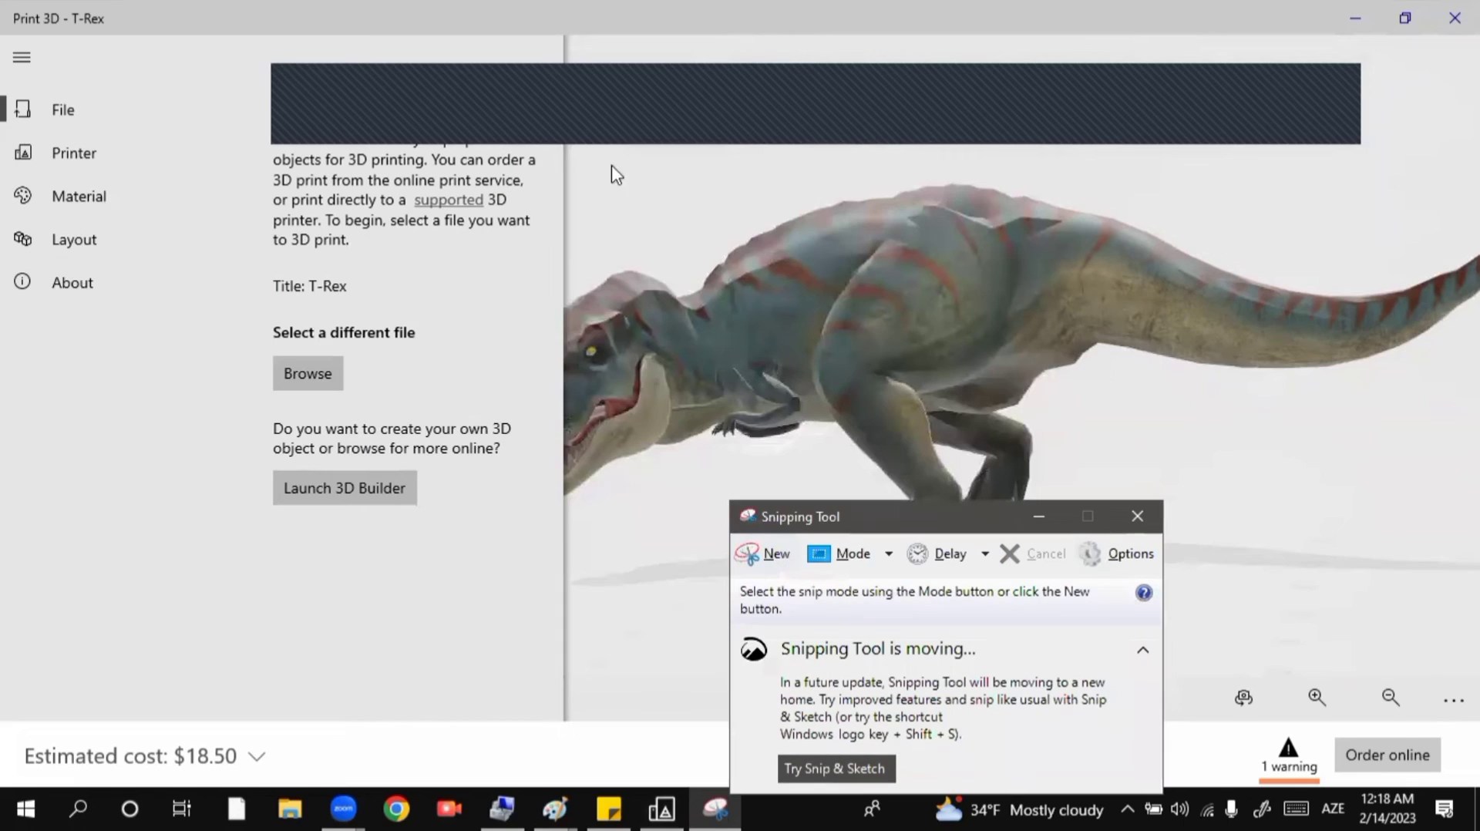
# Capture a new rectangular snip around the green and red screen-sharing bar
pyautogui.click(773, 554)
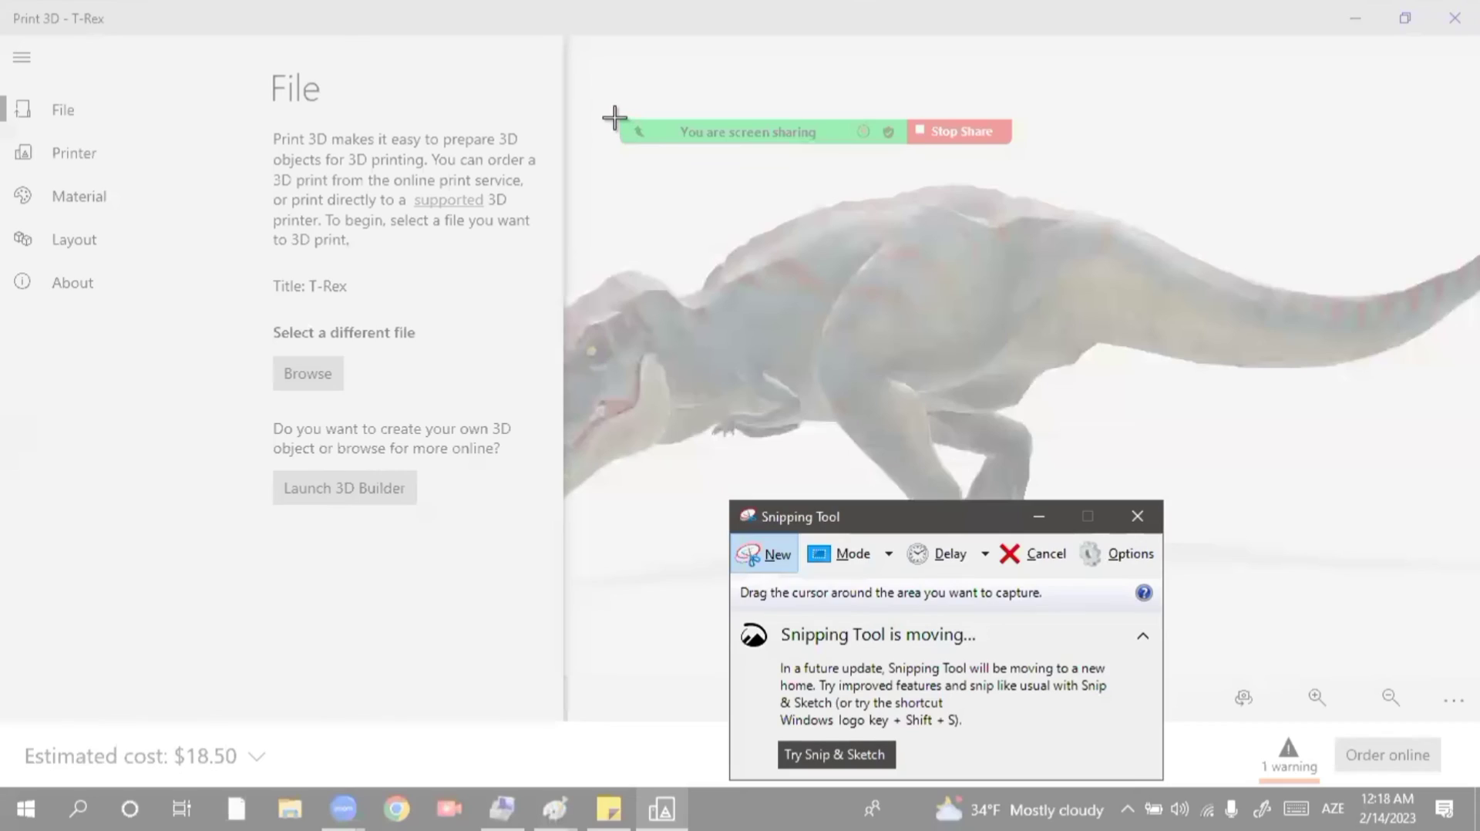
pyautogui.moveTo(616, 119); pyautogui.dragTo(1019, 150)
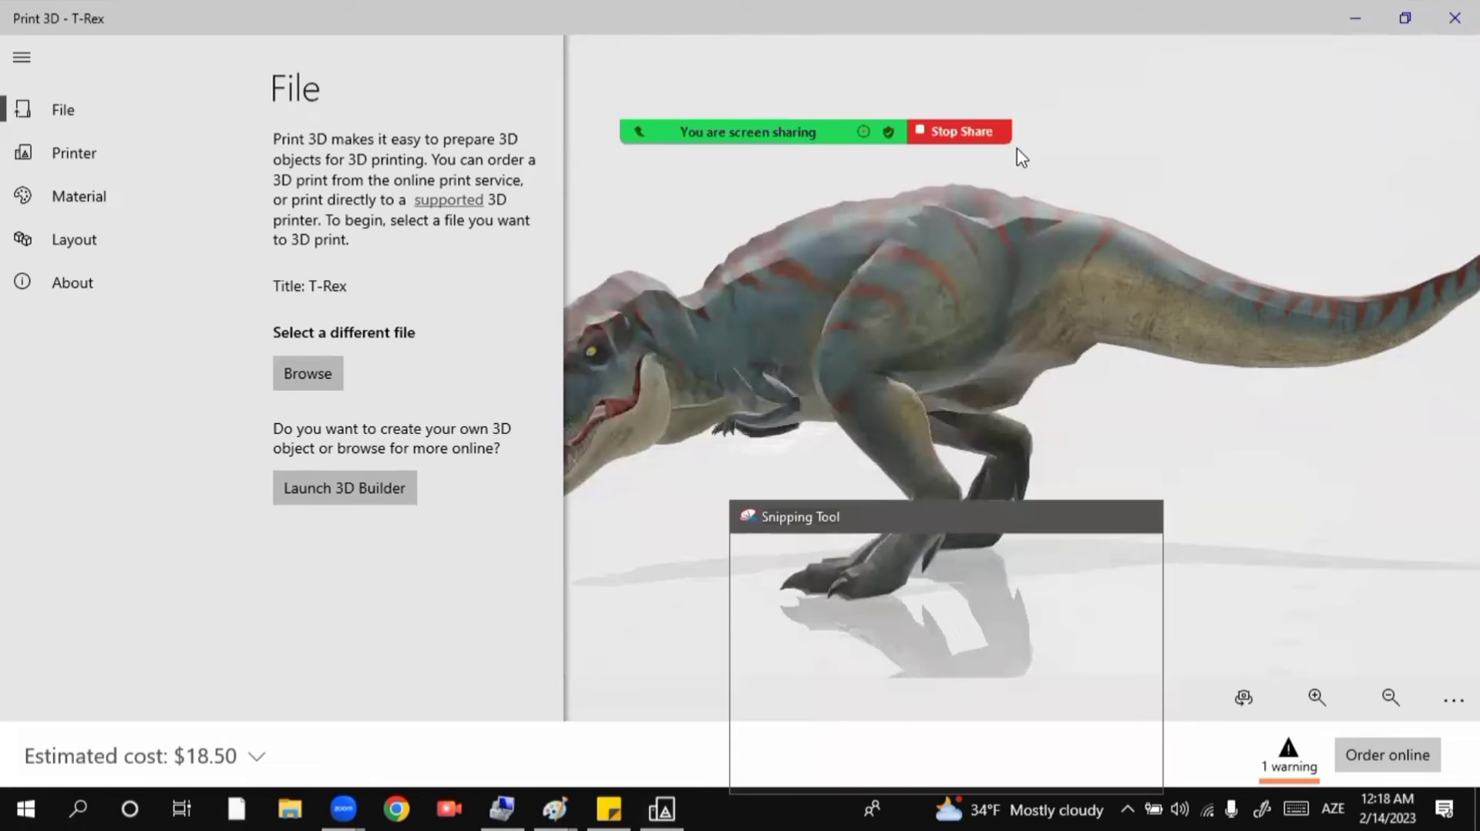
pyautogui.click(1066, 18)
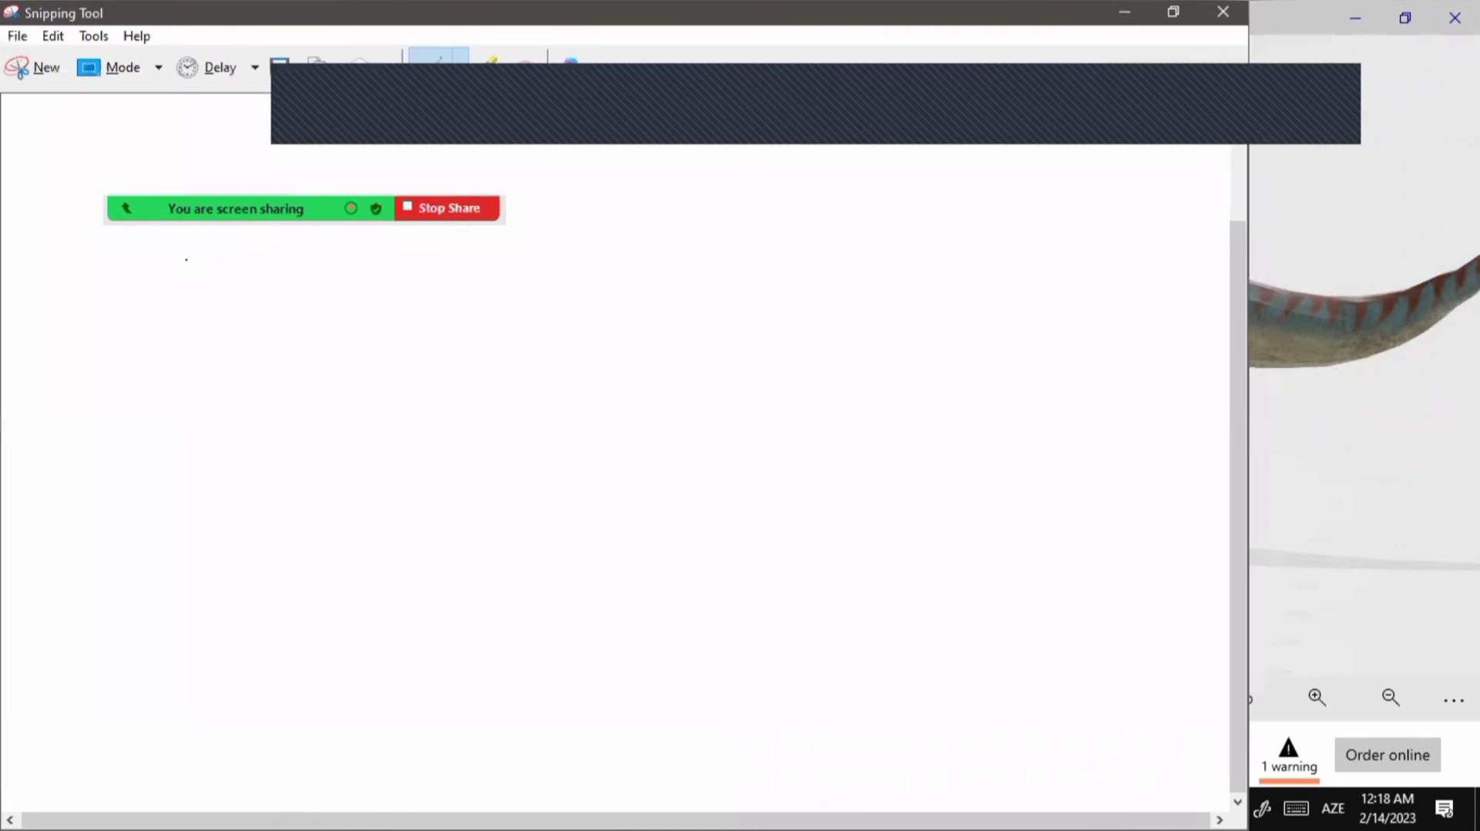
# Circle the captured screen-sharing bar with the red pen and close Snipping Tool without saving the snip
pyautogui.moveTo(118, 160)
pyautogui.mouseDown()
pyautogui.moveTo(519, 238)
pyautogui.moveTo(123, 175)
pyautogui.mouseUp()
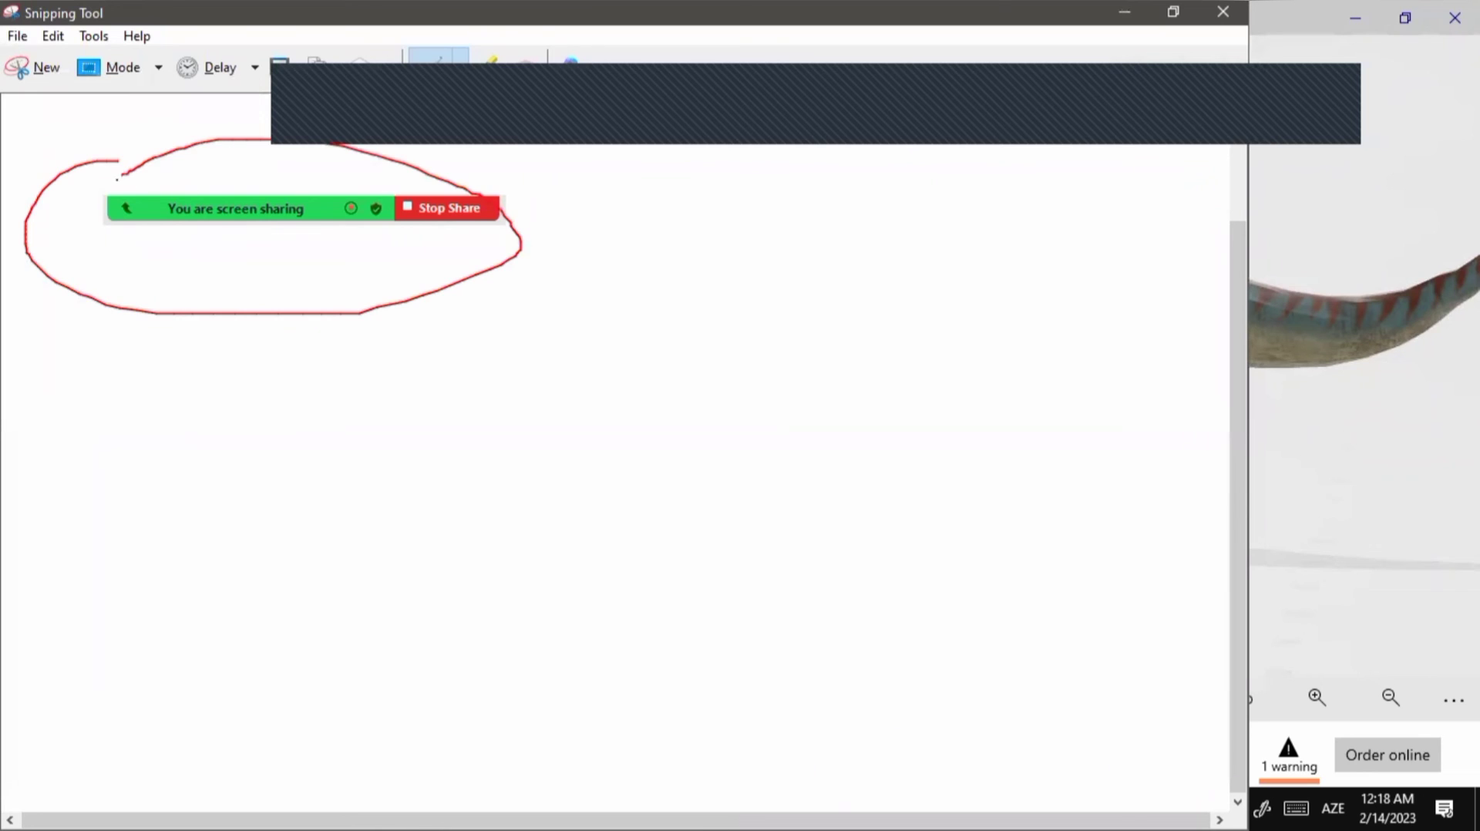
pyautogui.click(1221, 14)
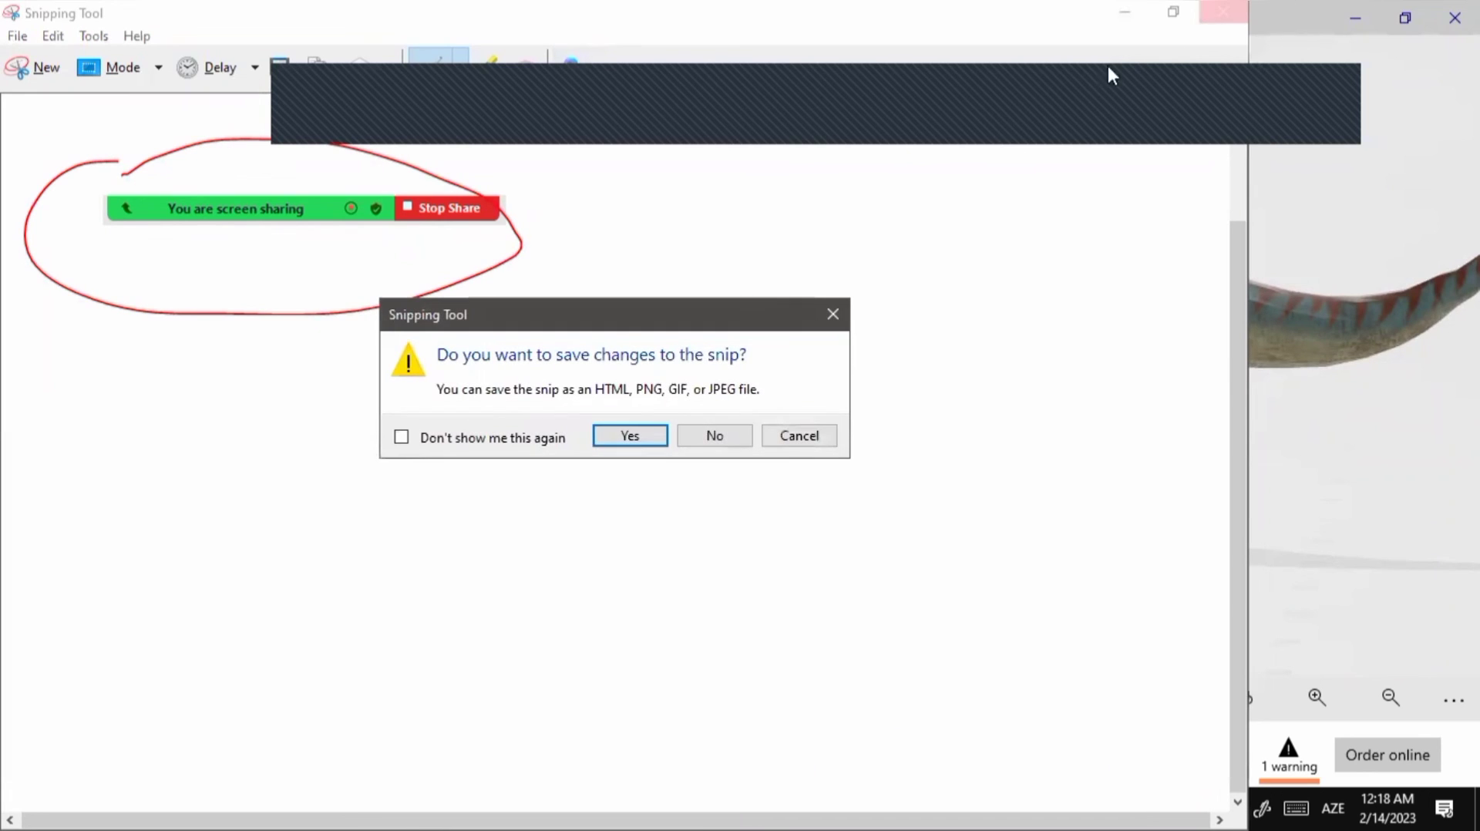
pyautogui.click(703, 432)
pyautogui.click(4, 805)
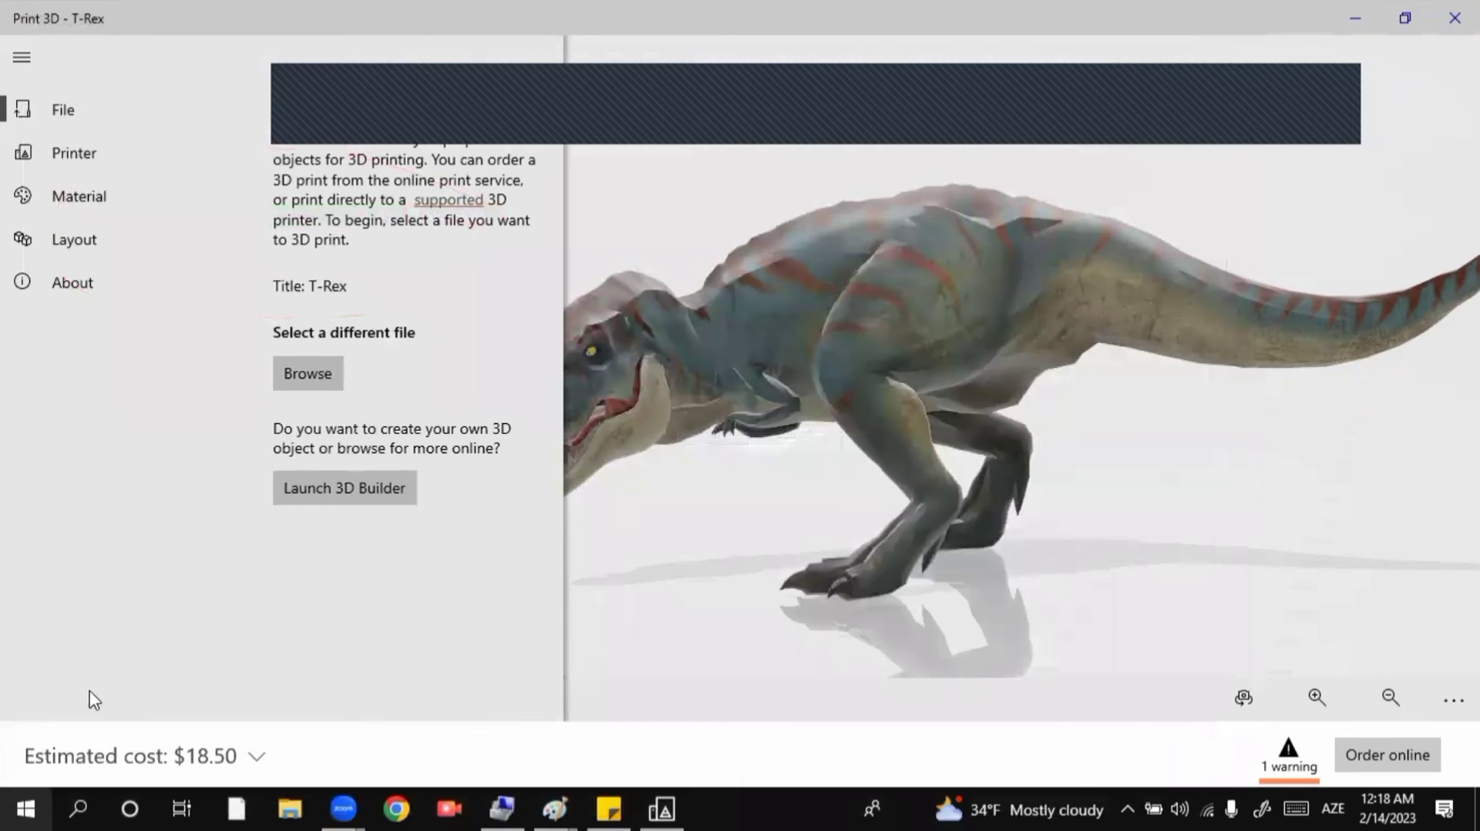
pyautogui.scroll(-10, 197, 523)
pyautogui.scroll(-8, 170, 529)
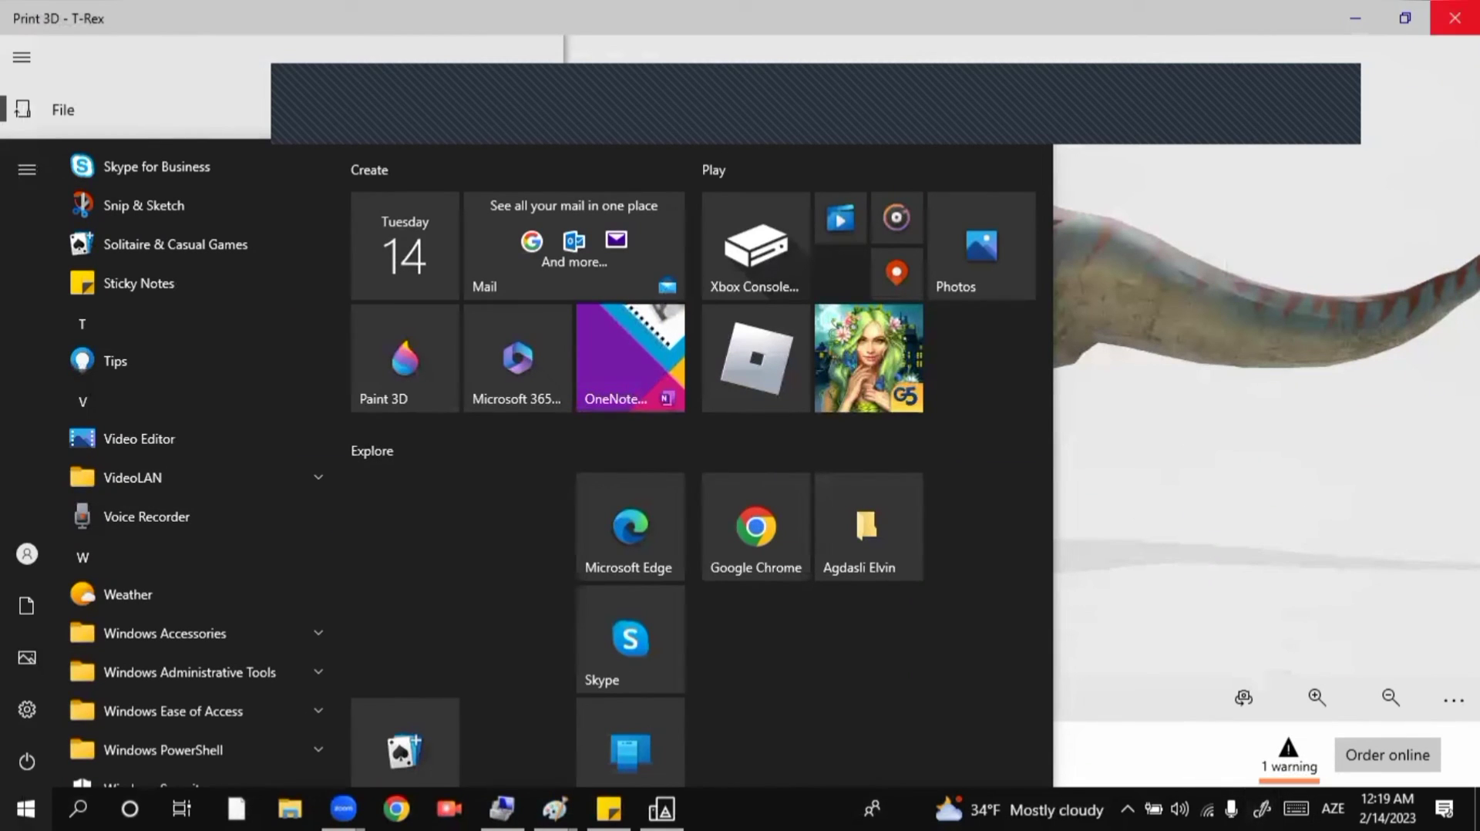
# Close Print 3D and close the Paint drawing with the freehand loops without saving
pyautogui.click(1454, 17)
pyautogui.click(1455, 18)
pyautogui.click(1452, 12)
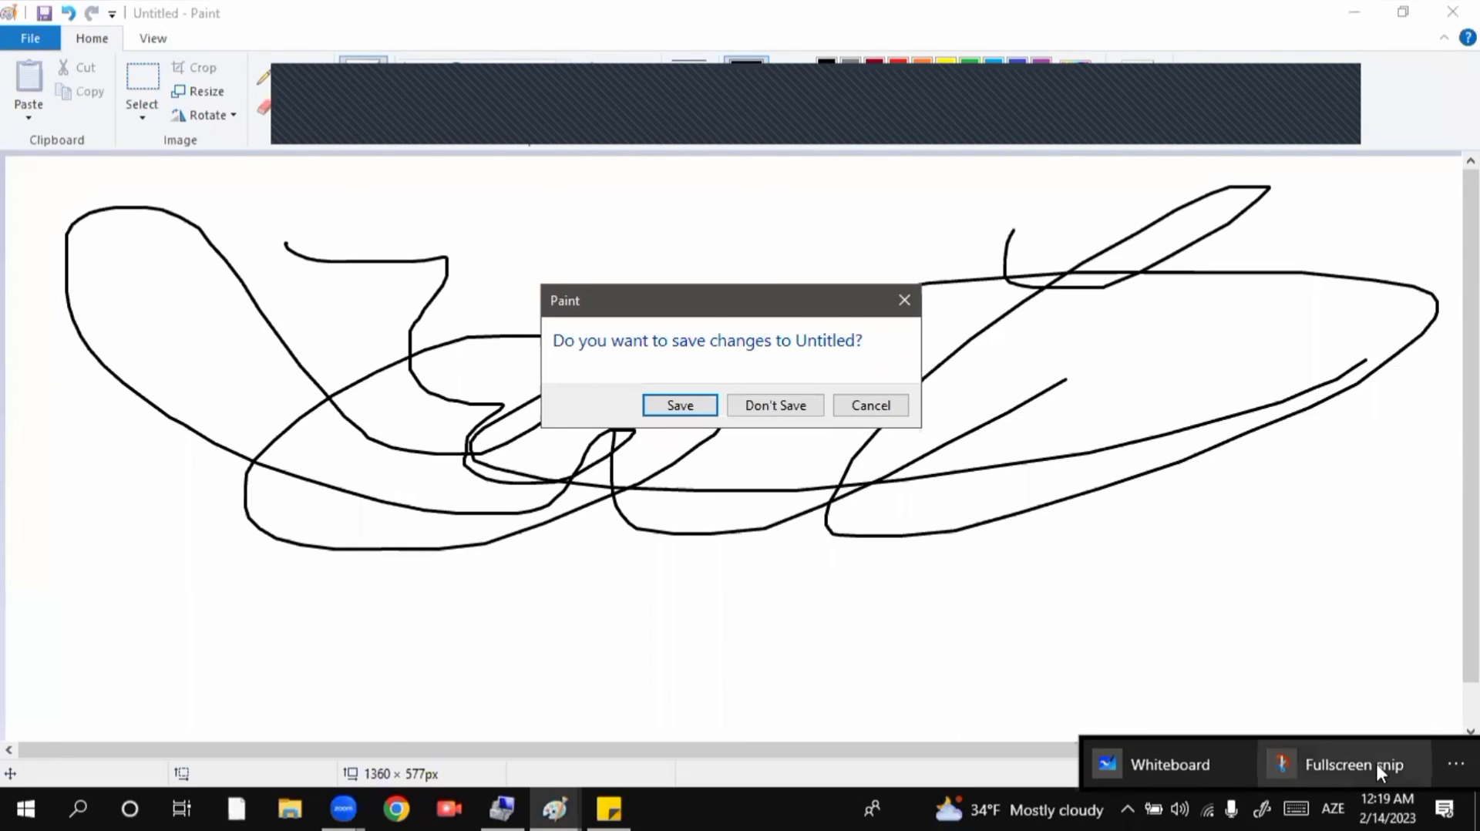
pyautogui.click(782, 406)
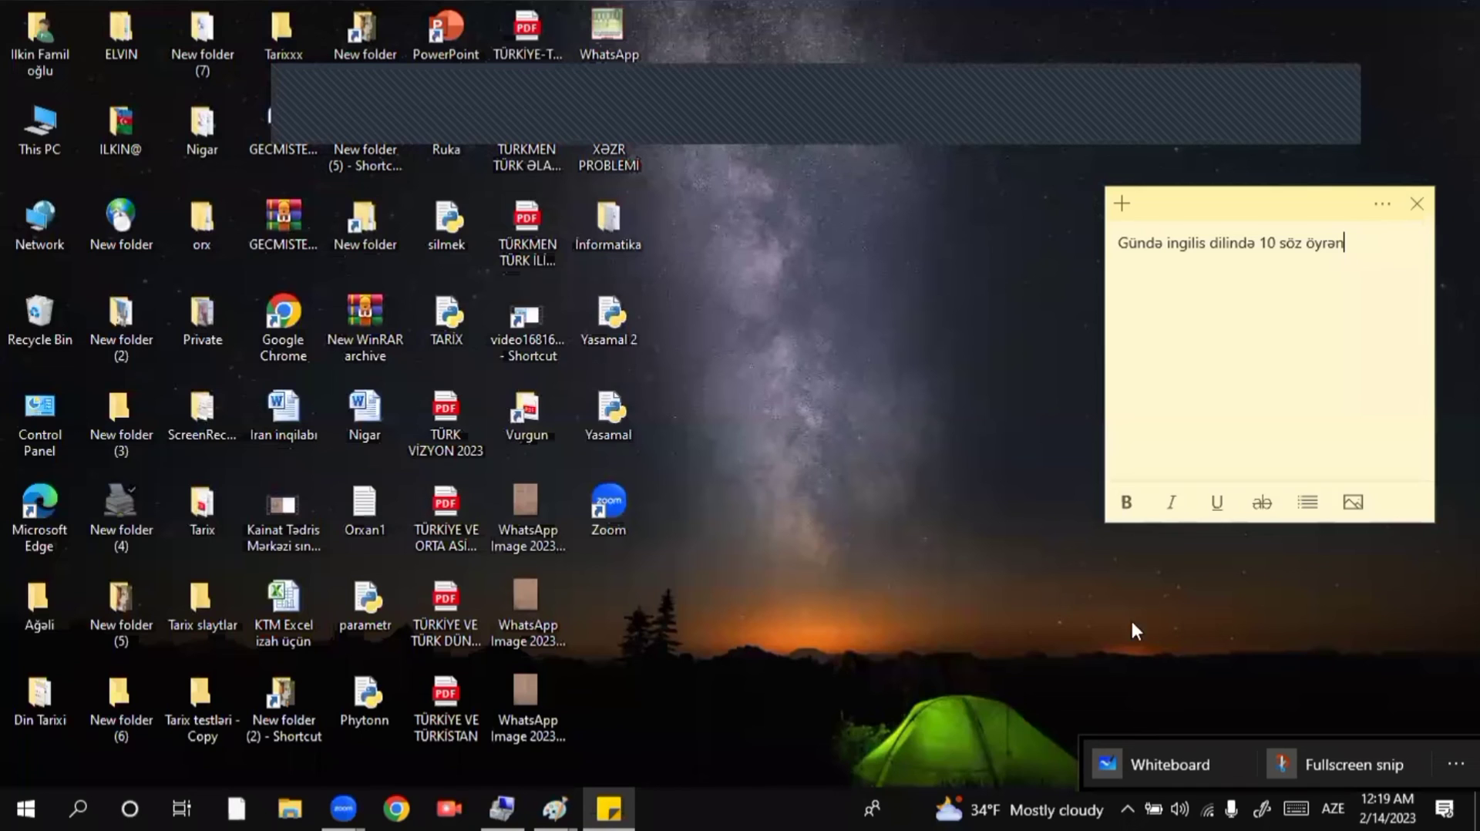
# Bring the remaining Paint drawing with the handwritten notes to the front and close the Snip & Sketch window
pyautogui.click(1305, 748)
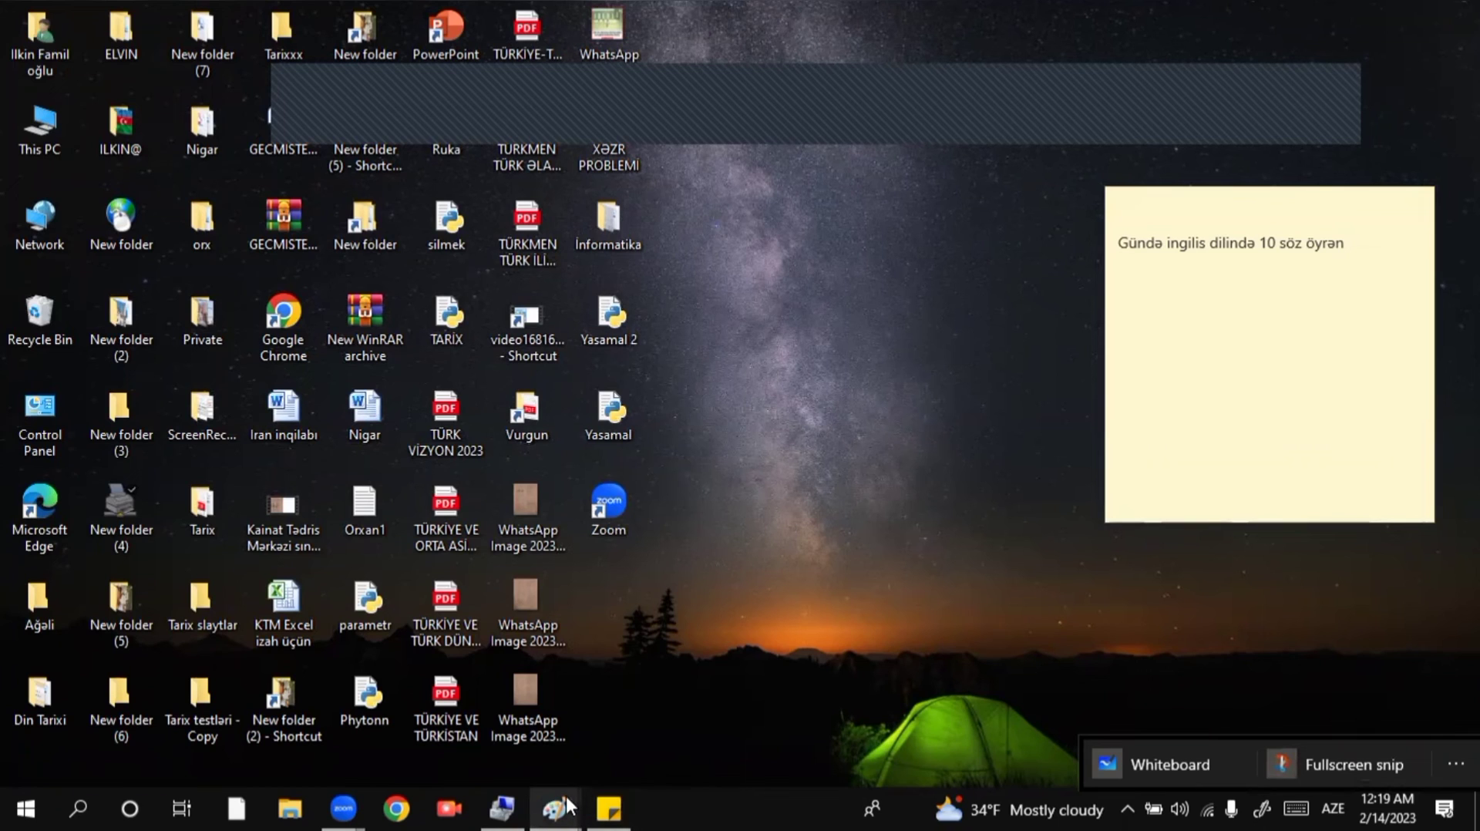
pyautogui.moveTo(566, 795)
pyautogui.click(518, 734)
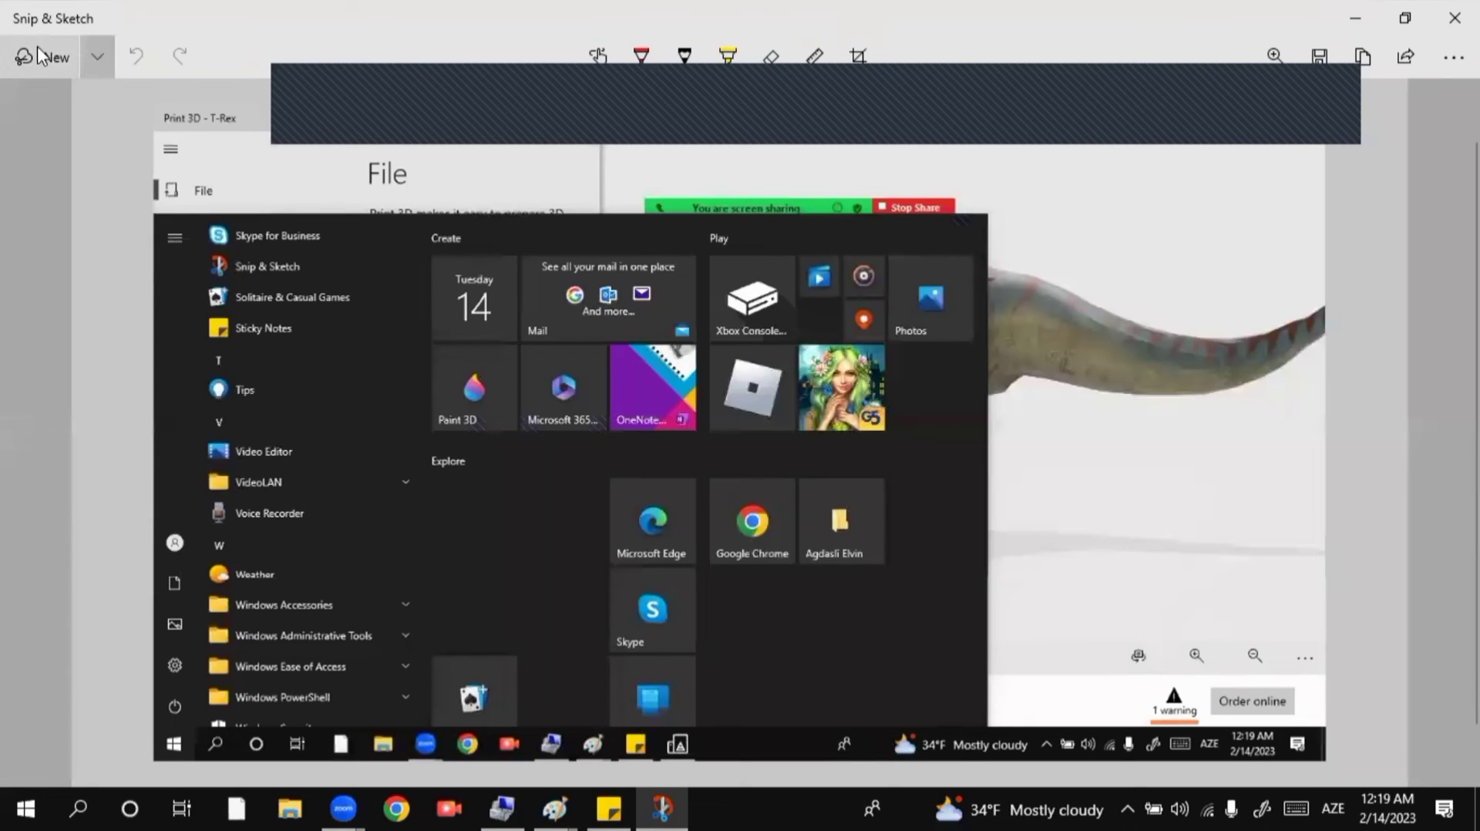
pyautogui.click(1437, 11)
# Open WordPad from the Windows Accessories programs
pyautogui.press('super')
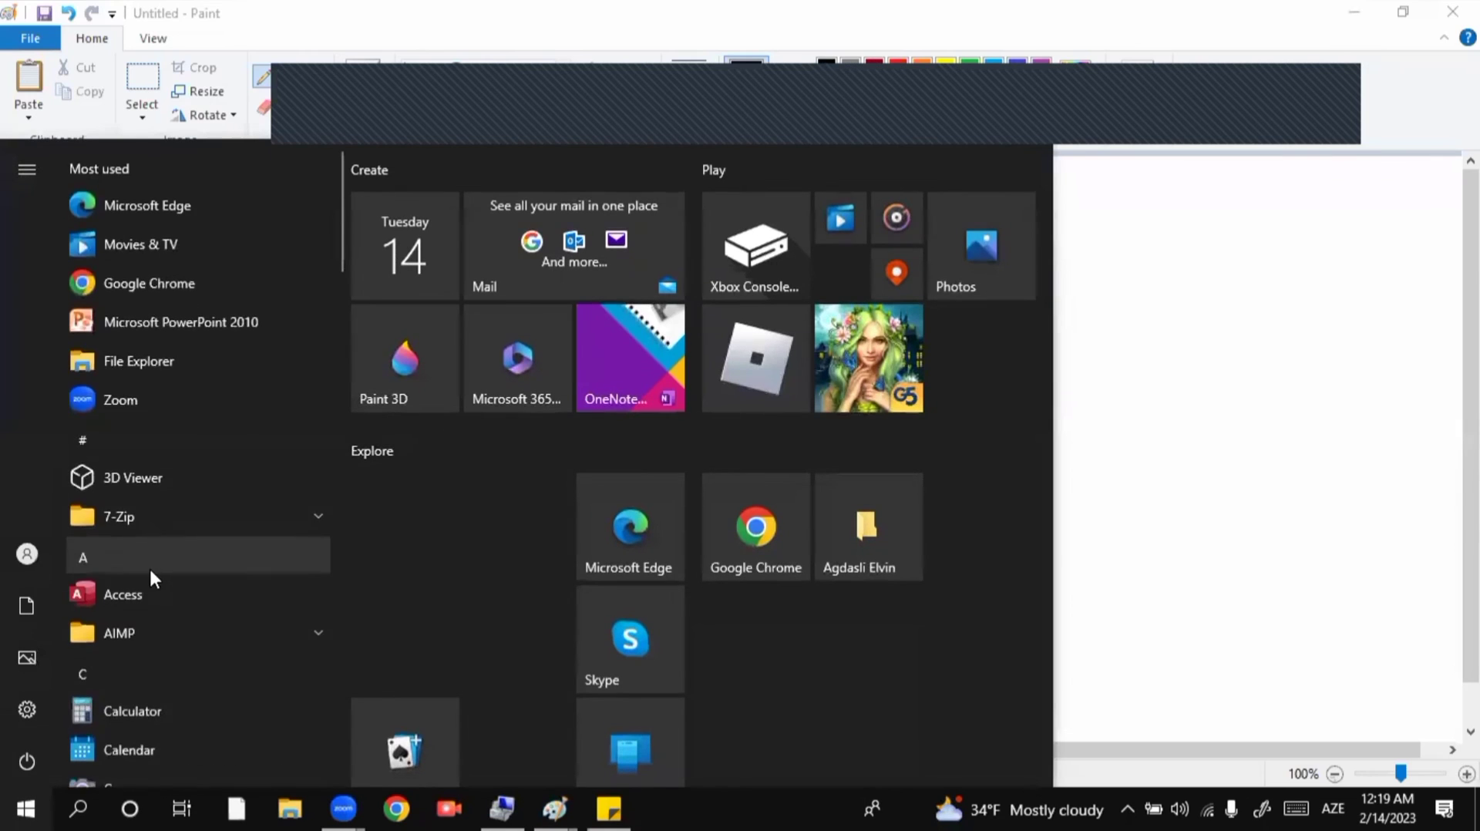
pyautogui.scroll(-10, 145, 565)
pyautogui.scroll(-10, 140, 562)
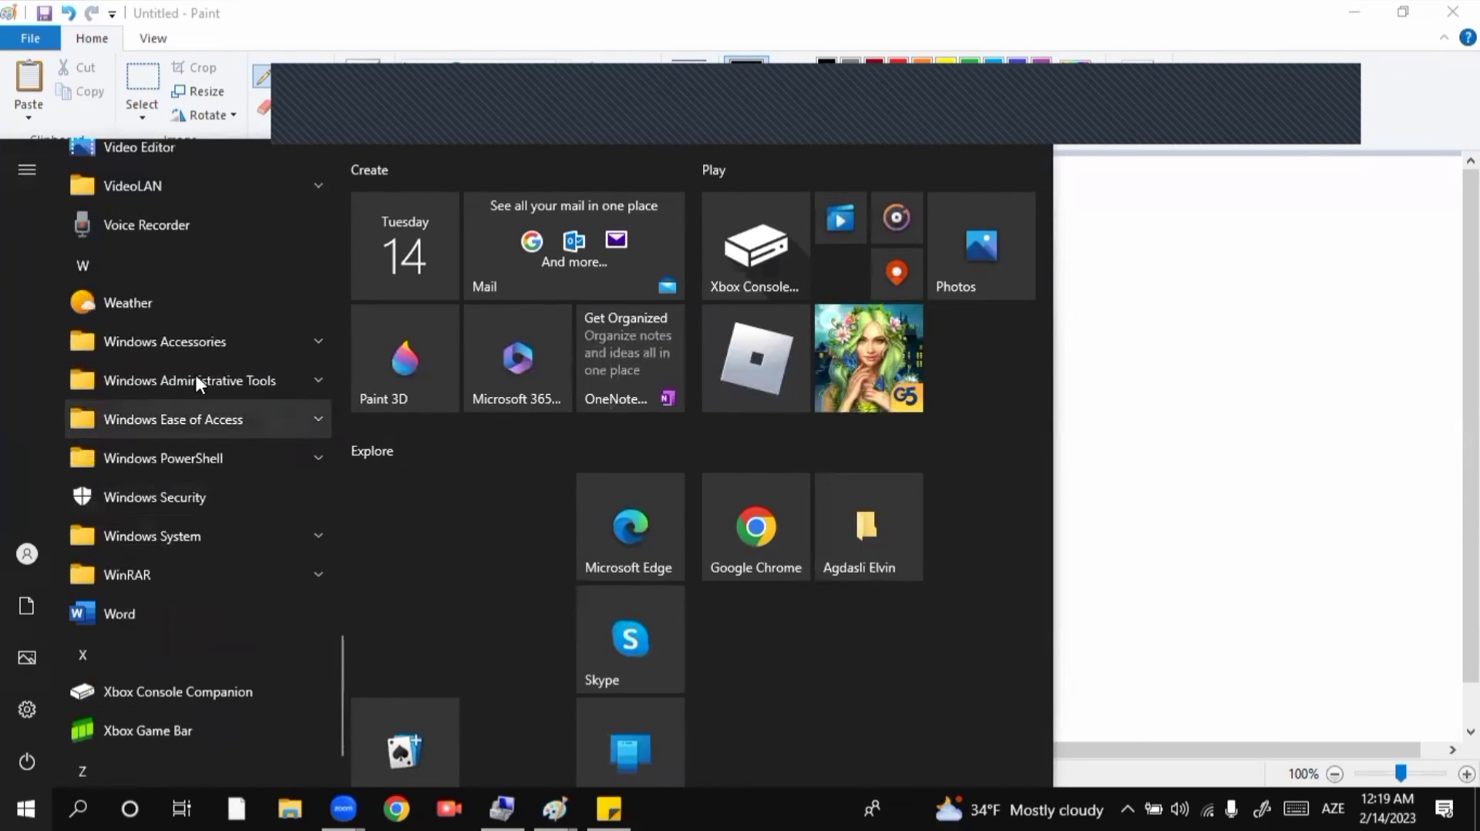
pyautogui.click(197, 348)
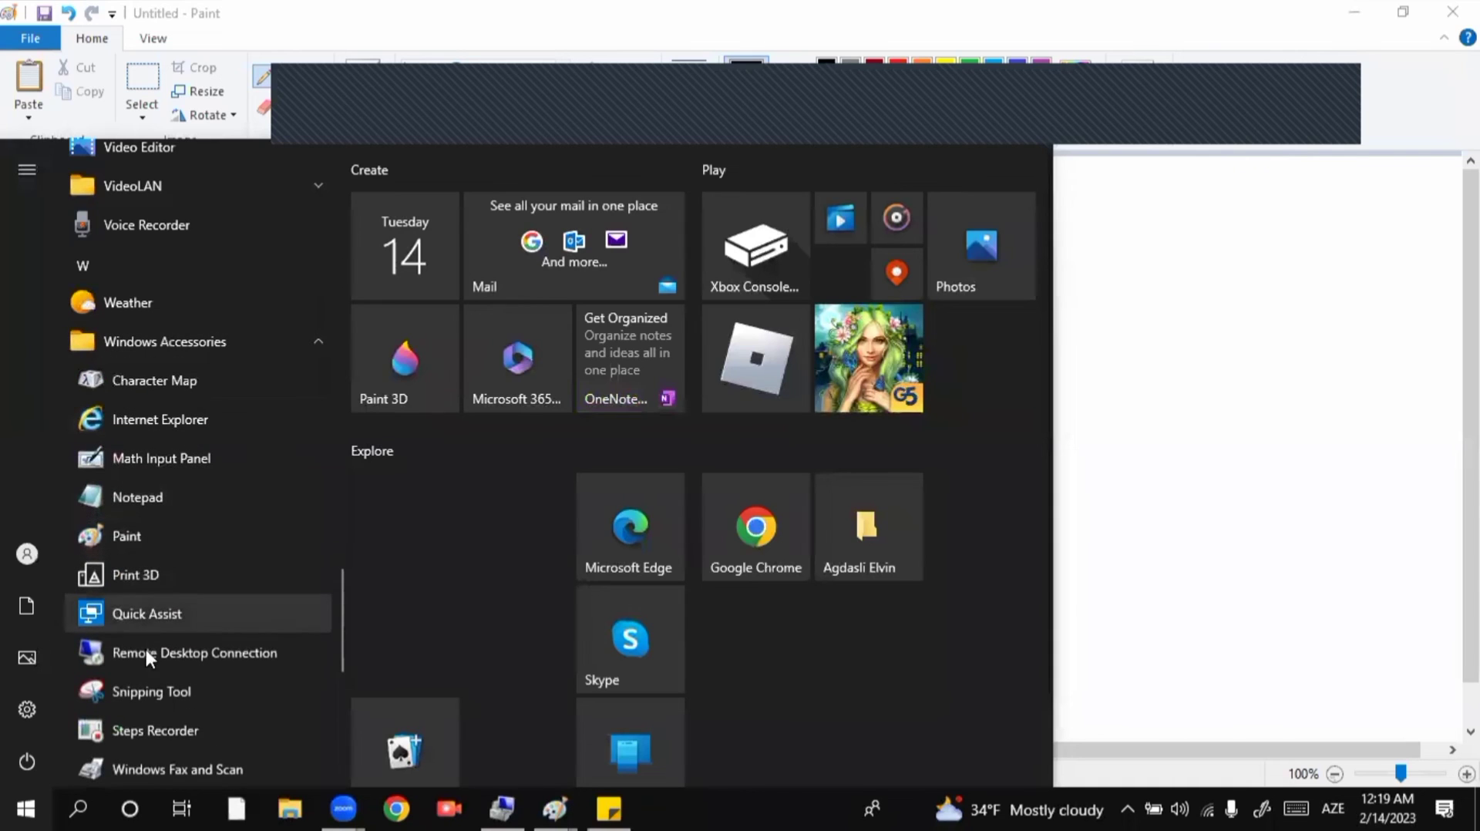
pyautogui.scroll(-3, 151, 686)
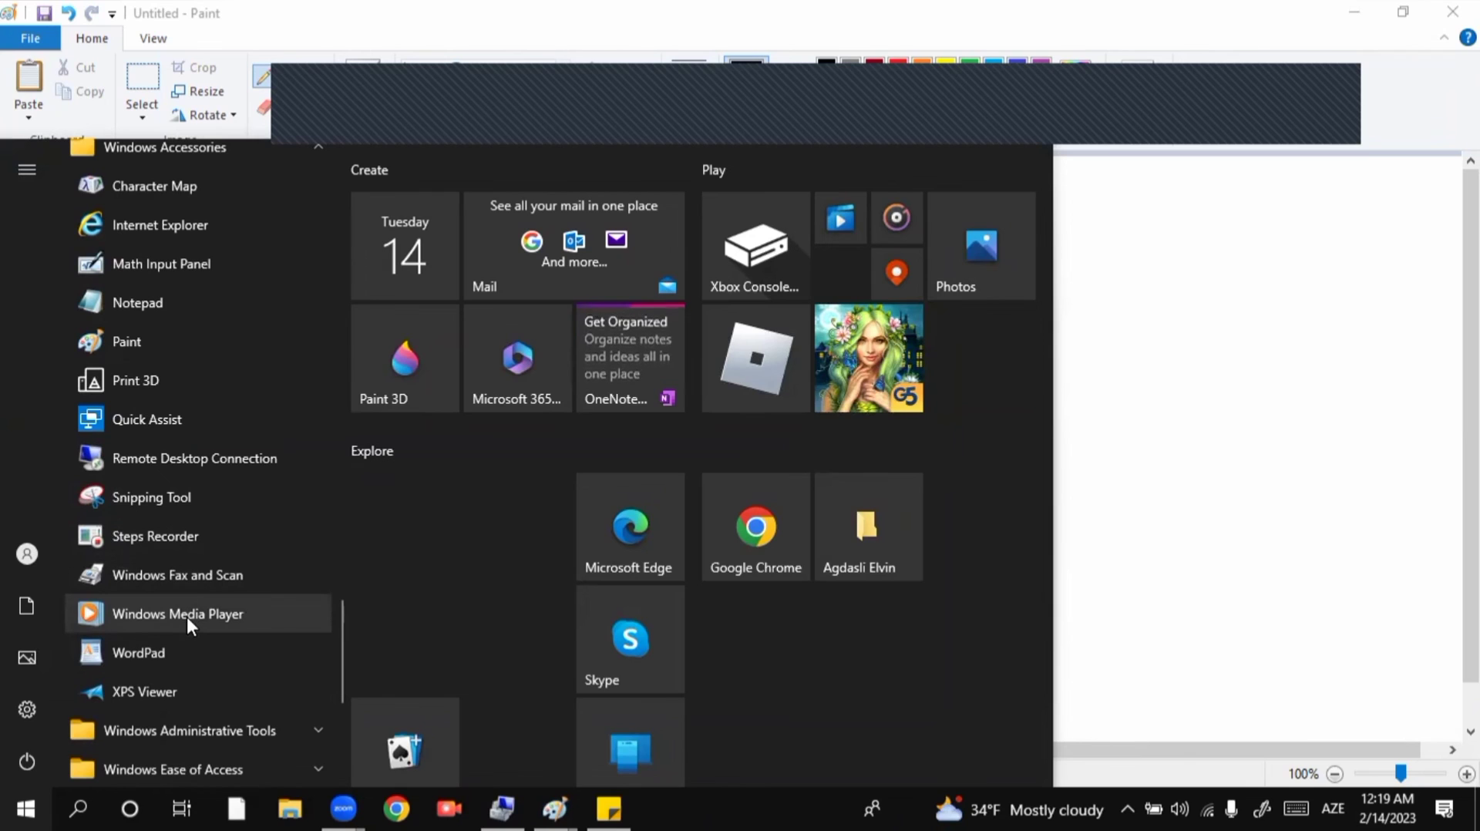
pyautogui.click(154, 649)
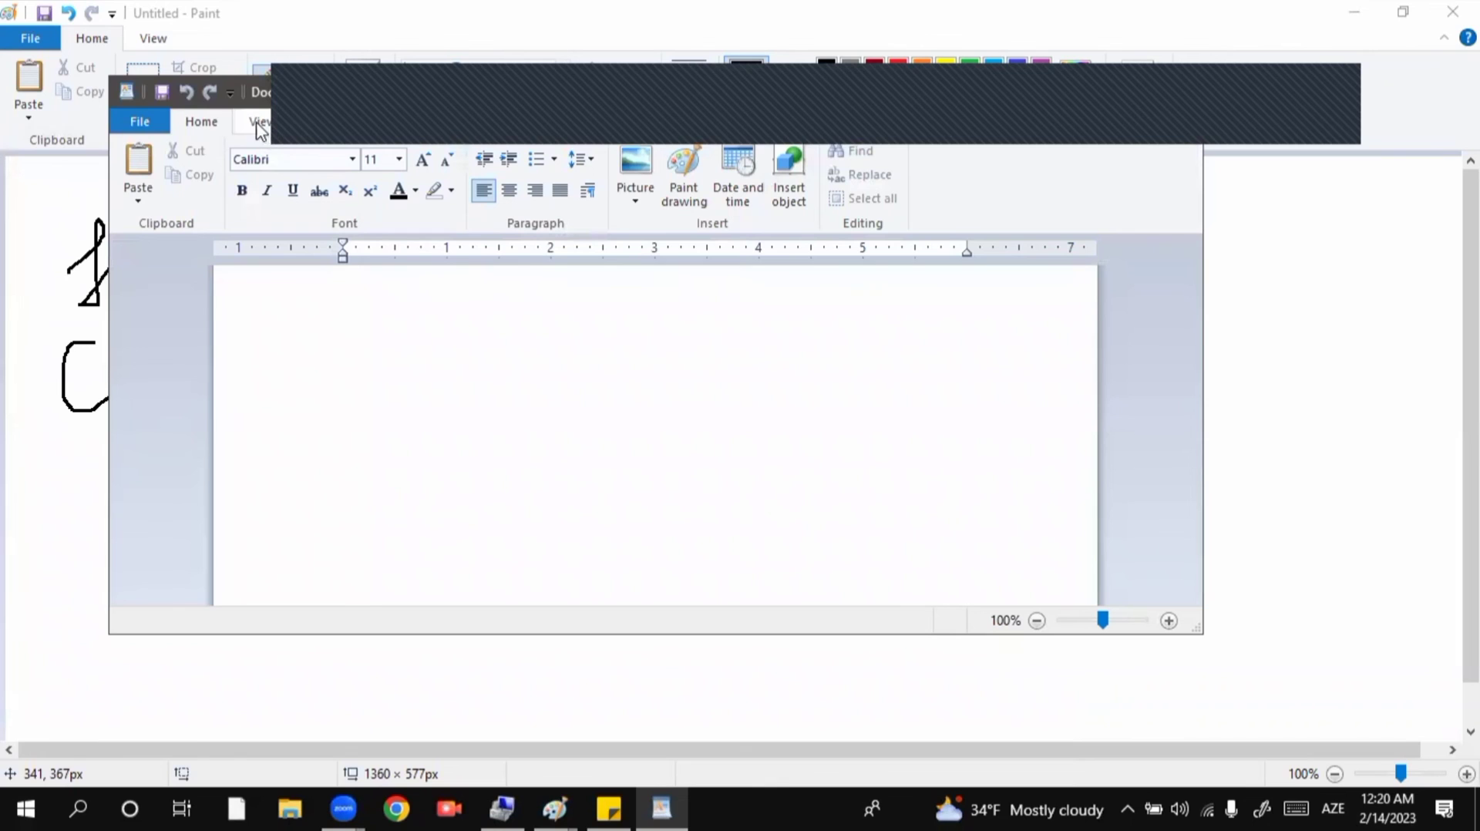
# Write "eüed" in bold in the WordPad document and close WordPad without saving
pyautogui.scroll(-1, 215, 131)
pyautogui.scroll(1, 231, 135)
pyautogui.write('eüed')
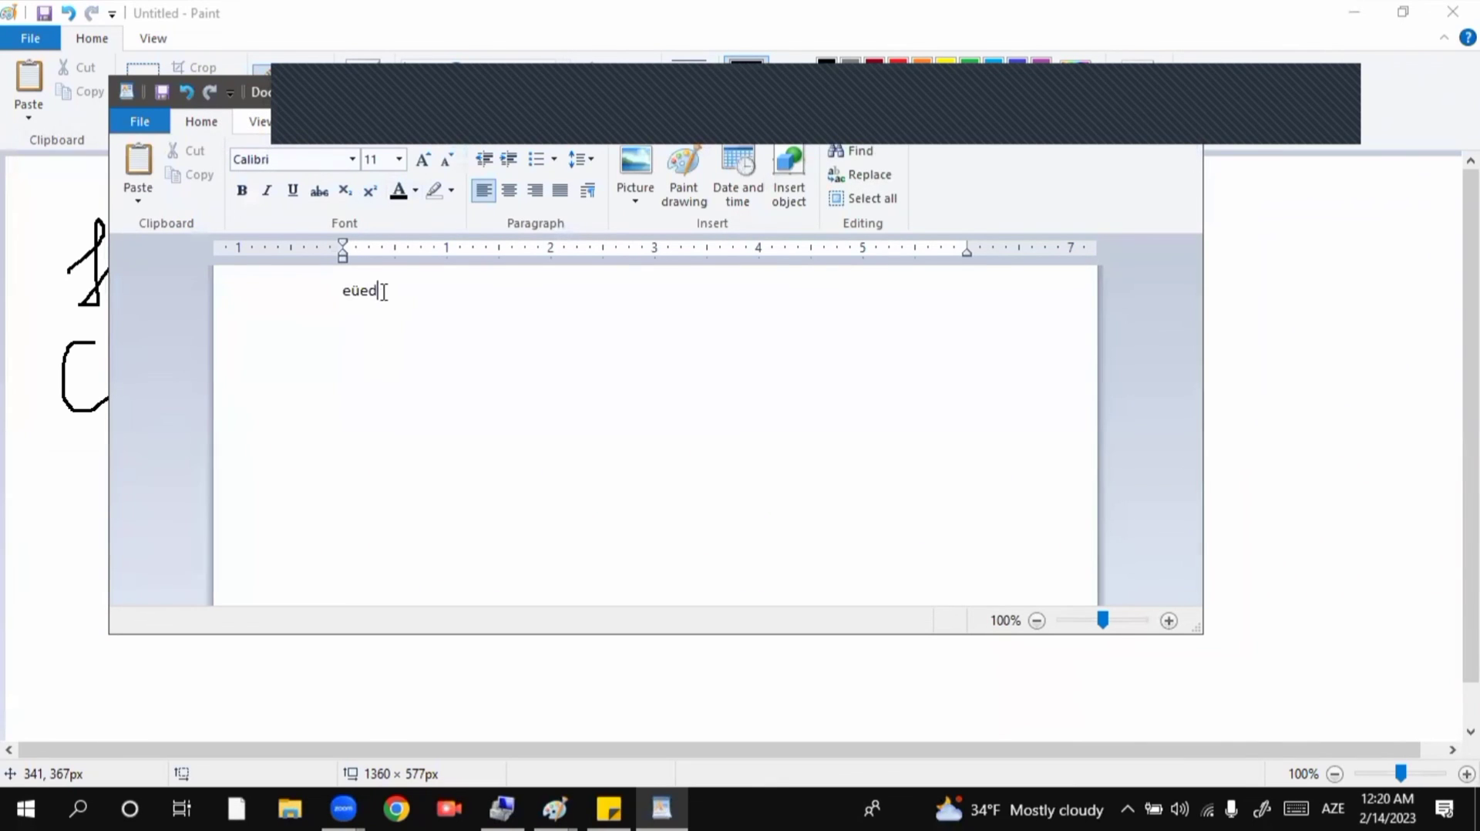
pyautogui.doubleClick(355, 290)
pyautogui.click(241, 191)
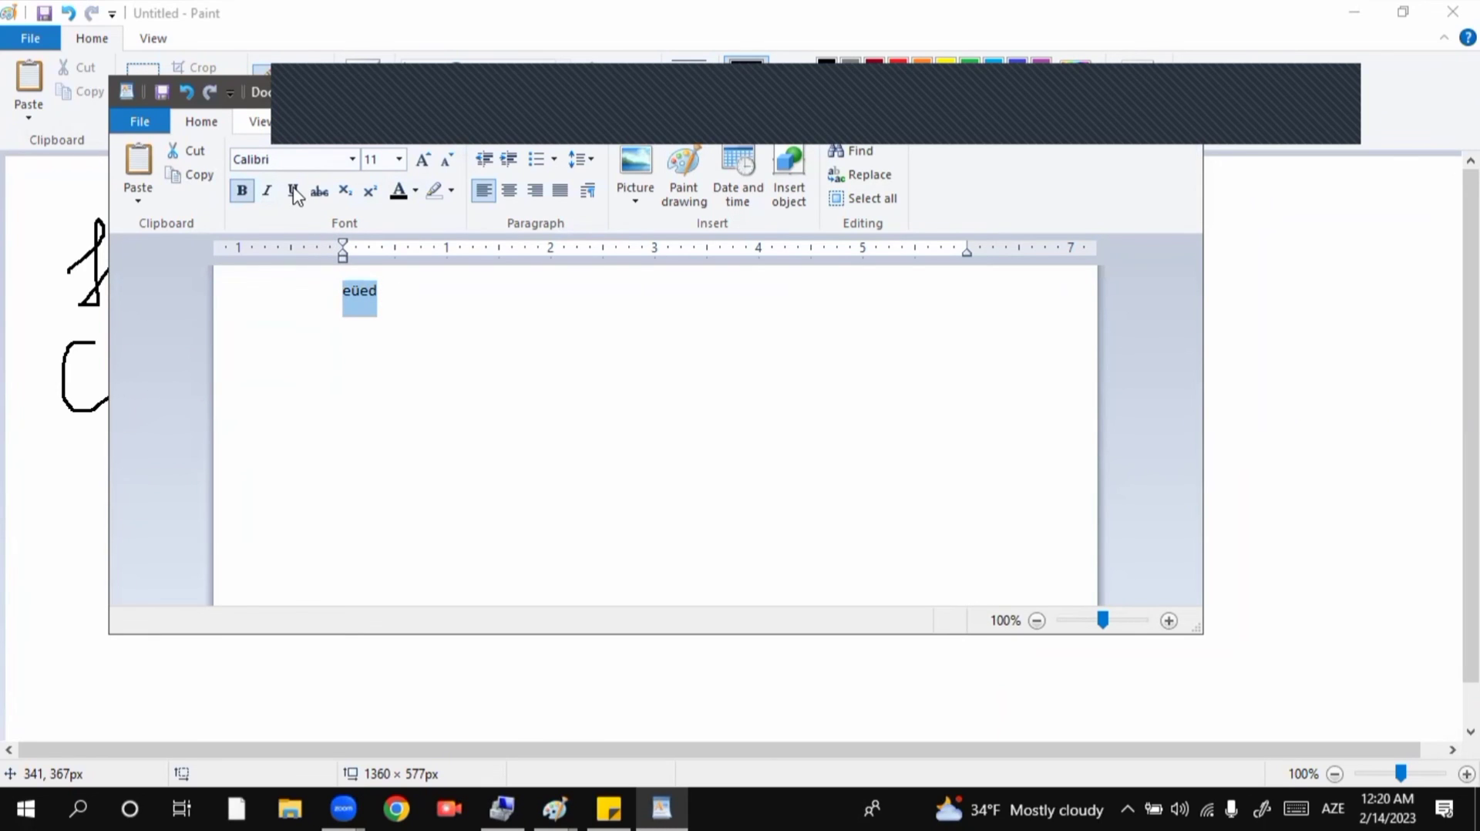
pyautogui.click(1178, 93)
pyautogui.click(690, 371)
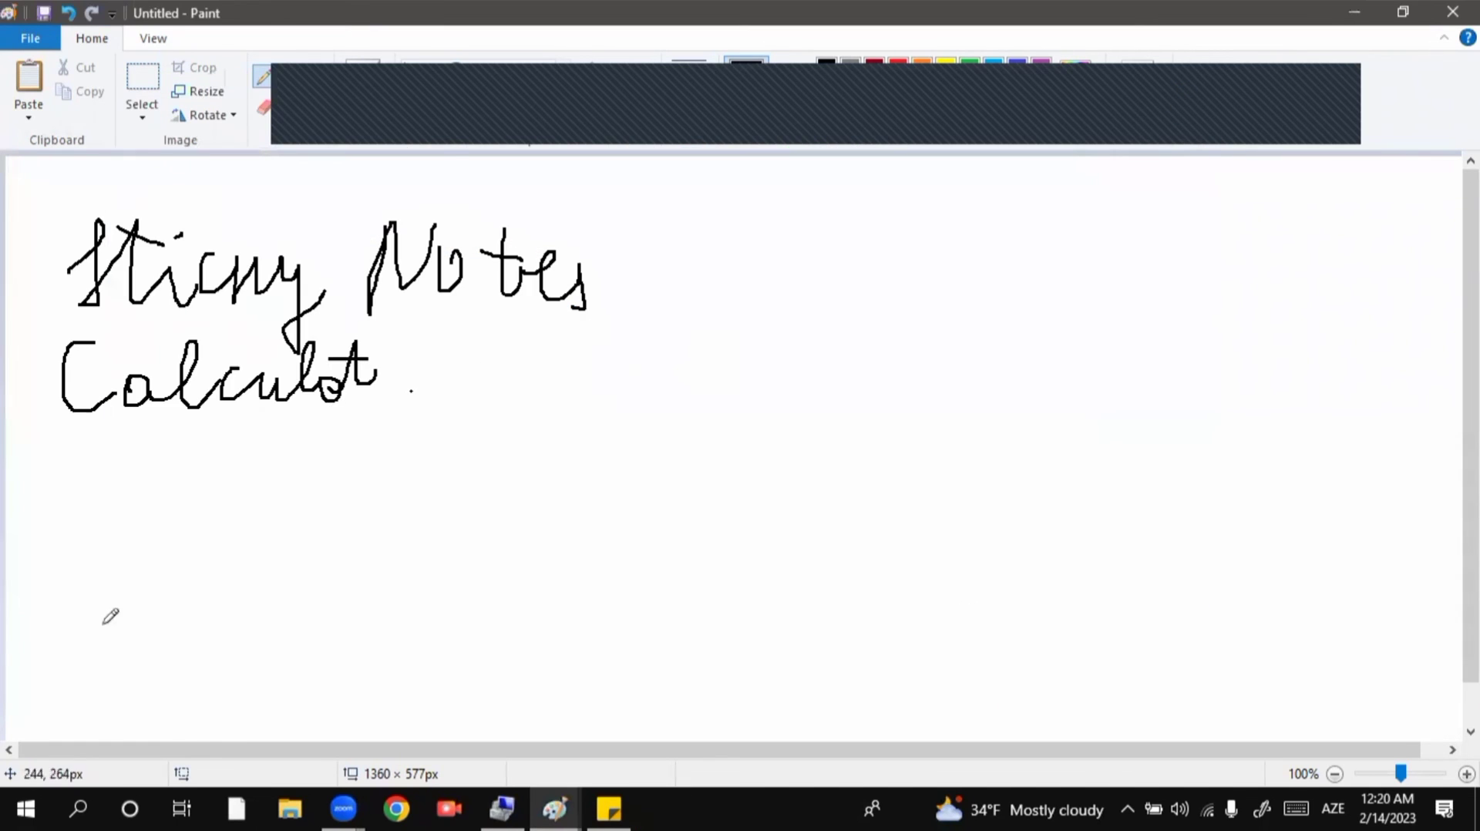
# Examine the programs listed under Windows Accessories and Windows Administrative Tools in the Start program list
pyautogui.click(25, 808)
pyautogui.scroll(-15, 94, 478)
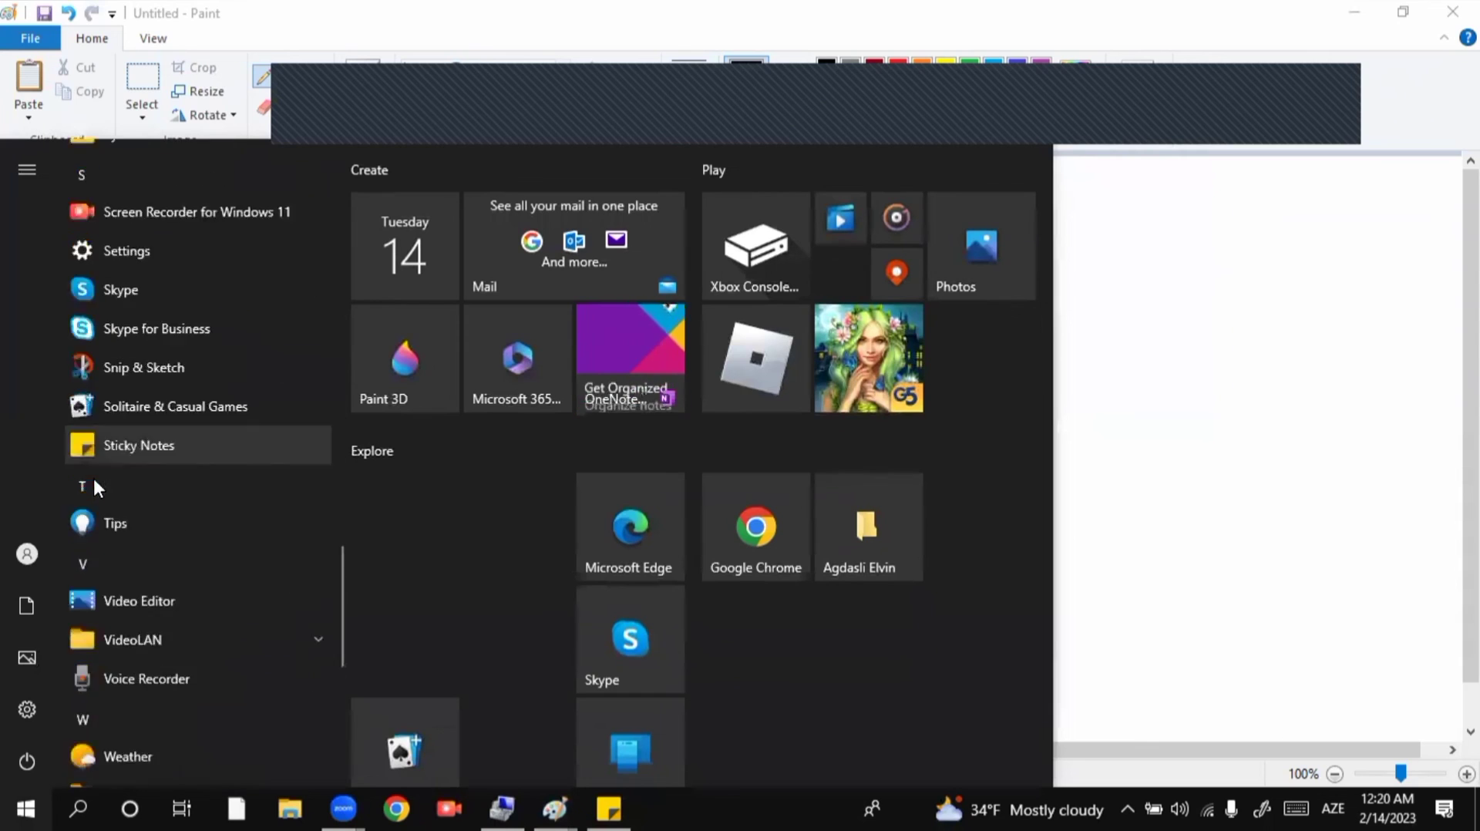
pyautogui.click(136, 246)
pyautogui.scroll(-5, 159, 356)
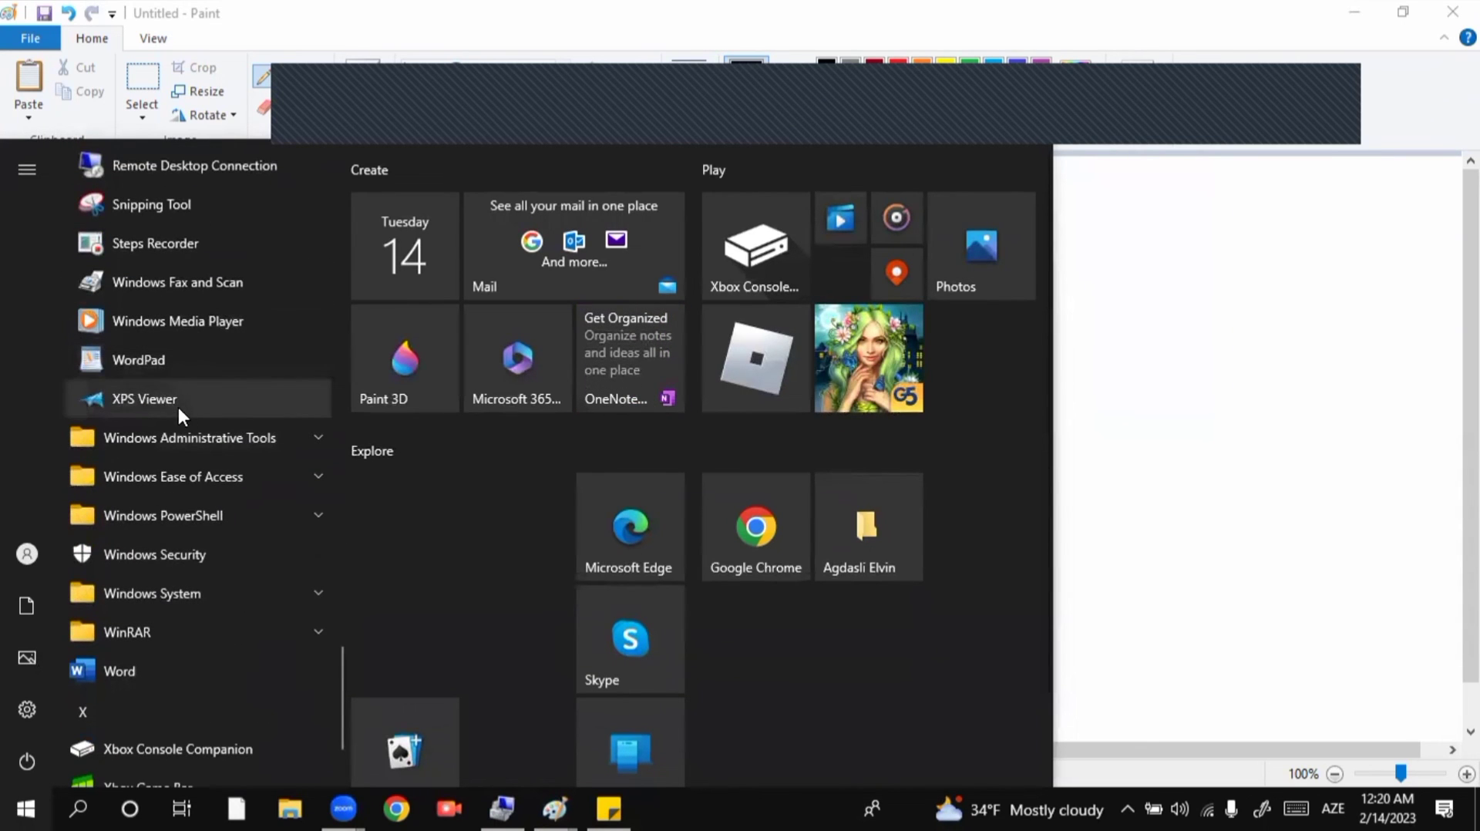
pyautogui.click(206, 436)
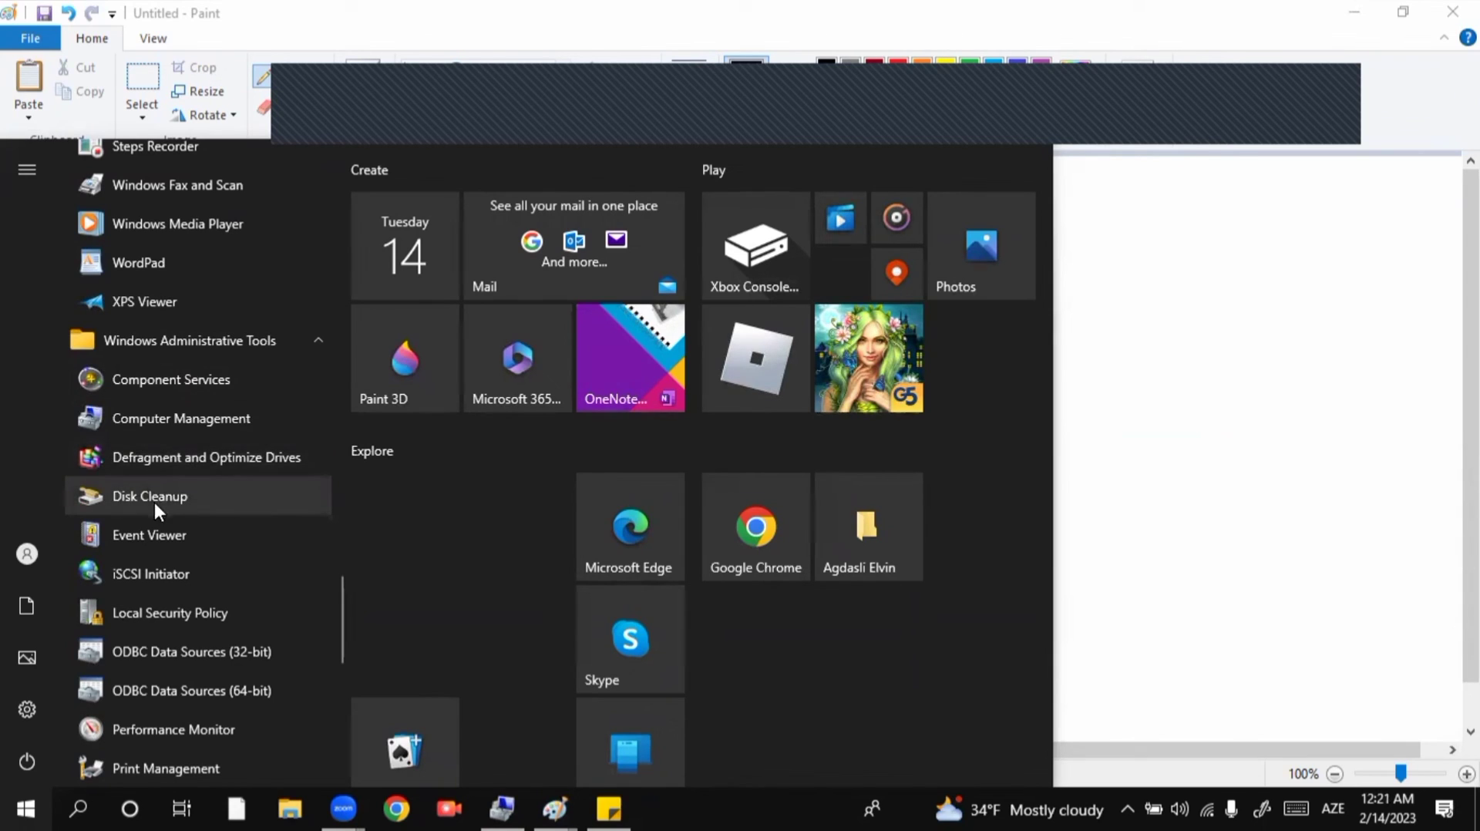
pyautogui.scroll(-5, 173, 485)
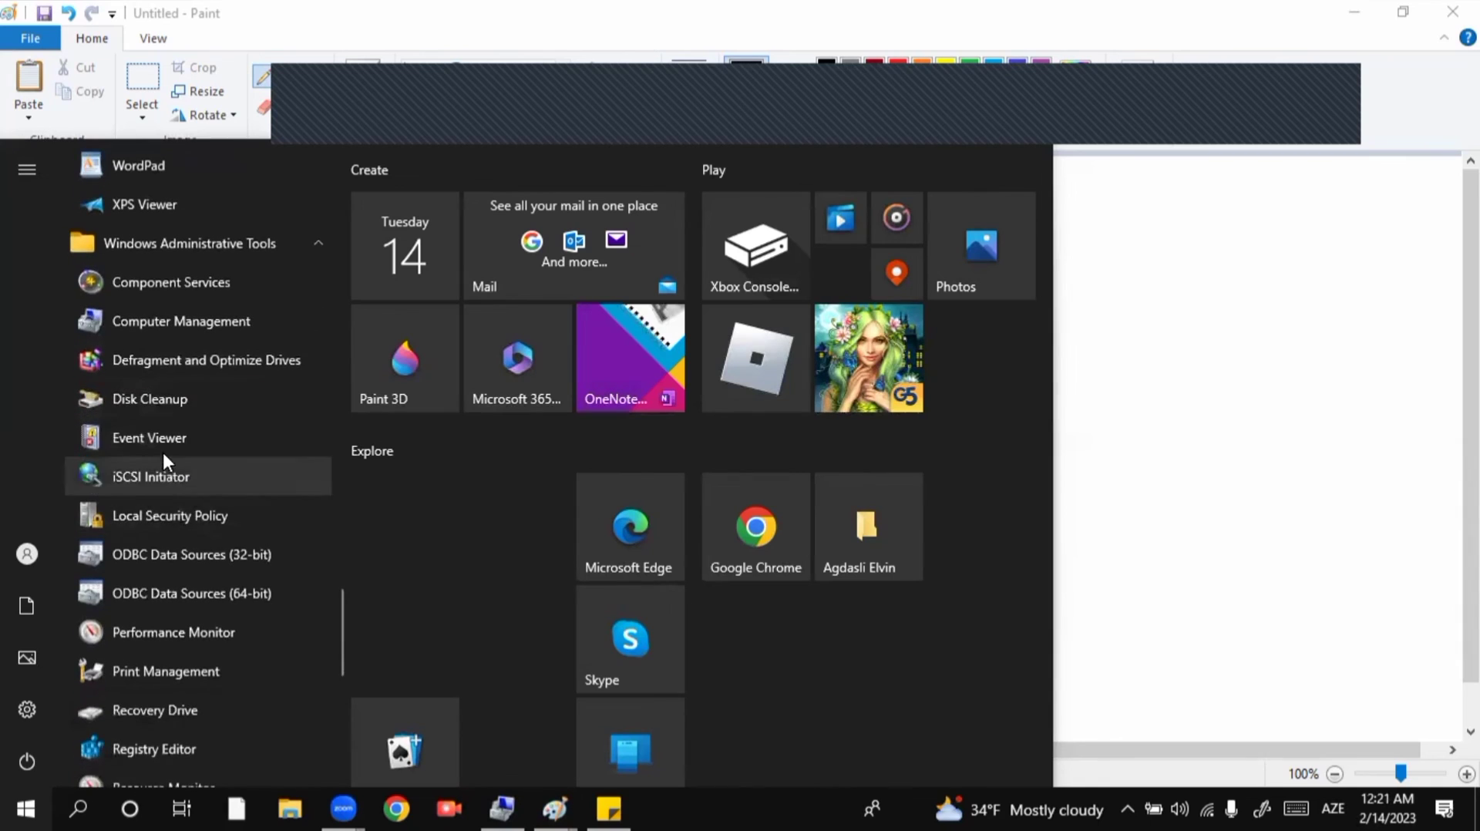
pyautogui.scroll(-2, 182, 478)
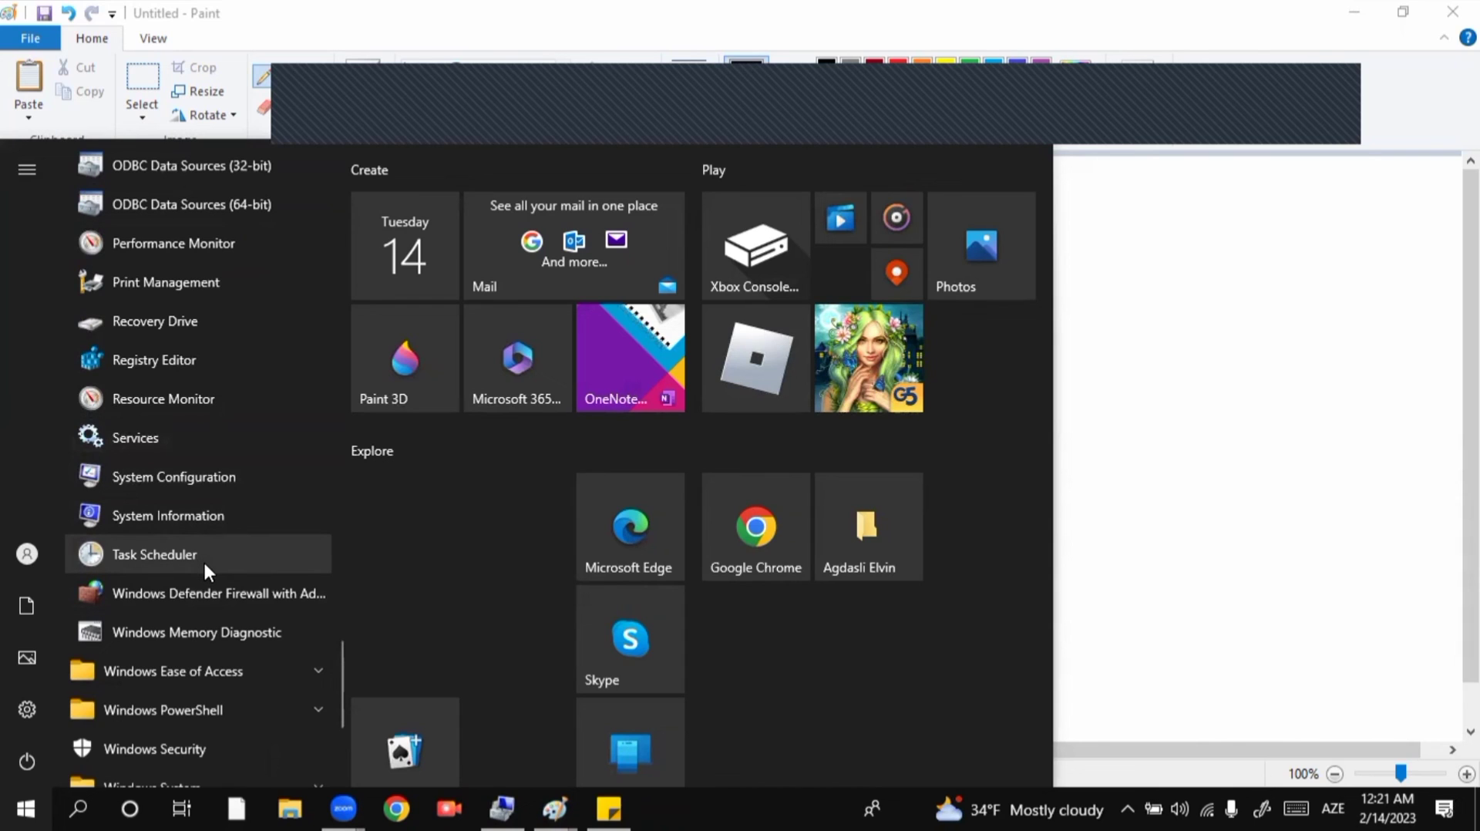
pyautogui.scroll(4, 185, 439)
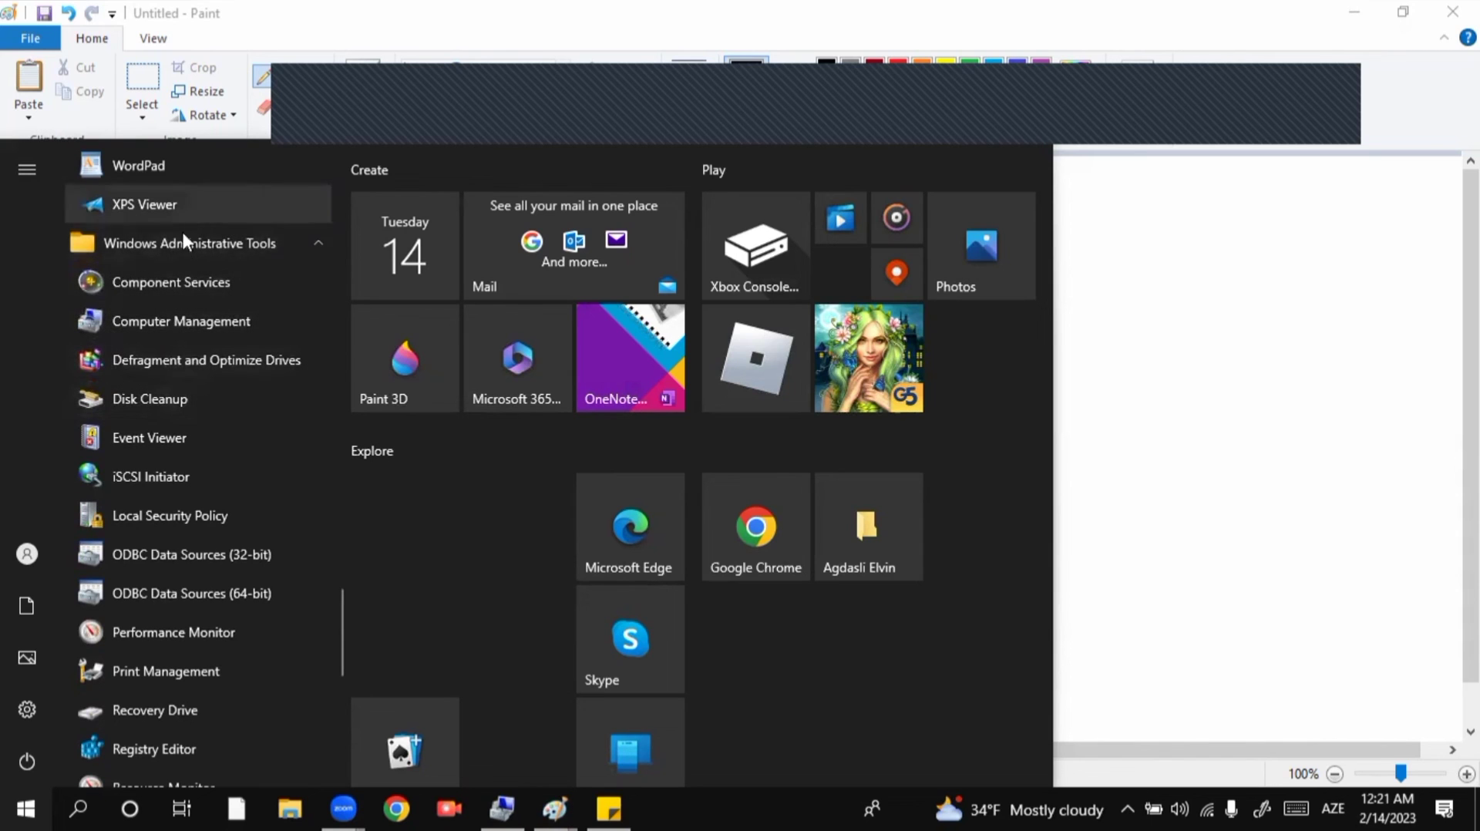
pyautogui.scroll(-5, 170, 400)
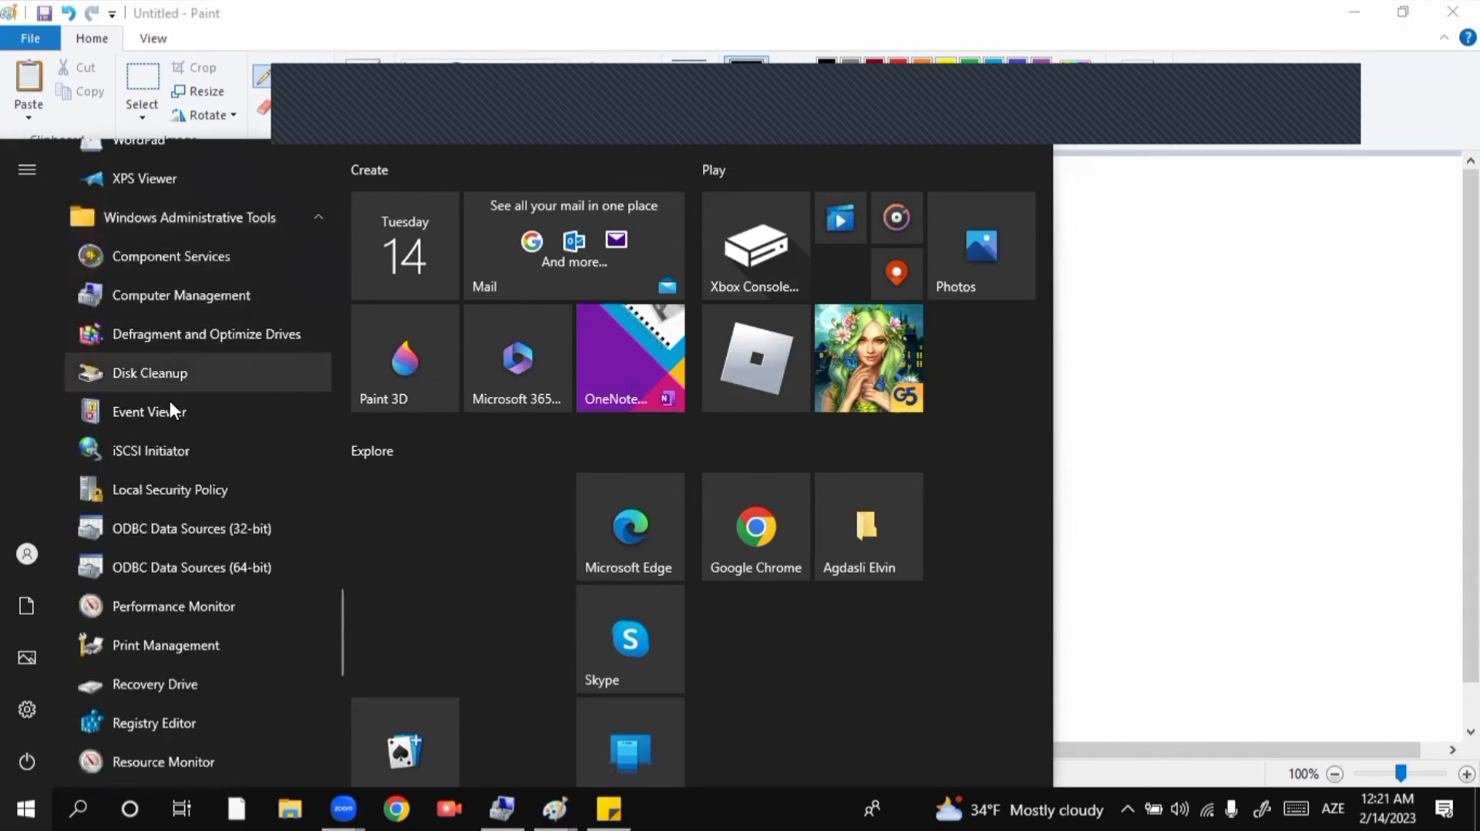
pyautogui.scroll(7, 162, 373)
pyautogui.scroll(6, 159, 369)
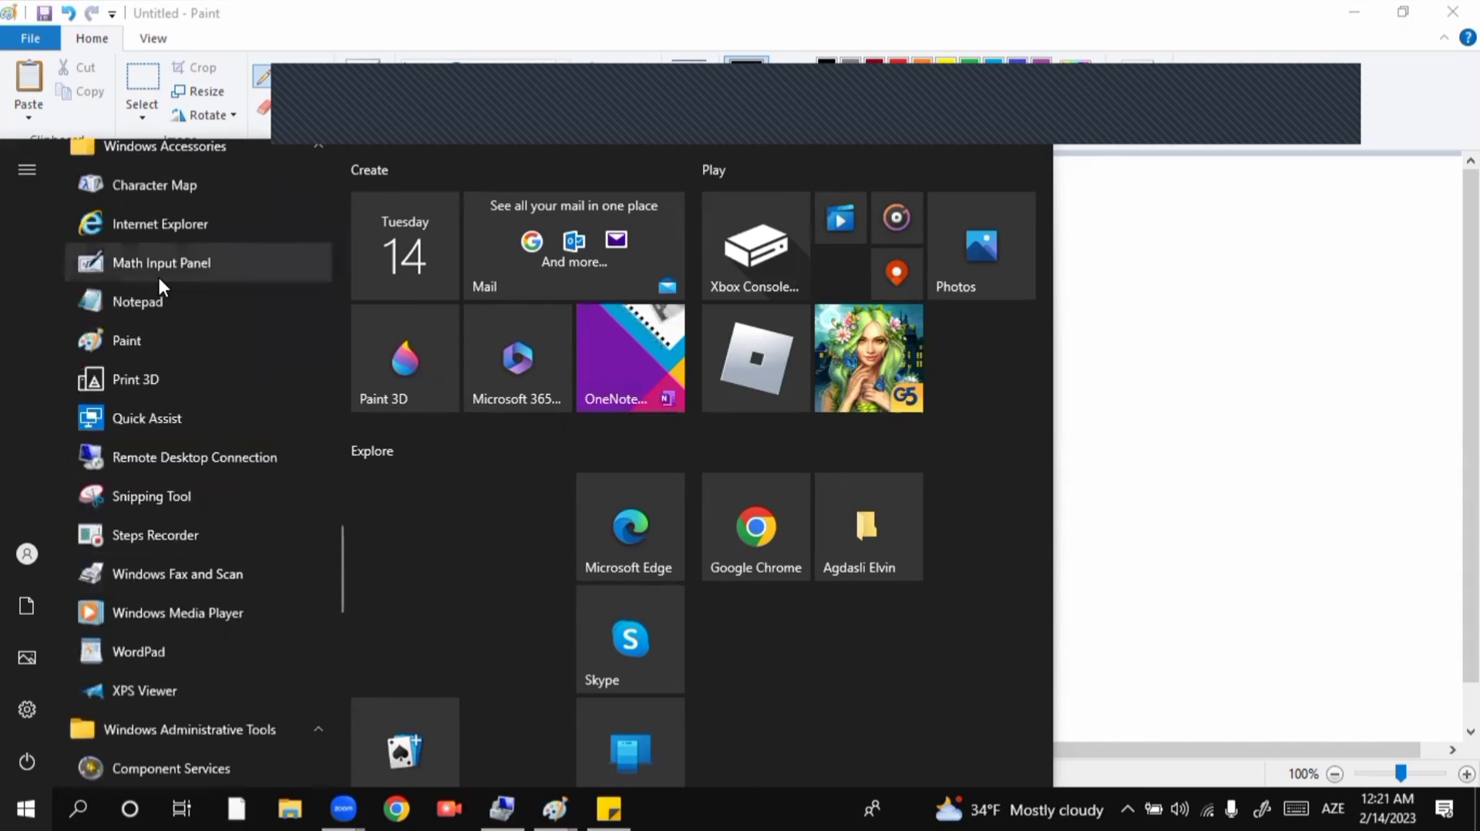
# Start Magnifier from the Windows Ease of Access programs and minimize the Paint window to show the desktop
pyautogui.scroll(-3, 158, 362)
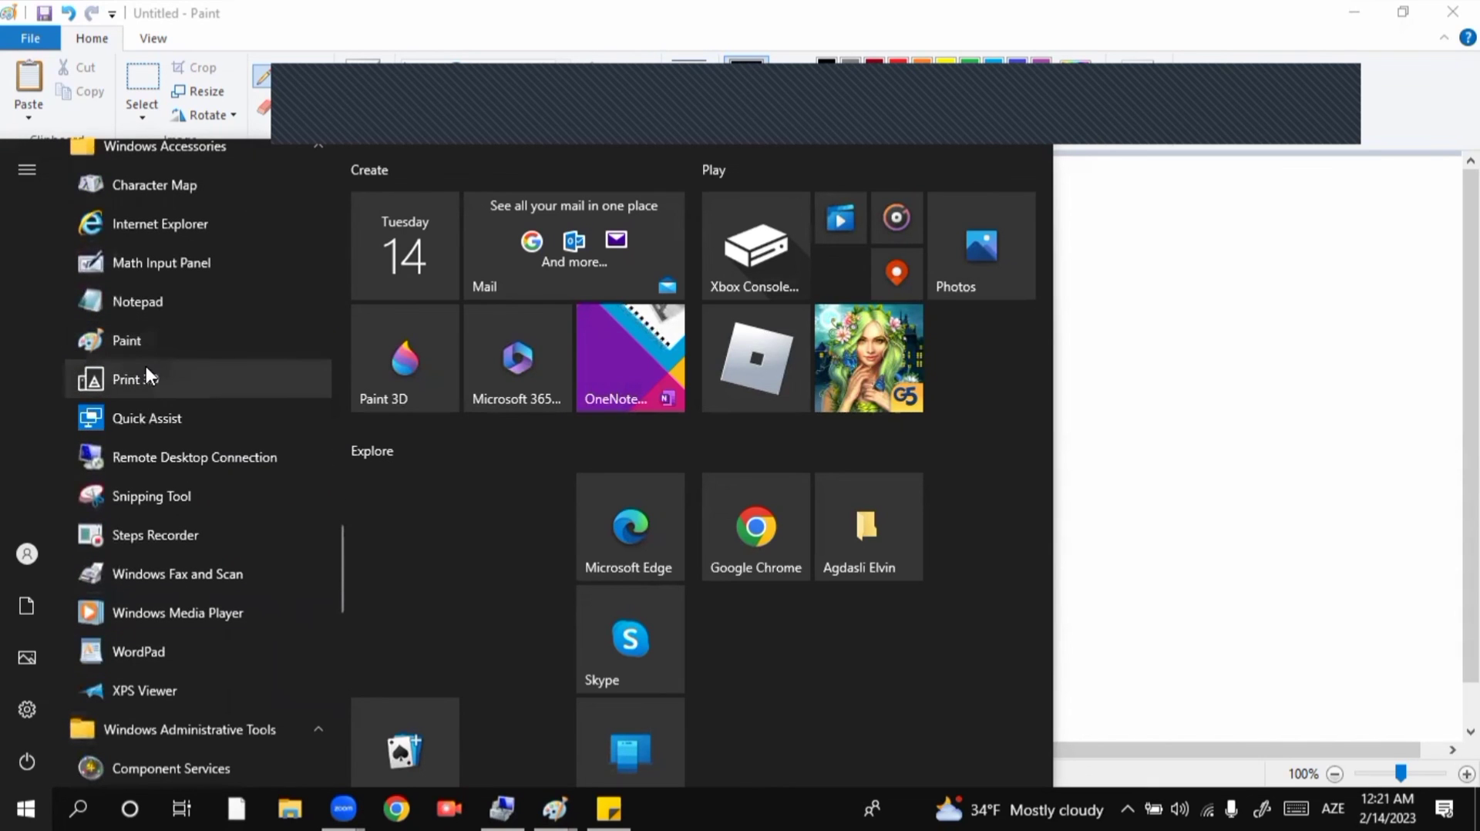
pyautogui.scroll(-5, 154, 385)
pyautogui.scroll(-7, 162, 397)
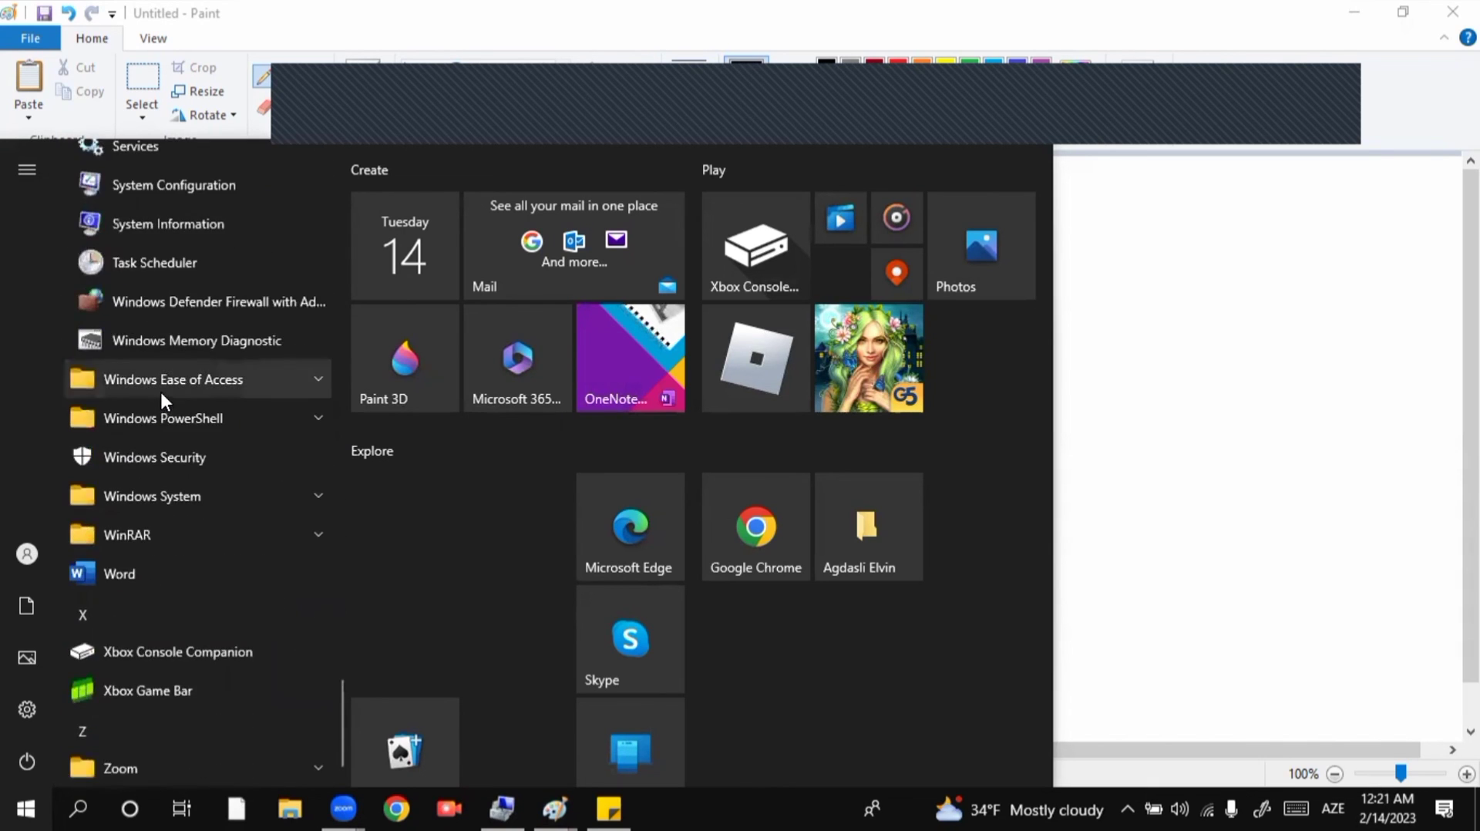
pyautogui.click(159, 386)
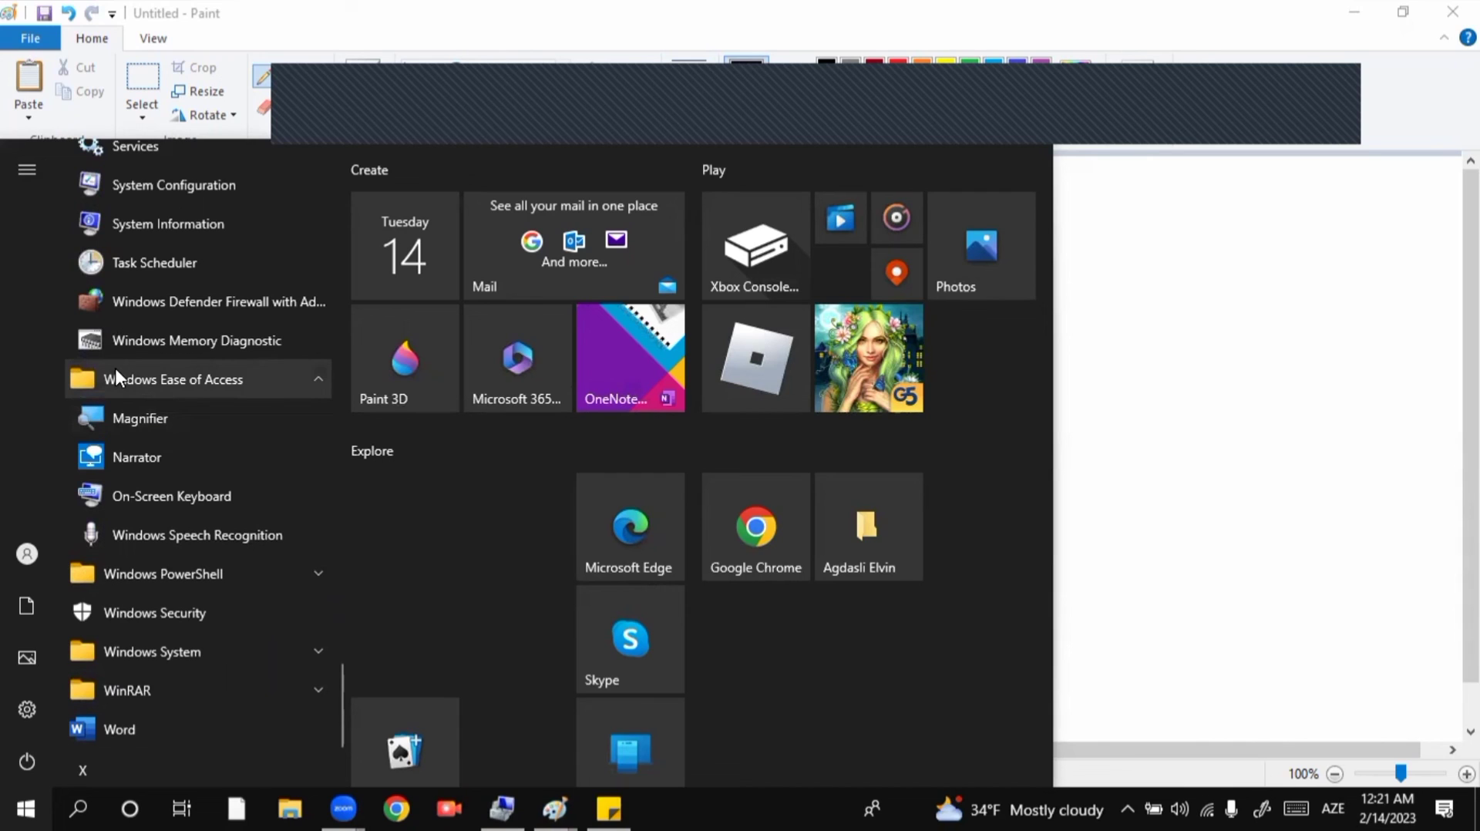
pyautogui.click(141, 410)
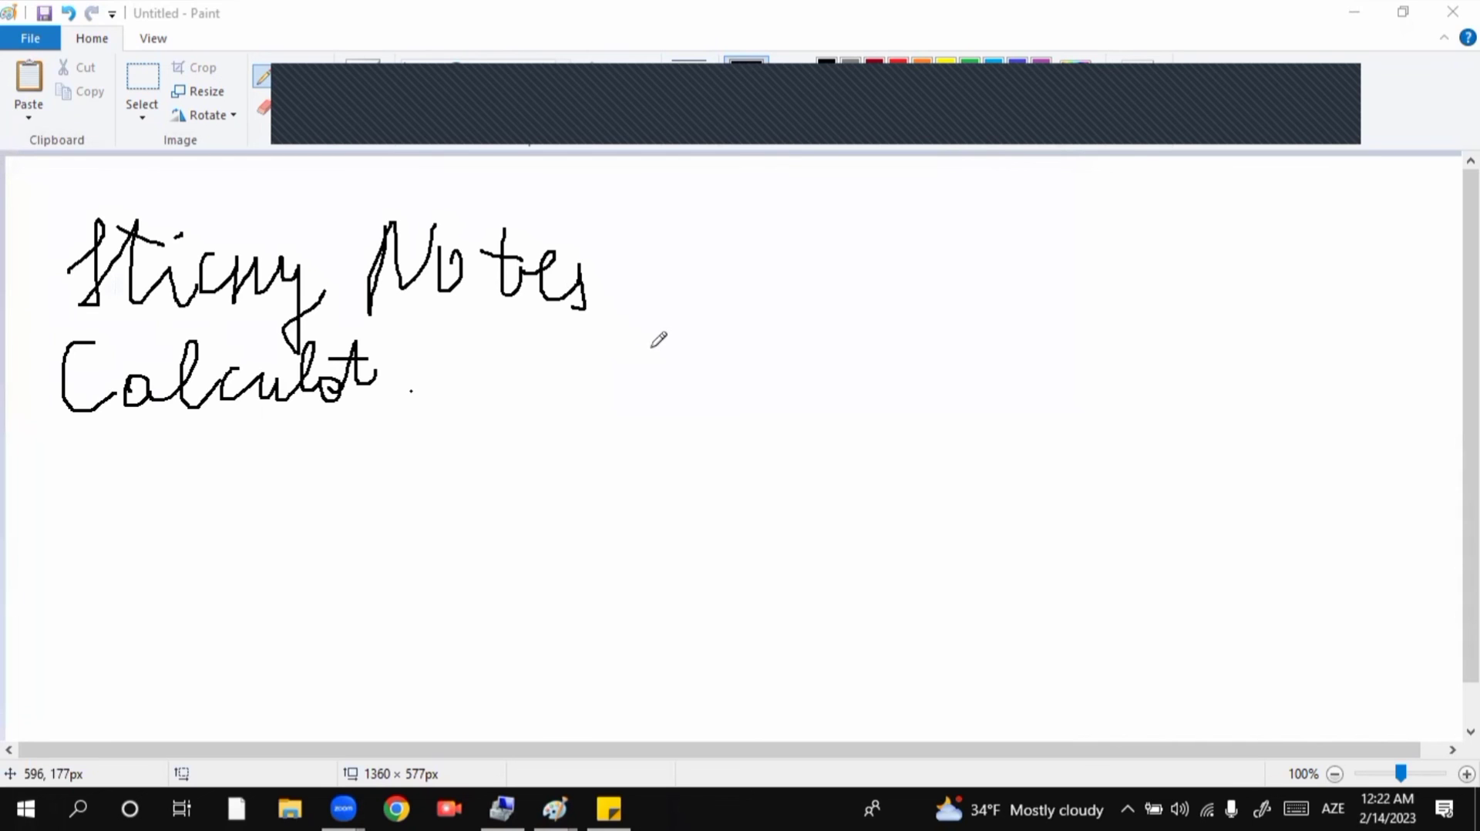
pyautogui.click(1355, 11)
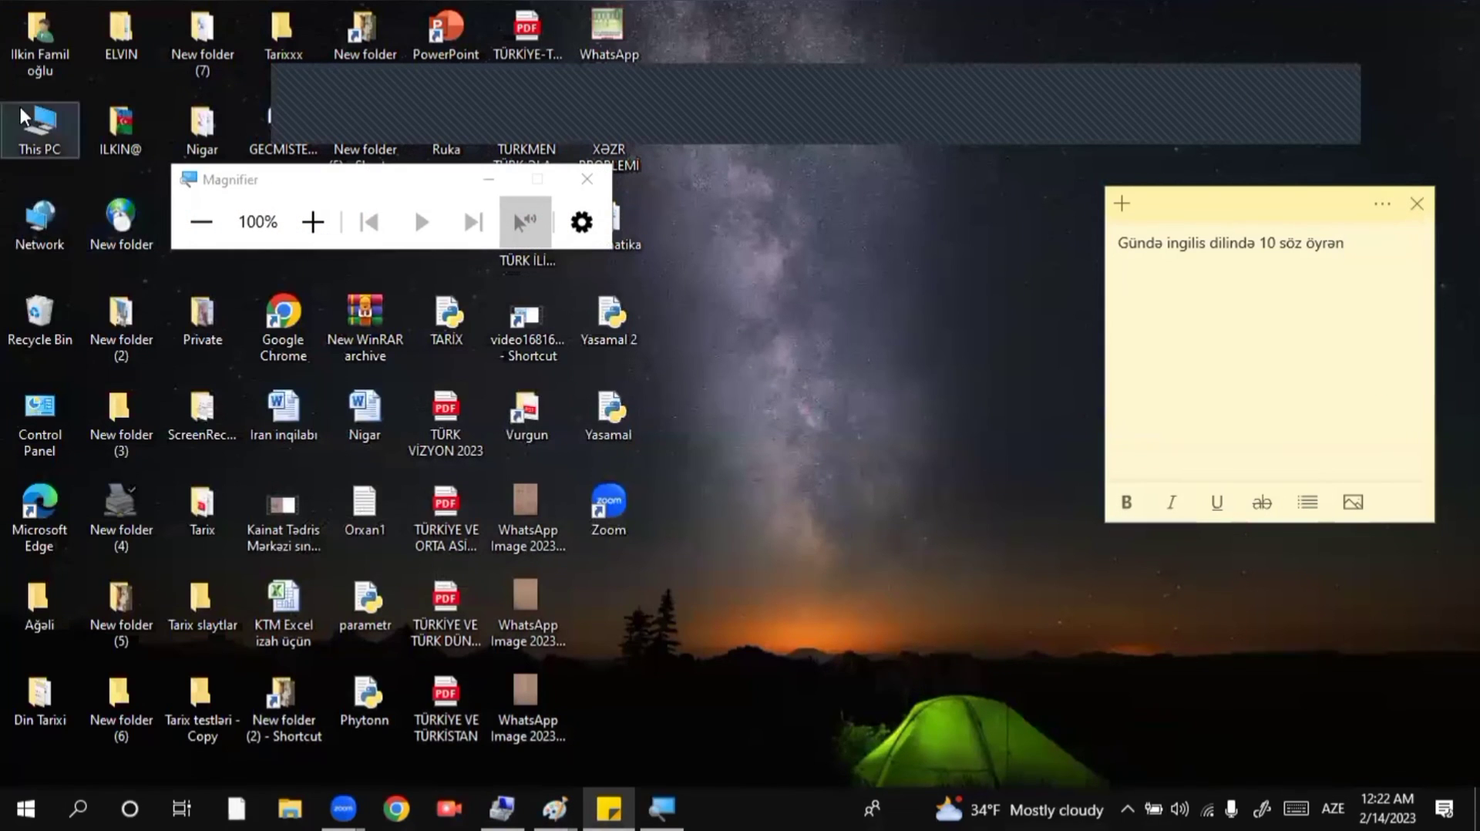
# Magnify the screen in steps up to 300%, return it to 100%, and close Magnifier
pyautogui.click(313, 222)
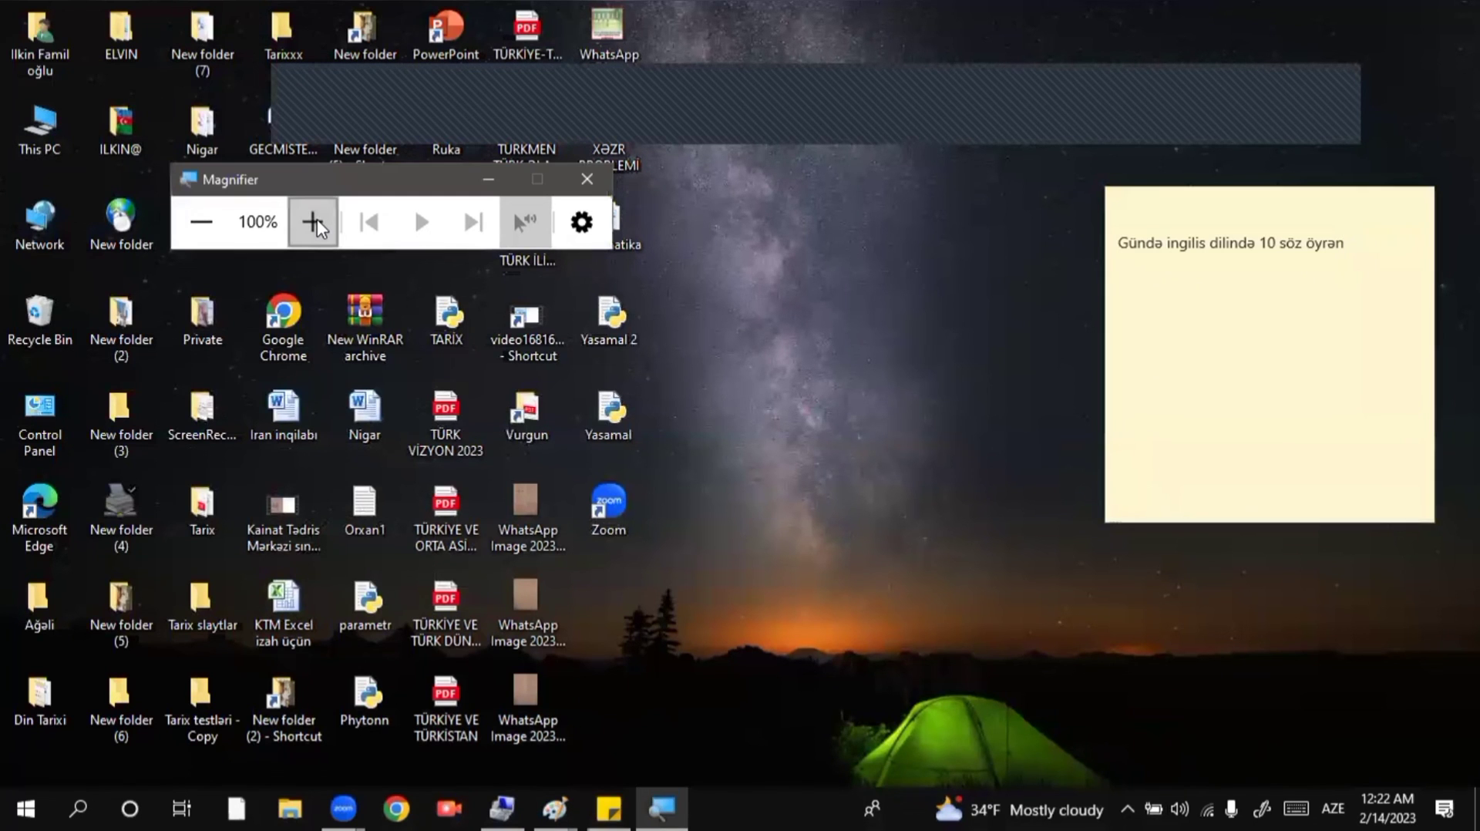
pyautogui.moveTo(248, 593); pyautogui.dragTo(389, 494)
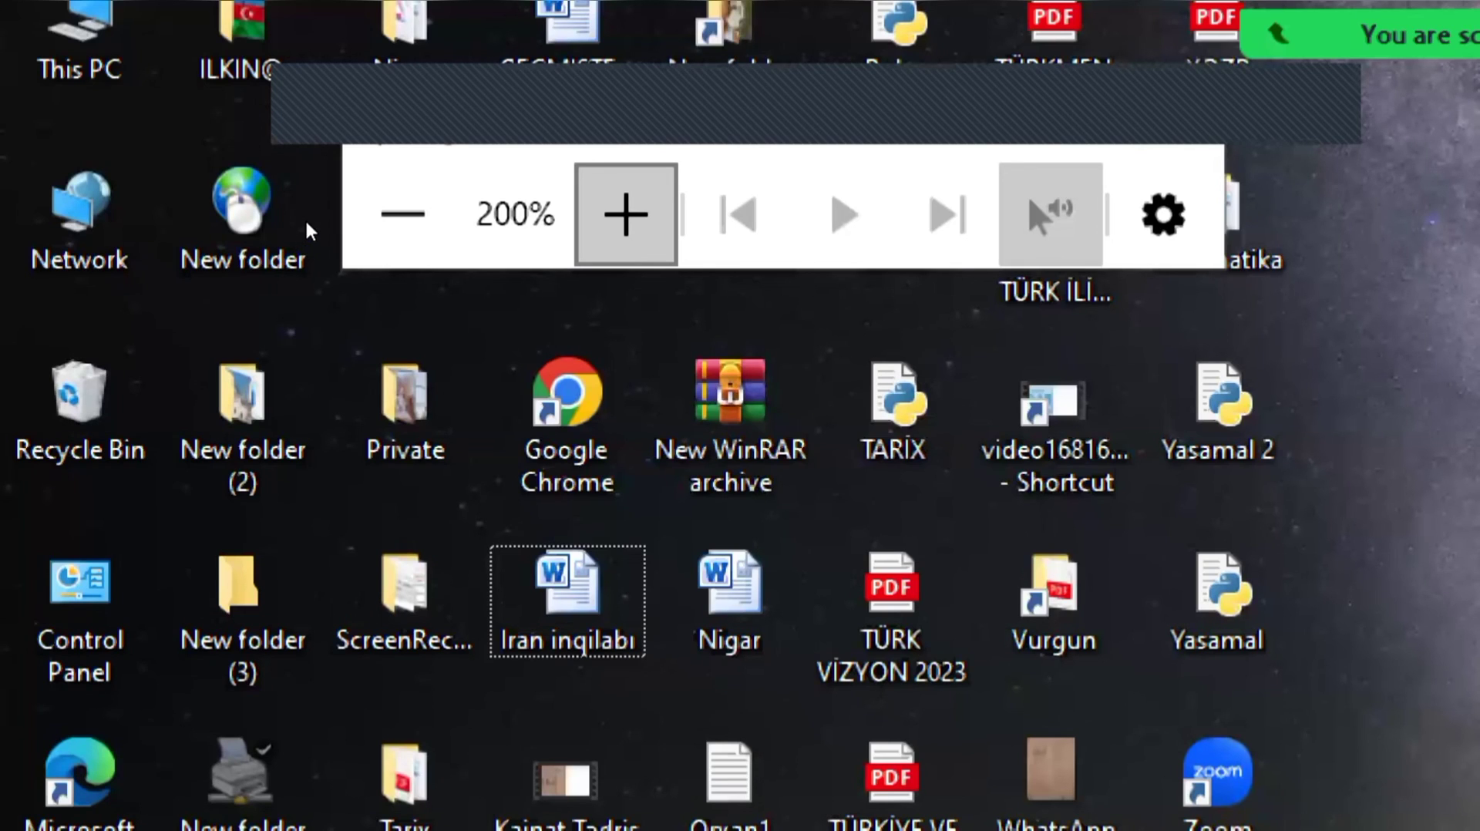
pyautogui.press('super+plus')
pyautogui.press('super+minus')
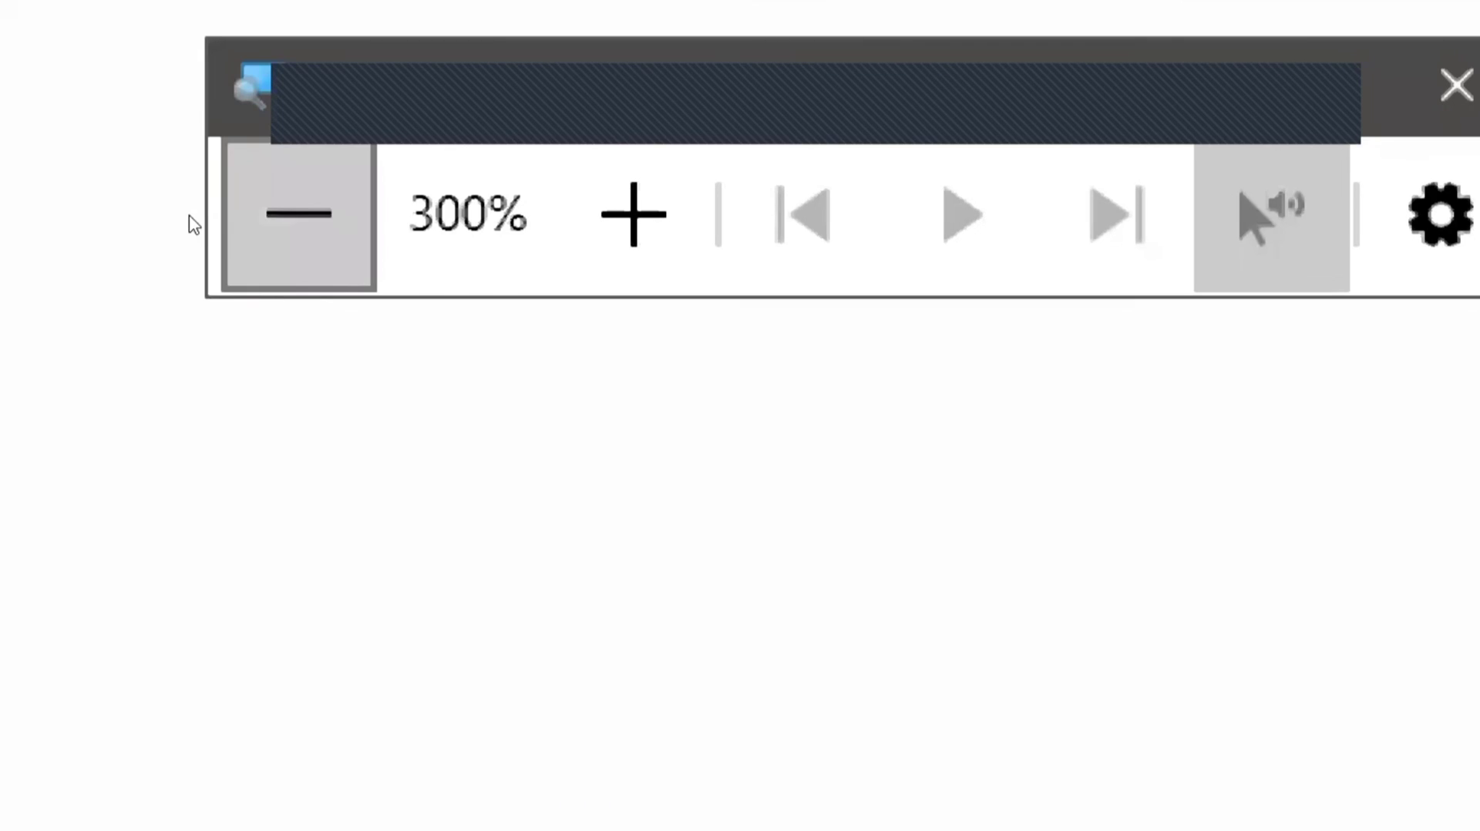
pyautogui.press('super+minus')
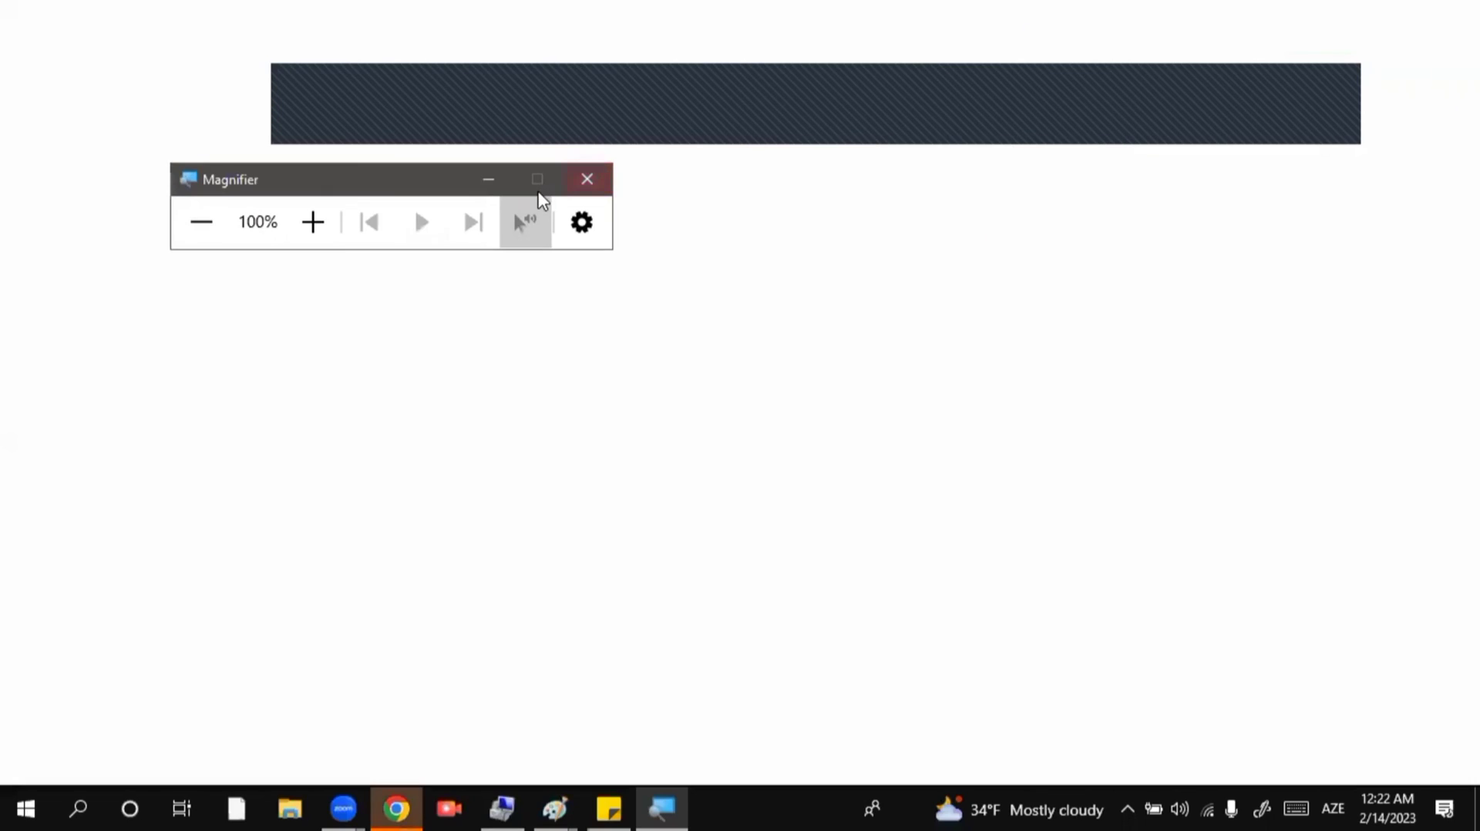
pyautogui.click(583, 179)
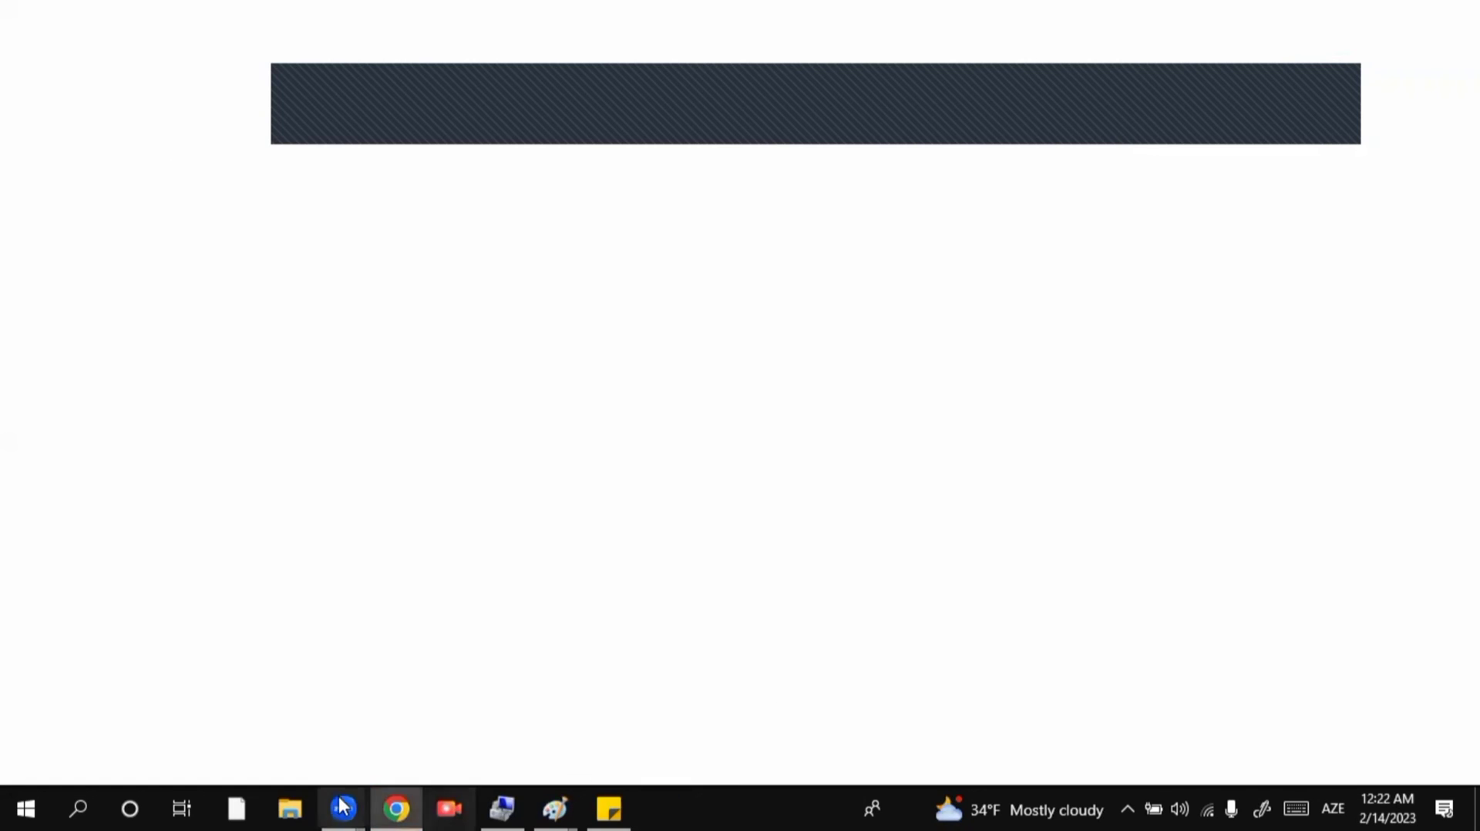
pyautogui.click(21, 806)
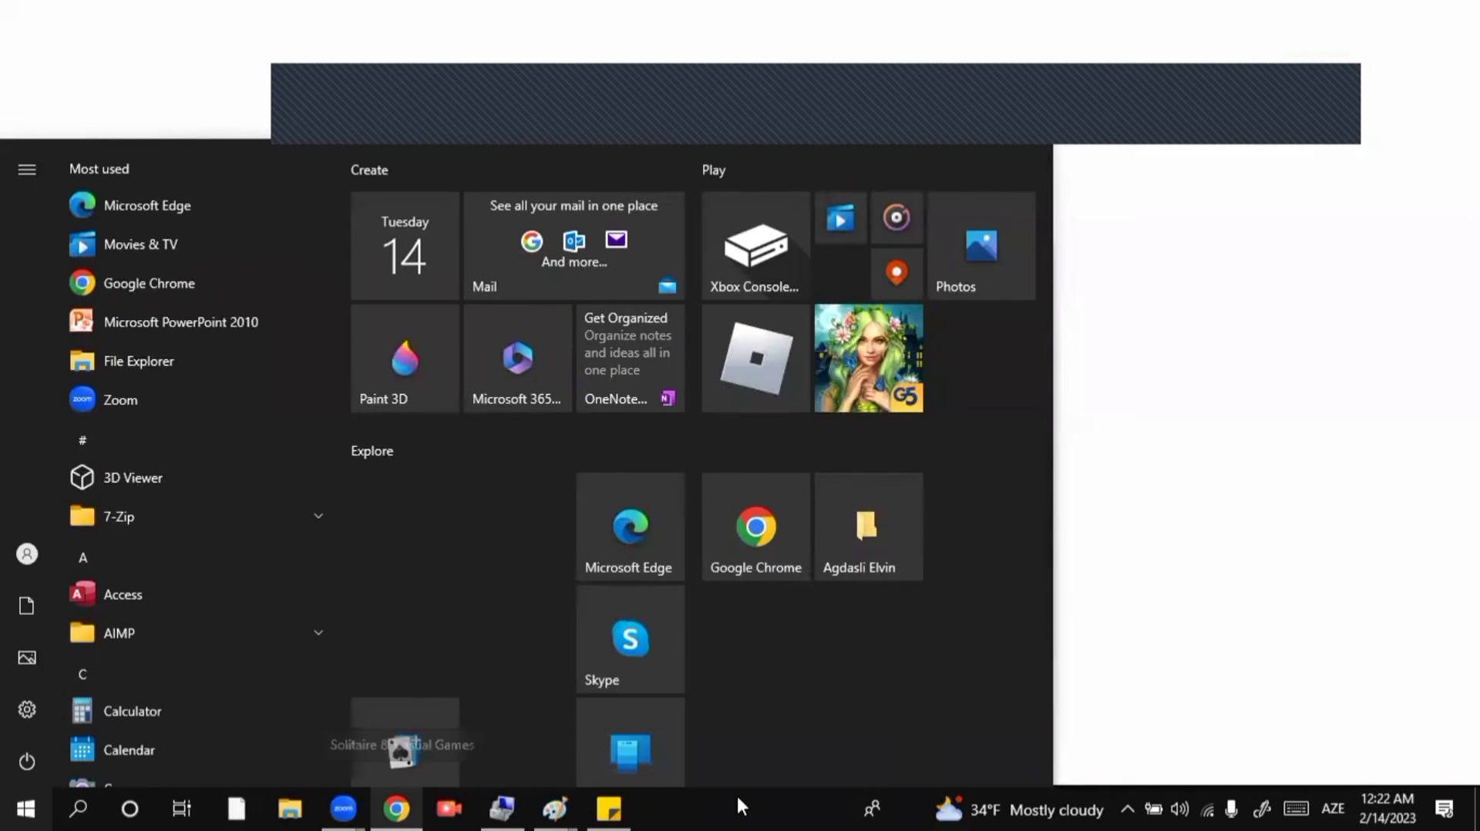
pyautogui.click(502, 807)
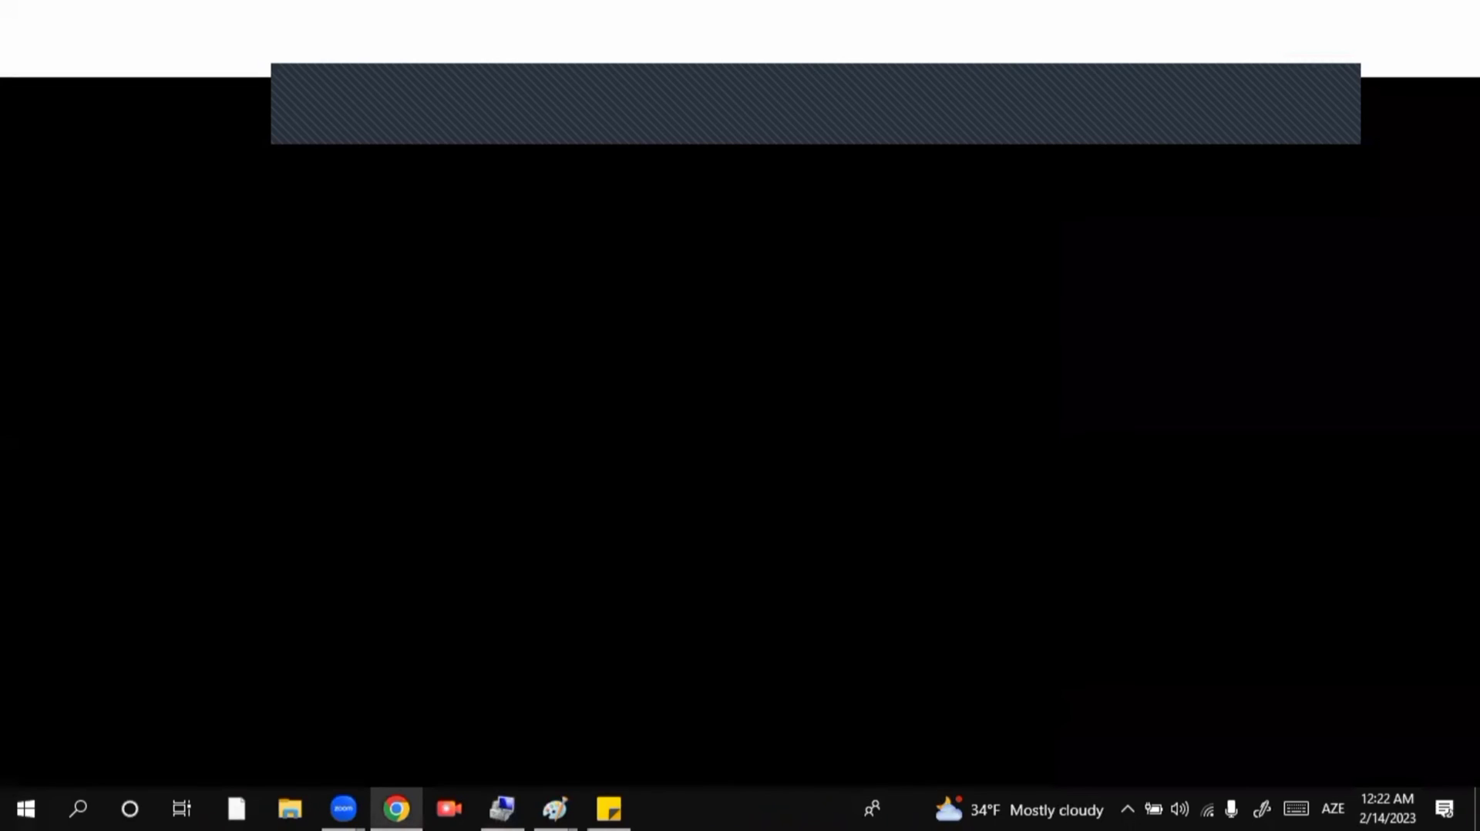
pyautogui.click(23, 807)
pyautogui.scroll(-10, 154, 584)
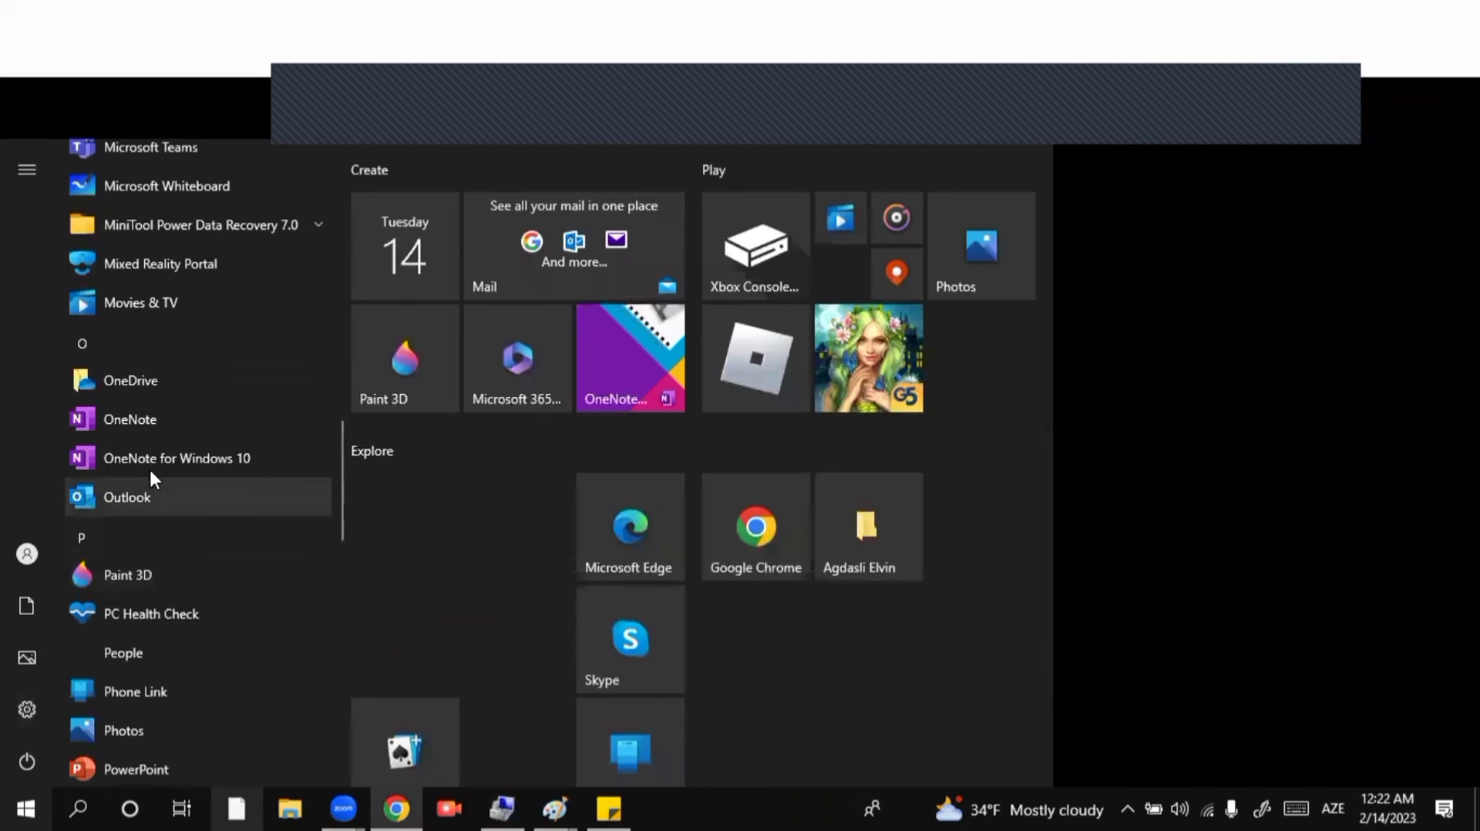
pyautogui.scroll(-3, 147, 234)
pyautogui.scroll(-8, 170, 385)
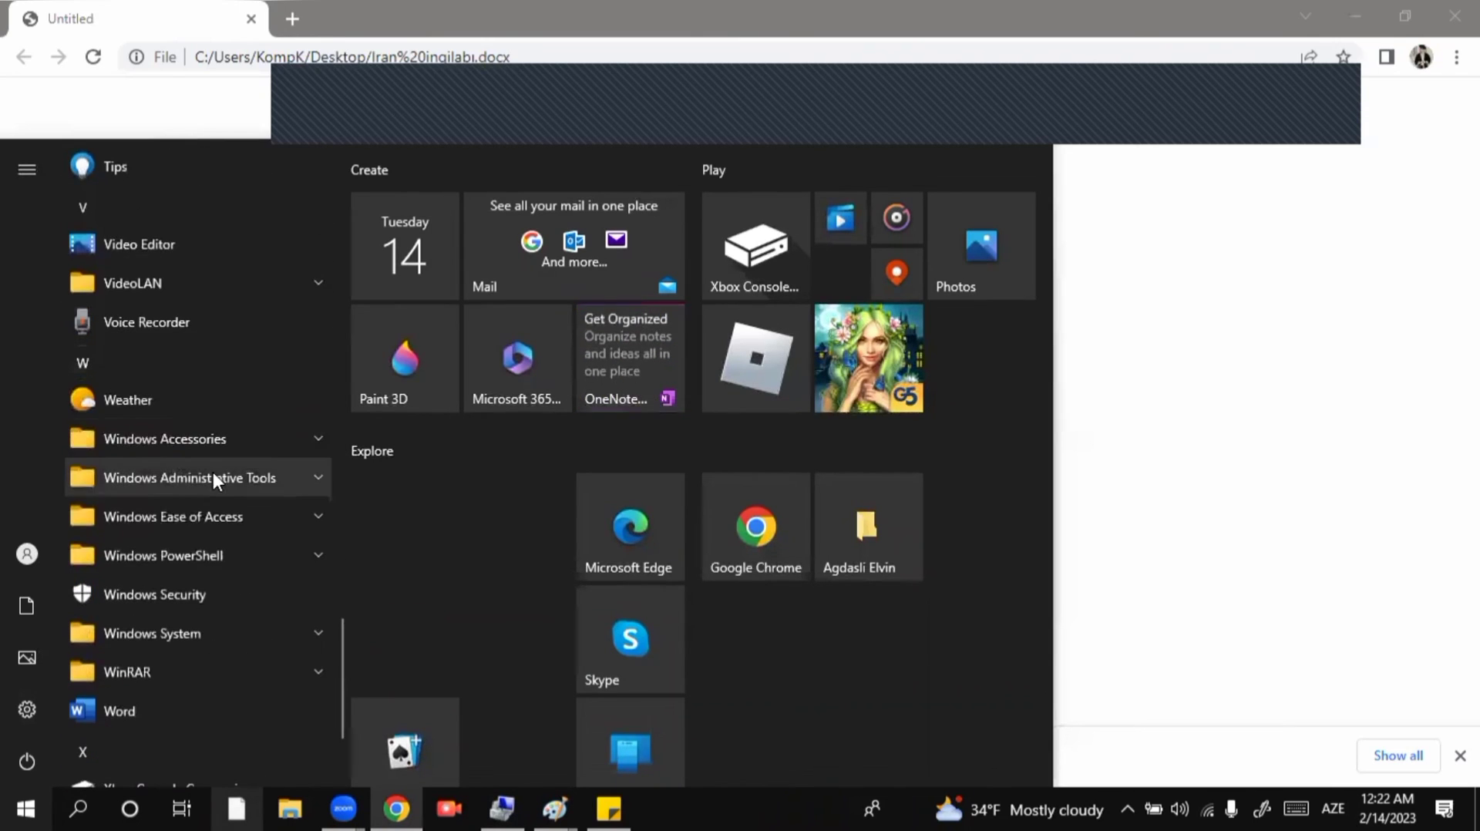
# Close the Chrome window showing the Iran inqilabı document and exit without continuing the download
pyautogui.rightClick(396, 807)
pyautogui.press('Escape')
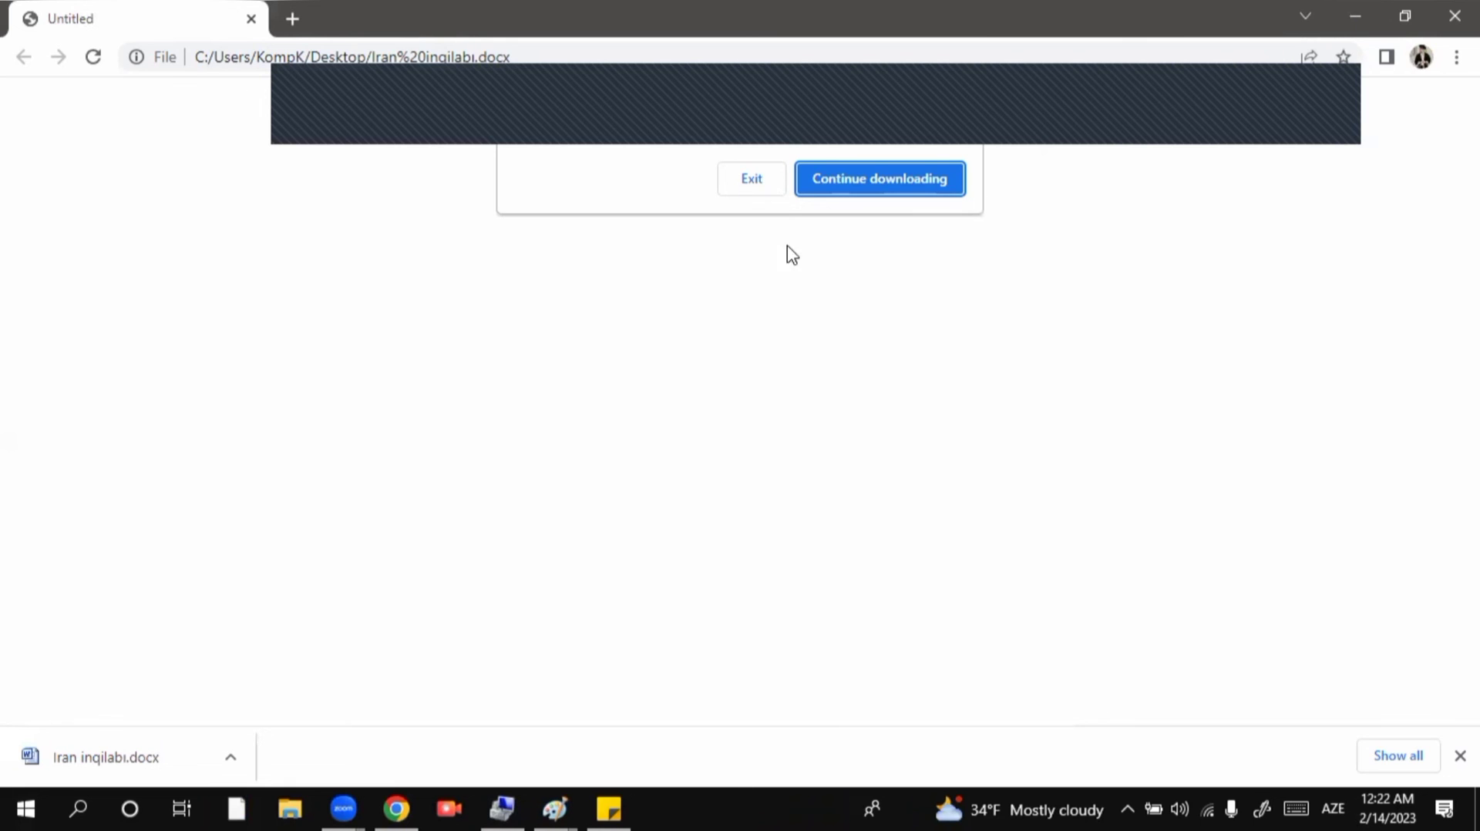
pyautogui.click(754, 183)
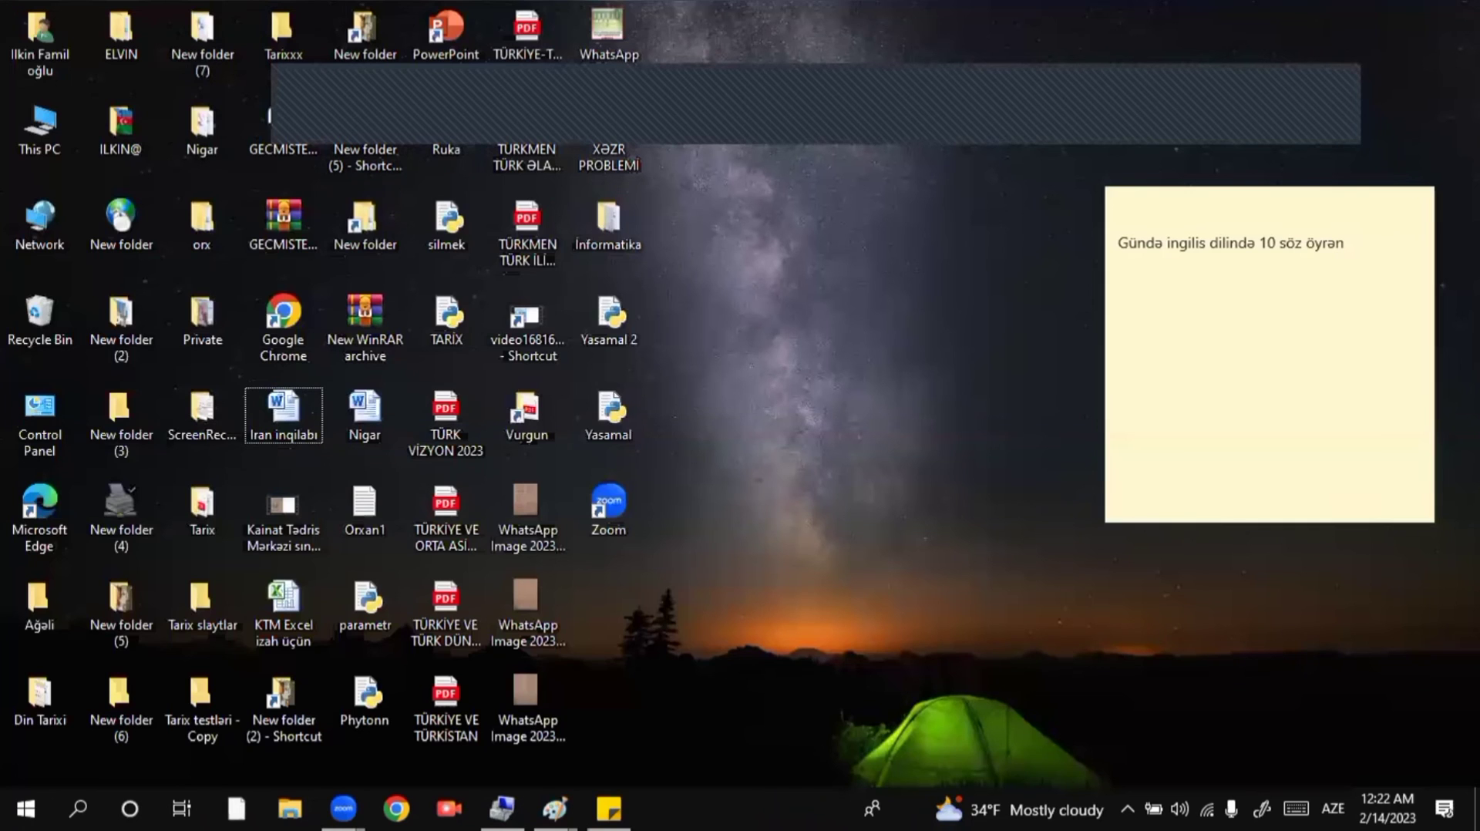
# Expand Windows Administrative Tools in the Start program list and look through its tools
pyautogui.click(25, 808)
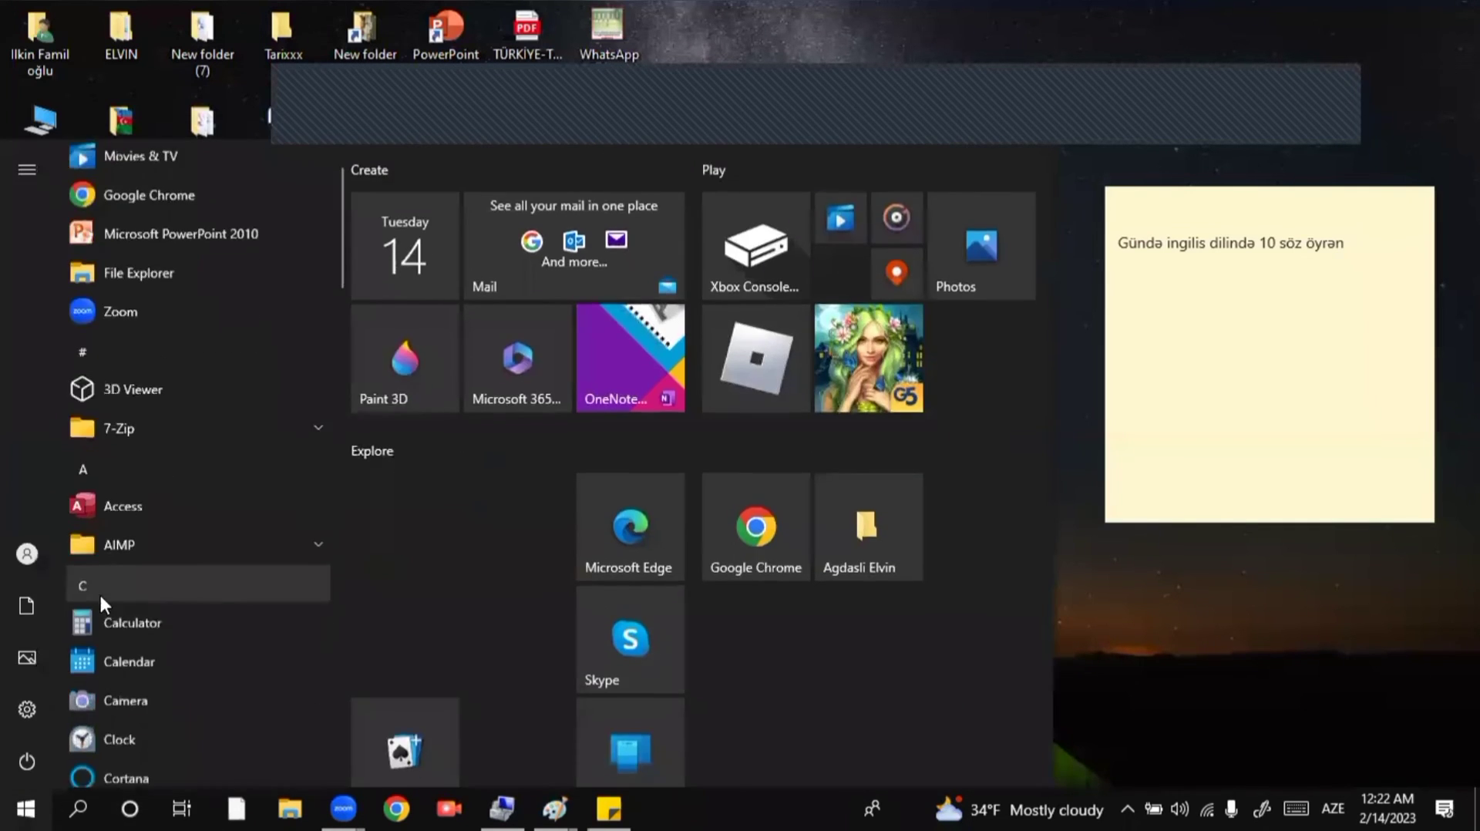
pyautogui.scroll(-6, 115, 593)
pyautogui.scroll(-12, 127, 593)
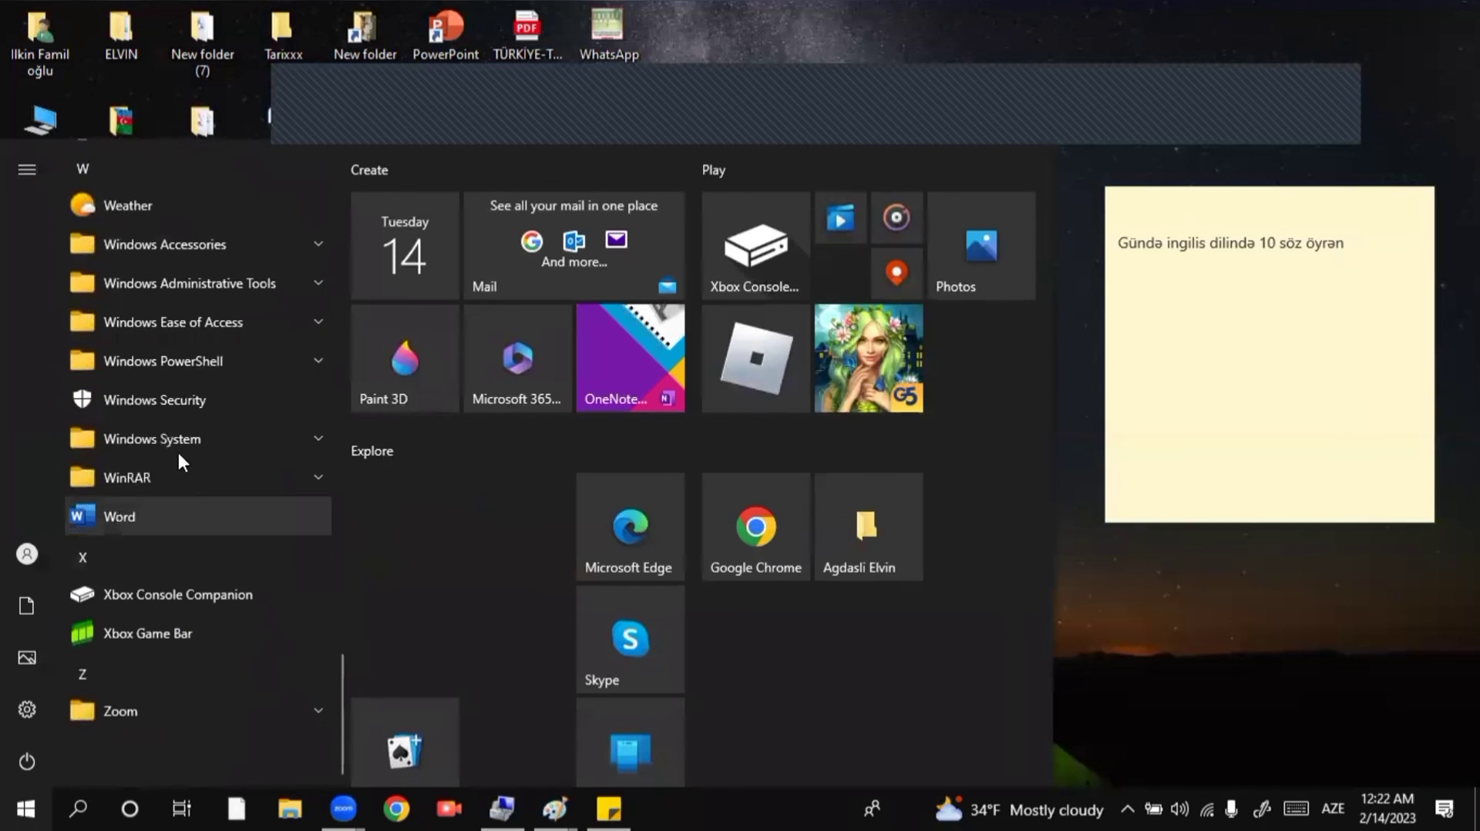
pyautogui.click(205, 284)
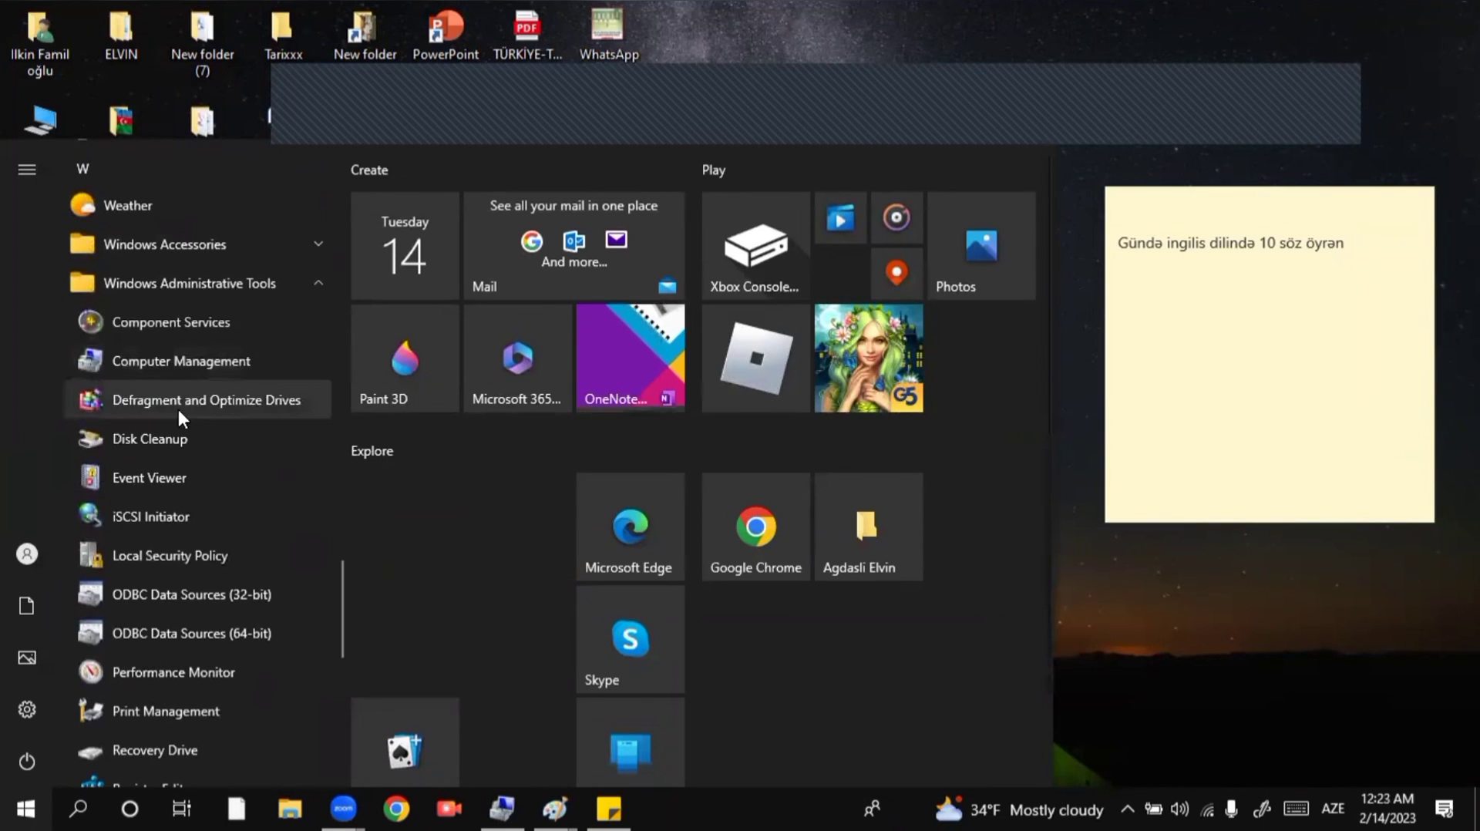
pyautogui.scroll(-8, 216, 355)
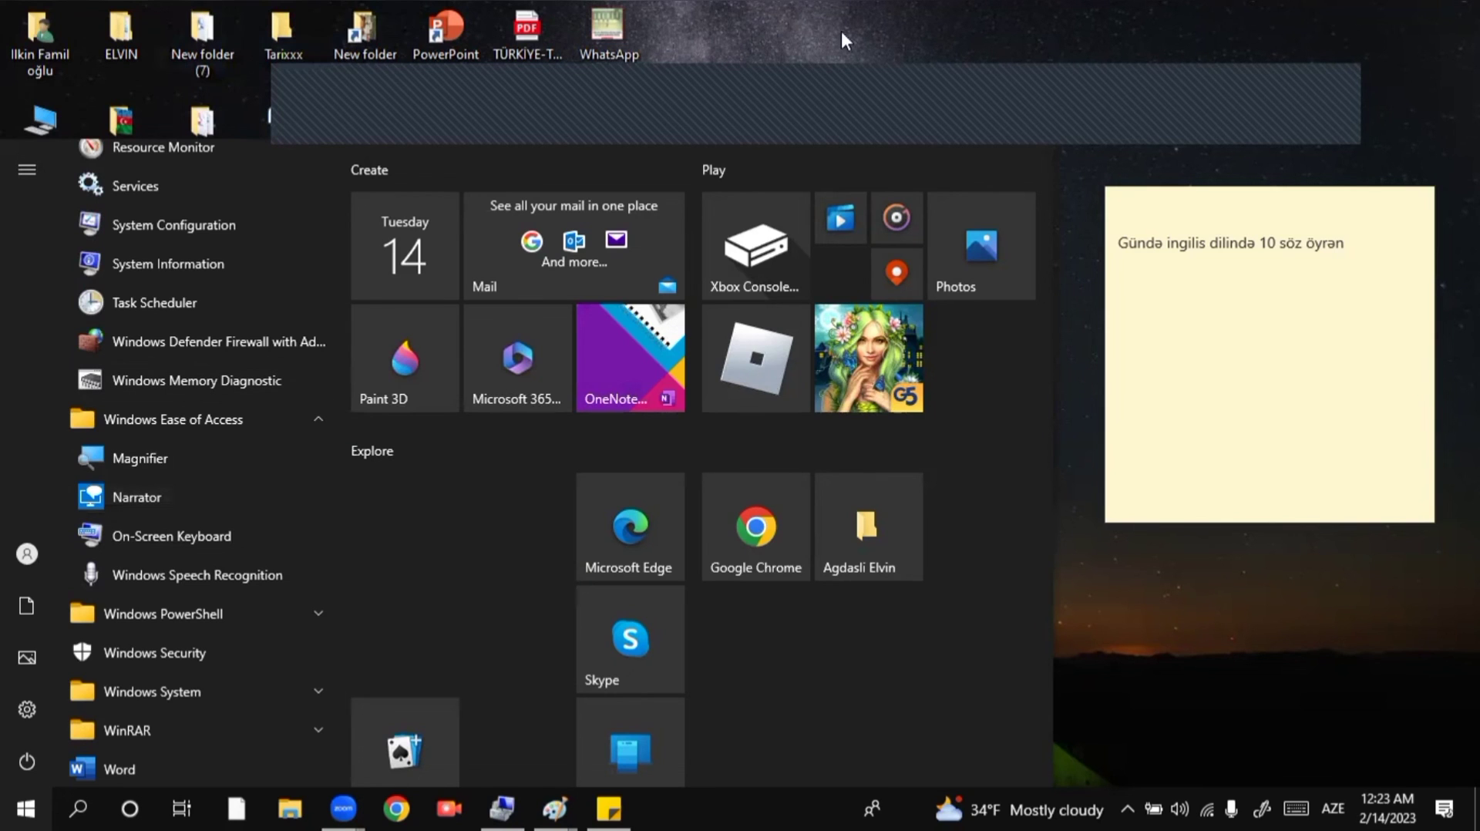
# Open the Tarixxx folder from the desktop and its Slaytlar subfolder
pyautogui.click(779, 25)
pyautogui.click(291, 48)
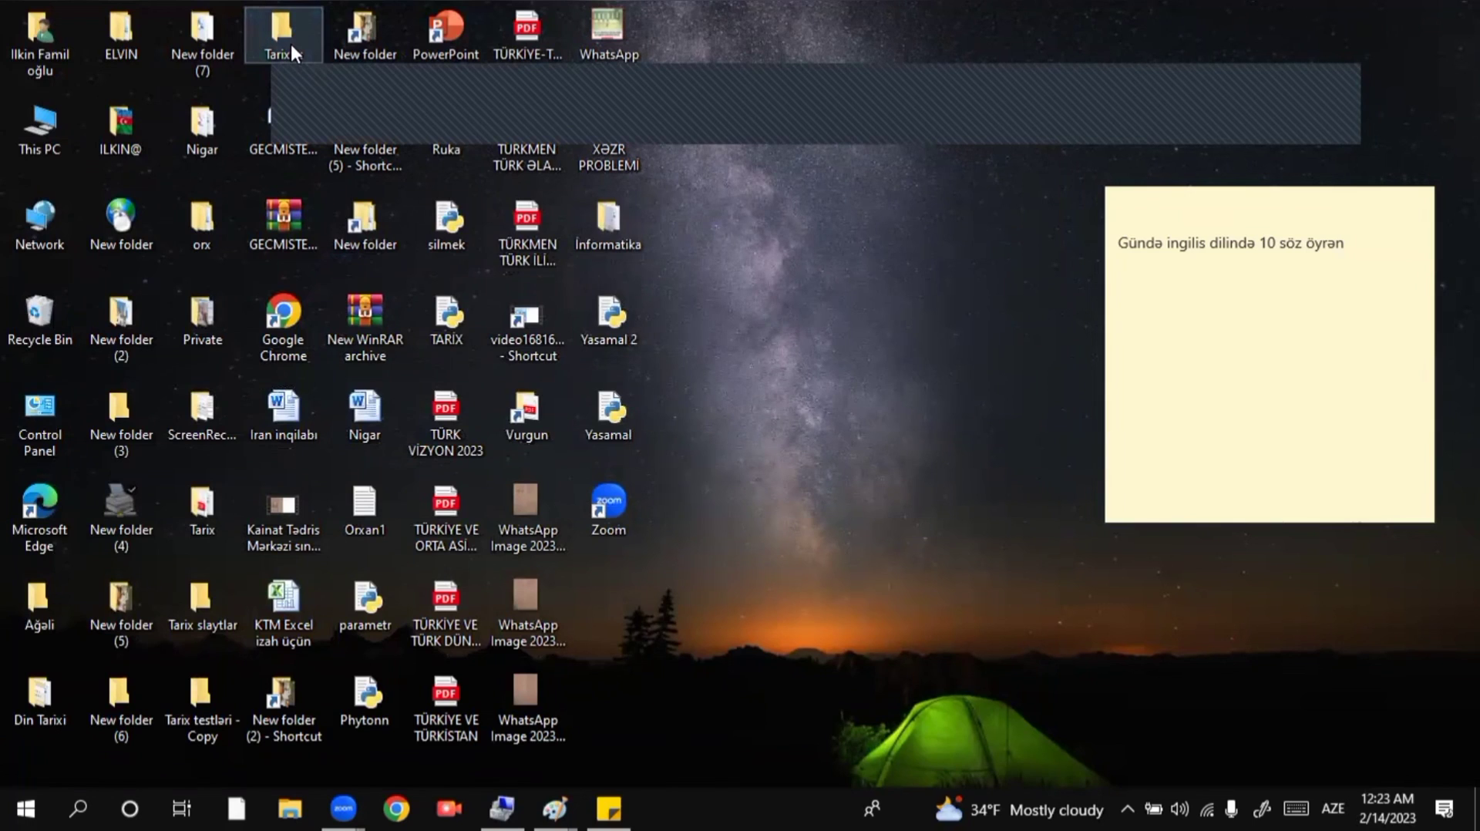
pyautogui.doubleClick(290, 48)
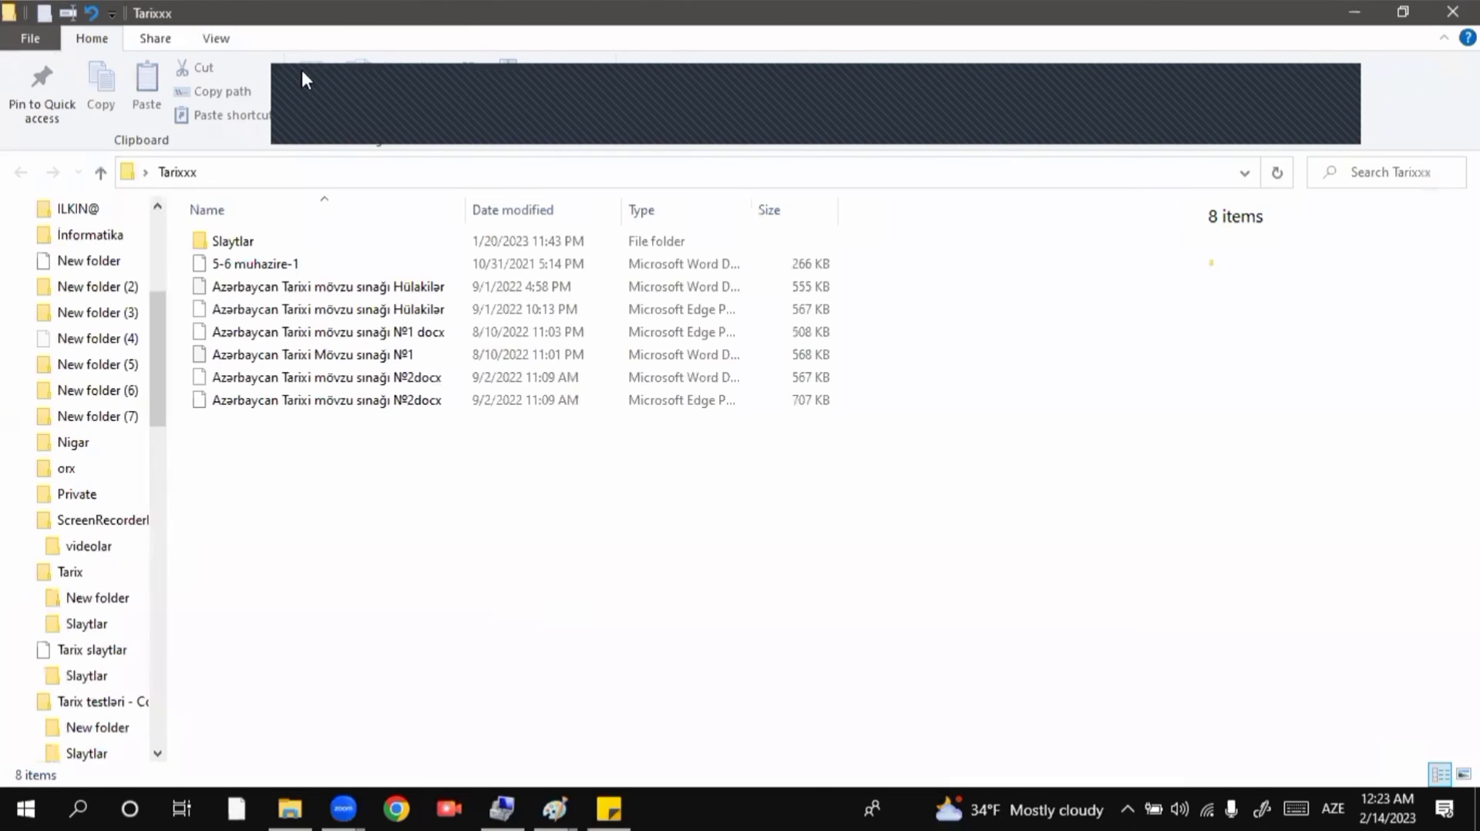
pyautogui.doubleClick(252, 242)
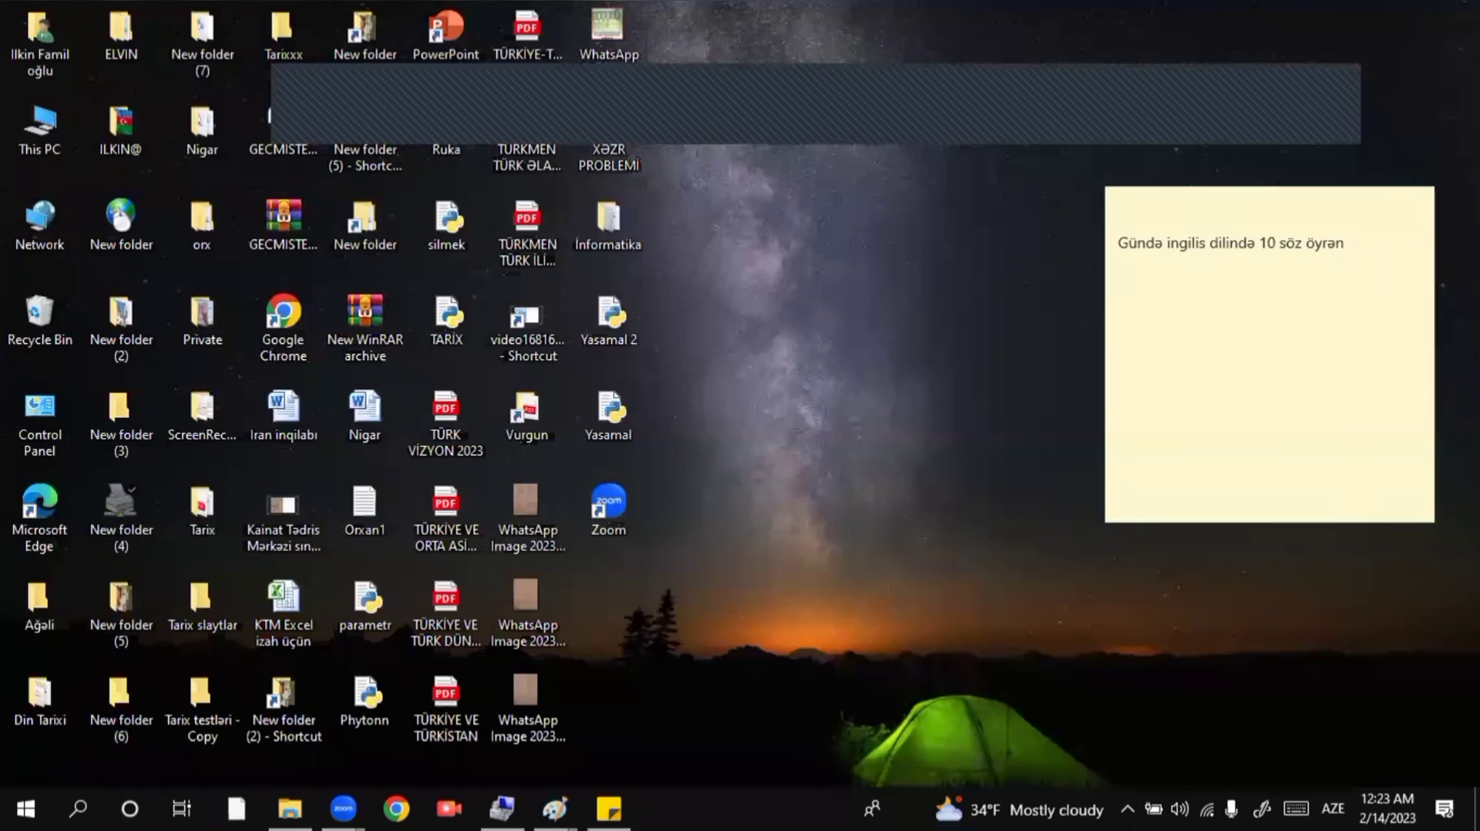
# Open the On-Screen Keyboard from the Windows Ease of Access programs
pyautogui.click(27, 789)
pyautogui.scroll(-15, 117, 558)
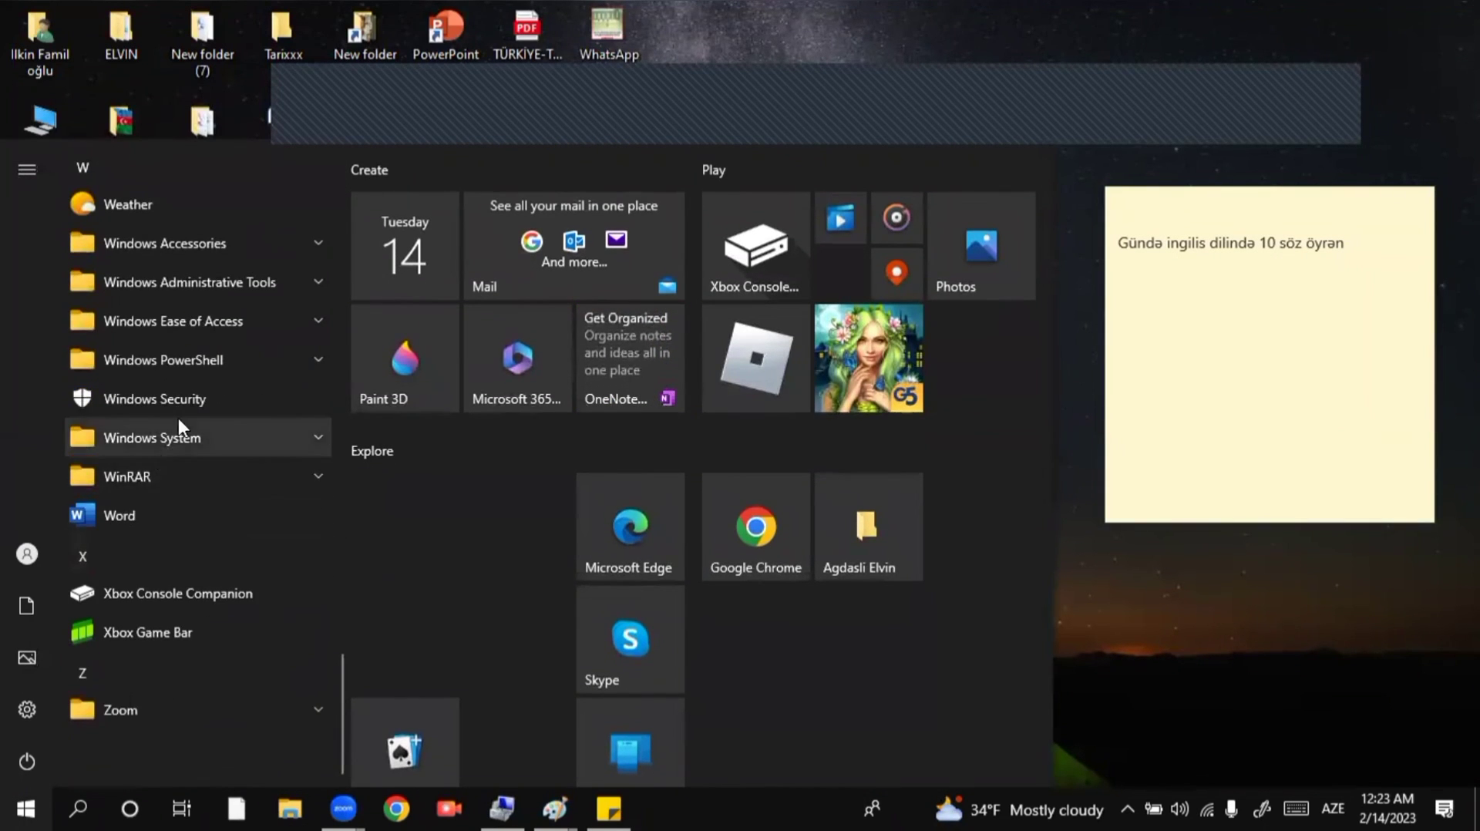
pyautogui.click(205, 319)
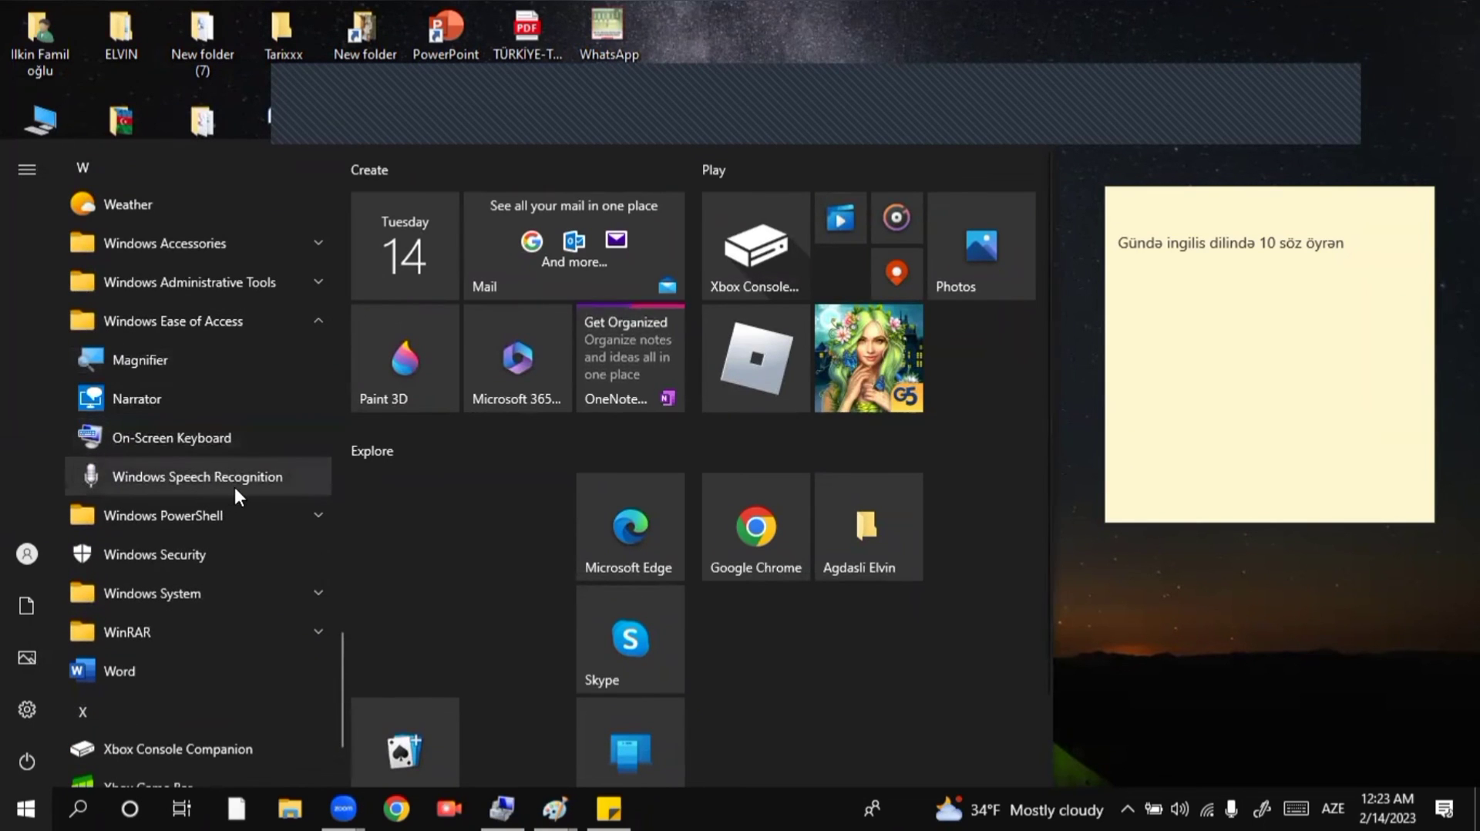
pyautogui.click(133, 441)
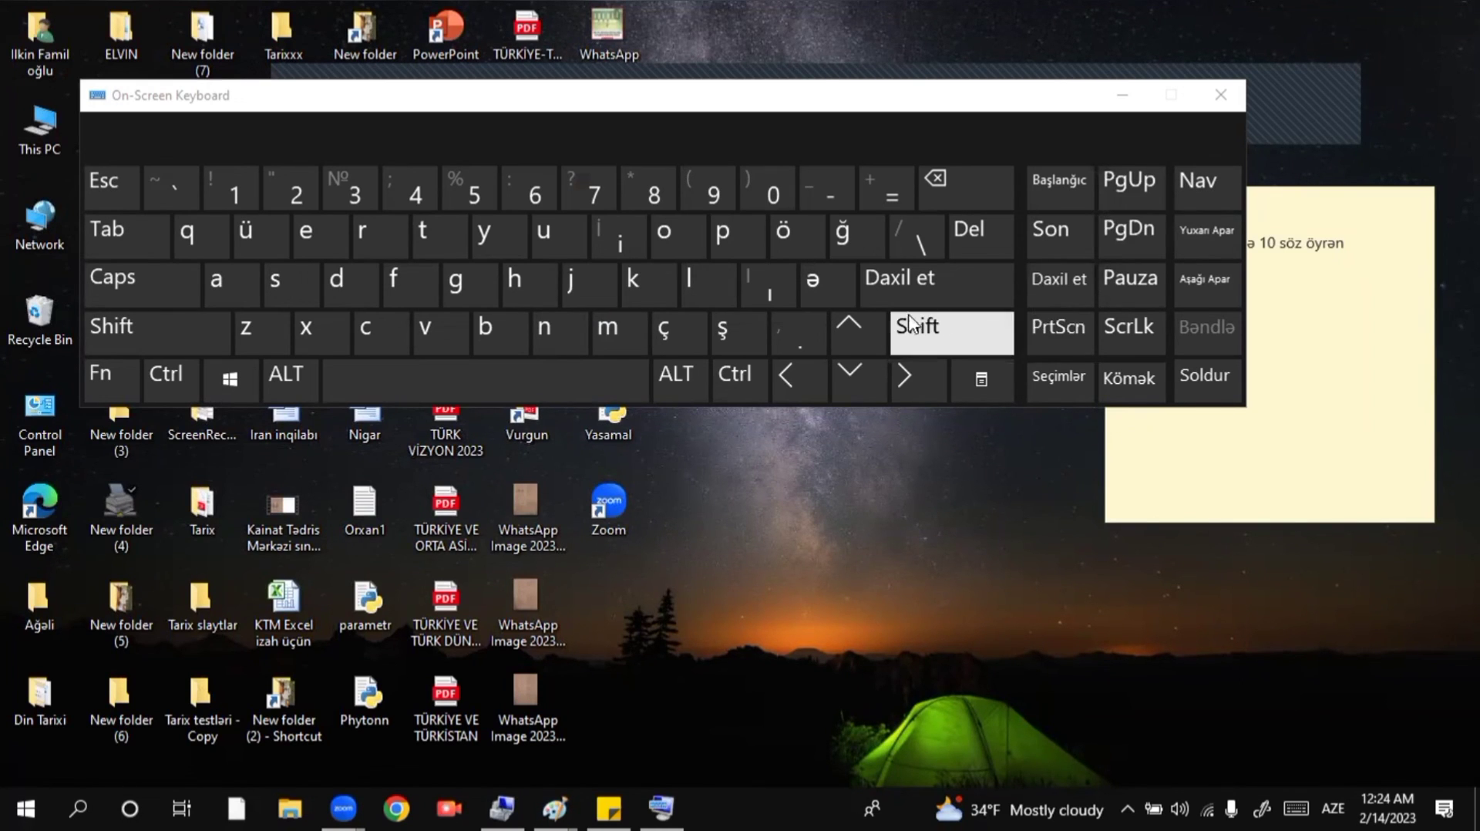
# Try the Fn and Shift keys on the On-Screen Keyboard and close it
pyautogui.click(121, 374)
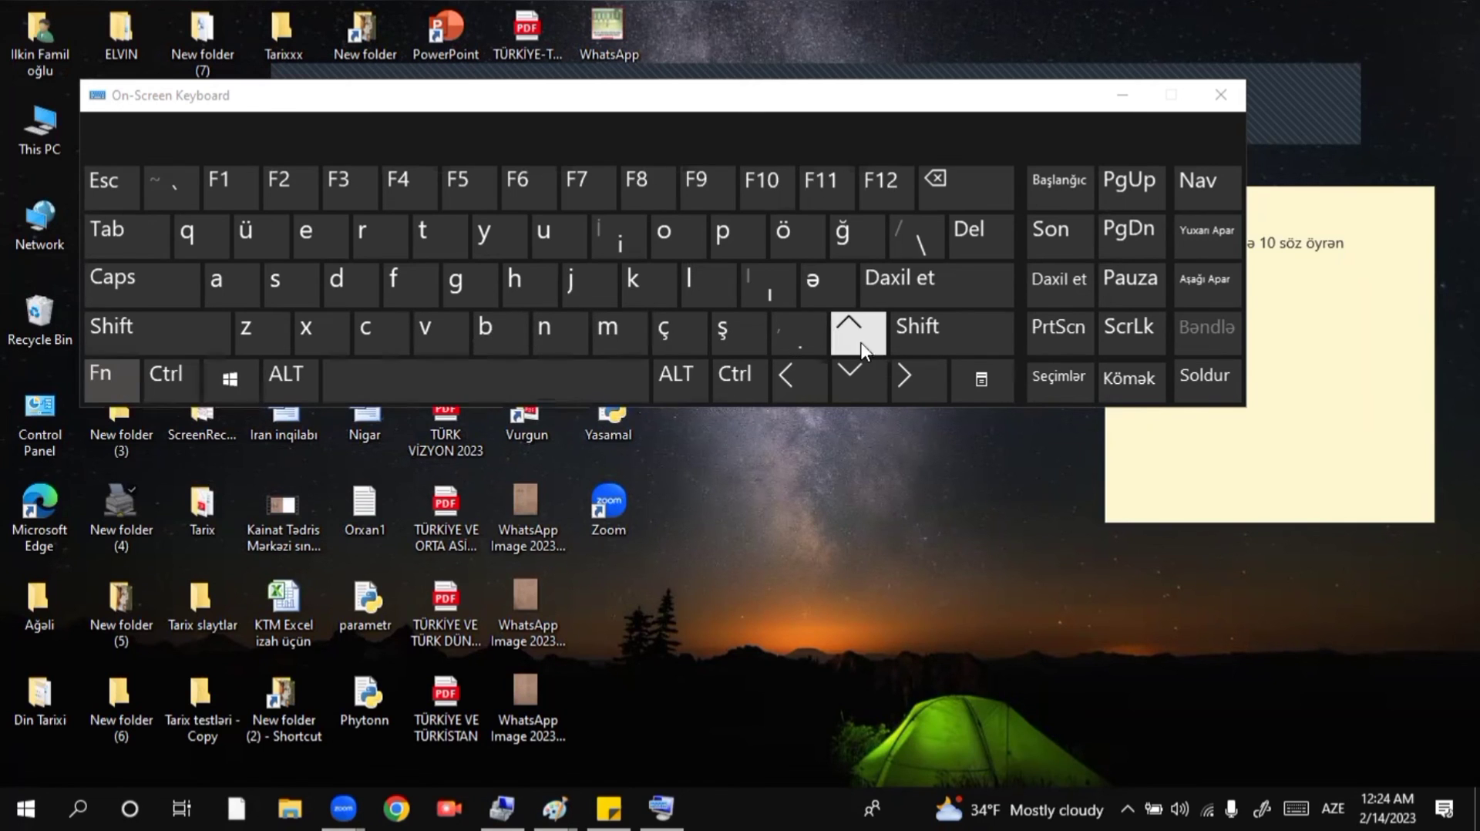
pyautogui.click(108, 373)
pyautogui.click(108, 378)
pyautogui.click(109, 377)
pyautogui.click(123, 349)
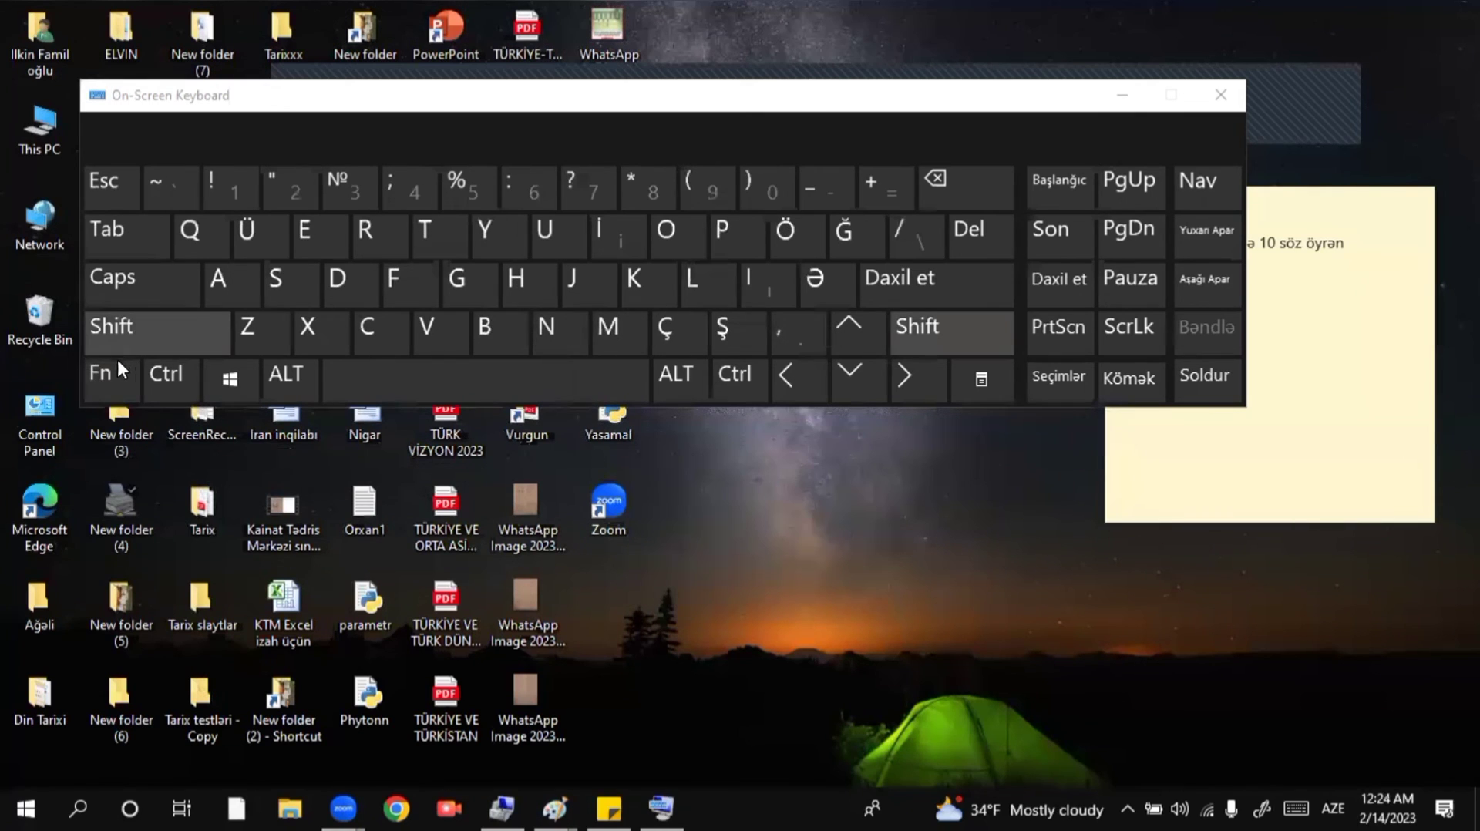
pyautogui.click(1222, 95)
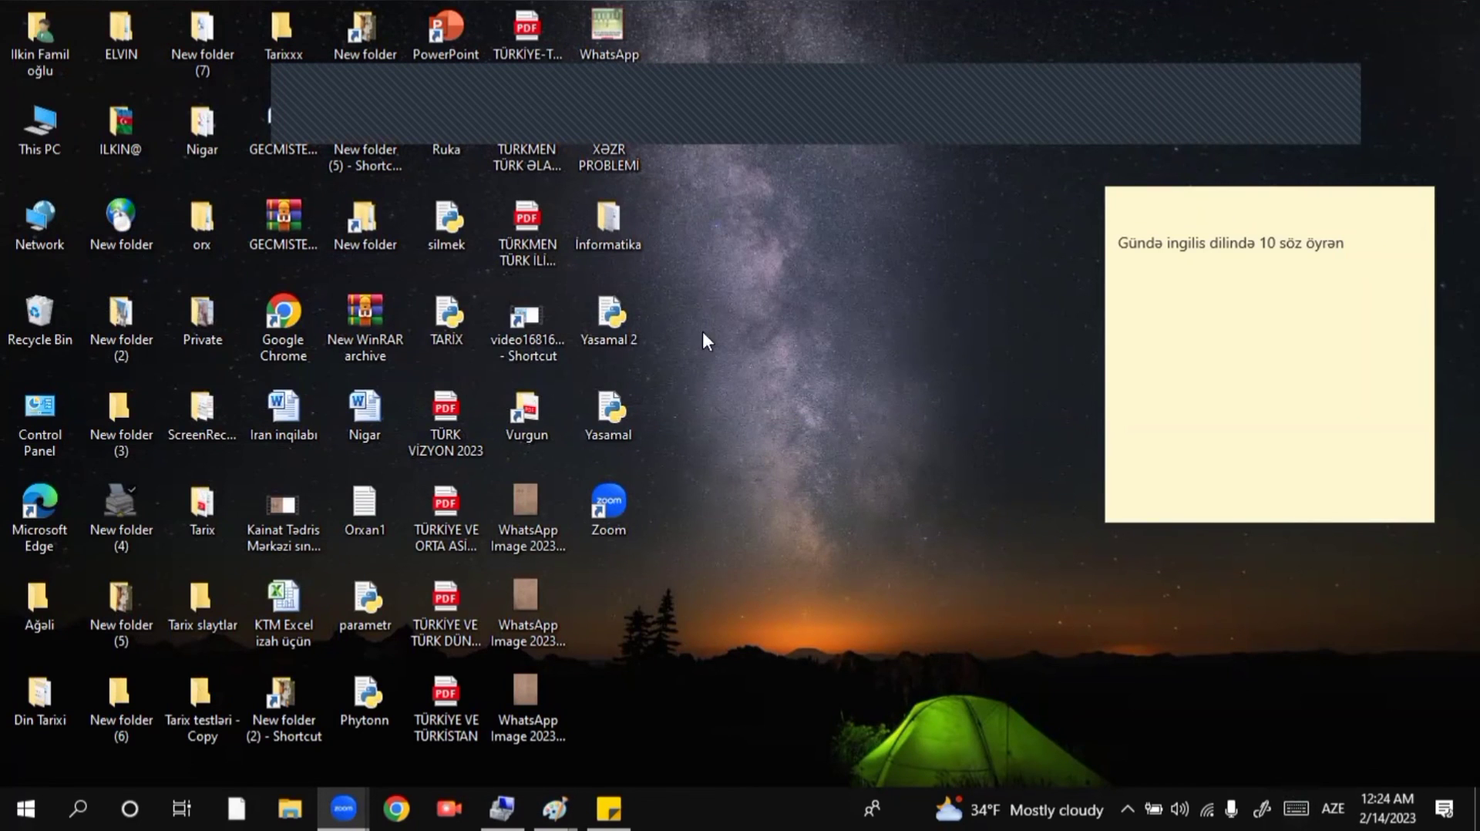
# Show the touch keyboard on the desktop and close it again
pyautogui.click(1296, 807)
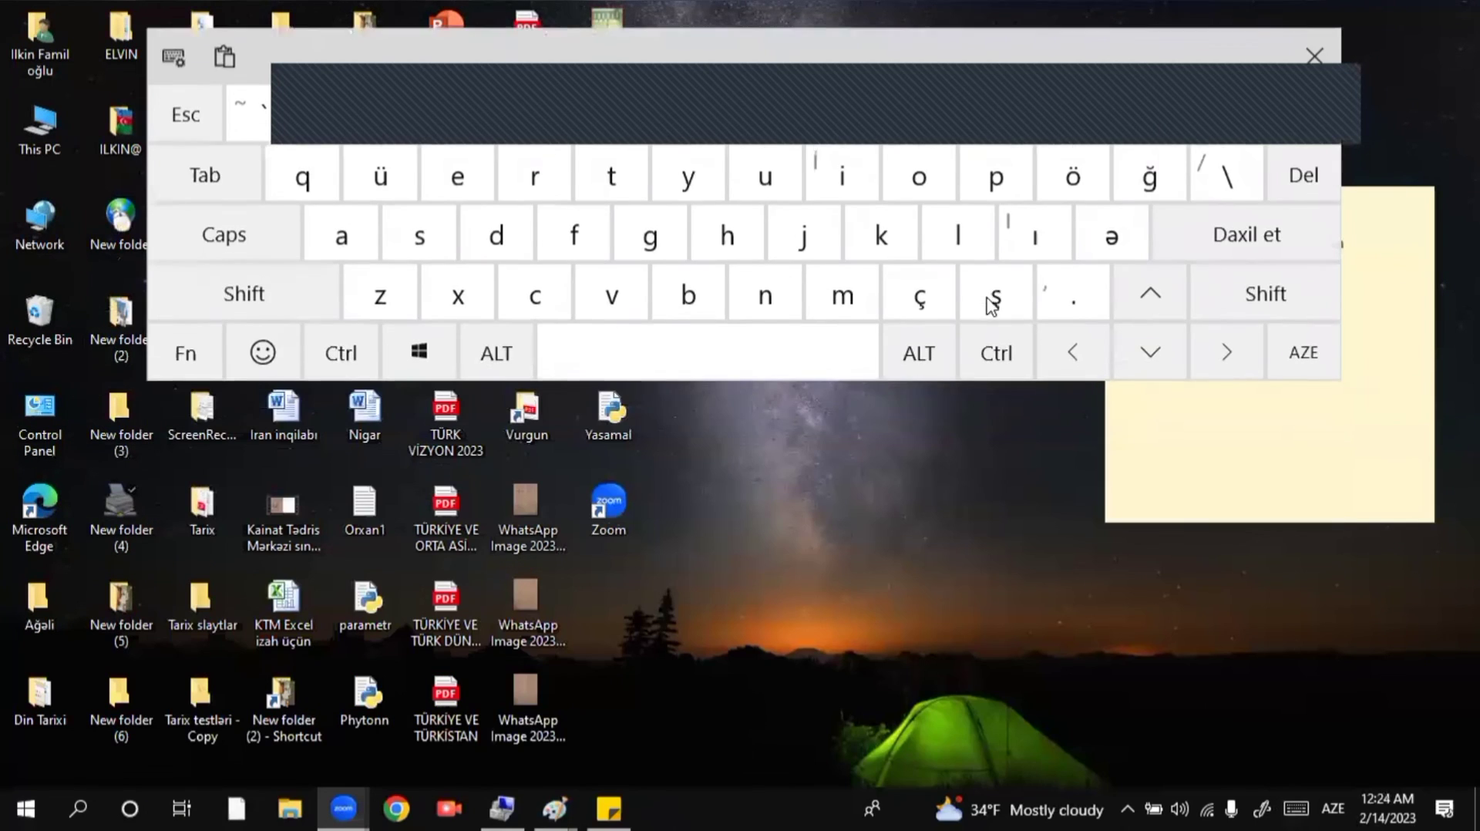
pyautogui.click(1310, 22)
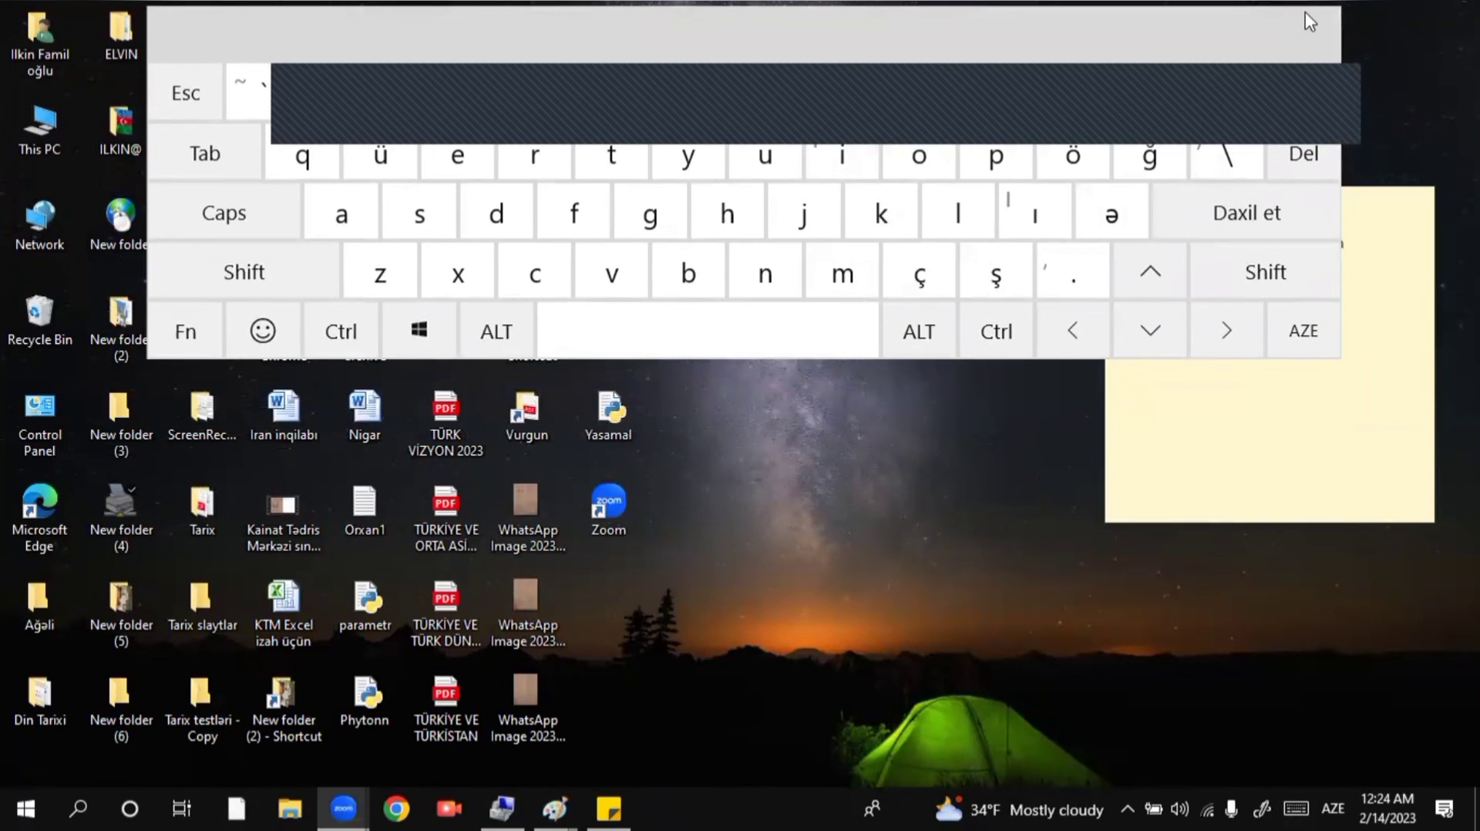
# Expand the Windows System folder in the Start program list and look through its programs
pyautogui.click(28, 793)
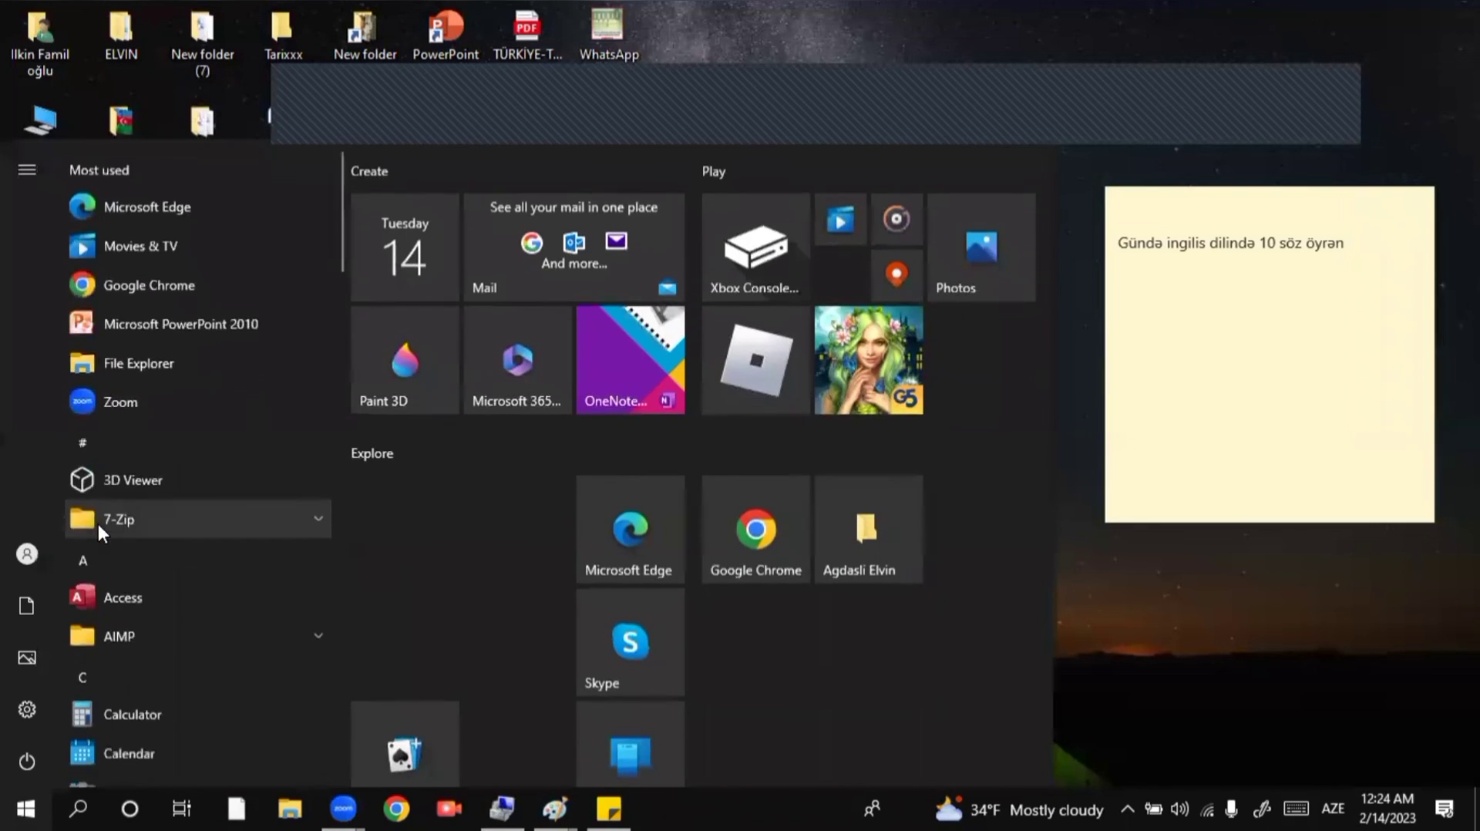
pyautogui.scroll(-20, 106, 510)
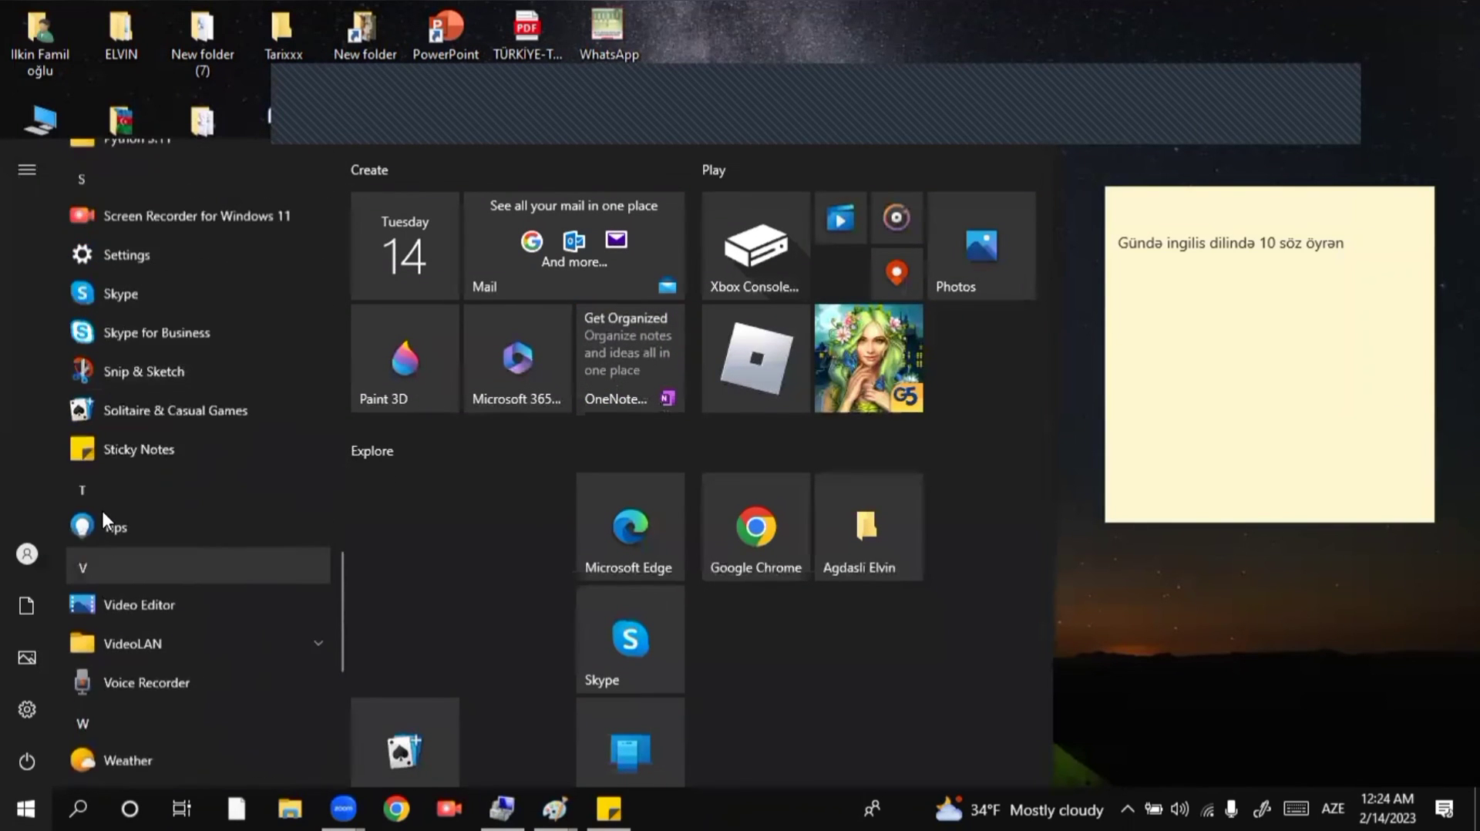
pyautogui.scroll(-5, 103, 518)
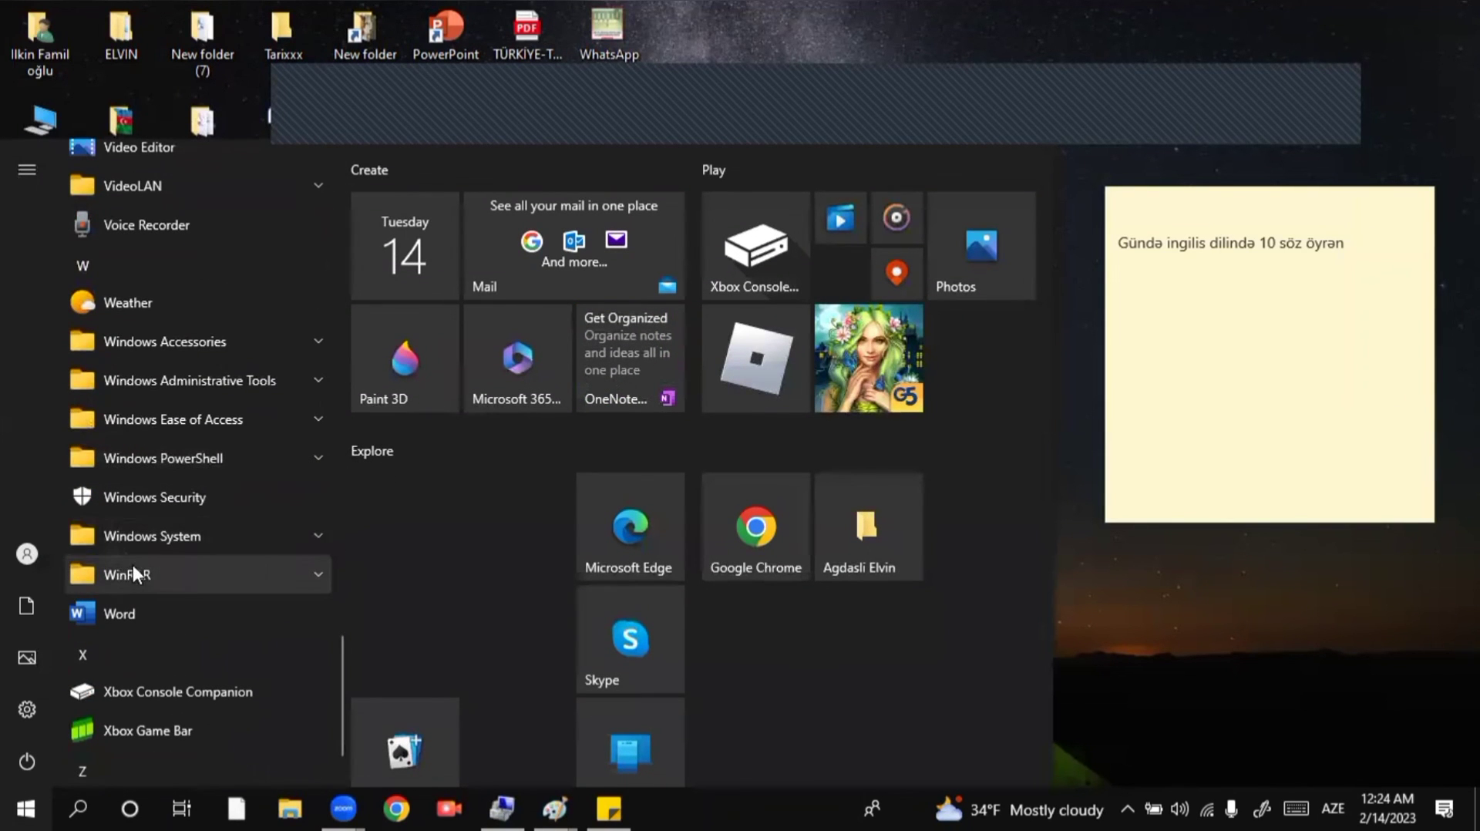
pyautogui.click(136, 536)
pyautogui.scroll(-2, 146, 534)
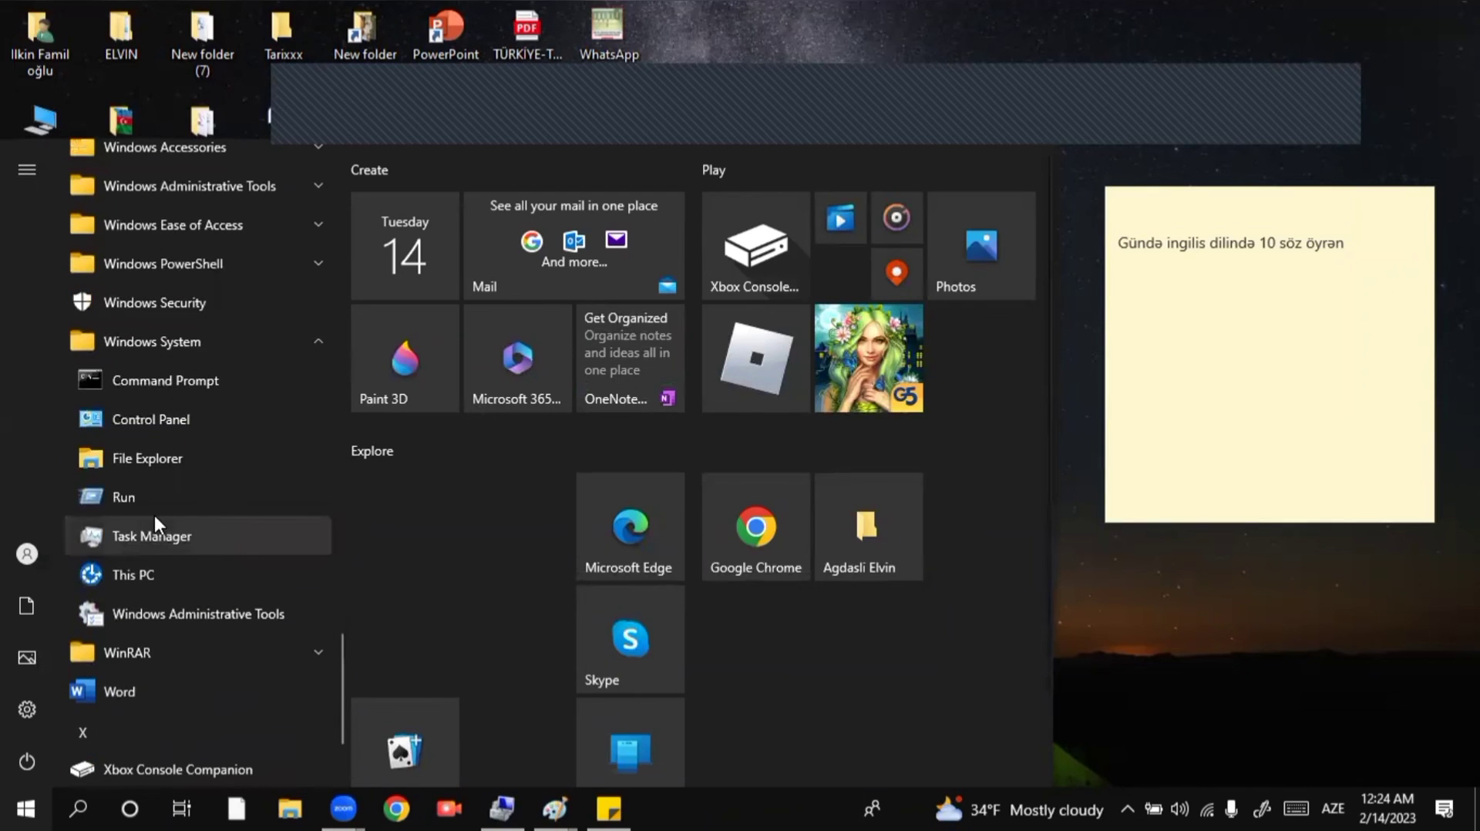
# Open Command Prompt from the Windows System programs, maximize its window, and close it
pyautogui.click(135, 381)
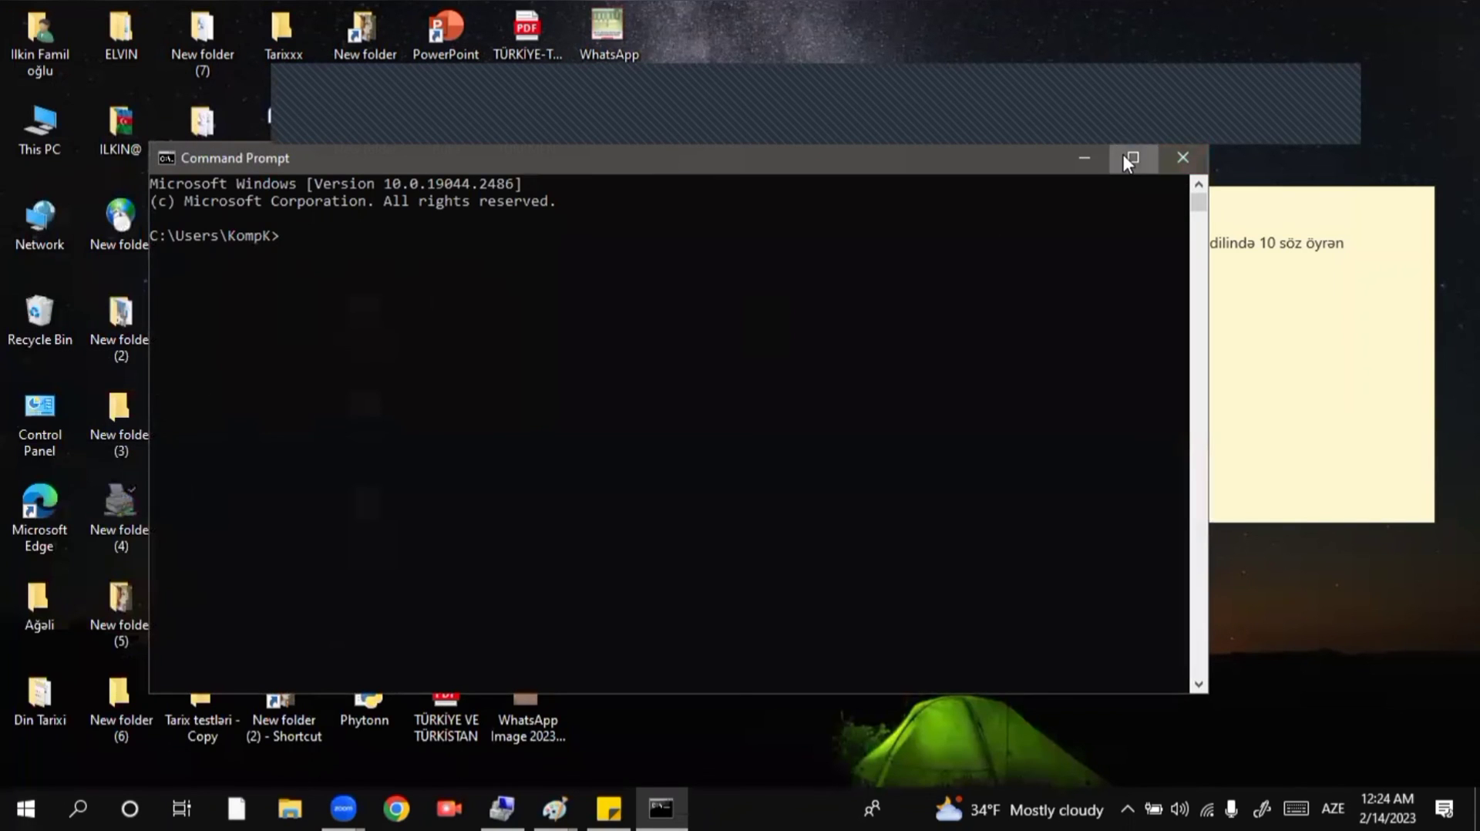
pyautogui.click(1123, 153)
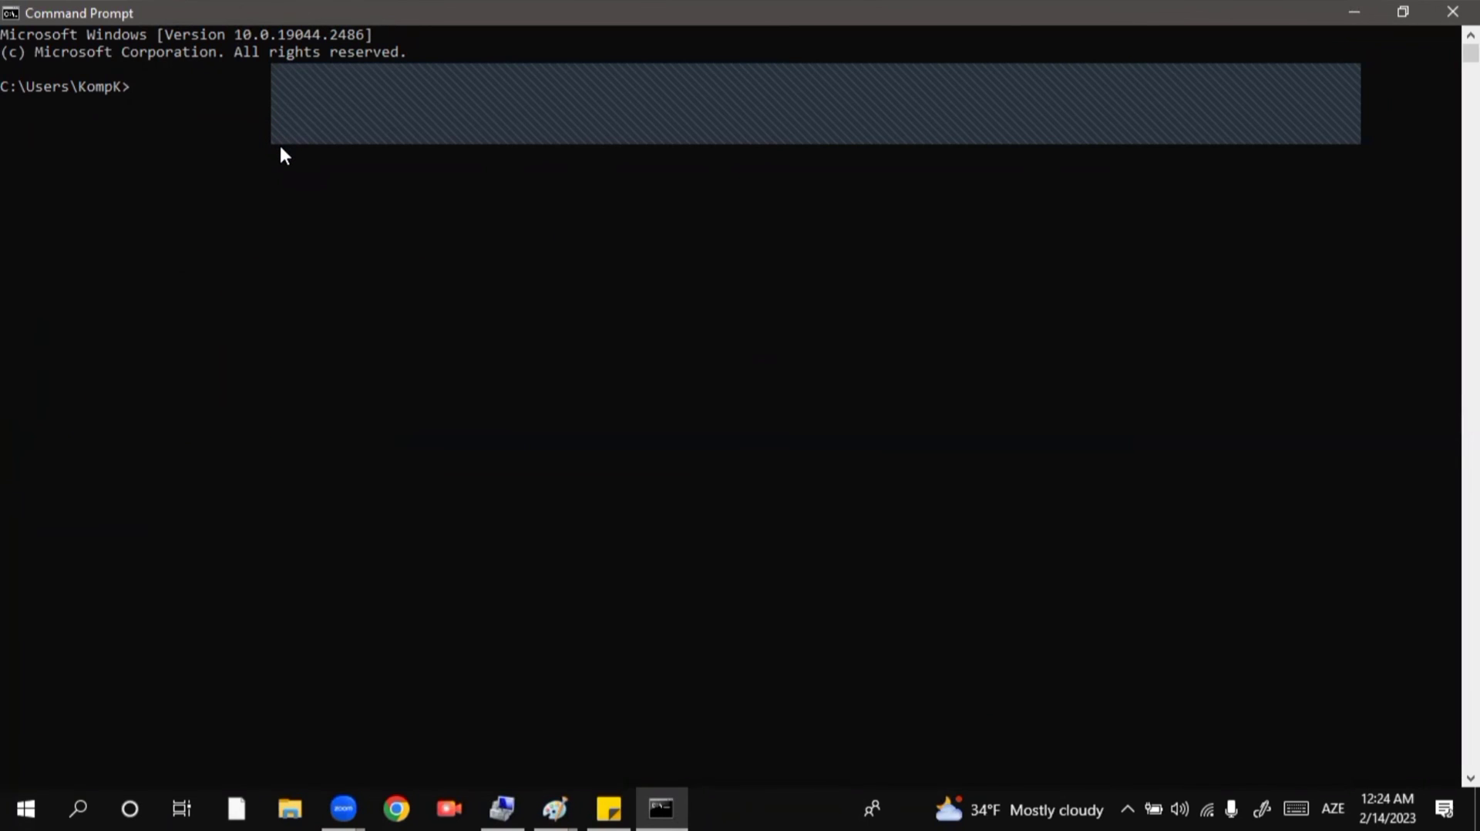
pyautogui.click(1452, 12)
# Open Control Panel from the Windows System folder in the Start program list
pyautogui.click(25, 808)
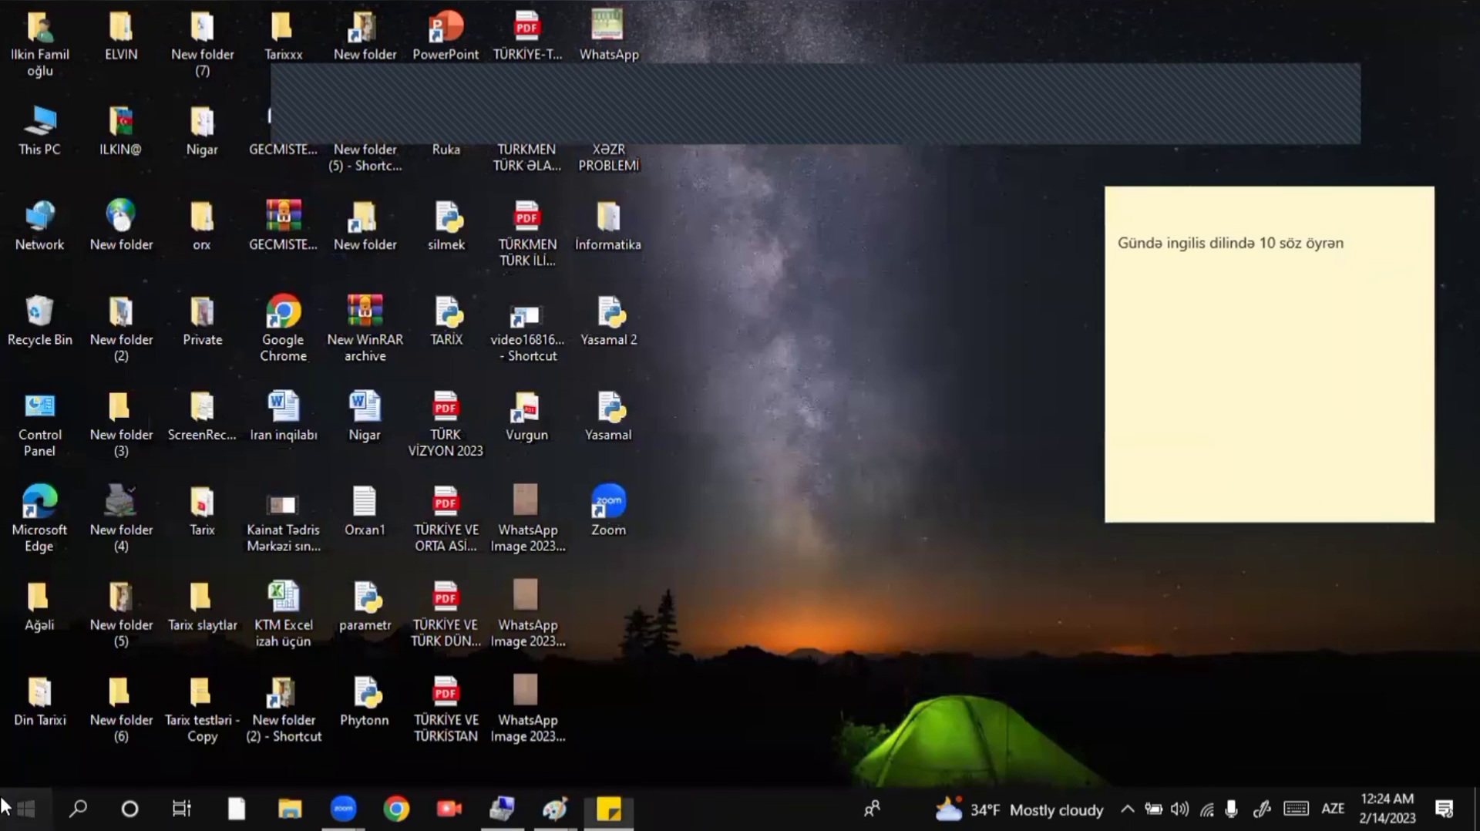
pyautogui.scroll(-15, 112, 602)
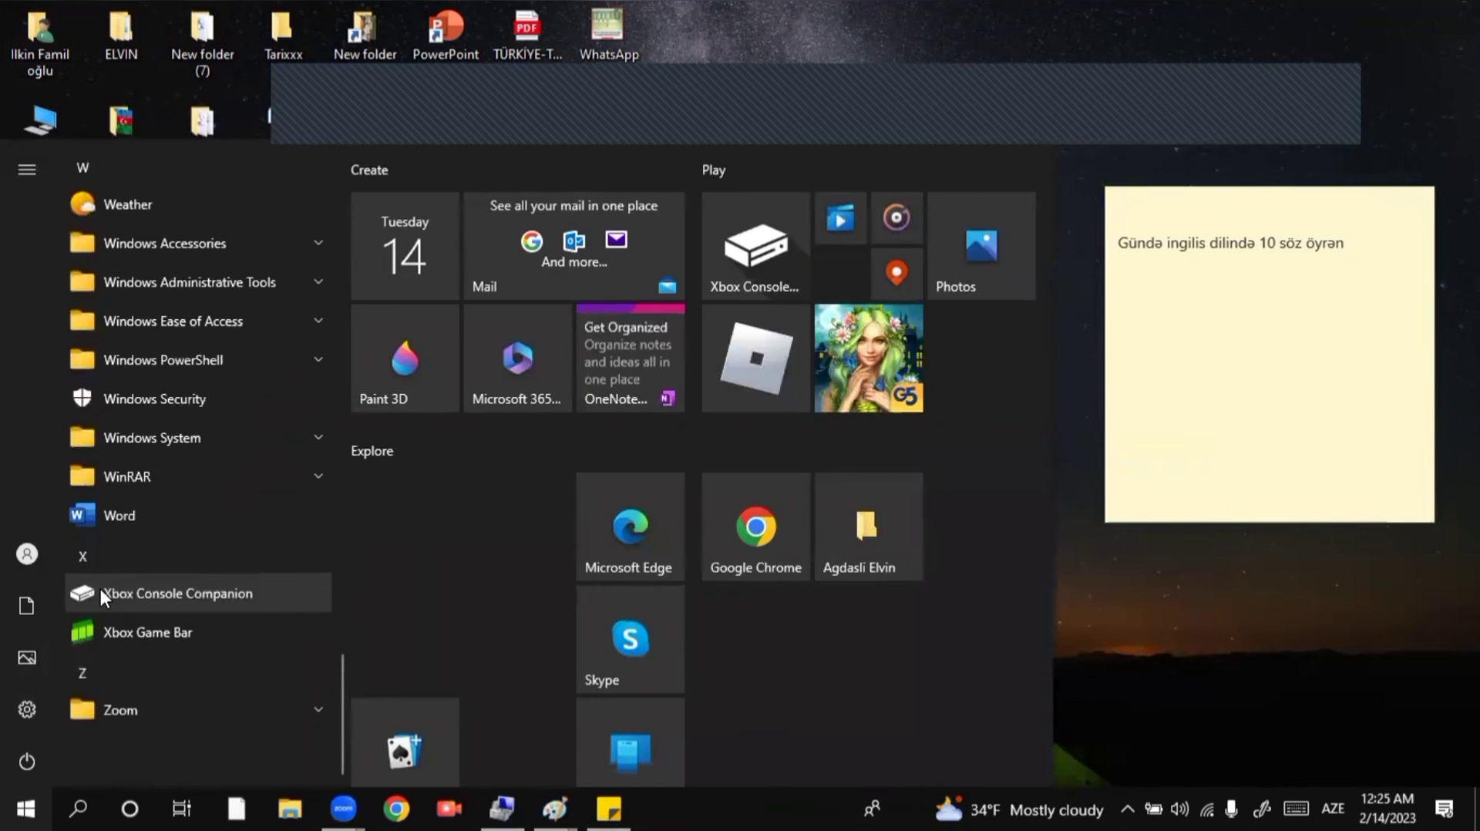
pyautogui.click(194, 438)
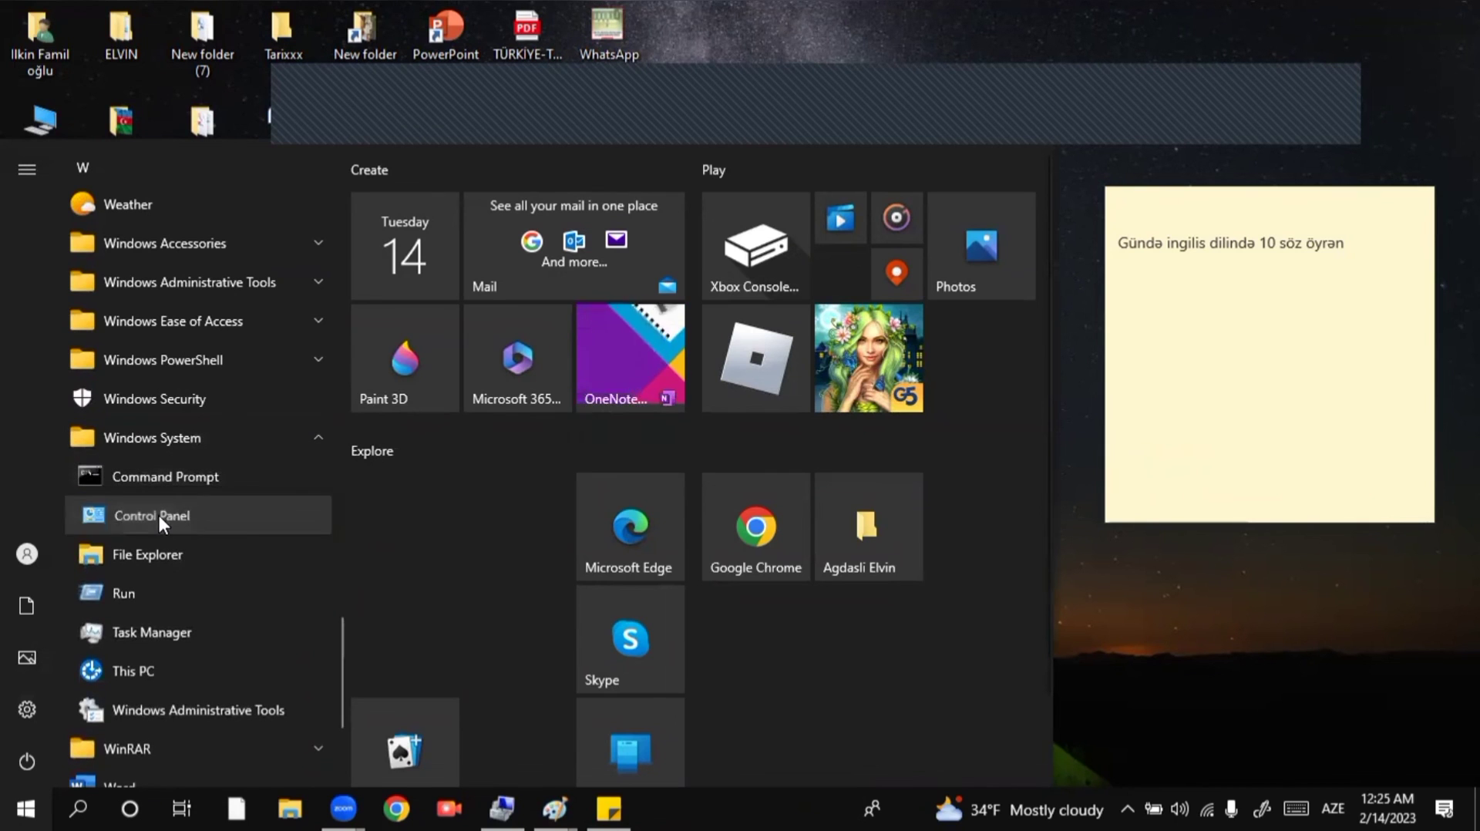
pyautogui.click(157, 512)
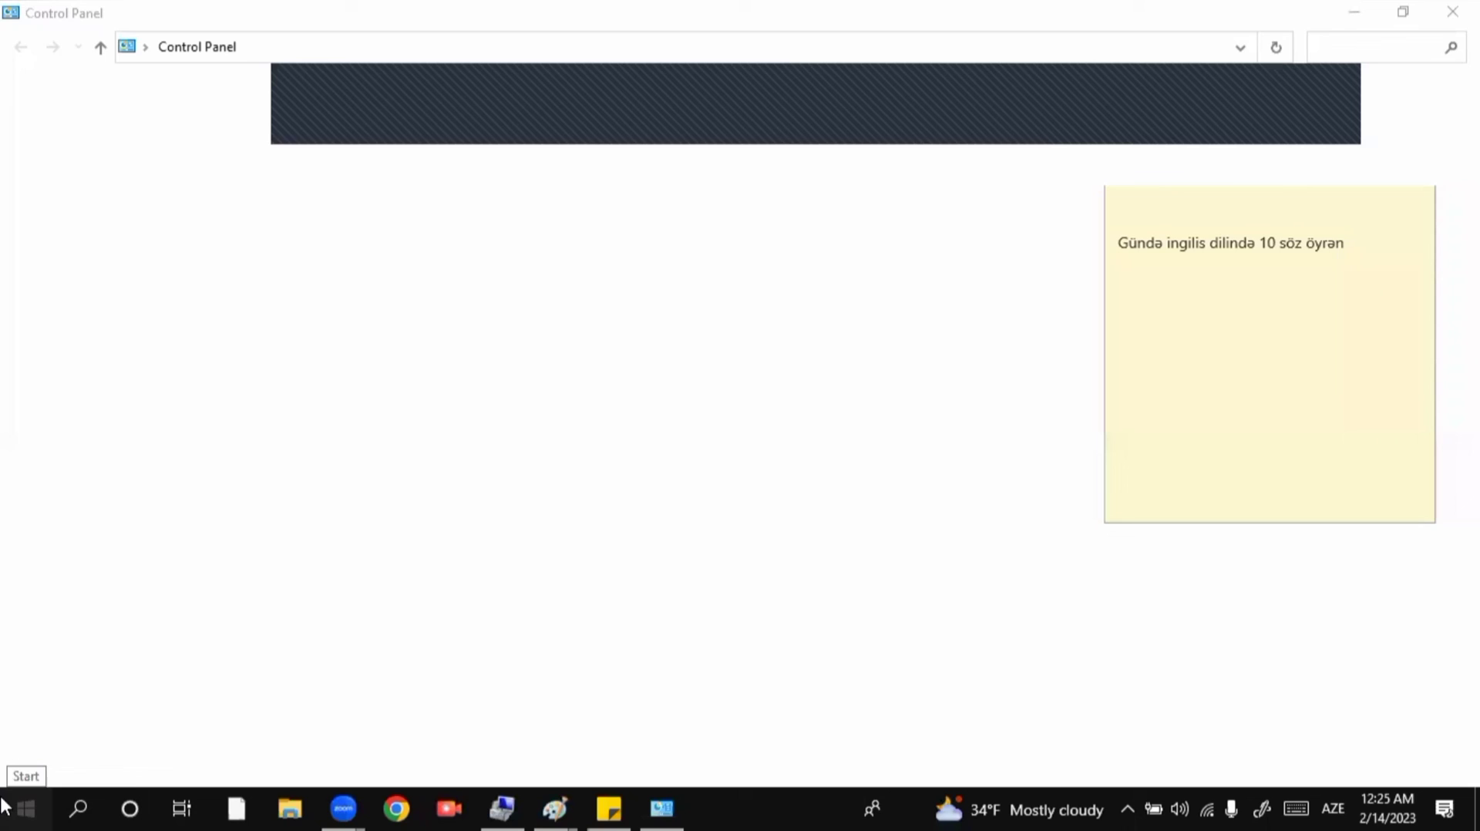
# Open the Run dialog from the Windows System programs, and close both it and Control Panel
pyautogui.click(11, 802)
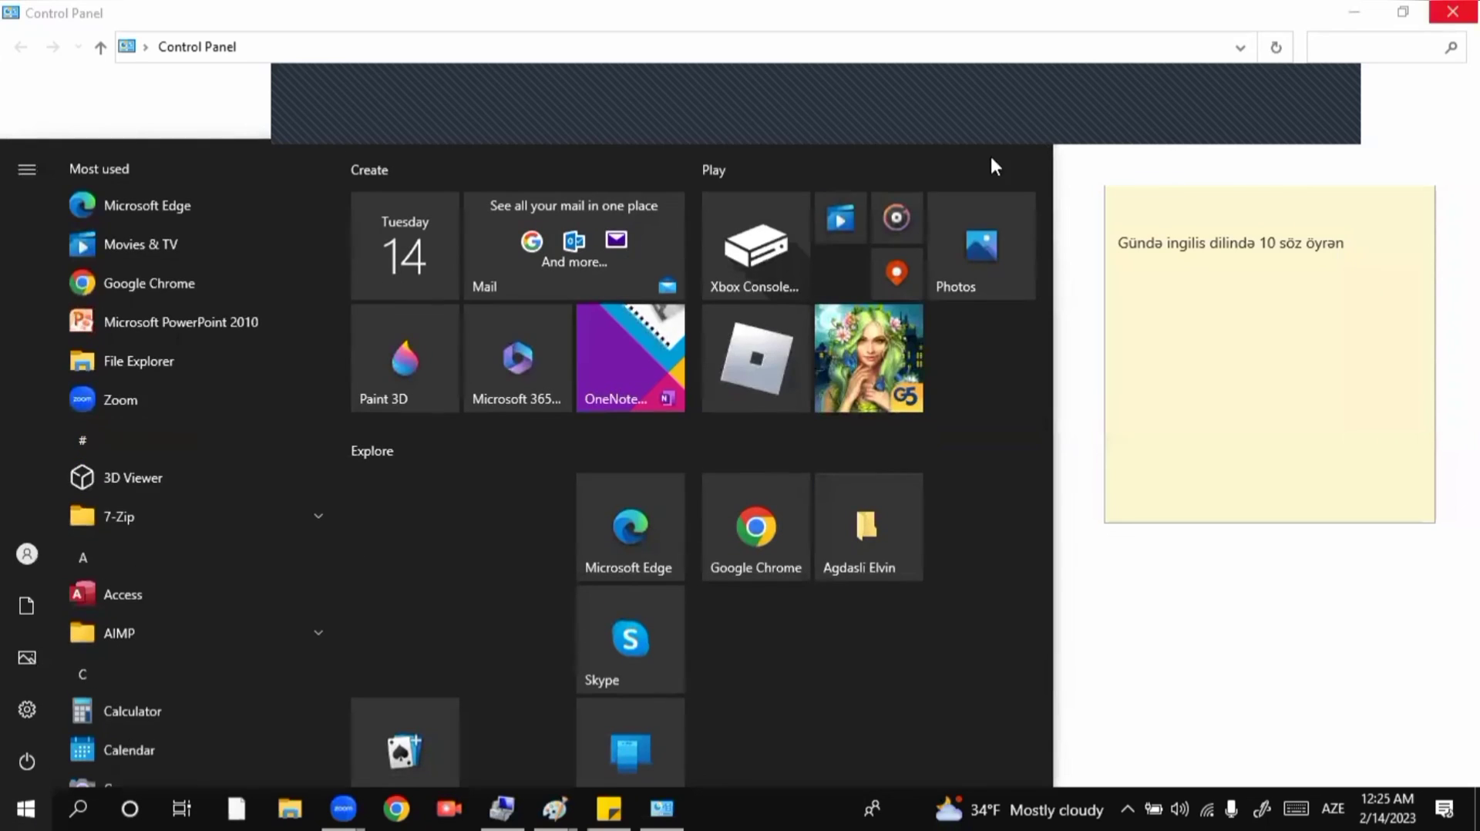
pyautogui.scroll(-20, 149, 466)
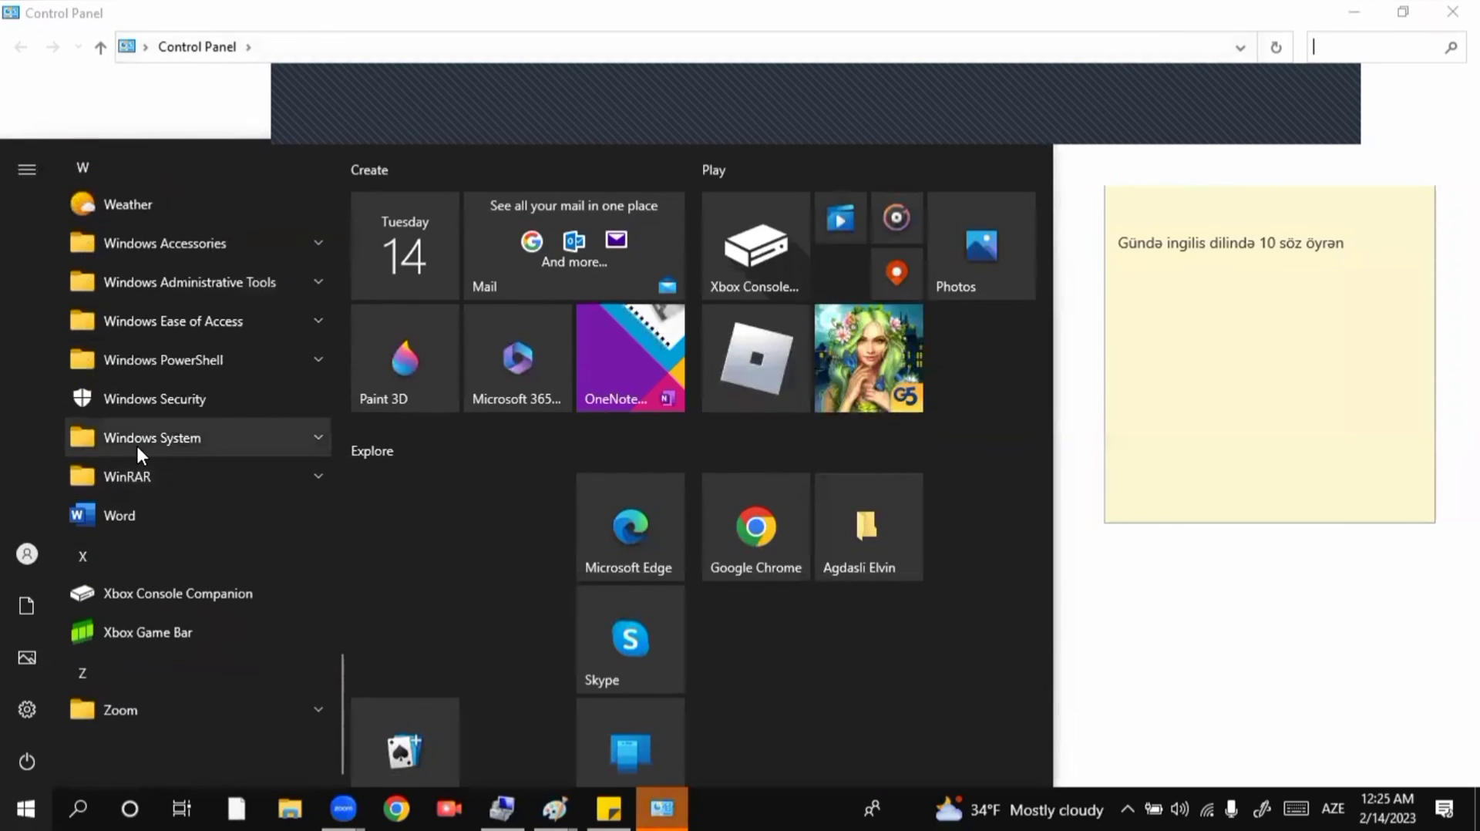
pyautogui.click(136, 441)
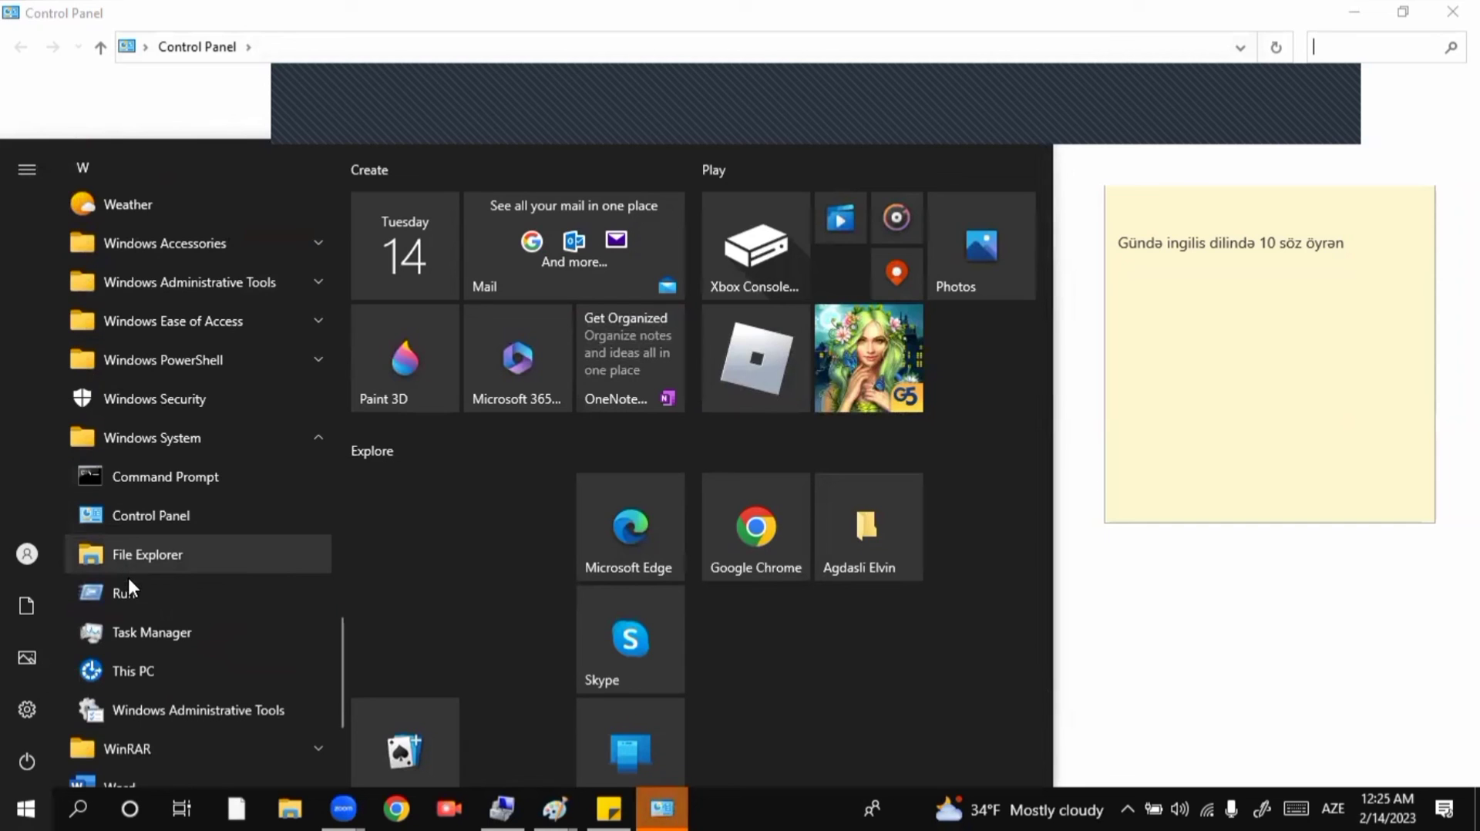
pyautogui.click(128, 587)
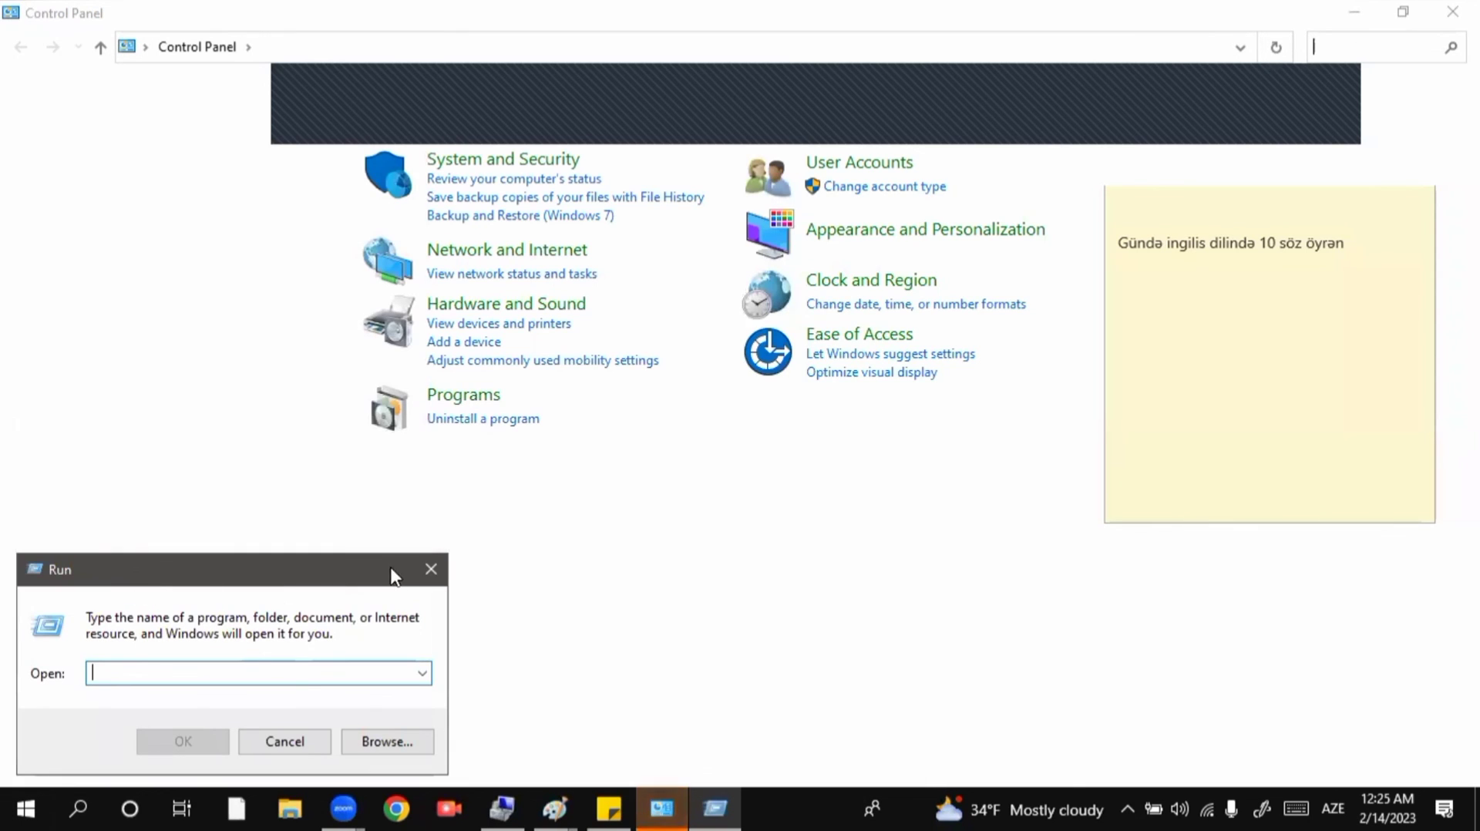
pyautogui.click(431, 568)
pyautogui.click(1452, 12)
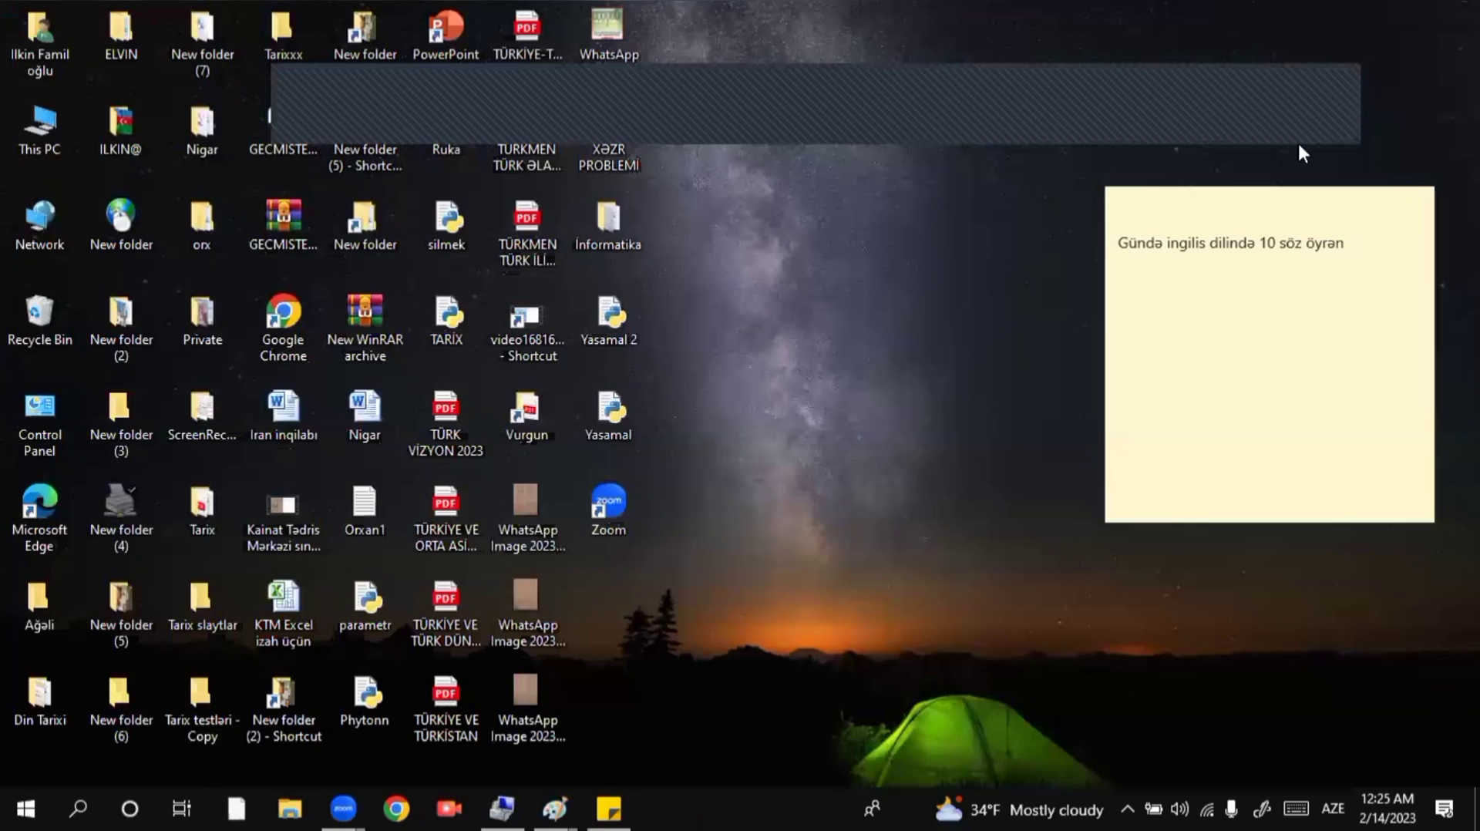
pyautogui.press('super')
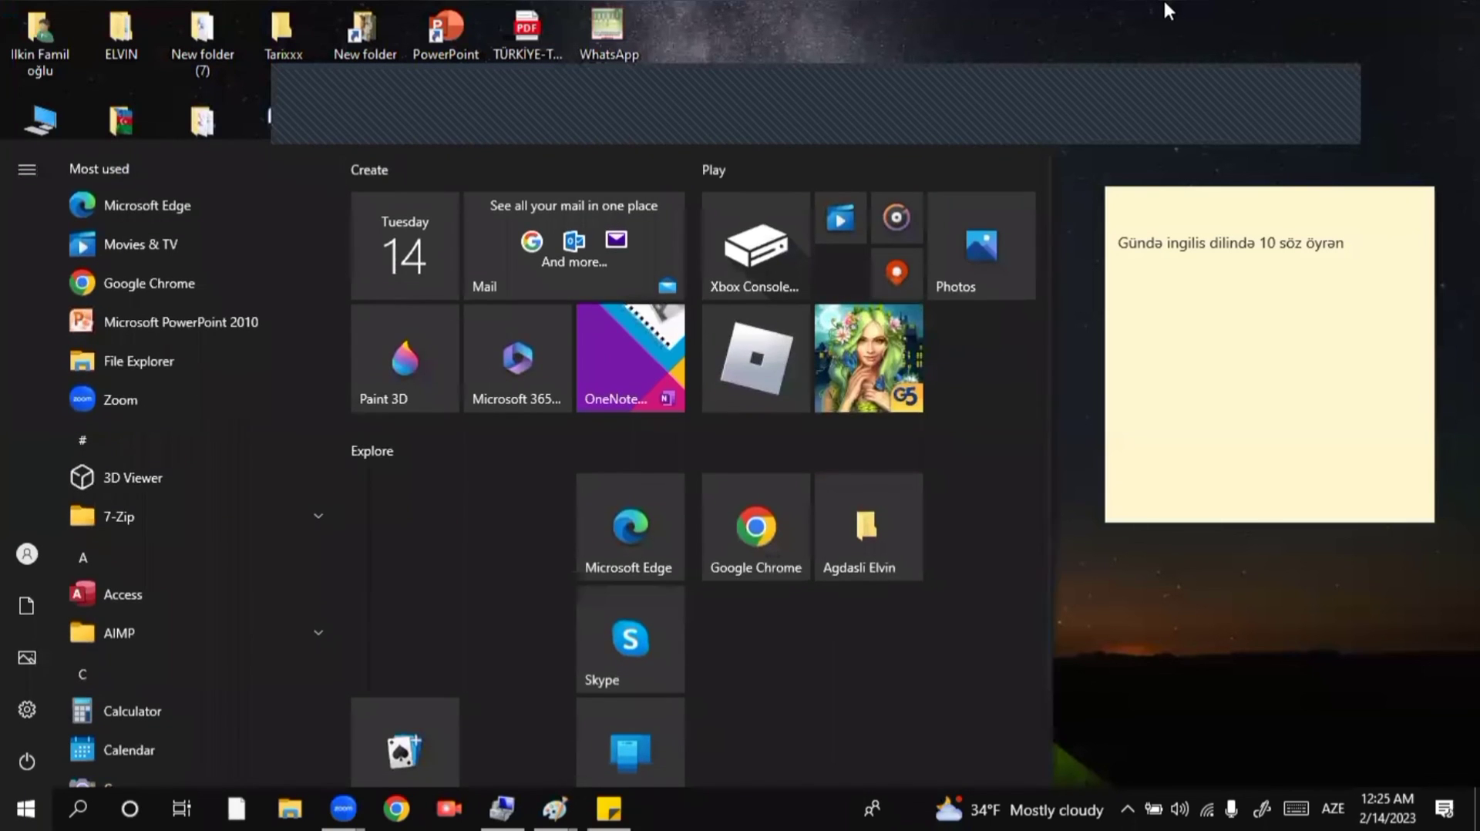
pyautogui.press('super')
pyautogui.rightClick(1131, 75)
pyautogui.click(1130, 74)
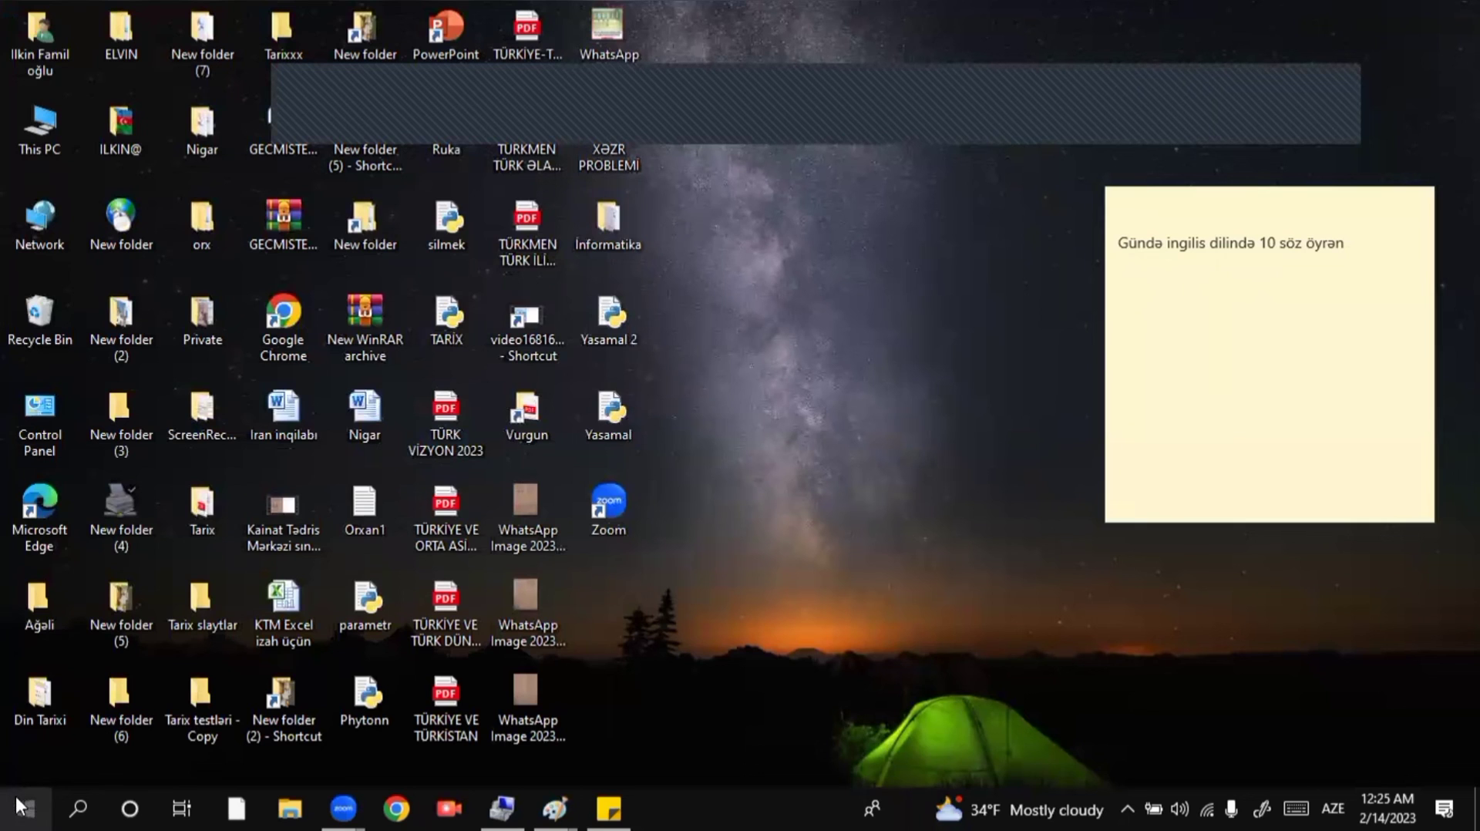
# Show the Start button's context menu of system tools such as Device Manager and Disk Management
pyautogui.rightClick(11, 793)
pyautogui.rightClick(14, 793)
pyautogui.rightClick(16, 793)
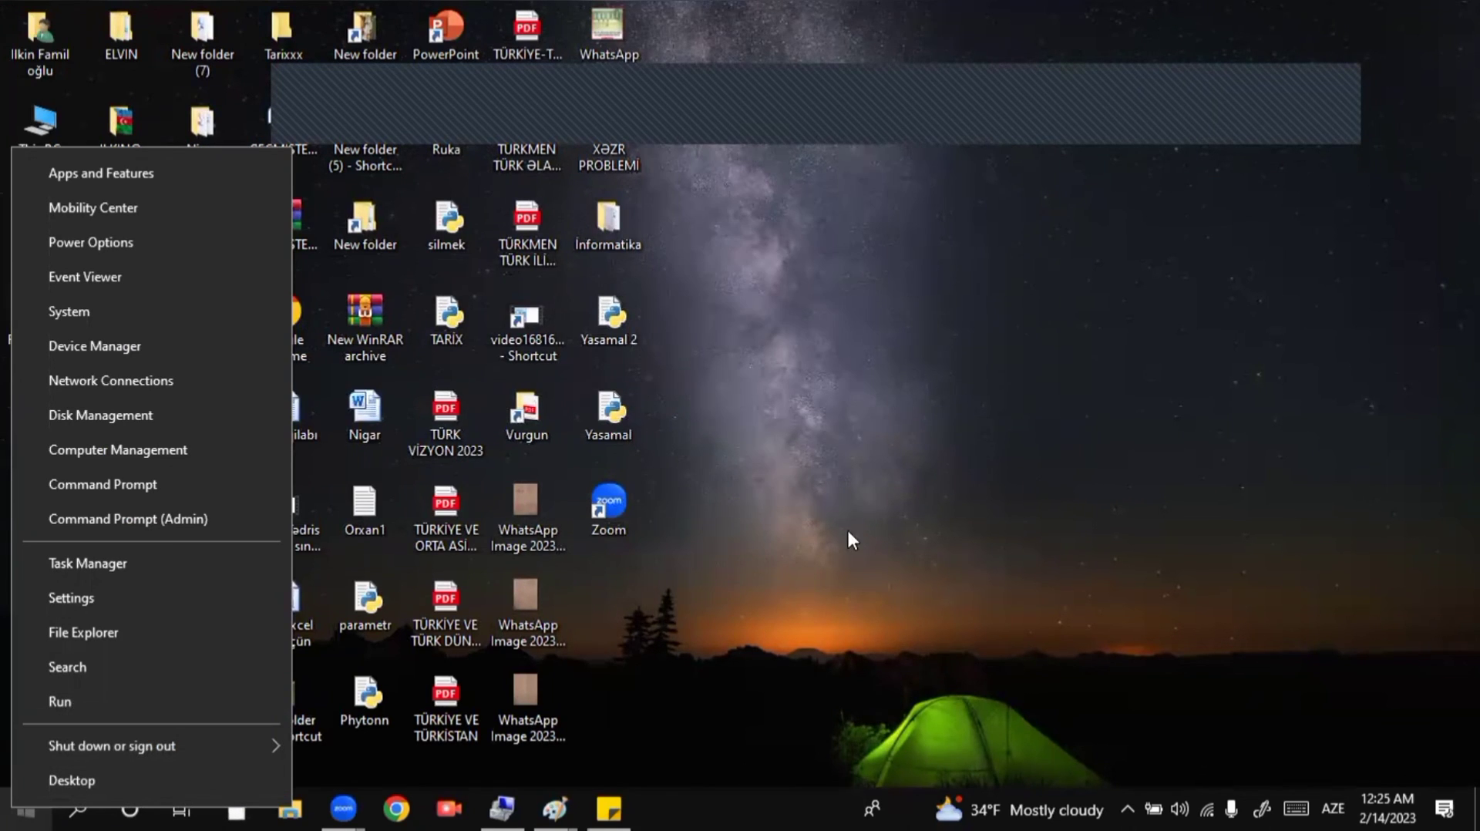
# Expand the Windows System folder in the Start program list and locate Task Manager
pyautogui.click(25, 807)
pyautogui.click(25, 808)
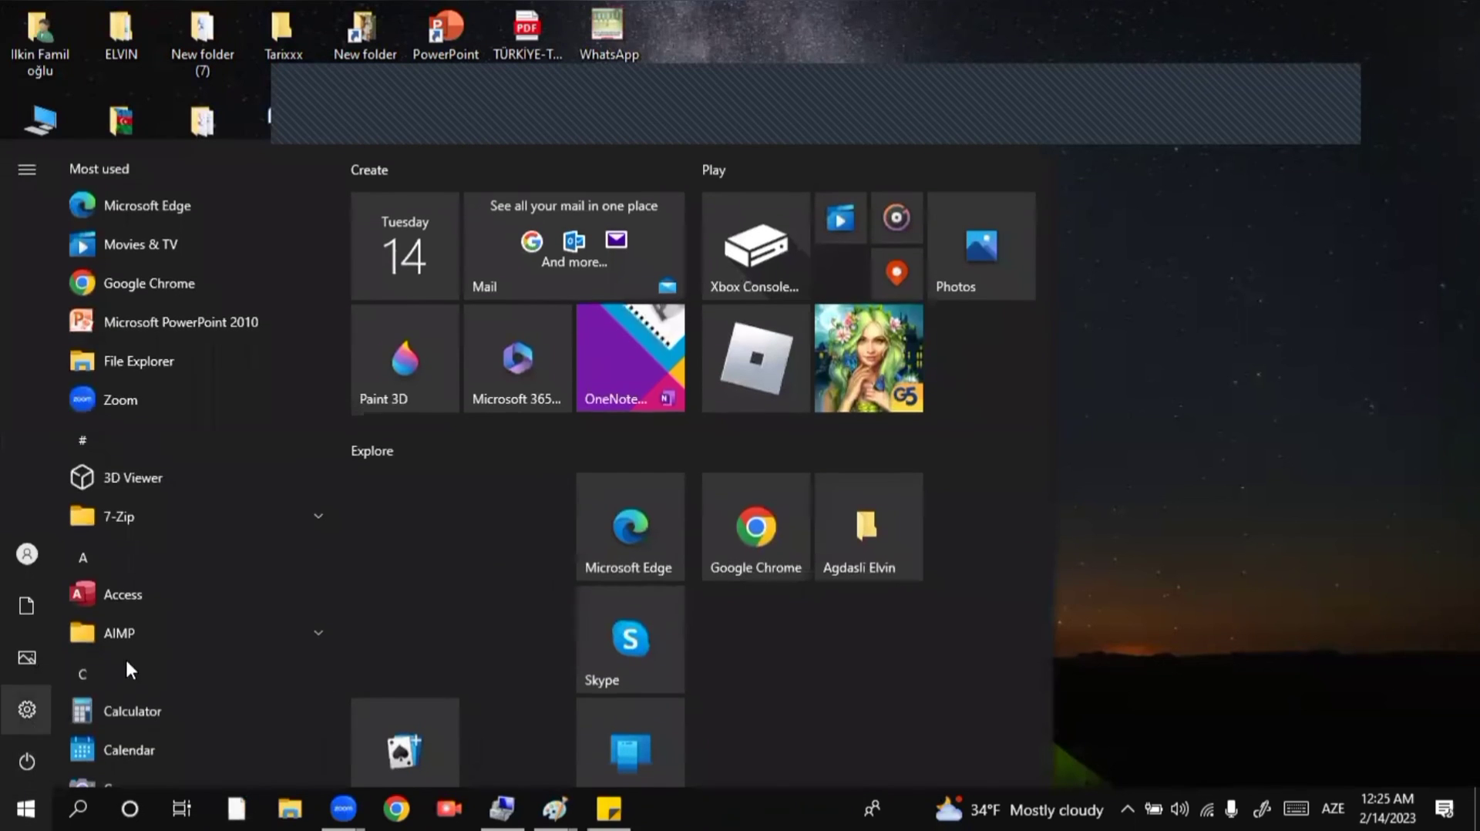
pyautogui.scroll(-20, 128, 668)
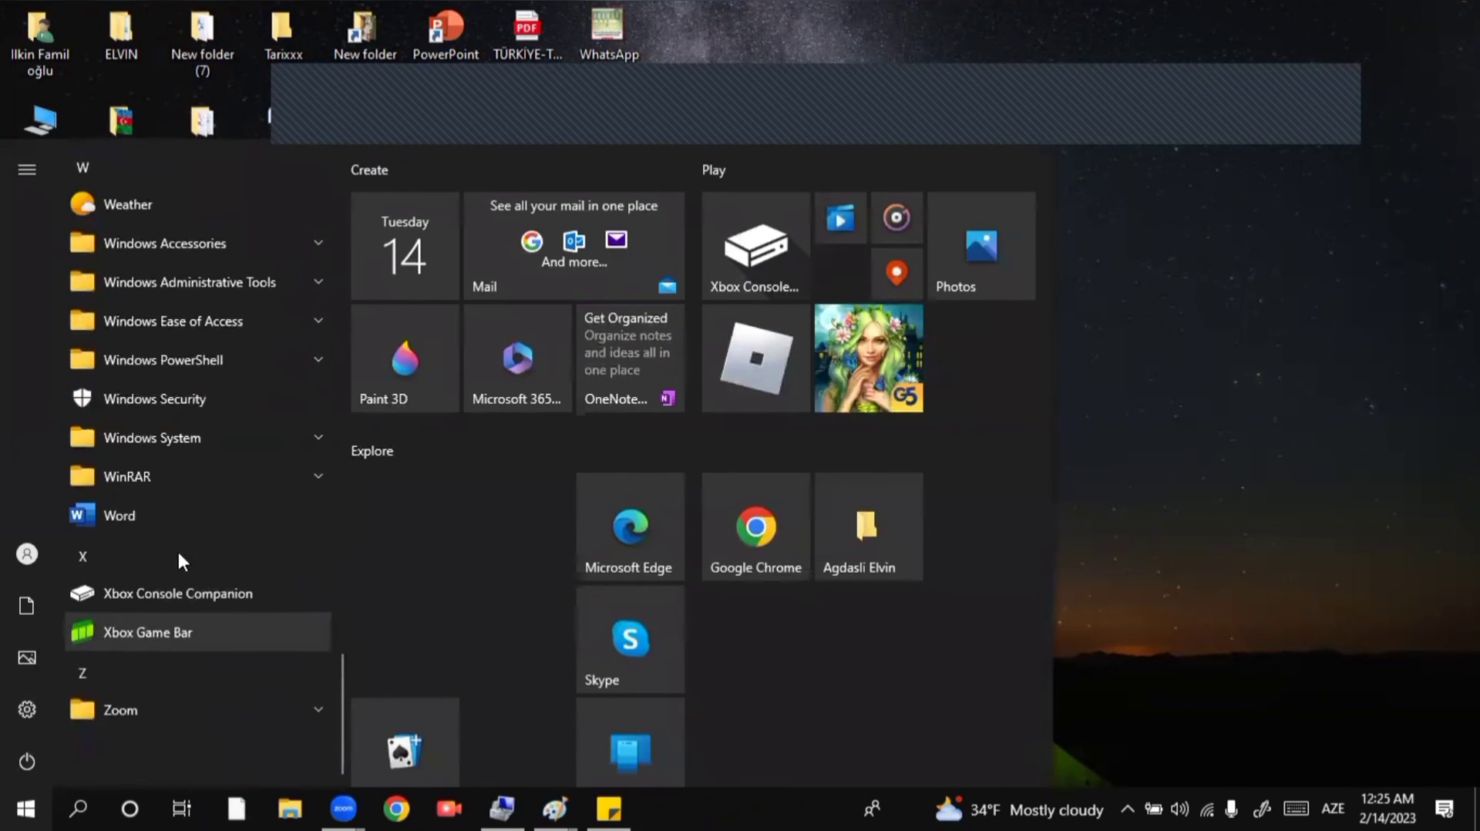
pyautogui.click(214, 447)
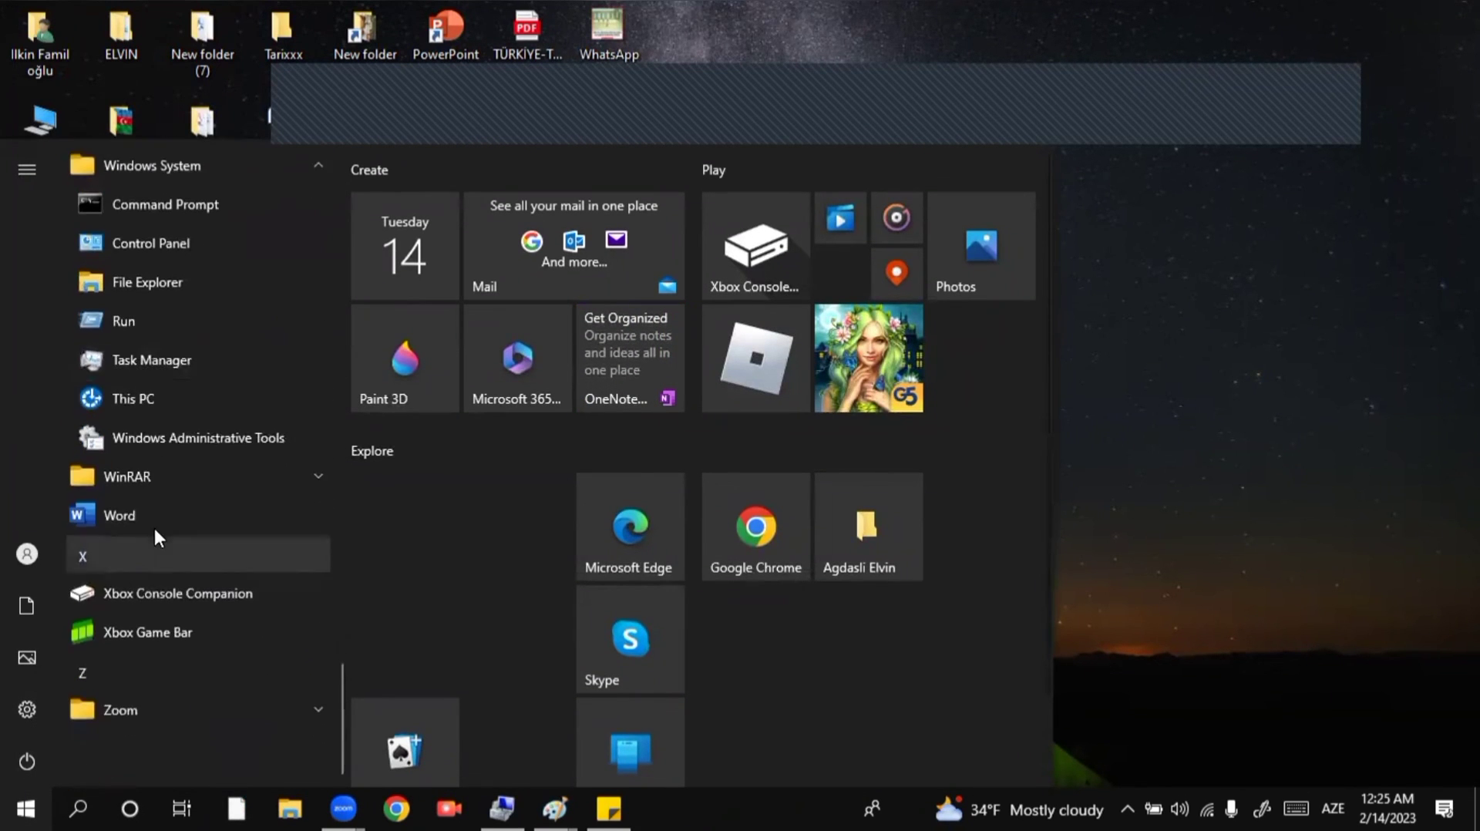
pyautogui.click(182, 369)
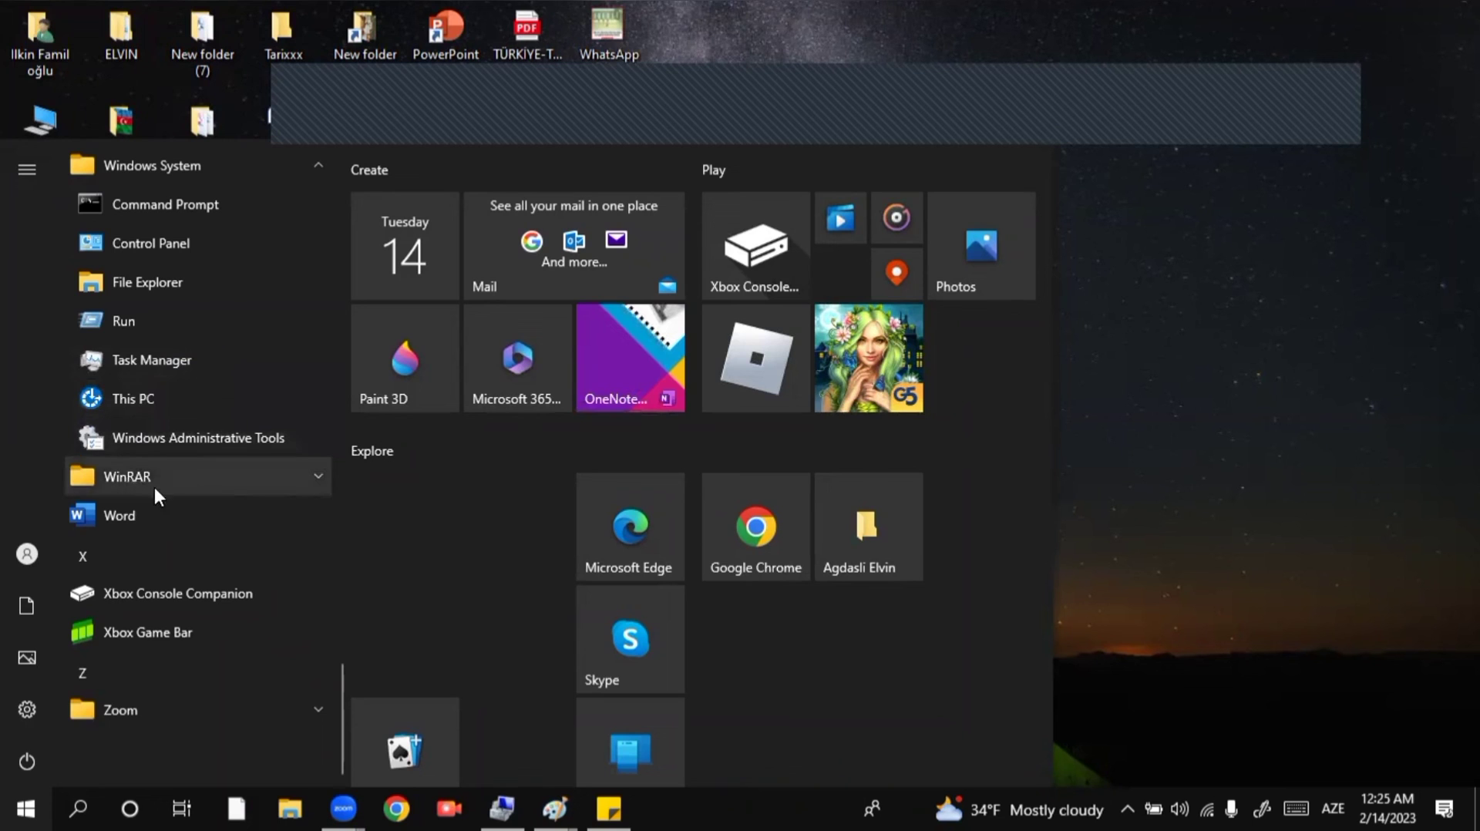
# Leave the Start program list and refresh the desktop twice
pyautogui.click(1039, 97)
pyautogui.rightClick(1019, 69)
pyautogui.click(1079, 135)
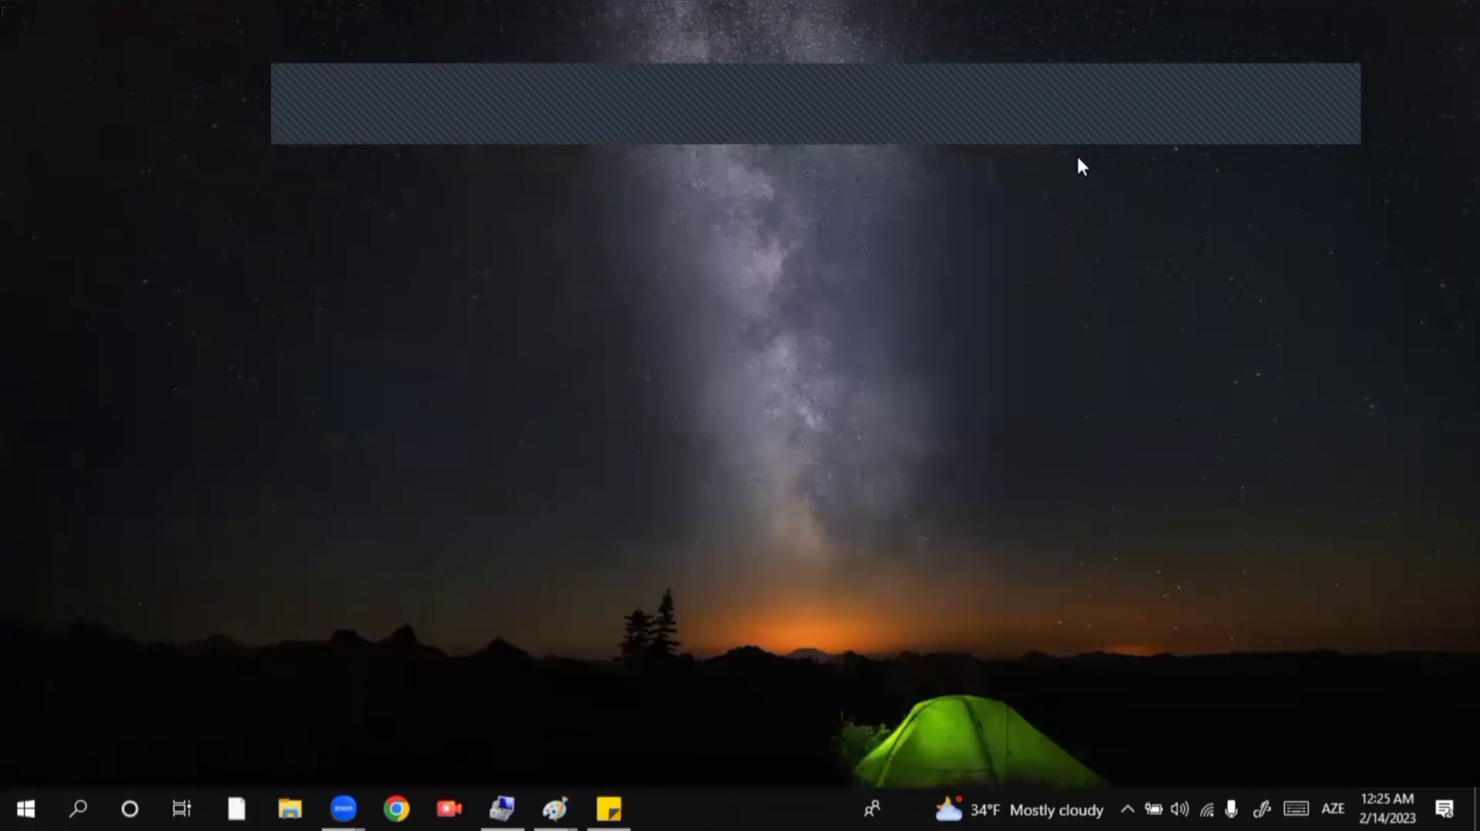
pyautogui.rightClick(1153, 17)
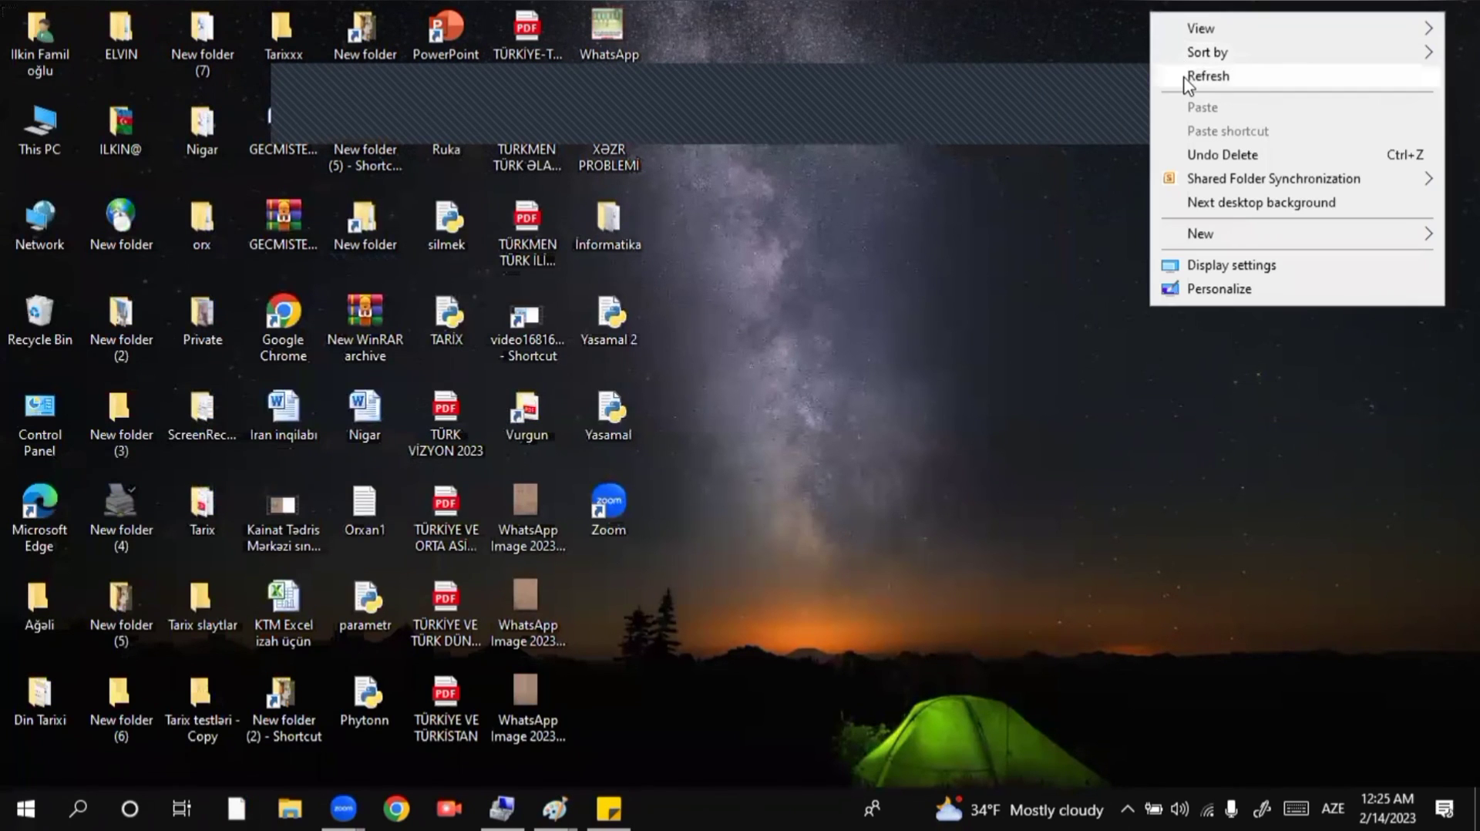
pyautogui.click(1187, 78)
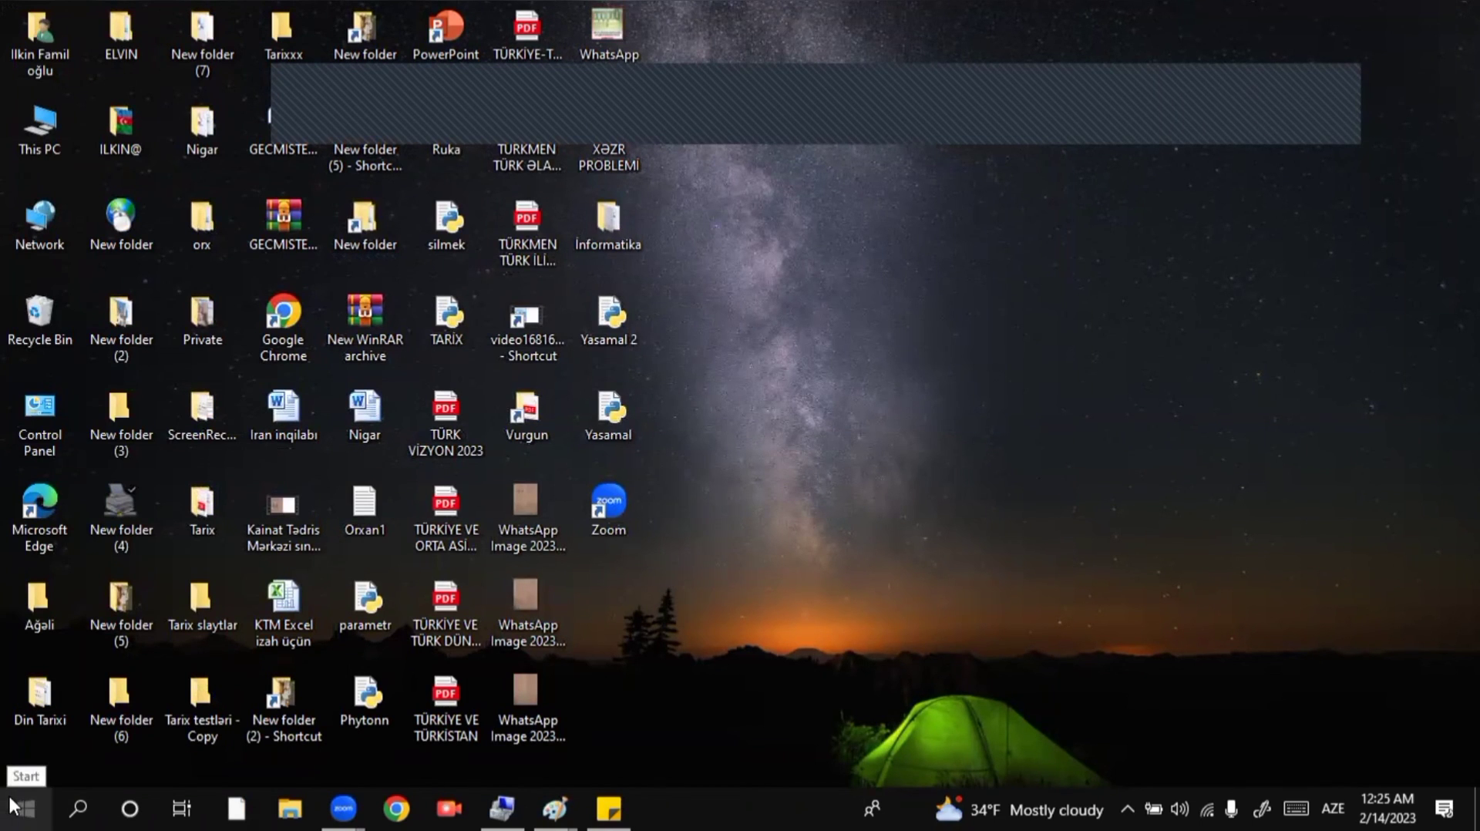
# Open Windows Administrative Tools from the Windows System programs, view its list of shortcuts, and close the window
pyautogui.press('super')
pyautogui.scroll(-20, 146, 509)
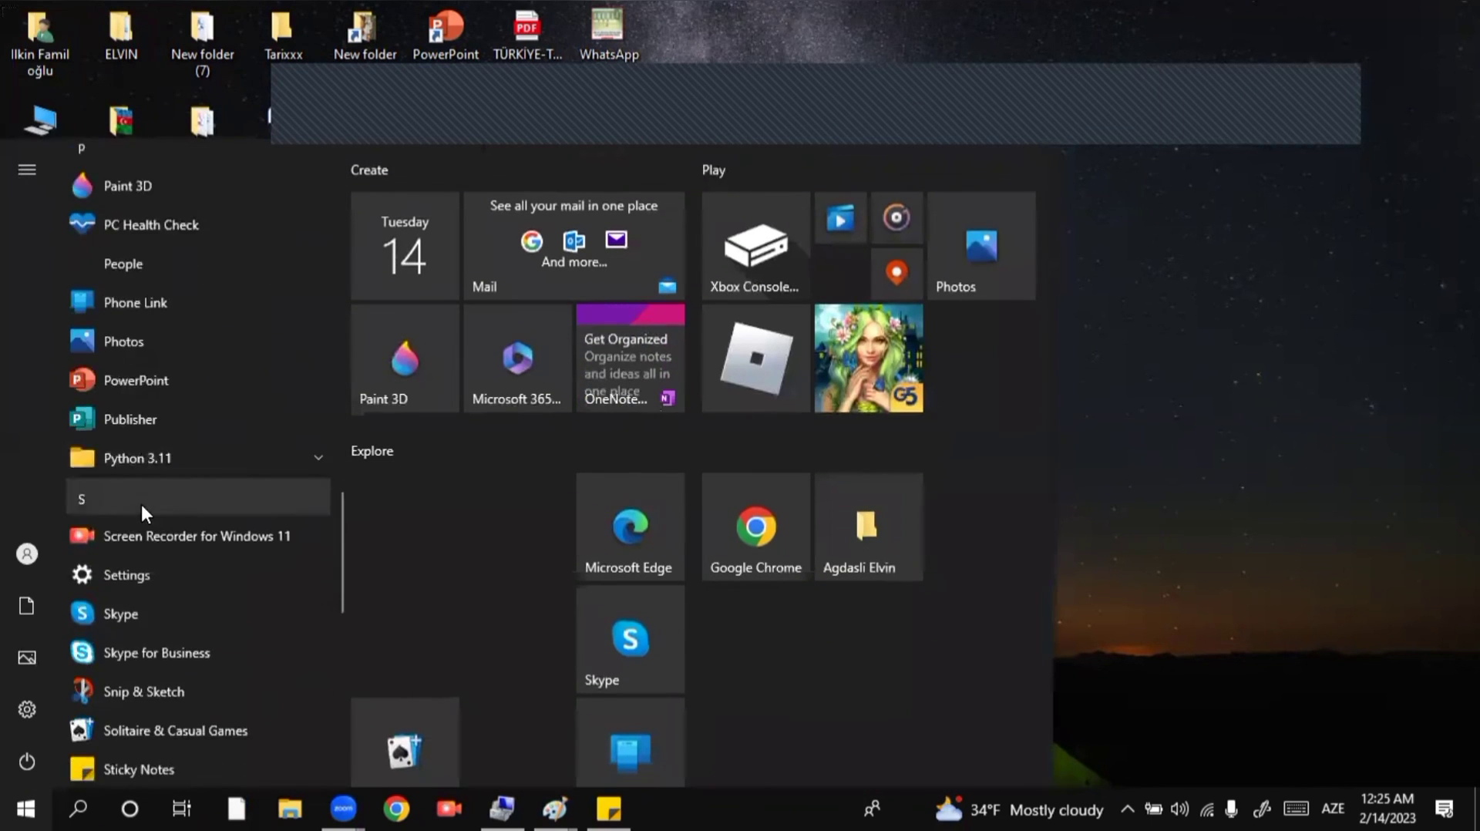
pyautogui.click(168, 437)
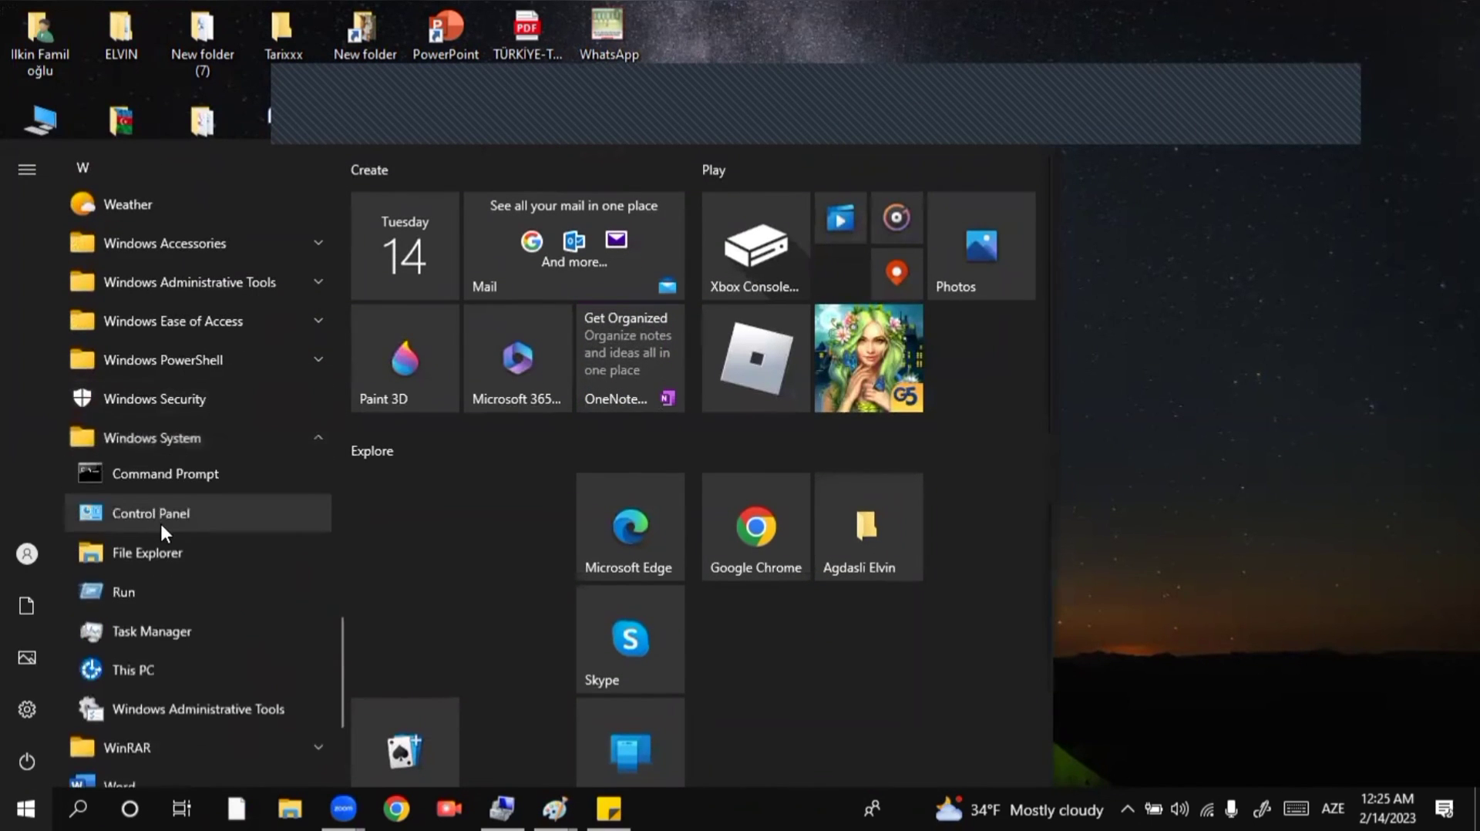
pyautogui.scroll(-3, 158, 518)
pyautogui.click(156, 442)
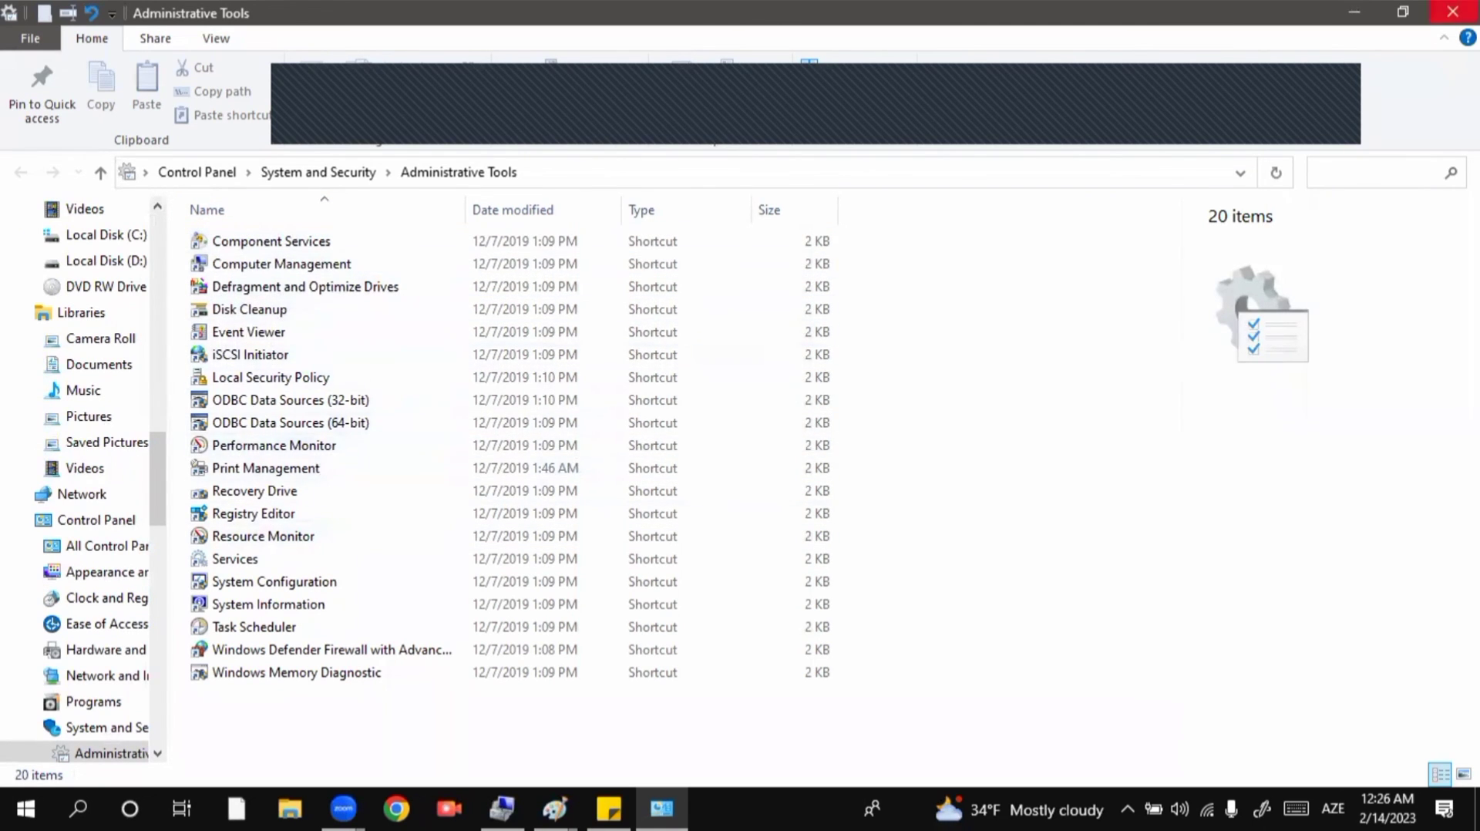
pyautogui.hotkey('alt', 'F4')
# Look through the Start program list down to the Windows folders and refresh the desktop
pyautogui.click(25, 808)
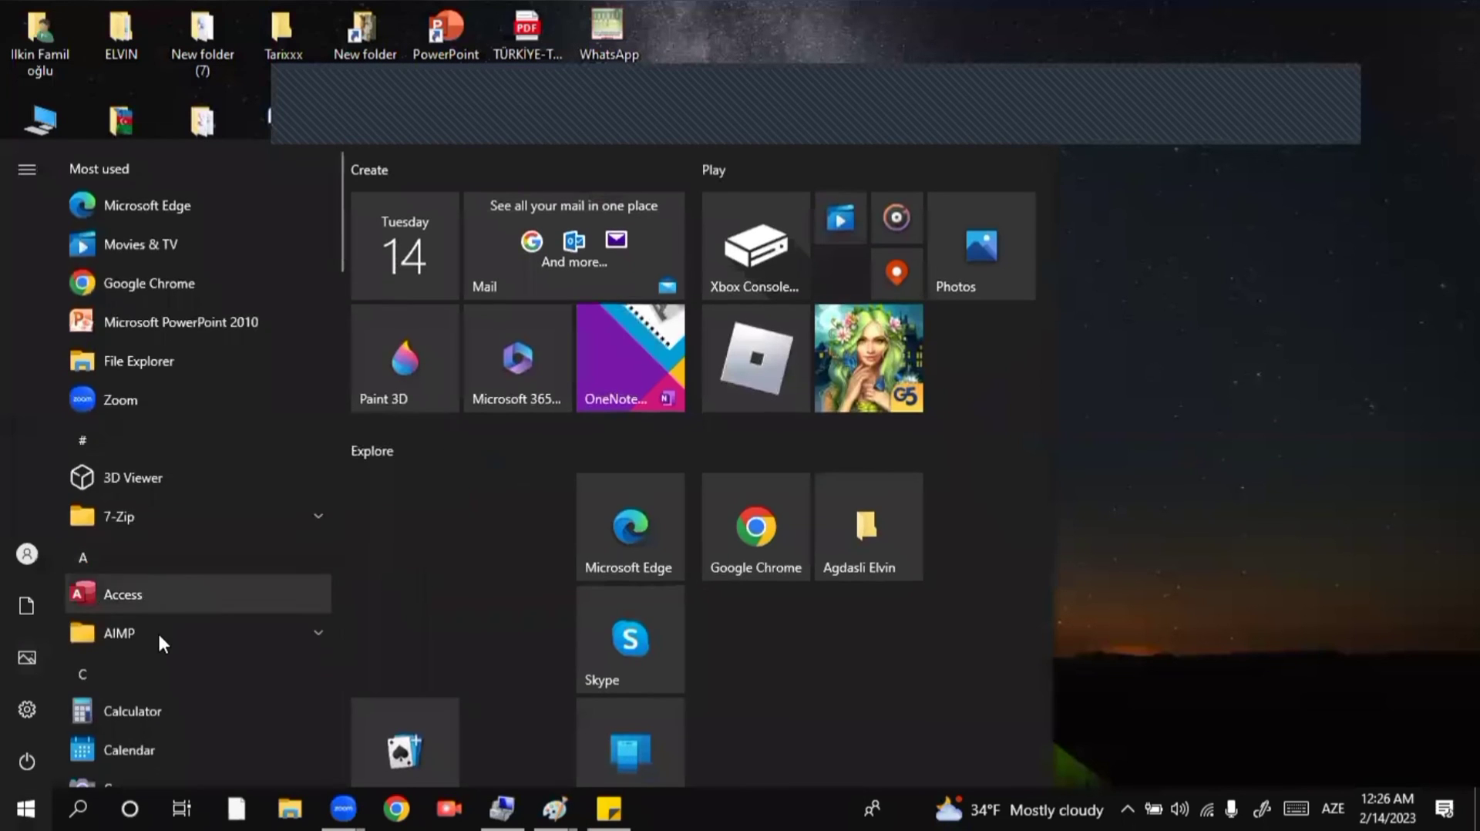
pyautogui.scroll(-10, 150, 596)
pyautogui.scroll(-15, 141, 599)
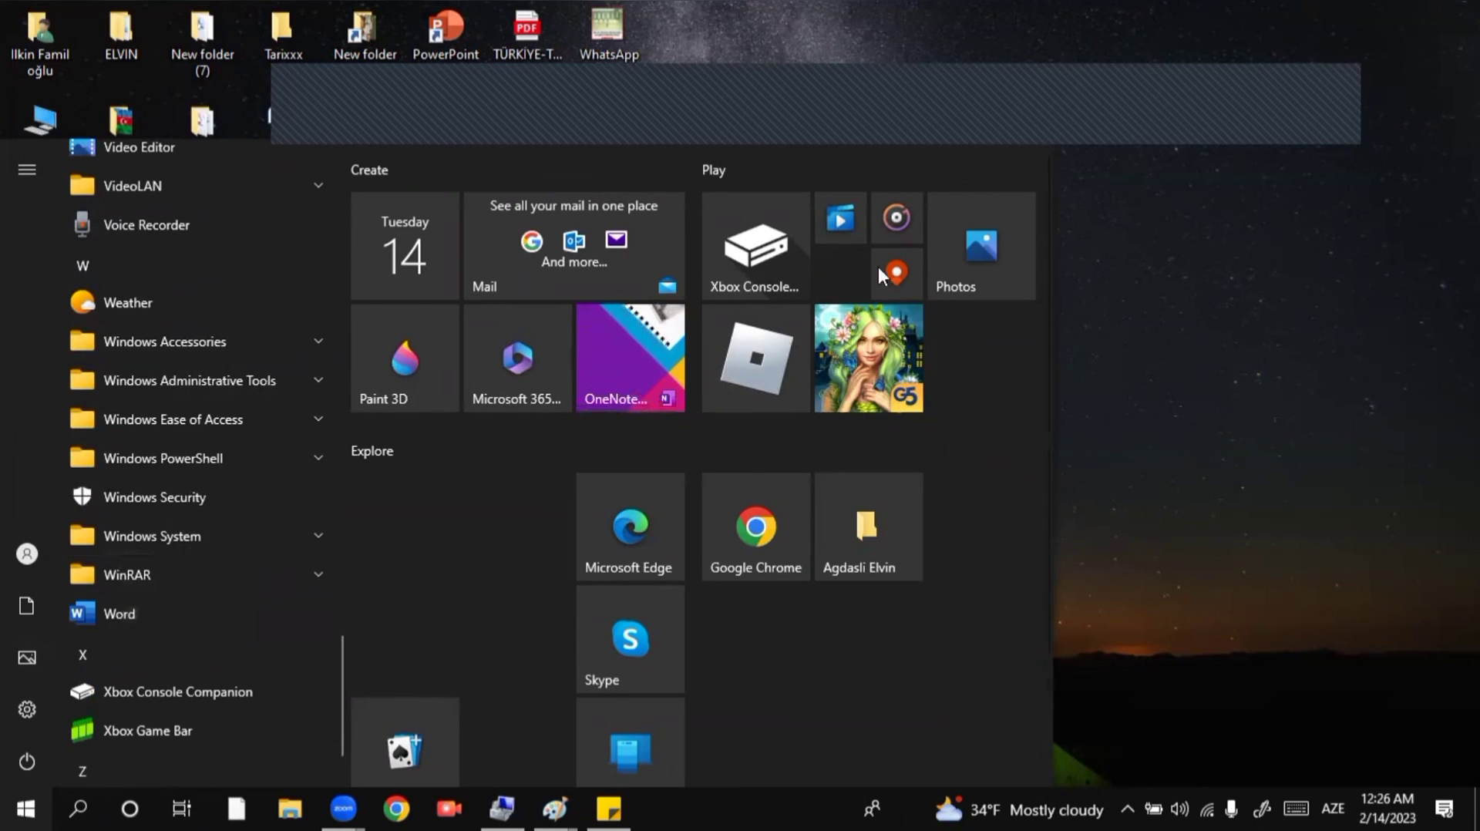
pyautogui.rightClick(994, 50)
pyautogui.click(1069, 120)
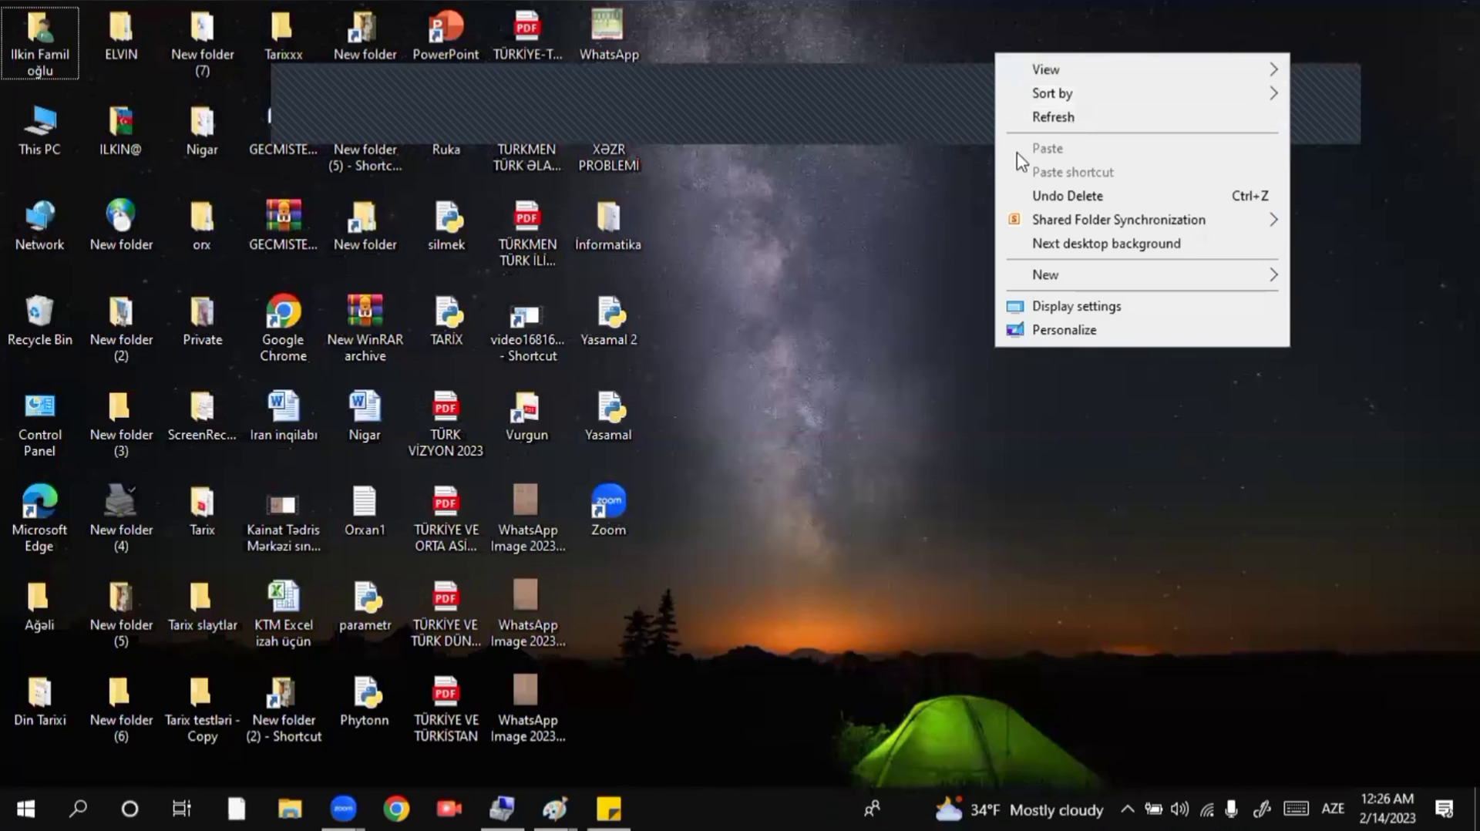